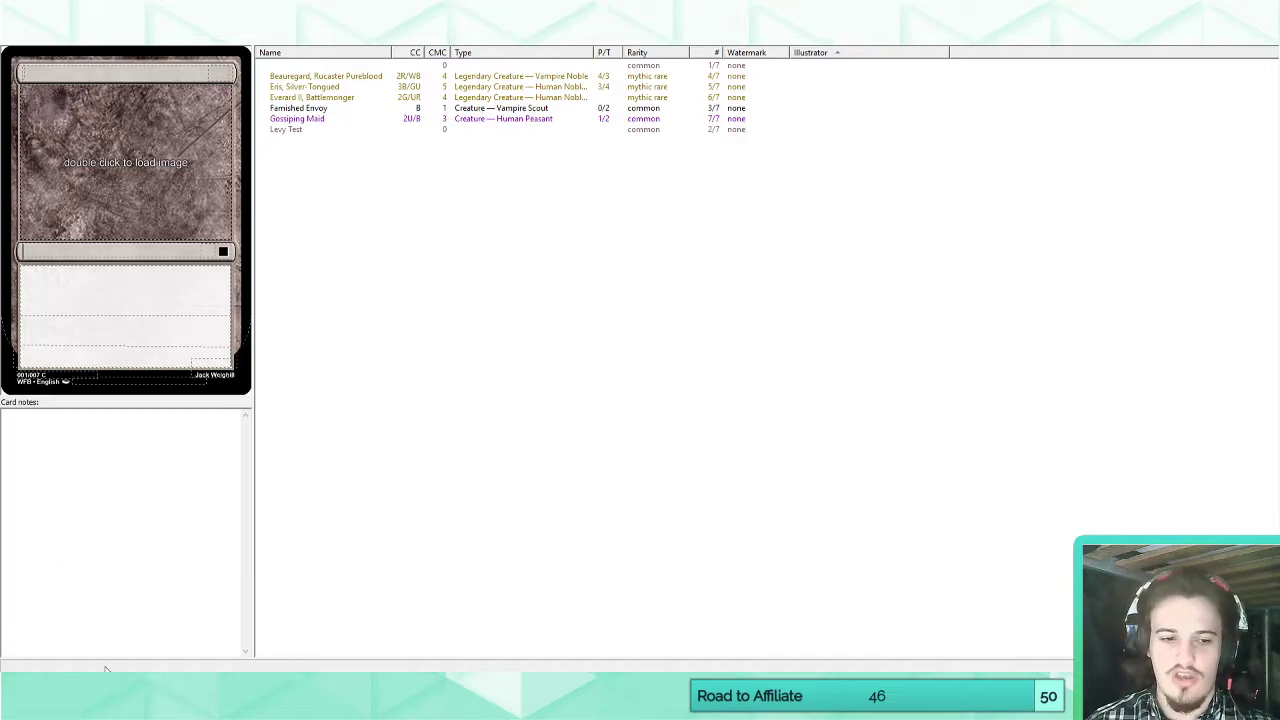
Switch to the War for Bellurex Royal Family tree, centre it on King Baldric III of House Milsud and enlarge it.
mouse_move(320, 661)
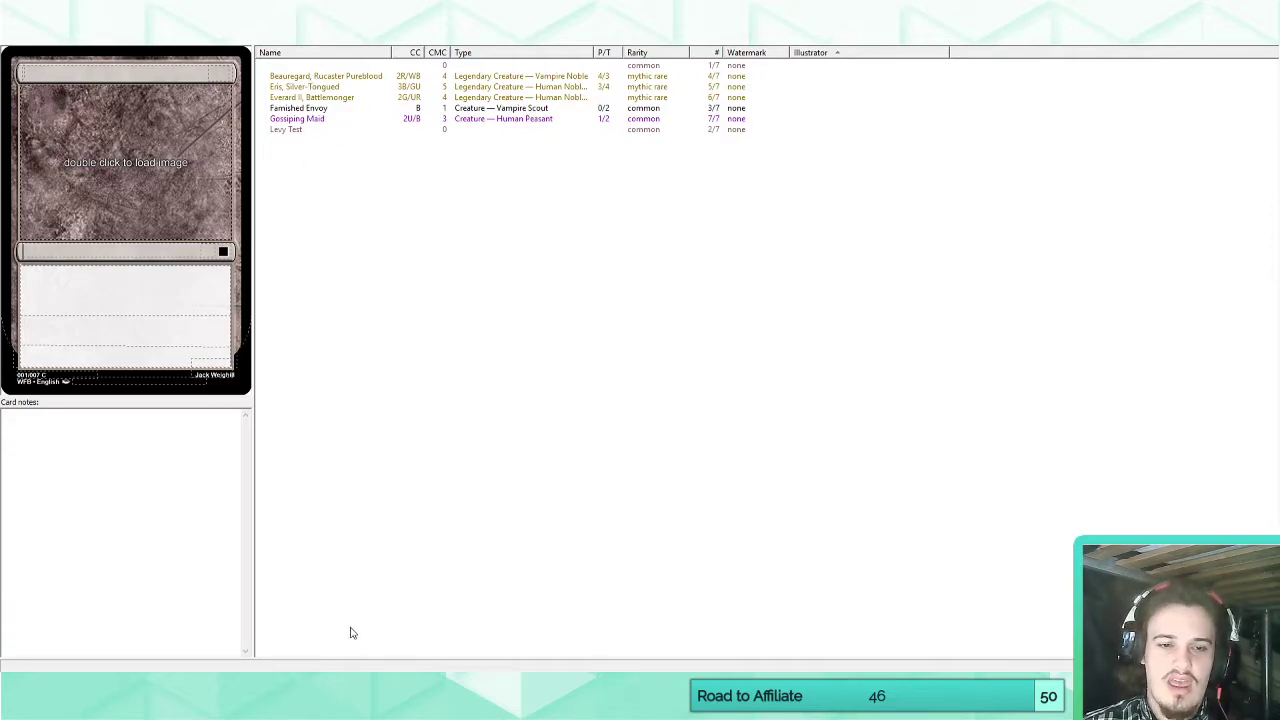
click(66, 645)
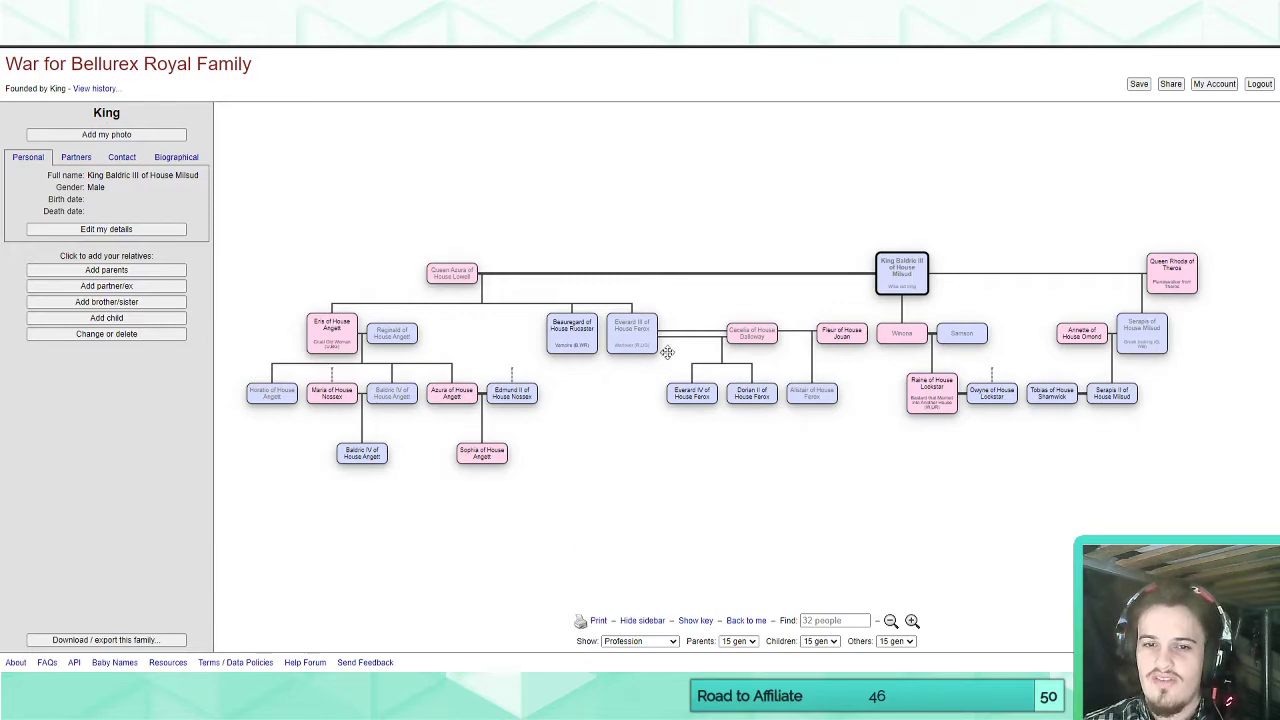
drag(994, 500, 969, 497)
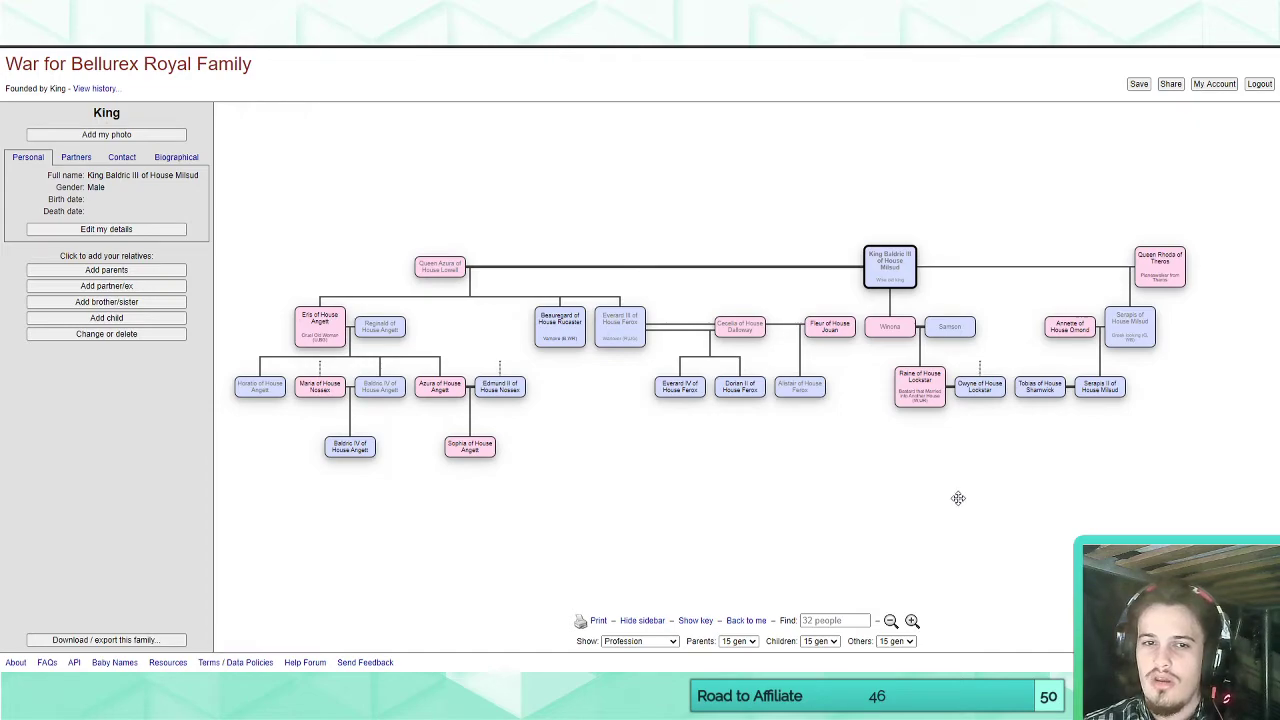
click(875, 272)
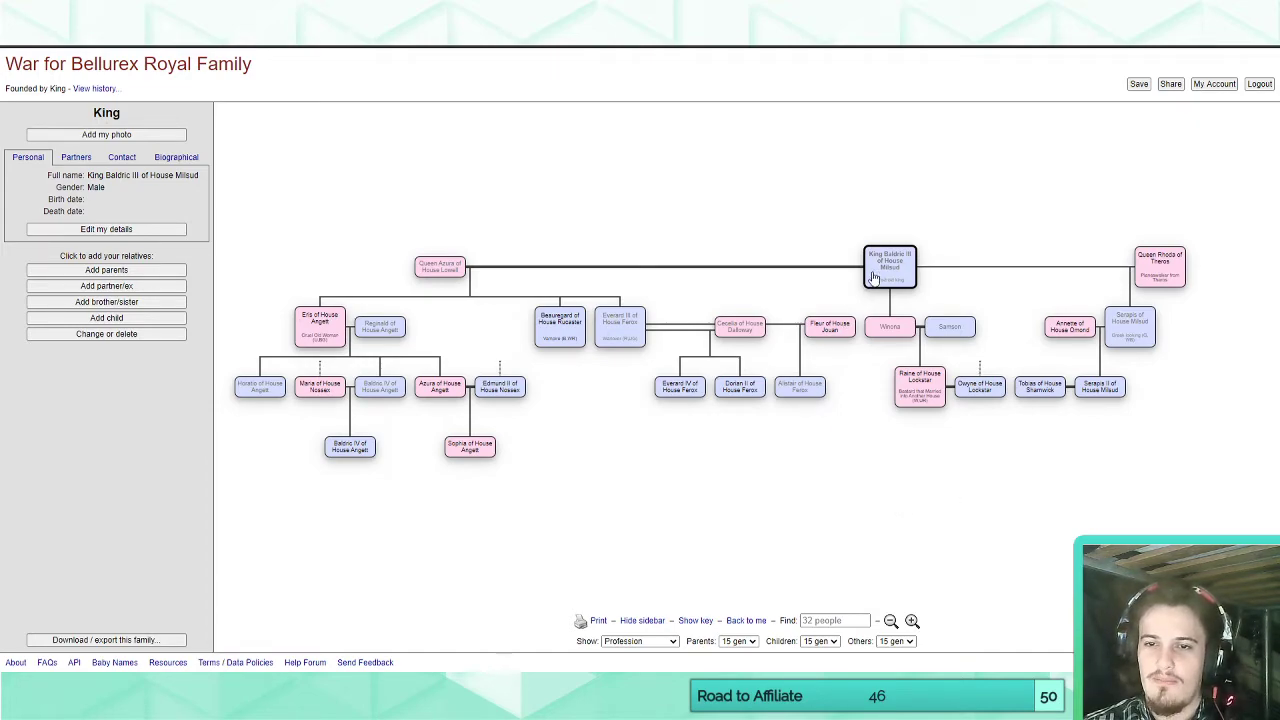
click(912, 621)
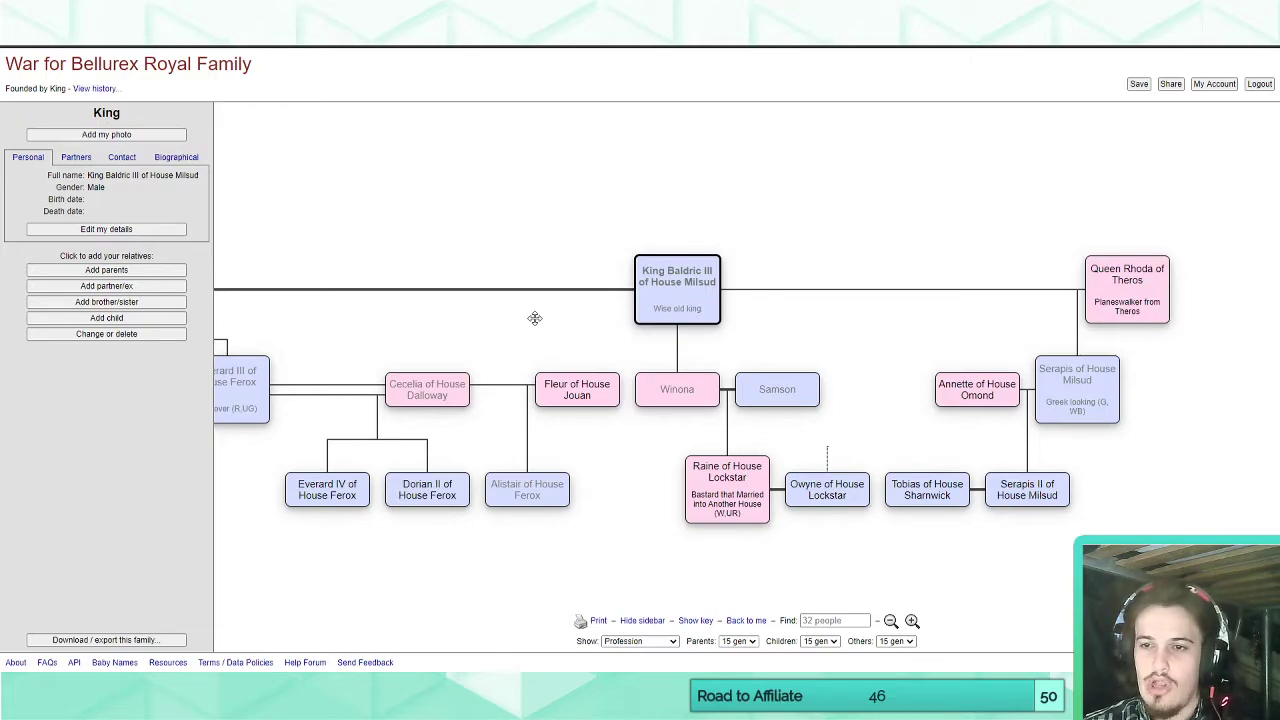
Examine the enlarged family tree from King Baldric III across to Queen Azura's descendants in Houses Angett, Rucaster and Ferox.
drag(477, 323, 921, 297)
drag(531, 302, 900, 251)
mouse_move(1004, 498)
mouse_down()
mouse_move(863, 498)
mouse_move(849, 460)
mouse_move(860, 429)
mouse_move(838, 478)
mouse_up()
drag(1005, 468, 765, 483)
drag(951, 490, 894, 497)
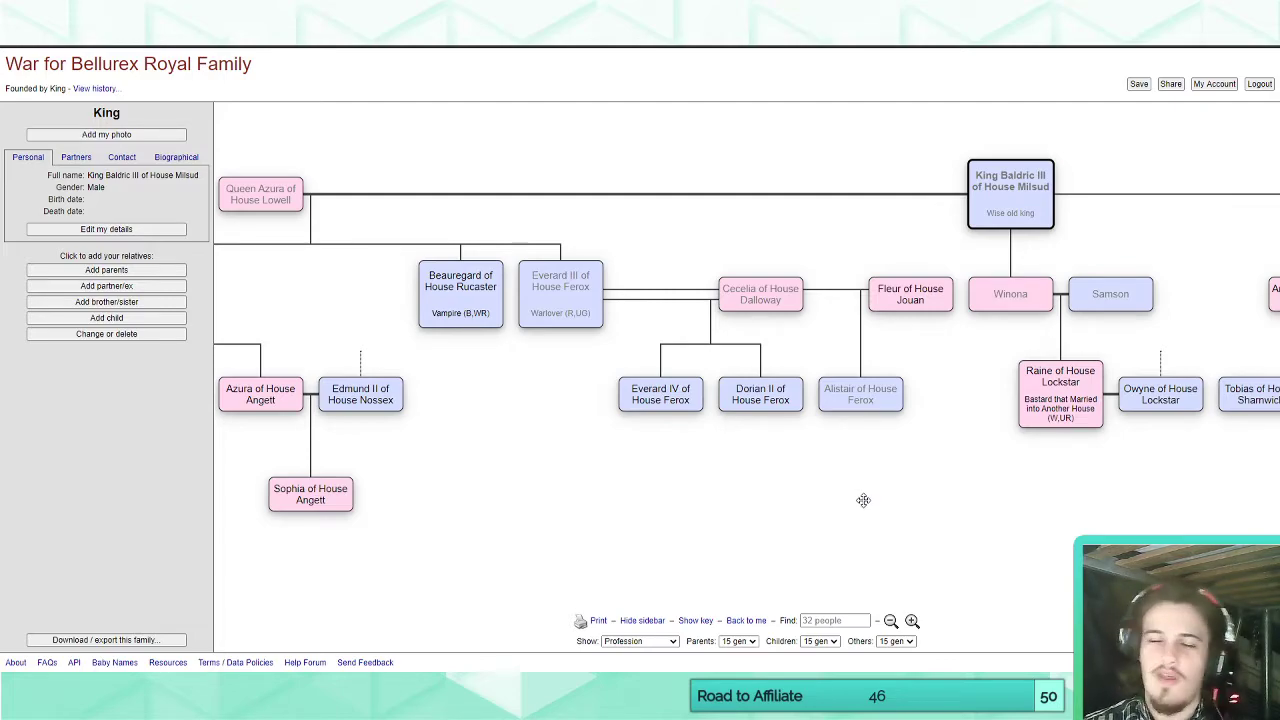
drag(863, 500, 654, 506)
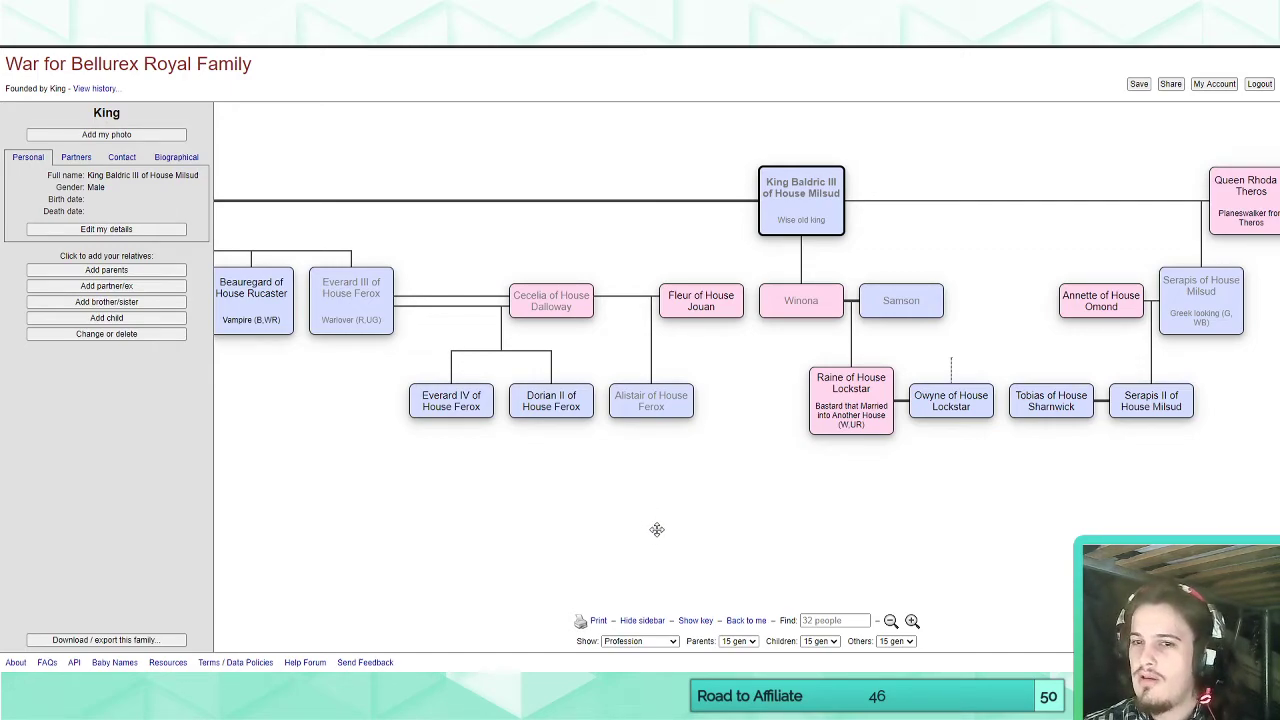
drag(451, 526, 819, 503)
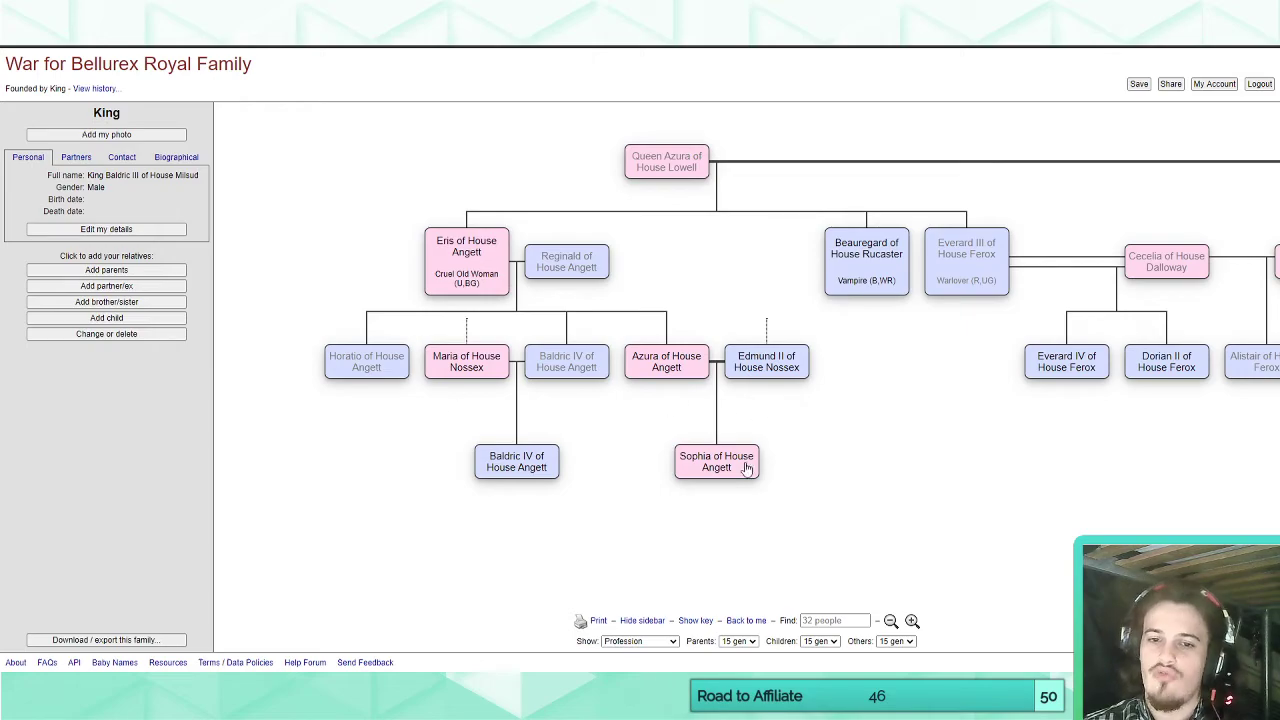
drag(1115, 464, 555, 480)
drag(957, 463, 1236, 509)
drag(820, 515, 880, 514)
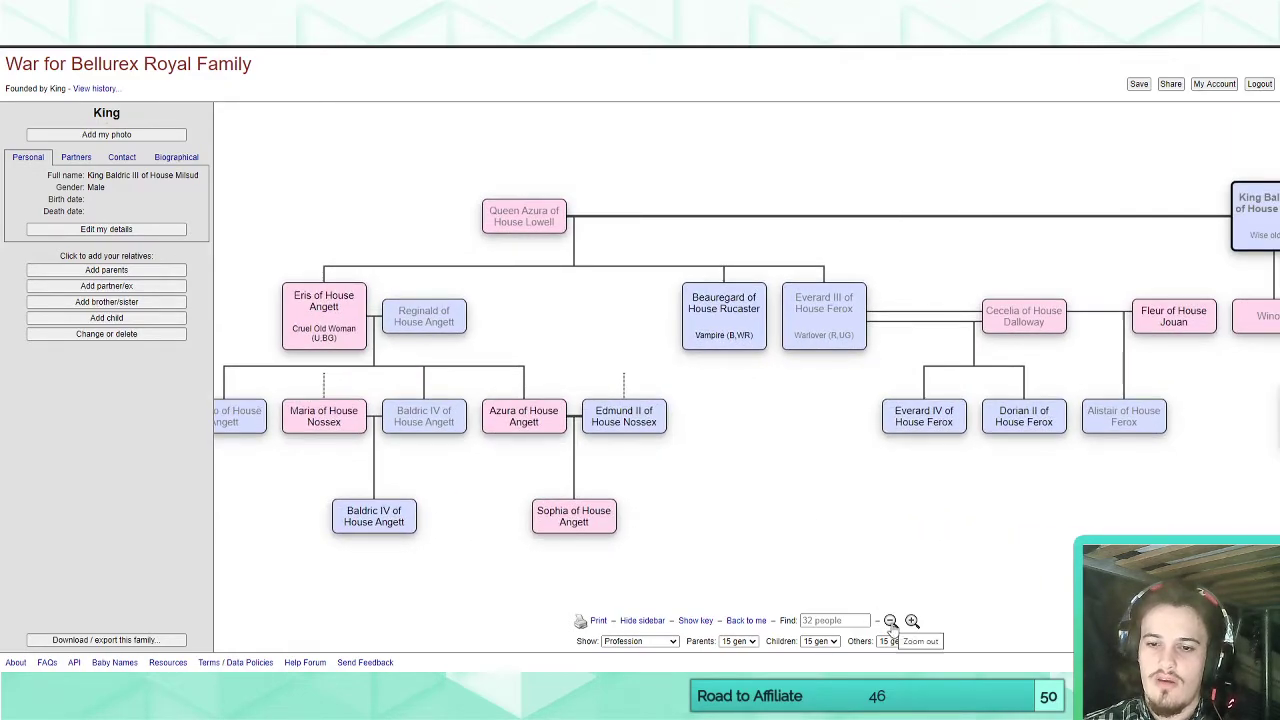
Reduce the tree's scale and review the branches from House Angett across to Queen Rhoda of Theros.
click(891, 625)
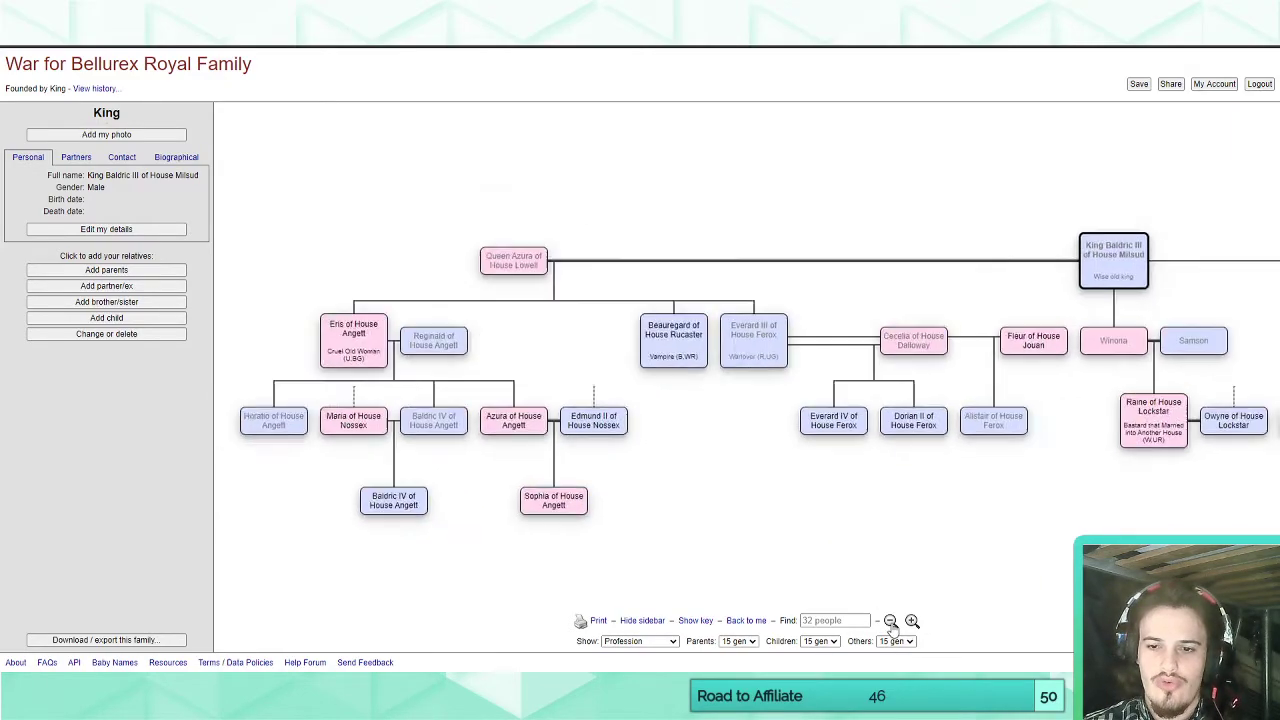
drag(858, 589, 999, 531)
drag(846, 551, 608, 540)
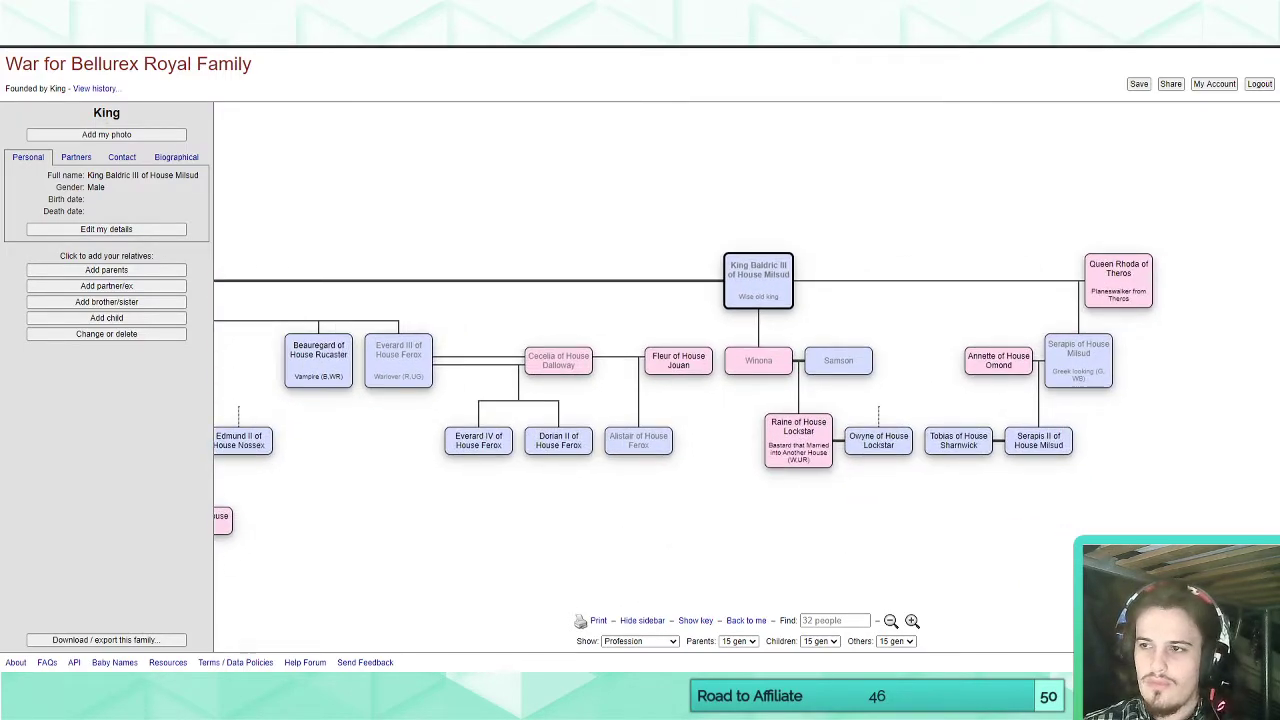
drag(823, 502, 692, 526)
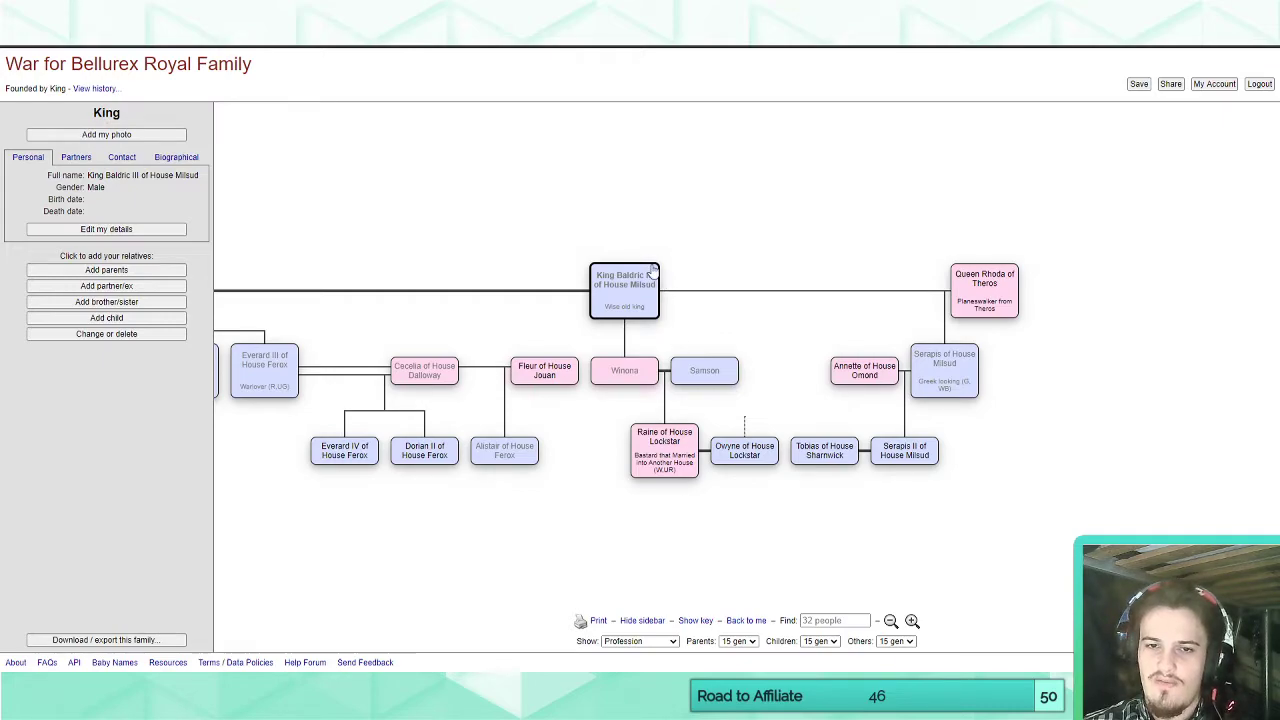
drag(1063, 331, 1011, 337)
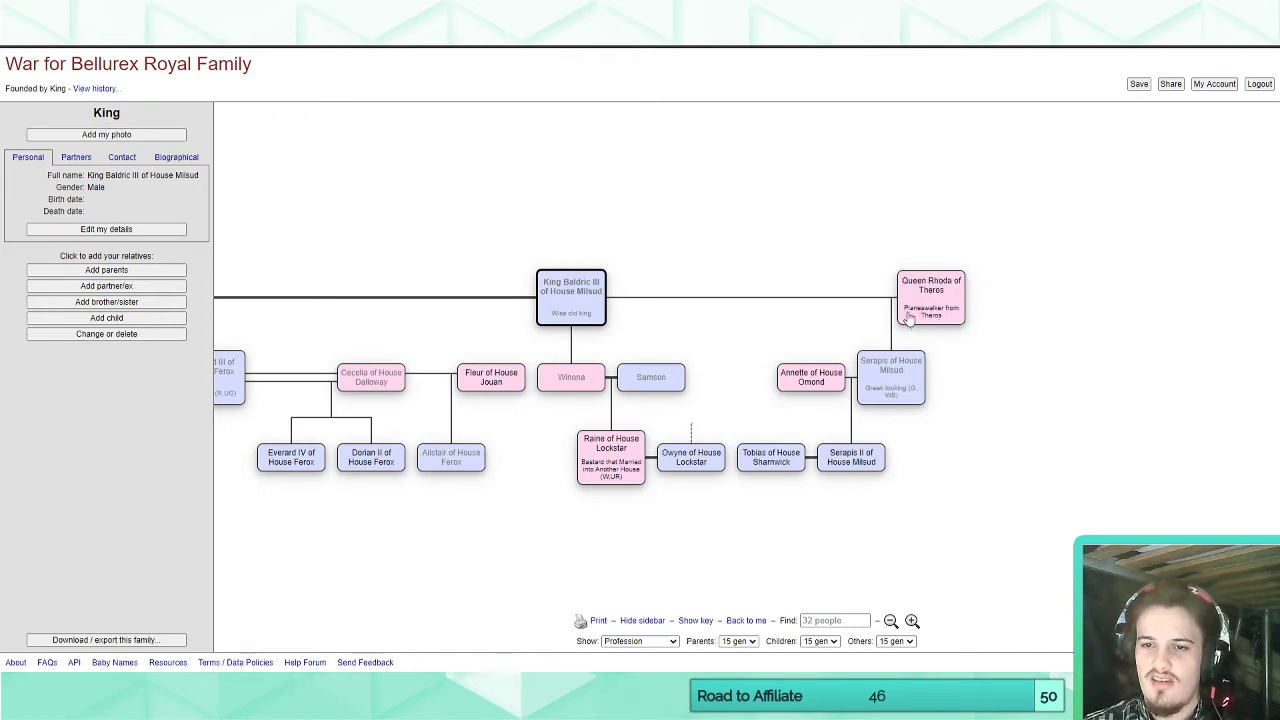
View the tree centred on Serapis of House Milsud and on Serapis II, and return to King Baldric III.
click(903, 362)
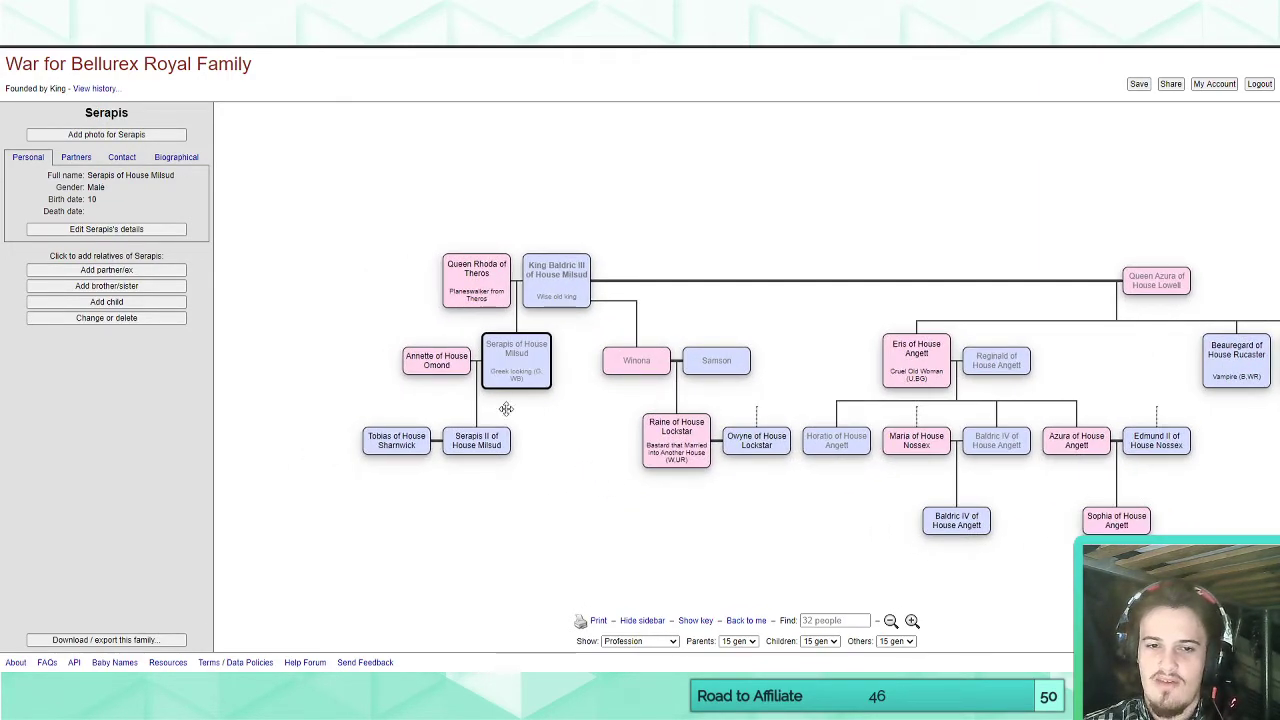
click(495, 430)
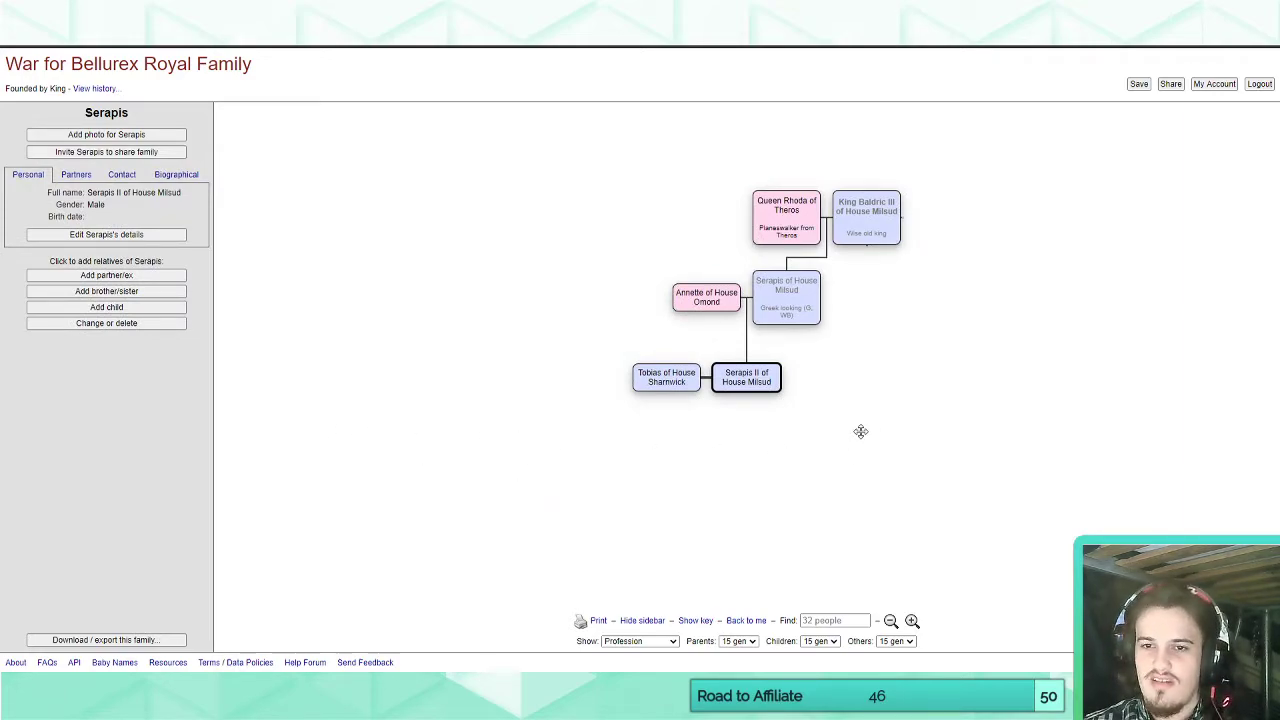
click(876, 225)
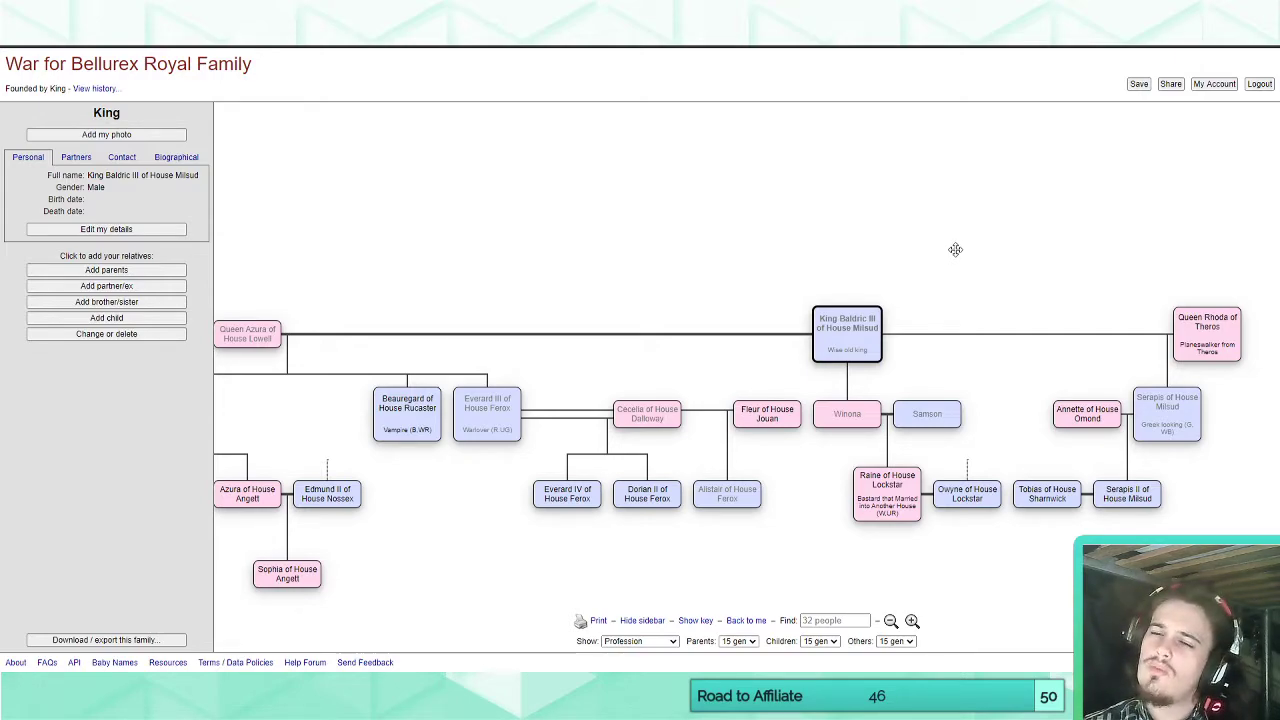
Compare Queen Azura's line of descendants with the Winona and Queen Rhoda lines around King Baldric III.
drag(926, 254, 920, 174)
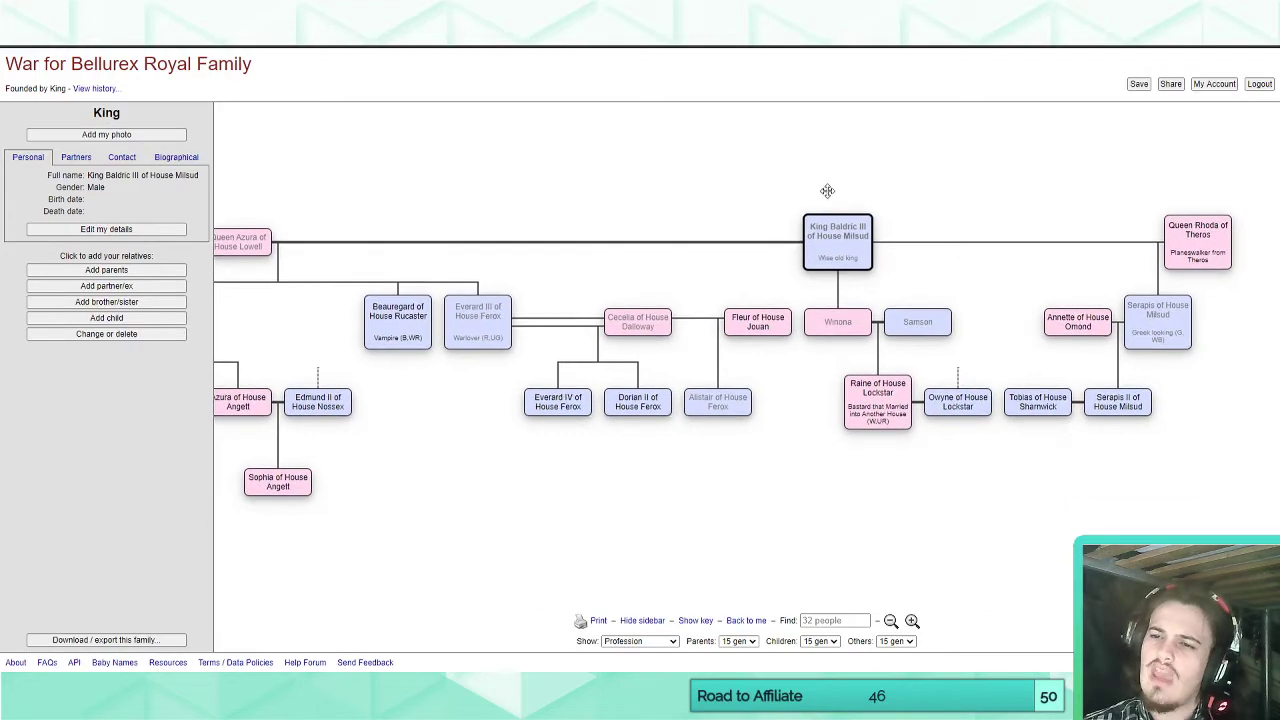
drag(691, 214, 598, 236)
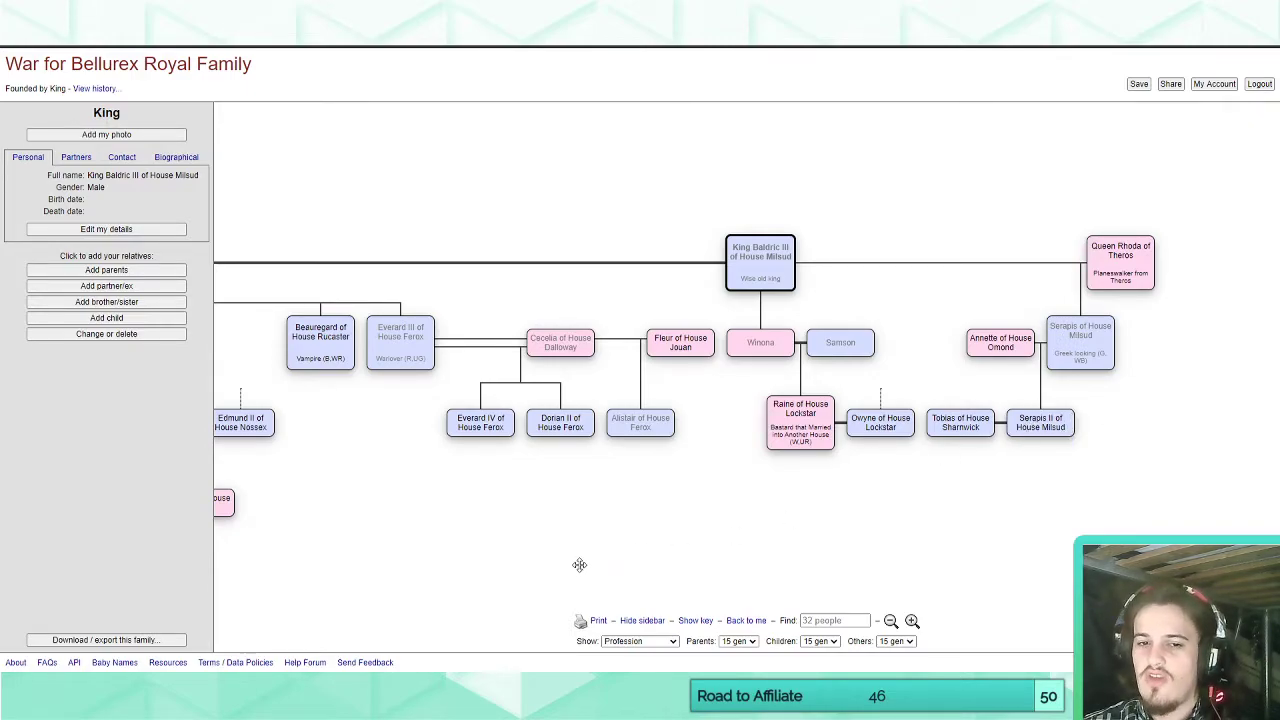
drag(580, 563, 708, 515)
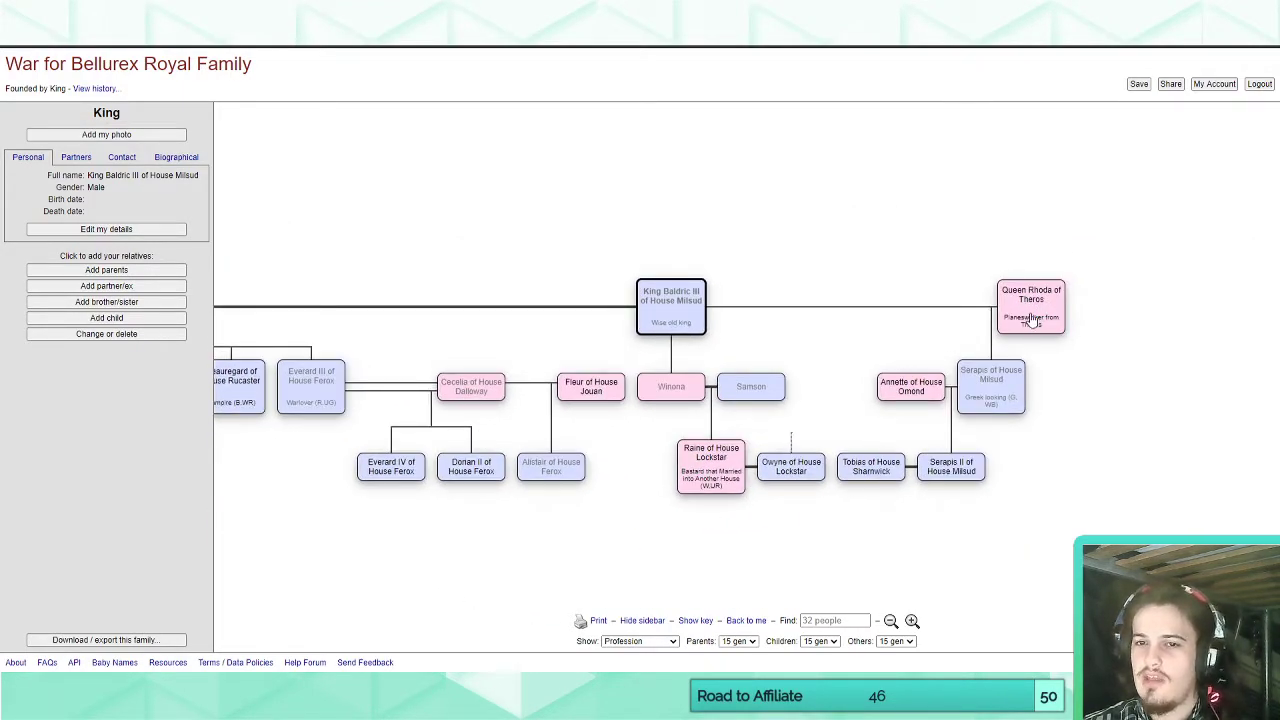
drag(394, 287, 855, 228)
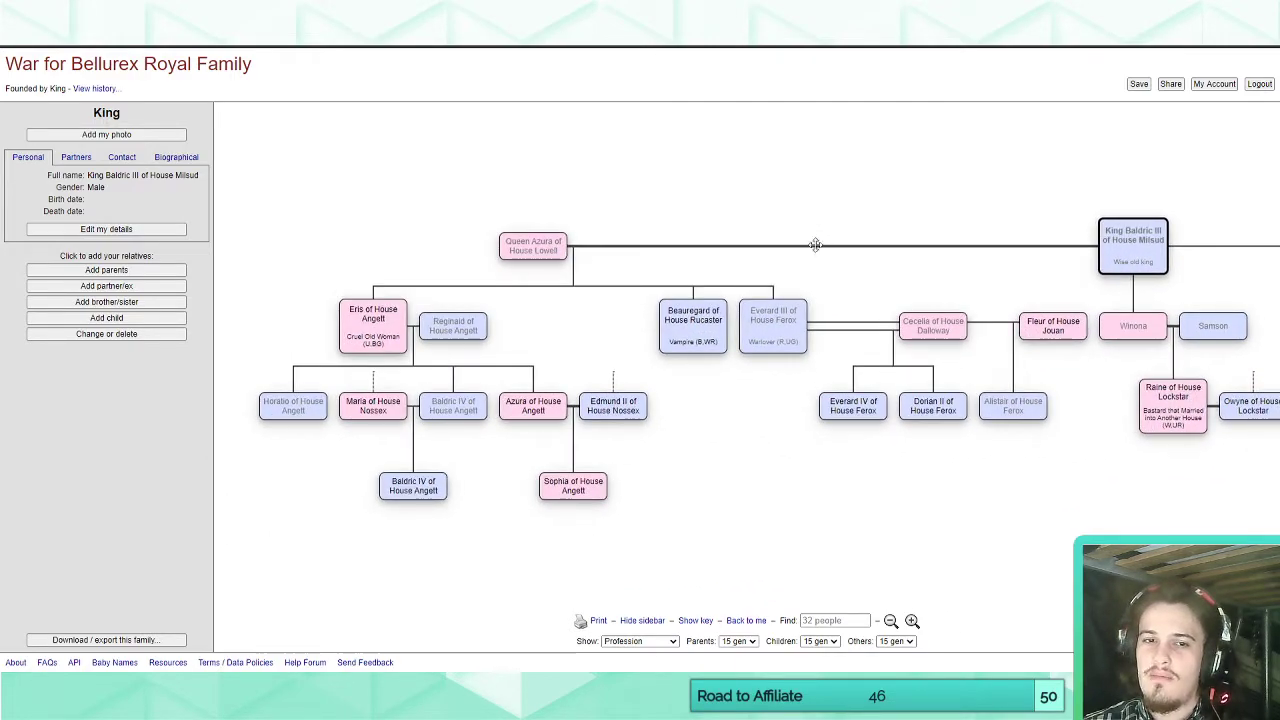
drag(619, 213, 651, 205)
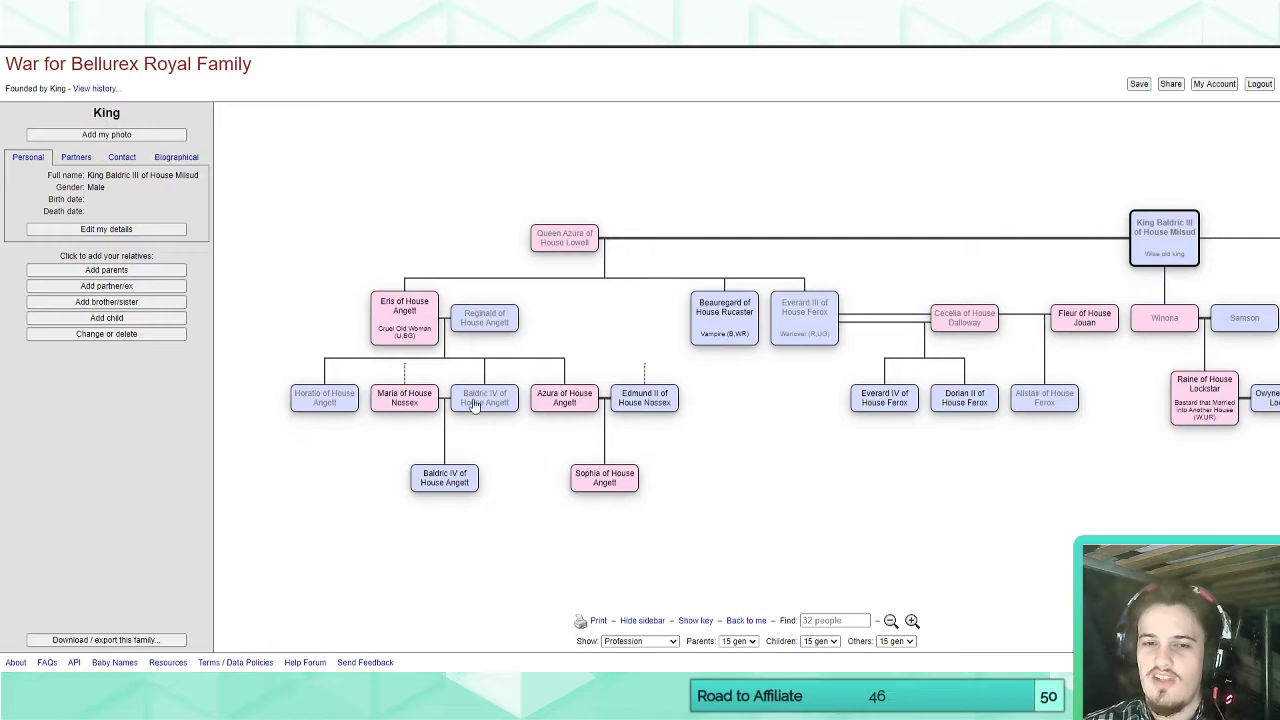
drag(816, 460, 363, 489)
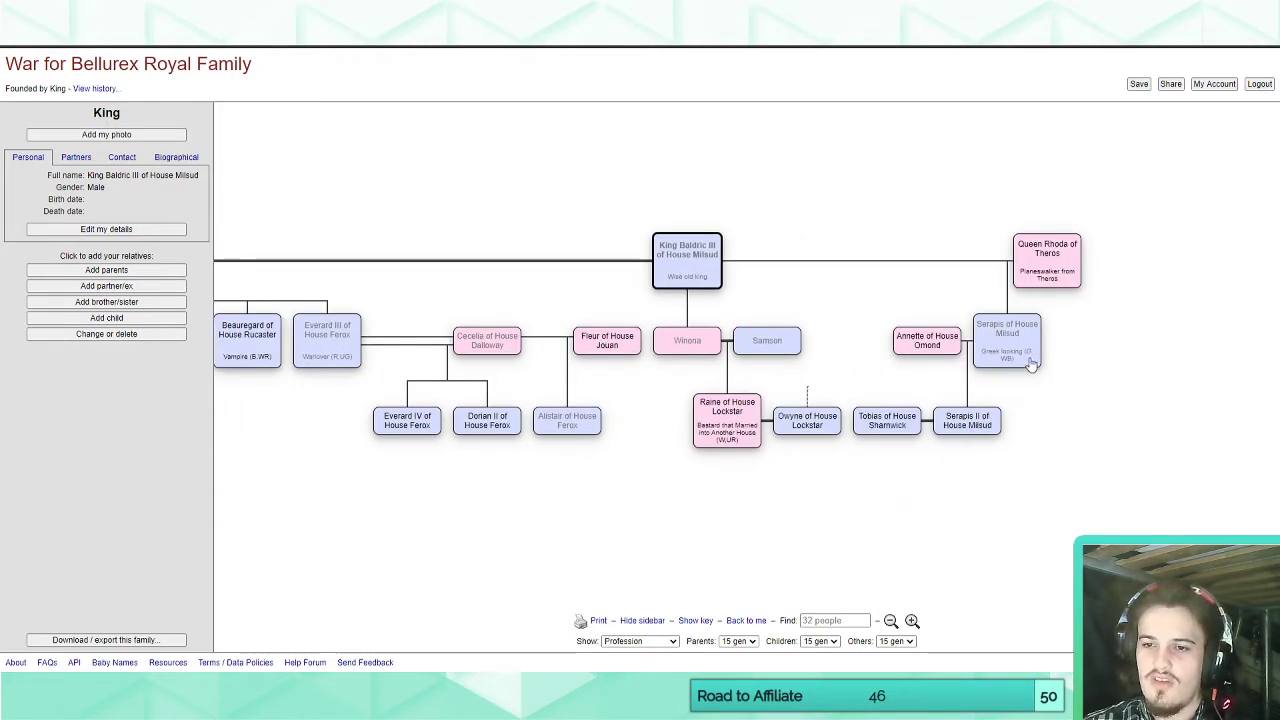
drag(712, 531, 1145, 493)
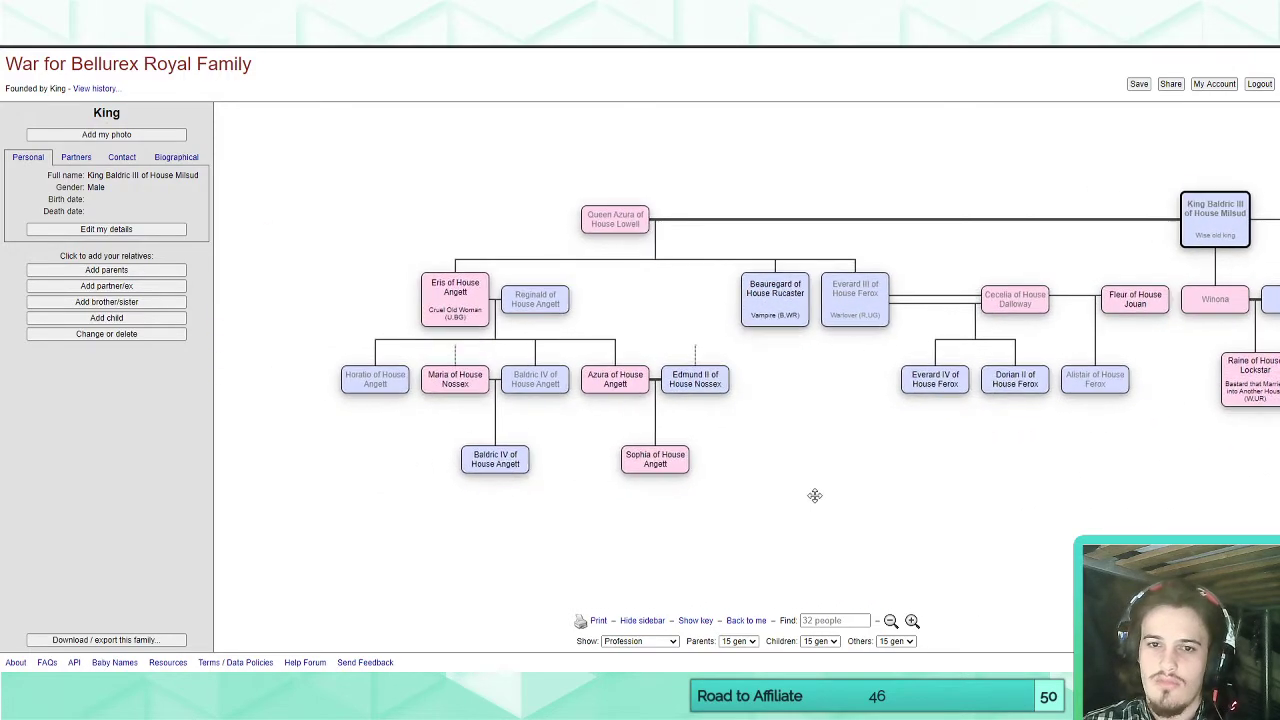
drag(1014, 494, 526, 506)
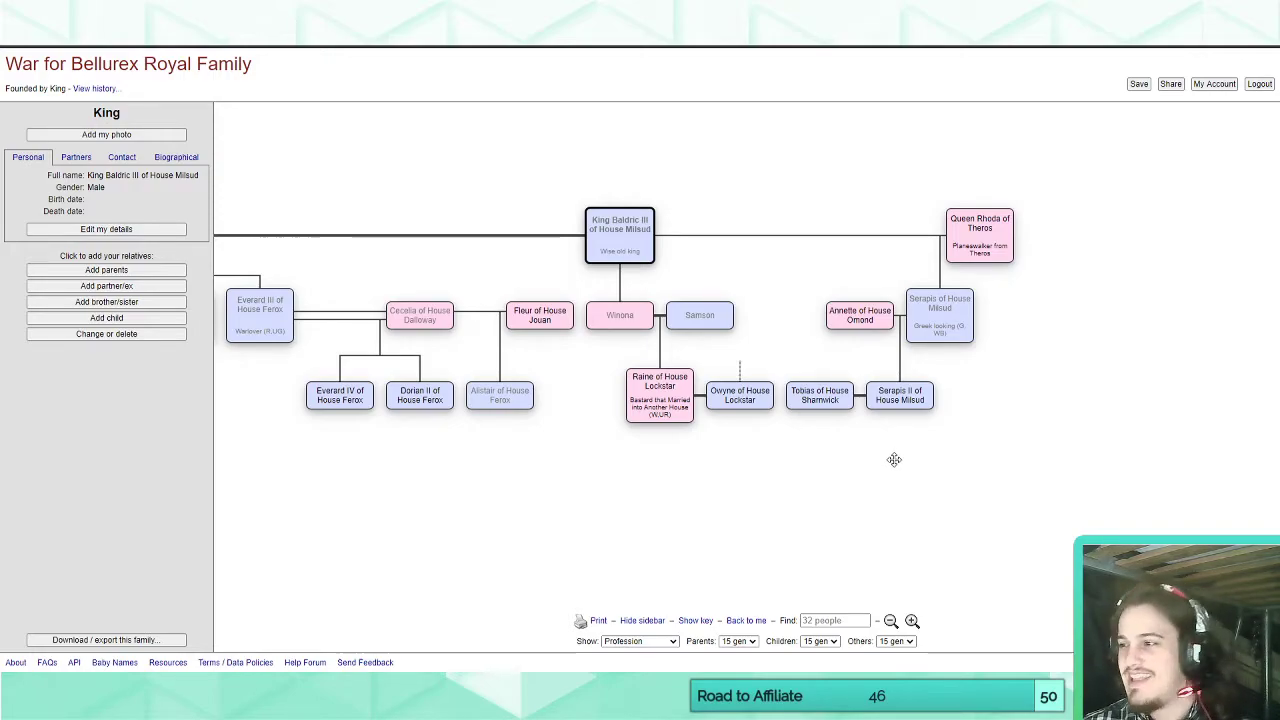
drag(592, 490, 568, 501)
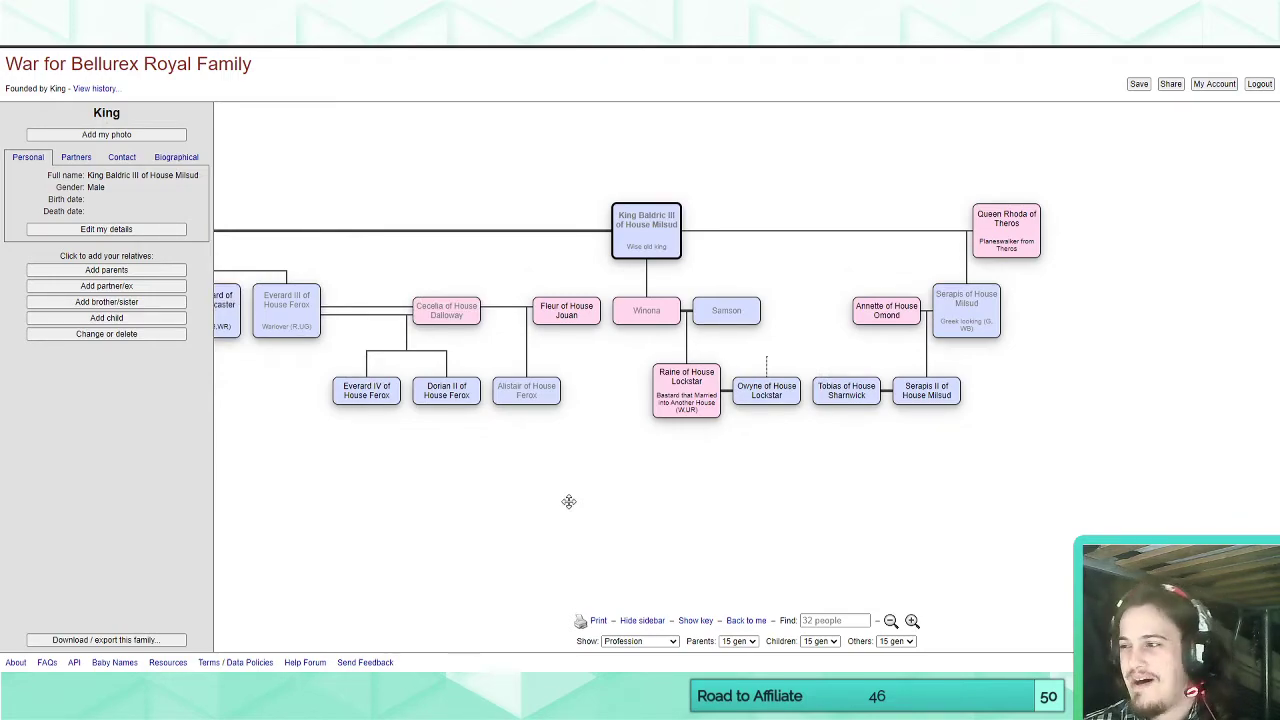
Review the House Angett, House Ferox and House Lockstar branches, and switch back to the card set editor.
drag(568, 501, 1034, 463)
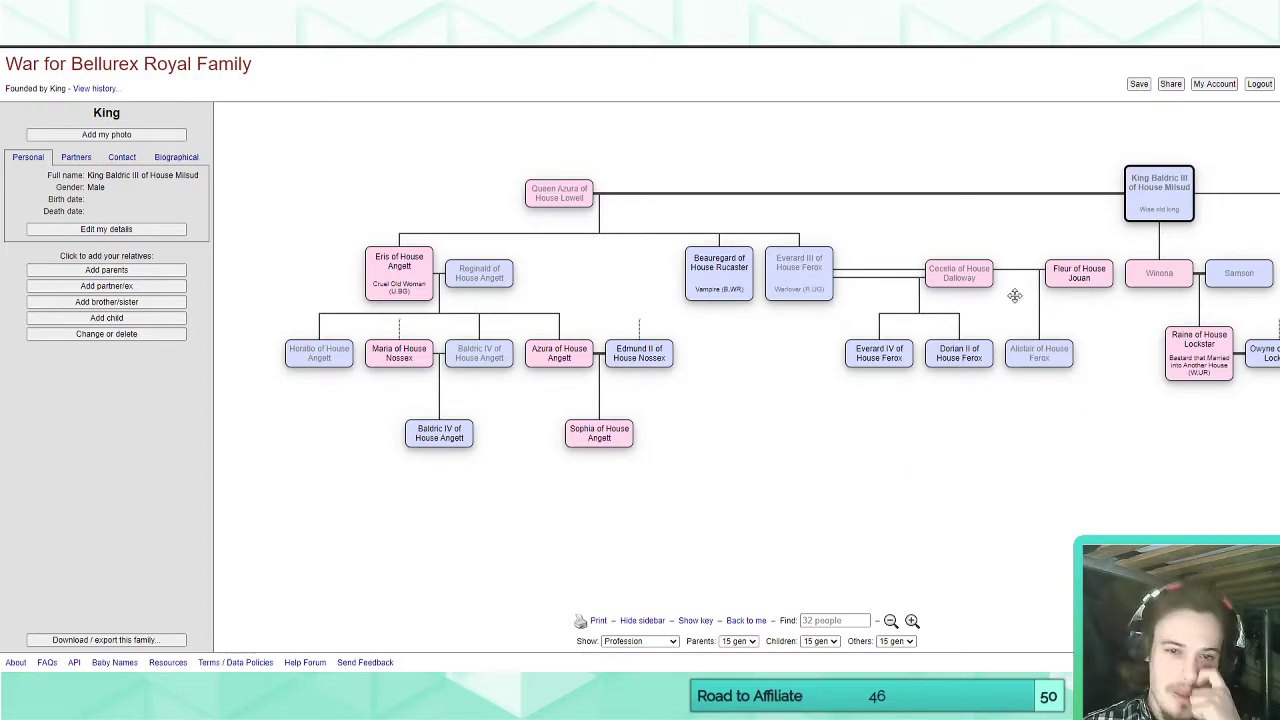
drag(914, 417, 821, 451)
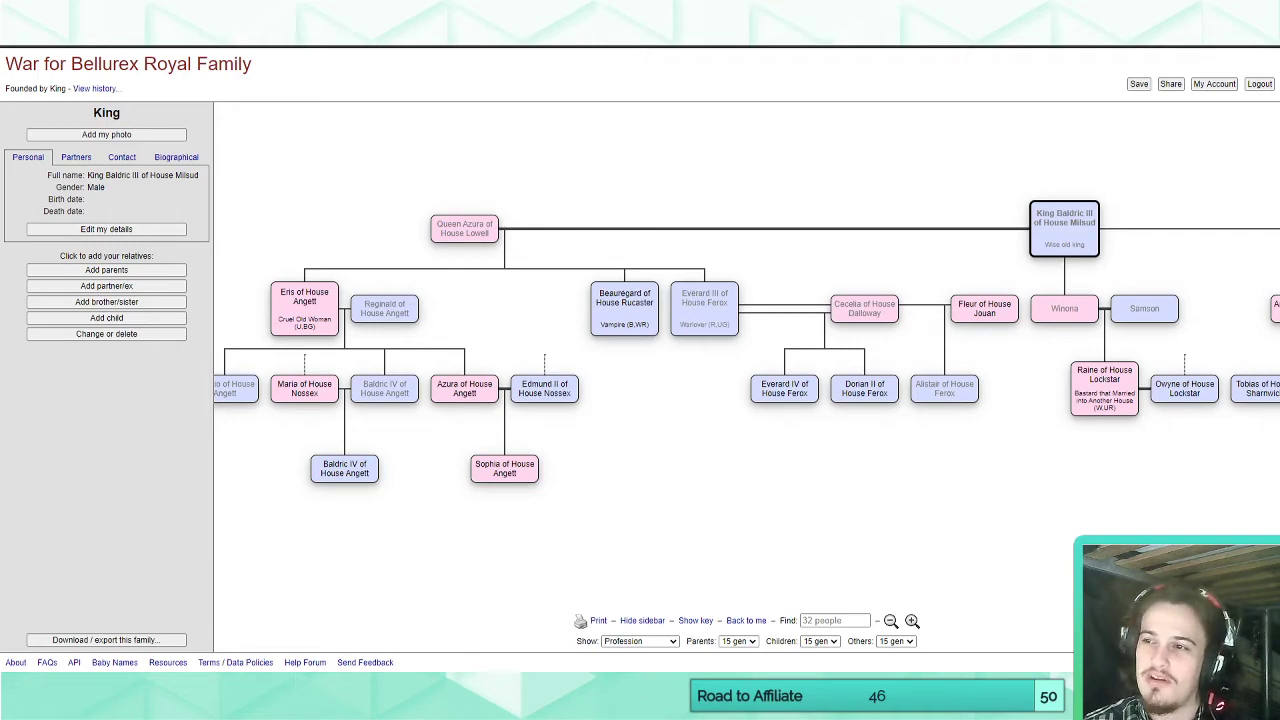
drag(714, 494, 643, 502)
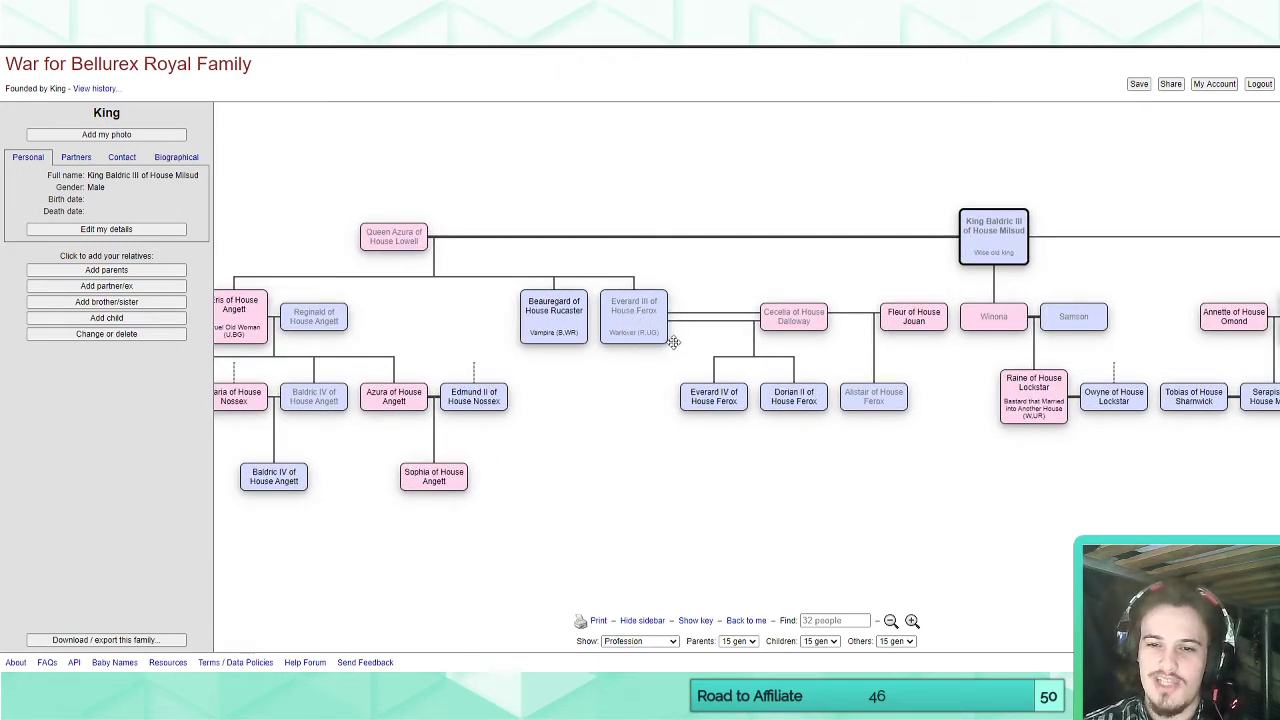
drag(723, 437, 569, 414)
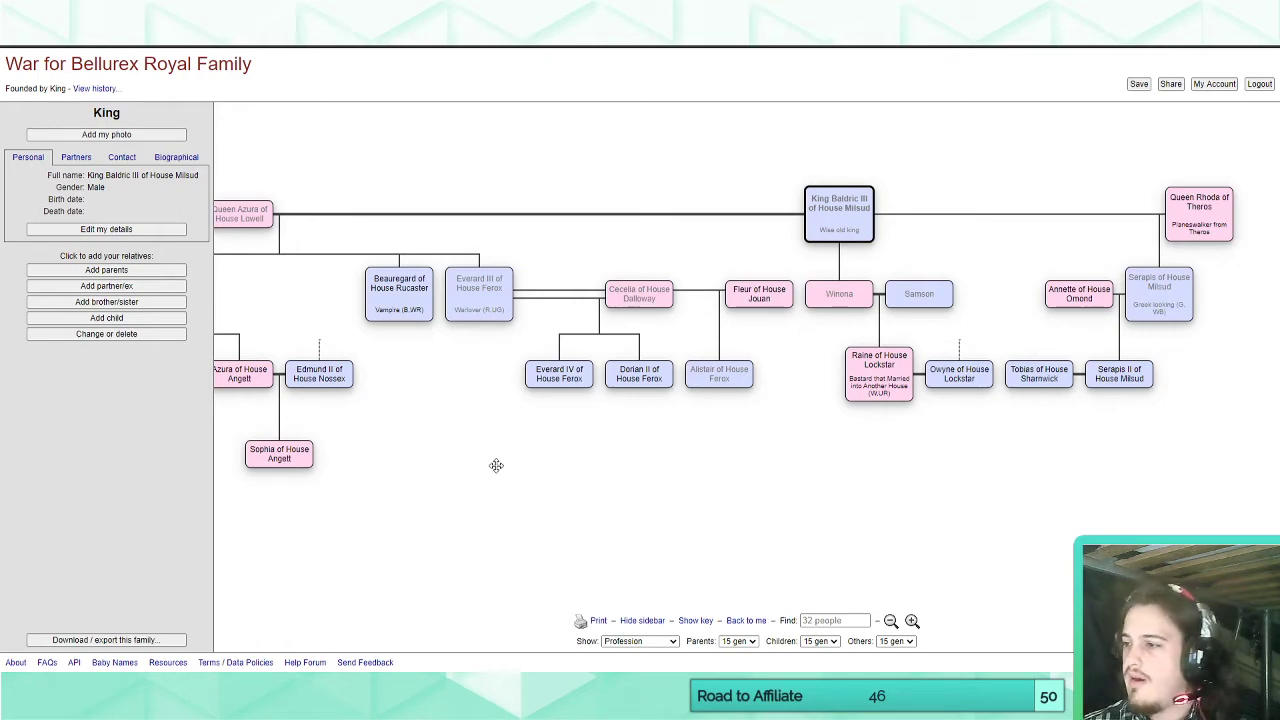
drag(874, 491, 726, 495)
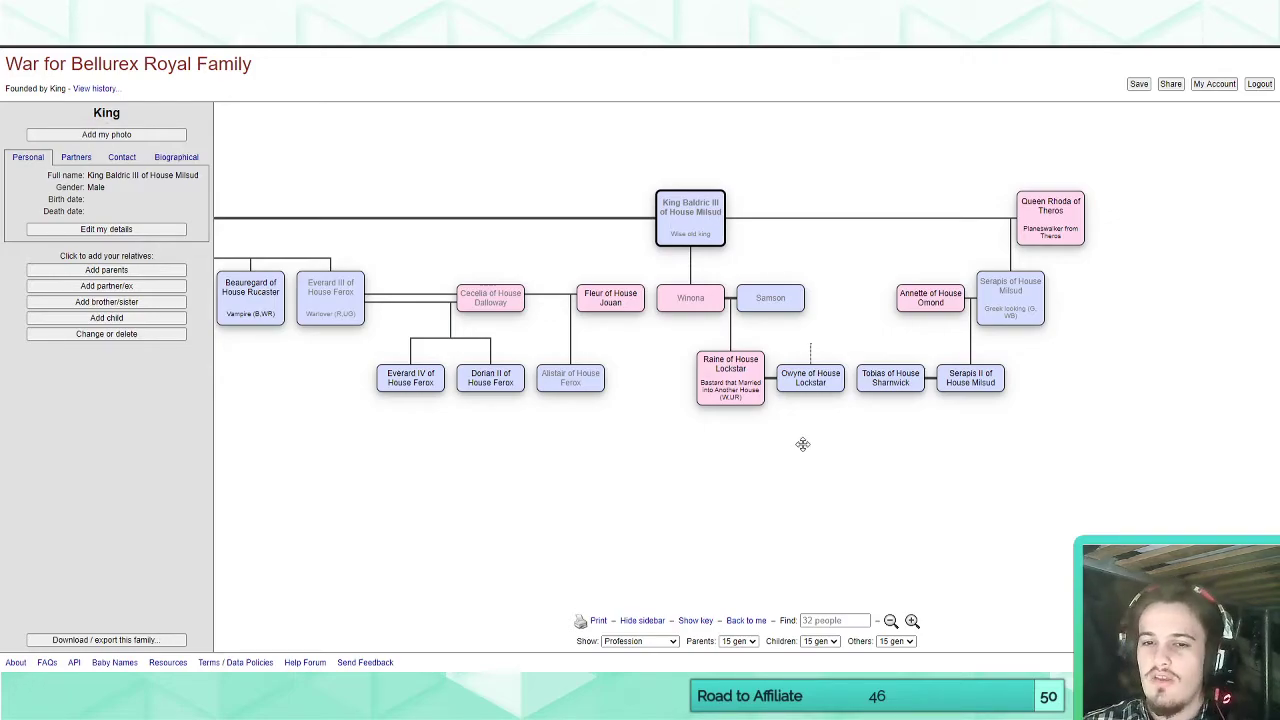
drag(803, 444, 820, 500)
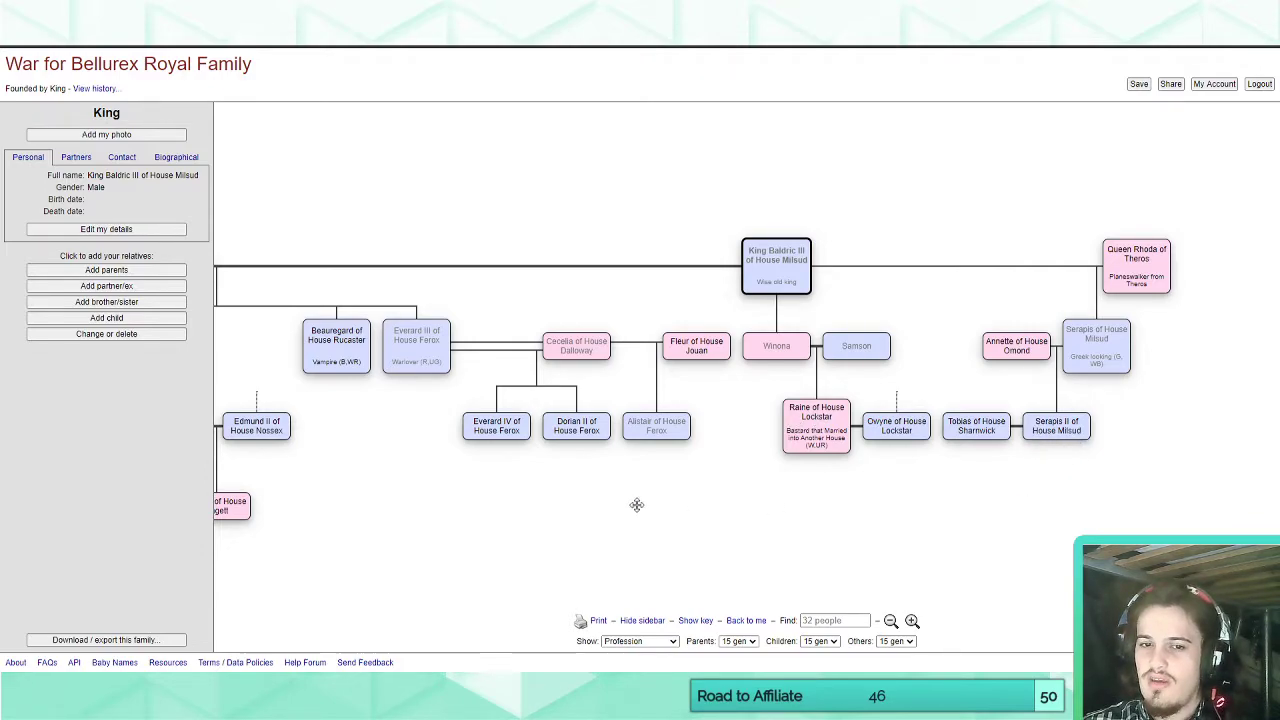
drag(636, 505, 681, 502)
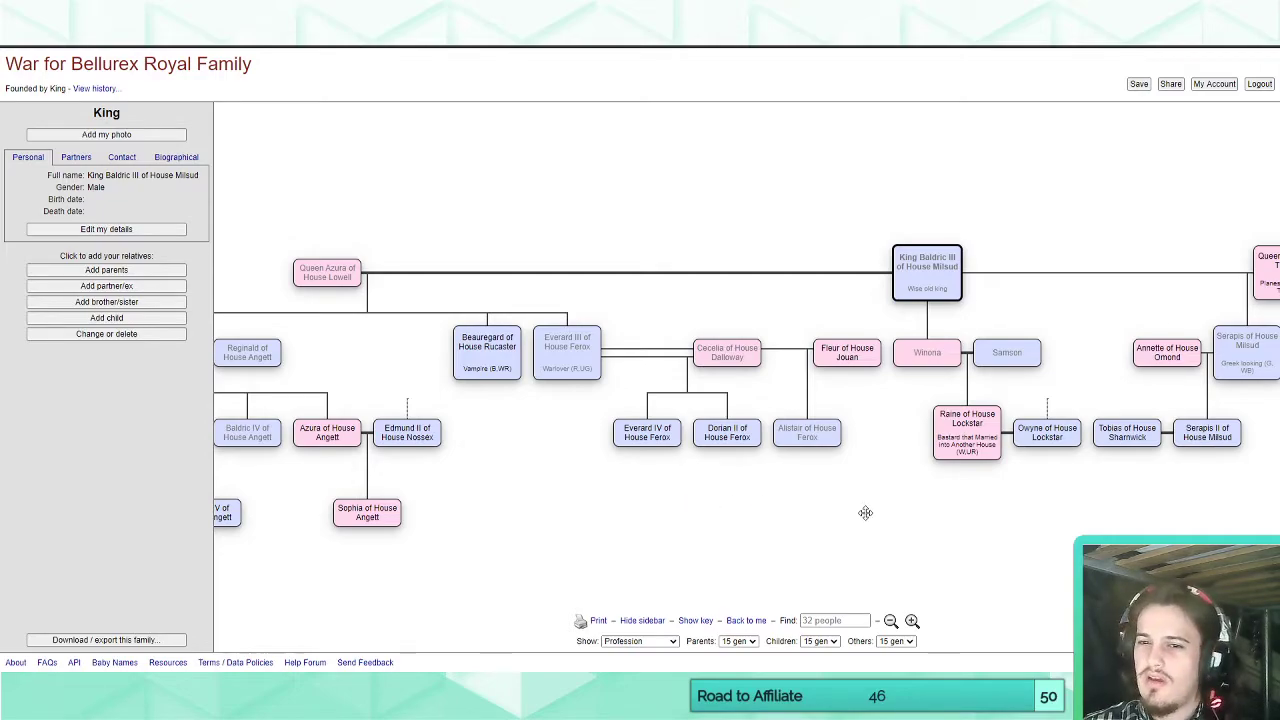
drag(865, 513, 817, 499)
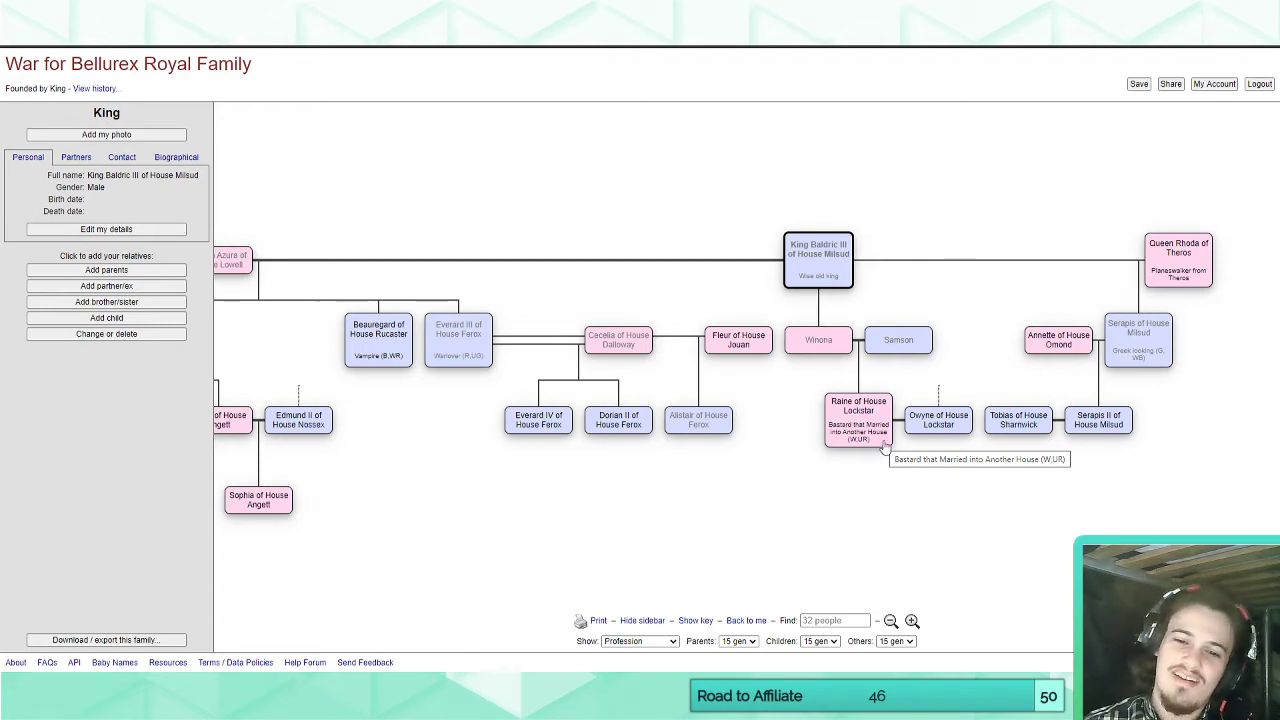
drag(493, 585, 394, 520)
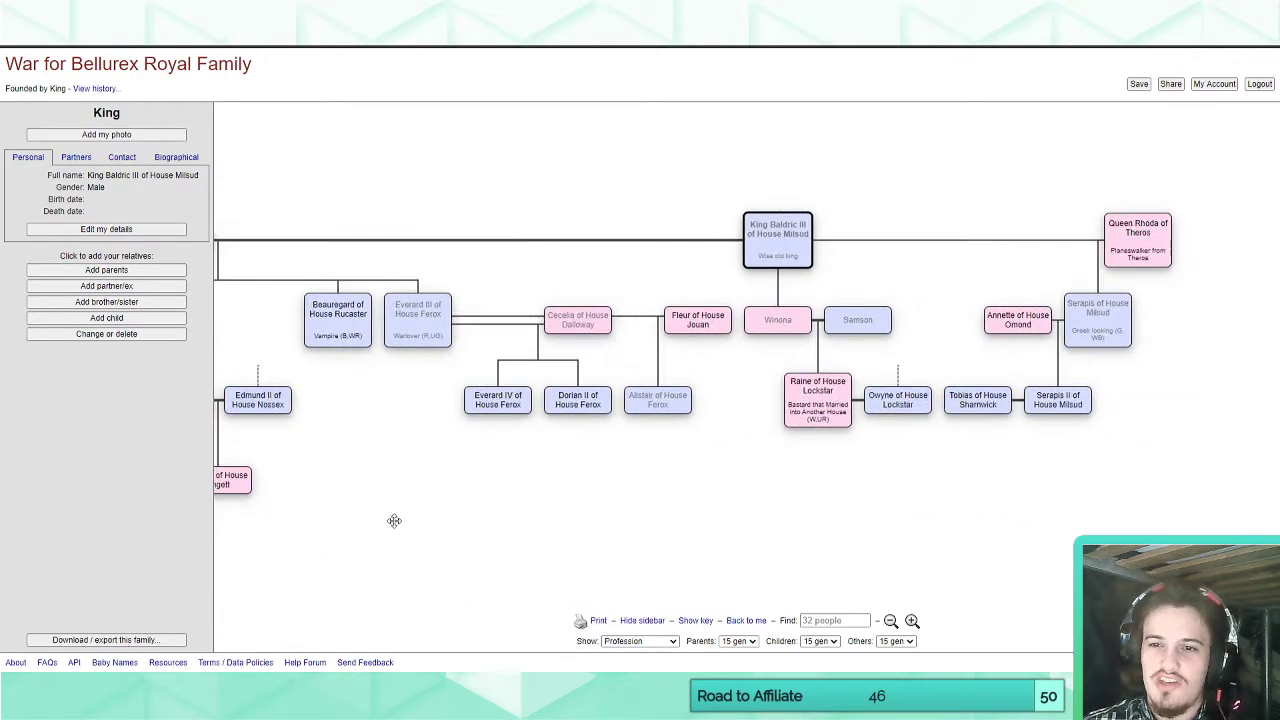
key(alt+Tab)
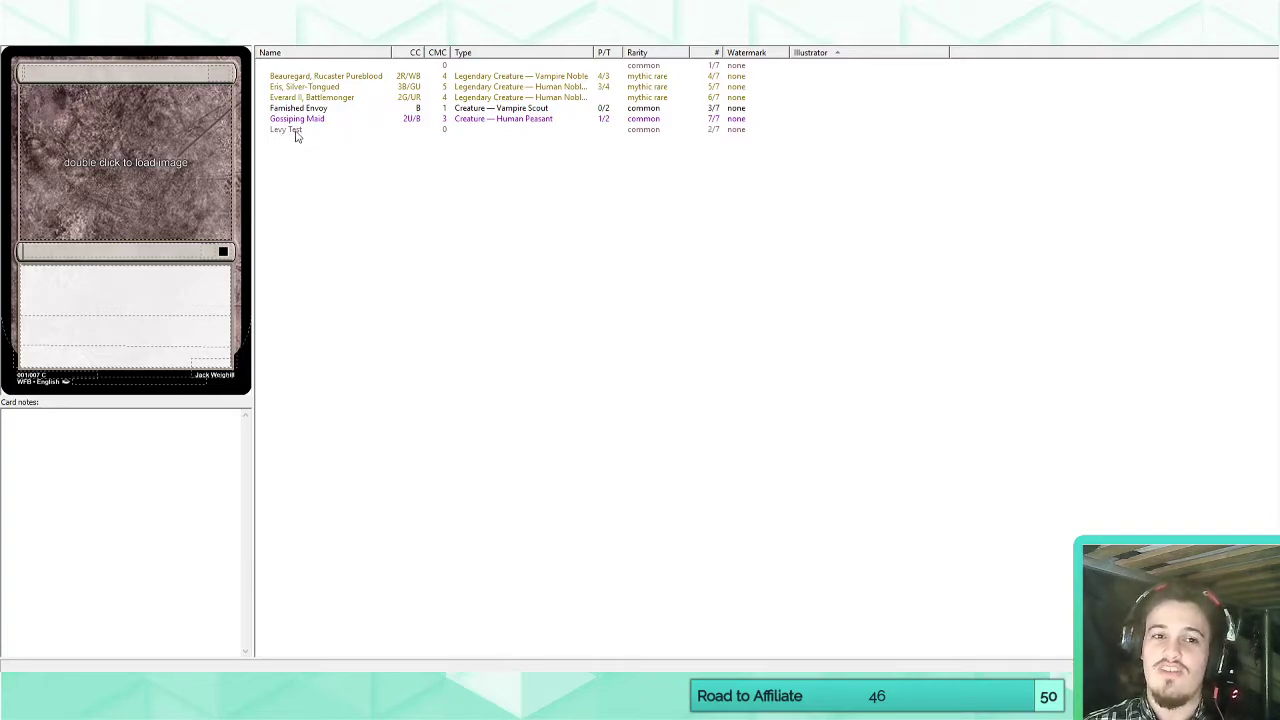
On the Beauregard, Rucaster Pureblood card, reword the Cruelty ability's condition from "your opponent" to "each opponent".
click(350, 78)
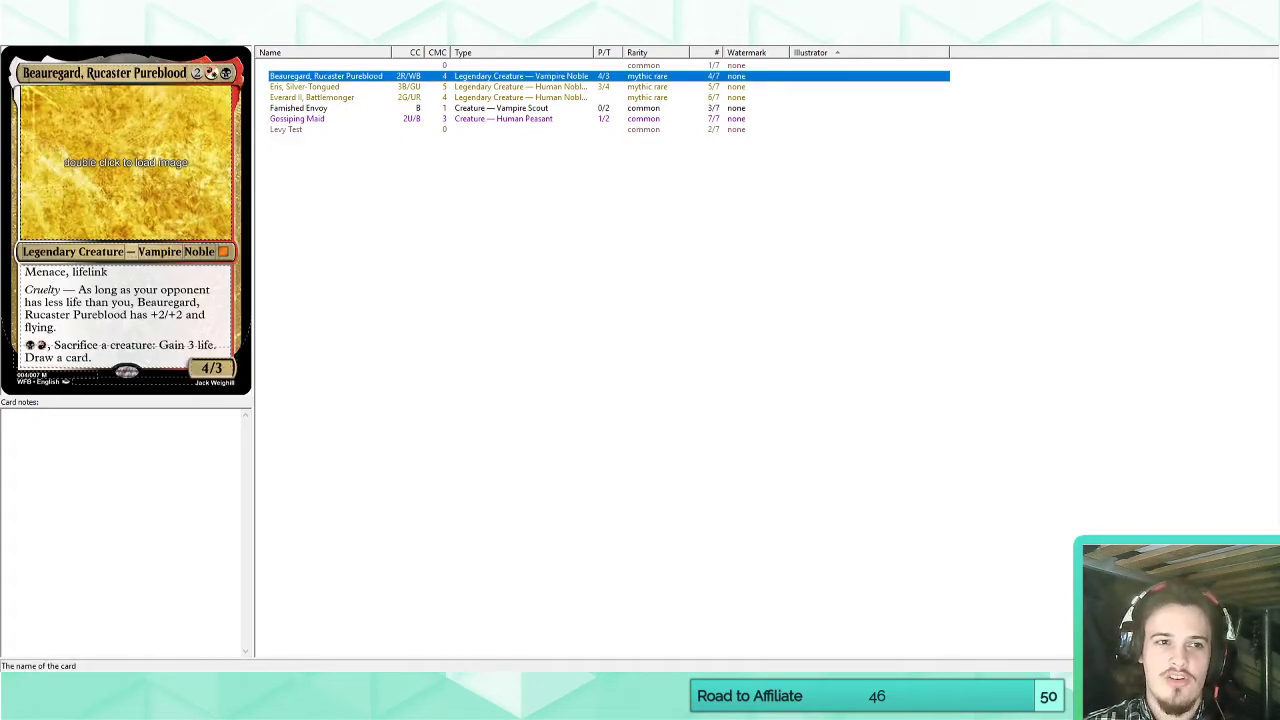
drag(20, 73, 188, 73)
click(151, 73)
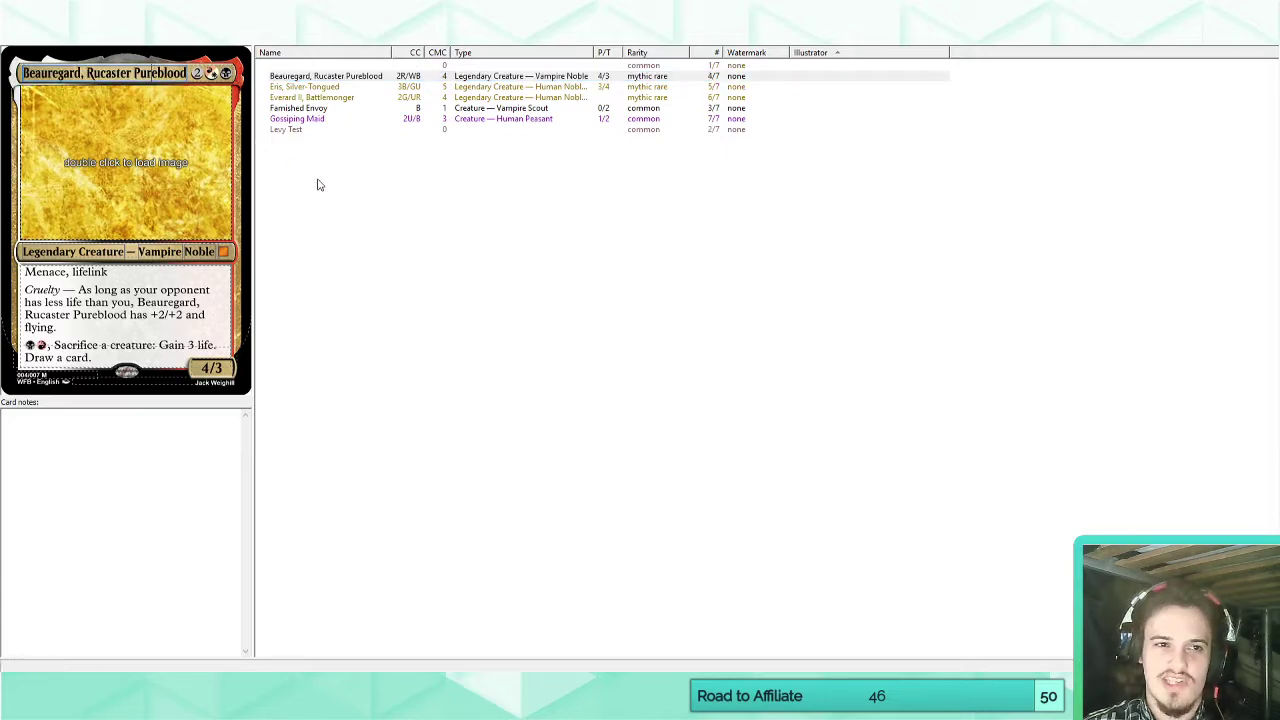
drag(26, 272, 108, 272)
click(138, 272)
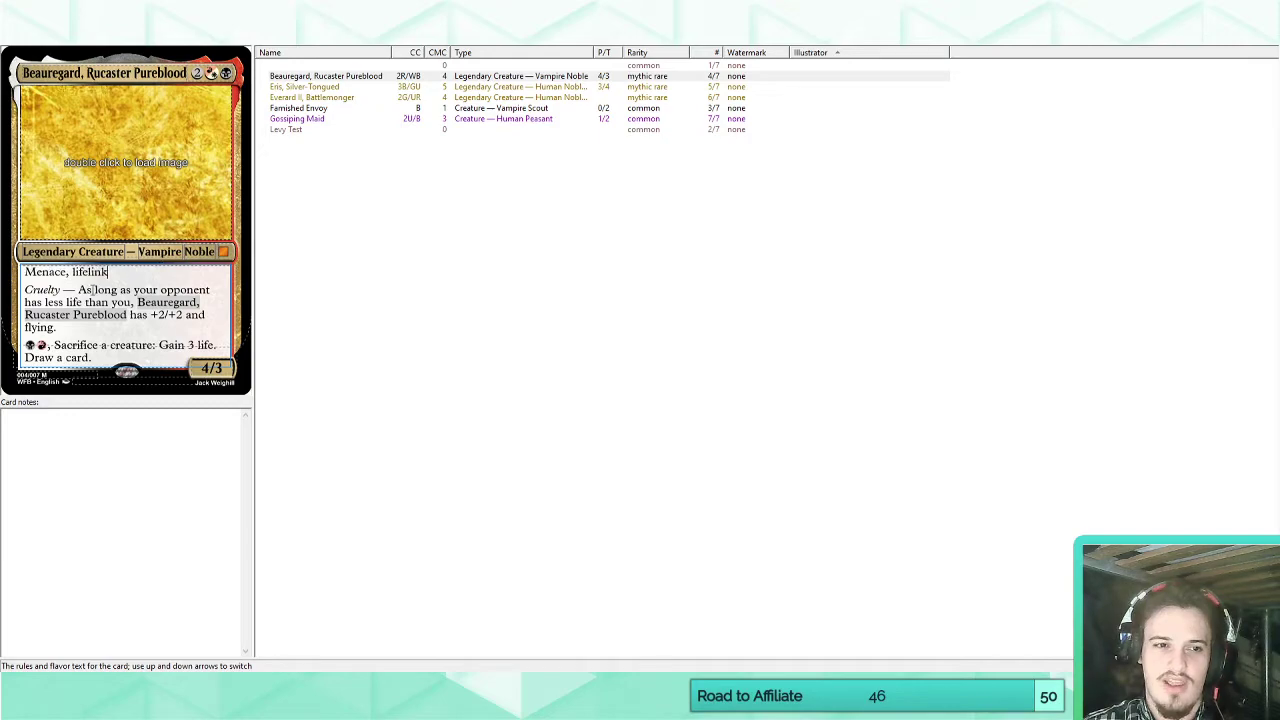
drag(24, 289, 77, 290)
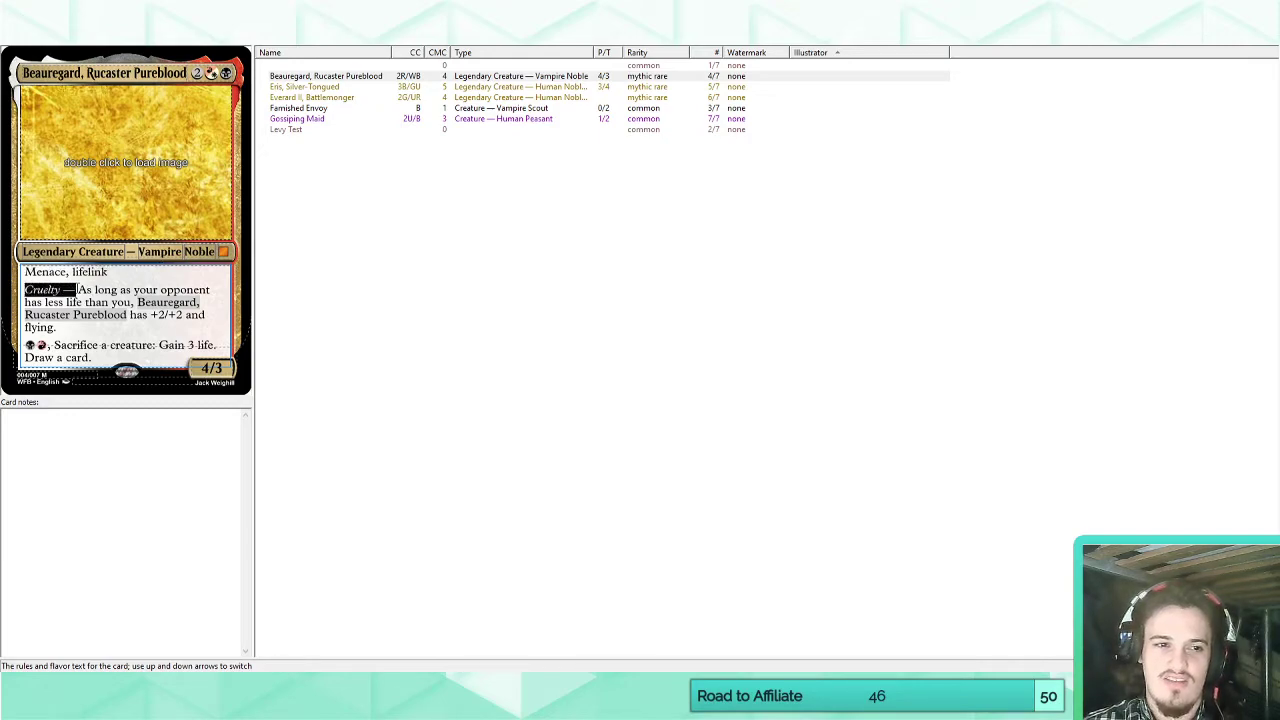
click(98, 290)
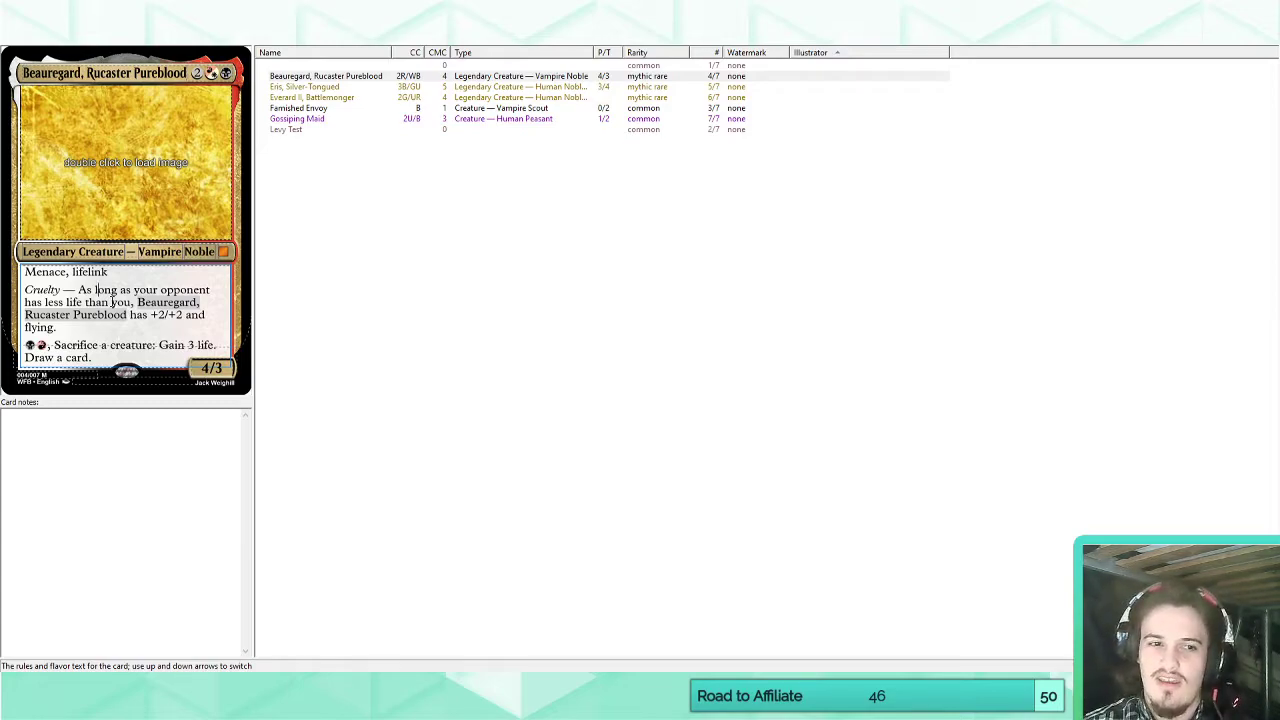
double_click(146, 290)
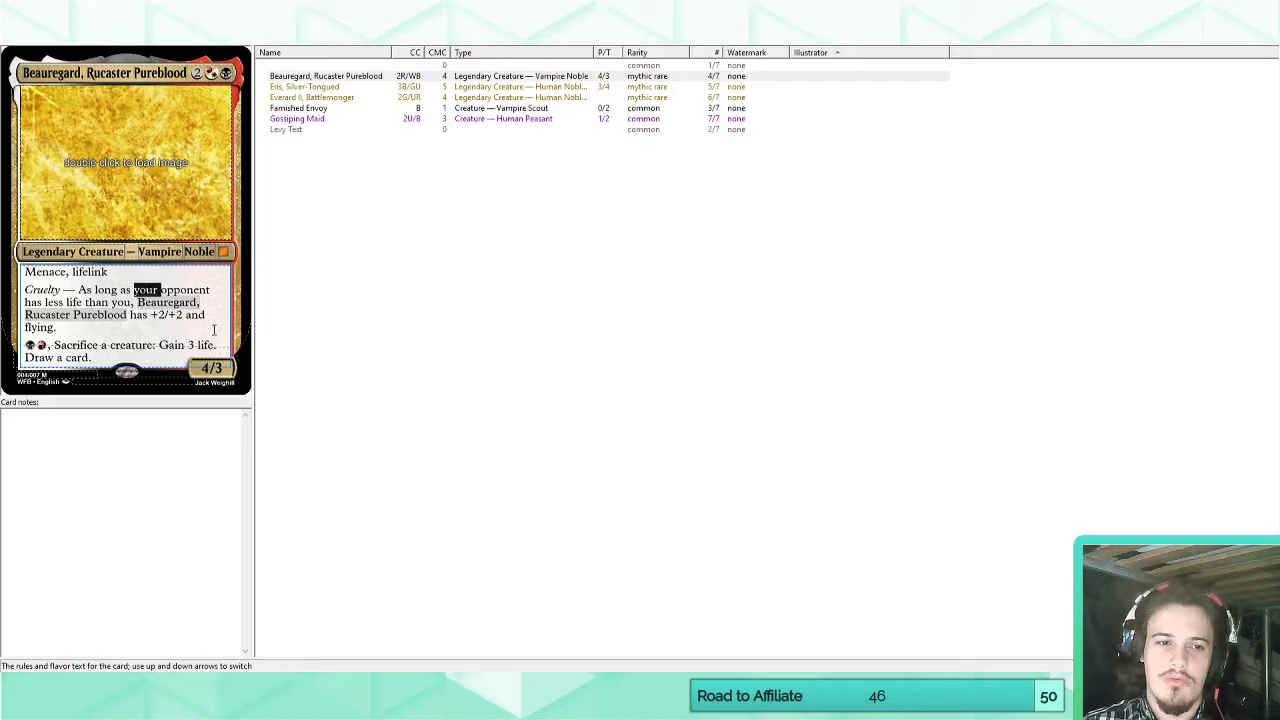
text(each)
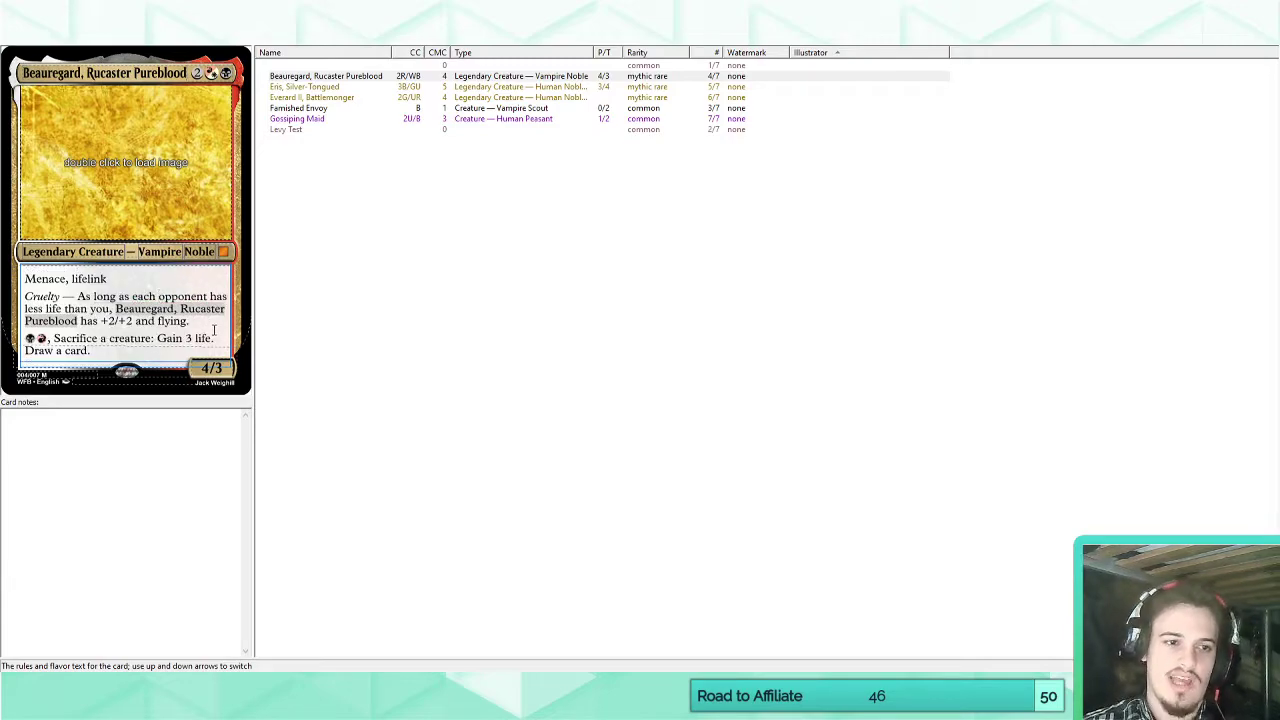
click(210, 321)
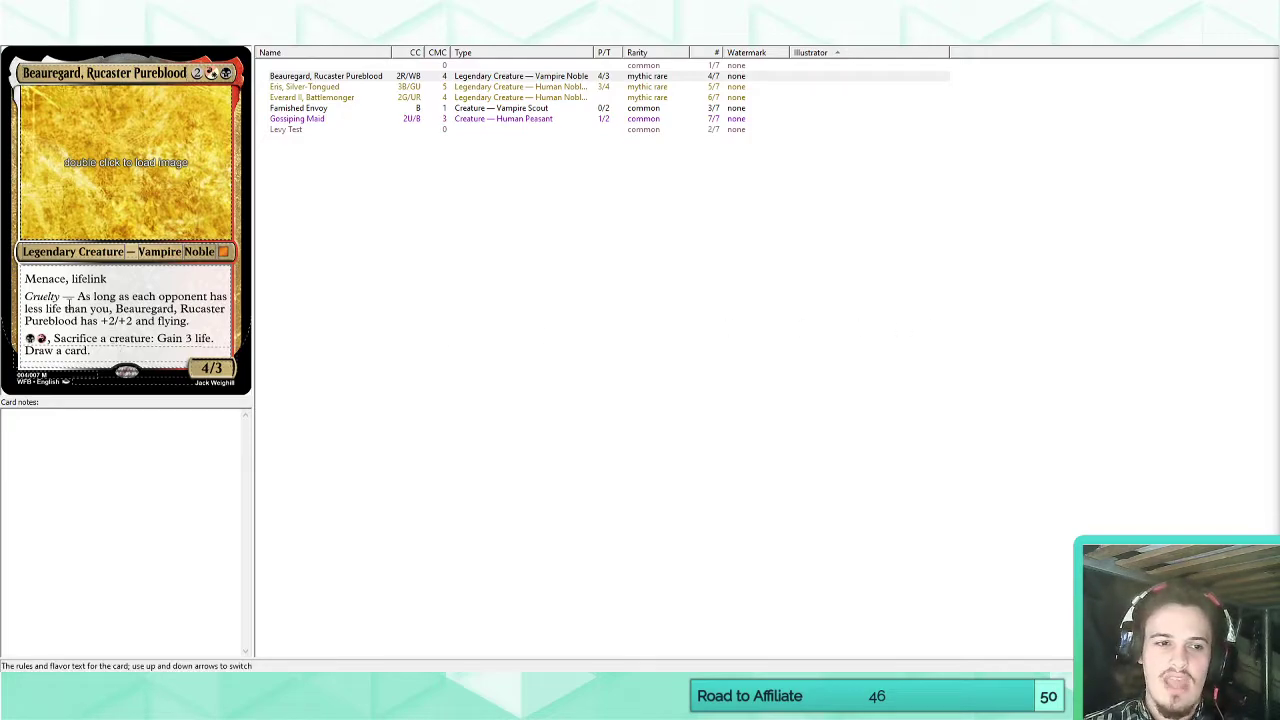
Review Beauregard's Cruelty bonus, creature-sacrifice ability and card name.
drag(26, 297, 114, 307)
click(92, 298)
click(112, 308)
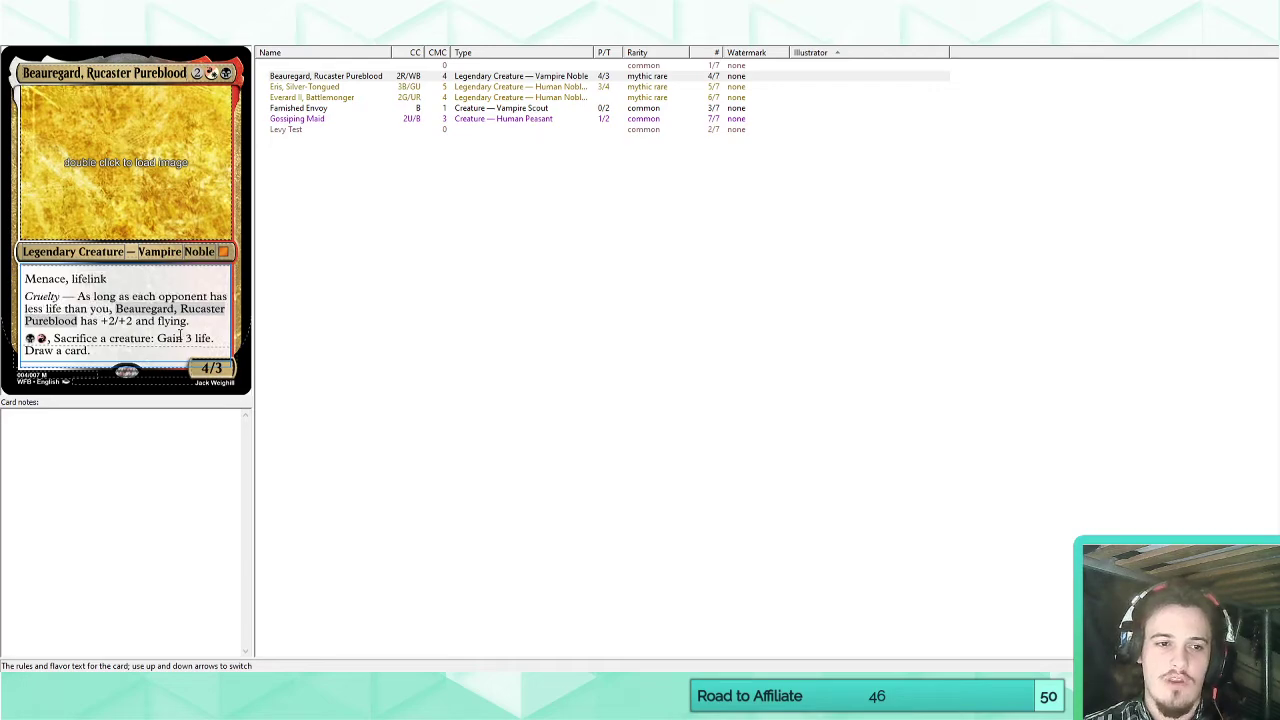
mouse_move(189, 321)
mouse_down()
mouse_move(122, 309)
mouse_move(205, 321)
mouse_up()
click(112, 317)
click(205, 321)
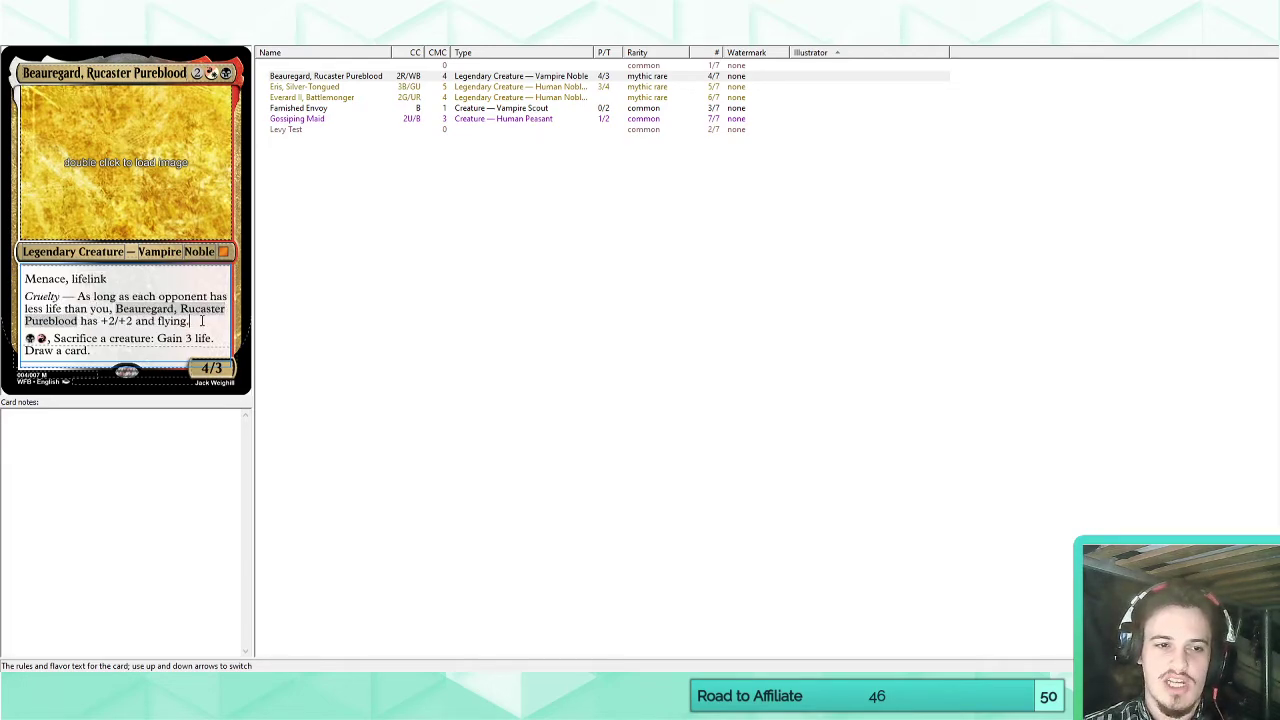
drag(26, 338, 98, 351)
click(102, 351)
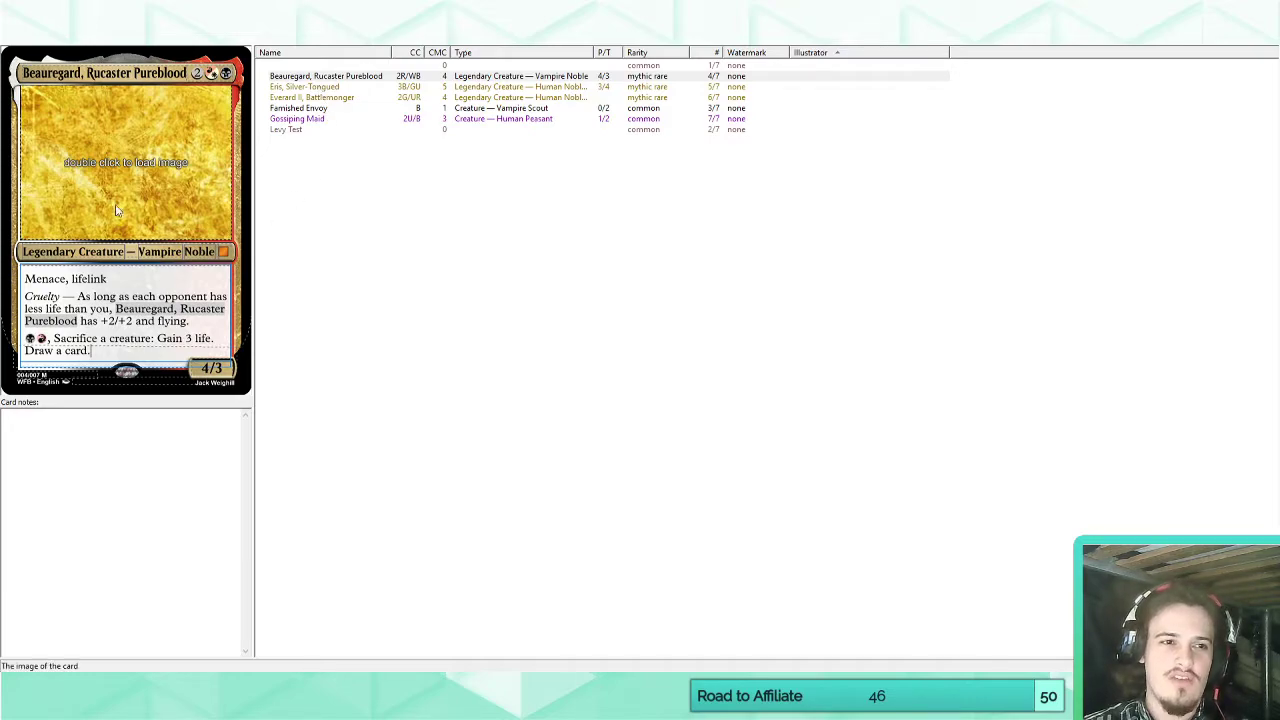
drag(52, 73, 188, 73)
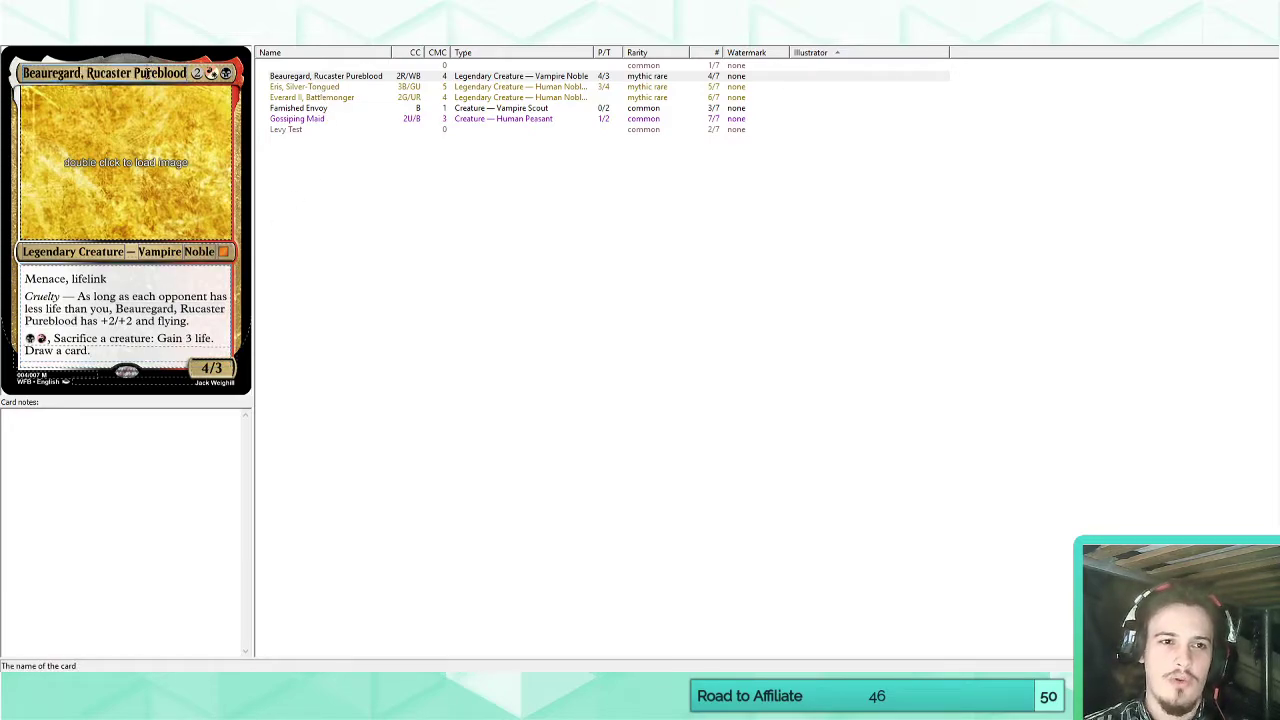
Examine the Eris, Silver-Tongued card's Calumniate trigger and its hand-reveal and discard ability.
click(304, 87)
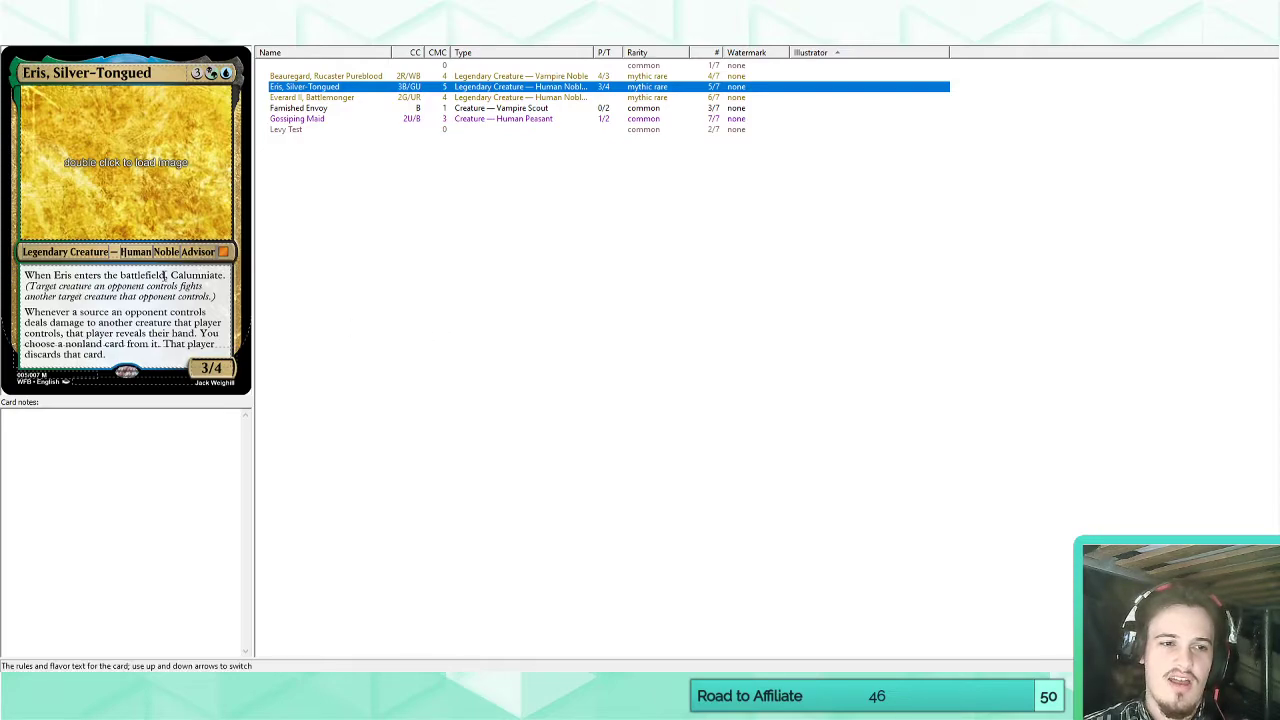
drag(171, 275, 228, 273)
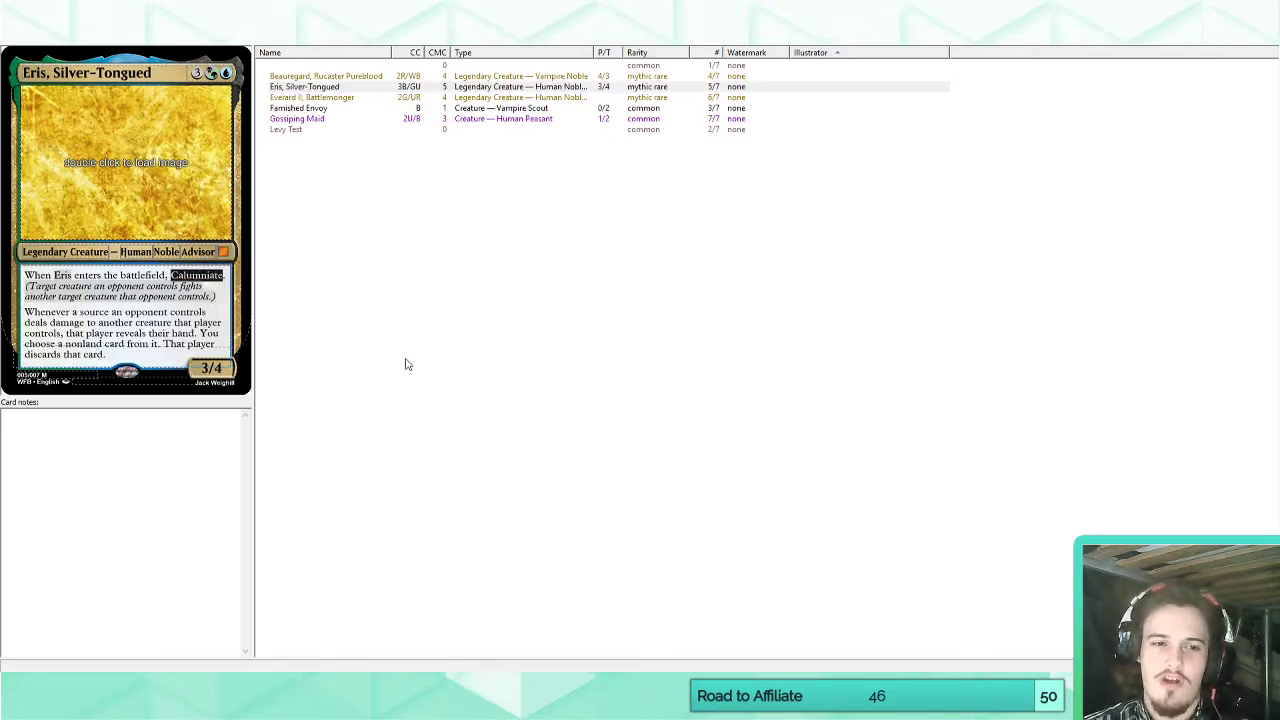
click(203, 274)
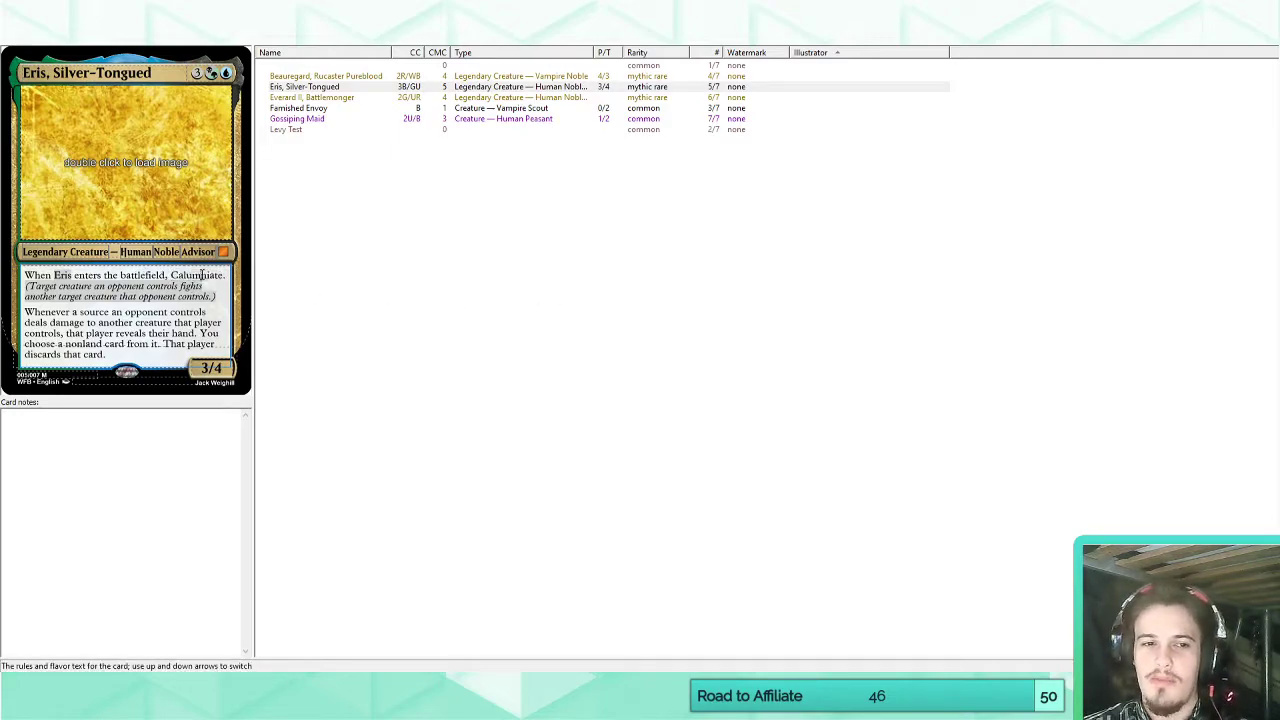
double_click(203, 274)
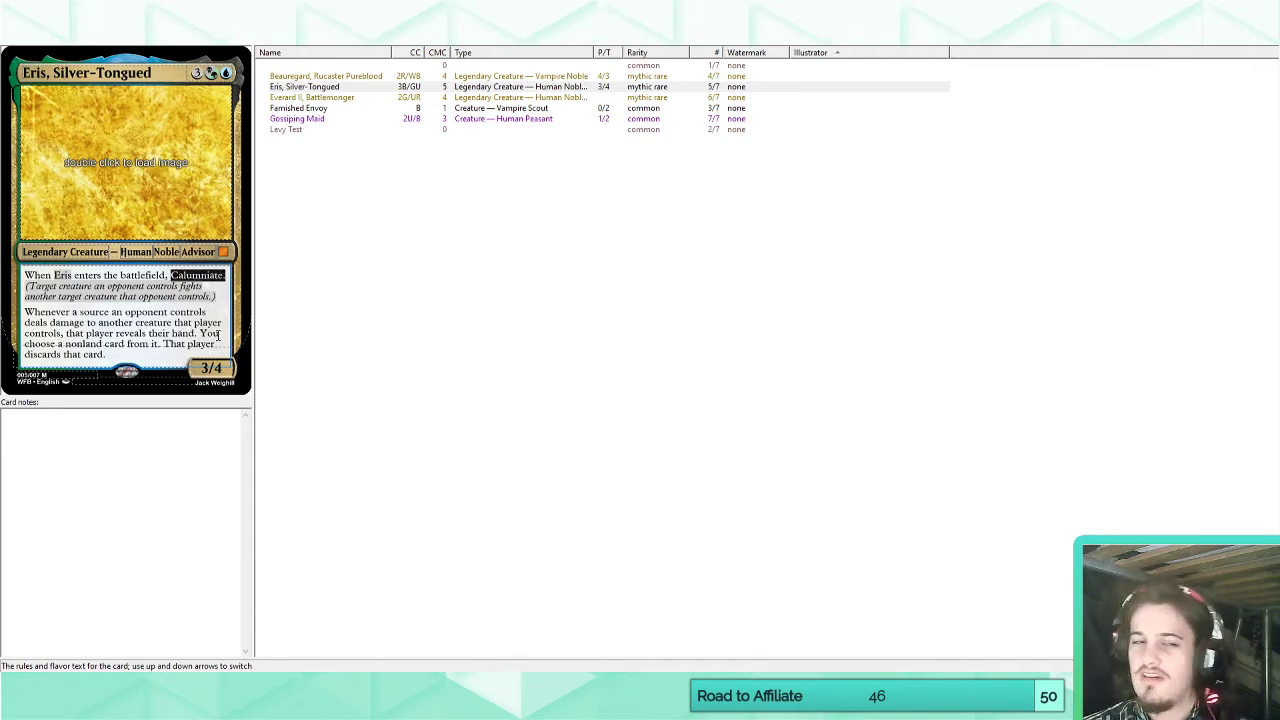
click(175, 341)
drag(115, 352, 25, 312)
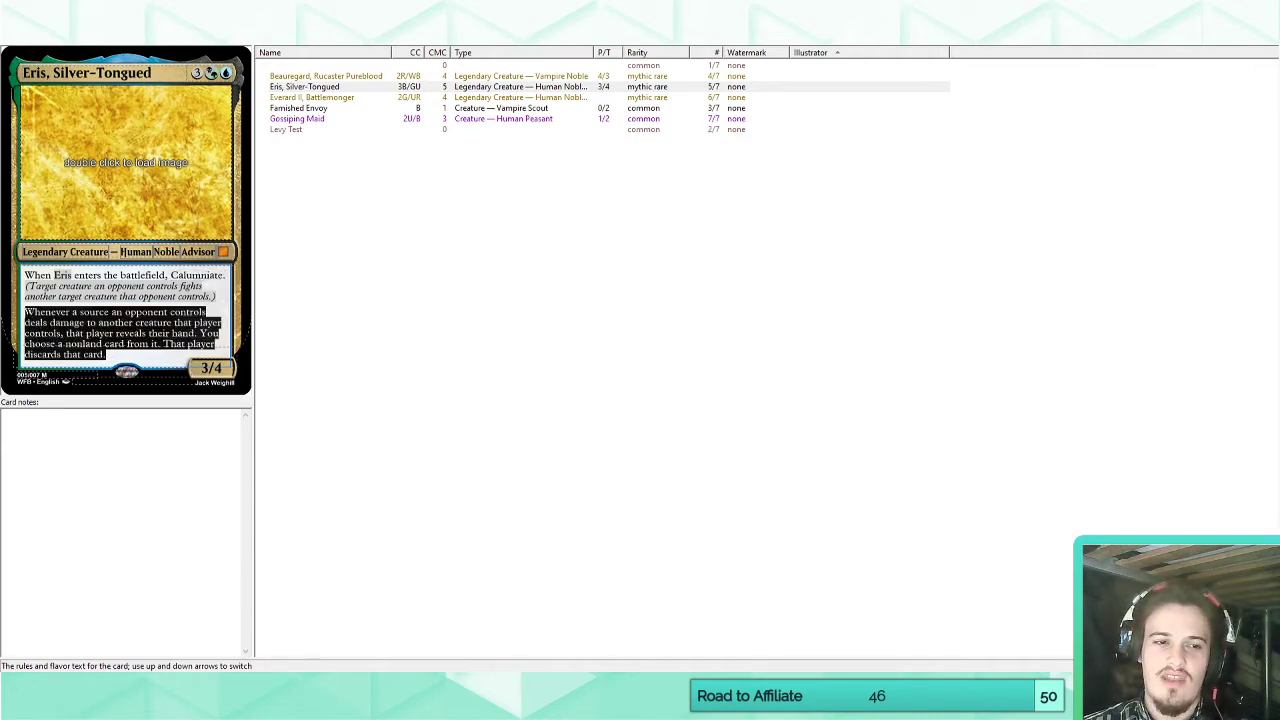
click(106, 351)
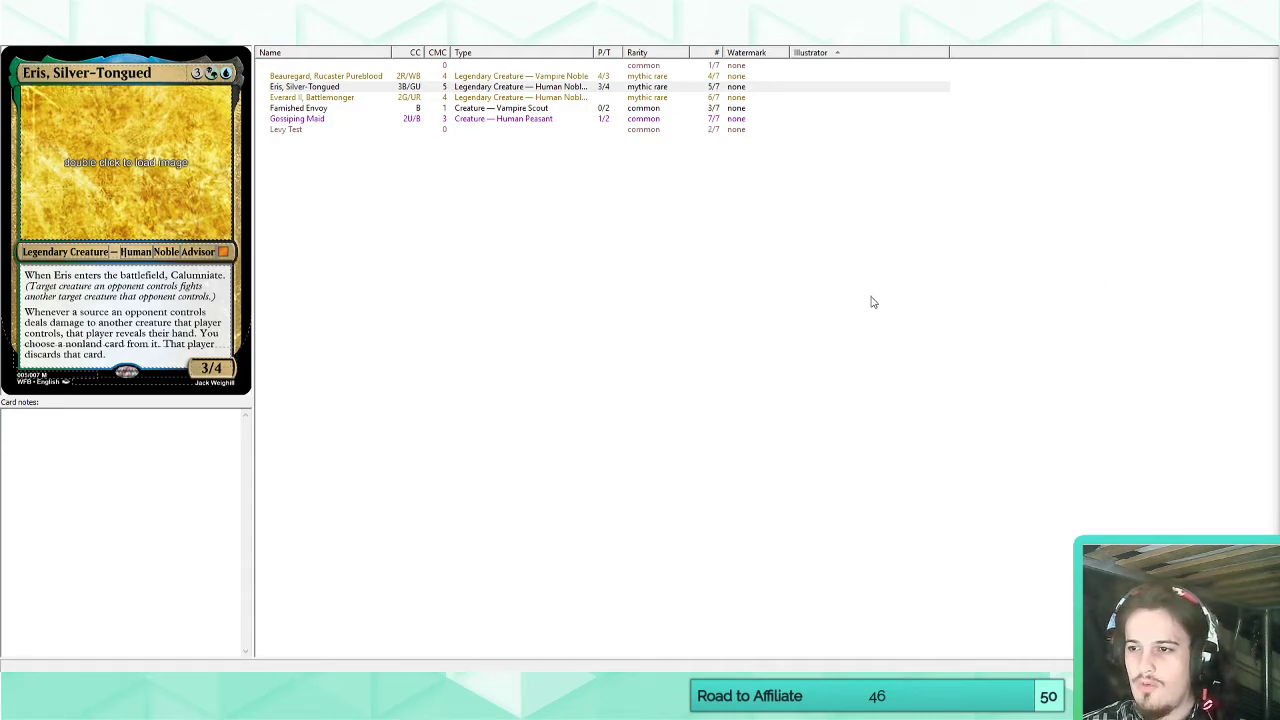
click(511, 264)
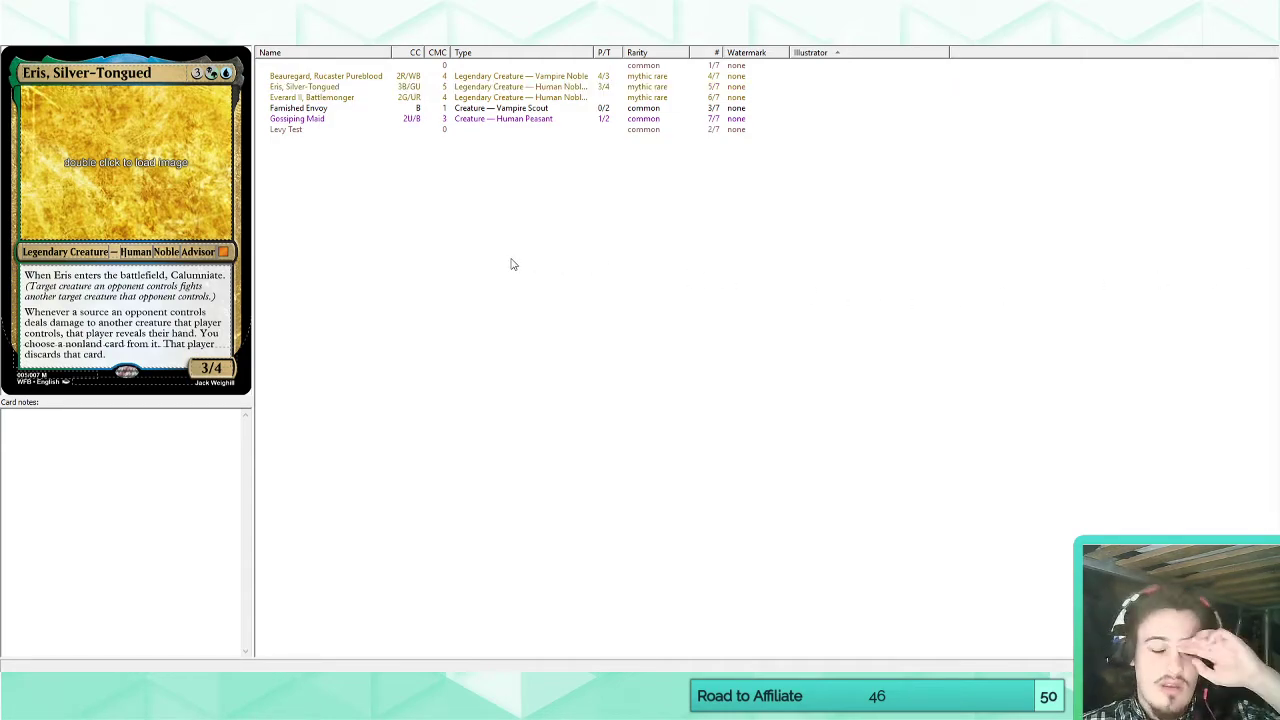
Rename the Everard II card as "Everard, Battlemonger".
click(316, 97)
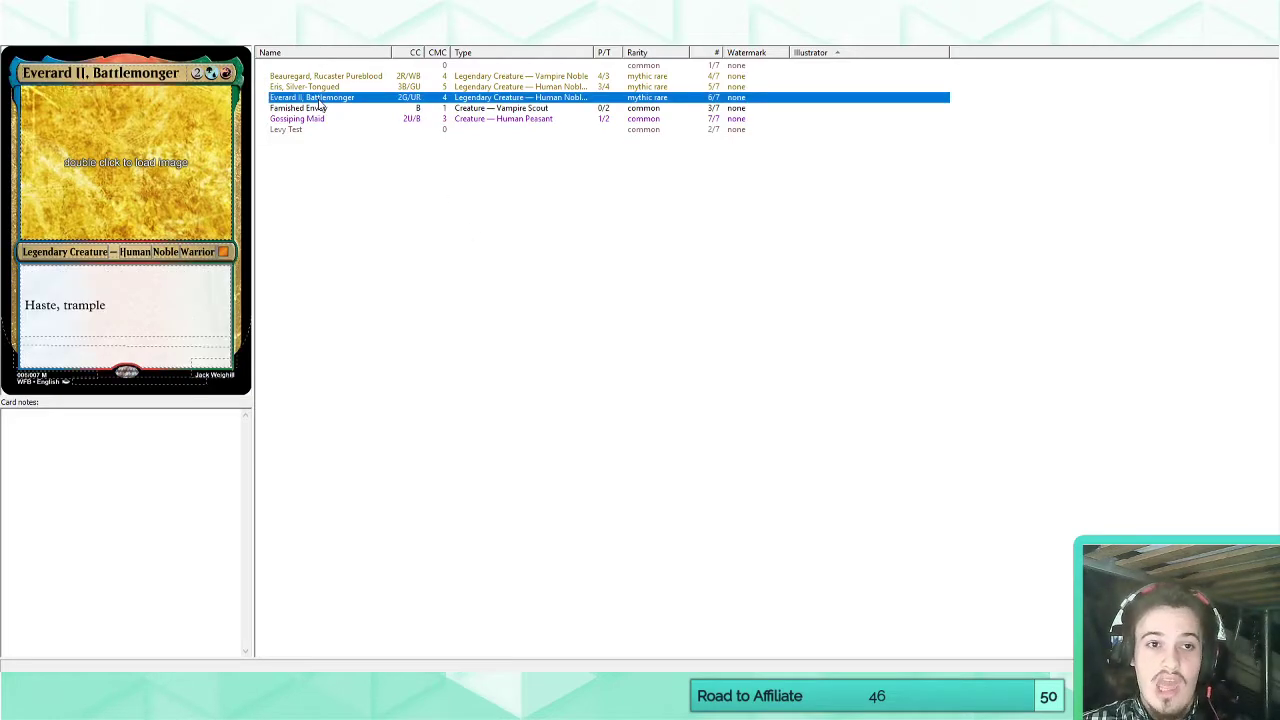
click(86, 73)
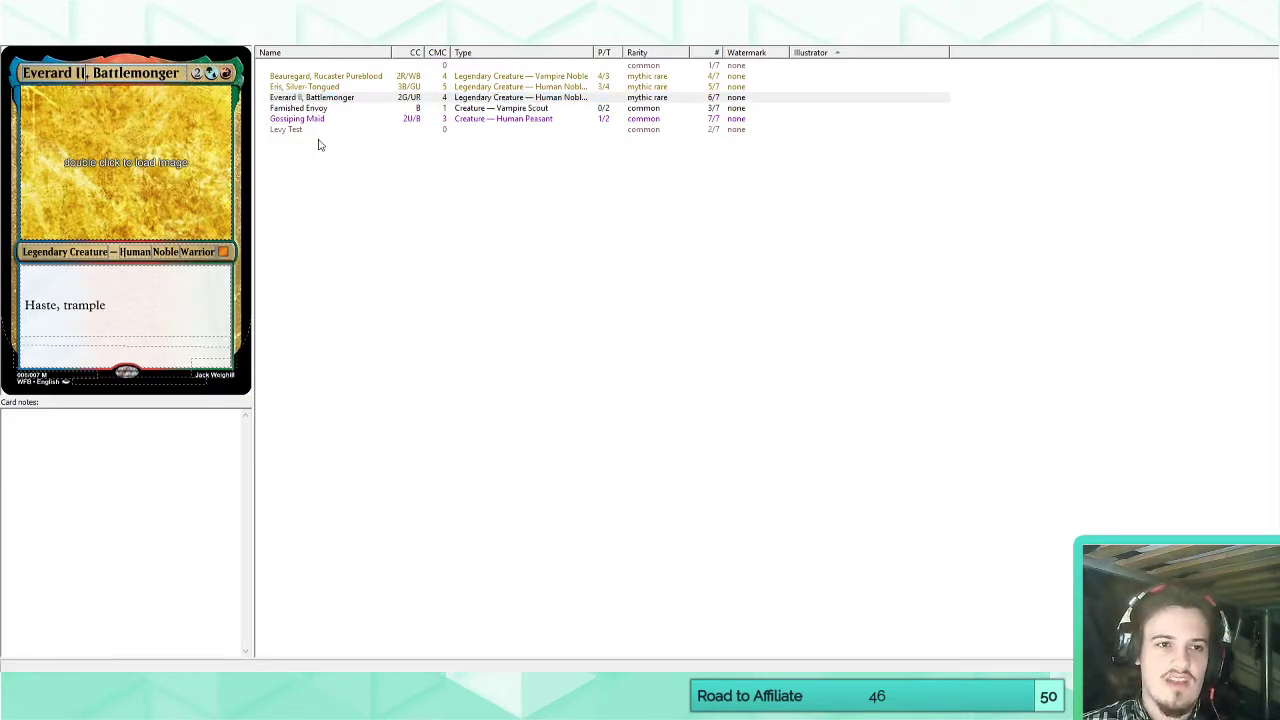
key(BackSpace)
key(BackSpace)
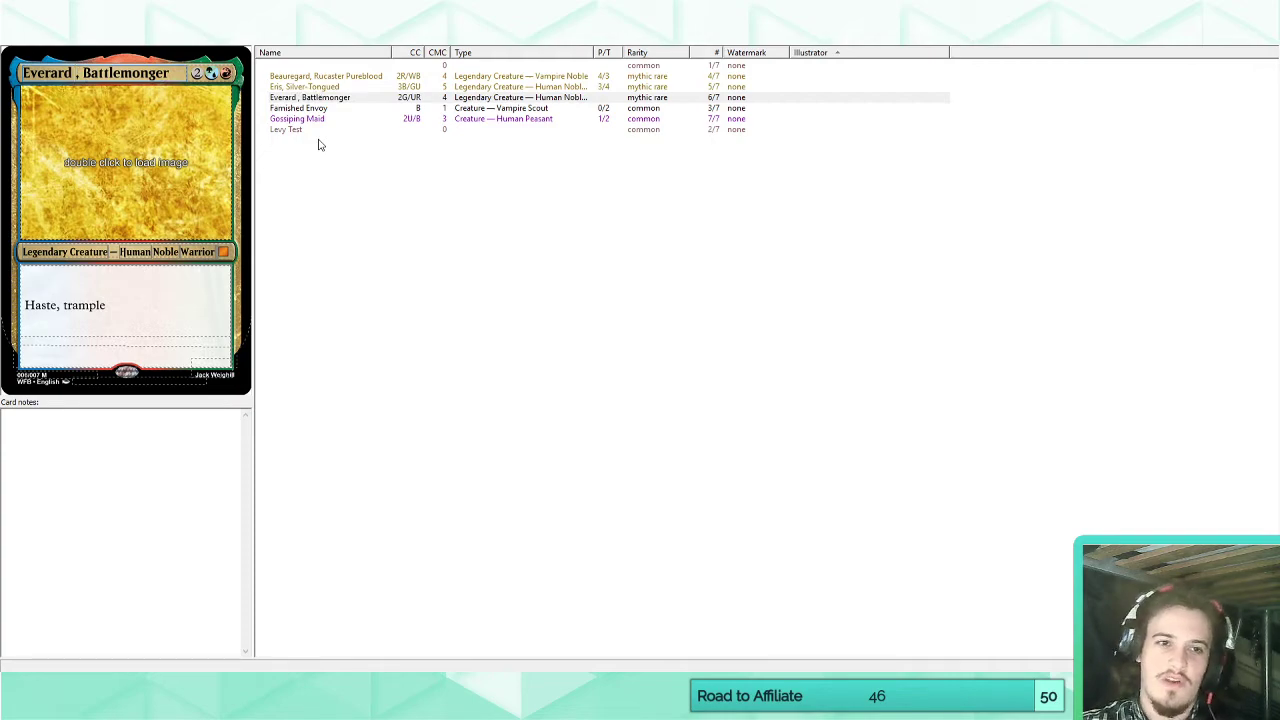
key(BackSpace)
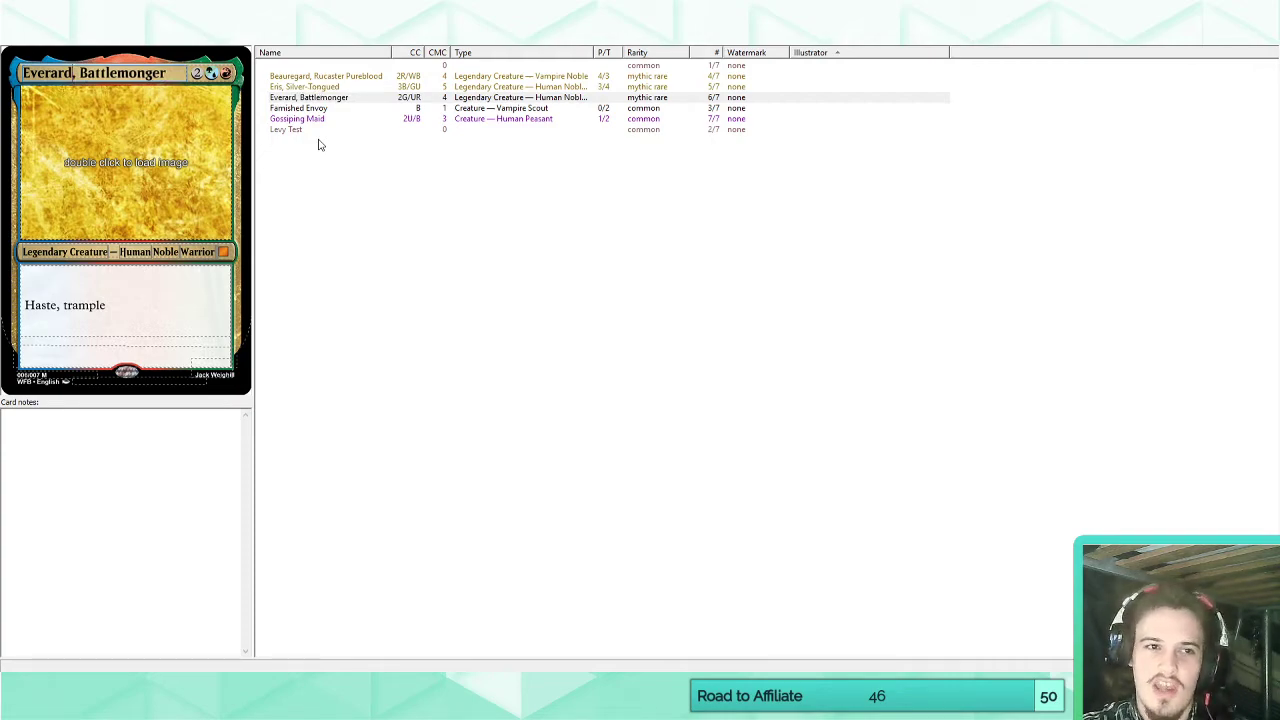
Compare the Eris, Silver-Tongued card with the Beauregard, Rucaster Pureblood card.
click(317, 88)
click(322, 77)
click(316, 87)
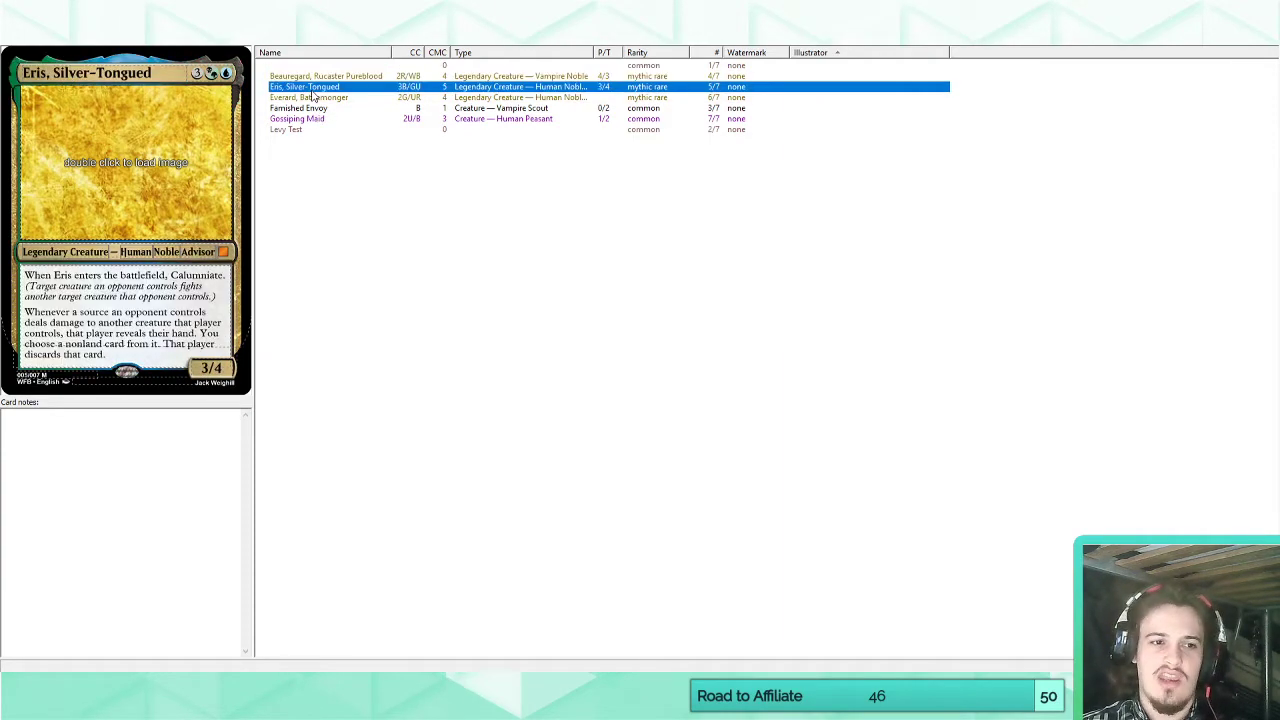
click(318, 81)
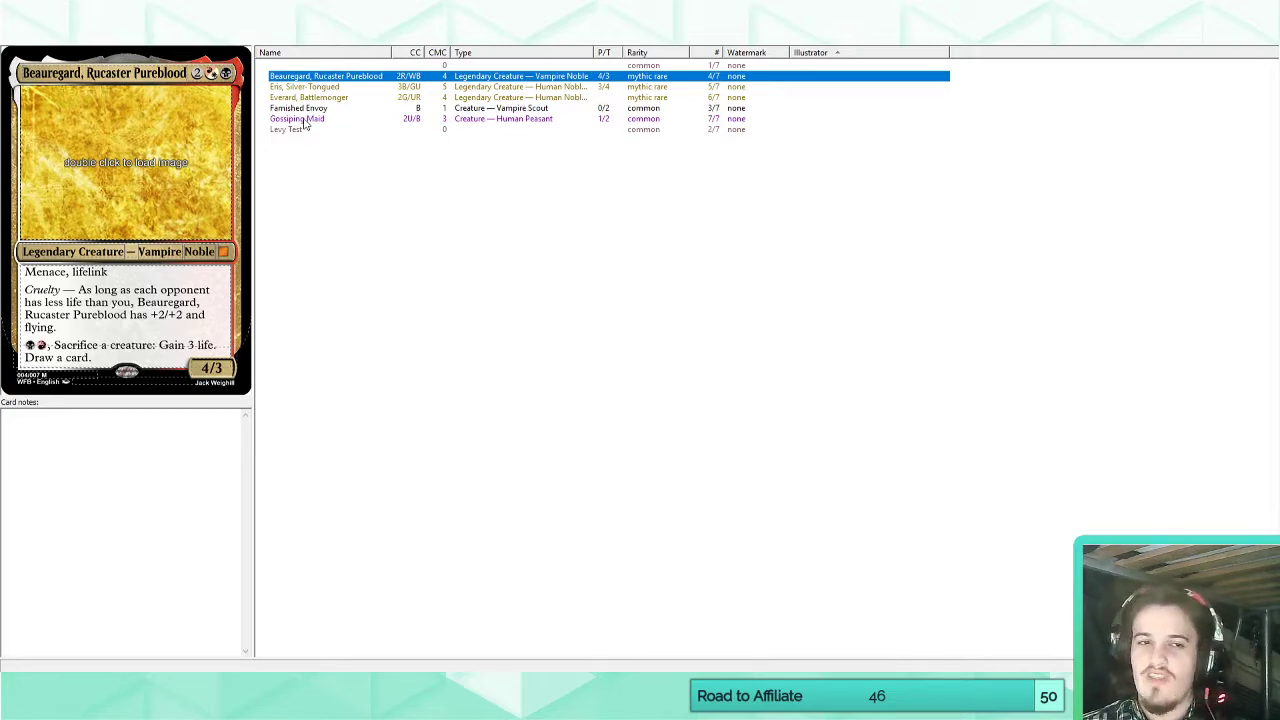
Examine the Famished Envoy card's graveyard-exile ability, its life gain and its other text fields.
click(308, 108)
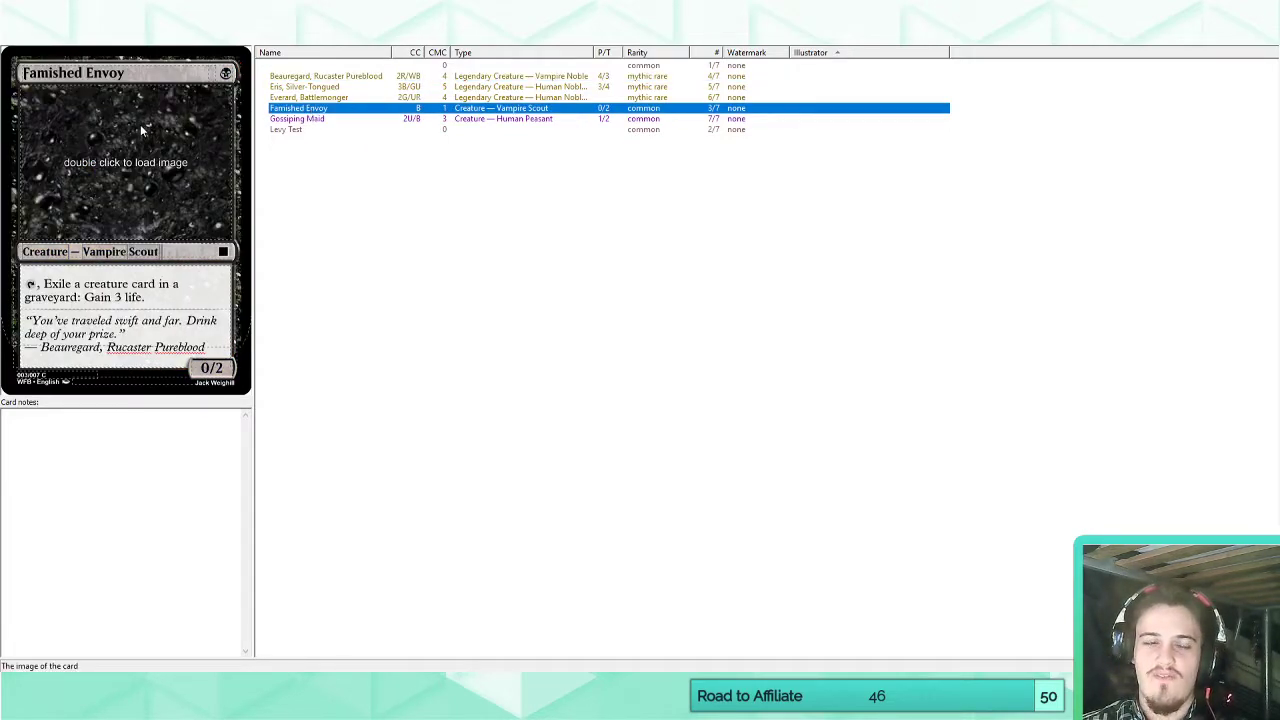
drag(28, 284, 159, 297)
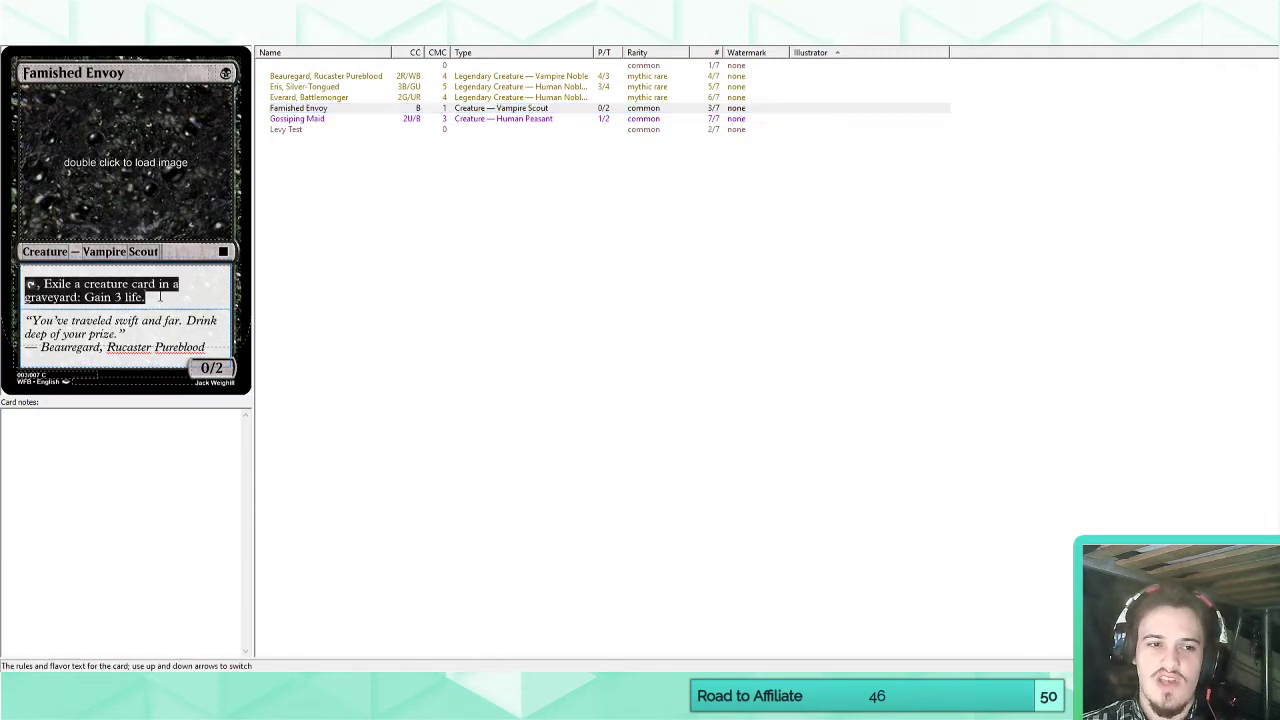
click(165, 296)
drag(28, 286, 176, 306)
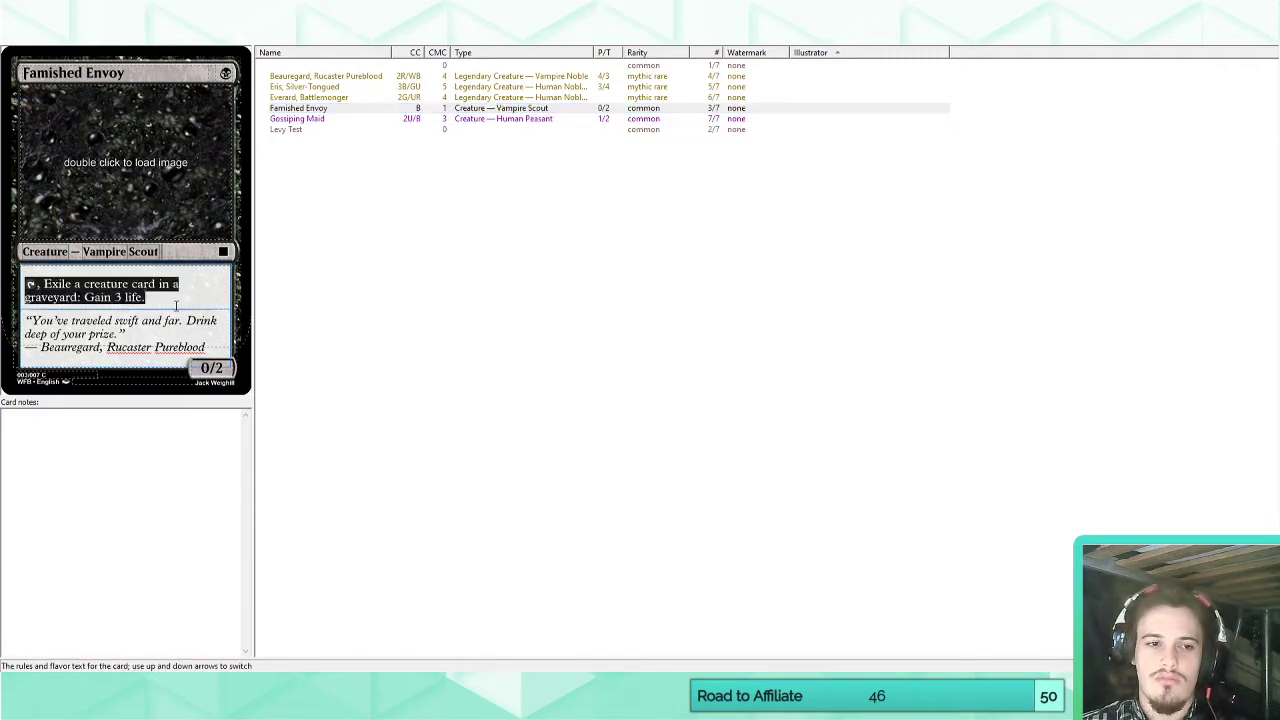
click(172, 300)
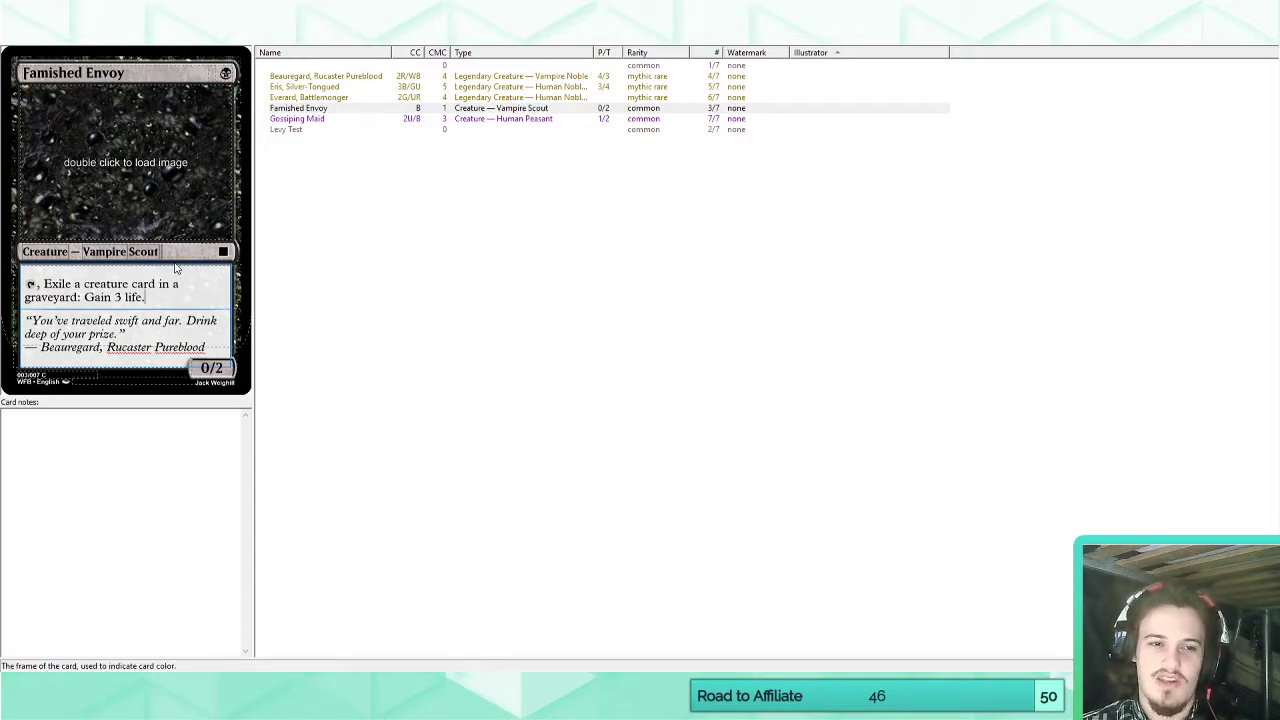
key(Tab)
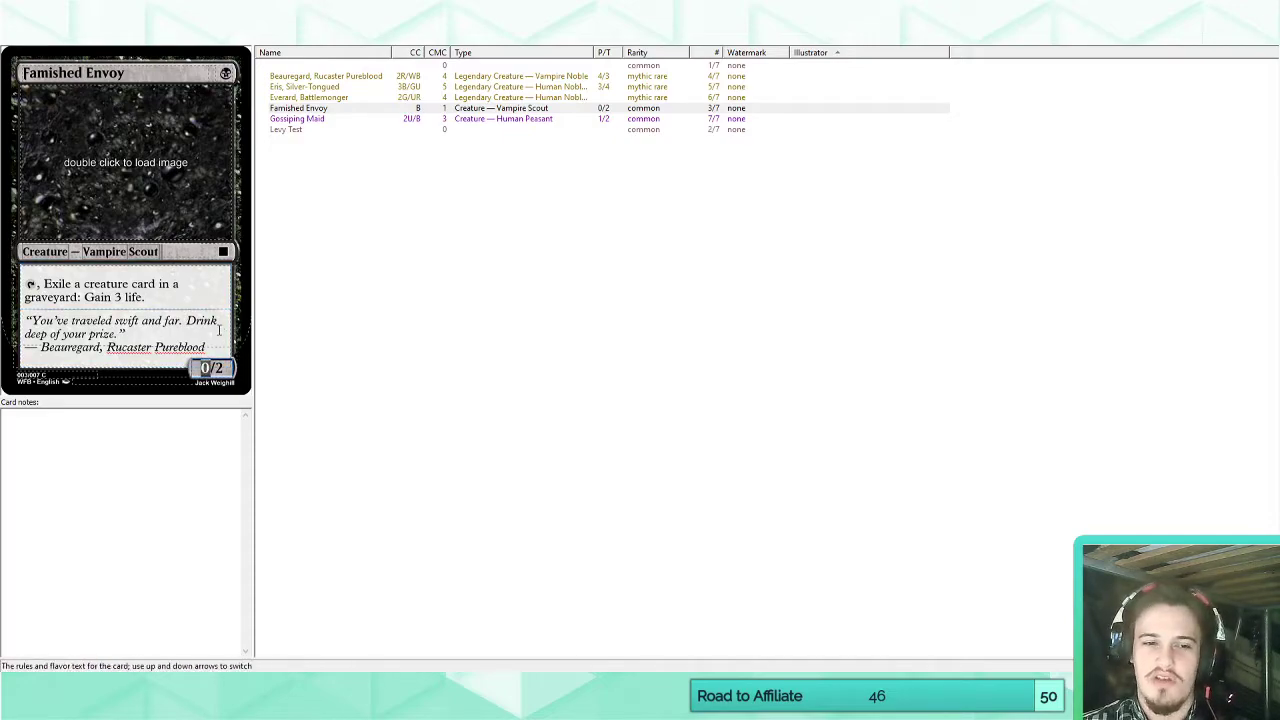
key(shift+Tab)
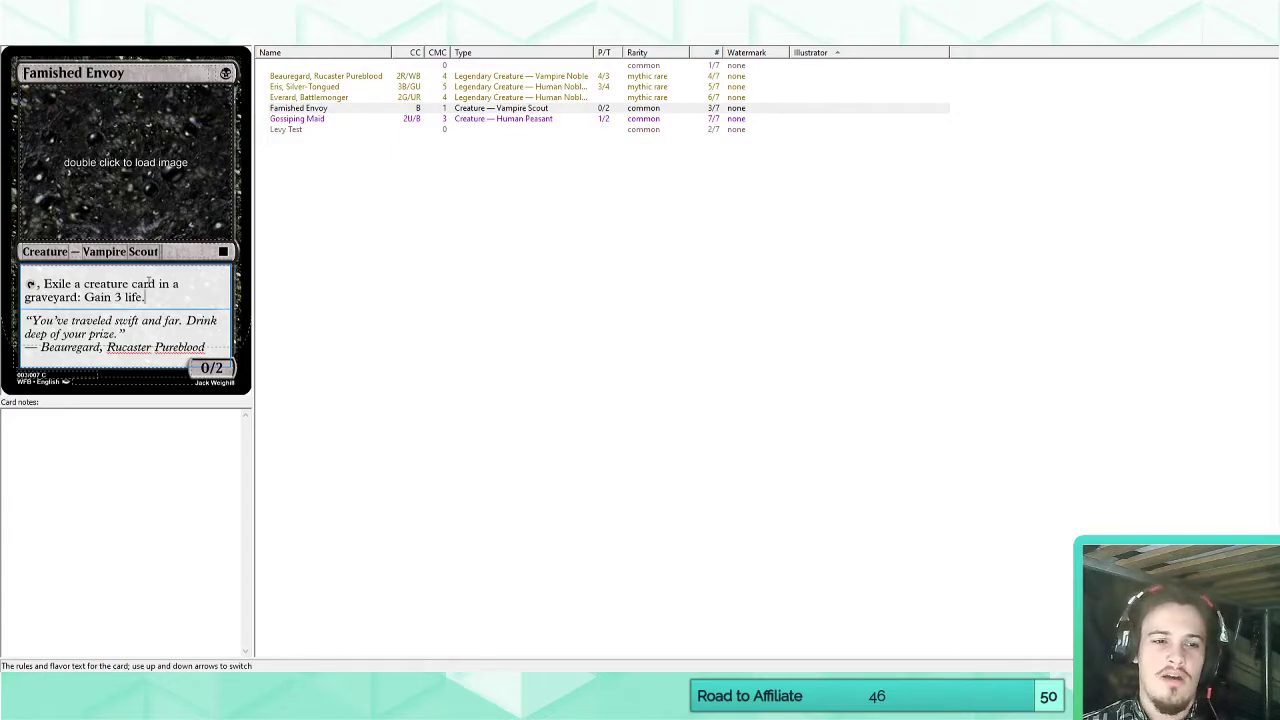
mouse_move(173, 298)
mouse_down()
mouse_move(28, 285)
mouse_move(148, 298)
mouse_up()
click(95, 286)
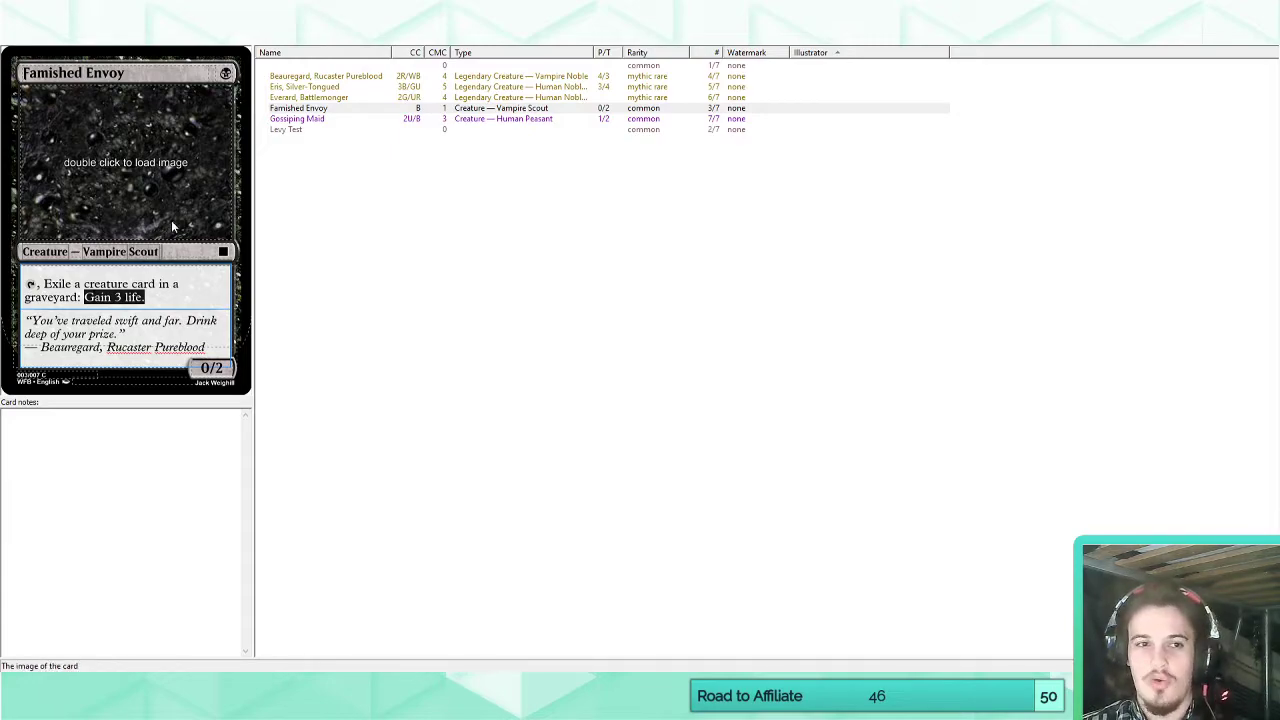
View the Gossiping Maid card and read its enters-the-battlefield Calumniate ability.
click(334, 120)
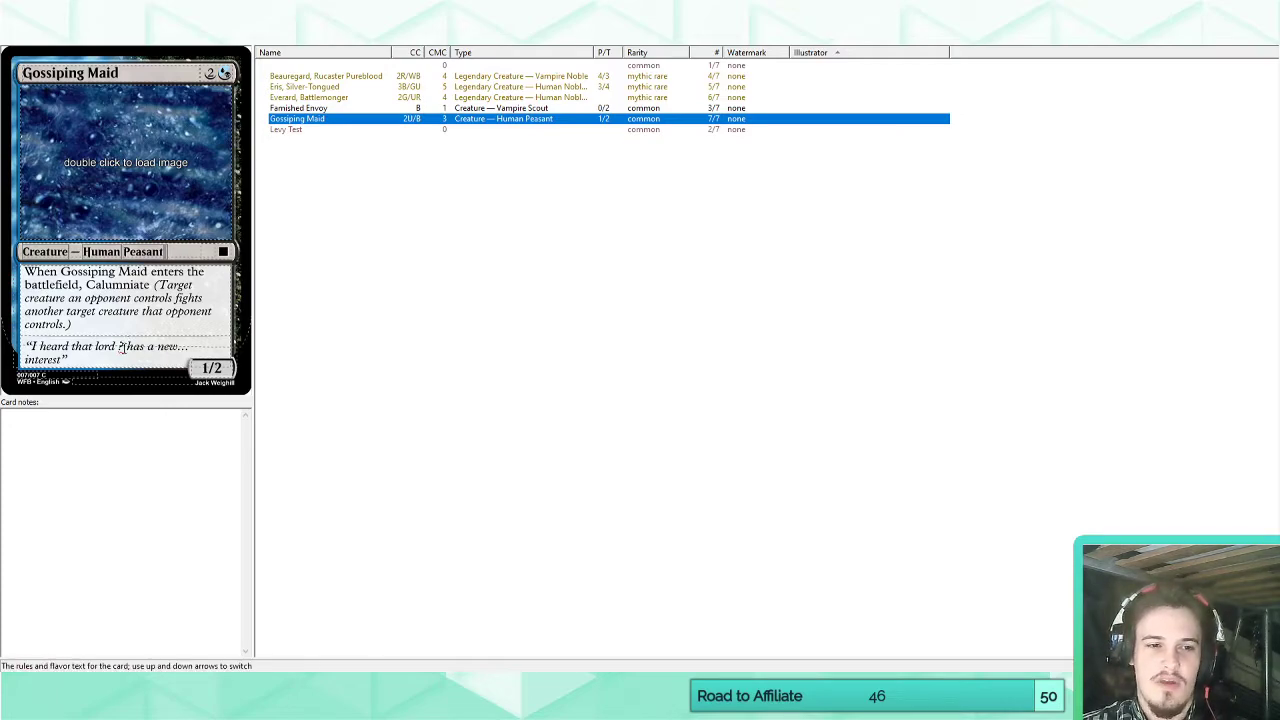
drag(28, 276, 152, 288)
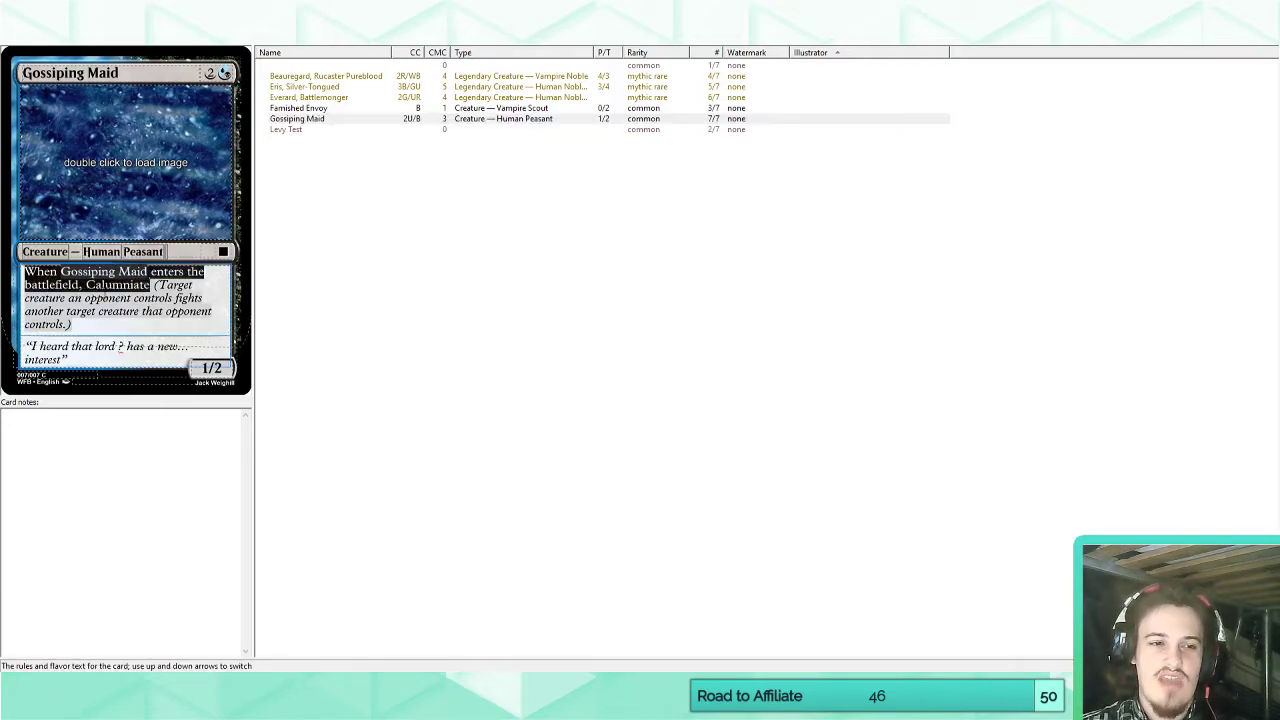
click(151, 288)
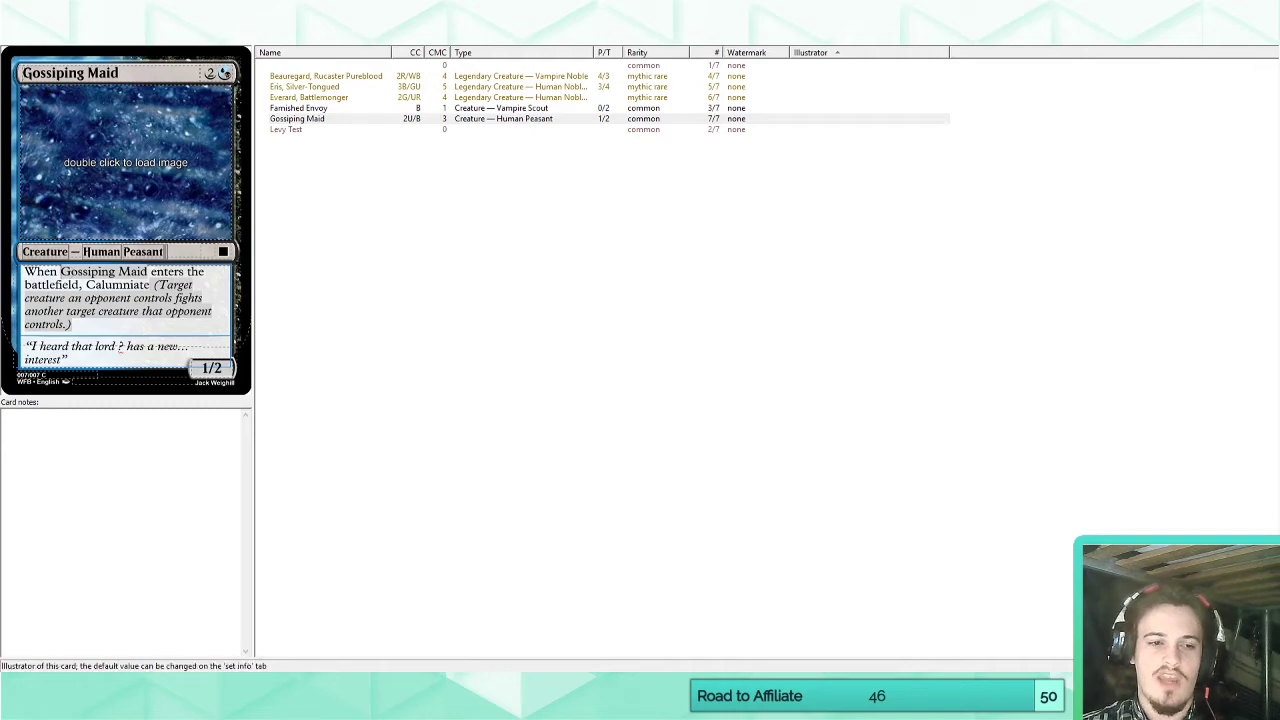
Examine the Gossiping Maid card's flavor text placeholder for the lord's name and its enters-the-battlefield Calumniate ability.
double_click(120, 346)
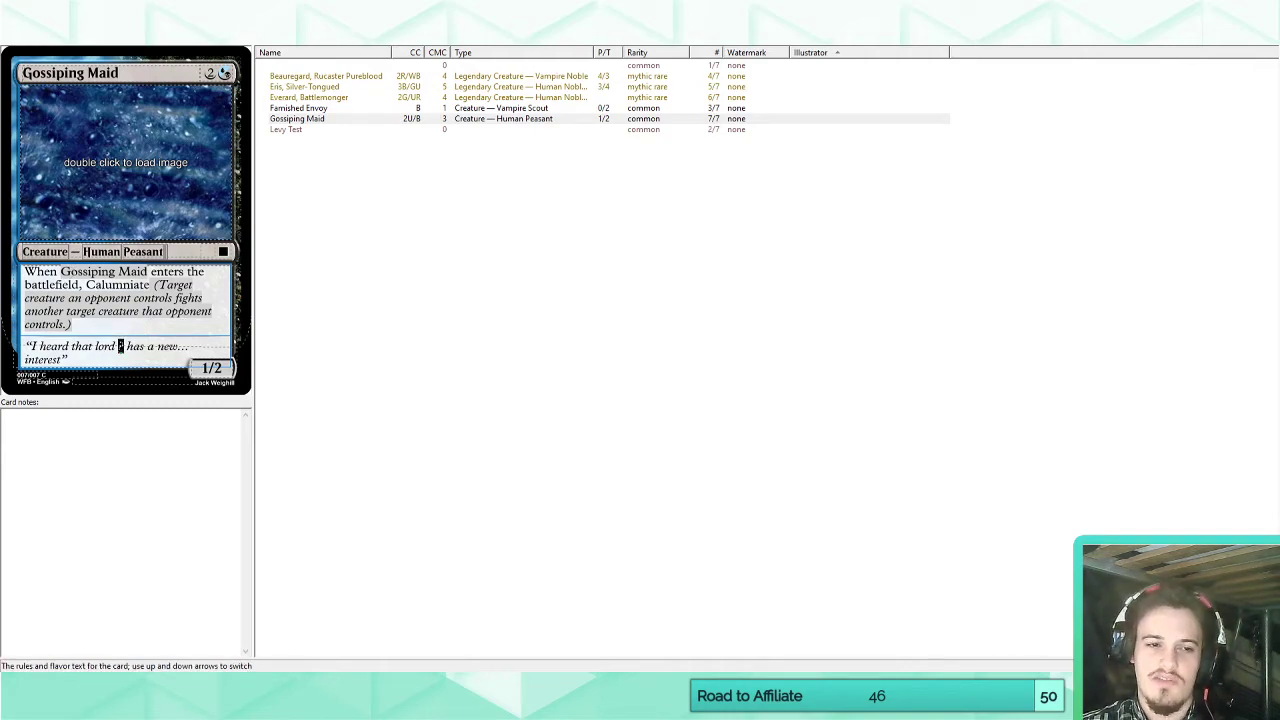
click(110, 358)
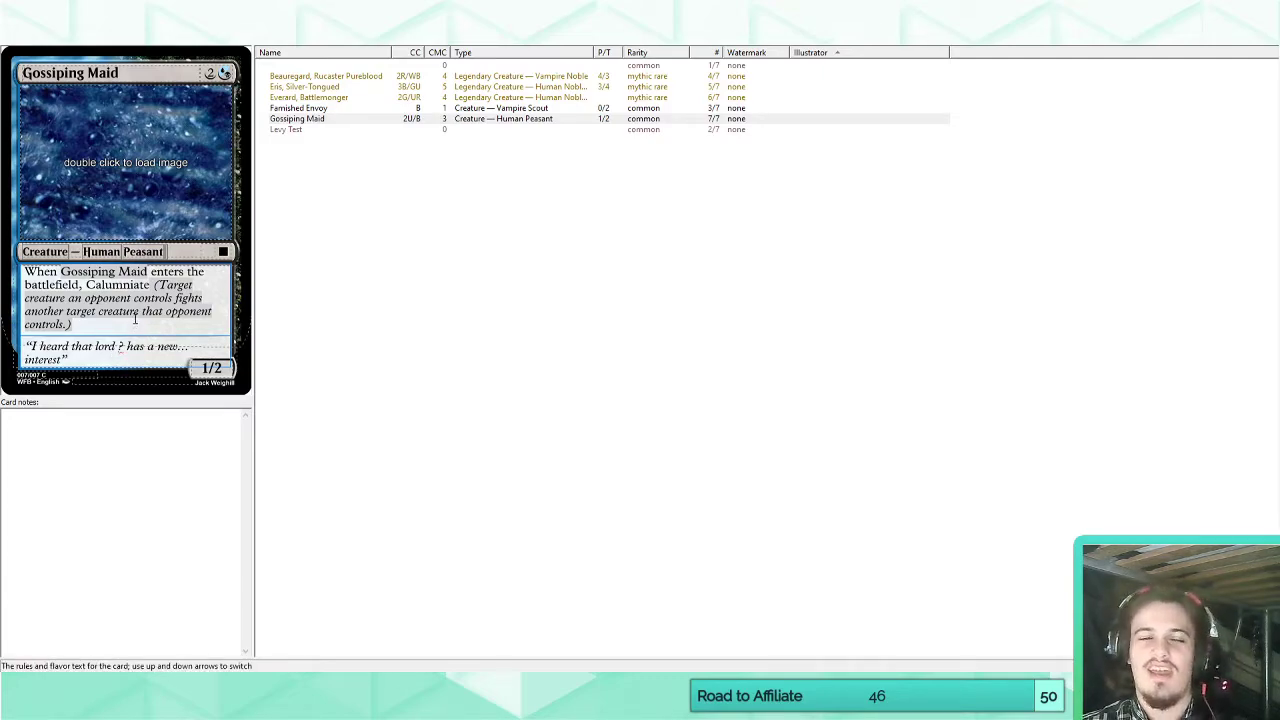
drag(24, 272, 150, 286)
click(112, 285)
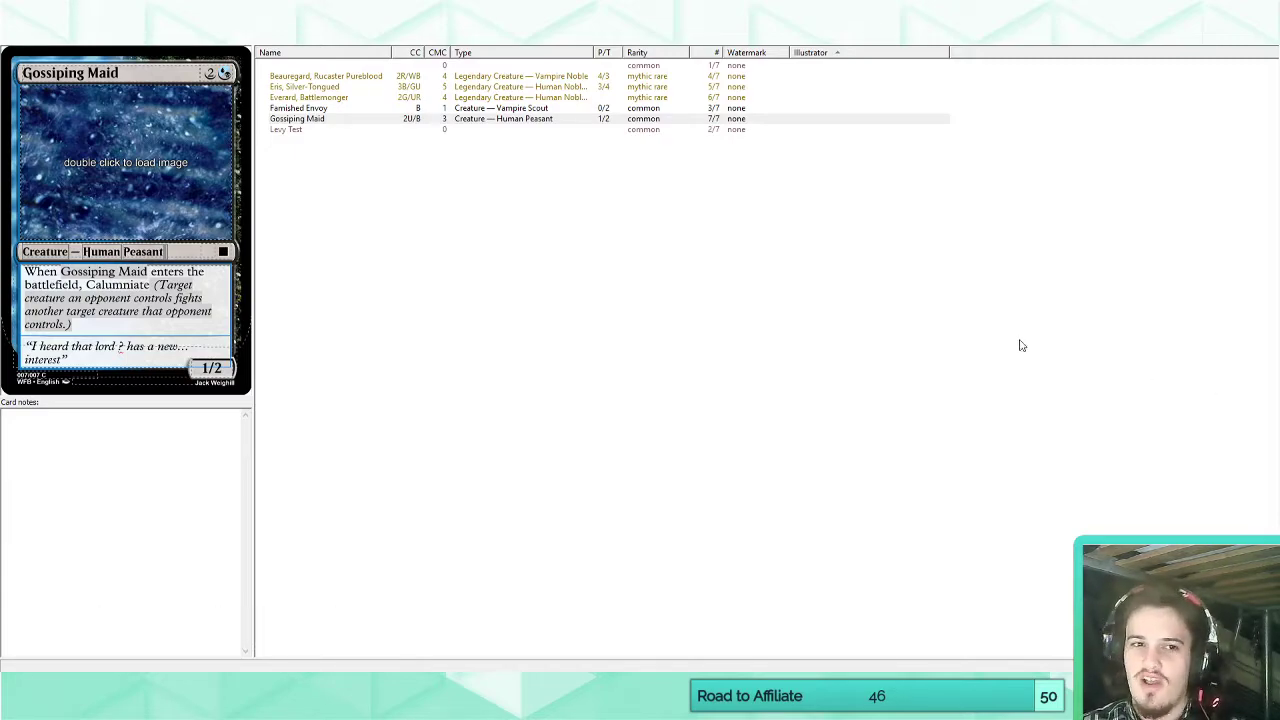
click(718, 280)
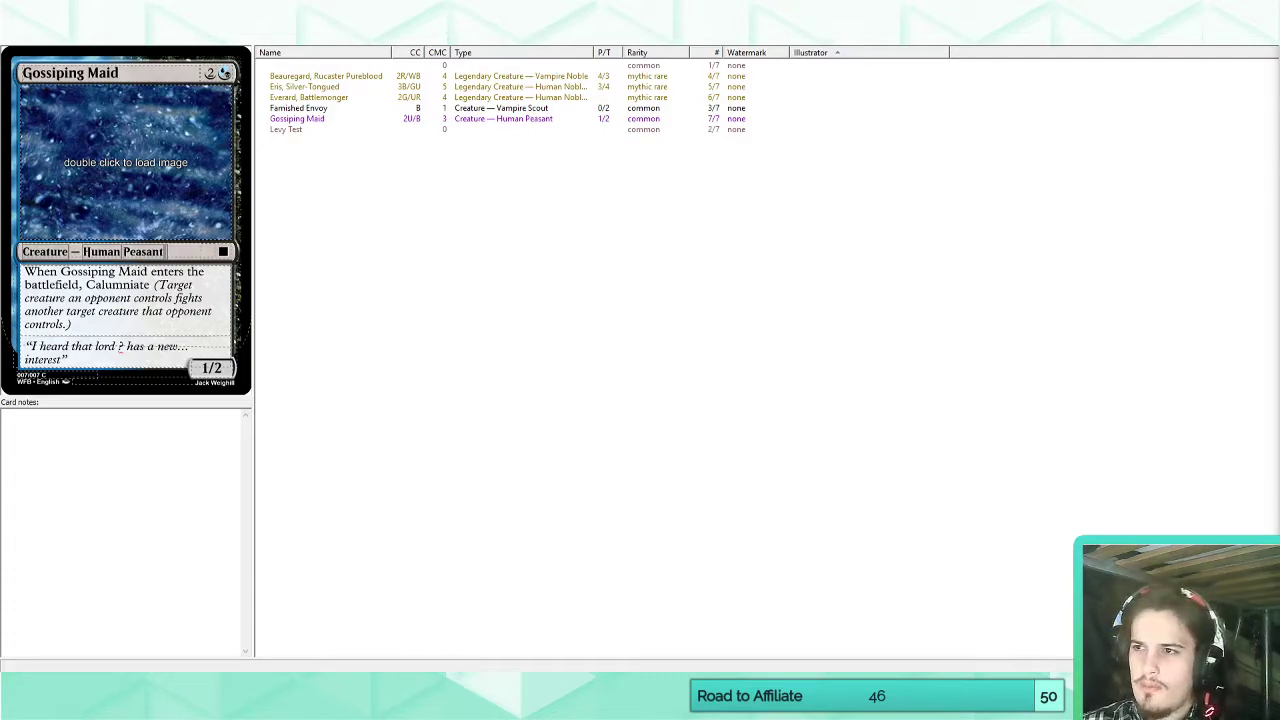
click(296, 120)
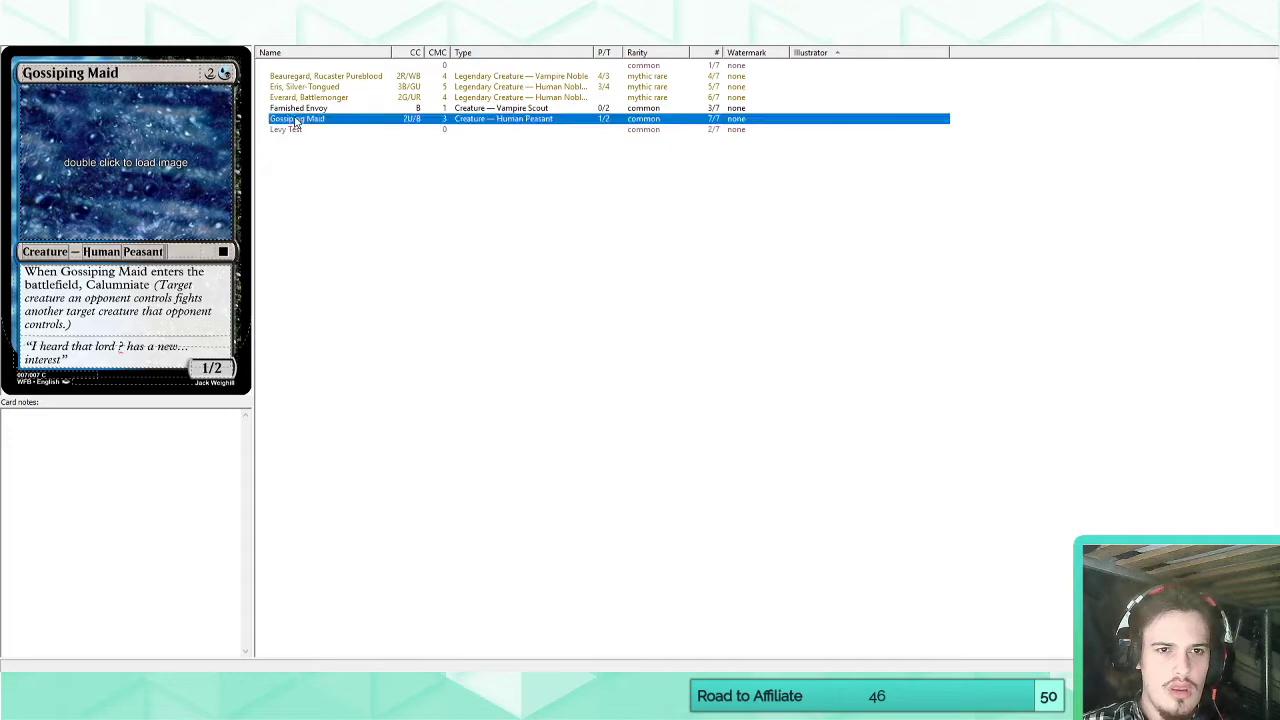
click(104, 321)
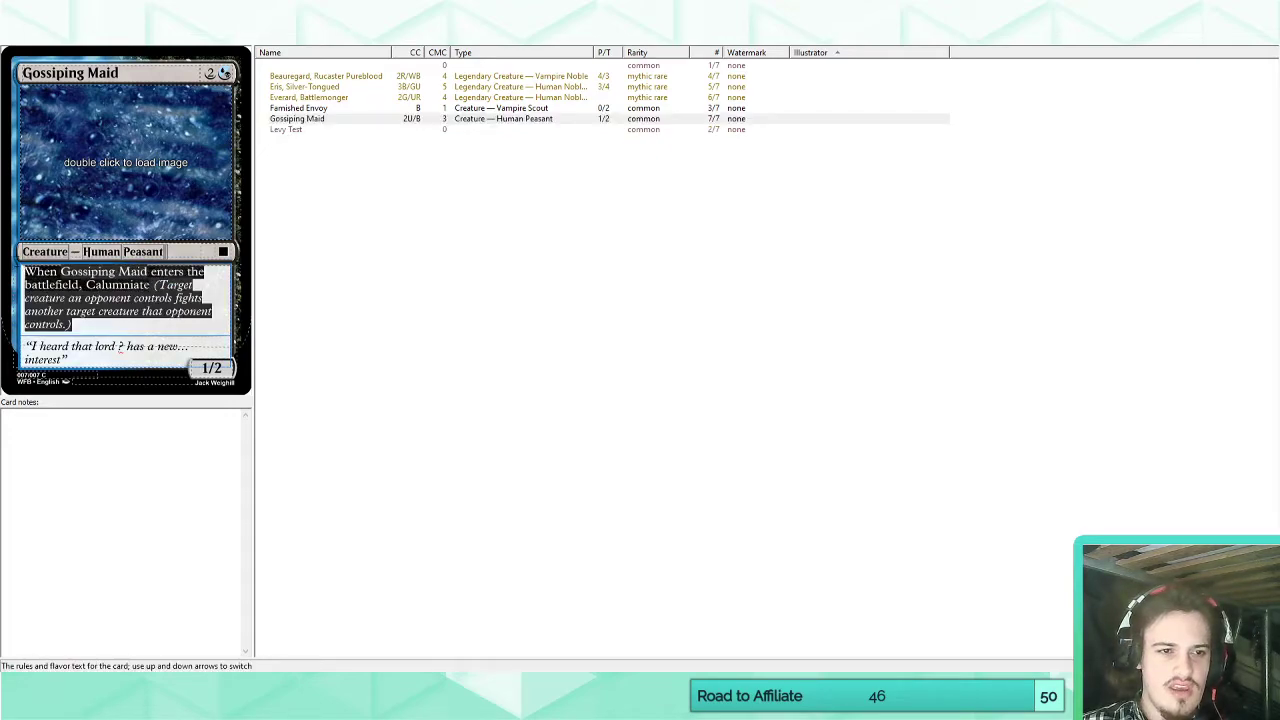
click(104, 321)
drag(24, 271, 151, 285)
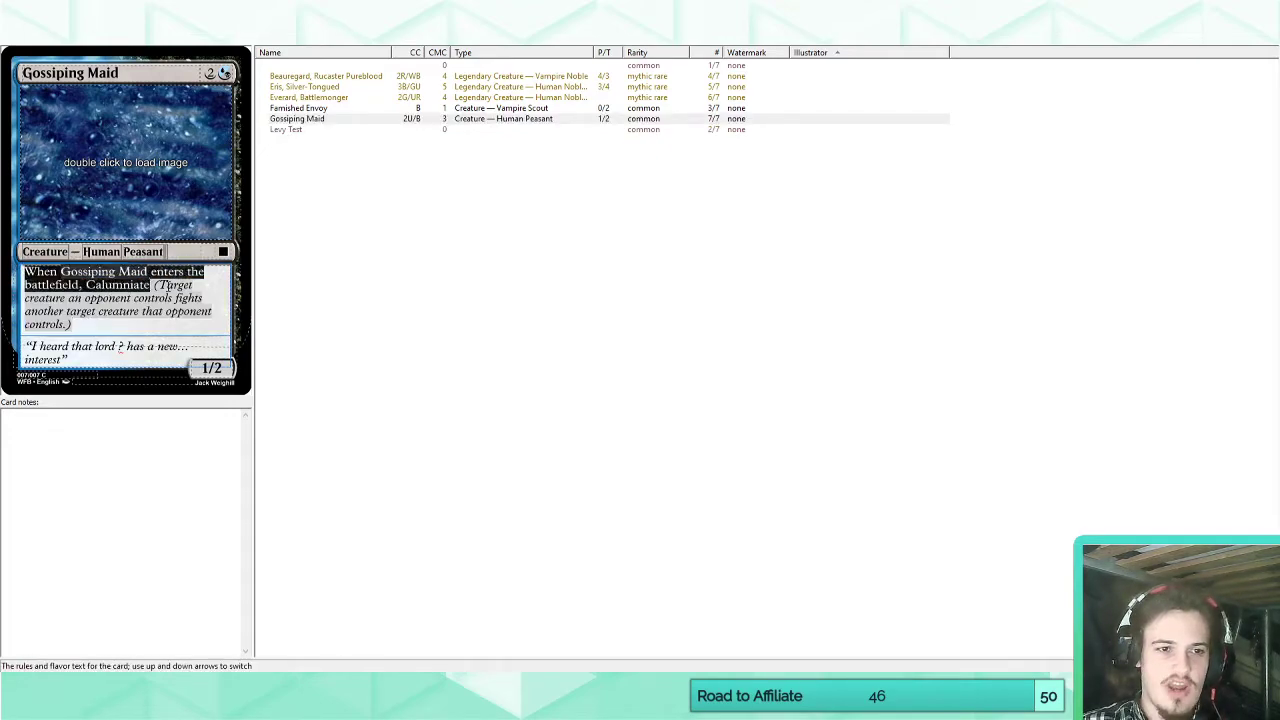
click(49, 284)
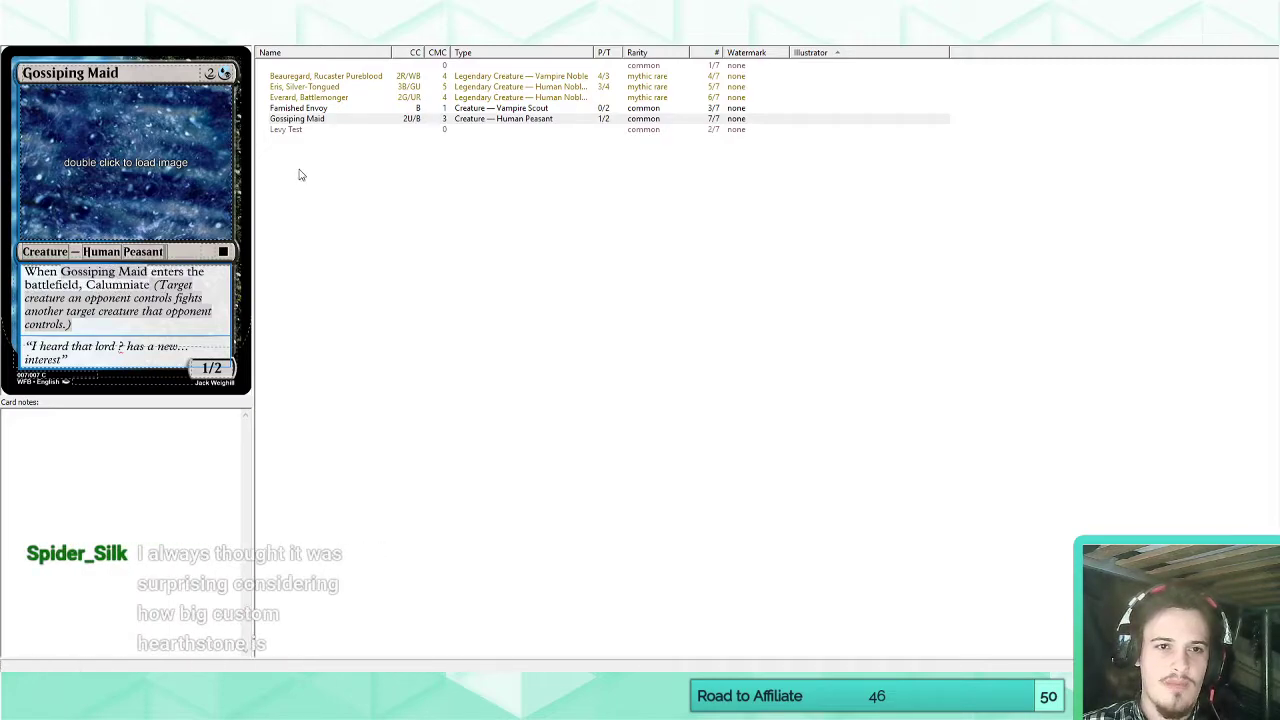
Compare the Beauregard, Eris and Everard legendary cards with the Gossiping Maid card.
click(300, 77)
click(291, 88)
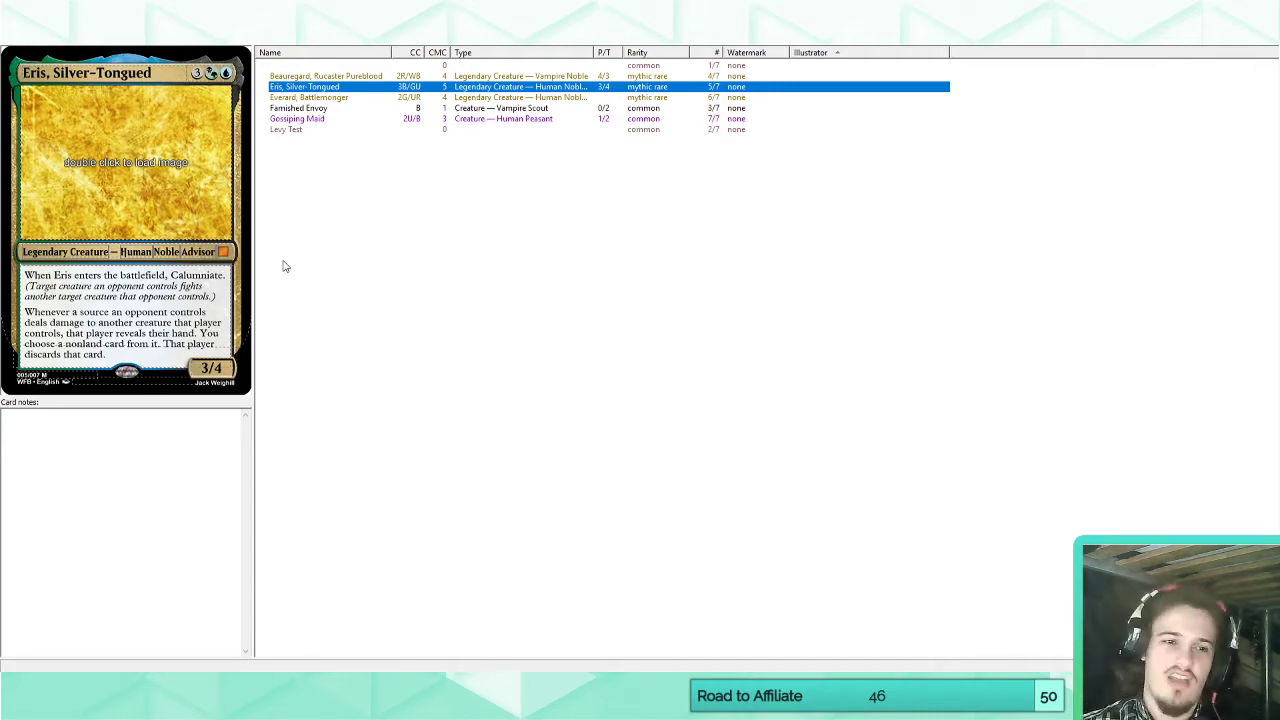
click(336, 98)
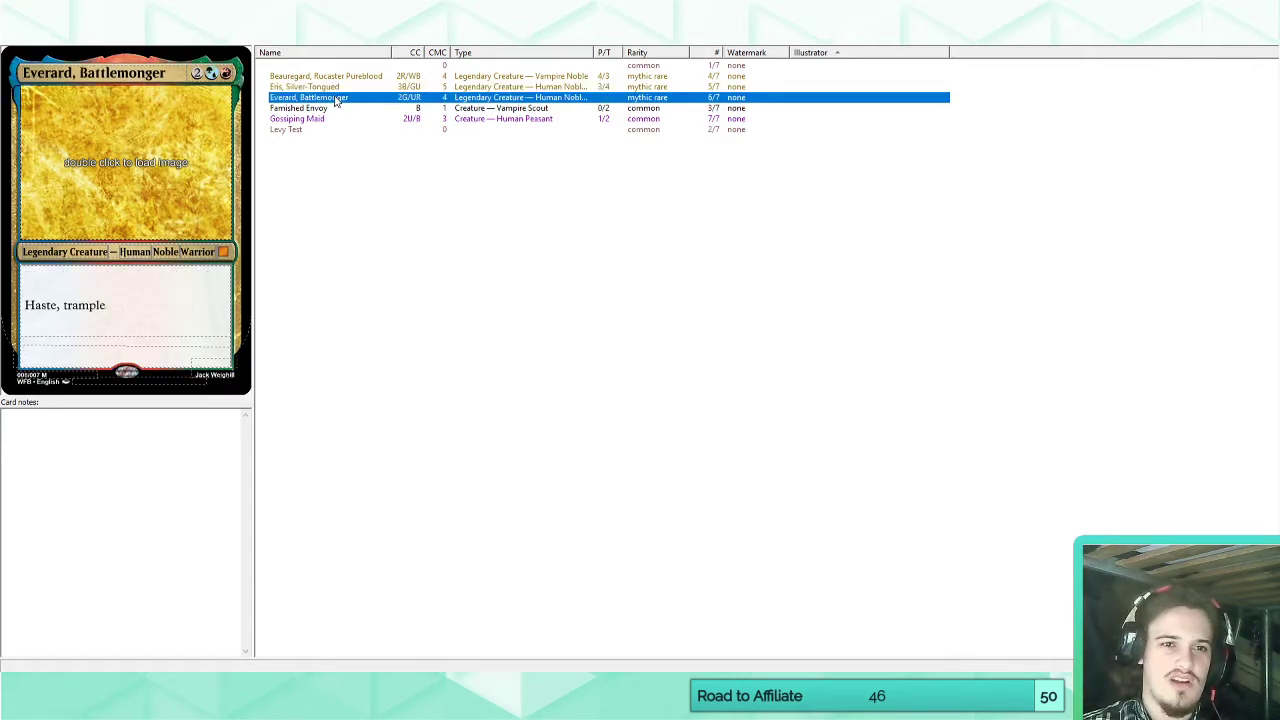
click(338, 88)
click(342, 70)
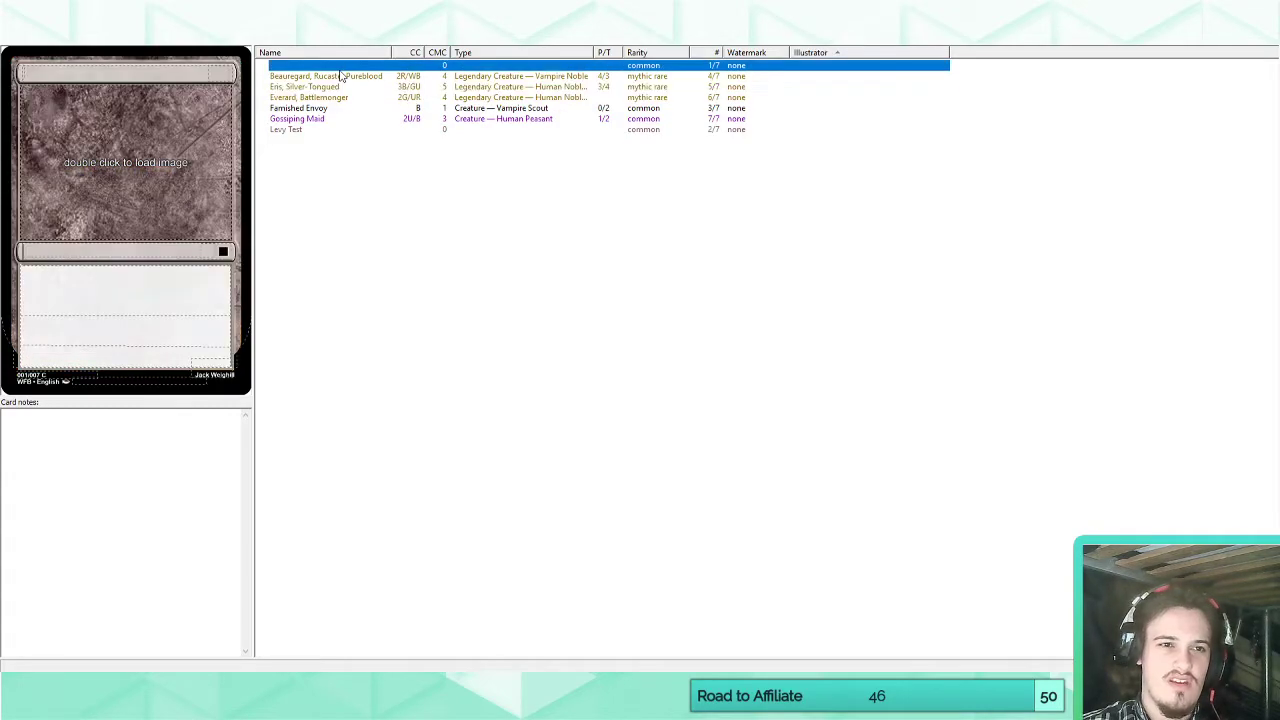
click(332, 88)
click(333, 76)
click(332, 88)
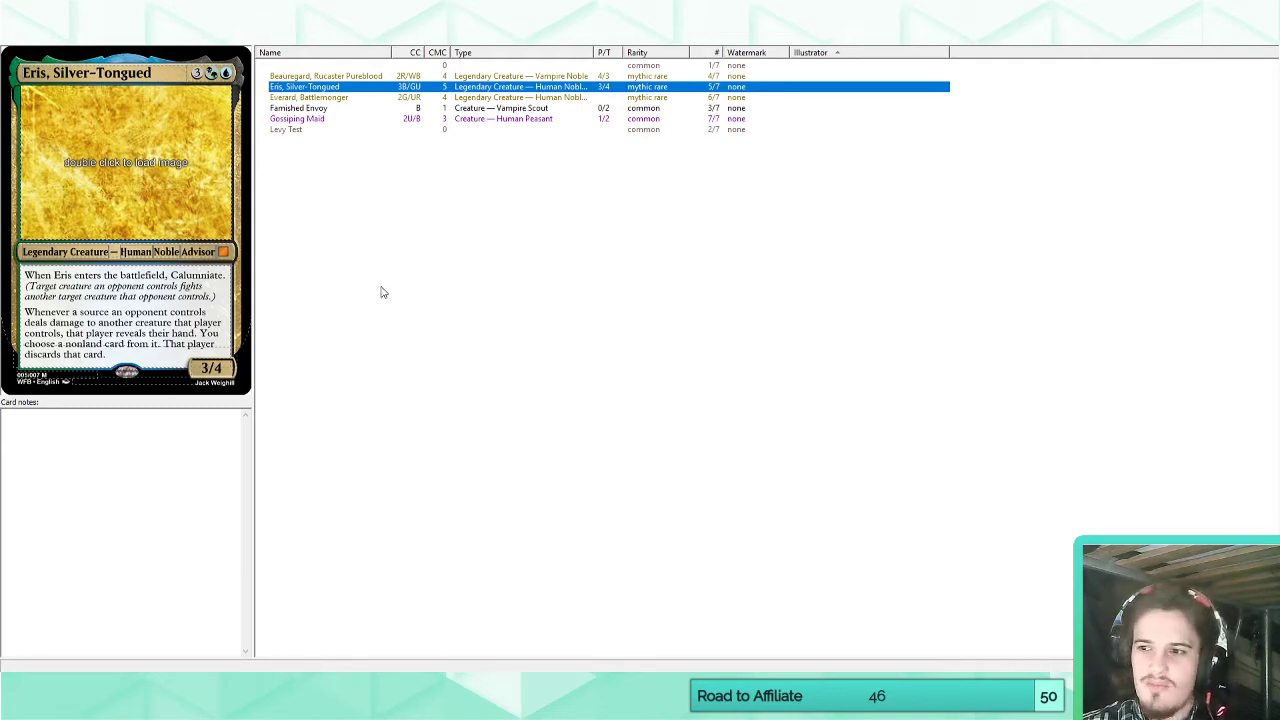
click(322, 120)
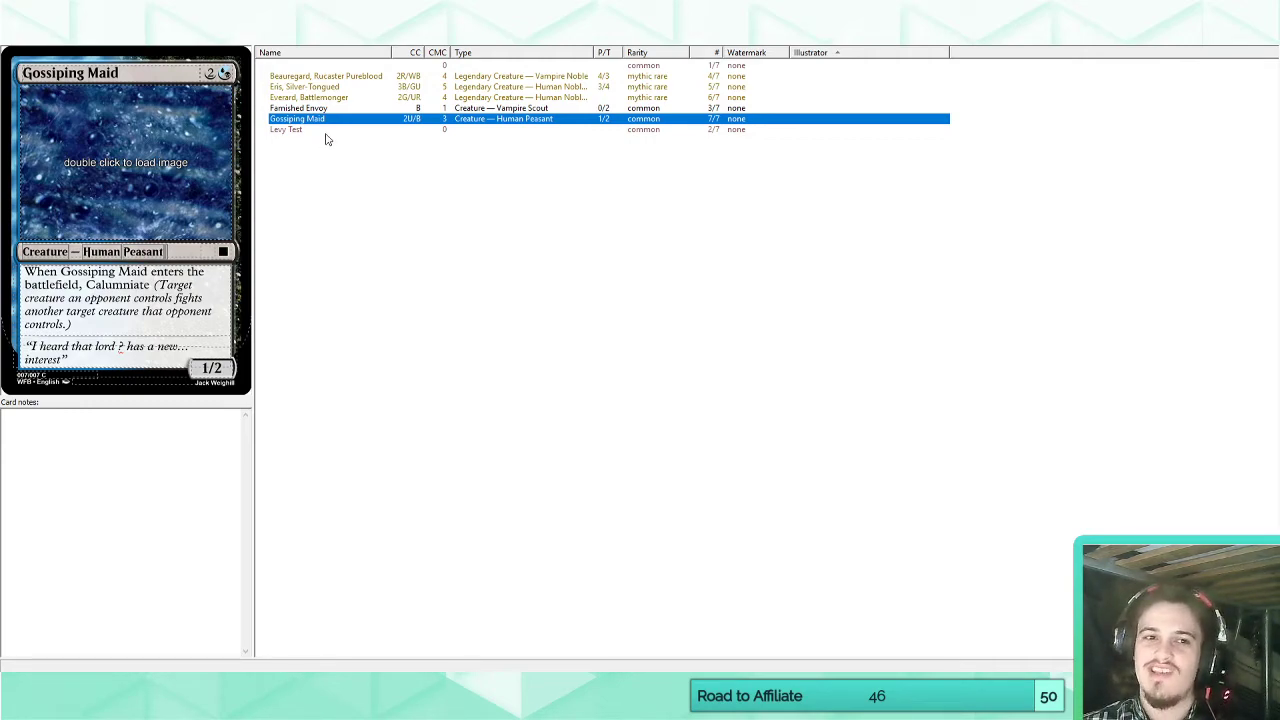
View the Levy Test card and examine the levy counter wording in its enters-the-battlefield ability.
click(335, 129)
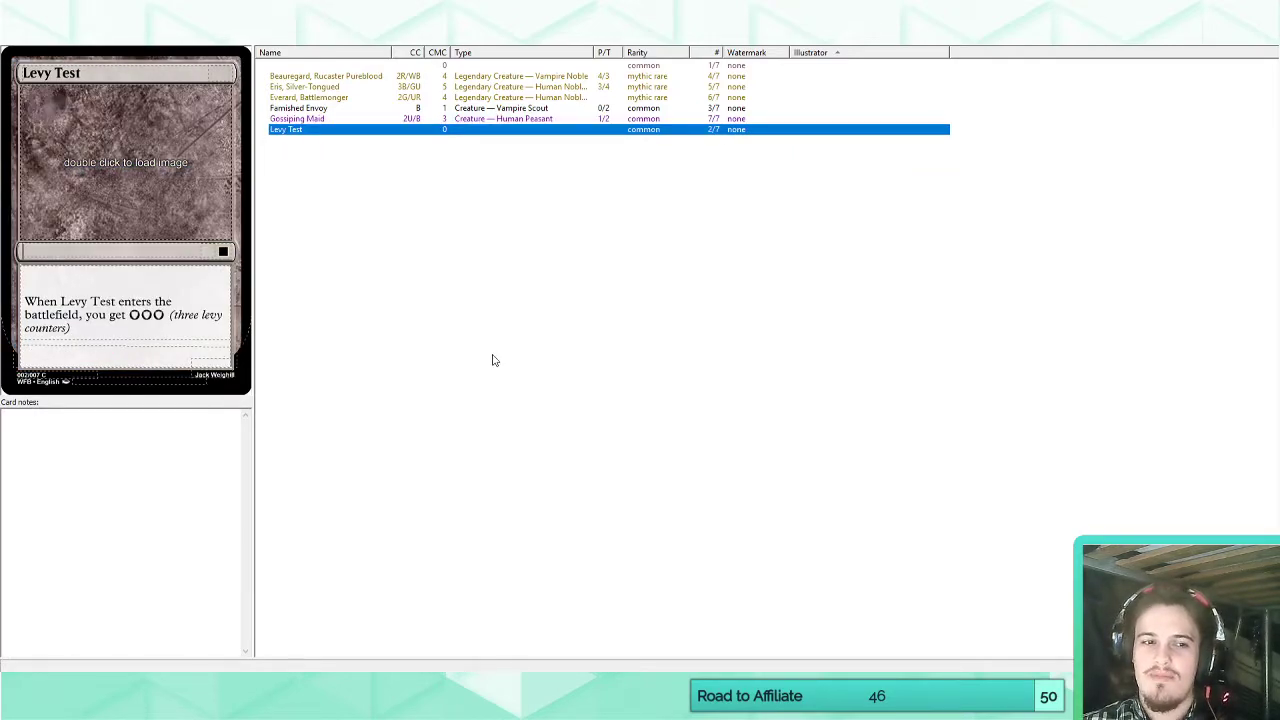
drag(133, 331, 84, 317)
click(101, 322)
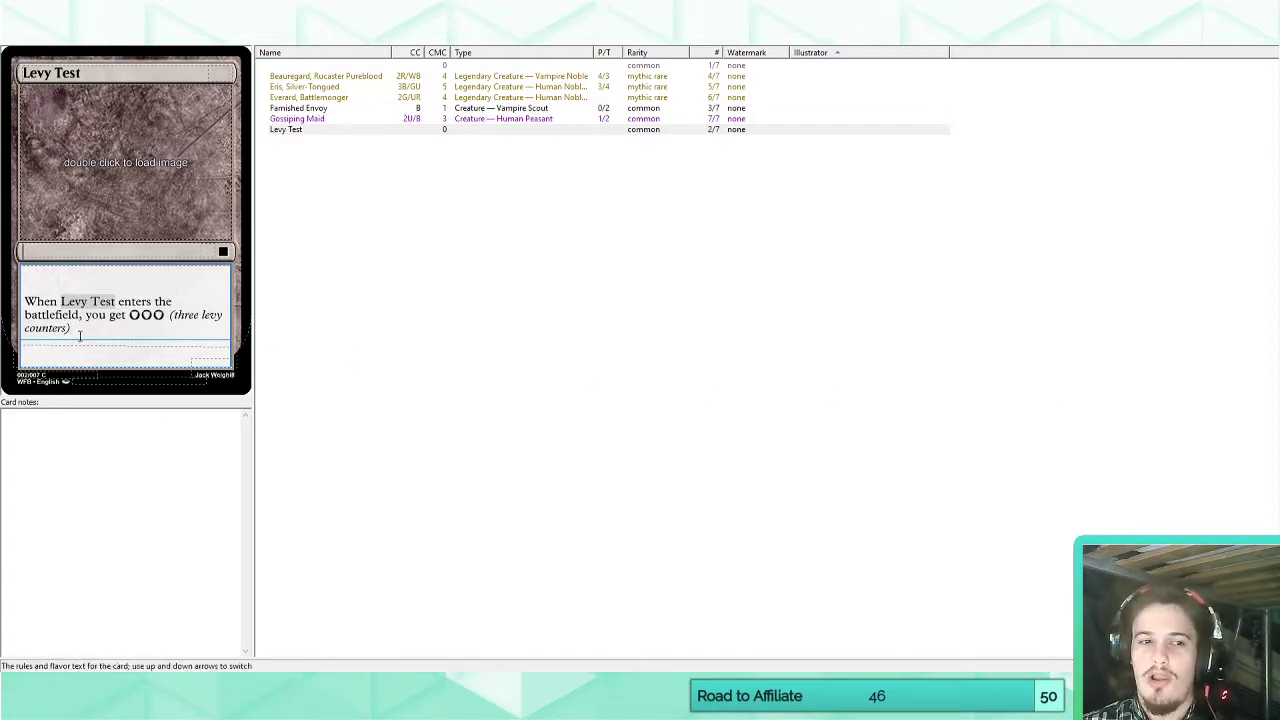
drag(84, 335, 82, 316)
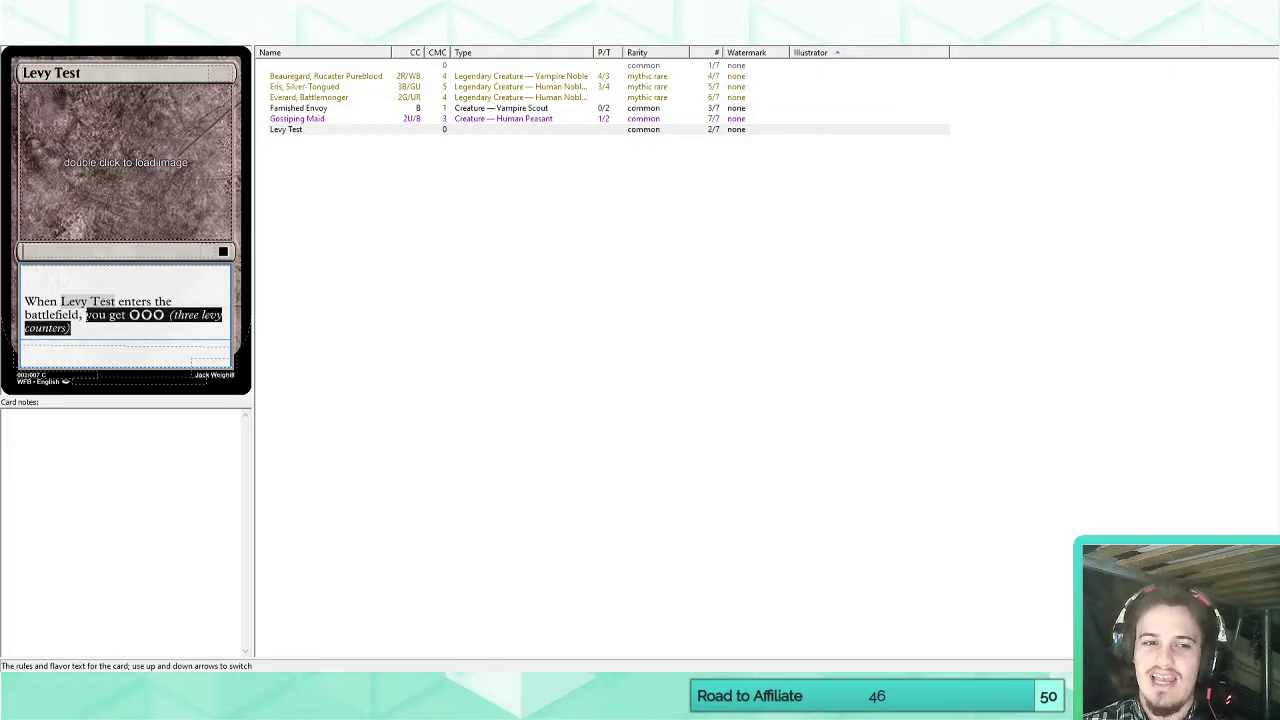
click(79, 334)
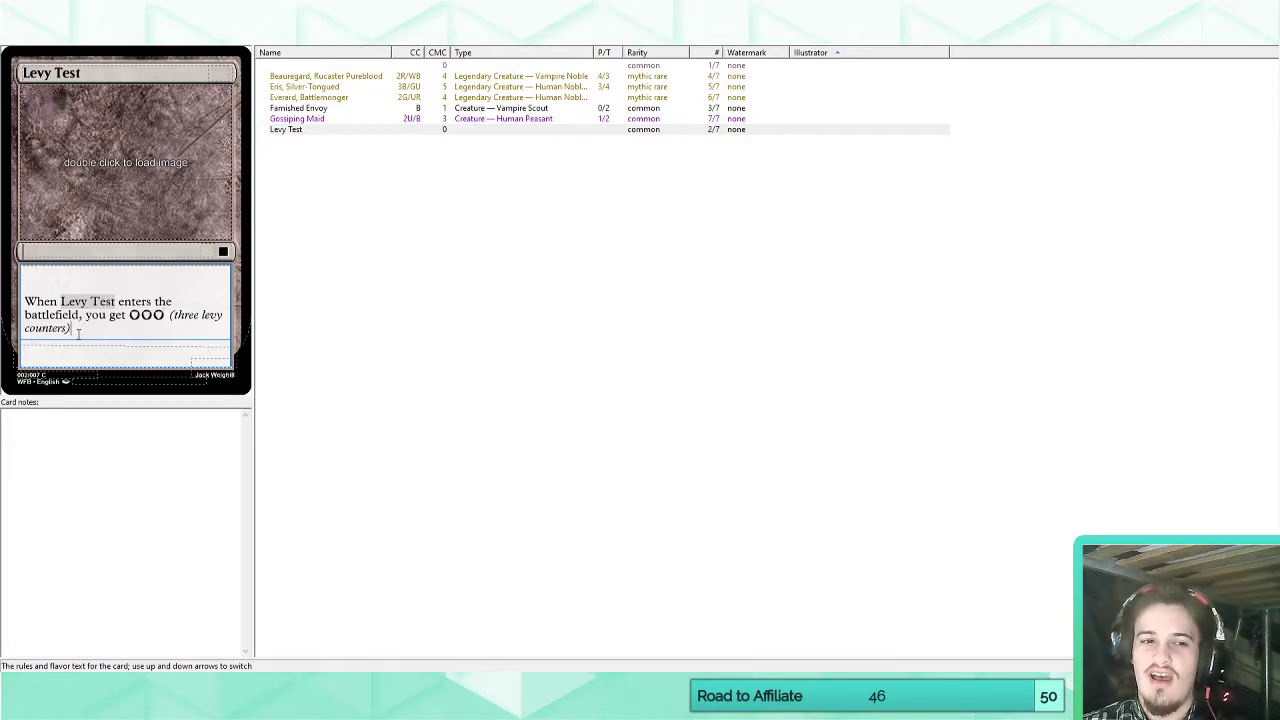
drag(78, 334, 204, 316)
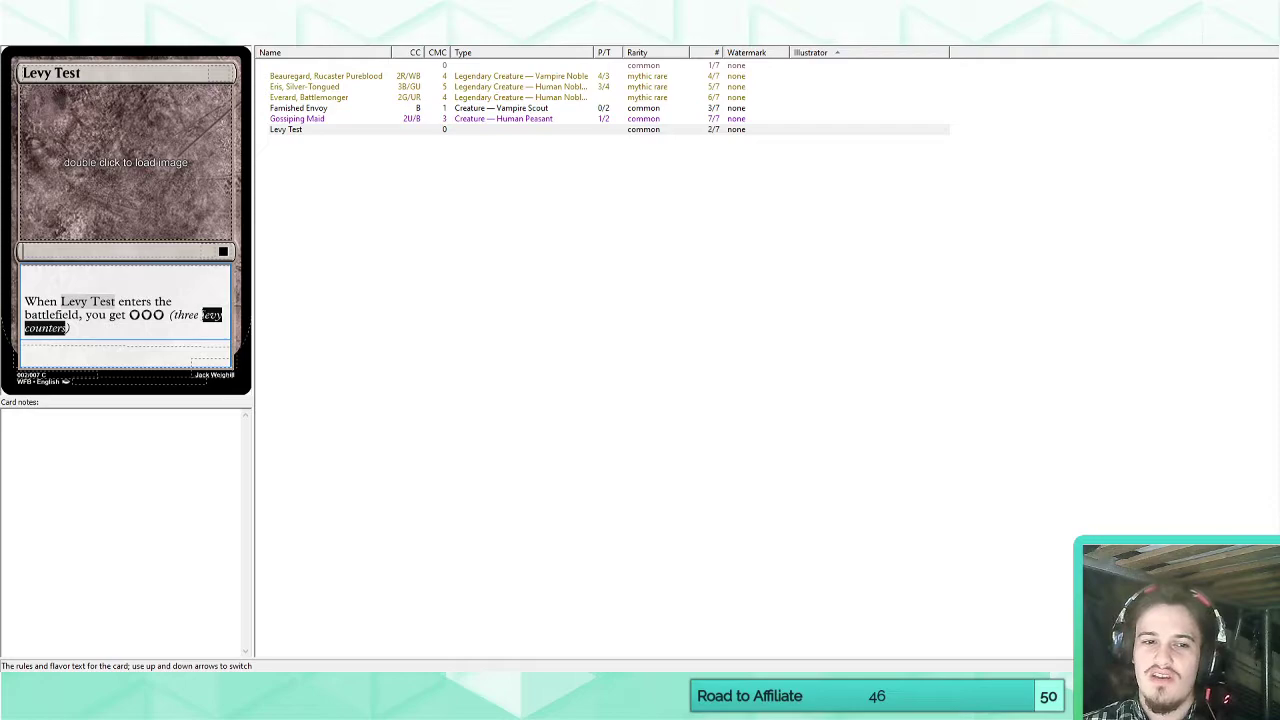
click(179, 329)
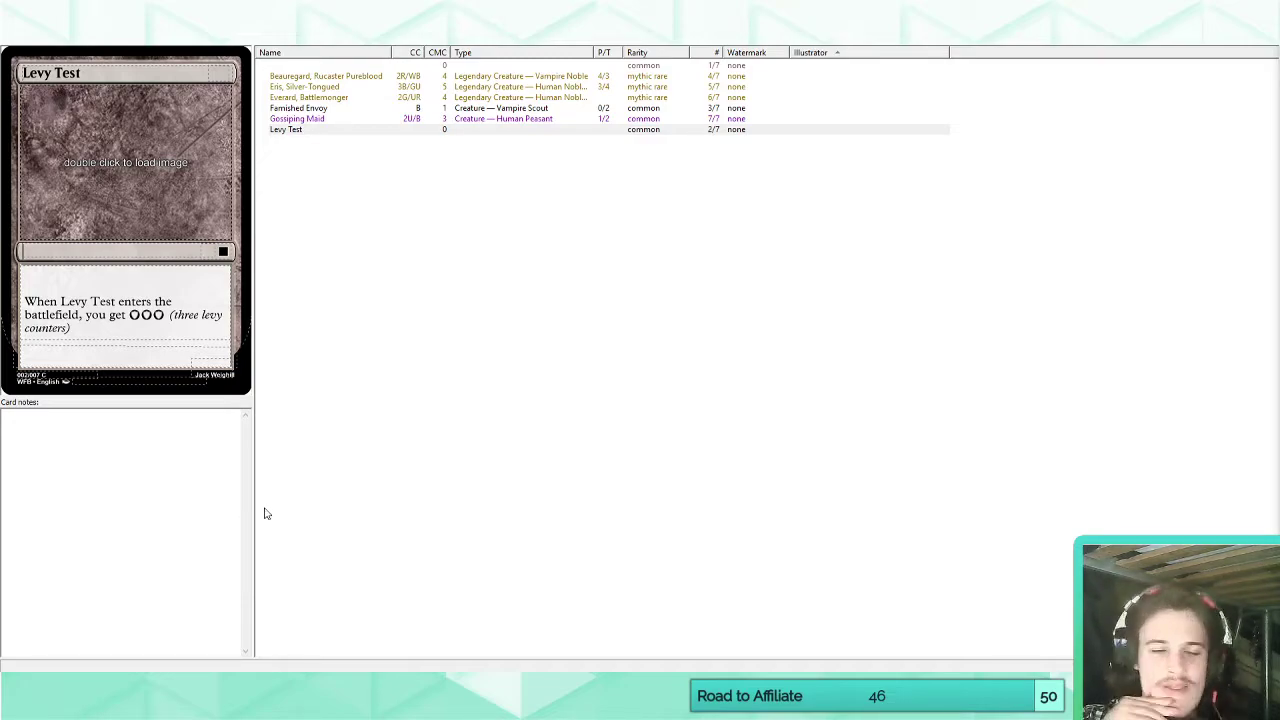
click(381, 325)
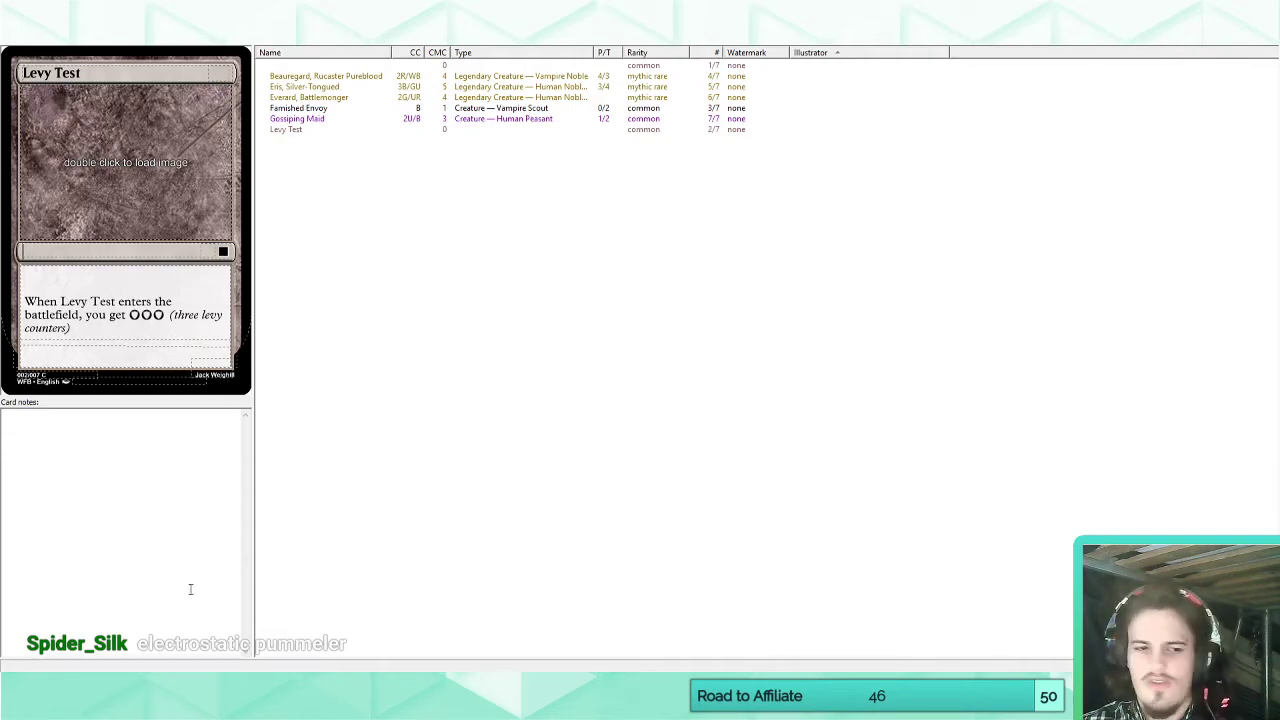
Switch to Scryfall in Chrome, search for "electrostatic" and open the Electrostatic Pummeler card.
mouse_move(160, 705)
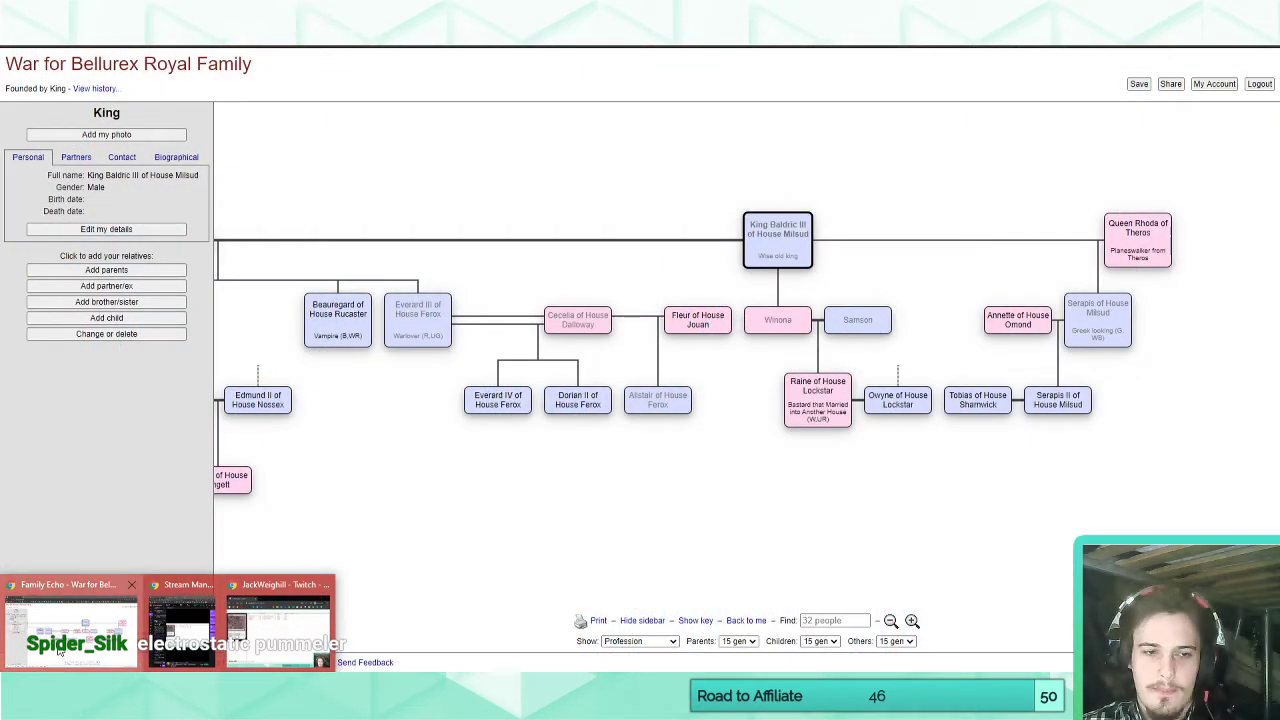
click(60, 651)
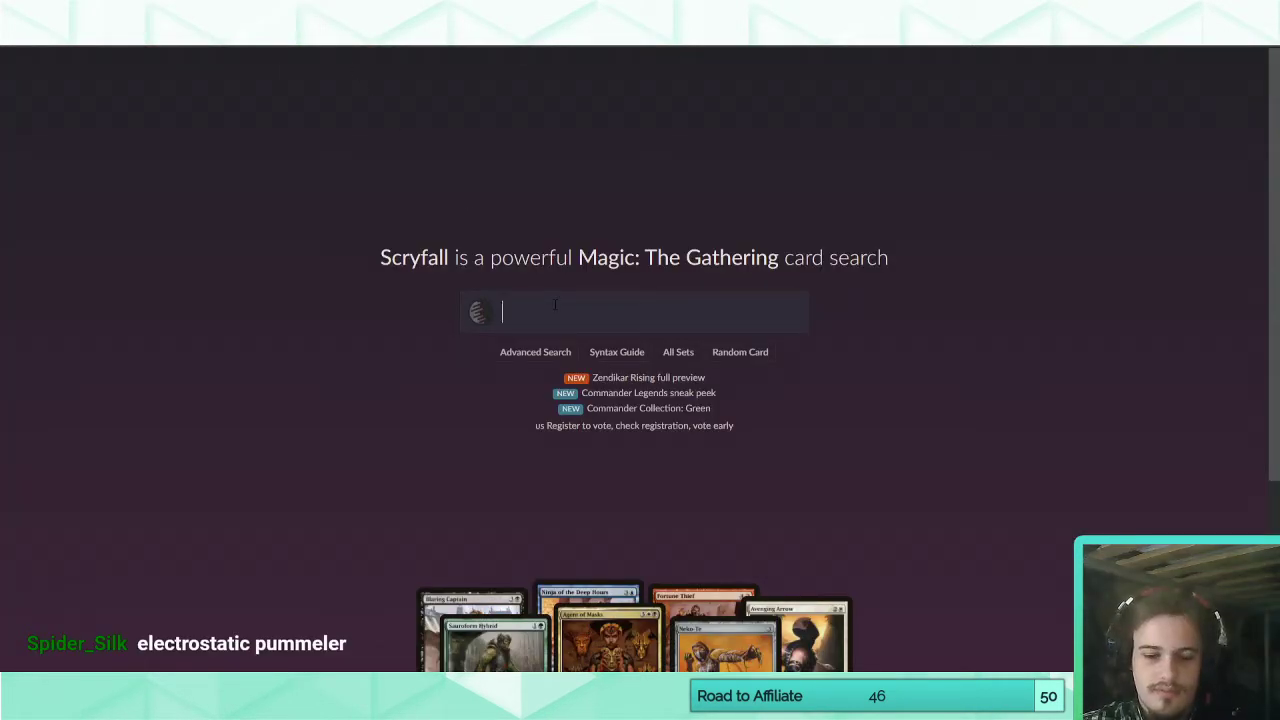
text(electrostatic)
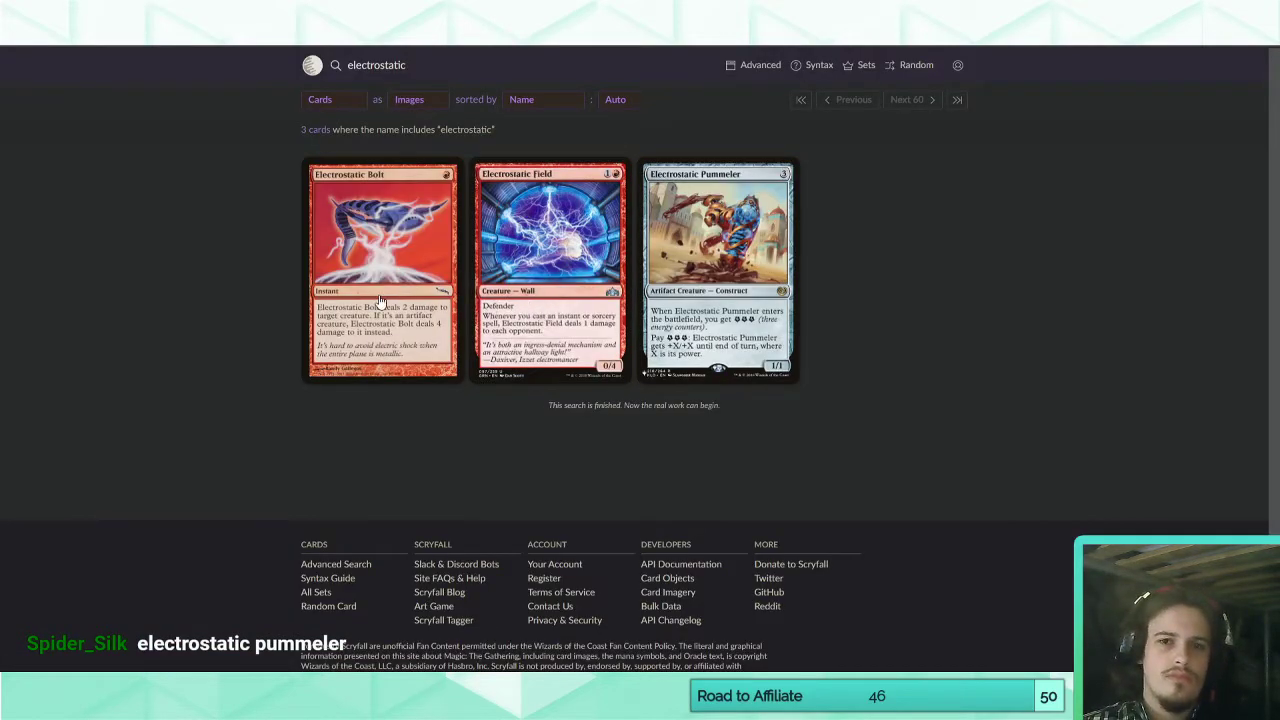
click(762, 288)
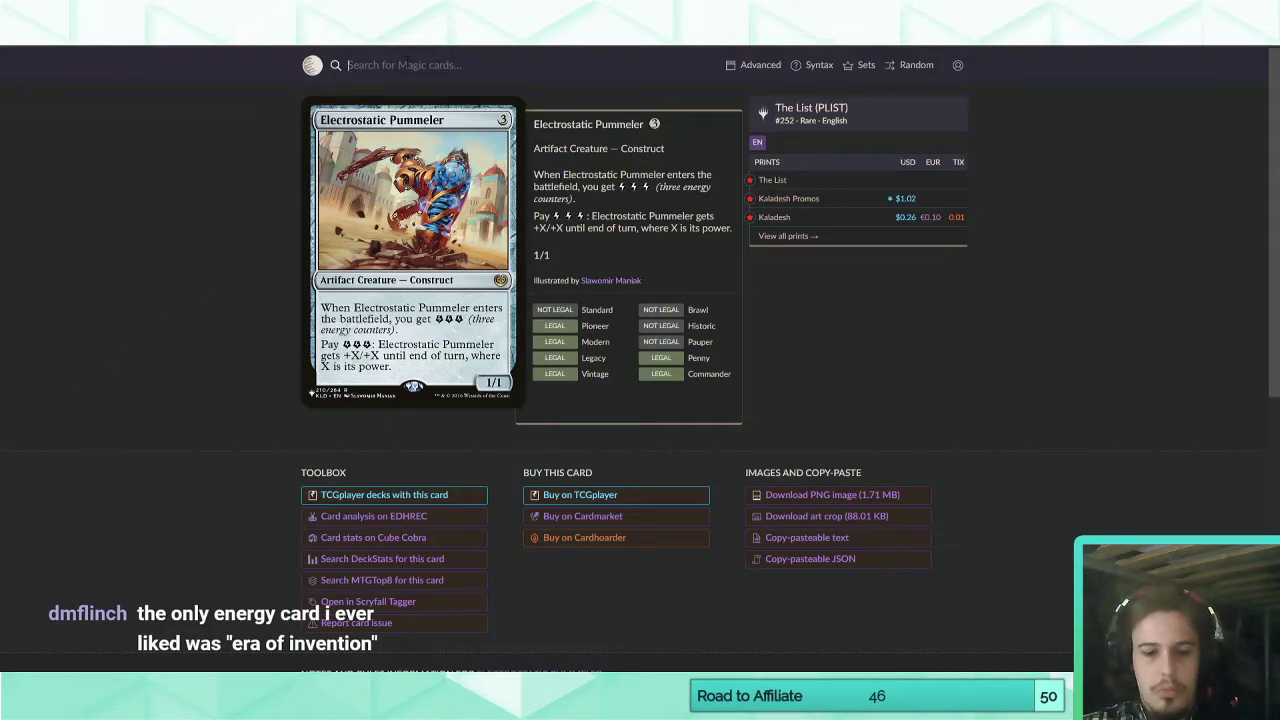
Search for "era of invention", shorten the query to "era of" and open the Era of Innovation card.
text(era of inv)
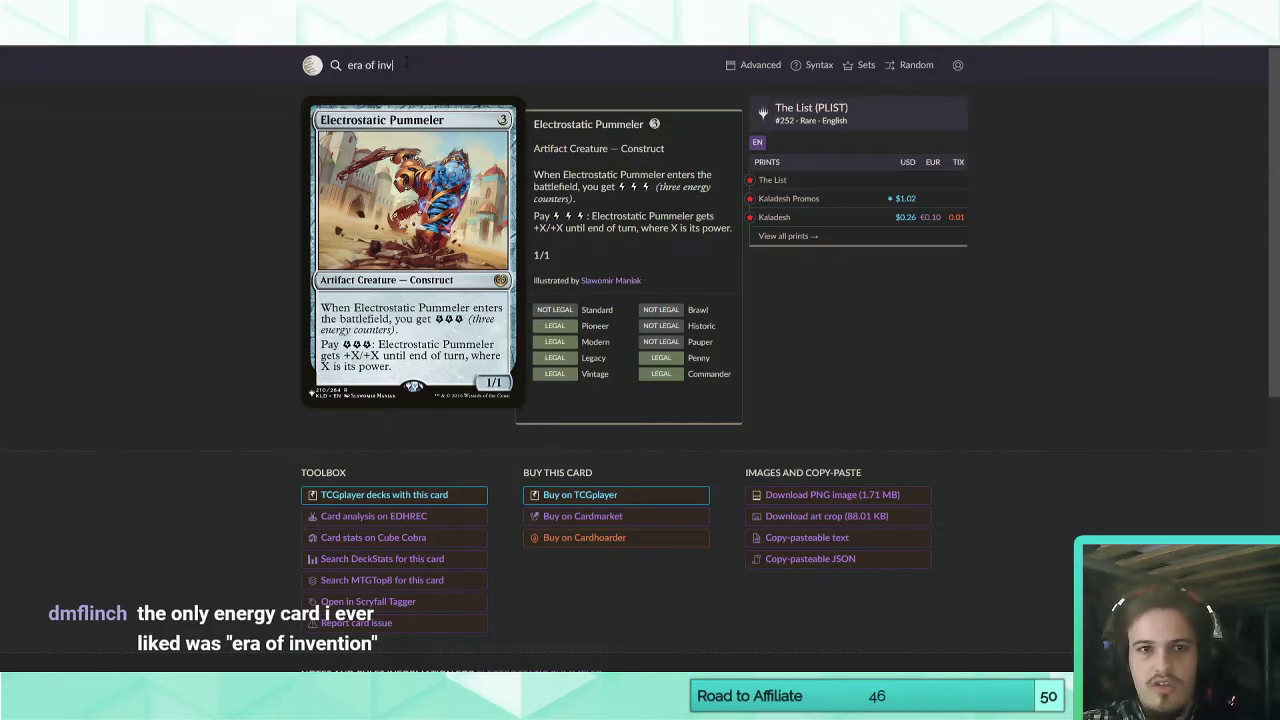
text(ention)
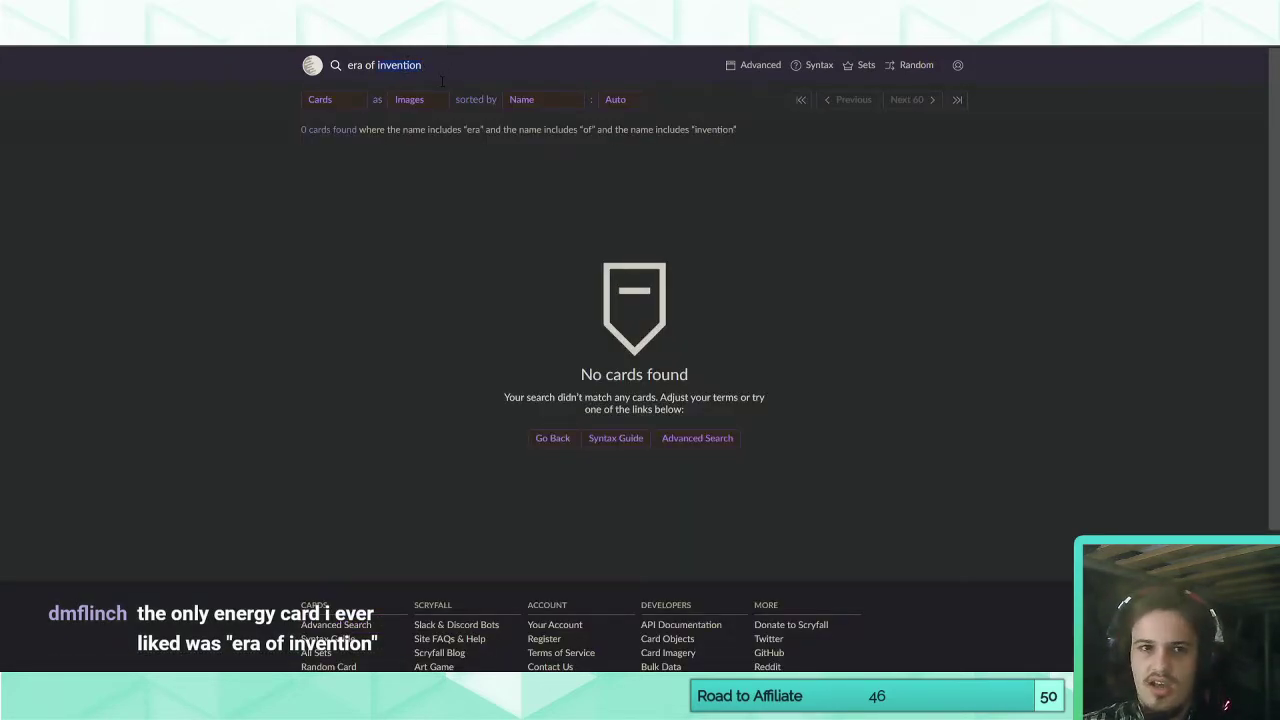
key(BackSpace)
key(Return)
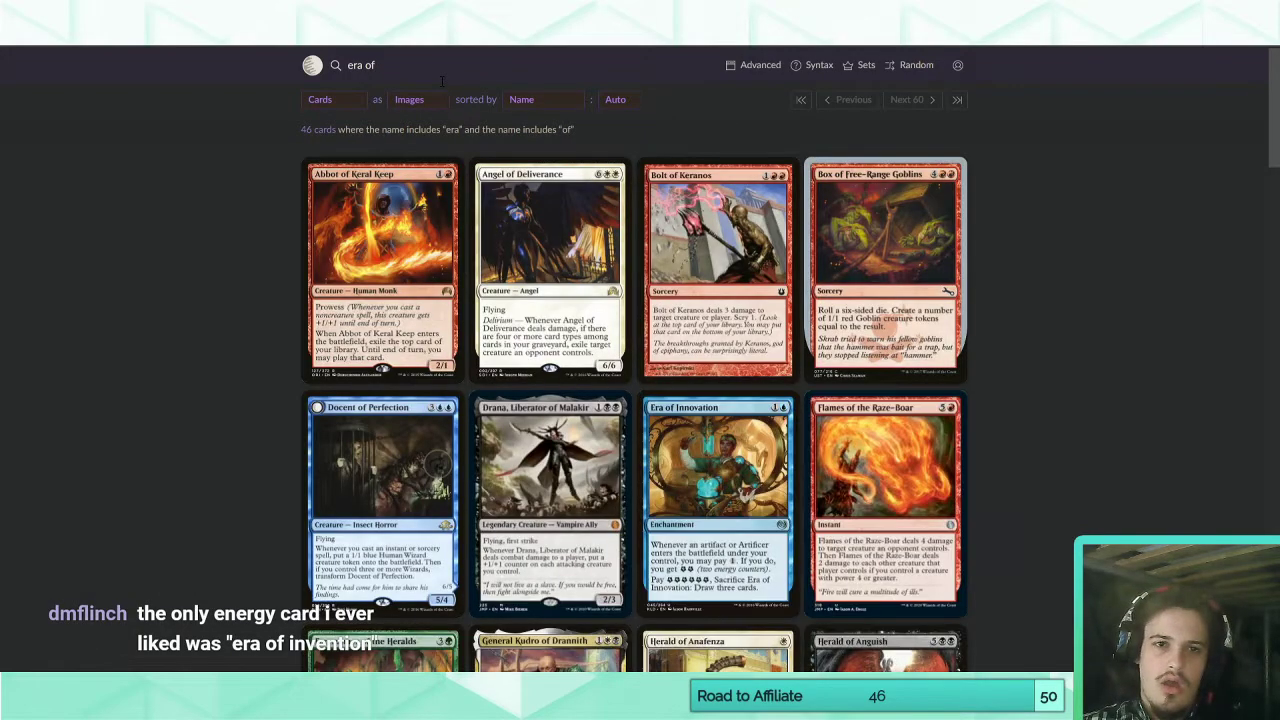
scroll(264, 385, down, 4)
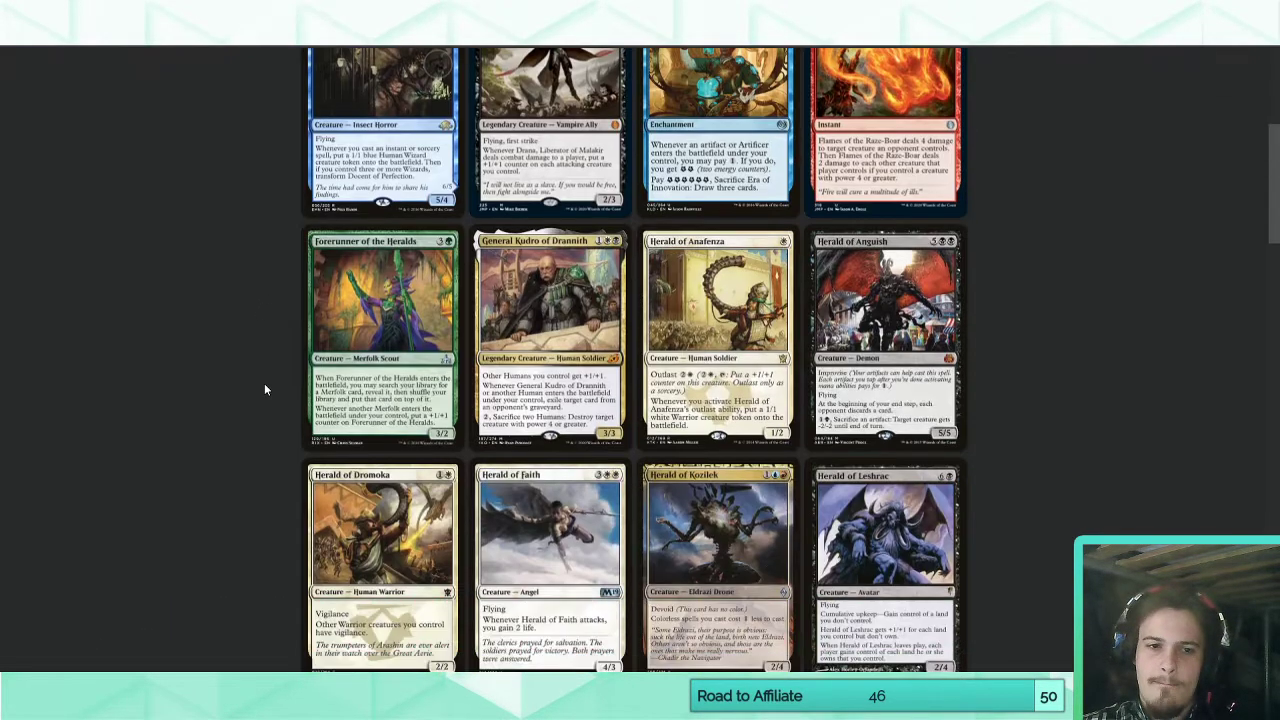
scroll(265, 389, up, 4)
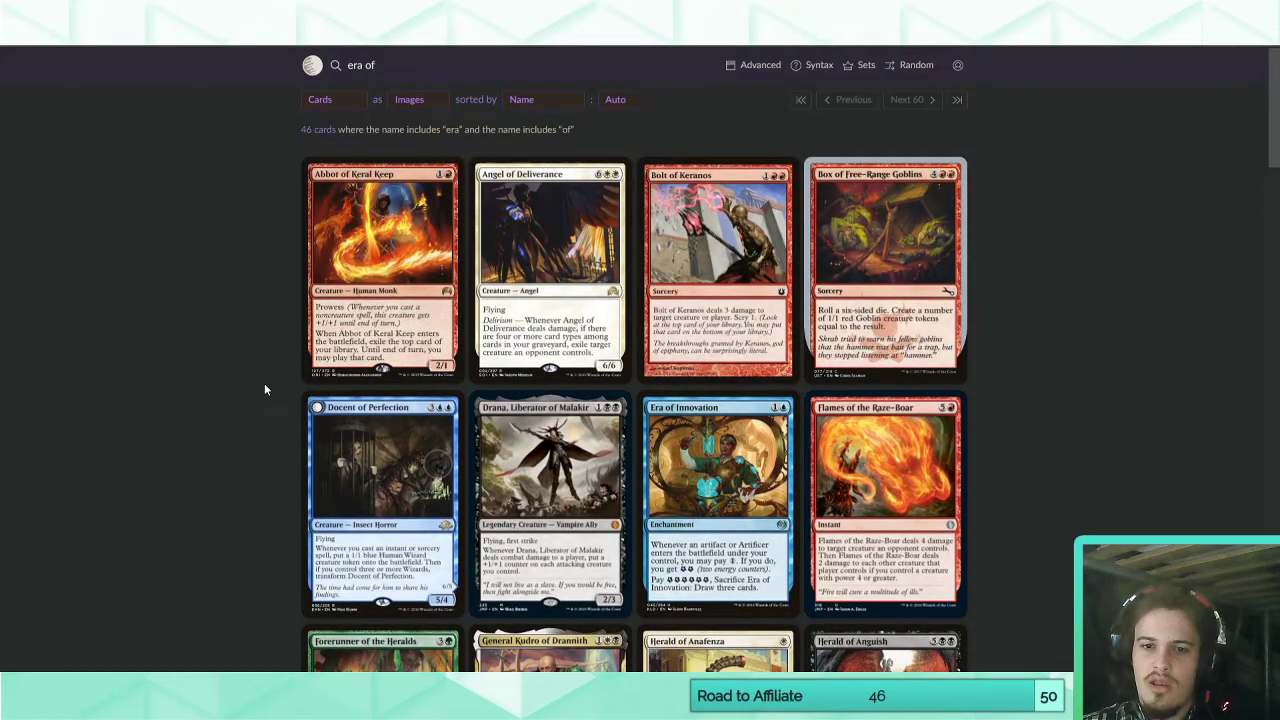
click(704, 484)
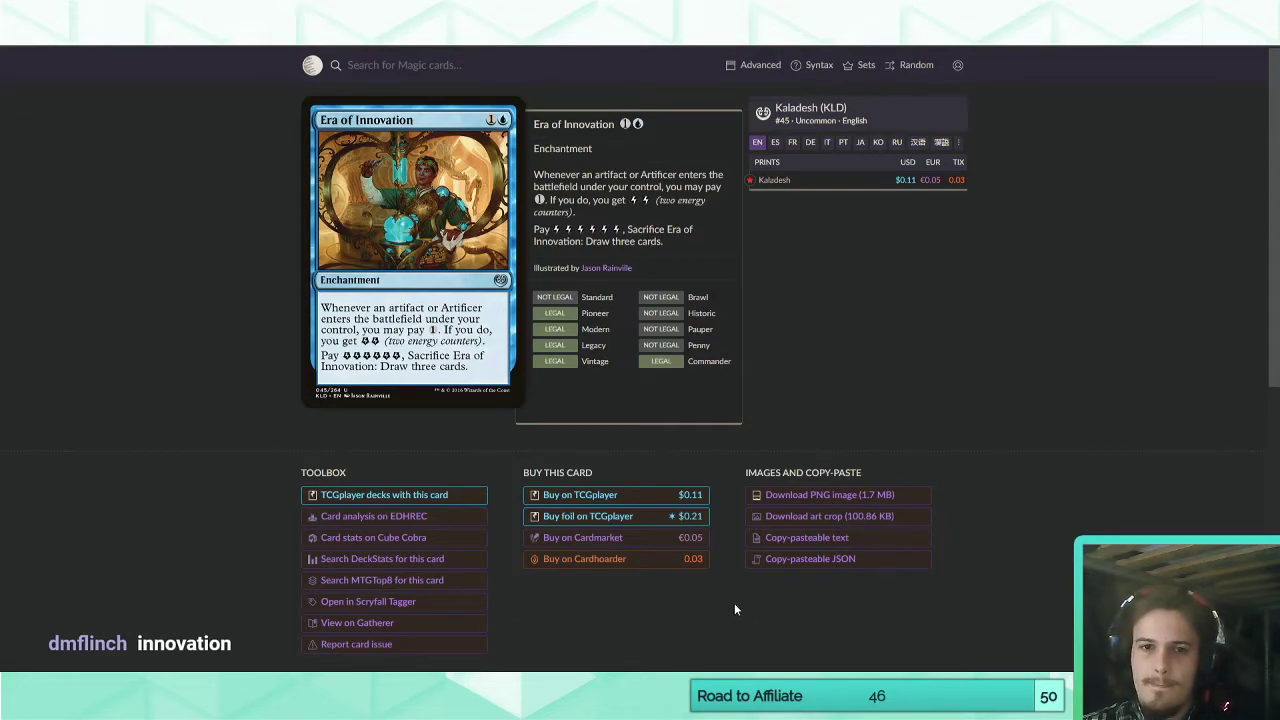
Switch back to Magic Set Editor and review the Levy Test card's rules text.
mouse_move(638, 688)
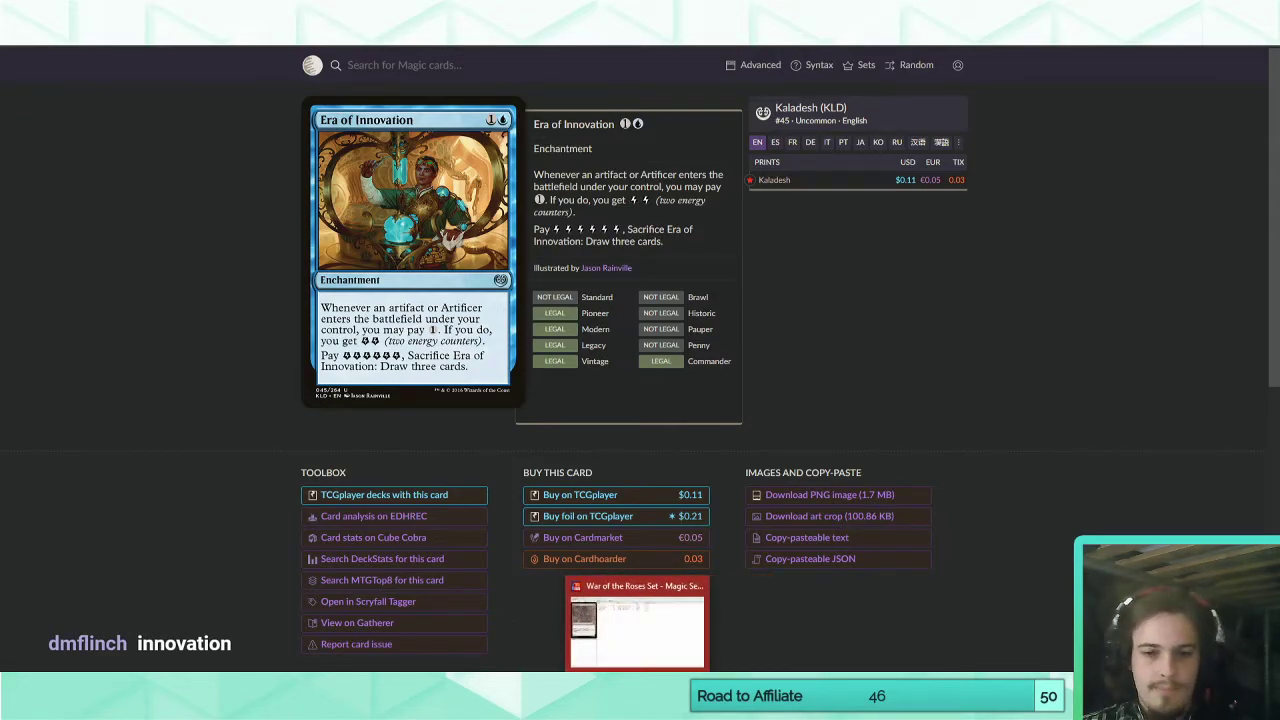
click(606, 623)
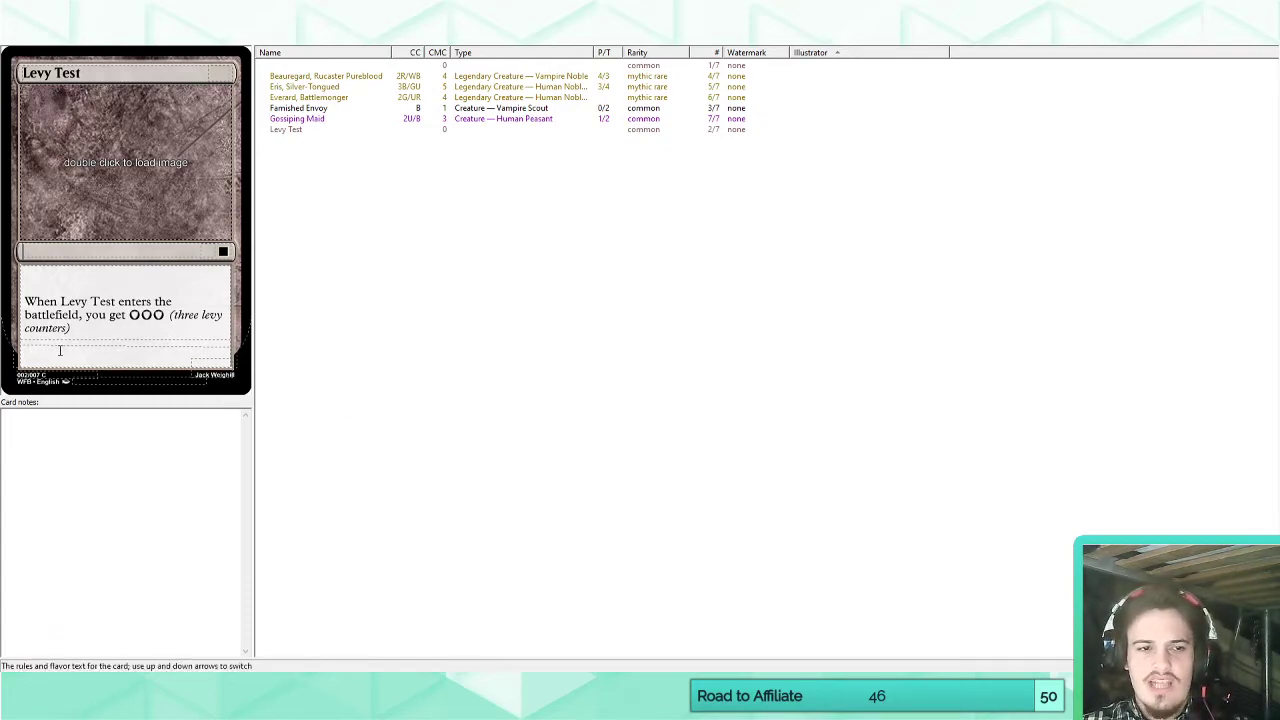
click(120, 331)
click(125, 331)
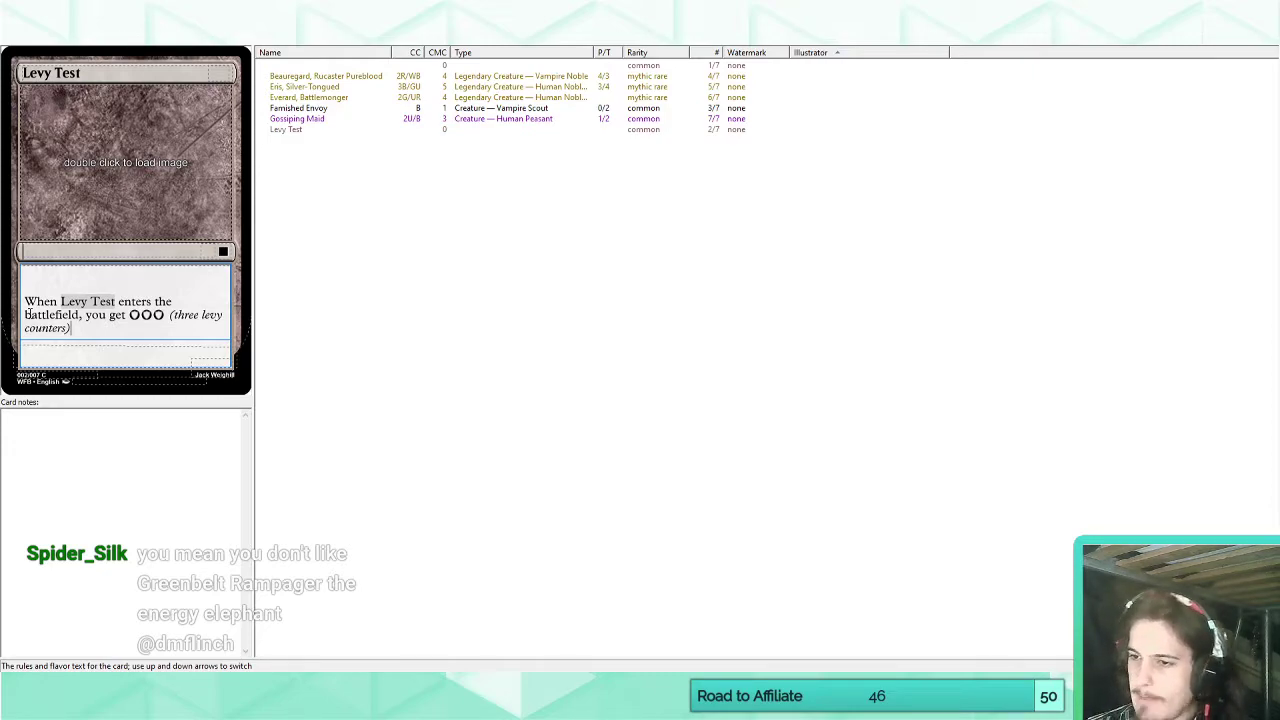
Switch to Scryfall in Chrome, search for "greenbelt" and open the Greenbelt Rampager card.
key(alt+Tab)
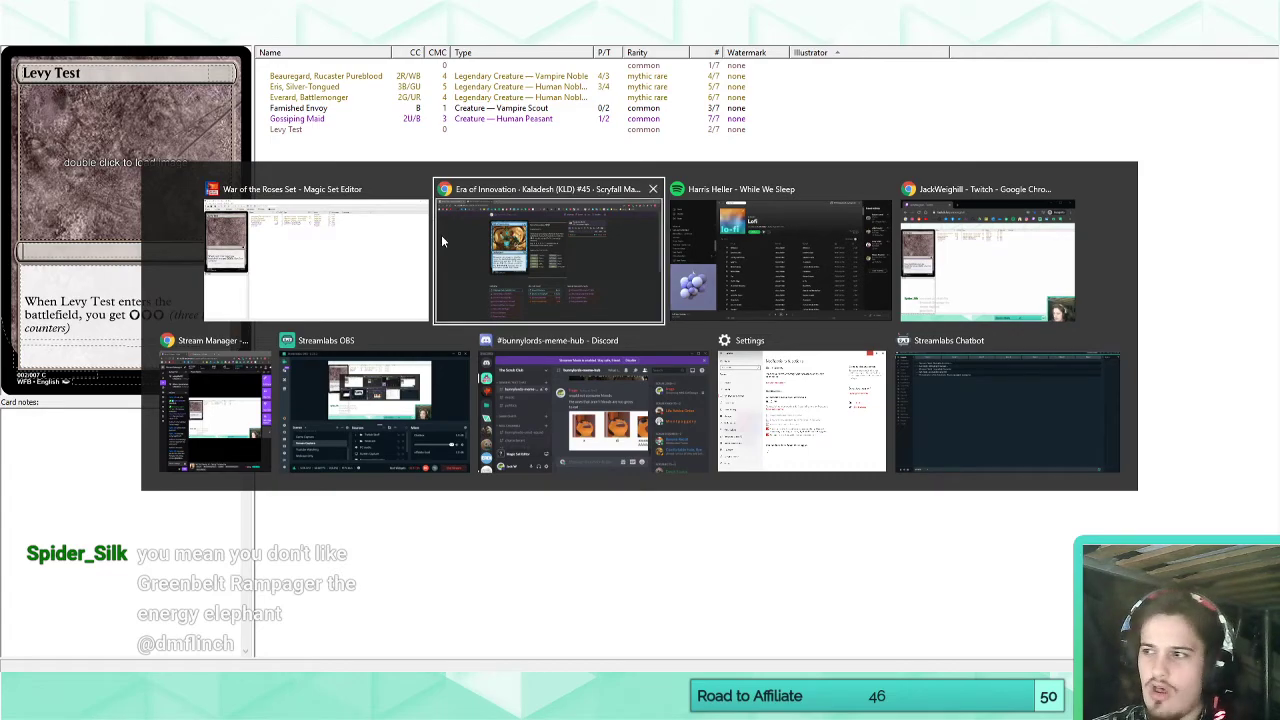
click(502, 270)
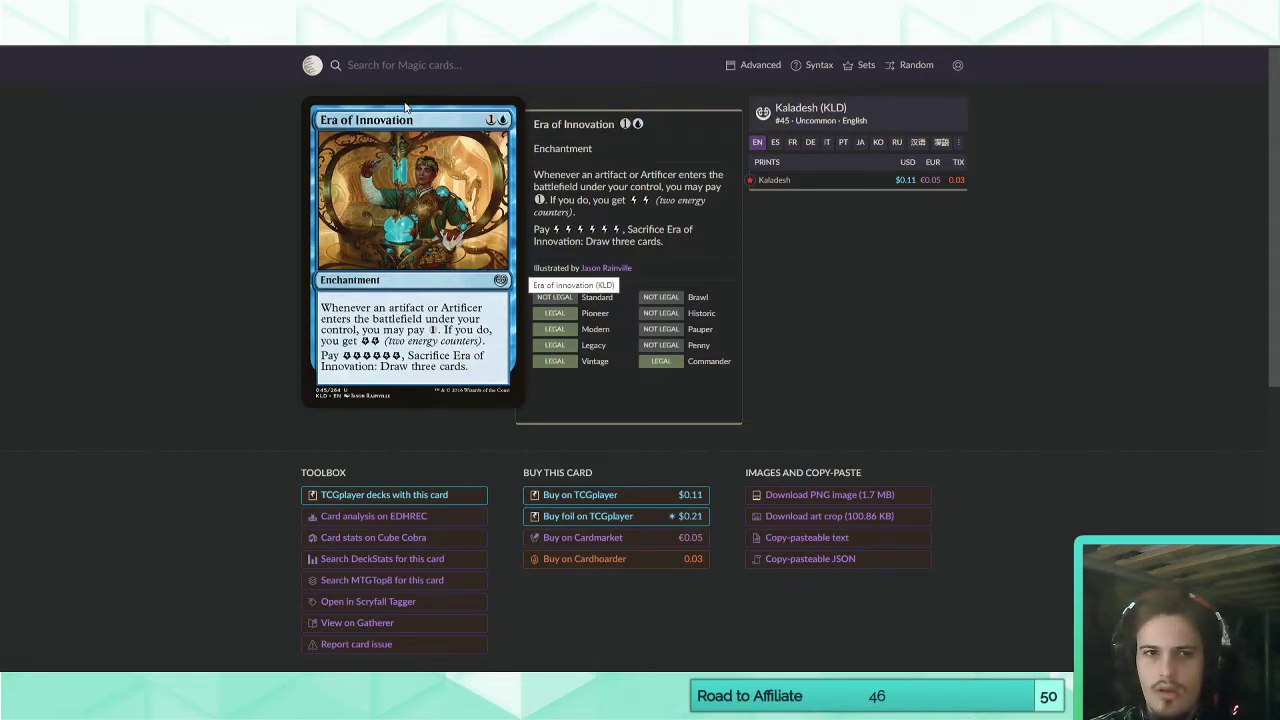
click(406, 66)
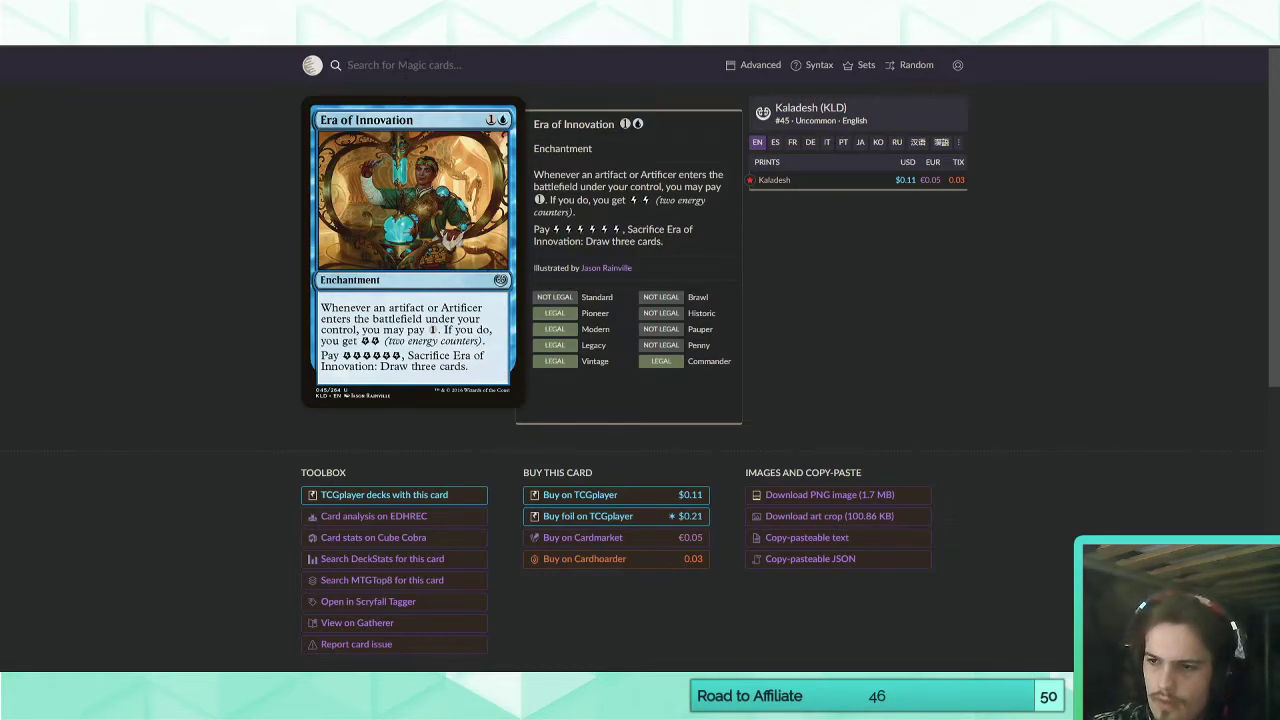
text(greenbelt)
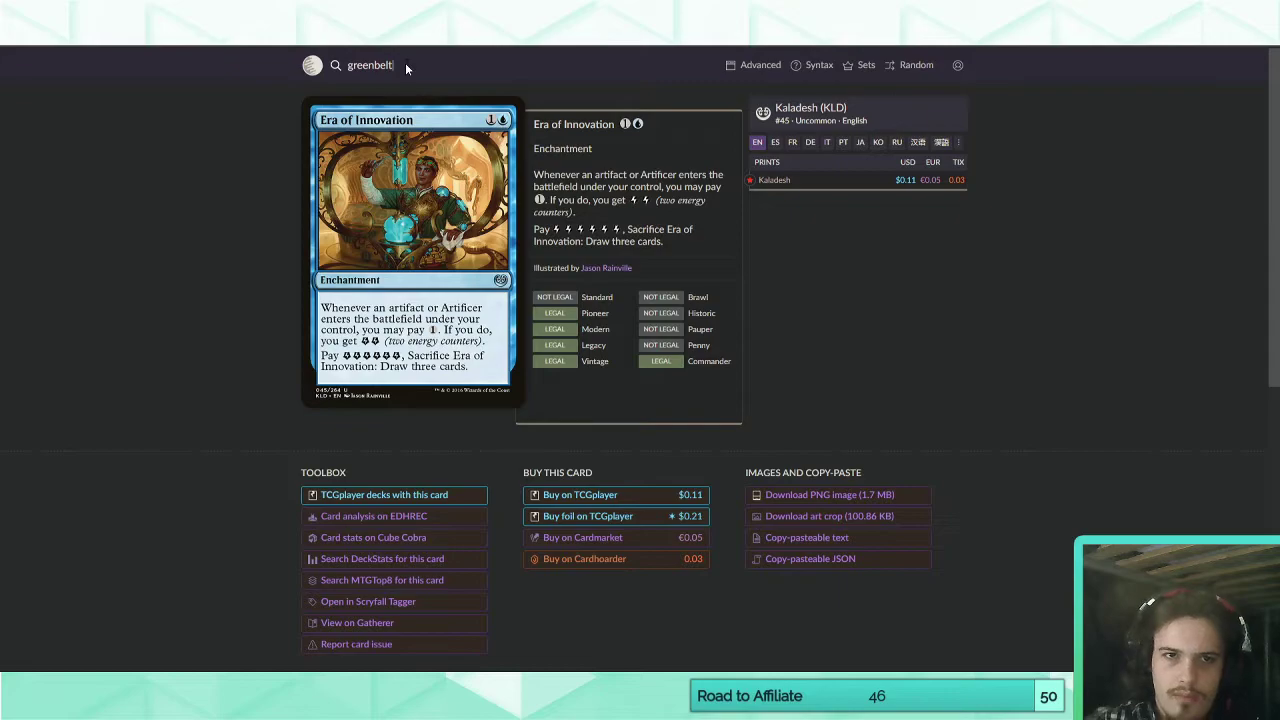
key(Return)
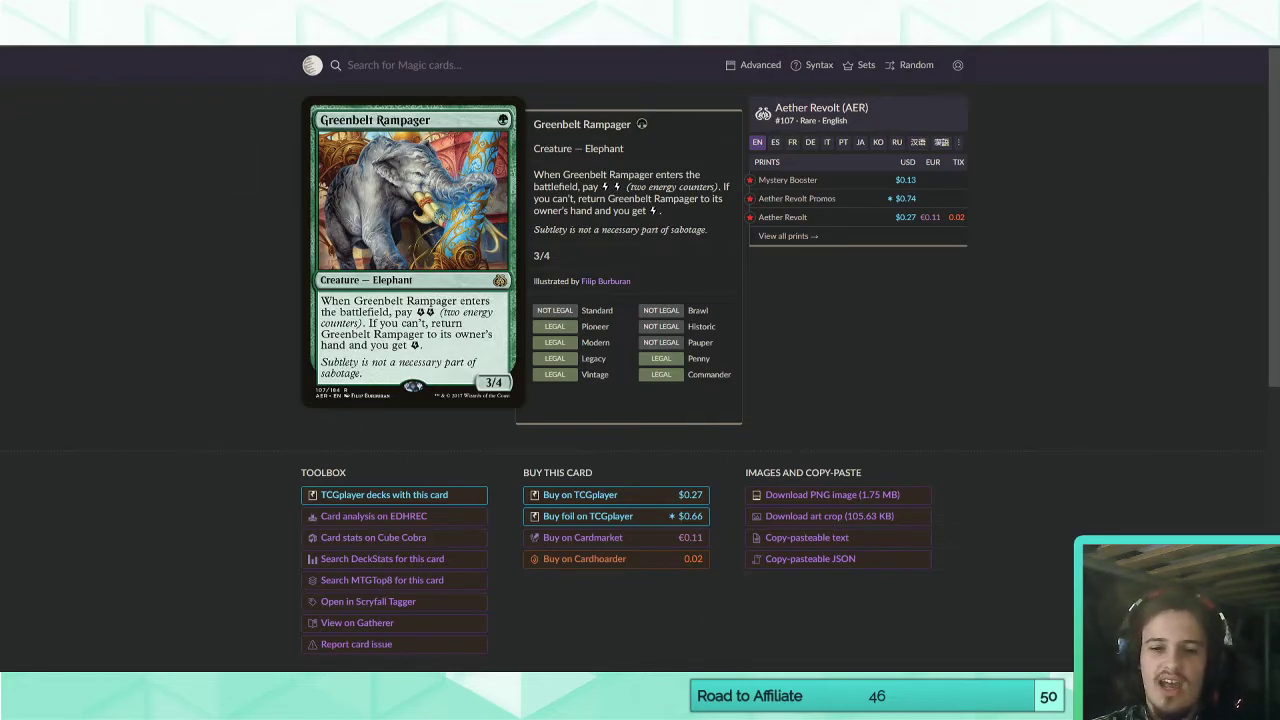
Switch back to Magic Set Editor and compare the Beauregard, Rucaster Pureblood and Eris, Silver-Tongued cards.
key(alt+Tab)
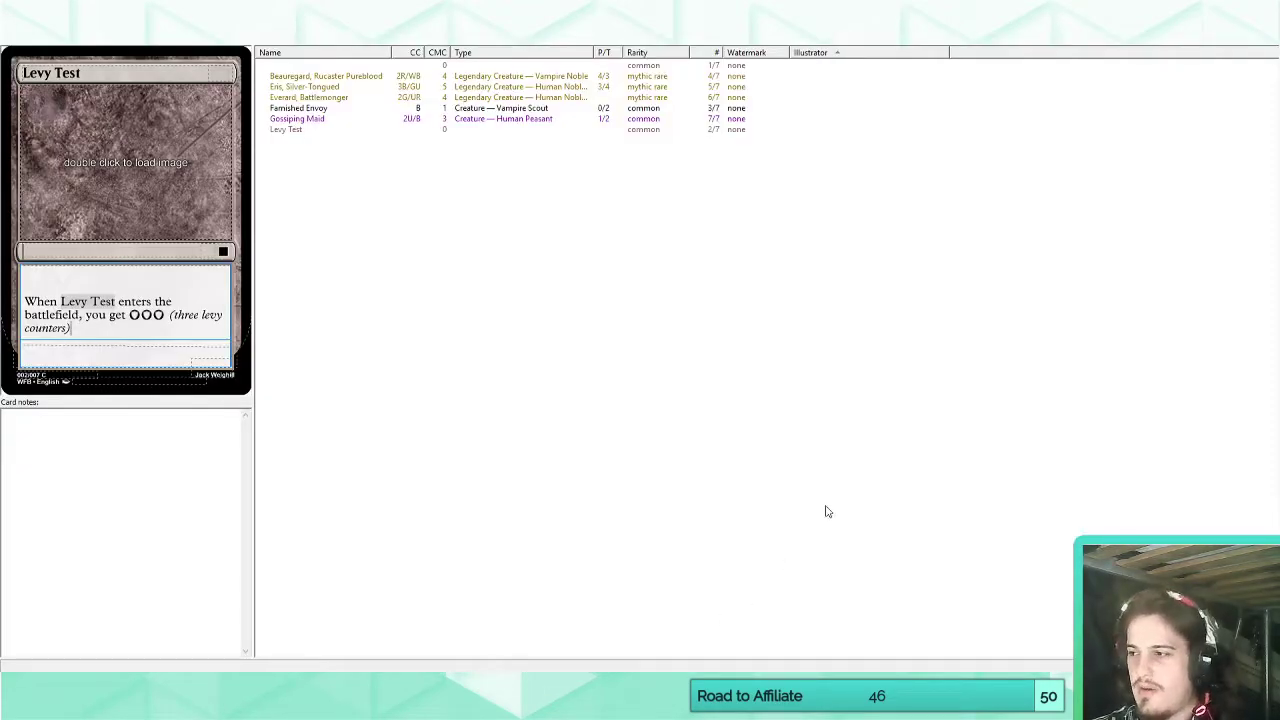
click(321, 78)
click(315, 88)
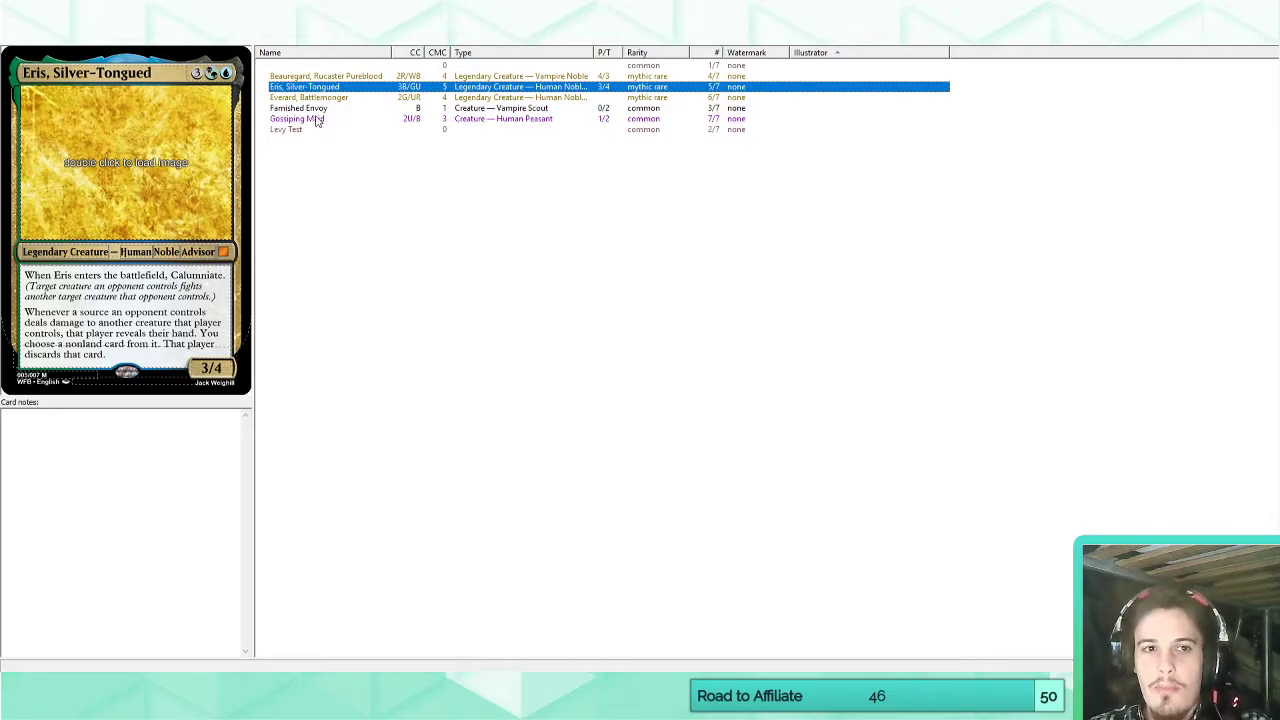
click(328, 77)
click(326, 87)
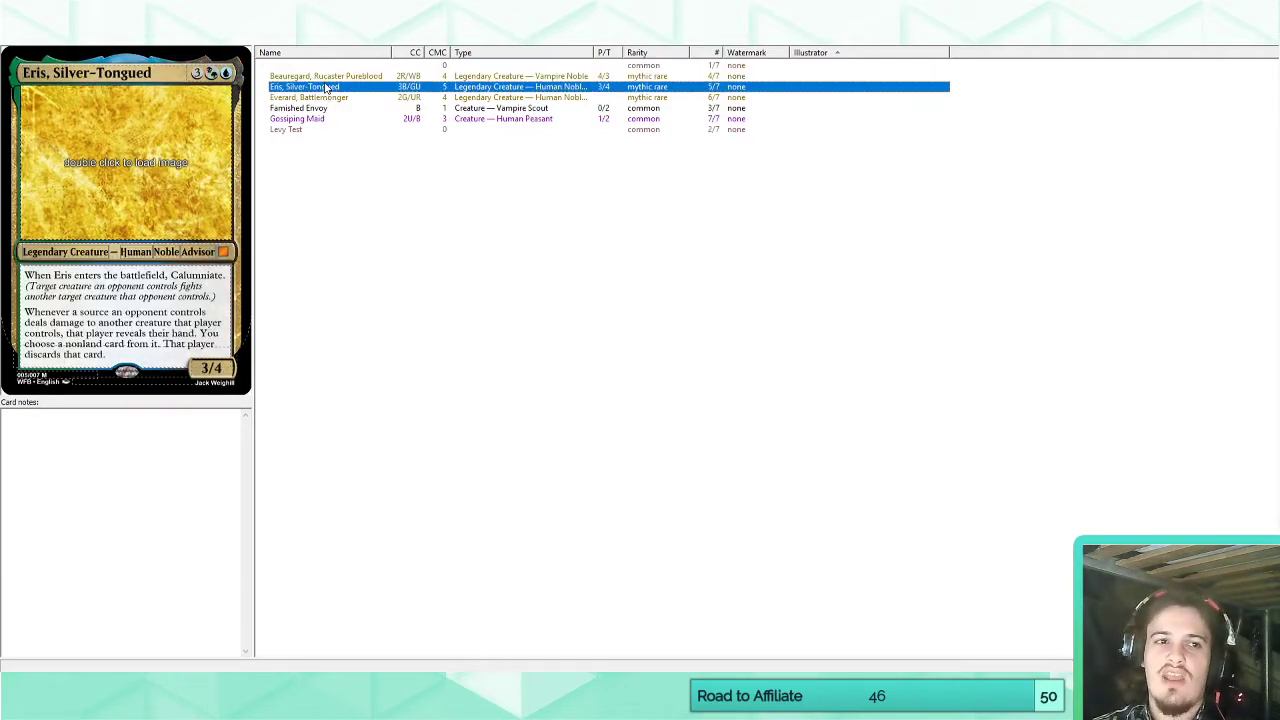
click(328, 77)
click(325, 87)
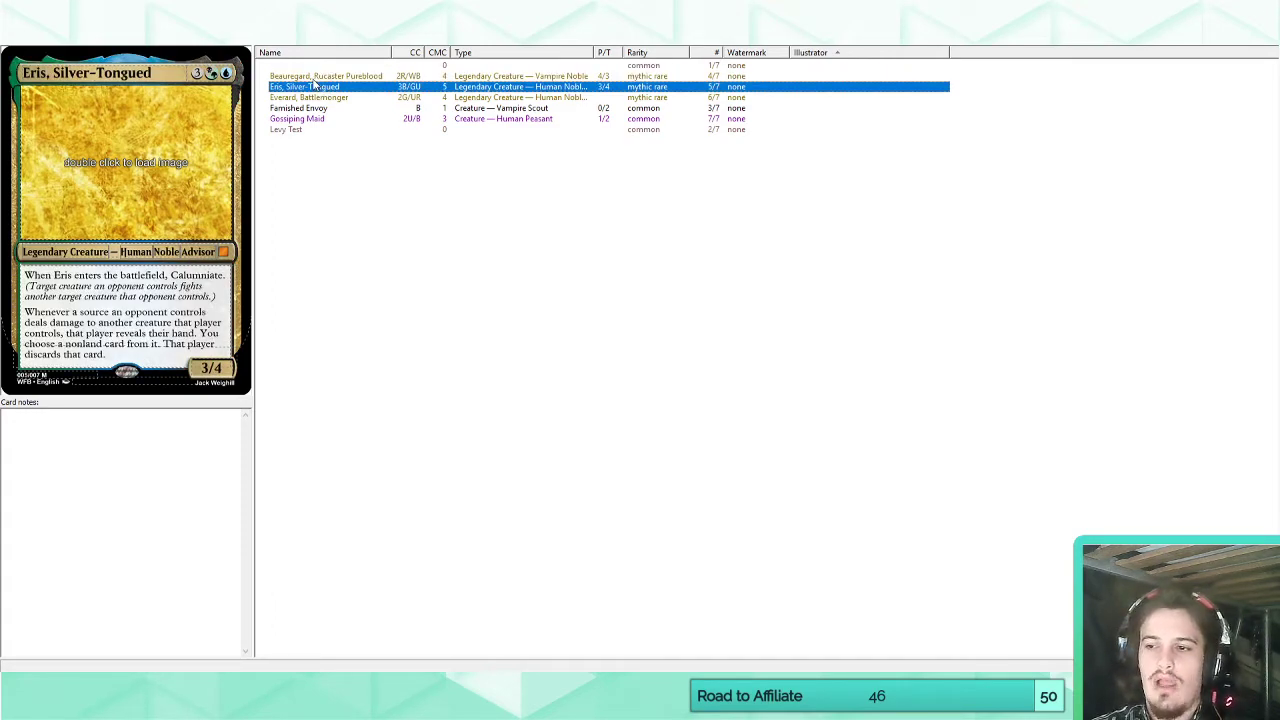
Review the legendary creatures through Everard, Battlemonger, and examine the Famished Envoy and Gossiping Maid cards.
click(314, 77)
click(312, 87)
click(302, 97)
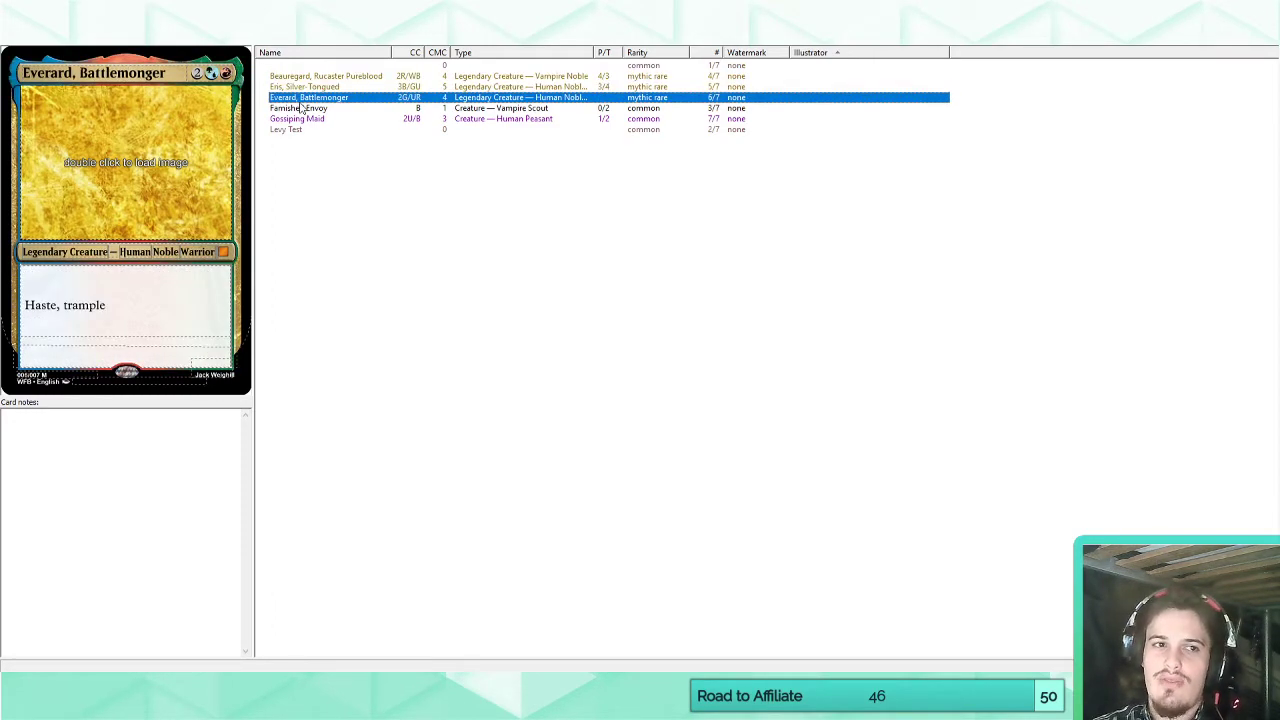
click(300, 108)
click(298, 118)
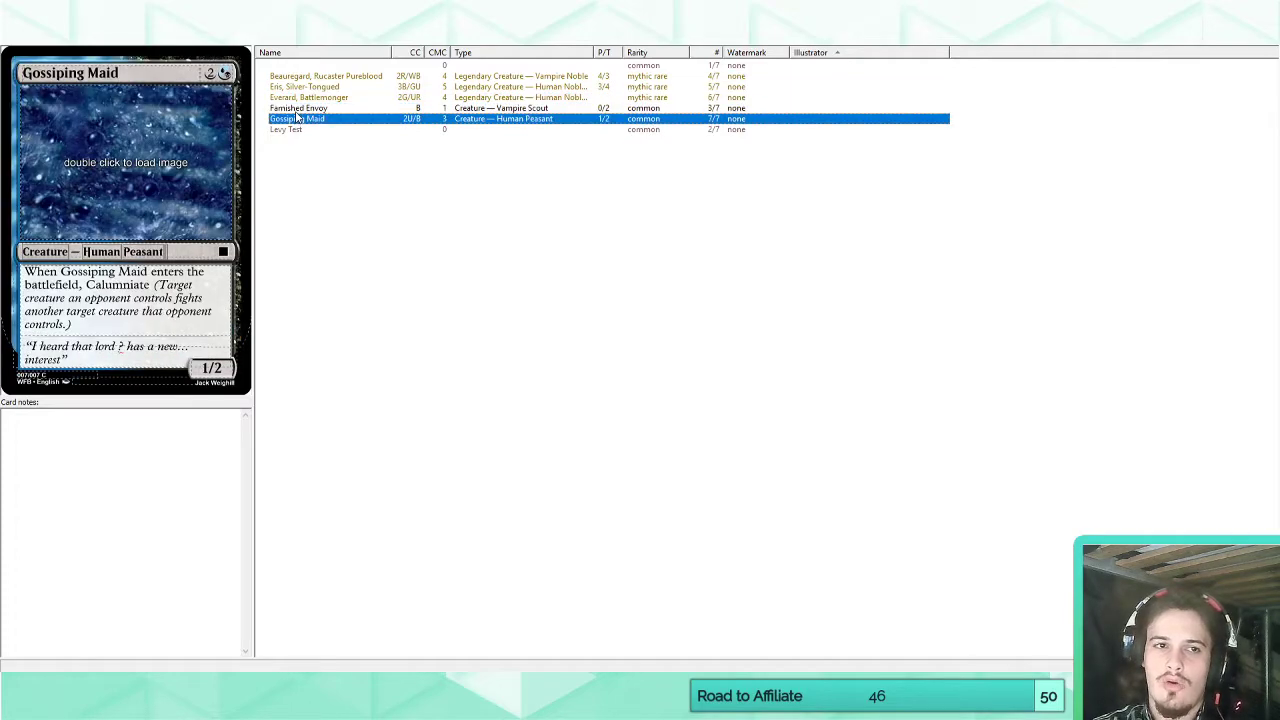
click(298, 110)
click(298, 120)
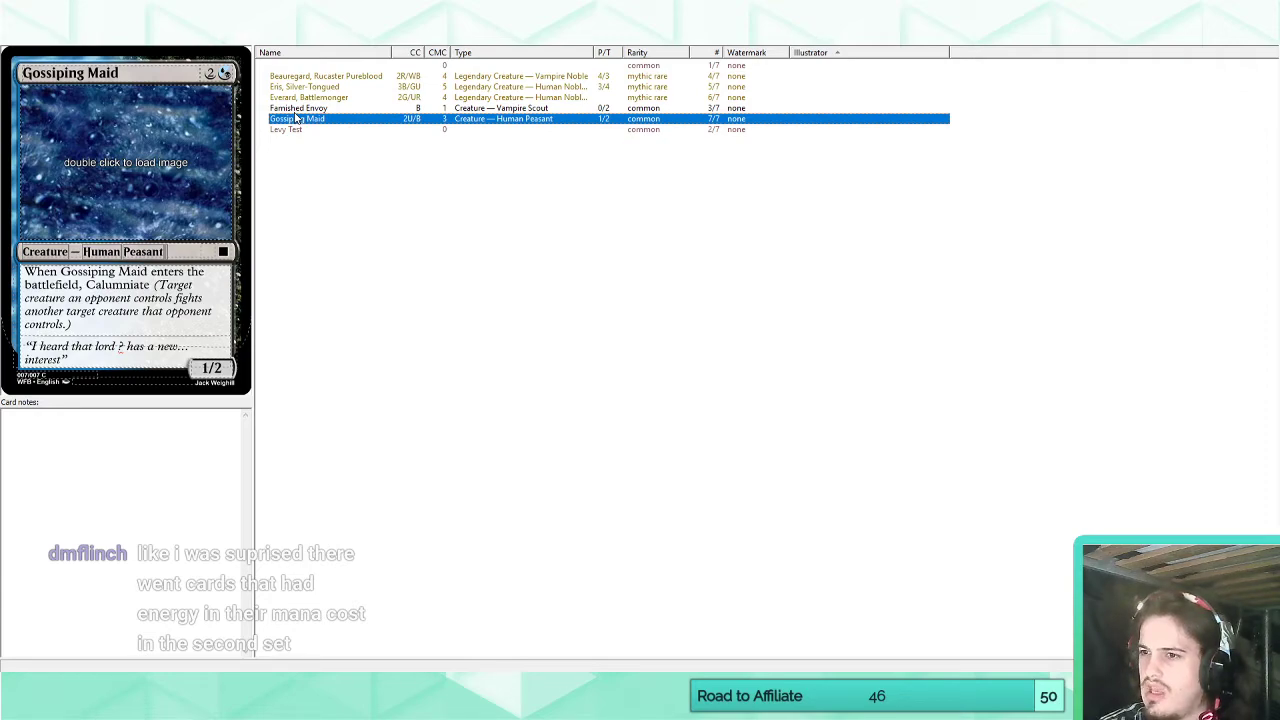
Try the energy symbol and the letters VL as the unnamed blank card's casting cost, and clear the cost.
click(299, 66)
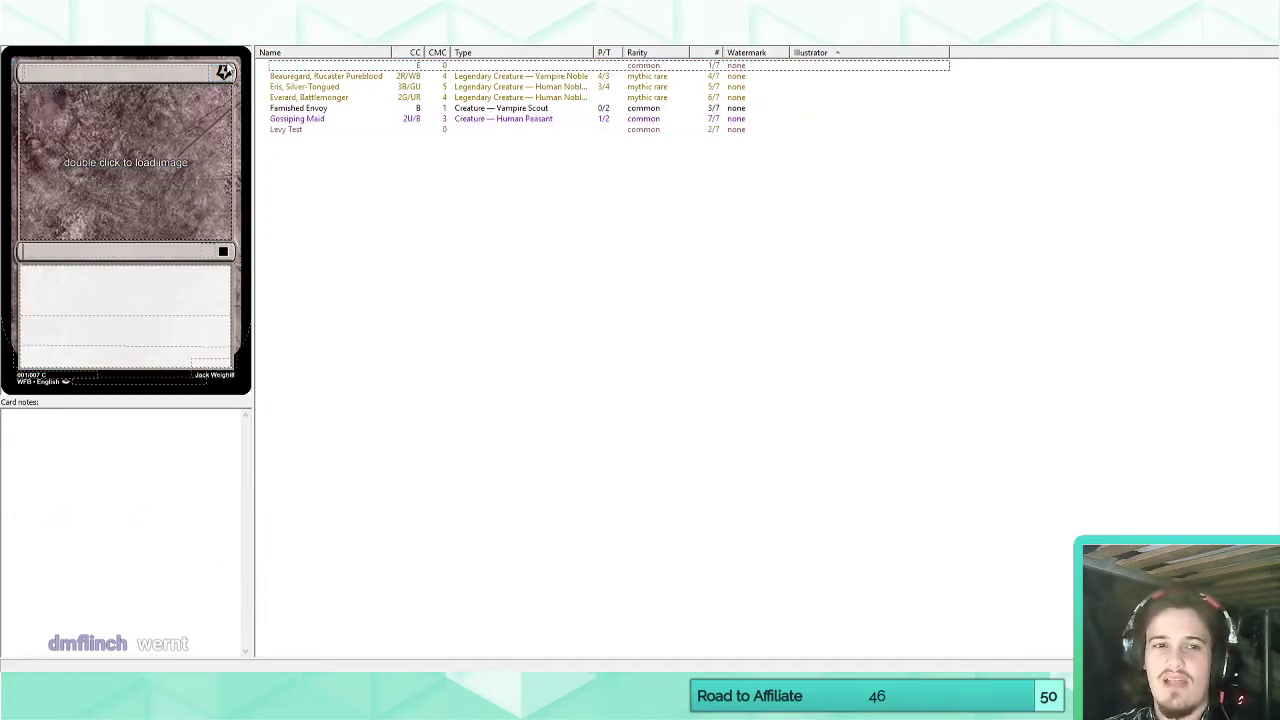
click(224, 72)
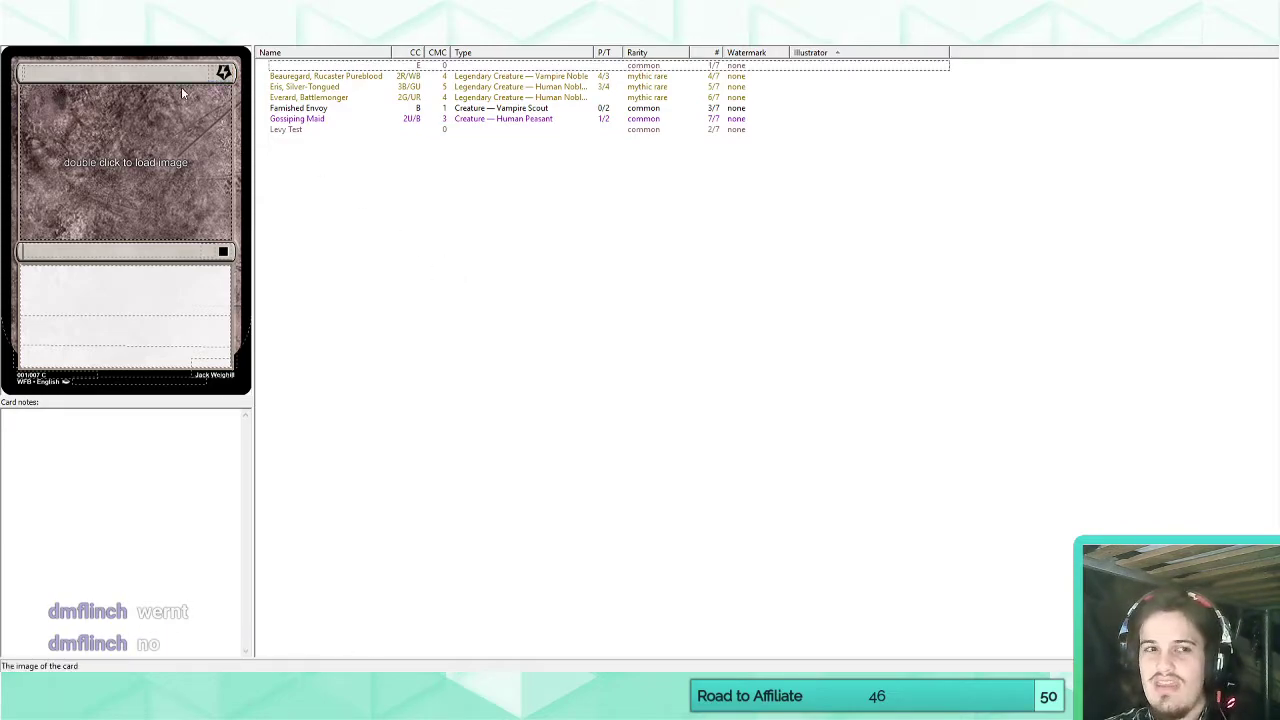
click(433, 277)
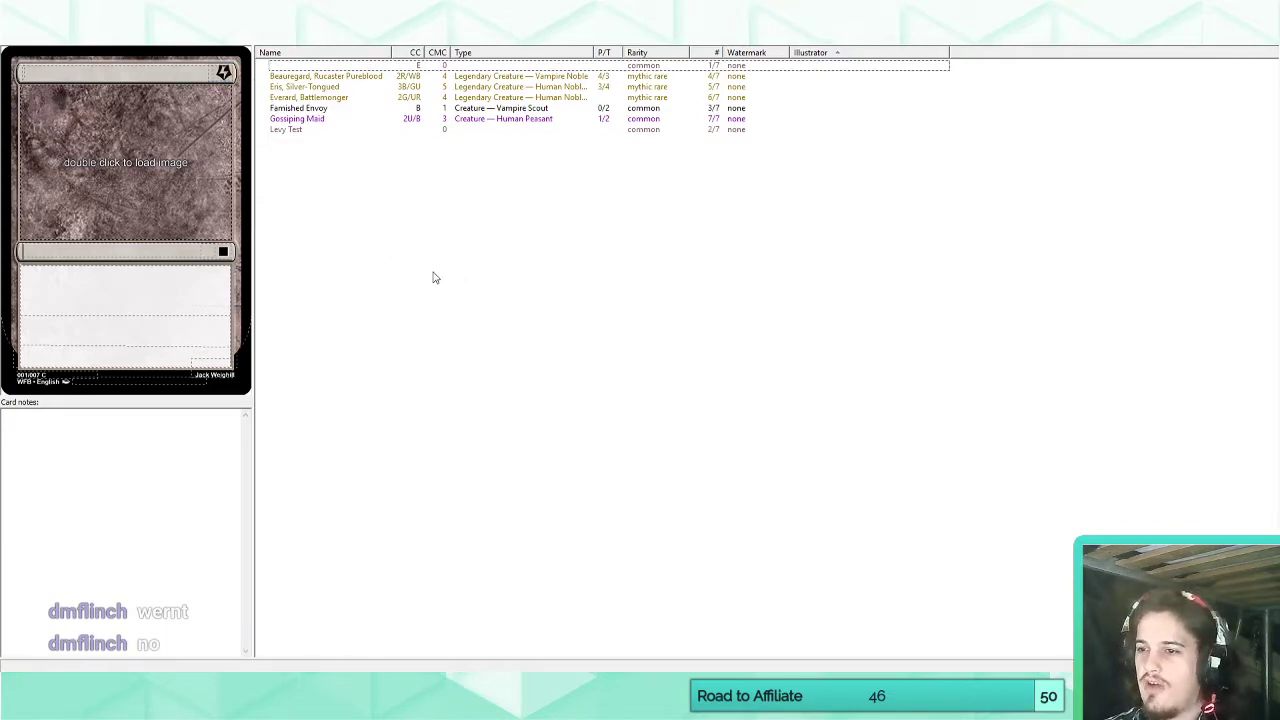
click(232, 73)
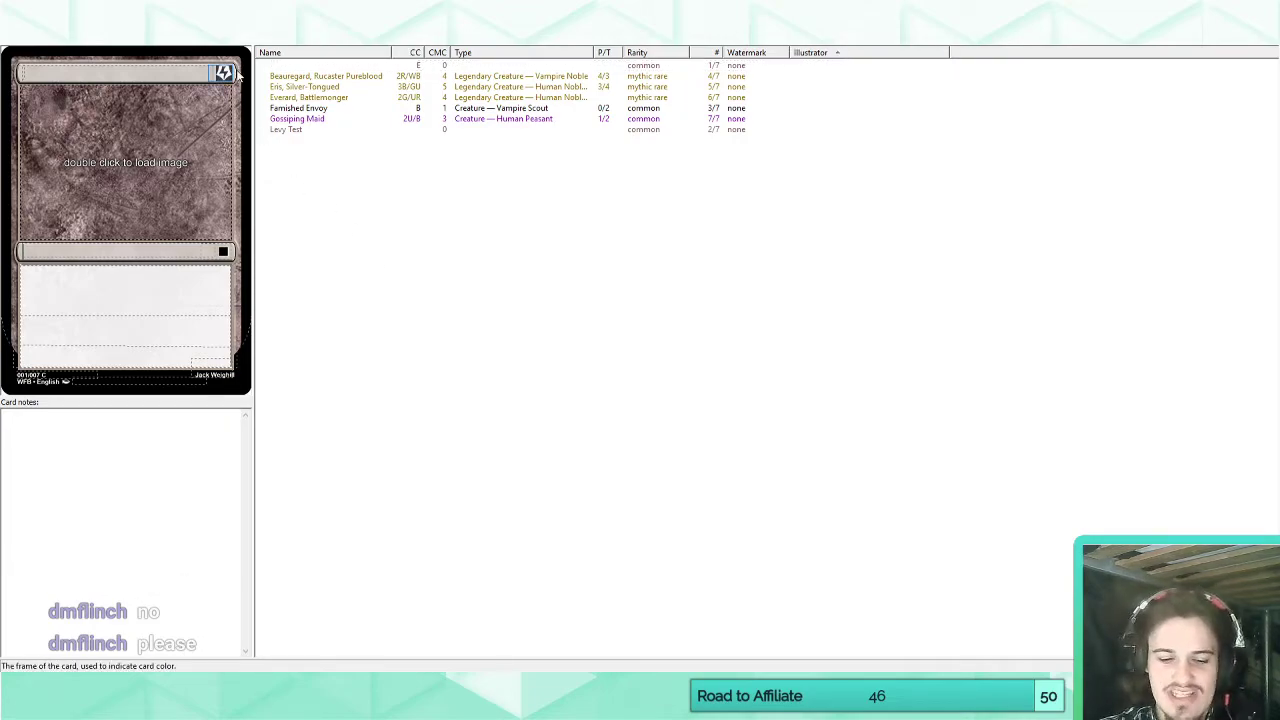
text(v)
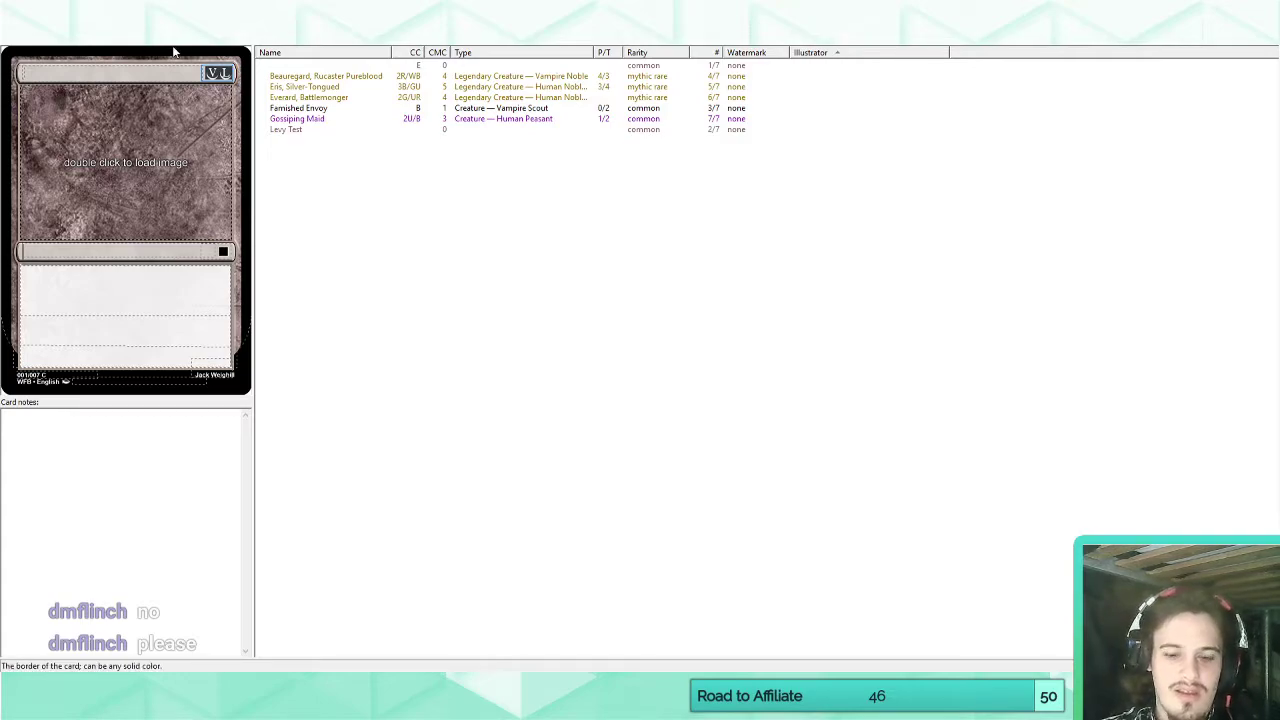
key(BackSpace)
key(BackSpace)
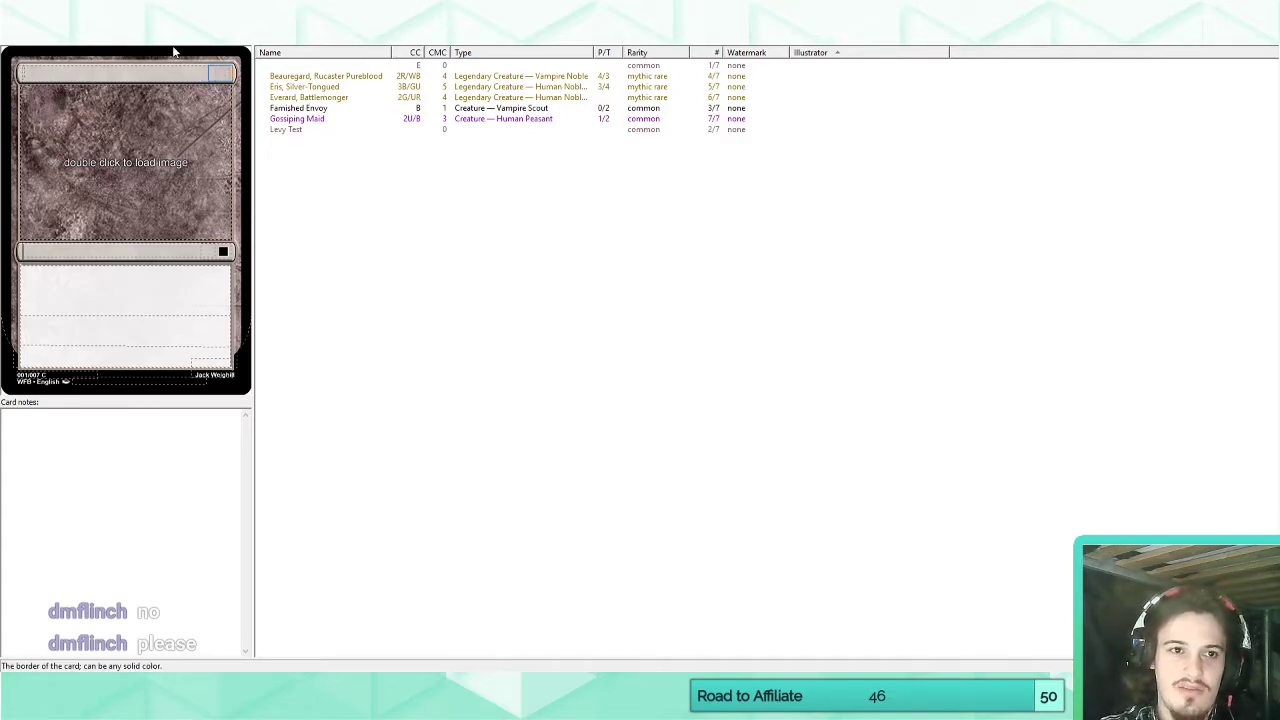
Try to reuse LV, drawn as a symbol in the blank card's rules text, as its casting cost, and undo the edits.
click(100, 280)
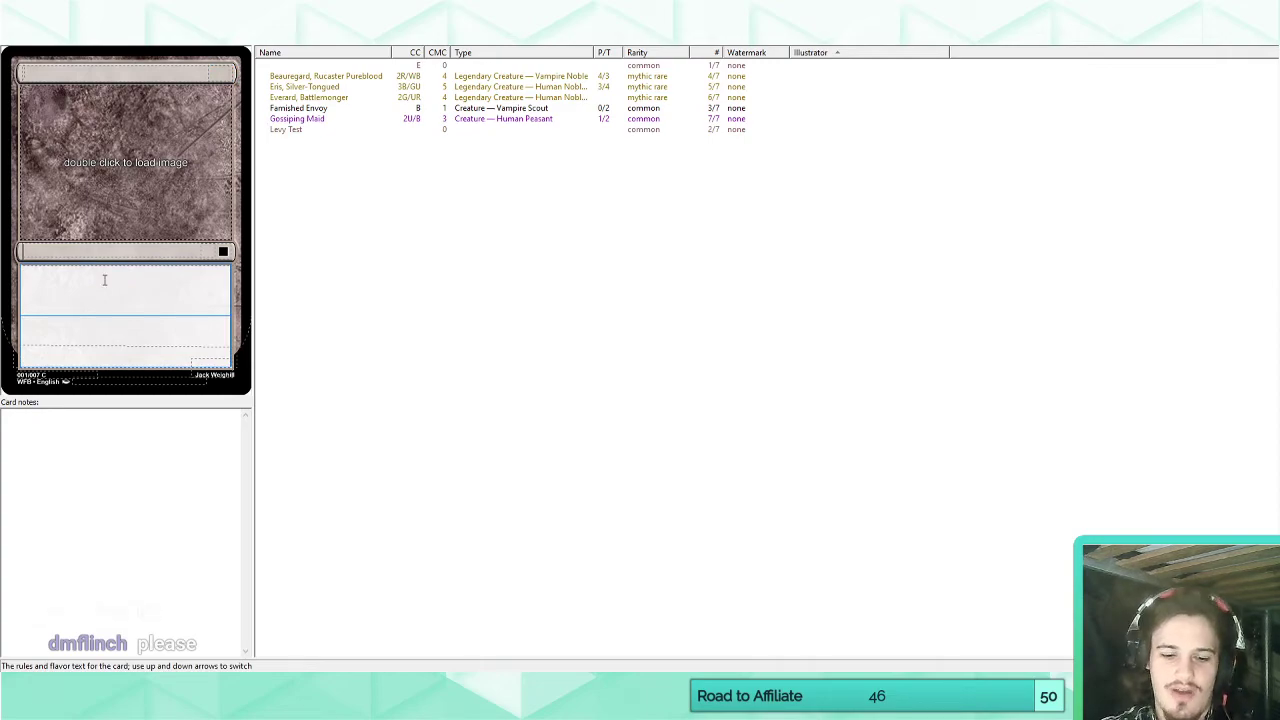
text(LV)
key(ctrl+a)
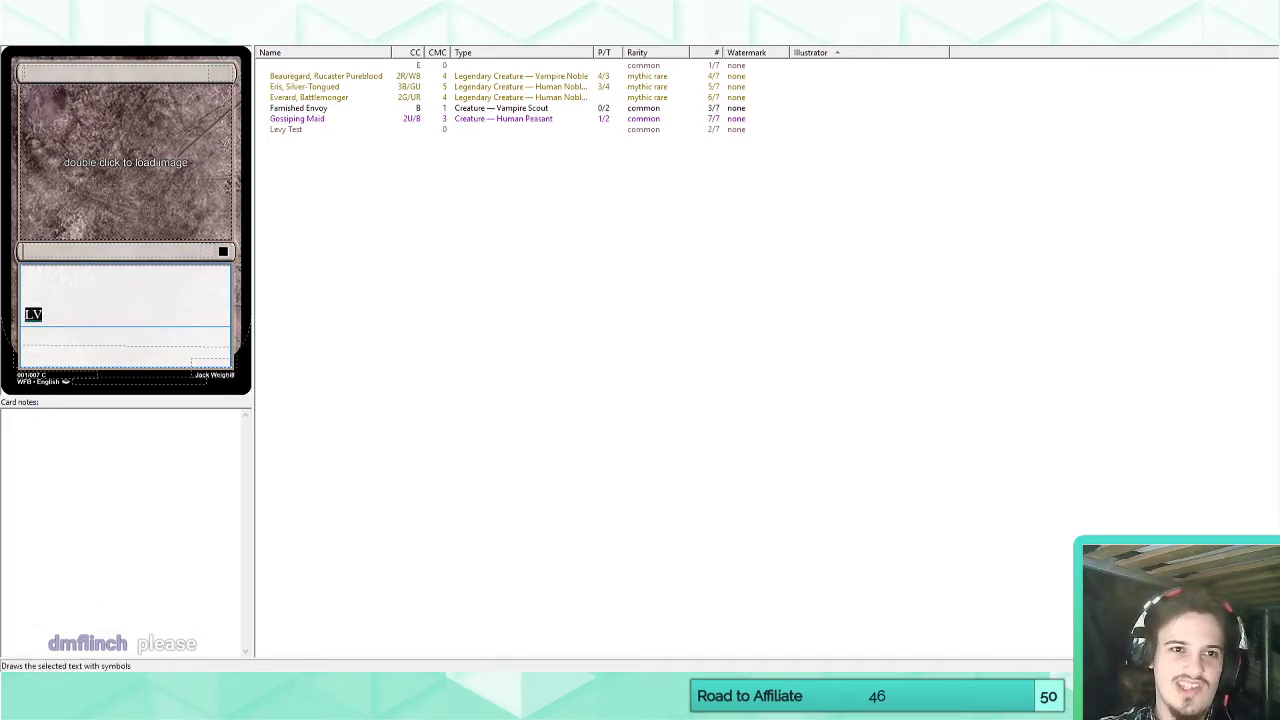
click(165, 36)
drag(49, 311, 21, 315)
key(ctrl+c)
click(220, 72)
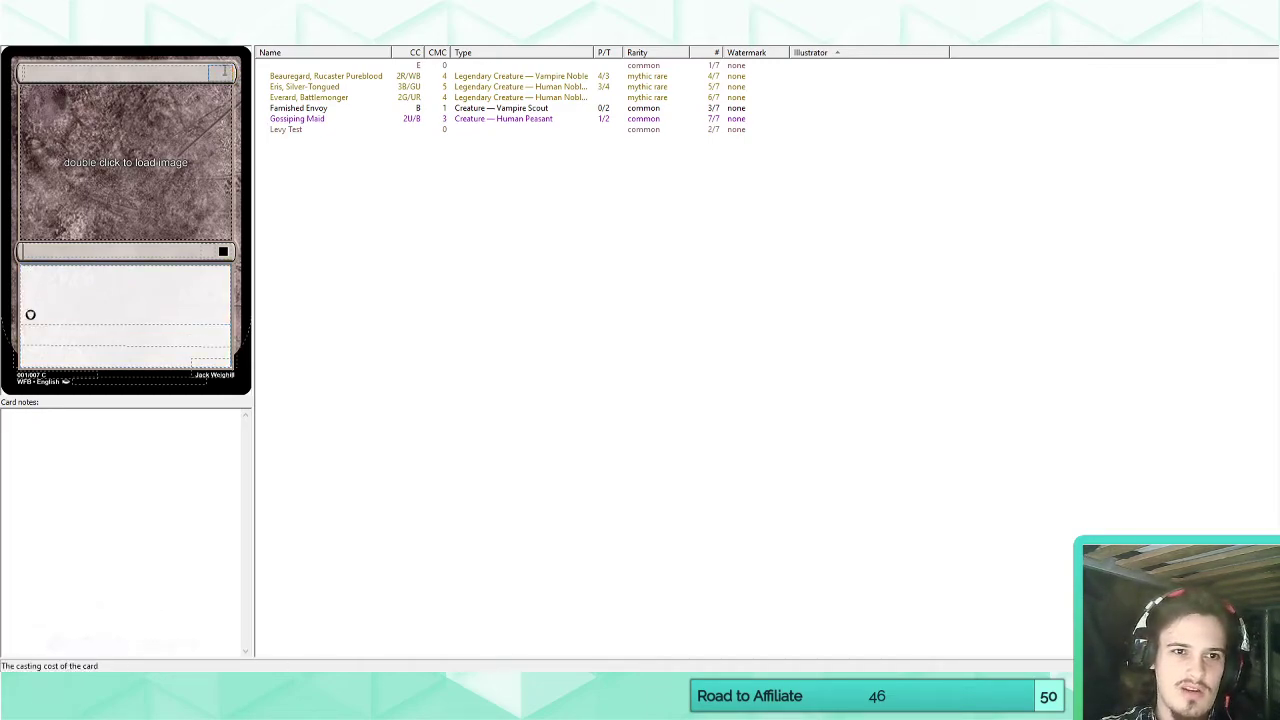
key(ctrl+v)
key(ctrl+z)
key(ctrl+z)
key(ctrl+z)
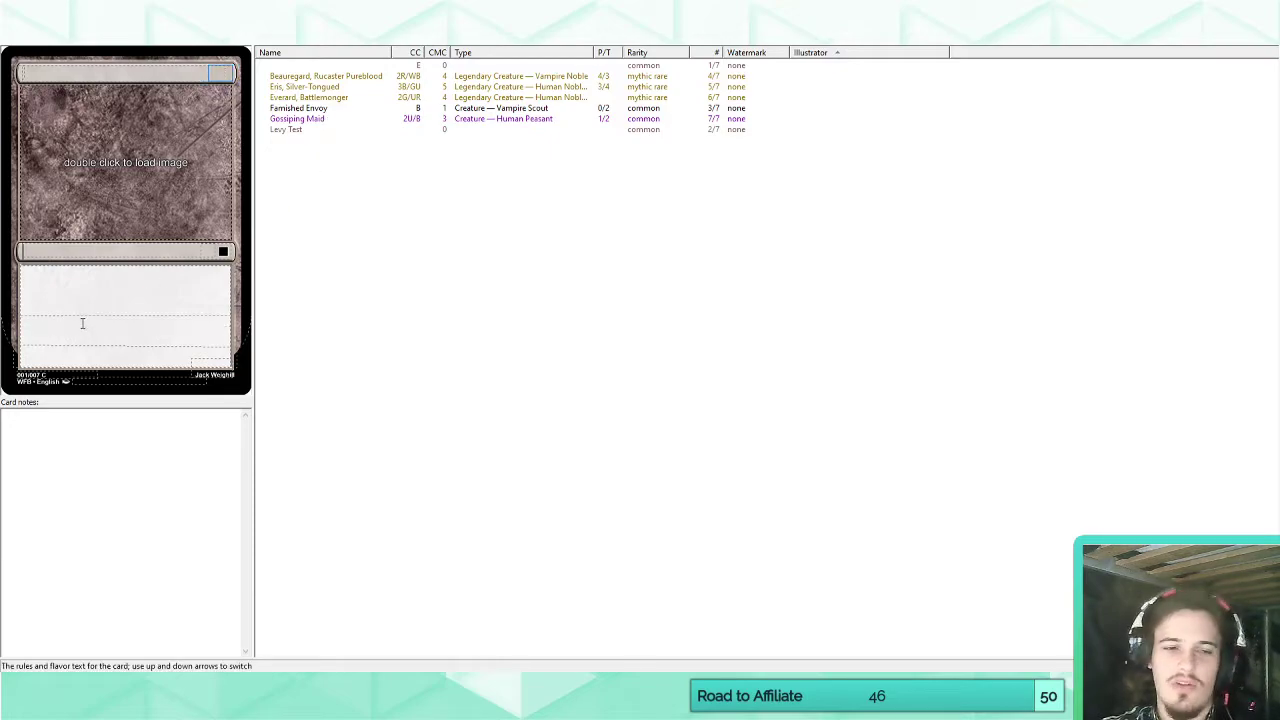
Open the Beauregard, Rucaster Pureblood card and examine its rules text, including the Cruelty ability.
click(283, 79)
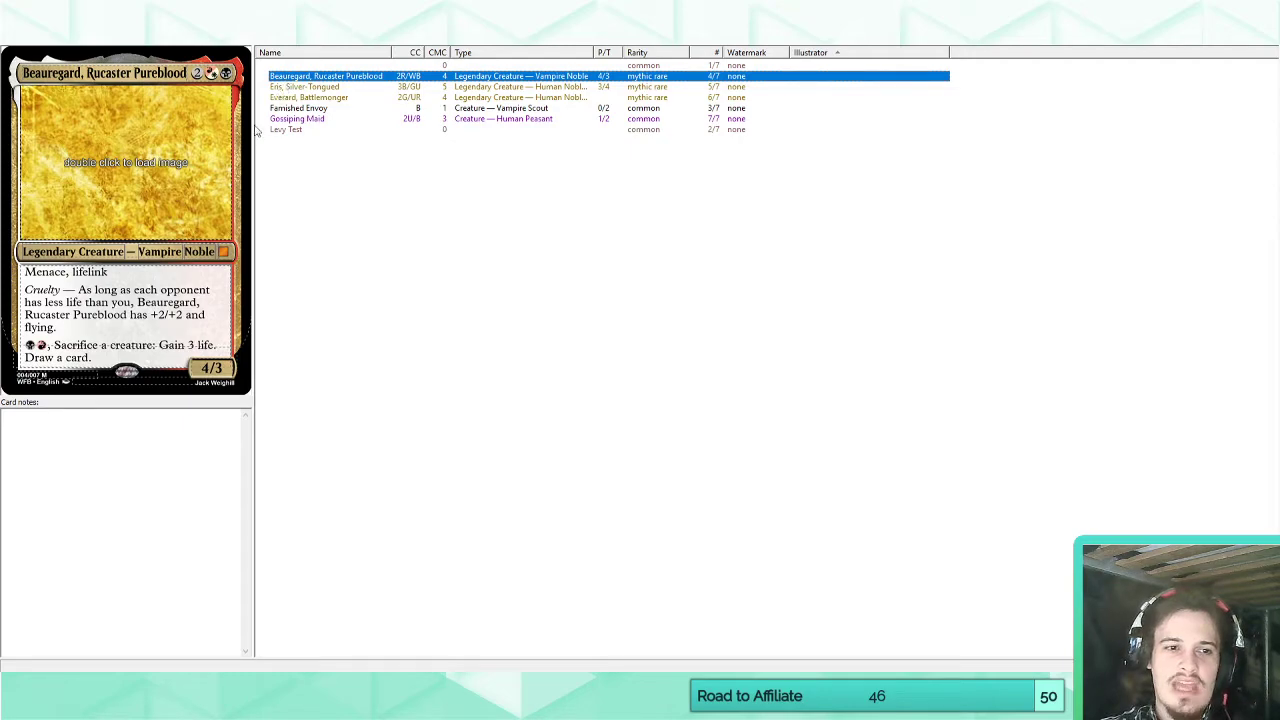
drag(23, 269, 153, 363)
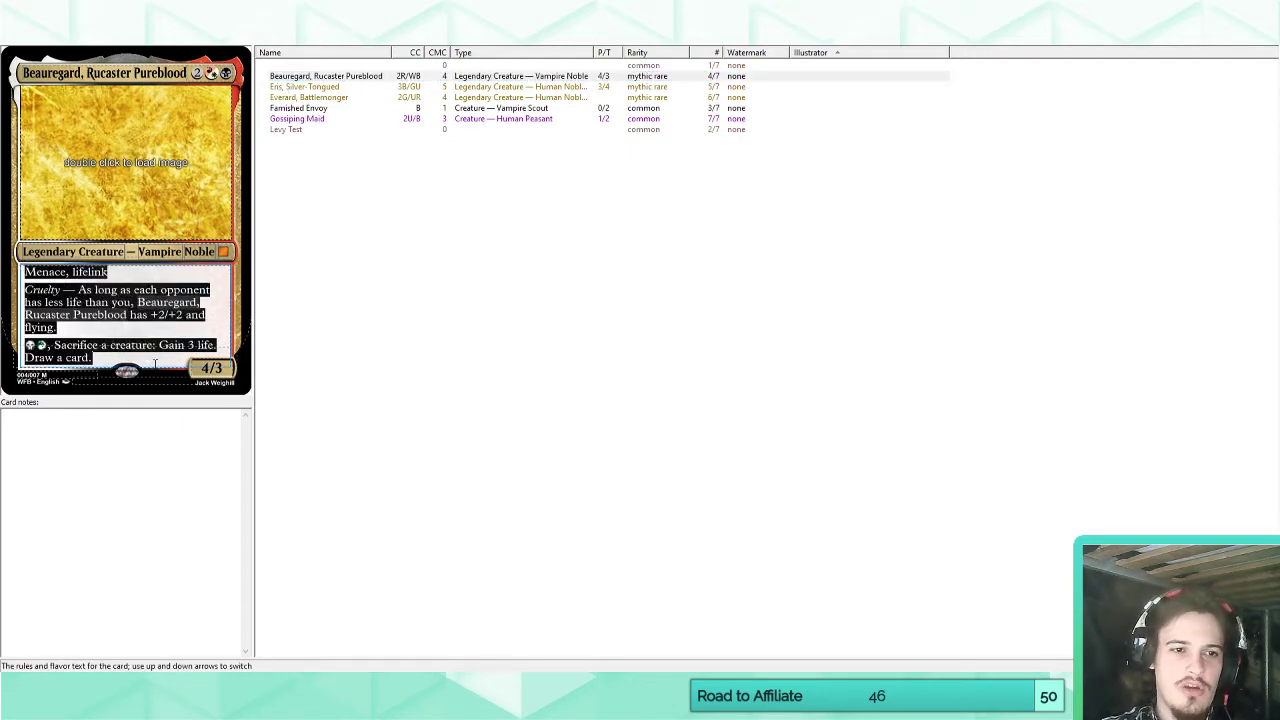
click(117, 314)
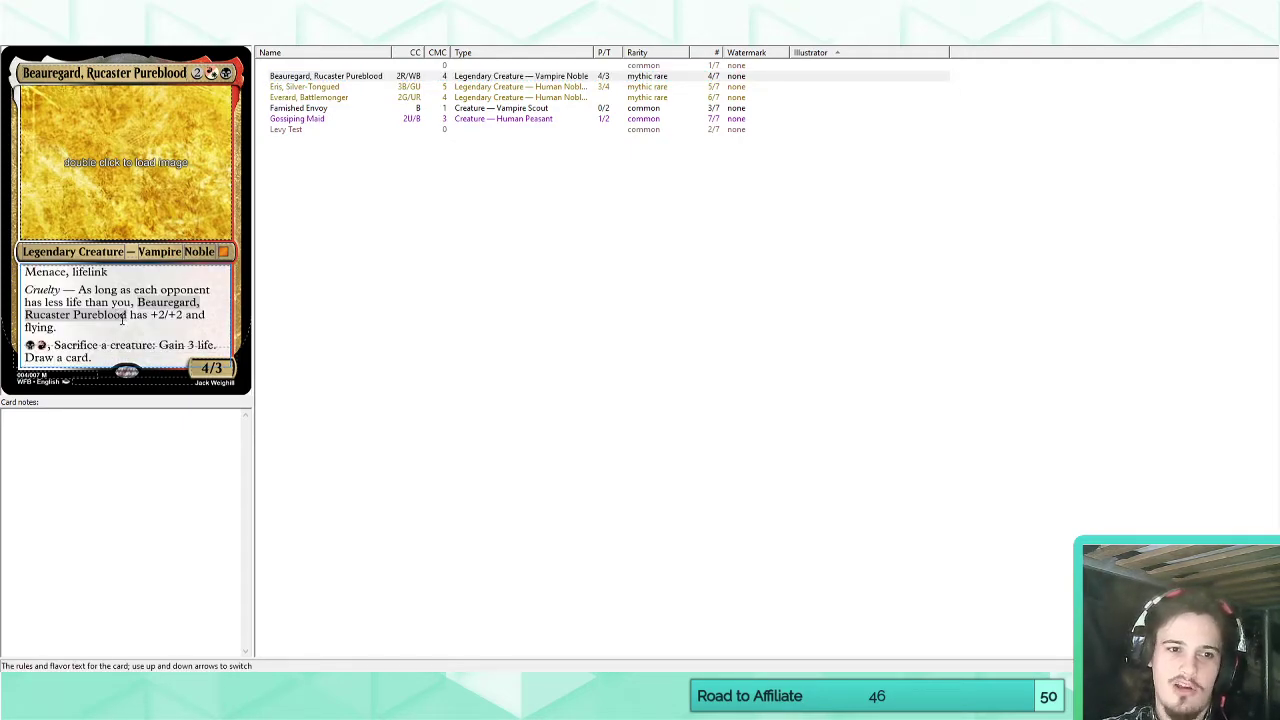
drag(117, 314, 107, 326)
click(107, 326)
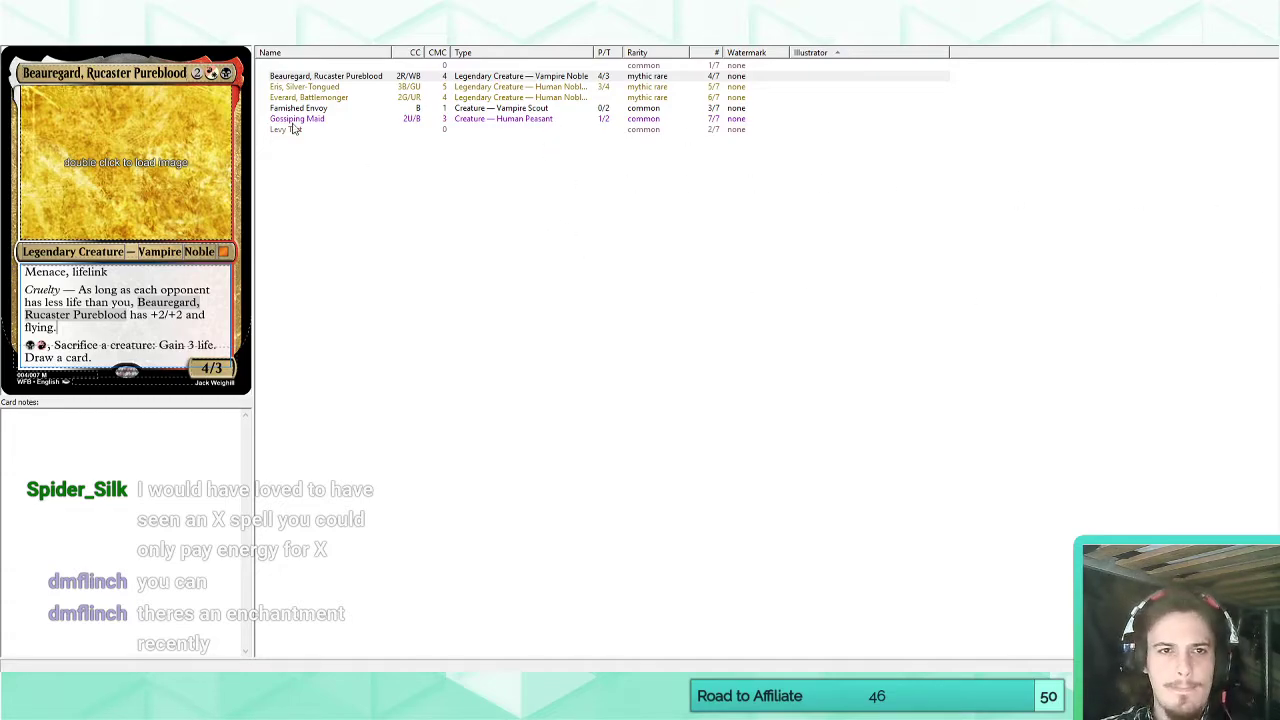
Open the Everard, Battlemonger card and place the text cursor on the empty line below "Haste, trample".
click(309, 98)
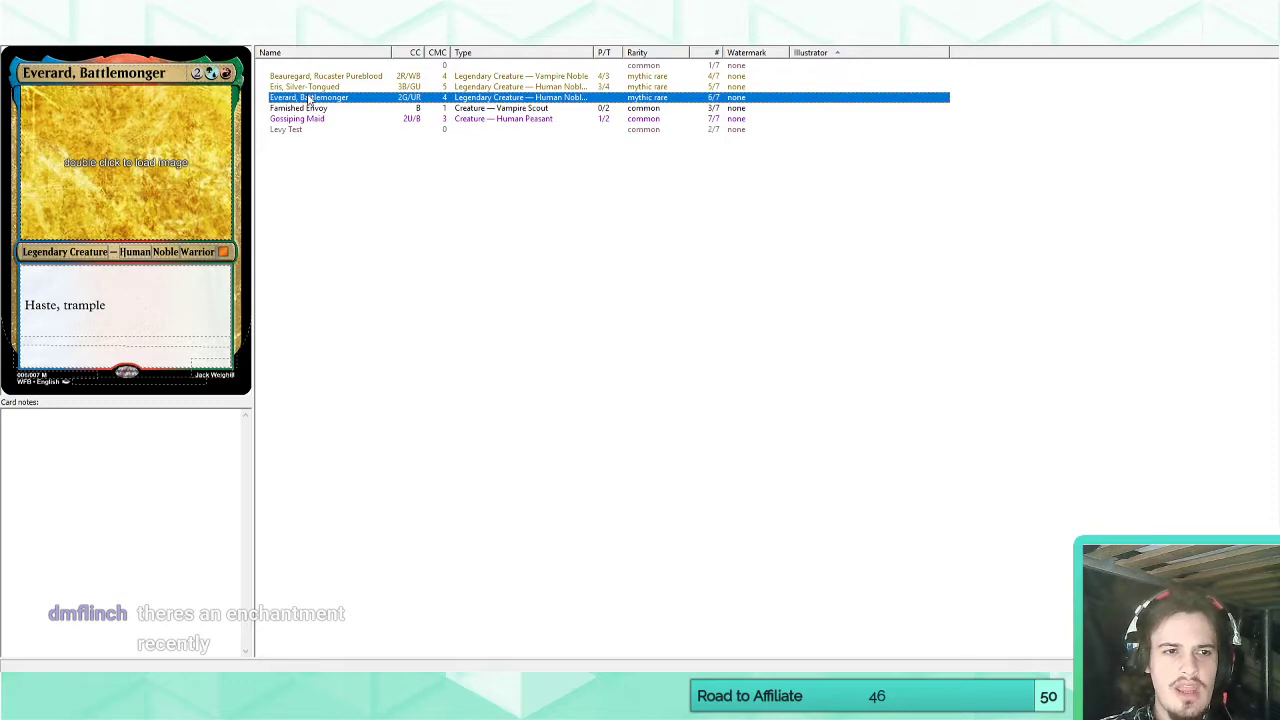
click(128, 316)
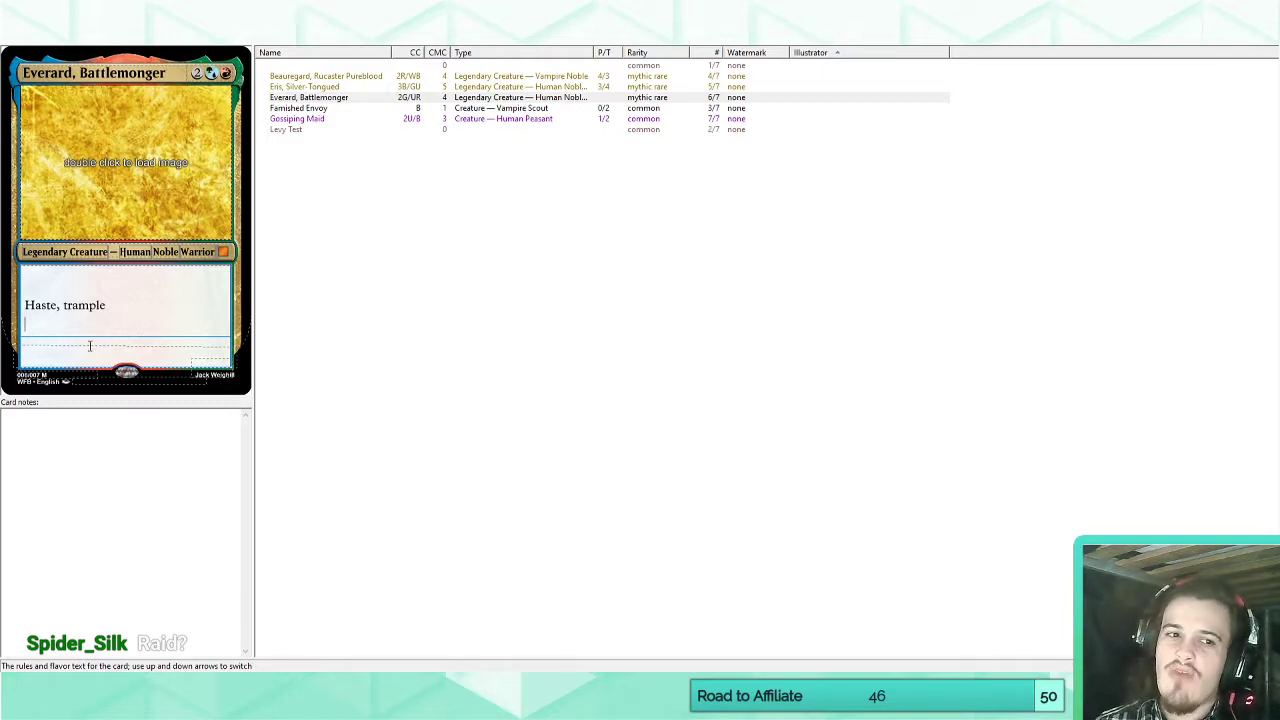
mouse_move(125, 687)
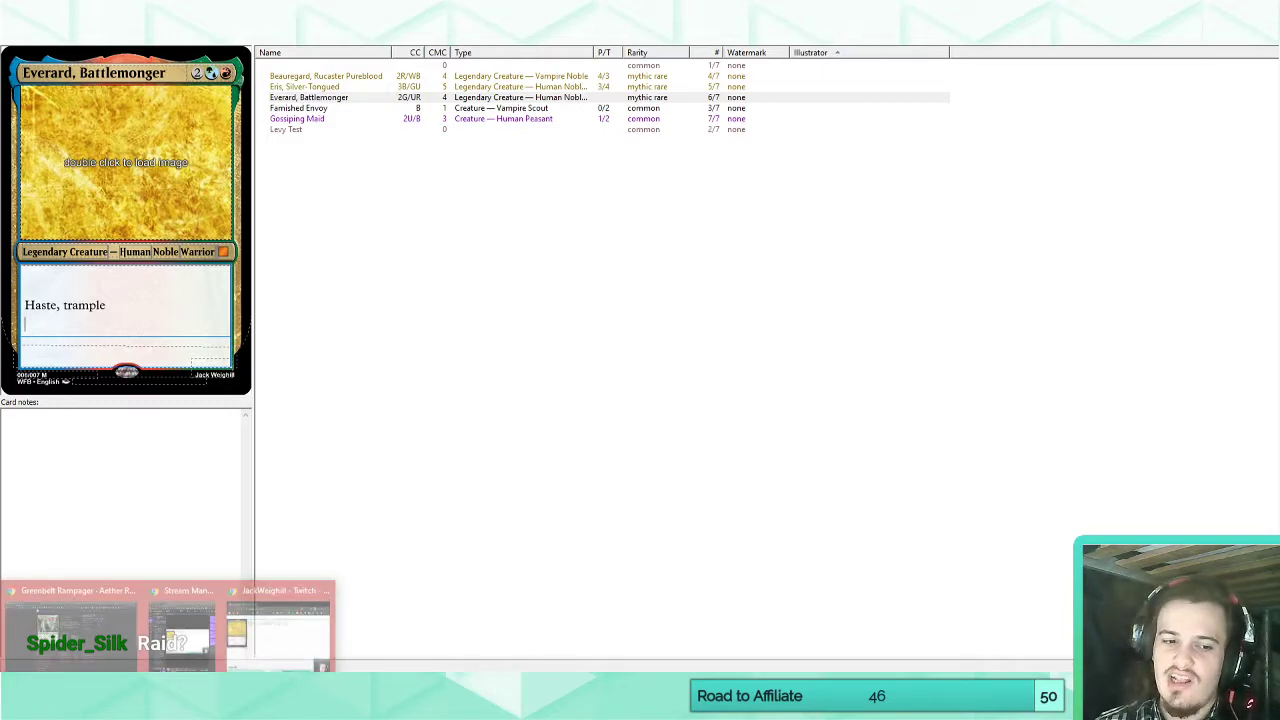
click(497, 418)
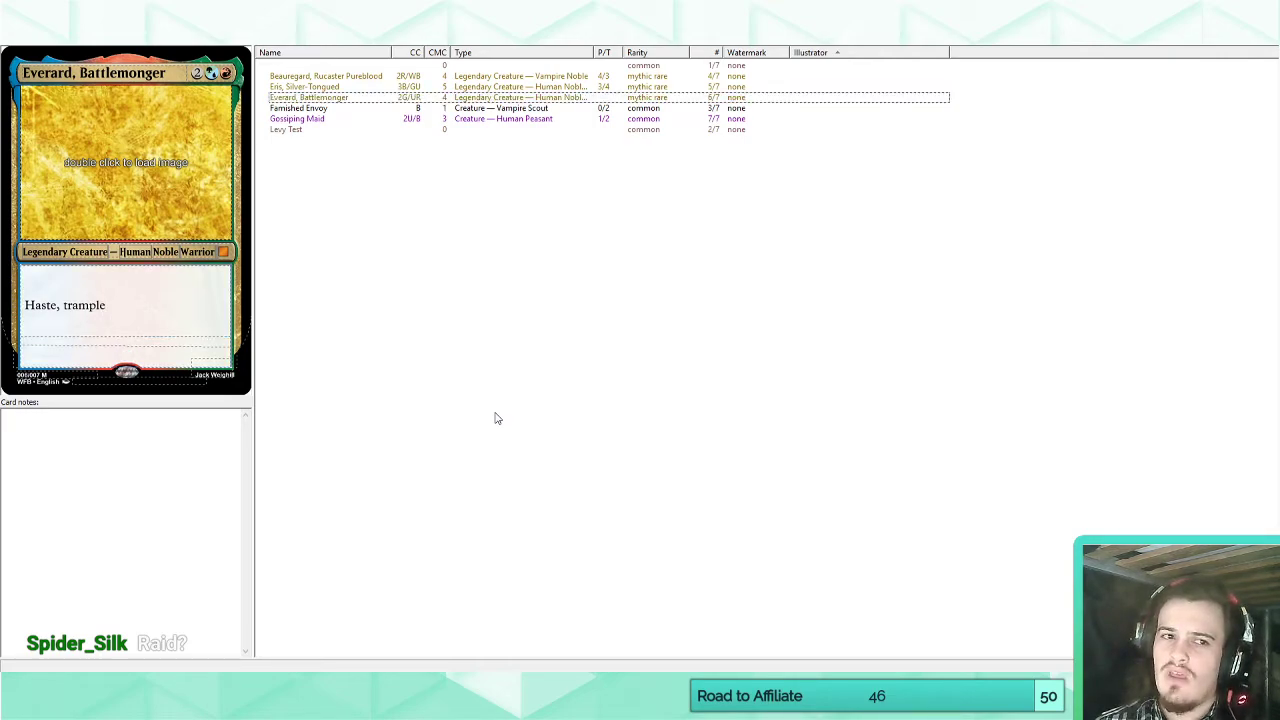
click(324, 98)
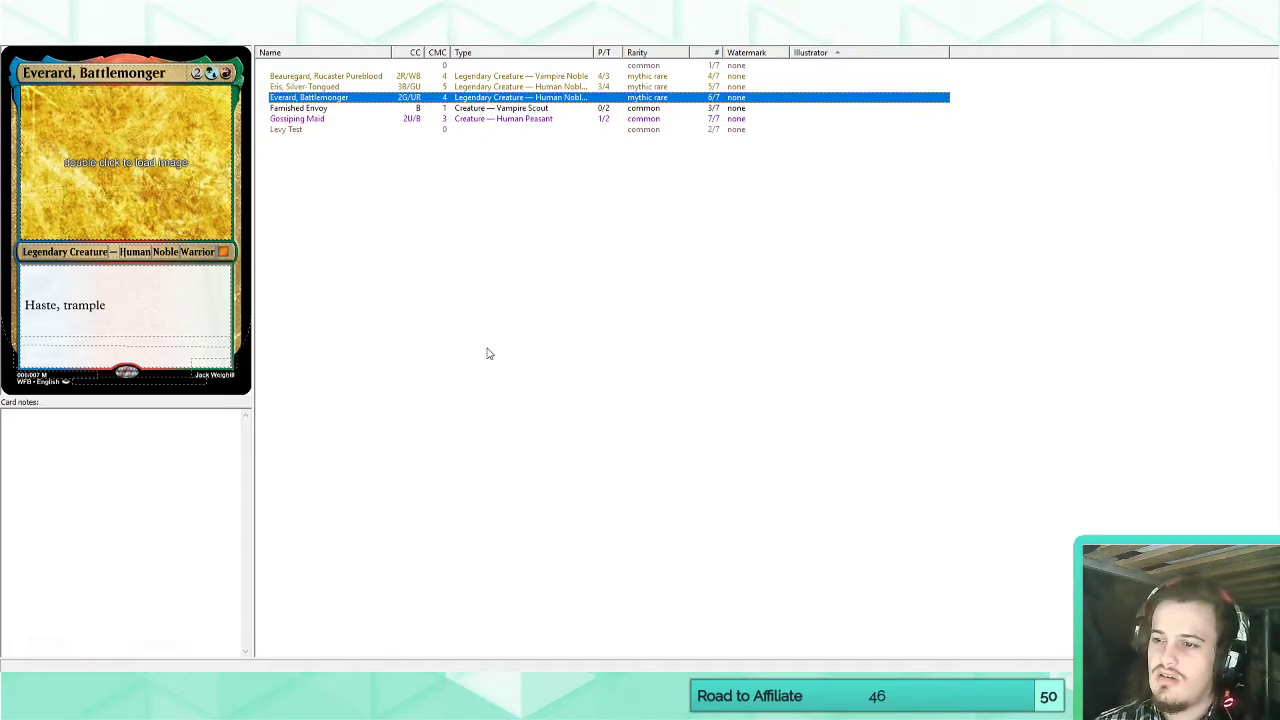
click(154, 329)
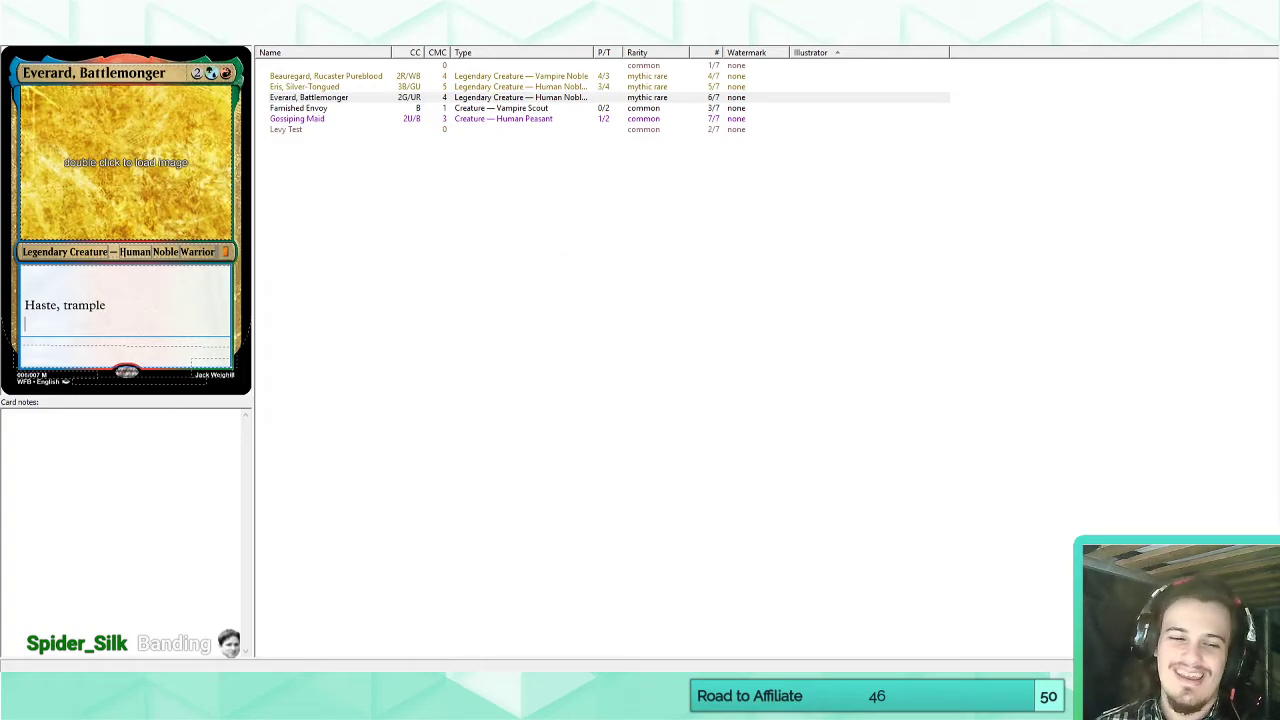
Switch to Chrome and search Google for "banding" in a new tab.
mouse_move(213, 645)
click(70, 625)
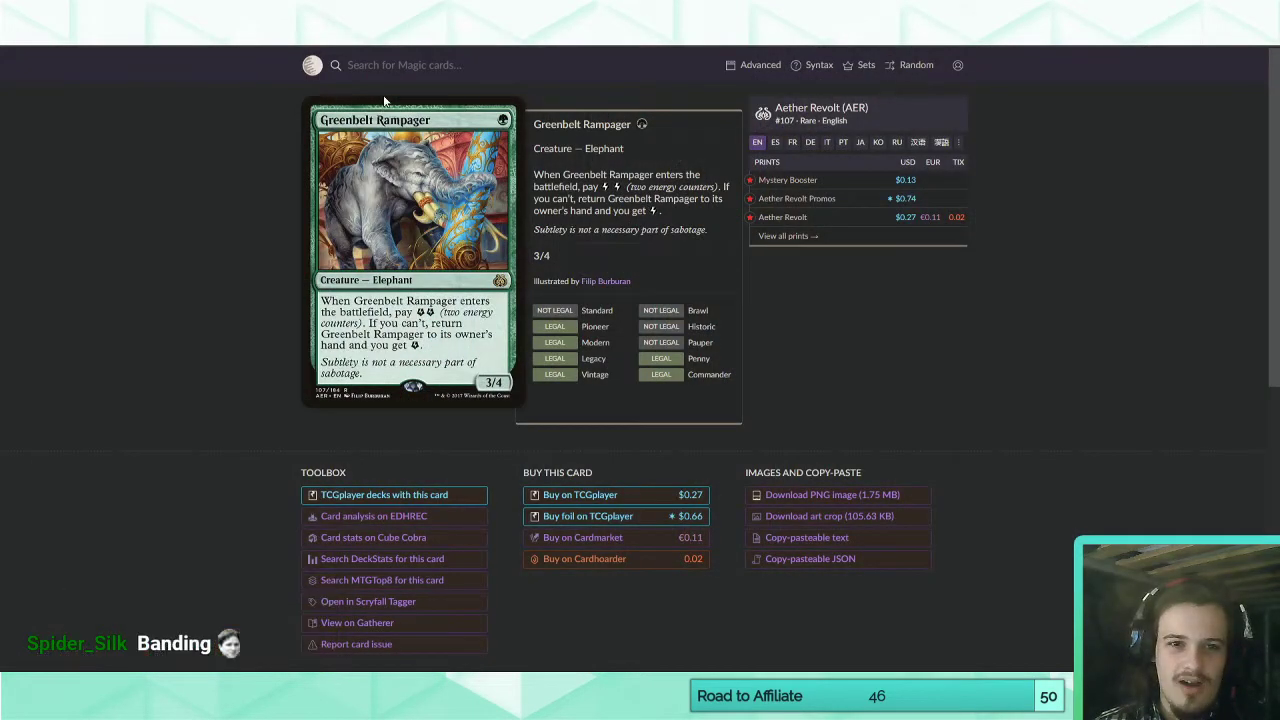
key(ctrl+t)
text(banding)
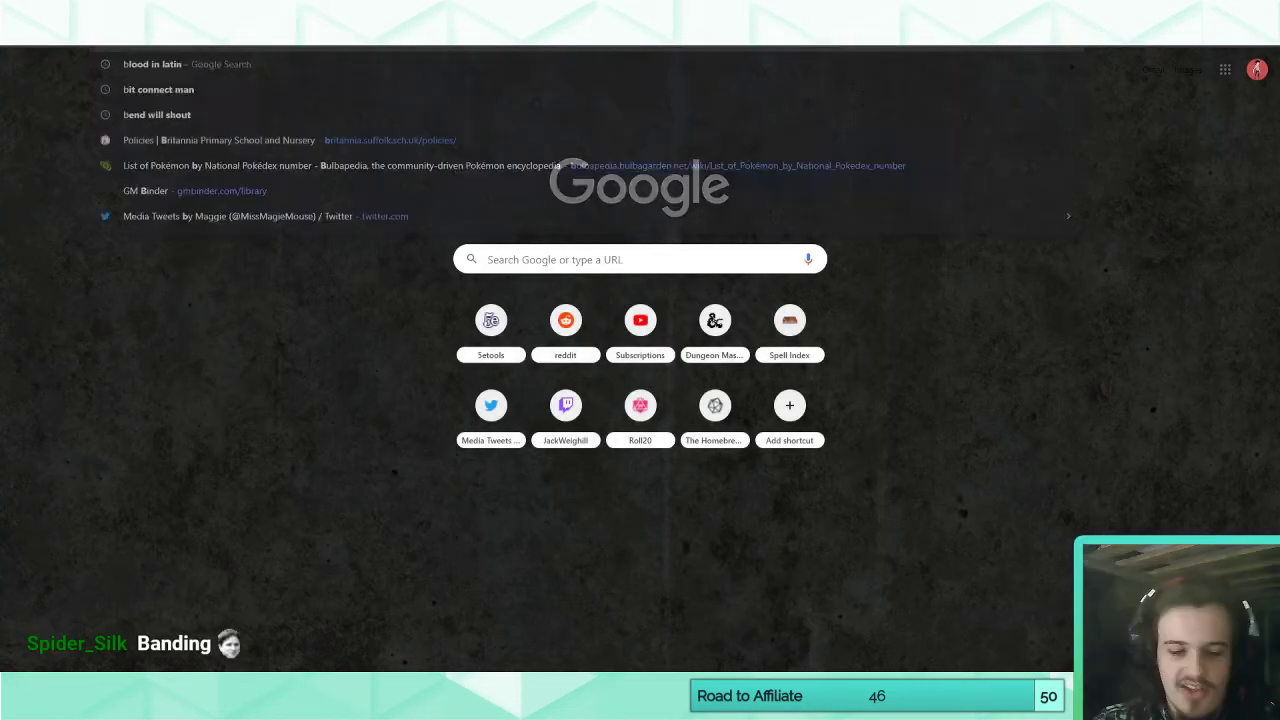
key(Return)
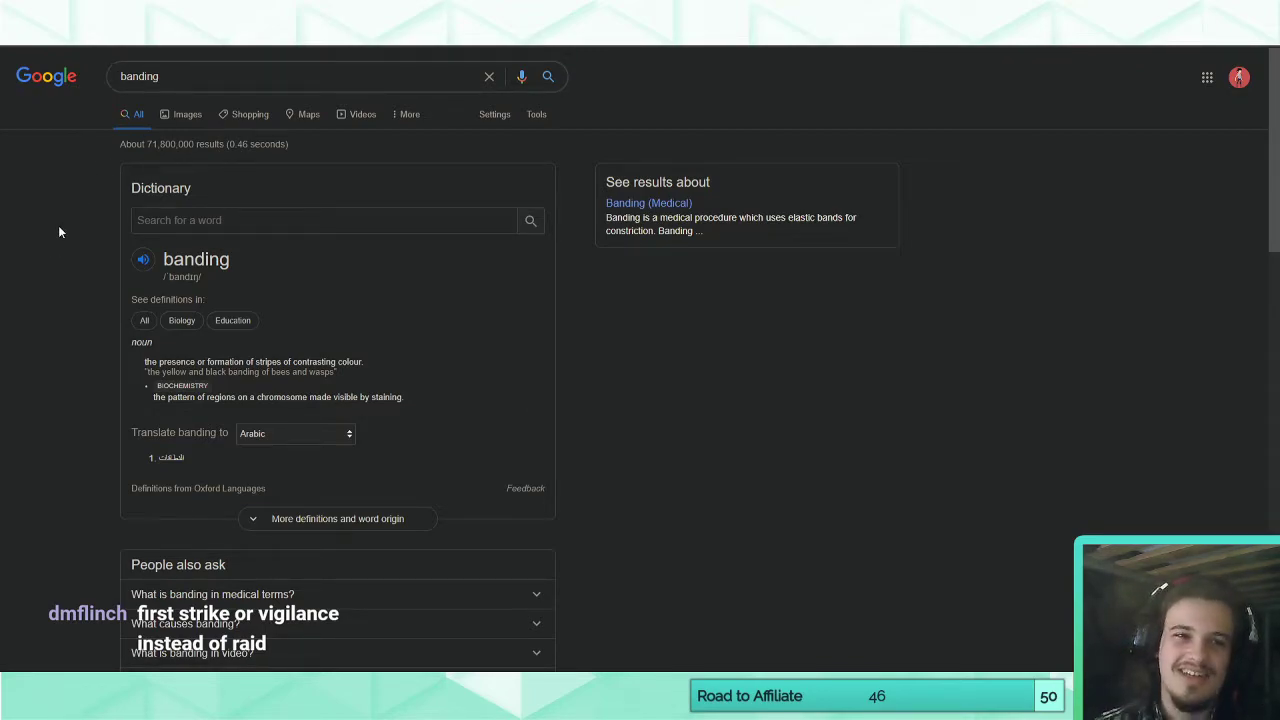
Find the MTG Wiki article on Banding among the Google search results and open it.
scroll(59, 232, down, 3)
scroll(180, 550, down, 1)
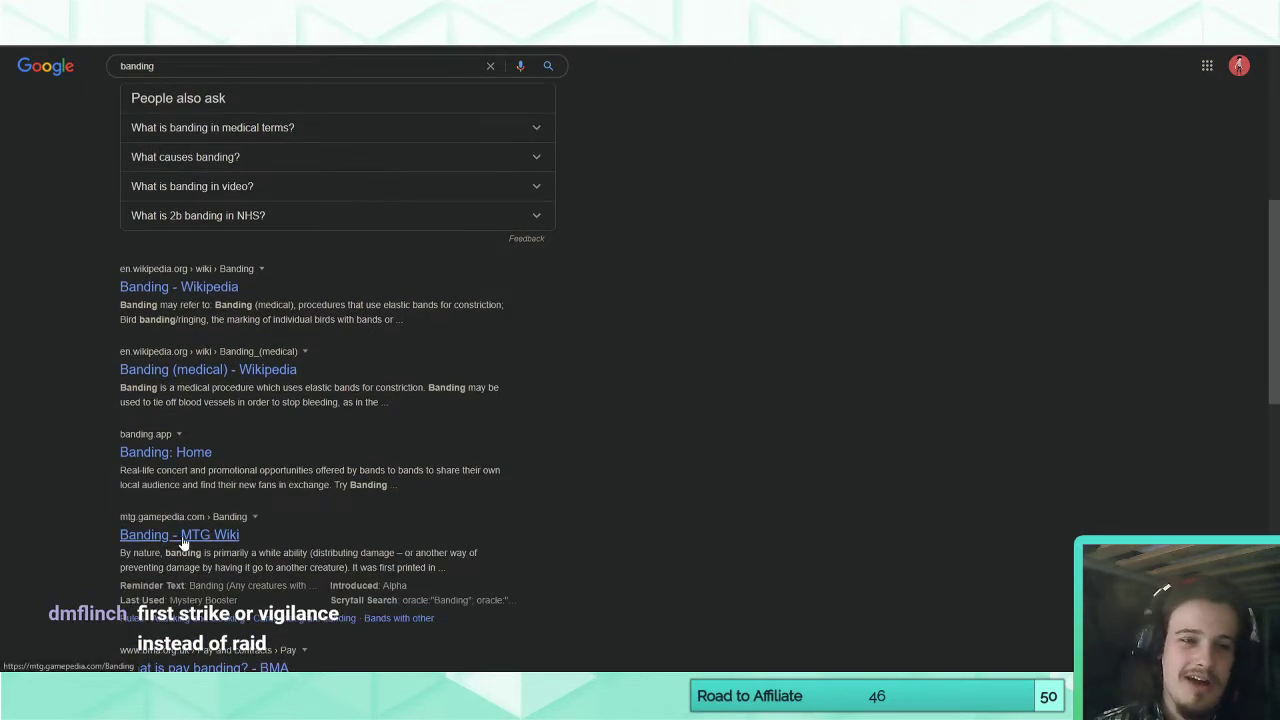
scroll(98, 498, up, 4)
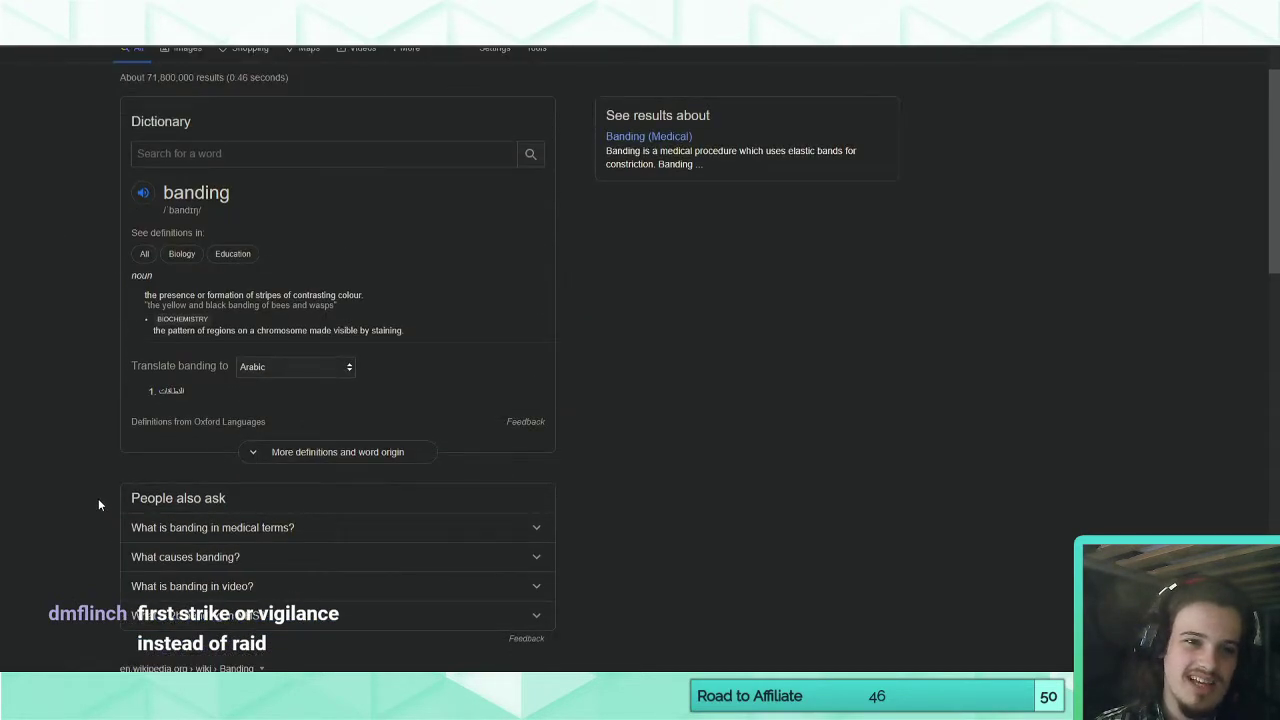
scroll(98, 498, down, 4)
click(180, 537)
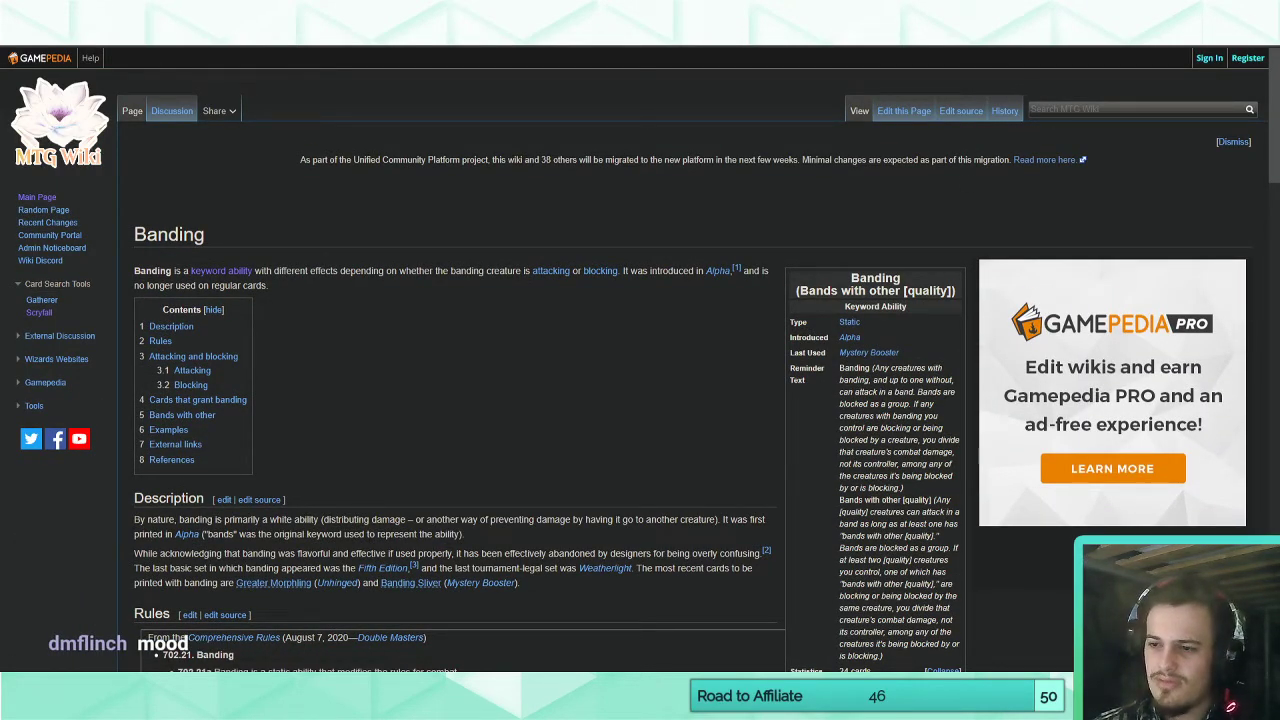
key(alt+Left)
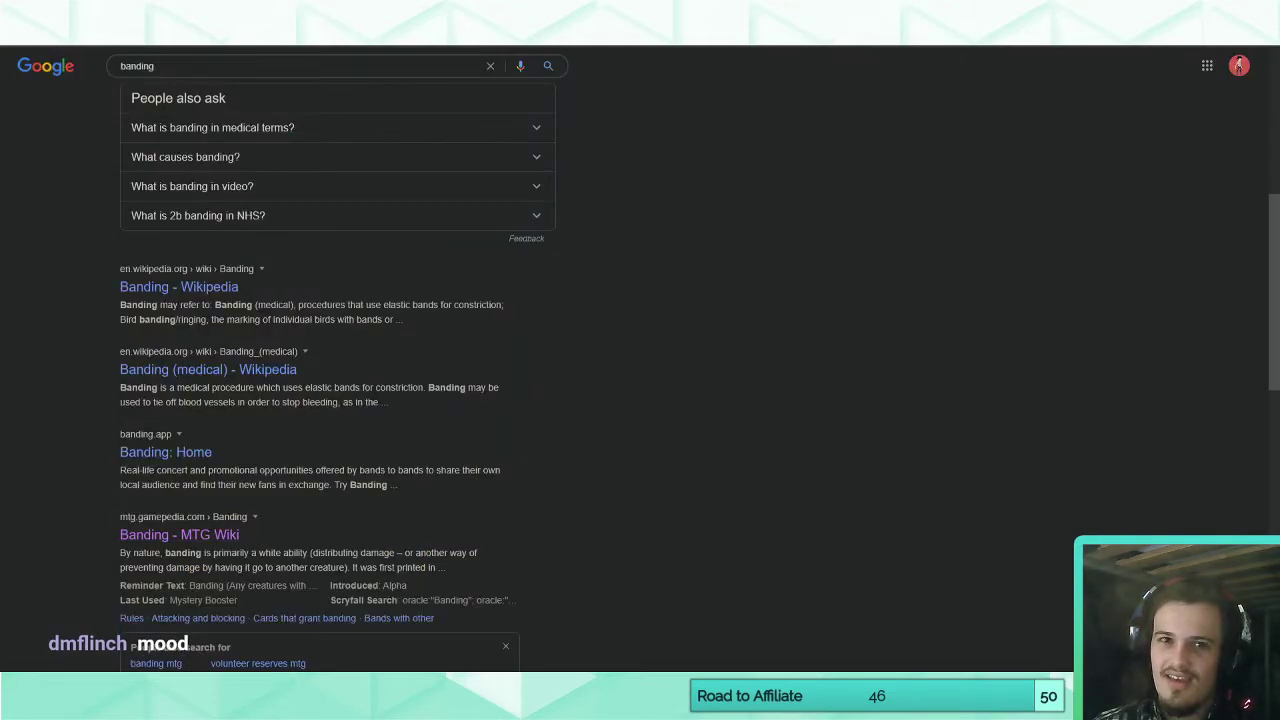
key(alt+Right)
Read the reminder text for Banding and "Bands with other [quality]" in the article's keyword ability infobox.
scroll(660, 373, down, 1)
drag(893, 300, 906, 516)
click(906, 516)
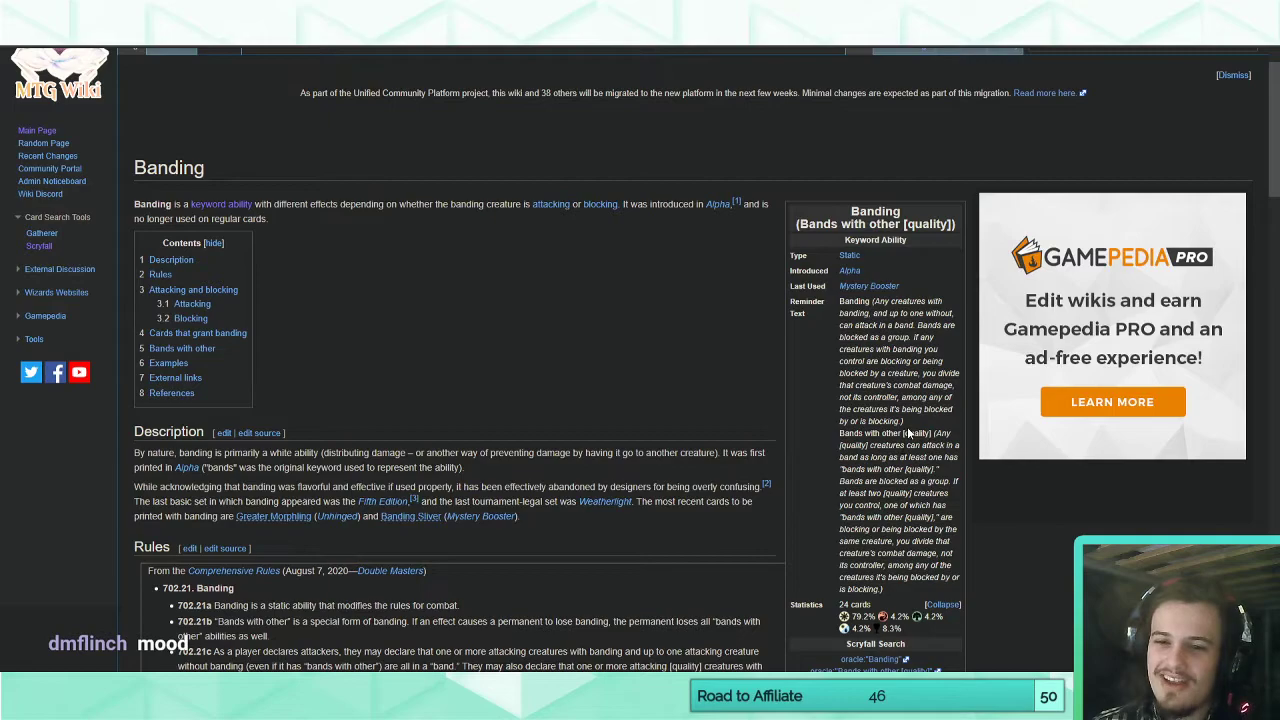
drag(905, 422, 899, 421)
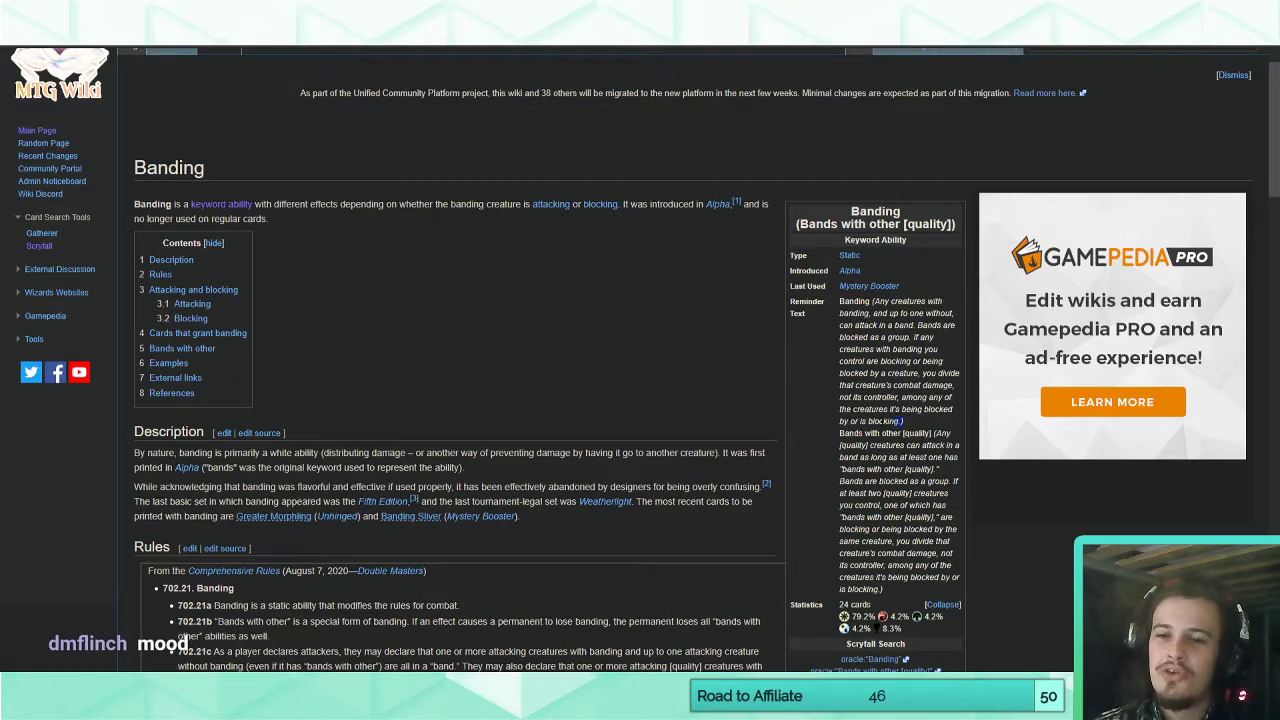
drag(877, 301, 899, 421)
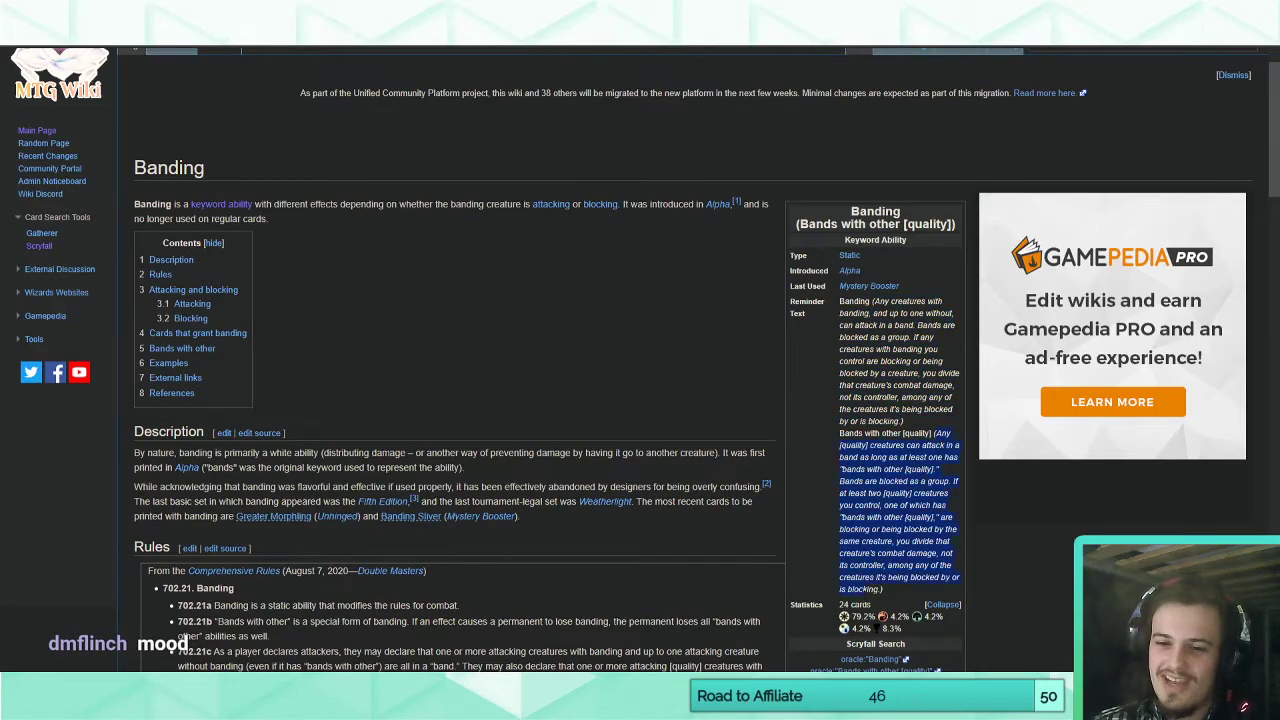
click(892, 589)
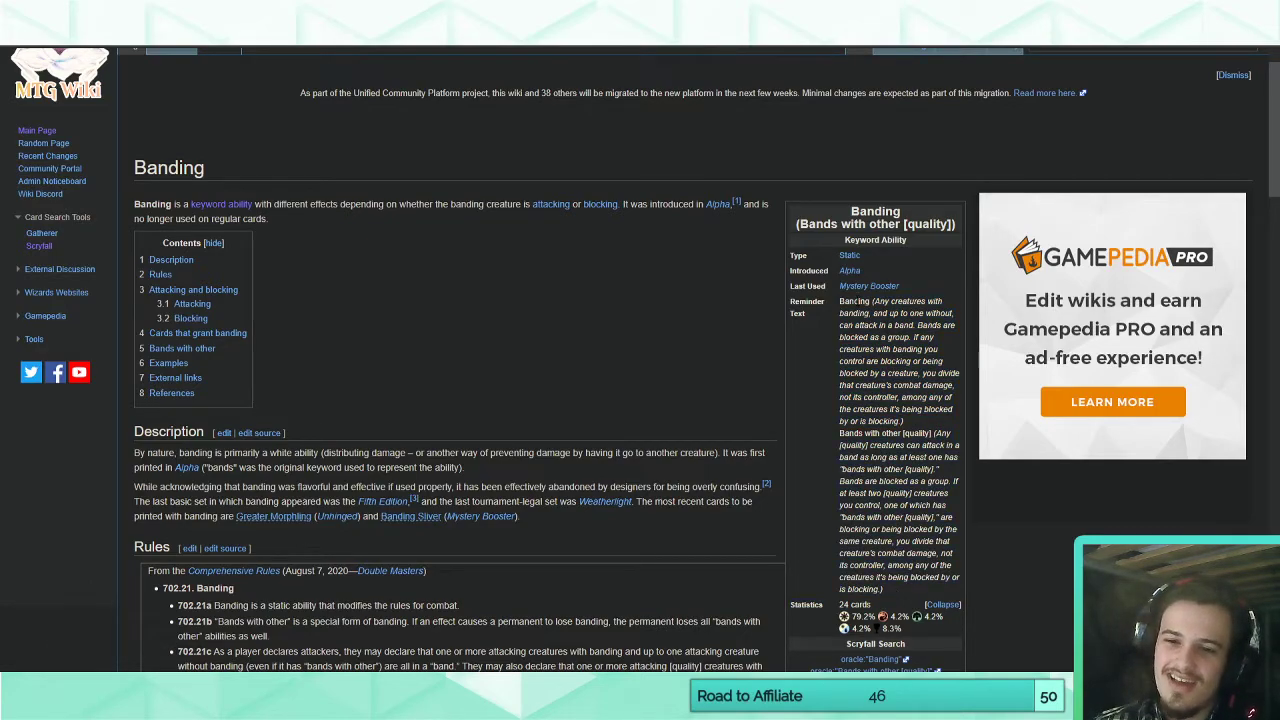
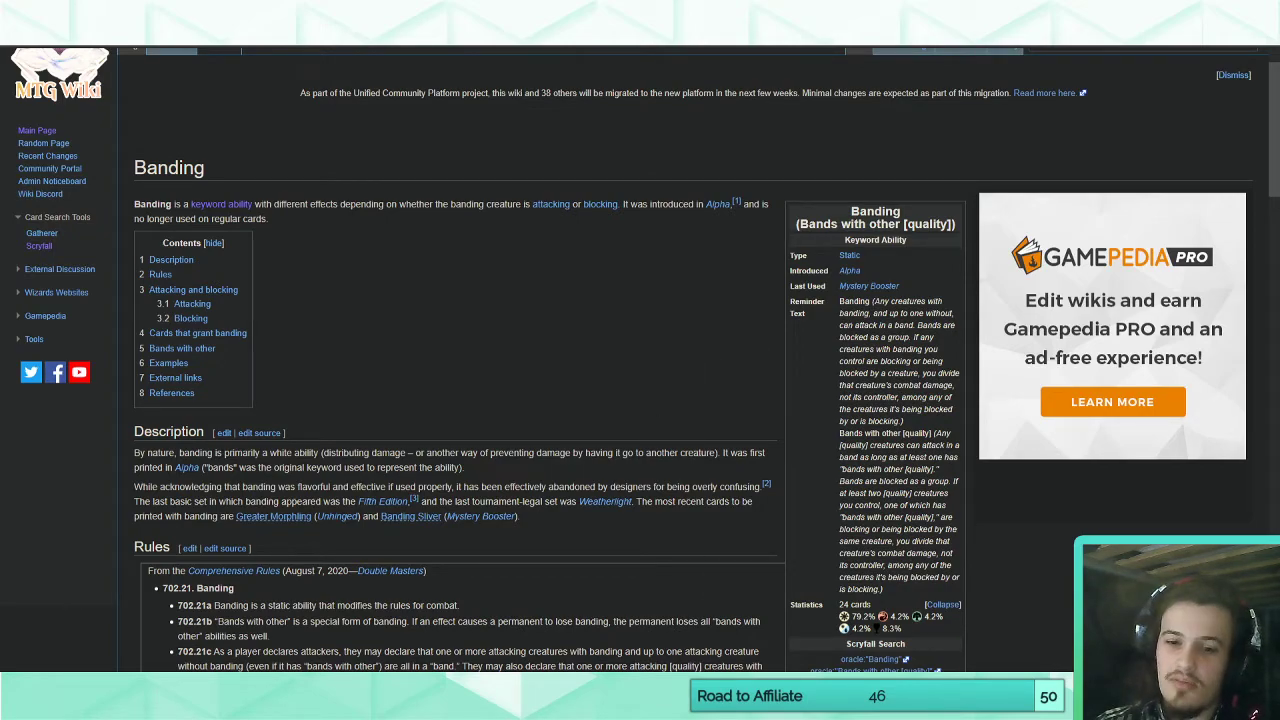
Switch back to Magic Set Editor and add "Formation" on the line below "Haste, trample" on the Everard, Battlemonger card.
key(alt+Tab)
click(43, 320)
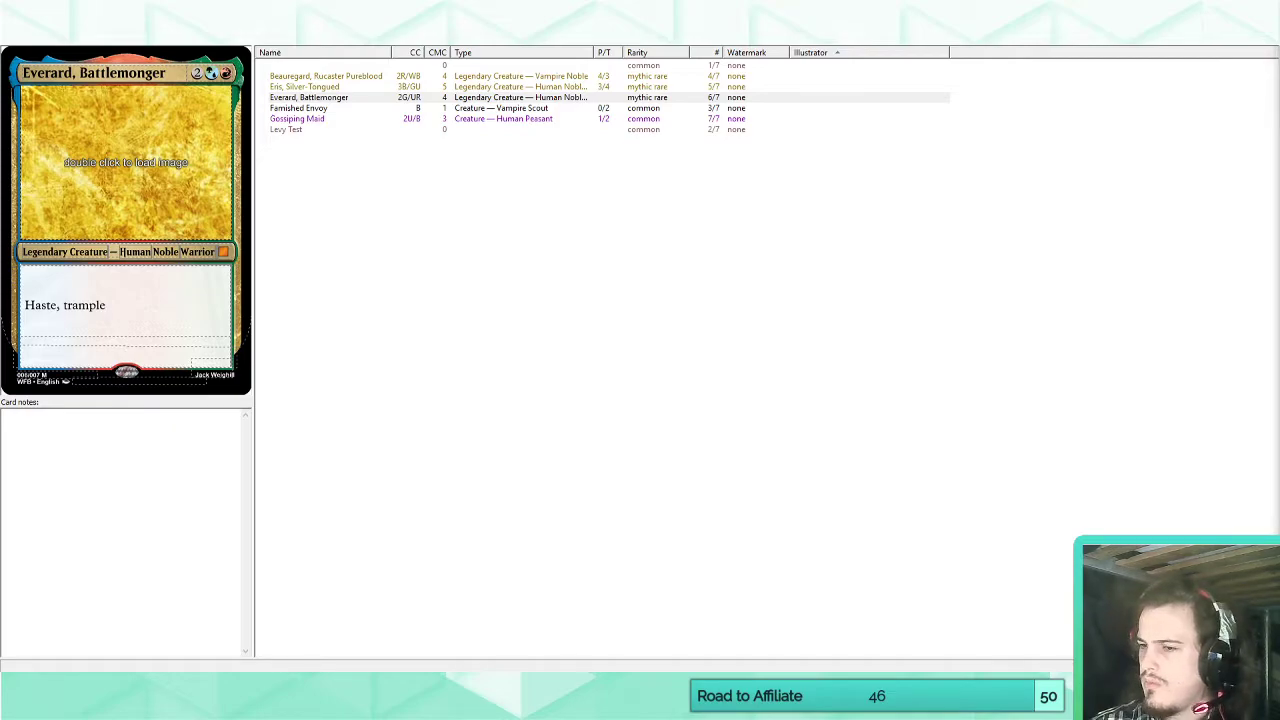
click(52, 330)
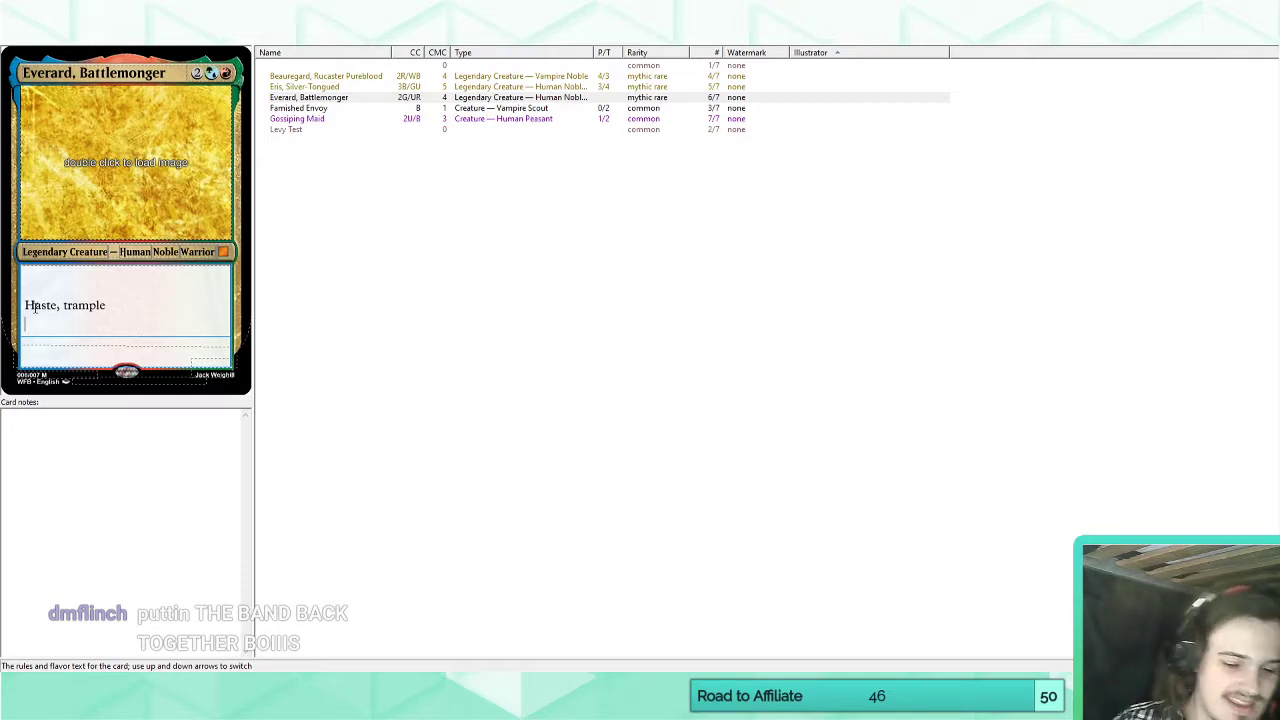
text(Form)
key(BackSpace)
key(BackSpace)
key(BackSpace)
key(BackSpace)
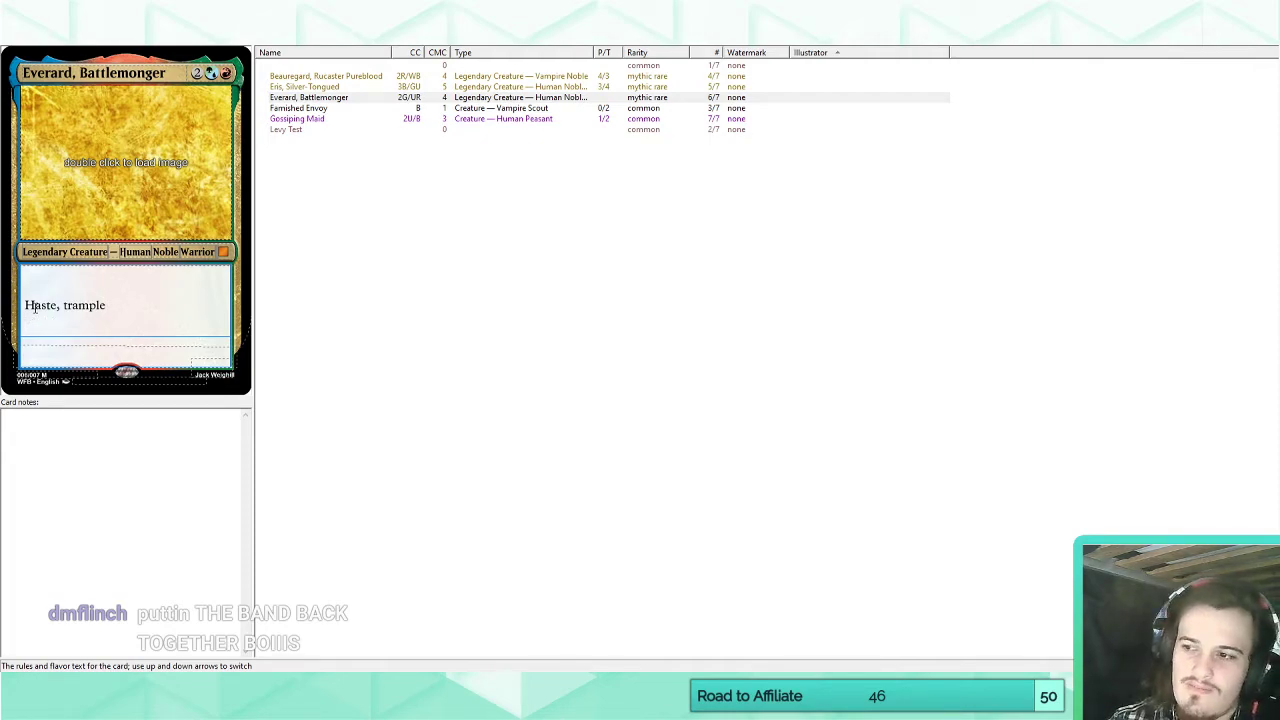
text(Formation -)
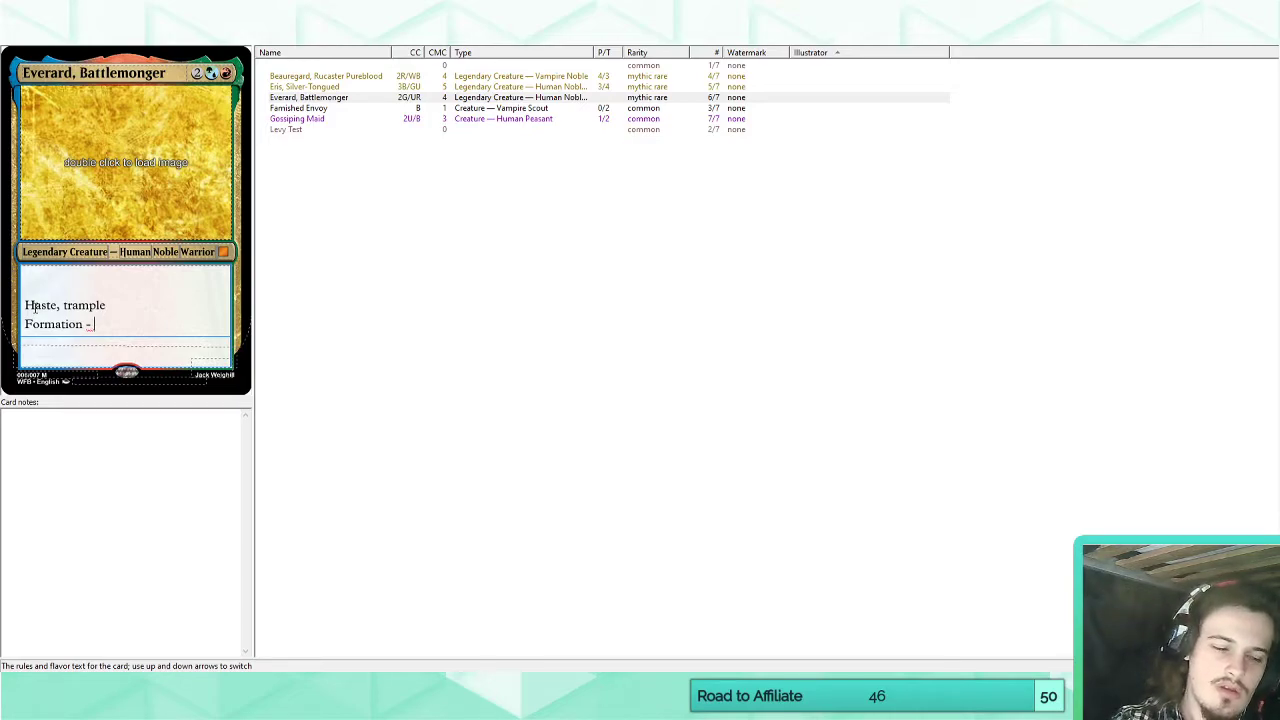
key(BackSpace)
key(BackSpace)
key(BackSpace)
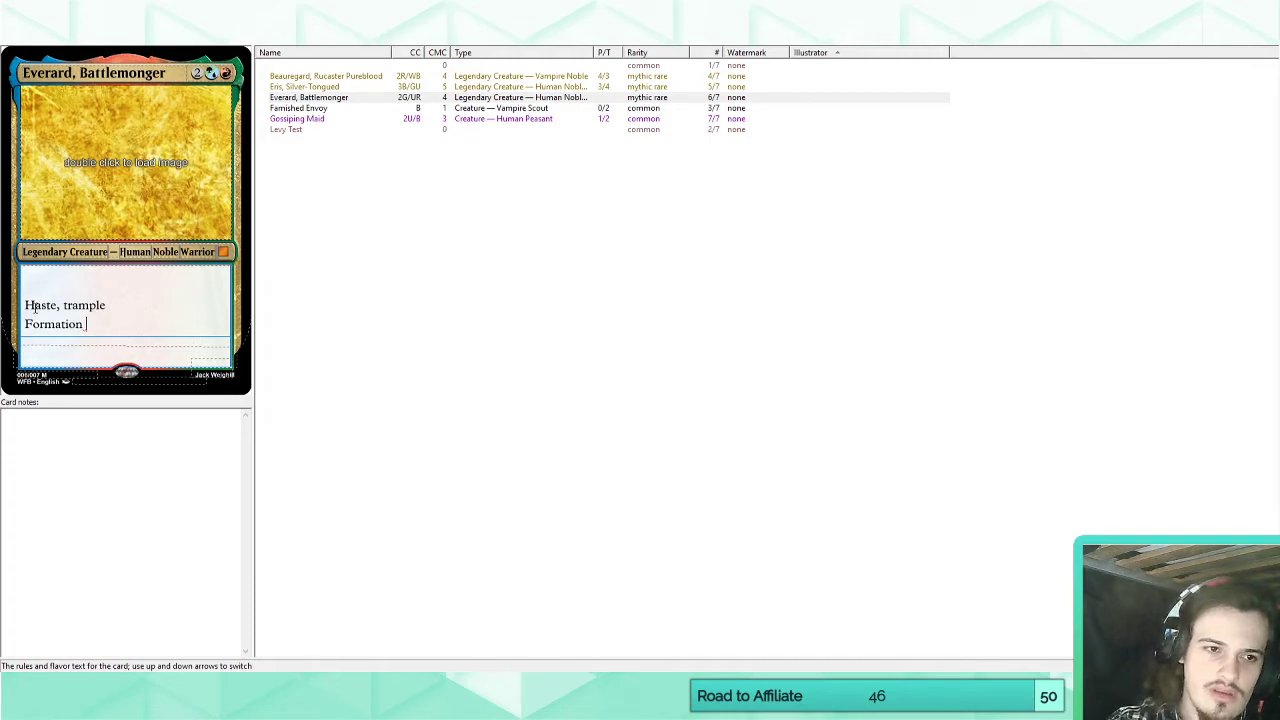
Add the parenthesised reminder text "(Whenever this creature attacks)" after "Formation".
text(()
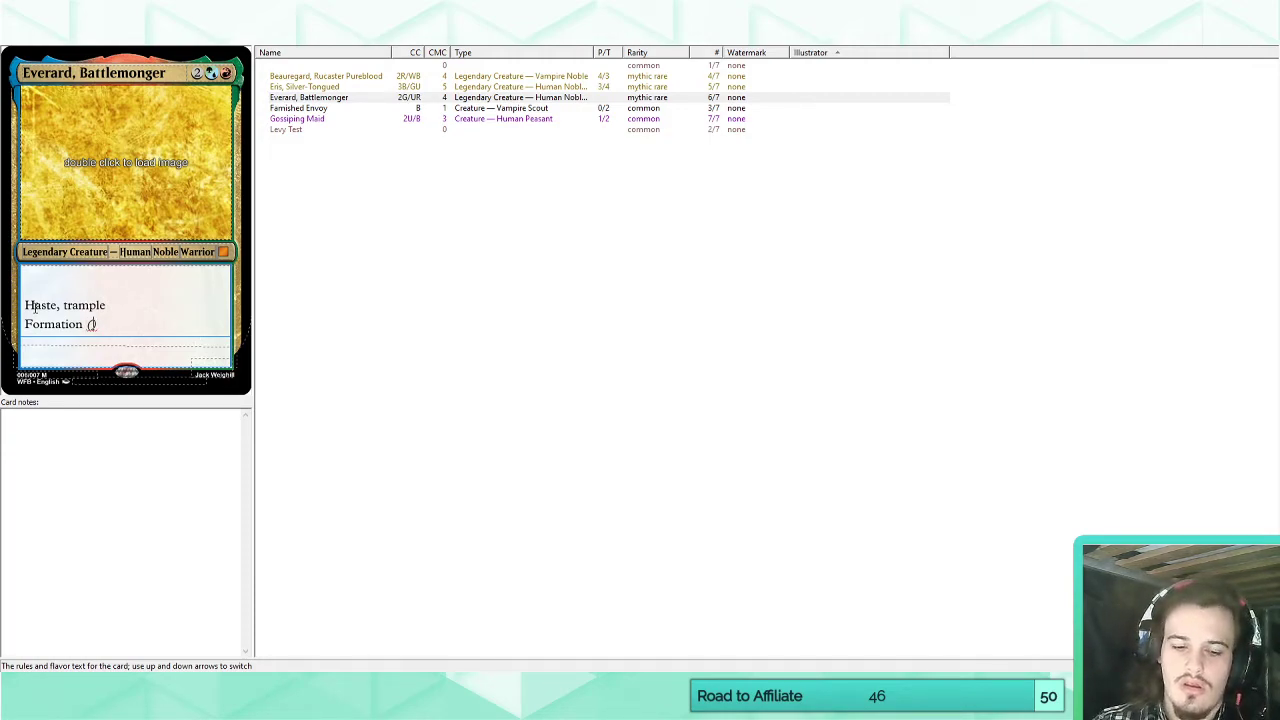
text(T)
key(BackSpace)
text(Whenever )
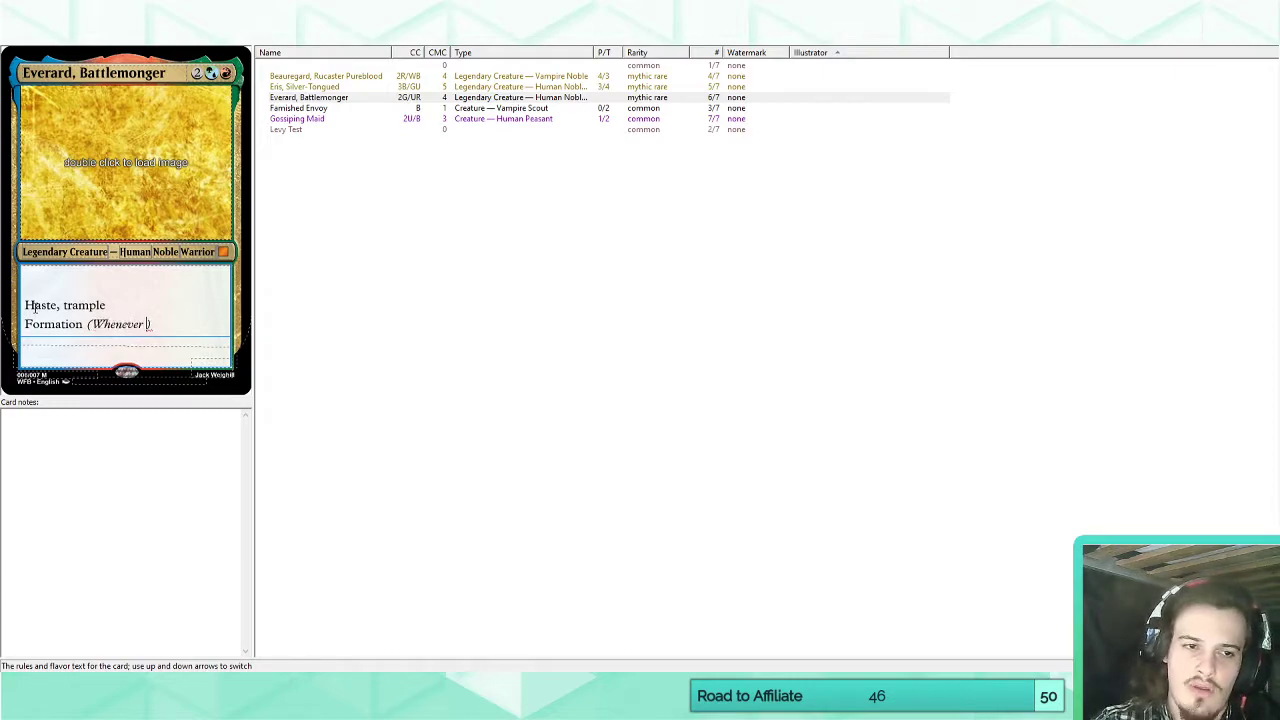
text(this creature attacks)
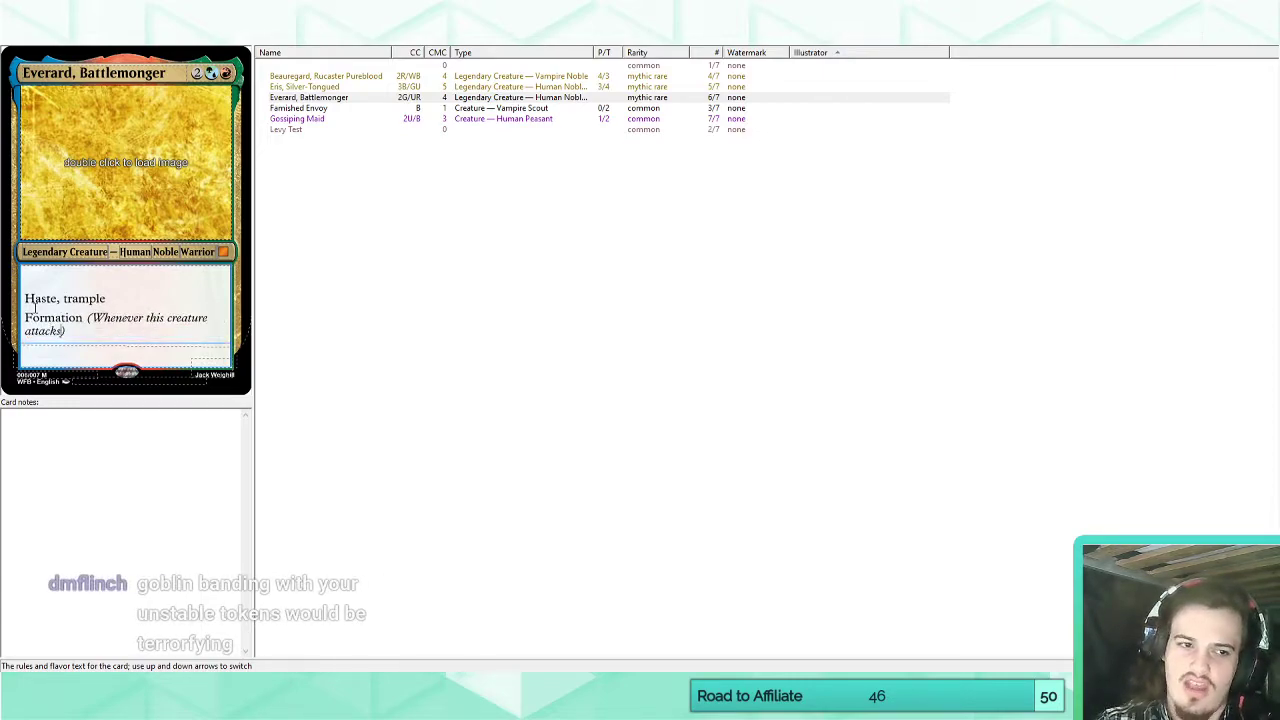
Try adding the number 2 between "Formation" and its reminder text.
click(88, 320)
text(2)
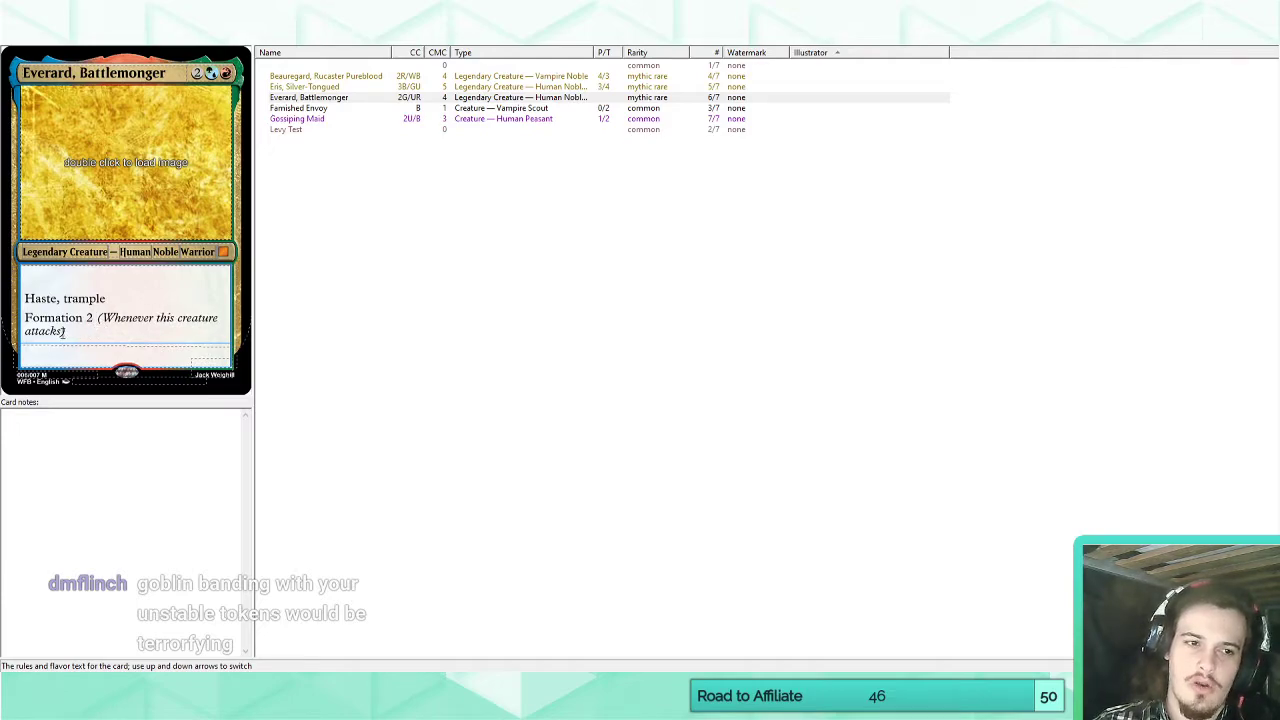
key(BackSpace)
key(BackSpace)
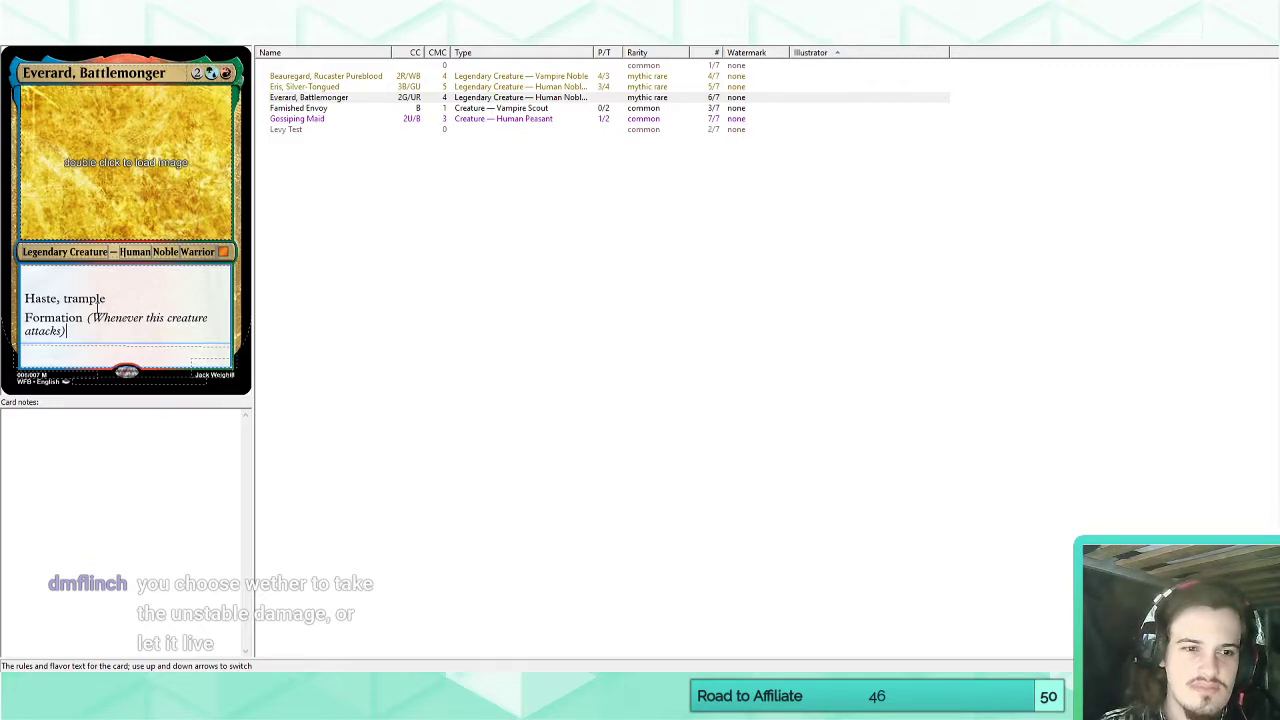
Change the keyword to "Formation N" and move its whole line from Everard, Battlemonger to the unnamed card's rules text.
click(83, 319)
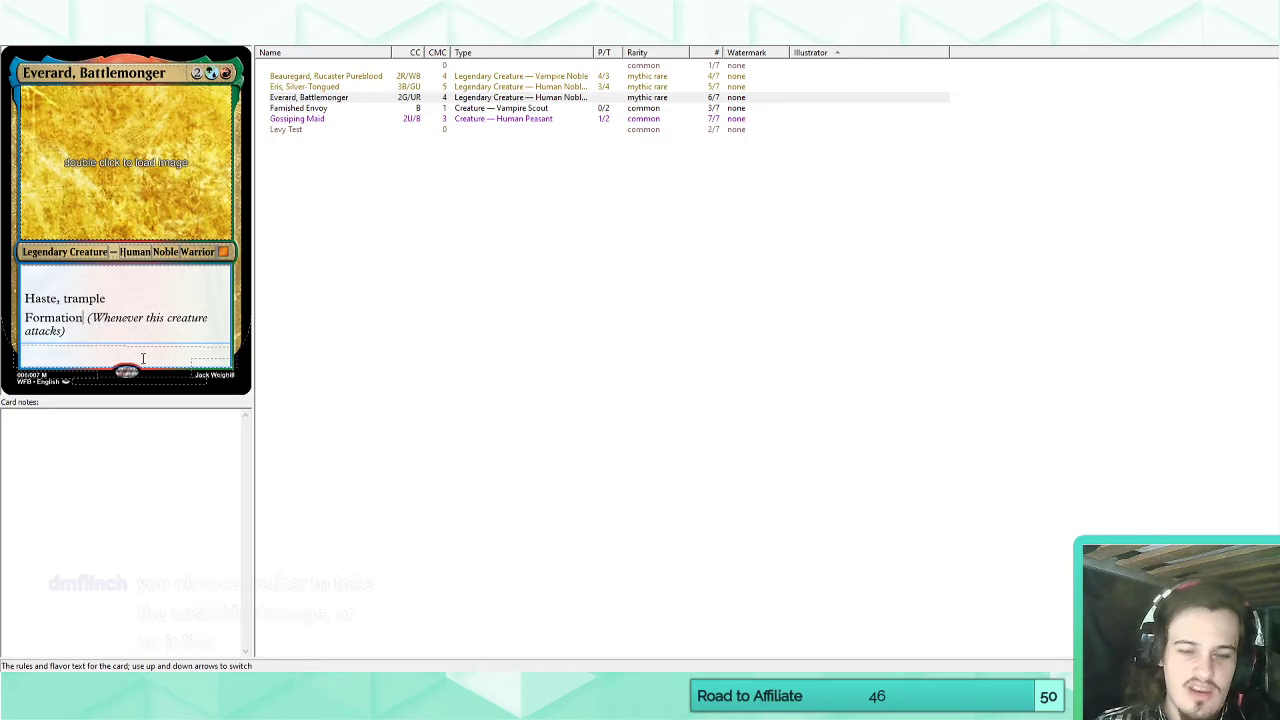
text(N)
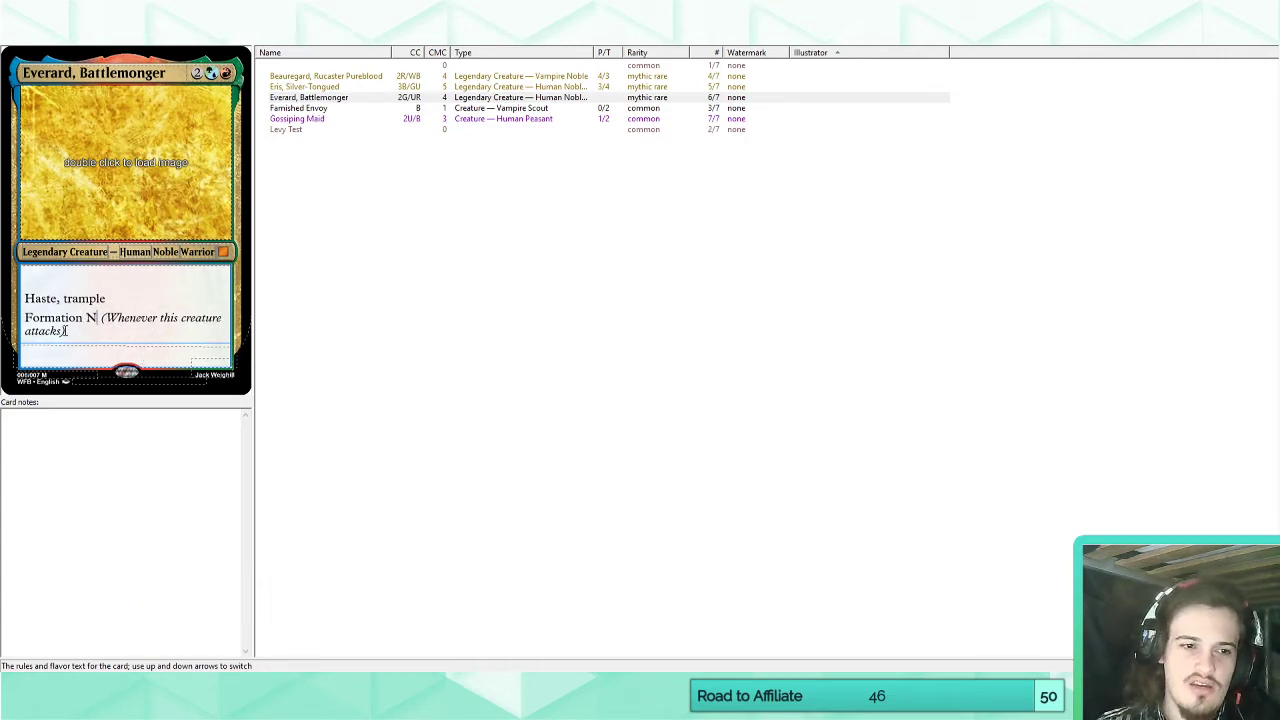
click(66, 331)
drag(94, 332, 22, 318)
key(ctrl+c)
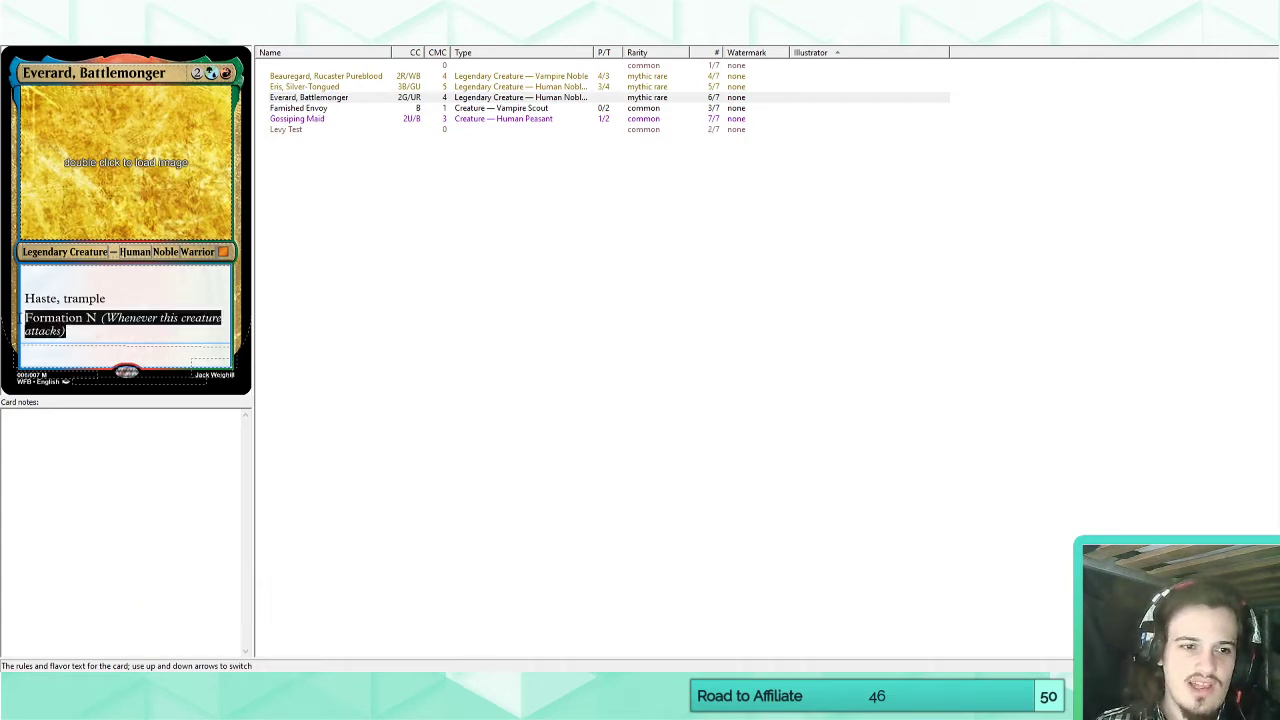
key(BackSpace)
click(328, 67)
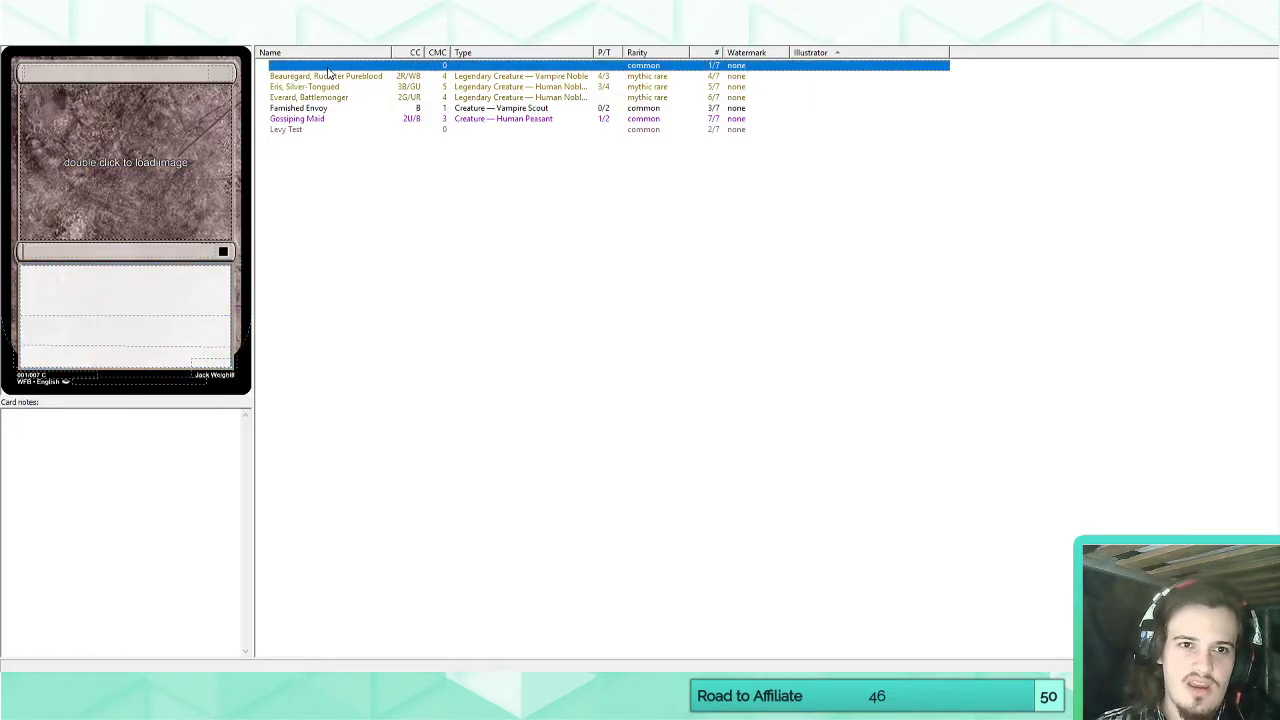
click(73, 308)
key(ctrl+v)
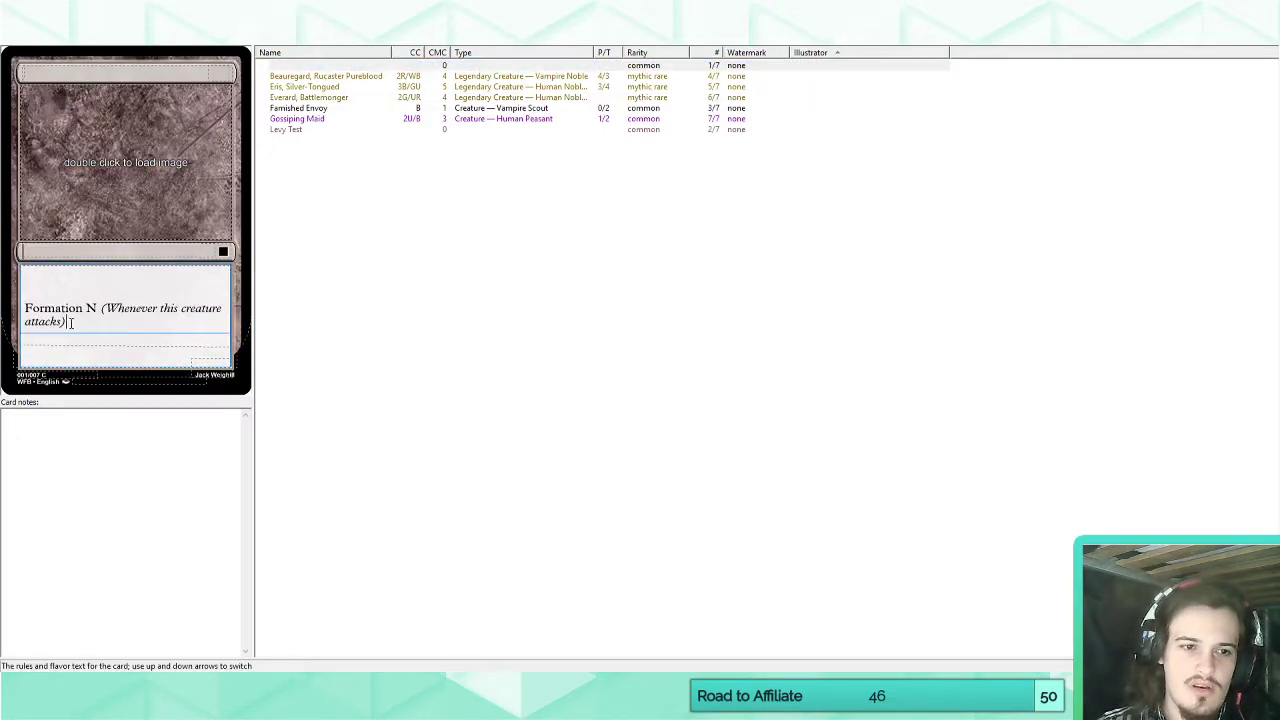
Extend the Formation reminder text inside the parentheses with ", up to N target attacking creatures you control".
click(64, 323)
text(, )
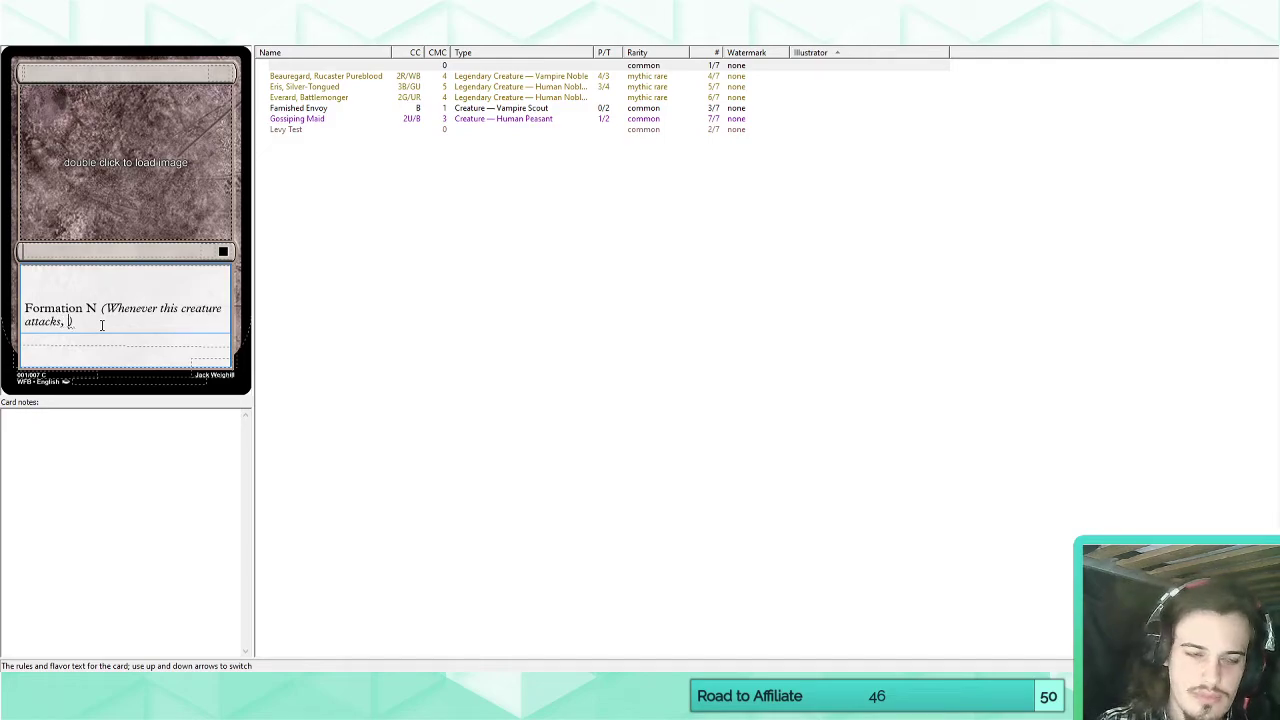
text(up to N target )
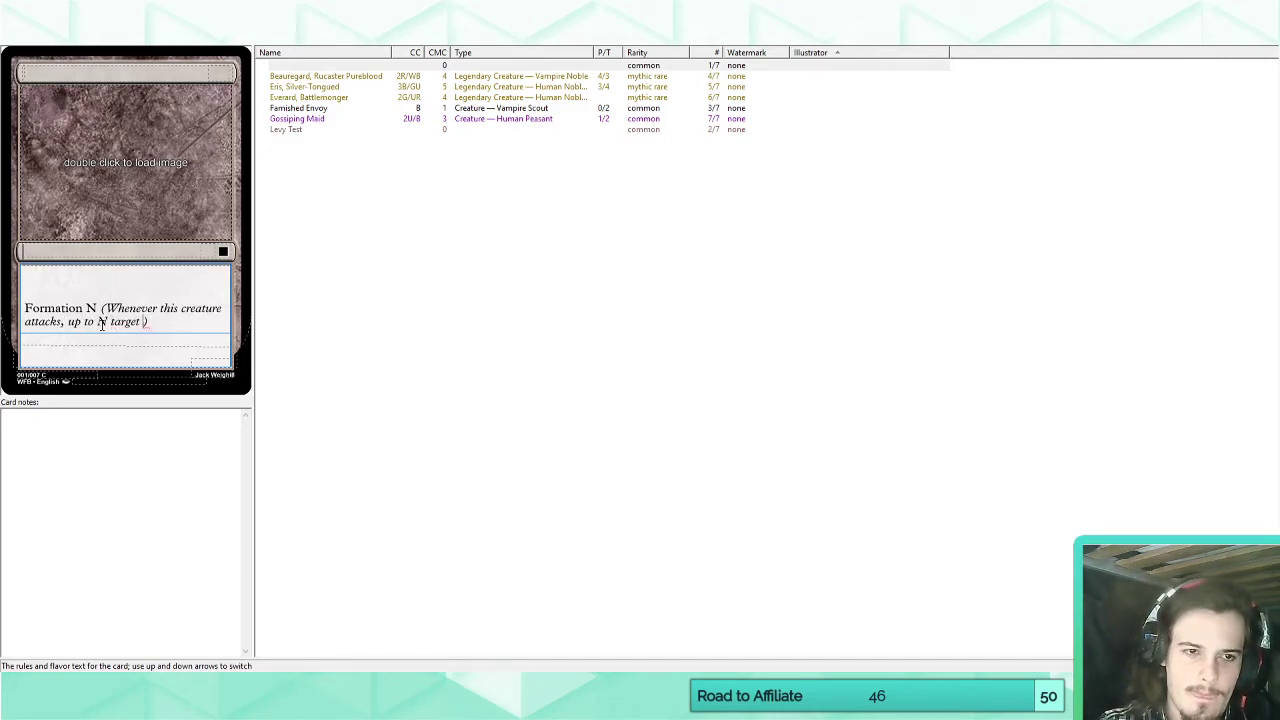
text(attacking creatures you control)
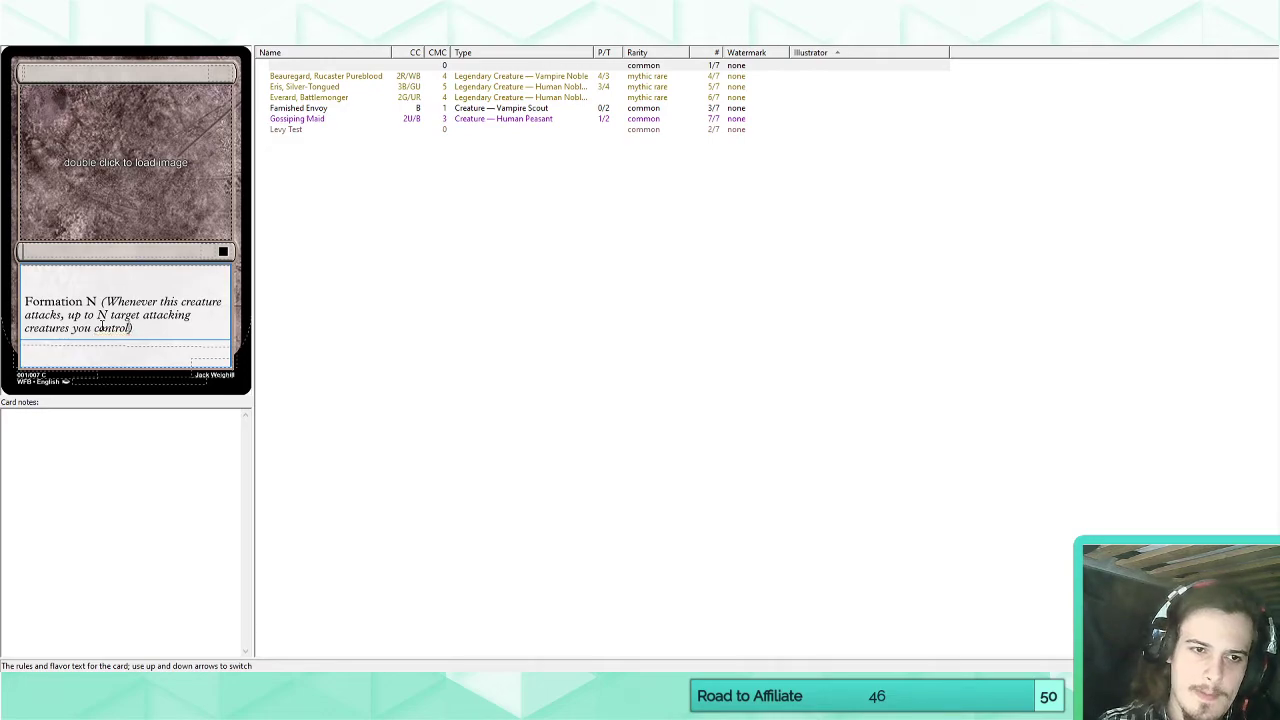
text( combine with)
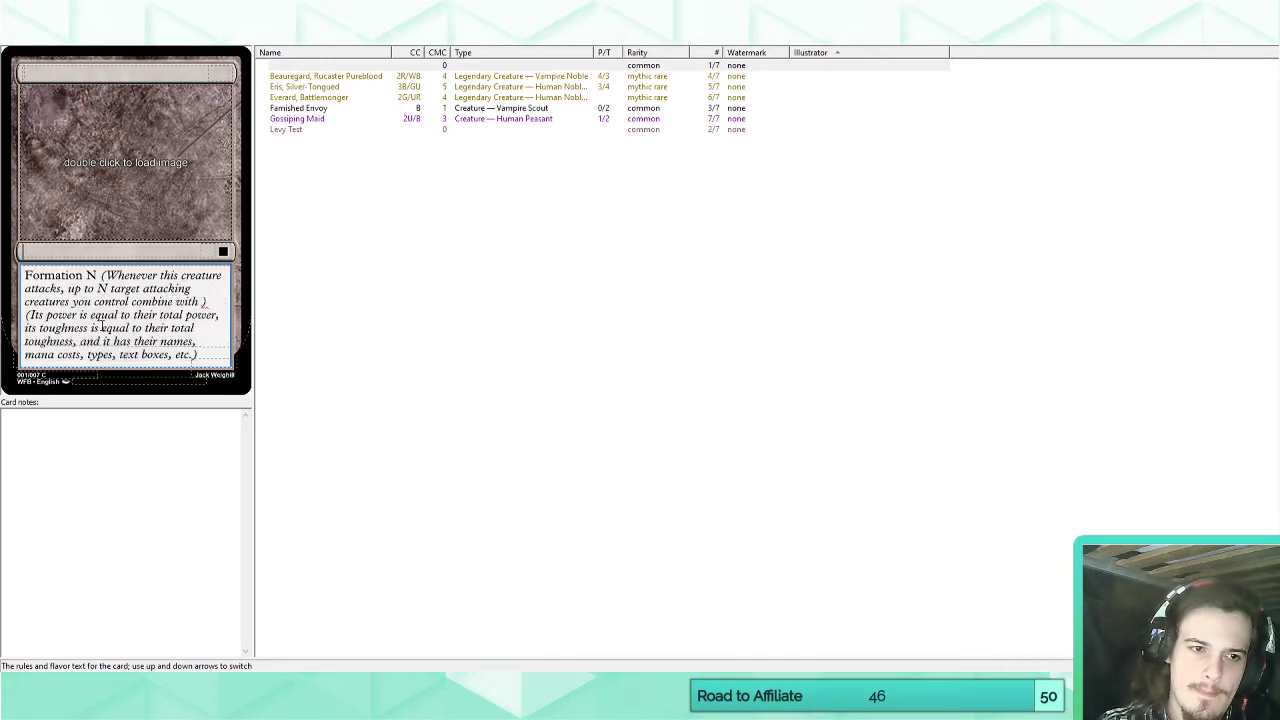
Try continuing the Formation reminder text with "combine with".
key(BackSpace)
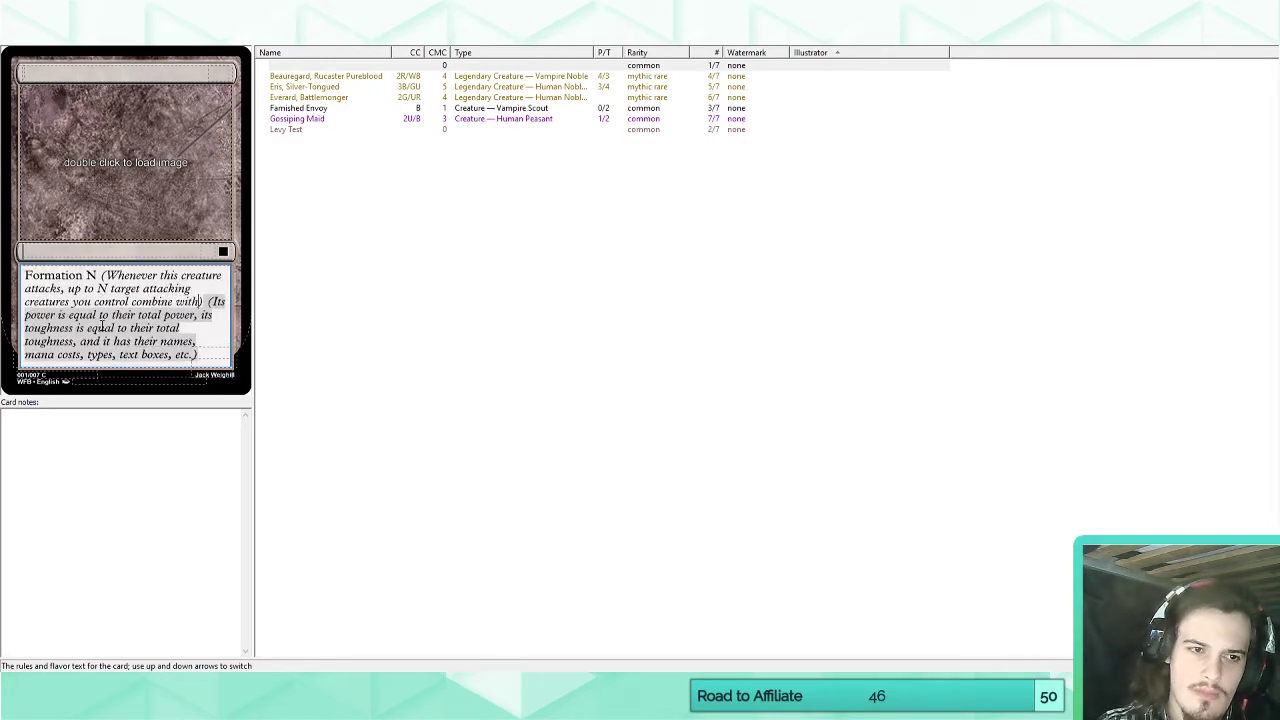
key(BackSpace)
key(BackSpace)
key(BackSpace)
key(BackSpace)
key(BackSpace)
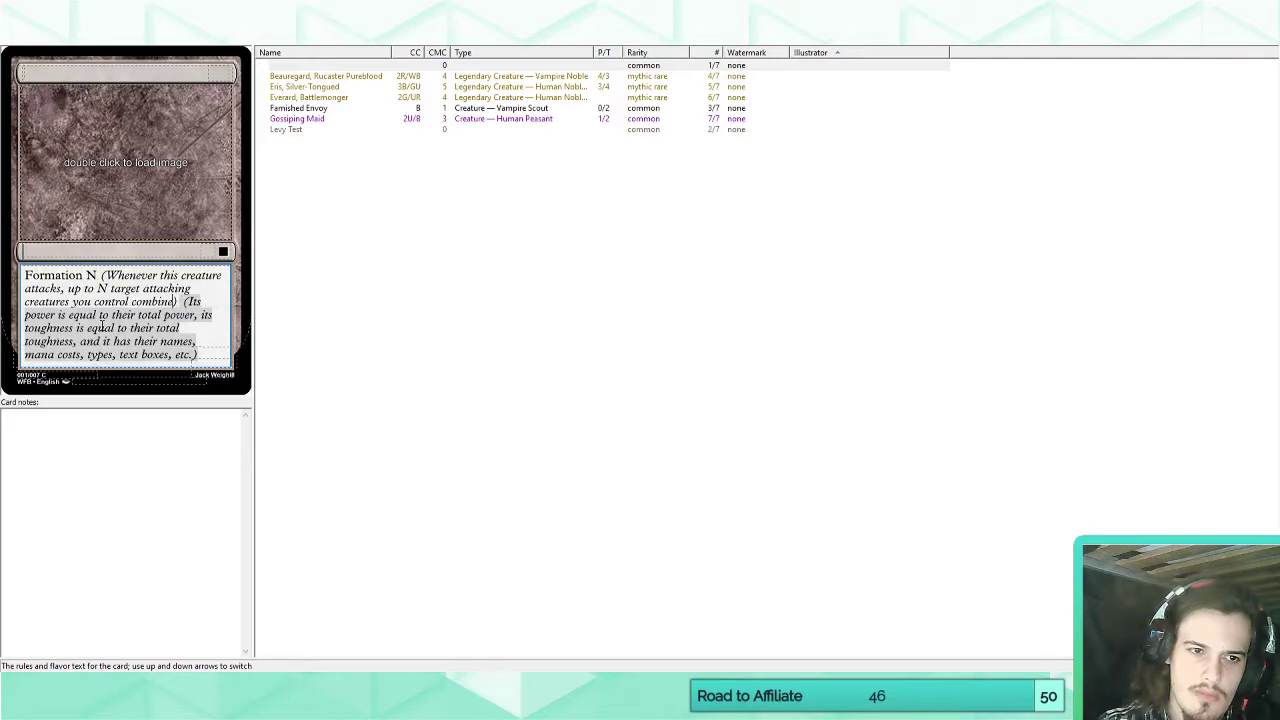
key(BackSpace)
key(BackSpace)
key(BackSpace)
key(BackSpace)
key(BackSpace)
key(BackSpace)
key(BackSpace)
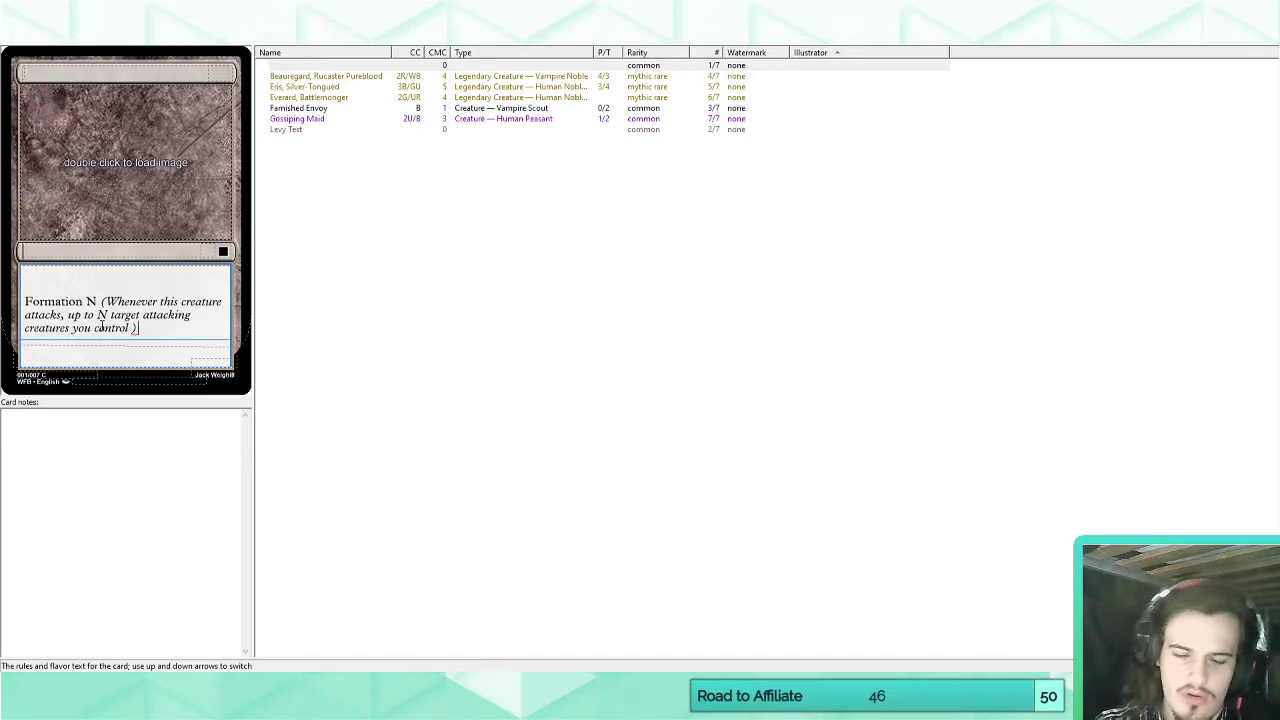
Try the keyword "combine" on its own line below the Formation text, and remove it along with its automatic reminder text.
key(Return)
text(combine)
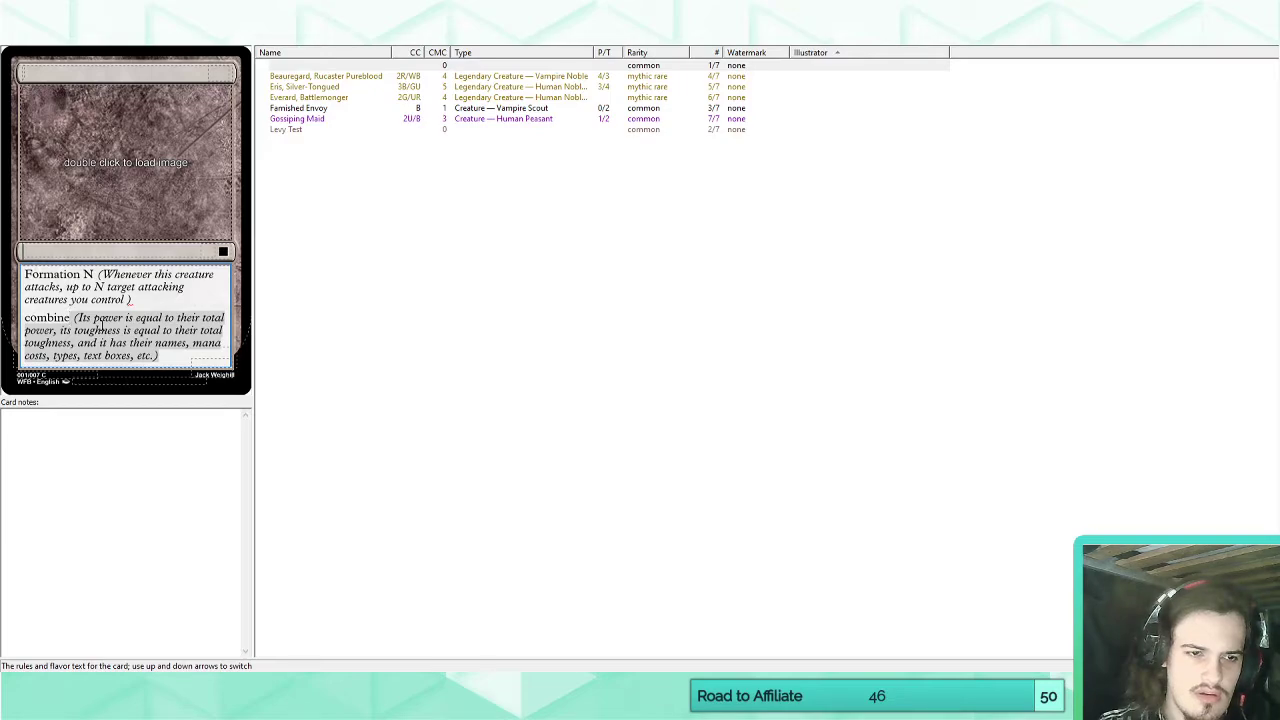
key(shift+Home)
key(BackSpace)
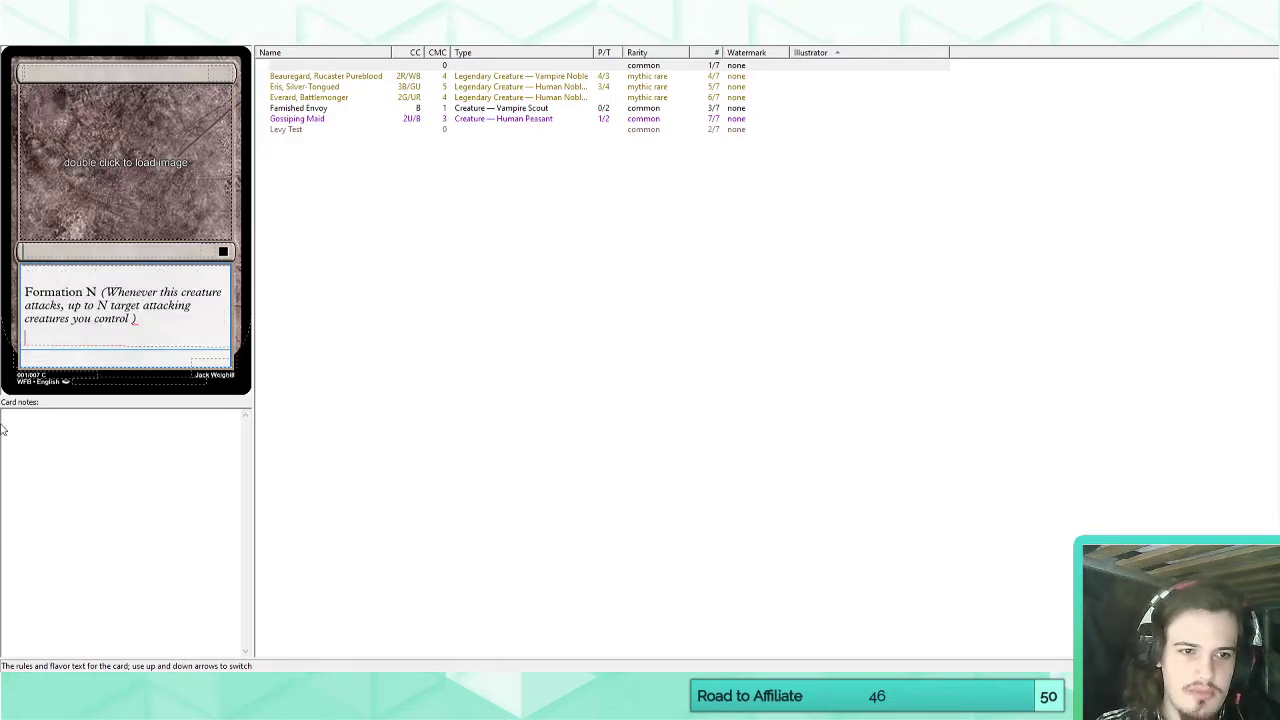
Switch to Chrome, search Google for "combine mtg" in a new tab, and open the MTG Wiki article on Combine.
click(172, 688)
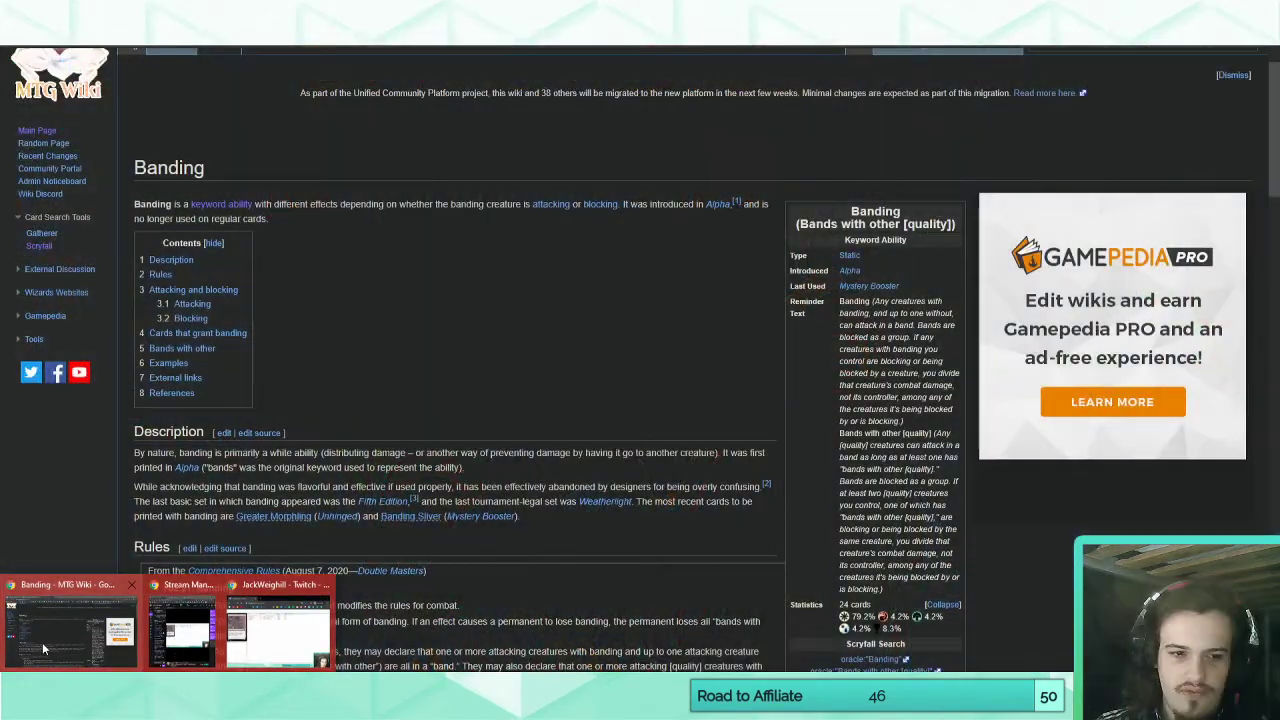
click(44, 646)
key(ctrl+t)
text(combine)
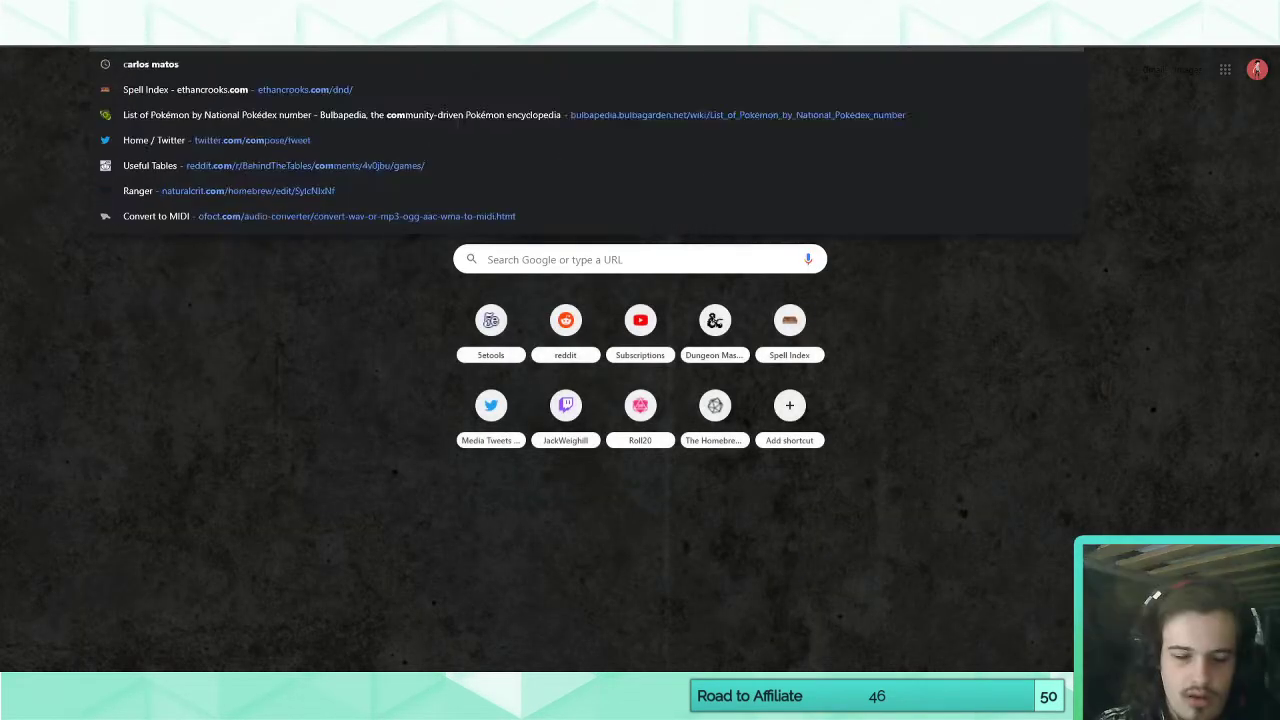
text( mag)
key(Return)
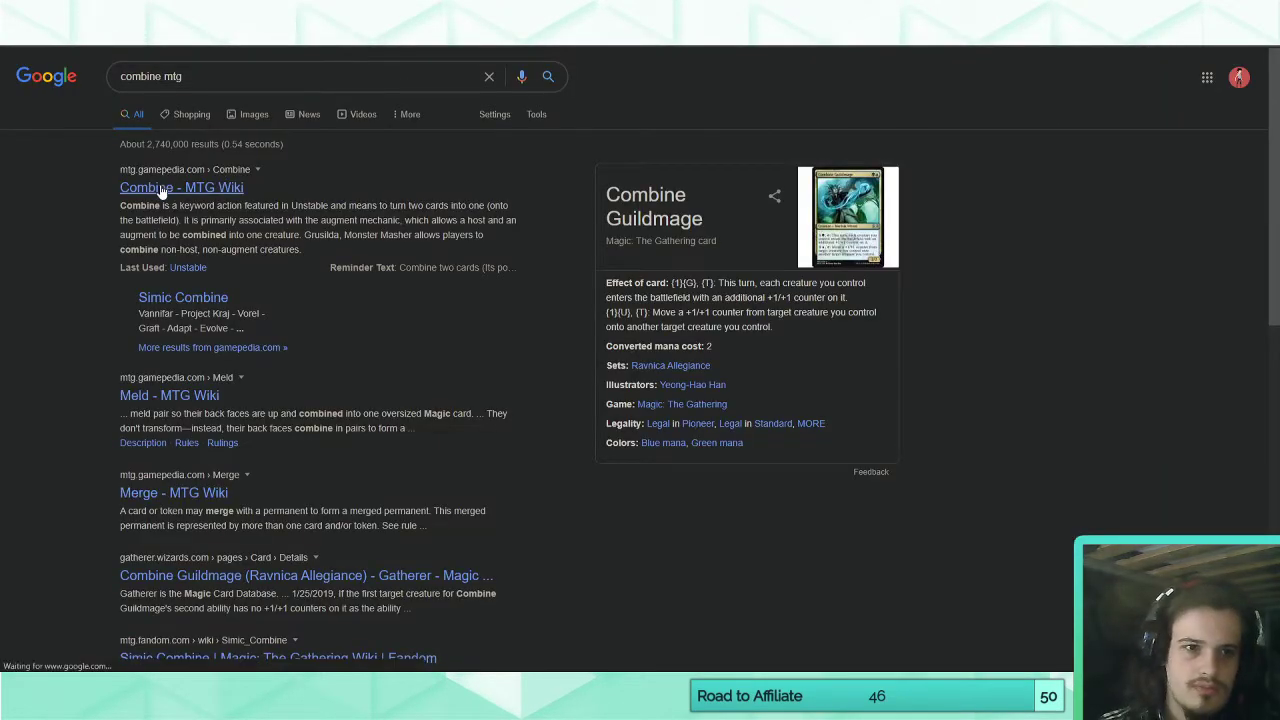
click(129, 194)
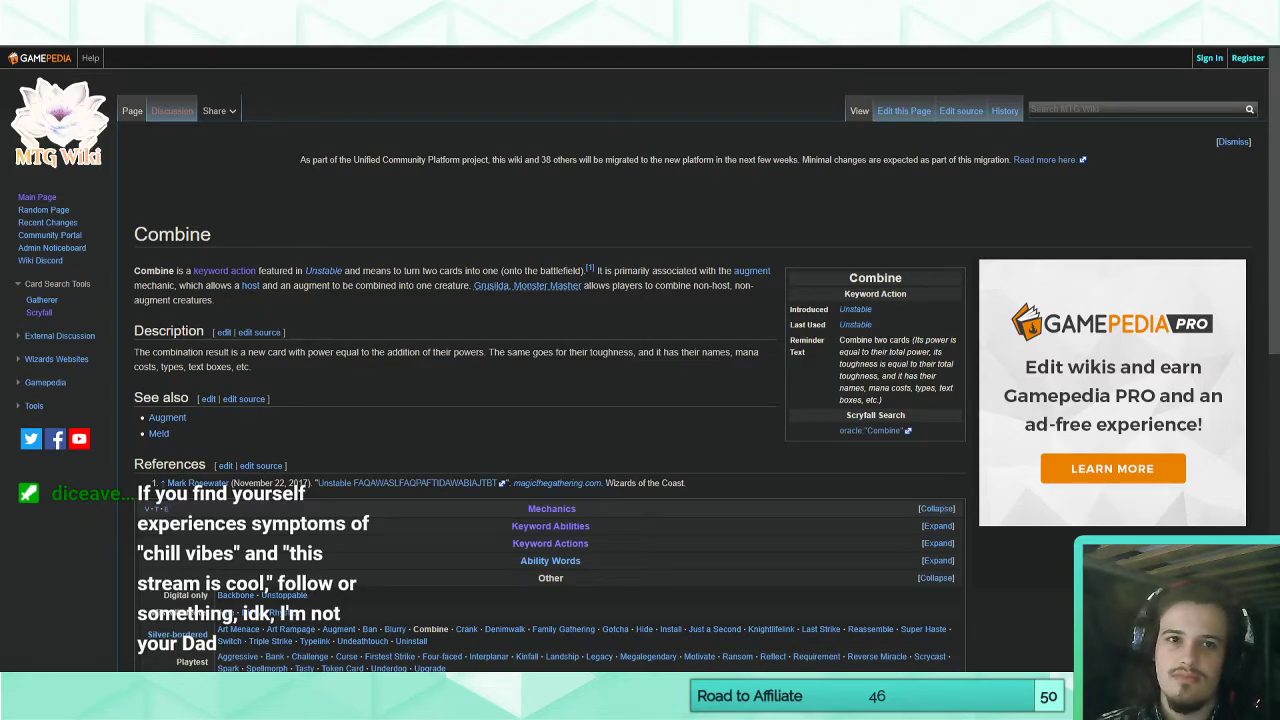
Return to Magic Set Editor and finish the first sentence of the Formation reminder text with "create a formation.".
key(ctrl+Tab)
key(alt+Tab)
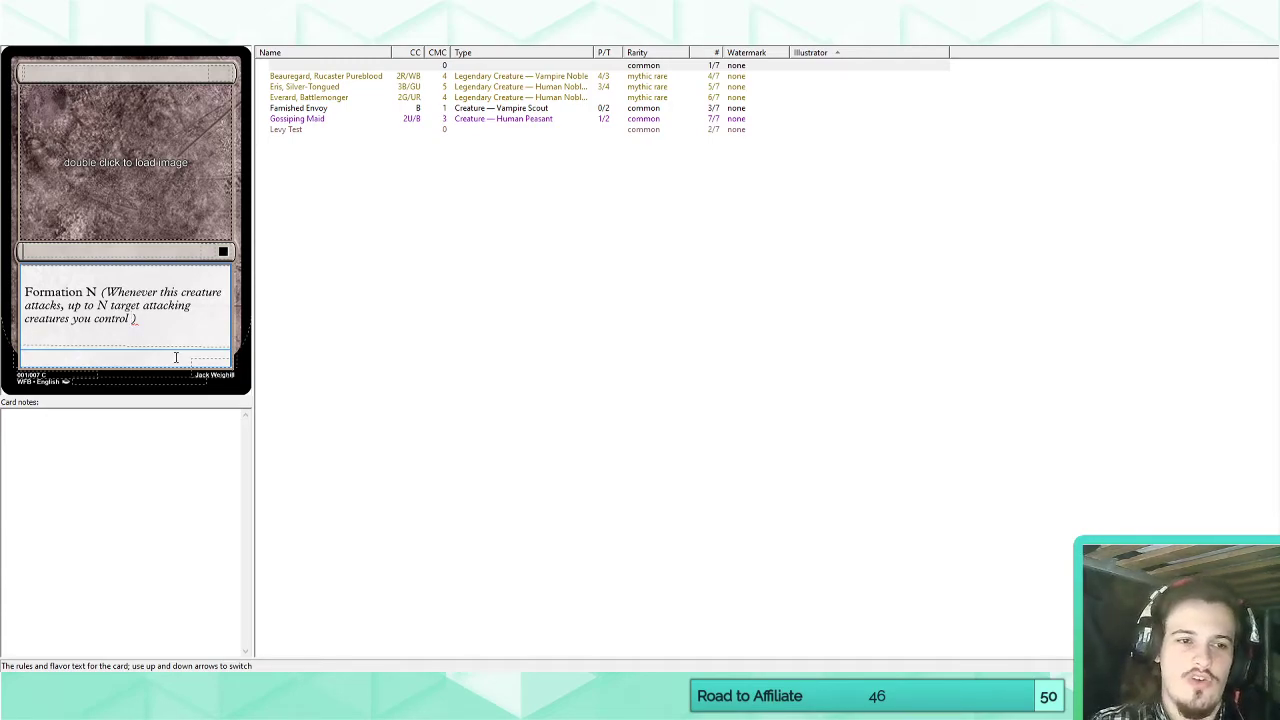
text(form)
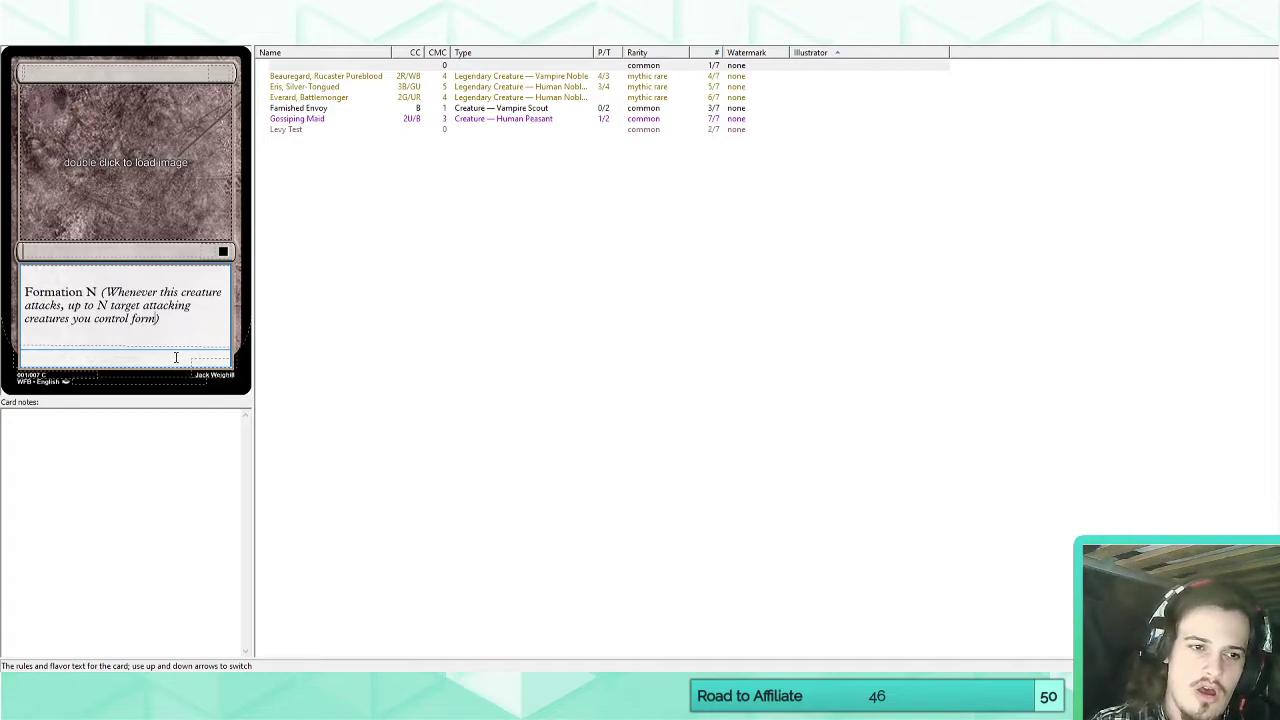
key(BackSpace)
key(BackSpace)
key(BackSpace)
key(BackSpace)
text(create a f)
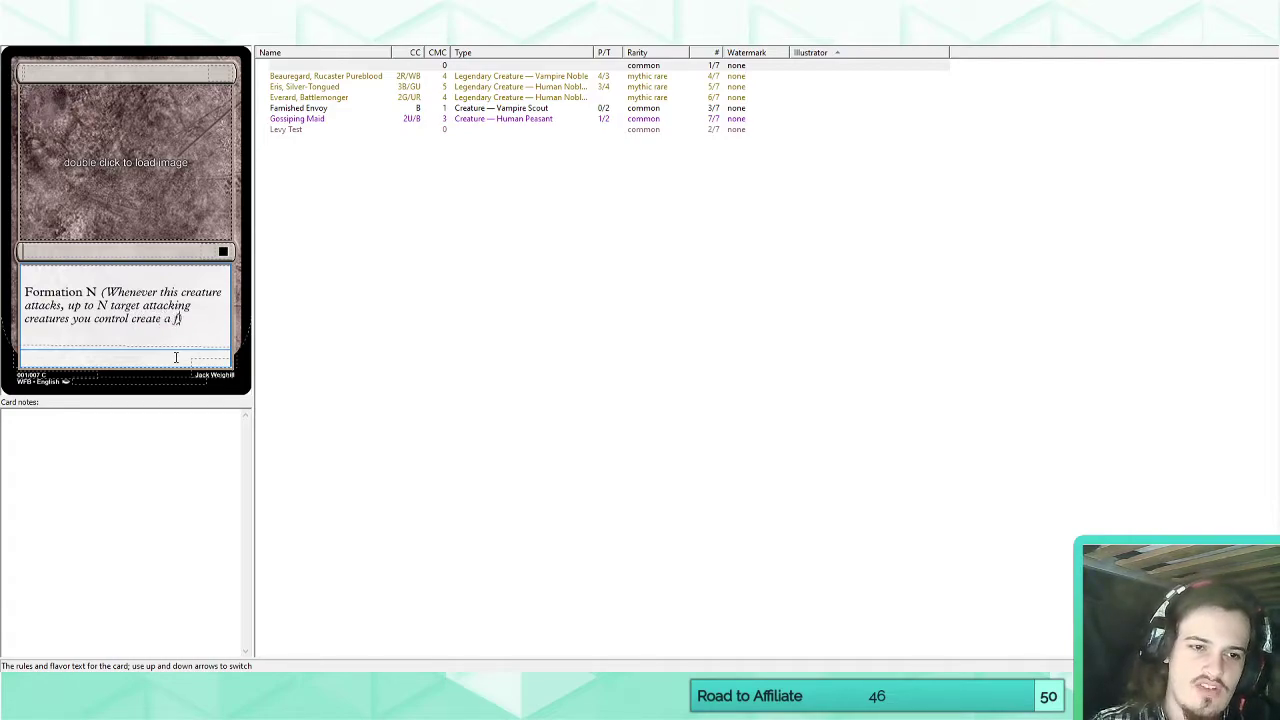
text(ormation.)
key(Return)
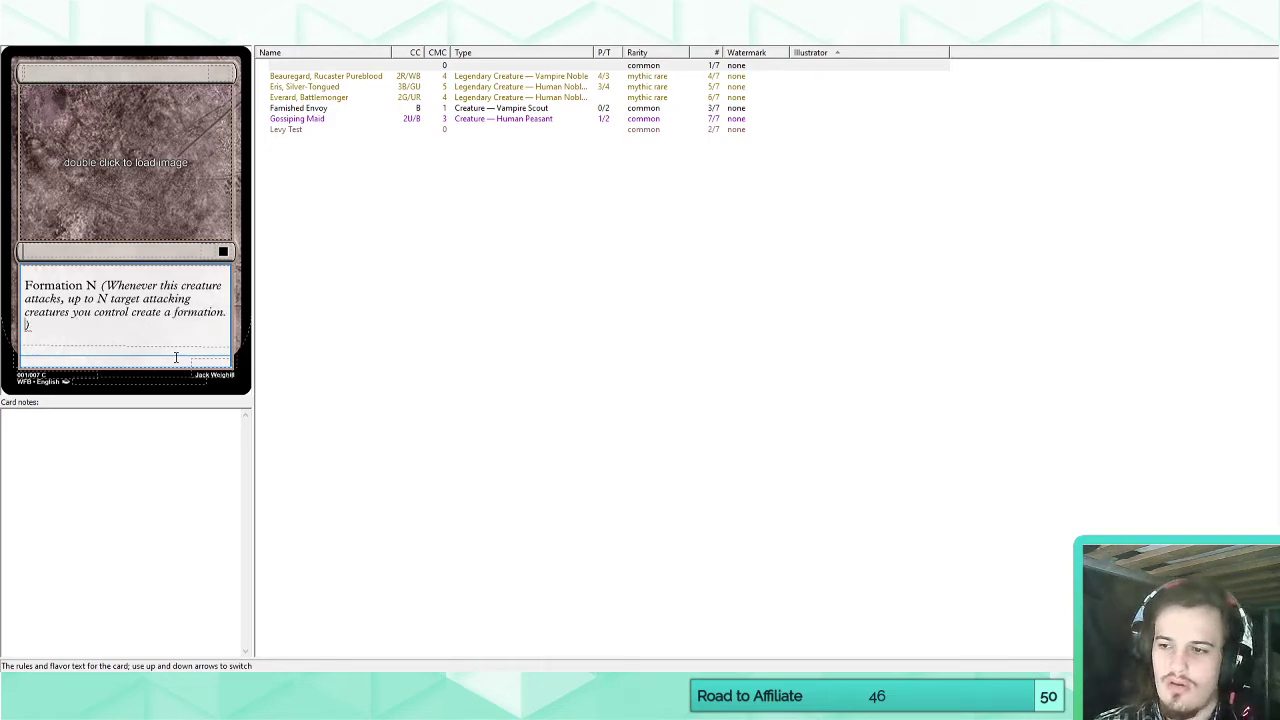
Try a second Formation reminder sentence beginning "A formation is a single creature with the", and remove it.
text(A formation is a si)
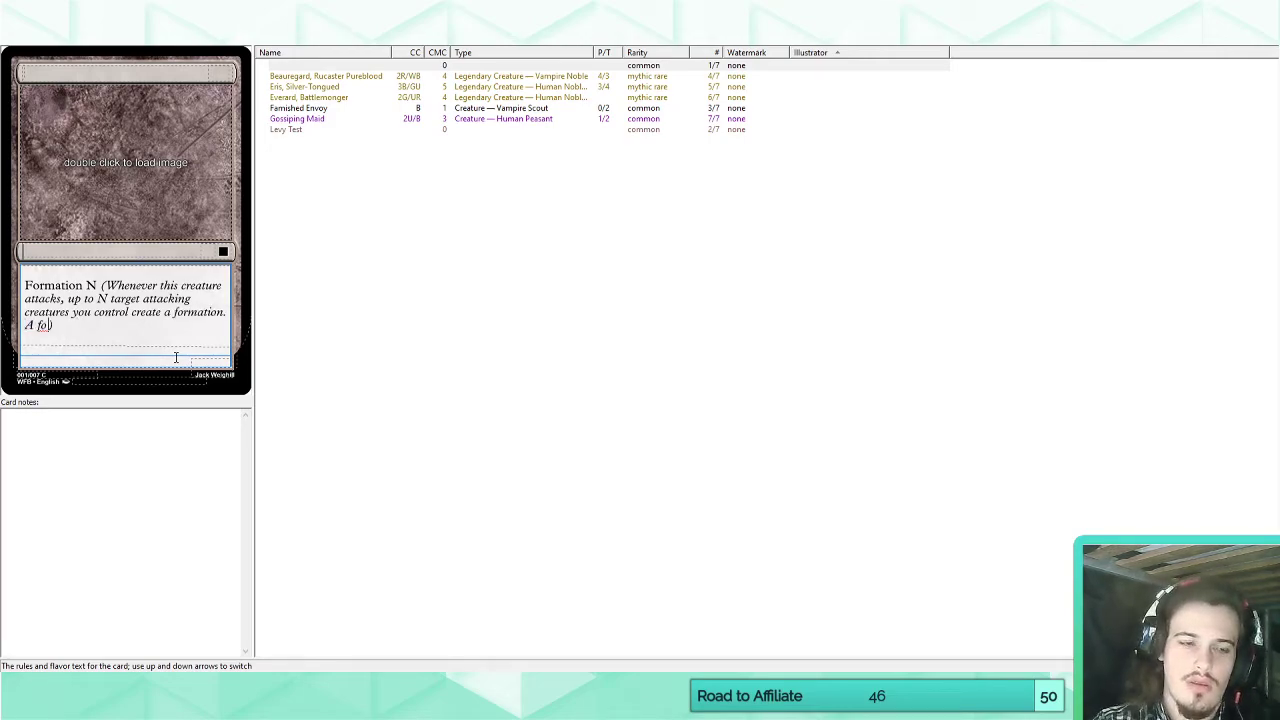
text(ngle creature.)
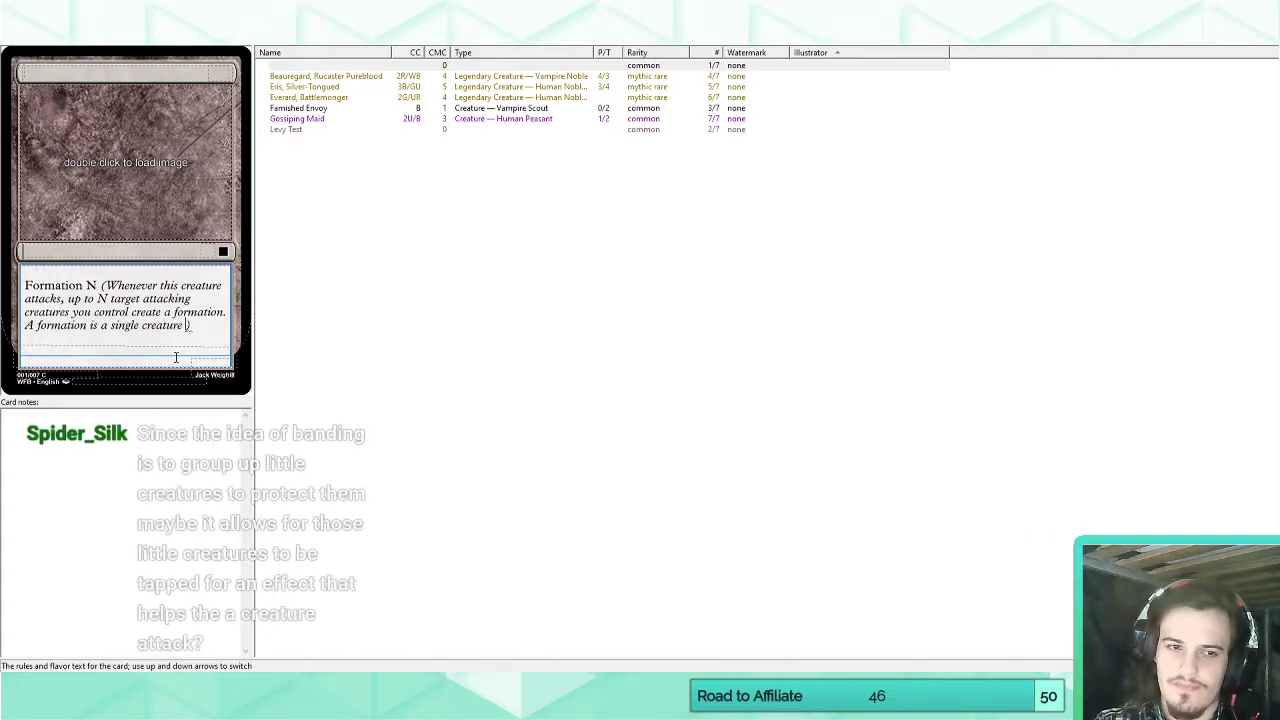
text( with the comb)
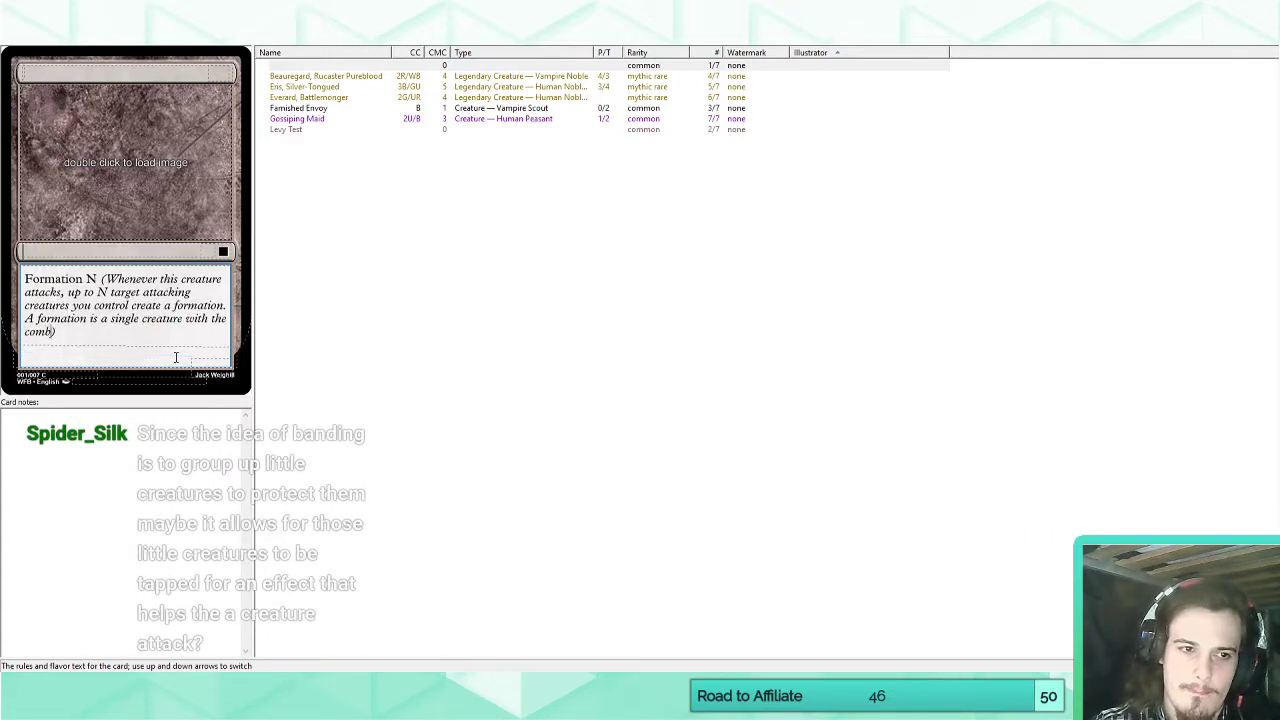
key(BackSpace)
key(BackSpace)
key(BackSpace)
key(BackSpace)
key(BackSpace)
key(BackSpace)
key(BackSpace)
key(BackSpace)
key(BackSpace)
key(BackSpace)
key(BackSpace)
key(BackSpace)
key(BackSpace)
key(BackSpace)
key(BackSpace)
key(BackSpace)
key(BackSpace)
key(BackSpace)
key(BackSpace)
key(BackSpace)
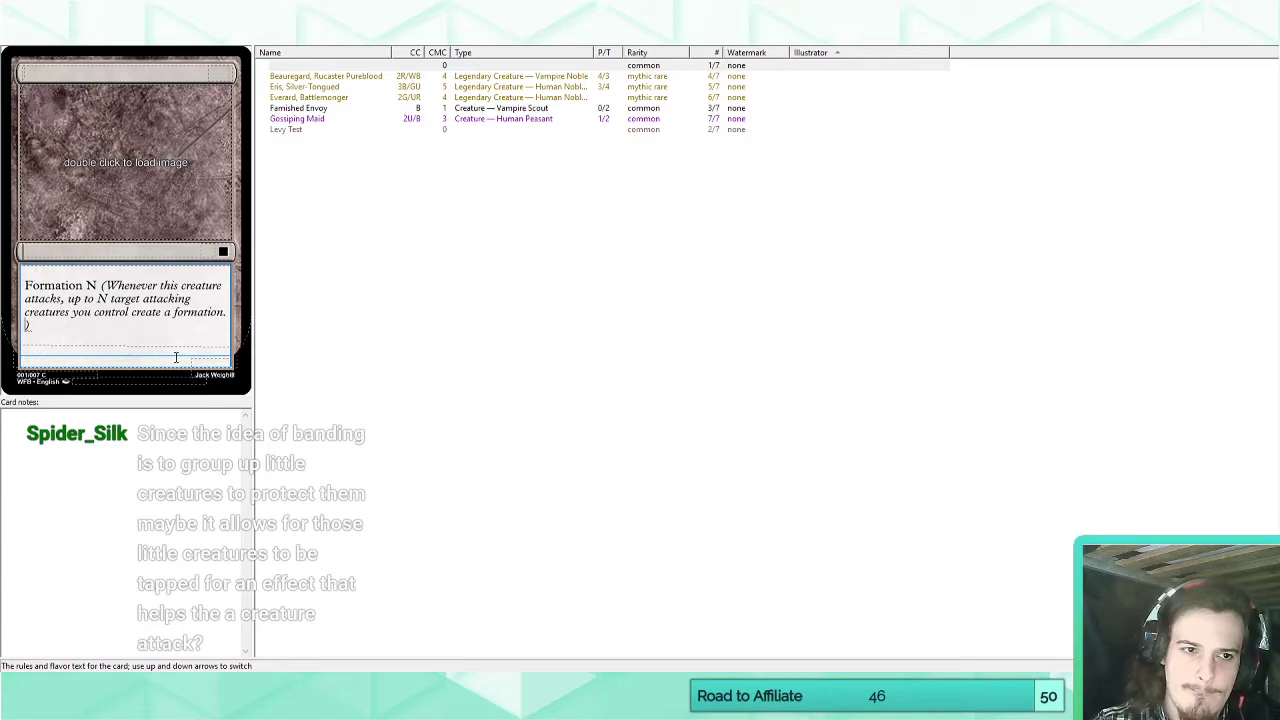
Try replacing the Formation reminder wording after "Whenever this creature attacks," with "exile up to N target attack".
key(BackSpace)
key(BackSpace)
key(BackSpace)
key(BackSpace)
key(BackSpace)
key(BackSpace)
key(BackSpace)
key(BackSpace)
key(BackSpace)
key(BackSpace)
key(BackSpace)
key(BackSpace)
key(BackSpace)
key(BackSpace)
key(BackSpace)
key(BackSpace)
key(BackSpace)
key(BackSpace)
key(BackSpace)
key(BackSpace)
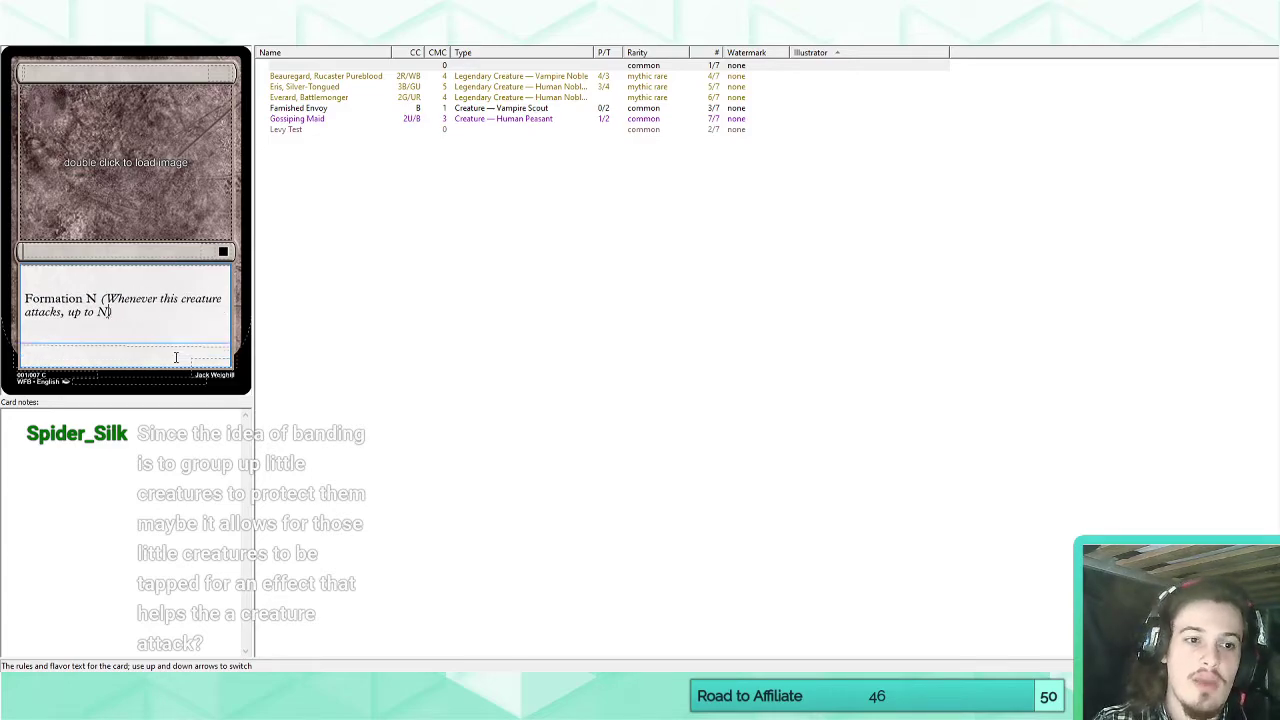
key(BackSpace)
text(exile up to )
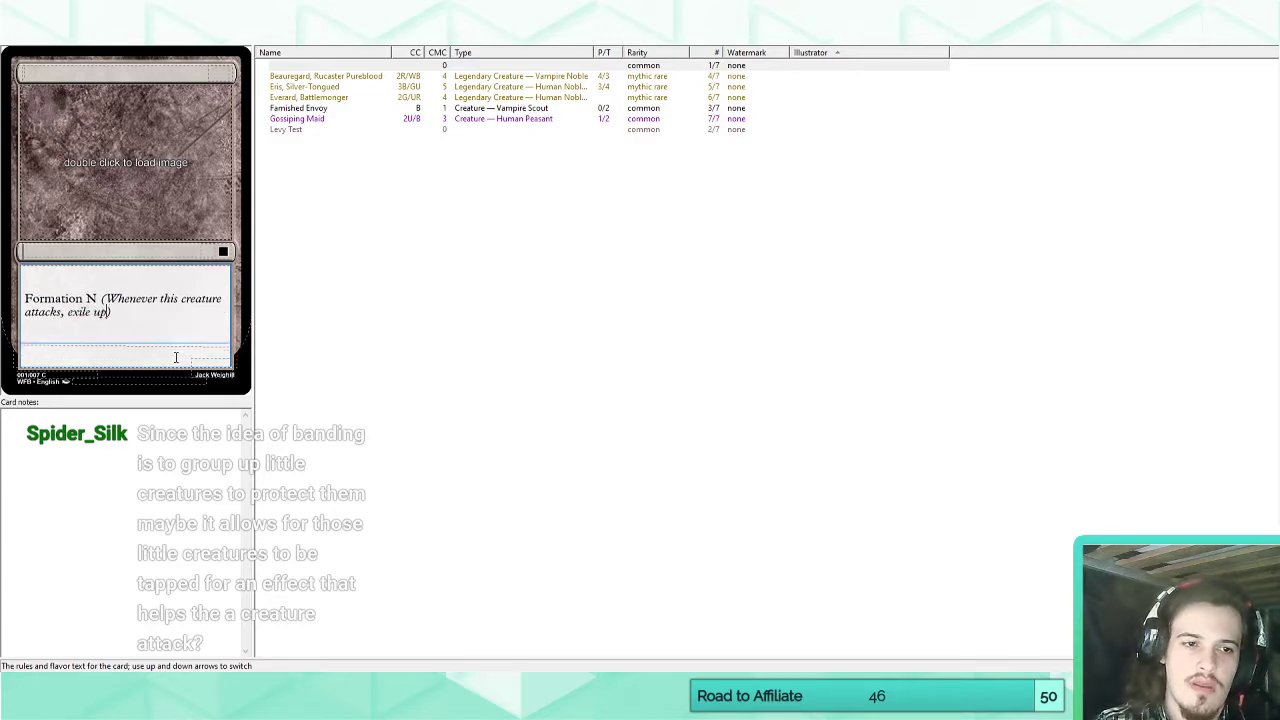
text(N )
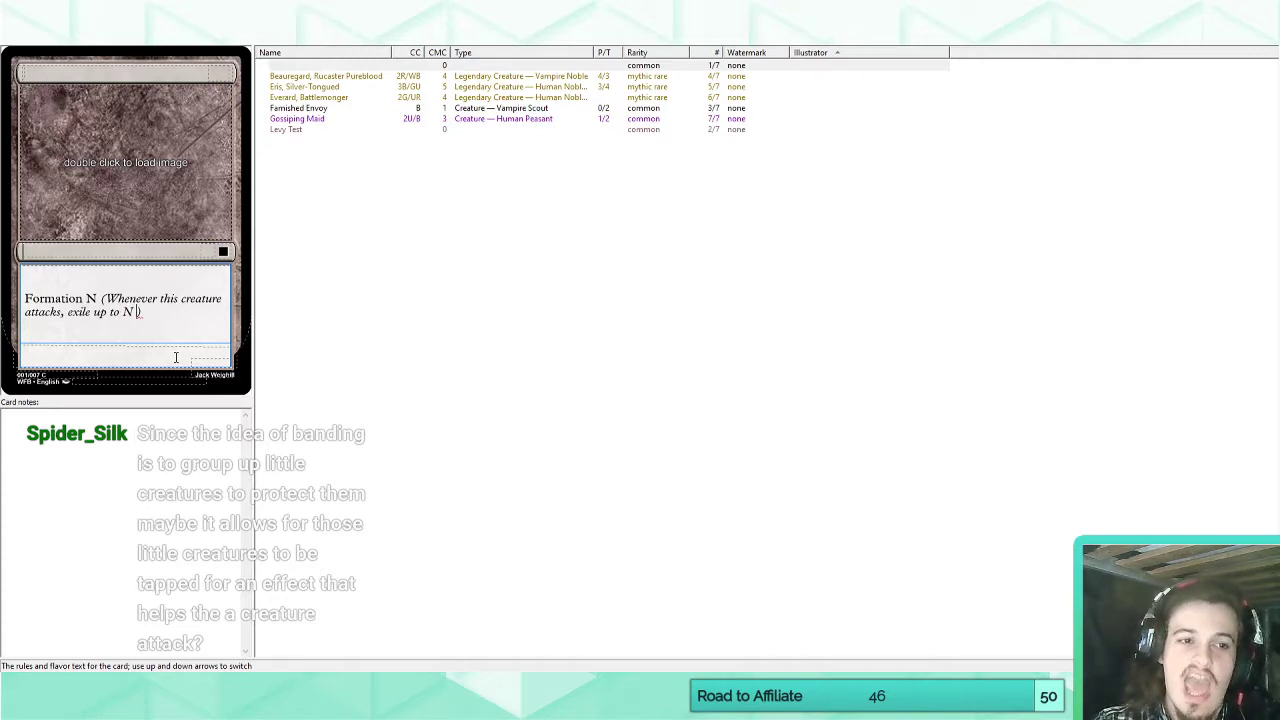
text(target attack)
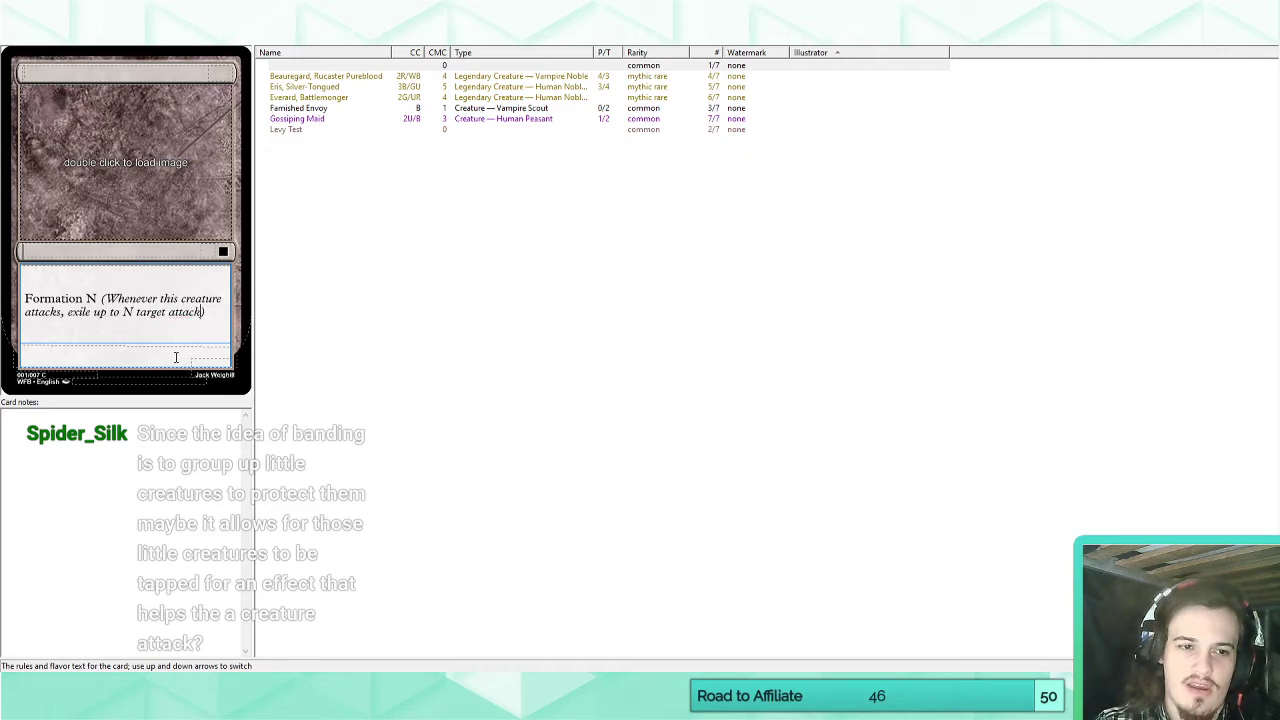
Reword the reminder text after "attacks," to "you may exile CARDNAME and up to N target attacking", using the card-name placeholder.
key(BackSpace)
key(BackSpace)
key(BackSpace)
key(BackSpace)
key(BackSpace)
key(BackSpace)
key(BackSpace)
key(BackSpace)
key(BackSpace)
key(BackSpace)
key(BackSpace)
key(BackSpace)
key(BackSpace)
key(BackSpace)
key(BackSpace)
key(BackSpace)
key(BackSpace)
key(BackSpace)
key(BackSpace)
key(BackSpace)
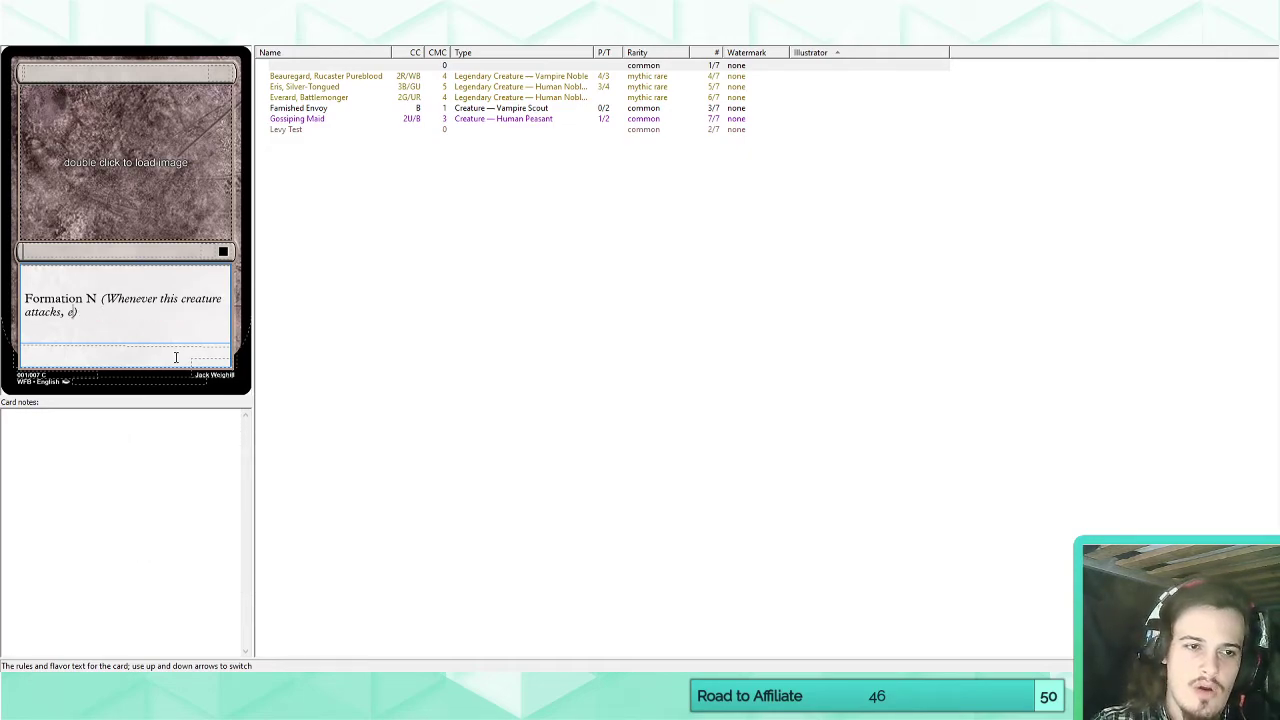
text(you may exile )
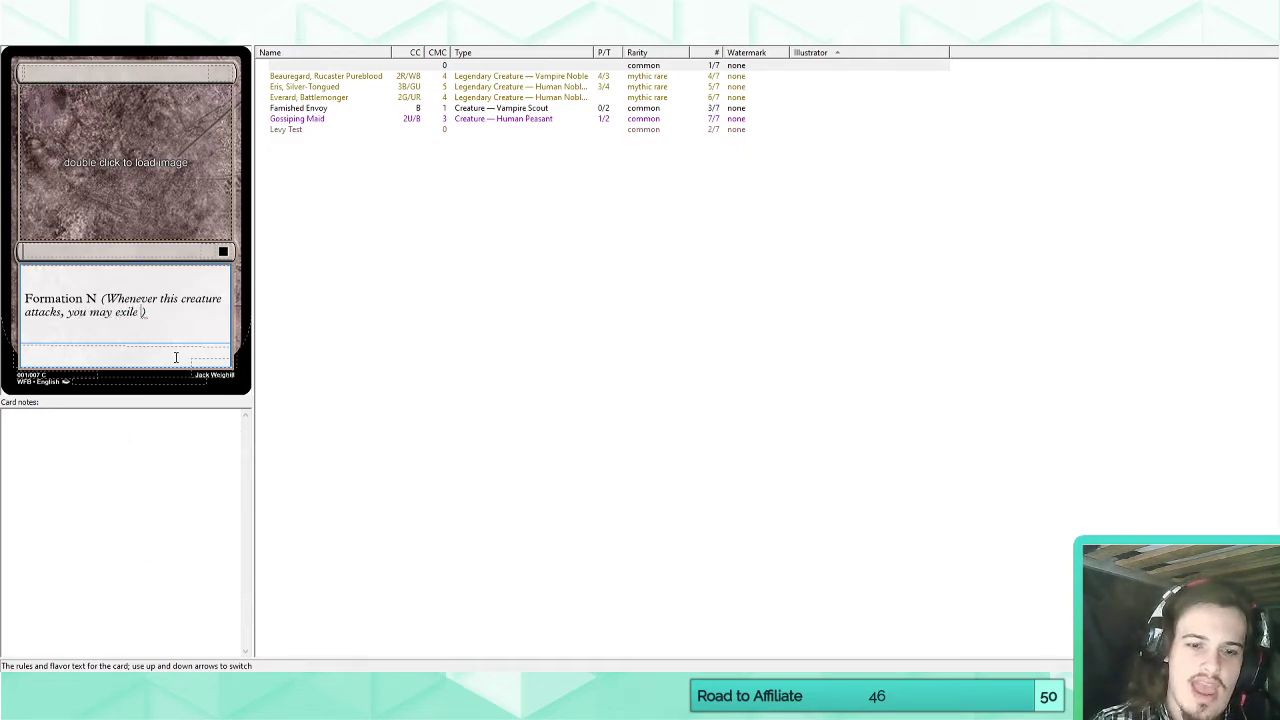
text(~)
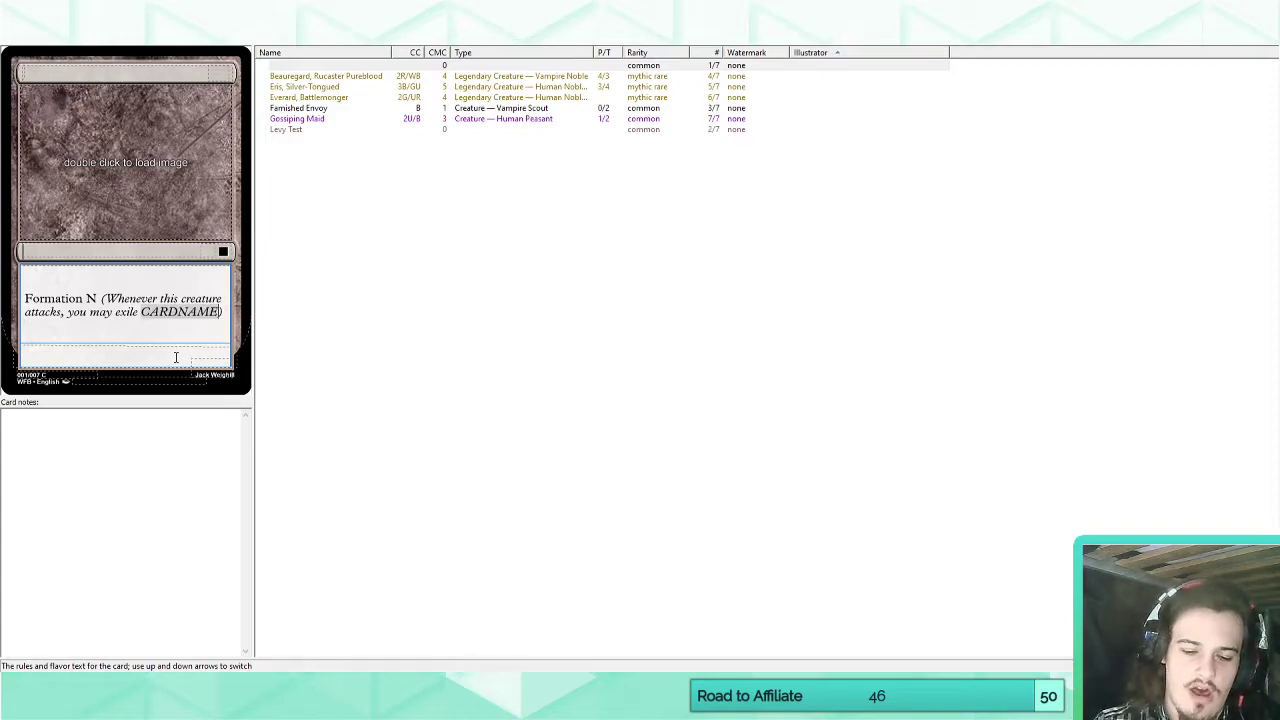
text( and up to N)
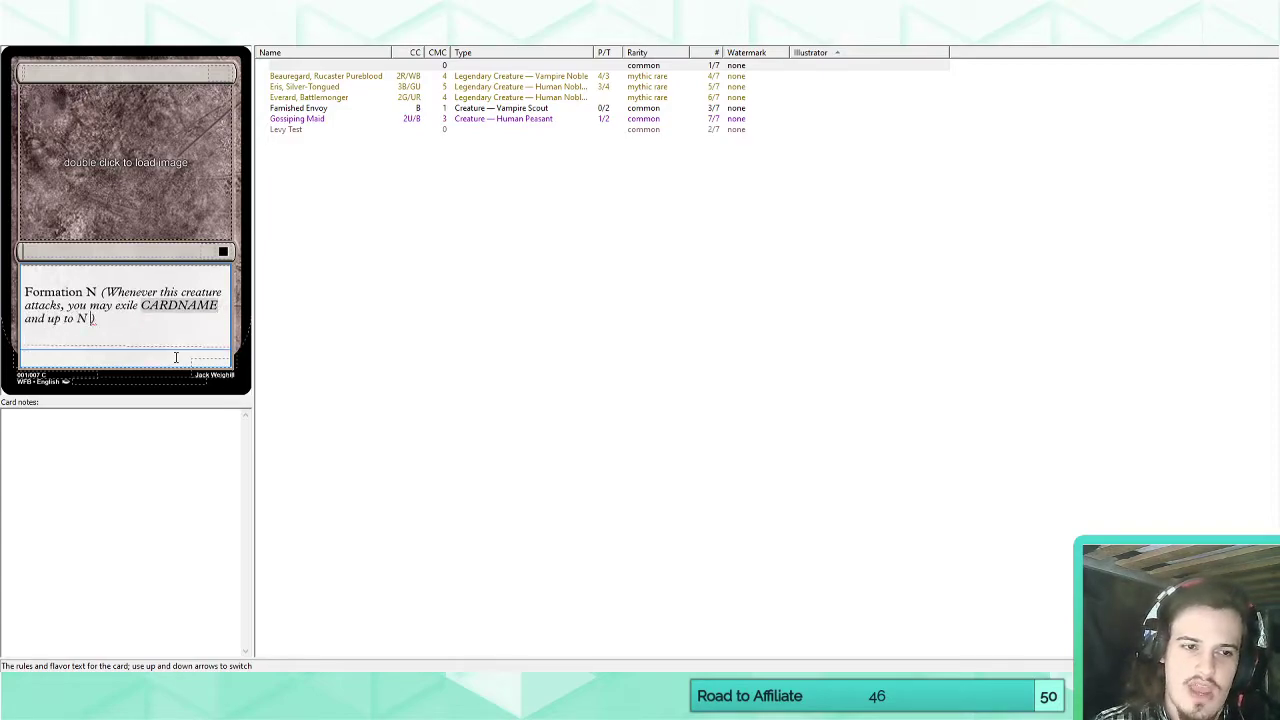
text( target attacking)
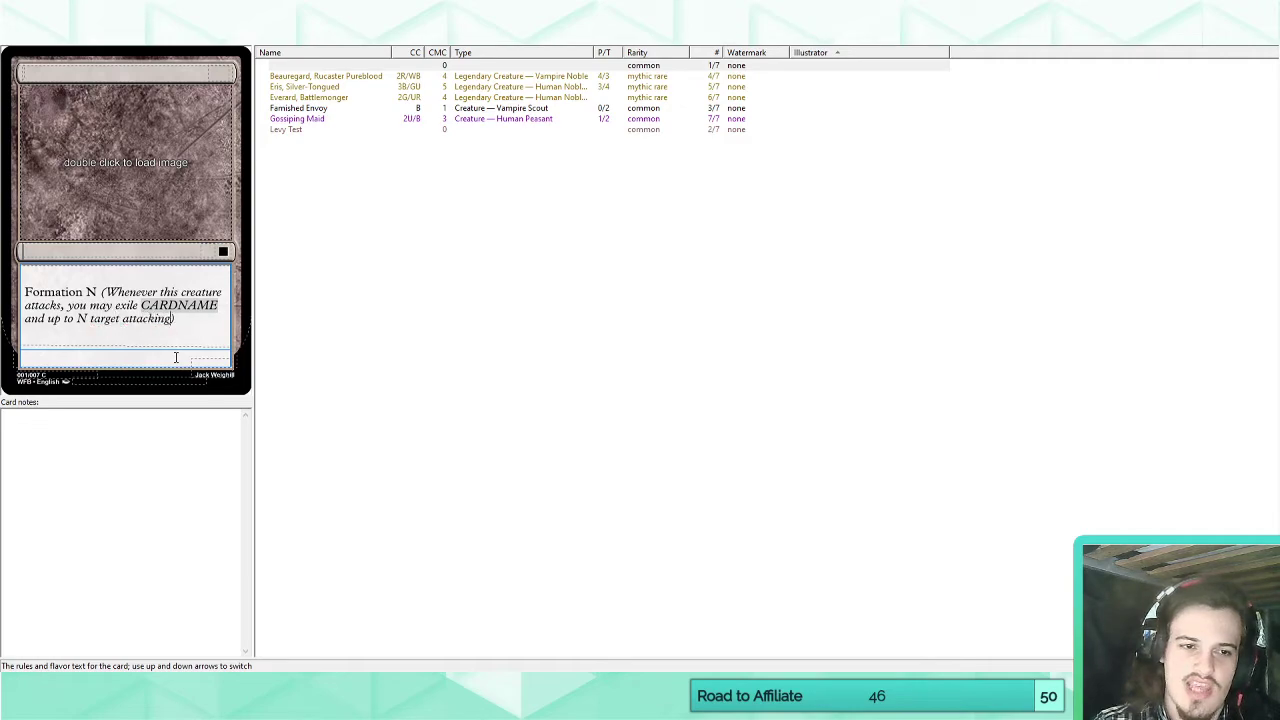
text( creature syou co)
Complete the exile sentence with "creatures you control." and start the following sentence with "Create a token".
key(BackSpace)
key(BackSpace)
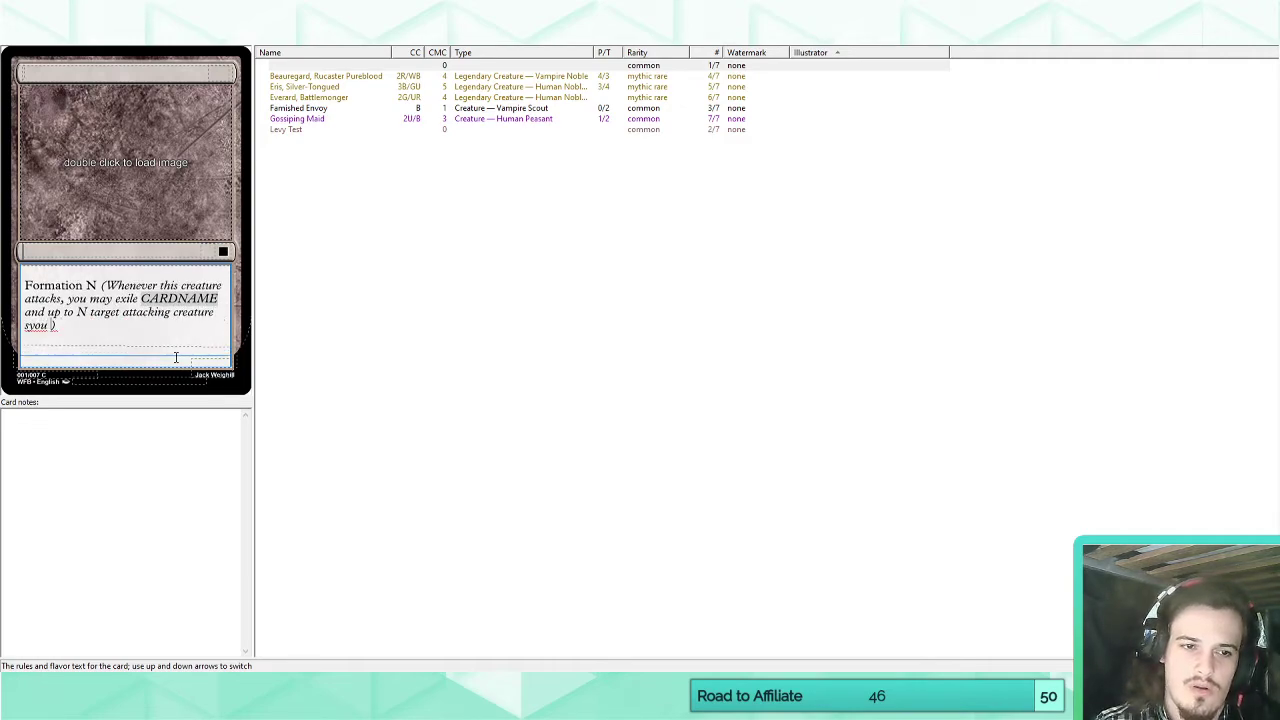
key(BackSpace)
key(BackSpace)
key(BackSpace)
key(BackSpace)
key(BackSpace)
key(BackSpace)
text(s you contr)
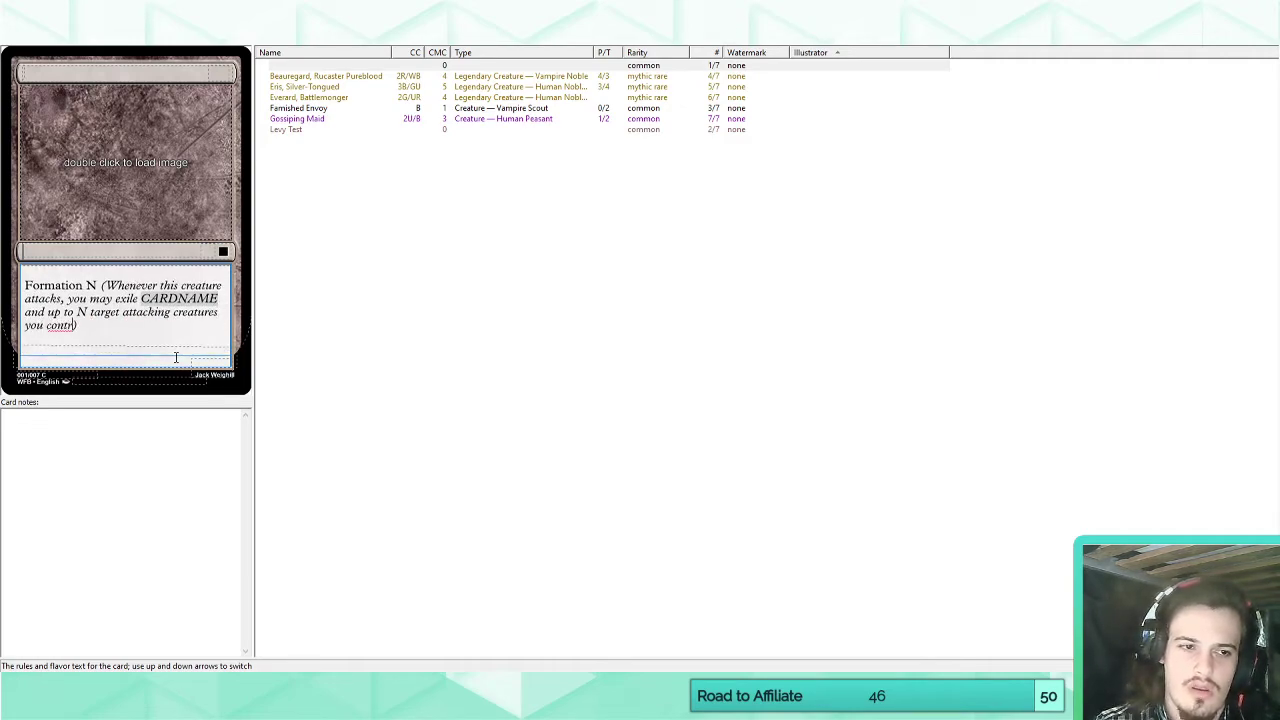
text(ol. Create a )
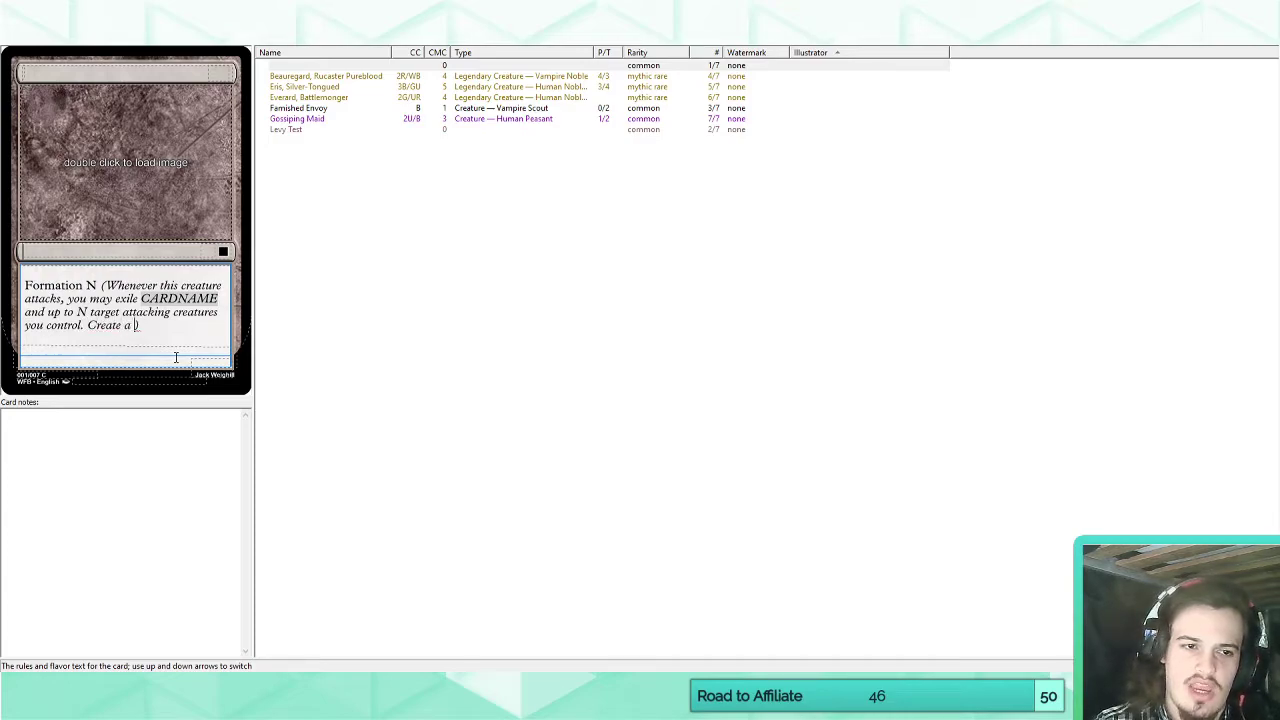
text(token)
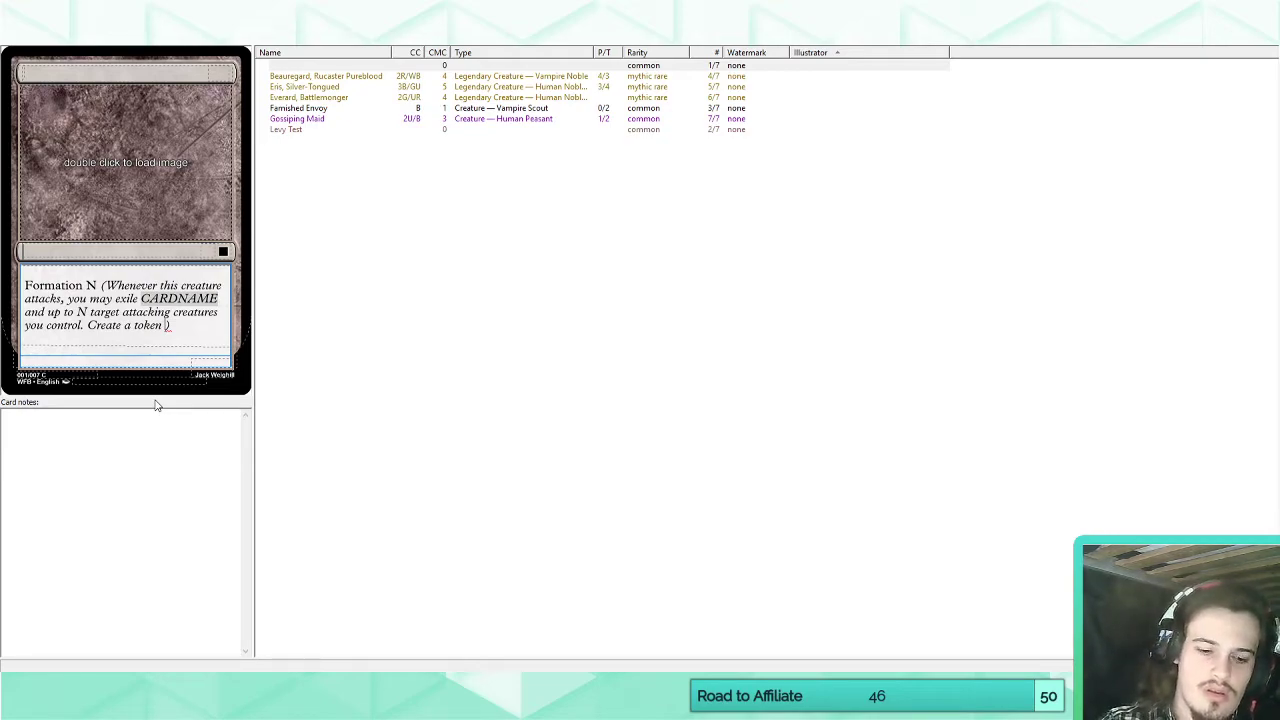
Continue the token sentence in the reminder text with "that holds the combined, power, toughness,".
text(that )
text(holds the combined)
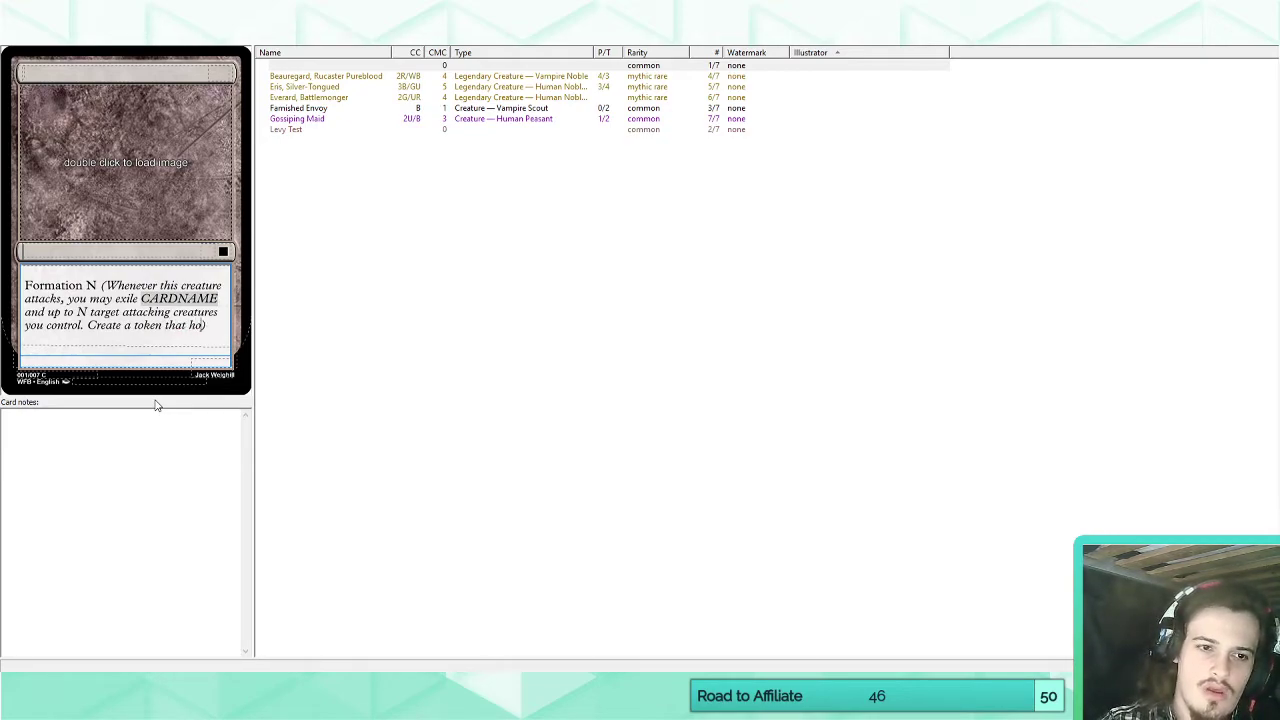
text(, converte)
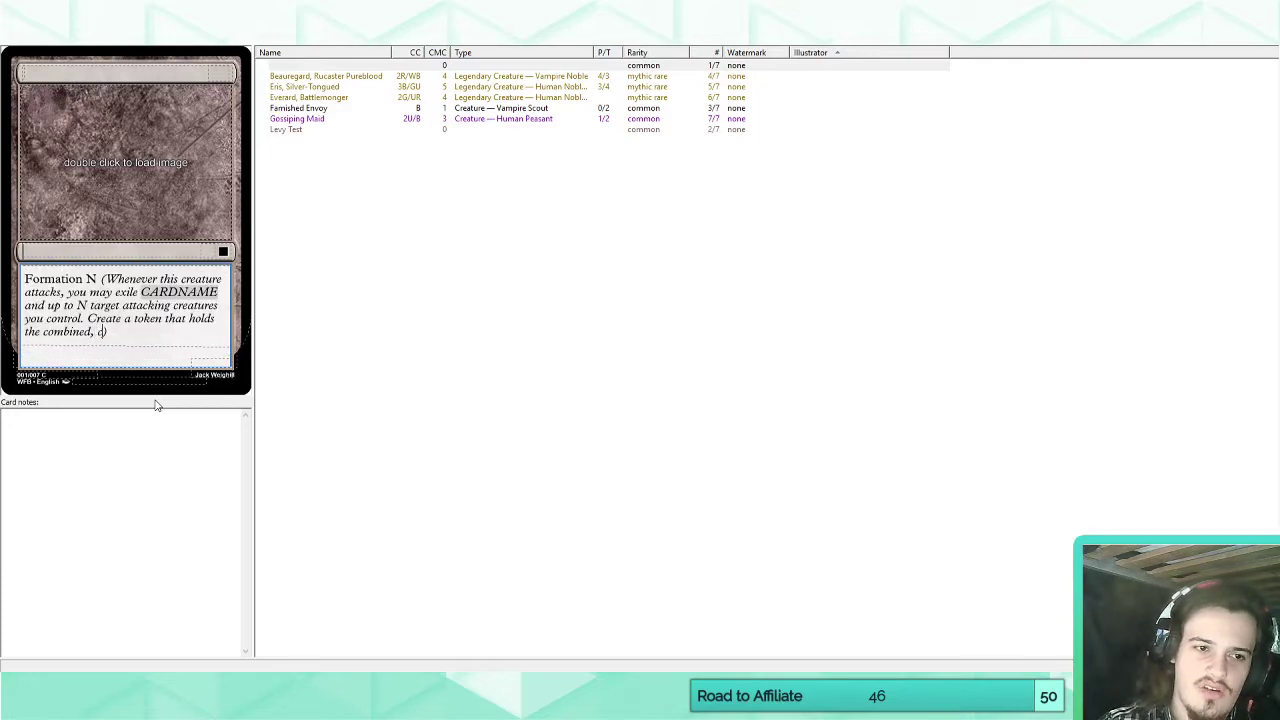
key(BackSpace)
key(BackSpace)
key(BackSpace)
key(BackSpace)
key(BackSpace)
key(BackSpace)
key(BackSpace)
key(BackSpace)
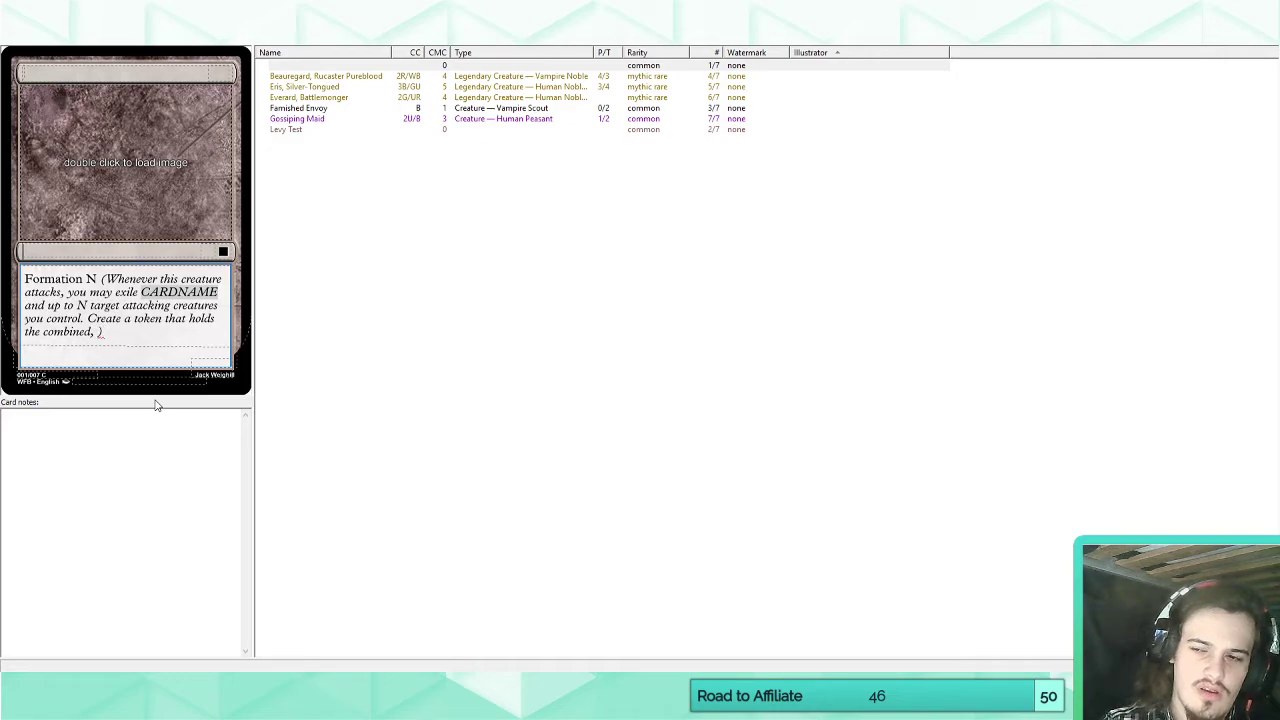
text(power, toug)
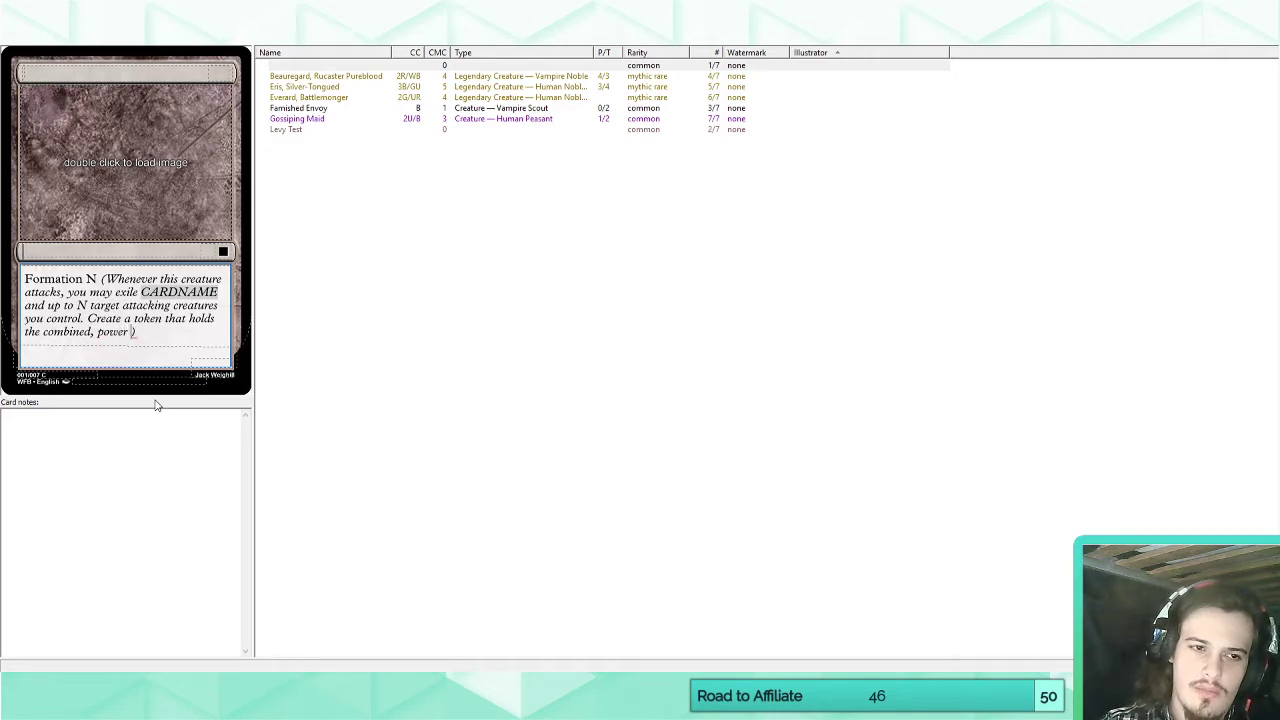
text(hness, )
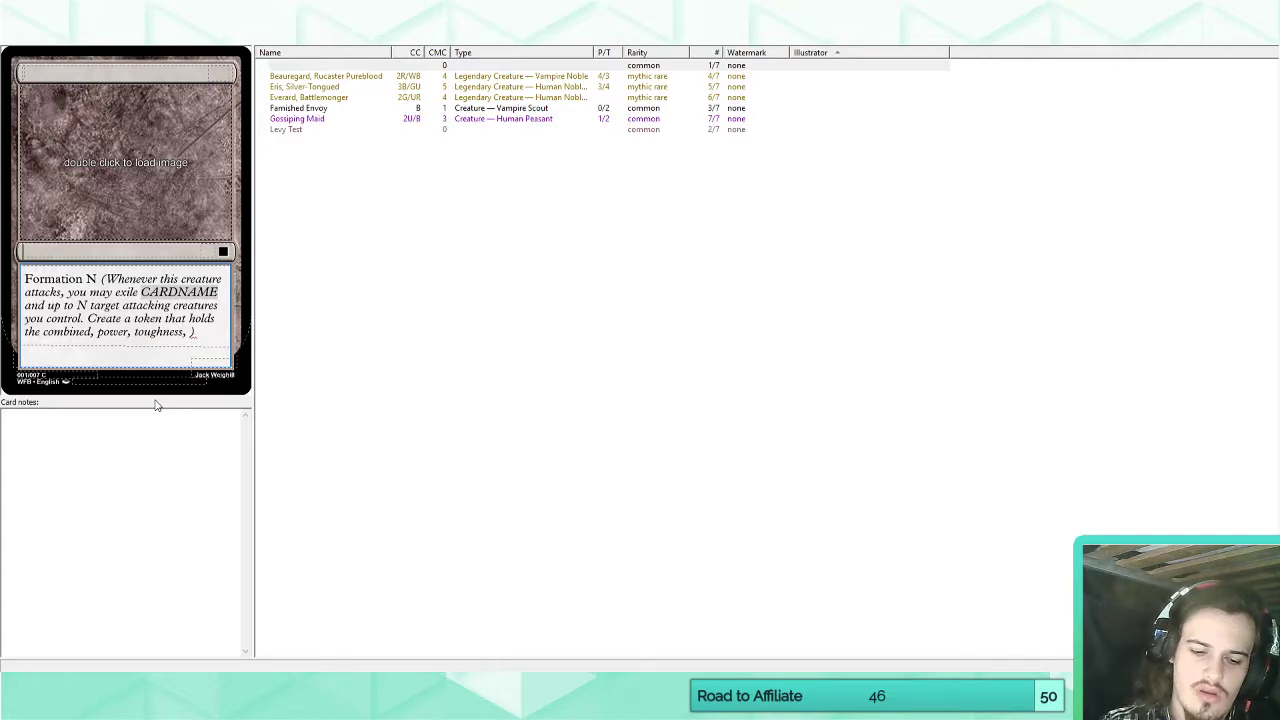
text(rules text, )
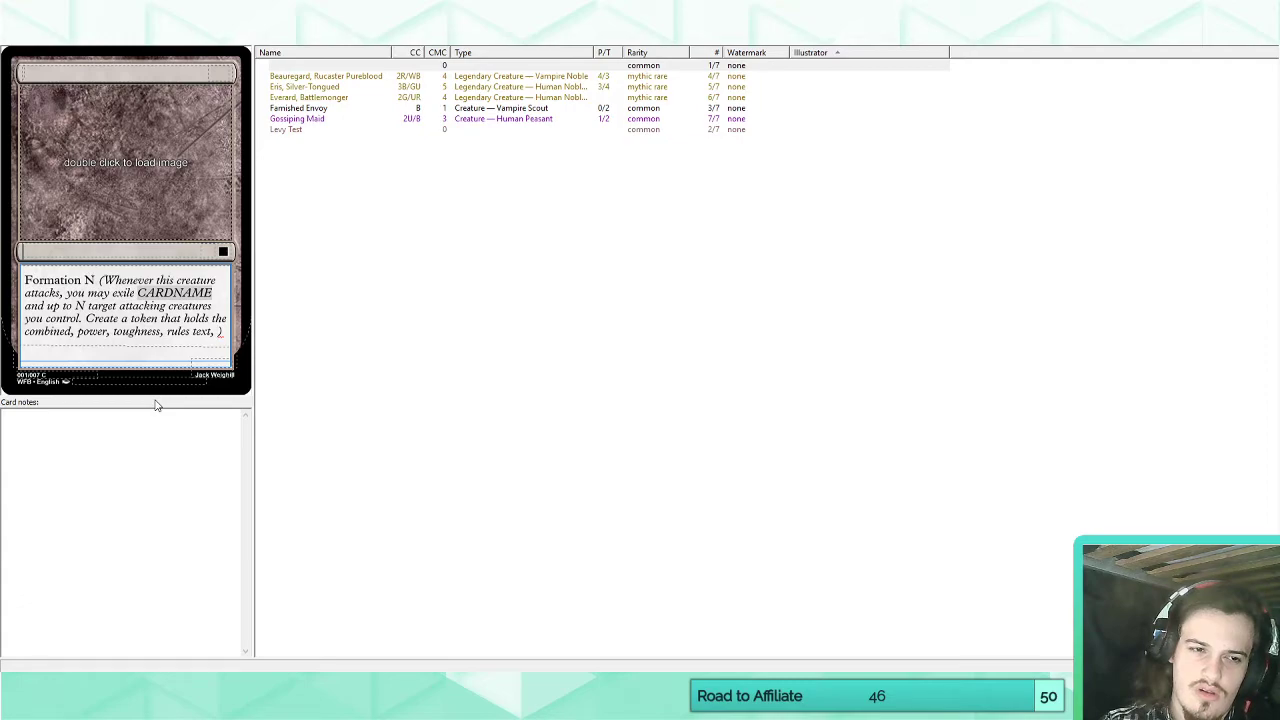
text(and converted )
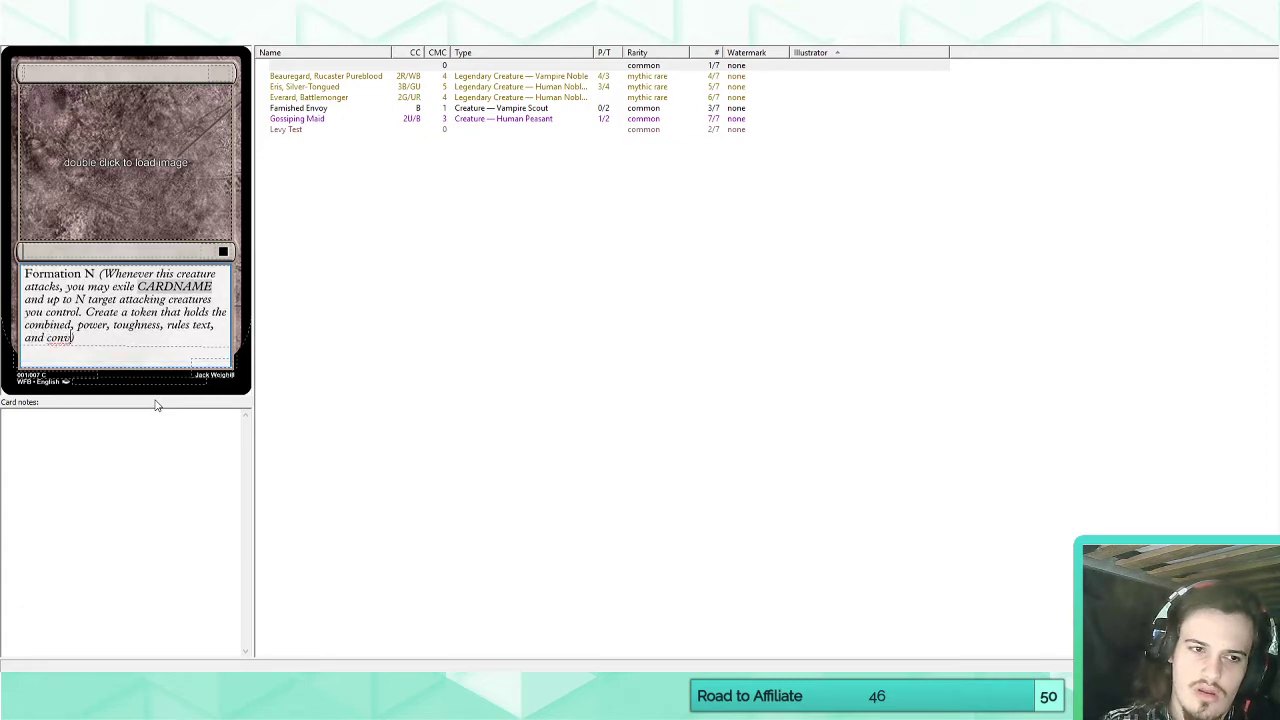
text(mana cost fo)
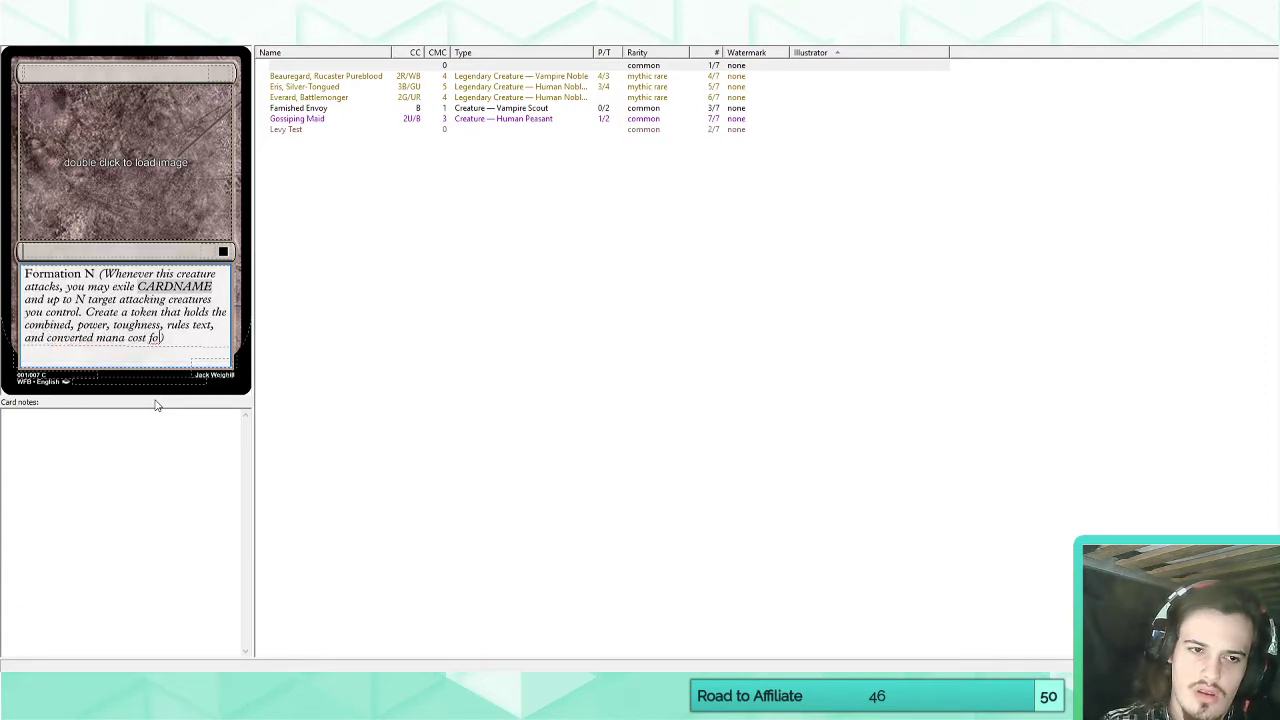
Finish the token sentence with "rules text, and converted mana cost of each exiled creature.".
key(BackSpace)
key(BackSpace)
text(of each exiled )
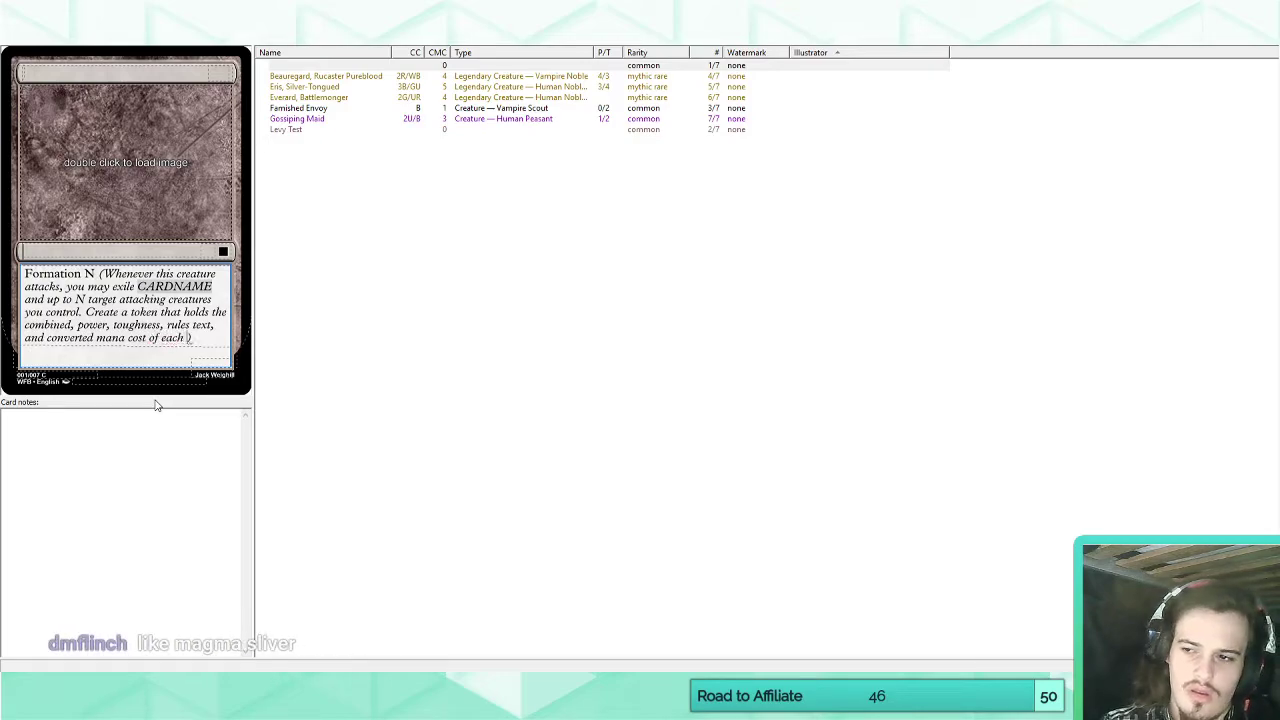
text(creature)
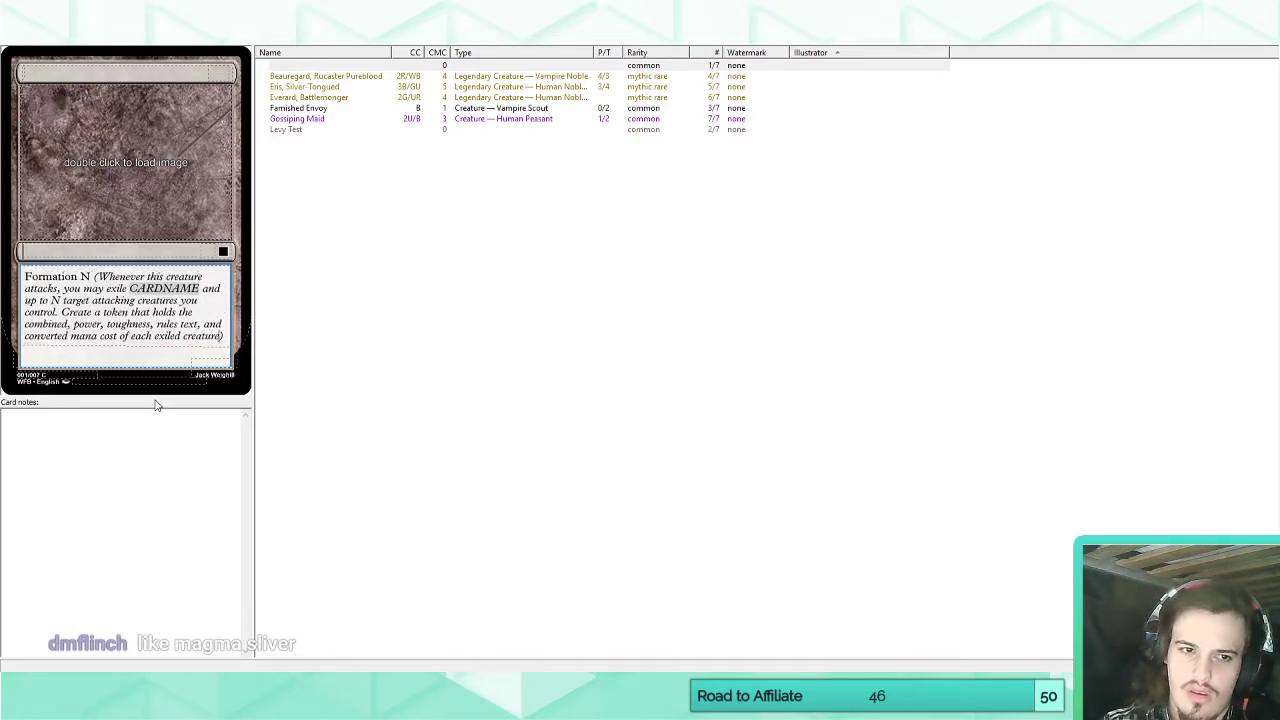
click(98, 352)
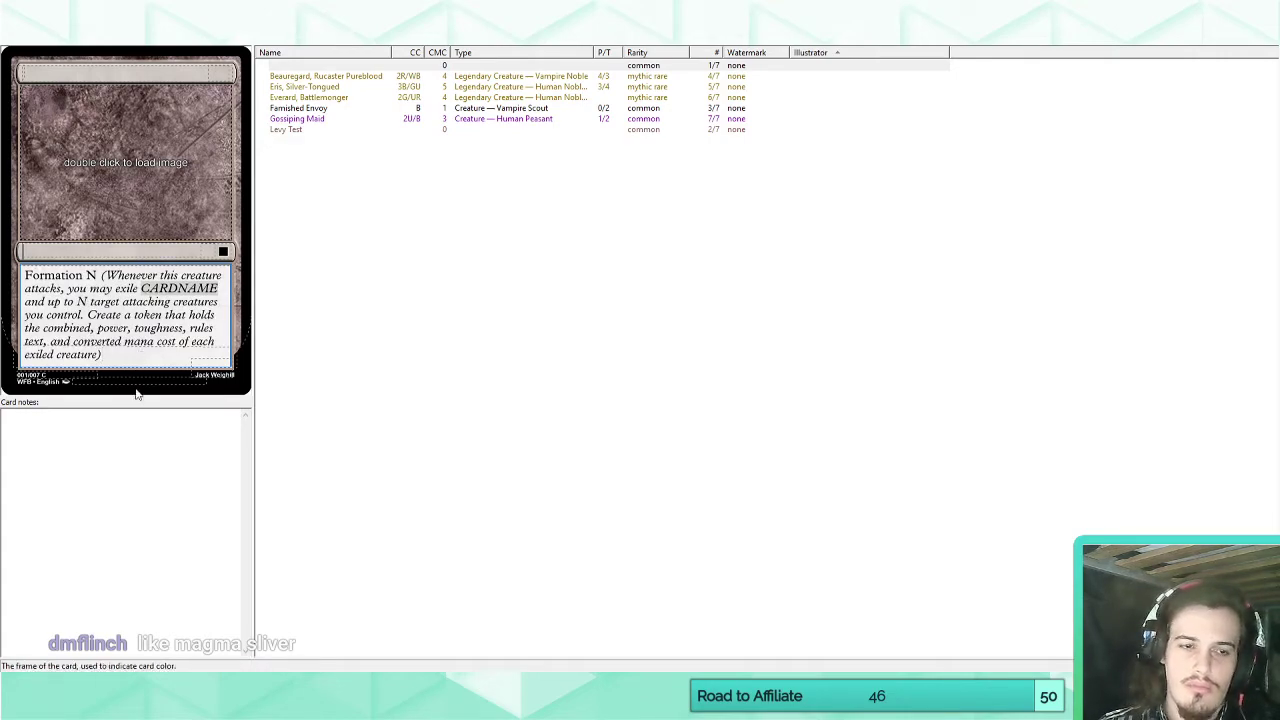
Switch to Chrome and look up the card "magma sliver" on Scryfall.
mouse_move(142, 704)
click(94, 652)
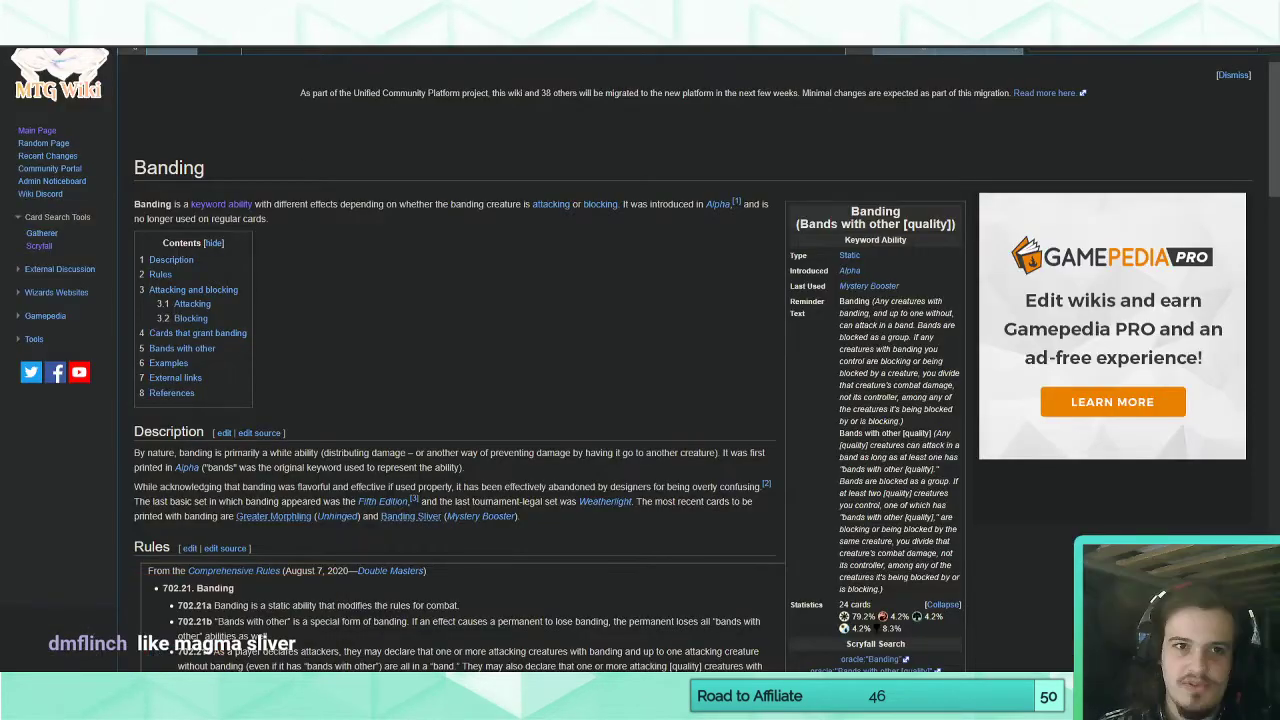
click(440, 11)
click(474, 67)
text(magma sliver)
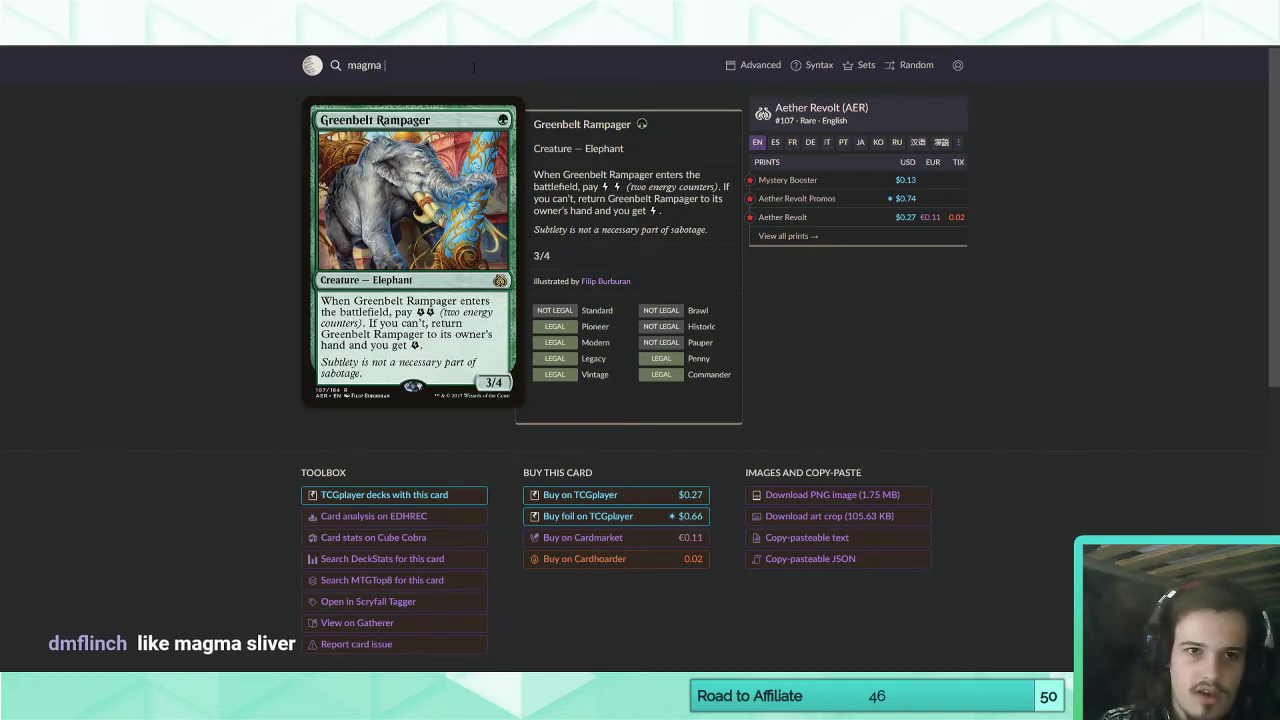
key(Return)
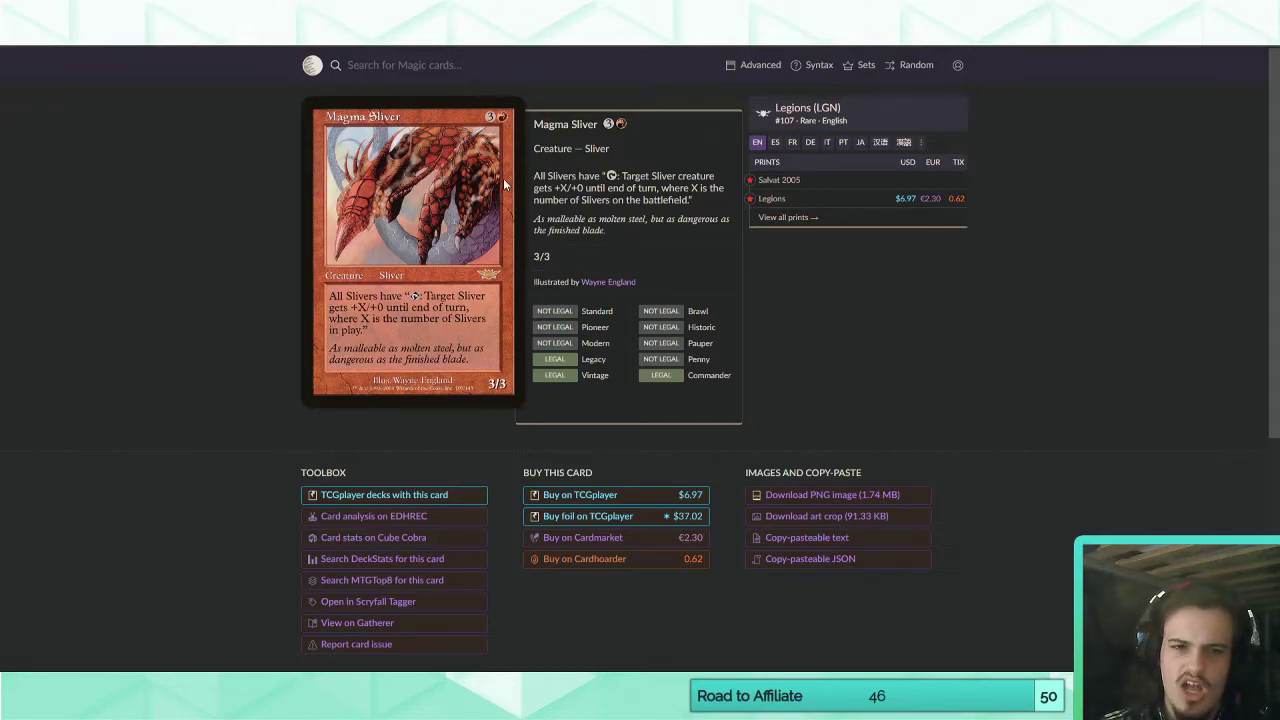
Return to Magic Set Editor, try starting another reminder sentence with "At the be", and clear the card's entire rules text.
key(alt+Tab)
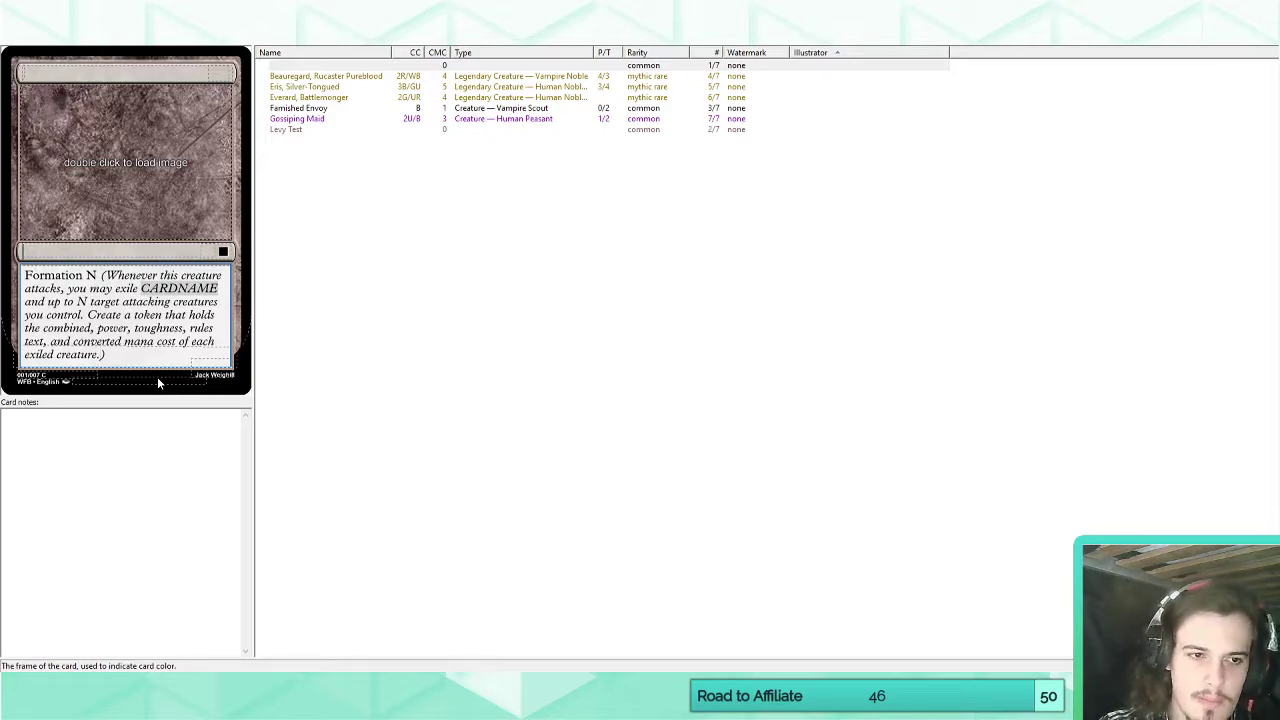
text(At the be)
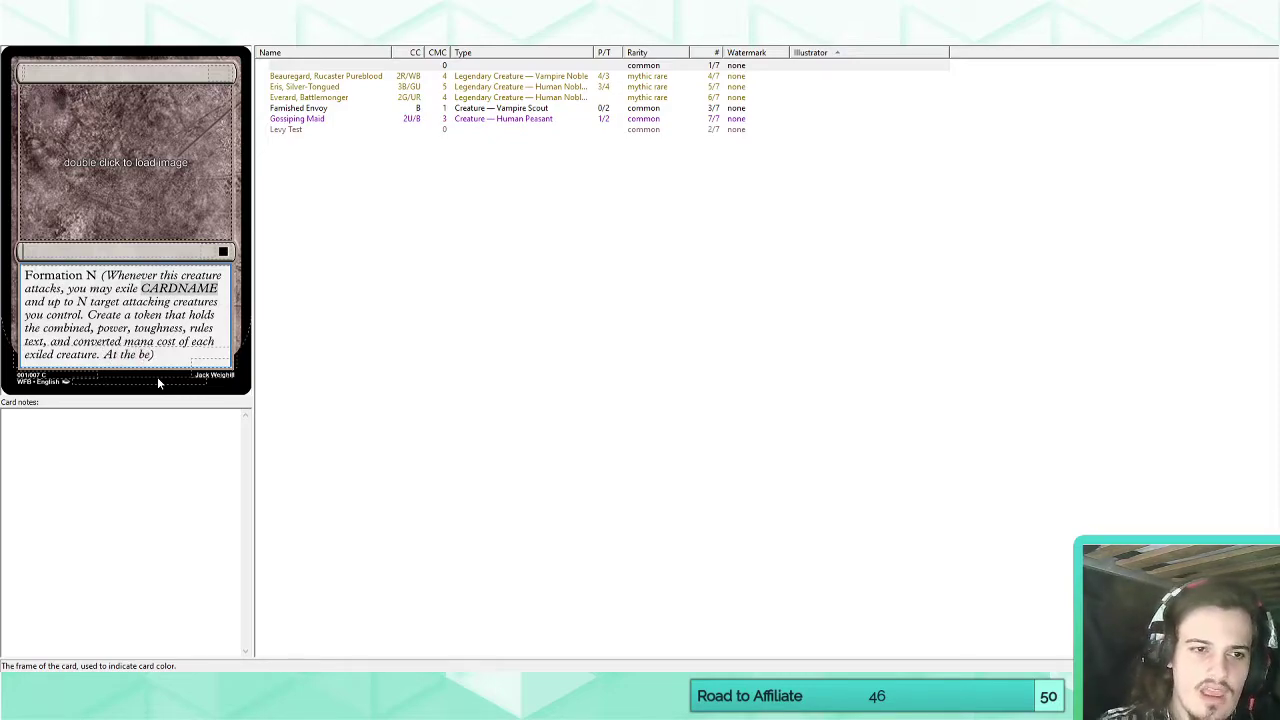
drag(157, 355, 15, 280)
key(BackSpace)
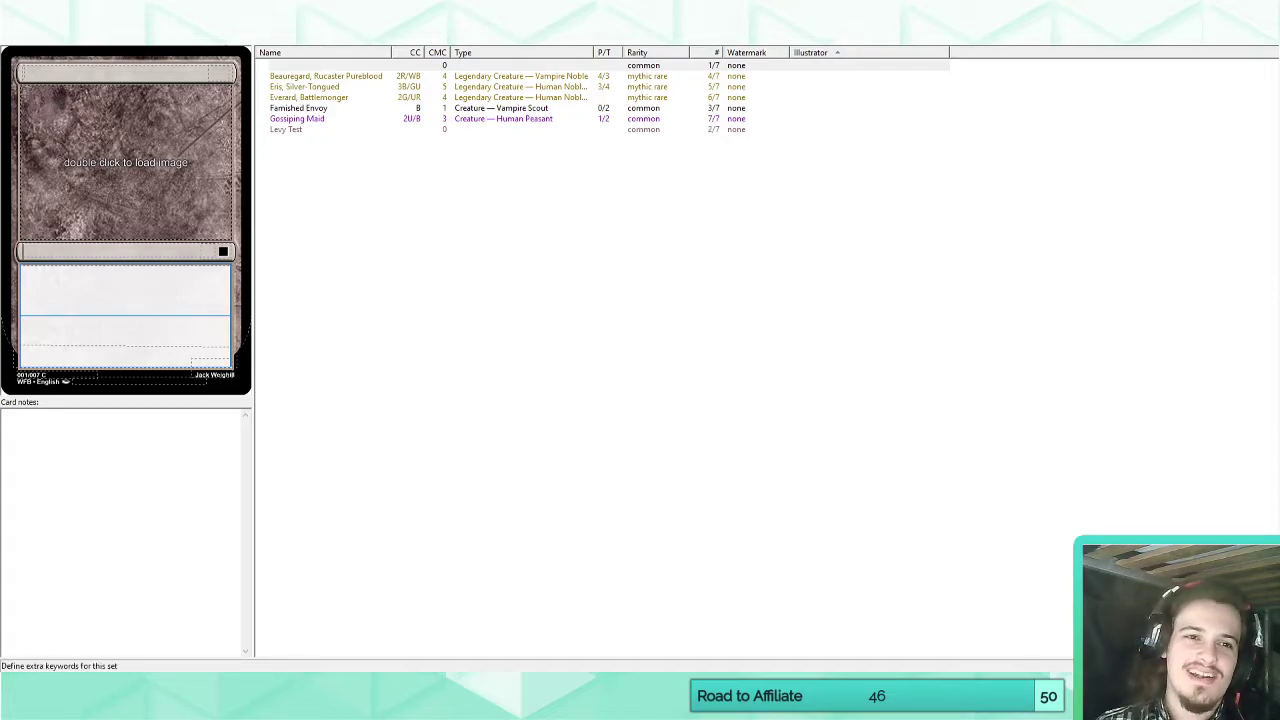
Open the set's extra keywords, add a new custom keyword, and name it "Formation".
click(236, 36)
click(440, 36)
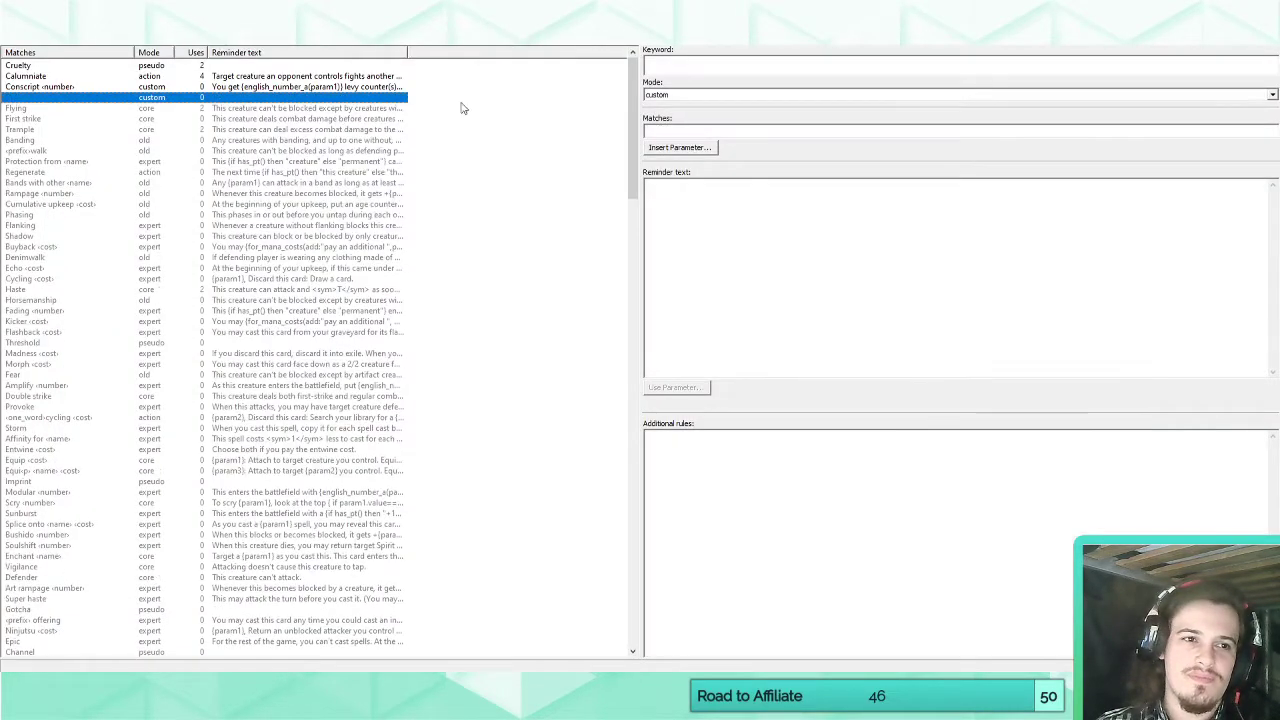
click(691, 63)
text(Formation)
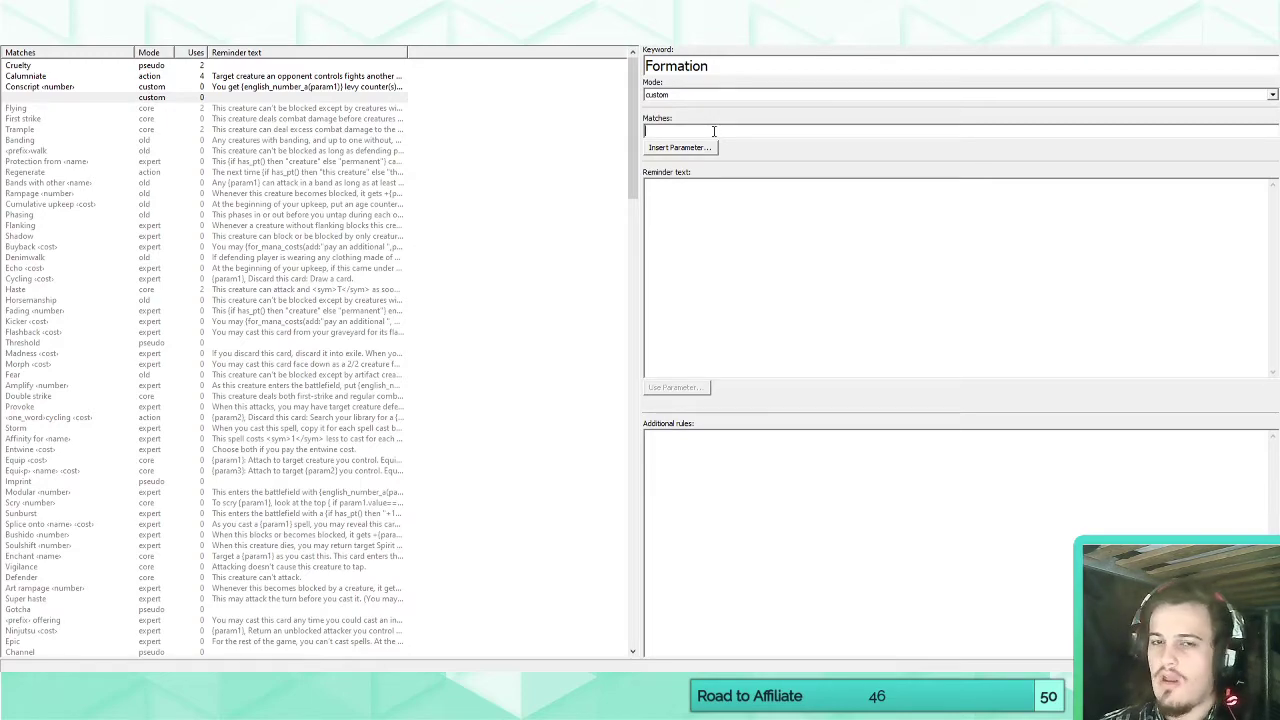
Set the keyword's match pattern to "Formation N".
text(Formation)
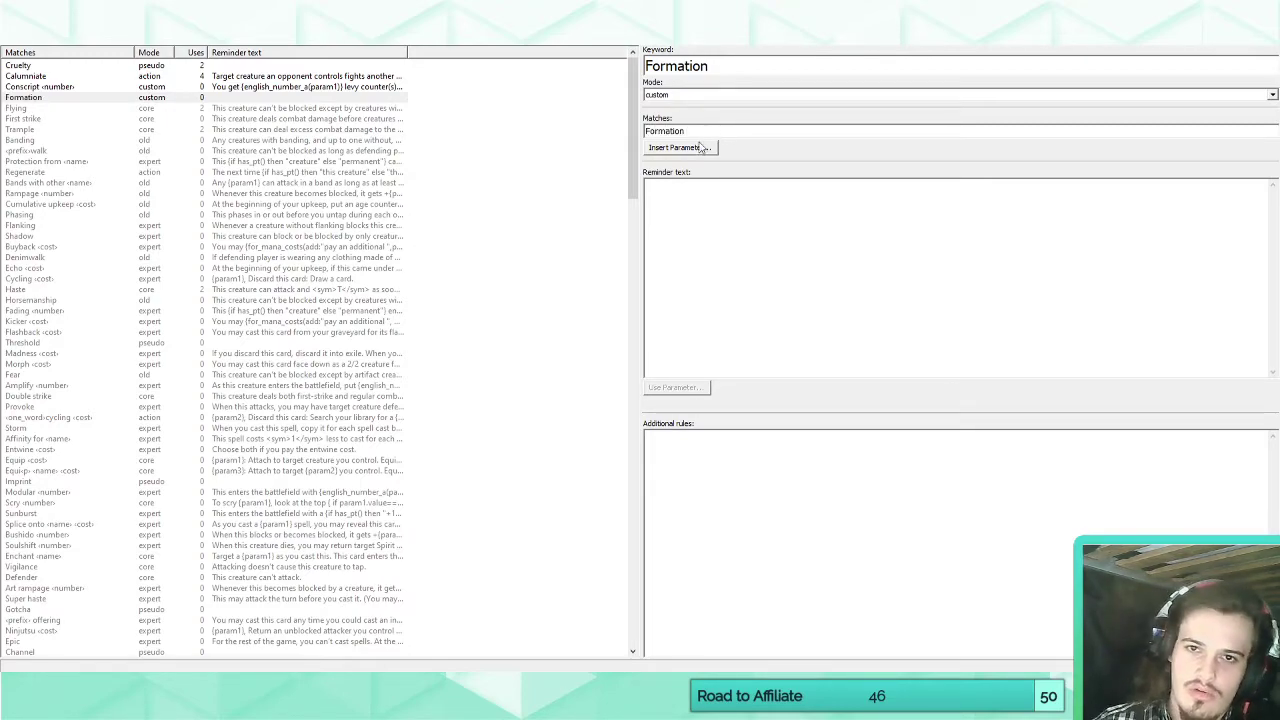
click(703, 147)
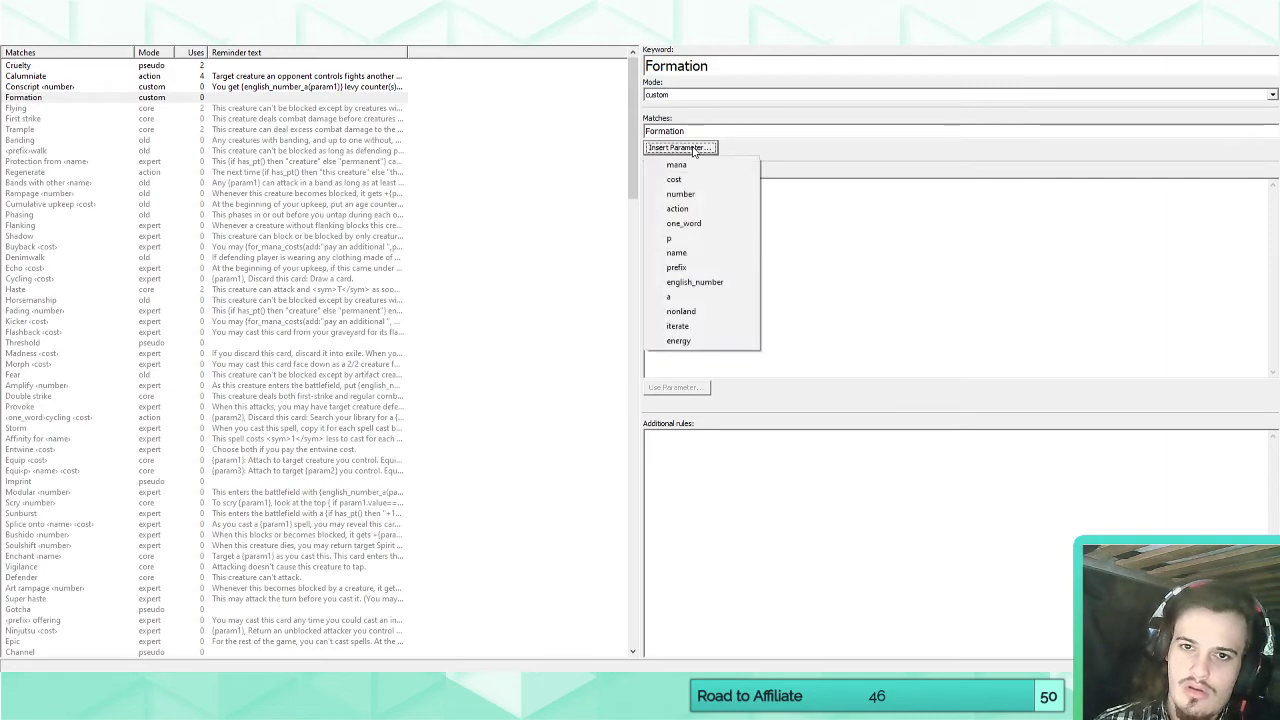
click(717, 132)
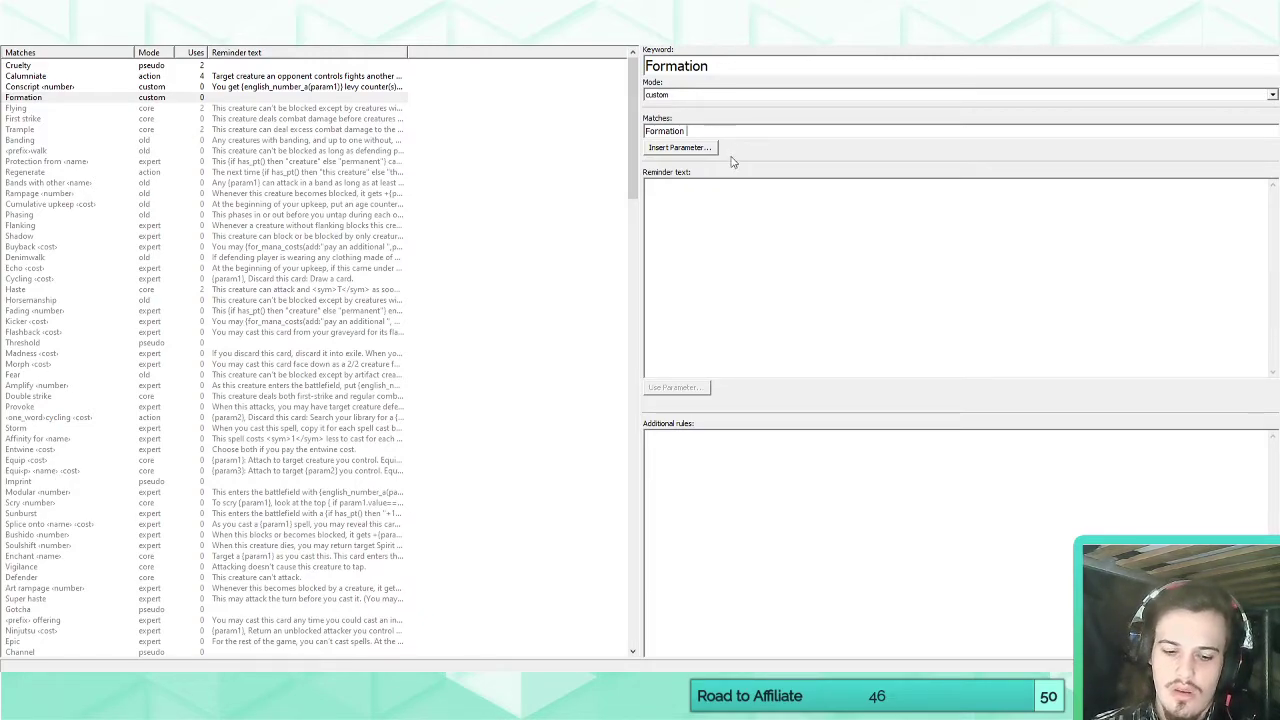
text(N)
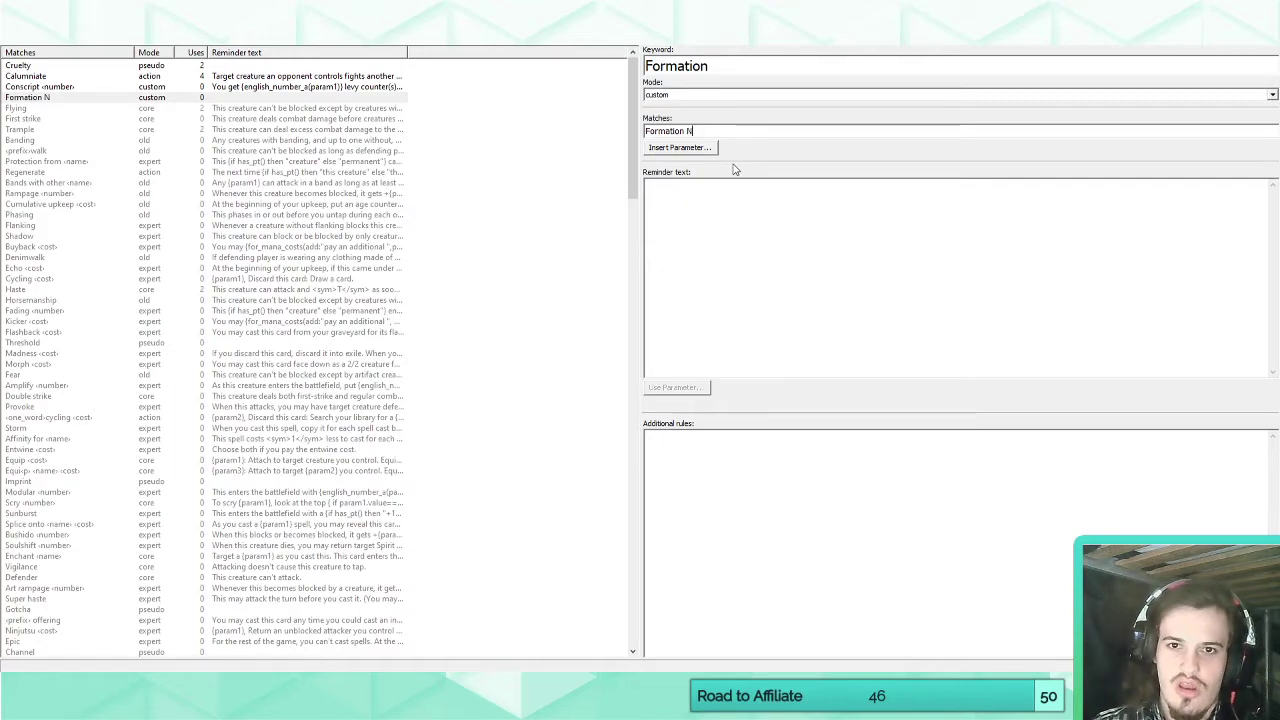
Begin the keyword's reminder text with "When you declare this creature as an attacker, you may tap up to".
click(695, 218)
text(Whe)
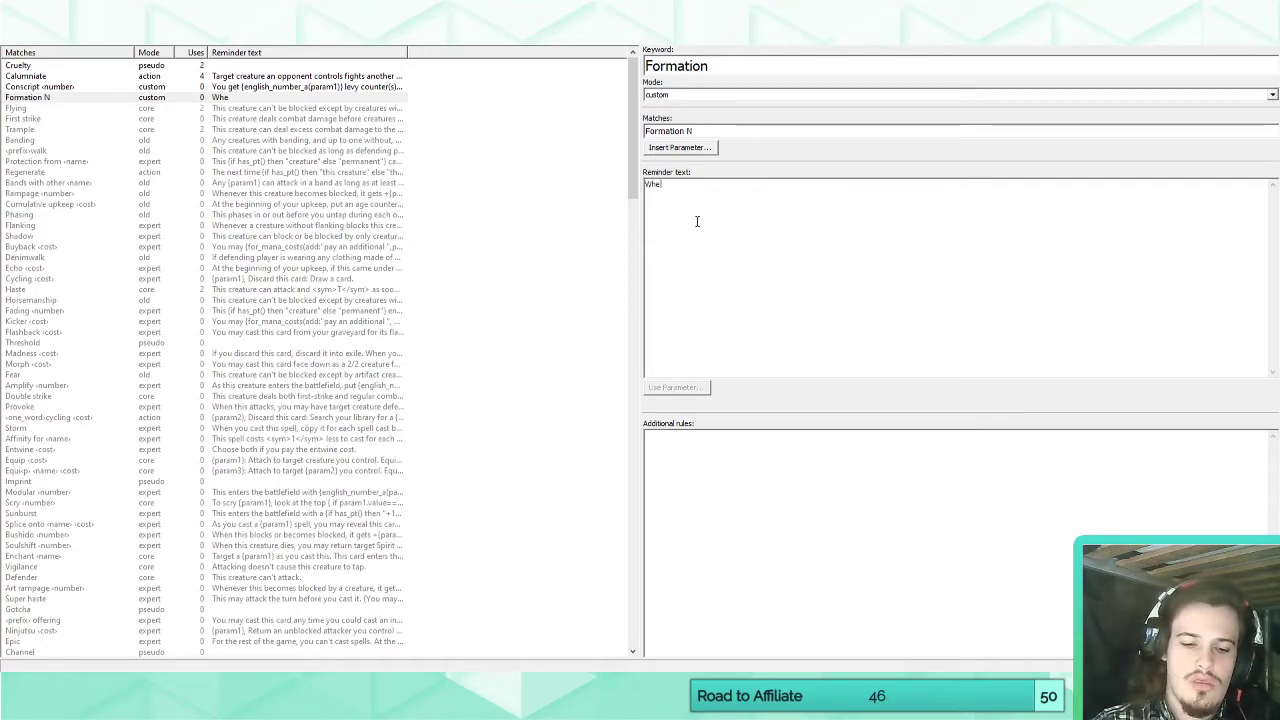
text(n you declare this c)
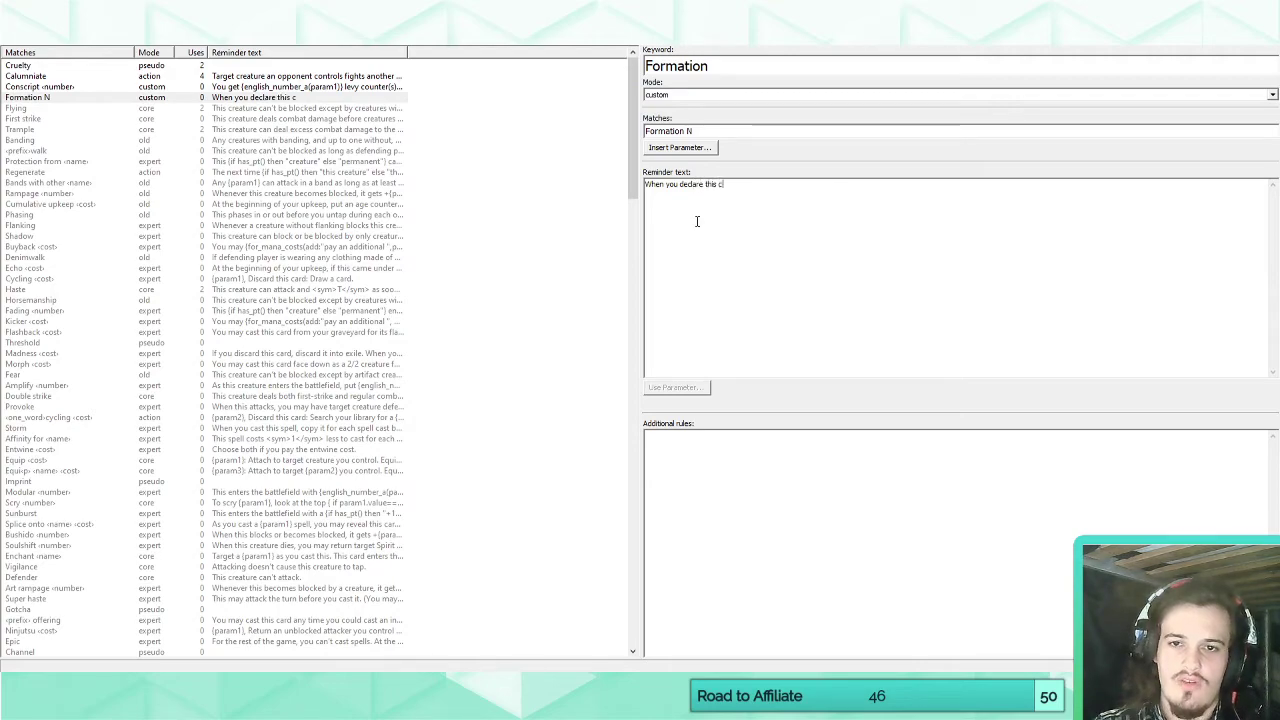
text(reature as an )
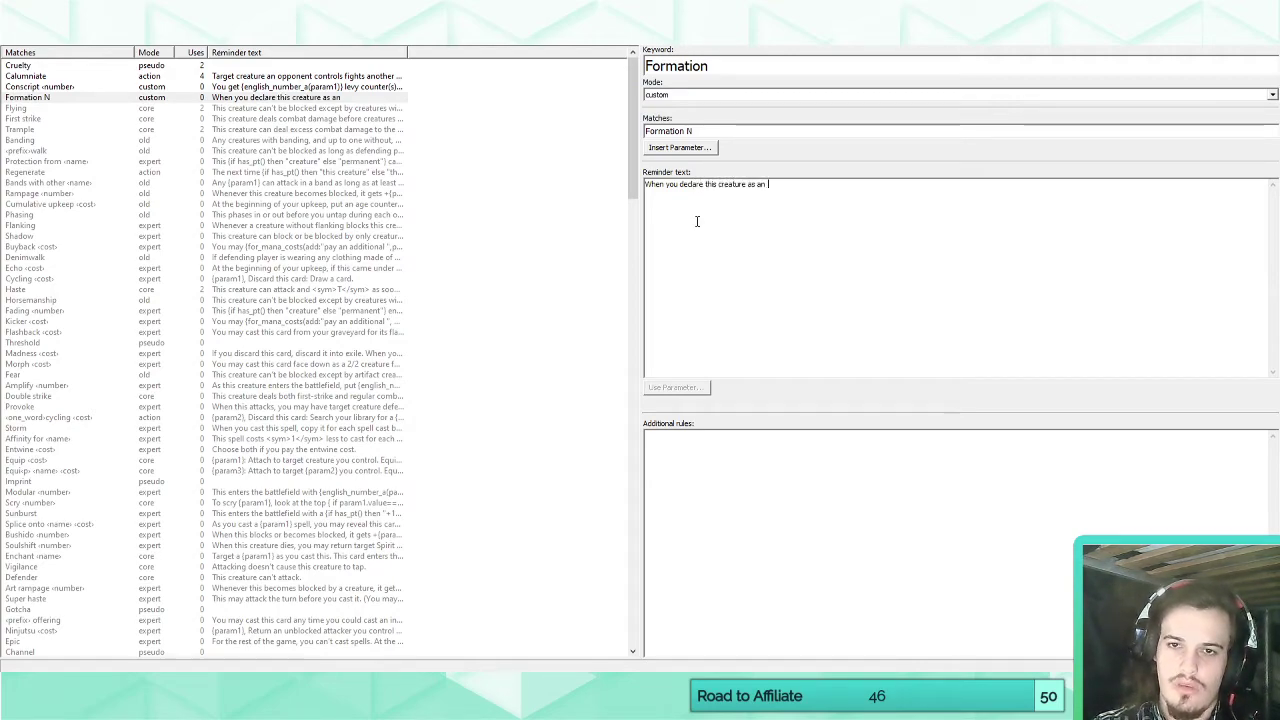
text(attack)
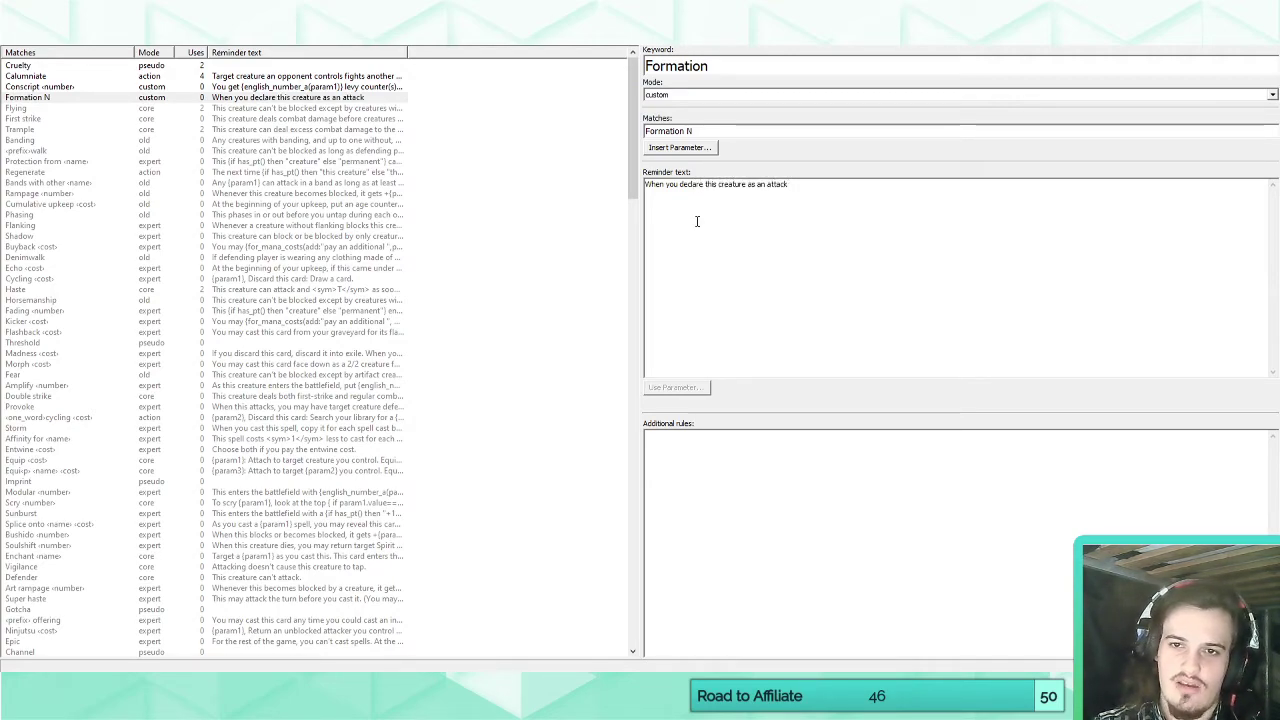
text(er, you may tap)
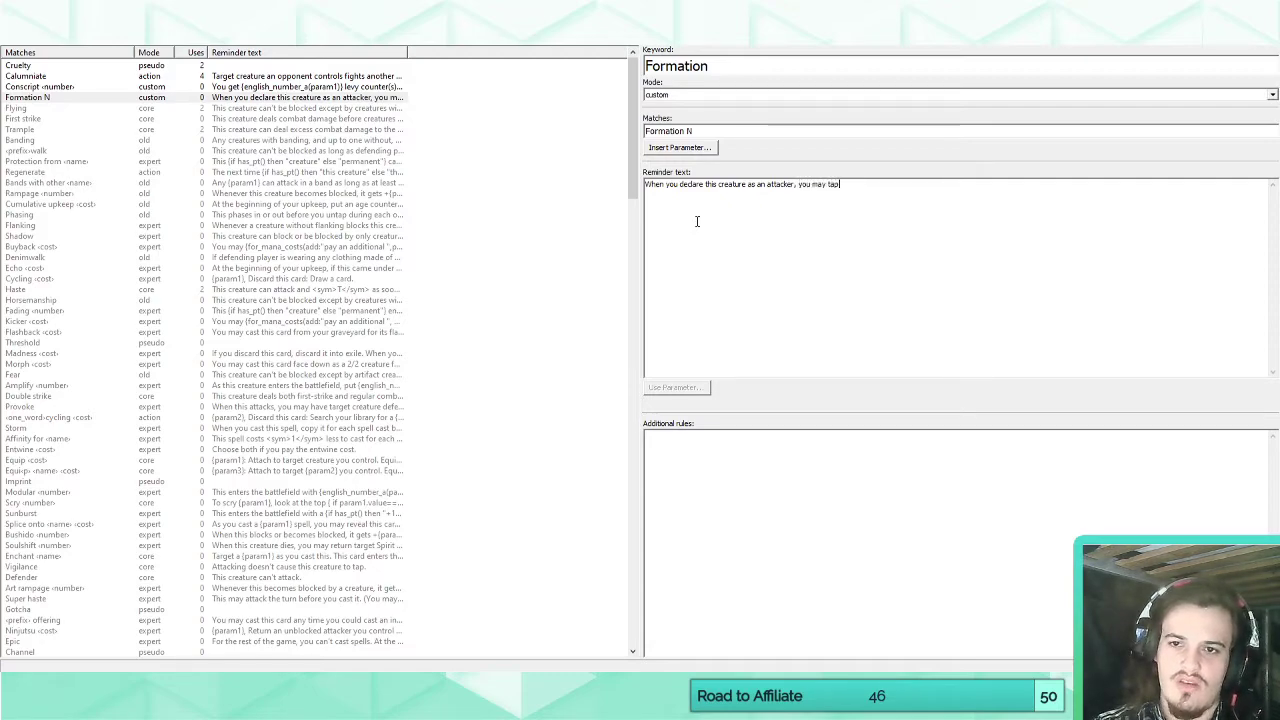
text( up to)
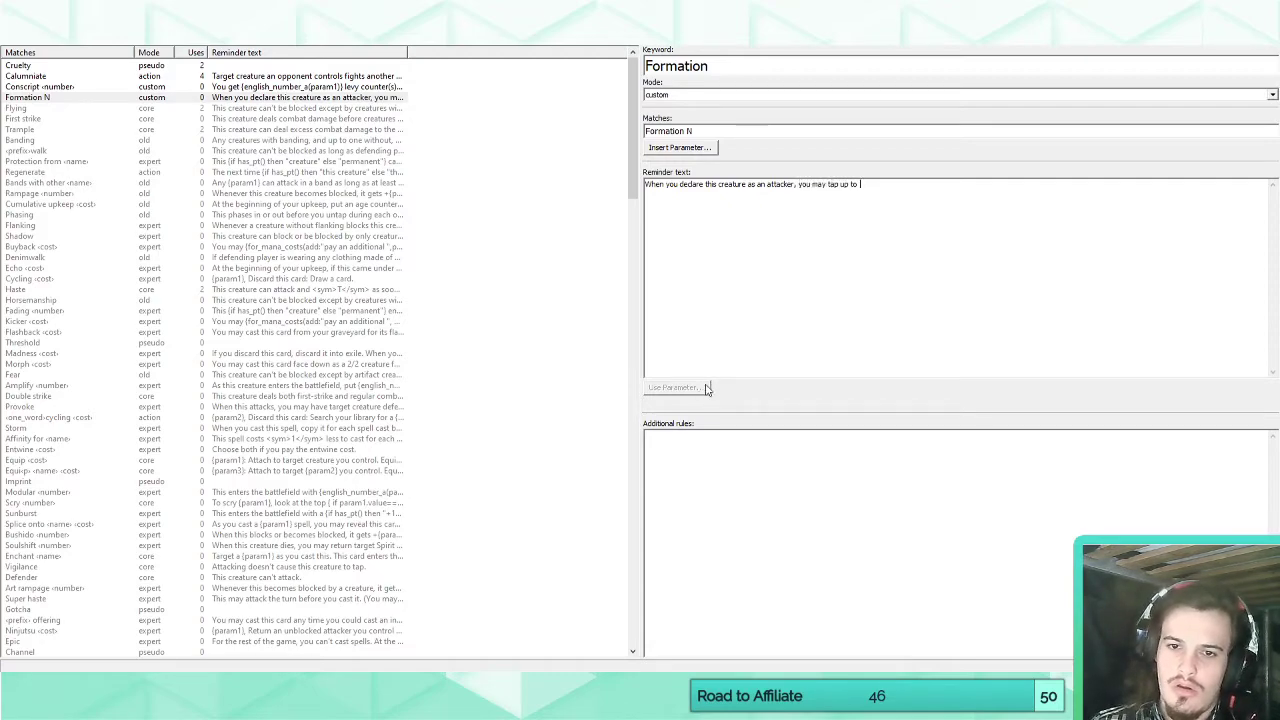
Replace the literal N in the Formation match pattern with a number parameter.
click(716, 131)
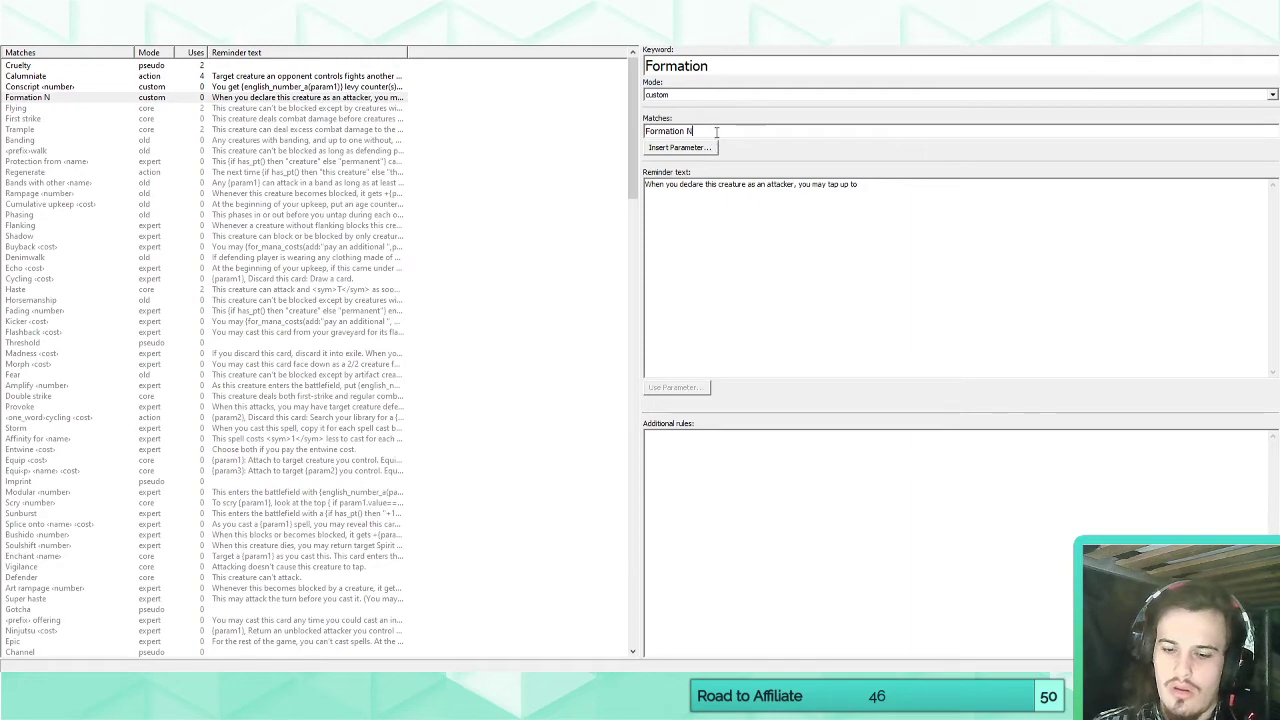
key(BackSpace)
click(700, 148)
click(700, 184)
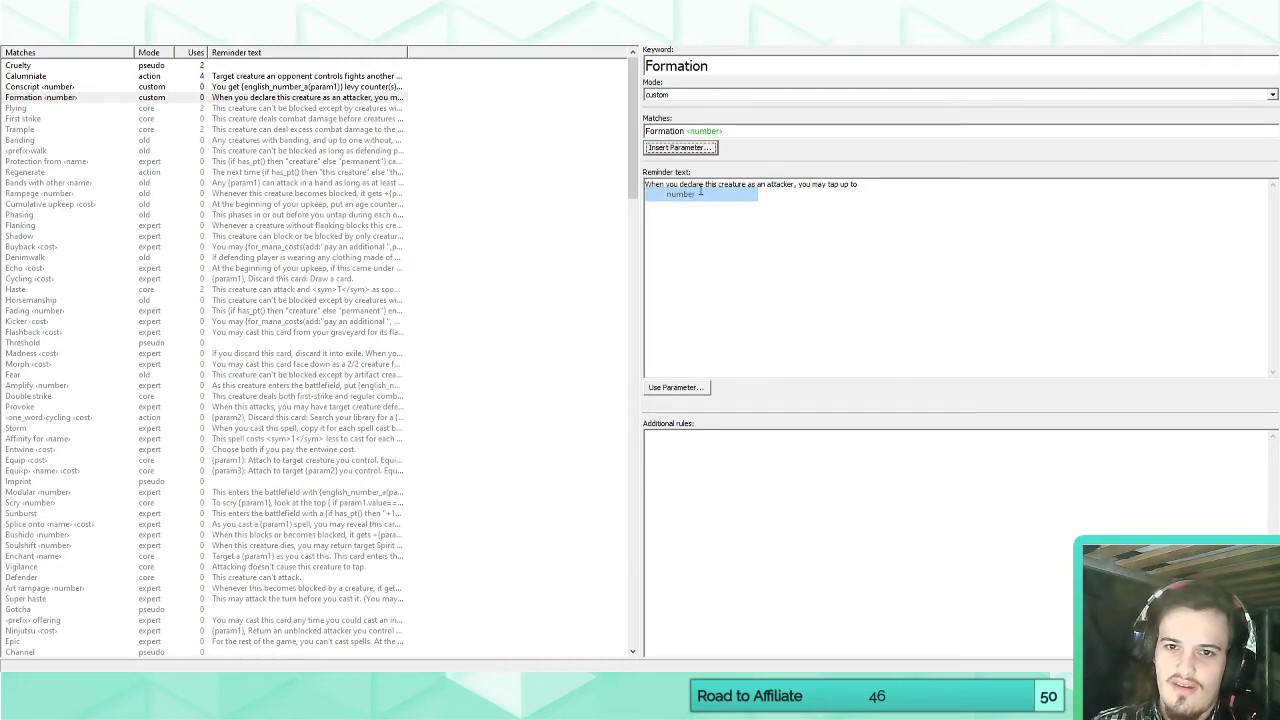
Insert the number parameter as words in the reminder text and continue with "other creature(s) you control".
click(684, 389)
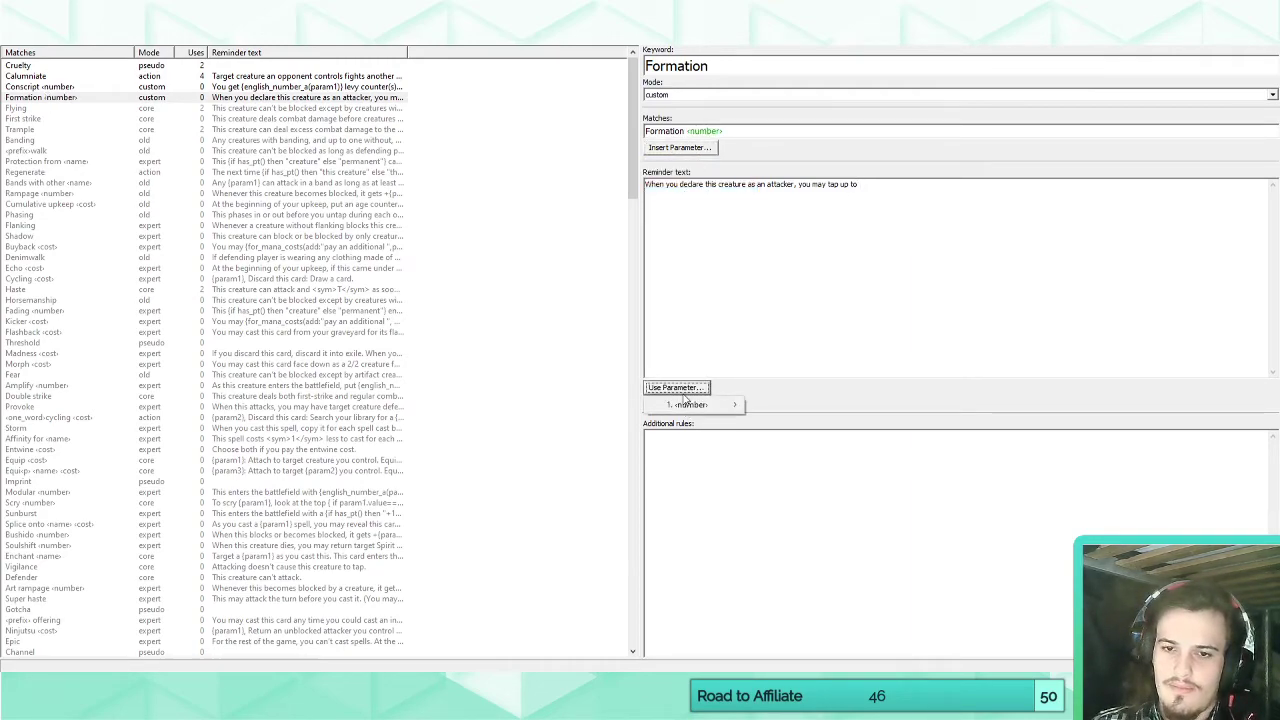
mouse_move(688, 404)
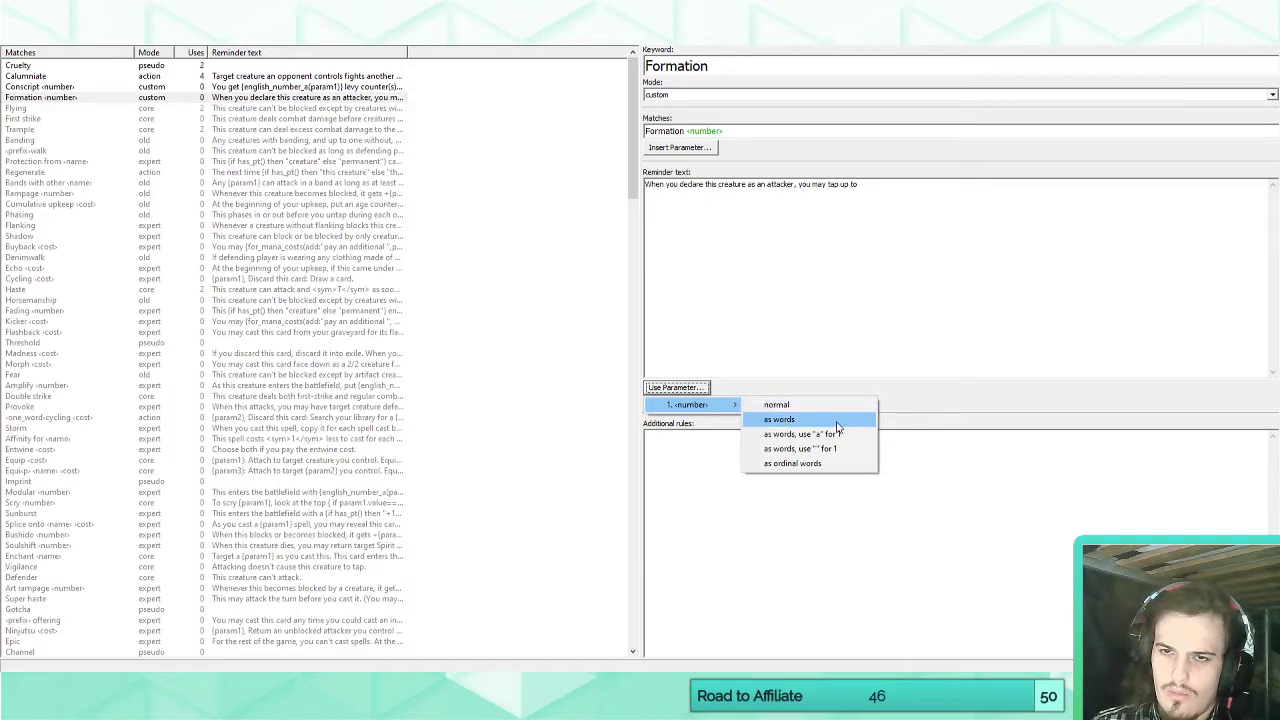
click(836, 421)
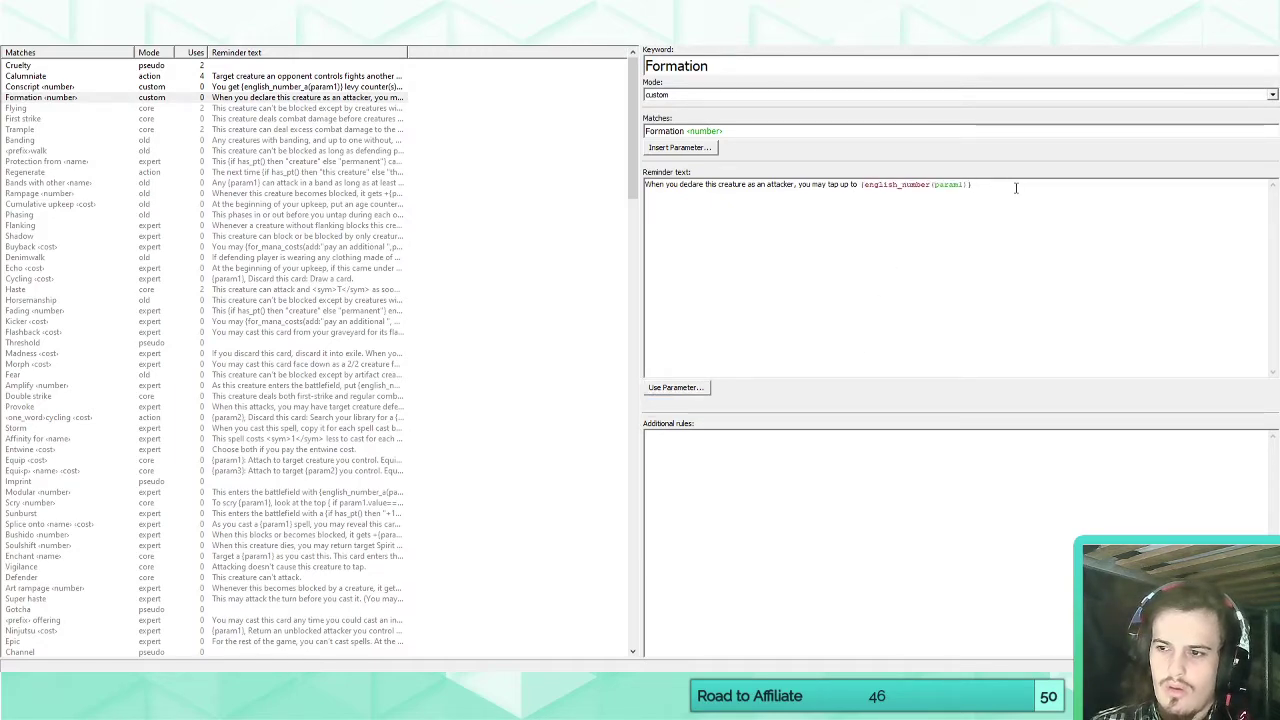
text(other)
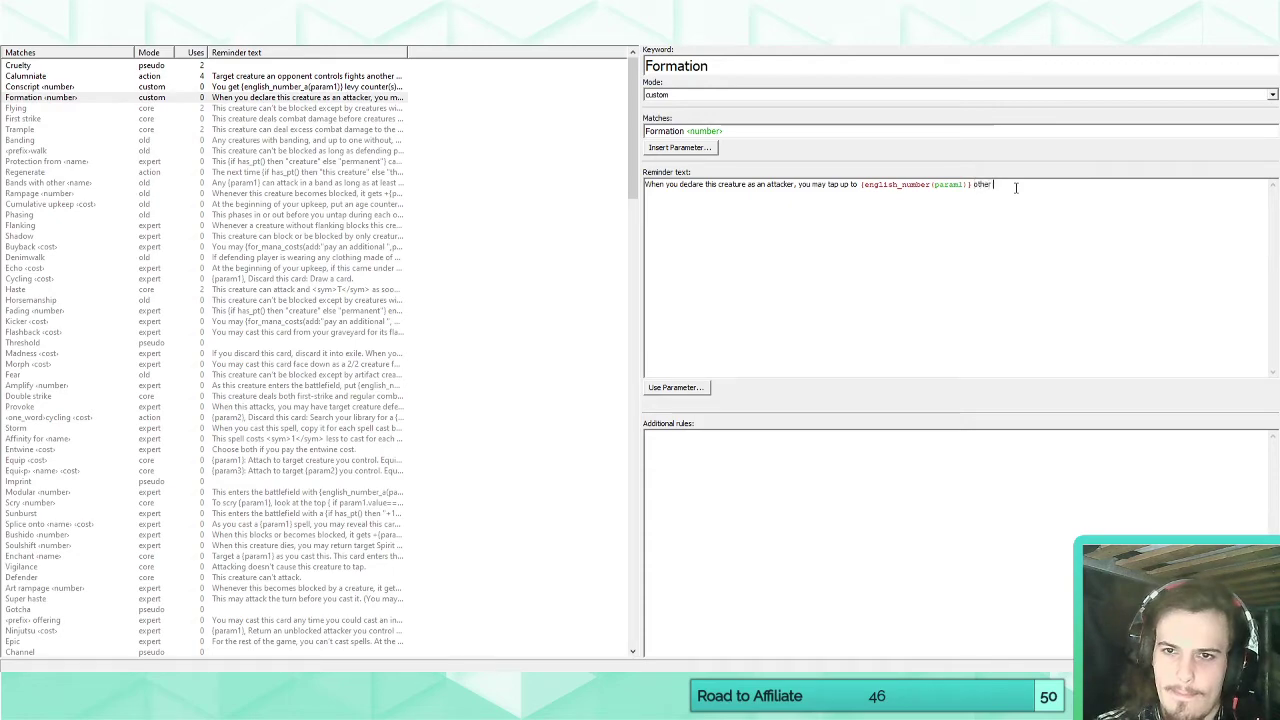
text( creatur)
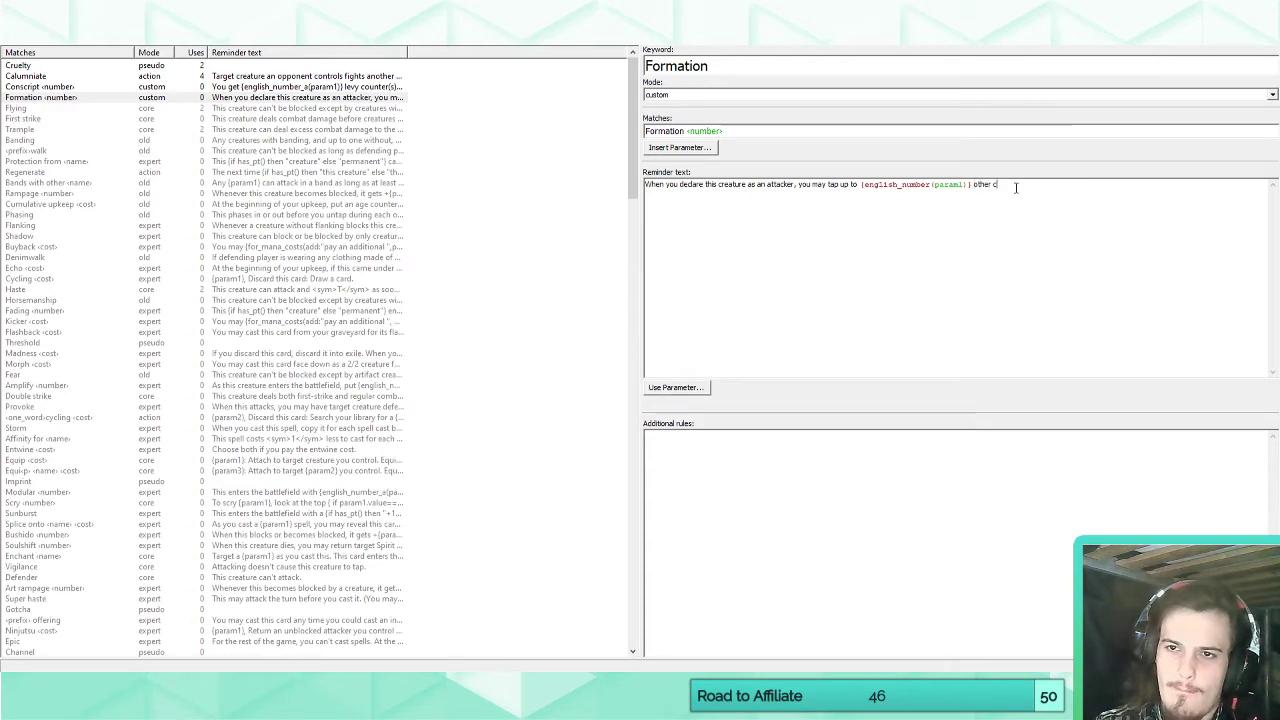
text(e(s) yo)
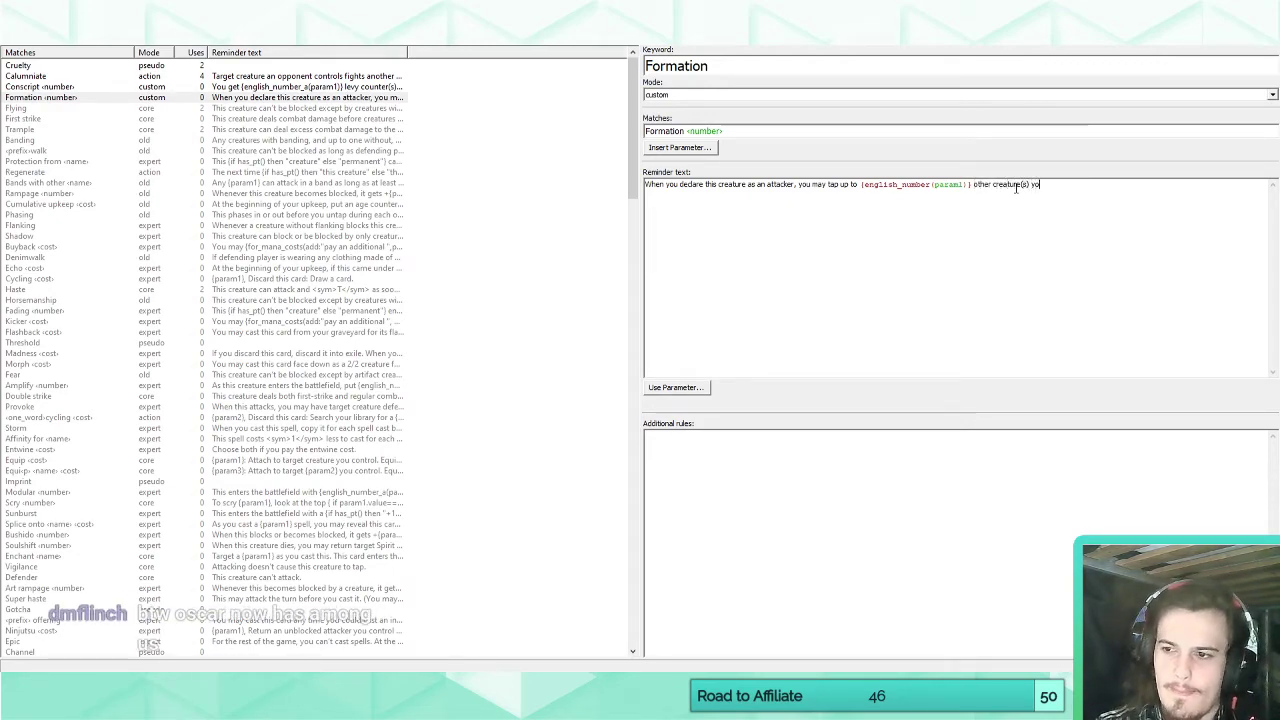
text(u control)
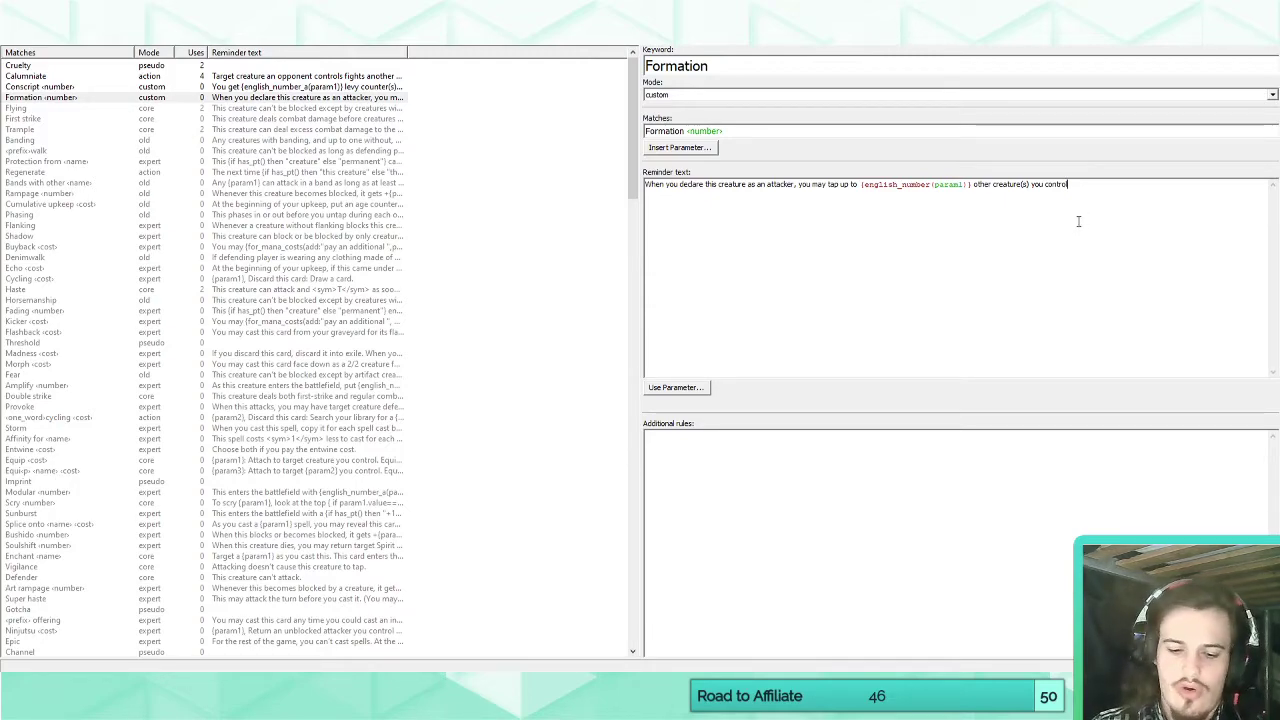
Extend the reminder text with ". For each creature tapped this way, this creature gains +1/+0 until the end".
text(. For each creature tap)
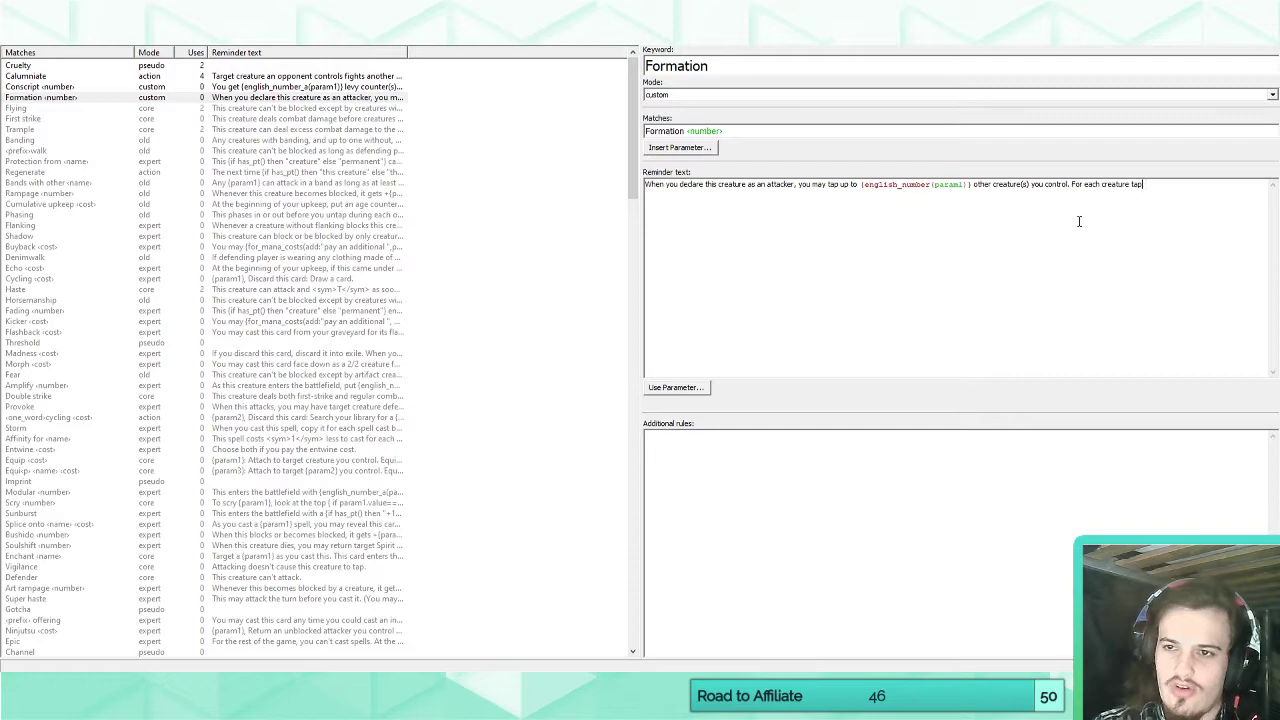
text(ped this way, this crea)
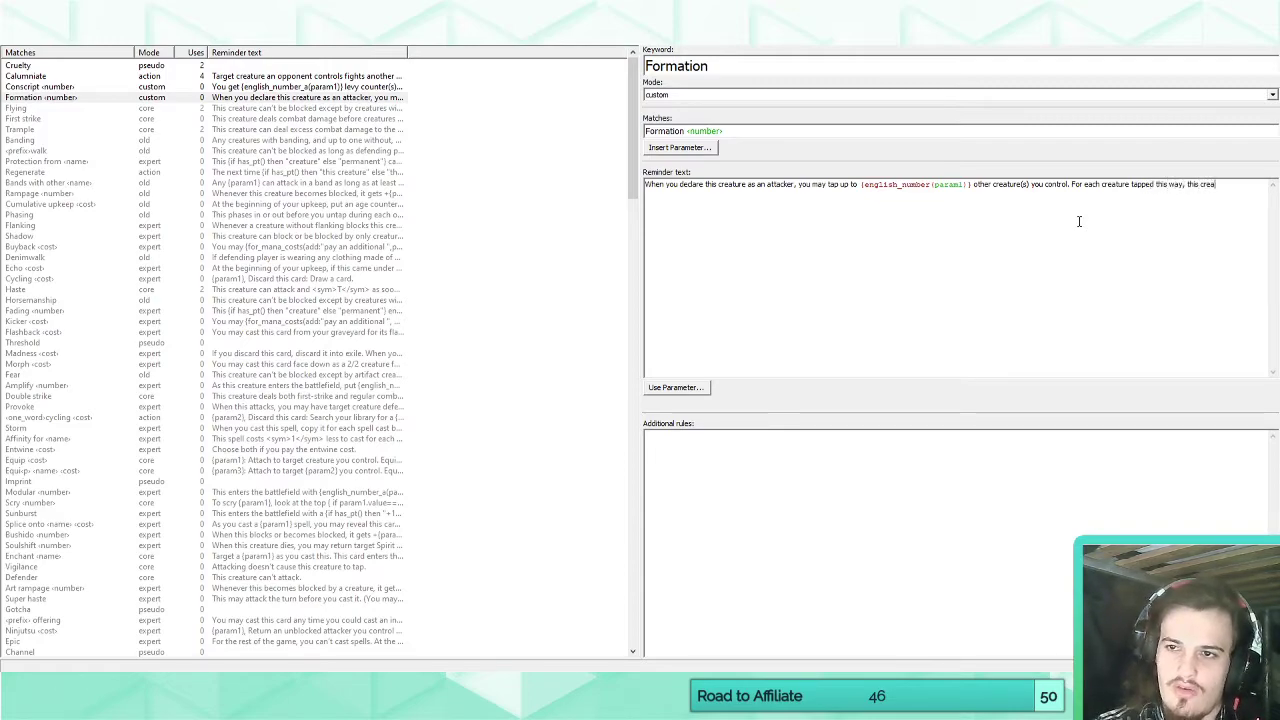
text(ture gains)
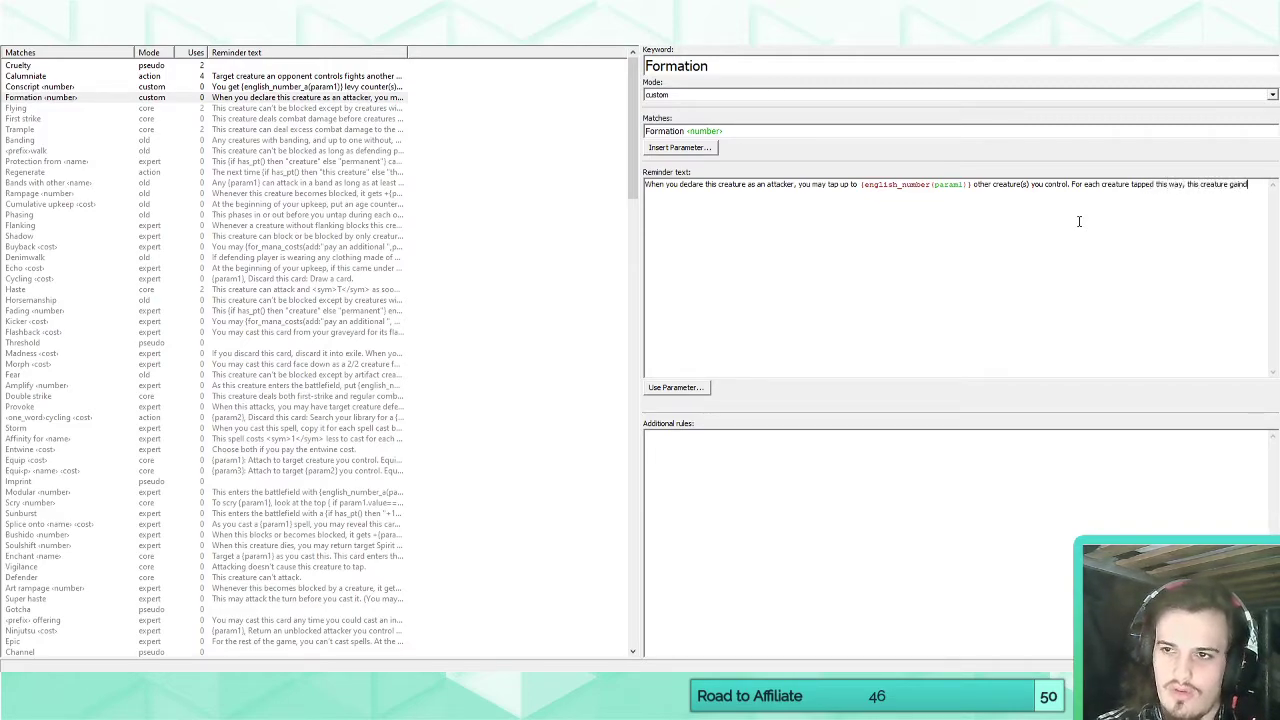
text( +1/+0)
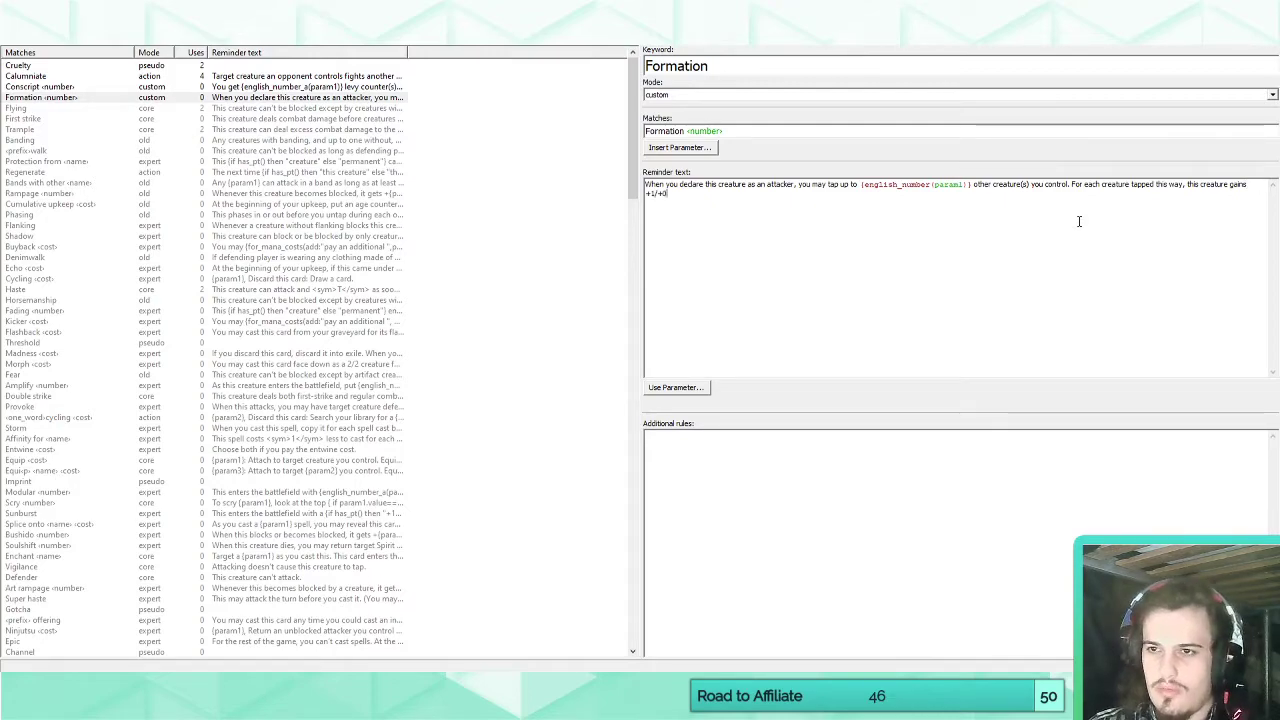
text( until t)
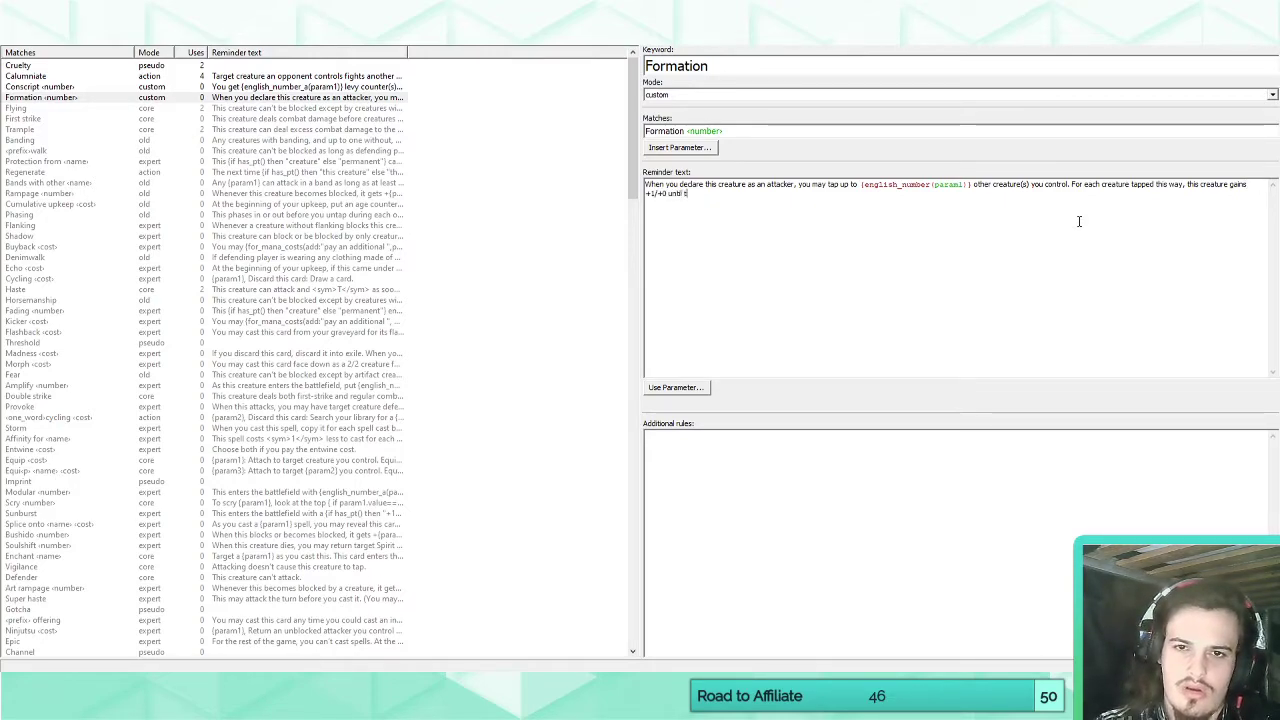
text(he edd)
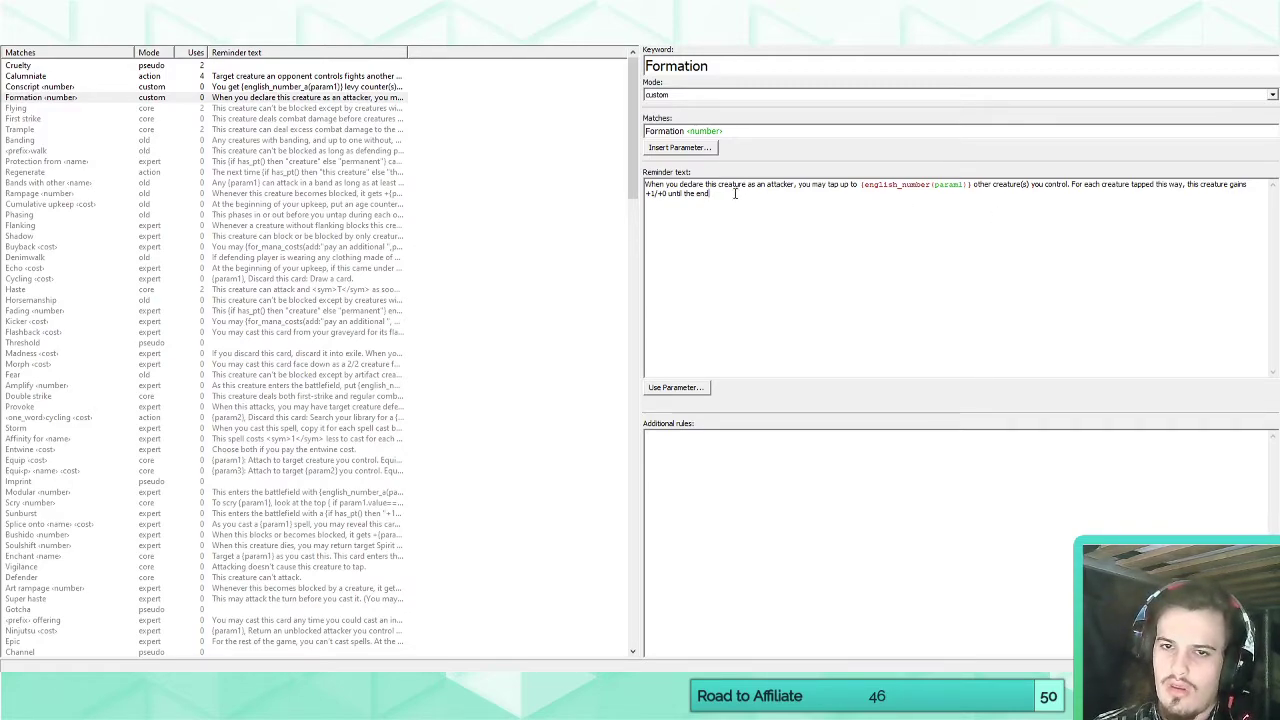
Reword the ending of the reminder text so the duration reads "until end of combat.".
drag(710, 193, 684, 193)
key(BackSpace)
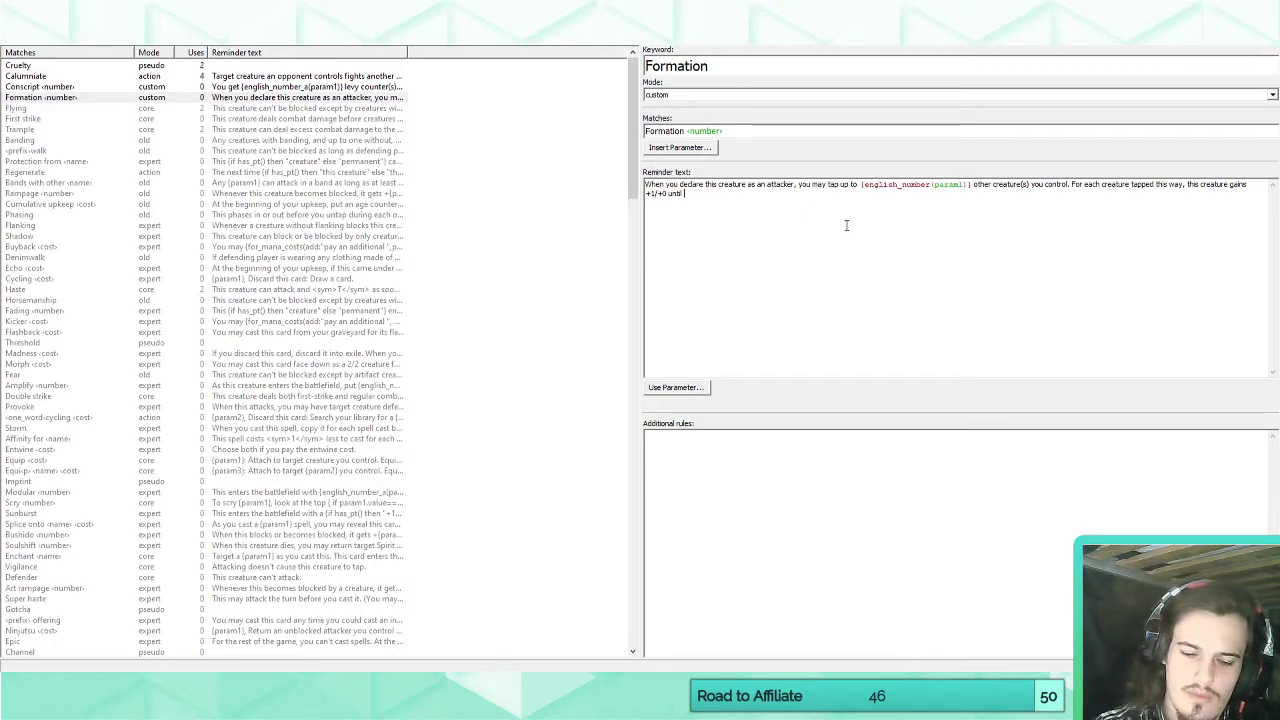
text(end of th)
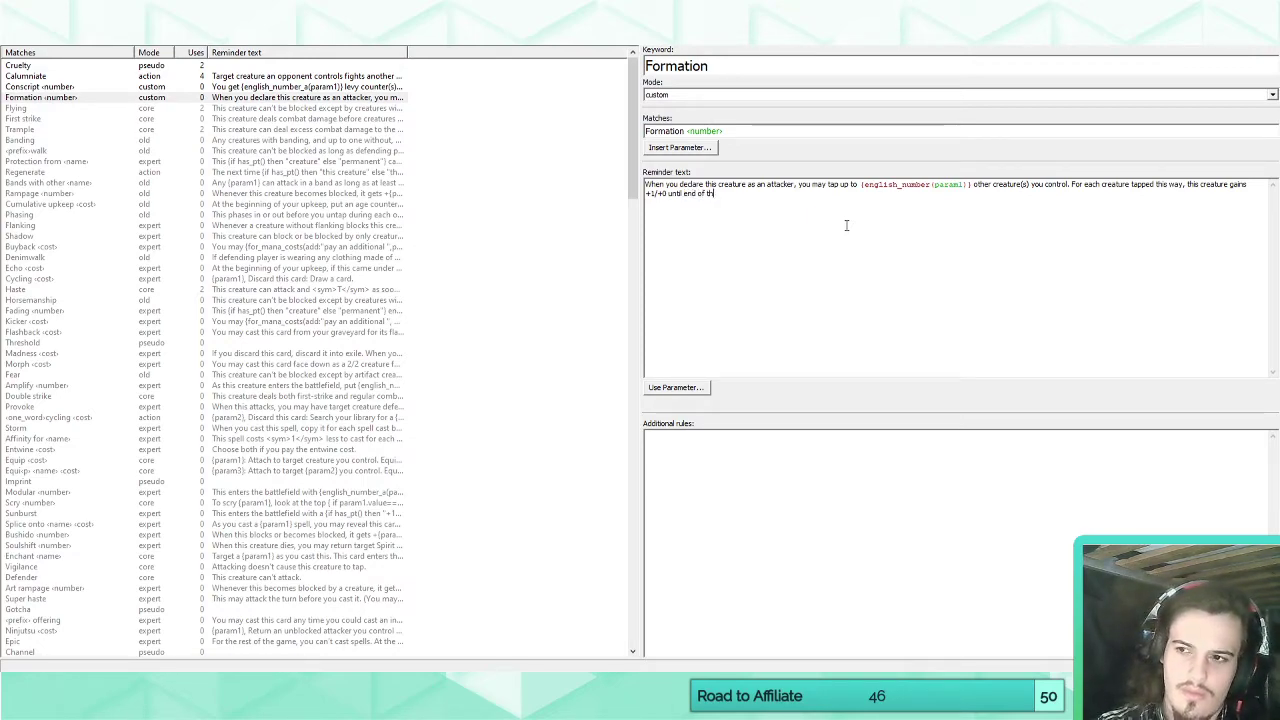
text(is combat)
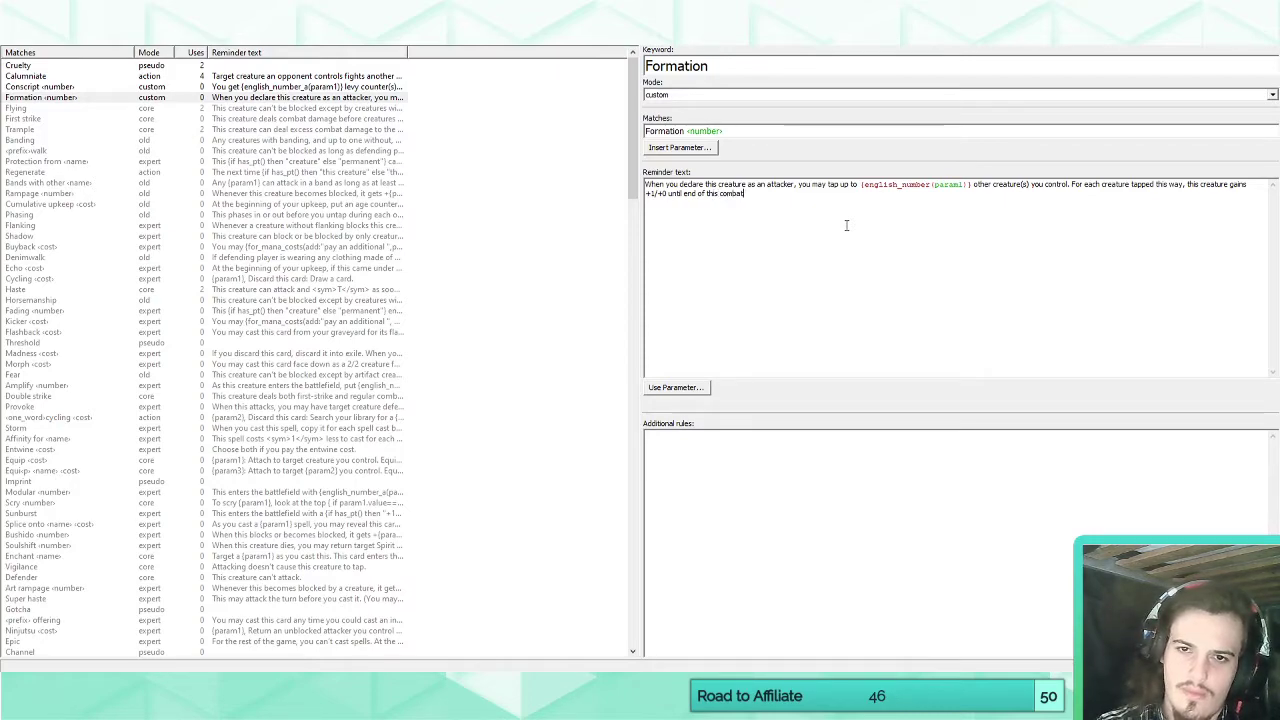
key(ctrl+BackSpace)
key(ctrl+BackSpace)
text(combat.)
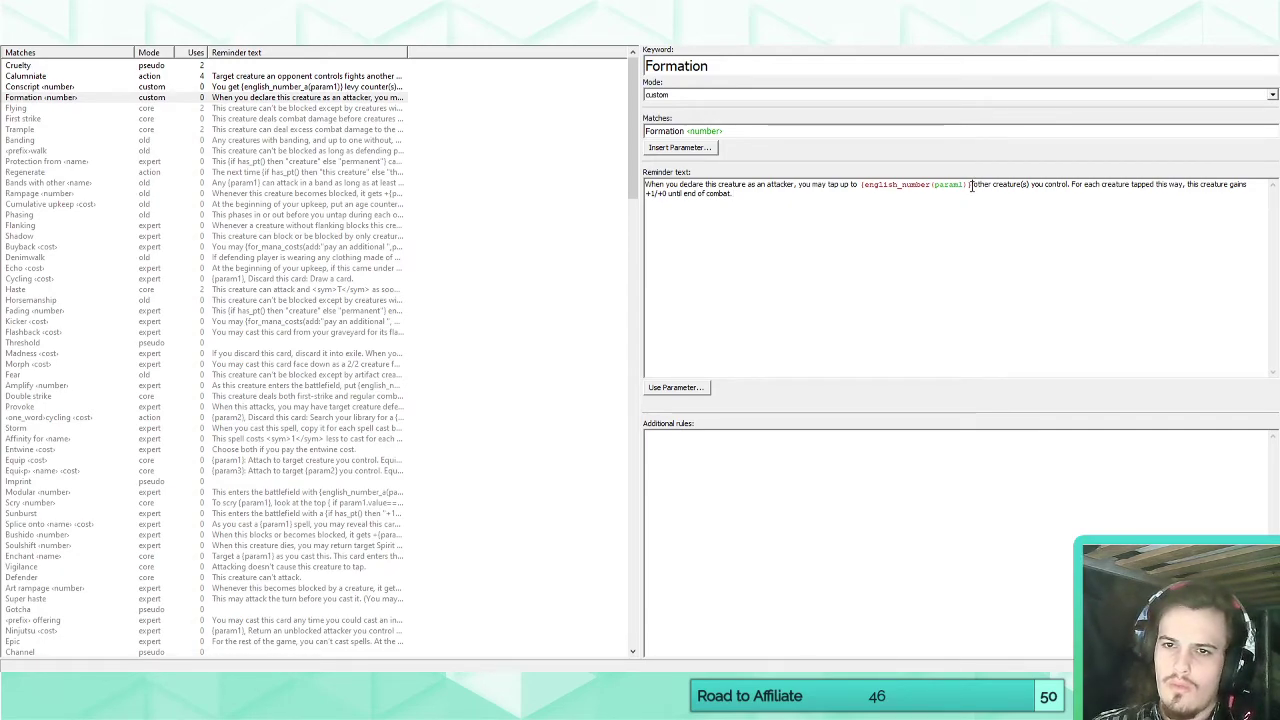
Replace "to" and the number parameter after "tap up" in the reminder text with "any number of".
drag(971, 185, 851, 186)
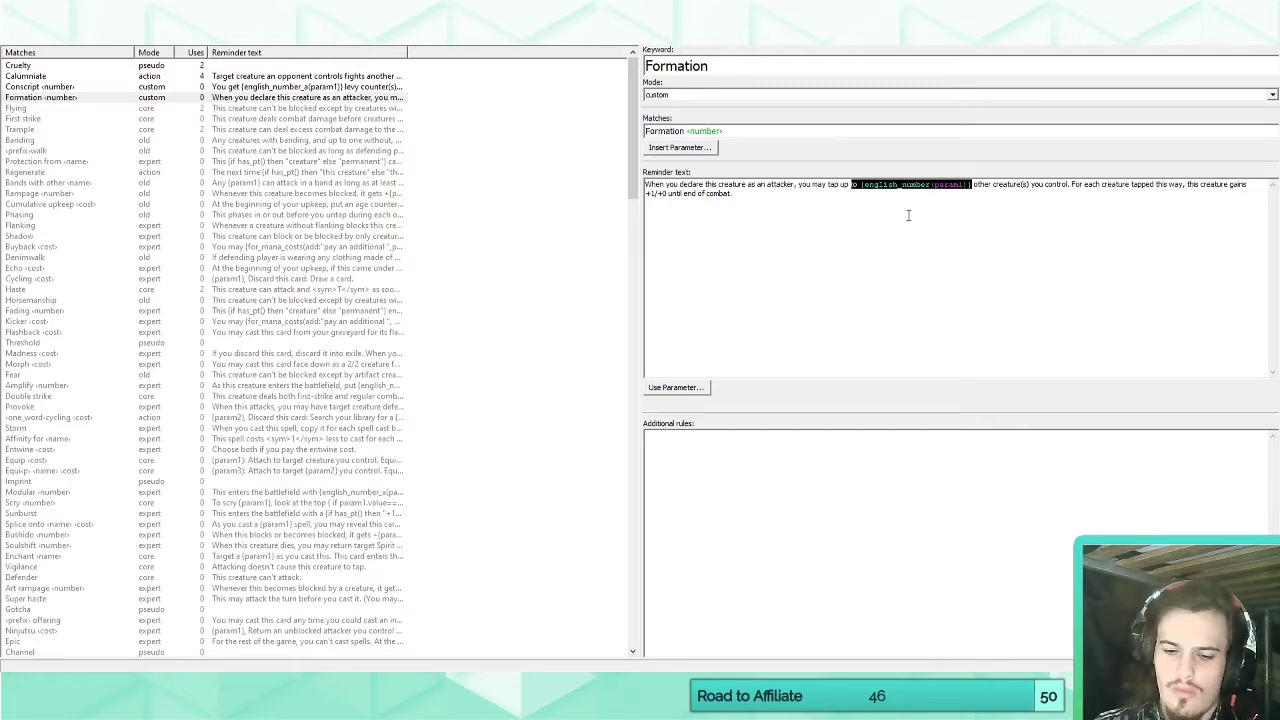
text(any num)
key(BackSpace)
key(BackSpace)
key(BackSpace)
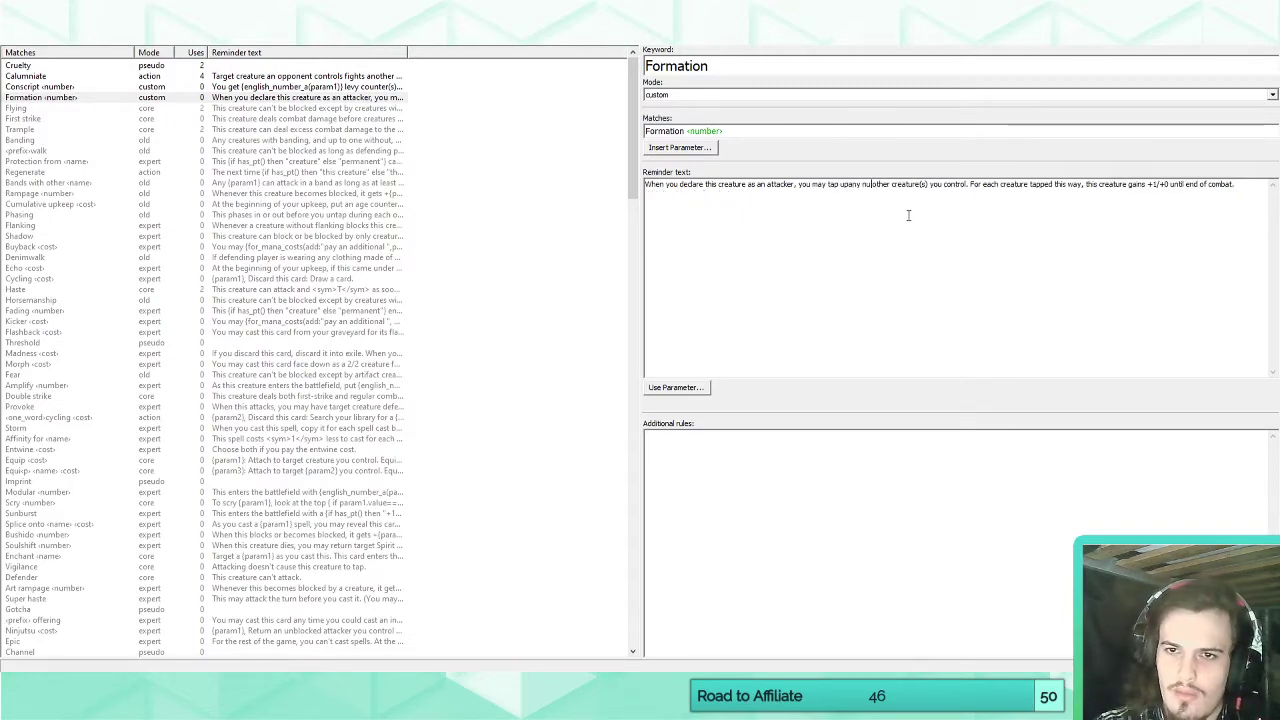
text(number of)
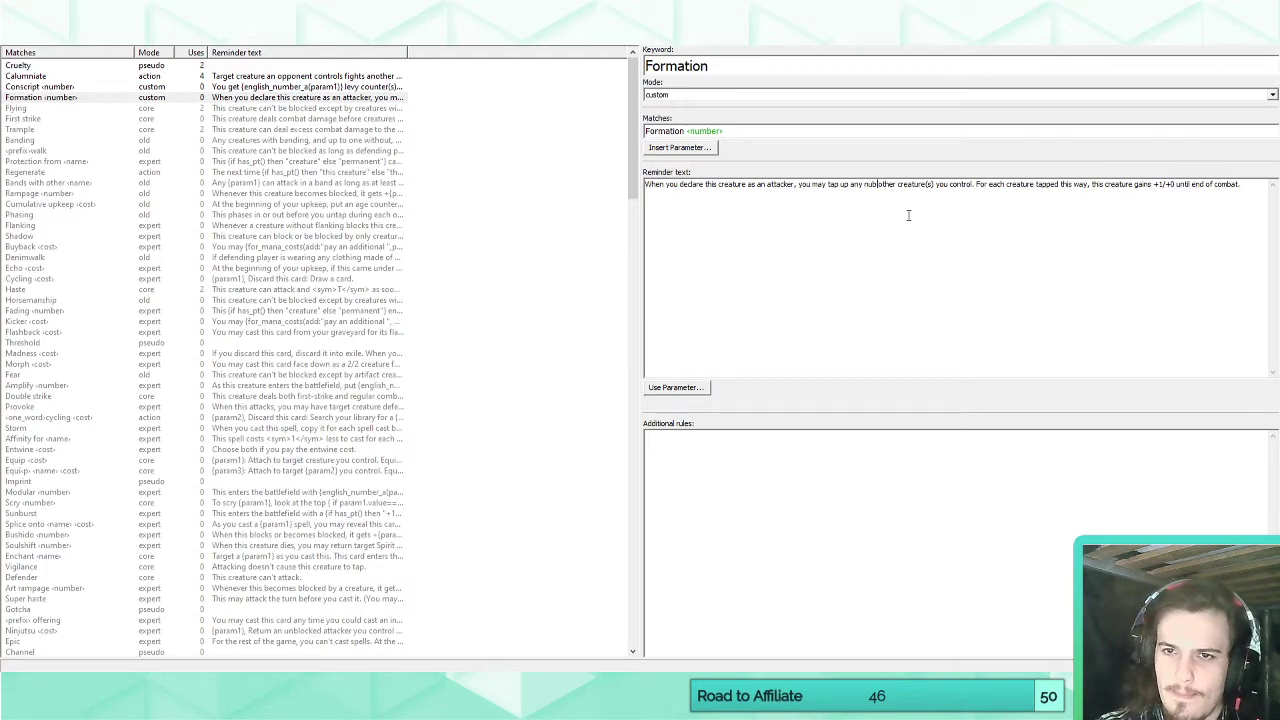
Change "creature(s)" to "creatures" in the Formation reminder text.
click(951, 185)
key(BackSpace)
key(BackSpace)
key(BackSpace)
key(Delete)
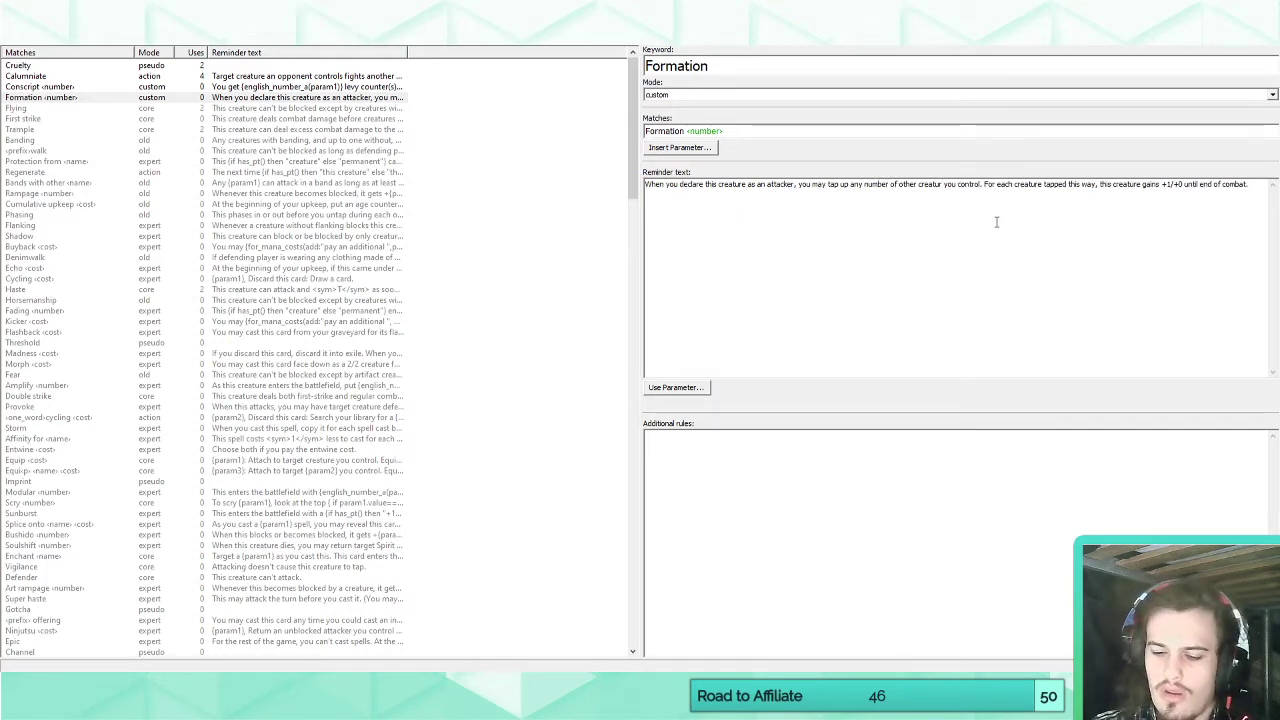
text(es)
click(993, 196)
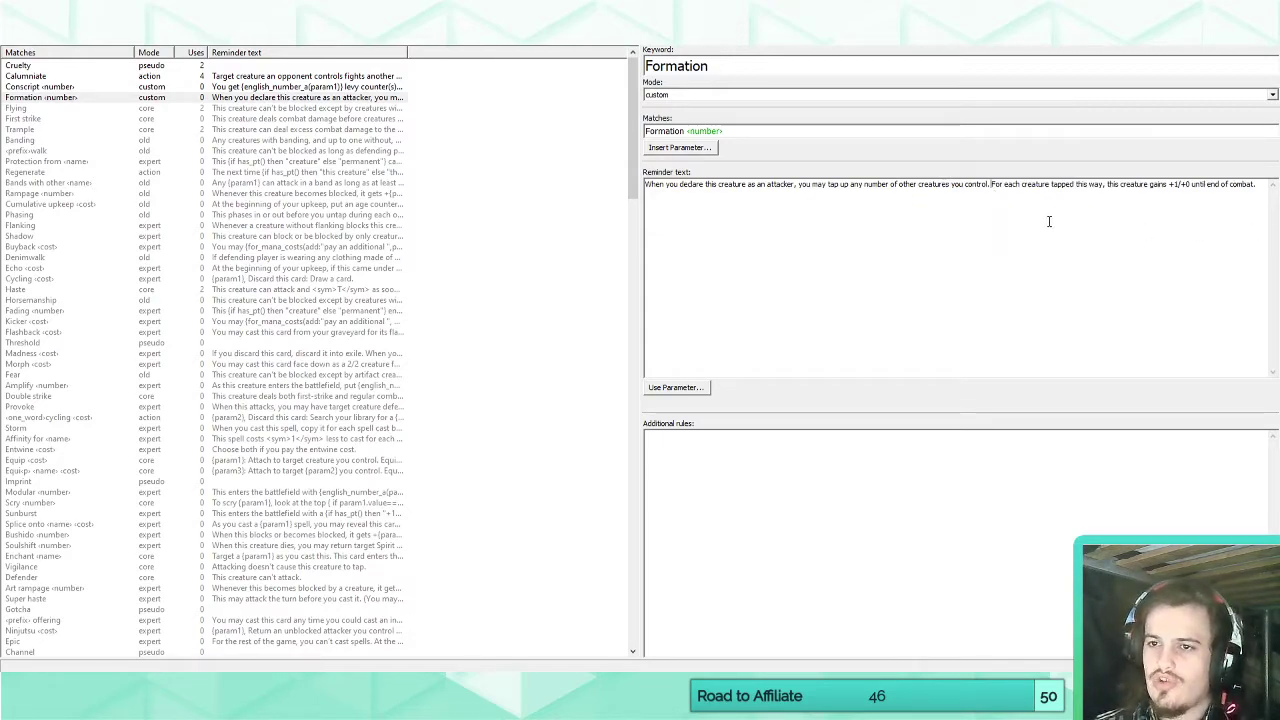
Replace the 1 in the reminder text's "+1/+0" bonus with the number parameter in its normal form.
click(1177, 186)
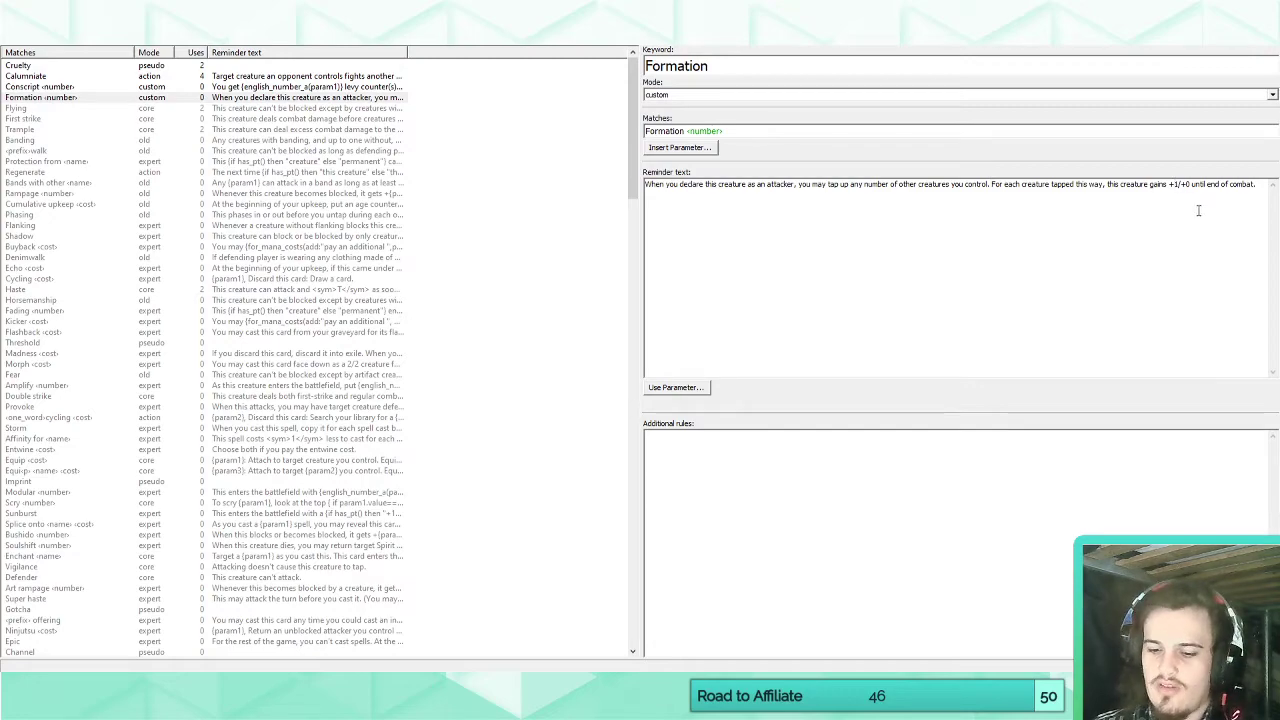
key(BackSpace)
click(668, 388)
mouse_move(700, 404)
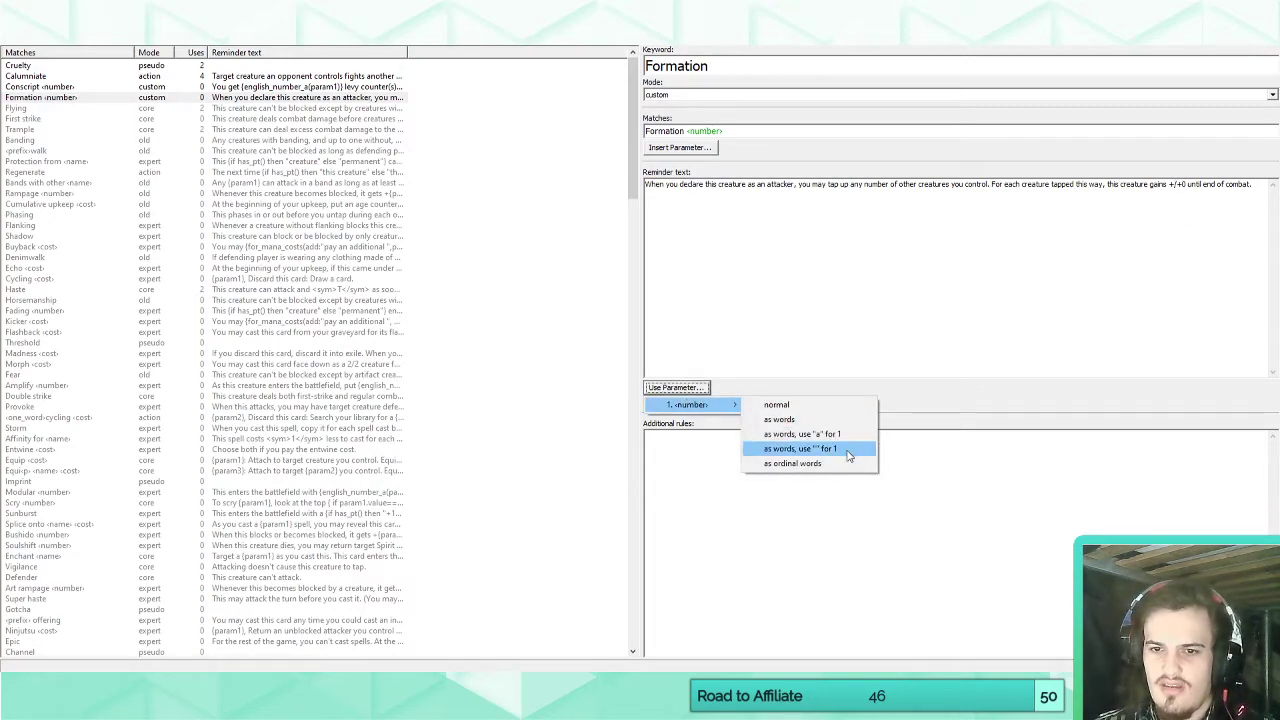
click(836, 408)
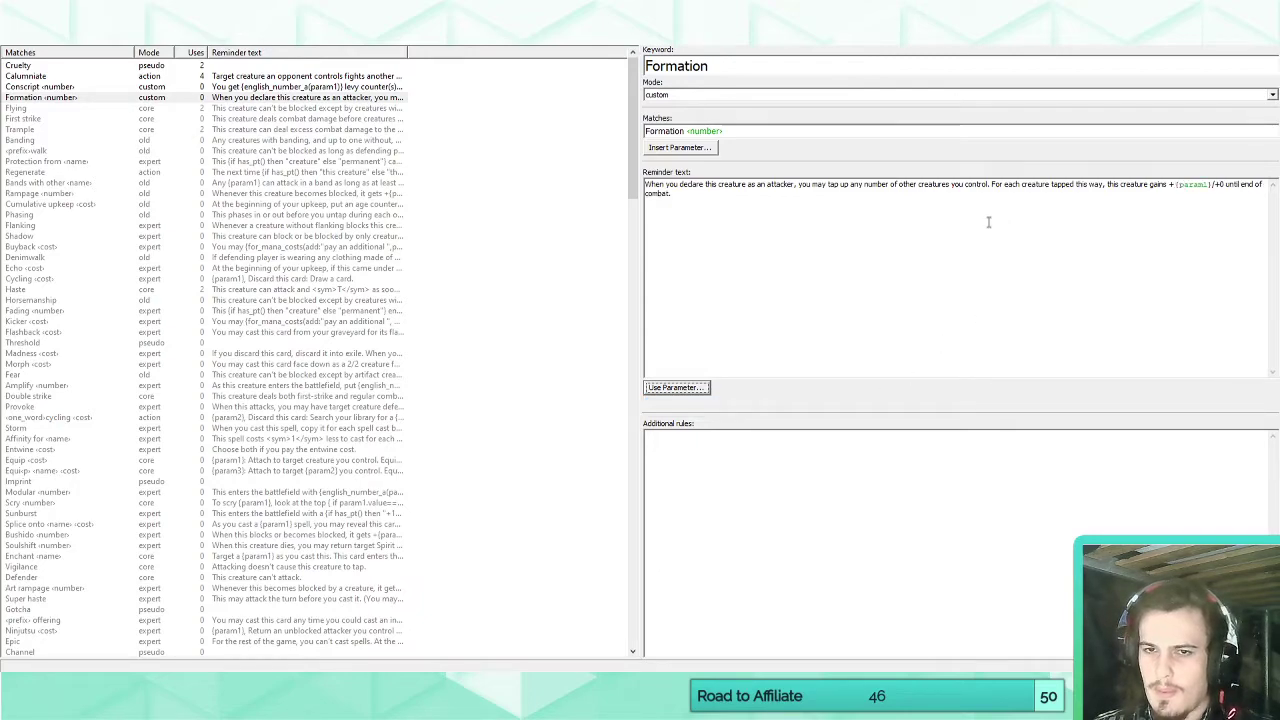
Add "Formation 2" below "Haste, trample" in the rules text of the Everard, Battlemonger card.
click(30, 39)
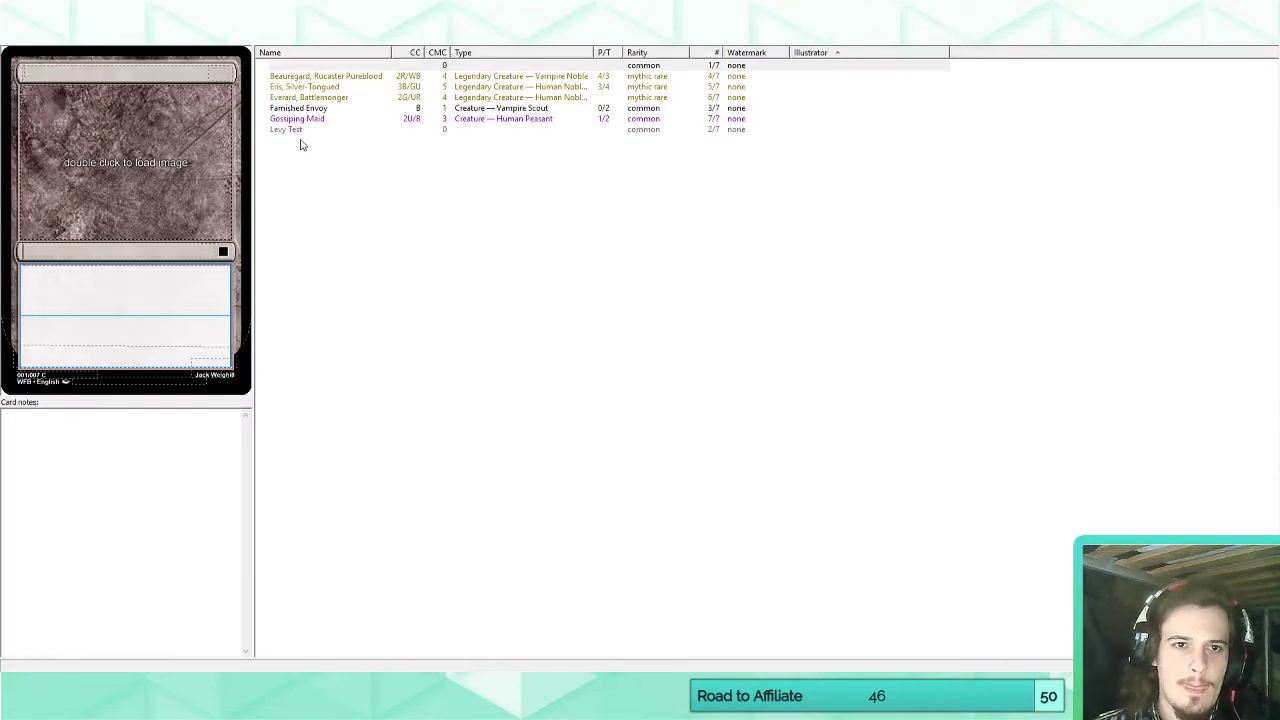
click(311, 98)
click(110, 318)
text(Formation)
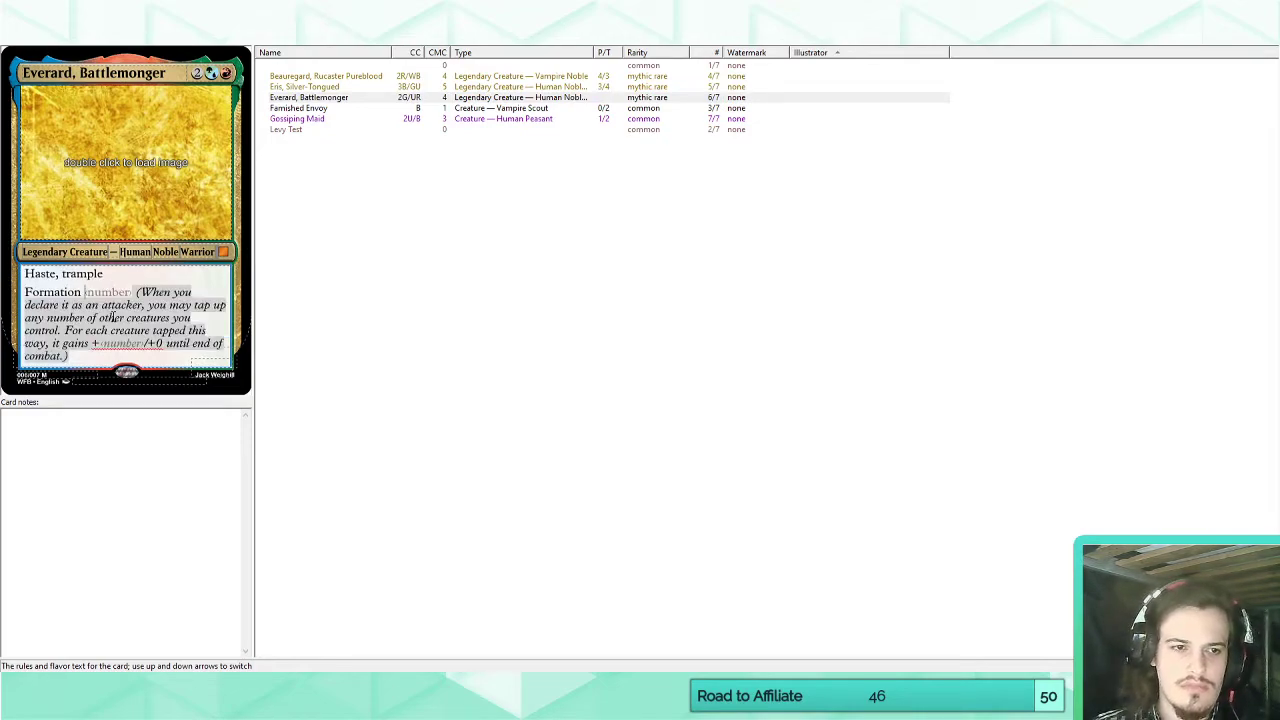
text( 1)
key(BackSpace)
text(2)
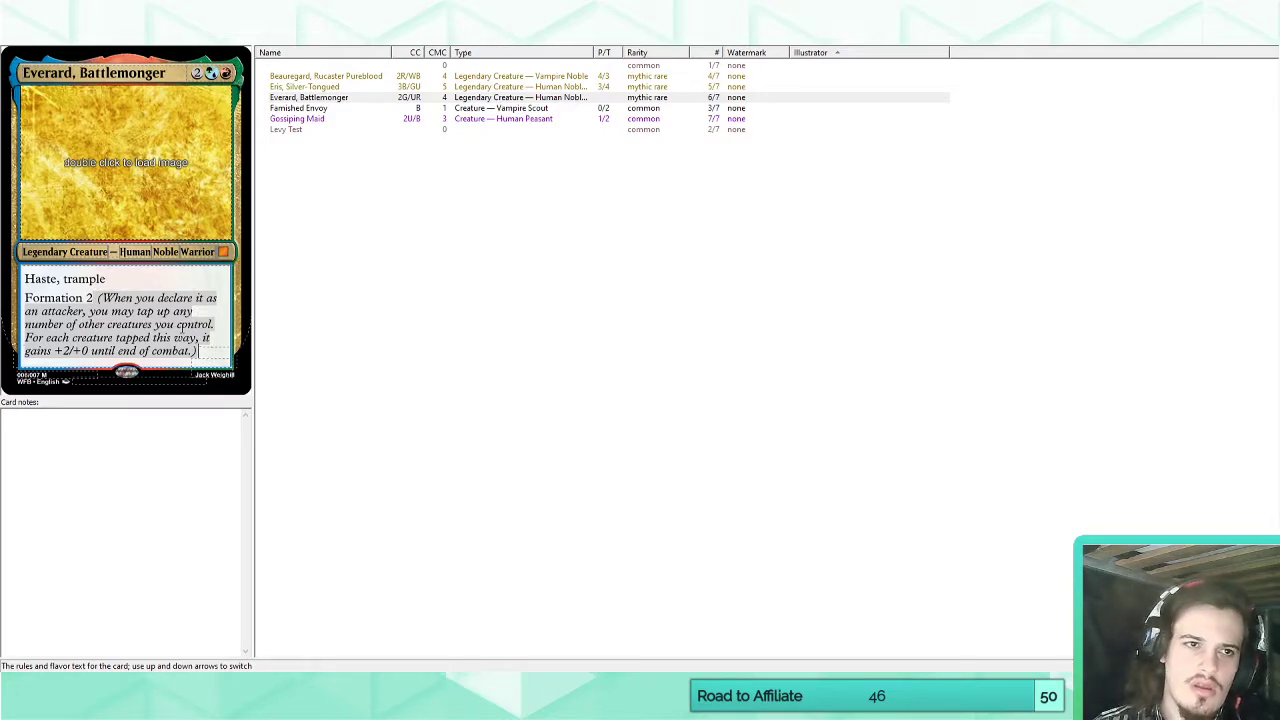
Replace "this creature" after "When you declare" in the Formation reminder text with CARDNAME and check the wording on the card.
click(210, 45)
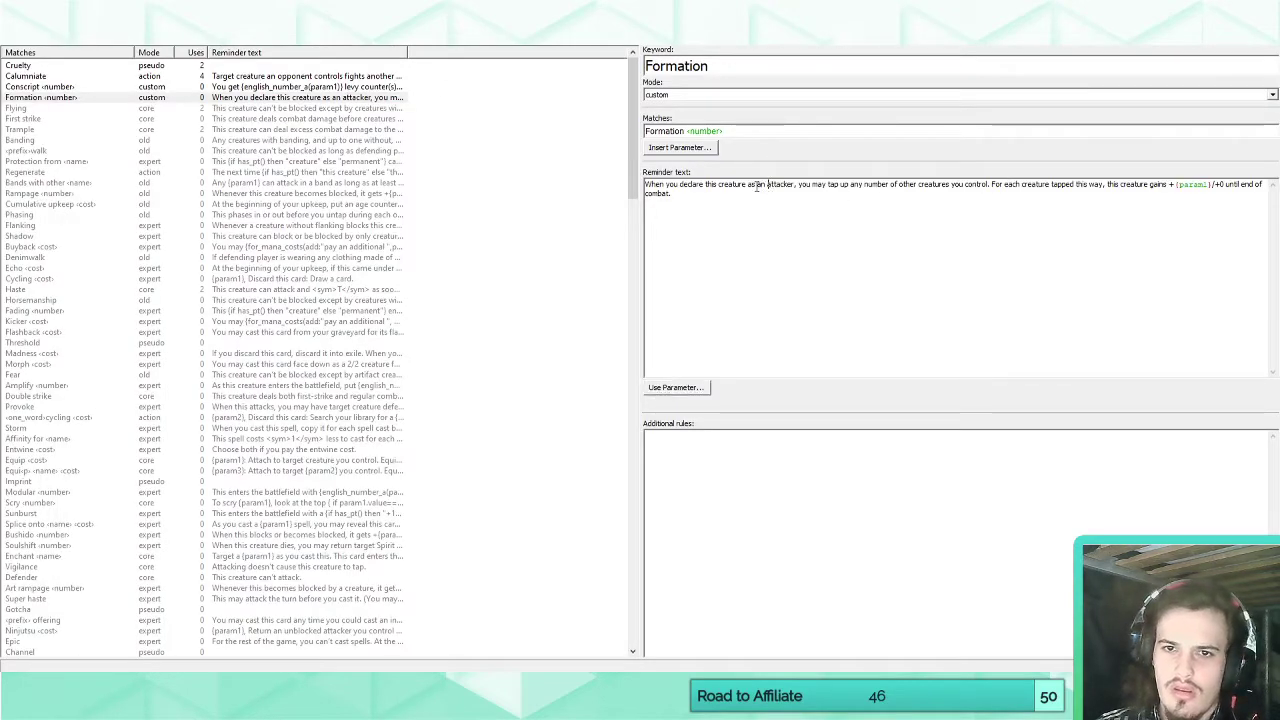
drag(746, 185, 706, 185)
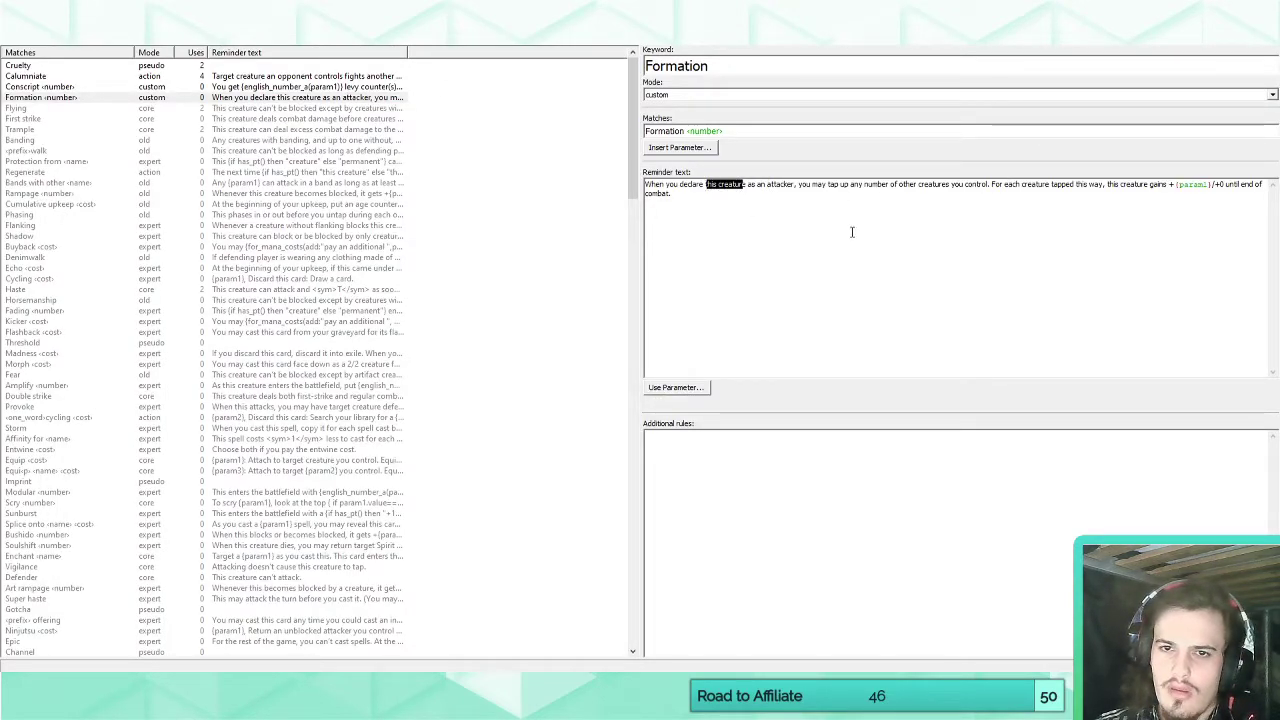
key(Delete)
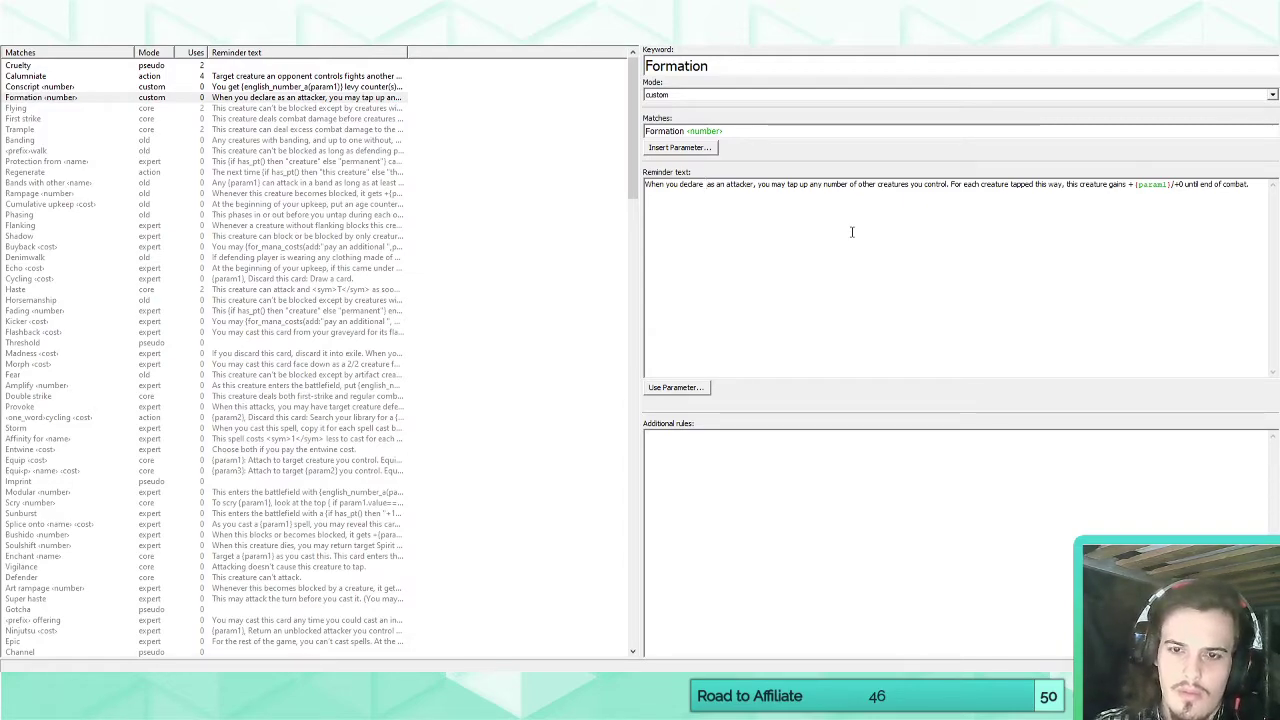
text(CARDNAME)
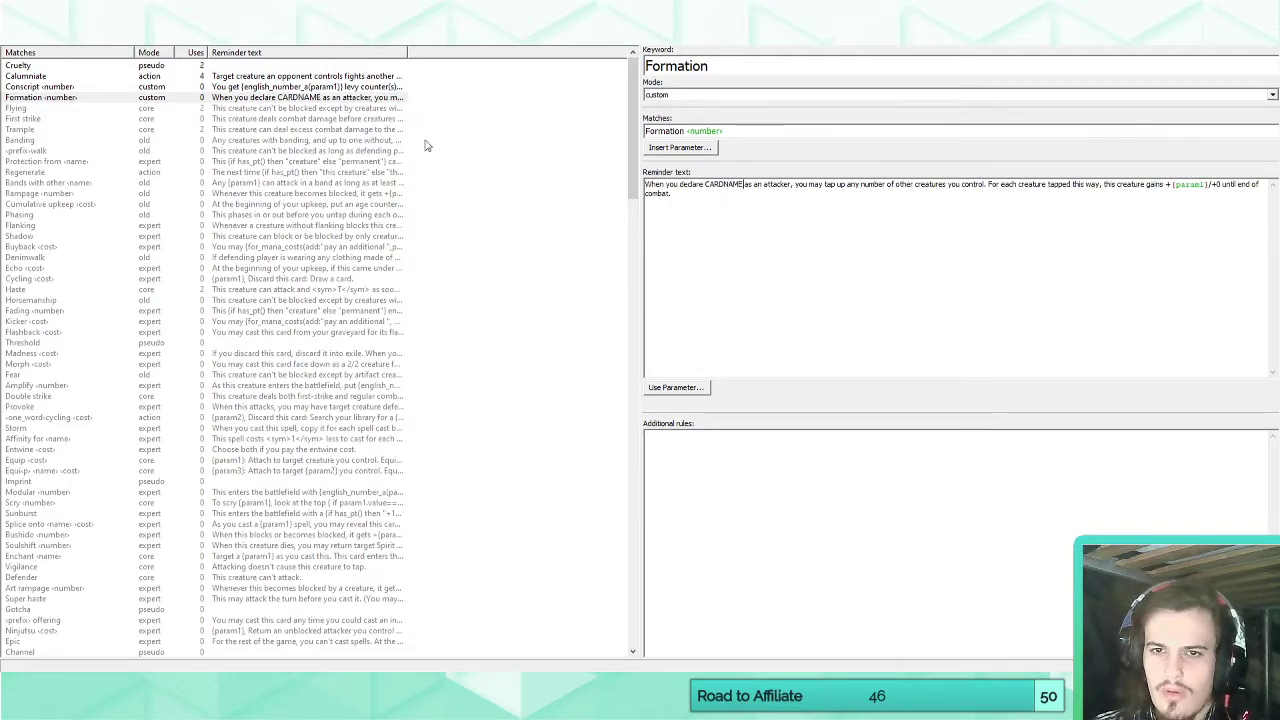
click(53, 35)
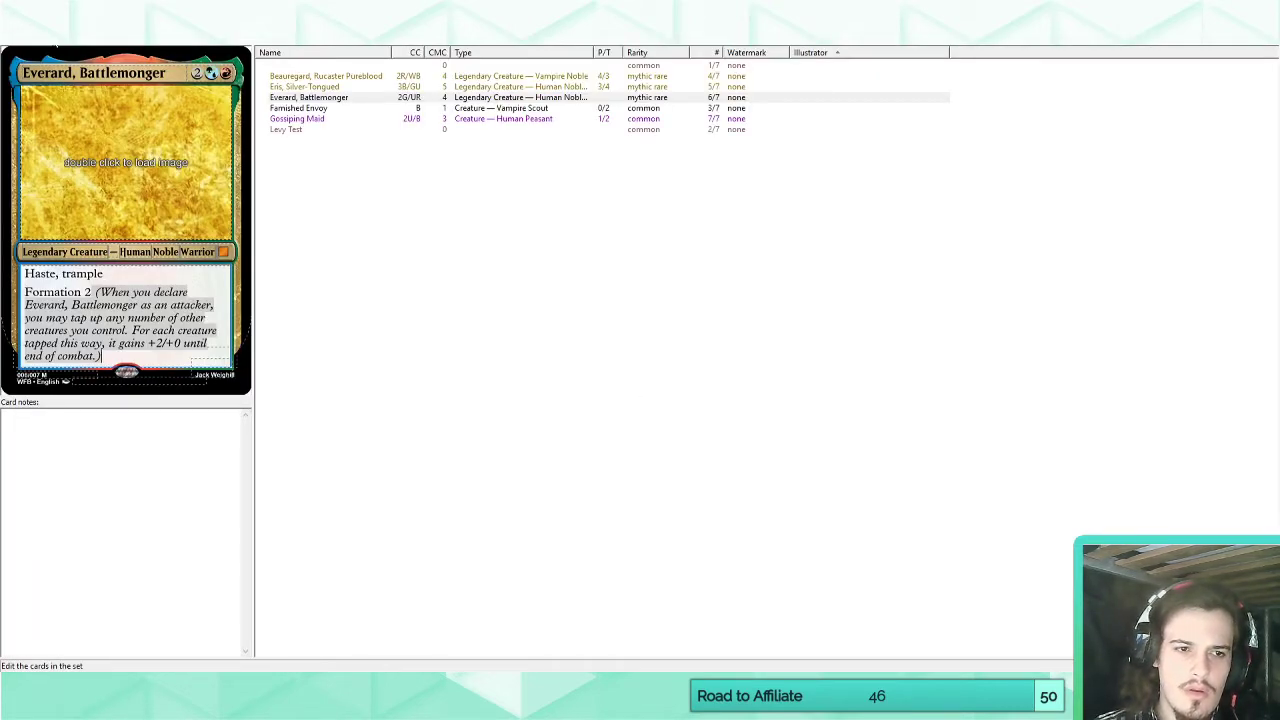
Remove the word "up" after "tap" in the Formation reminder text and return to the card view.
click(165, 38)
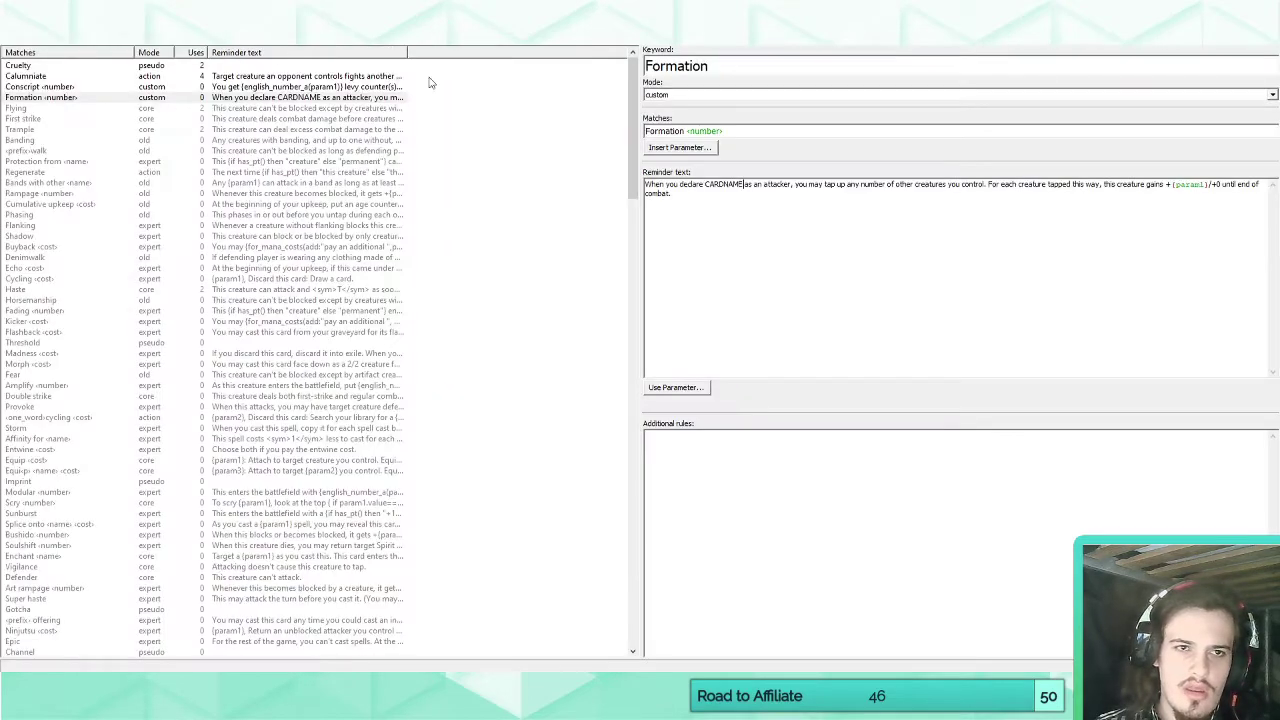
double_click(843, 185)
key(BackSpace)
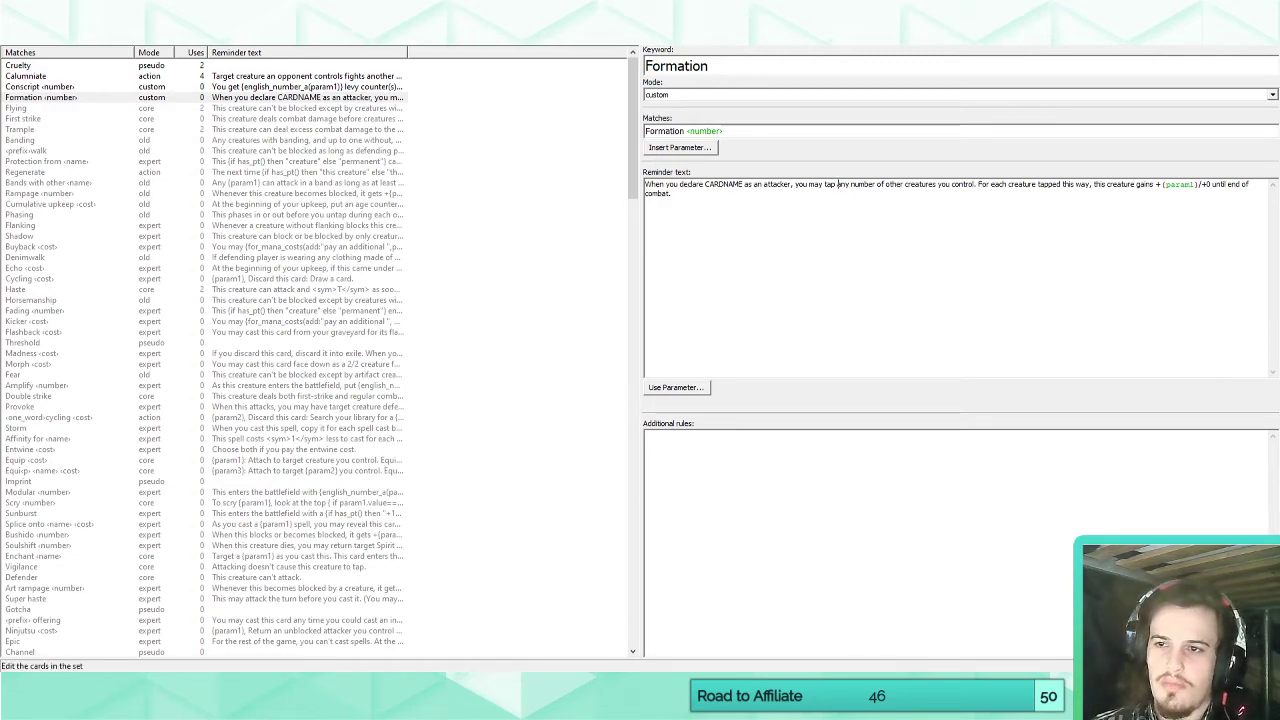
click(190, 36)
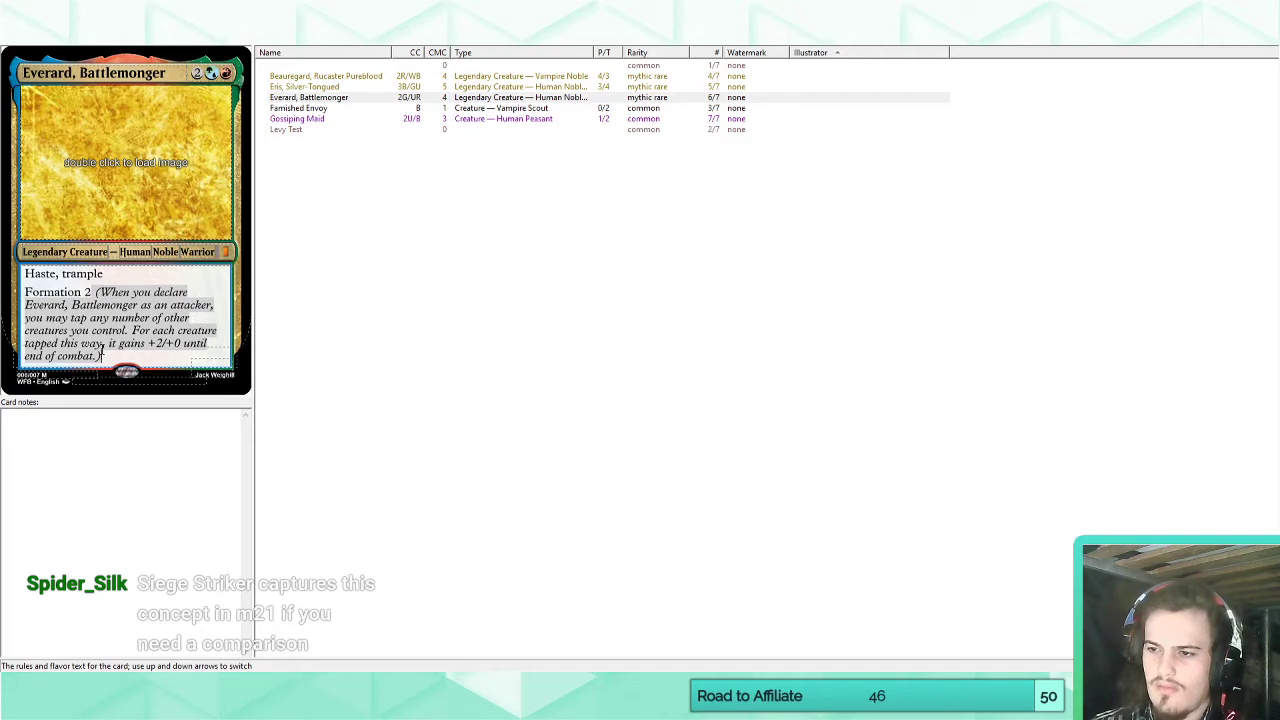
Switch to Scryfall in the browser and look up the card Siege Striker.
click(112, 685)
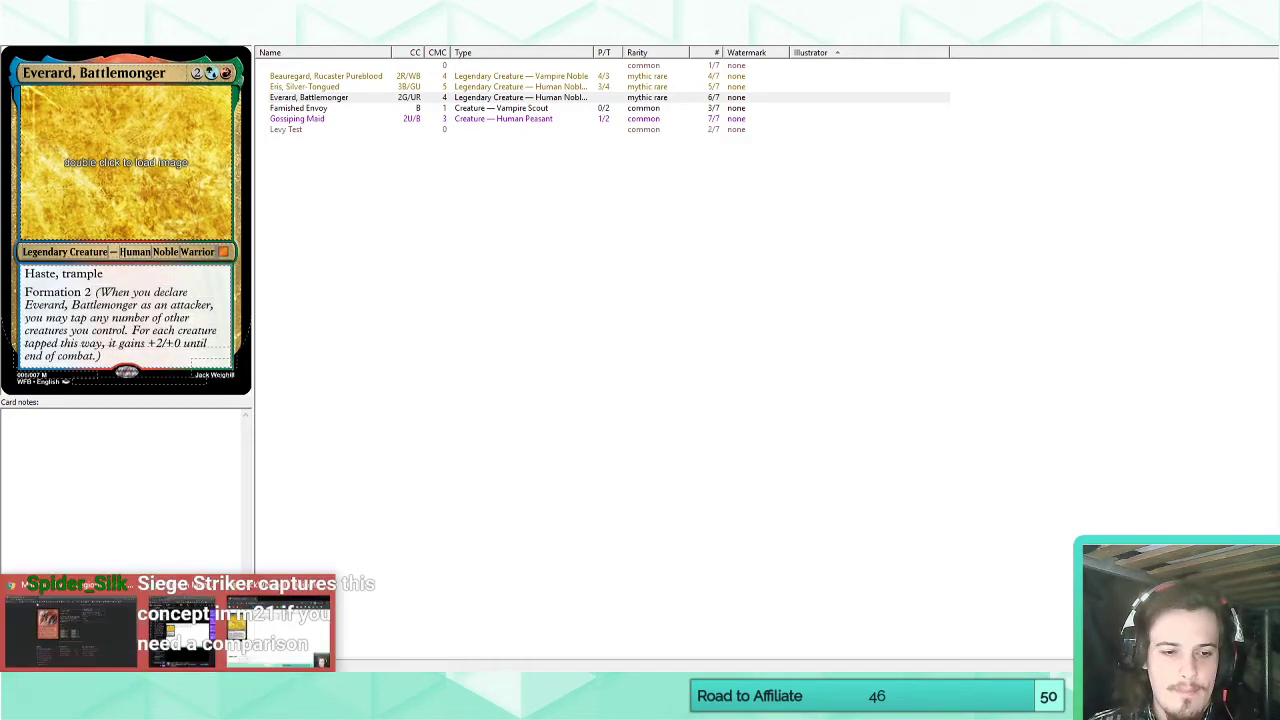
click(106, 641)
right_click(268, 30)
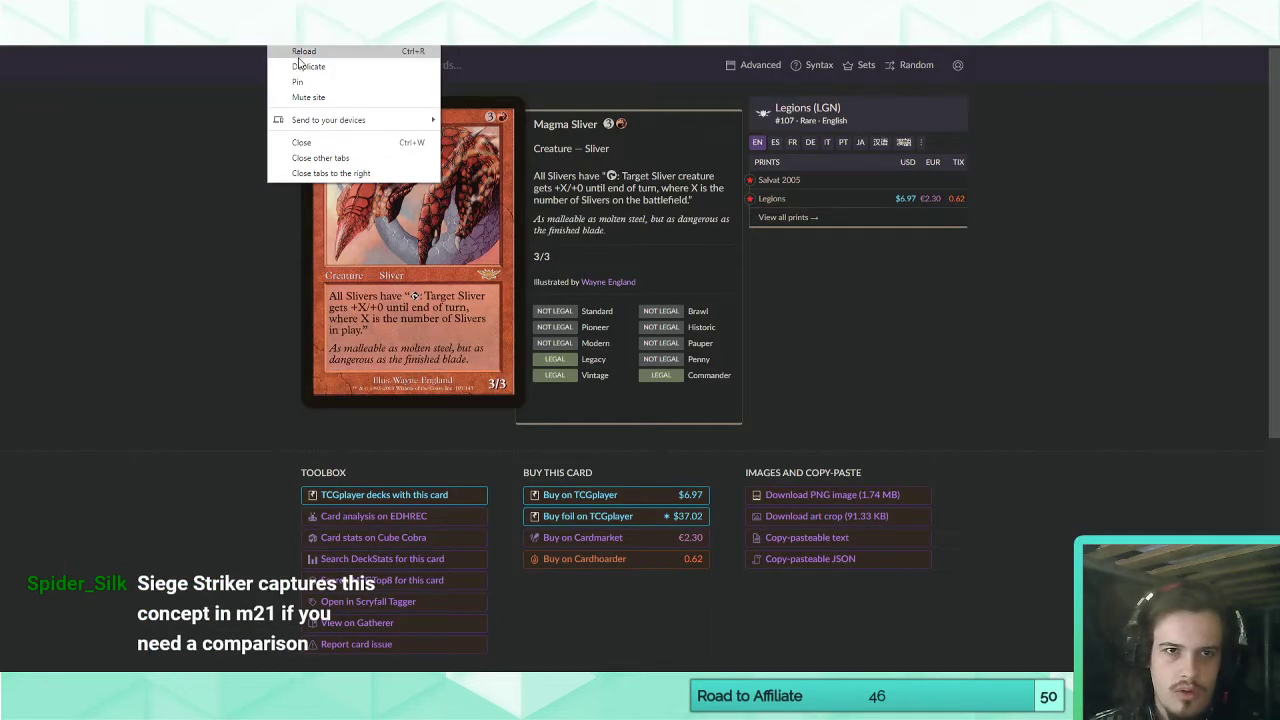
click(548, 70)
text(s)
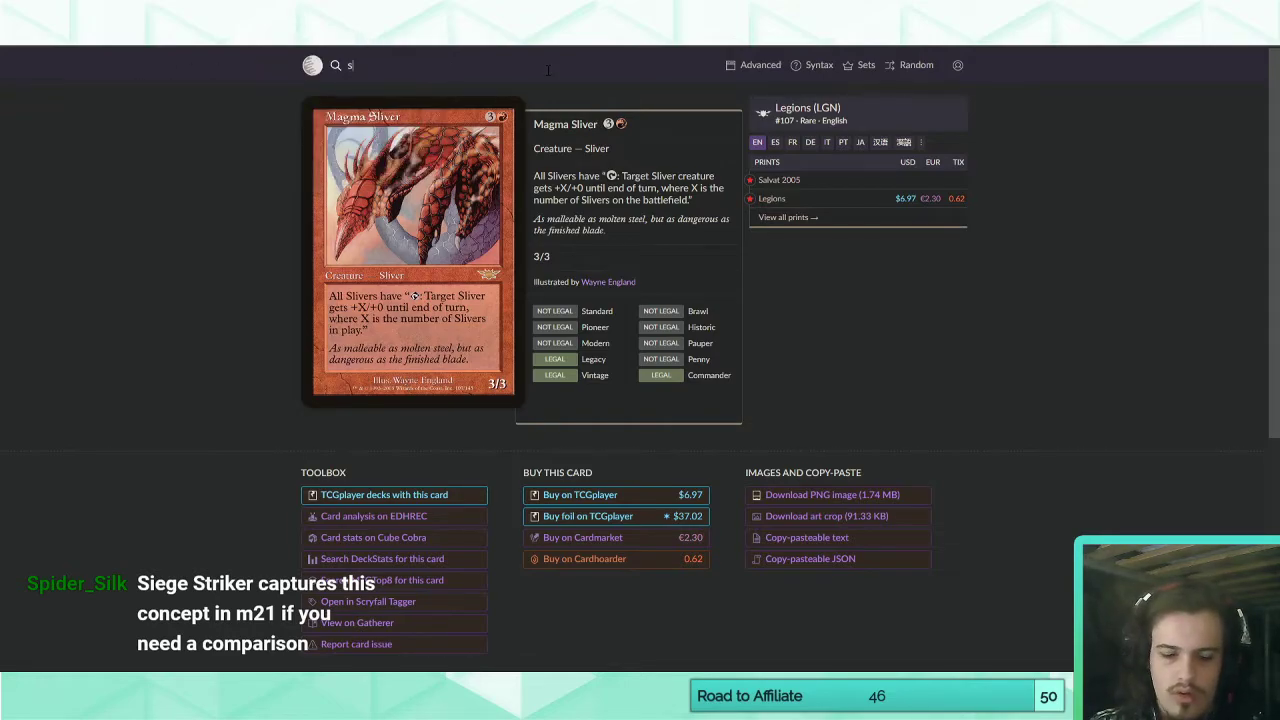
text(iege strikmer)
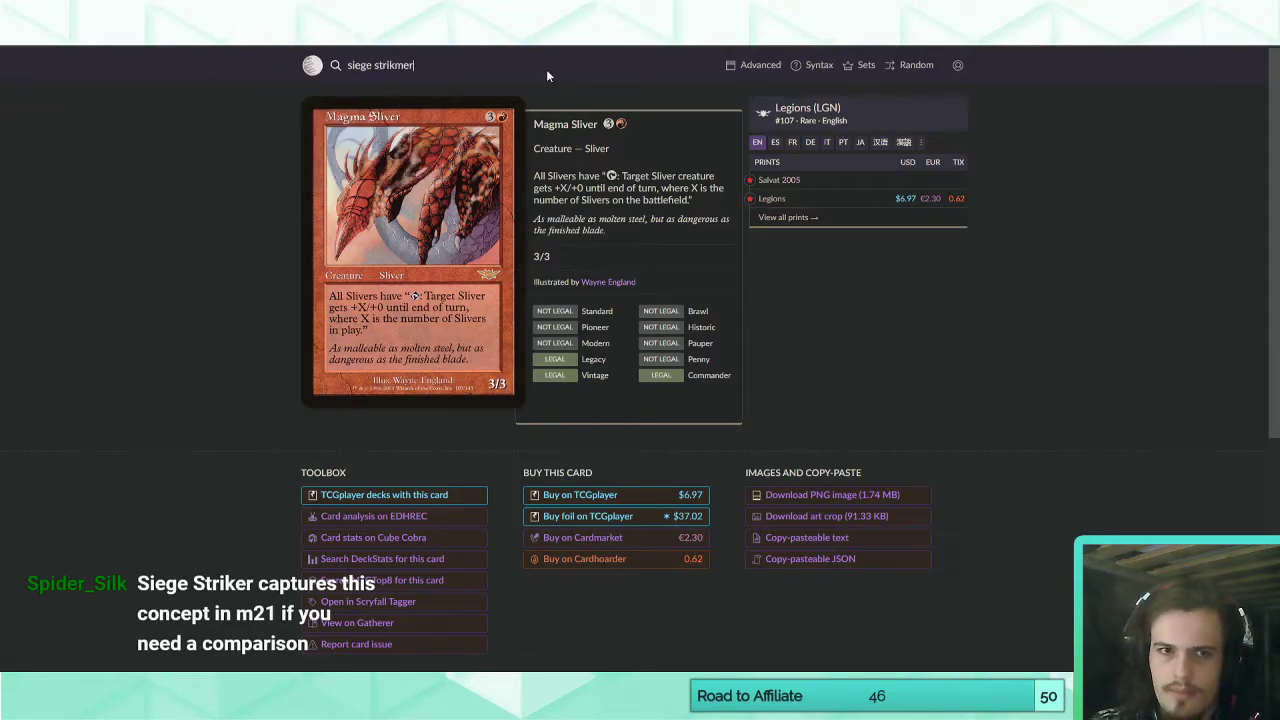
key(Return)
click(406, 66)
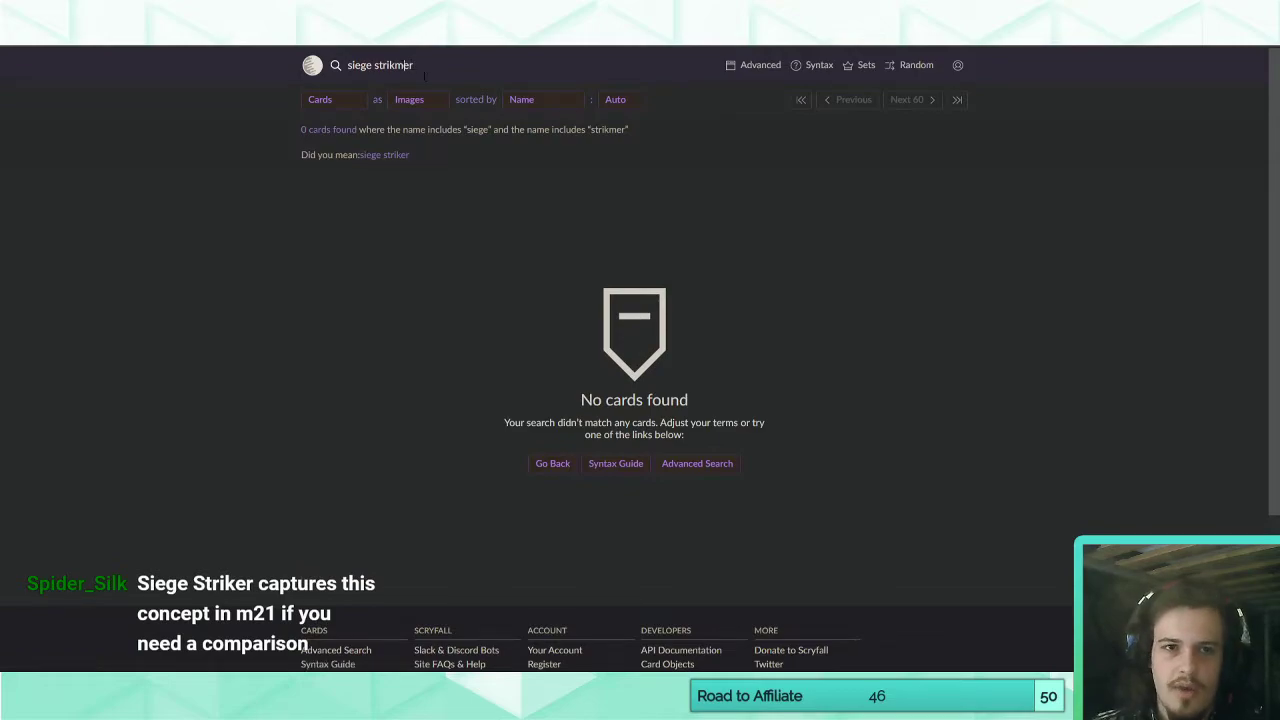
key(Return)
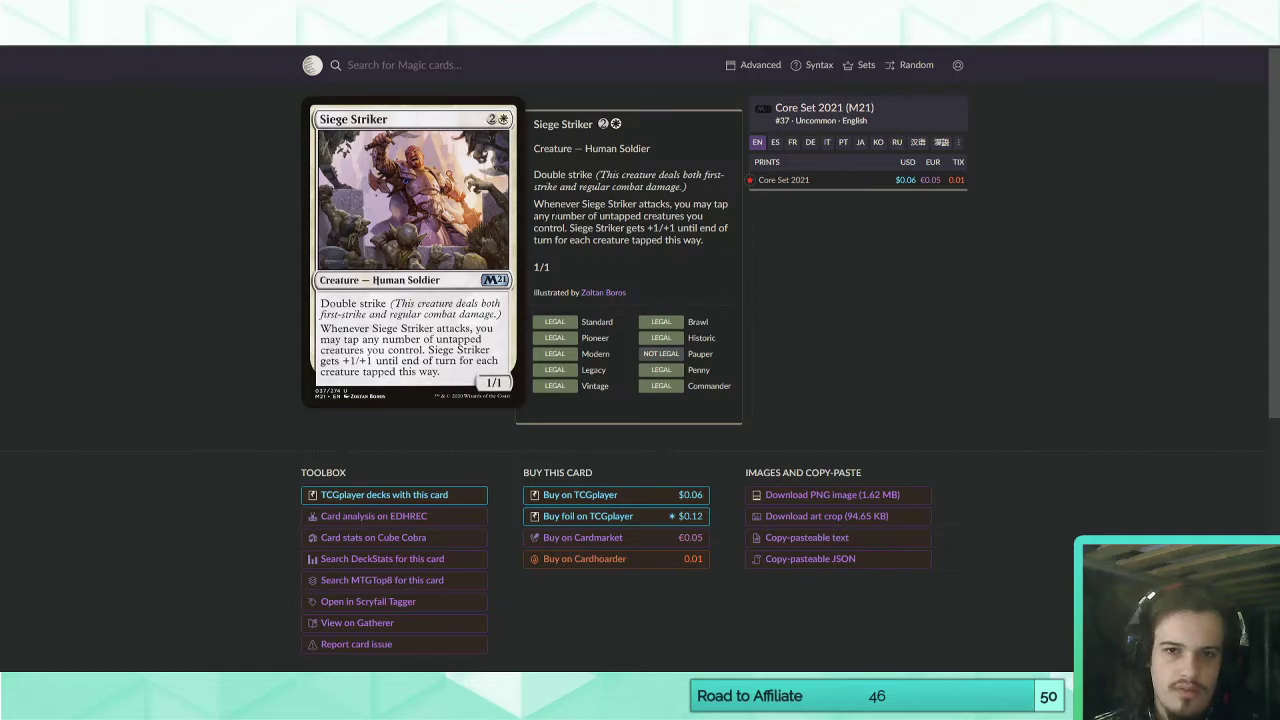
Copy Siege Striker's attack ability text and paste it in Magic Set Editor as a new paragraph before the existing Formation reminder text.
drag(534, 204, 714, 244)
key(ctrl+c)
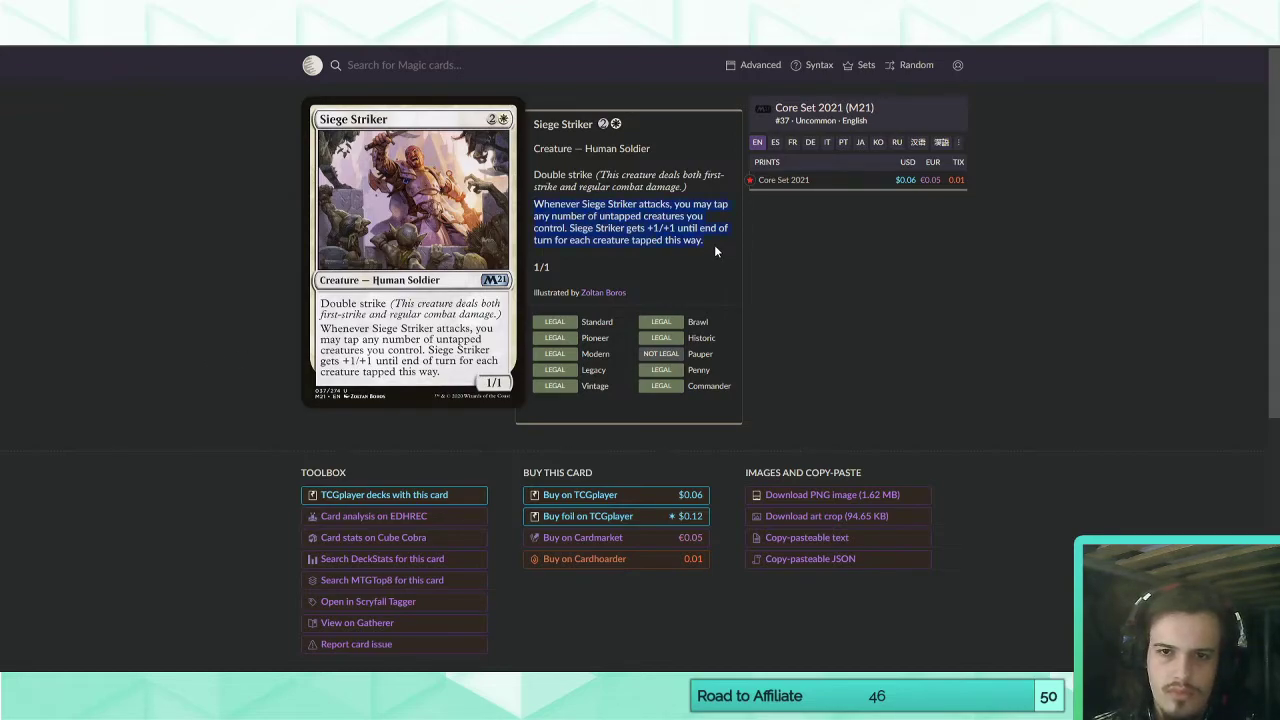
right_click(714, 244)
click(714, 248)
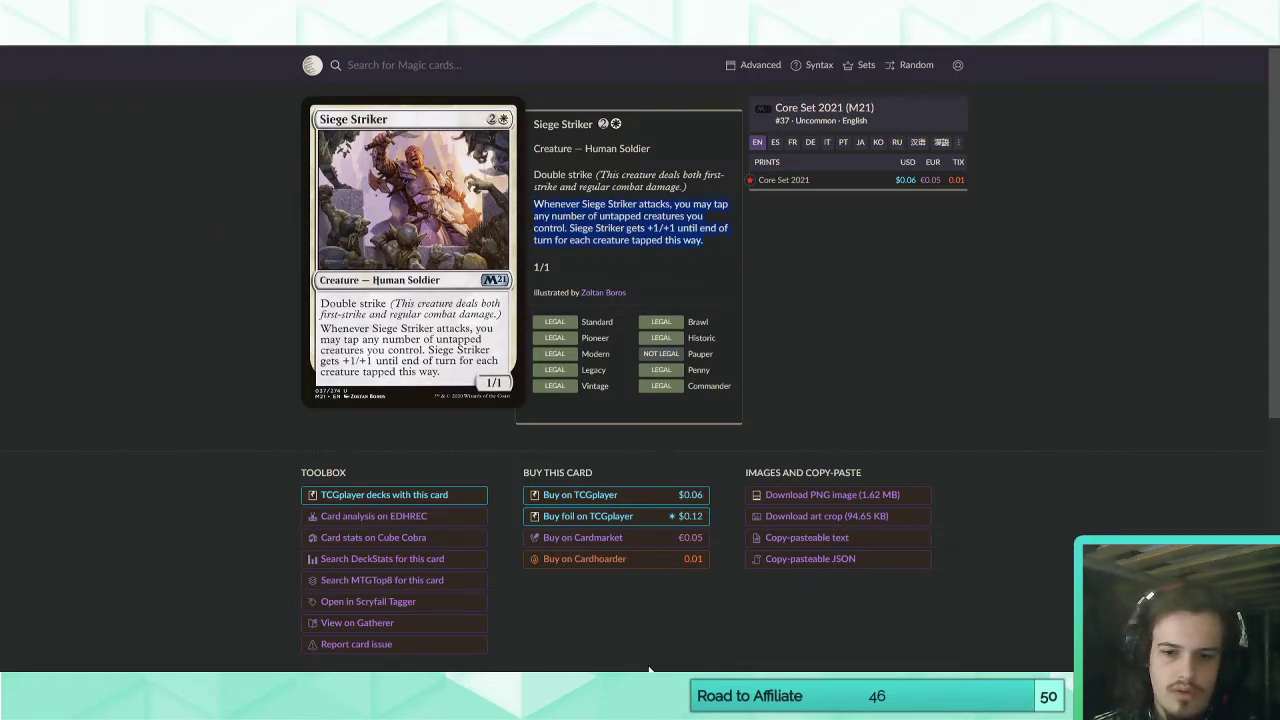
click(646, 684)
click(200, 35)
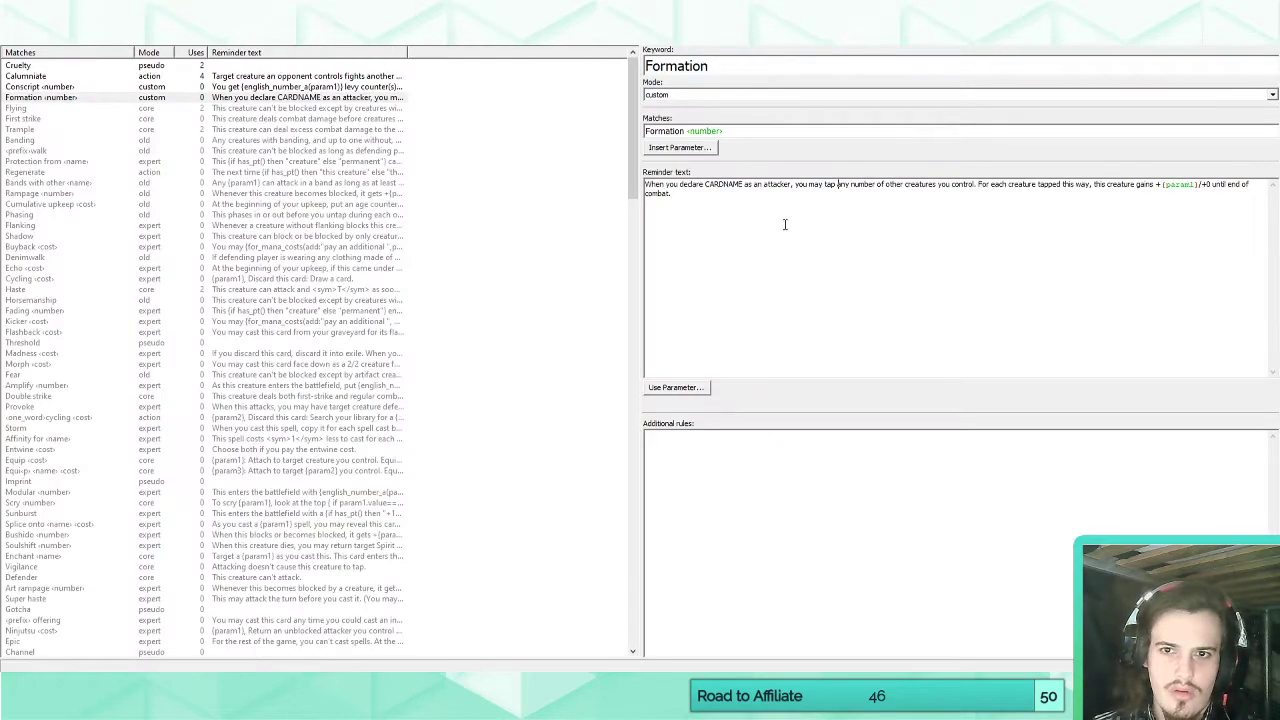
click(646, 184)
key(ctrl+v)
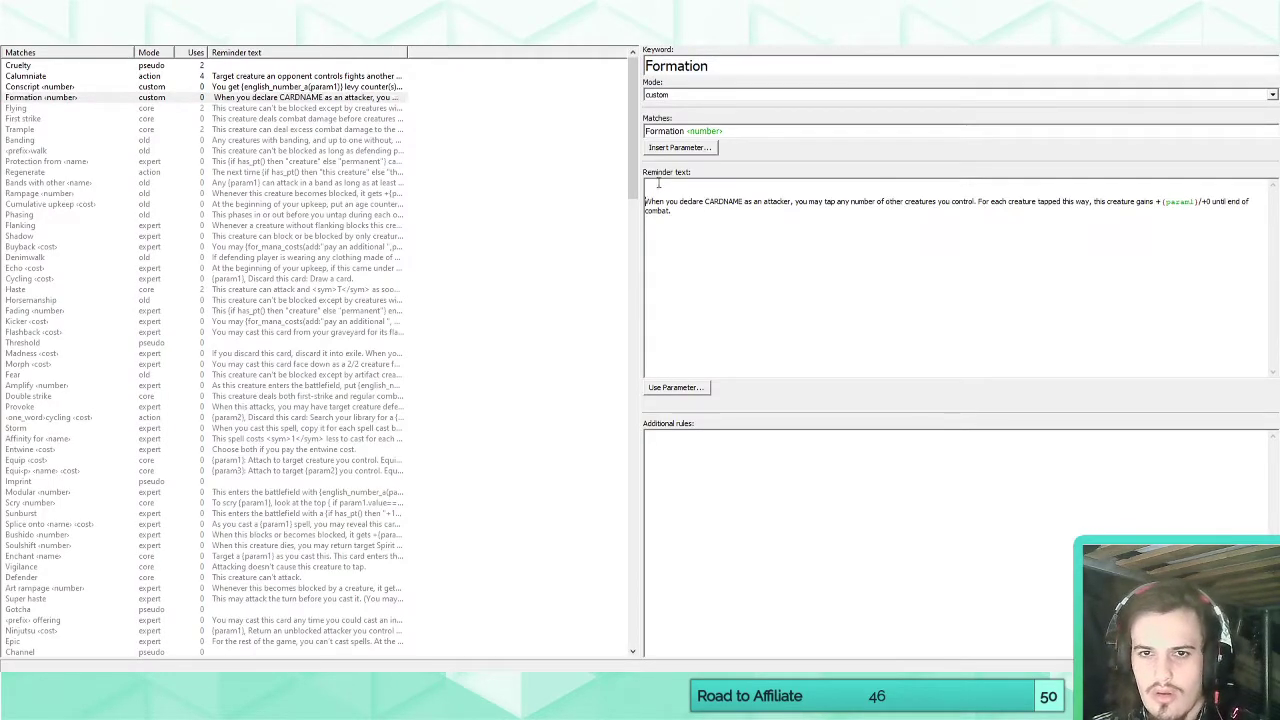
Replace both mentions of "Siege Striker" in the pasted reminder text with CARDNAME.
drag(681, 186, 721, 186)
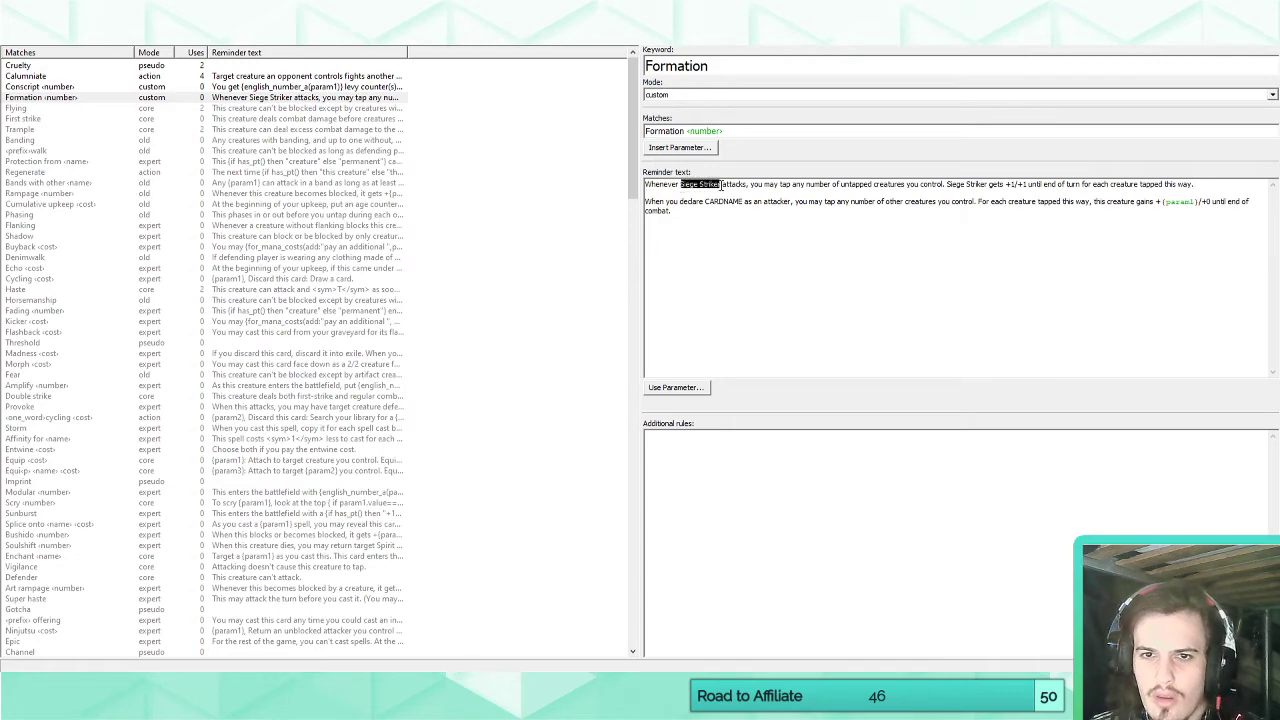
text(CARDNAME)
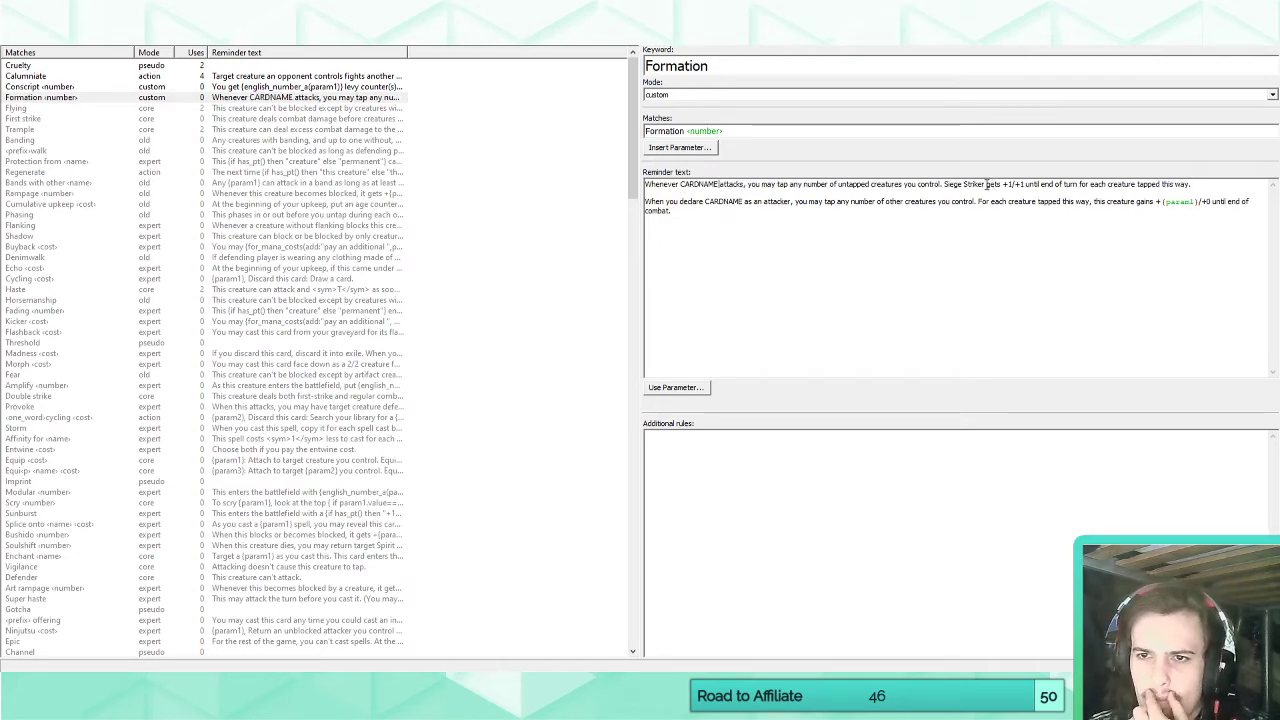
drag(986, 185, 946, 185)
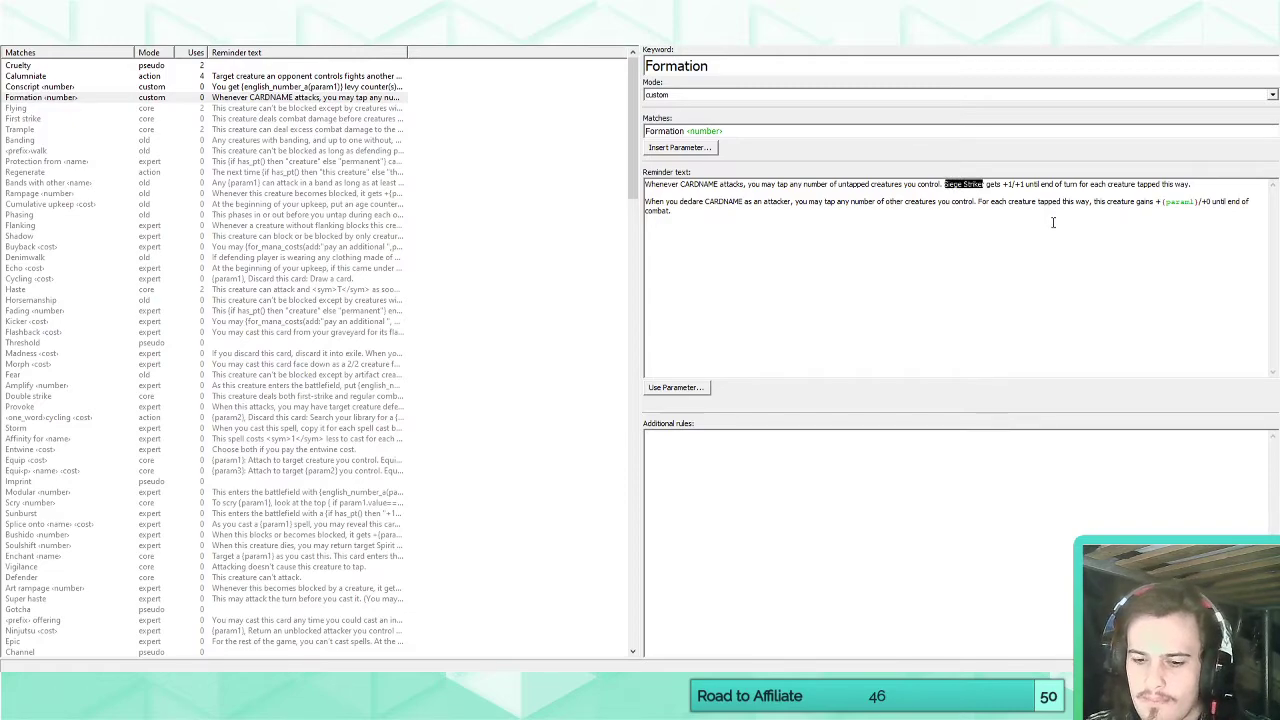
key(BackSpace)
key(Delete)
key(Delete)
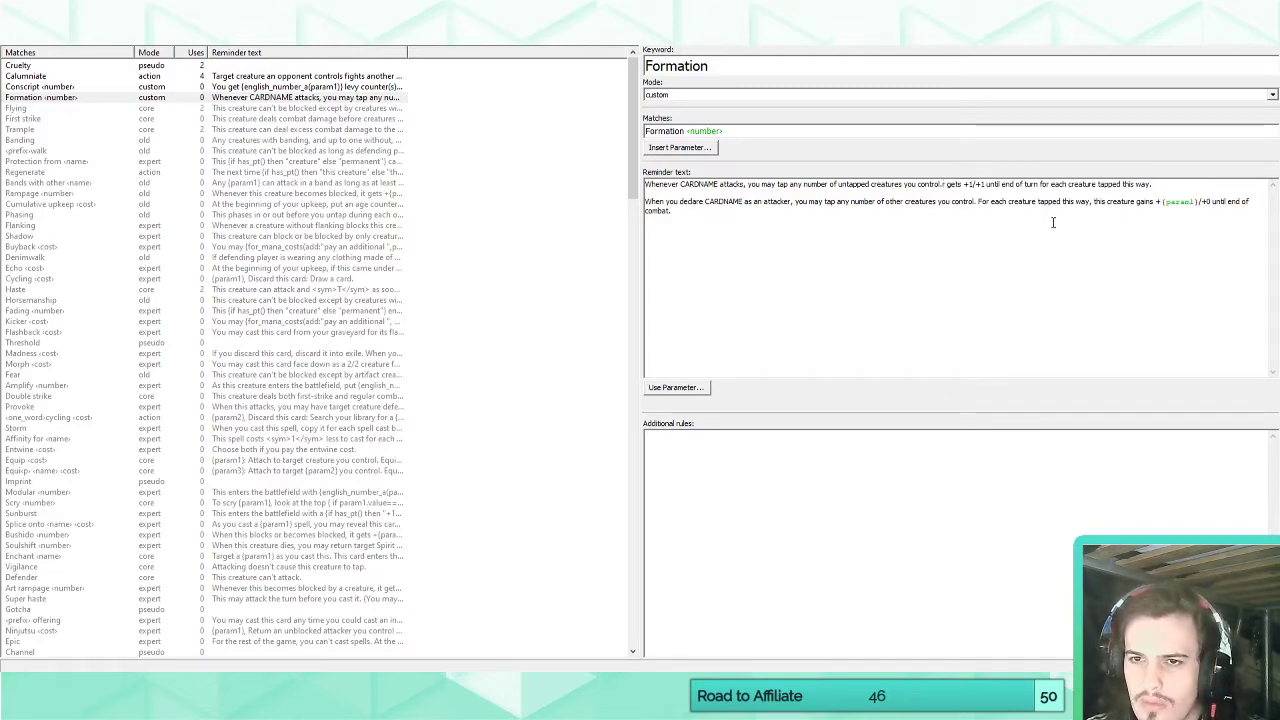
text(CARDNAME)
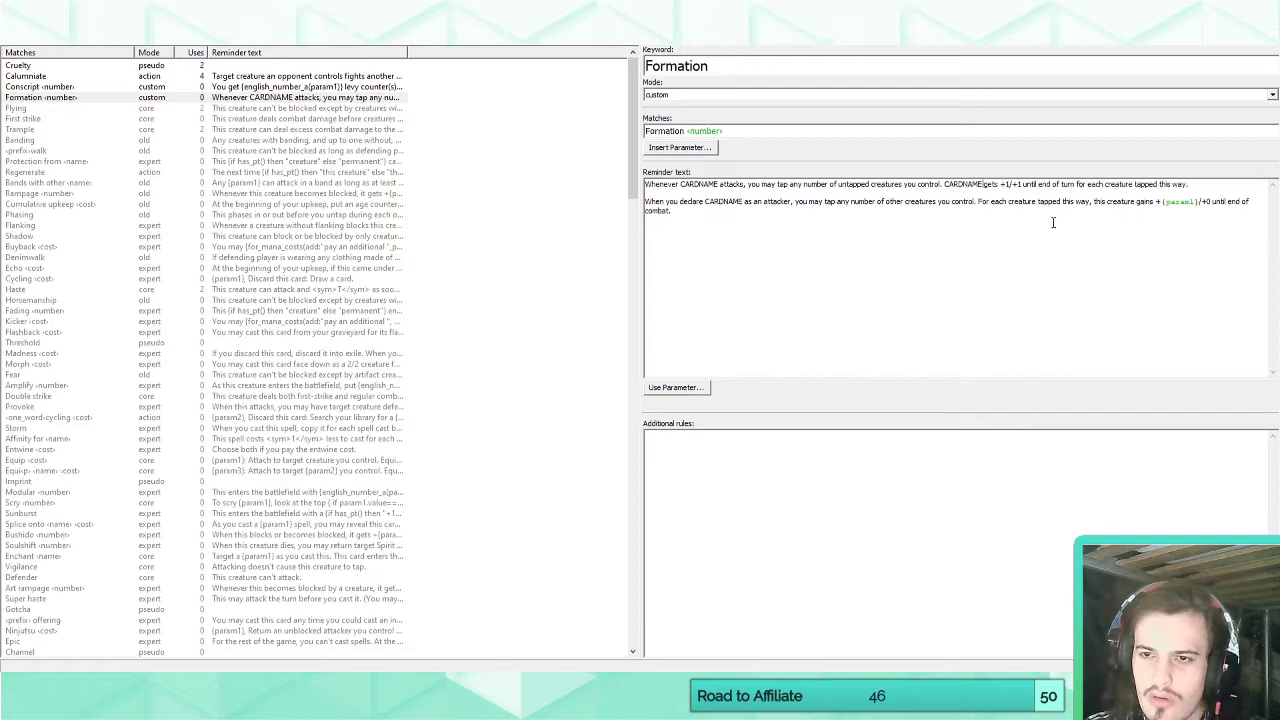
Change the bonus in the pasted reminder text to +1/+0.
click(1020, 186)
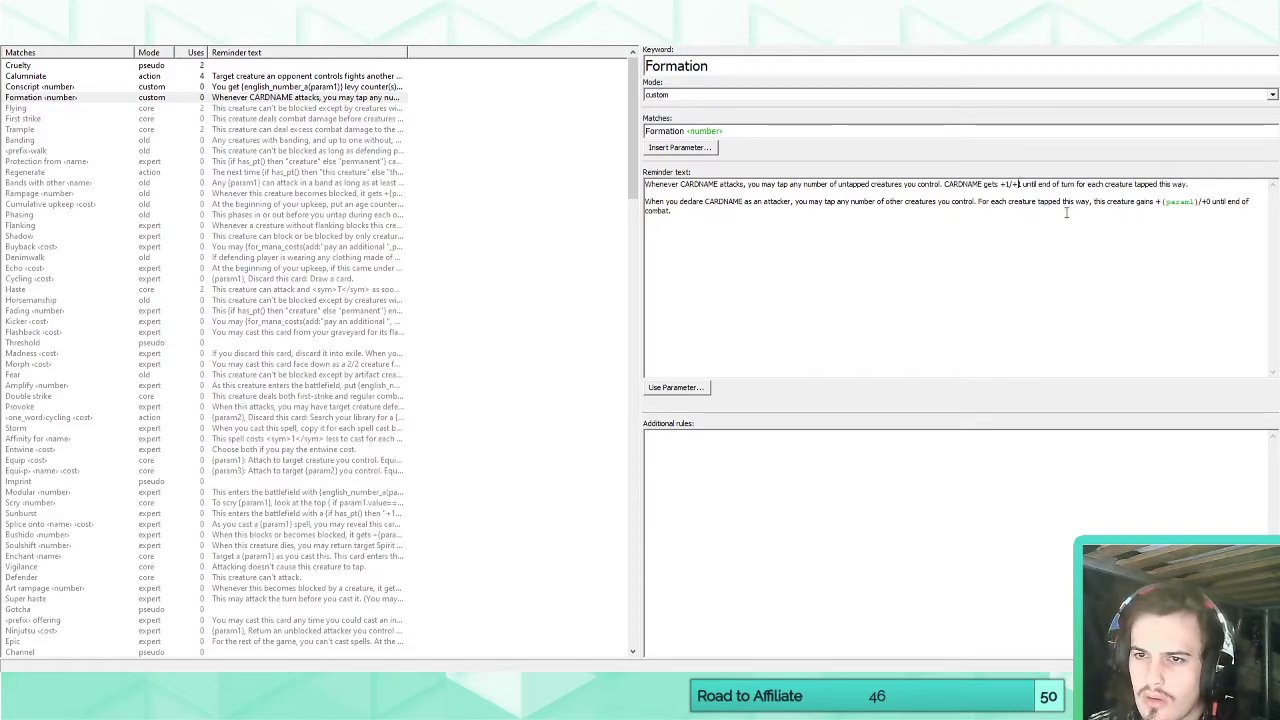
key(BackSpace)
text(0)
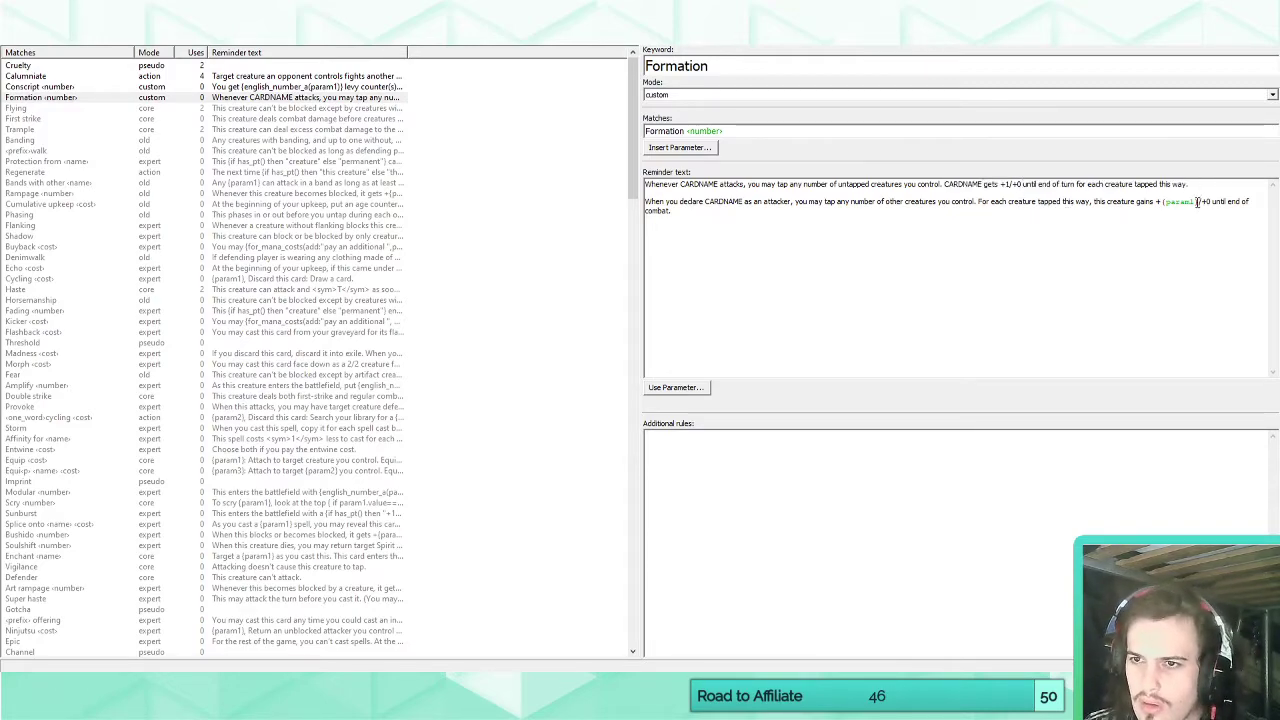
Move the {param1} parameter from the old reminder paragraph into the new one, making its bonus +{param1}/+0.
drag(1199, 202, 1163, 202)
key(ctrl+c)
key(BackSpace)
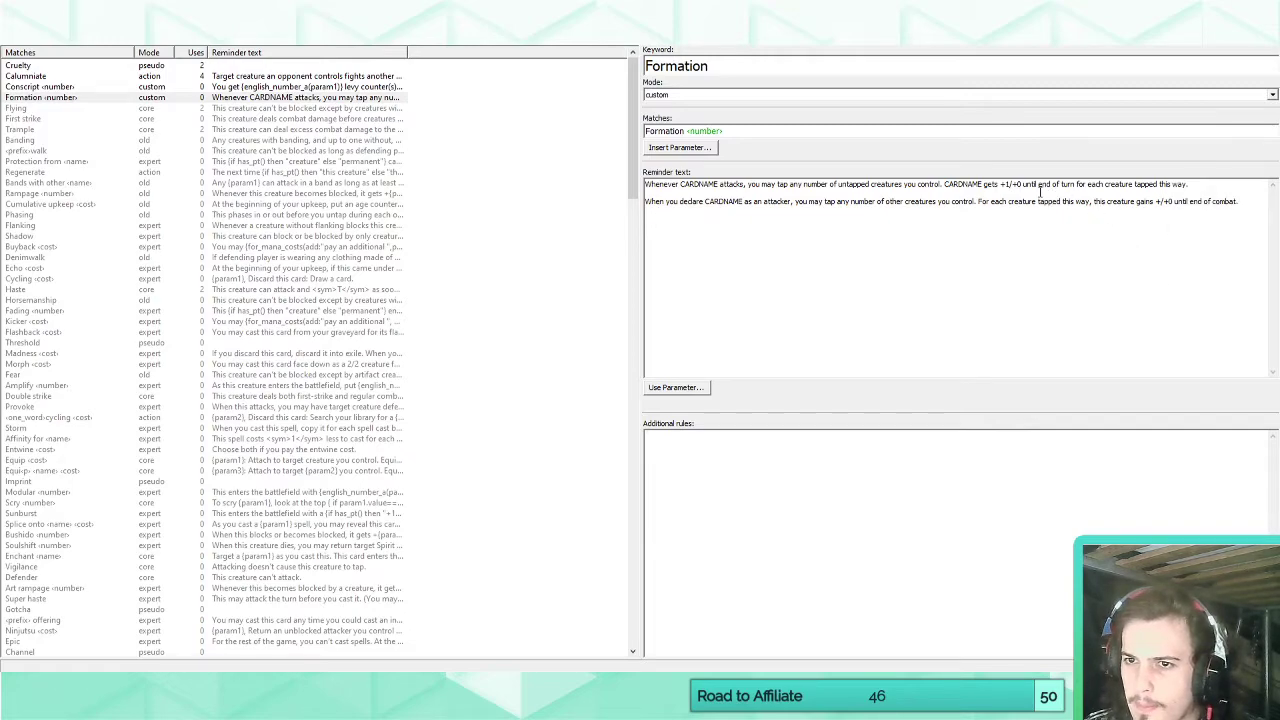
drag(1010, 184, 1005, 184)
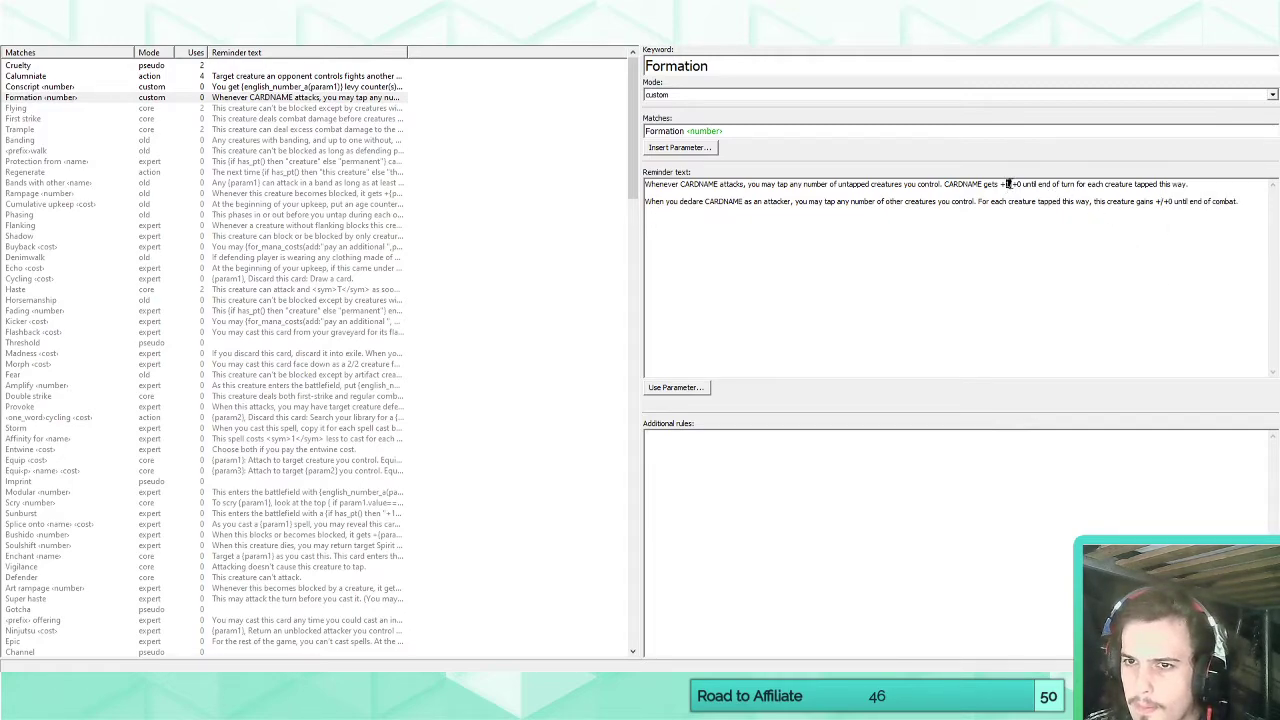
key(ctrl+v)
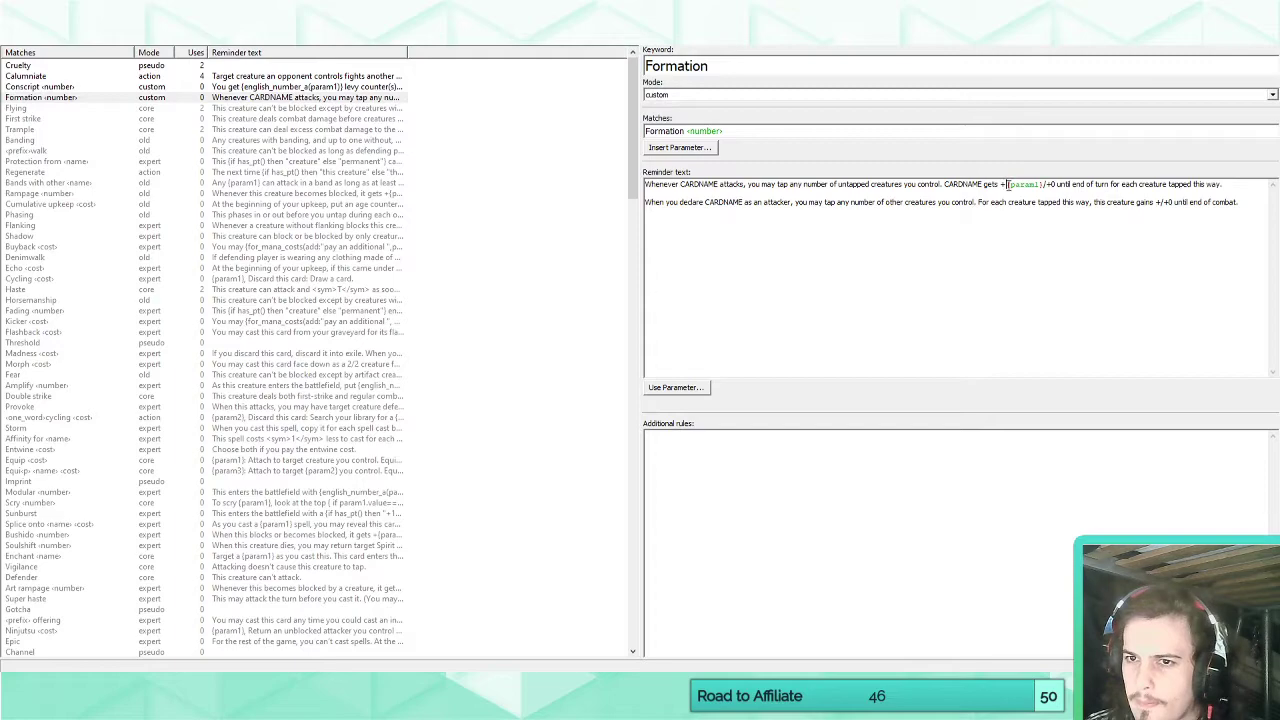
Delete the old "When you declare CARDNAME as an attacker" paragraph and check the Formation wording on the Everard, Battlemonger card.
drag(1245, 205, 646, 203)
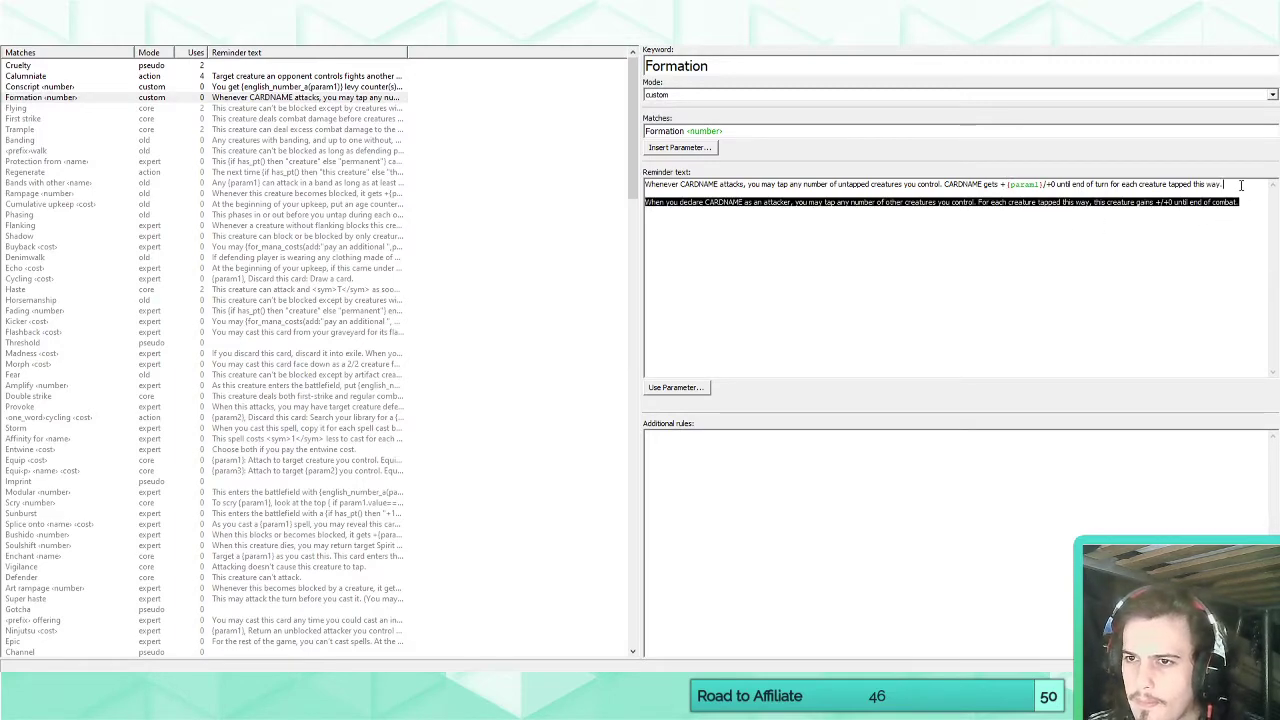
key(BackSpace)
key(BackSpace)
click(165, 37)
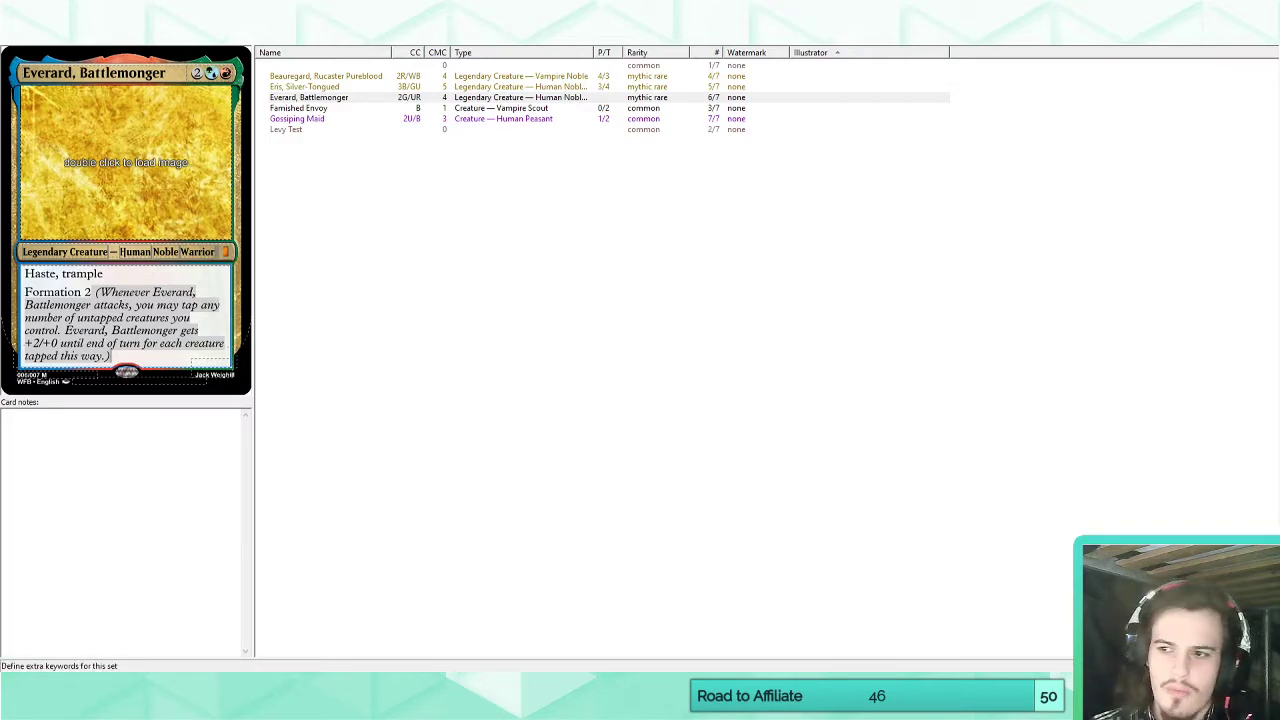
click(290, 37)
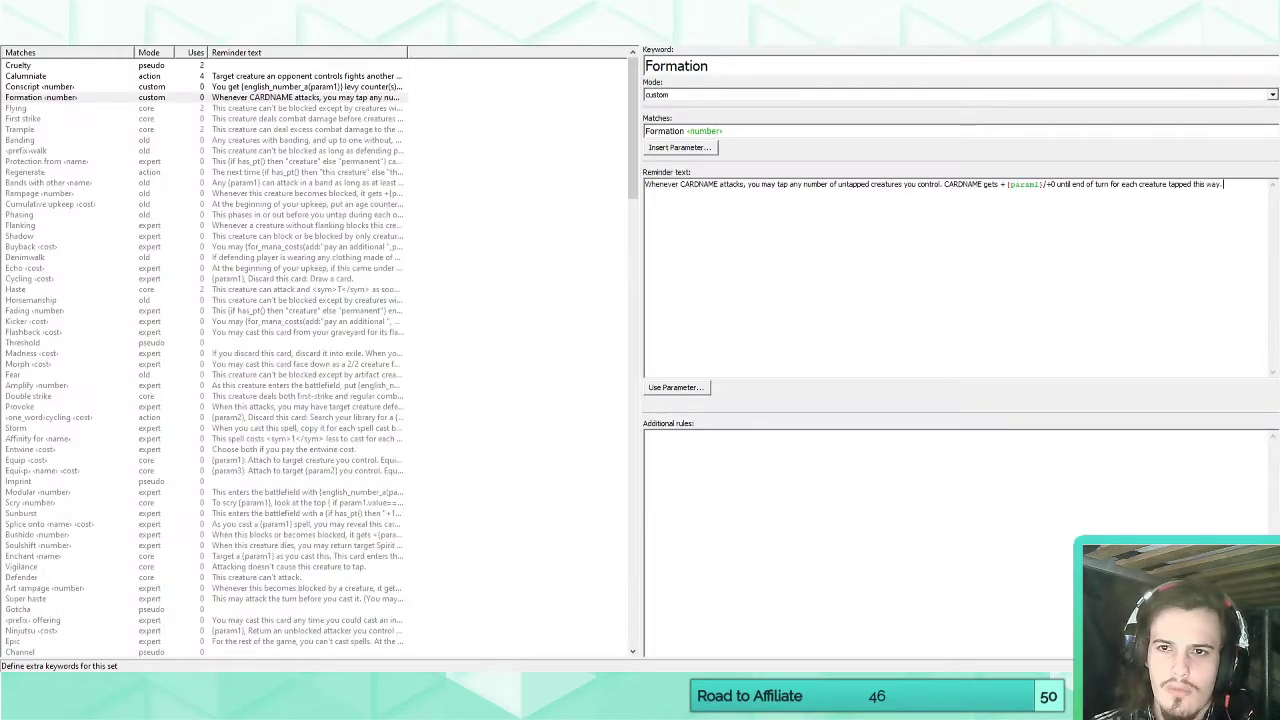
Replace the first CARDNAME in the Formation reminder text with "this creature".
double_click(691, 186)
text(this creature)
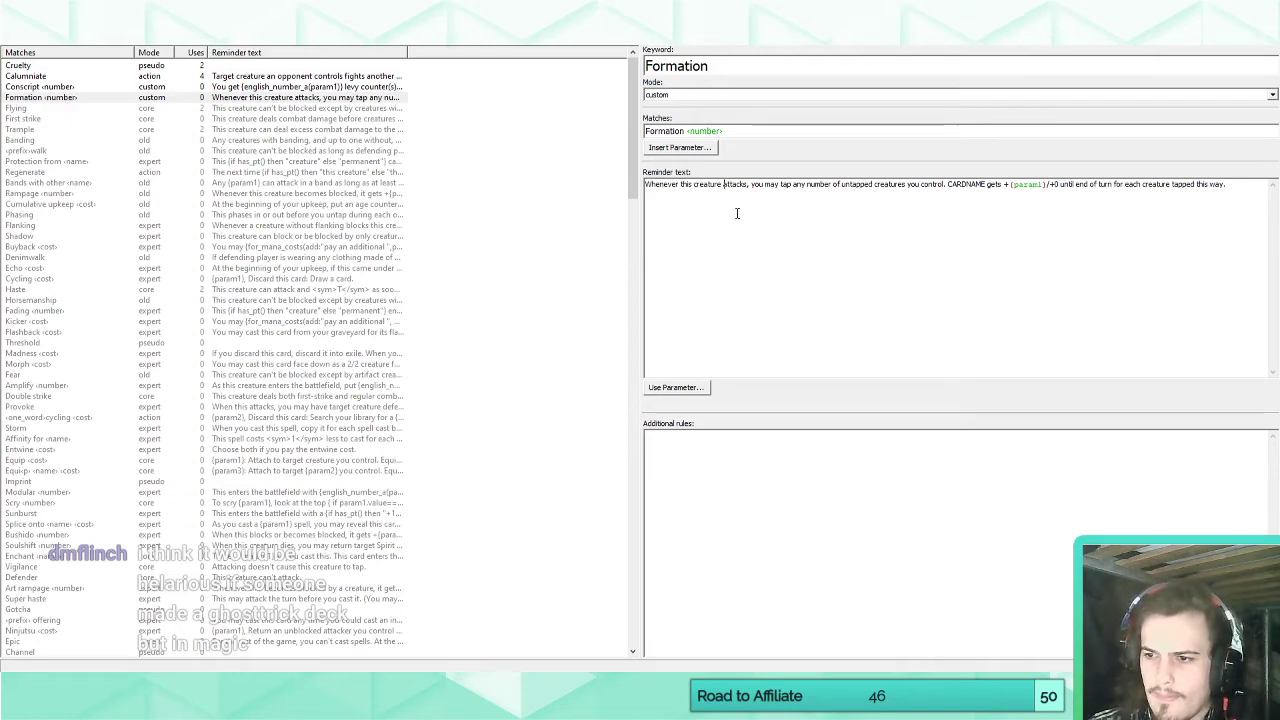
key(shift+Left)
key(shift+Left)
key(shift+Left)
key(shift+Left)
key(shift+Left)
key(shift+Left)
key(shift+Left)
key(shift+Left)
key(shift+Left)
key(shift+Left)
key(shift+Left)
key(shift+Left)
key(shift+Left)
key(shift+Left)
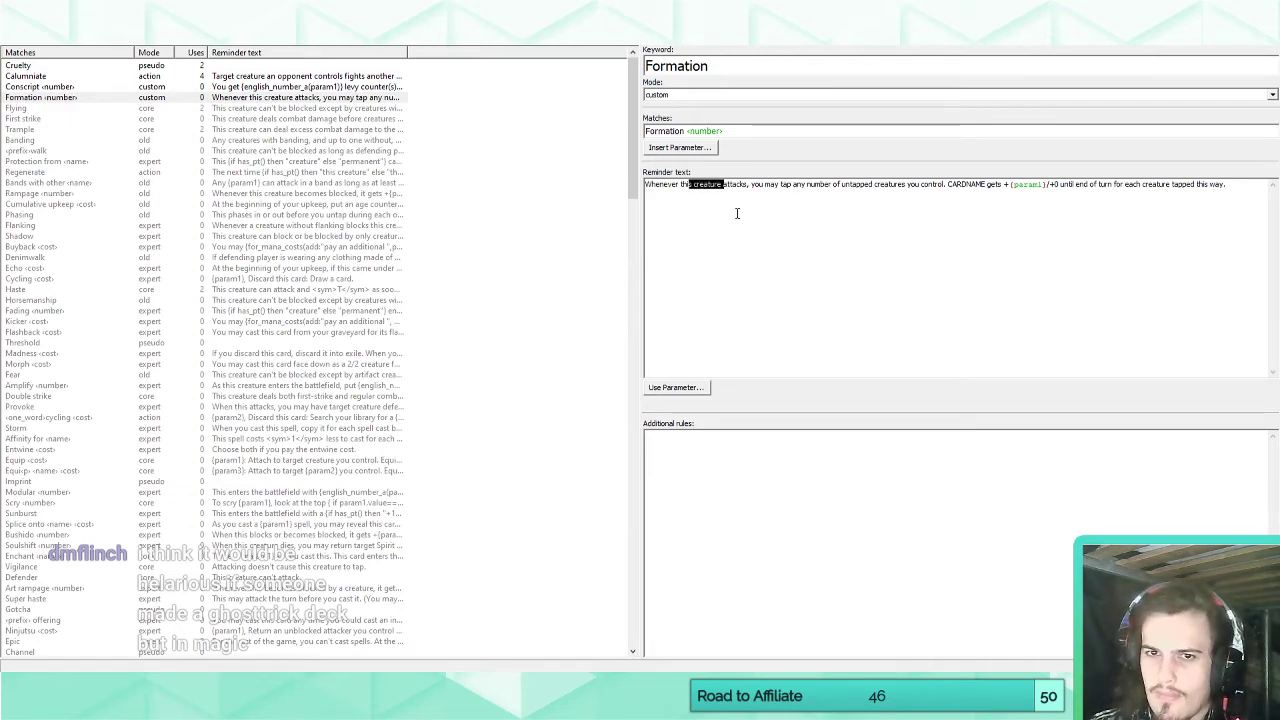
key(Right)
key(Right)
key(Right)
key(Right)
key(Right)
key(Right)
key(Right)
key(Right)
key(Right)
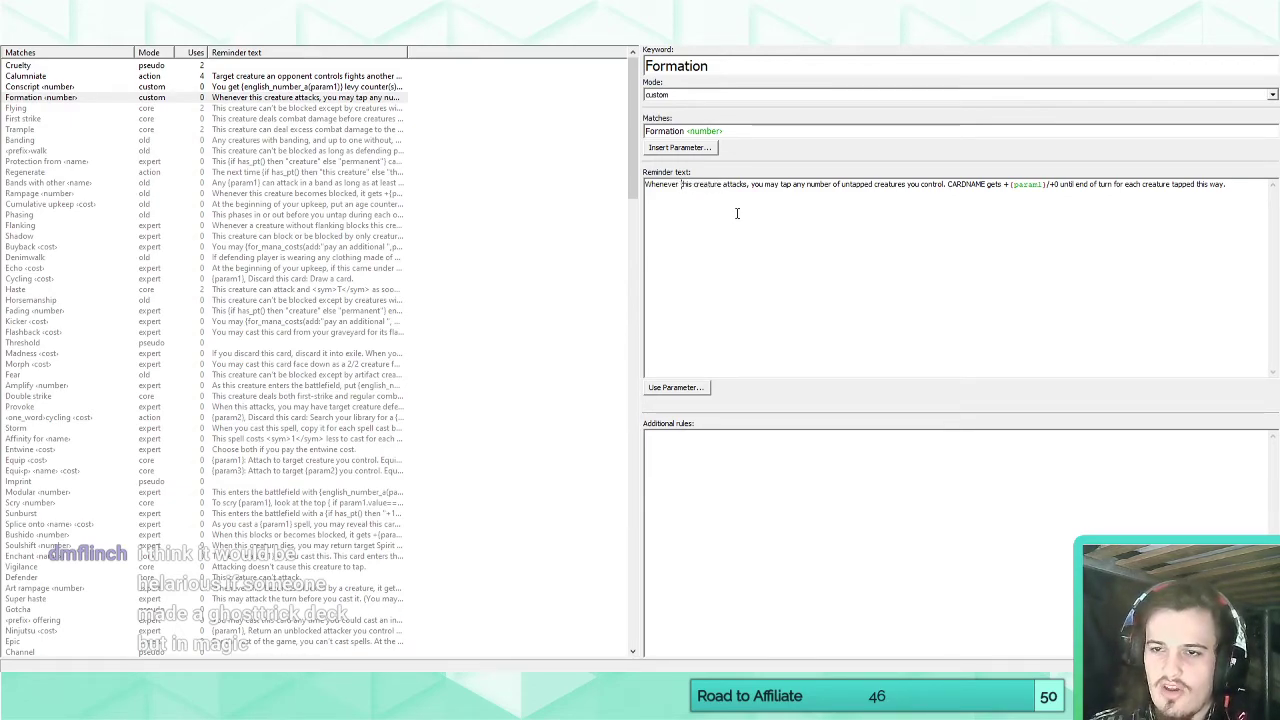
Replace the remaining CARDNAME, before "gets", with "This creature" and check the wording on the Everard, Battlemonger card.
key(Right)
key(Right)
key(Right)
key(Right)
key(Right)
key(Right)
key(Right)
key(Right)
key(Right)
key(Right)
key(Right)
key(Right)
key(Right)
key(Right)
key(Right)
key(Right)
key(Right)
key(Right)
key(Right)
key(Right)
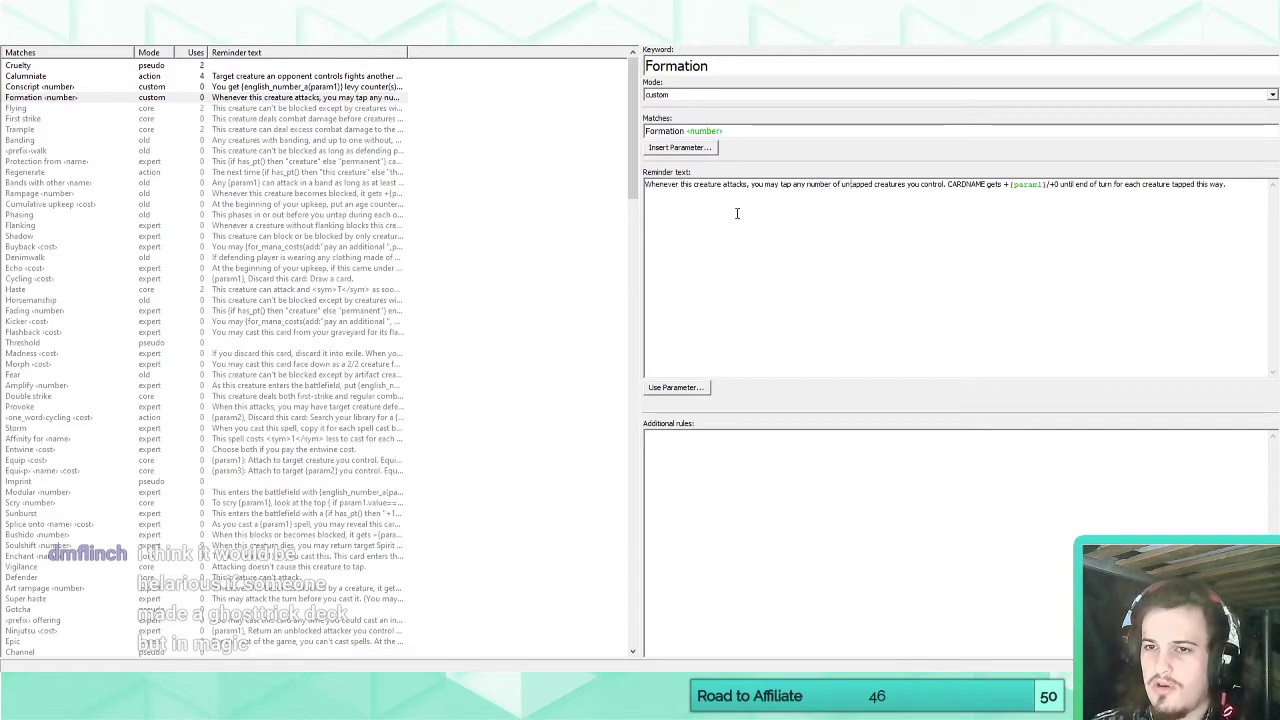
key(Right)
key(Right)
key(Right)
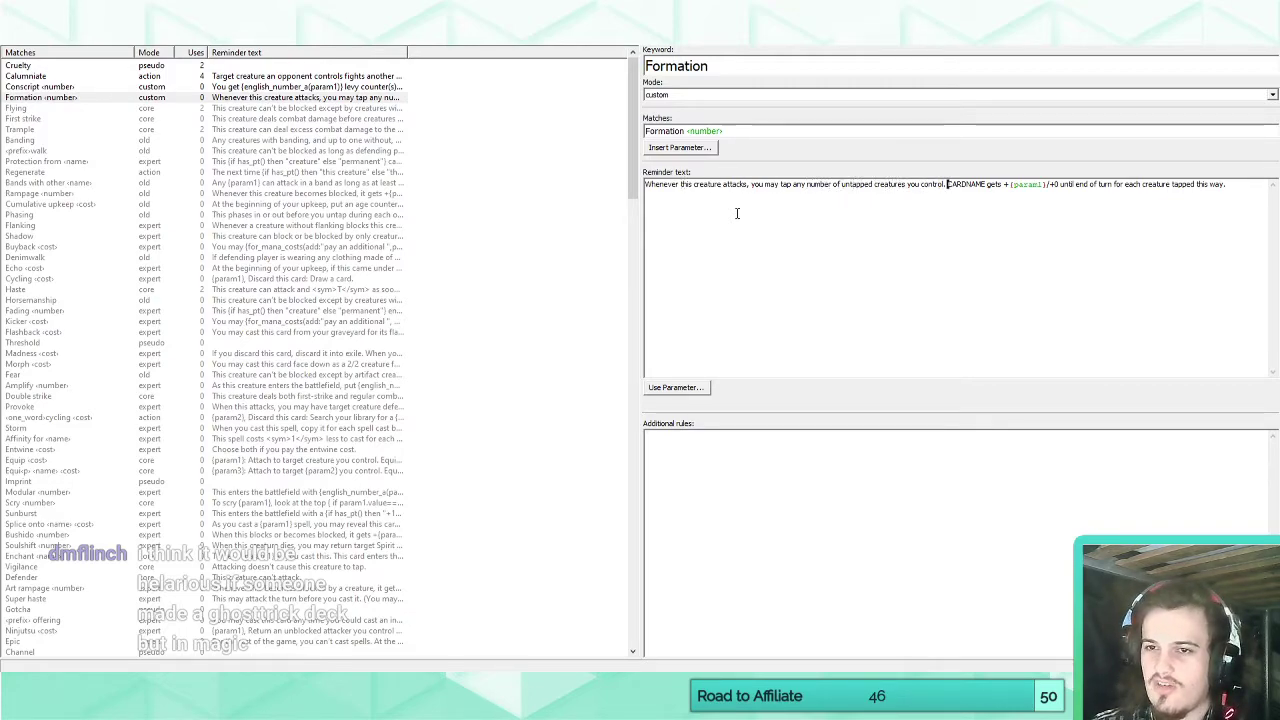
key(shift+Right)
key(shift+Right)
key(shift+Right)
key(shift+Right)
key(shift+Right)
key(shift+Right)
key(shift+Right)
key(shift+Right)
key(shift+Right)
key(shift+Right)
key(shift+Left)
key(shift+Left)
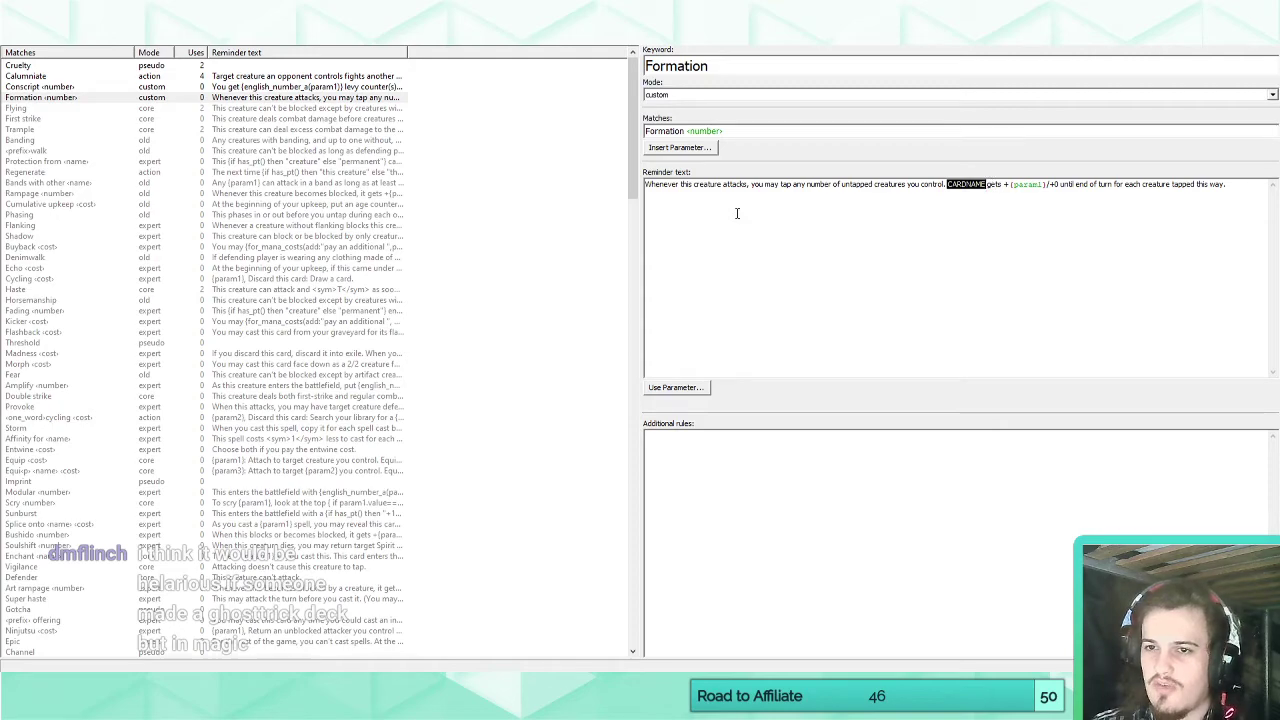
text(this creature)
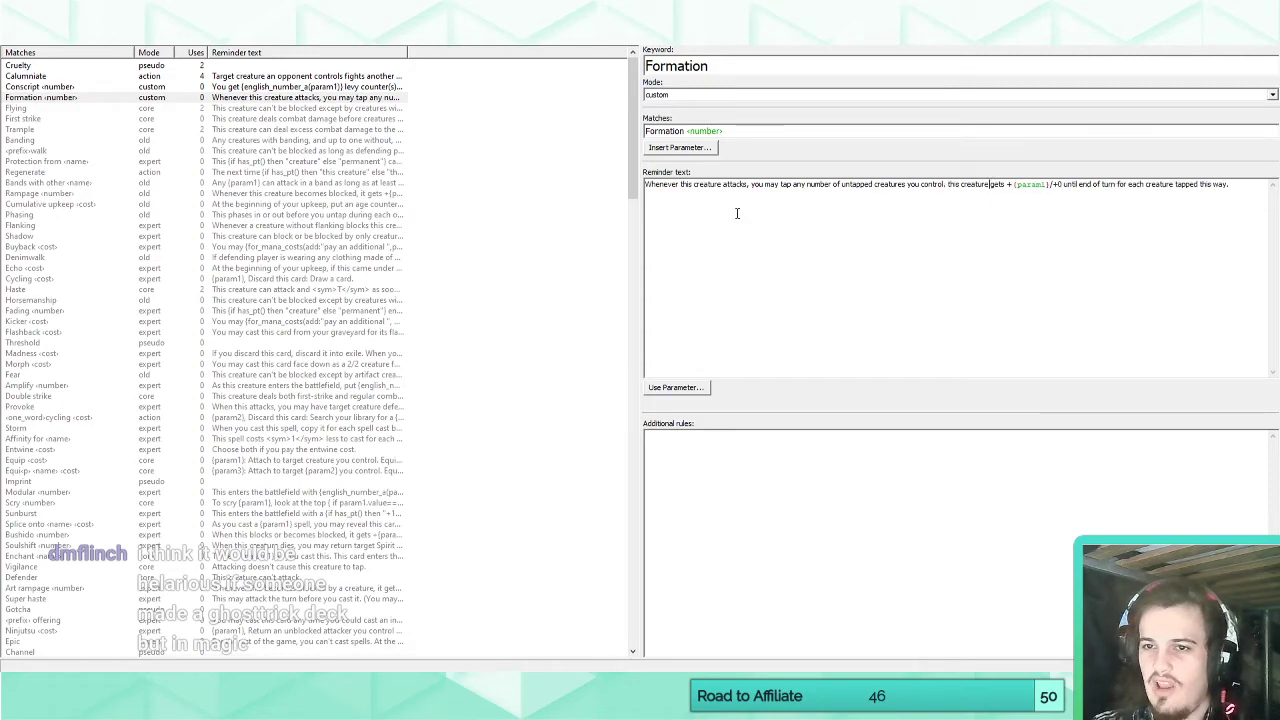
key(Left)
key(Left)
key(Left)
key(Left)
key(Left)
key(Left)
key(Left)
key(Left)
key(Left)
key(Left)
key(Left)
key(Left)
key(Left)
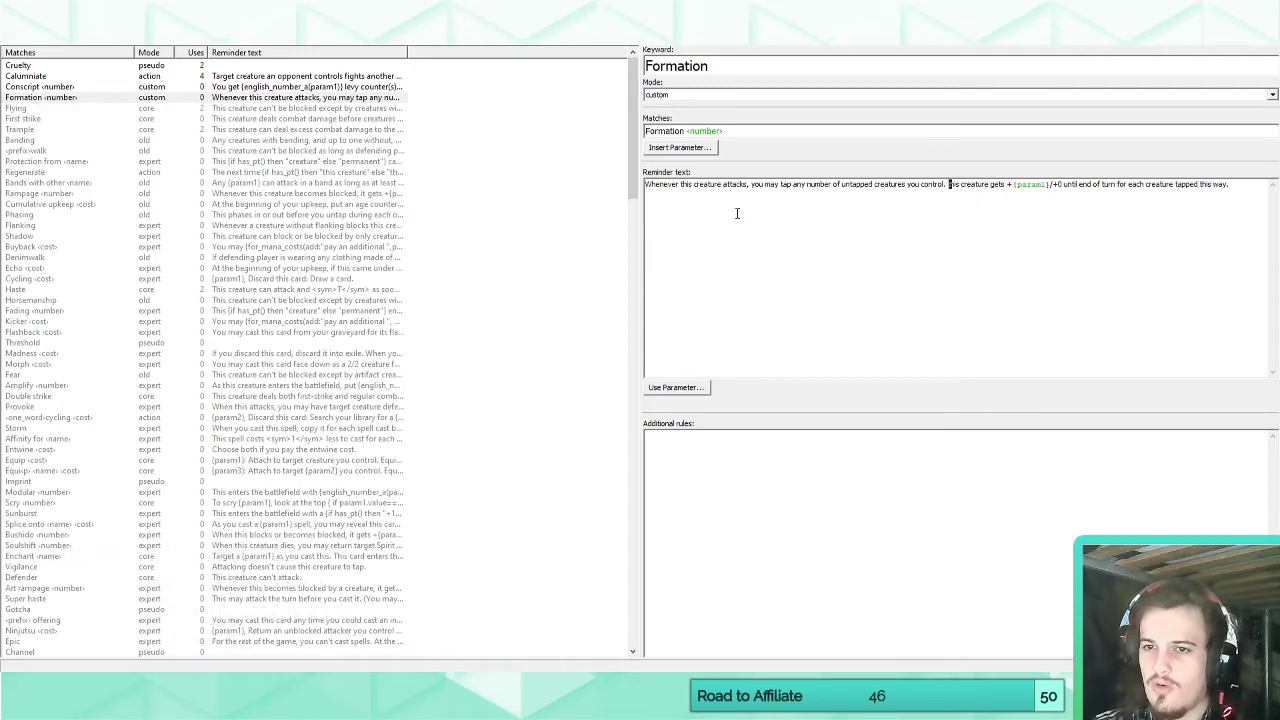
text(T)
click(27, 45)
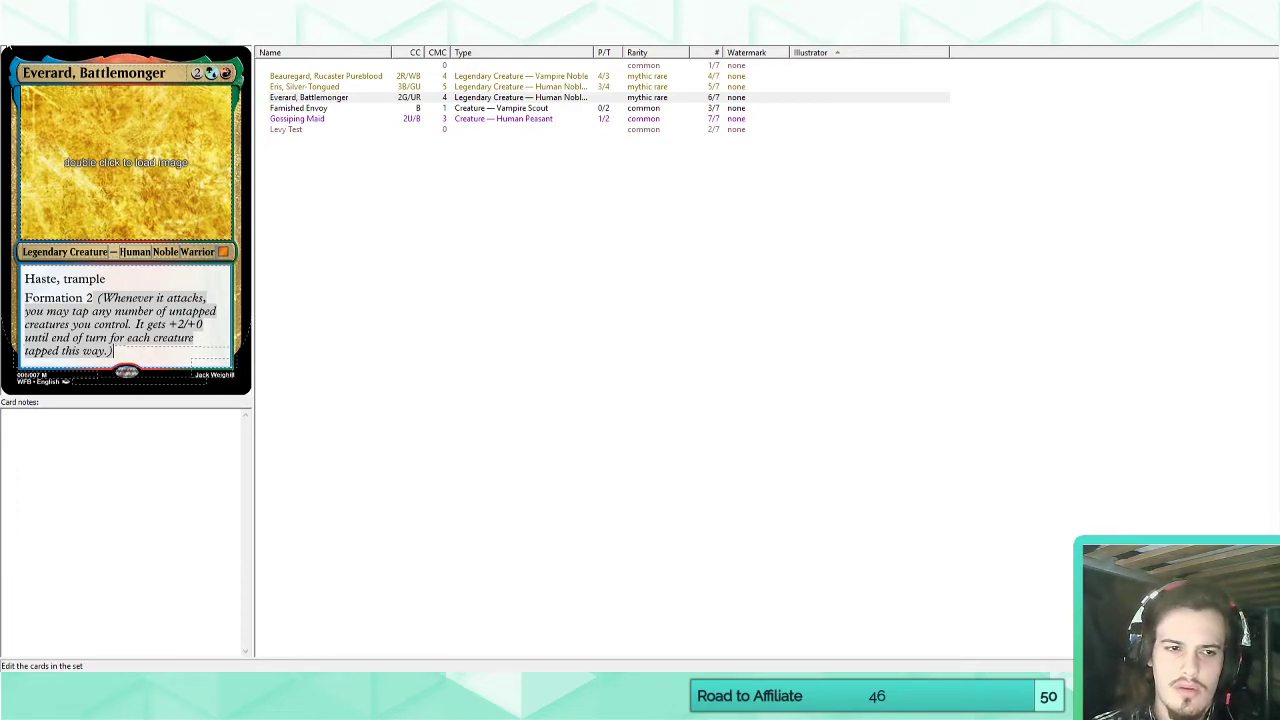
Add a new custom keyword to the set's keywords and name it "Keyword Formation".
click(170, 40)
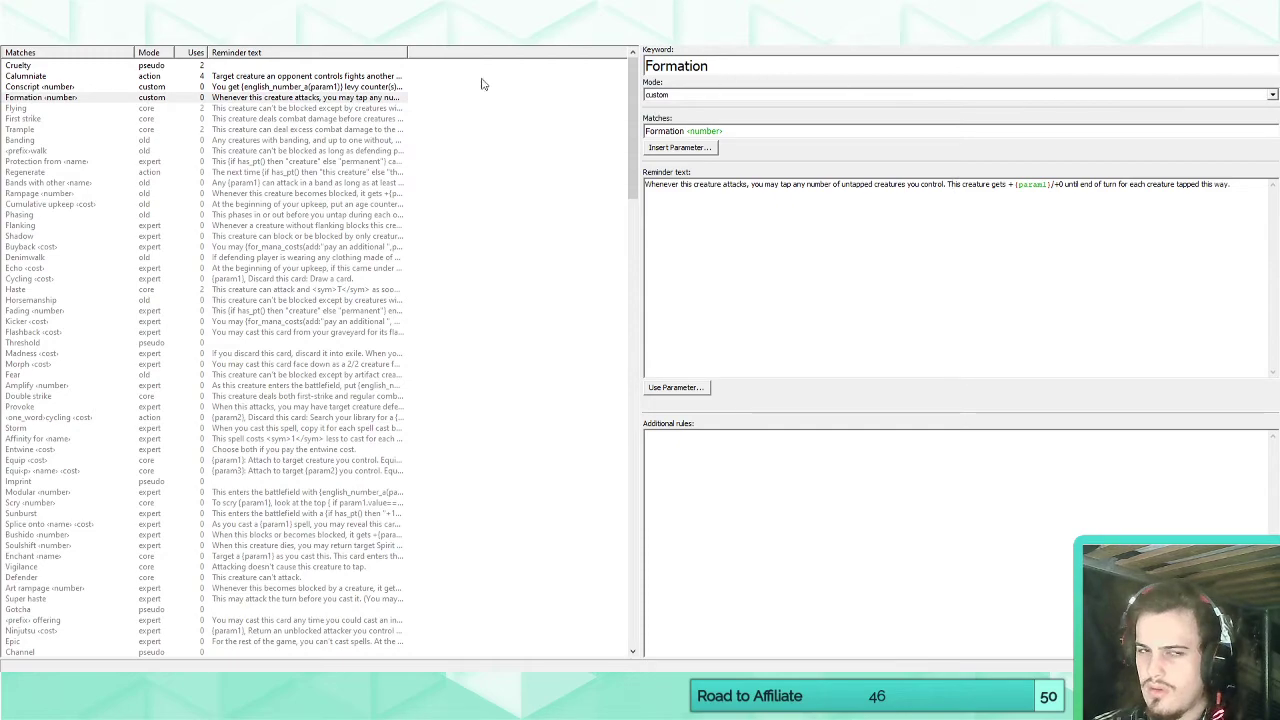
click(39, 100)
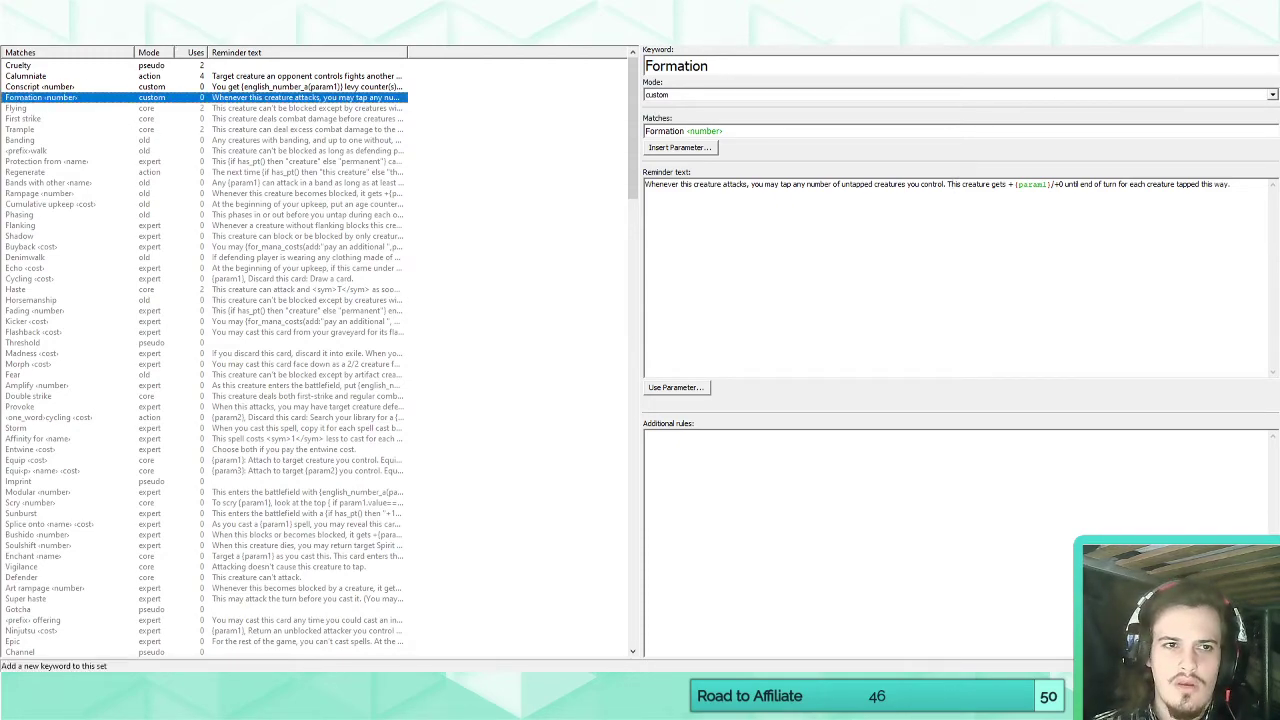
click(165, 34)
click(727, 71)
text(Form)
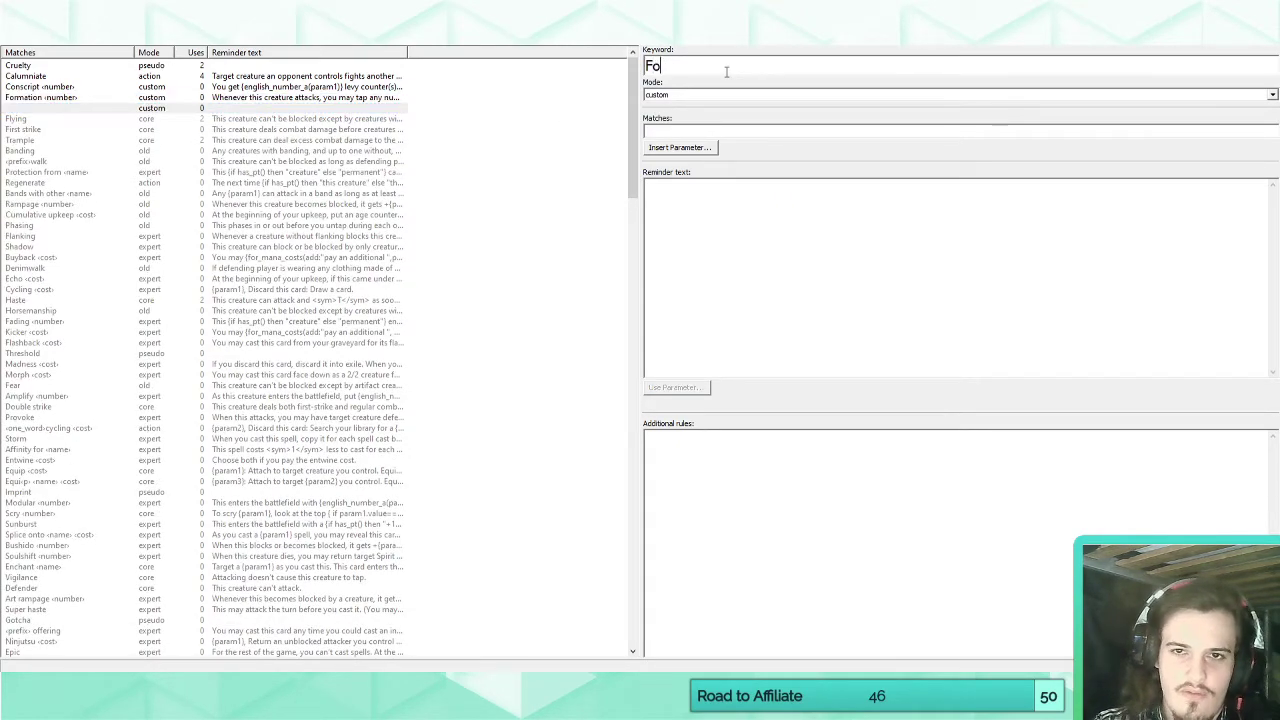
key(BackSpace)
key(BackSpace)
key(BackSpace)
key(BackSpace)
text(Key)
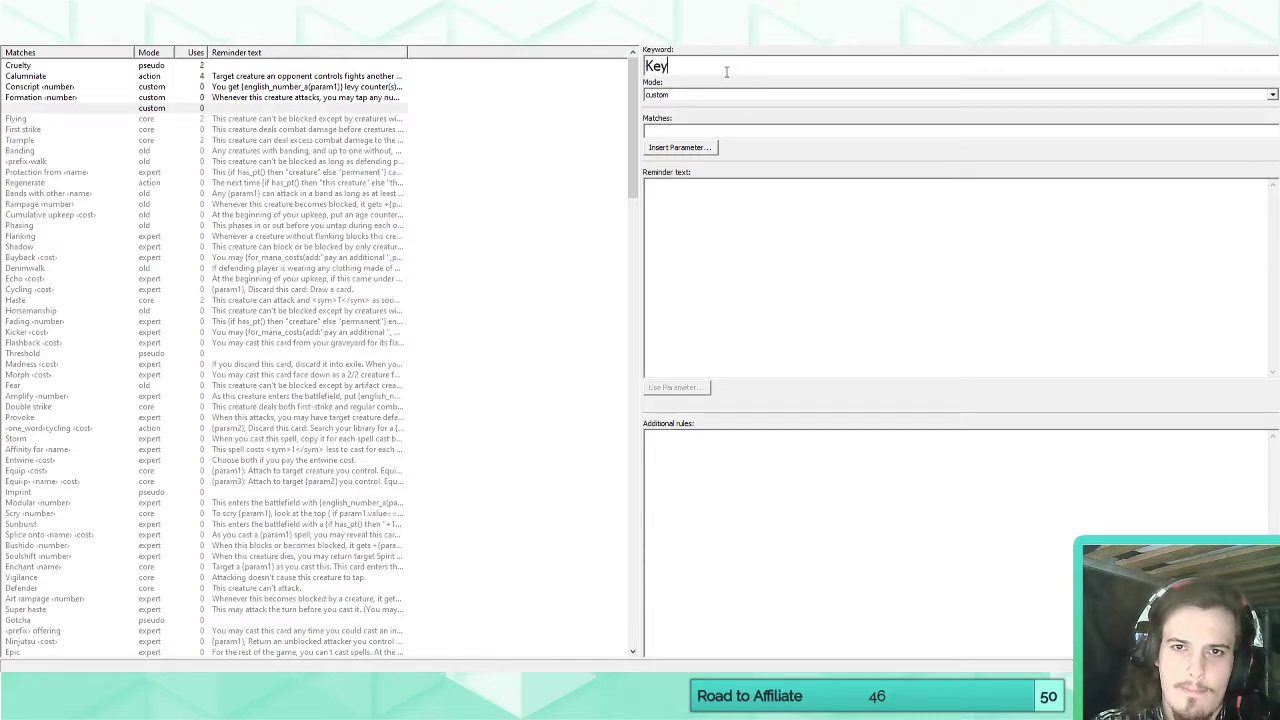
text(word Formation)
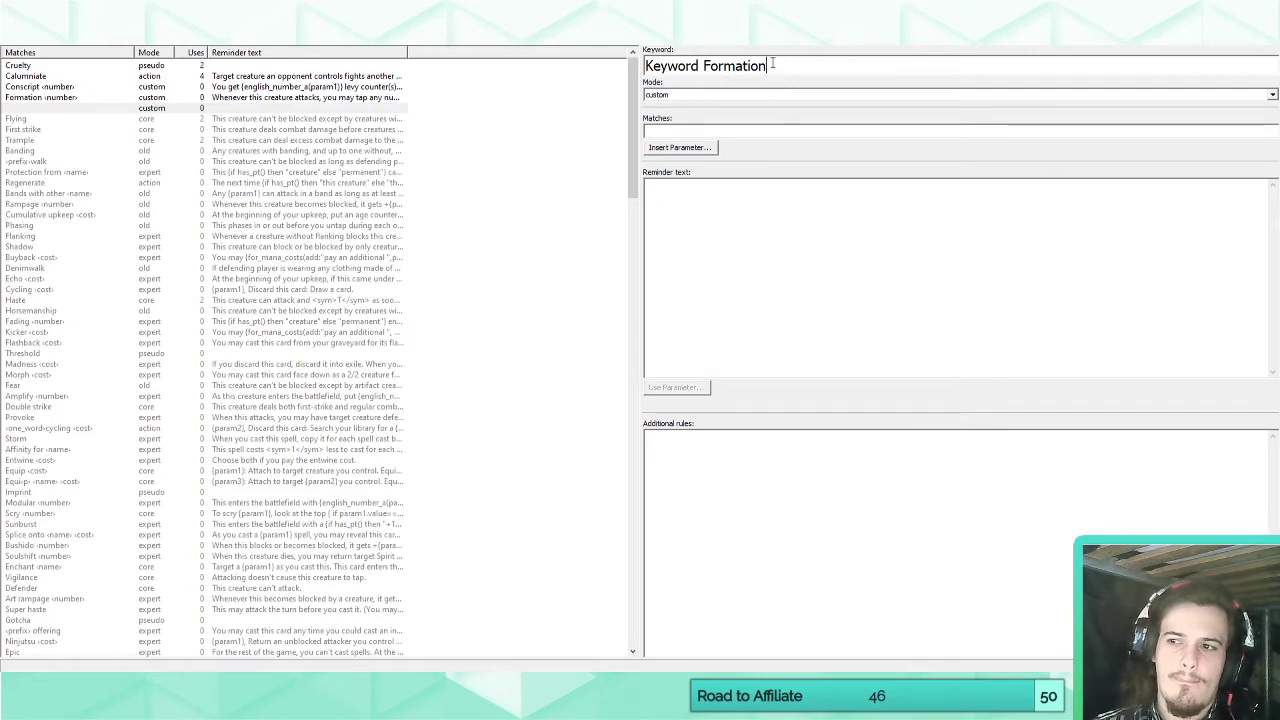
click(670, 131)
text(Formation)
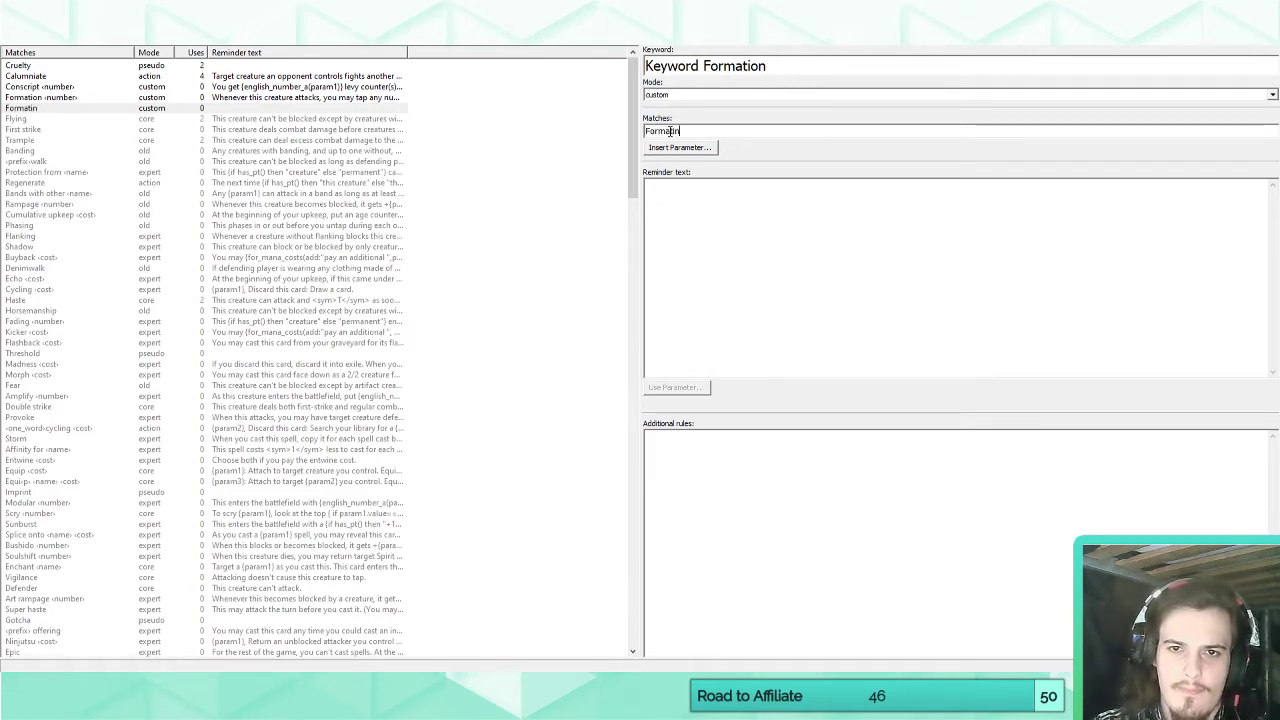
key(ctrl+a)
key(BackSpace)
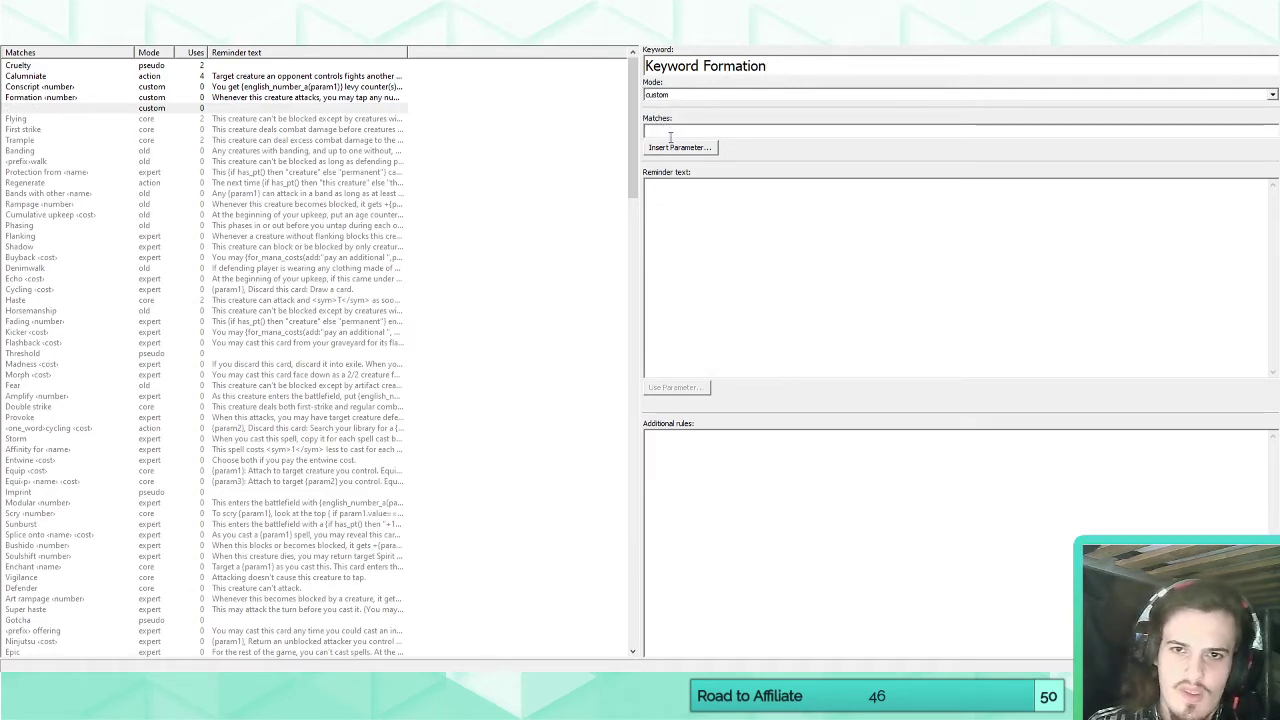
Set the new keyword's match pattern to the prefix parameter followed by "formation", consulting the standard Typecycling and Offering keywords as references.
click(672, 148)
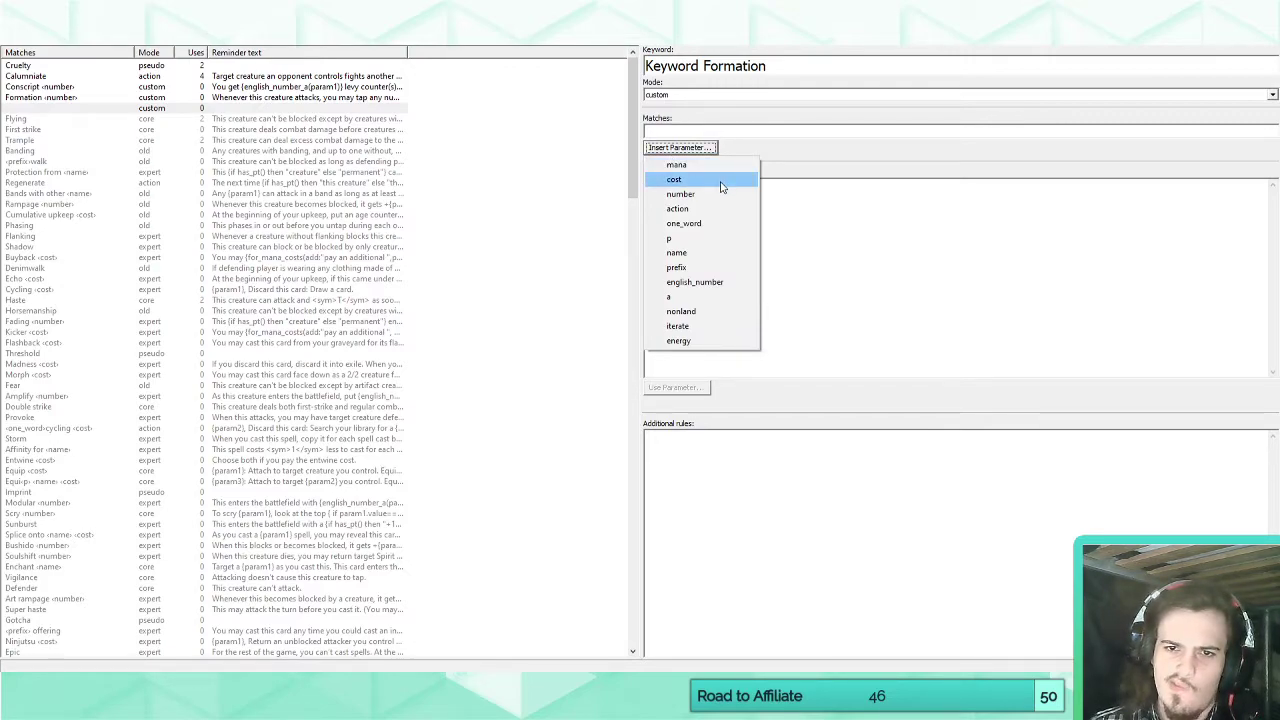
click(688, 268)
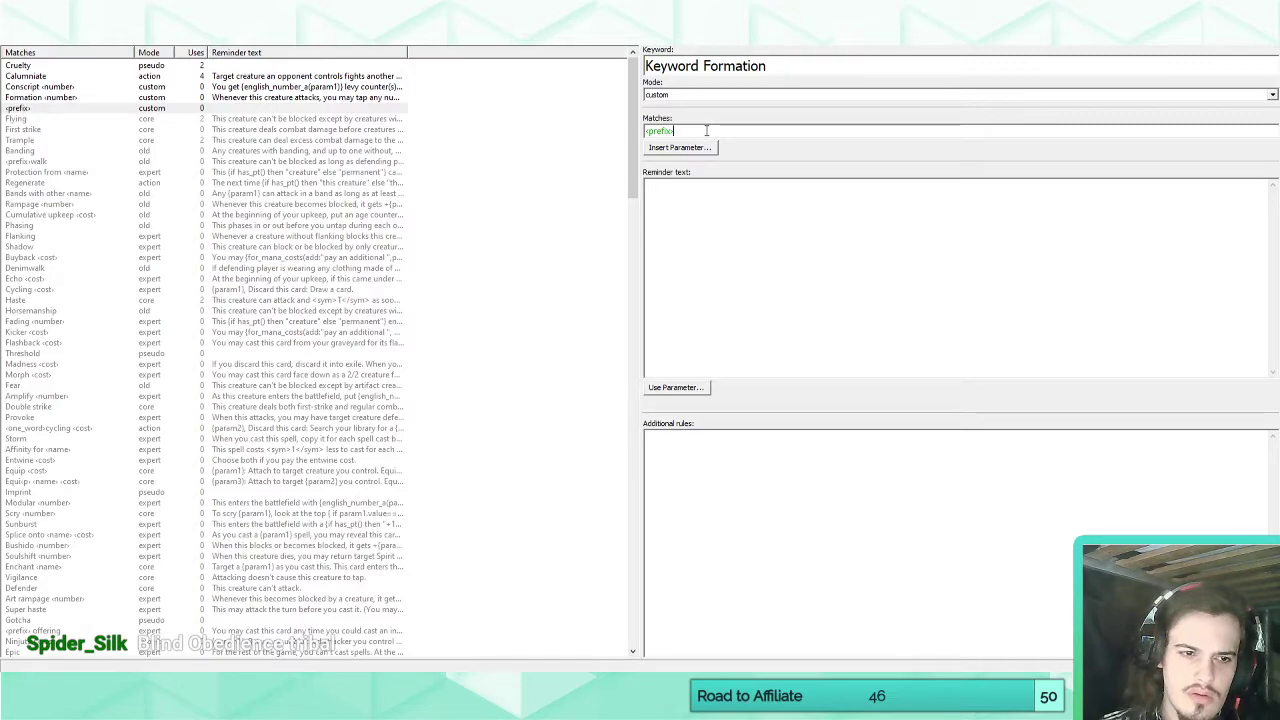
click(147, 429)
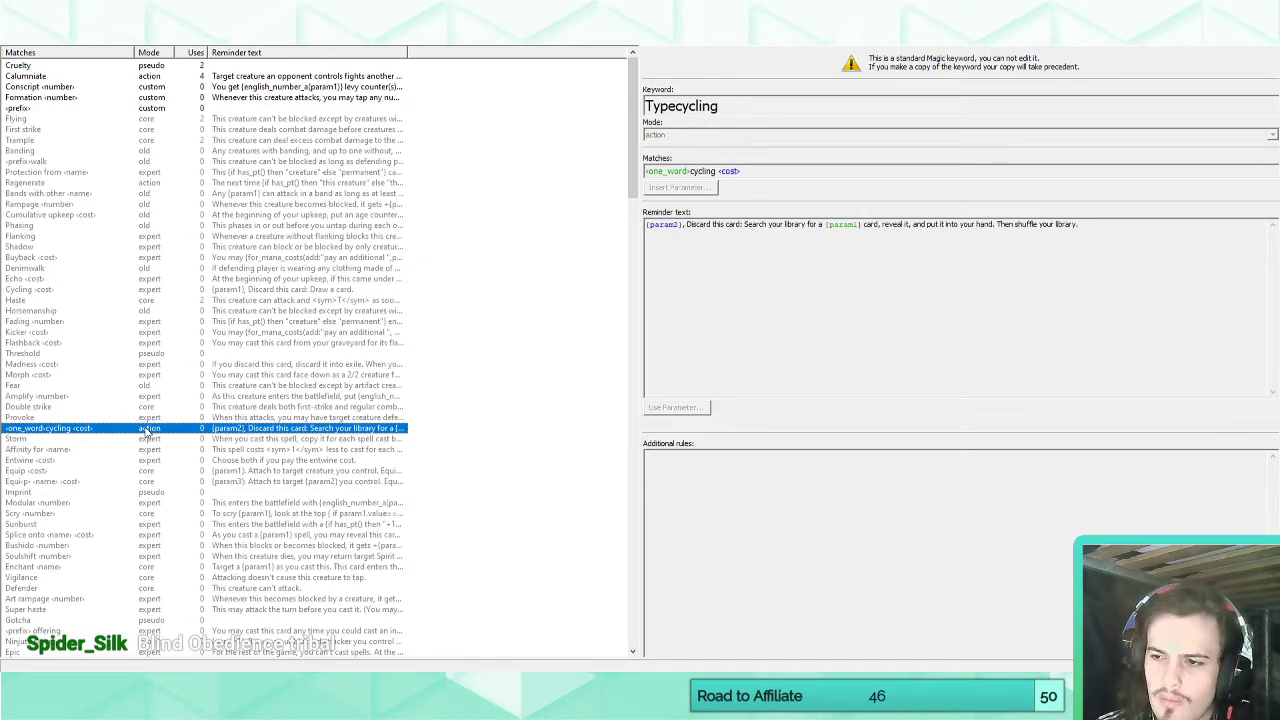
click(26, 108)
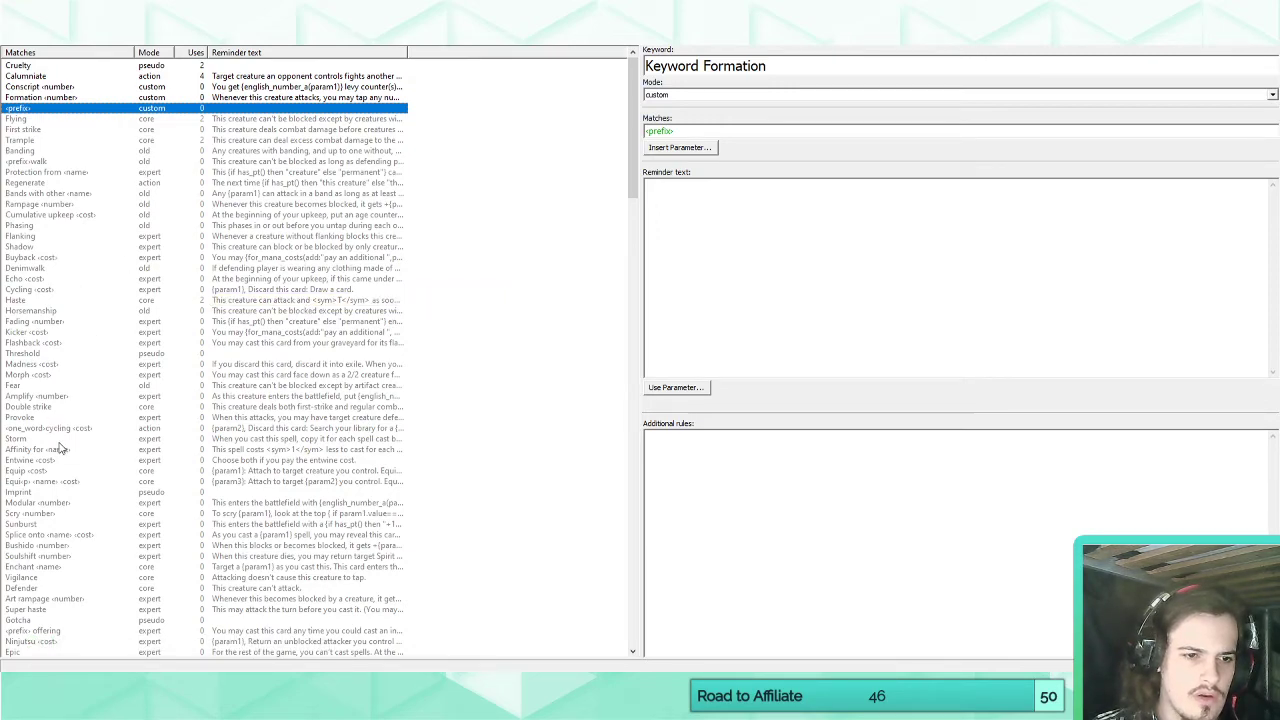
scroll(57, 445, down, 4)
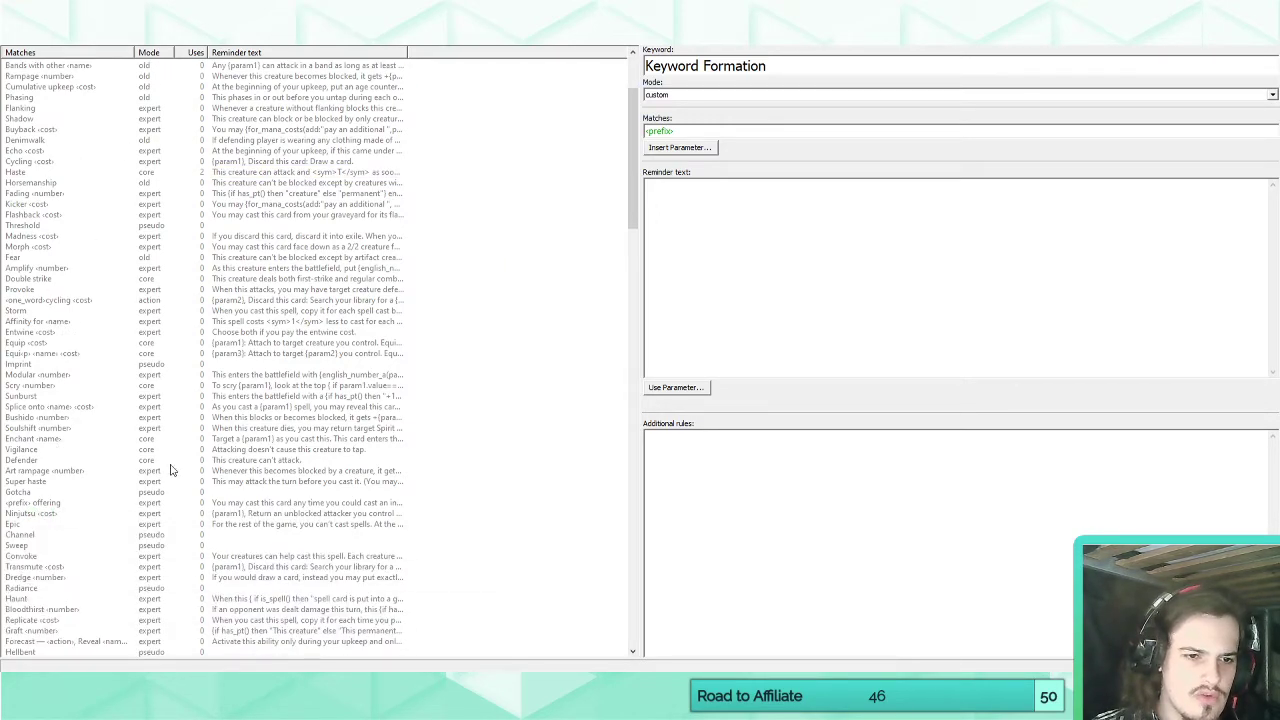
click(86, 506)
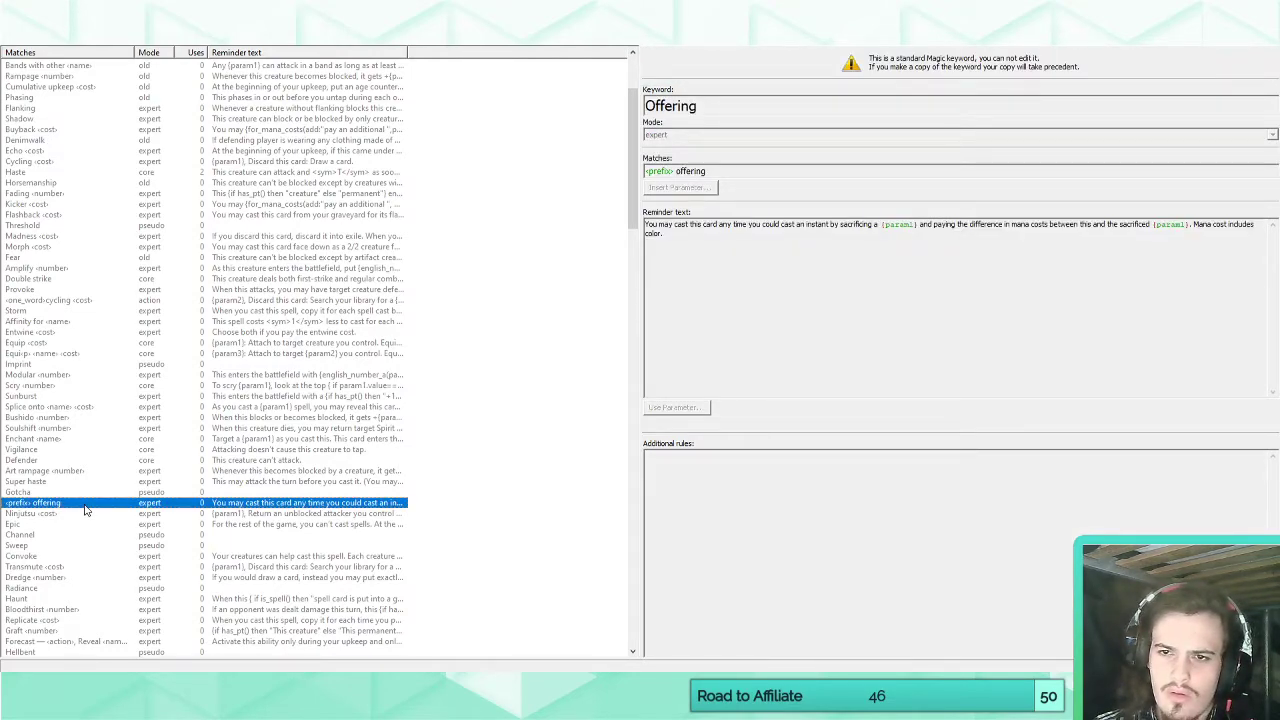
scroll(86, 509, up, 4)
click(40, 109)
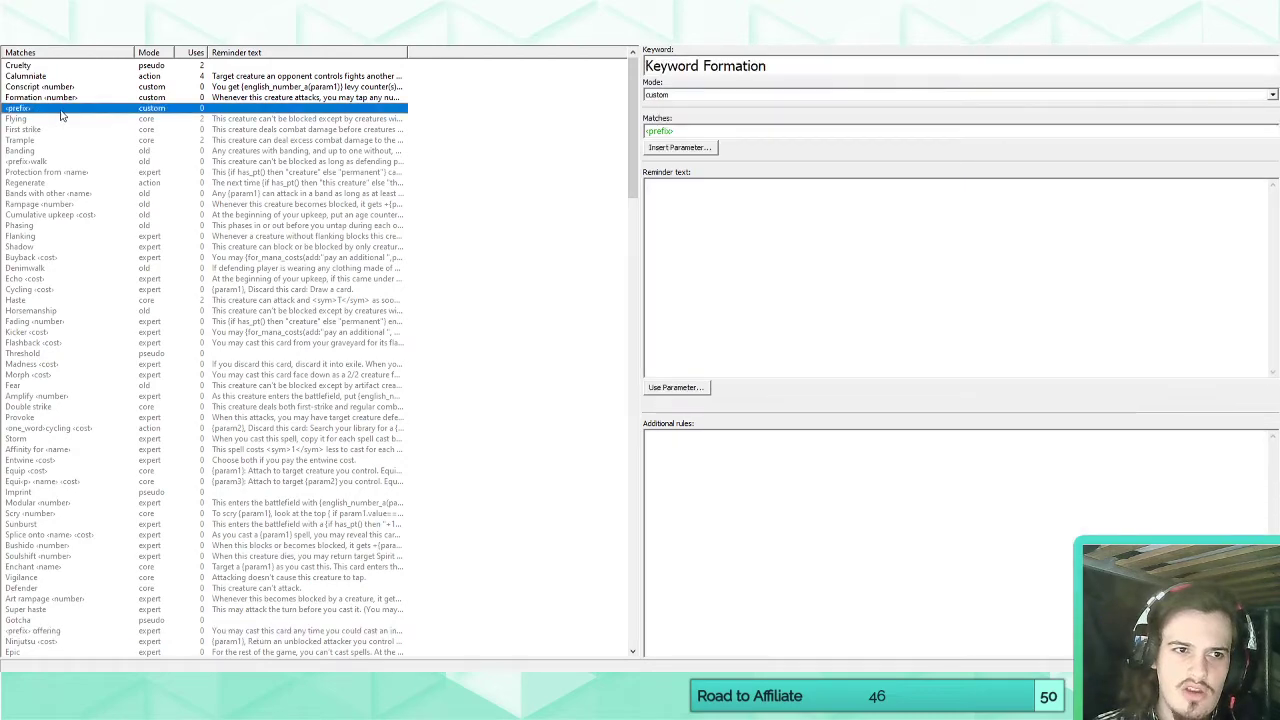
click(773, 135)
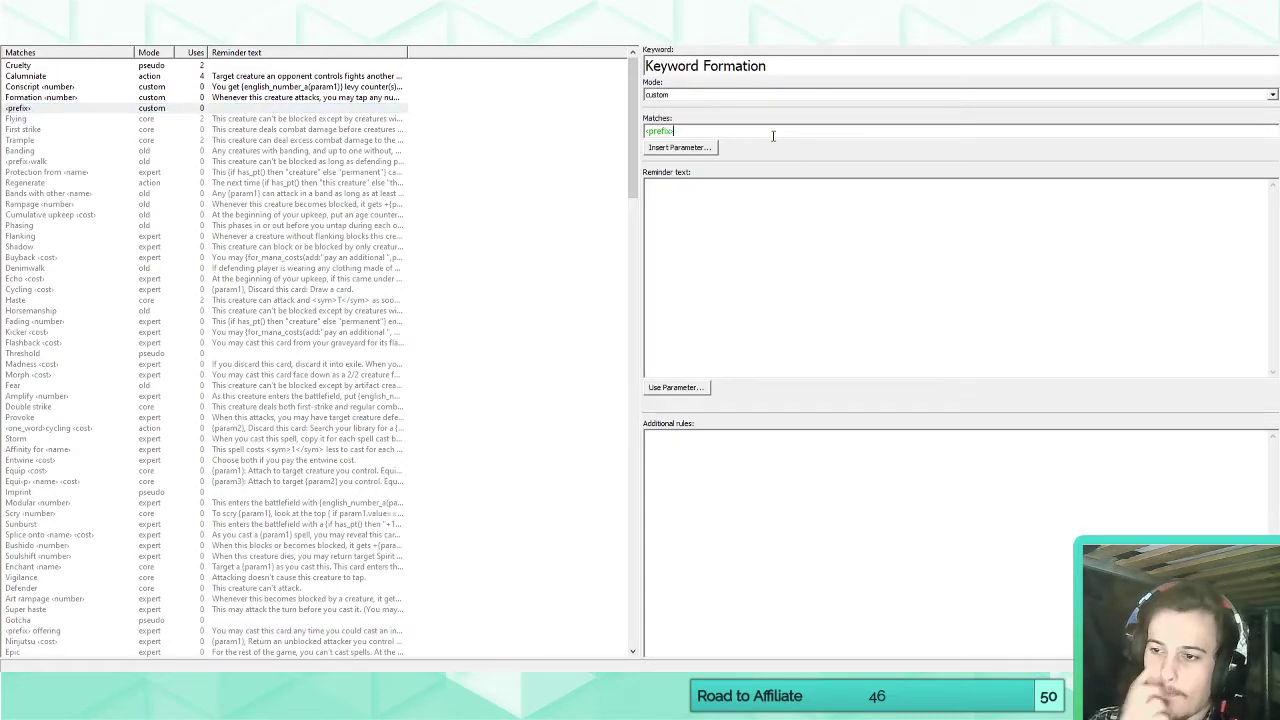
text(formation)
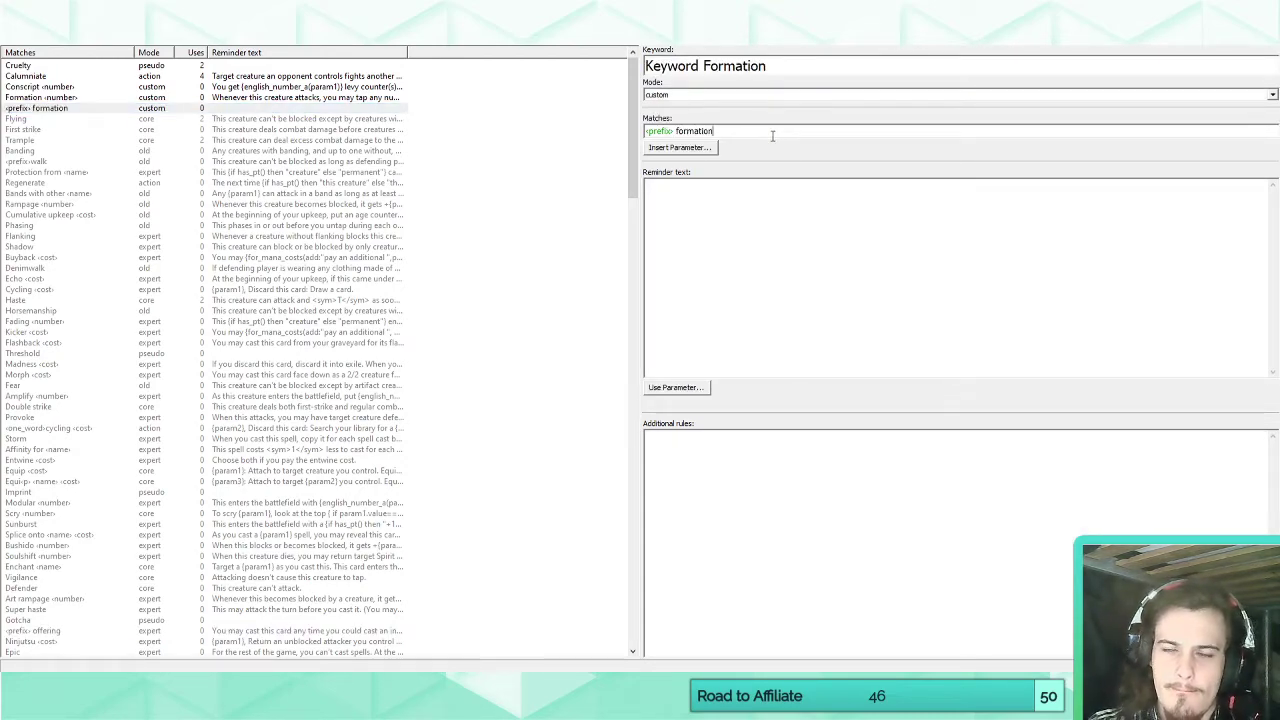
click(743, 197)
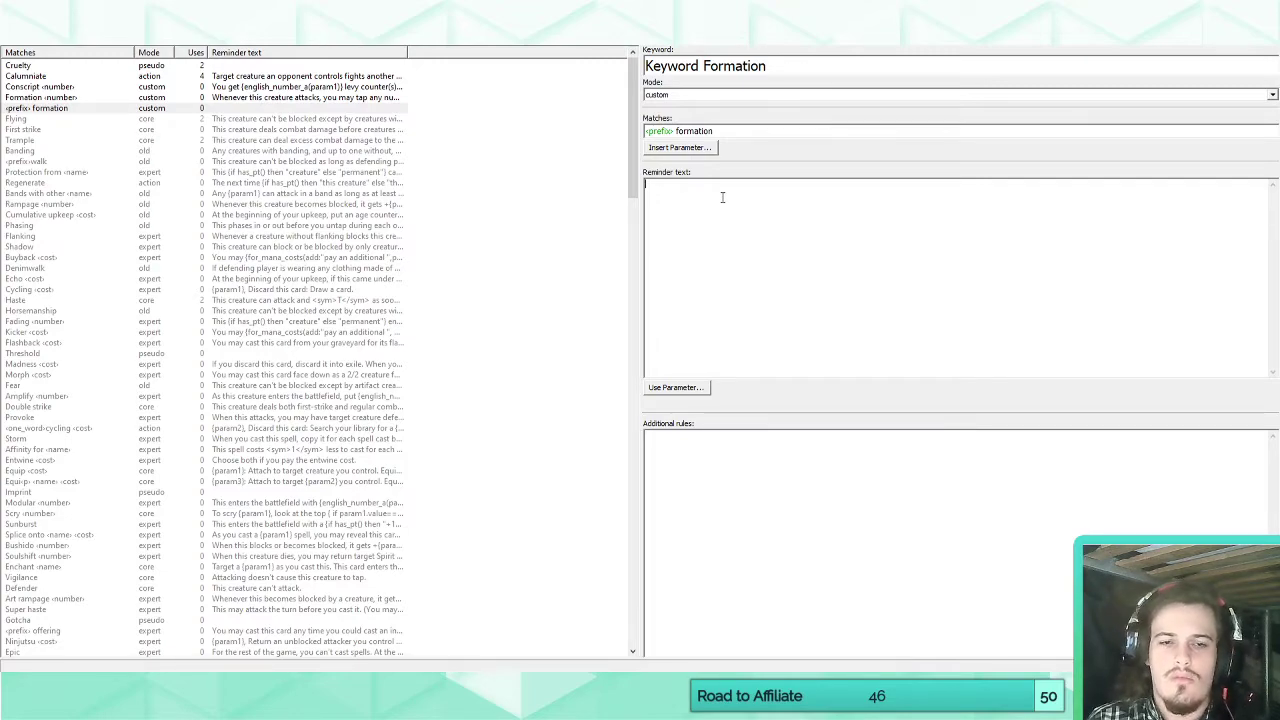
text(Whenever this feature)
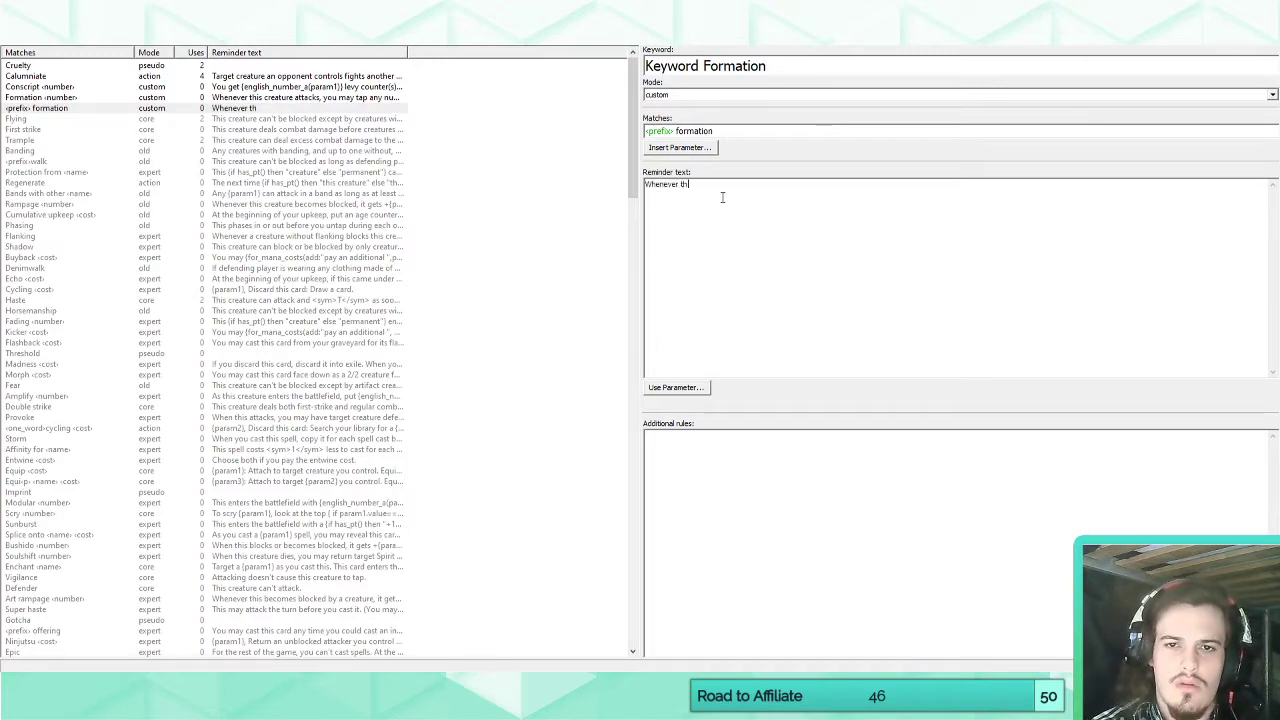
key(BackSpace)
key(BackSpace)
key(BackSpace)
key(BackSpace)
key(BackSpace)
key(BackSpace)
key(BackSpace)
key(BackSpace)
key(BackSpace)
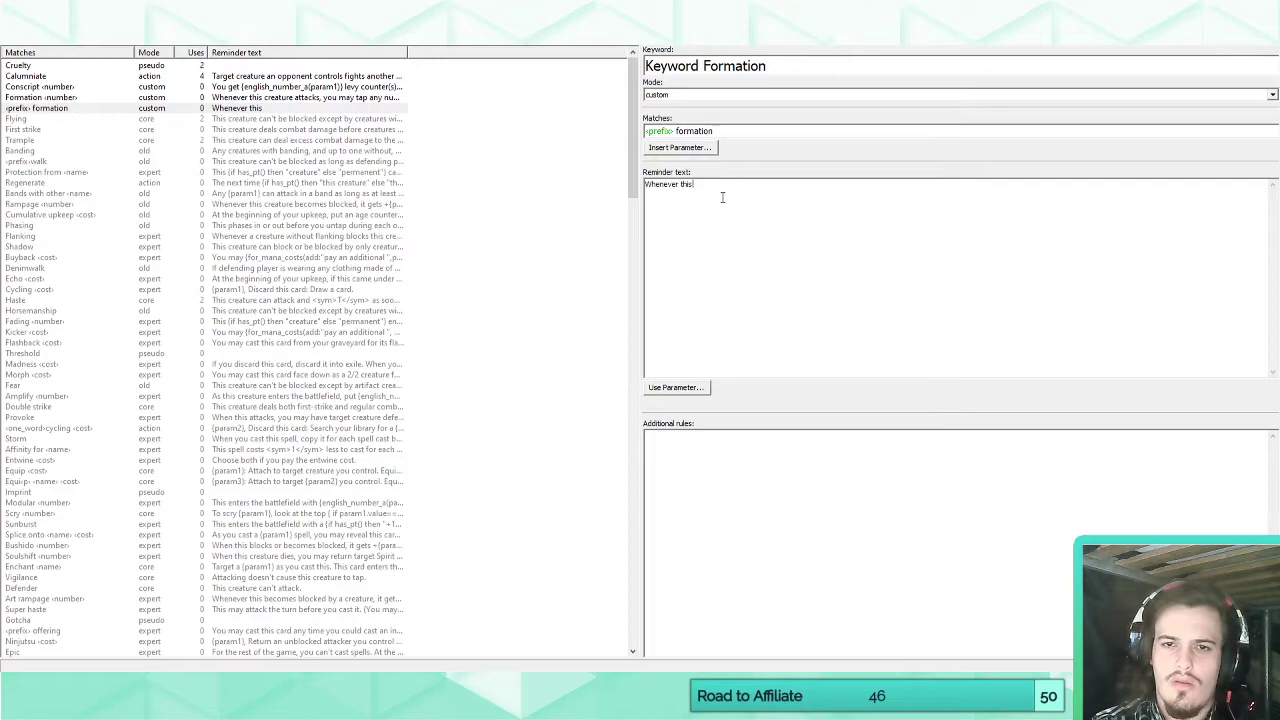
text(creature attack)
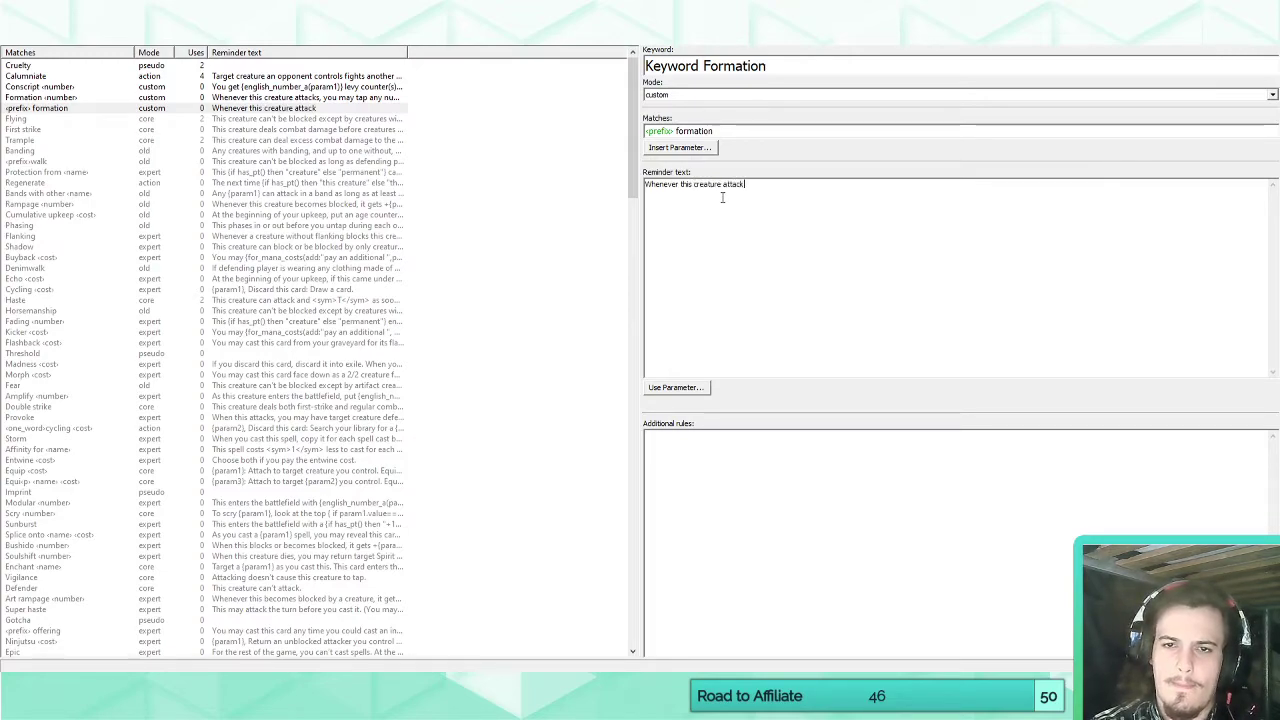
text(s, you may)
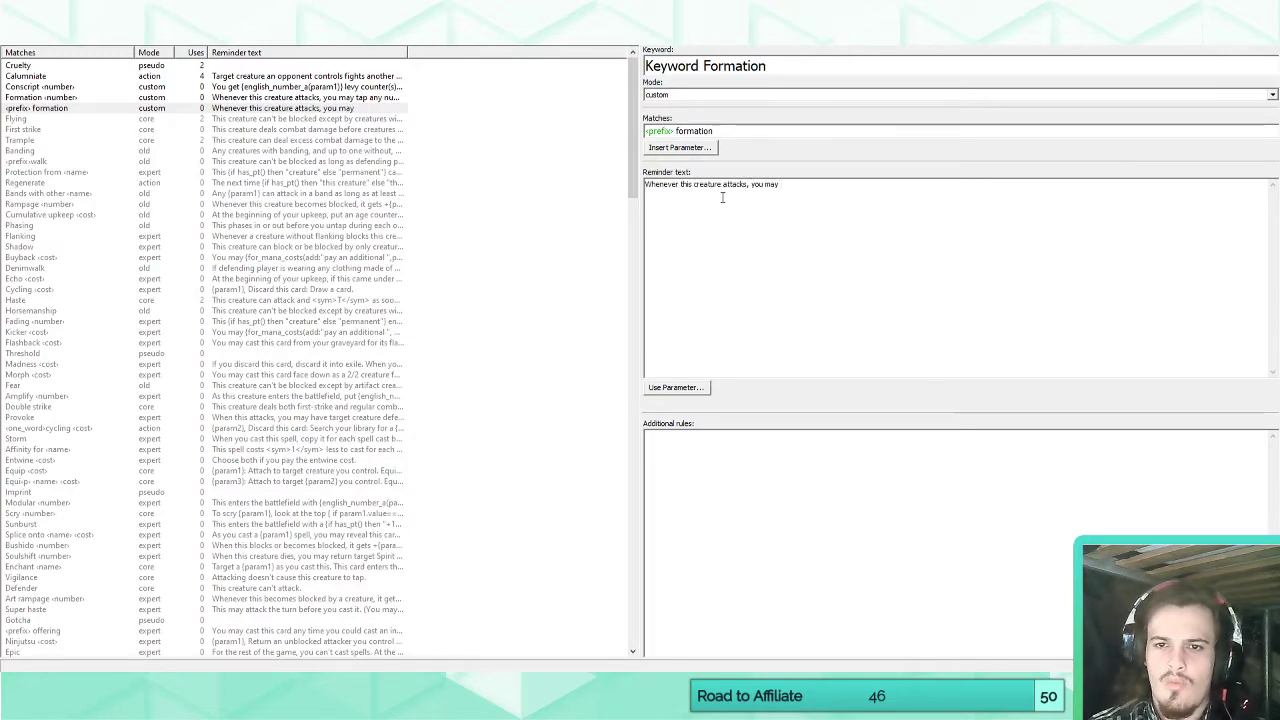
key(ctrl+a)
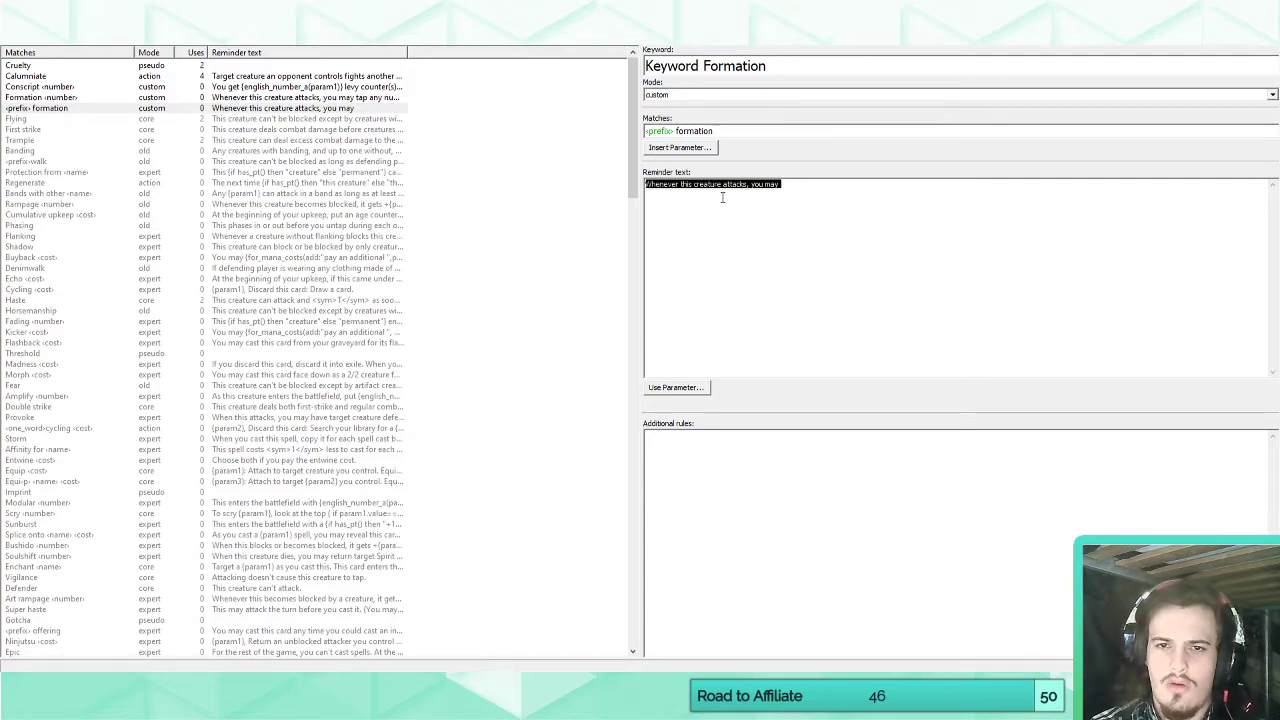
text(Whenever you declare)
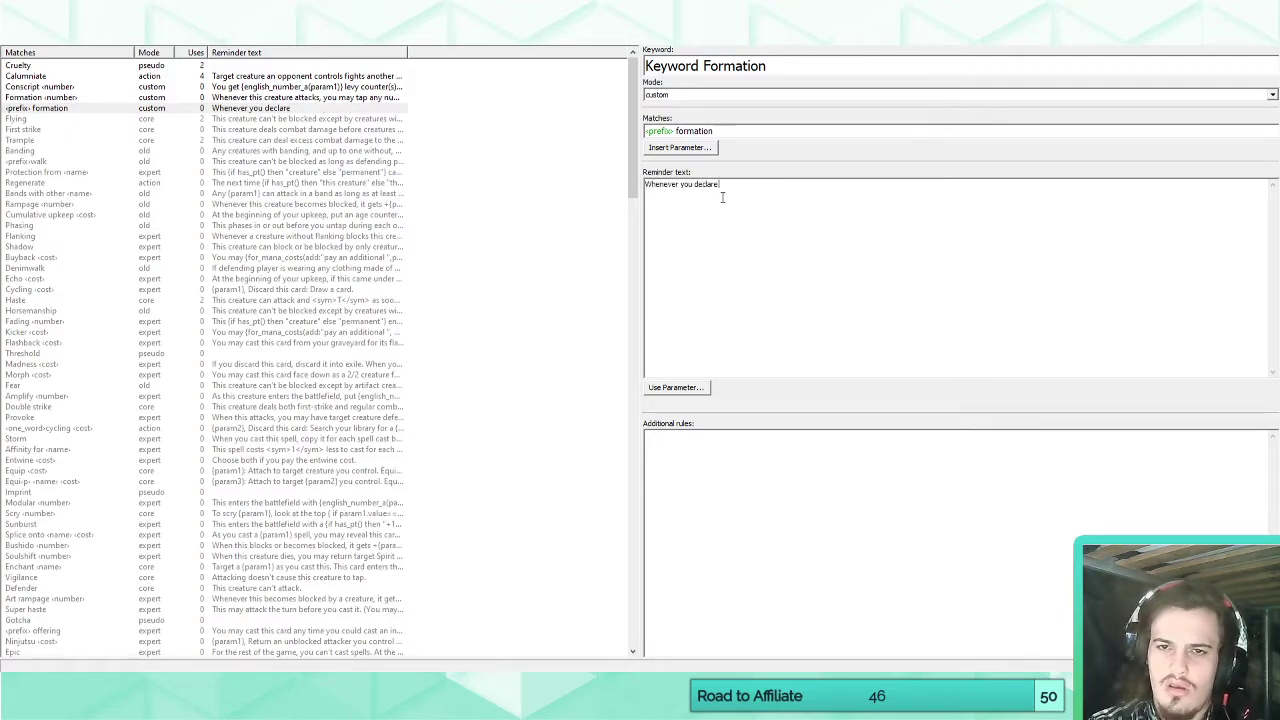
key(BackSpace)
key(BackSpace)
key(BackSpace)
key(BackSpace)
key(BackSpace)
key(BackSpace)
key(BackSpace)
key(BackSpace)
key(BackSpace)
key(BackSpace)
key(BackSpace)
key(BackSpace)
key(BackSpace)
key(BackSpace)
key(BackSpace)
key(BackSpace)
key(BackSpace)
key(BackSpace)
key(BackSpace)
key(BackSpace)
text(Whenever)
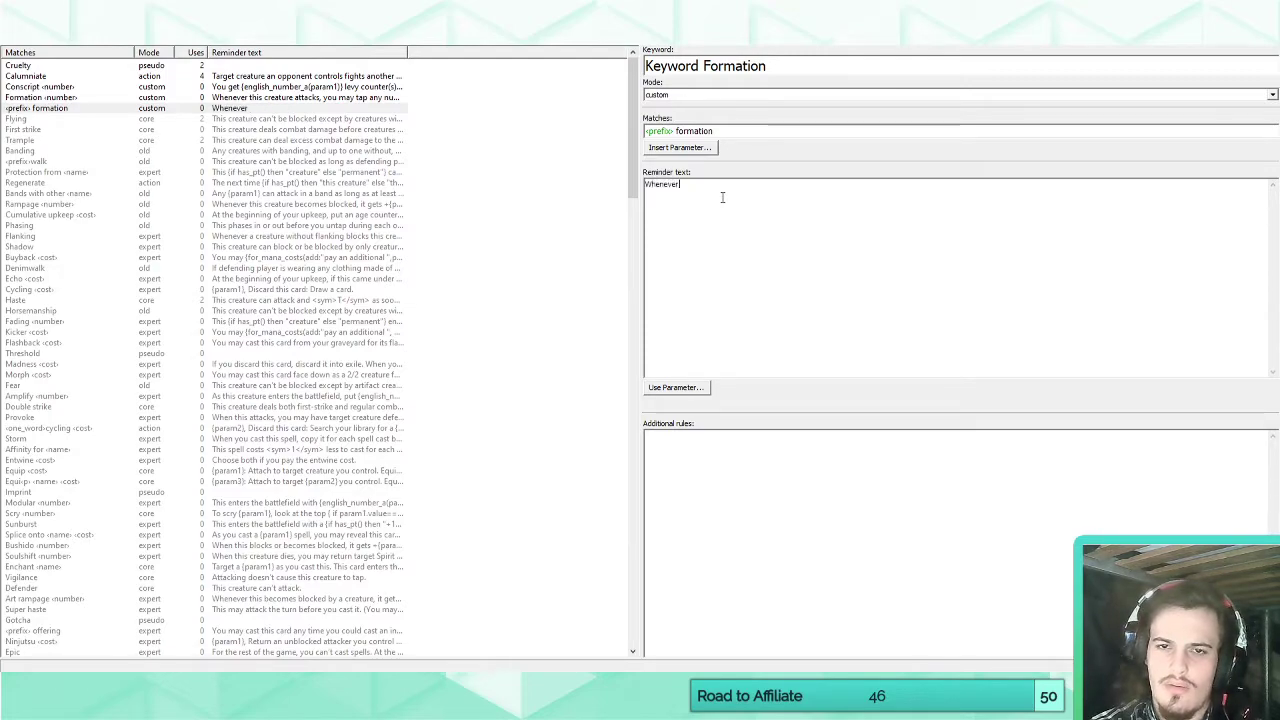
key(BackSpace)
key(BackSpace)
key(BackSpace)
key(BackSpace)
key(BackSpace)
key(BackSpace)
key(BackSpace)
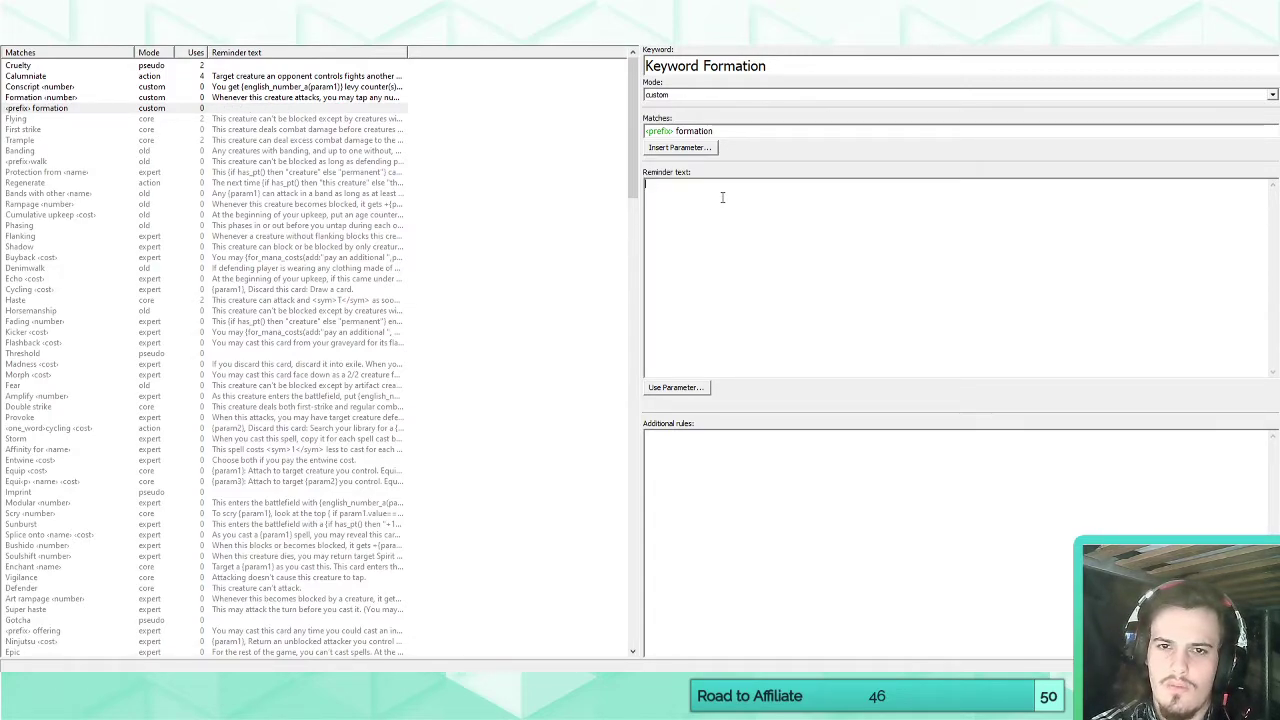
text(At any po)
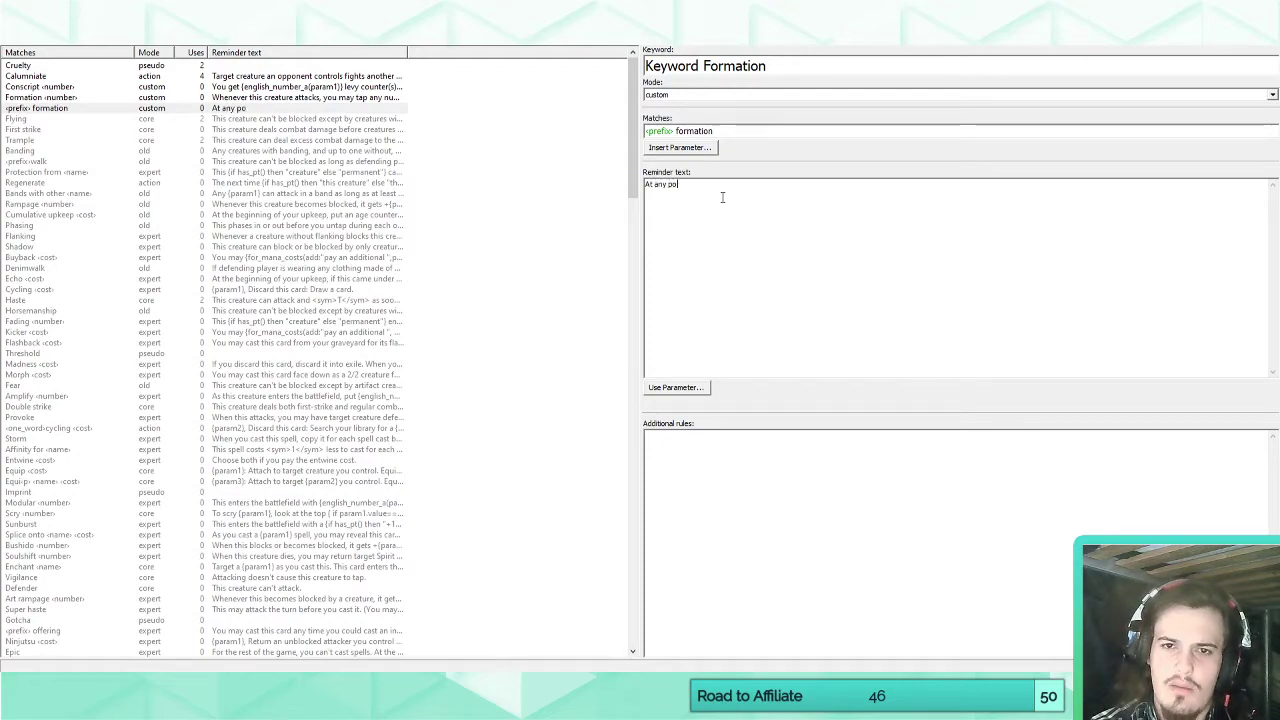
text(int dur)
key(ctrl+a)
key(BackSpace)
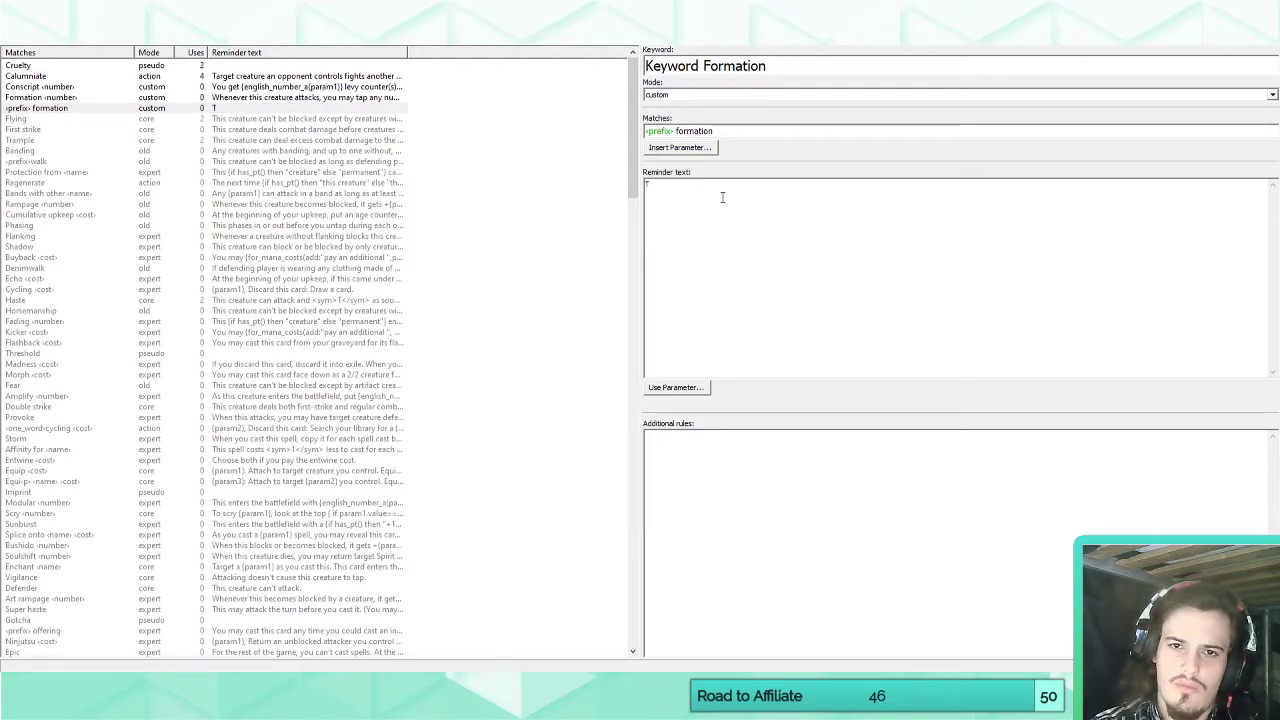
Begin the Keyword Formation reminder text with "[T]: Target creature gains".
text(T:)
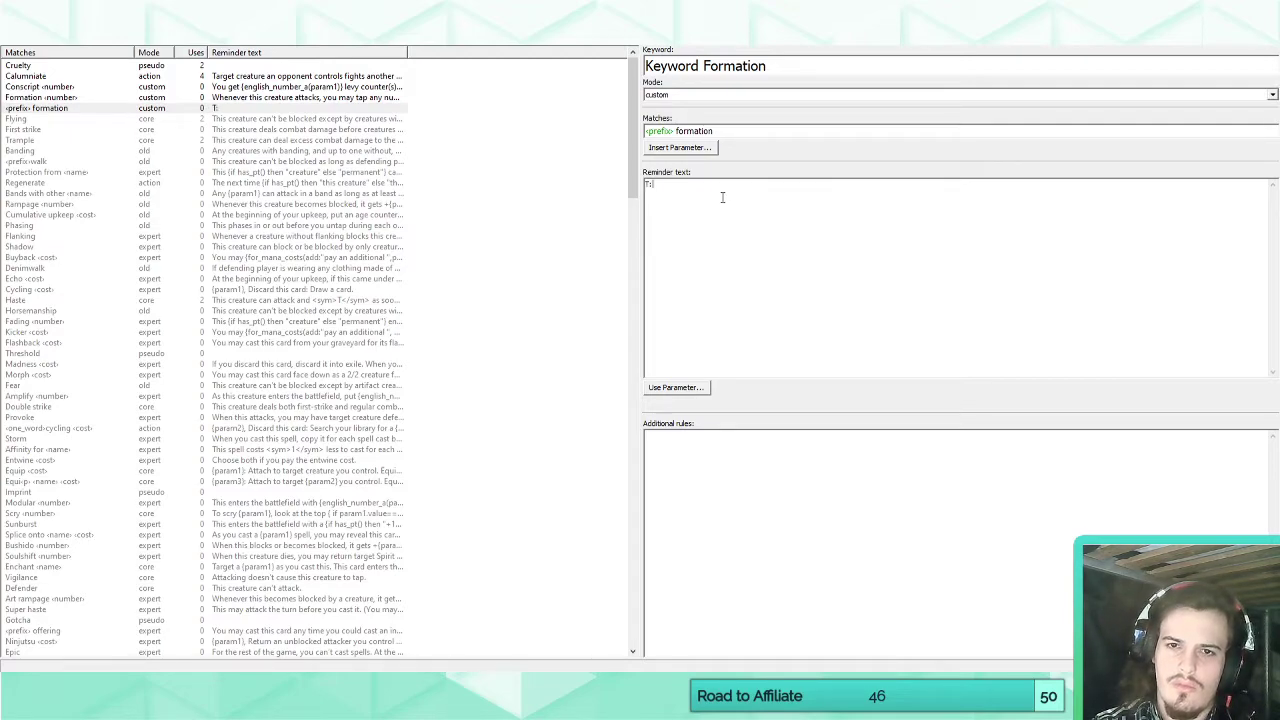
text( Ta)
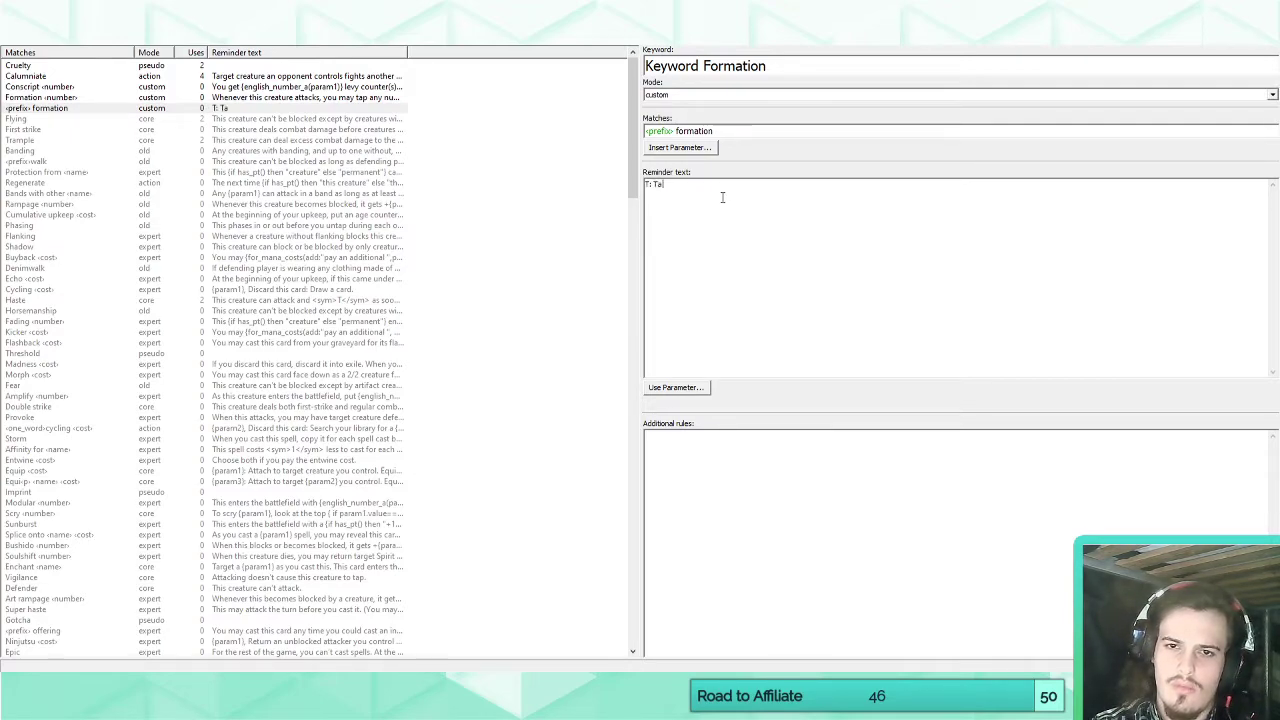
text(rget creature gains)
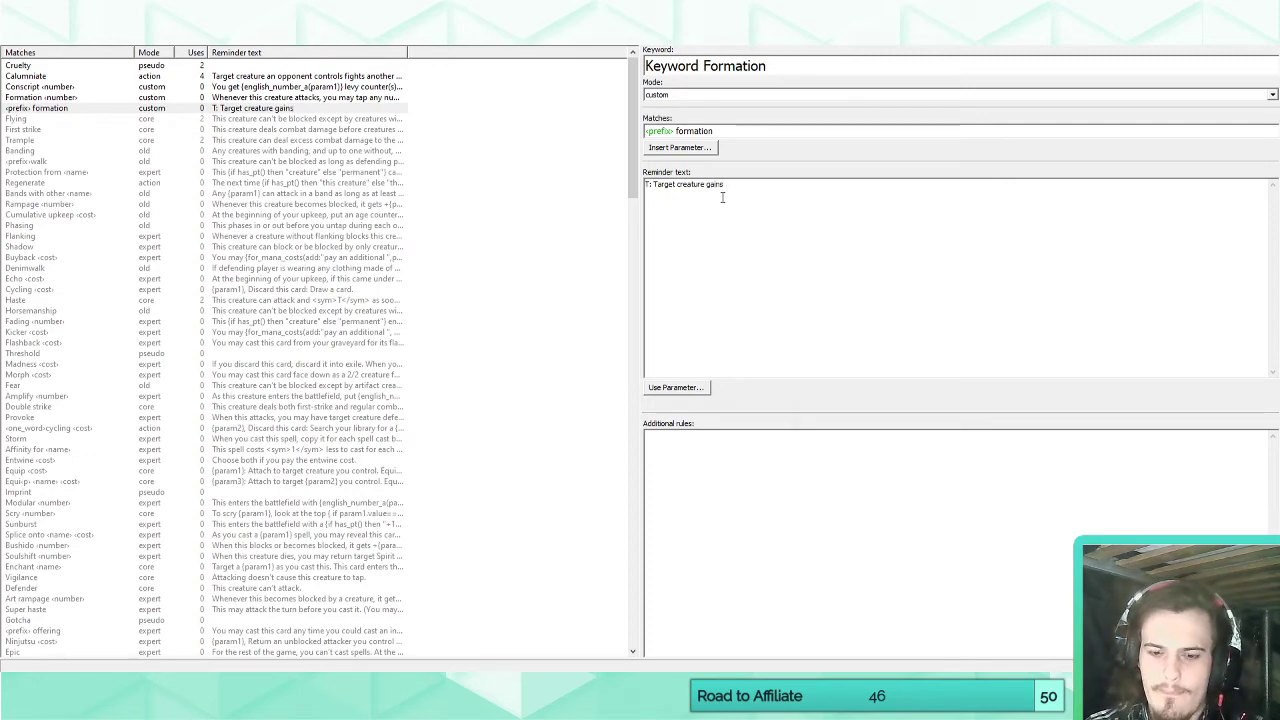
key(Home)
text({)
key(Right)
text(})
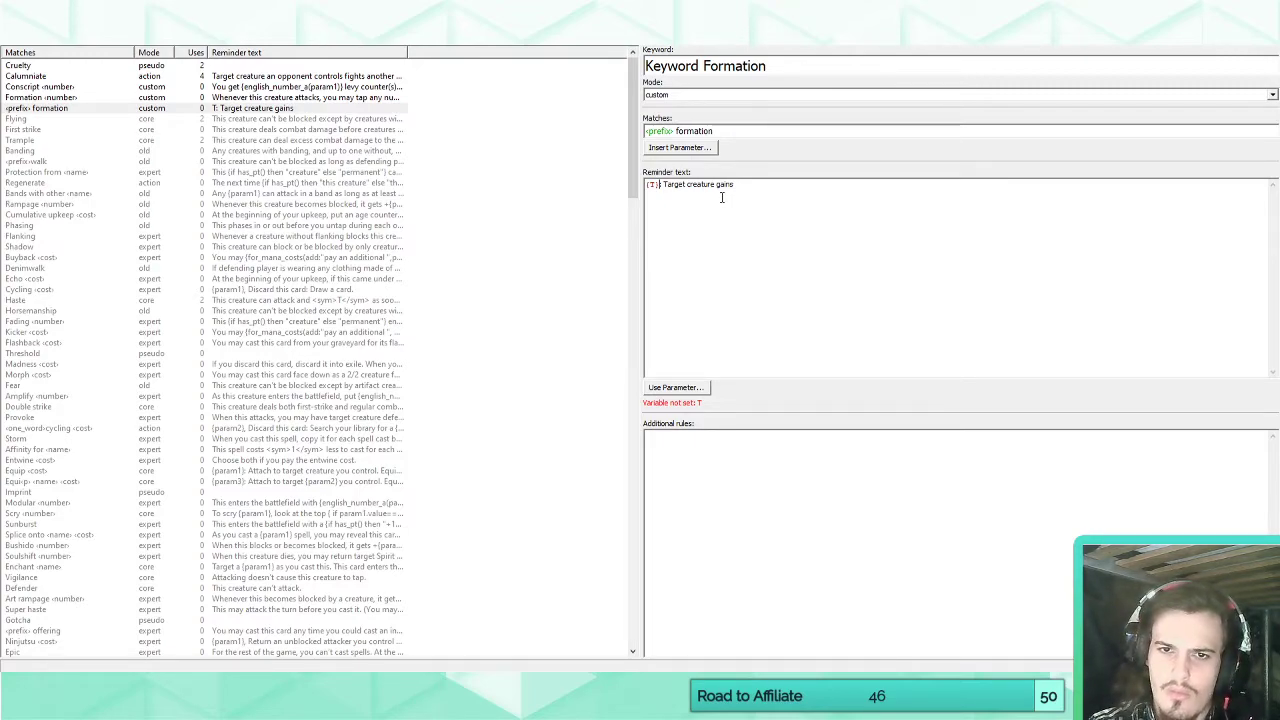
key(BackSpace)
key(BackSpace)
key(BackSpace)
text([T])
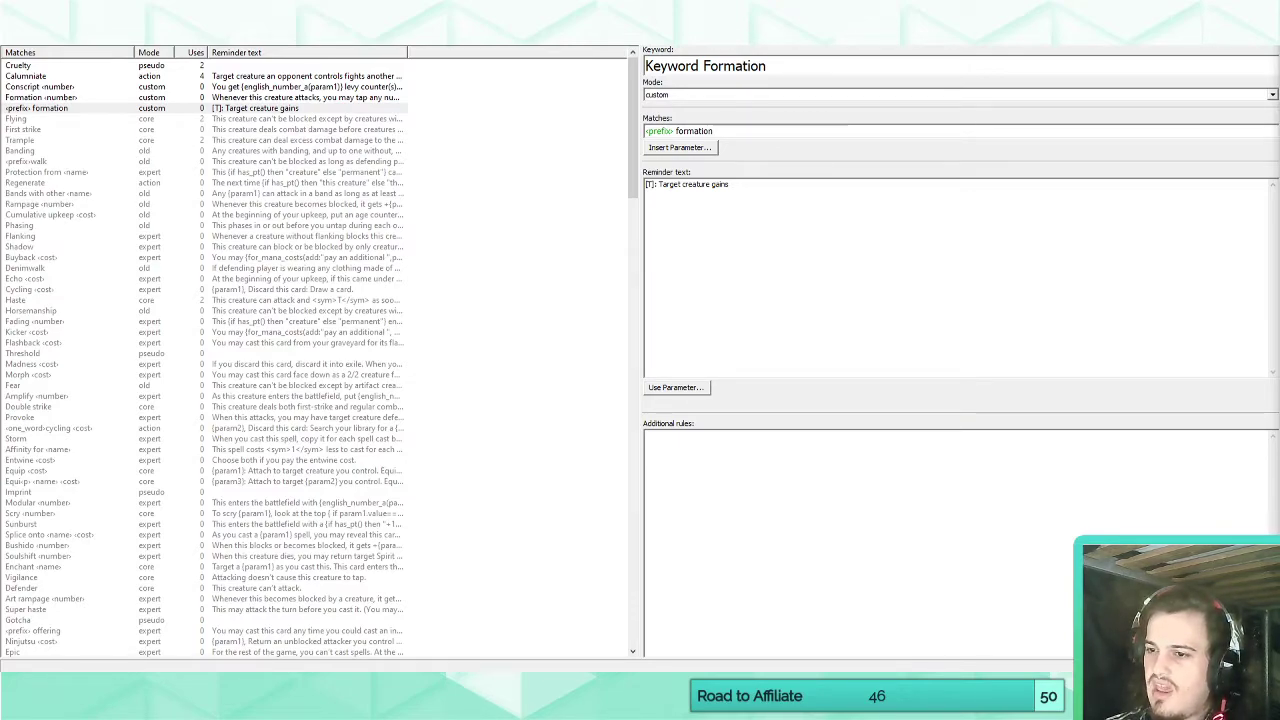
Complete the reminder text with the keyword's first parameter and "until end of turn.", and insert "attacking" before "creature".
click(803, 214)
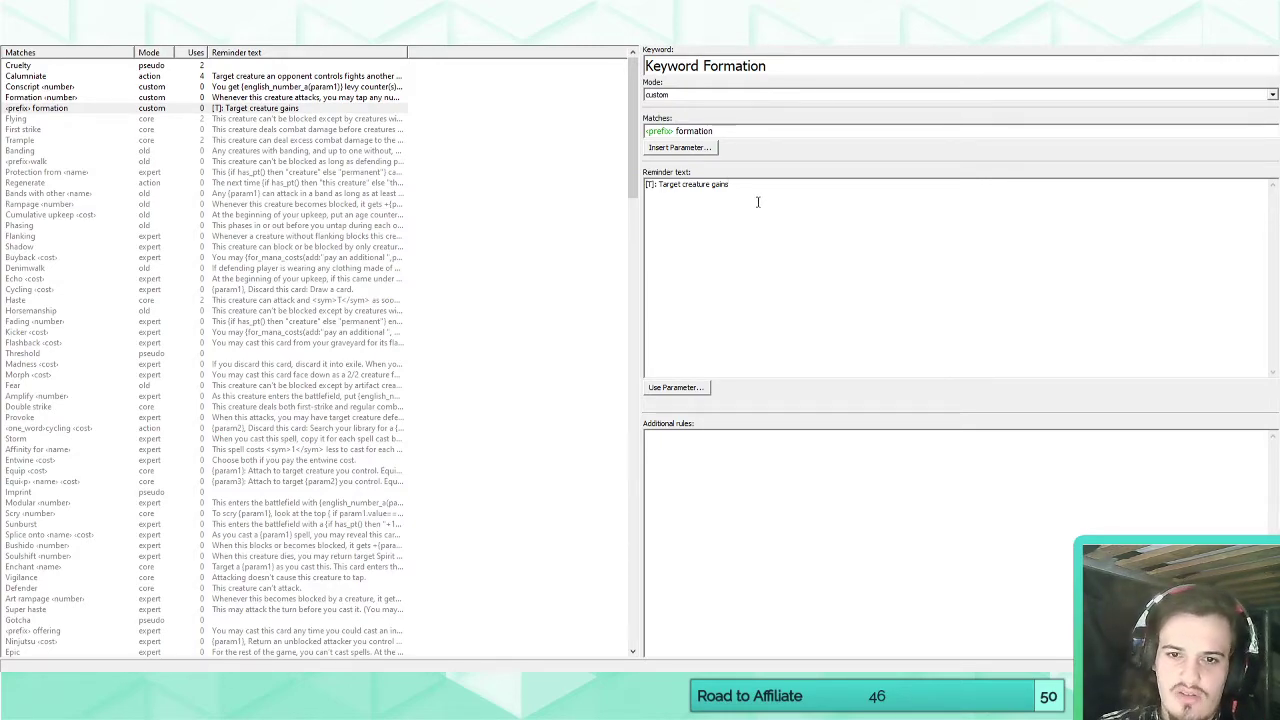
click(676, 387)
click(694, 403)
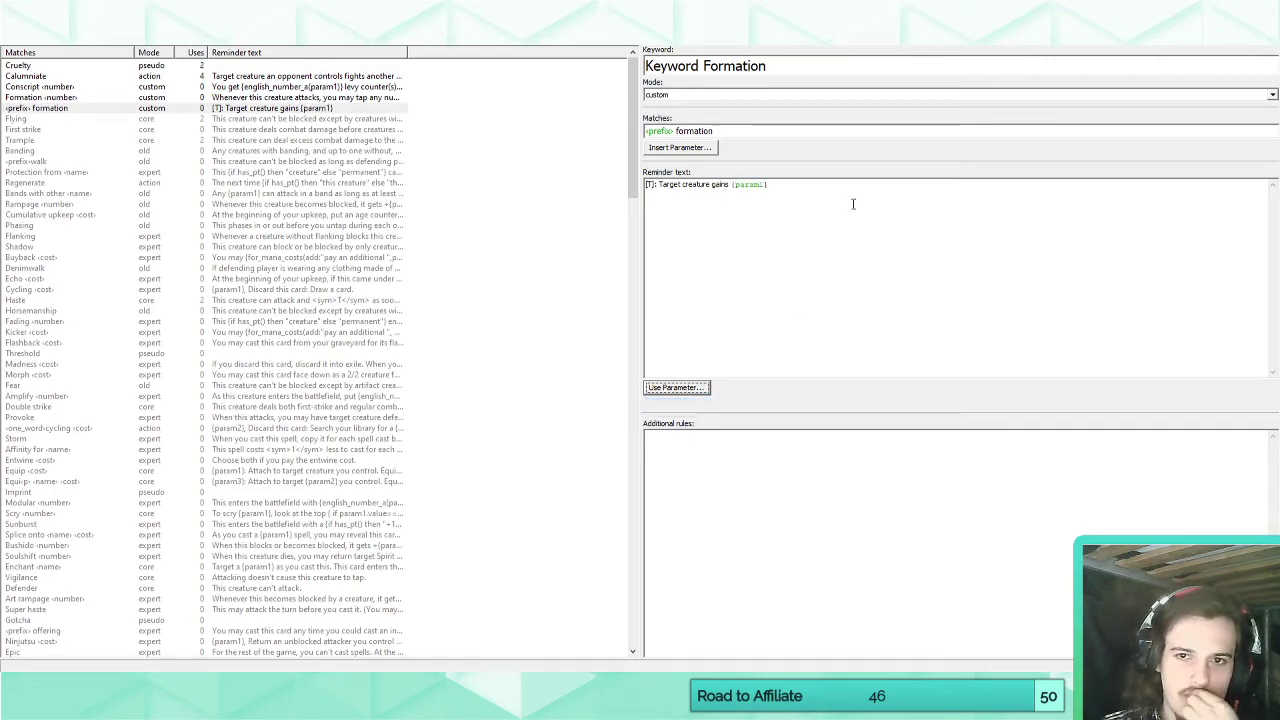
text(u)
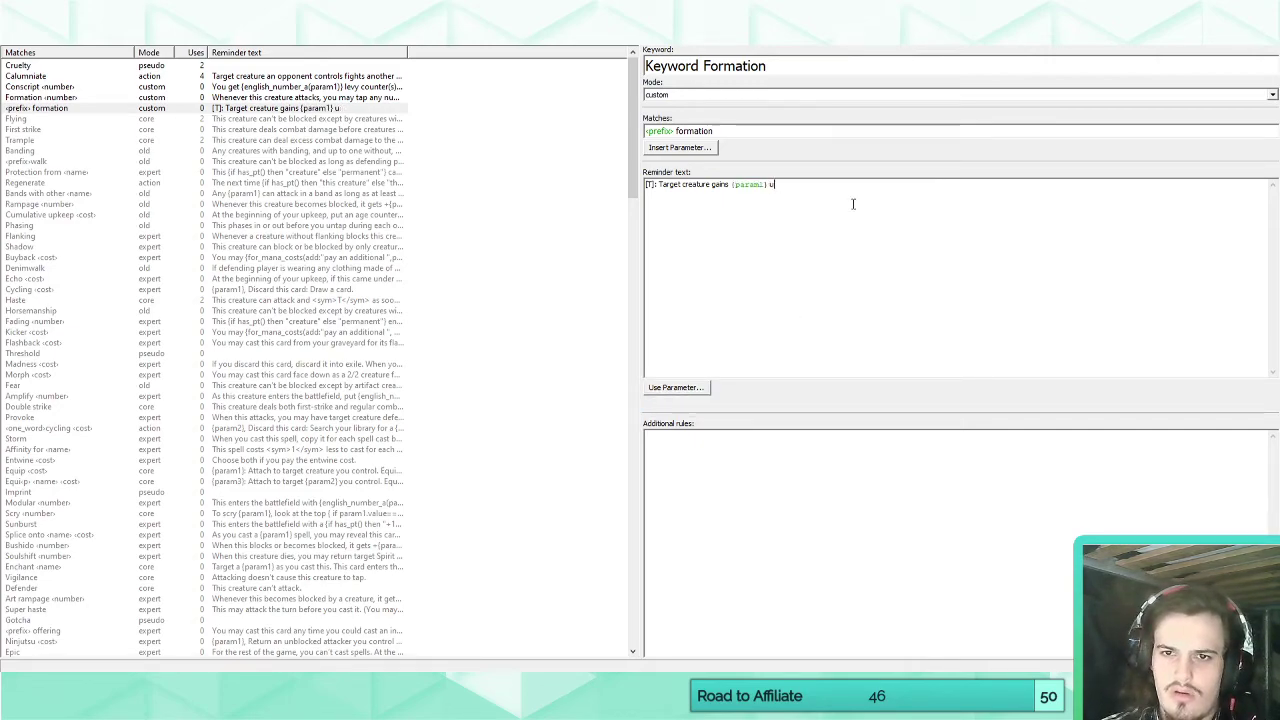
text(ntil end of t)
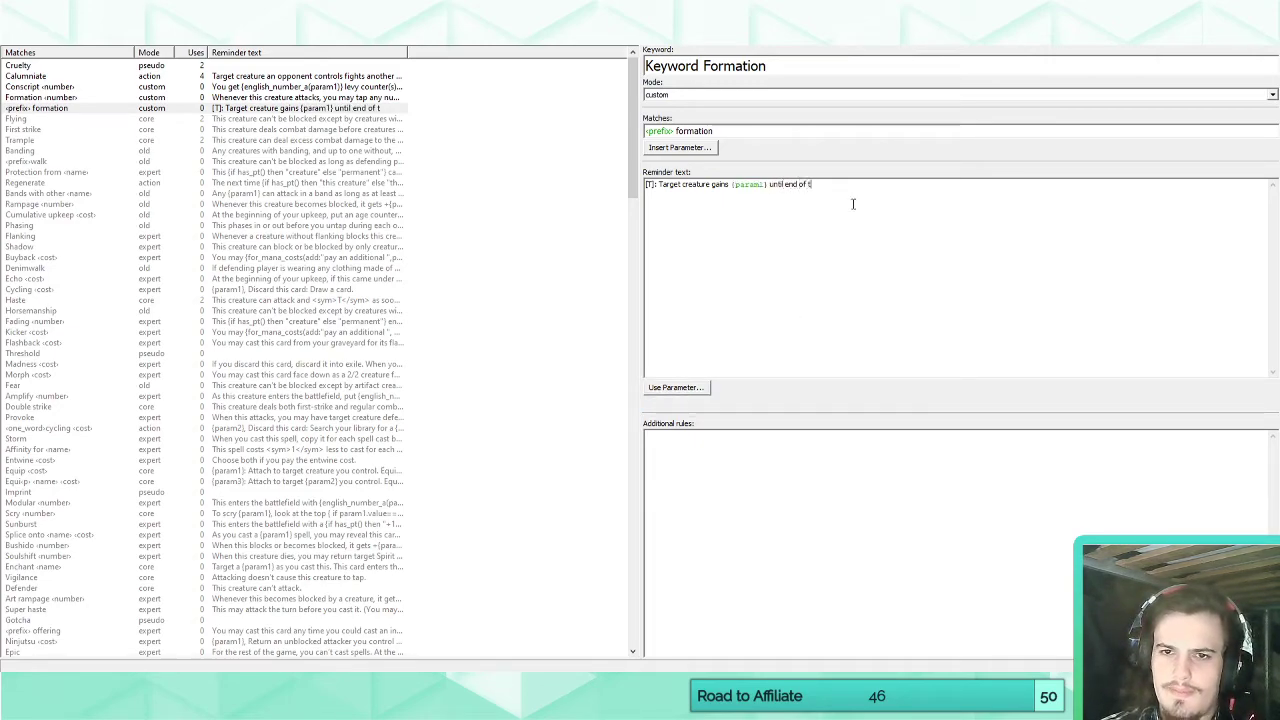
text(urn.)
click(683, 185)
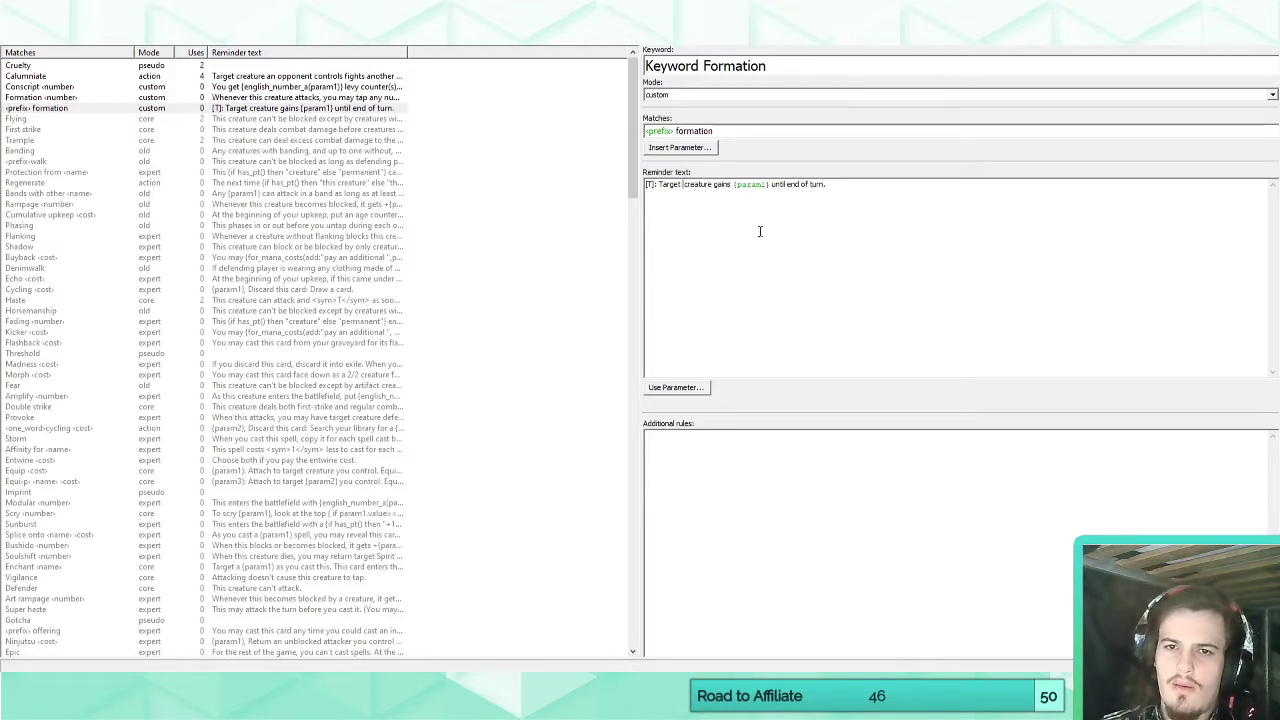
text(attacking)
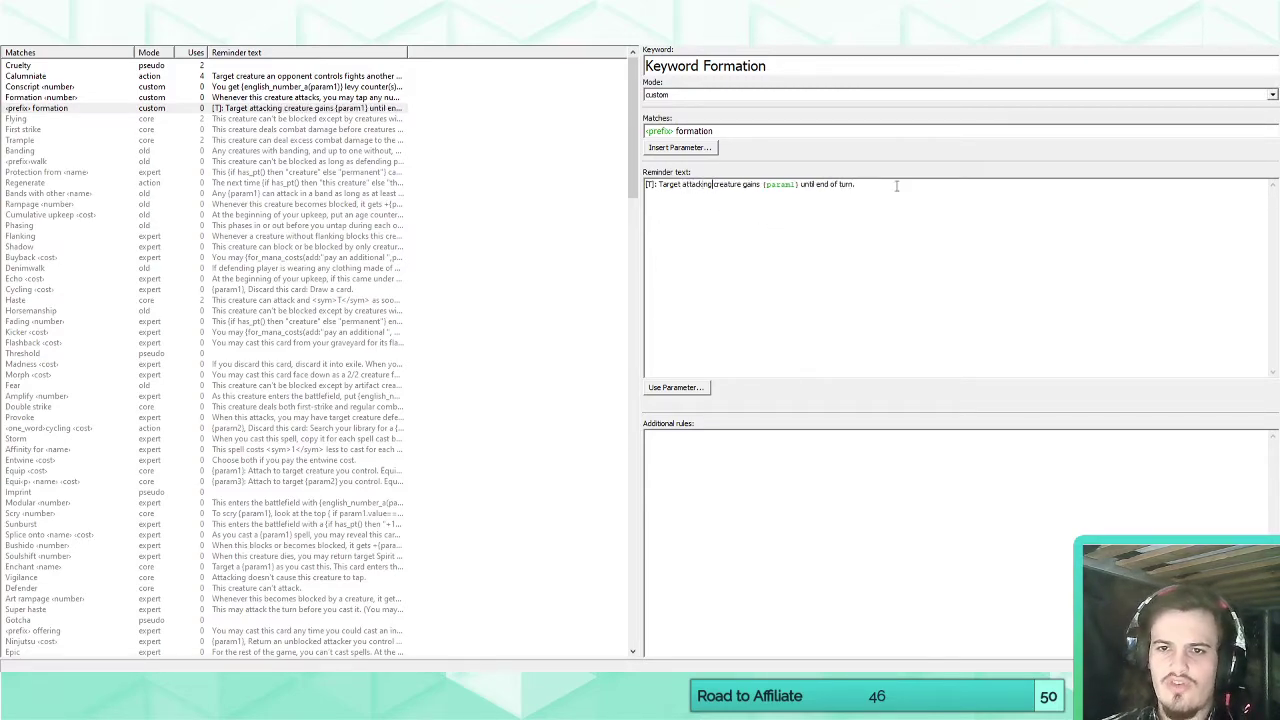
Enter "Vigilance formation" as the rules text of the blank unnamed card to test the new keyword.
click(33, 47)
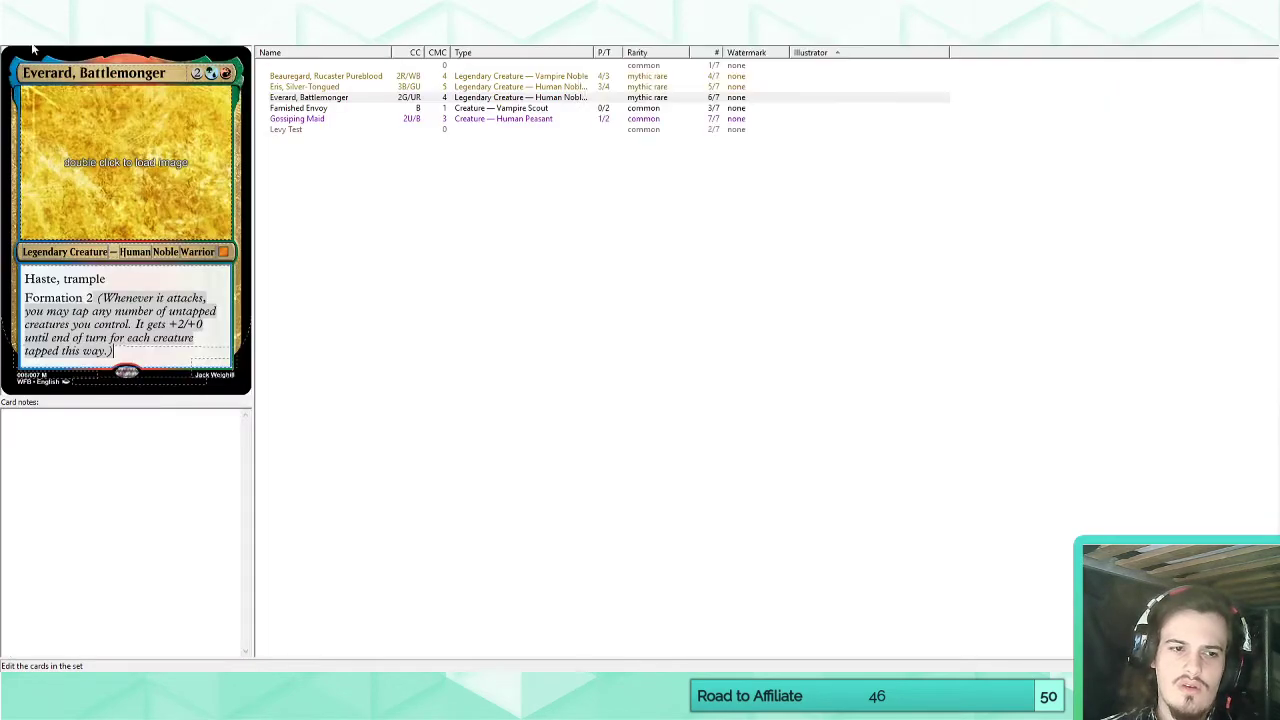
click(296, 67)
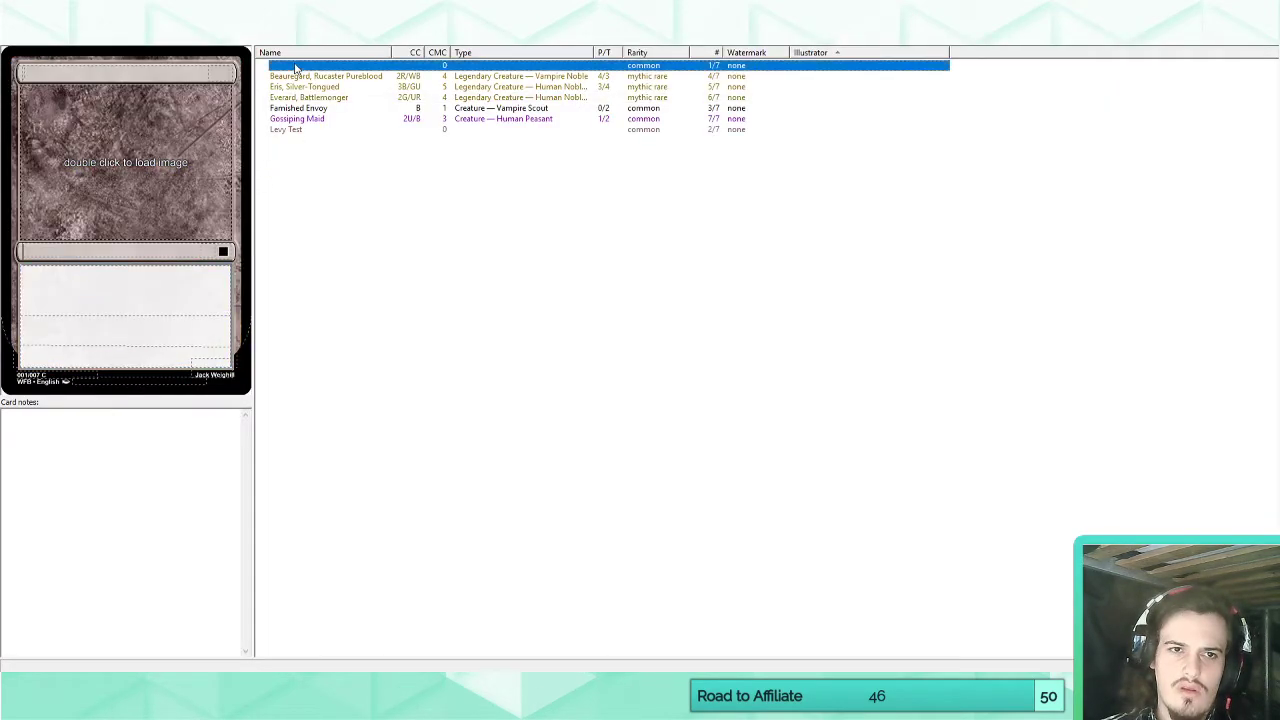
click(103, 293)
text(Vigilanc)
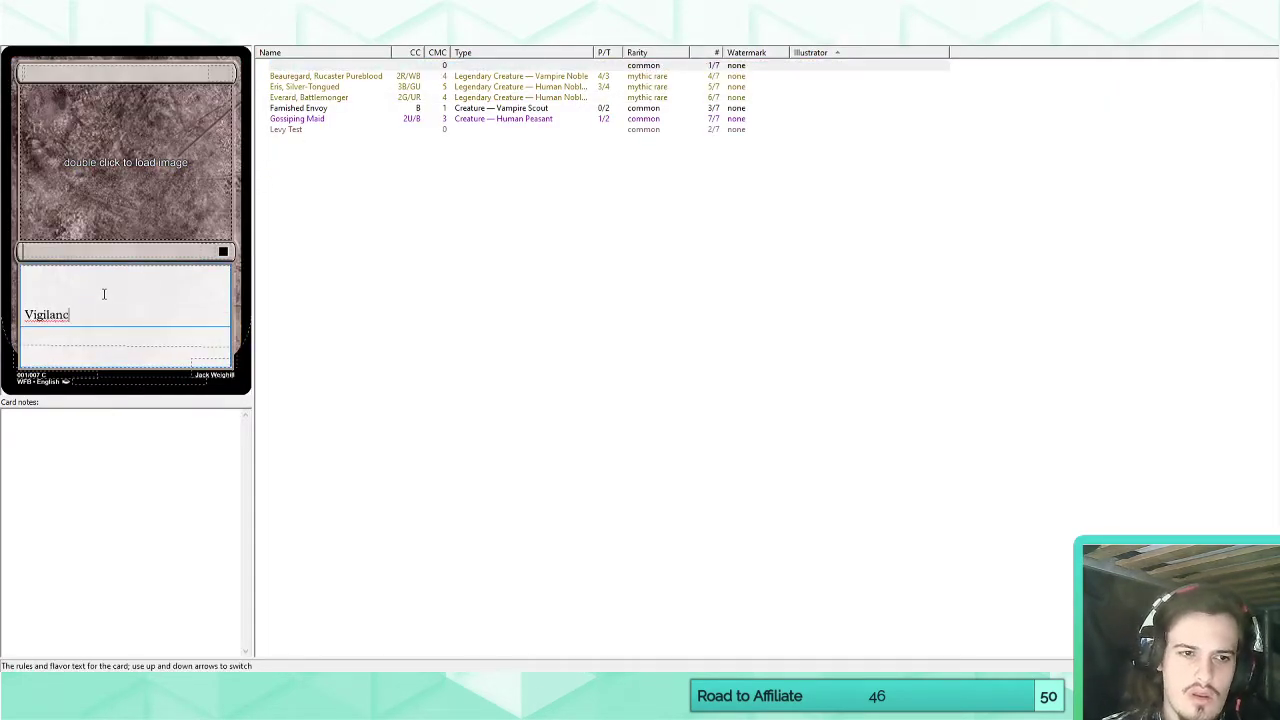
text(e formation)
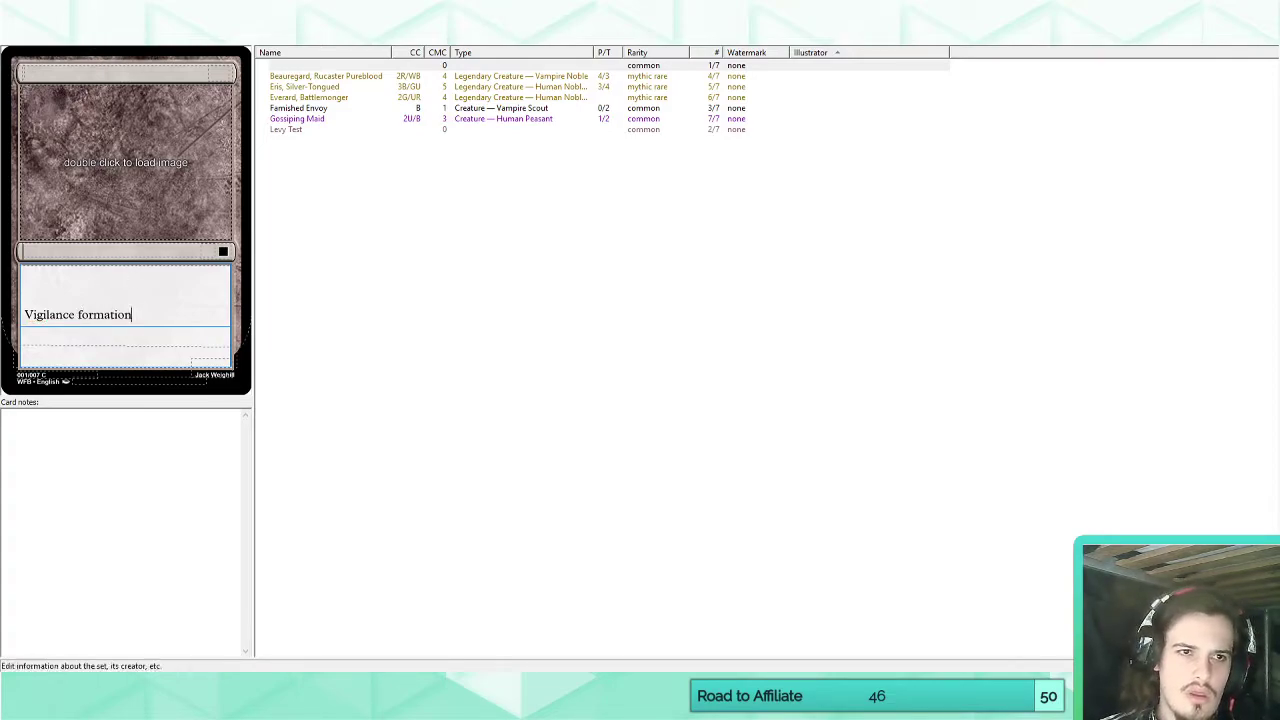
click(204, 39)
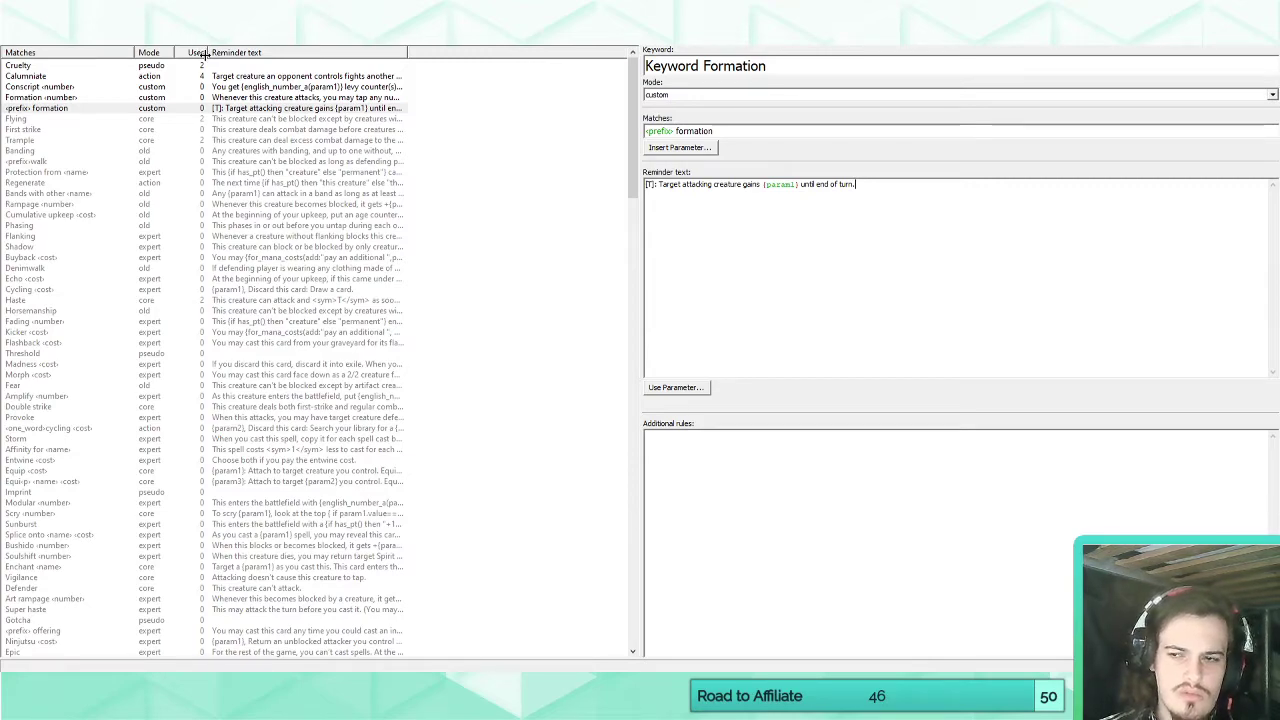
click(22, 37)
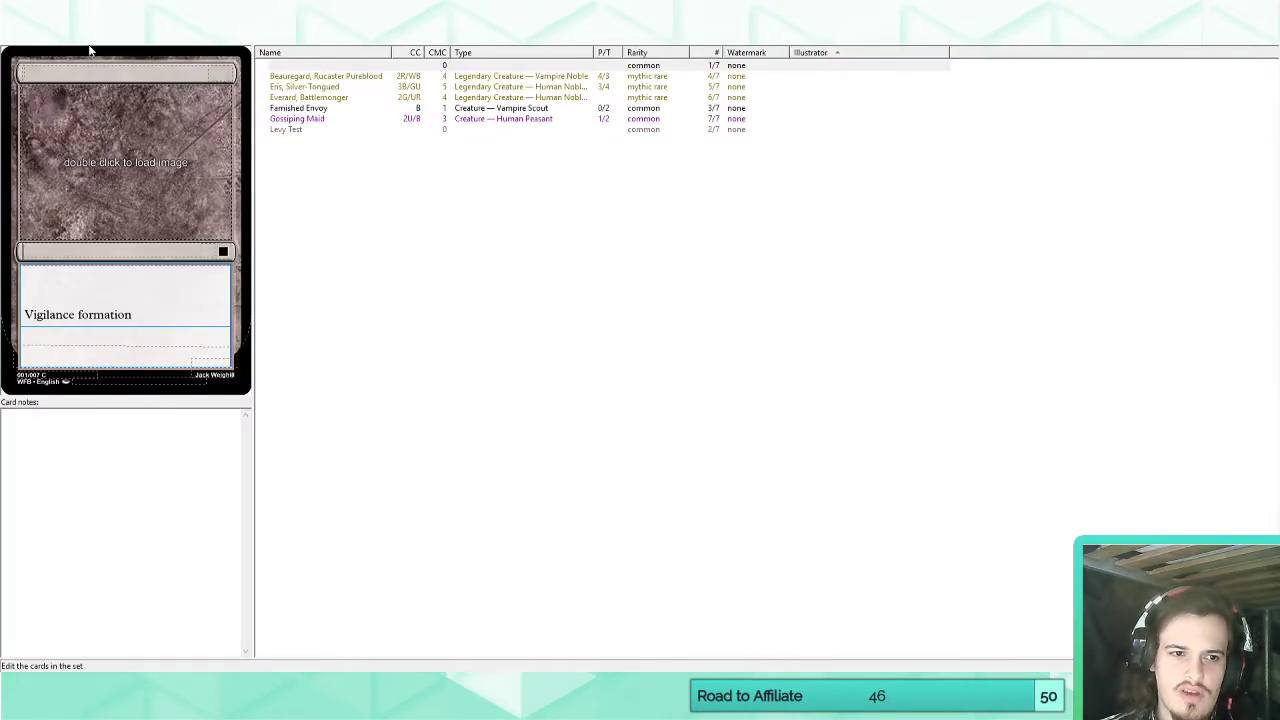
Replace the prefix parameter with the action parameter in Keyword Formation's match pattern and recheck the blank card's rules text.
click(188, 37)
double_click(670, 130)
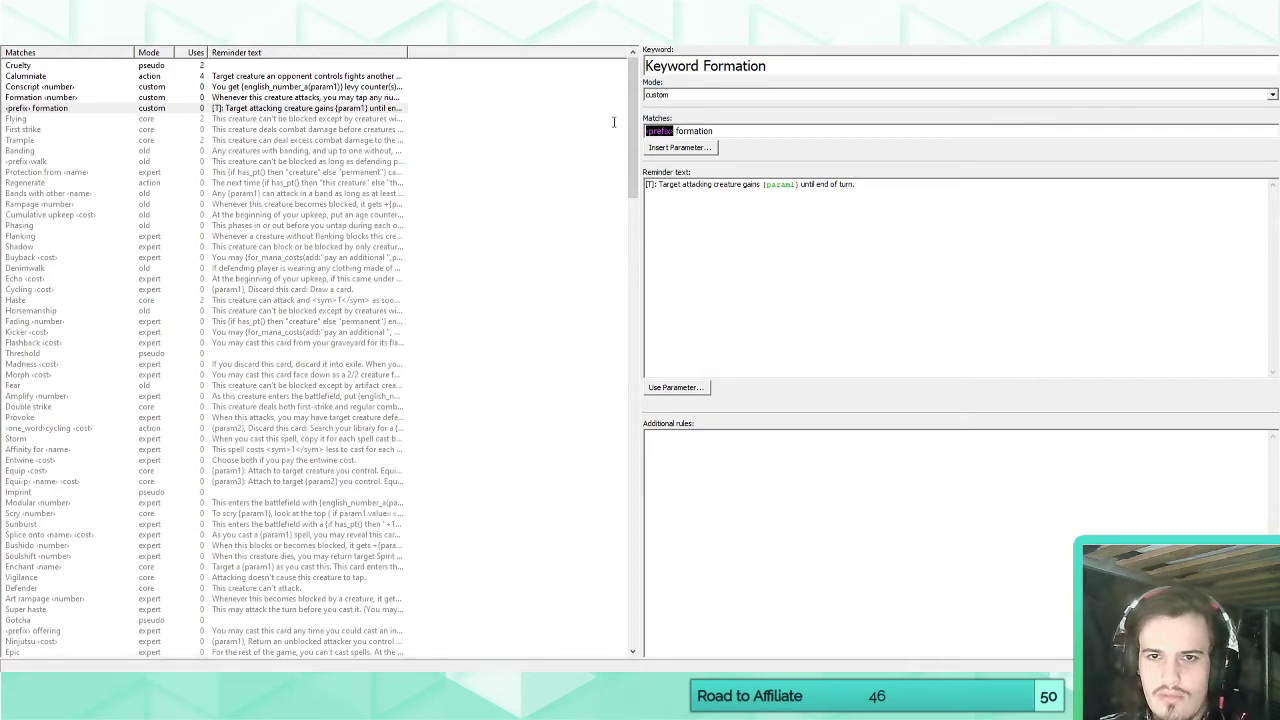
key(BackSpace)
click(675, 148)
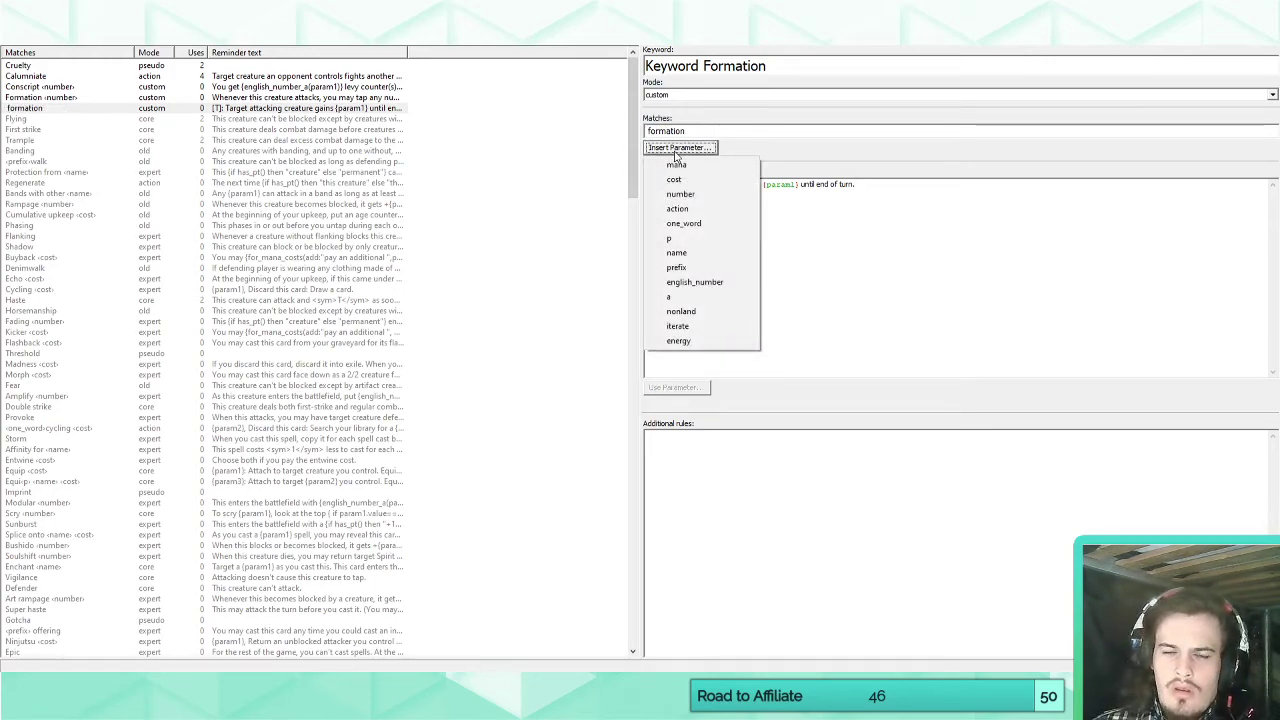
click(708, 212)
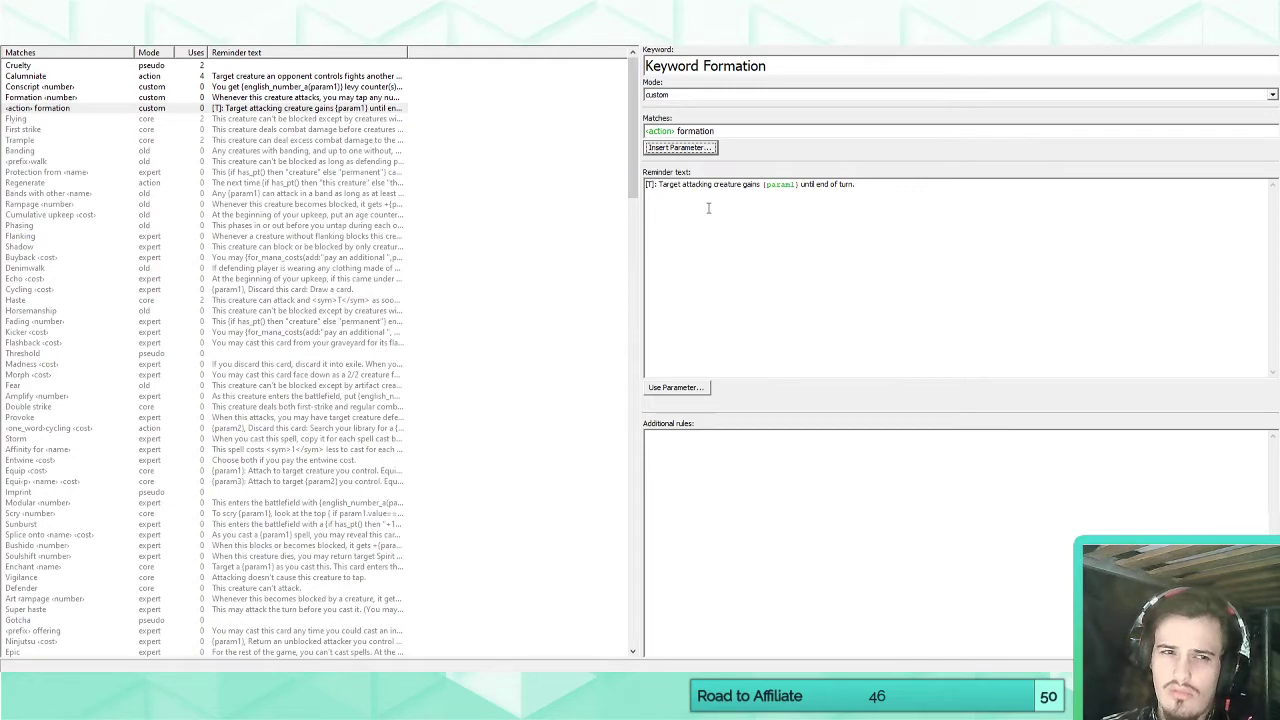
click(31, 44)
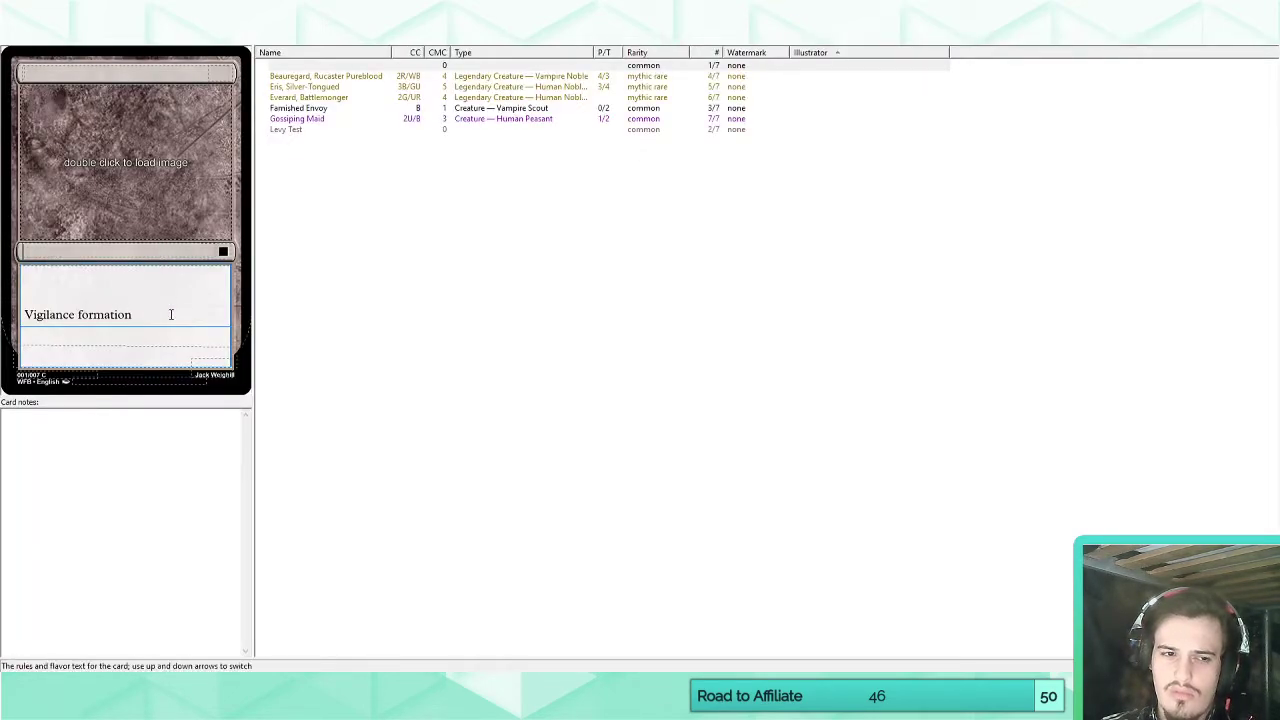
click(228, 41)
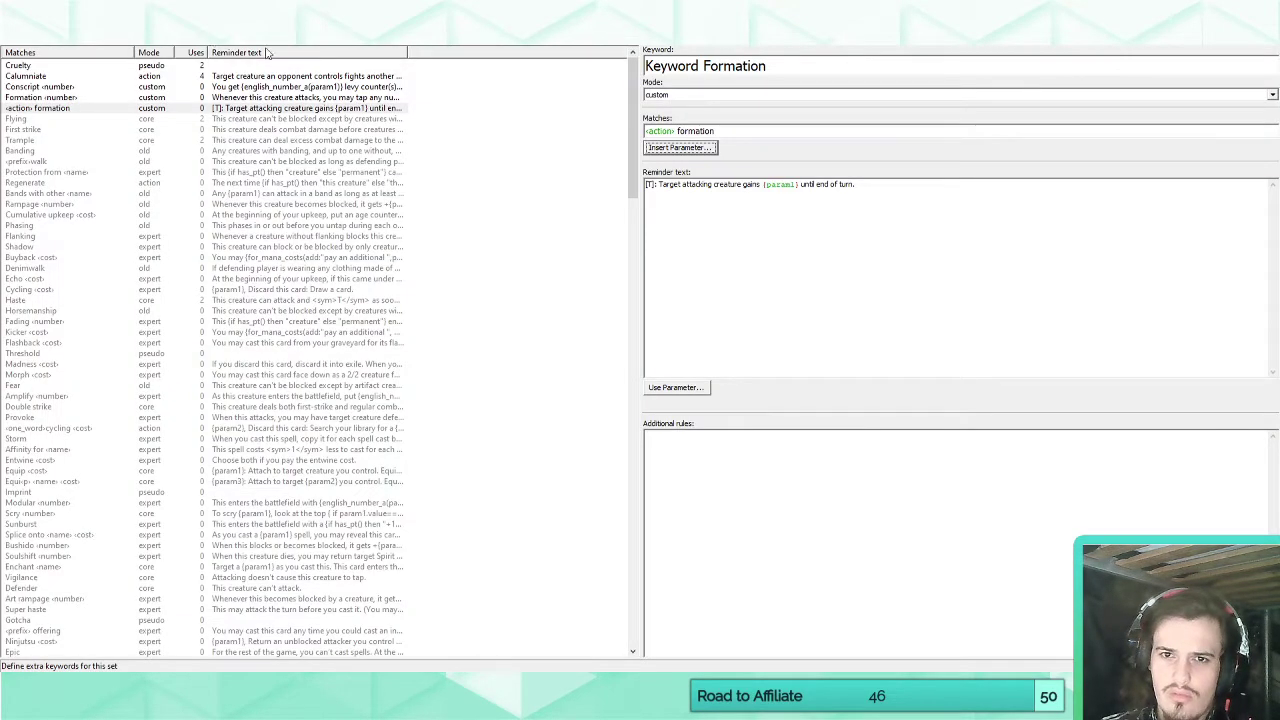
click(743, 130)
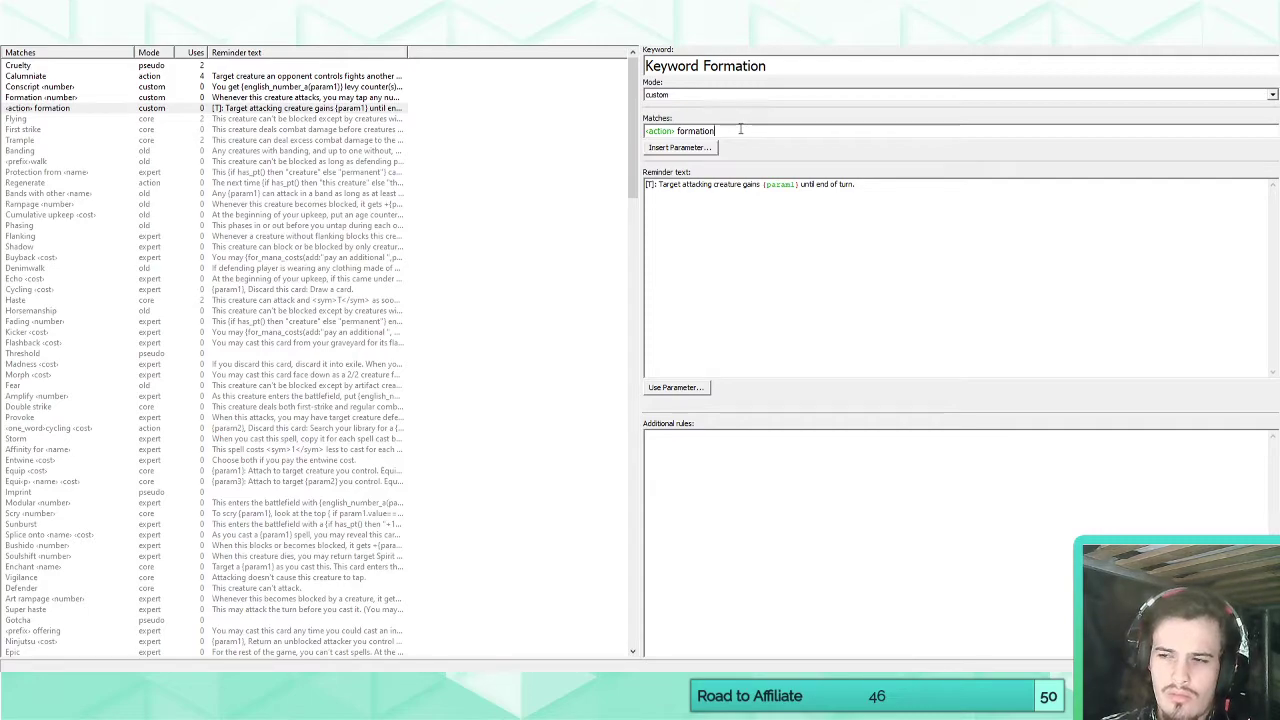
click(30, 44)
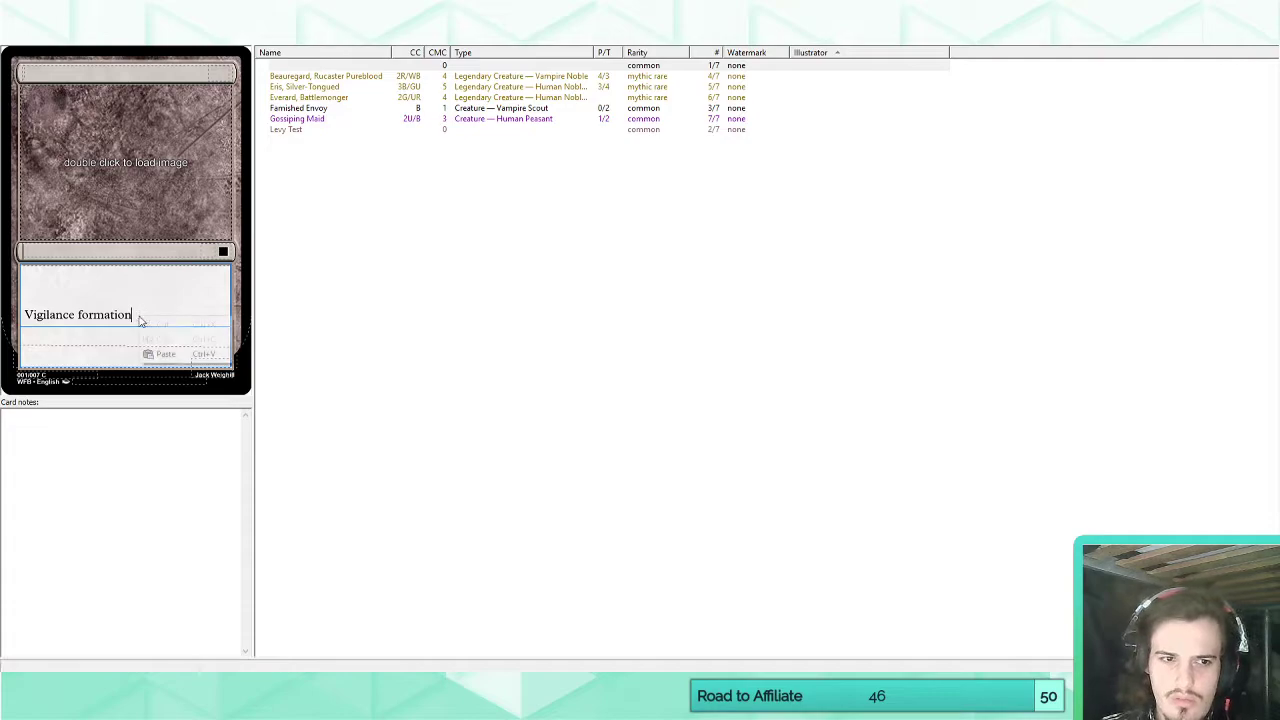
Replace the action parameter with the one_word parameter in Keyword Formation's match pattern.
click(195, 46)
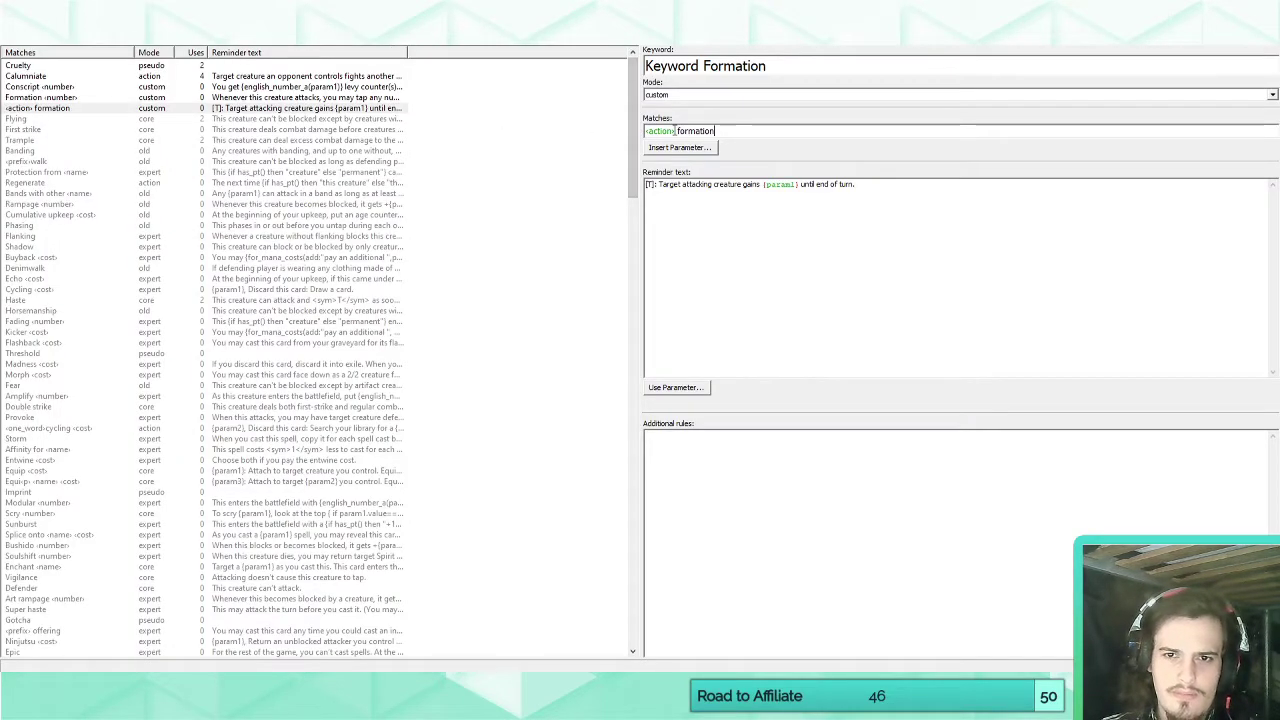
double_click(661, 131)
key(BackSpace)
click(680, 148)
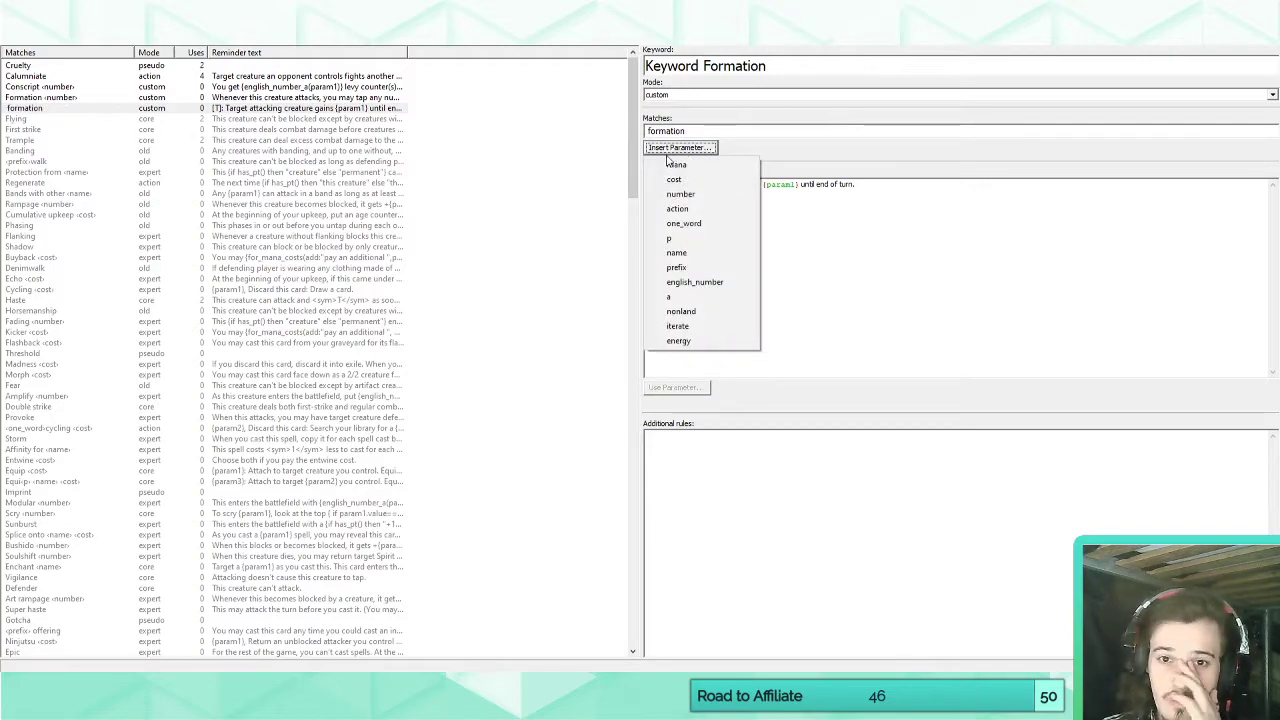
click(692, 238)
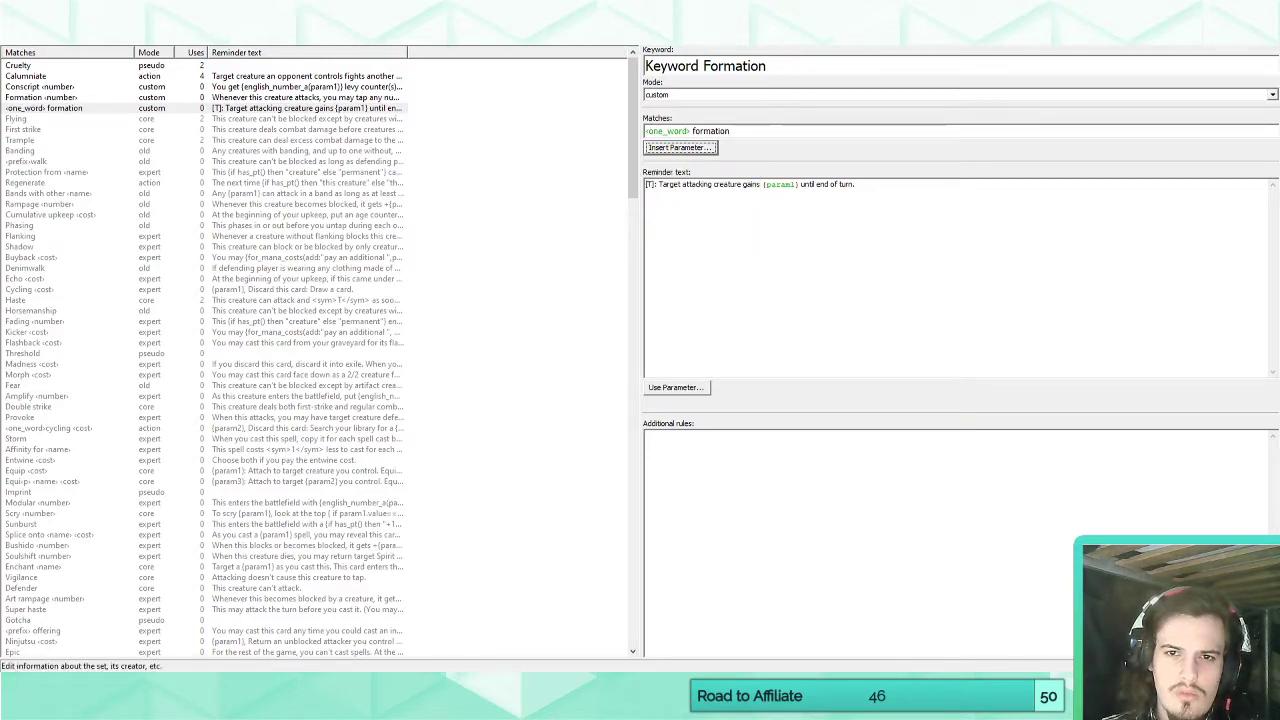
Replace the blank card's rules text with "Menace formation" to test the one_word pattern, and clear the text.
click(28, 45)
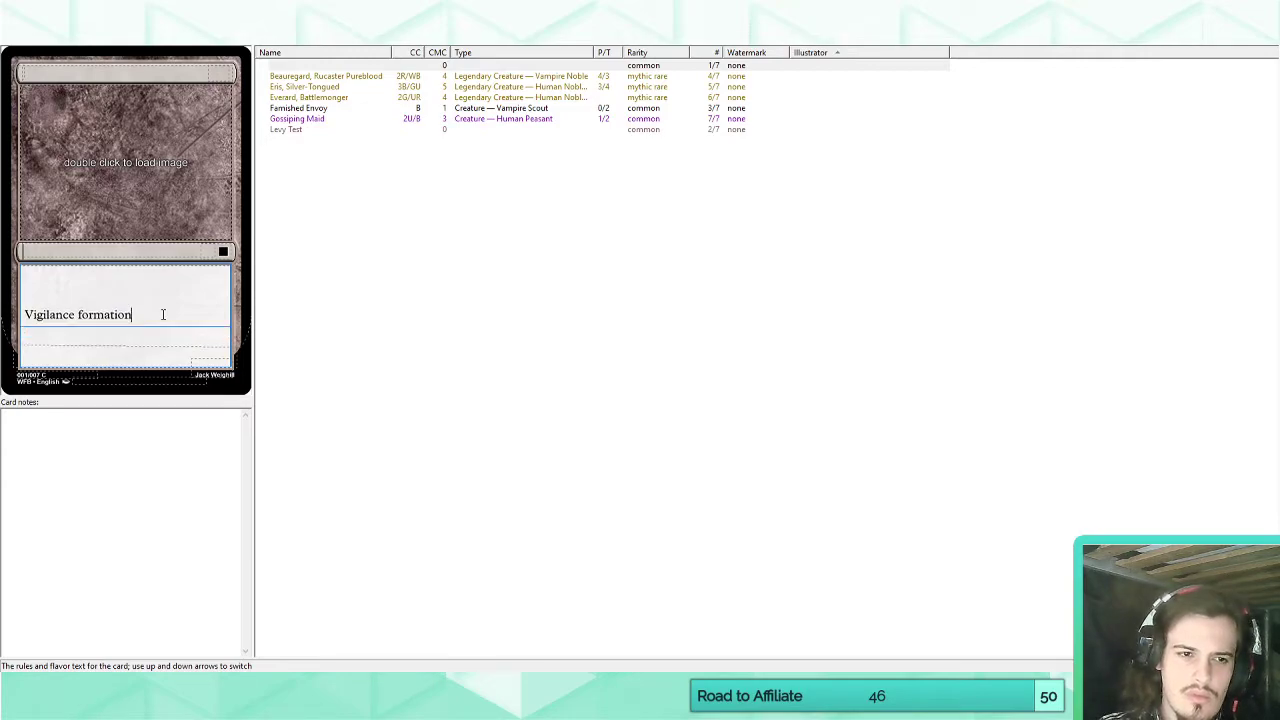
key(BackSpace)
key(BackSpace)
key(BackSpace)
key(BackSpace)
key(BackSpace)
key(BackSpace)
key(BackSpace)
key(BackSpace)
key(BackSpace)
key(BackSpace)
key(BackSpace)
key(BackSpace)
key(BackSpace)
key(BackSpace)
key(BackSpace)
key(BackSpace)
key(BackSpace)
key(BackSpace)
key(BackSpace)
key(BackSpace)
text(Me)
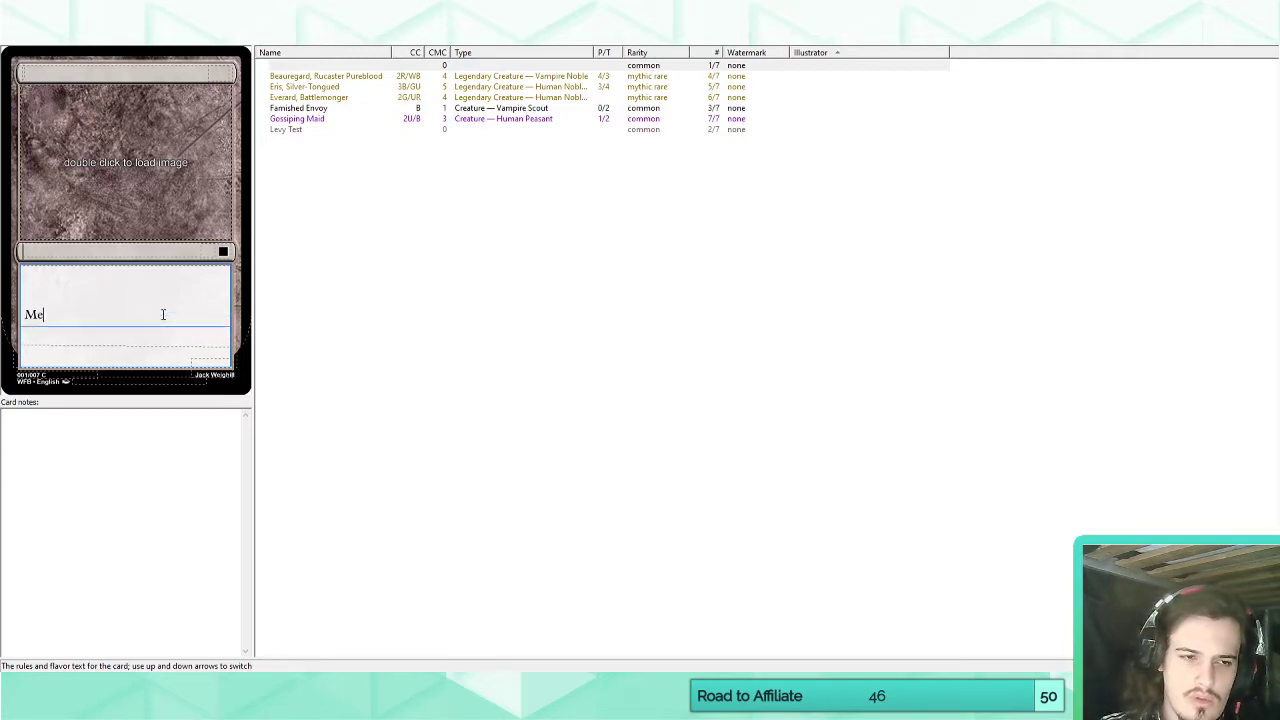
text(nace formation)
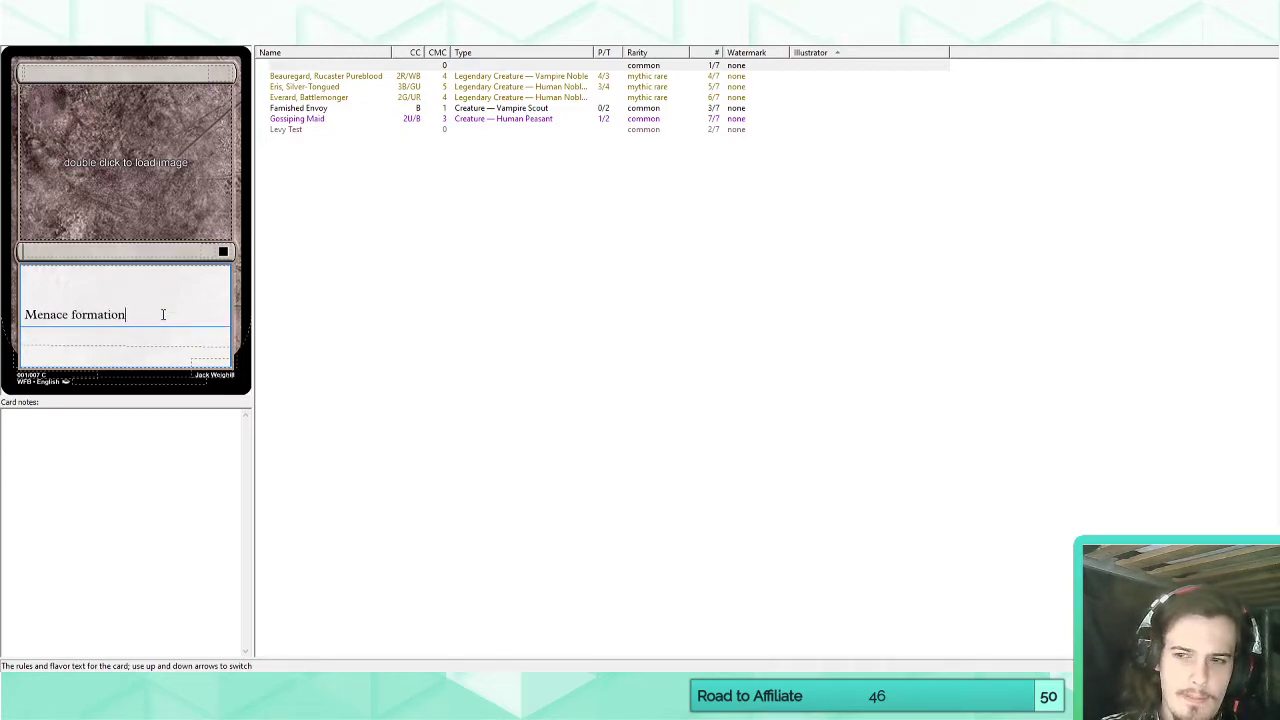
key(ctrl+a)
key(BackSpace)
Swap the one_word parameter for the name parameter in Keyword Formation's match pattern.
click(368, 34)
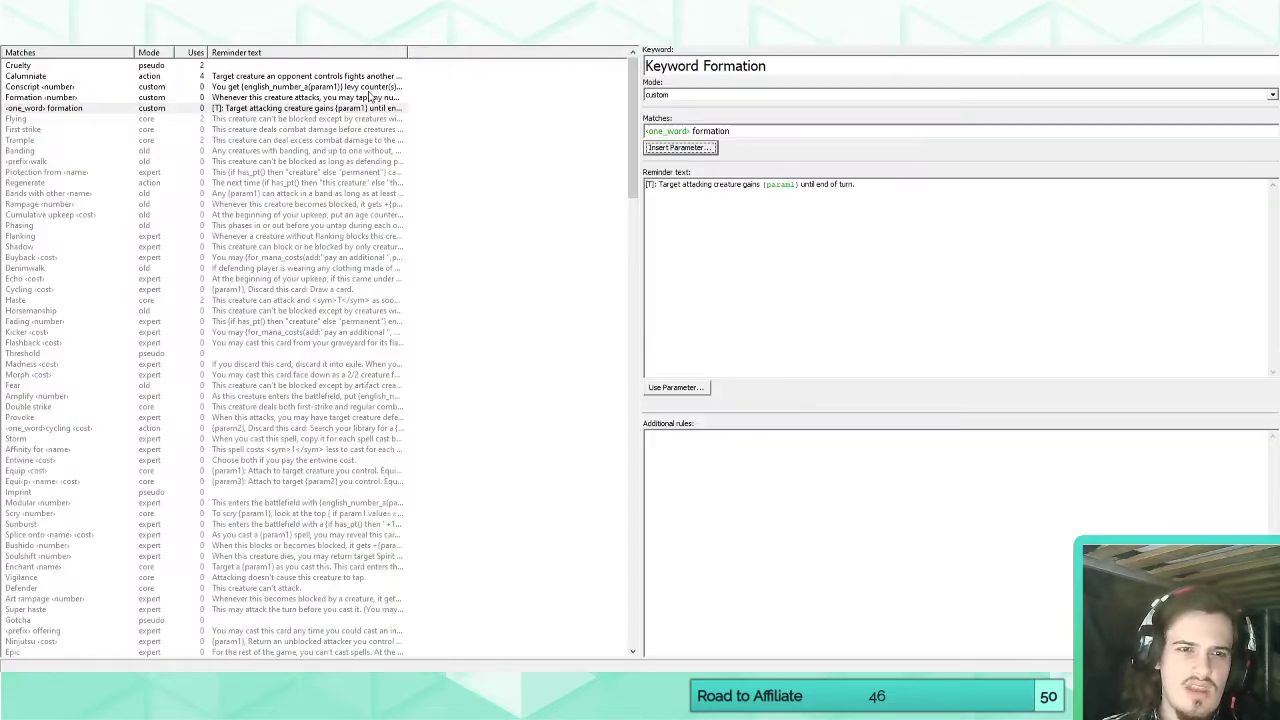
drag(691, 130, 549, 124)
key(BackSpace)
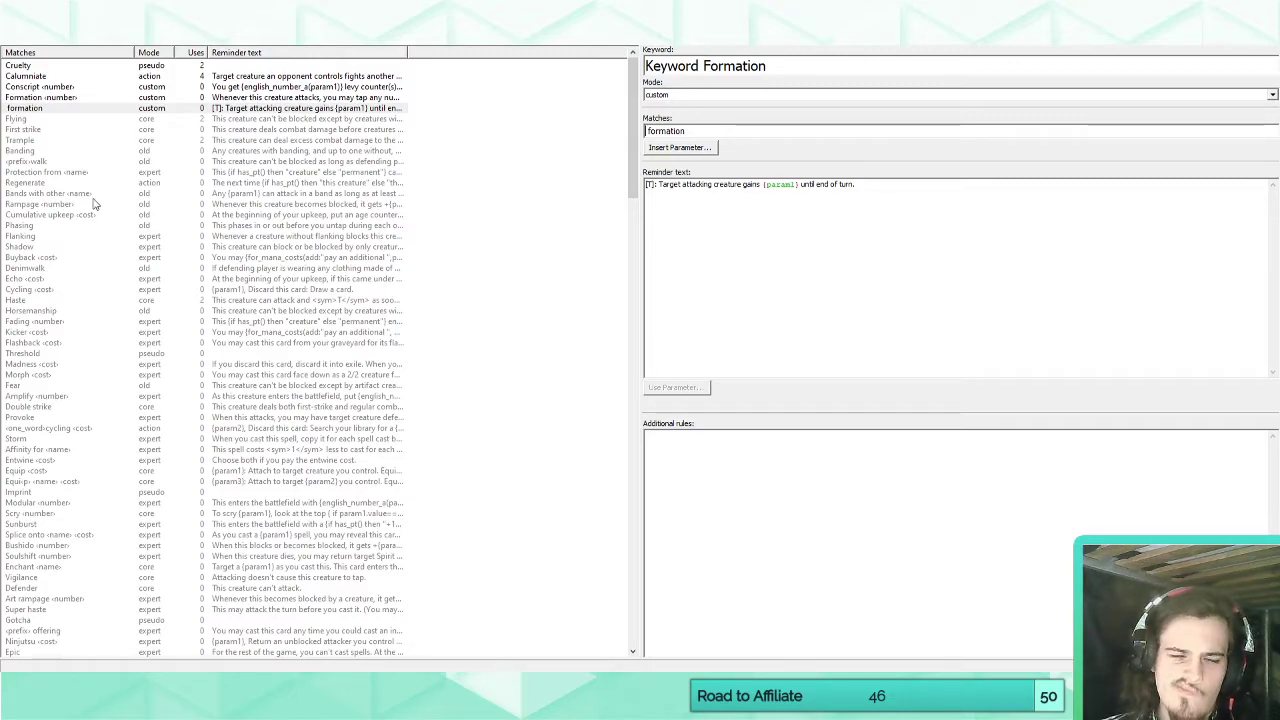
click(660, 147)
click(687, 253)
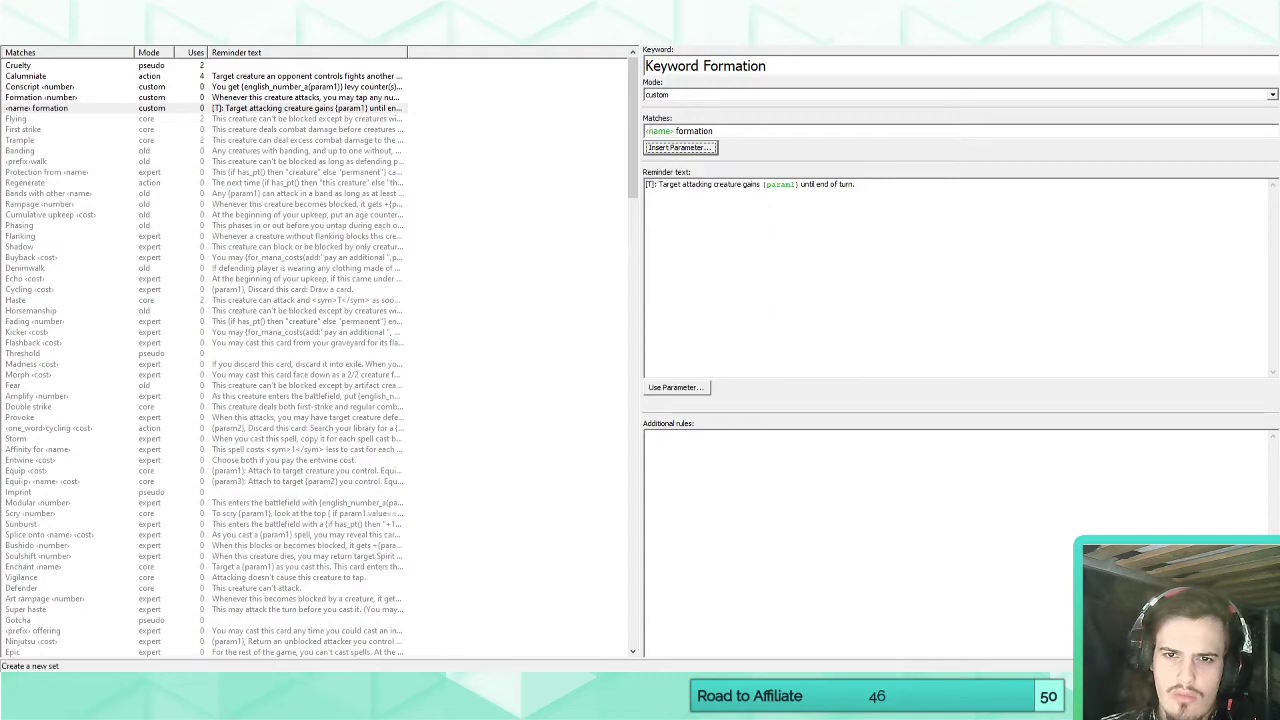
Test the name pattern with "Menace formation" as the blank card's rules text, and clear it.
click(24, 36)
click(116, 288)
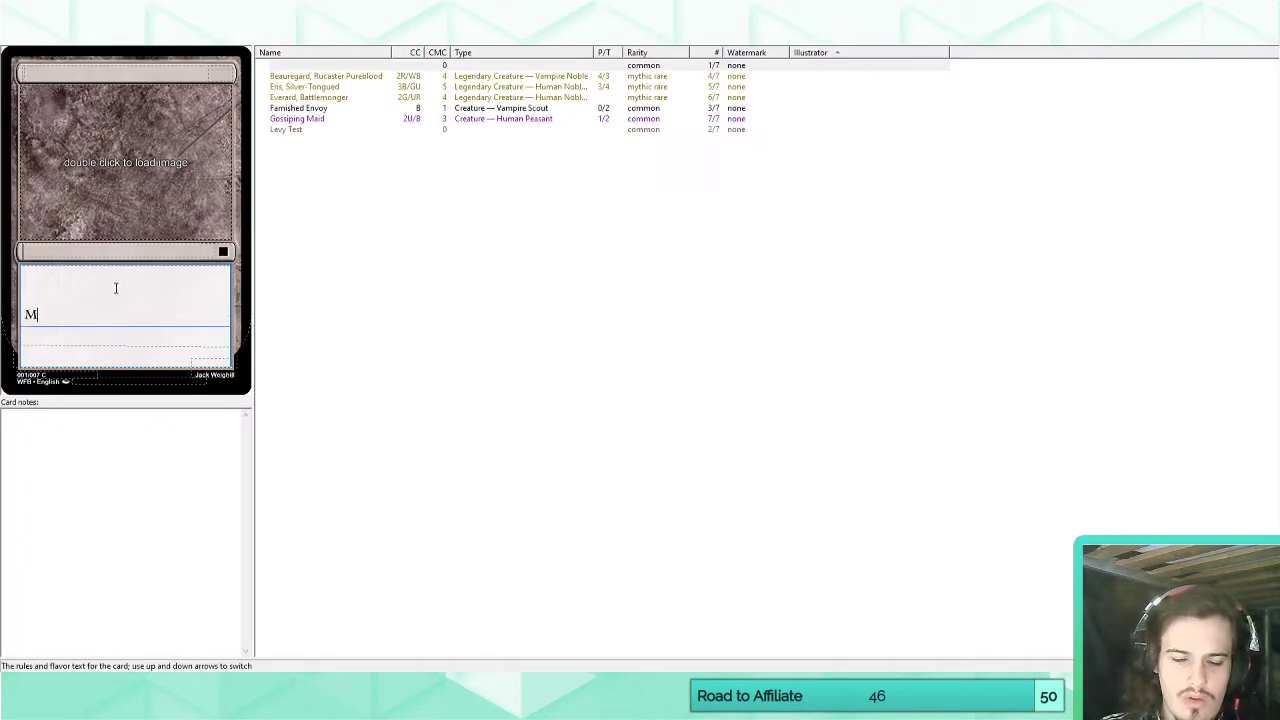
text(Menace formation)
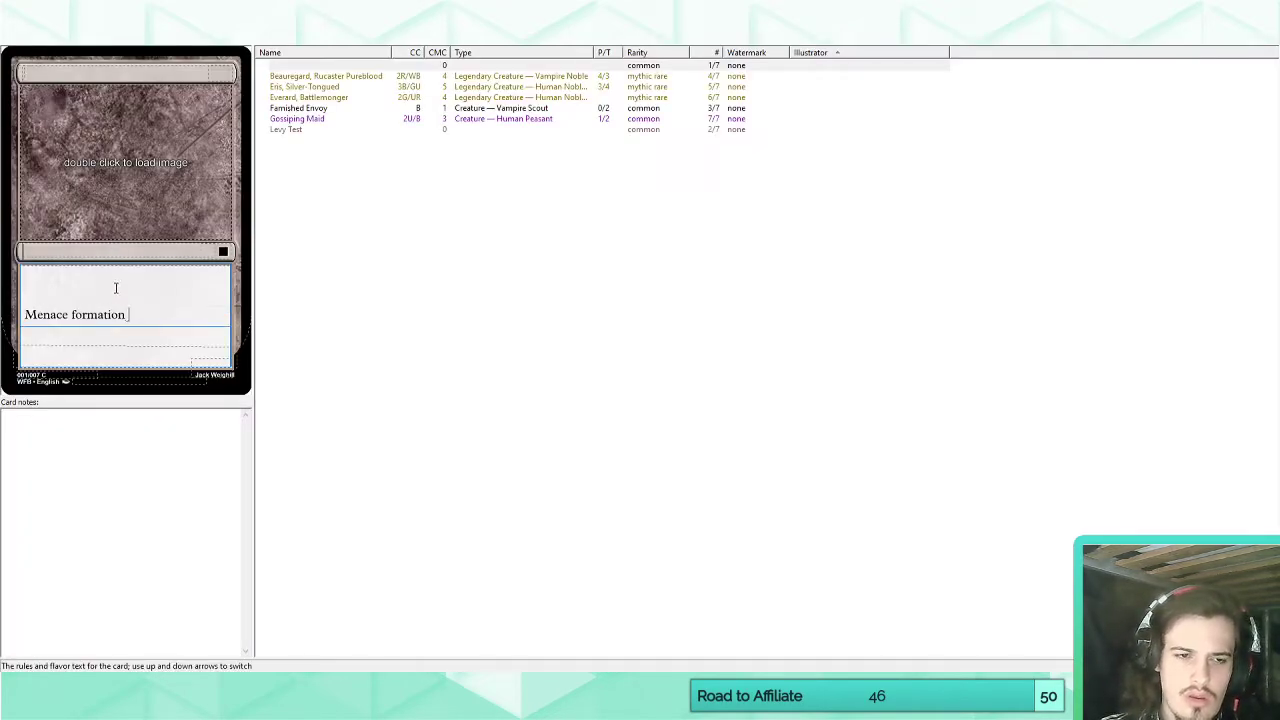
key(ctrl+a)
key(BackSpace)
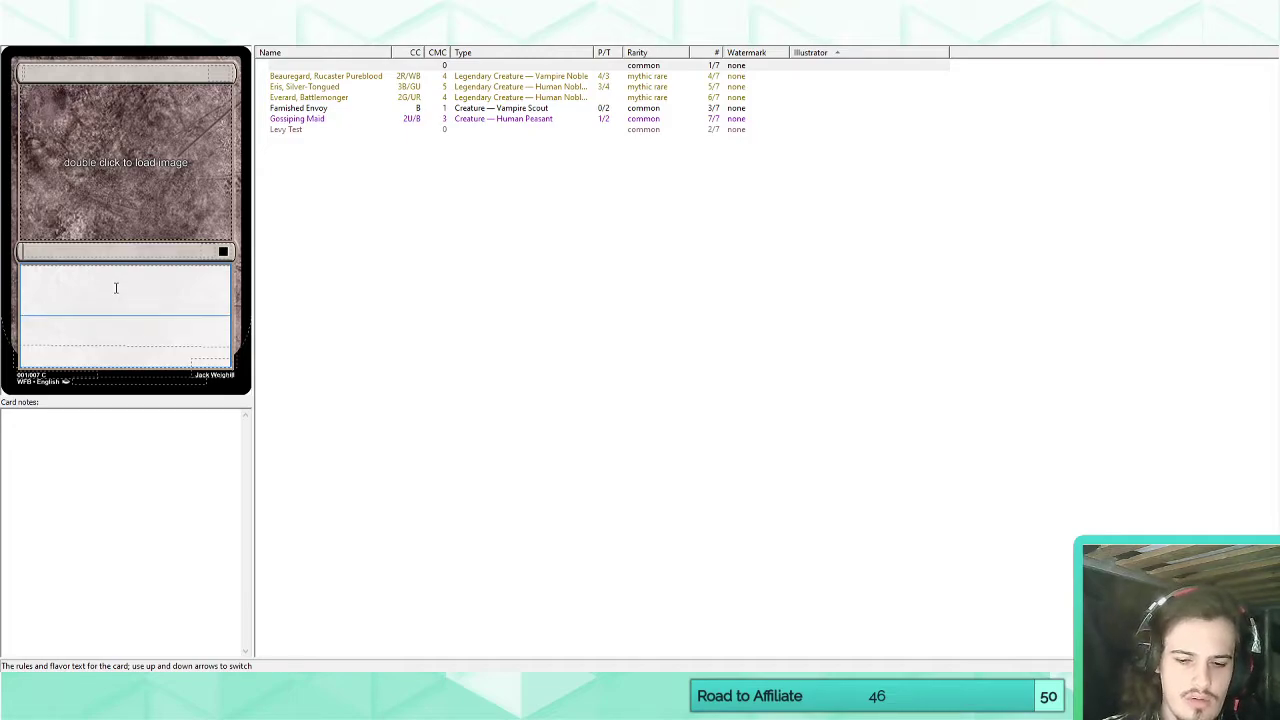
Test the blank card's rules text with "CARDNAME formation", and replace it with "Island formation".
text(CARDNAME formation (T: Target attacking creature gains CARDNAME until end of turn.)
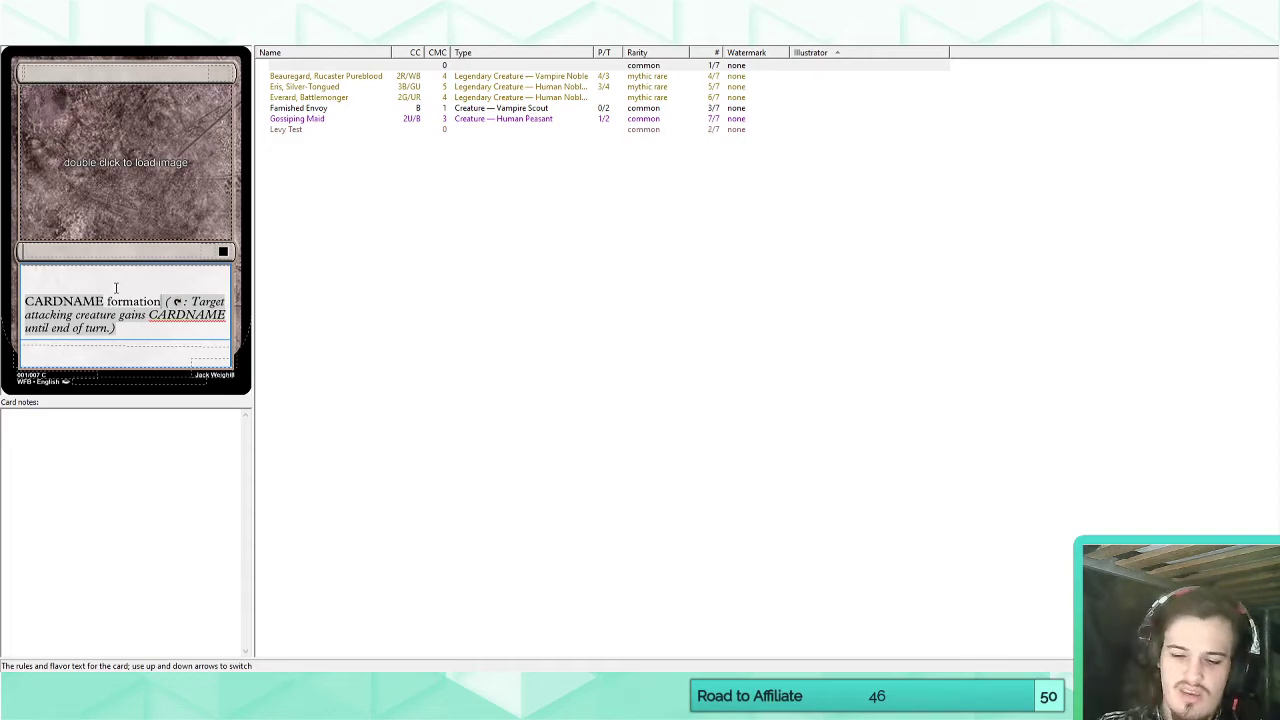
key(ctrl+a)
key(BackSpace)
text(Island )
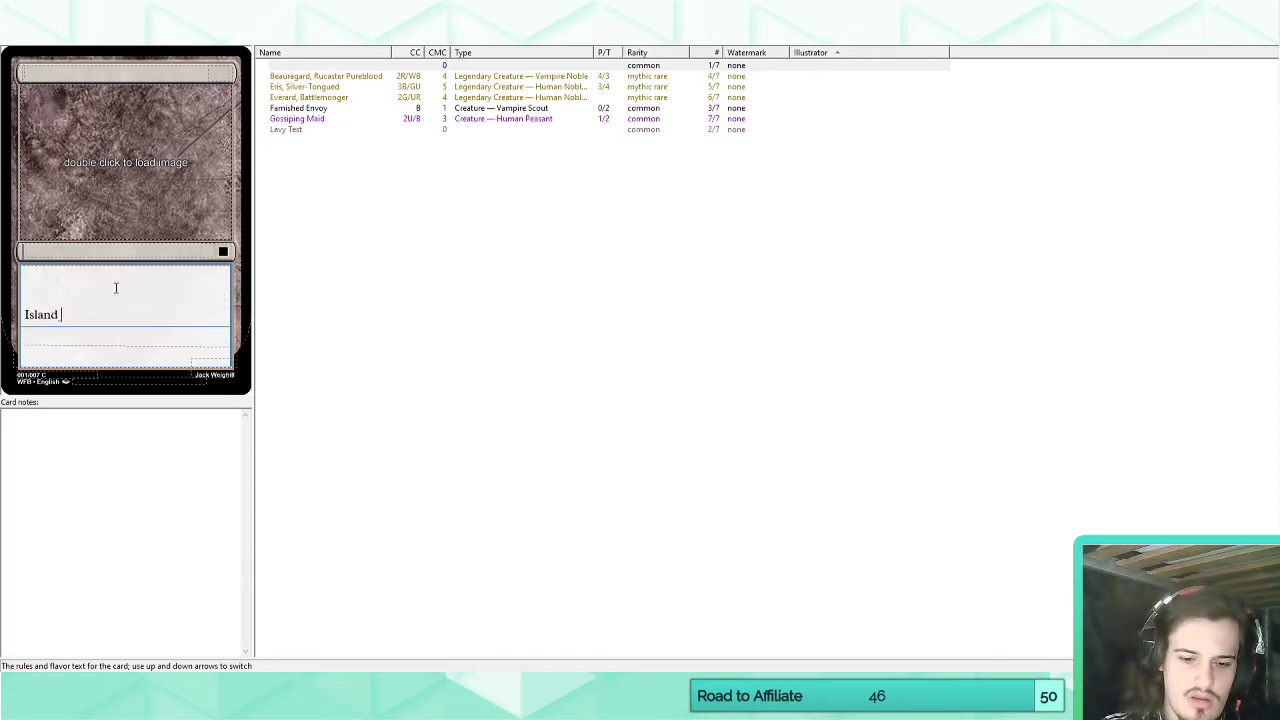
text(formation)
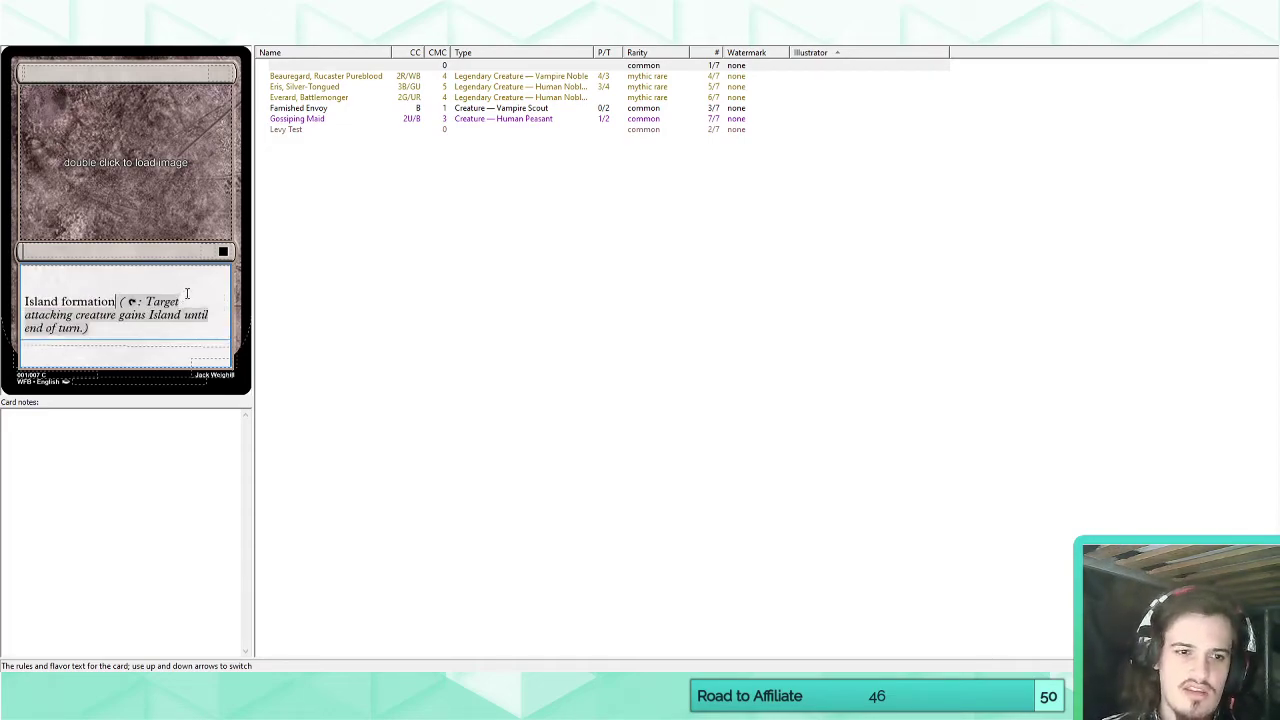
Remove the name parameter from Keyword Formation's match pattern and review the parameter types available for insertion.
click(198, 38)
drag(671, 128, 519, 127)
key(BackSpace)
click(688, 150)
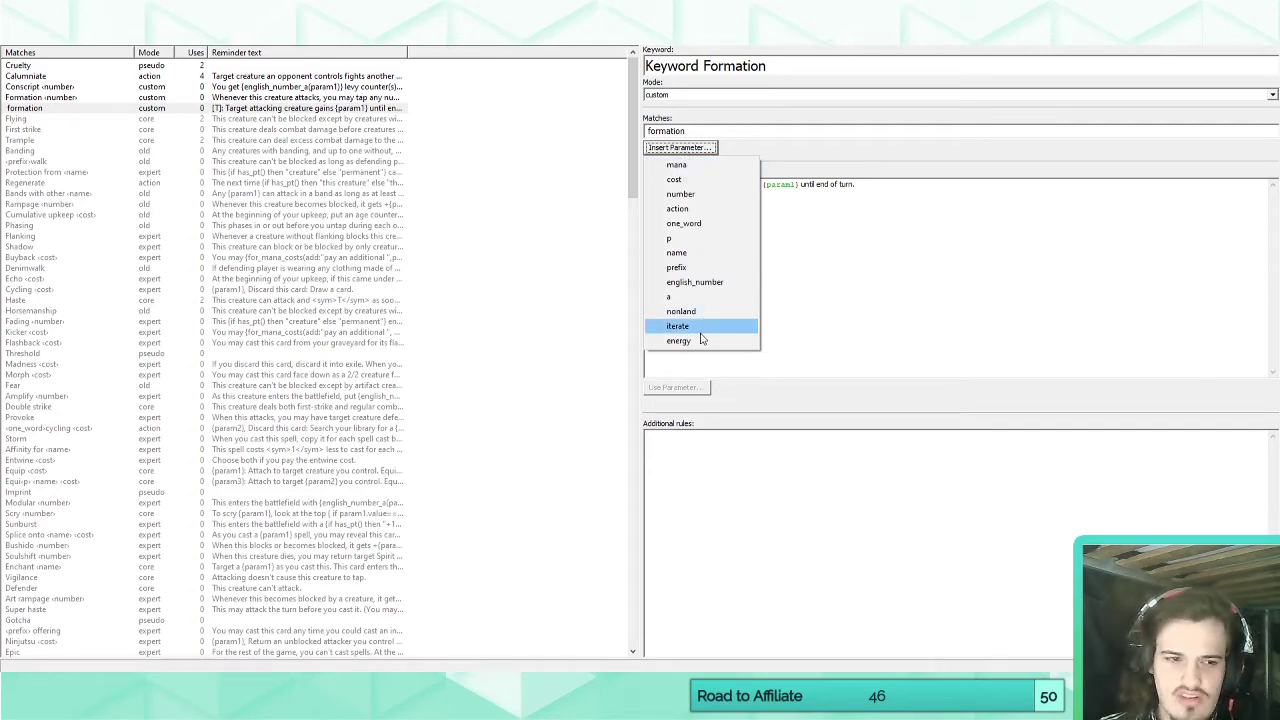
key(Escape)
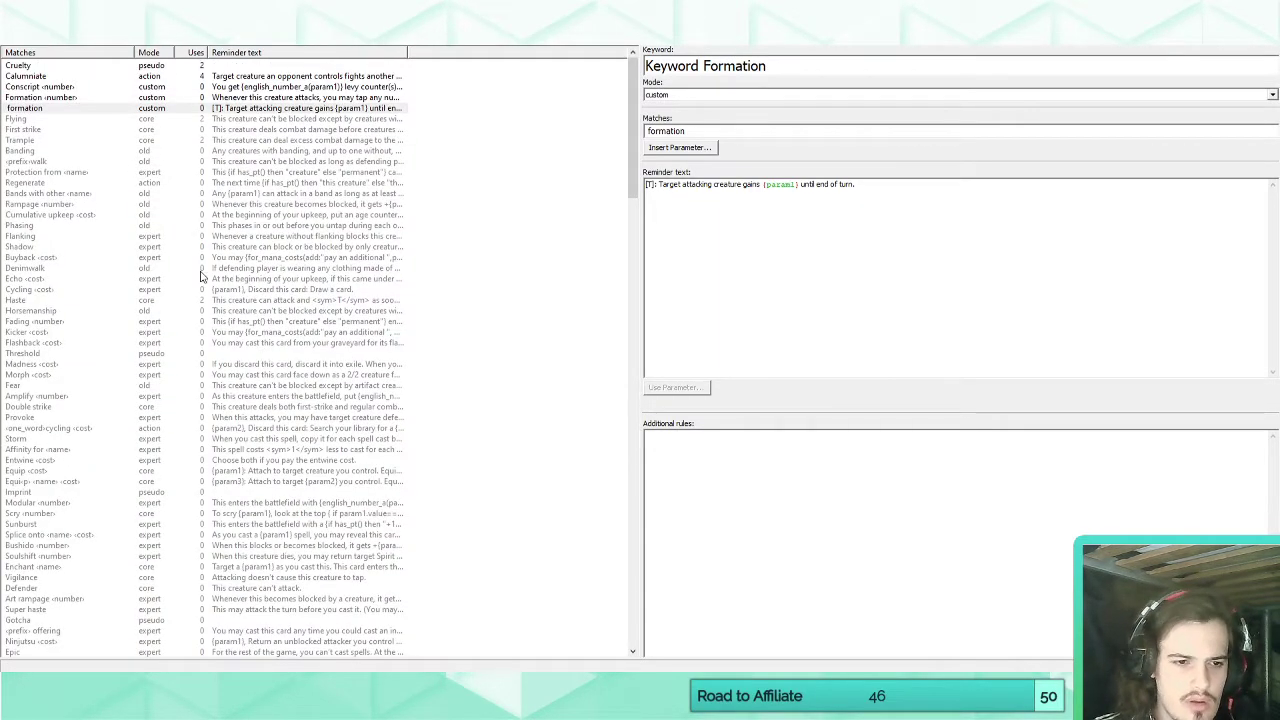
Examine how standard keywords such as Champion, Reinforce and Forecast use parameters in their match patterns.
scroll(190, 278, down, 20)
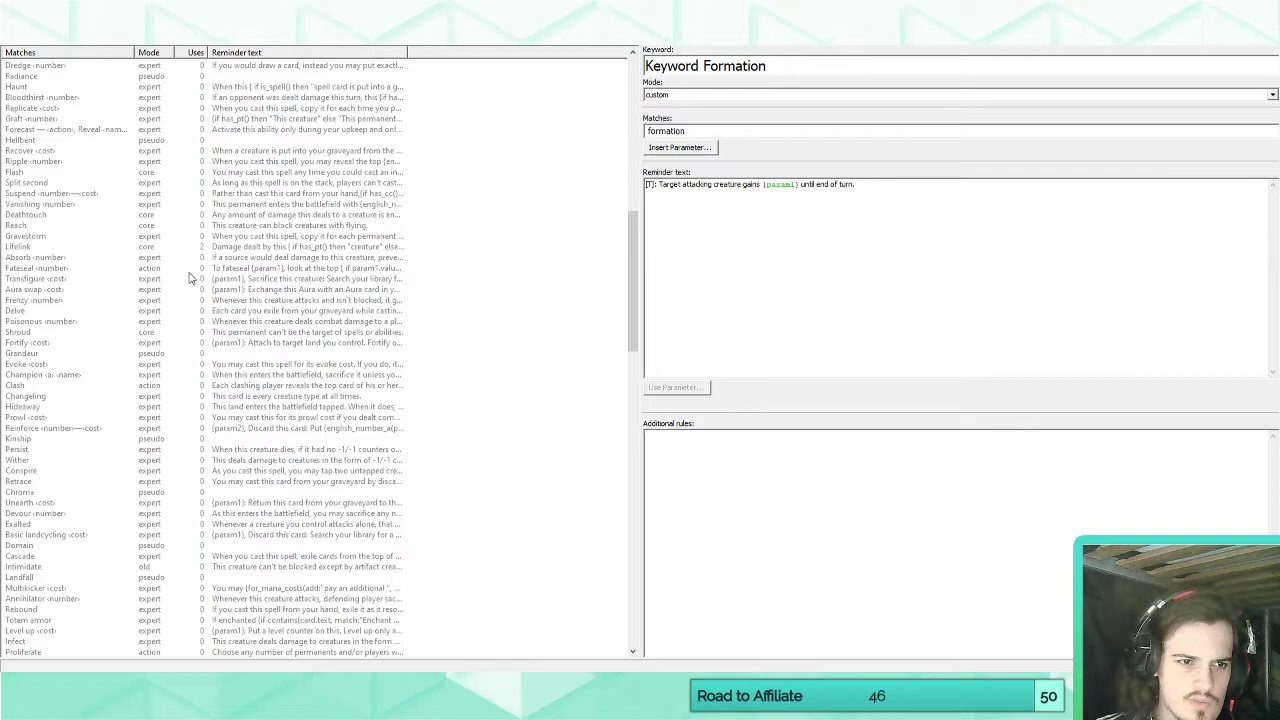
click(72, 378)
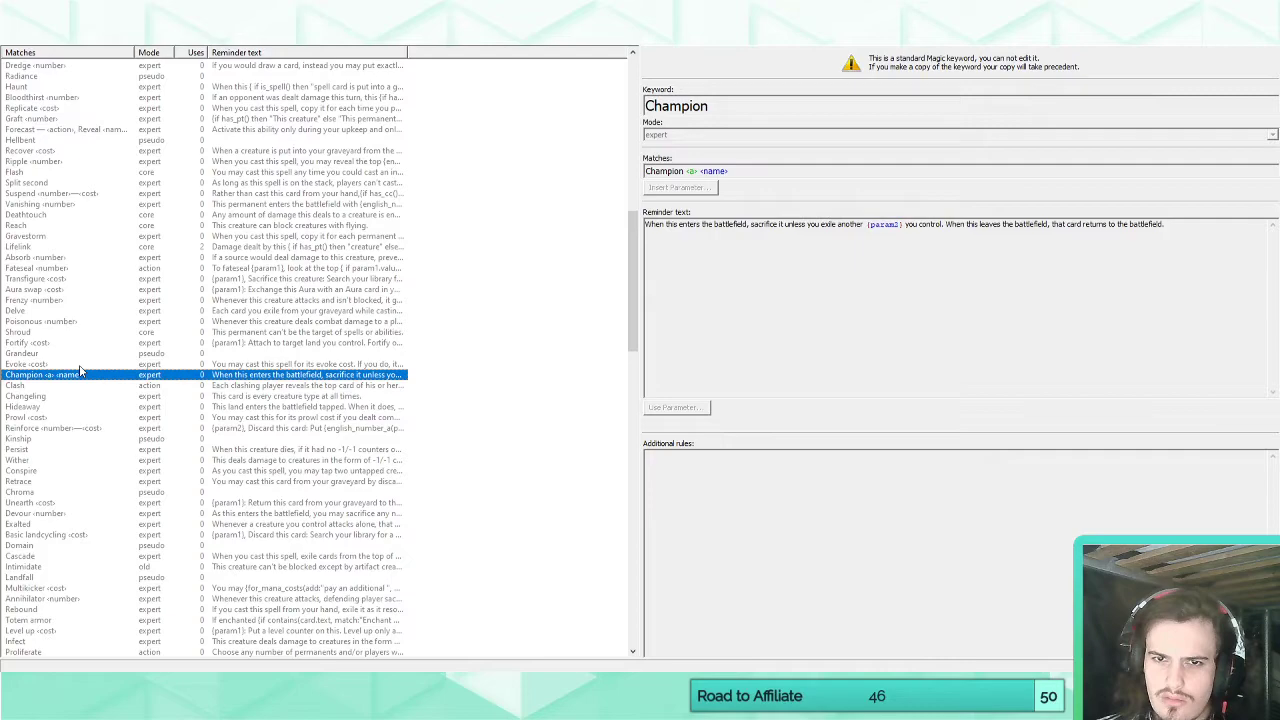
click(89, 430)
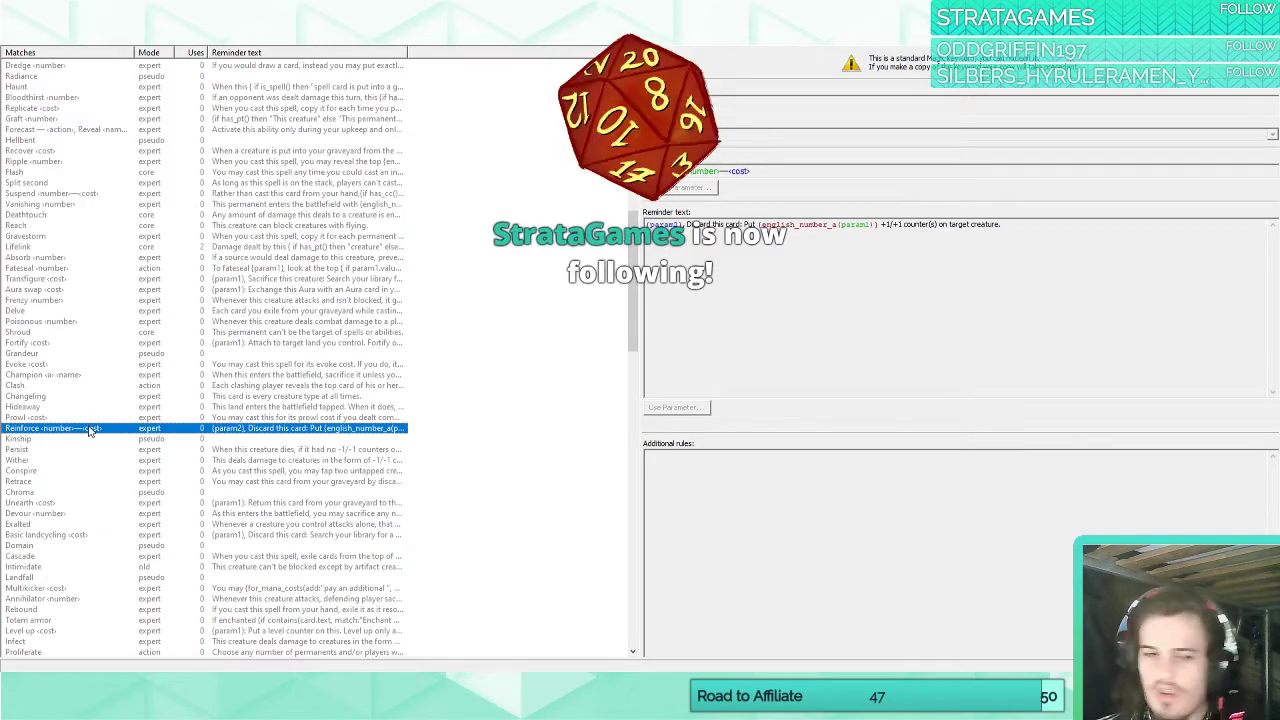
scroll(84, 428, down, 2)
scroll(84, 428, down, 17)
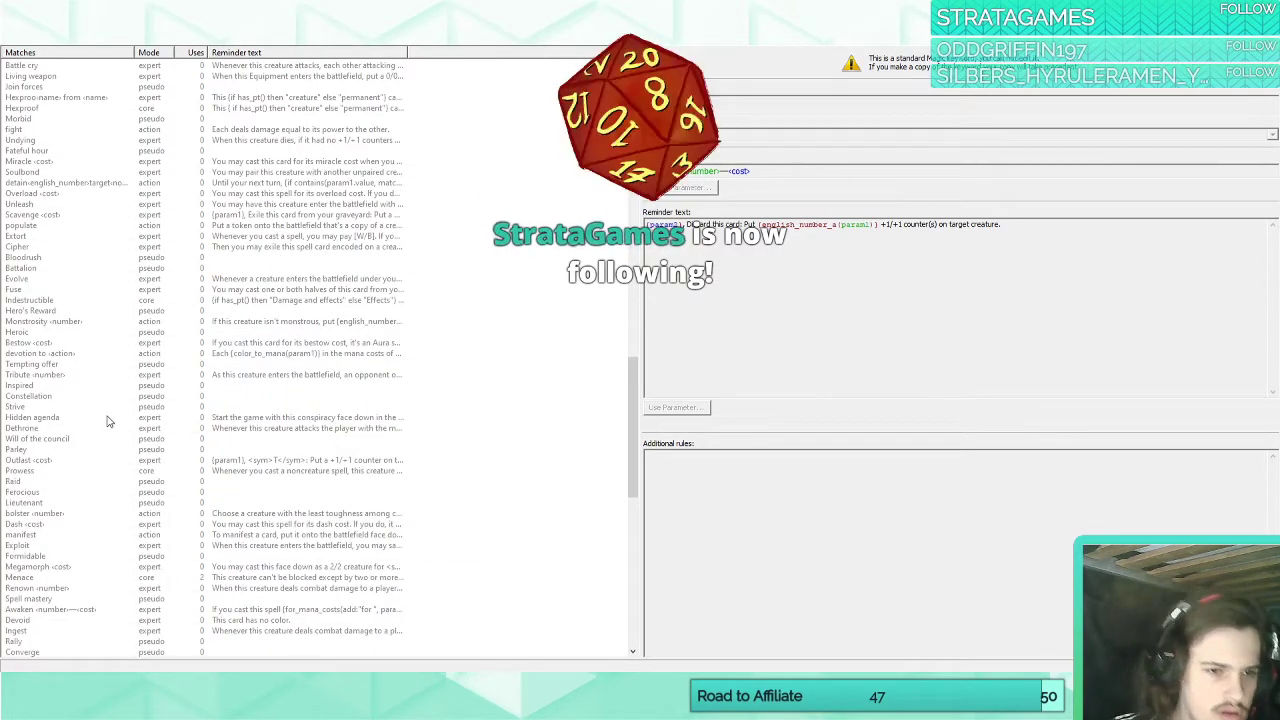
scroll(127, 401, down, 13)
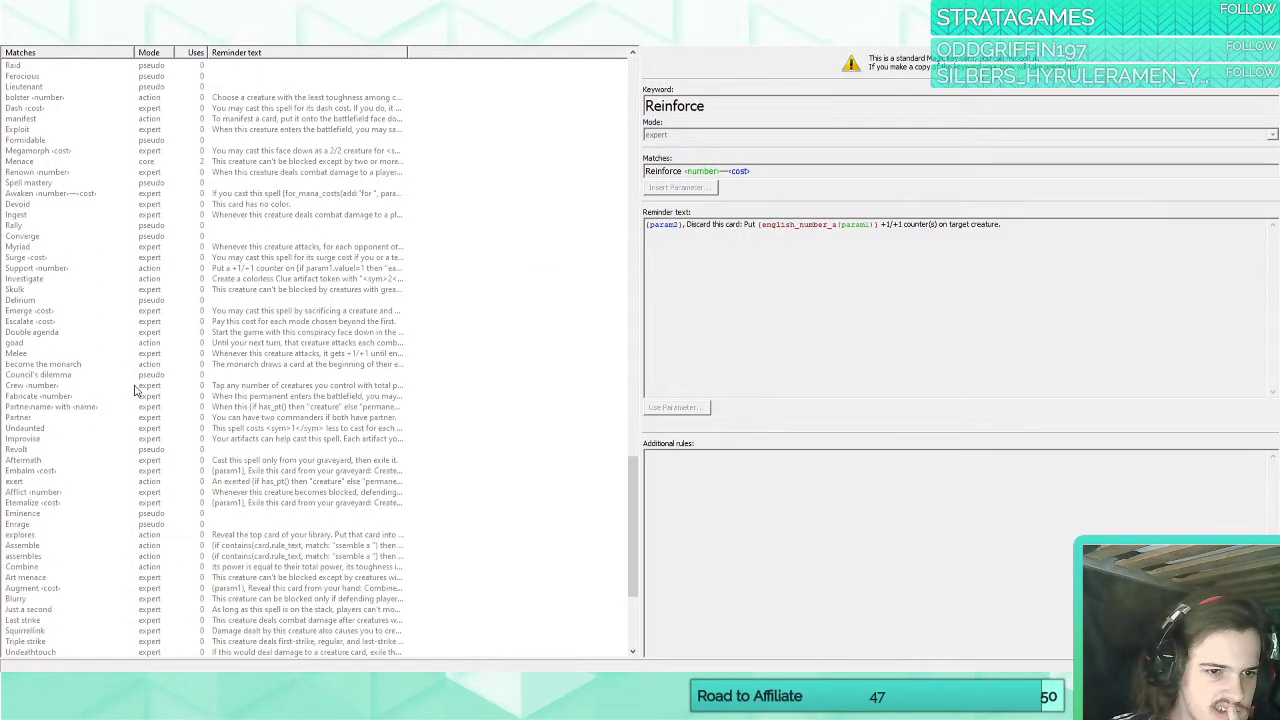
scroll(135, 390, down, 6)
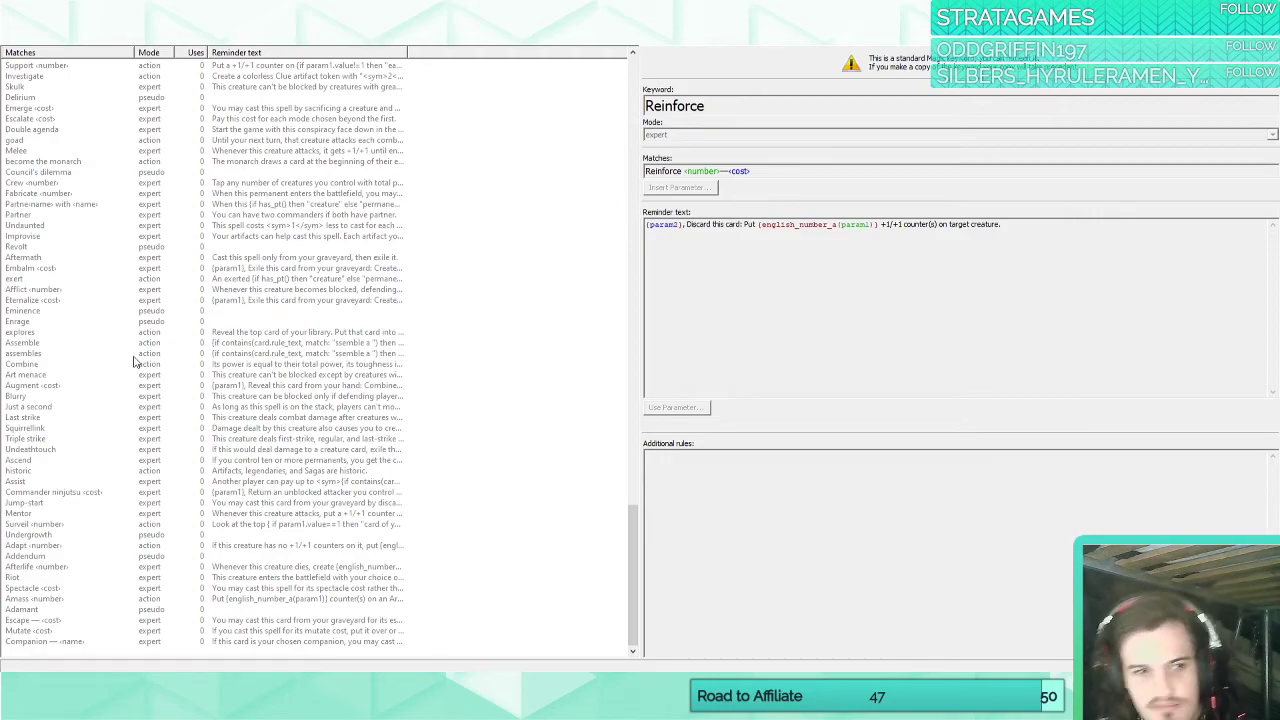
scroll(188, 515, up, 20)
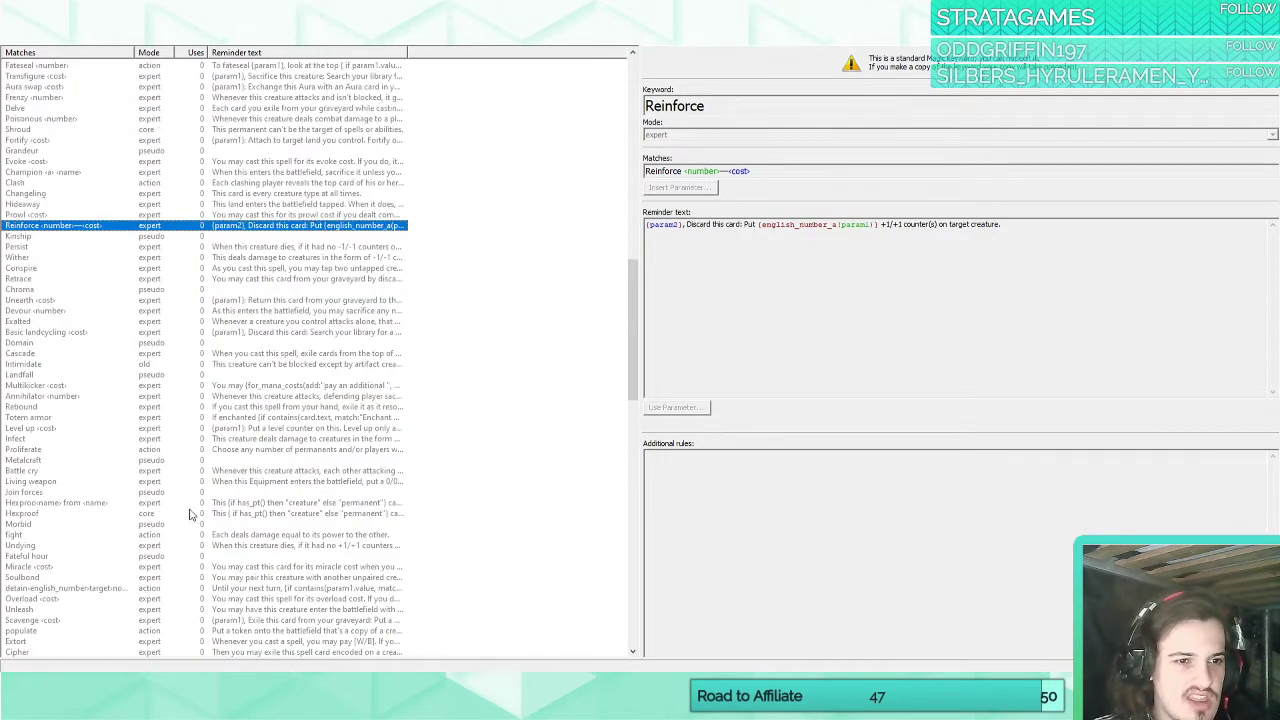
scroll(192, 513, up, 6)
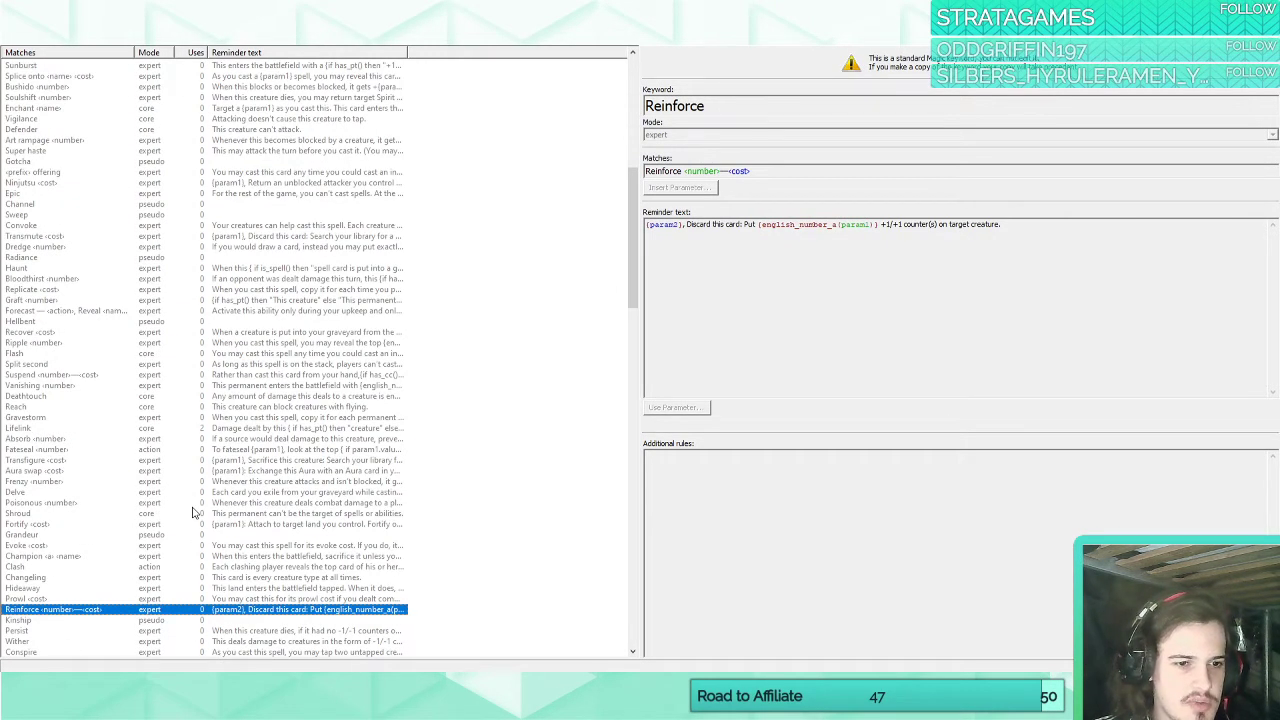
click(74, 322)
click(78, 313)
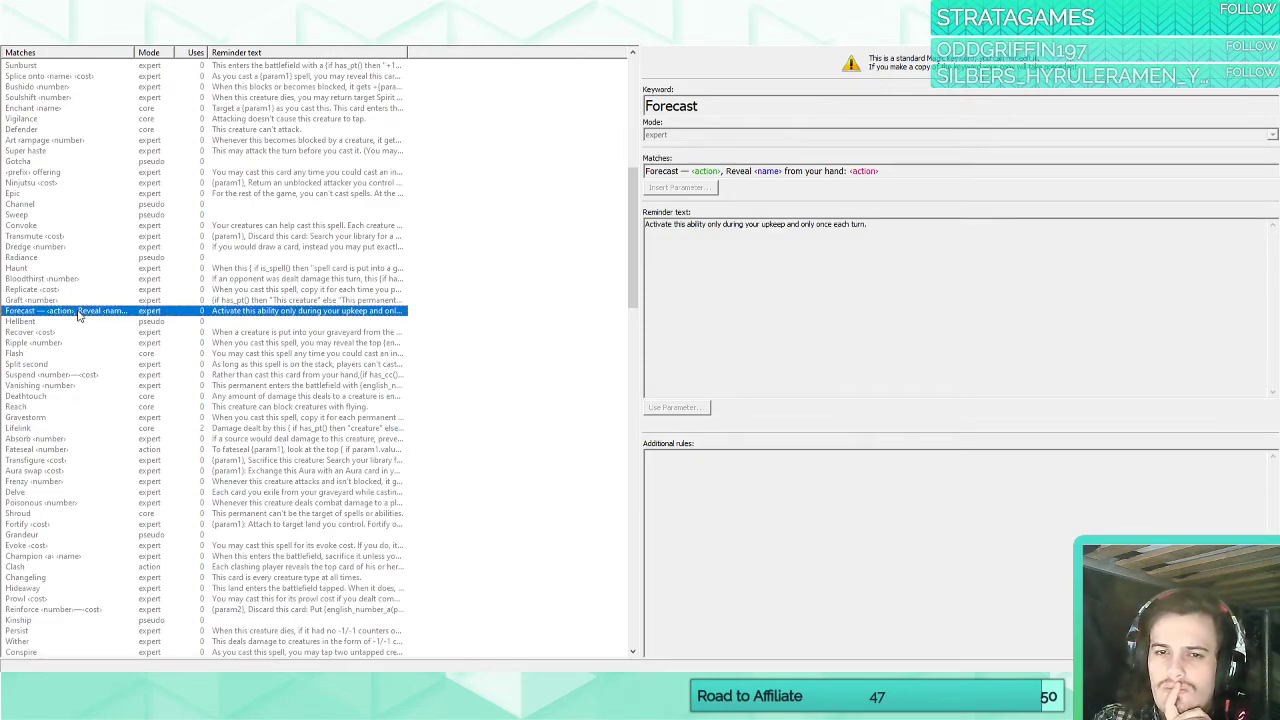
Insert the "a" parameter before "formation" in Keyword Formation's match pattern.
scroll(78, 316, up, 14)
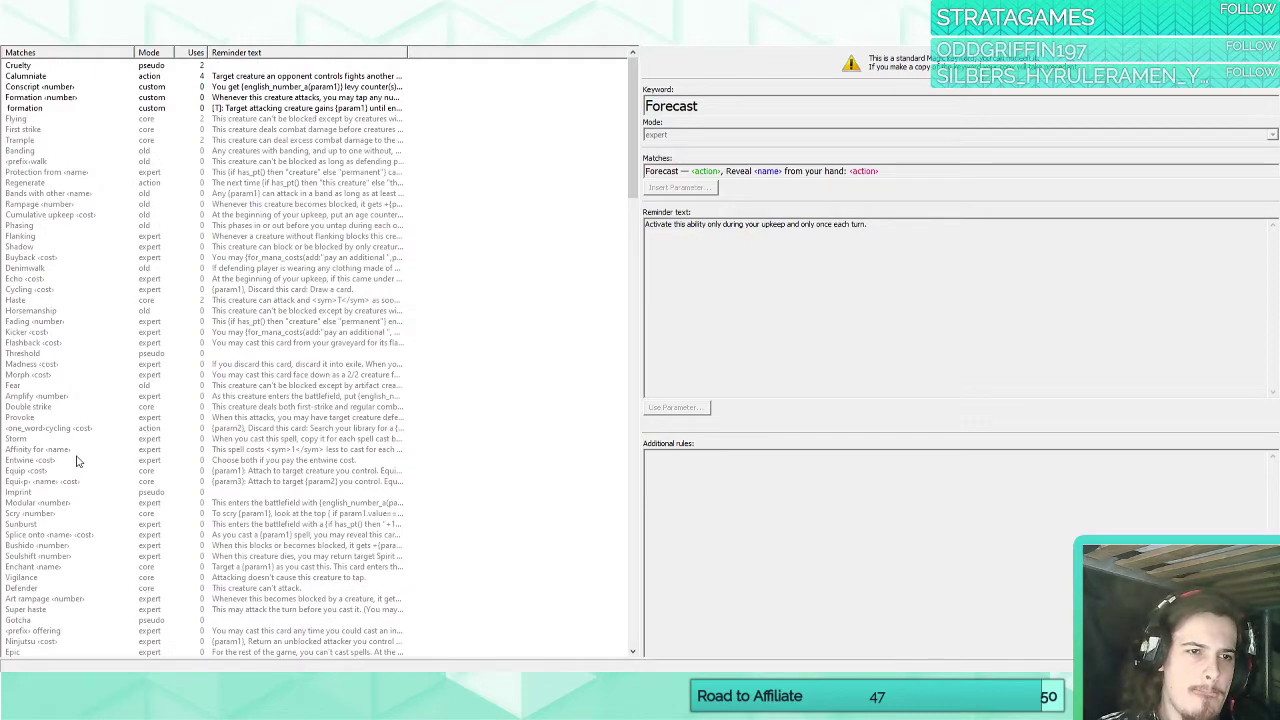
click(50, 108)
click(736, 184)
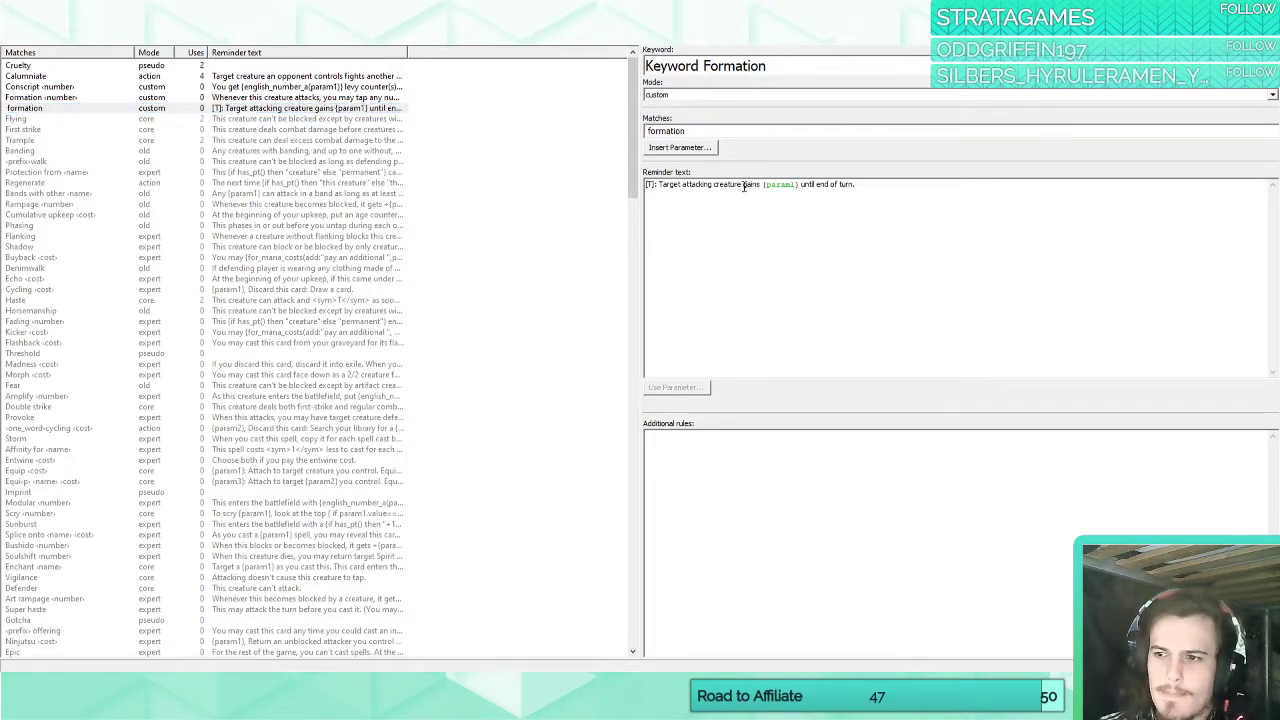
click(681, 148)
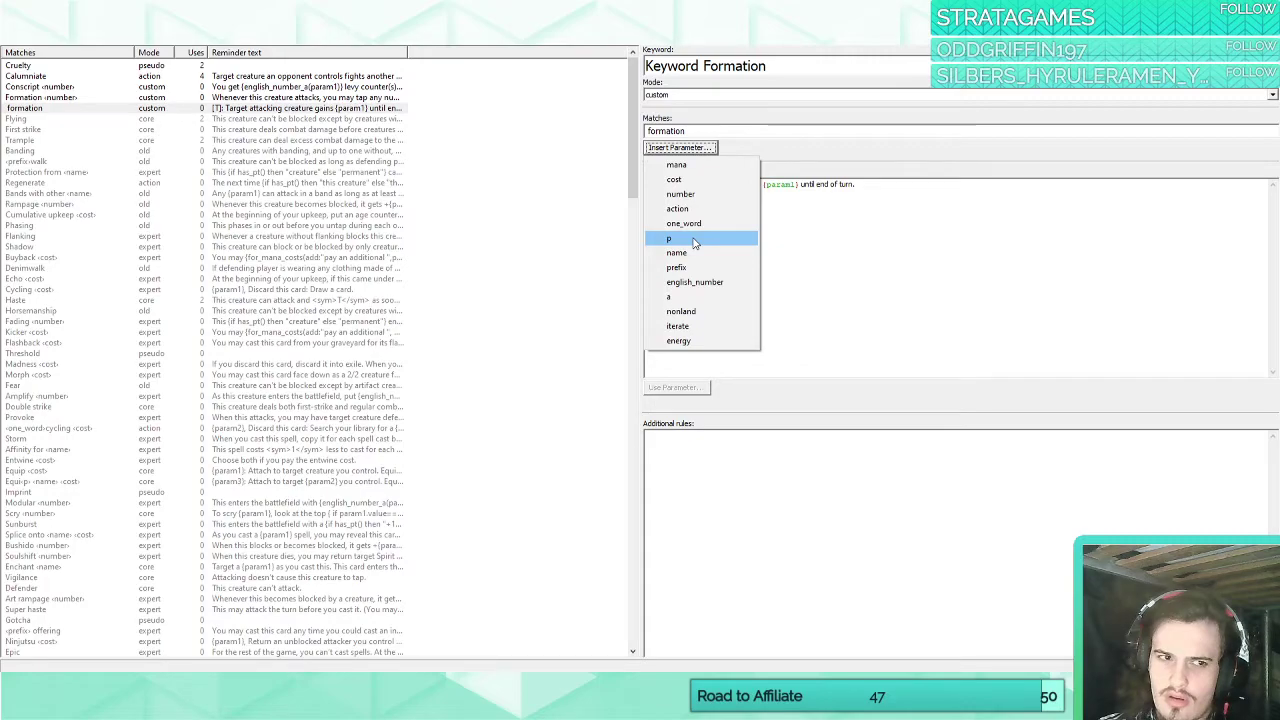
click(688, 299)
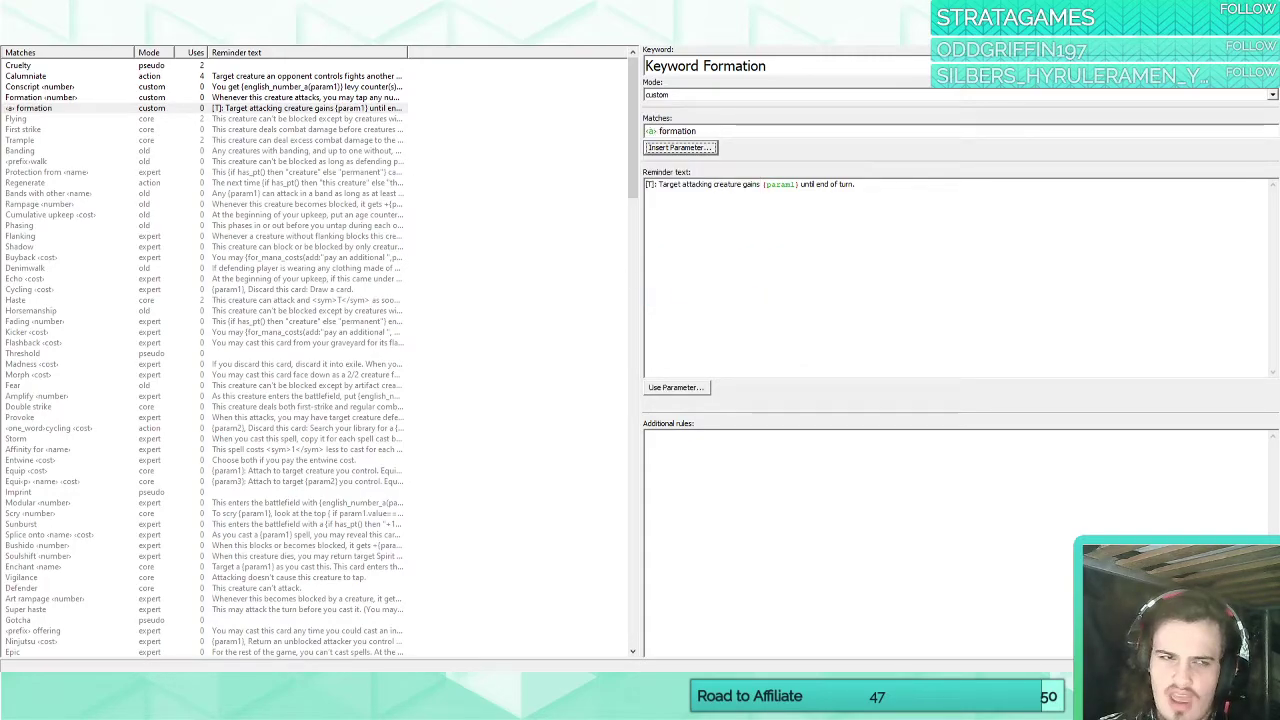
Change "Island" to "Menace" in the blank card's rules text to test the keyword.
click(190, 32)
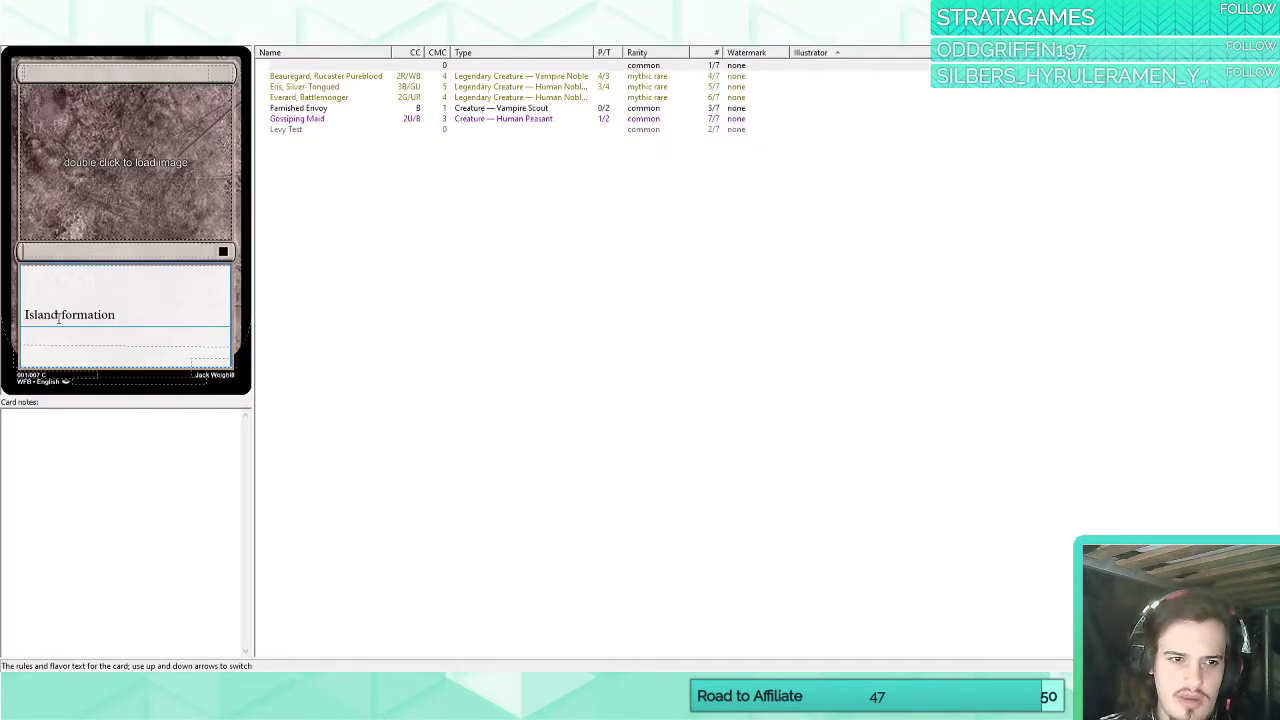
double_click(58, 316)
text(Menace)
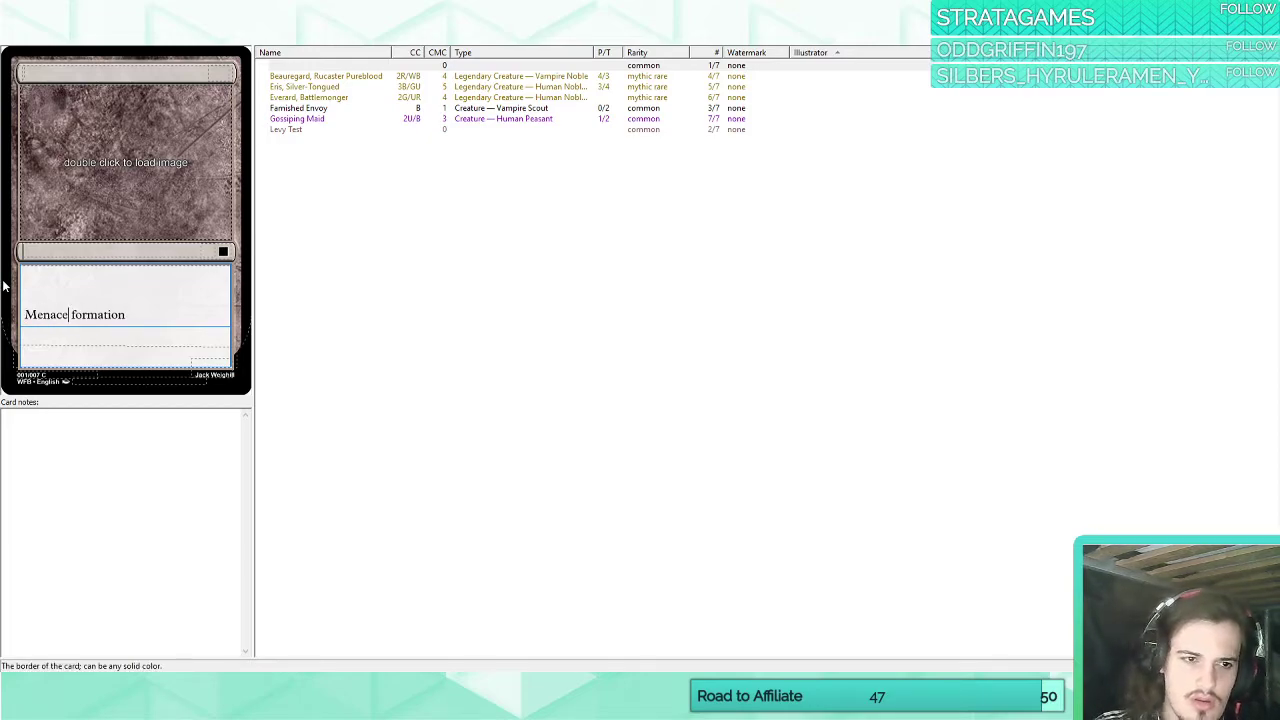
double_click(37, 314)
Replace the "a" parameter with the "p" parameter before "formation" in Keyword Formation's match pattern.
click(240, 32)
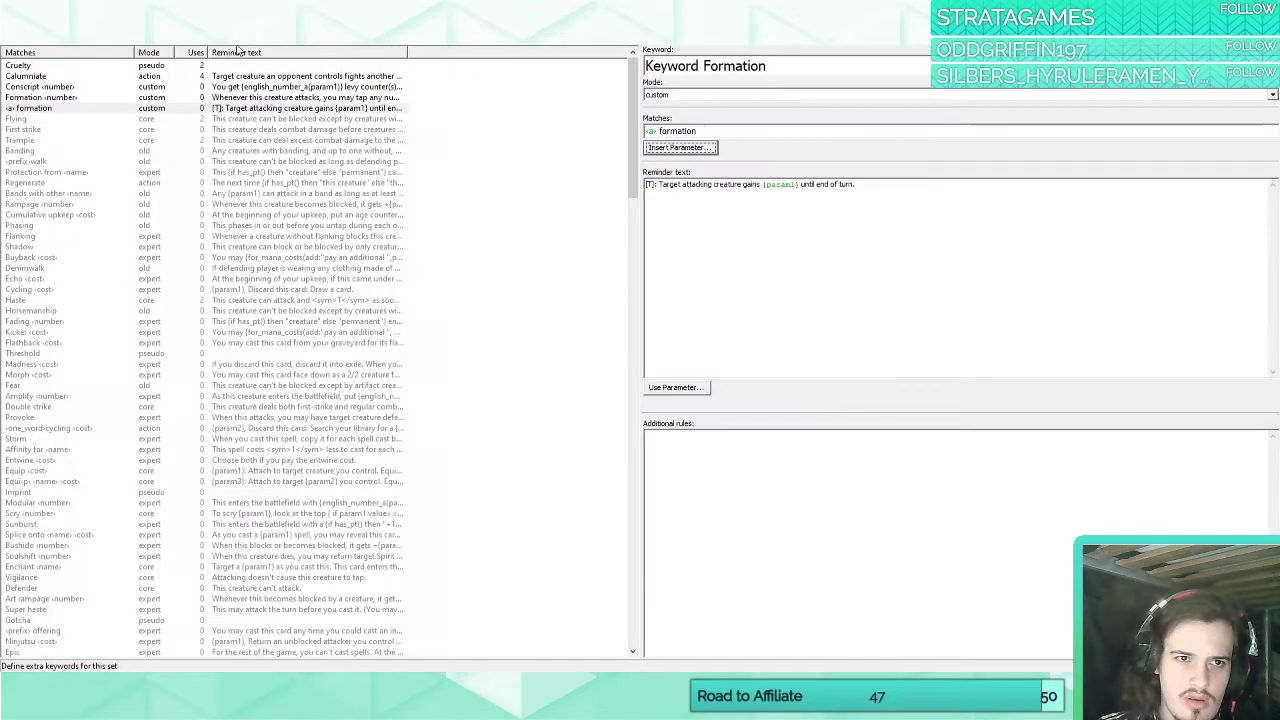
double_click(652, 131)
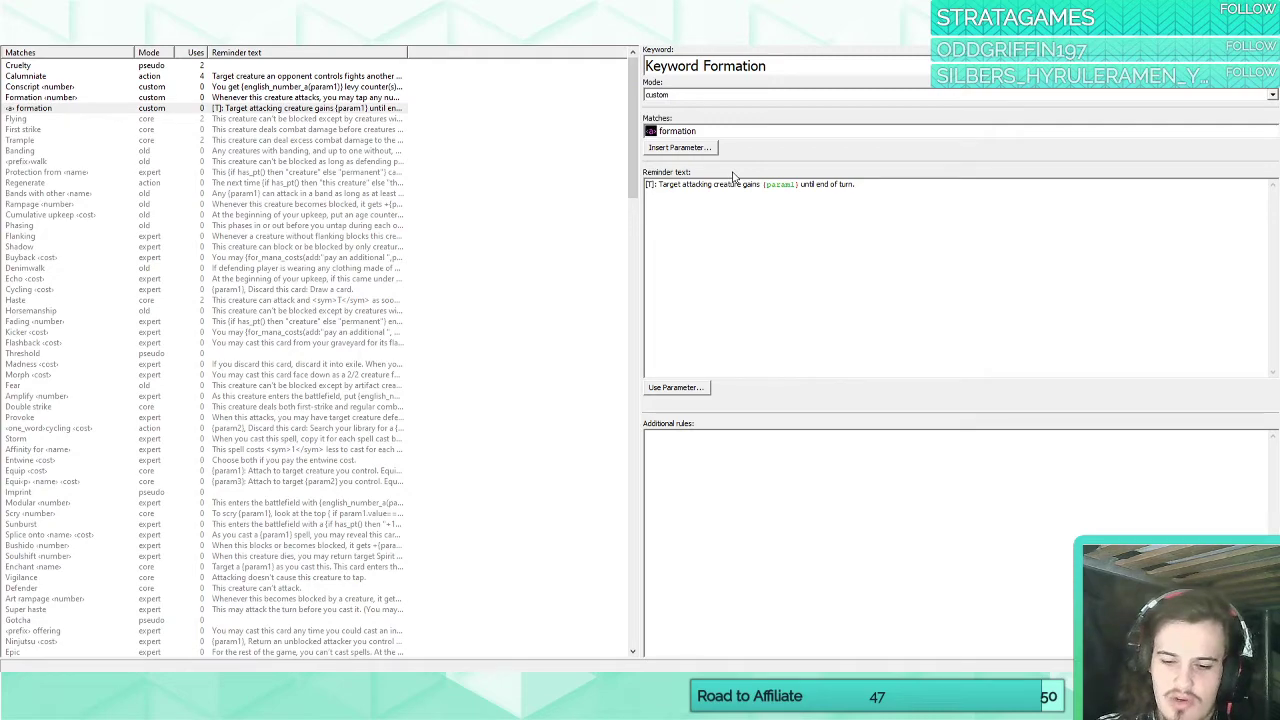
key(BackSpace)
click(700, 149)
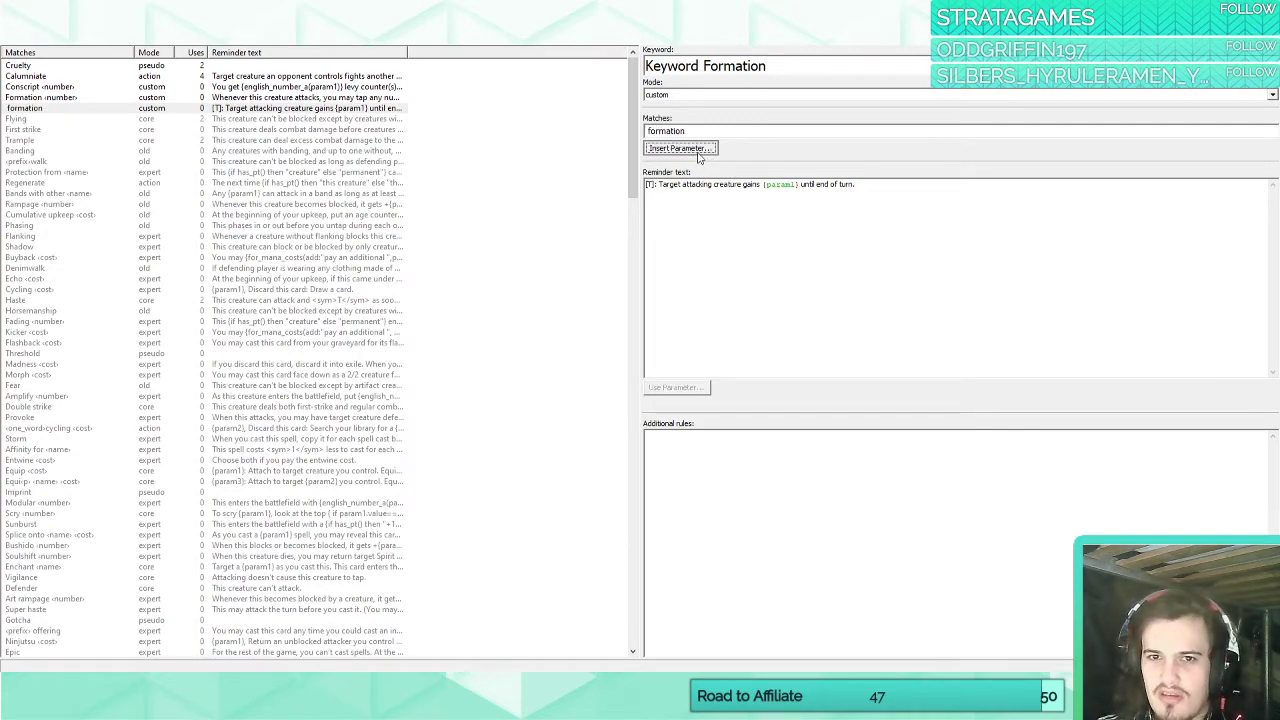
click(684, 238)
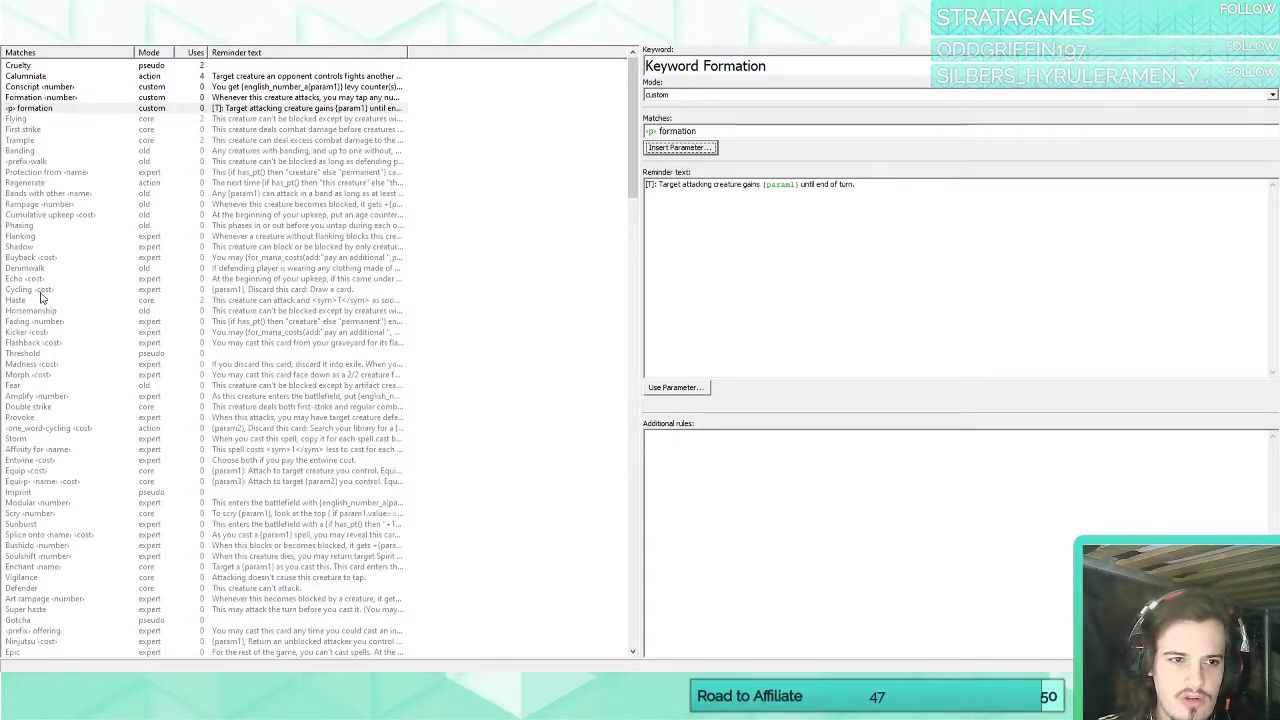
Scan the standard keywords' match patterns, and look up the Champion keyword's page on MTG Wiki in the browser.
scroll(236, 410, down, 5)
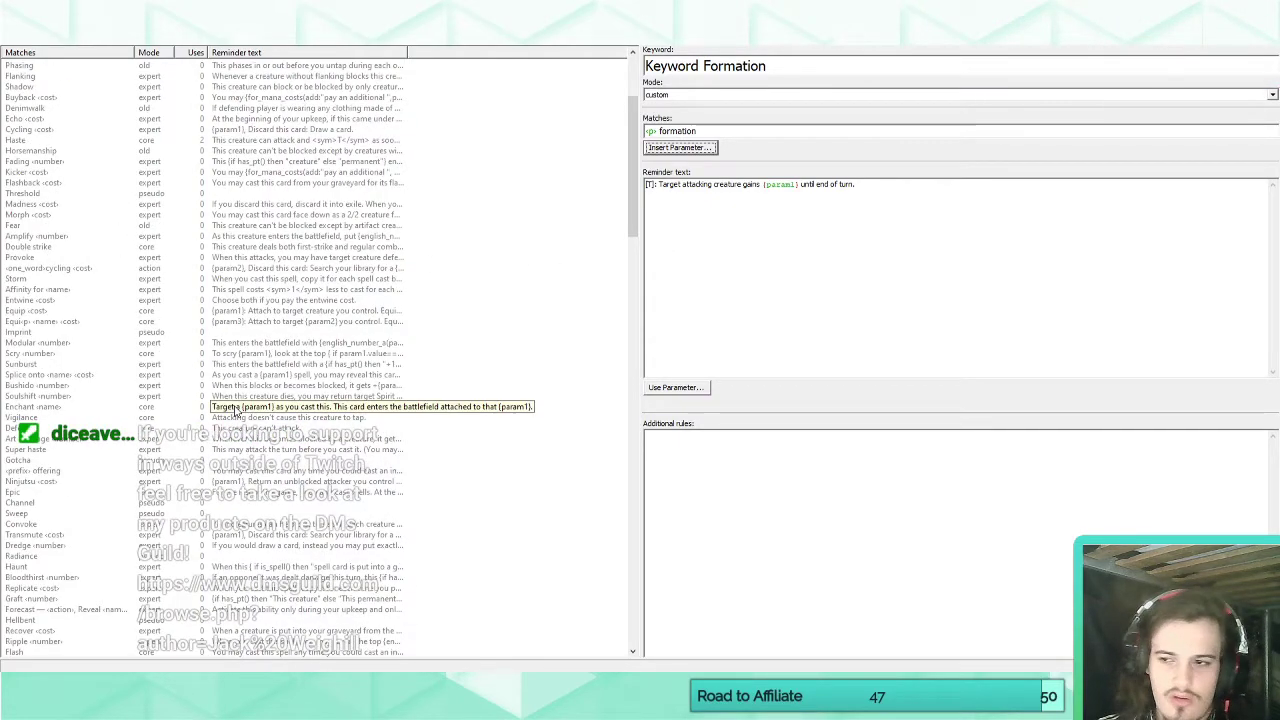
scroll(236, 410, down, 10)
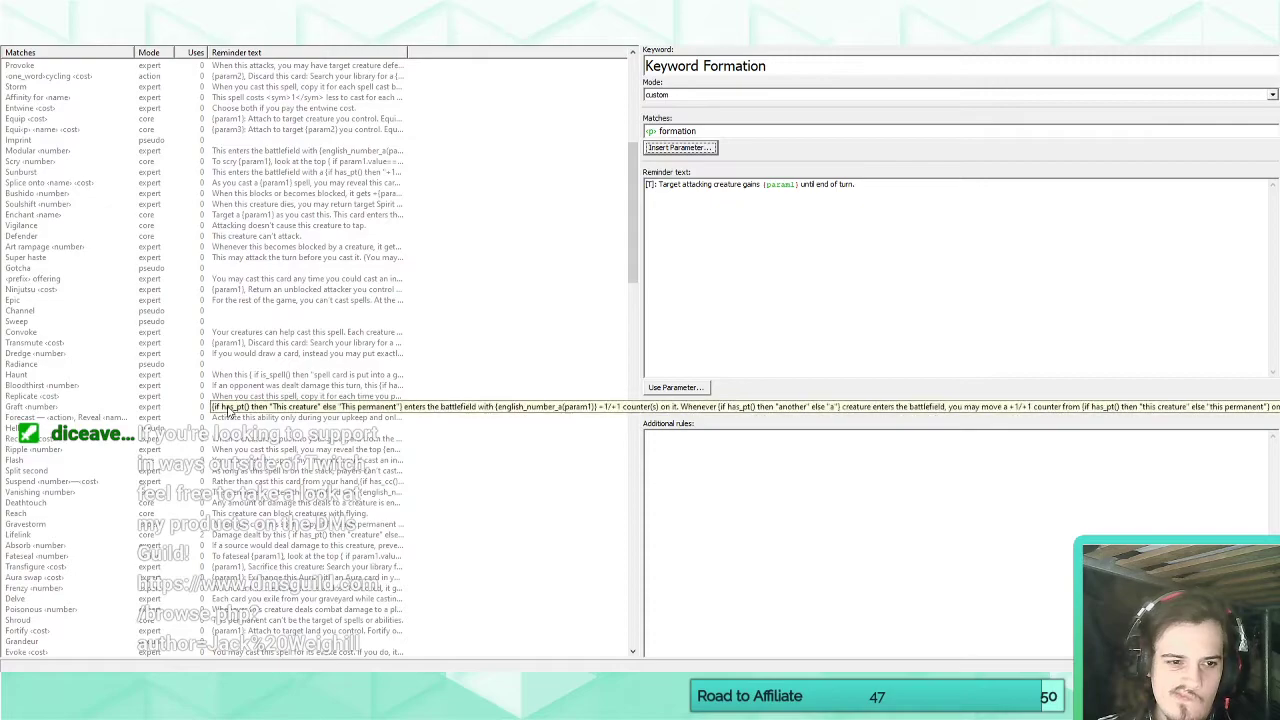
scroll(229, 410, down, 1)
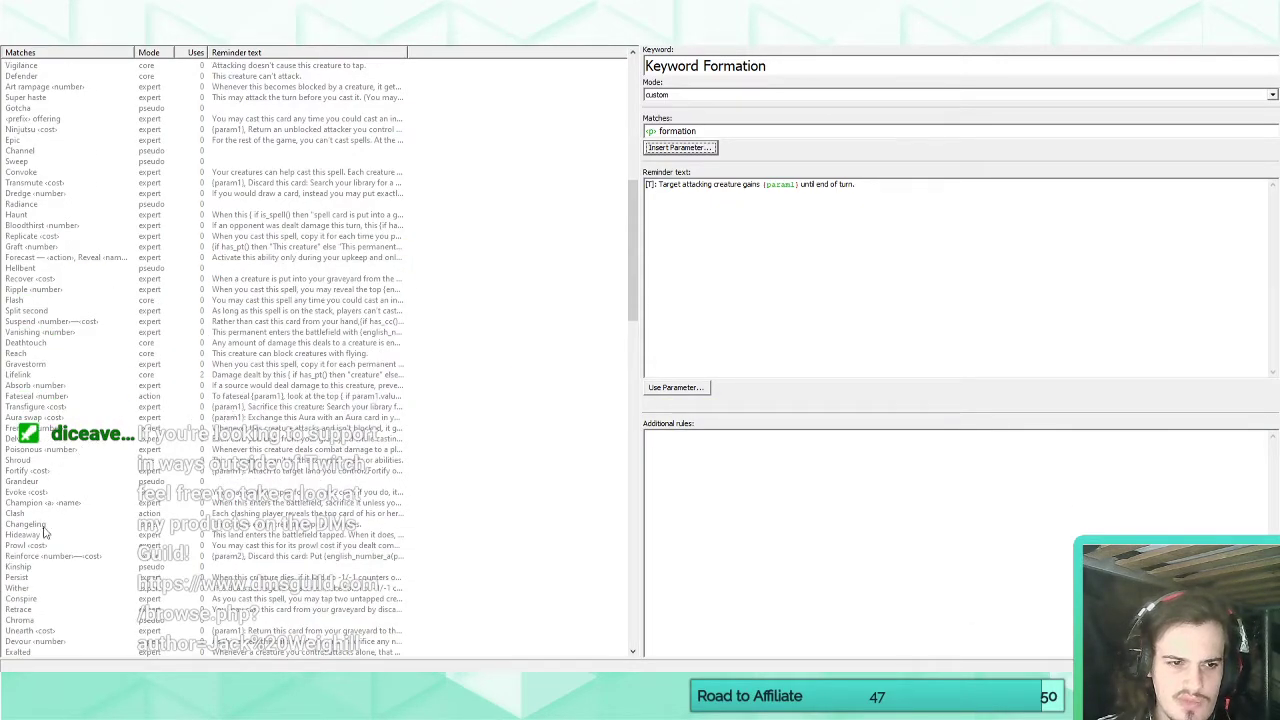
click(150, 705)
click(70, 634)
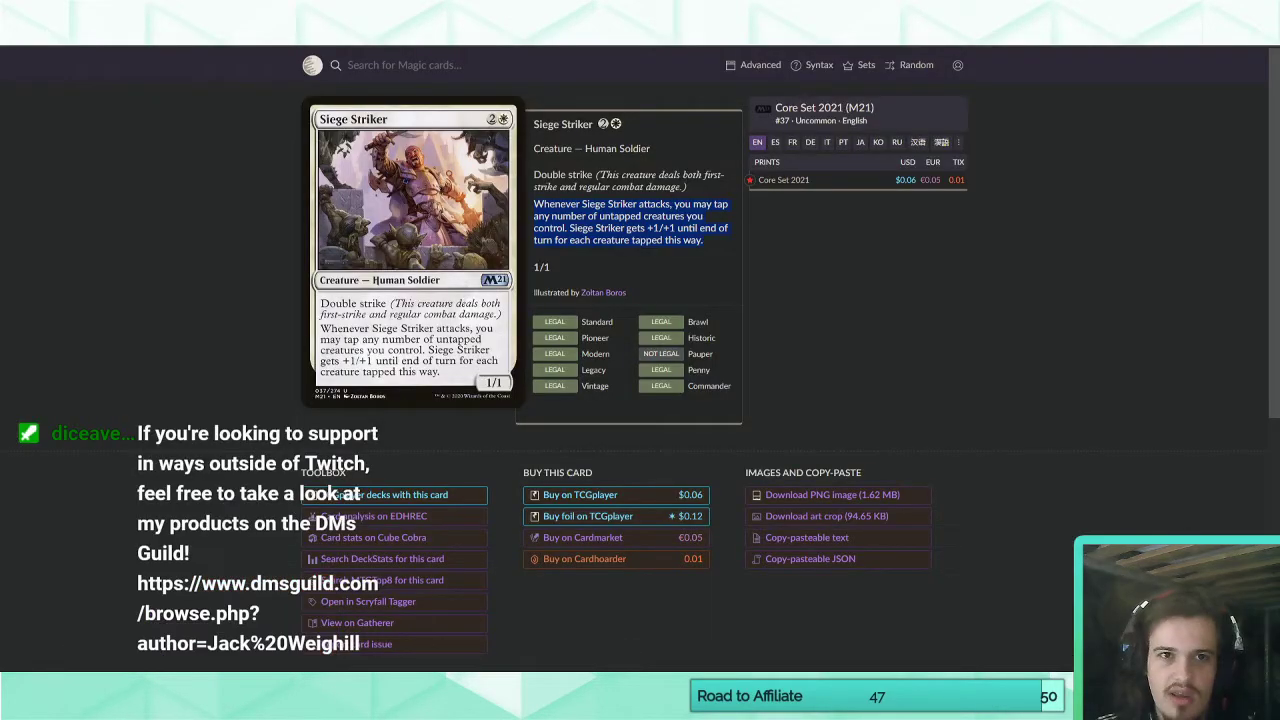
click(900, 14)
scroll(805, 155, up, 1)
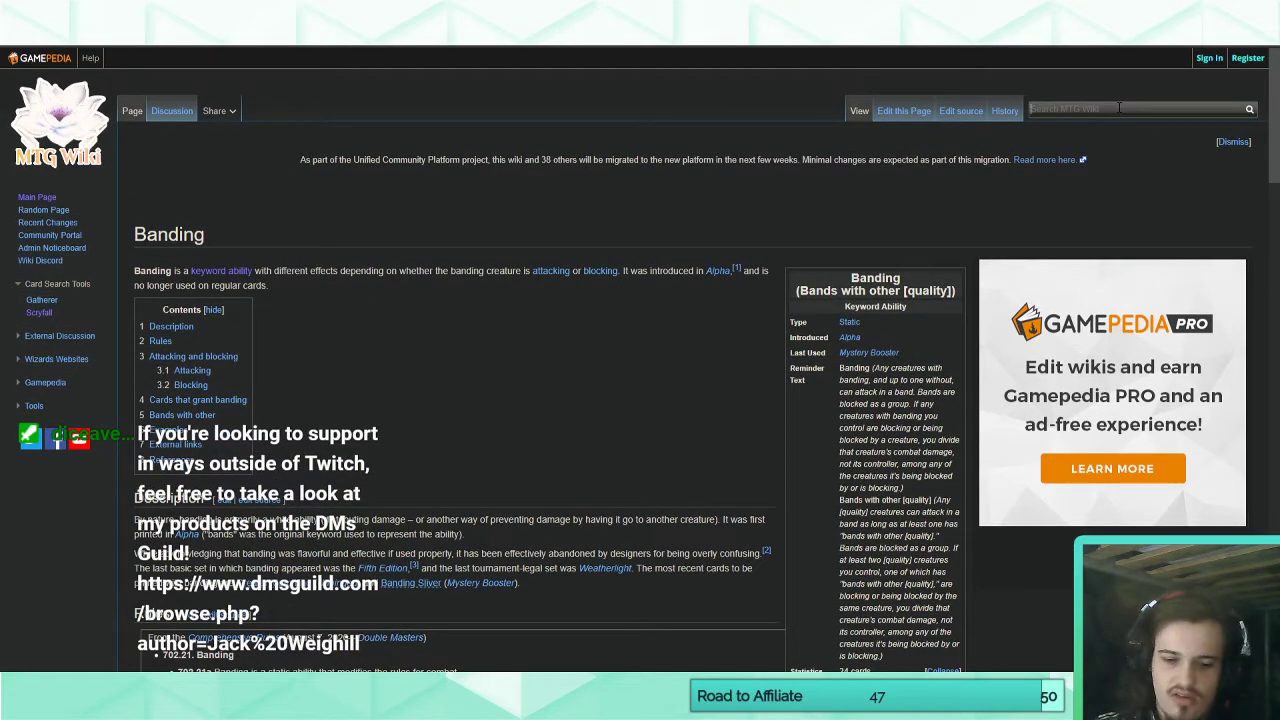
text(cham)
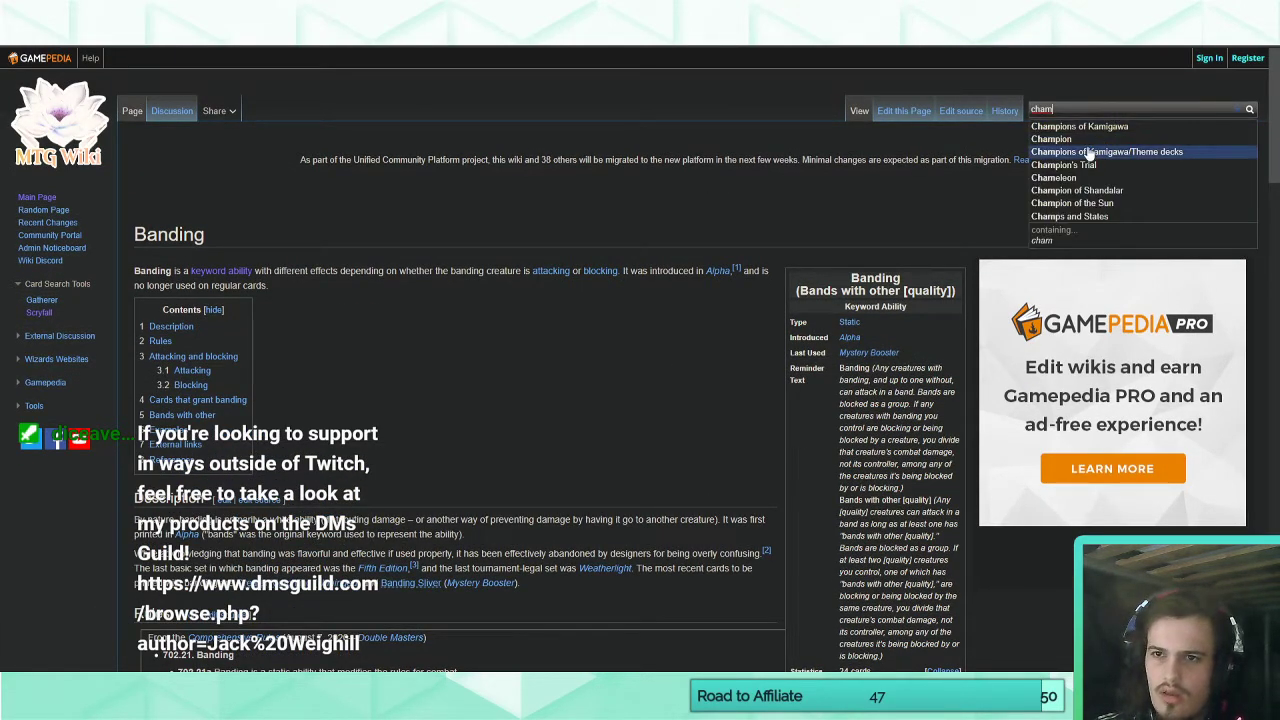
click(1051, 139)
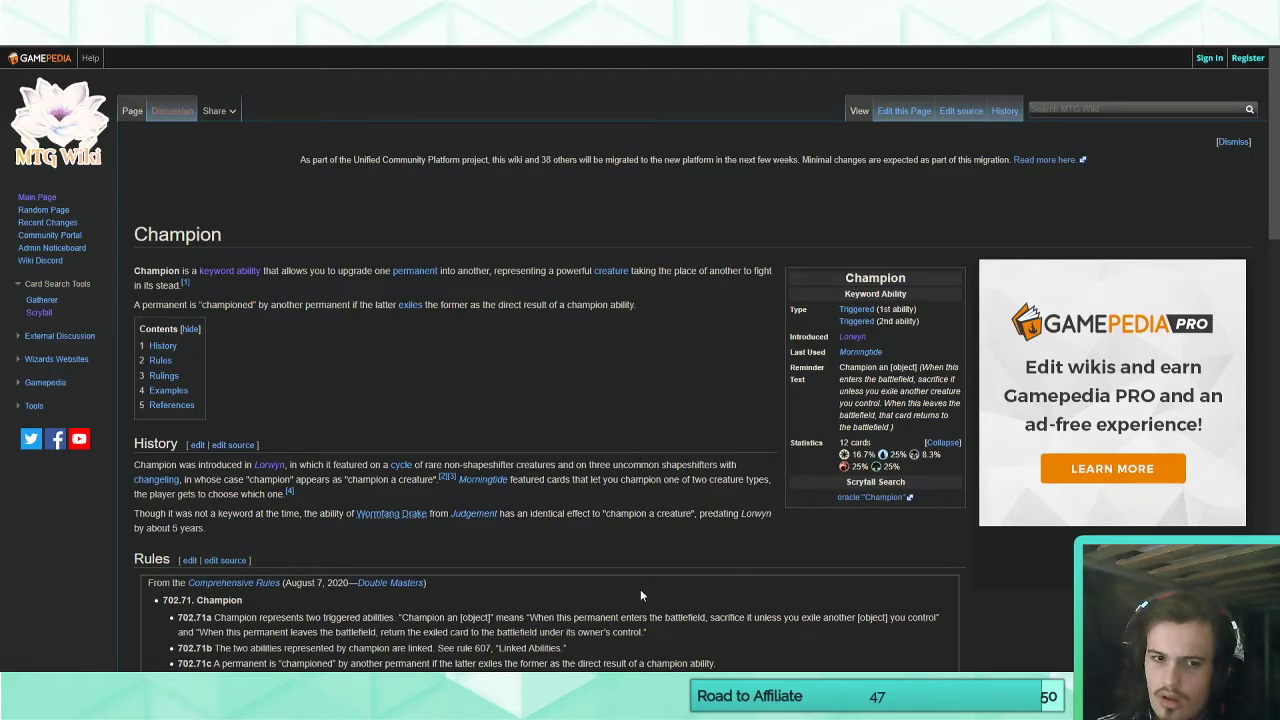
key(alt+Tab)
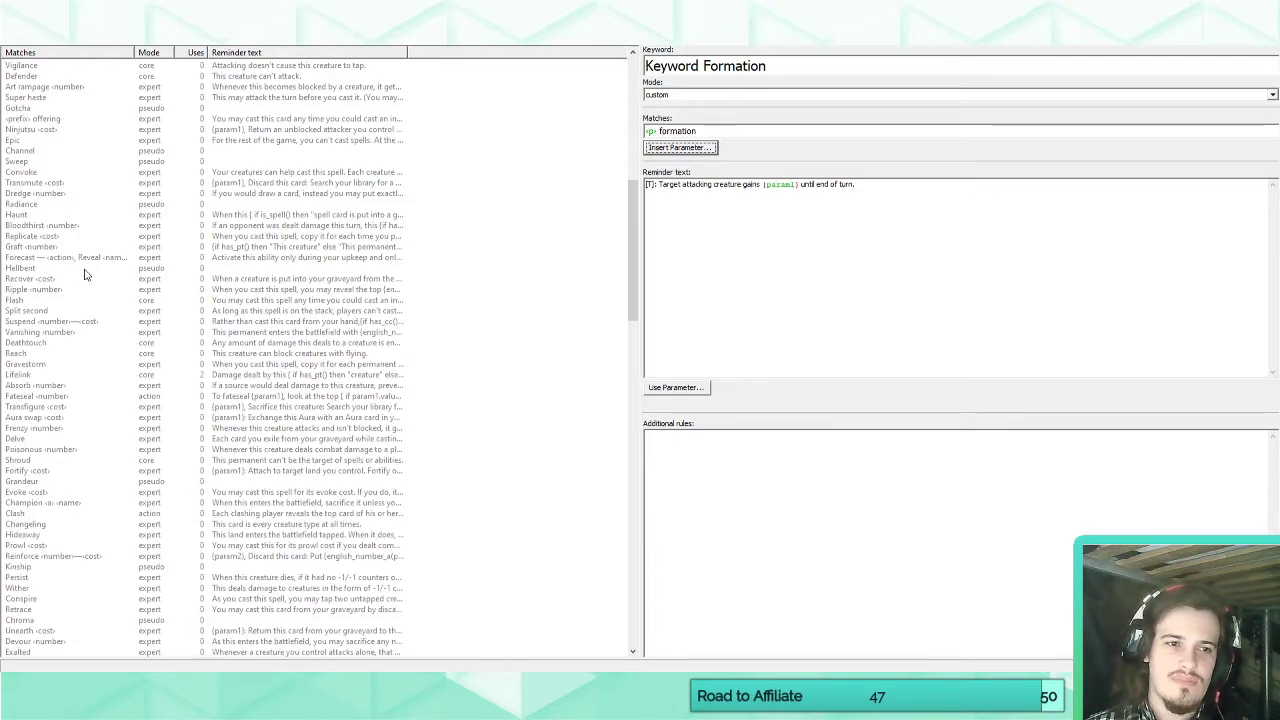
Examine how the standard Offering keyword uses the prefix parameter in its match pattern and compare it with the blank card's text.
click(74, 121)
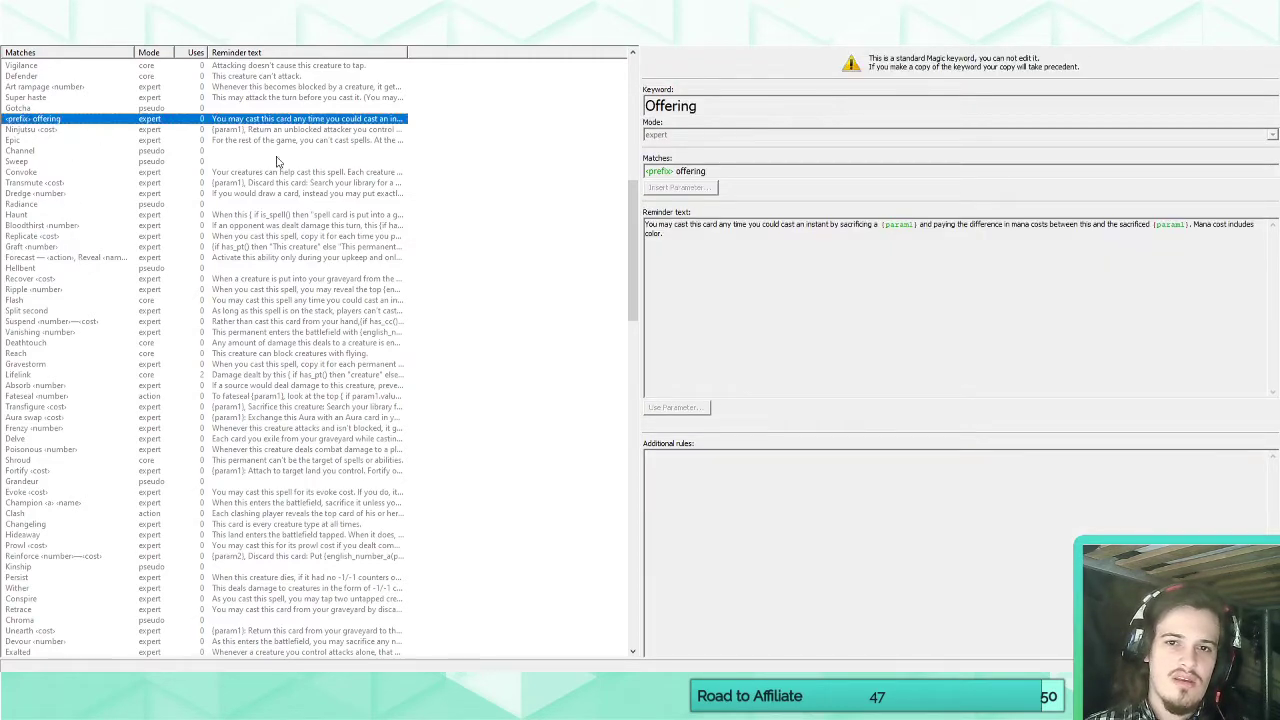
drag(677, 172, 727, 173)
click(727, 173)
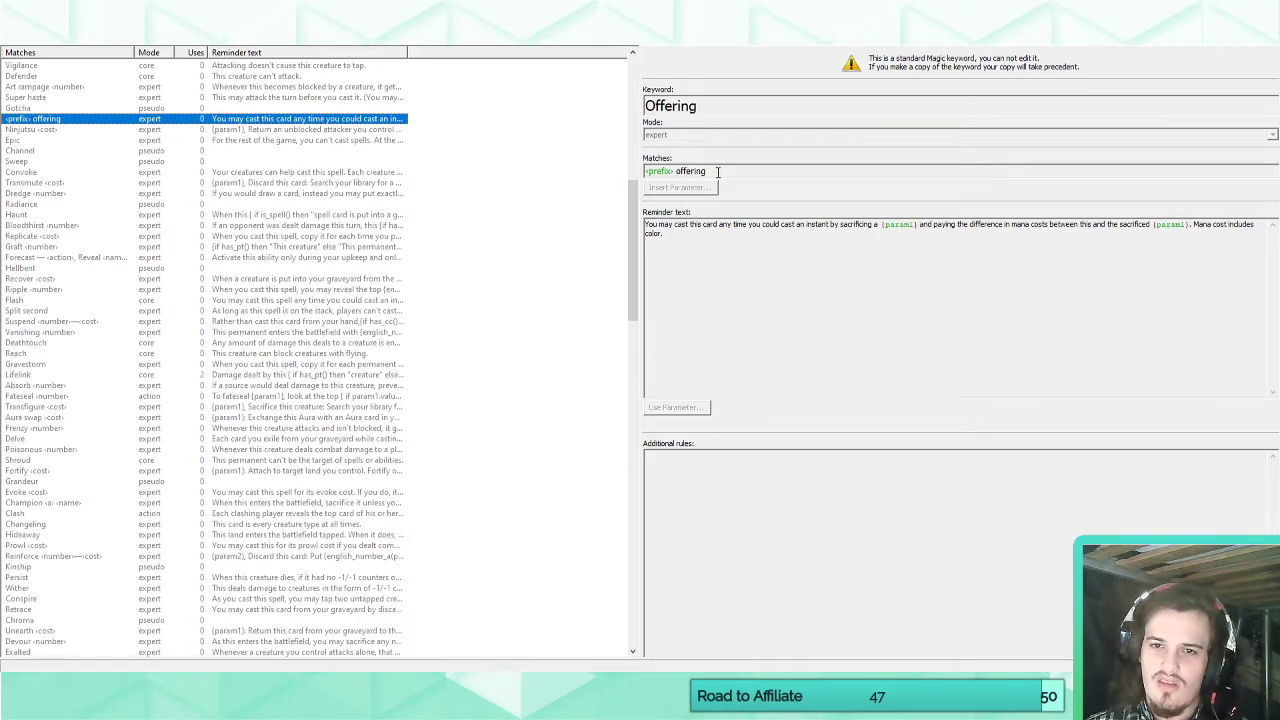
click(110, 46)
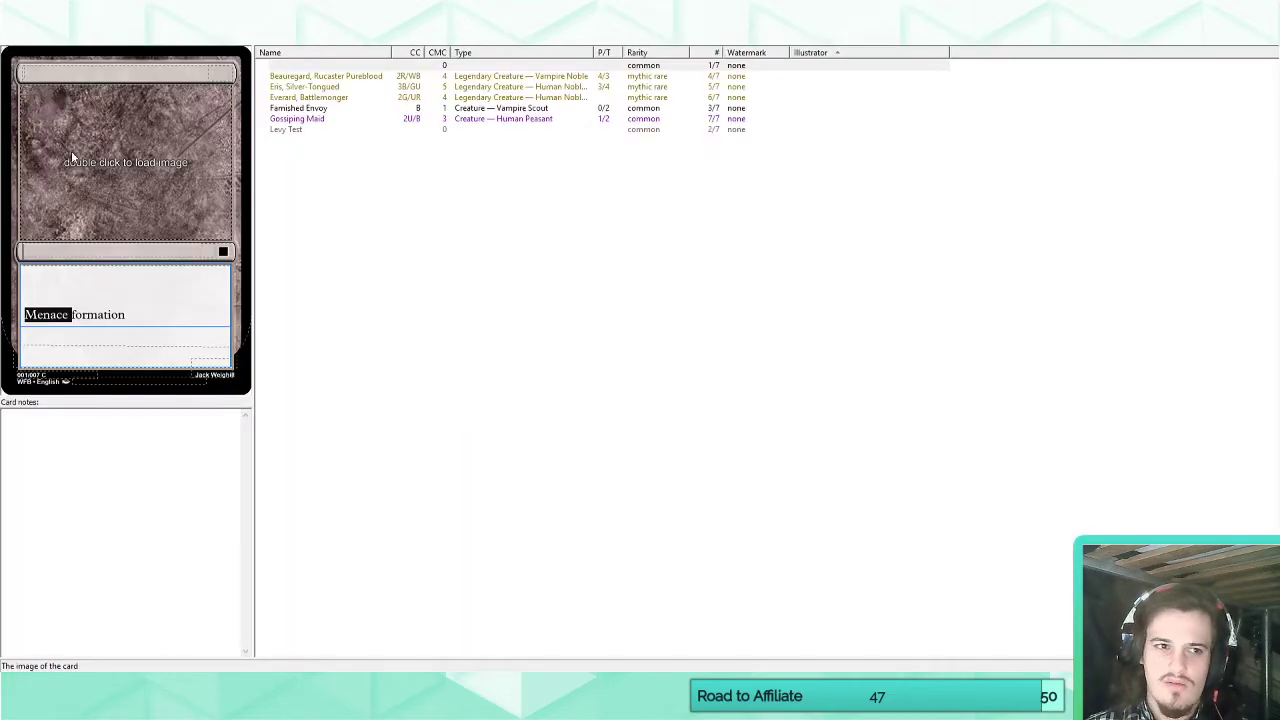
scroll(45, 100, up, 15)
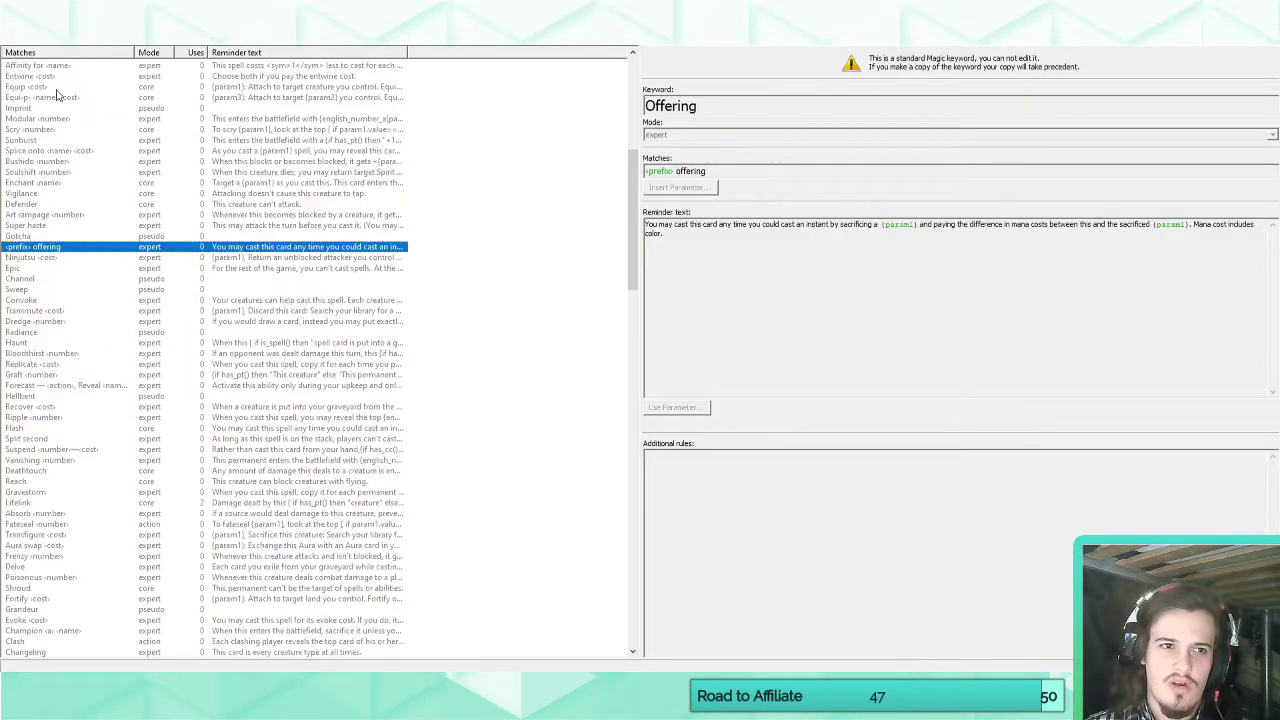
Replace the "p" parameter with the "prefix" parameter before "formation" in Keyword Formation's match pattern.
click(40, 109)
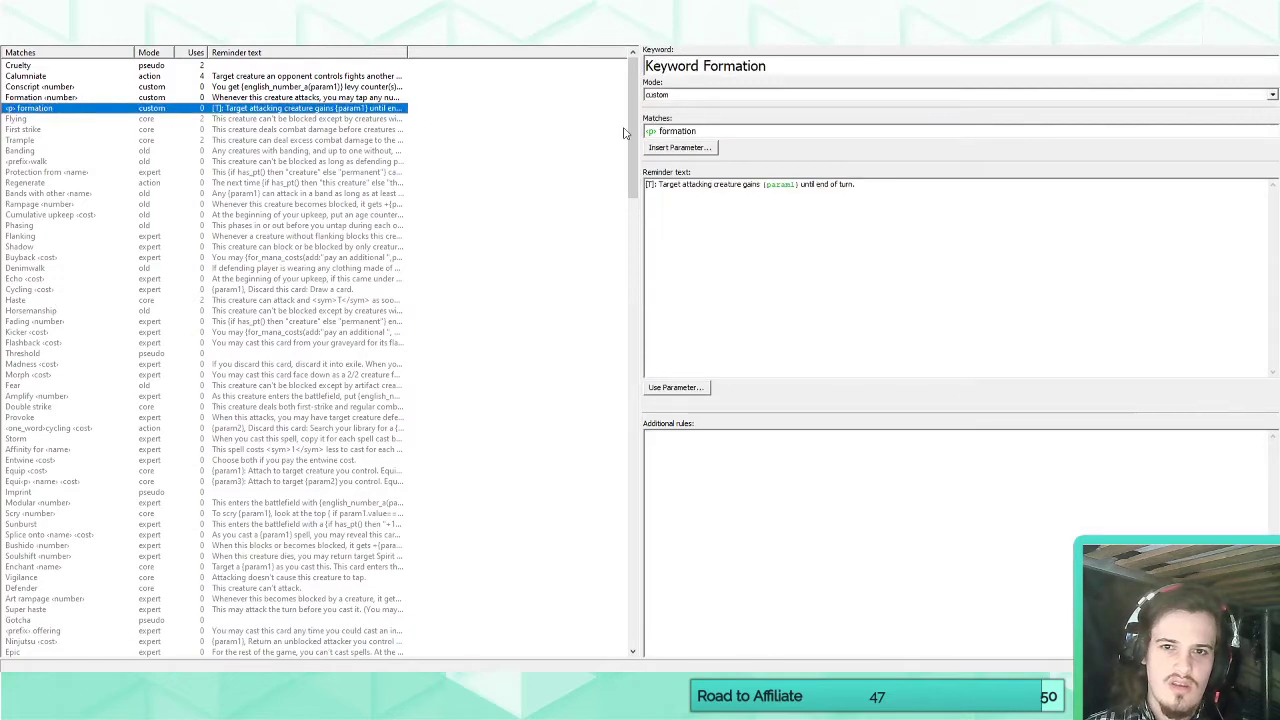
drag(659, 131, 605, 134)
key(BackSpace)
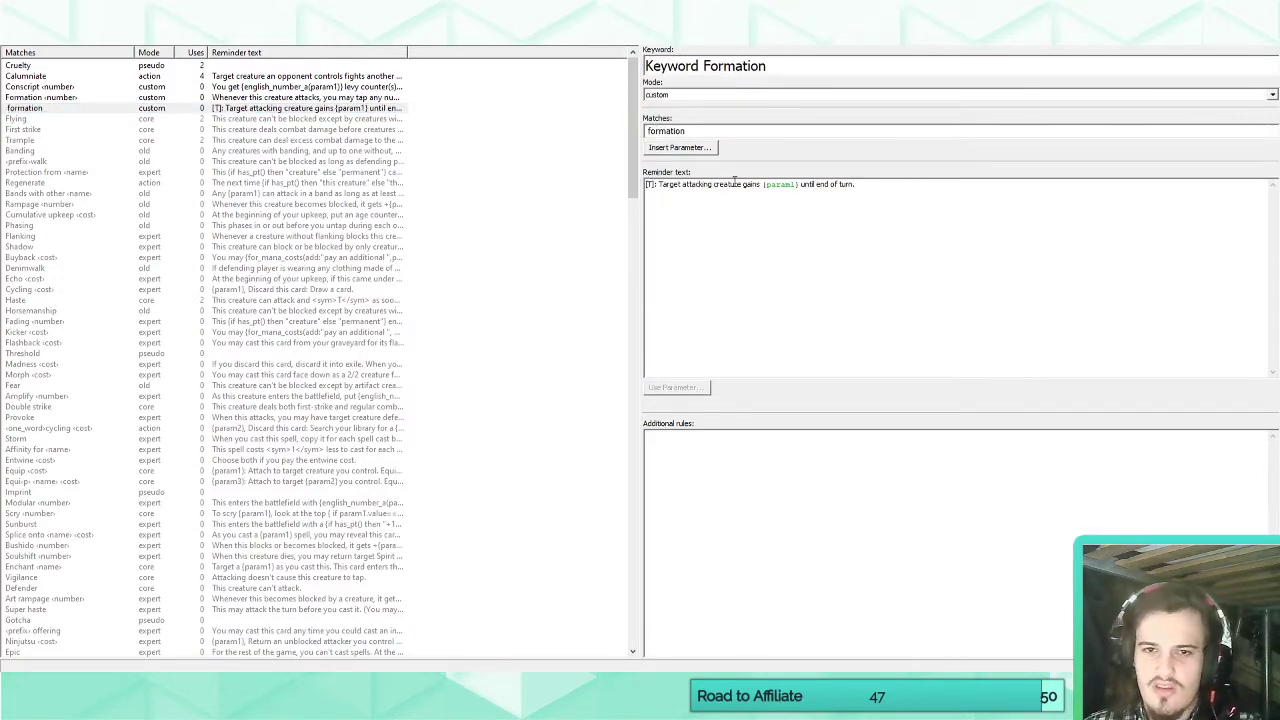
click(689, 147)
click(680, 267)
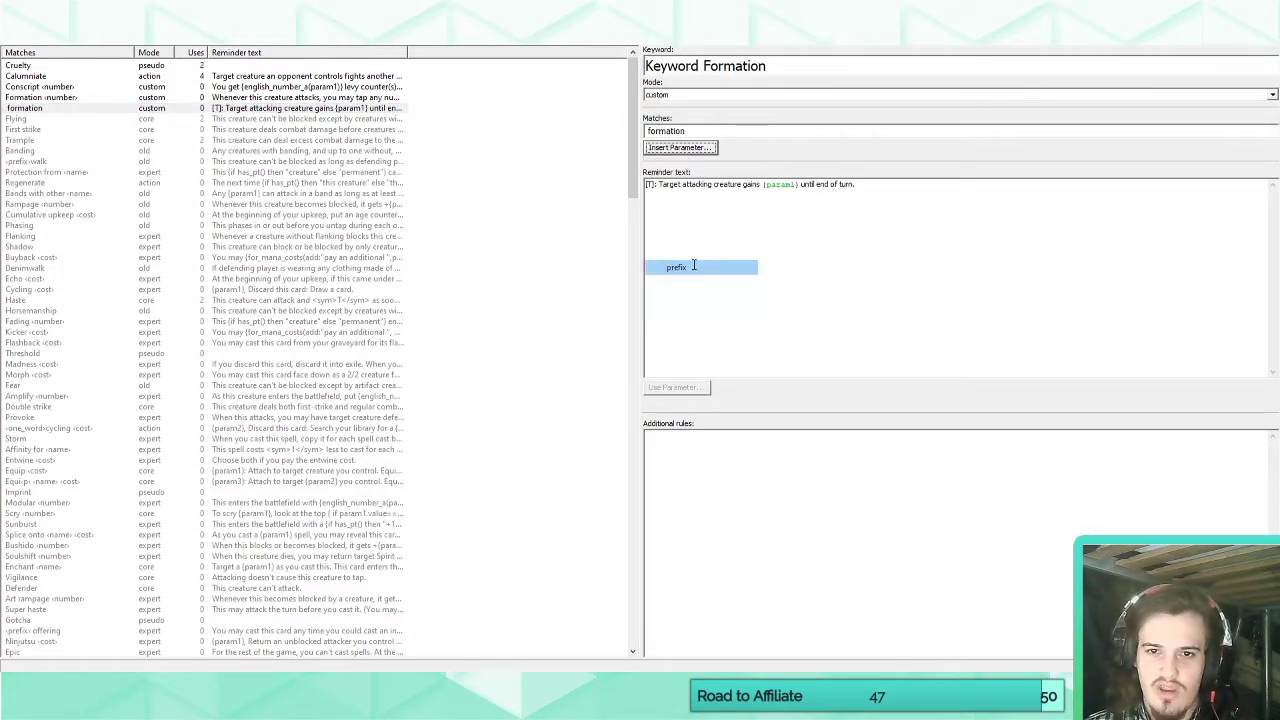
click(677, 390)
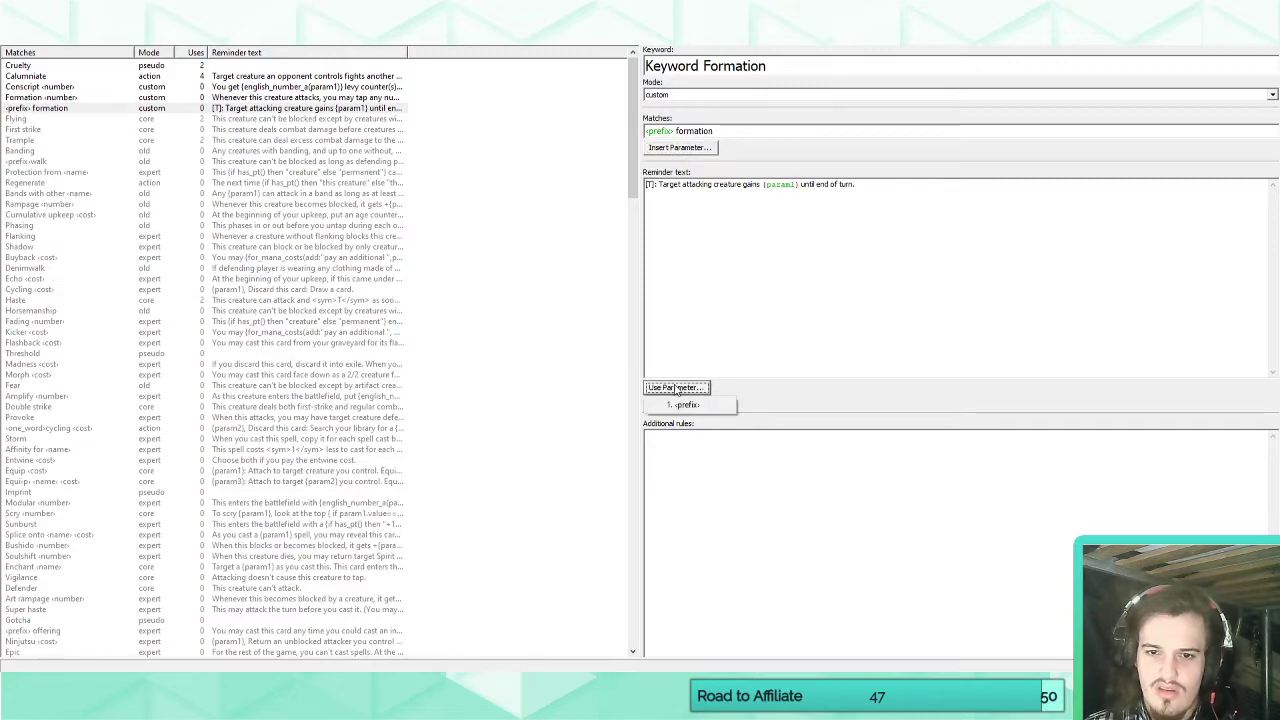
click(736, 243)
Check the blank card's "Menace formation" rules text for the keyword's reminder text.
click(180, 35)
click(110, 315)
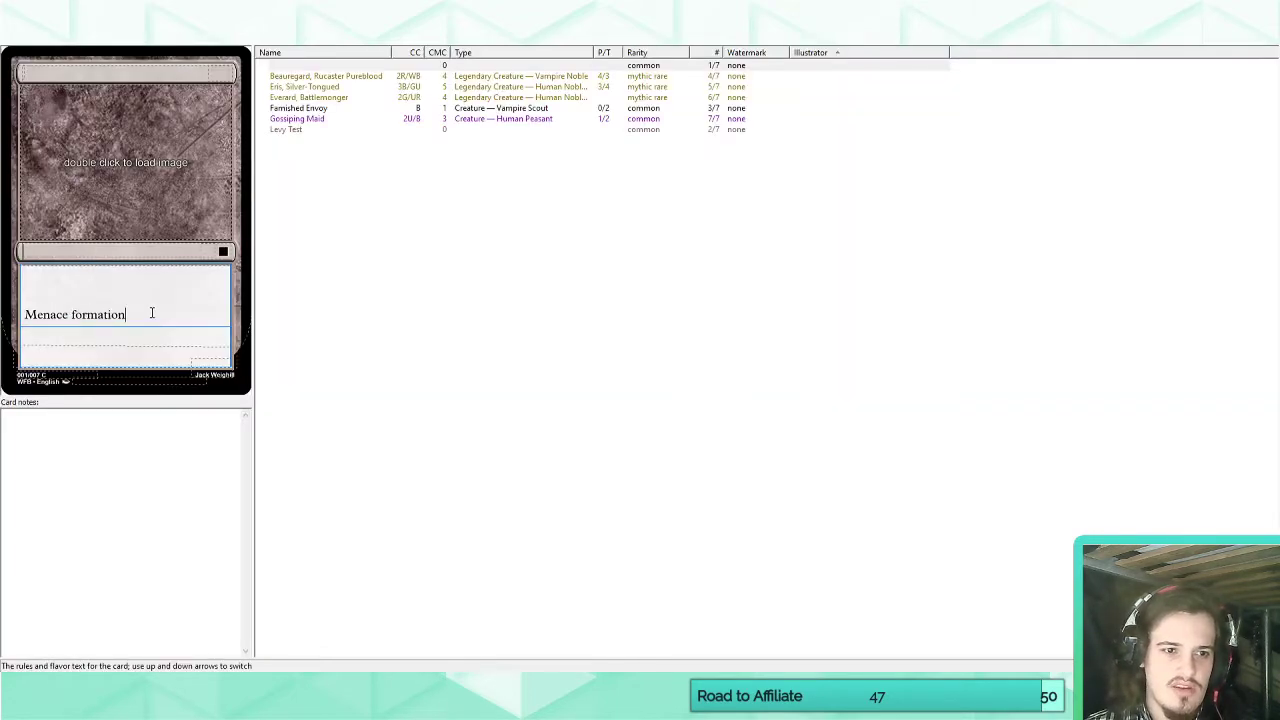
right_click(127, 320)
key(Escape)
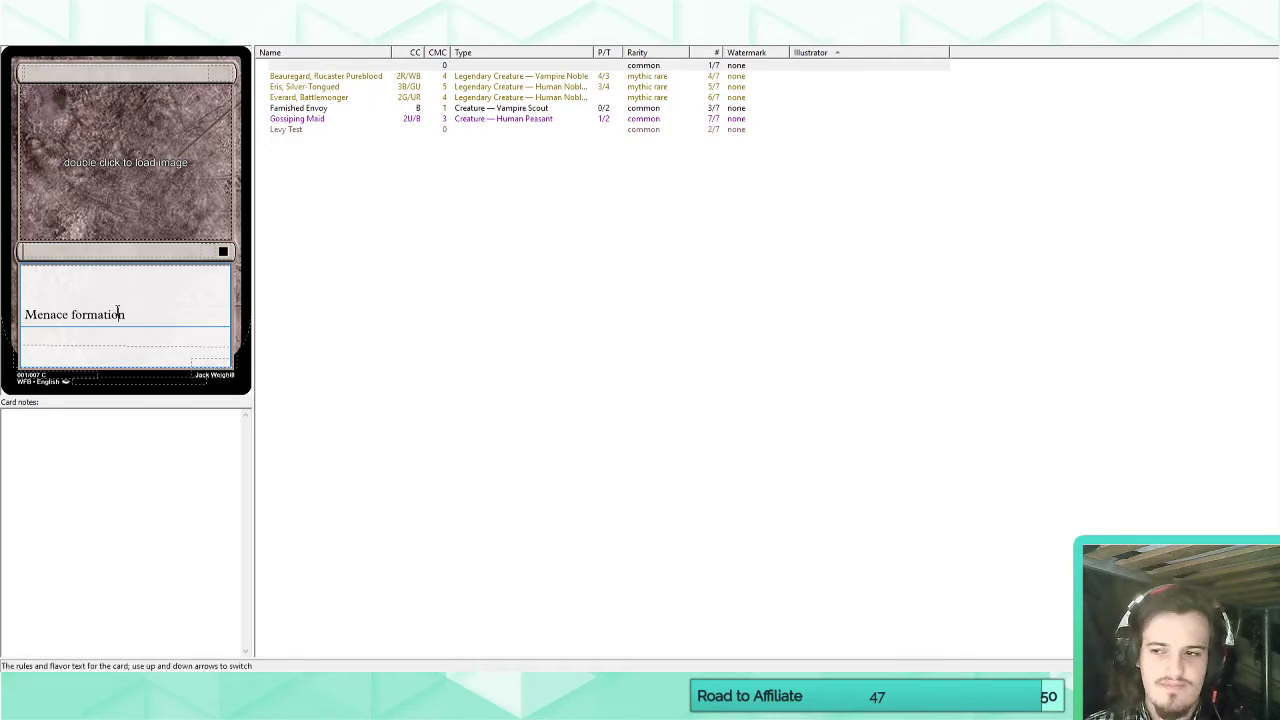
Remove the space between the prefix parameter and "formation" in Keyword Formation's match pattern.
click(199, 44)
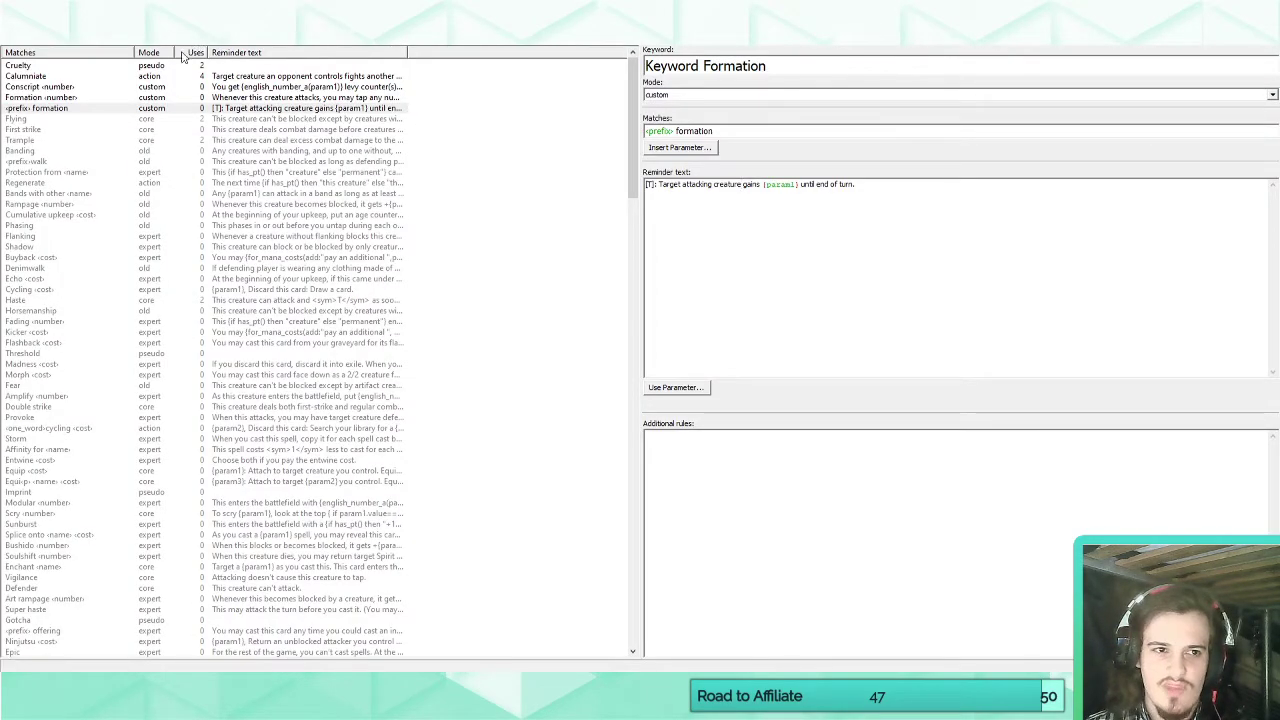
click(73, 110)
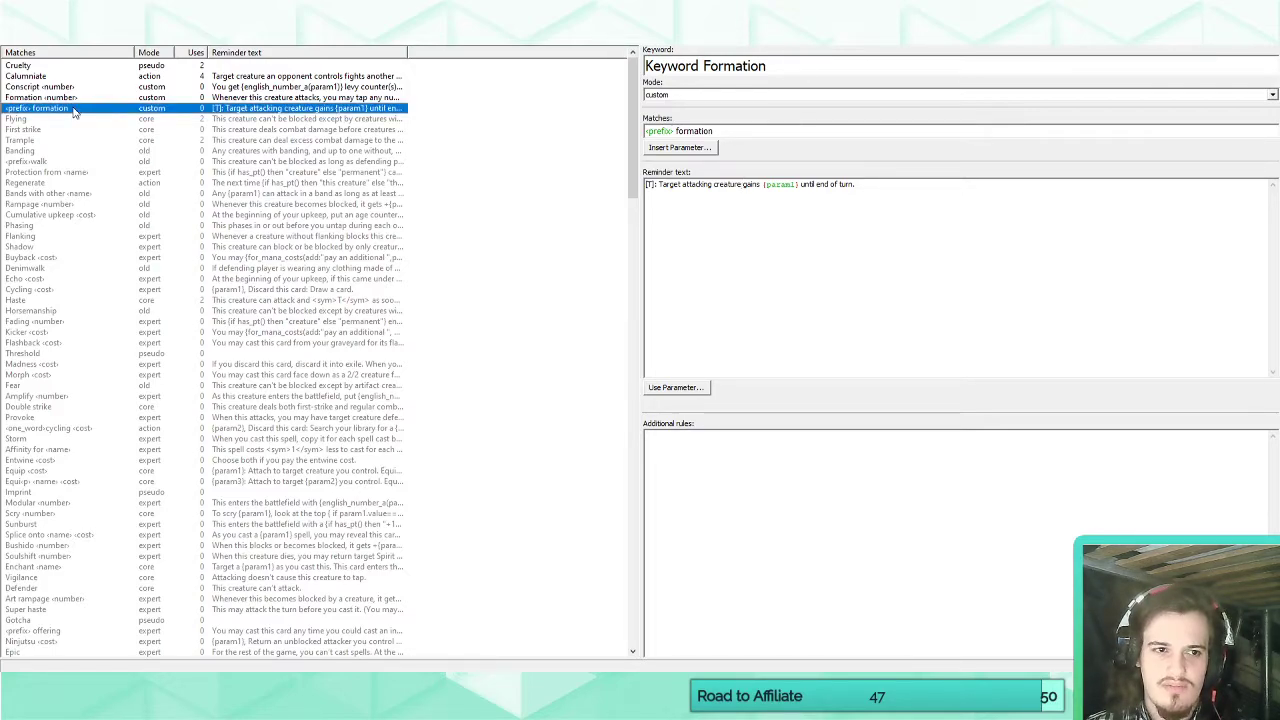
click(40, 163)
click(46, 108)
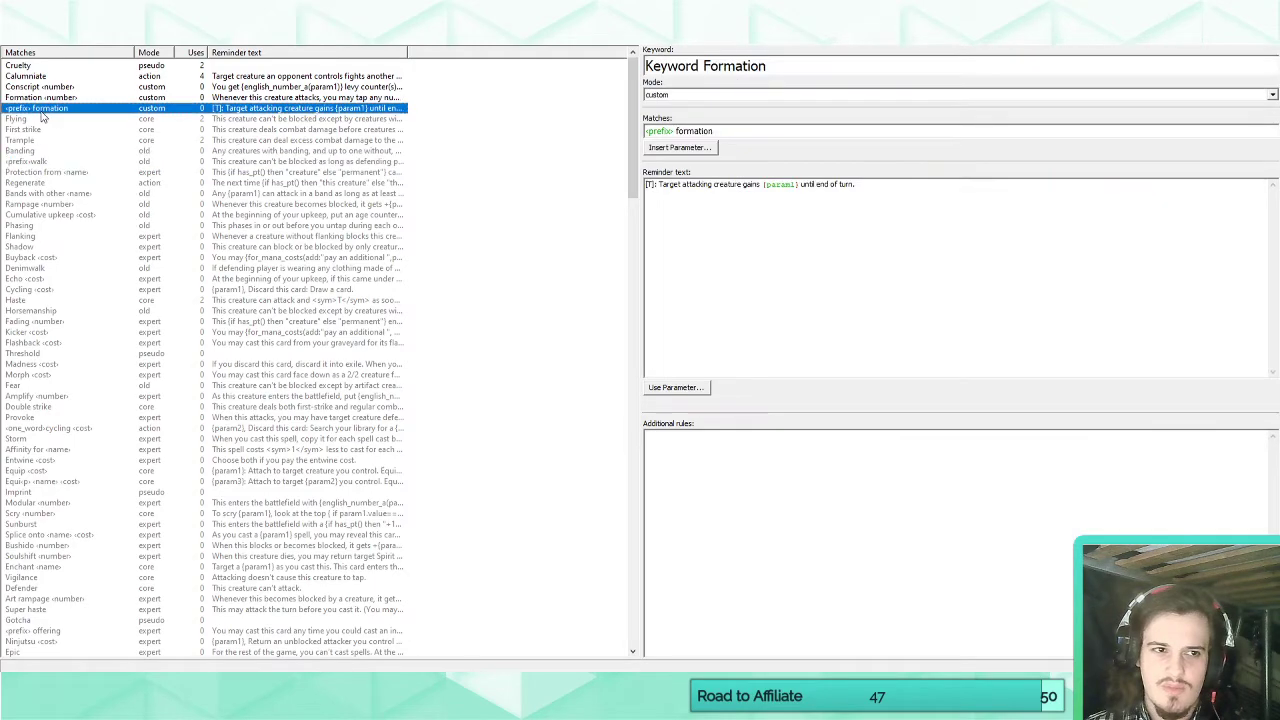
click(676, 131)
key(BackSpace)
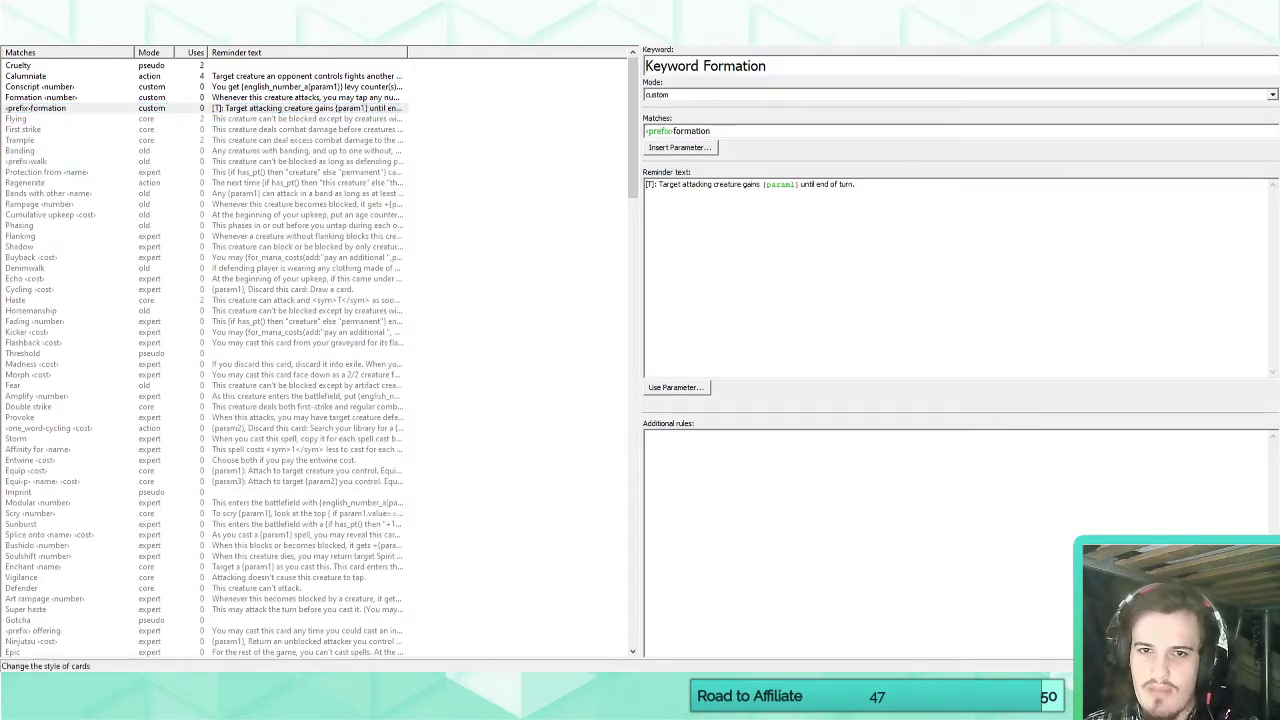
Test the keyword on the blank card by joining the rules text as "Menaceformation", and hyphenate it as "Menace-formation".
click(160, 37)
click(72, 312)
key(BackSpace)
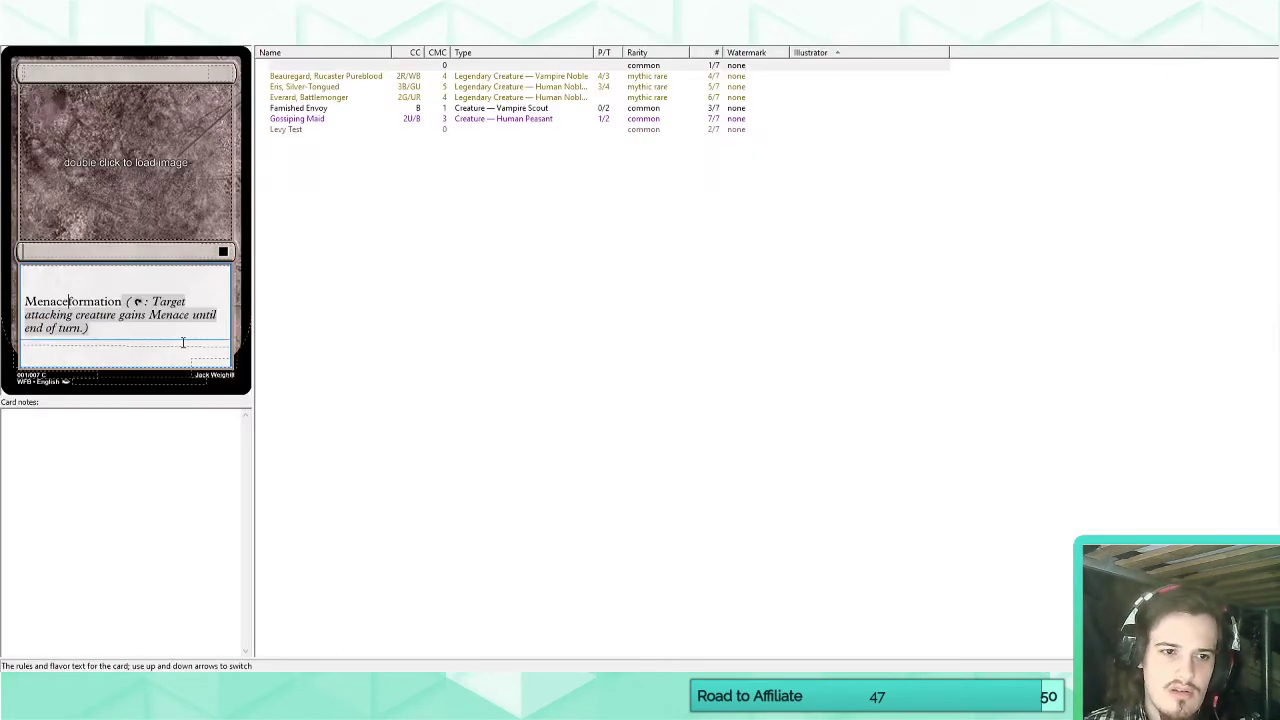
click(167, 333)
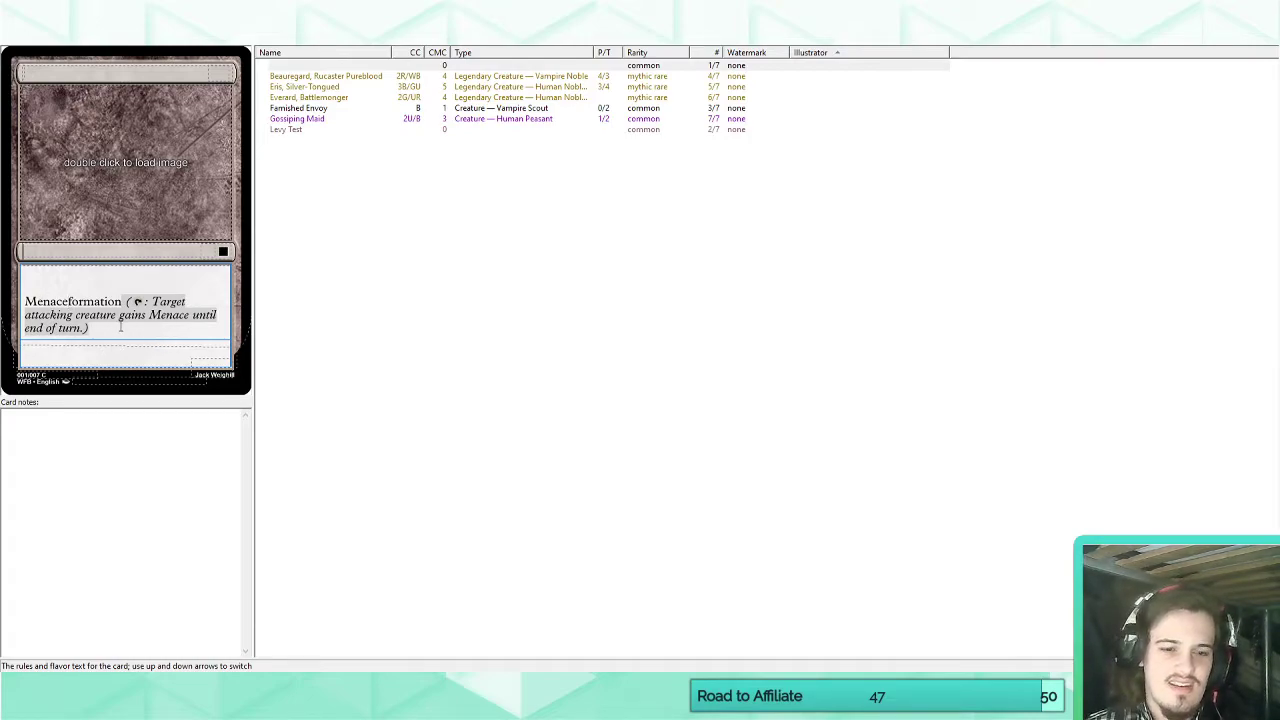
text(-)
Insert a hyphen between the prefix parameter and "formation" in the match pattern, and check the blank card for reminder text.
click(250, 36)
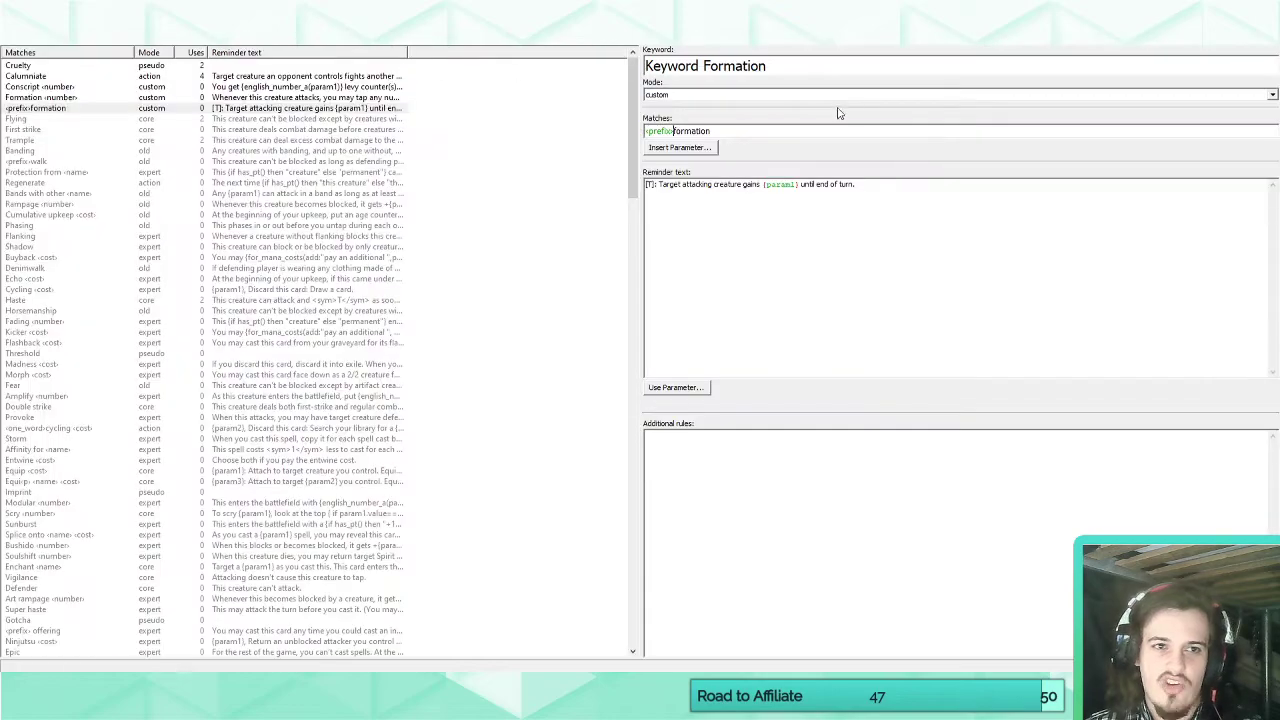
click(674, 131)
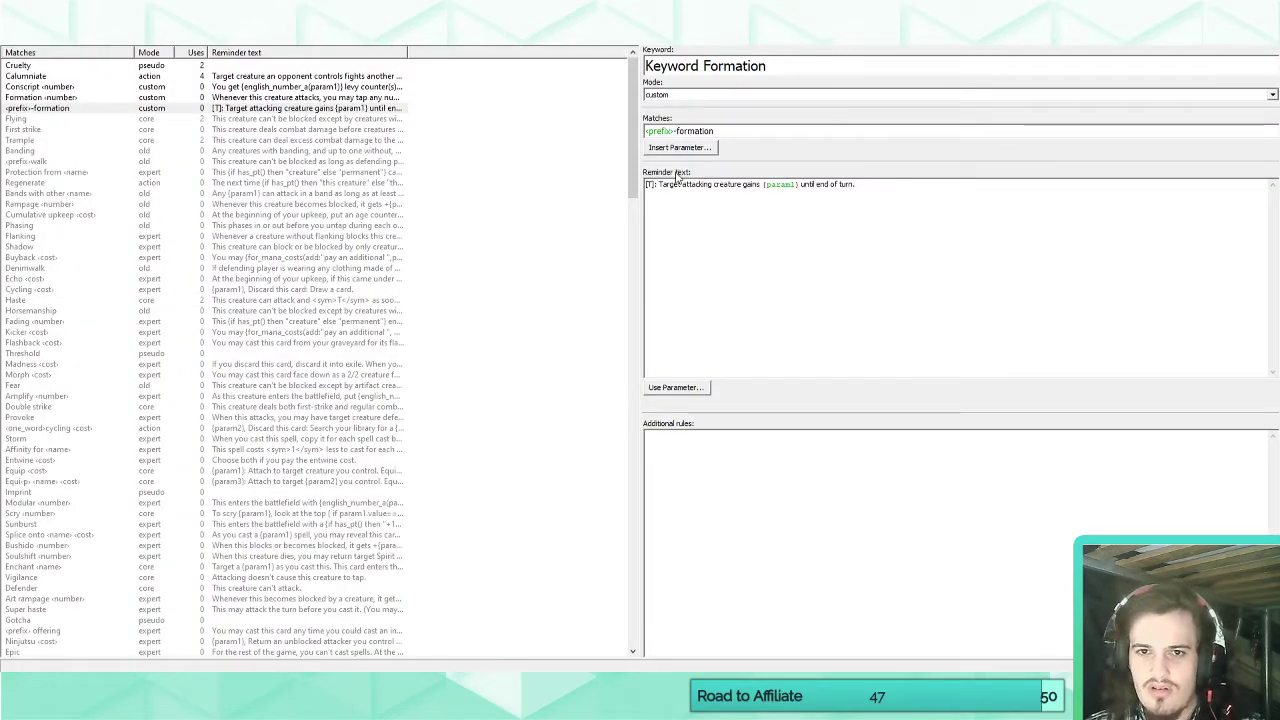
key(BackSpace)
text(-)
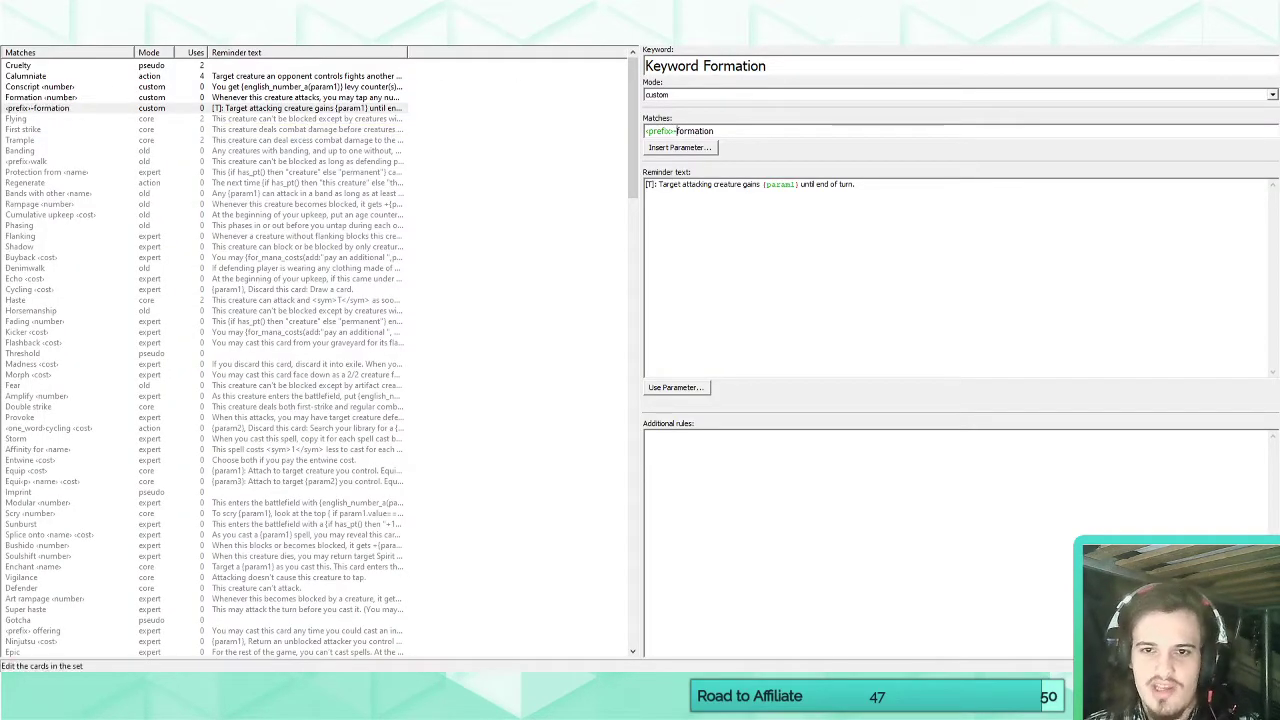
click(35, 36)
click(174, 312)
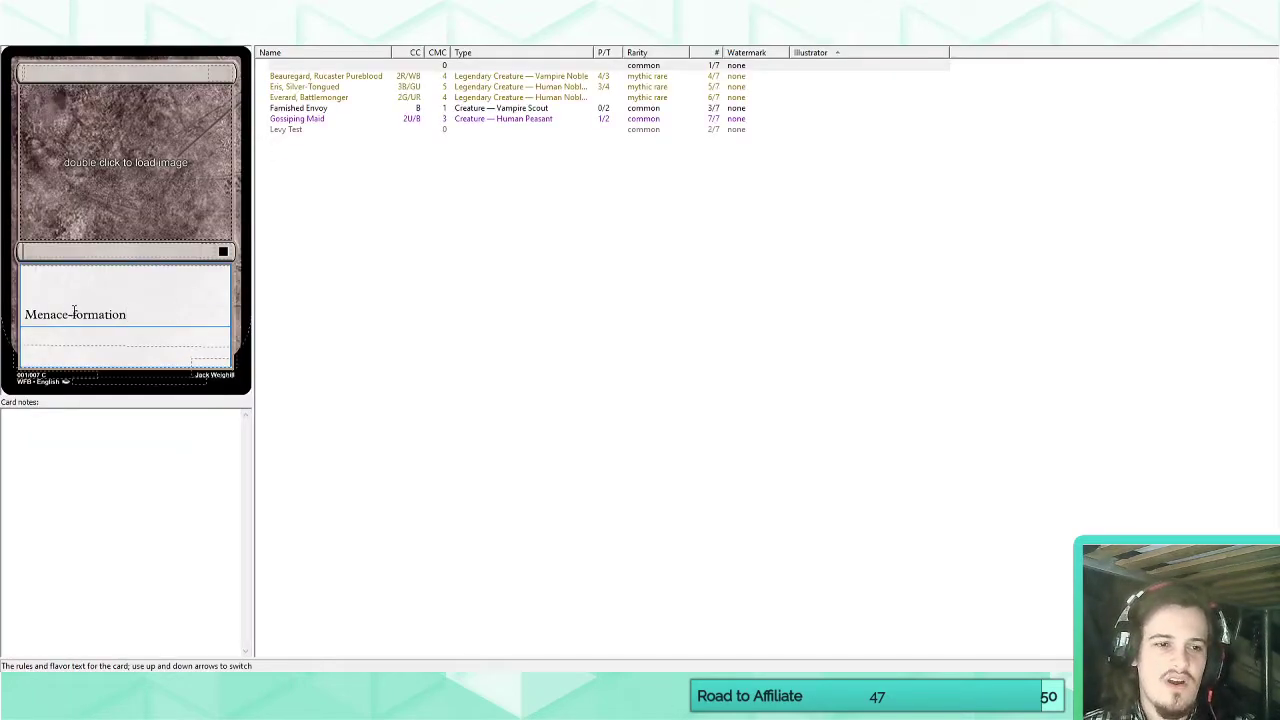
Replace the hyphen after the prefix parameter with a space in Keyword Formation's match pattern.
click(200, 36)
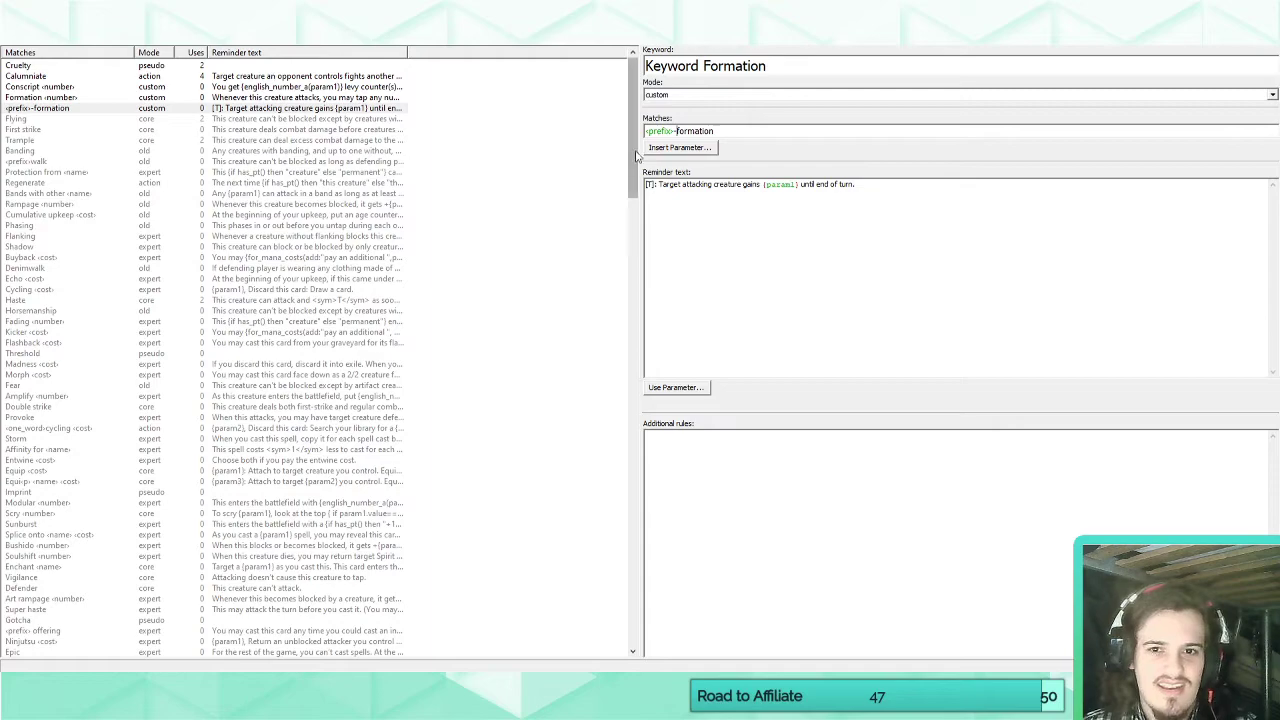
click(676, 131)
key(BackSpace)
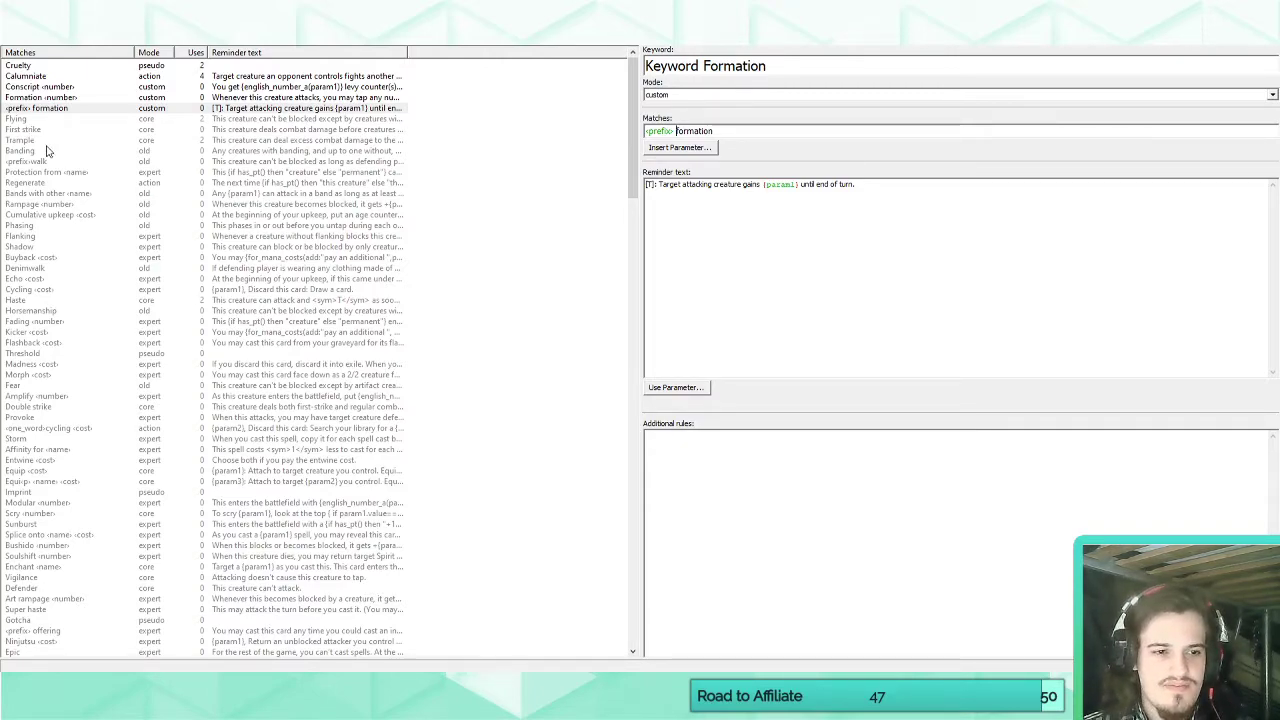
Inspect the standard Typecycling and Equip quality match patterns, and test Equip quality on the blank card with "Equip Island 2".
click(69, 430)
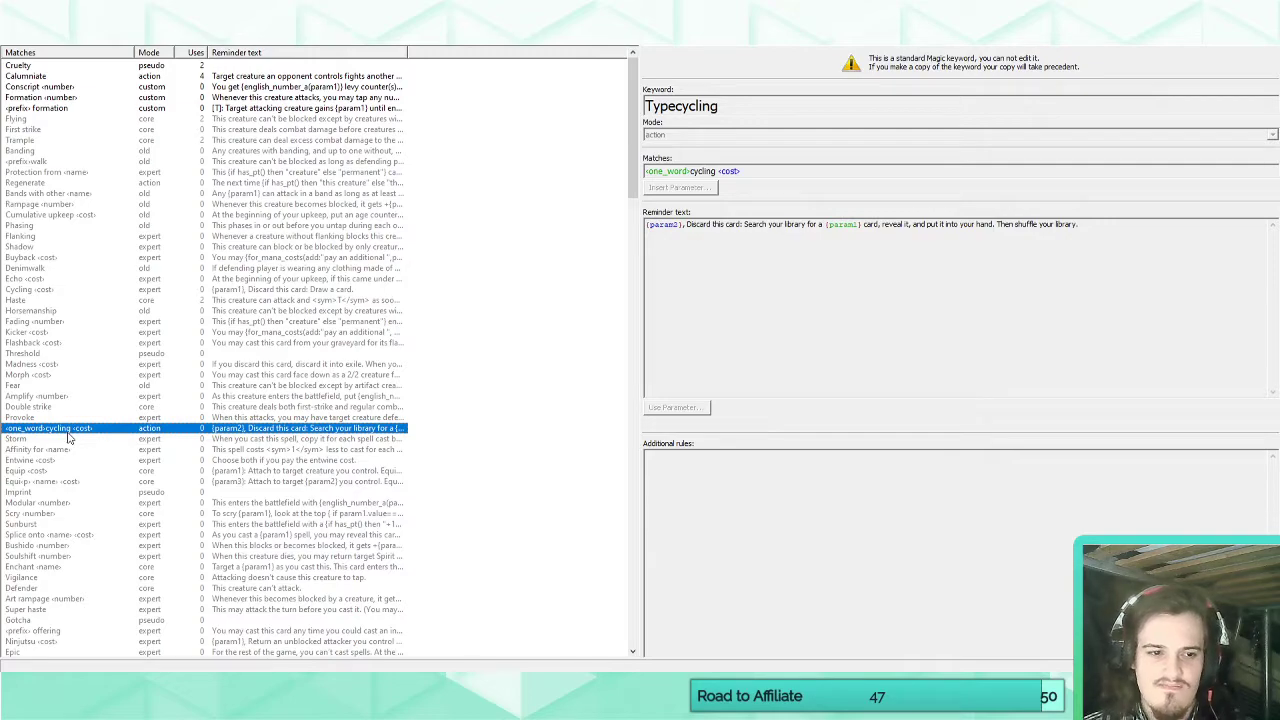
click(58, 483)
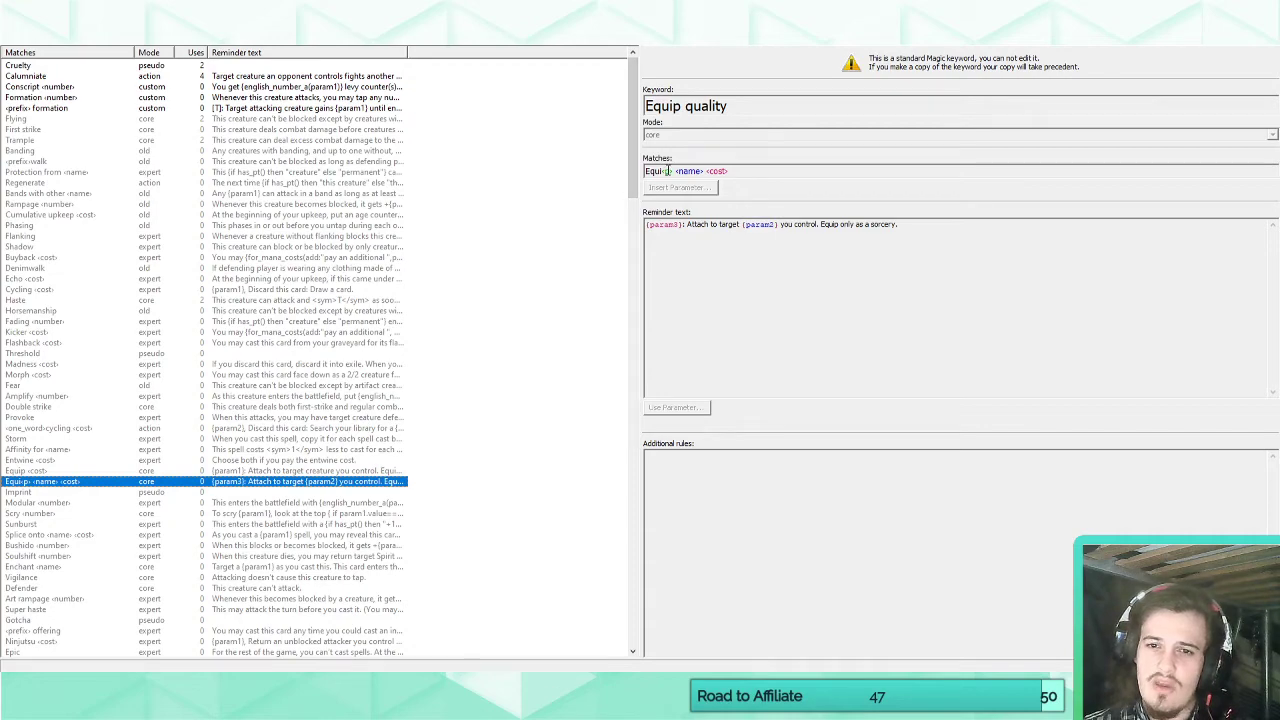
click(32, 41)
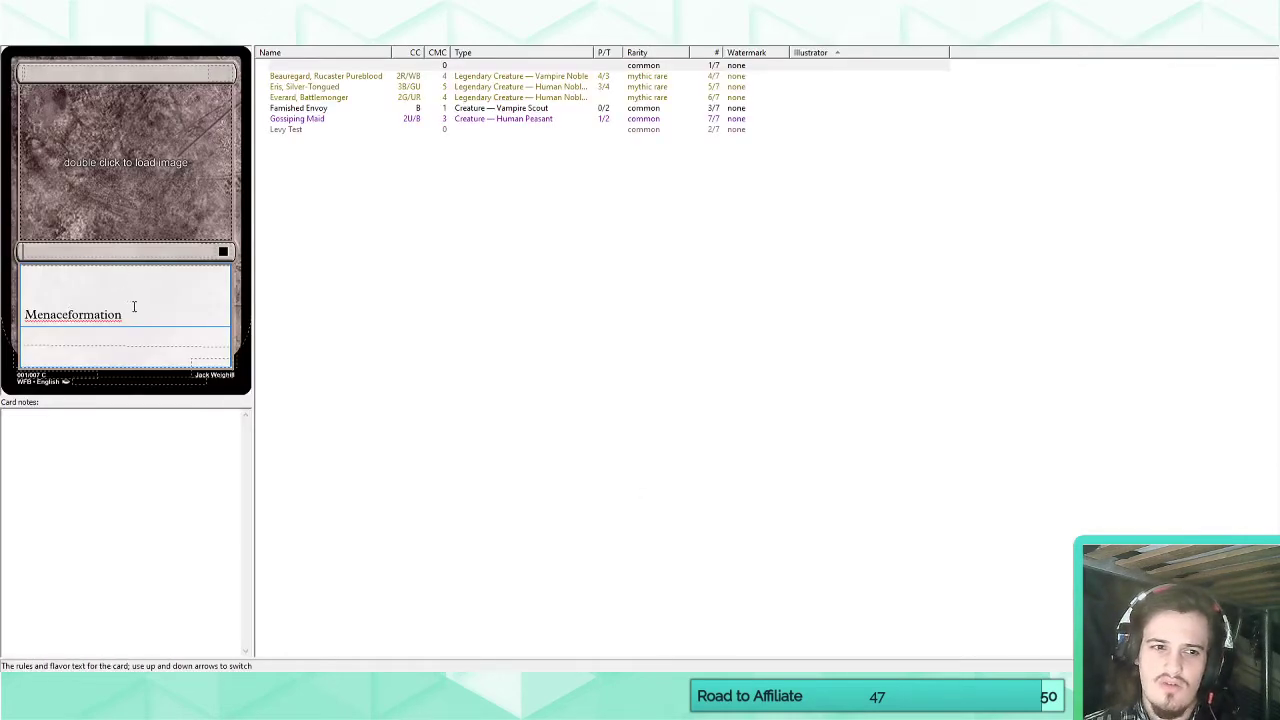
drag(134, 307, 32, 279)
text(Equi)
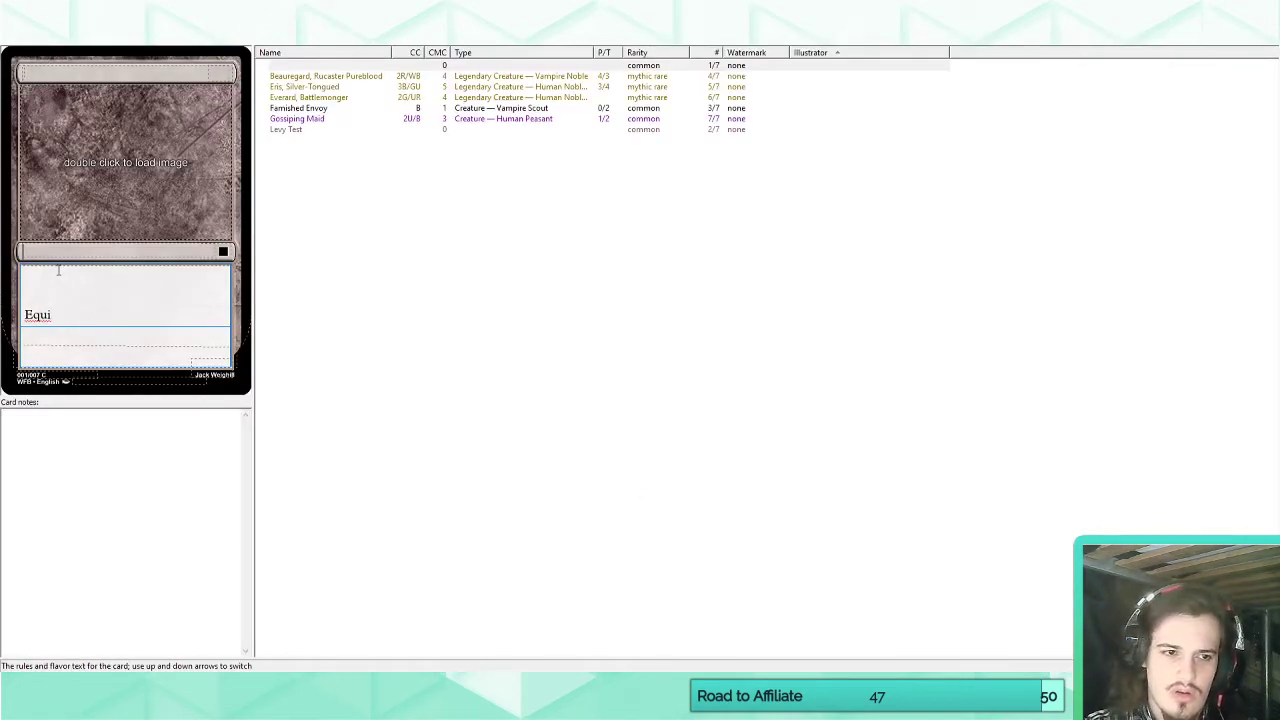
text(p Island )
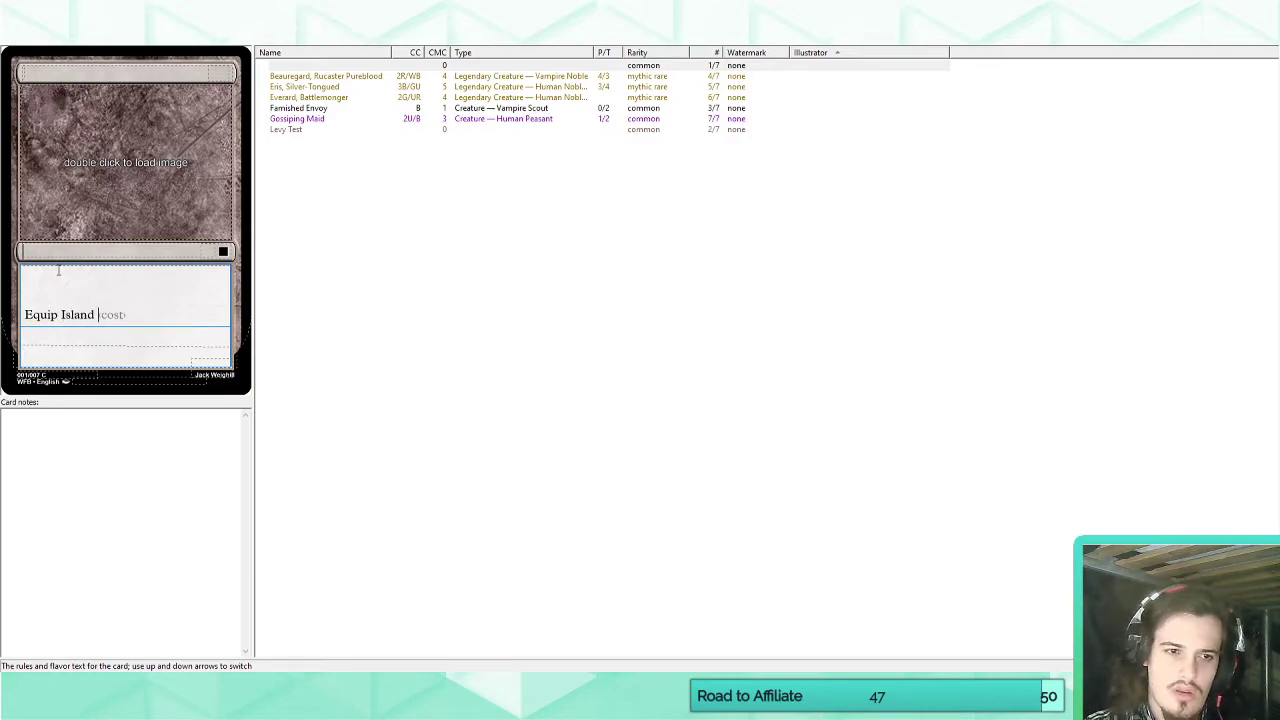
text(2)
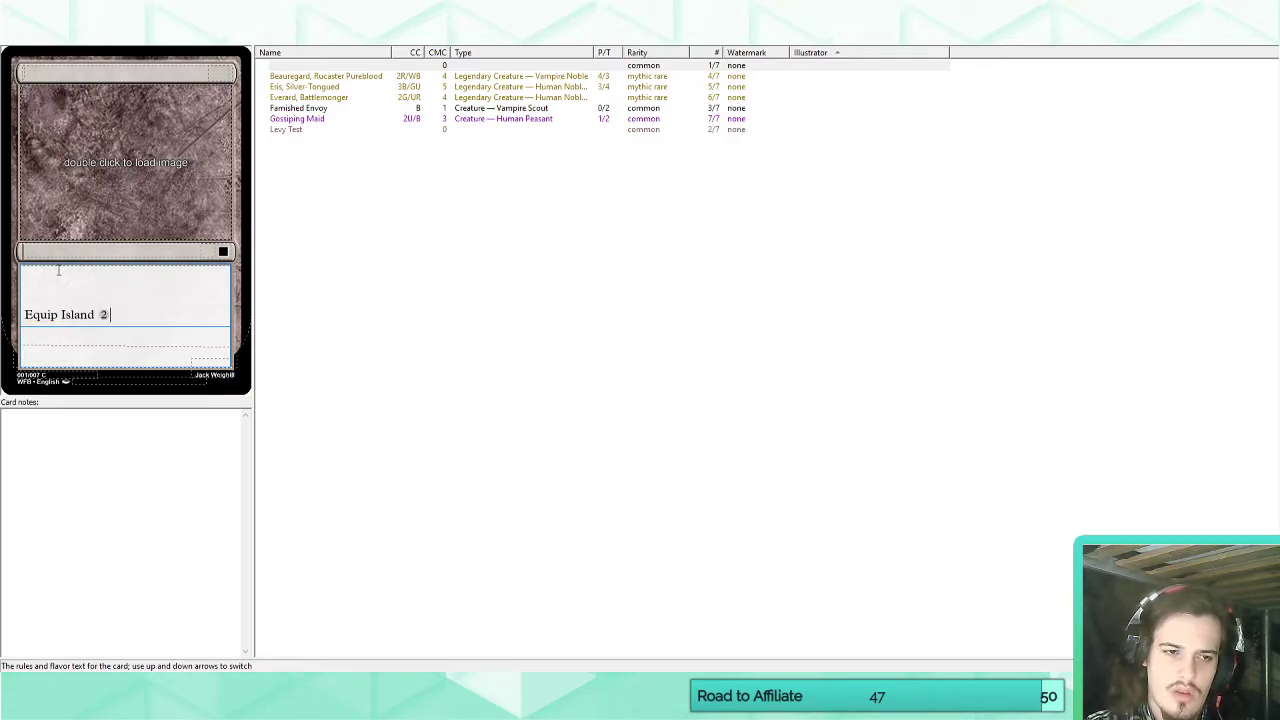
Change the blank card's test text to "Equip Knight 2", and clear its rules text completely.
key(BackSpace)
key(BackSpace)
key(BackSpace)
key(BackSpace)
key(BackSpace)
key(BackSpace)
key(BackSpace)
key(BackSpace)
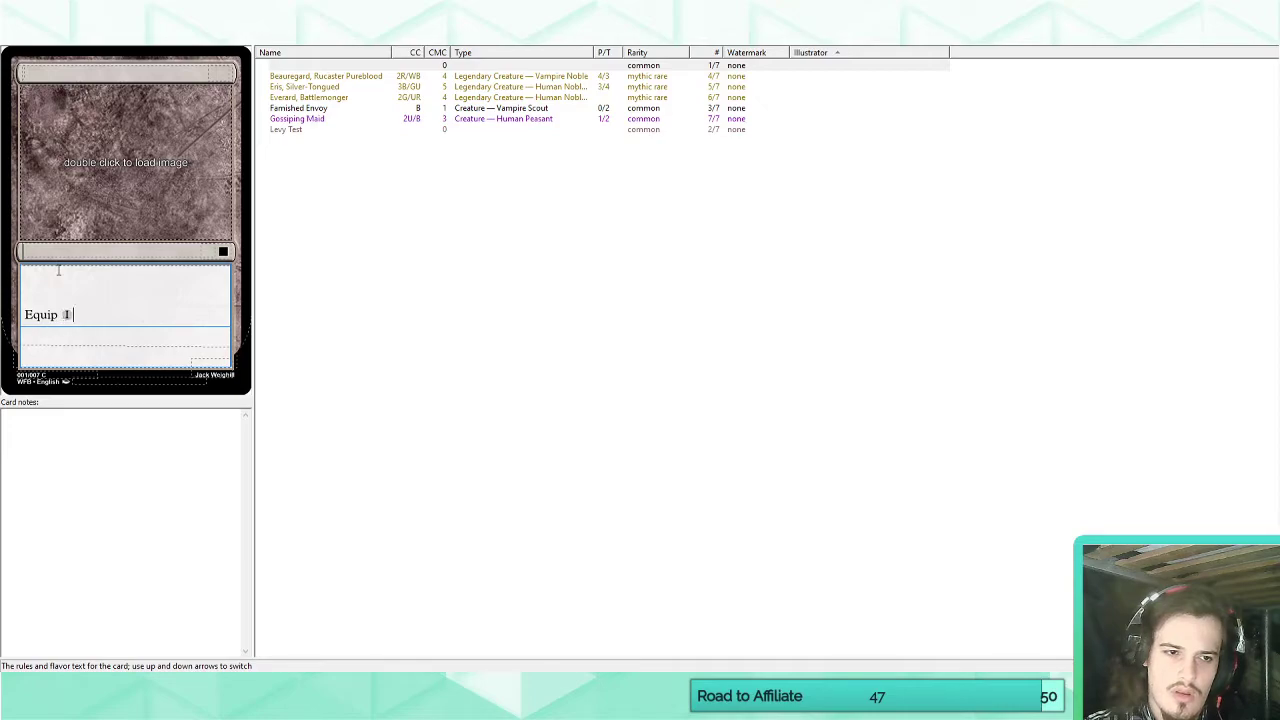
text(Knight)
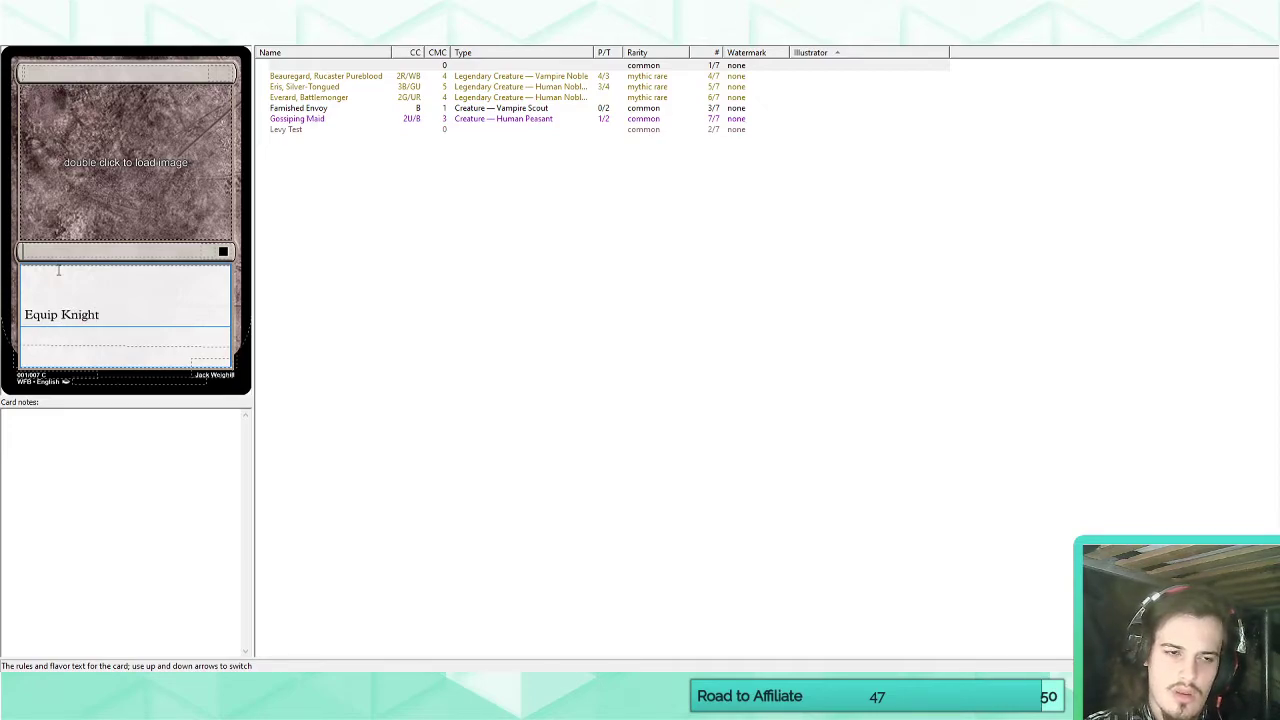
text( 2)
key(ctrl+a)
key(BackSpace)
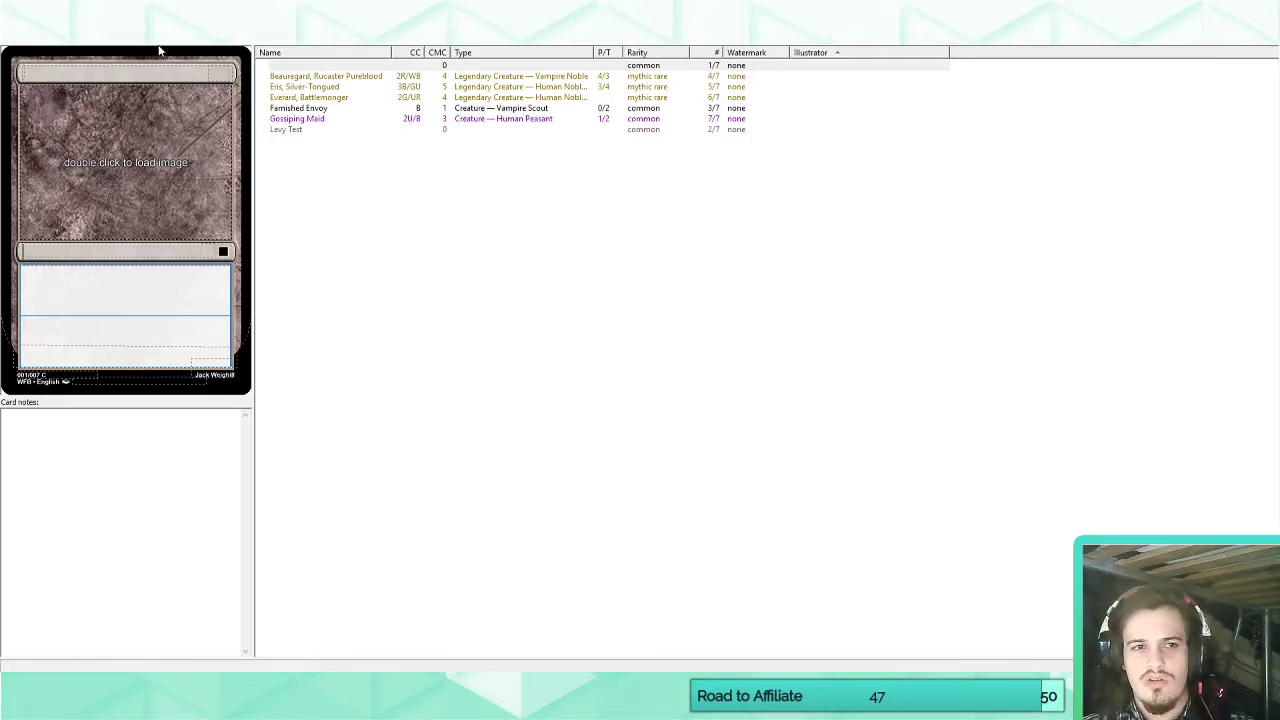
Open Keyword Formation, sort the keyword list by uses, match pattern and mode, and restore its original order.
click(212, 44)
click(59, 108)
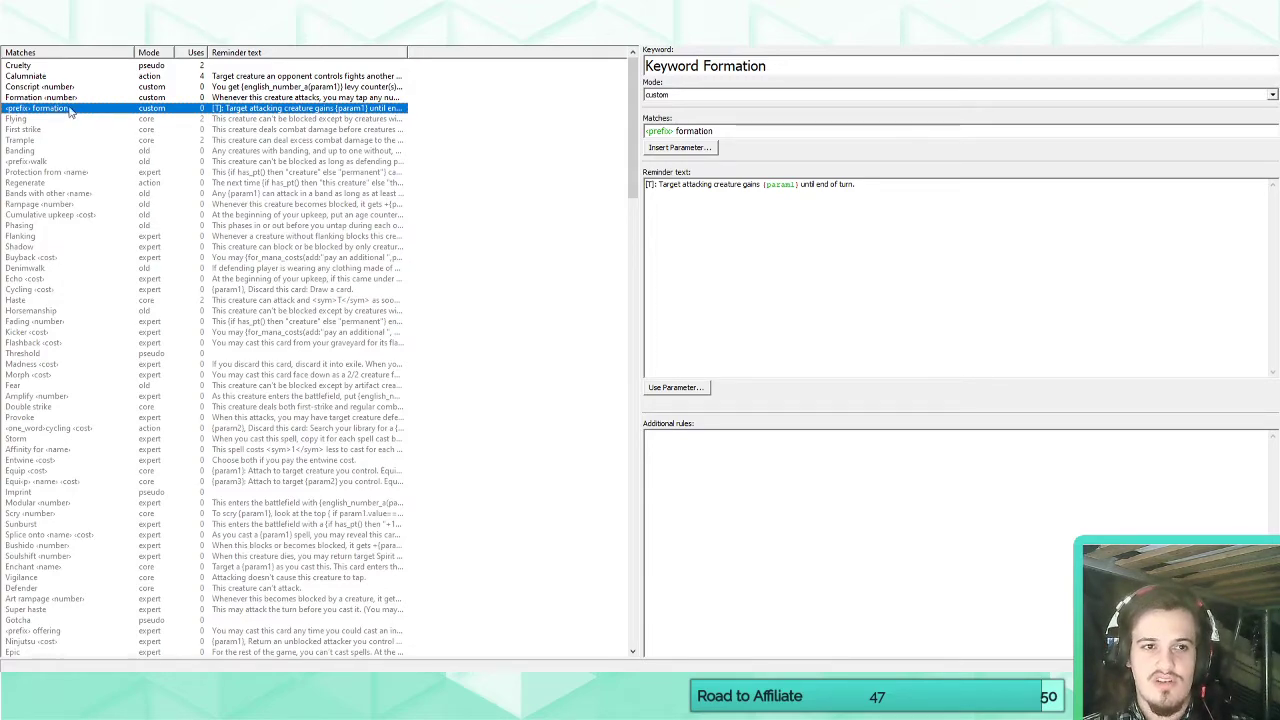
click(200, 54)
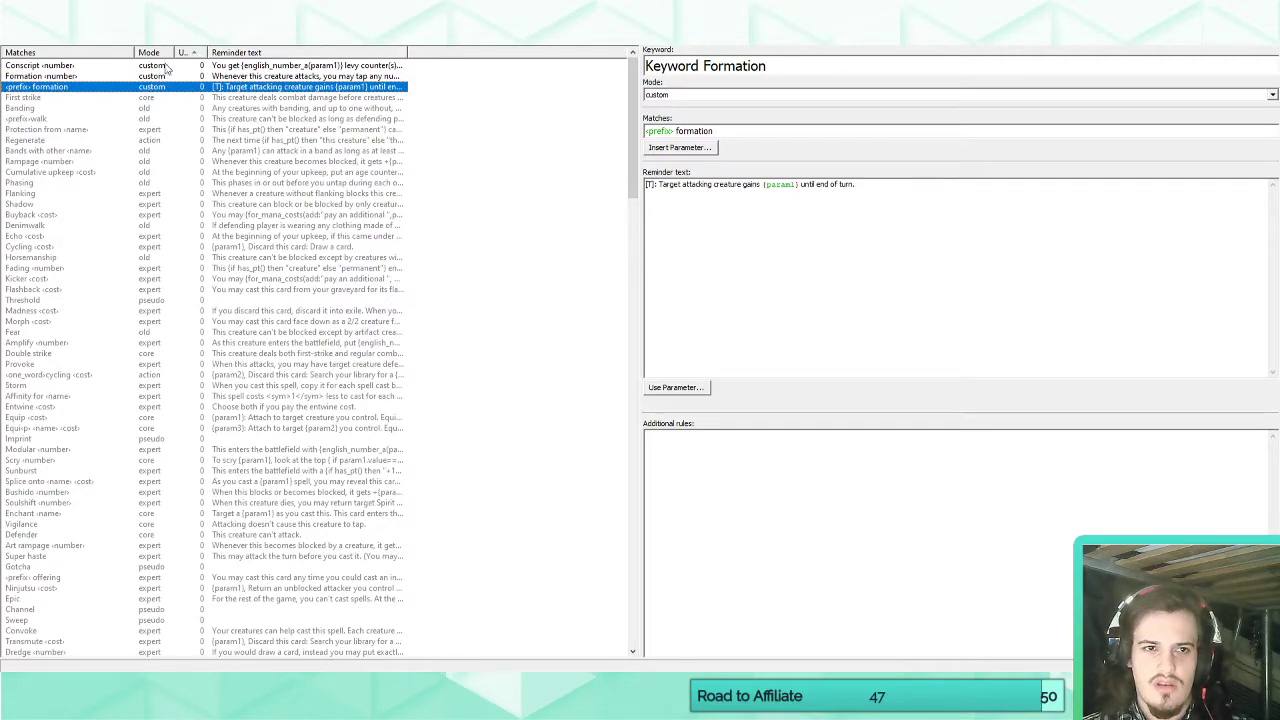
click(186, 53)
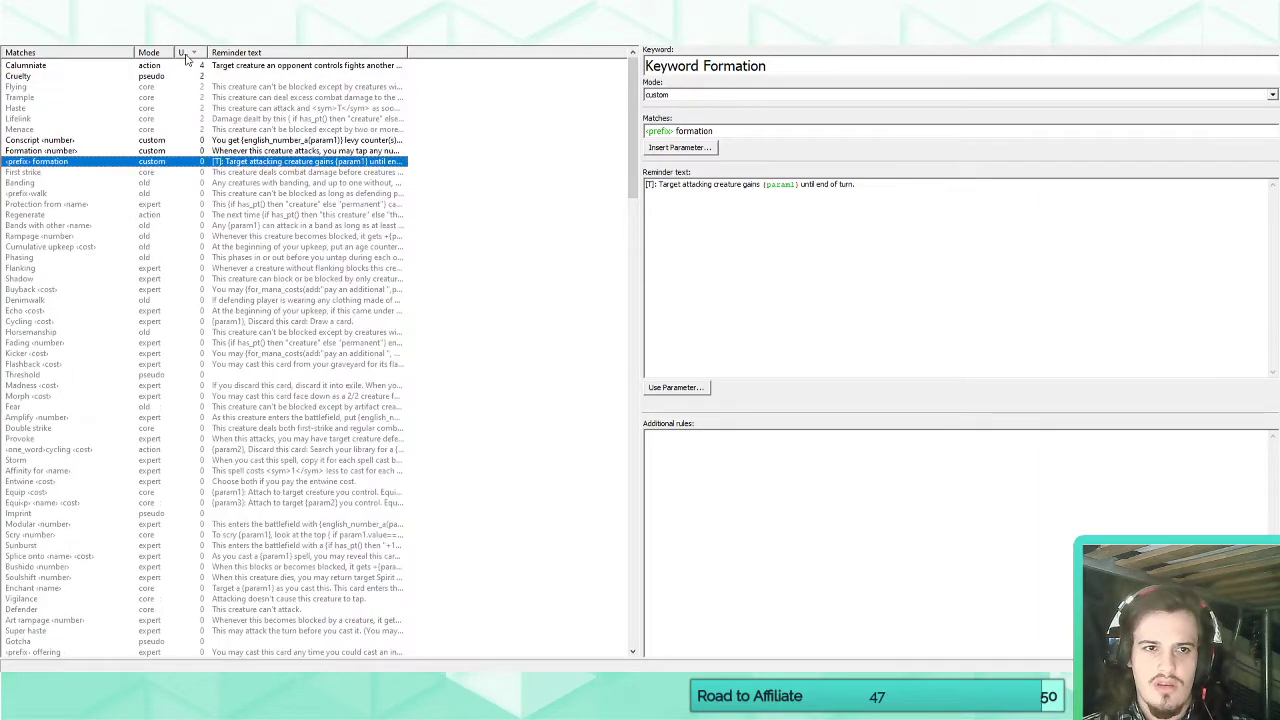
click(99, 55)
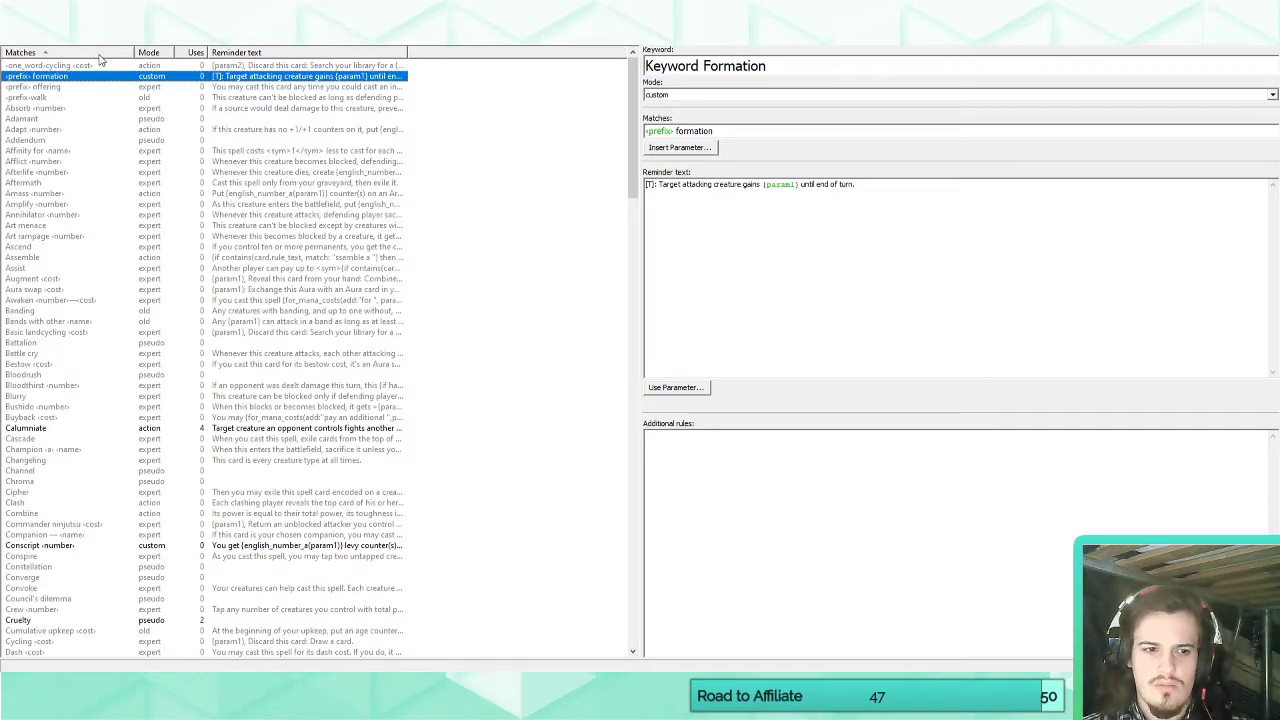
click(163, 56)
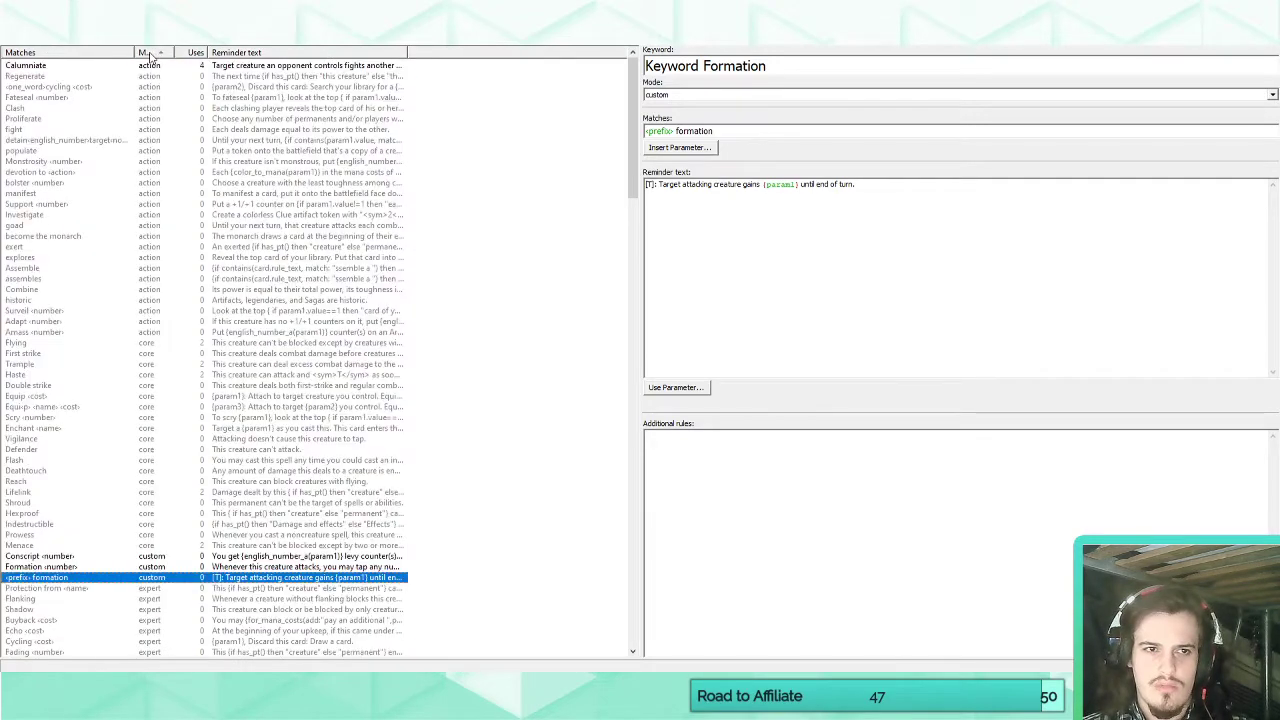
click(161, 55)
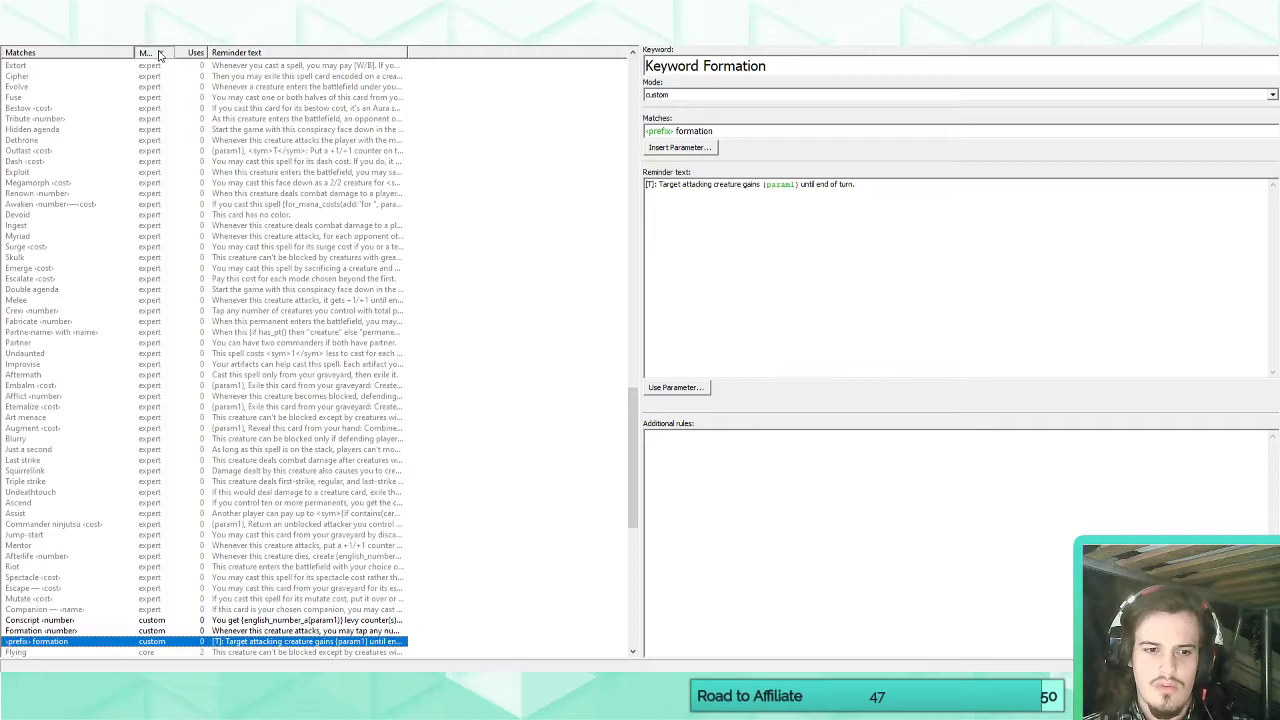
click(160, 55)
scroll(166, 108, up, 2)
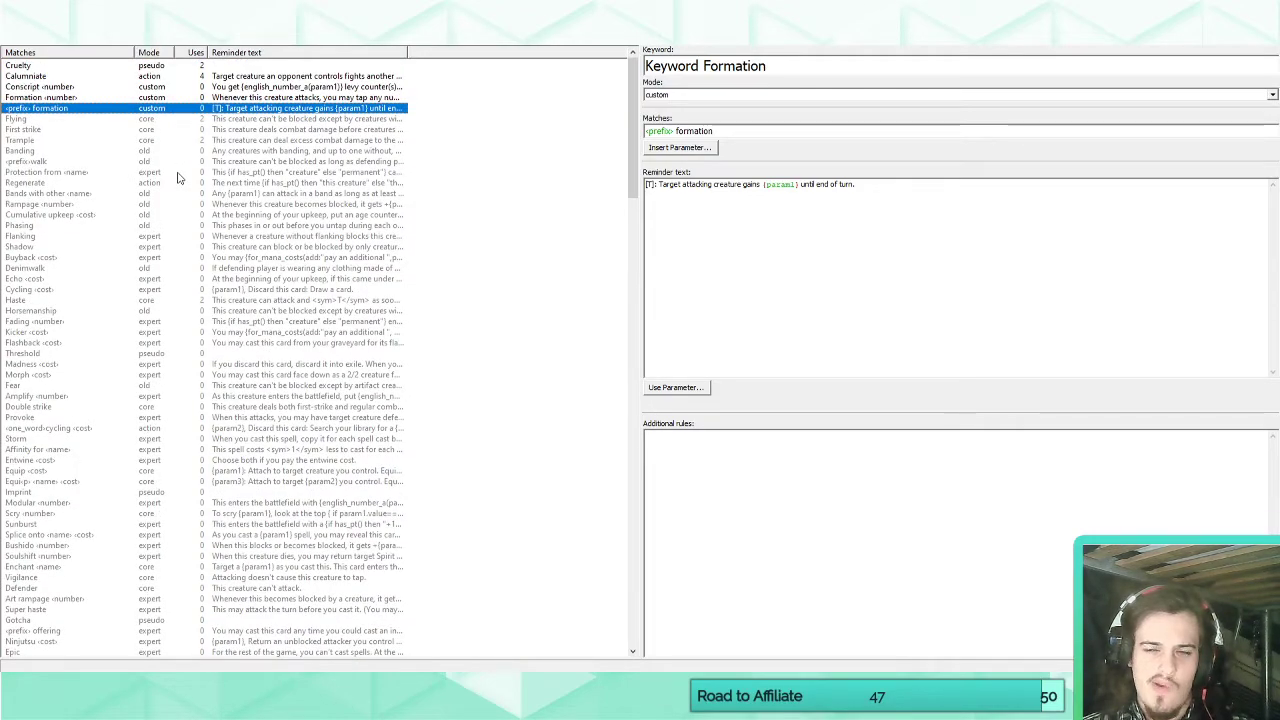
Compare the settings of the Cruelty and Keyword Formation keywords, and return to the blank card.
click(90, 66)
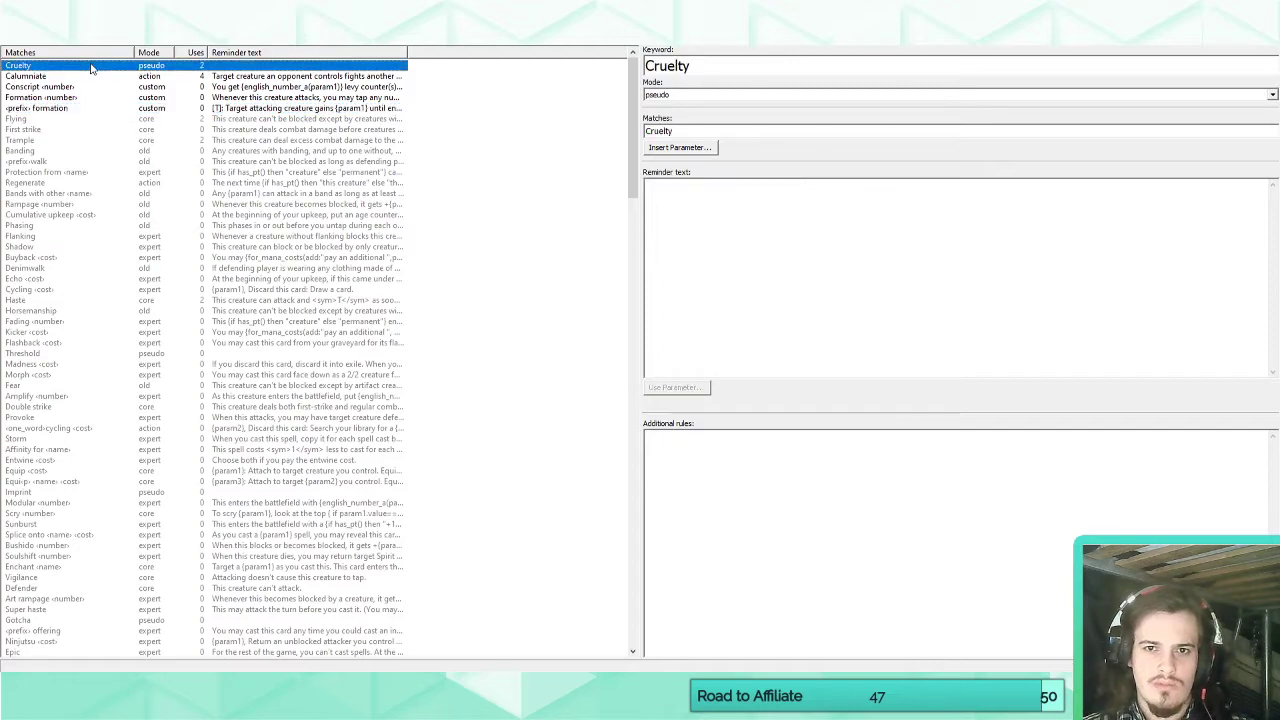
click(55, 109)
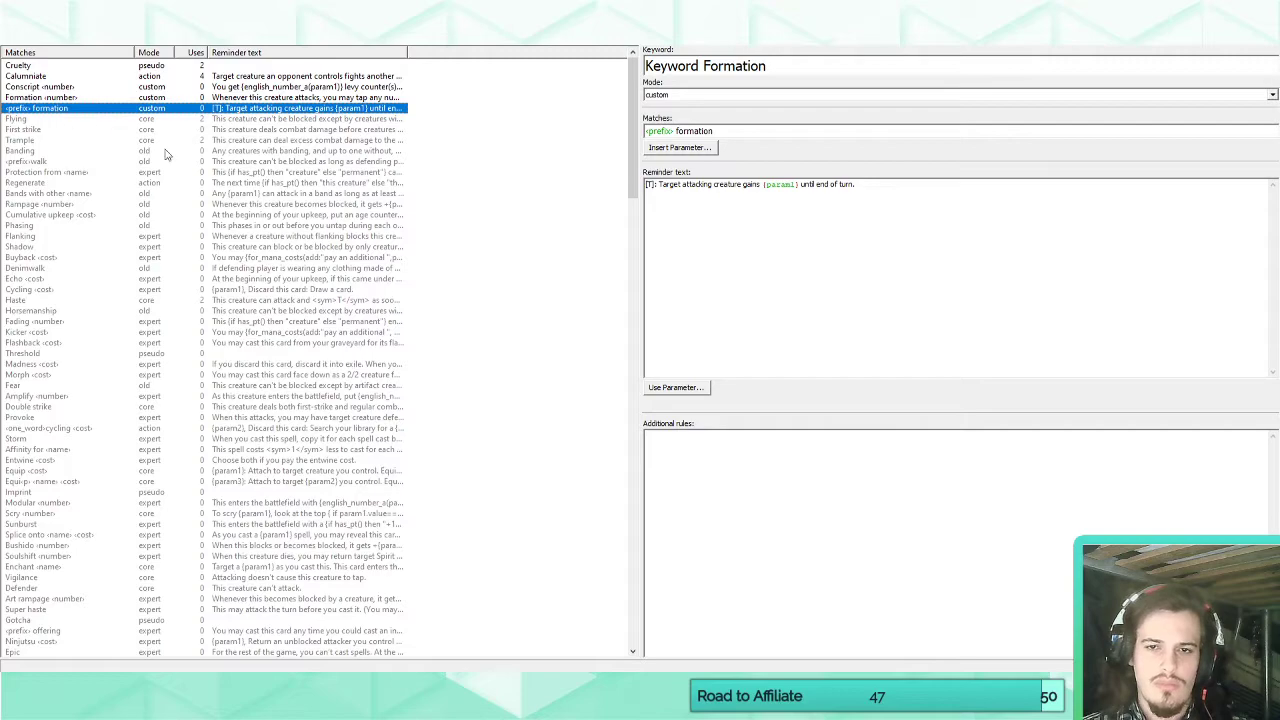
click(943, 198)
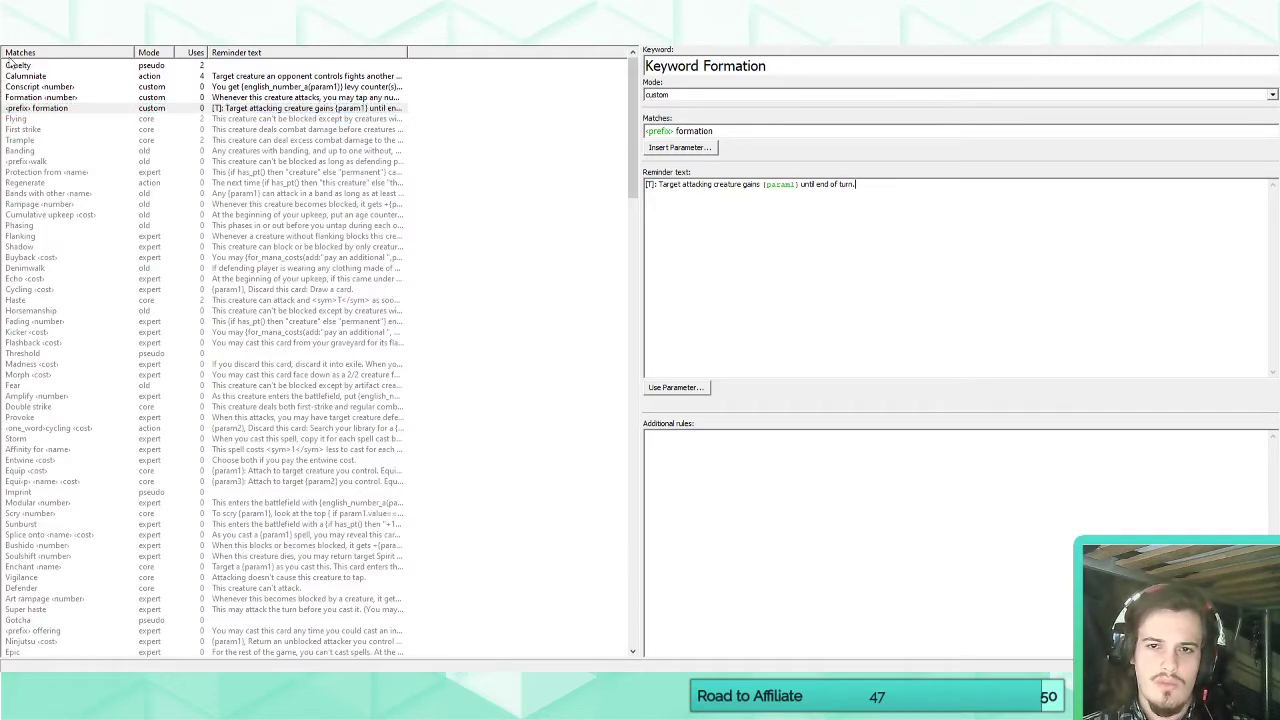
click(34, 46)
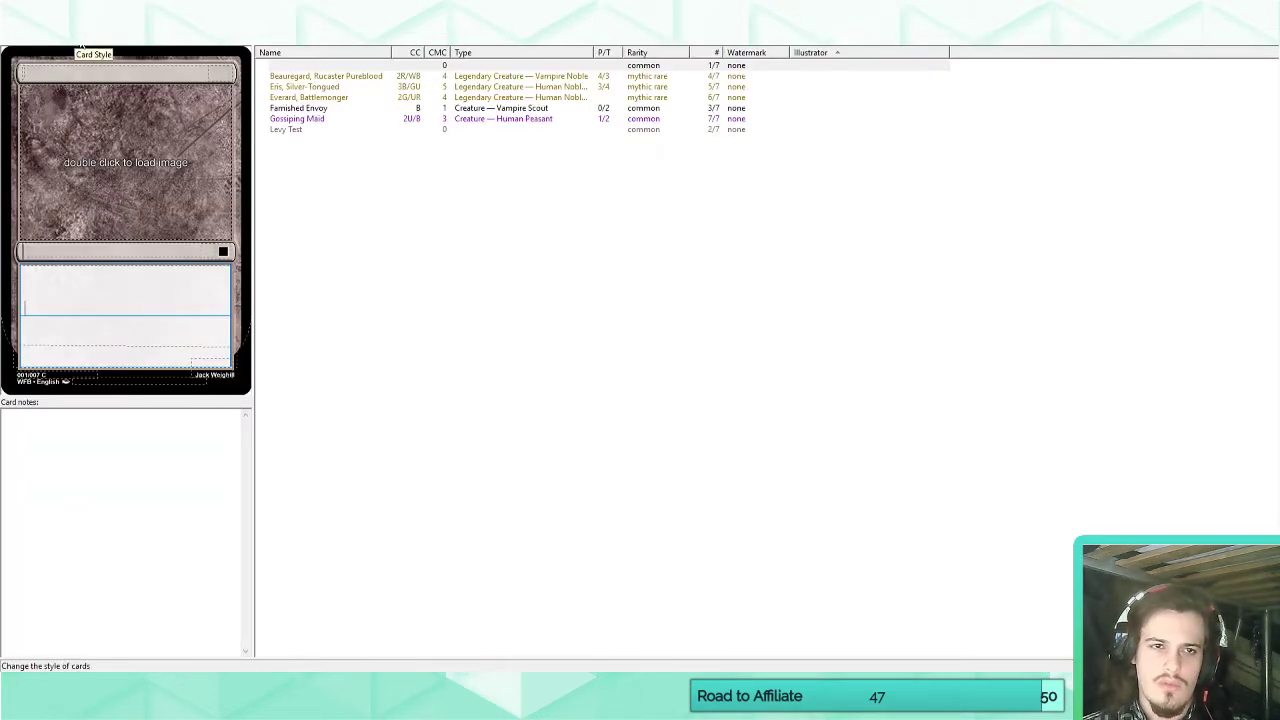
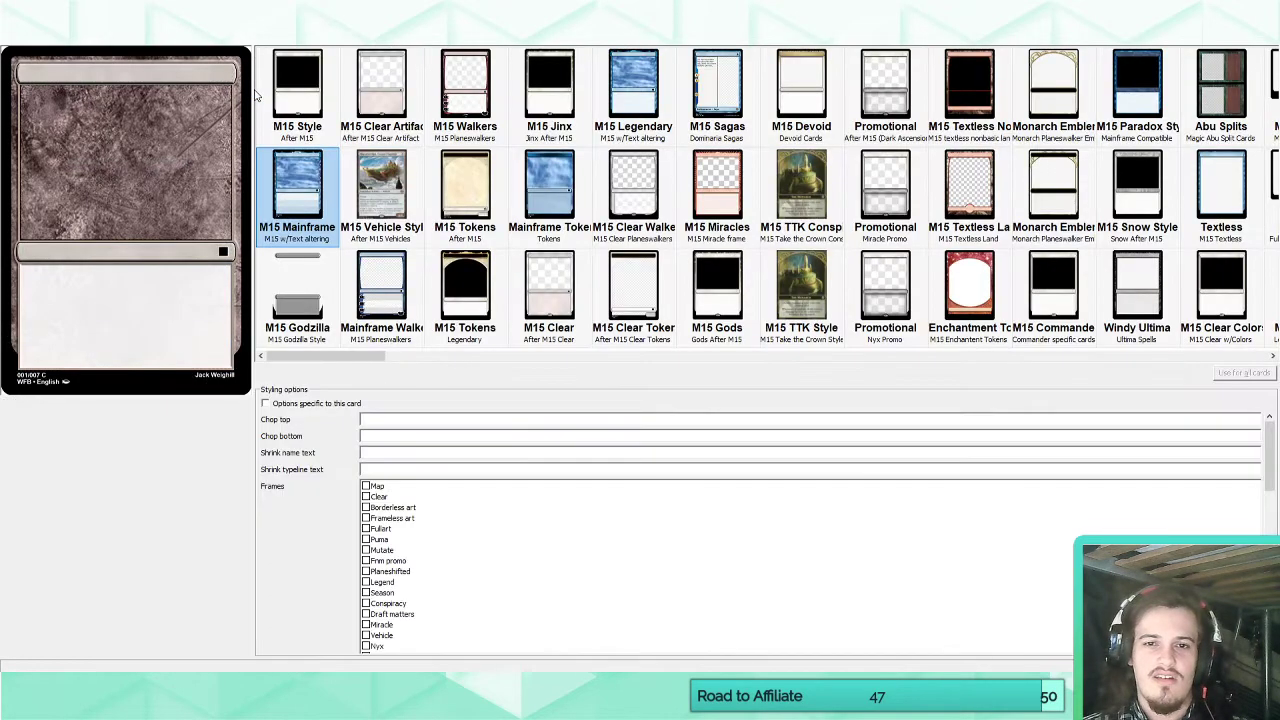
Delete the two custom keywords Keyword Formation and Formation from the set's keyword list.
click(213, 31)
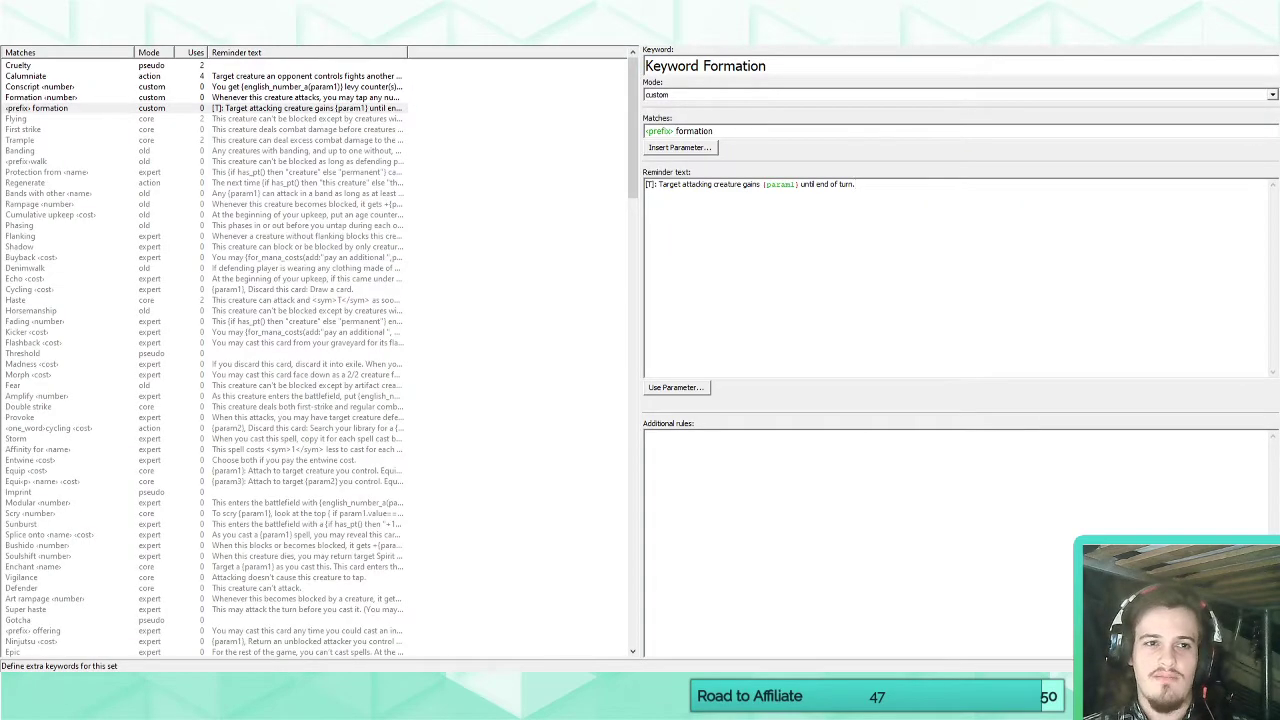
click(940, 189)
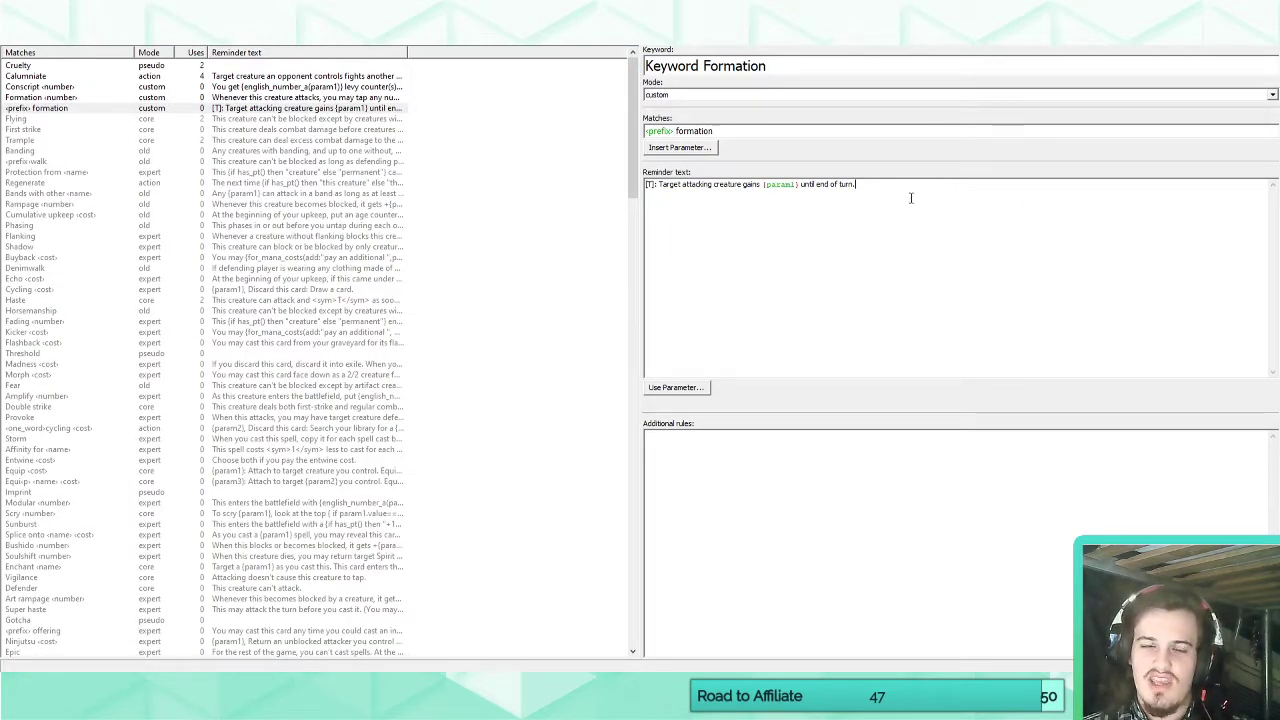
click(68, 108)
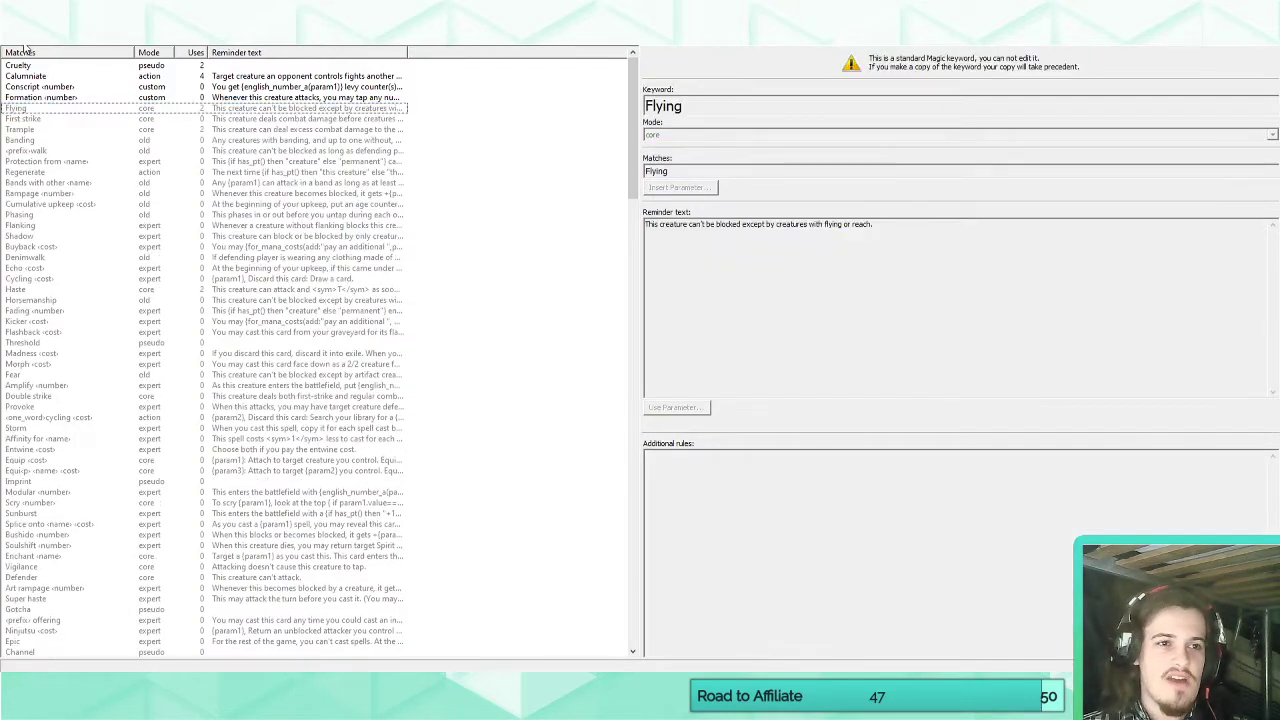
click(25, 42)
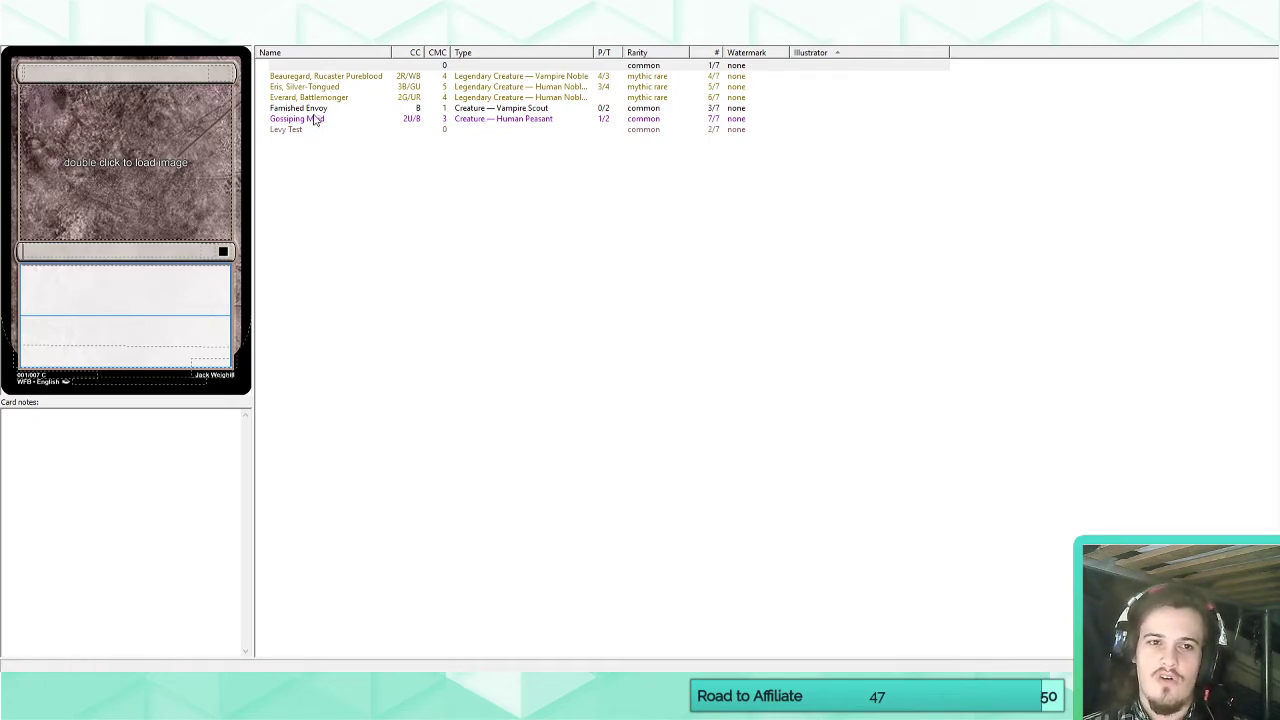
click(180, 40)
click(92, 99)
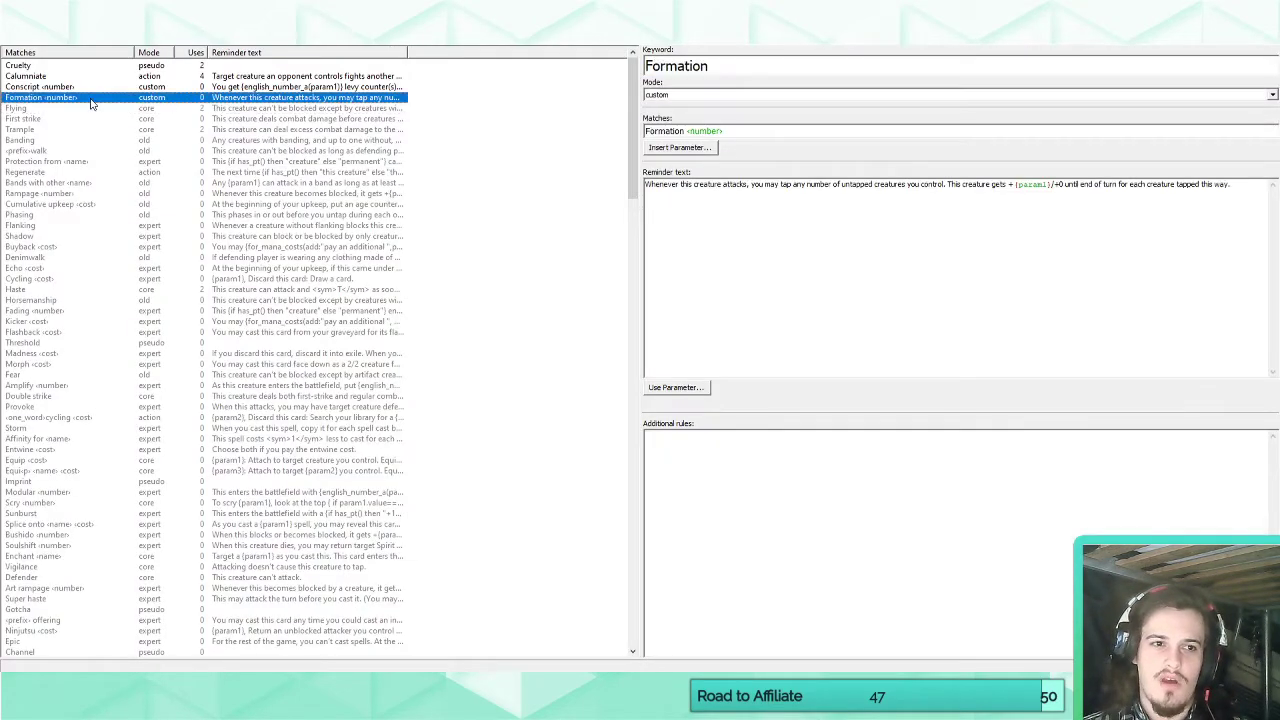
click(286, 40)
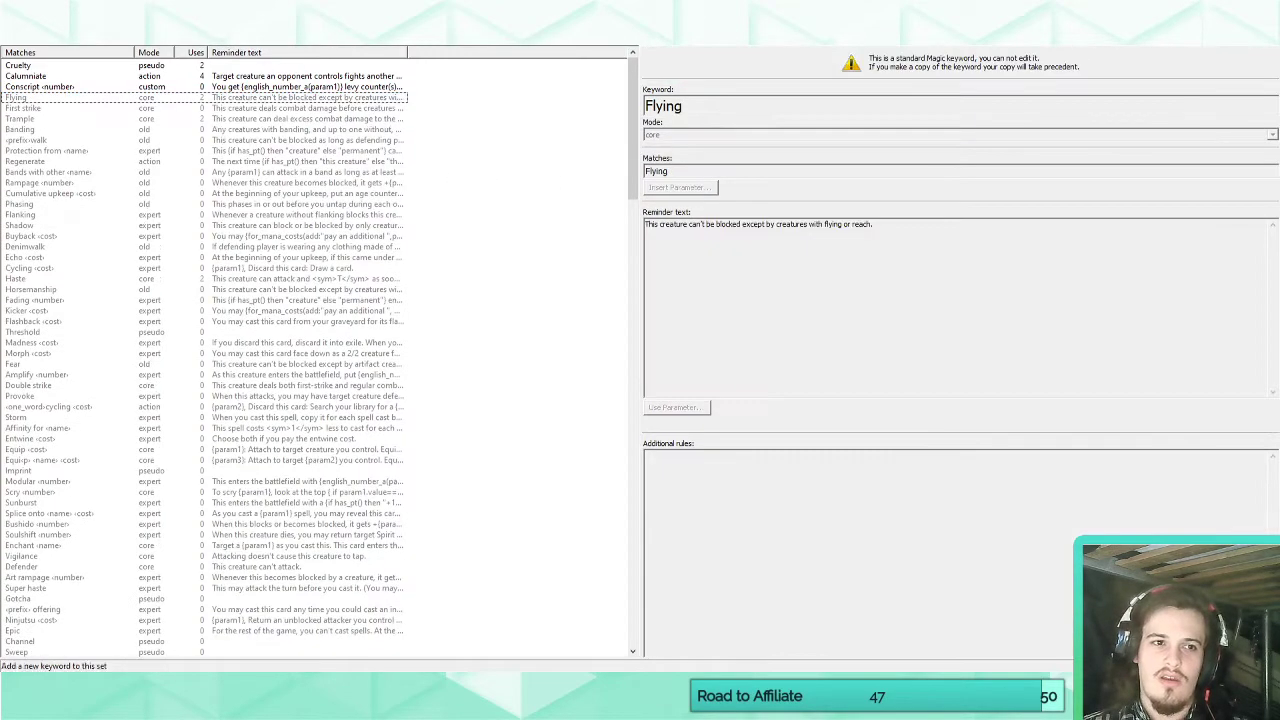
Remove the "Formation 2" line from the rules text of the card Everard, Battlemonger.
click(30, 40)
click(304, 66)
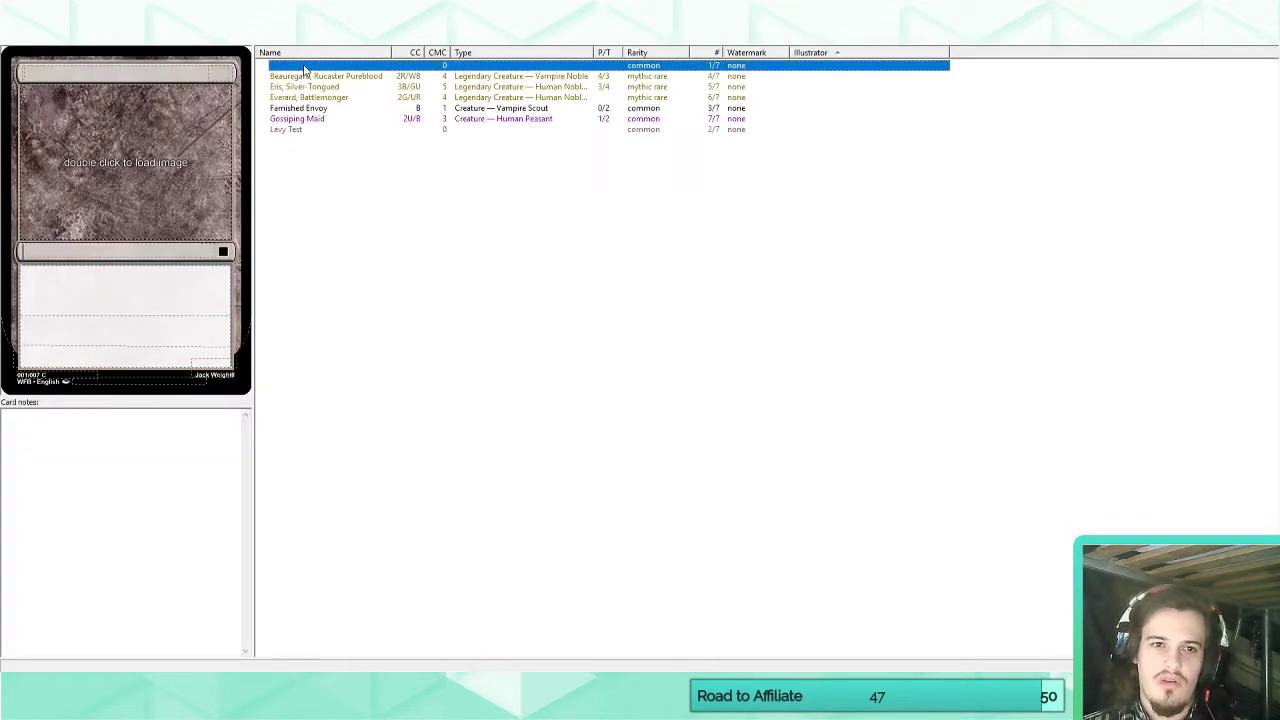
click(292, 97)
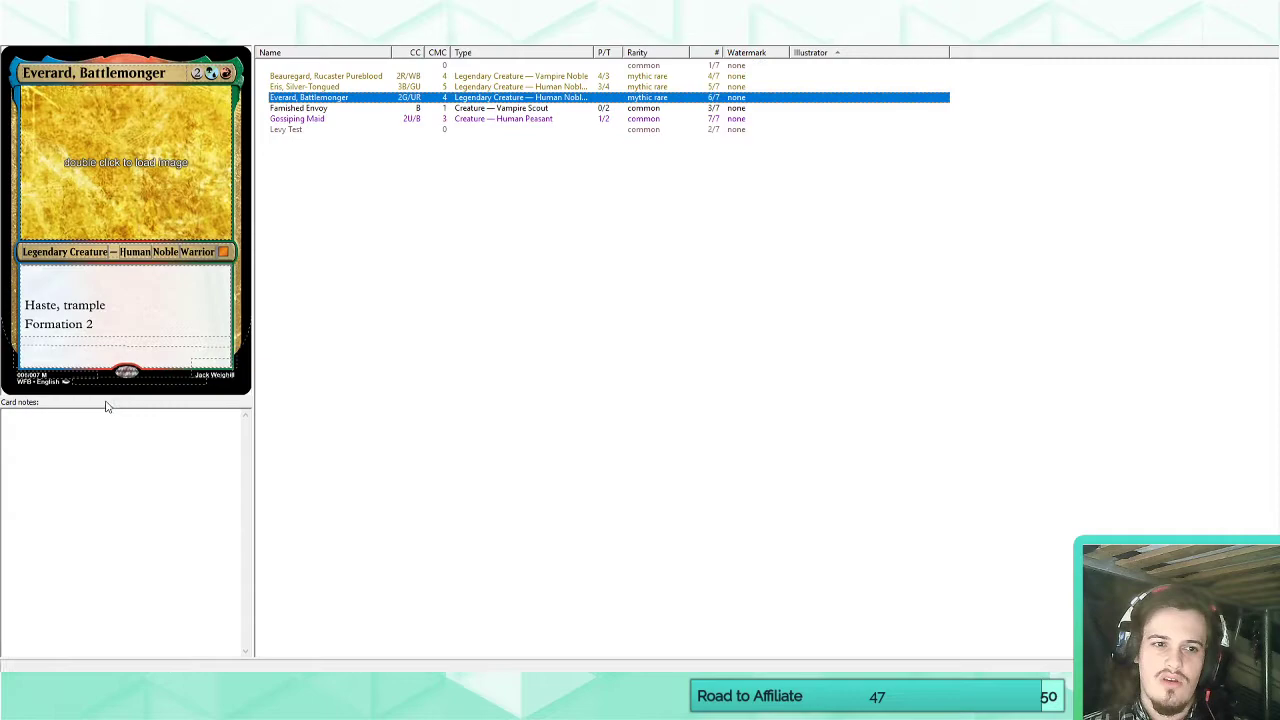
triple_click(117, 324)
key(Delete)
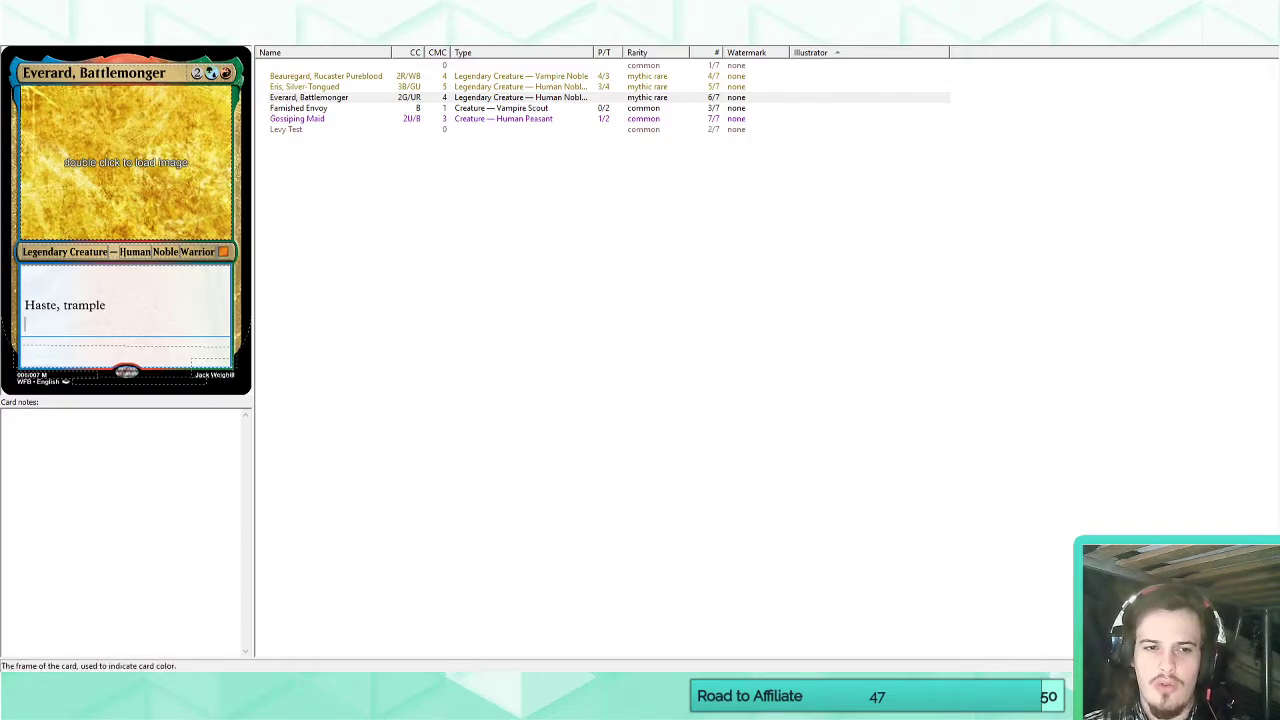
click(213, 368)
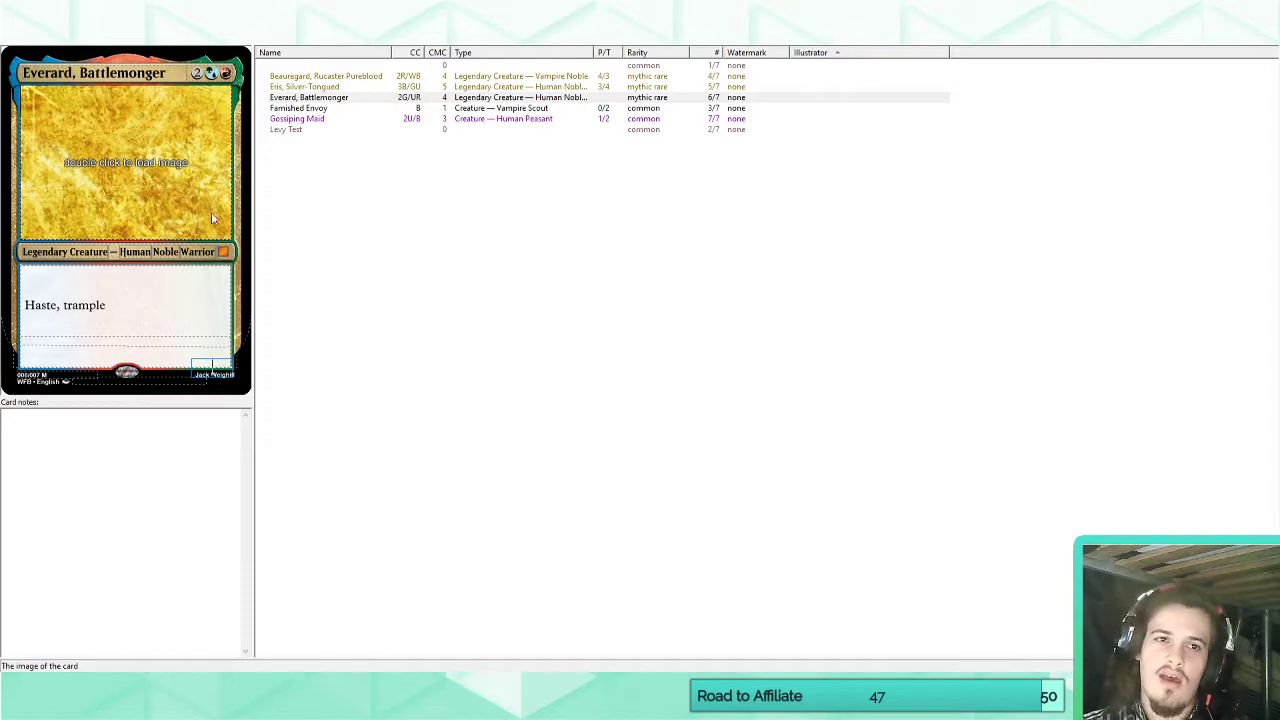
Add a new custom keyword to the set and name it Formation.
click(300, 65)
click(96, 296)
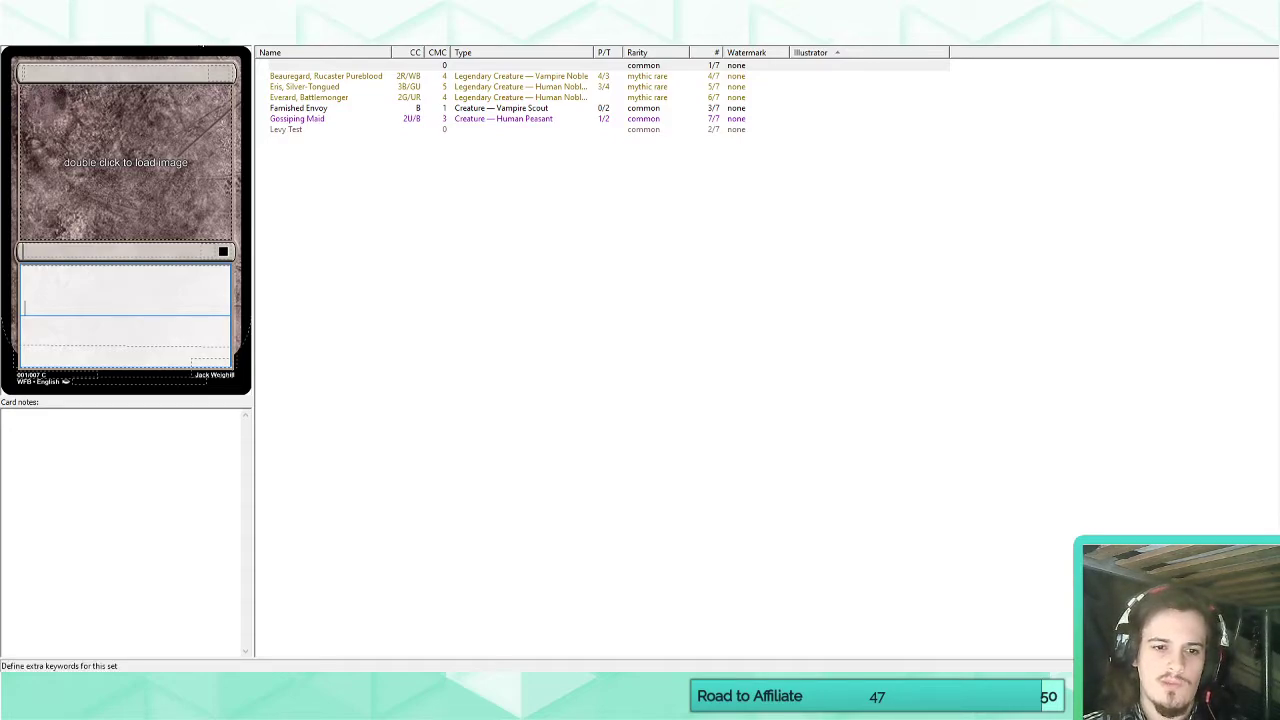
click(204, 44)
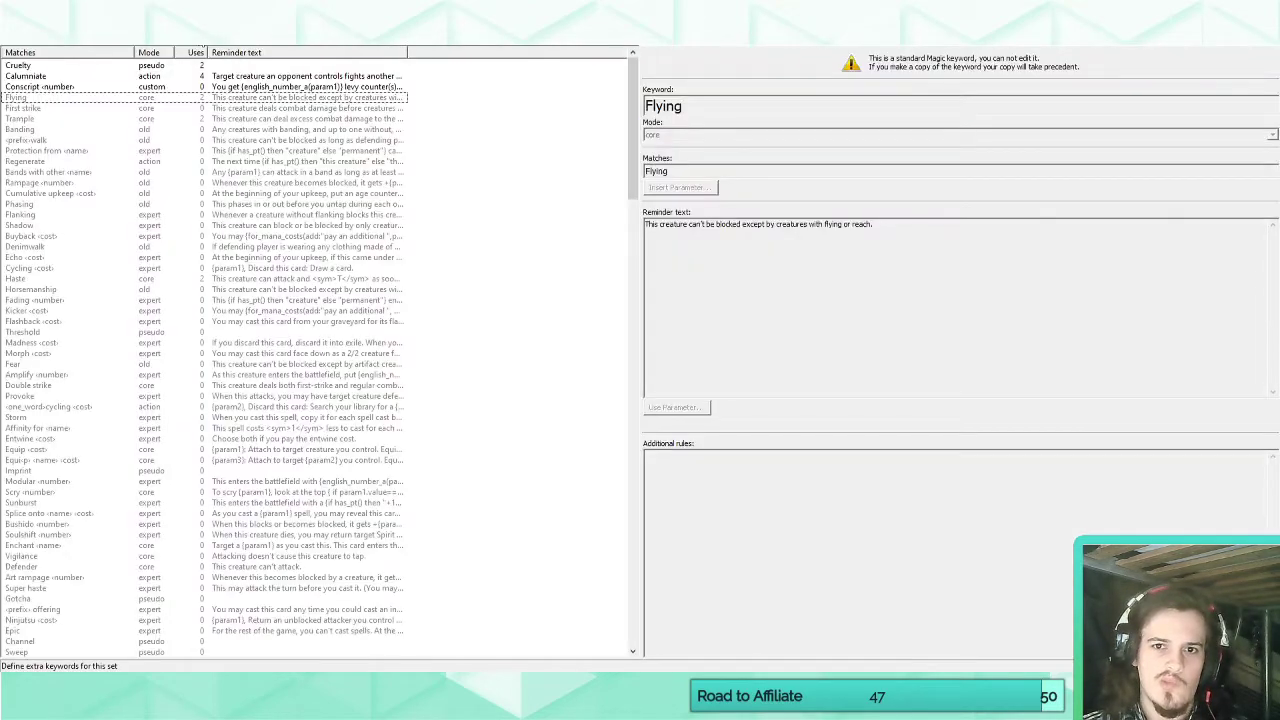
click(48, 66)
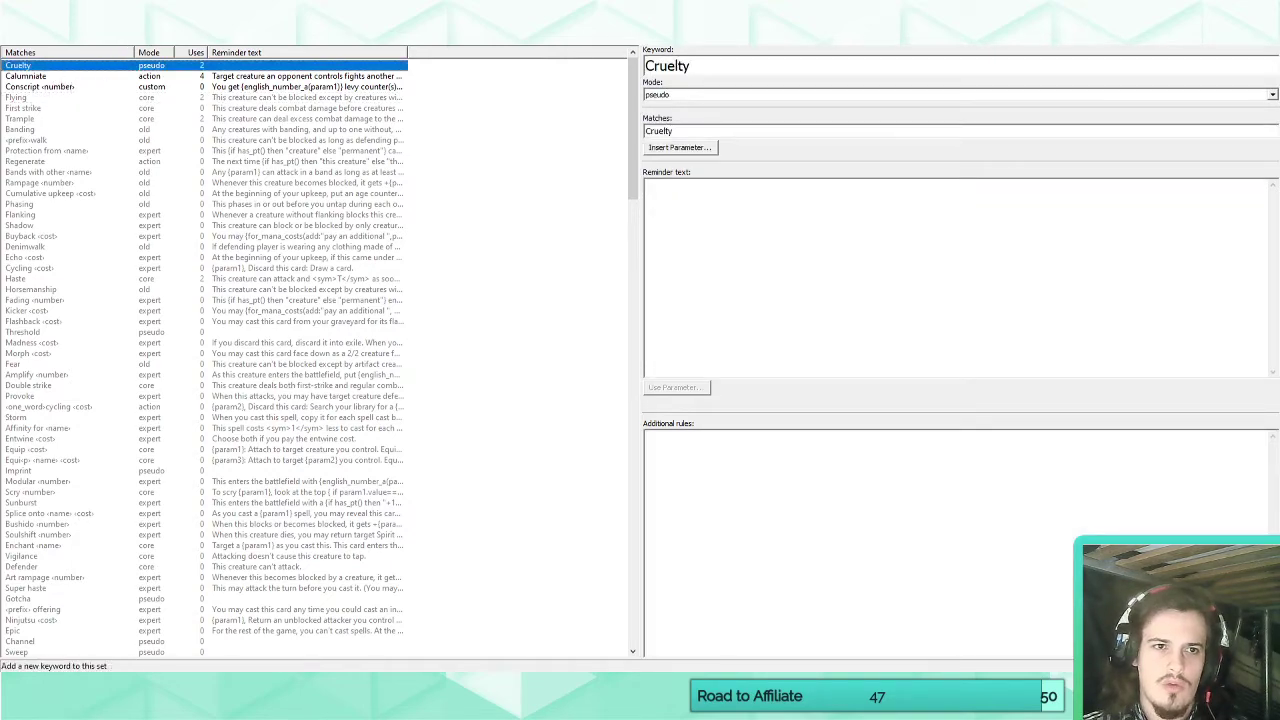
click(160, 28)
click(666, 68)
text(Formation)
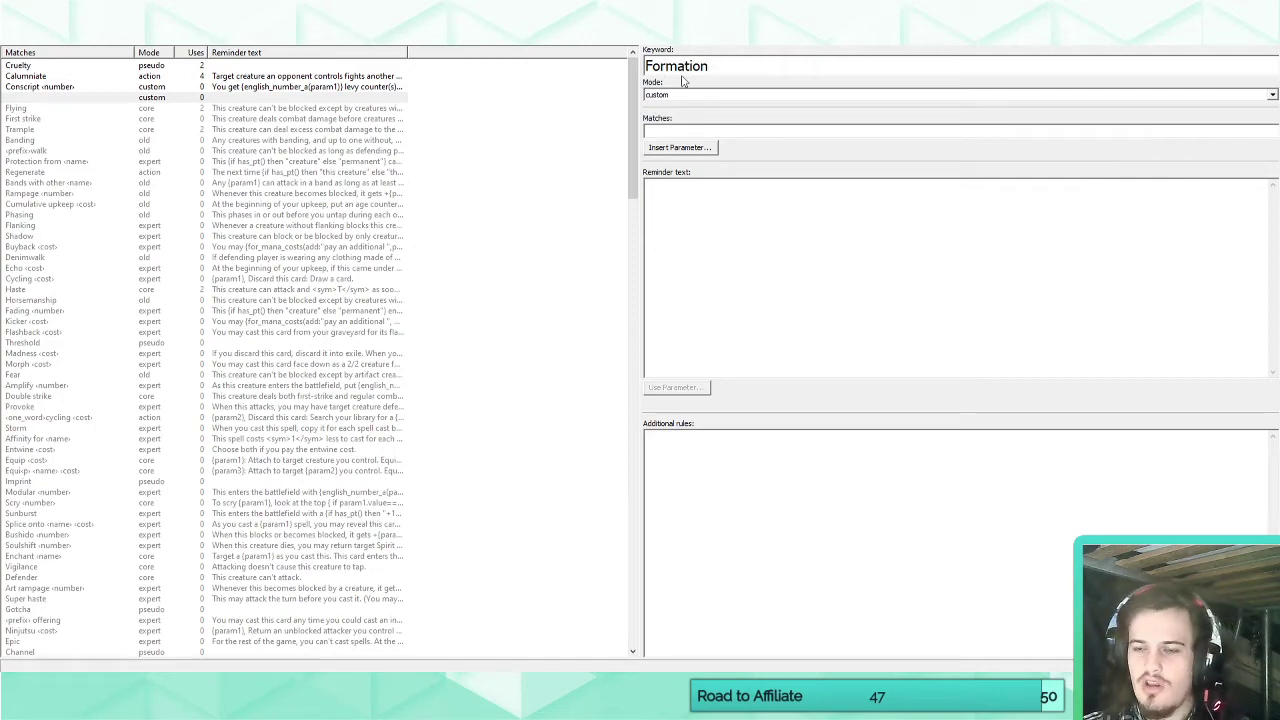
Build the Formation keyword's match pattern as "<cost>: <prefix> formation" using the cost and prefix parameters.
click(680, 147)
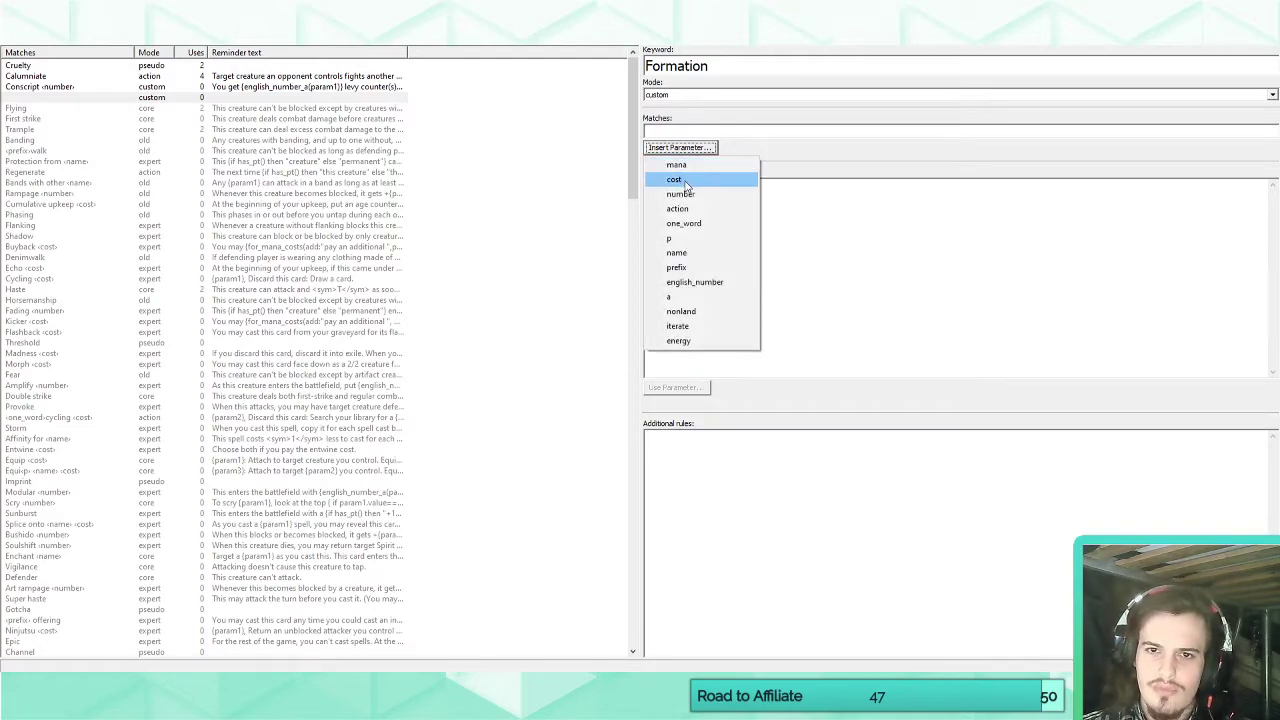
click(684, 182)
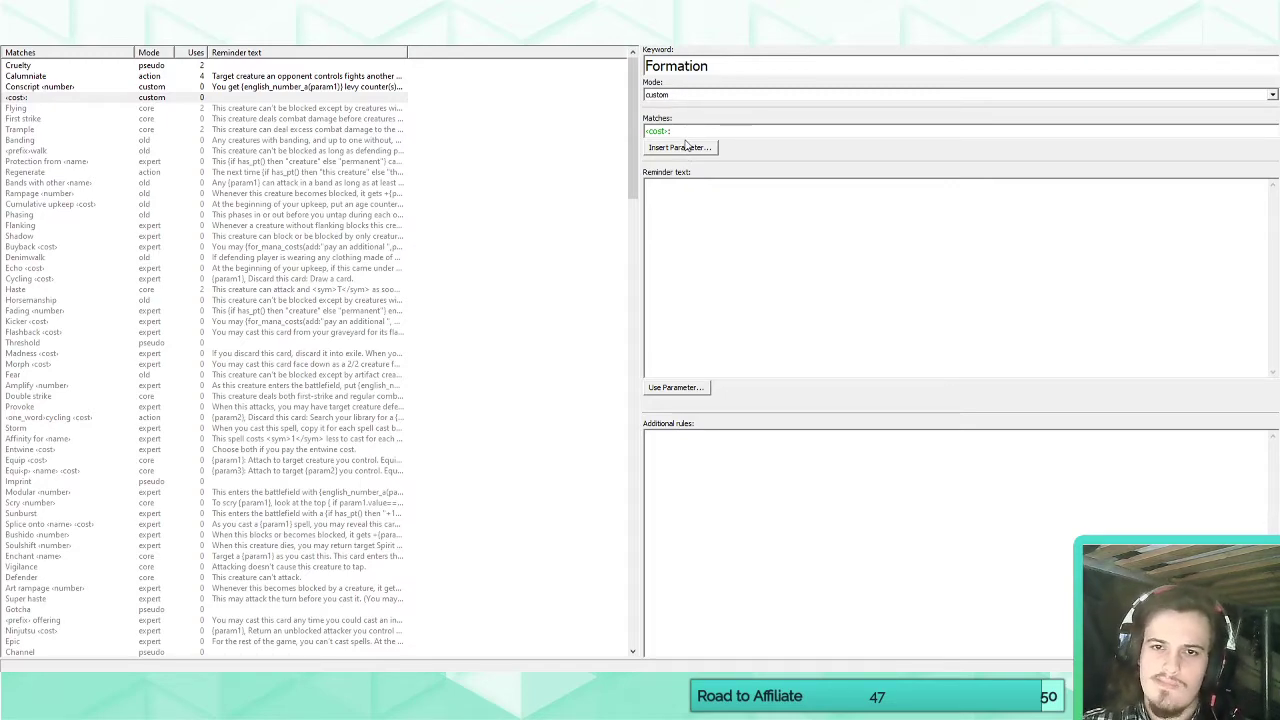
click(686, 146)
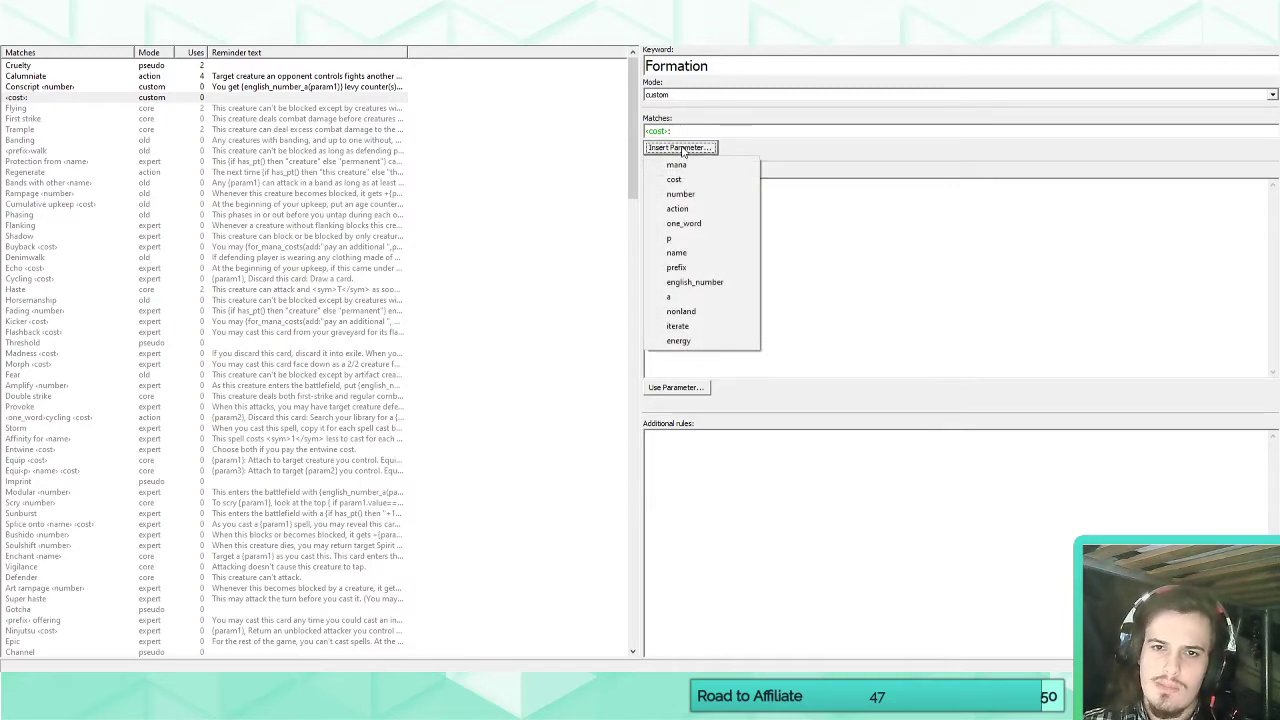
click(690, 267)
text(formation)
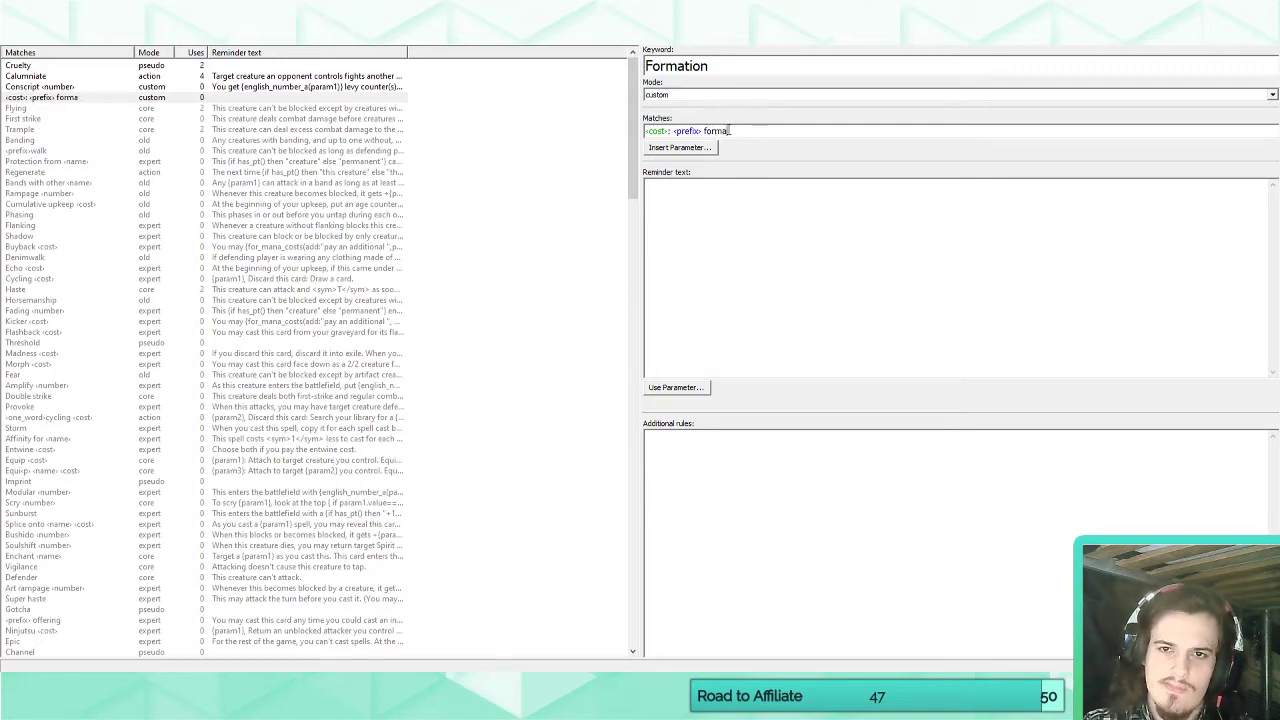
Write Formation's reminder text as "Target creature gains {param2} until end of turn.", inserting the prefix parameter for the granted ability.
click(851, 230)
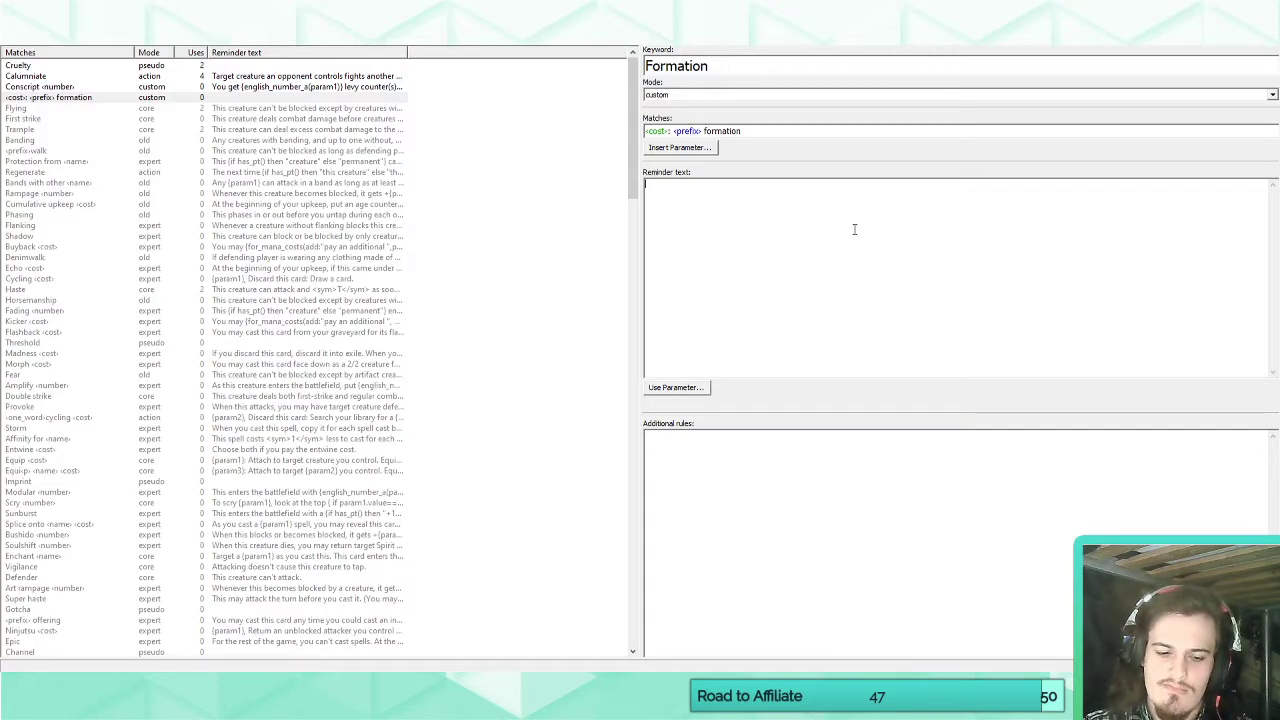
text(Target creature gains)
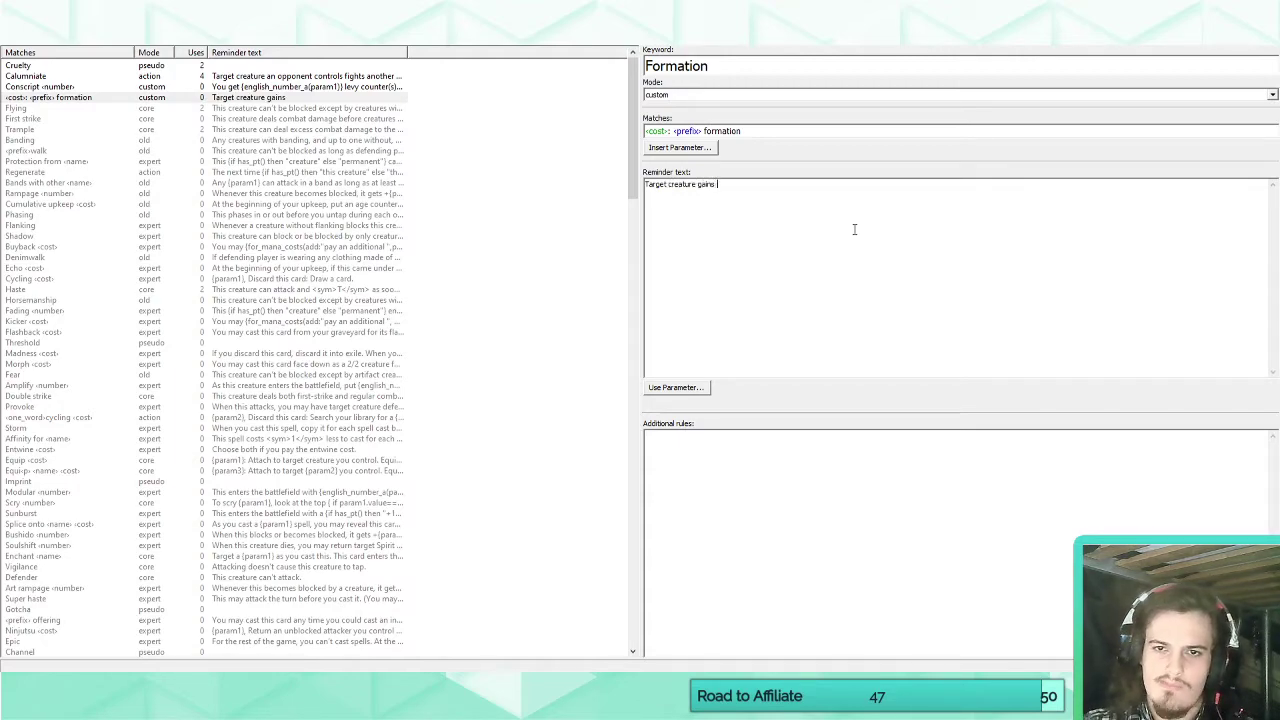
click(676, 387)
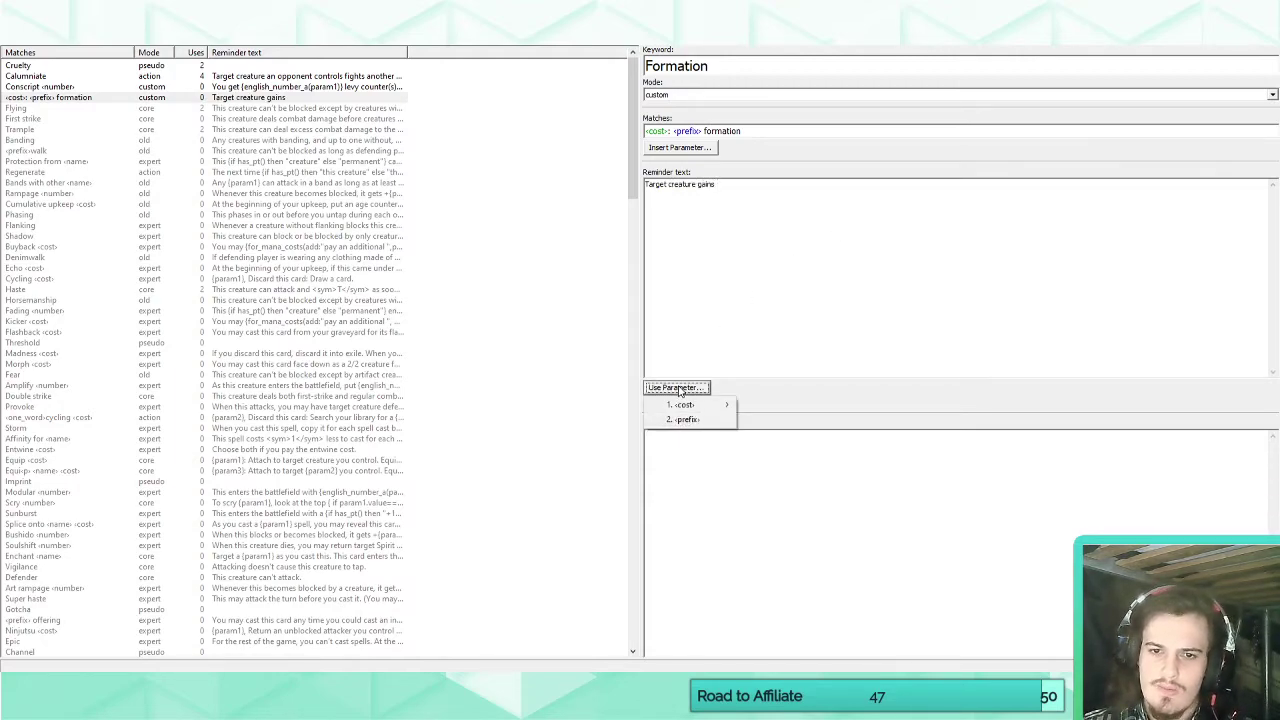
click(688, 418)
text(unti)
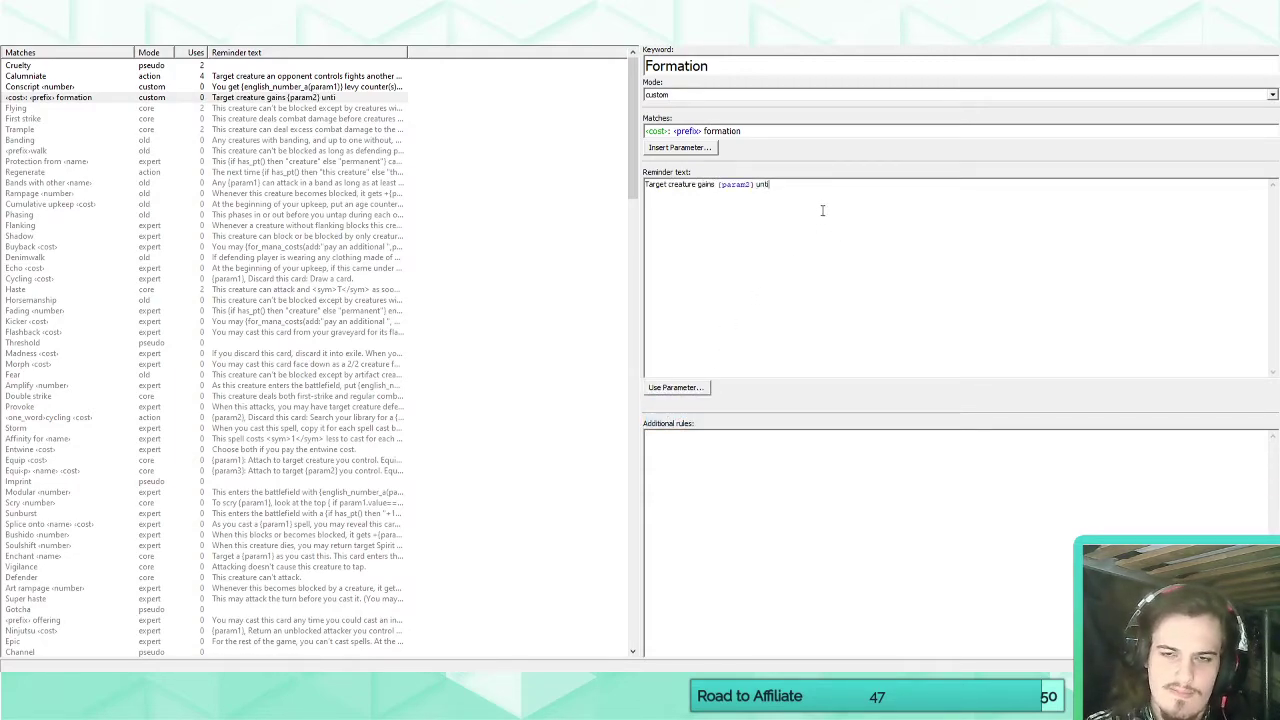
text(l end of turn)
key(BackSpace)
key(BackSpace)
key(BackSpace)
key(BackSpace)
text(l end of t)
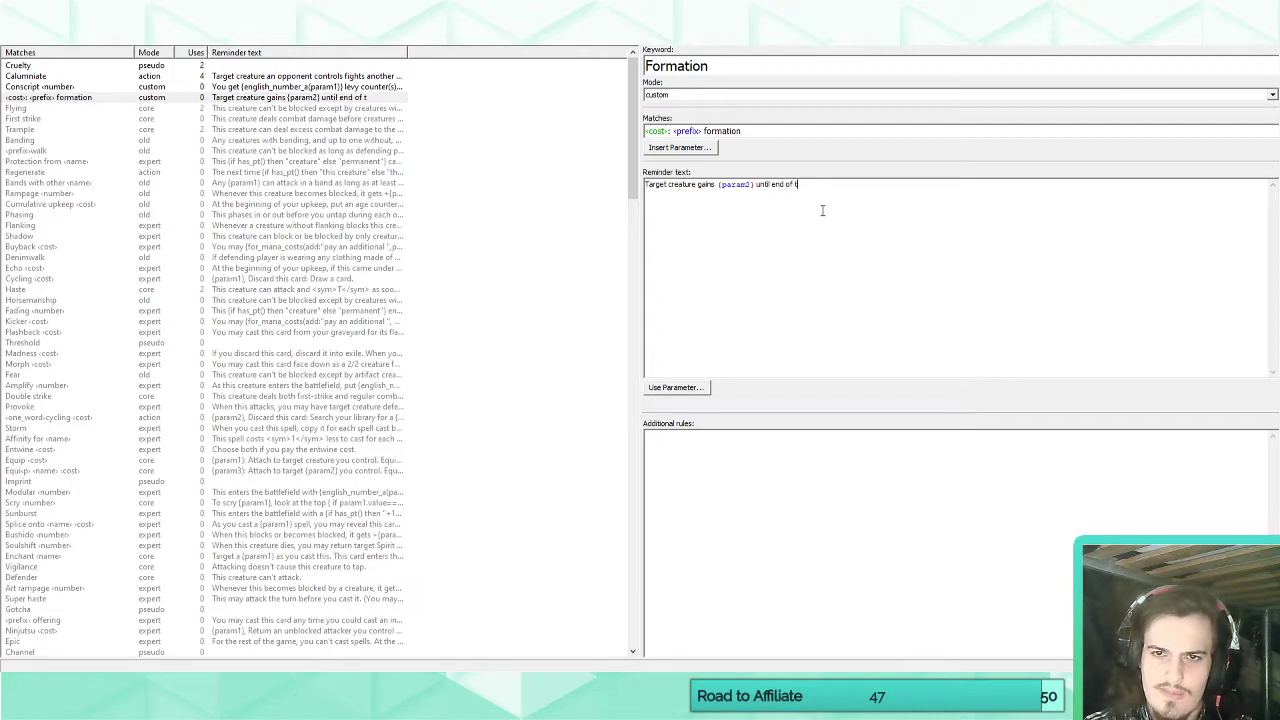
text(urn. Activate this)
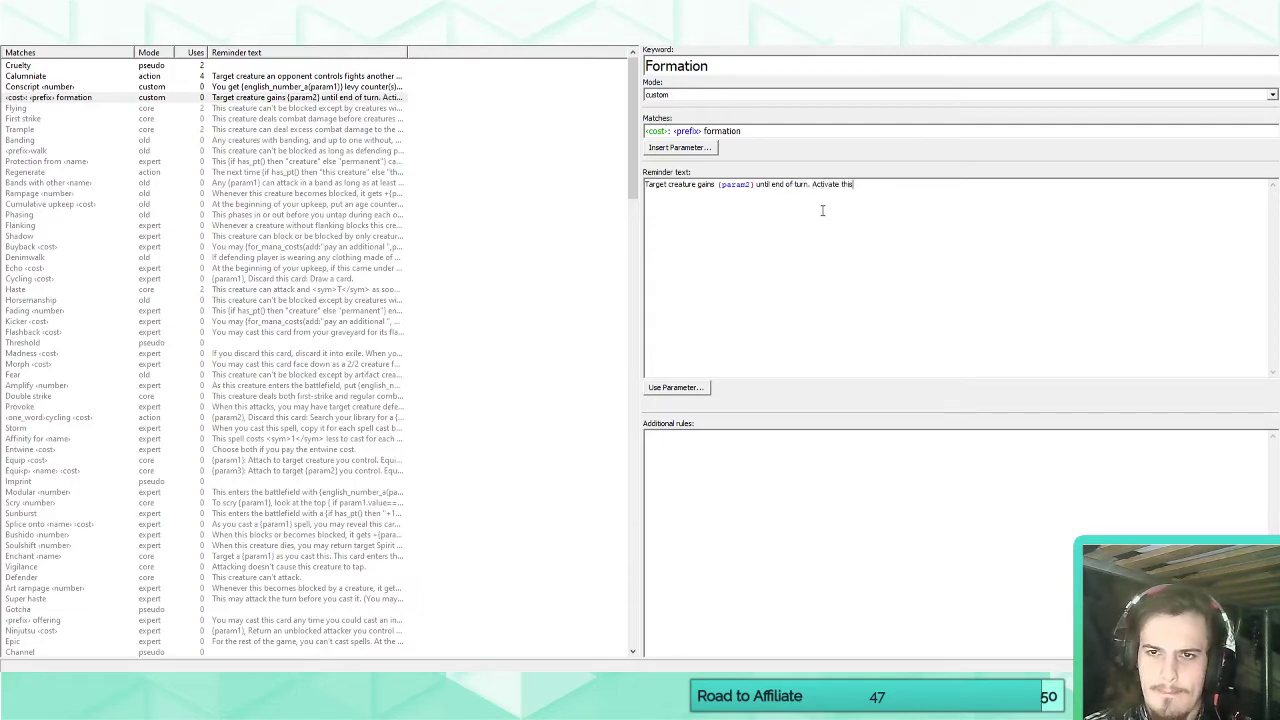
text( ability only d)
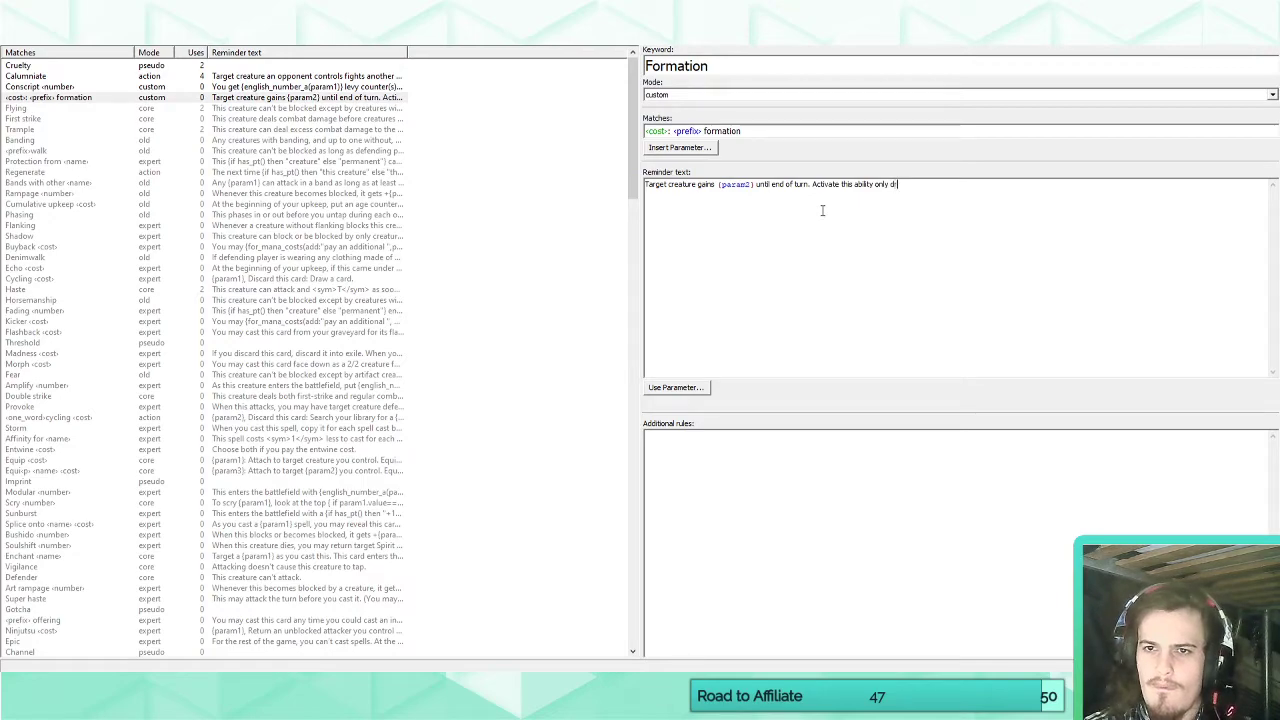
text(uring your)
Extend Formation's reminder text with the sentence "Activate this ability only during a combat phase.".
key(BackSpace)
key(BackSpace)
key(BackSpace)
key(BackSpace)
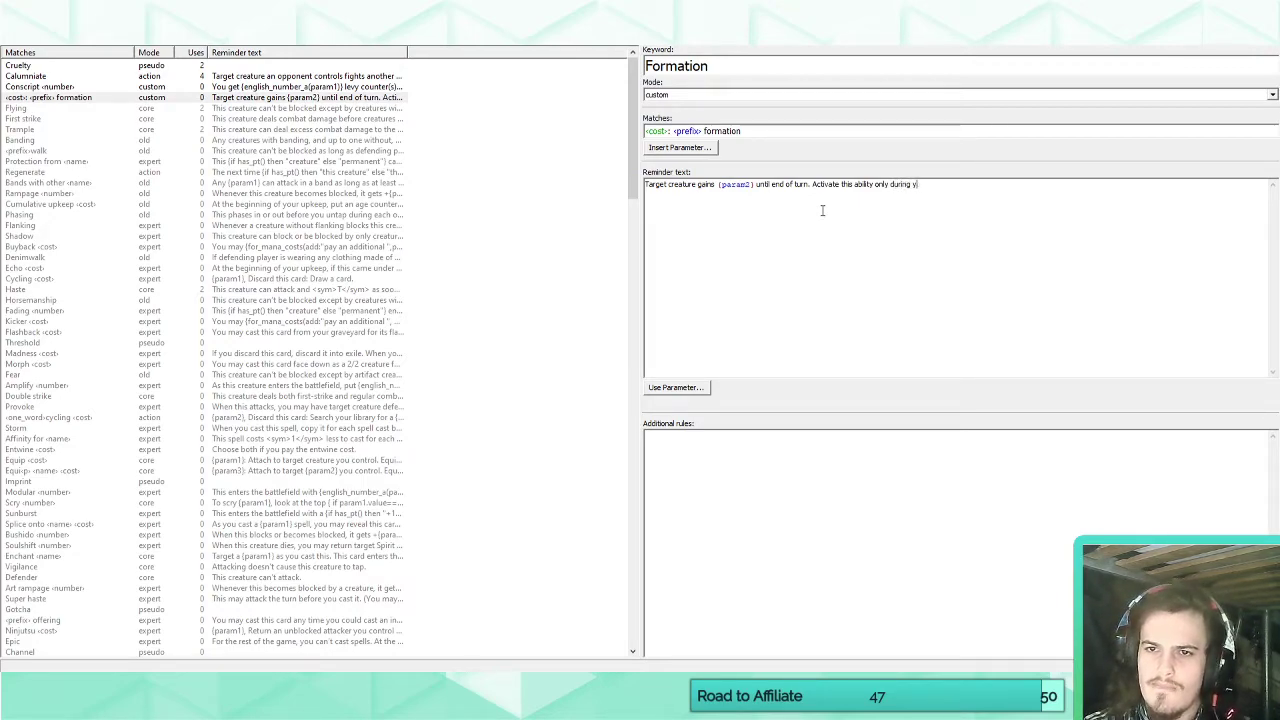
text(a combat ste)
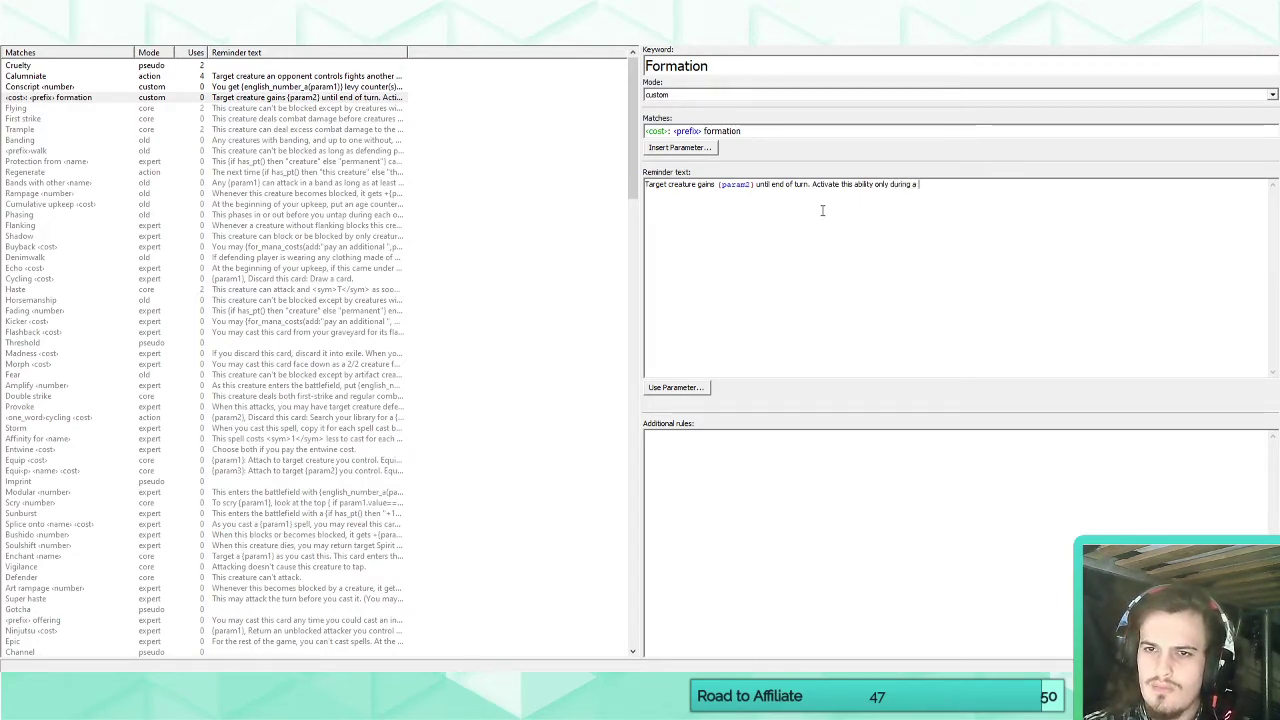
key(BackSpace)
key(BackSpace)
key(BackSpace)
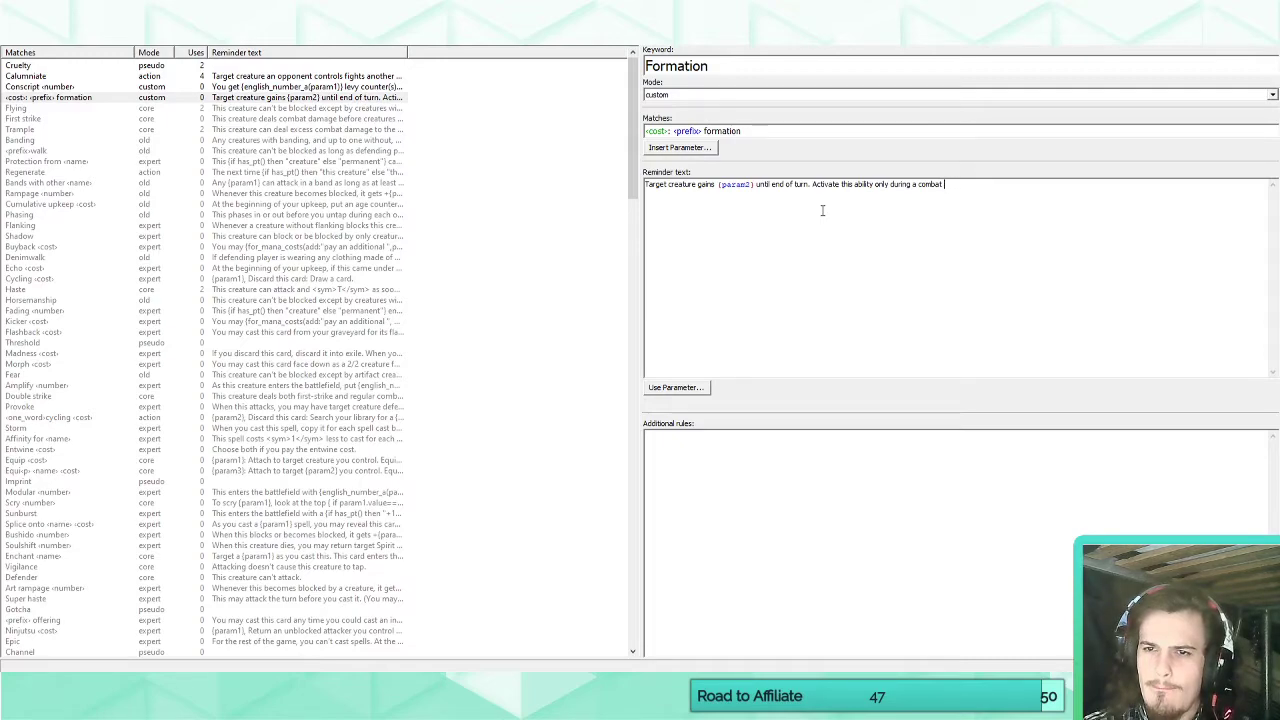
text(phase.)
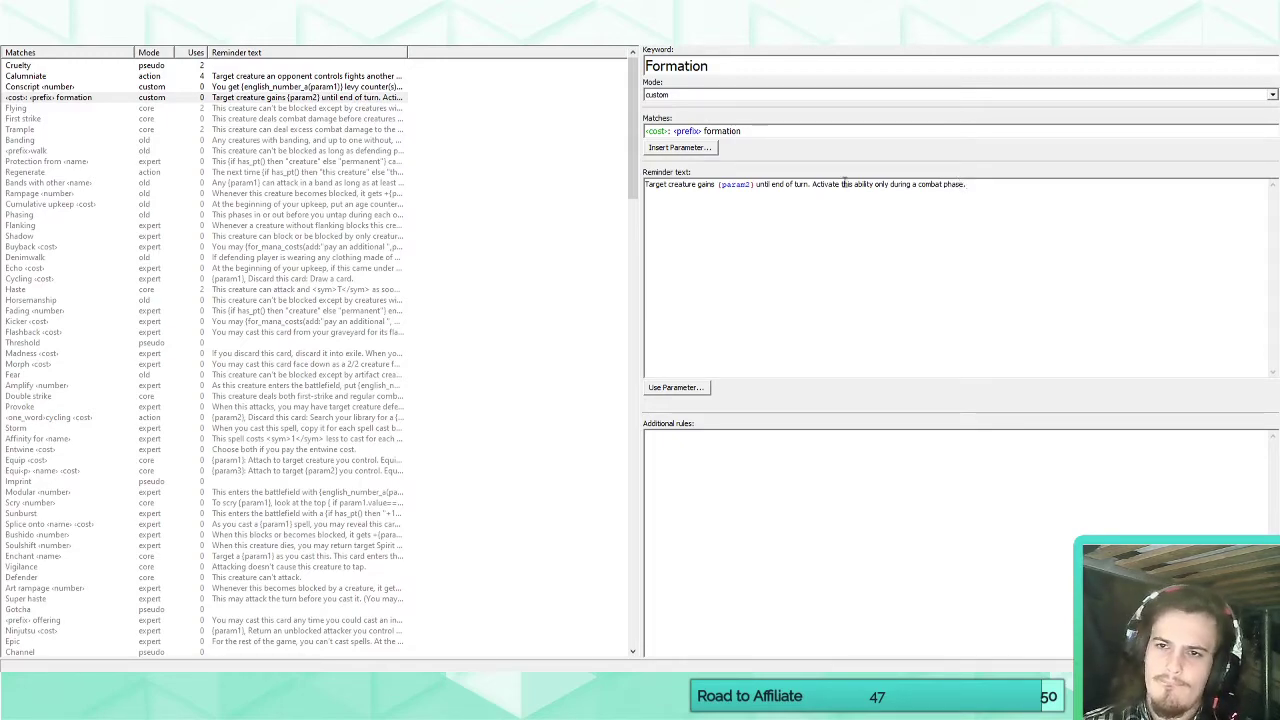
Test the Formation keyword on the blank card by entering the rules text "T: Vigilance formation".
click(25, 40)
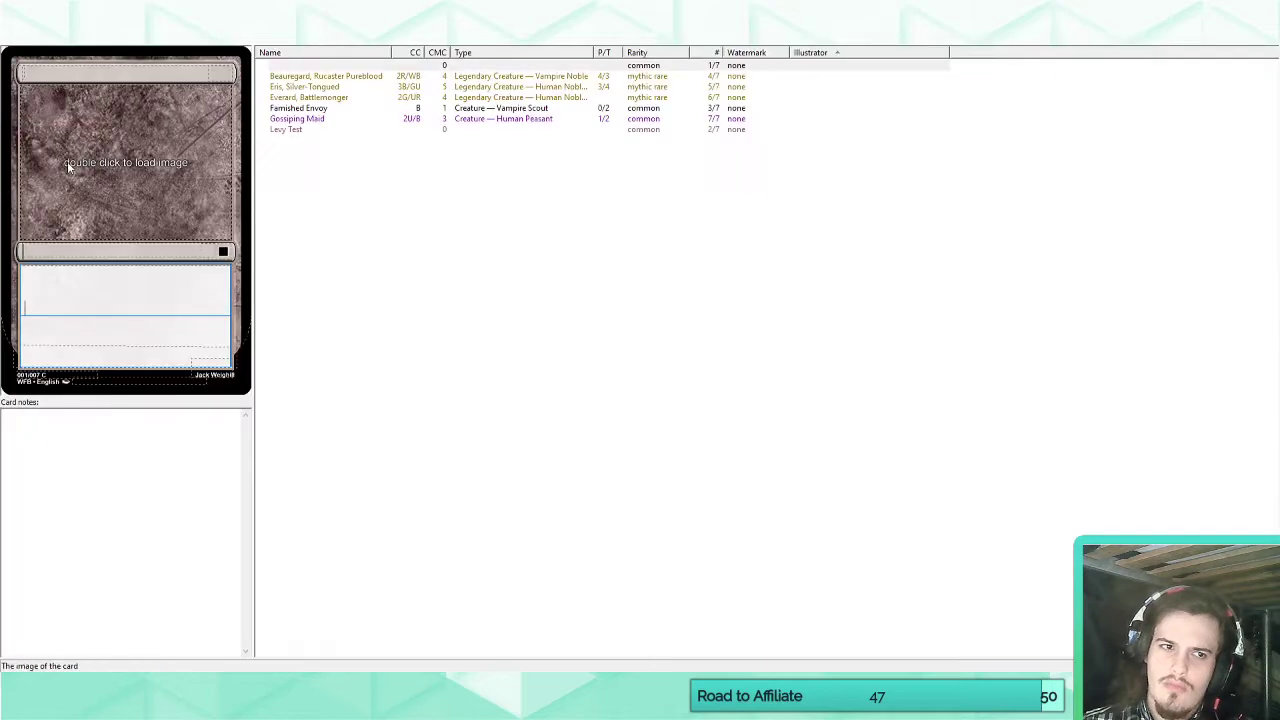
click(109, 293)
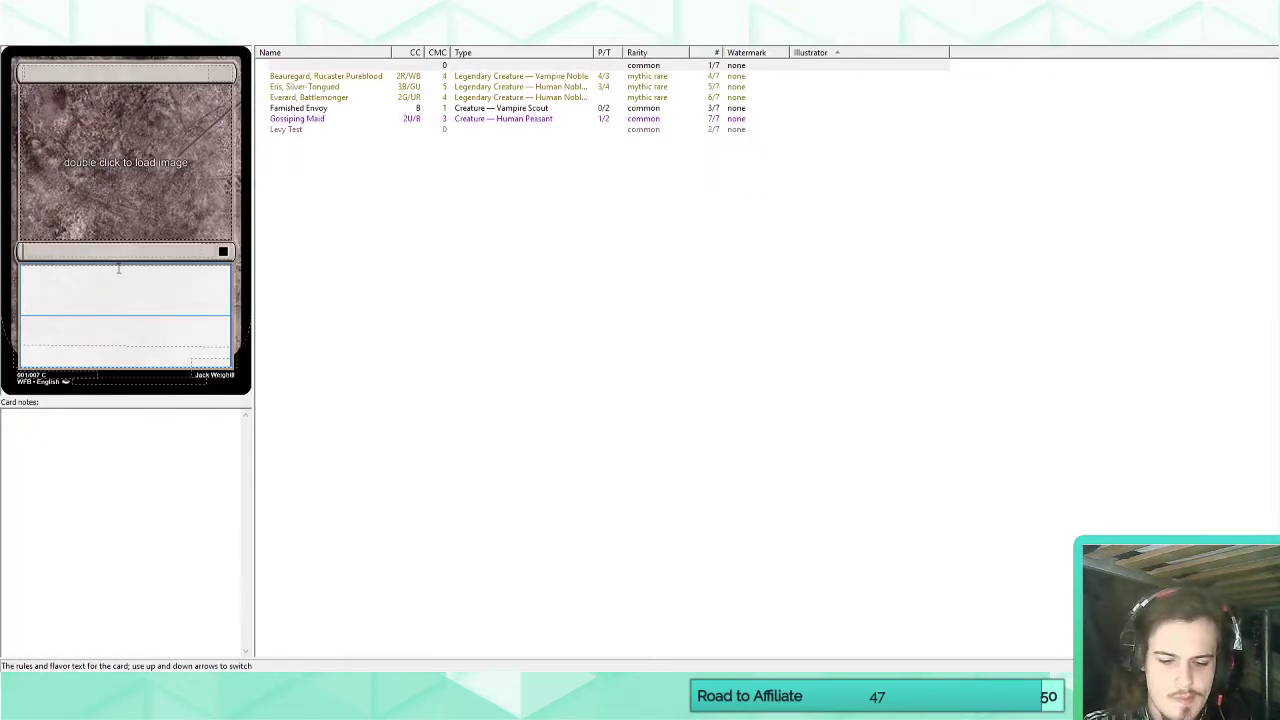
text(T:)
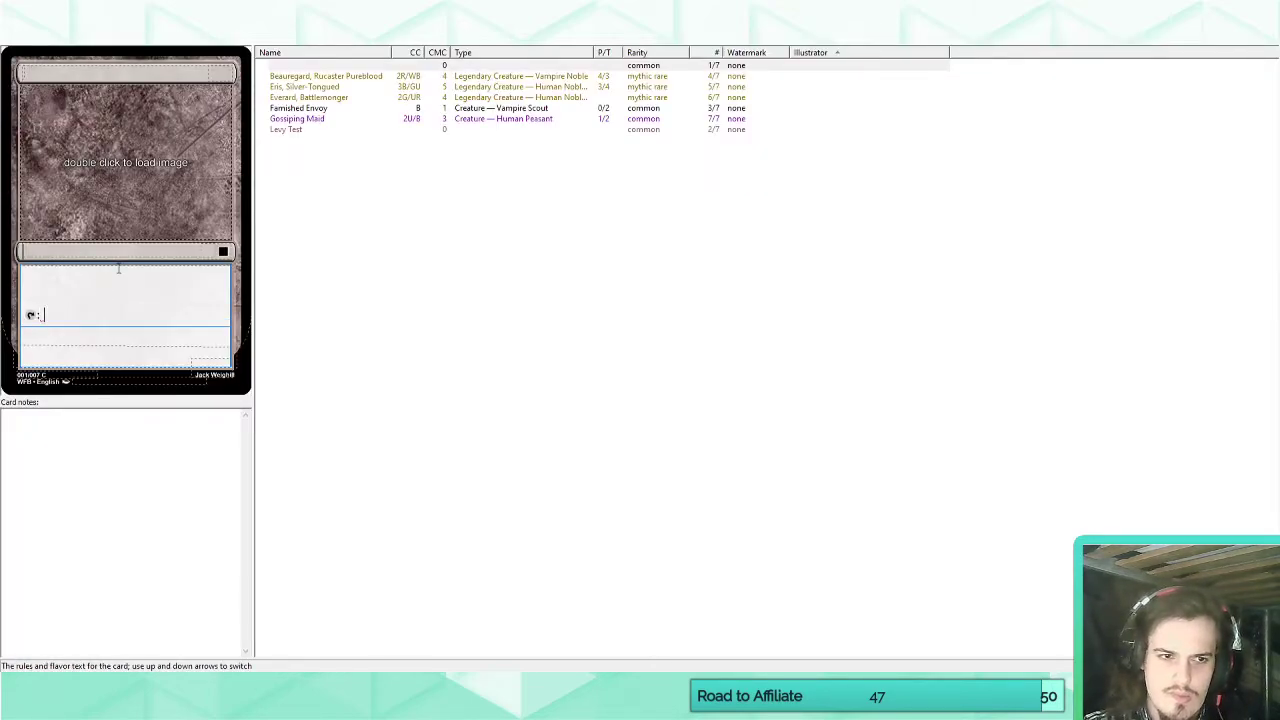
text( Vigilance food)
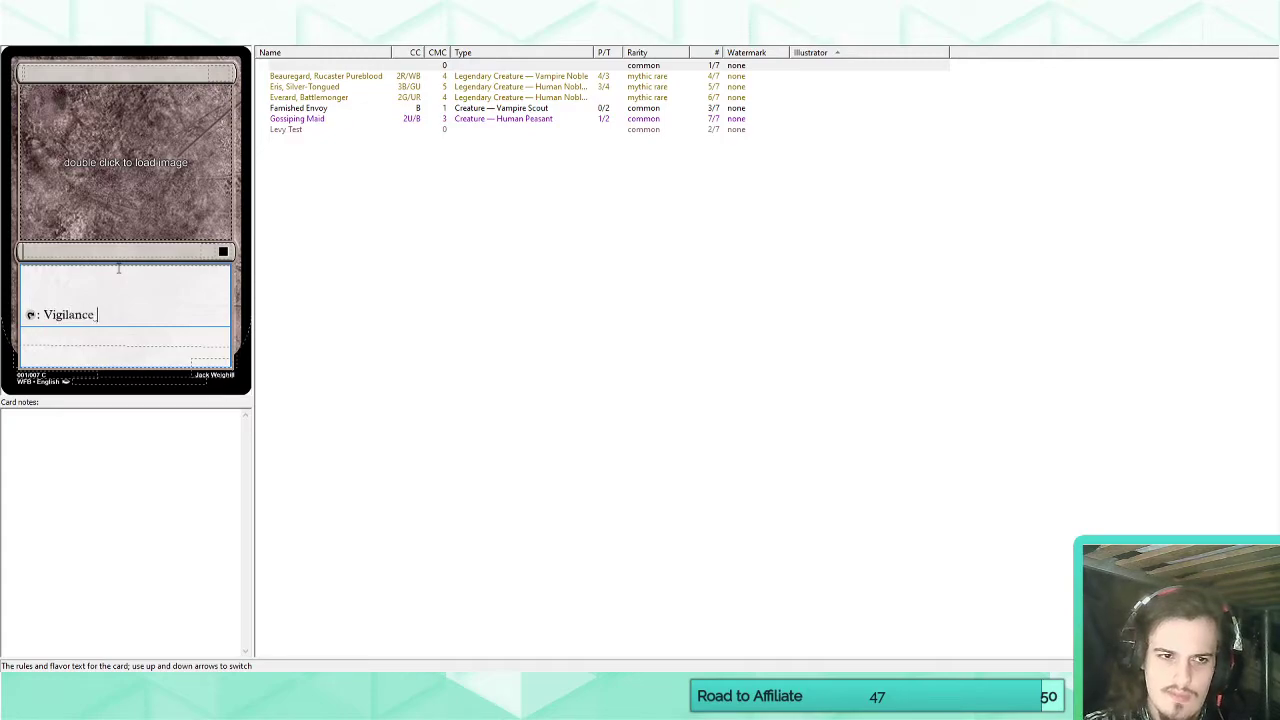
key(BackSpace)
key(BackSpace)
text(rmation)
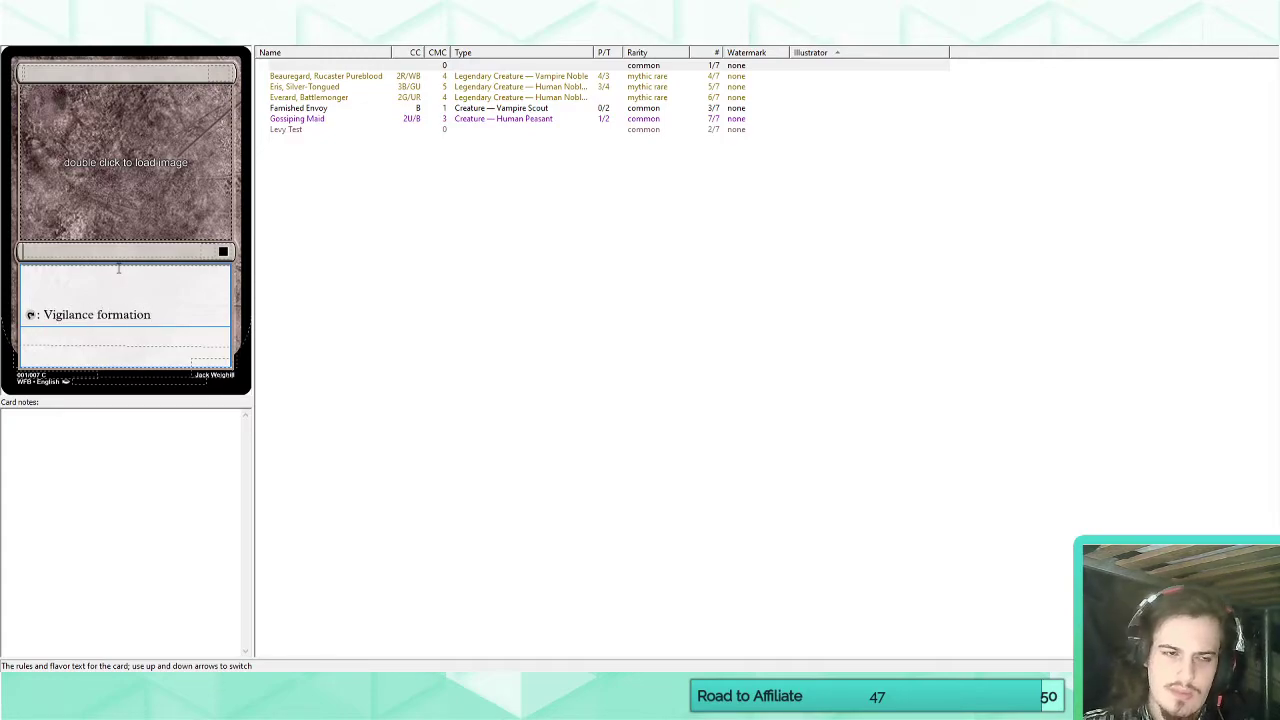
Replace the tap symbol in the blank card's Vigilance formation cost with the mana cost 2U.
double_click(34, 315)
text(2)
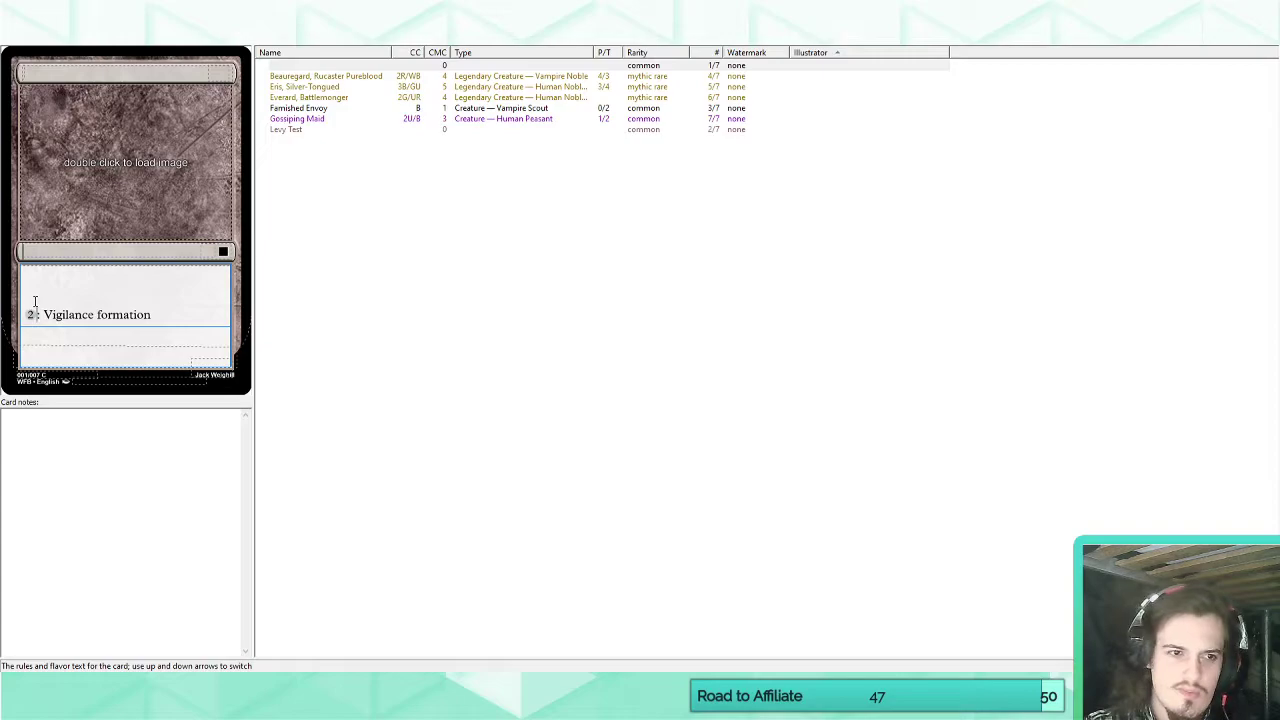
text(u)
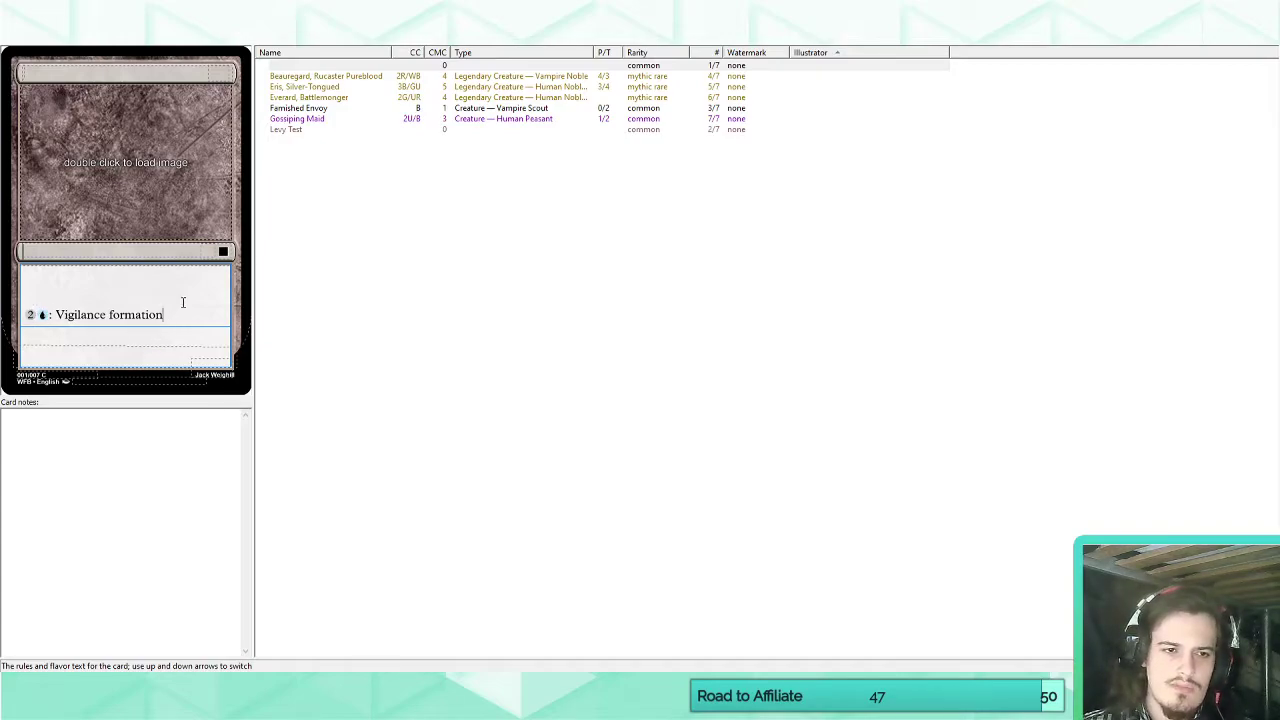
Clear the test rules text from the blank card and delete the custom Formation keyword from the set.
drag(183, 312, 24, 314)
key(BackSpace)
click(235, 36)
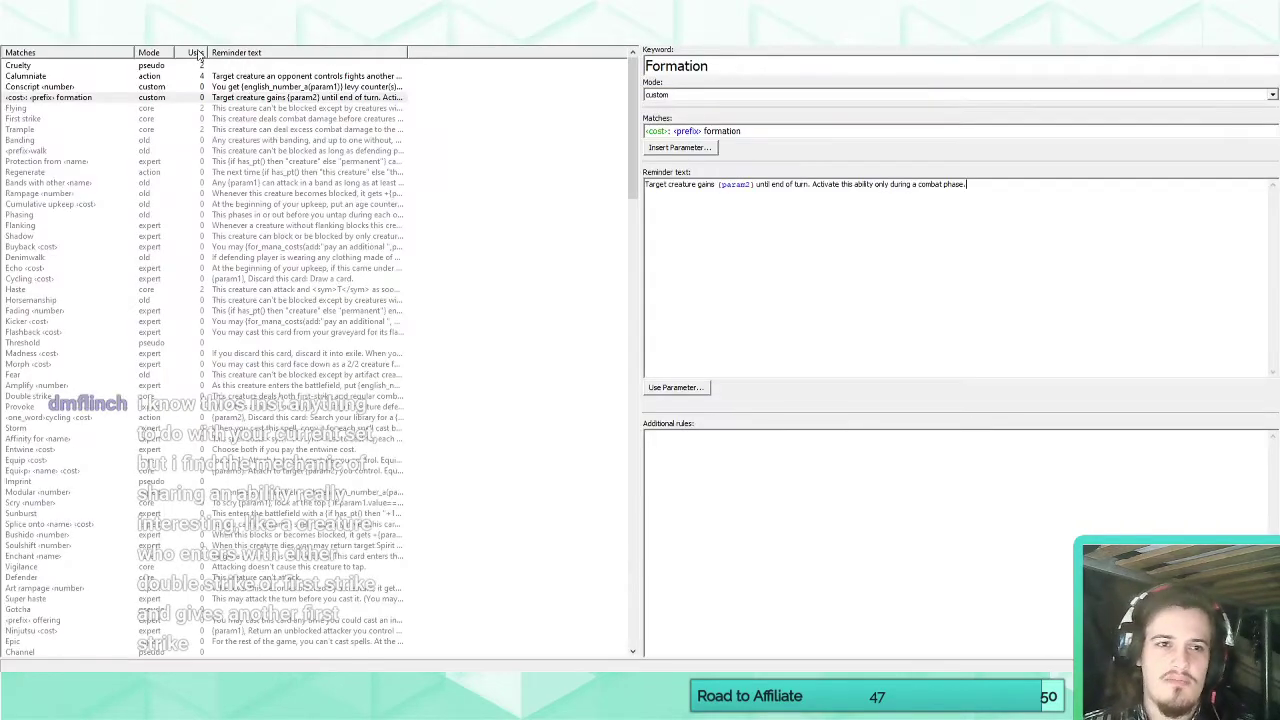
click(119, 98)
click(180, 20)
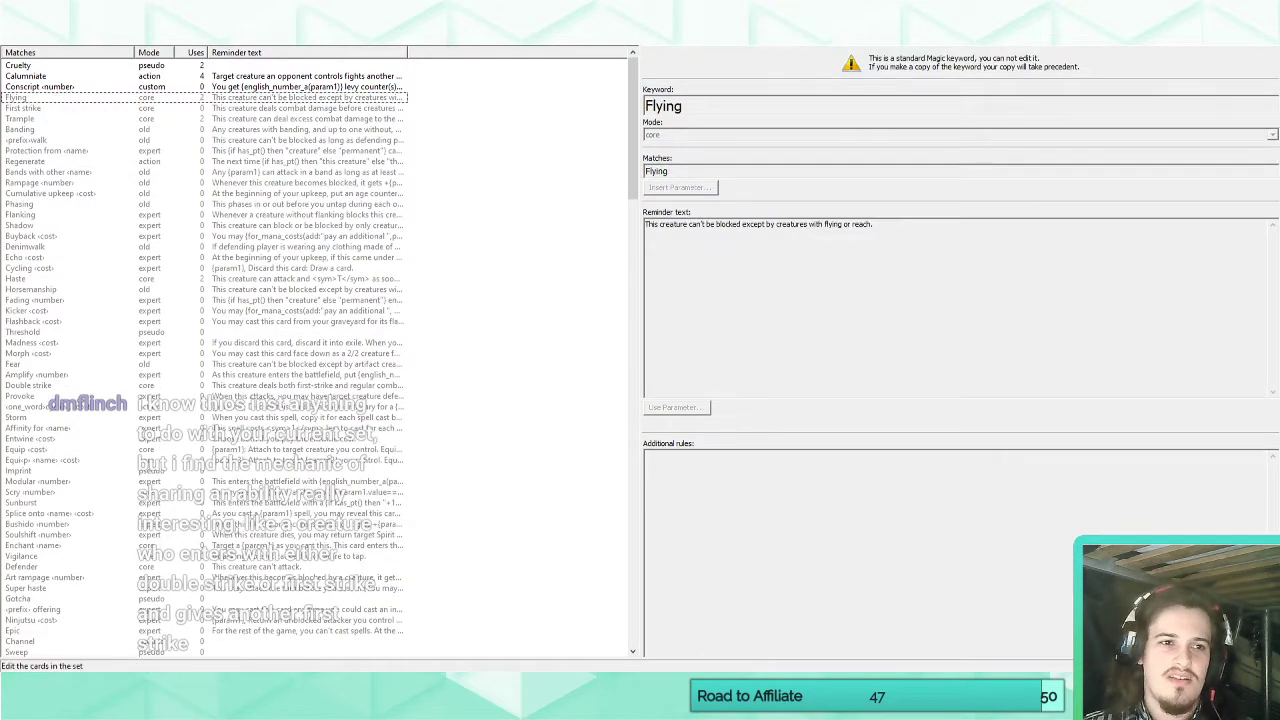
Name the blank card "Feroxian Nightguard" in the set's card list.
click(28, 36)
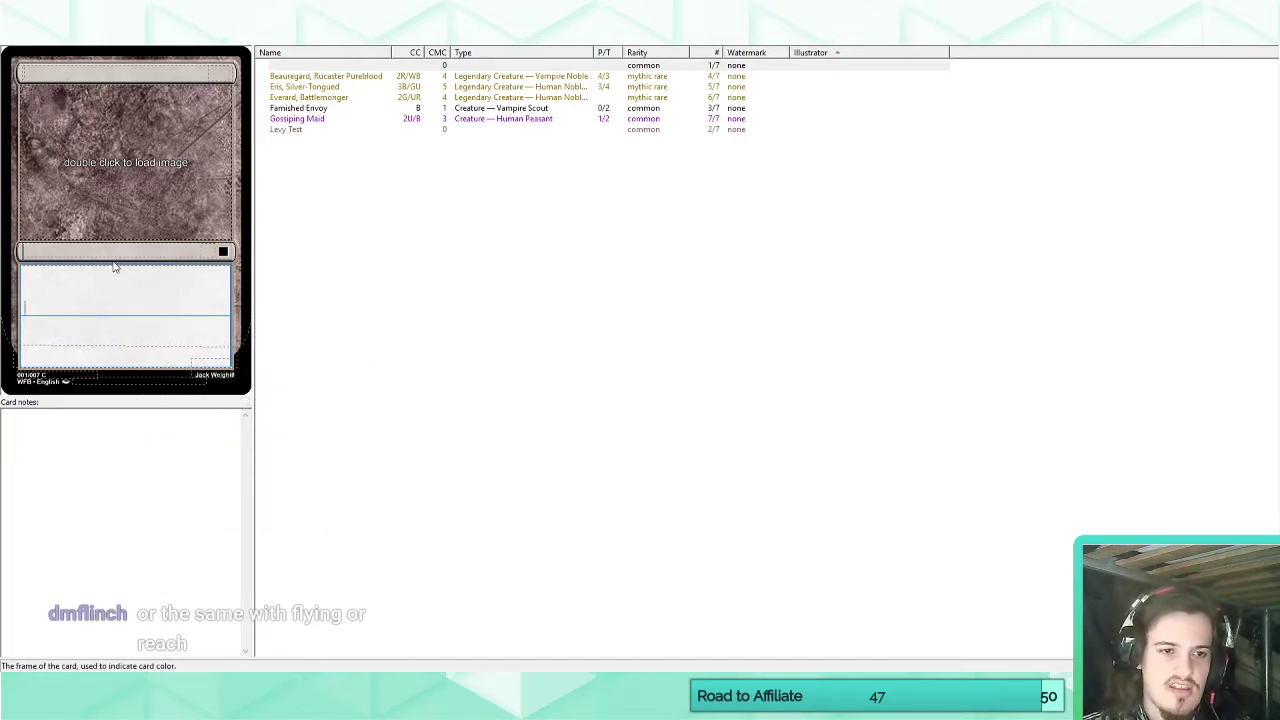
click(287, 67)
click(118, 284)
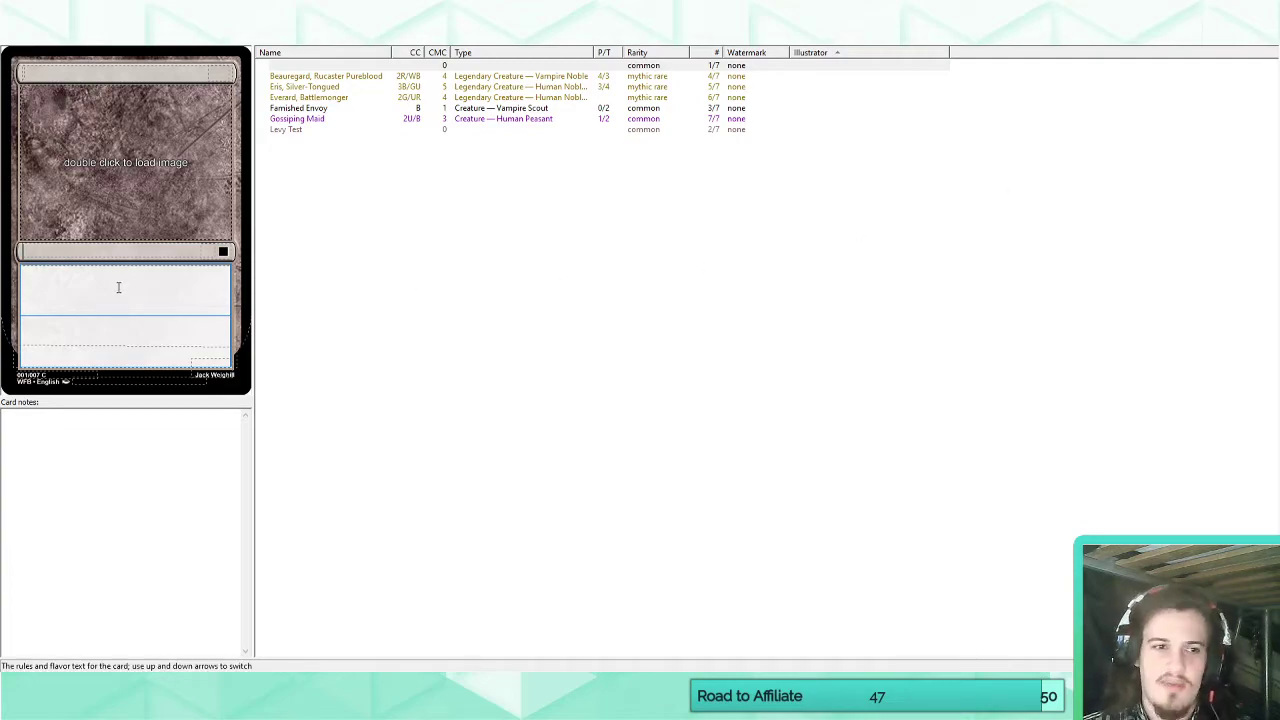
click(110, 72)
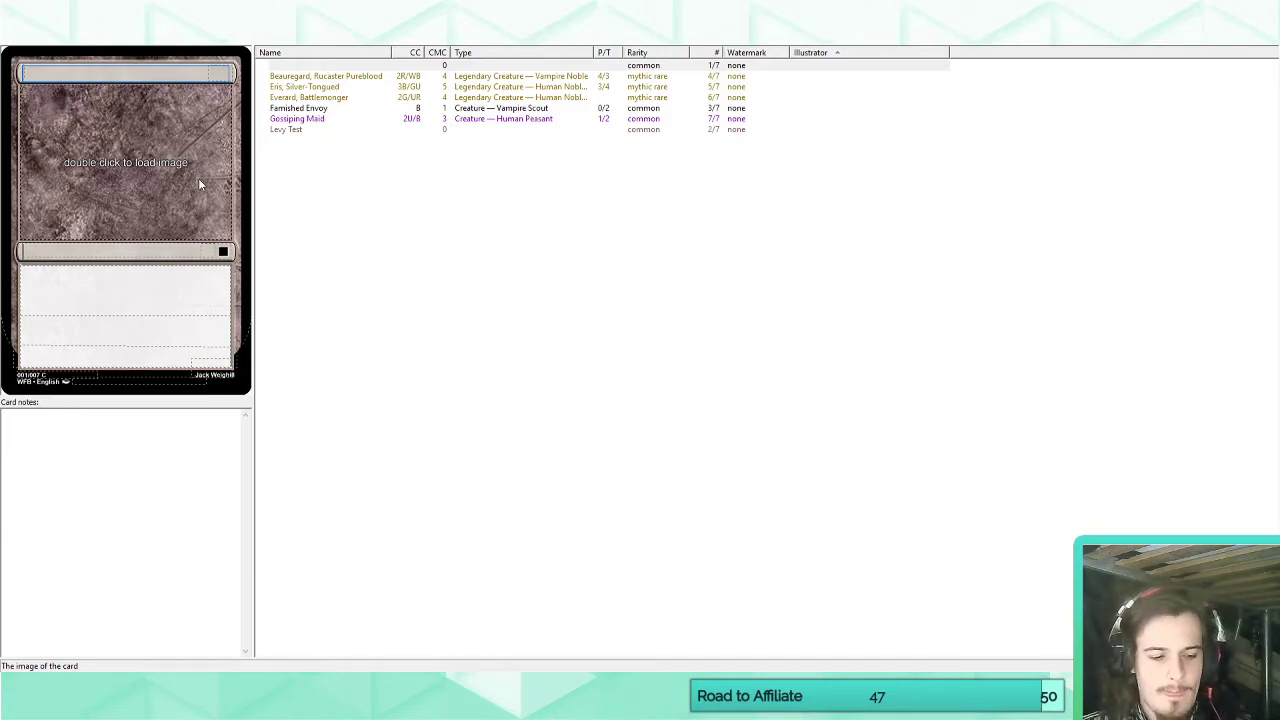
text(Feroxian)
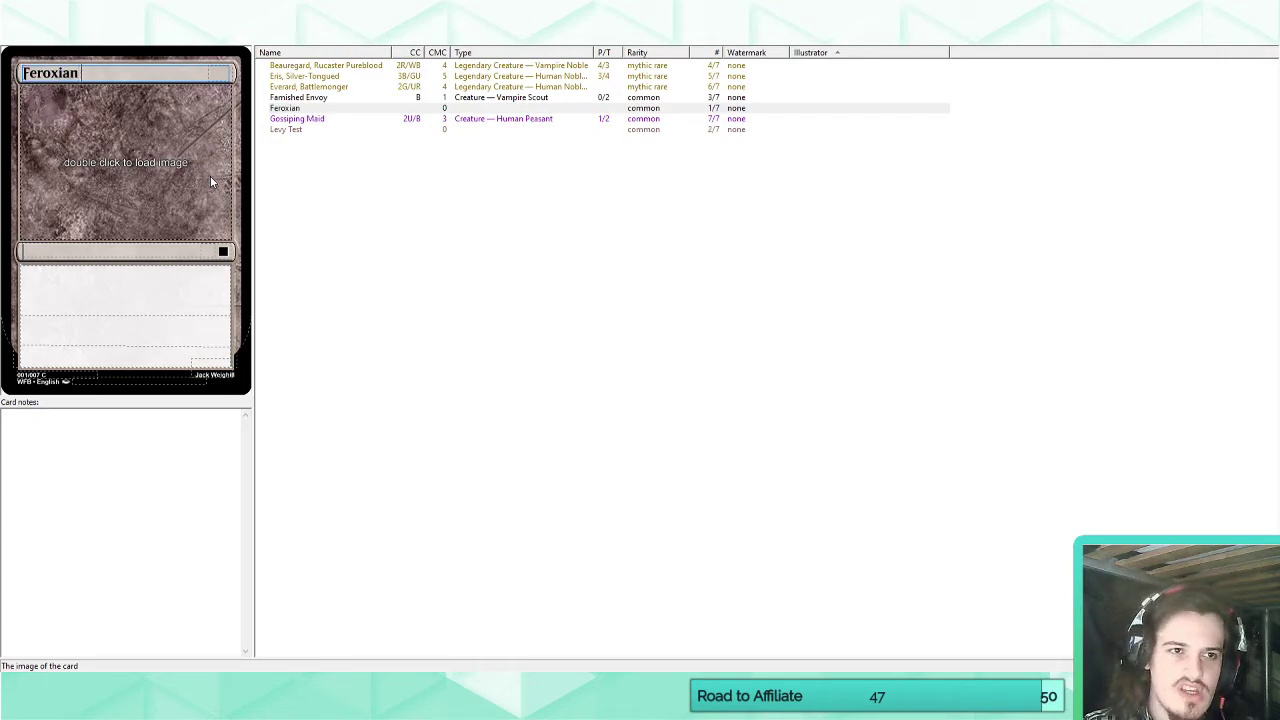
text( Nightguard)
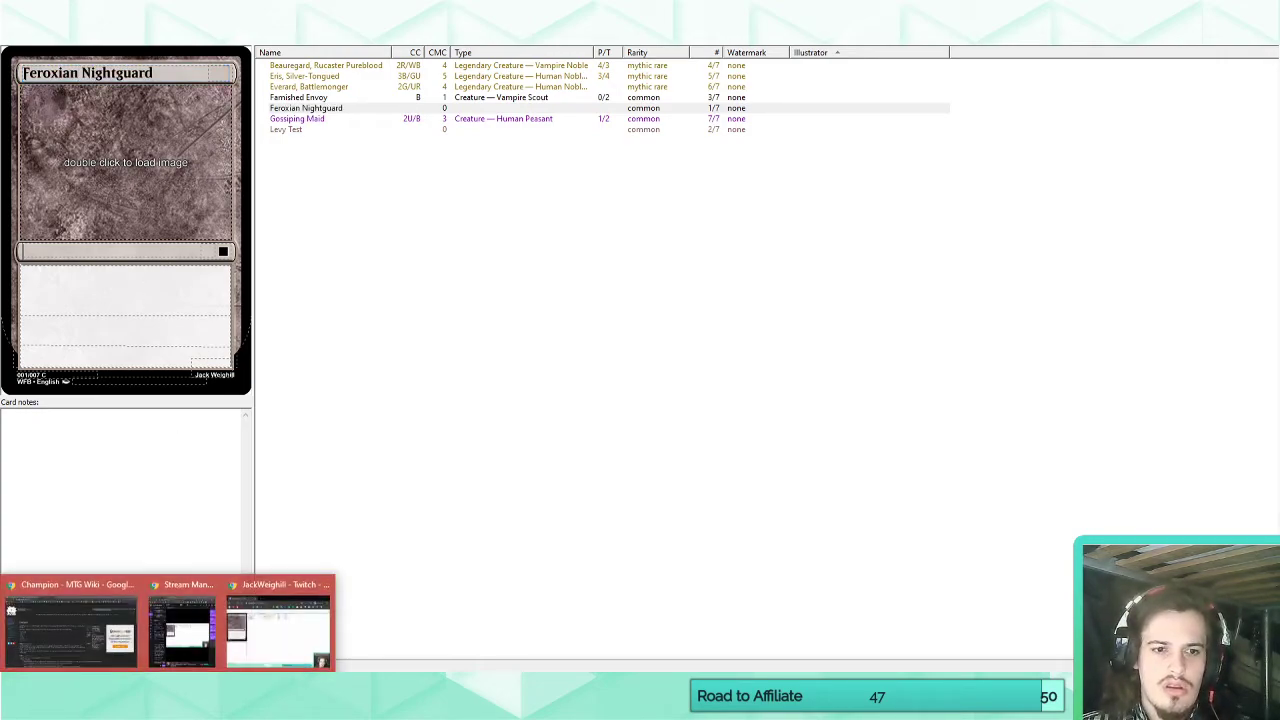
Switch to the MTG Wiki in the browser and look up Vigilance to check its color statistics.
click(125, 640)
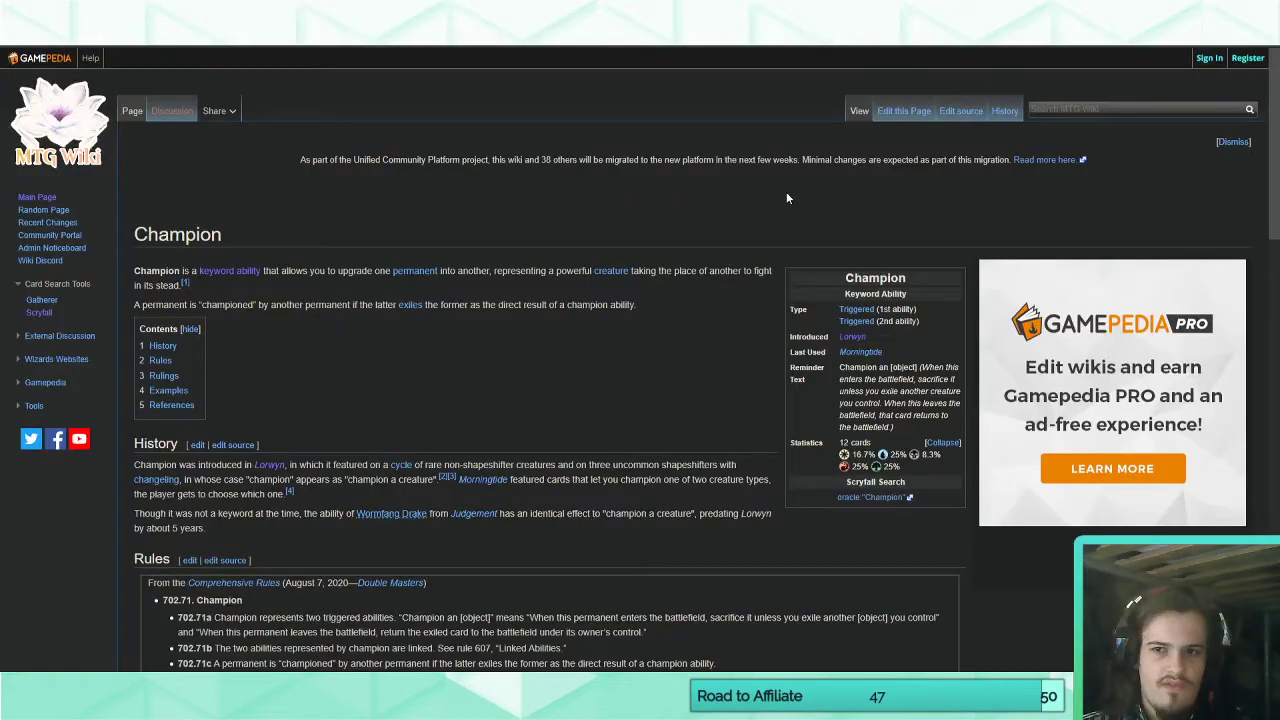
click(1090, 108)
text(vigi)
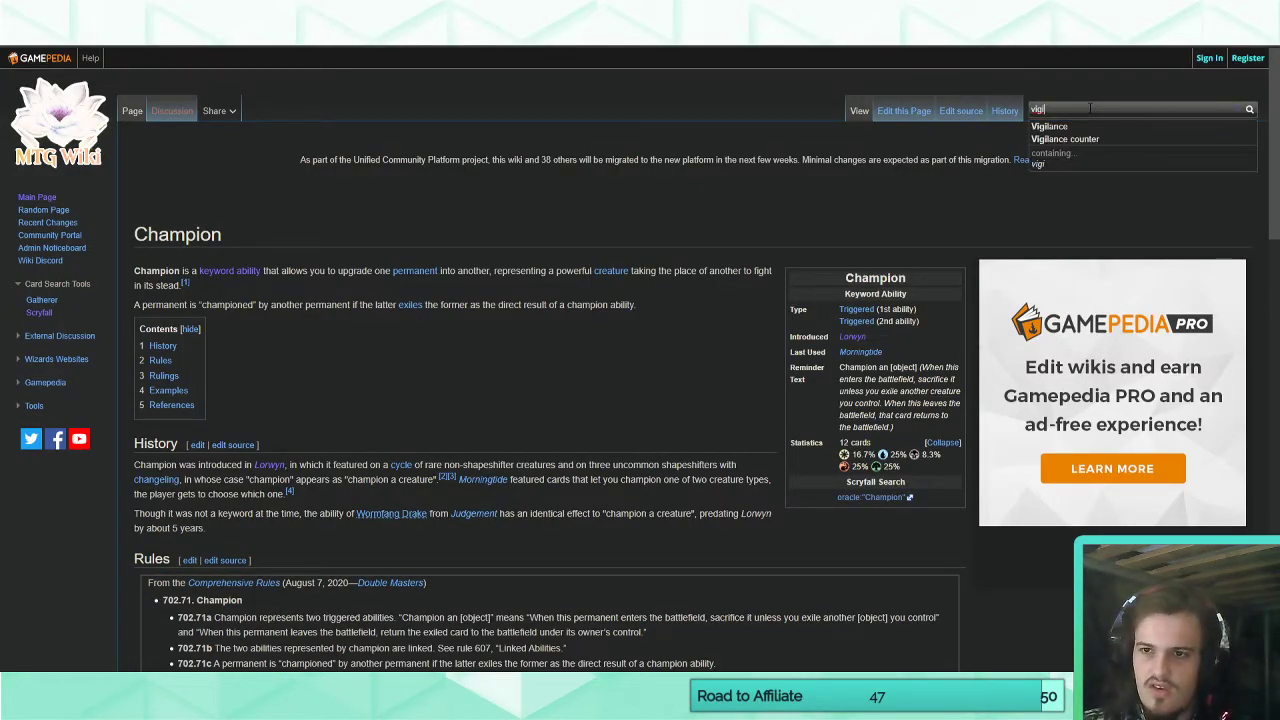
click(1060, 127)
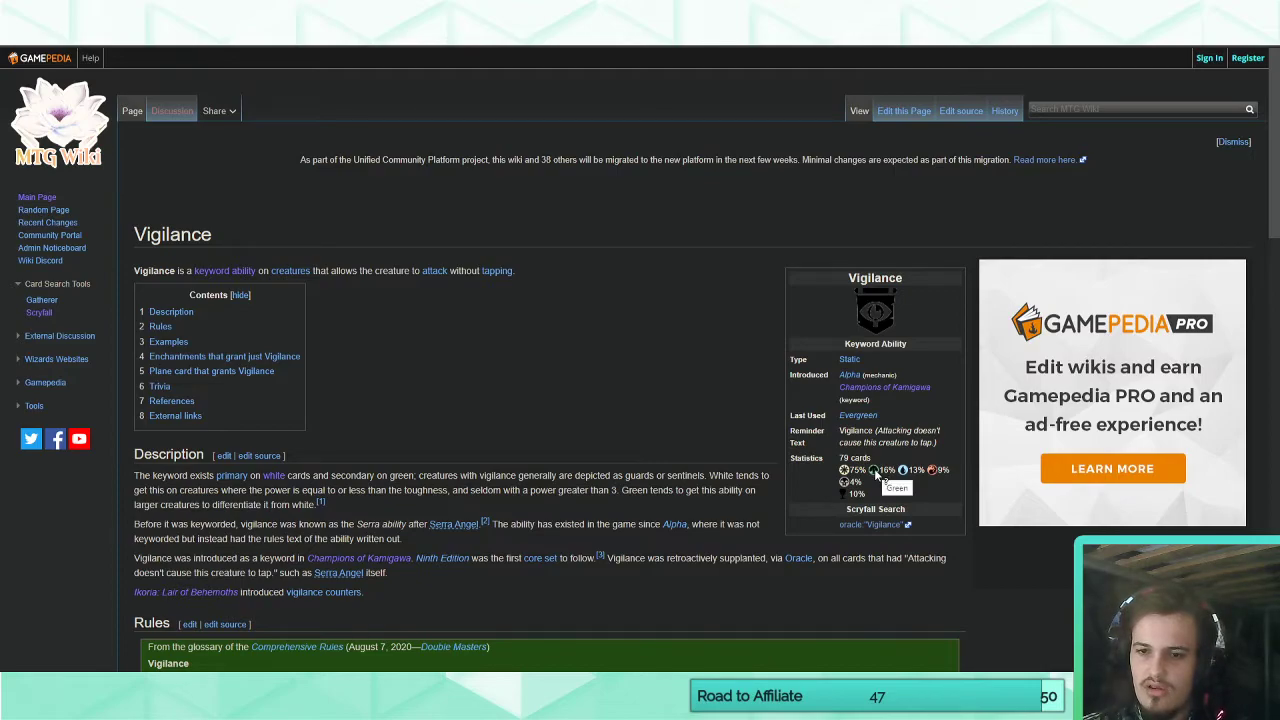
Search Scryfall for green cards with vigilance using the query "c:g kw:vigilance".
click(268, 14)
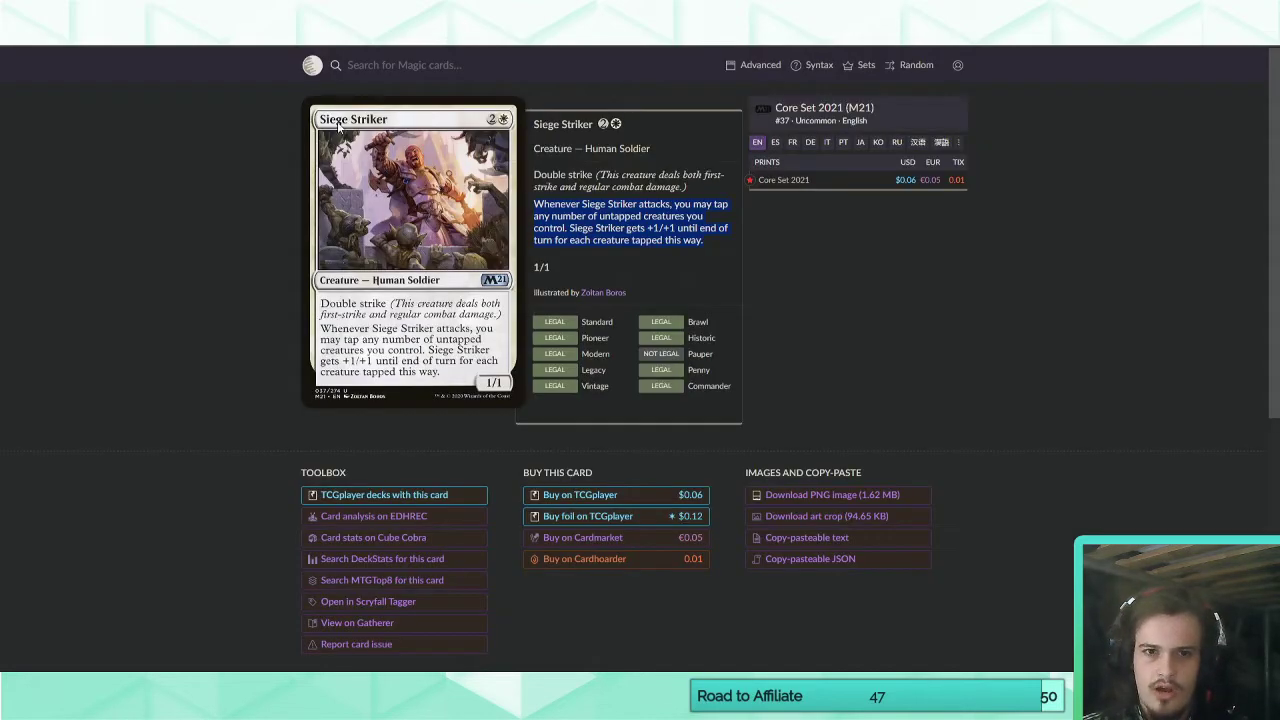
click(404, 69)
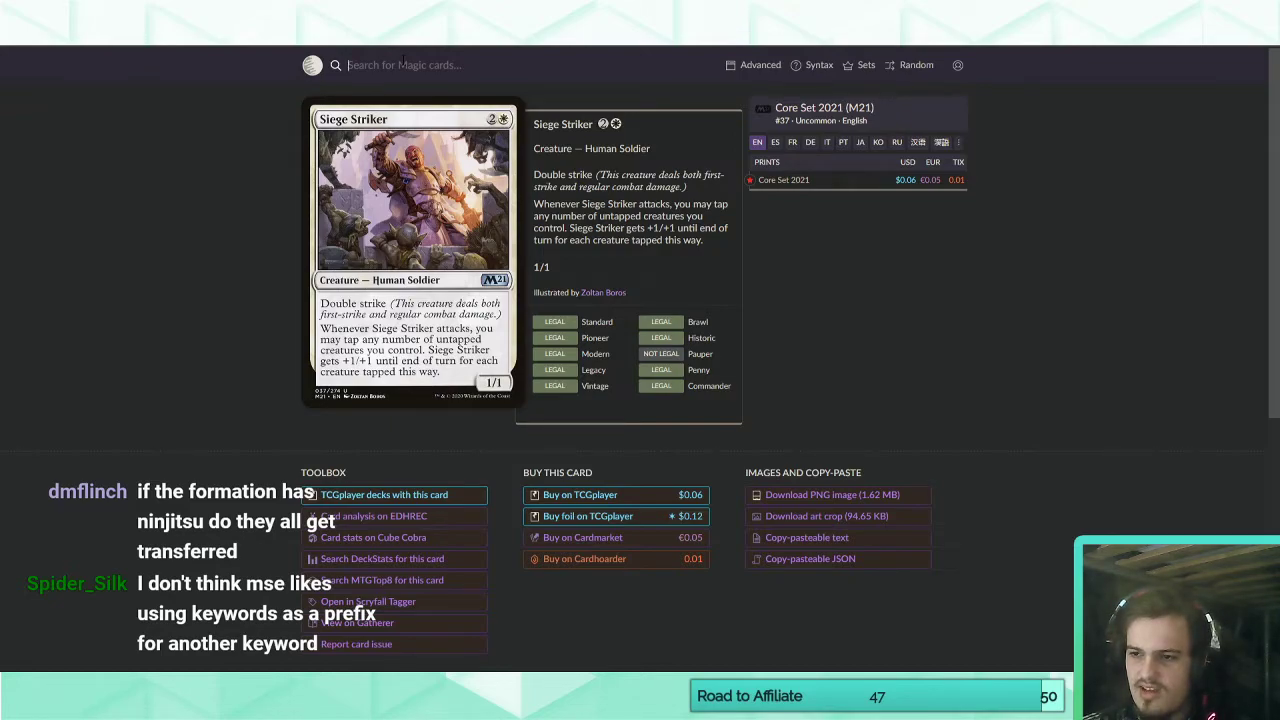
text(c:g)
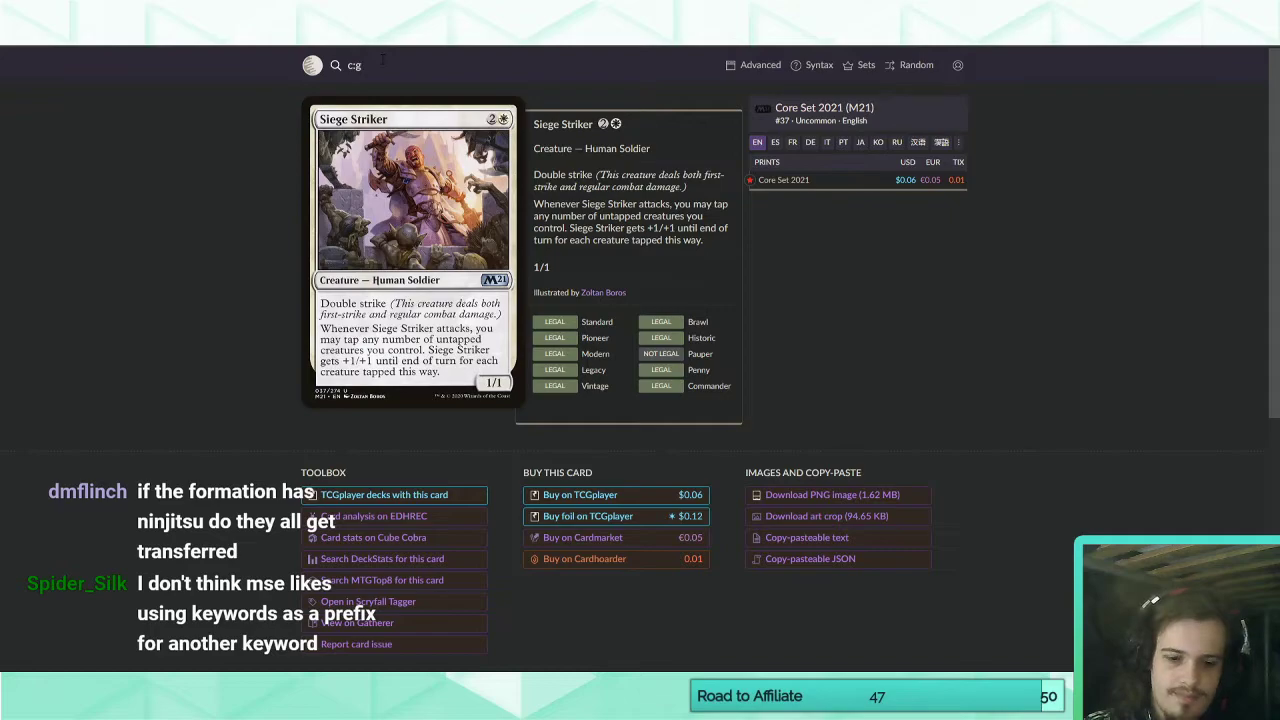
text( kw:vigil)
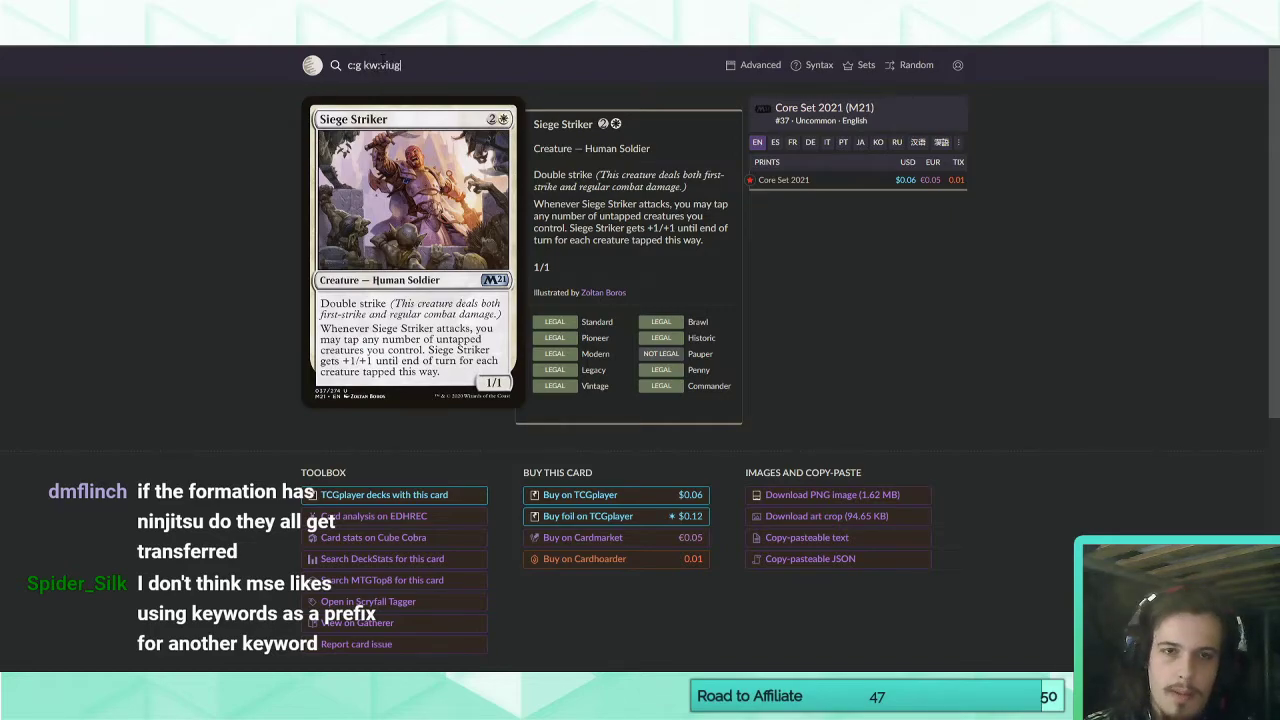
text(ance)
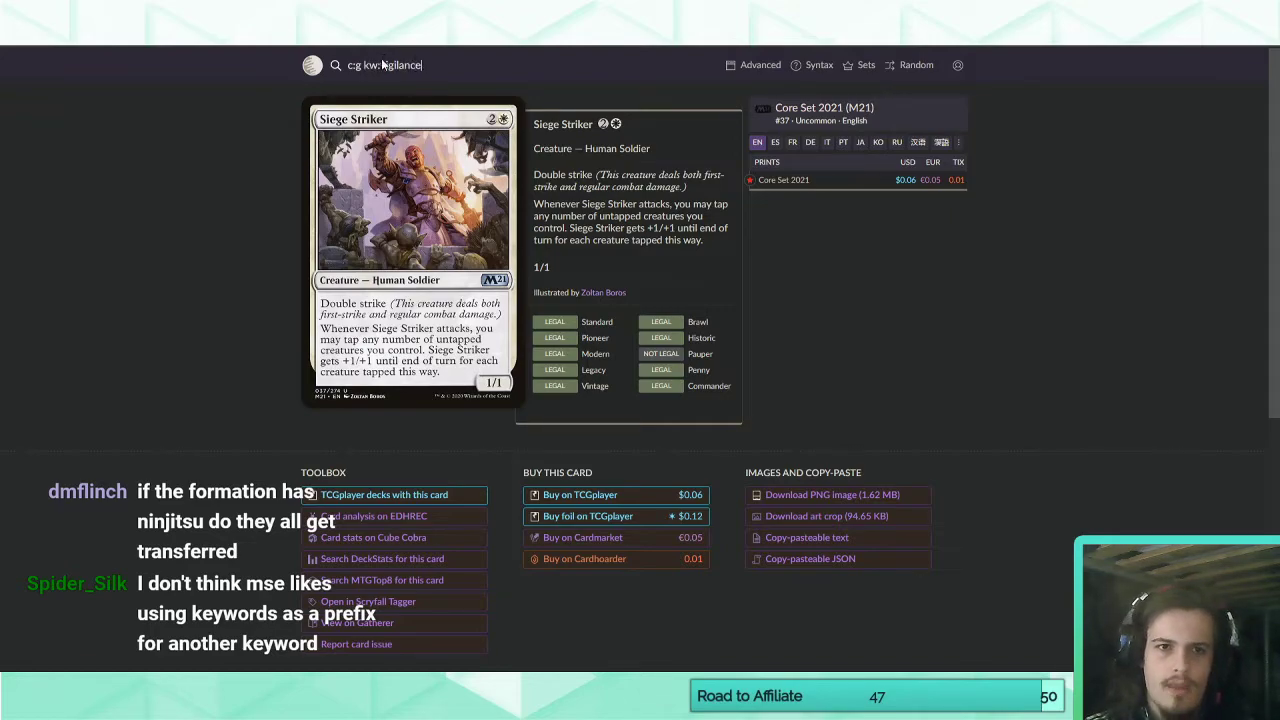
key(Return)
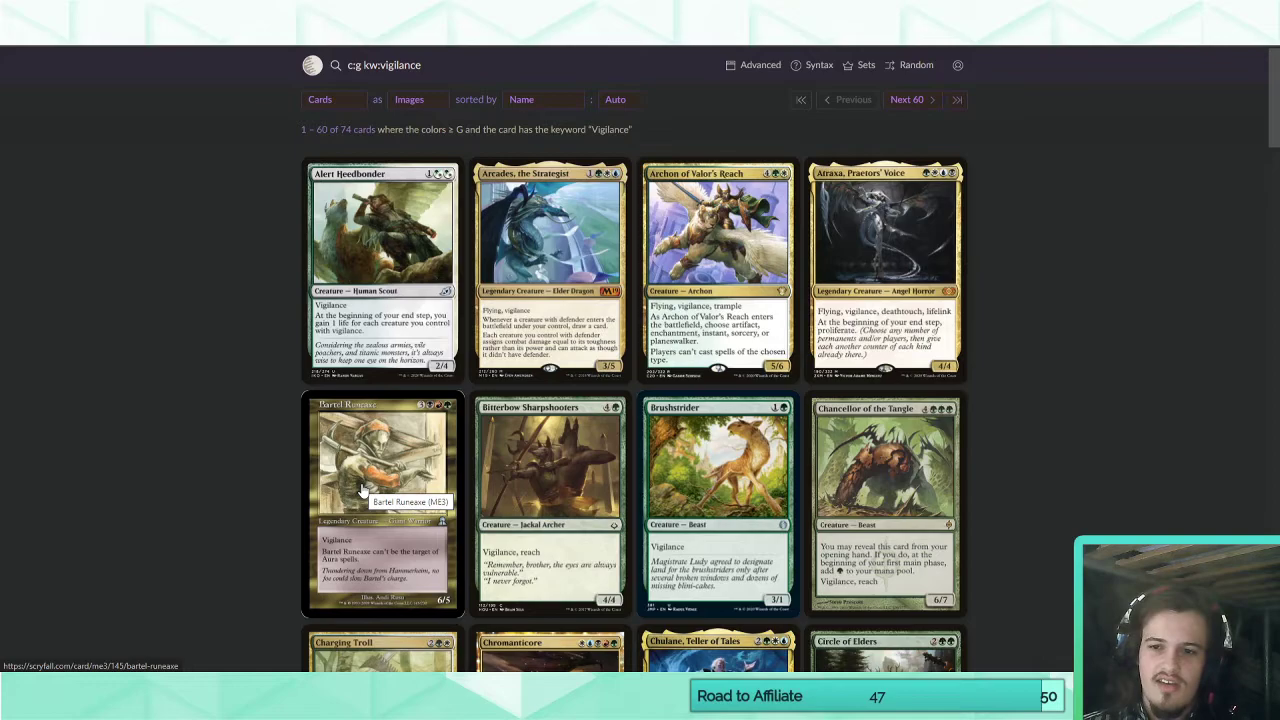
Sort the green vigilance cards by release date in ascending order and look through the oldest ones.
click(536, 100)
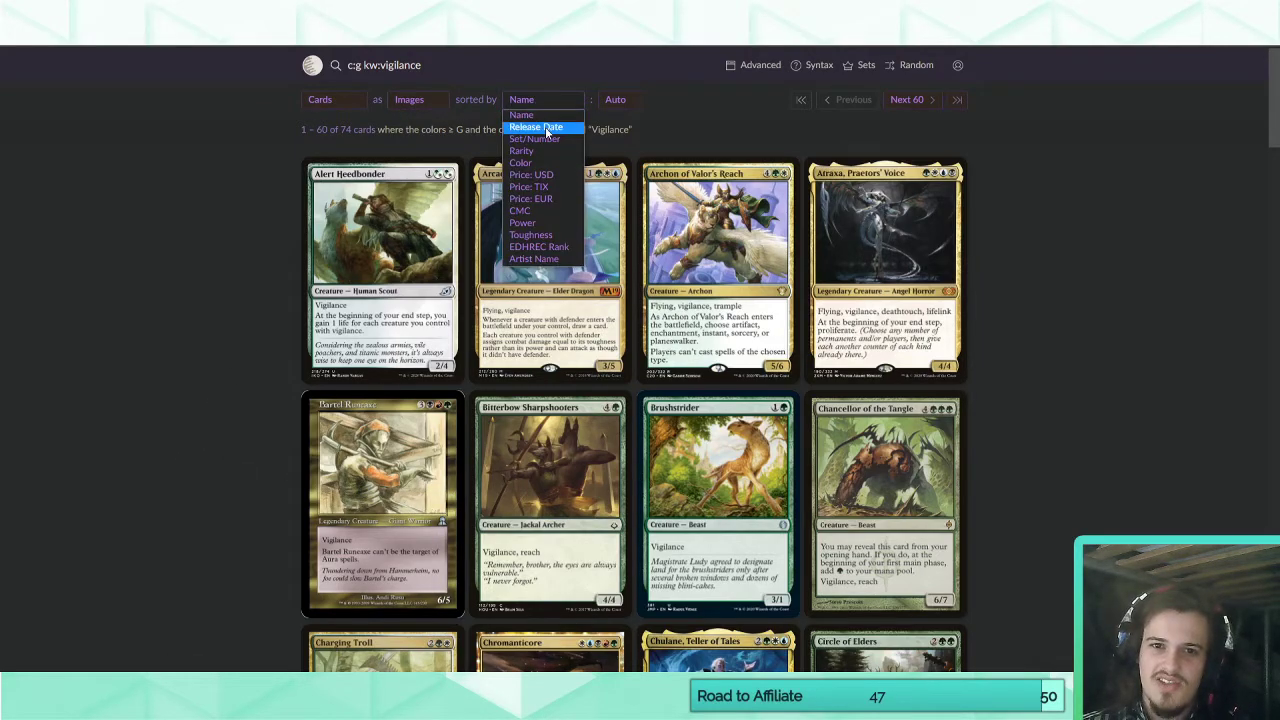
click(547, 128)
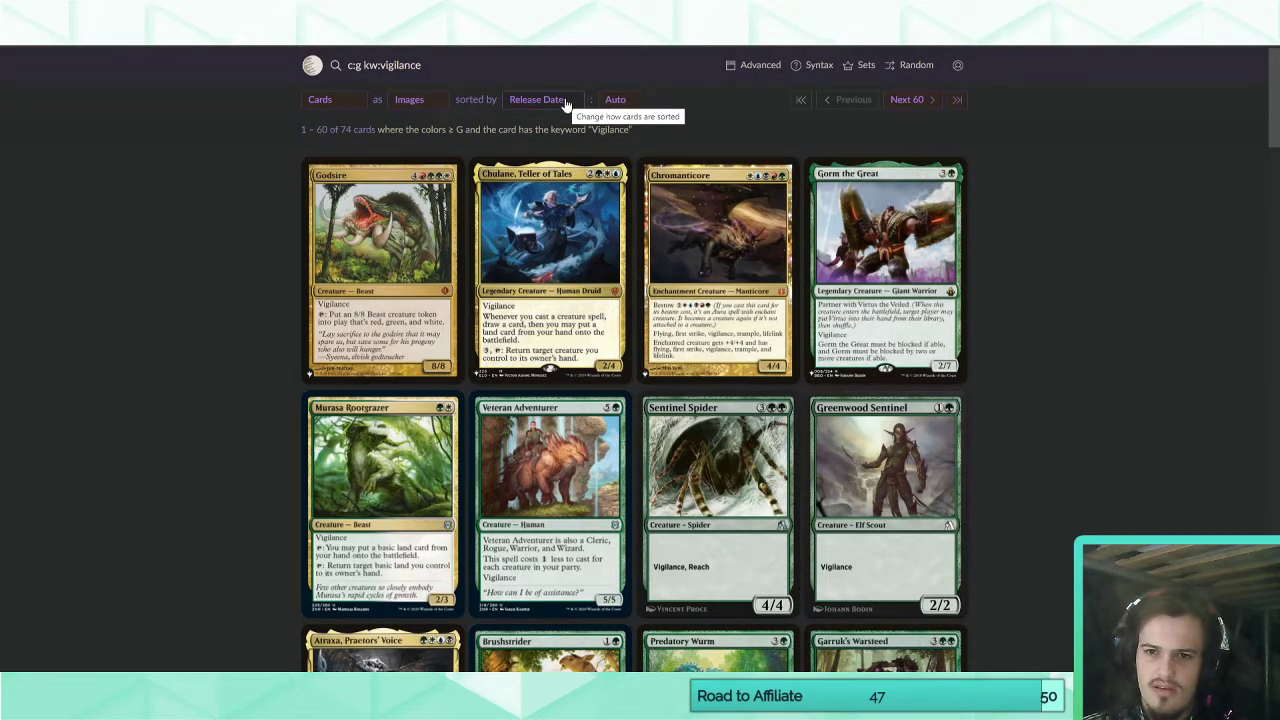
click(566, 104)
click(609, 101)
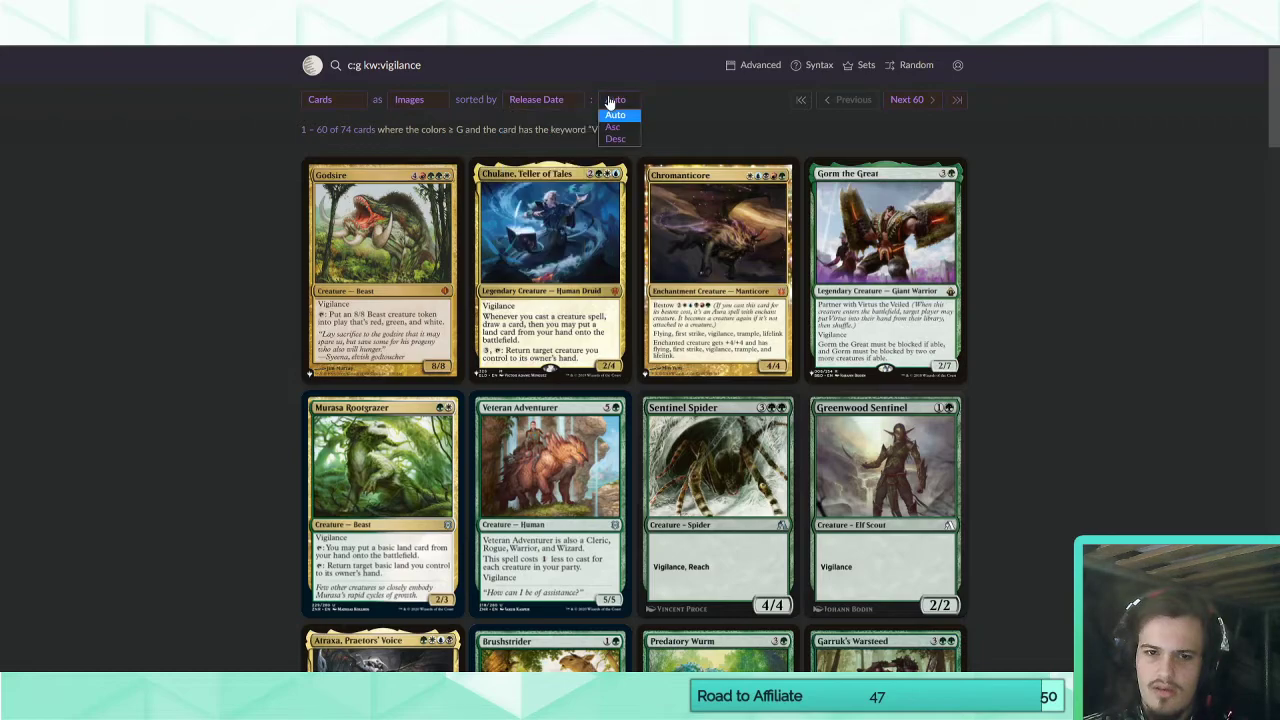
click(613, 127)
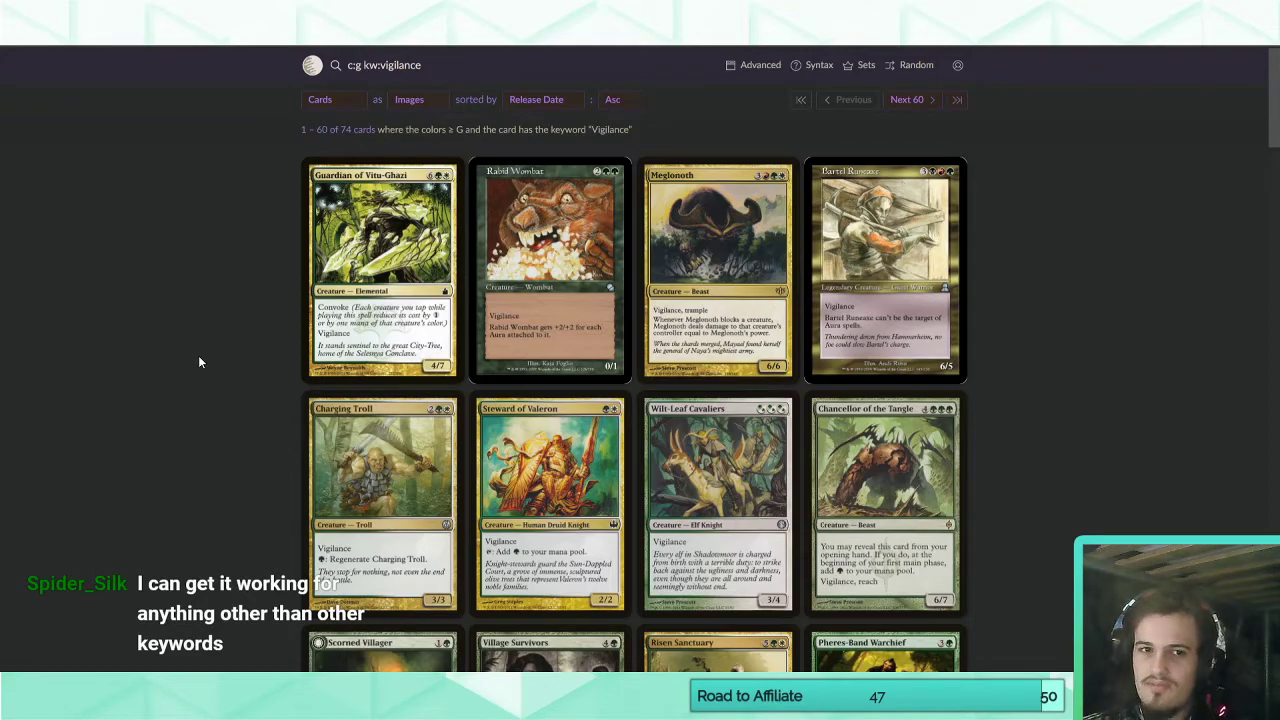
scroll(206, 341, down, 3)
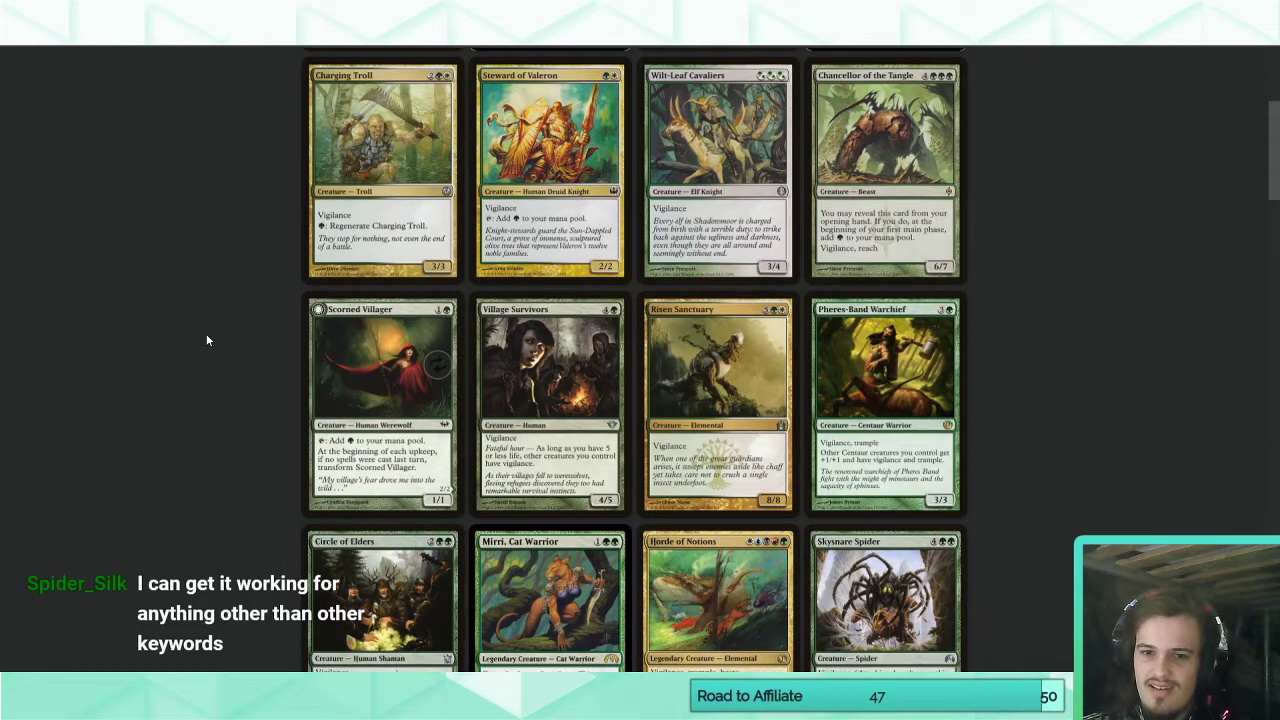
scroll(206, 341, down, 2)
scroll(206, 341, down, 2)
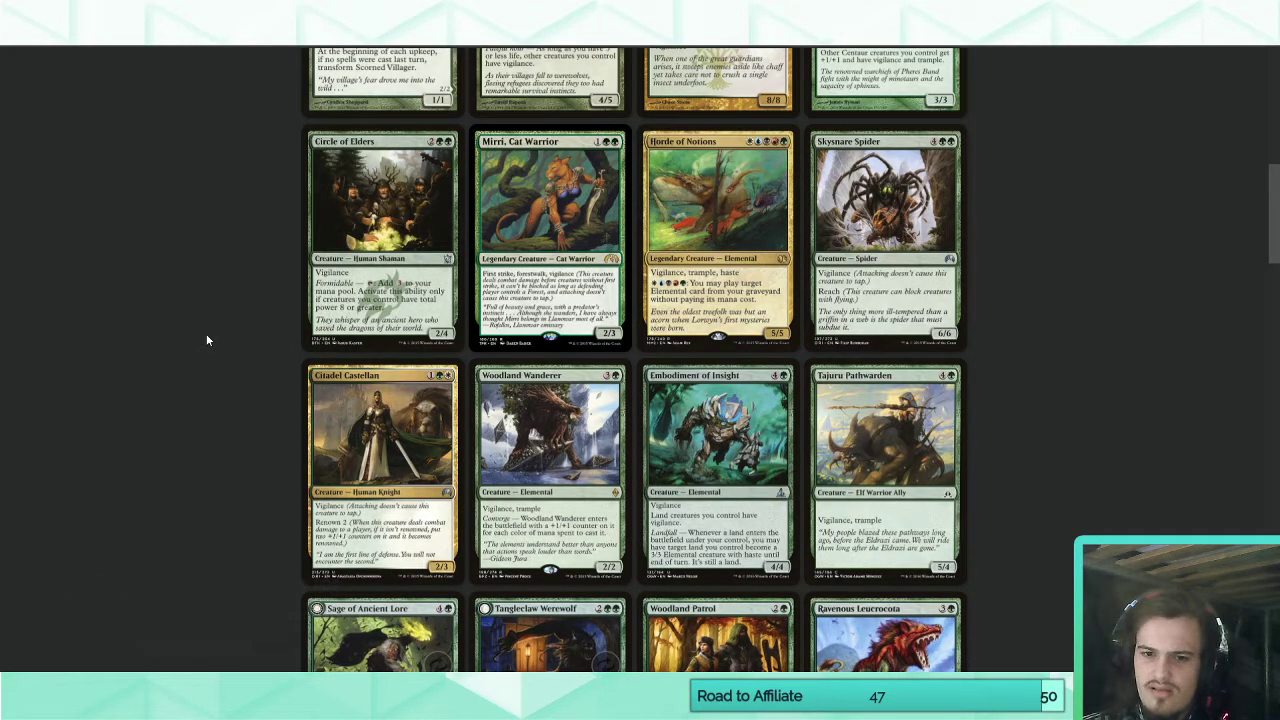
scroll(206, 341, down, 2)
Exclude white cards from the vigilance search by extending the query to "c:g kw:vigilance -c:w".
scroll(222, 337, up, 10)
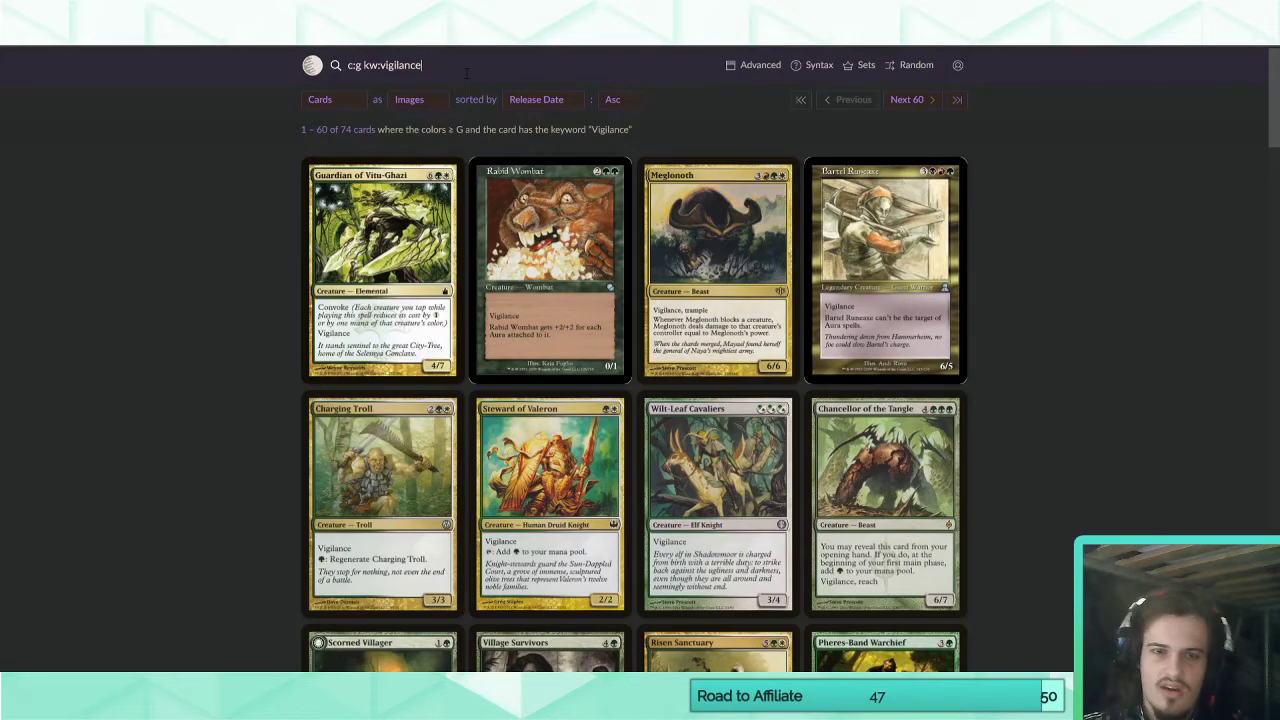
text(-c)
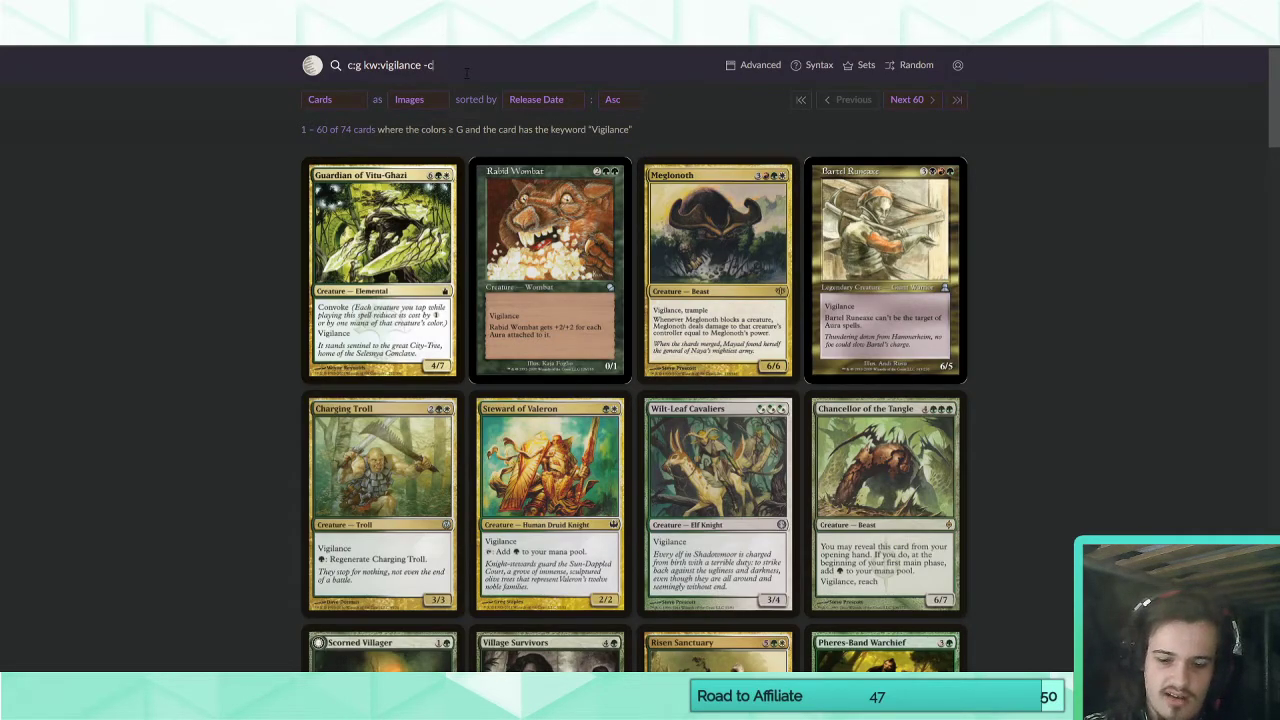
text(:w)
key(Return)
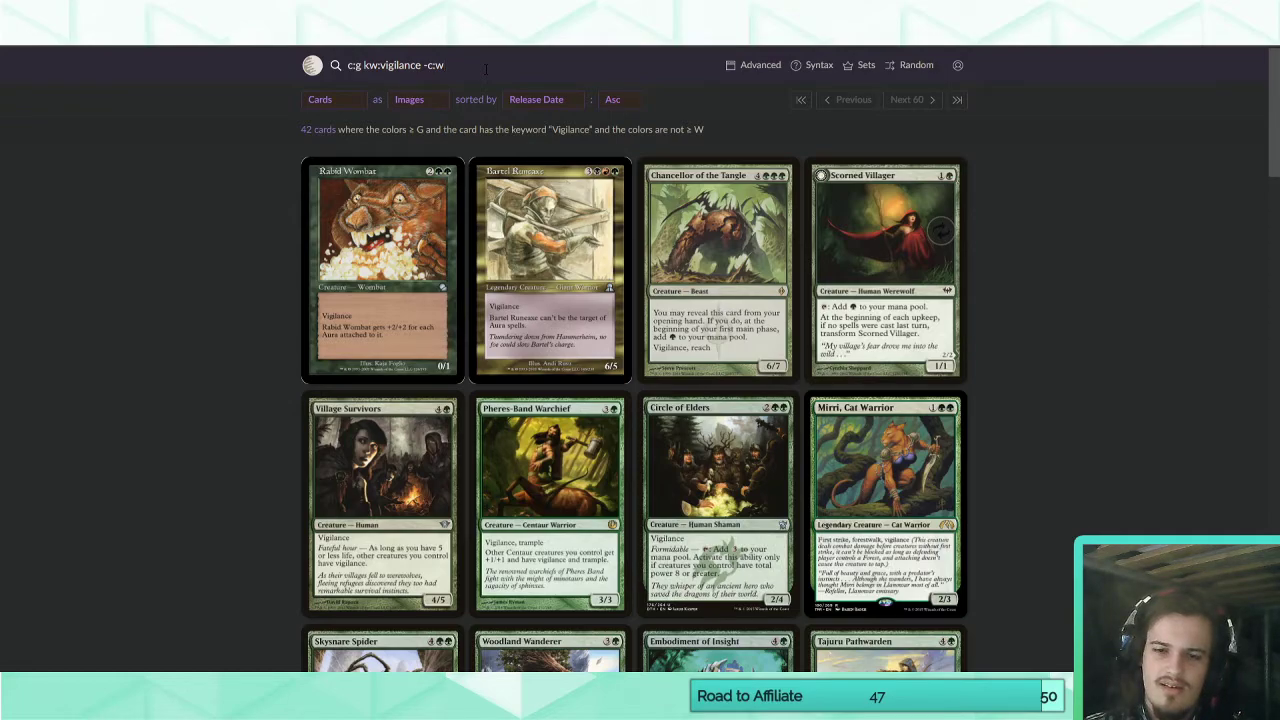
Examine the nonwhite green vigilance cards for their creature types, mana costs, sizes and accompanying abilities.
scroll(160, 200, down, 2)
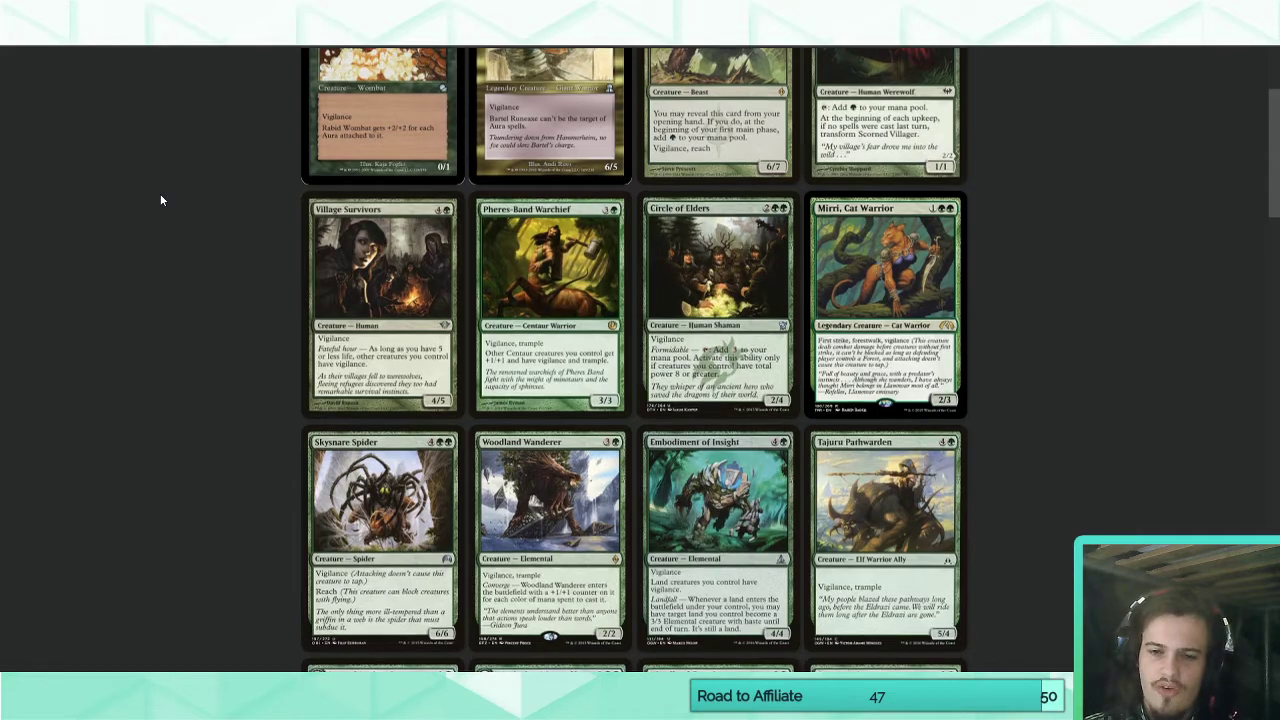
scroll(163, 200, up, 2)
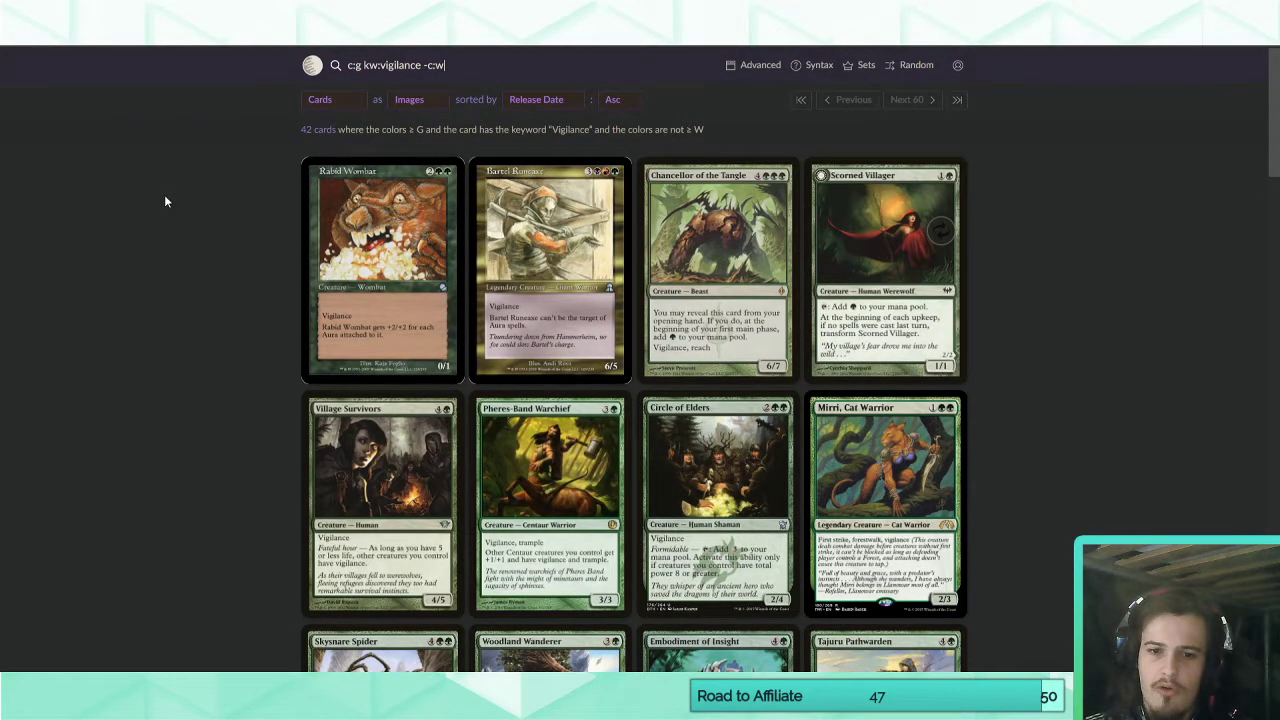
scroll(166, 202, down, 5)
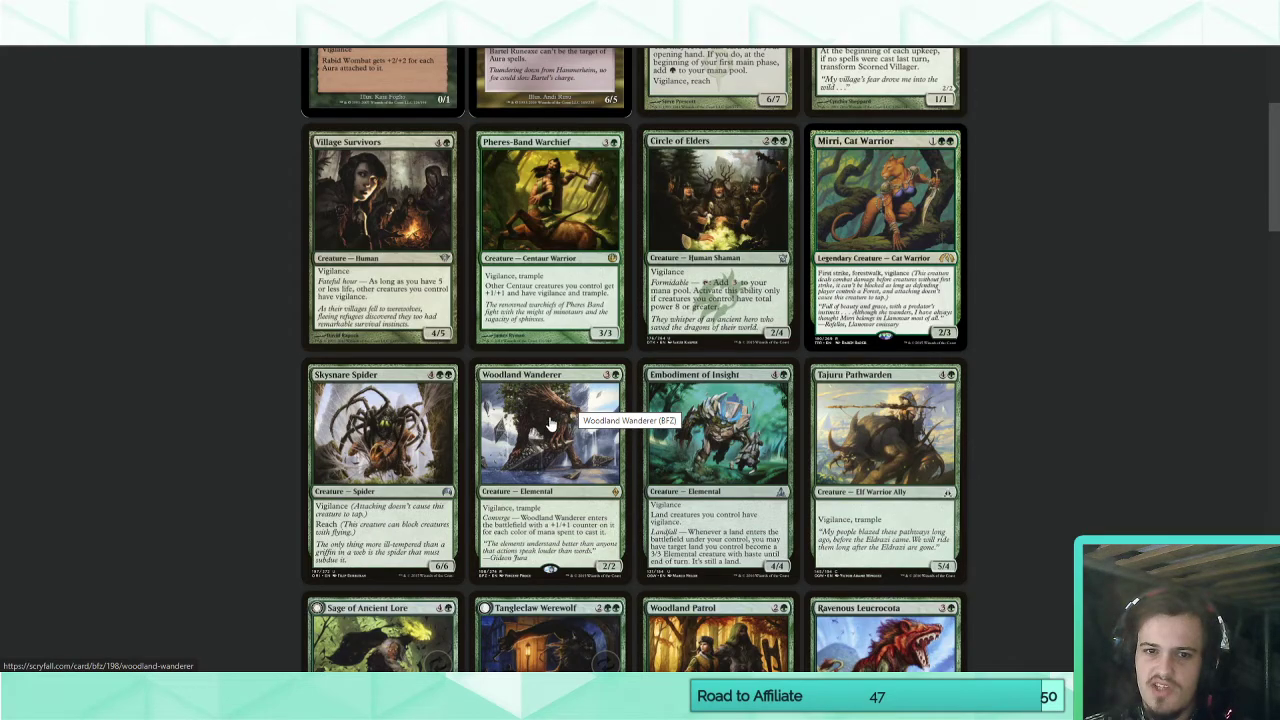
scroll(575, 410, down, 3)
scroll(537, 455, down, 3)
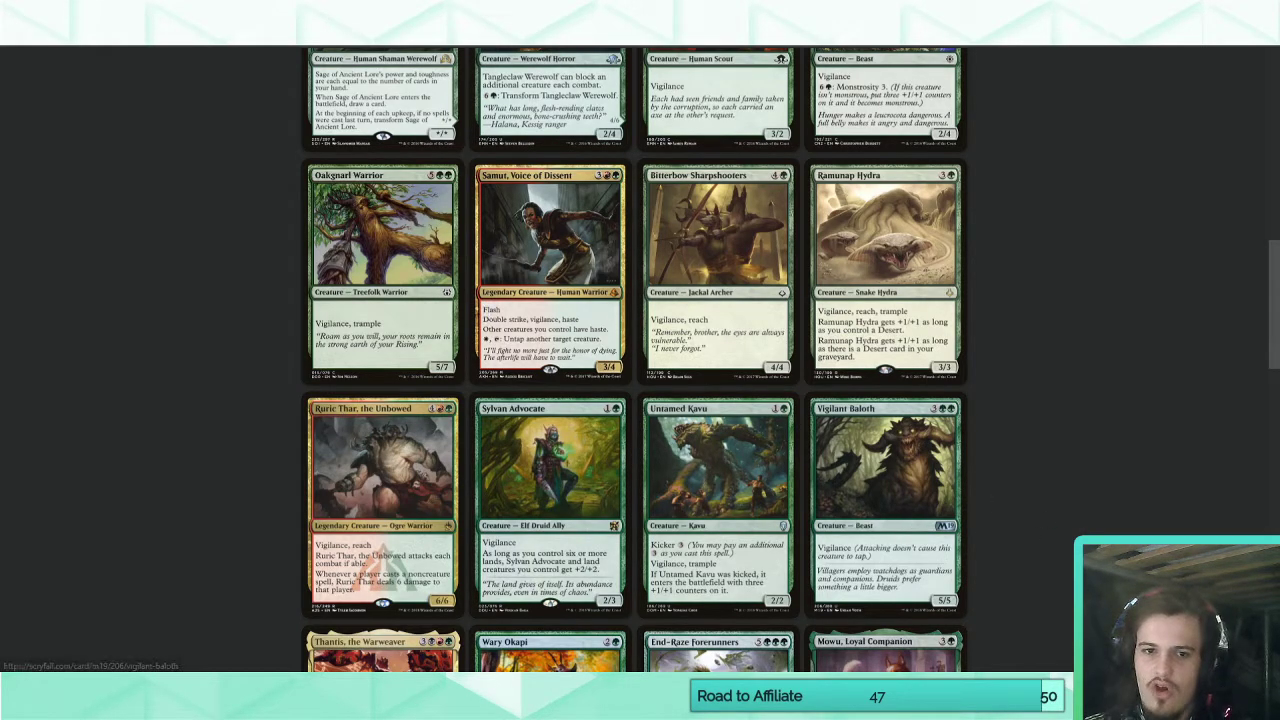
scroll(1139, 485, down, 3)
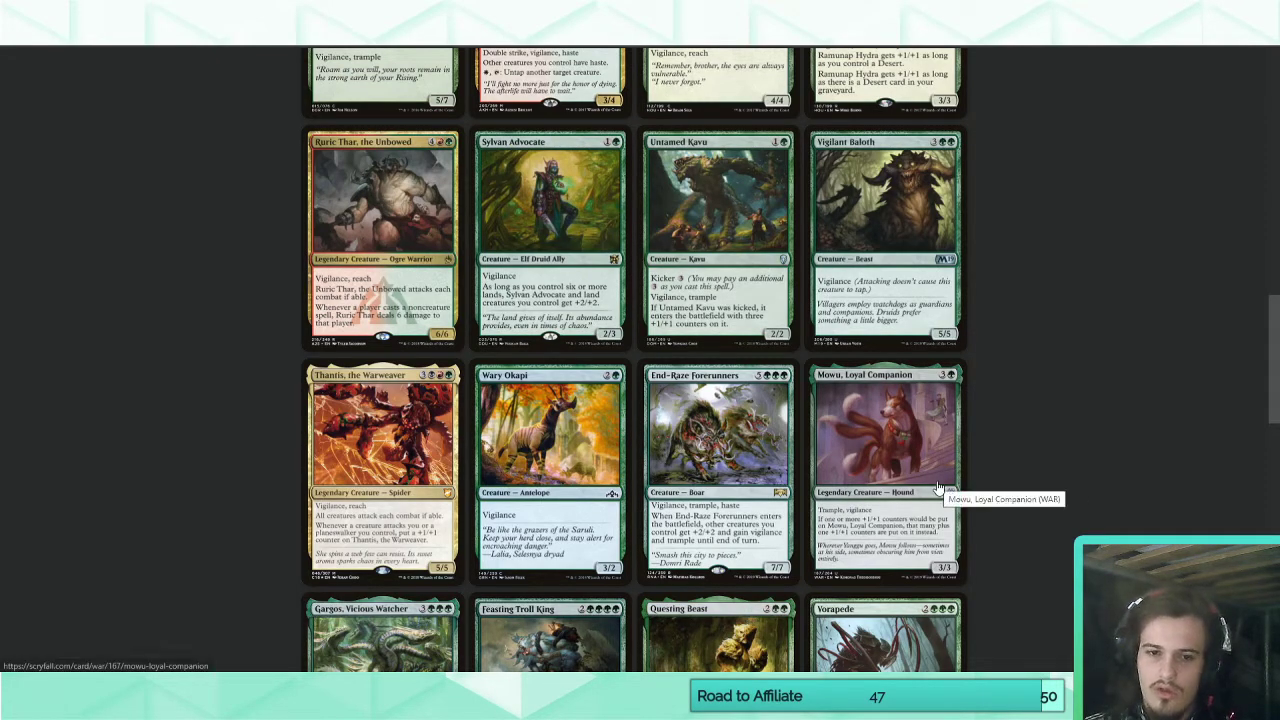
scroll(1022, 470, down, 3)
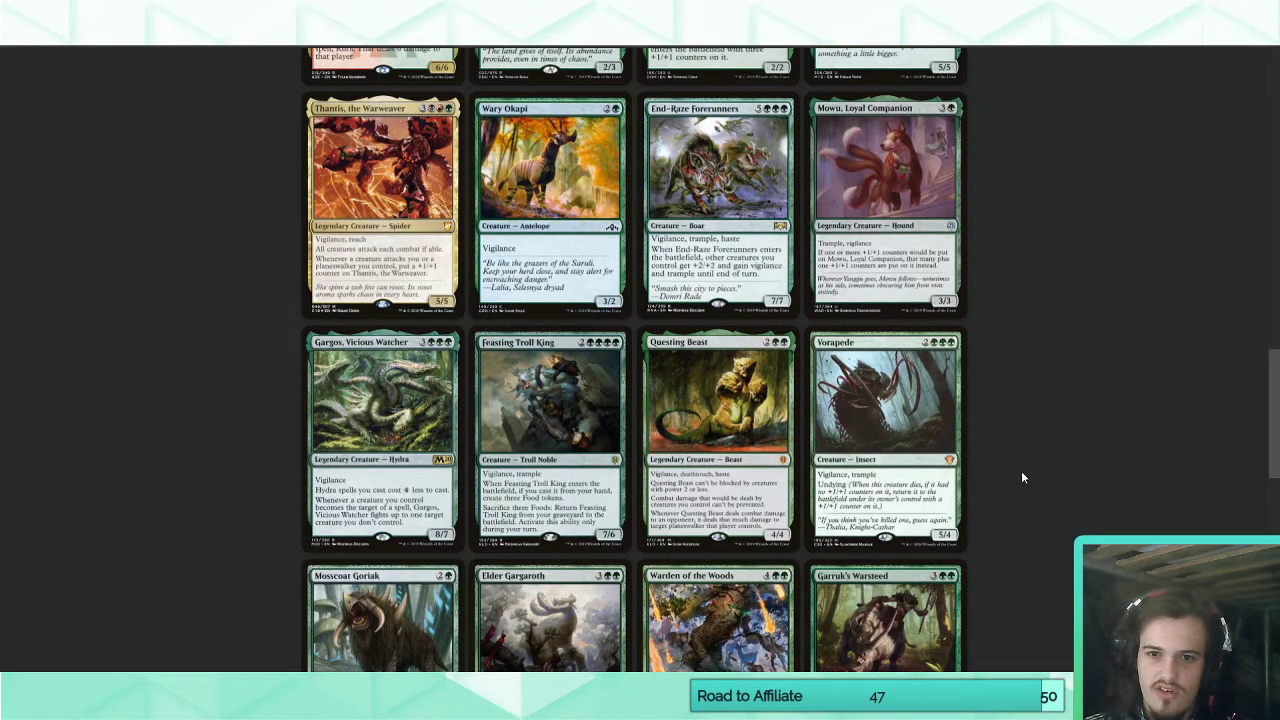
scroll(1021, 471, down, 1)
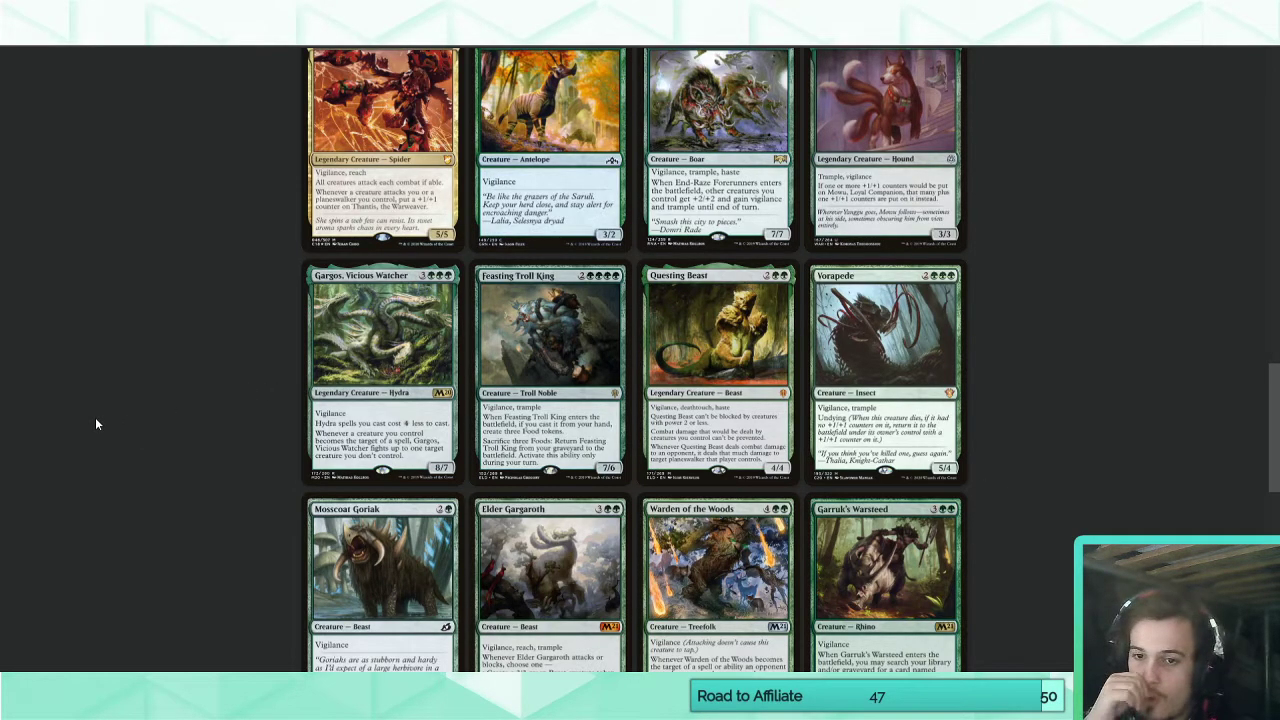
scroll(95, 417, down, 6)
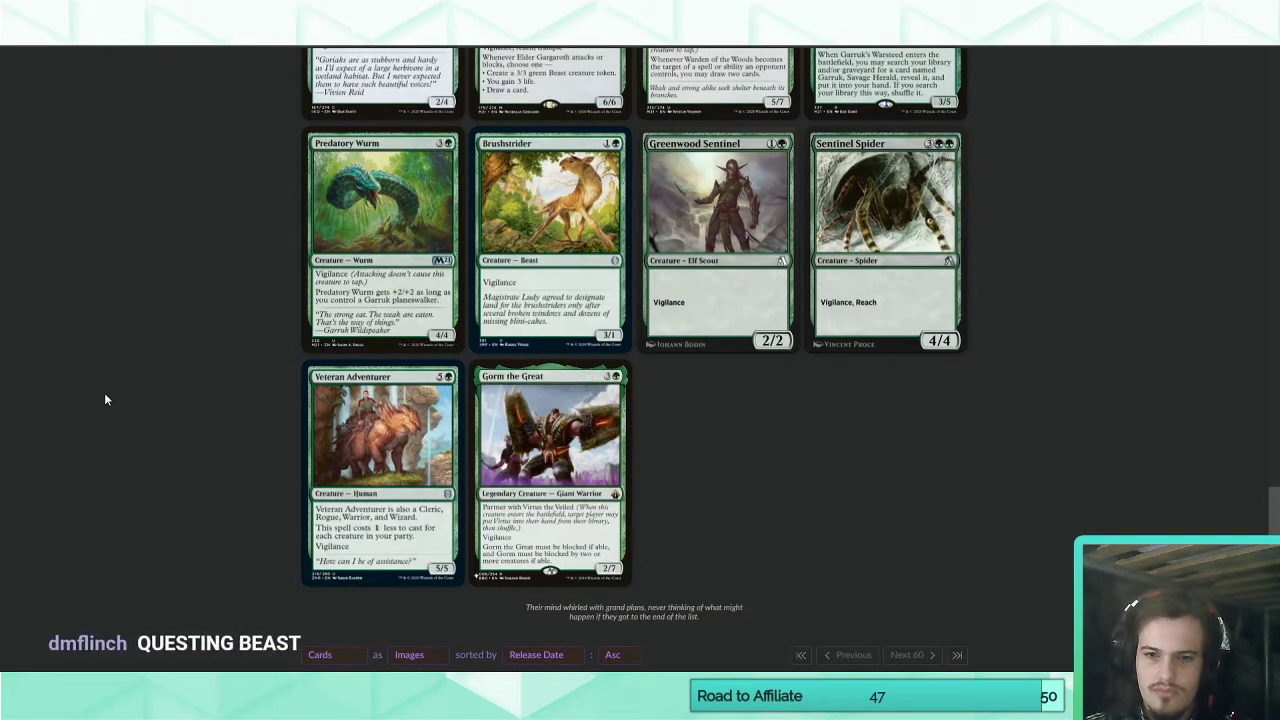
scroll(105, 397, up, 2)
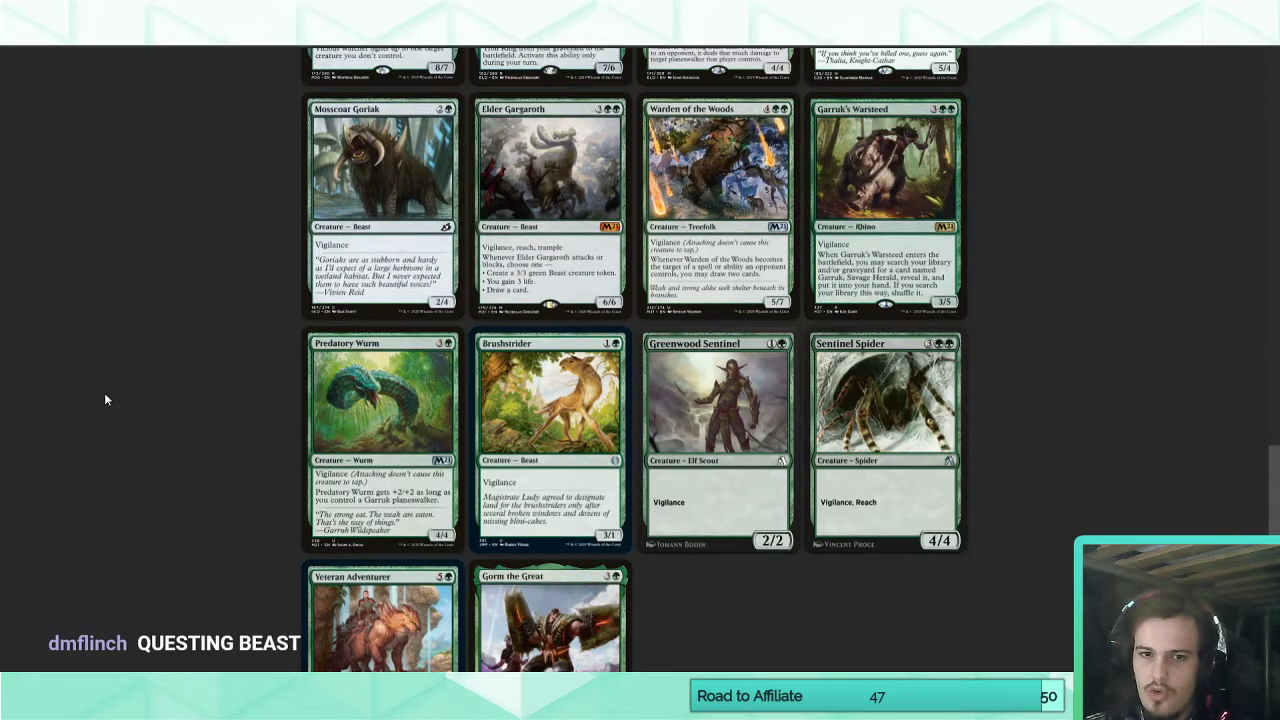
scroll(105, 399, up, 2)
scroll(105, 399, up, 3)
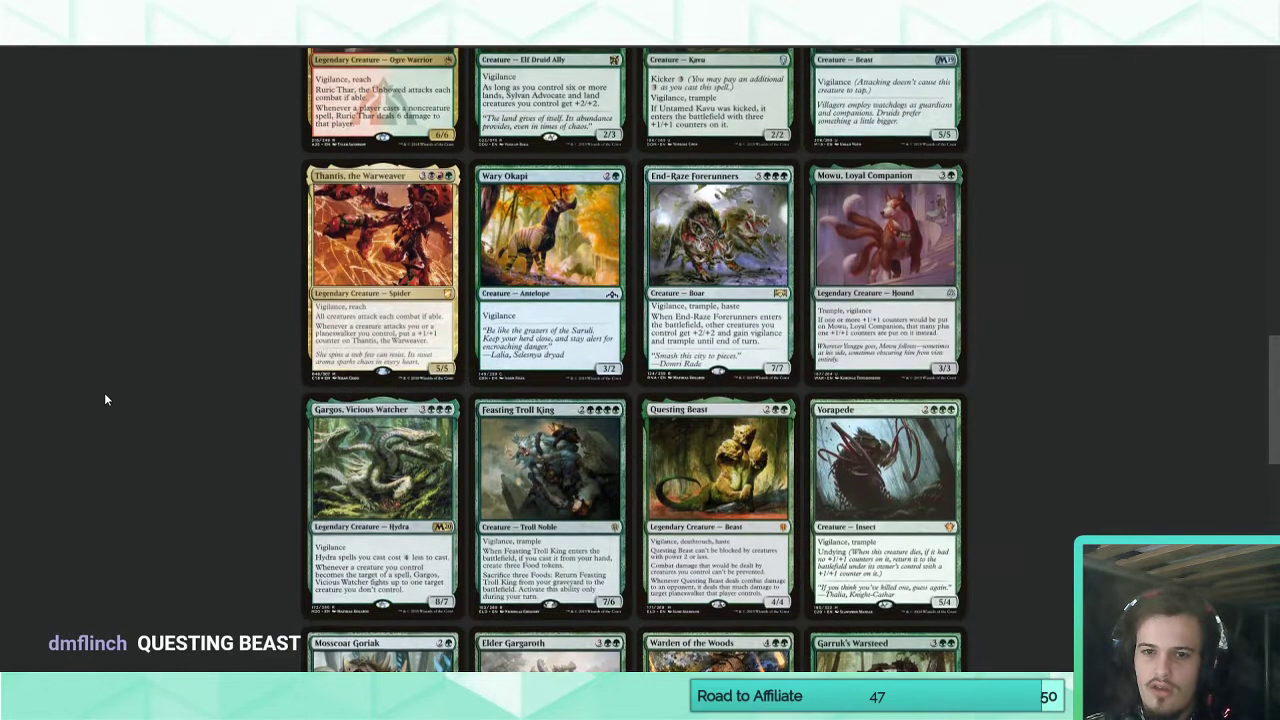
Review the remaining nonwhite green vigilance creatures through the newest releases, comparing their costs and sizes.
scroll(104, 399, up, 2)
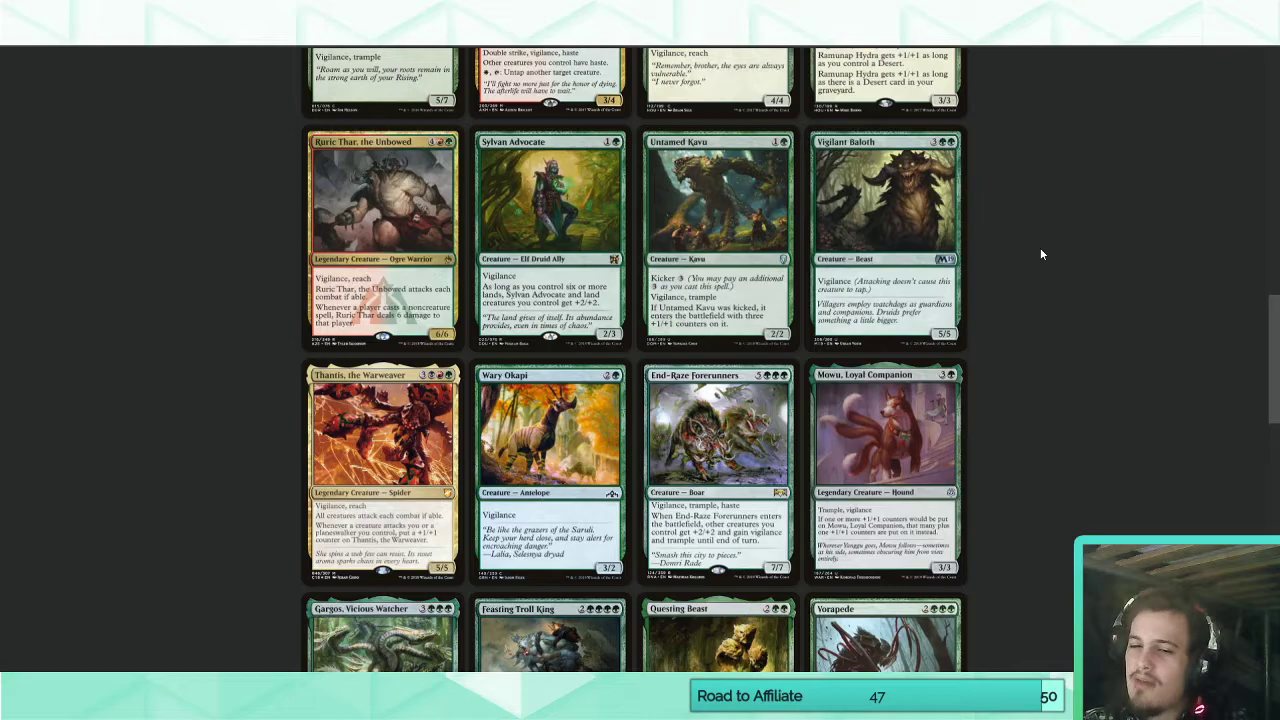
scroll(1040, 254, down, 6)
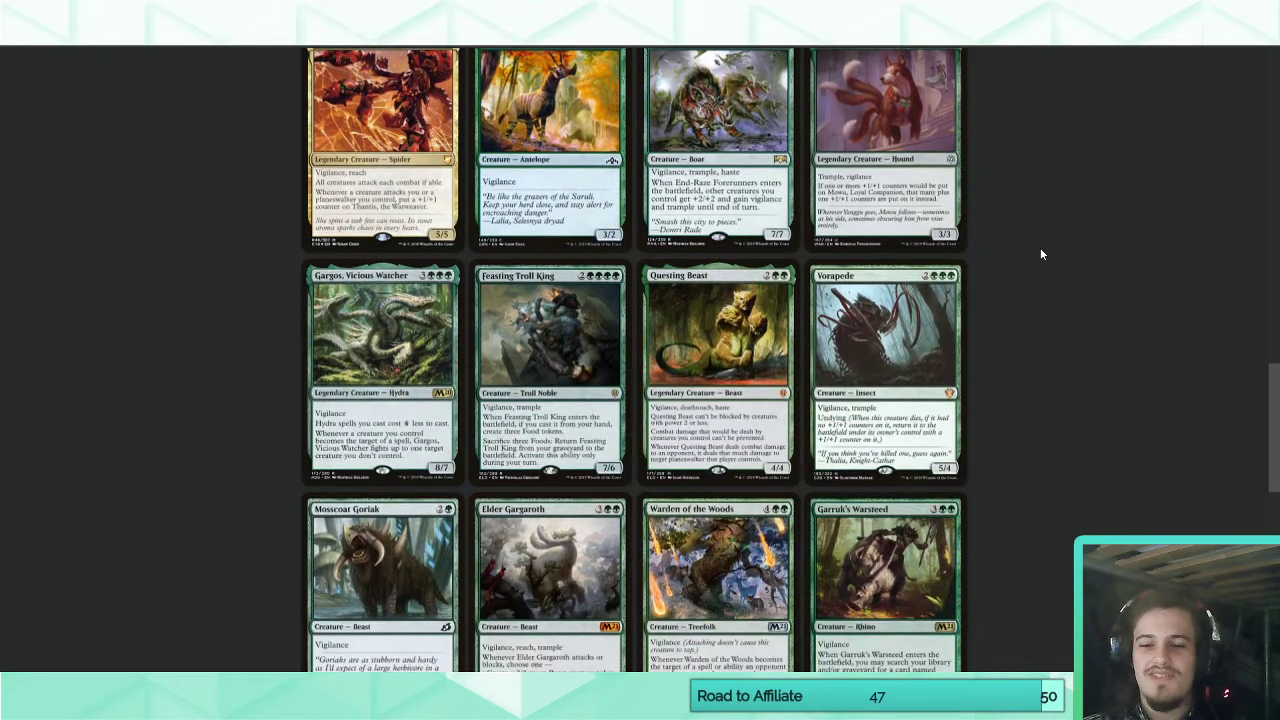
scroll(1040, 254, down, 3)
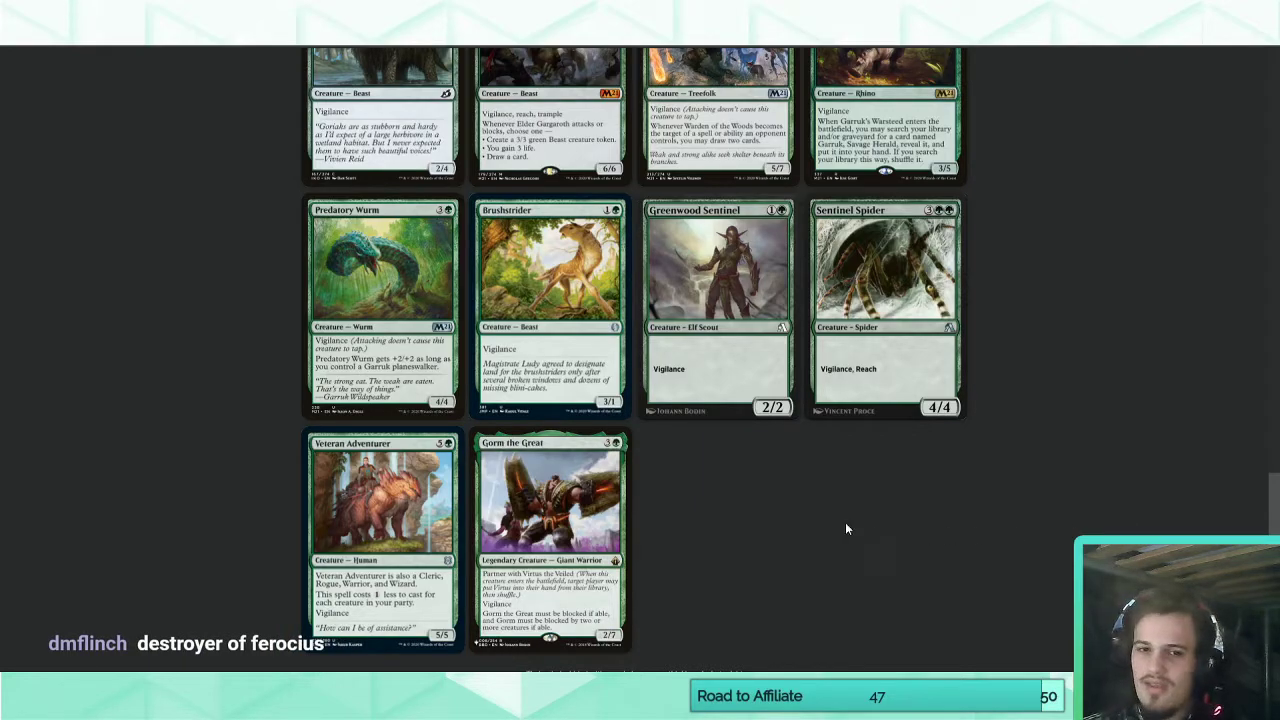
Switch to Magic Set Editor and give Feroxian Nightguard the mana cost 2G and the rules text "Vigilance".
key(alt+Tab)
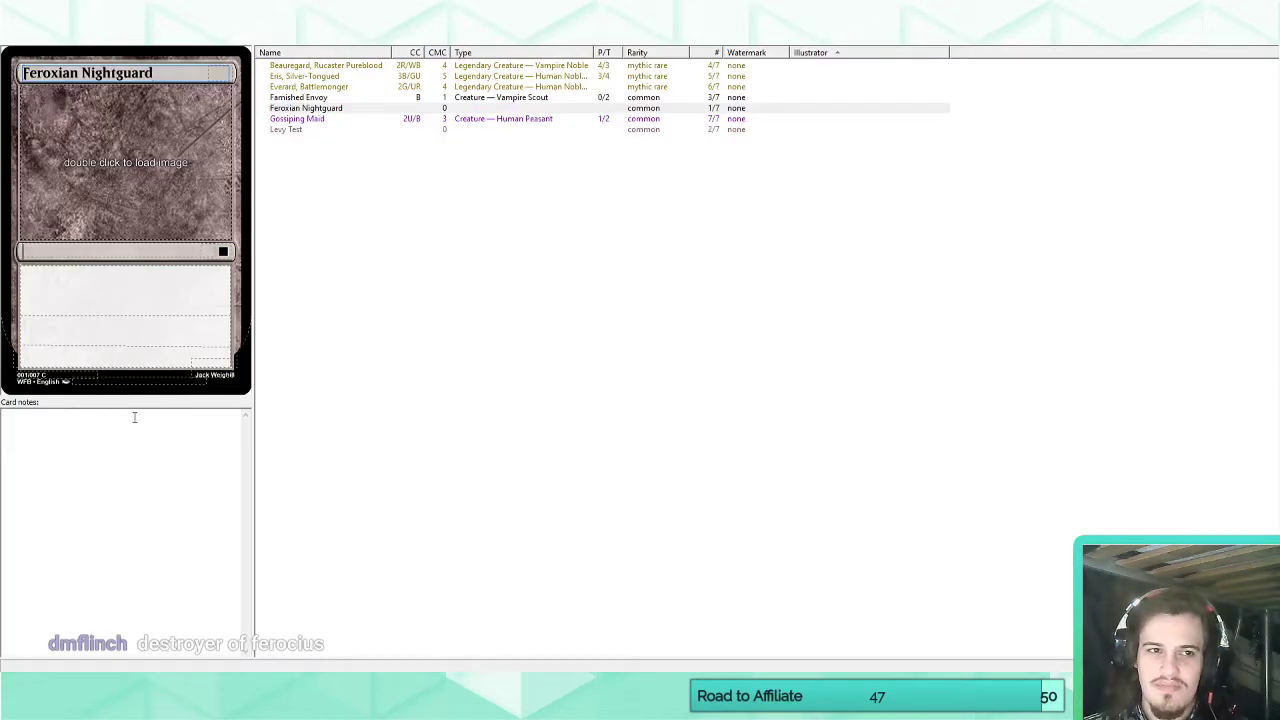
click(85, 288)
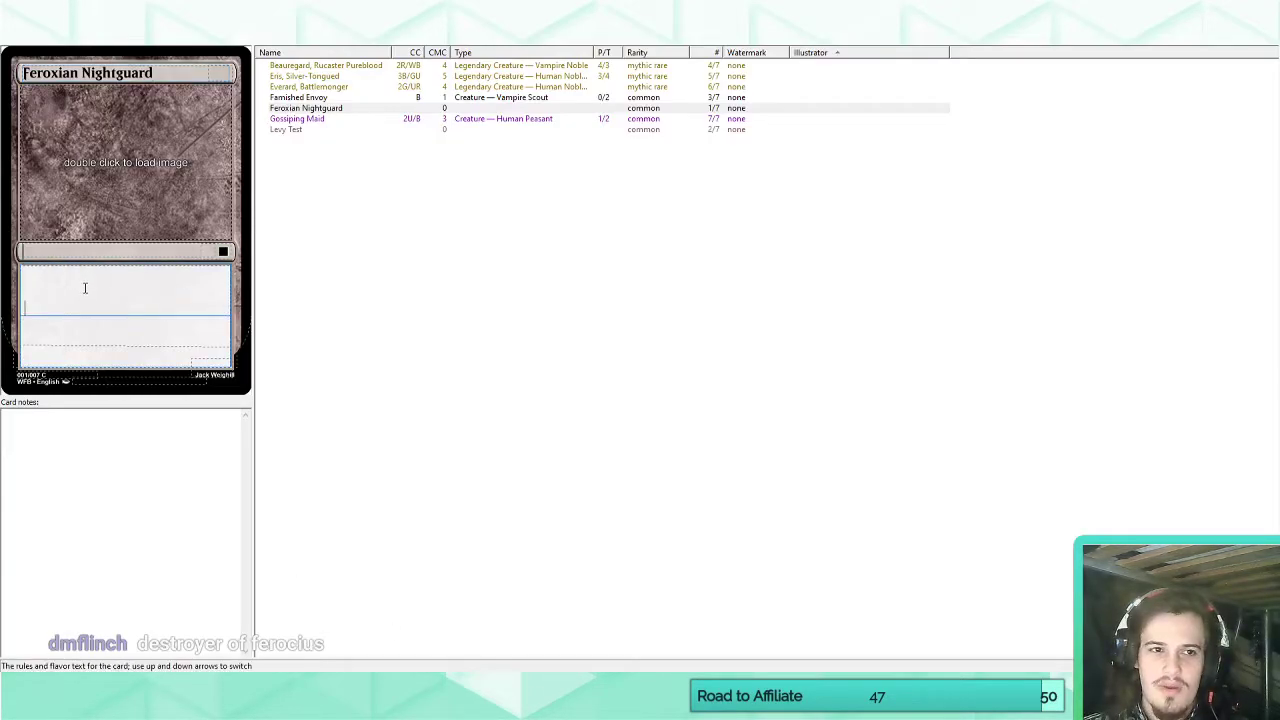
click(234, 73)
click(220, 75)
text(2g)
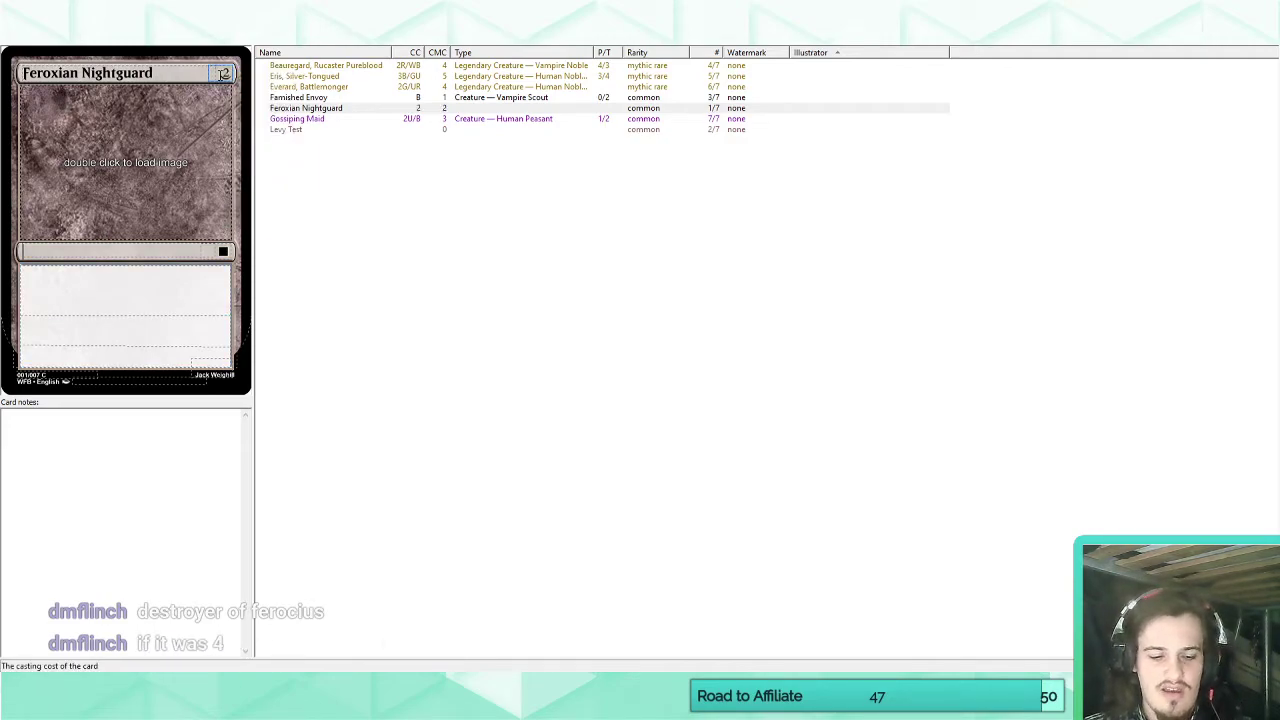
click(139, 301)
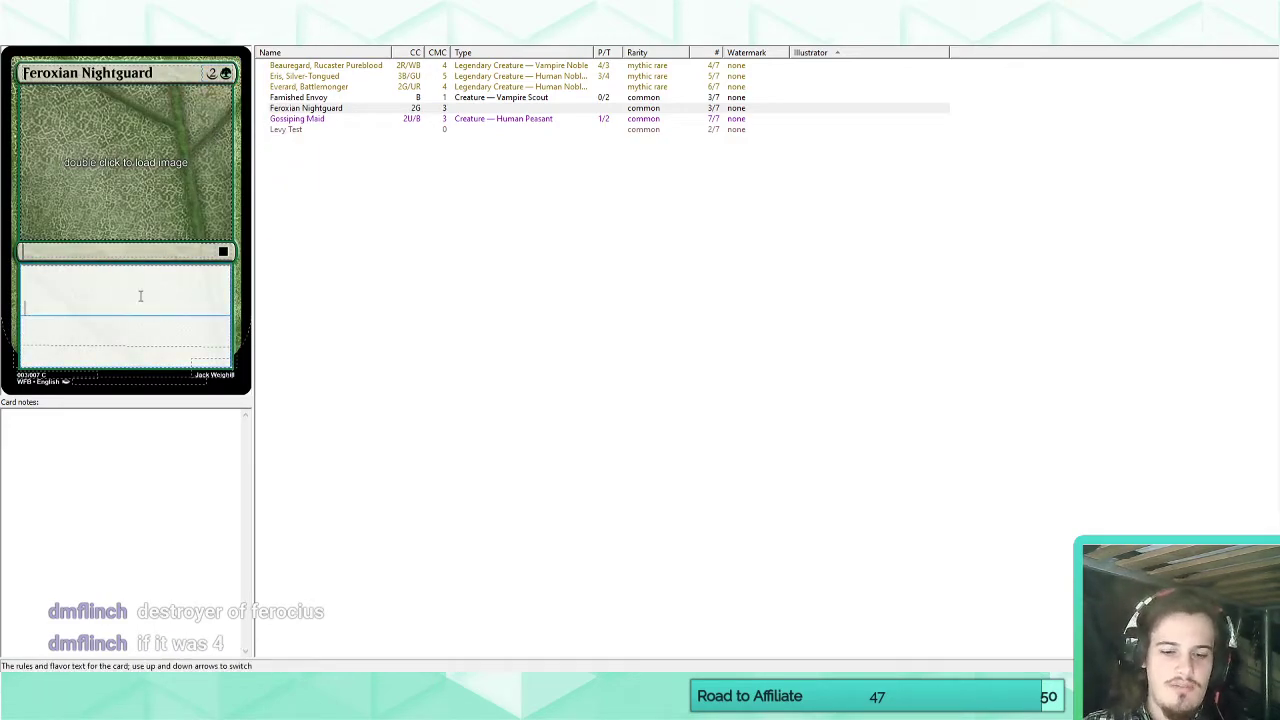
text(Vigilance)
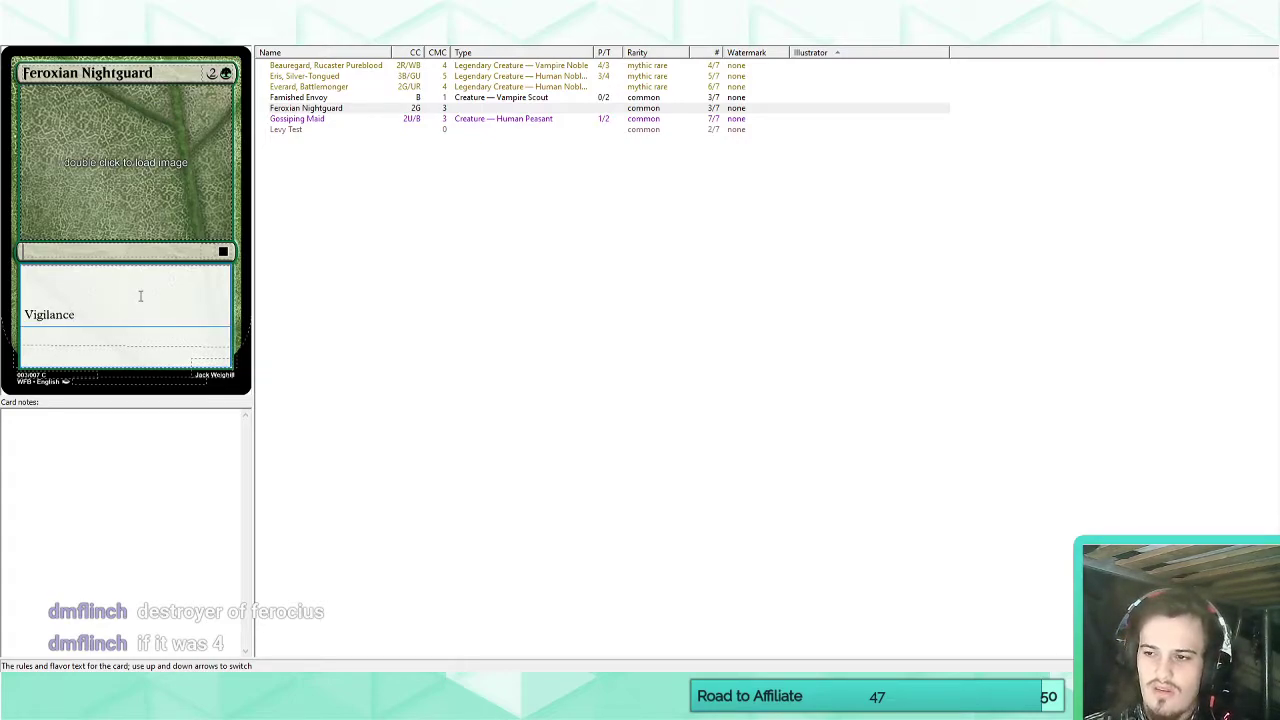
Make Feroxian Nightguard a "Creature — Human Warrior" with power and toughness 3/2.
click(74, 252)
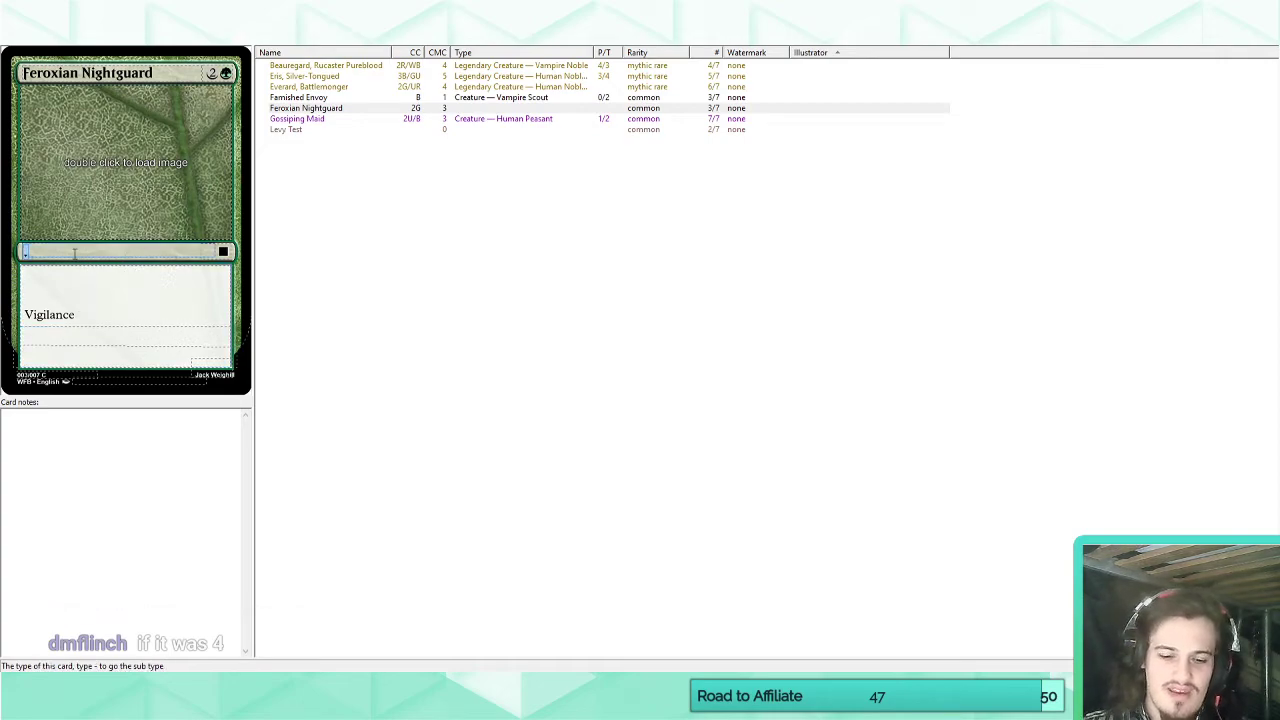
text(Creature - Human)
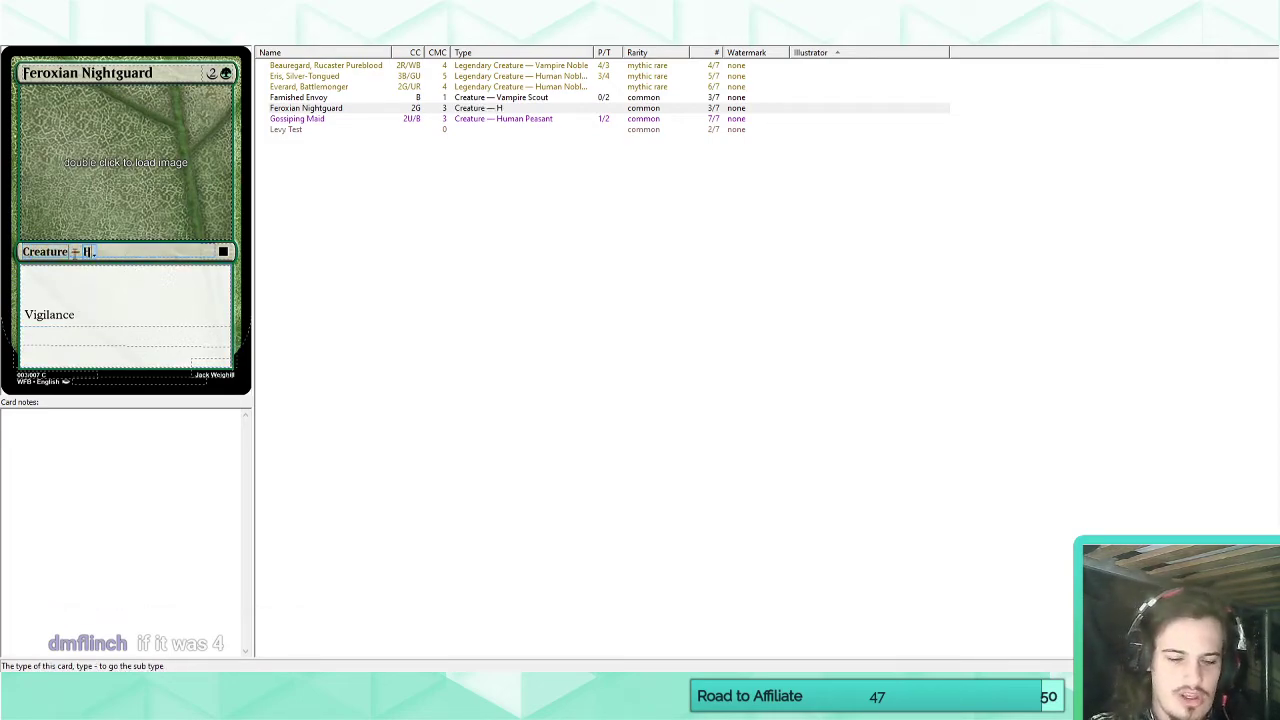
text( Warrior)
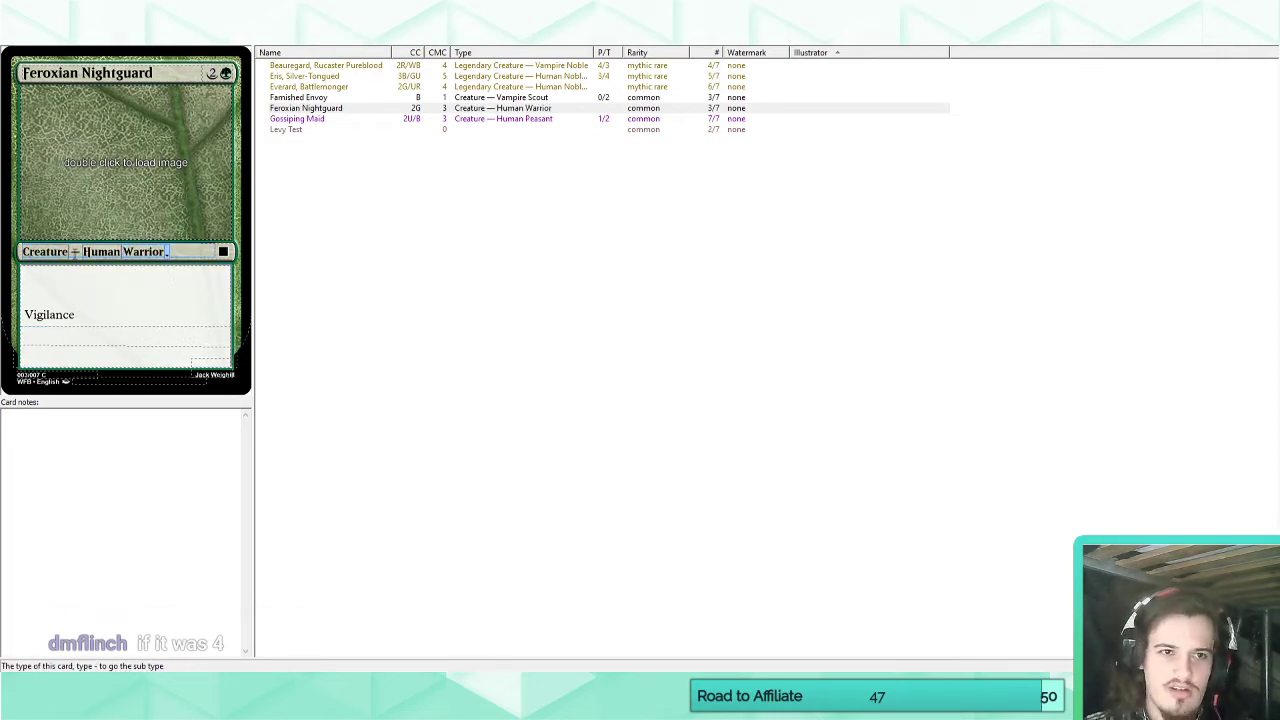
click(212, 367)
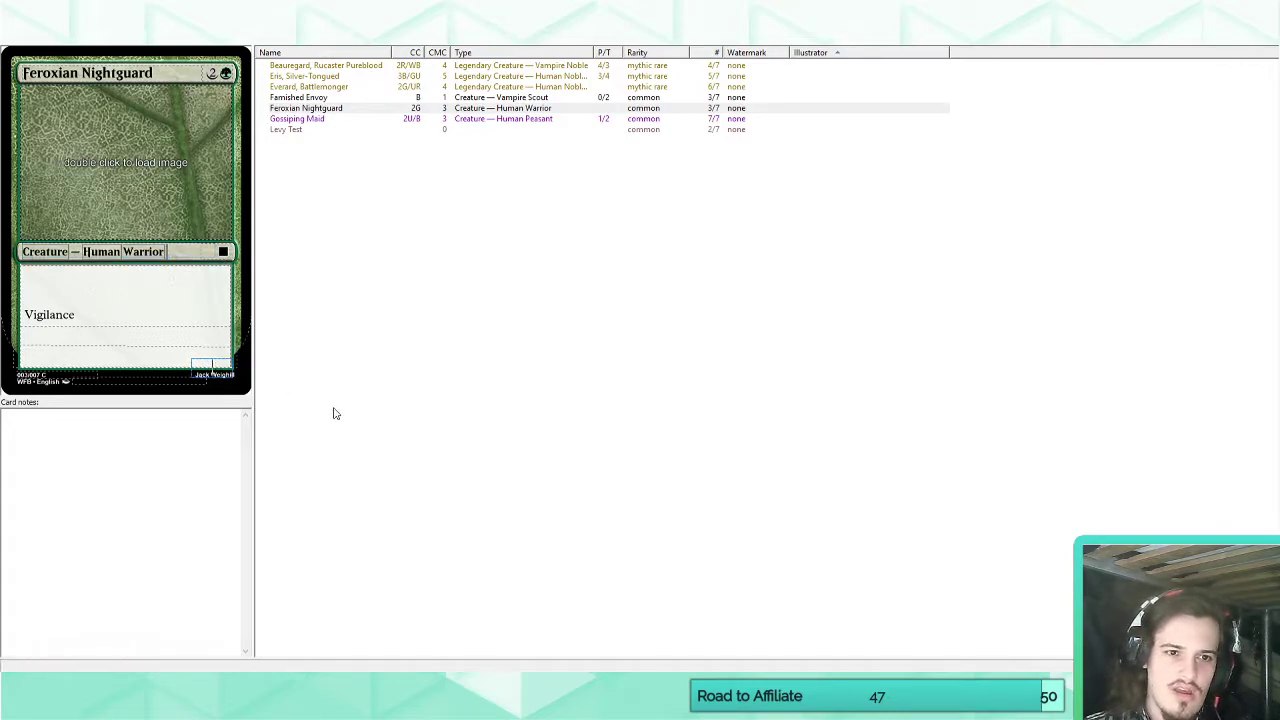
text(3/3)
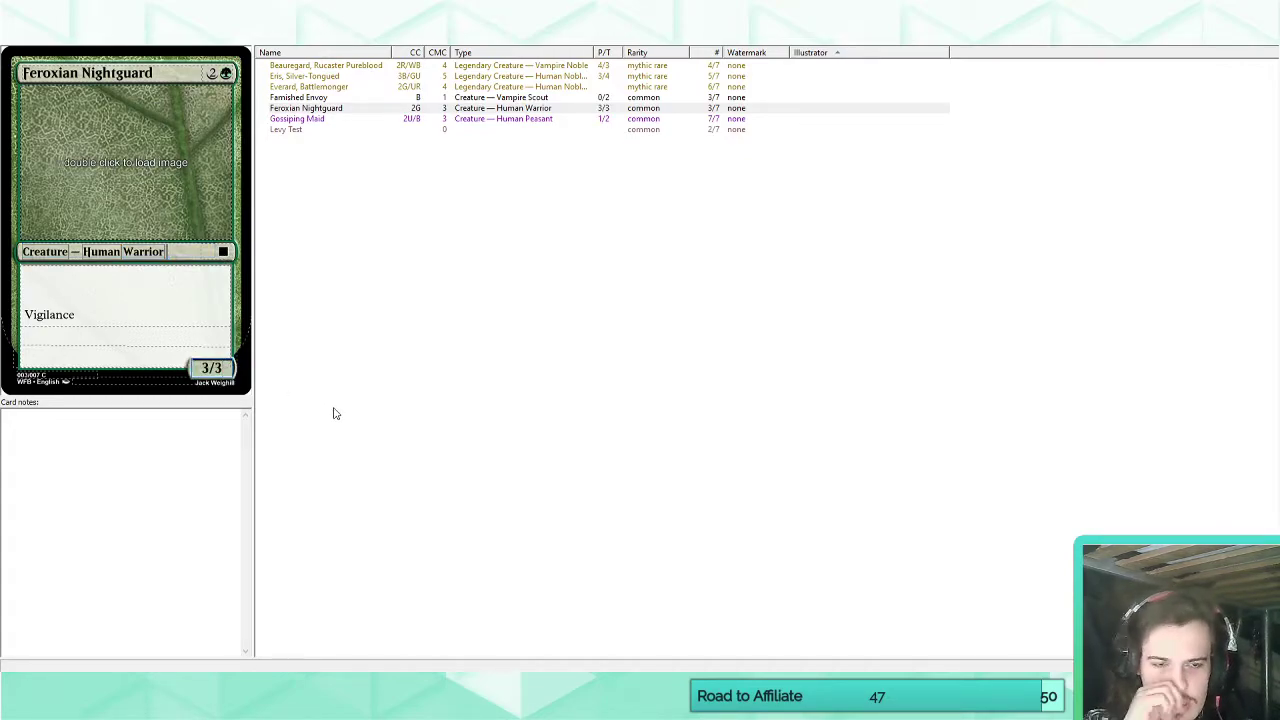
key(BackSpace)
text(2)
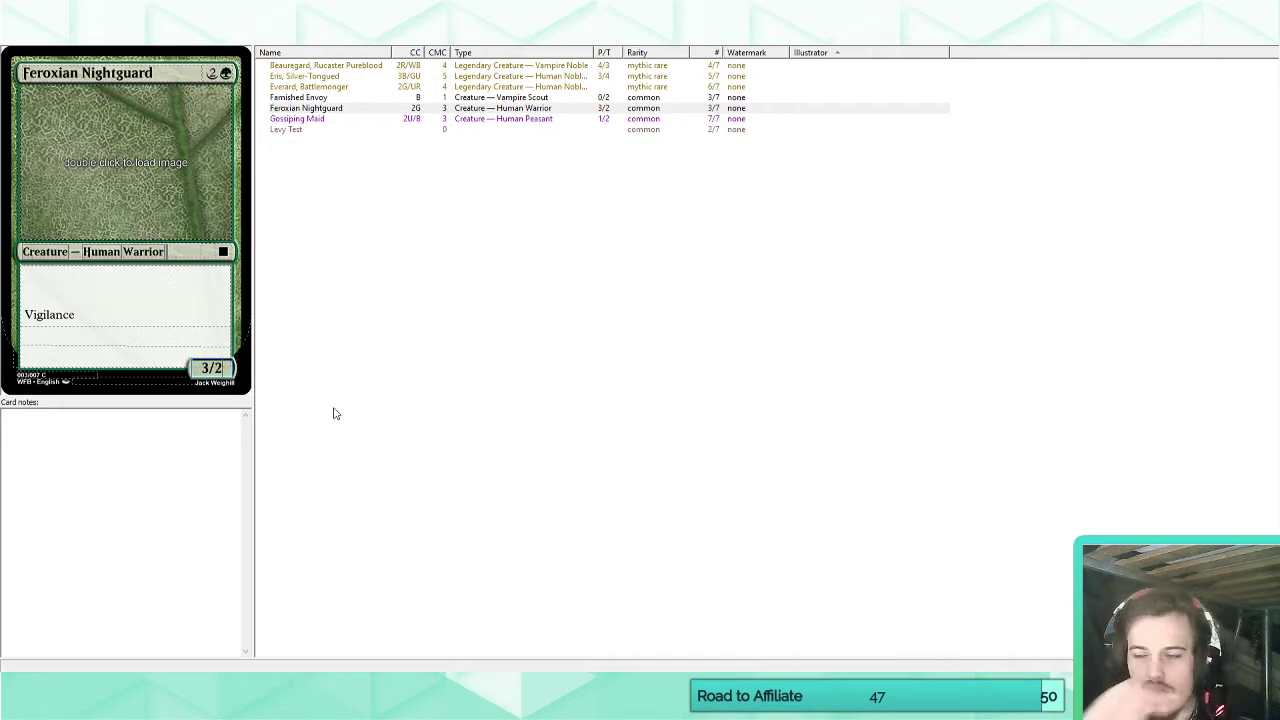
click(110, 315)
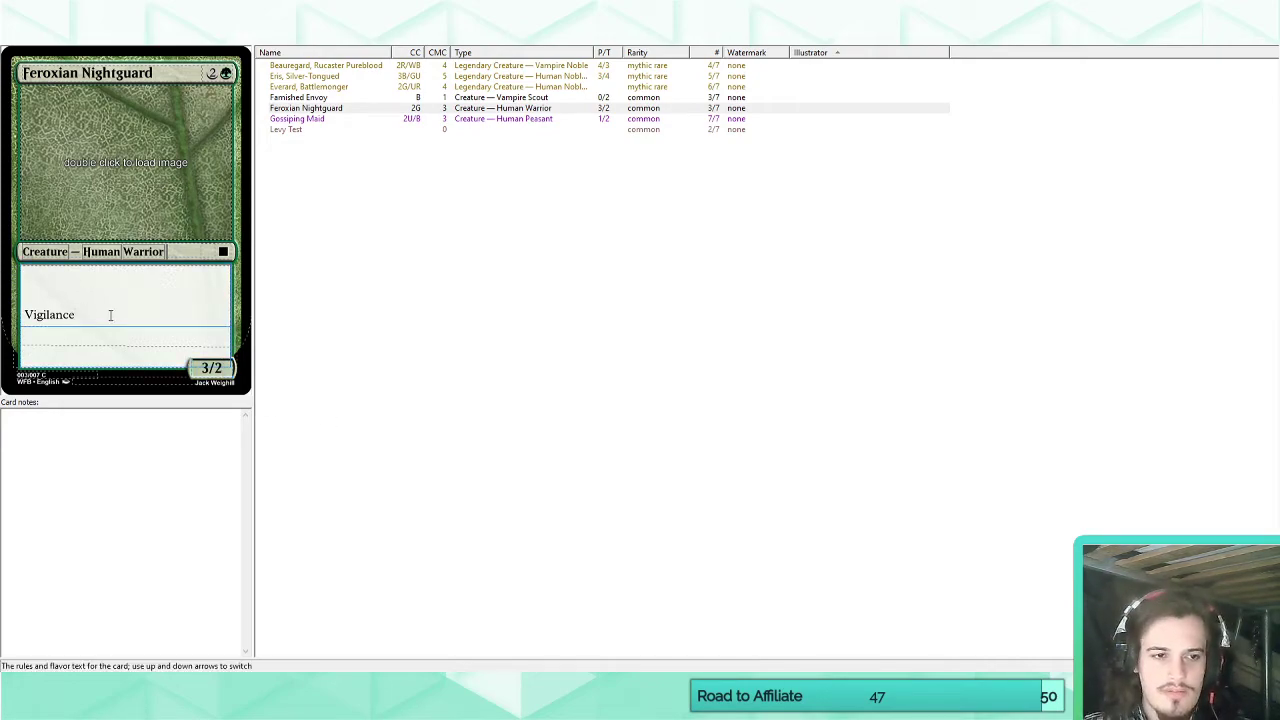
key(Return)
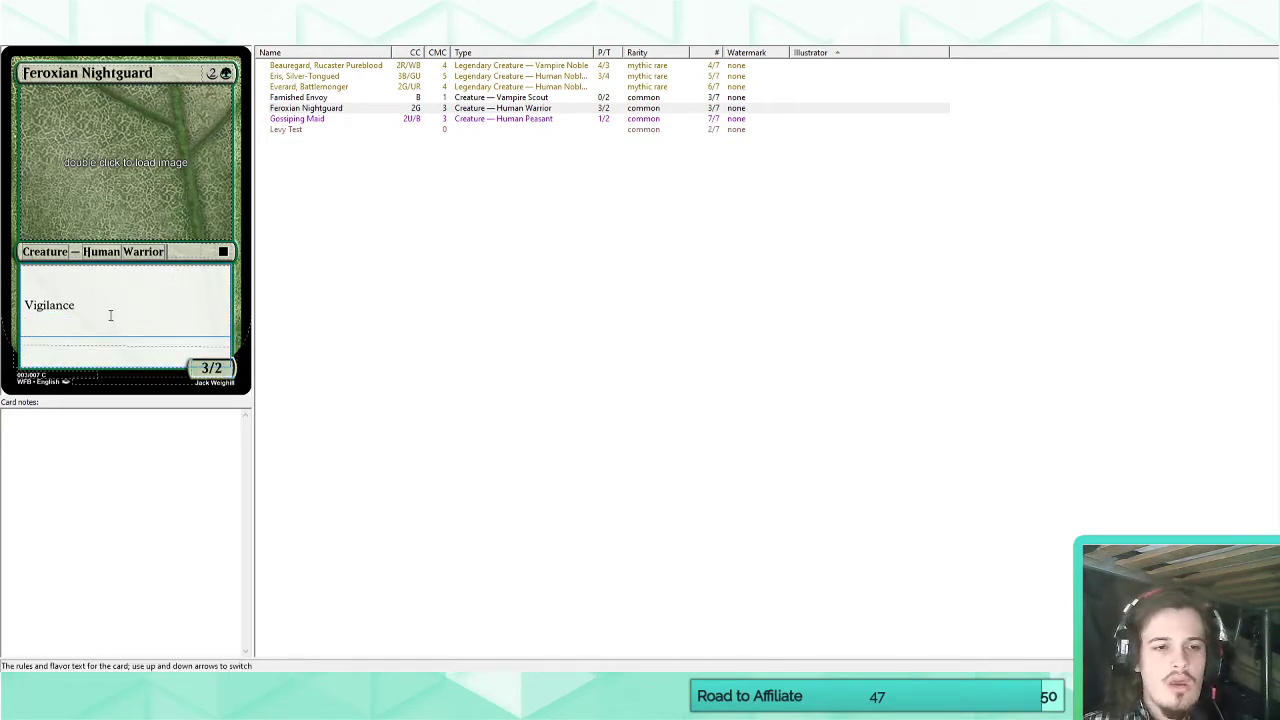
text(Vi)
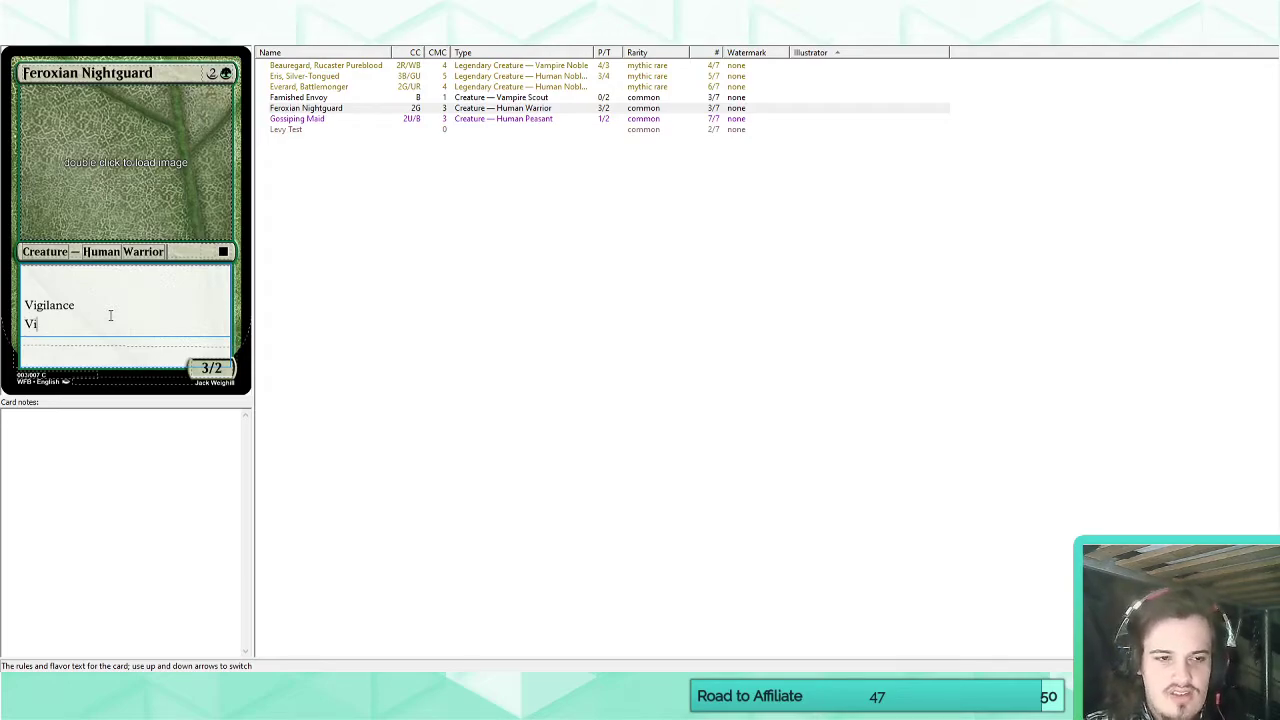
text(gilance formation )
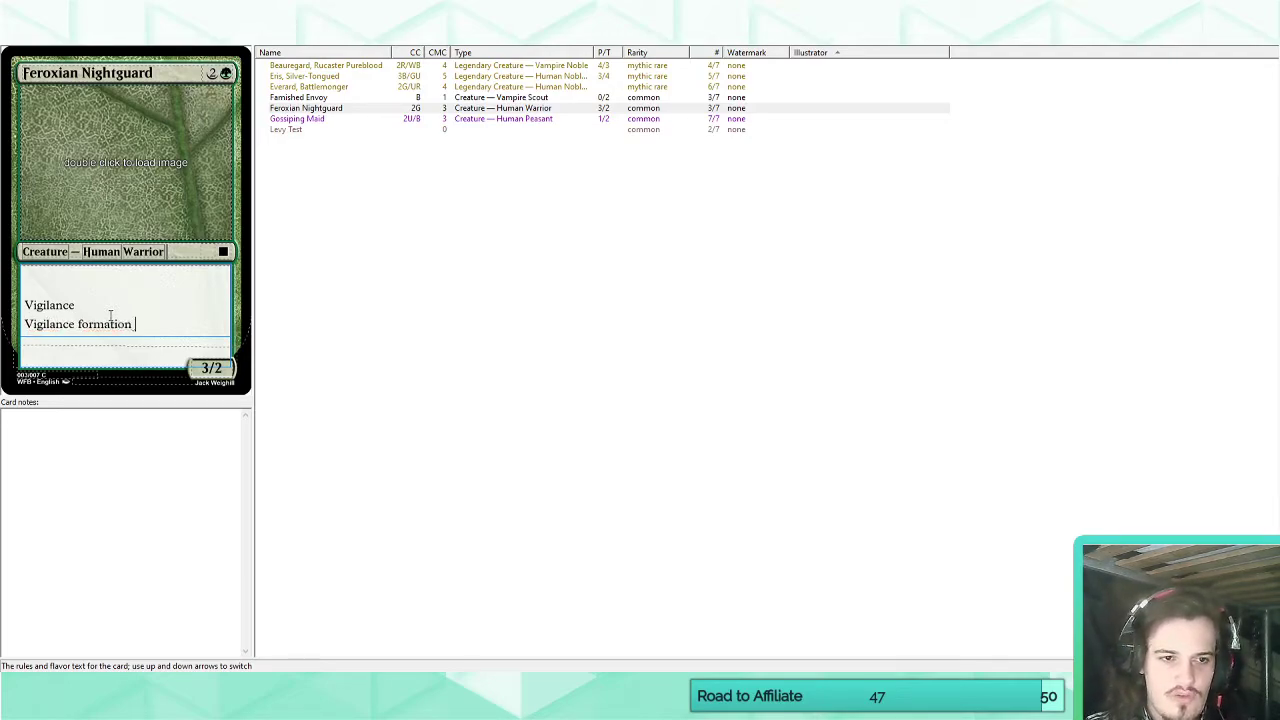
text(()
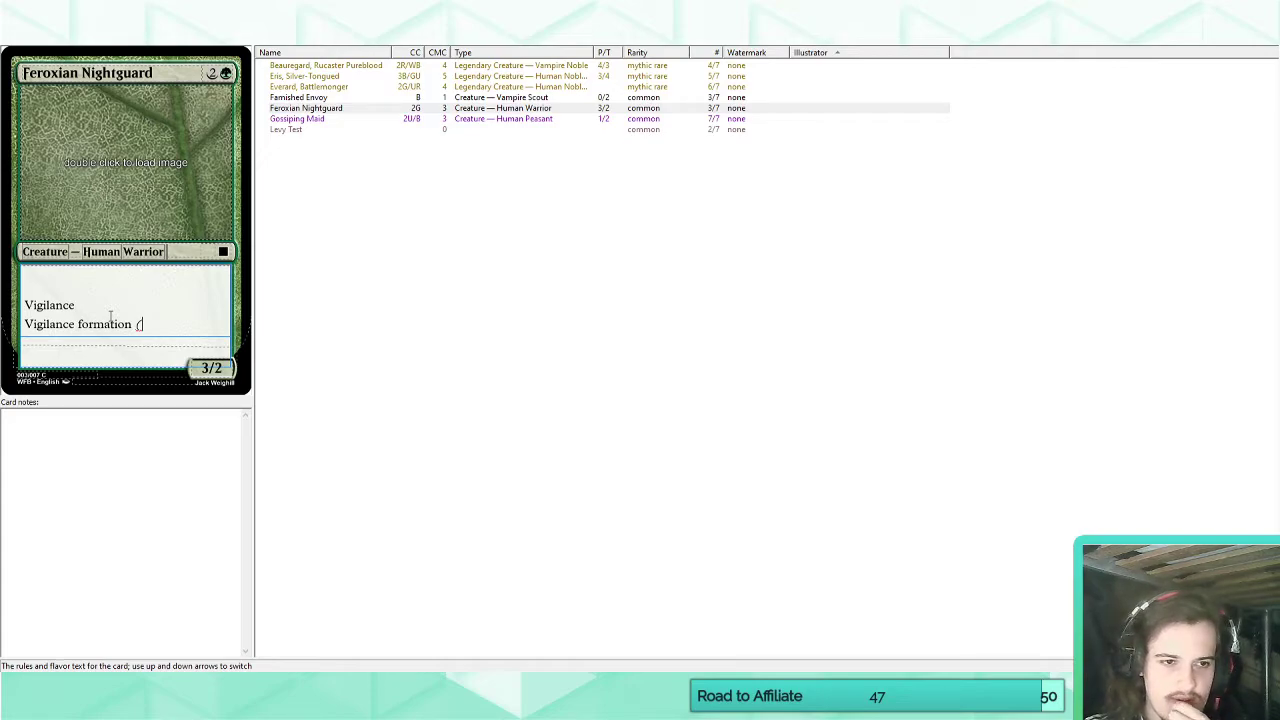
key(shift+Home)
key(BackSpace)
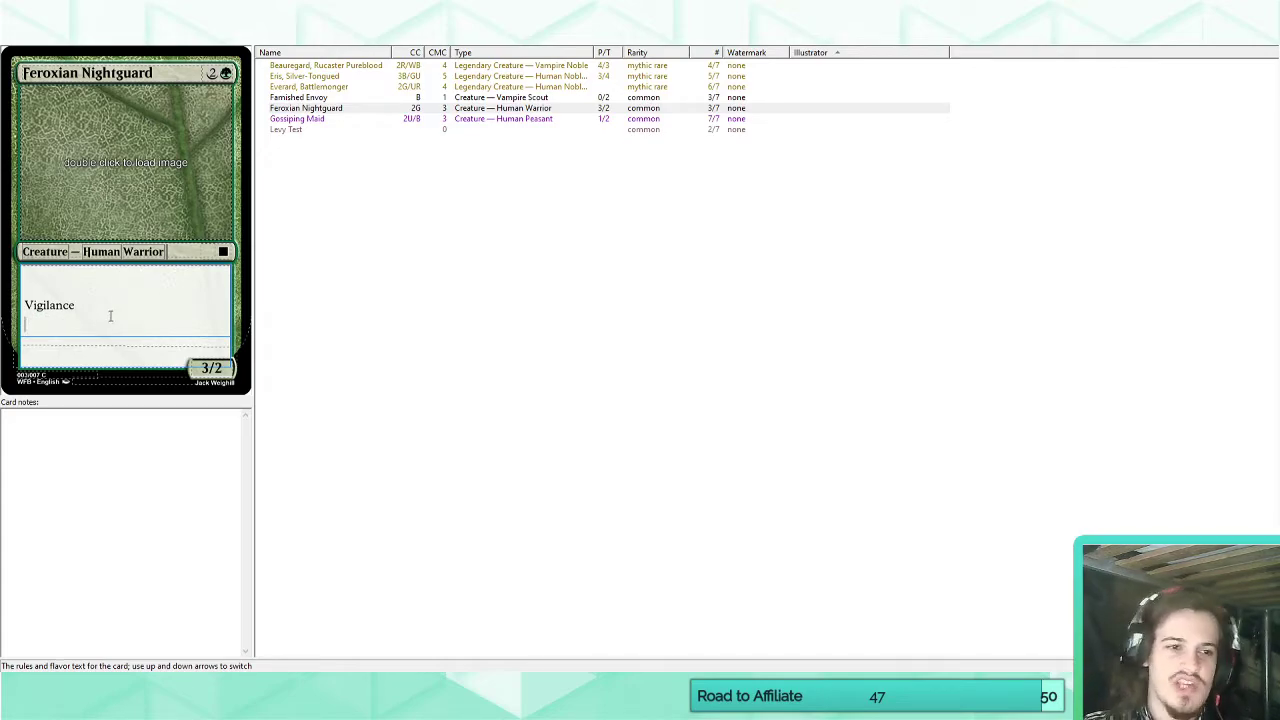
Create a custom keyword named Formation for the set, matching "Formation" followed by a p parameter.
click(200, 45)
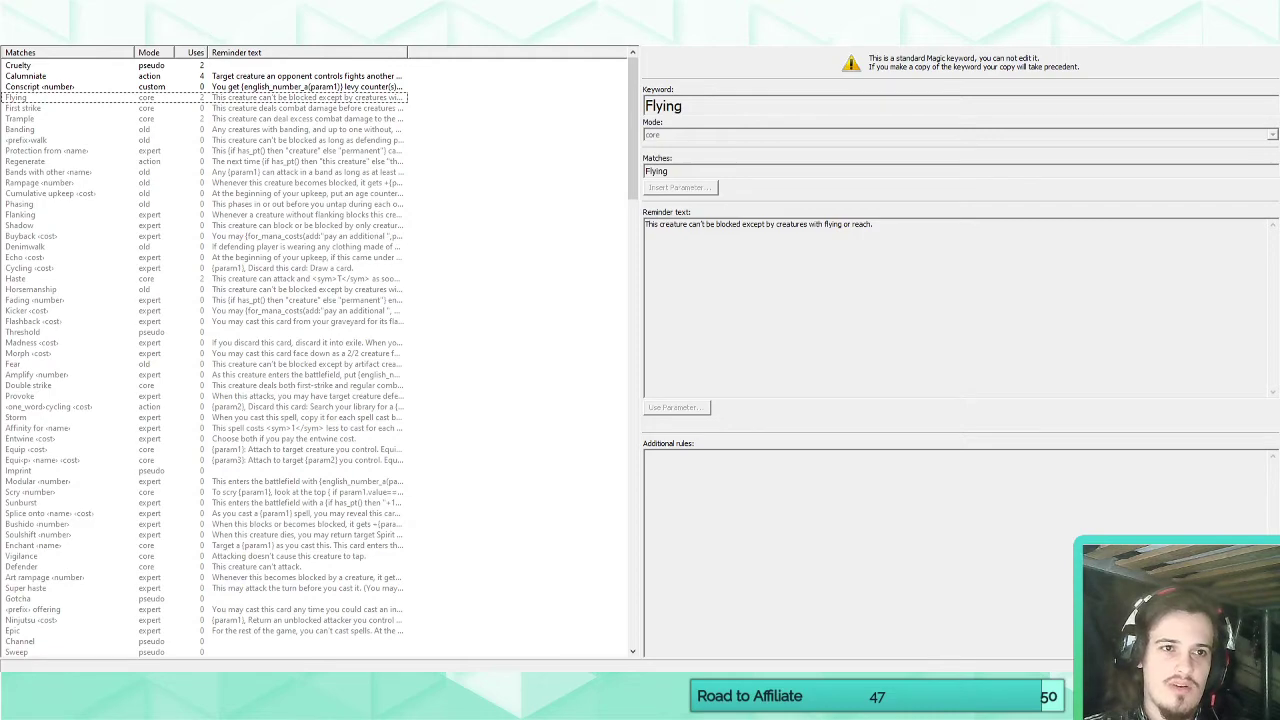
click(162, 24)
click(690, 66)
text(Form)
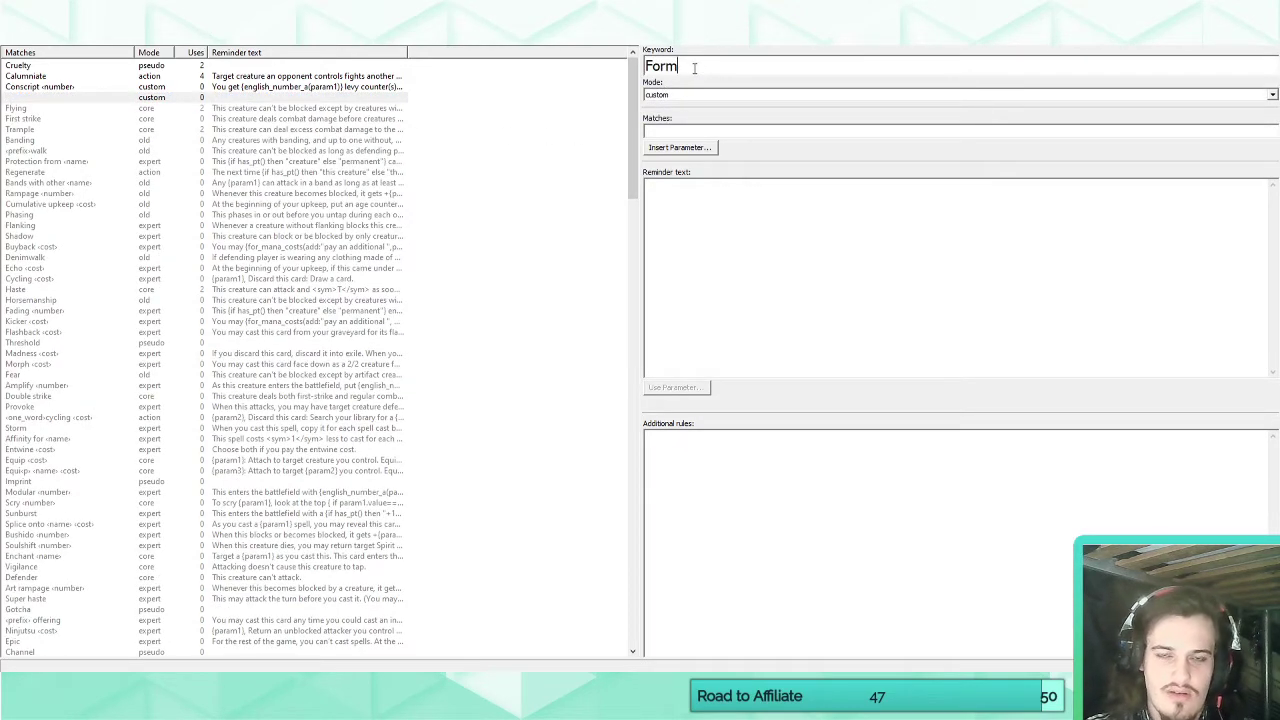
text(ationFormation)
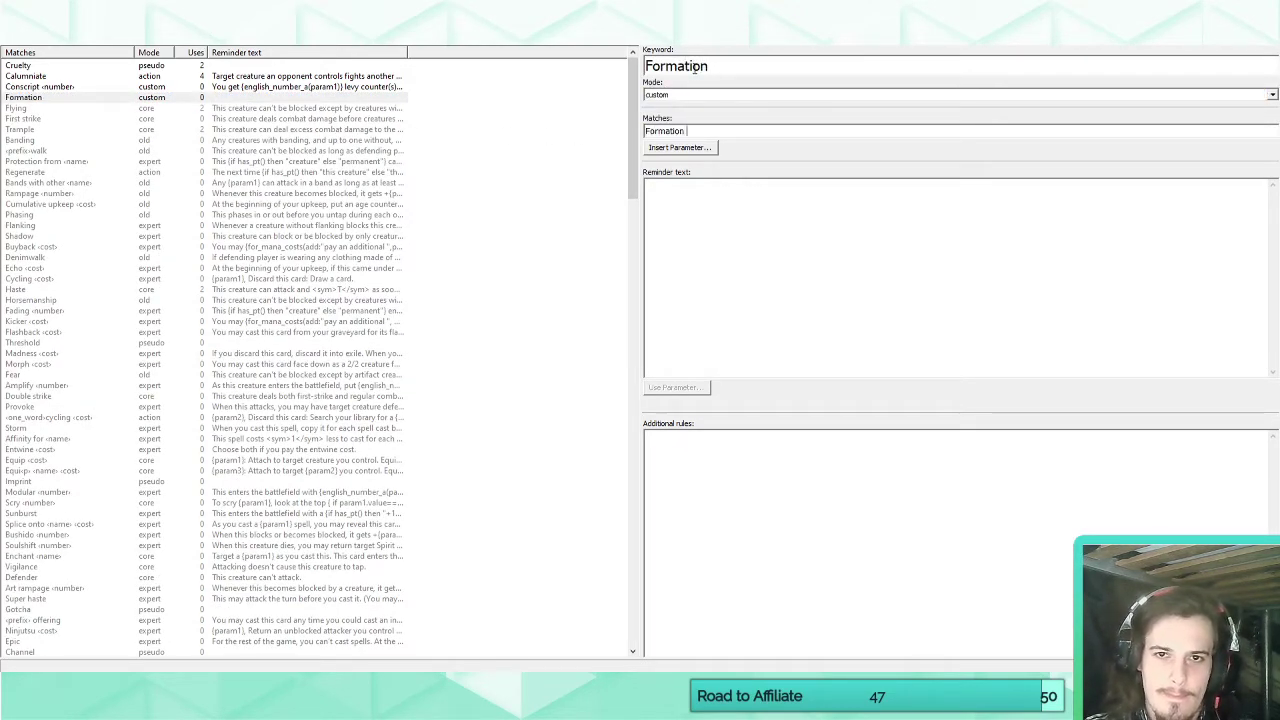
click(686, 149)
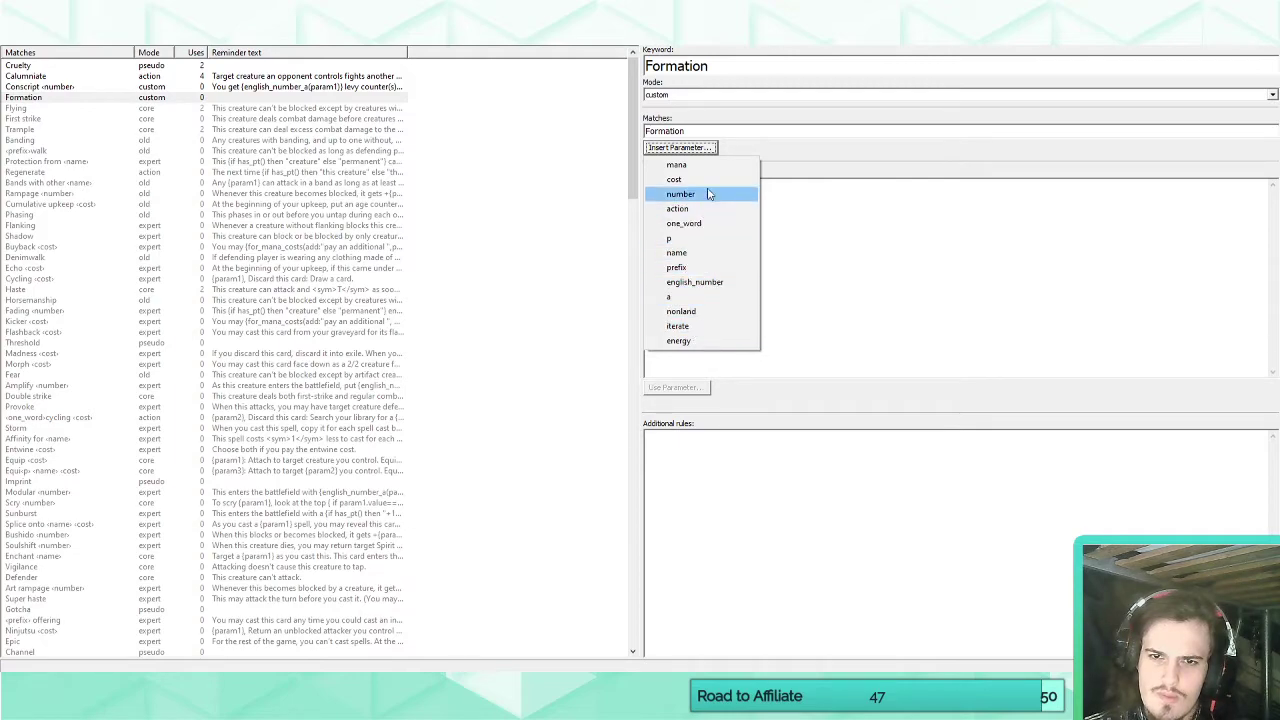
click(686, 240)
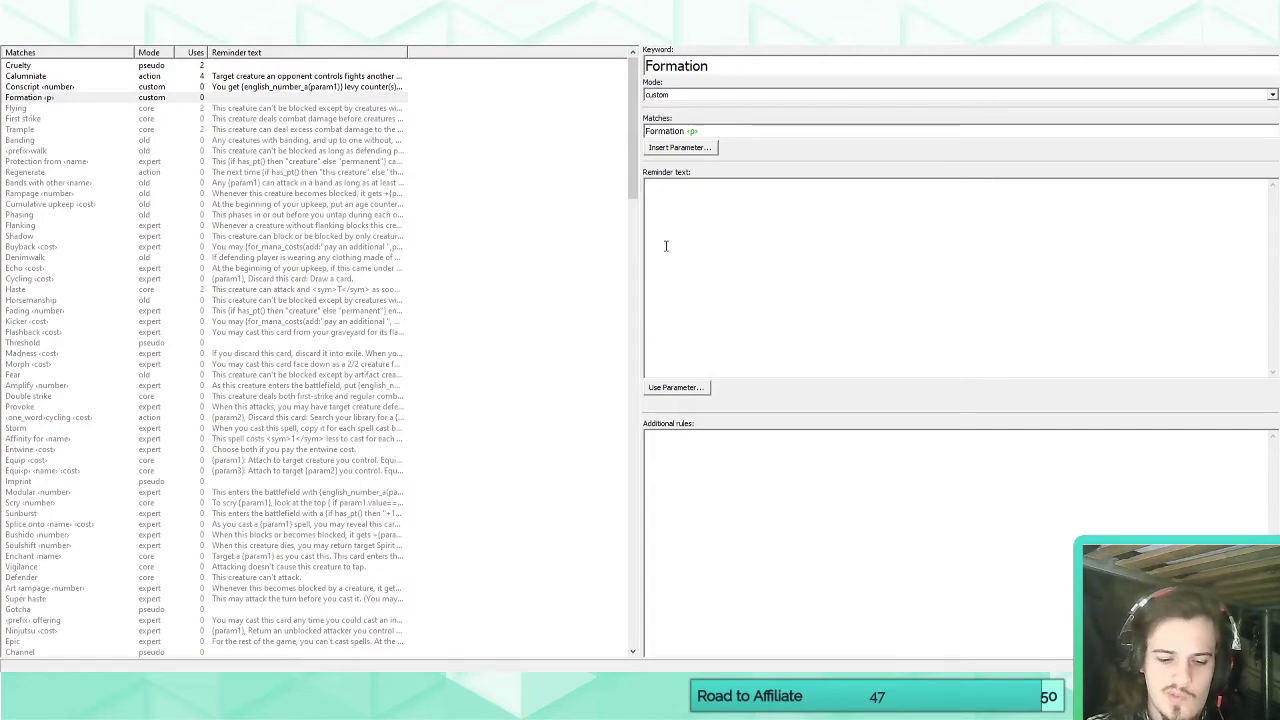
Write the Formation reminder text as "T: Target attacking creature you control gets {param1} until end of turn.", with the placeholder inserted as the keyword's parameter.
text(T)
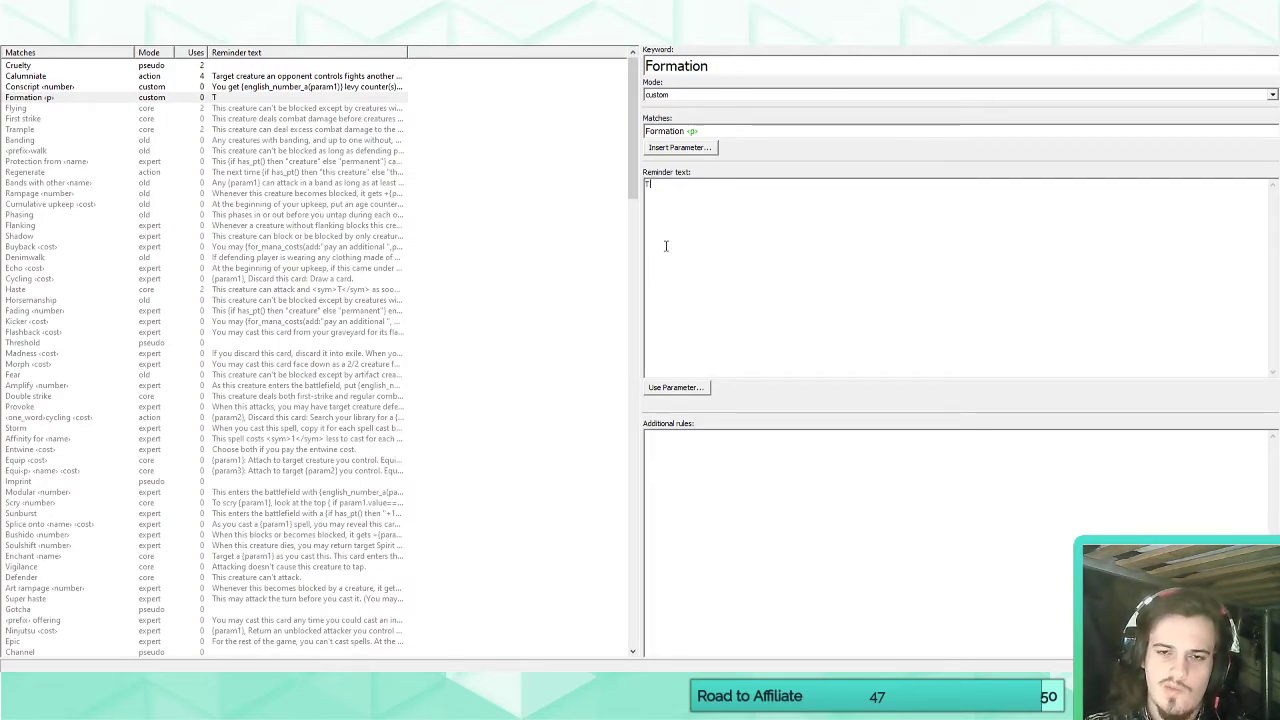
text(: )
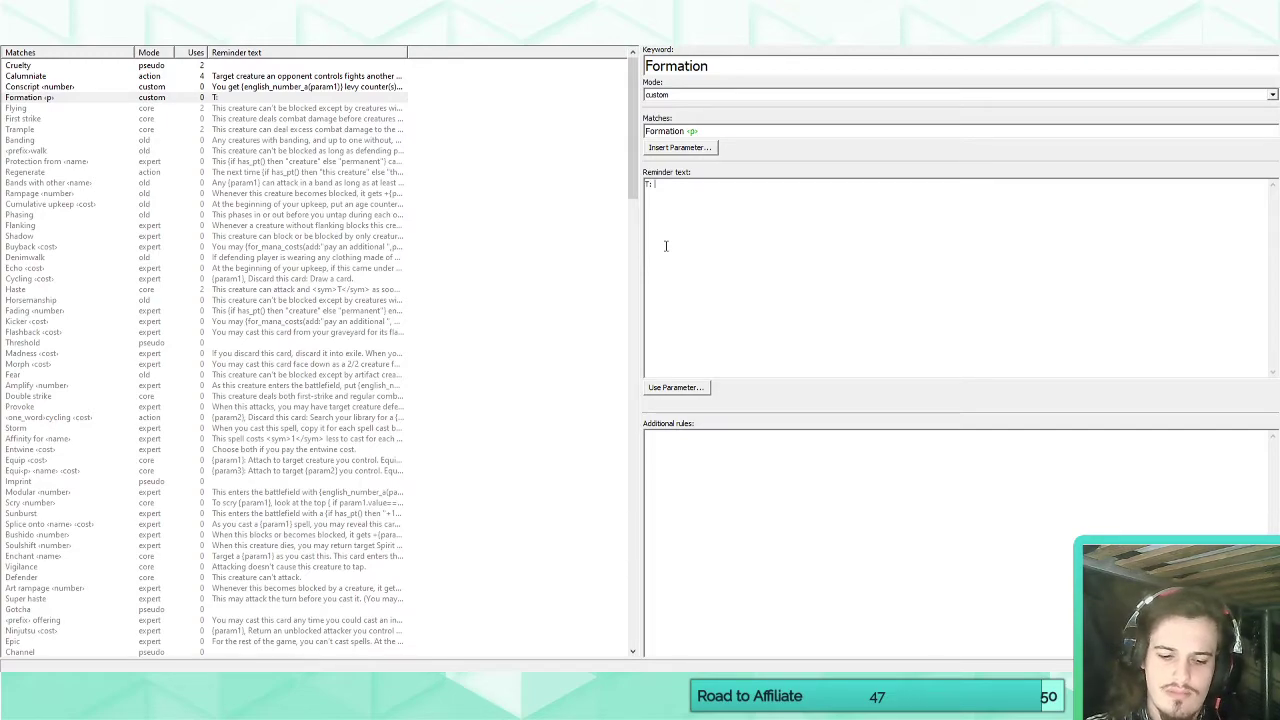
text(Target attacking c)
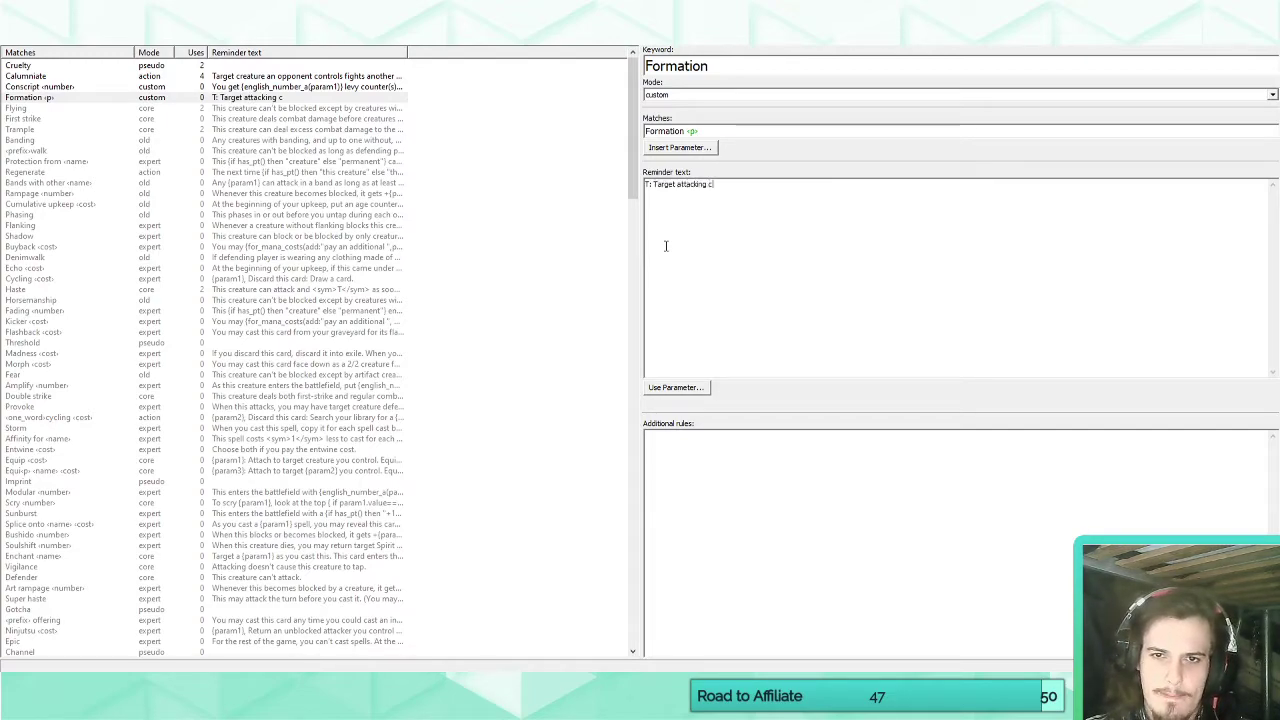
text(reature you control gai)
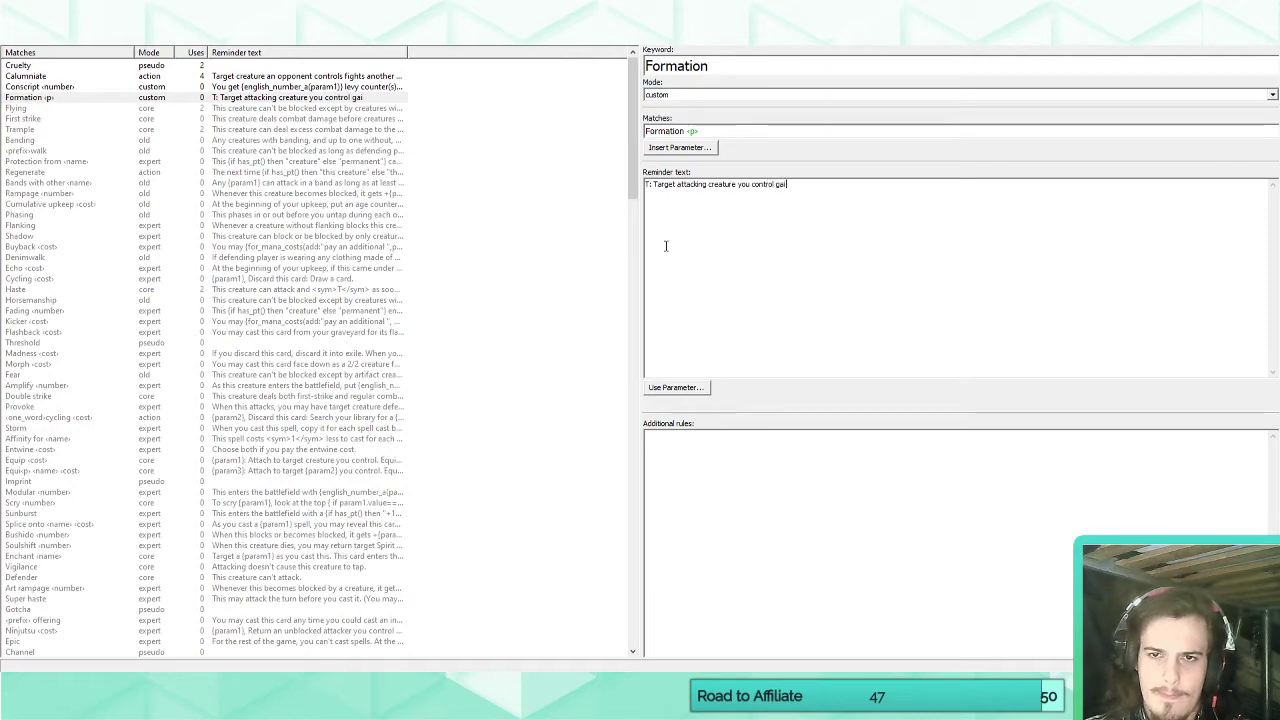
text(ns)
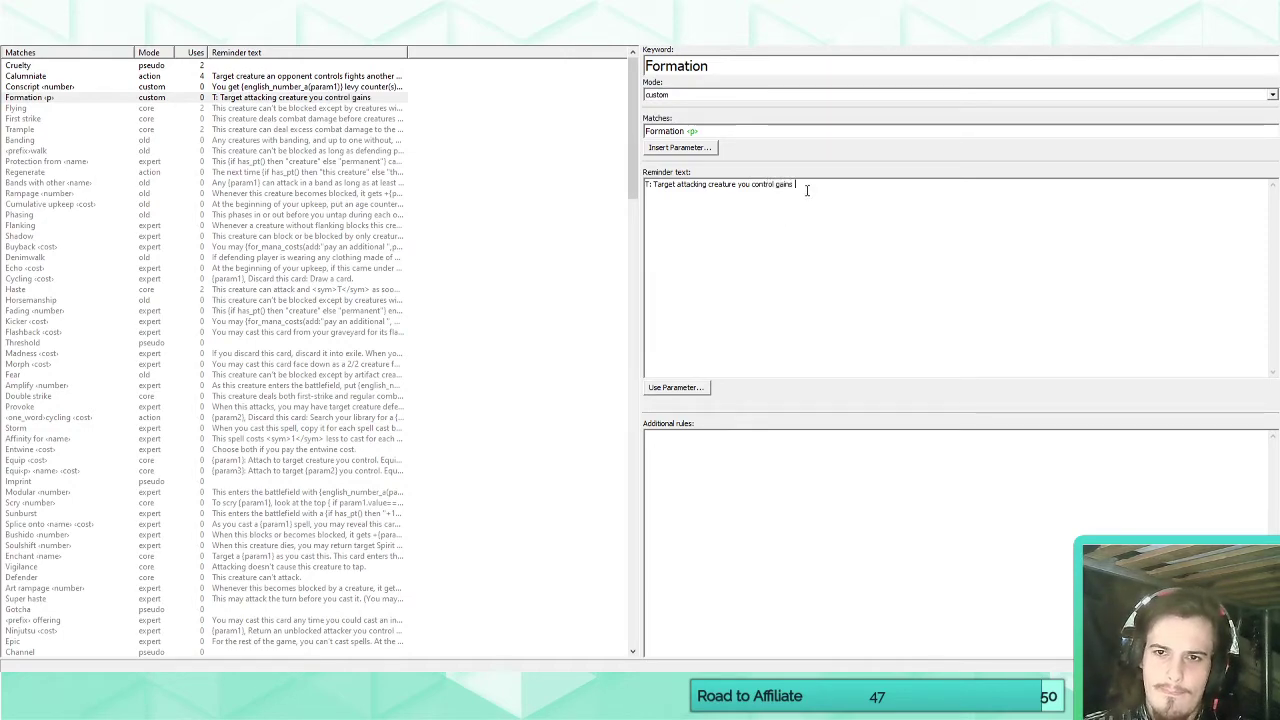
key(BackSpace)
key(BackSpace)
key(BackSpace)
key(BackSpace)
key(BackSpace)
text(ets)
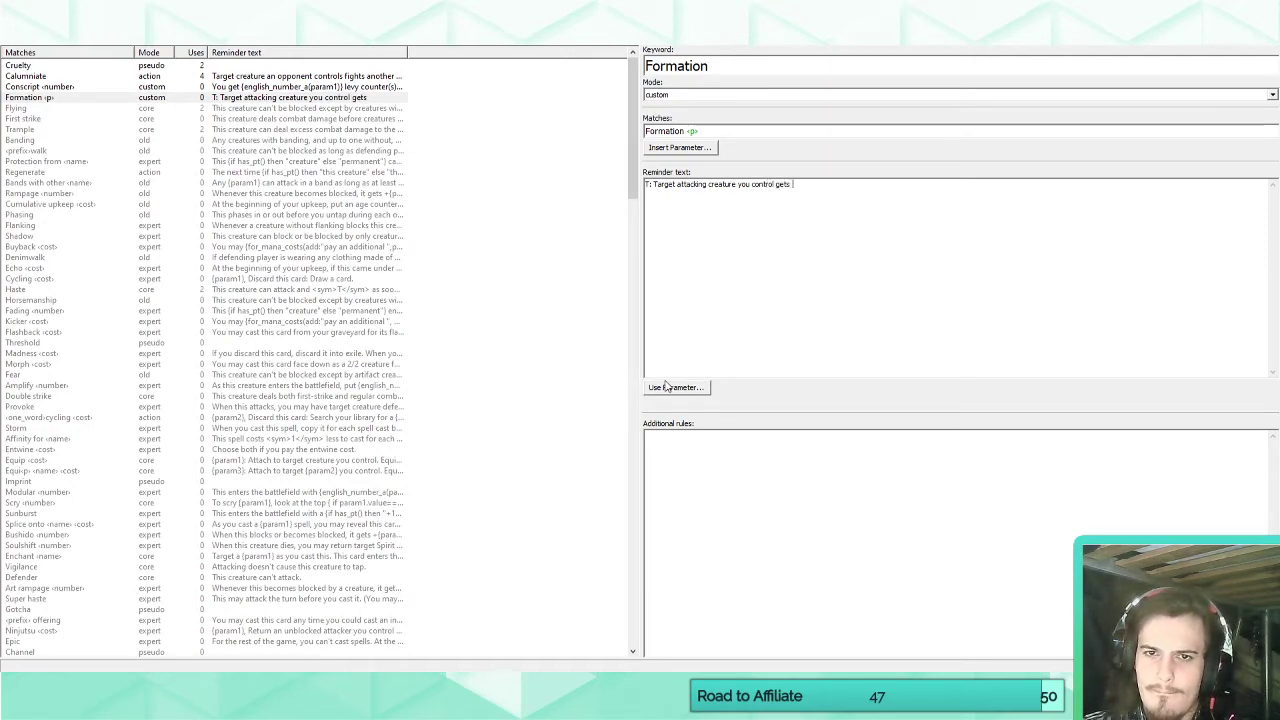
click(666, 387)
click(674, 406)
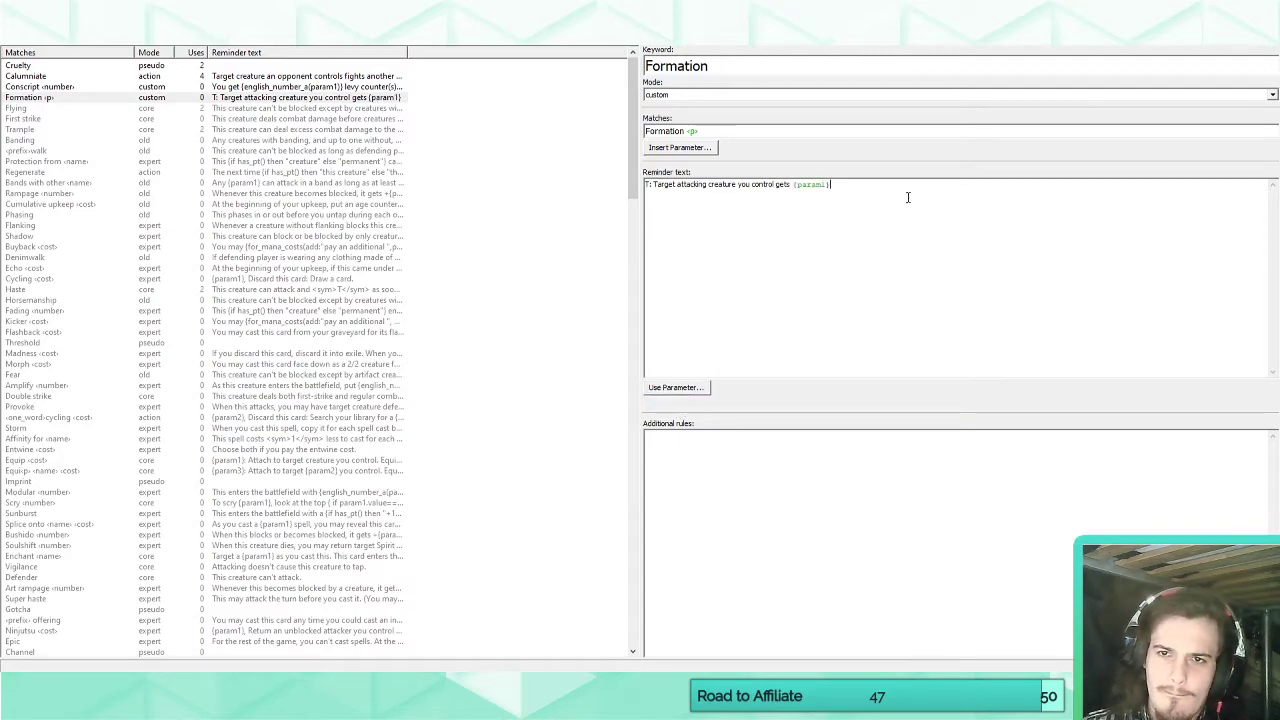
text(until end of turn.)
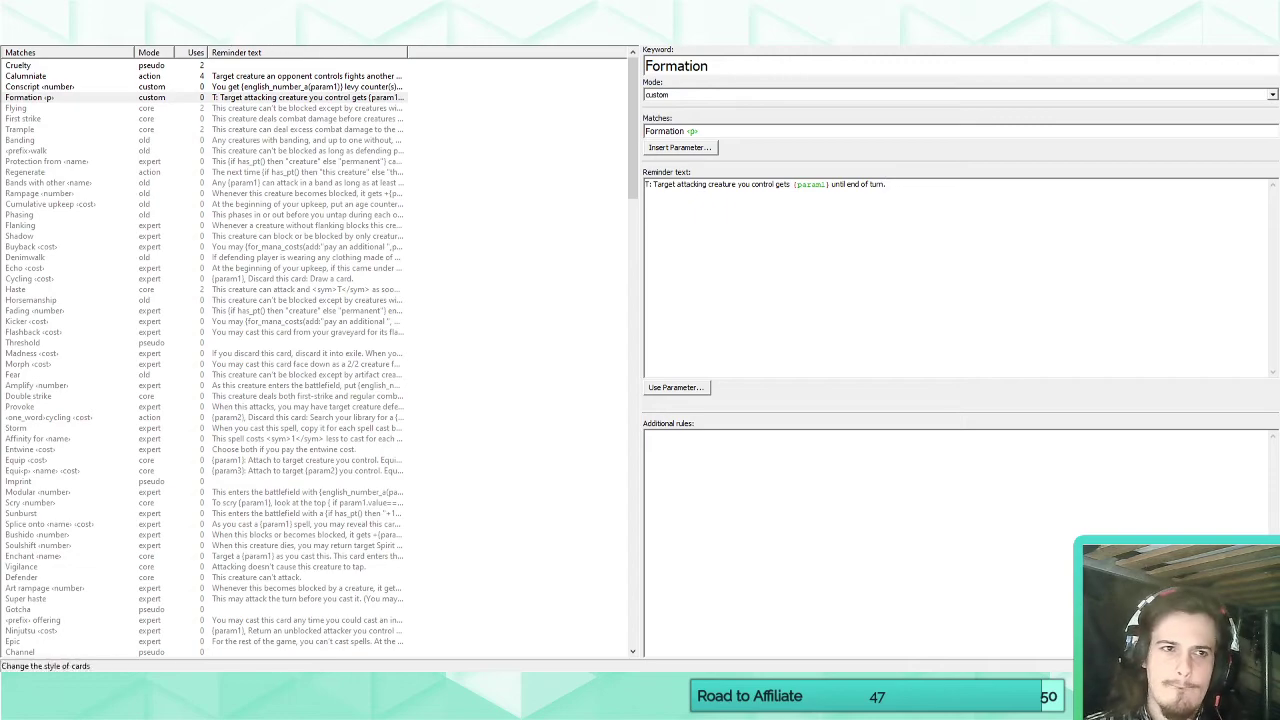
Add the line "Formation vigilance" below "Vigilance" in Feroxian Nightguard's rules text.
click(28, 36)
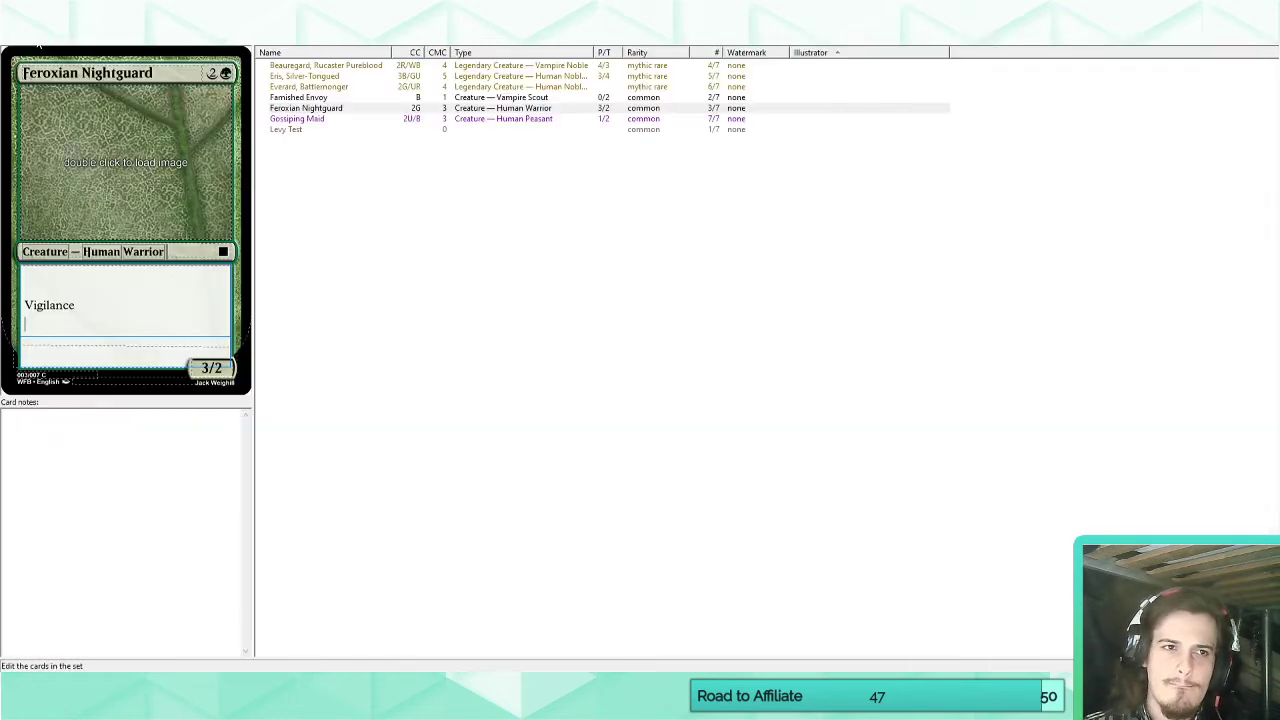
key(Return)
text(Fo)
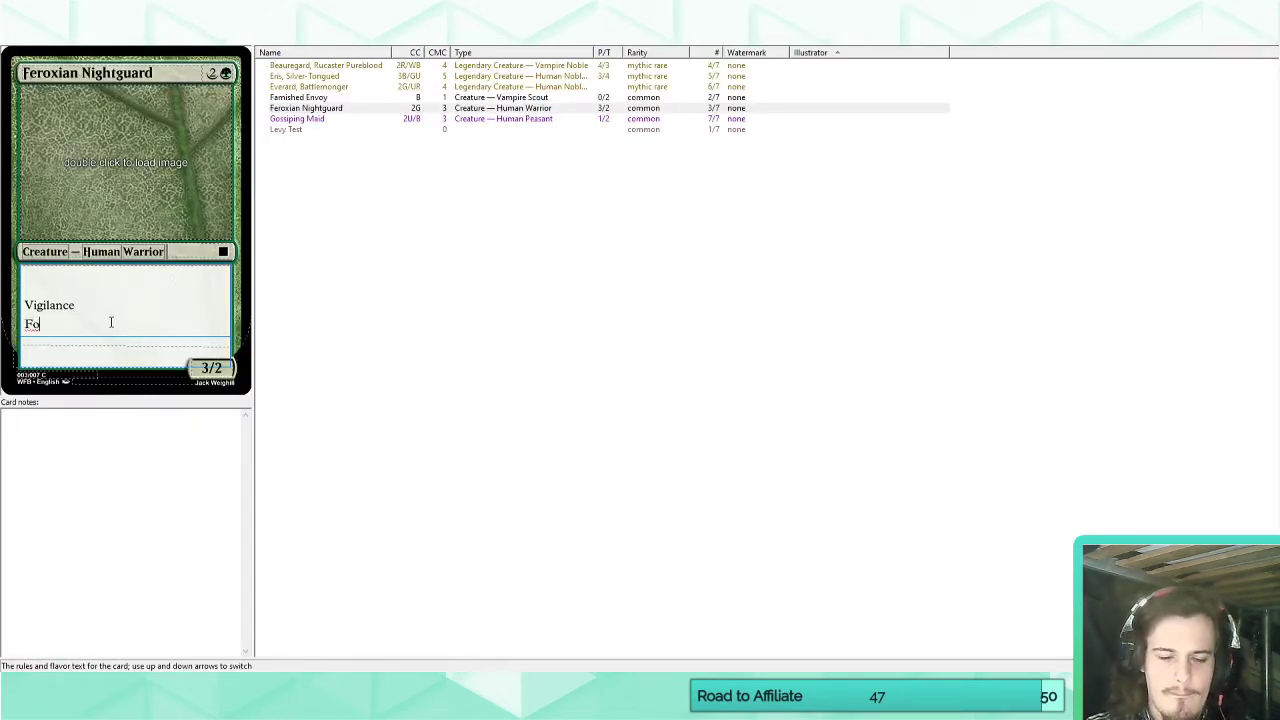
text(rmation V)
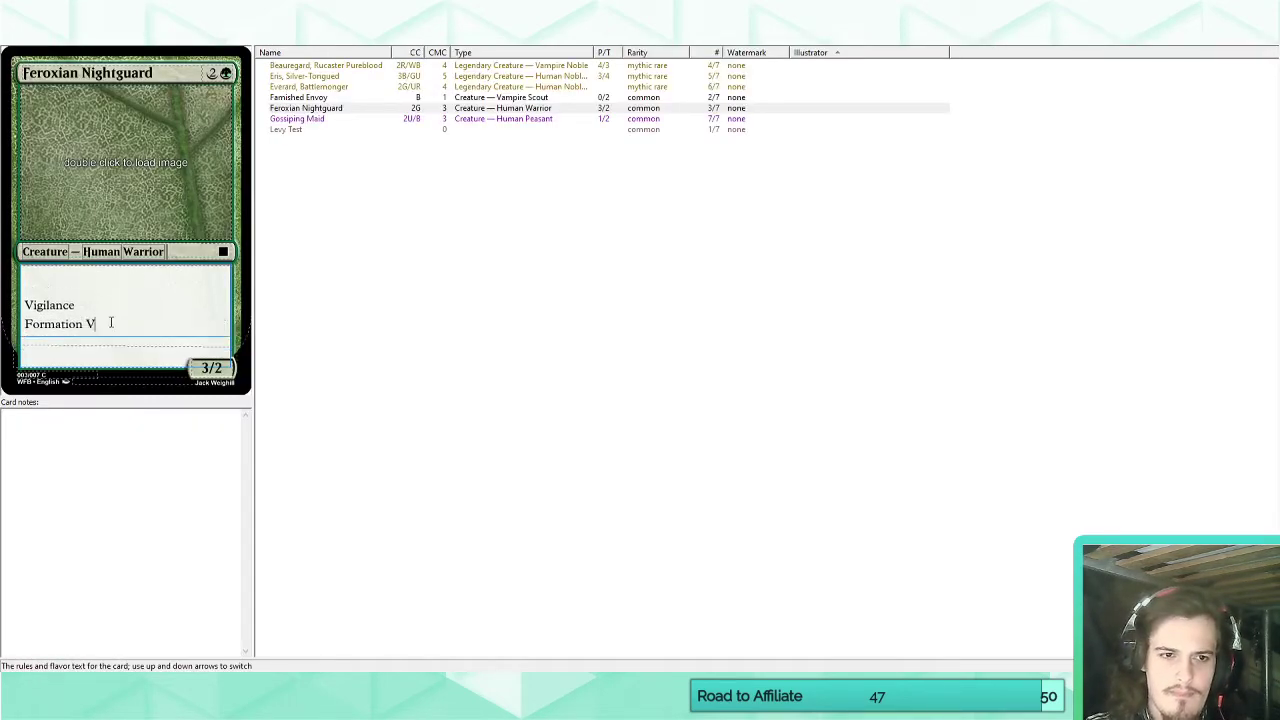
text(igilance)
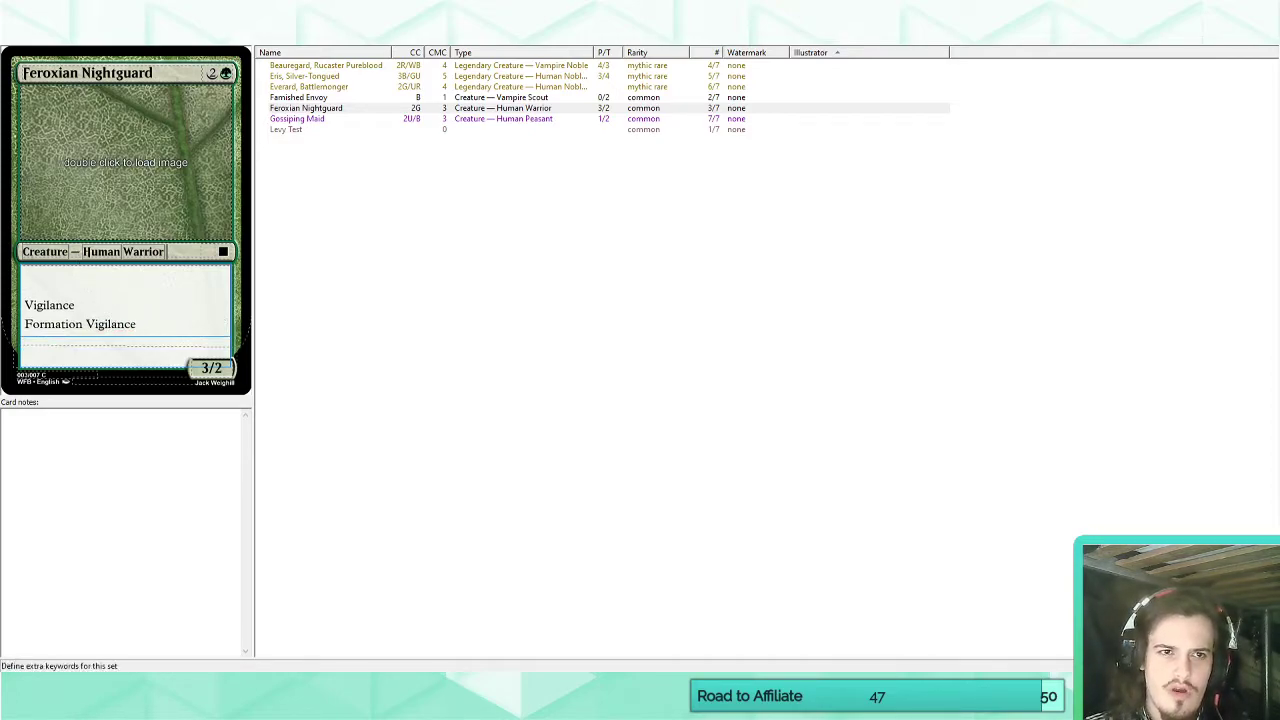
click(91, 324)
key(BackSpace)
text(v)
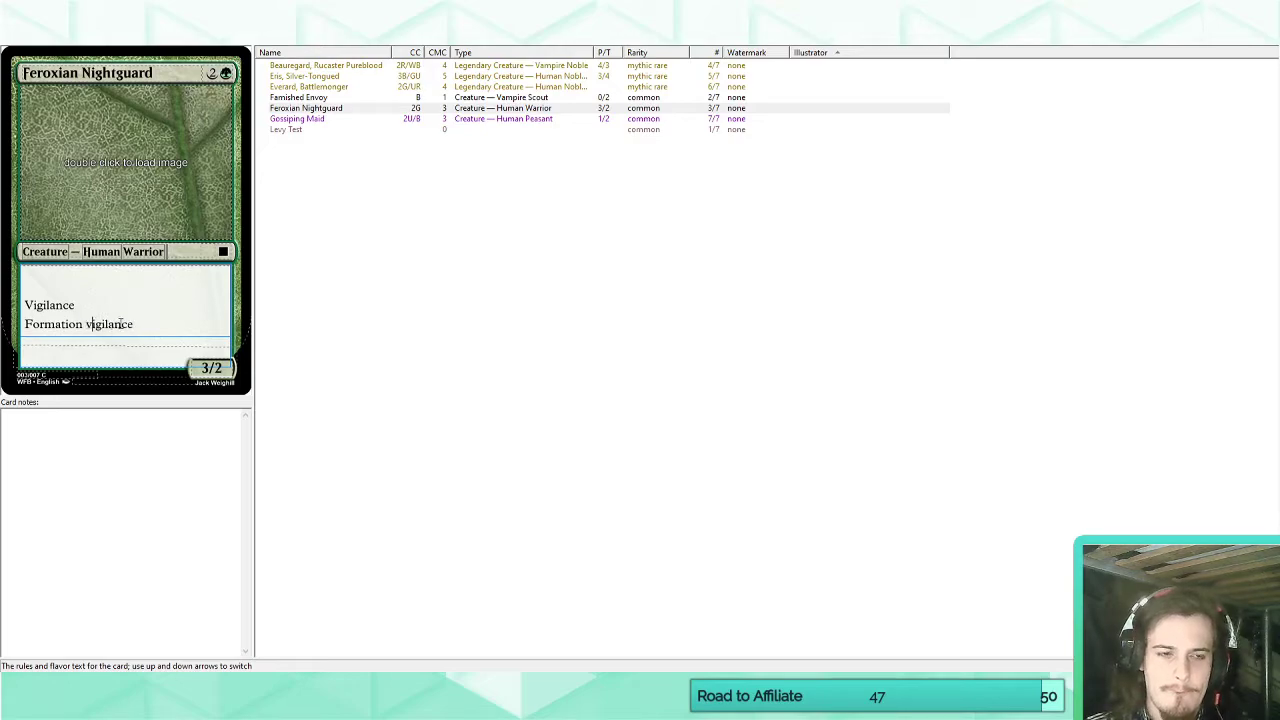
Try the "a" parameter type in the Formation keyword's match pattern and check Feroxian Nightguard's rules text.
click(217, 44)
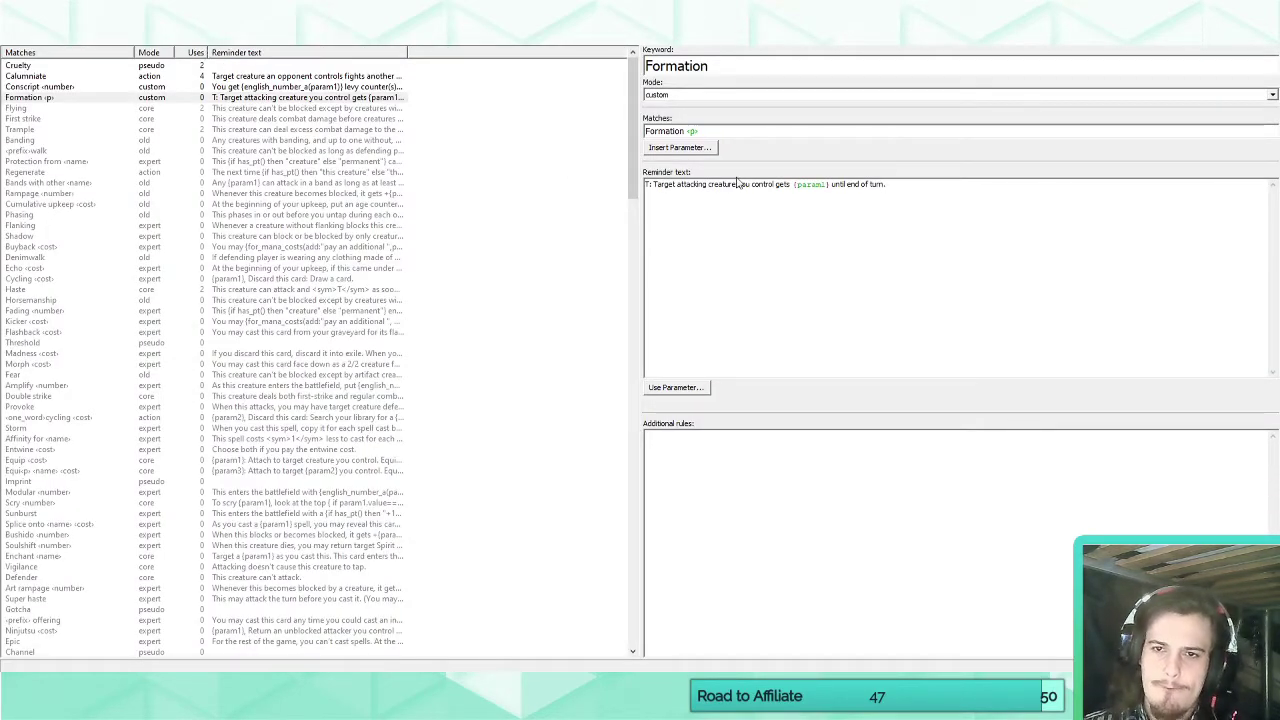
double_click(691, 131)
key(Delete)
click(680, 147)
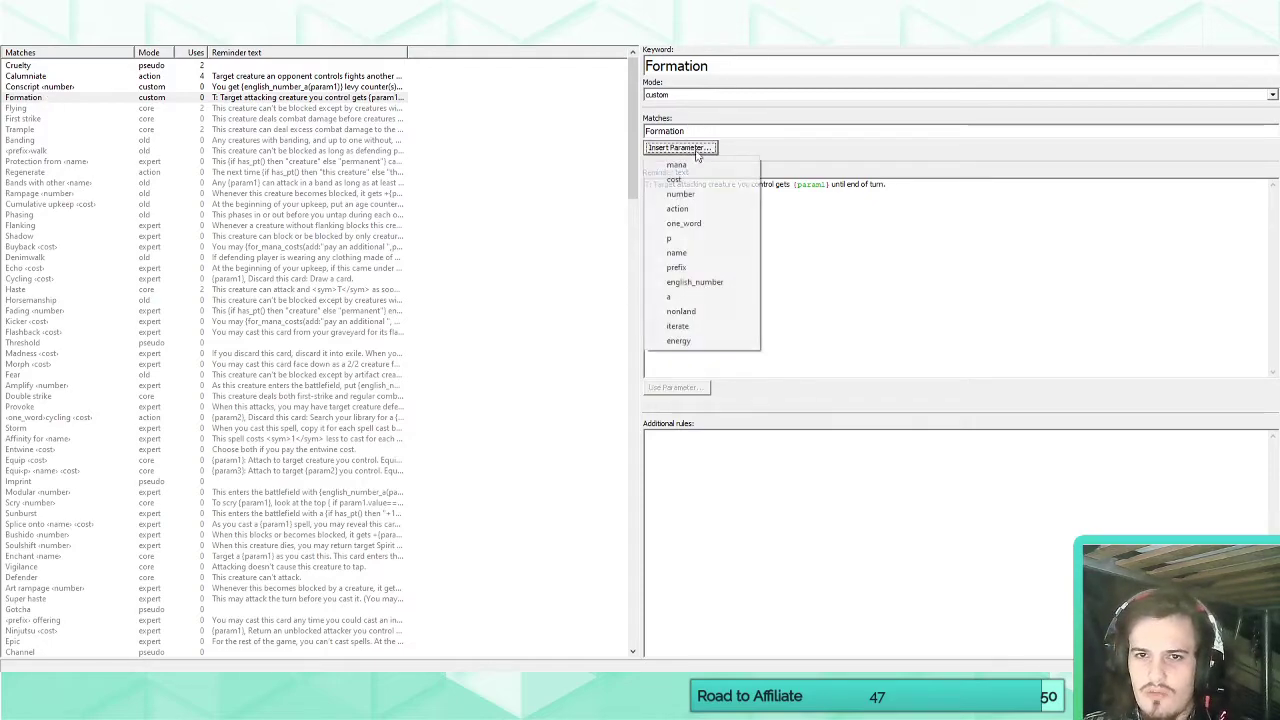
click(690, 297)
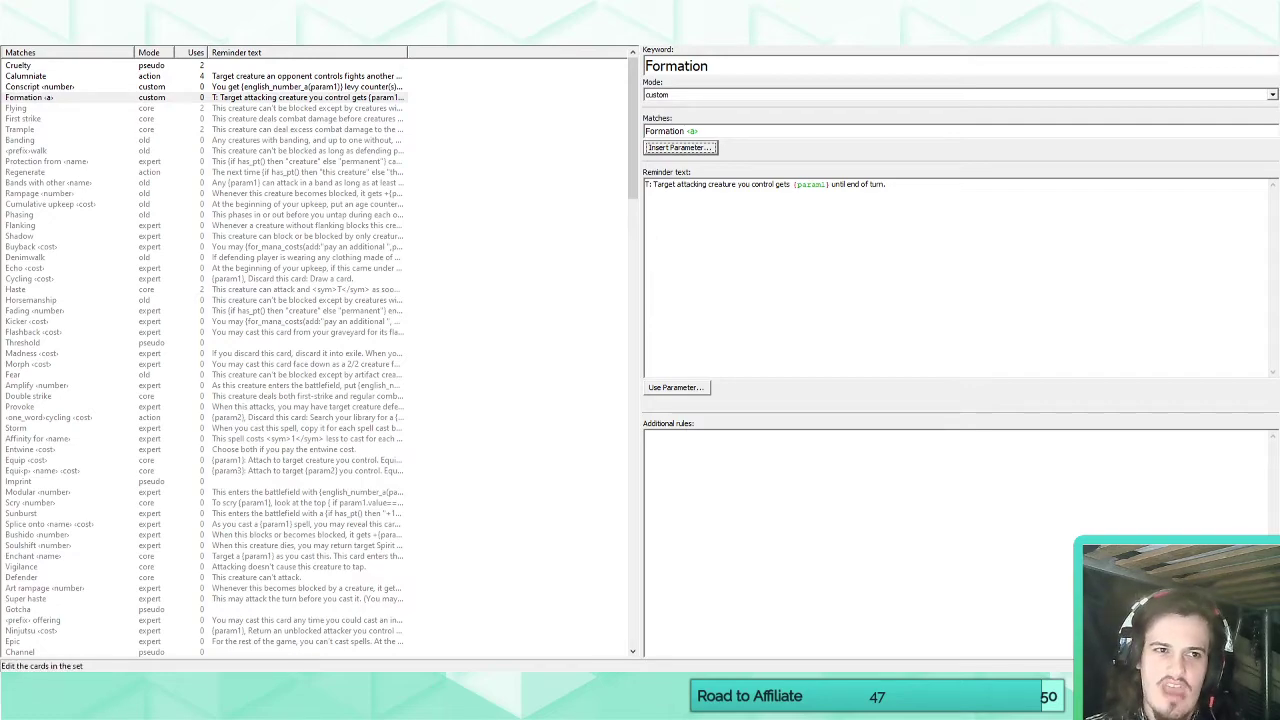
click(165, 37)
click(172, 330)
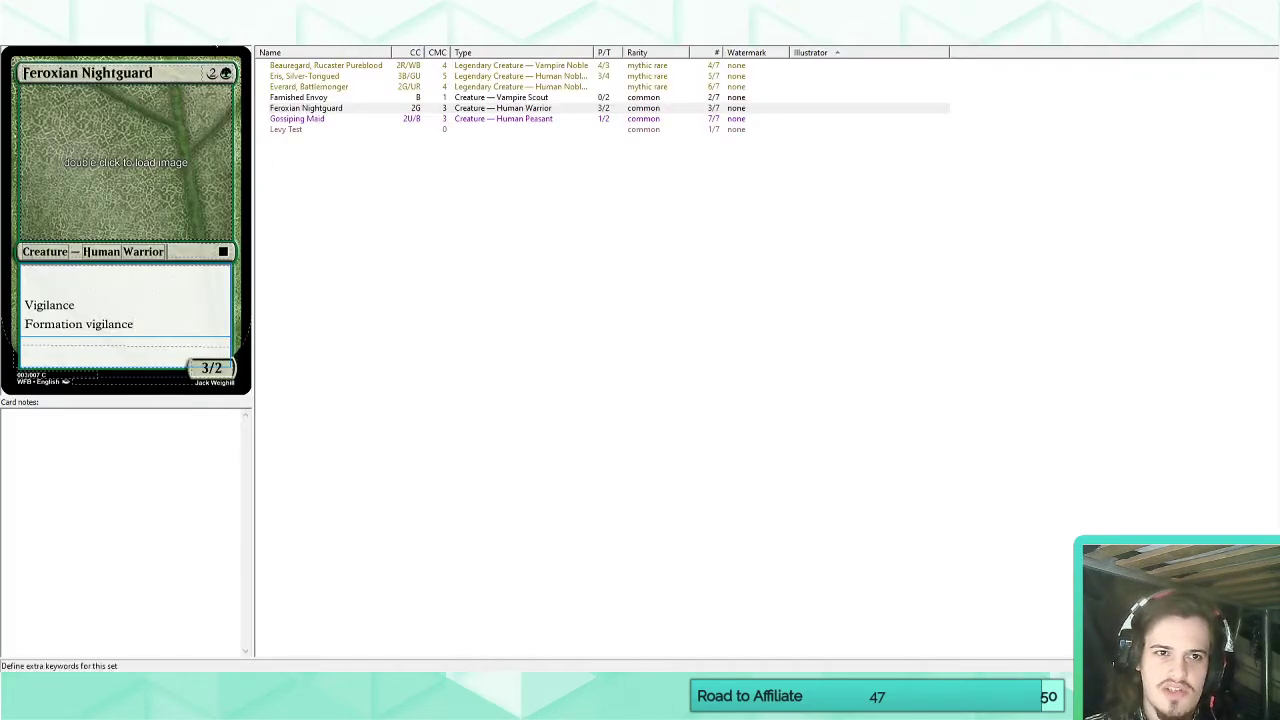
Try the "nonland" parameter type in the Formation keyword's match pattern and check the card again.
click(214, 36)
click(728, 132)
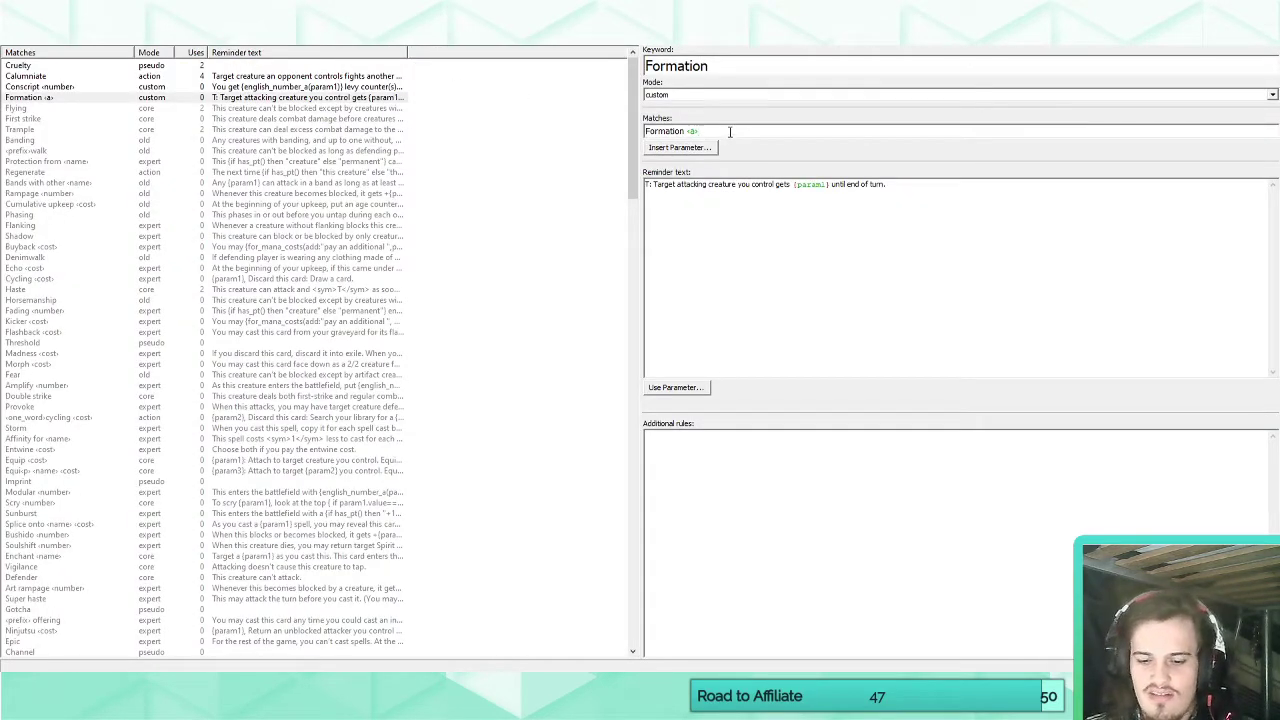
key(BackSpace)
key(BackSpace)
key(BackSpace)
text(n)
click(697, 149)
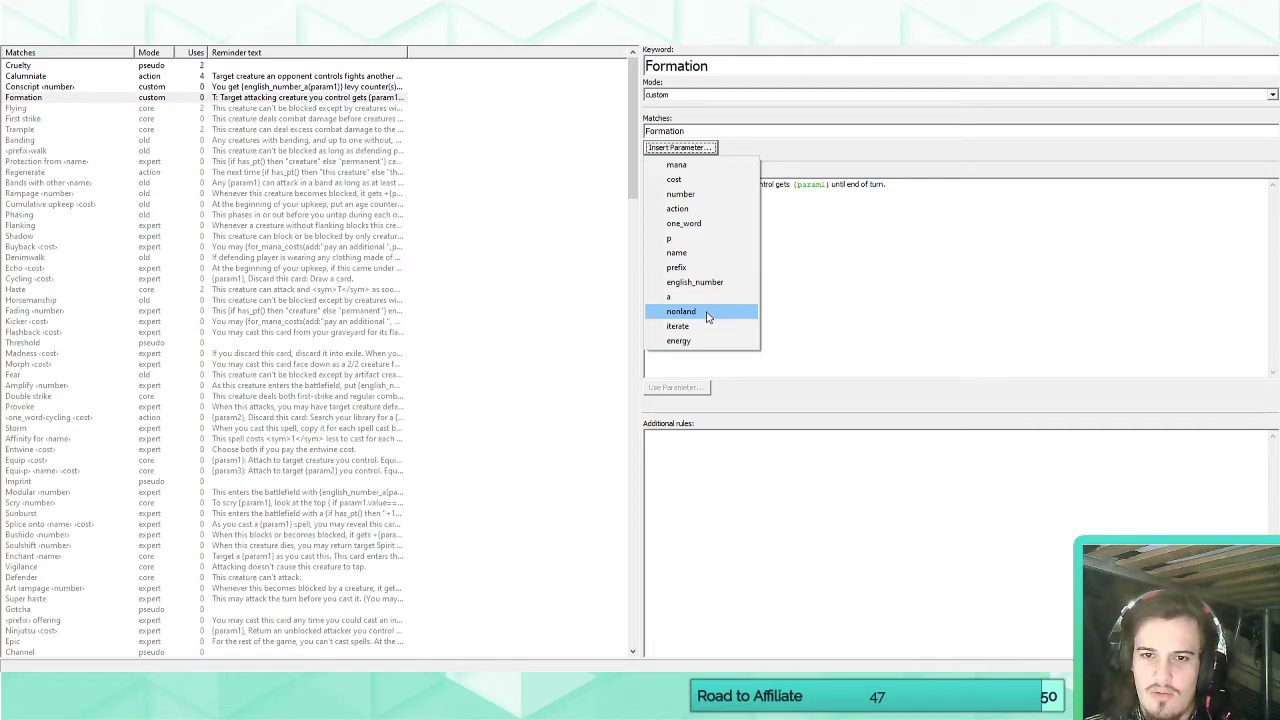
click(707, 313)
click(30, 39)
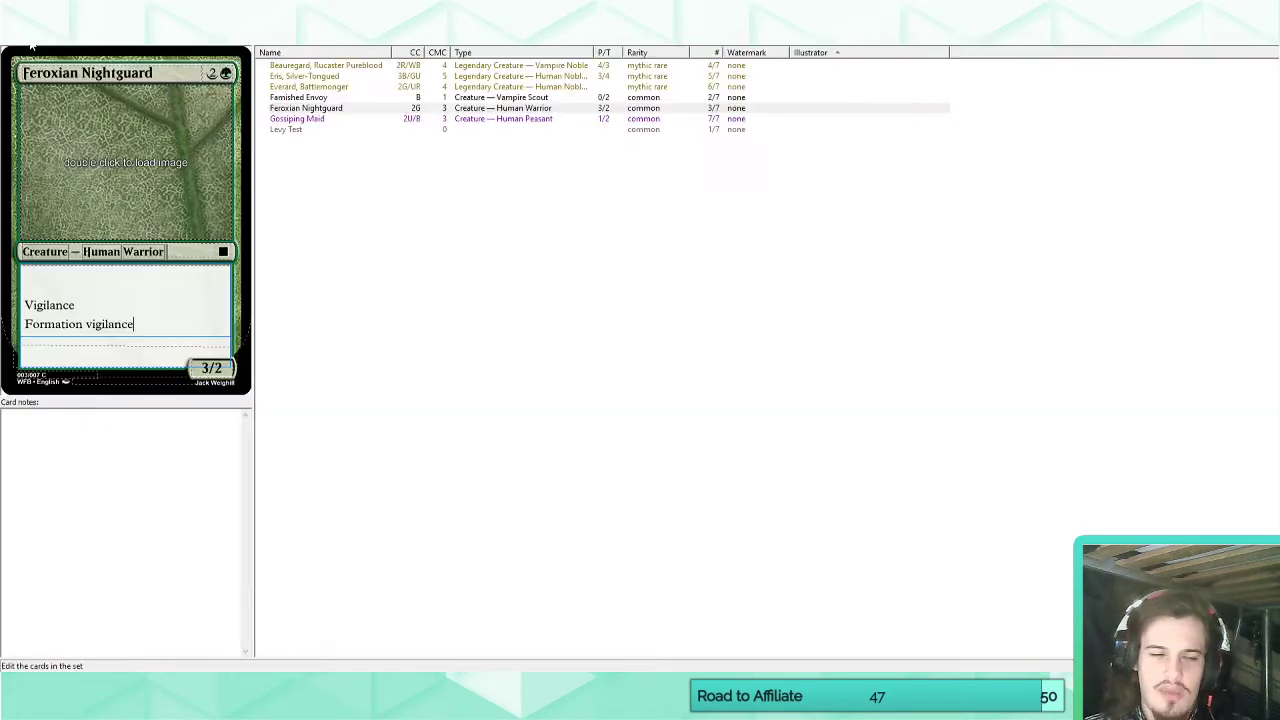
Remove the nonland parameter from the Formation keyword's match pattern.
click(172, 39)
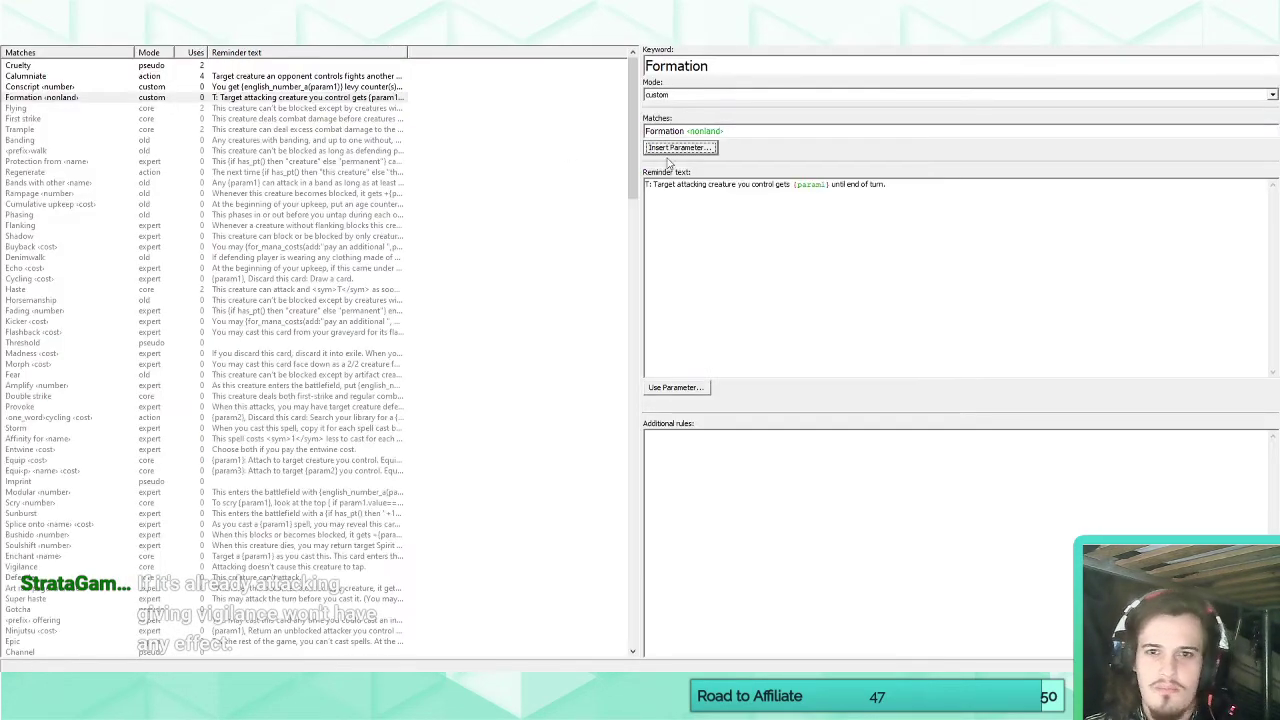
double_click(708, 131)
key(BackSpace)
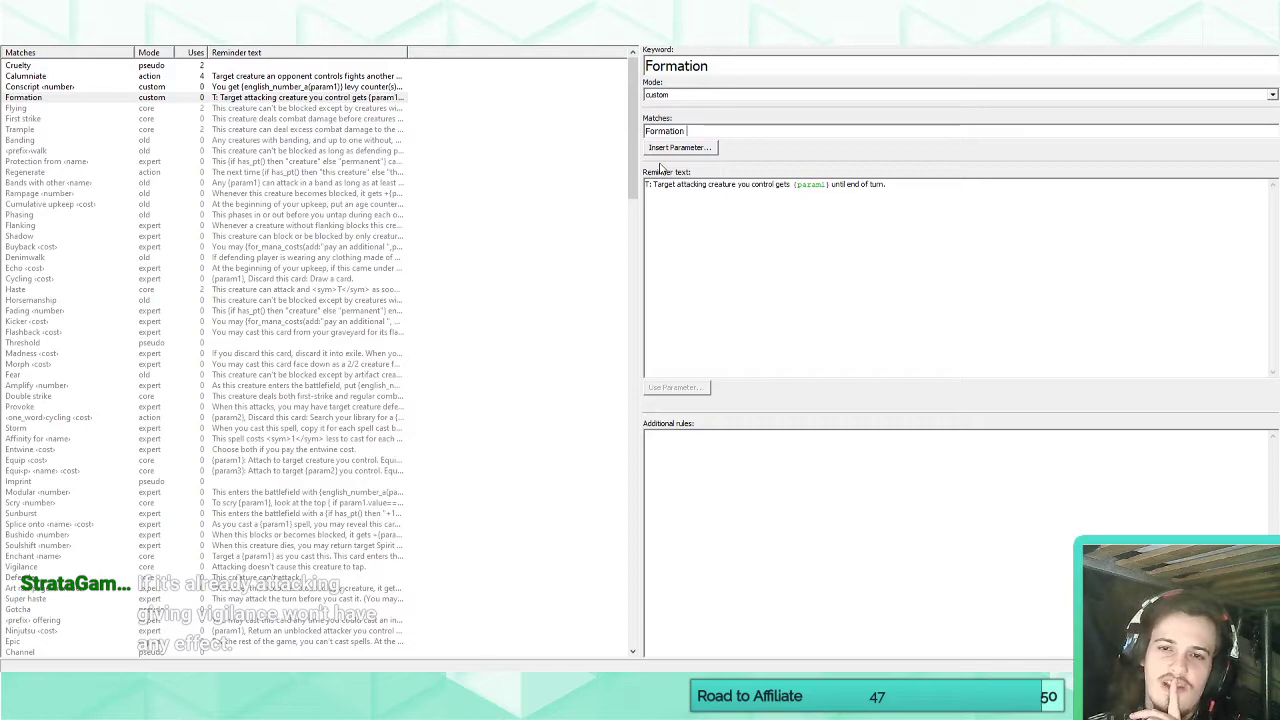
Remove "attacking" from Formation's reminder text and append "Activate this ability only during your combat phase.".
double_click(690, 187)
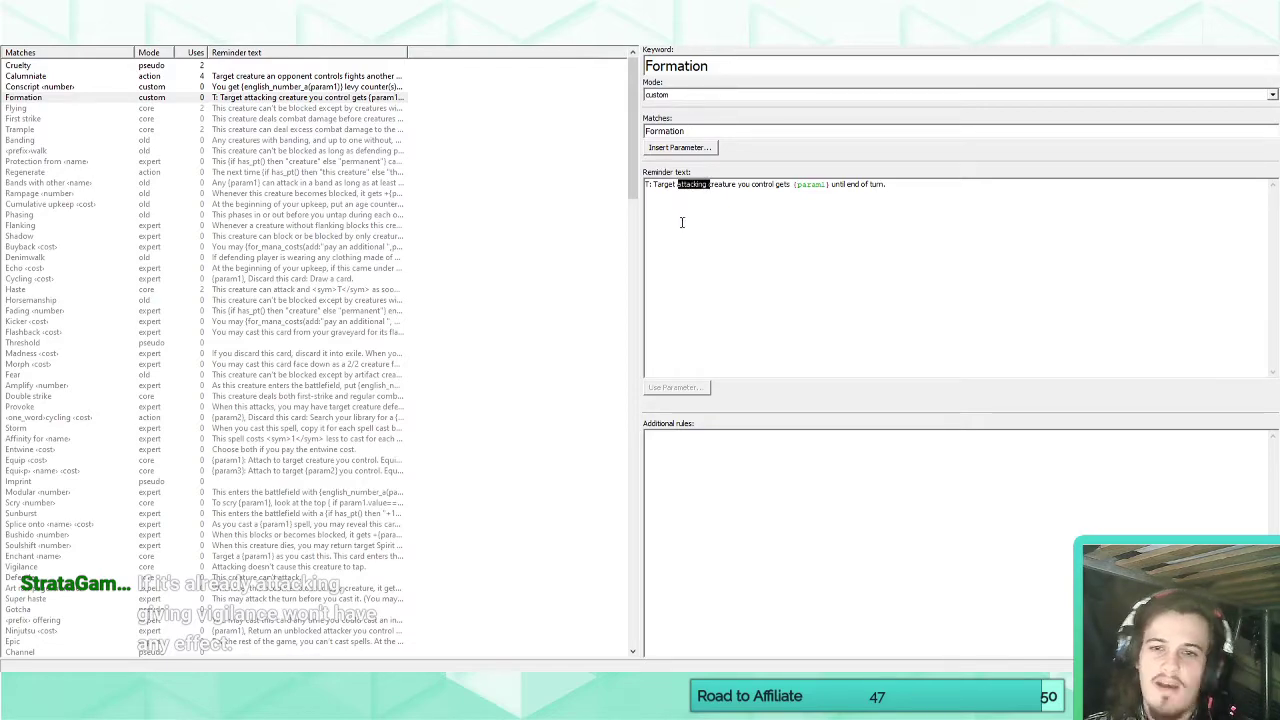
key(BackSpace)
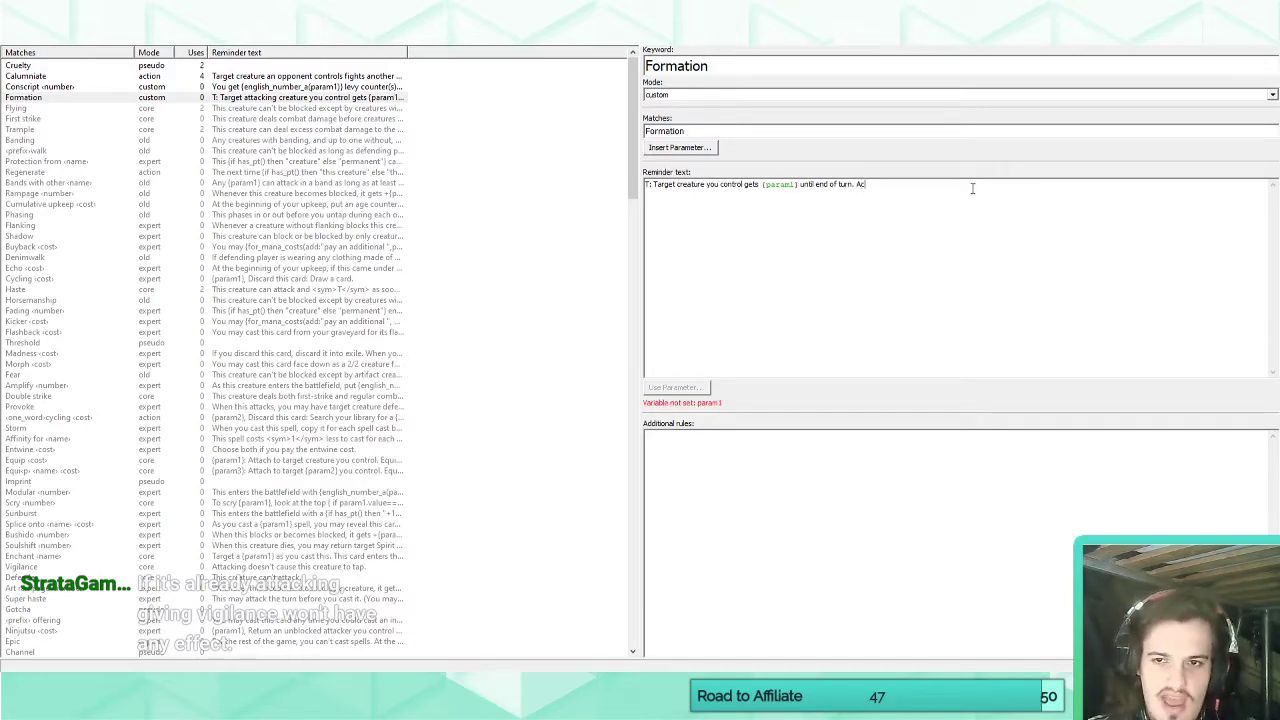
text(tivate this abil)
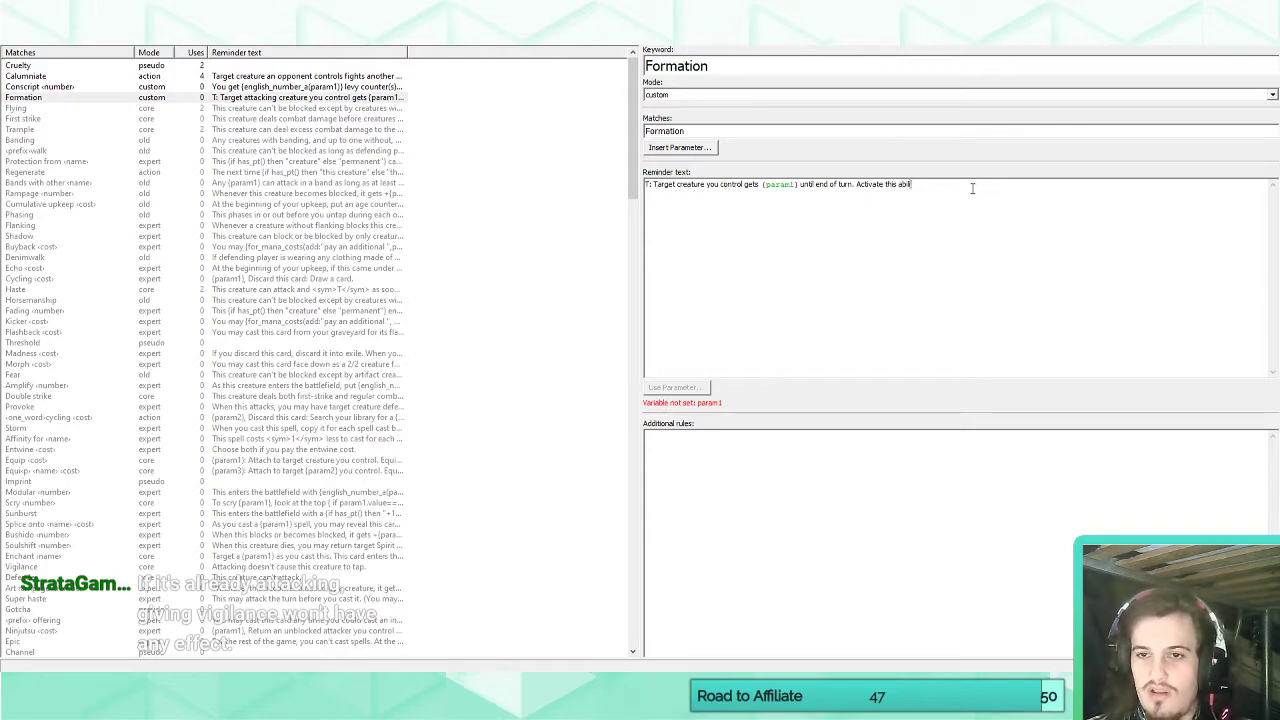
text(ity o)
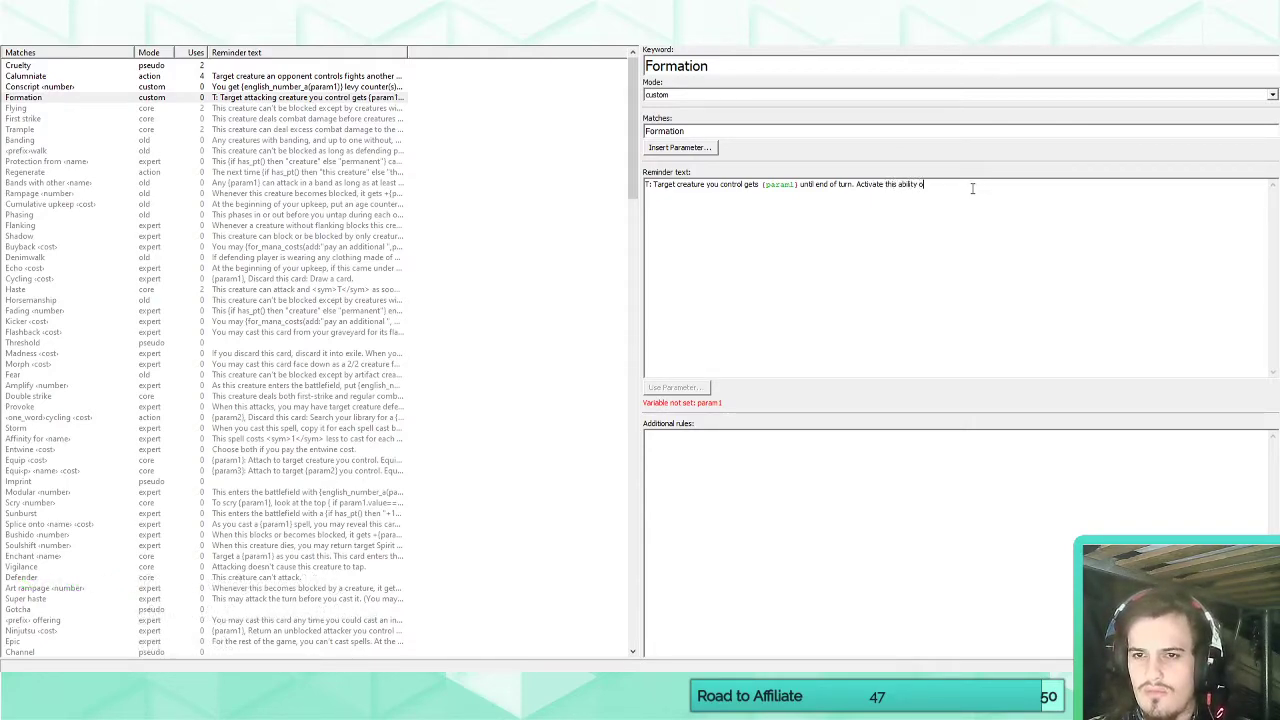
text(nly during your)
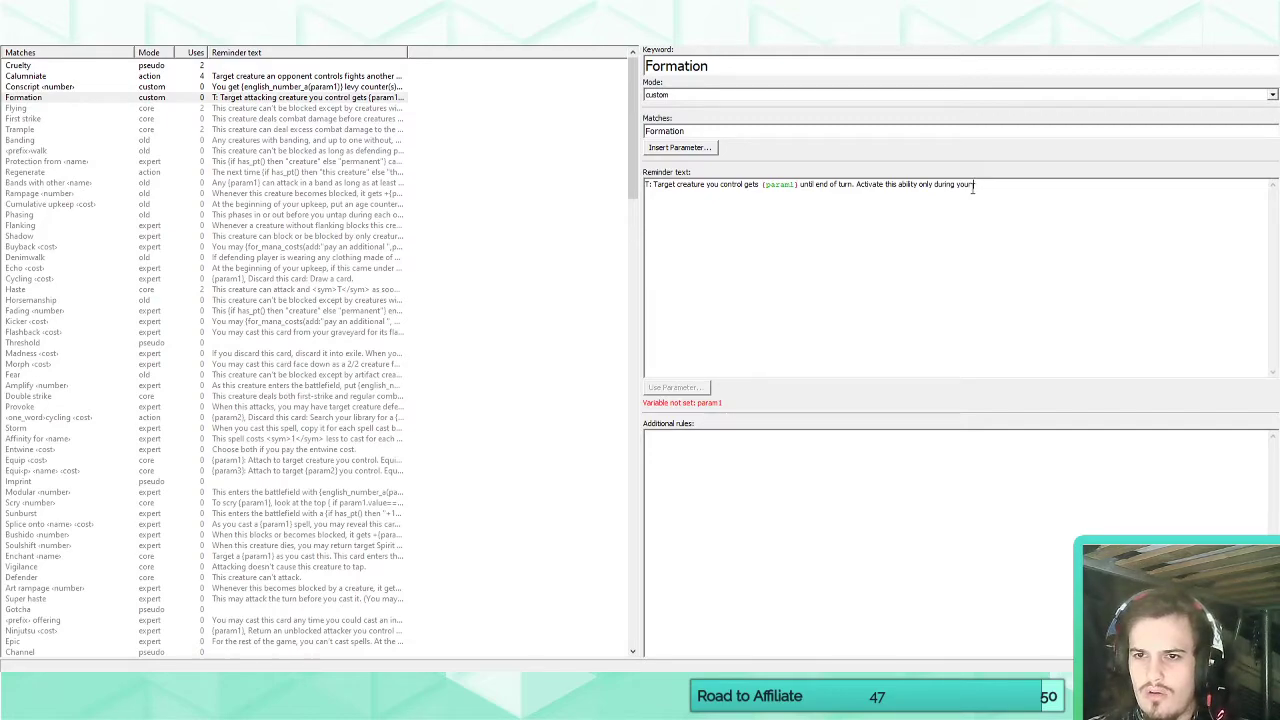
key(BackSpace)
key(BackSpace)
key(BackSpace)
key(BackSpace)
text(yo)
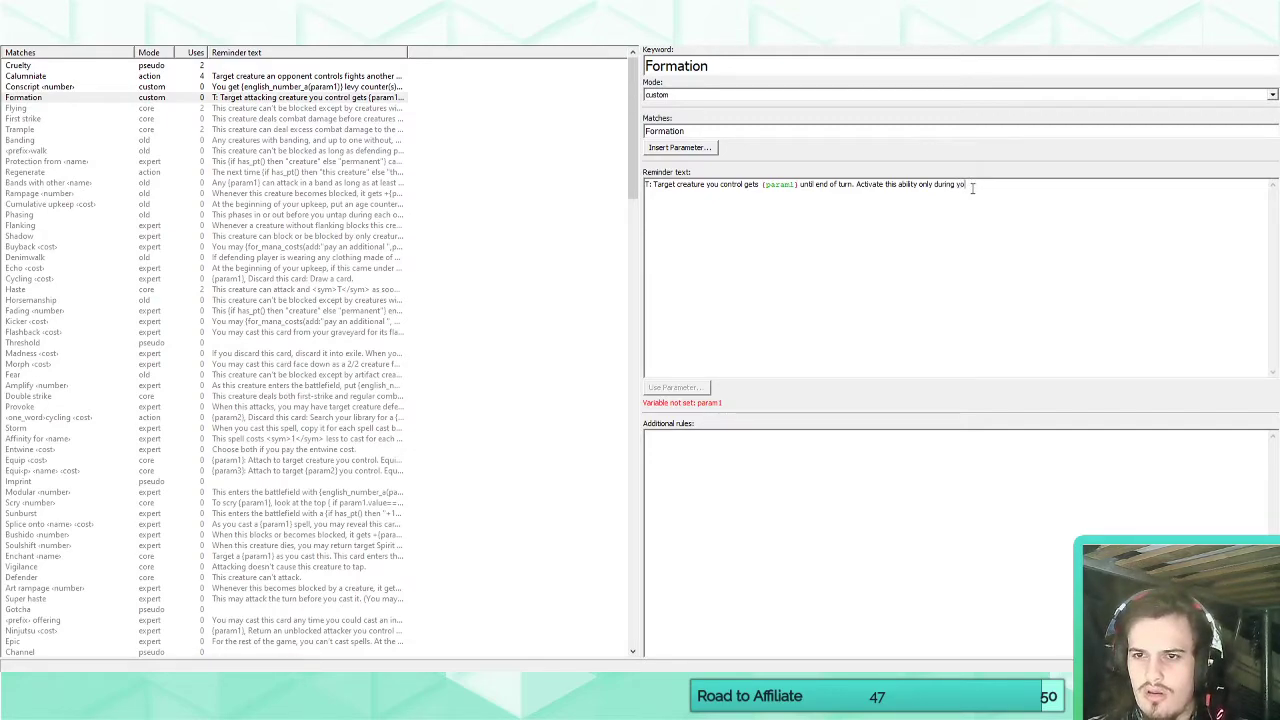
text(ur attack phase)
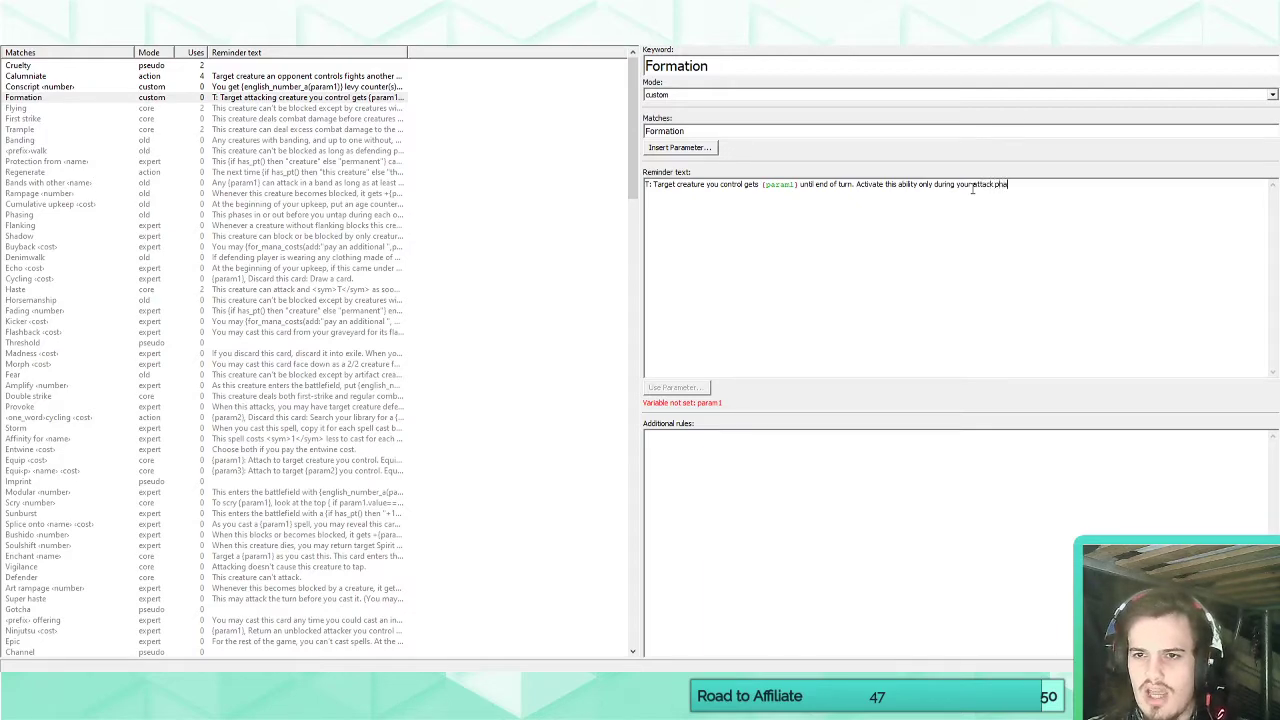
key(BackSpace)
key(BackSpace)
key(BackSpace)
key(BackSpace)
key(BackSpace)
key(BackSpace)
key(BackSpace)
key(BackSpace)
key(BackSpace)
key(BackSpace)
key(BackSpace)
key(BackSpace)
text(combat phase.)
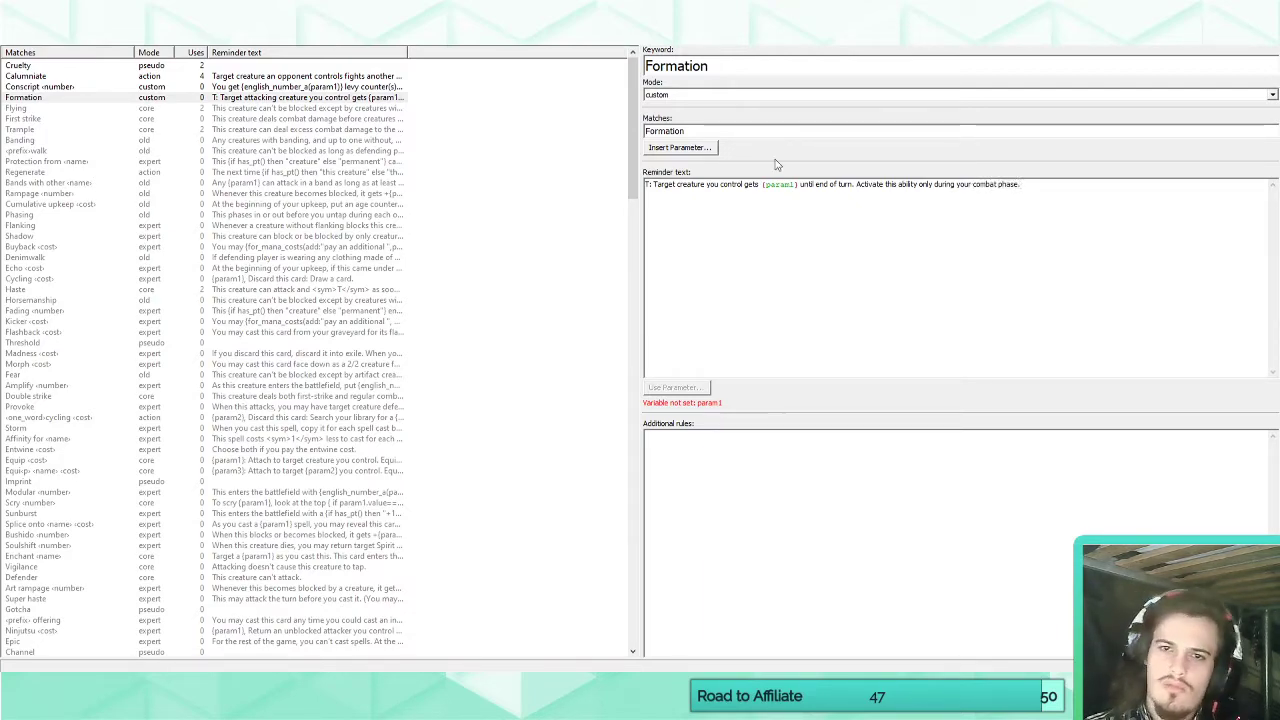
Insert the "action" parameter after "Formation" in the keyword's match pattern and check the reminder text on Feroxian Nightguard.
click(689, 148)
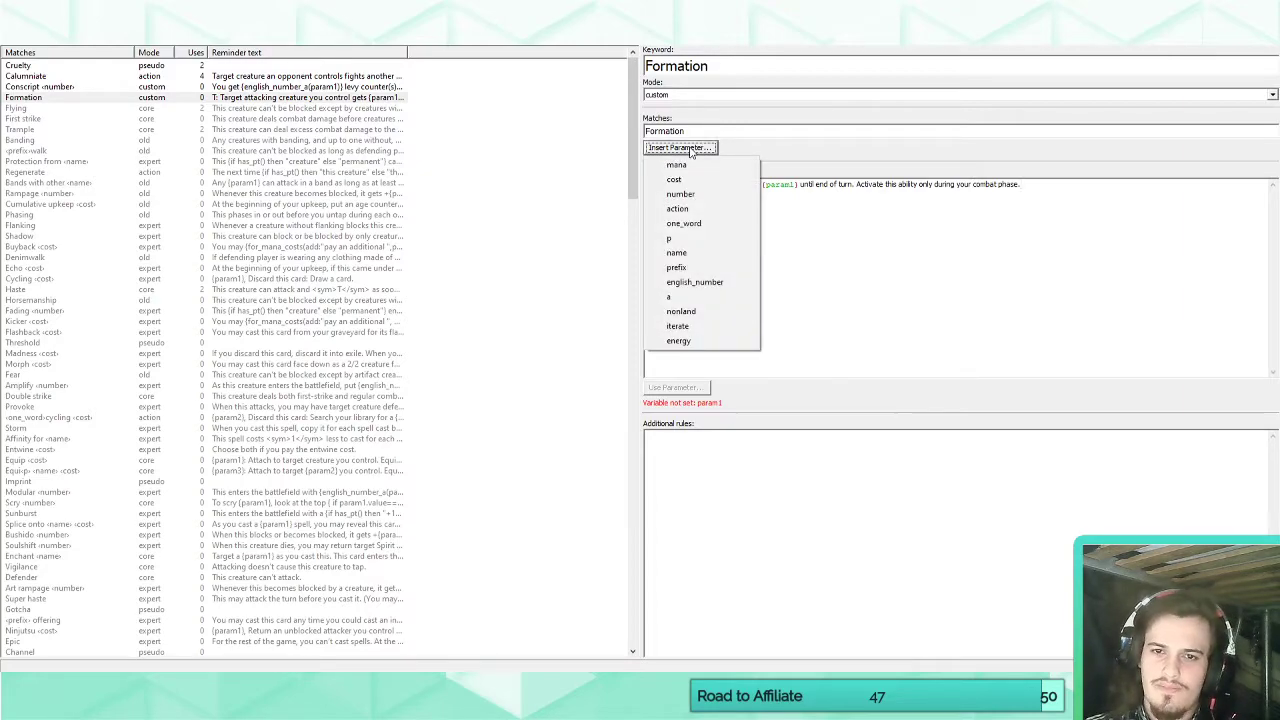
click(701, 213)
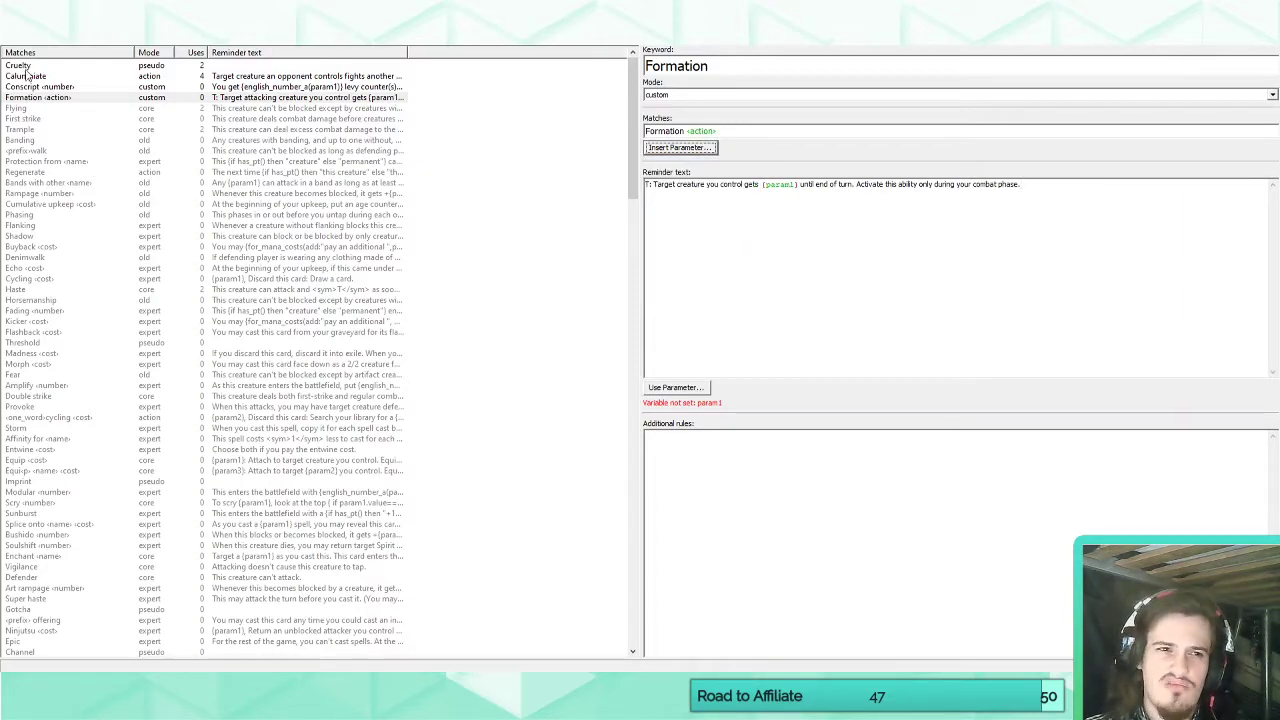
click(20, 37)
click(179, 291)
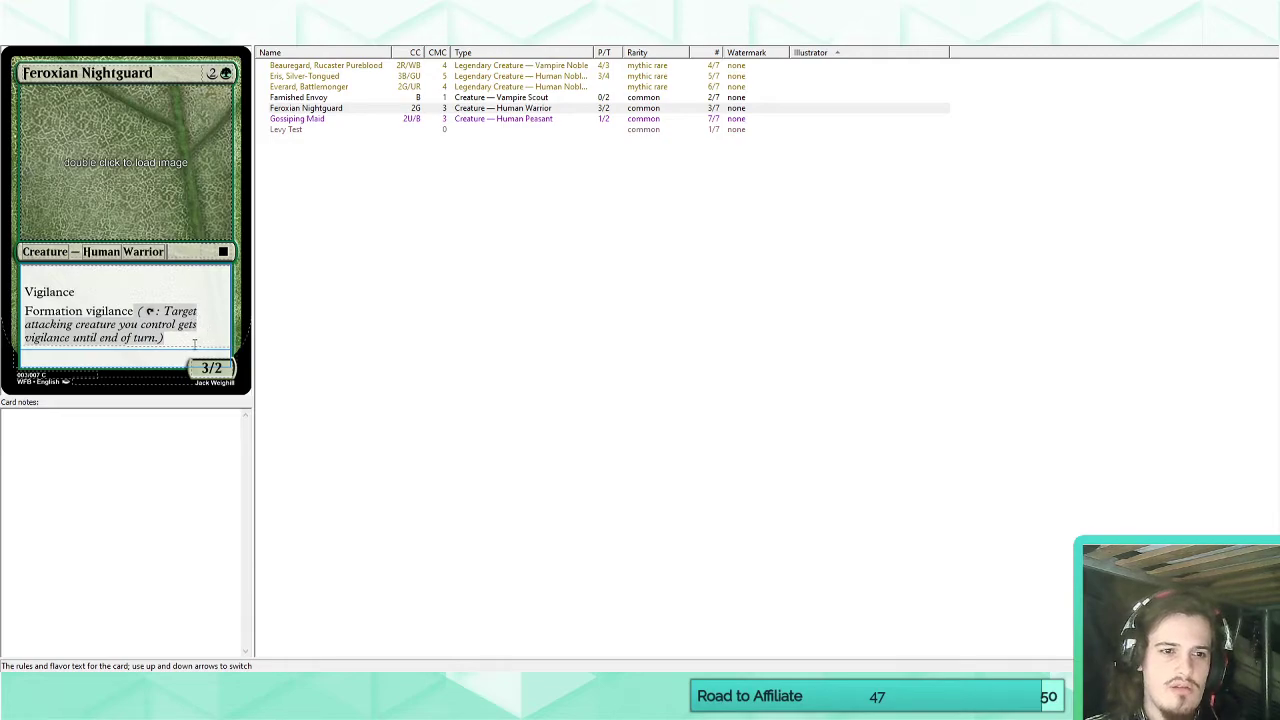
click(189, 337)
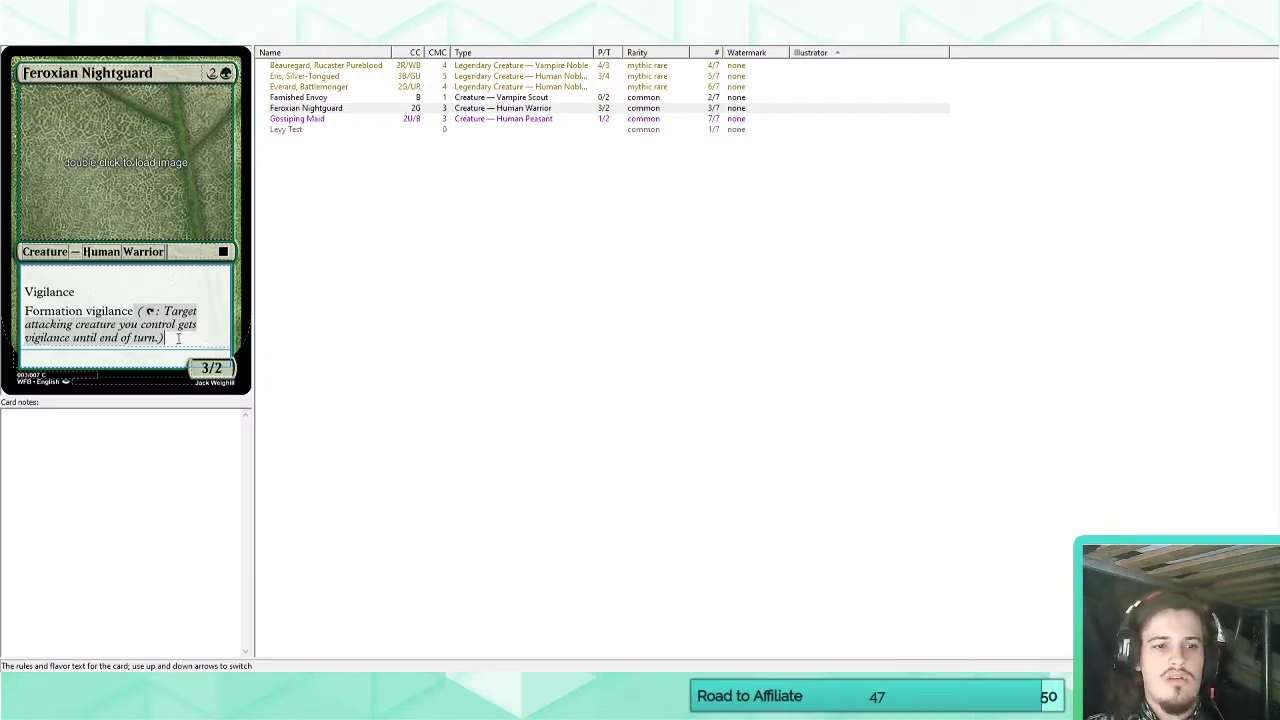
click(139, 284)
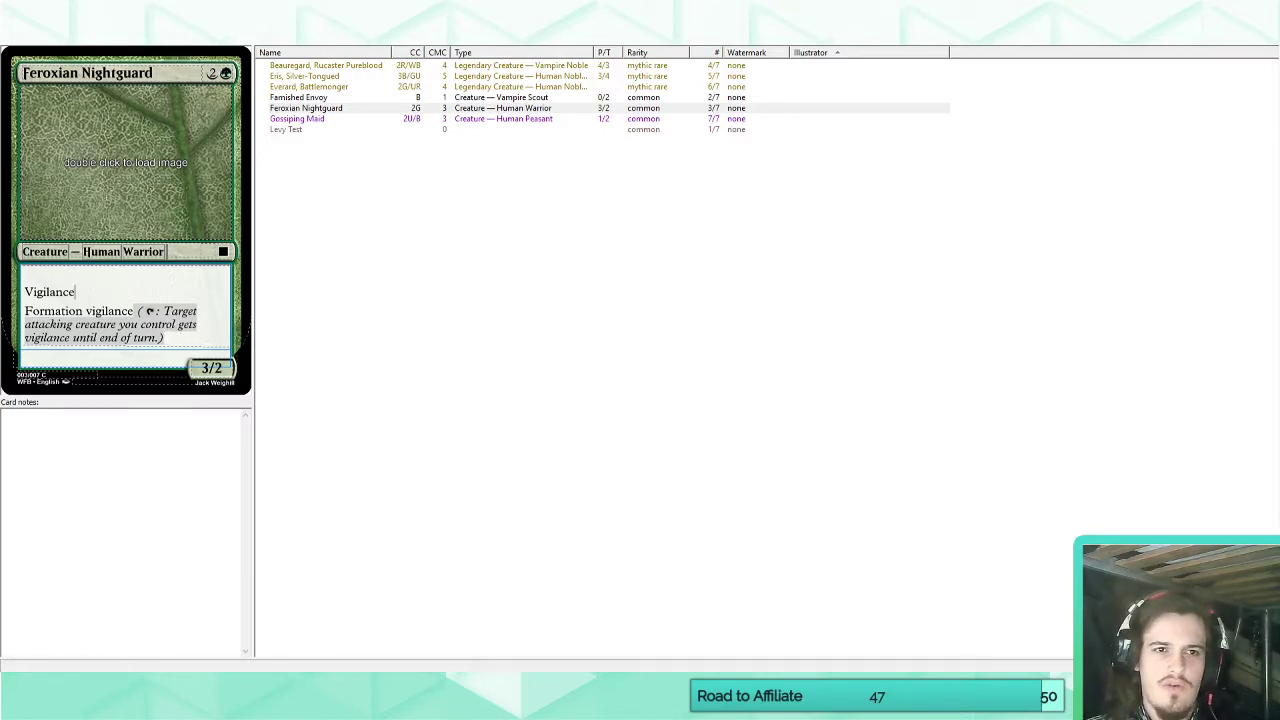
Reinsert the {param1} placeholder after "gets" in Formation's reminder text, remove the extra space, and check the card.
click(190, 36)
click(825, 229)
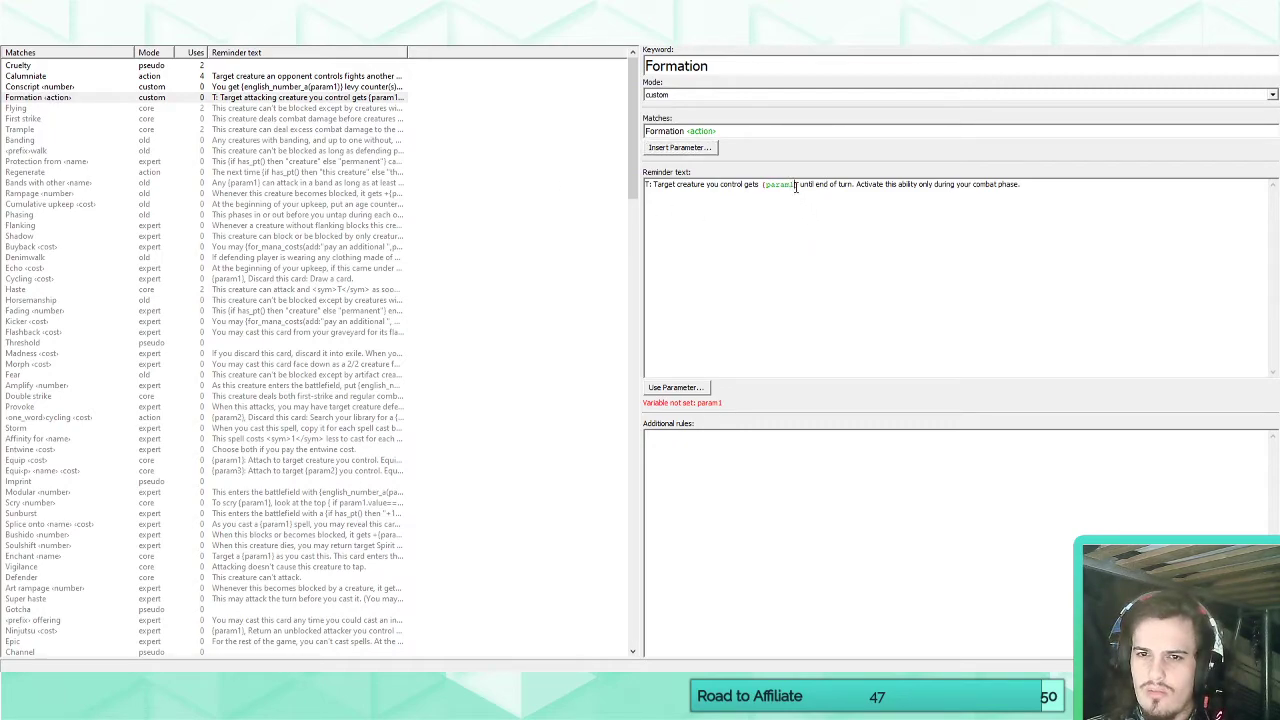
drag(795, 186, 758, 186)
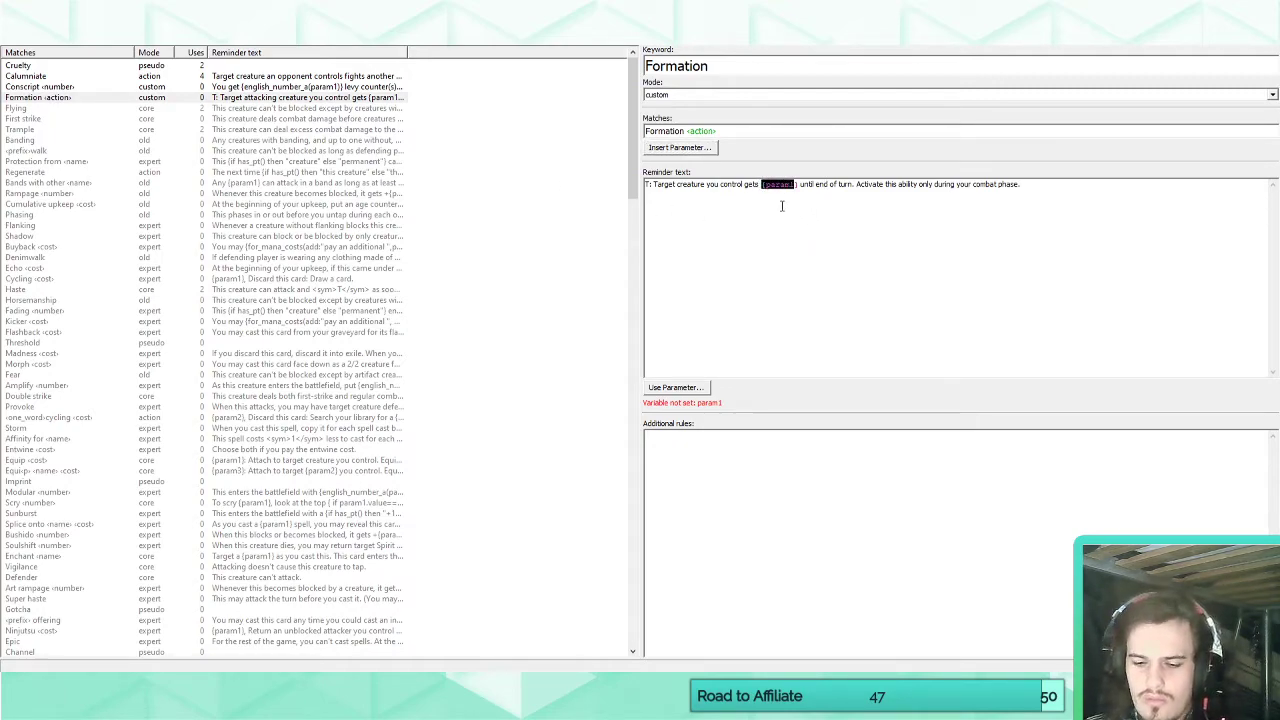
key(Delete)
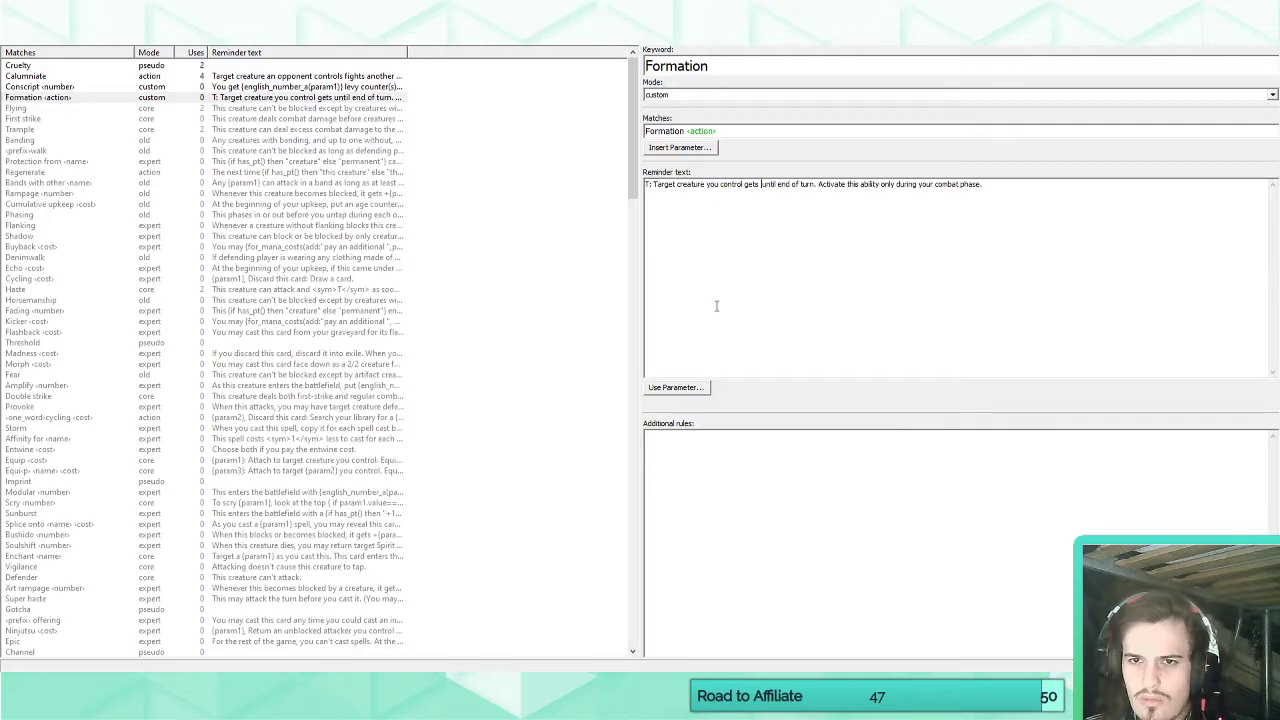
click(686, 386)
click(688, 405)
click(803, 186)
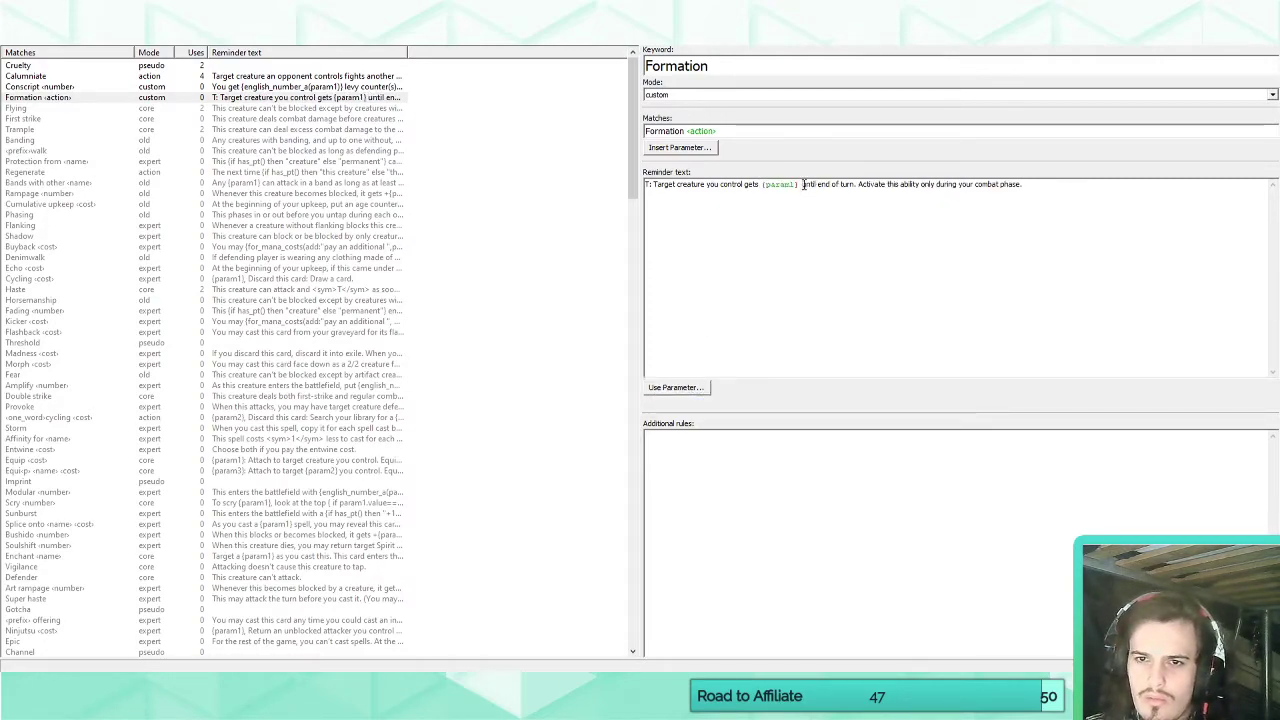
key(BackSpace)
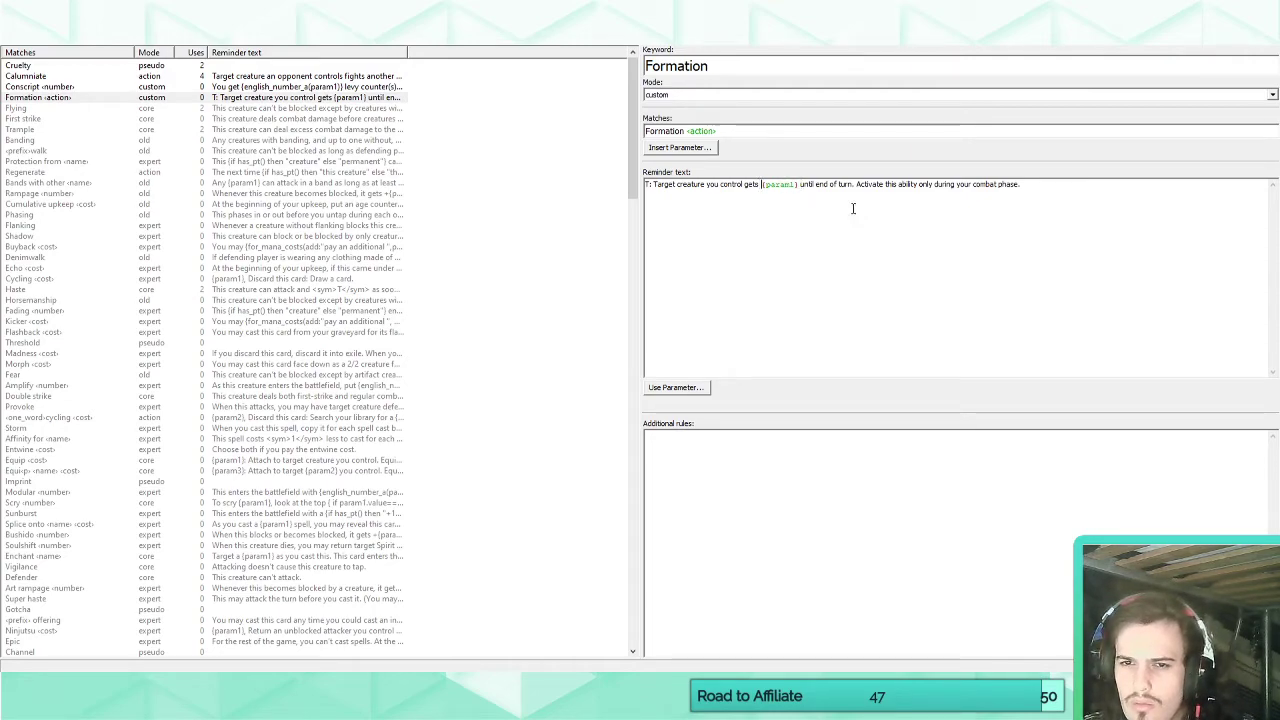
click(28, 45)
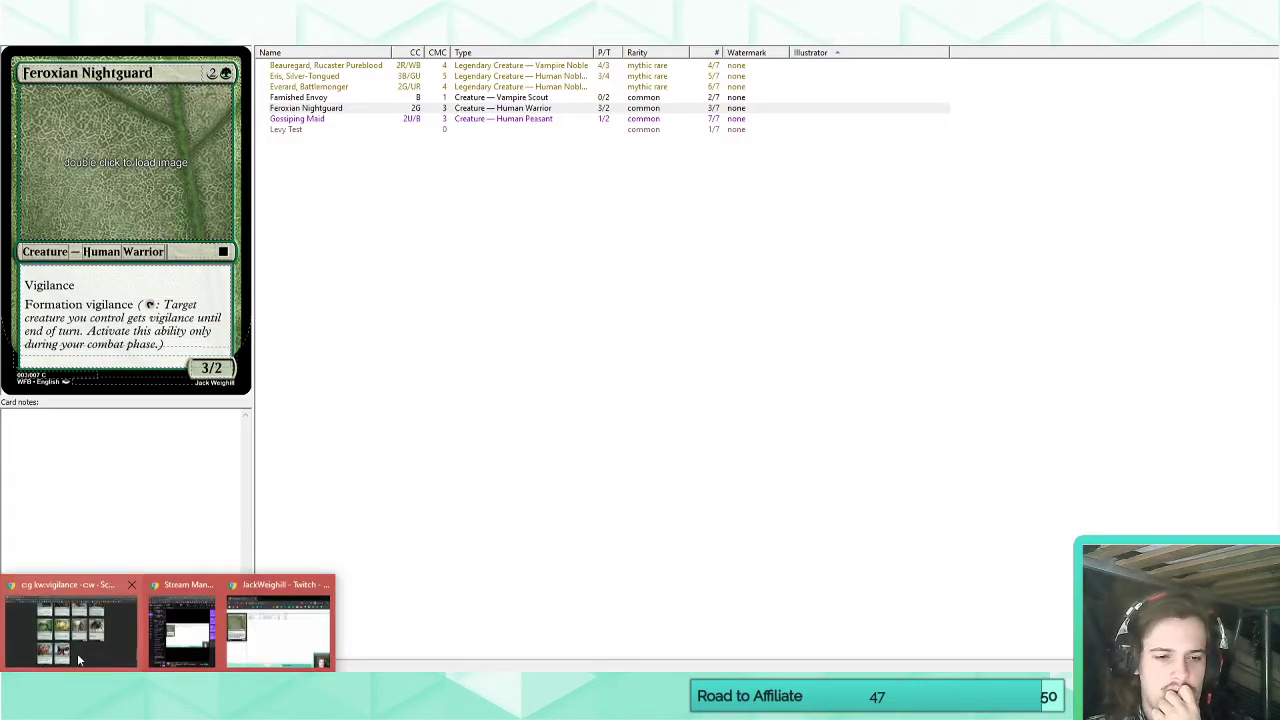
Switch to the Scryfall card search and search for vigilance cards of any colour with "kw:vigilance cmc:3".
click(76, 649)
middle_click(149, 528)
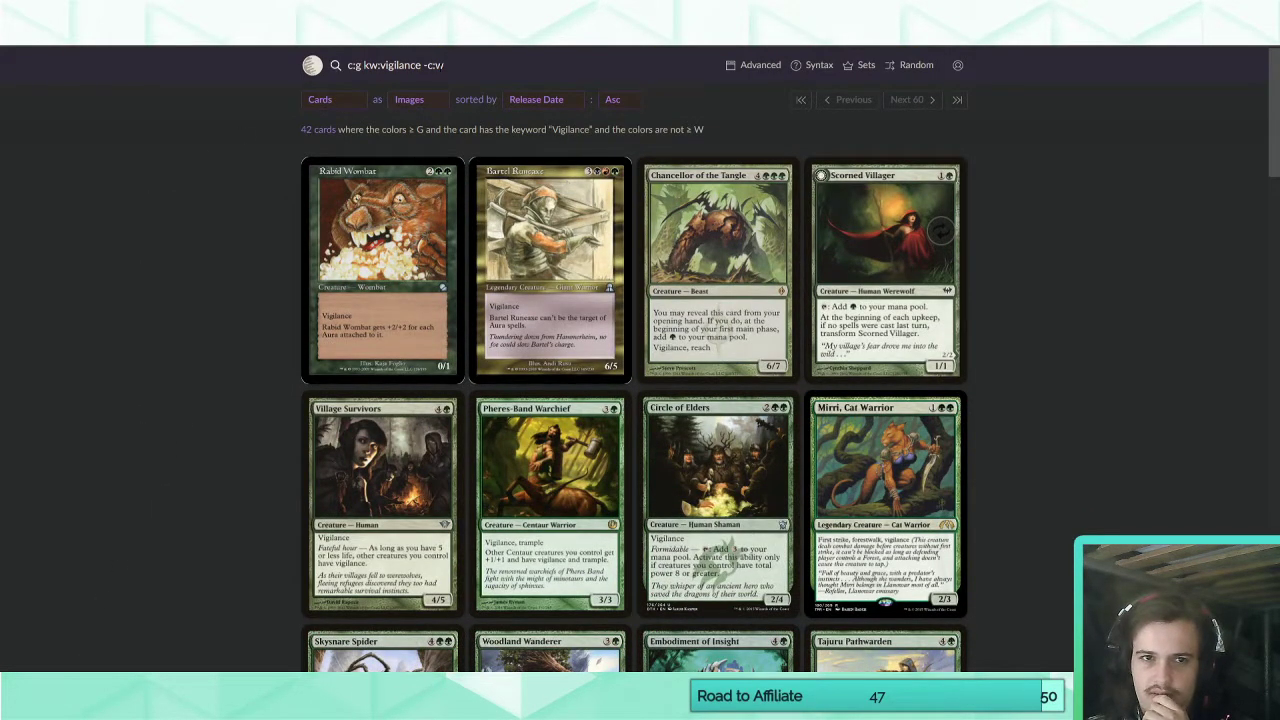
click(366, 66)
drag(364, 66, 348, 66)
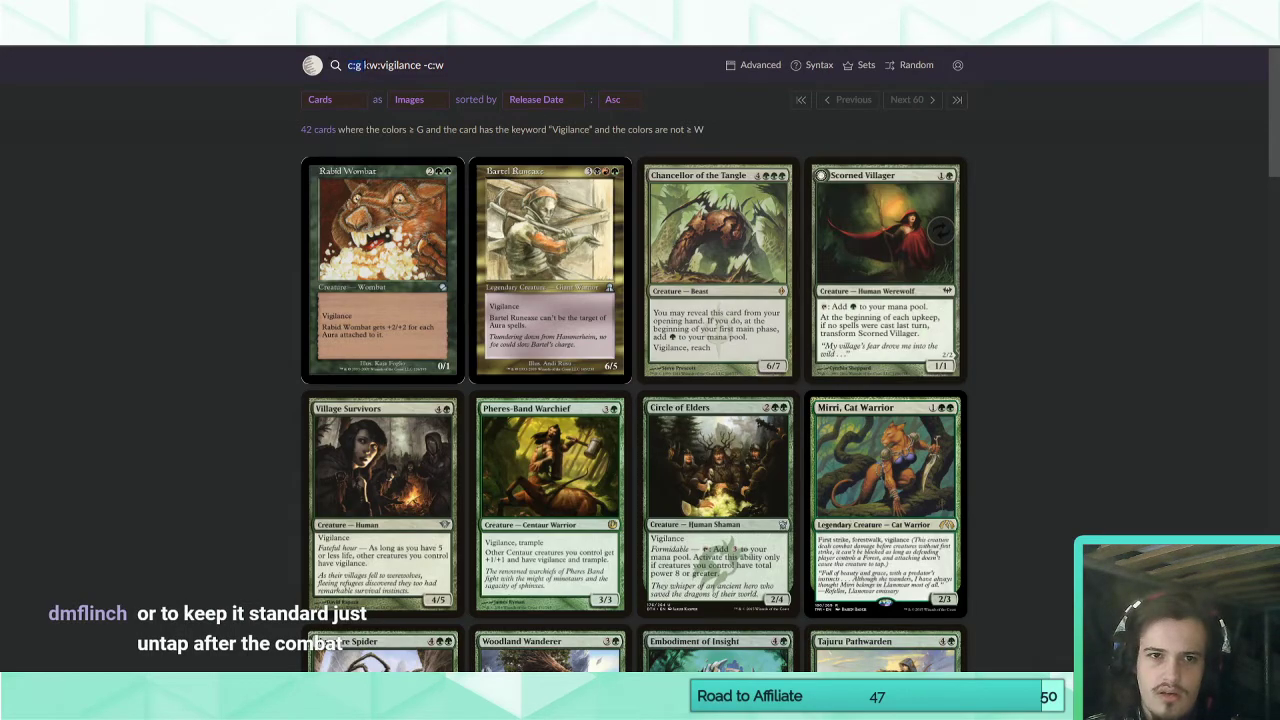
key(BackSpace)
drag(430, 66, 414, 66)
text(cmc:3)
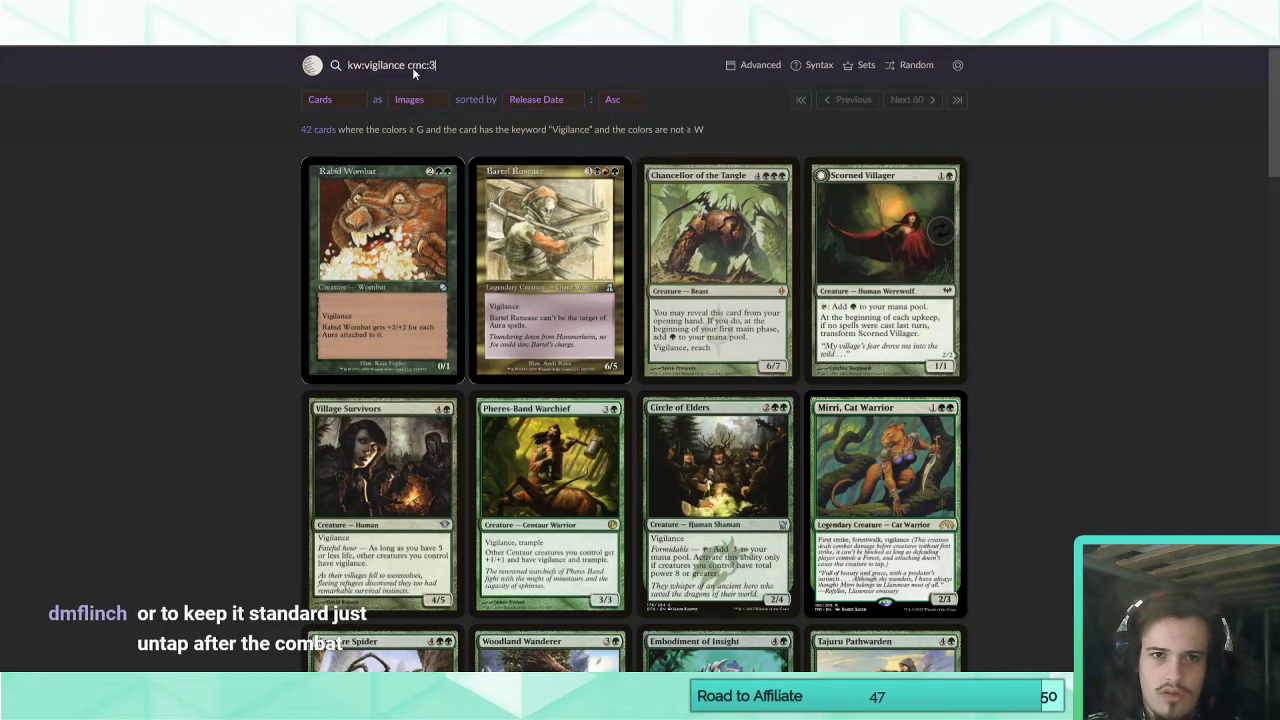
key(Return)
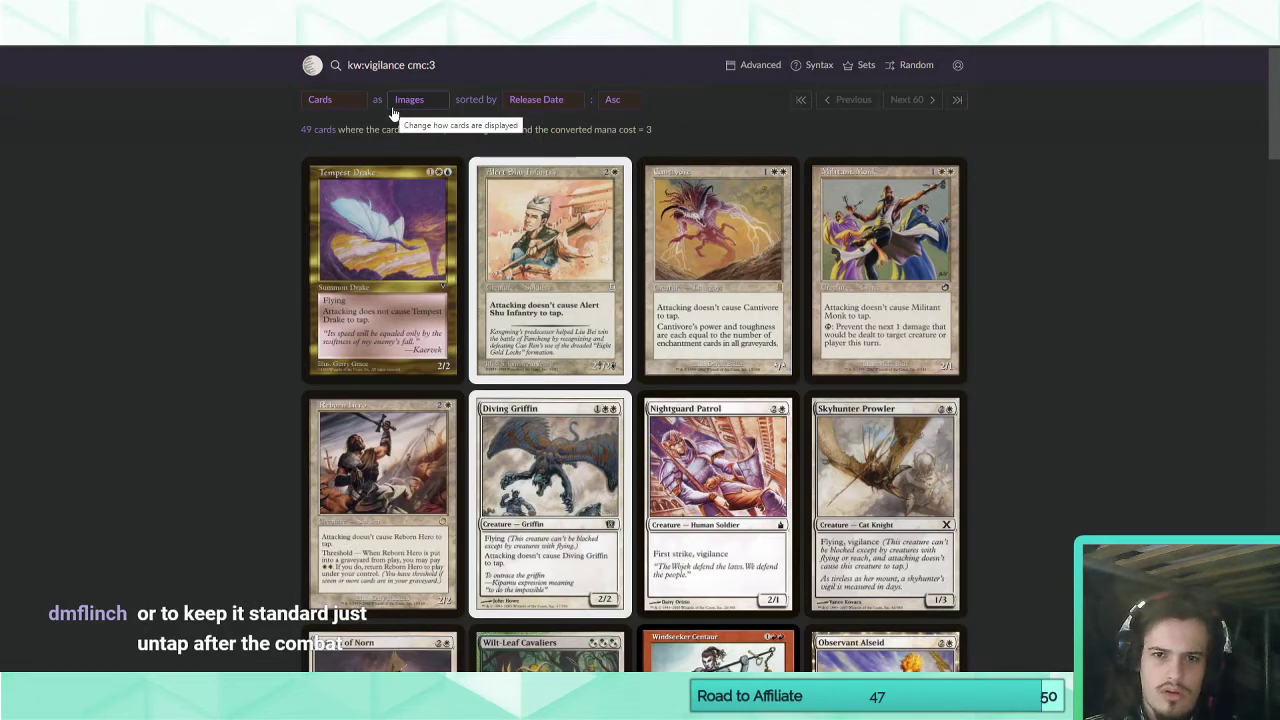
Sort the card search results by release date in descending order.
click(525, 100)
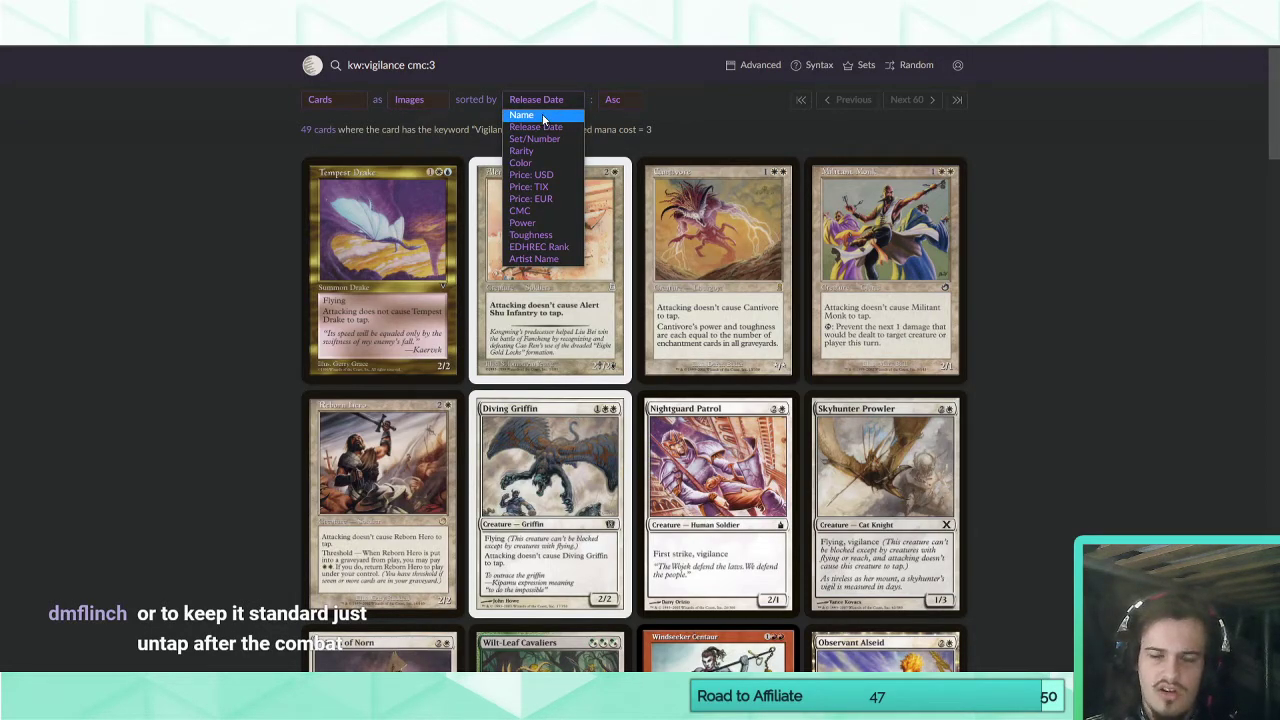
click(625, 101)
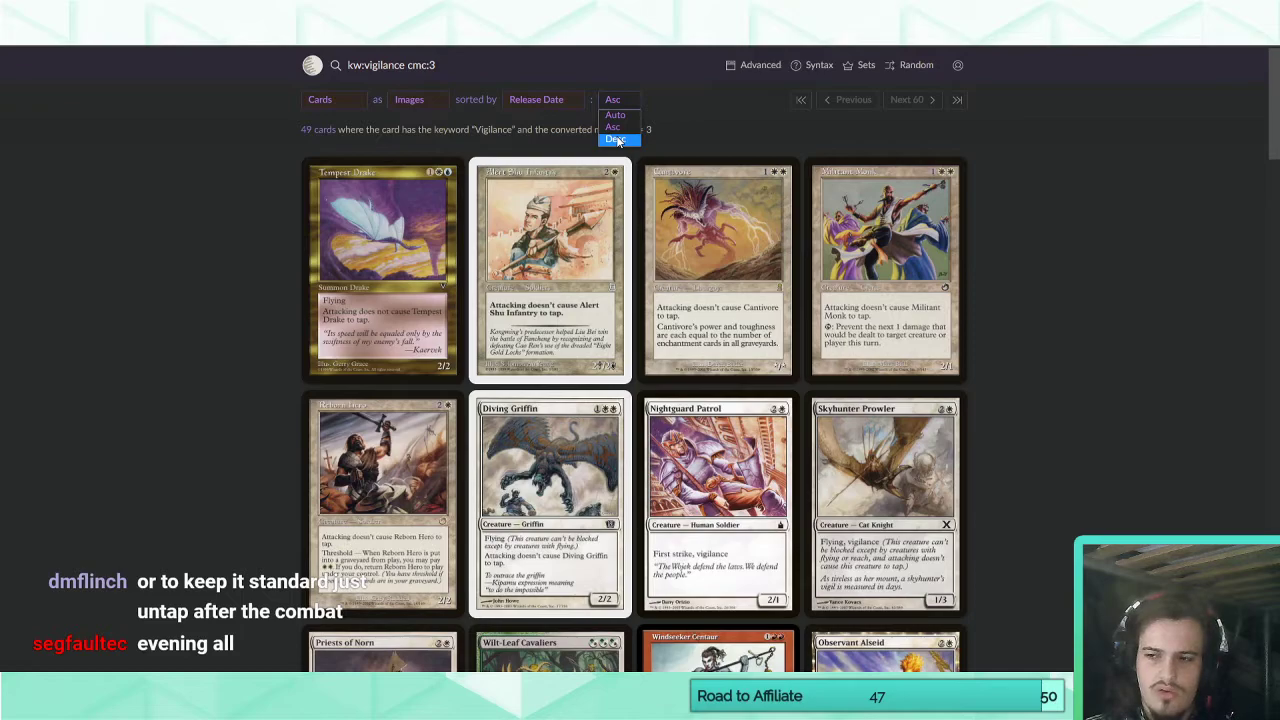
click(615, 130)
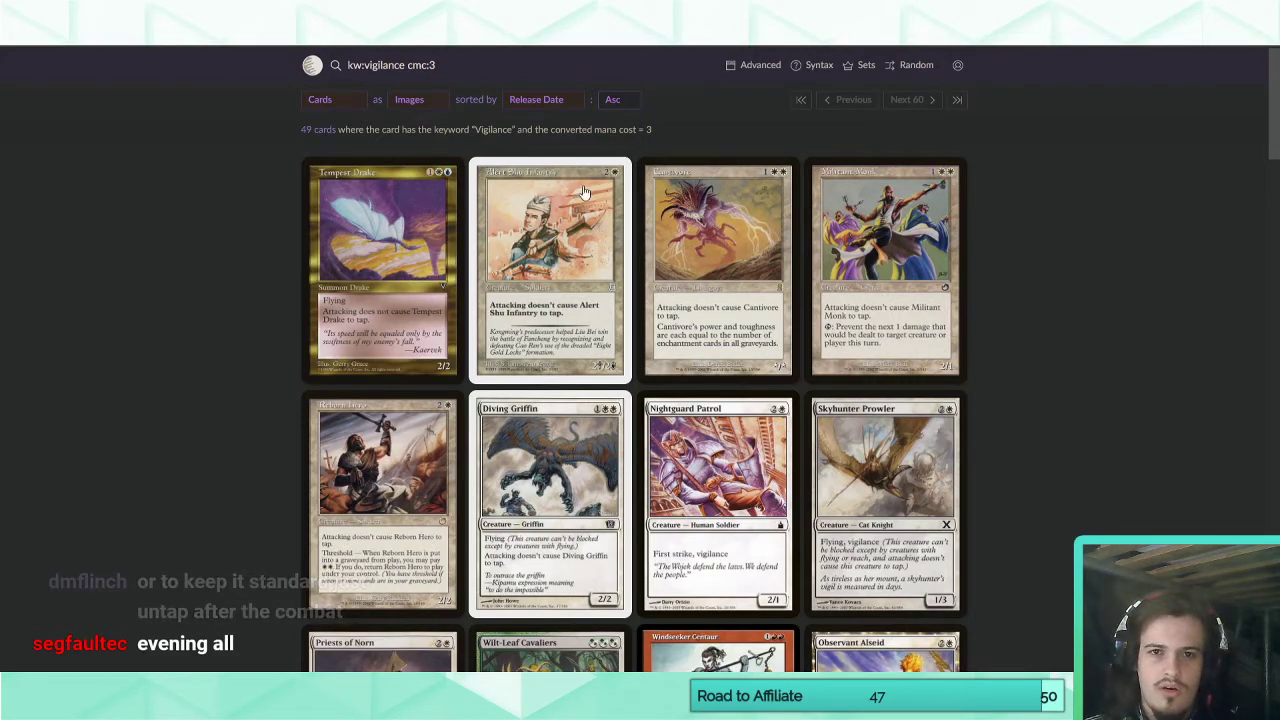
click(613, 100)
click(631, 141)
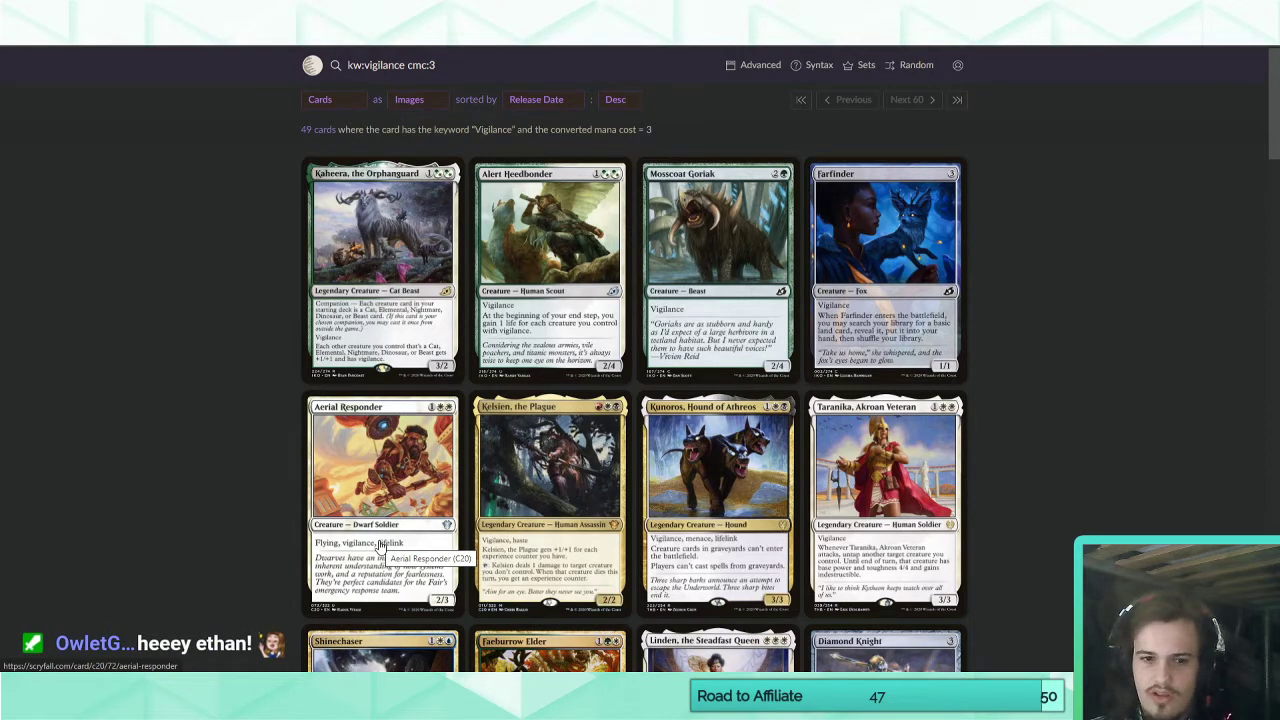
Narrow the search by adding "rarity:common" and compare the power and toughness of the common three-mana vigilance creatures.
click(463, 65)
text(rat)
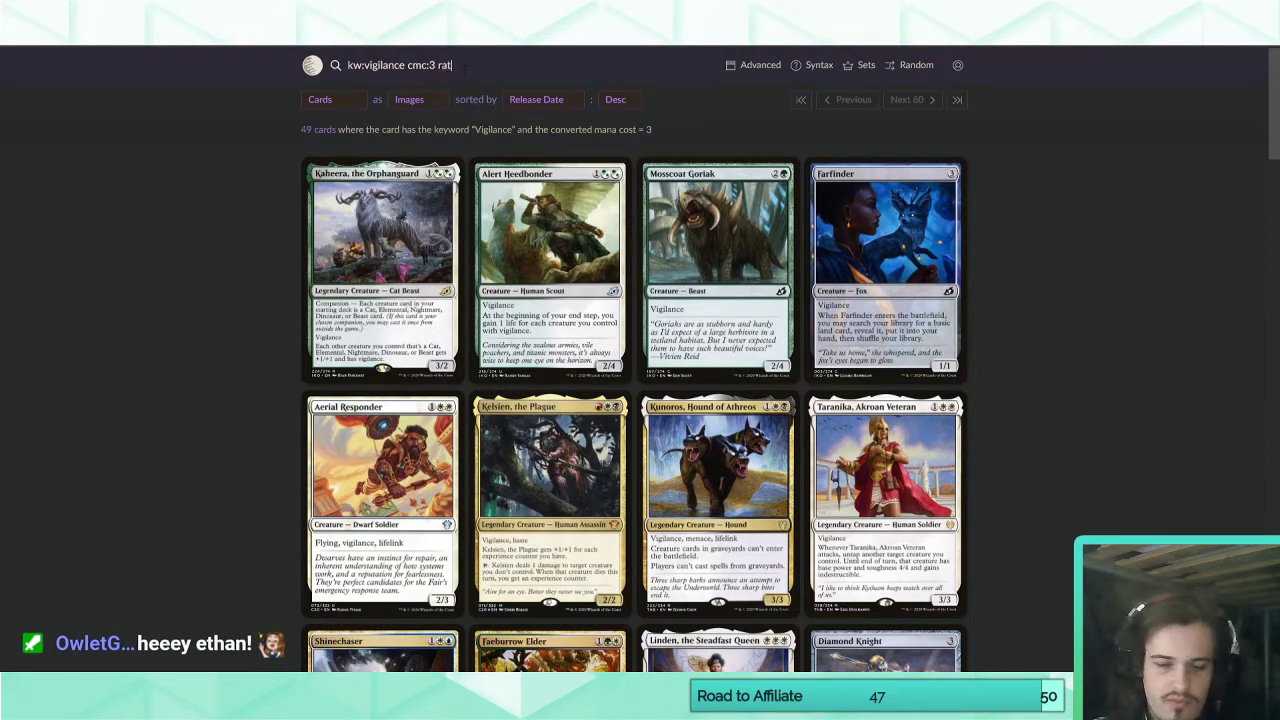
key(BackSpace)
text(rit)
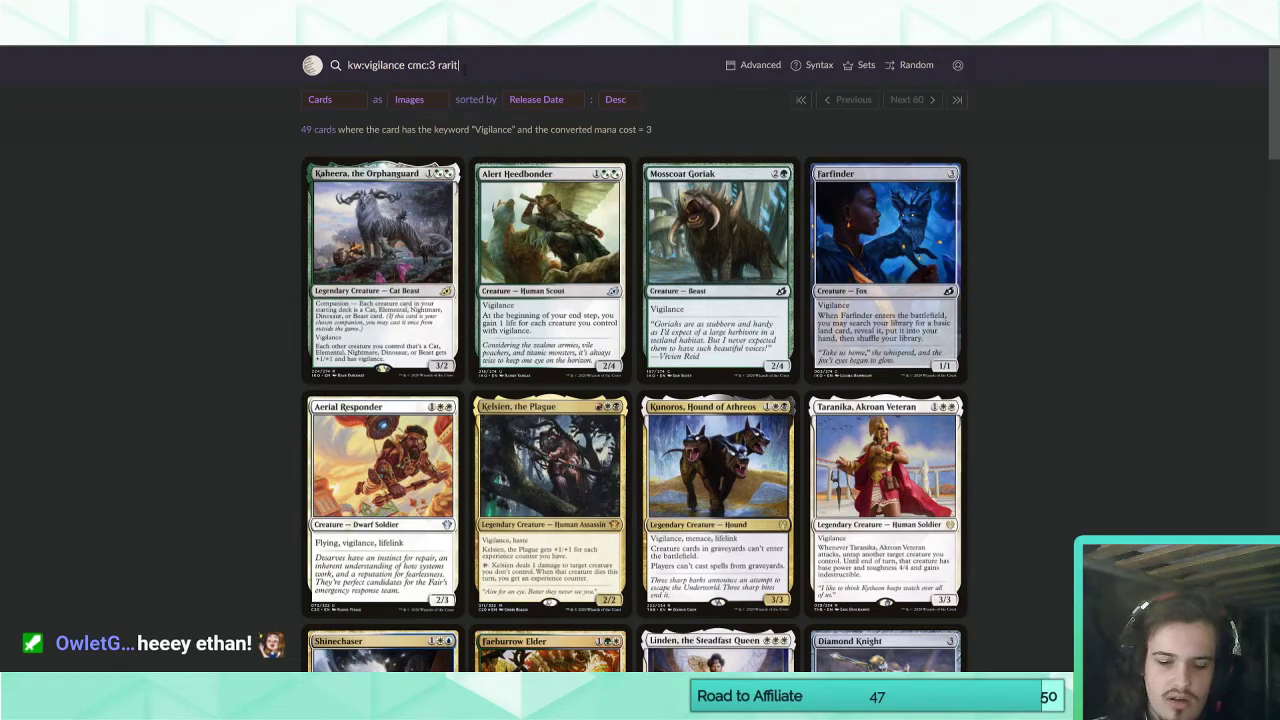
text(y:common)
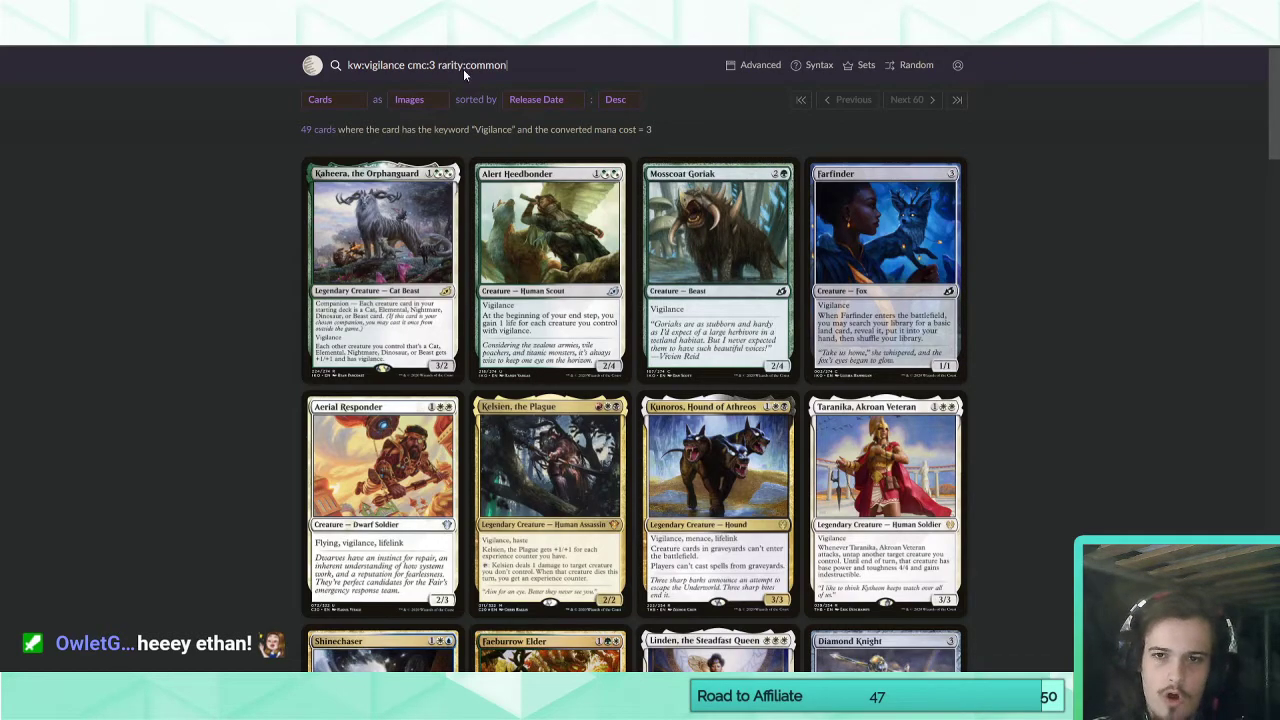
key(Return)
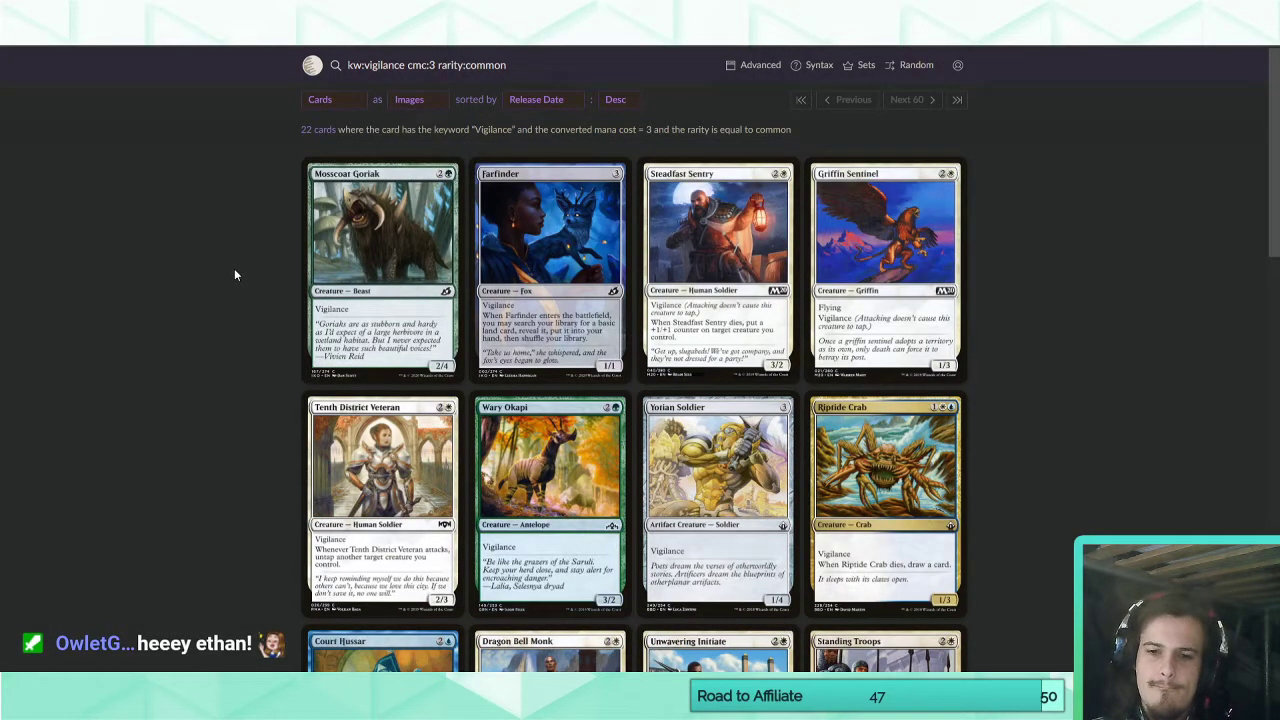
scroll(235, 271, down, 2)
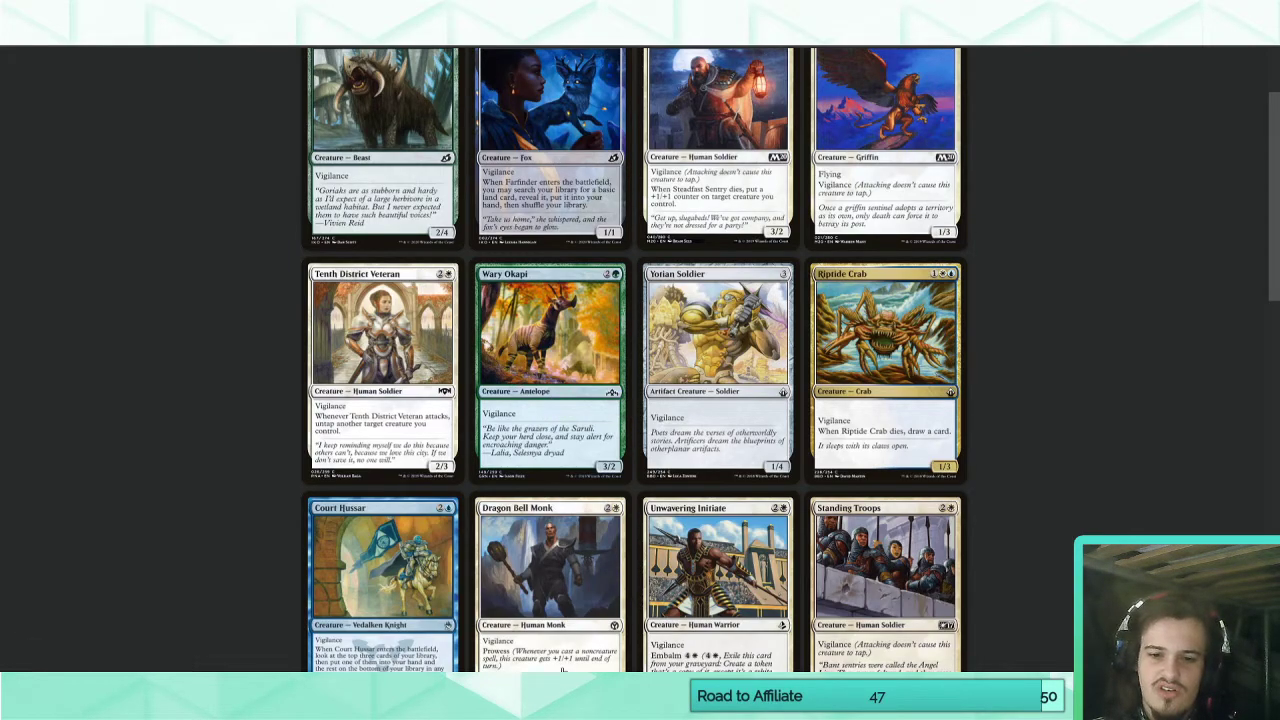
scroll(198, 539, down, 1)
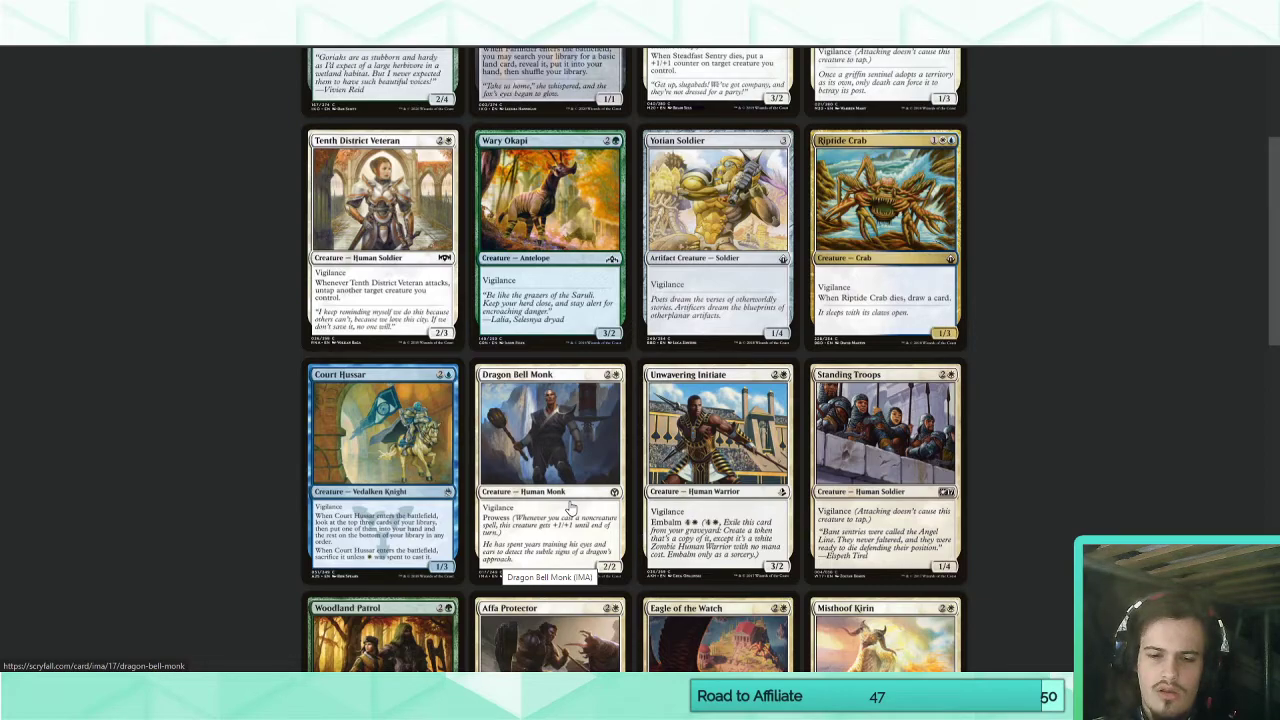
scroll(570, 508, down, 3)
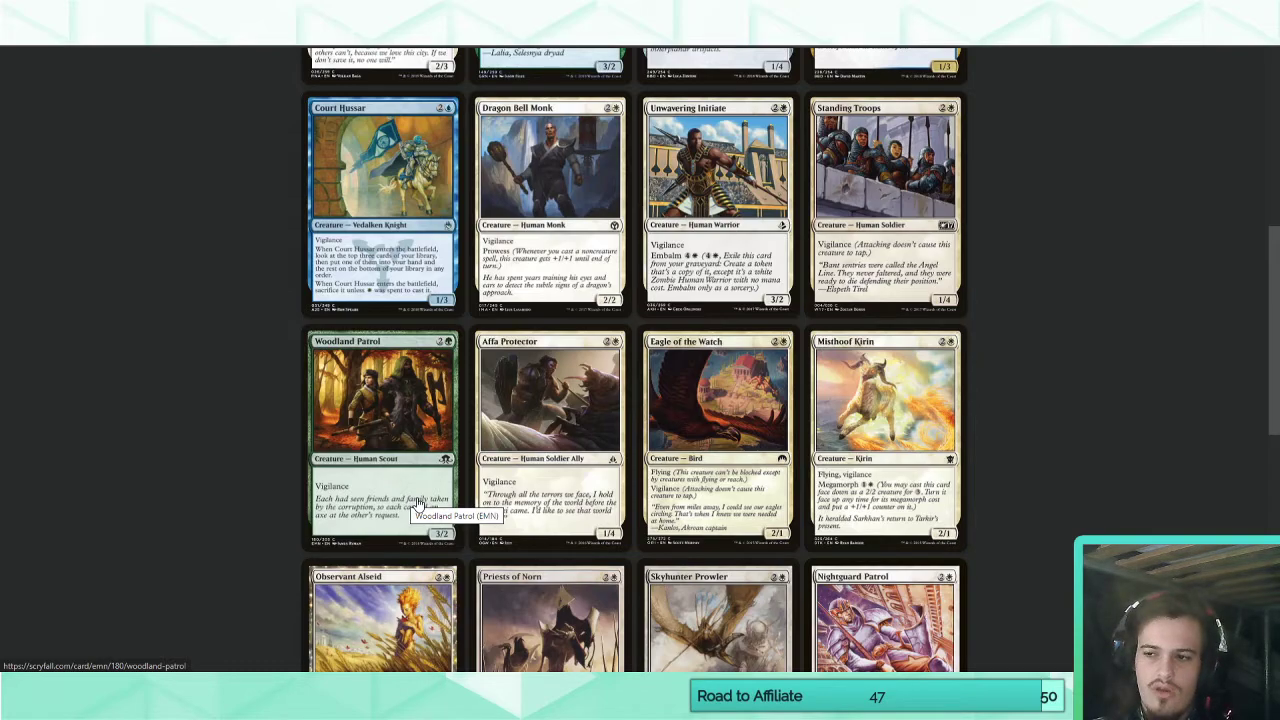
scroll(418, 503, down, 3)
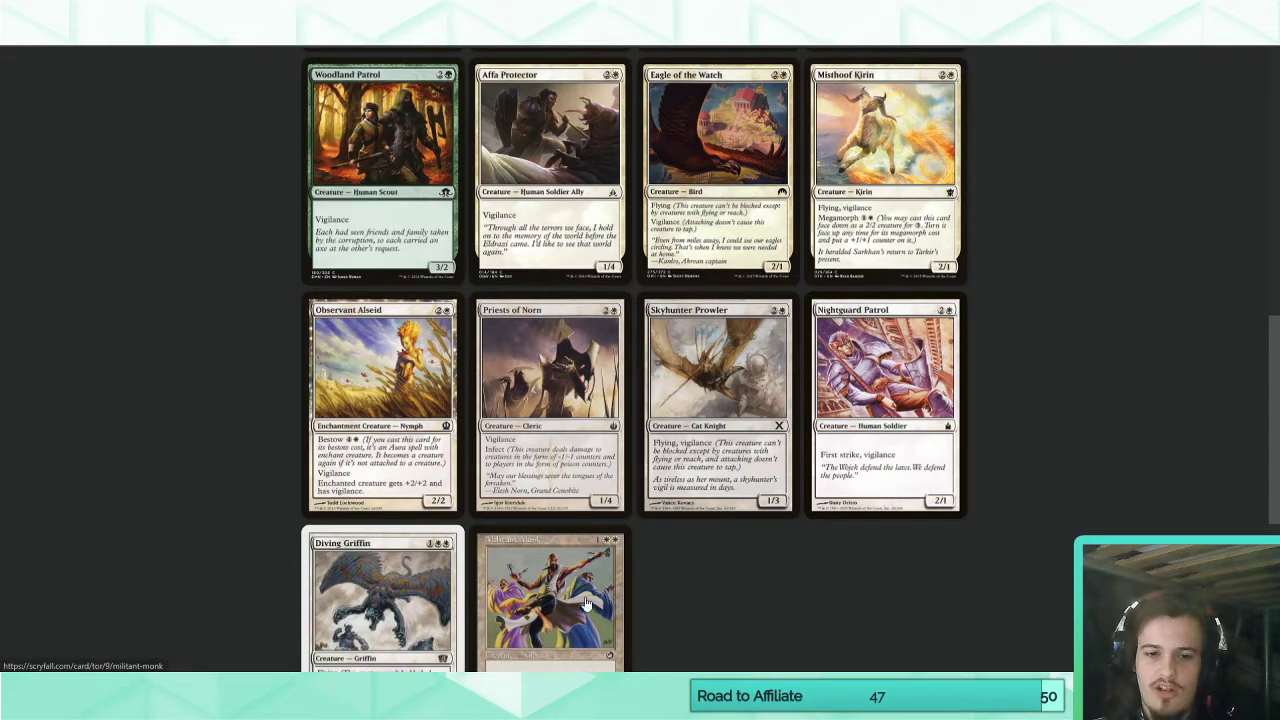
Return to Magic Set Editor and set Feroxian Nightguard's power to 2.
key(alt+Tab)
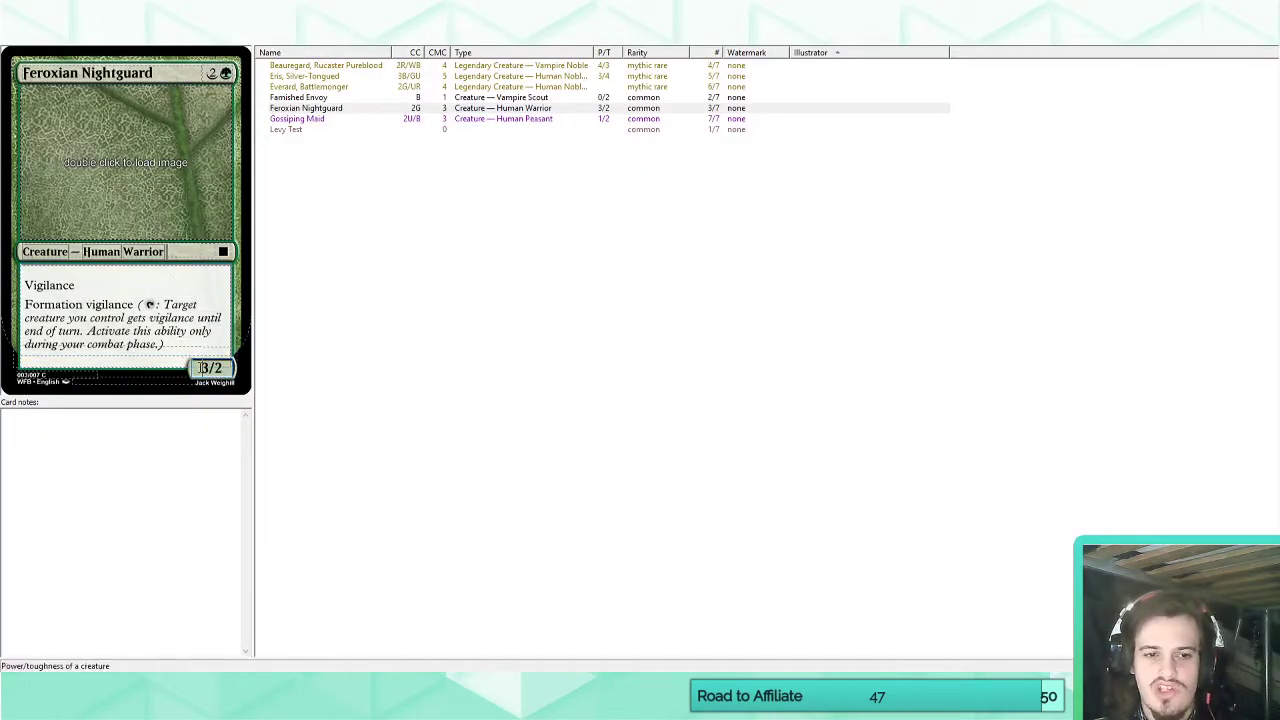
text(2)
click(137, 281)
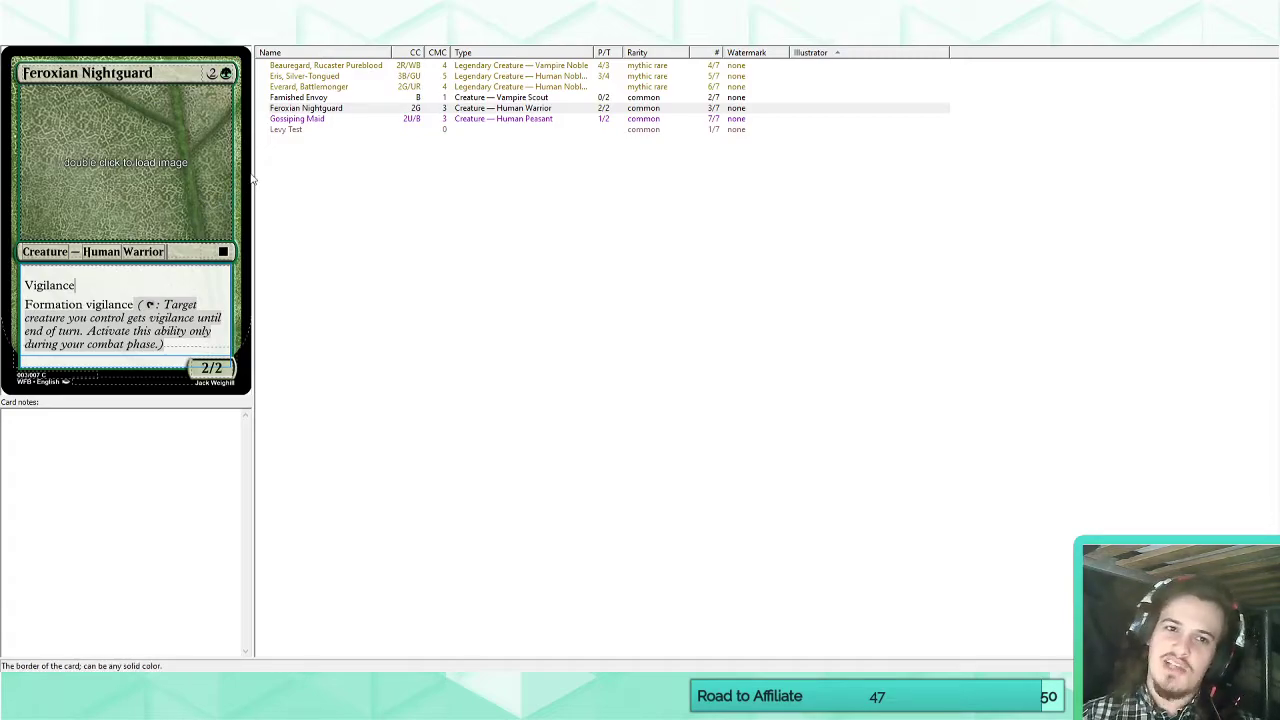
Review the rules text of Everard, Battlemonger and the Formation wording on Feroxian Nightguard.
click(310, 87)
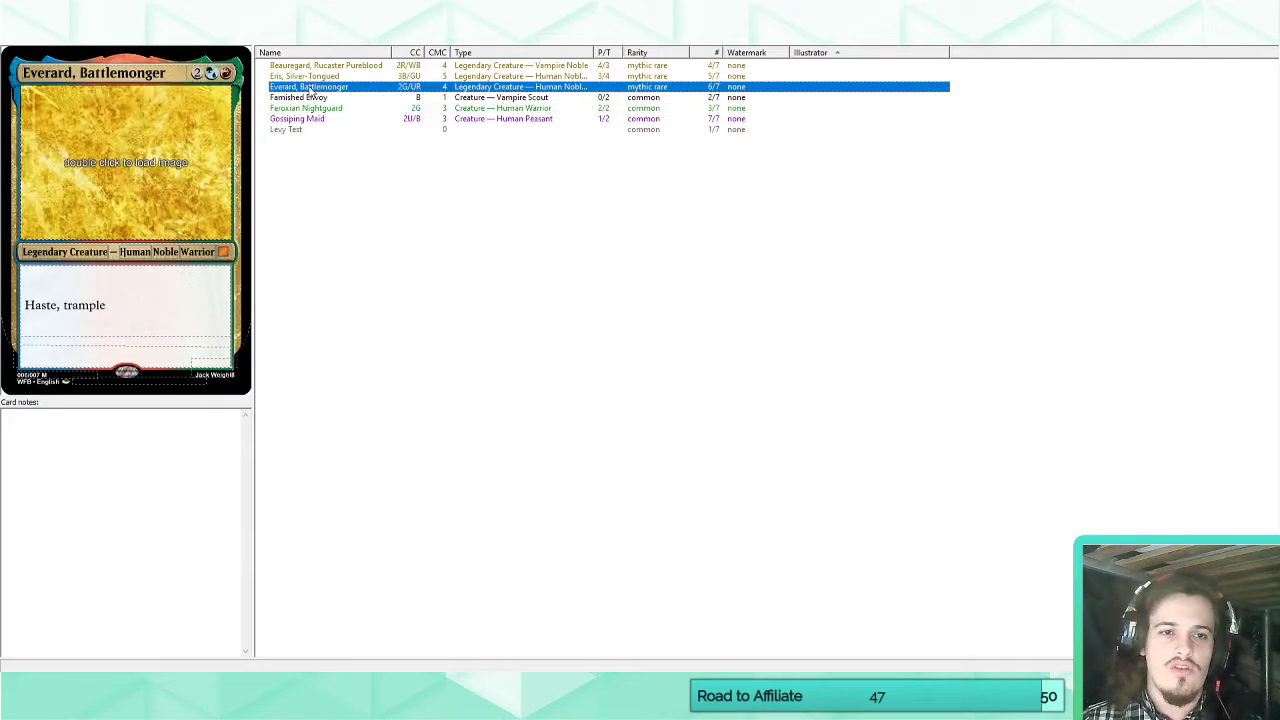
click(129, 323)
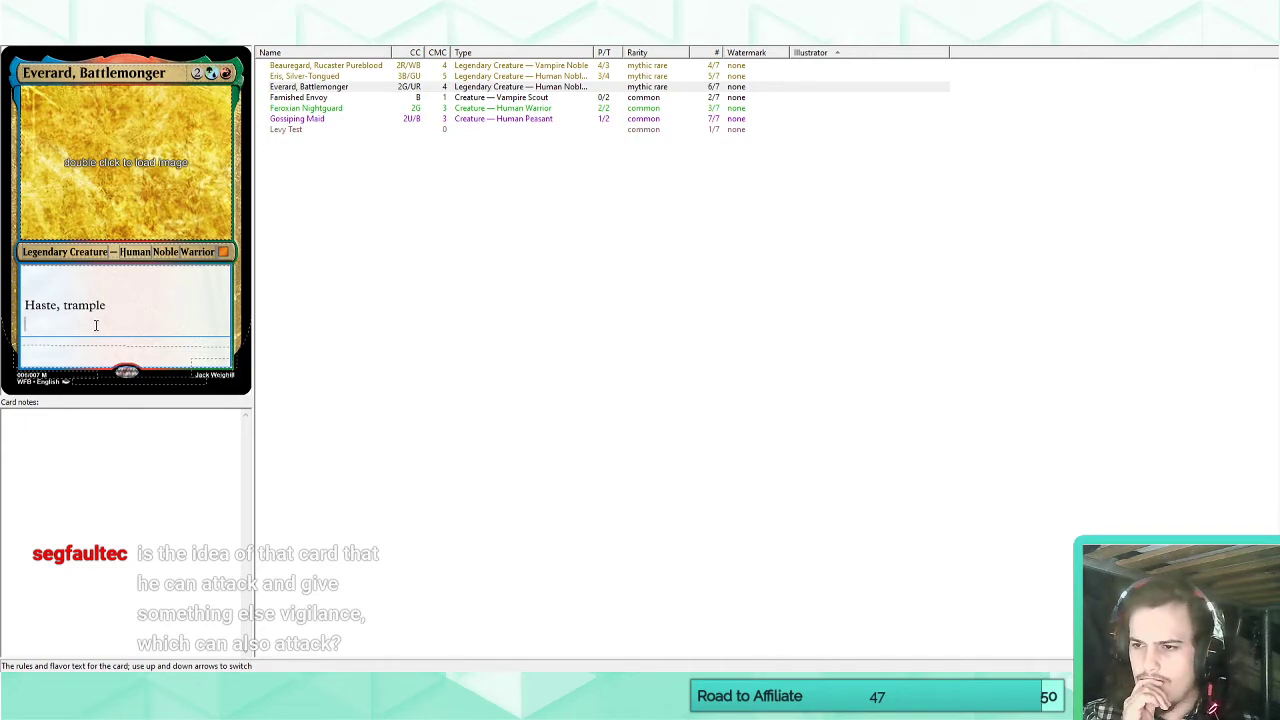
click(306, 108)
click(177, 340)
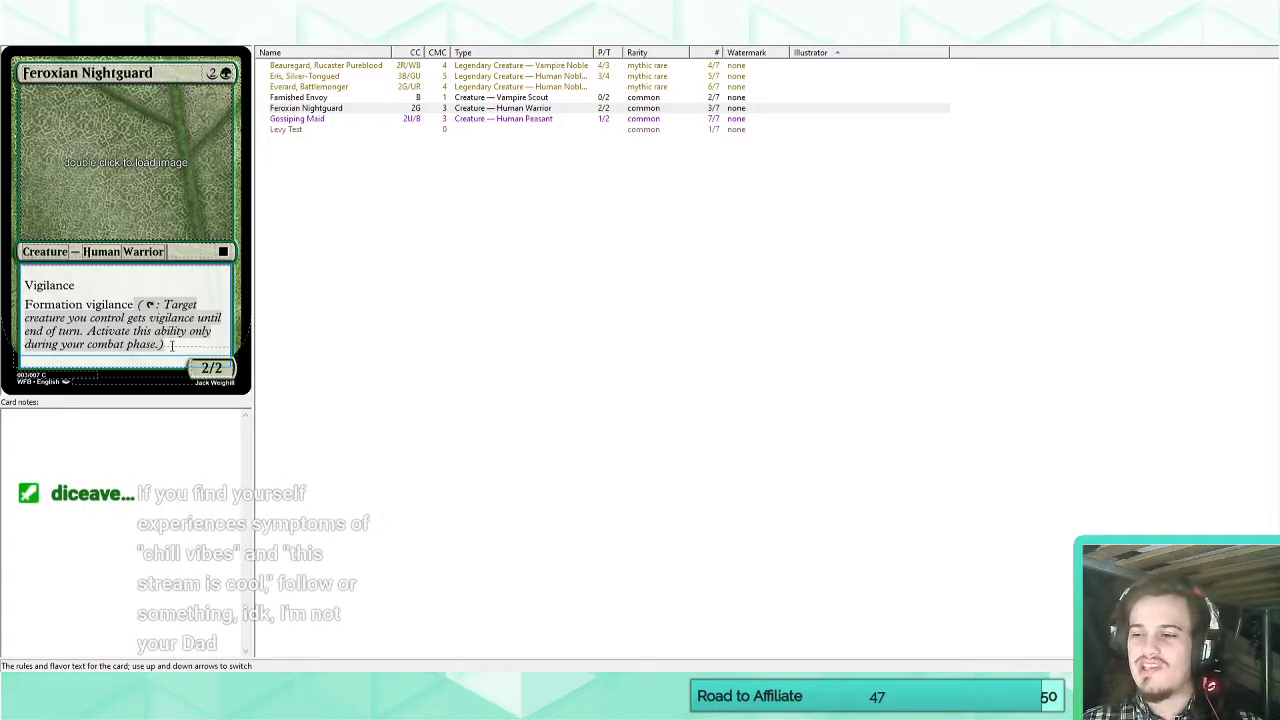
click(89, 287)
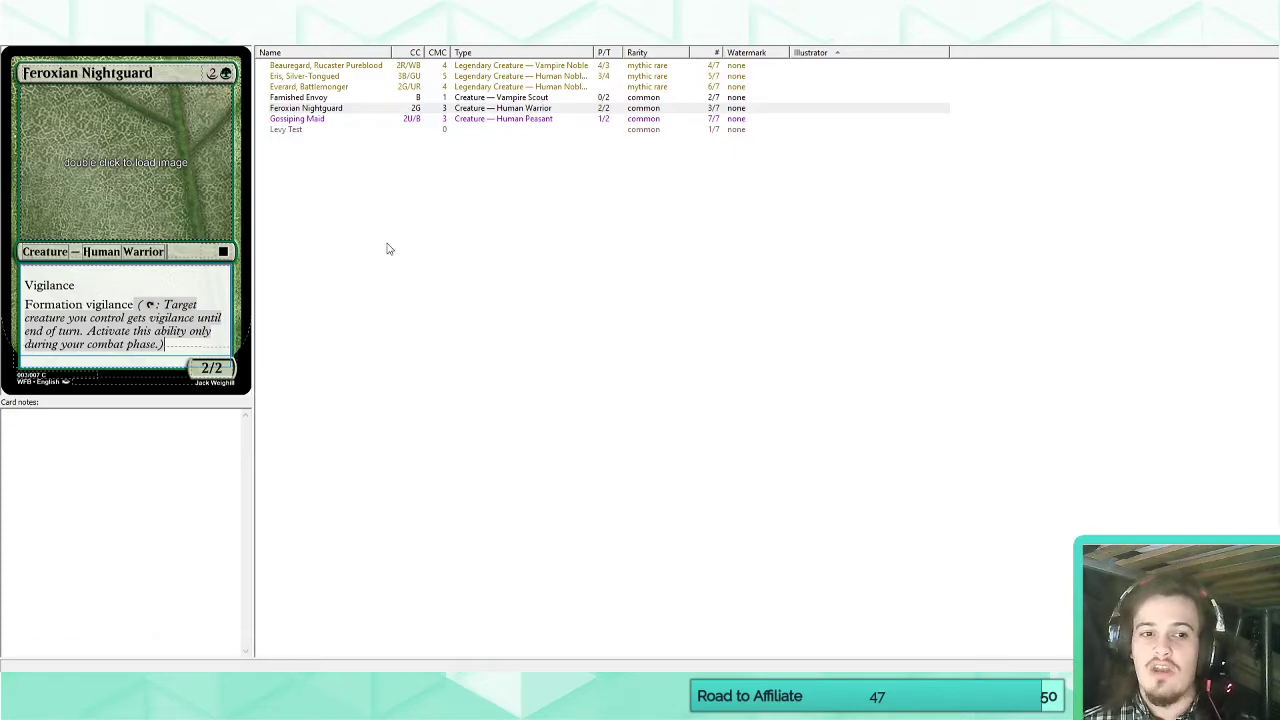
click(135, 277)
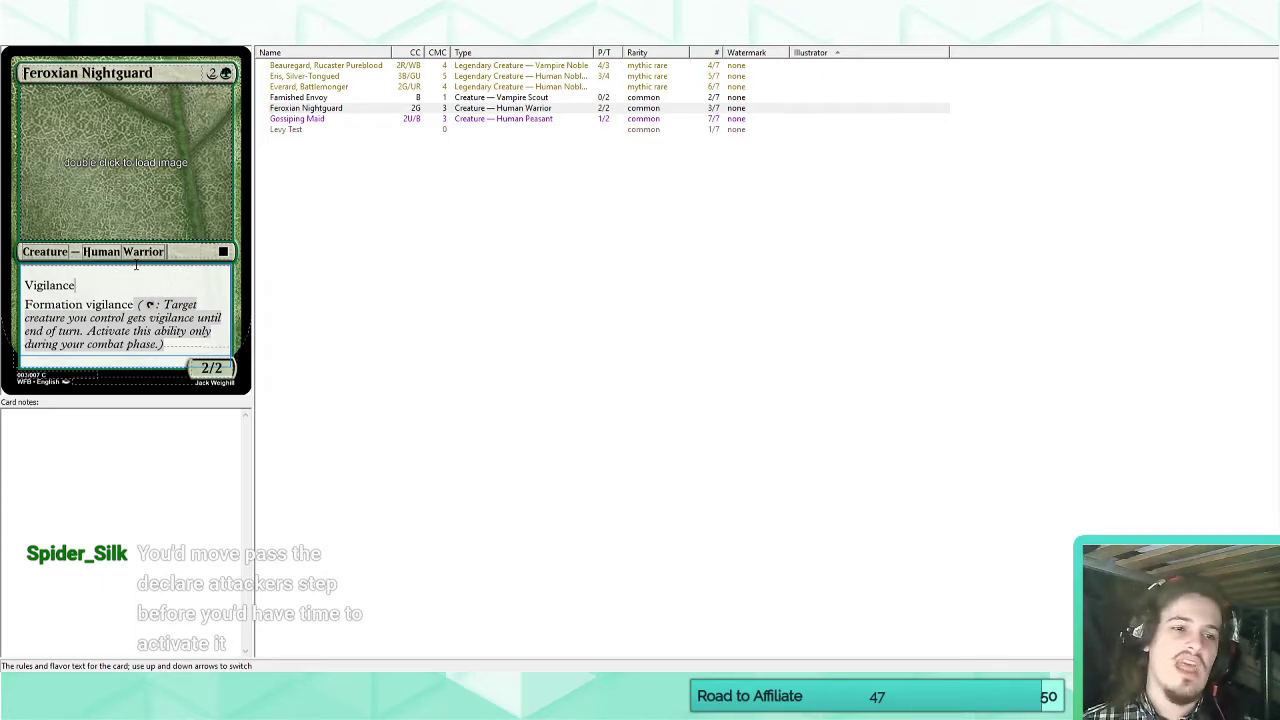
drag(25, 283, 172, 316)
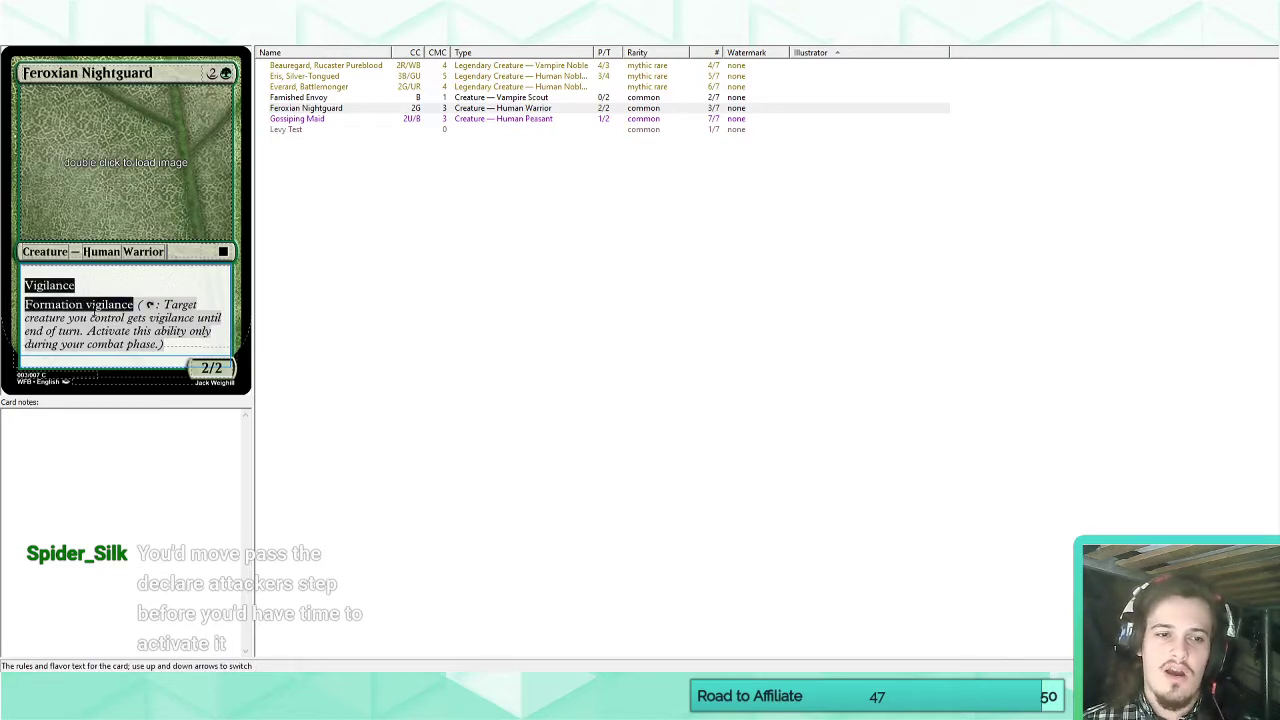
click(91, 308)
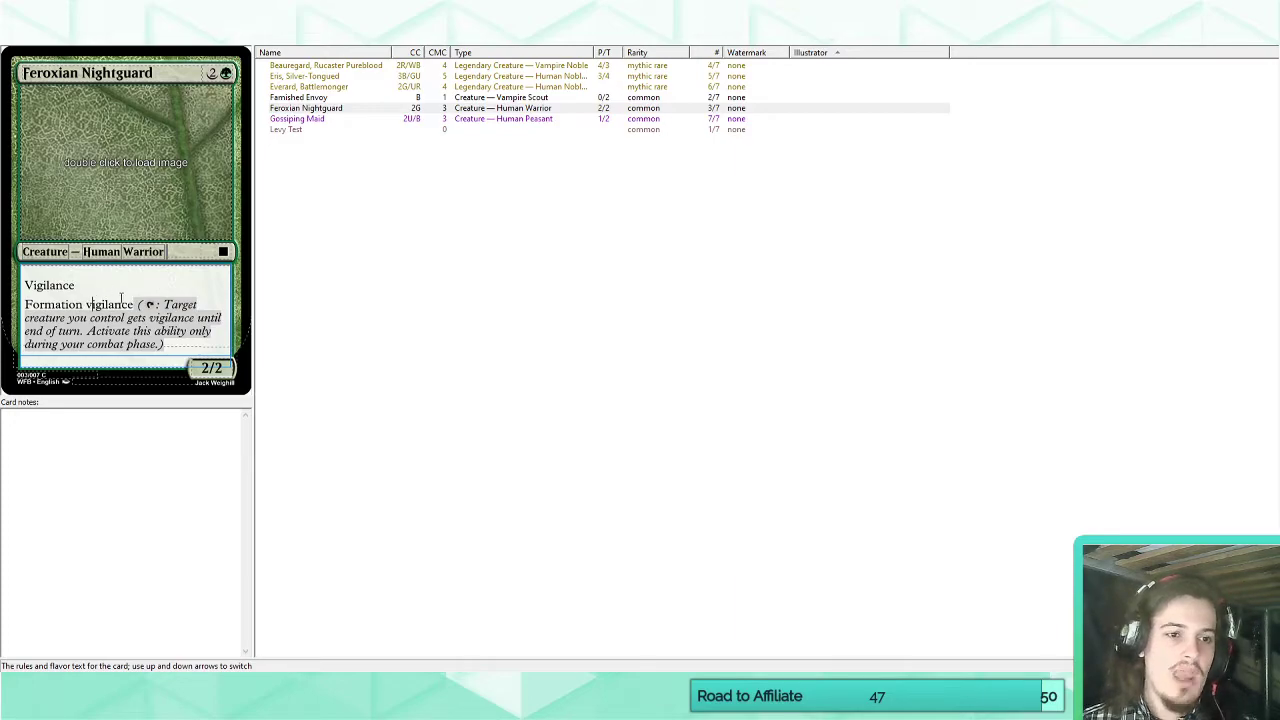
drag(135, 304, 199, 346)
click(199, 346)
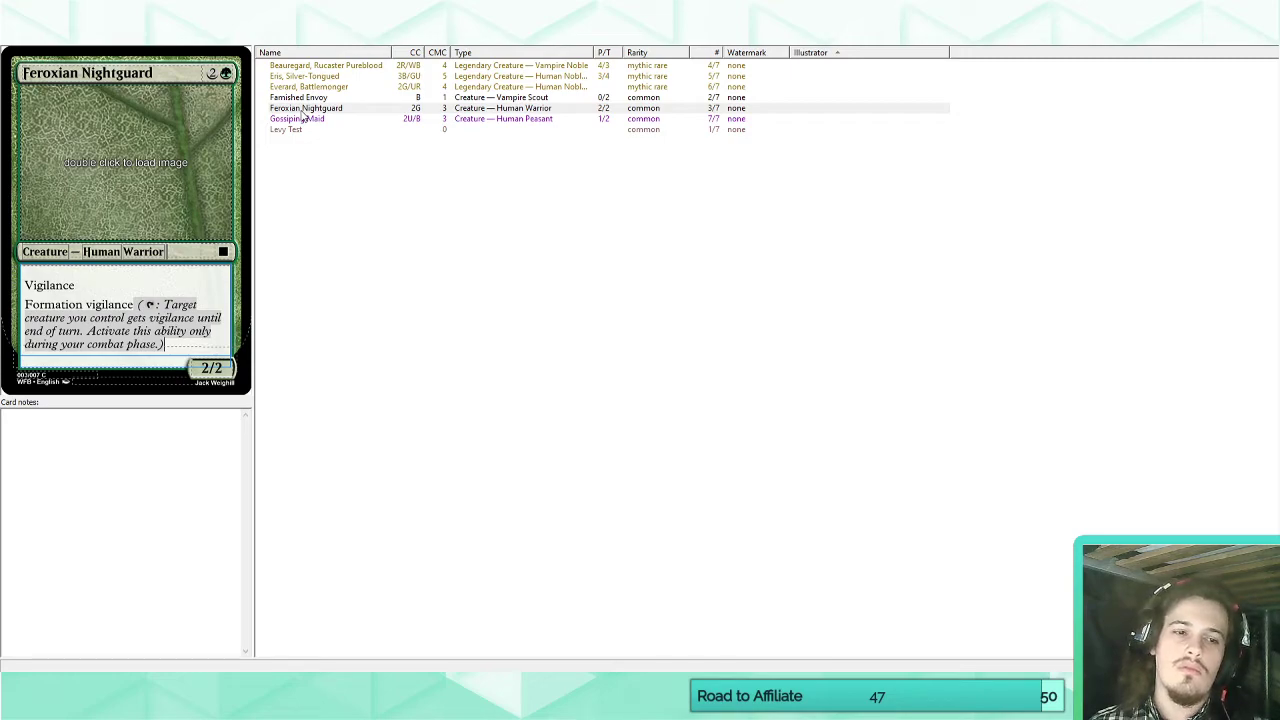
drag(184, 348, 152, 311)
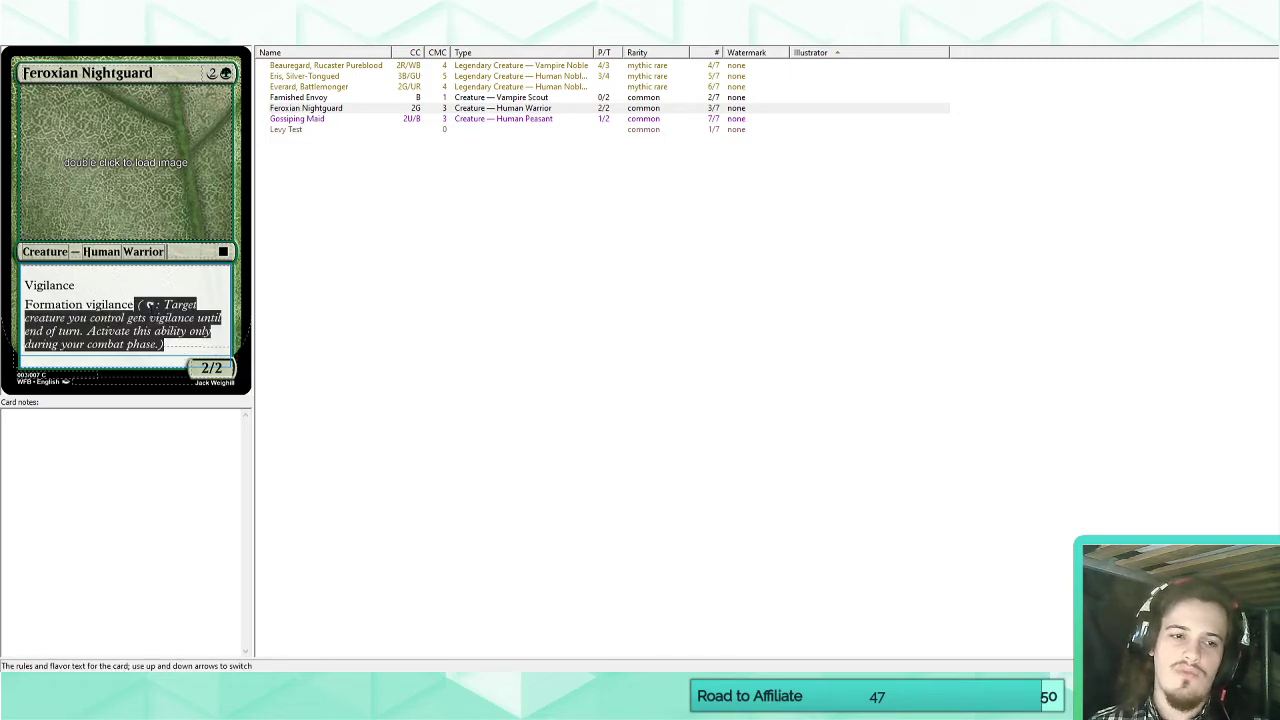
click(104, 304)
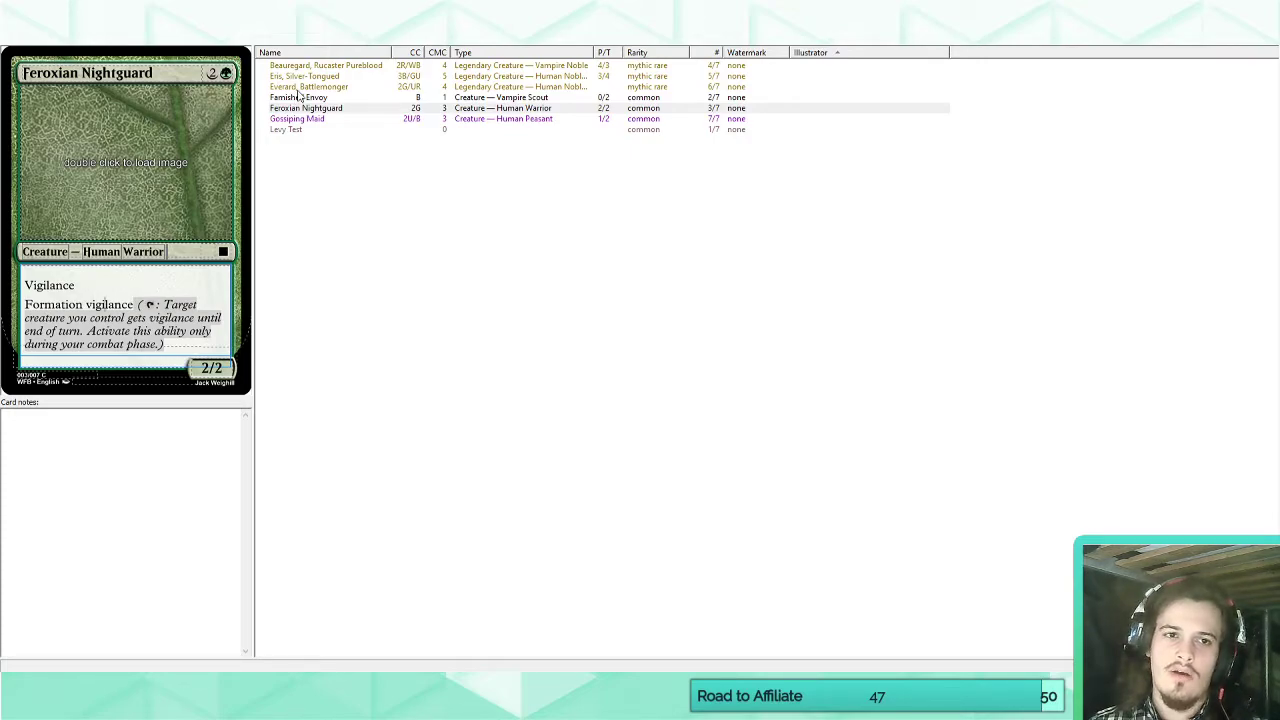
click(298, 87)
click(140, 328)
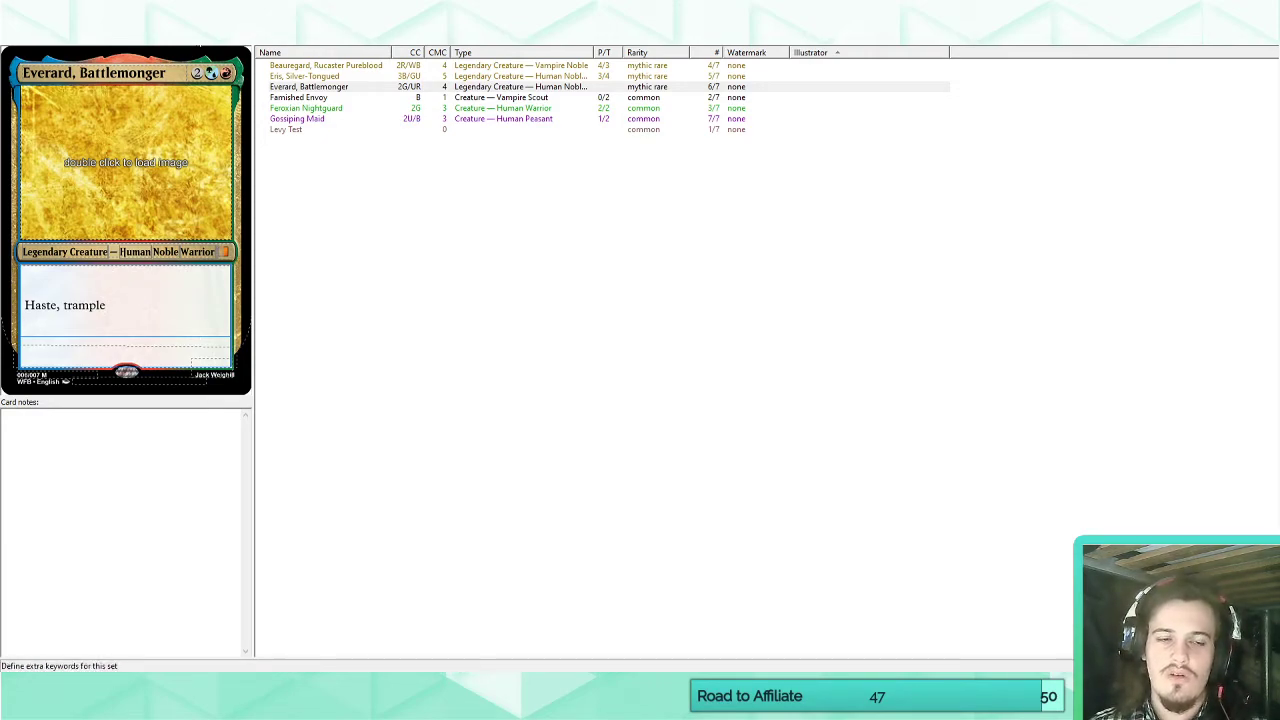
In the set's keywords, replace the tap cost opening Formation's reminder text with "At the beginning of your combat phase," followed by lowercase "target".
click(197, 36)
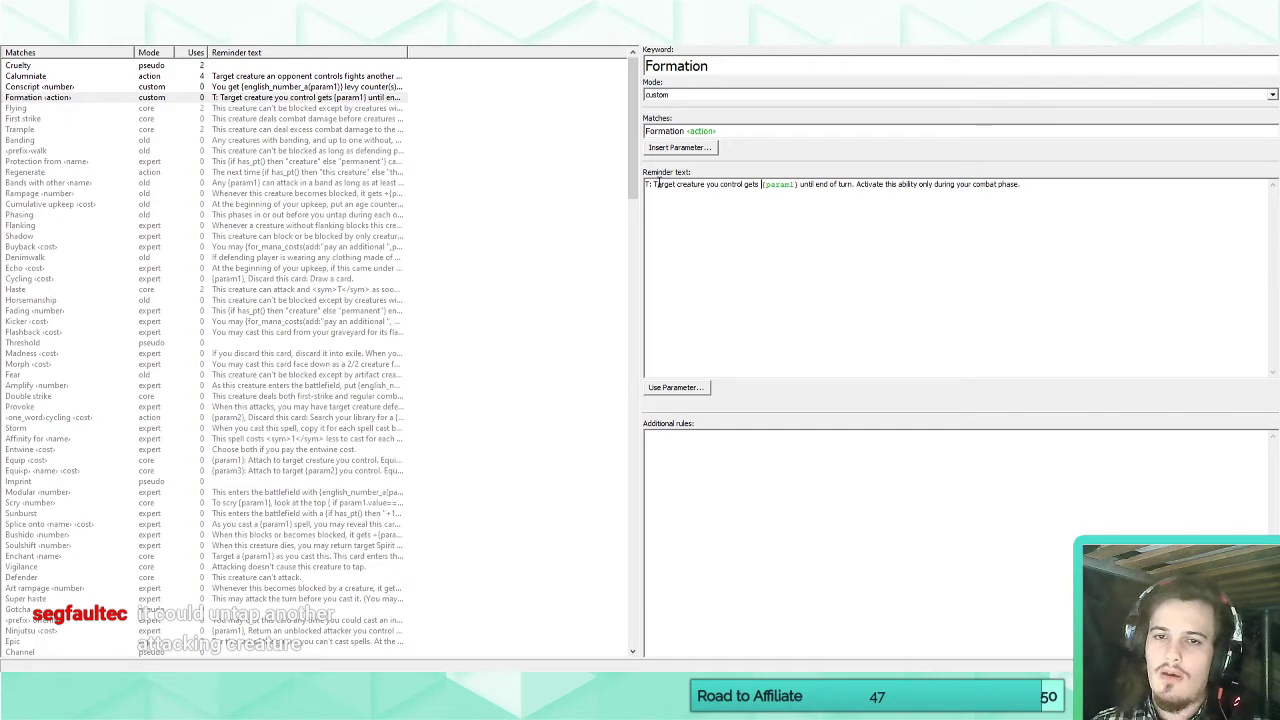
click(672, 197)
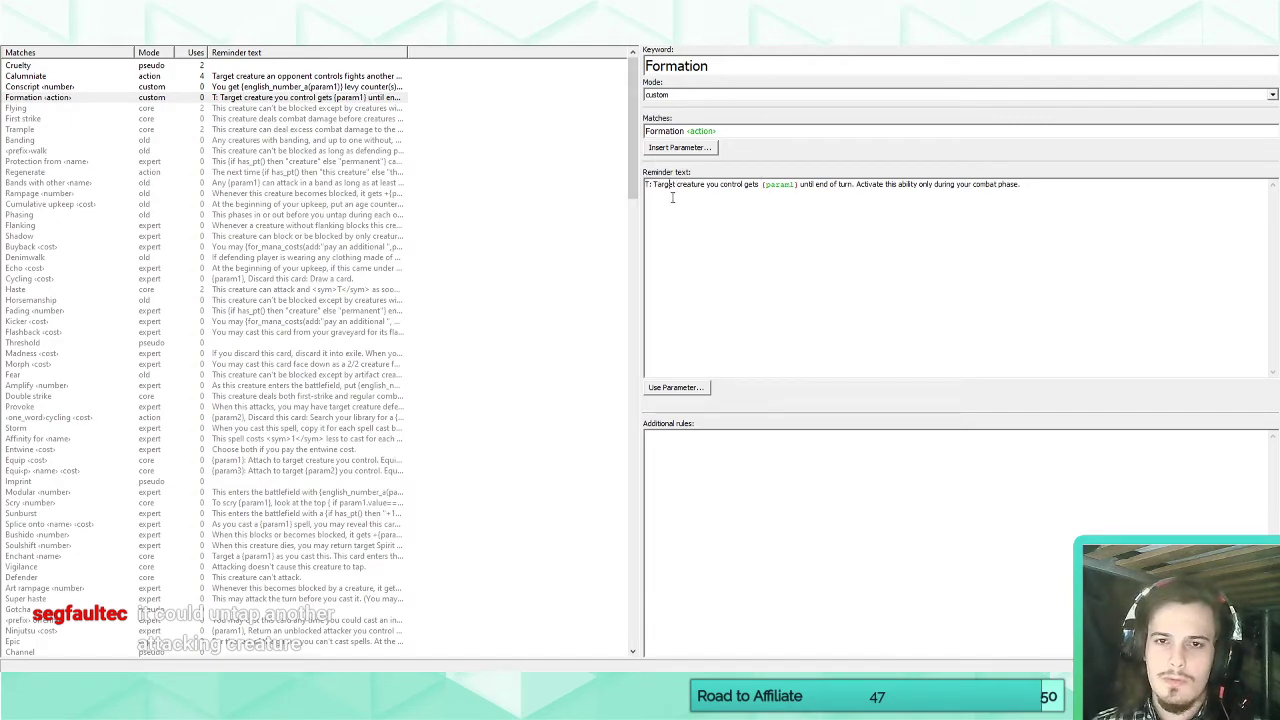
drag(656, 186, 644, 186)
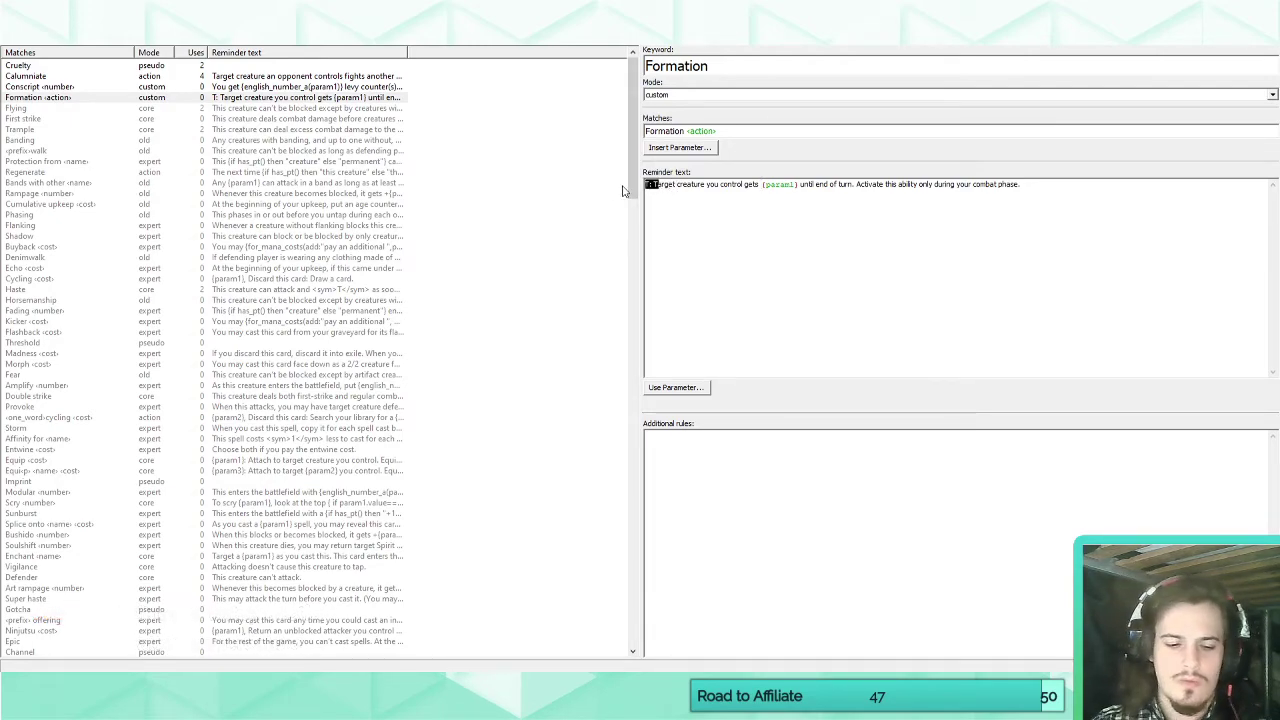
text(At the beginning)
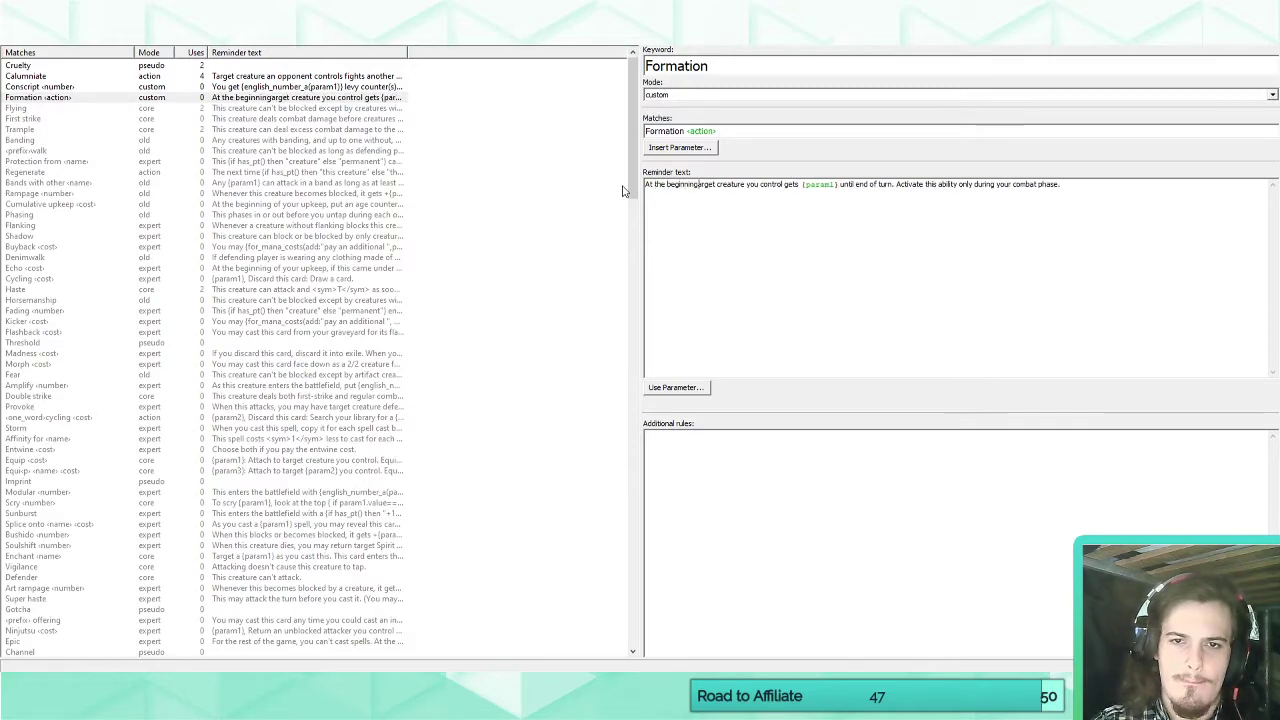
text( of your comb)
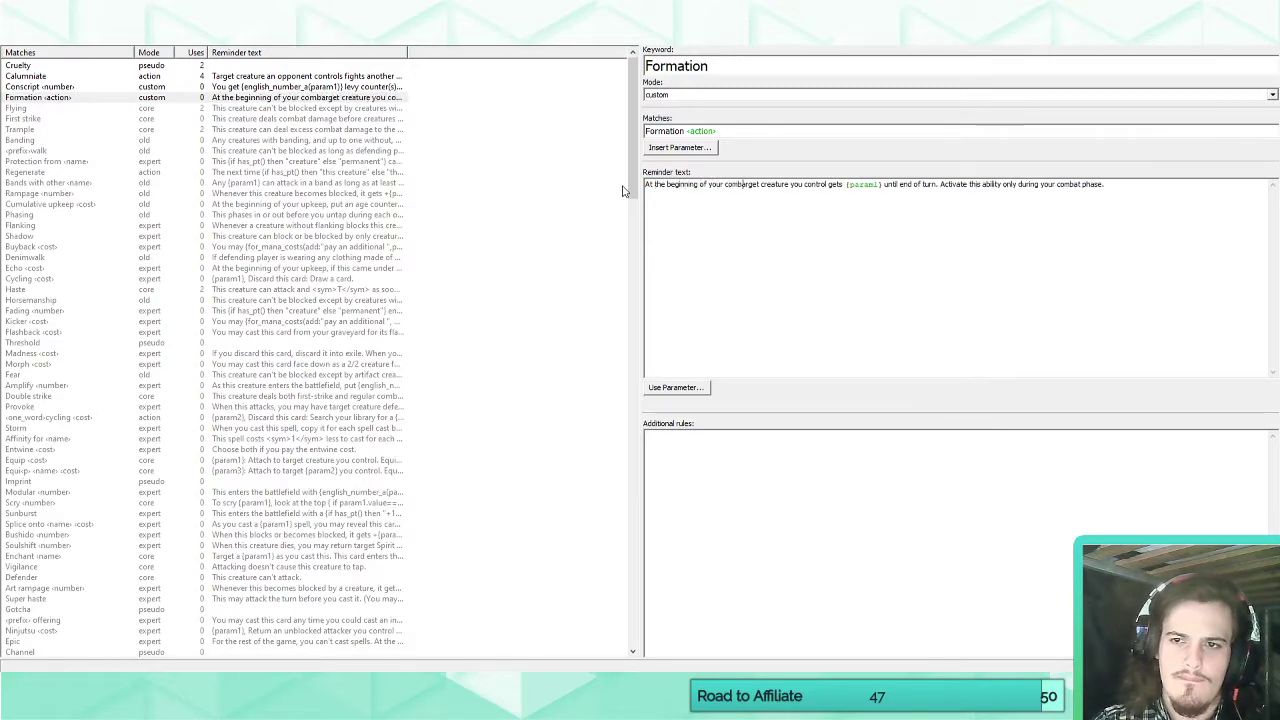
text(at phase, t)
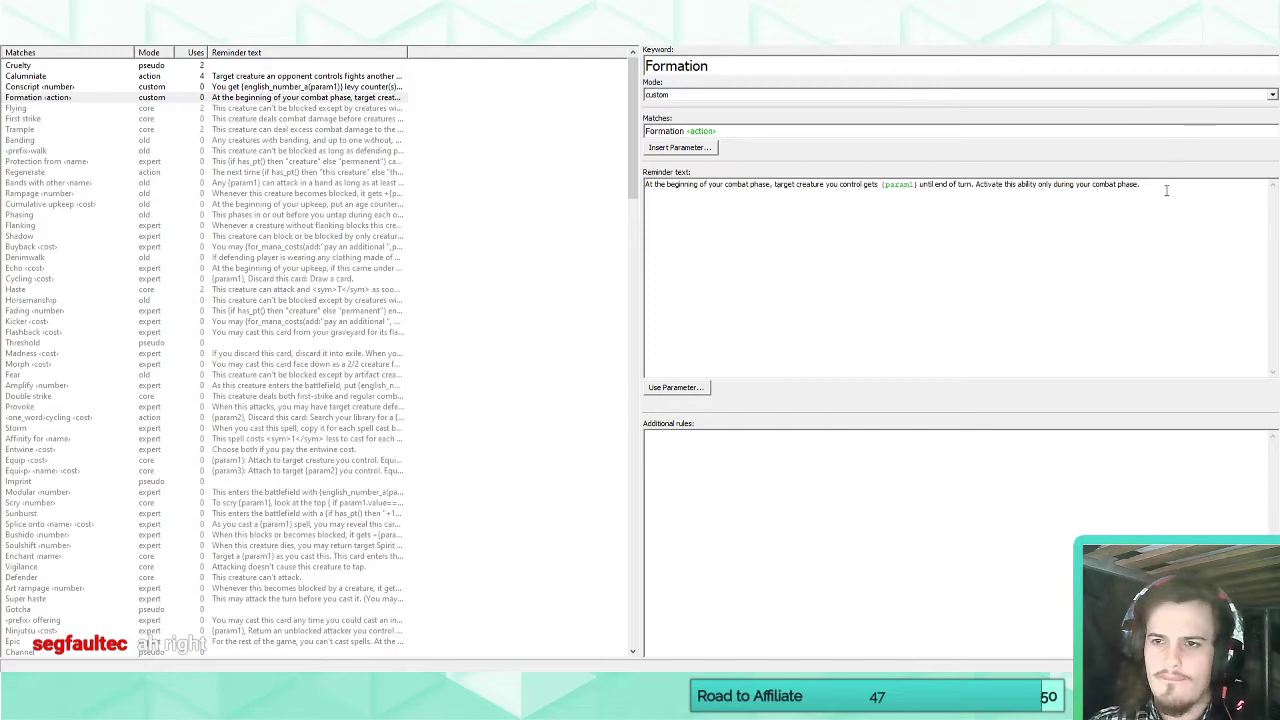
Delete the closing sentence "Activate this ability only during your combat phase." from Formation's reminder text and return to the set's cards.
drag(1175, 187, 980, 196)
key(BackSpace)
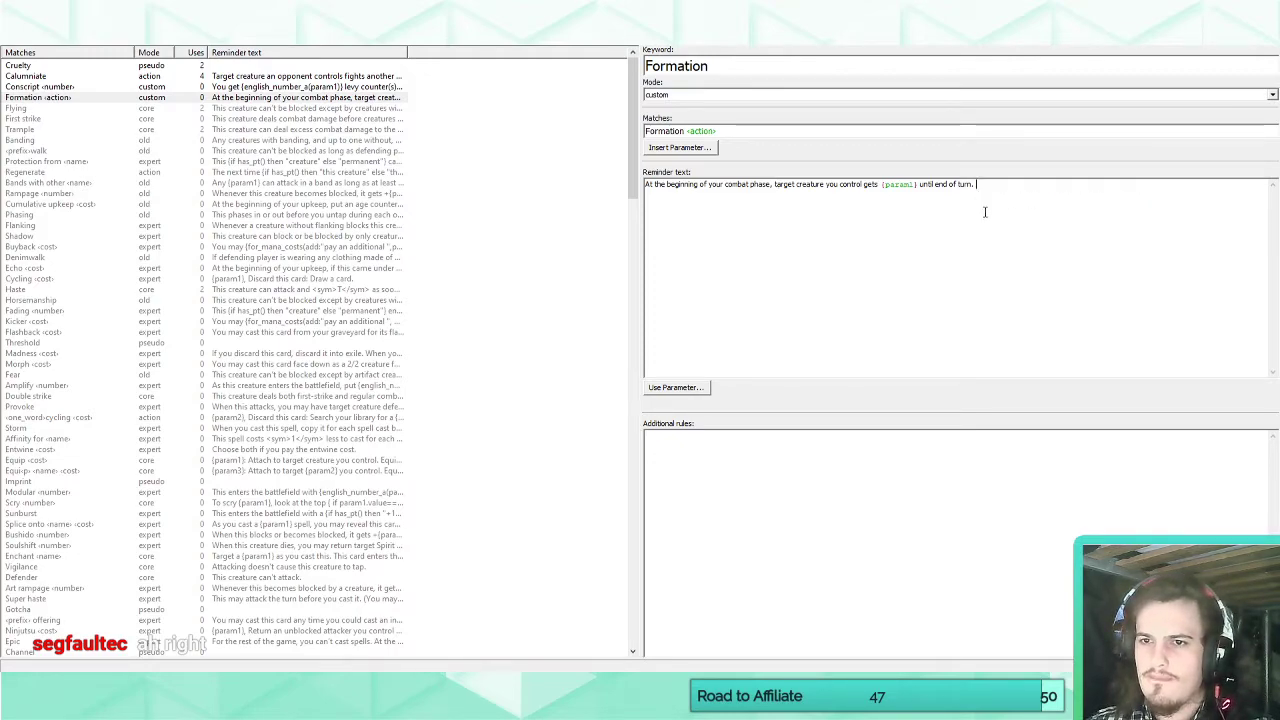
click(32, 40)
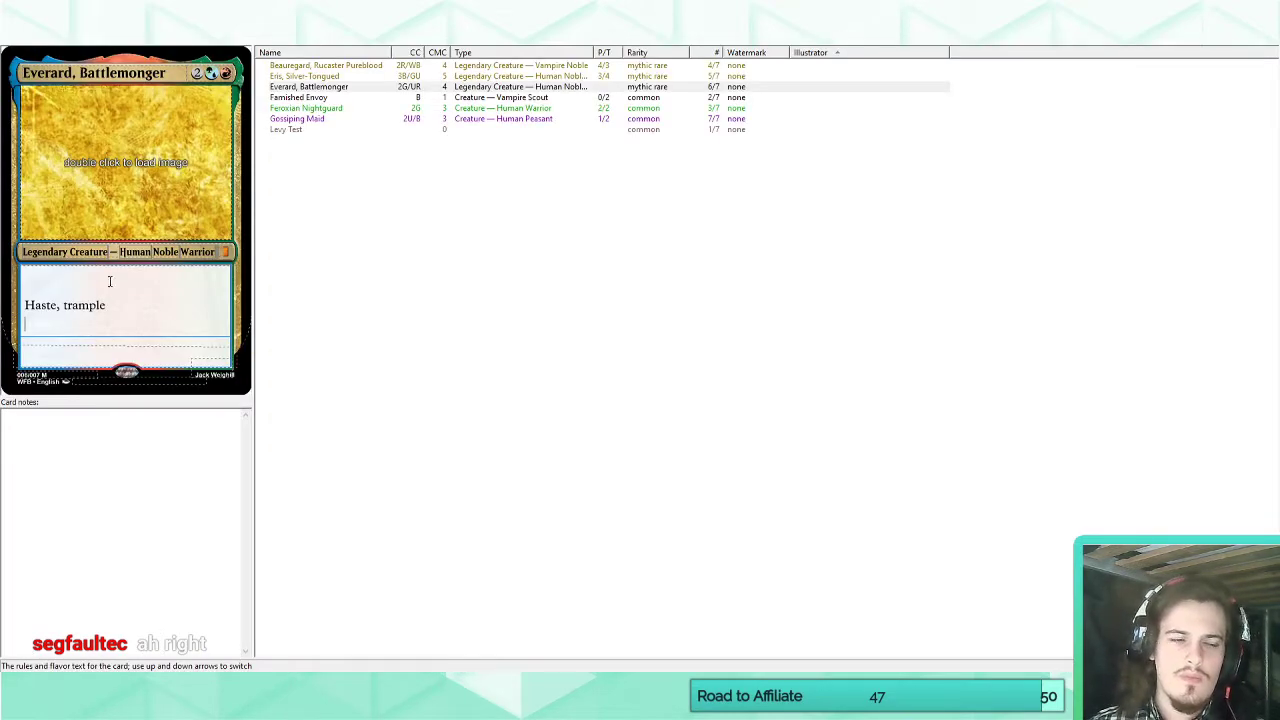
Review Feroxian Nightguard's power and toughness and its Formation vigilance rules text.
click(310, 119)
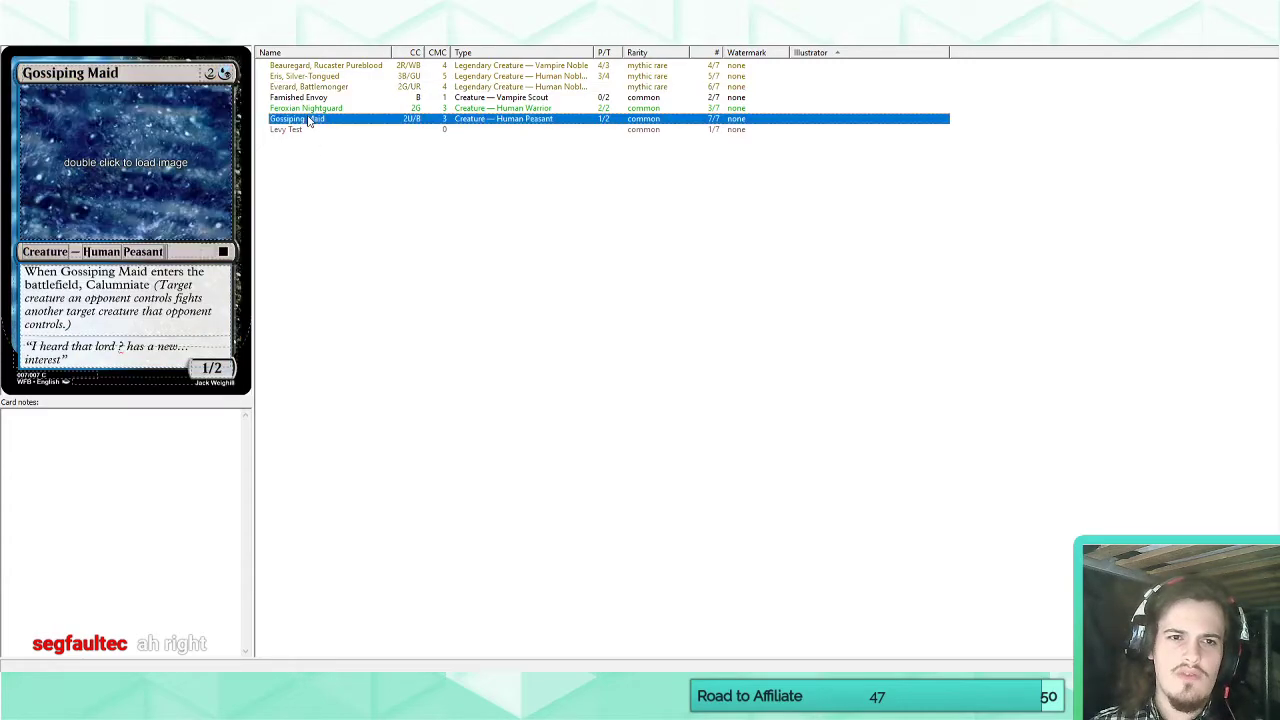
click(308, 110)
drag(225, 368, 215, 368)
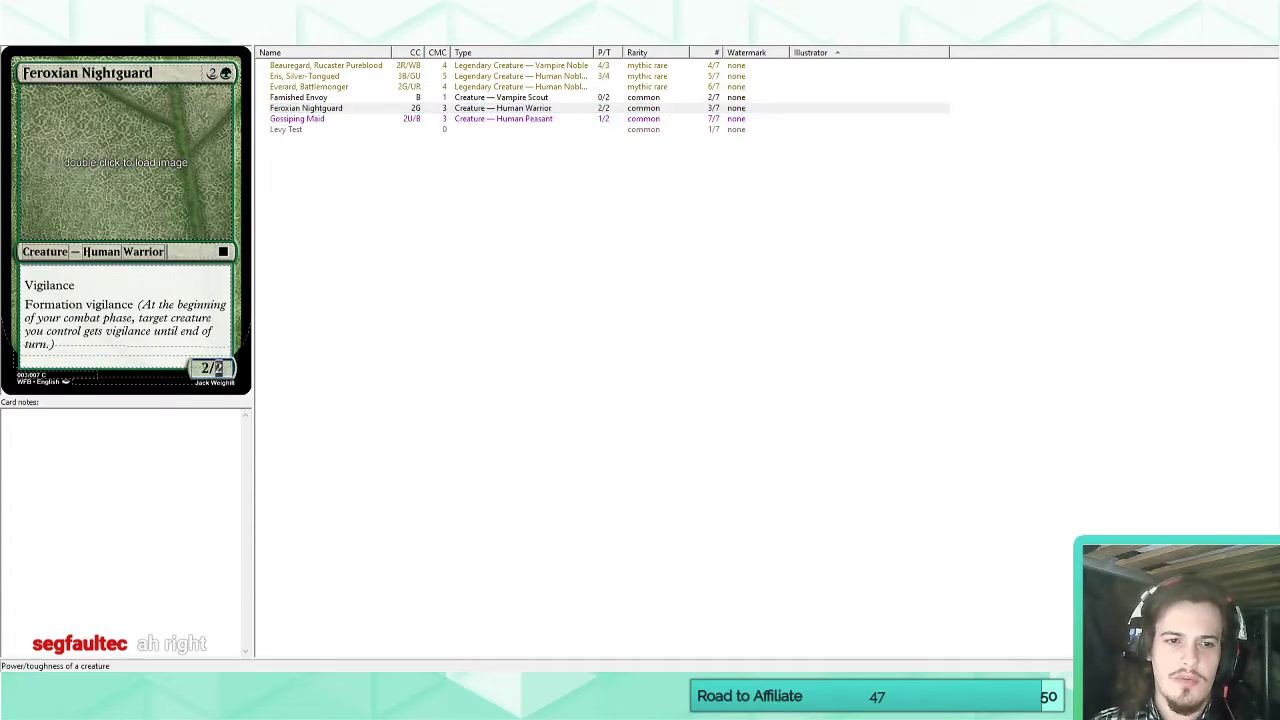
click(86, 341)
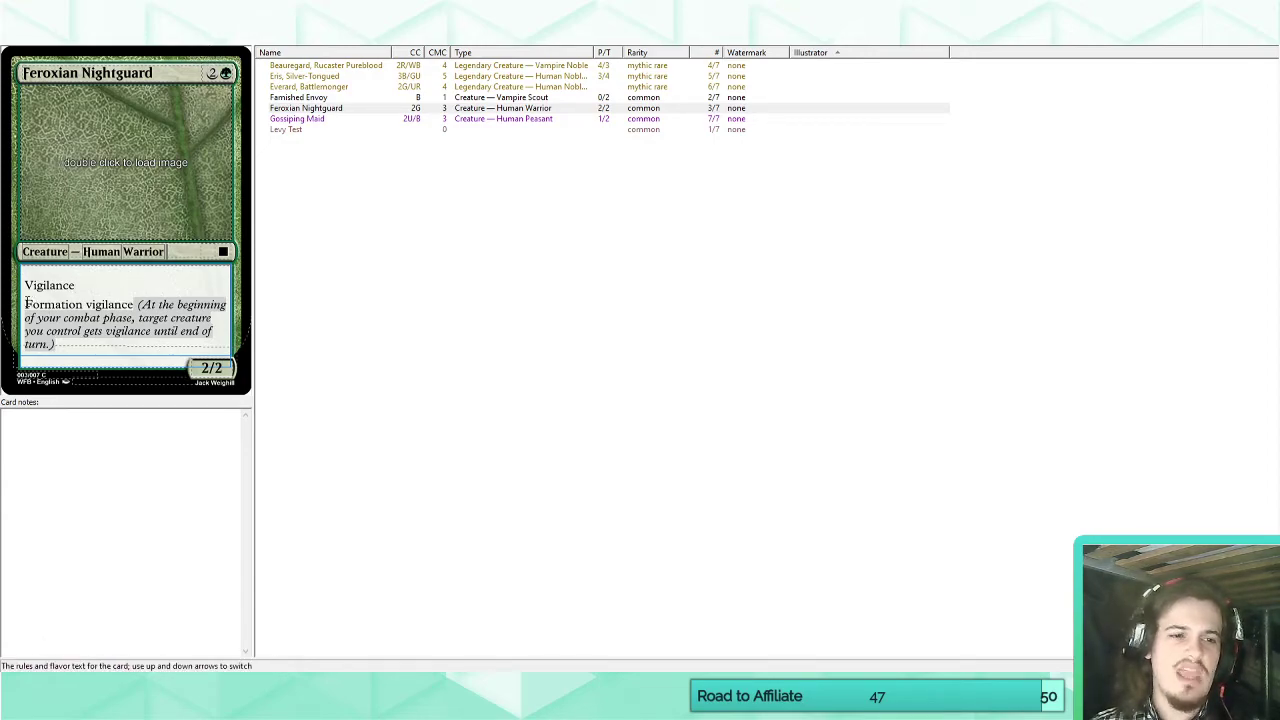
drag(26, 304, 134, 304)
click(90, 348)
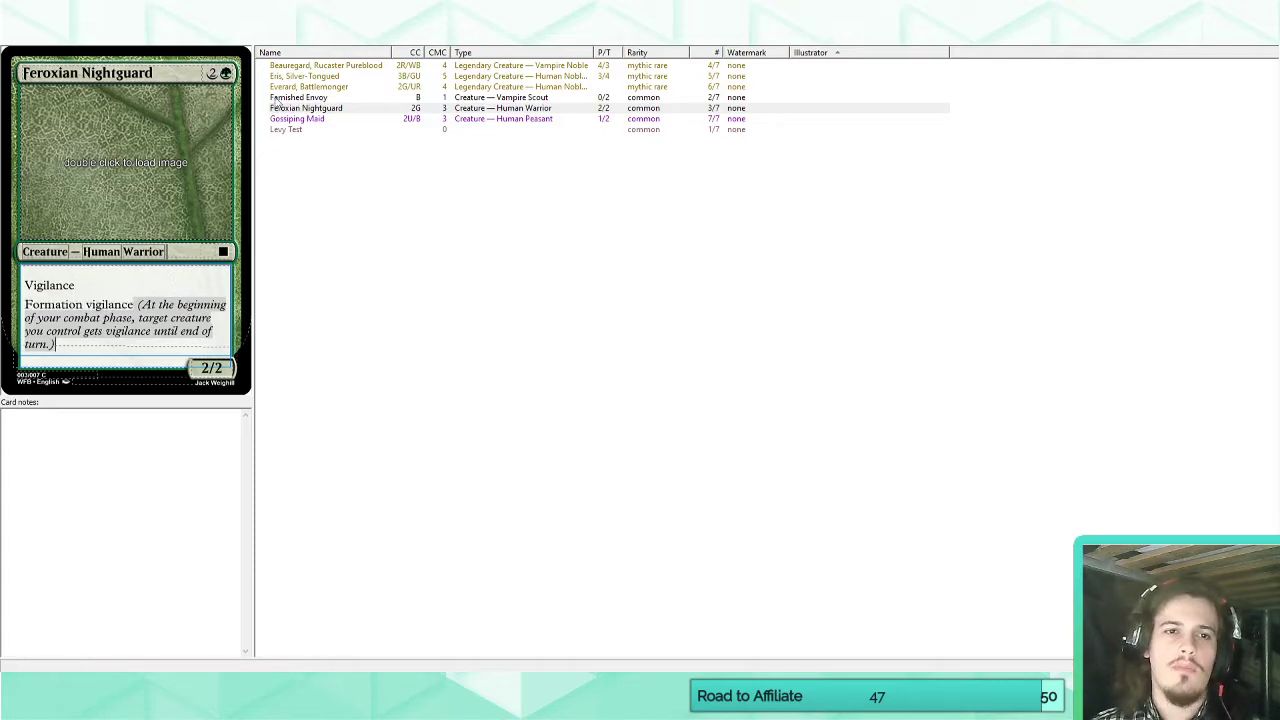
Rename the Everard, Battlemonger card as "Everard, Battlemaster".
click(298, 87)
click(62, 329)
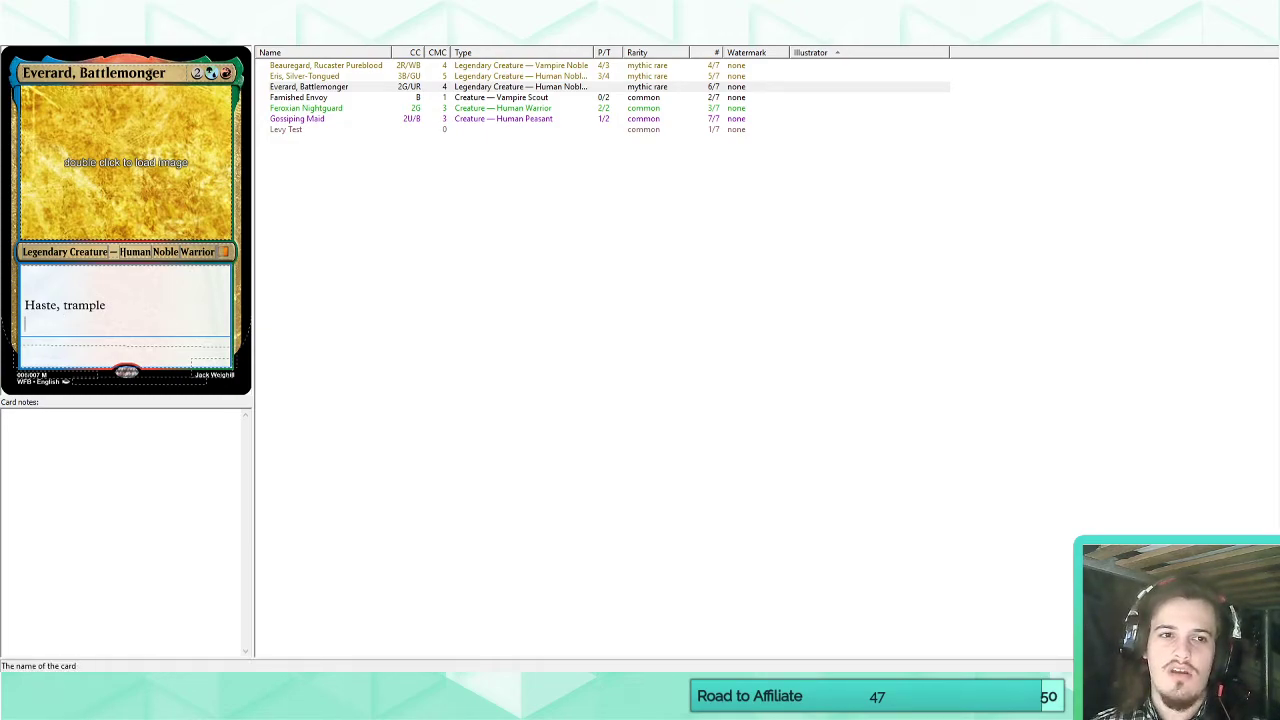
double_click(152, 68)
text(Battlemaster)
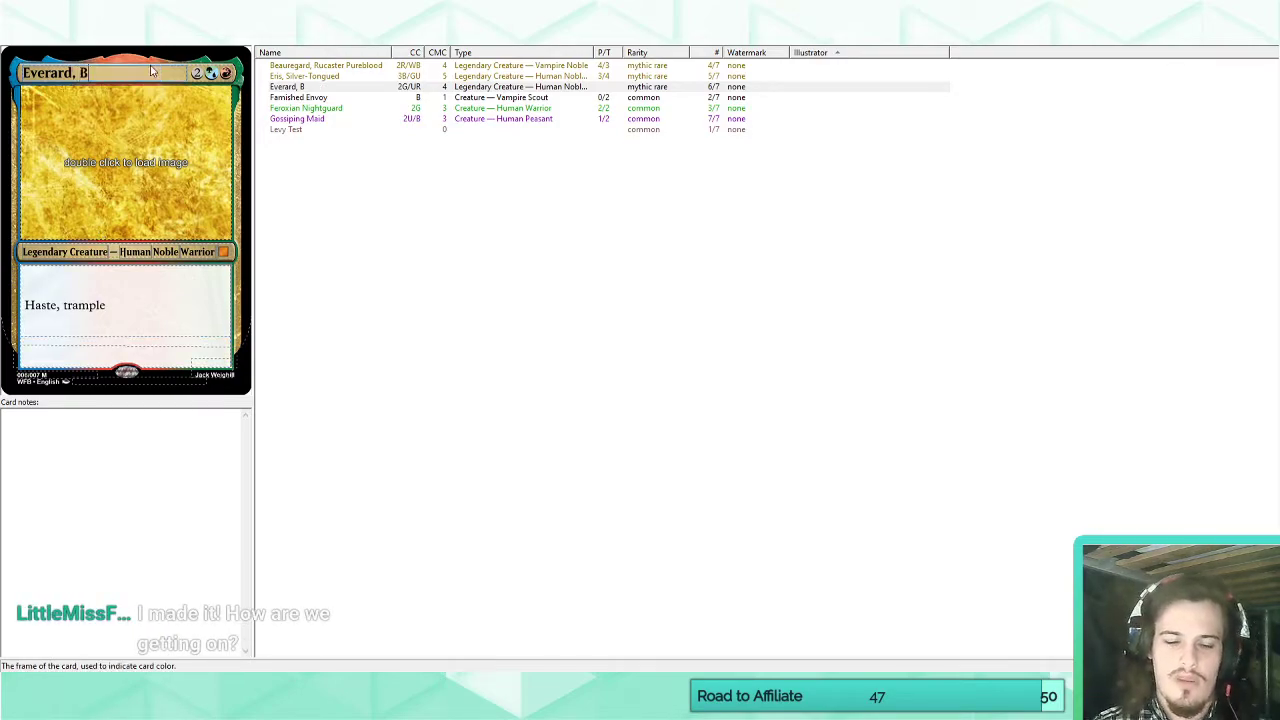
Add the rules line "Whenever Everard, Battlemaster gains a keyword ability, he instead gains a keyword counter." below "Haste, trample", using the card-name placeholder.
click(126, 331)
text(Whenev)
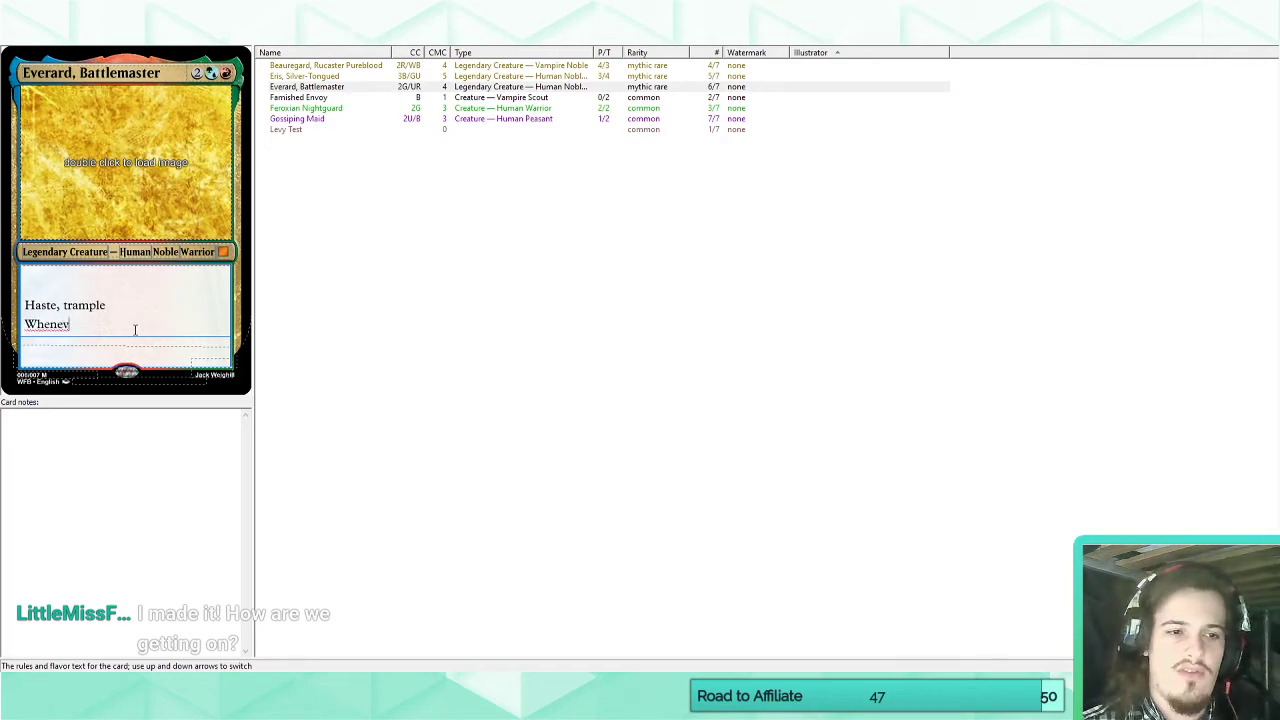
text(er ~ gets a keyword)
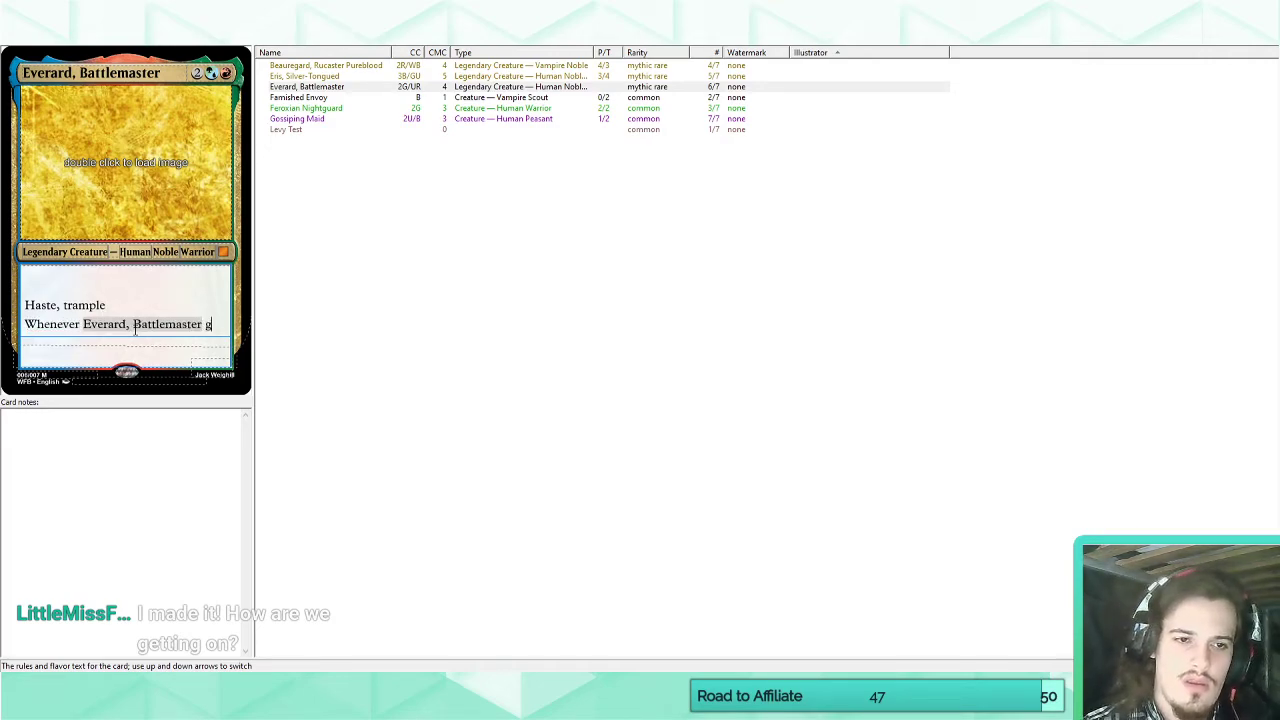
key(BackSpace)
key(BackSpace)
key(BackSpace)
key(BackSpace)
key(BackSpace)
key(BackSpace)
key(BackSpace)
key(BackSpace)
key(BackSpace)
key(BackSpace)
key(BackSpace)
key(BackSpace)
key(BackSpace)
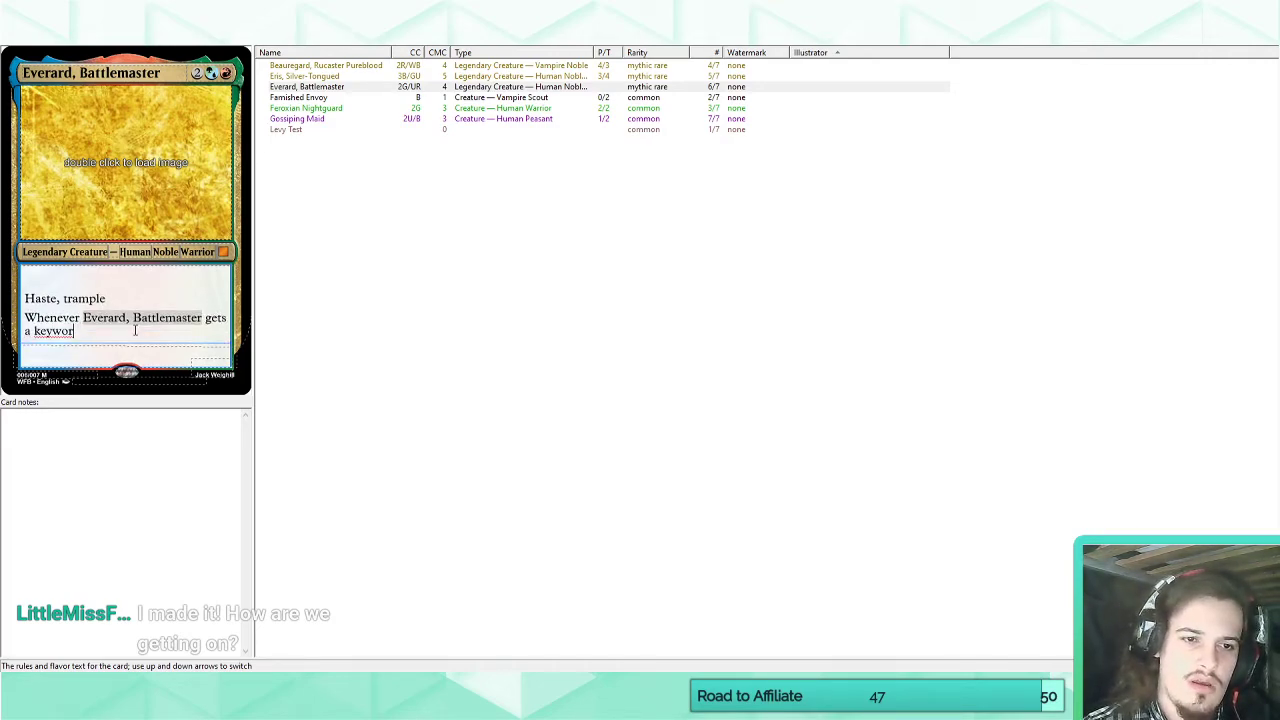
text(ains a key)
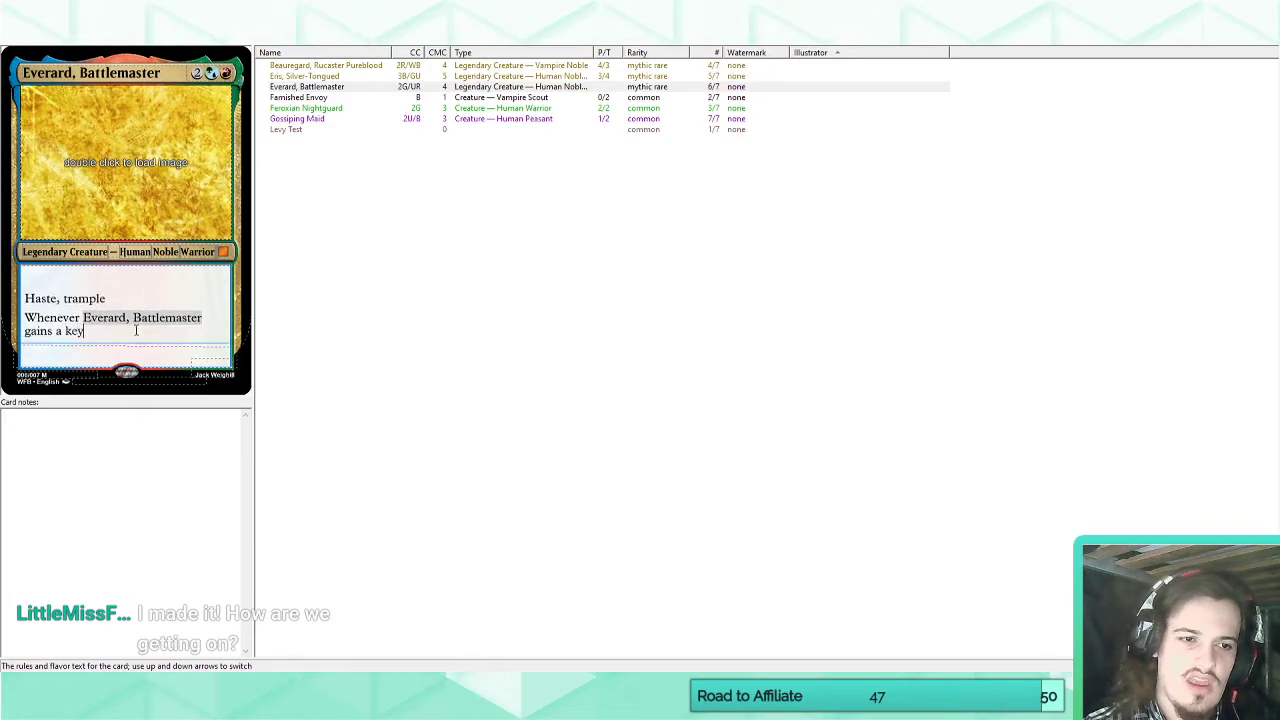
text(word ability, he instead gains a )
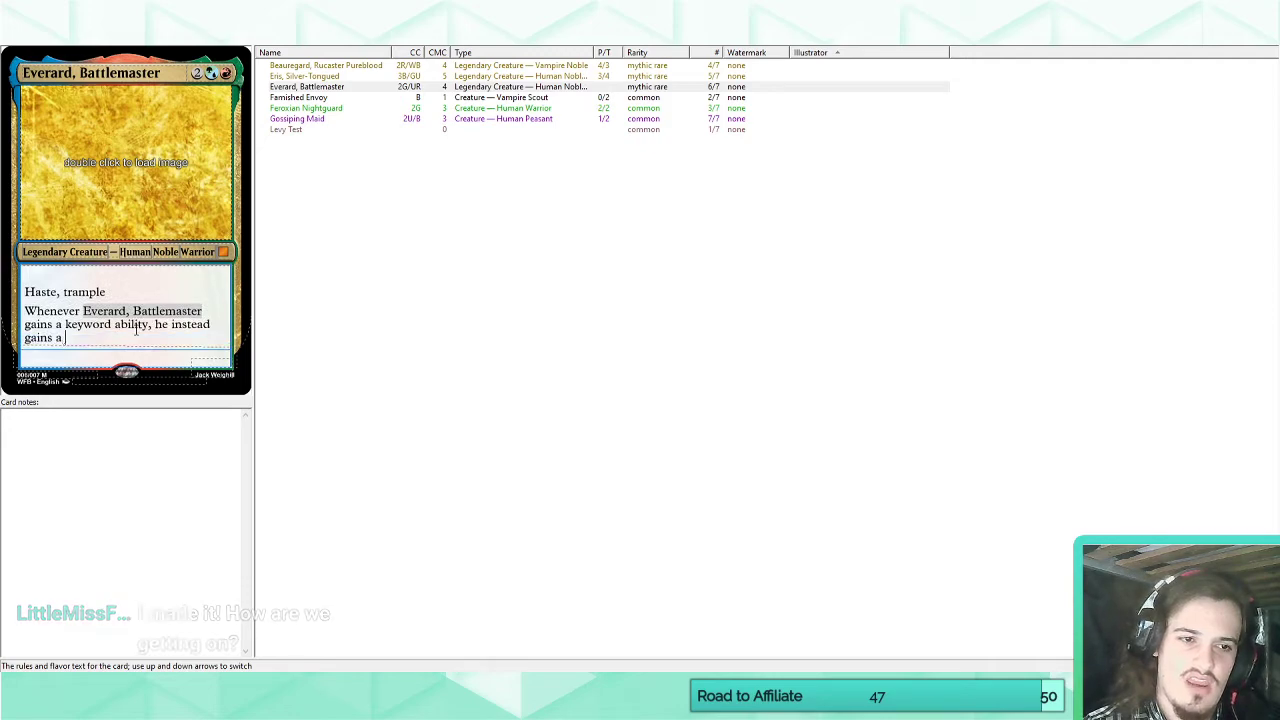
text(keyword counter.)
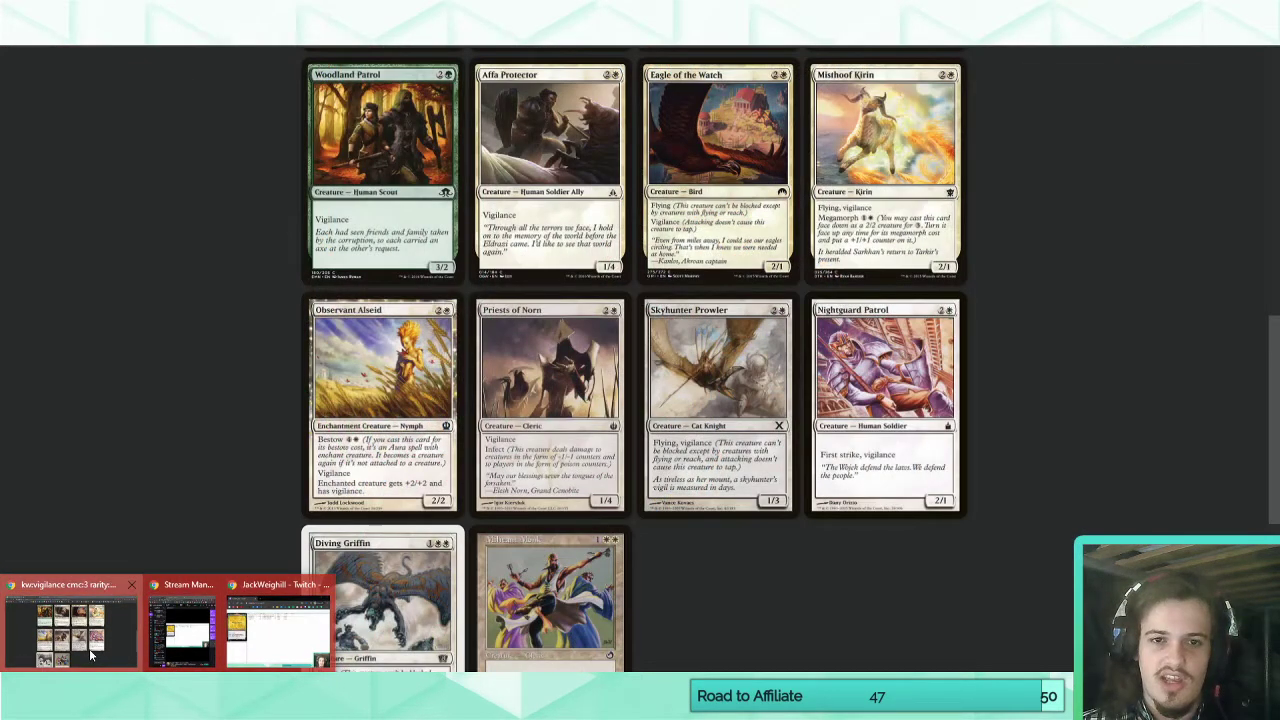
click(90, 655)
scroll(200, 350, up, 8)
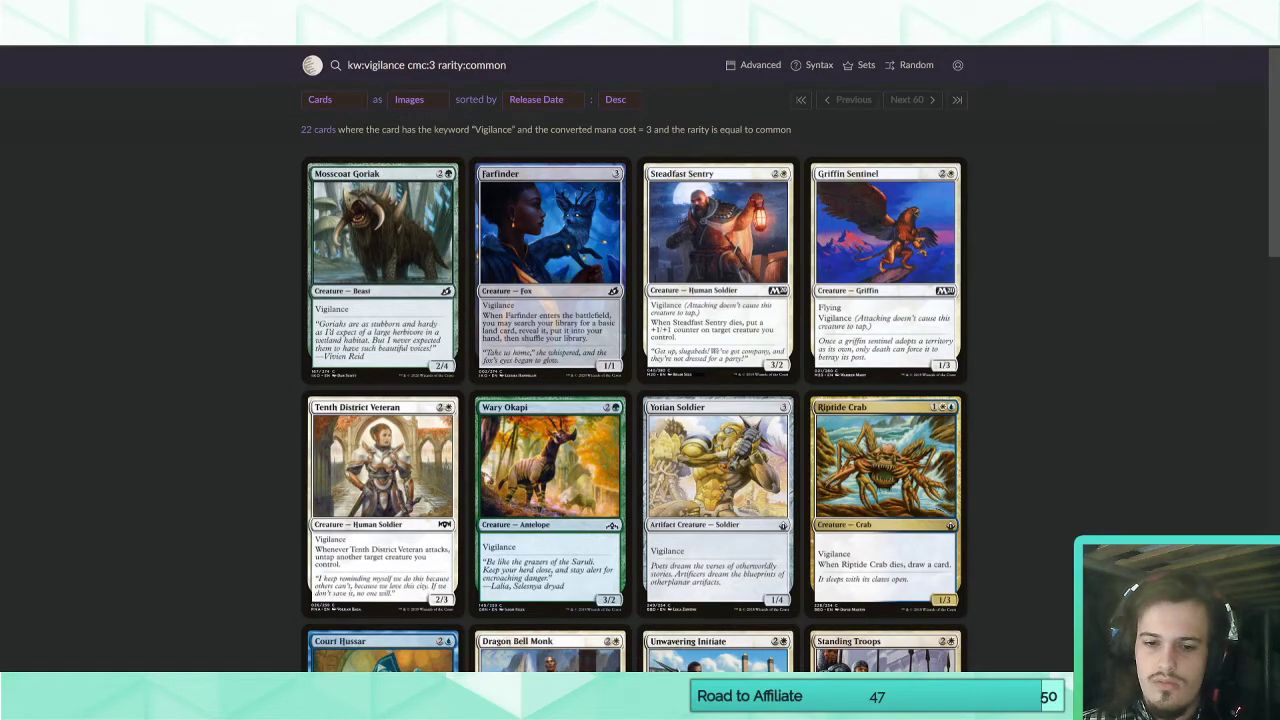
key(alt+Tab)
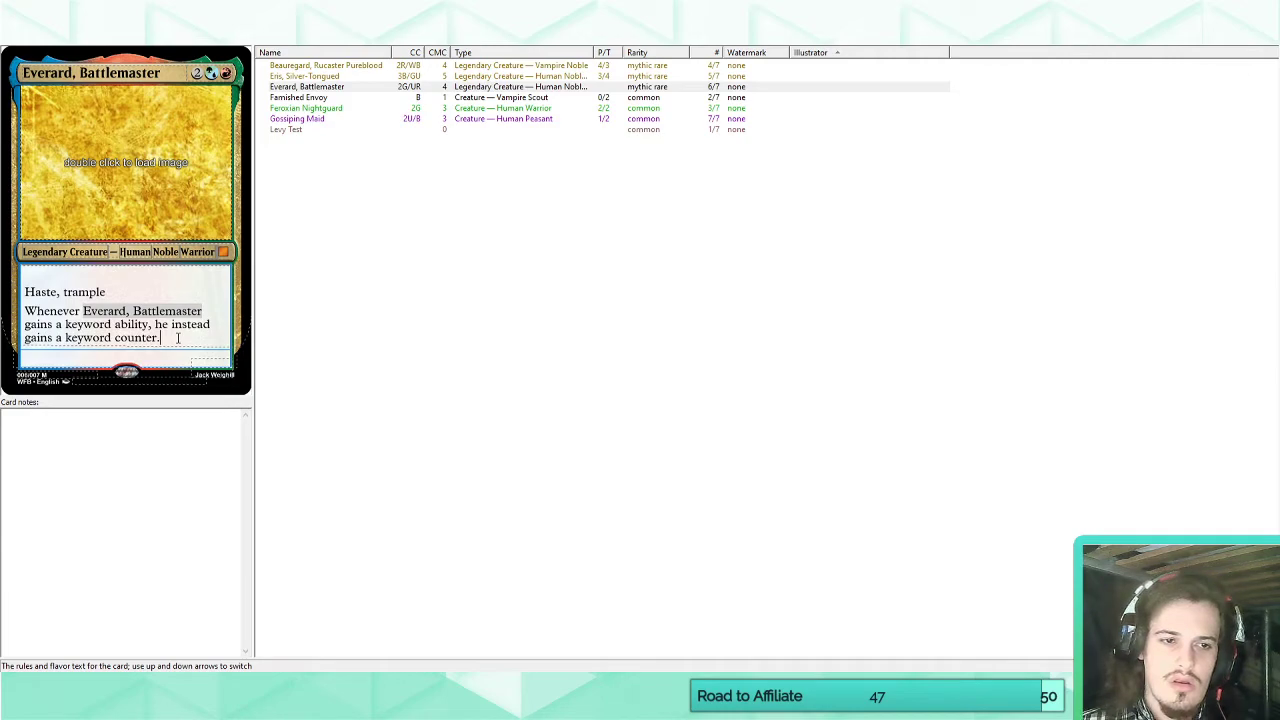
Replace everything after "Whenever" in Everard's ability with "a creature you control gains one of the following keywords:".
click(173, 338)
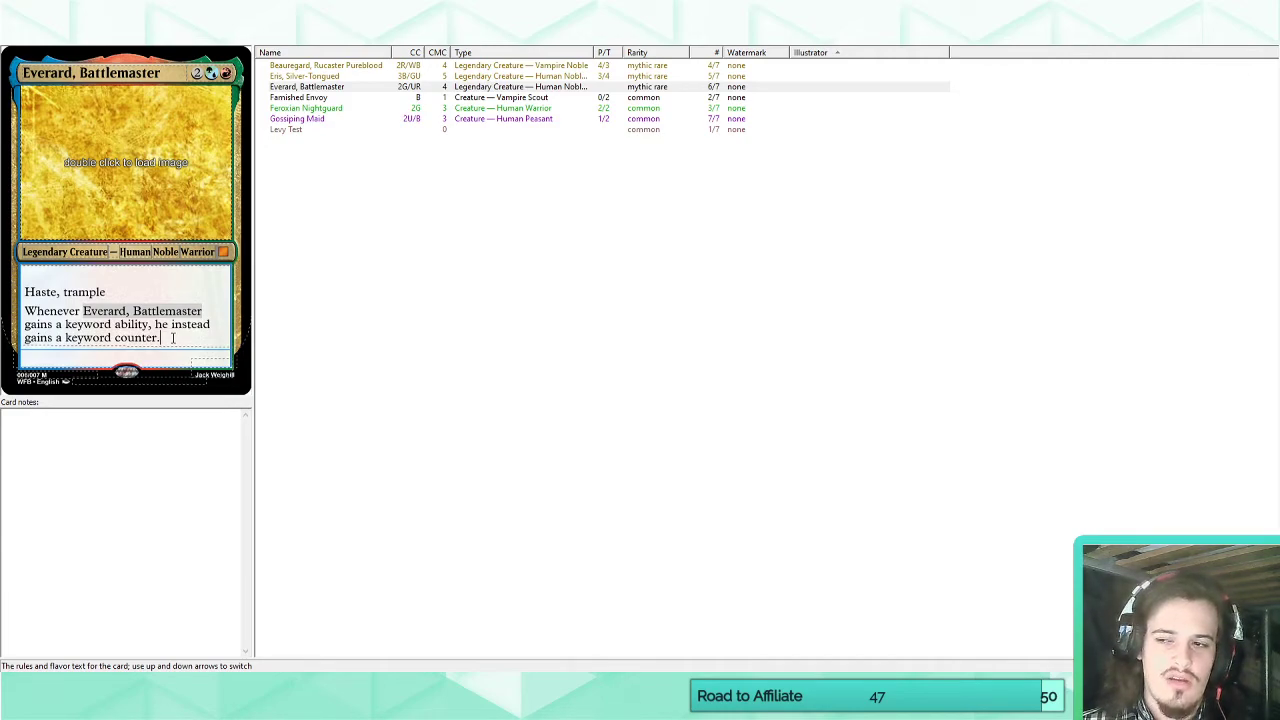
drag(173, 338, 14, 323)
key(BackSpace)
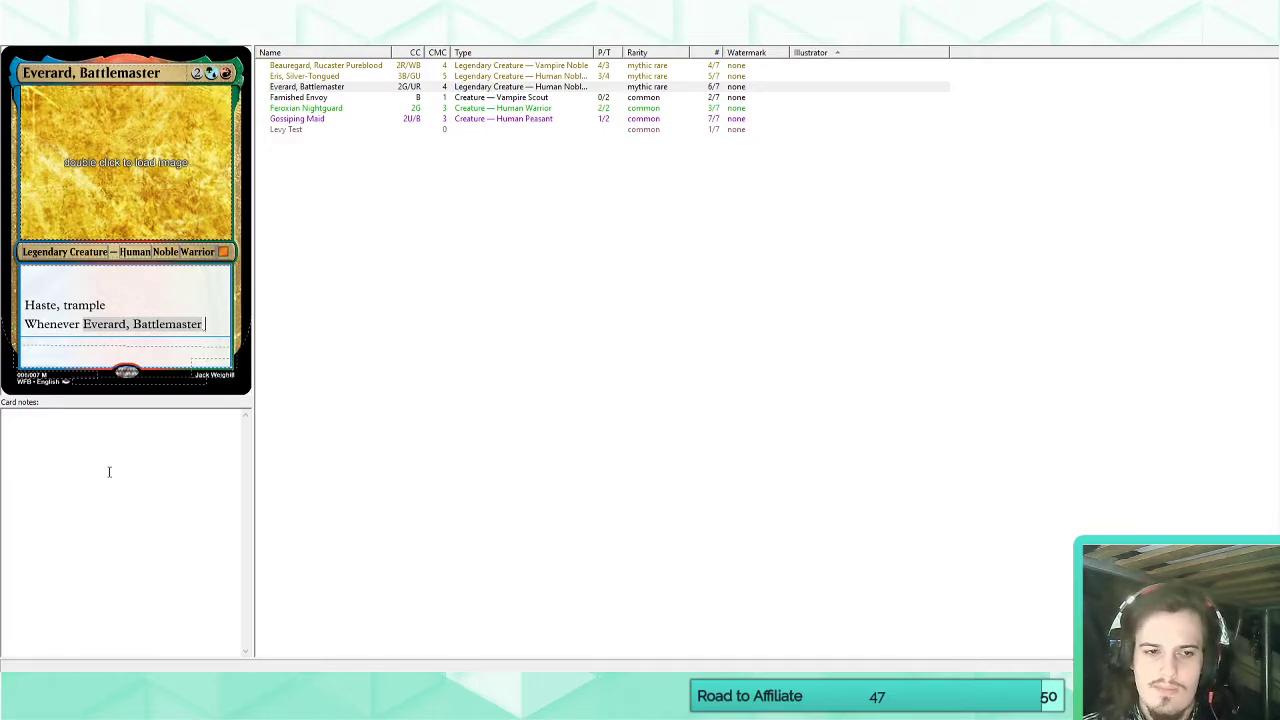
drag(205, 324, 83, 324)
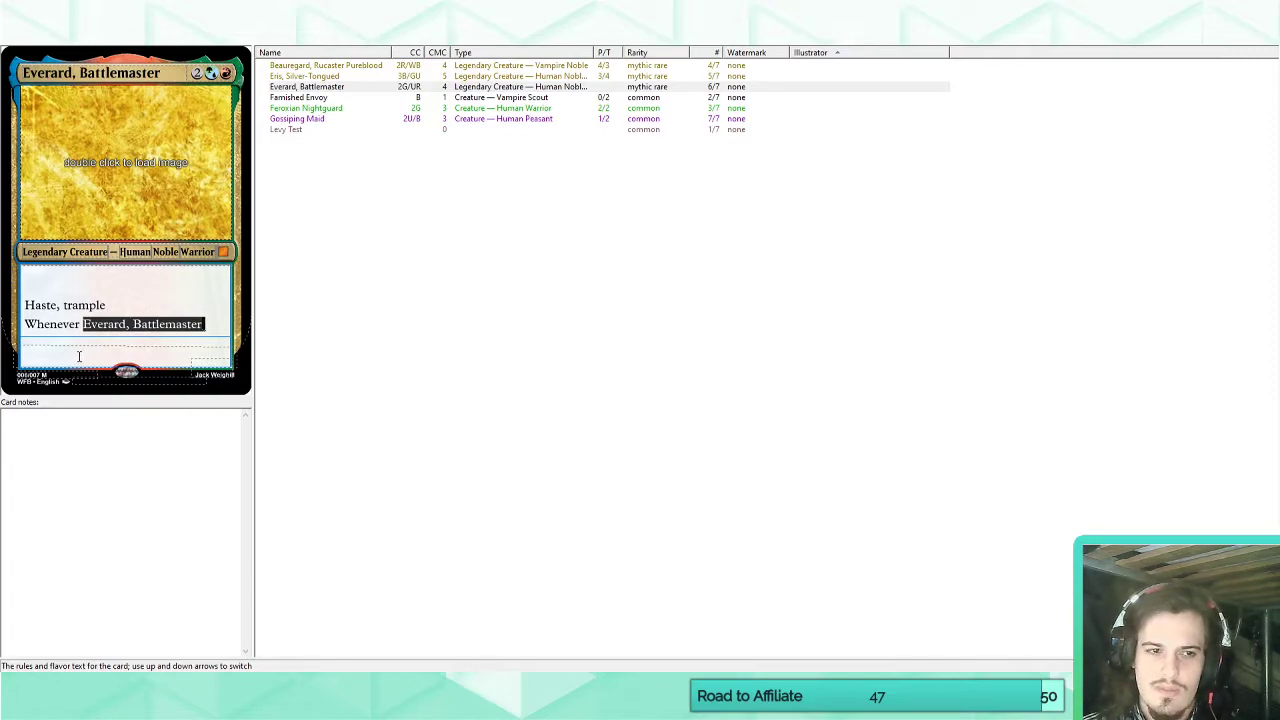
text(a creat)
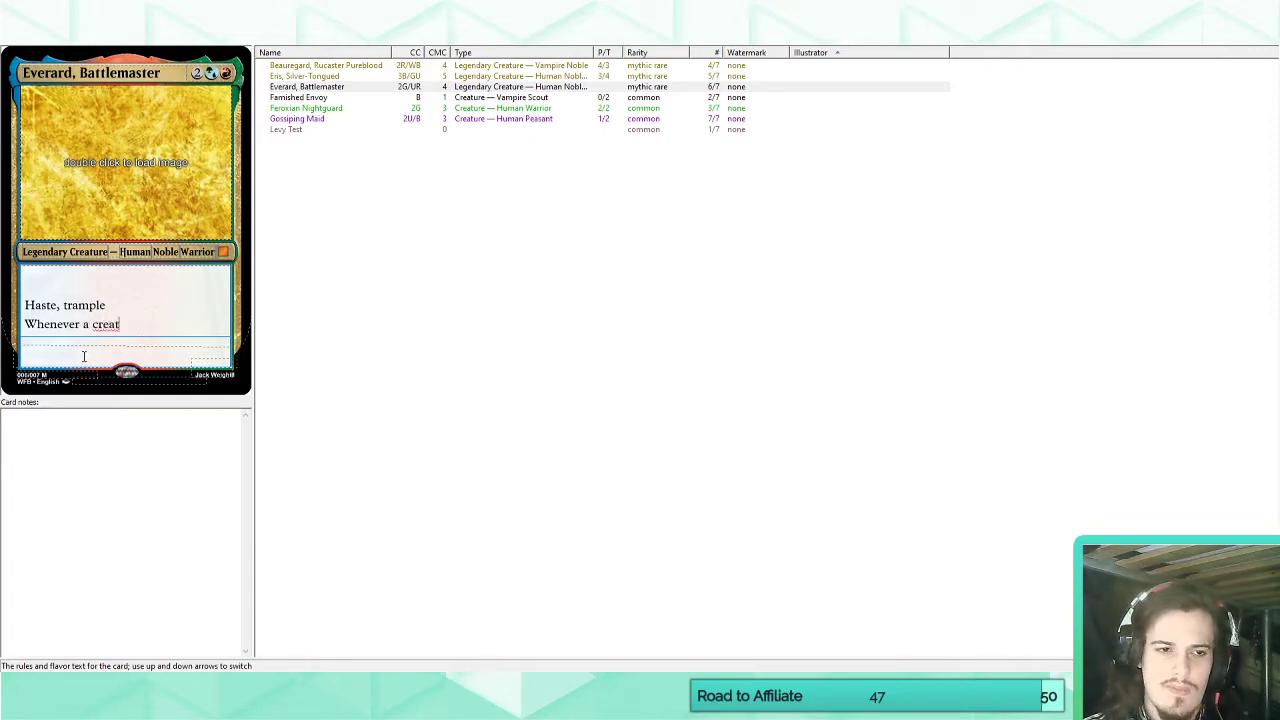
text(ure you control )
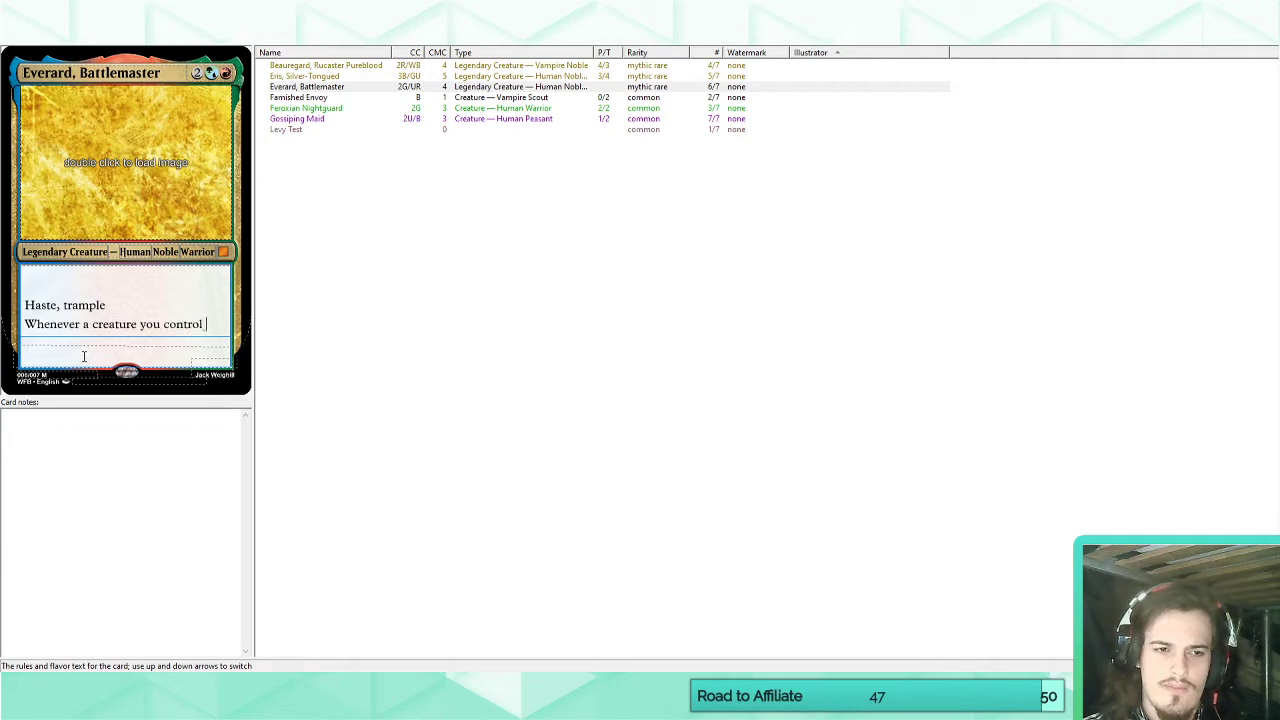
text(gains one of t)
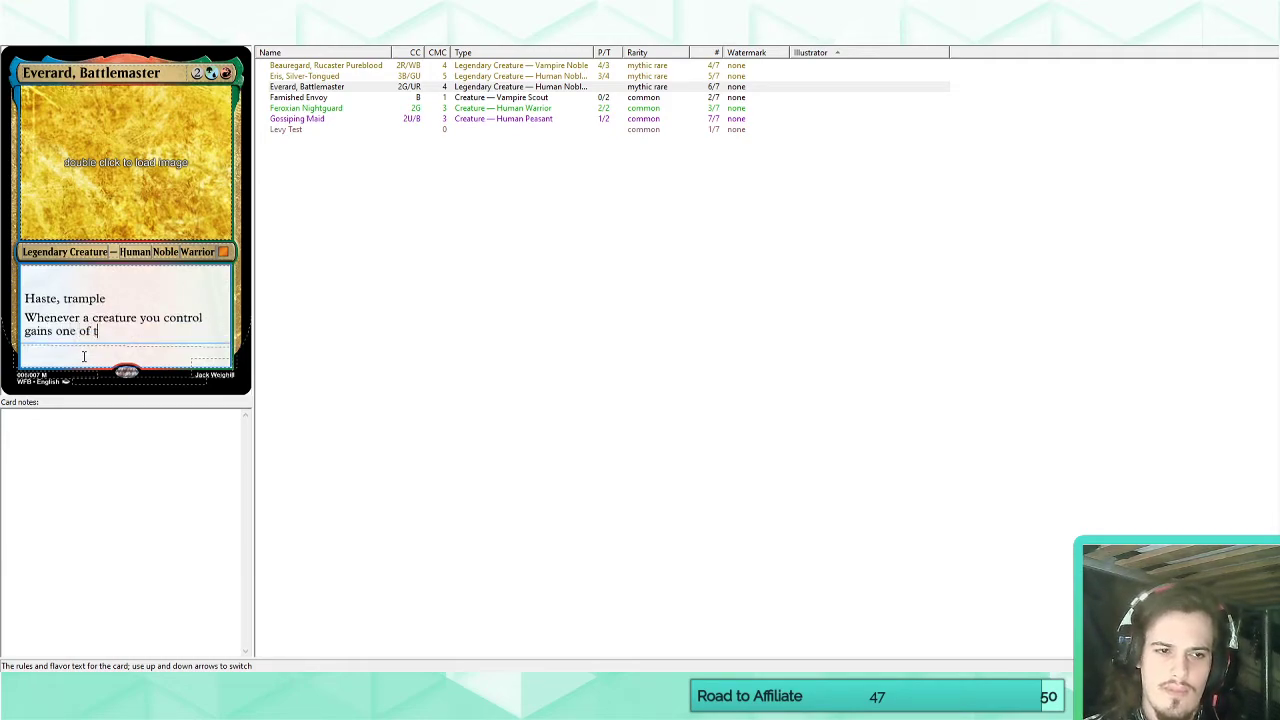
text(he following keywords:)
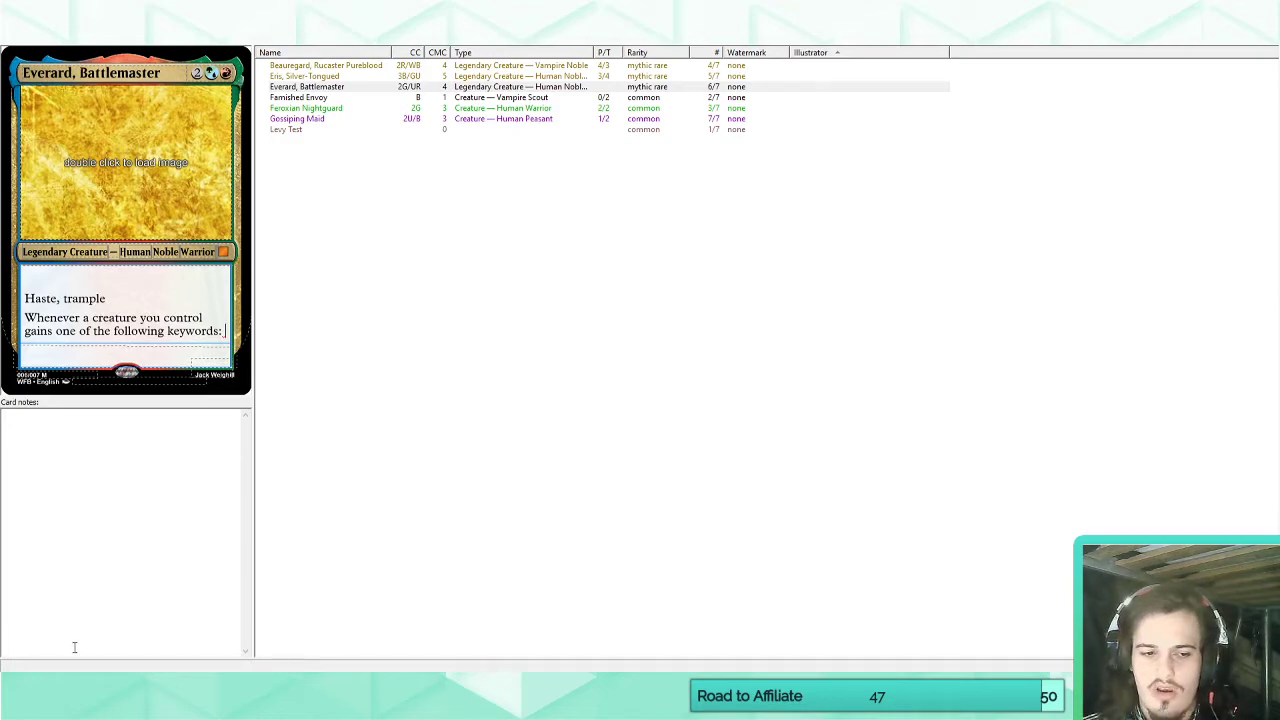
Switch to the MTG Wiki in the browser and look up the "evergreen" article.
click(76, 684)
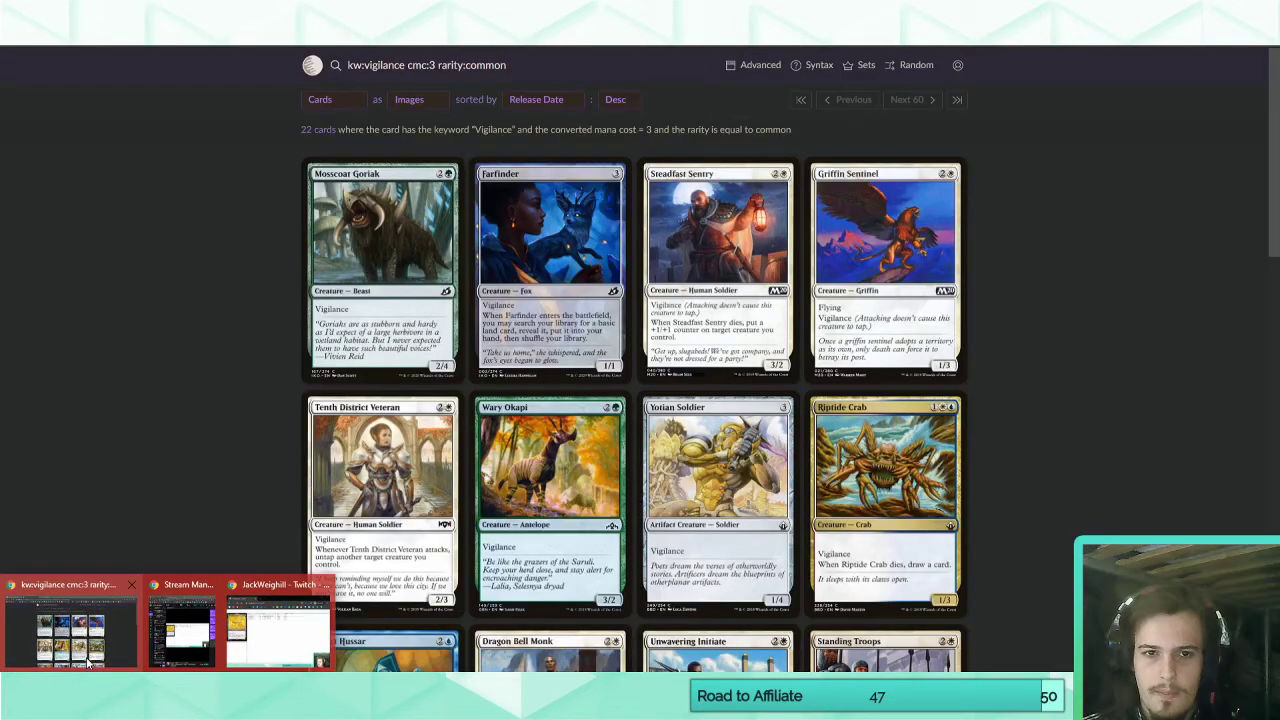
click(113, 610)
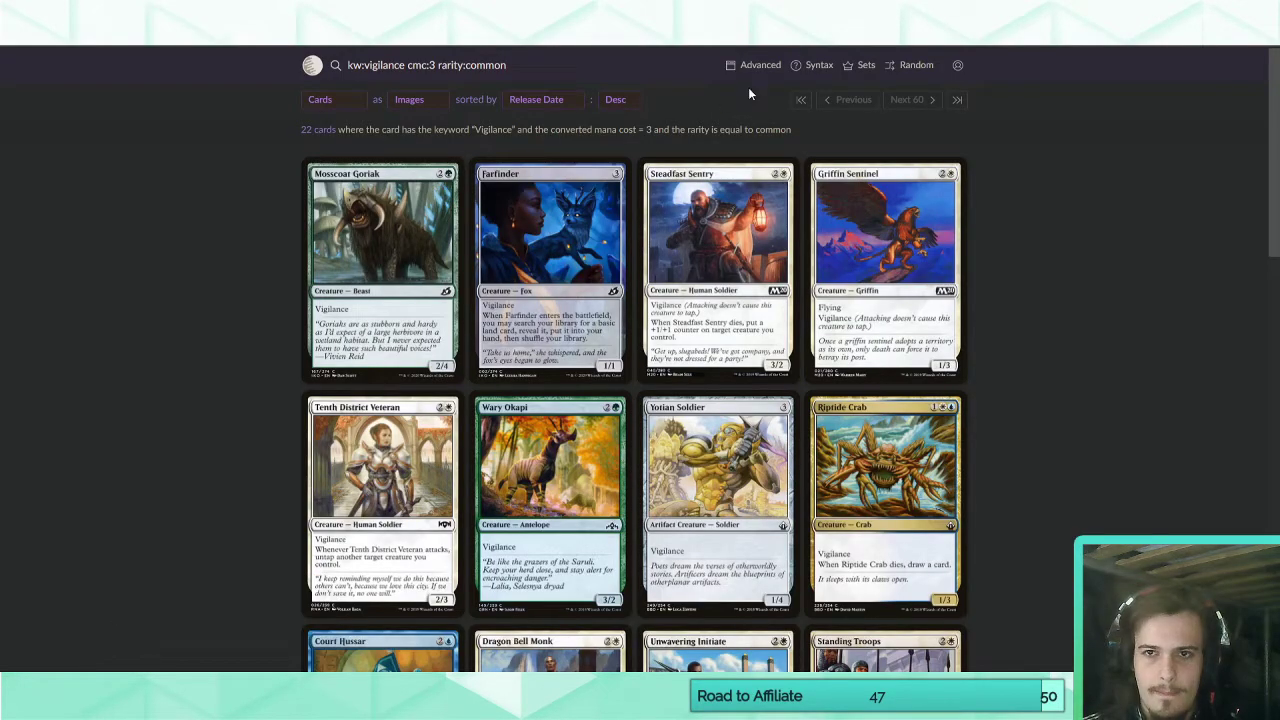
click(300, 12)
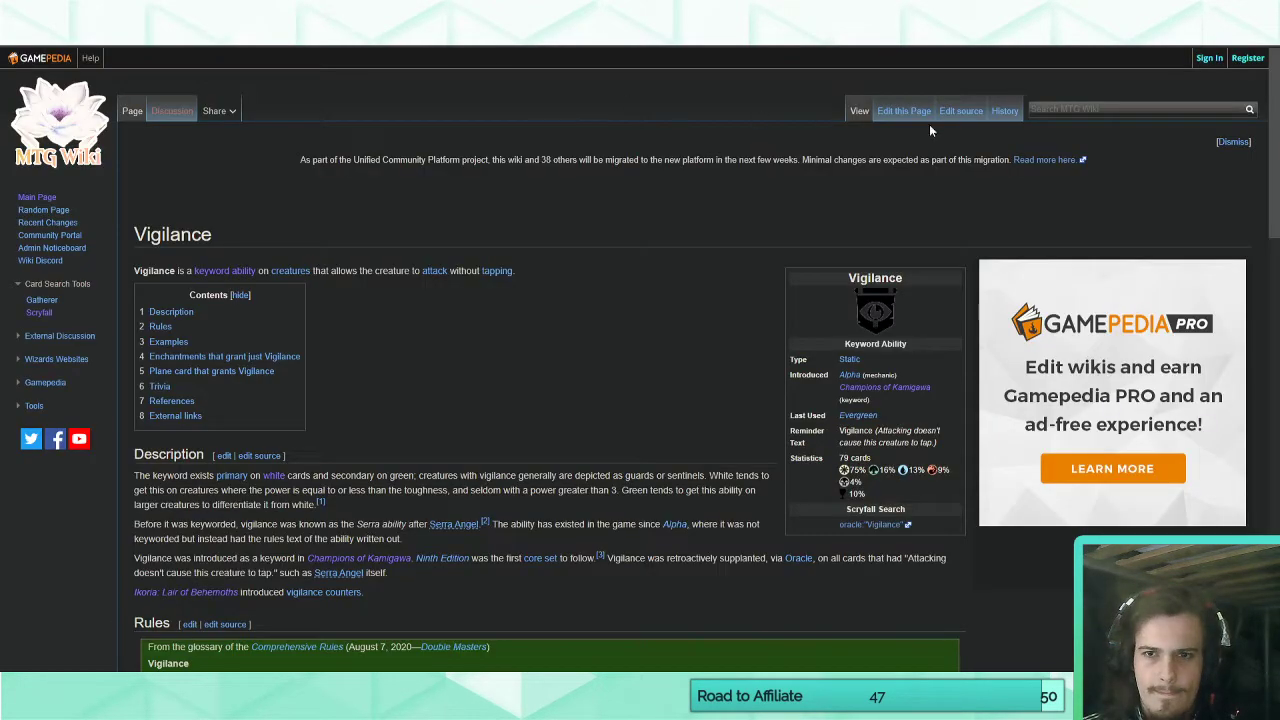
click(1080, 111)
text(evergreen)
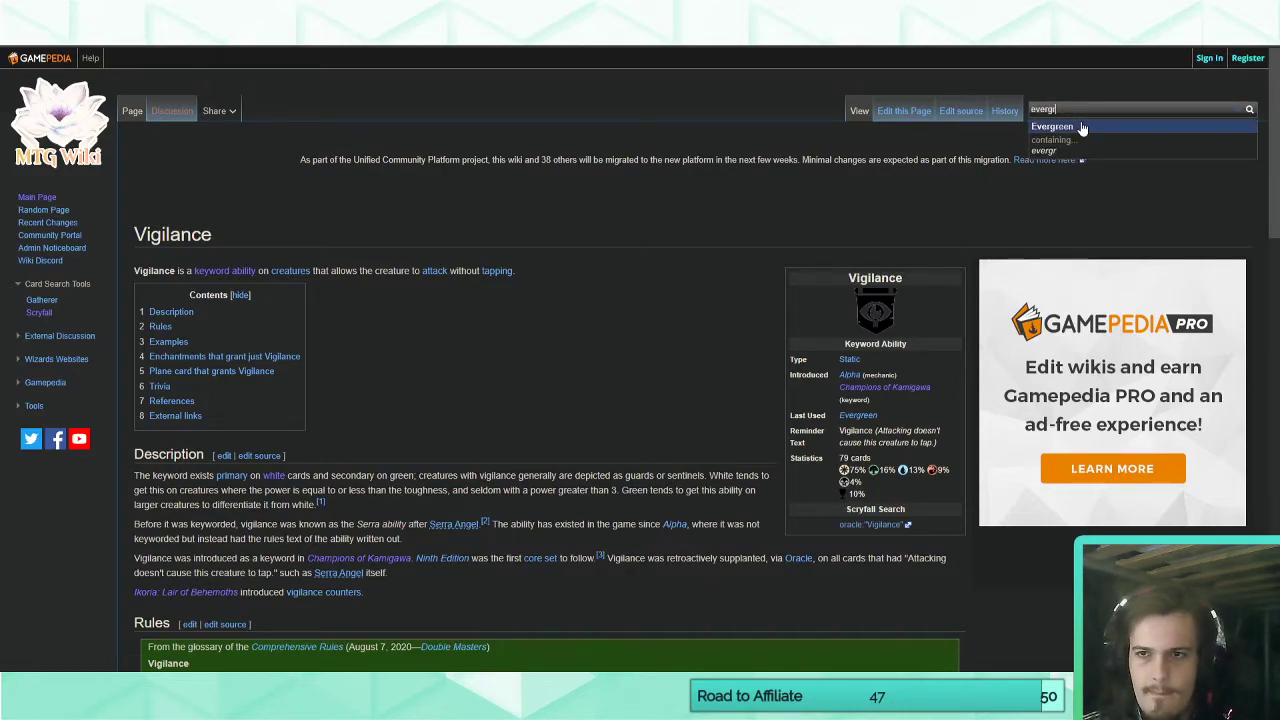
key(Return)
Examine the table of current evergreen keywords for static abilities that suit Everard's keyword list.
scroll(316, 450, down, 2)
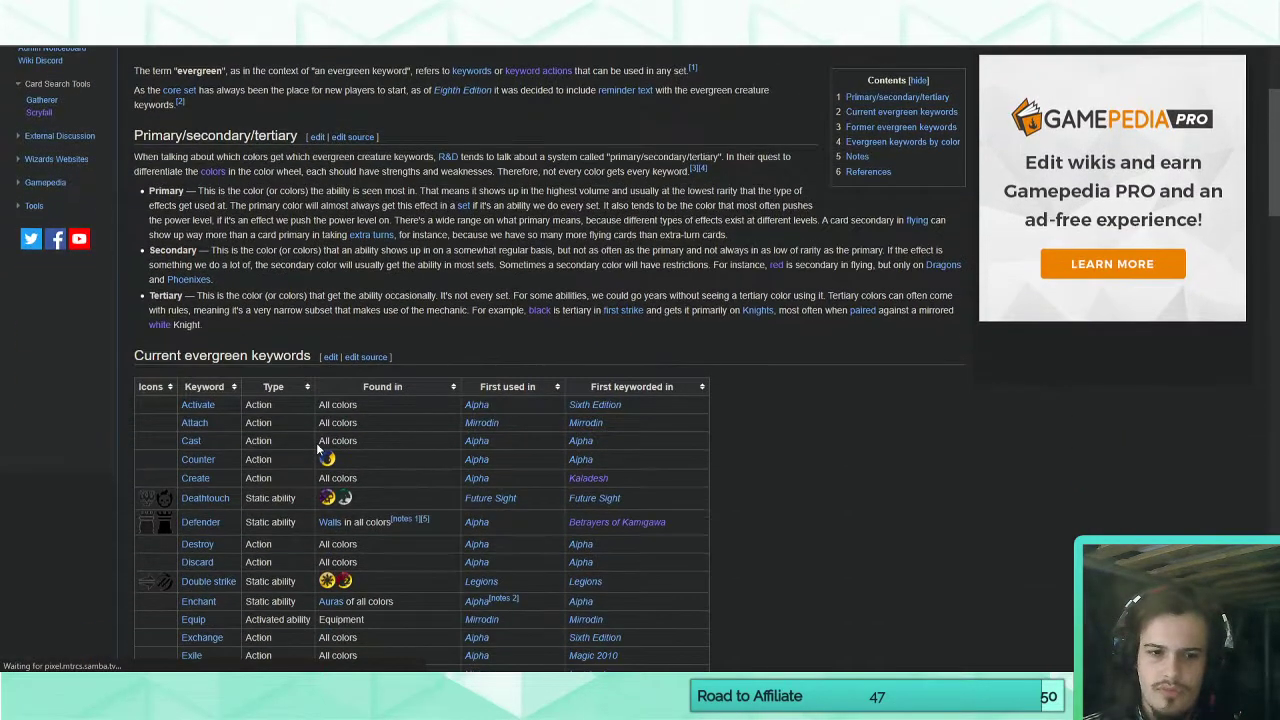
scroll(316, 450, down, 2)
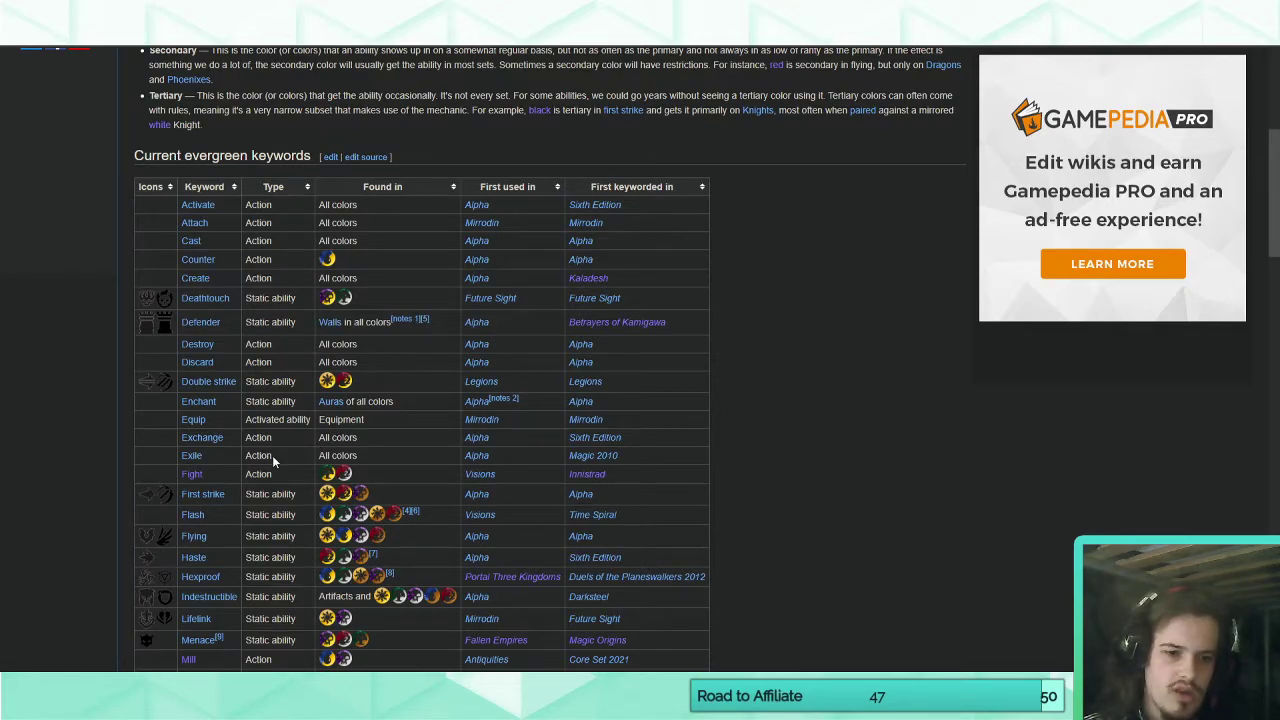
scroll(303, 459, down, 2)
scroll(305, 465, down, 1)
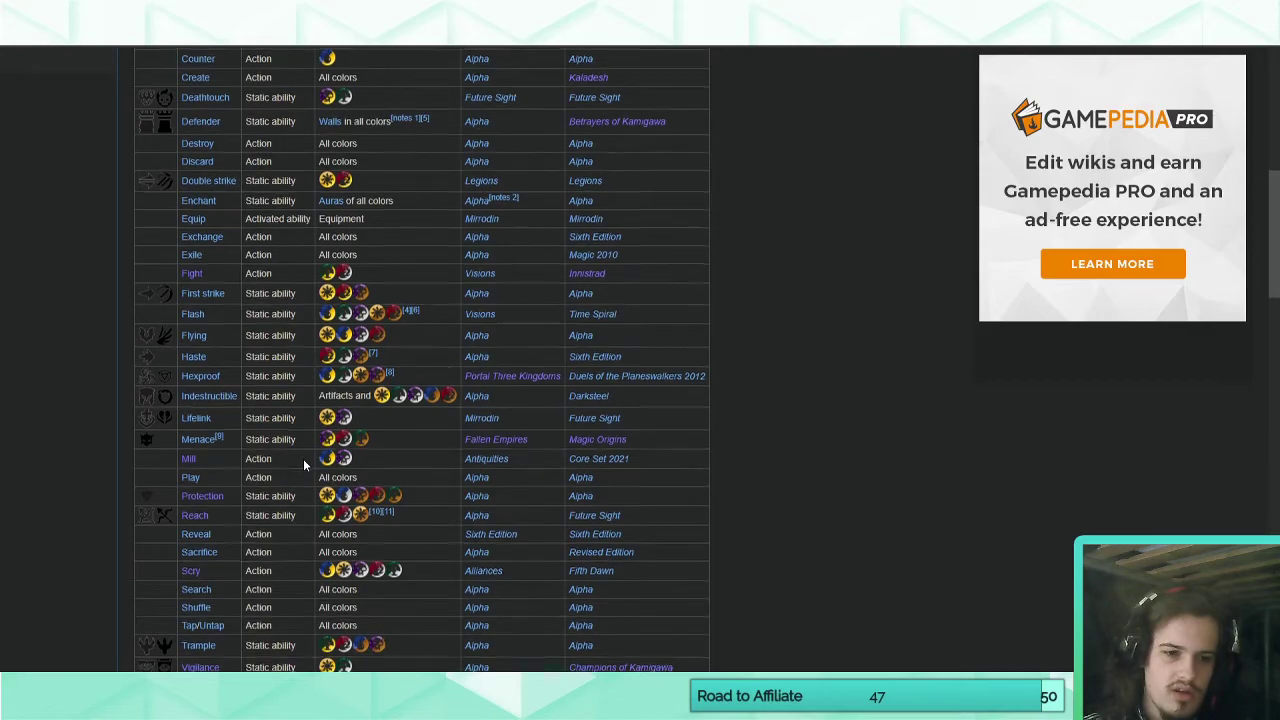
scroll(305, 465, down, 1)
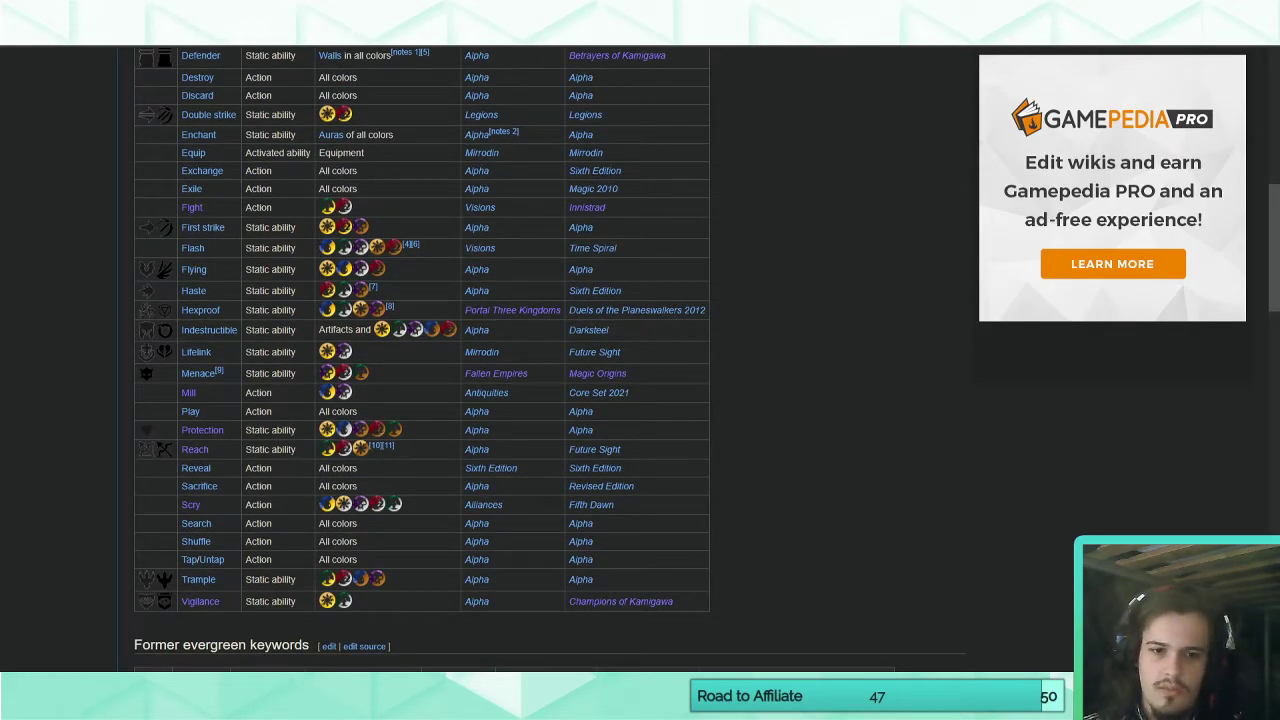
scroll(333, 400, up, 6)
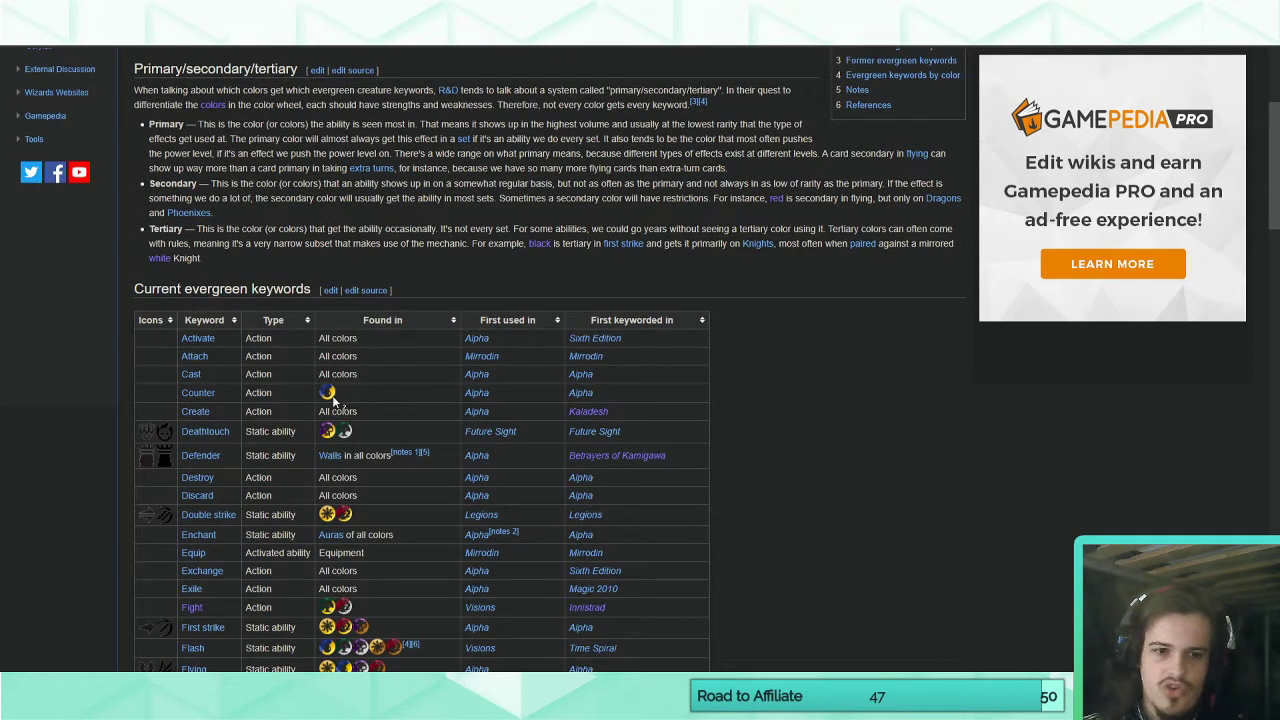
scroll(377, 402, down, 3)
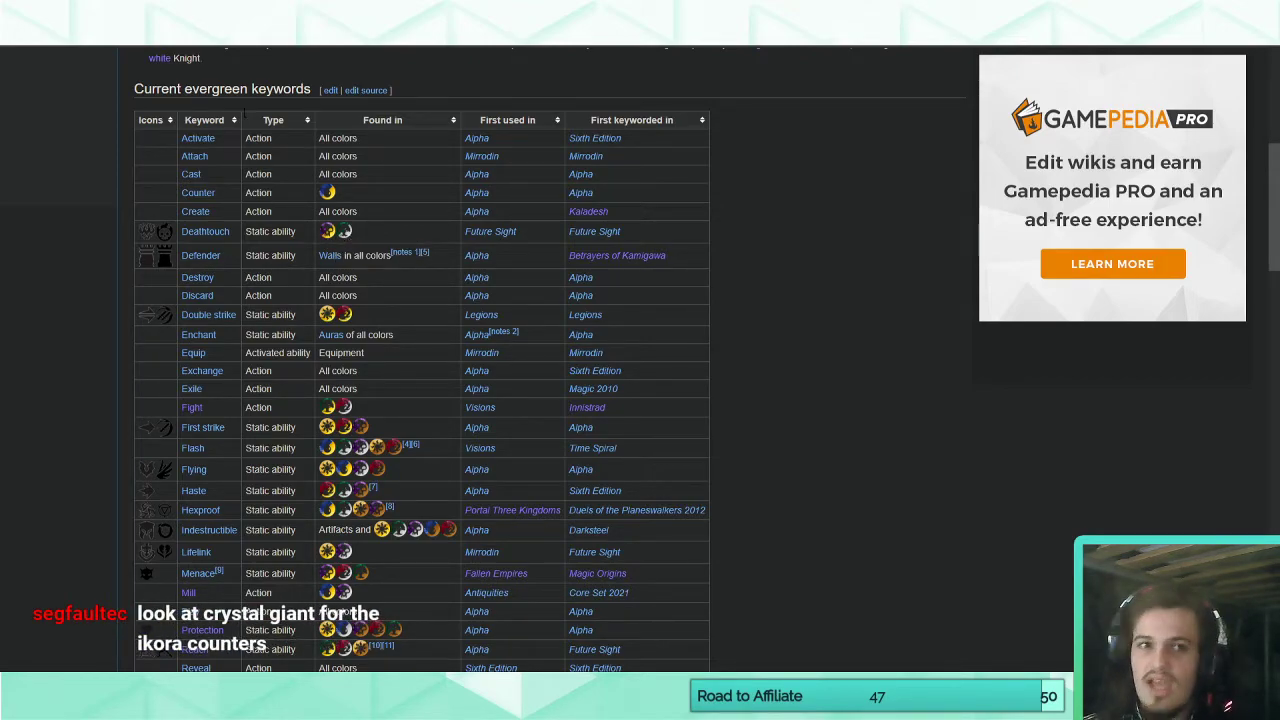
Switch to Scryfall in the browser and look up the card "crystalline giant".
click(365, 20)
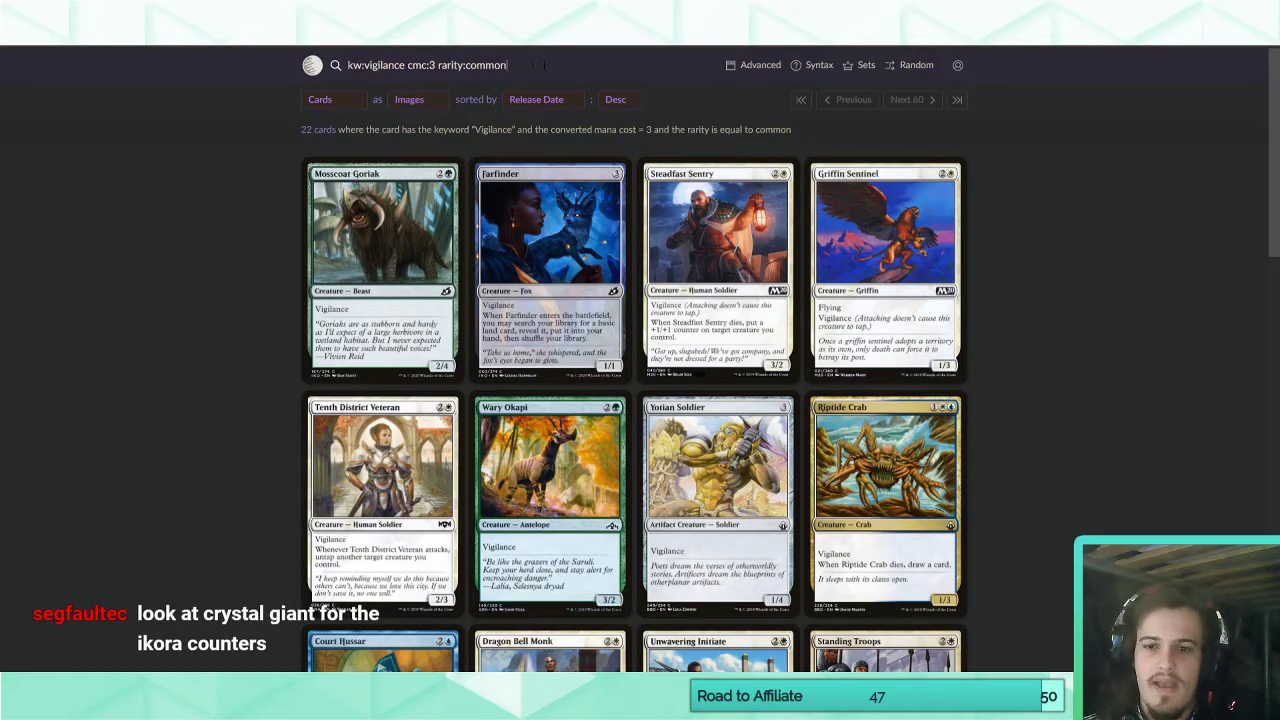
scroll(224, 338, down, 8)
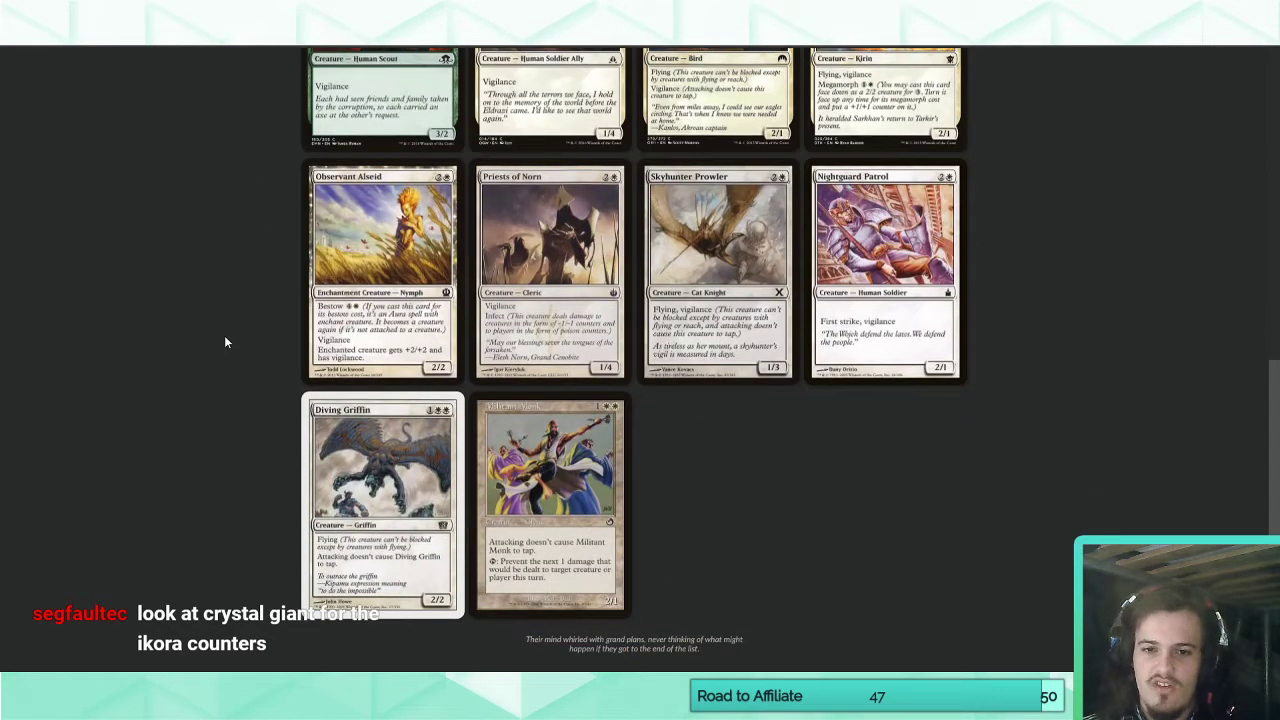
scroll(224, 338, up, 4)
scroll(224, 342, up, 5)
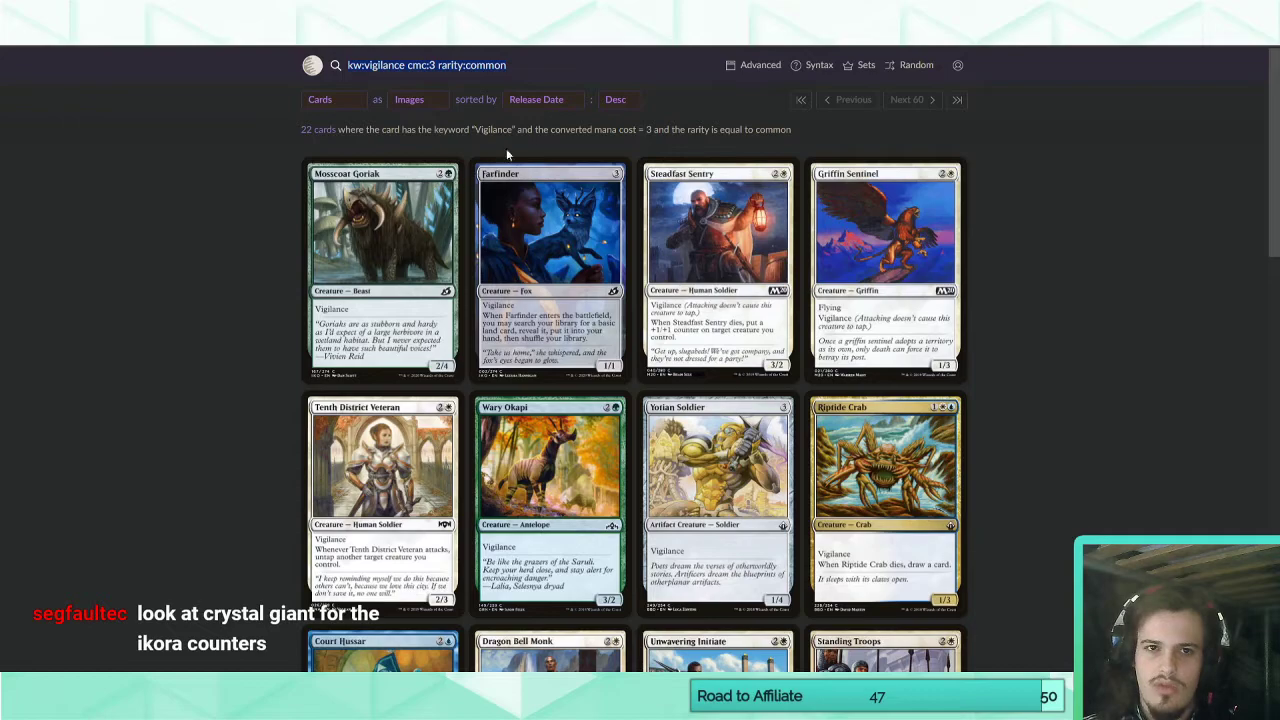
text(crystal)
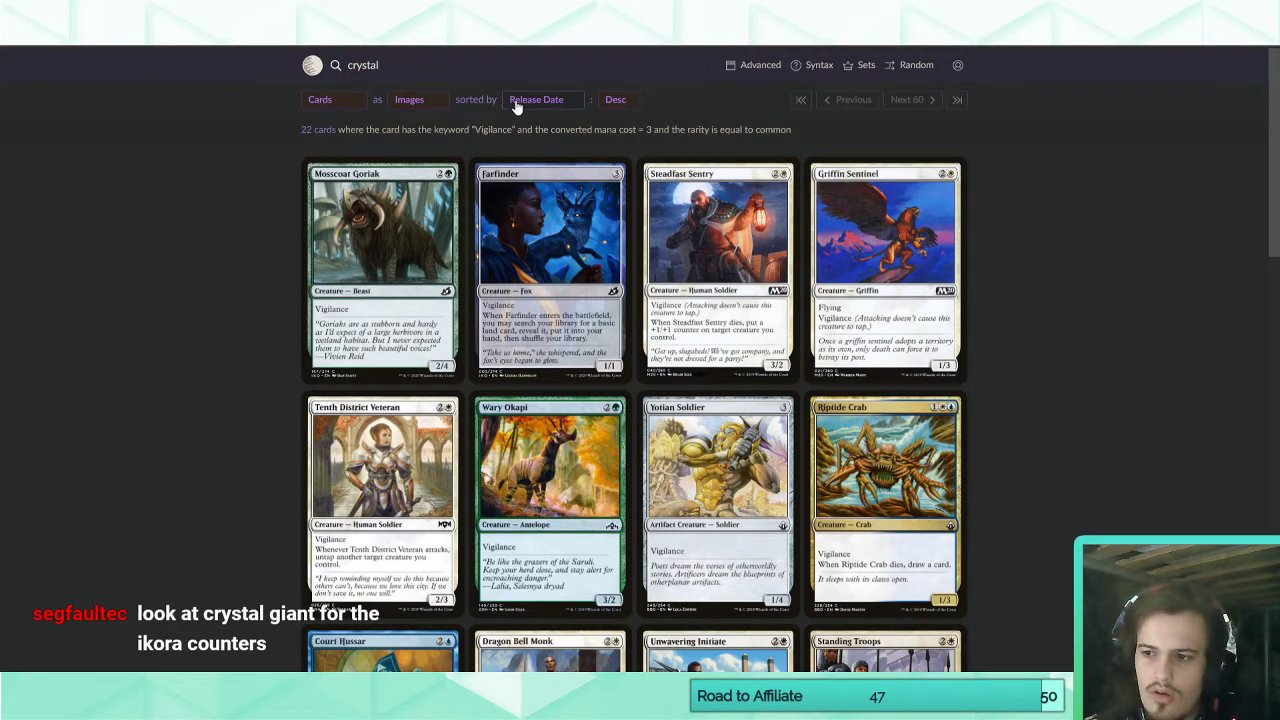
text(line giant)
key(Return)
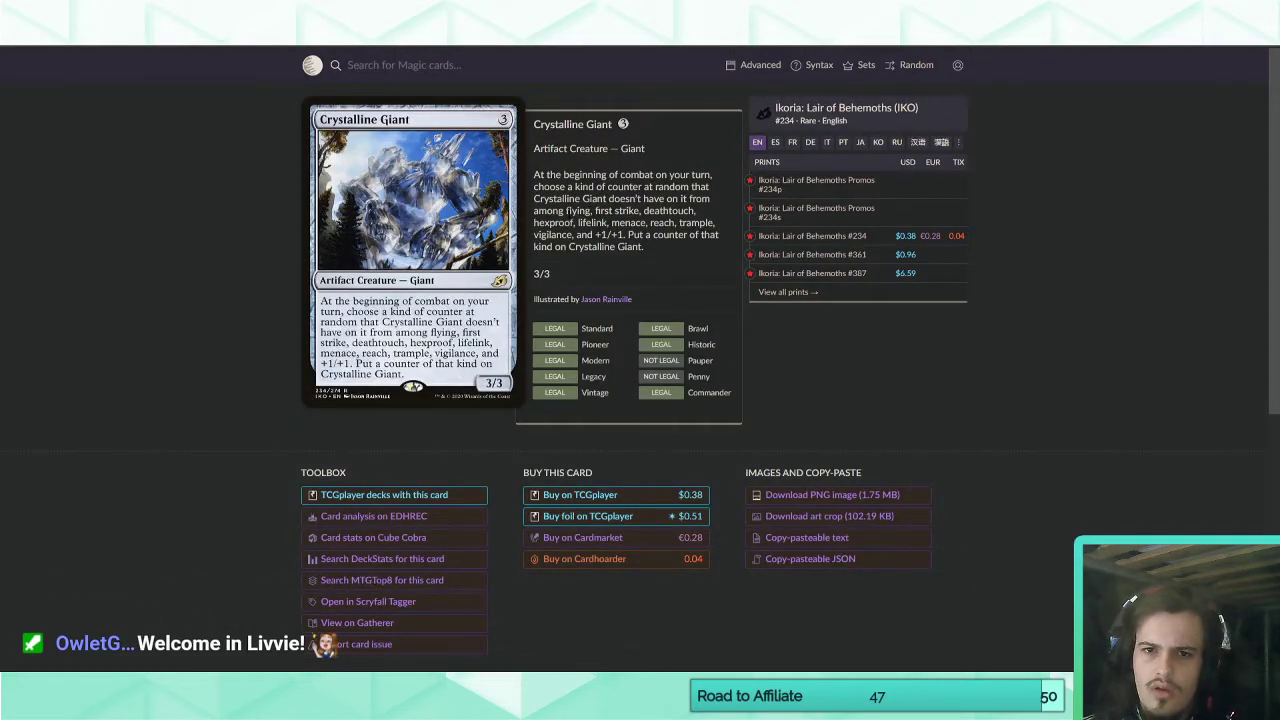
Copy Crystalline Giant's list from "flying" to "+1/+1" into Everard's ability and append ", instead put a counter of that kind on that creature.".
drag(566, 210, 576, 234)
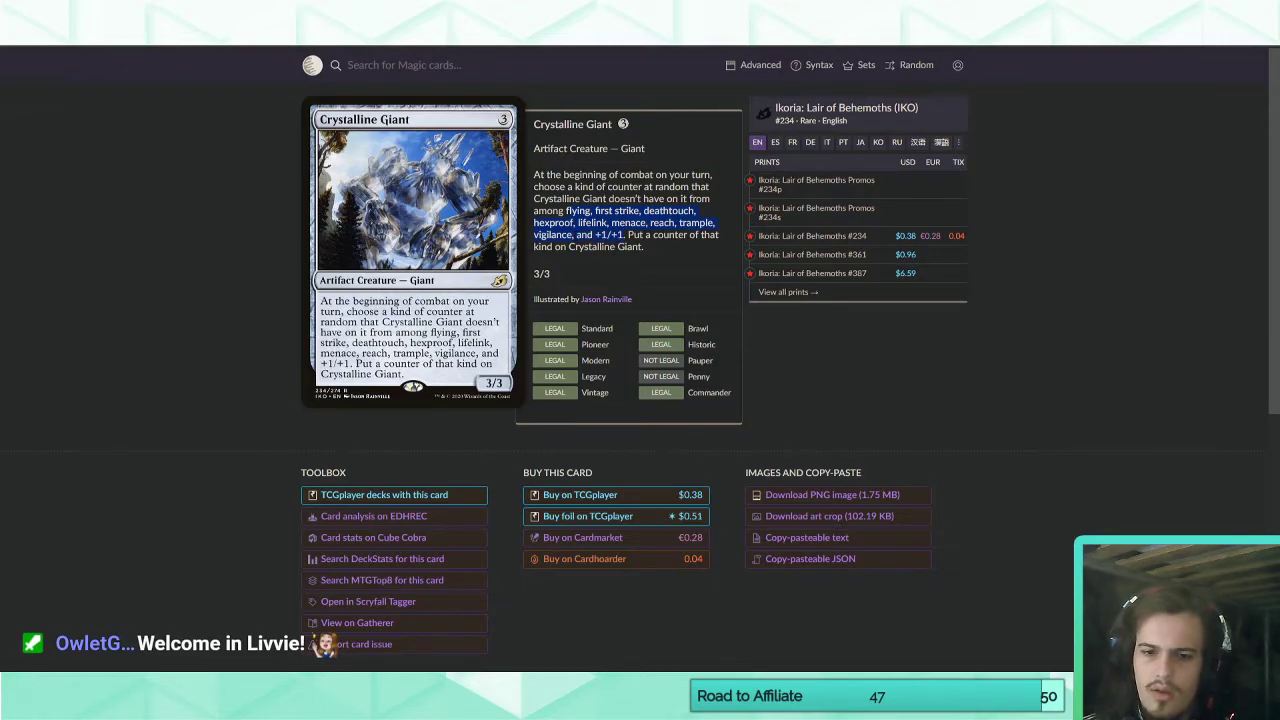
key(alt+Tab)
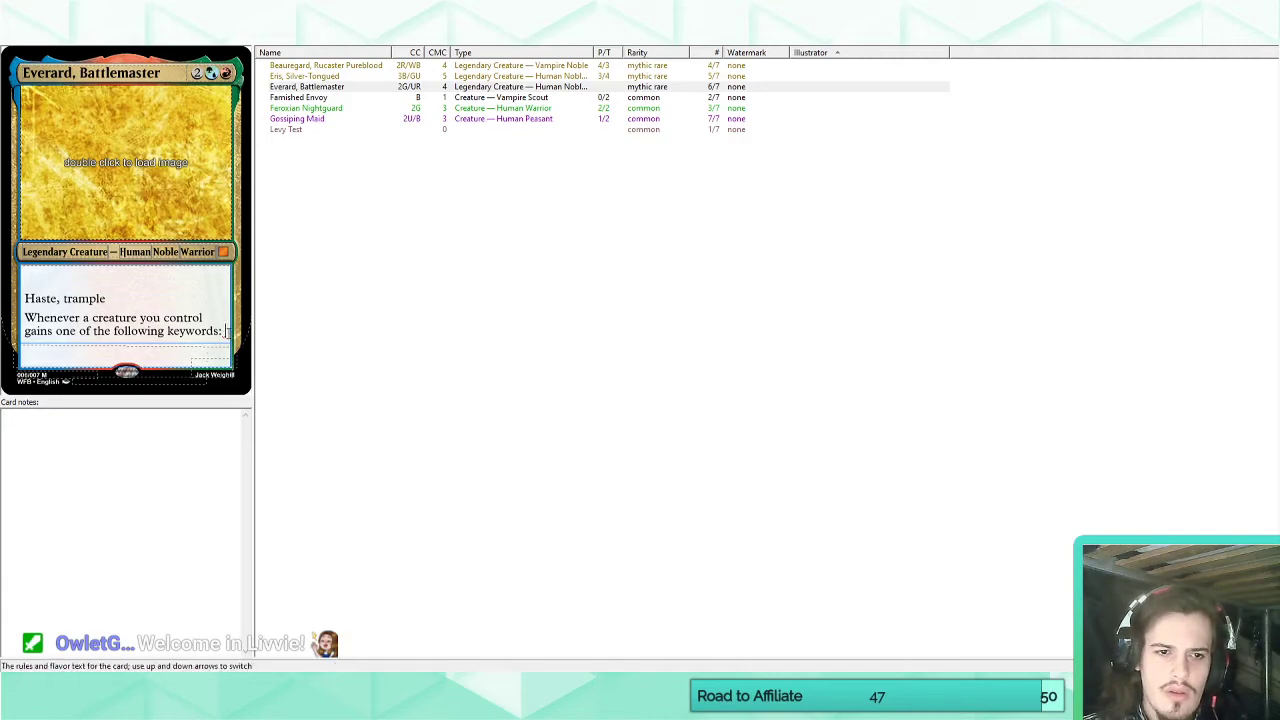
text(flying, first strike, deathtouch, hexproof, lifelink, menace, reach, trample, vigilance, and +1/+1)
text(, in)
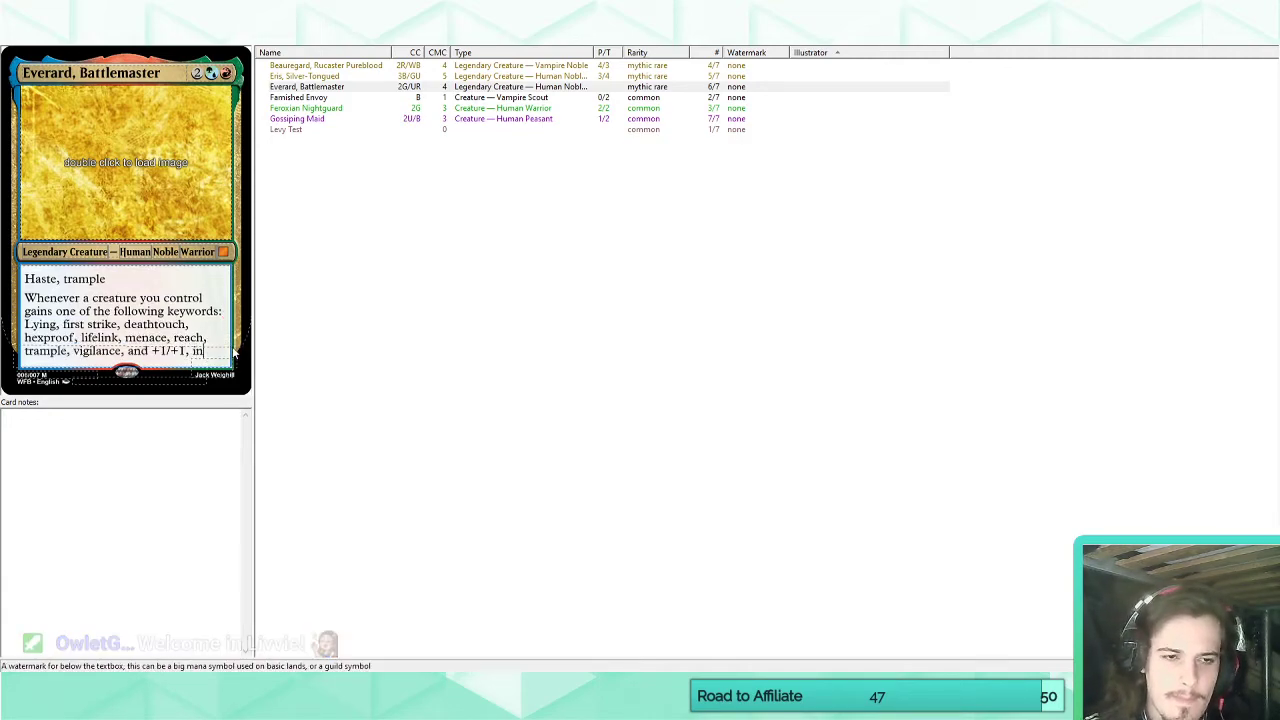
text(stead put a counter of)
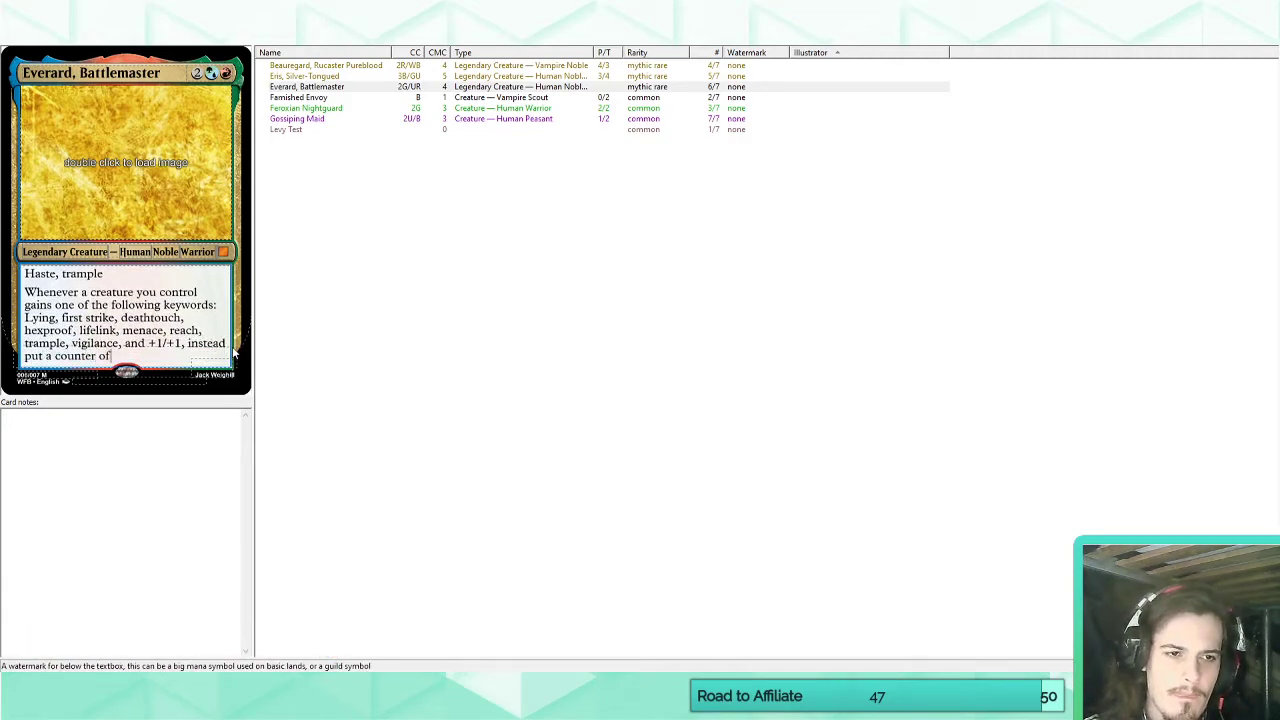
text( that kind on that creature.)
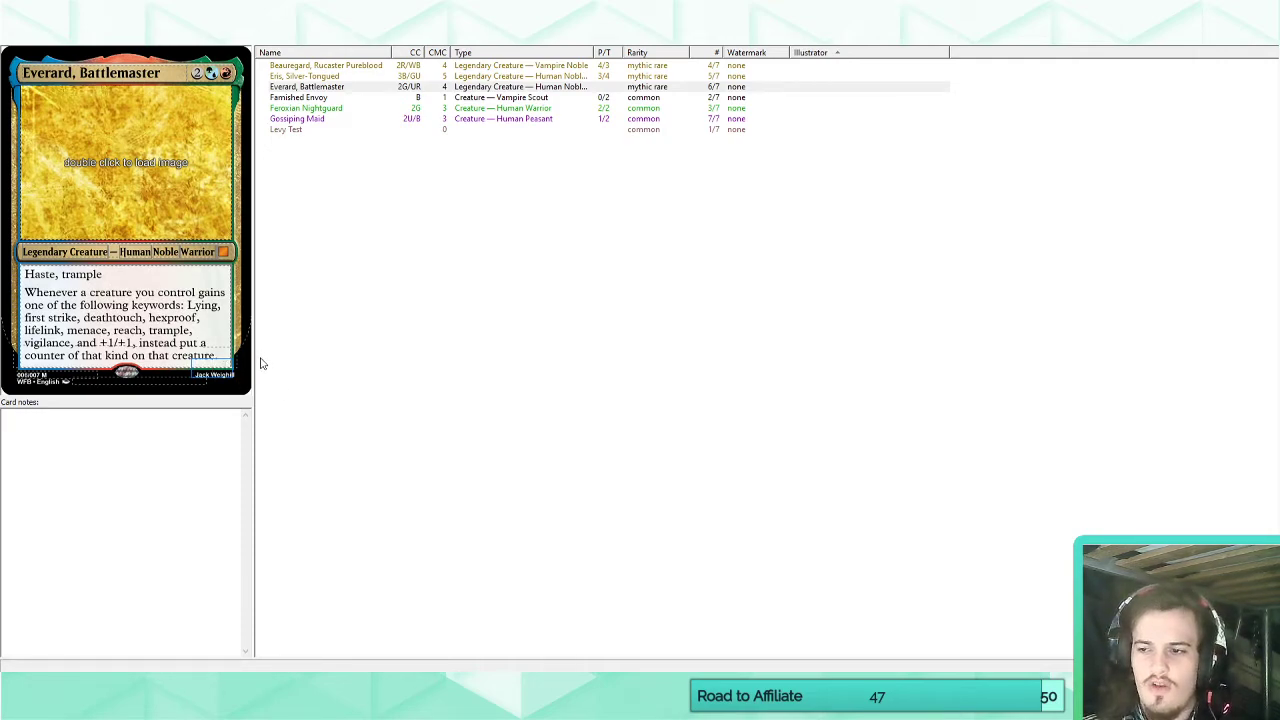
Set the power/toughness of Everard, Battlemaster to 4/4.
click(79, 330)
drag(26, 292, 216, 357)
click(203, 343)
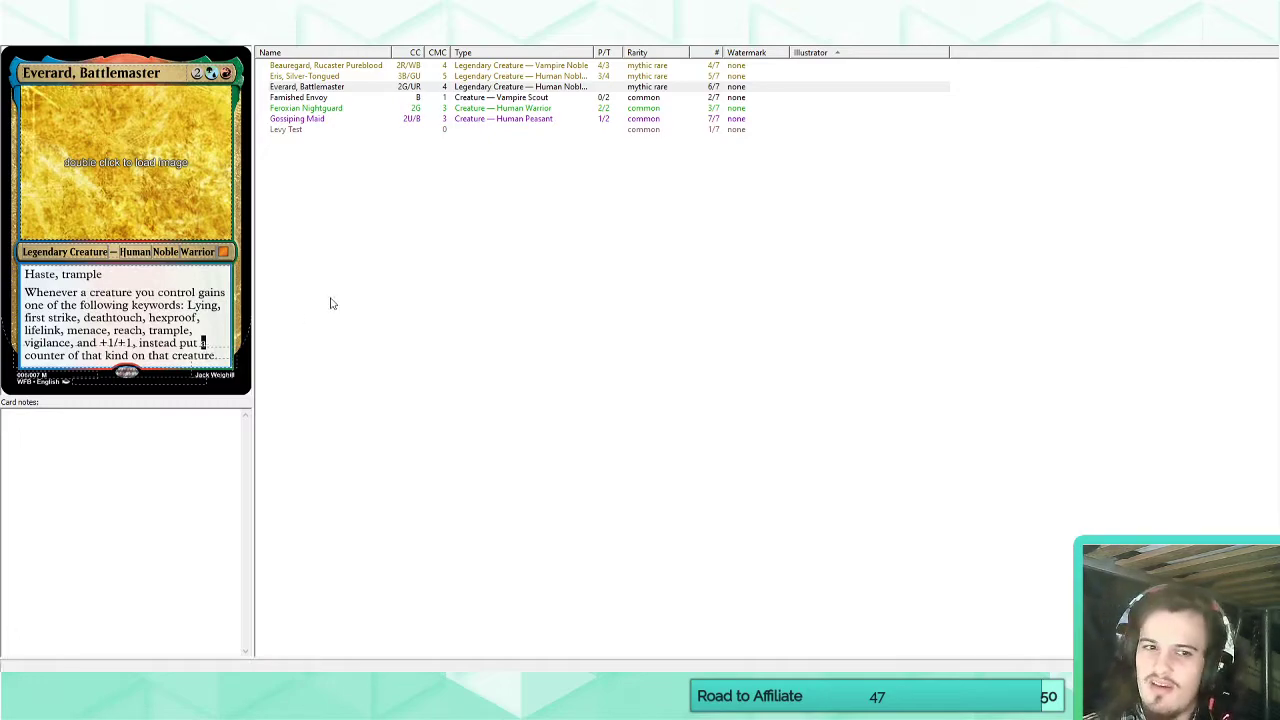
double_click(120, 73)
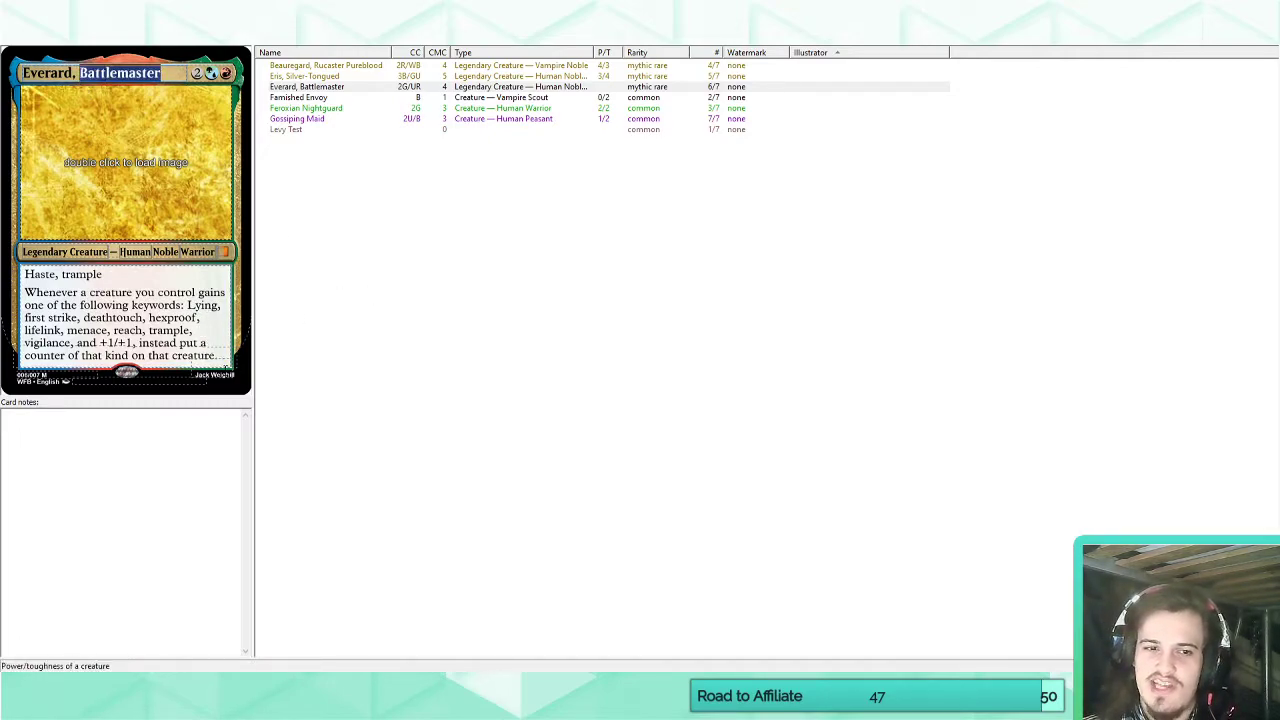
click(213, 366)
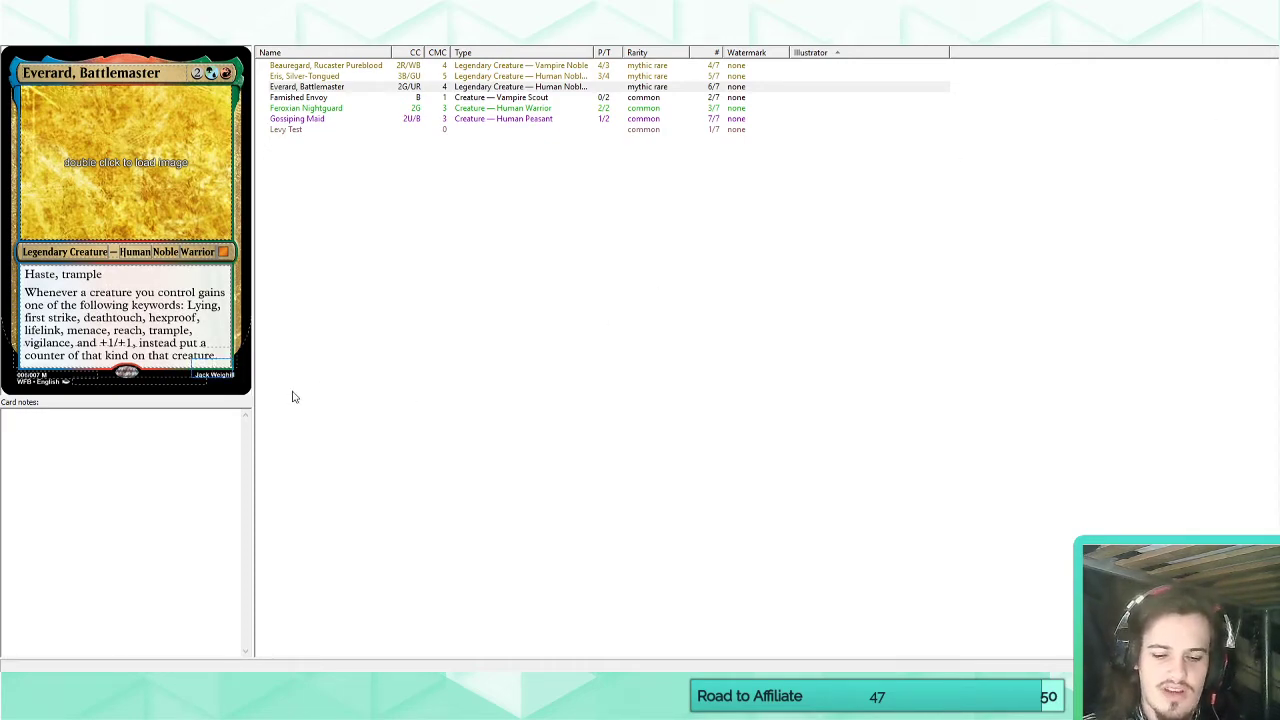
text(4/4)
click(194, 344)
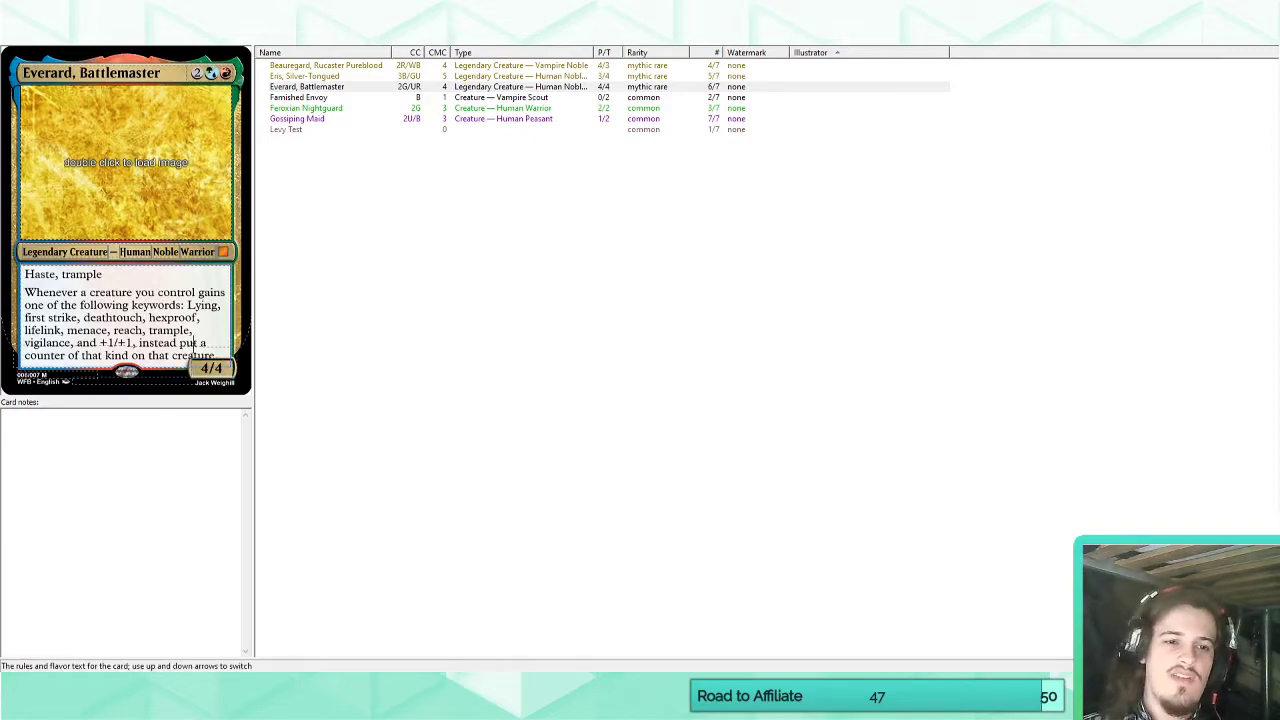
Enable styling options specific to Everard's card, then return to the card list.
click(108, 34)
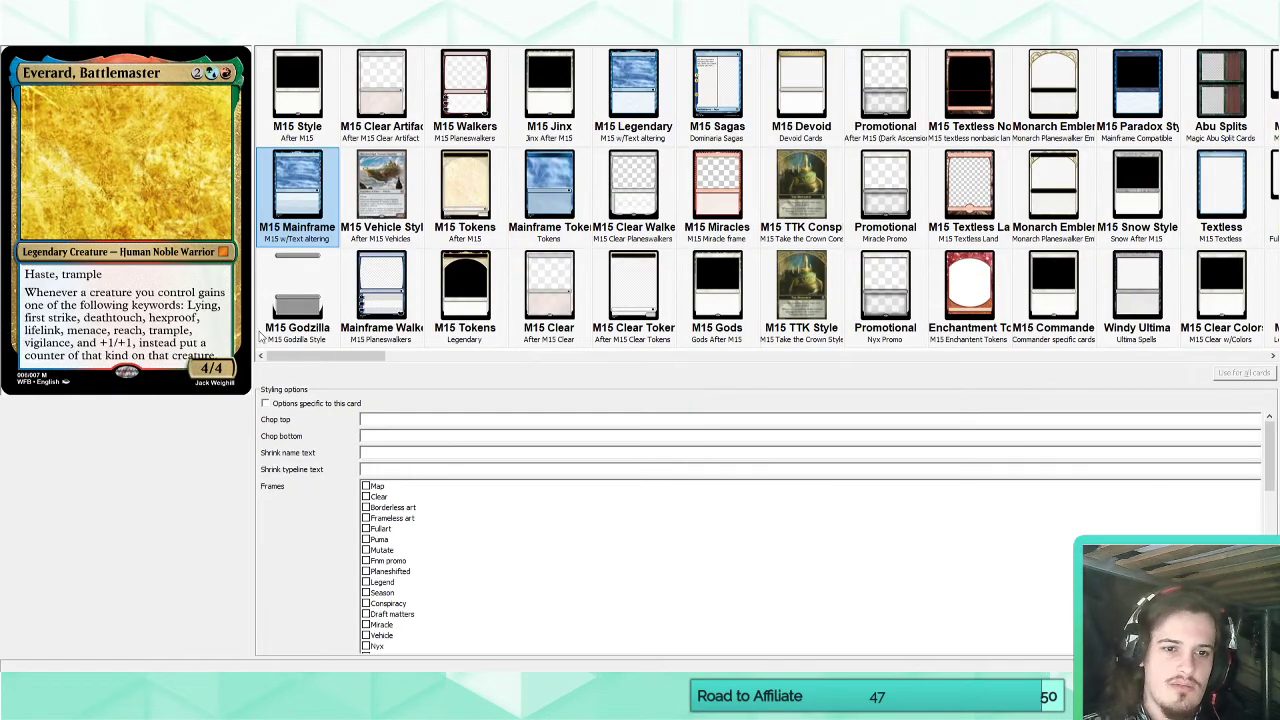
click(276, 405)
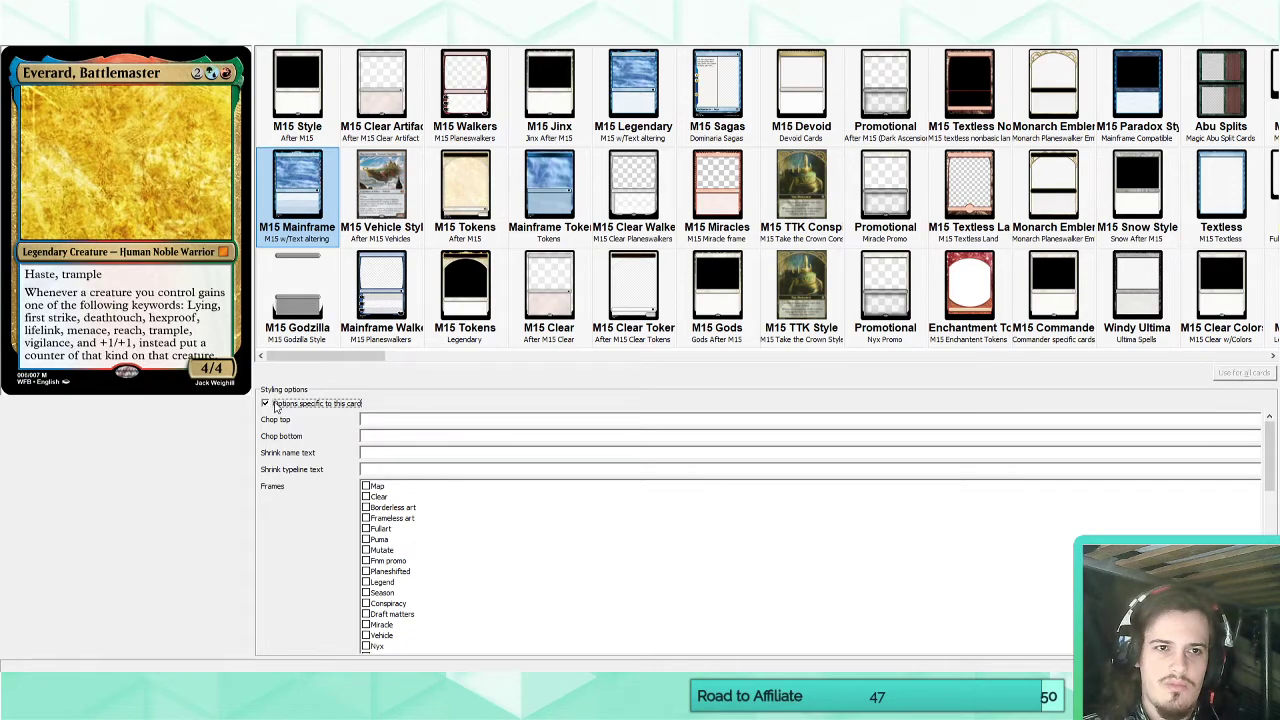
click(380, 421)
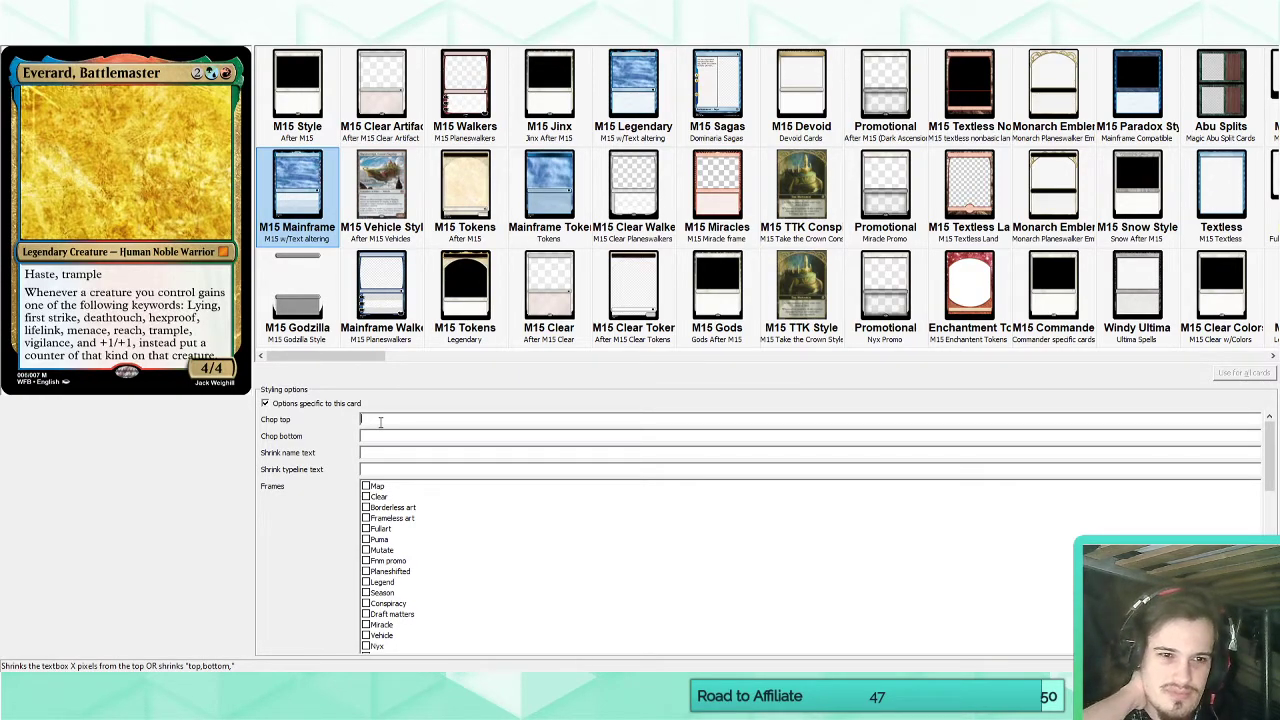
click(19, 37)
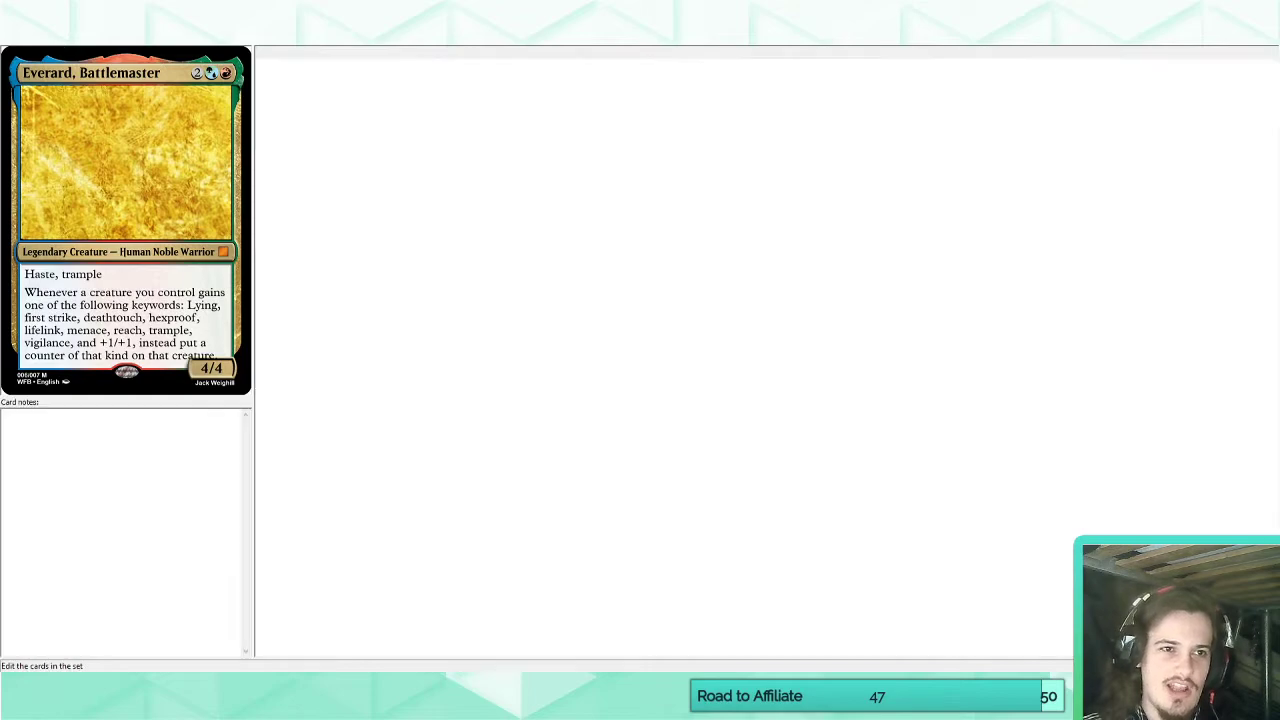
Correct "Lying" to "Flying" in Everard's ability and check the wording against Crystalline Giant's card page.
drag(197, 305, 190, 305)
text(Fl)
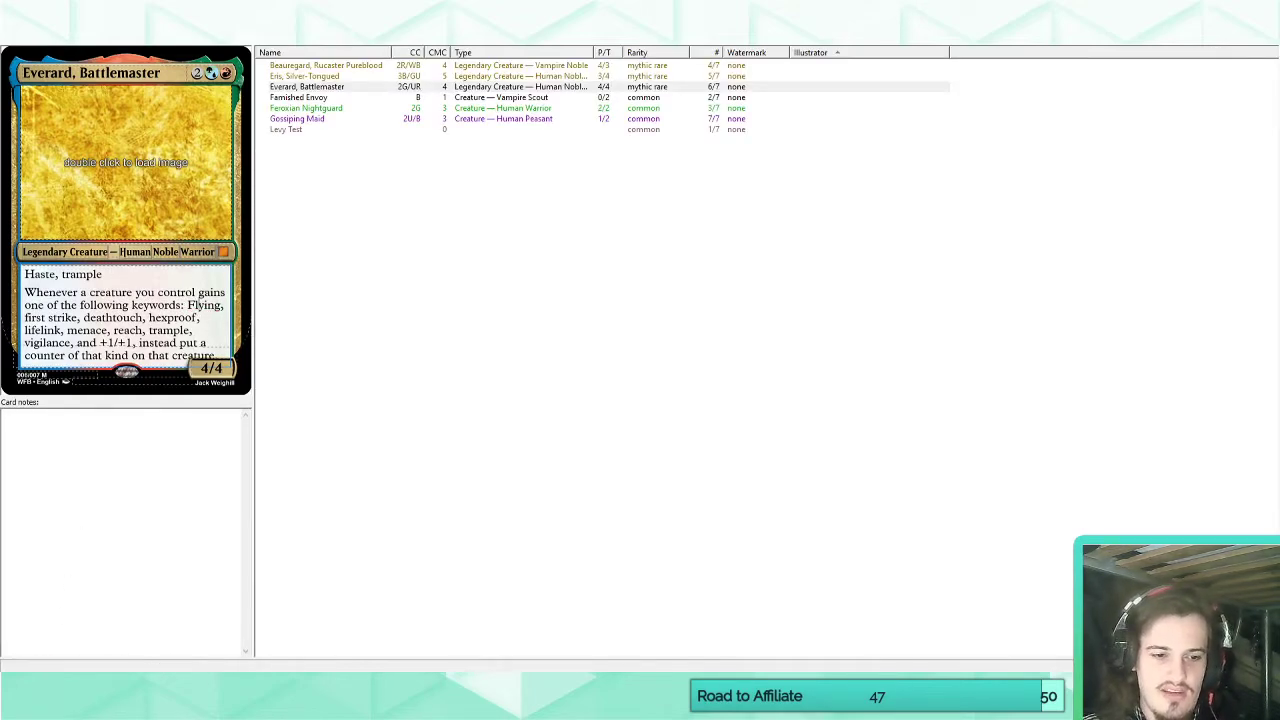
mouse_move(85, 668)
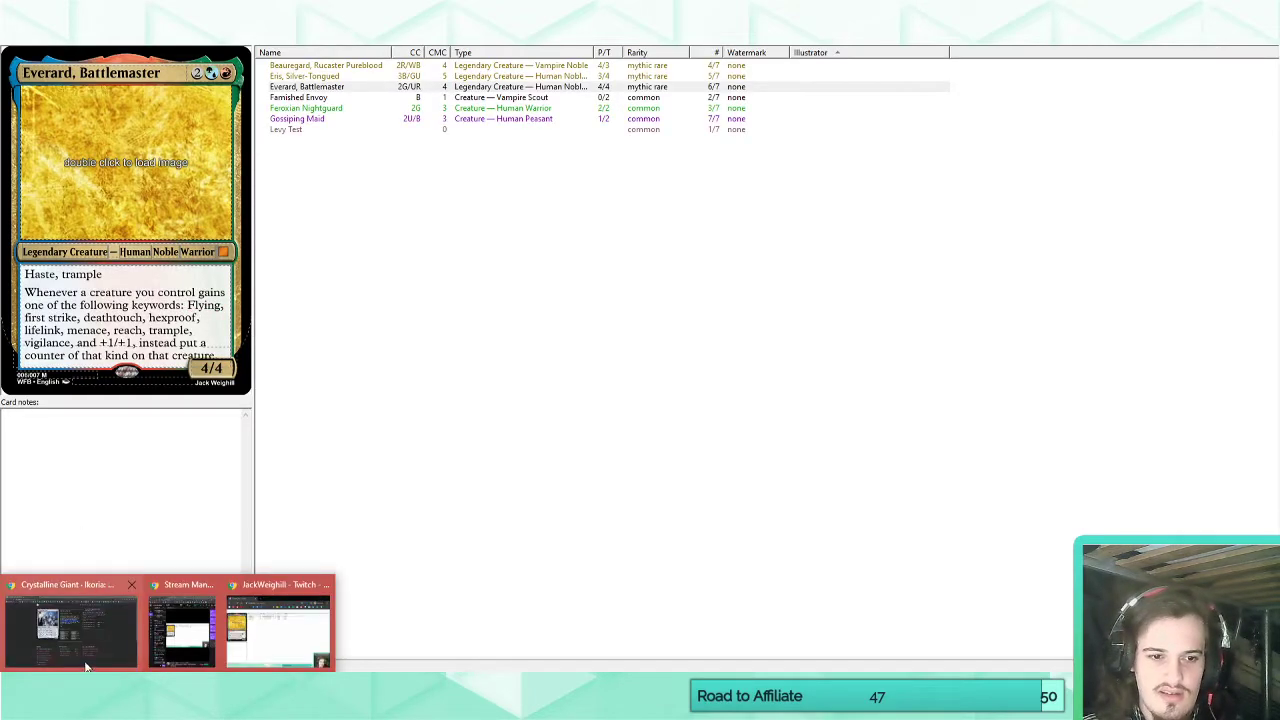
click(85, 640)
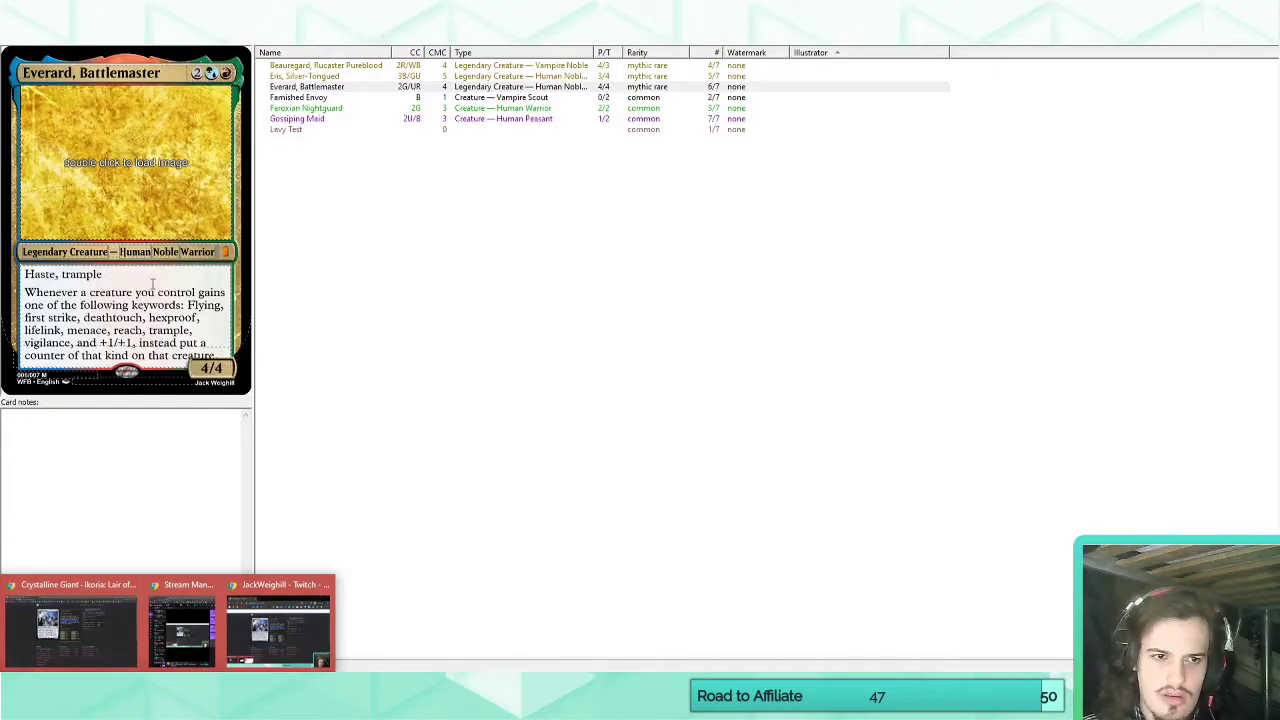
click(171, 303)
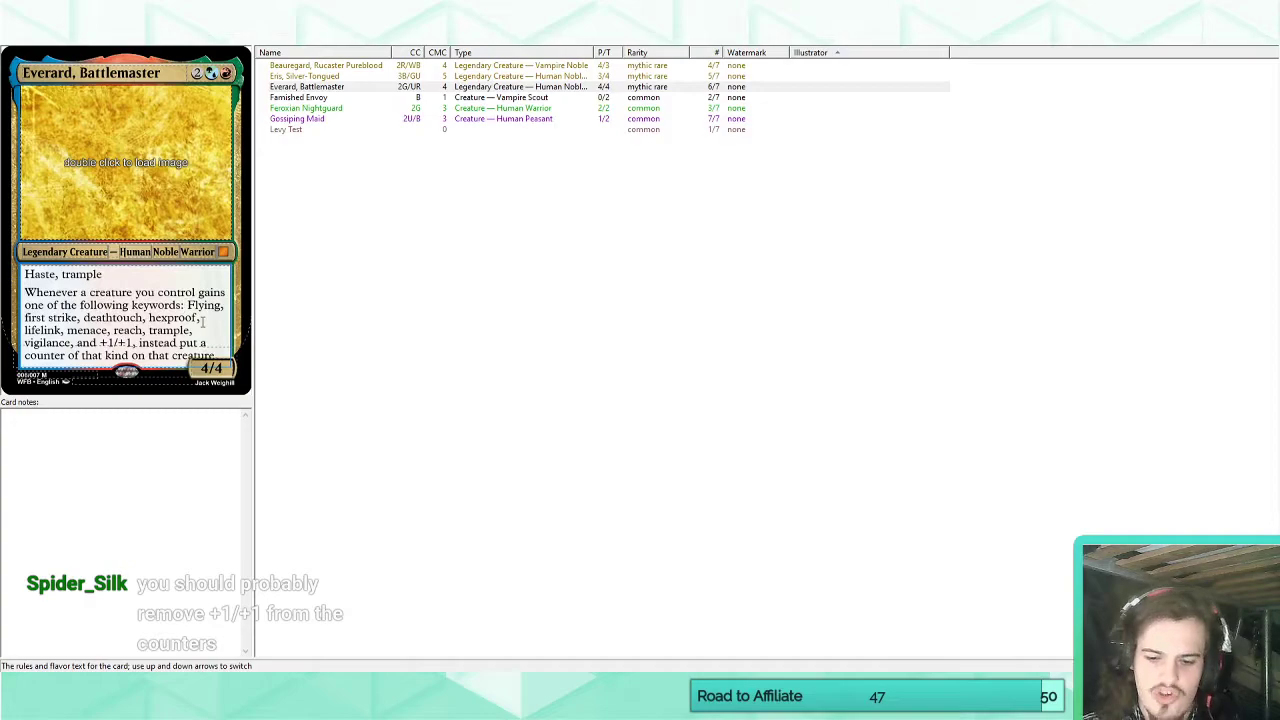
Replace "one of the following keywords:" in Everard's ability with "a keyword from among" and make "flying" lowercase.
key(BackSpace)
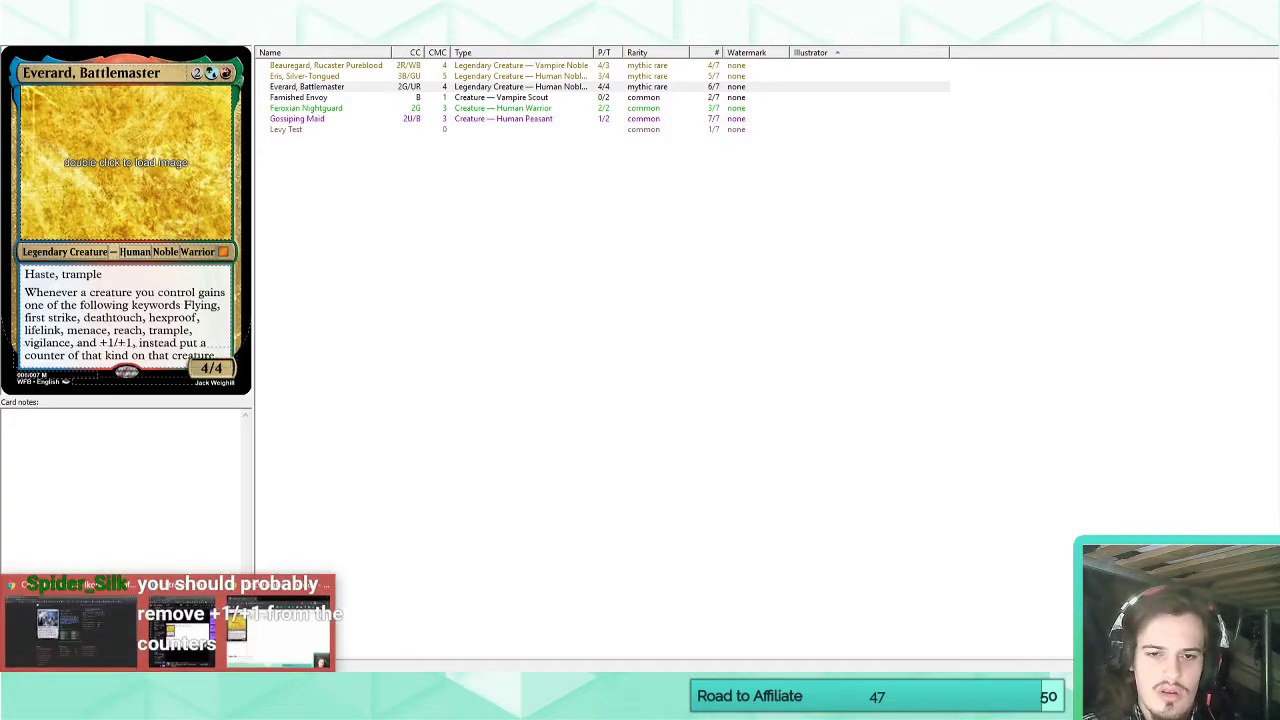
mouse_move(69, 656)
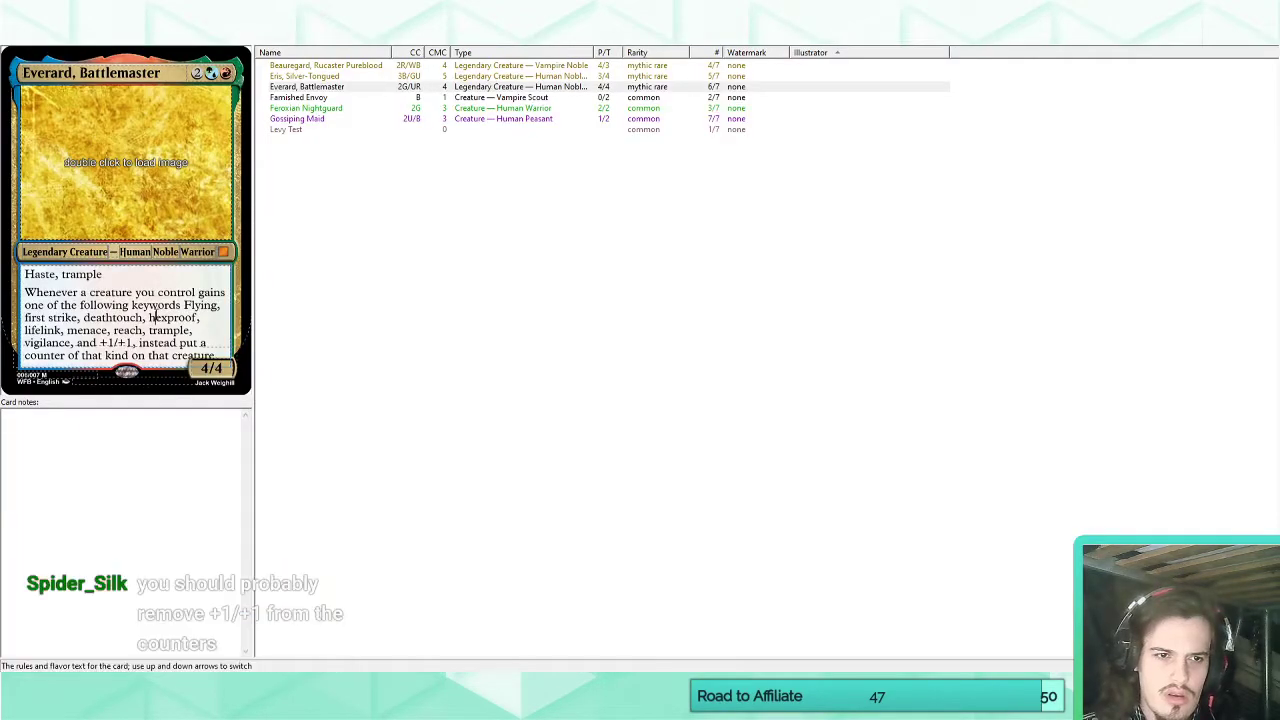
drag(182, 305, 24, 305)
text(a keyword from among)
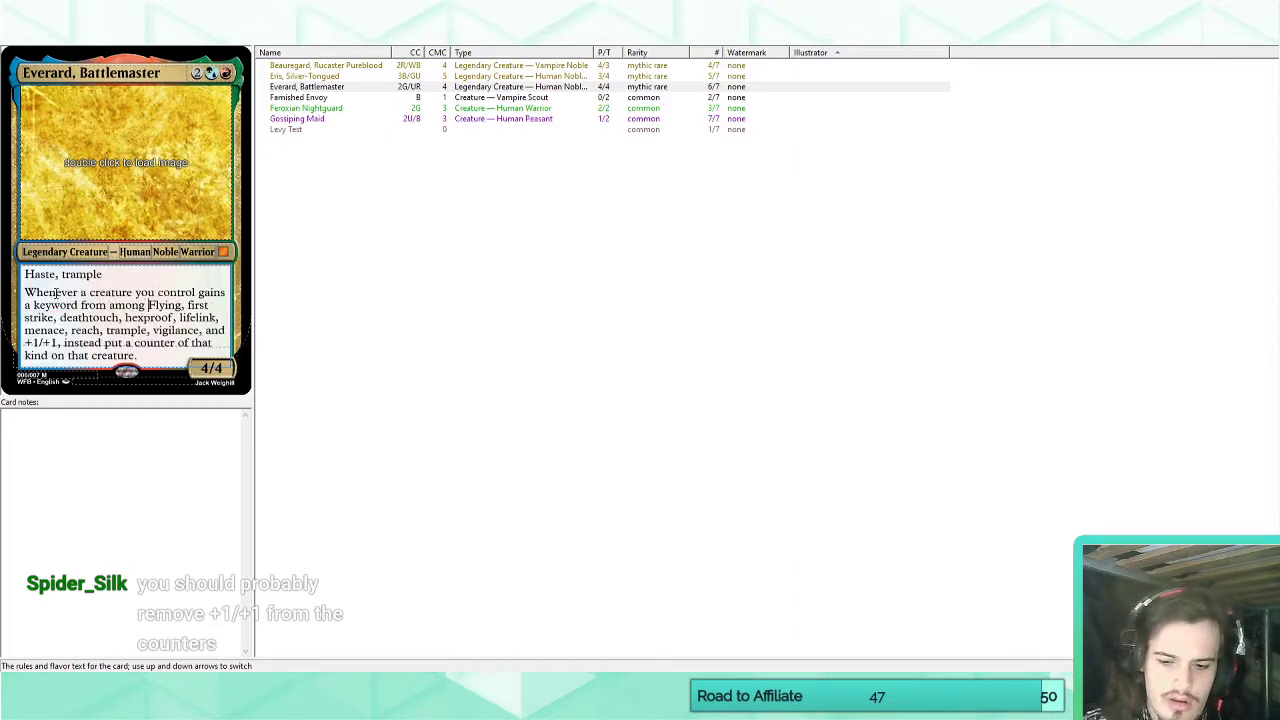
key(Delete)
text(f)
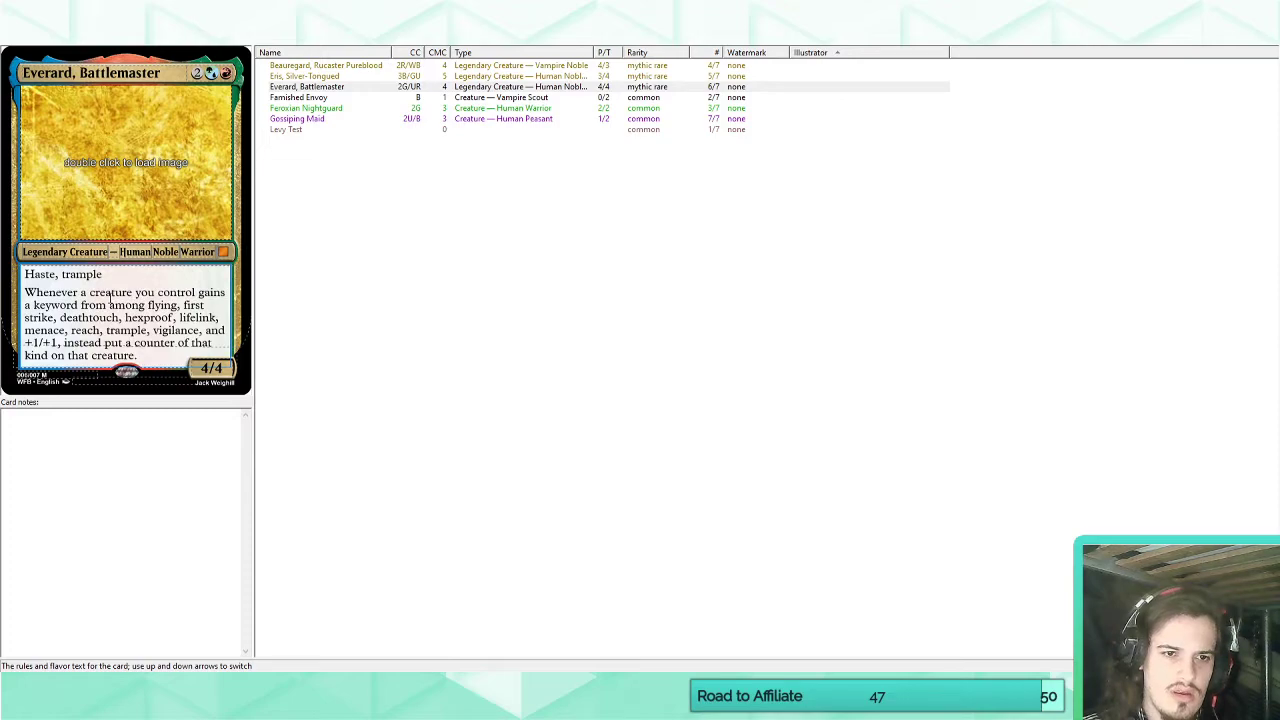
click(61, 318)
text(doubl)
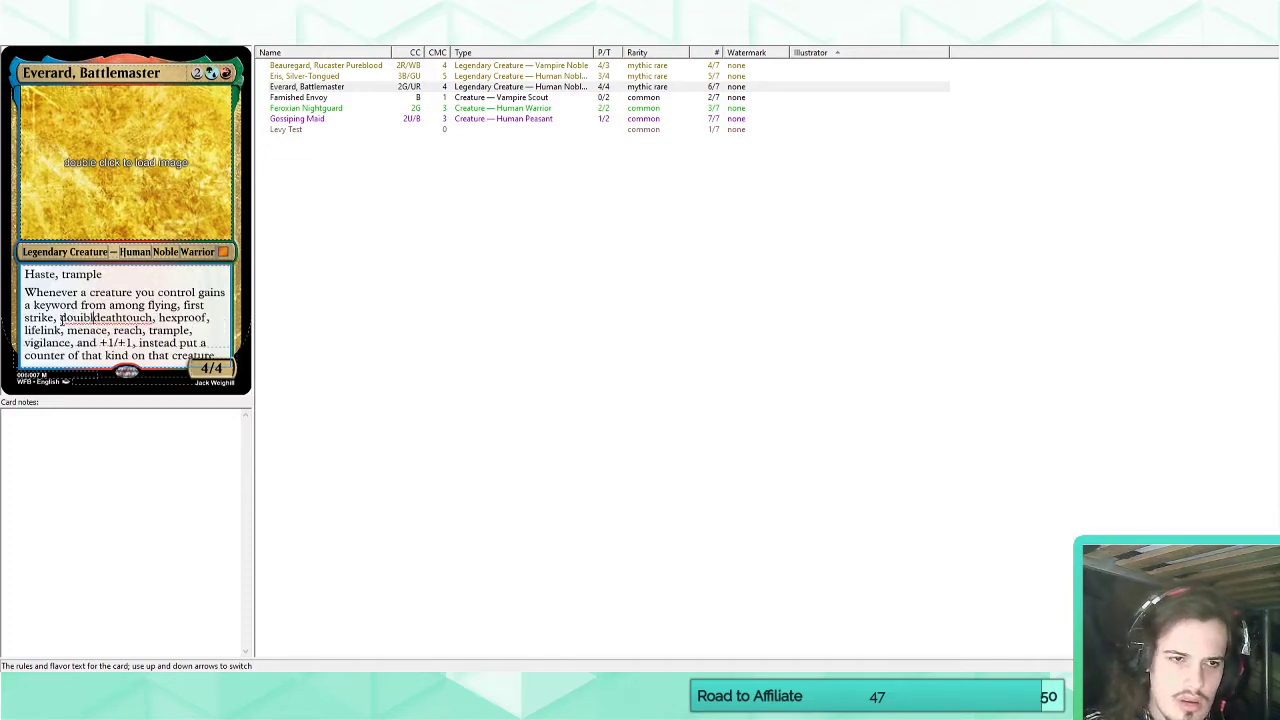
text(e s)
key(BackSpace)
key(BackSpace)
key(BackSpace)
key(BackSpace)
key(BackSpace)
key(BackSpace)
key(BackSpace)
key(BackSpace)
key(BackSpace)
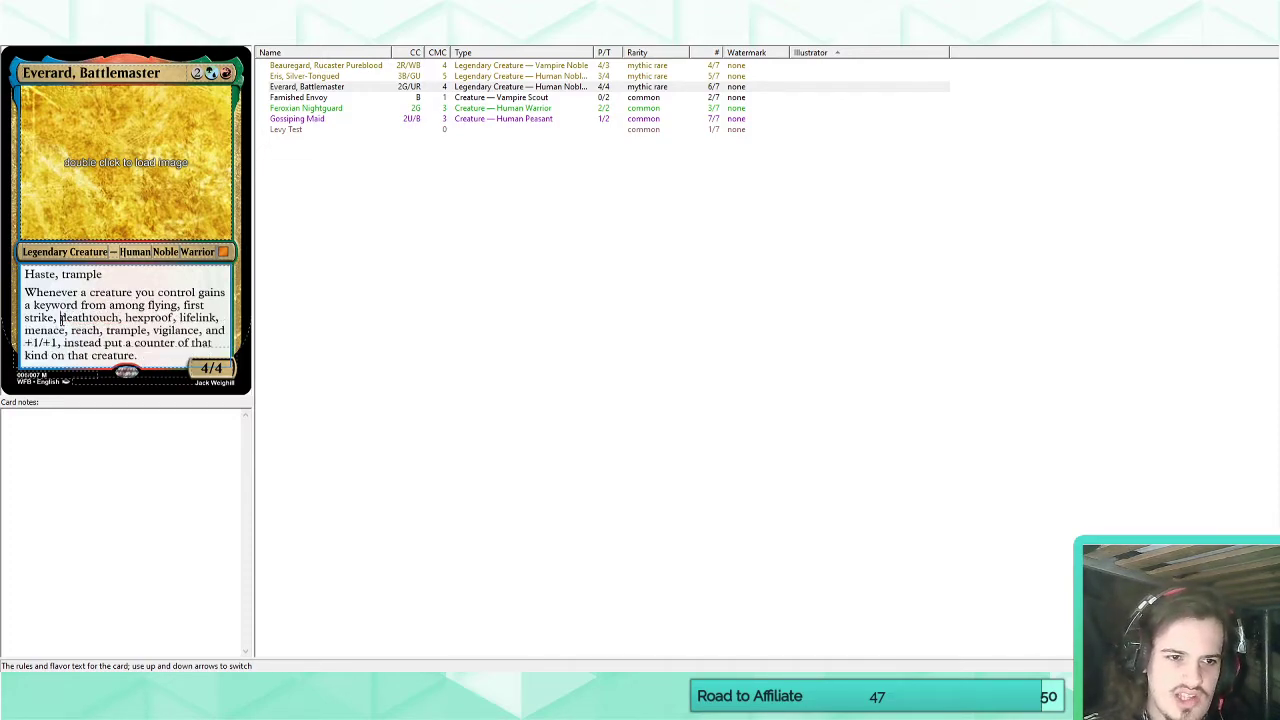
key(BackSpace)
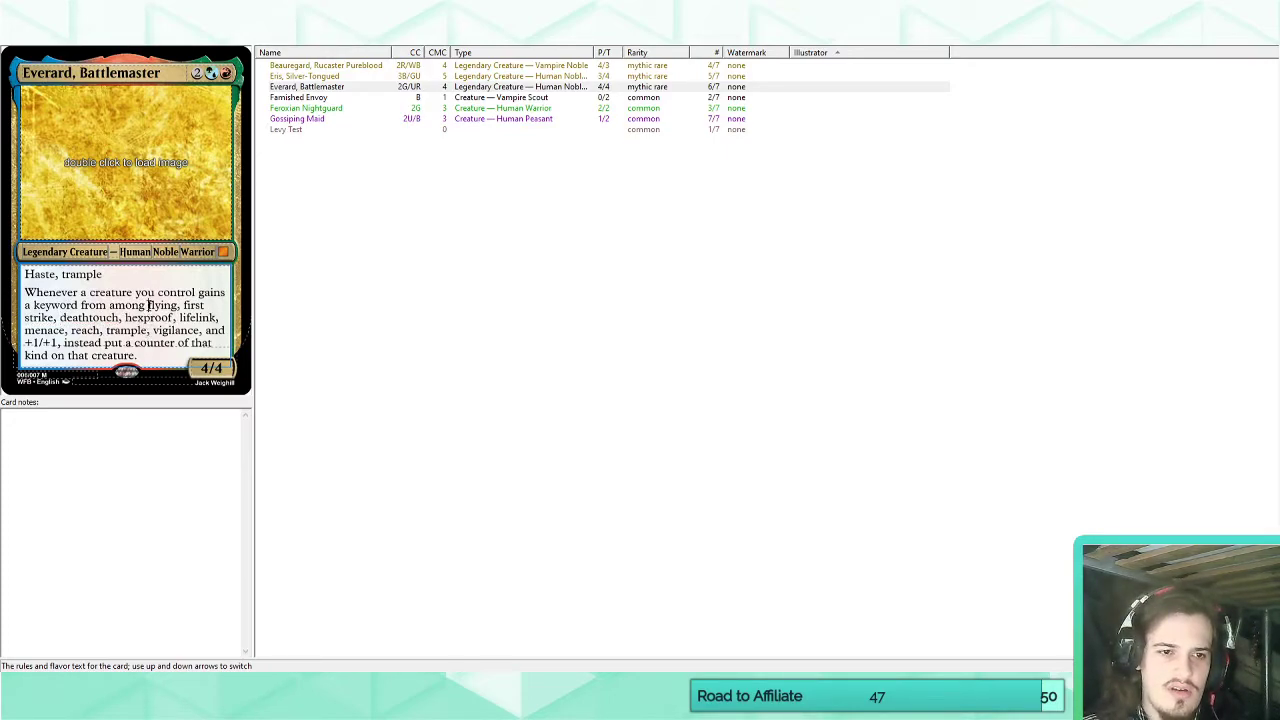
Begin Everard's keyword list with "+1/+1, deathtouch, double strike, first strike, flying," and delete the duplicate entries before "hexproof".
text(+1/+1, )
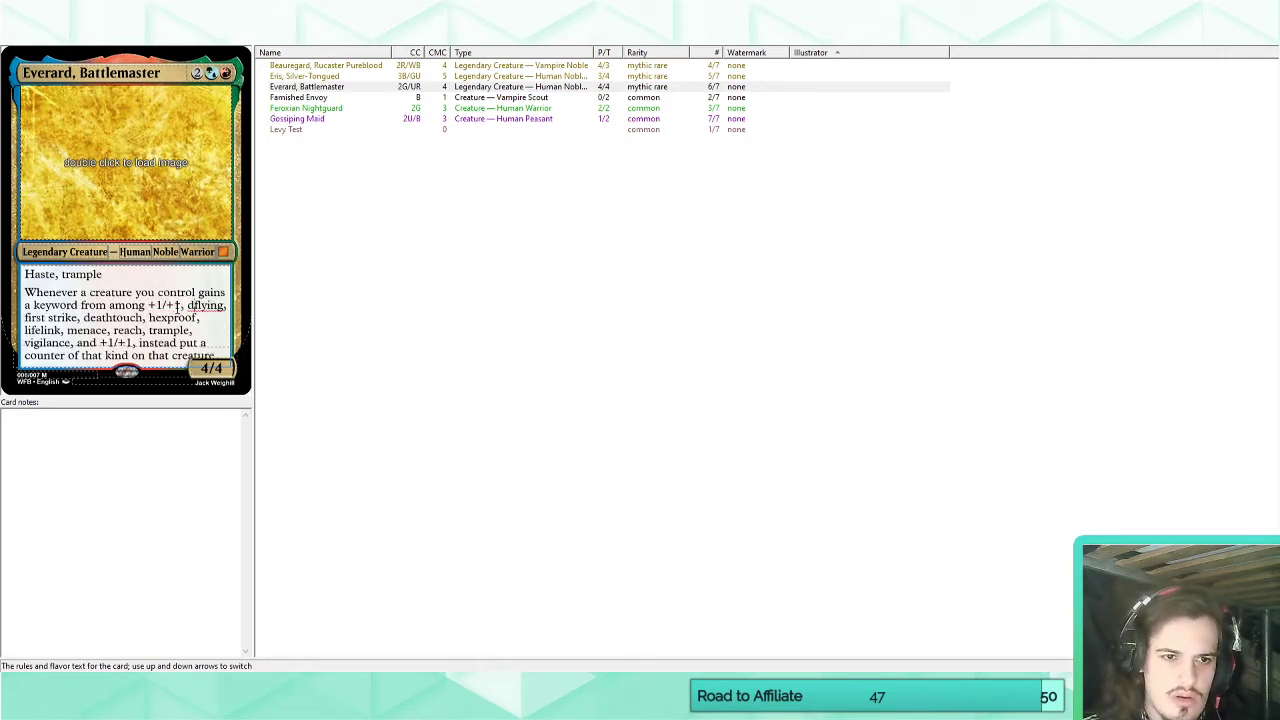
text(deathto)
text(uch, double)
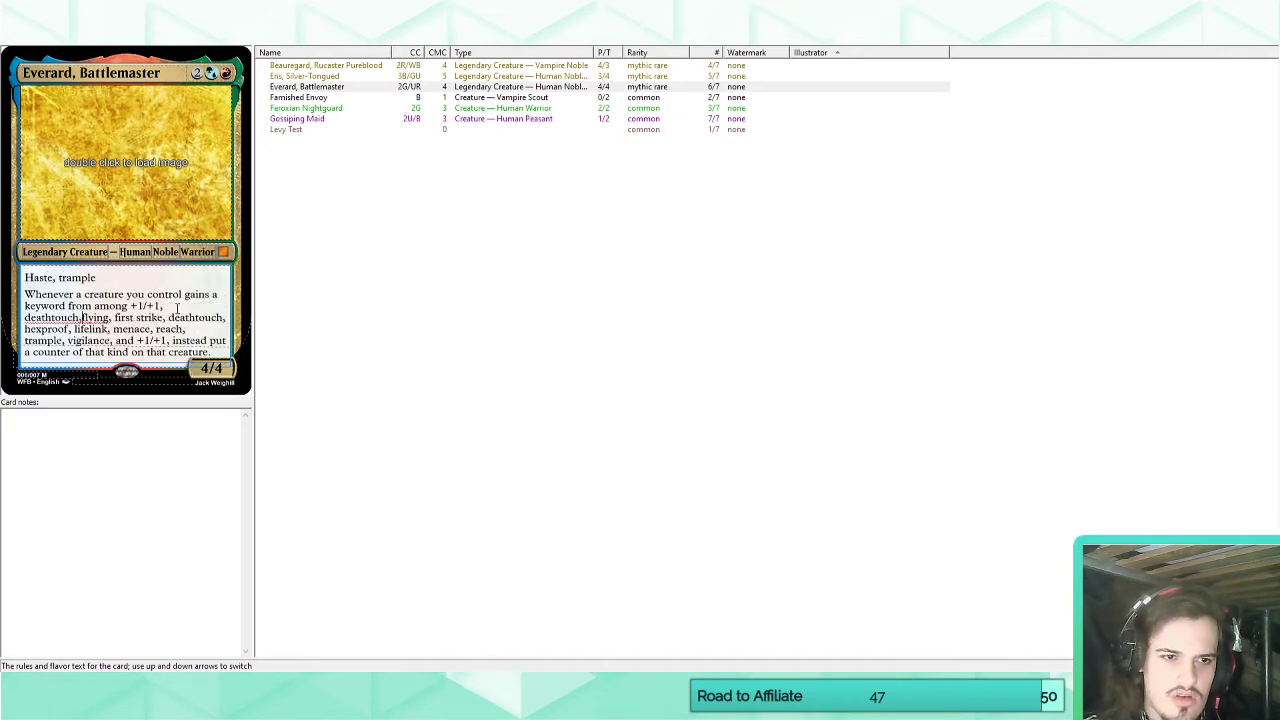
text( strike, )
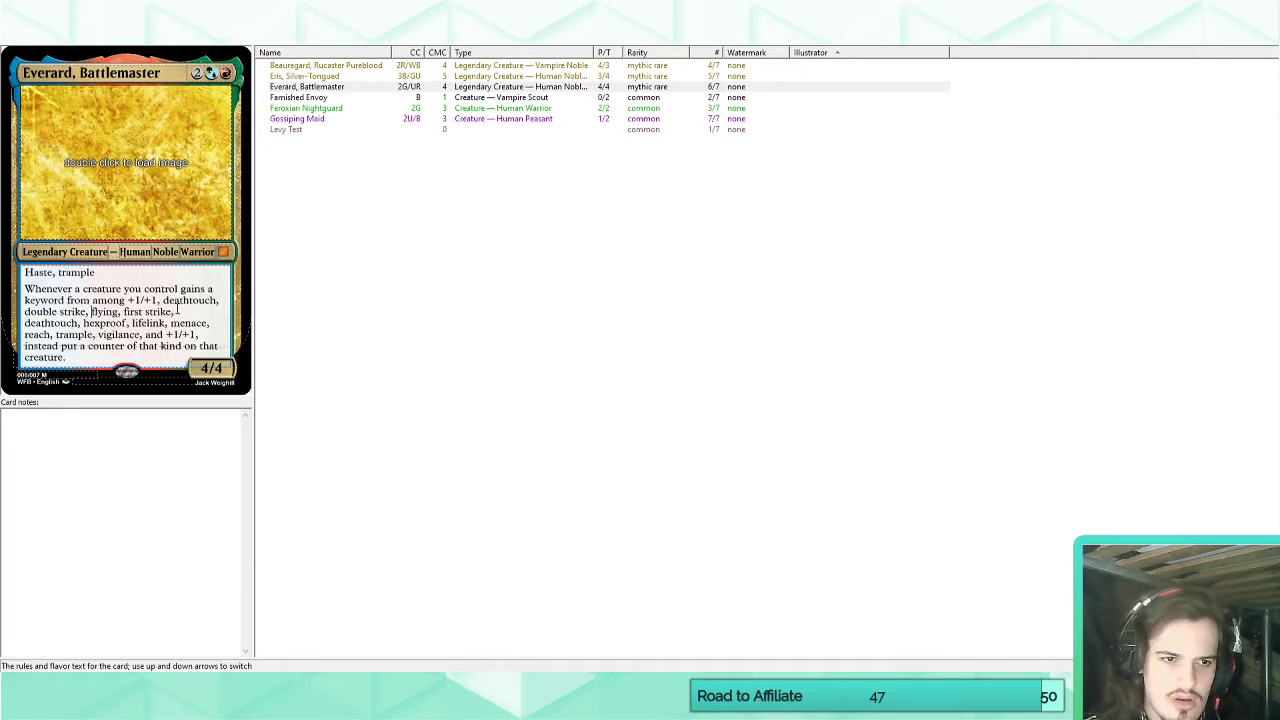
text(first strike, )
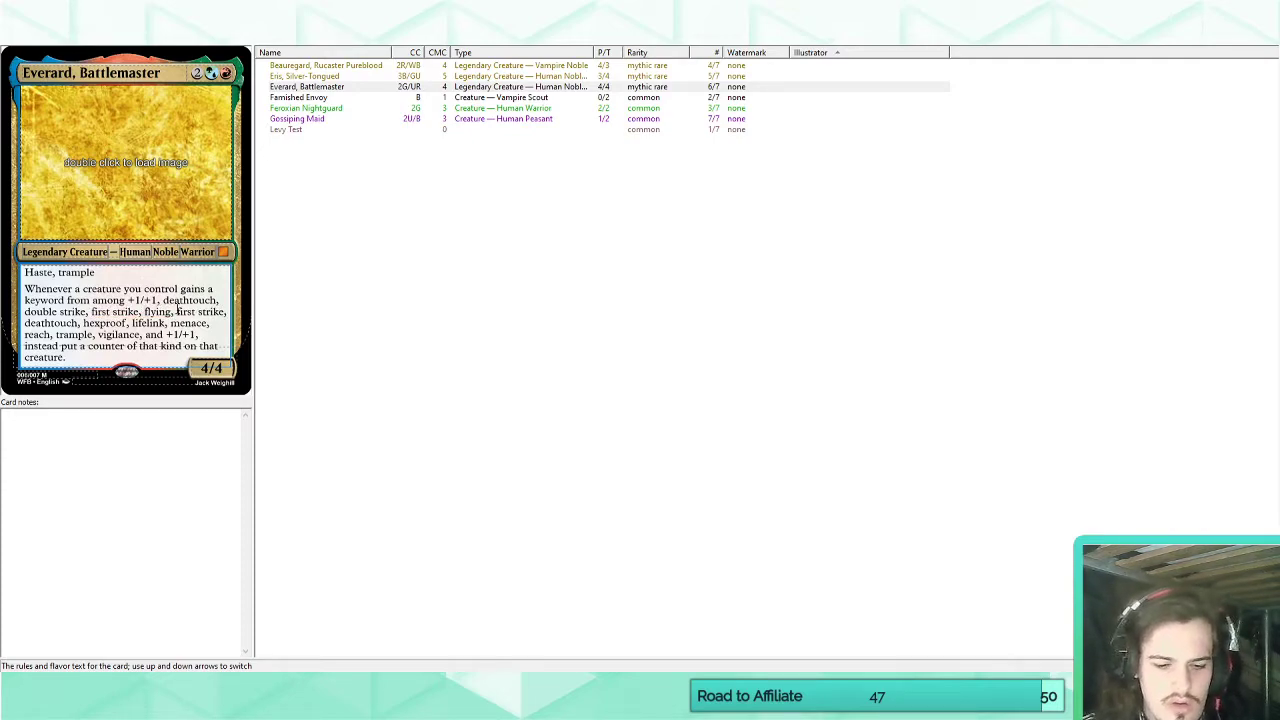
text(flying,)
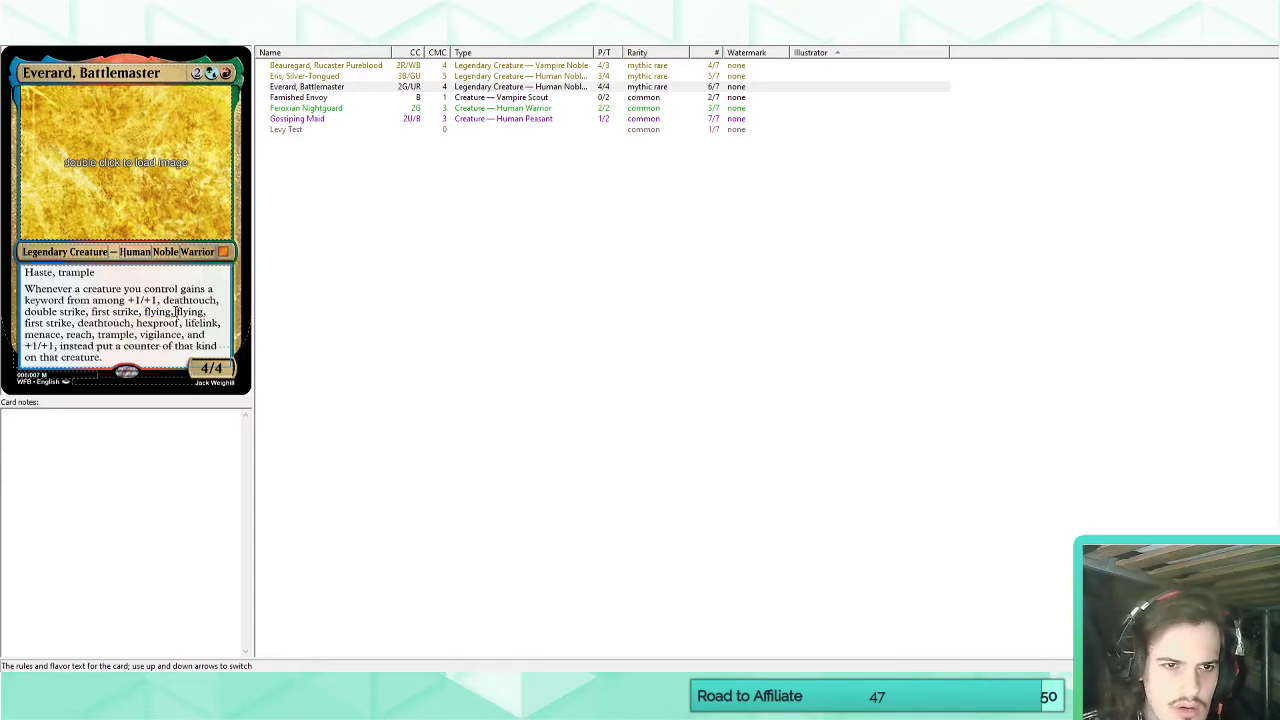
drag(177, 313, 142, 327)
key(BackSpace)
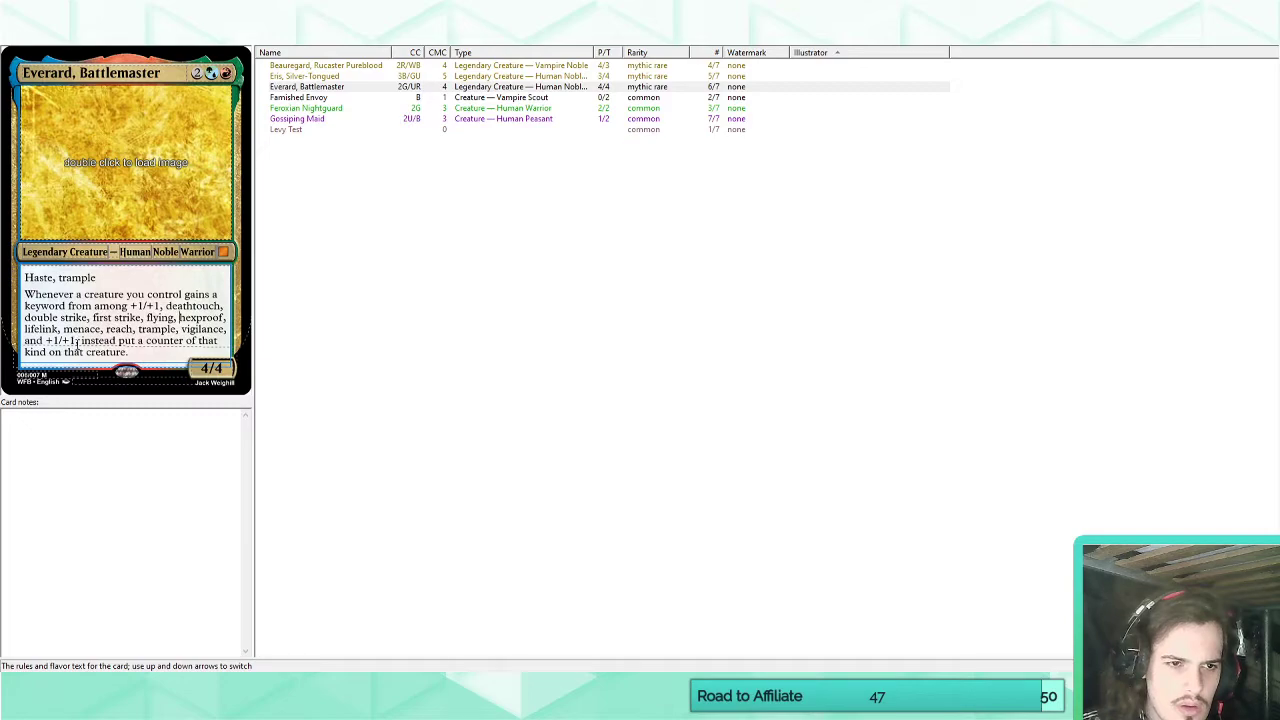
Delete "and +1/+1," from the end of Everard's keyword list and insert "and" before "vigilance".
drag(77, 341, 25, 341)
key(BackSpace)
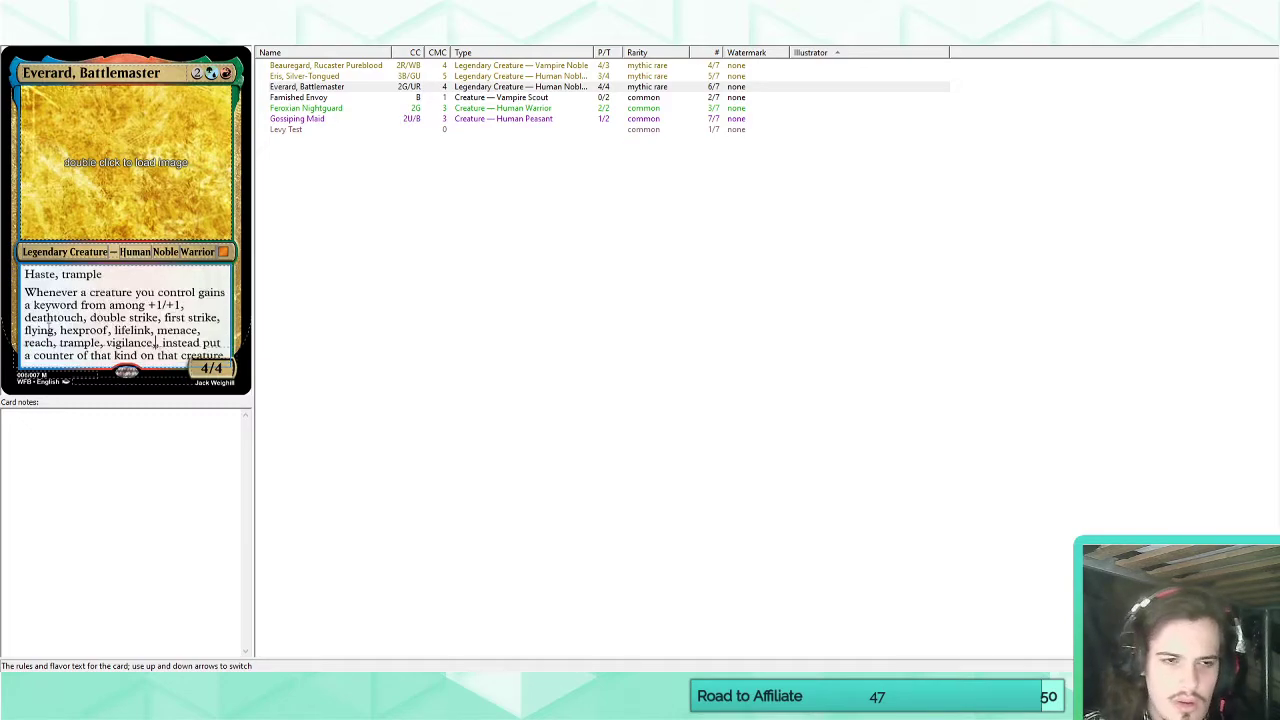
key(BackSpace)
key(BackSpace)
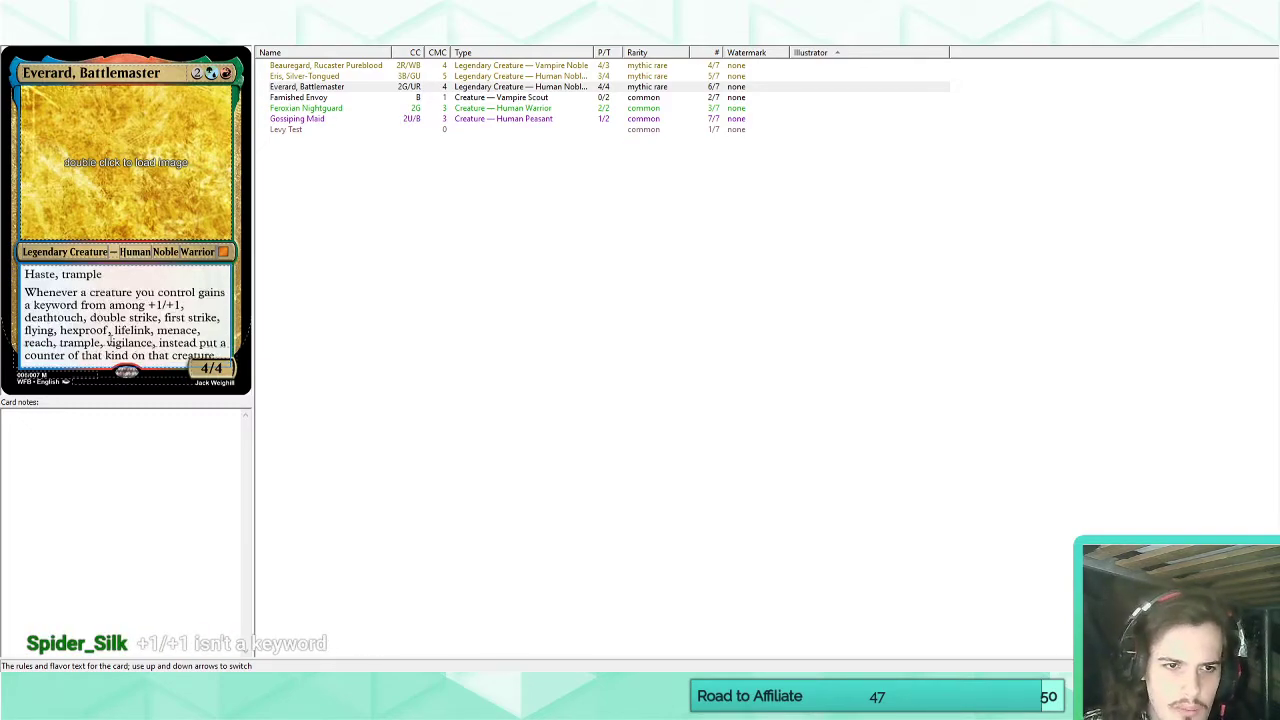
click(107, 342)
text(and)
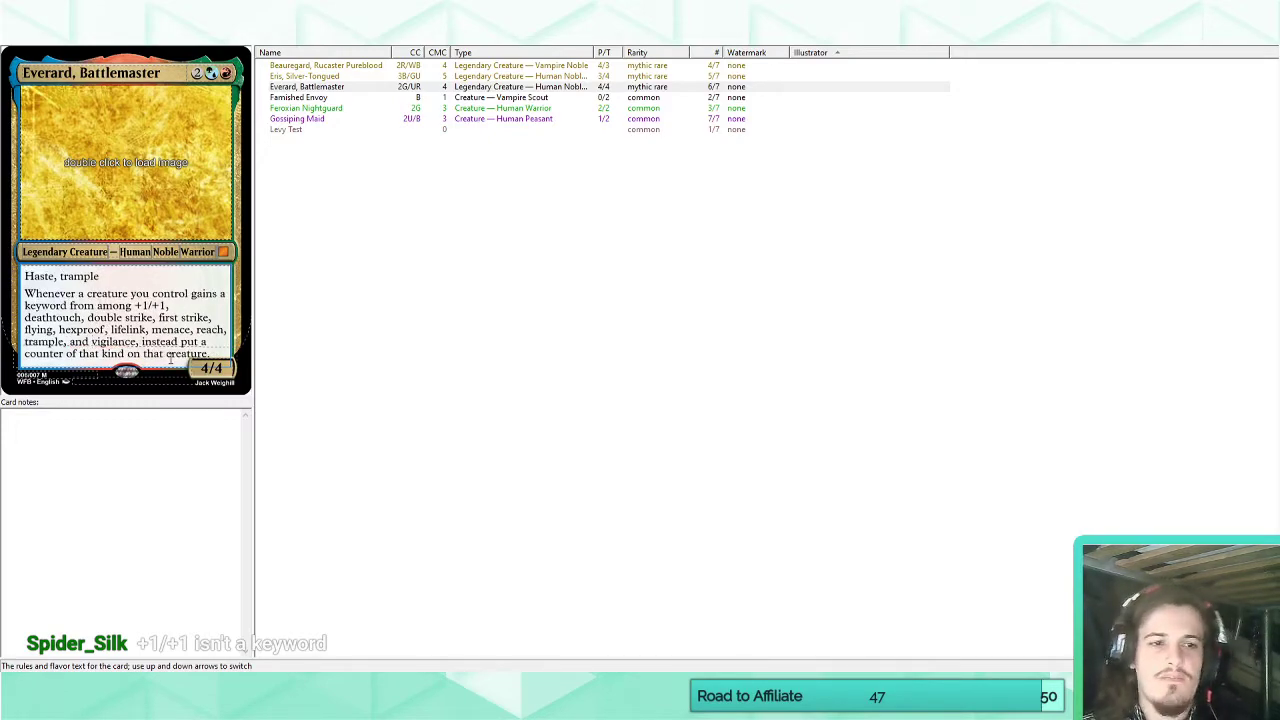
Remove "+1/+1," from the start of Everard's keyword list, leaving a single space before "deathtouch".
drag(172, 305, 135, 305)
key(BackSpace)
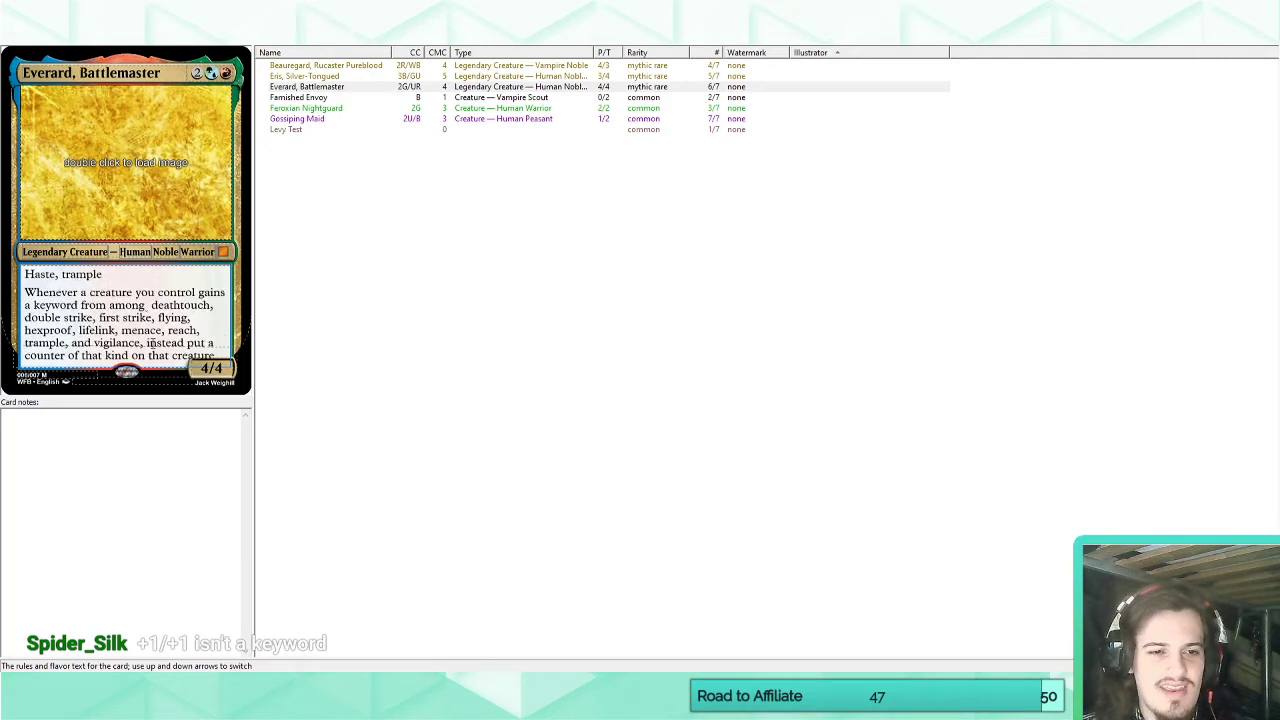
key(BackSpace)
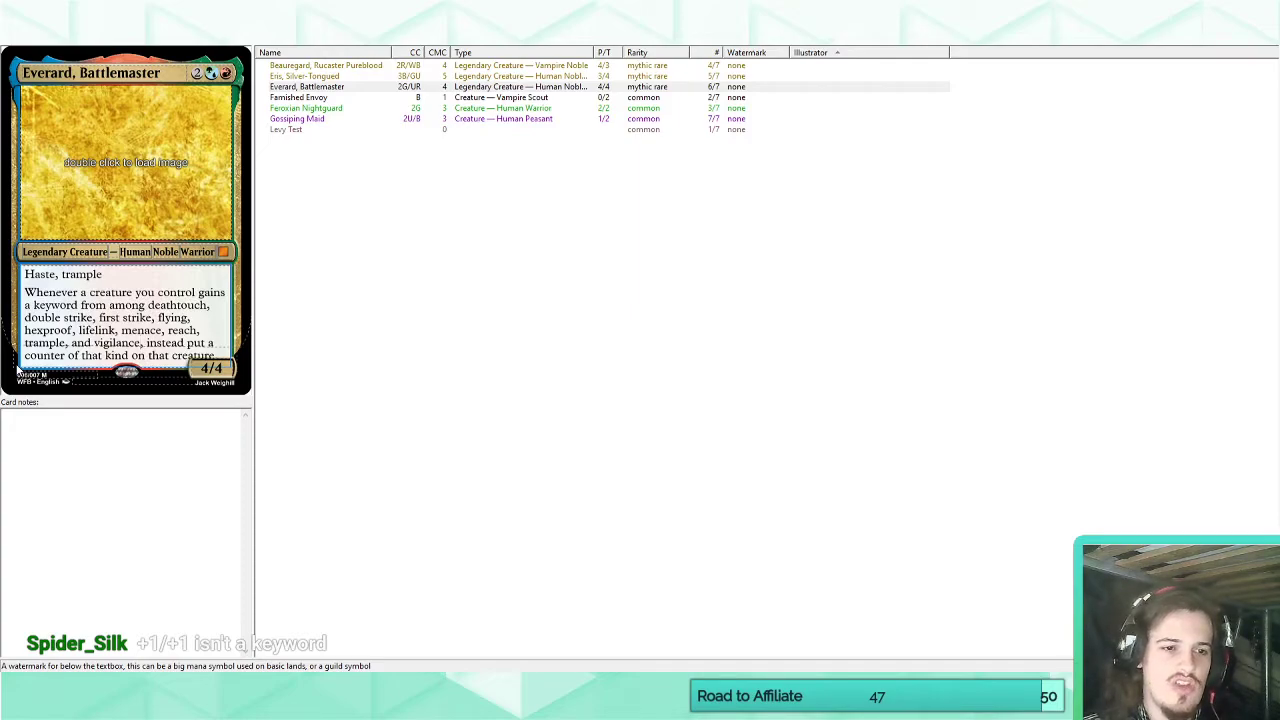
In the styling options for Everard's card, set both the chop bottom and chop top values to 5.
click(78, 47)
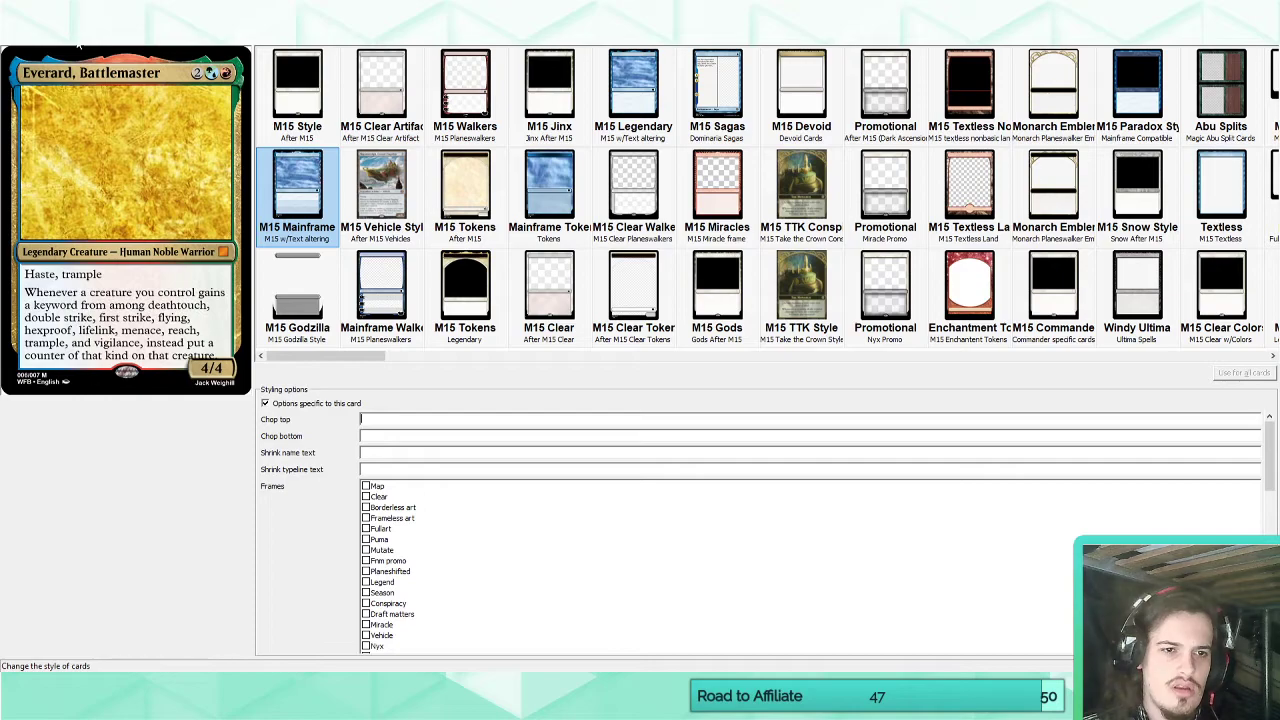
click(382, 436)
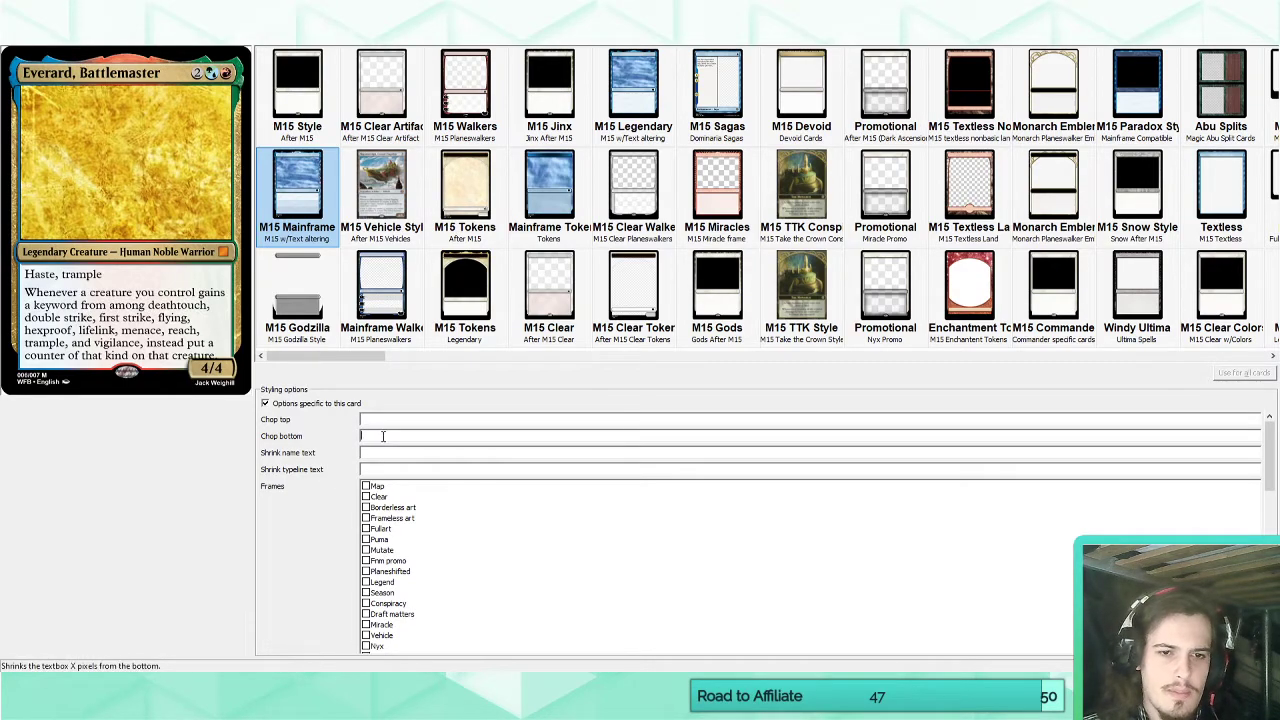
text(5)
key(shift+Tab)
text(5)
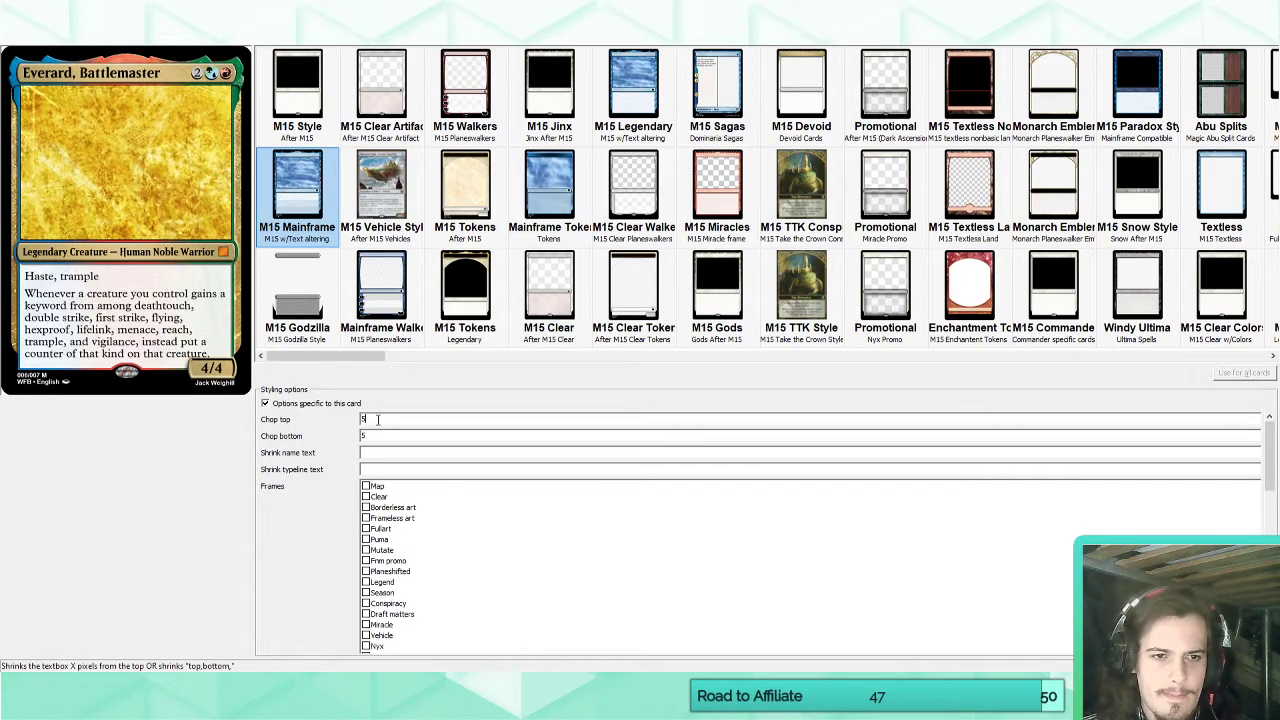
Change Everard's chop bottom and chop top values to 7 and return to the card list.
drag(387, 439, 346, 438)
text(7)
key(shift+Tab)
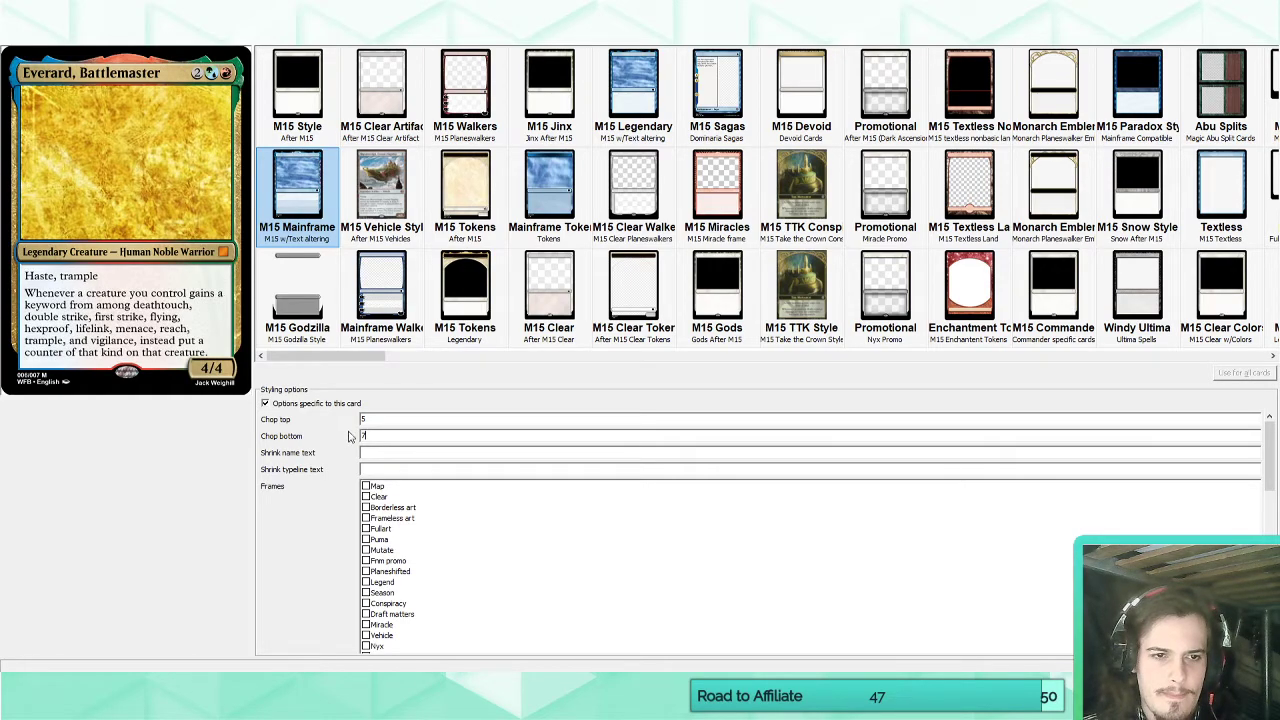
text(7)
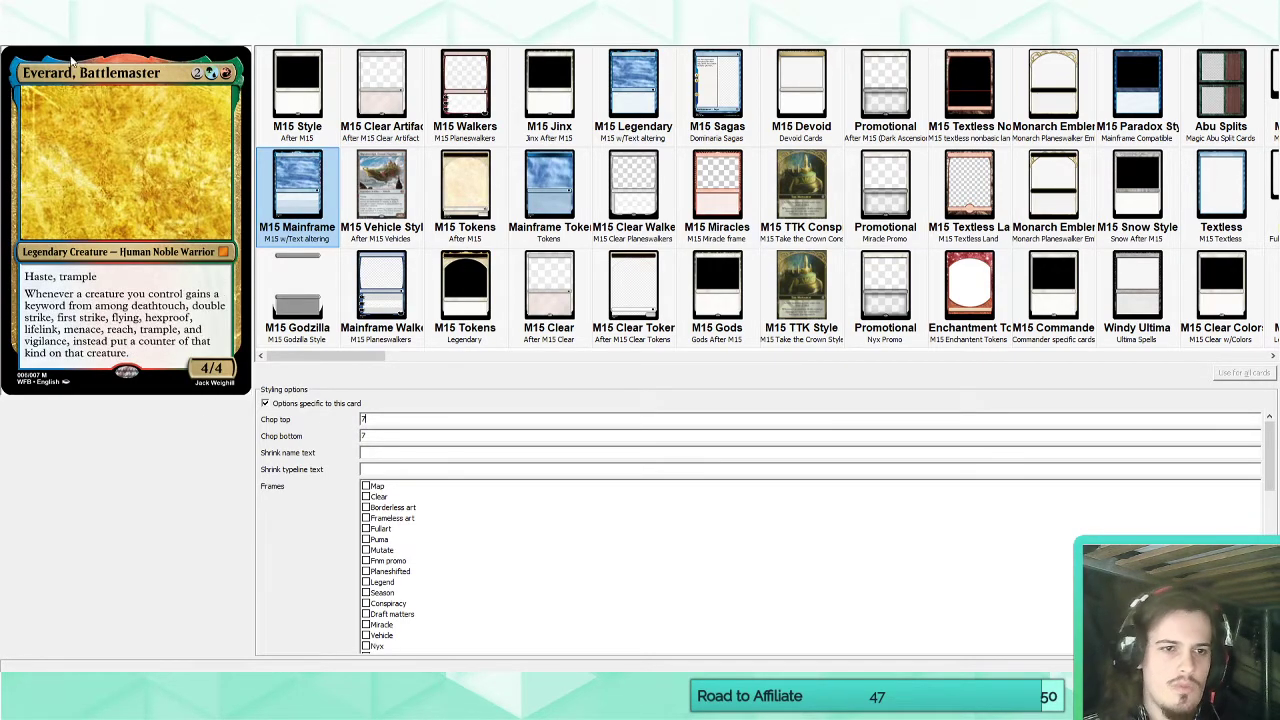
click(40, 36)
click(324, 177)
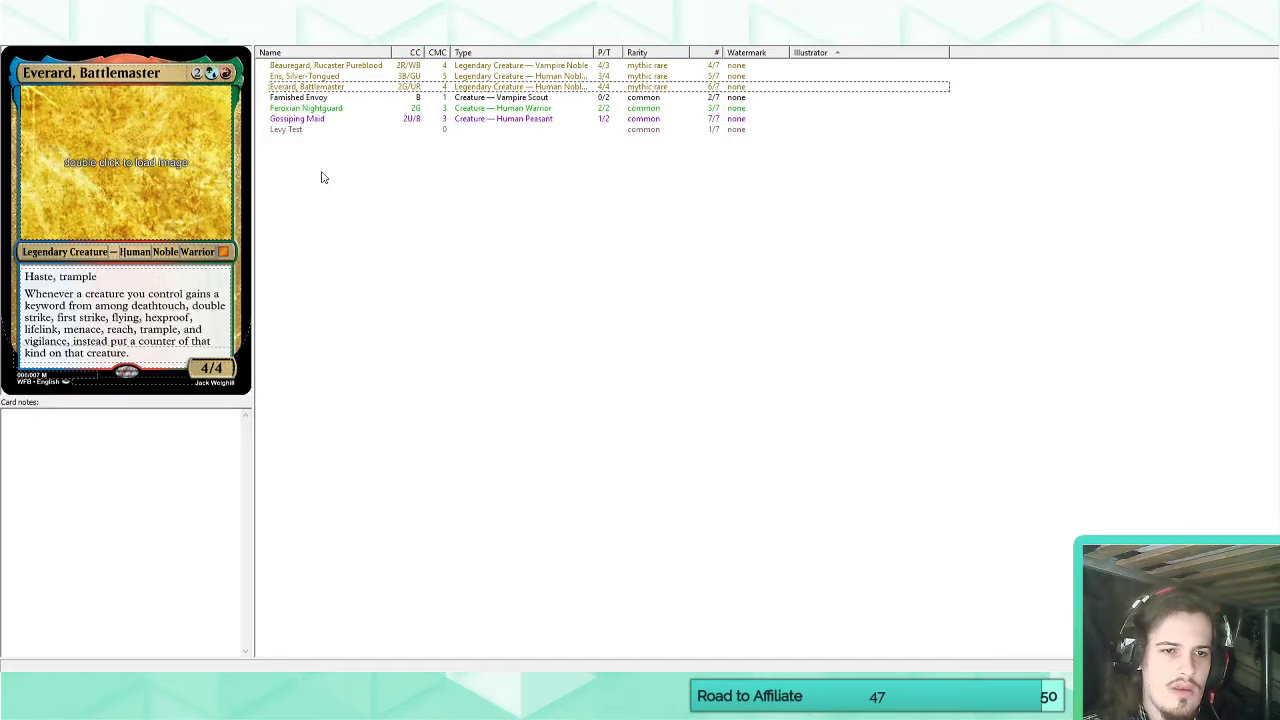
Insert "haste," before "hexproof" in the keyword list of Everard's ability.
click(146, 356)
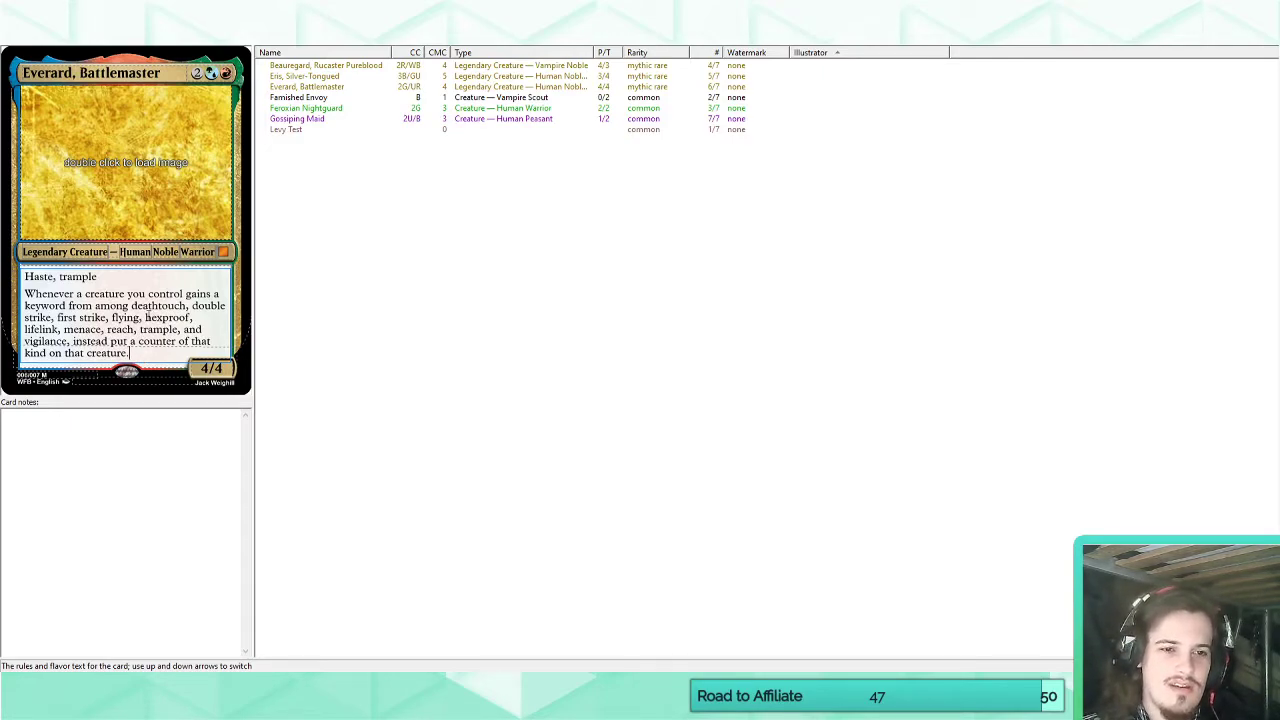
click(145, 317)
text(haste,)
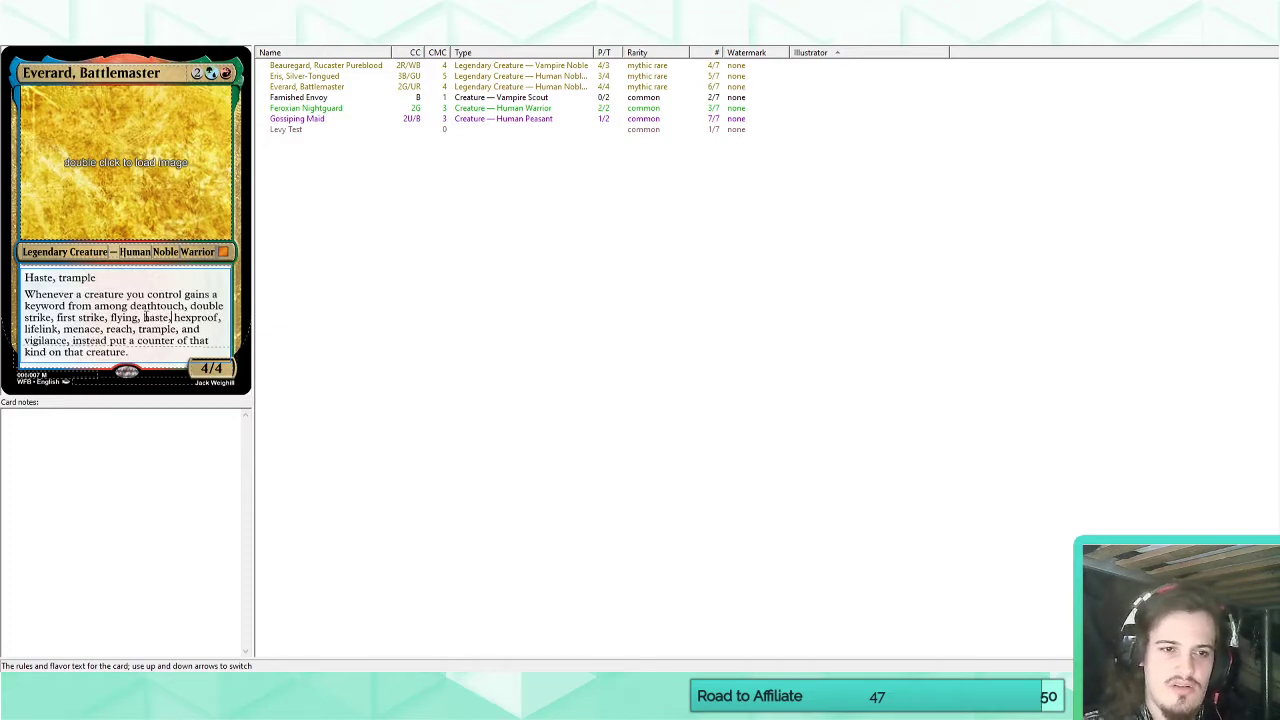
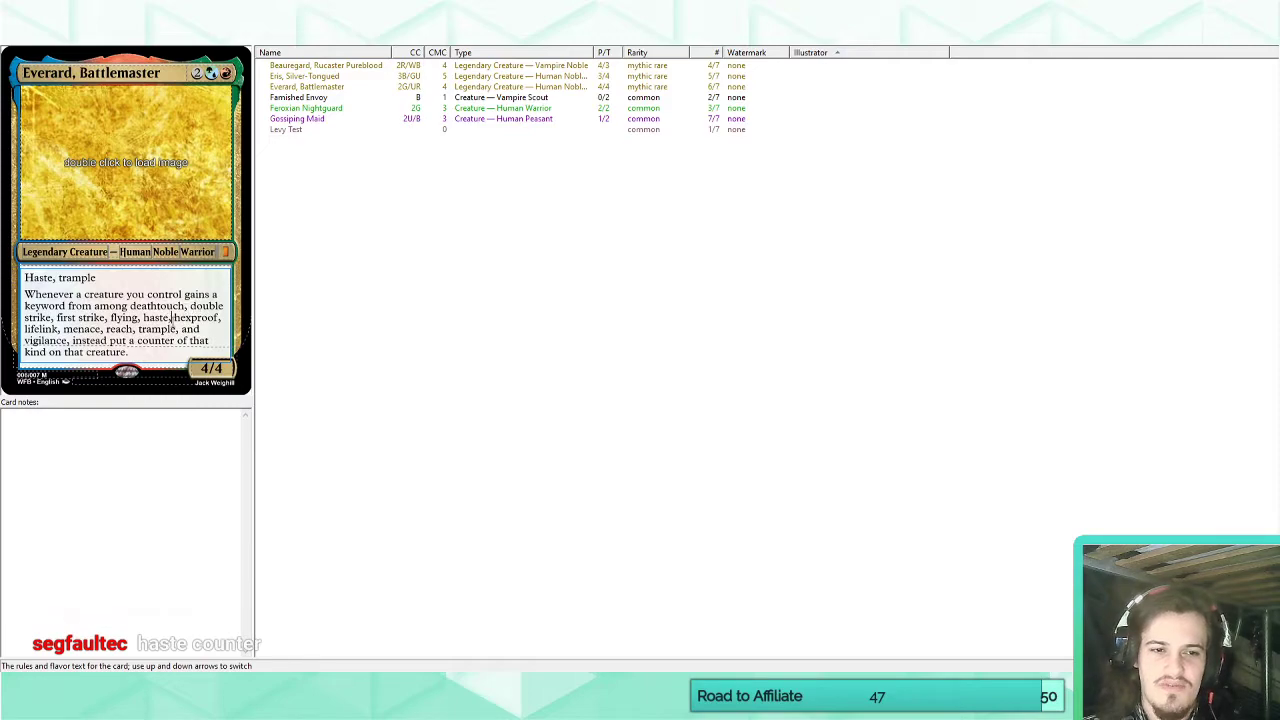
Review Everard's keyword ability and the rules text on Beauregard, Rucaster Pureblood, including its Cruelty ability.
drag(174, 318, 156, 319)
click(148, 337)
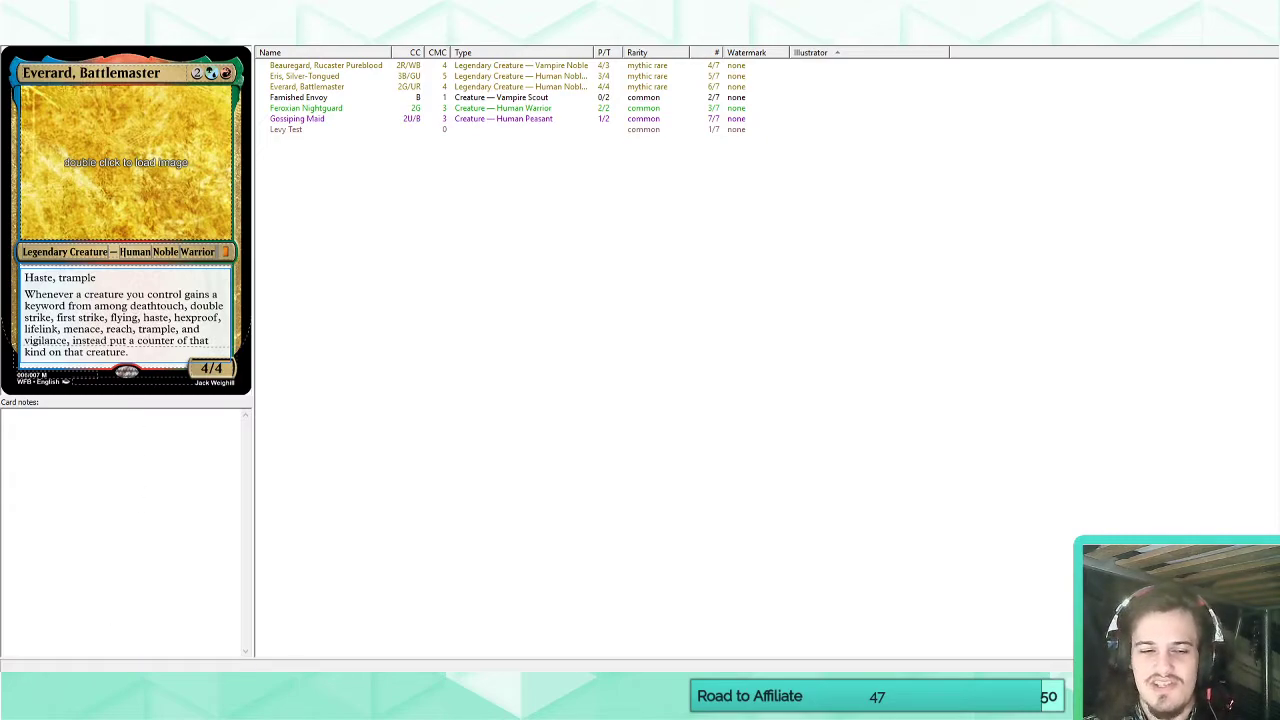
mouse_move(90, 672)
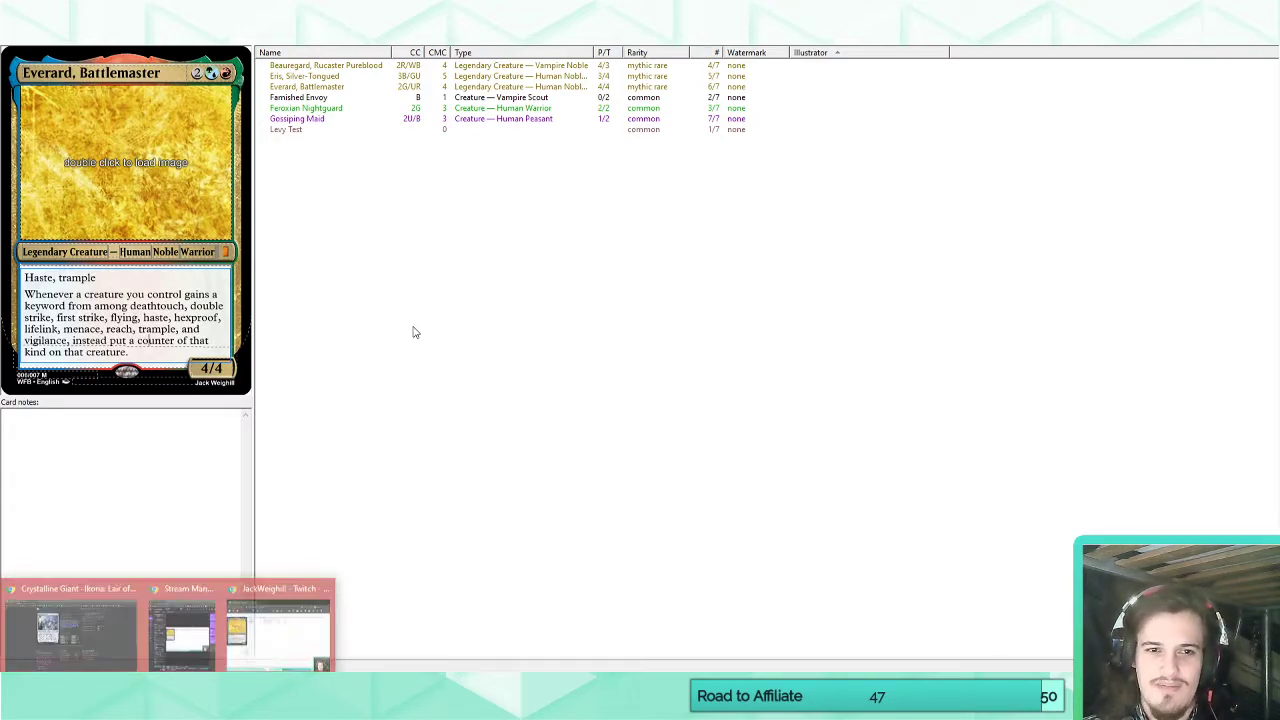
click(388, 292)
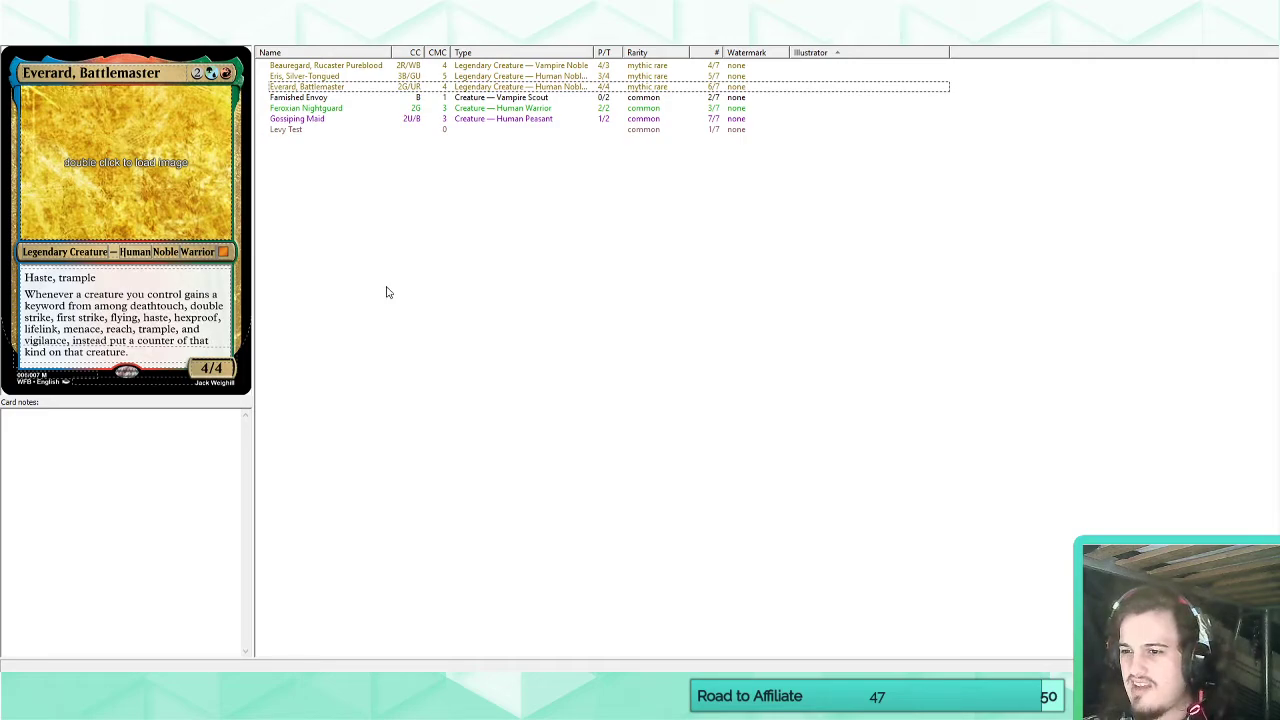
click(306, 89)
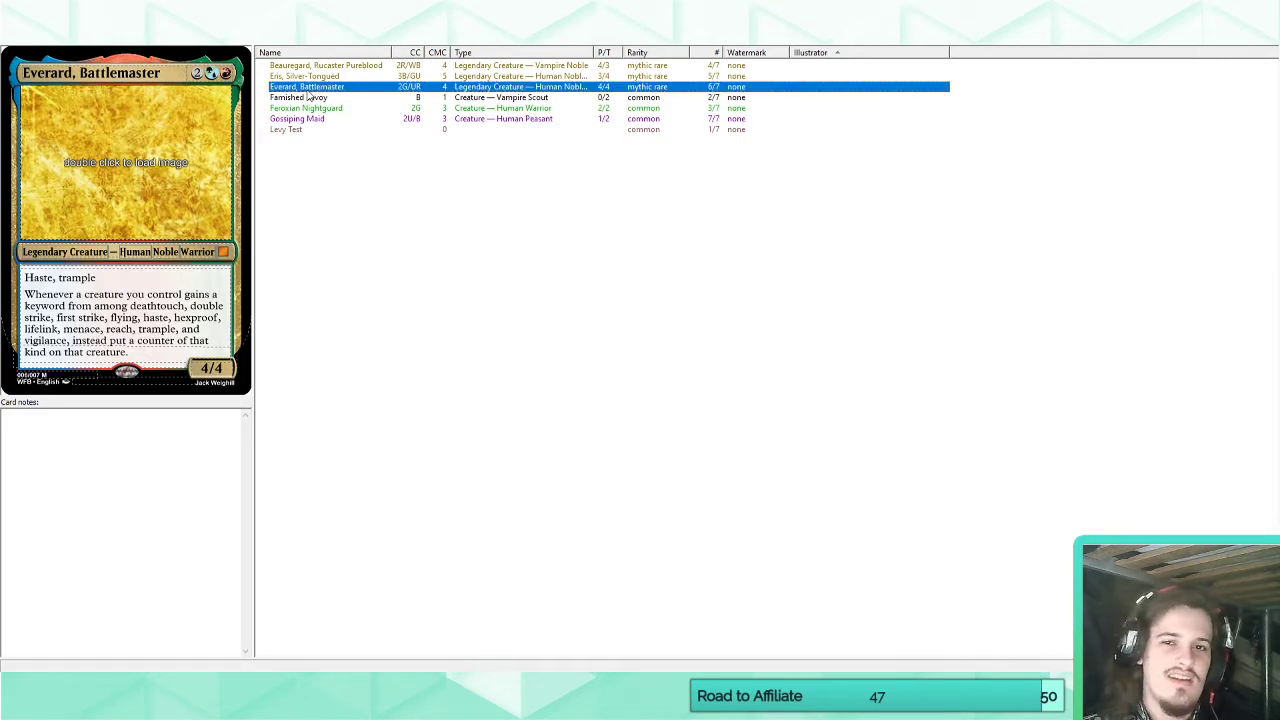
click(375, 371)
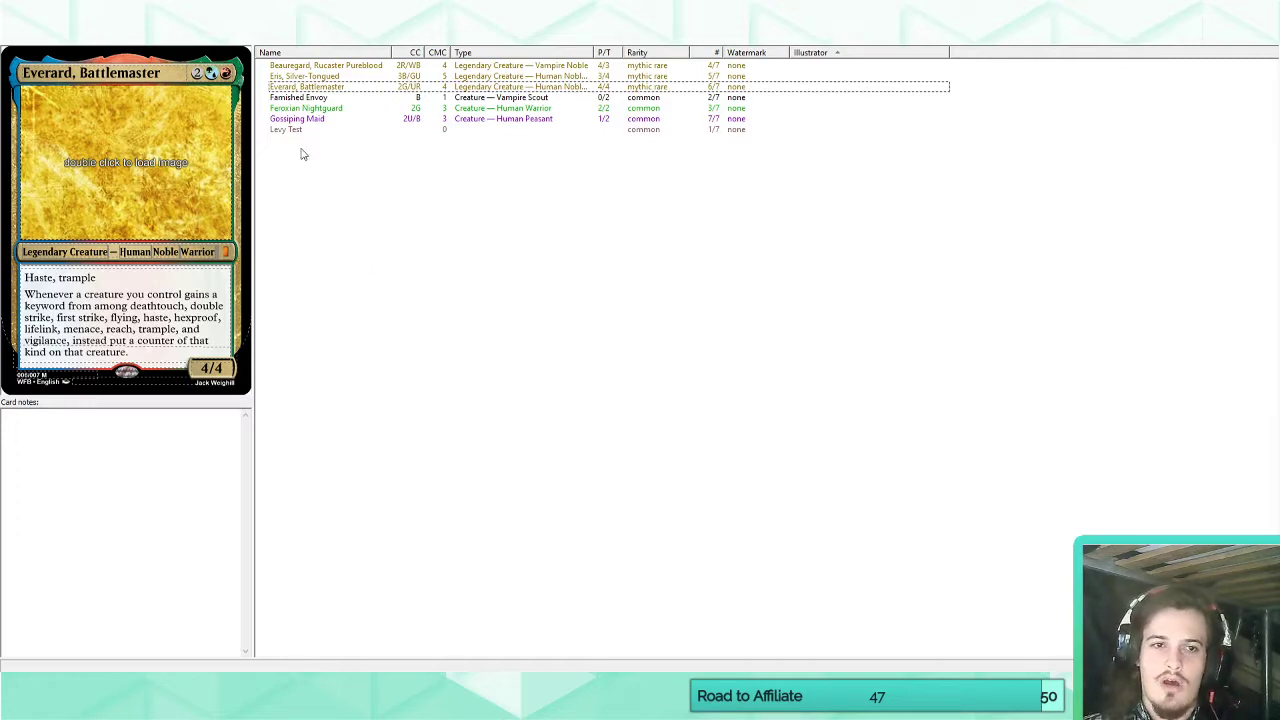
click(295, 76)
click(296, 66)
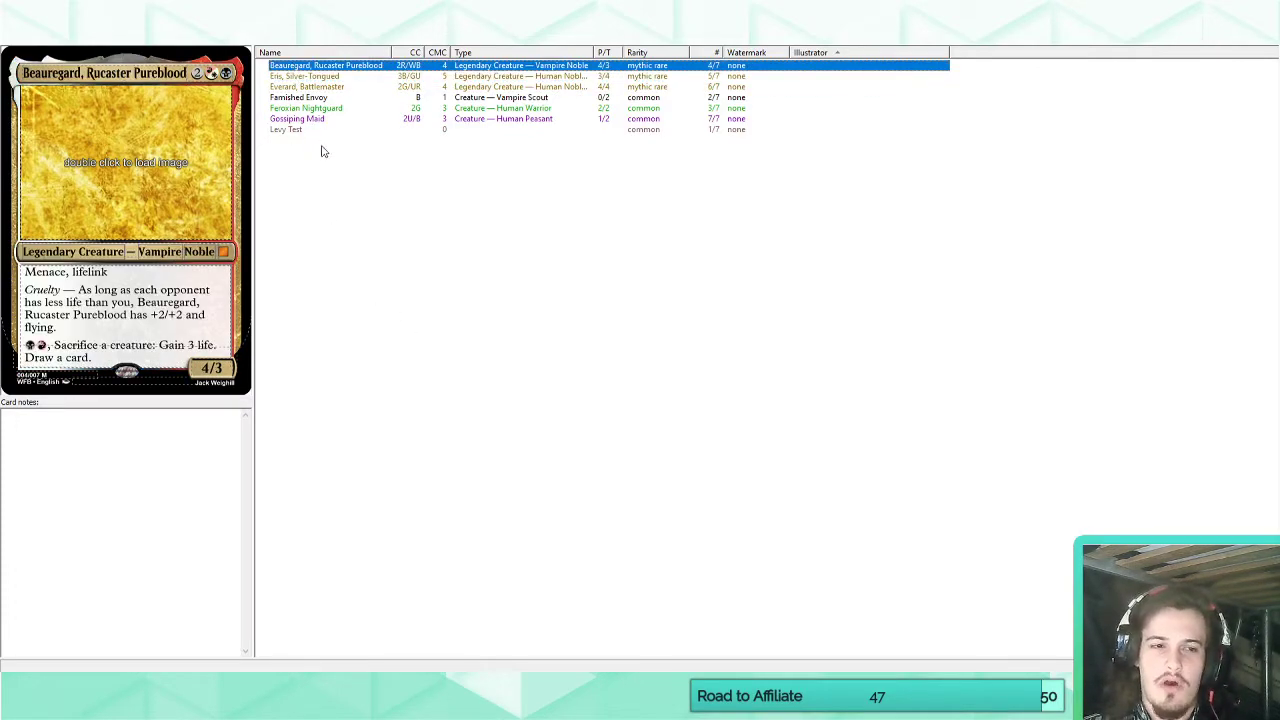
drag(27, 270, 123, 331)
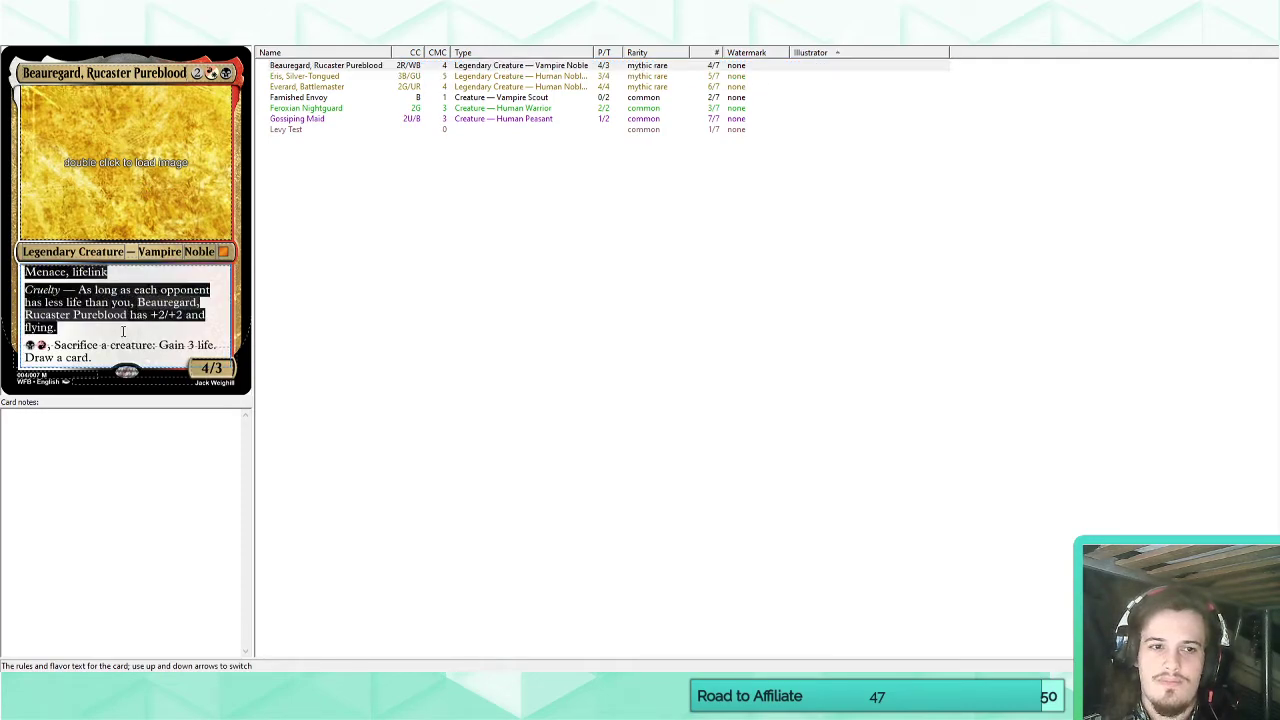
click(123, 331)
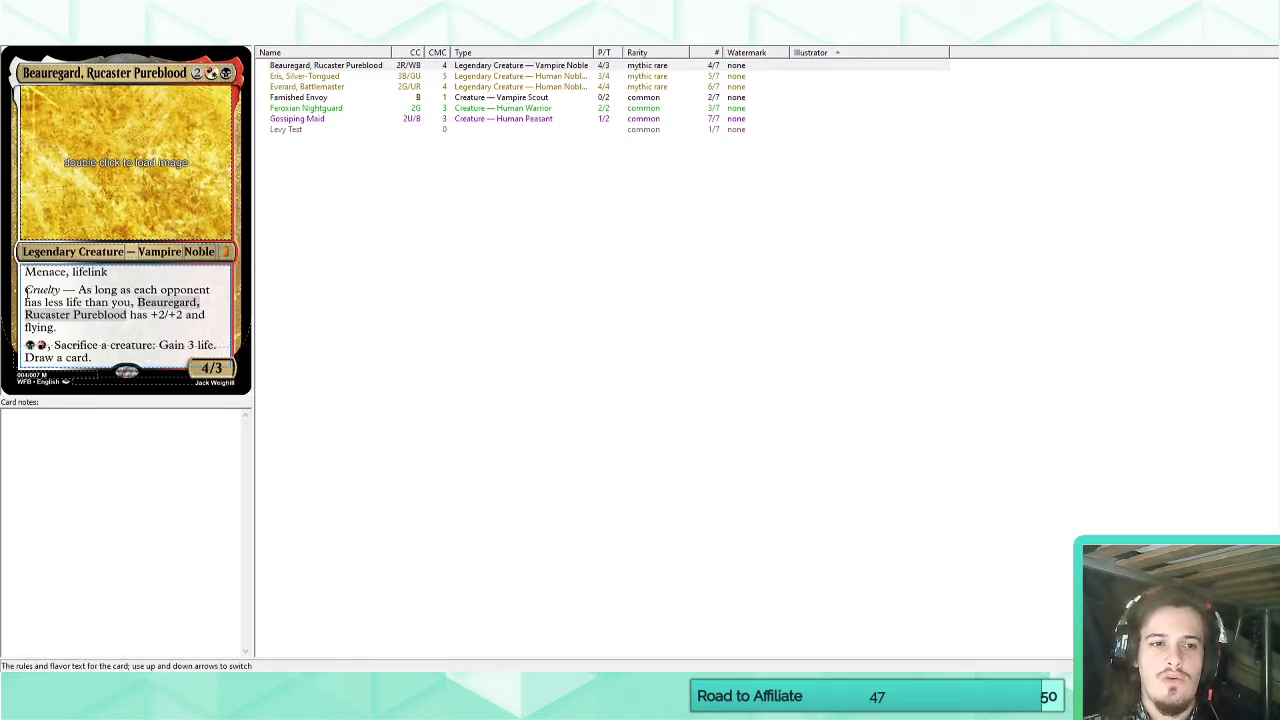
drag(26, 290, 57, 328)
click(75, 335)
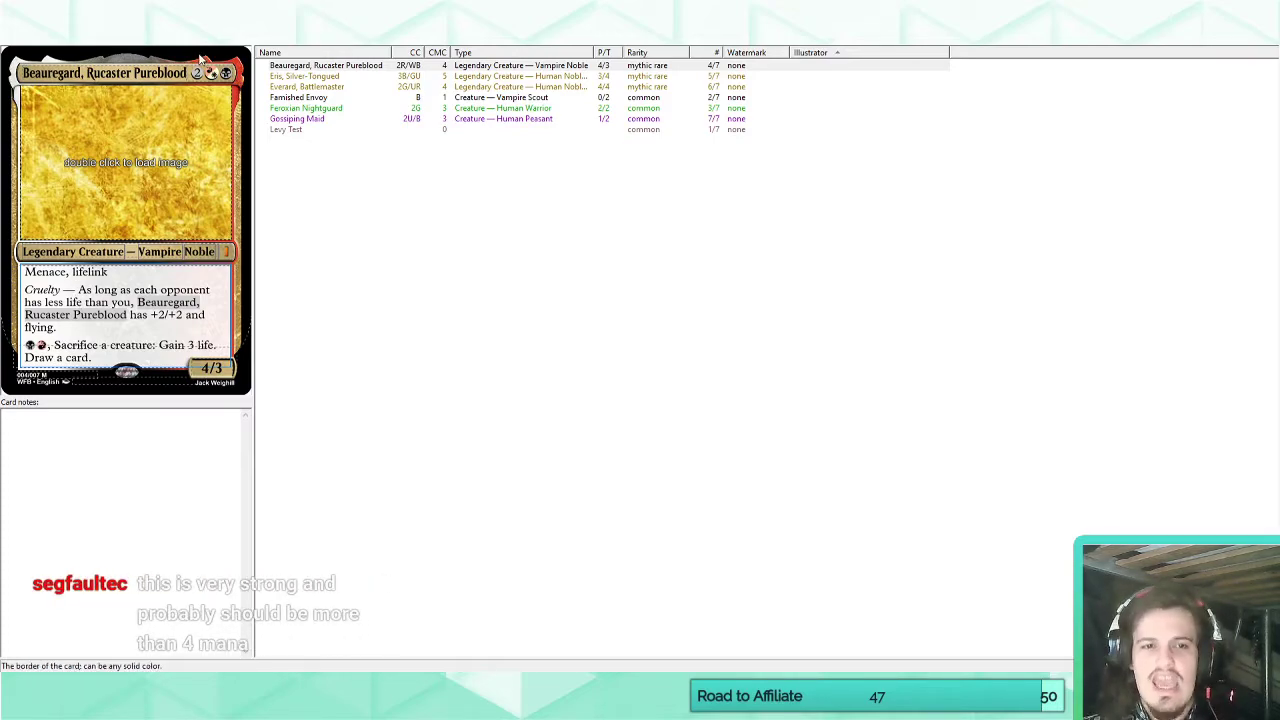
Set the generic mana in Everard, Battlemaster's casting cost to 3.
click(292, 87)
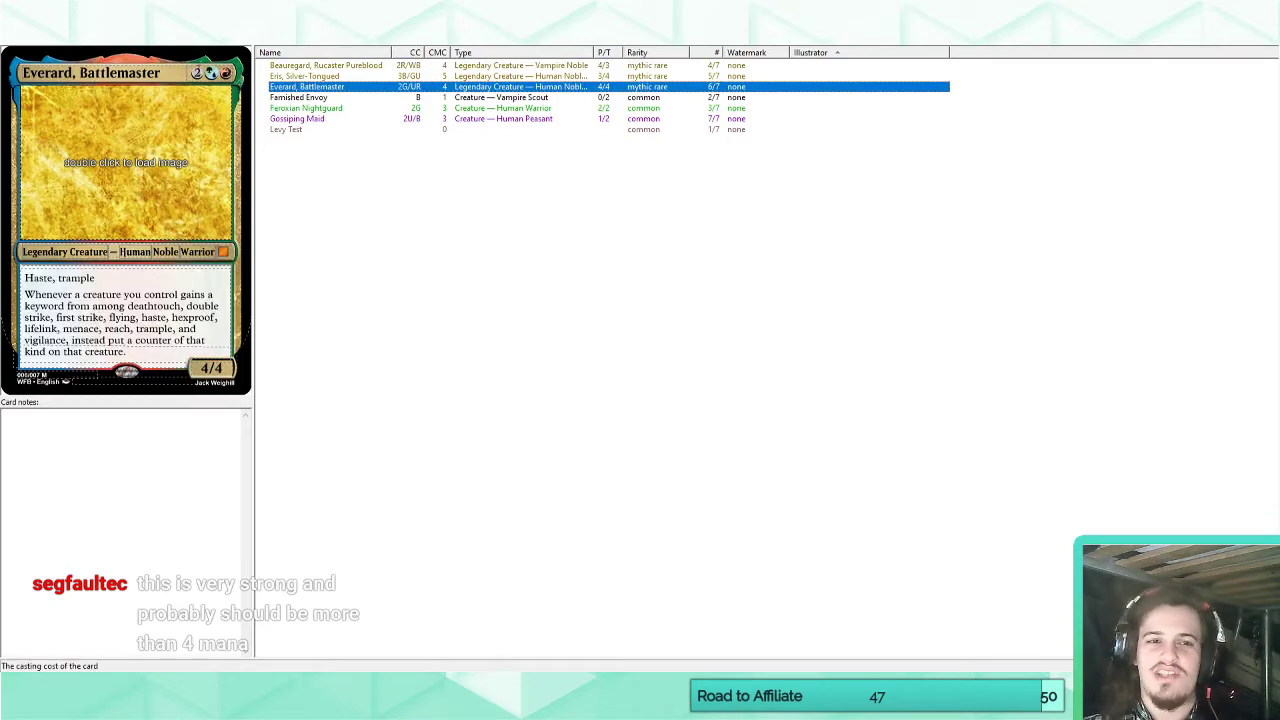
click(196, 74)
text(3)
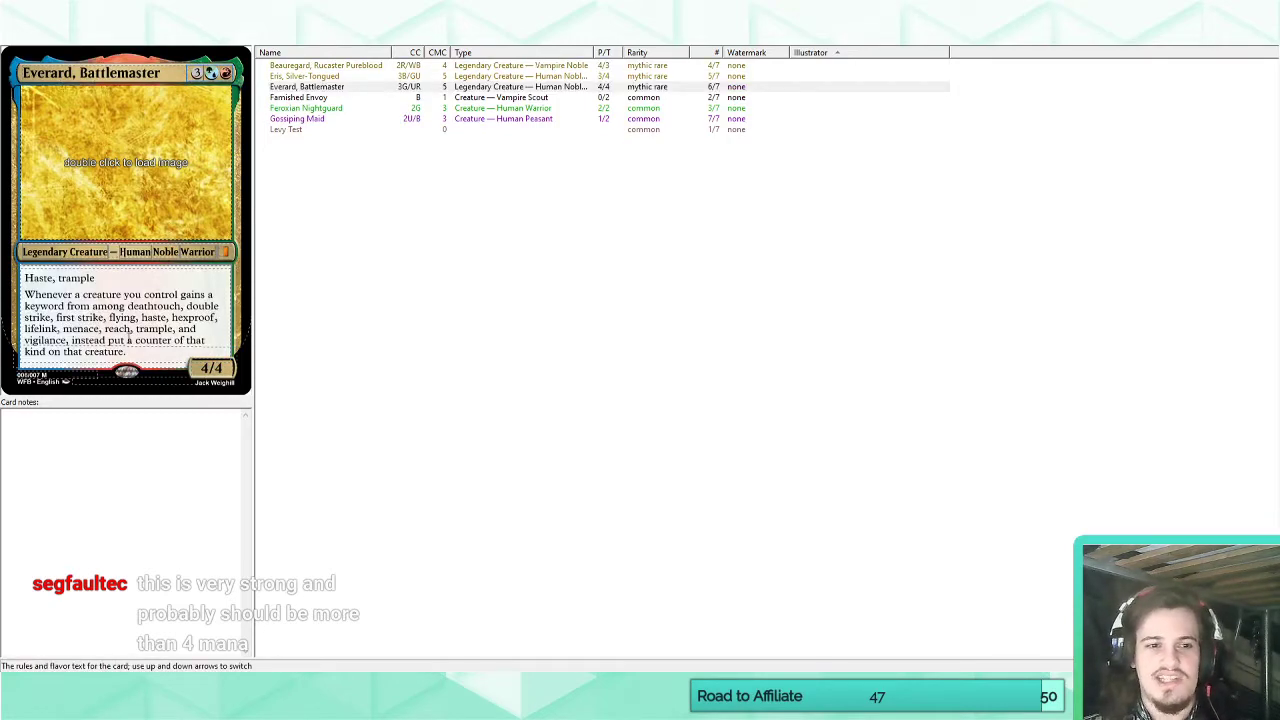
Reword Everard's ability by replacing "gains" with "would gain" after "Whenever a creature you control".
click(129, 334)
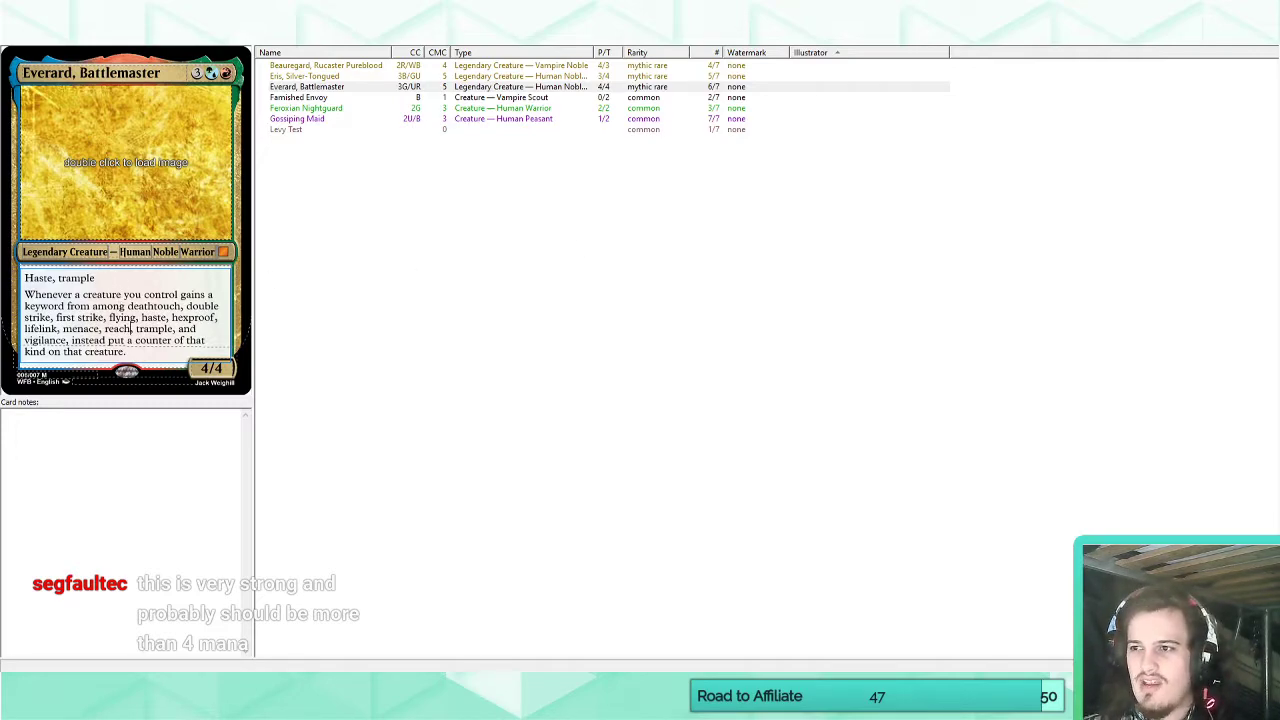
drag(131, 353, 26, 317)
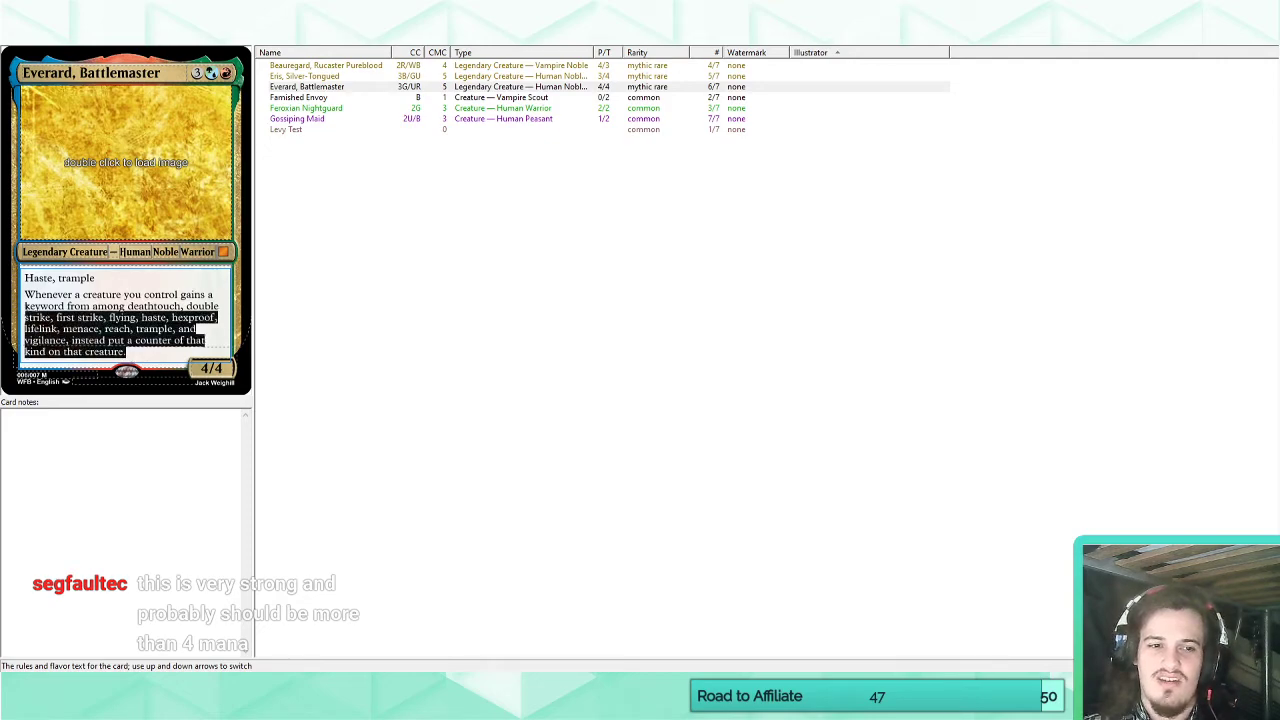
click(130, 328)
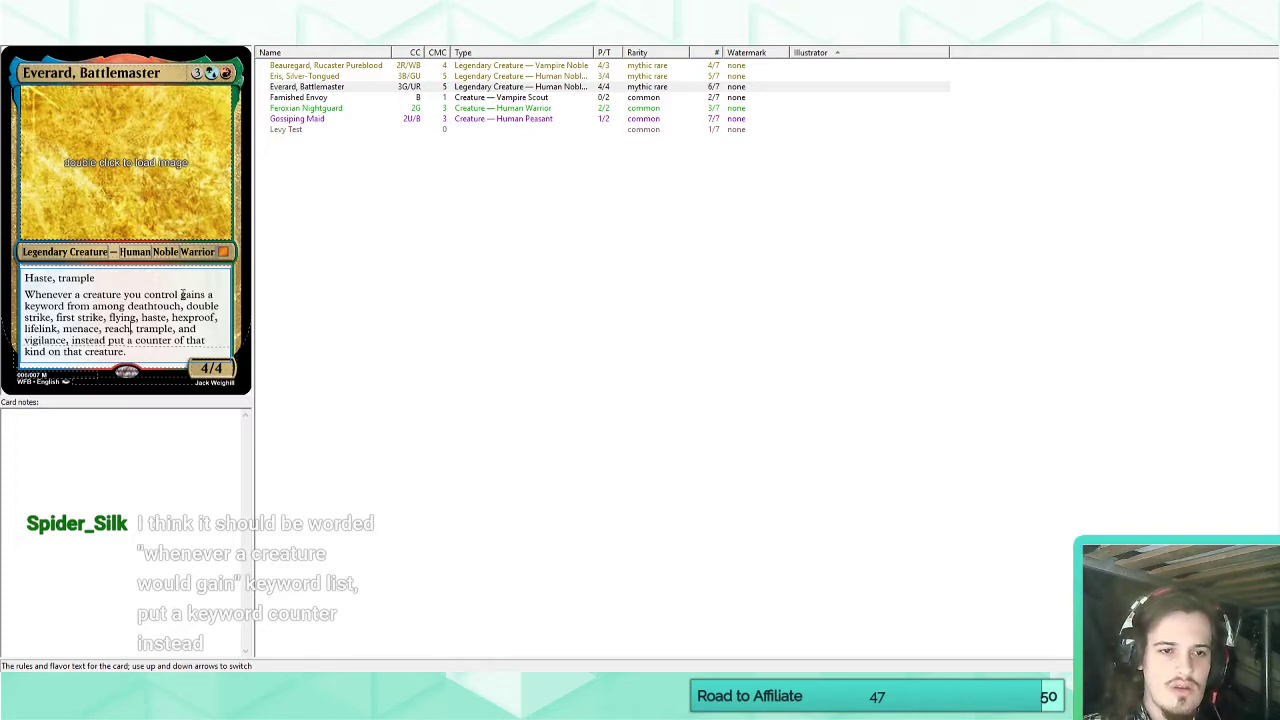
double_click(190, 295)
text(woul)
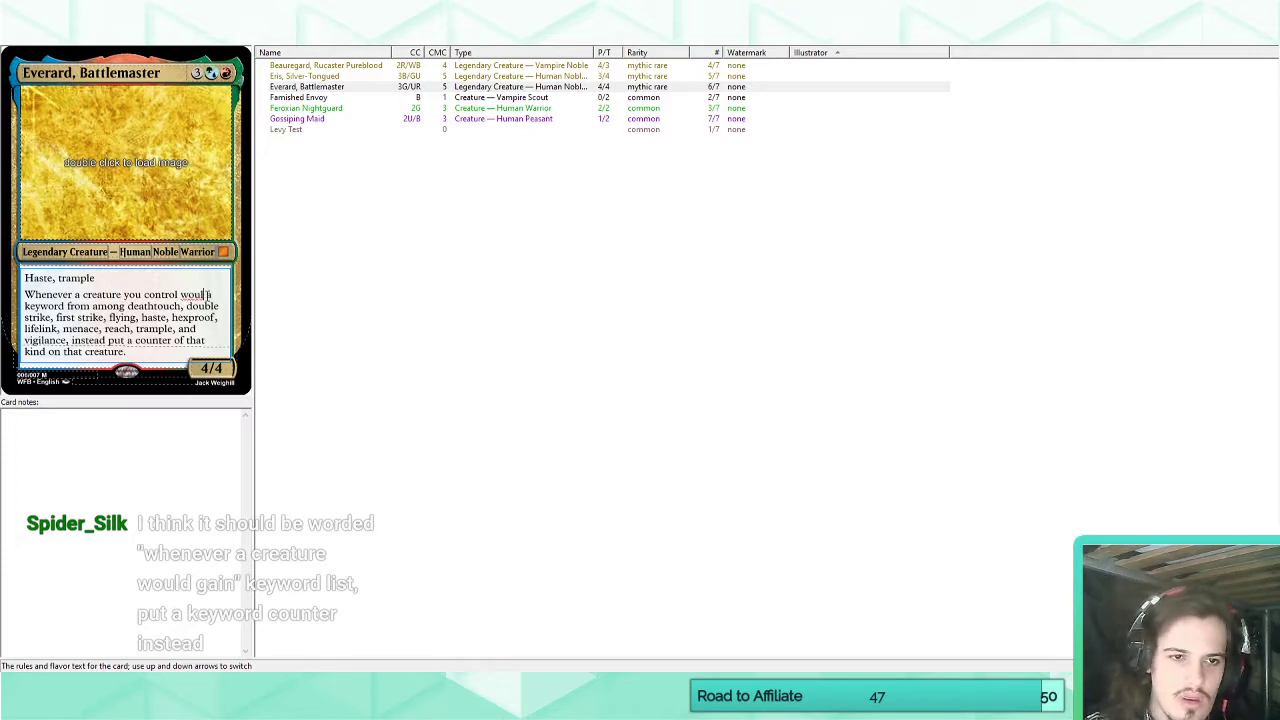
text(d gain)
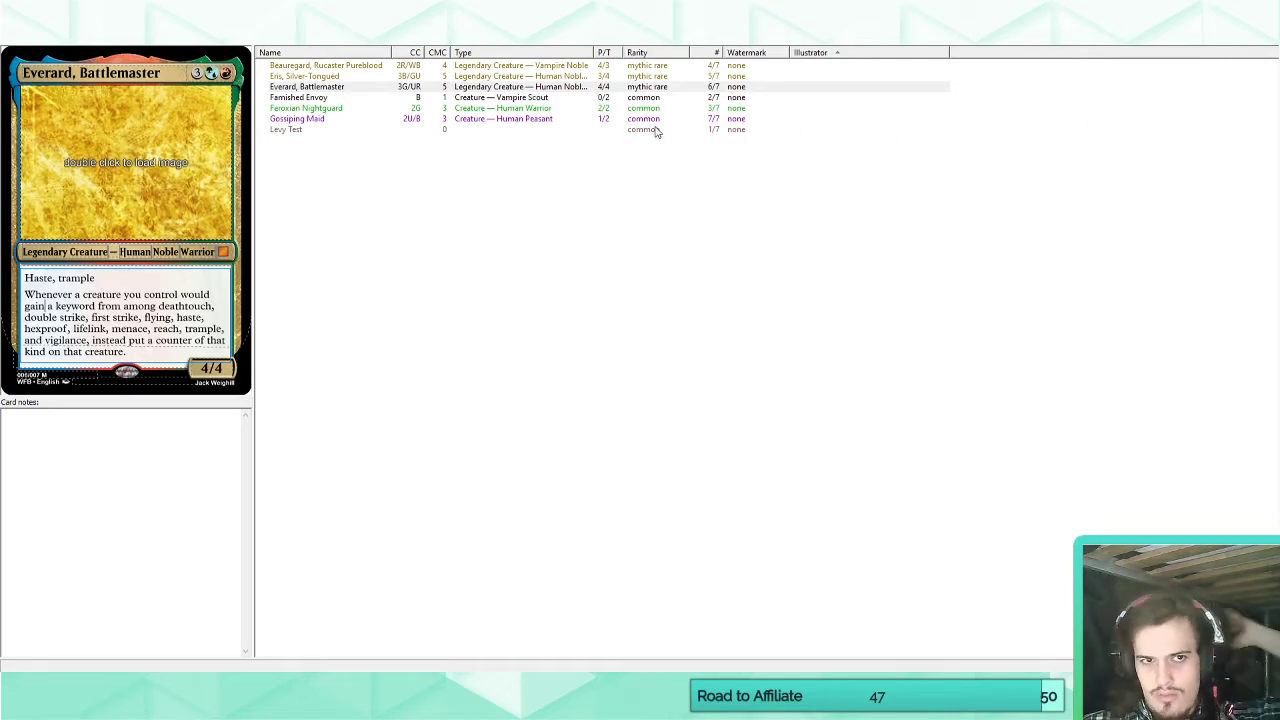
Review the Beauregard and Eris cards, and check their branch of the War for Bellurex Royal Family tree in Family Echo.
click(355, 66)
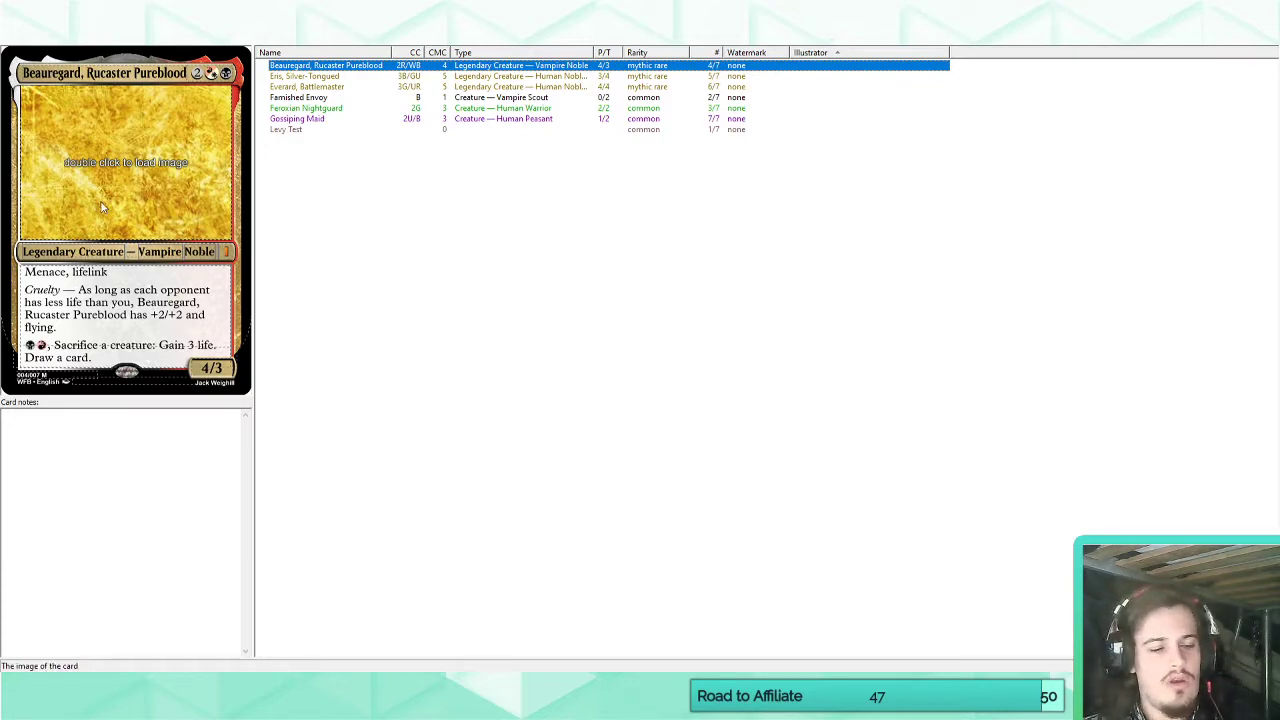
key(Down)
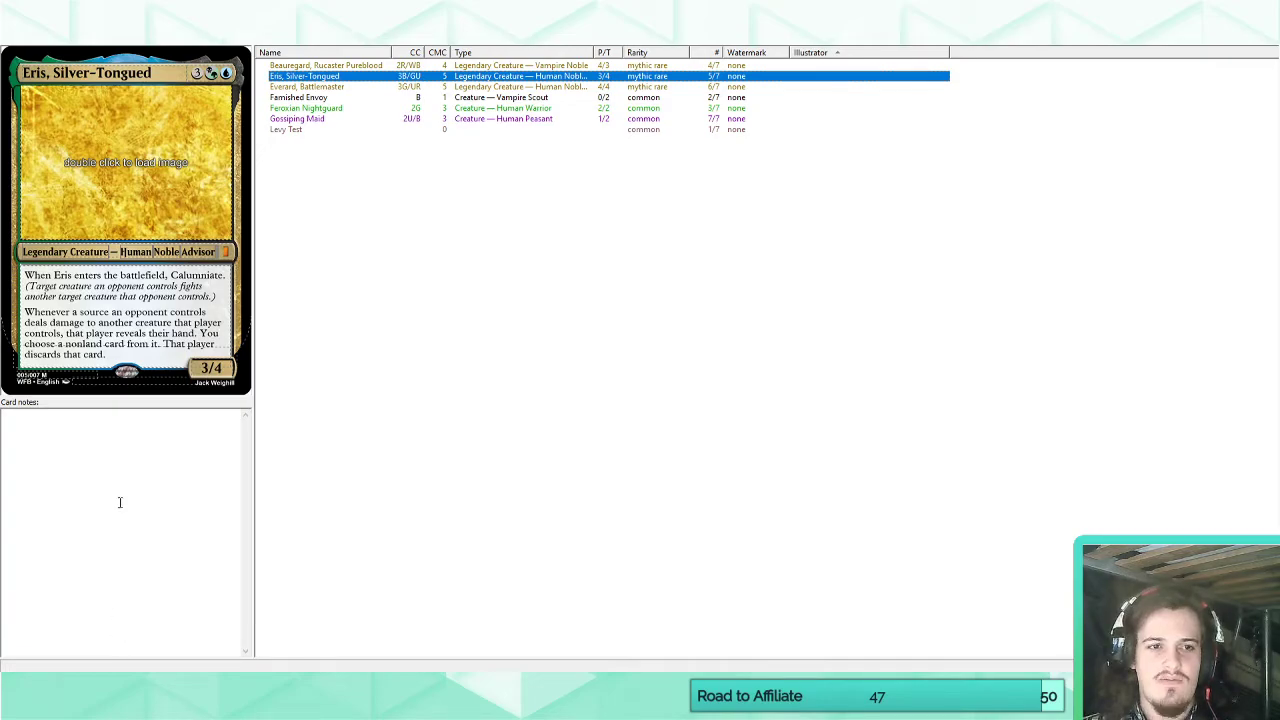
mouse_move(140, 686)
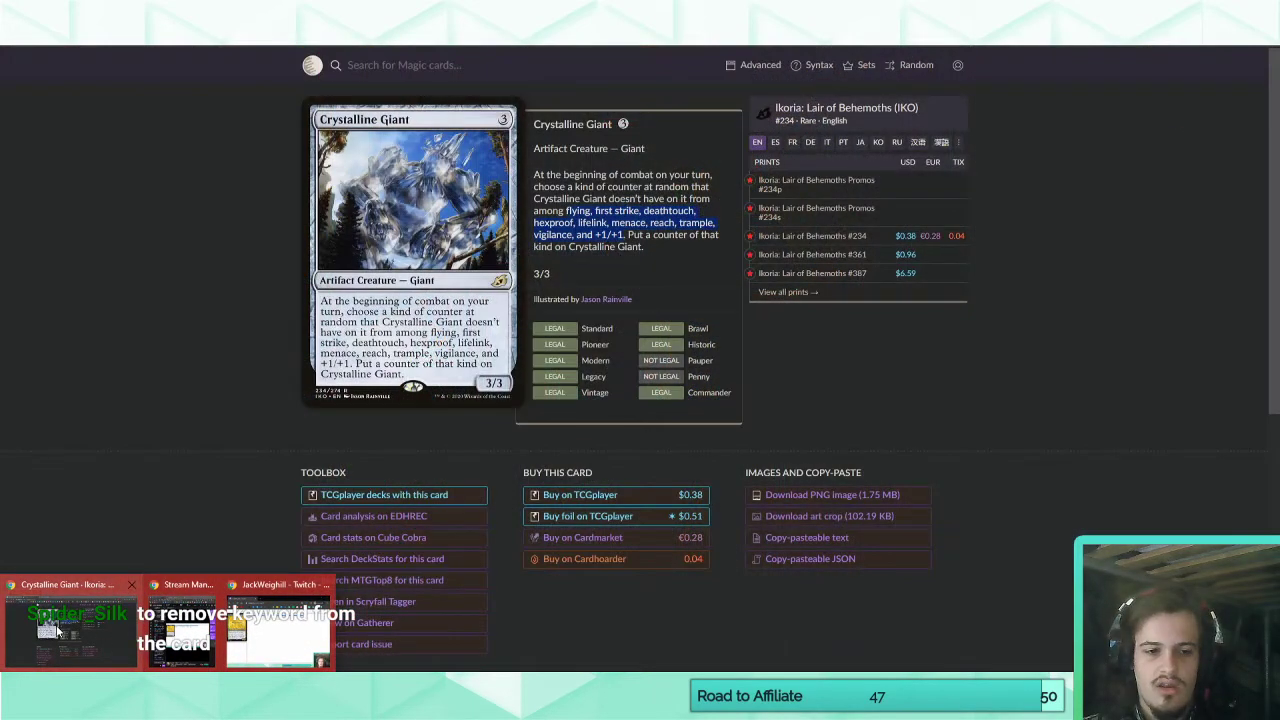
click(57, 630)
click(30, 10)
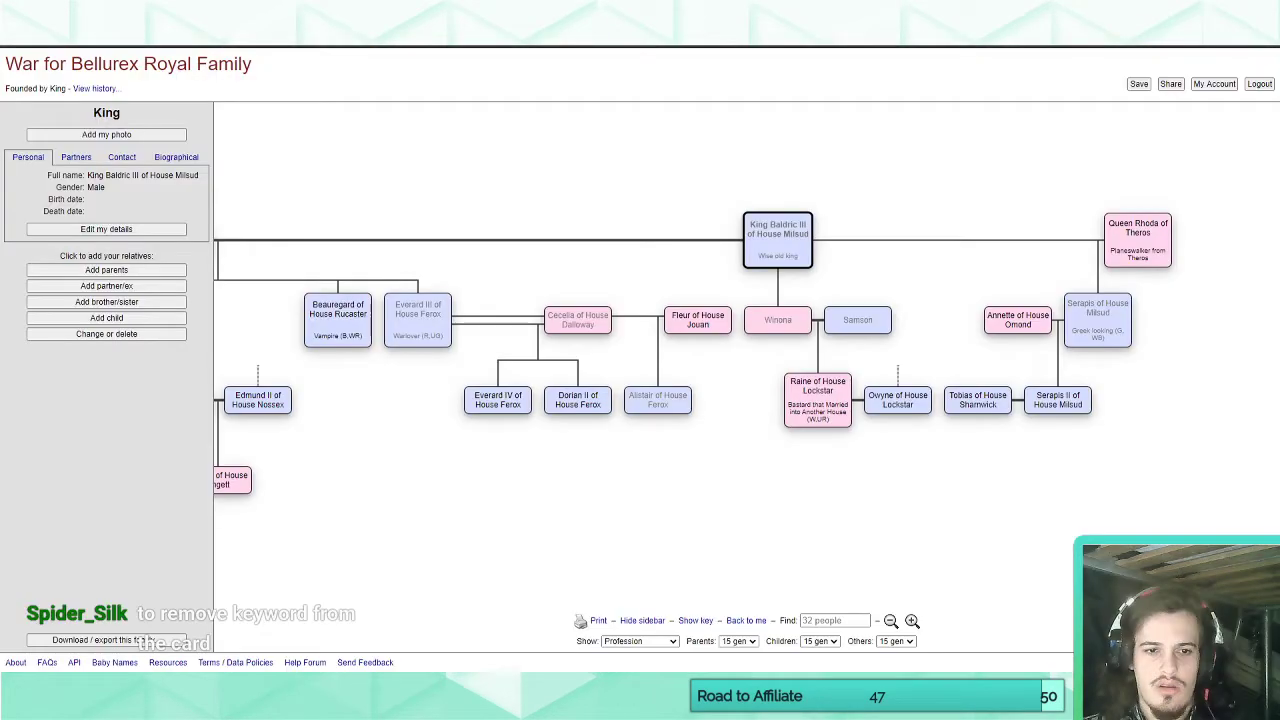
drag(428, 465, 780, 475)
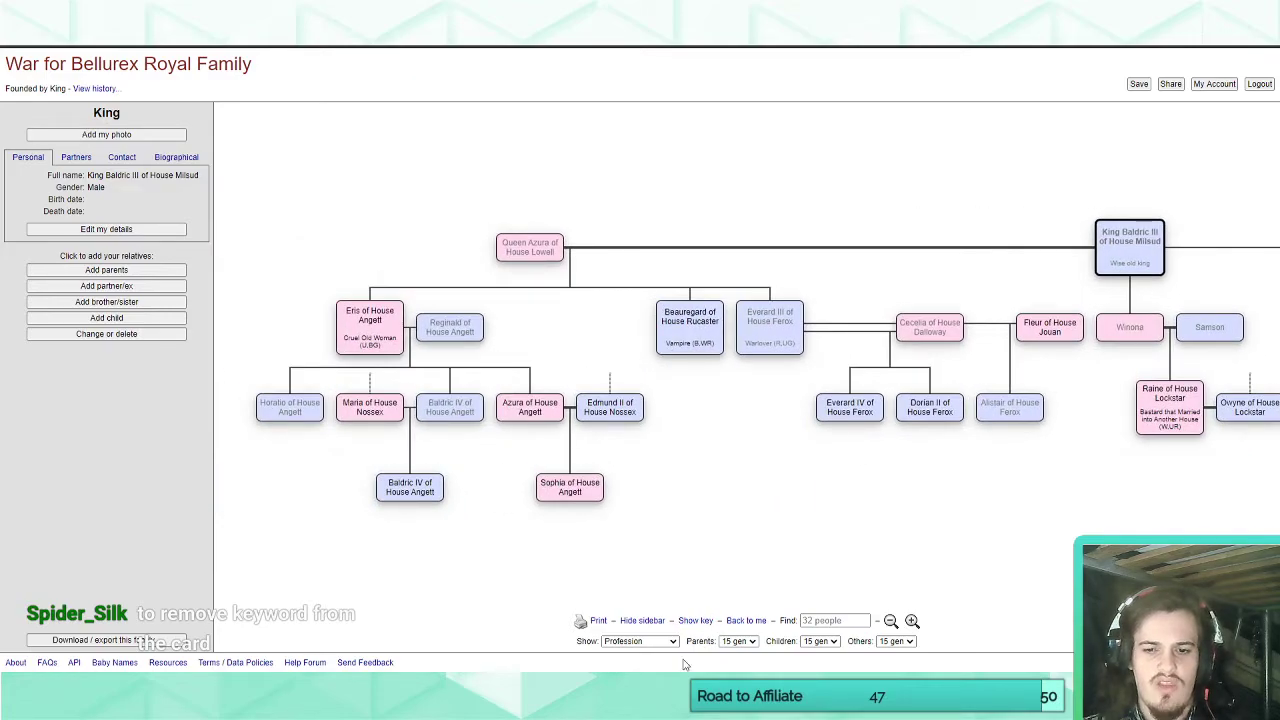
click(620, 704)
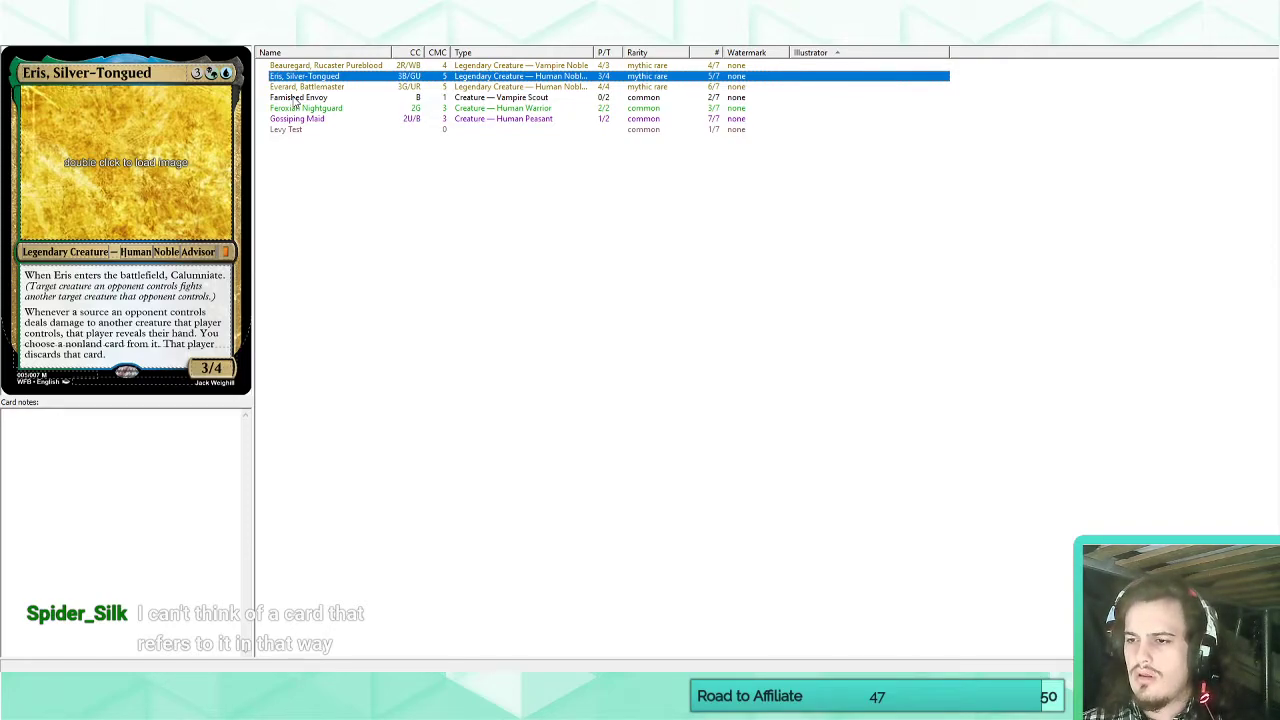
Revisit the Beauregard and Everard cards, and switch to the Crystalline Giant page in the browser to check its counter wording.
click(303, 67)
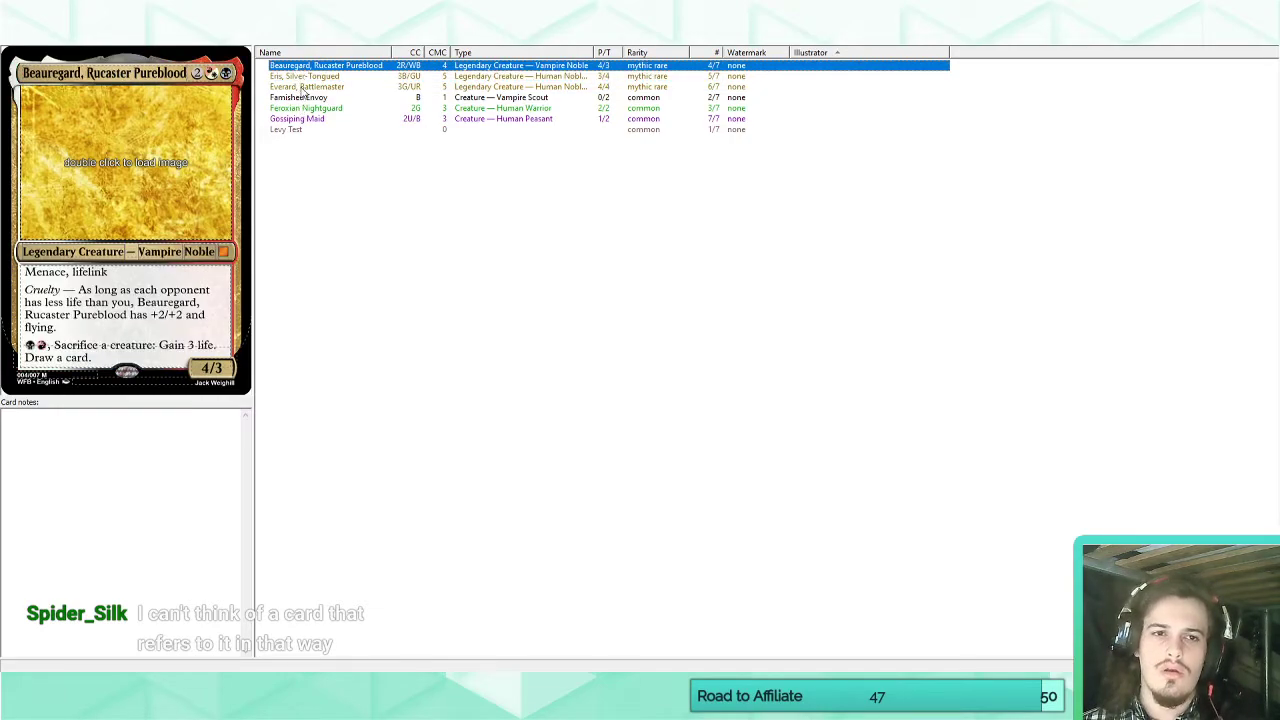
click(303, 88)
click(80, 705)
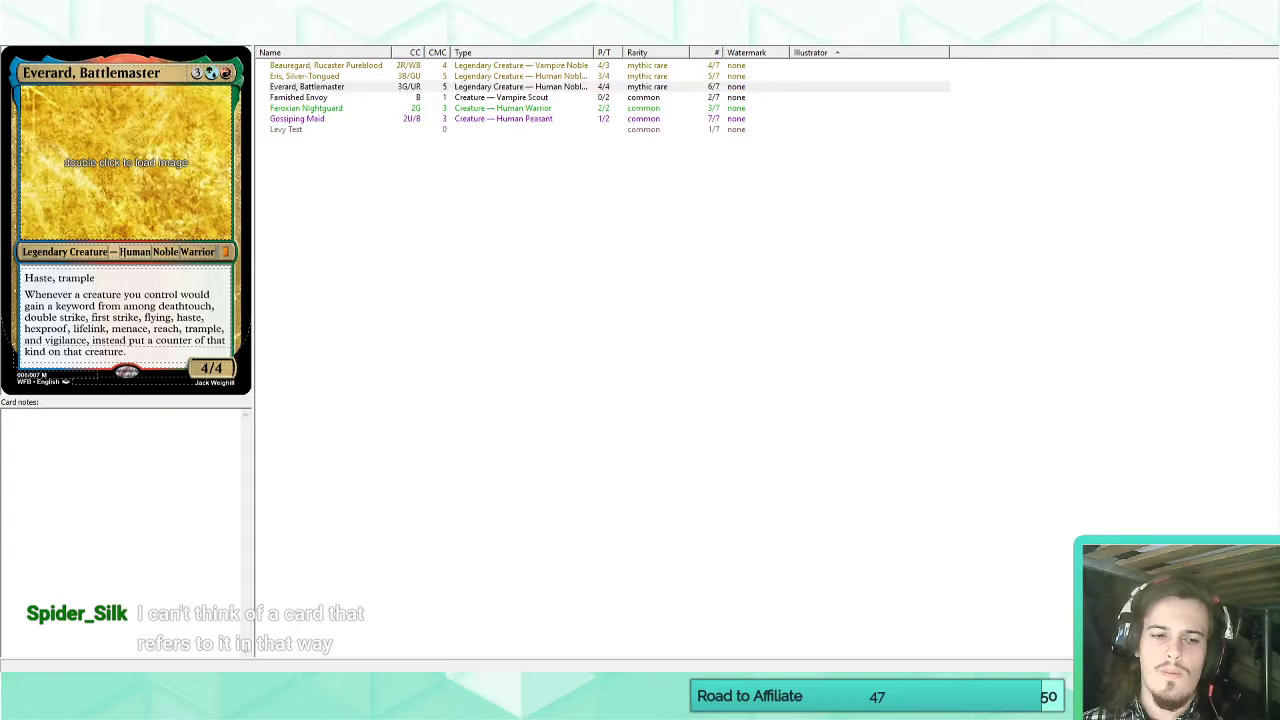
click(75, 628)
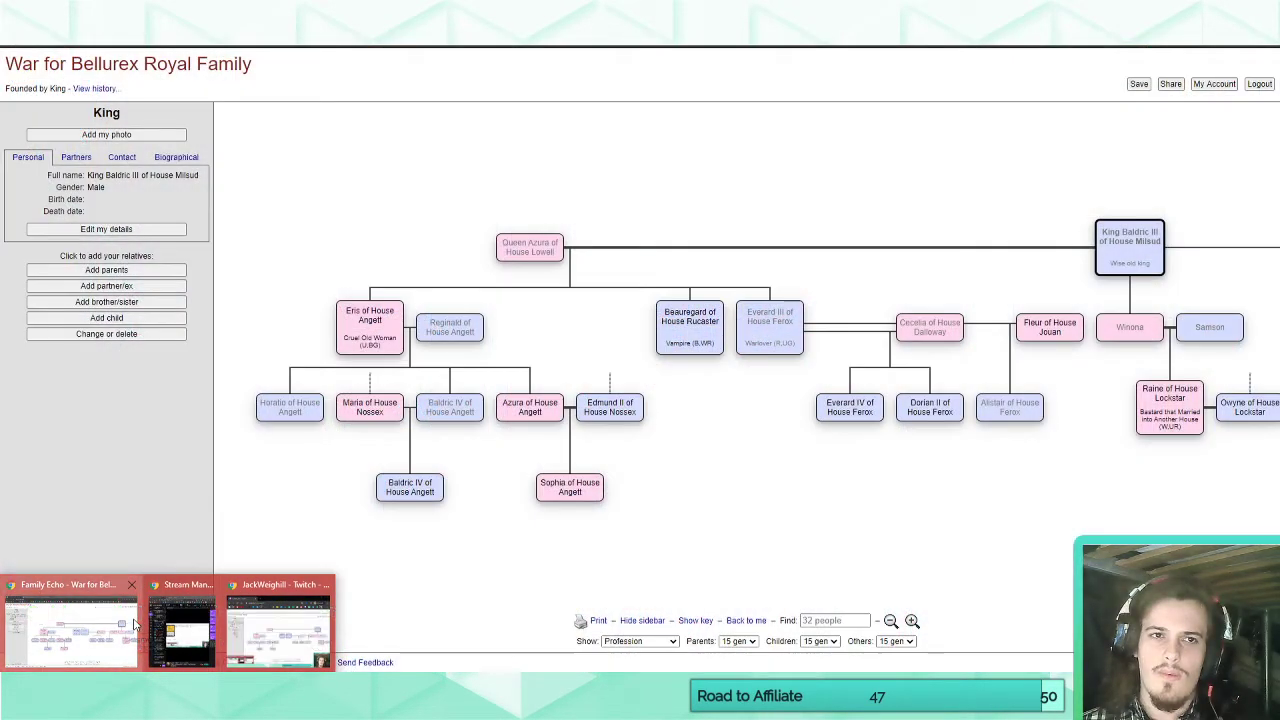
click(135, 625)
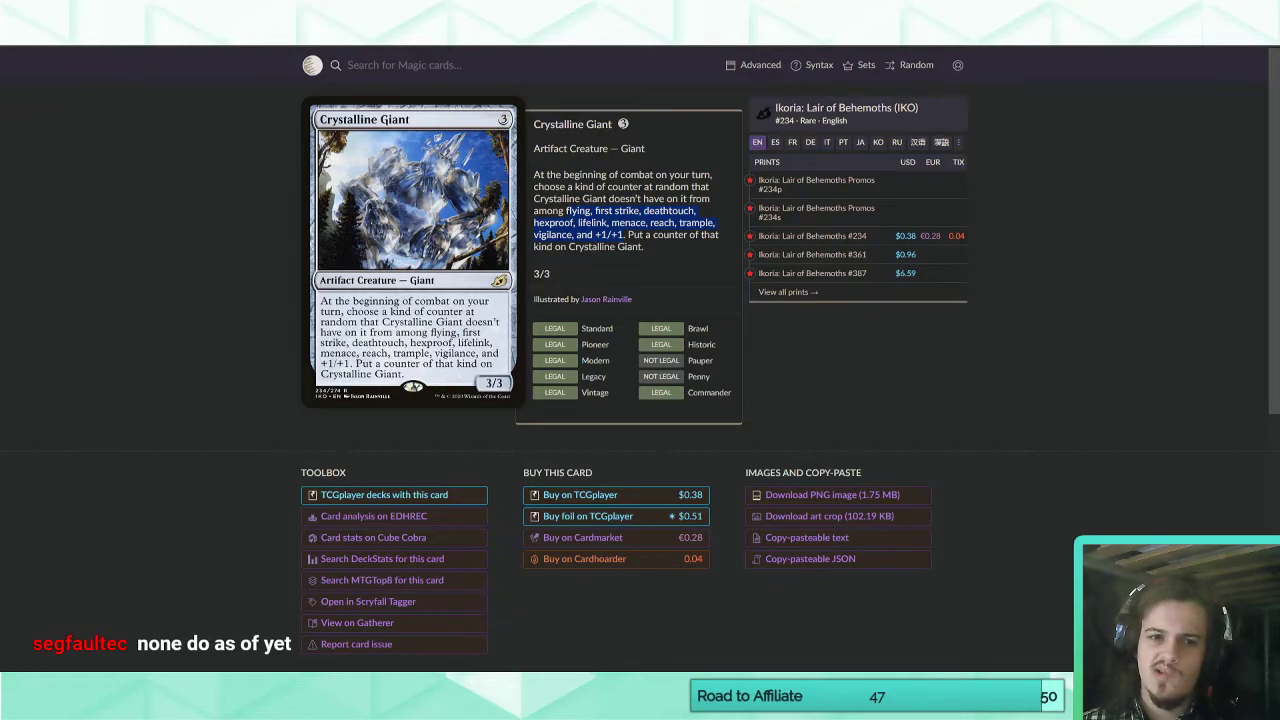
Switch back to the card editor and remove "a keyword from among" from Everard's ability.
click(704, 690)
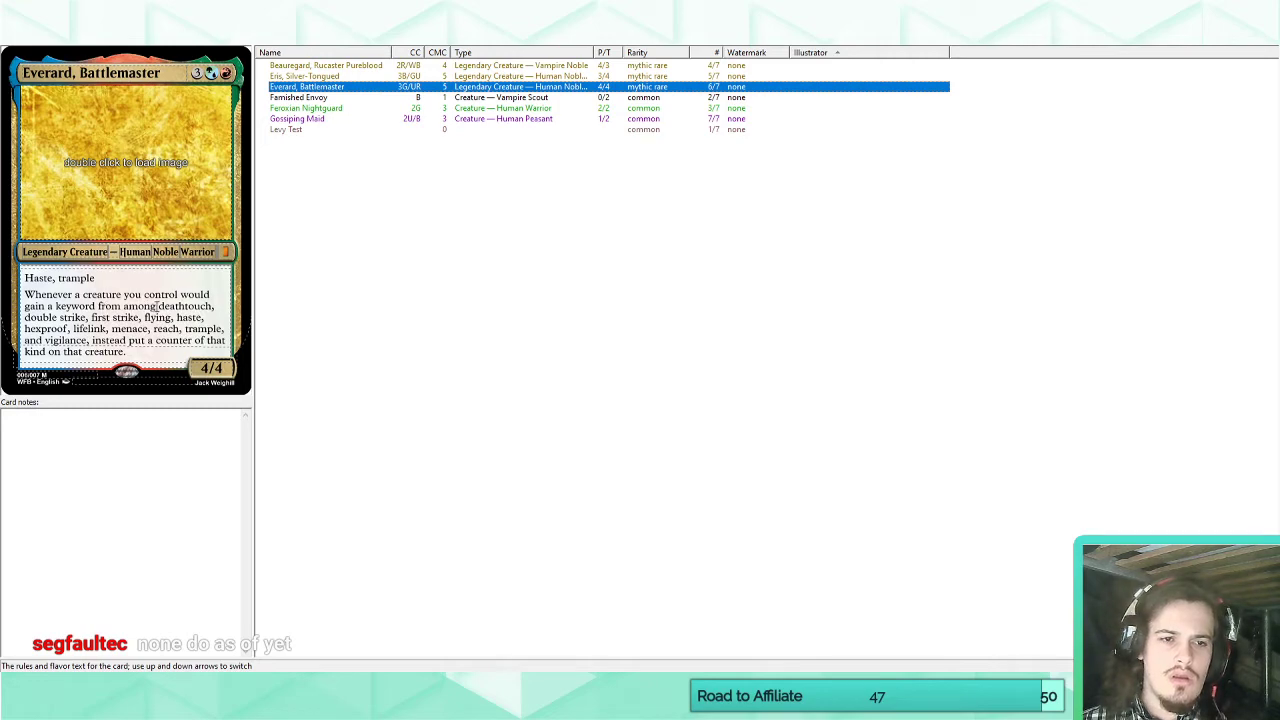
drag(156, 307, 47, 306)
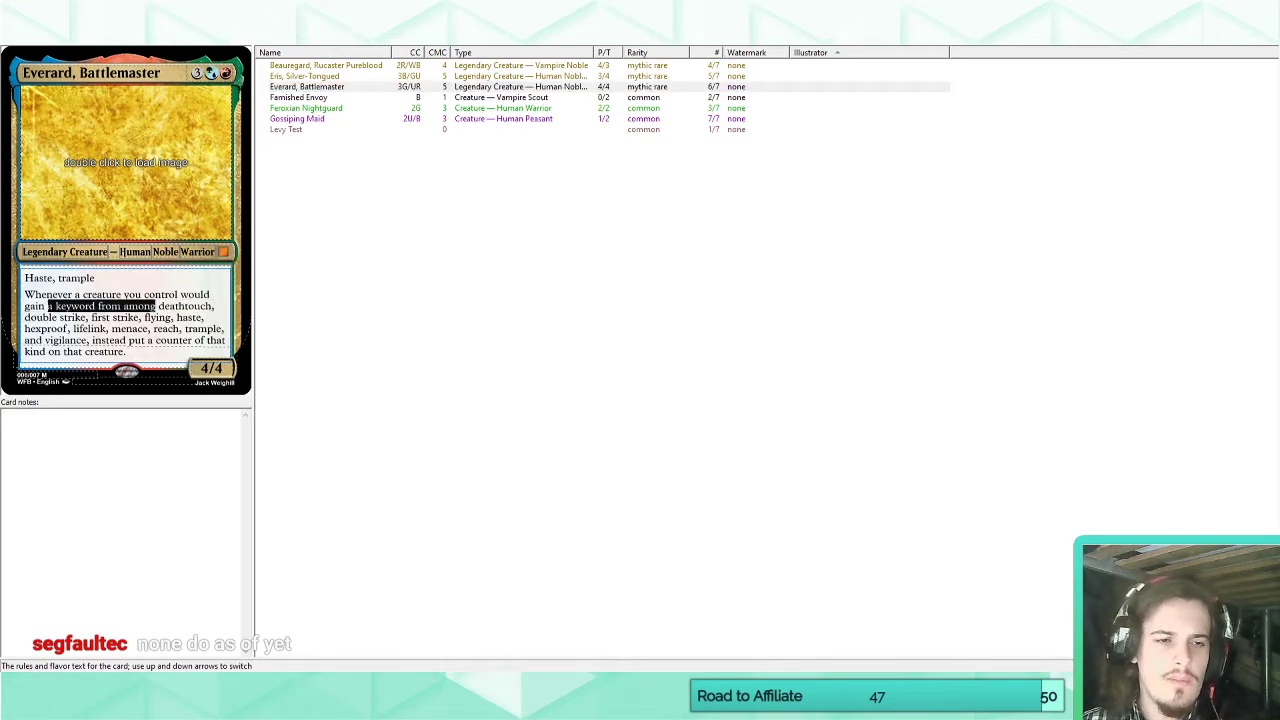
key(BackSpace)
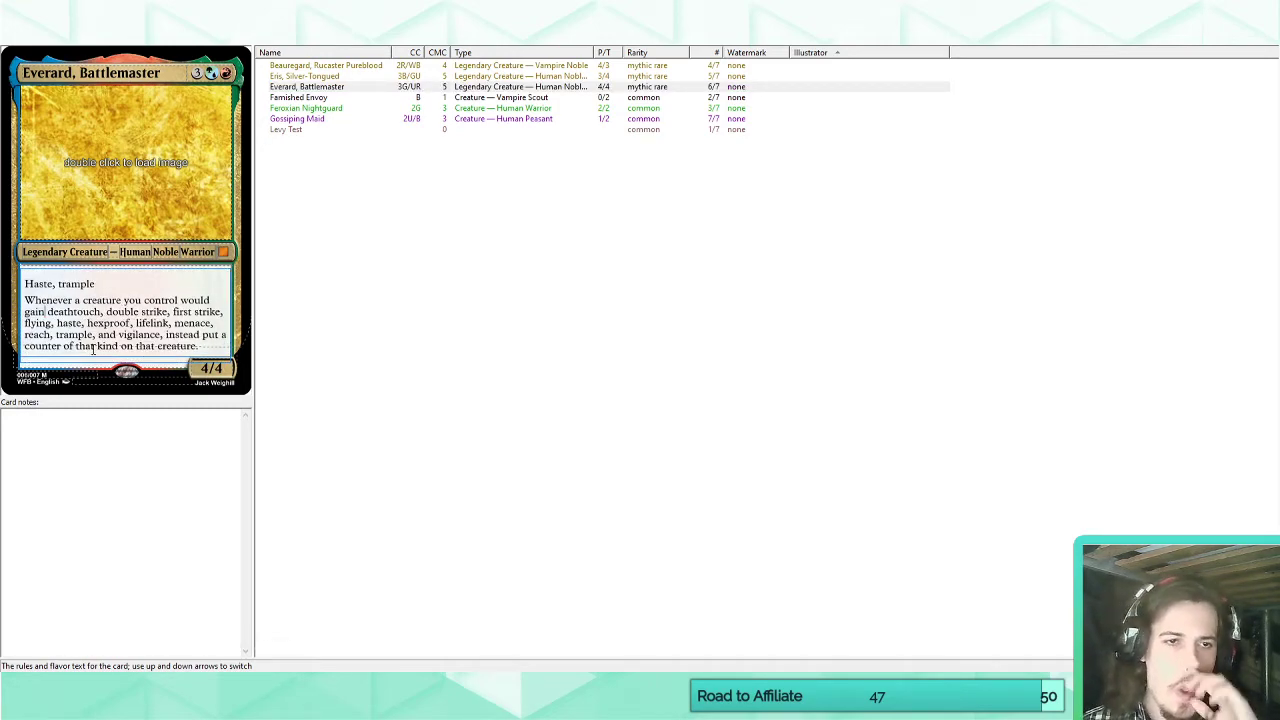
Clear the chop top and chop bottom values in Everard's styling options and return to the card list.
click(130, 35)
drag(369, 436, 319, 420)
key(BackSpace)
key(BackSpace)
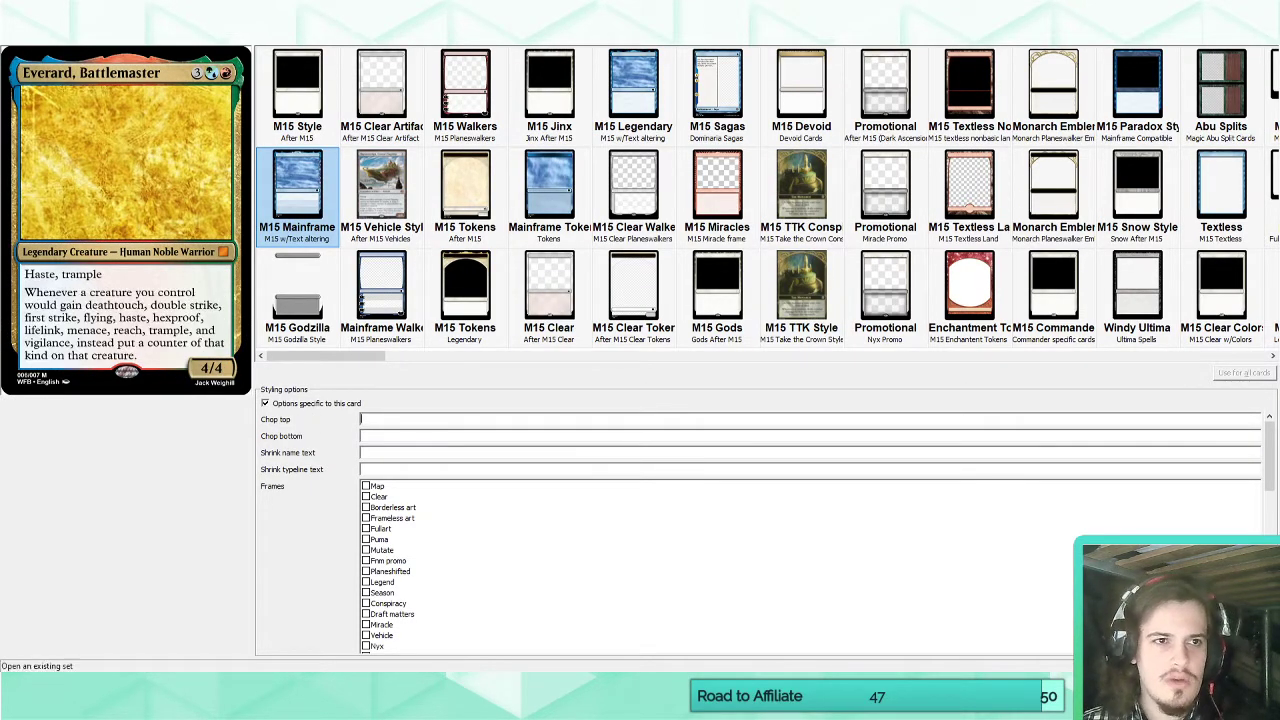
click(27, 35)
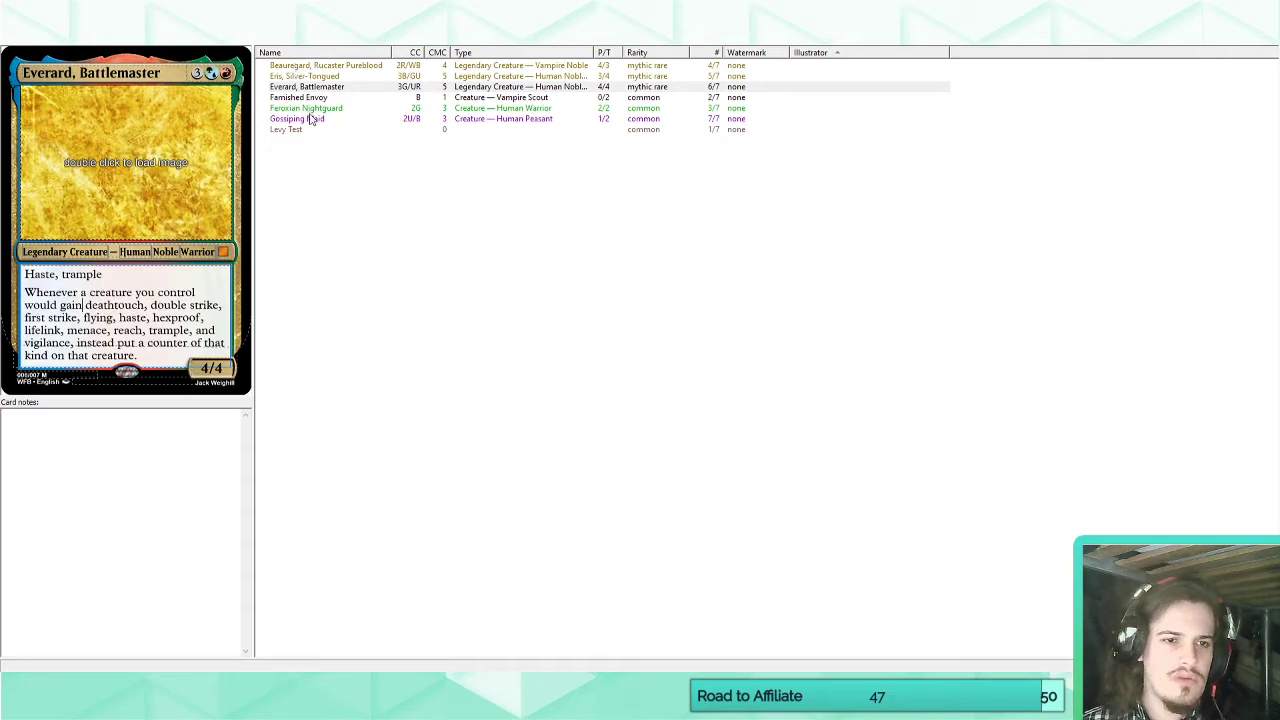
Review the Calumniate wording on Eris, Silver-Tongued and the full rules text on Everard, Battlemaster.
click(314, 77)
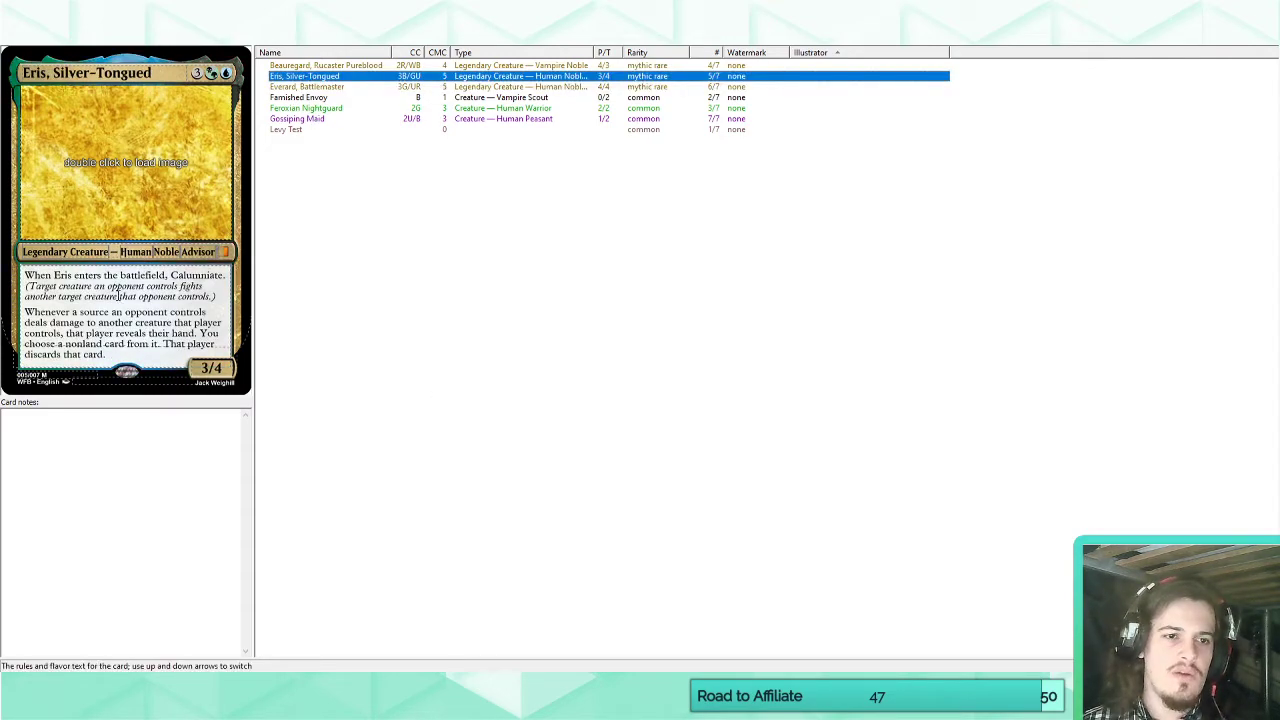
double_click(197, 274)
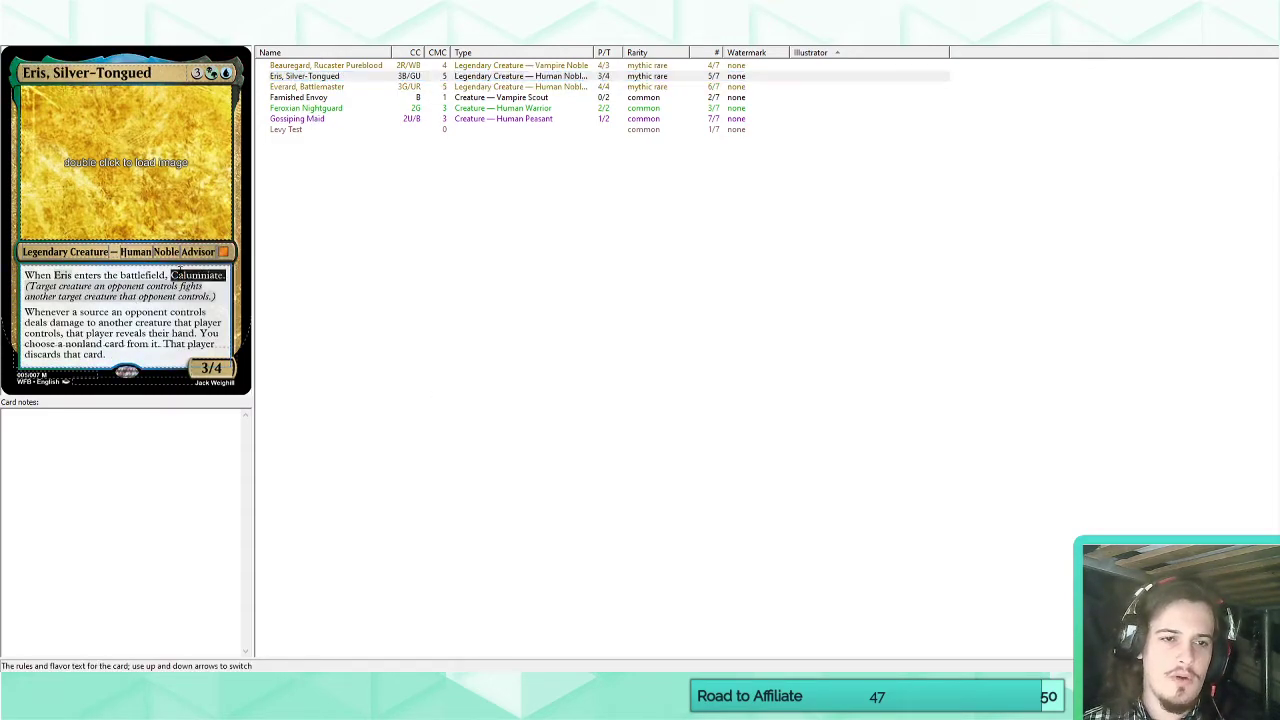
click(315, 88)
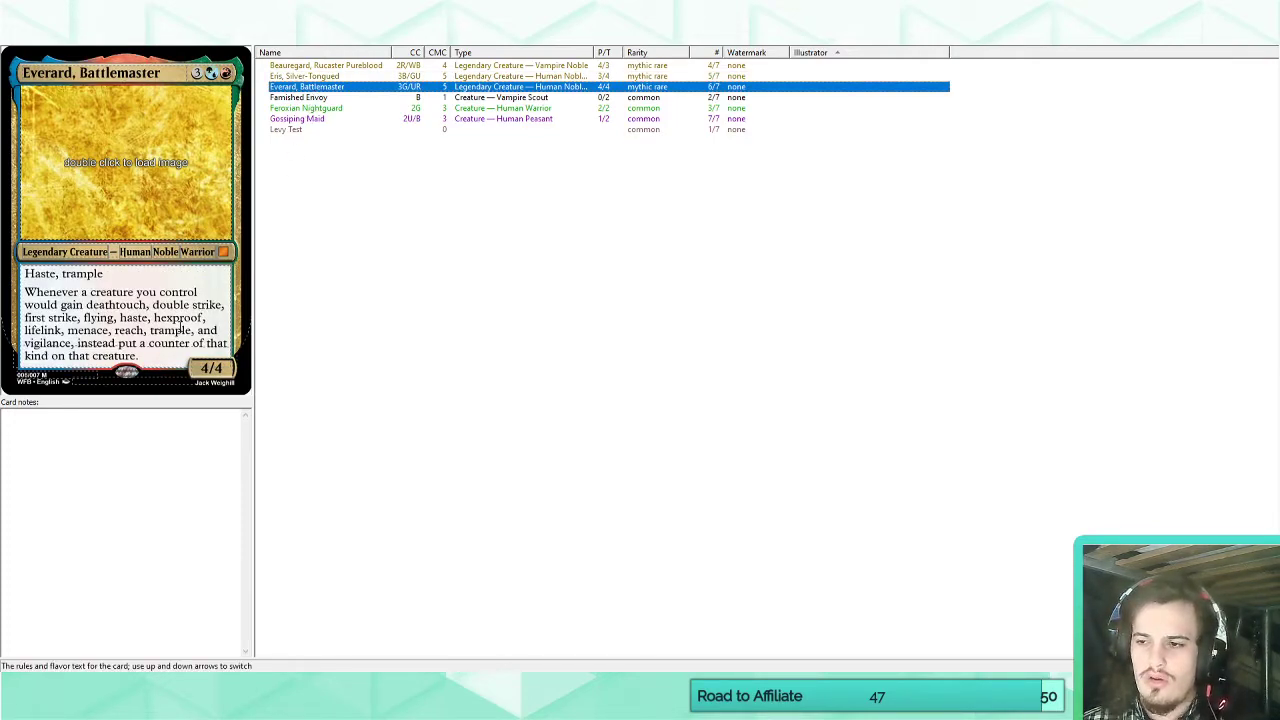
drag(155, 357, 26, 273)
click(65, 318)
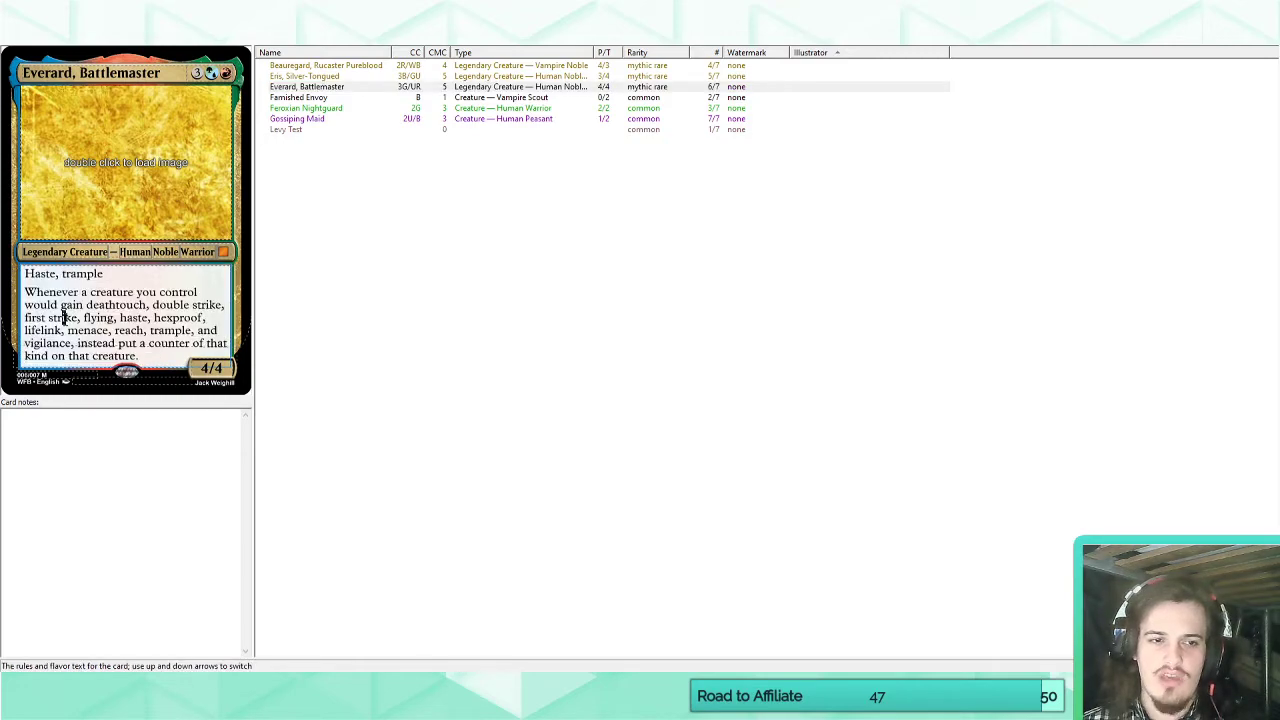
click(318, 87)
click(321, 77)
click(325, 67)
click(316, 89)
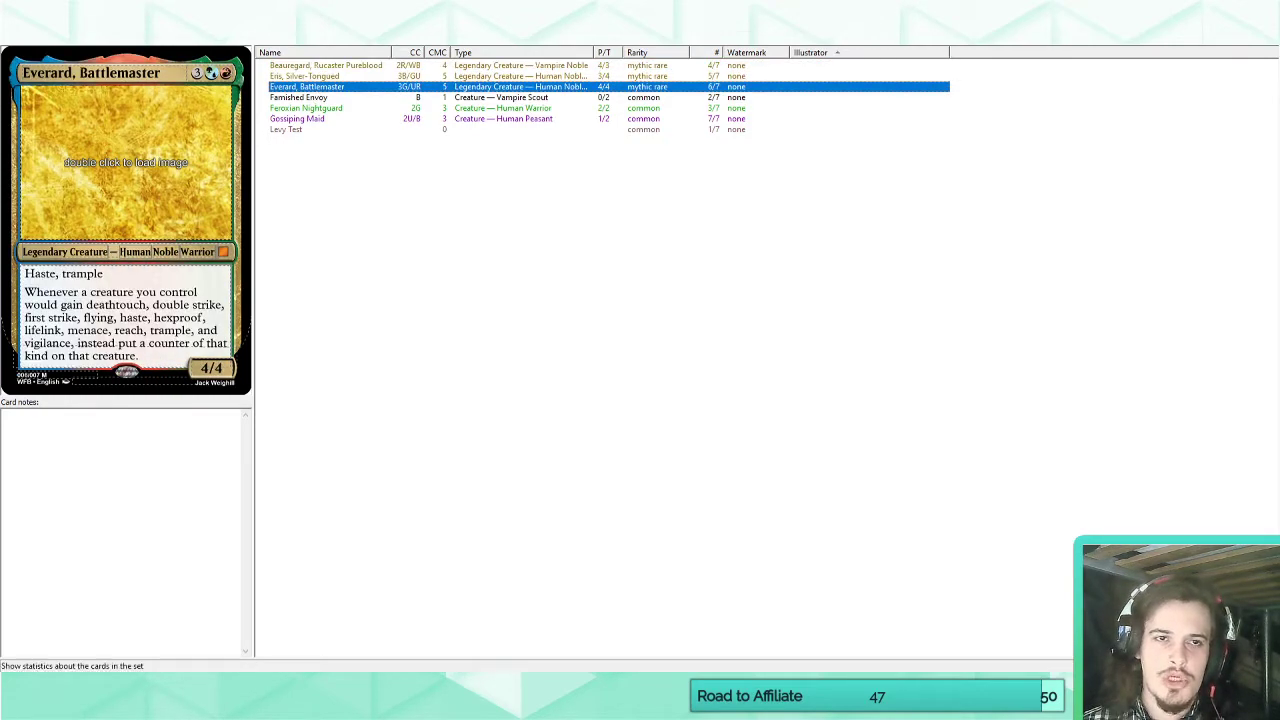
Add a new card to the set and name it "Raine, ?".
click(300, 37)
click(154, 73)
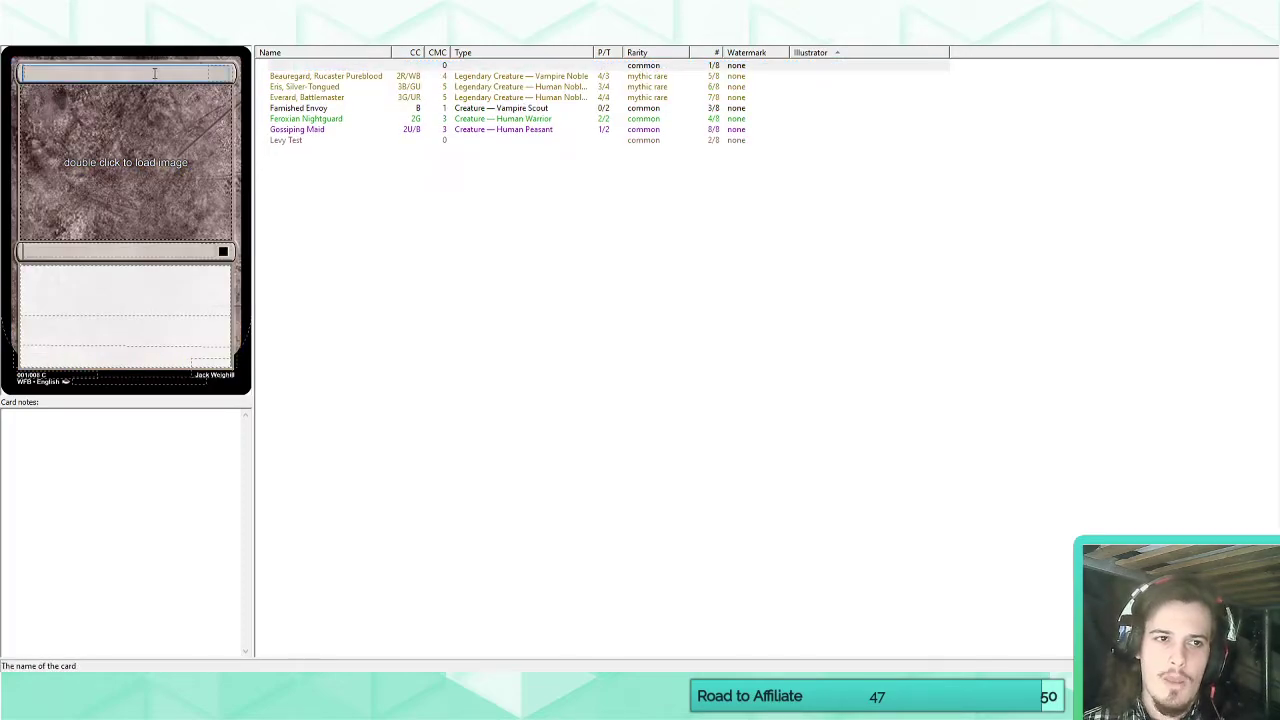
text(Raine,)
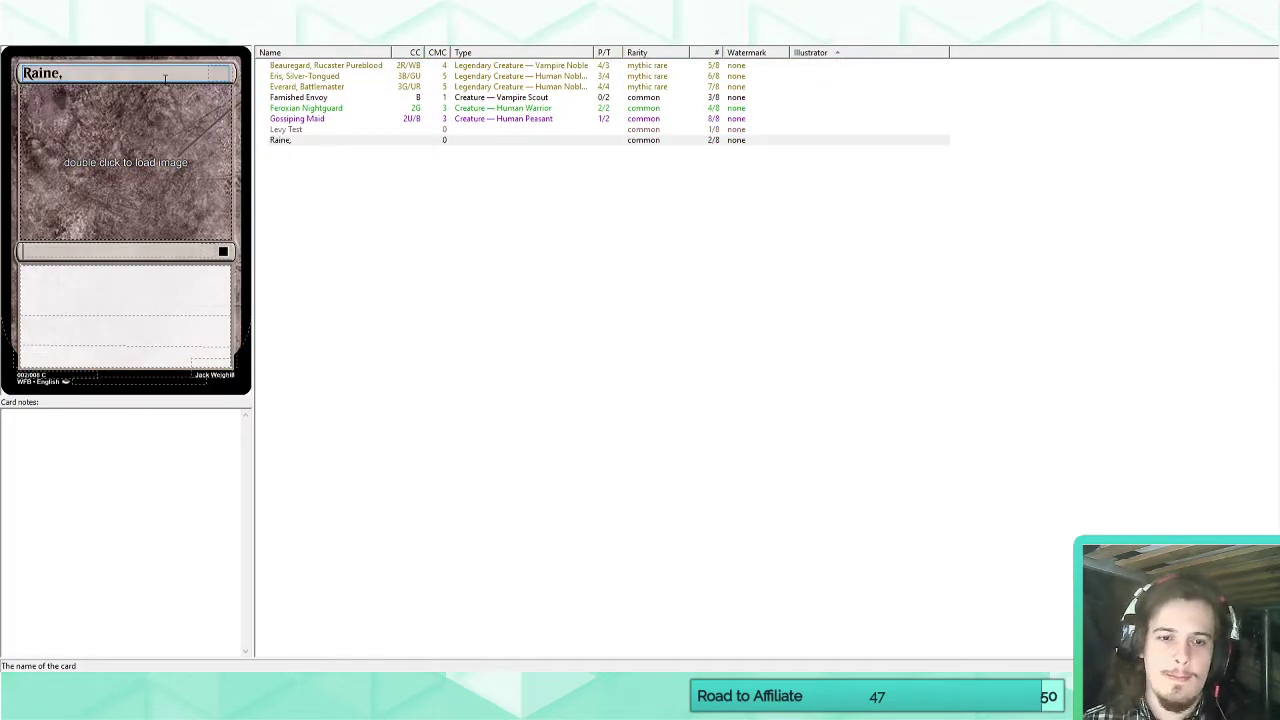
text( ?)
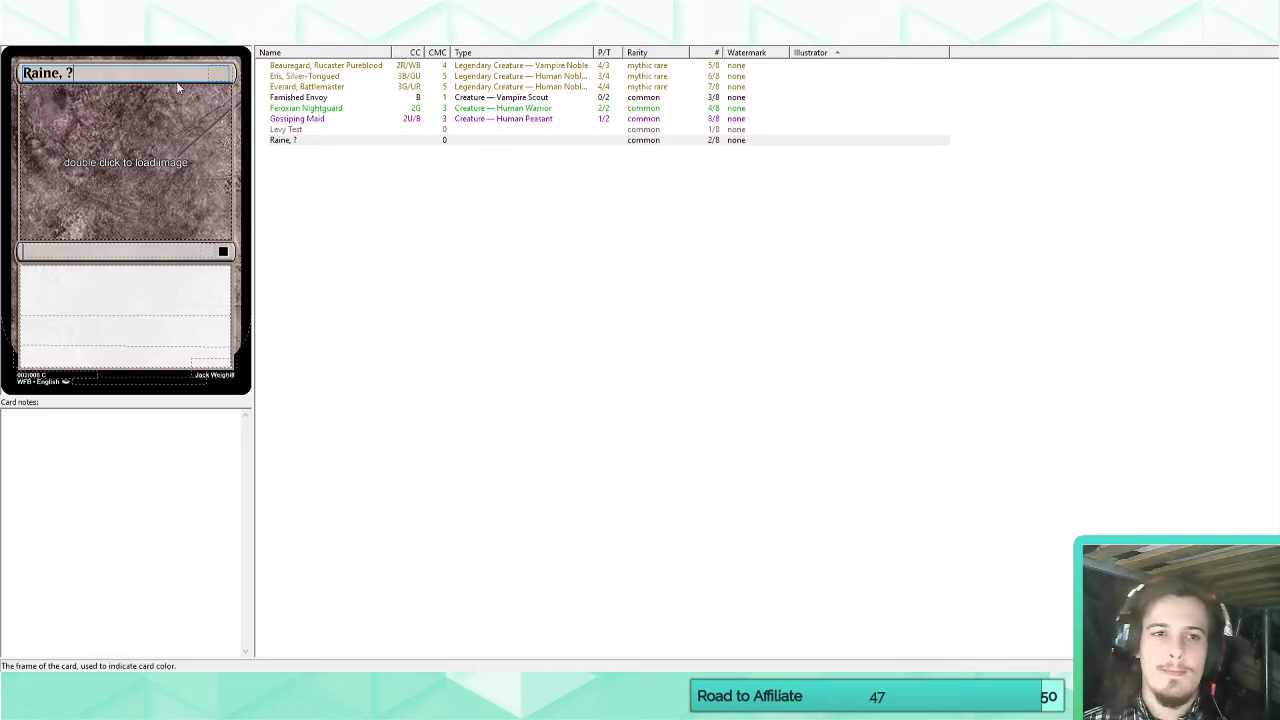
click(225, 73)
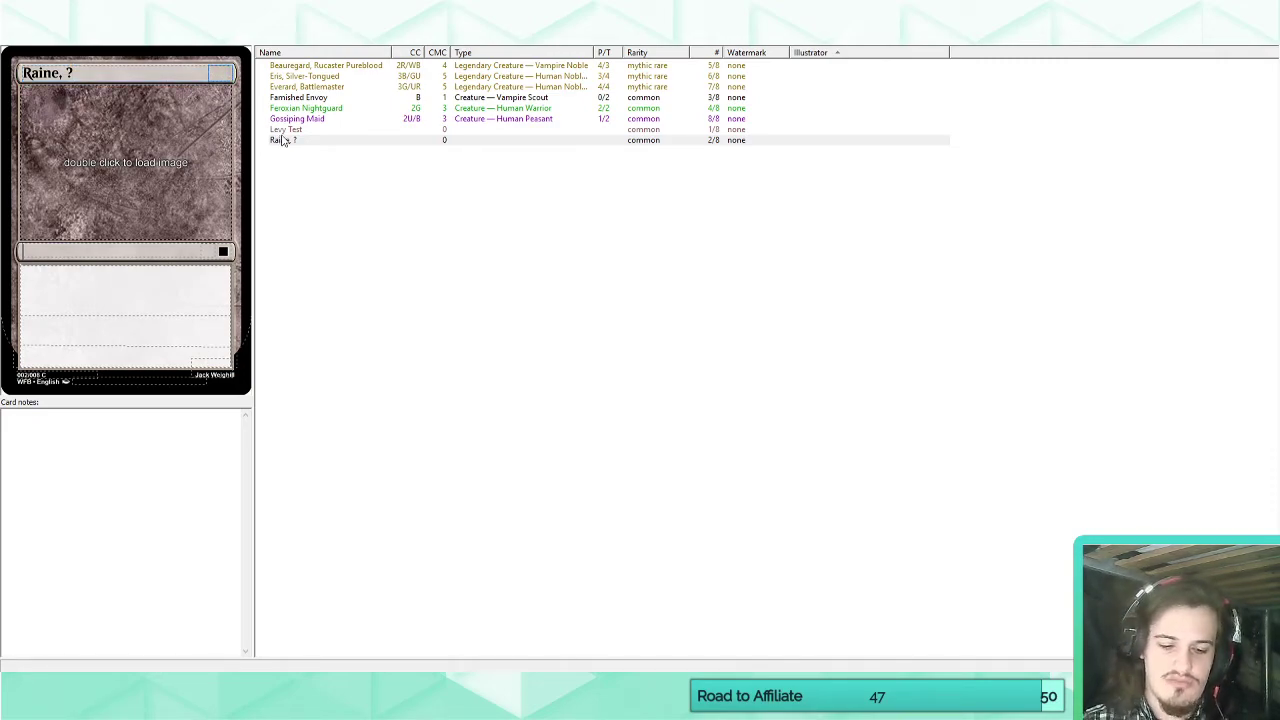
text(SE)
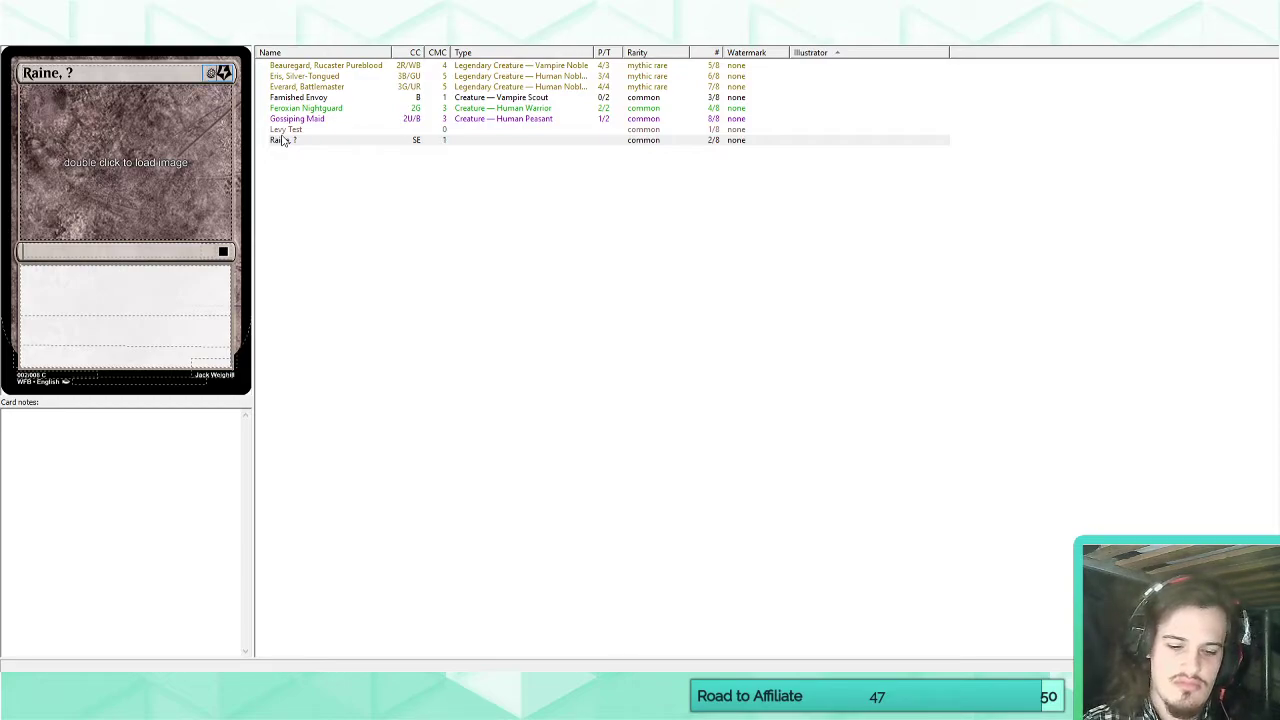
text(II)
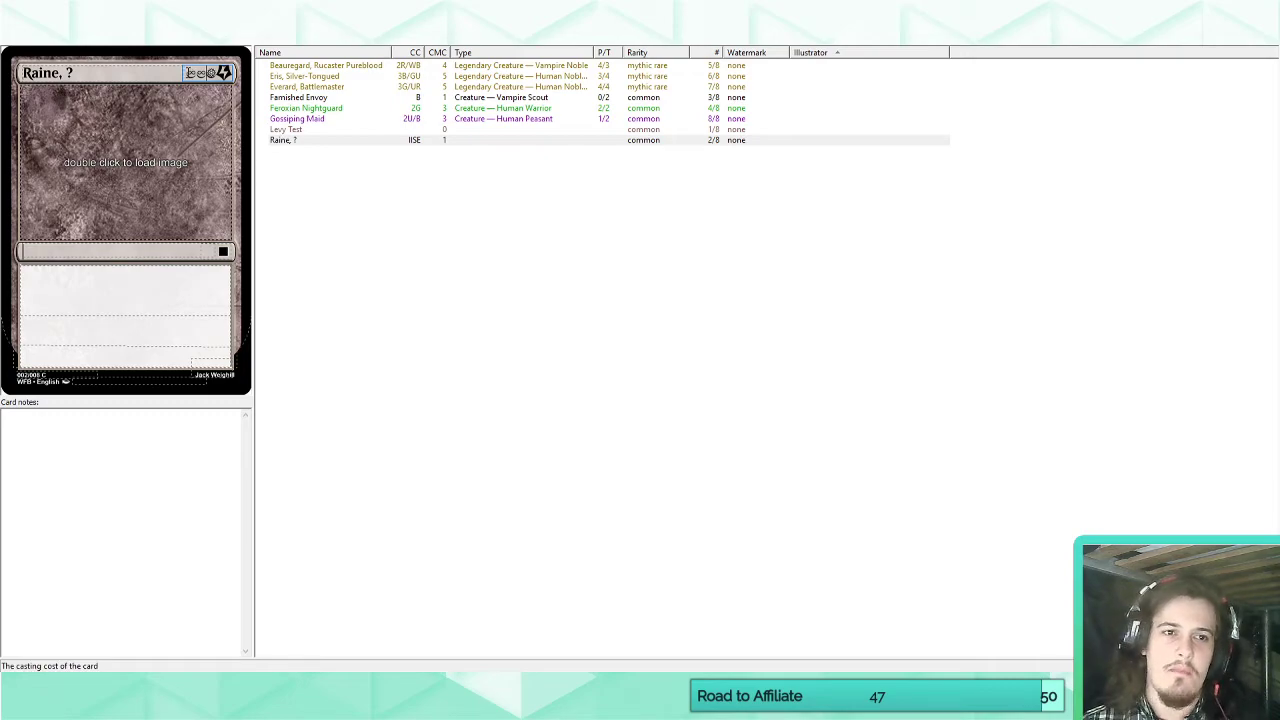
drag(188, 73, 235, 78)
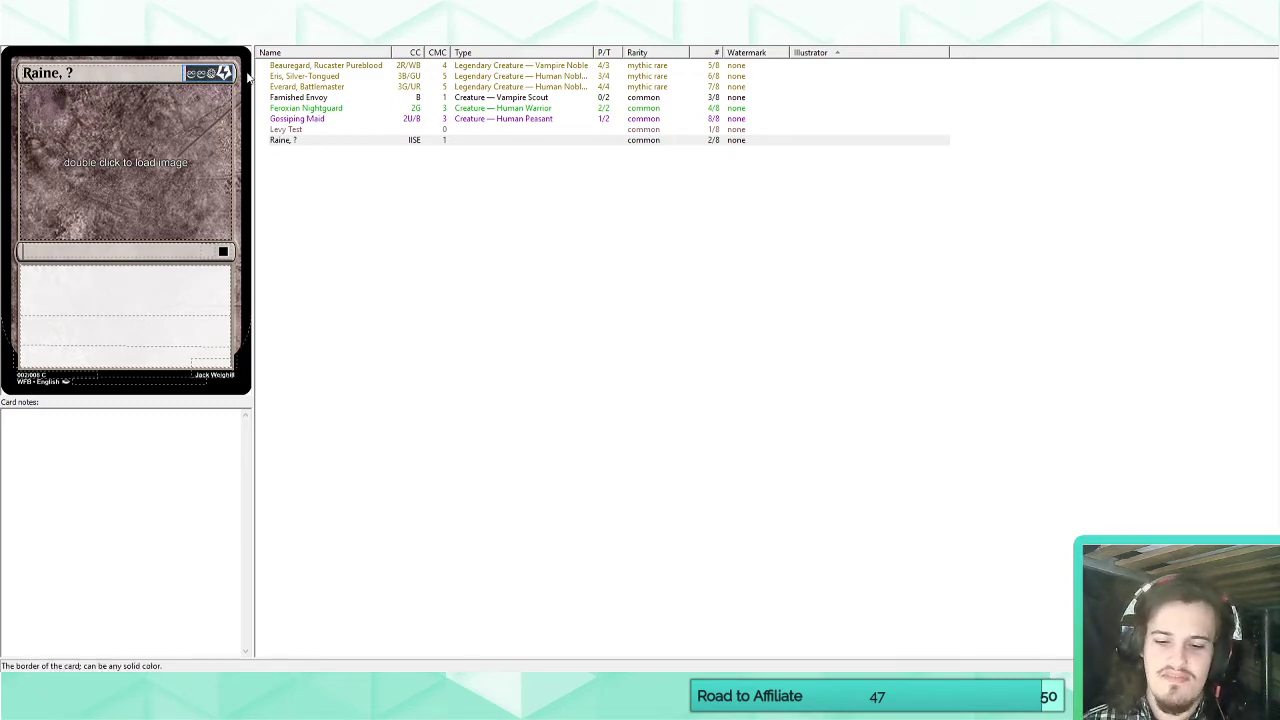
key(BackSpace)
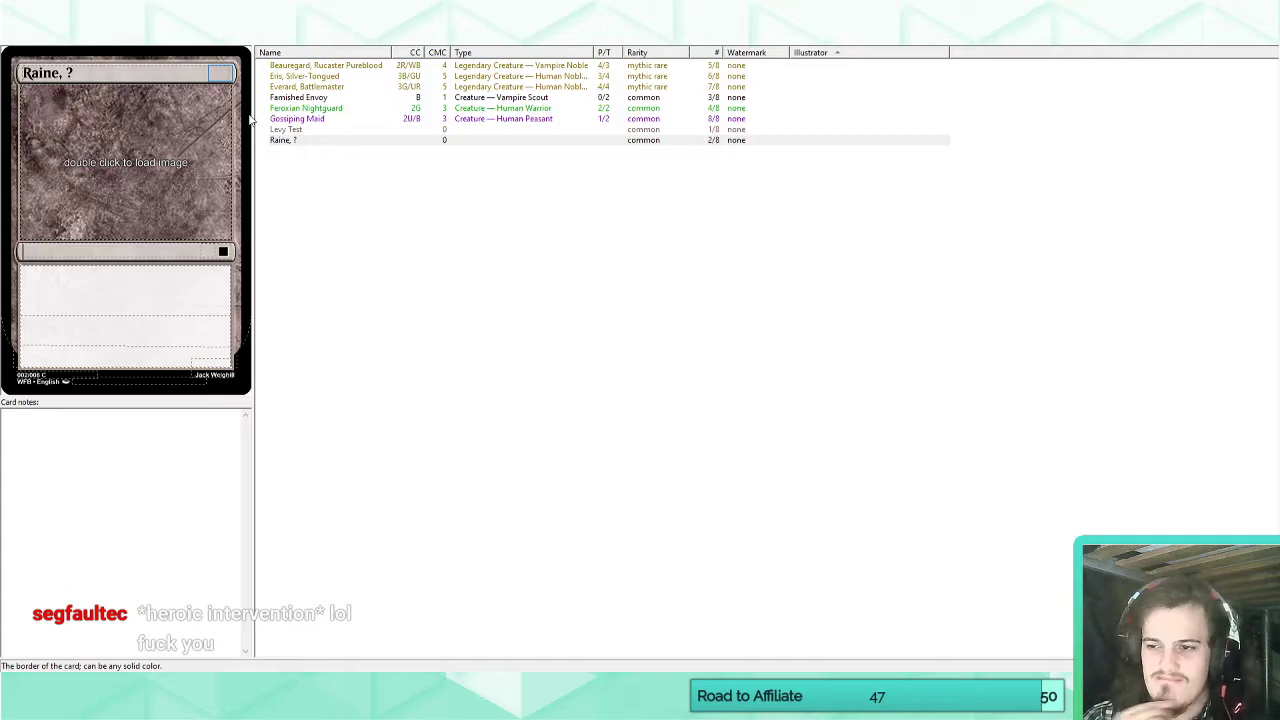
Look up the card Heroic Intervention on Scryfall in the browser and return to the card editor.
mouse_move(71, 700)
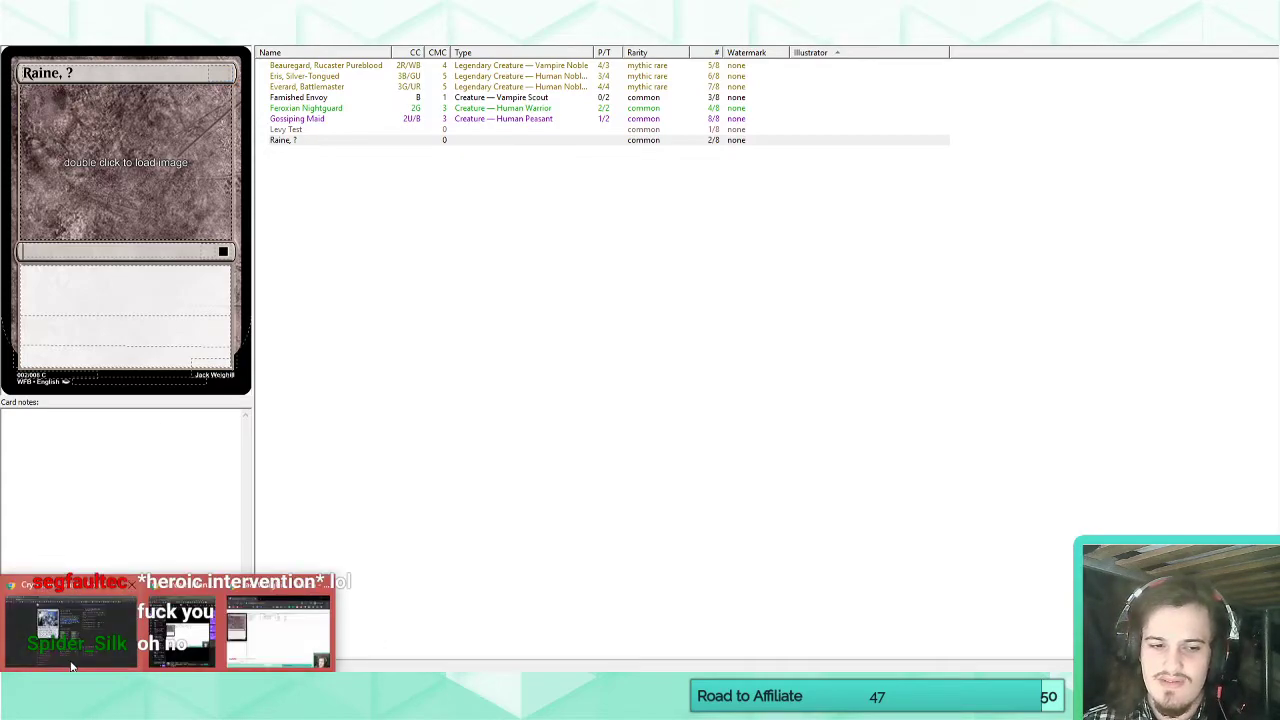
click(71, 650)
click(334, 64)
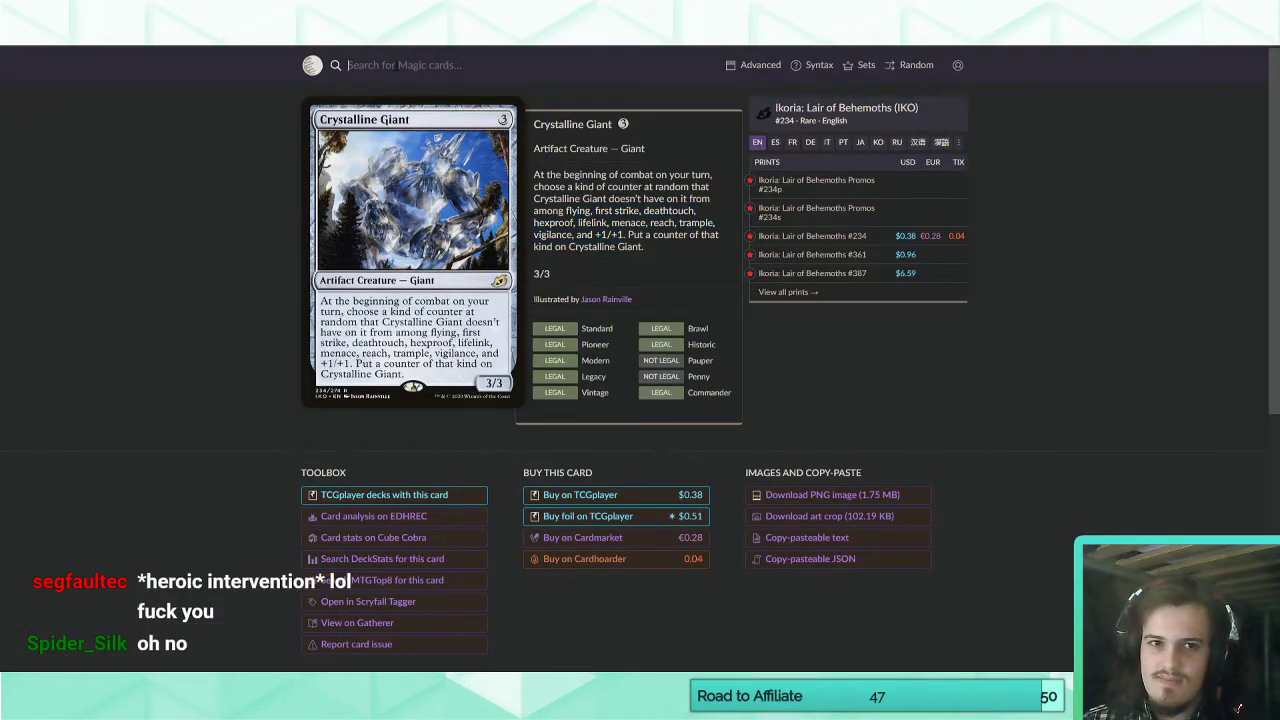
text(heroic intervention)
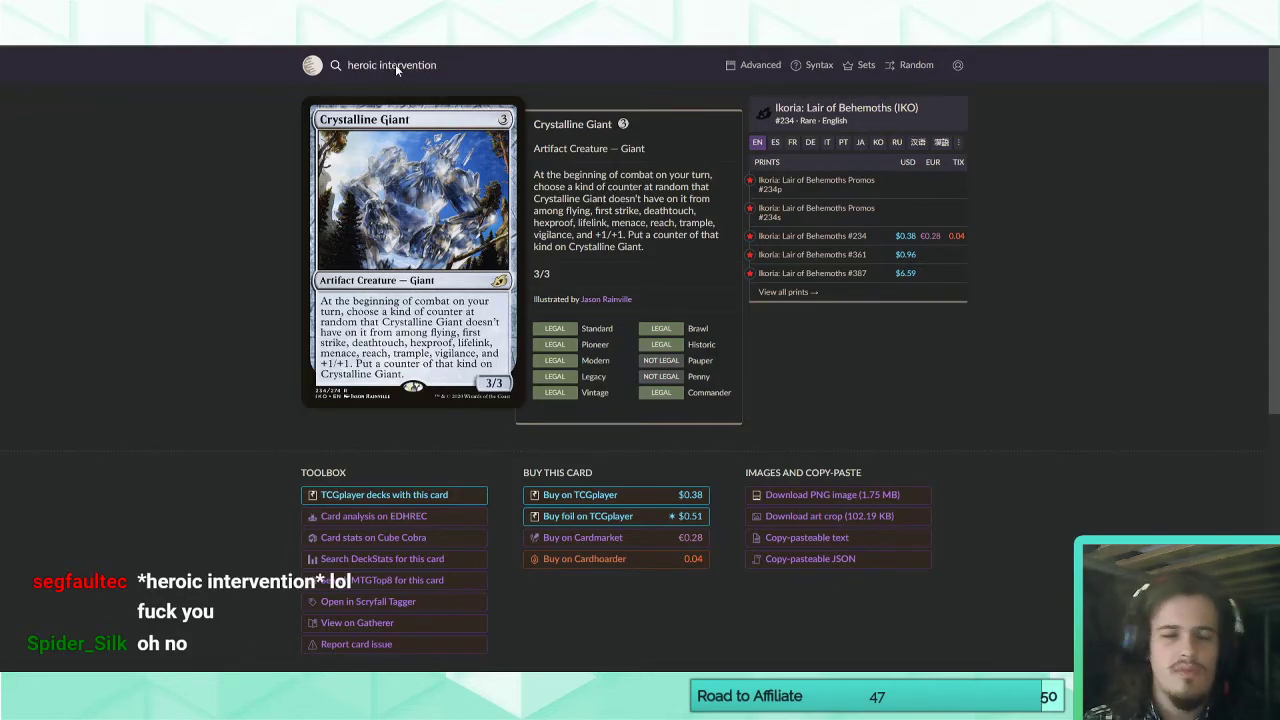
key(Return)
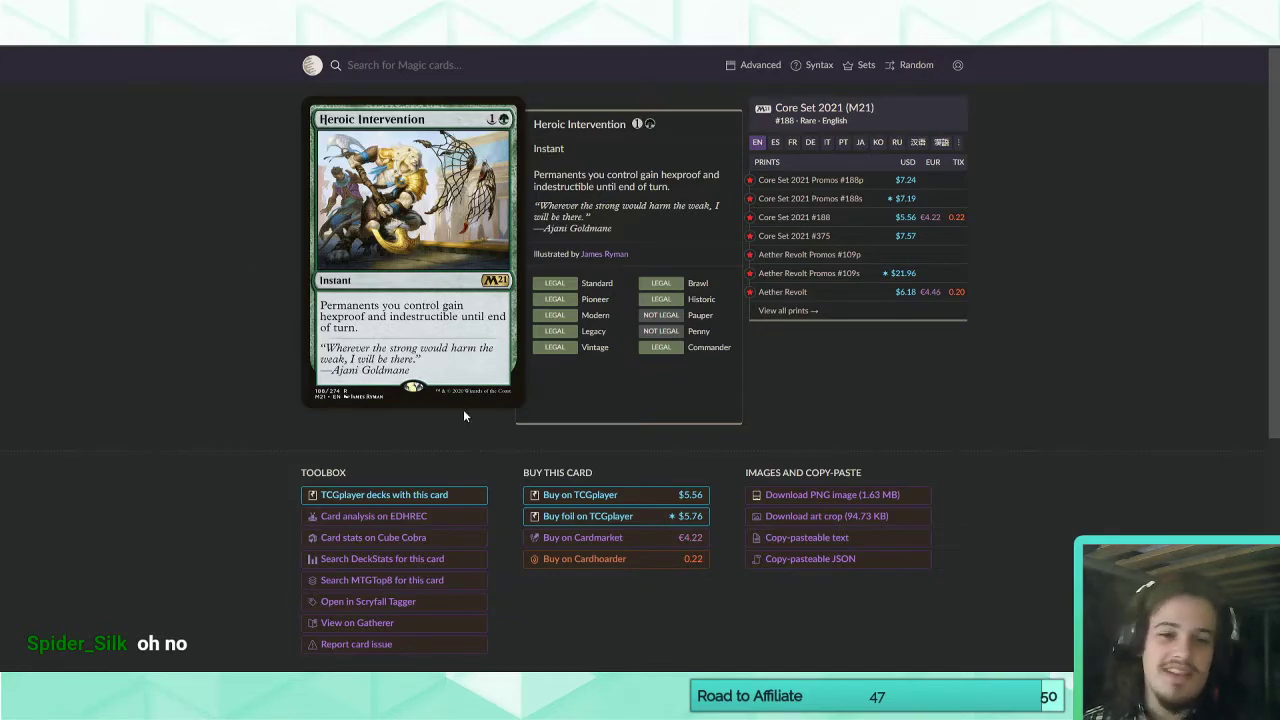
mouse_move(637, 686)
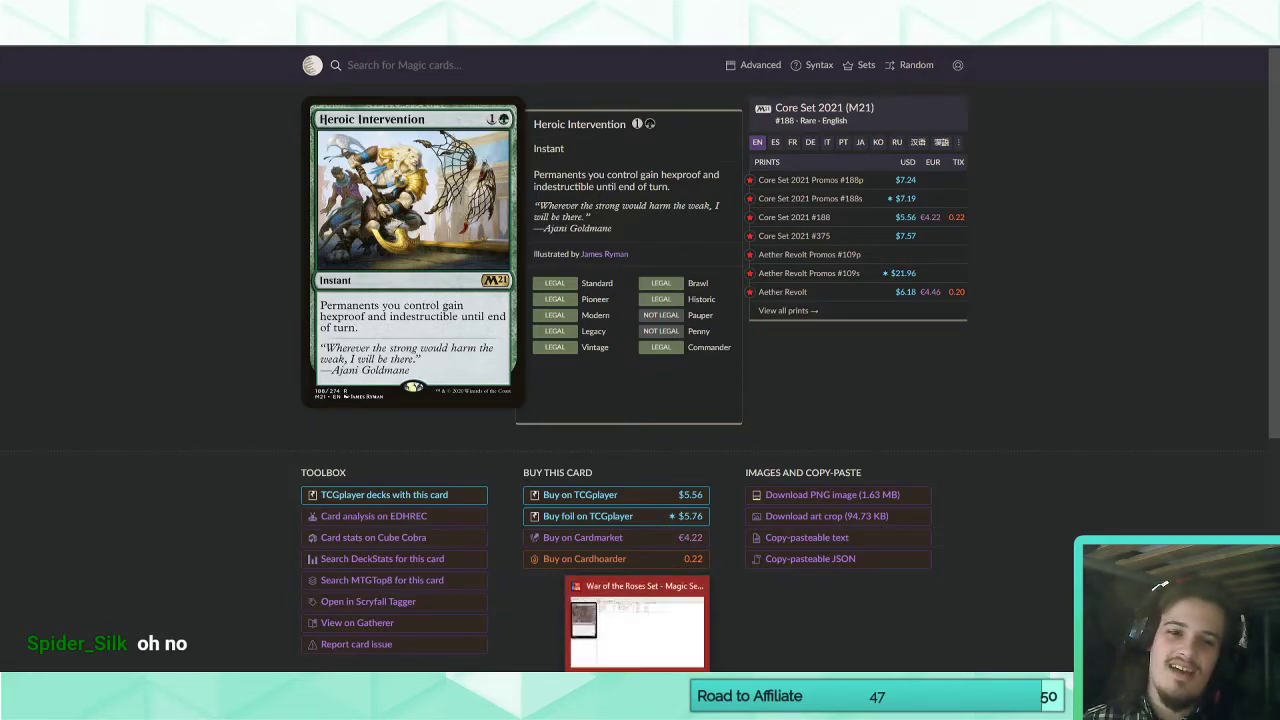
click(637, 620)
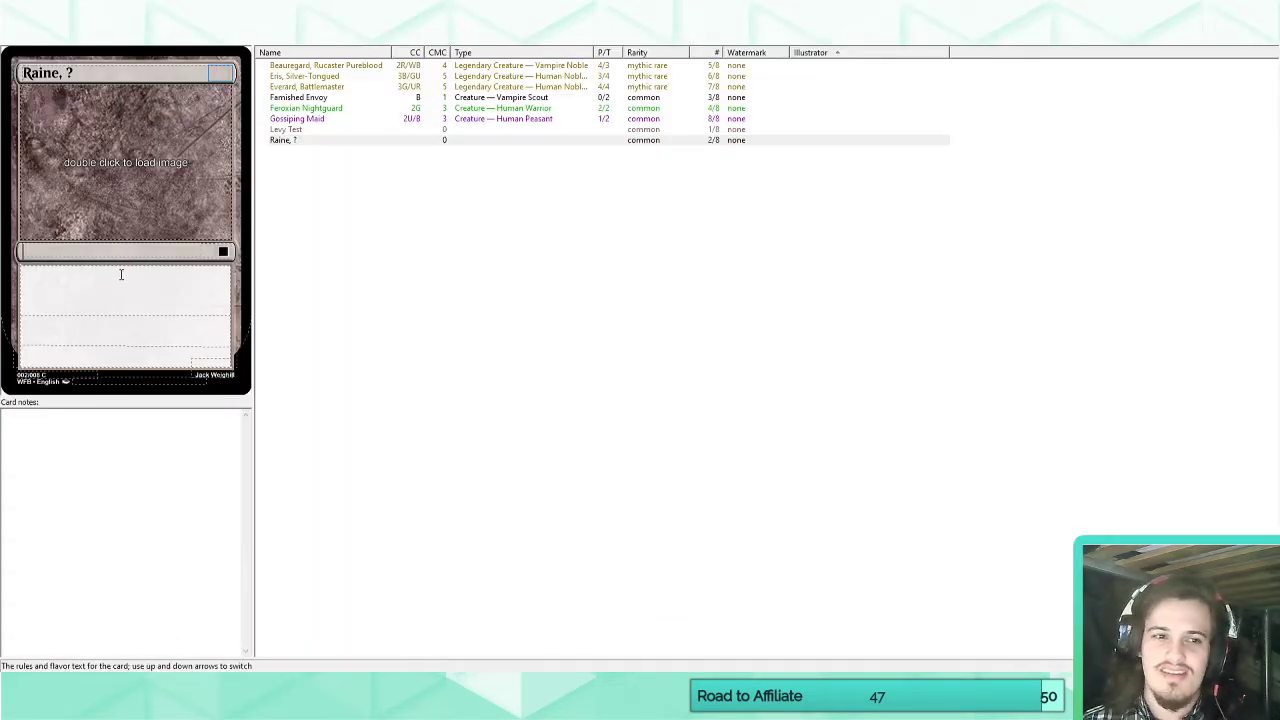
Set Raine's casting cost to URW and its frame colors to white, blue and red multicolor.
click(118, 278)
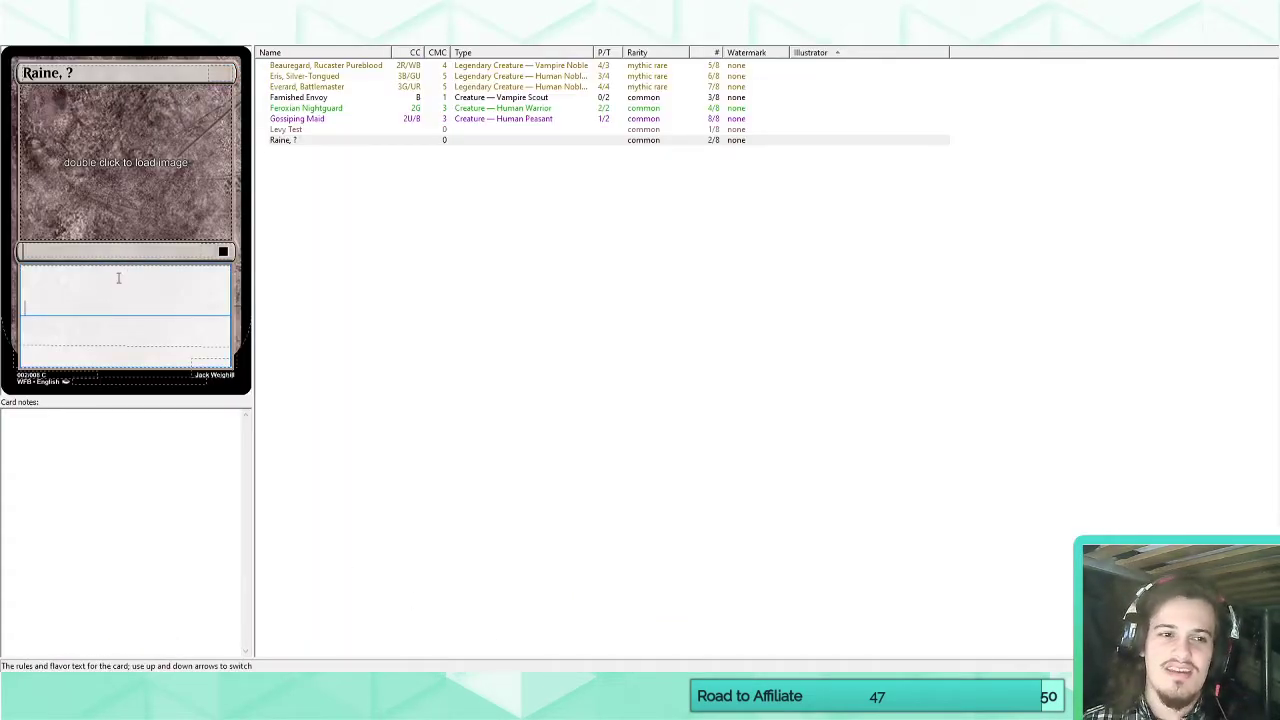
click(95, 73)
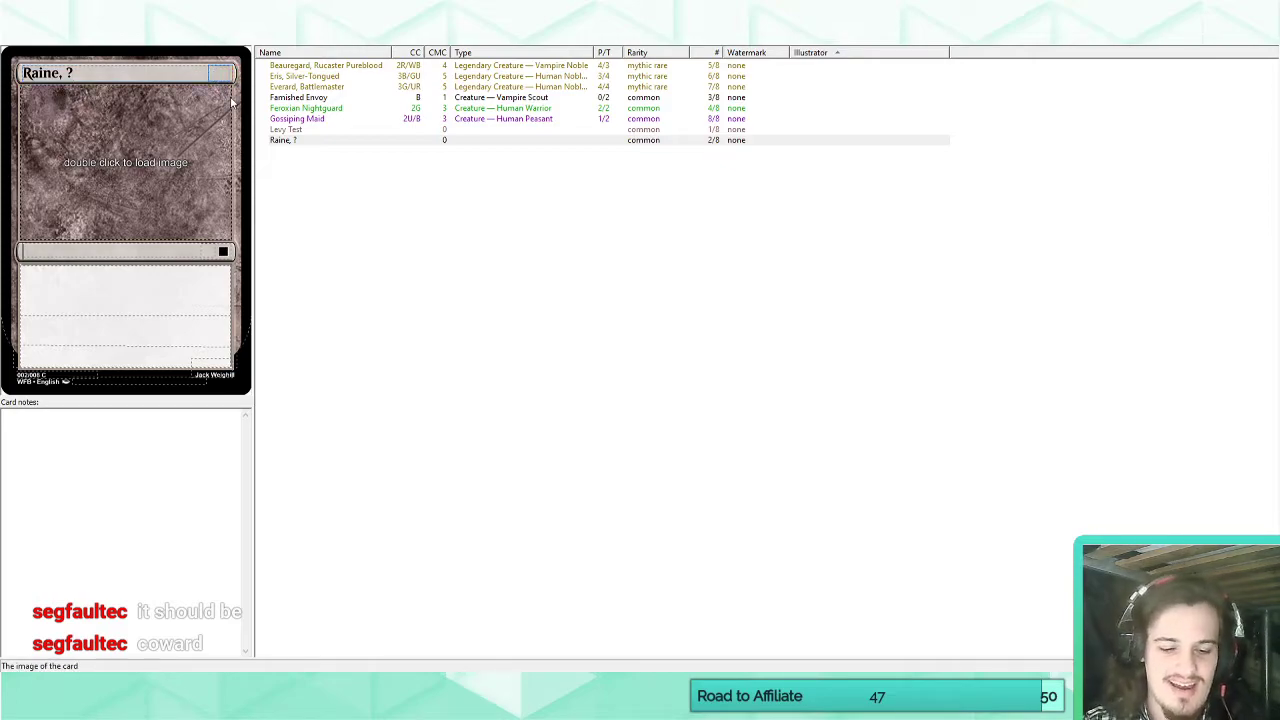
text(URW)
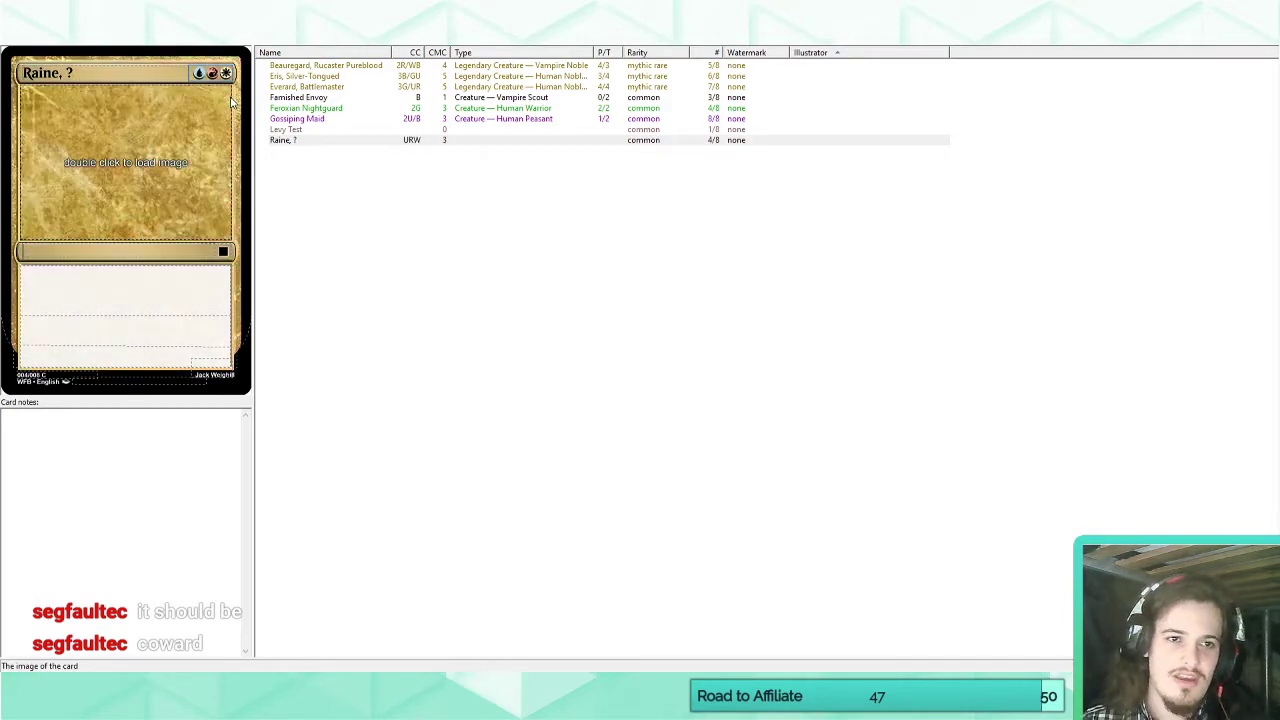
click(237, 114)
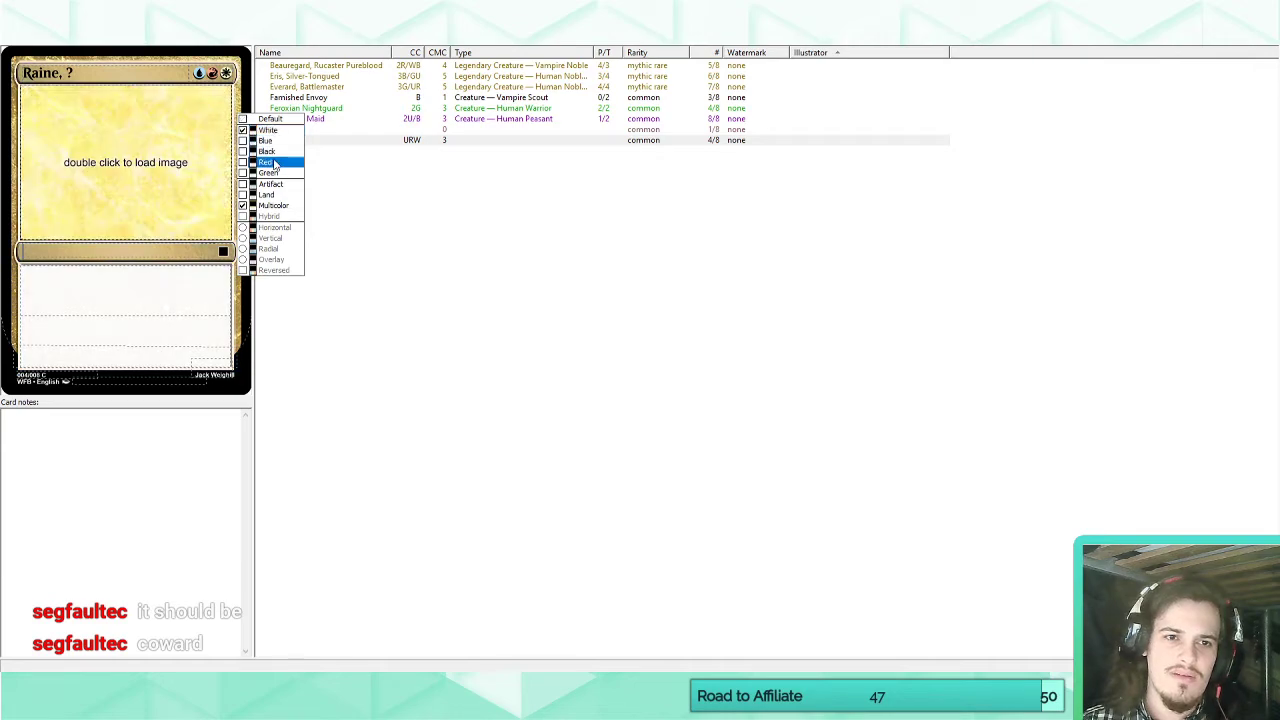
click(146, 297)
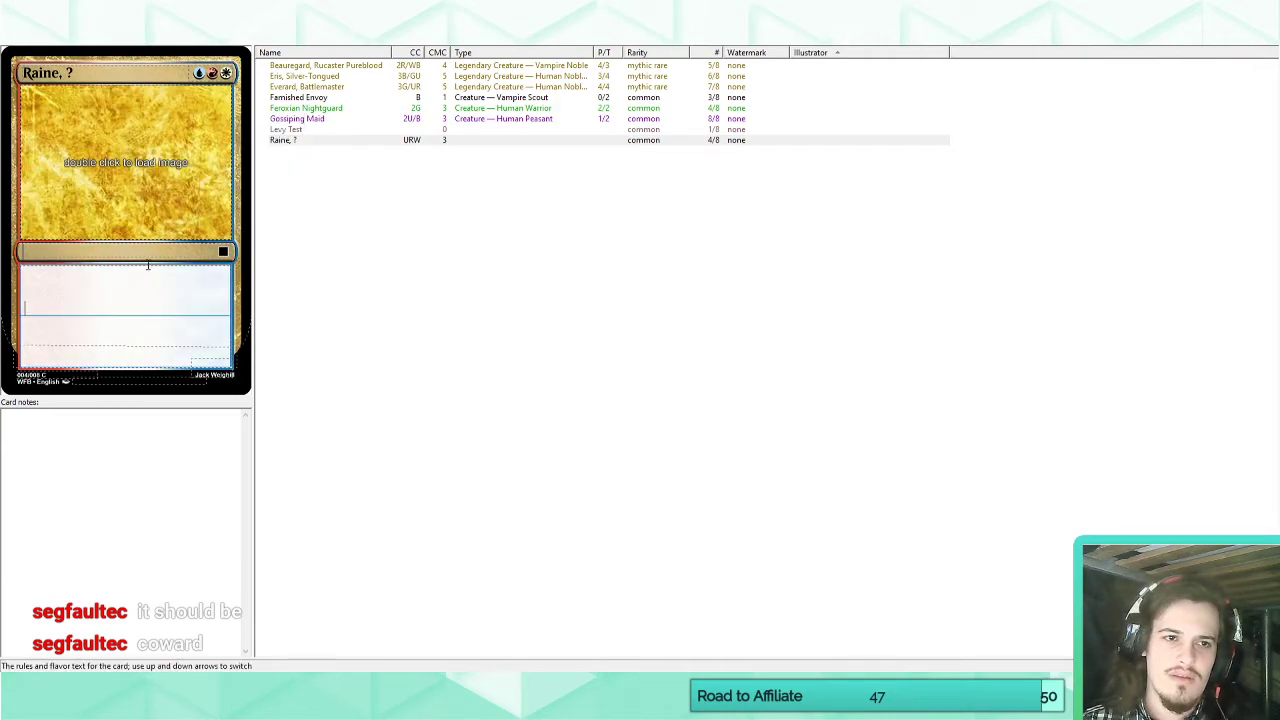
Set Raine's type line to Legendary Creature — Human Warrior.
click(137, 250)
text(Leg)
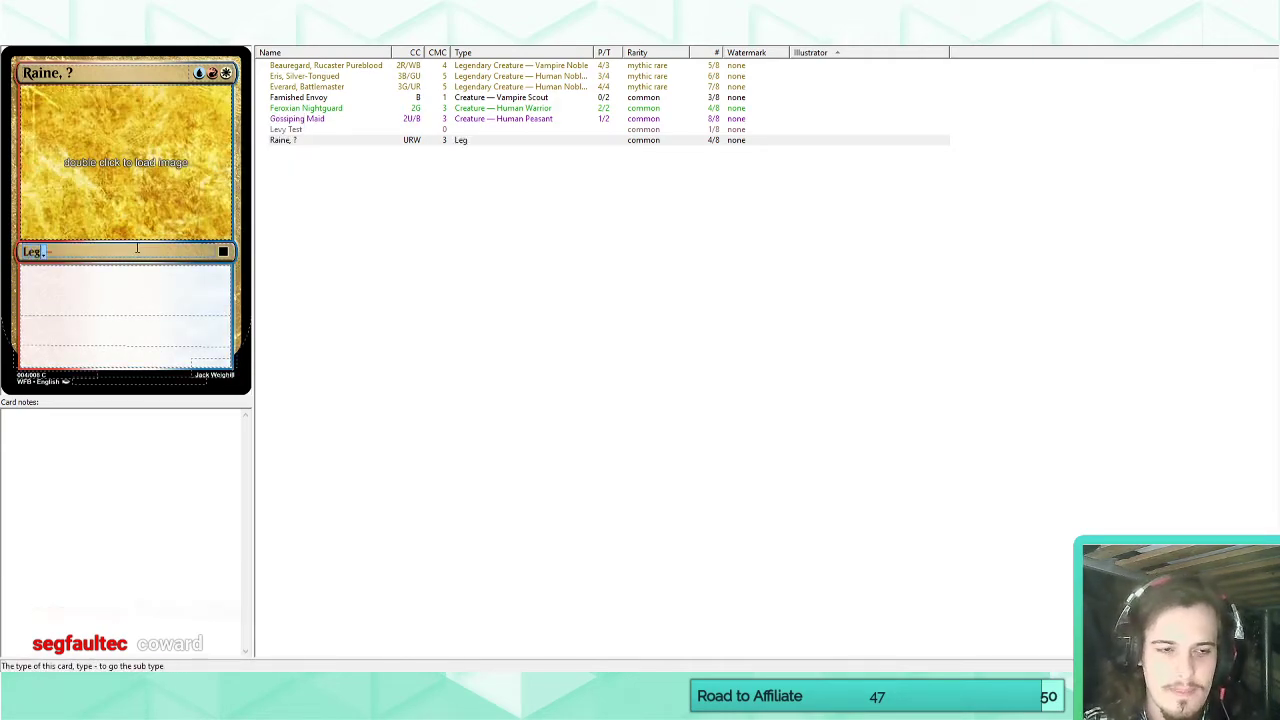
text(endary Creature)
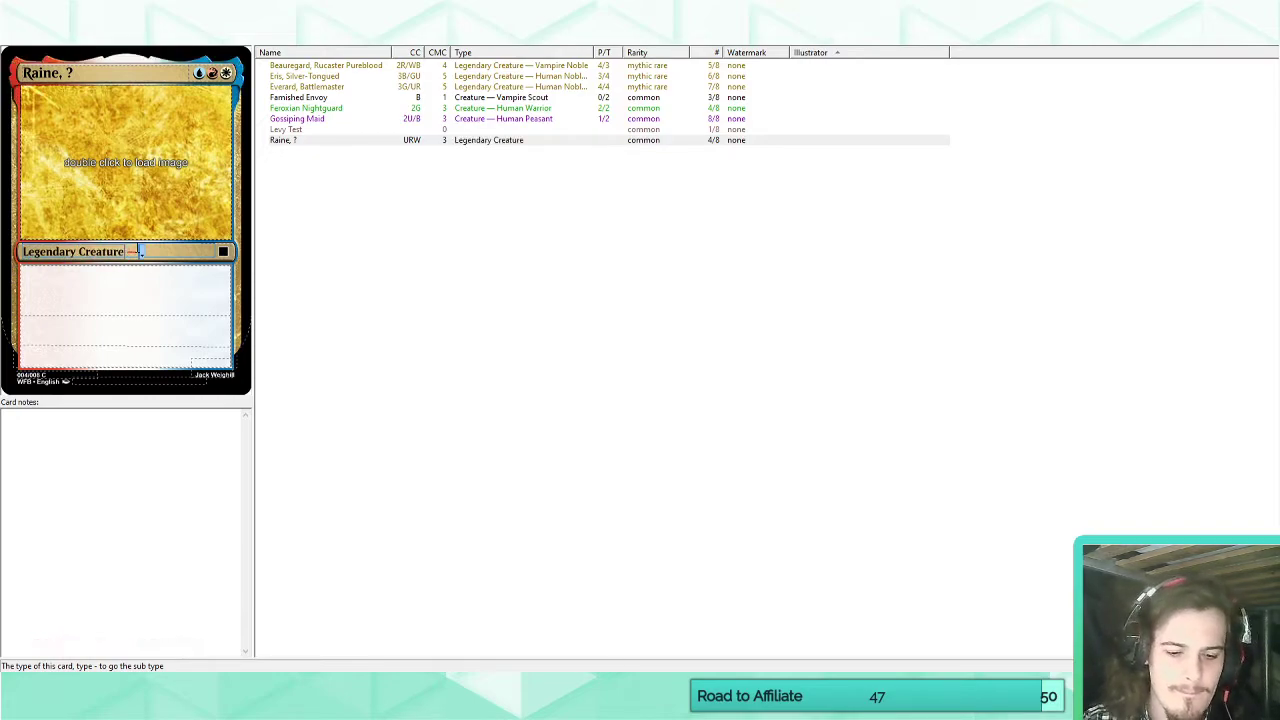
text(-Human Warrior)
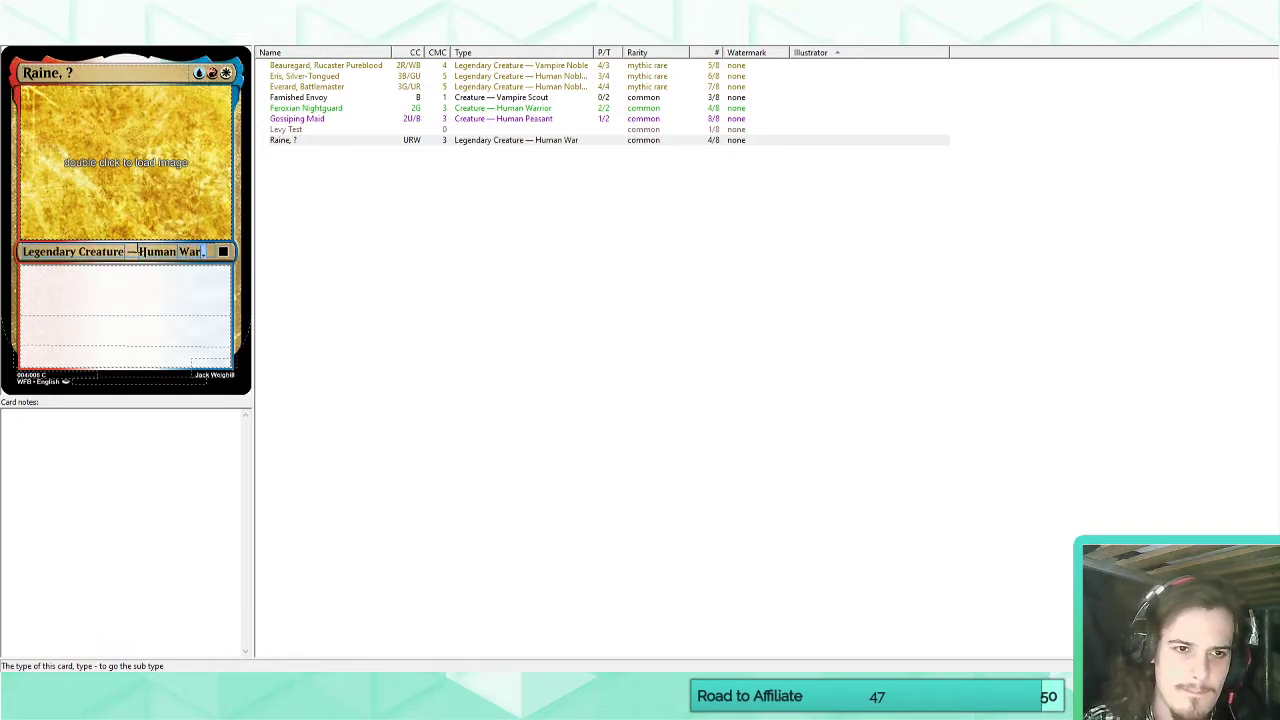
click(166, 289)
Set Raine's rarity to Mythic Rare.
click(224, 253)
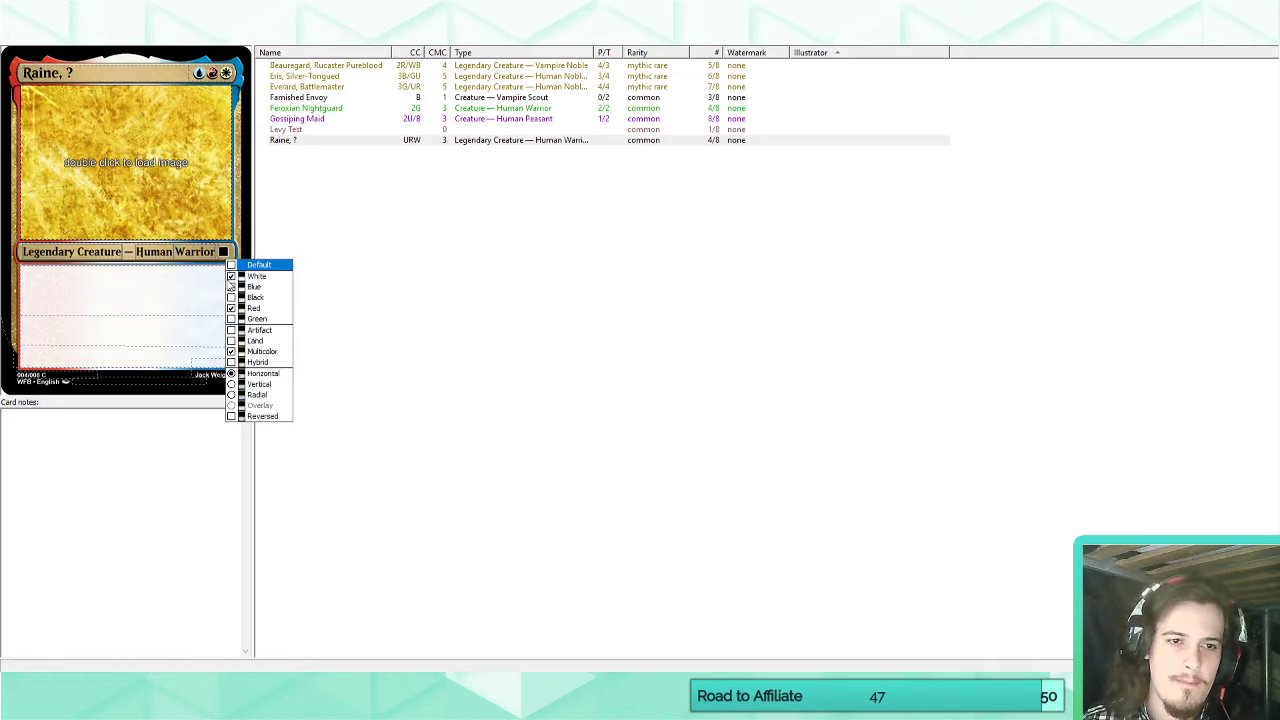
click(225, 254)
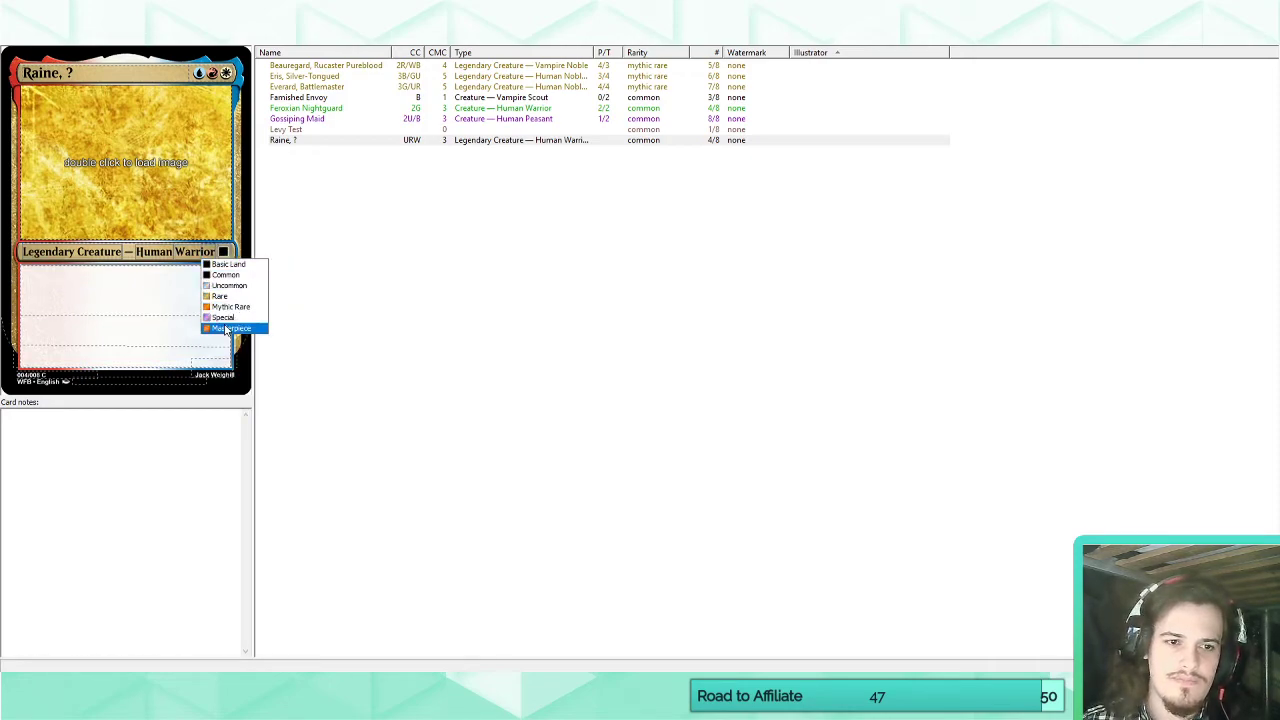
click(230, 306)
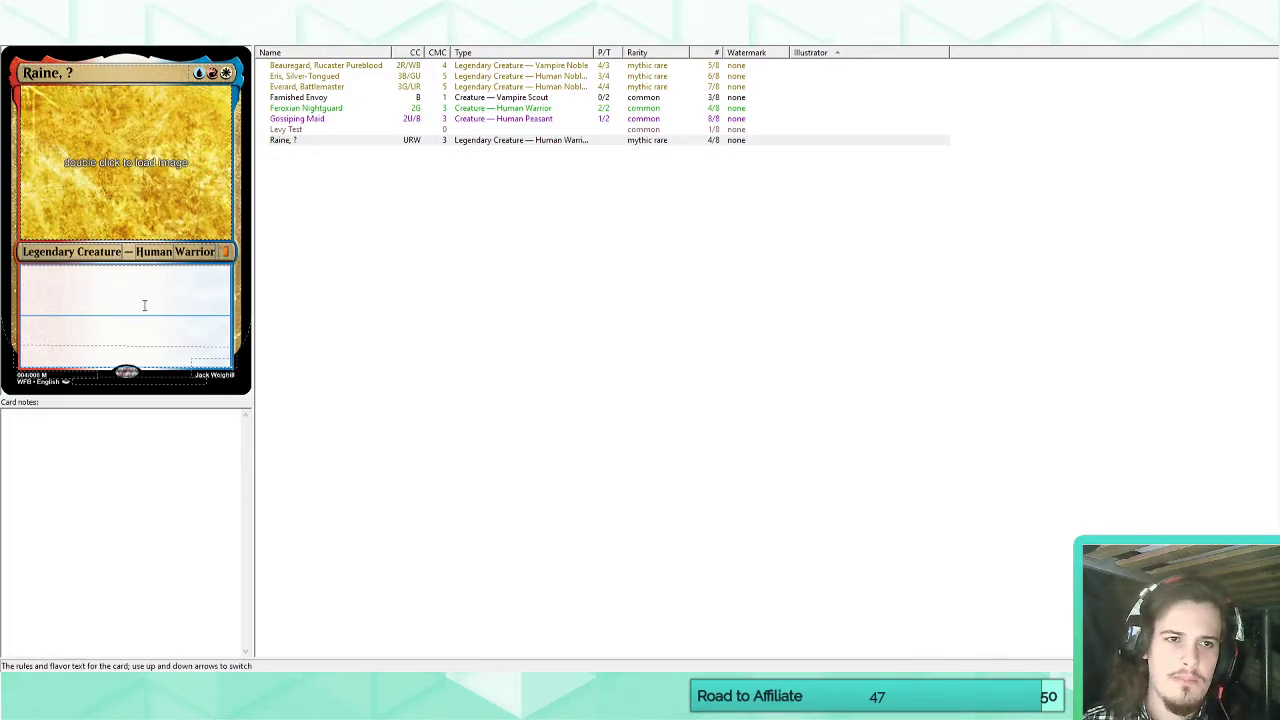
Add another blank card and switch to the War for Bellurex Royal Family tree in the browser to check the characters' color notes.
key(ctrl+Return)
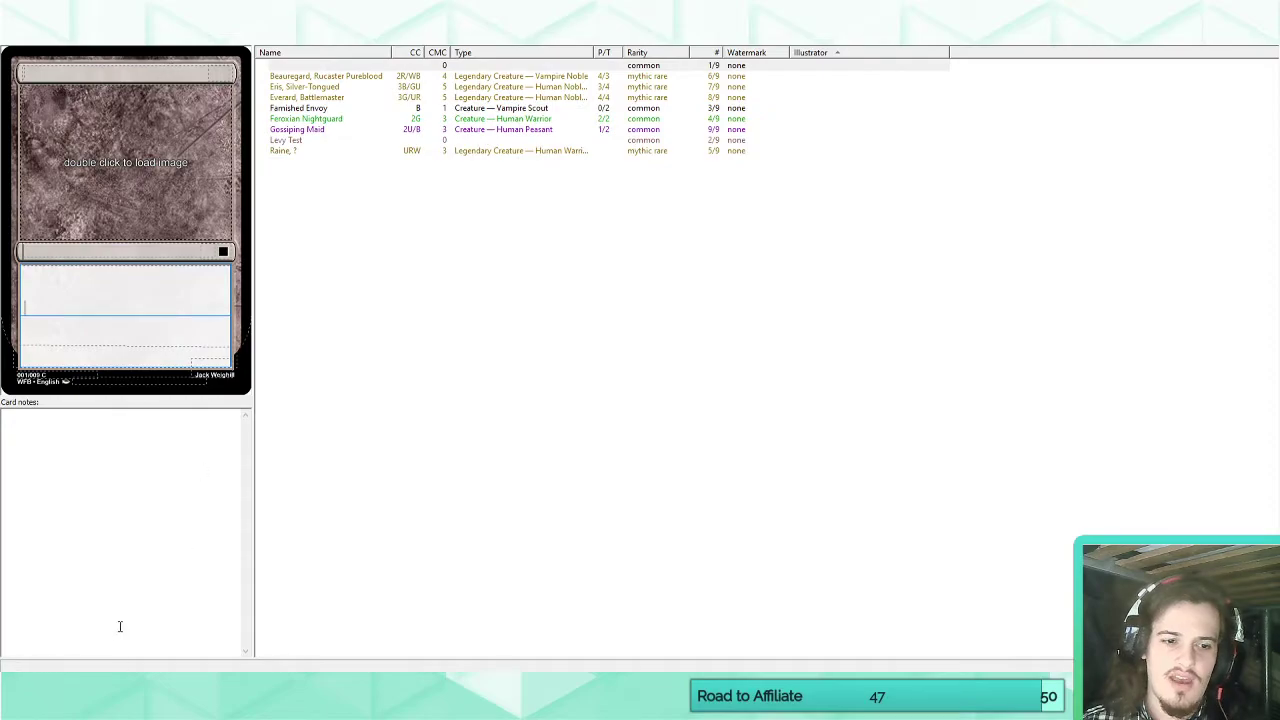
click(88, 640)
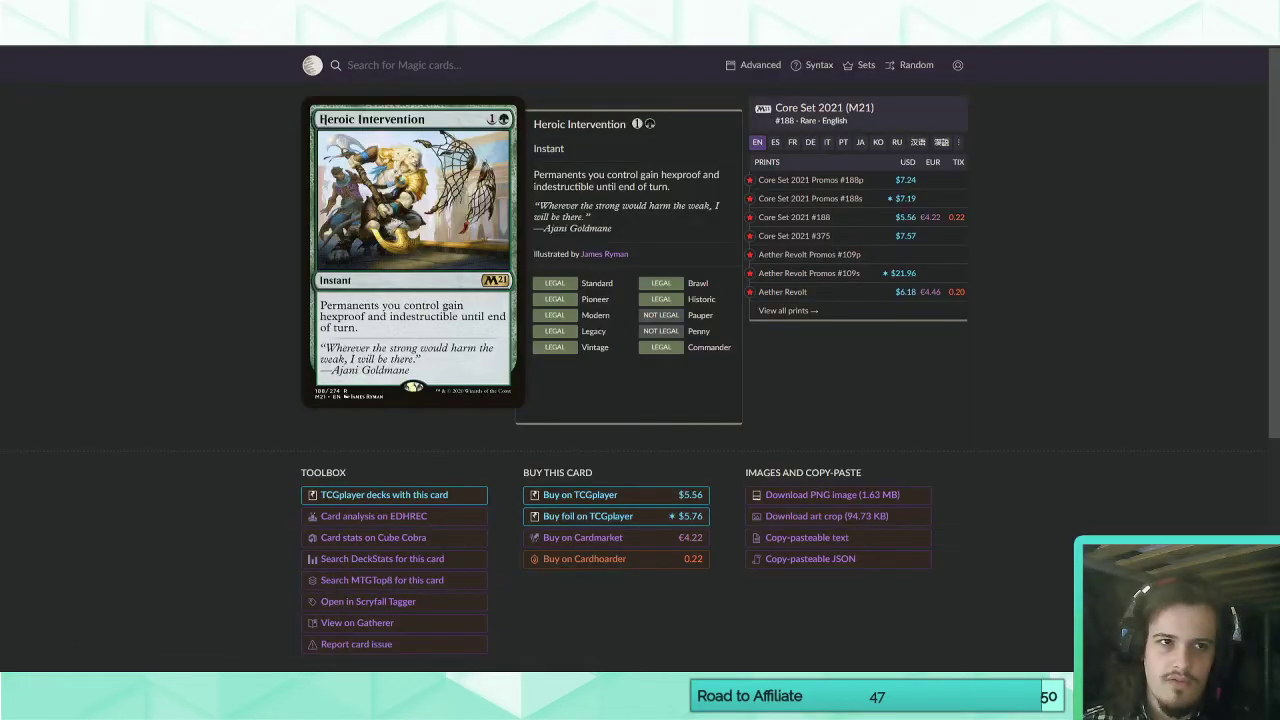
key(ctrl+Tab)
drag(899, 475, 433, 465)
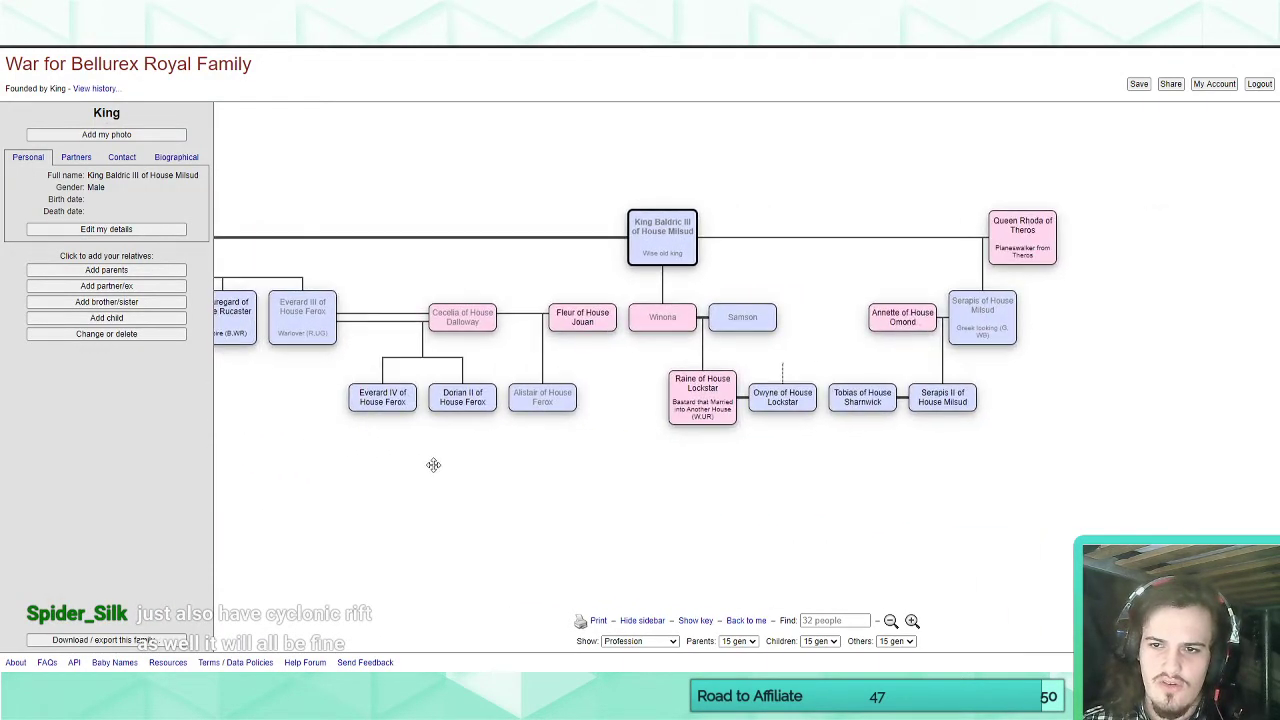
Back in the card editor, name the blank card "Serapis, ?" and set its casting cost to WBG.
click(200, 685)
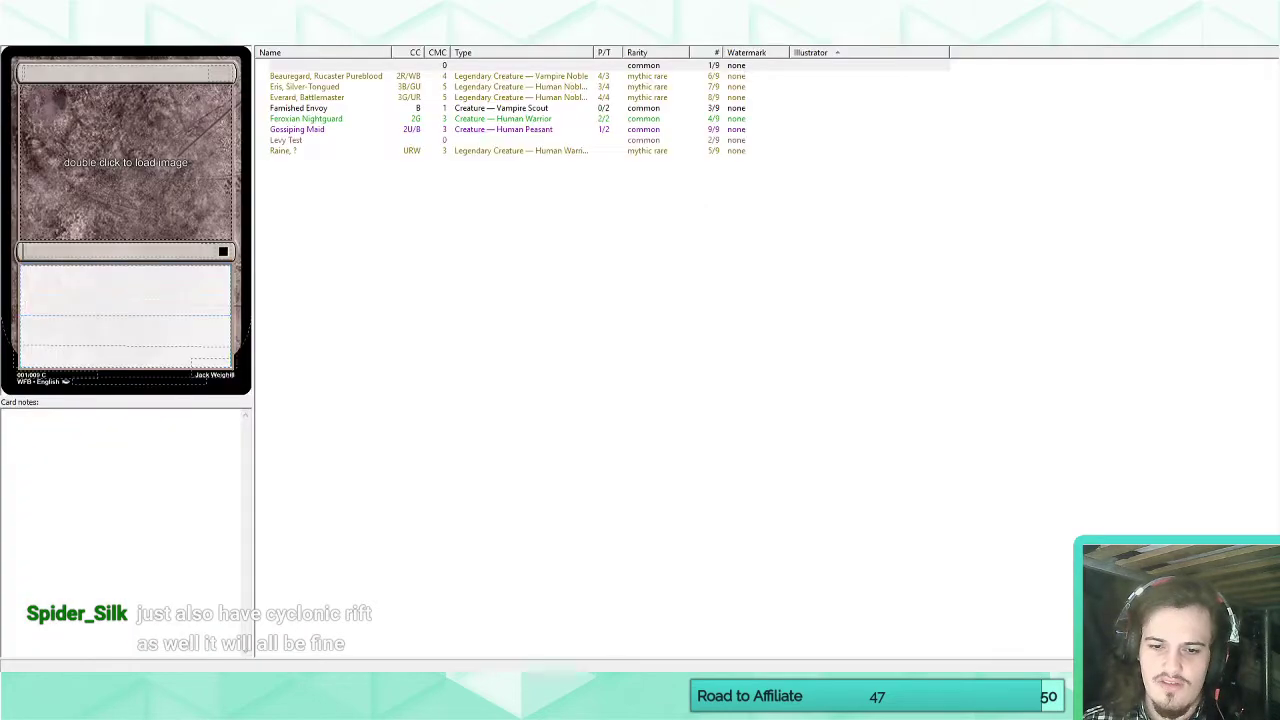
click(153, 77)
text(Serapis,)
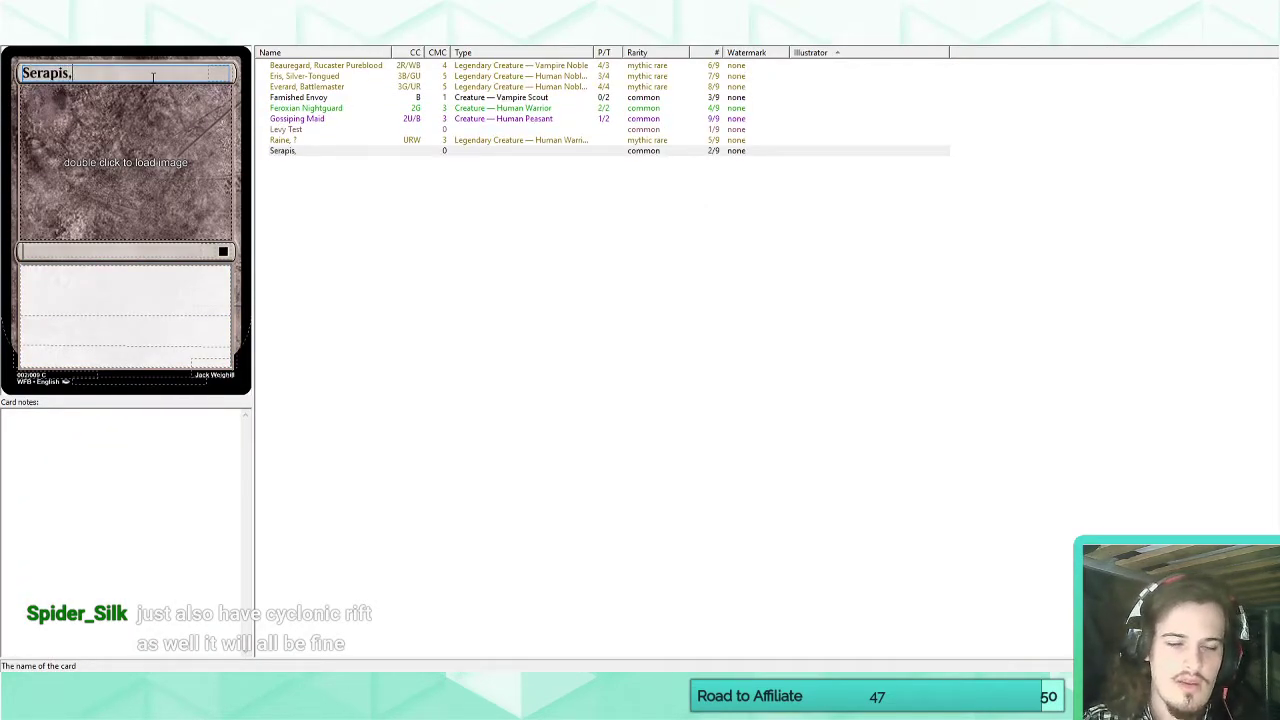
text( ?)
click(228, 73)
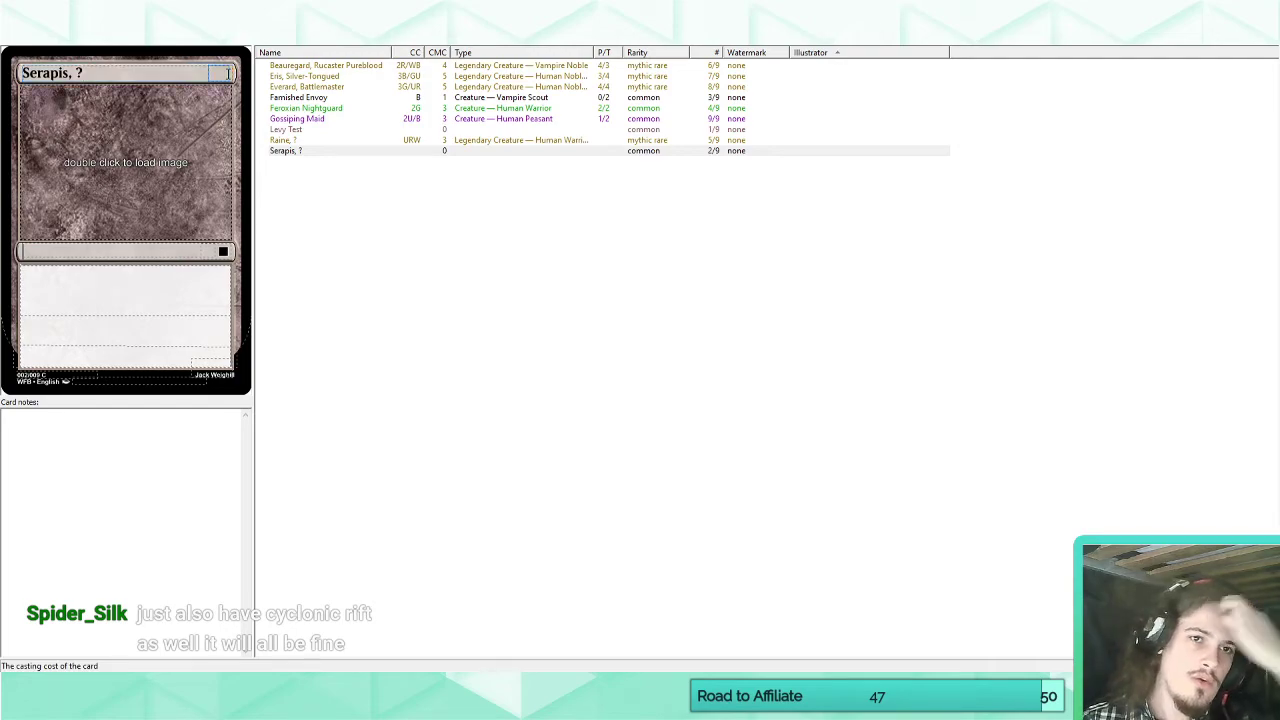
text(wbg)
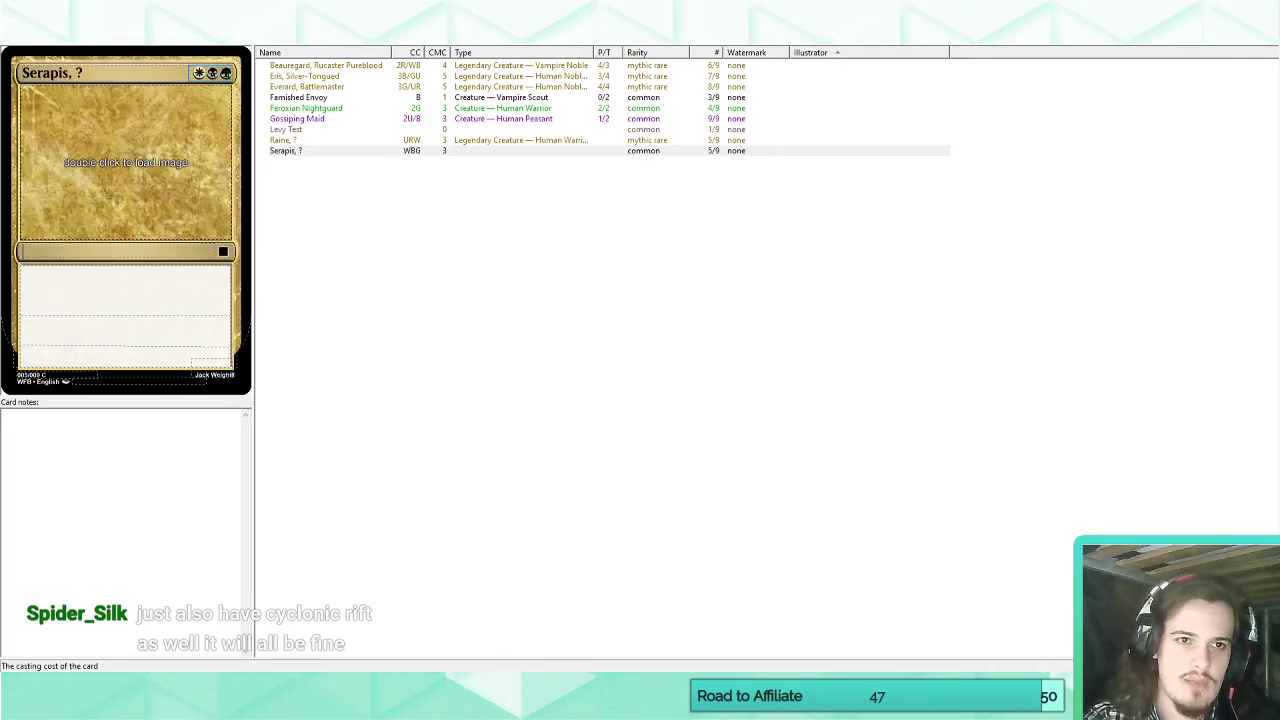
Set the frame colors of the Serapis card to white, black and green multicolor.
click(241, 113)
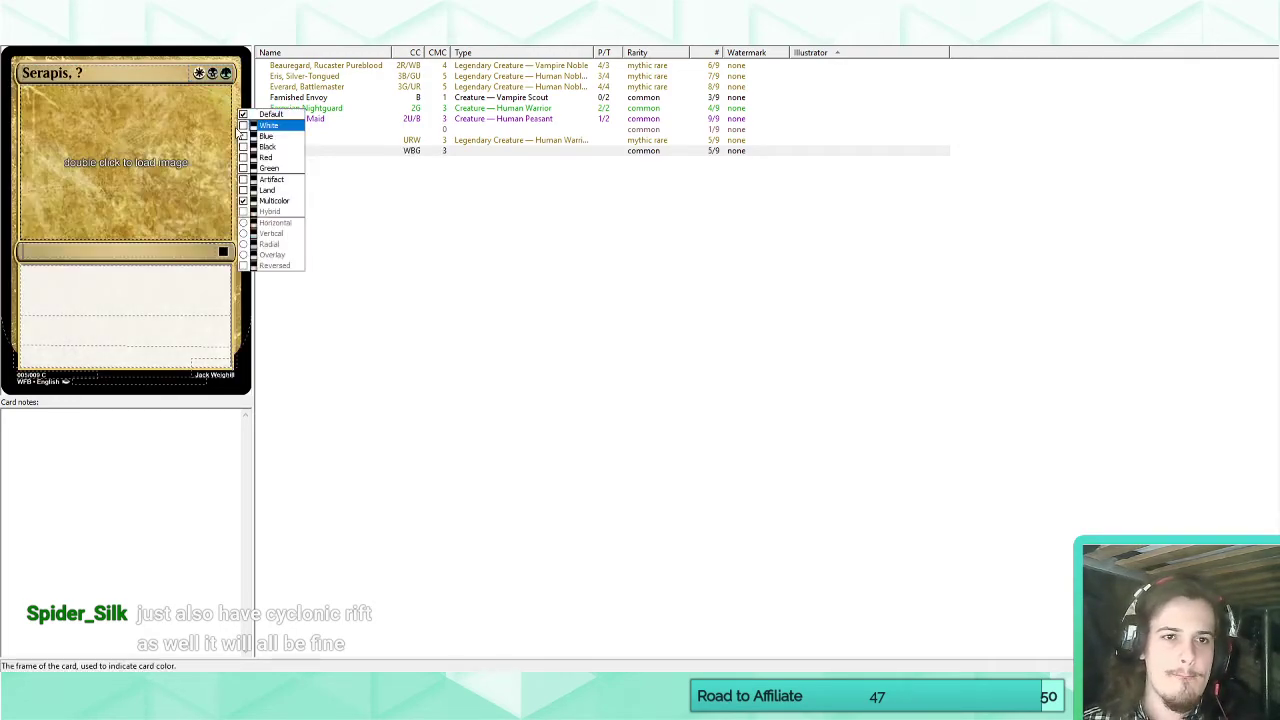
click(268, 125)
click(267, 146)
click(273, 171)
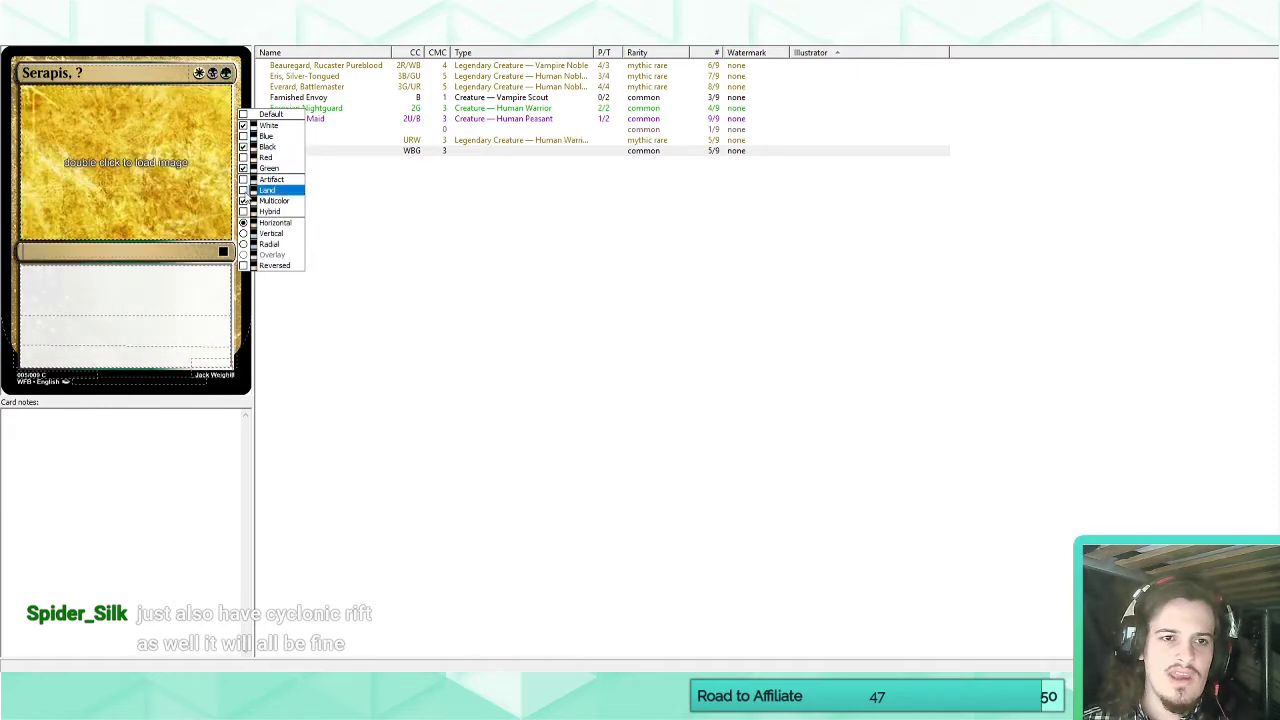
Set the rarity of the Serapis card to Mythic Rare.
click(163, 280)
click(221, 253)
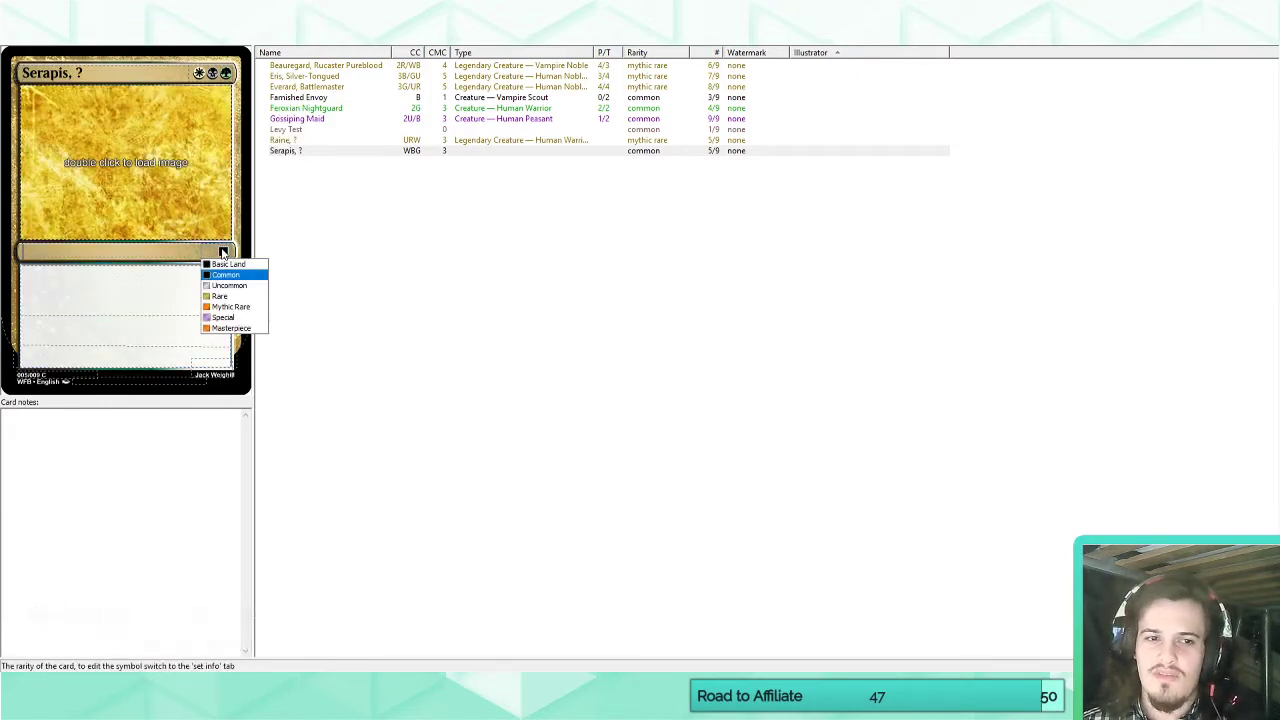
click(216, 303)
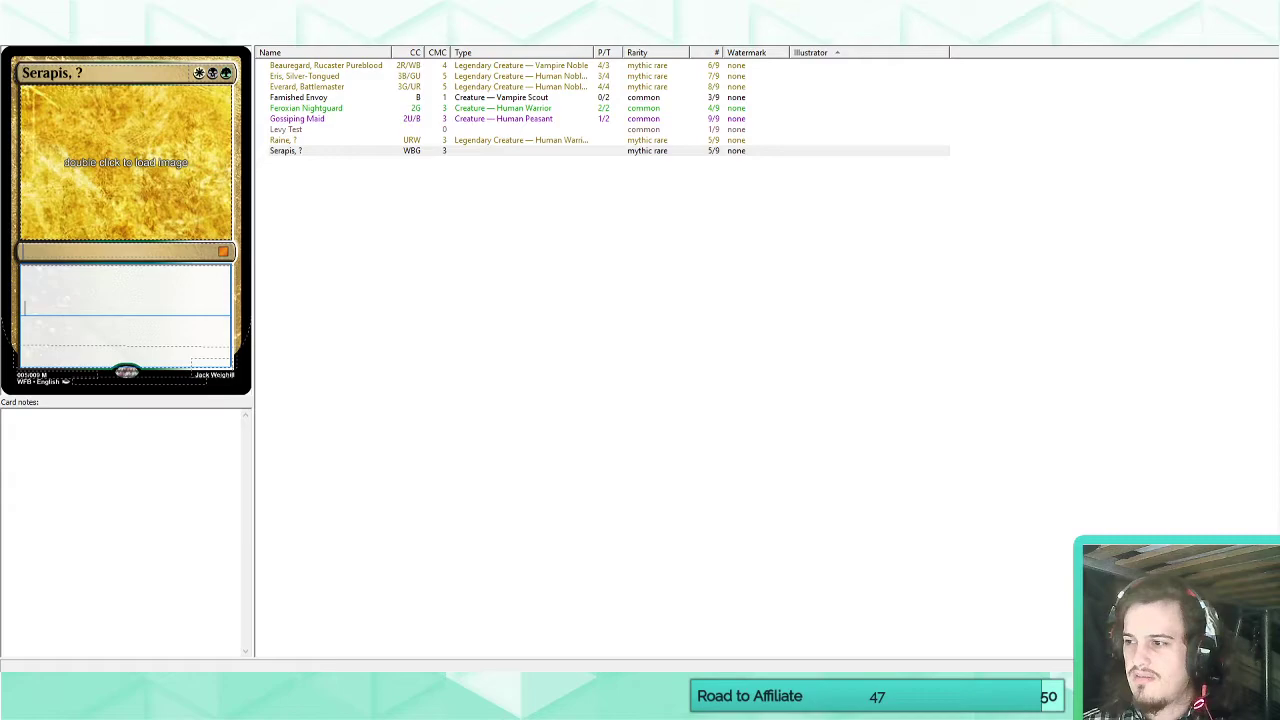
Set the type line of the Serapis card to "Legendary Creature — Human Noble Warlock".
key(alt+Tab)
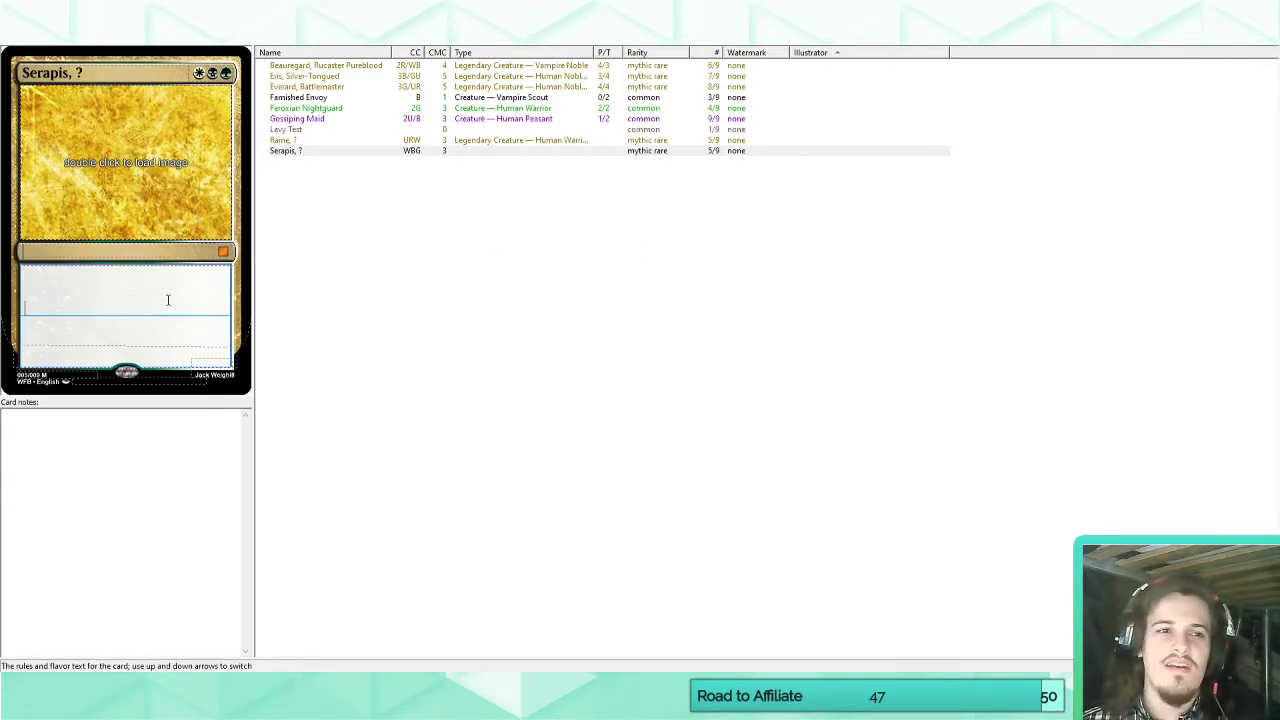
click(153, 244)
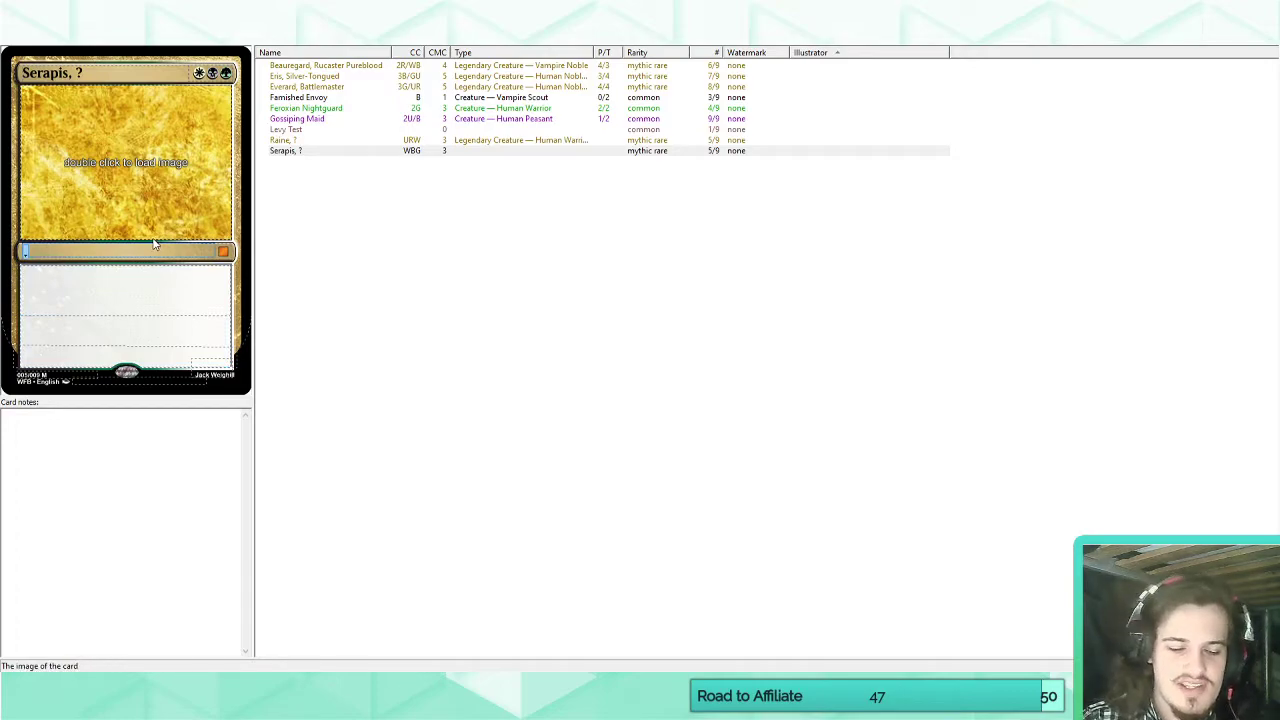
text(Legendary)
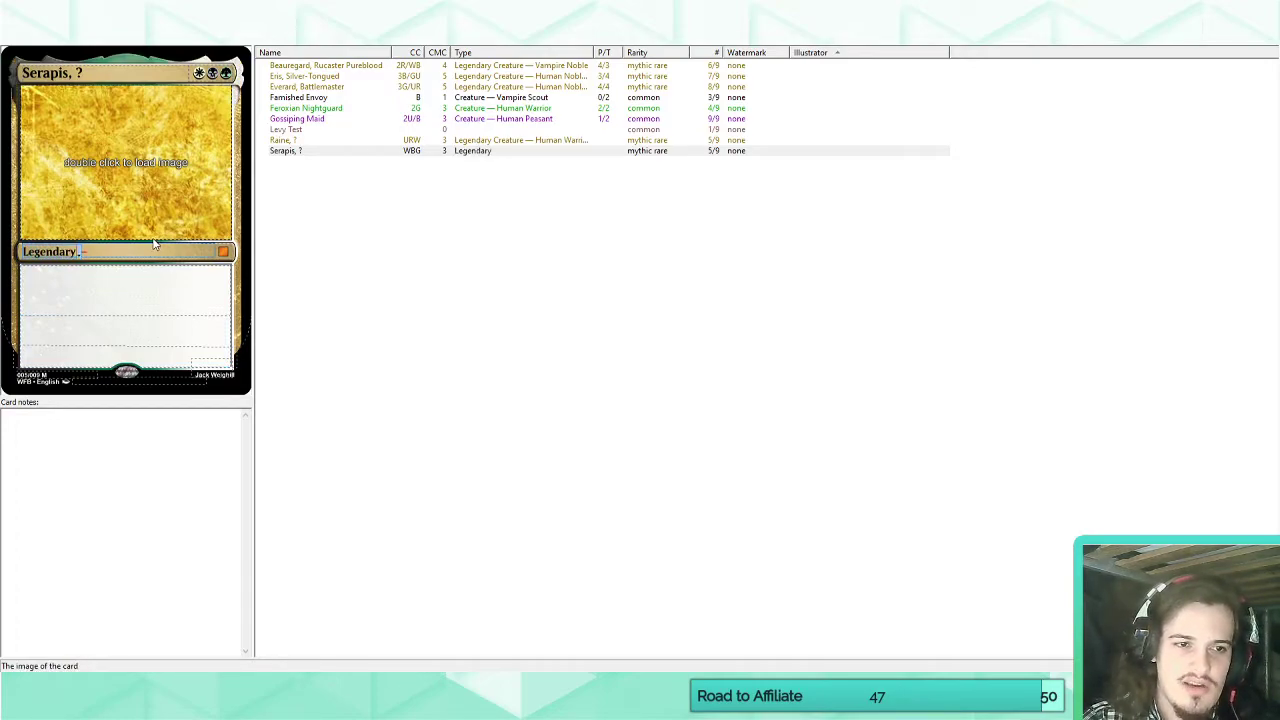
text( Creature — Hum)
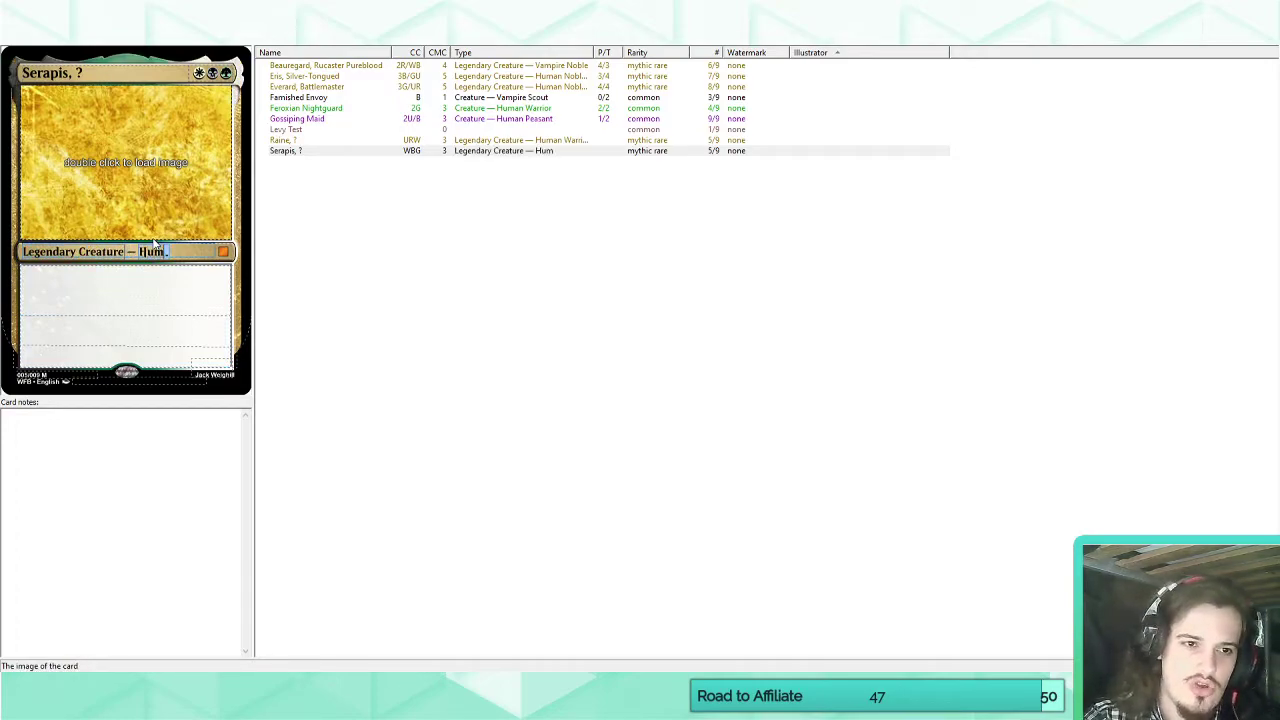
text(an Noble)
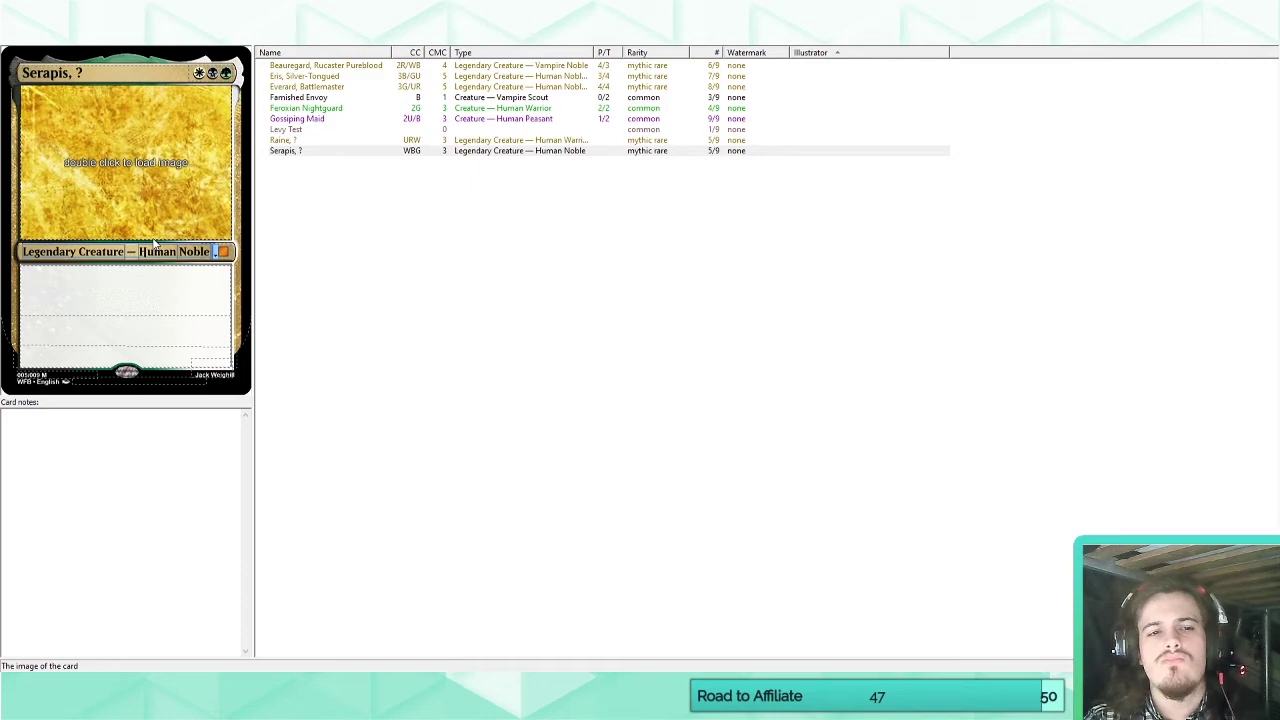
text(Warlock)
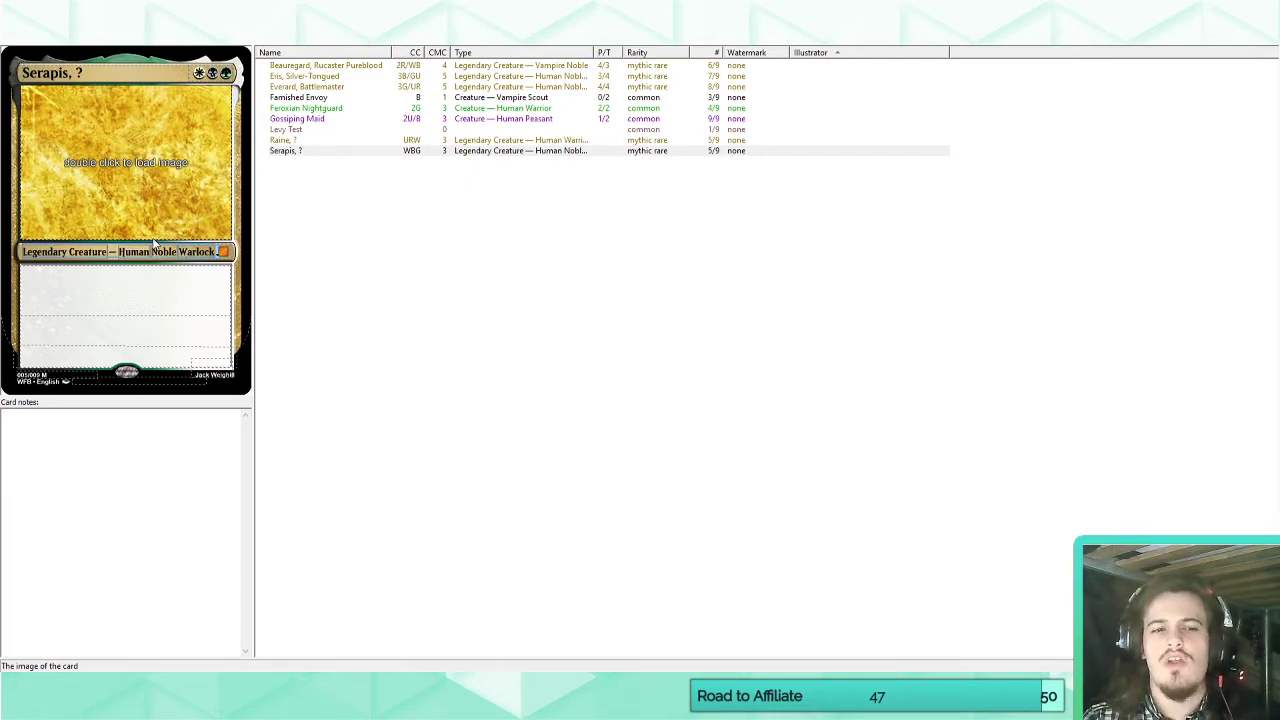
click(152, 289)
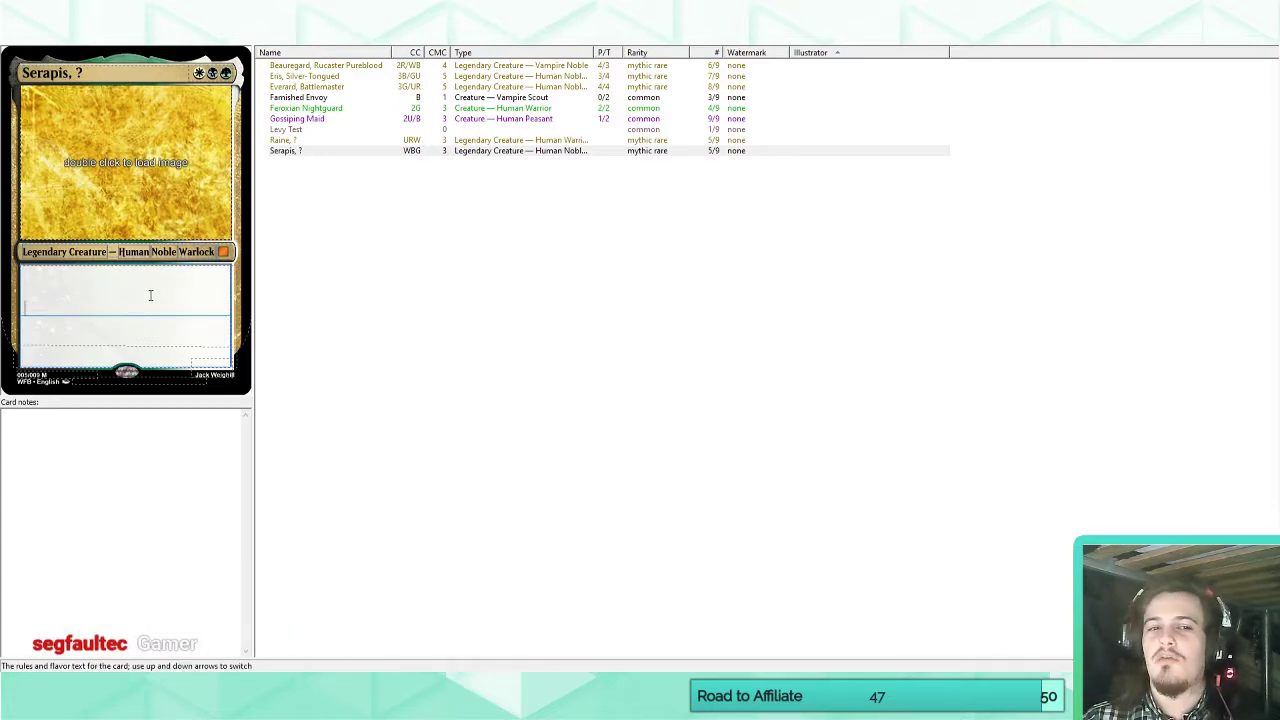
Replace the Warlock subtype on the Serapis card with Gamer.
double_click(190, 253)
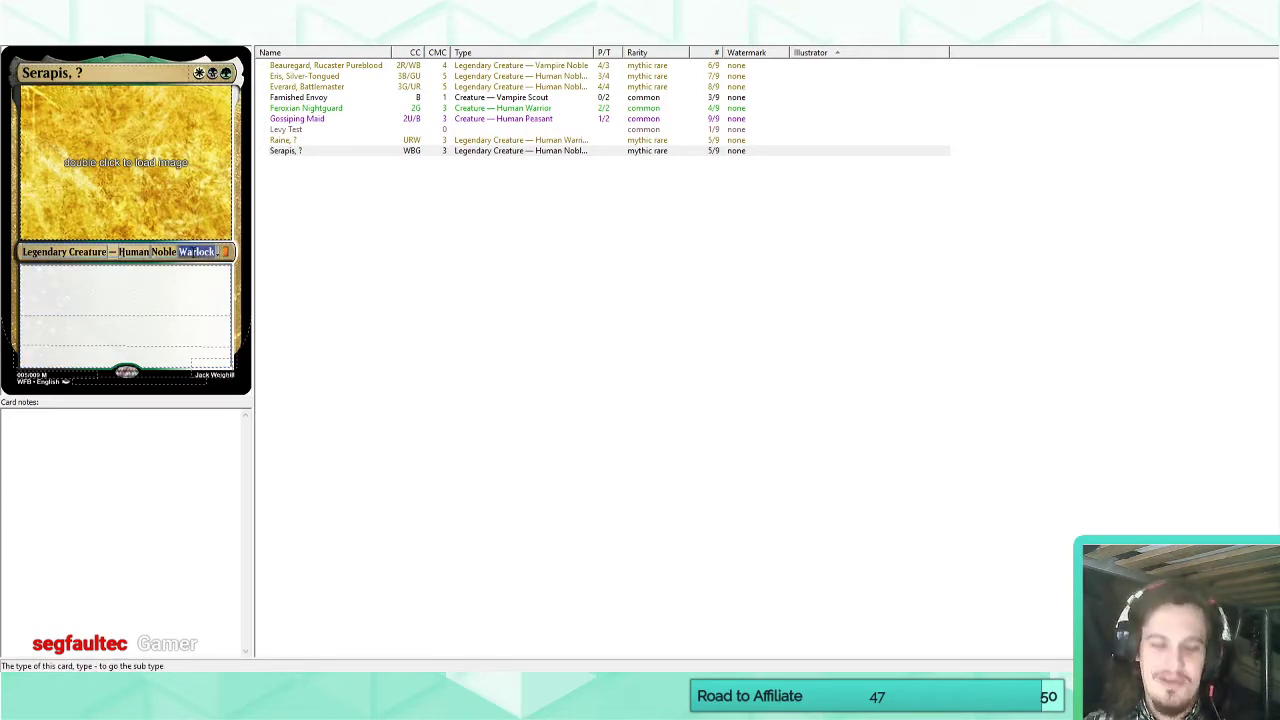
text(Gamer)
click(173, 309)
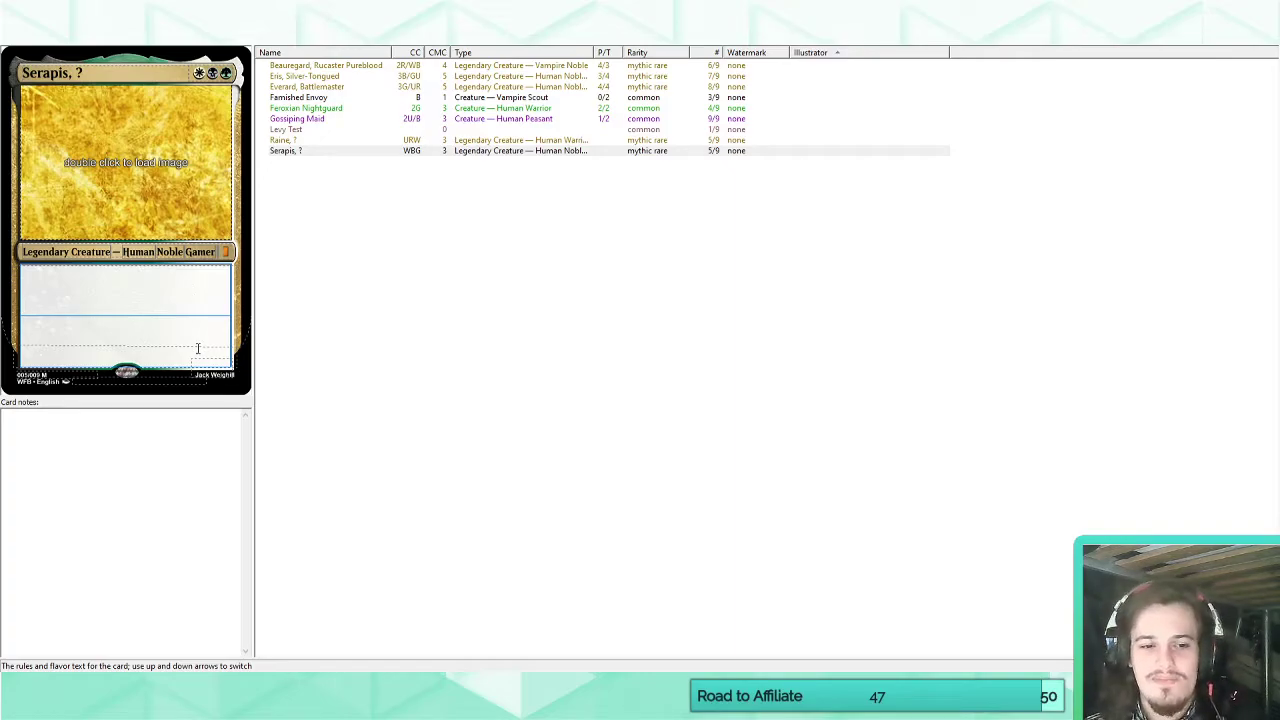
Switch to the browser, search Scryfall for o:"tap target creature" and open the Assquatch card.
click(138, 688)
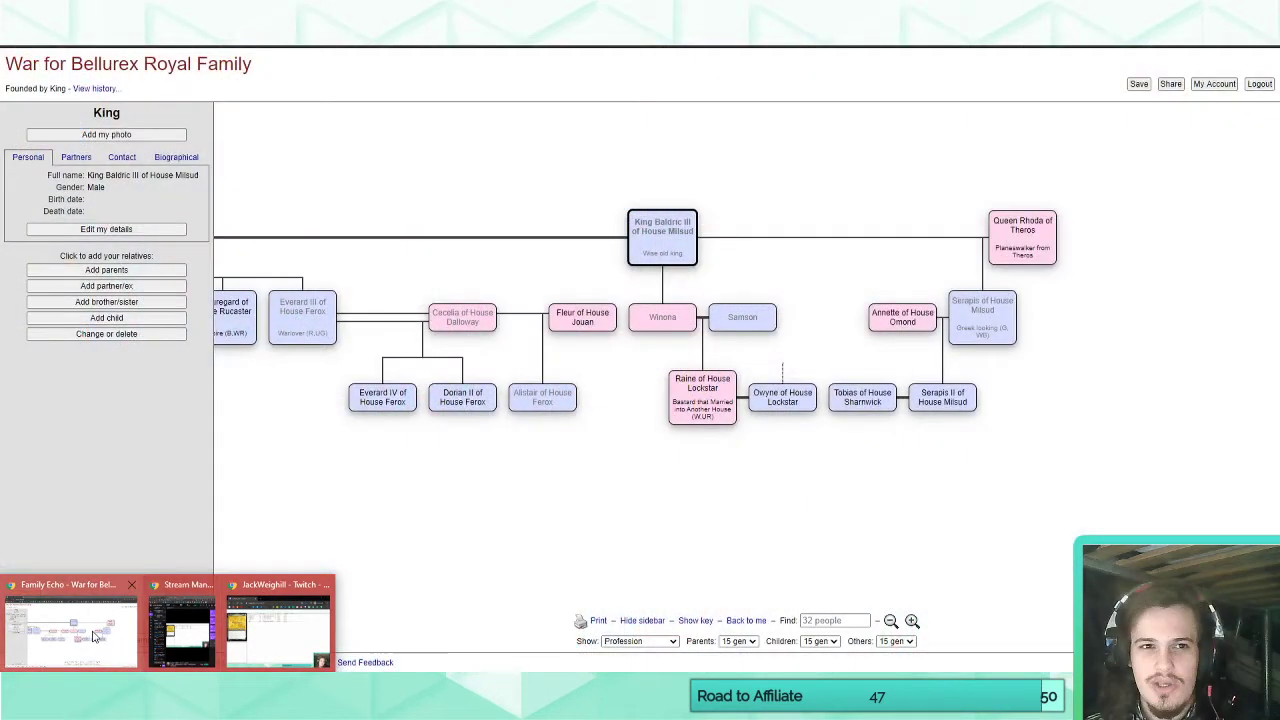
click(92, 635)
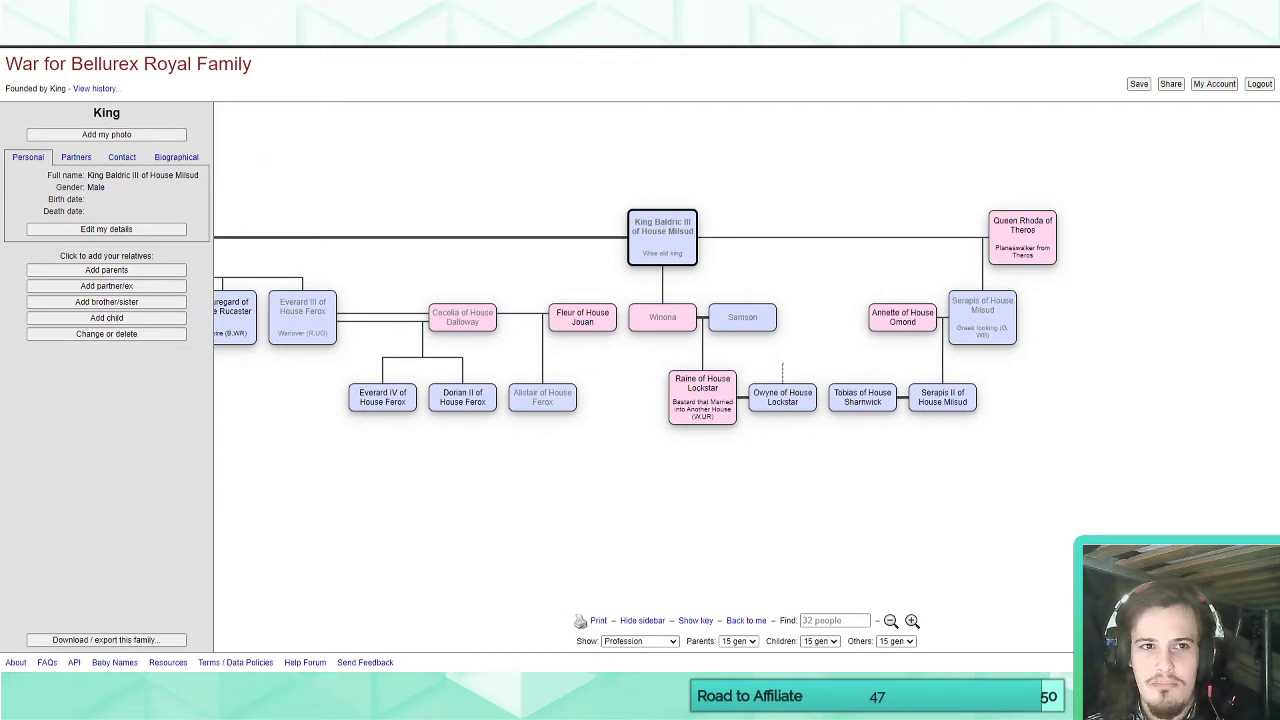
click(302, 12)
text(o)
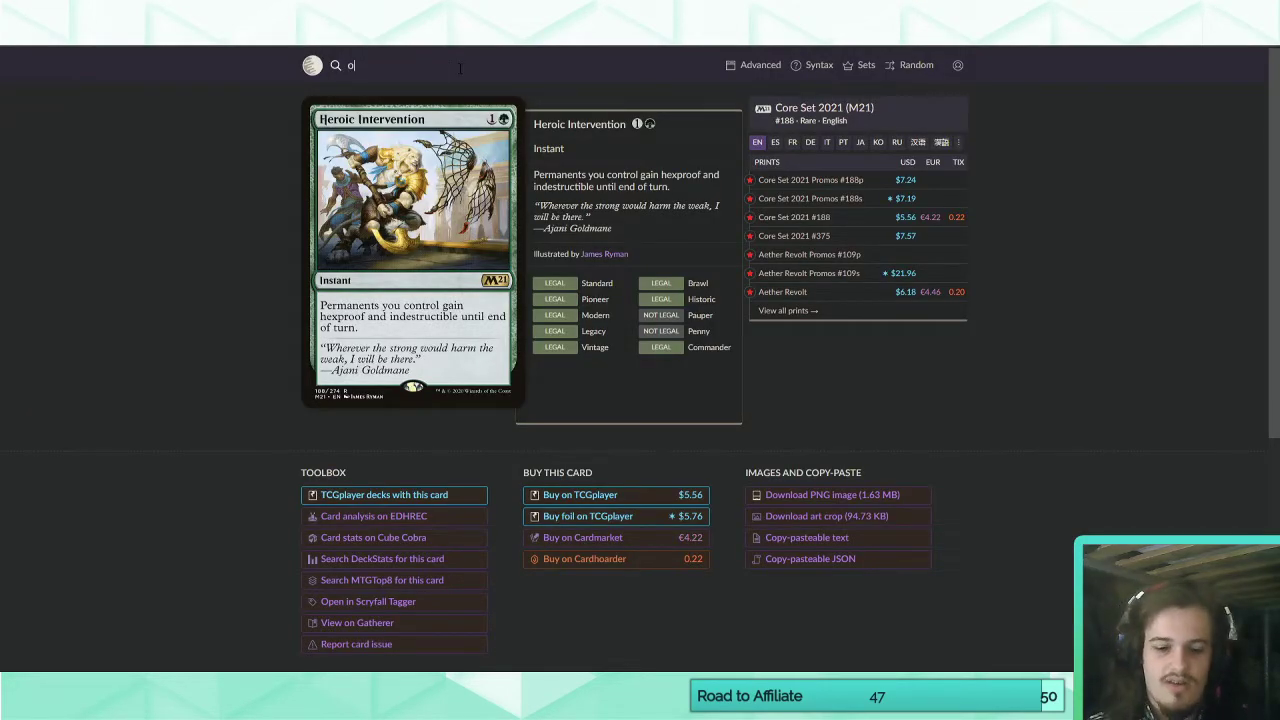
text(:"tap target creature")
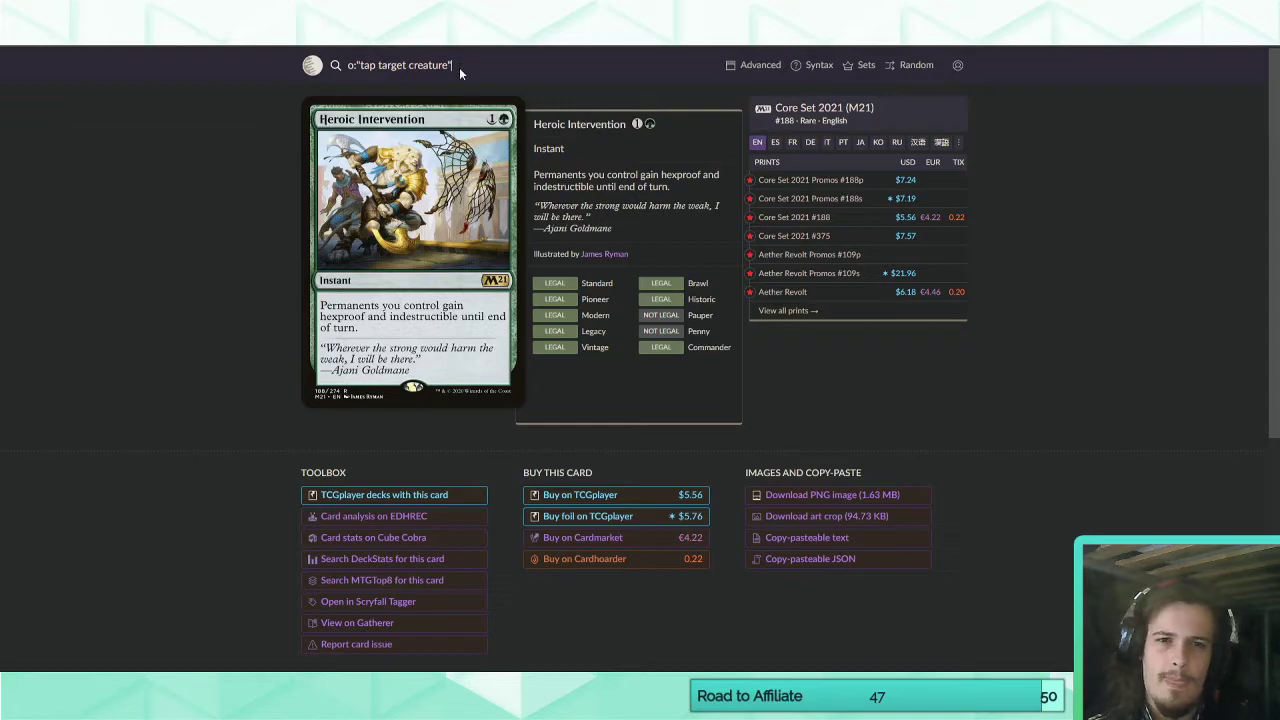
key(Return)
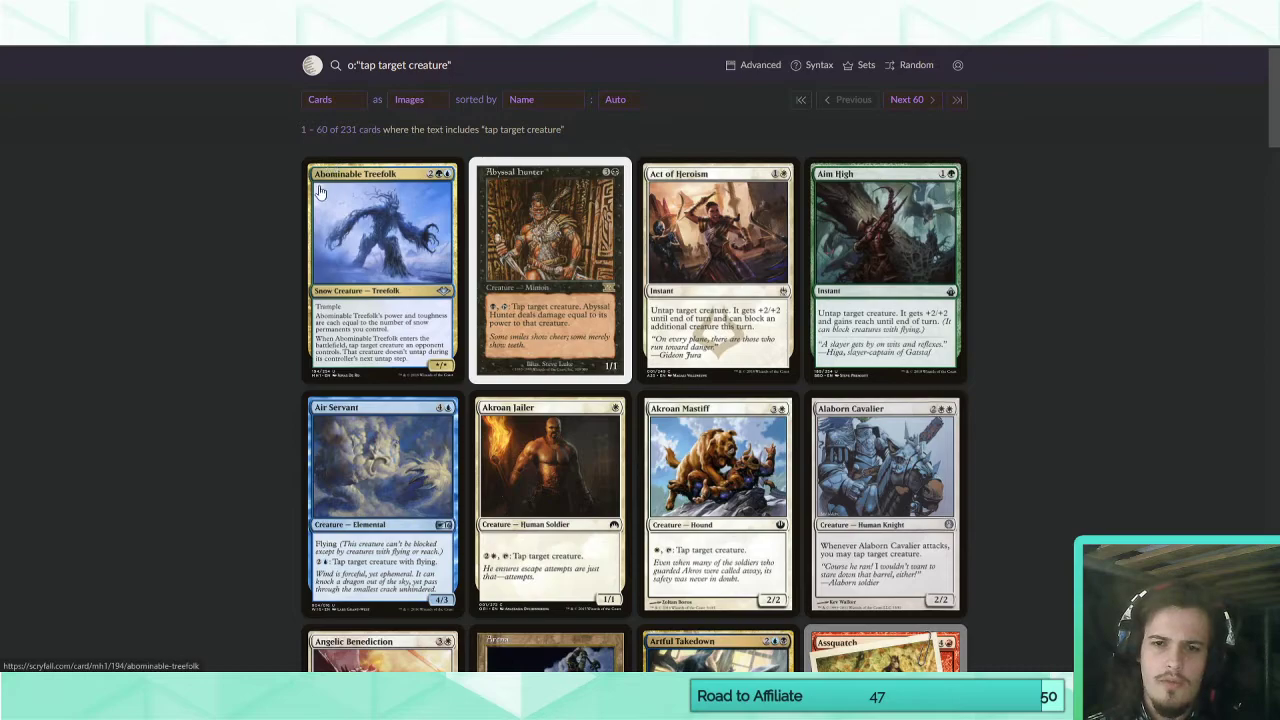
scroll(209, 337, down, 3)
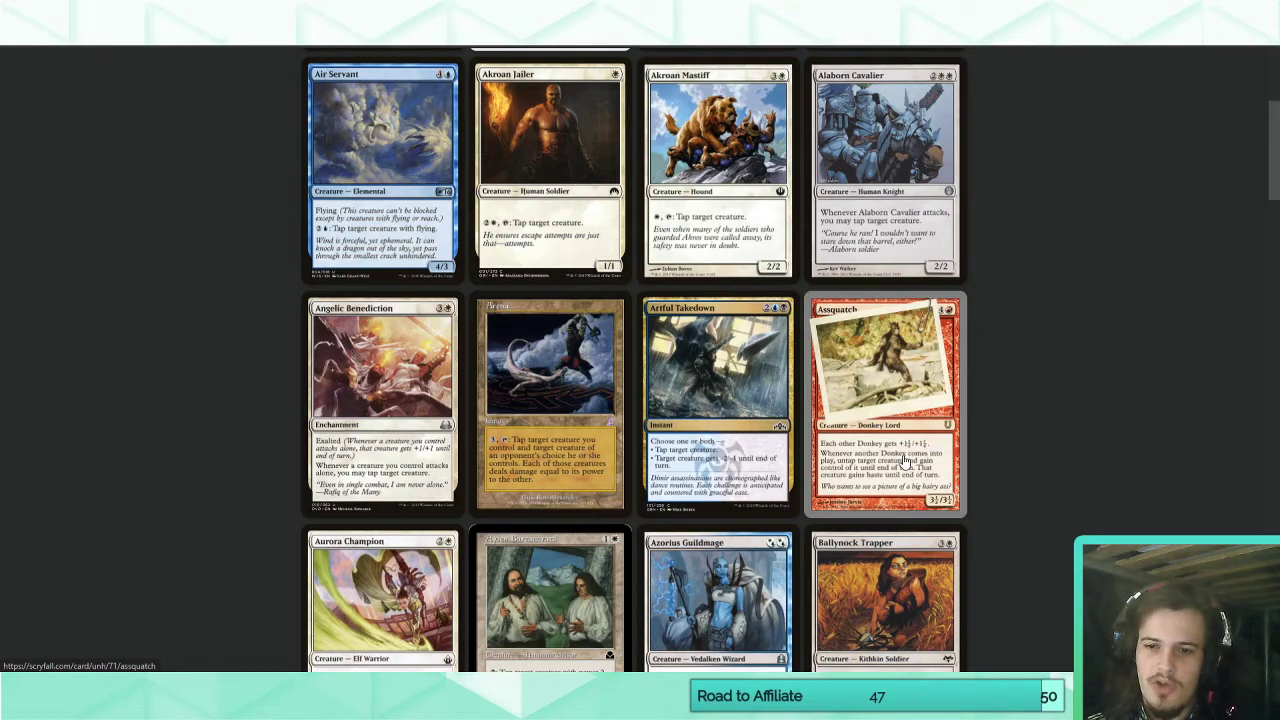
click(870, 440)
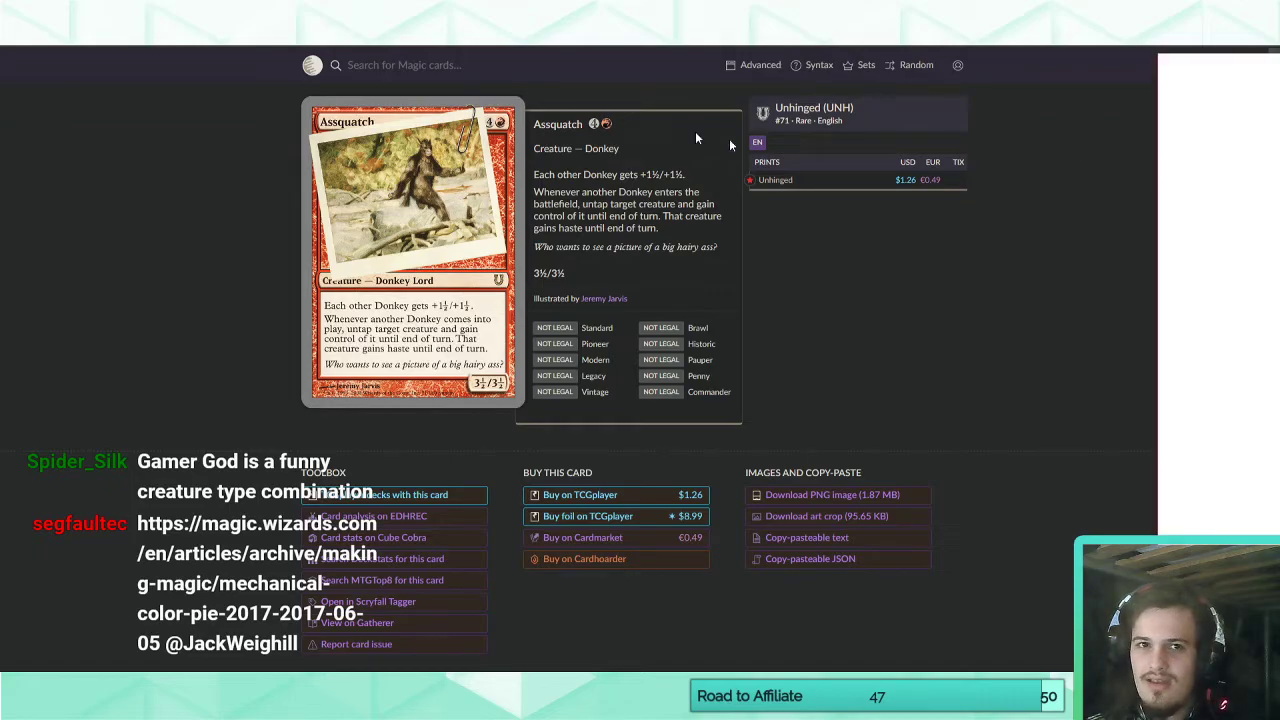
Read the terminology in the Magic mechanical color pie article and briefly expand and collapse the Blue—Primary section.
scroll(536, 316, down, 6)
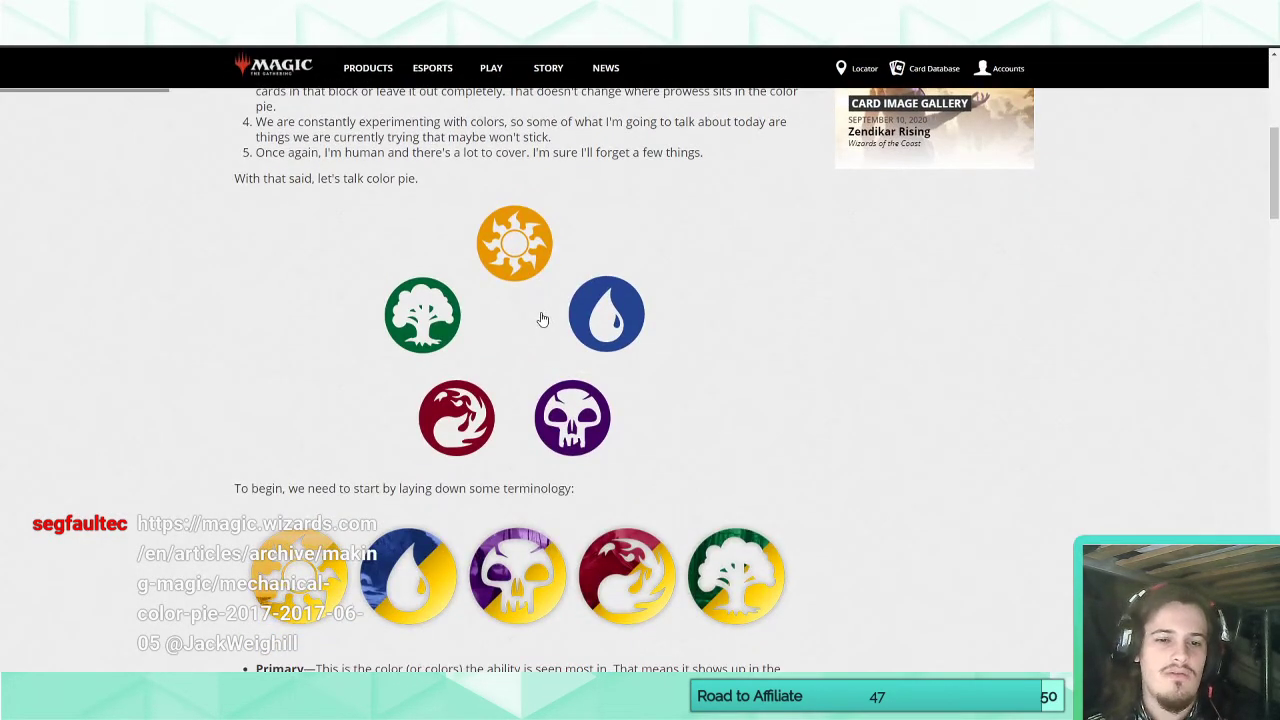
scroll(200, 466, down, 2)
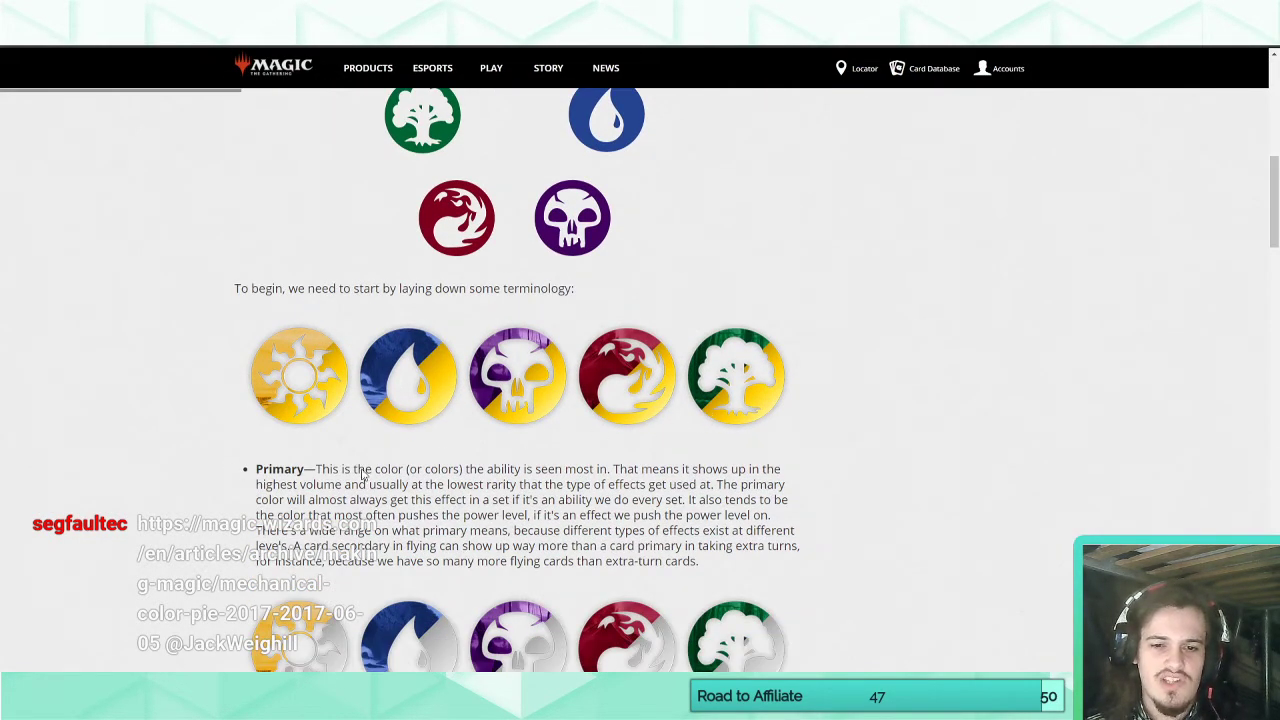
scroll(175, 478, down, 5)
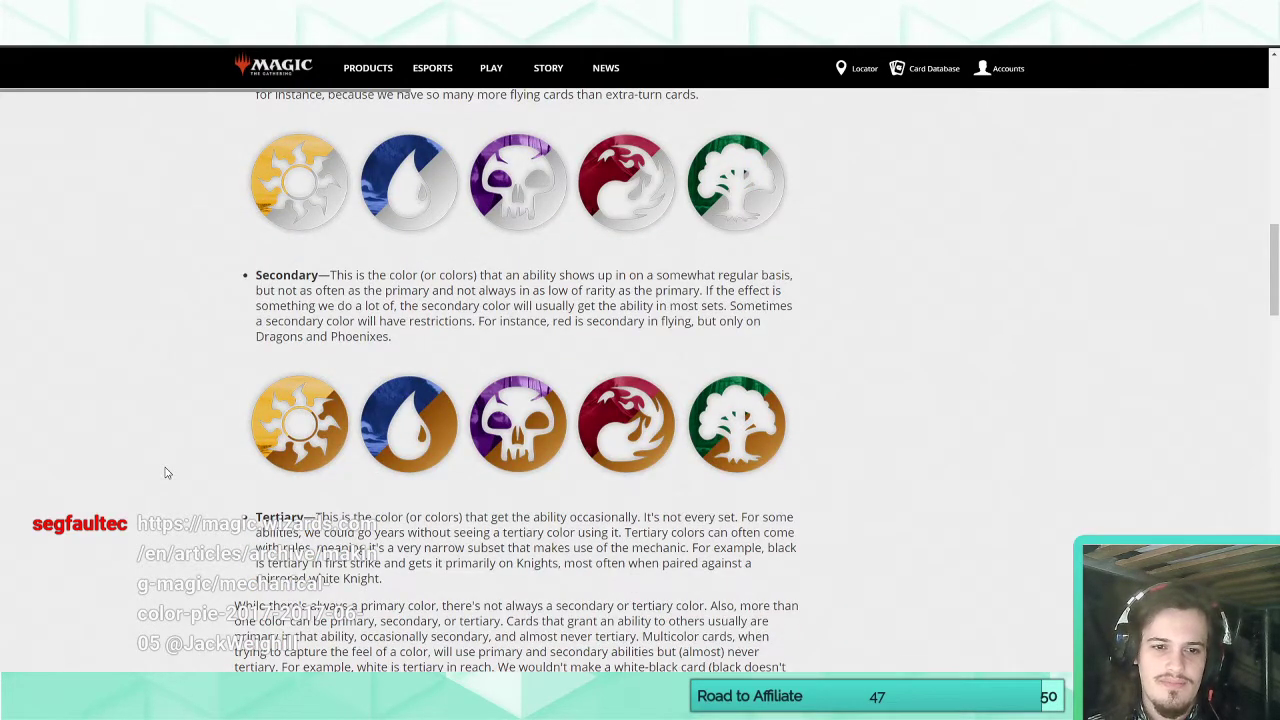
scroll(167, 473, up, 6)
scroll(167, 473, down, 11)
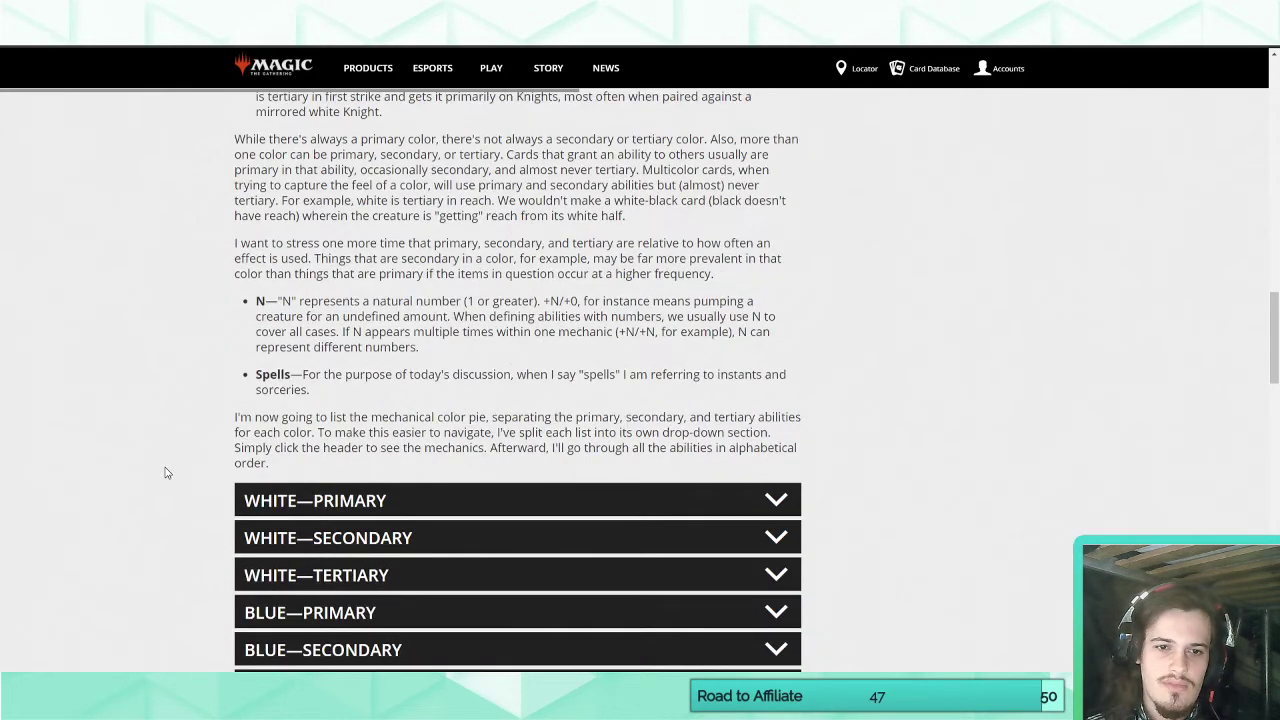
scroll(167, 473, down, 3)
click(380, 358)
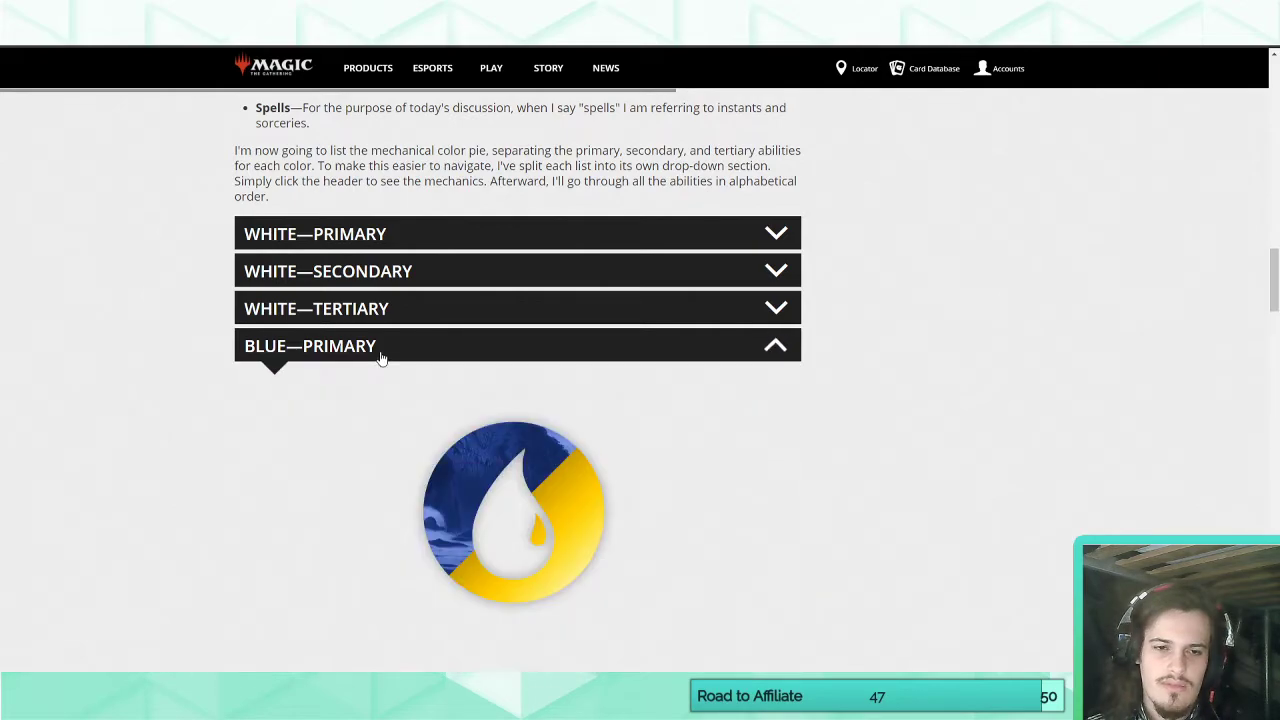
click(380, 357)
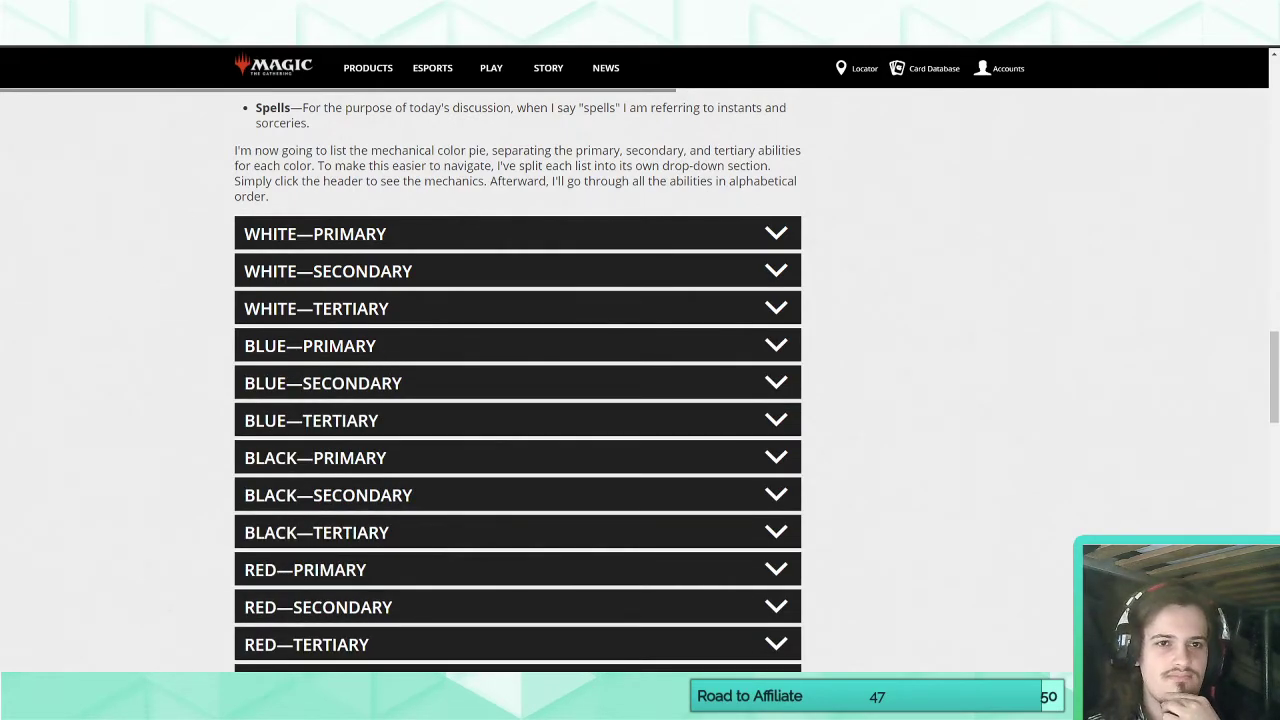
Return to the Scryfall results and look through the cards that tap or untap a target creature.
click(250, 38)
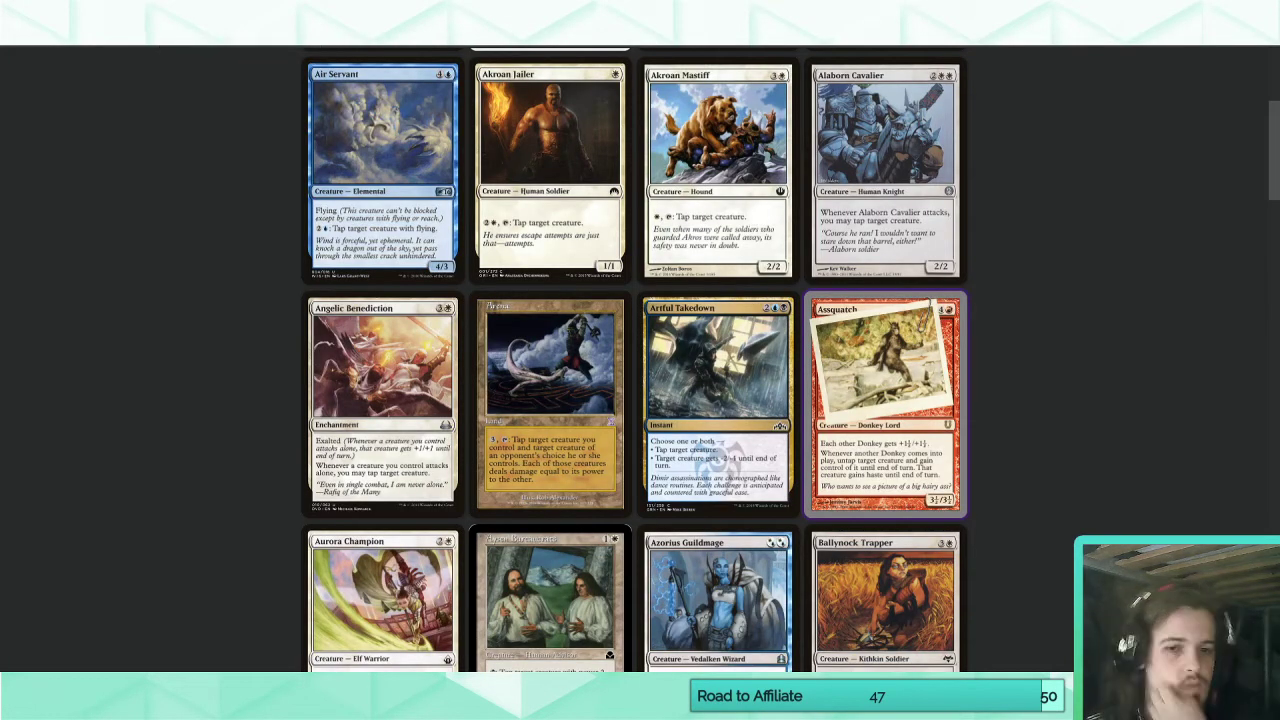
scroll(295, 375, down, 10)
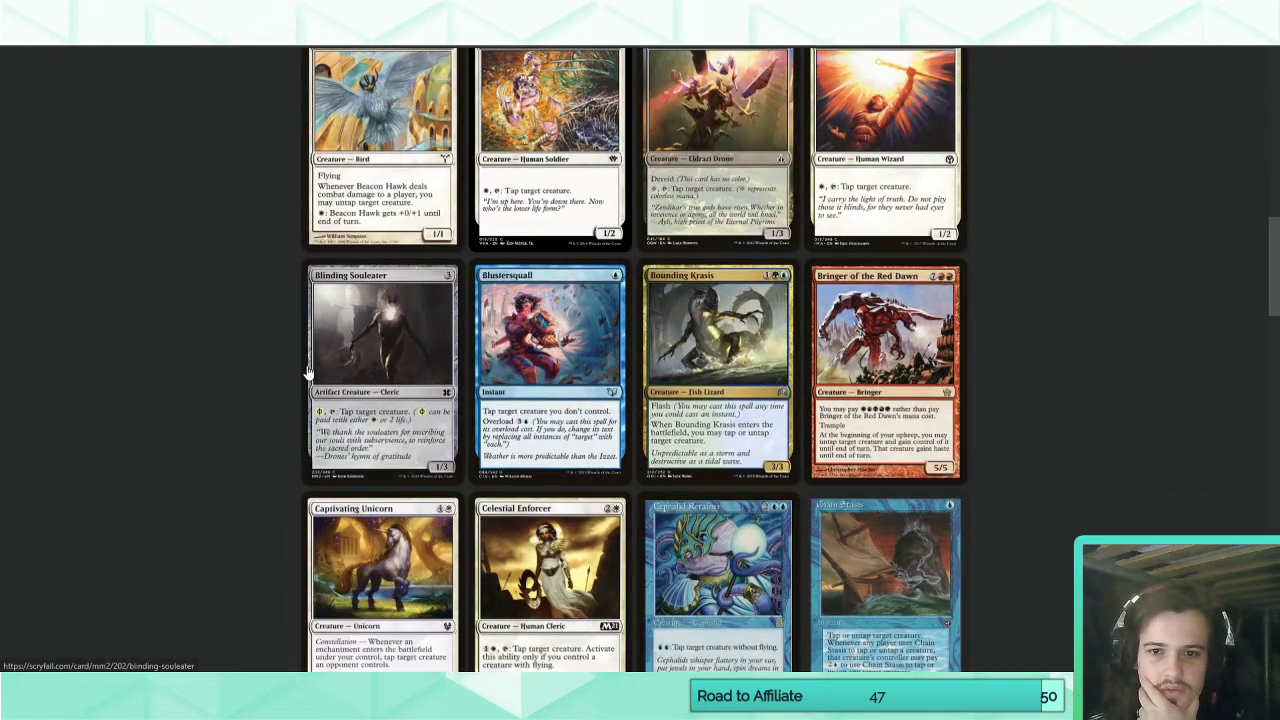
scroll(308, 372, down, 3)
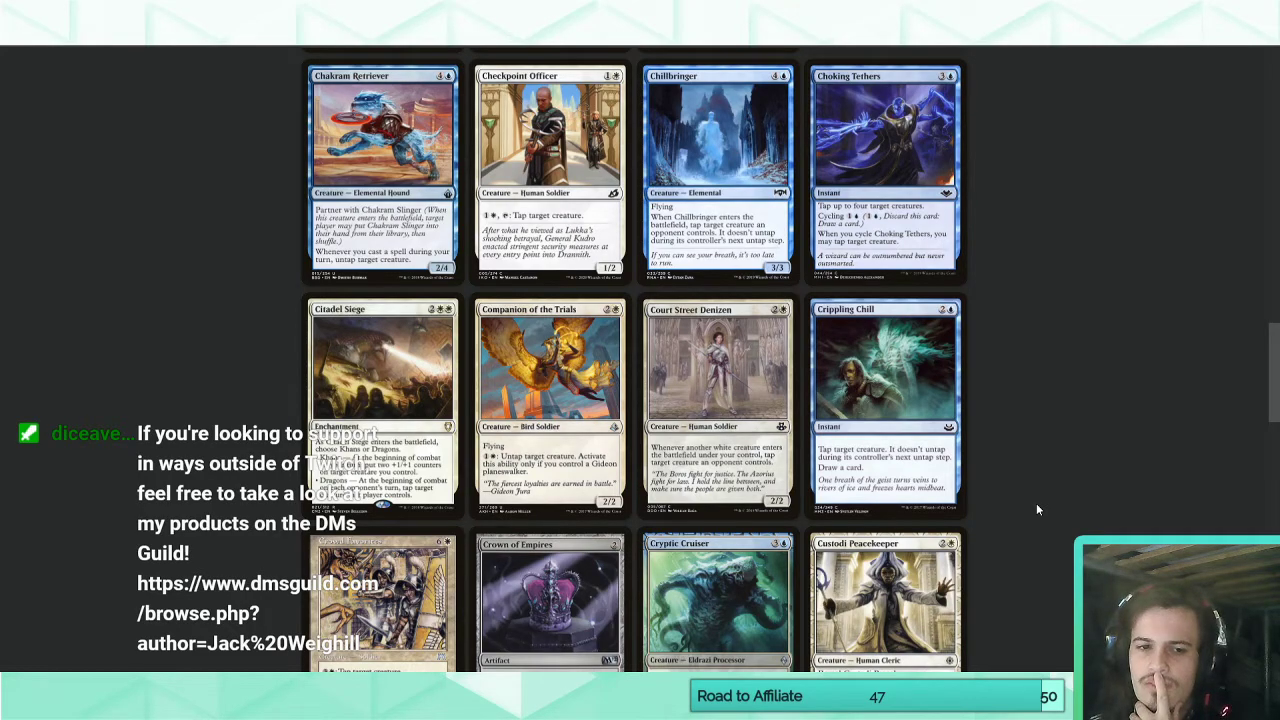
scroll(1037, 509, down, 5)
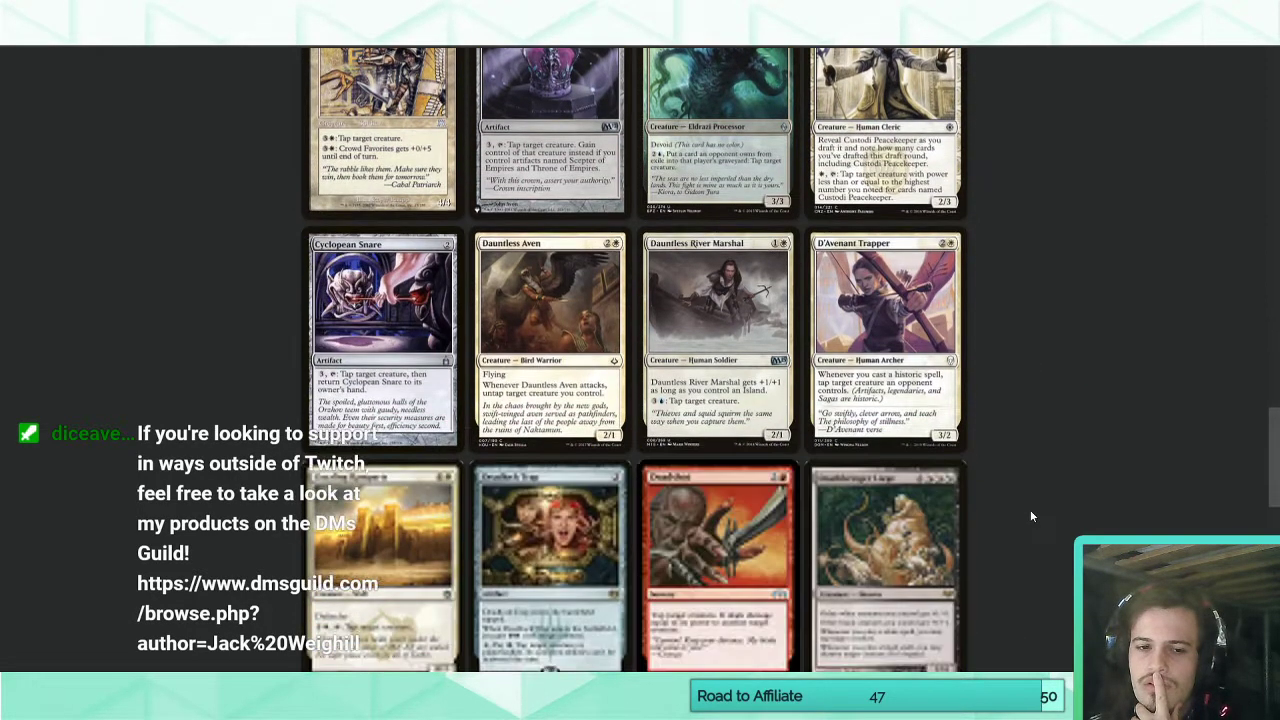
scroll(1032, 516, down, 2)
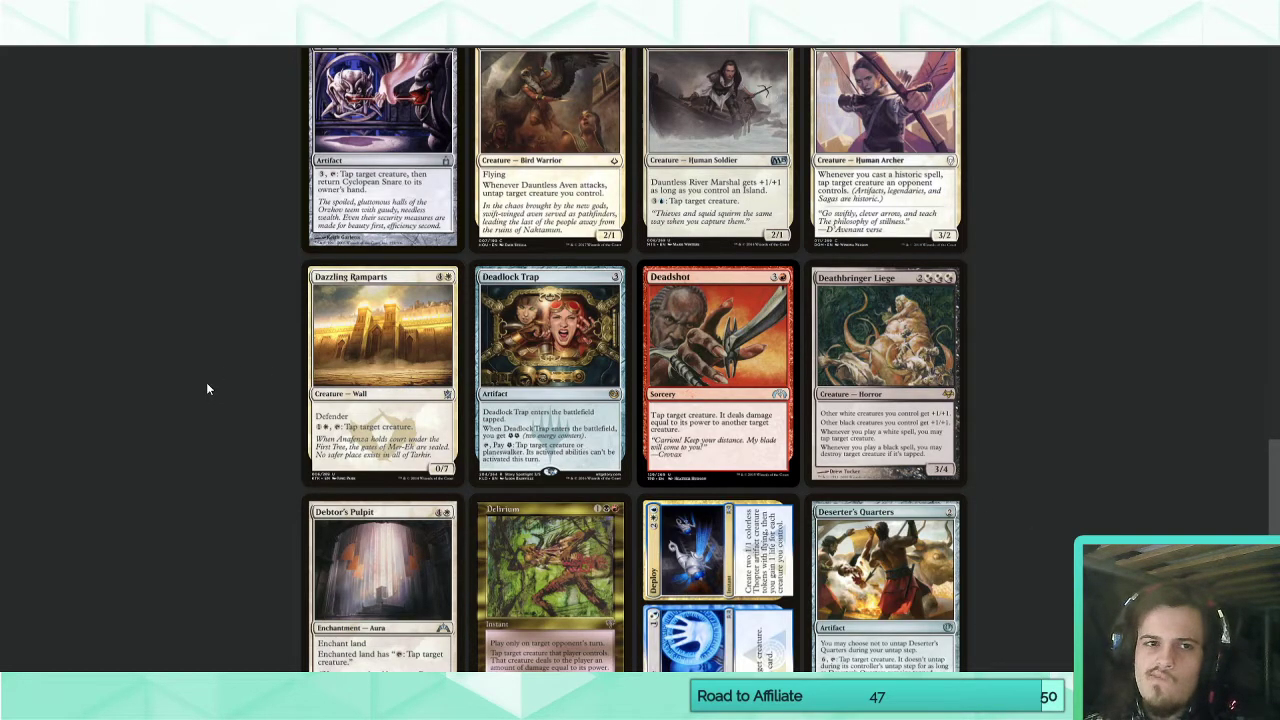
Go back to the mechanical color pie article and review the abilities under Blue—Tertiary.
click(523, 22)
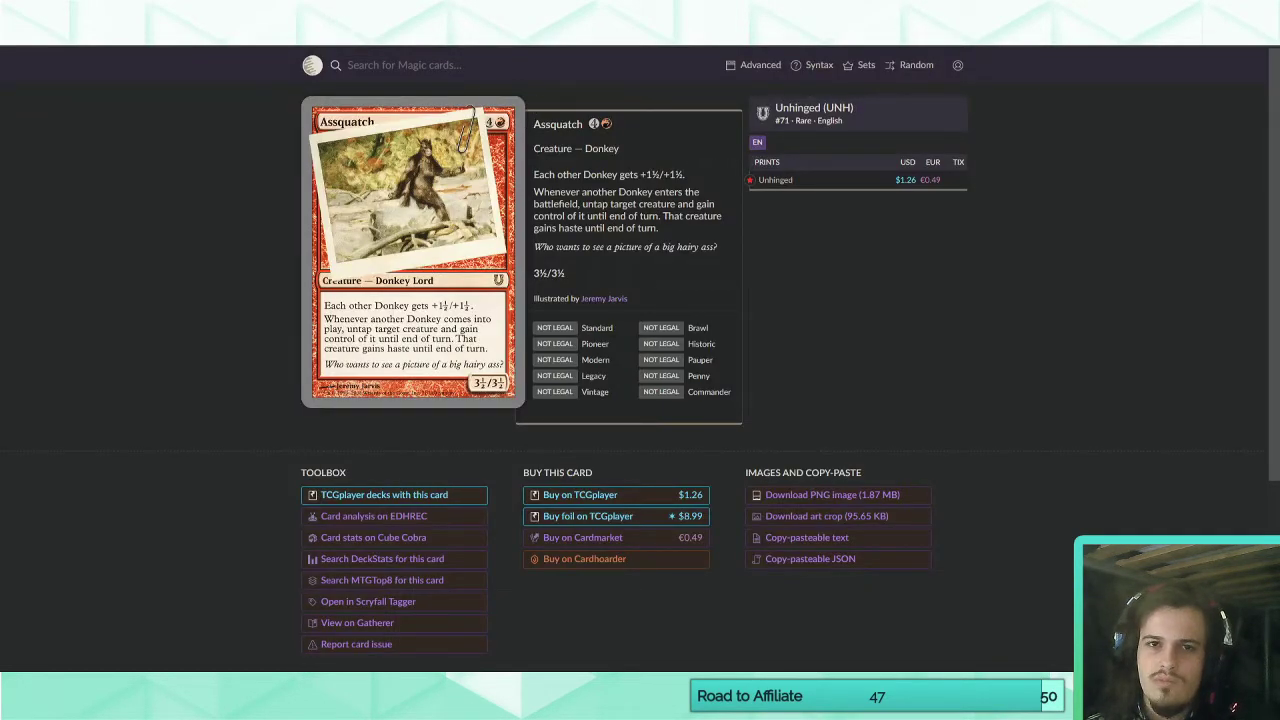
key(ctrl+Tab)
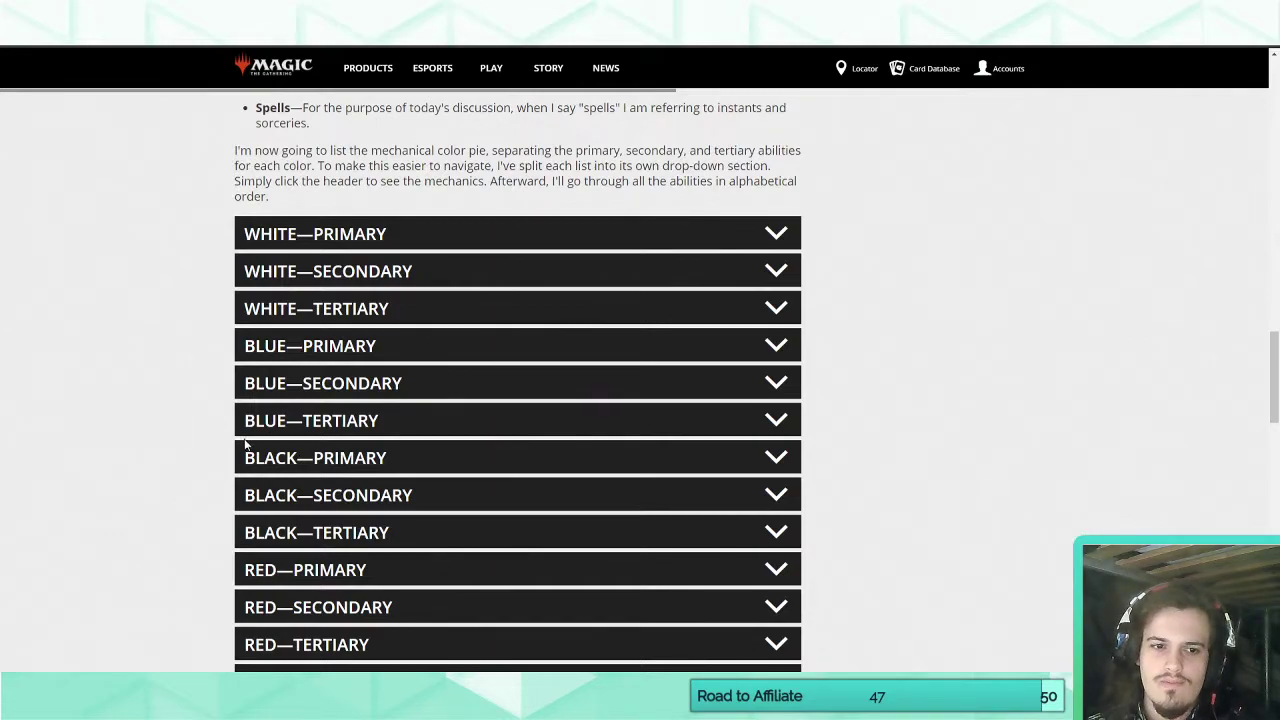
click(347, 428)
scroll(206, 500, down, 5)
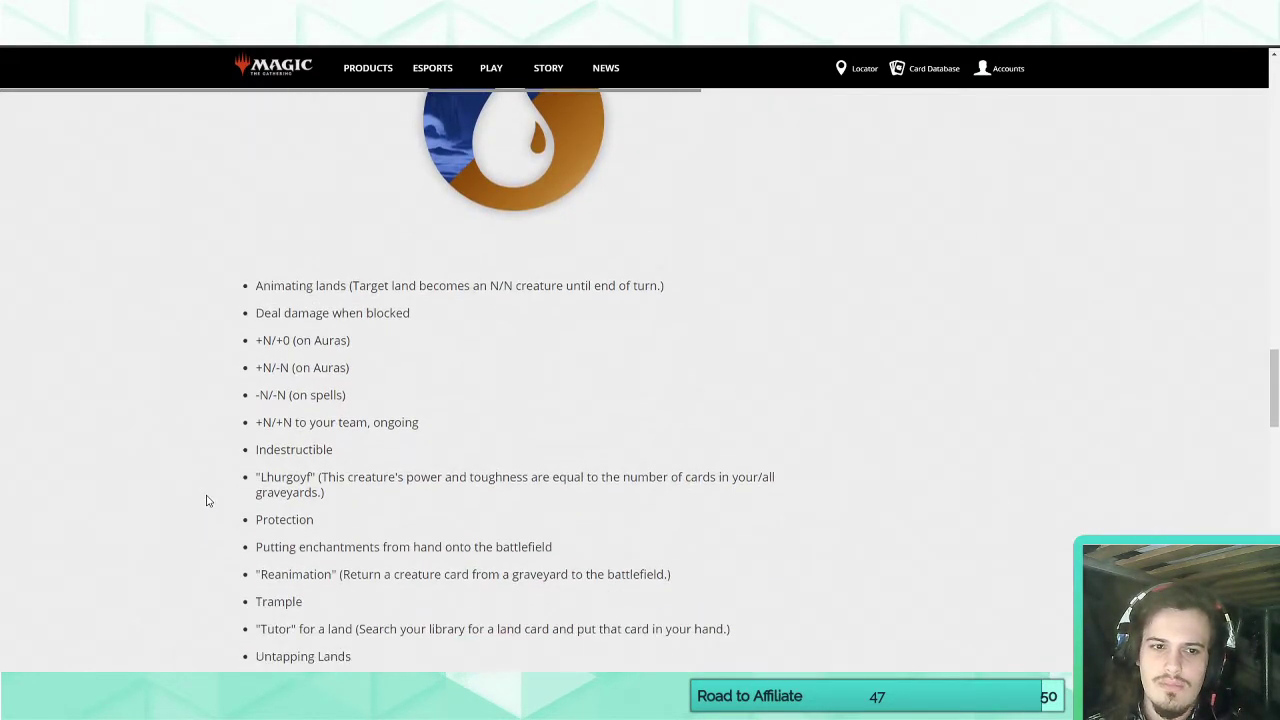
scroll(206, 500, down, 2)
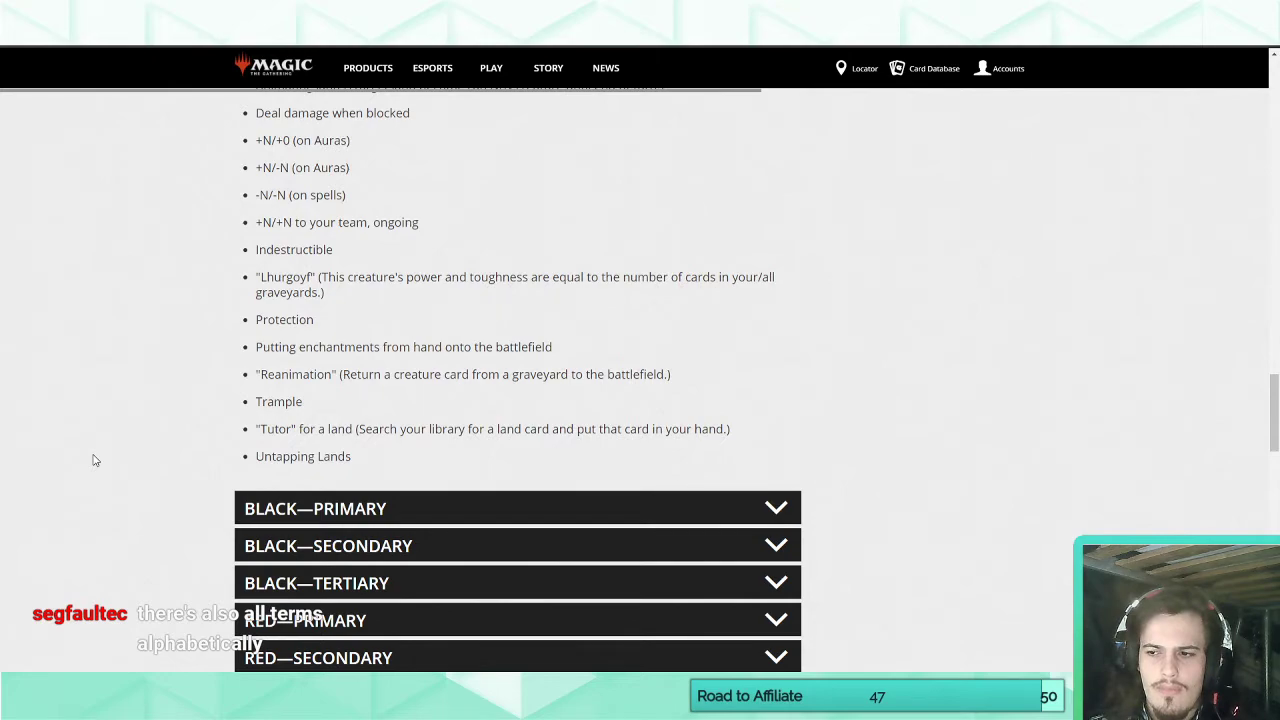
scroll(95, 460, up, 3)
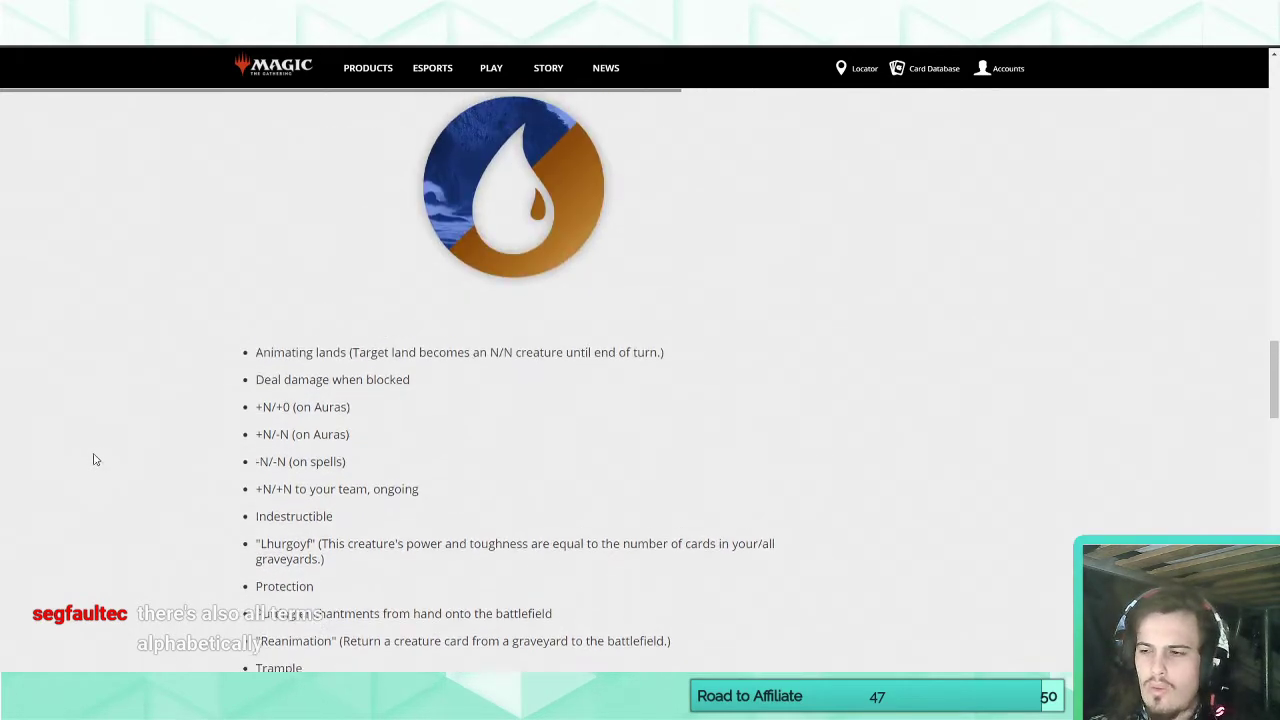
scroll(89, 461, up, 4)
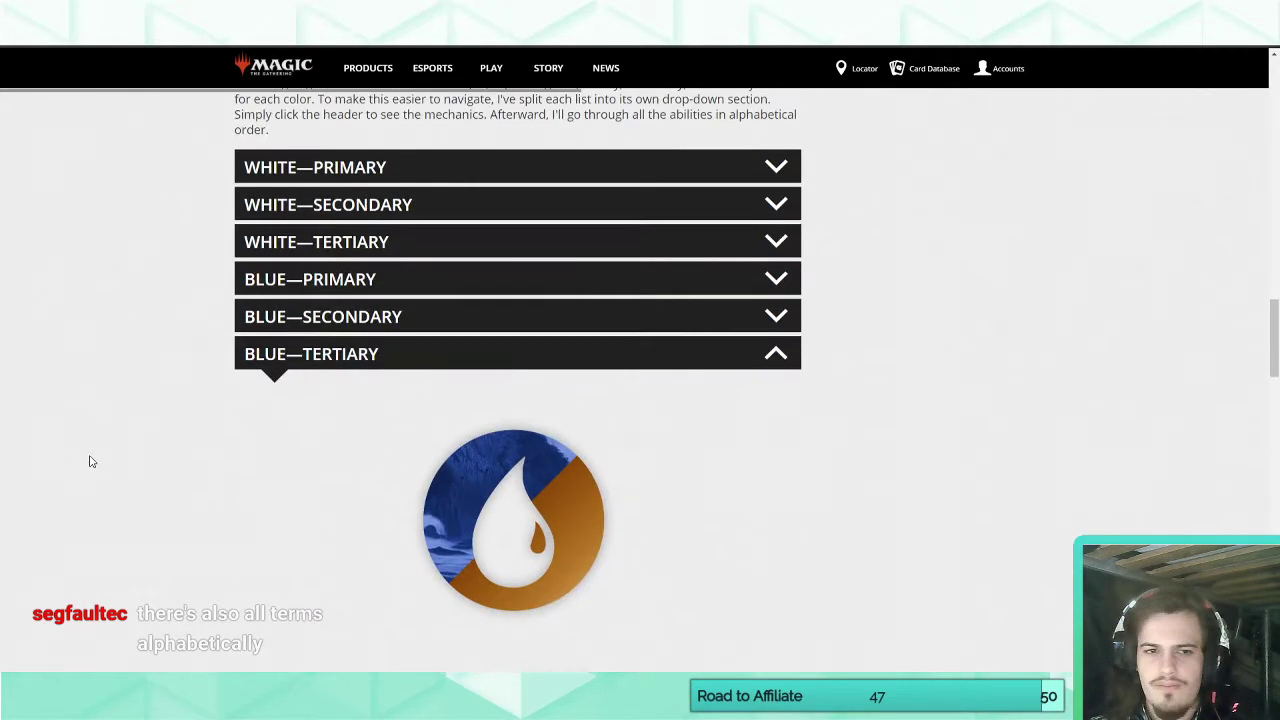
Open the S–Z ability list in the mechanical color pie article and read the Tapping creatures entry.
click(286, 364)
scroll(240, 430, down, 4)
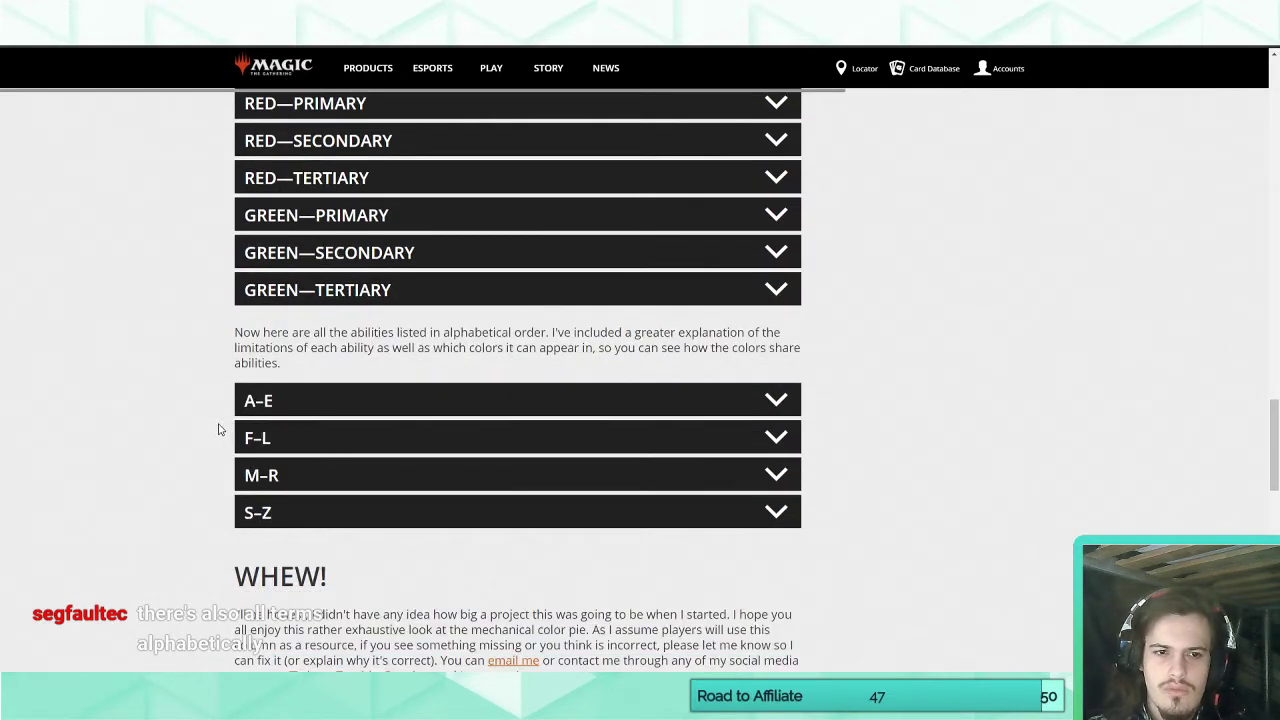
click(293, 516)
scroll(207, 494, down, 12)
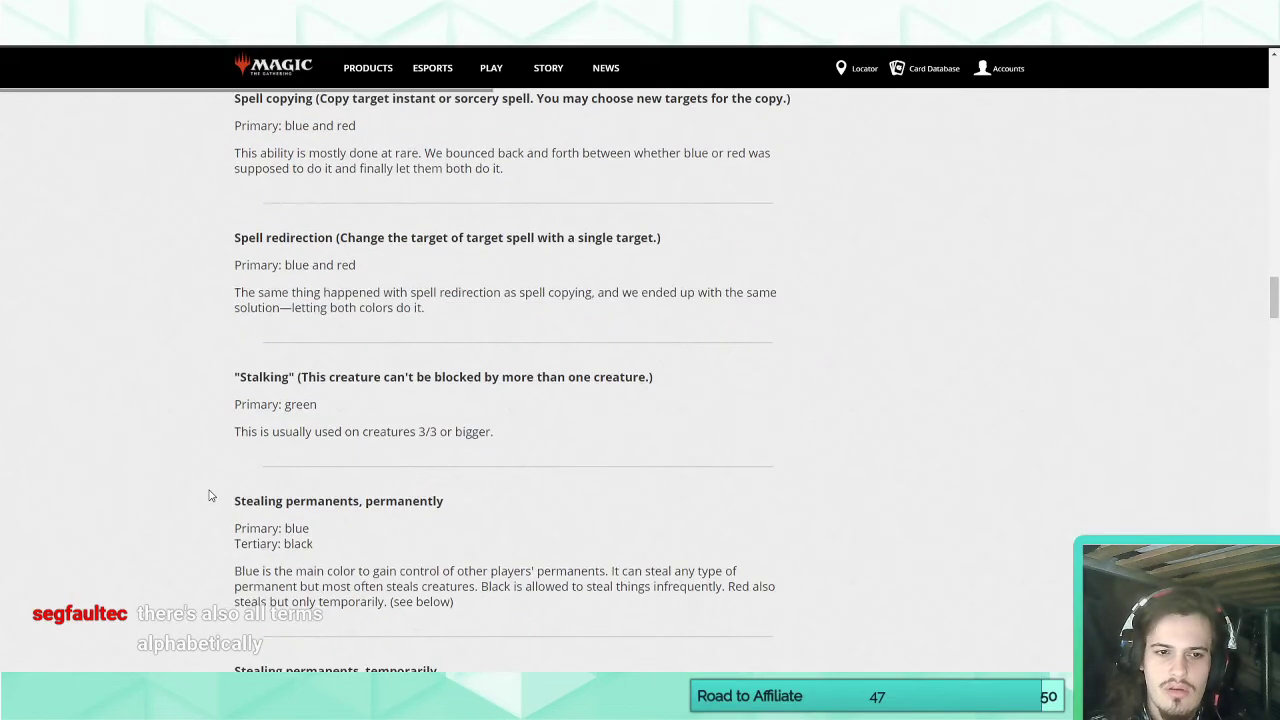
scroll(209, 495, down, 5)
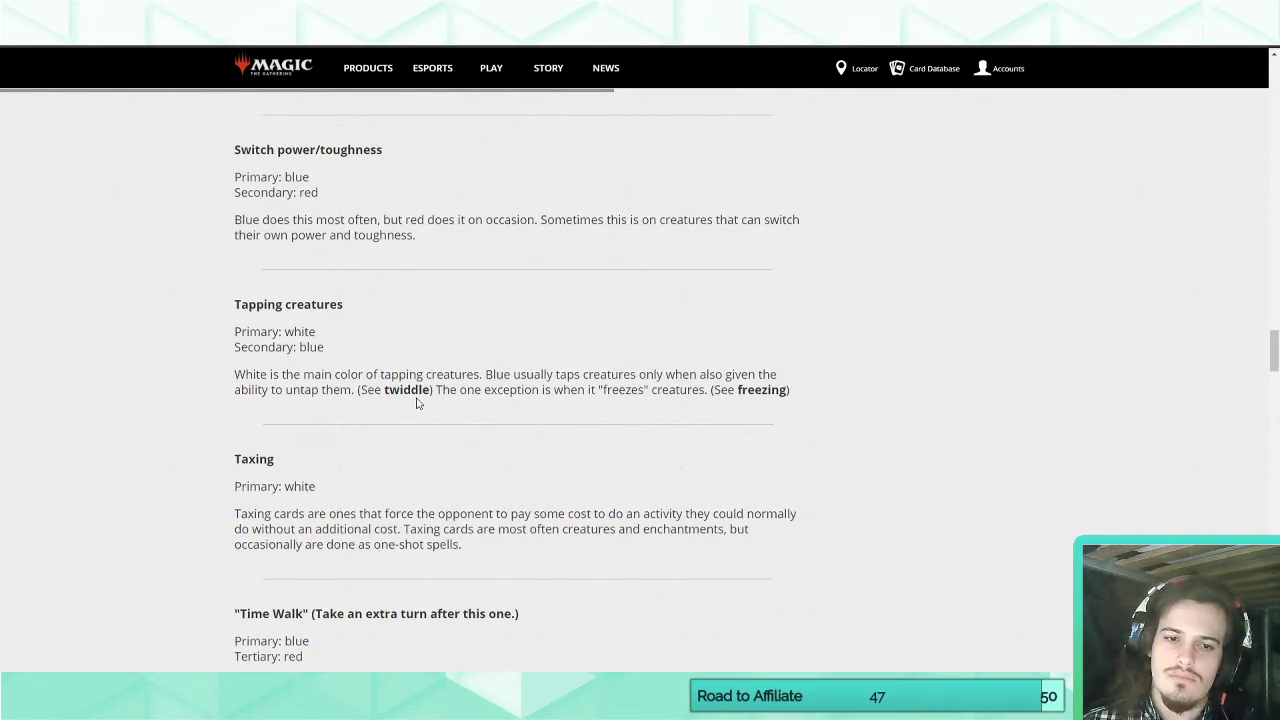
double_click(410, 389)
click(406, 428)
Read the "Twiddle" entry further down the S–Z list and preview the linked Twiddle card.
scroll(406, 428, down, 10)
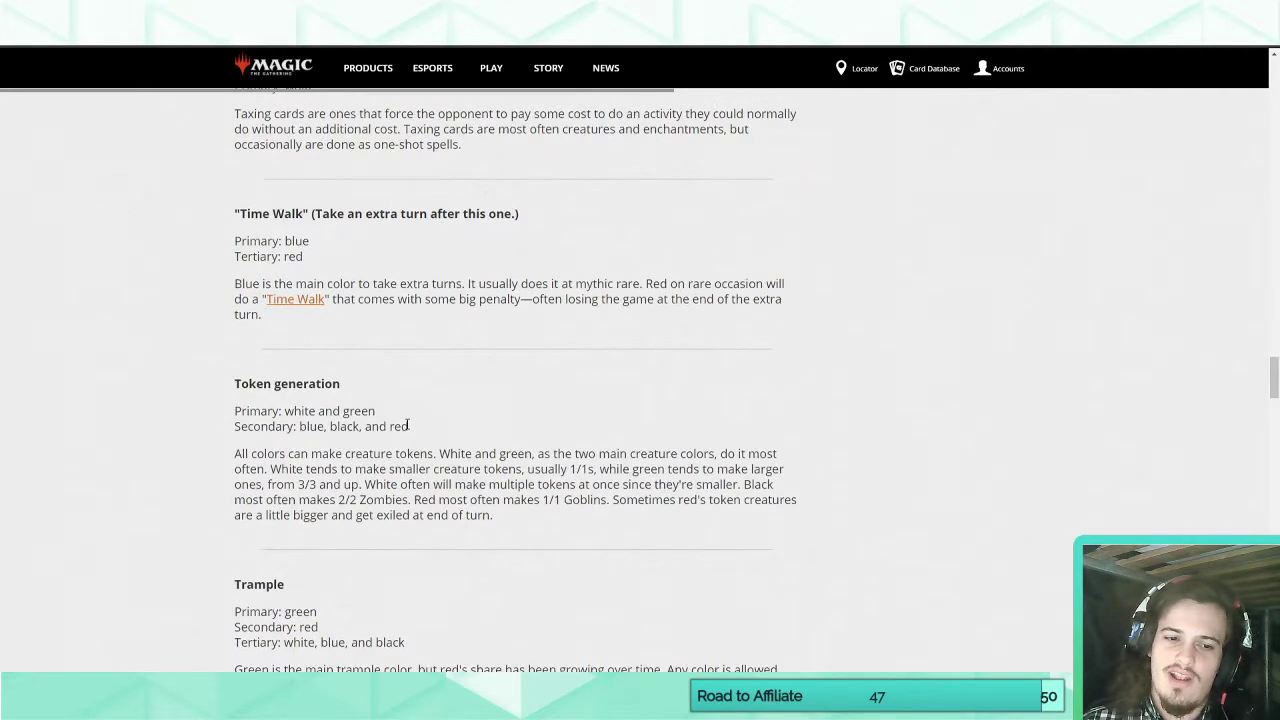
scroll(406, 428, down, 6)
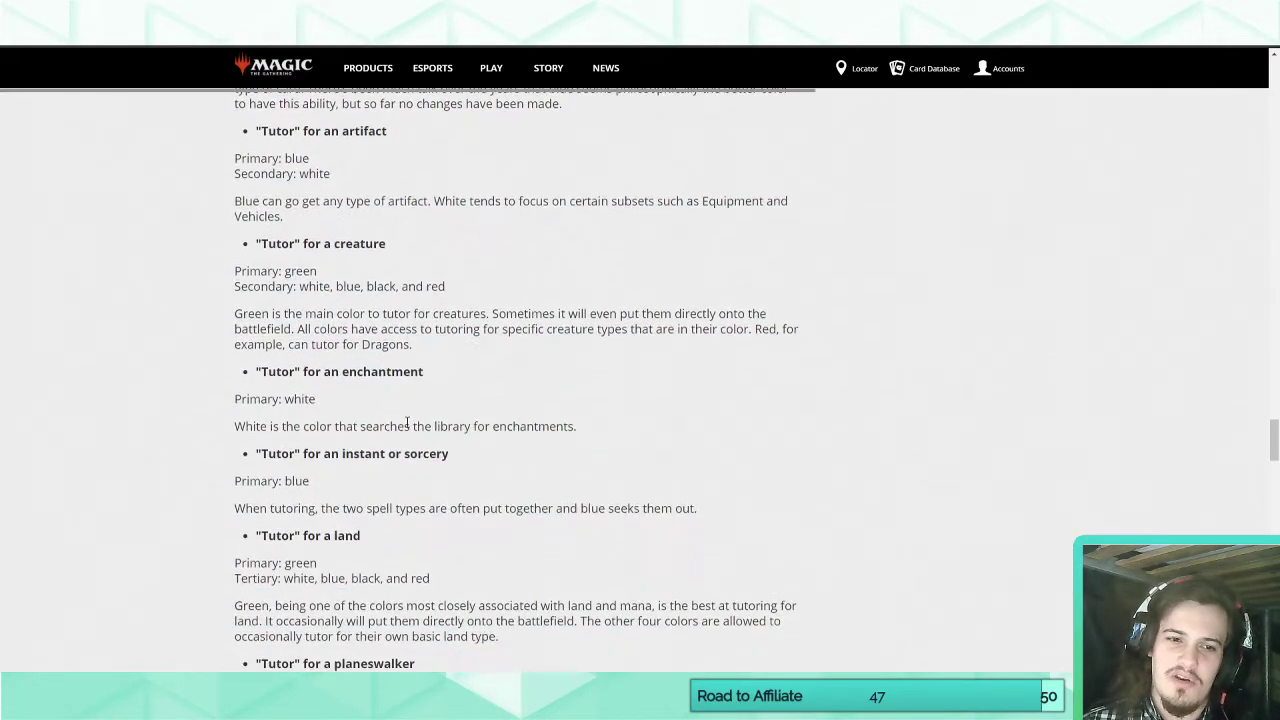
scroll(406, 428, down, 2)
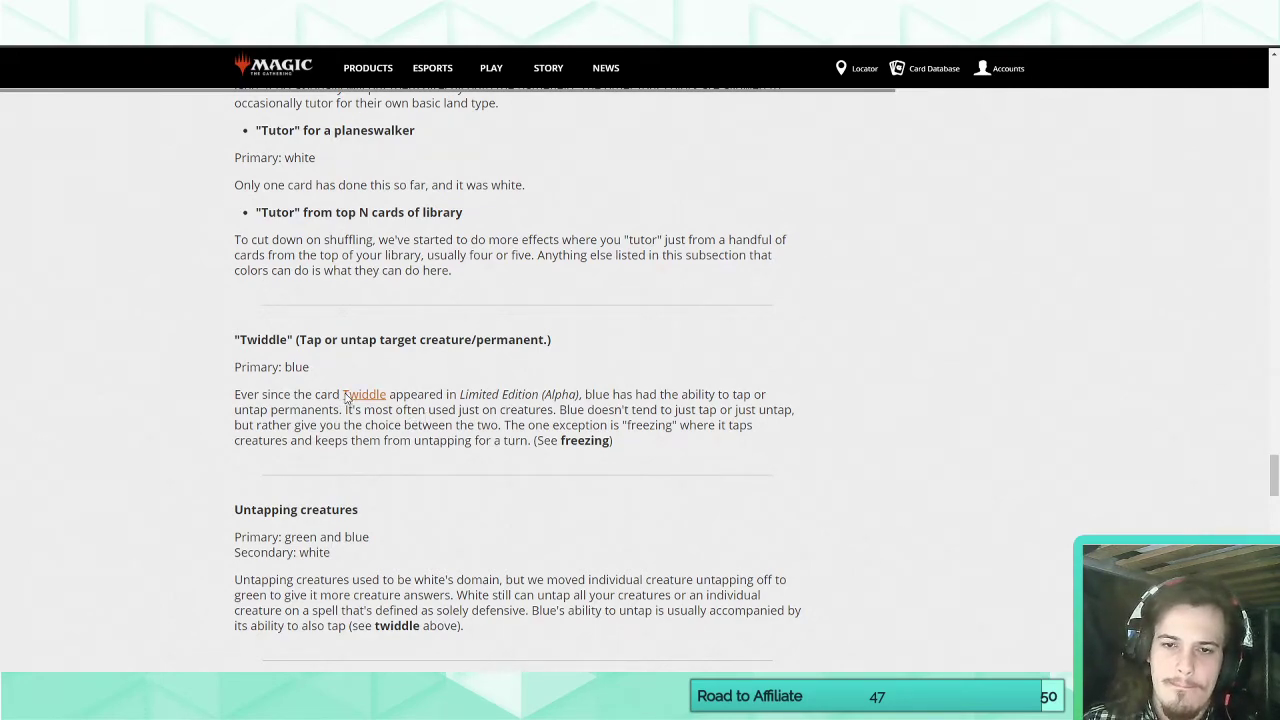
mouse_move(345, 398)
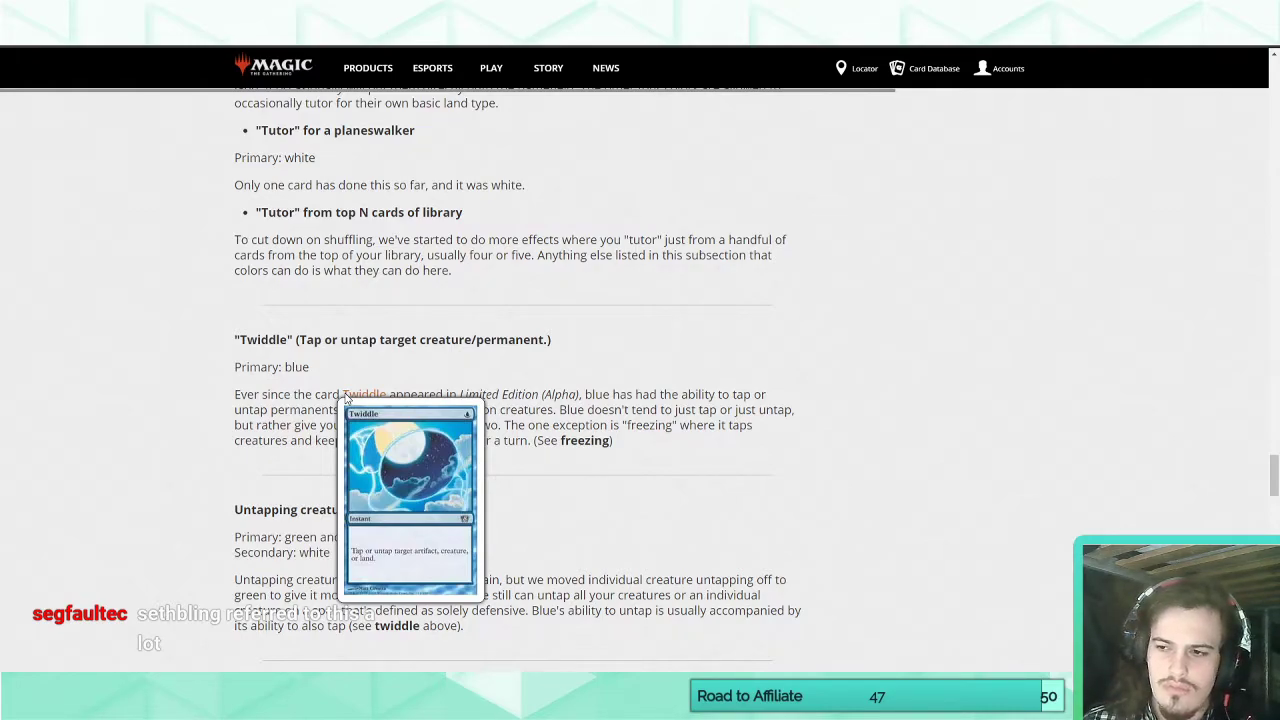
scroll(166, 352, up, 10)
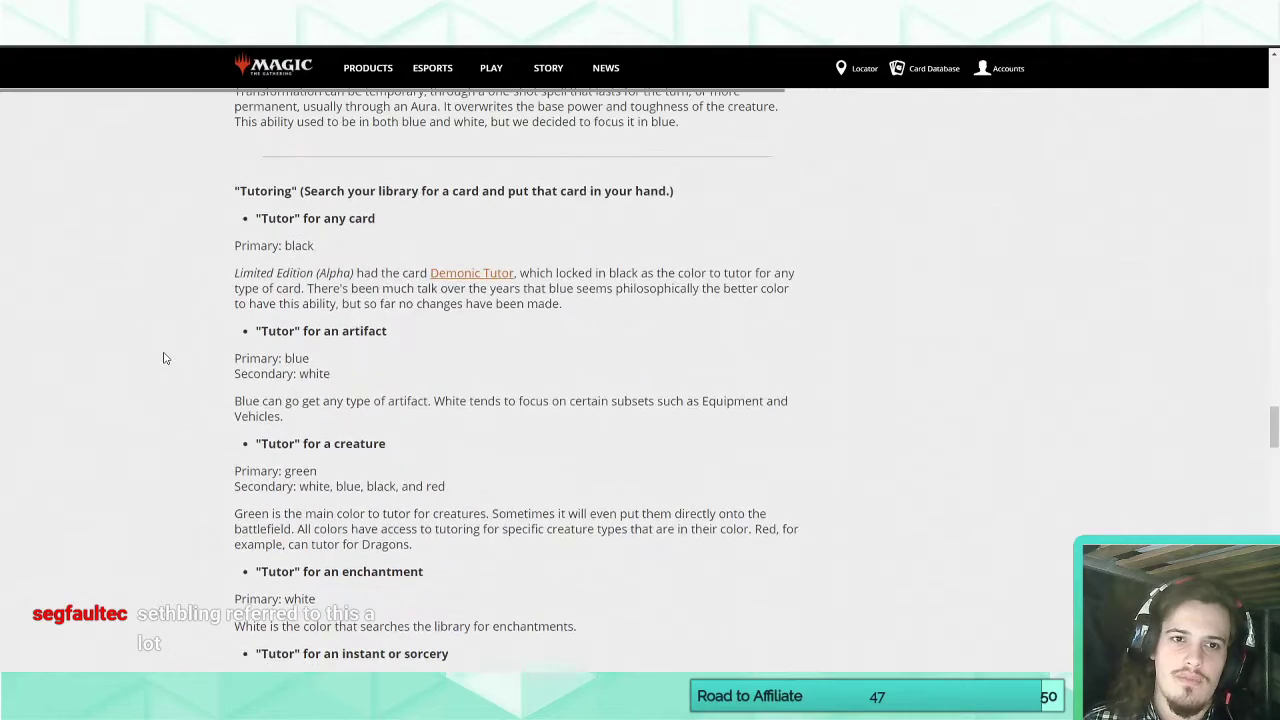
scroll(166, 358, up, 10)
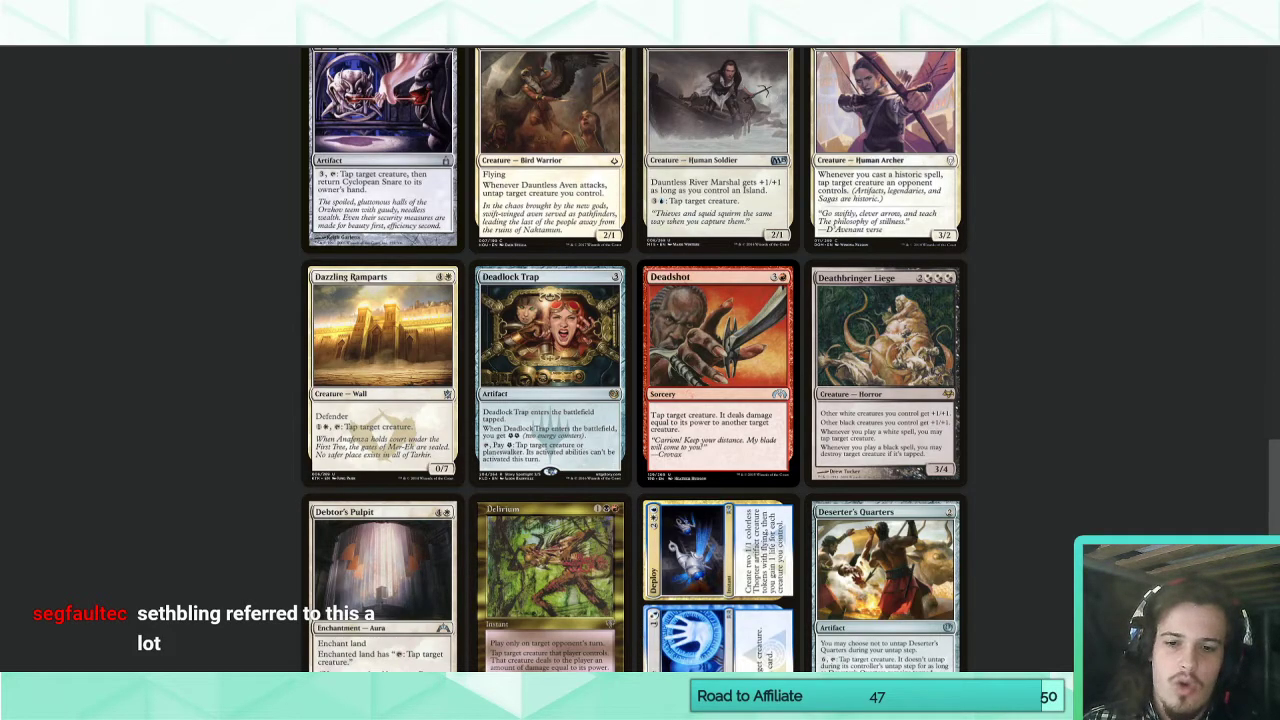
Switch to Magic Set Editor and make Serapis's white and black mana a hybrid symbol, giving a casting cost of W/BG.
key(alt+Tab)
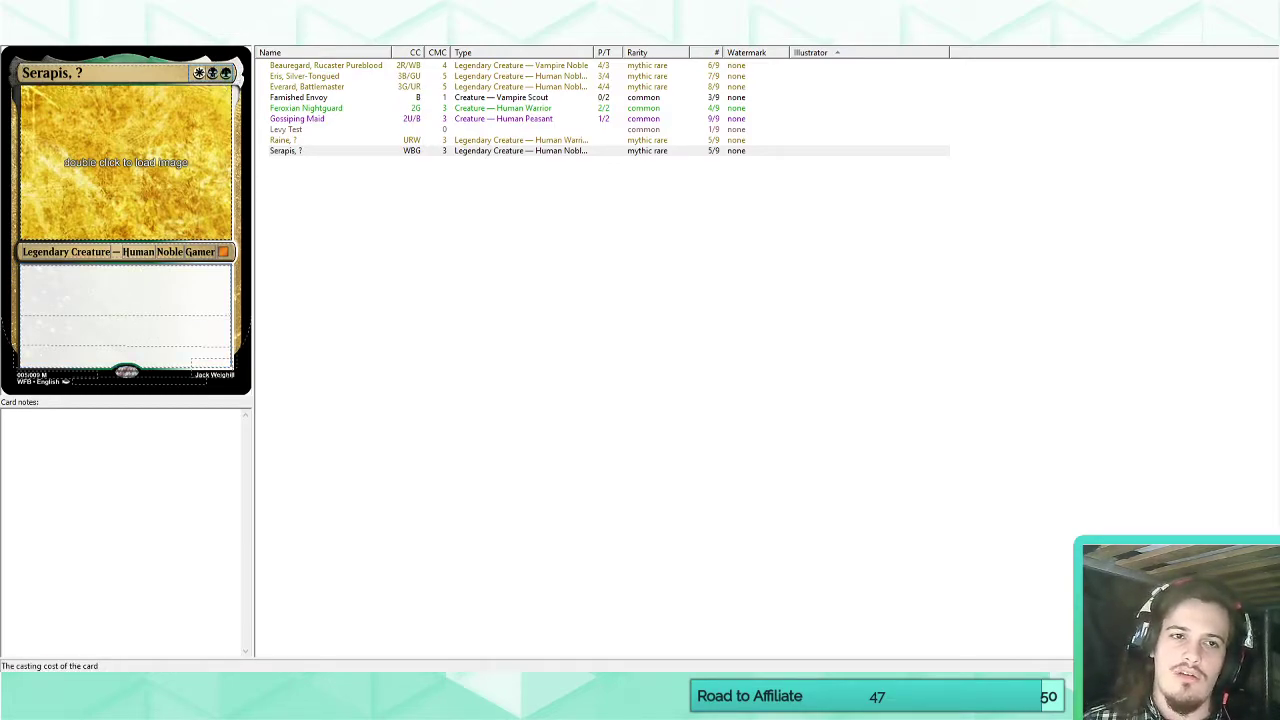
text(/)
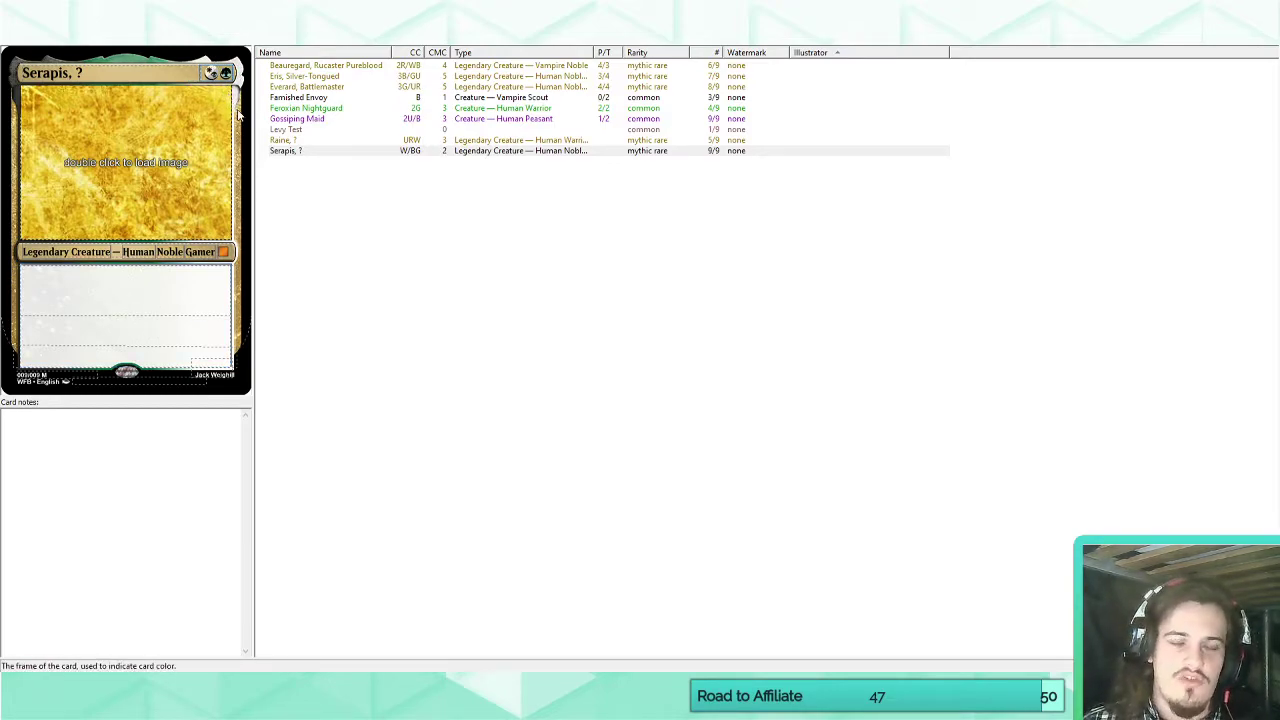
click(124, 304)
click(91, 684)
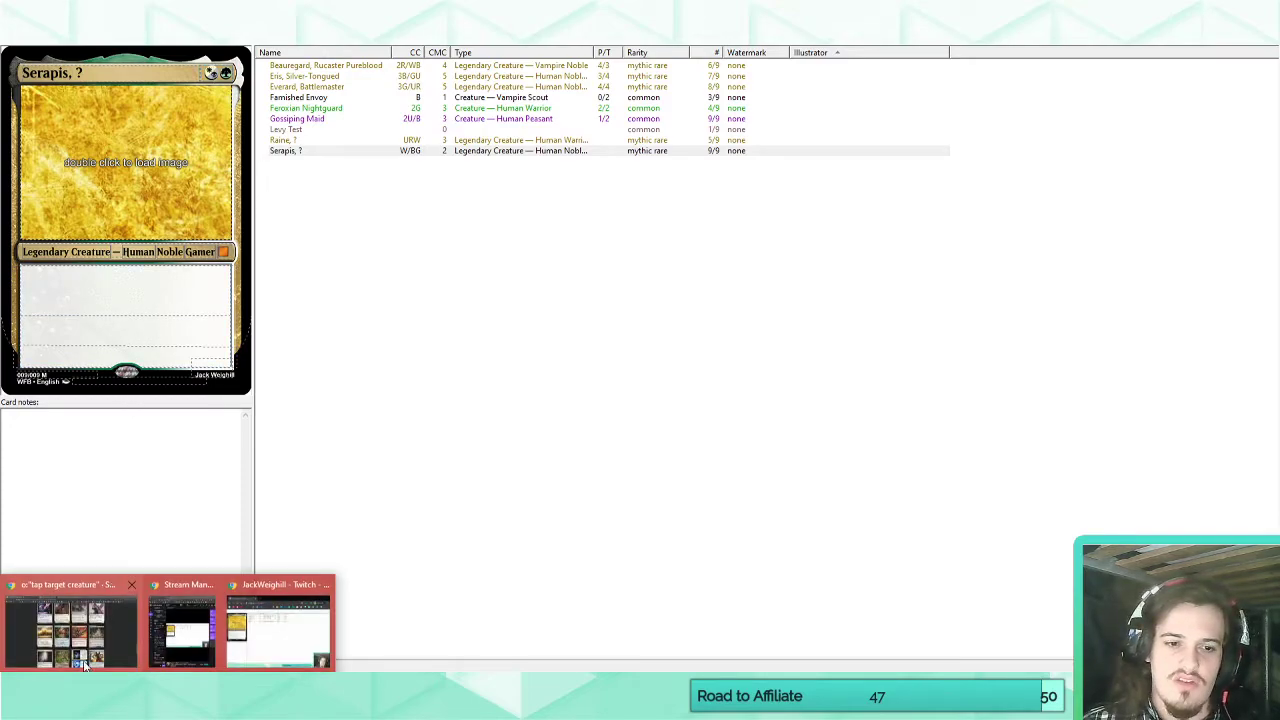
mouse_move(65, 645)
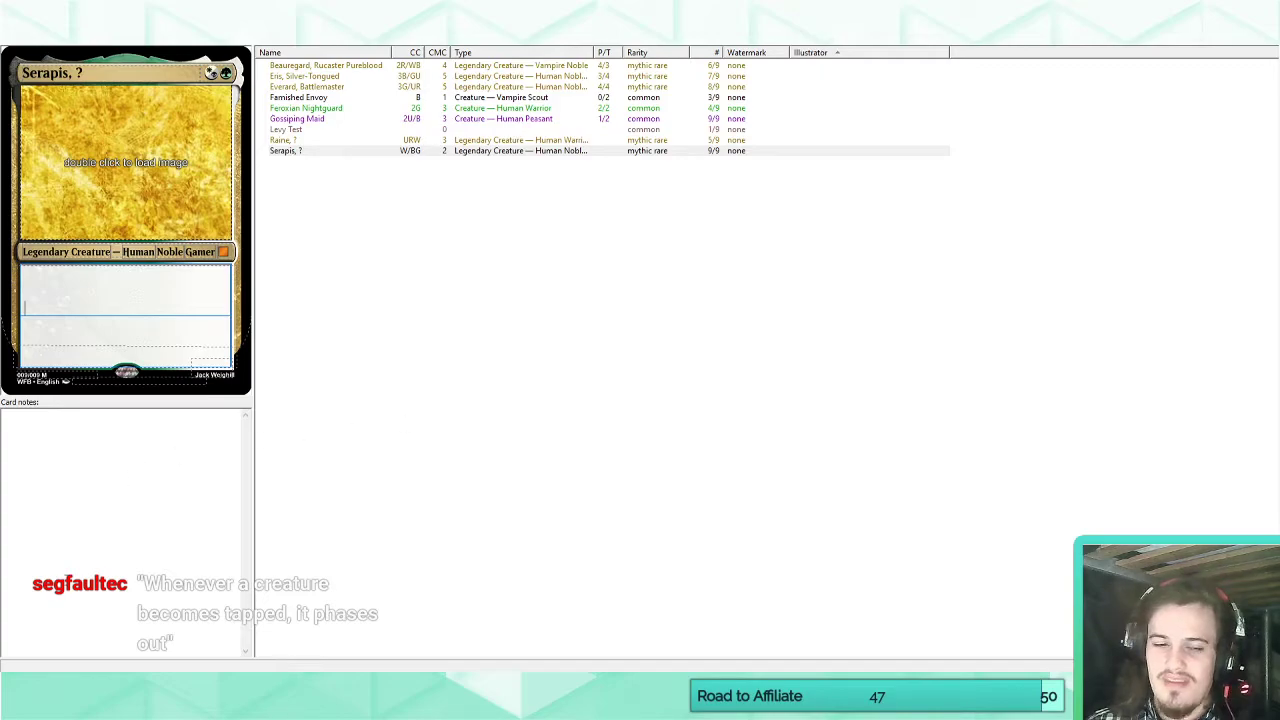
Return to the mechanical color pie article in the browser and look through the abilities listed under M–R.
click(76, 698)
click(83, 656)
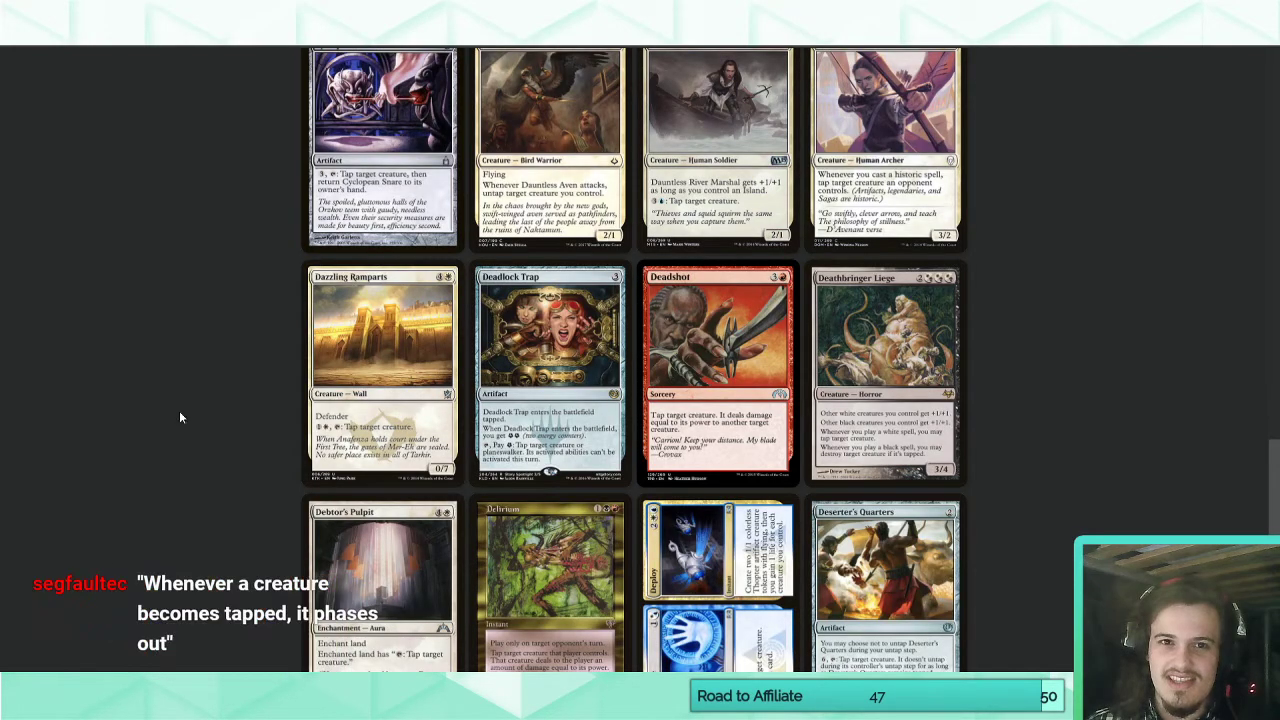
click(182, 418)
scroll(135, 450, up, 5)
scroll(140, 466, up, 3)
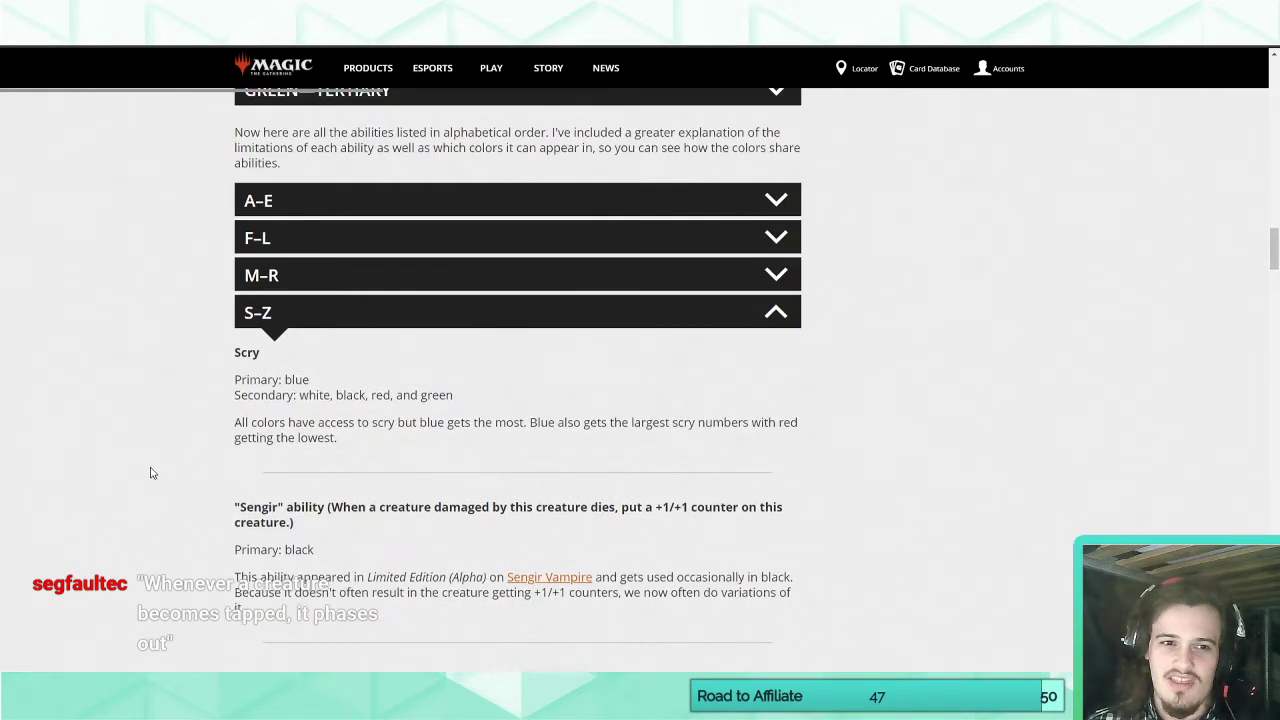
click(285, 318)
click(297, 288)
scroll(163, 409, down, 15)
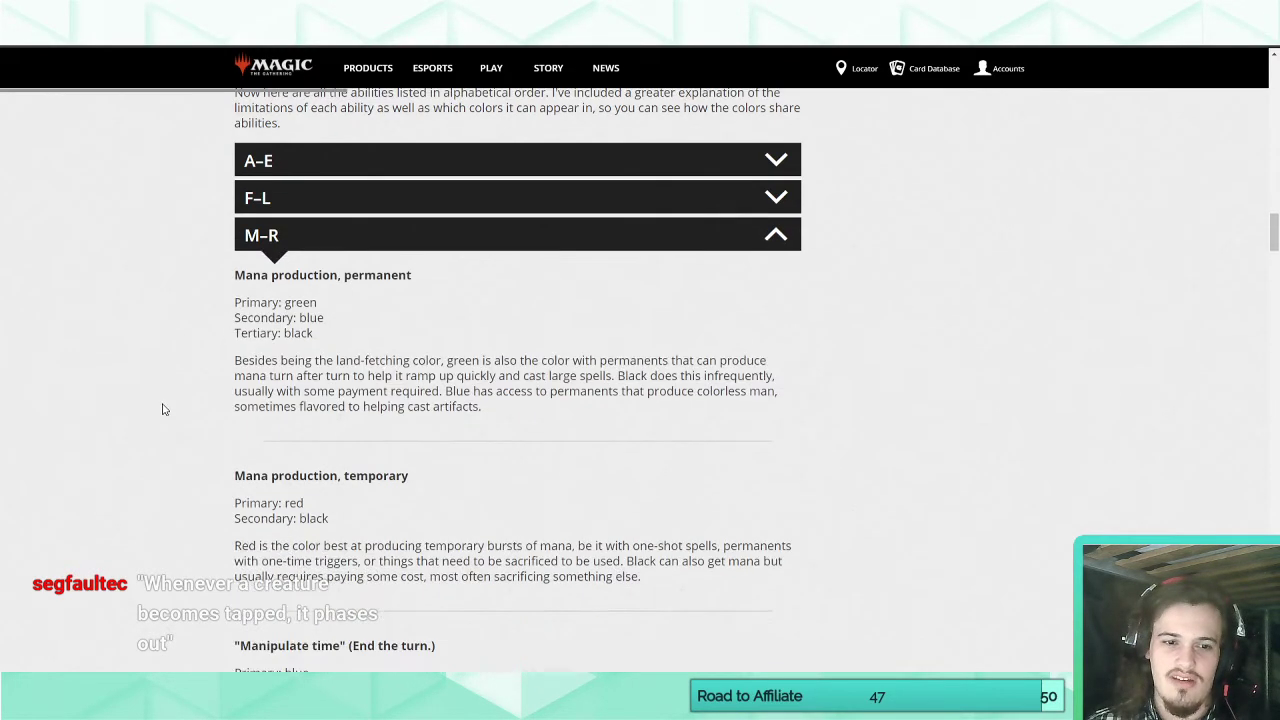
scroll(163, 409, down, 2)
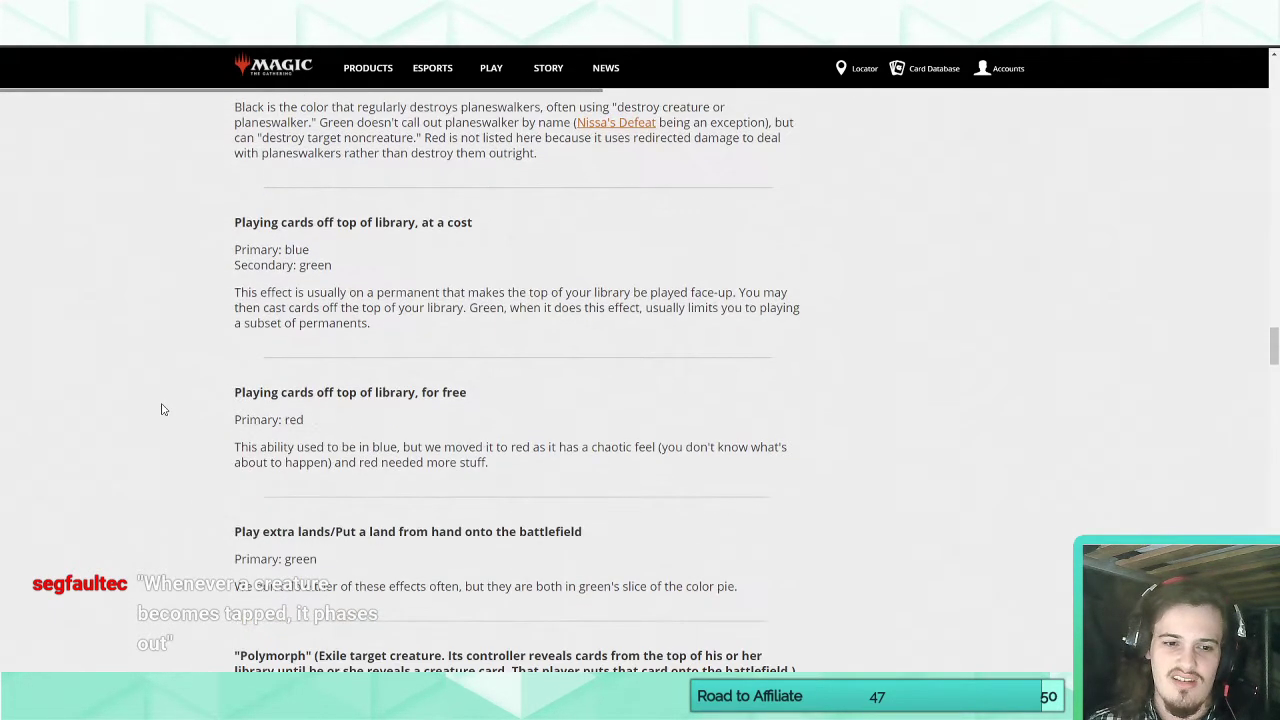
scroll(163, 409, up, 3)
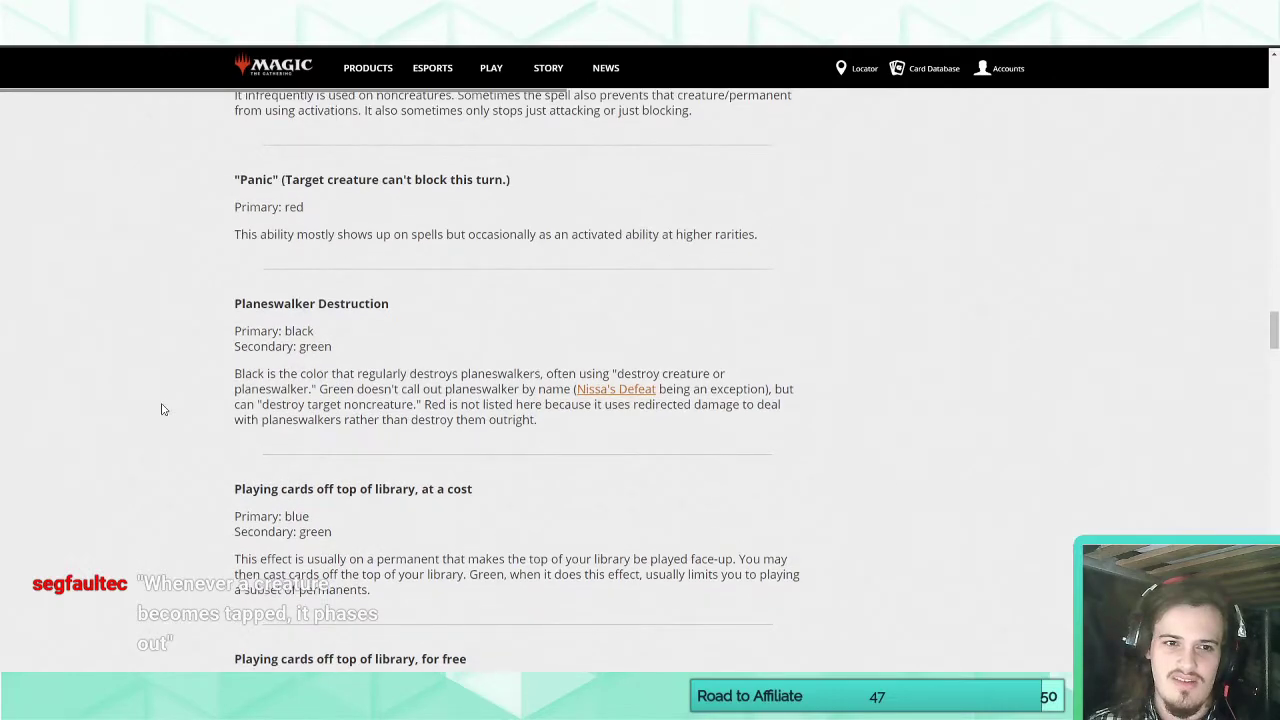
scroll(163, 409, up, 2)
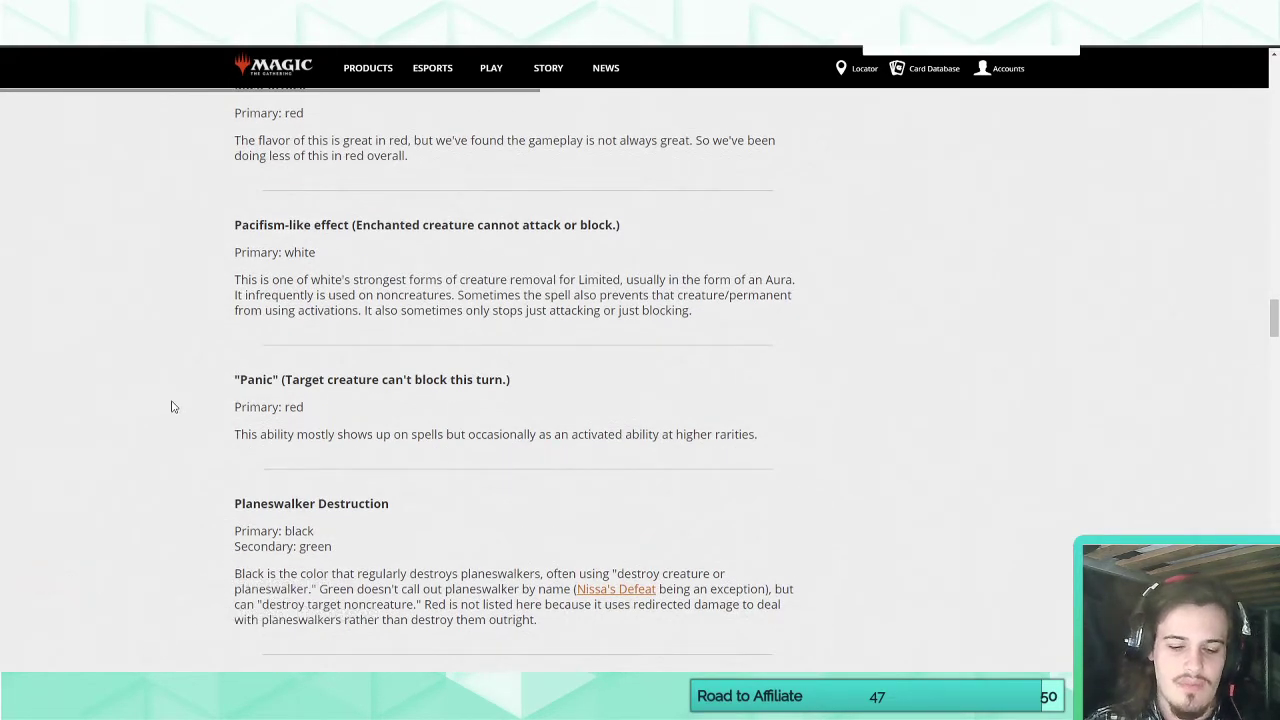
scroll(171, 407, up, 15)
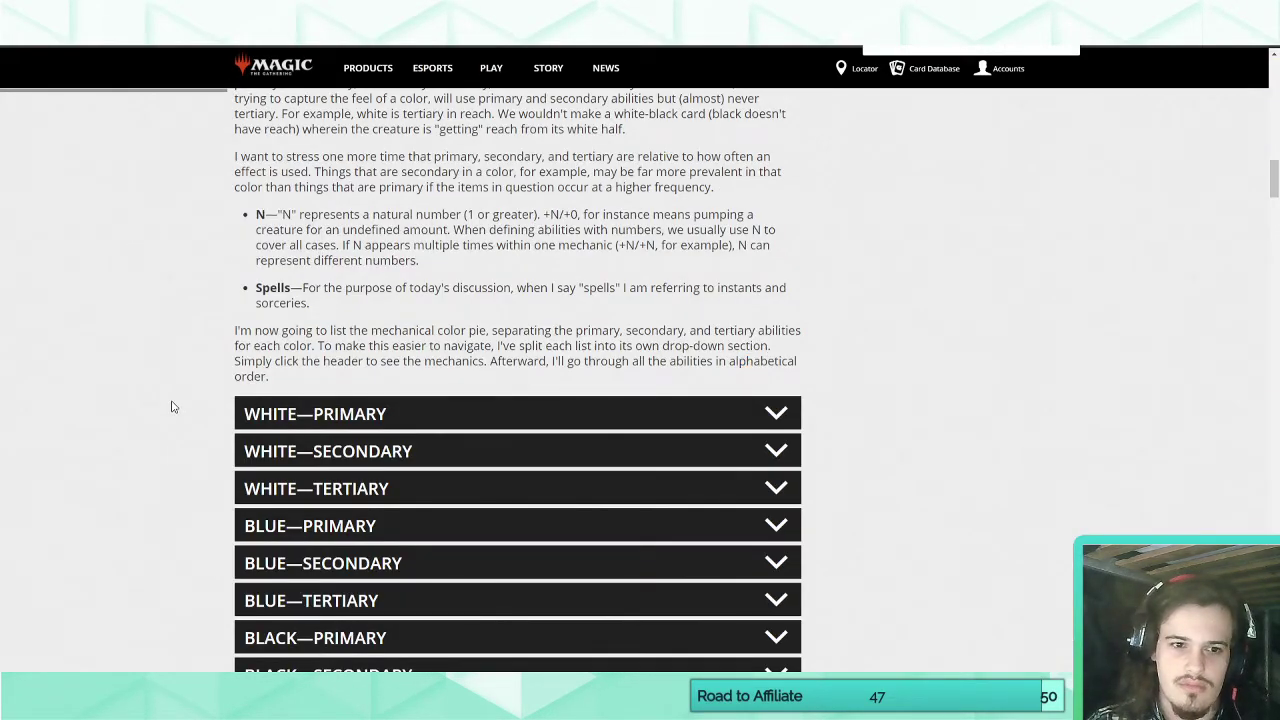
Expand the A–E ability list and skim its entries down to Creature pumping.
scroll(171, 407, down, 4)
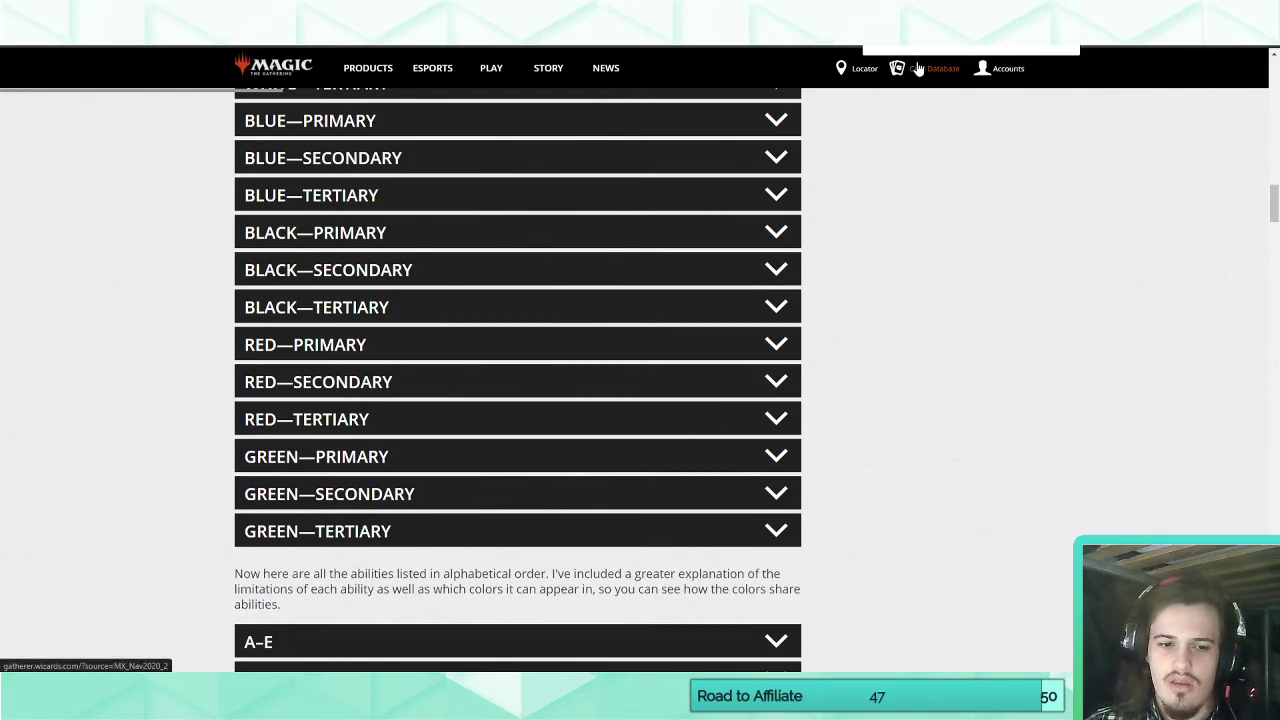
scroll(380, 371, down, 3)
click(337, 383)
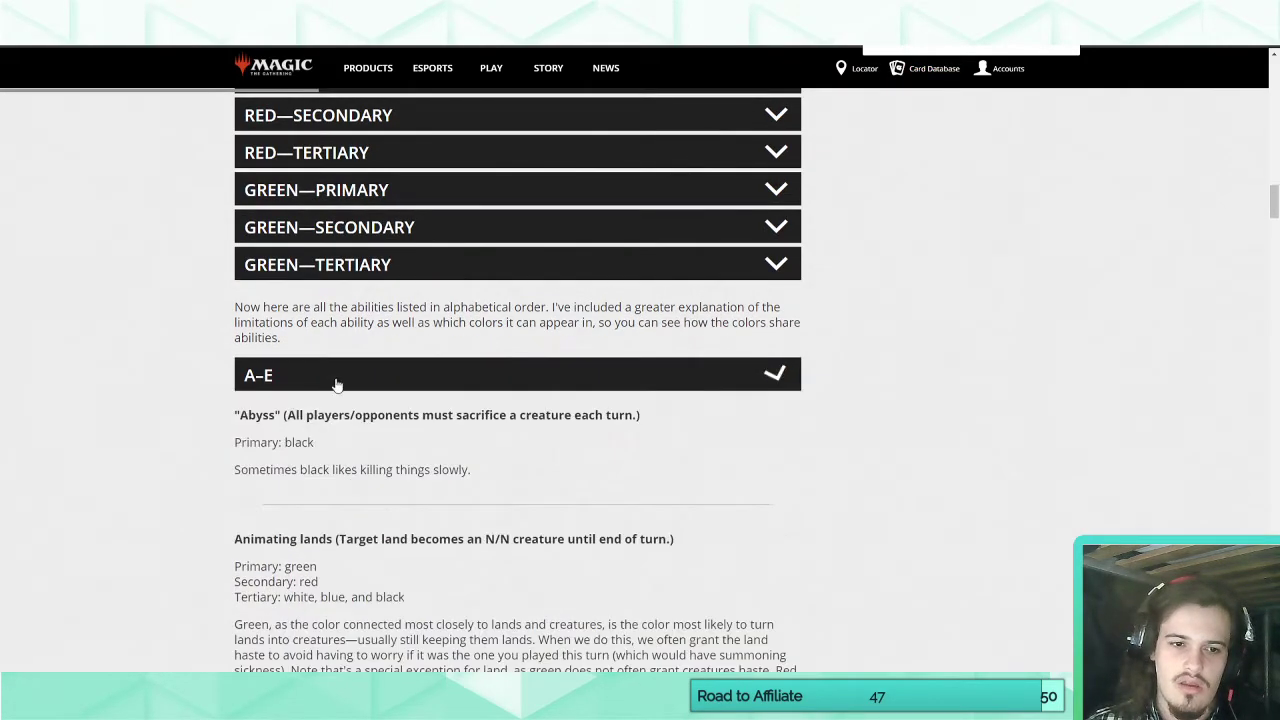
scroll(288, 467, down, 20)
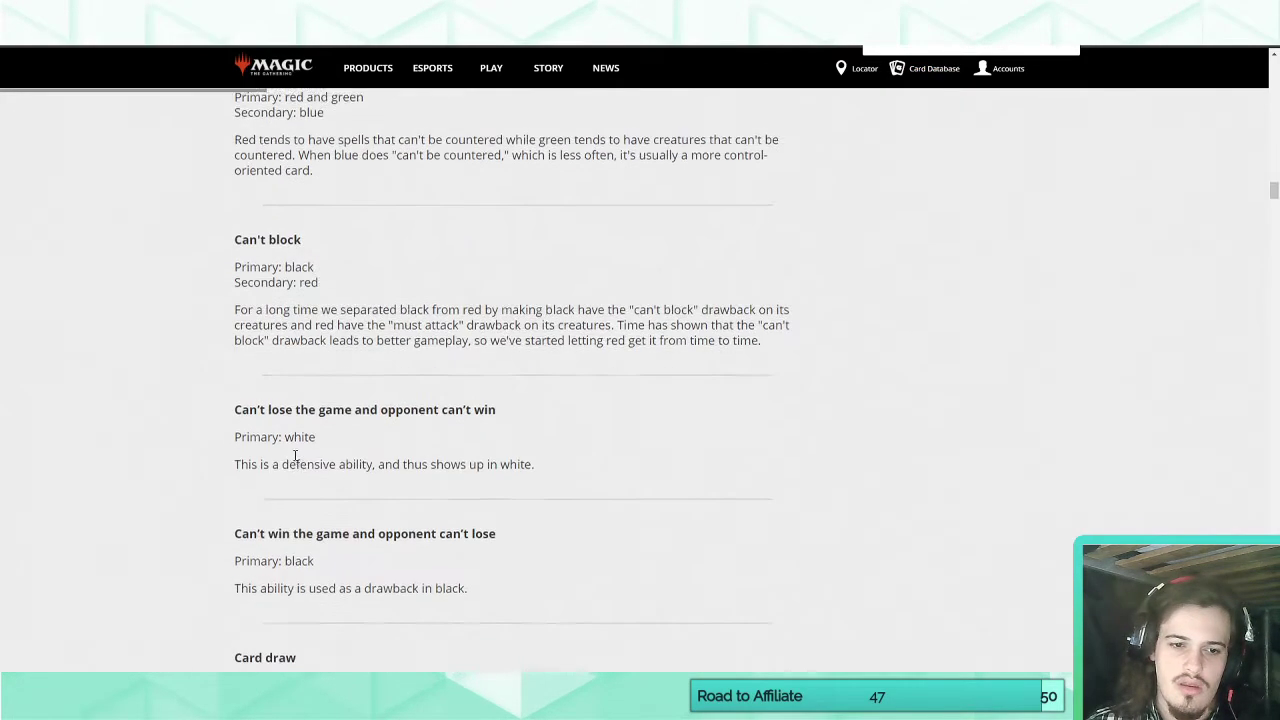
scroll(295, 460, down, 20)
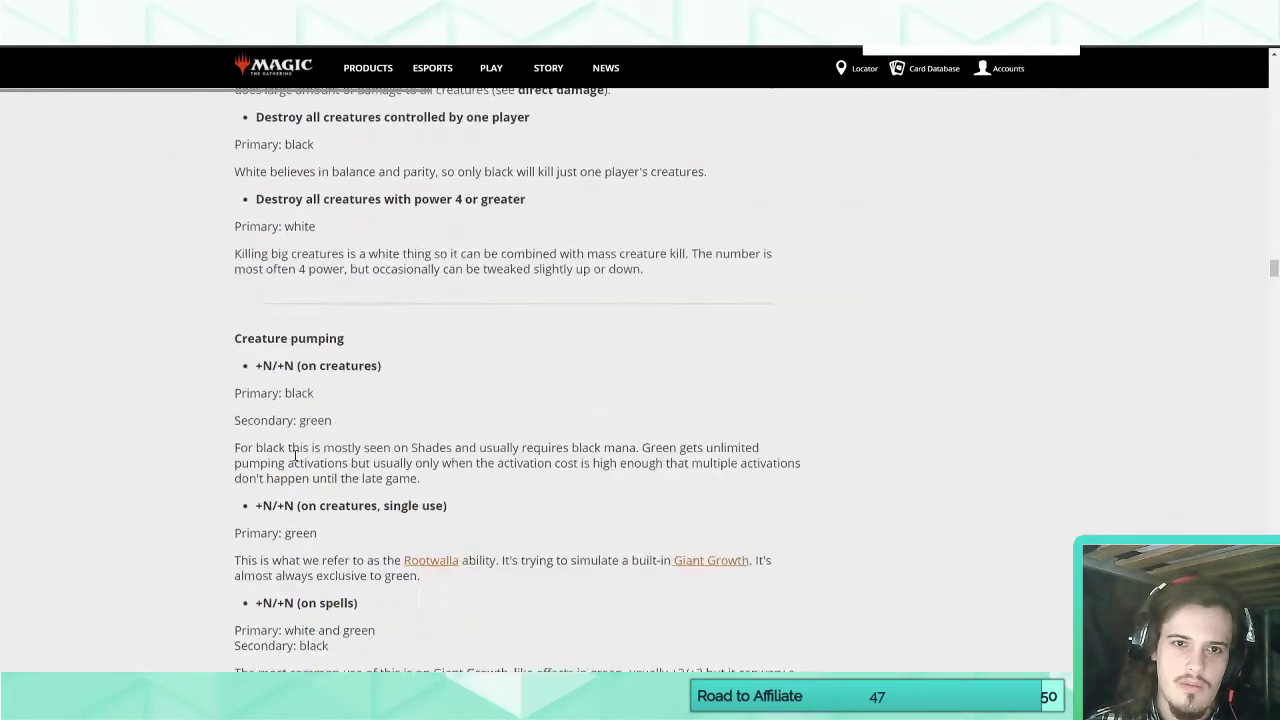
Leave the article and return to the search field above the Scryfall results for o:"tap target creature".
click(212, 22)
middle_click(210, 546)
scroll(210, 546, up, 15)
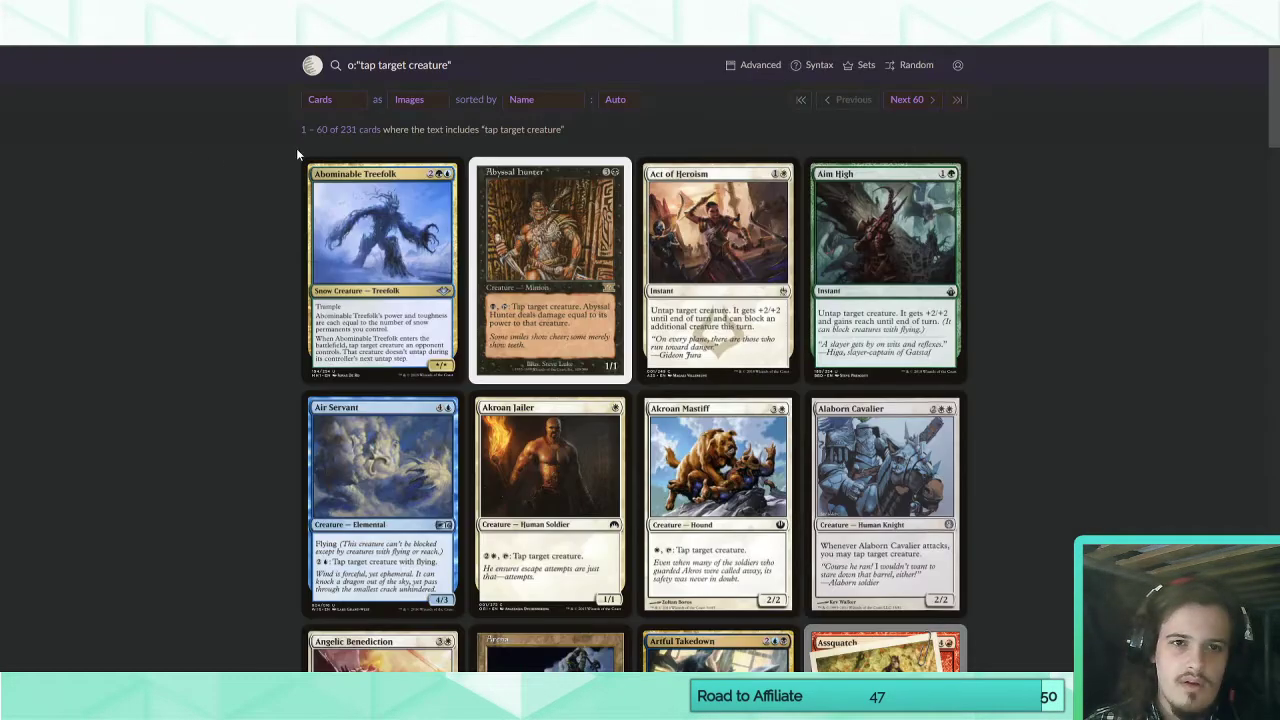
click(497, 70)
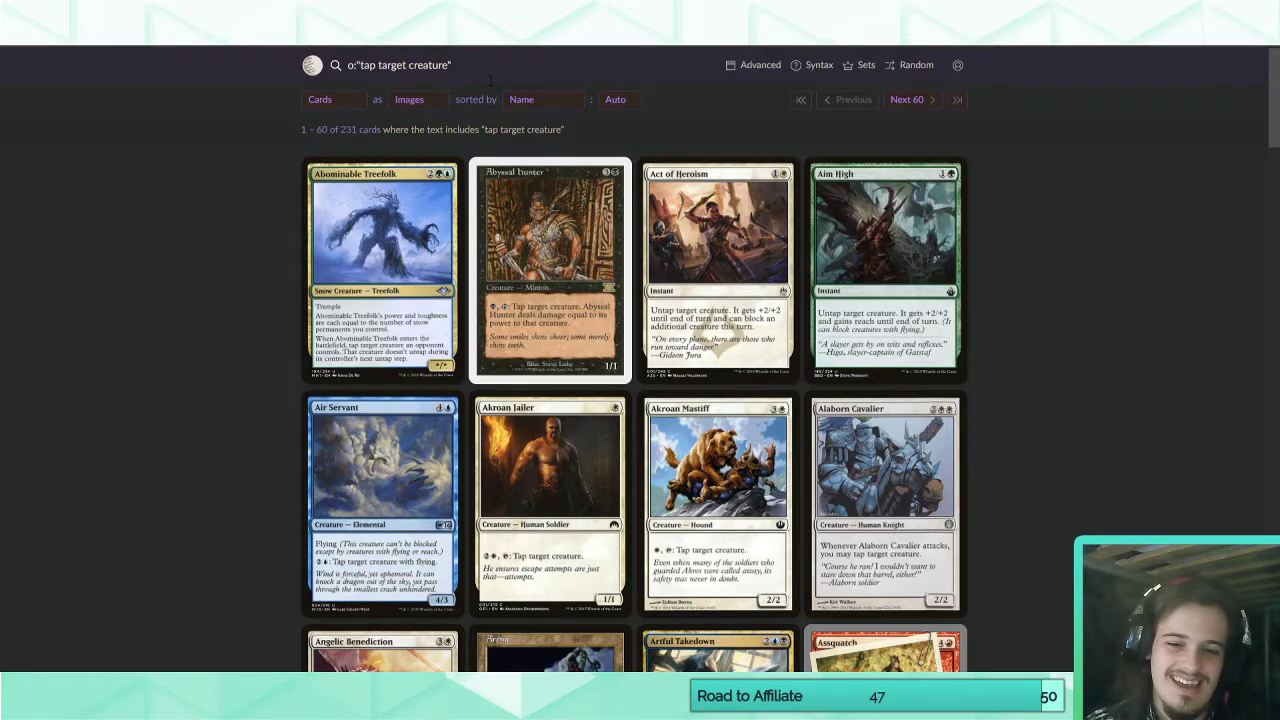
Switch back to Magic Set Editor and place the text cursor in Serapis's empty rules text.
click(604, 700)
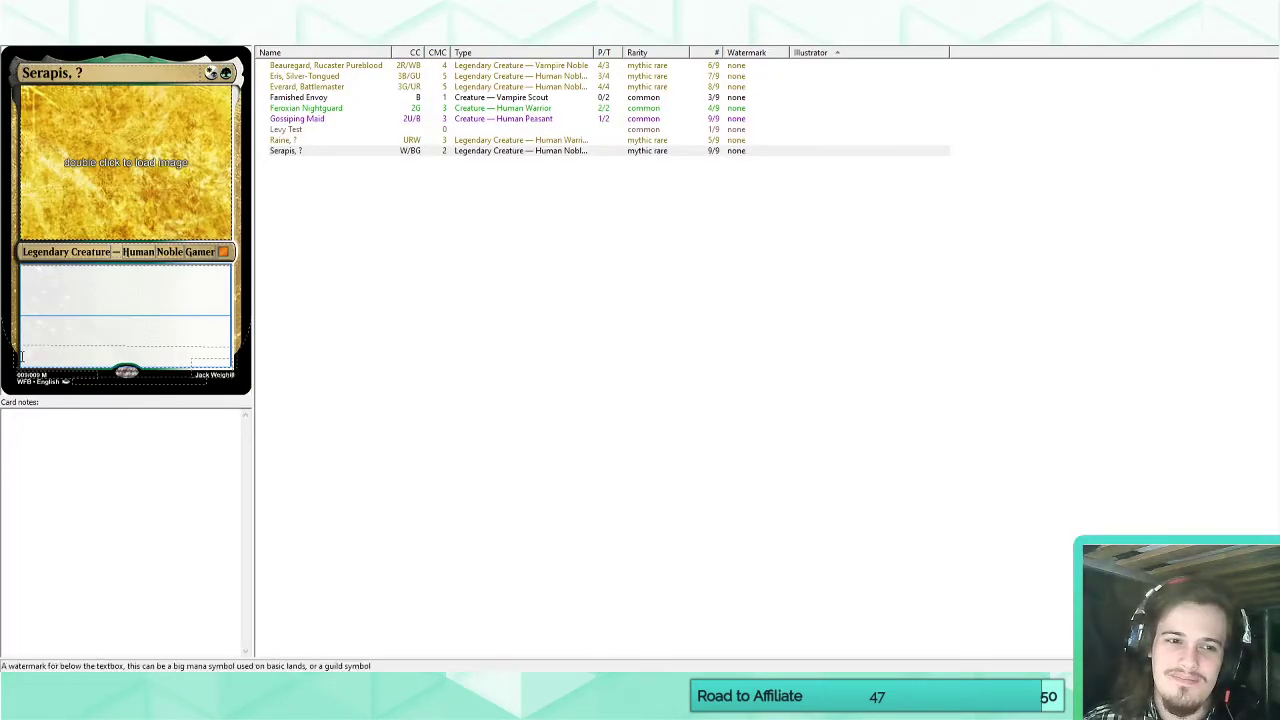
click(77, 294)
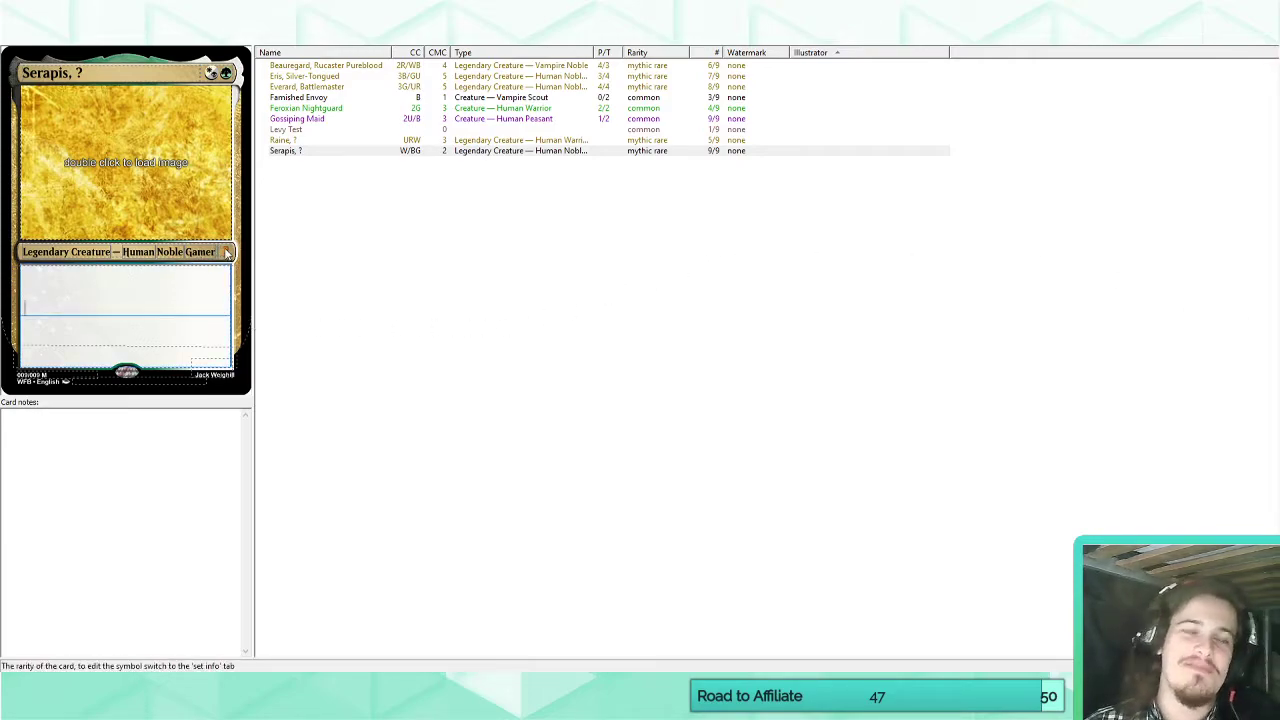
click(170, 290)
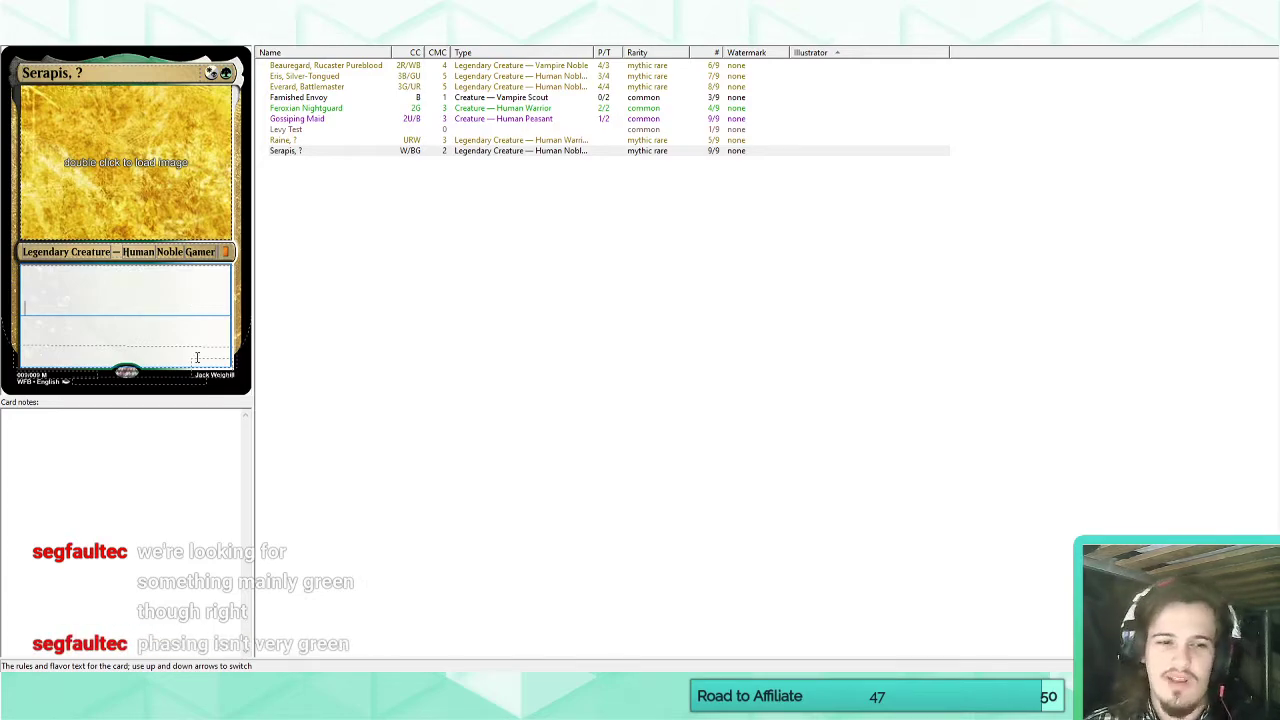
click(150, 686)
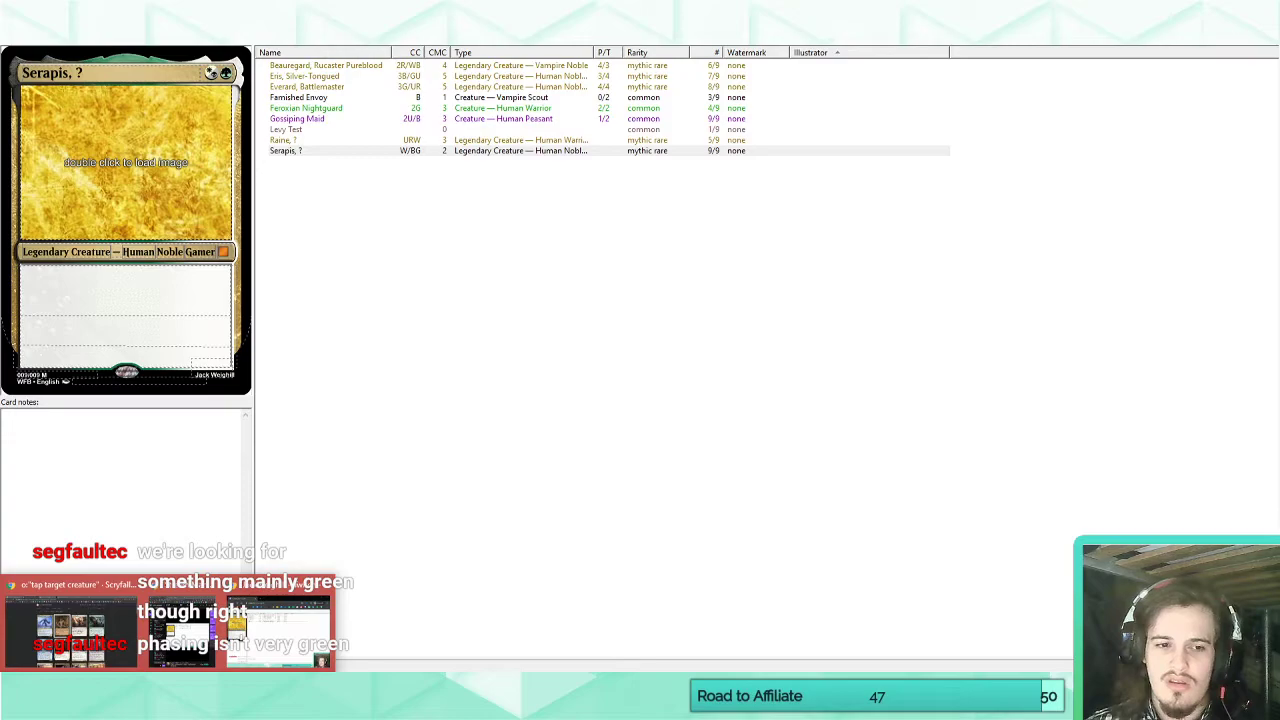
click(117, 282)
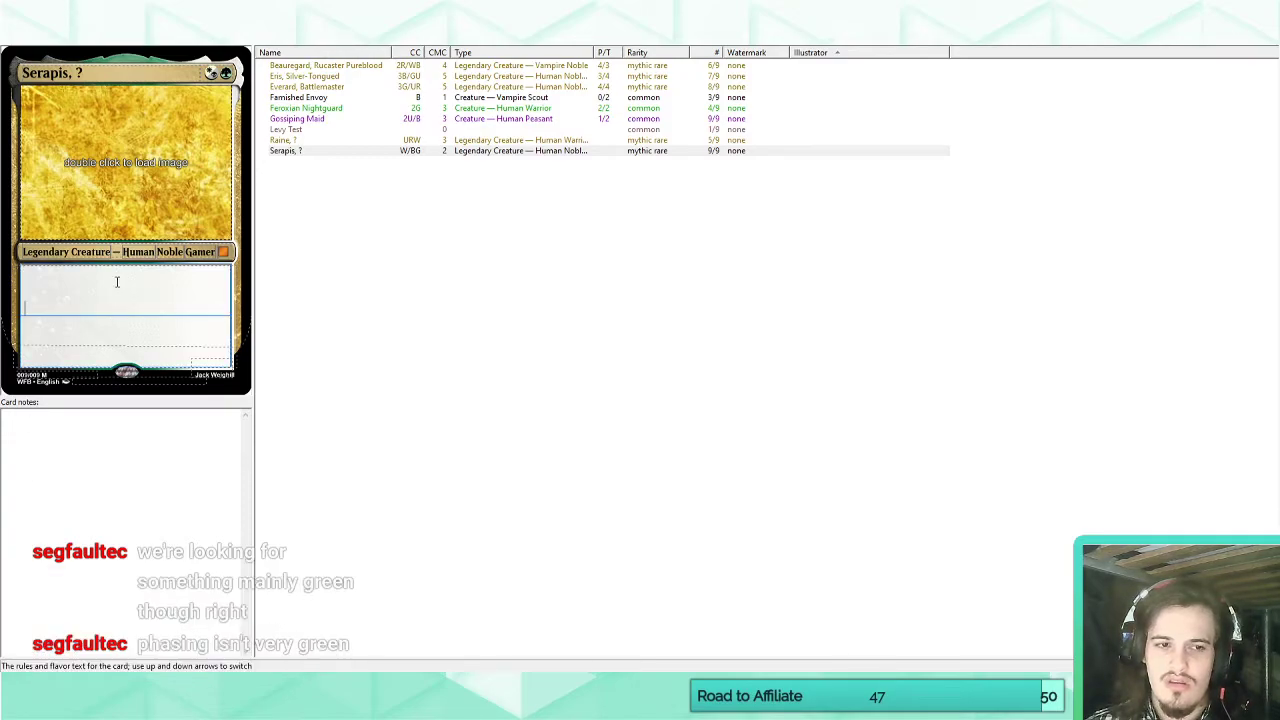
Open the Raine card and compare it with Serapis, highlighting Raine's casting cost and name.
click(290, 141)
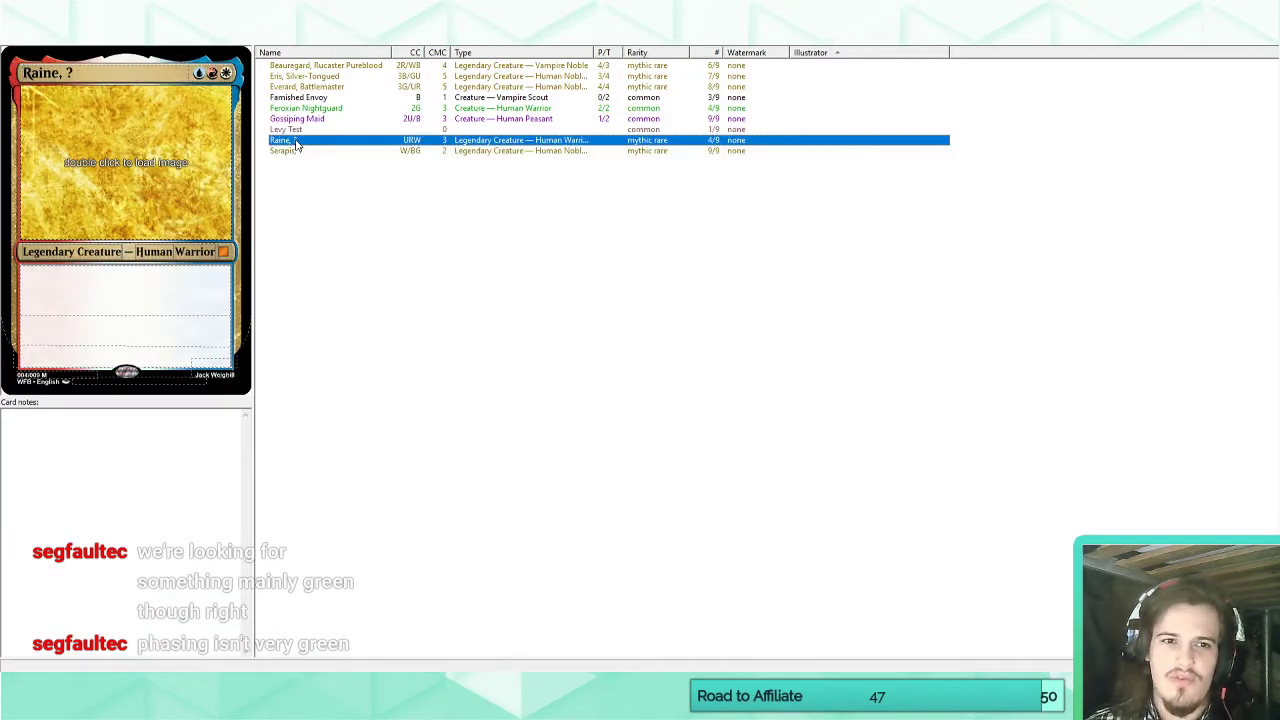
click(144, 291)
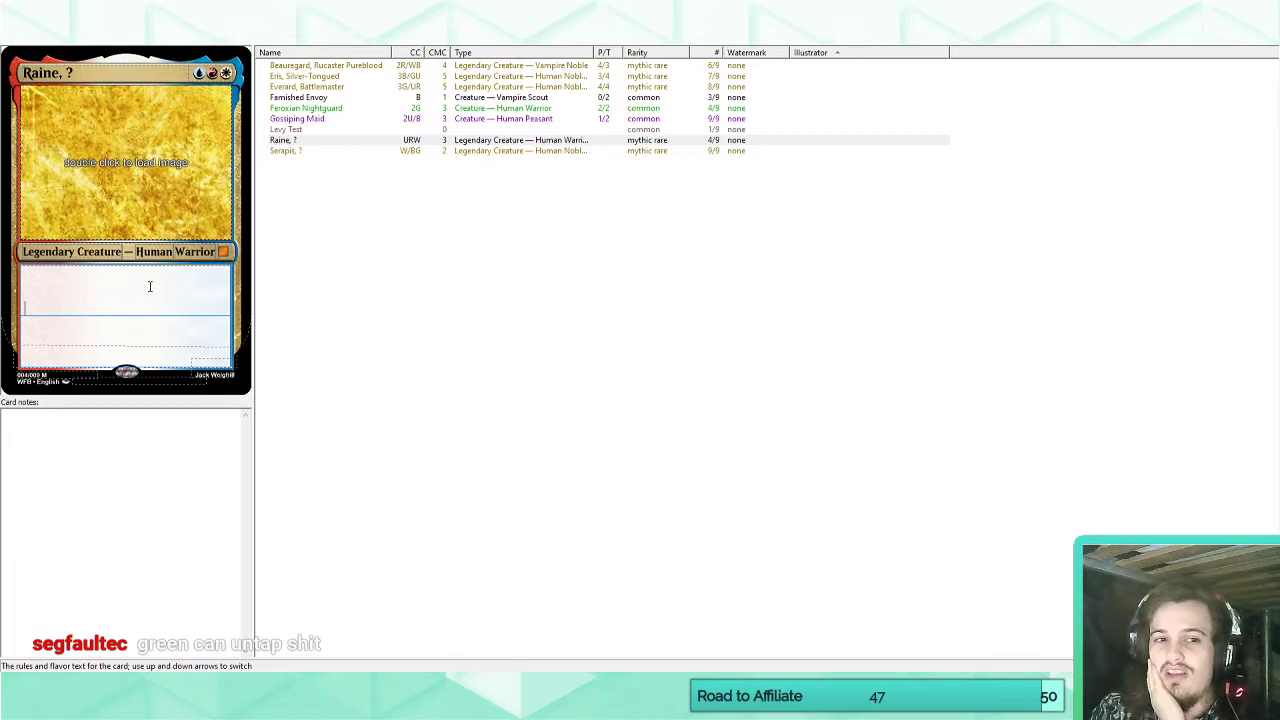
double_click(213, 73)
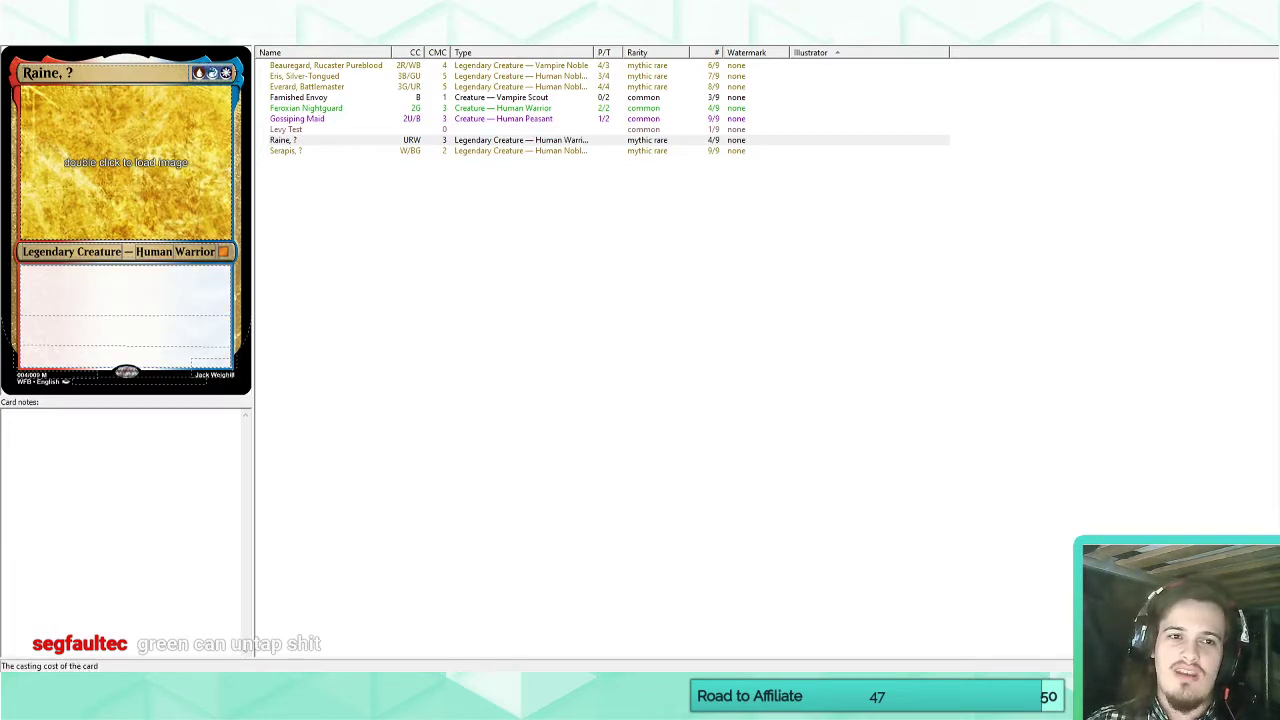
click(312, 151)
click(302, 141)
click(80, 72)
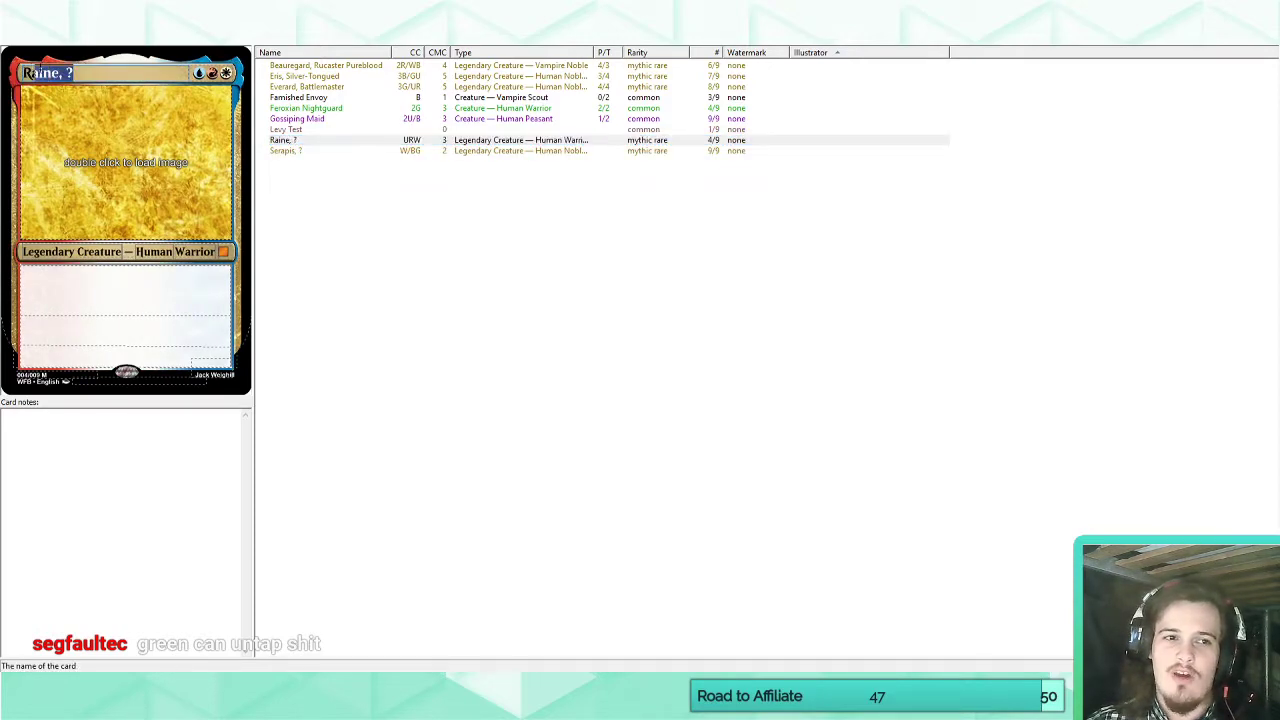
Change Raine's casting cost to one blue-red hybrid symbol plus one white symbol (U/RW).
double_click(213, 73)
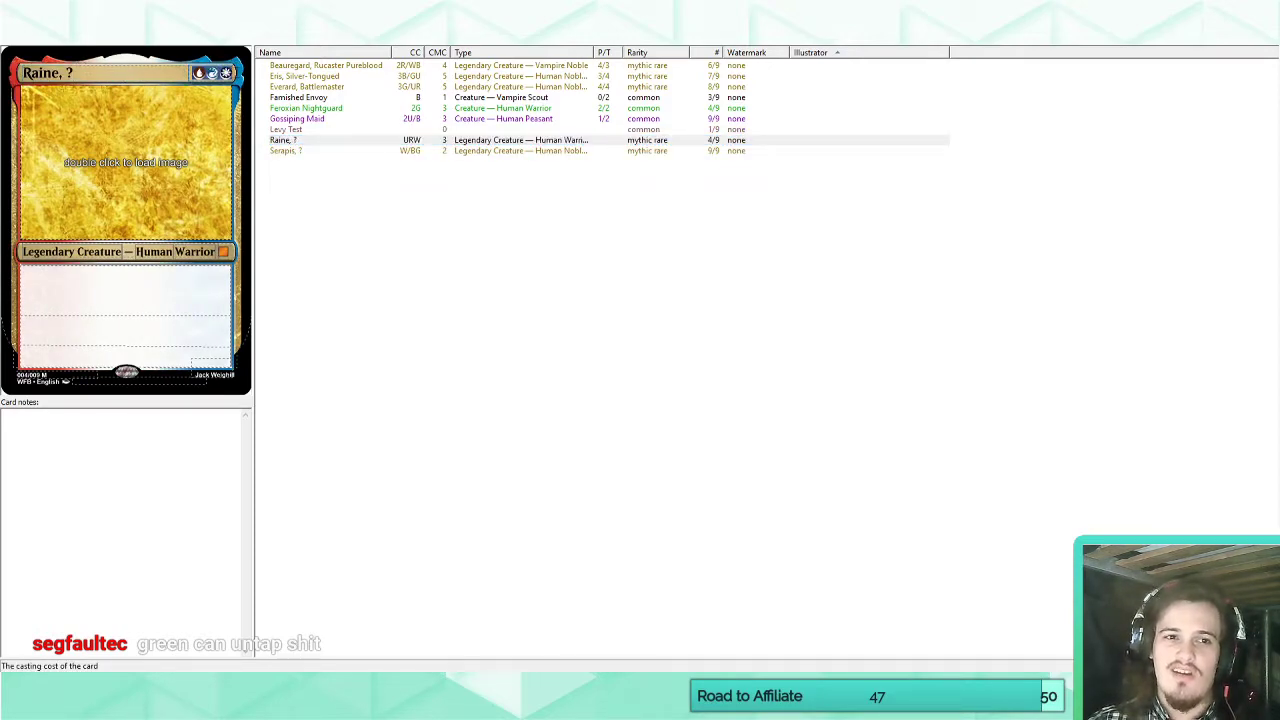
drag(194, 73, 232, 73)
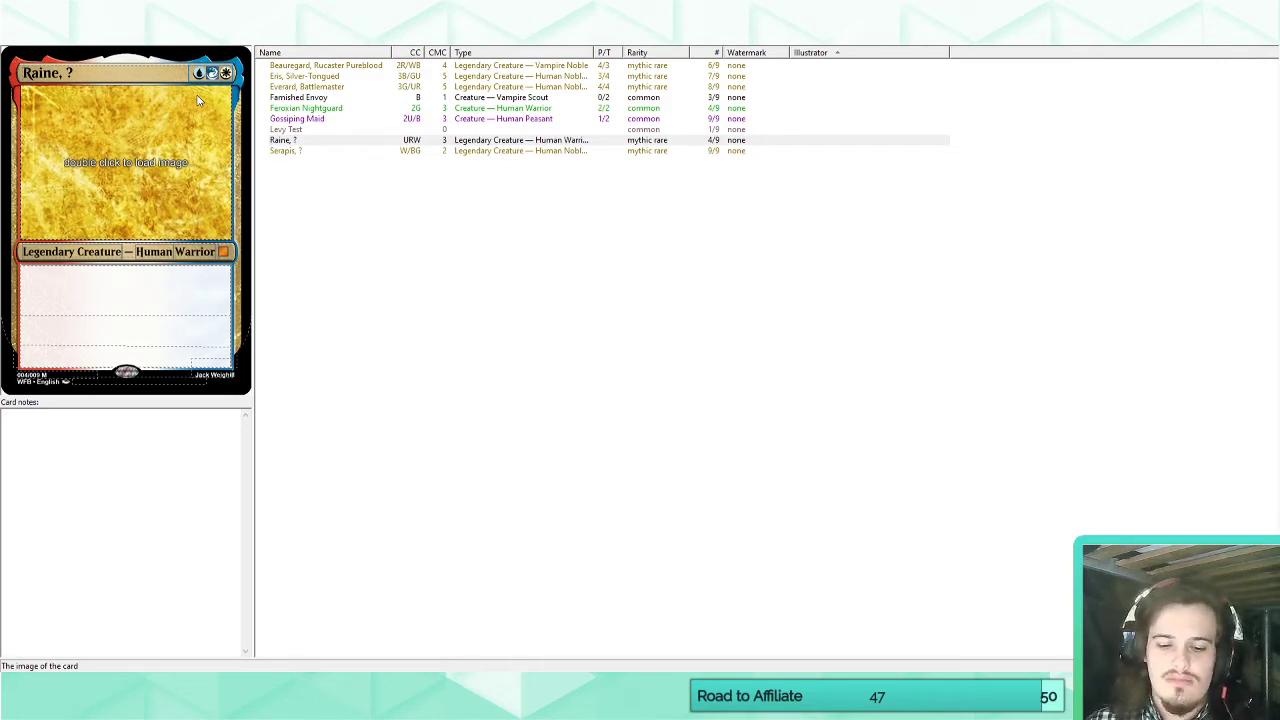
click(205, 73)
text(/)
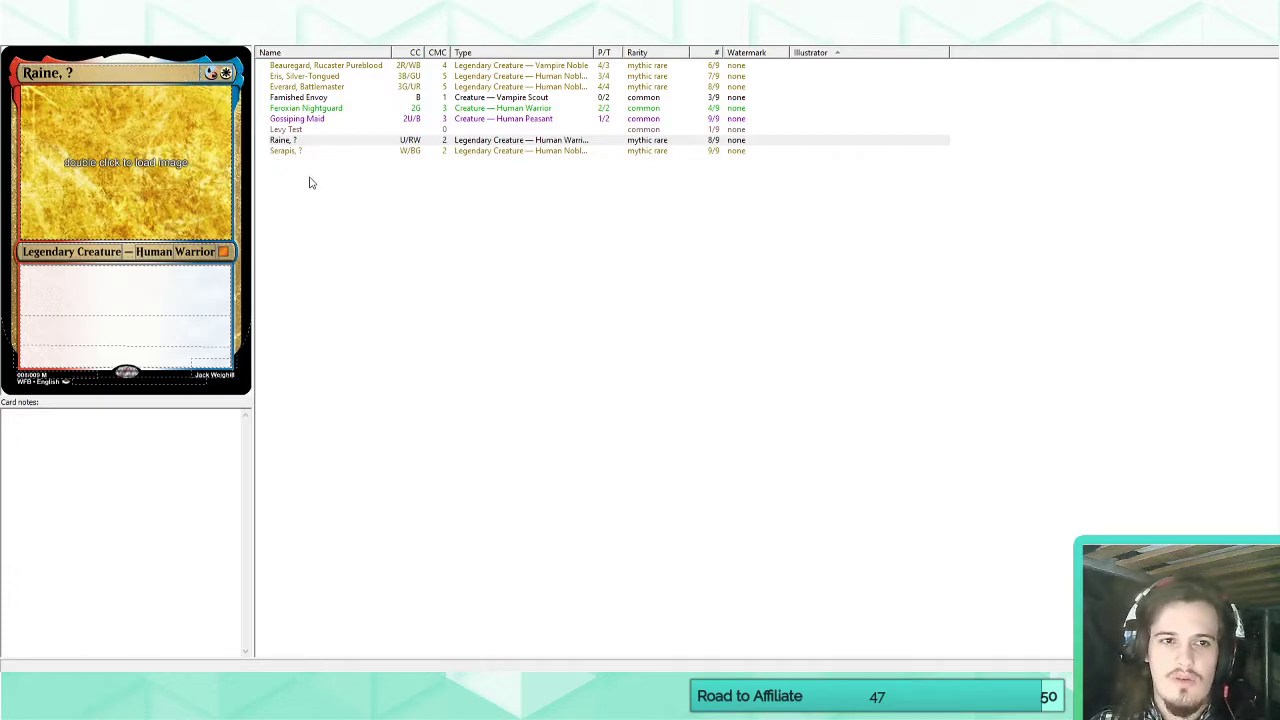
Review the Eris, Everard and Beauregard cards for comparison and return to Serapis's rules text.
click(305, 78)
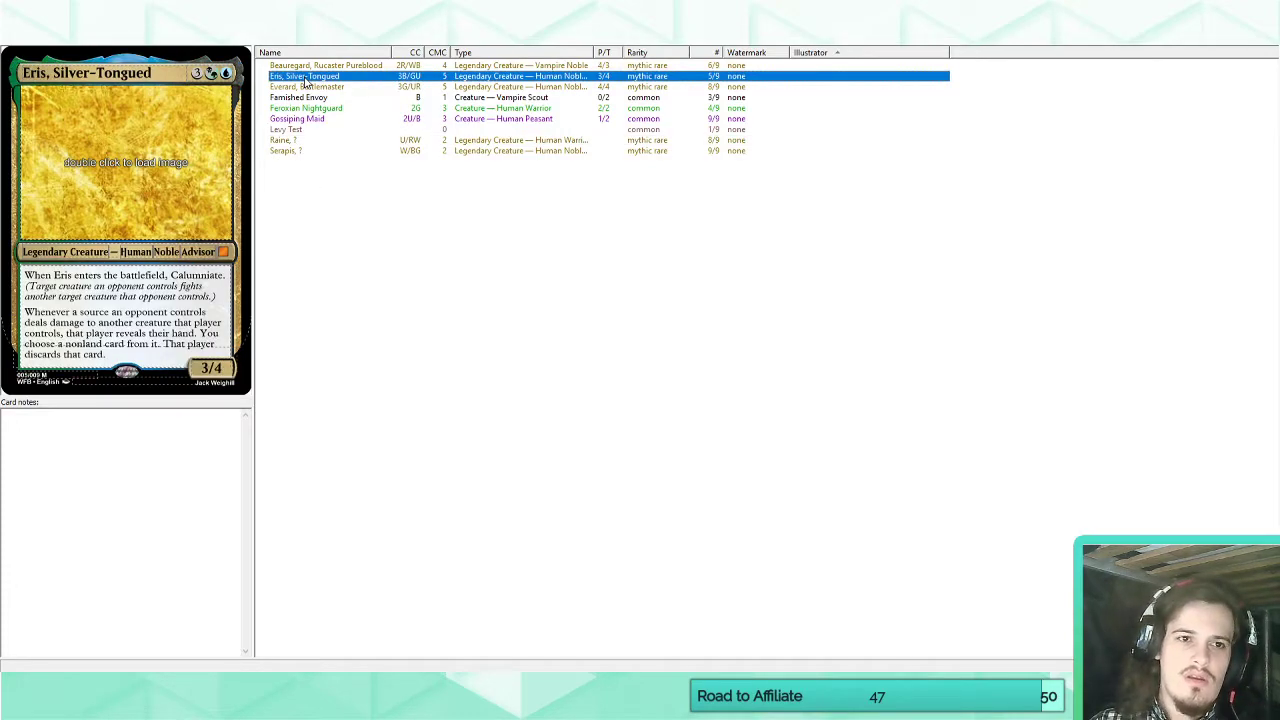
click(306, 87)
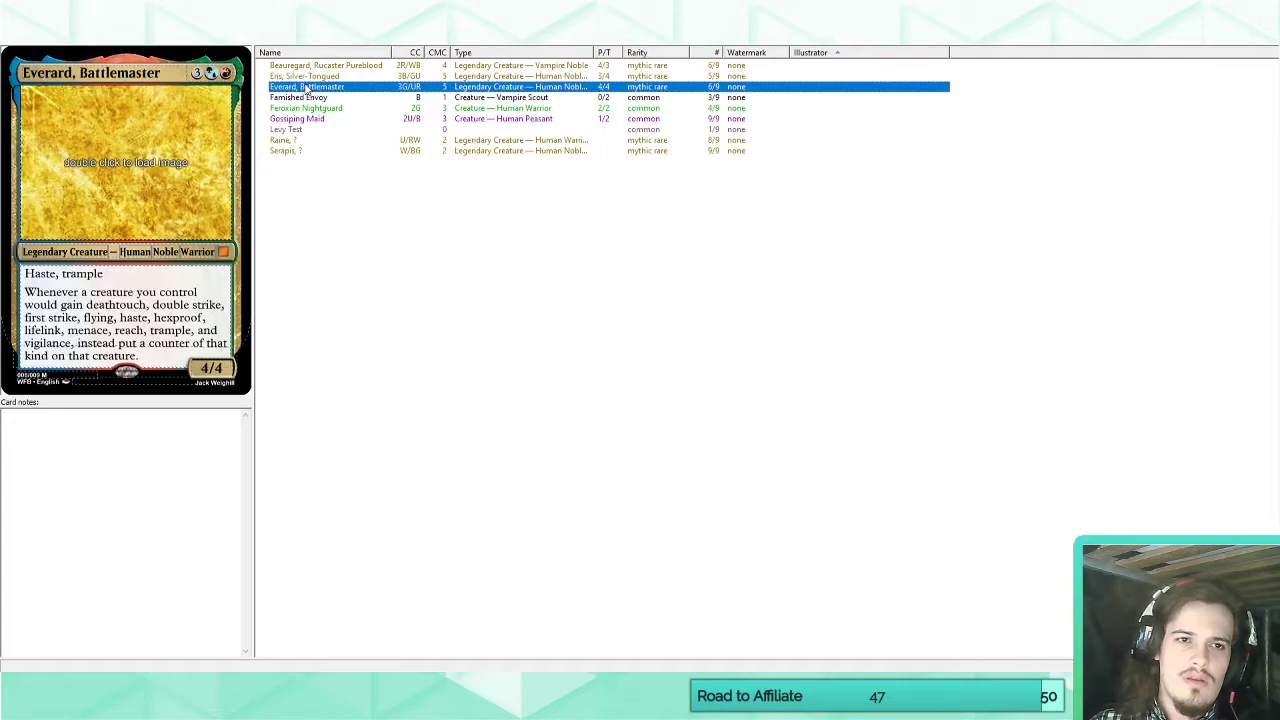
click(314, 66)
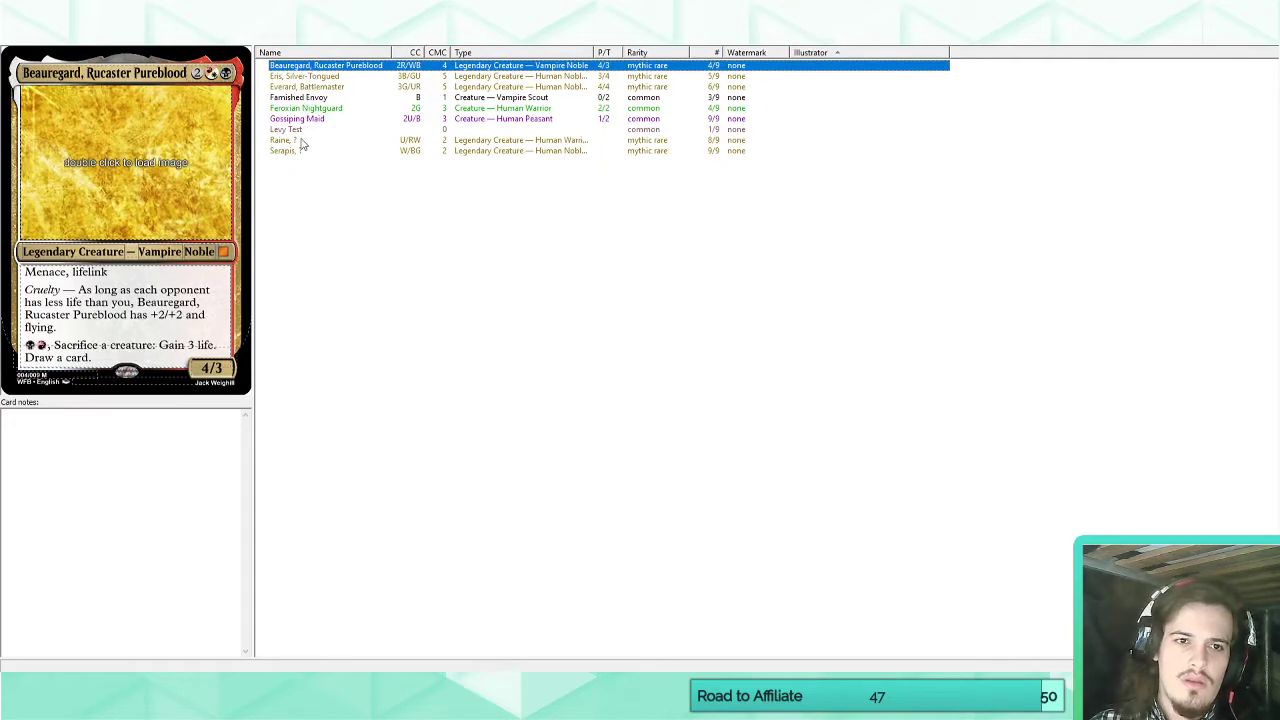
click(298, 150)
click(94, 294)
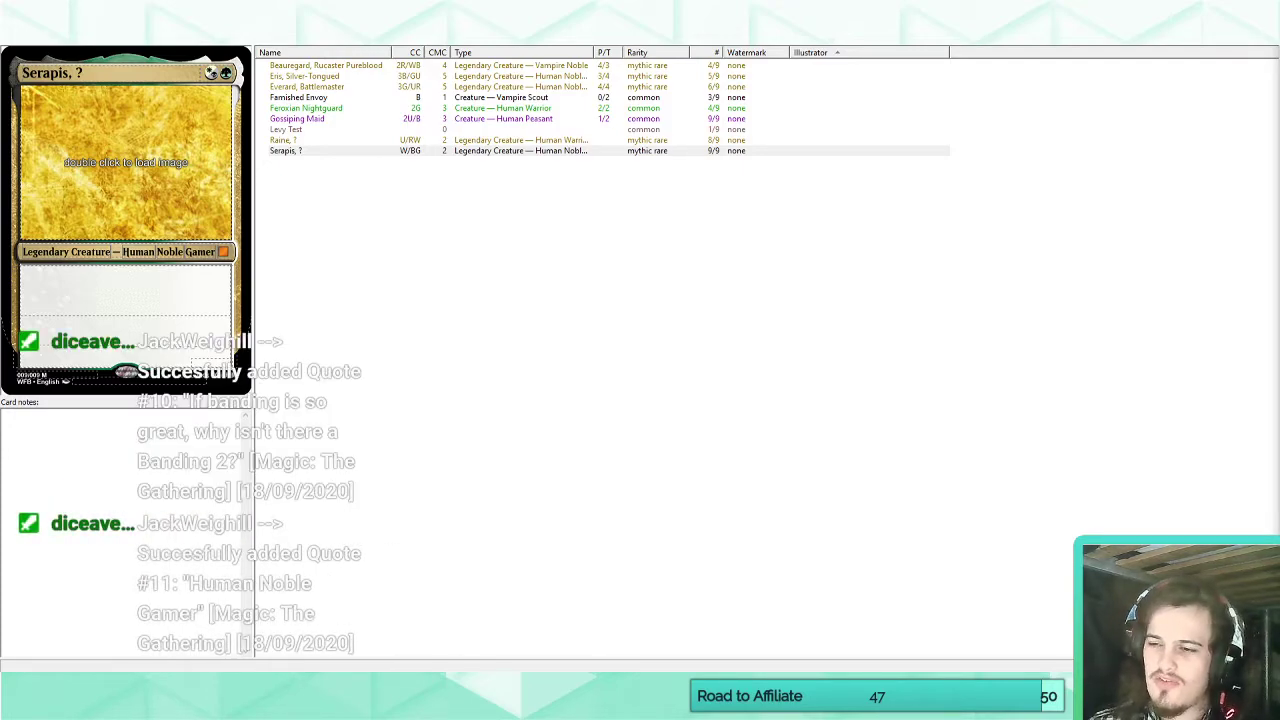
Enter "Bands with other banding creatures" as Serapis's rules text.
click(205, 297)
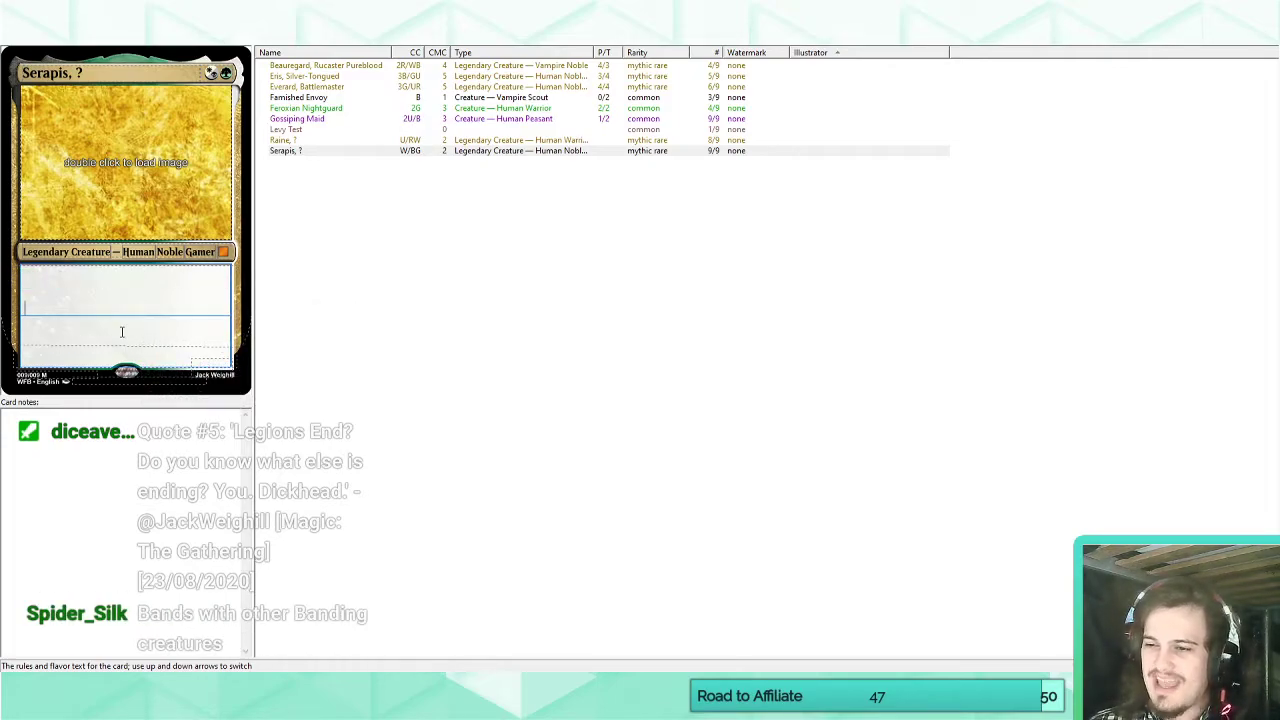
text(Bandin)
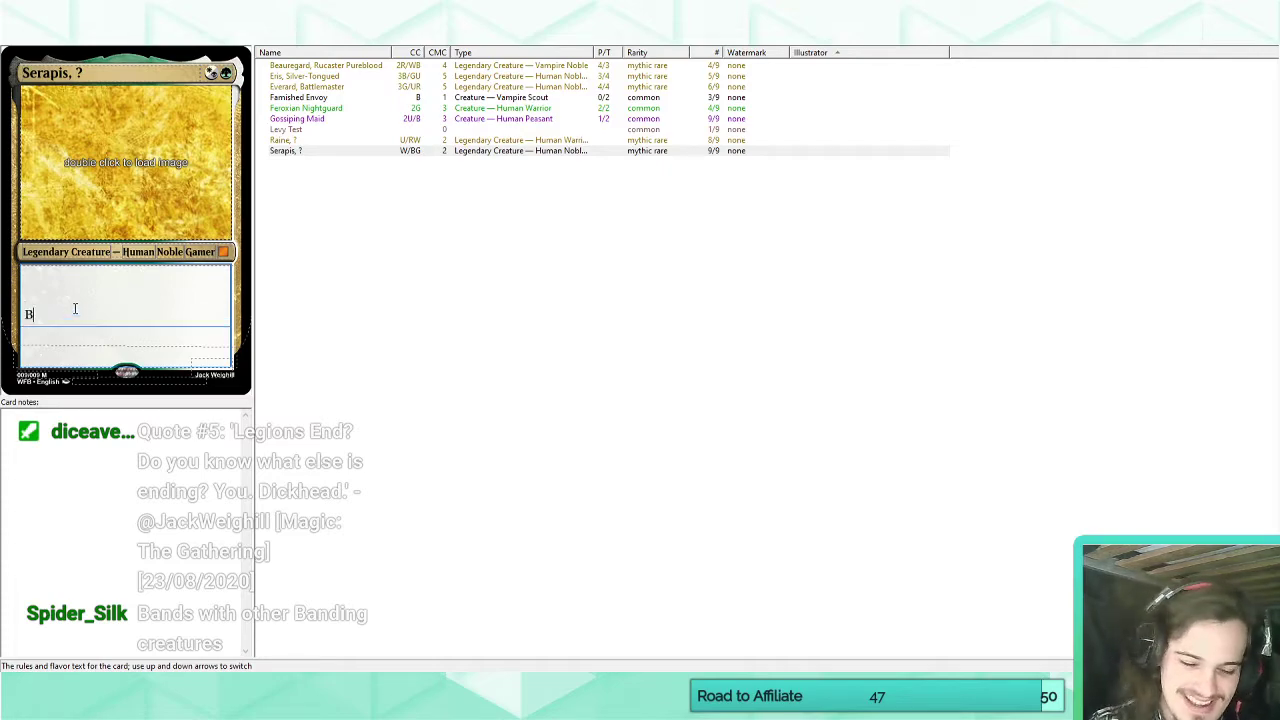
key(BackSpace)
key(BackSpace)
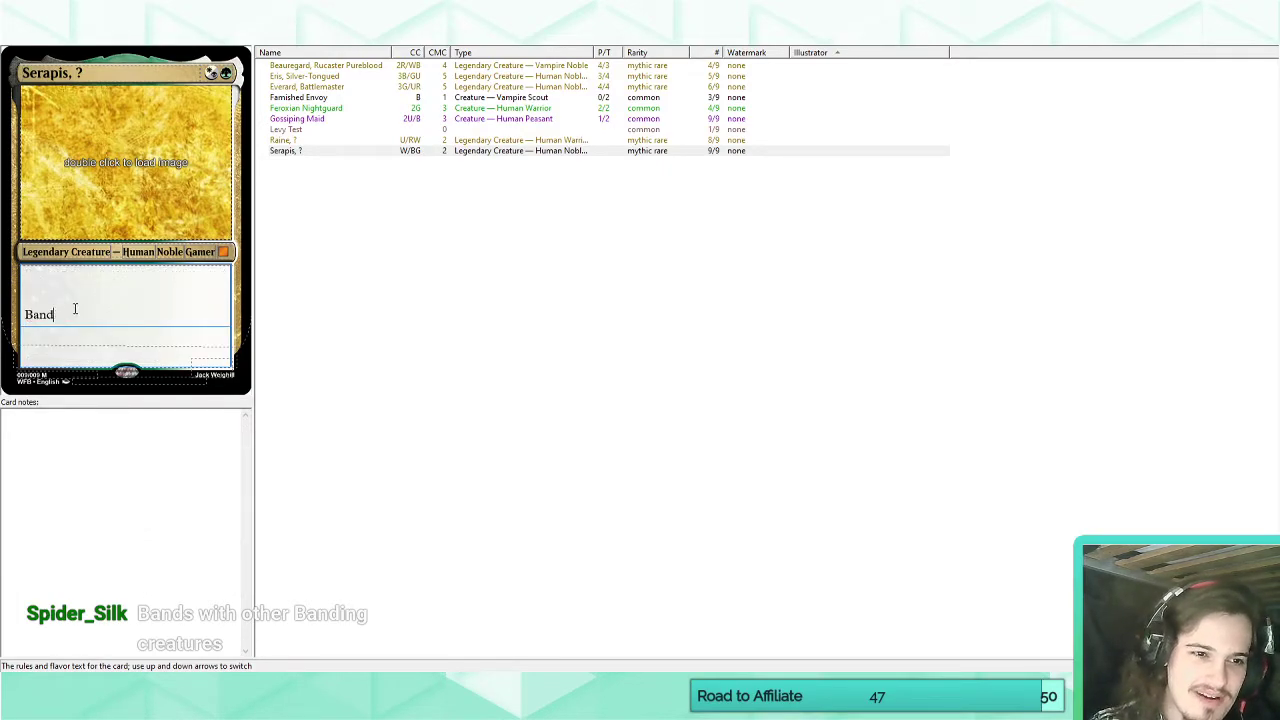
text(s with)
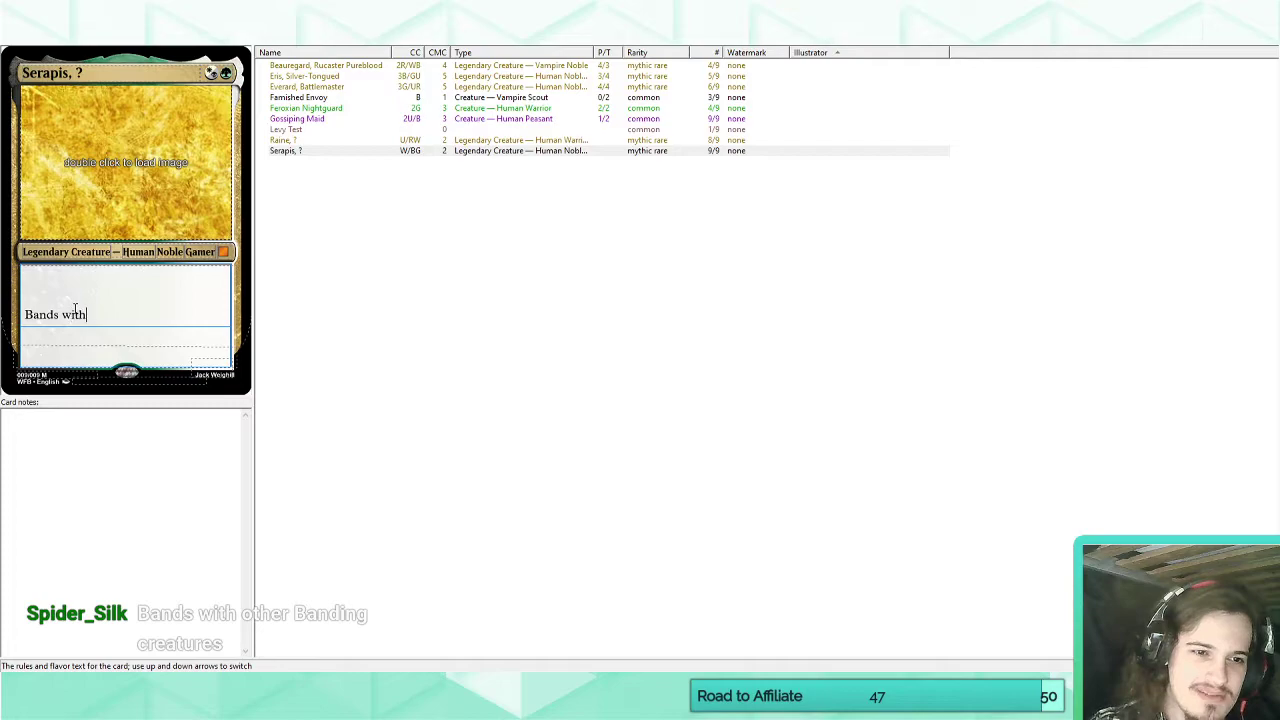
text( other)
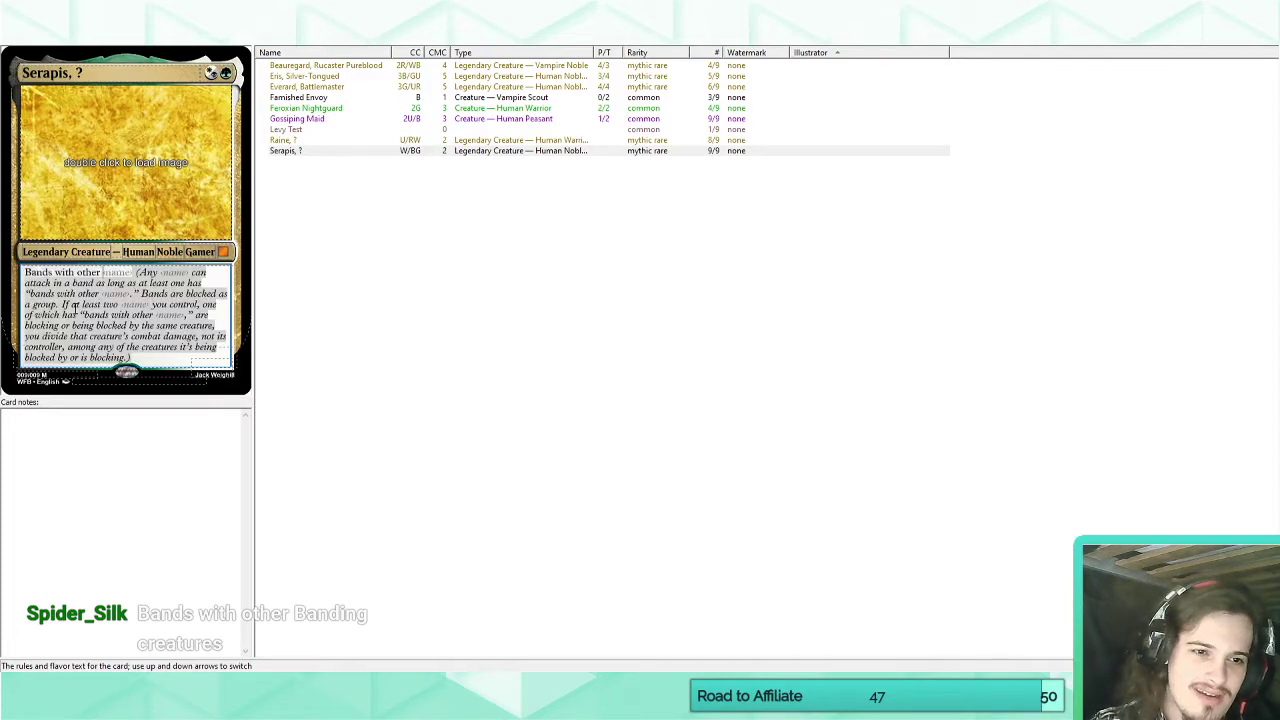
text( banding creatures)
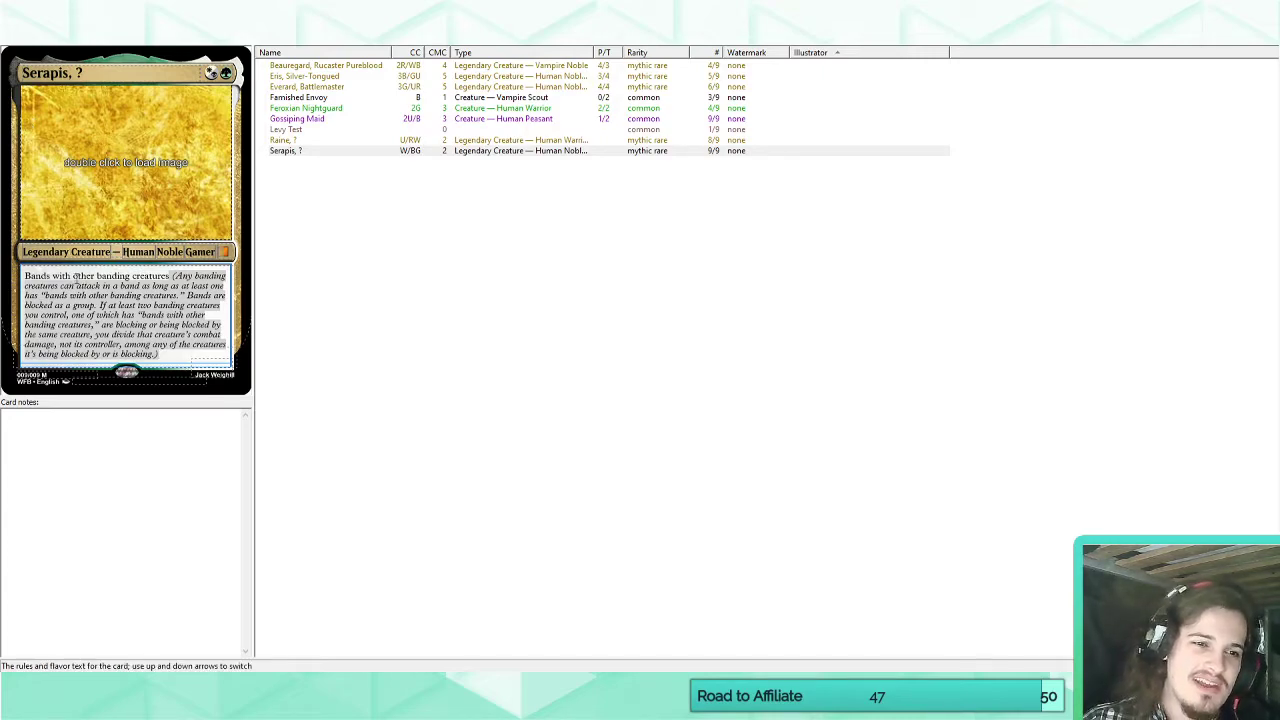
Try "lands" and "banding boys" in place of "banding creatures" in Serapis's rules text.
drag(97, 278, 178, 278)
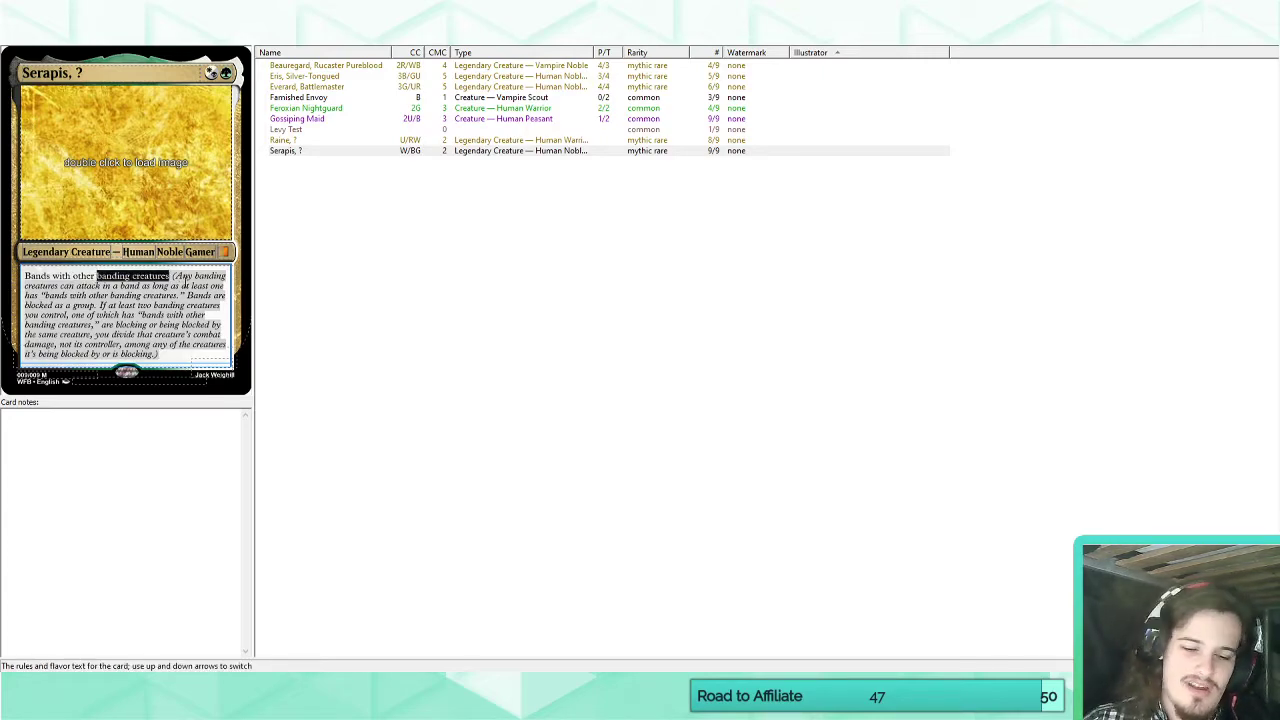
text(lands)
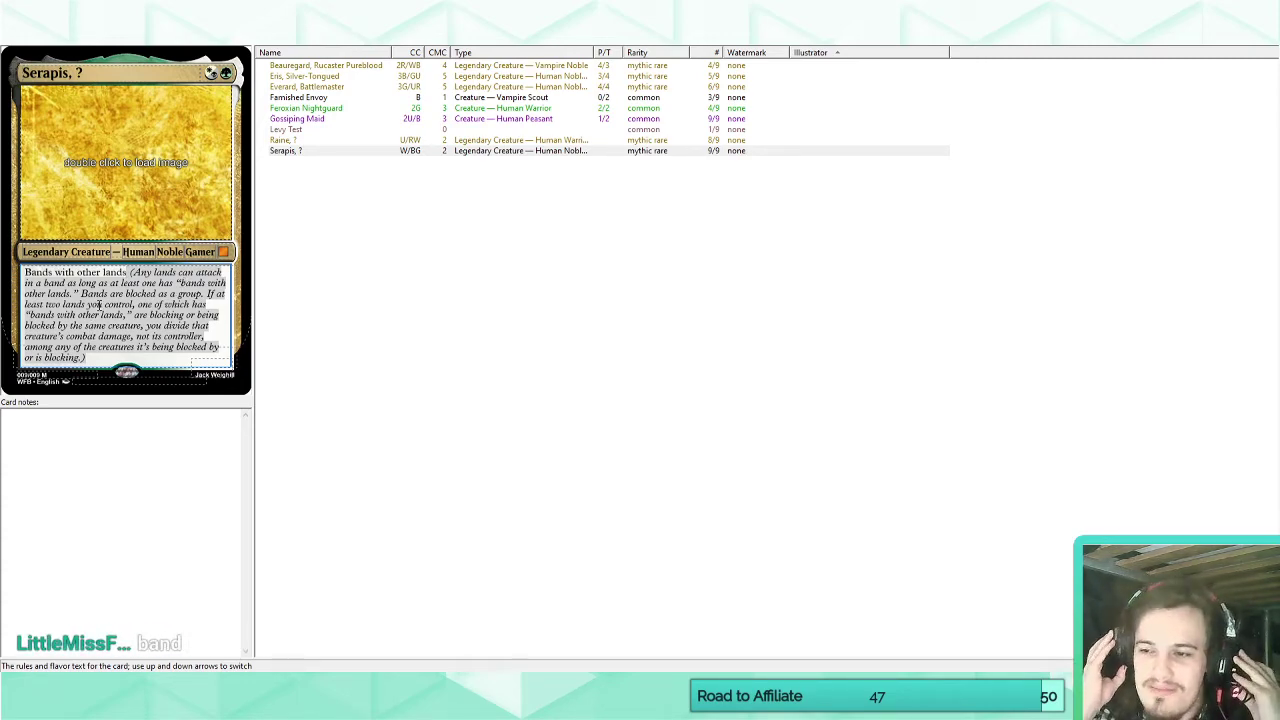
key(BackSpace)
key(BackSpace)
key(BackSpace)
key(BackSpace)
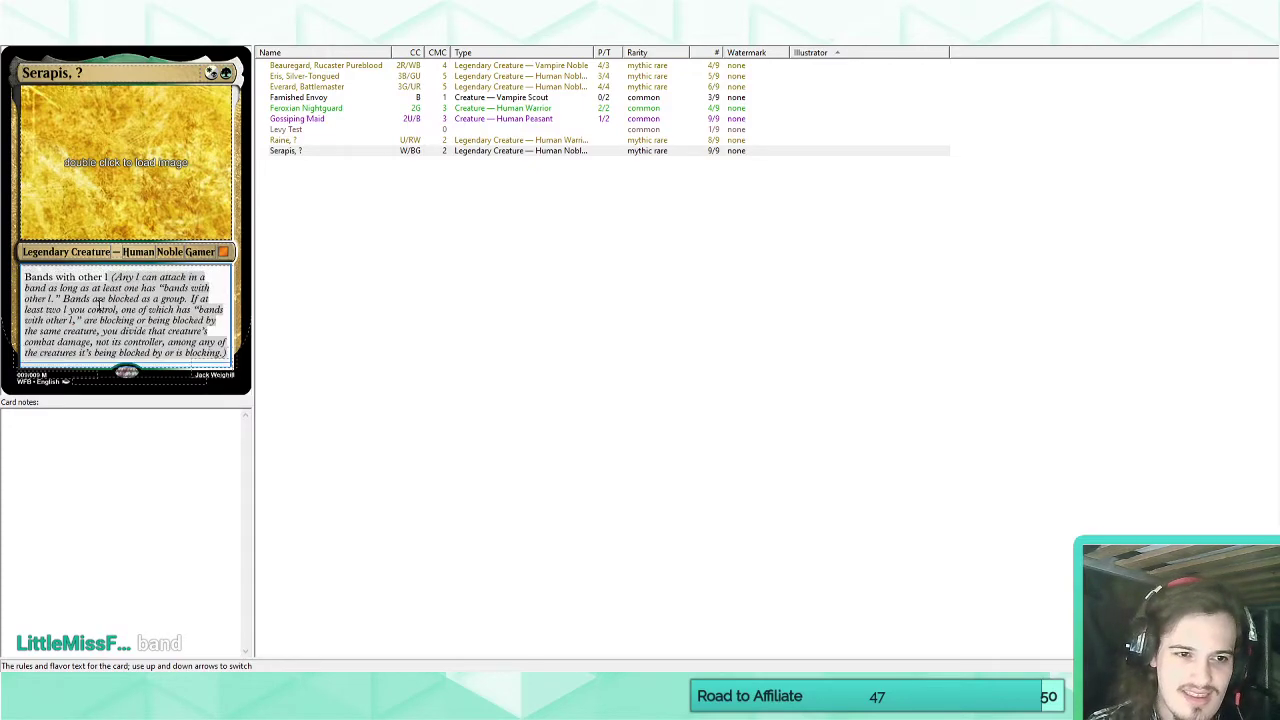
key(BackSpace)
text(banding boys)
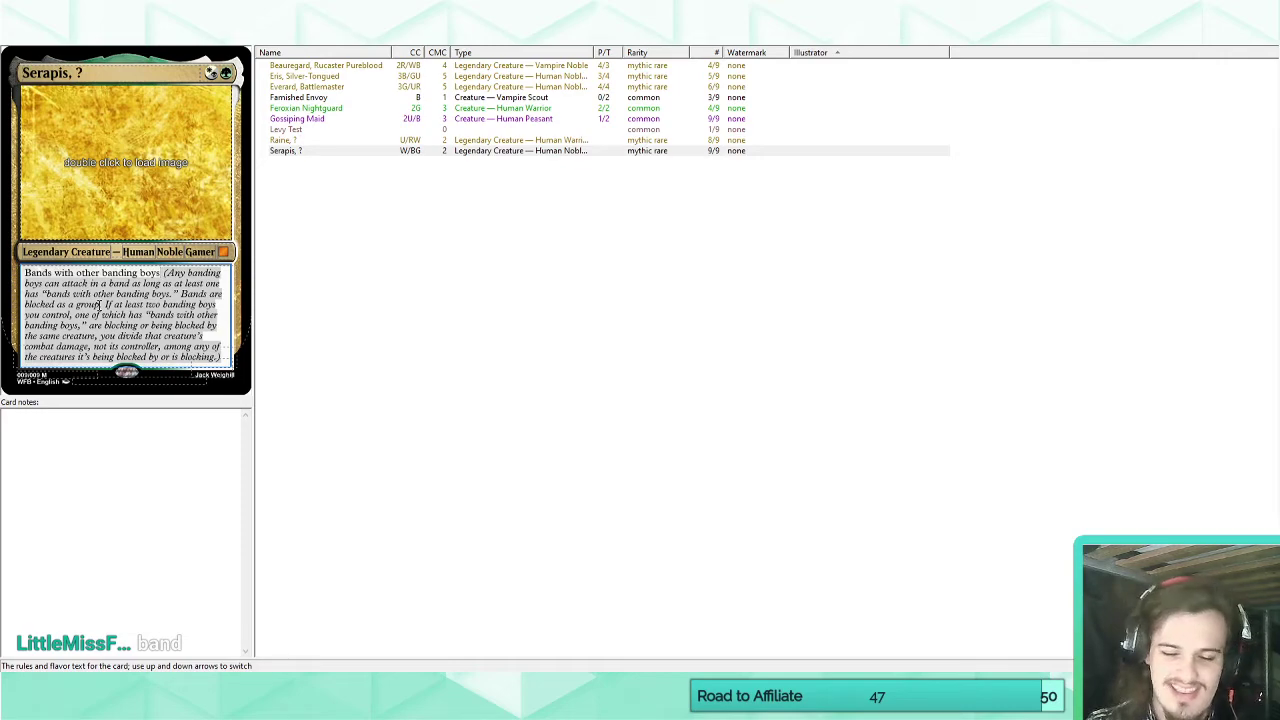
Replace Serapis's rules text with "Banding with other musicians" and clear the text box again.
key(ctrl+a)
key(BackSpace)
text(Banding)
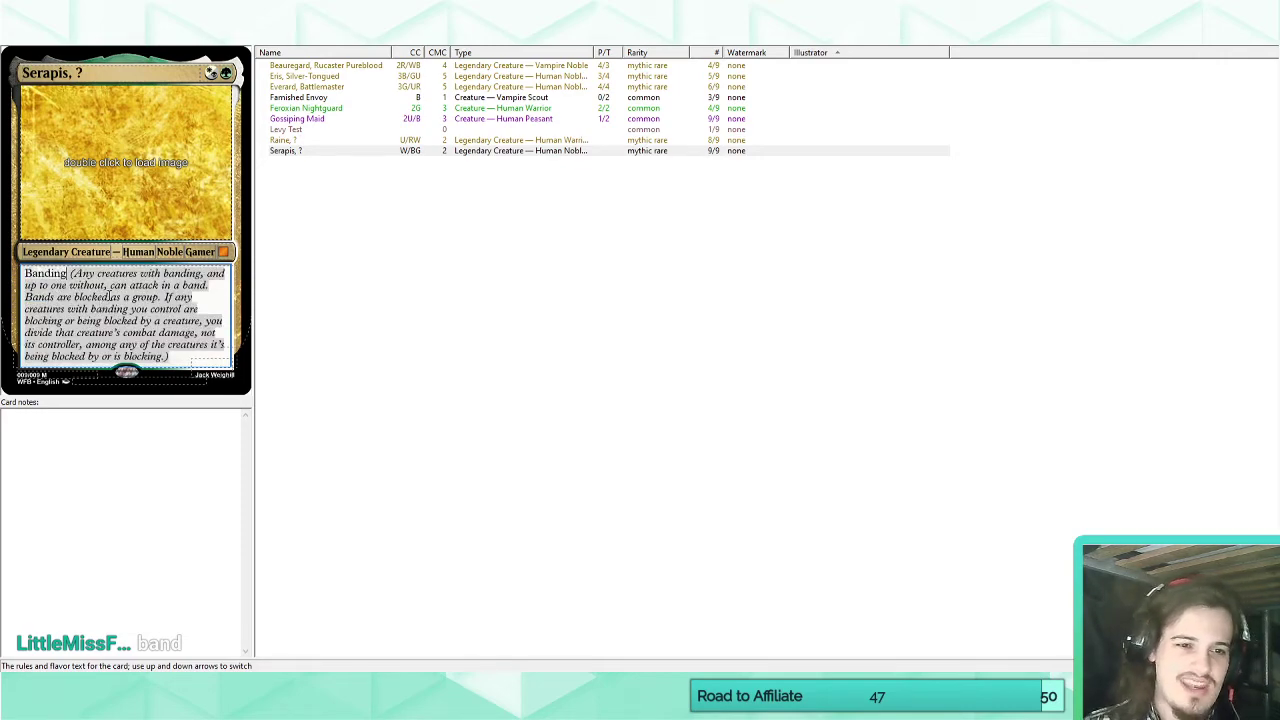
click(184, 356)
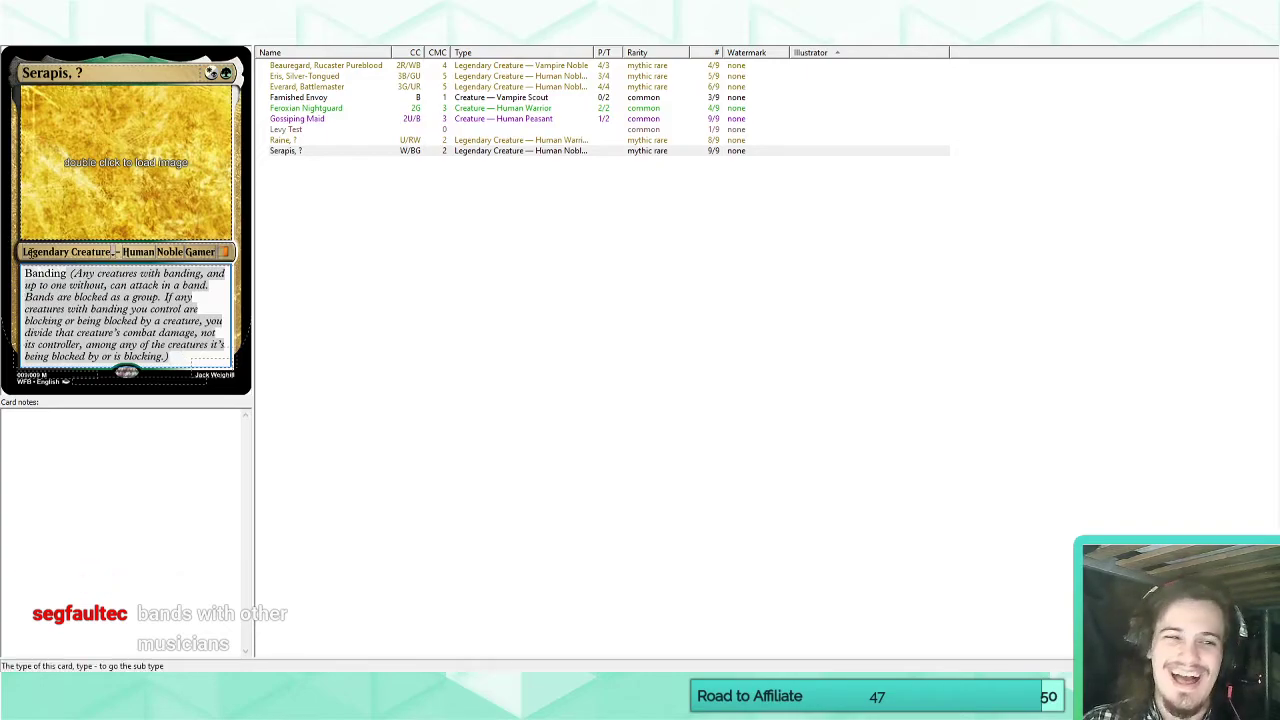
right_click(55, 270)
click(57, 273)
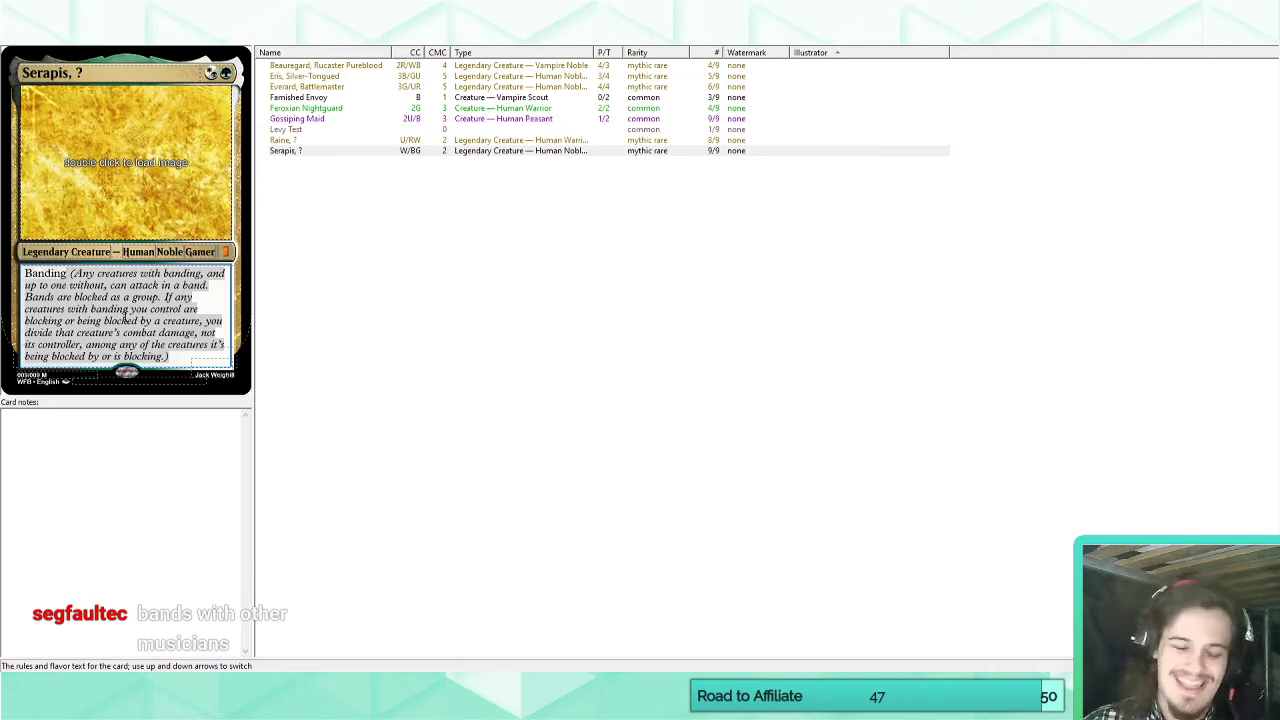
text(with other mus)
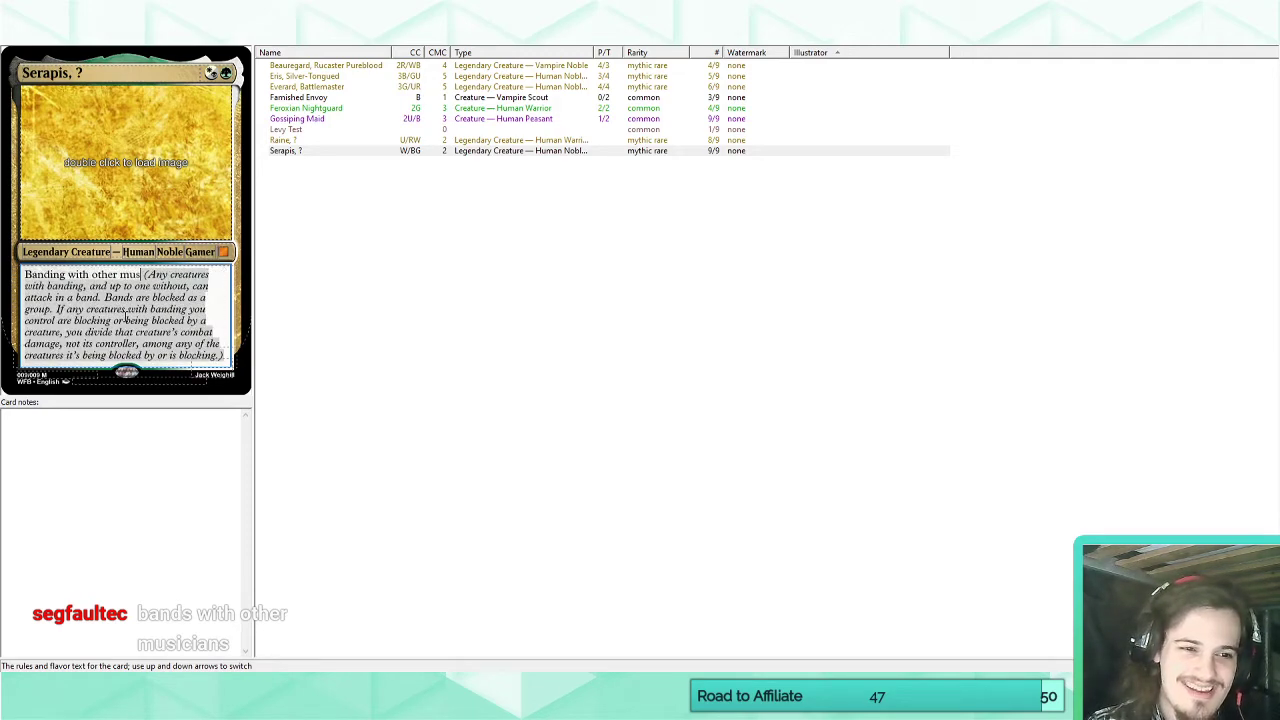
text(icians)
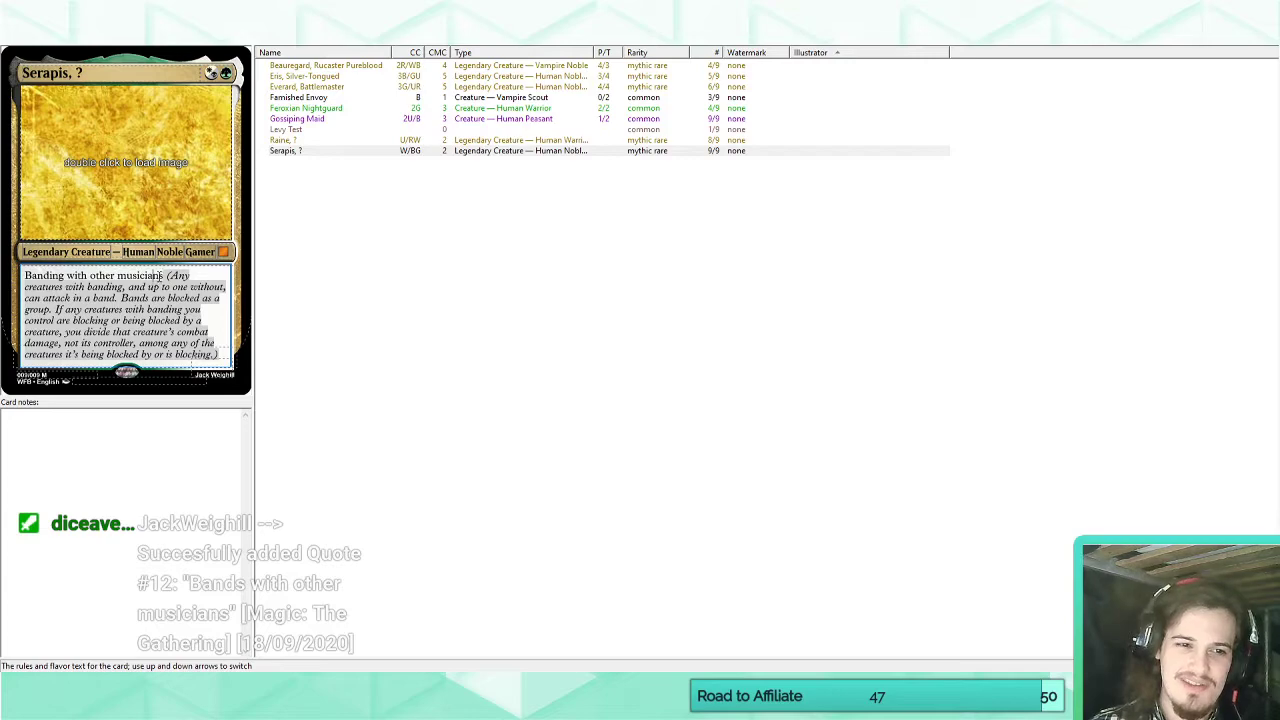
drag(160, 275, 45, 270)
key(BackSpace)
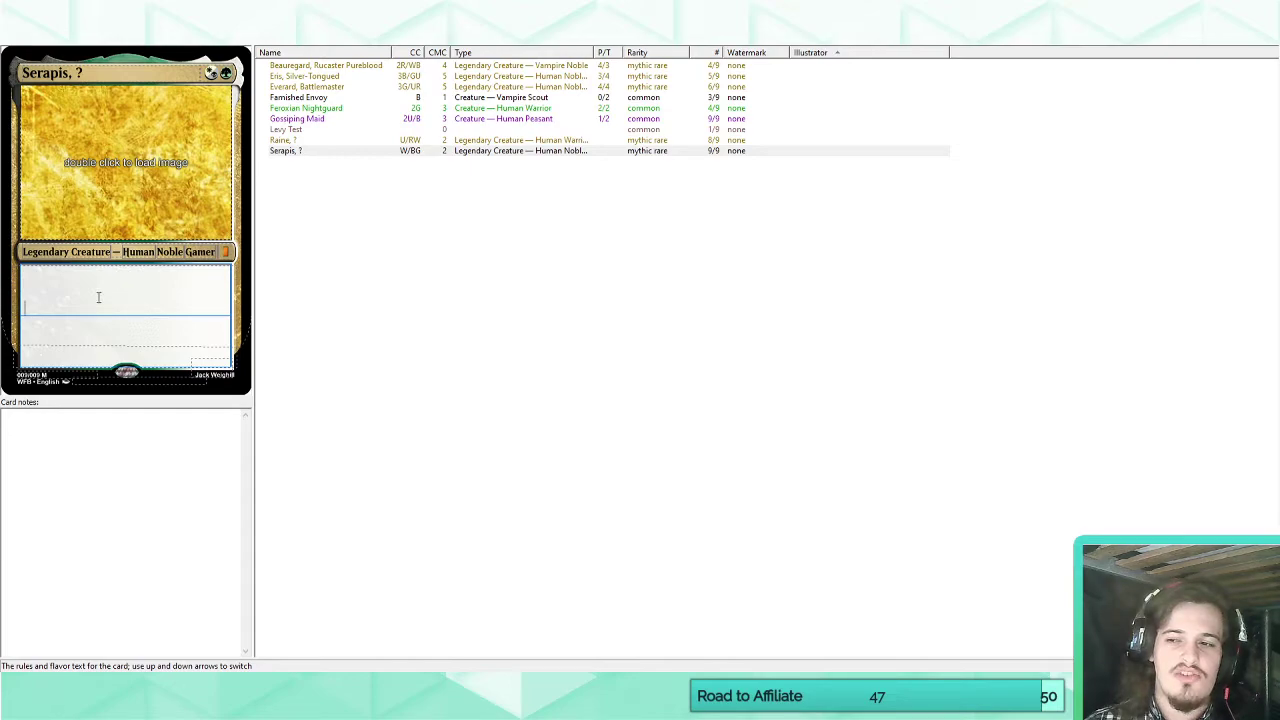
Try "Protection from protected" as Serapis's rules text and delete it again.
text(Proot)
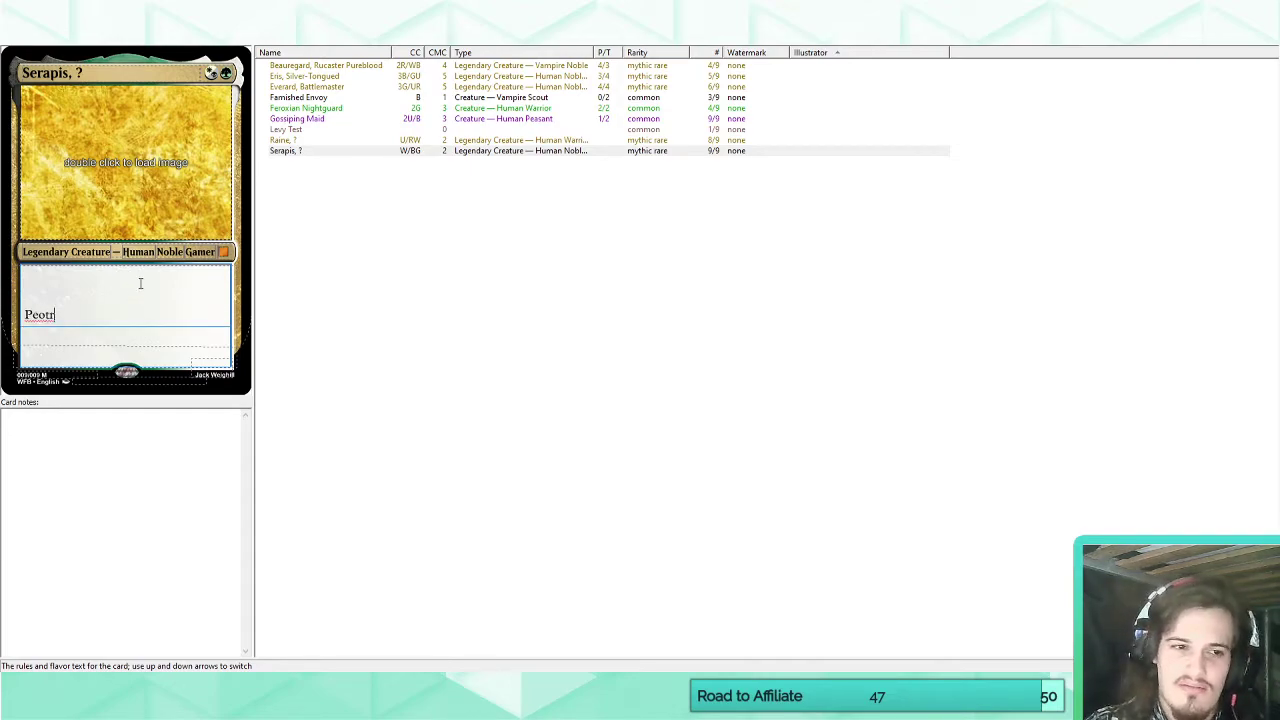
key(BackSpace)
key(BackSpace)
key(BackSpace)
text(oectioin)
key(BackSpace)
key(BackSpace)
key(BackSpace)
key(BackSpace)
key(BackSpace)
key(BackSpace)
key(BackSpace)
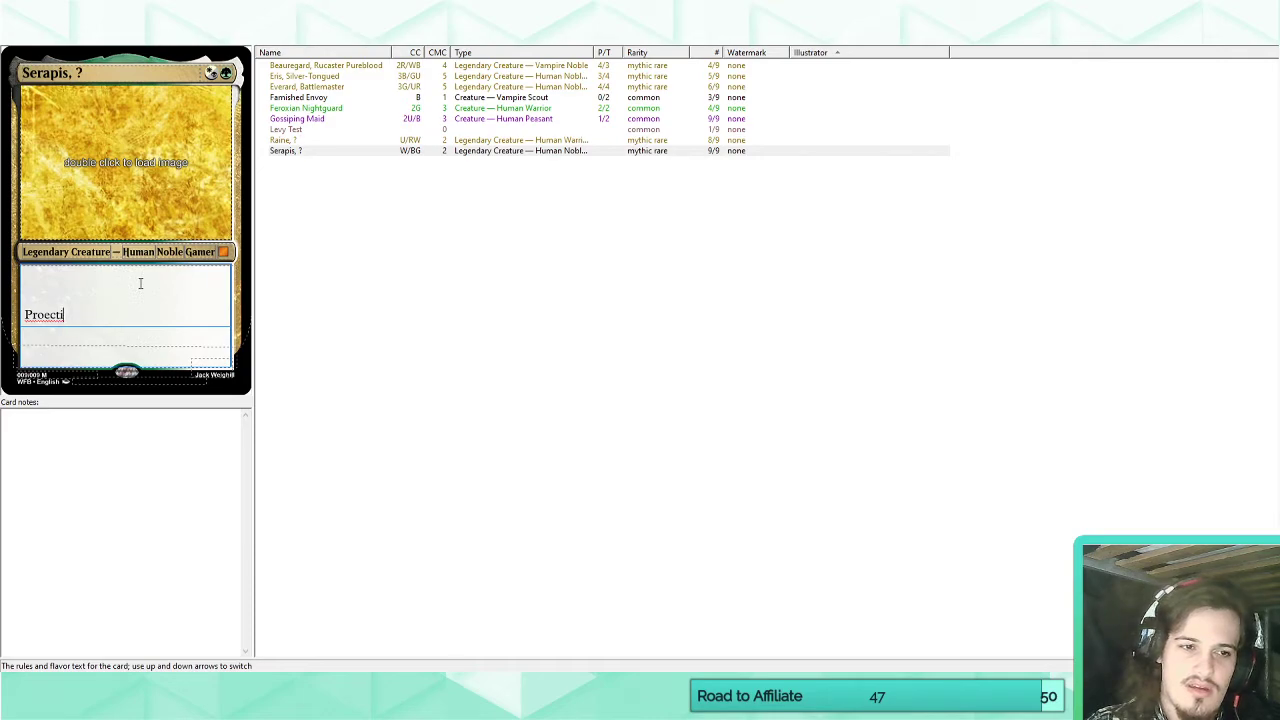
text(tec)
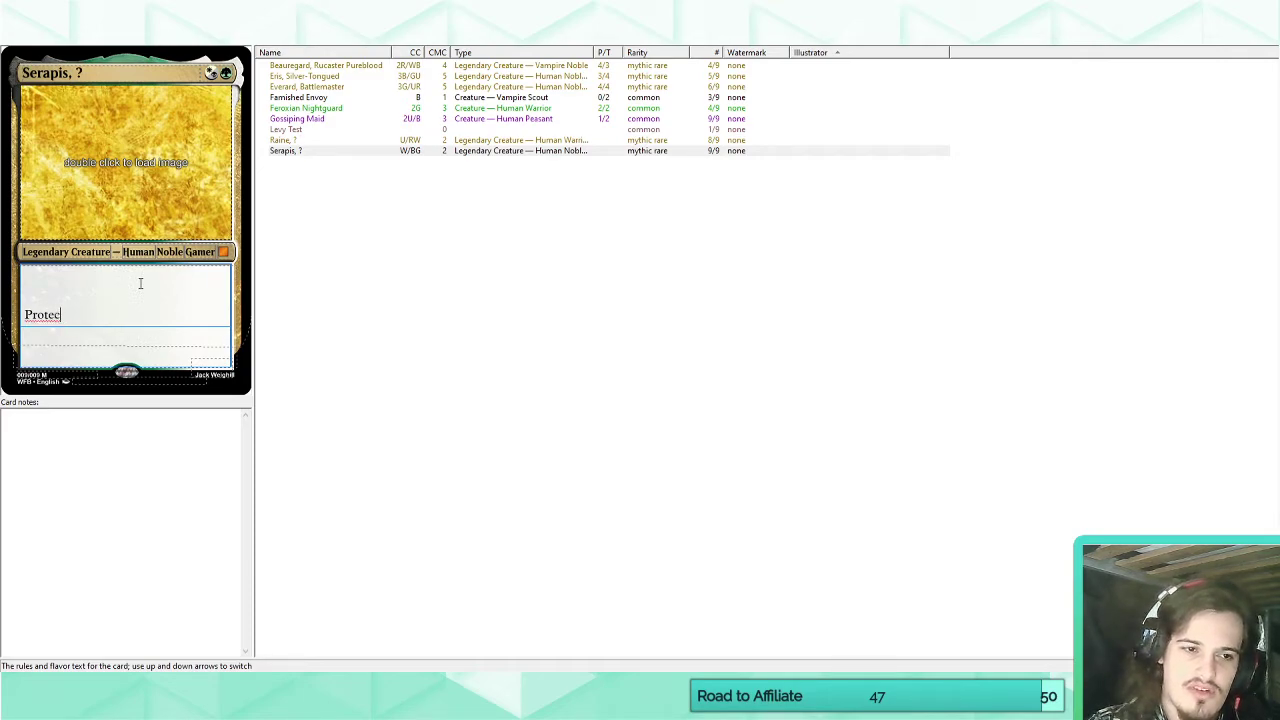
text(tion from protection from protecti)
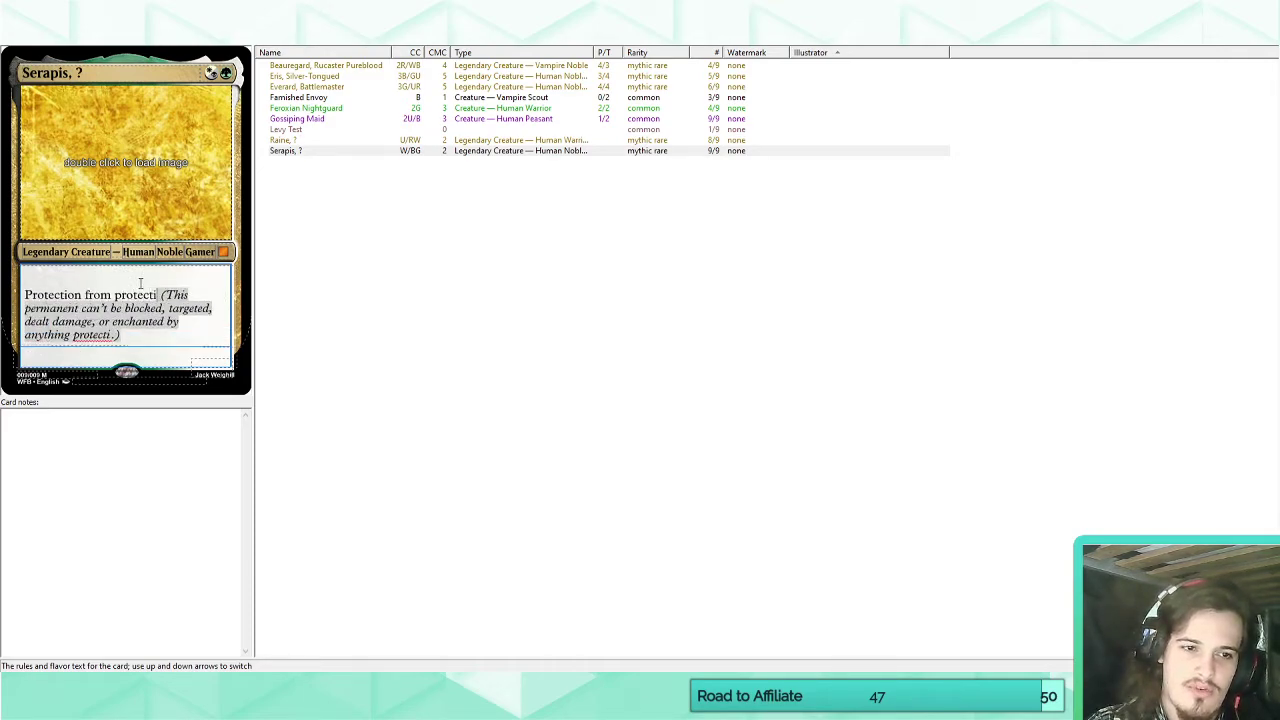
key(BackSpace)
key(BackSpace)
key(BackSpace)
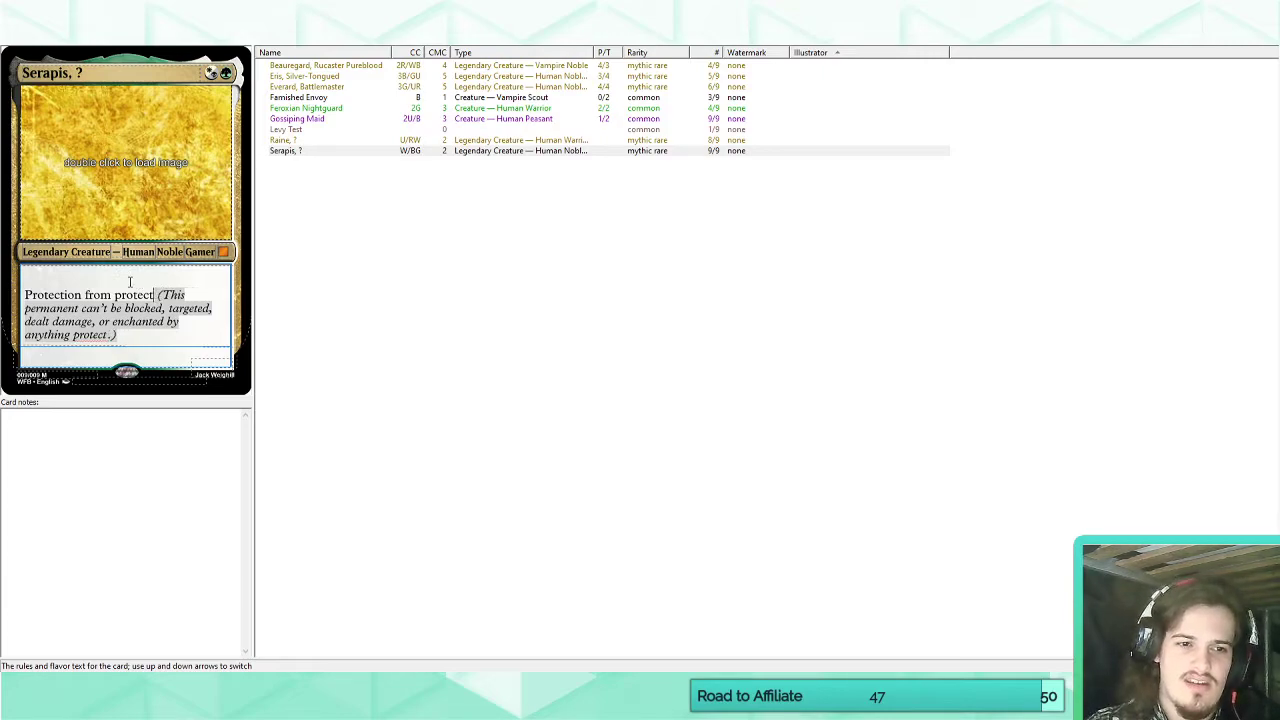
text(ed)
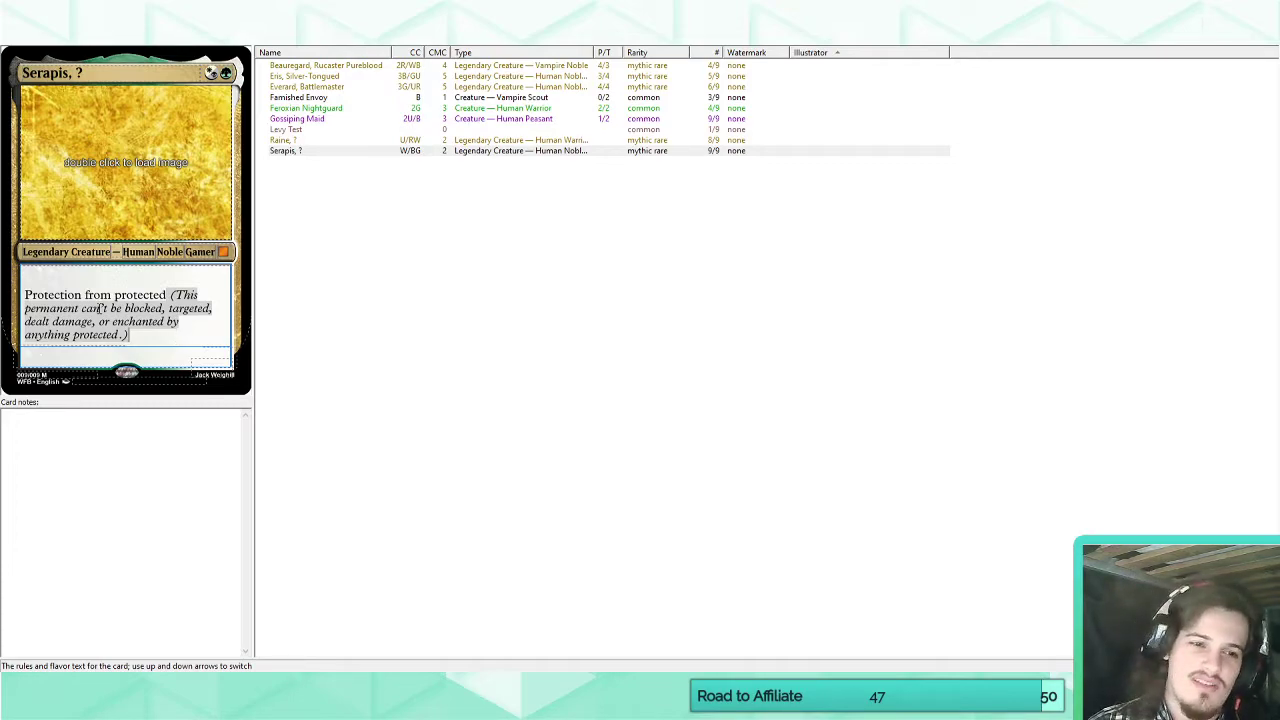
drag(166, 294, 24, 294)
key(BackSpace)
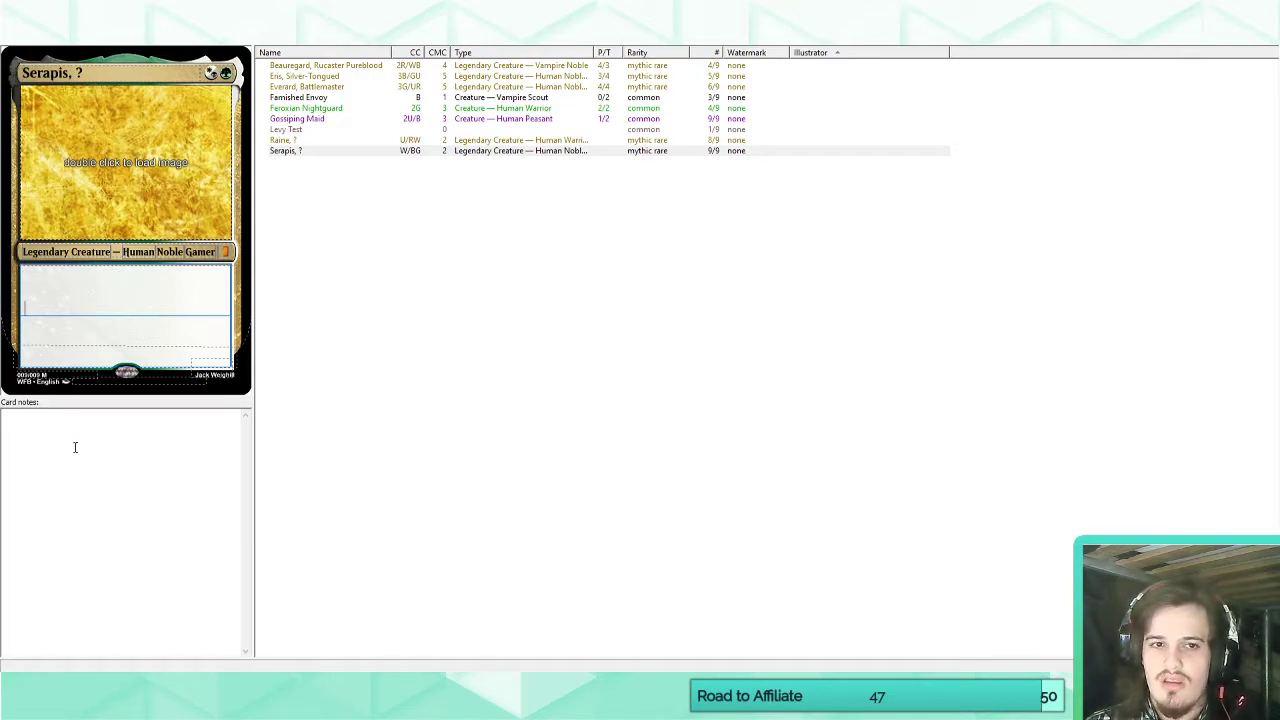
Switch to the mechanical color pie article in Chrome and expand its Green—Primary ability list.
mouse_move(60, 705)
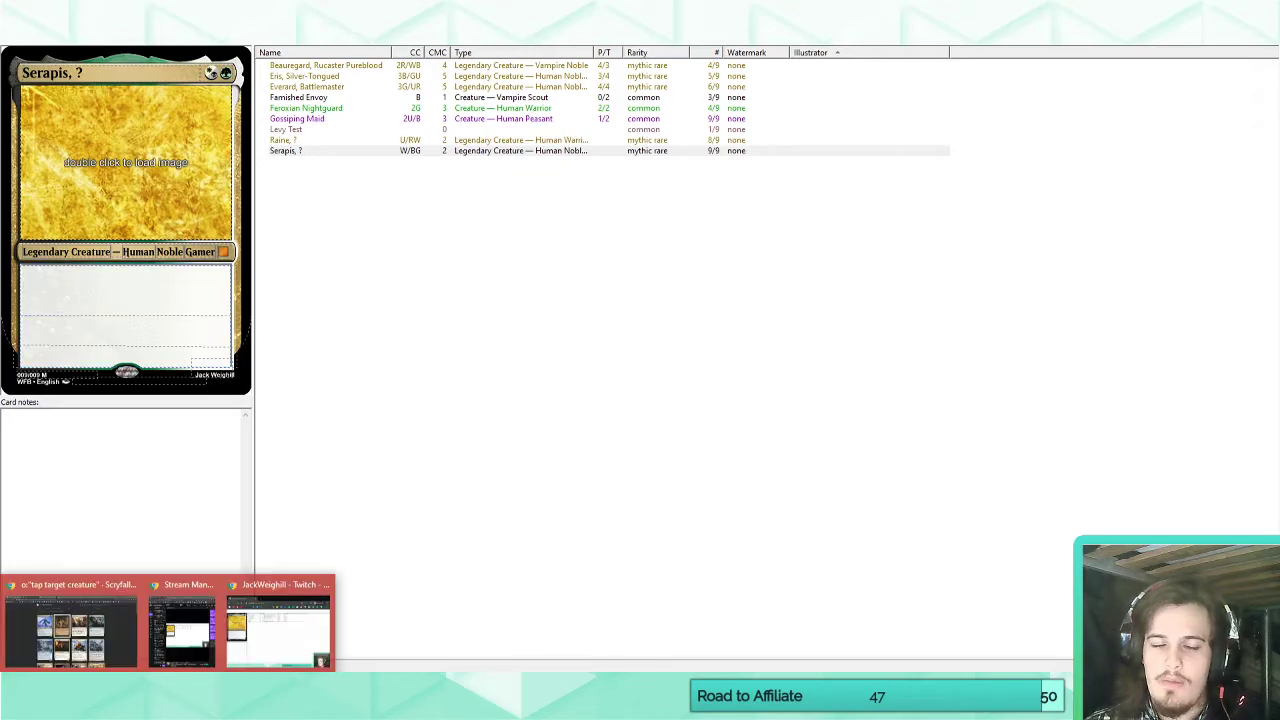
click(75, 640)
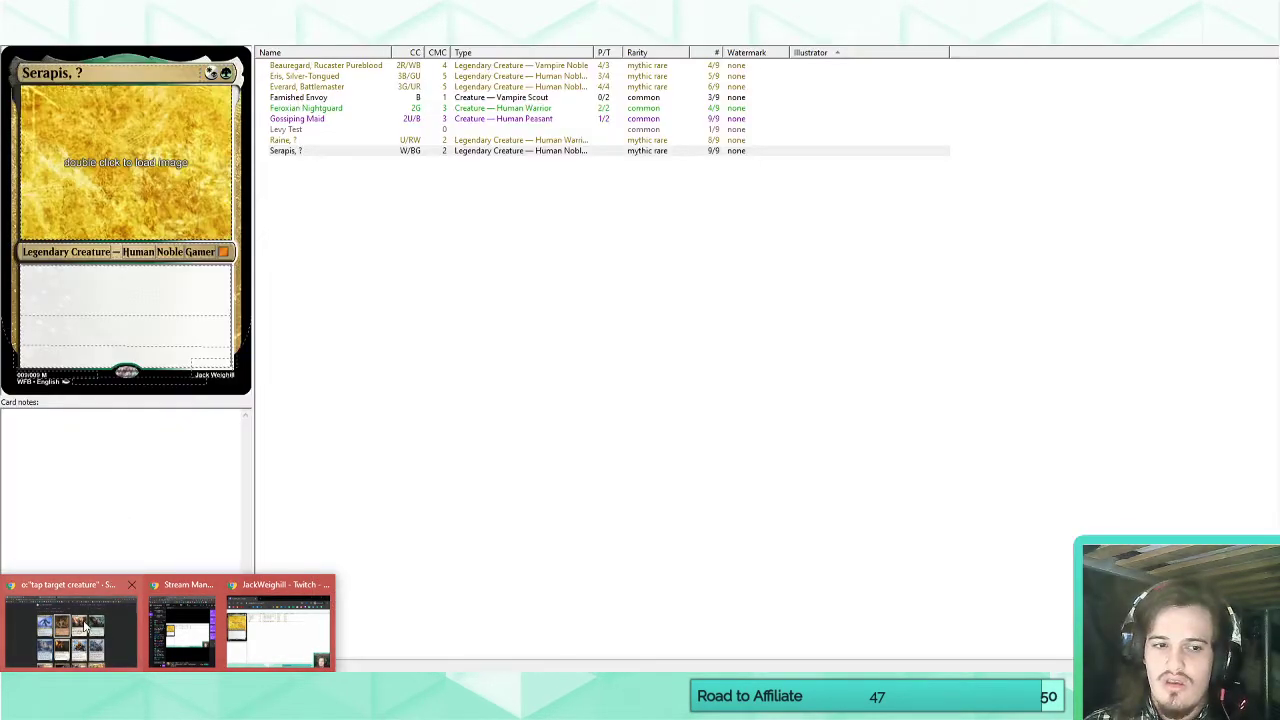
click(85, 627)
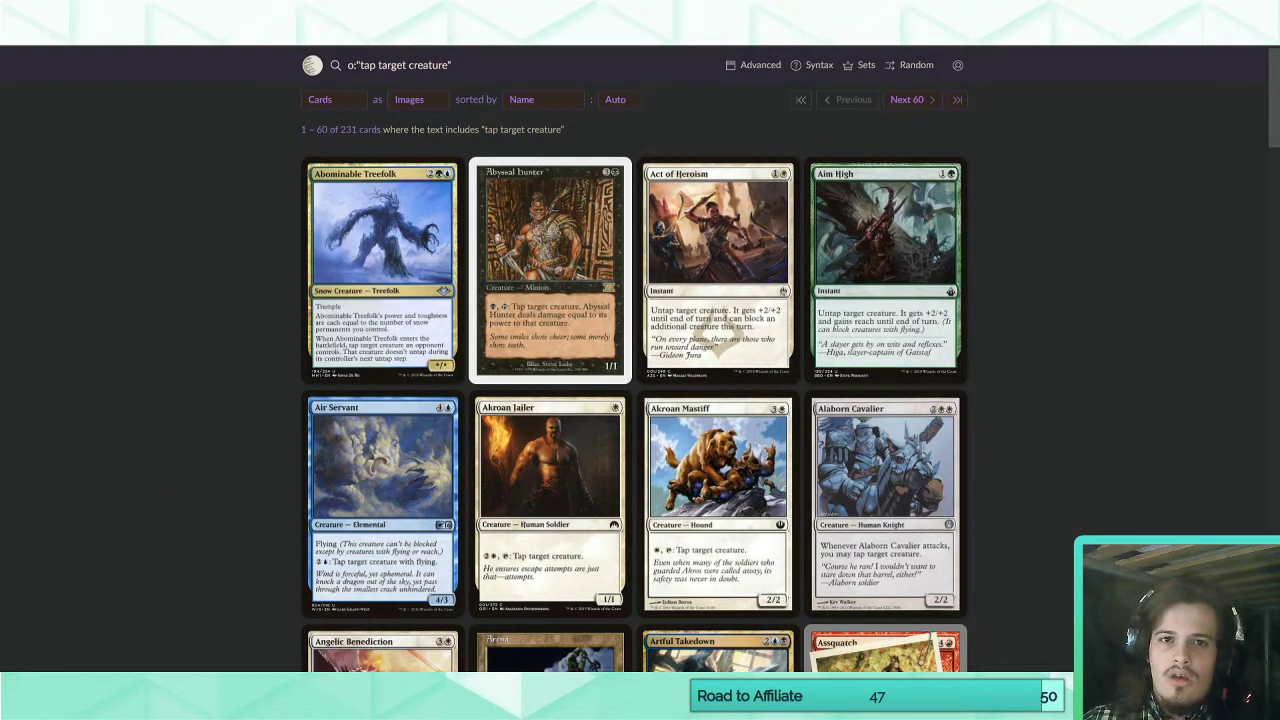
click(475, 12)
scroll(553, 285, up, 8)
scroll(553, 285, up, 15)
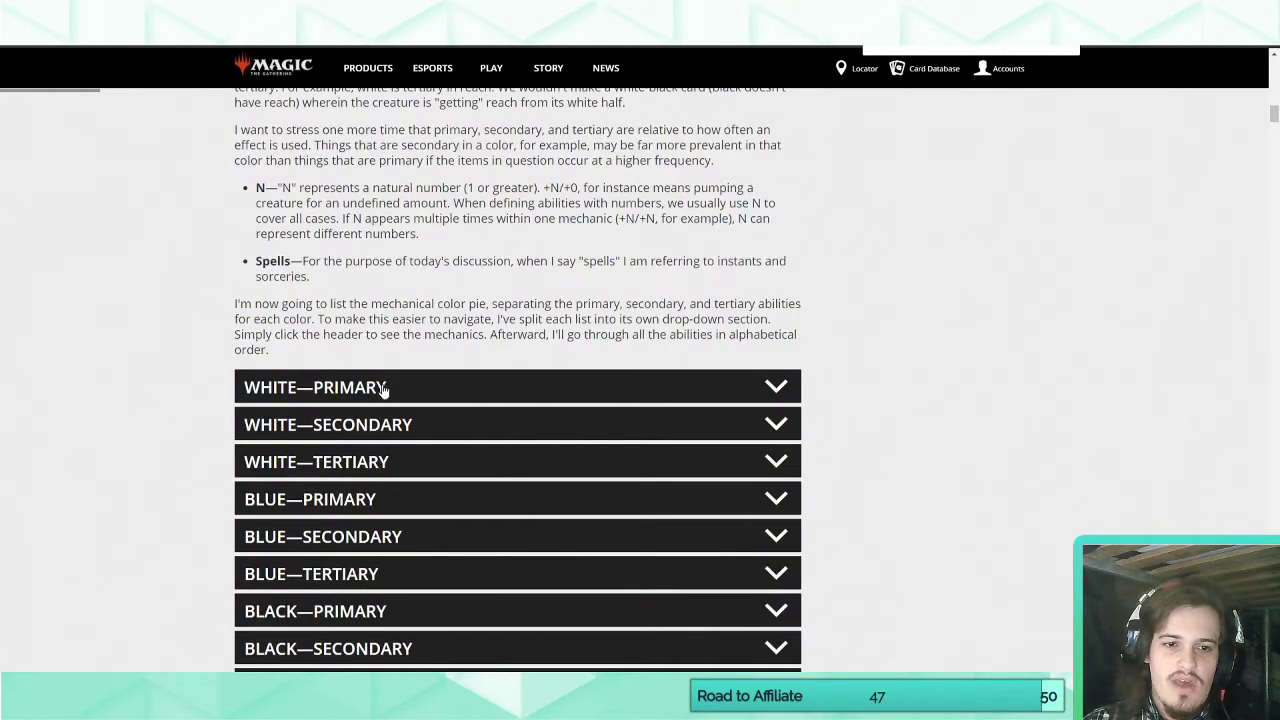
scroll(371, 491, down, 3)
click(366, 569)
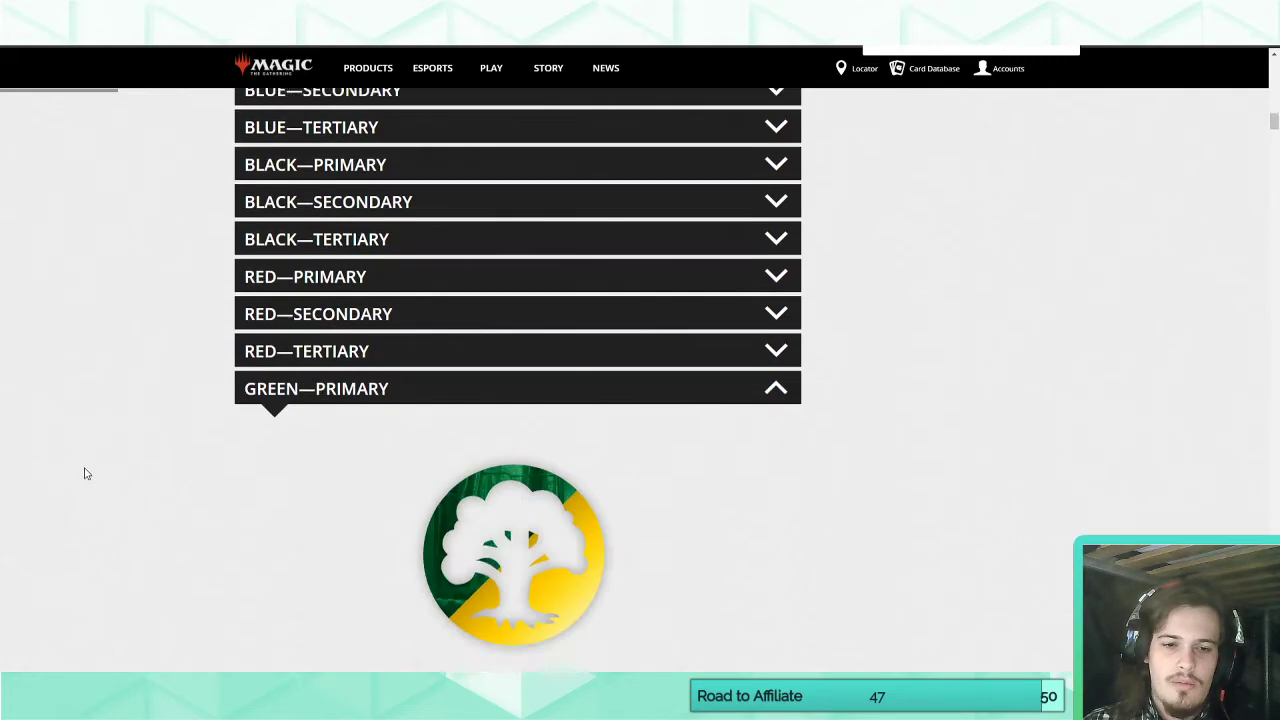
Read through the Green—Primary ability list for abilities that could suit Serapis.
scroll(110, 460, down, 3)
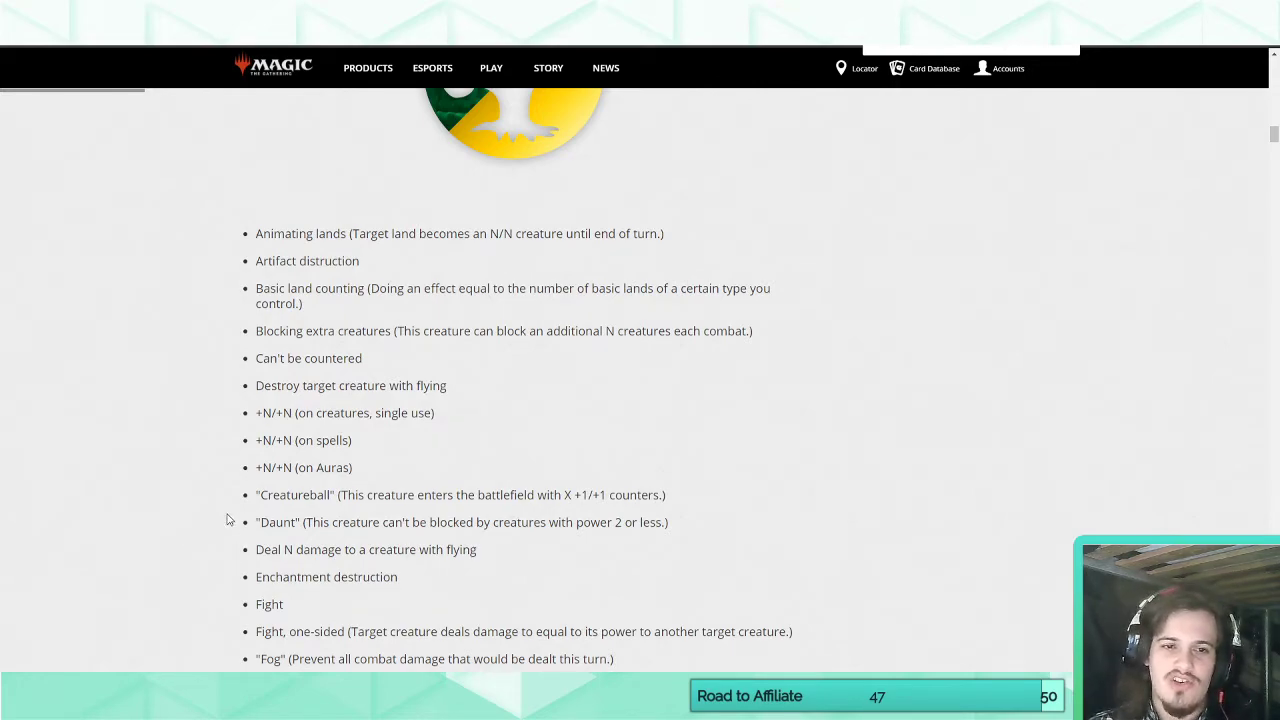
scroll(227, 519, down, 1)
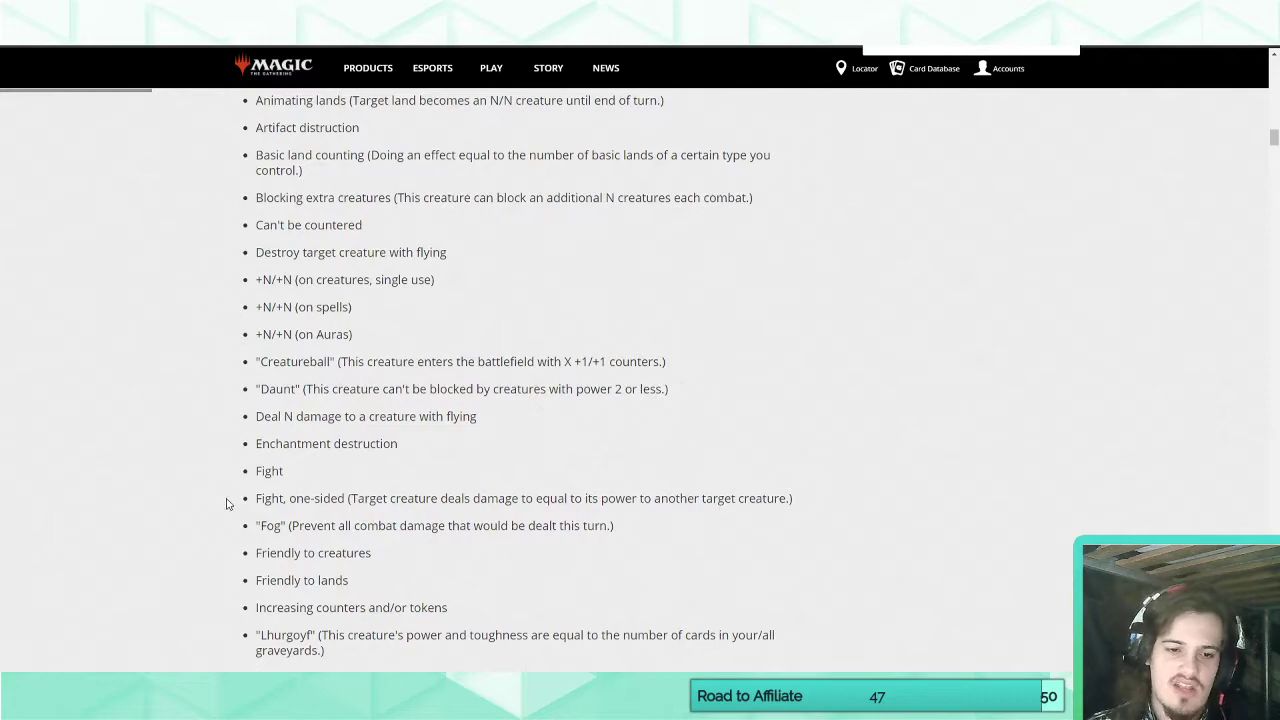
scroll(226, 505, down, 1)
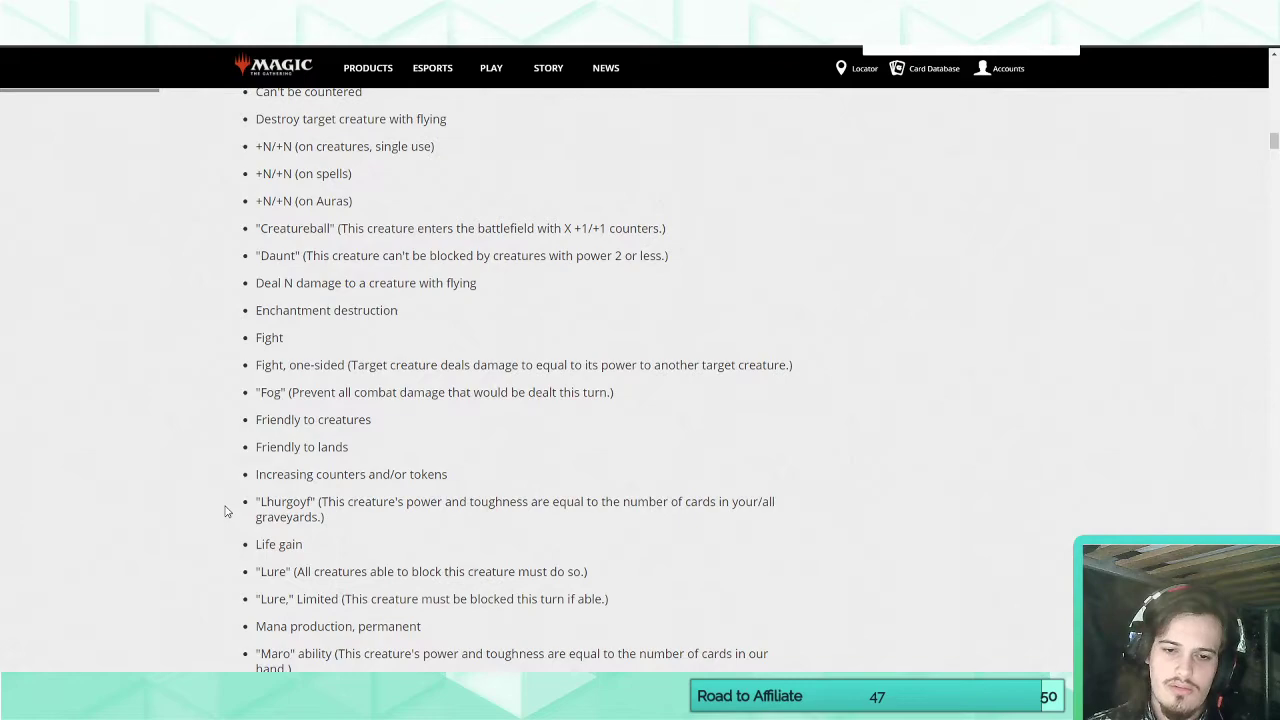
scroll(226, 511, down, 1)
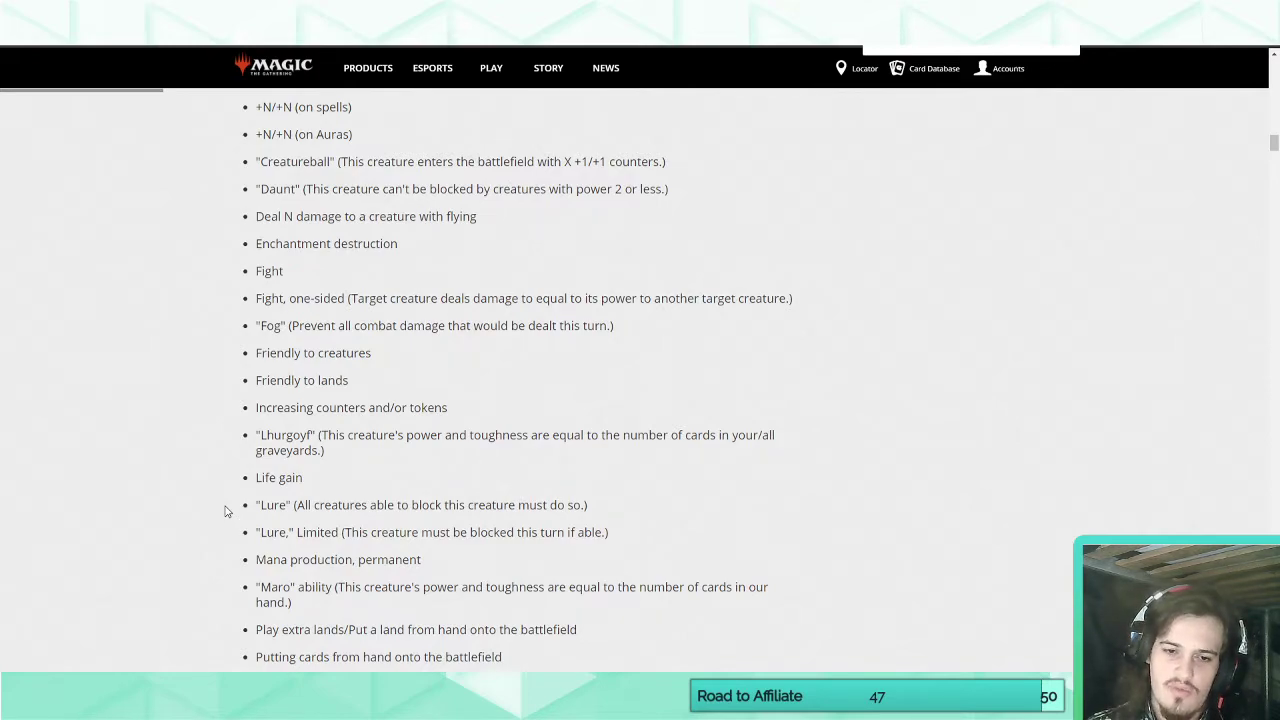
scroll(226, 511, down, 4)
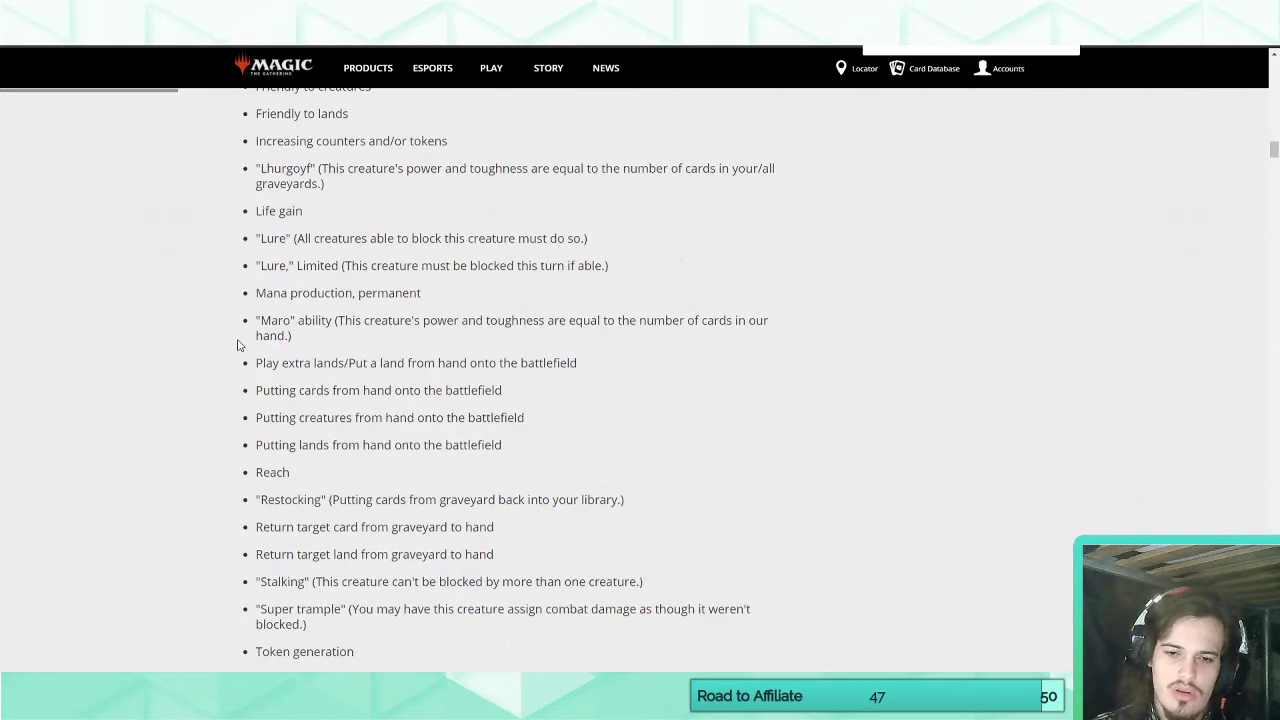
scroll(239, 345, down, 2)
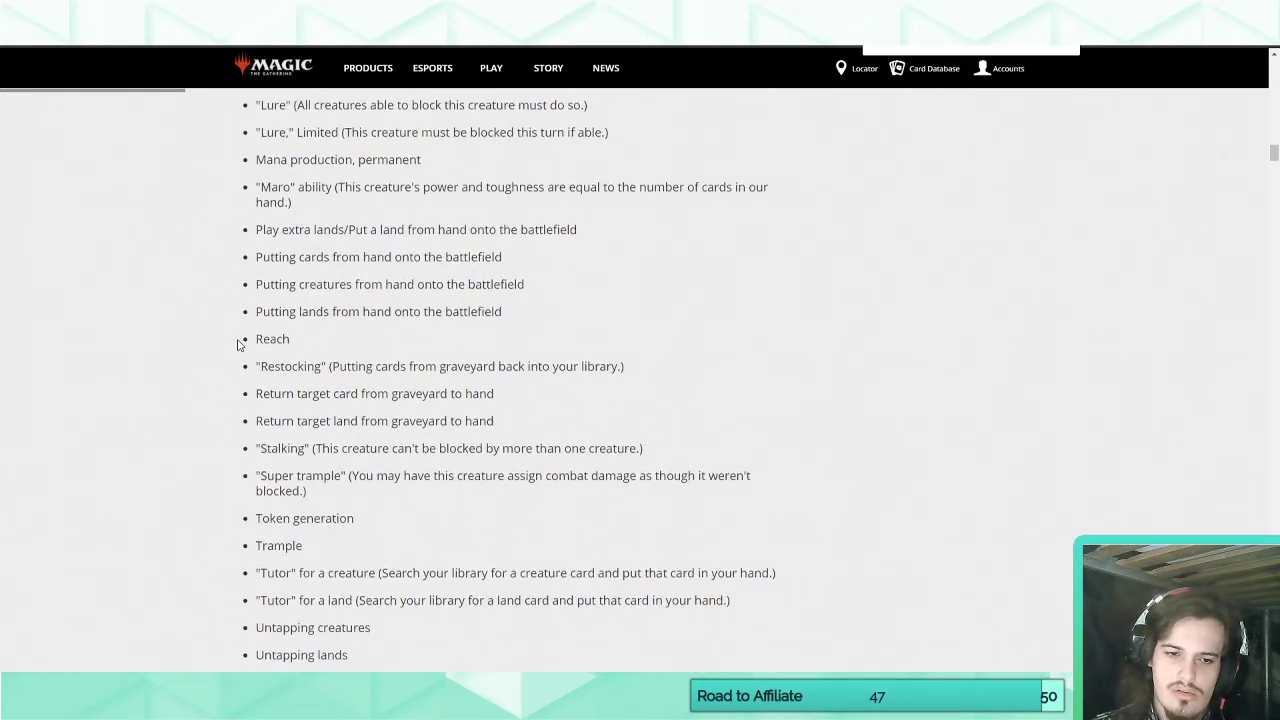
scroll(239, 345, down, 3)
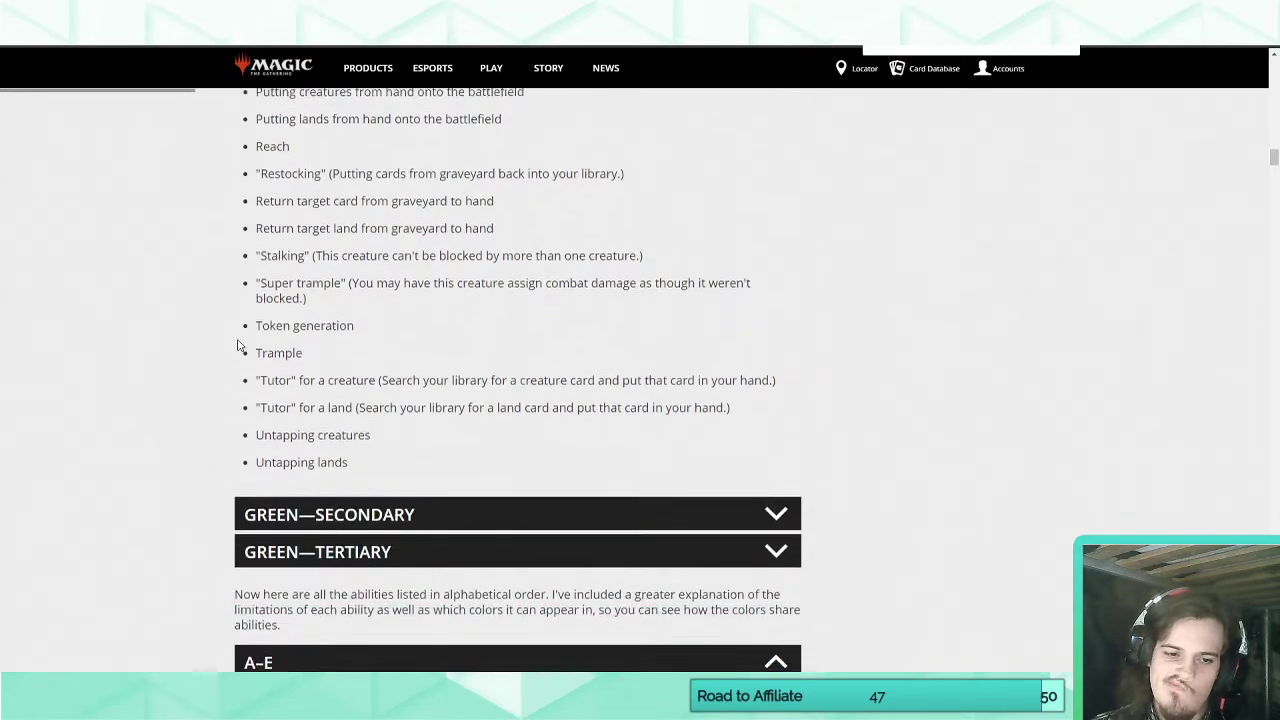
scroll(239, 345, up, 10)
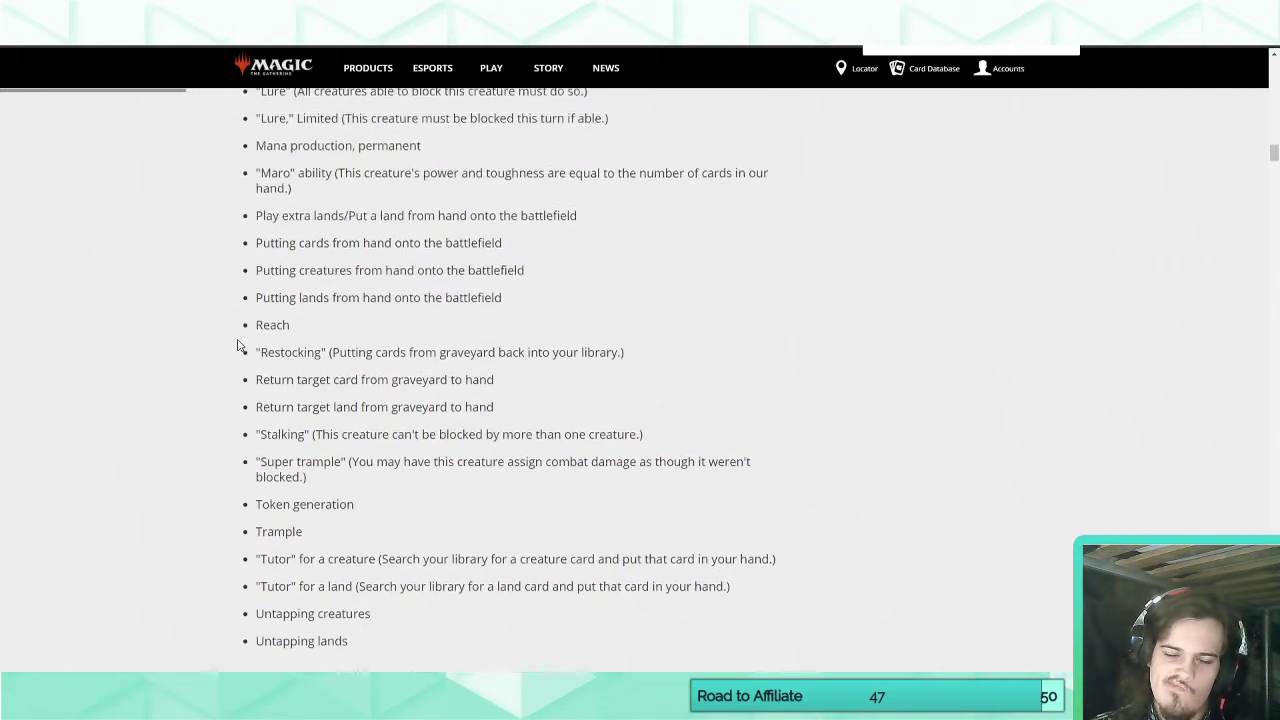
scroll(239, 345, up, 3)
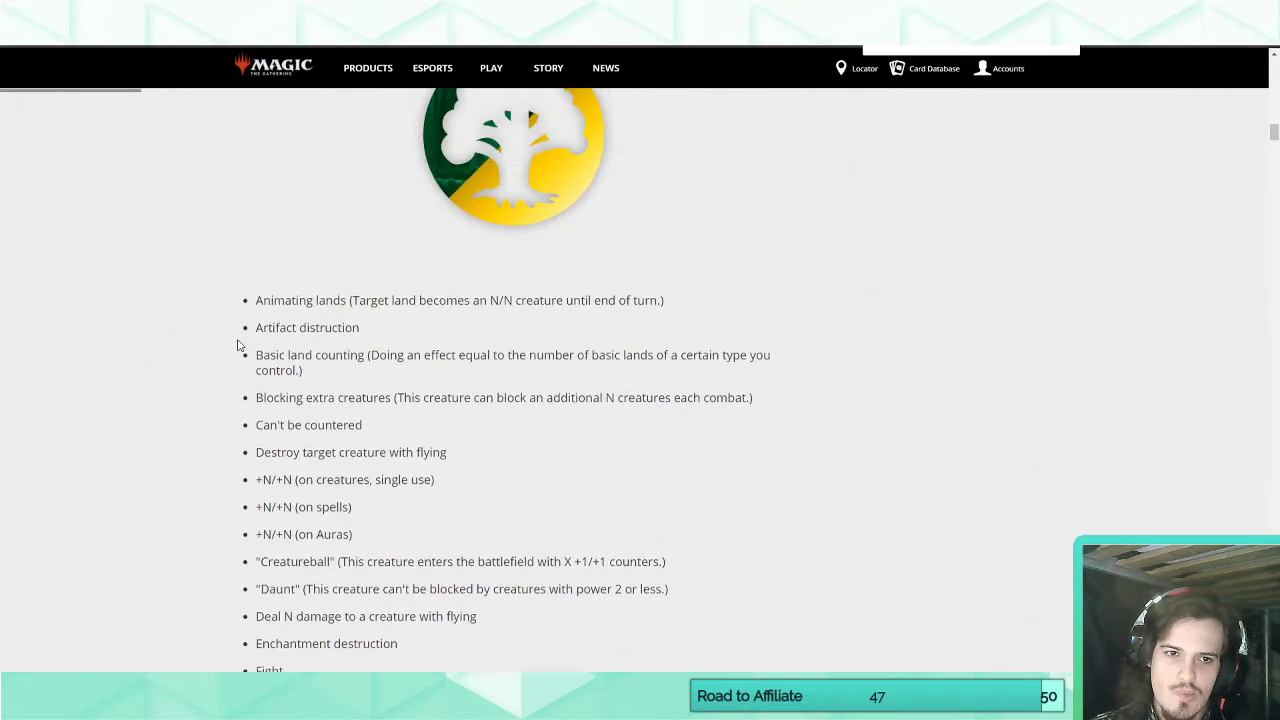
scroll(239, 345, down, 10)
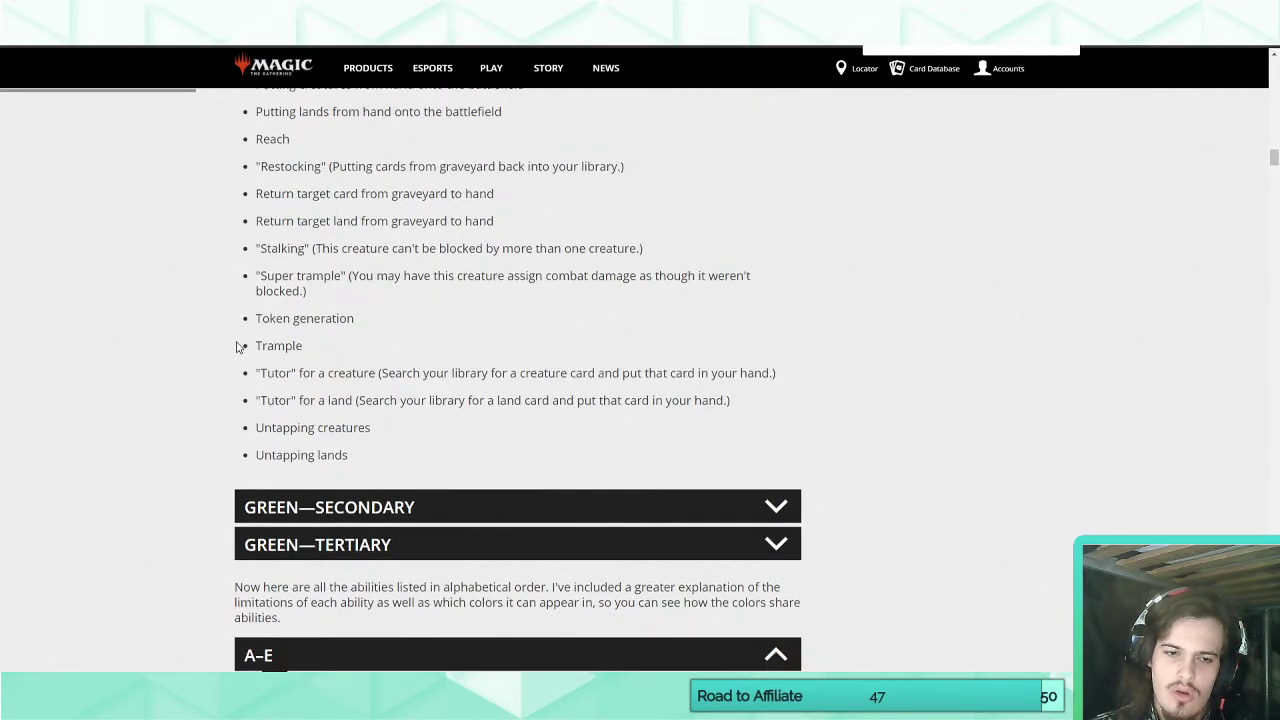
scroll(239, 345, up, 3)
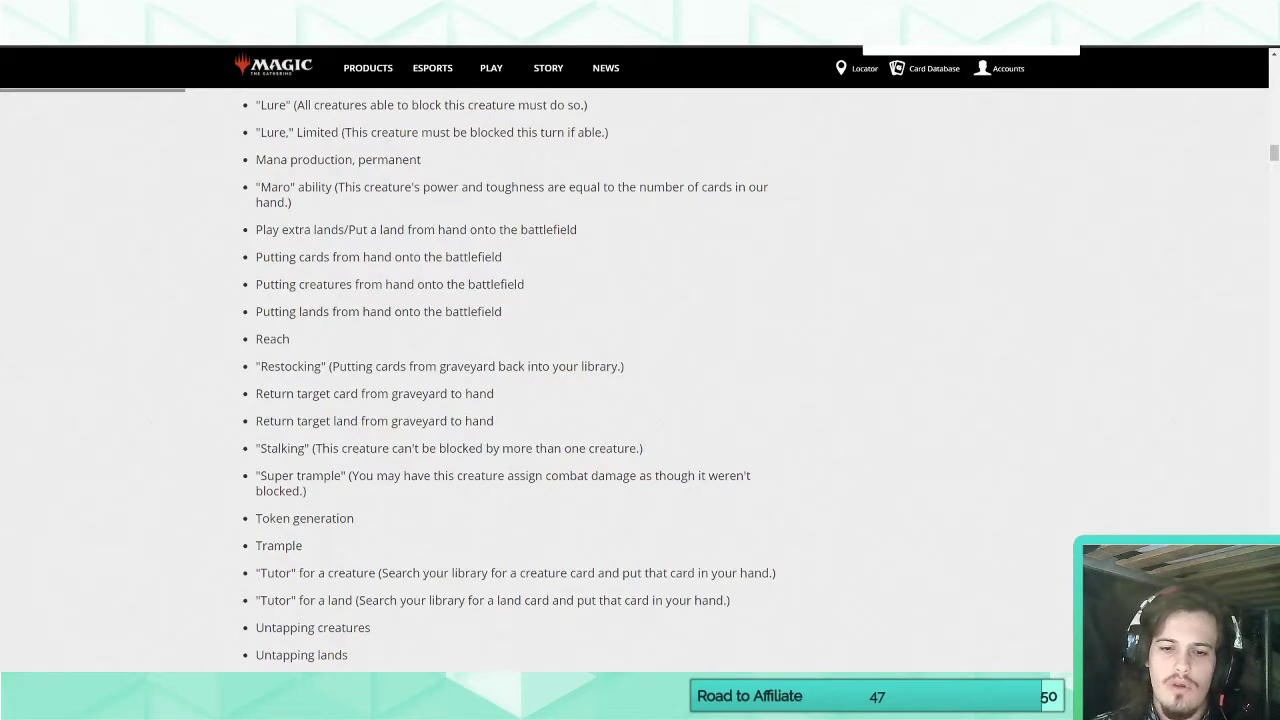
Highlight the "Untapping creatures" and "Untapping lands" entries at the end of the Green—Primary list.
key(alt+Tab)
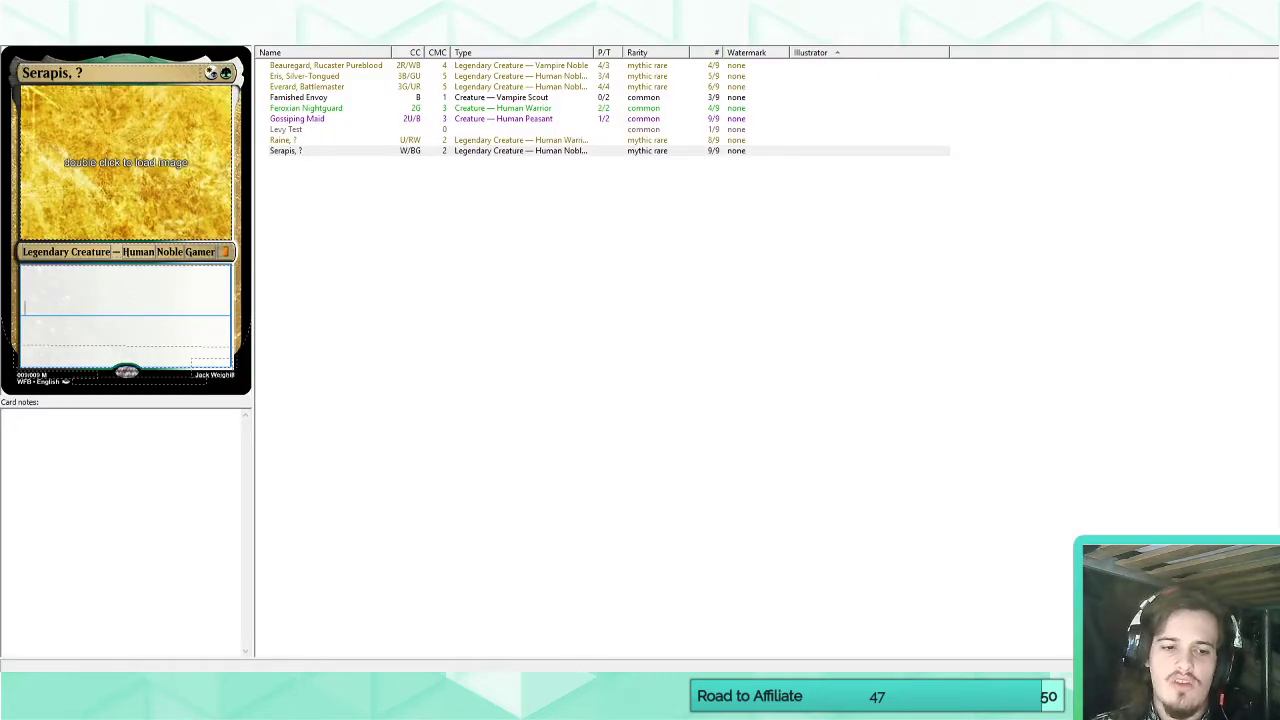
click(150, 690)
click(91, 612)
scroll(257, 600, down, 1)
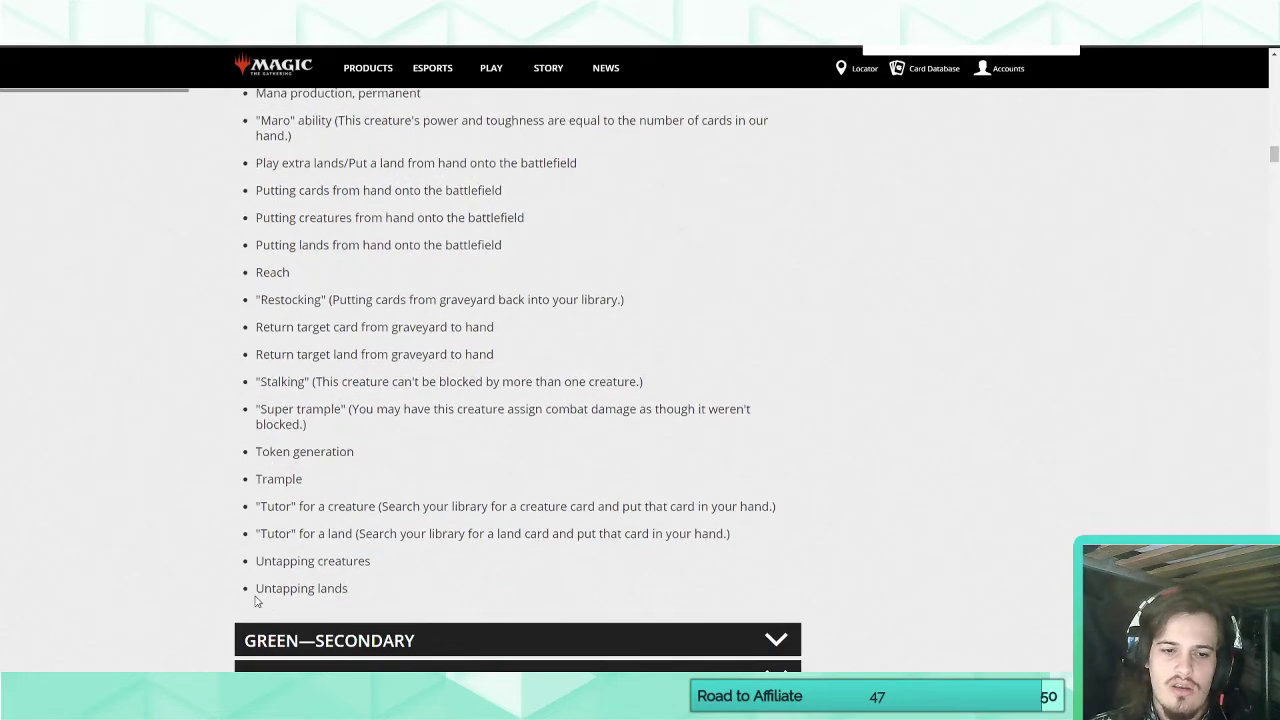
drag(256, 590, 364, 593)
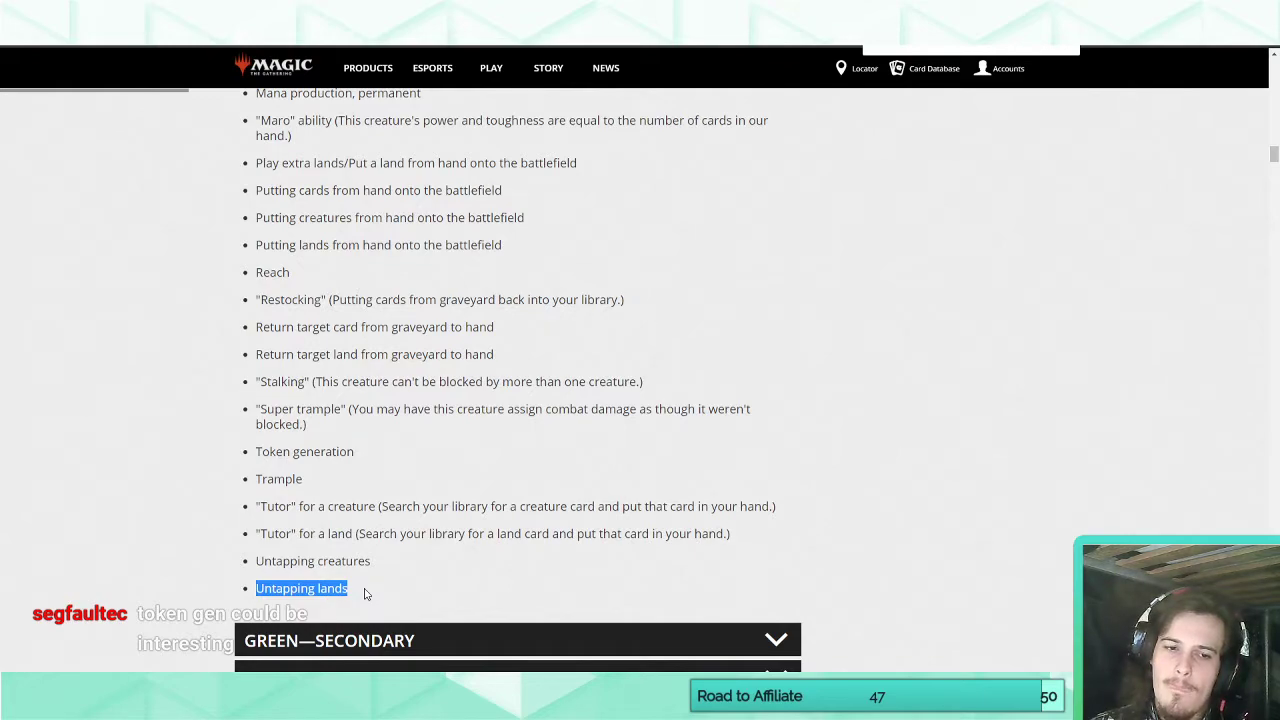
drag(258, 562, 356, 603)
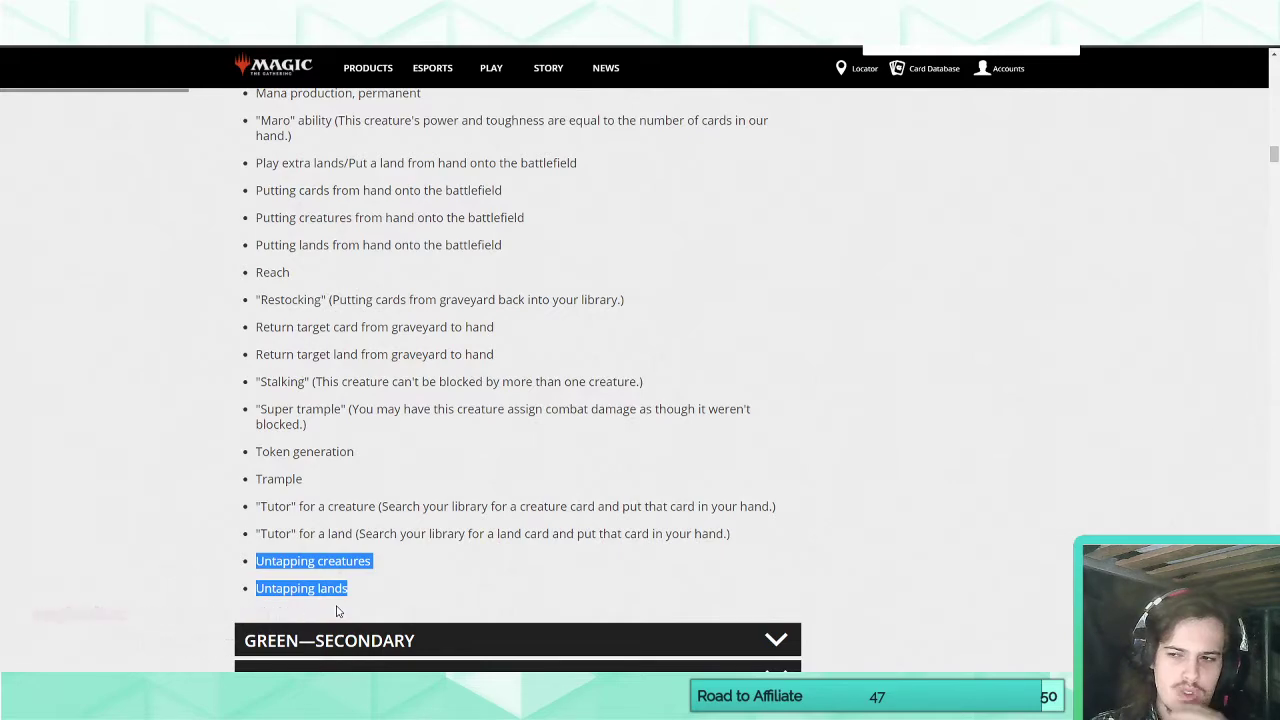
Switch back to Magic Set Editor, try "Rally" as Serapis's rules text and delete it again.
click(630, 690)
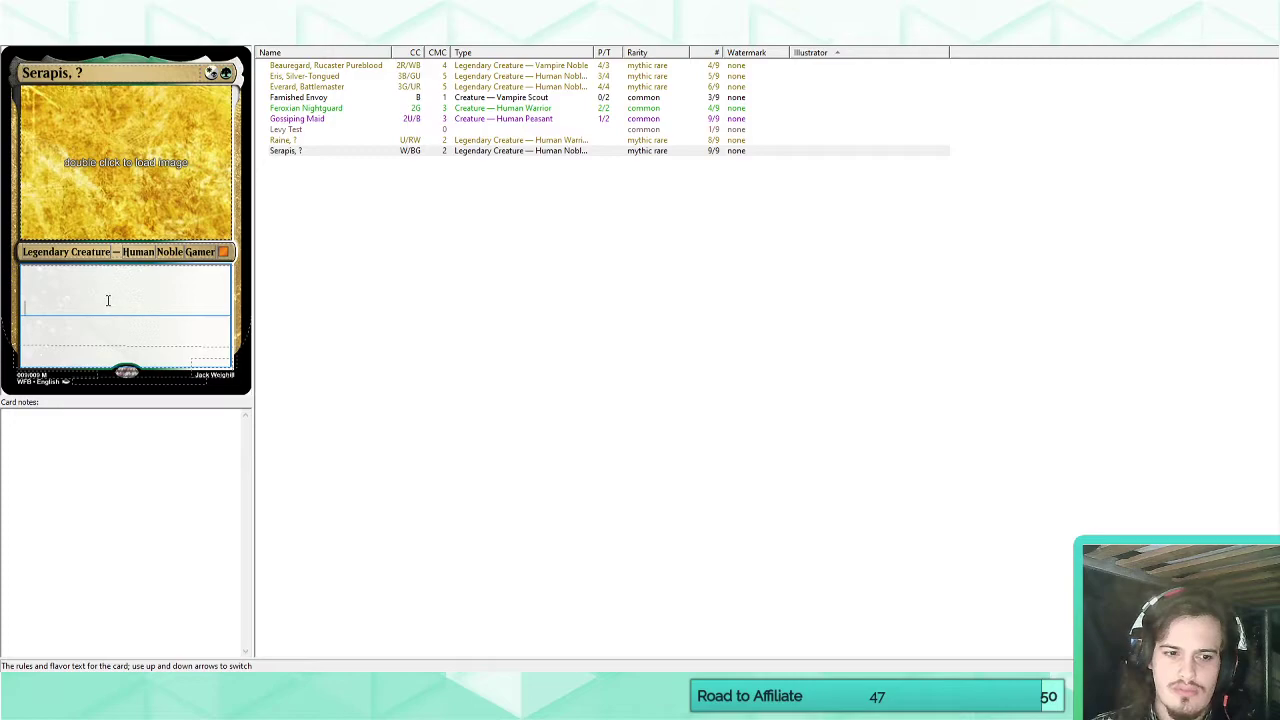
text(Rally)
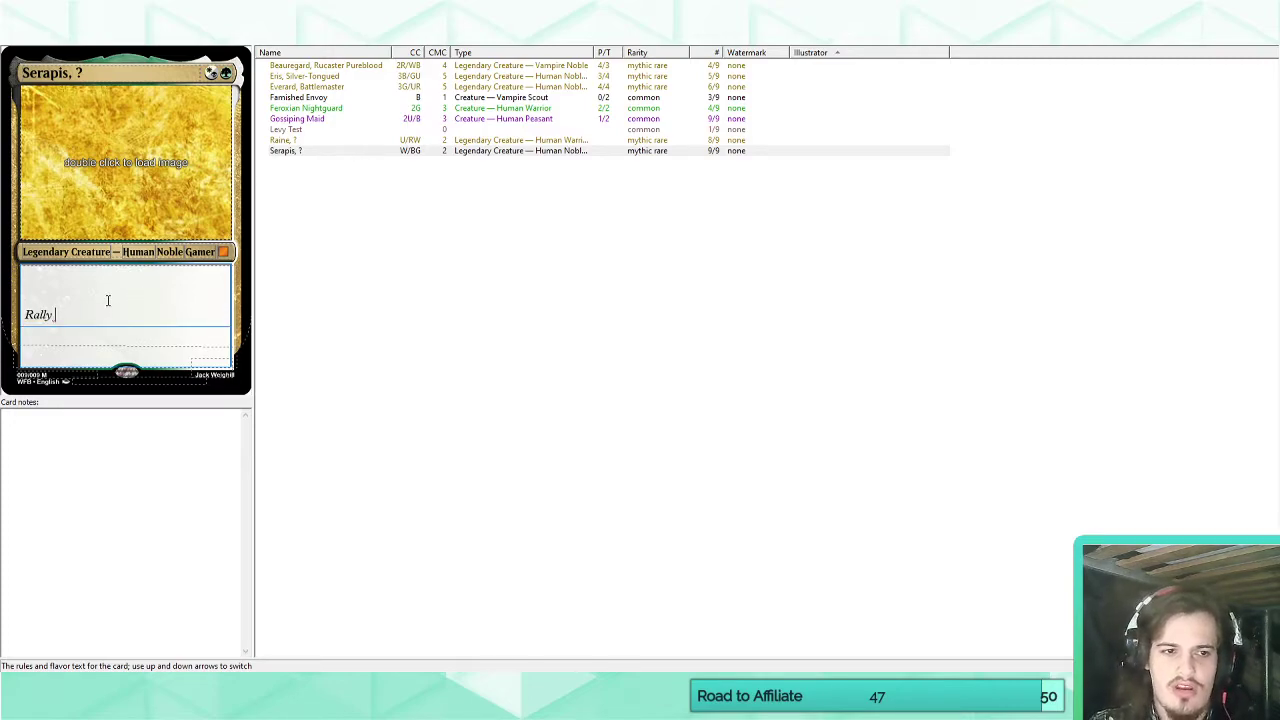
key(BackSpace)
key(BackSpace)
key(BackSpace)
key(BackSpace)
key(BackSpace)
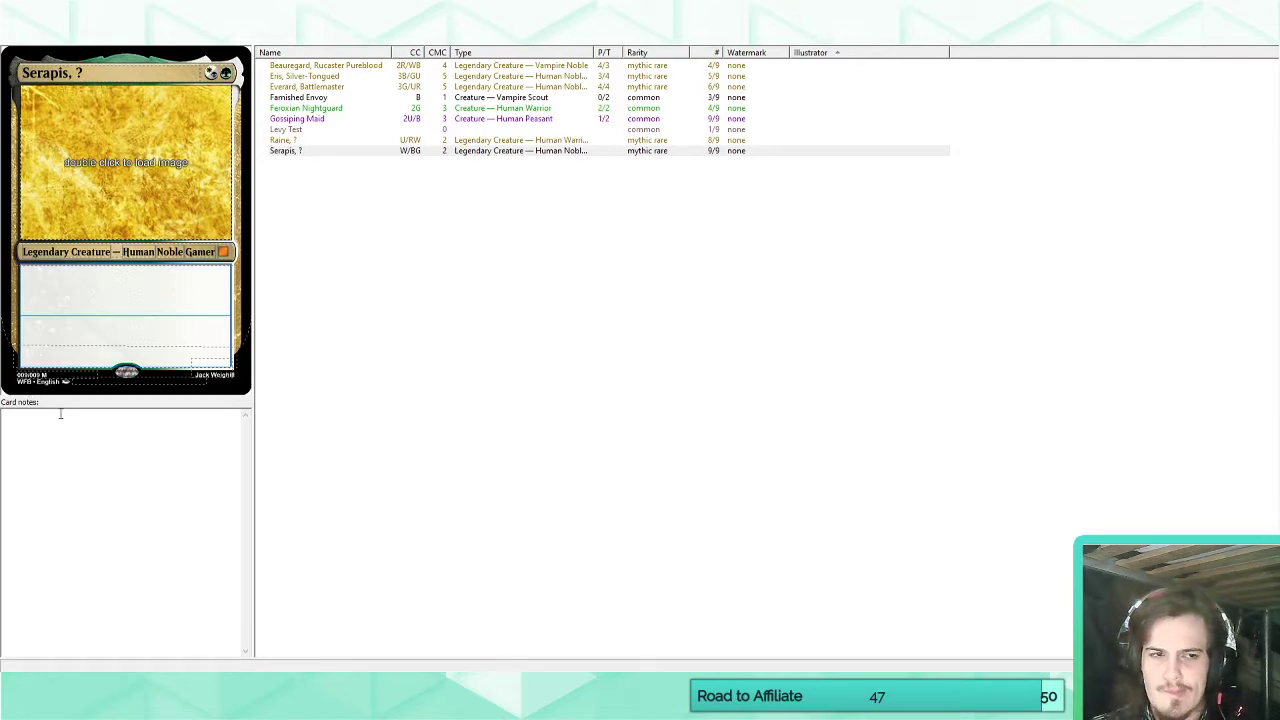
Try "Unite" and then "Cal" as Serapis's rules text, deleting each attempt.
text(Unite)
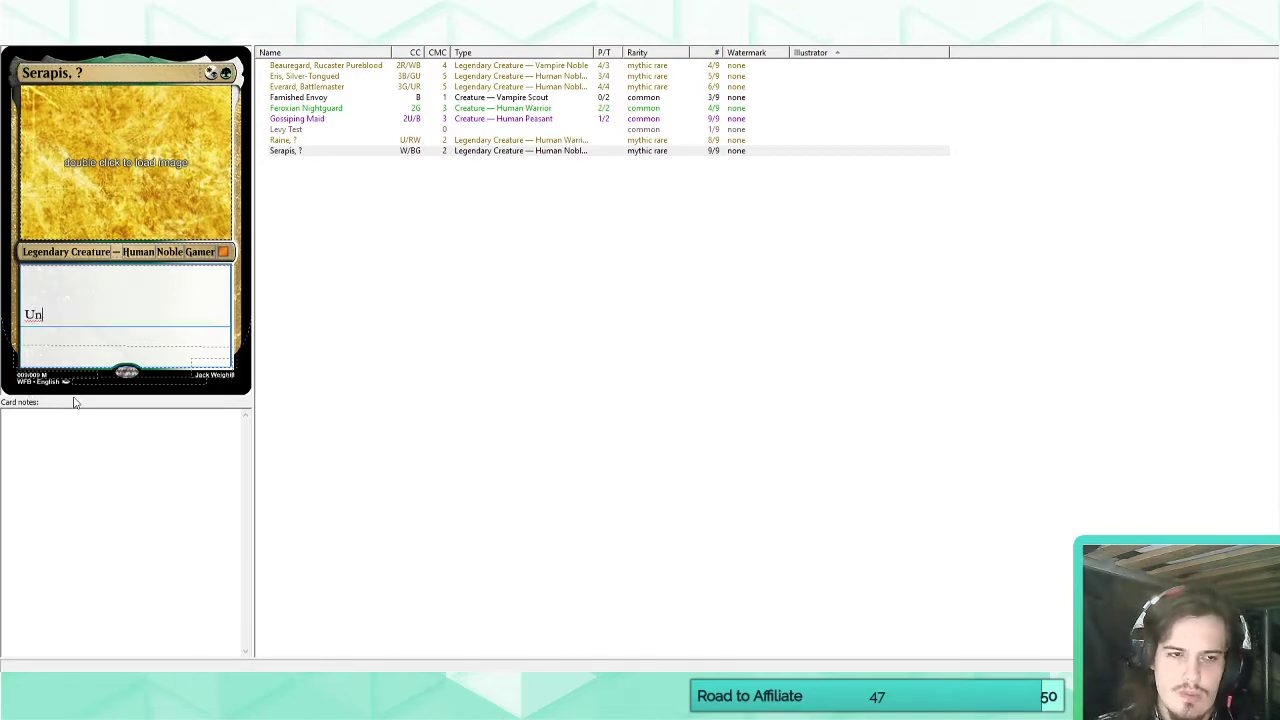
key(BackSpace)
key(BackSpace)
key(BackSpace)
key(BackSpace)
key(BackSpace)
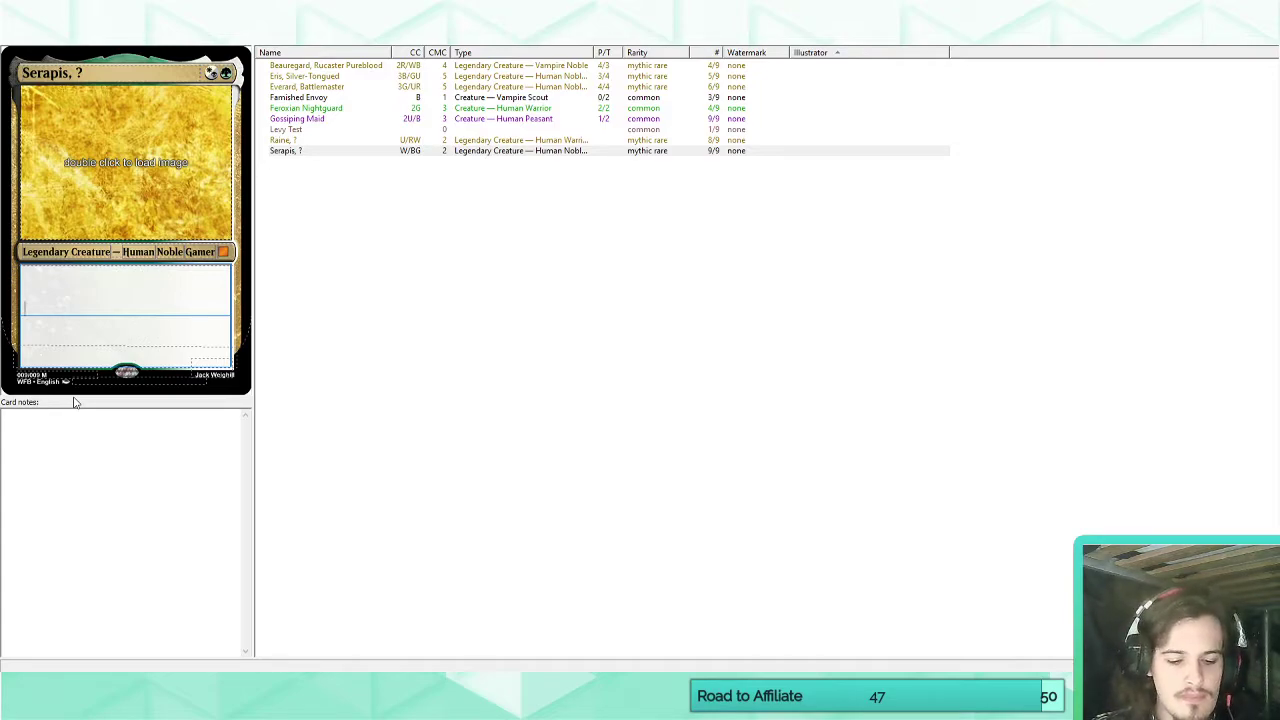
text(Cal)
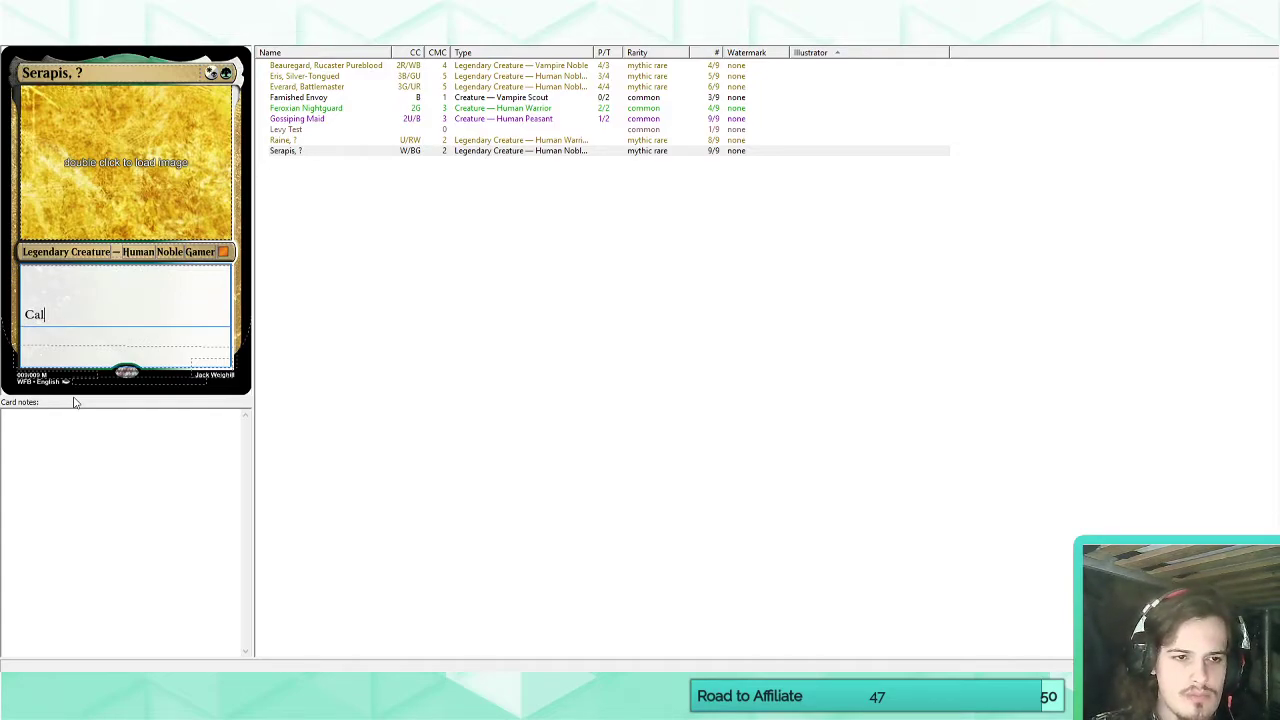
key(BackSpace)
key(BackSpace)
key(BackSpace)
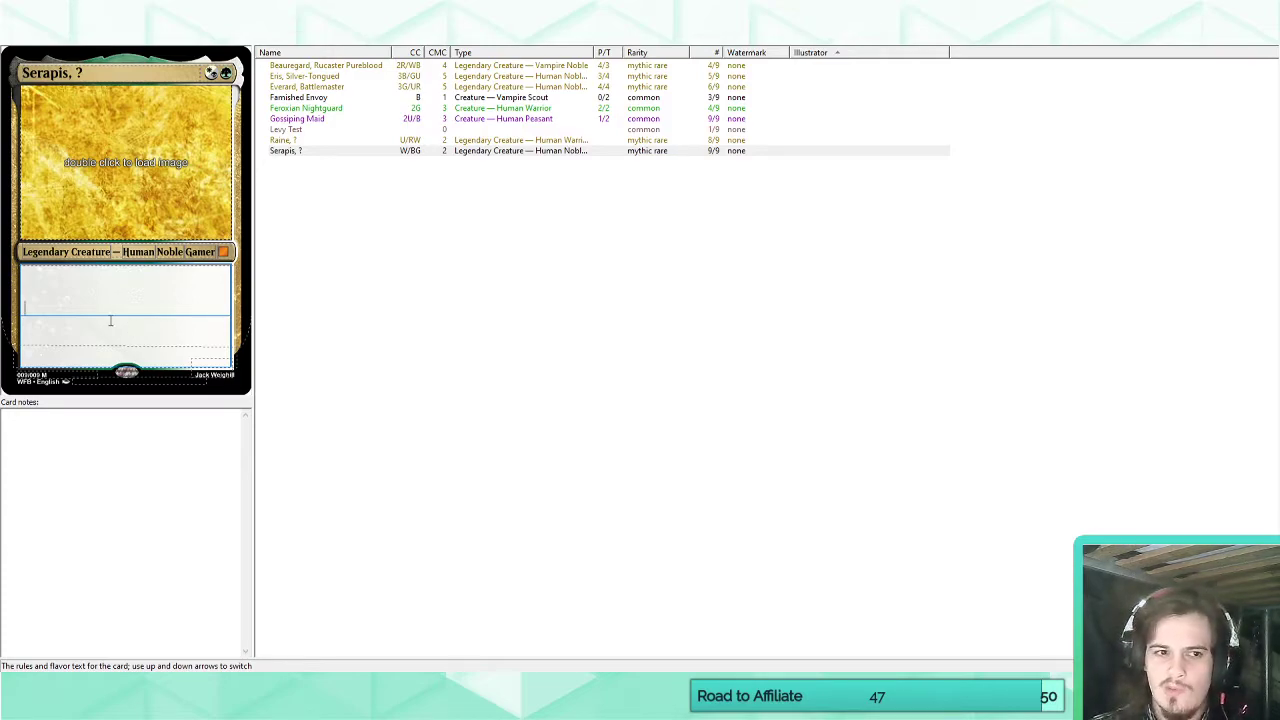
Try "Rallies" and then "Unites" as Serapis's rules text and clear the text box again.
text(Rallied)
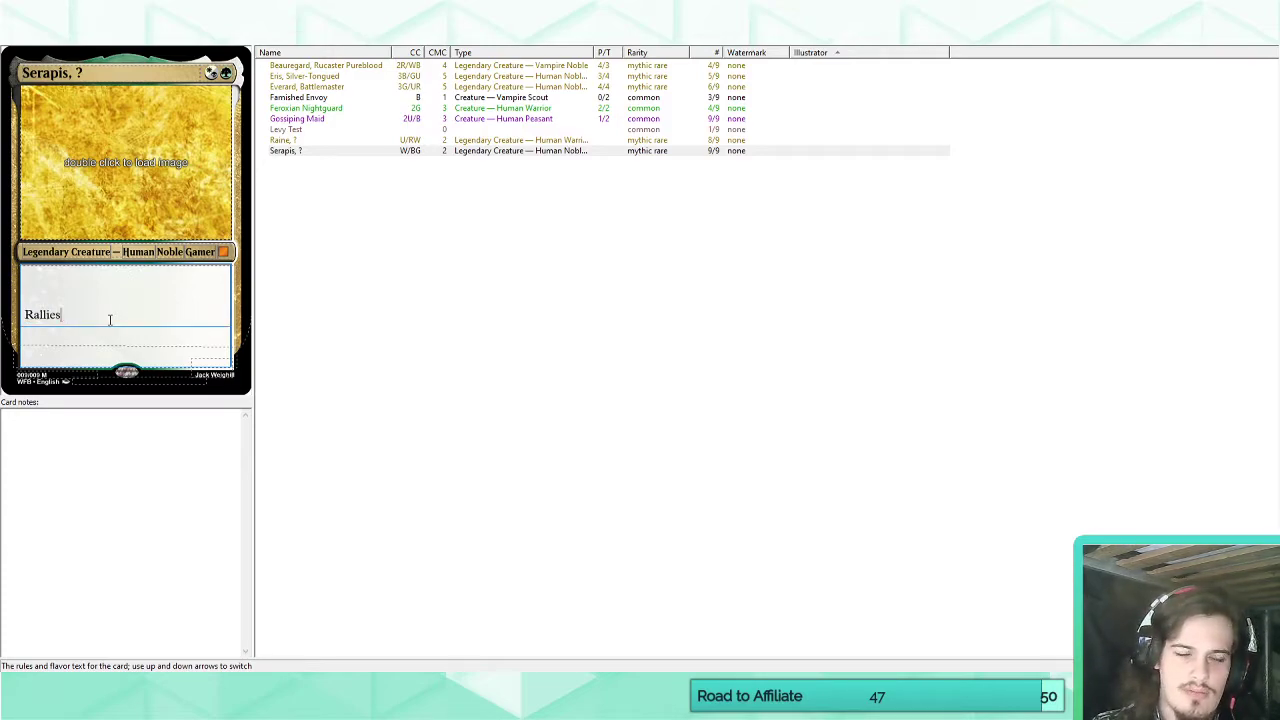
key(BackSpace)
key(BackSpace)
key(BackSpace)
key(BackSpace)
key(BackSpace)
key(BackSpace)
key(BackSpace)
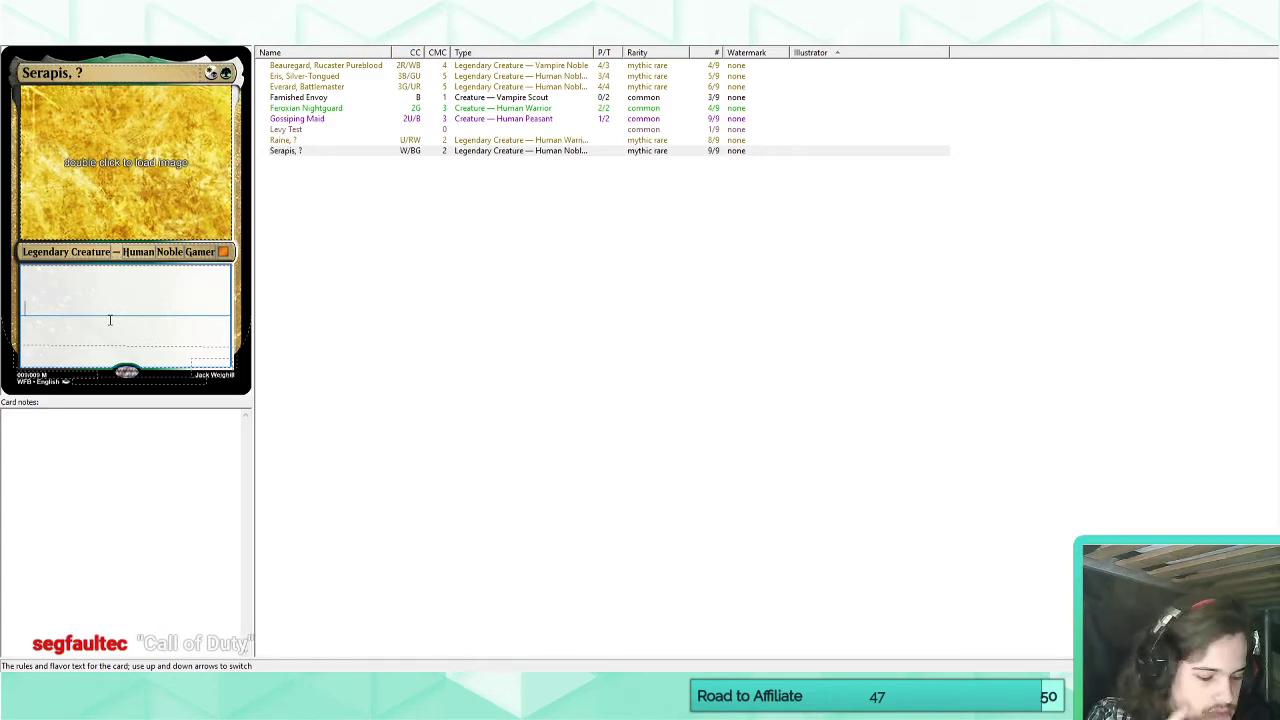
text(Unites)
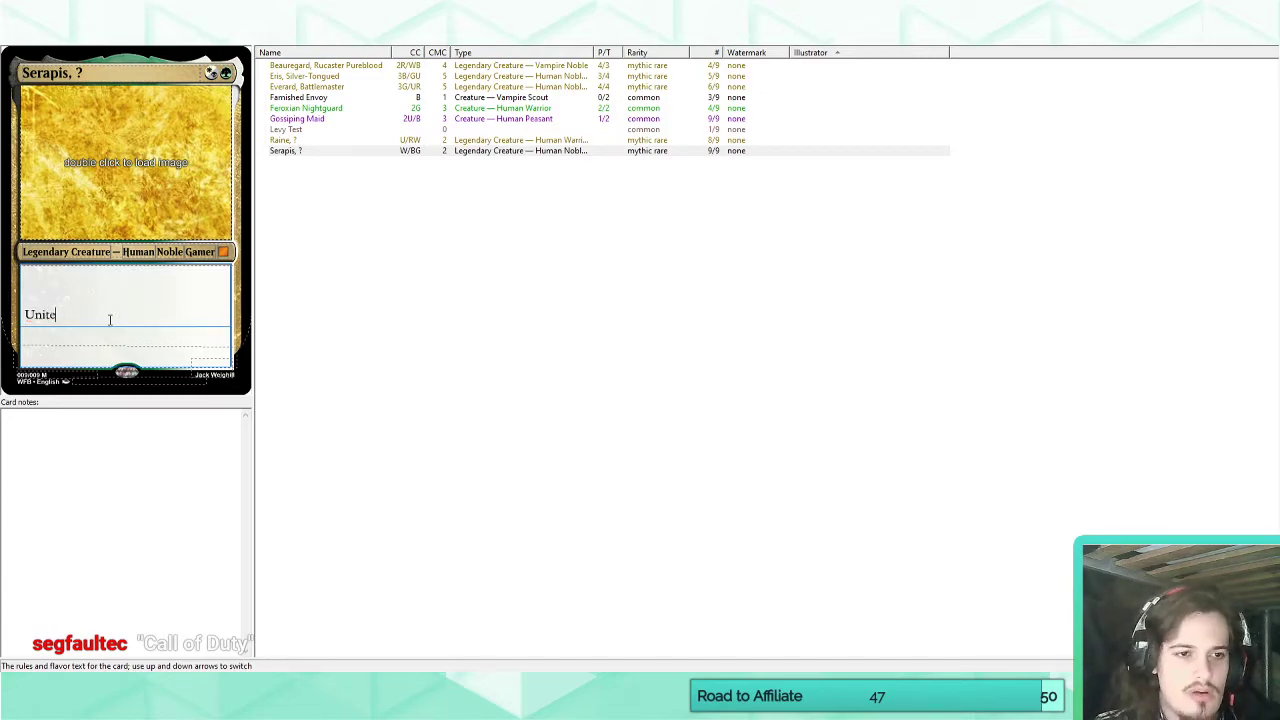
key(ctrl+z)
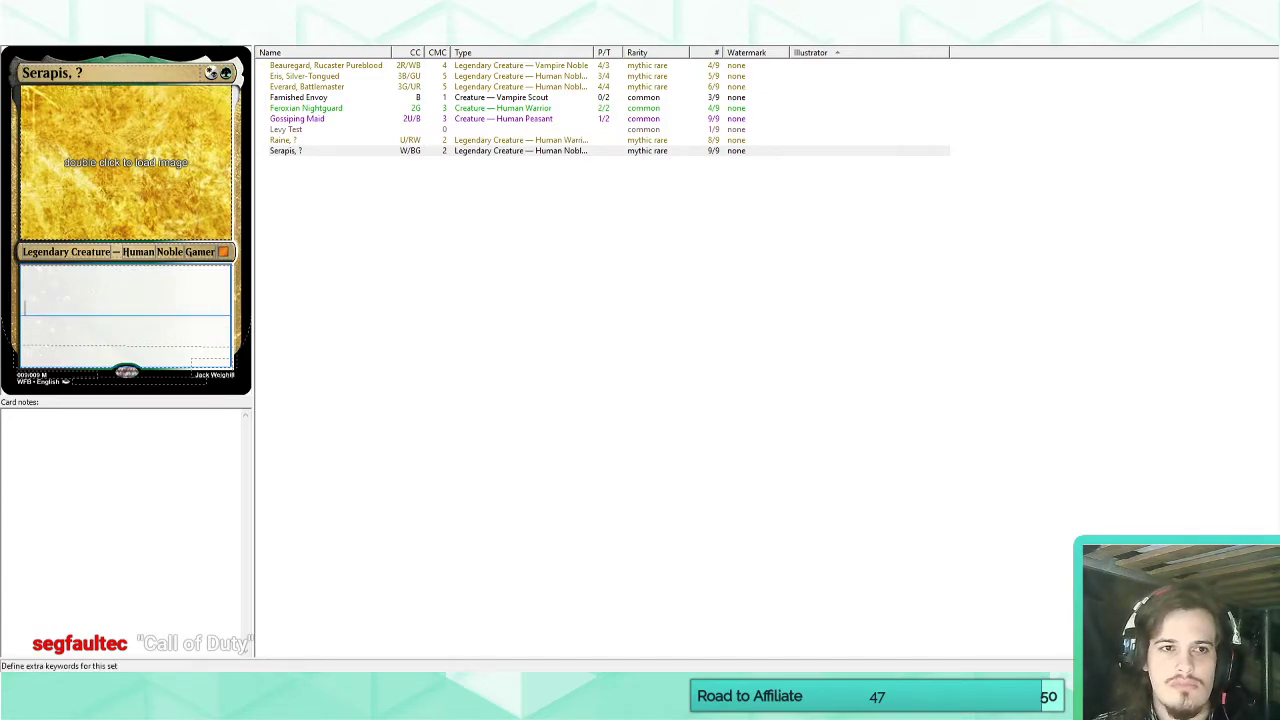
Add a new custom keyword named "Unite" to the set's keyword list.
click(198, 37)
click(160, 19)
click(714, 65)
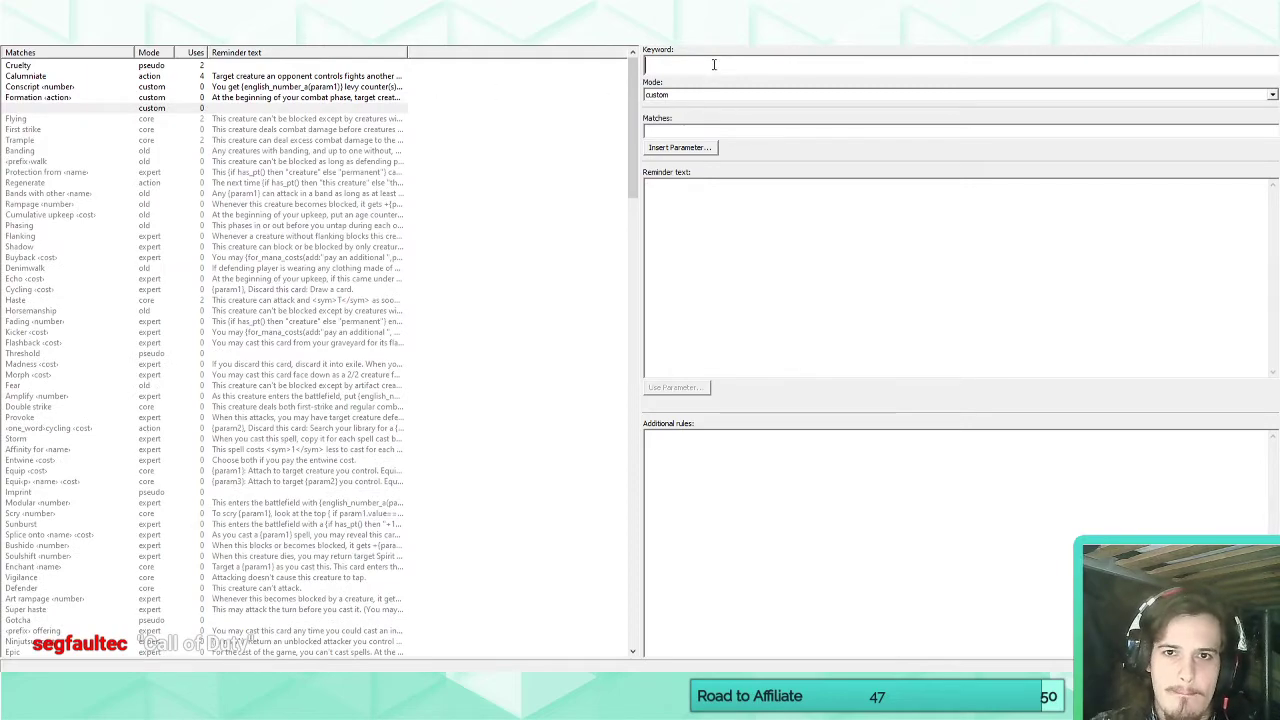
text(Unite)
Set the Unite keyword's match text to "Unites" followed by an action parameter.
click(725, 129)
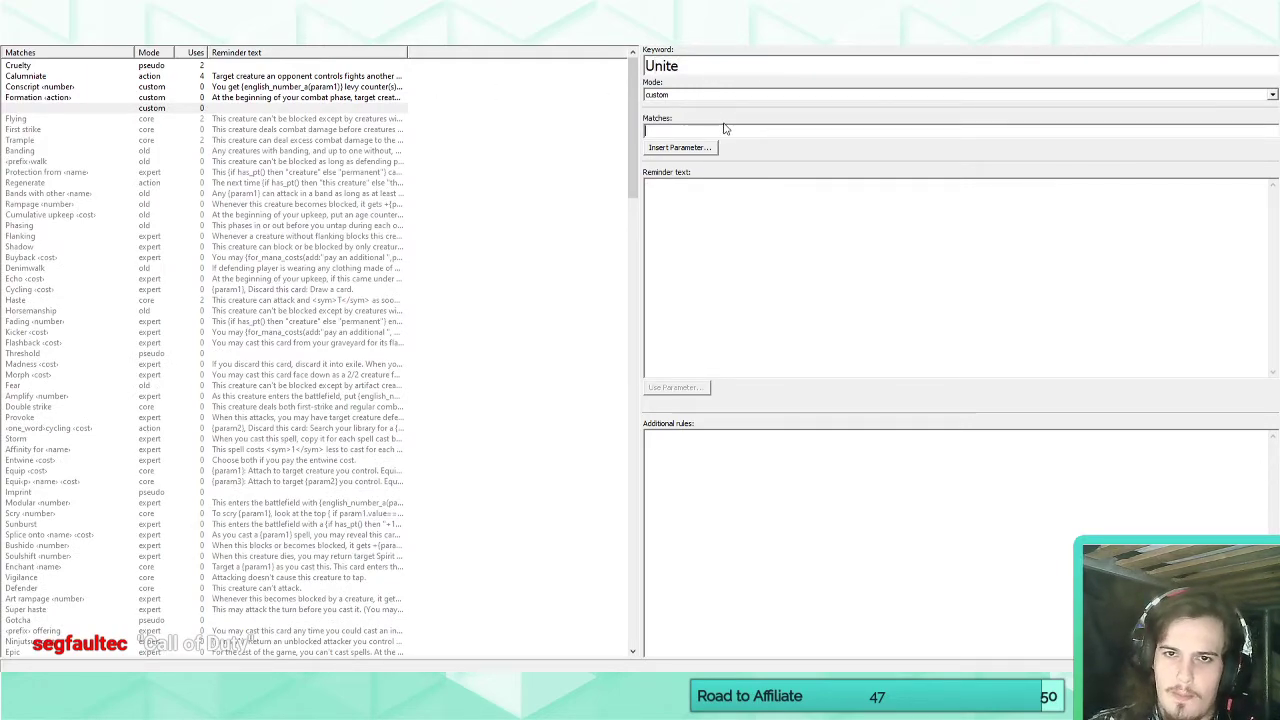
text(Unites)
click(693, 148)
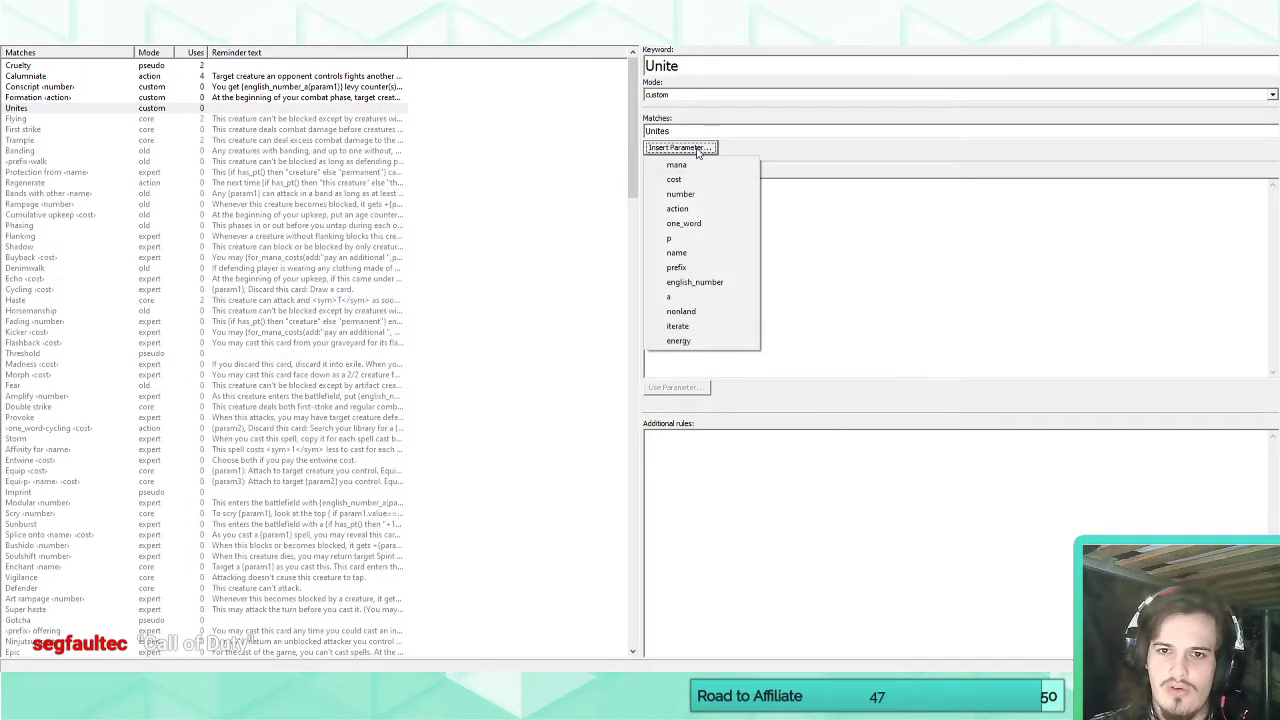
click(690, 208)
Give the Unite keyword an action parameter and the reminder text "Whenever this creature attacks, untap target {param1} you control.".
click(737, 207)
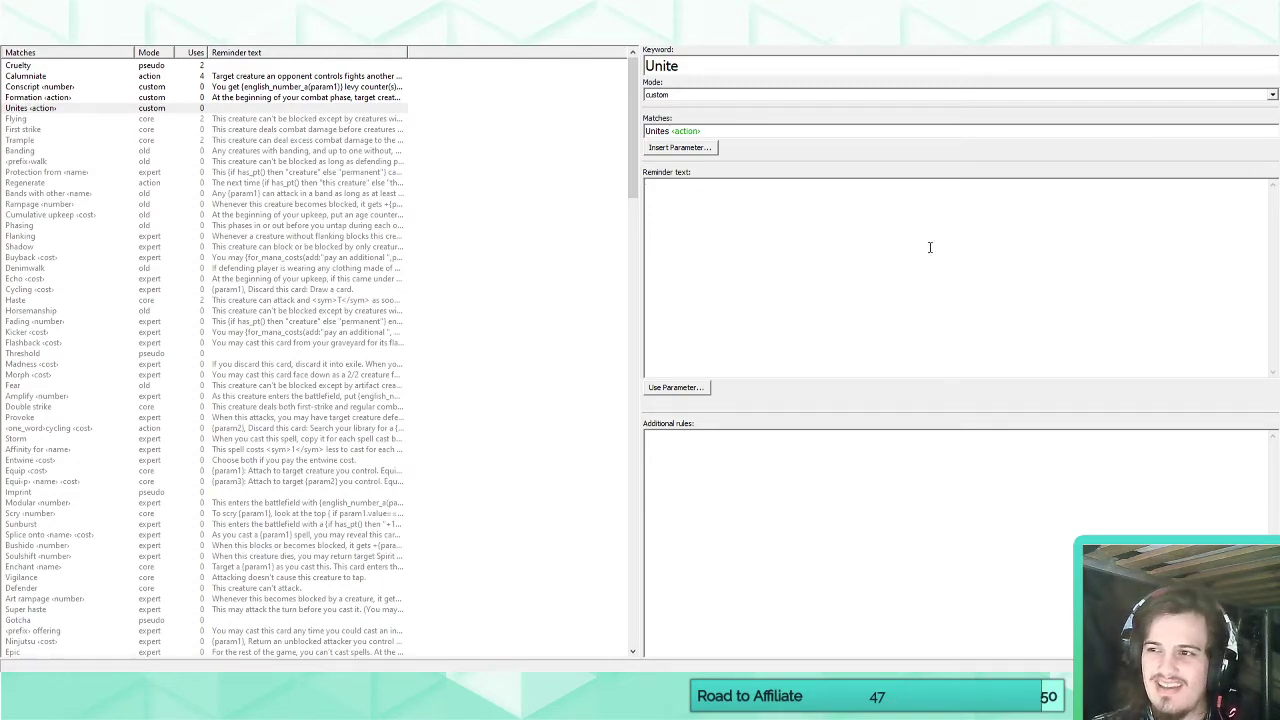
text(Wh)
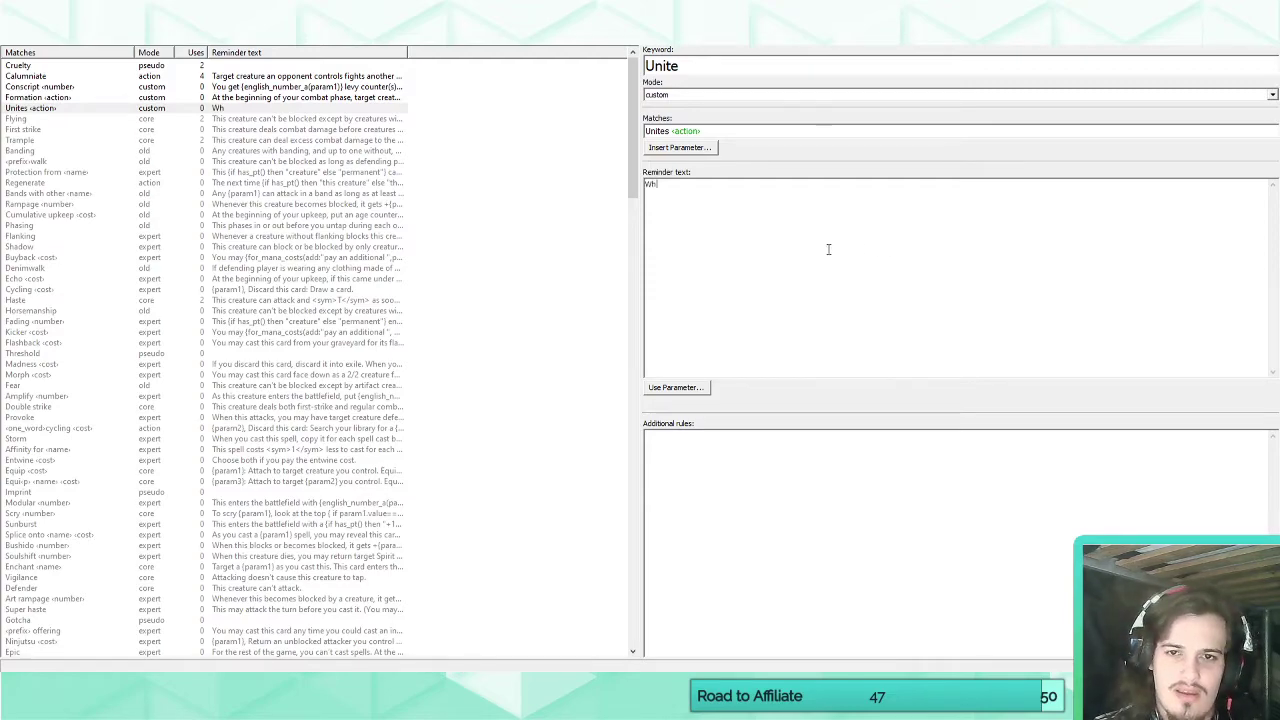
text(enever this creature a)
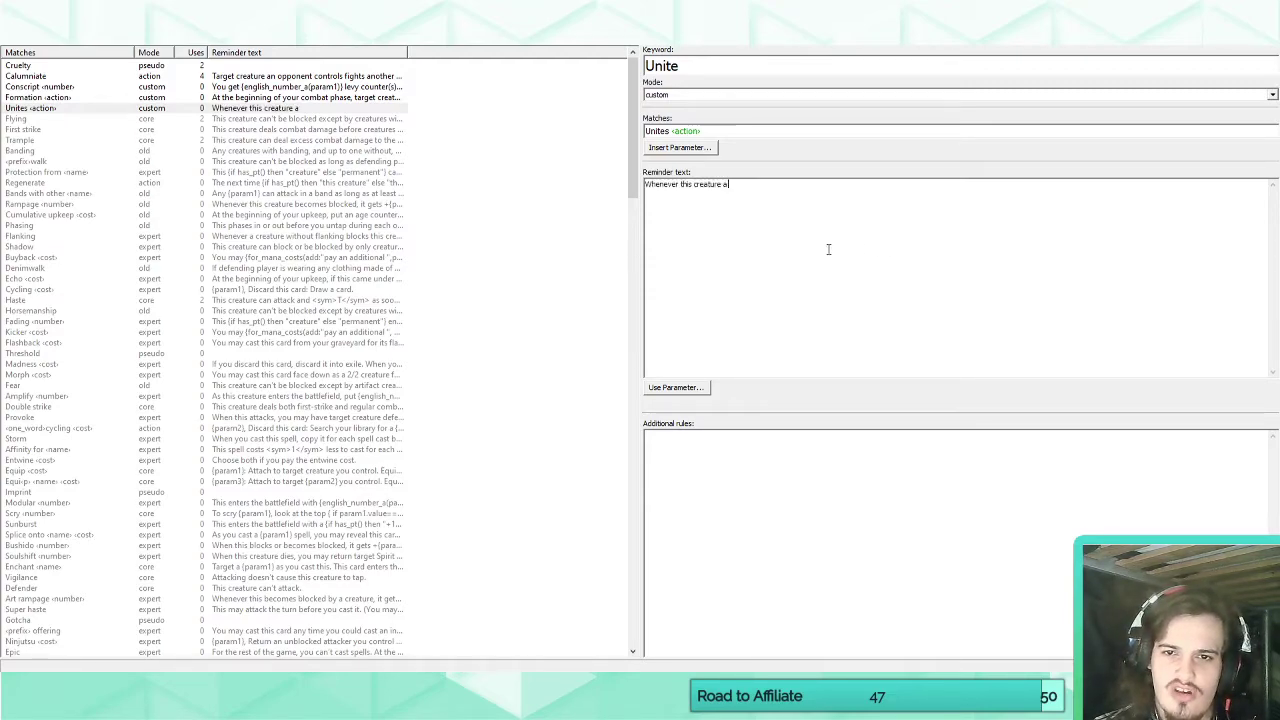
text(ttacks, )
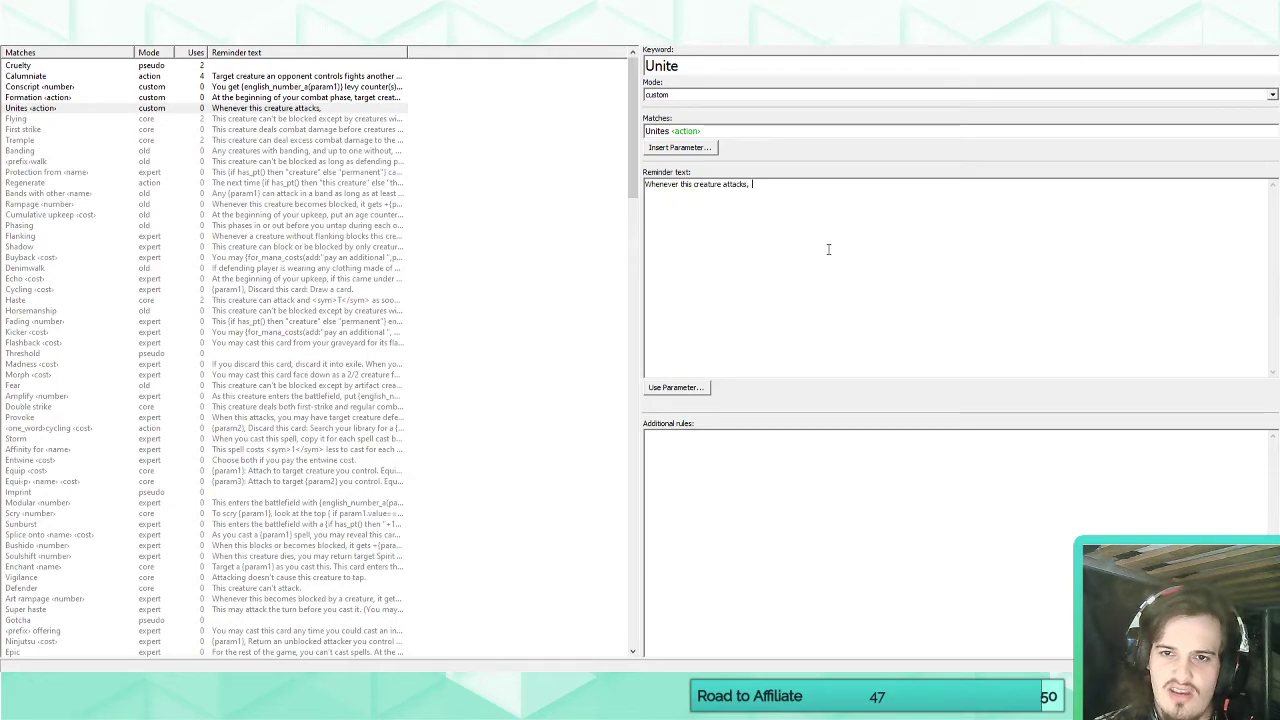
text(untap target)
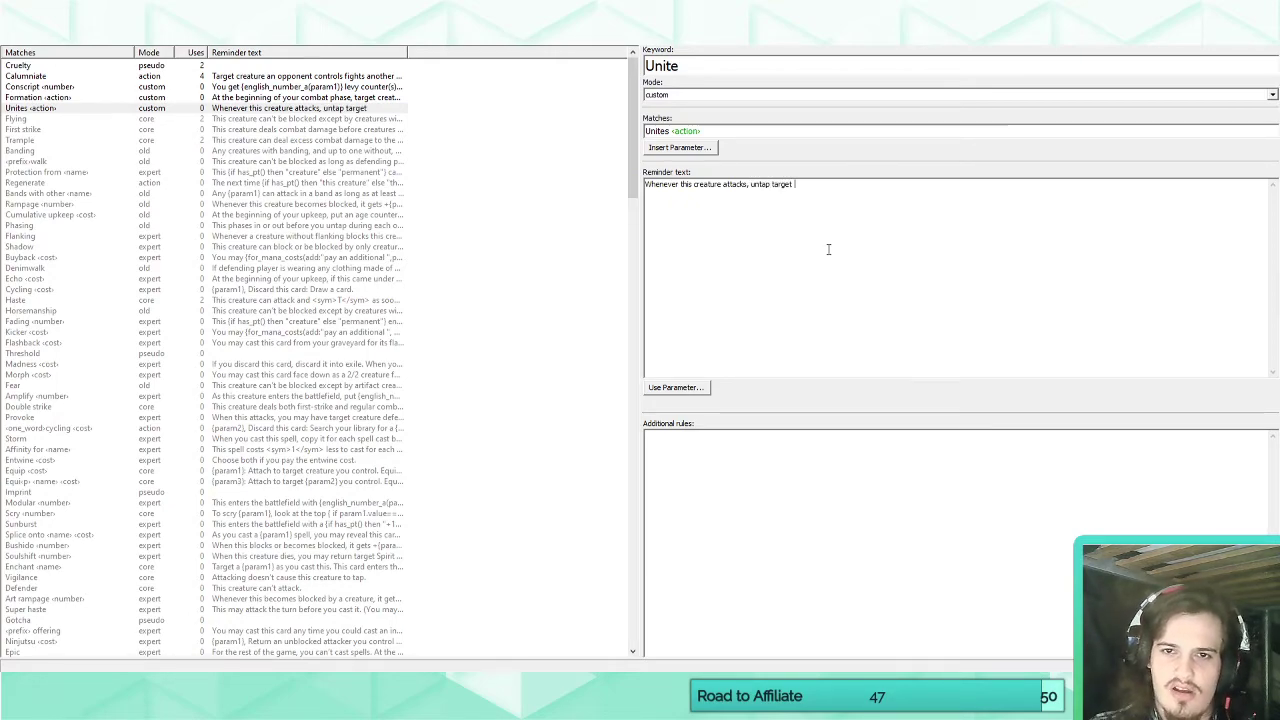
click(690, 389)
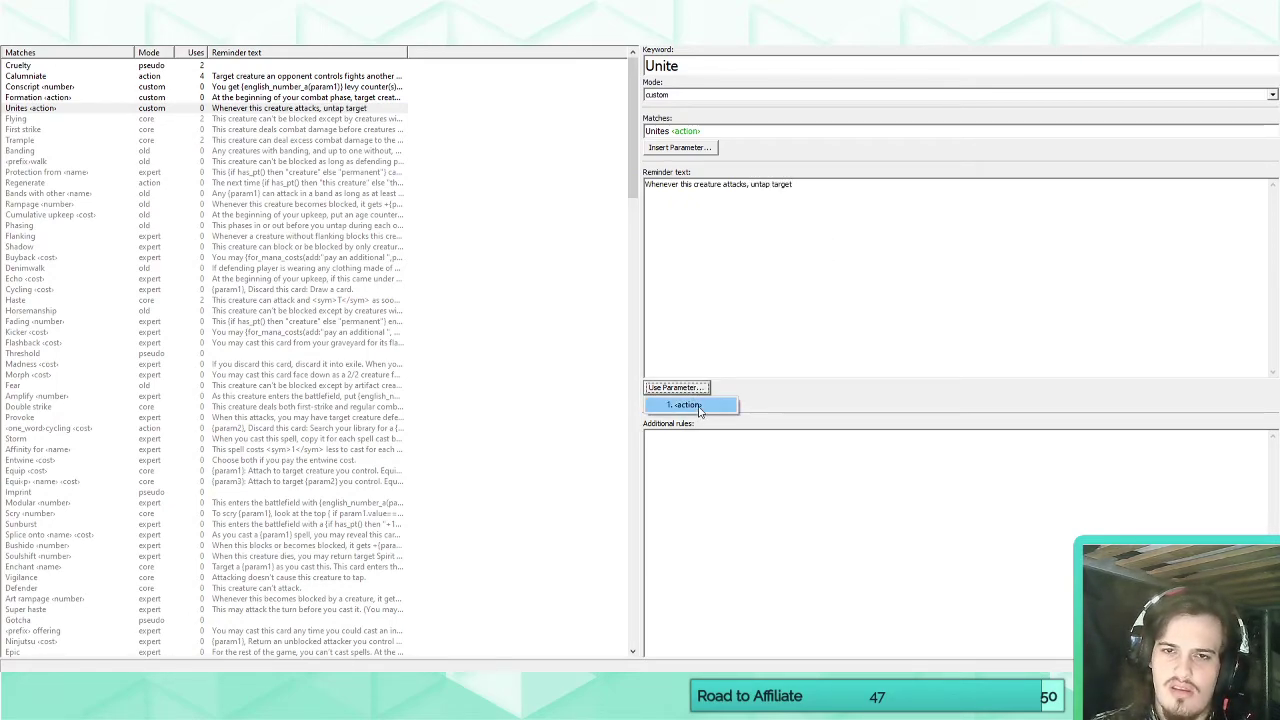
click(690, 405)
text(you con)
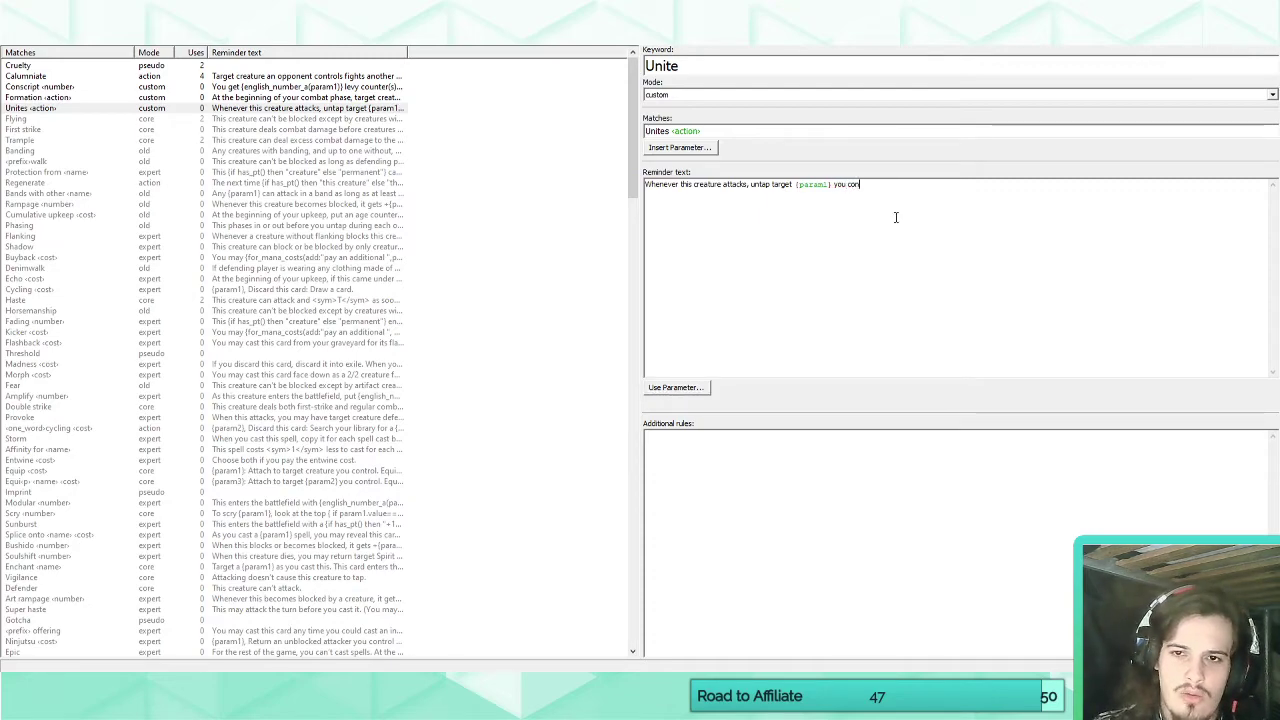
text(trol.)
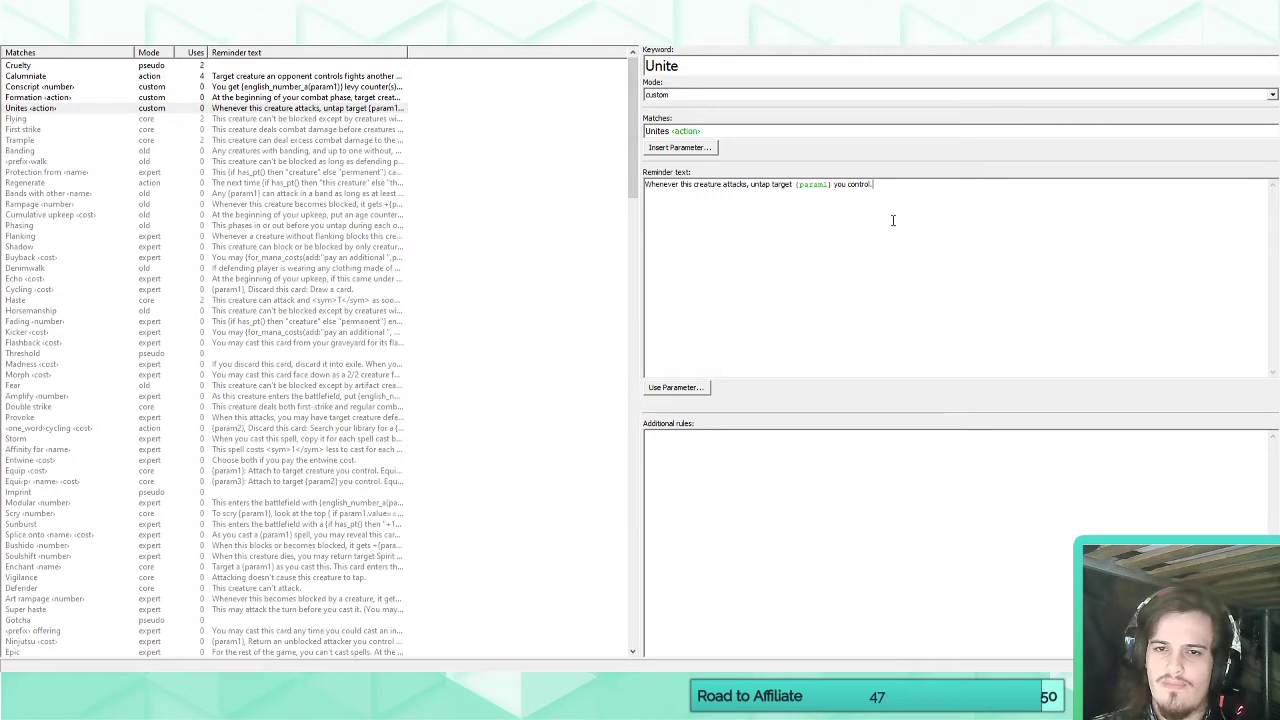
Enter "Unites land" as Serapis's rules text to try out the new keyword.
click(18, 38)
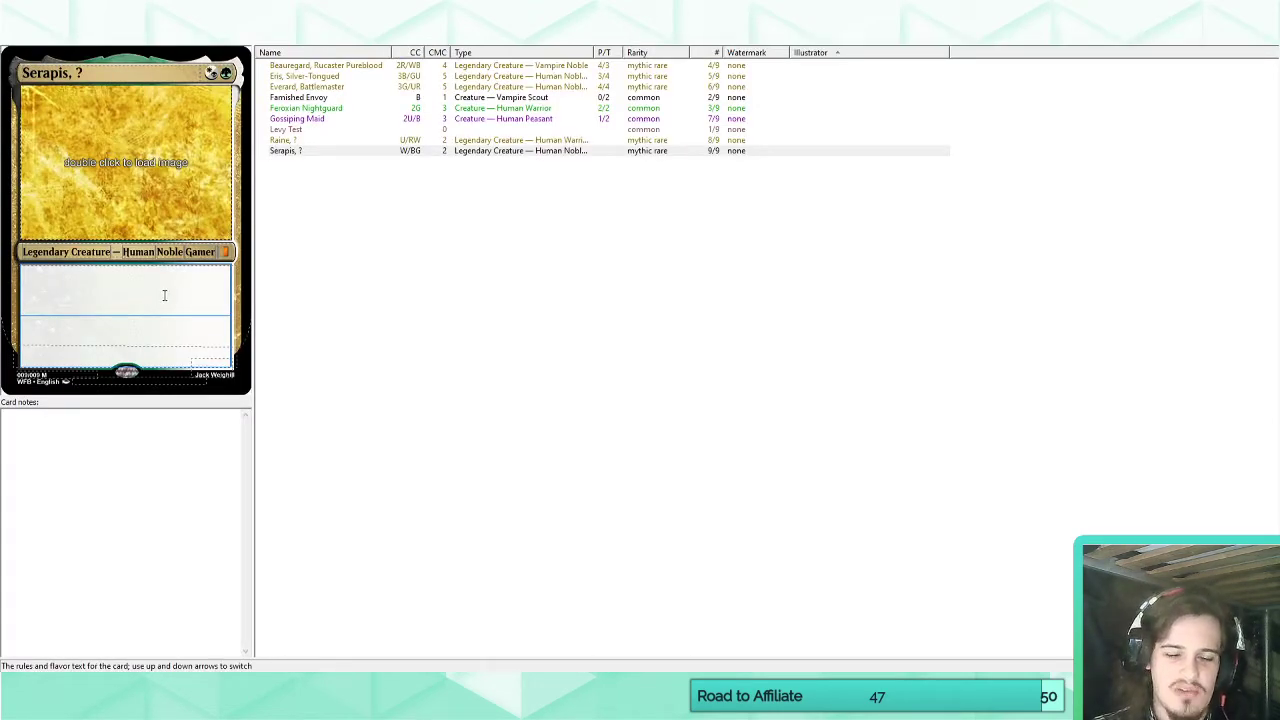
text(Unite)
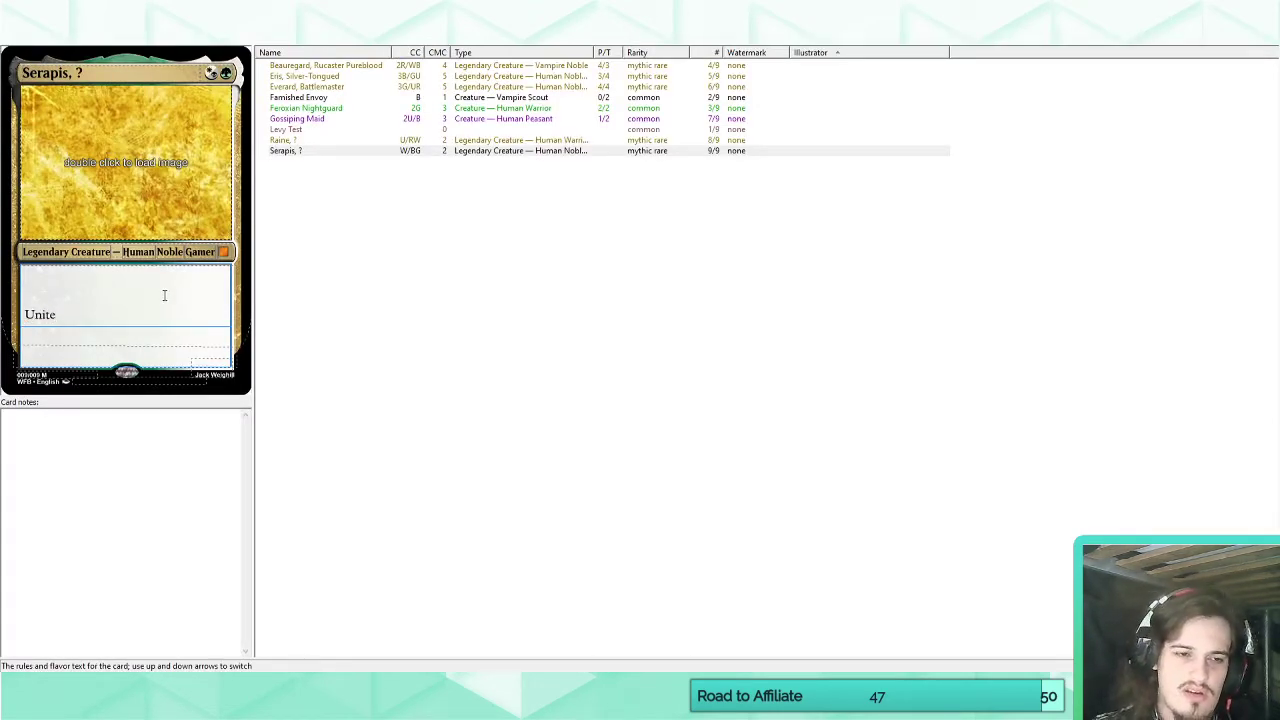
text(s )
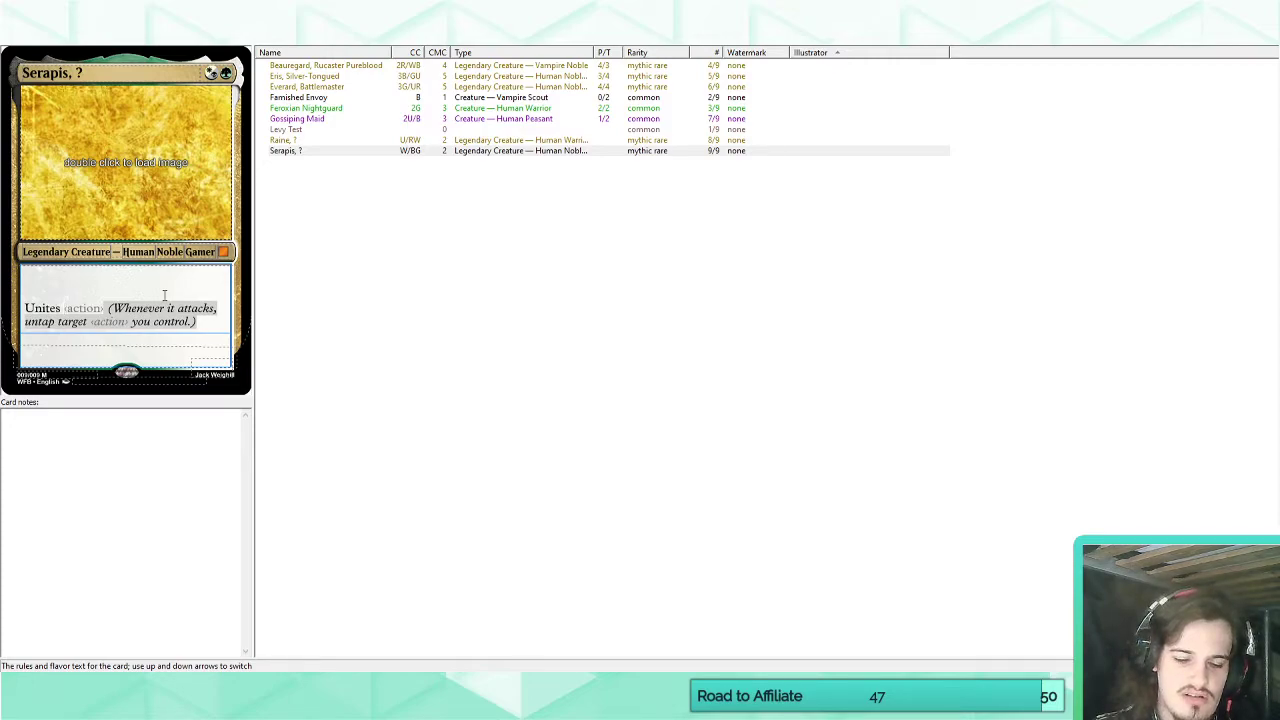
text(lands)
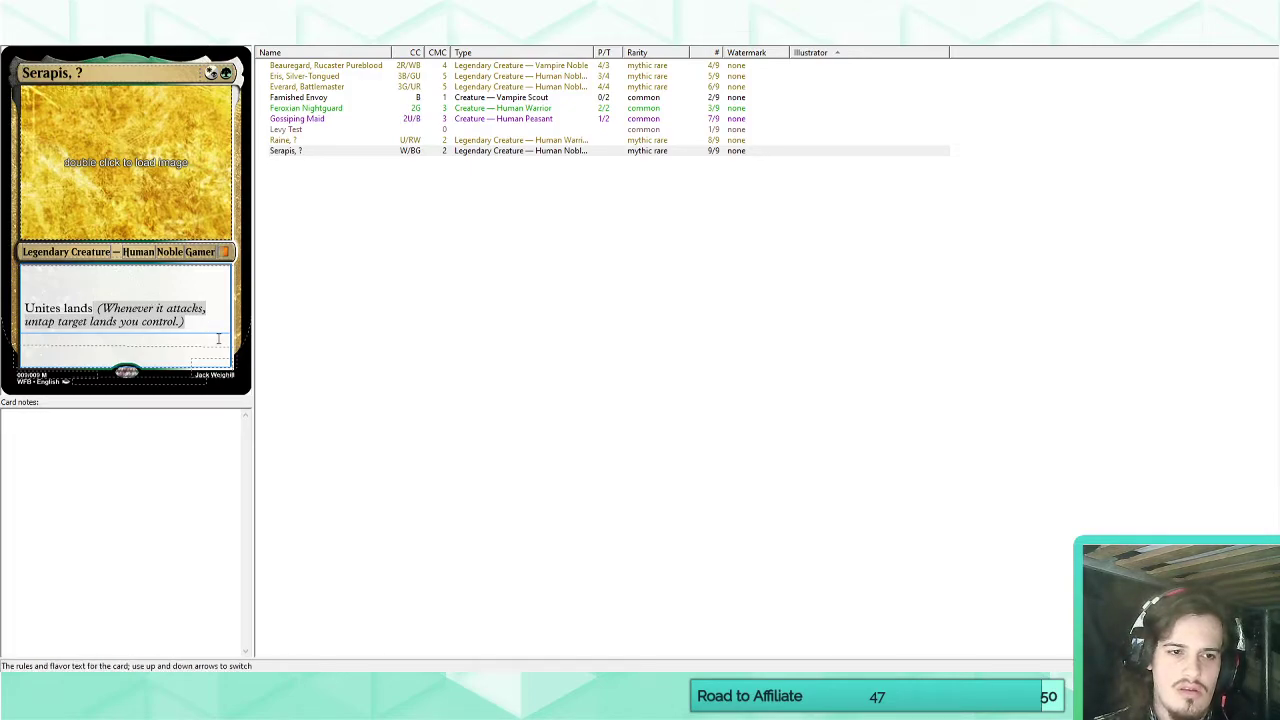
key(BackSpace)
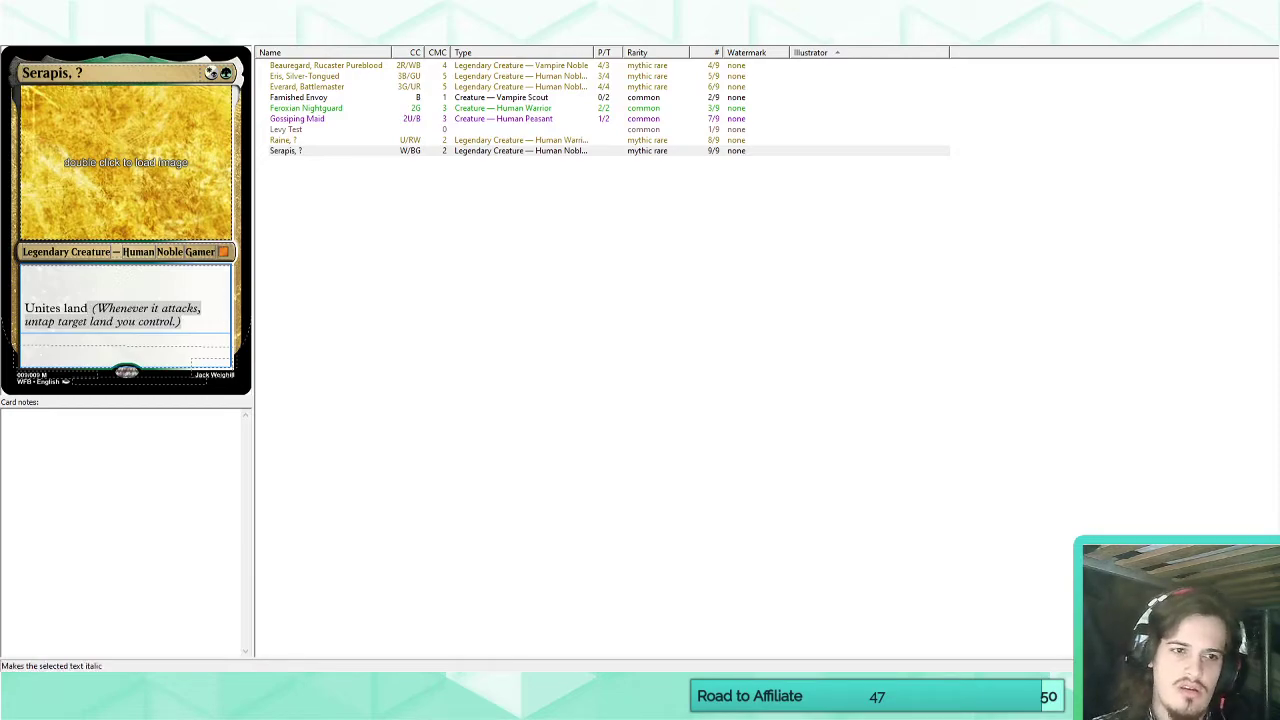
Shorten "Unites" to "Unite" in both the keyword's match text and Serapis's rules text.
click(205, 35)
click(670, 131)
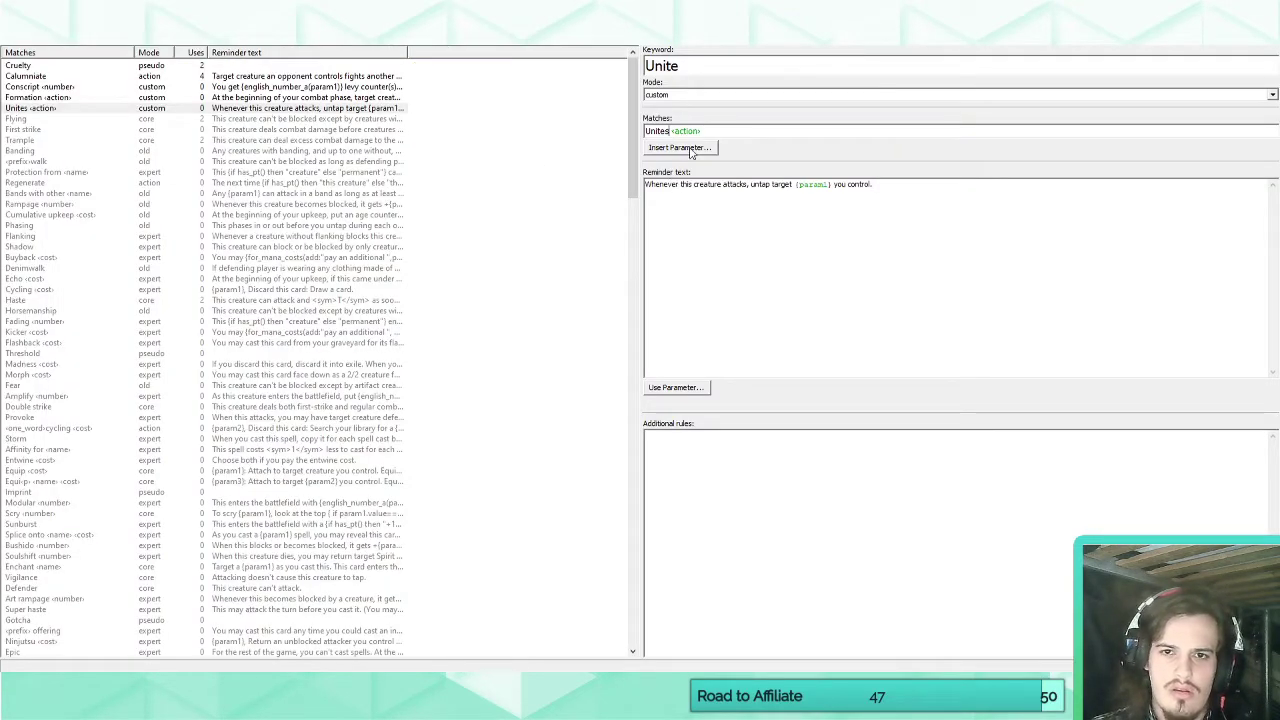
key(BackSpace)
click(22, 35)
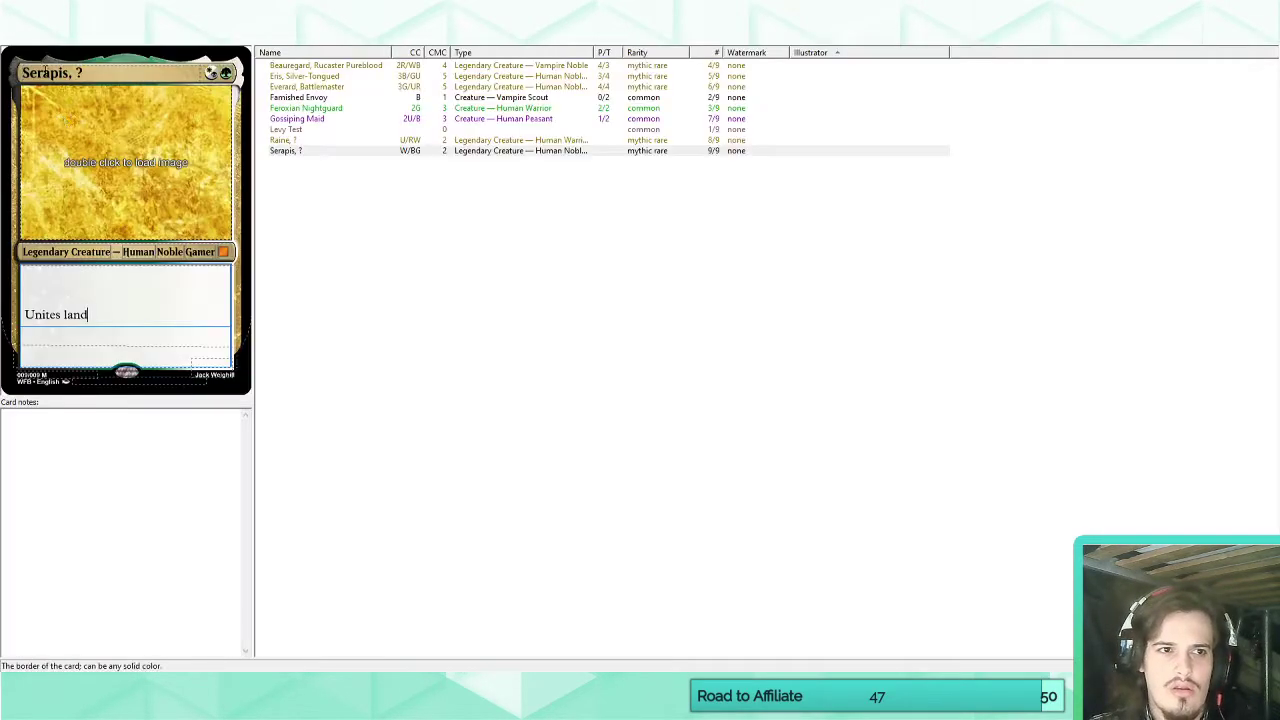
click(62, 316)
key(BackSpace)
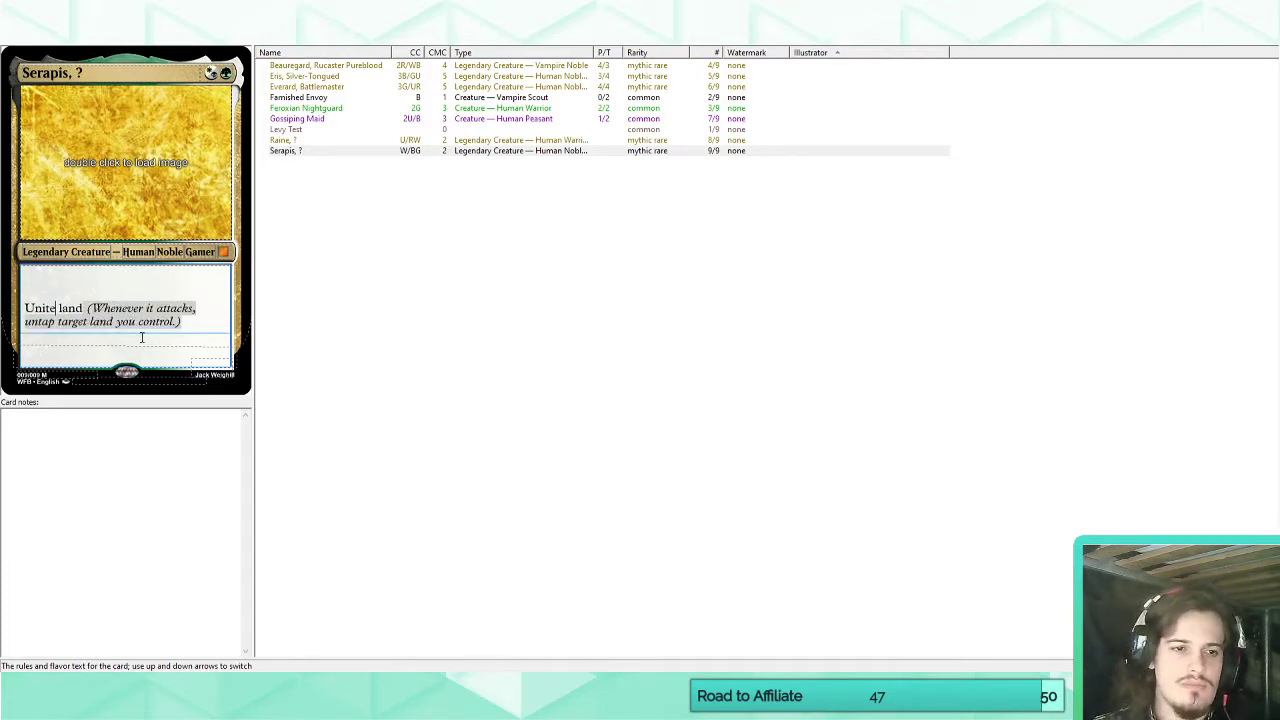
click(197, 323)
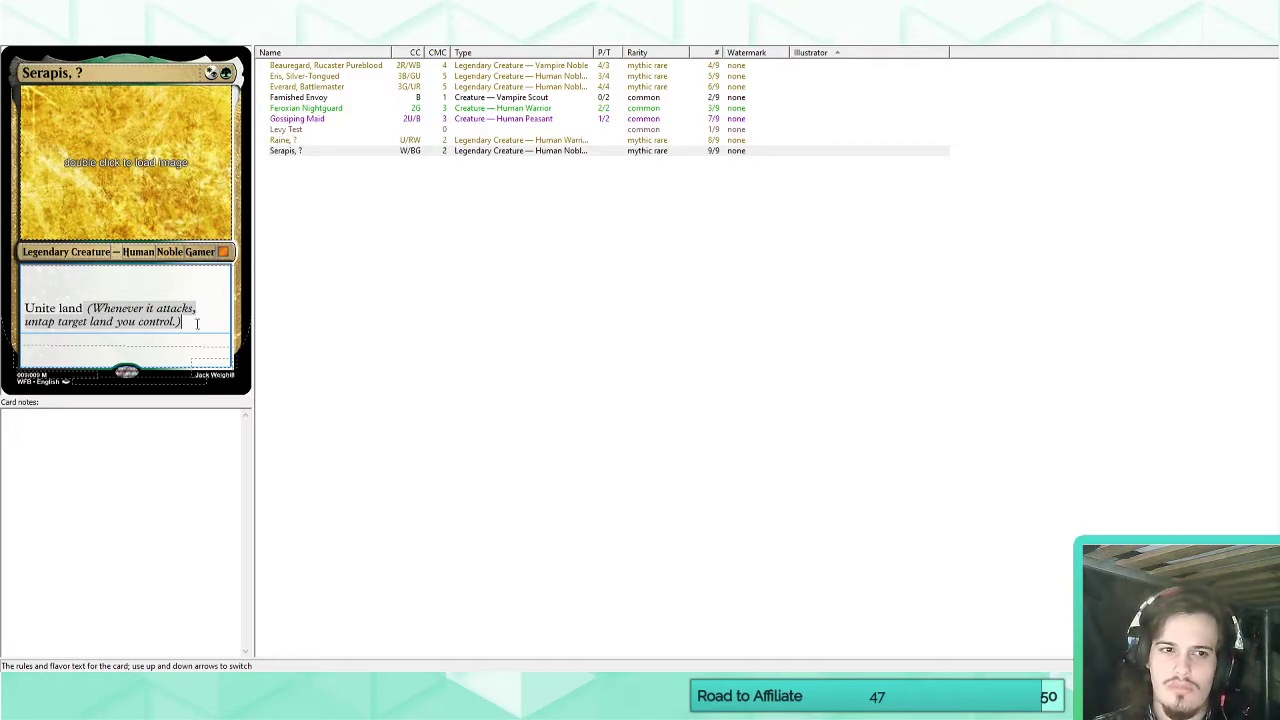
click(160, 35)
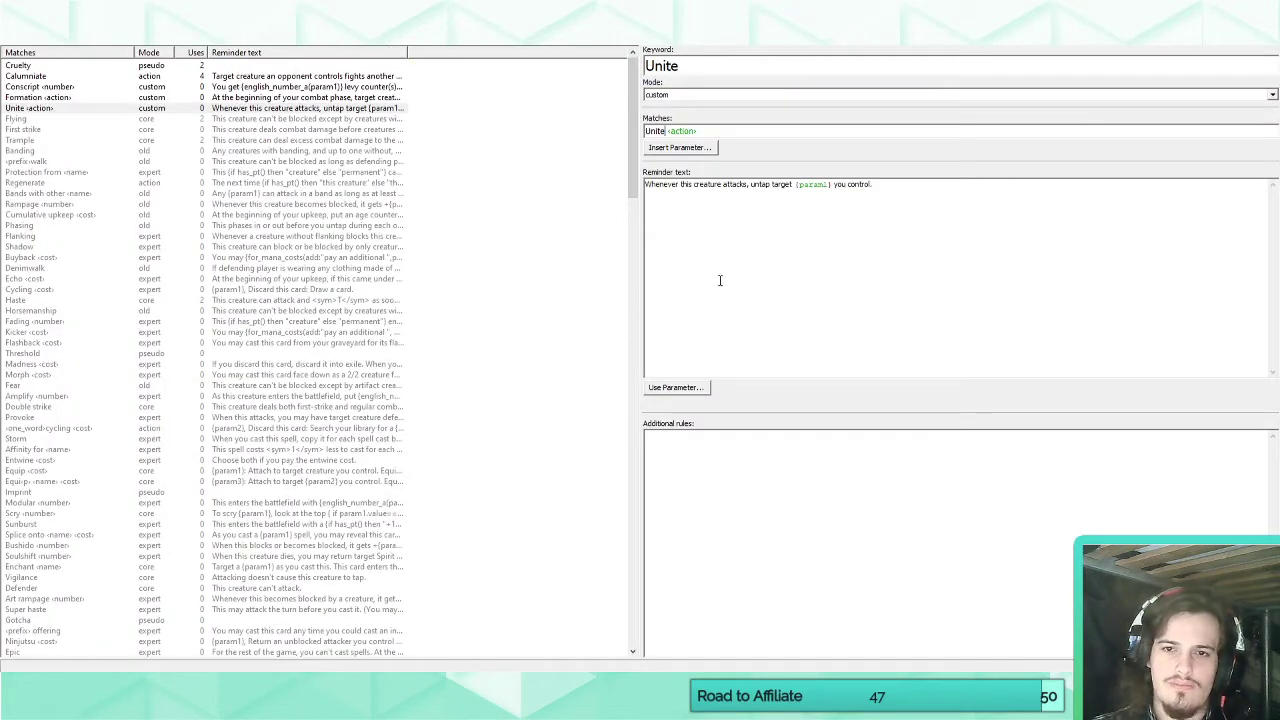
click(719, 280)
click(675, 387)
click(1003, 259)
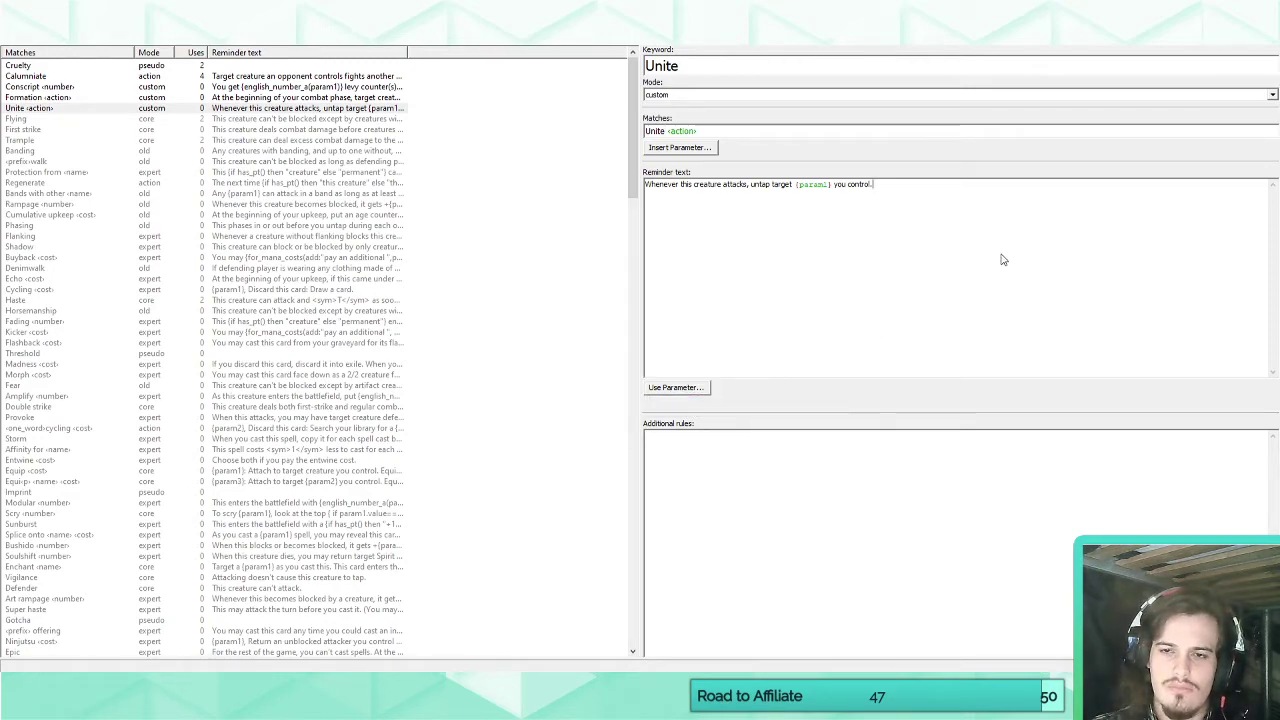
Clear Serapis's rules text and replace the creature subtype Gamer with Warlock.
click(32, 35)
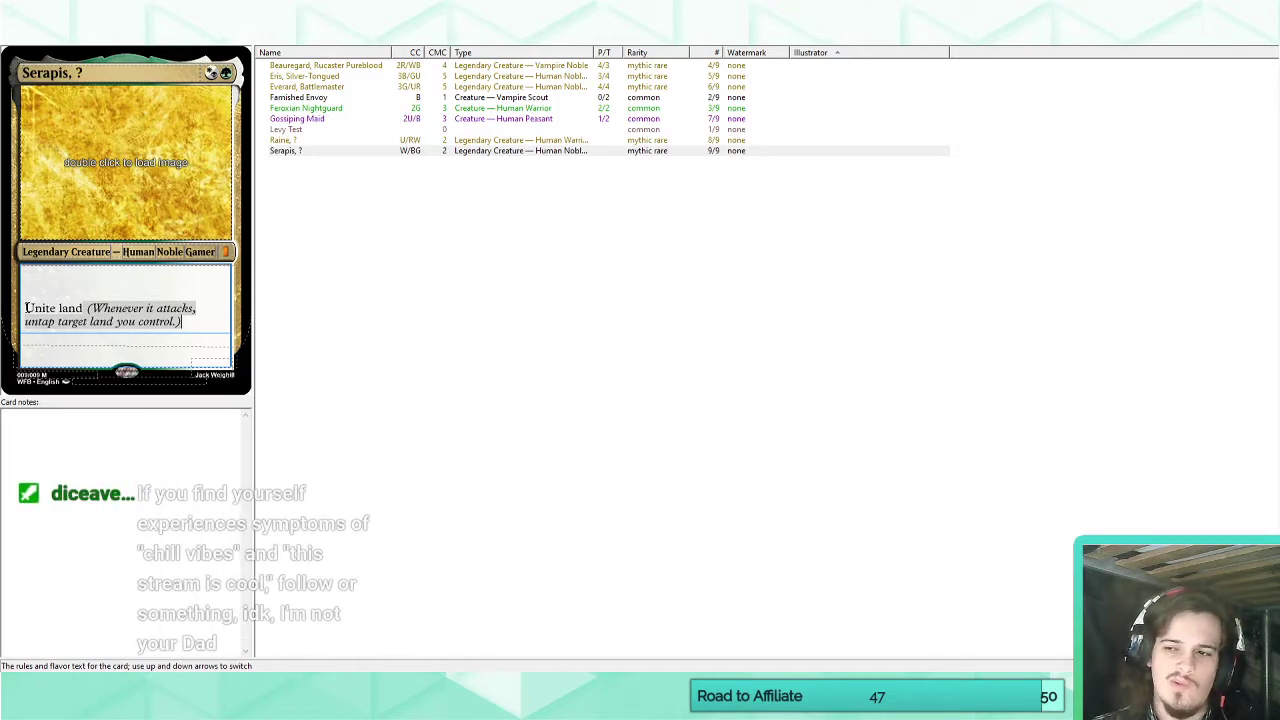
drag(25, 308, 83, 308)
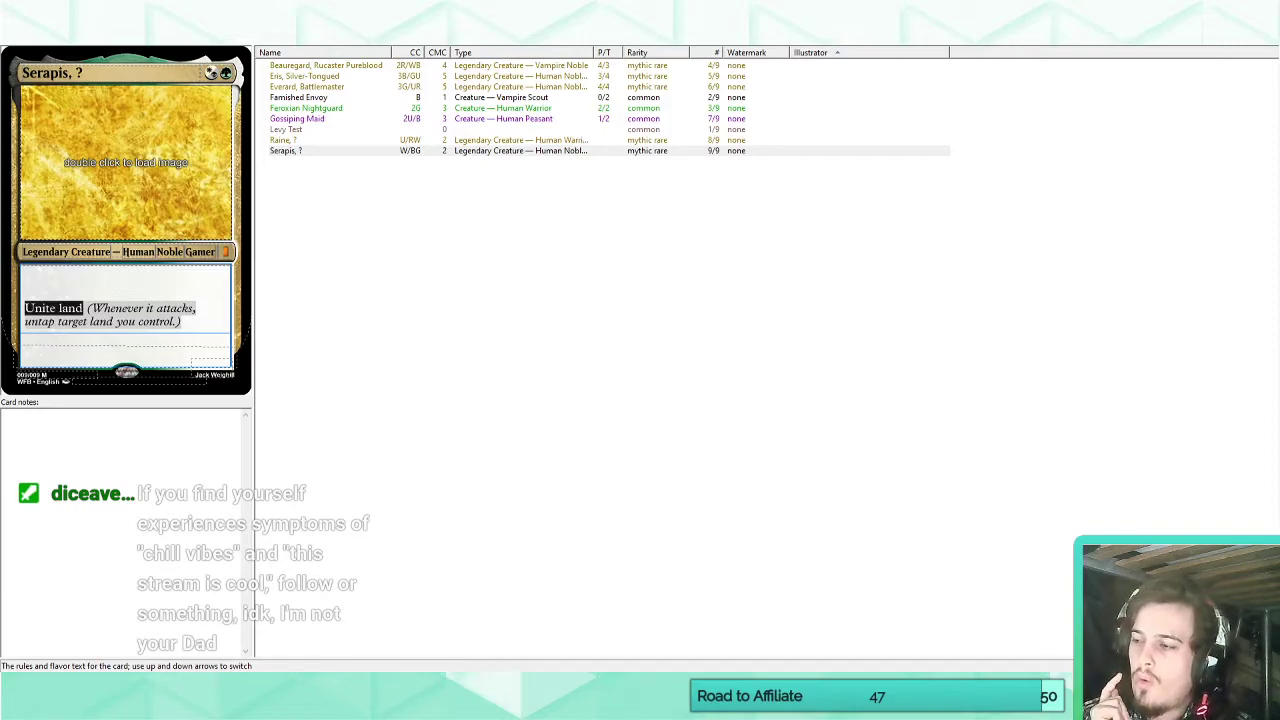
key(BackSpace)
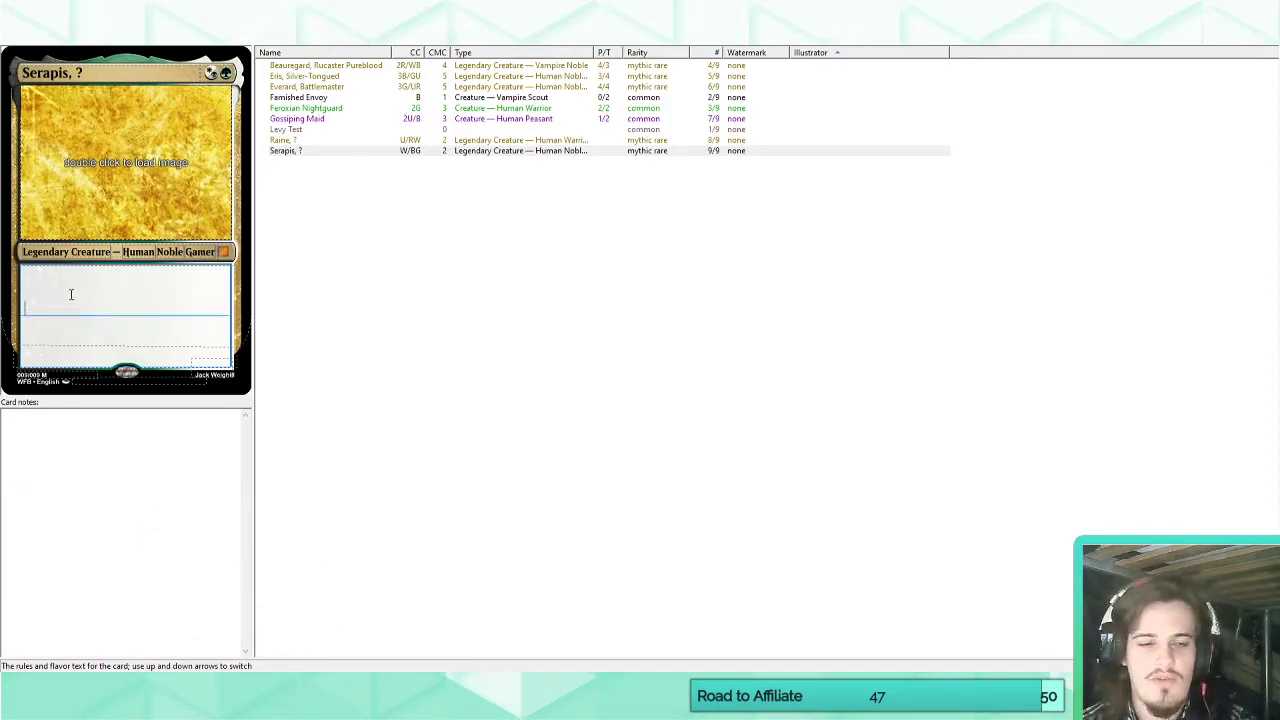
double_click(204, 258)
text(Warlock)
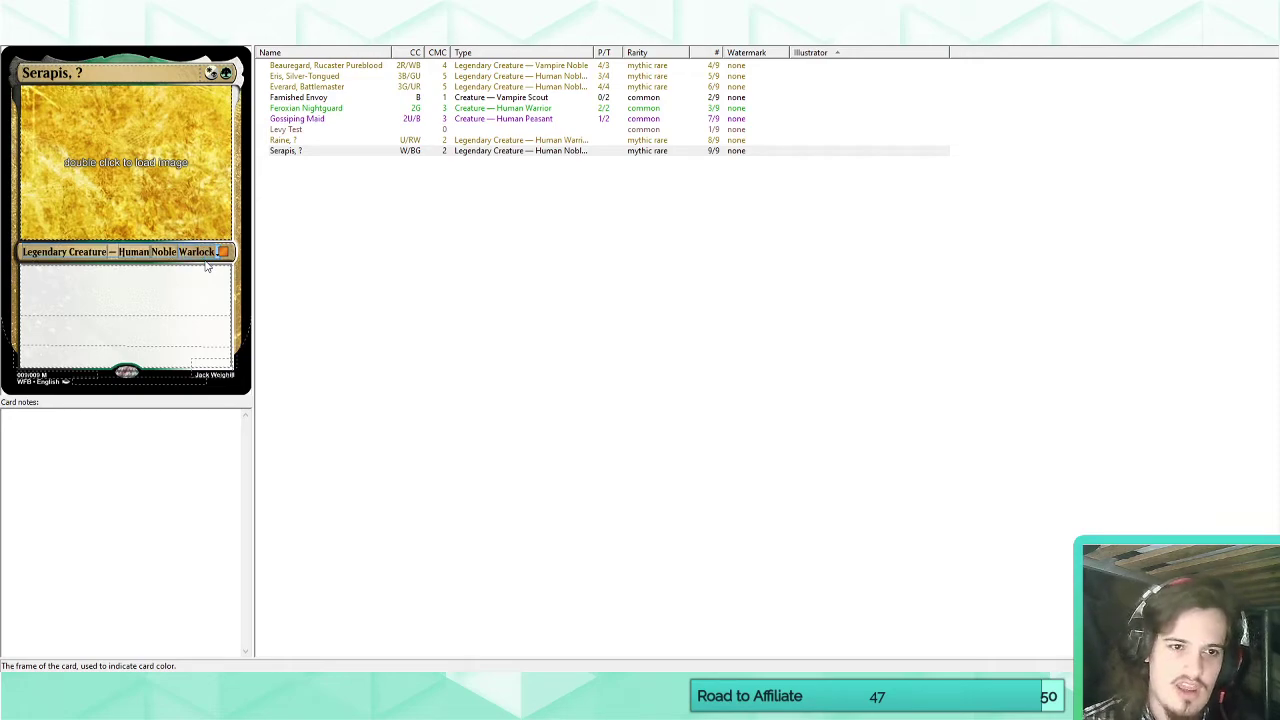
click(180, 299)
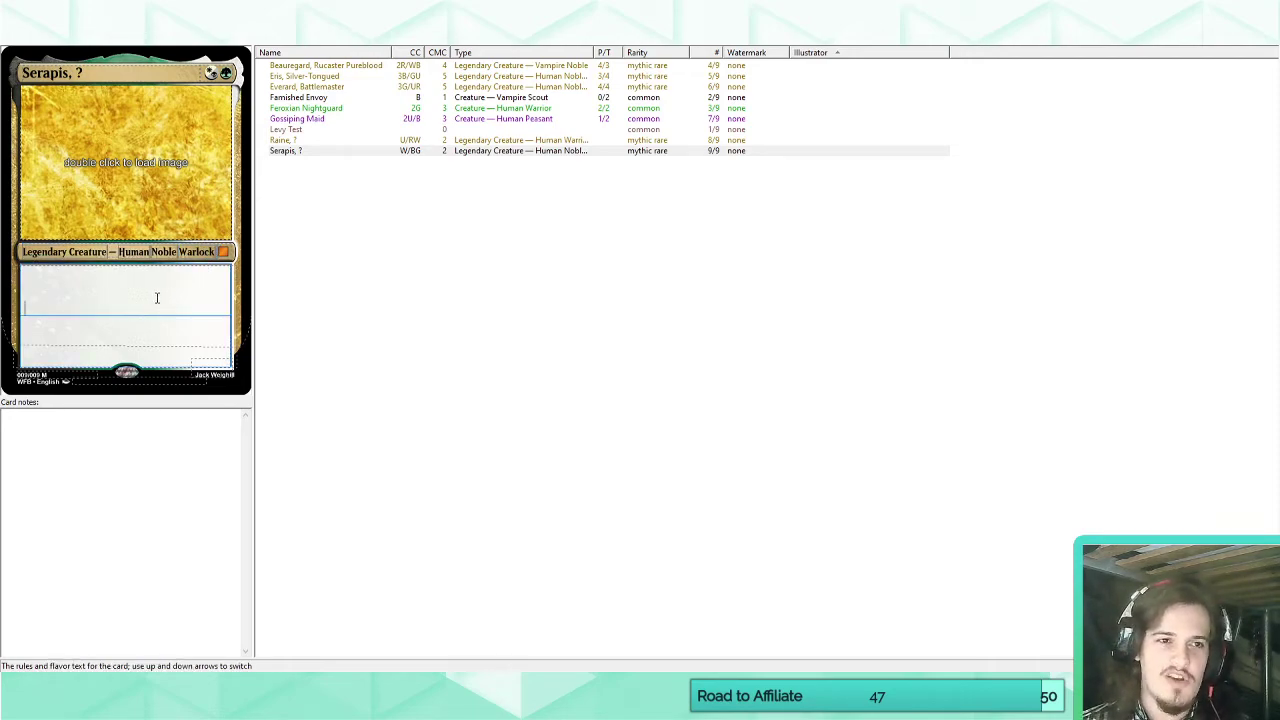
Clear the Unite keyword's name, match text and reminder text, leaving a blank custom keyword entry.
click(232, 32)
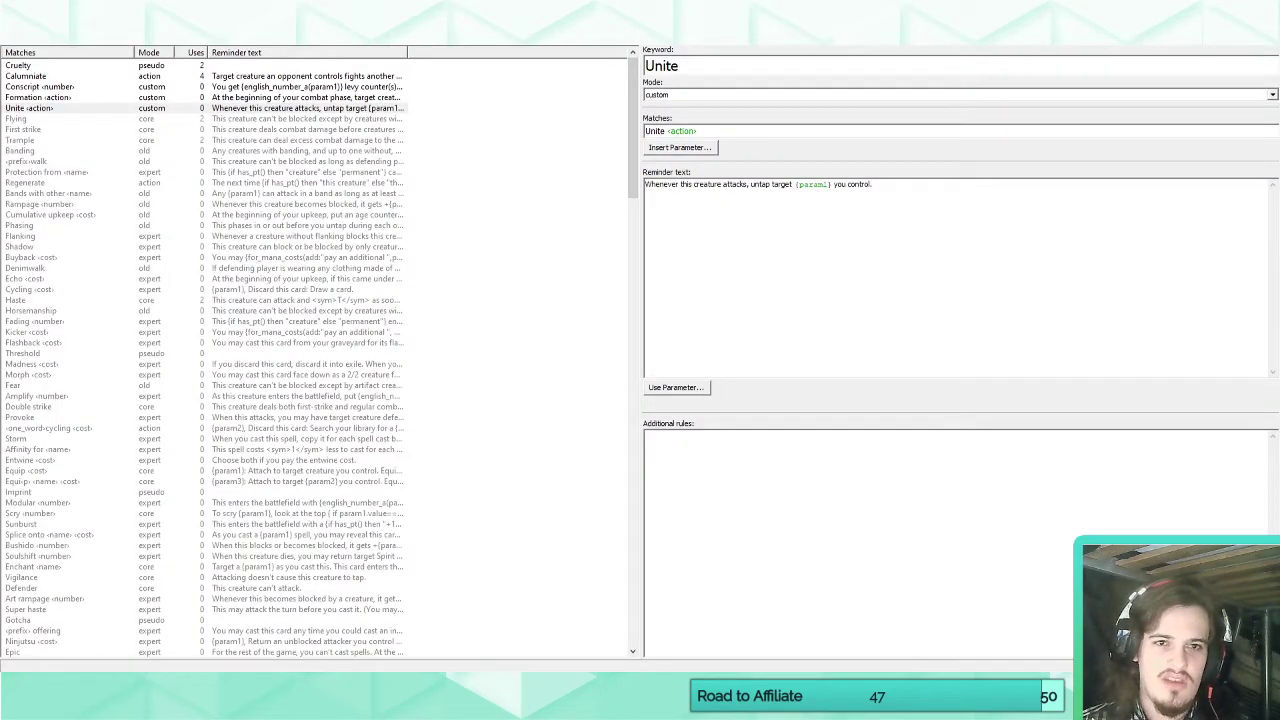
drag(682, 66, 628, 70)
key(BackSpace)
drag(700, 131, 446, 124)
key(BackSpace)
drag(876, 185, 228, 150)
key(BackSpace)
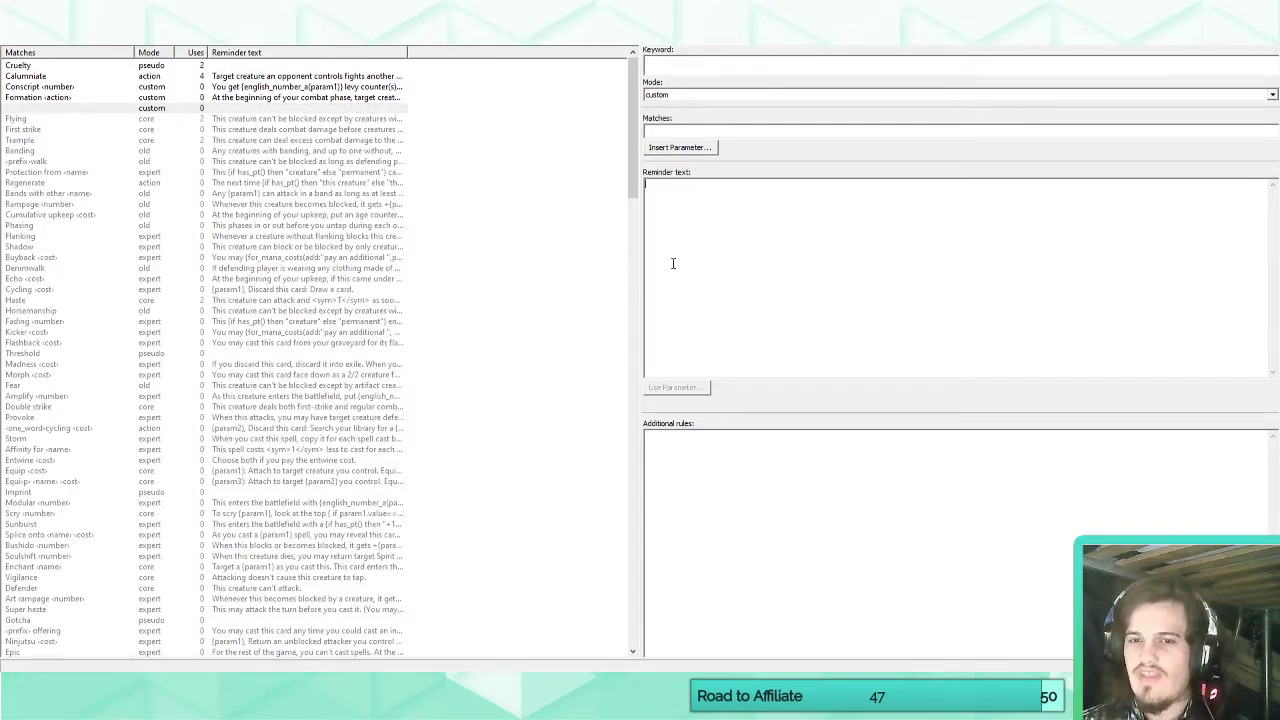
click(28, 97)
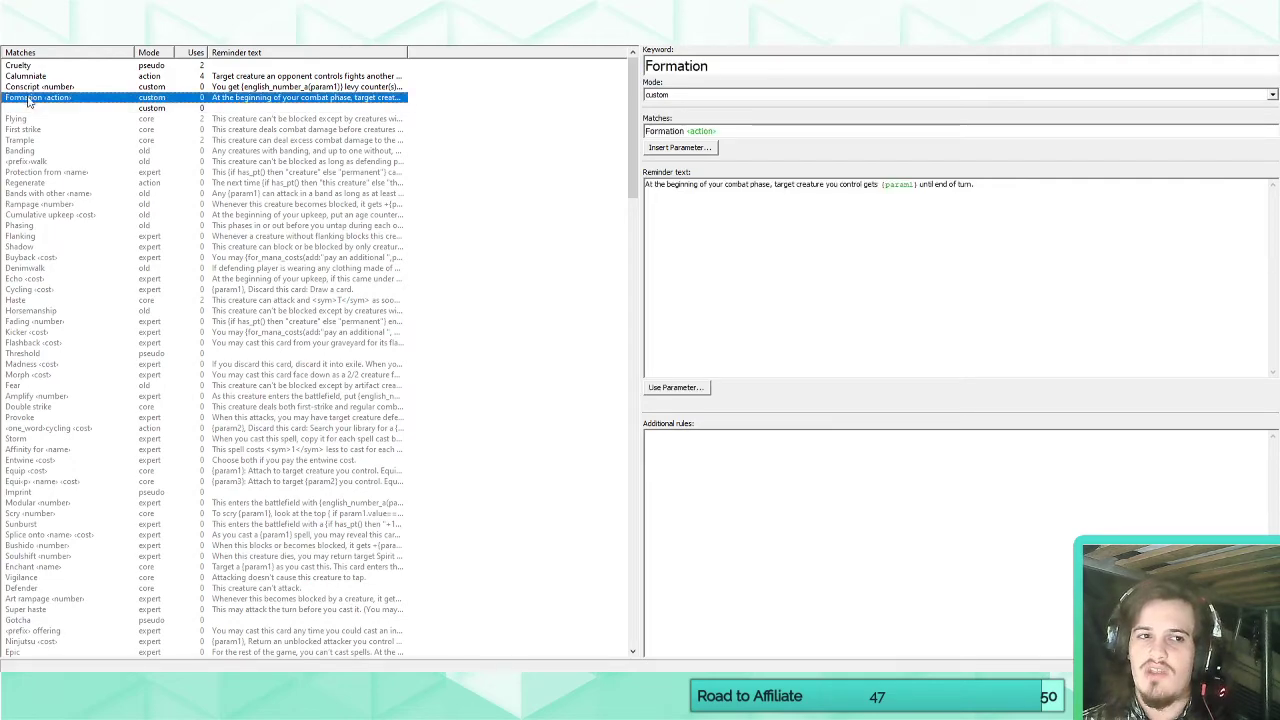
click(28, 108)
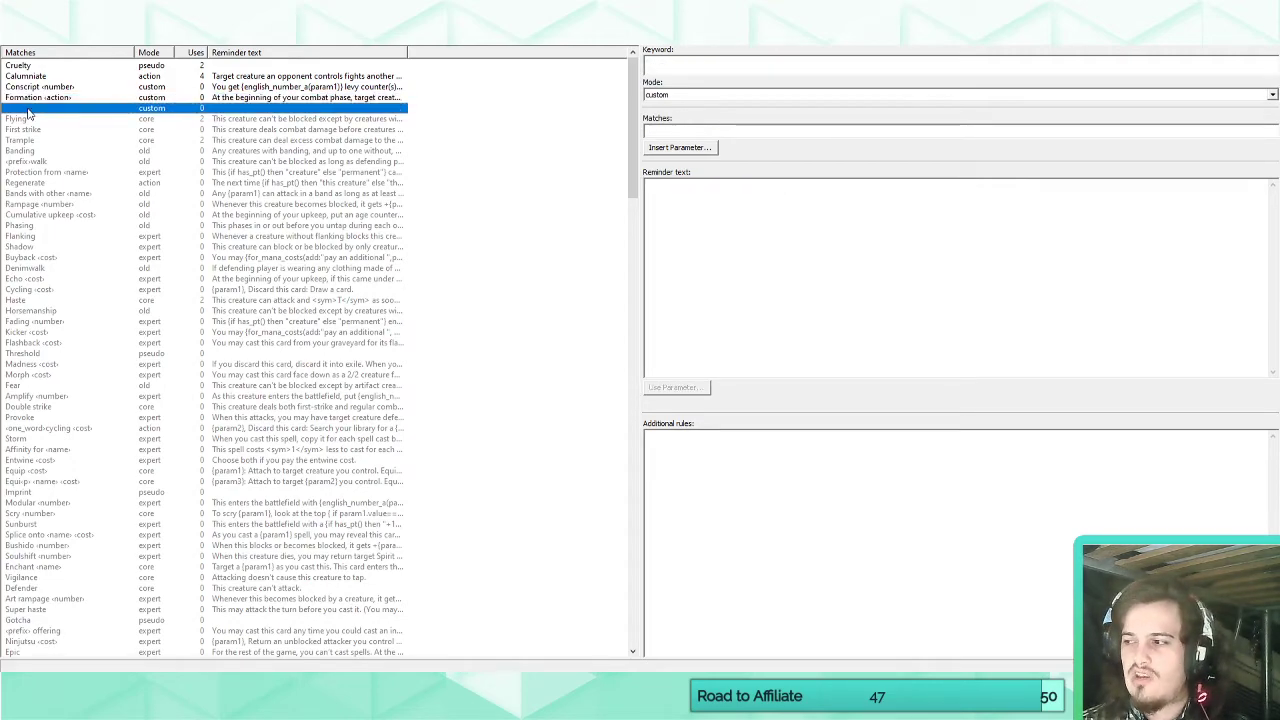
click(675, 62)
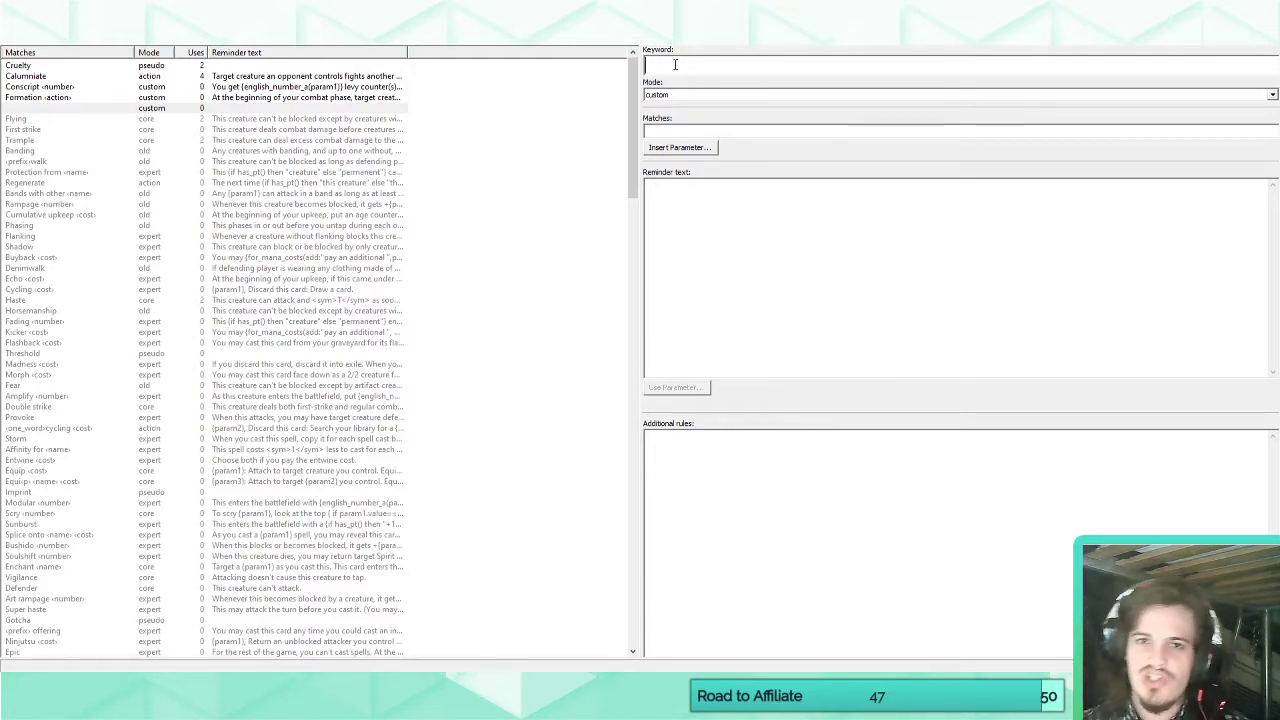
click(691, 200)
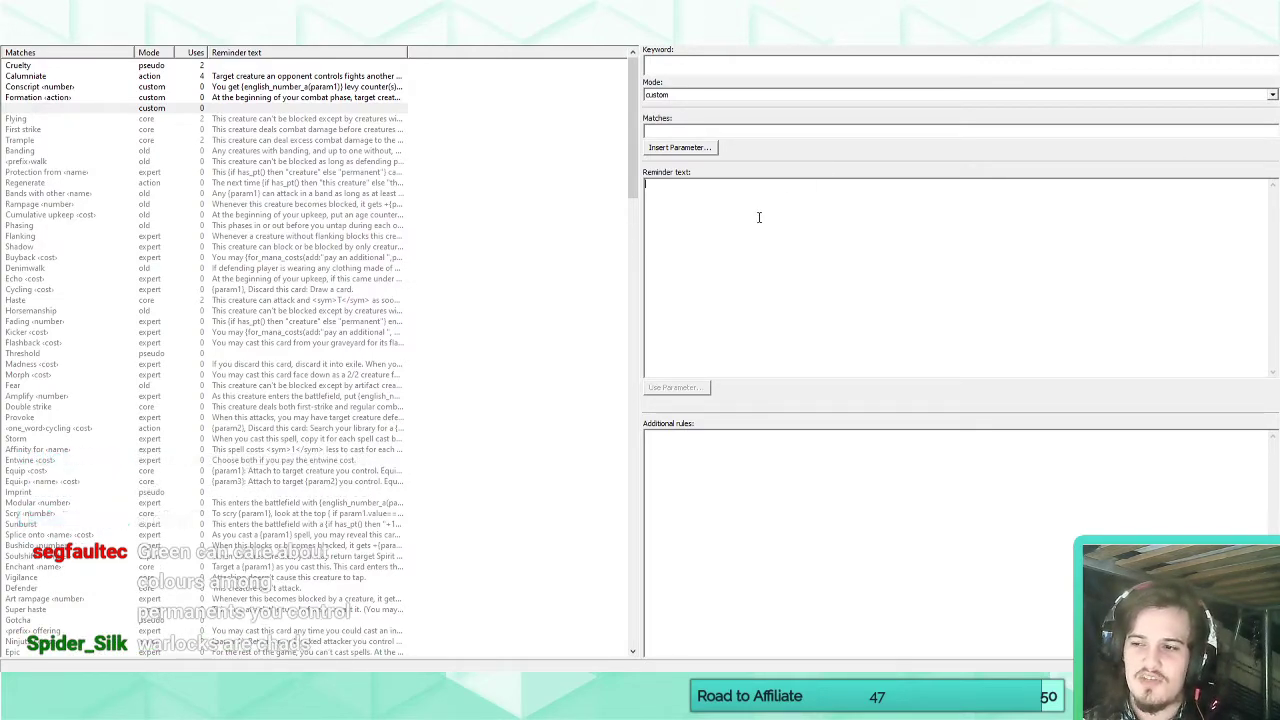
Name the blank custom keyword "Summon" and set its match text to "summon" followed by a number parameter.
click(684, 65)
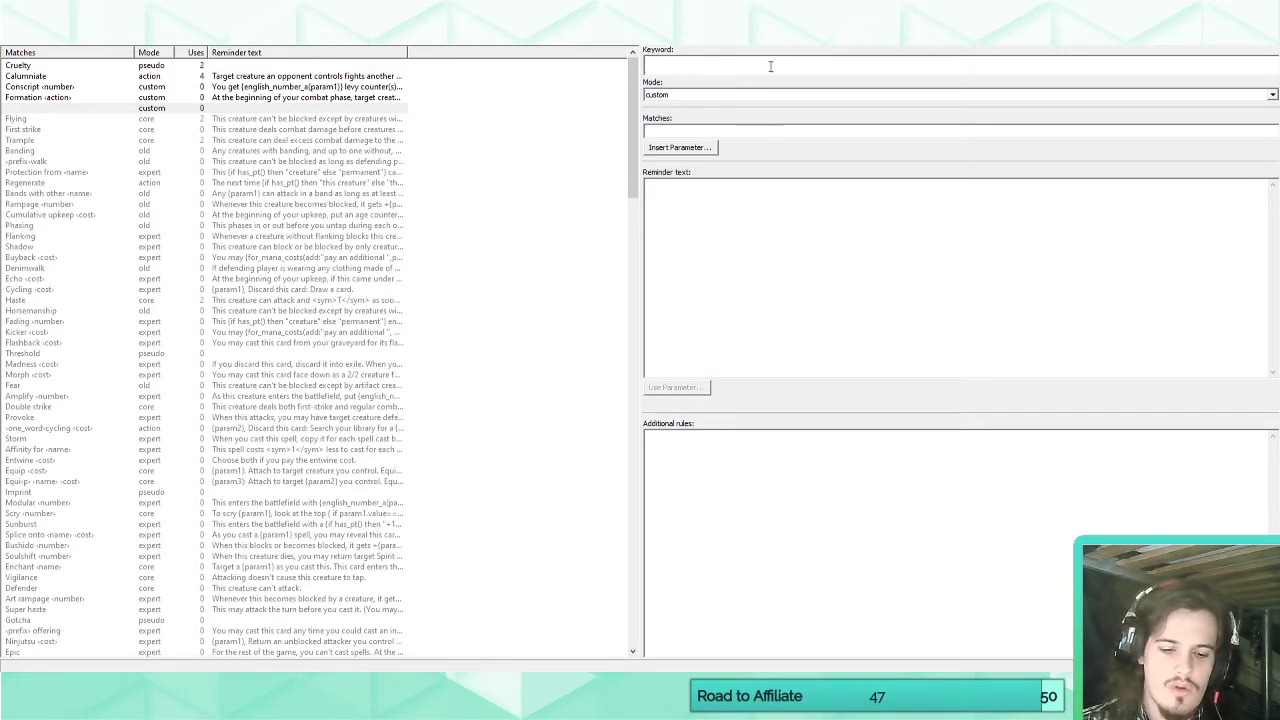
text(Summon)
click(743, 133)
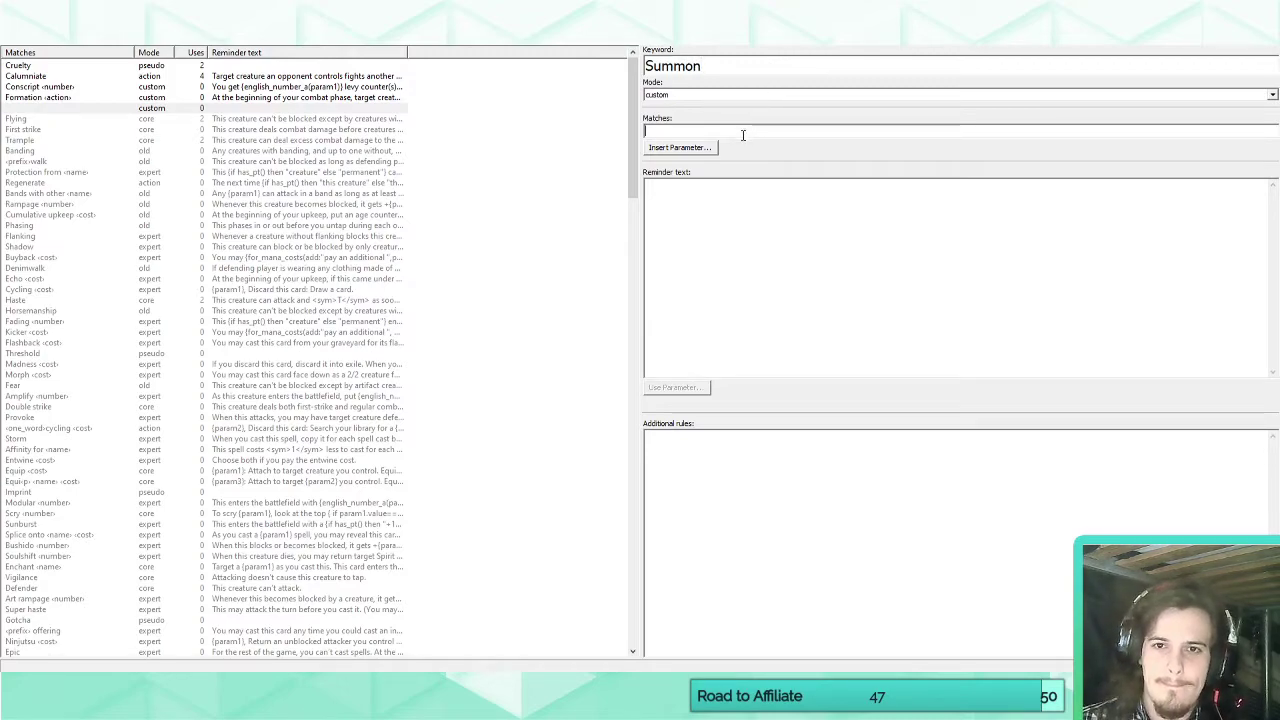
text(summon)
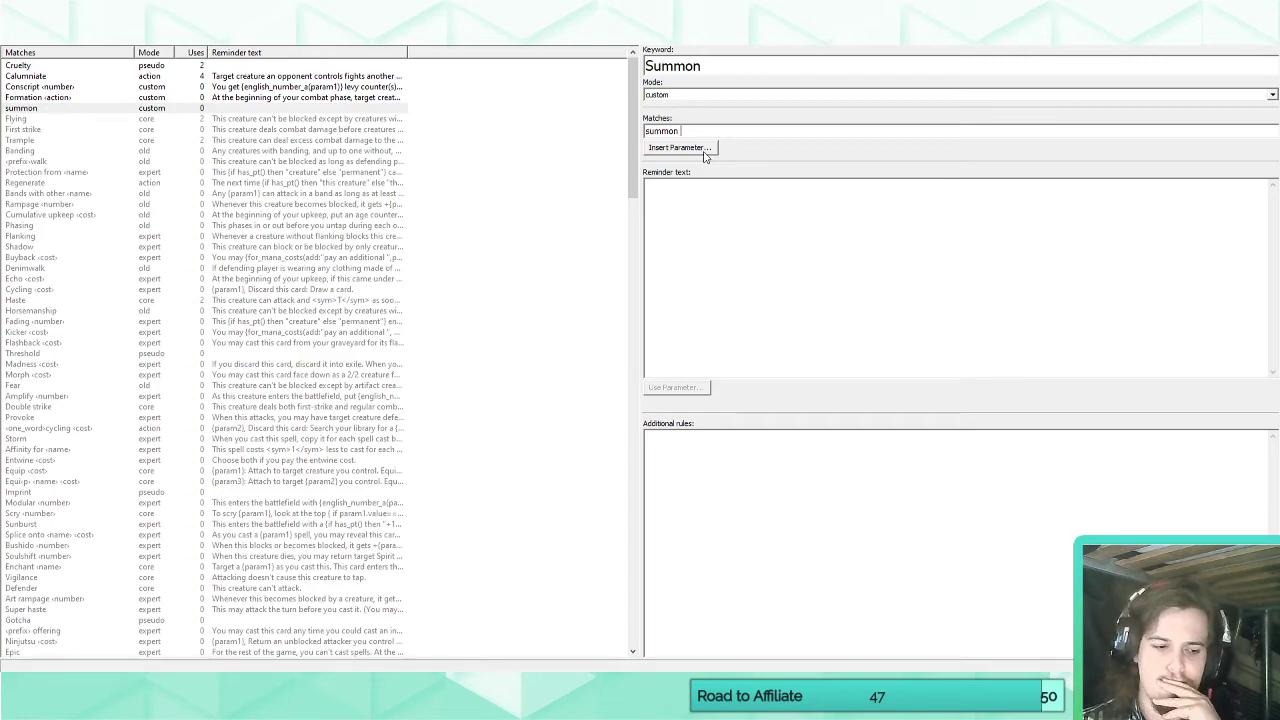
click(704, 150)
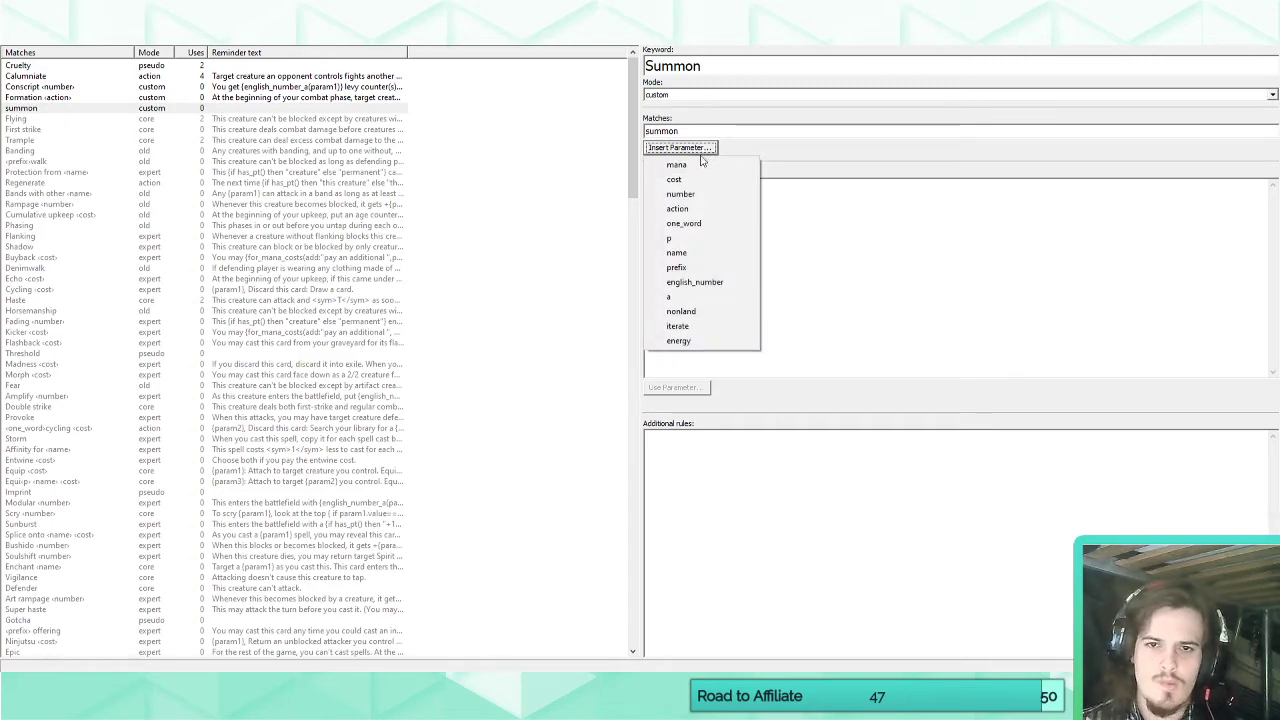
click(700, 194)
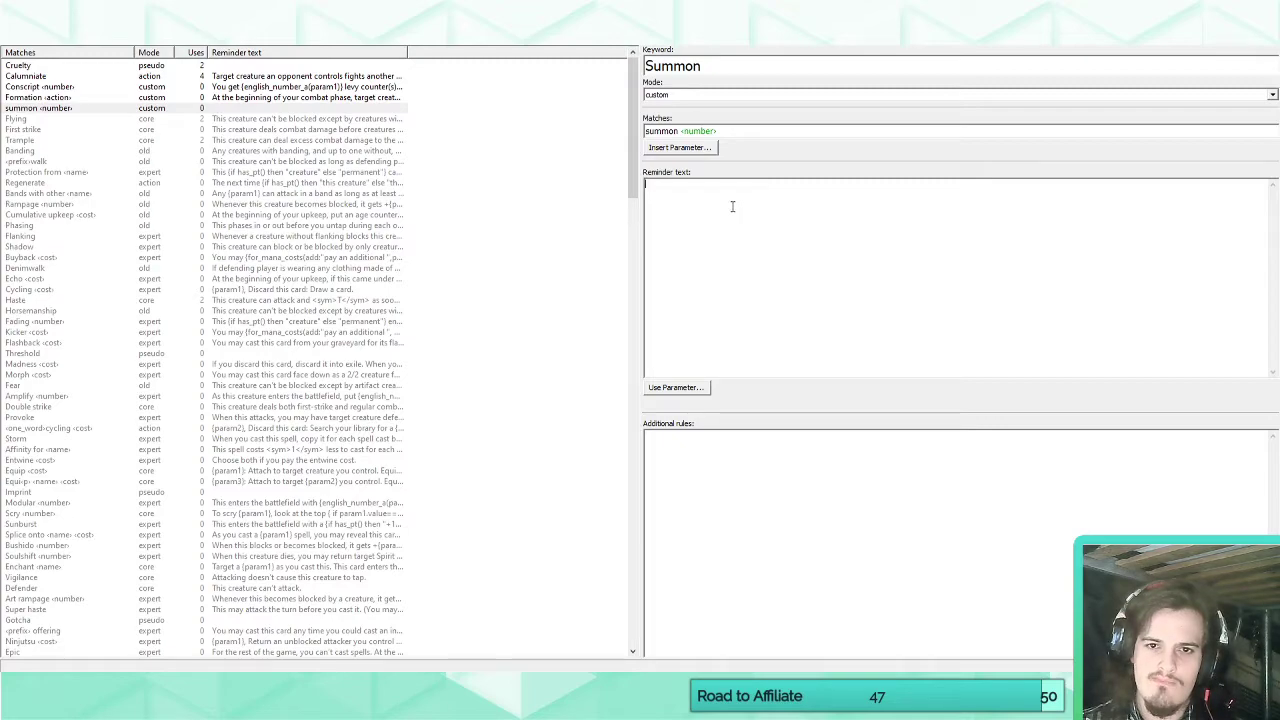
Begin Summon's reminder text with "Create" and insert a one_word parameter before the number parameter in its match text.
text(Create)
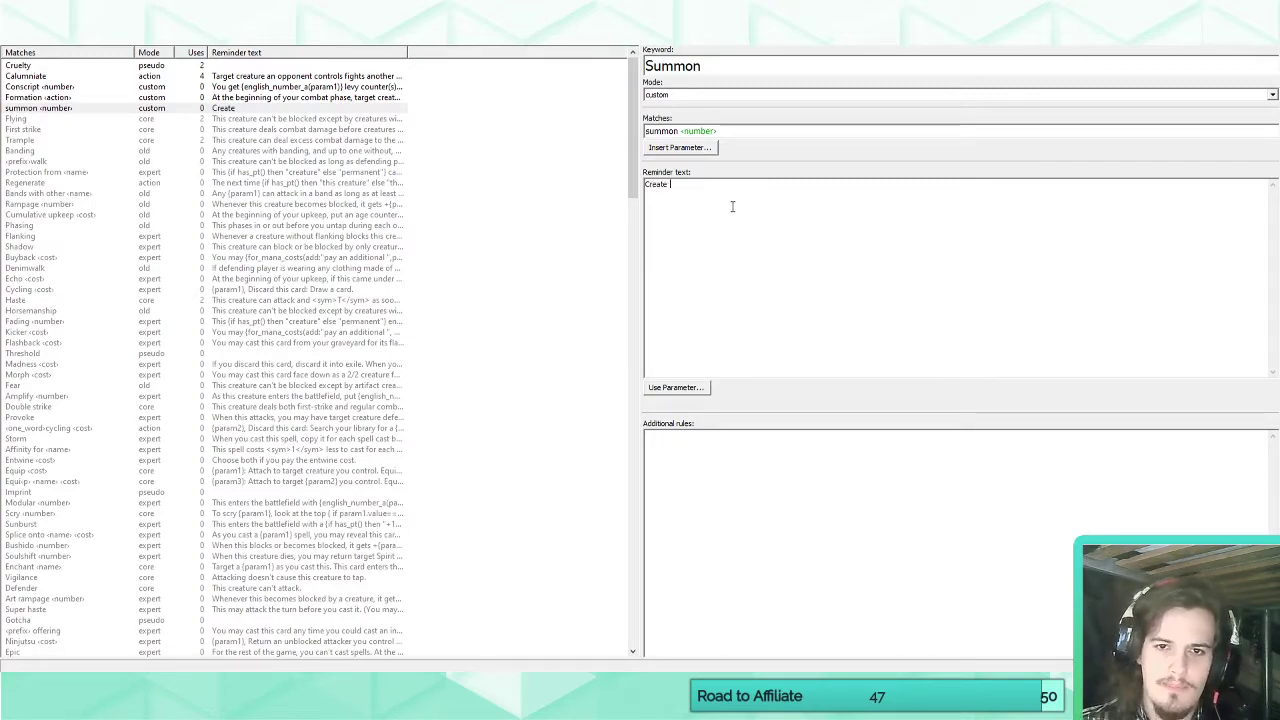
click(733, 132)
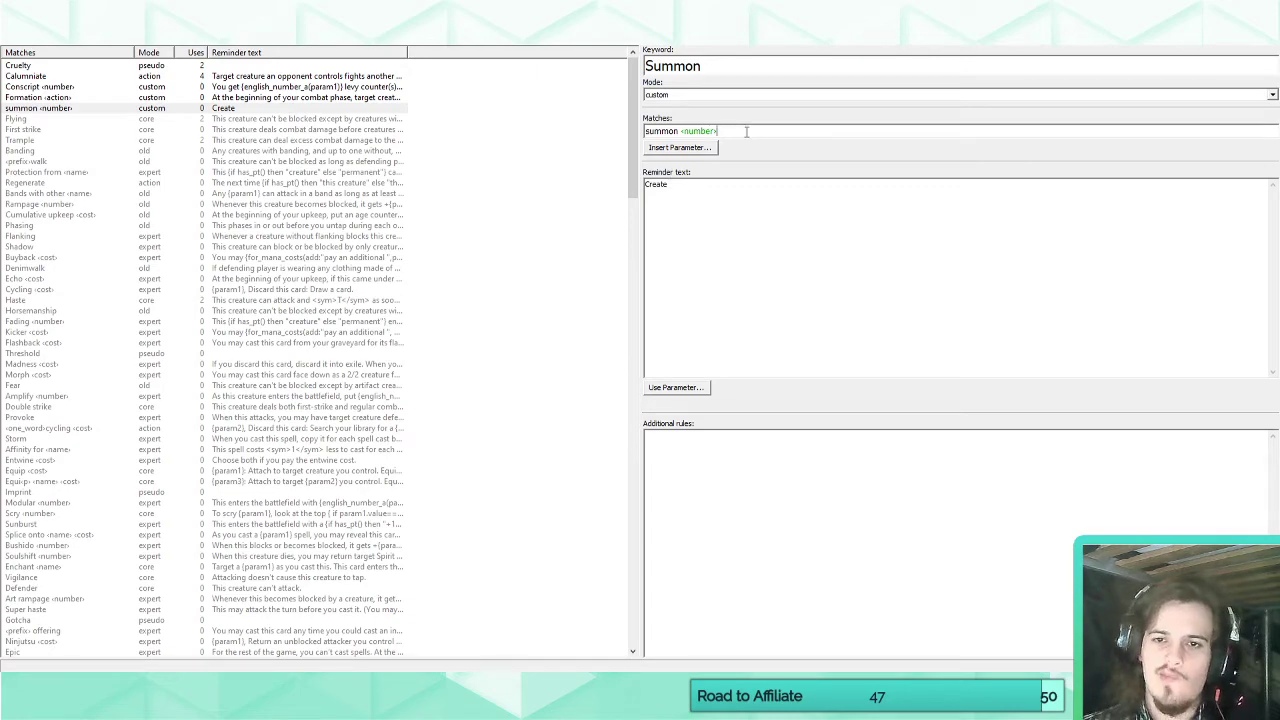
click(707, 148)
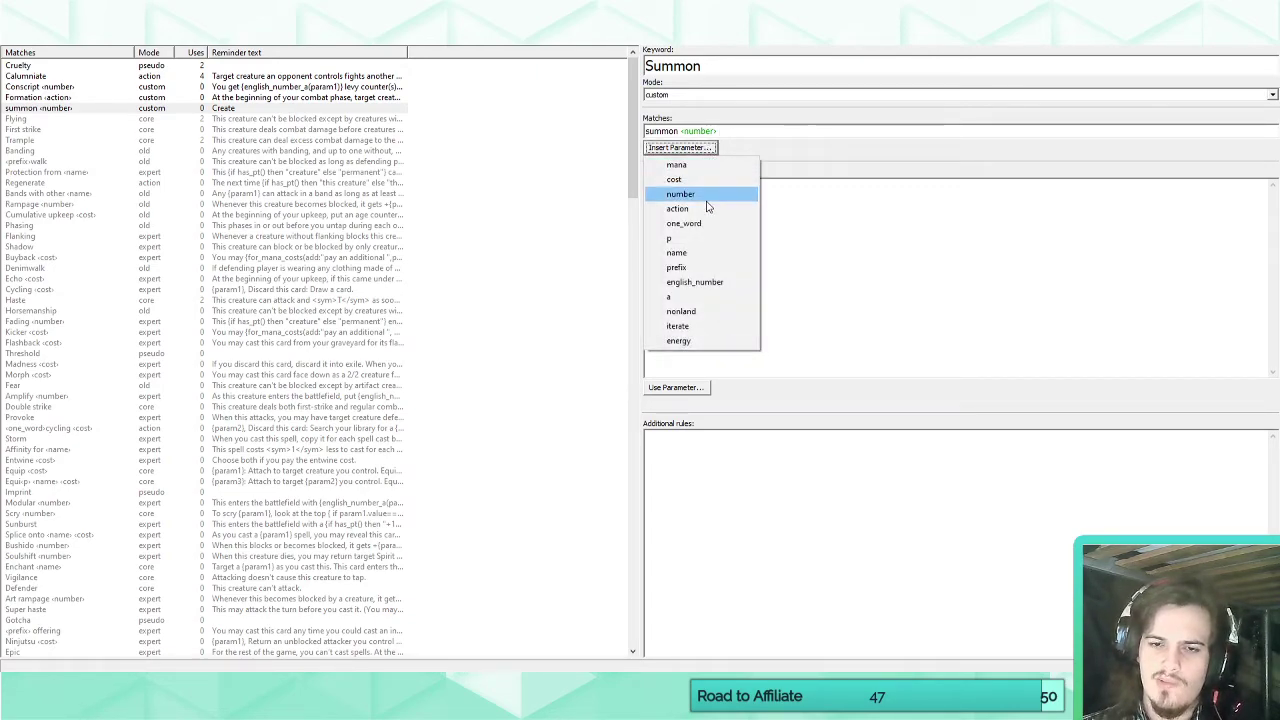
click(779, 133)
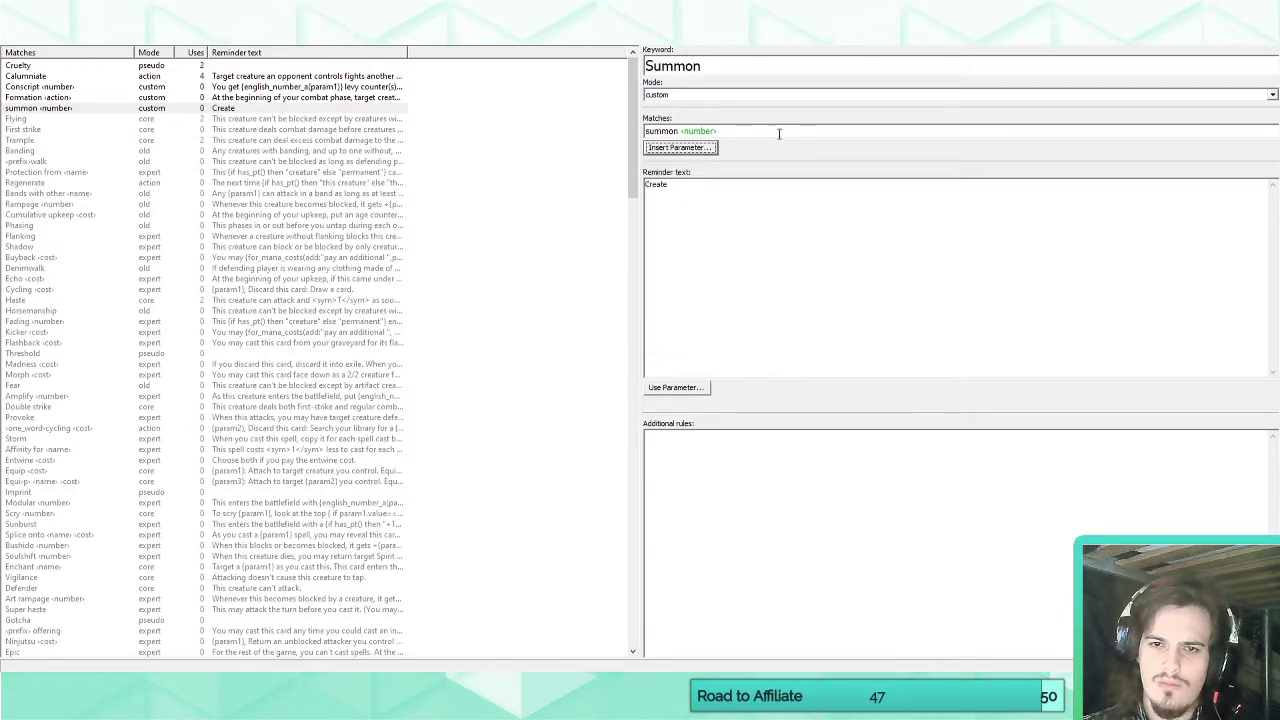
click(768, 133)
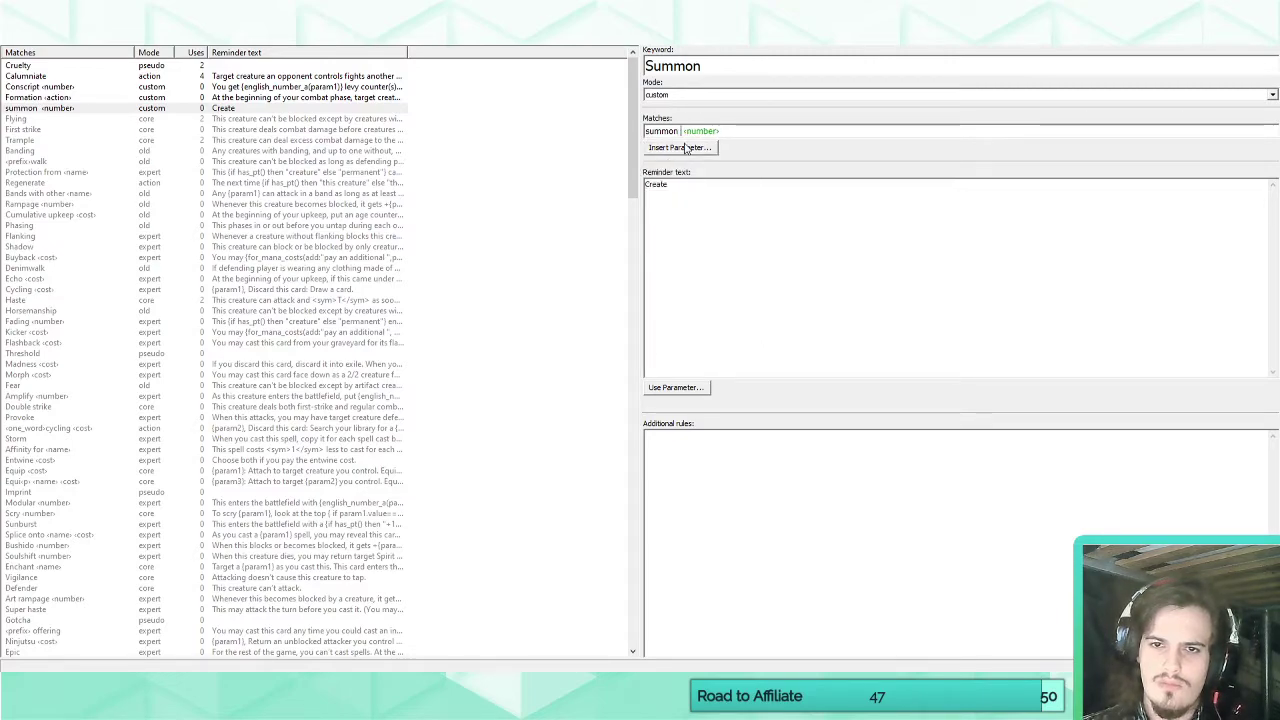
click(688, 148)
click(686, 222)
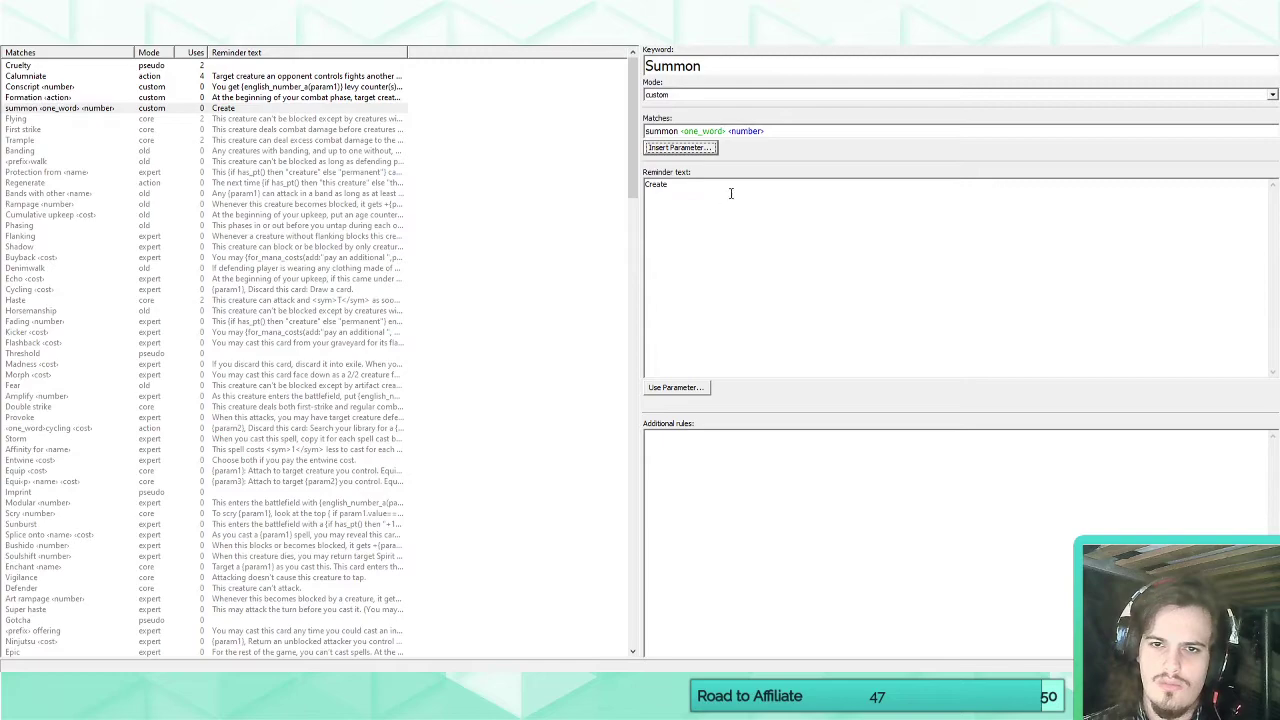
Continue Summon's reminder text with the number parameter written as words, followed by "0/1".
click(731, 192)
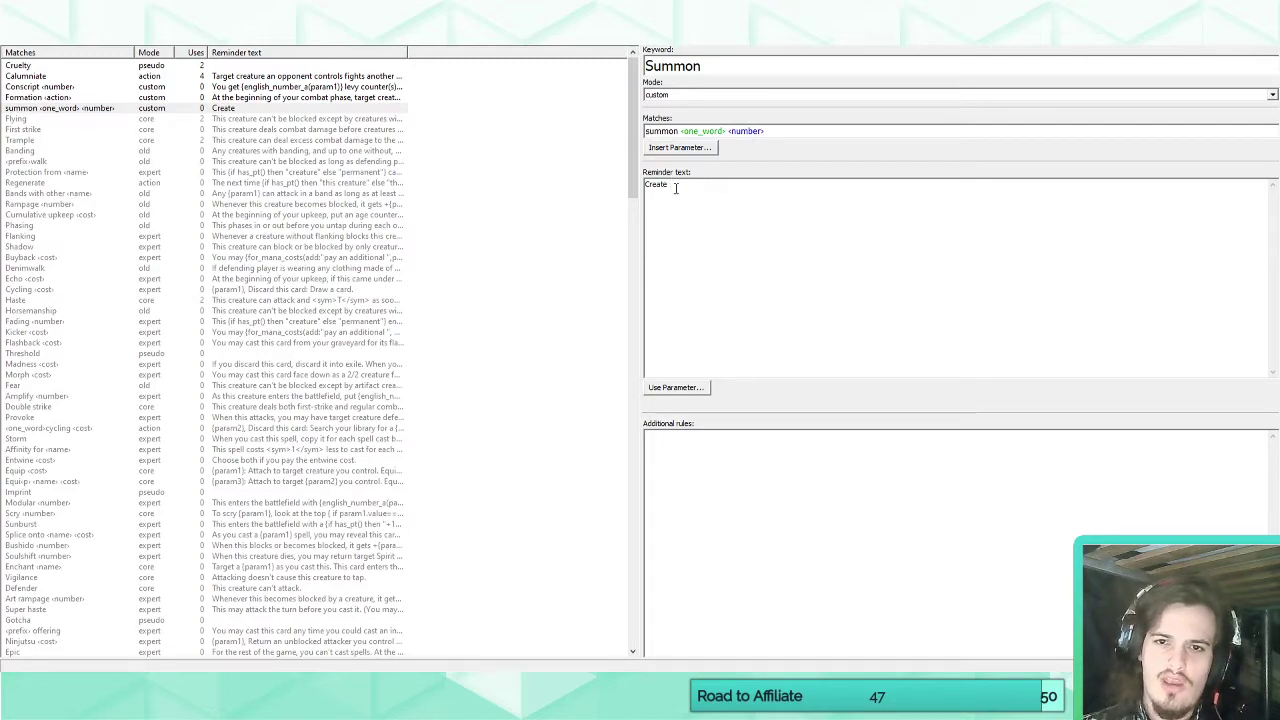
click(678, 388)
mouse_move(720, 420)
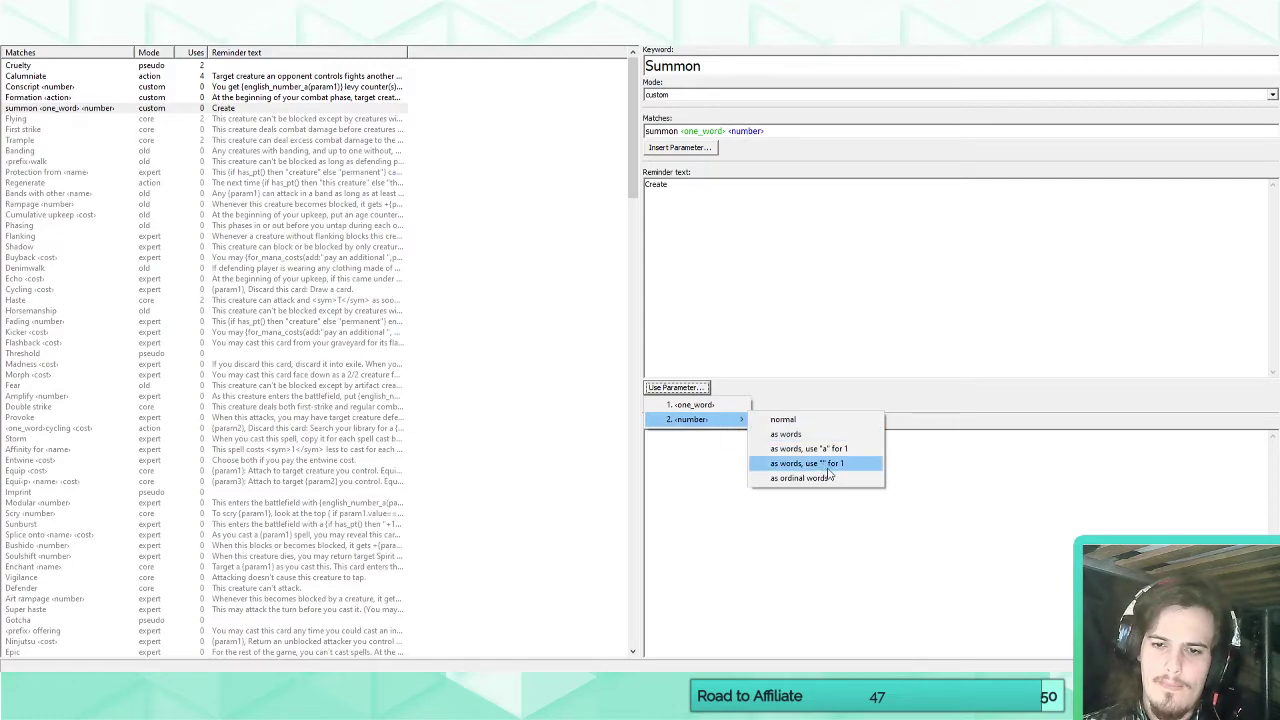
click(800, 436)
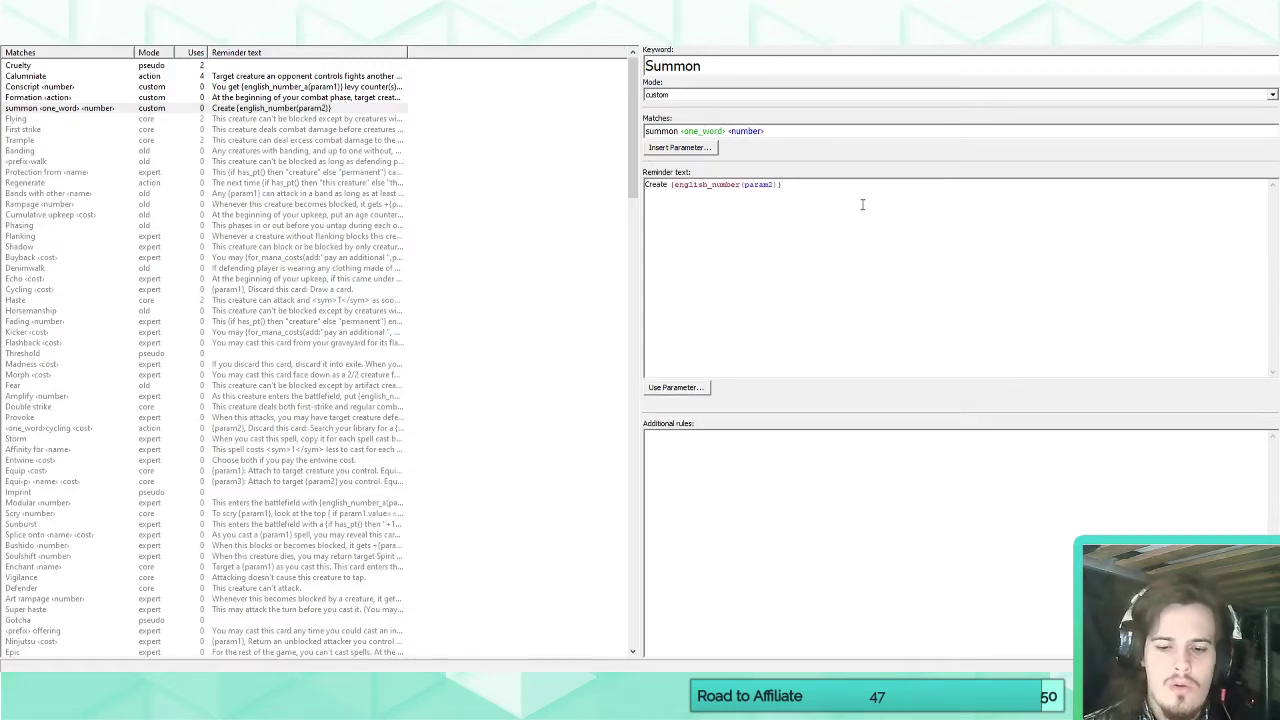
text(0/1)
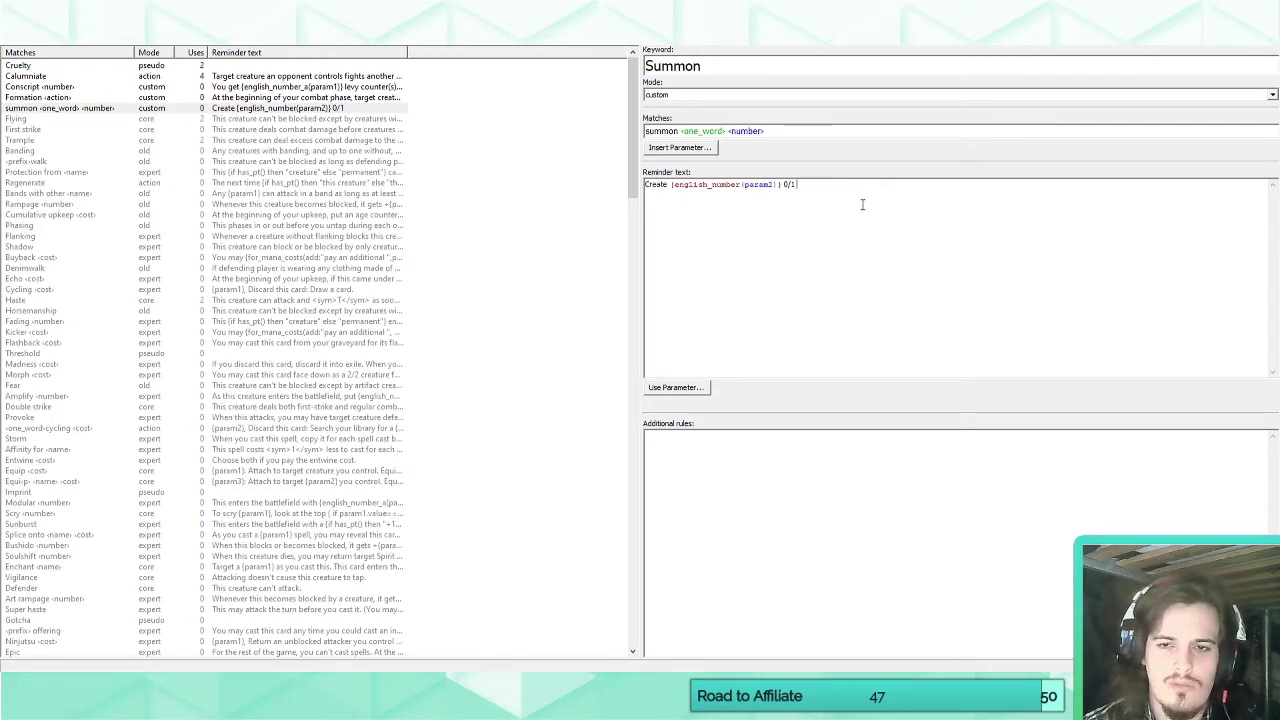
text(ntal)
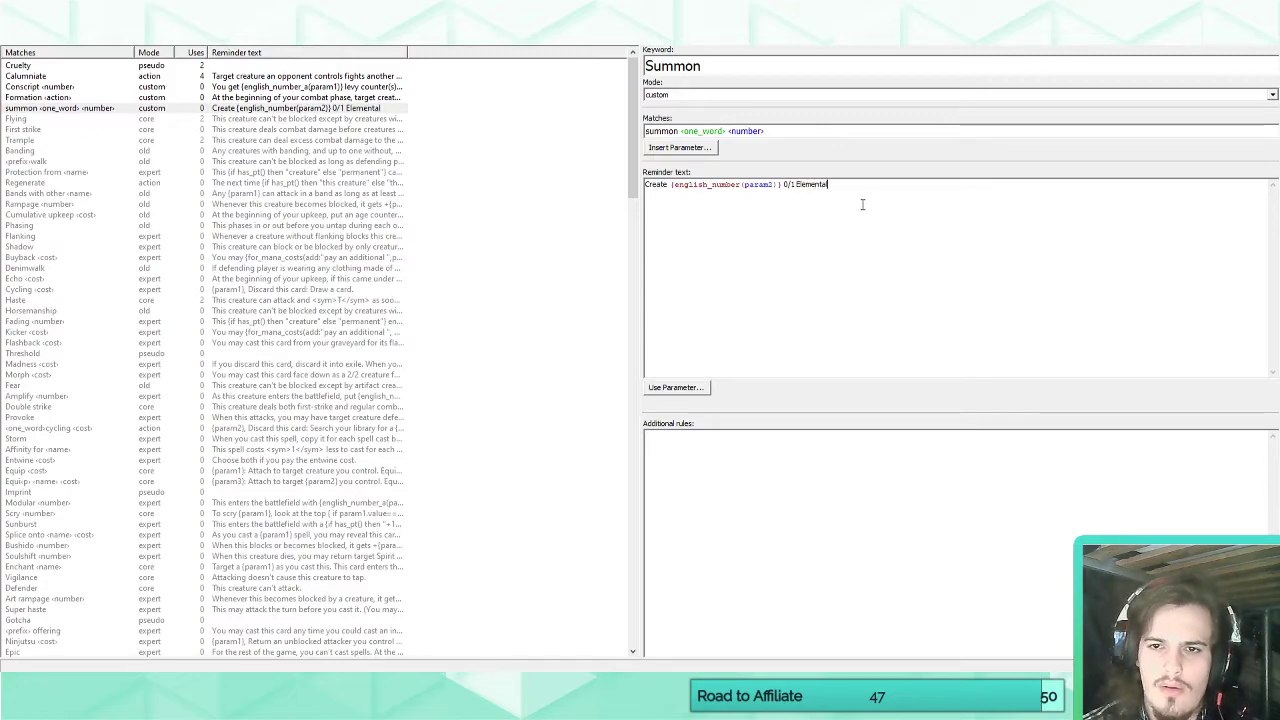
key(BackSpace)
key(BackSpace)
key(BackSpace)
key(BackSpace)
key(BackSpace)
key(BackSpace)
key(BackSpace)
key(BackSpace)
key(BackSpace)
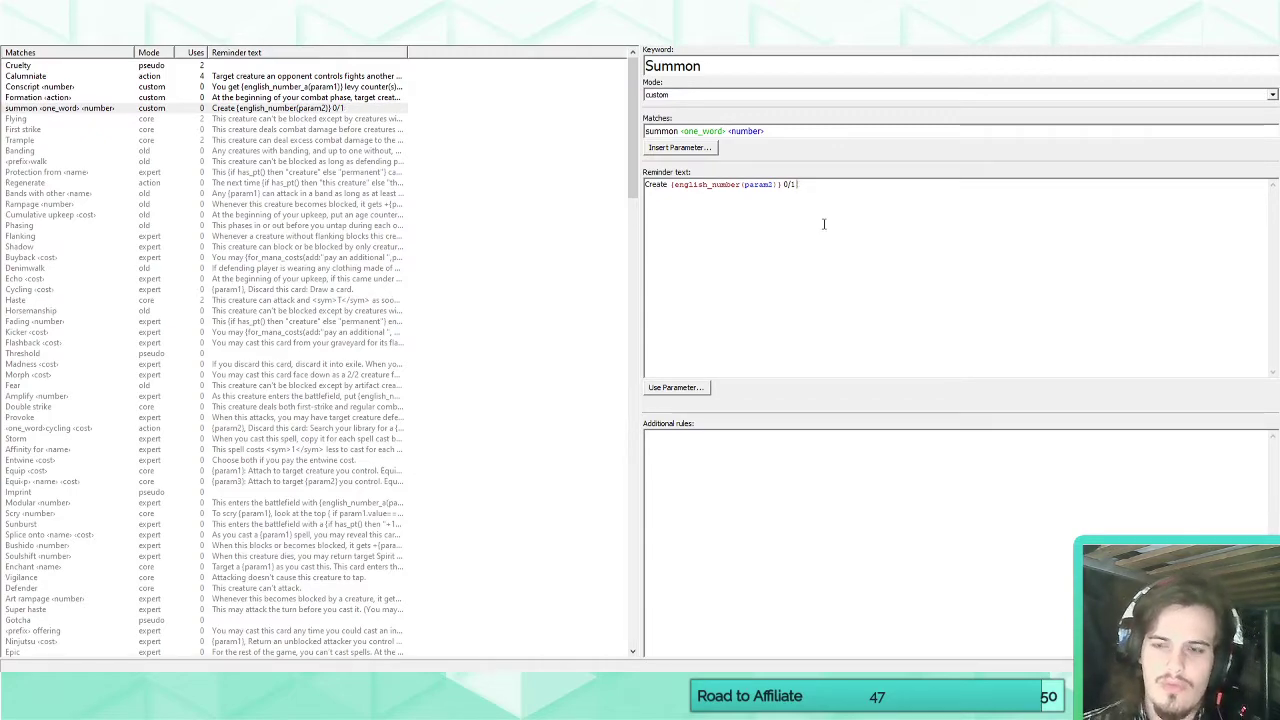
Add the one_word parameter to the reminder text, followed by: Elemental creature tokens with "This creature can't attack.".
click(677, 387)
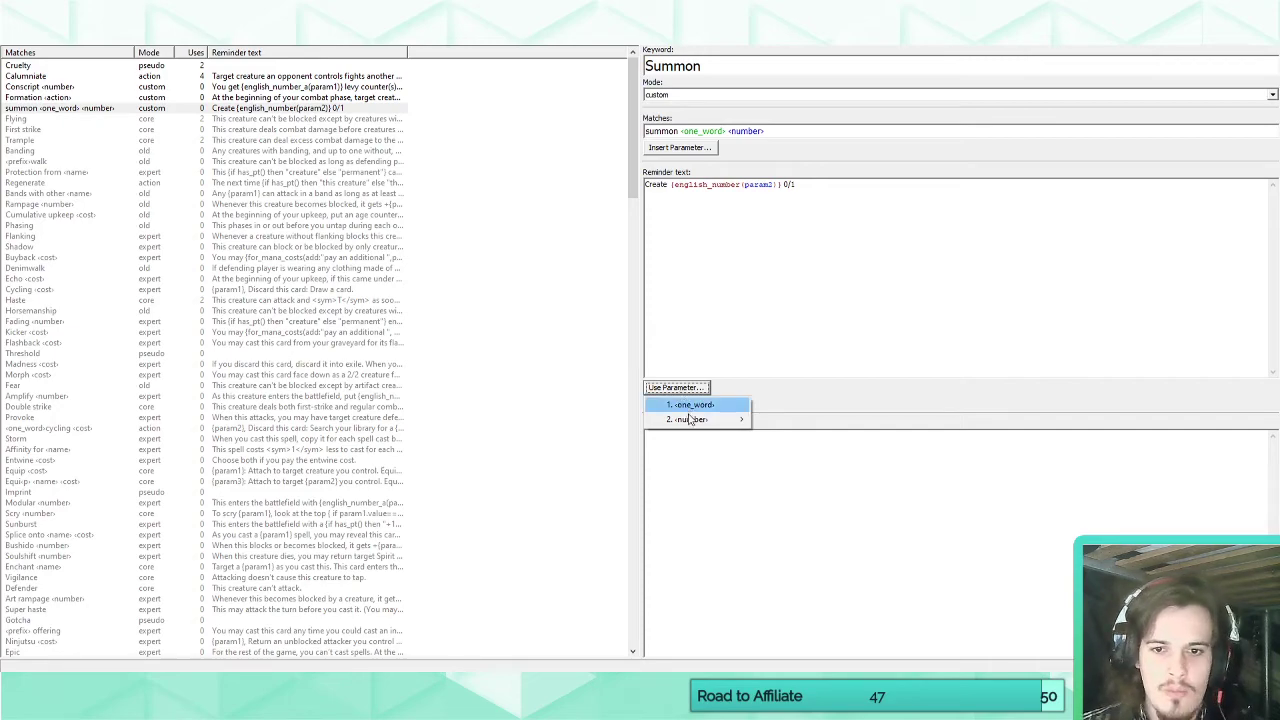
click(690, 404)
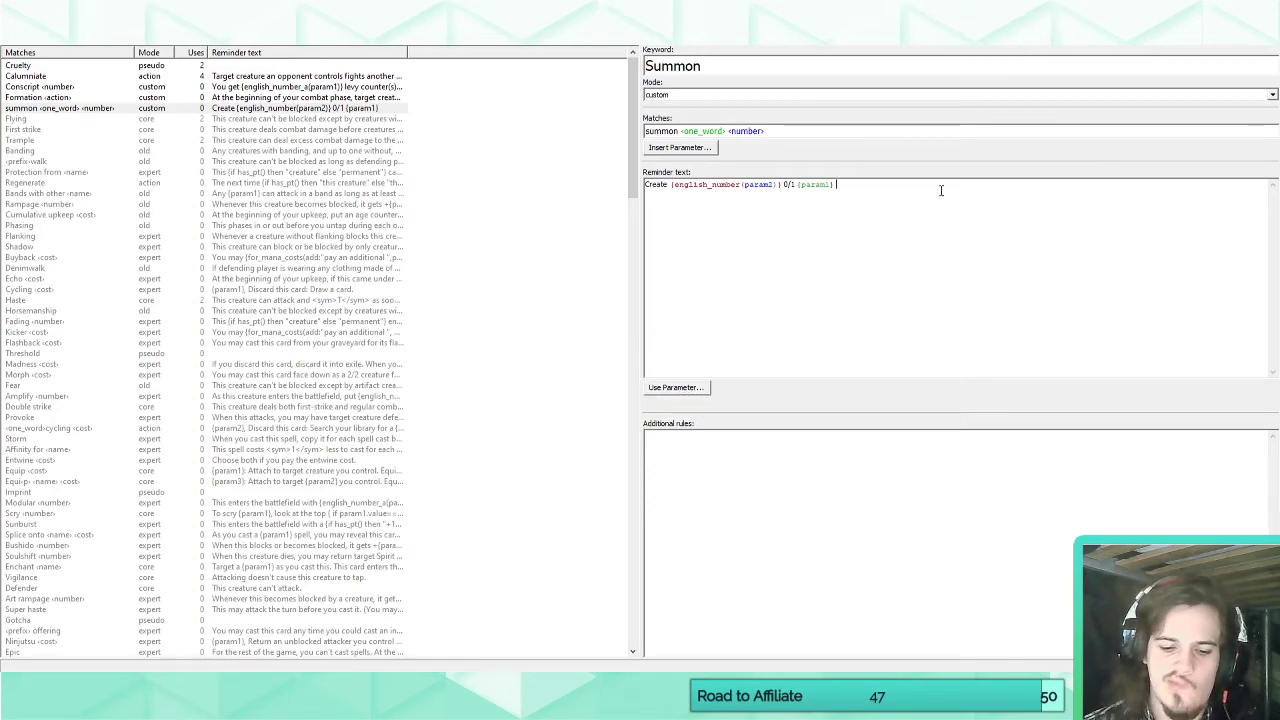
text(Elemental creature token)
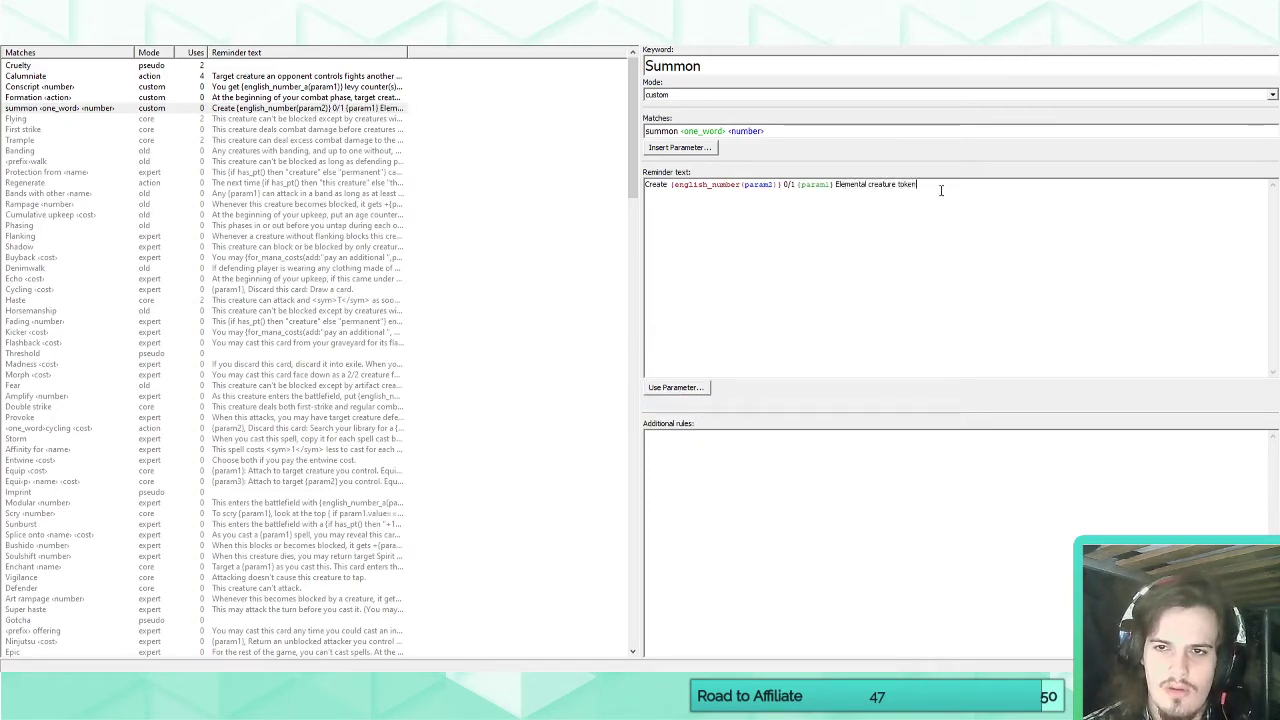
text(s with "Sacri)
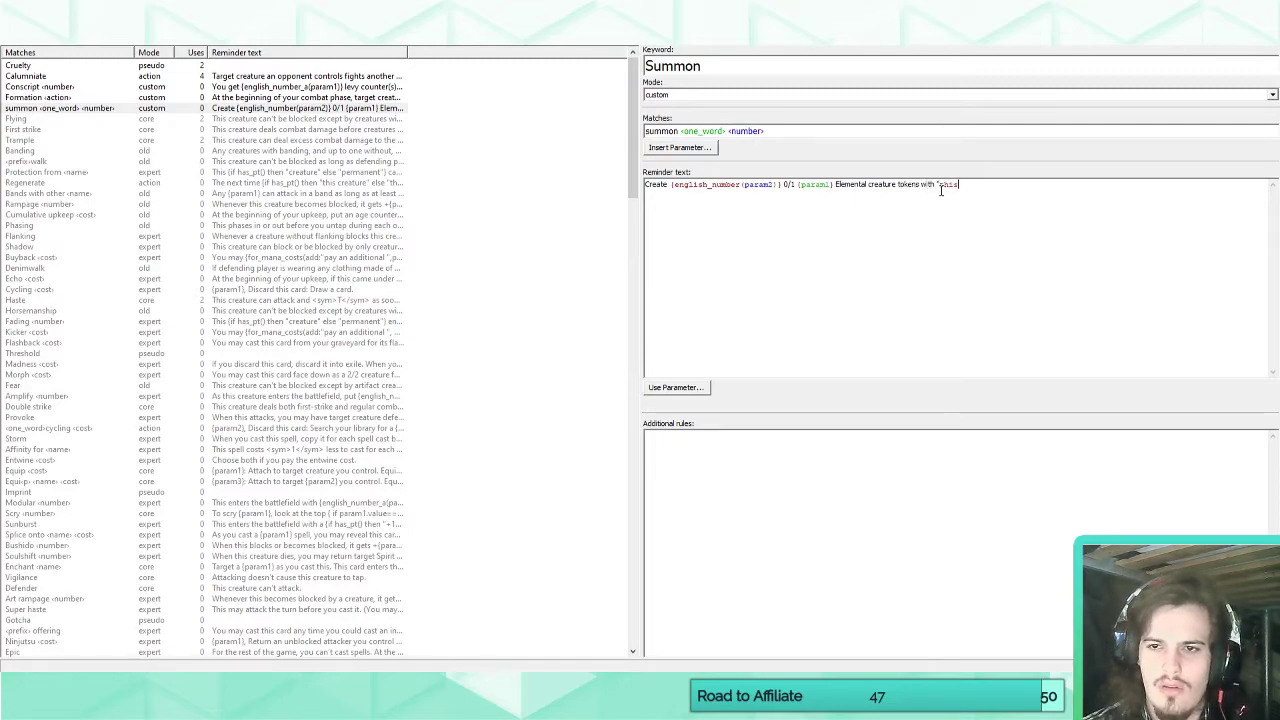
key(BackSpace)
text(This crea)
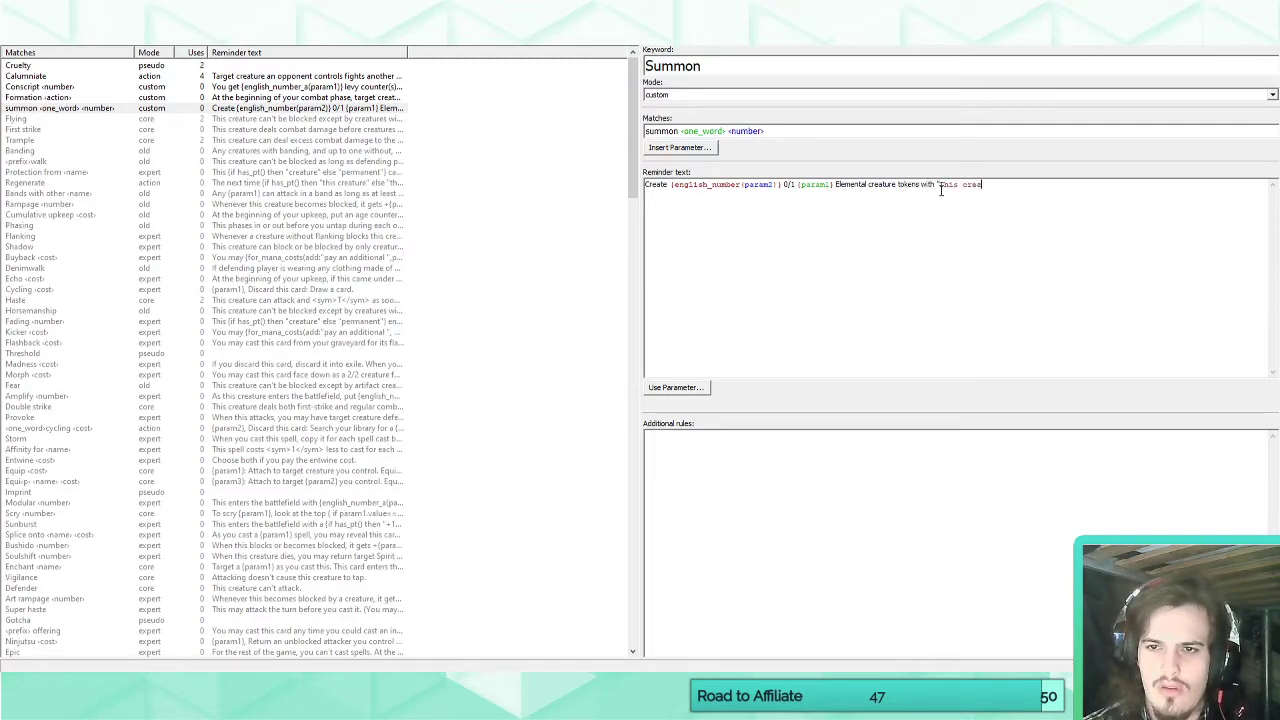
text(ture can't attack.")
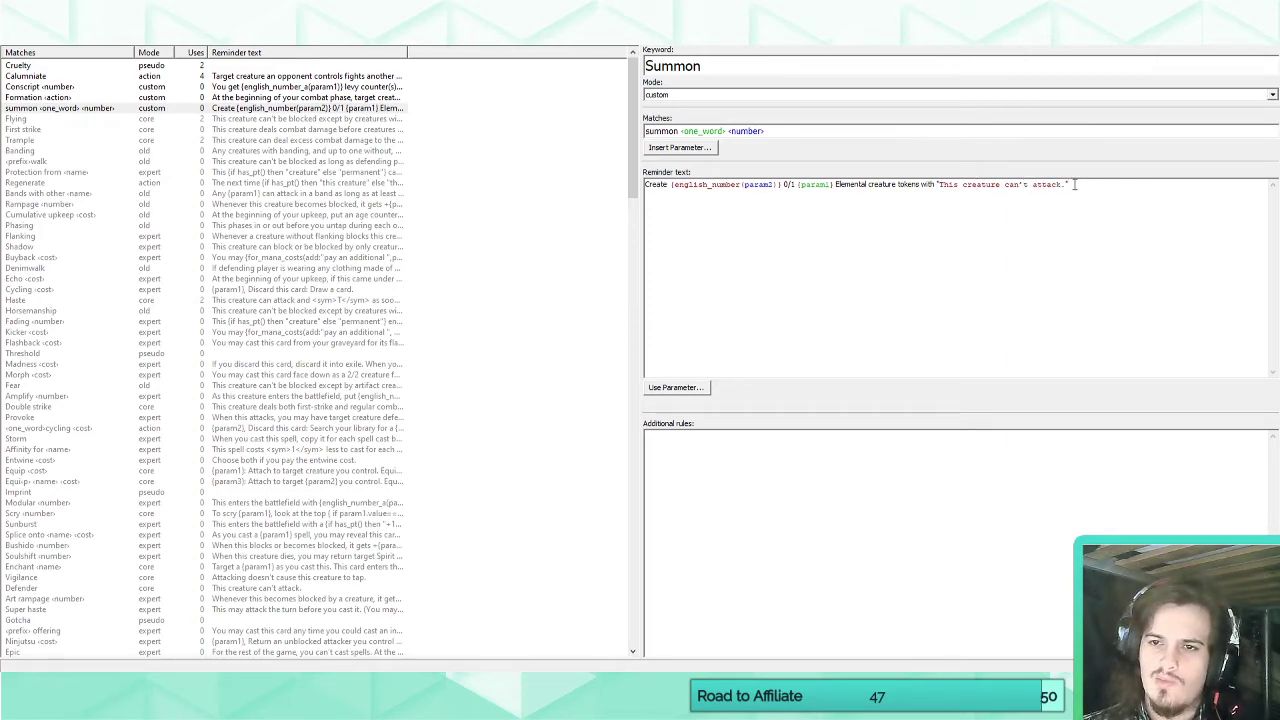
Replace the quoted "This creature can't attack." in the reminder text with "defender.".
drag(1070, 186, 937, 186)
click(948, 211)
drag(1068, 186, 937, 192)
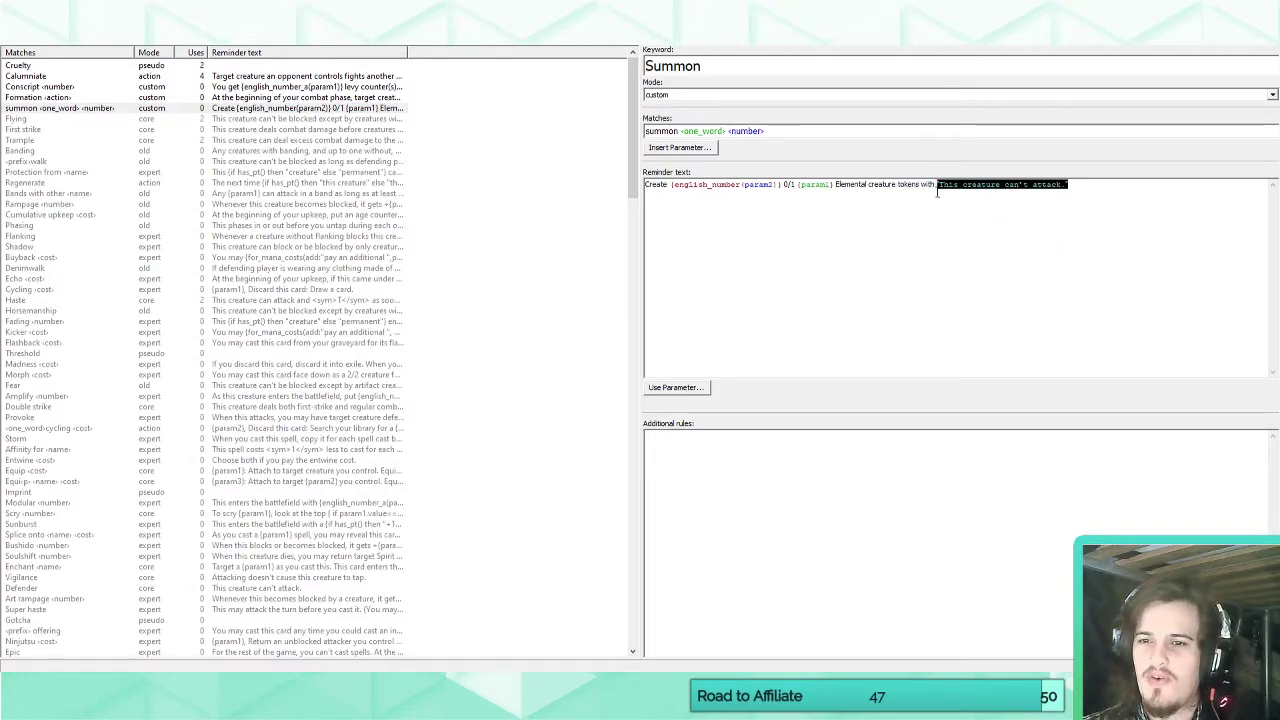
text(defender.)
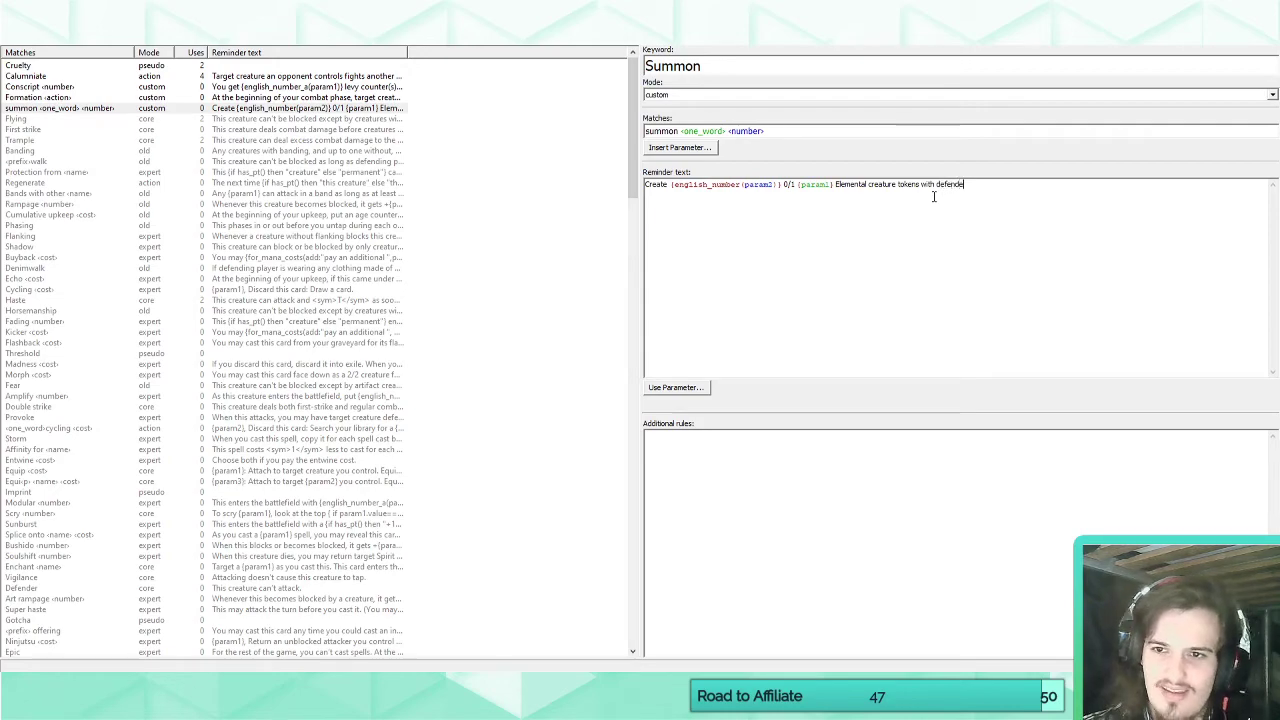
Write "When Serapis, ? enters the battlefield, summon red" as Serapis's rules text.
click(55, 46)
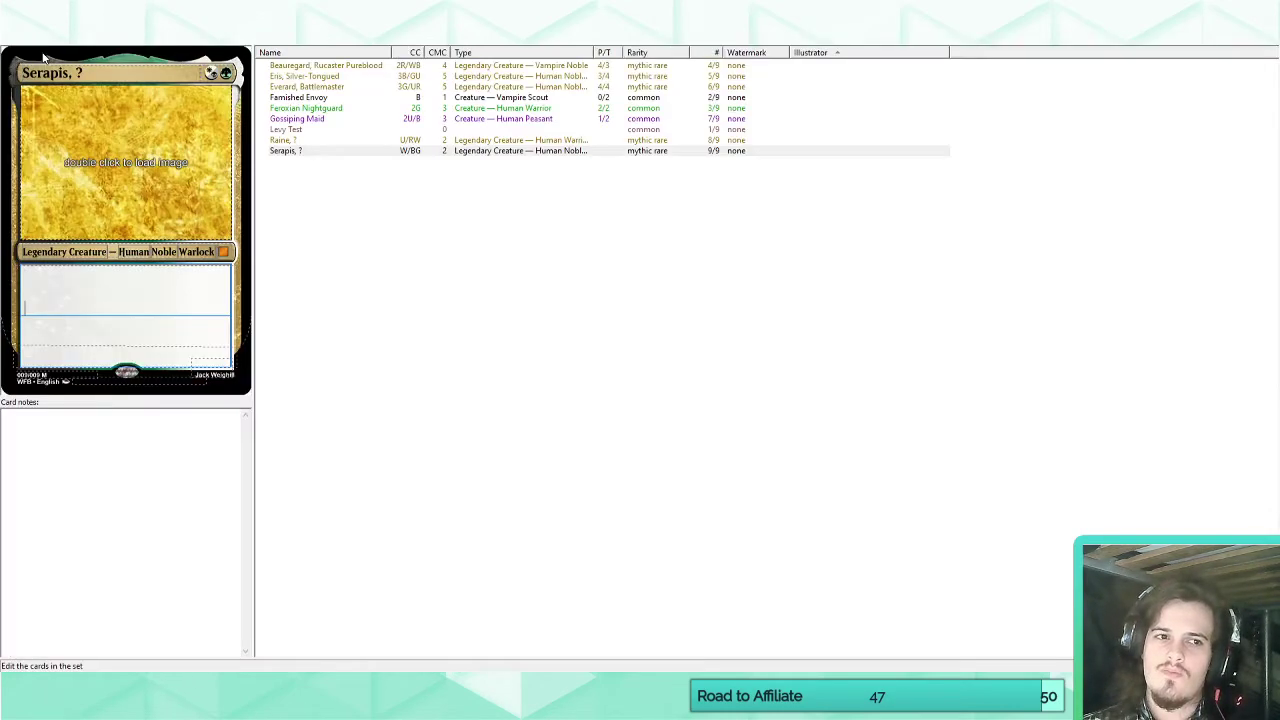
text(W)
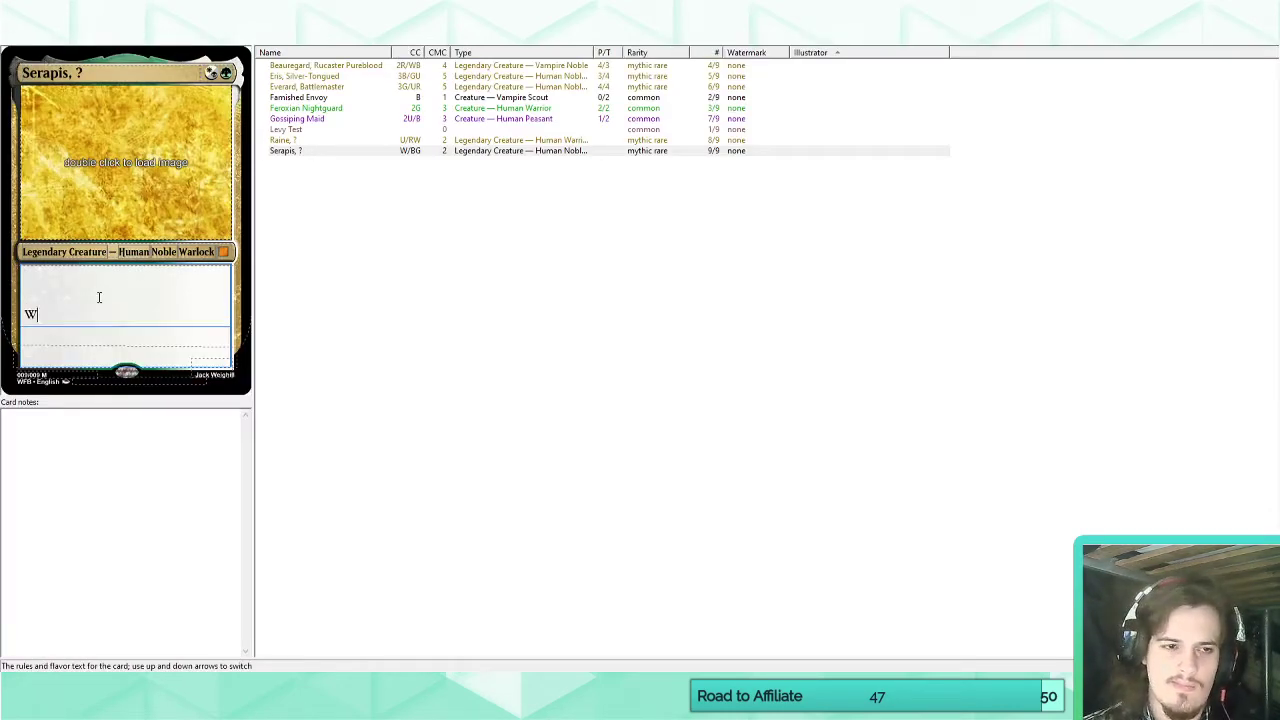
text(hen Serapis, ? ent)
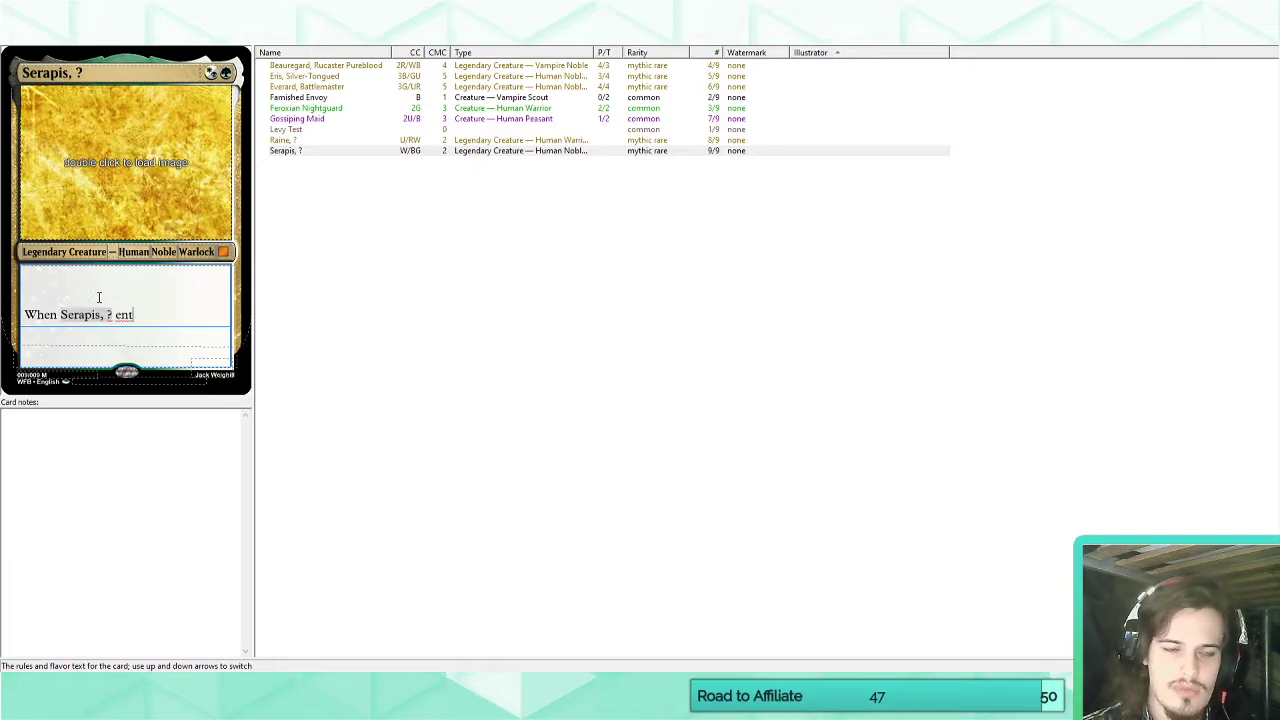
text(ers the battle)
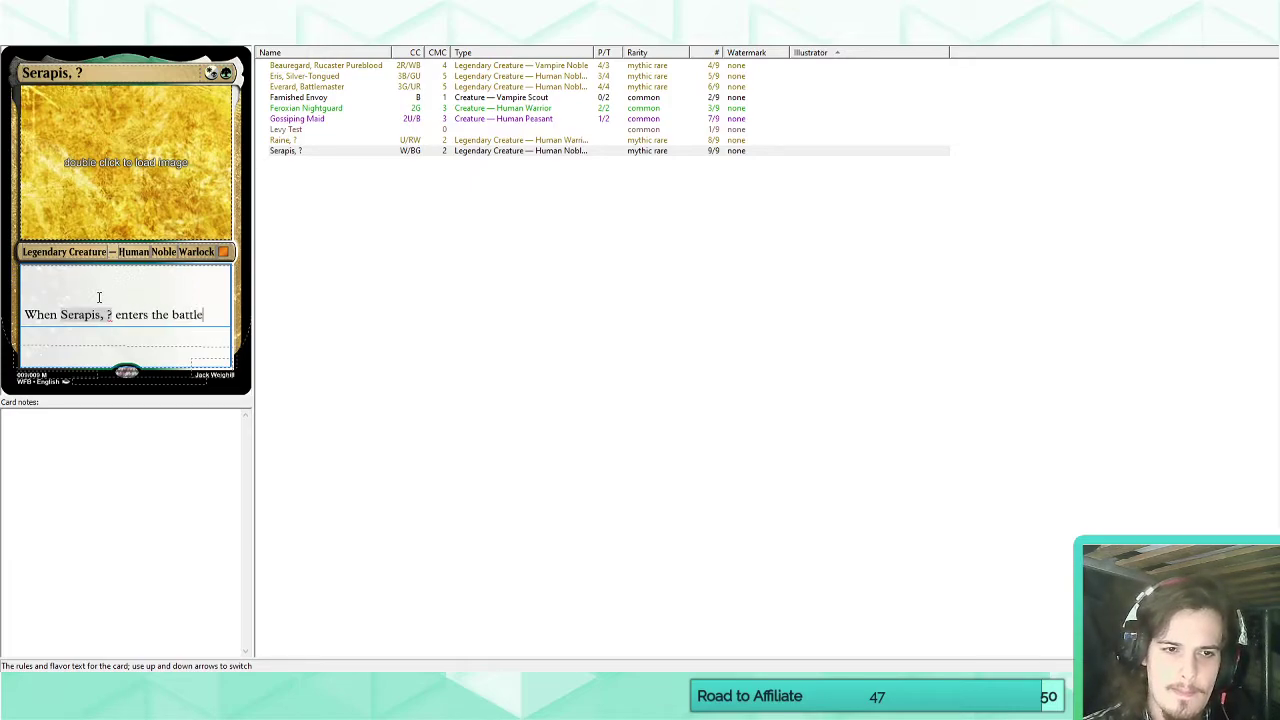
text(field, summon )
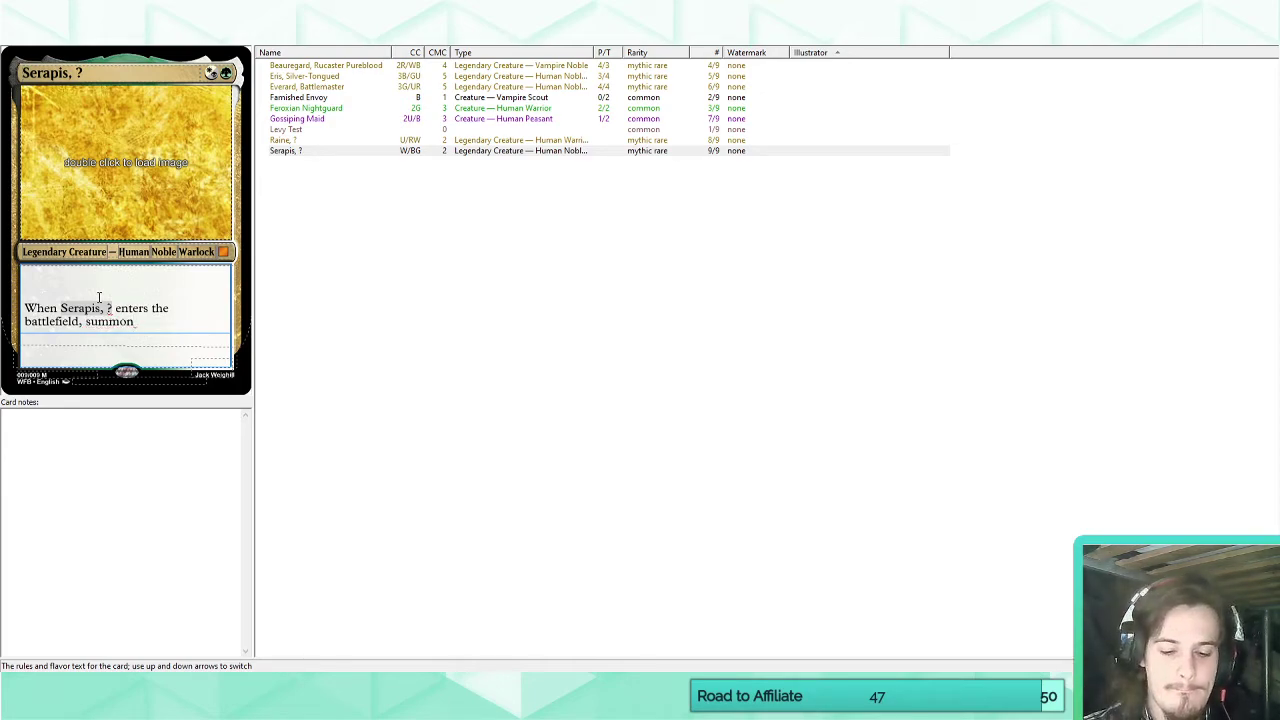
text(red )
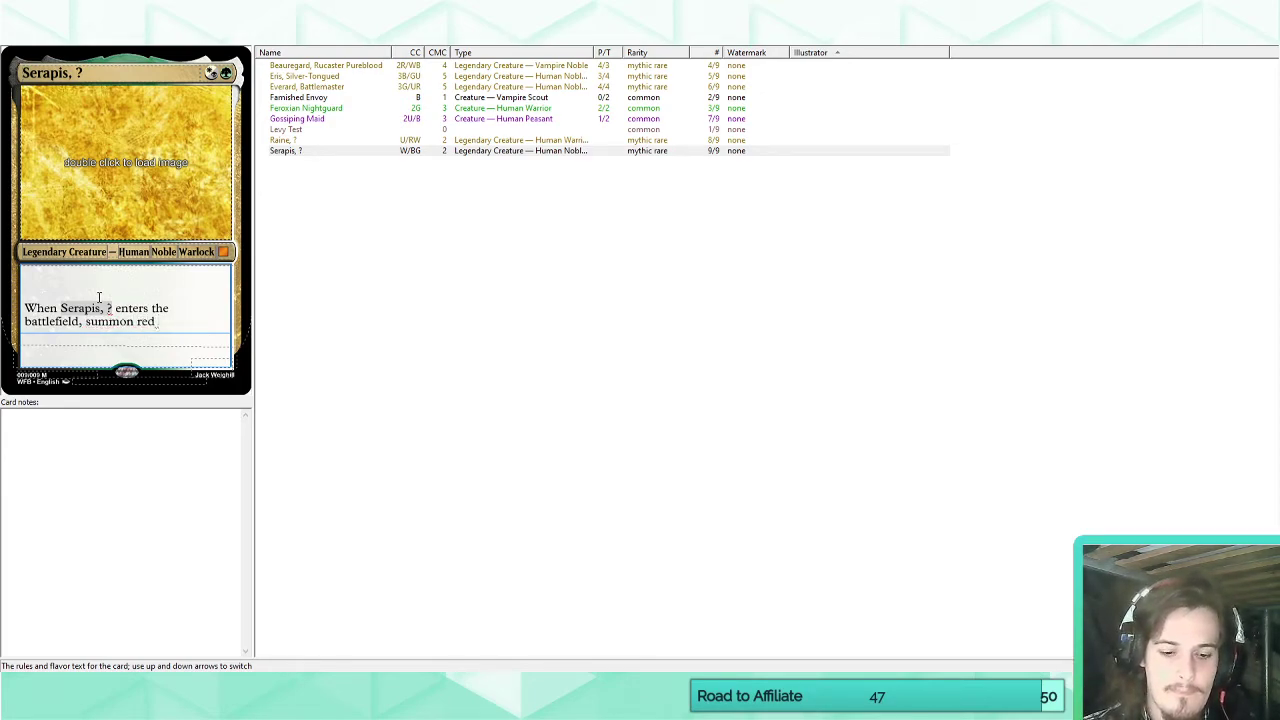
text(7)
key(BackSpace)
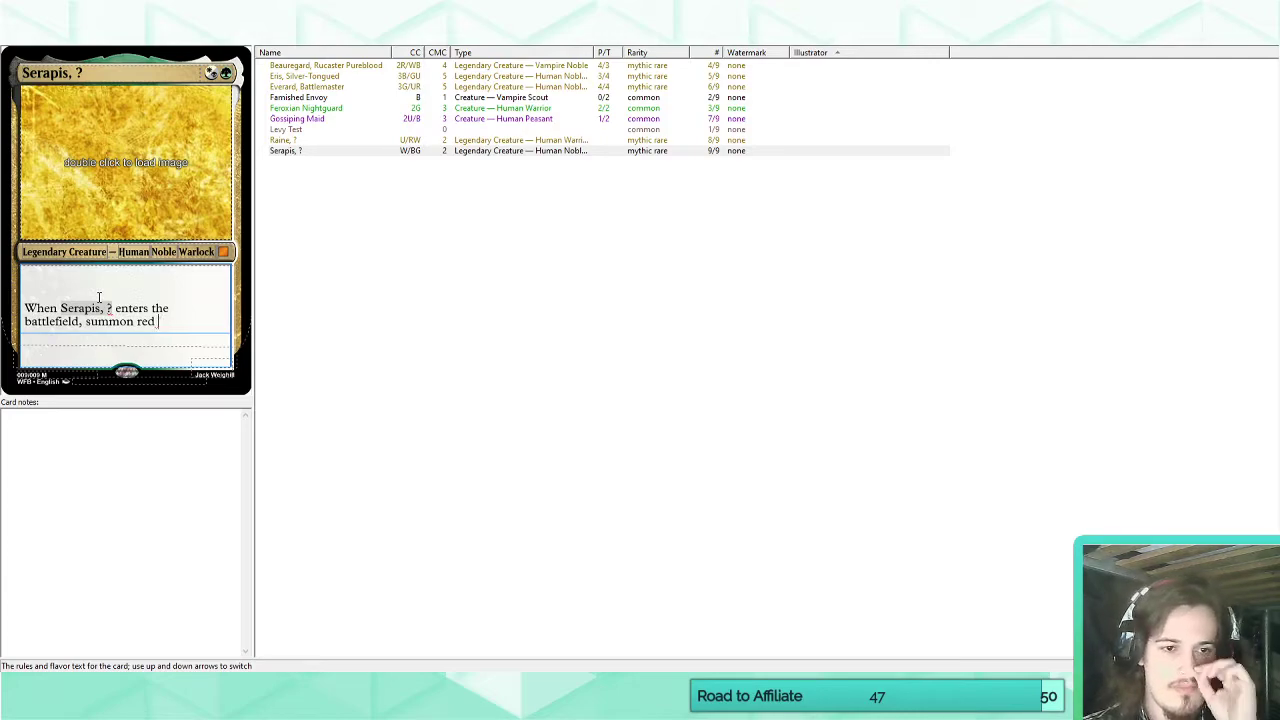
Remove the one_word parameter from the Summon keyword's match text, keeping only the number parameter.
click(160, 36)
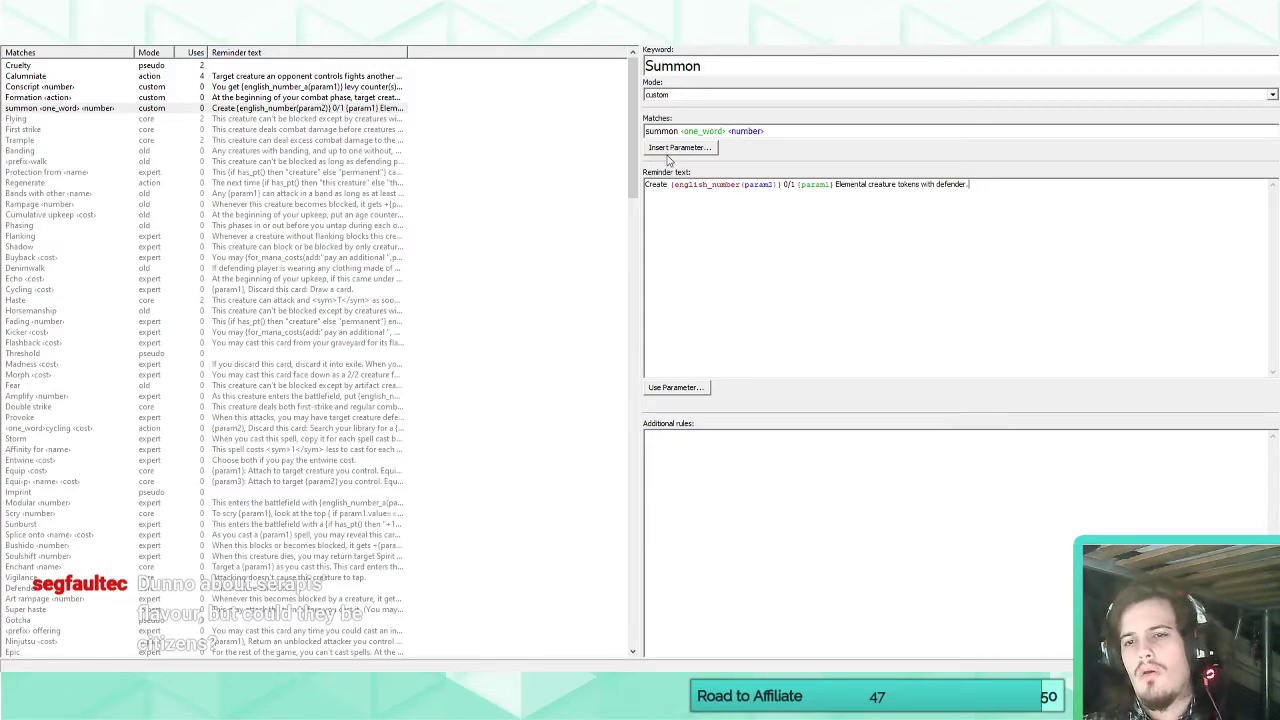
click(16, 44)
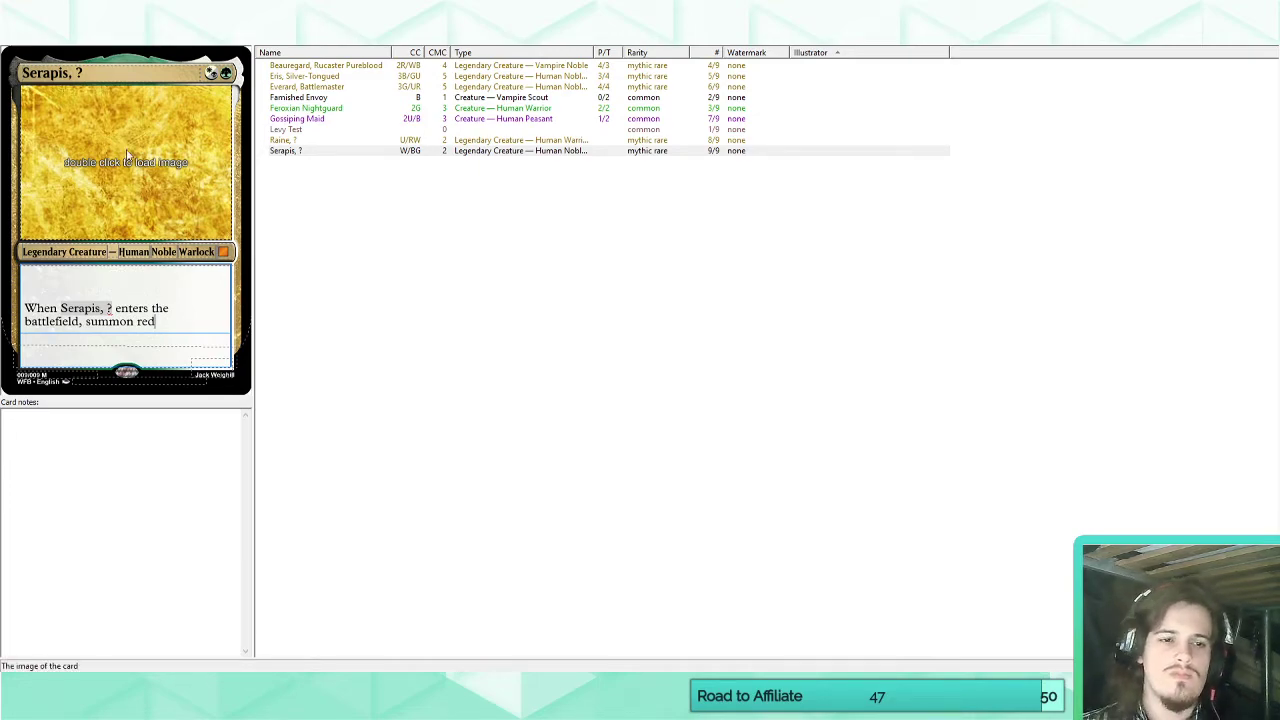
click(250, 36)
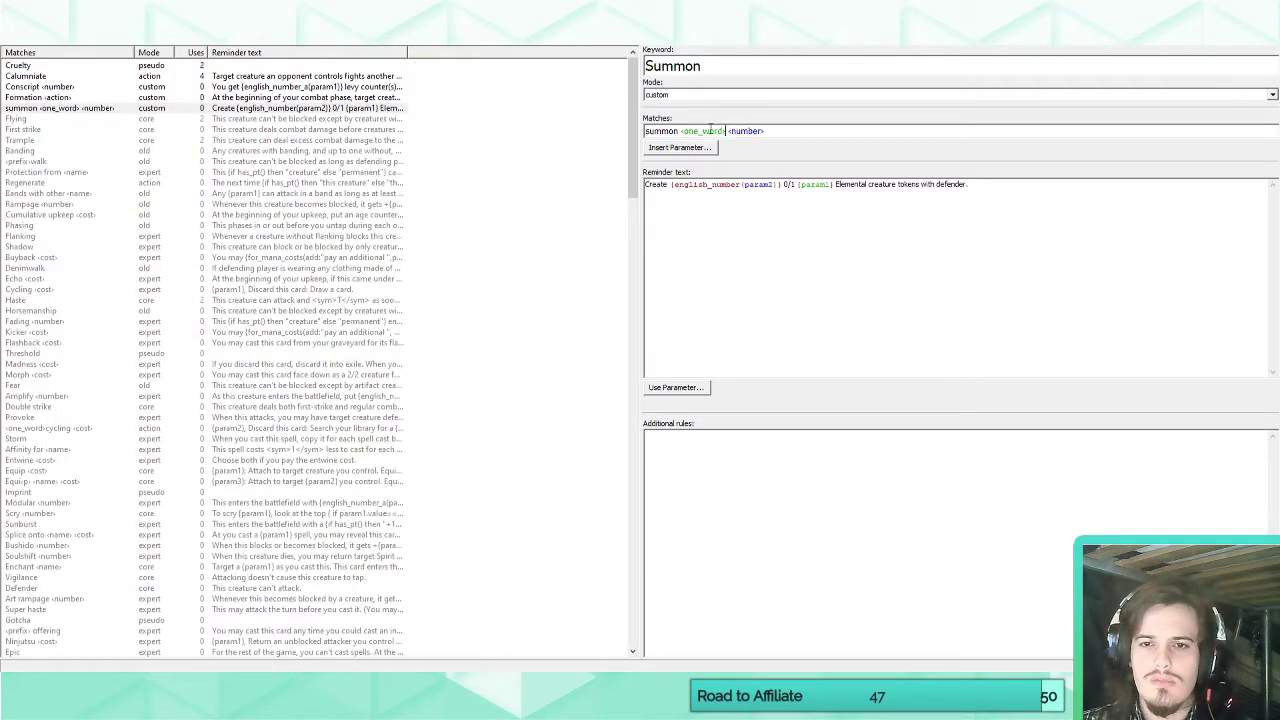
double_click(725, 133)
key(Delete)
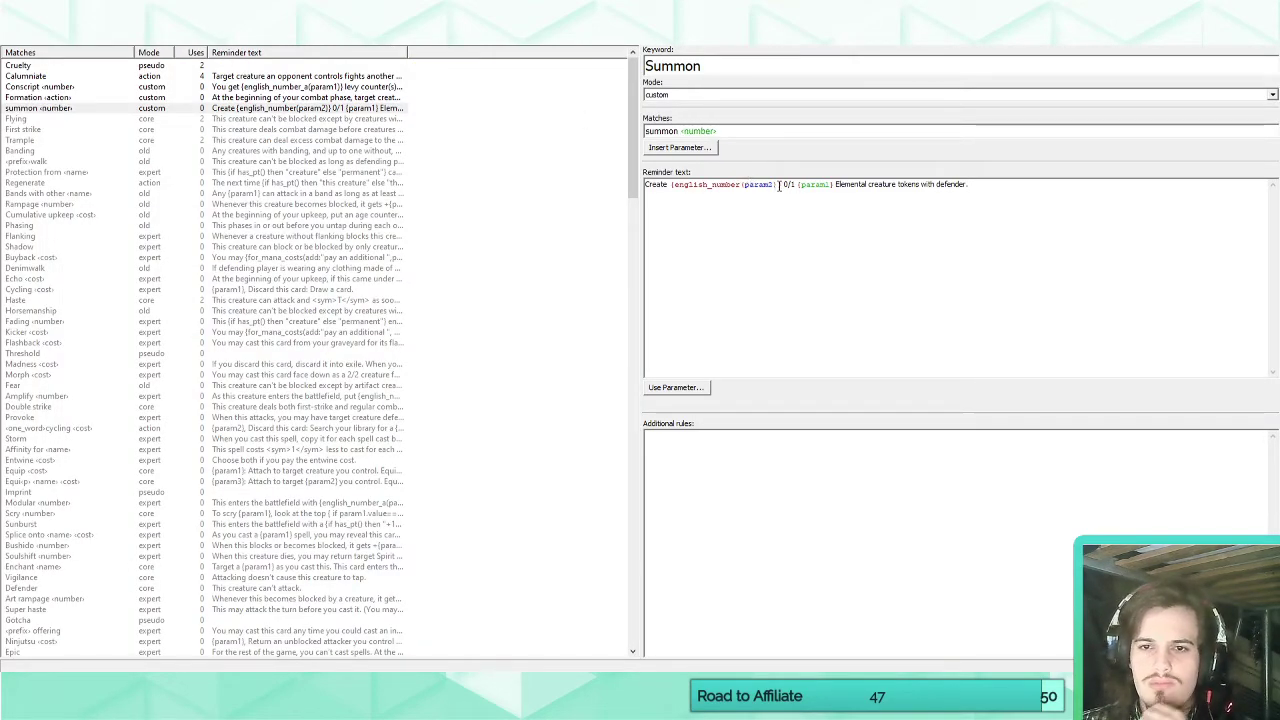
In Summon's reminder text, replace the color parameter with "green" and make the number expression use param1.
drag(796, 186, 834, 186)
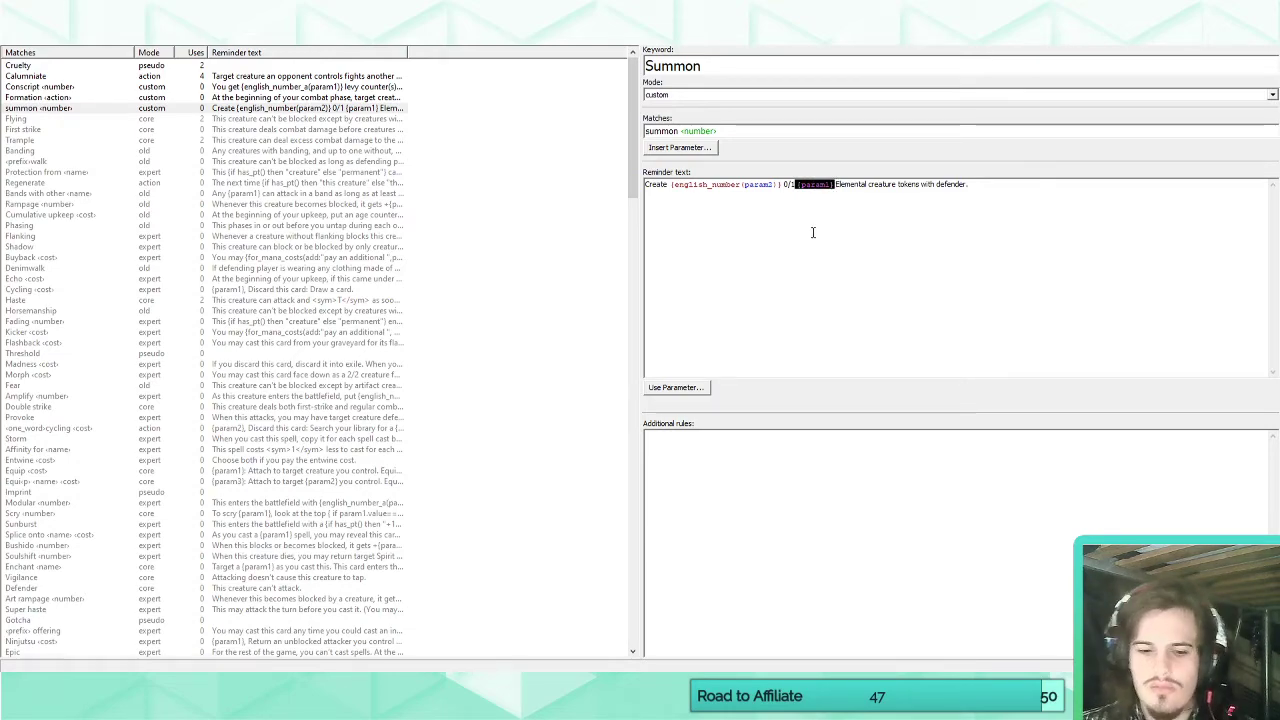
text(green)
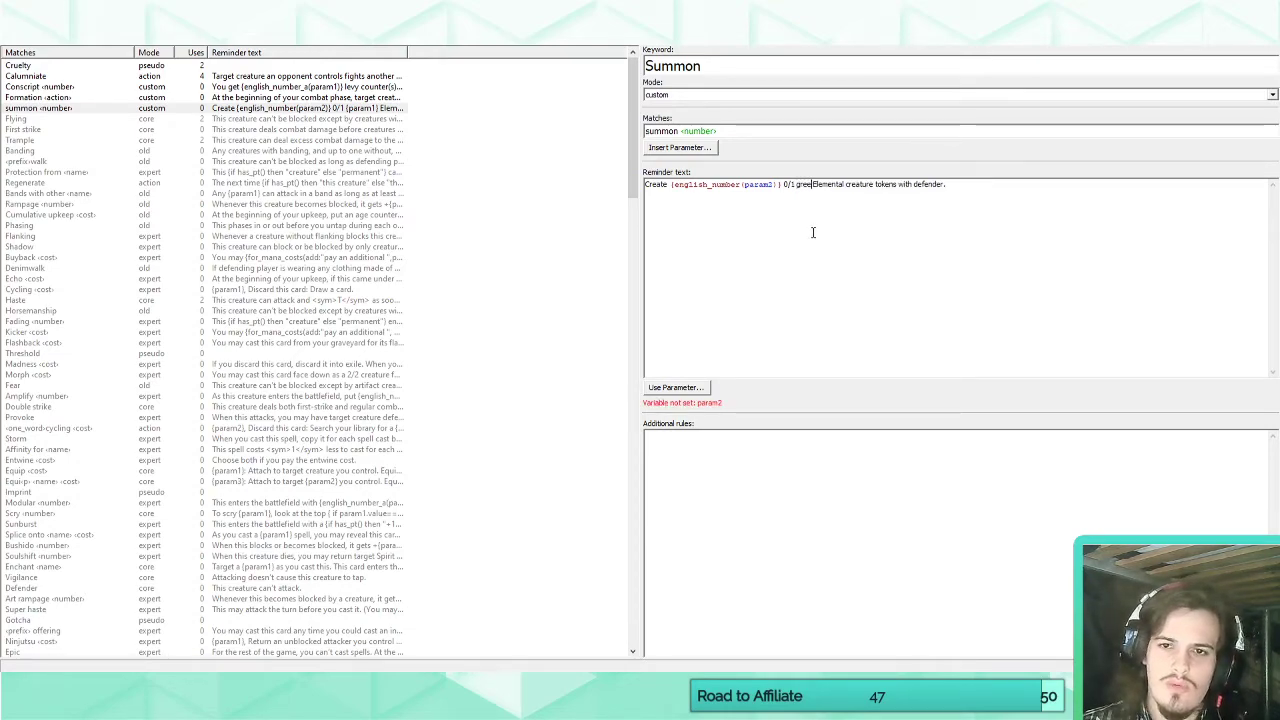
click(853, 200)
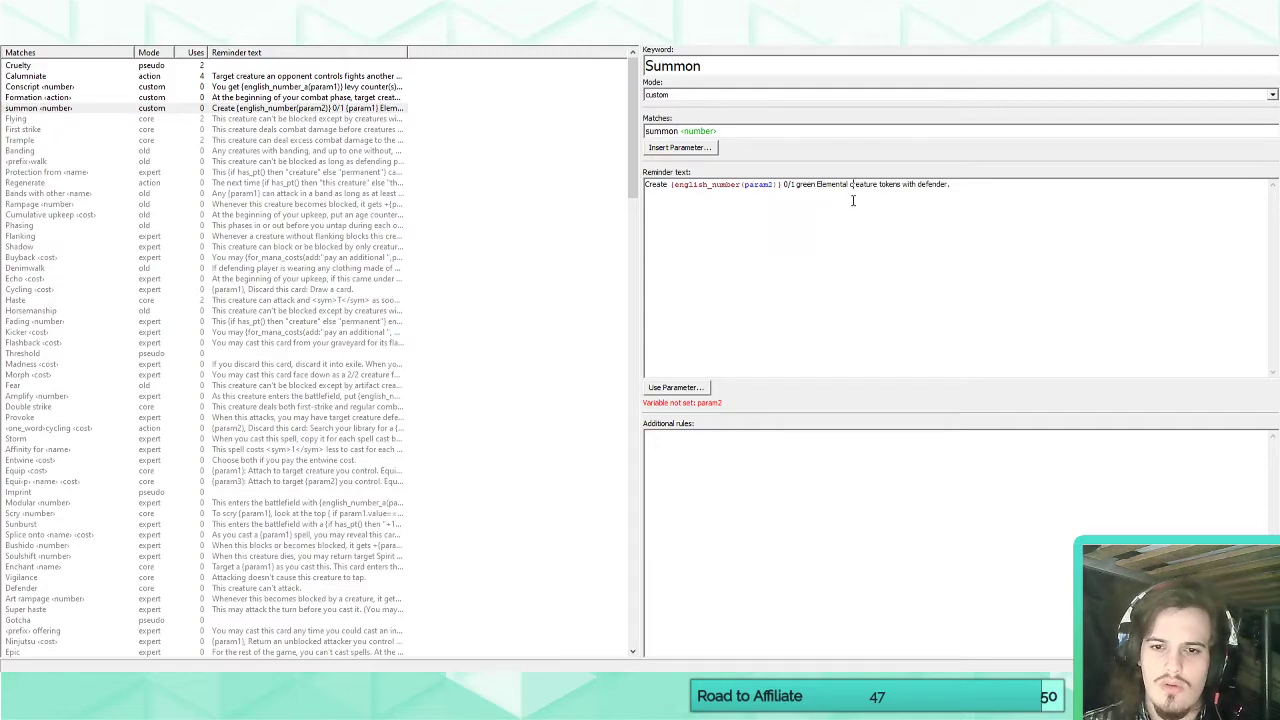
click(774, 185)
key(BackSpace)
text(1)
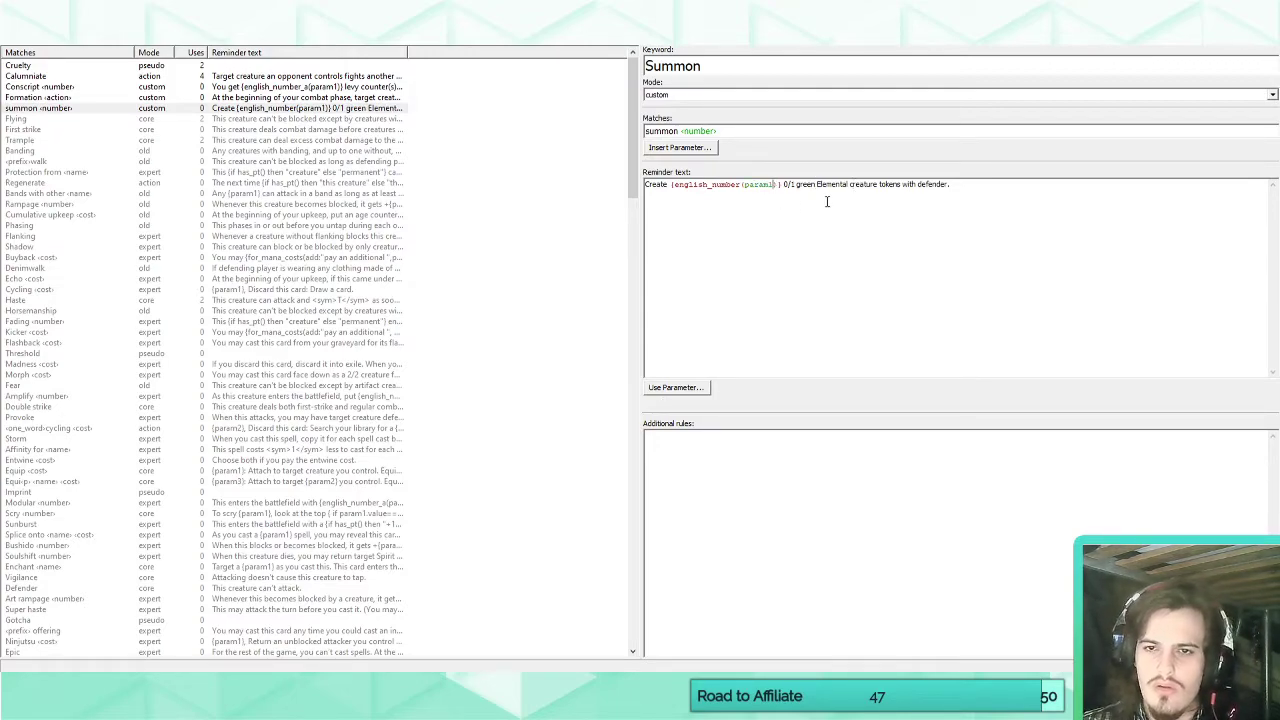
Replace "red" with "1" after "summon" in Serapis's rules text.
click(215, 36)
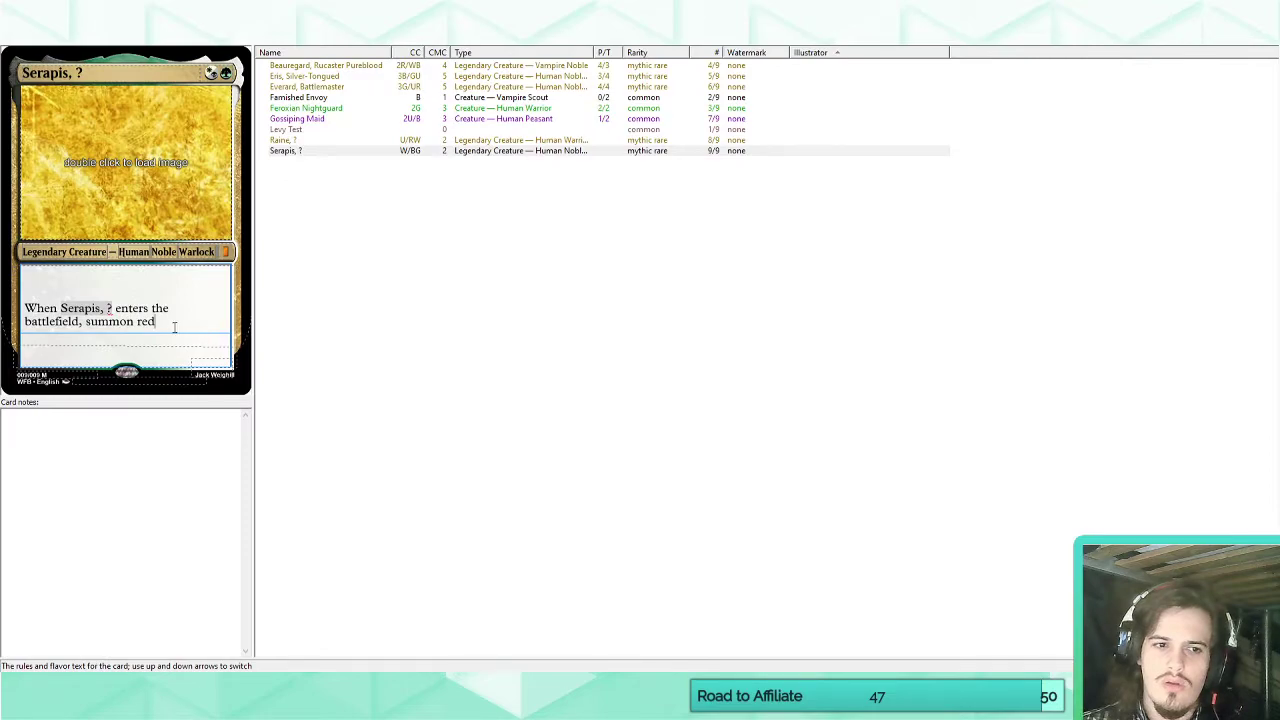
key(ctrl+shift+Left)
text(1)
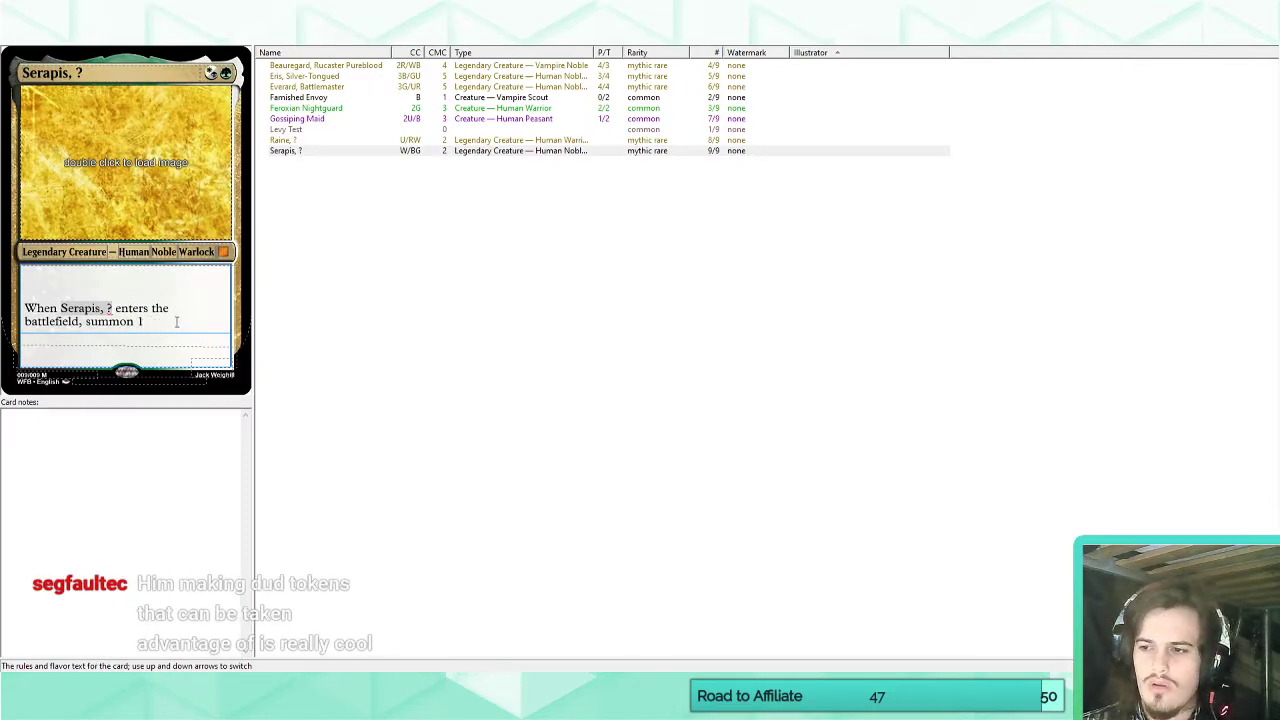
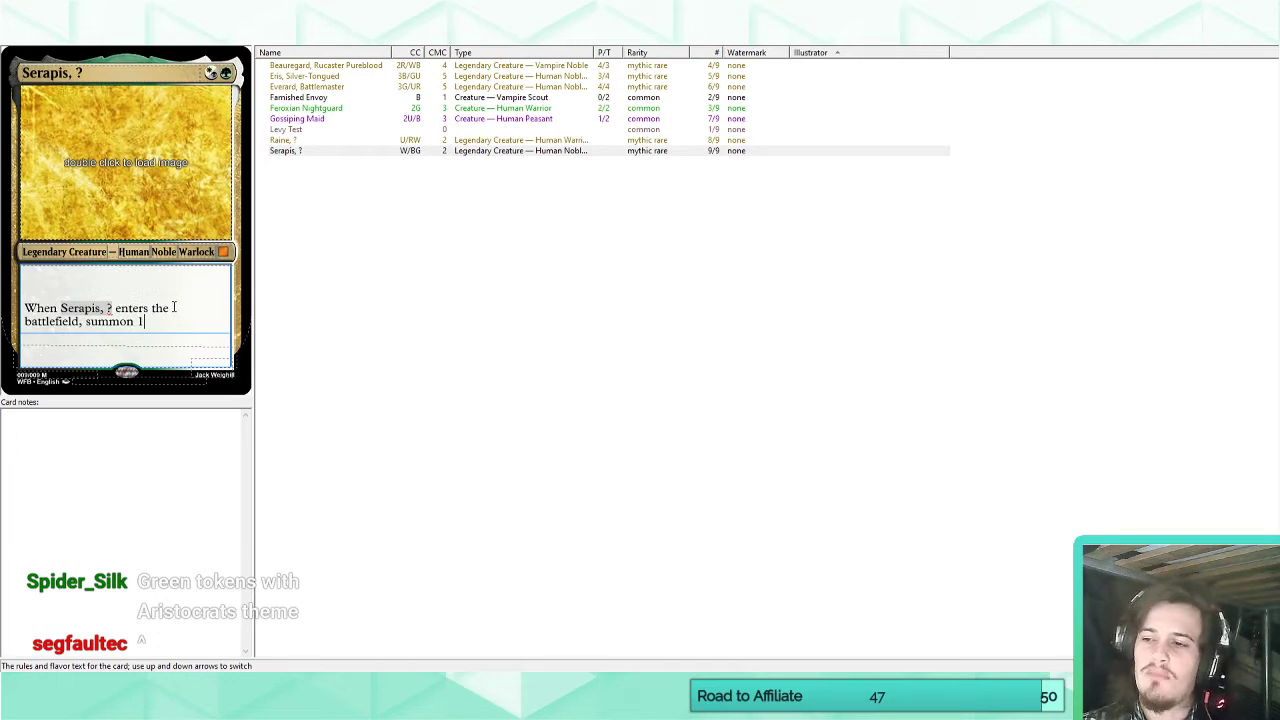
Change the token type in the Summon keyword's reminder text to Spirit.
click(168, 35)
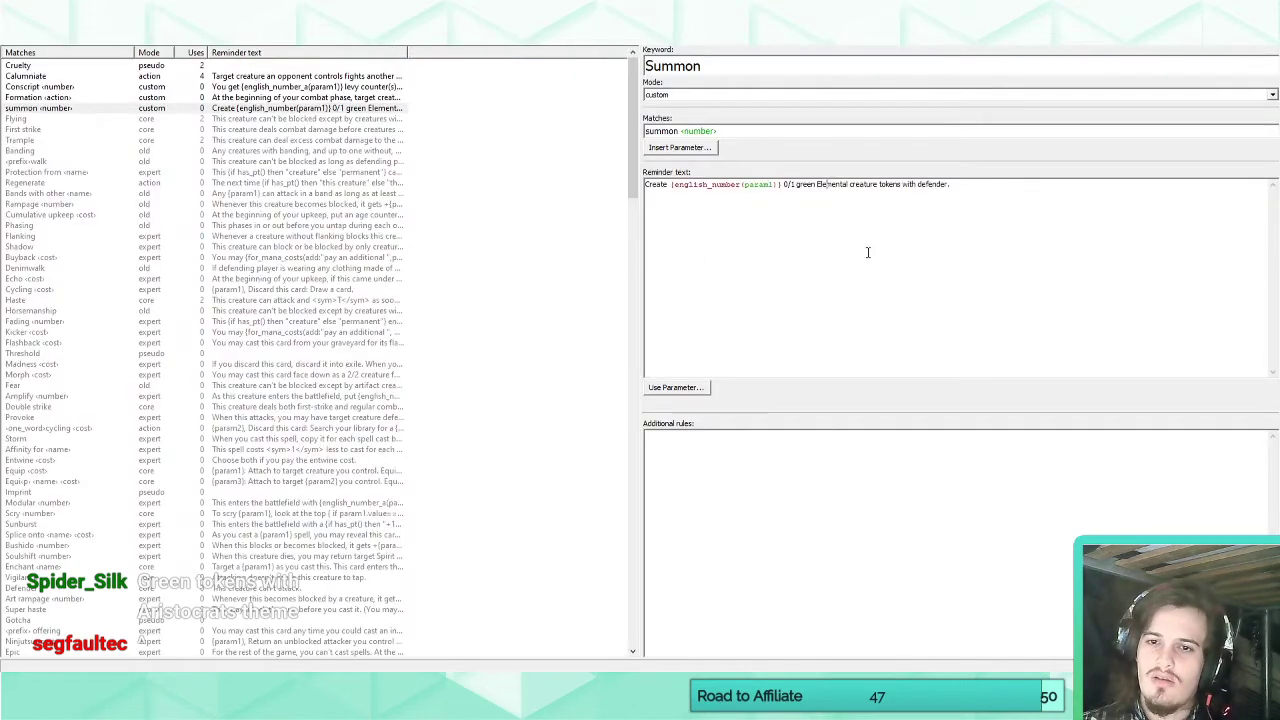
double_click(828, 185)
text(Spirit)
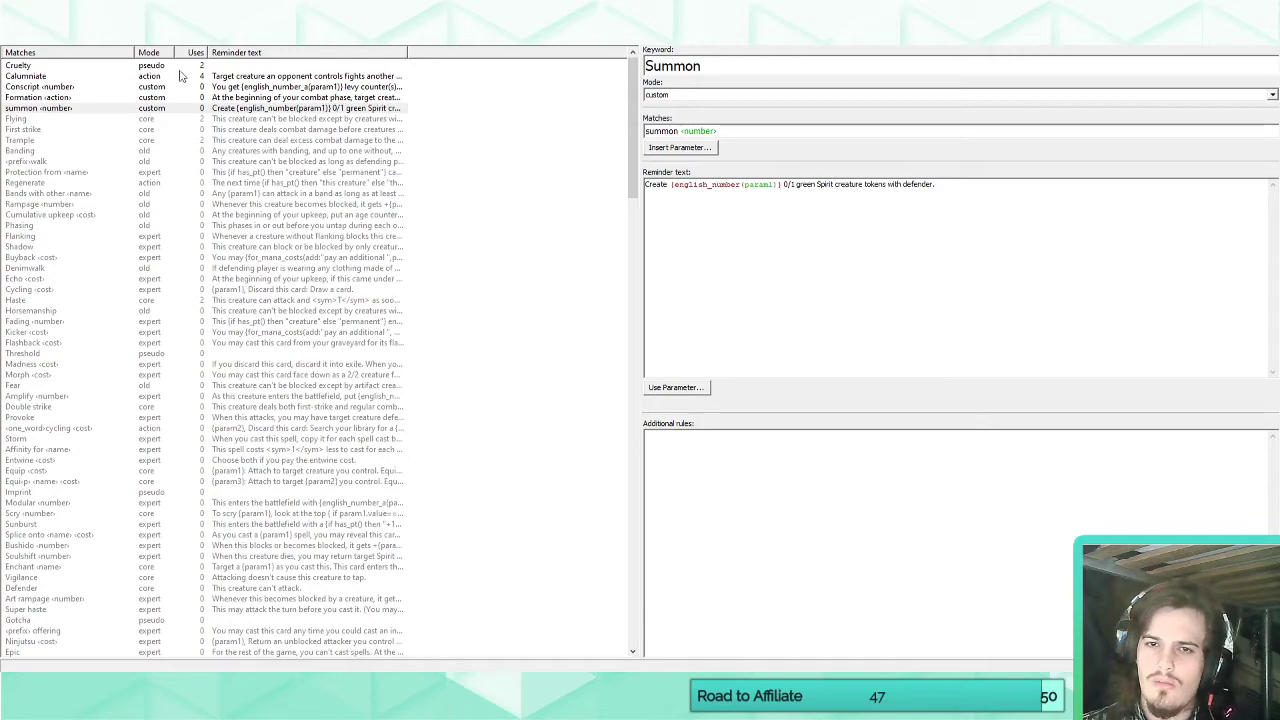
click(30, 45)
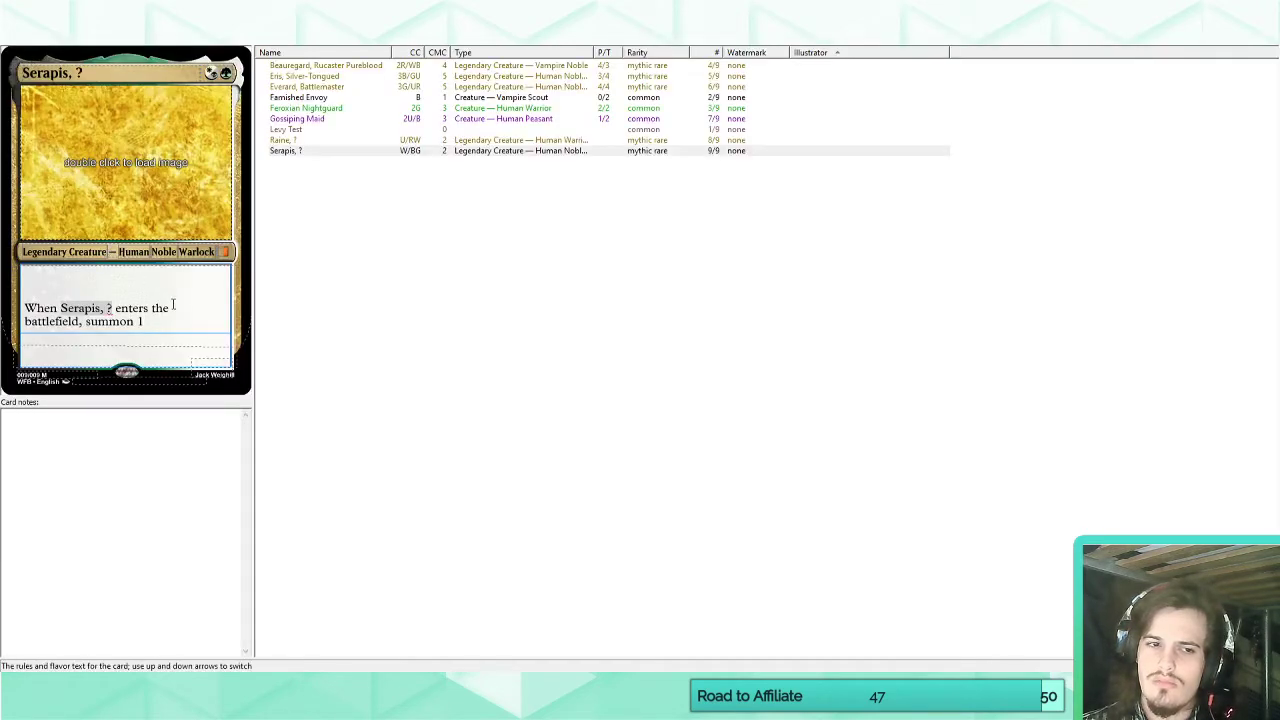
Retype "summon 1" at the end of the Serapis card's rules text after rechecking the keyword definition.
click(150, 38)
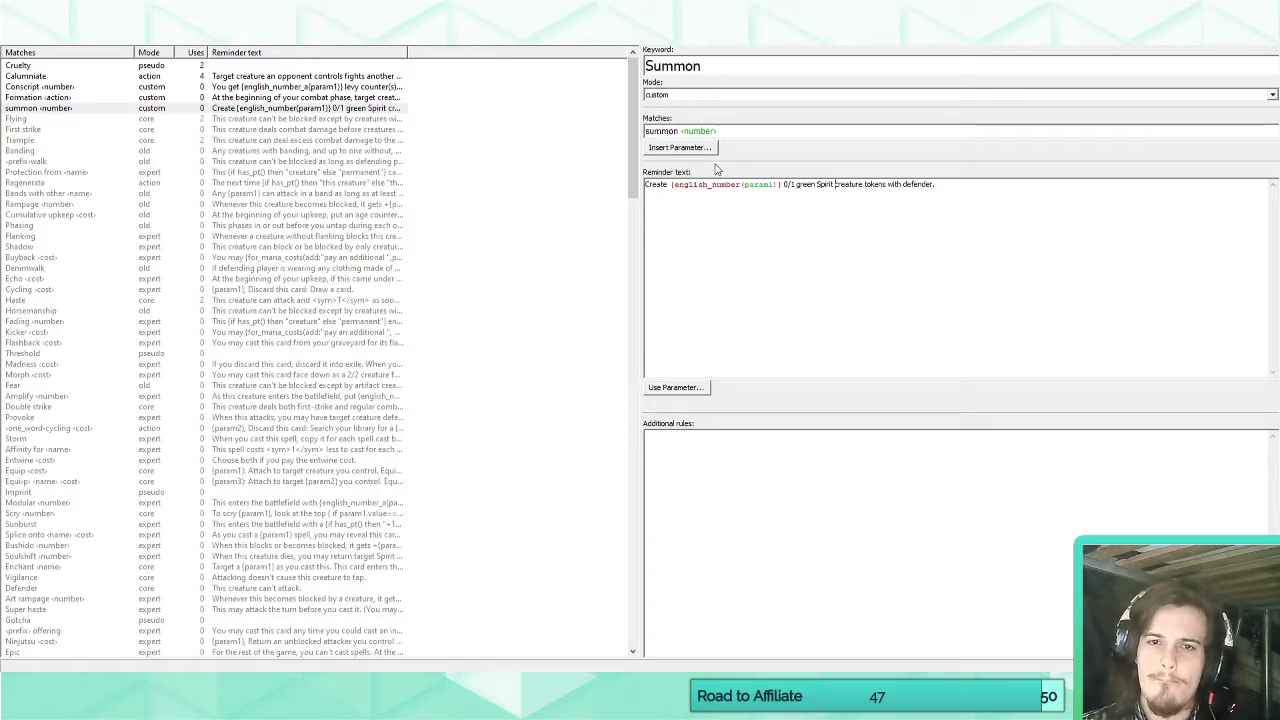
click(30, 45)
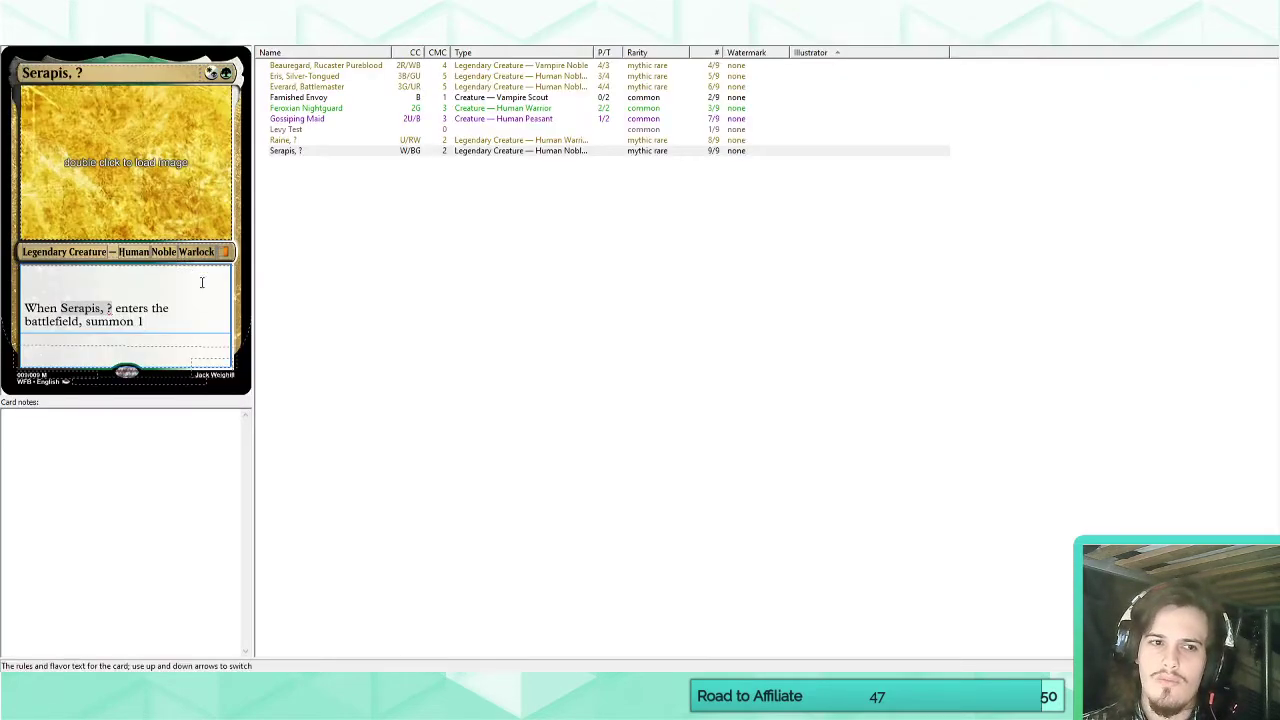
drag(168, 321, 80, 325)
text(su)
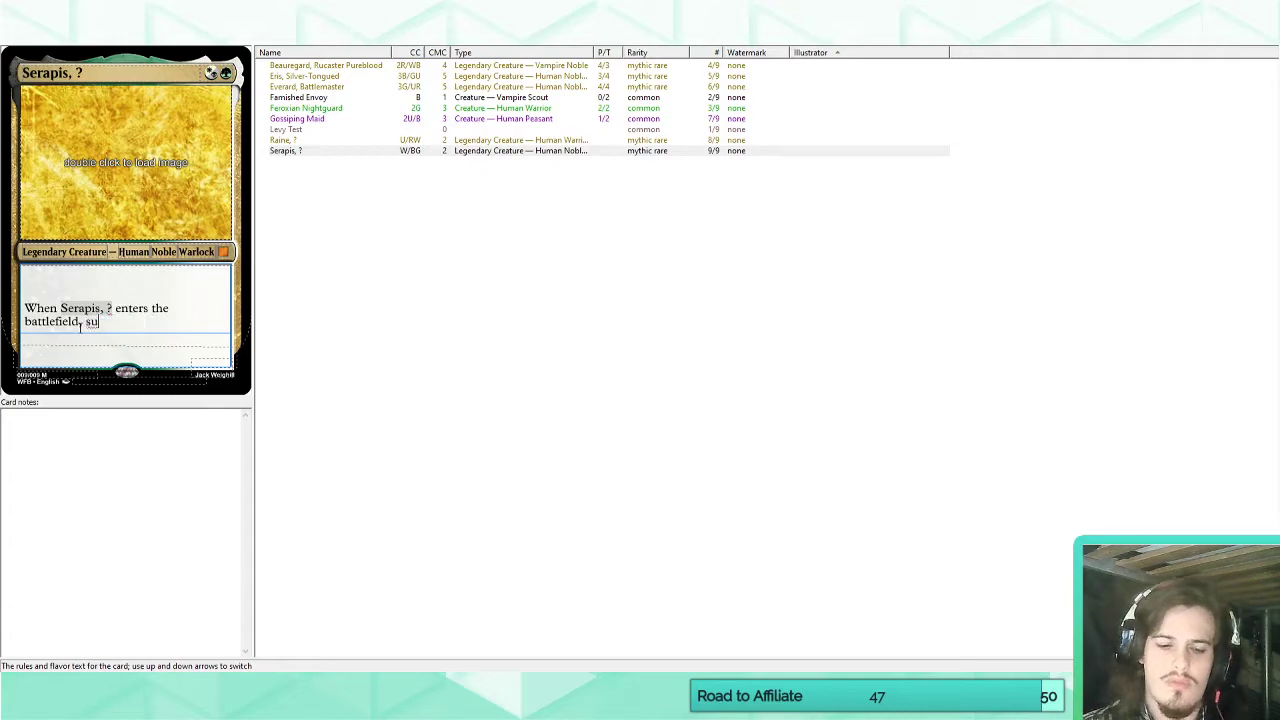
text(mmon 1)
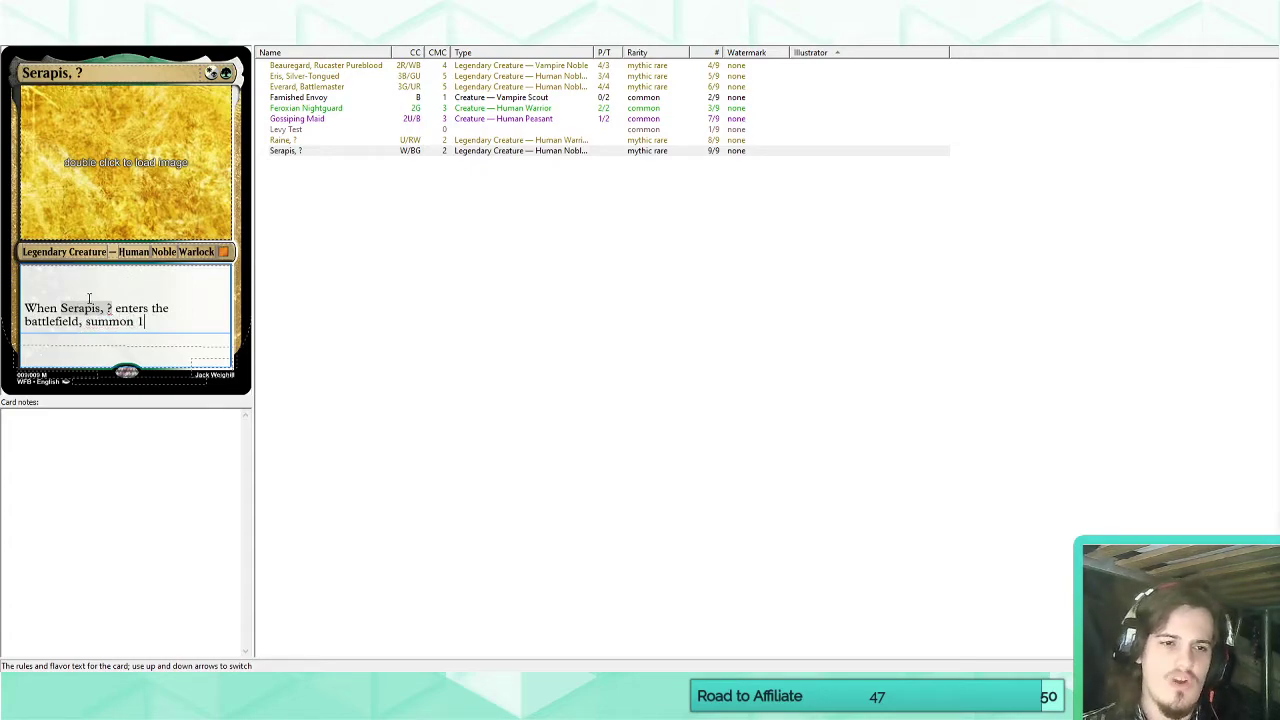
Set the Summon keyword's mode to expert.
click(220, 40)
click(732, 130)
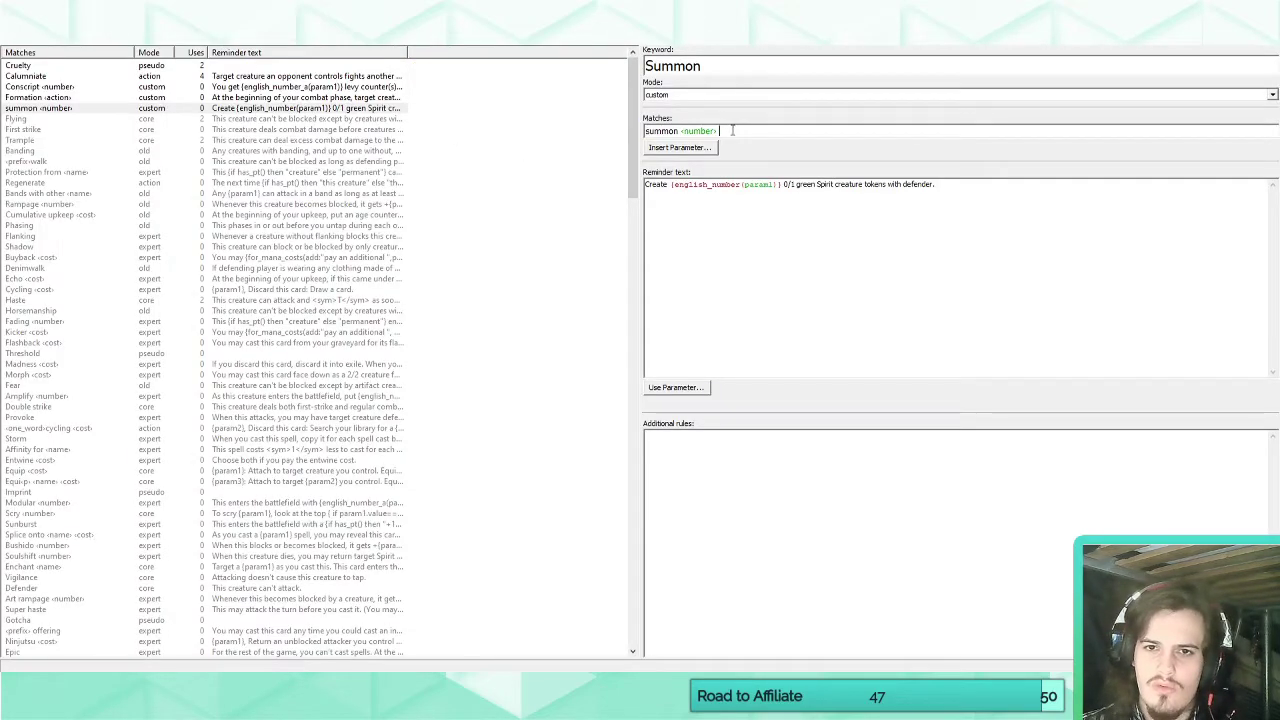
click(683, 95)
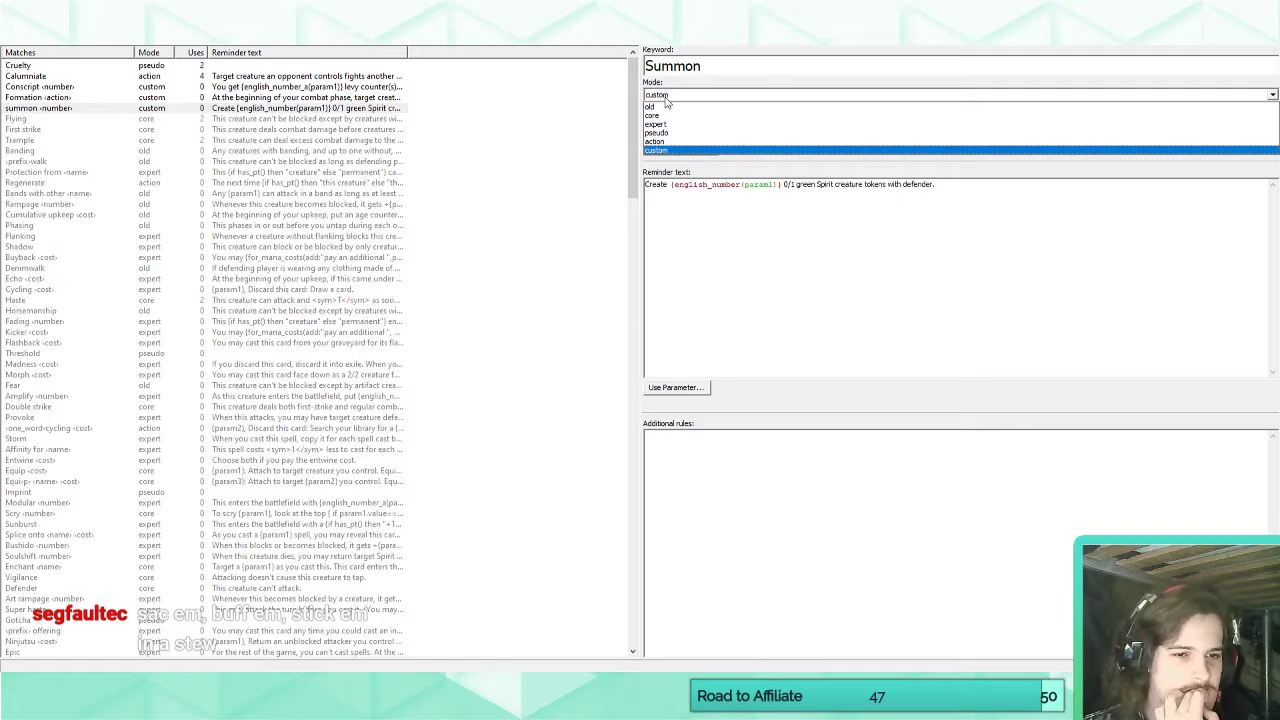
click(656, 124)
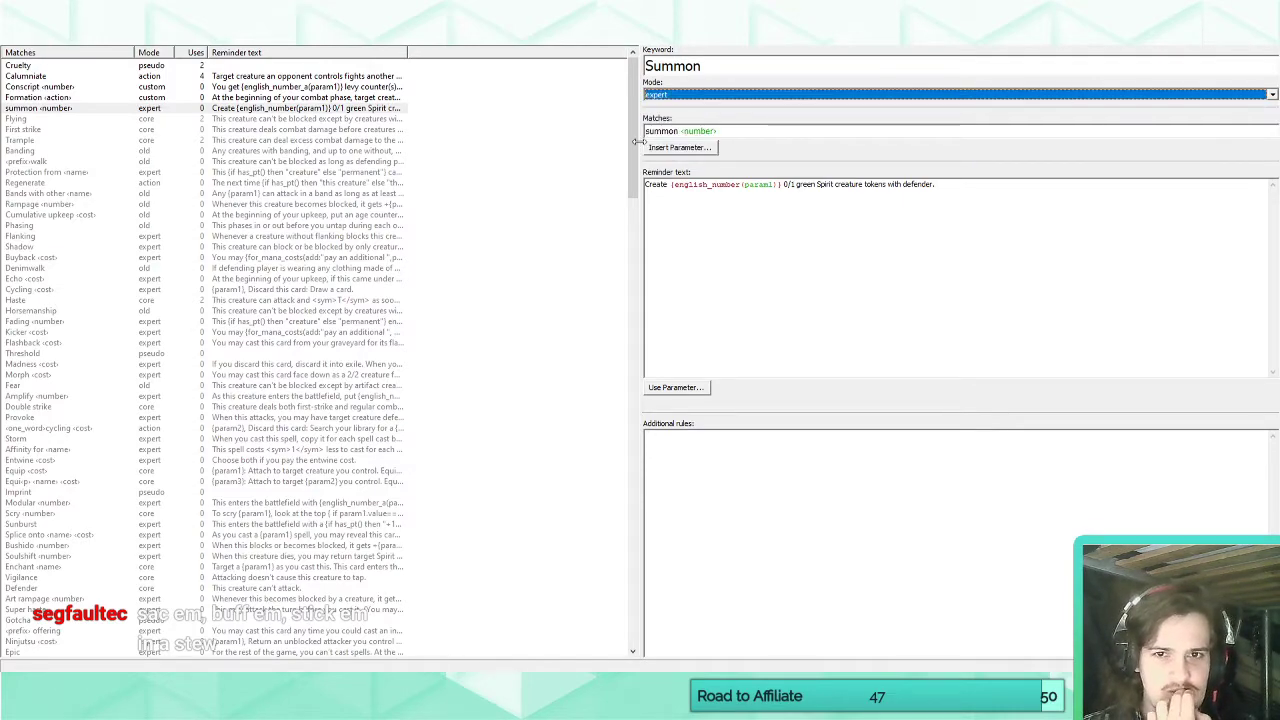
click(34, 46)
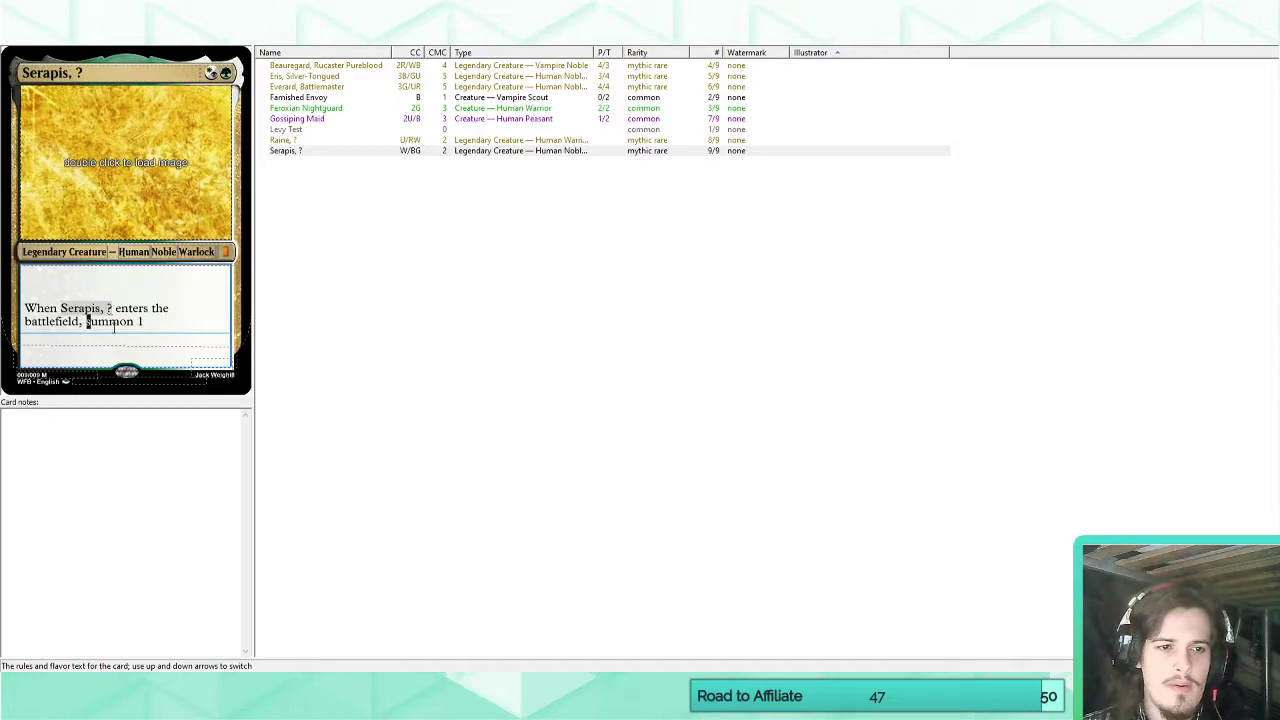
Capitalize "Summon" in the Serapis card's rules text and in the Summon keyword's match pattern.
text(S)
click(322, 36)
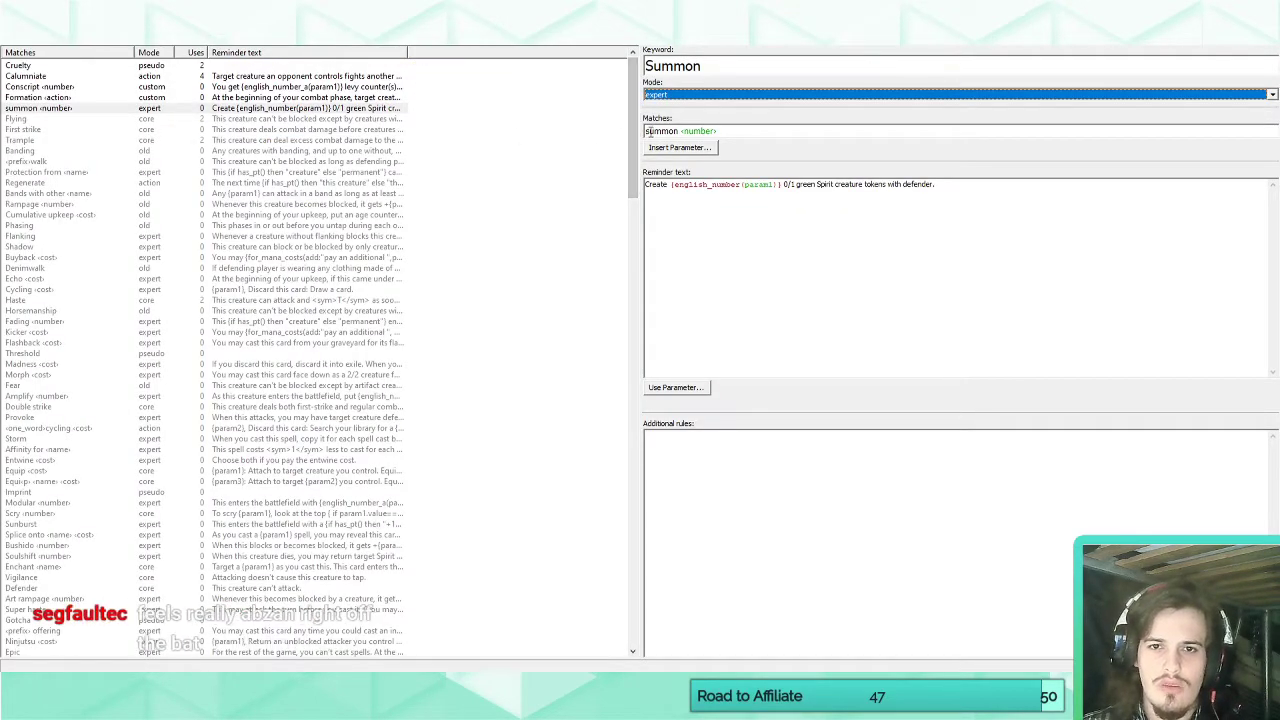
drag(650, 131, 616, 133)
text(S)
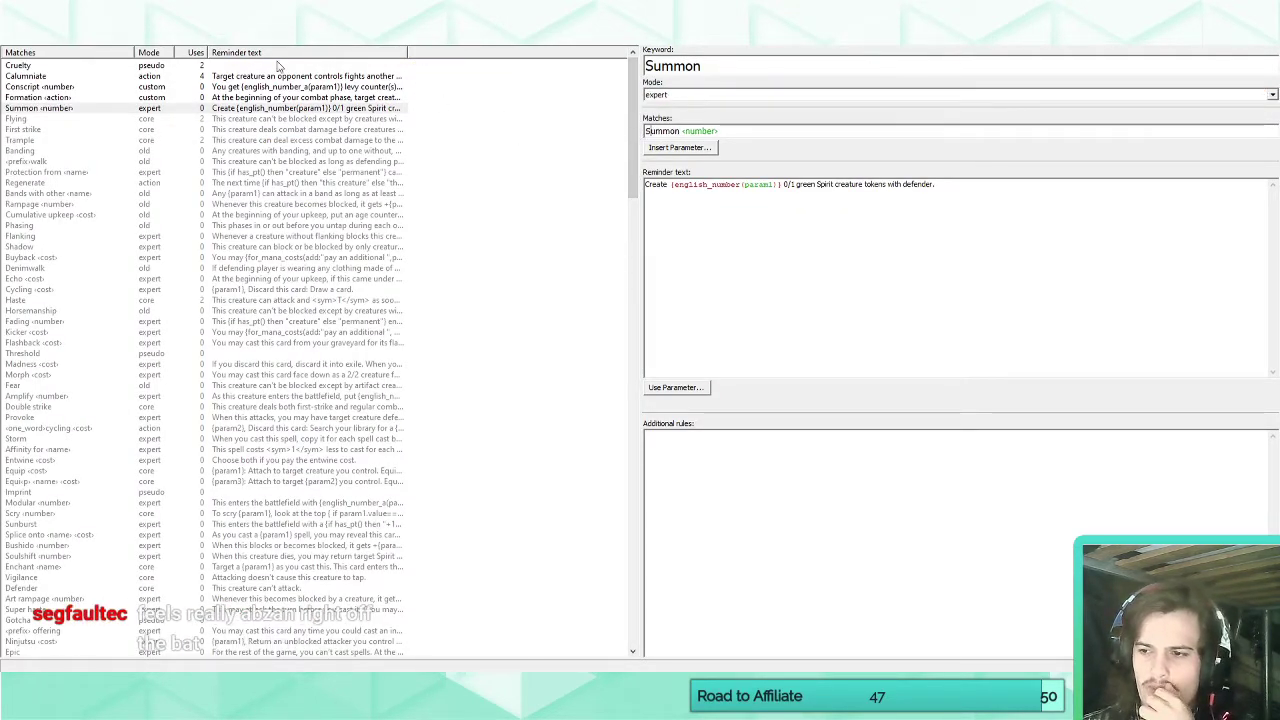
Try "one" in place of the number on the Serapis card, and delete the Summon wording after "battlefield,".
click(165, 36)
click(163, 322)
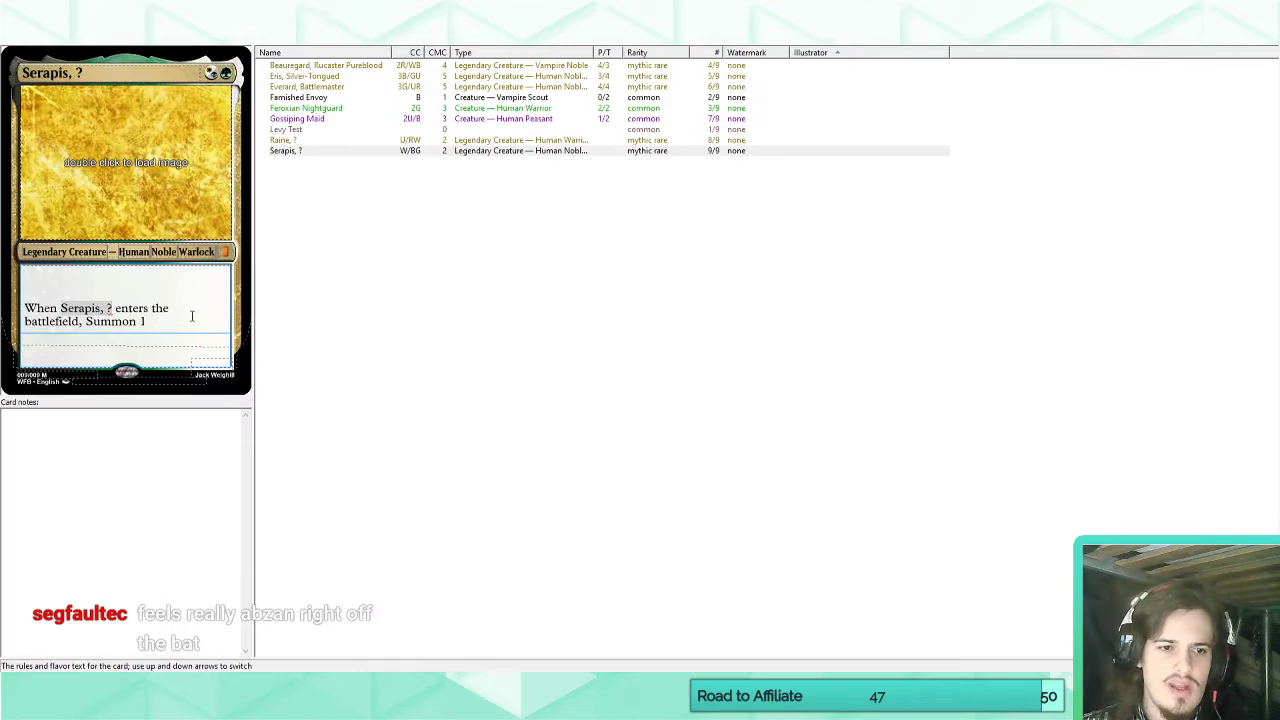
key(BackSpace)
text(one)
key(BackSpace)
key(BackSpace)
key(BackSpace)
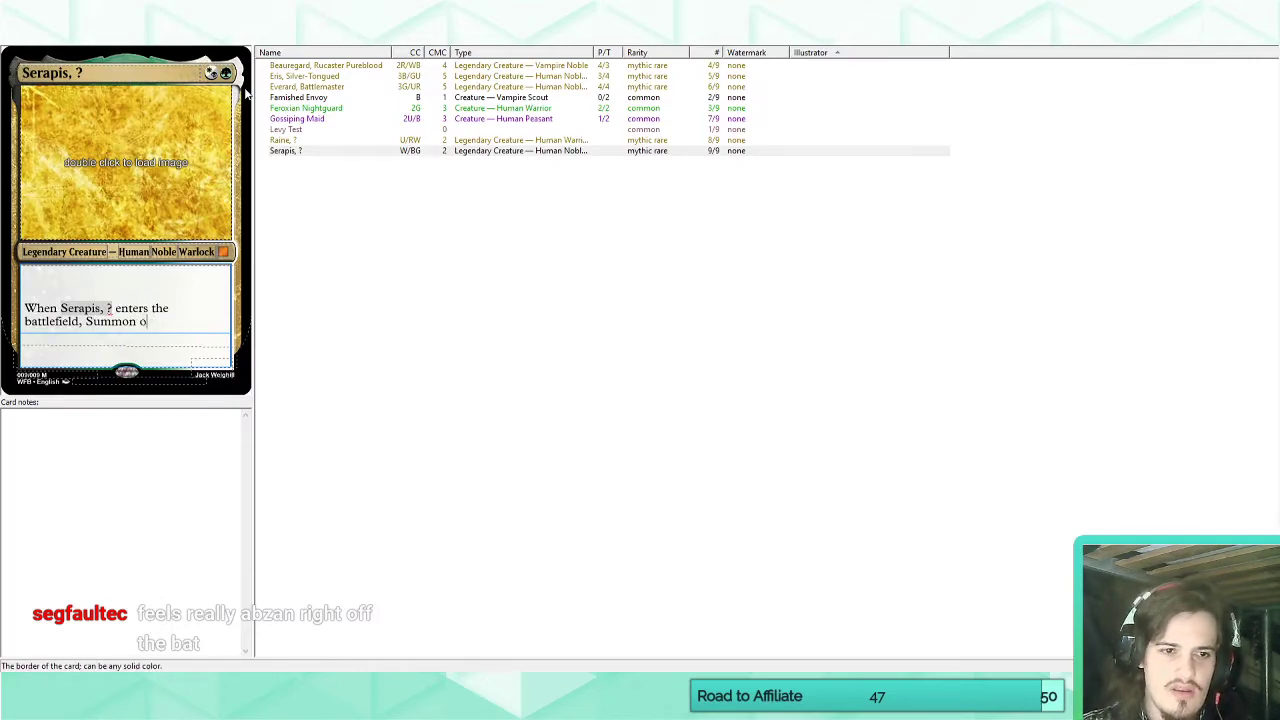
key(BackSpace)
key(BackSpace)
key(BackSpace)
key(BackSpace)
key(BackSpace)
key(BackSpace)
Check the Summon keyword's match pattern, enter "Summon 1" after "battlefield," on the Serapis card, and change its number to 10.
click(215, 42)
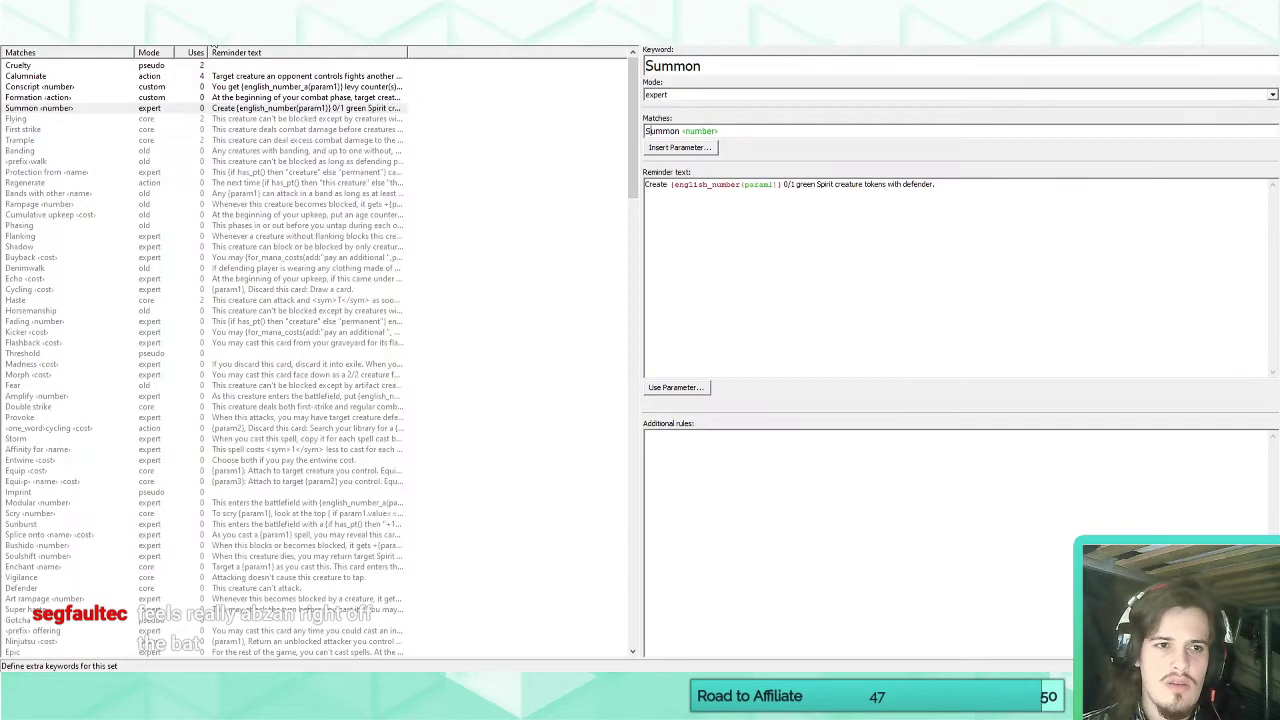
click(70, 112)
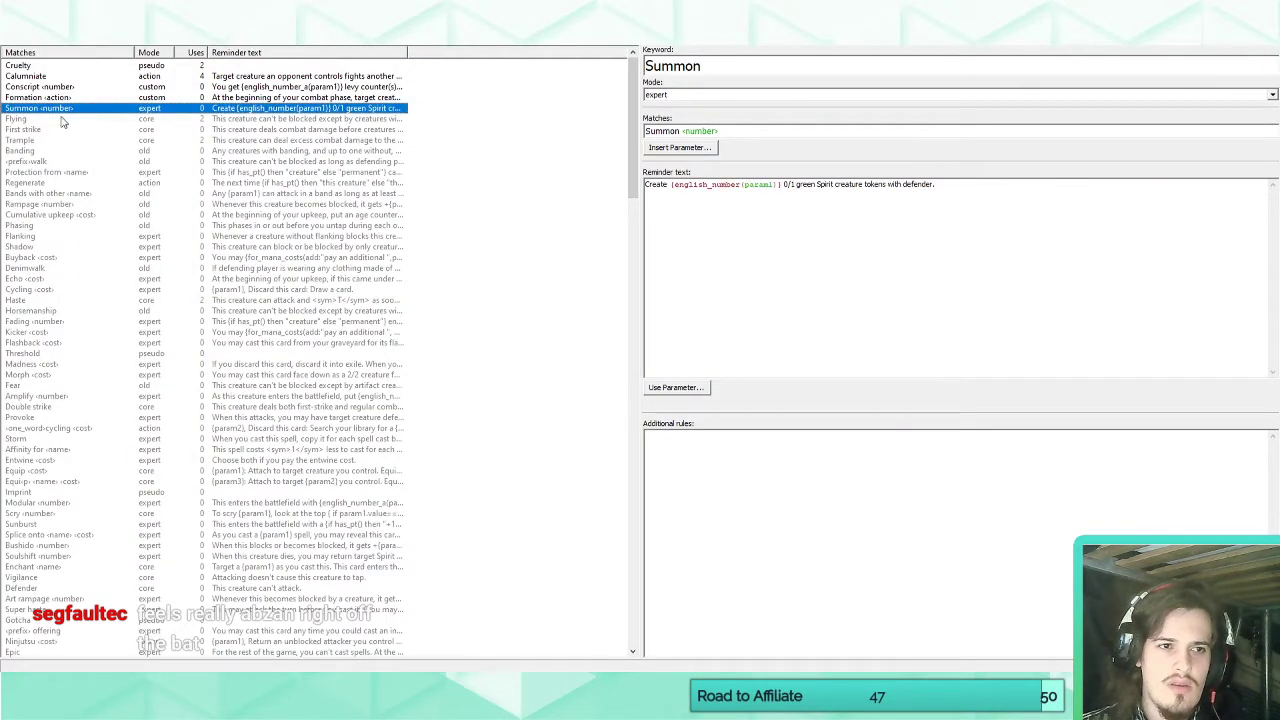
click(754, 131)
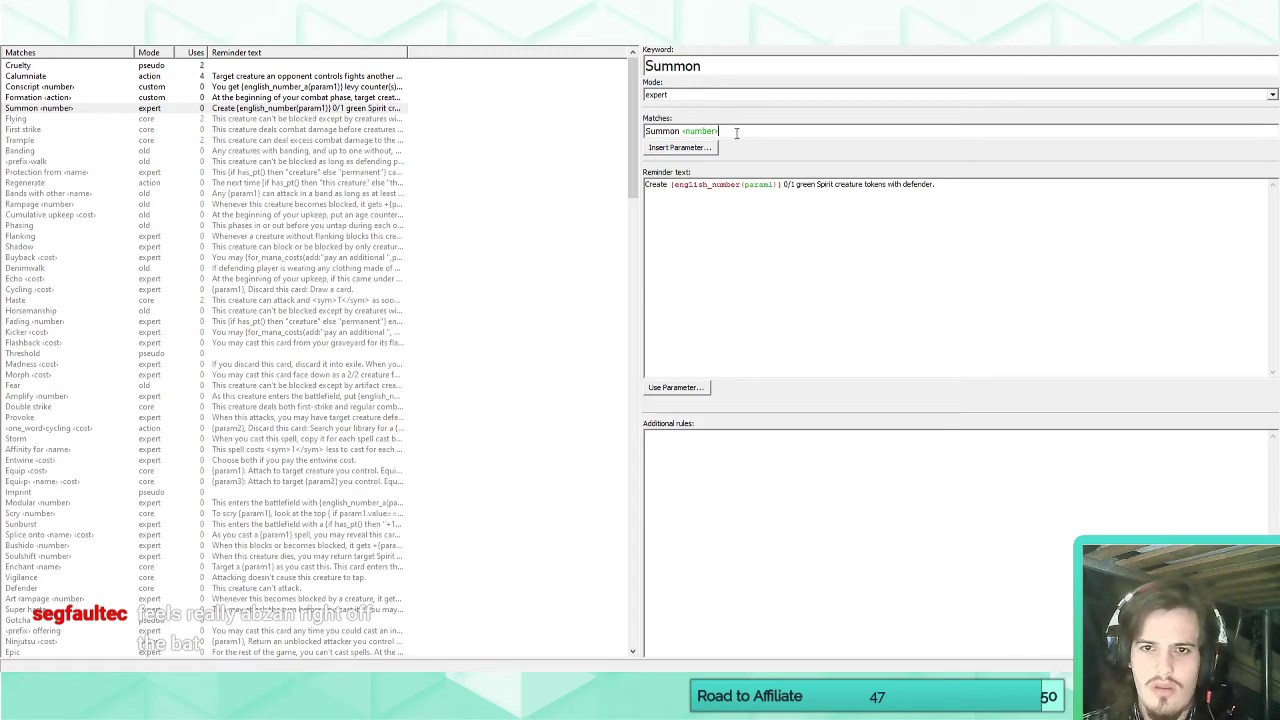
click(33, 42)
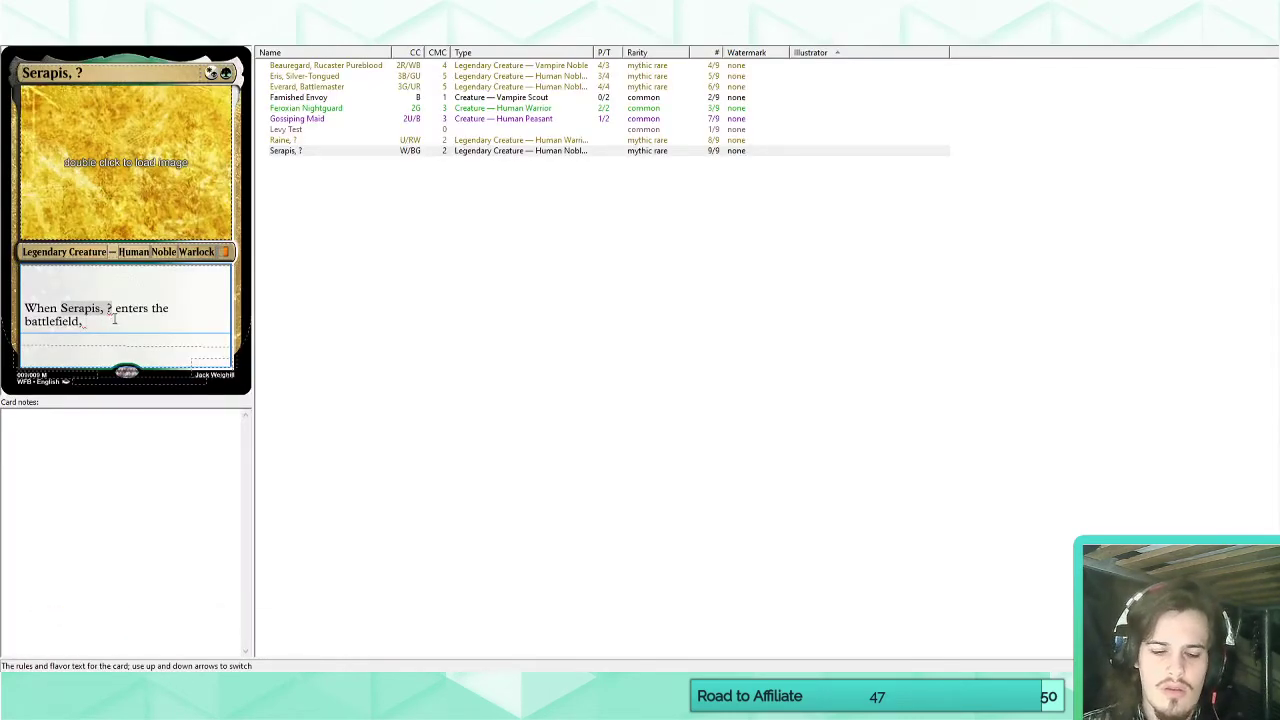
text(Summon 1 (Create one 0/1 green Spirit creature tokens with defender.)
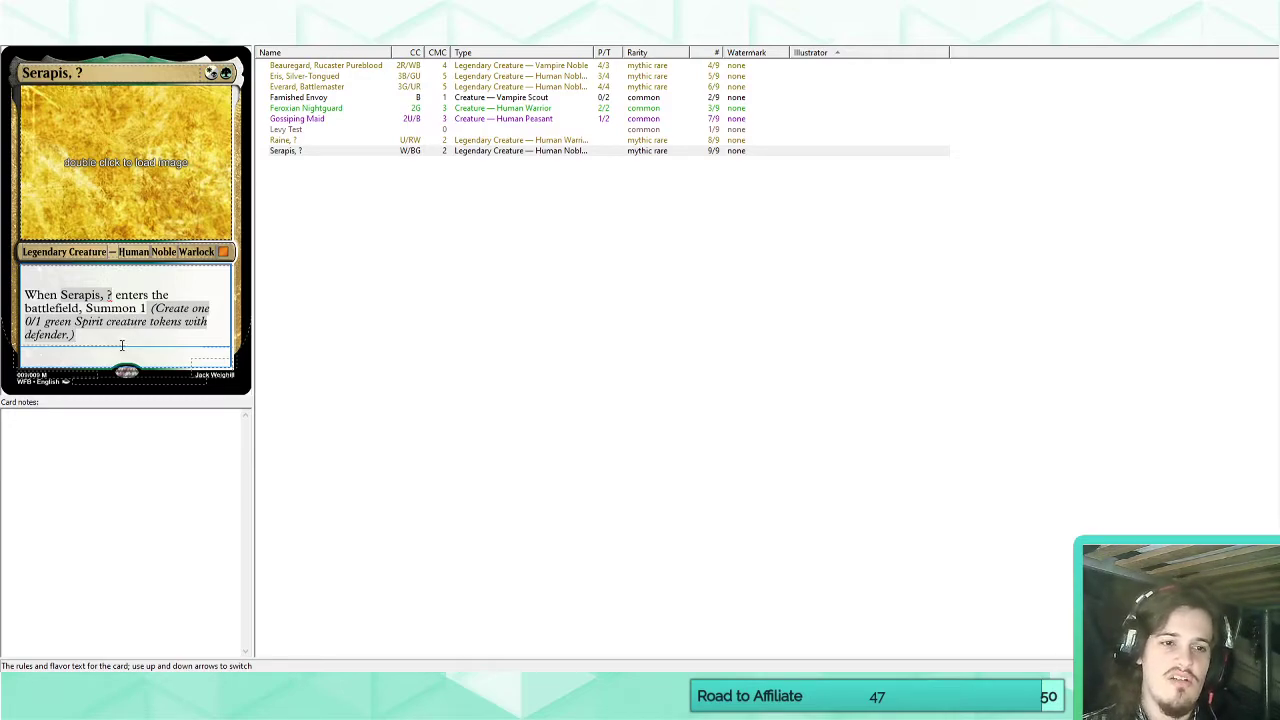
drag(148, 309, 142, 308)
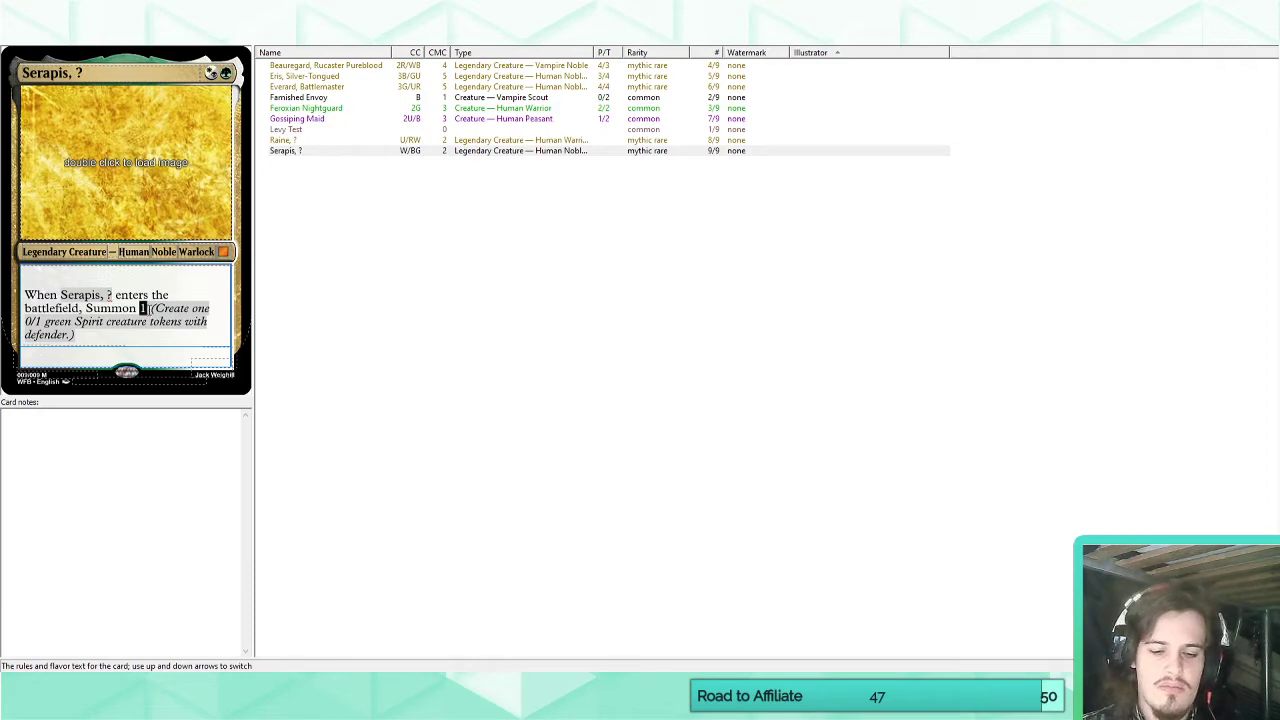
text(10)
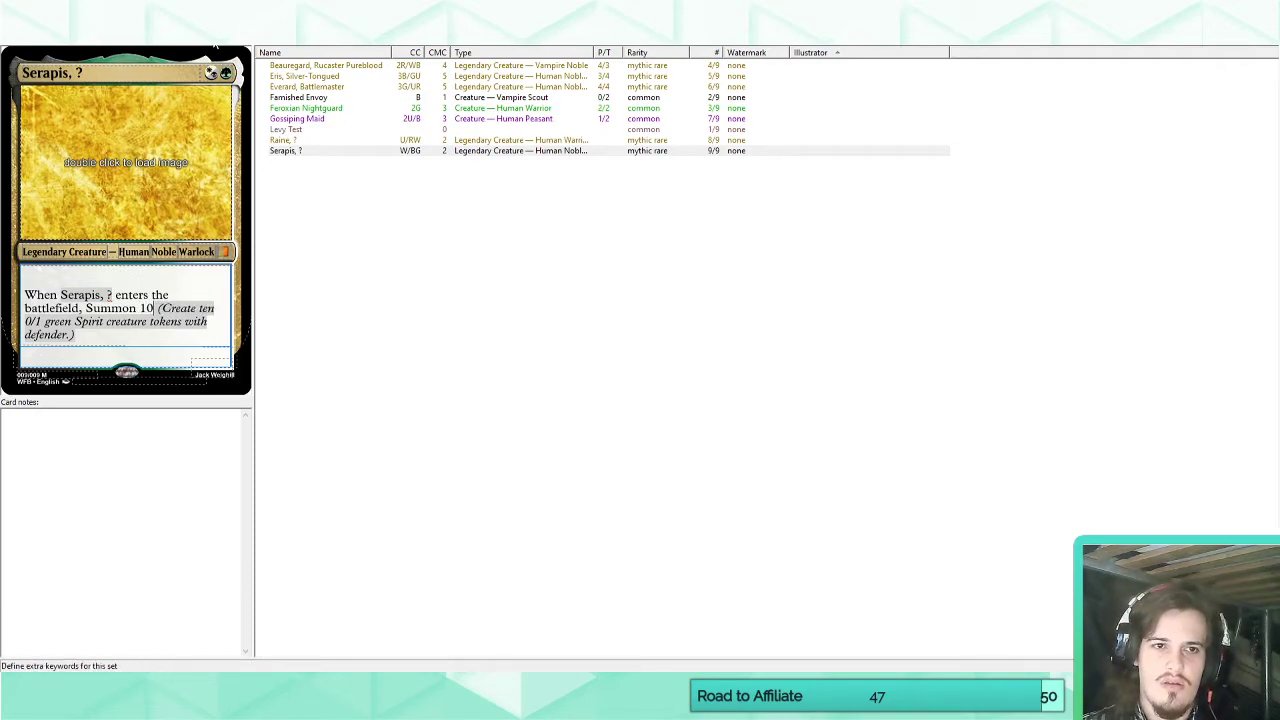
Change "tokens" to "token(s)" in the Summon keyword's reminder text.
click(172, 37)
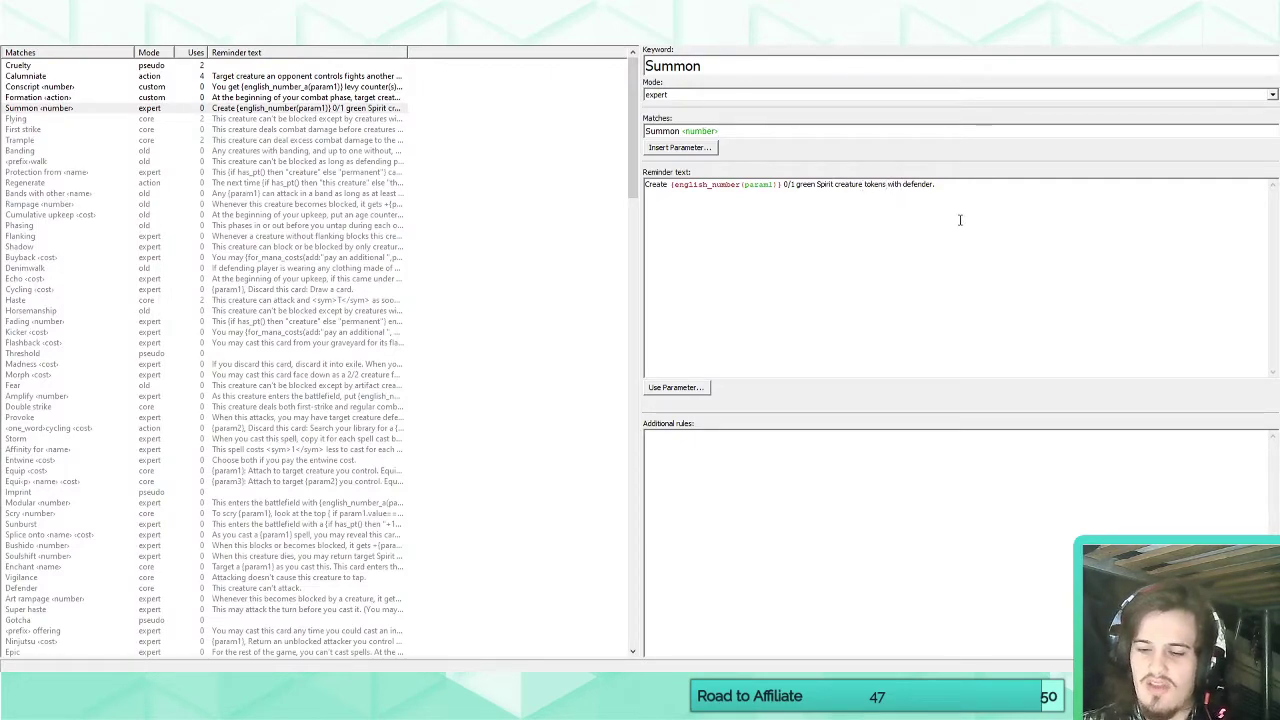
text())
key(Left)
key(Left)
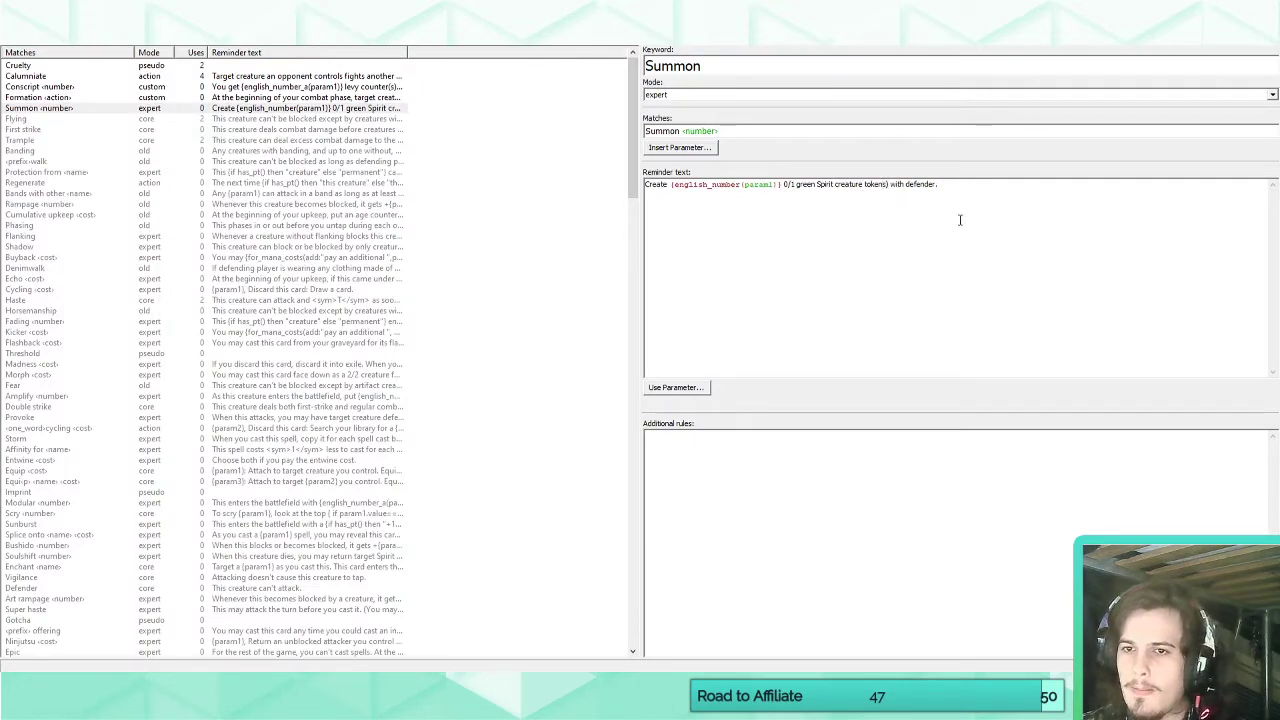
text((s)
Replace "defender" in the Summon reminder text with the quoted ability "This creature can't attack or block" and check the Serapis card.
double_click(930, 185)
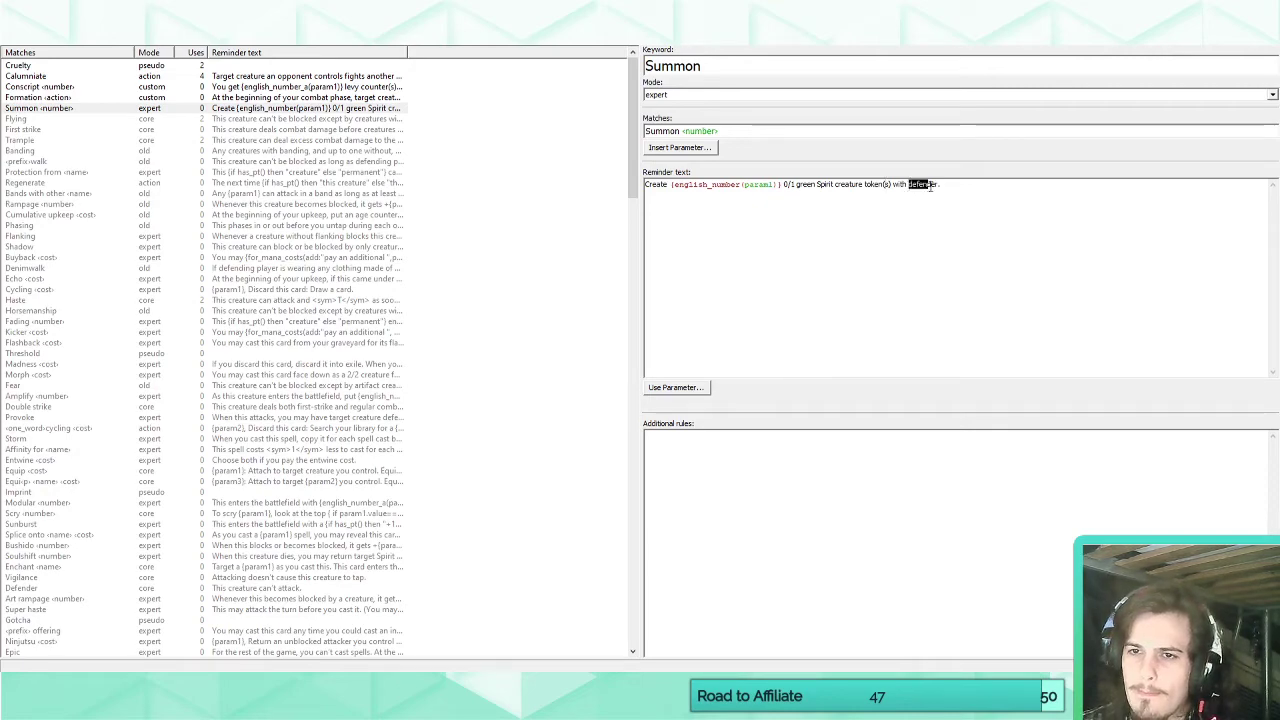
drag(930, 187, 940, 186)
text("T)
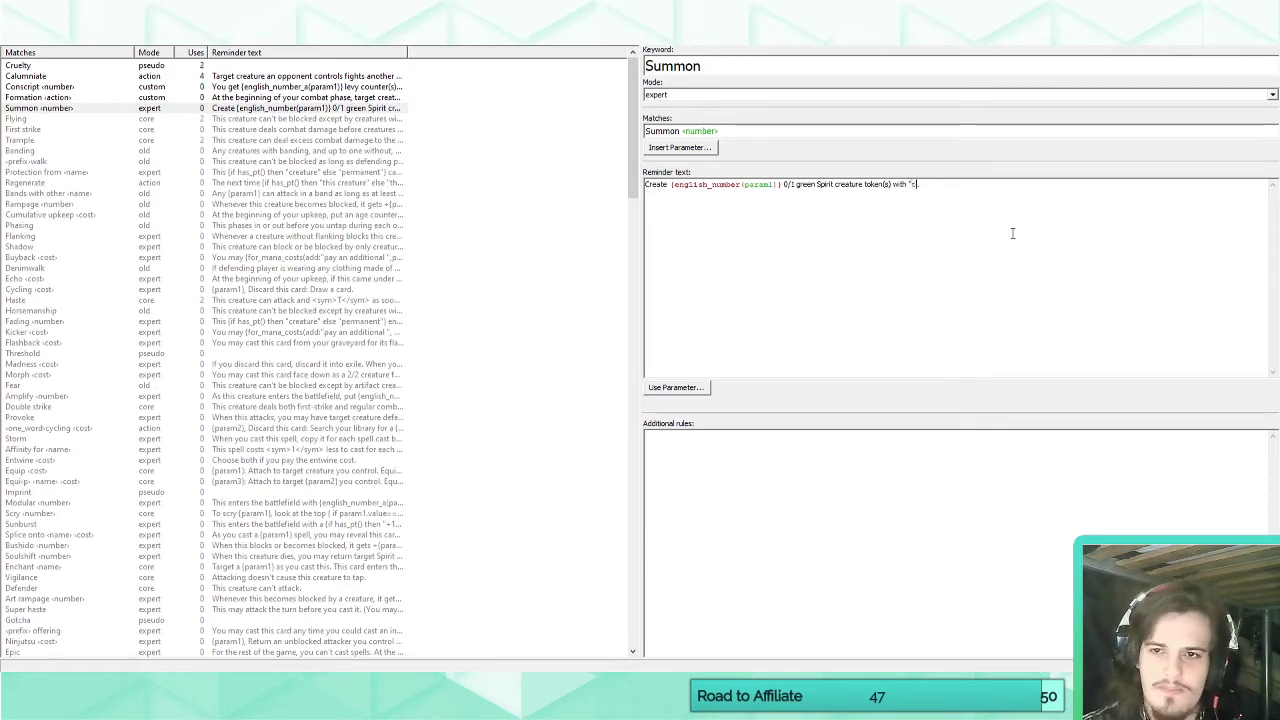
text(his c)
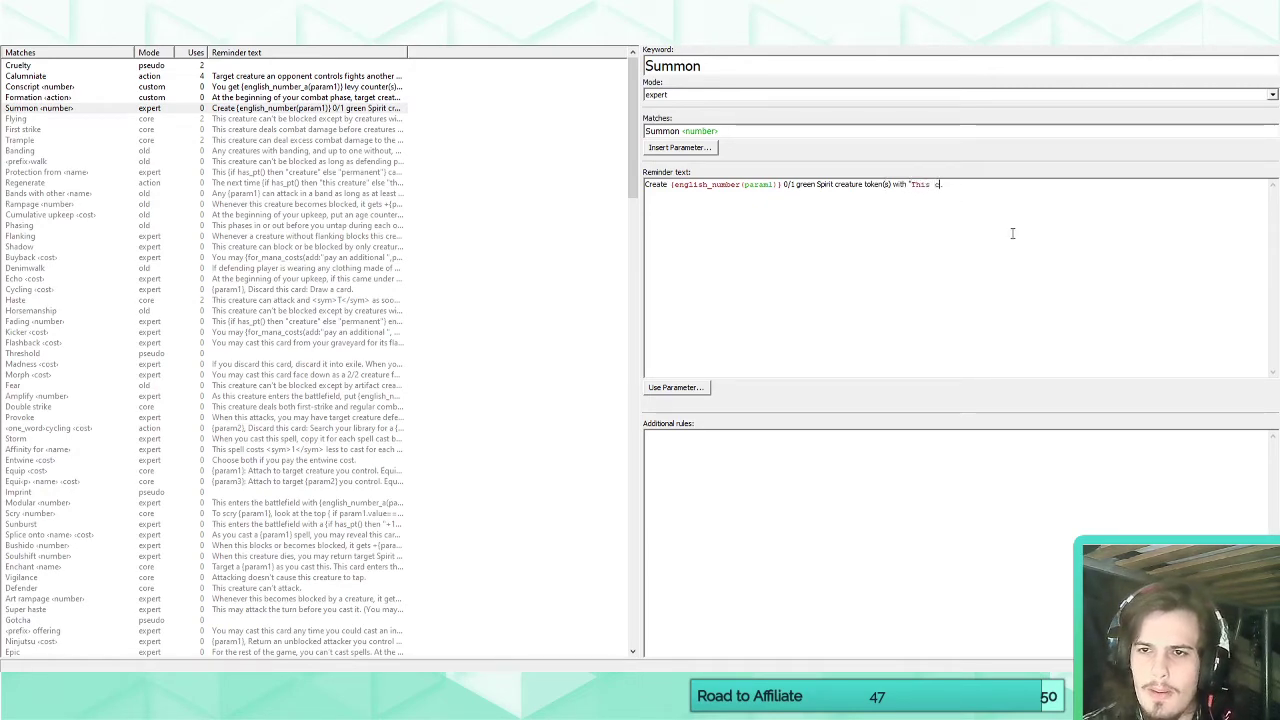
text(reature can't attack)
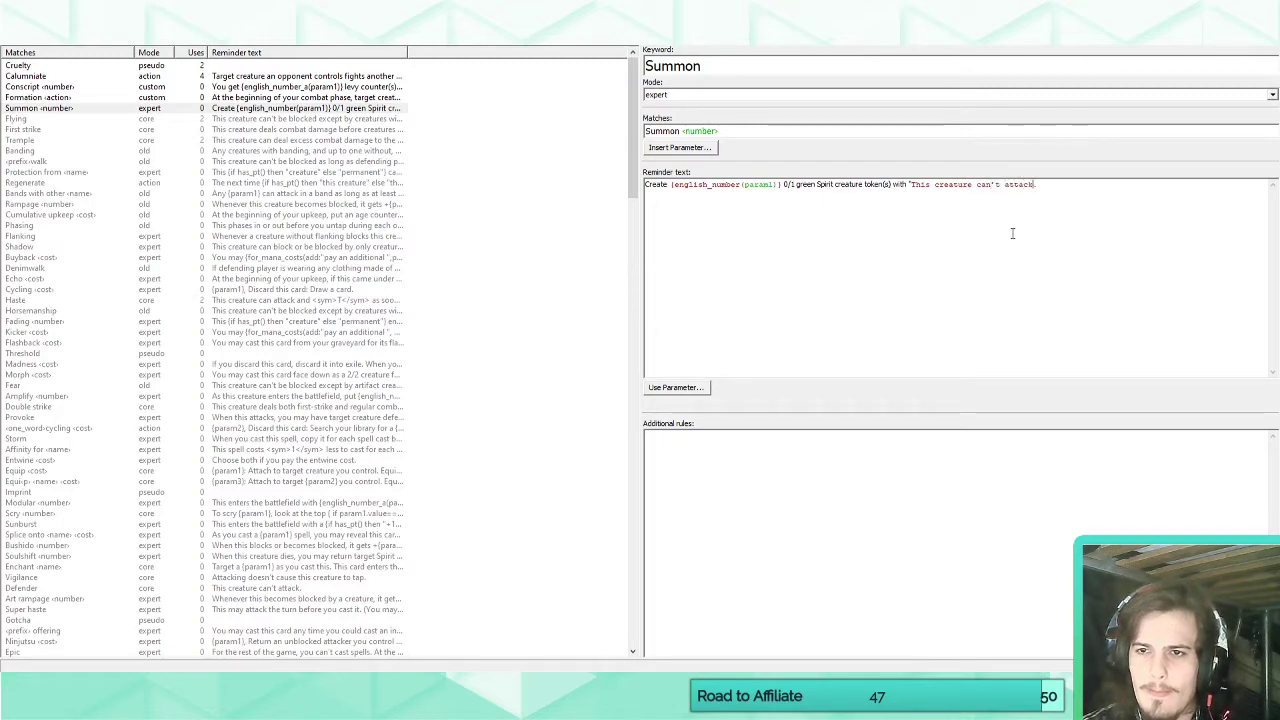
text( or block.")
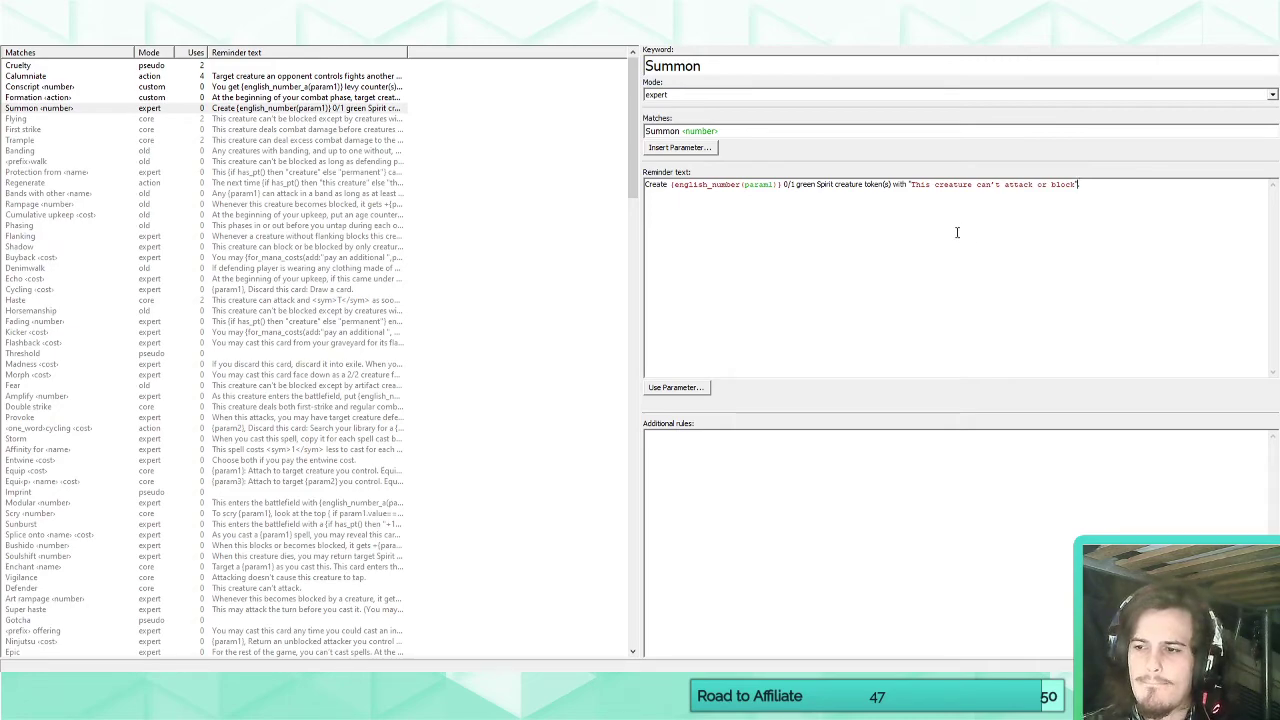
click(25, 36)
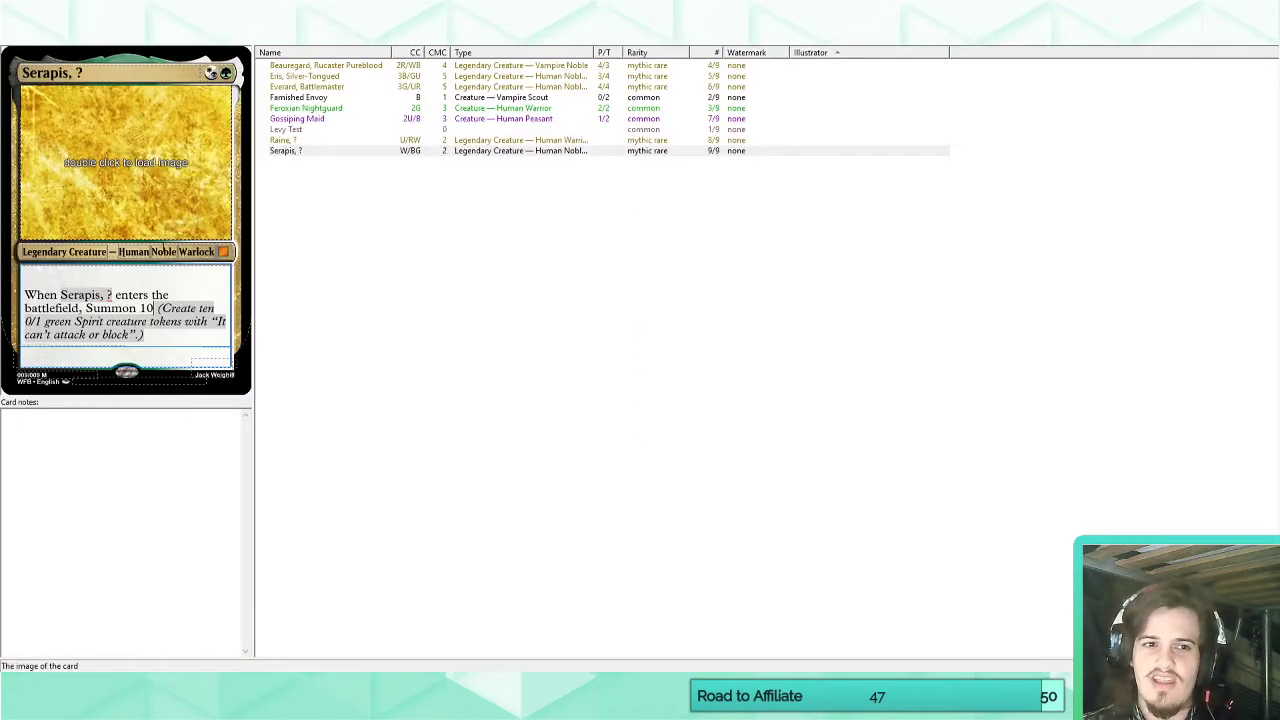
click(173, 342)
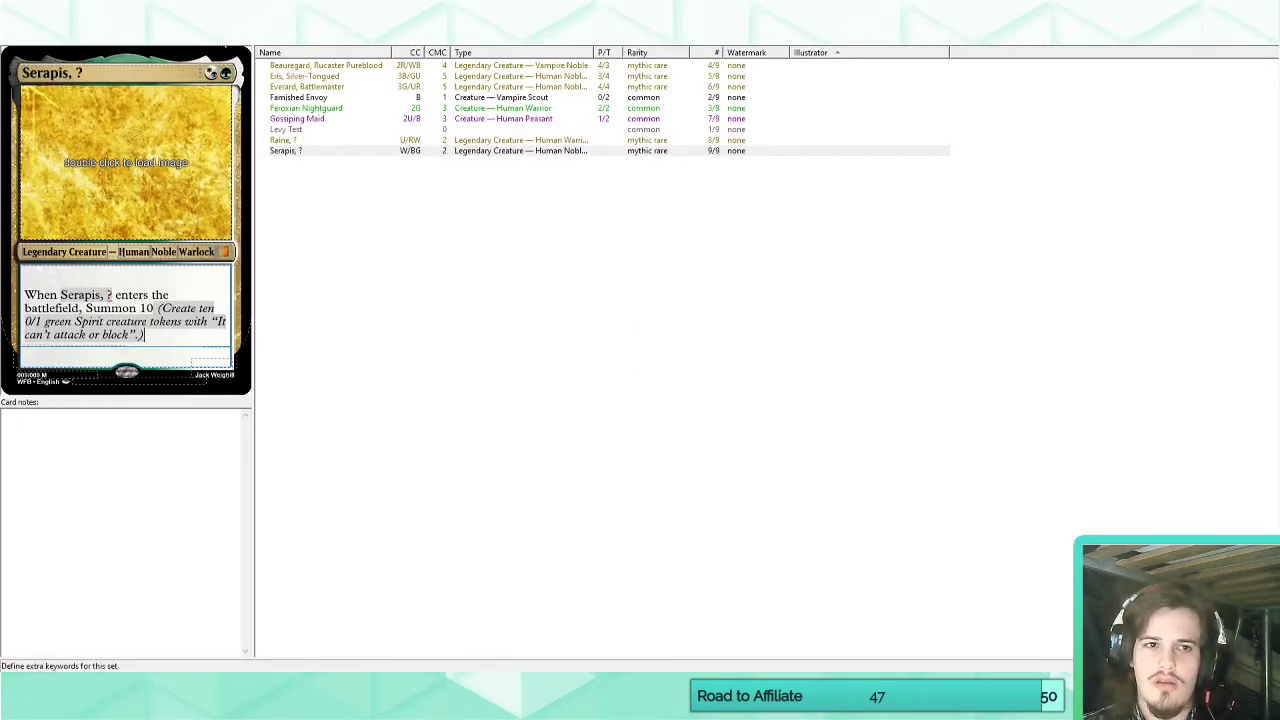
Retype the word "creature" within the quoted ability of the Summon keyword's reminder text.
click(222, 36)
double_click(949, 184)
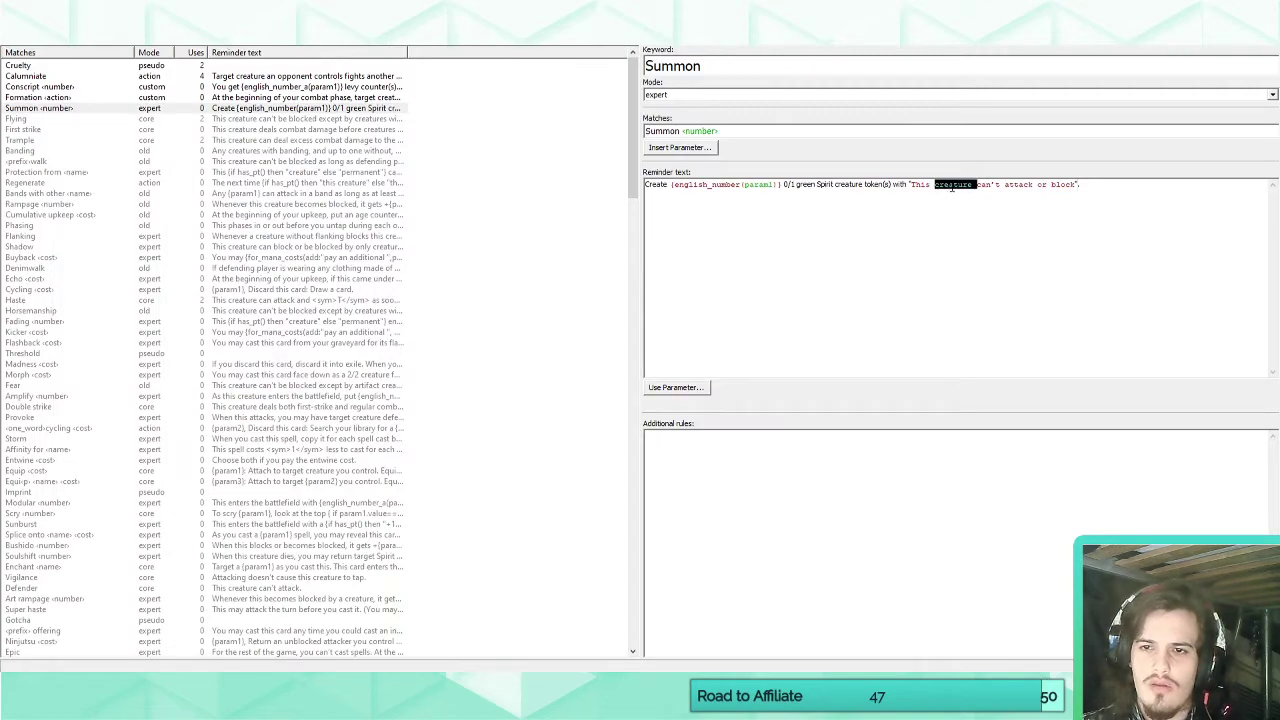
click(974, 184)
drag(974, 184, 935, 188)
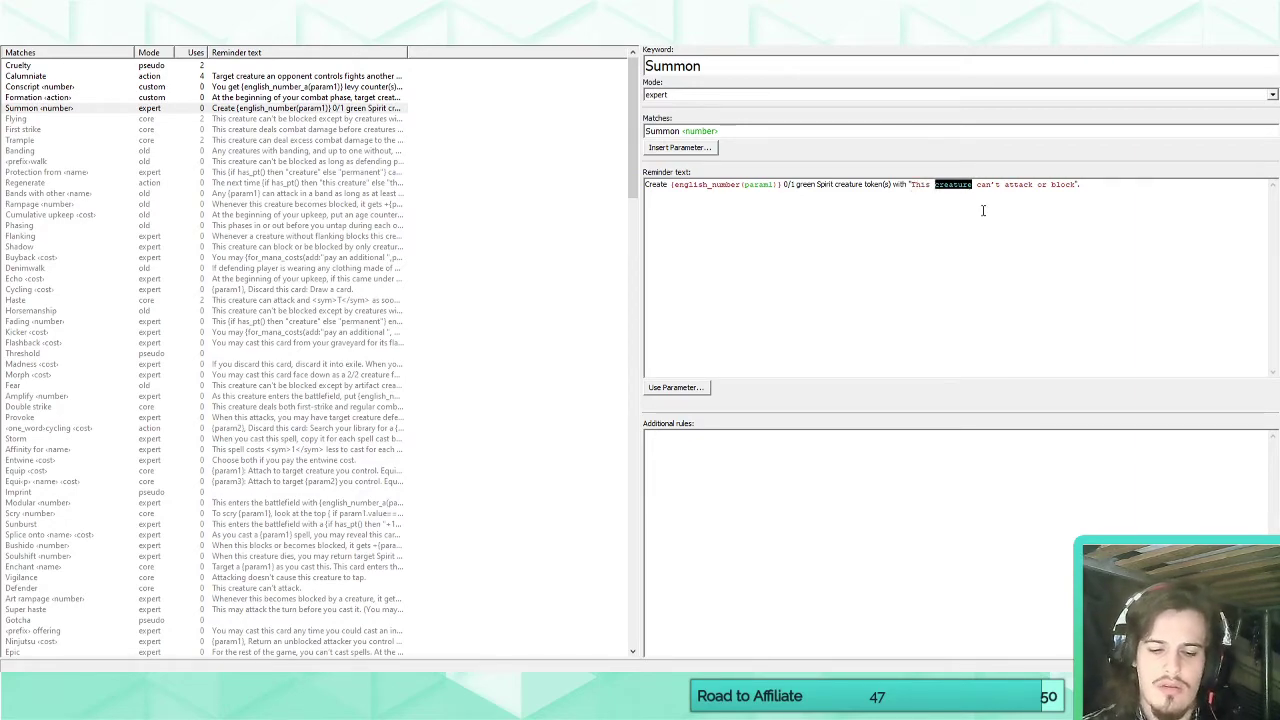
text(craetu)
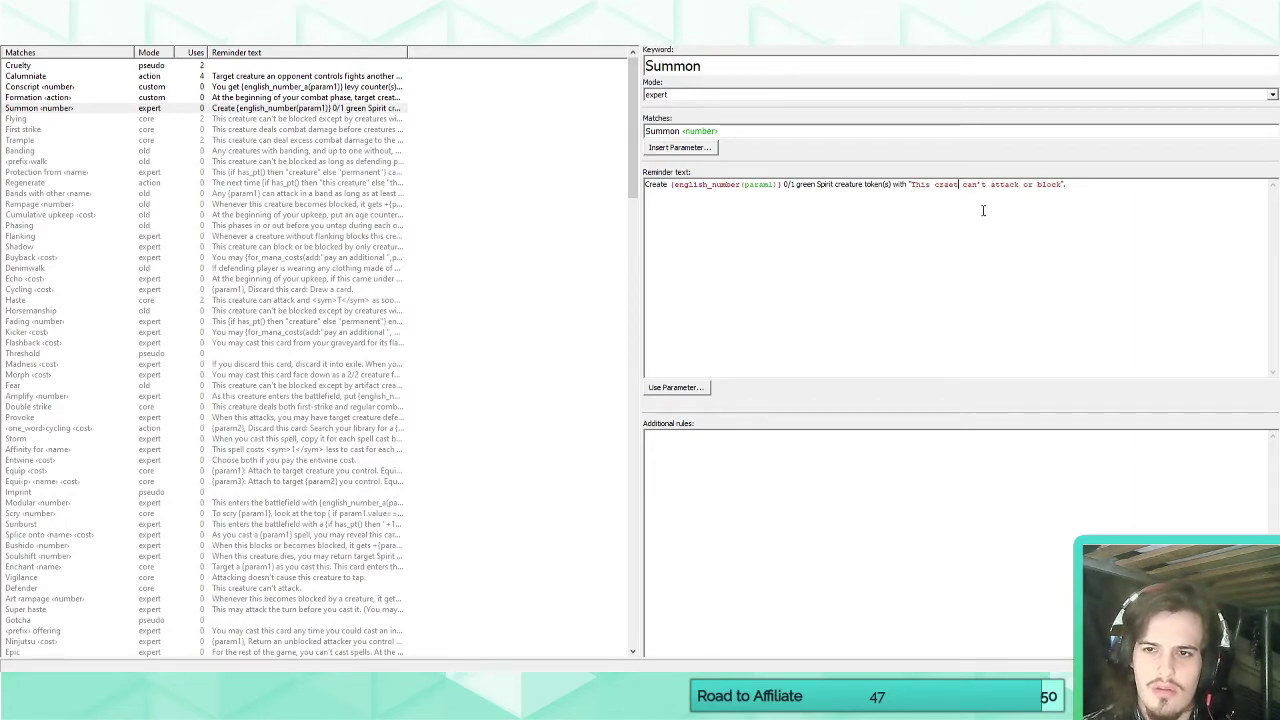
key(BackSpace)
key(BackSpace)
key(BackSpace)
key(BackSpace)
text(eature)
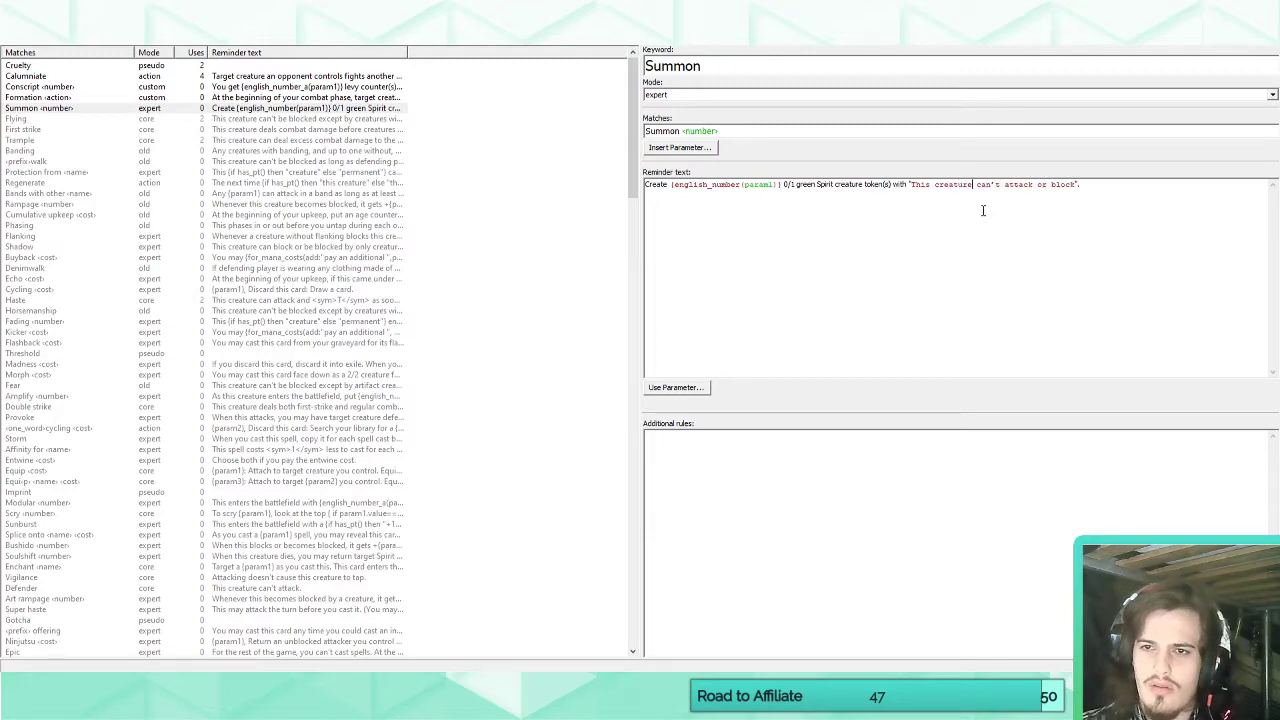
Try "permanent" in place of "creature" in the quoted ability of the Summon keyword's reminder text, and restore "creature".
click(52, 46)
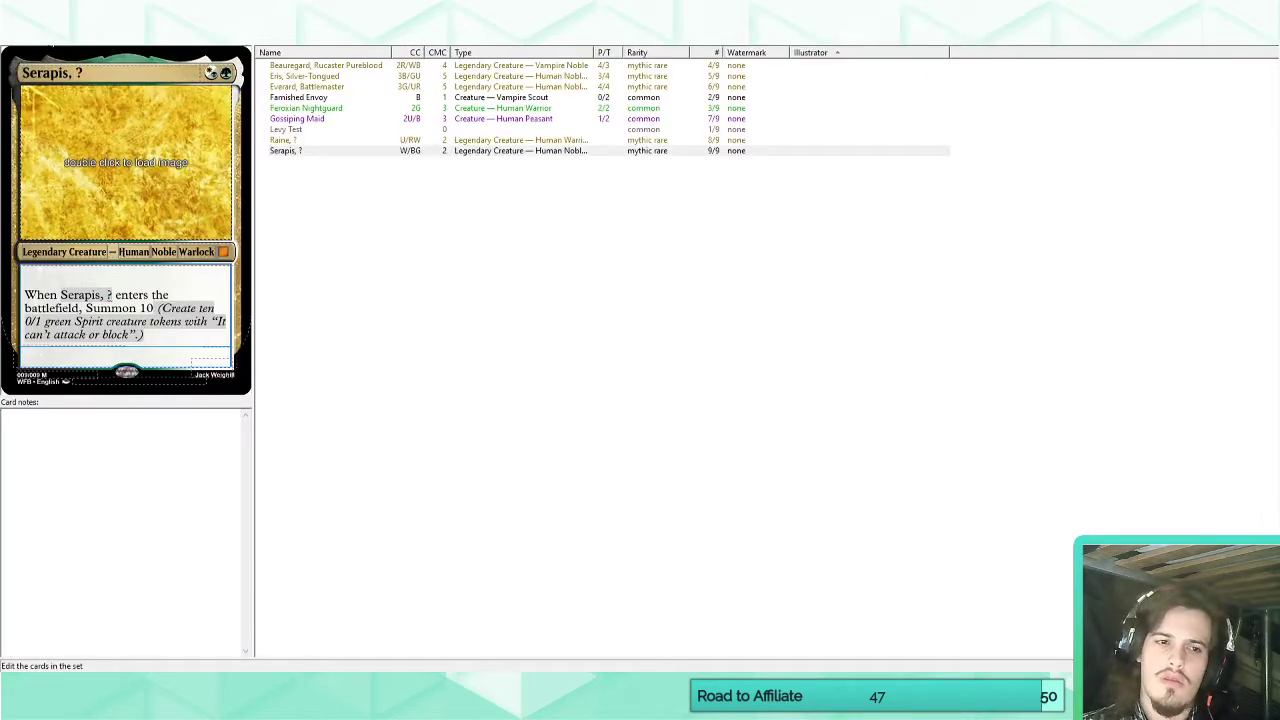
click(200, 42)
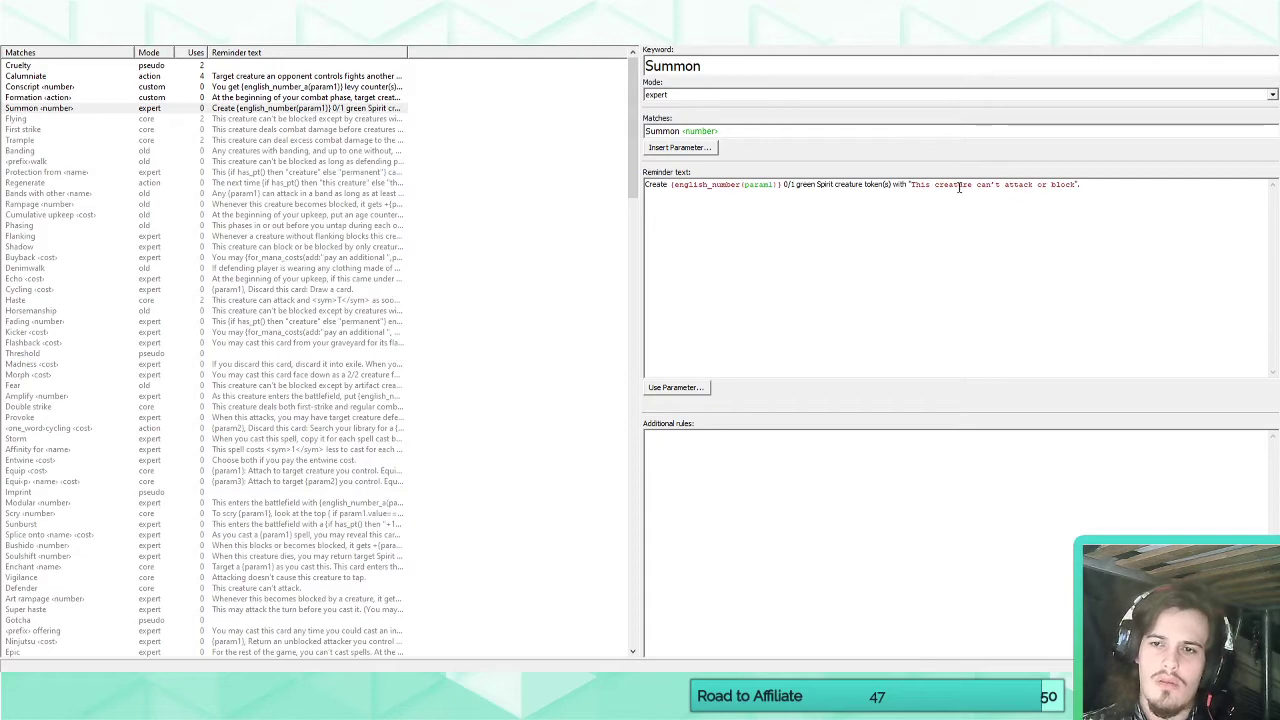
double_click(958, 186)
text(permanent)
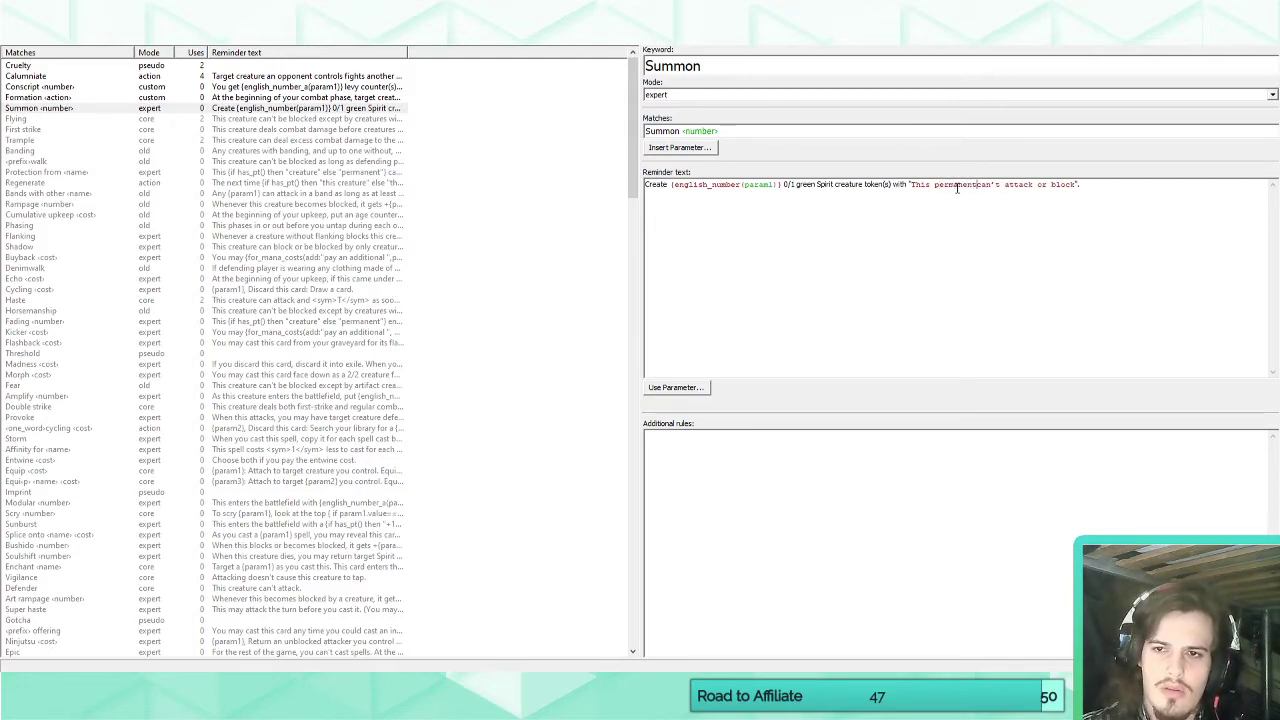
key(BackSpace)
key(BackSpace)
key(BackSpace)
key(BackSpace)
key(BackSpace)
key(BackSpace)
key(BackSpace)
key(BackSpace)
key(BackSpace)
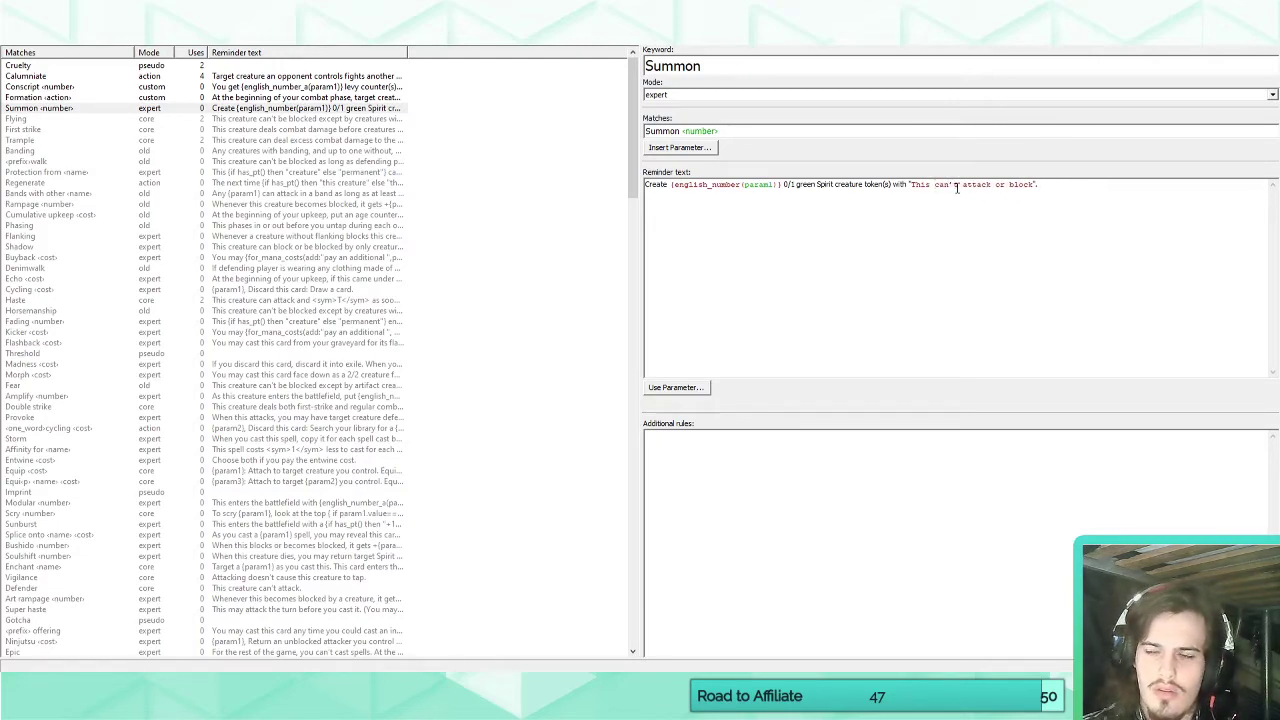
text(o)
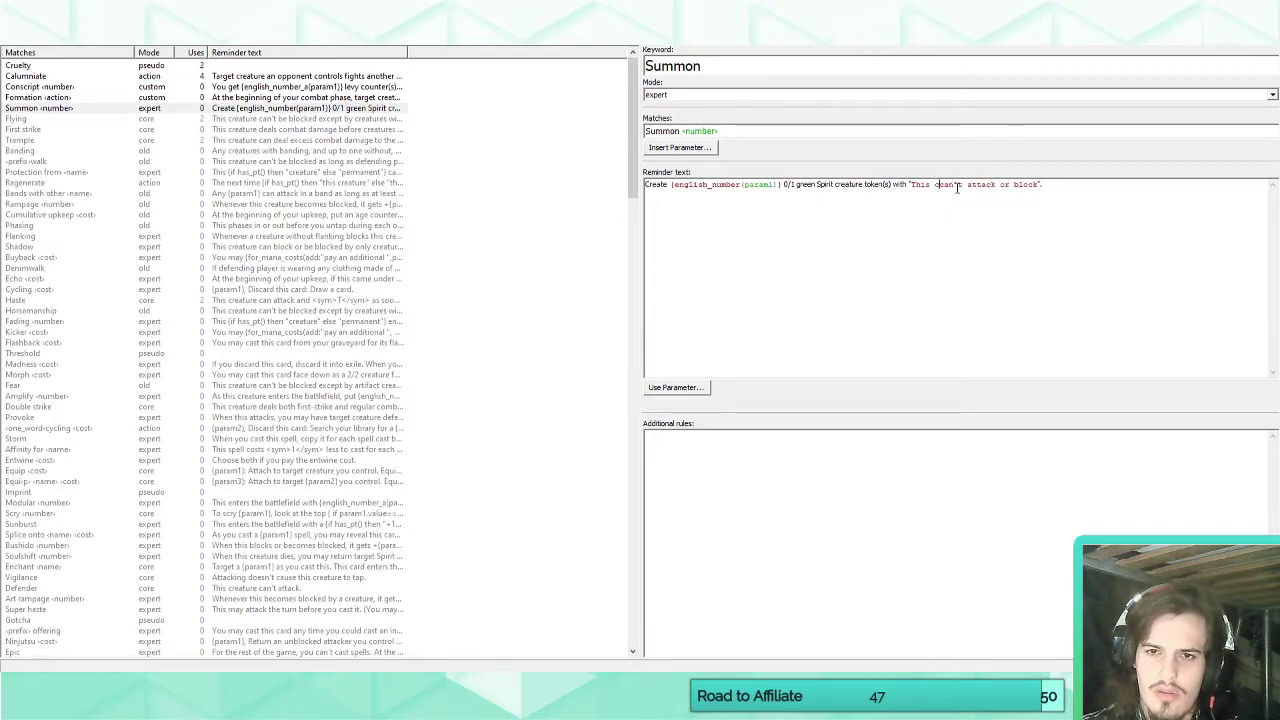
text(reature)
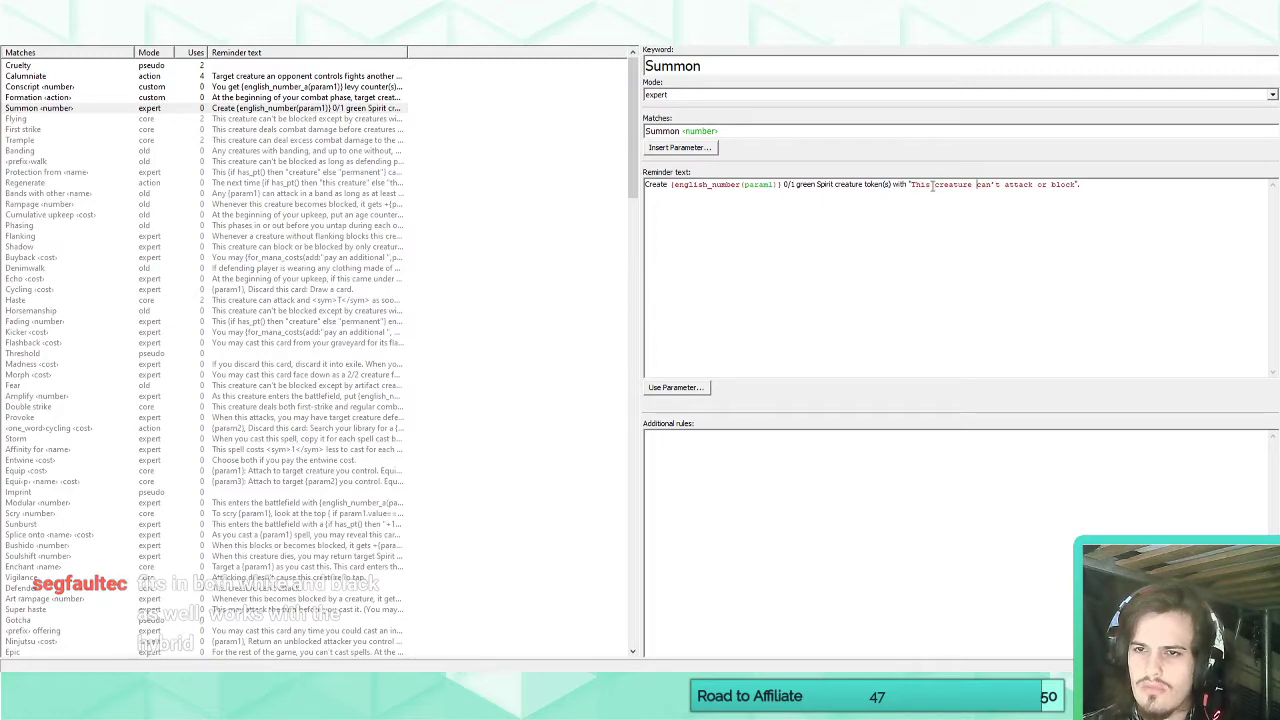
Check the Serapis card and replace "creature" with "token" in the quoted ability of the Summon keyword's reminder text.
drag(934, 186, 972, 180)
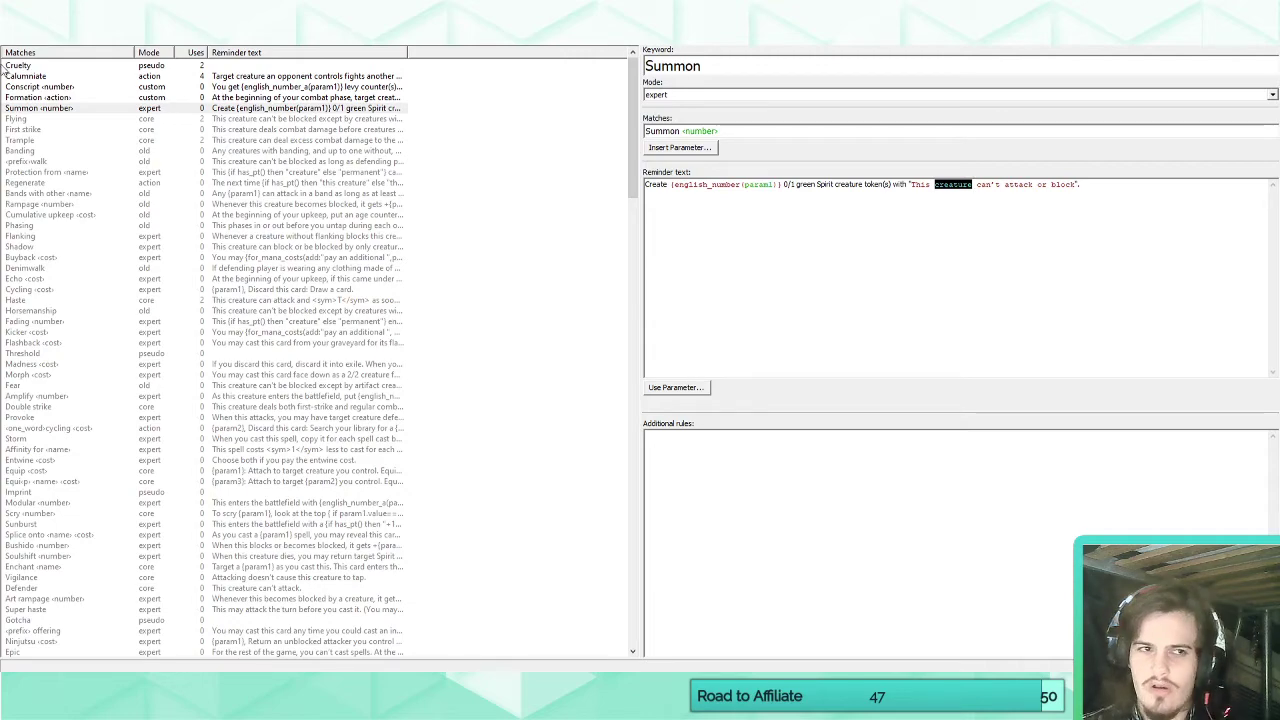
click(25, 38)
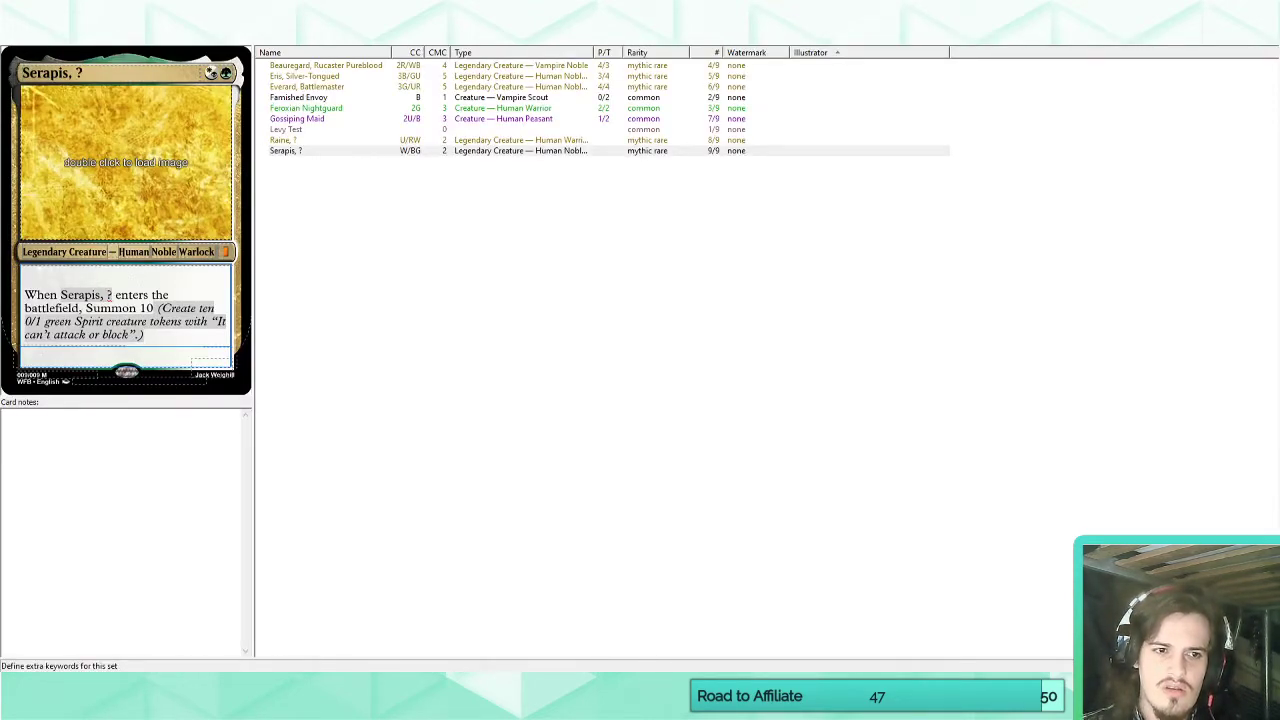
click(140, 38)
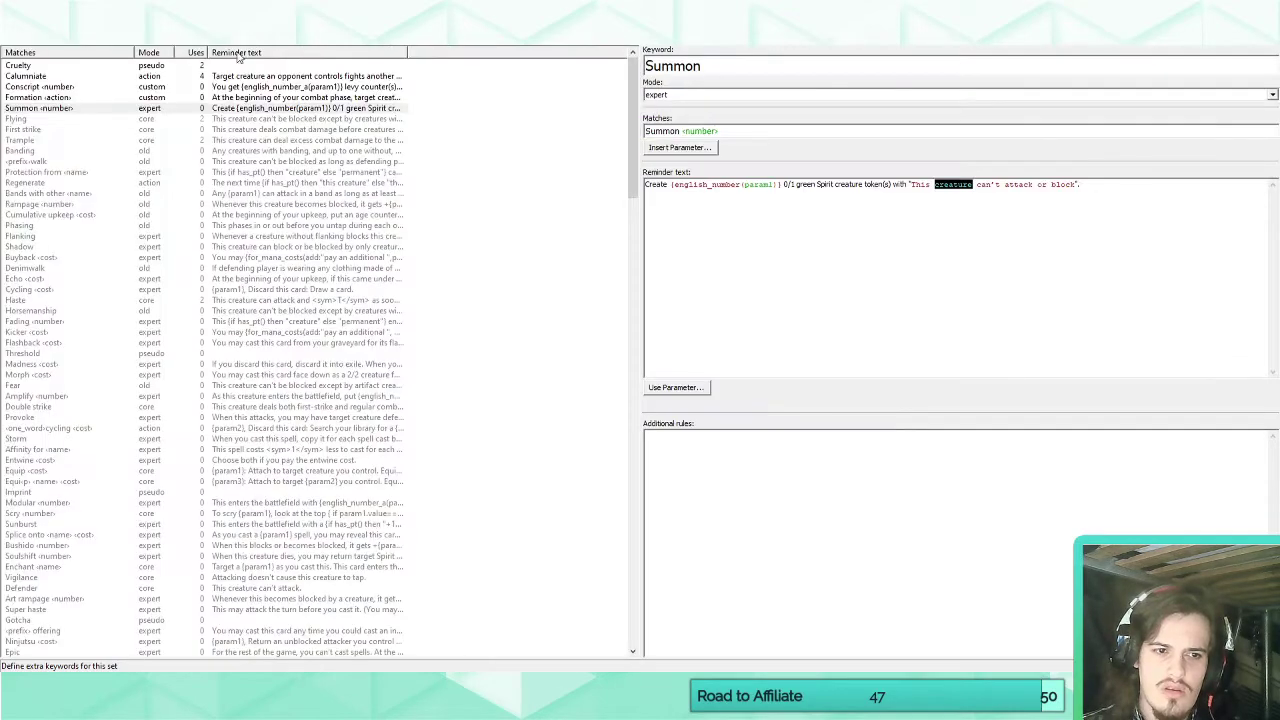
click(946, 184)
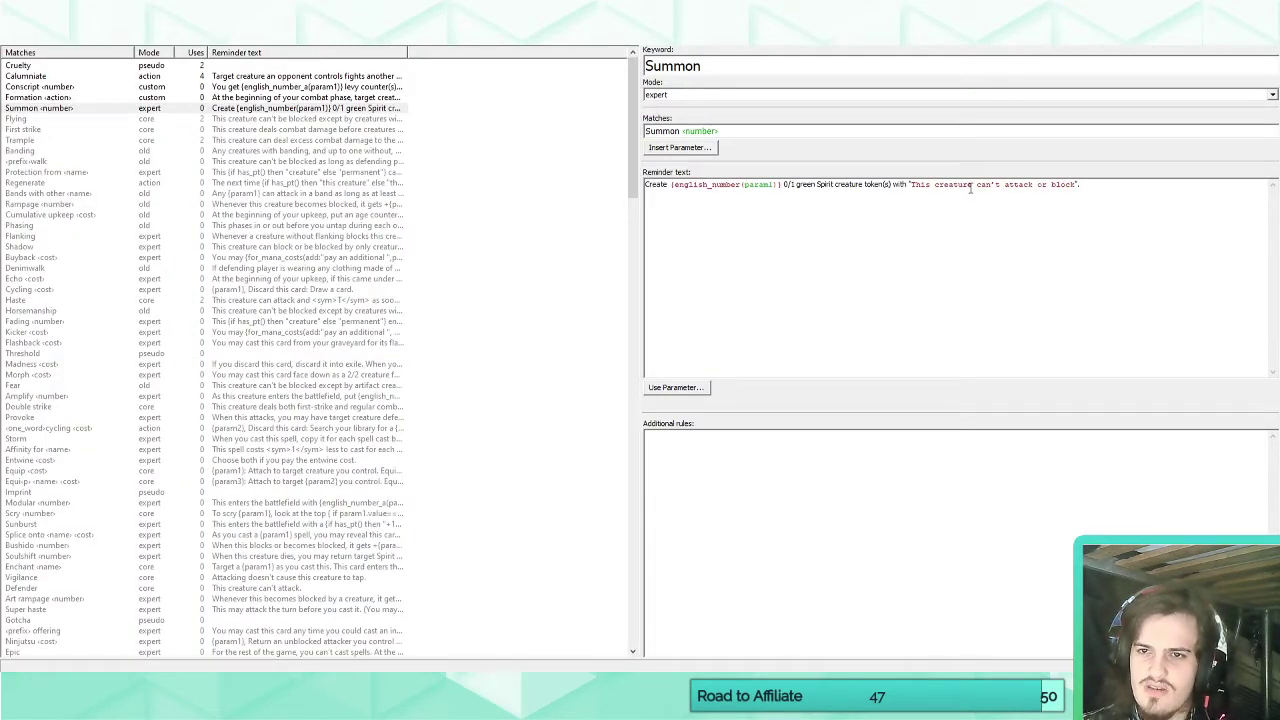
drag(972, 185, 936, 186)
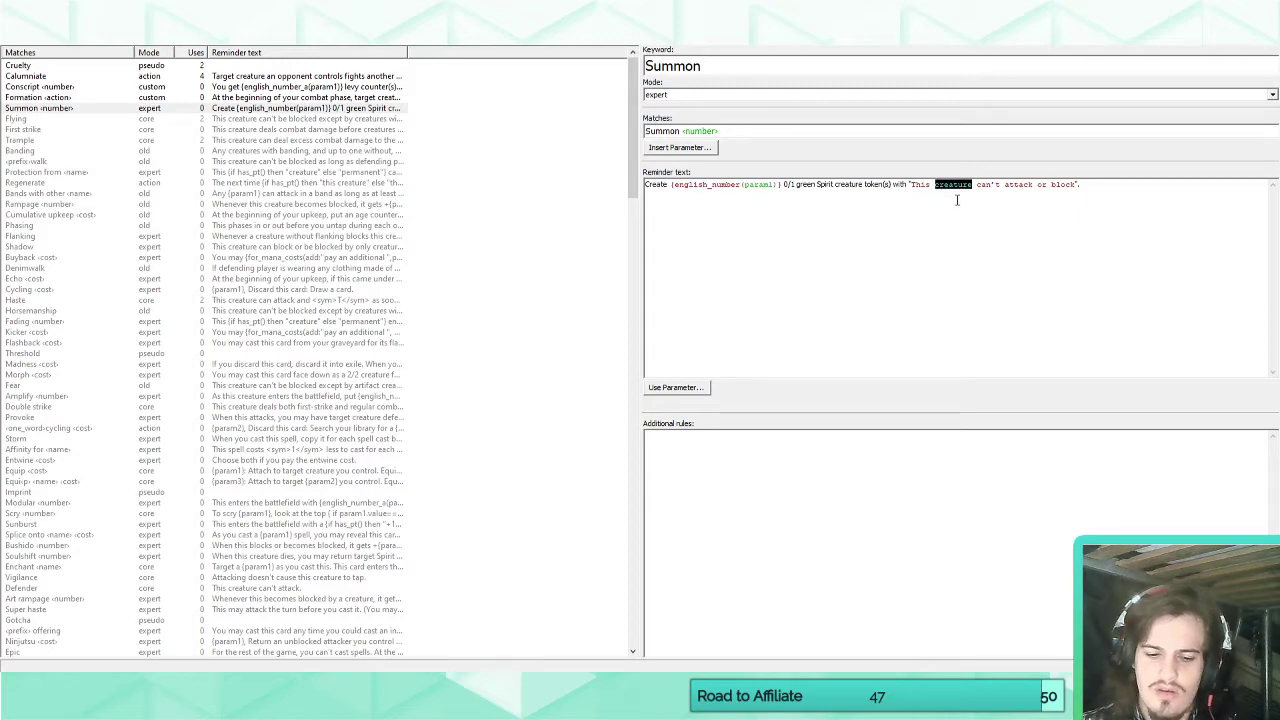
text(tokens)
key(BackSpace)
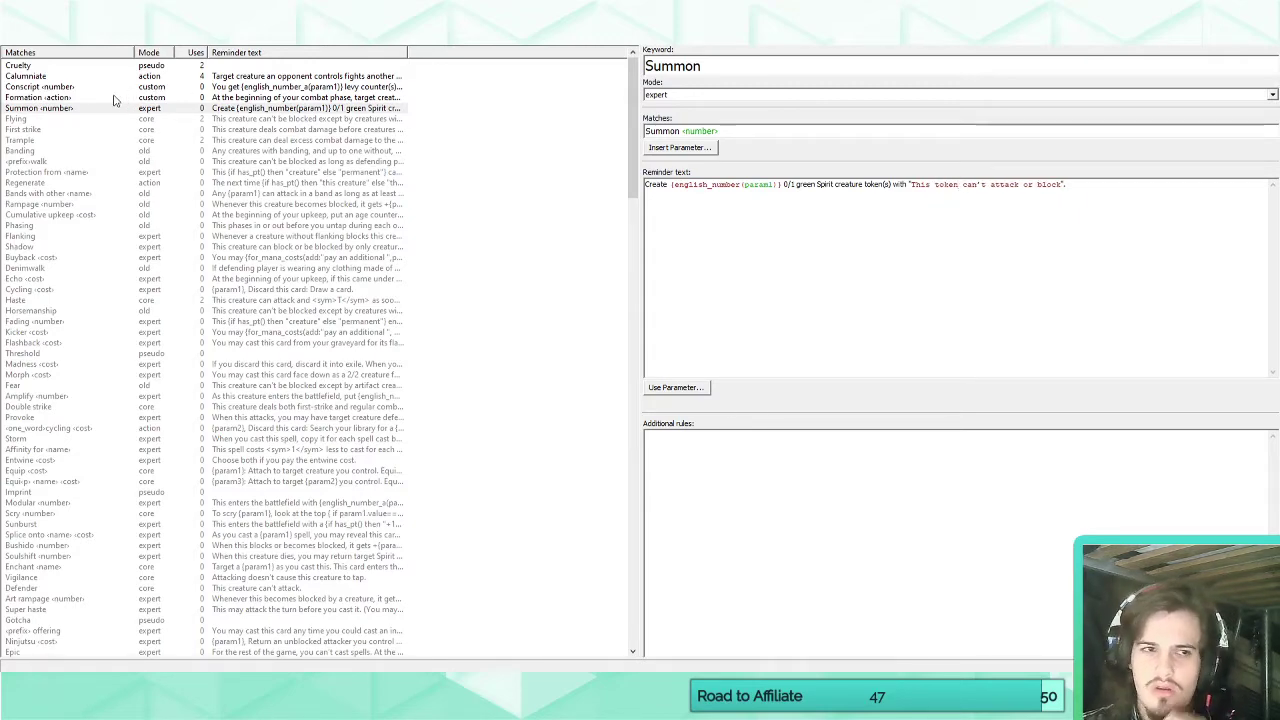
Change the Summon number in the Serapis card's rules text to 5.
click(38, 44)
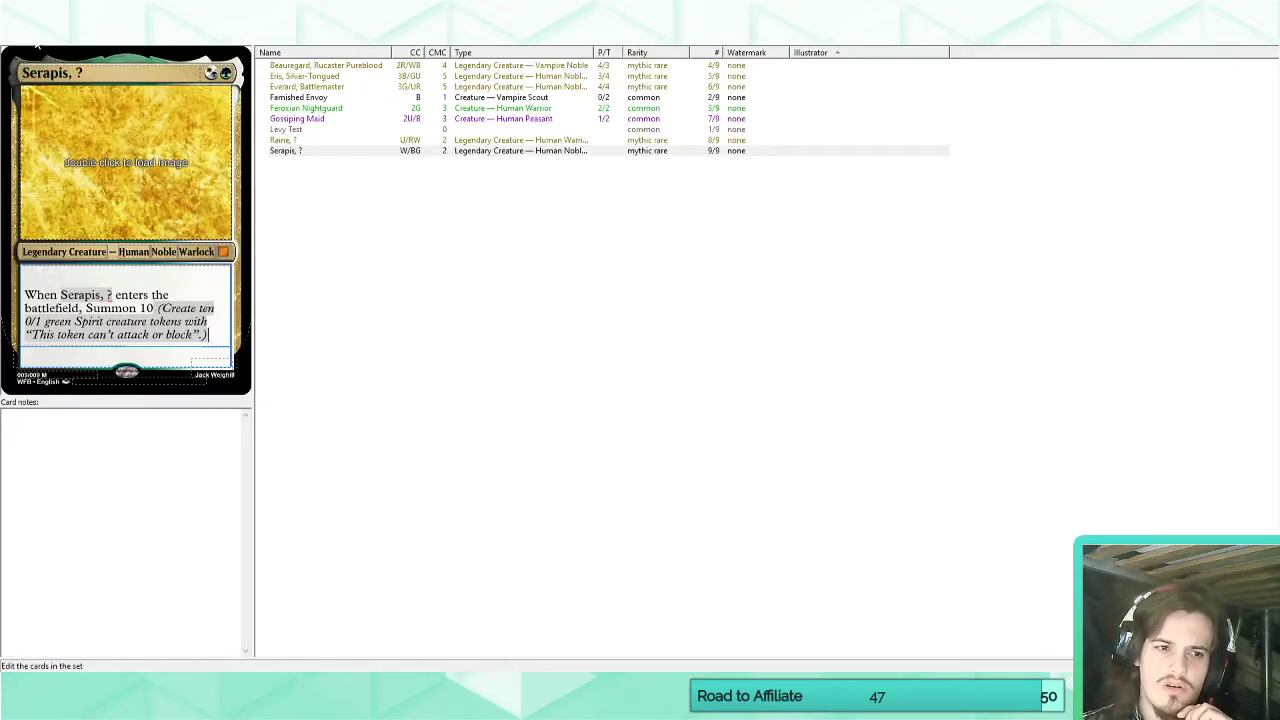
double_click(147, 308)
text(5)
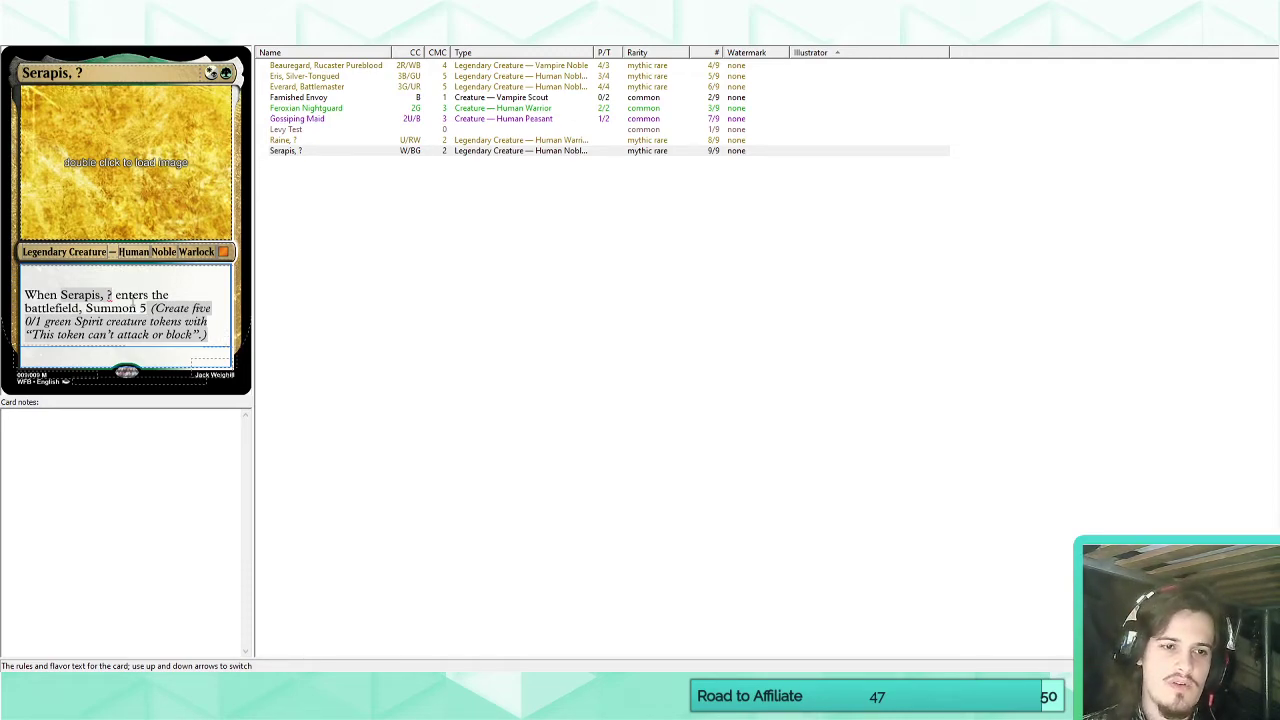
Replace the question mark in the card's name so it reads "Serapis, Conduit of Spirits", and retype that epithet.
click(99, 67)
click(89, 74)
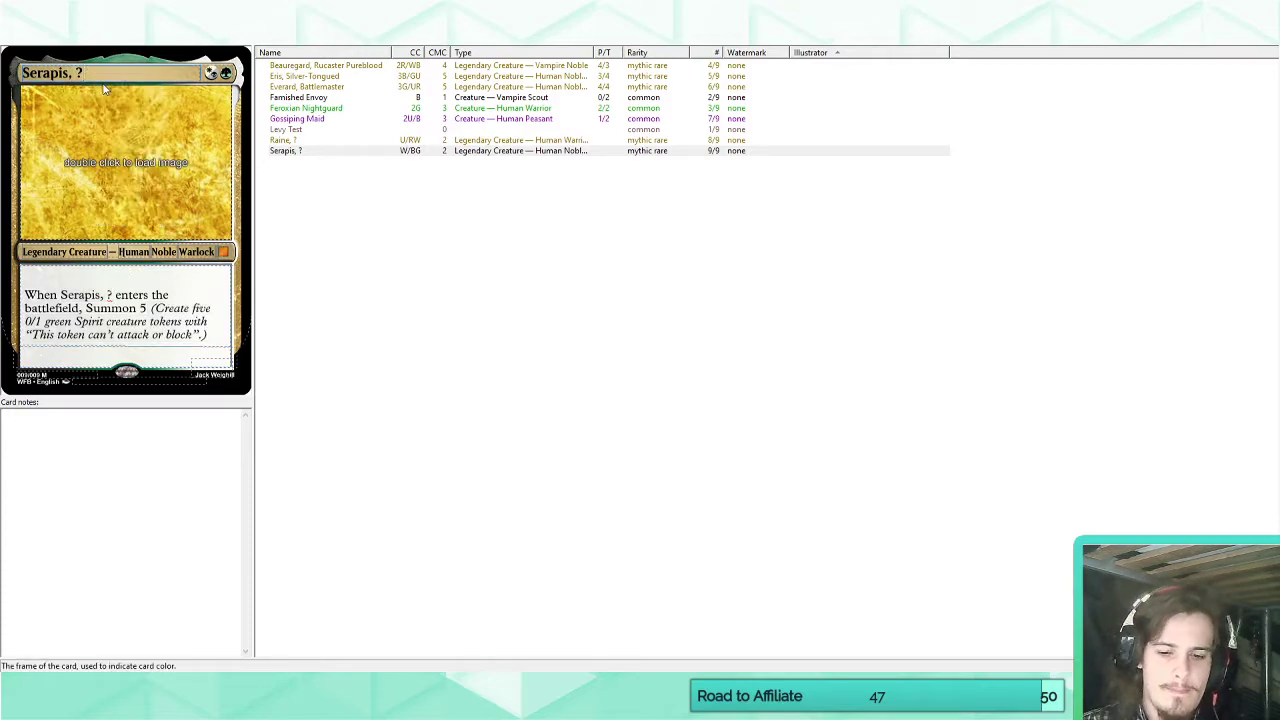
key(BackSpace)
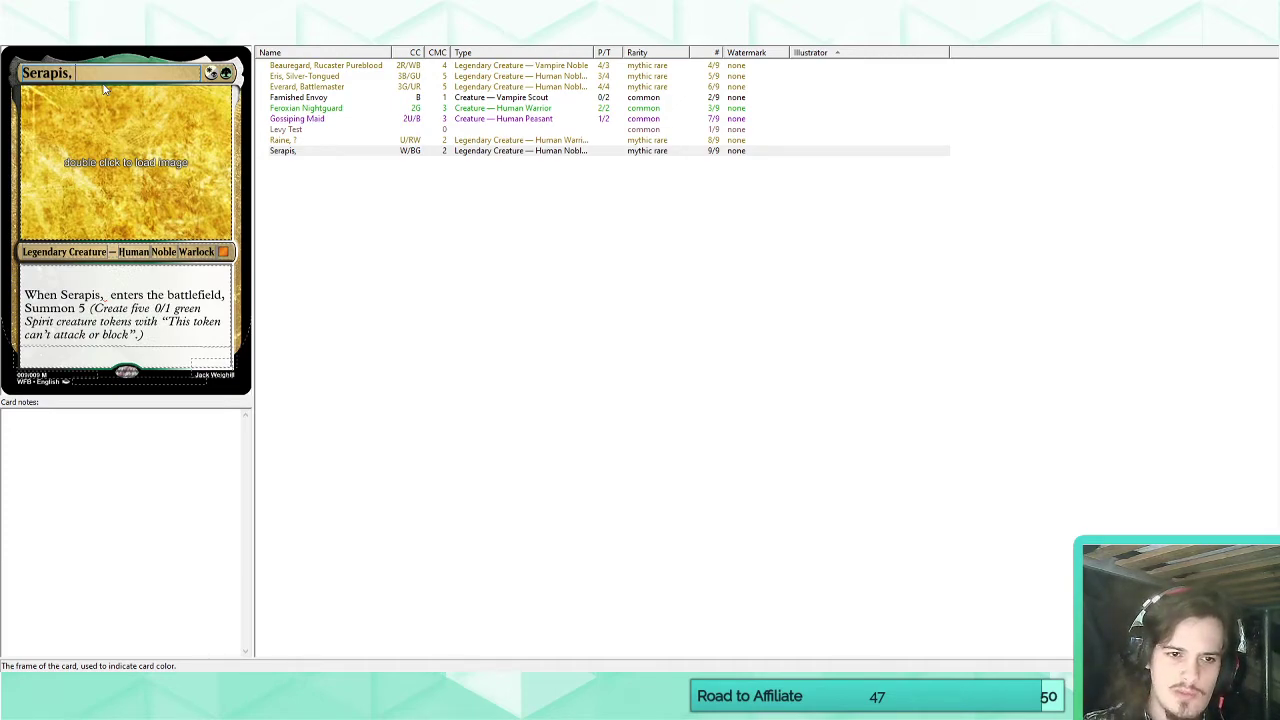
text(Conduit of)
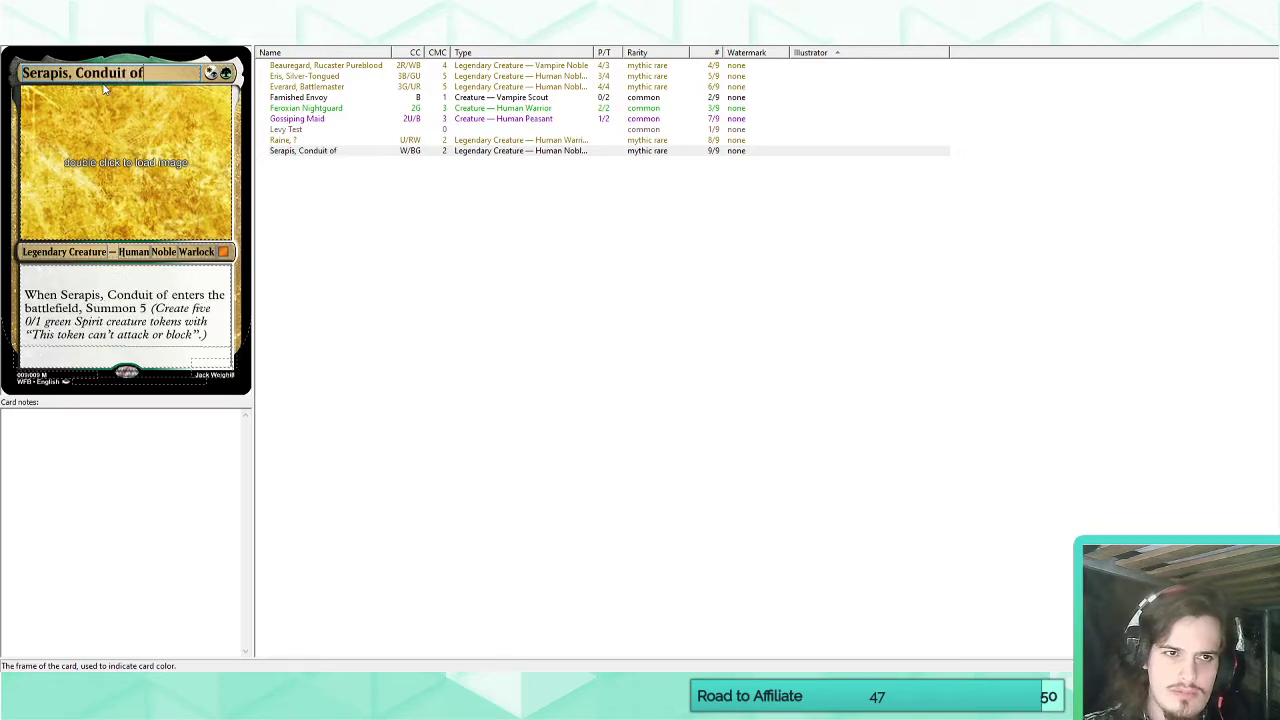
text( Spirits)
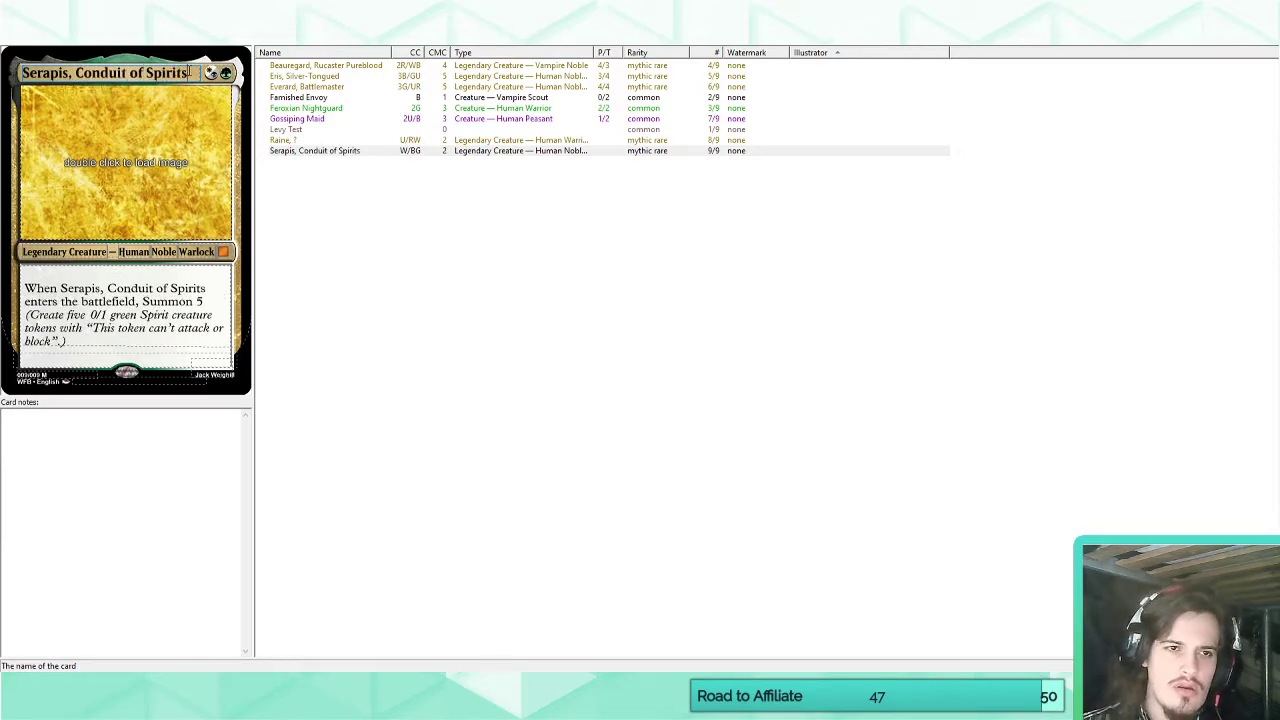
drag(197, 72, 77, 72)
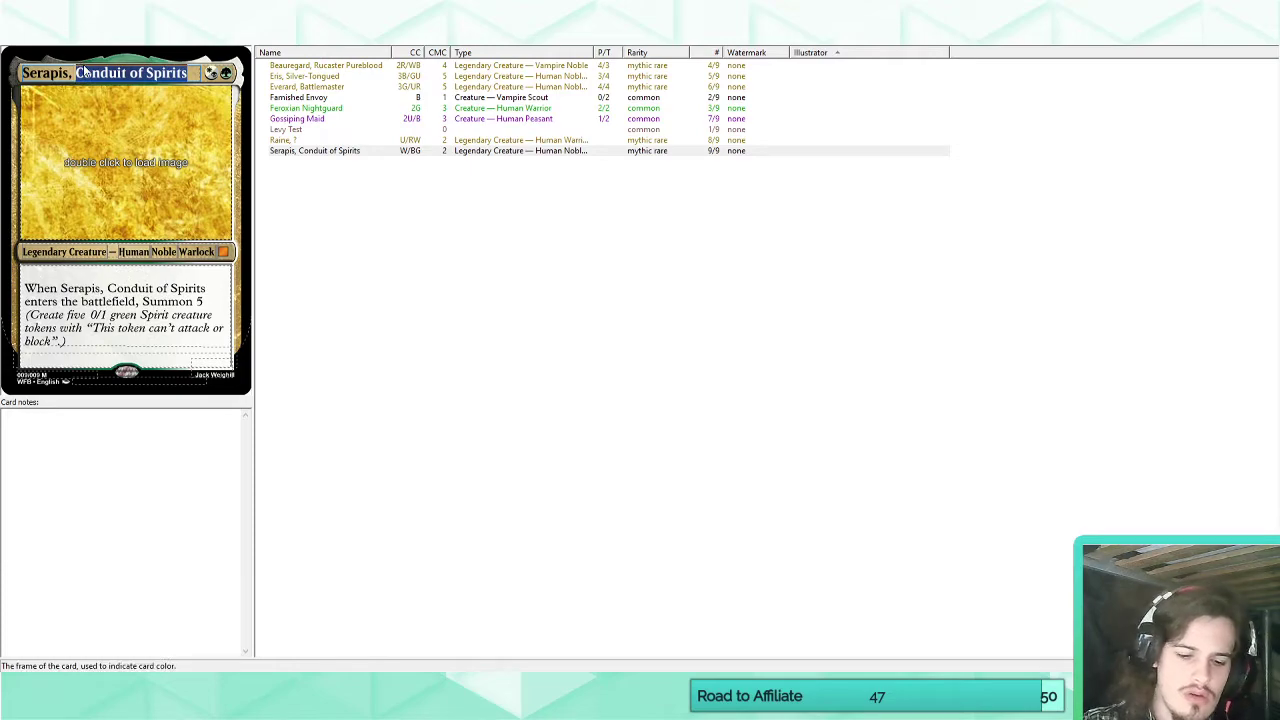
text(Conduit of )
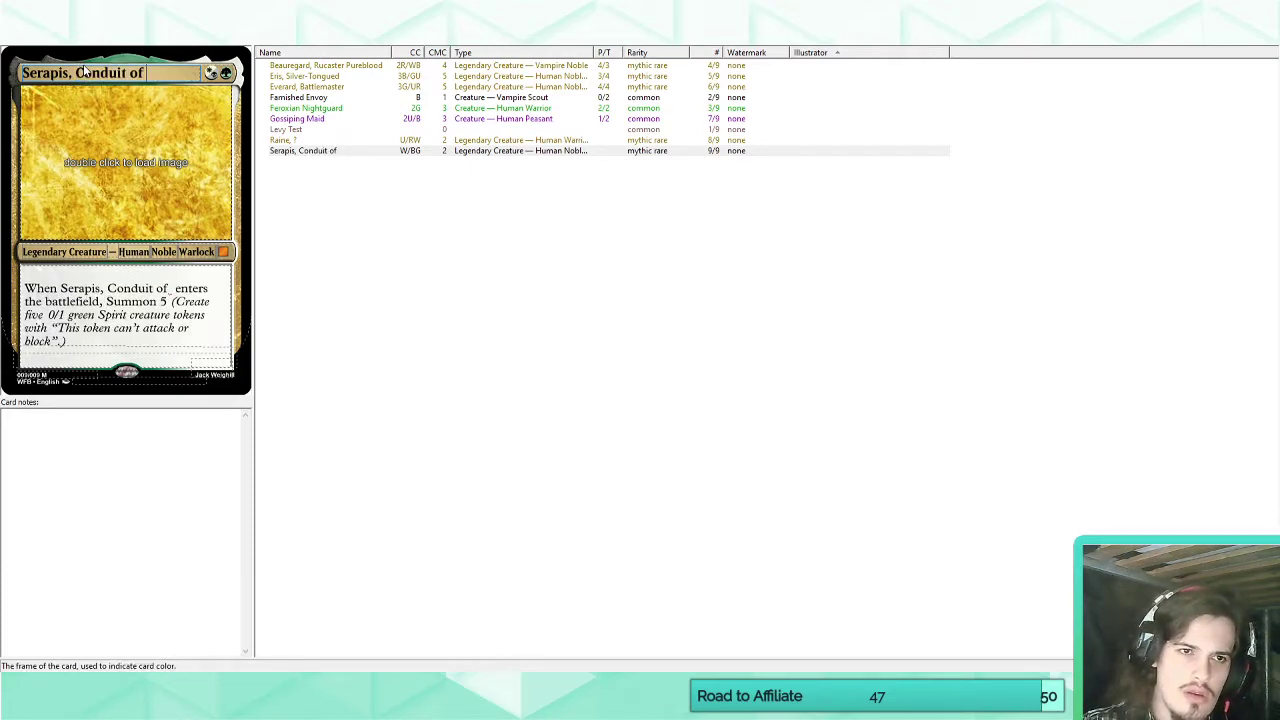
text(Spirits)
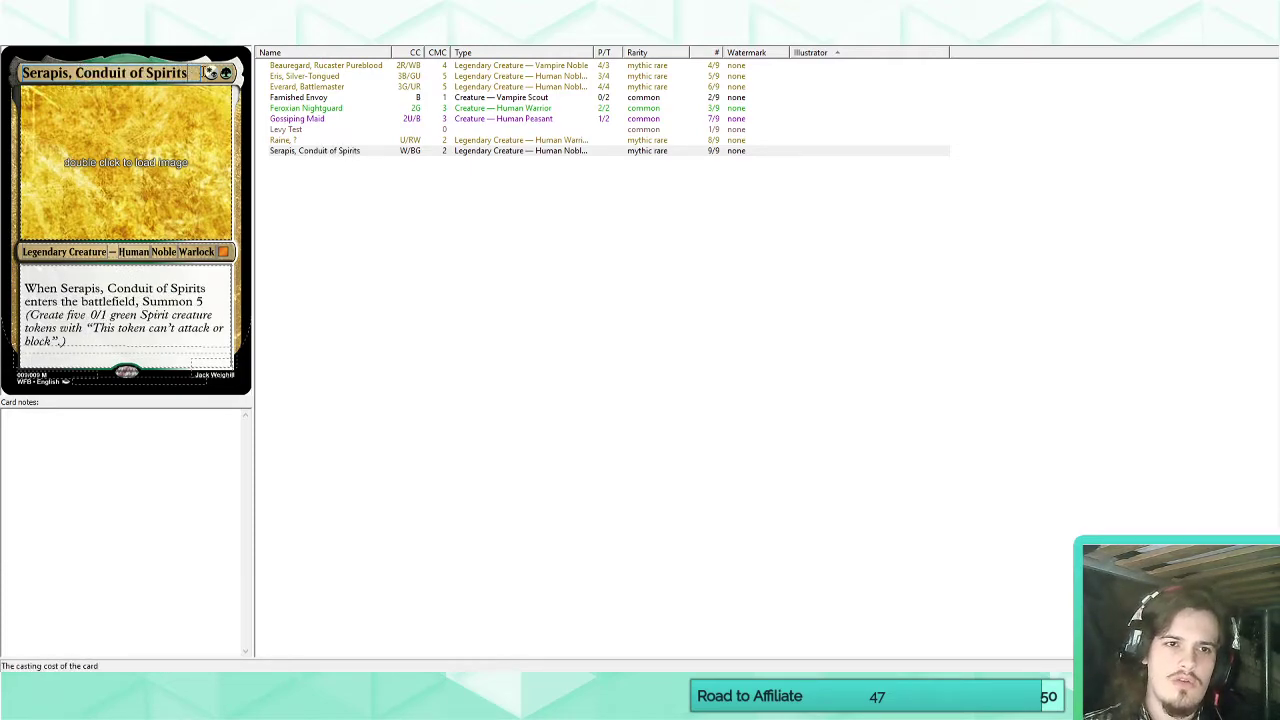
drag(188, 72, 75, 72)
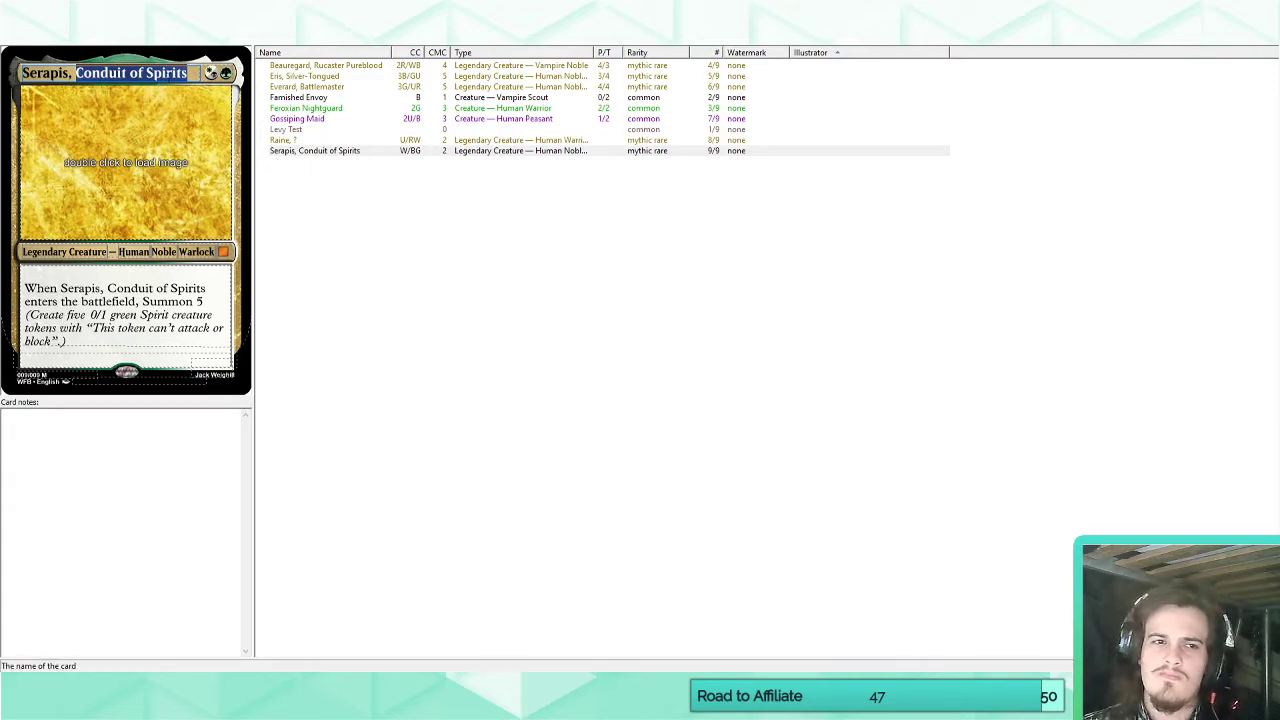
click(188, 73)
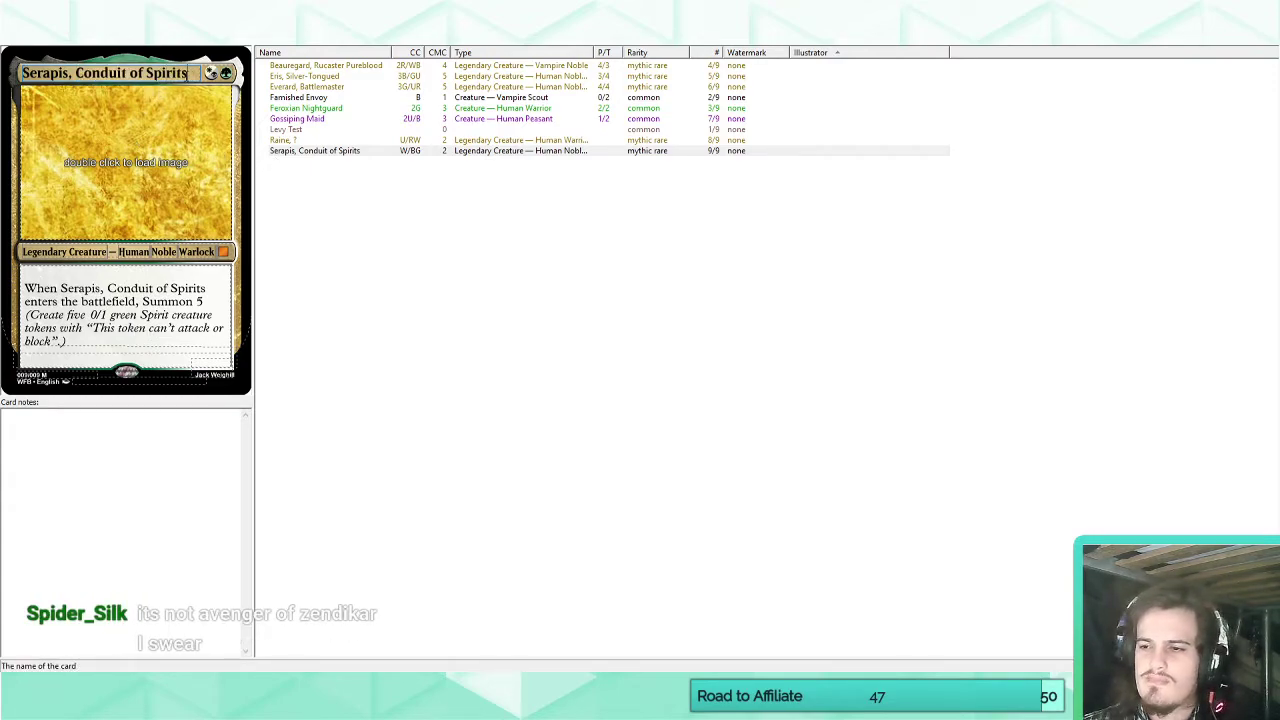
drag(188, 73, 78, 70)
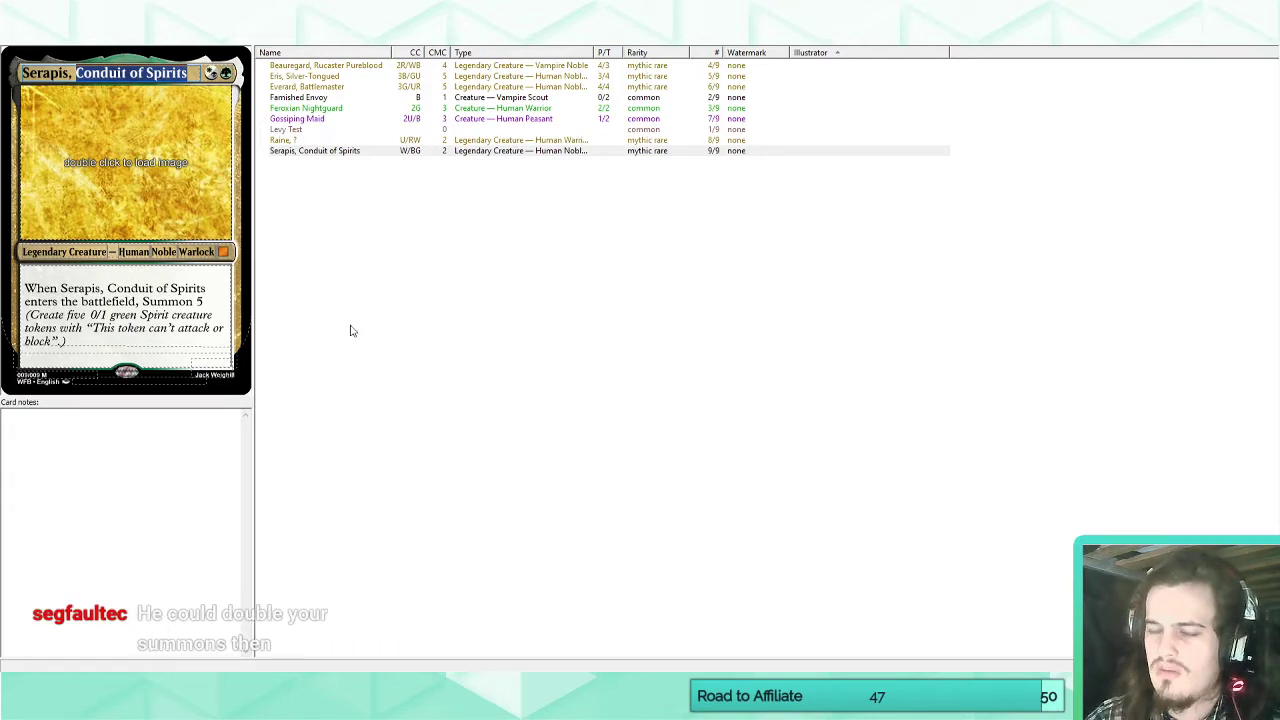
Delete the Serapis card's entire rules text and rename the card "Serapis, Spiritwarper".
drag(22, 290, 252, 308)
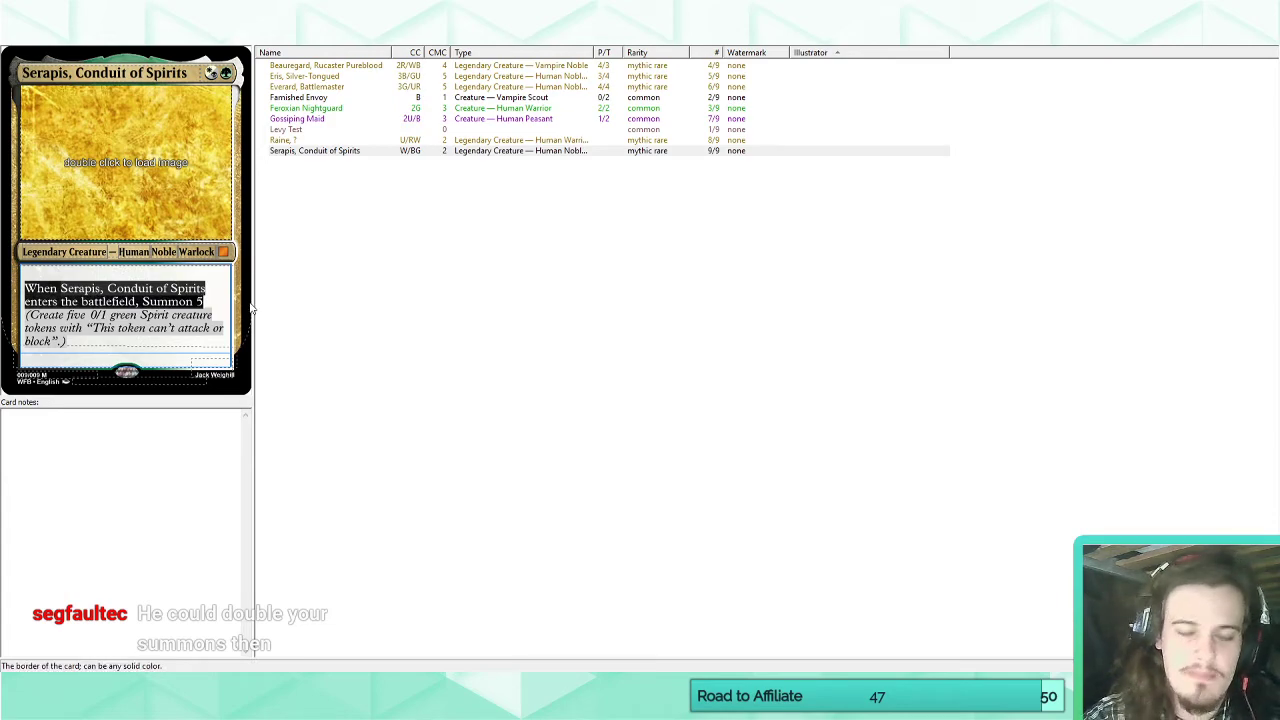
key(BackSpace)
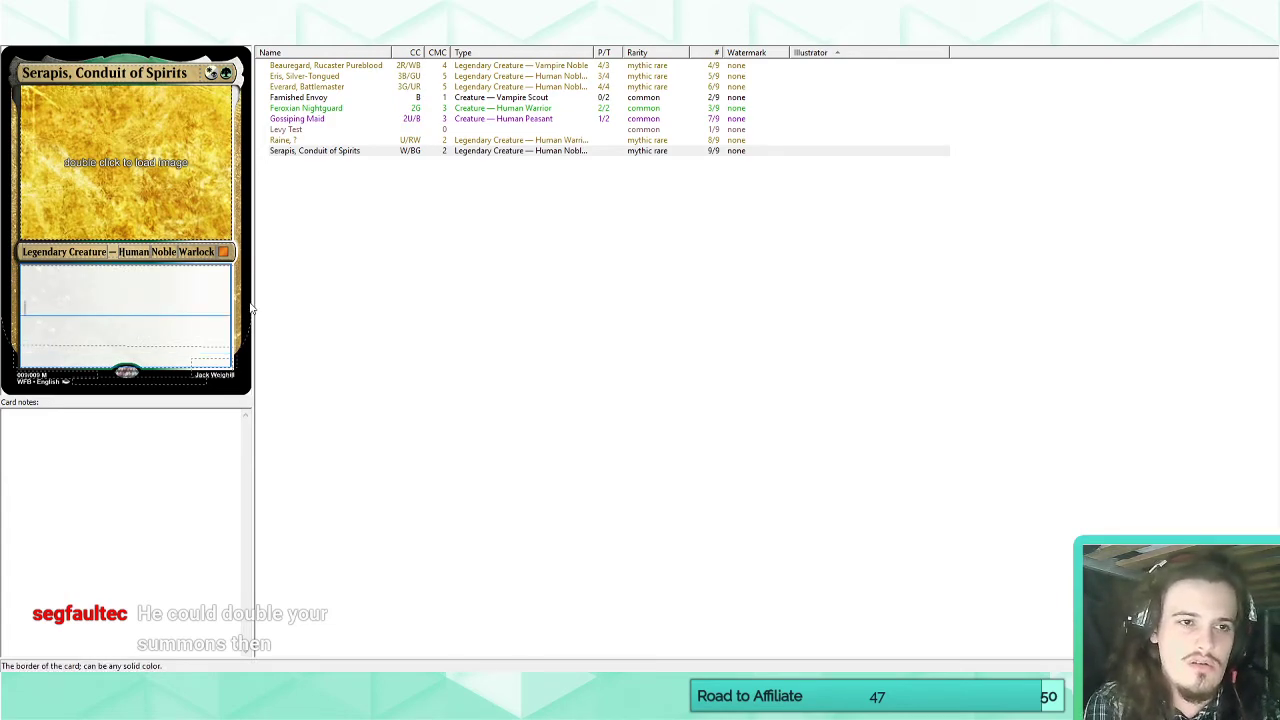
drag(76, 73, 194, 74)
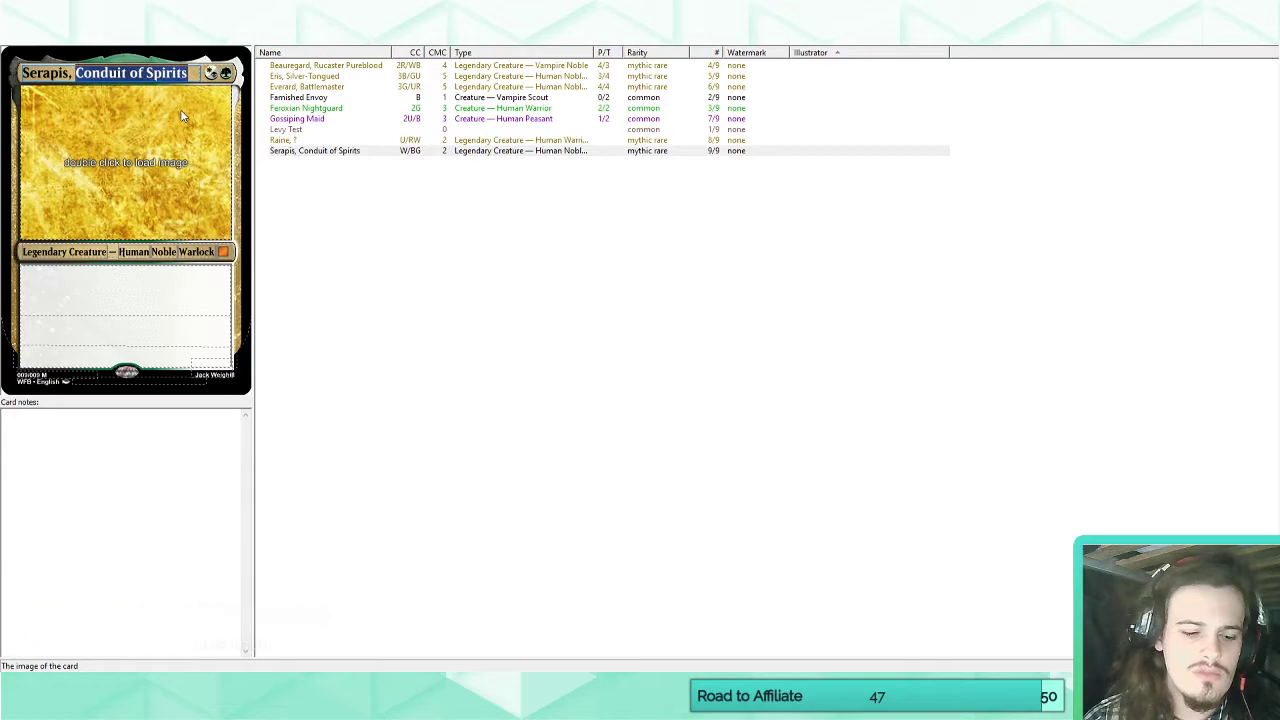
text(Spiritwarper)
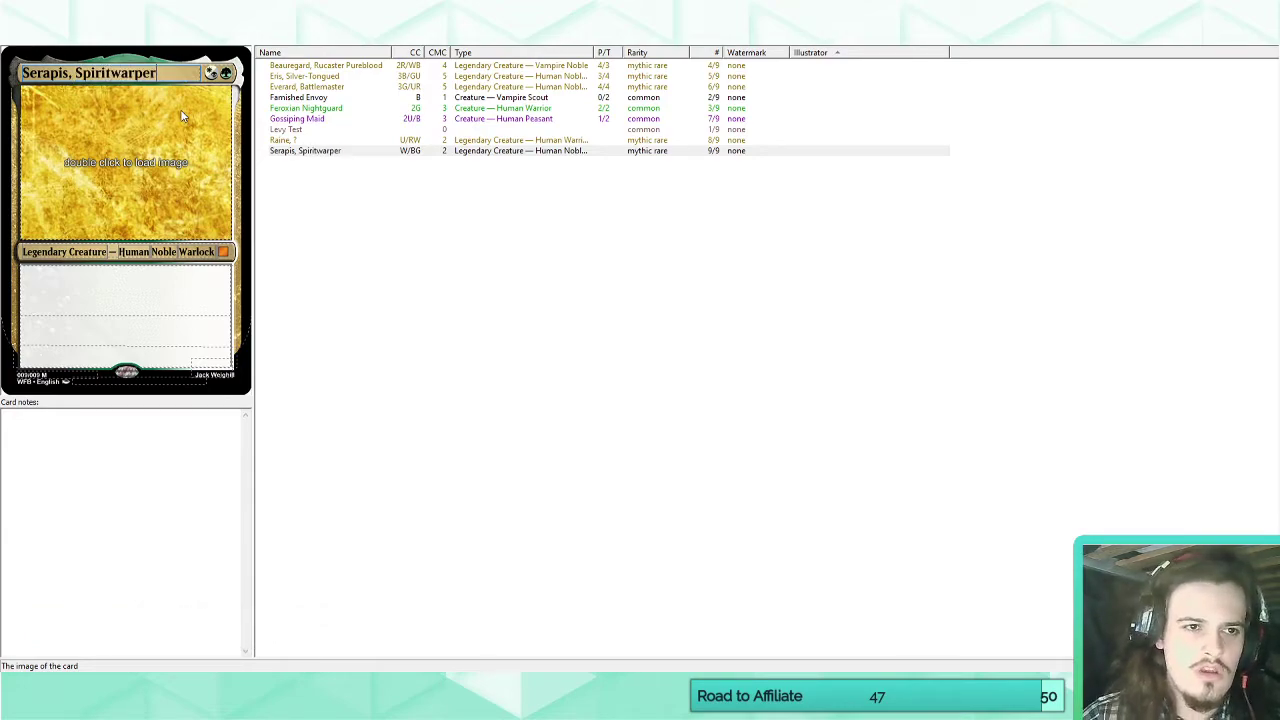
Add 3 generic mana to the casting cost of Serapis, Spiritwarper and set its power/toughness to 5/5.
click(195, 282)
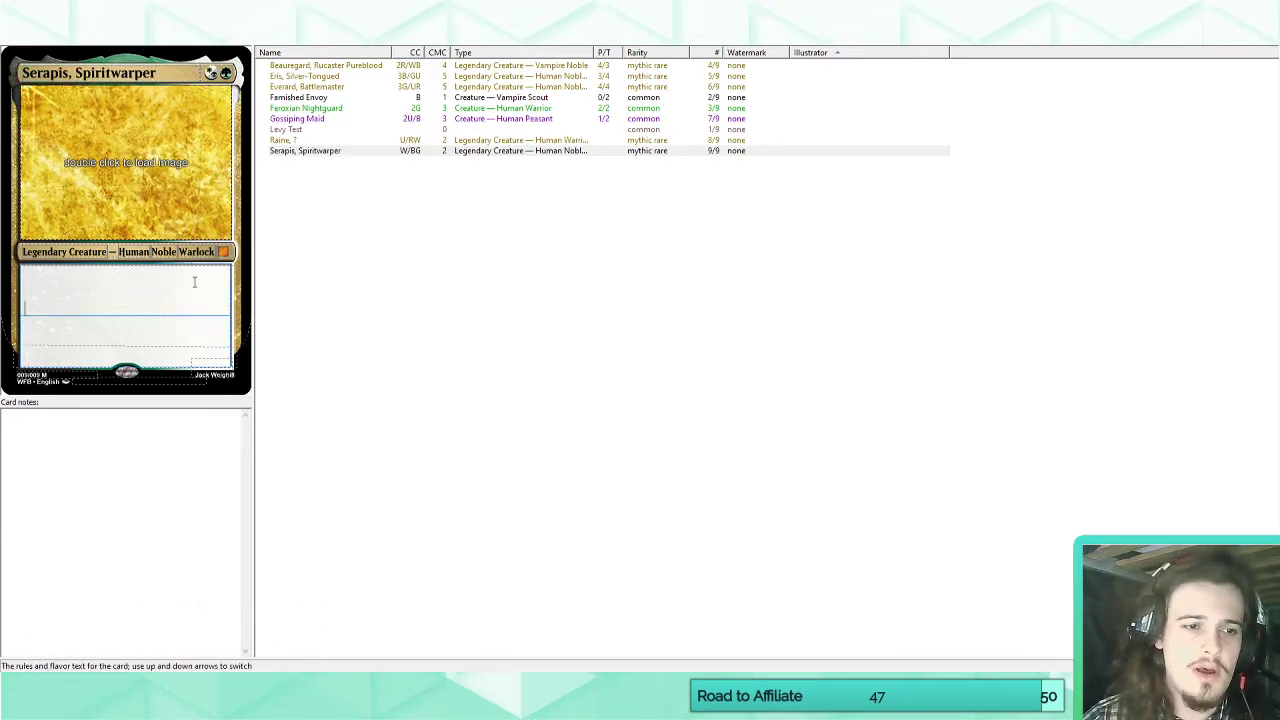
click(214, 363)
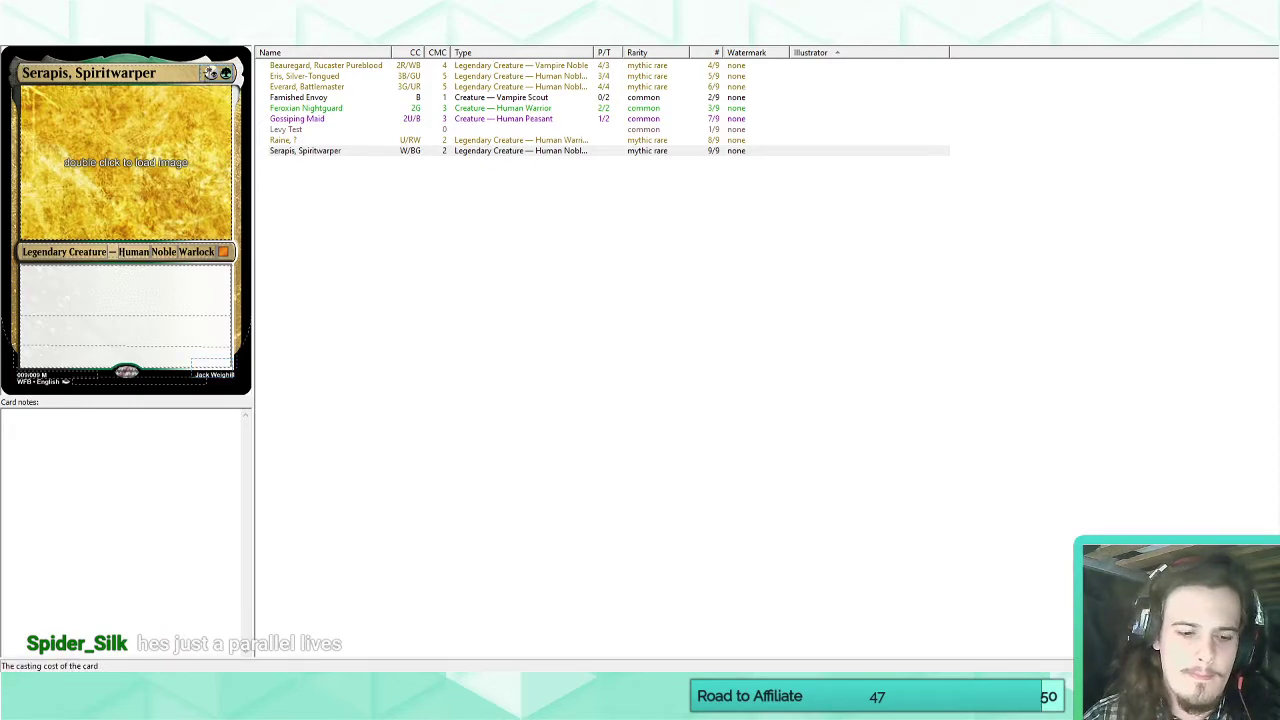
text(2)
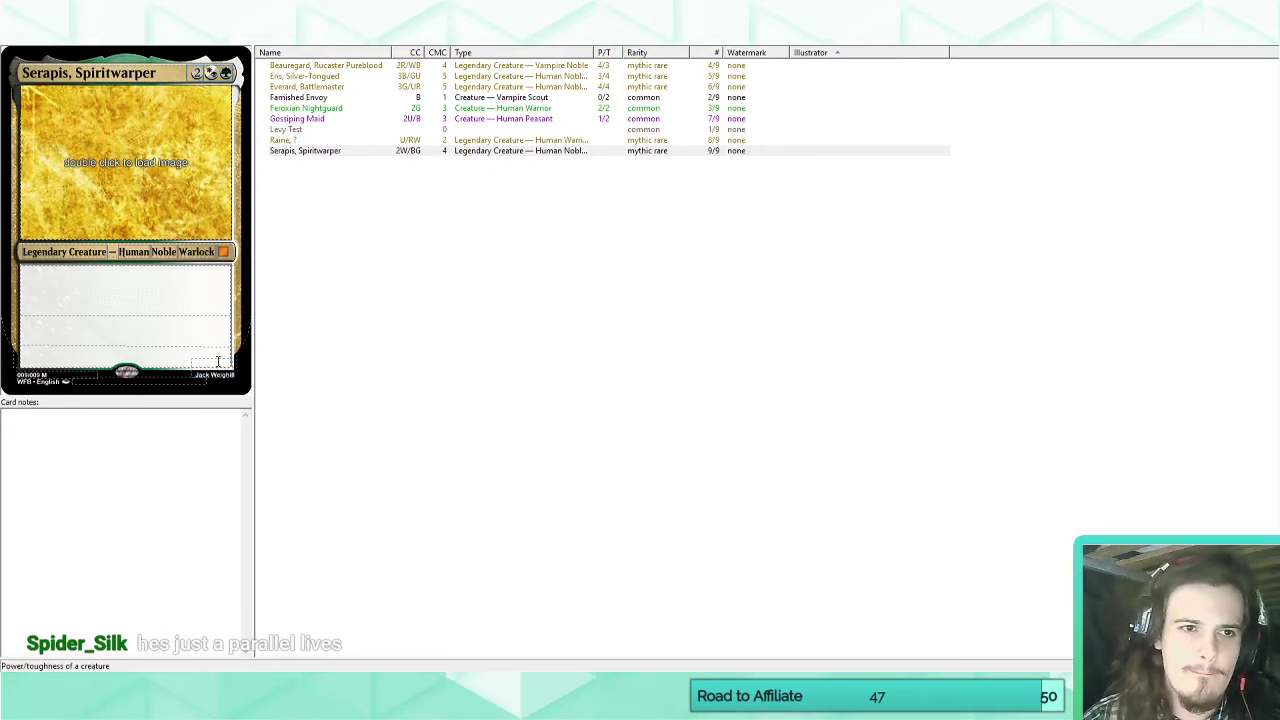
key(BackSpace)
text(3)
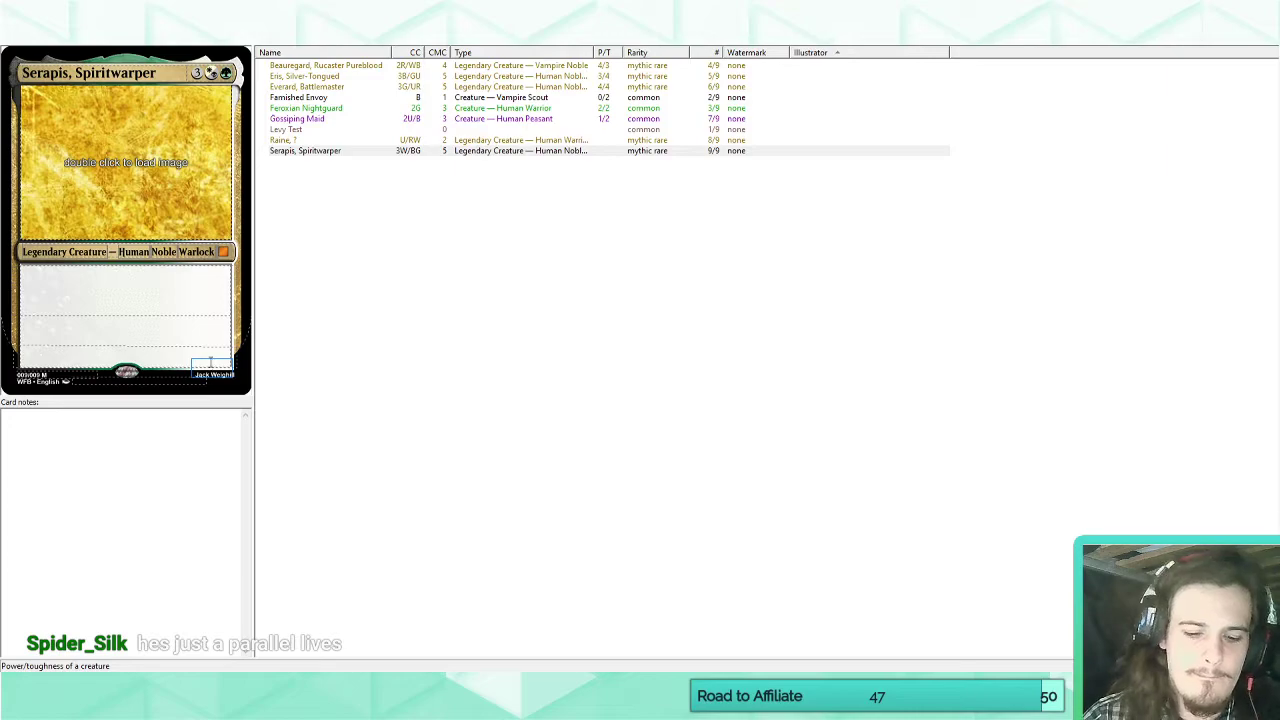
text(5/5)
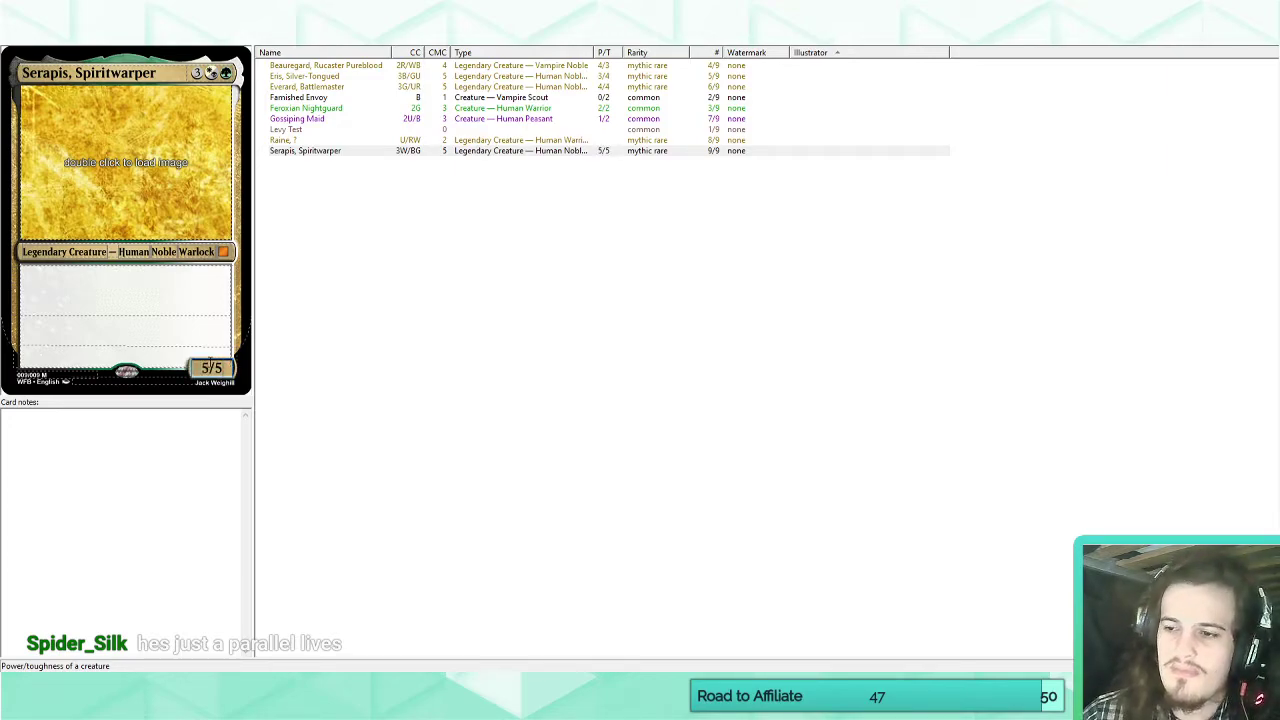
Enter "Vigilance" in the empty rules text of Serapis, Spiritwarper.
click(114, 285)
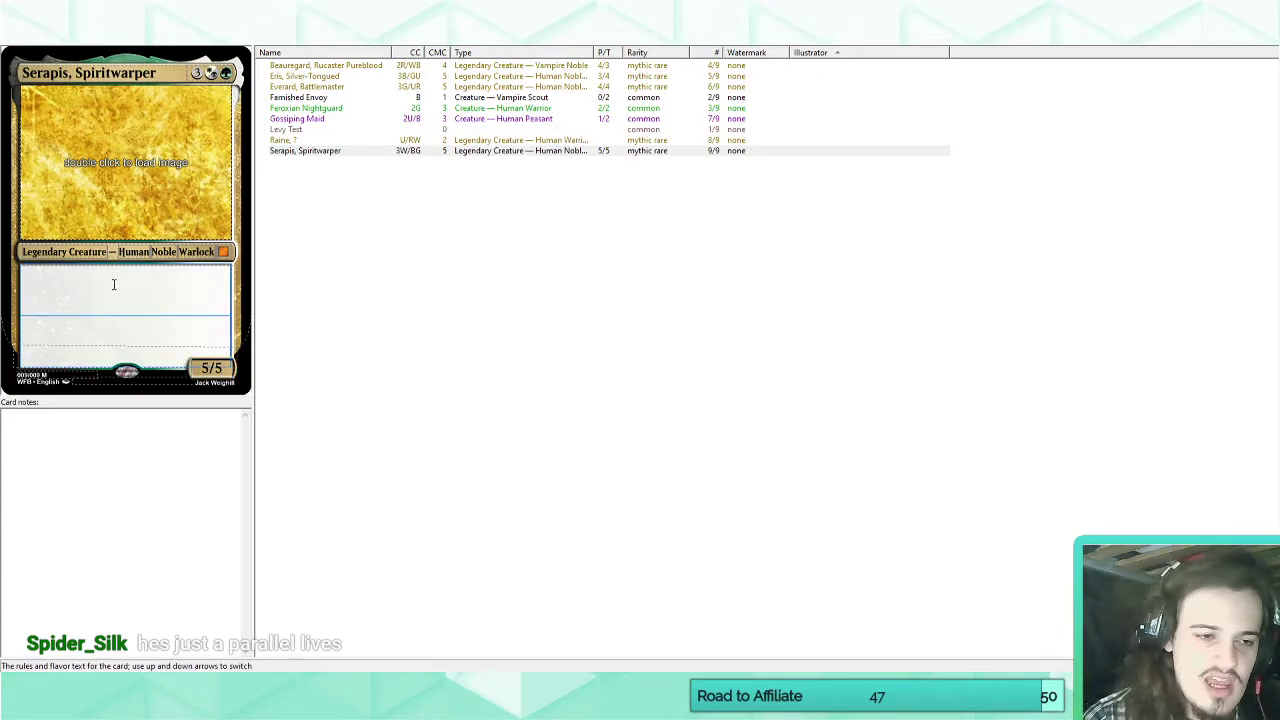
text(Vigilance)
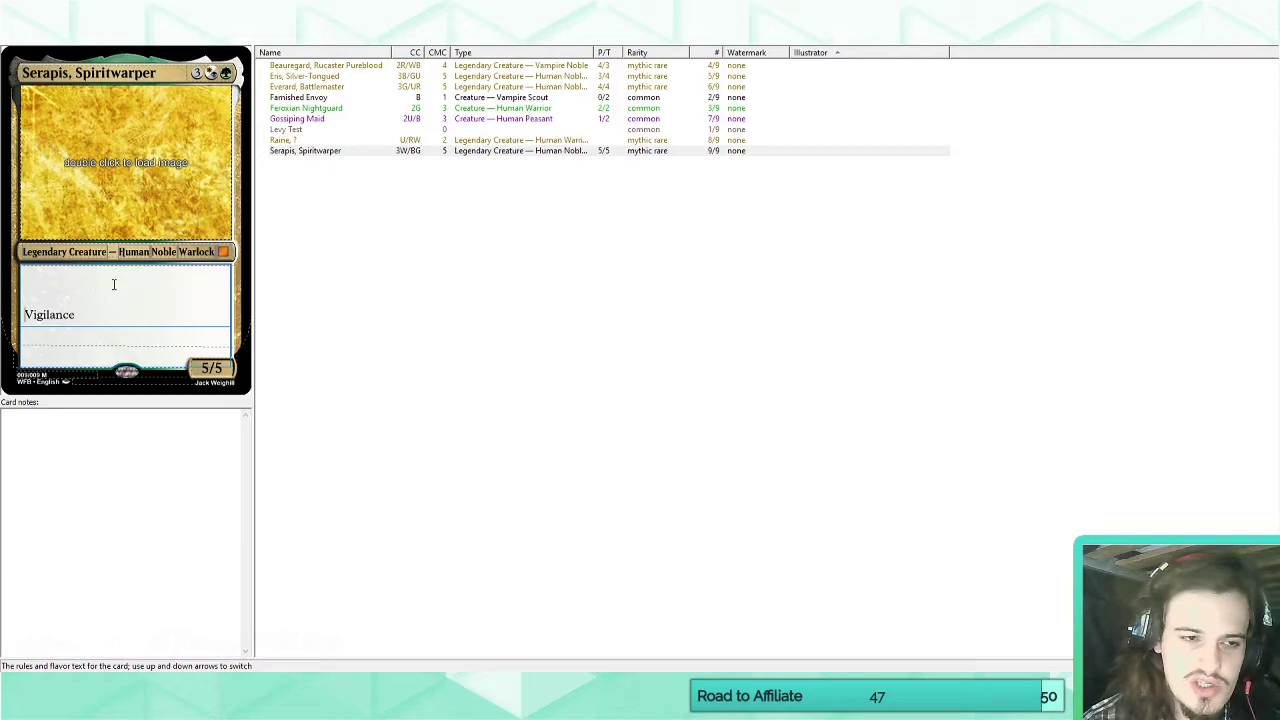
Retype the initial "V" of "Vigilance" in the Serapis card's rules text and add an empty line below the keyword.
key(Home)
key(Delete)
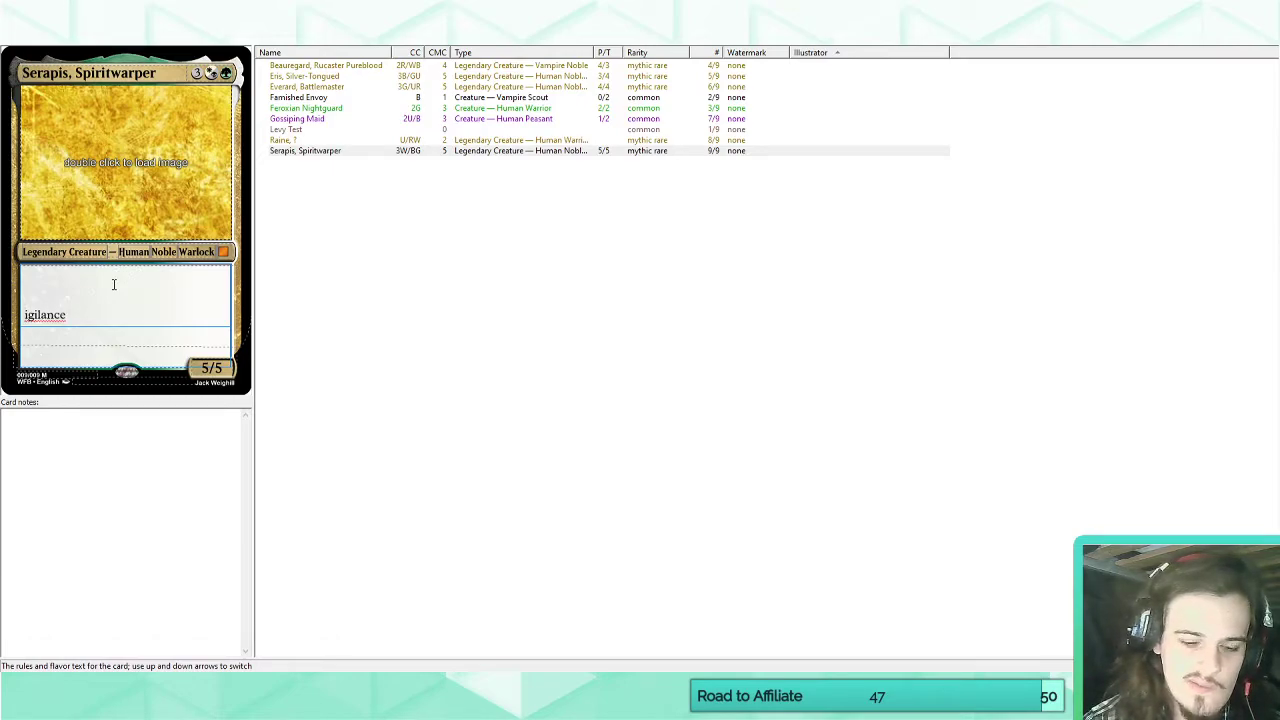
text(V)
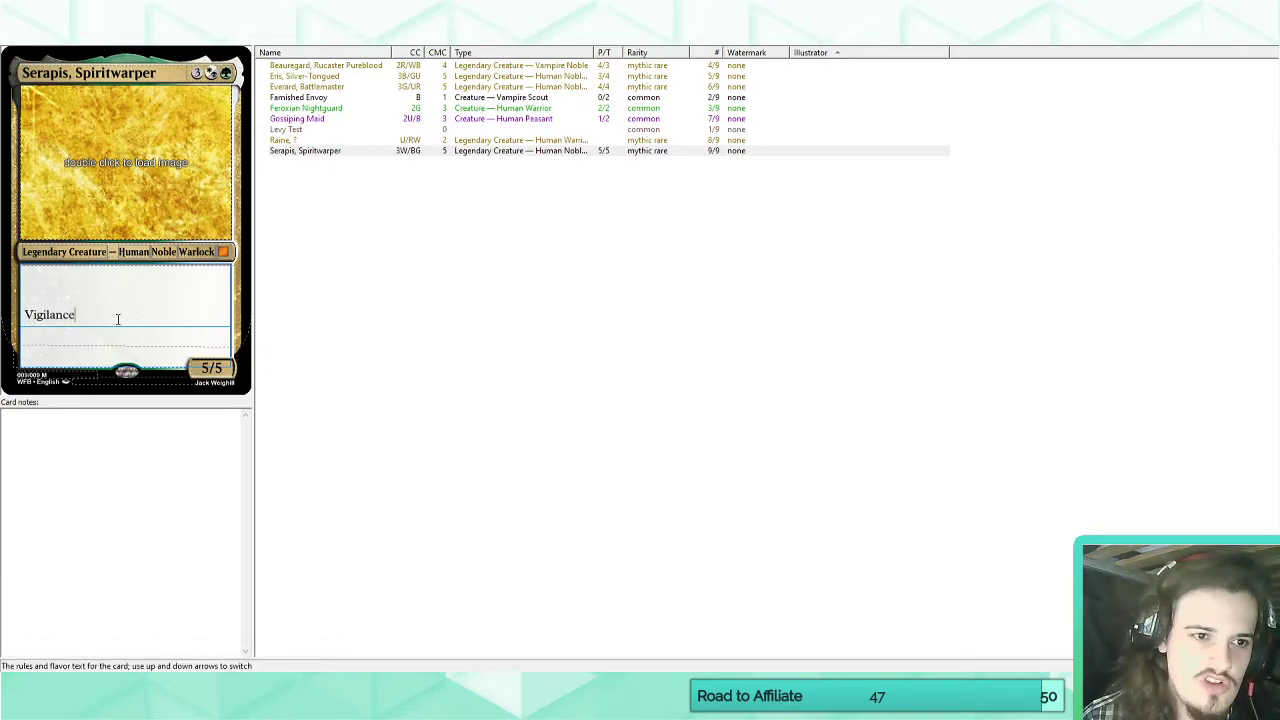
key(Return)
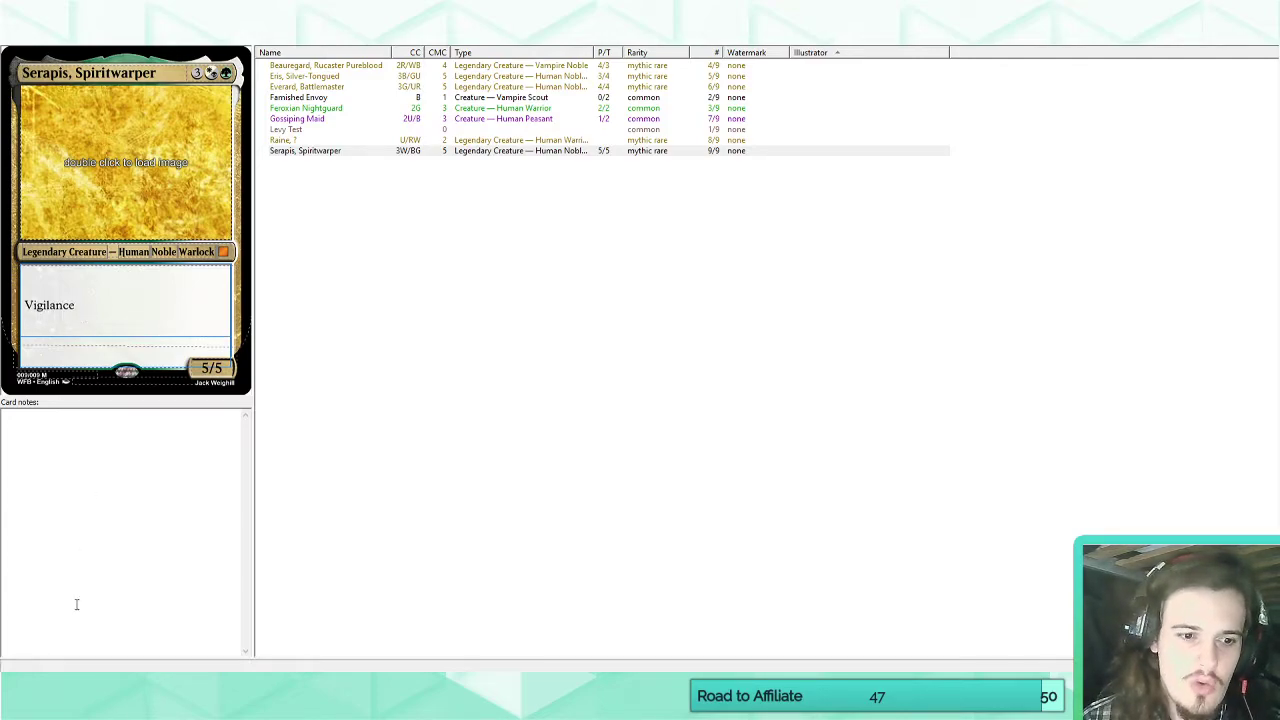
Switch to the Mechanical Color Pie 2017 article in Chrome, expand its S–Z section and go through the matches for "vigila".
click(78, 685)
click(78, 651)
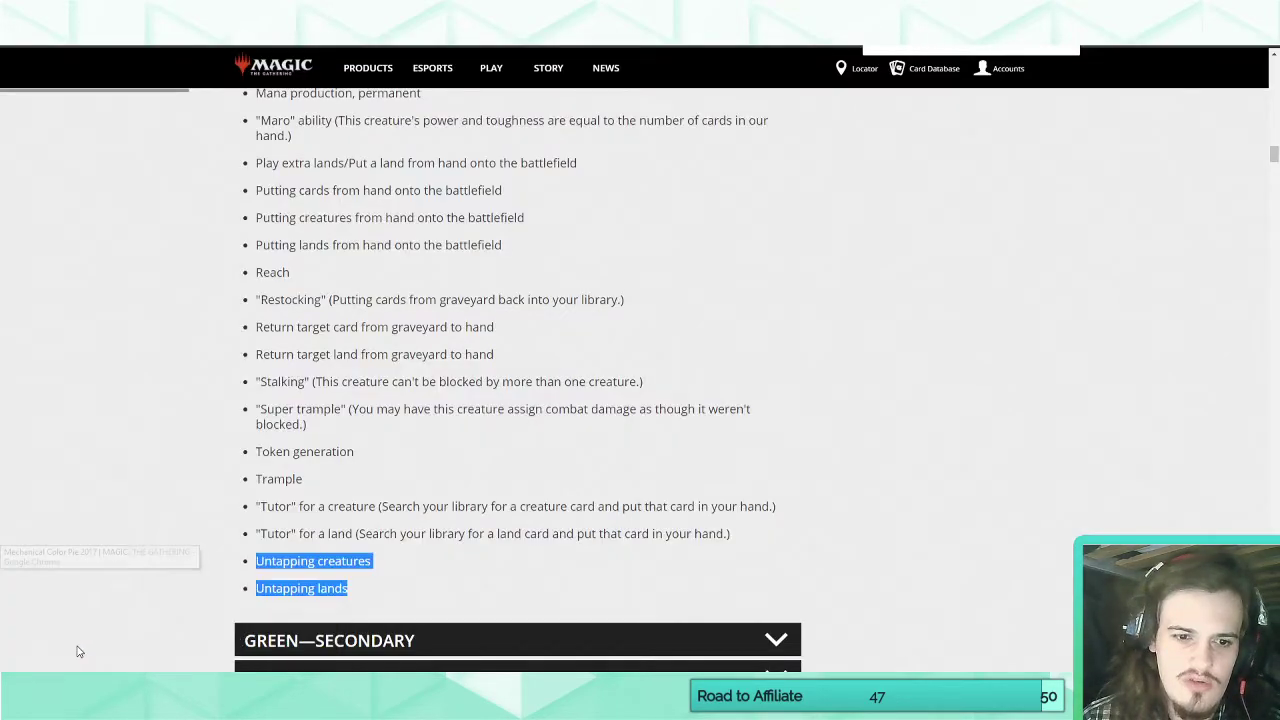
click(182, 505)
scroll(461, 366, down, 20)
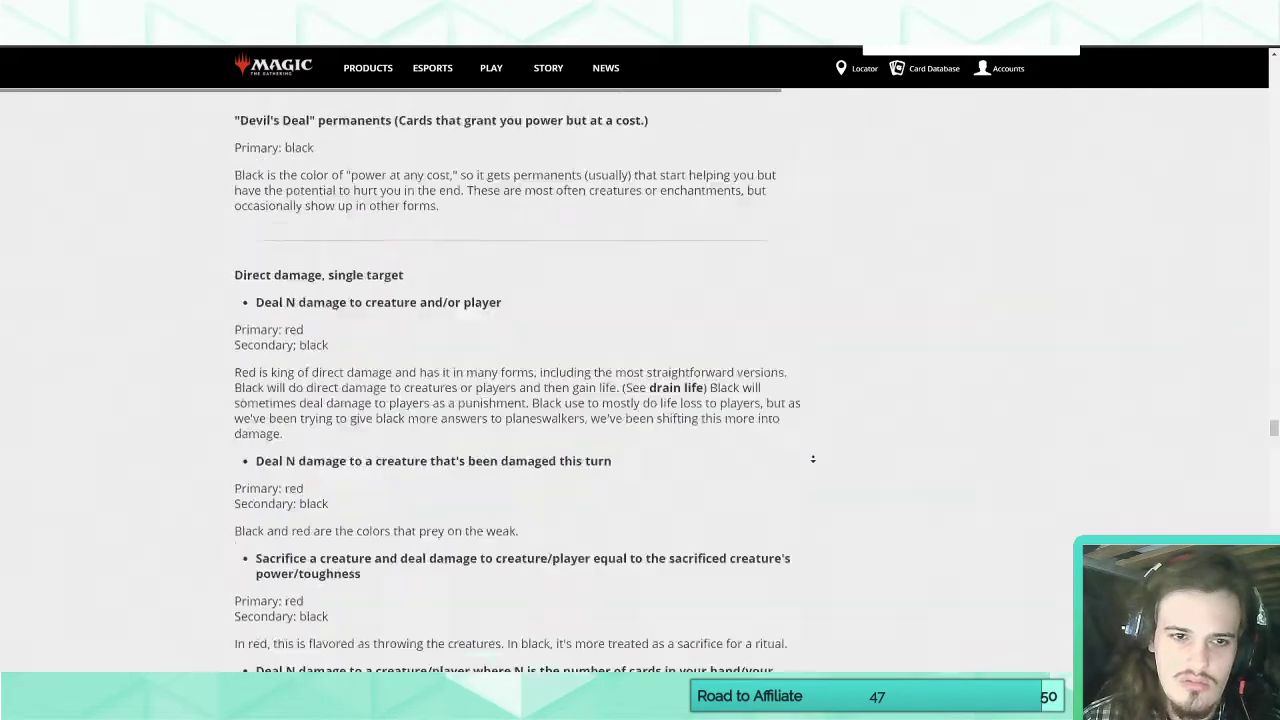
scroll(255, 322, up, 5)
scroll(255, 322, up, 15)
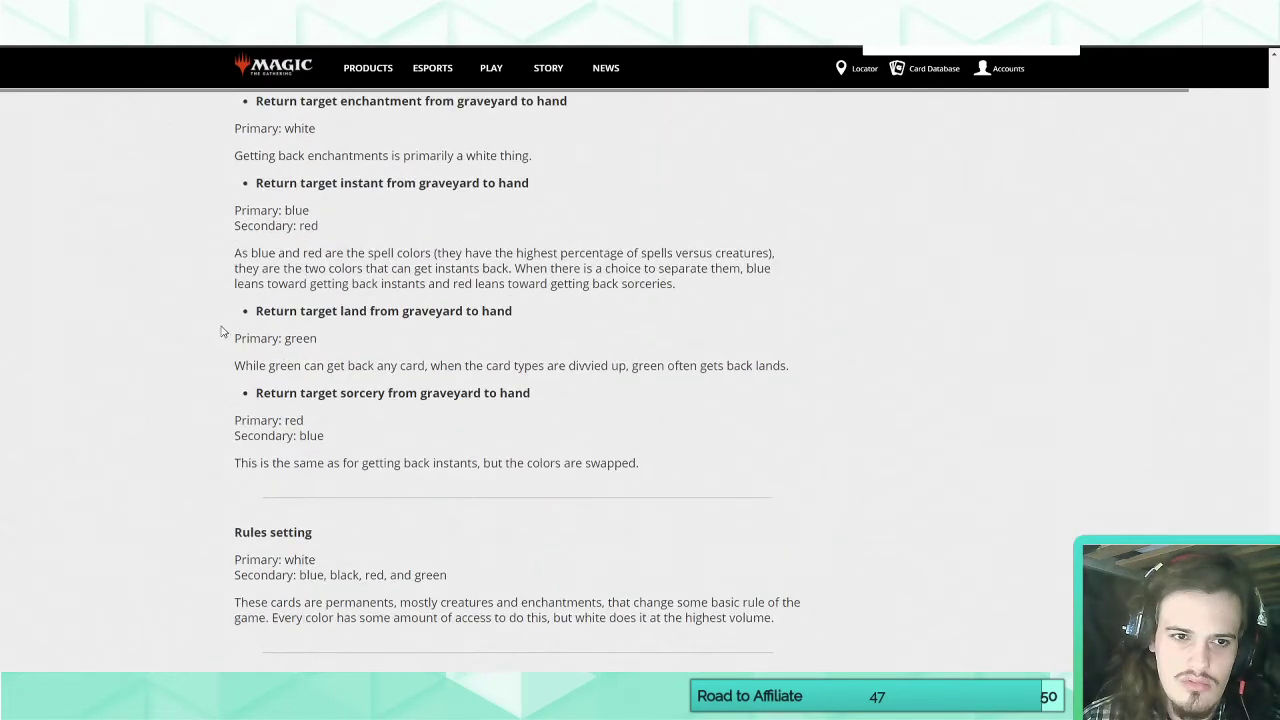
scroll(145, 309, up, 15)
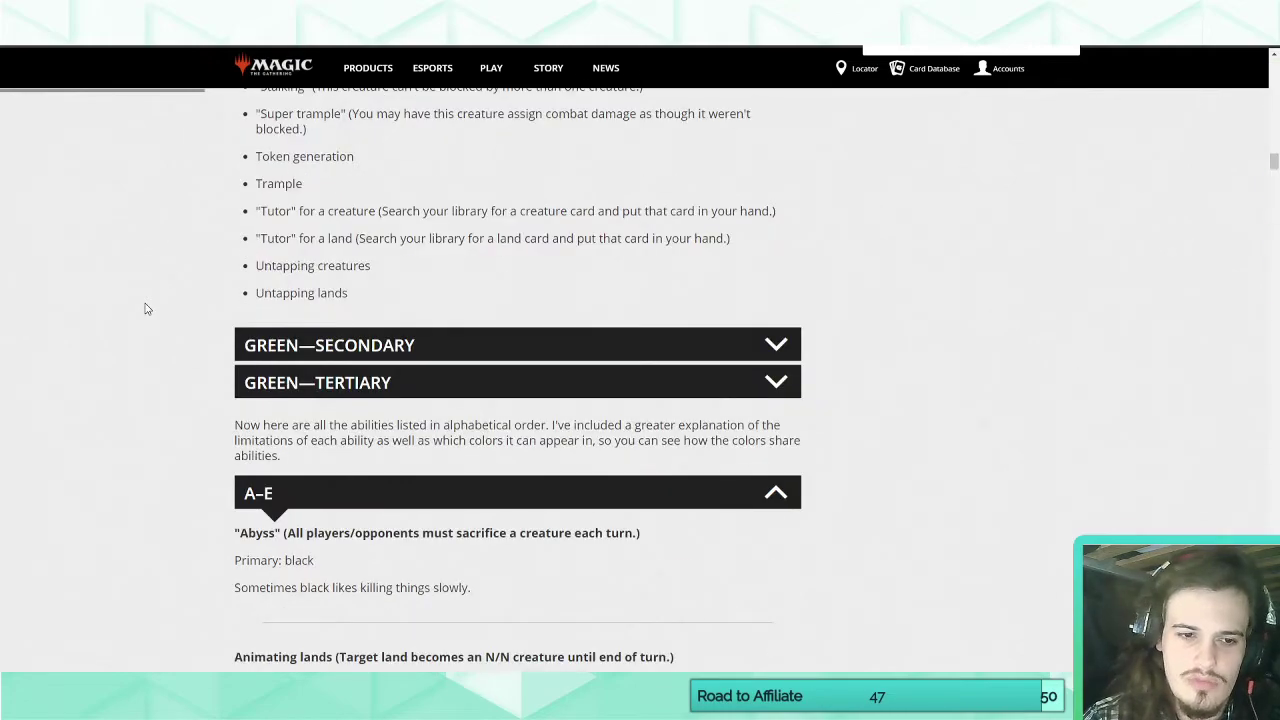
scroll(145, 309, down, 10)
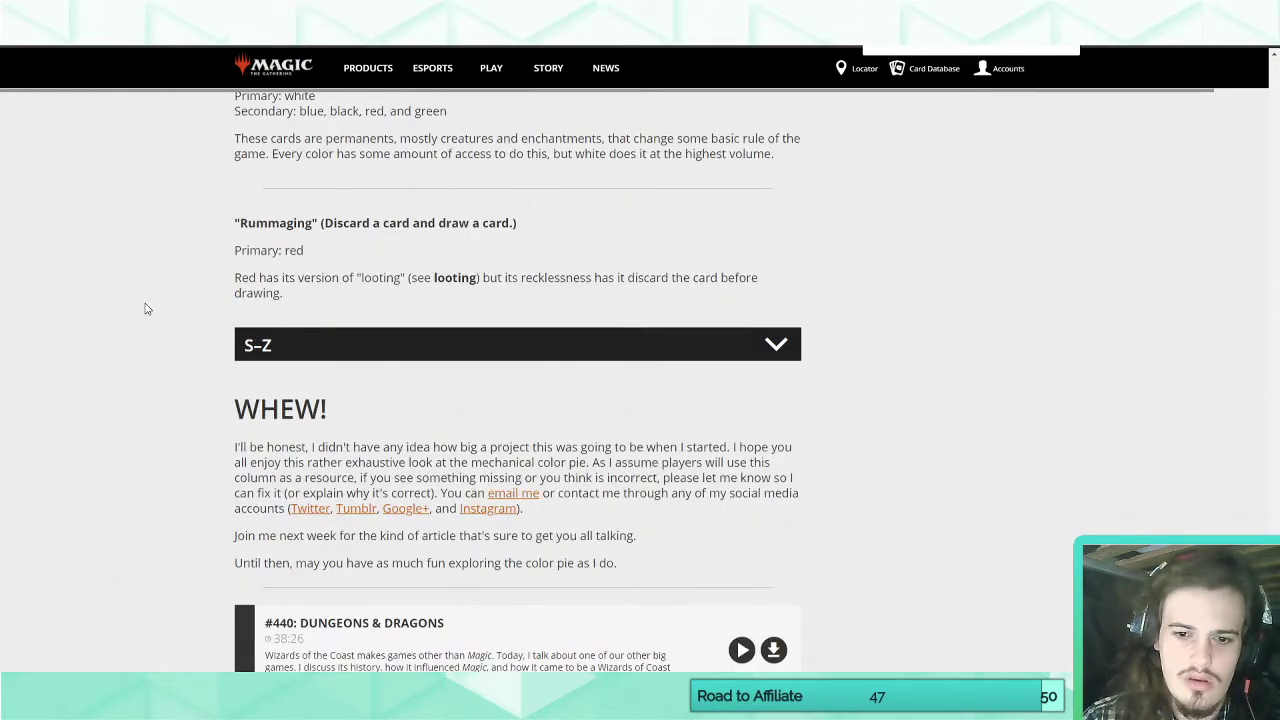
scroll(145, 309, up, 15)
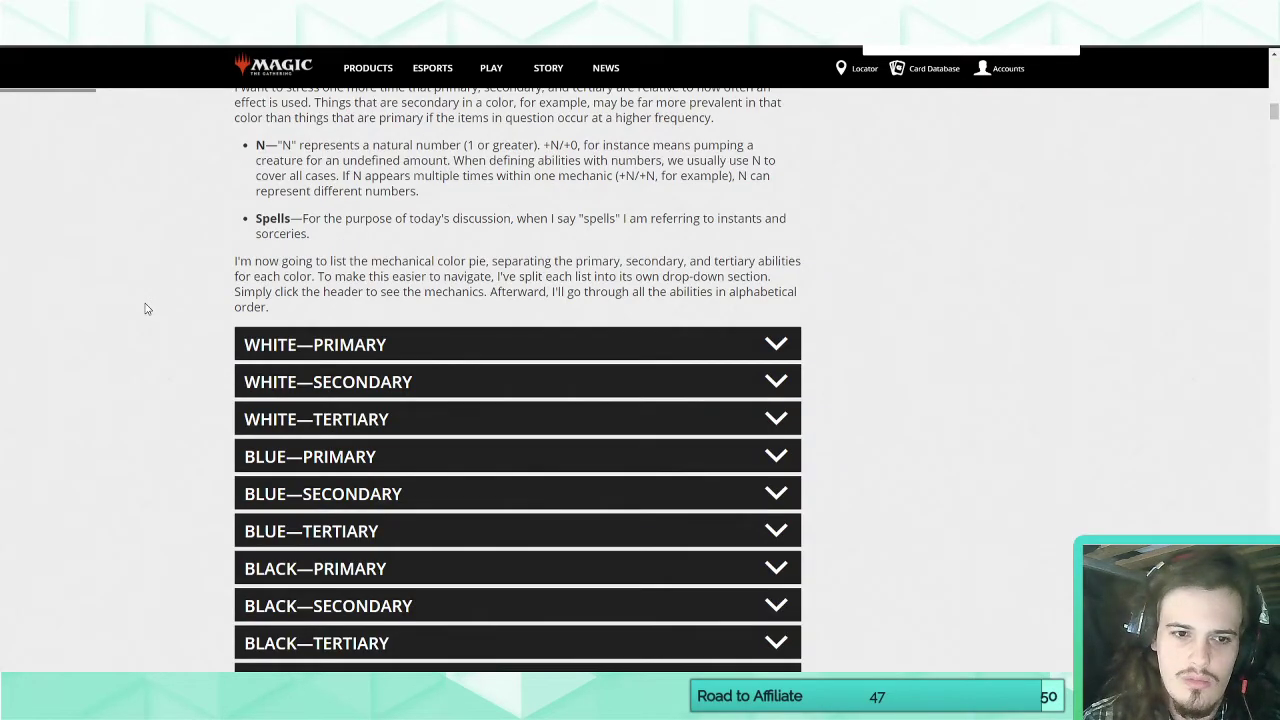
scroll(145, 309, down, 10)
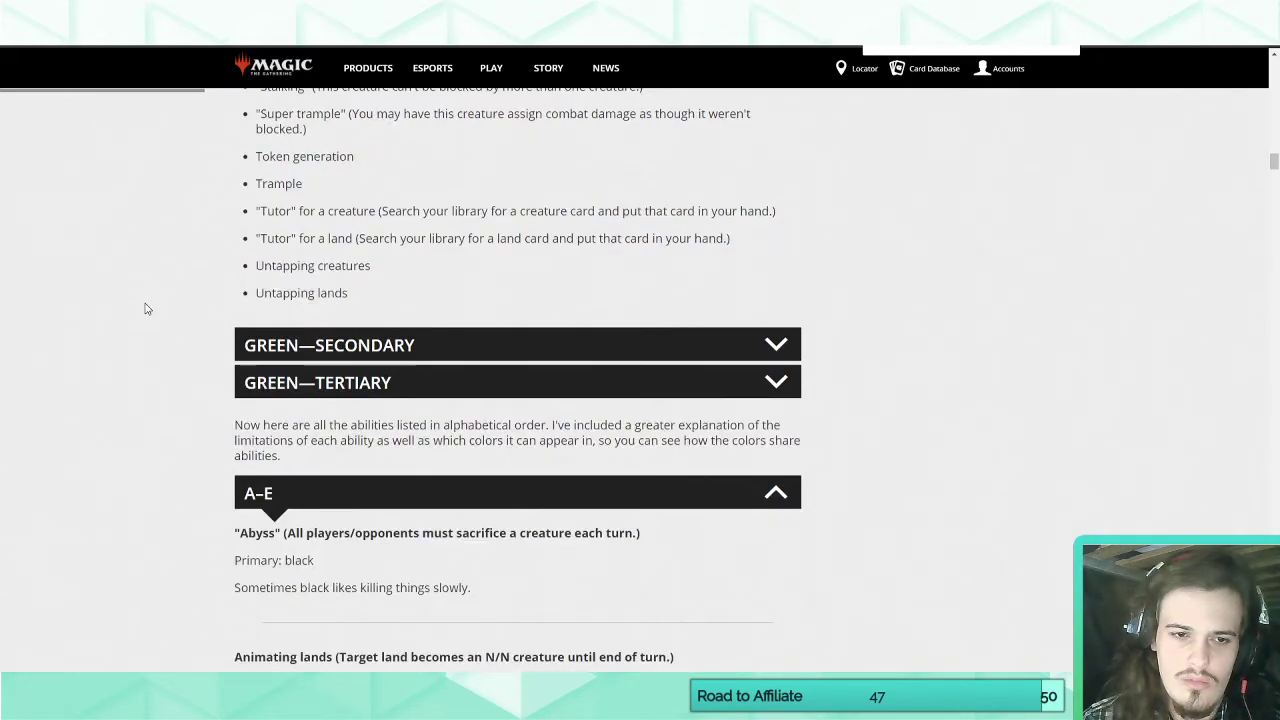
scroll(145, 309, down, 15)
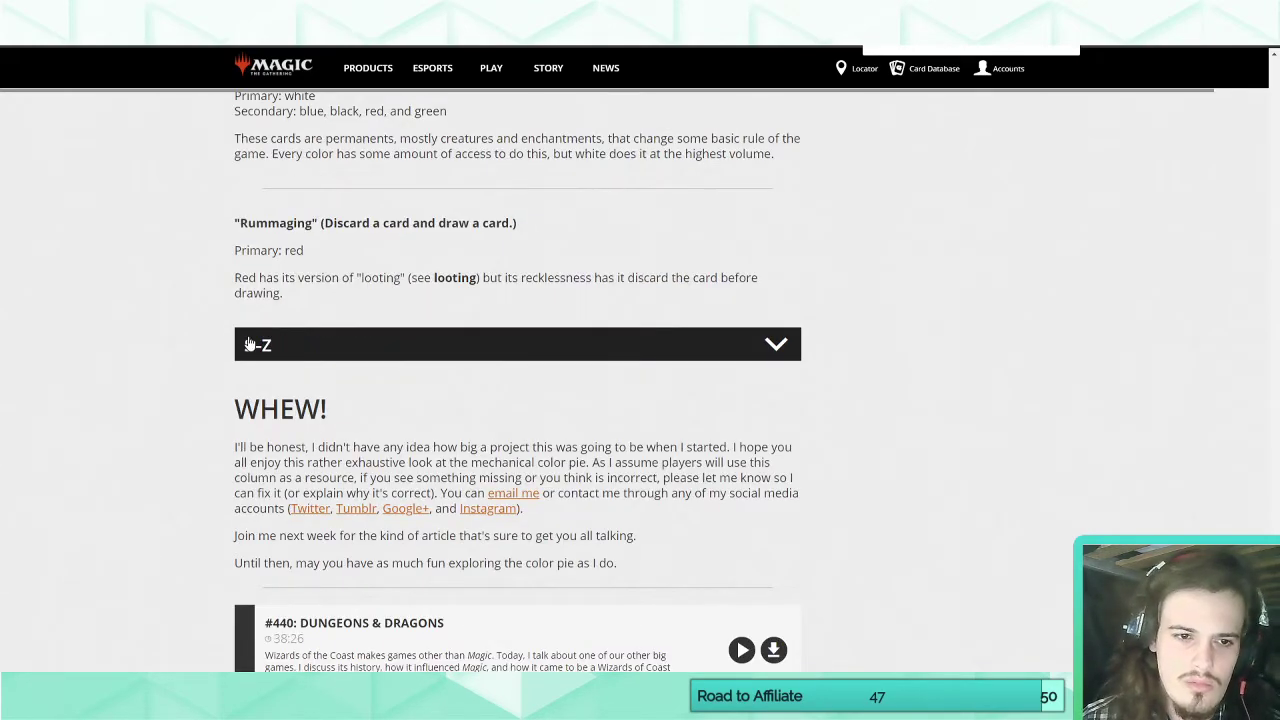
click(250, 344)
click(1043, 47)
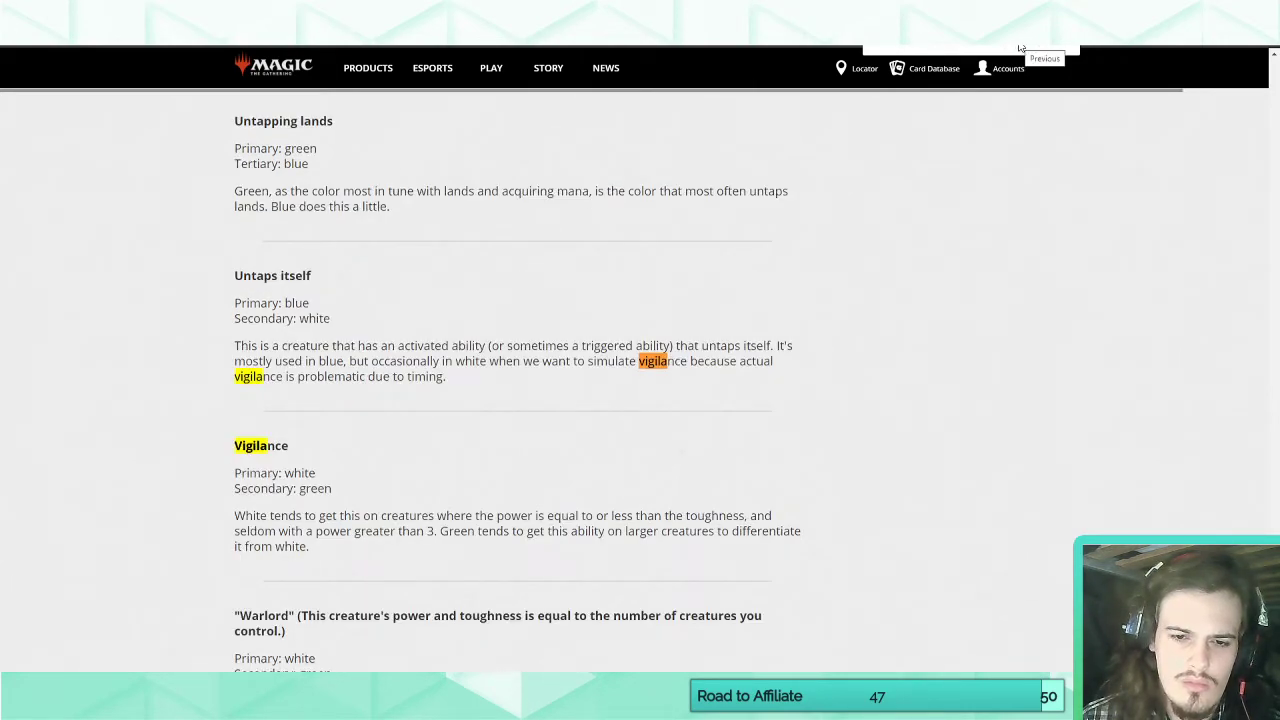
click(1020, 47)
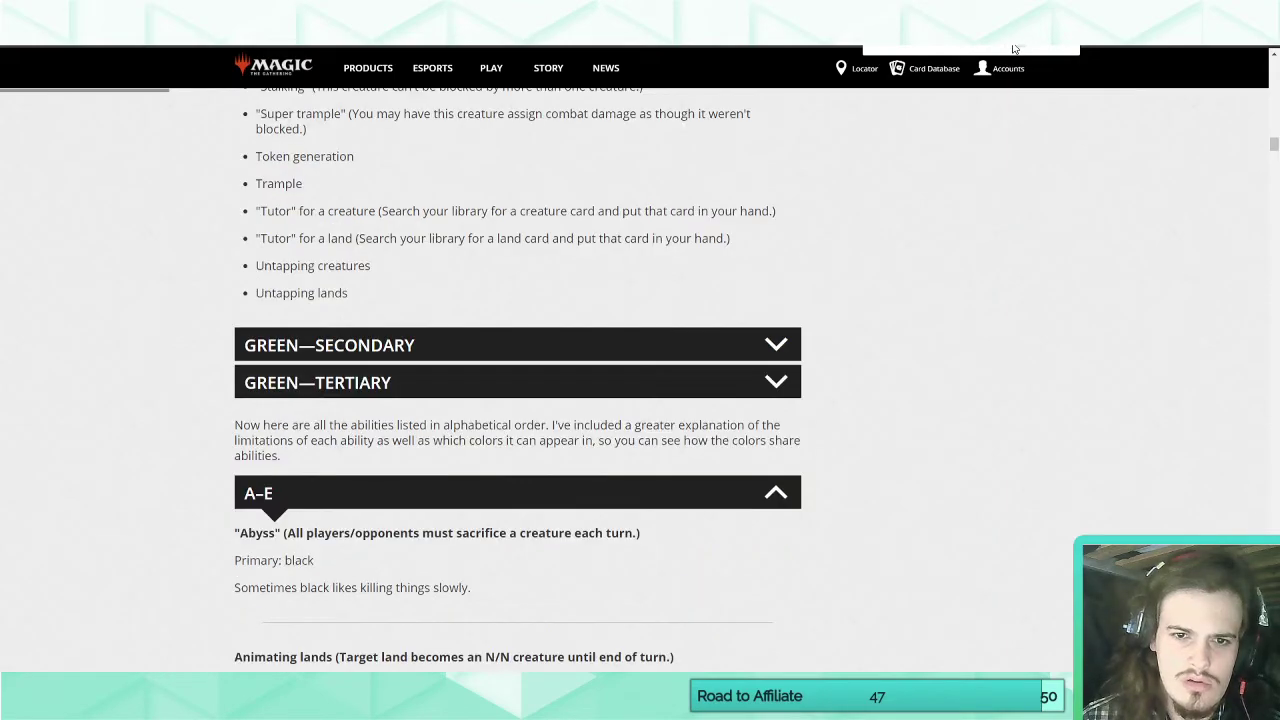
Collapse the Green—Primary list, expand Black—Tertiary and examine which abilities black gets as tertiary.
scroll(372, 387, up, 10)
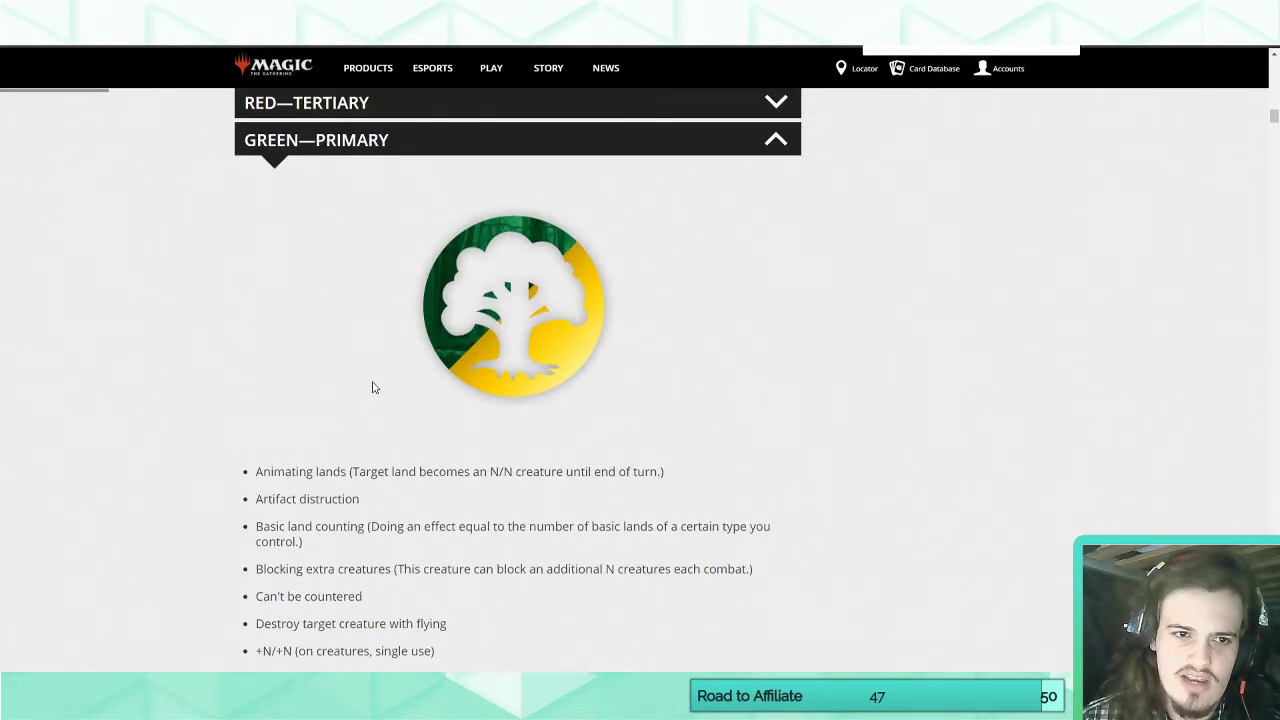
click(383, 150)
scroll(358, 229, up, 4)
scroll(355, 229, up, 1)
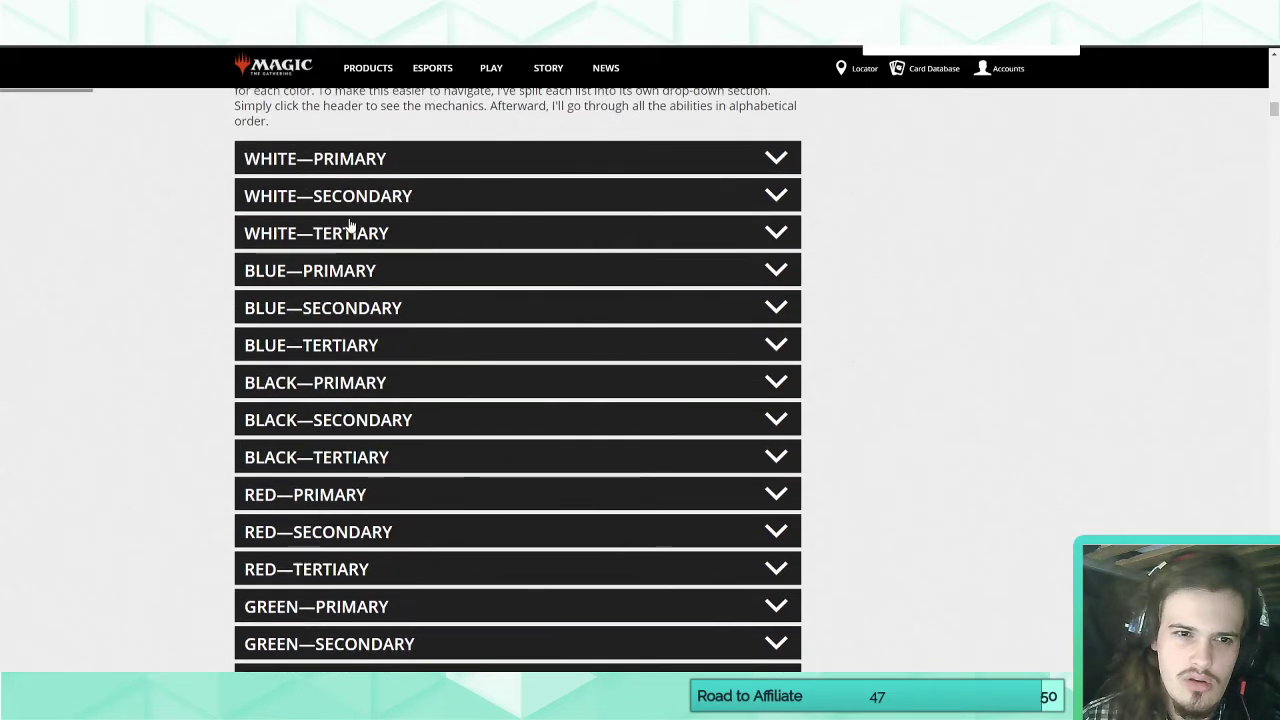
scroll(343, 229, down, 3)
scroll(336, 275, up, 2)
click(343, 323)
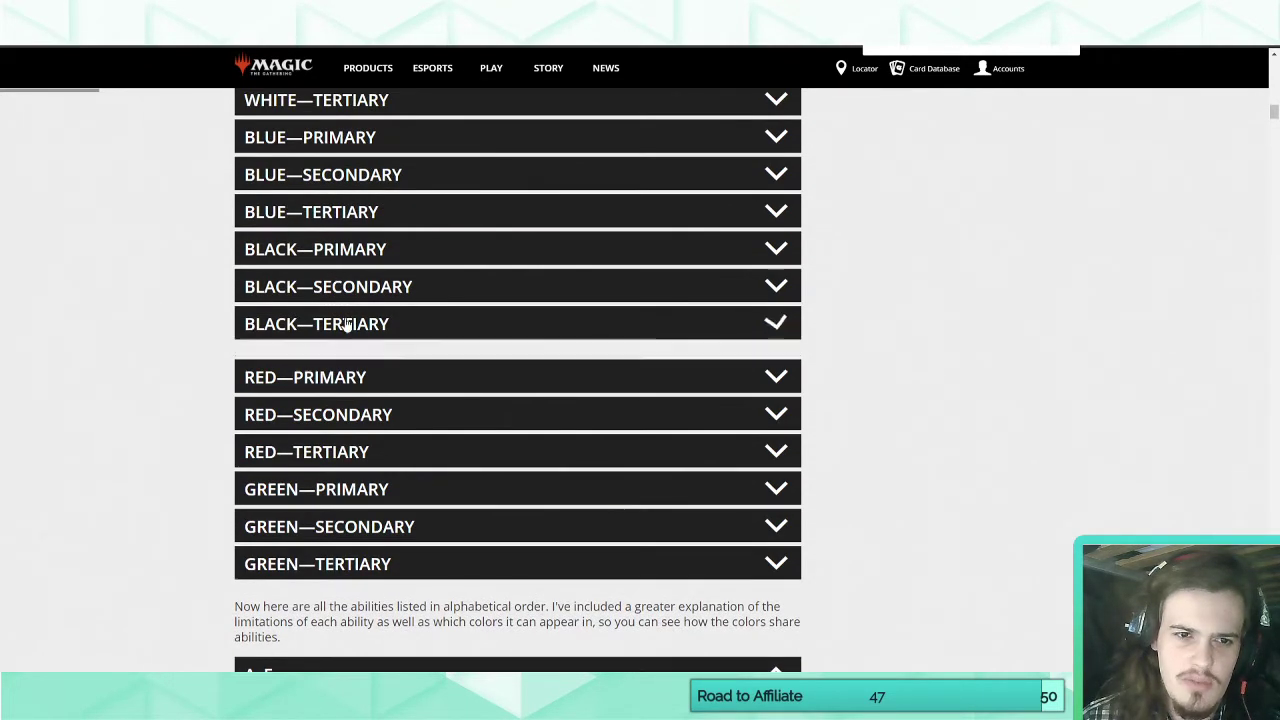
scroll(343, 323, down, 4)
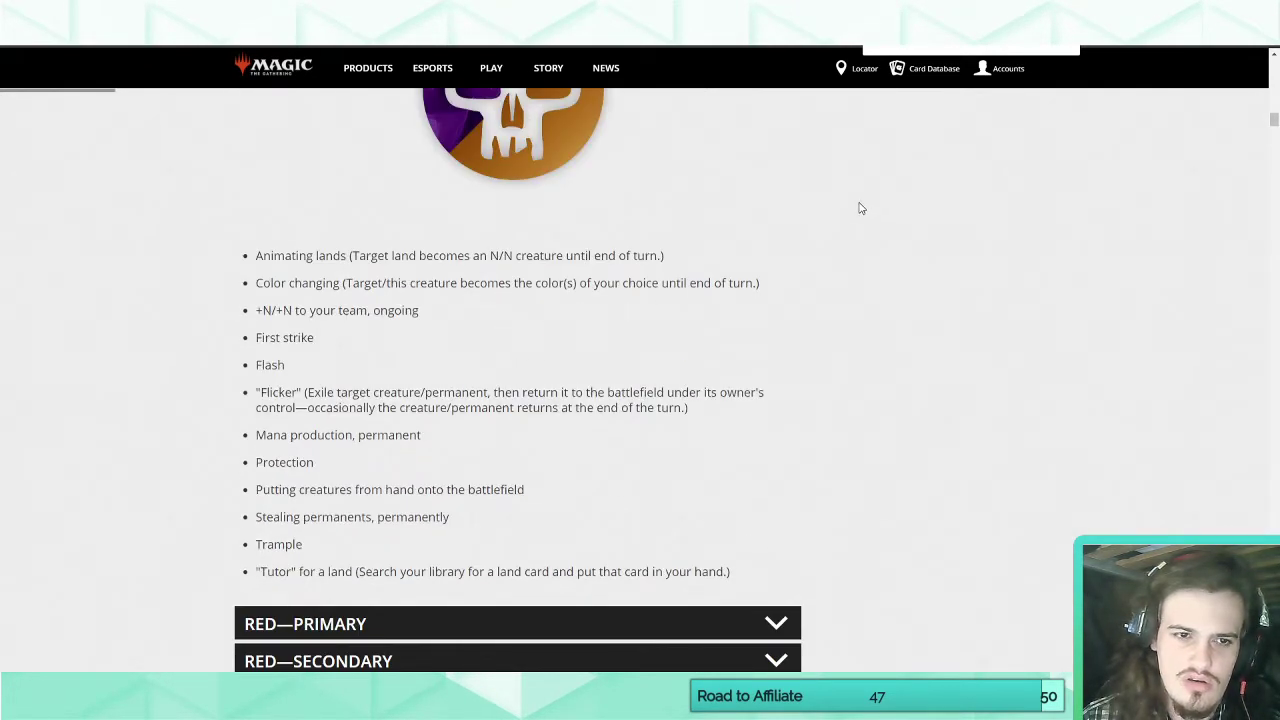
scroll(1018, 55, up, 3)
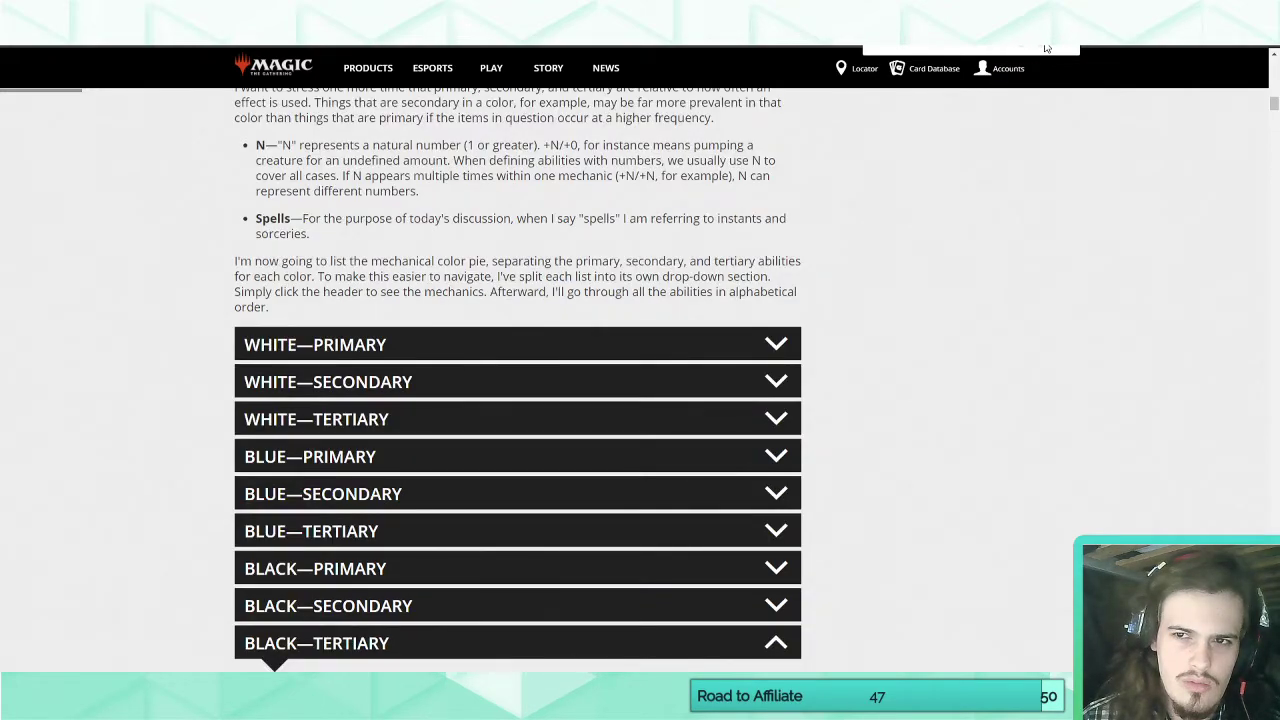
Search the color pie article for "vigila" up to the Vigilance entry, and check the wiki's current evergreen keywords table.
text(vigila)
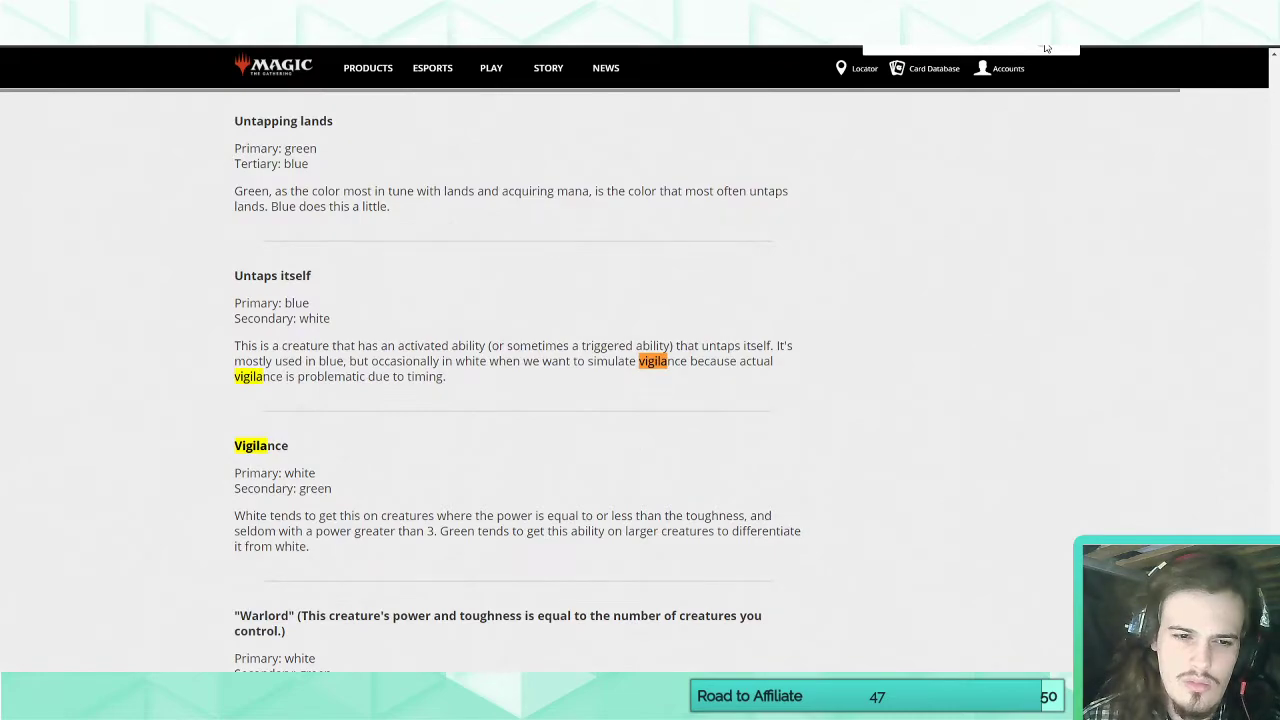
key(Return)
key(Return)
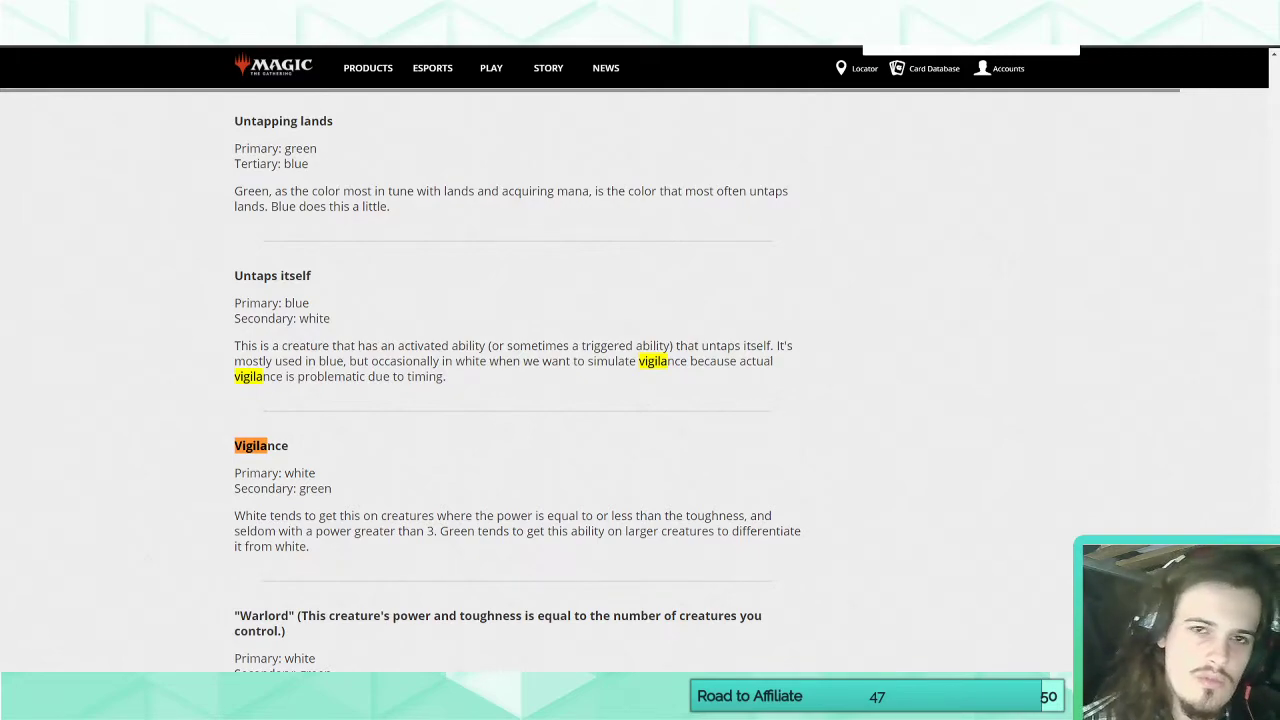
key(ctrl+Tab)
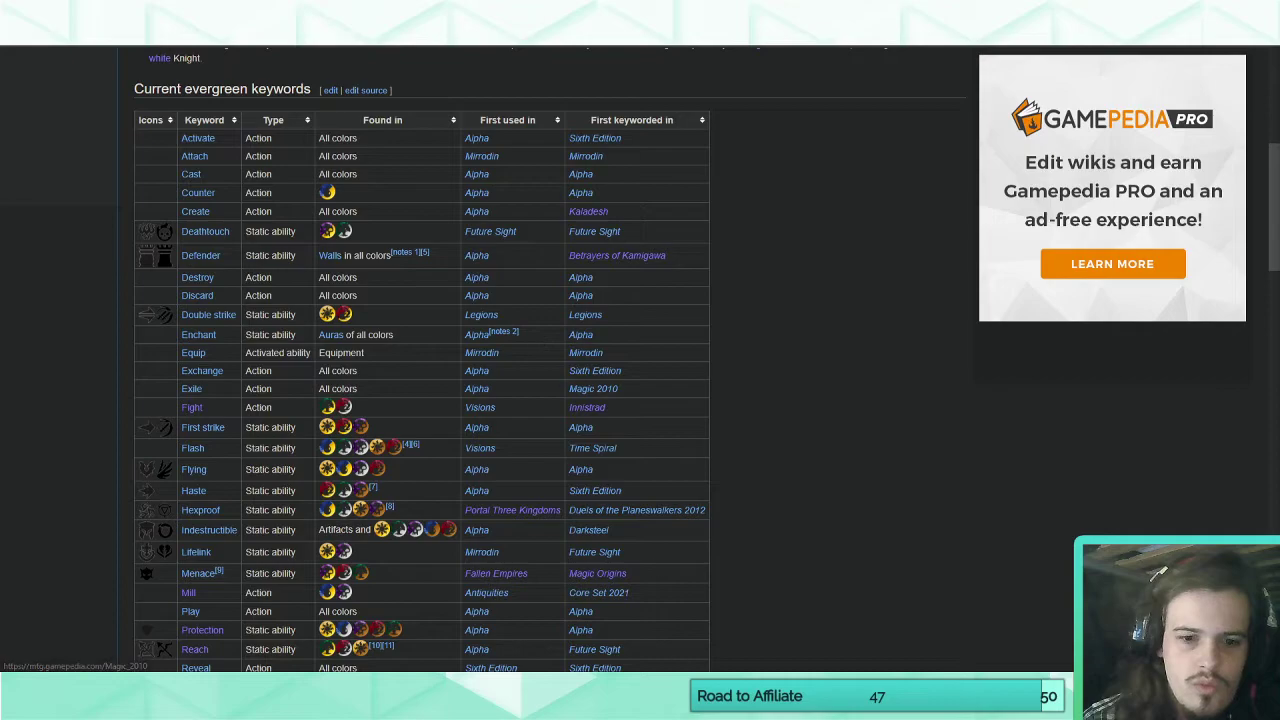
Return to the card editor and enter "Whenever you summon," on the line below Vigilance in the Serapis card's rules text.
key(alt+Tab)
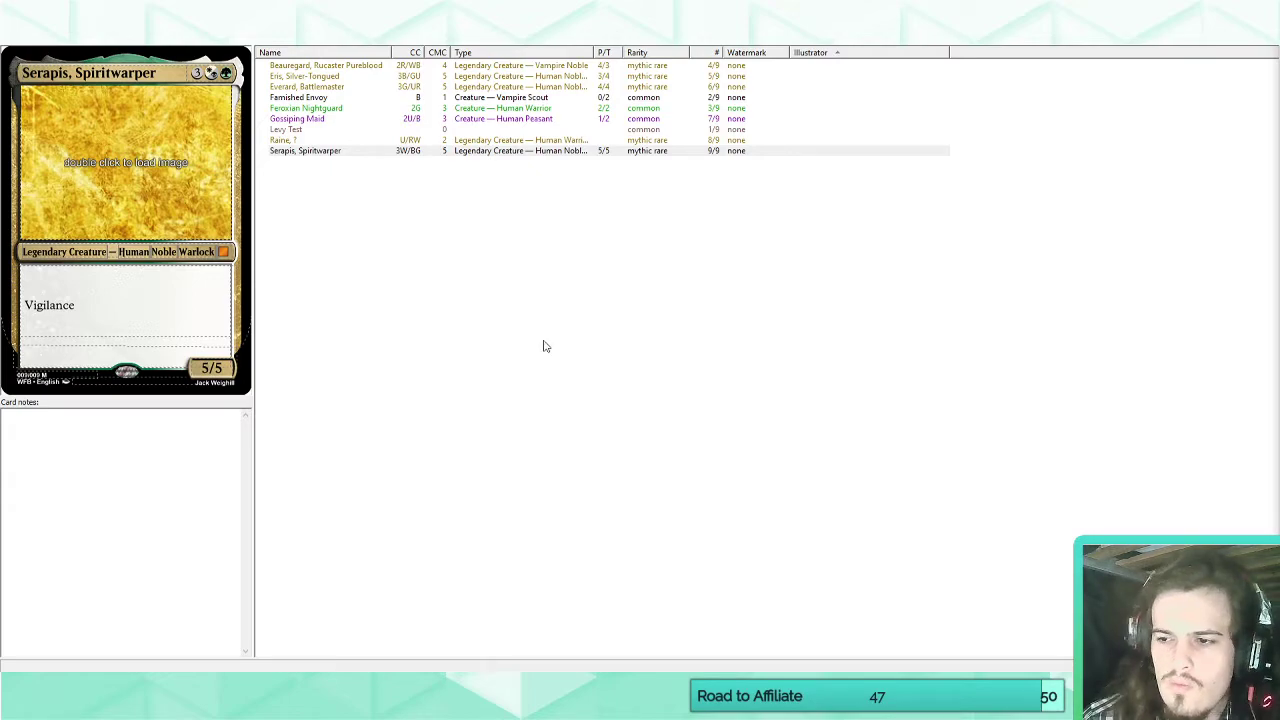
click(70, 318)
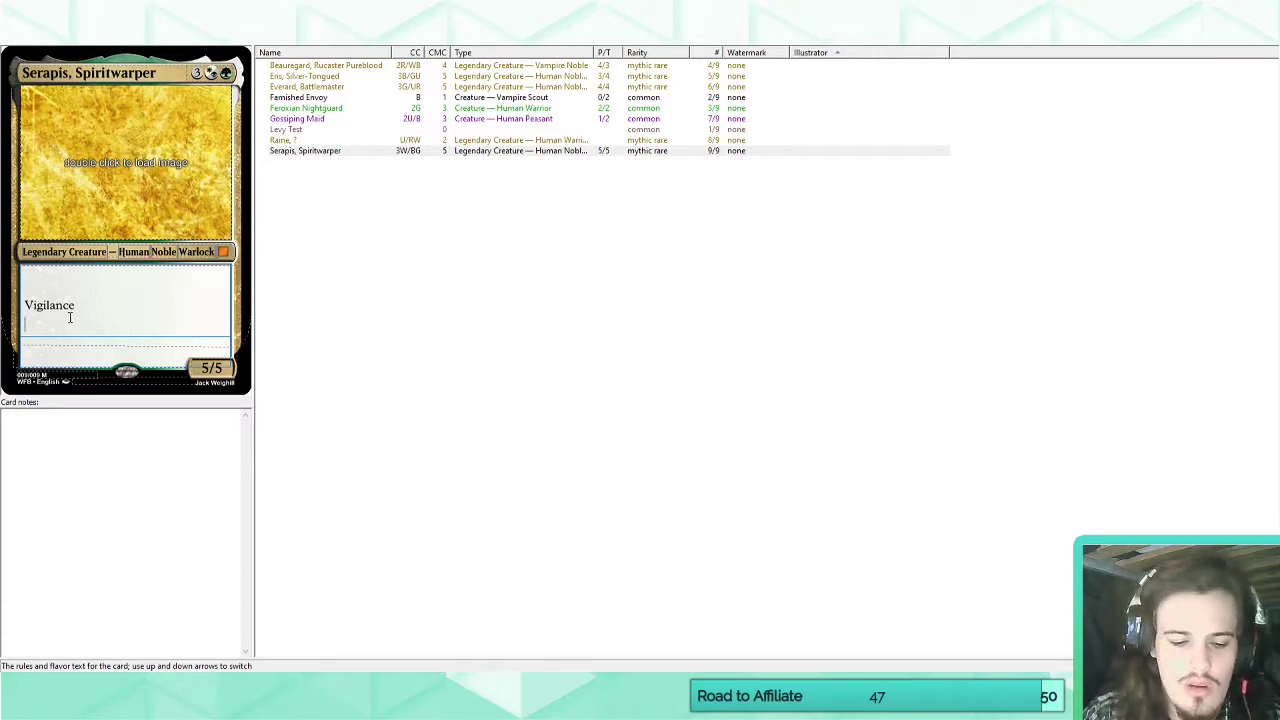
text(Whenever yo)
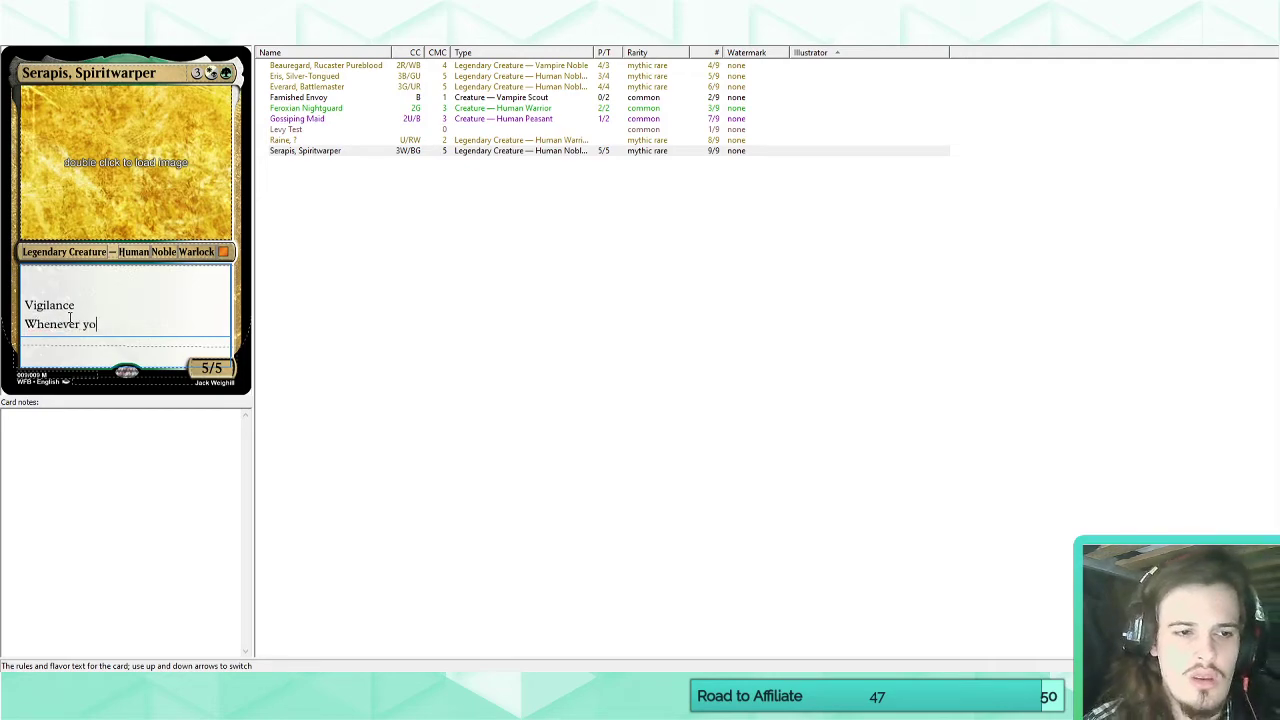
text(u summon)
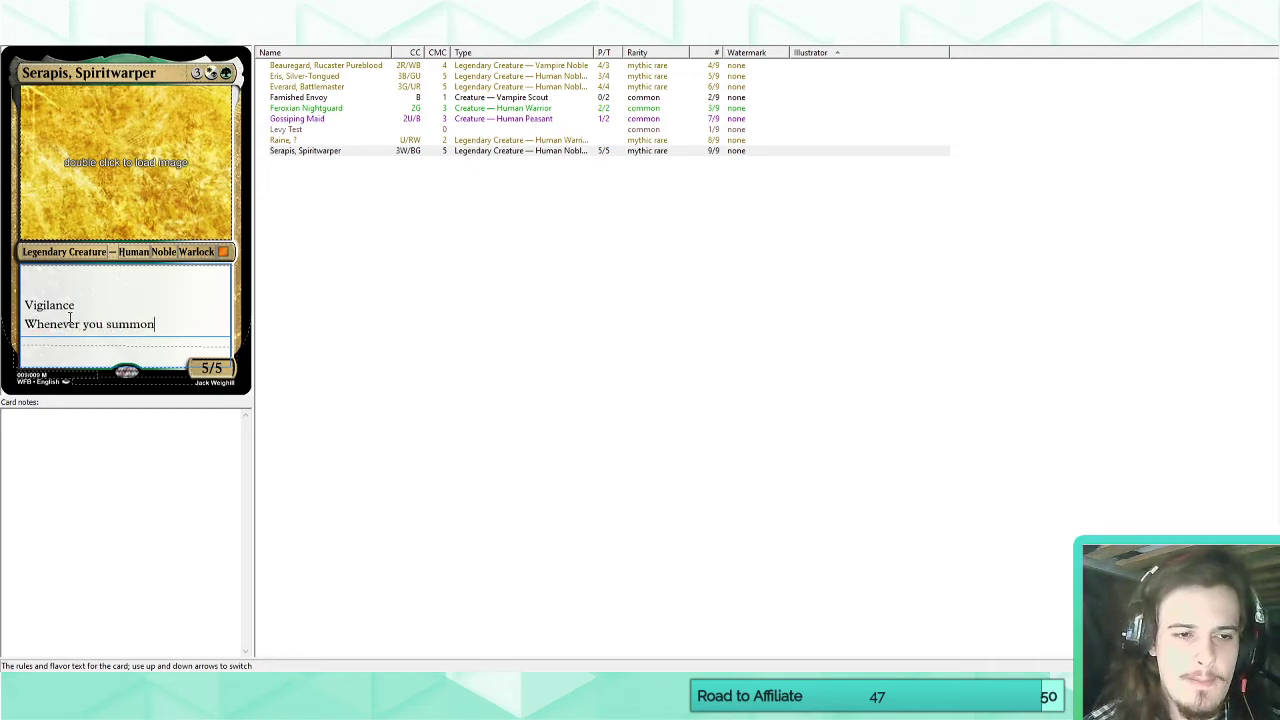
text(,)
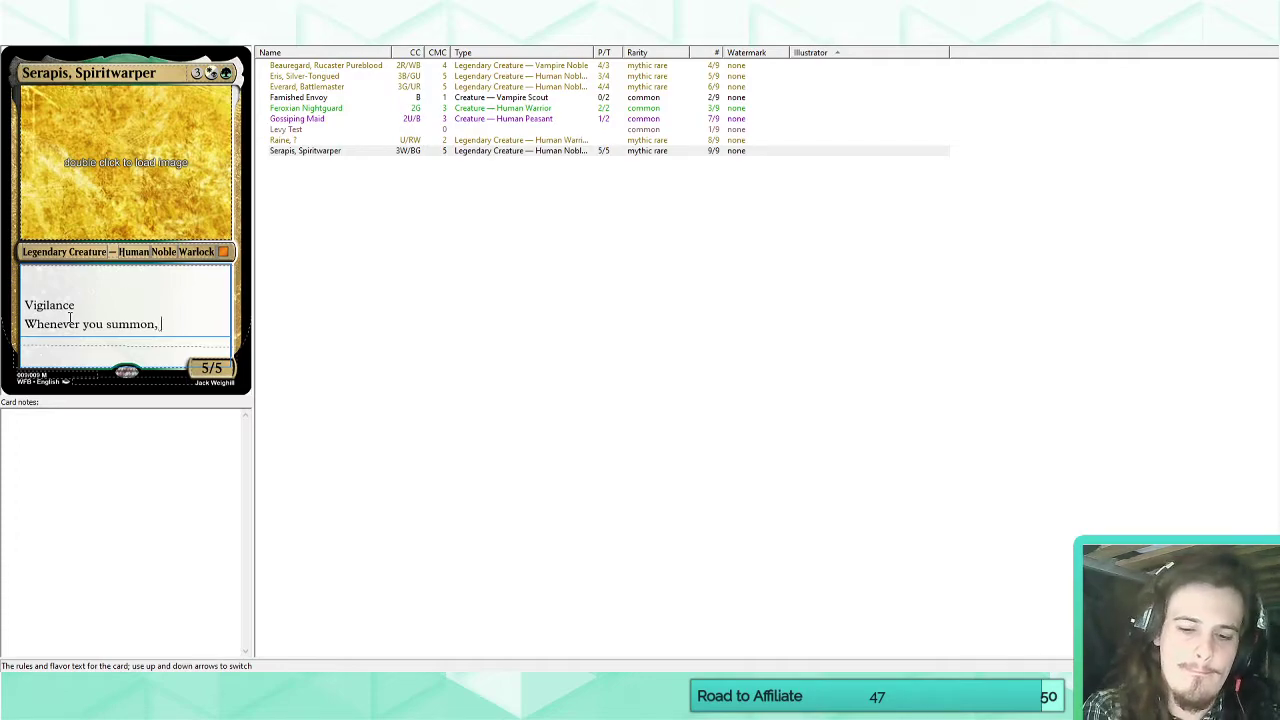
Reword the second ability to "Whenever you create one or more spirit tokens, create twice that many instead.".
key(BackSpace)
key(BackSpace)
key(BackSpace)
key(BackSpace)
key(BackSpace)
key(BackSpace)
key(BackSpace)
key(BackSpace)
key(BackSpace)
key(BackSpace)
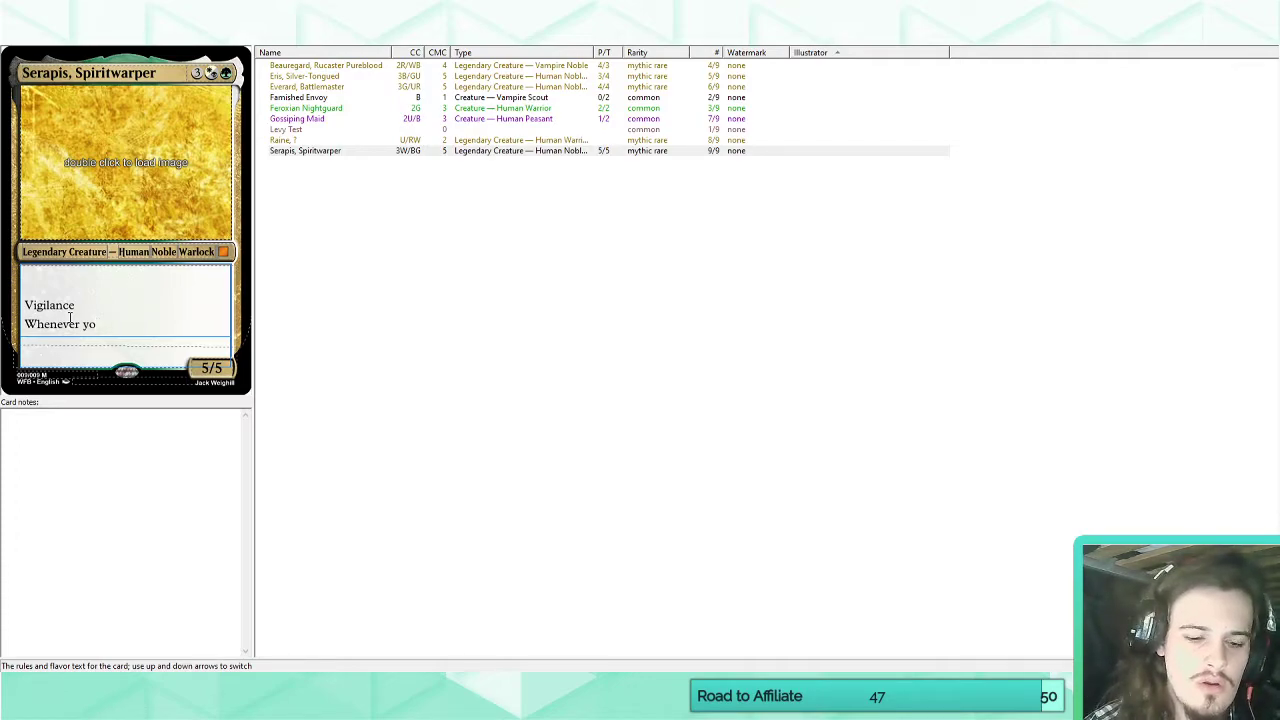
text(u create )
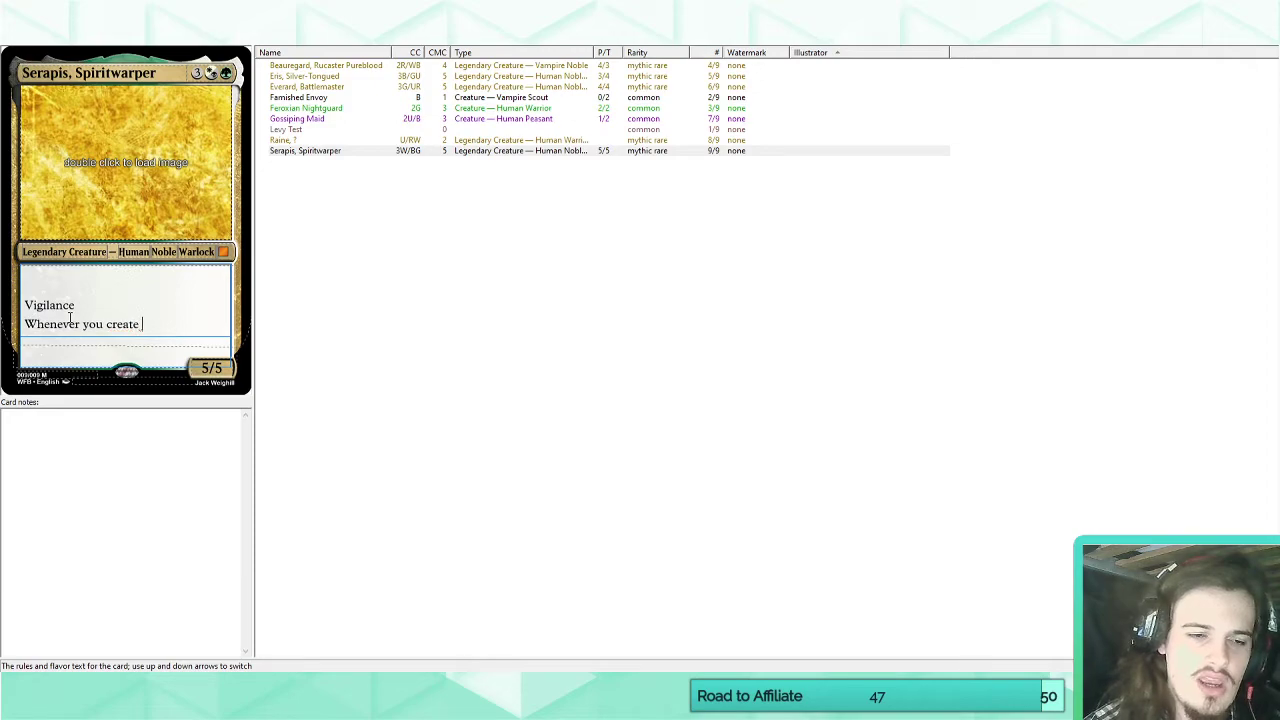
text(one or more spiri)
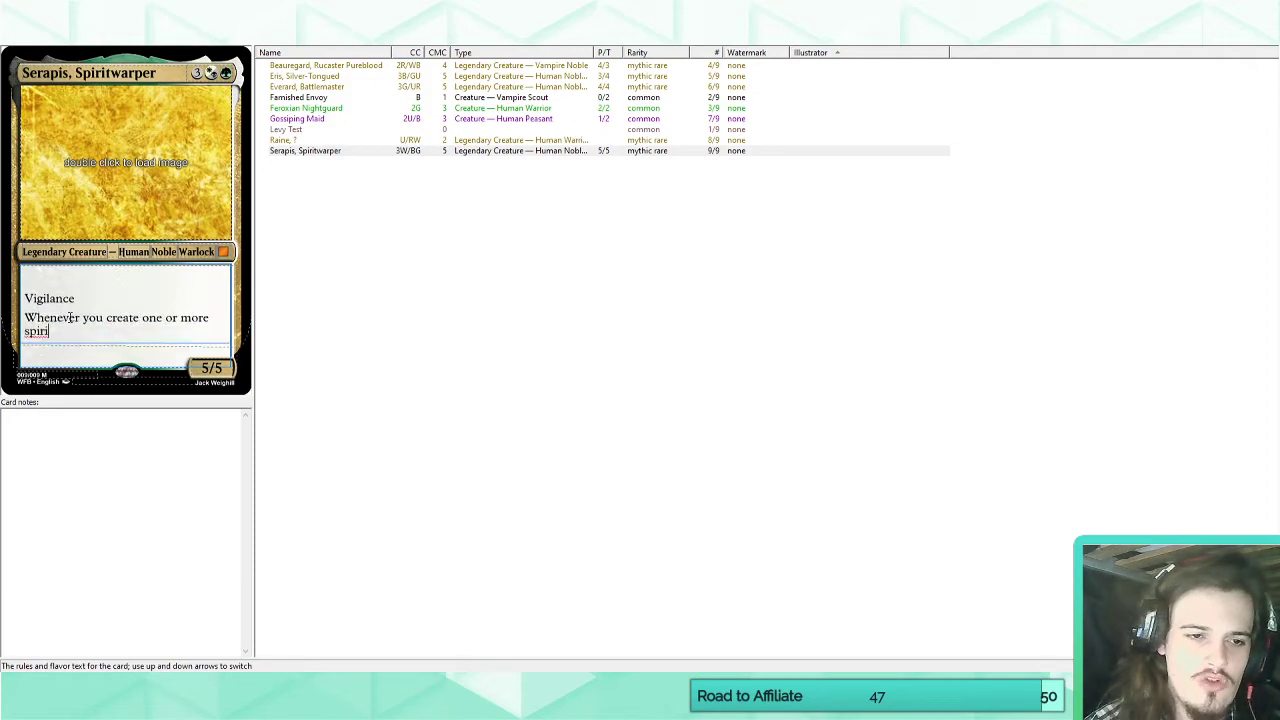
text(t tokens, create twi)
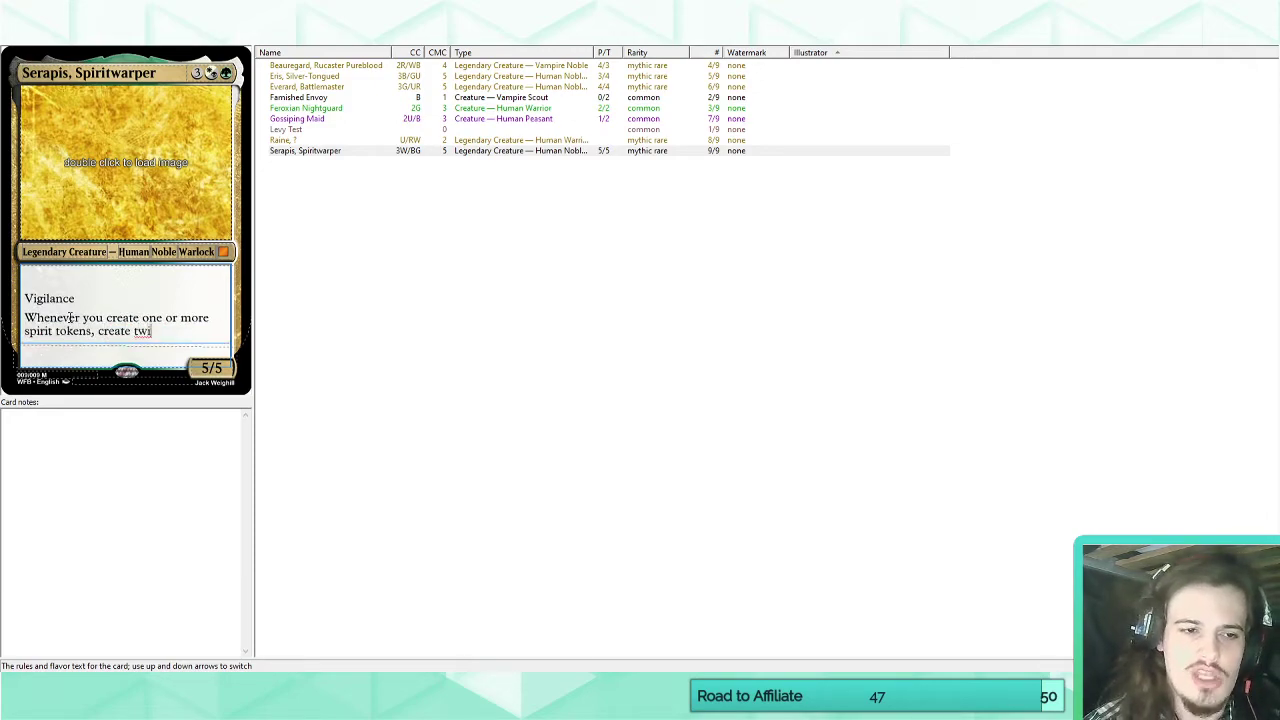
text(ce that many isntead.)
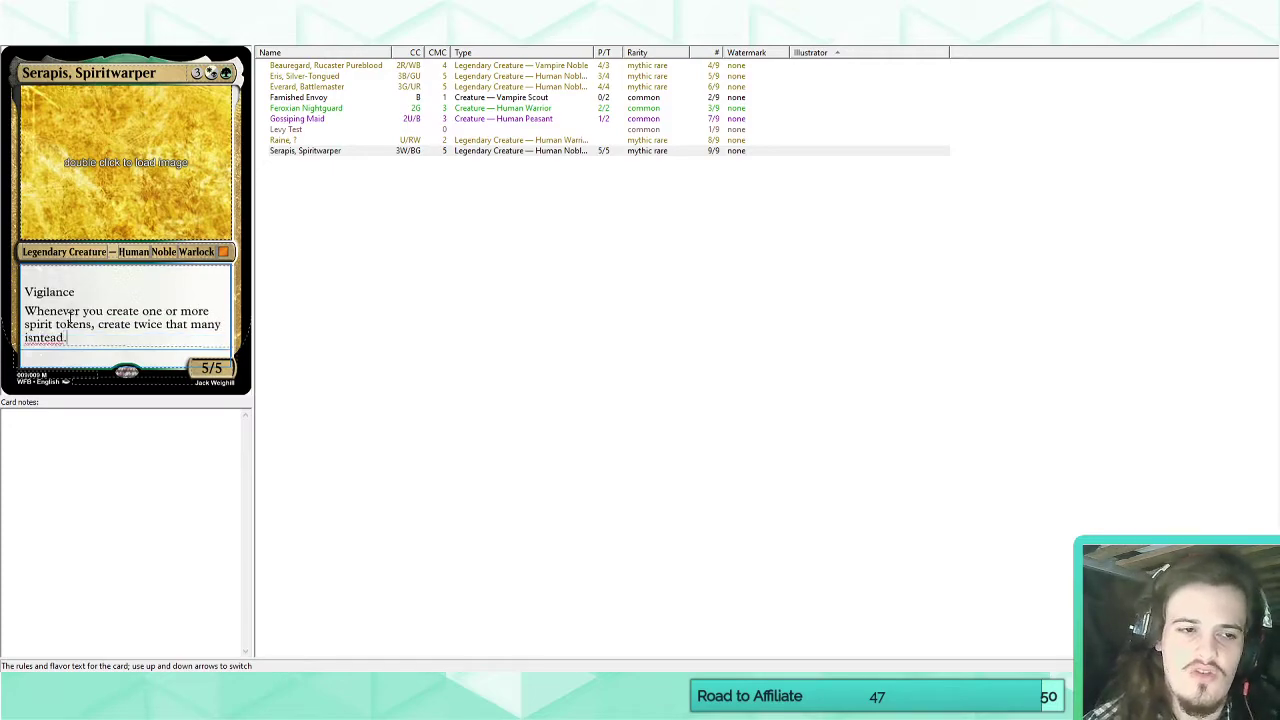
key(BackSpace)
key(BackSpace)
key(BackSpace)
key(BackSpace)
key(BackSpace)
text(nstea)
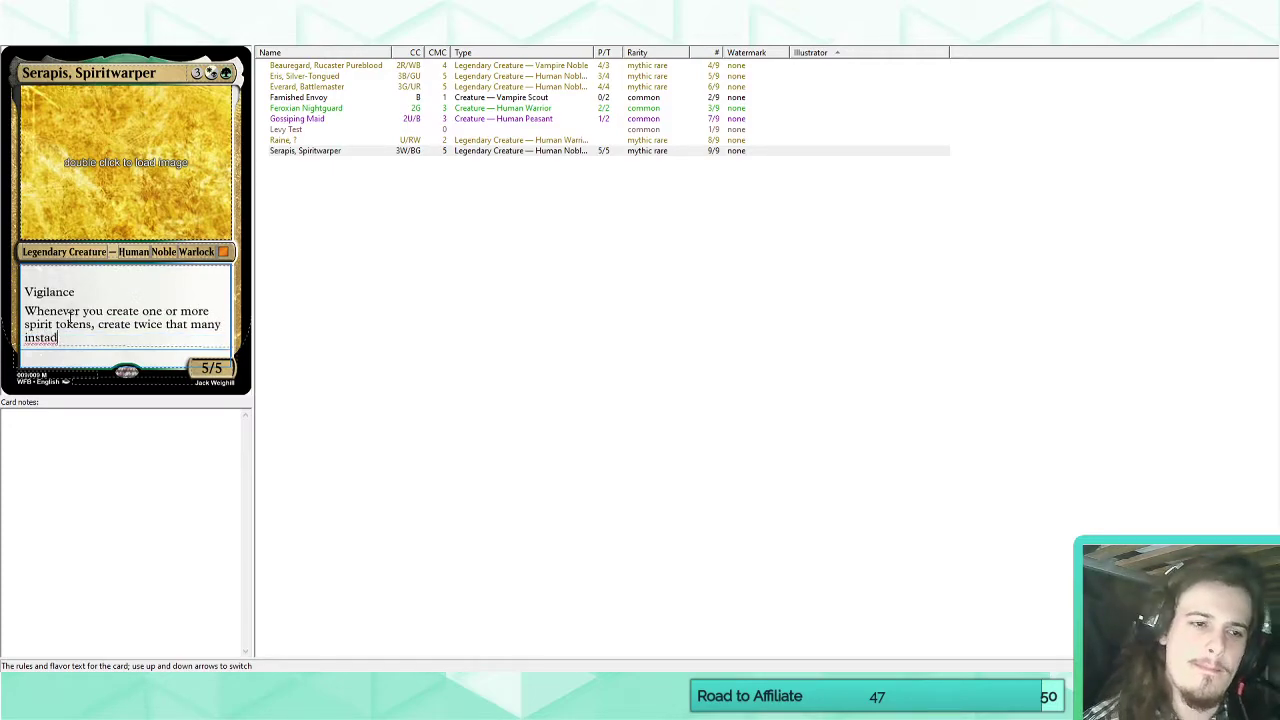
text(d.)
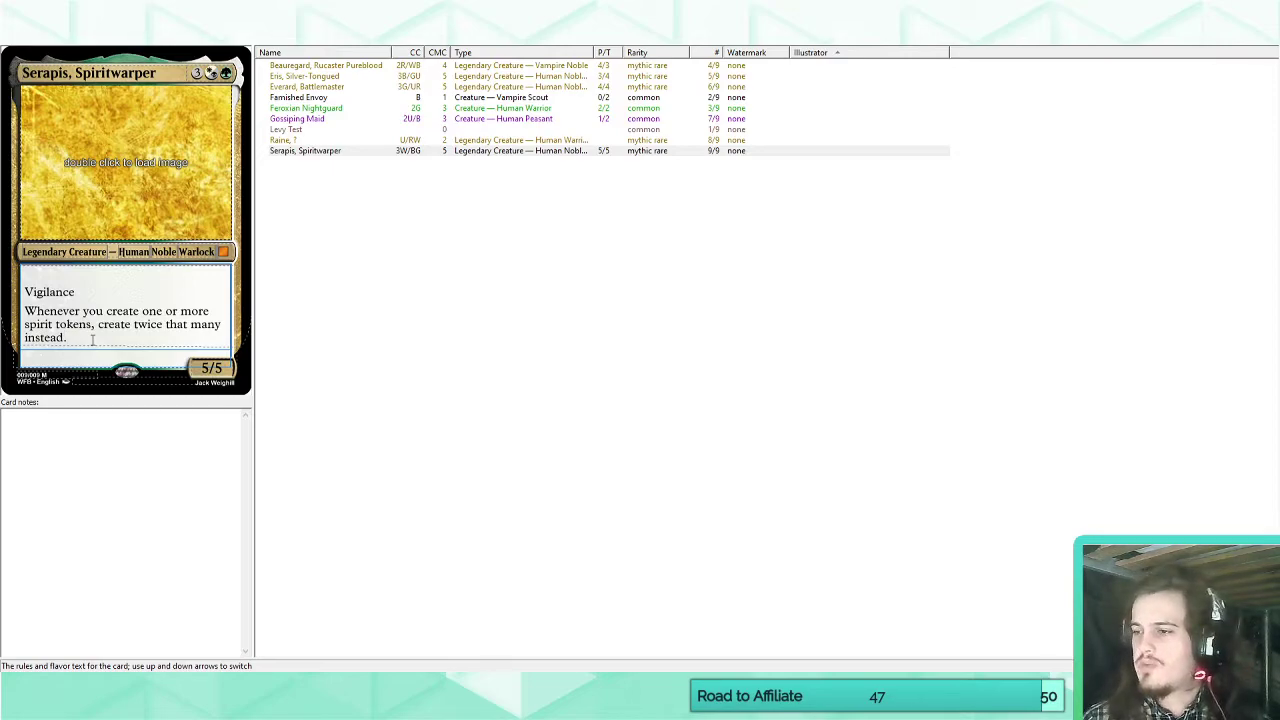
Start a third ability below the token-doubling line in Serapis's rules text with the cost "Sacrifice a spirit token:".
key(Return)
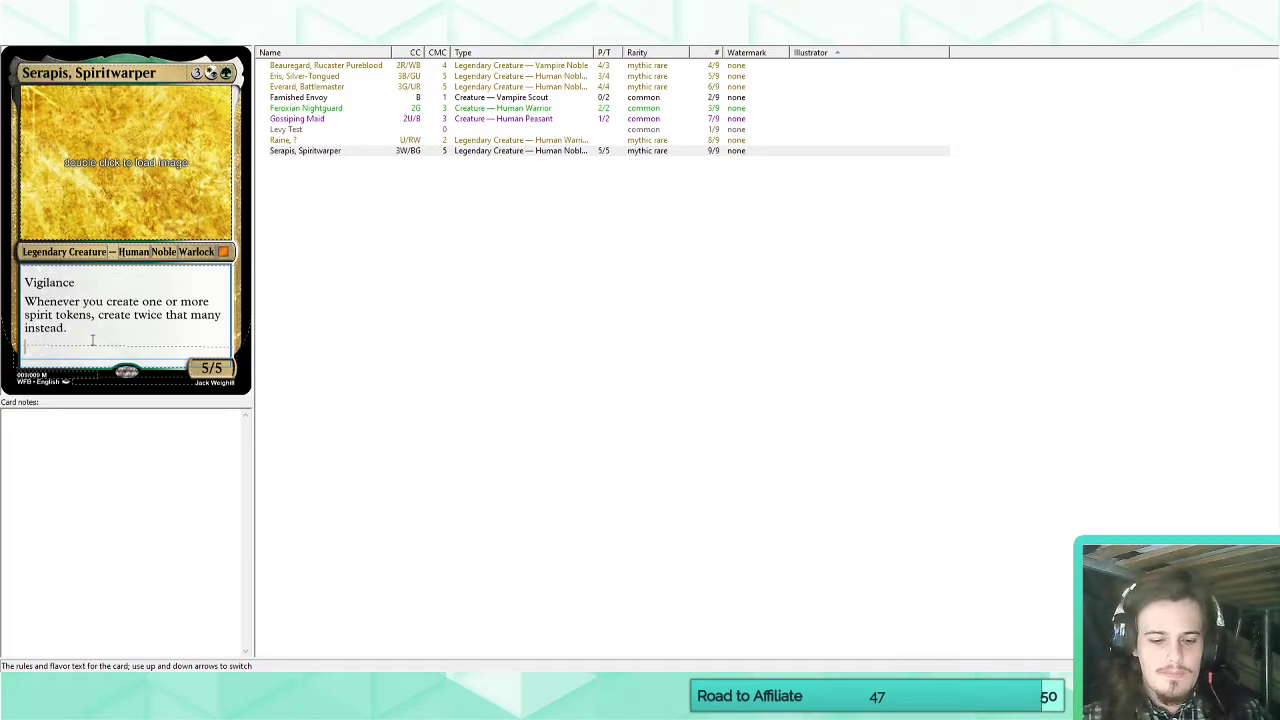
text(Sacri)
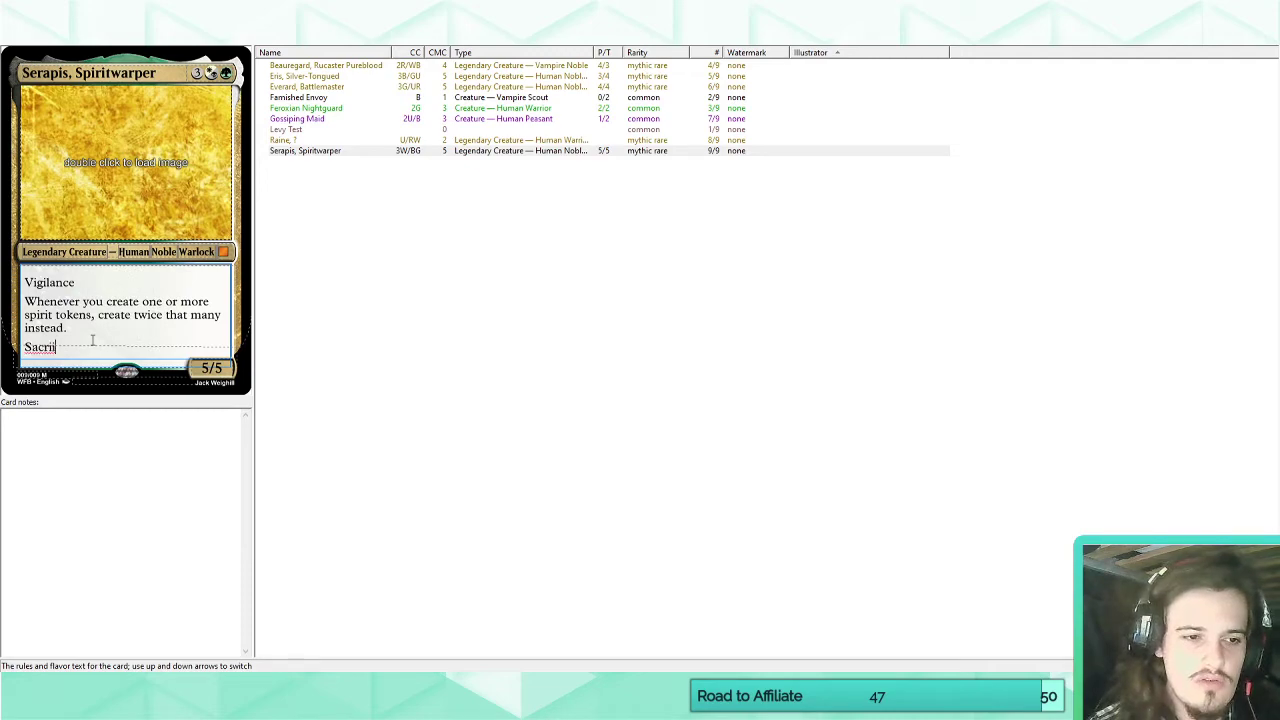
text(fice a spirit token:)
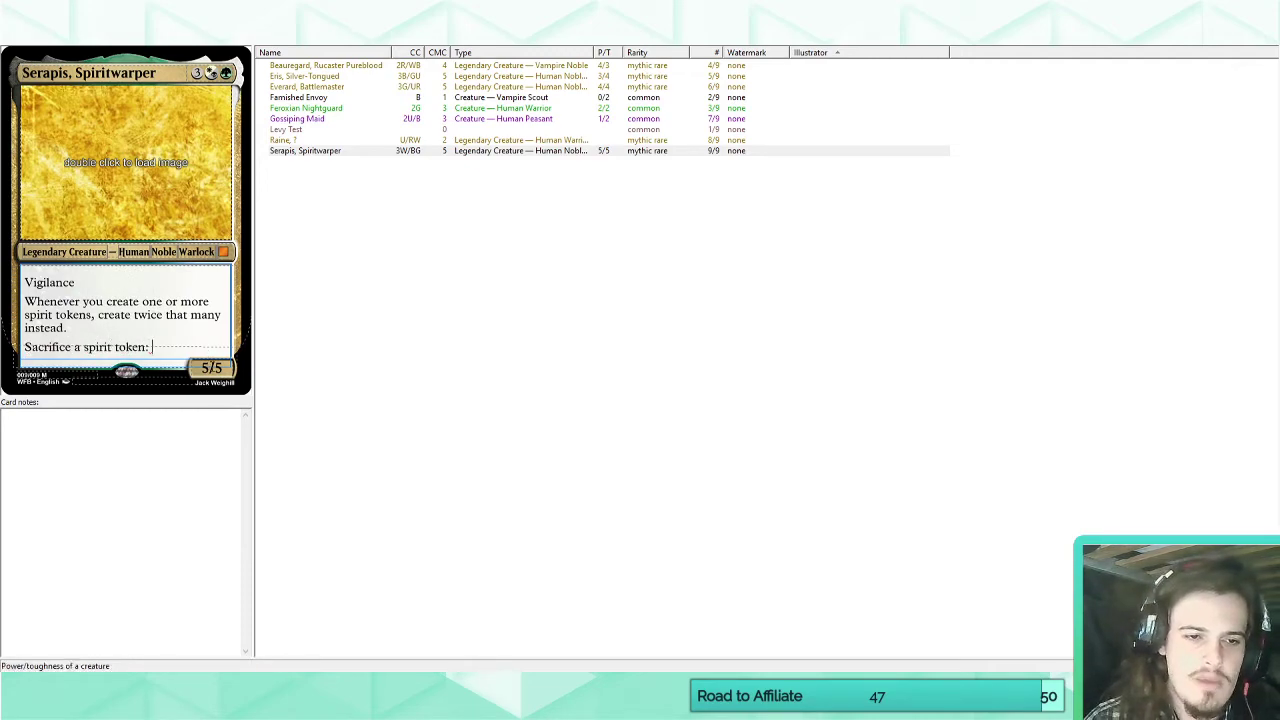
Set the Serapis card's power and toughness to 3/4.
click(209, 368)
key(BackSpace)
text(3)
key(BackSpace)
text(4)
Complete the sacrifice ability with the card's self-reference followed by "gets +1/+1 until end of turn.".
click(170, 350)
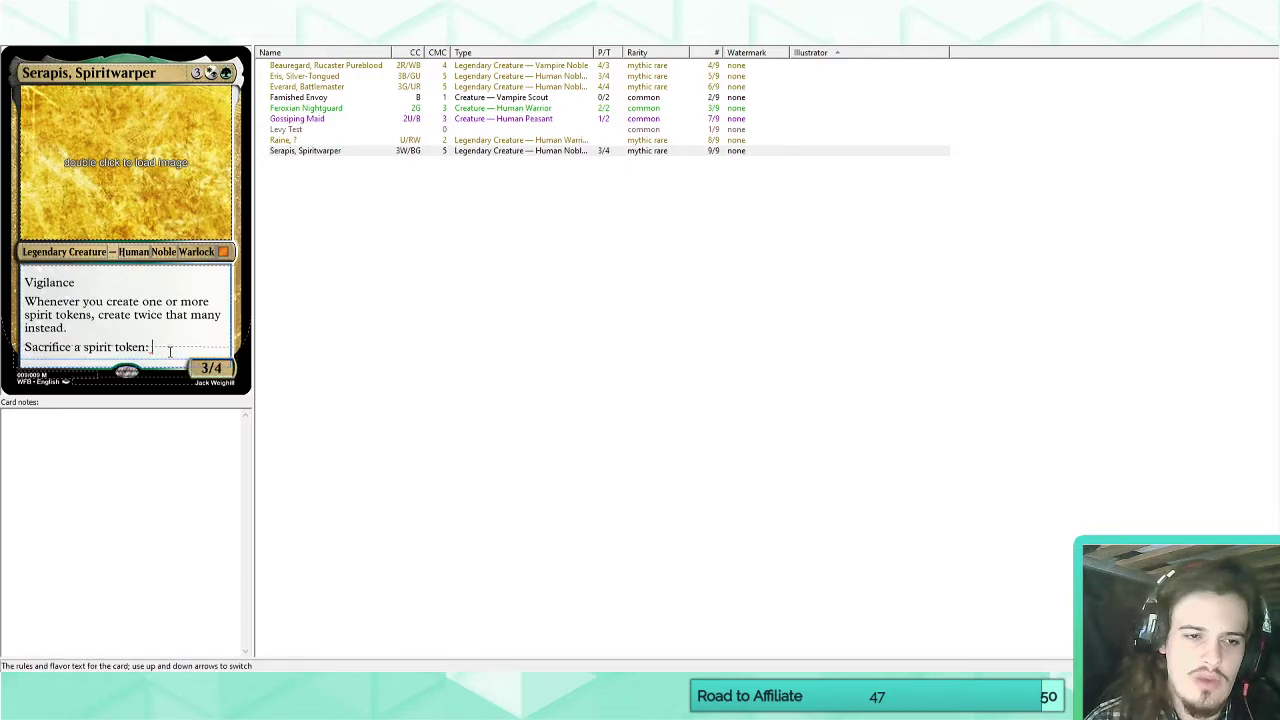
text(~)
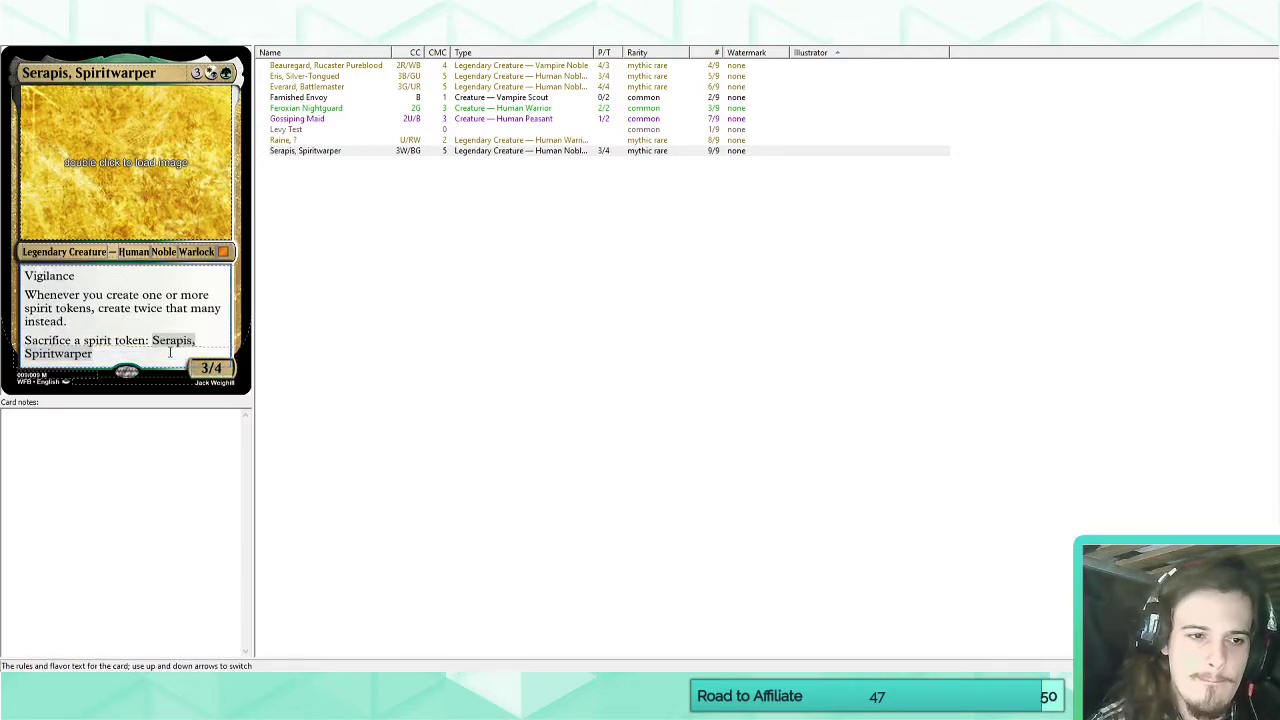
text( ge)
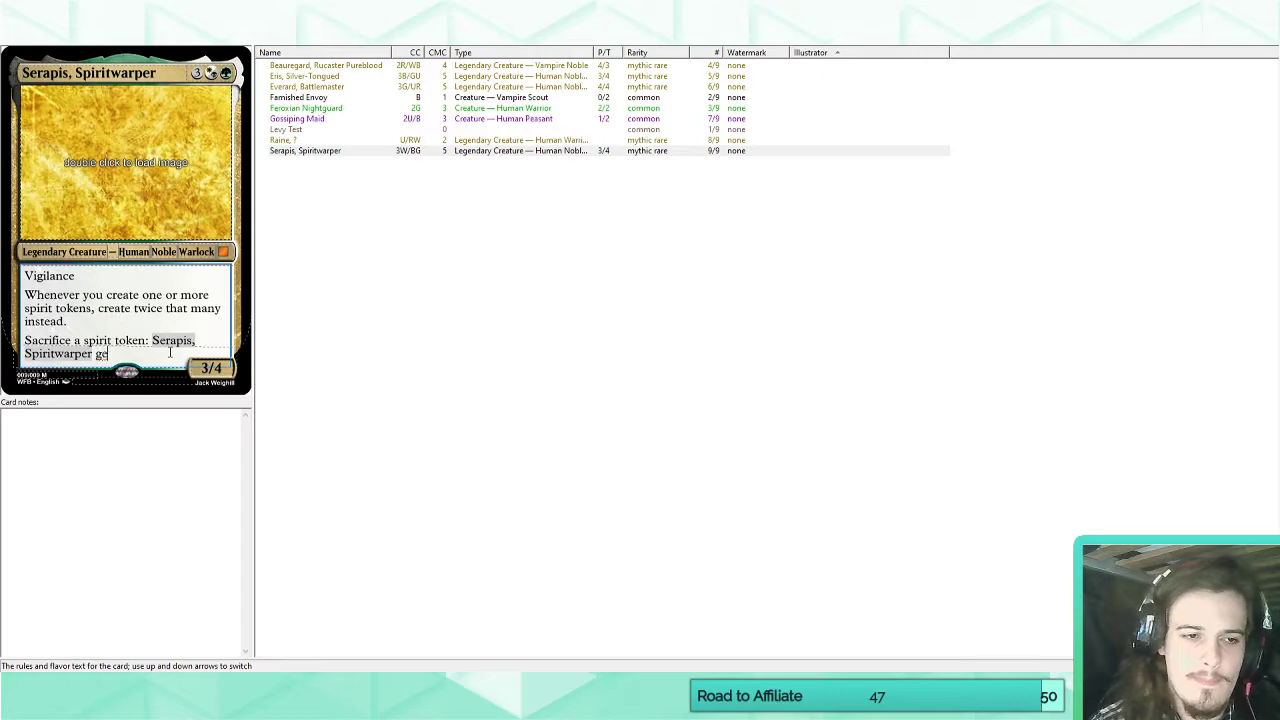
text(ts +1/+1 until)
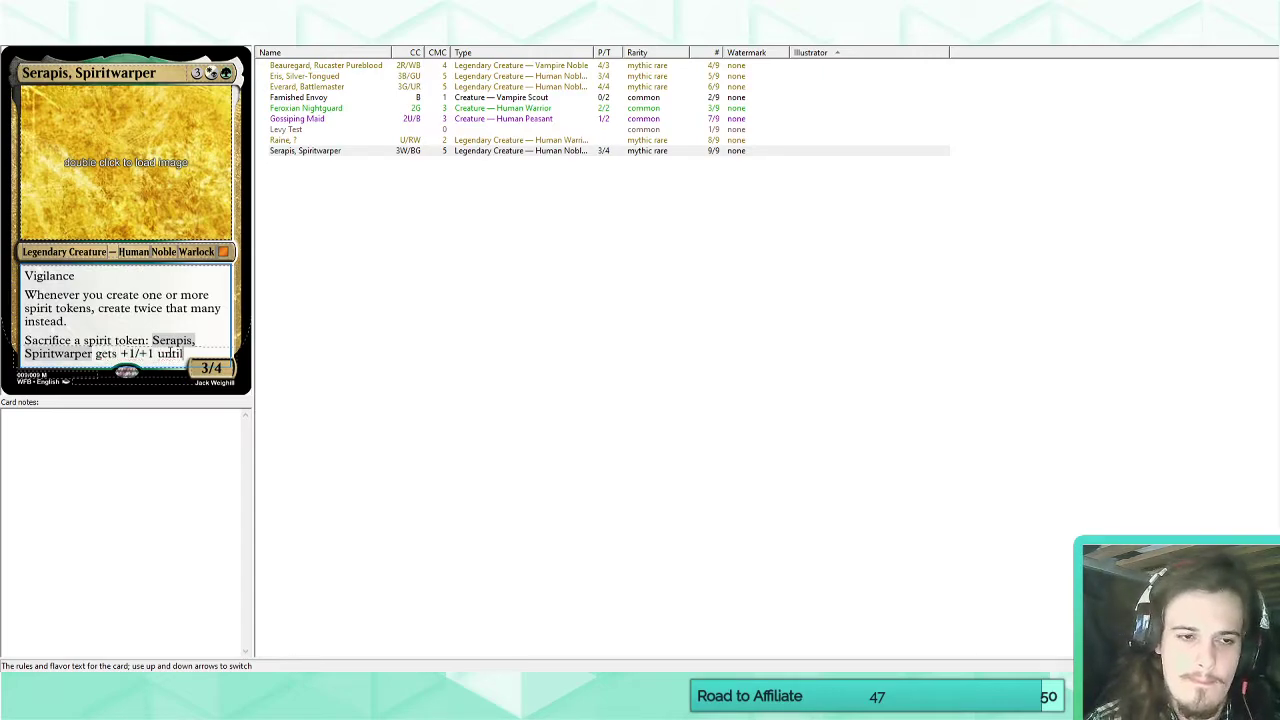
text( end of turn.)
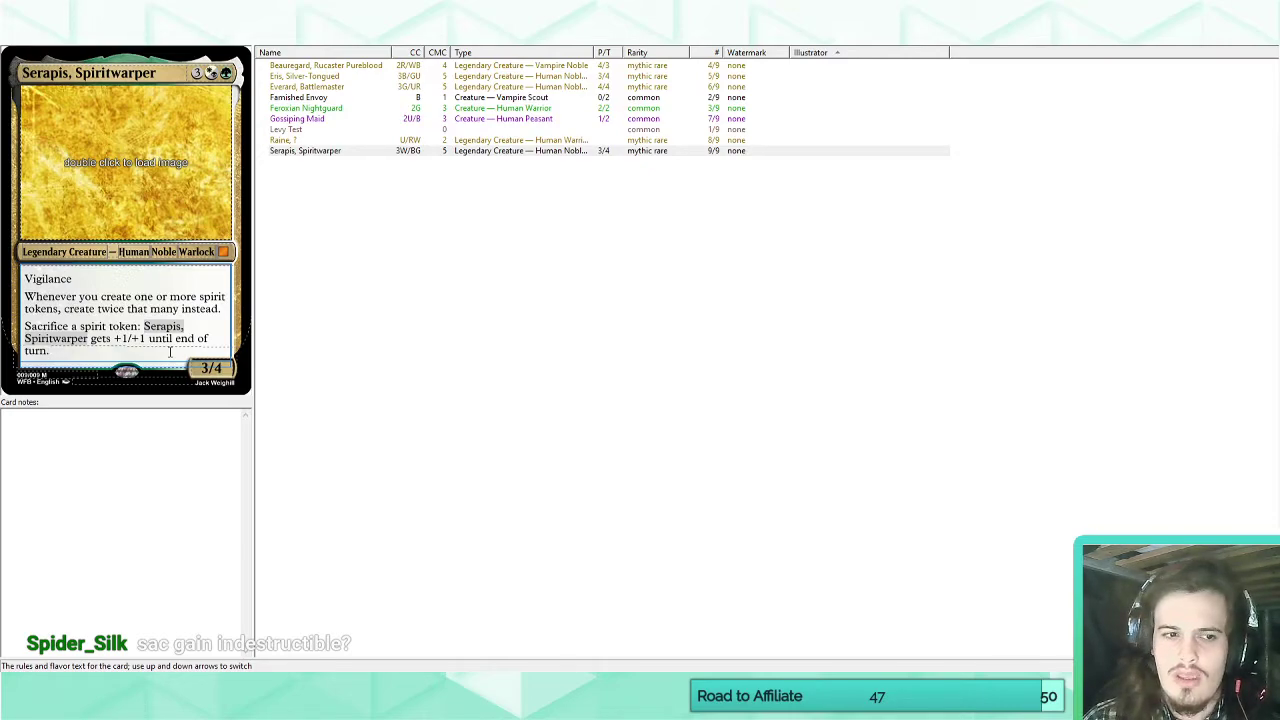
drag(170, 351, 5, 333)
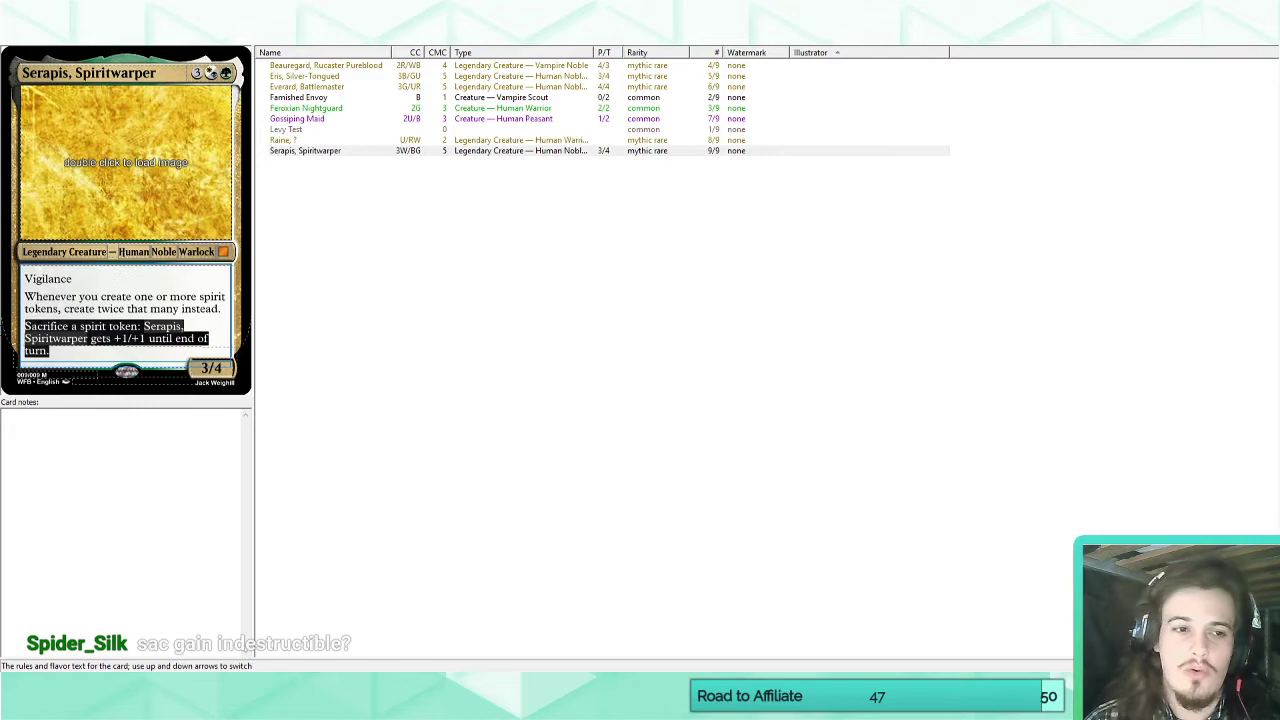
click(81, 352)
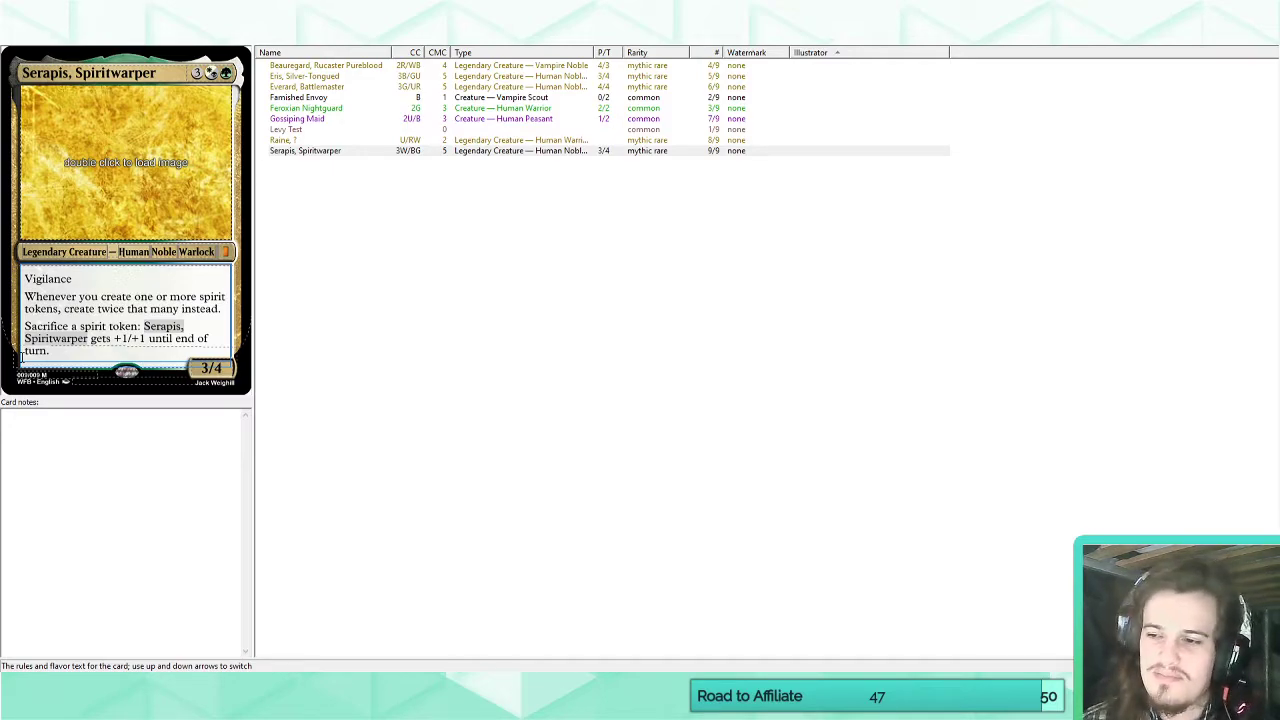
drag(57, 355, 24, 325)
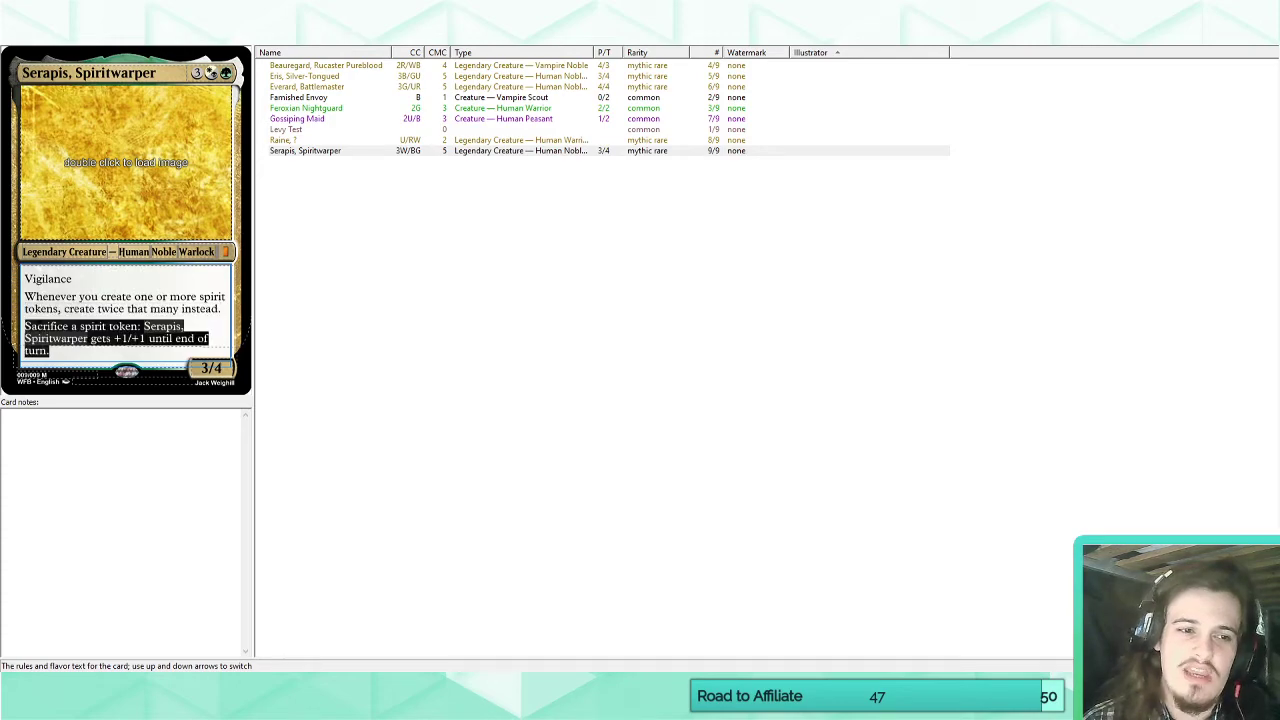
click(58, 352)
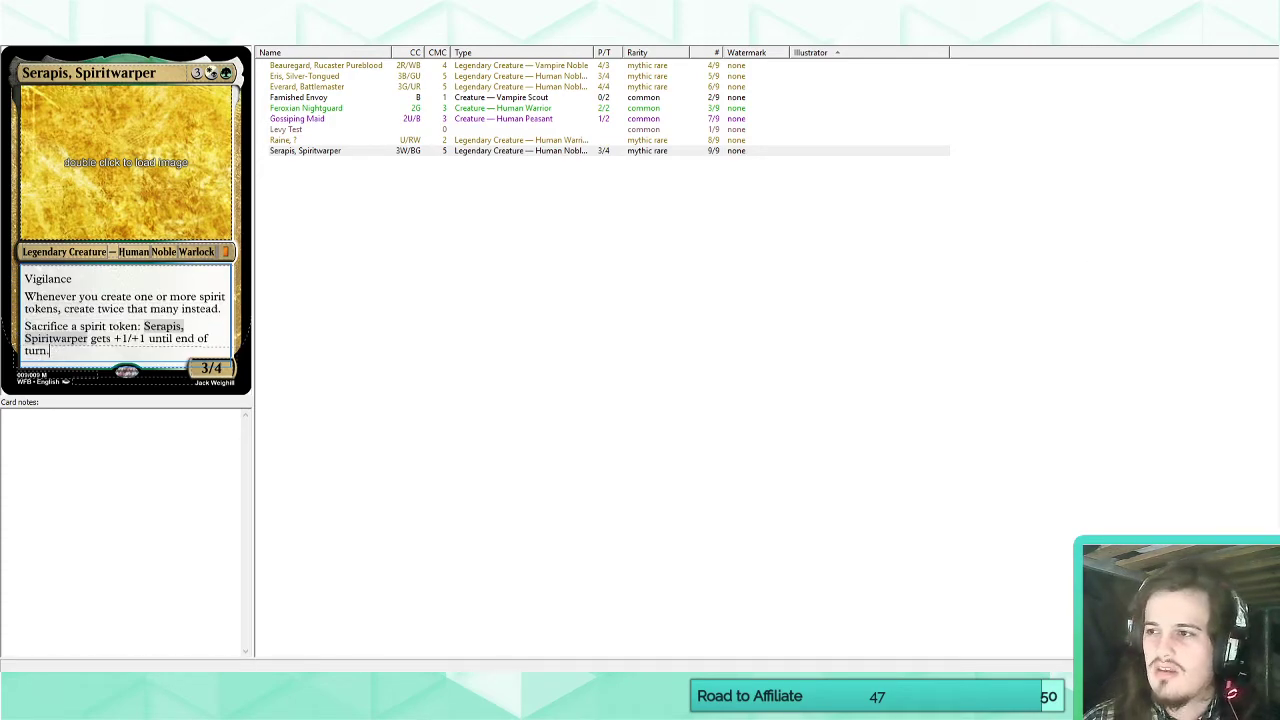
key(alt+Tab)
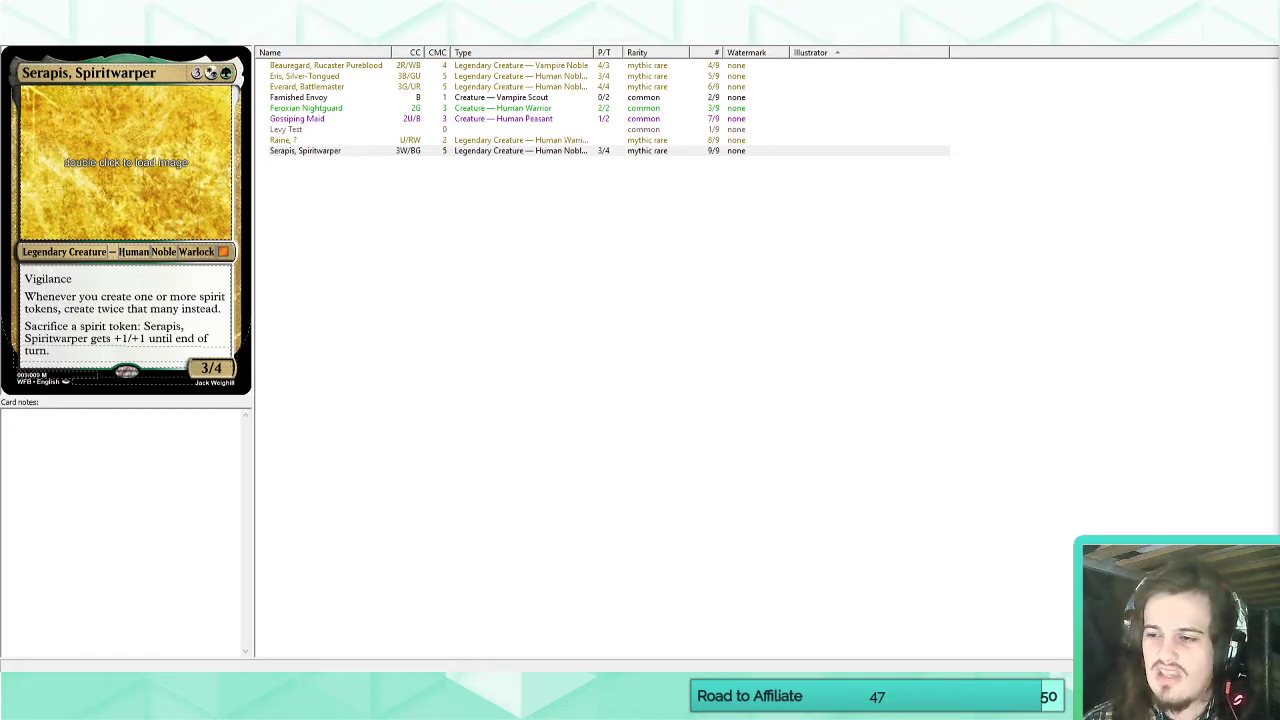
drag(68, 351, 23, 277)
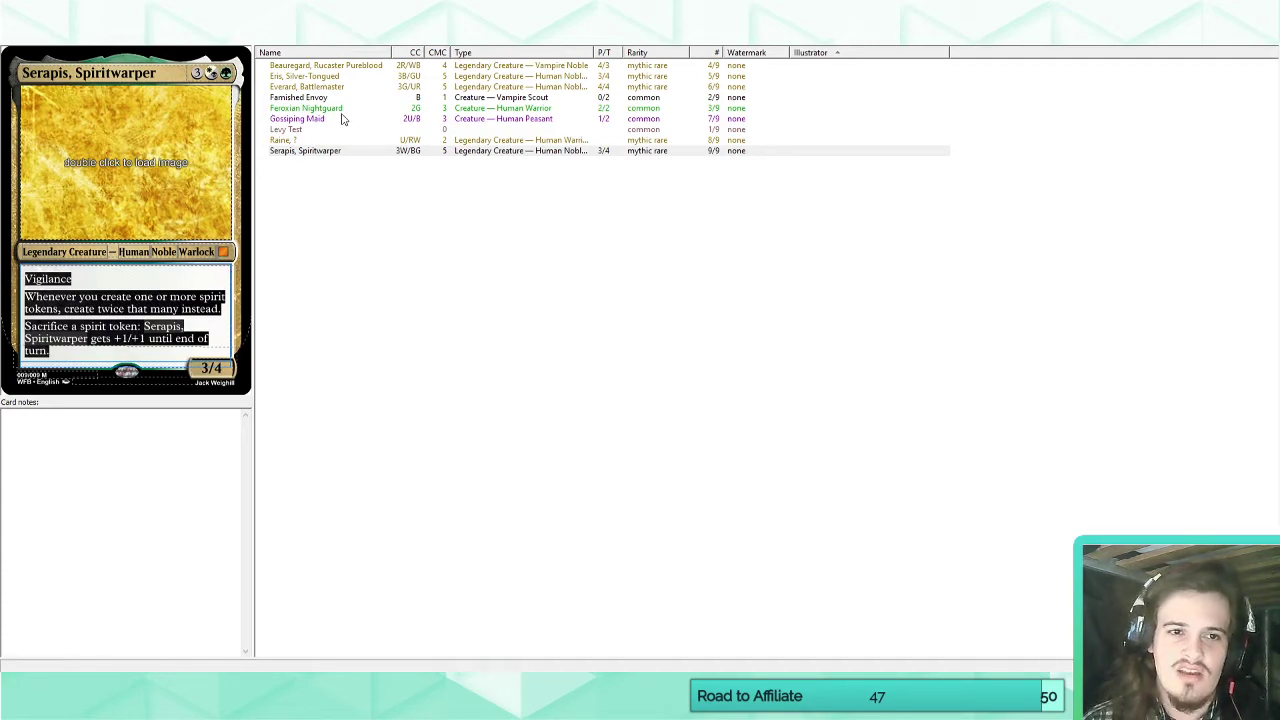
Review the sacrifice ability on the Beauregard, Rucaster Pureblood card for comparison, and return to Serapis, Spiritwarper.
click(328, 66)
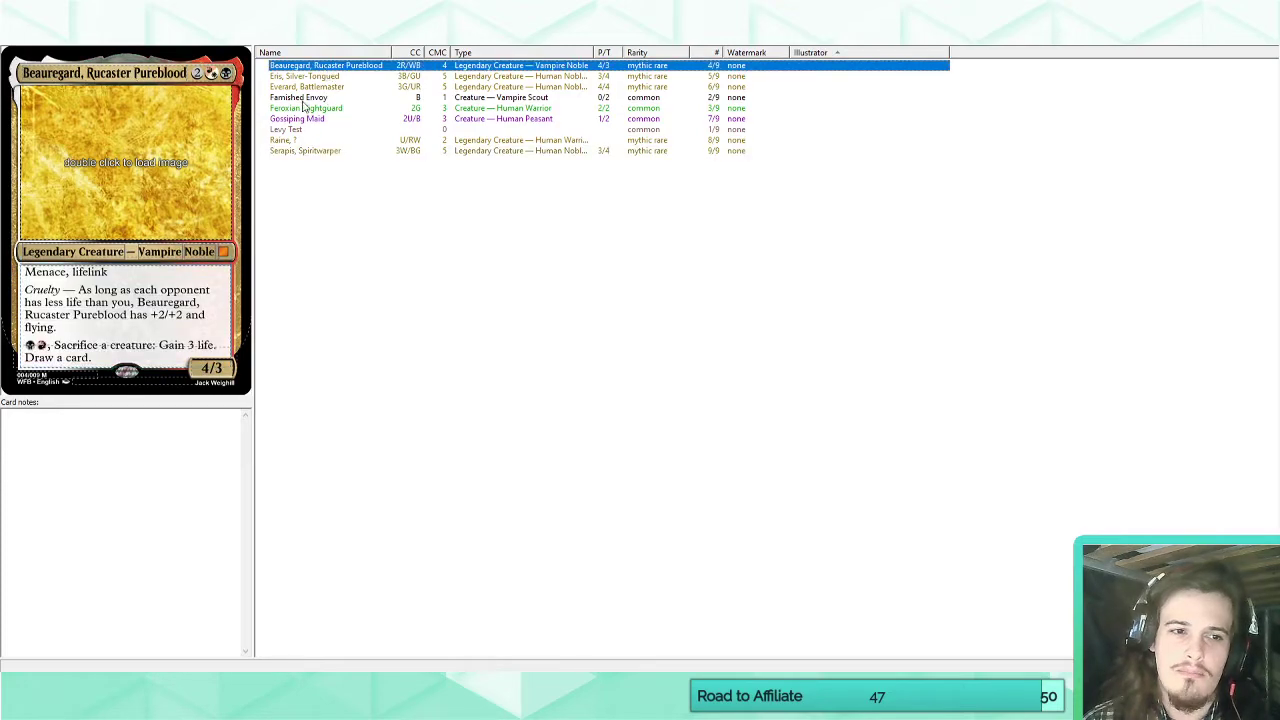
mouse_move(98, 358)
mouse_down()
mouse_move(25, 330)
mouse_move(24, 344)
mouse_move(99, 357)
mouse_move(19, 350)
mouse_up()
click(64, 354)
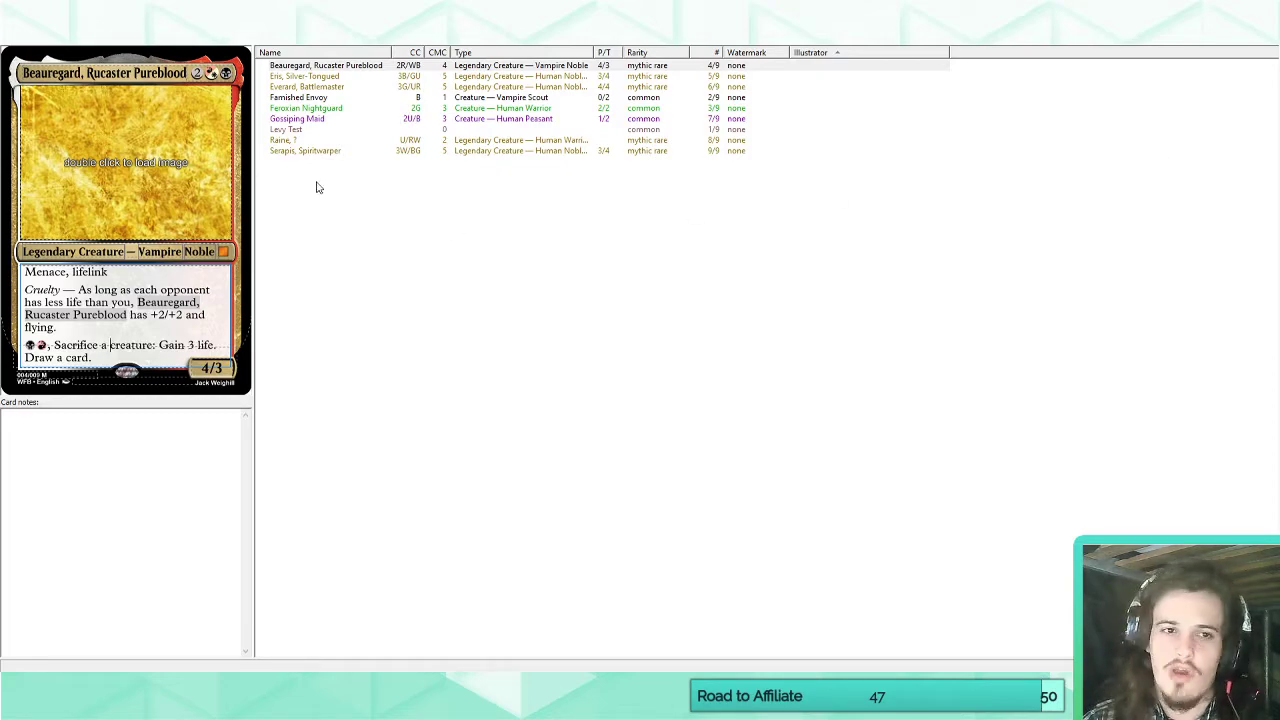
click(316, 152)
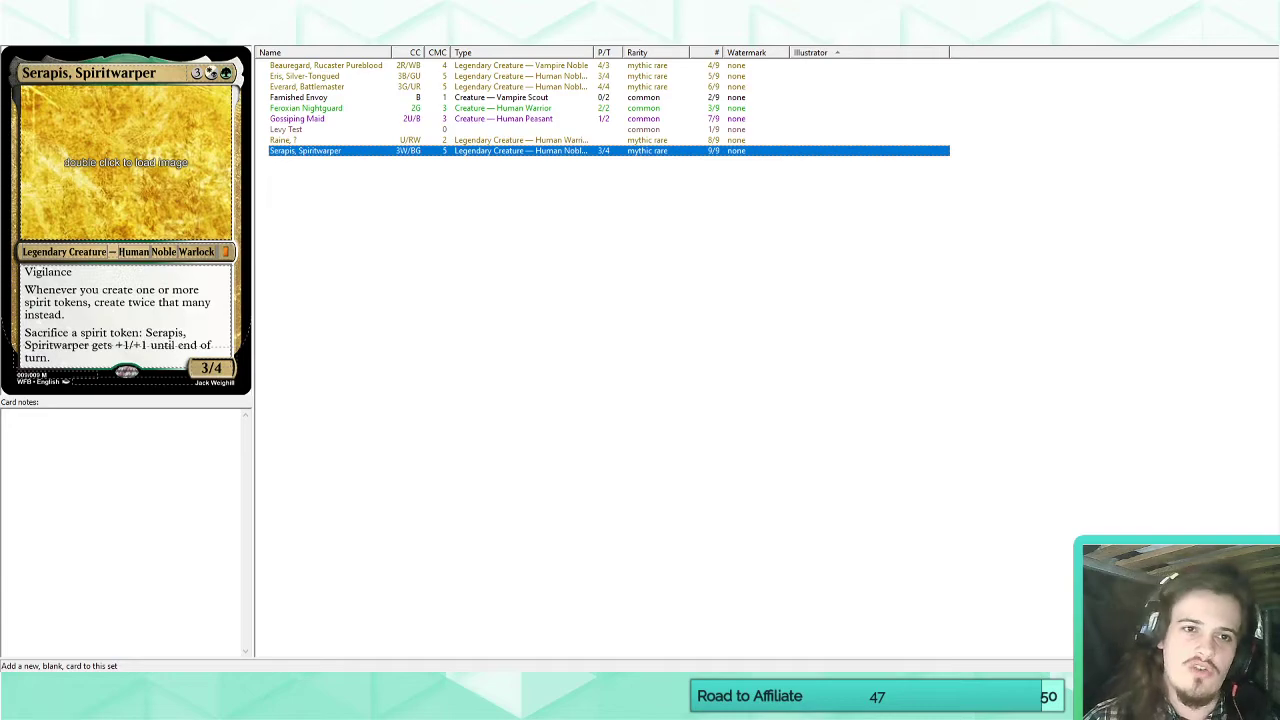
Add a new blank card to the set and make its type Instant.
click(215, 16)
click(85, 74)
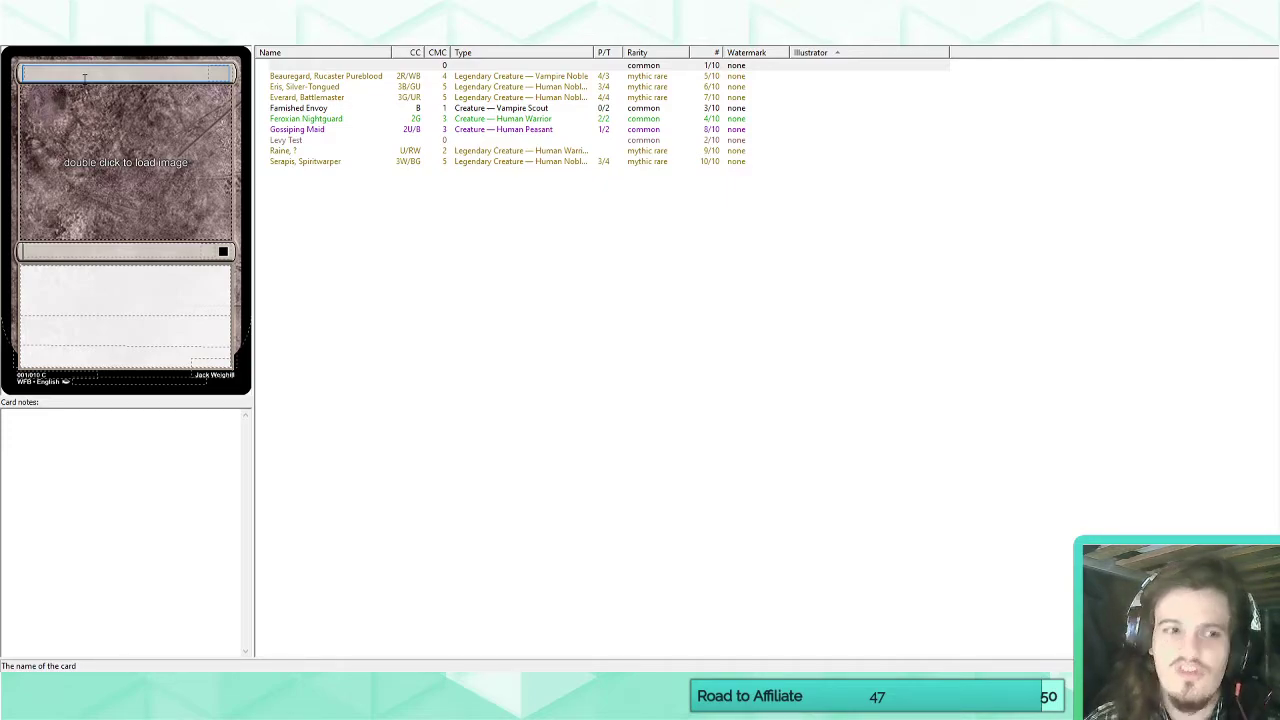
click(50, 250)
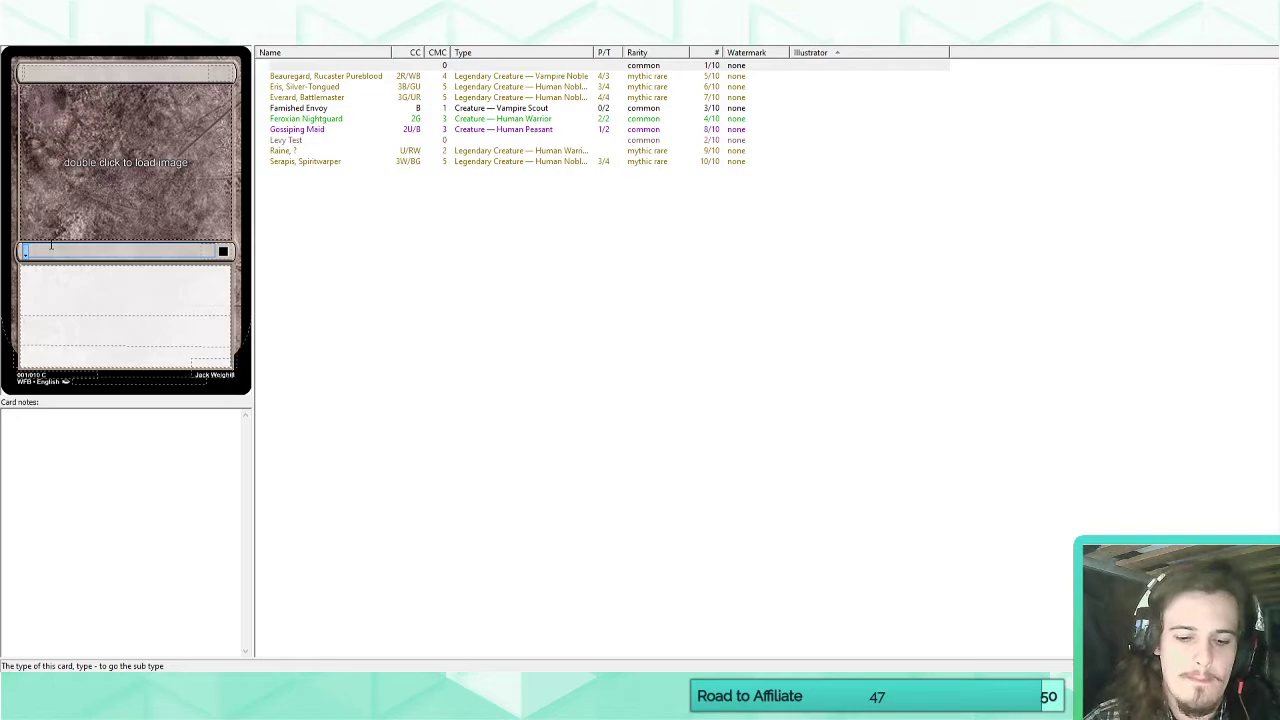
text(Instant)
click(40, 72)
text(Con)
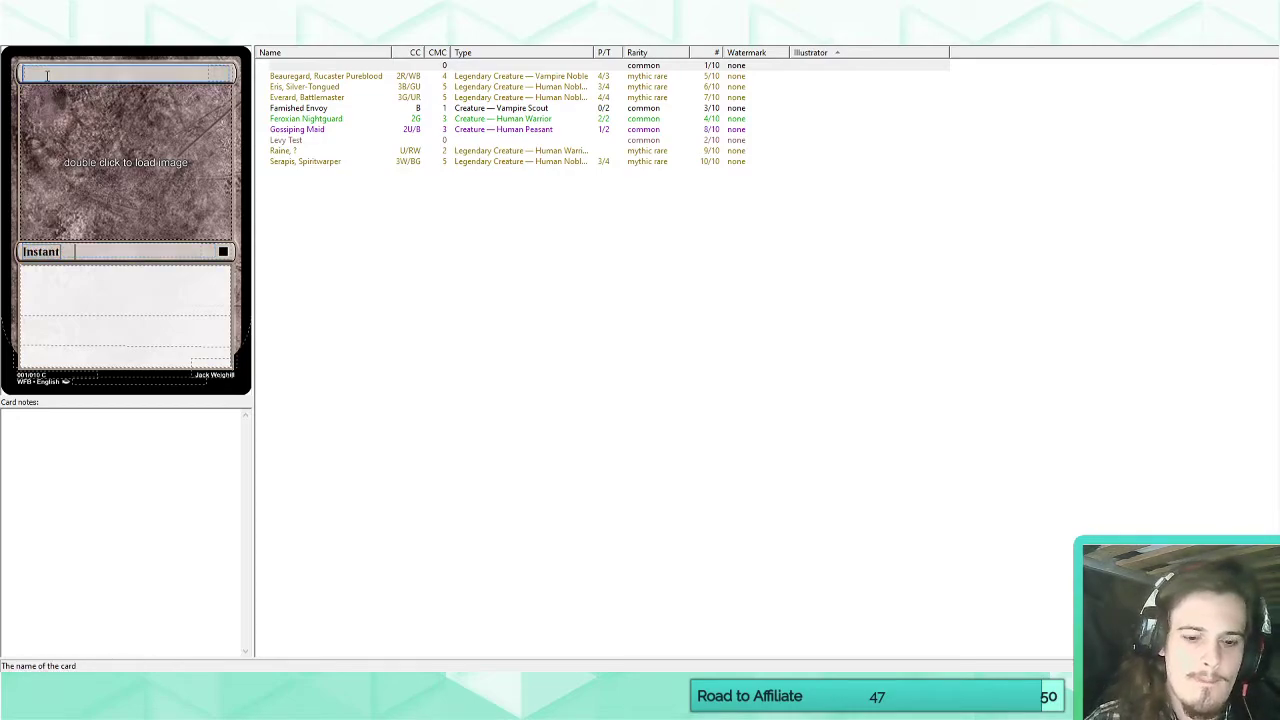
text(nection witht)
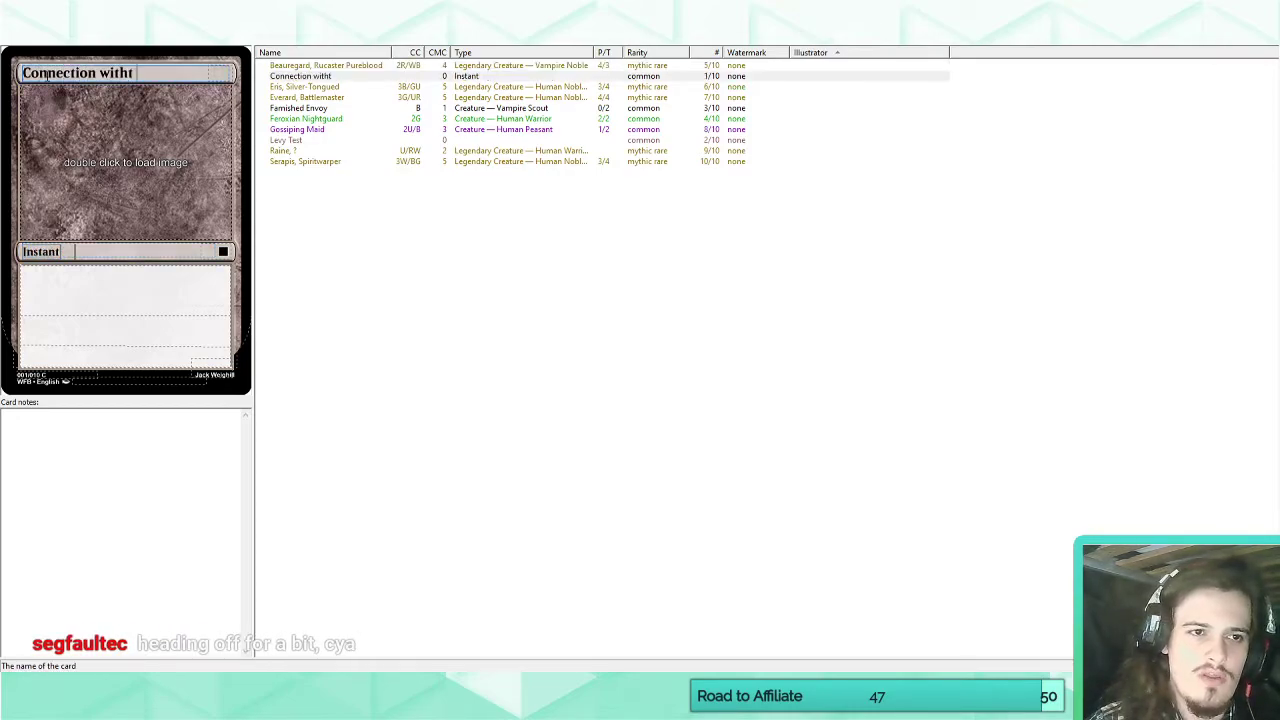
key(BackSpace)
key(BackSpace)
key(BackSpace)
key(BackSpace)
key(BackSpace)
key(BackSpace)
key(BackSpace)
key(BackSpace)
key(BackSpace)
key(BackSpace)
key(BackSpace)
key(BackSpace)
key(BackSpace)
key(BackSpace)
key(BackSpace)
key(BackSpace)
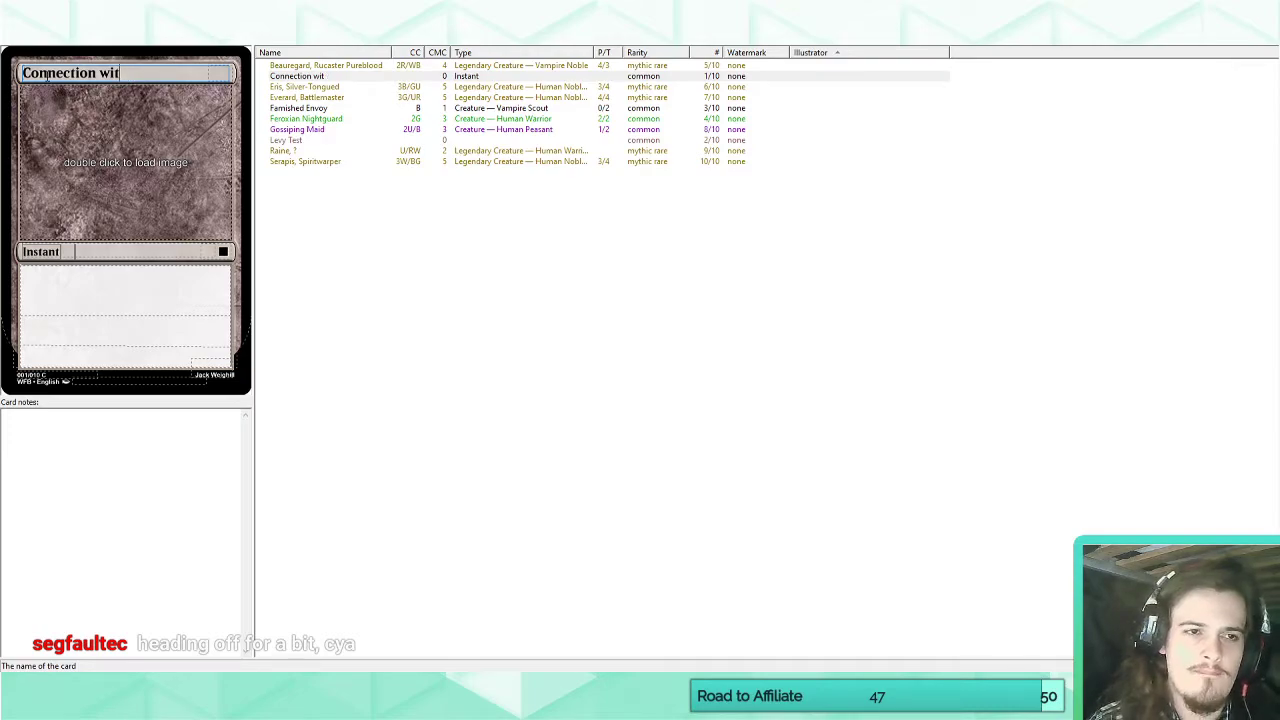
Name the new instant "Spiritual Connection" and give it a hybrid casting cost of G/W.
text(Spiri)
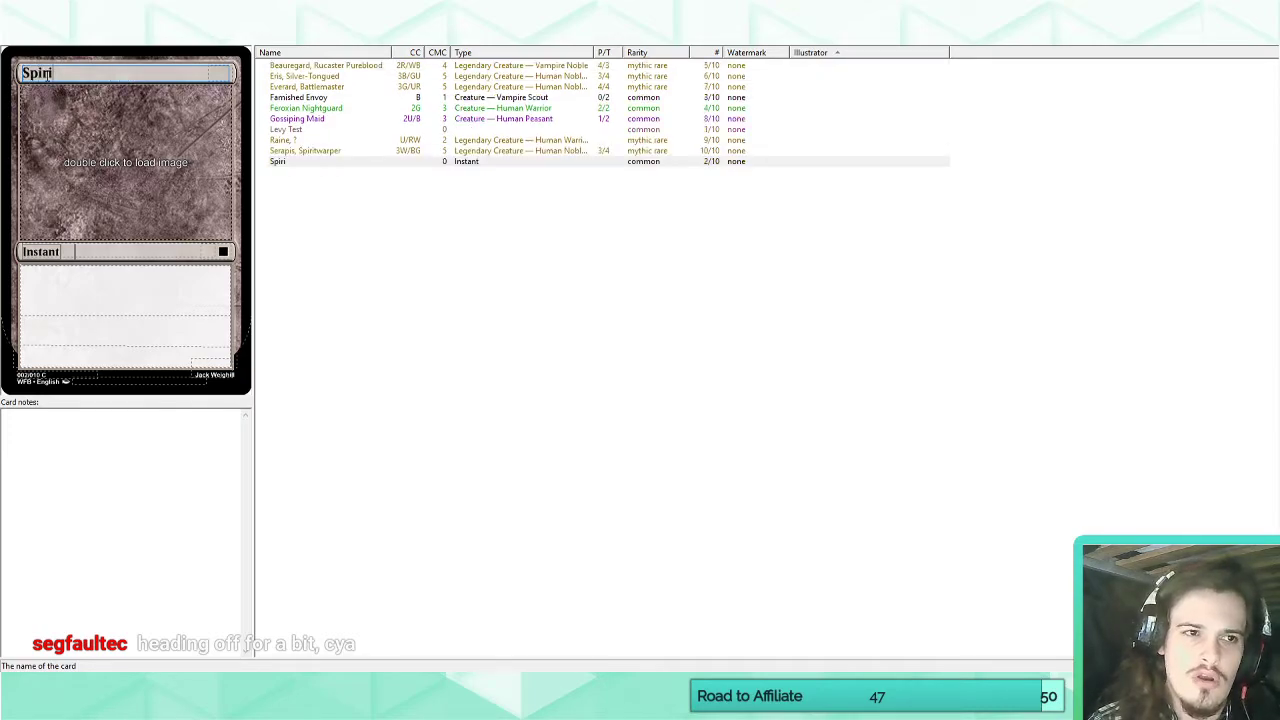
text(tual Connection)
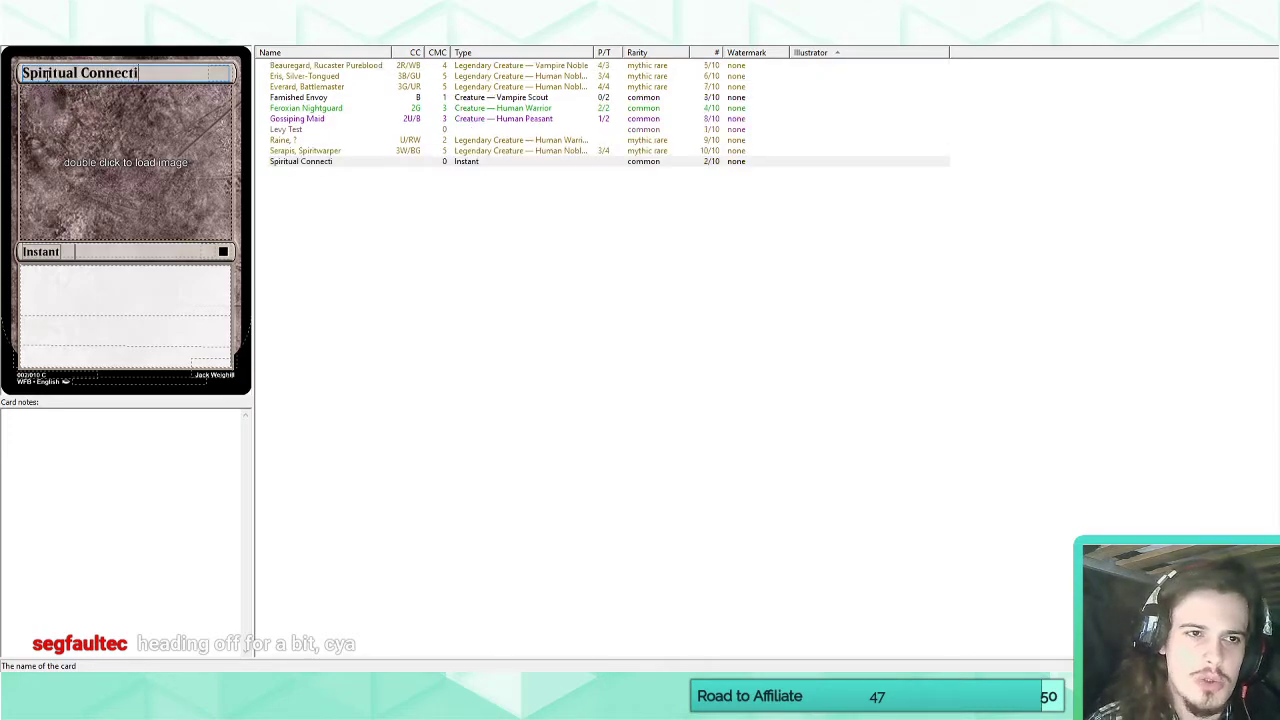
click(225, 74)
text(G)
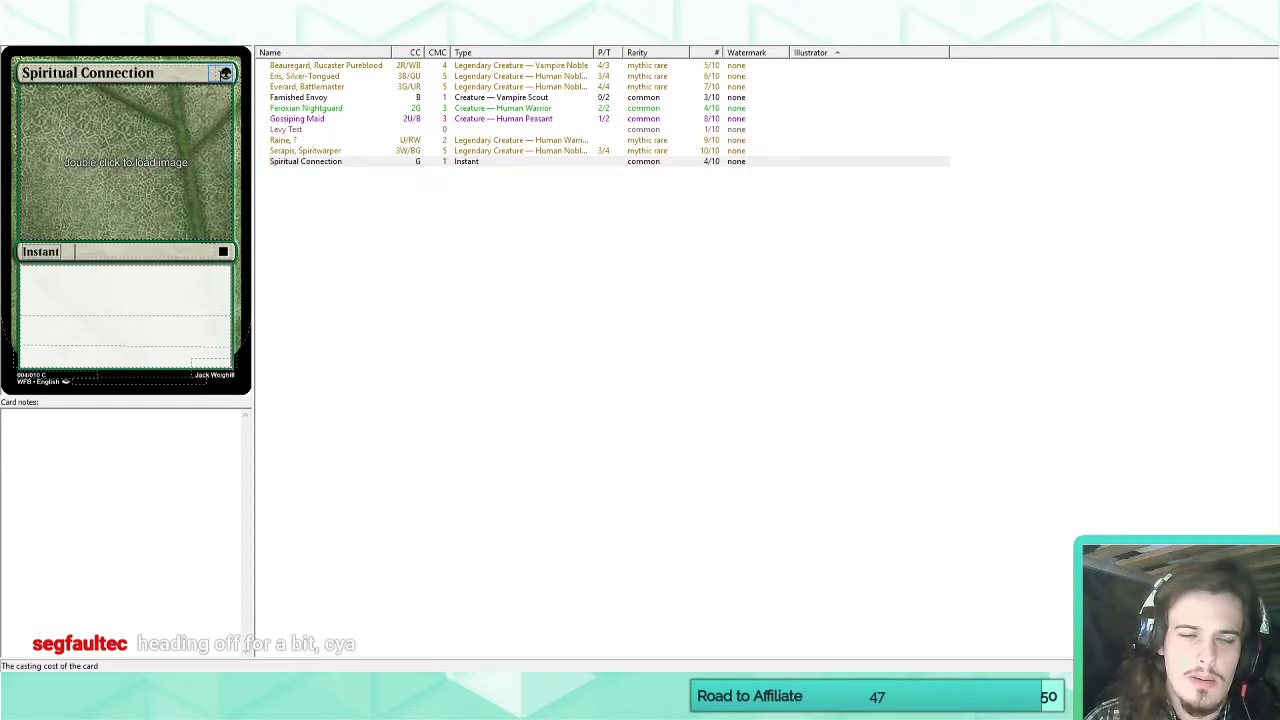
text(/)
key(BackSpace)
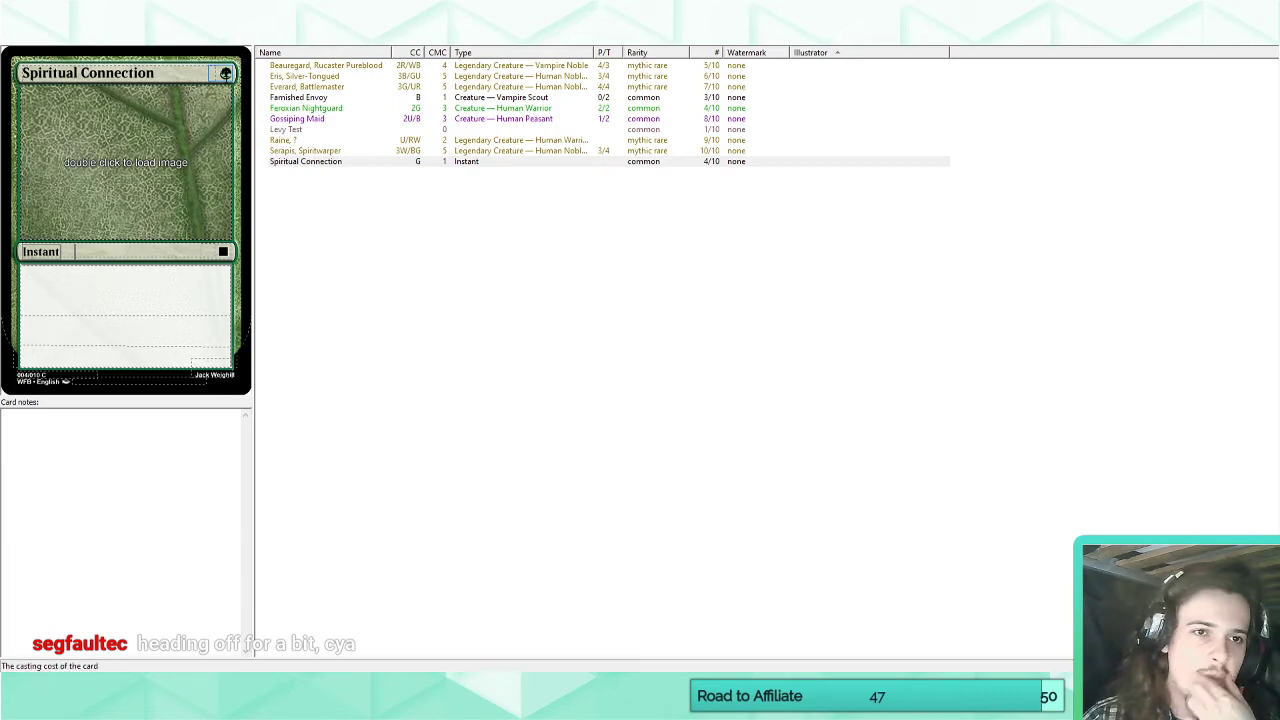
text(/W)
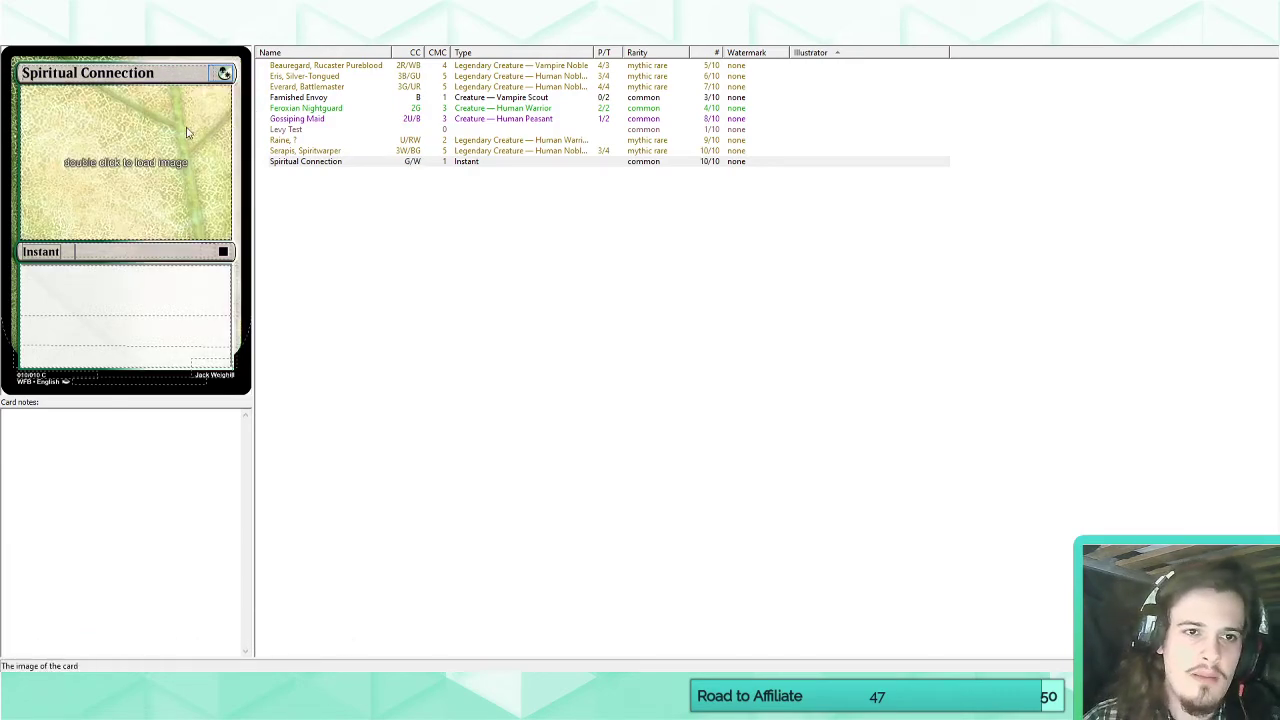
Fill in Spiritual Connection's rules text with the keyword "Summon 1" and a second line reading "Draw a card.".
click(87, 302)
text(Summon )
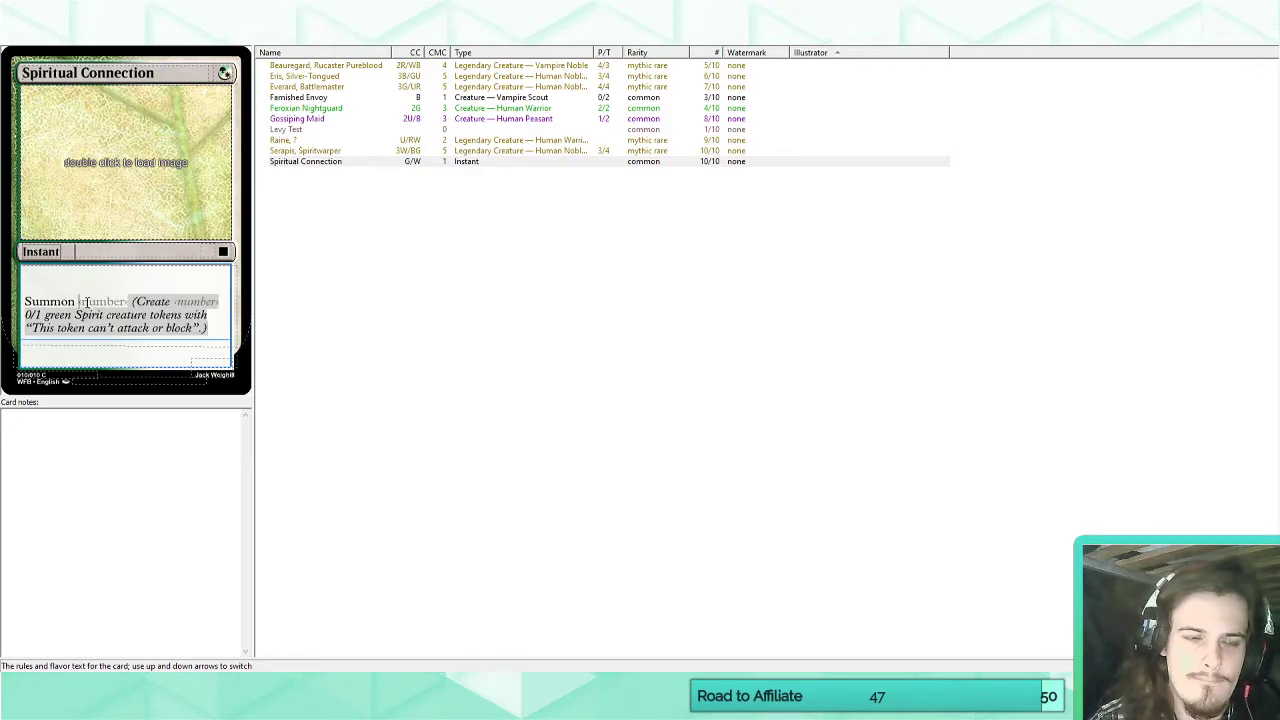
text(2)
key(BackSpace)
text(1)
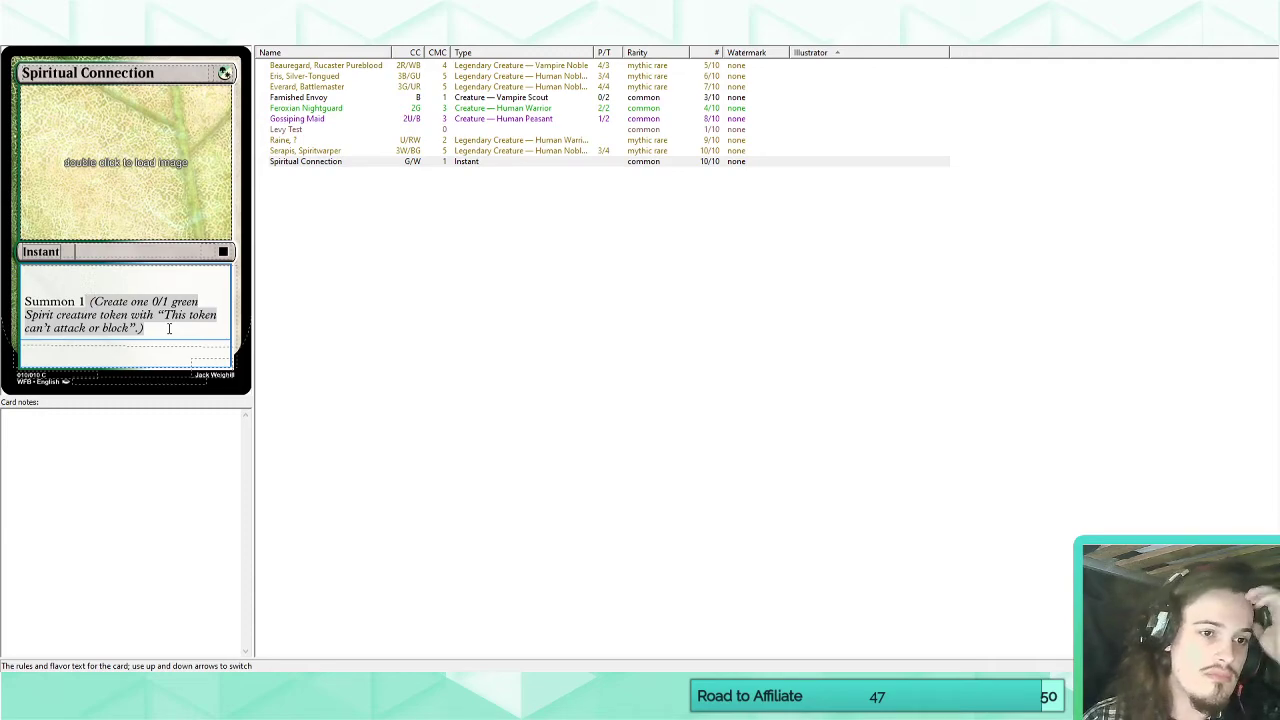
key(Return)
text(Draw a car)
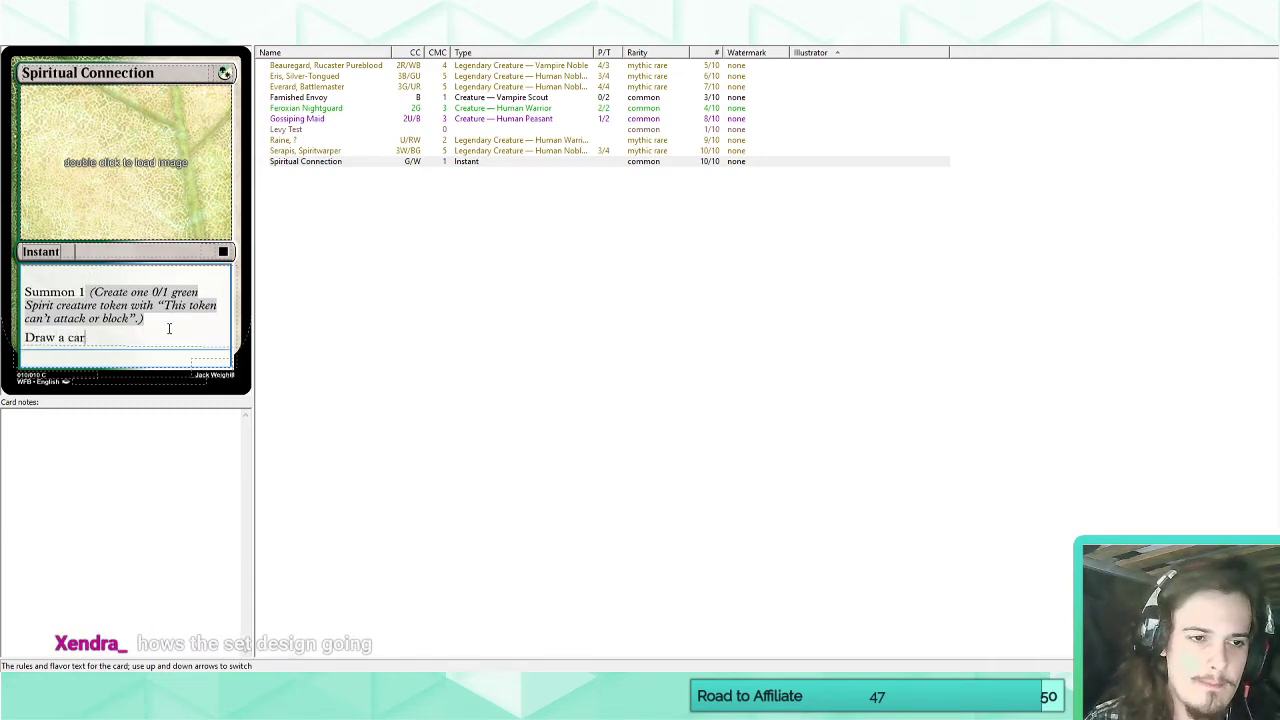
text(d.)
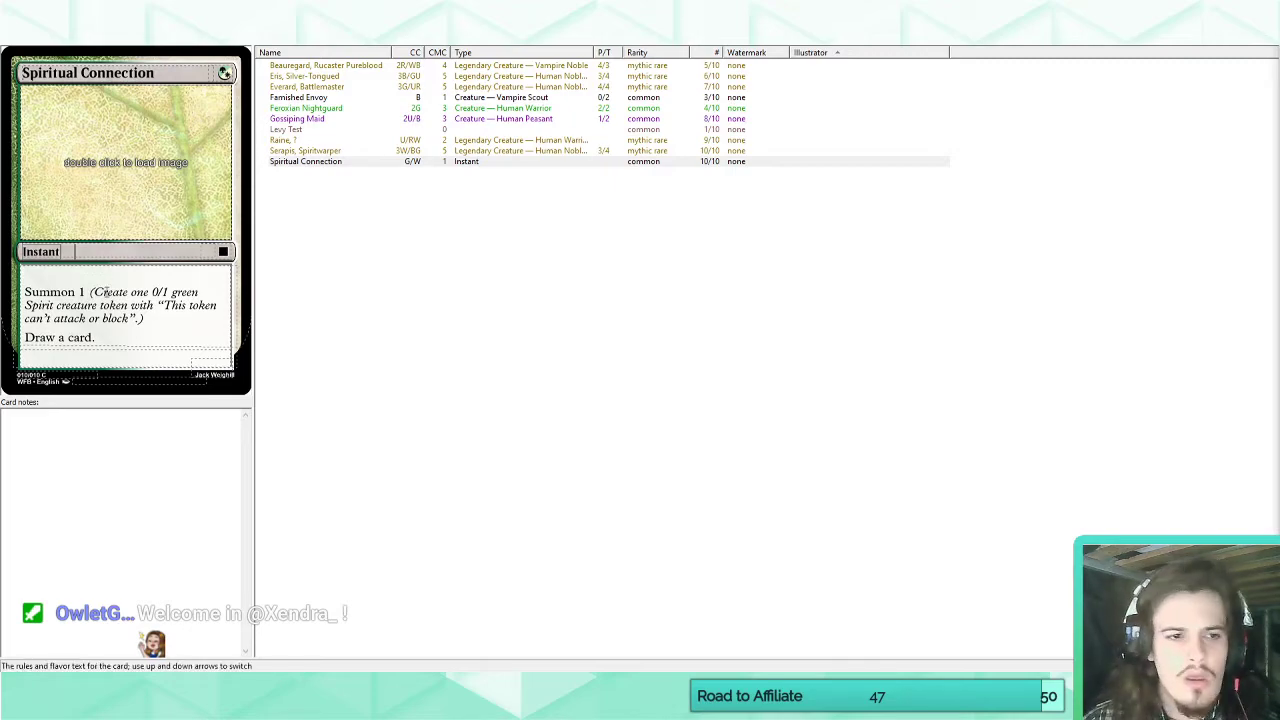
Compare the rules text of Spiritual Connection with that of Serapis, Spiritwarper by switching between the two cards.
click(113, 344)
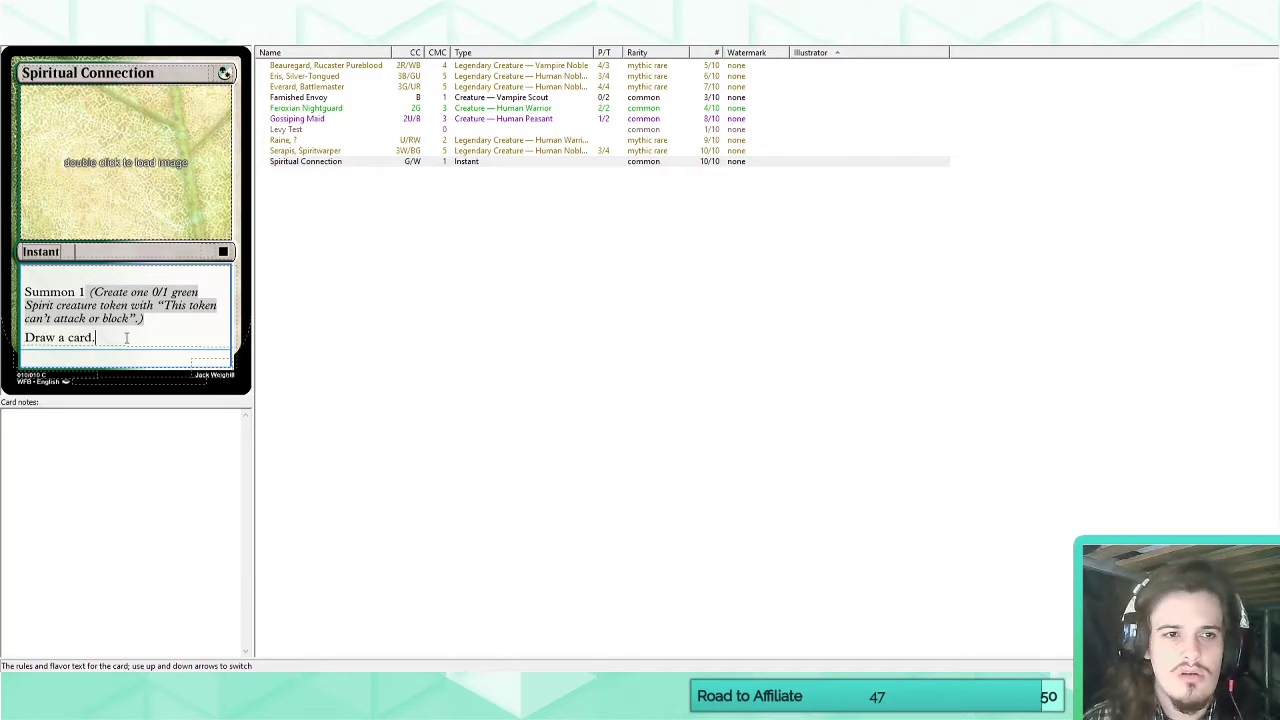
click(305, 161)
click(305, 162)
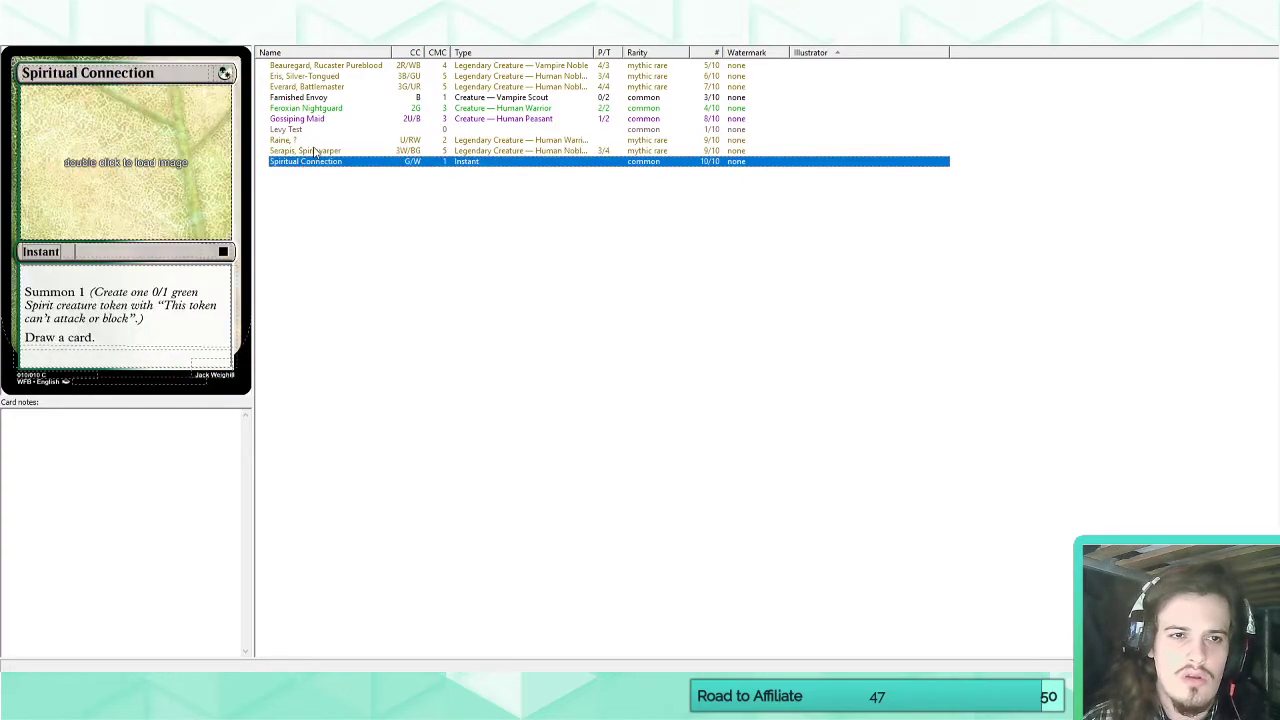
click(315, 150)
click(306, 164)
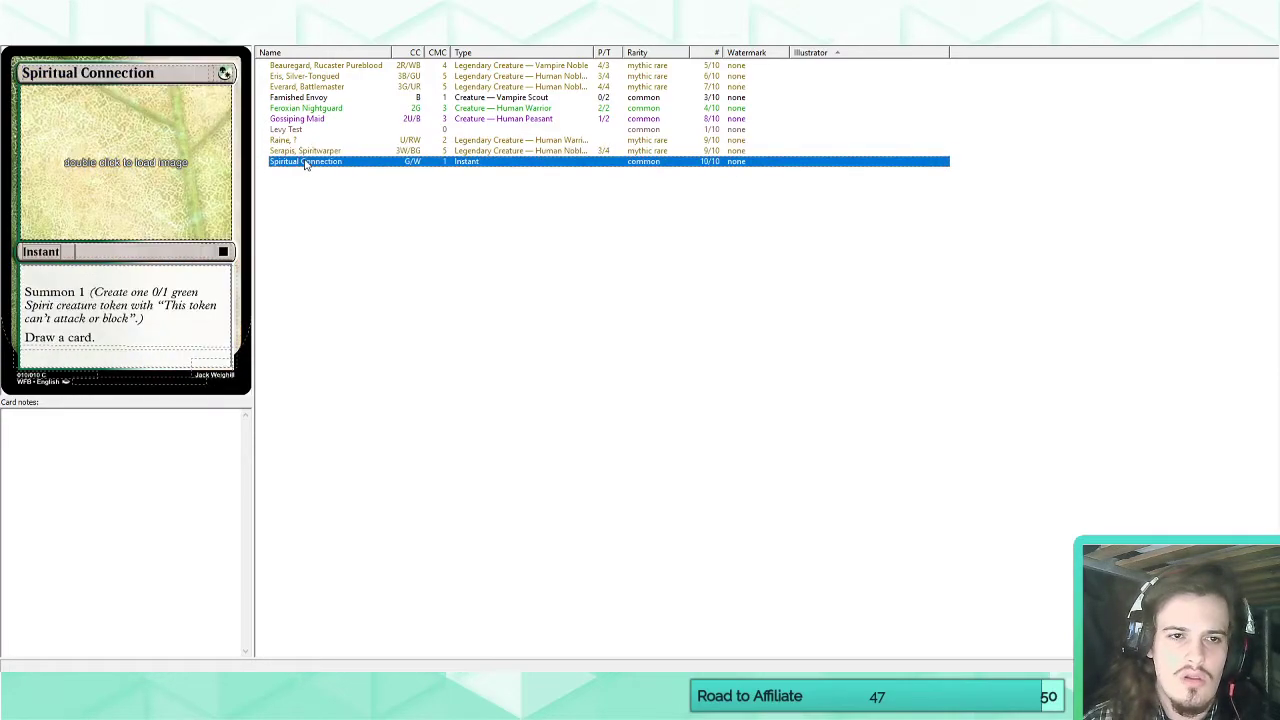
click(309, 151)
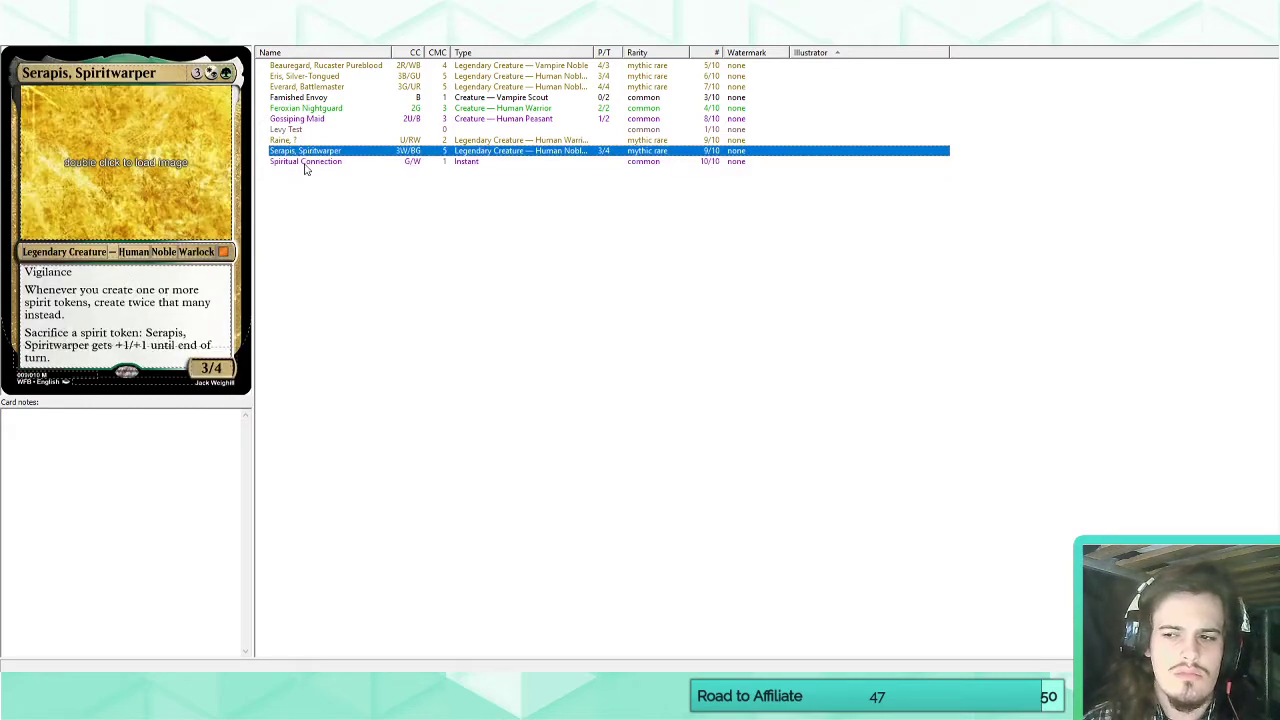
Change the card style of "Raine, ?" to the Mainframe planeswalker template and return to the card list.
click(318, 141)
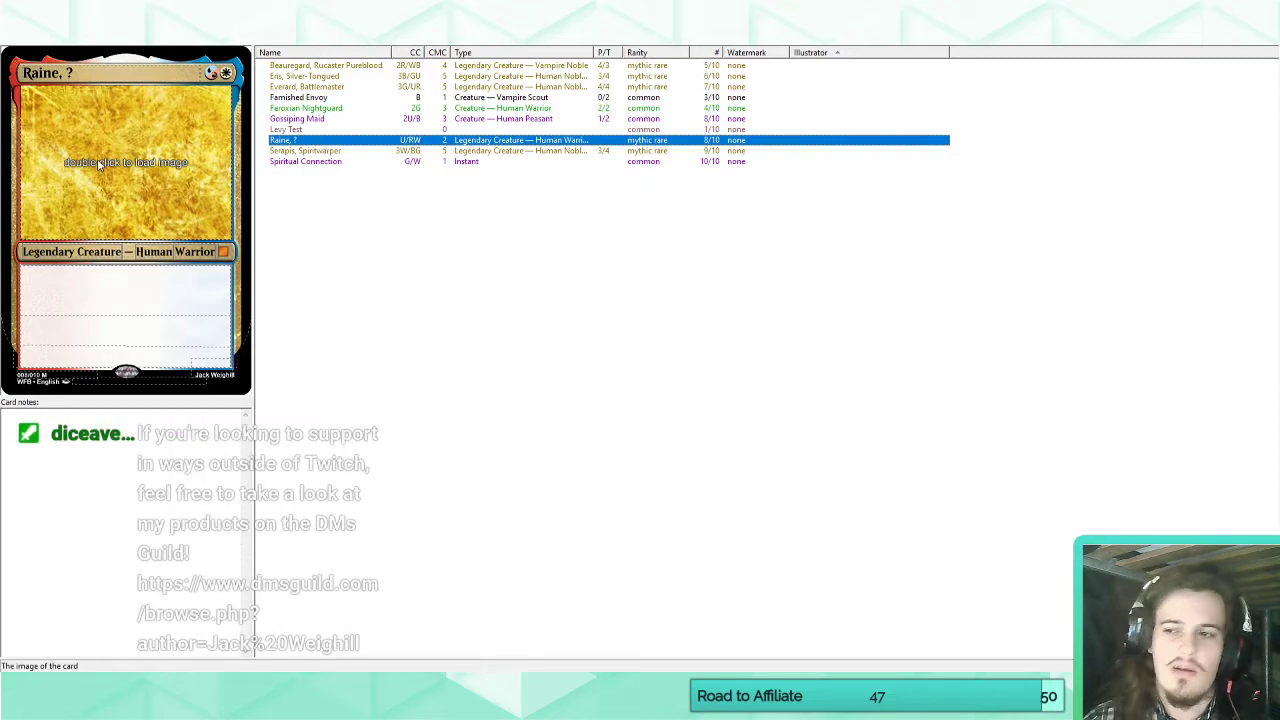
click(72, 46)
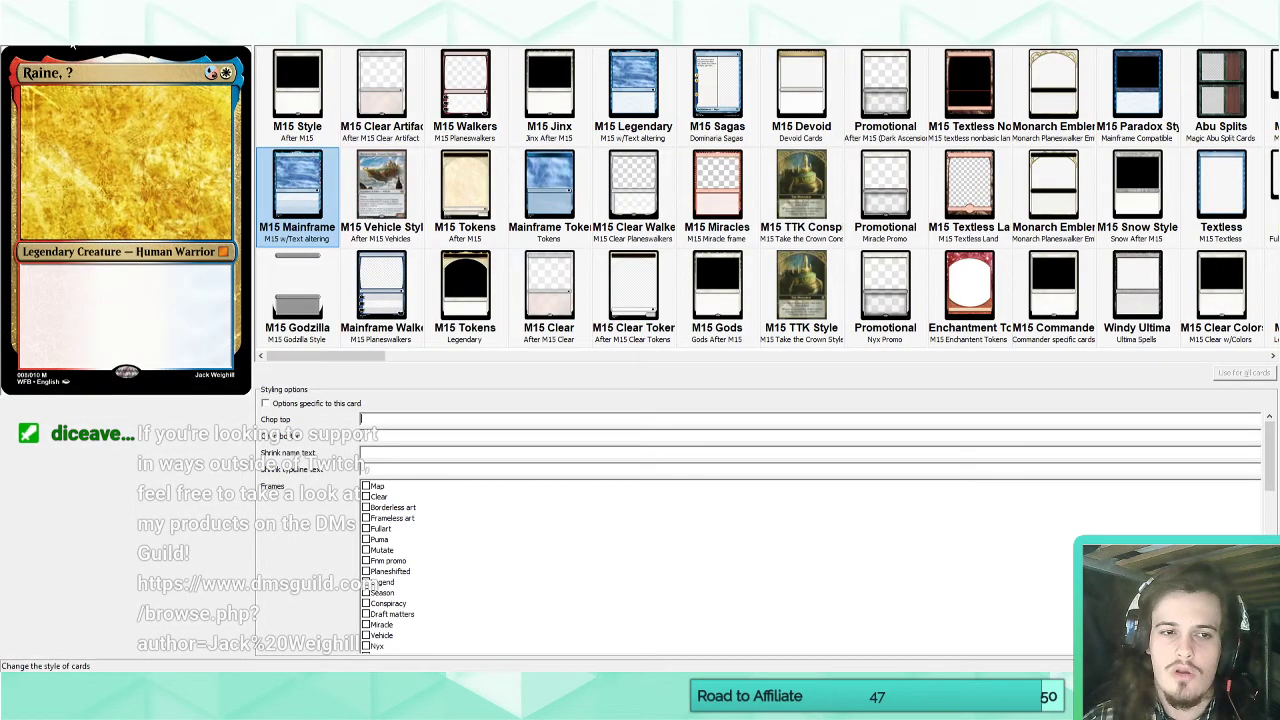
click(380, 298)
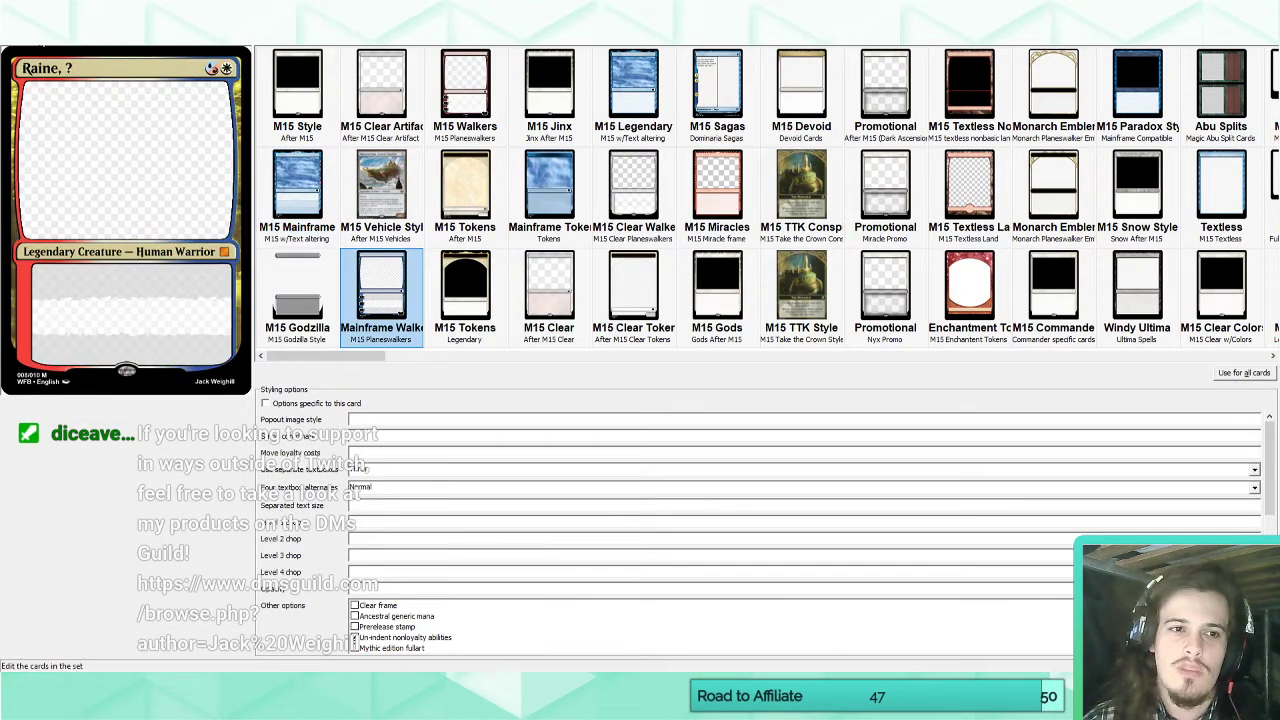
click(42, 42)
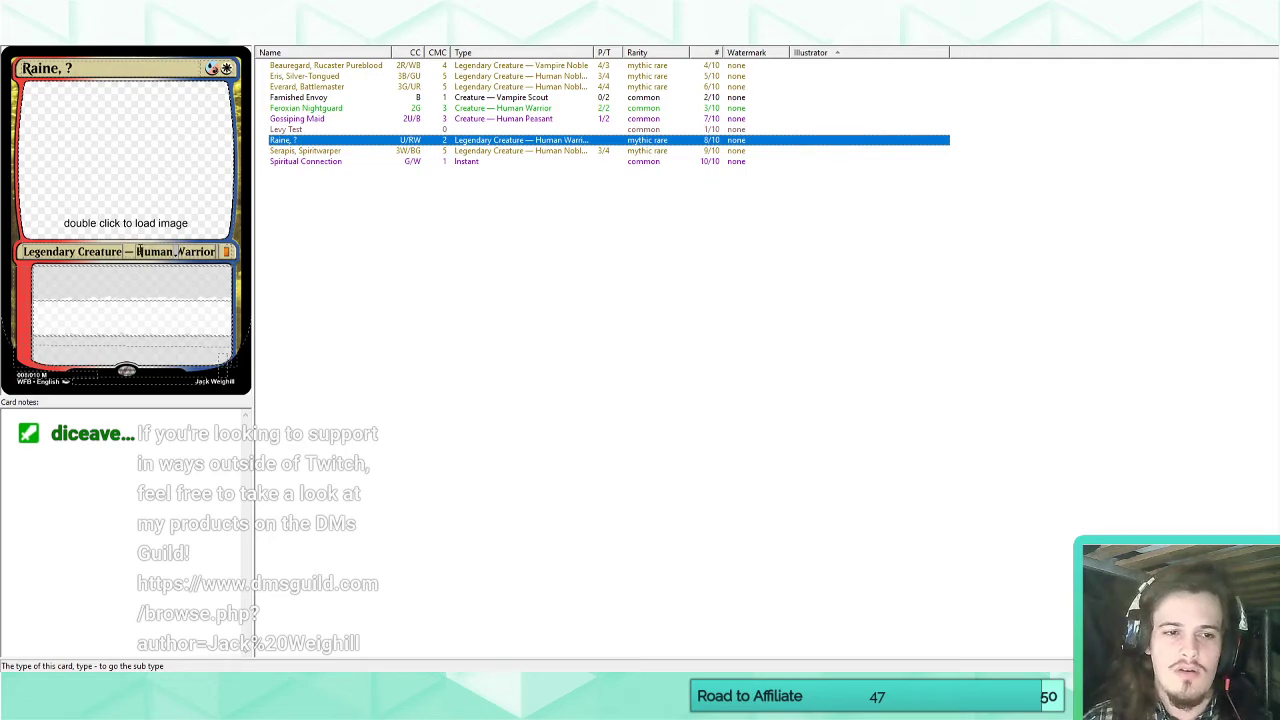
Change the card's type line to "Legendary Planeswalker — Raine".
drag(138, 251, 218, 251)
key(BackSpace)
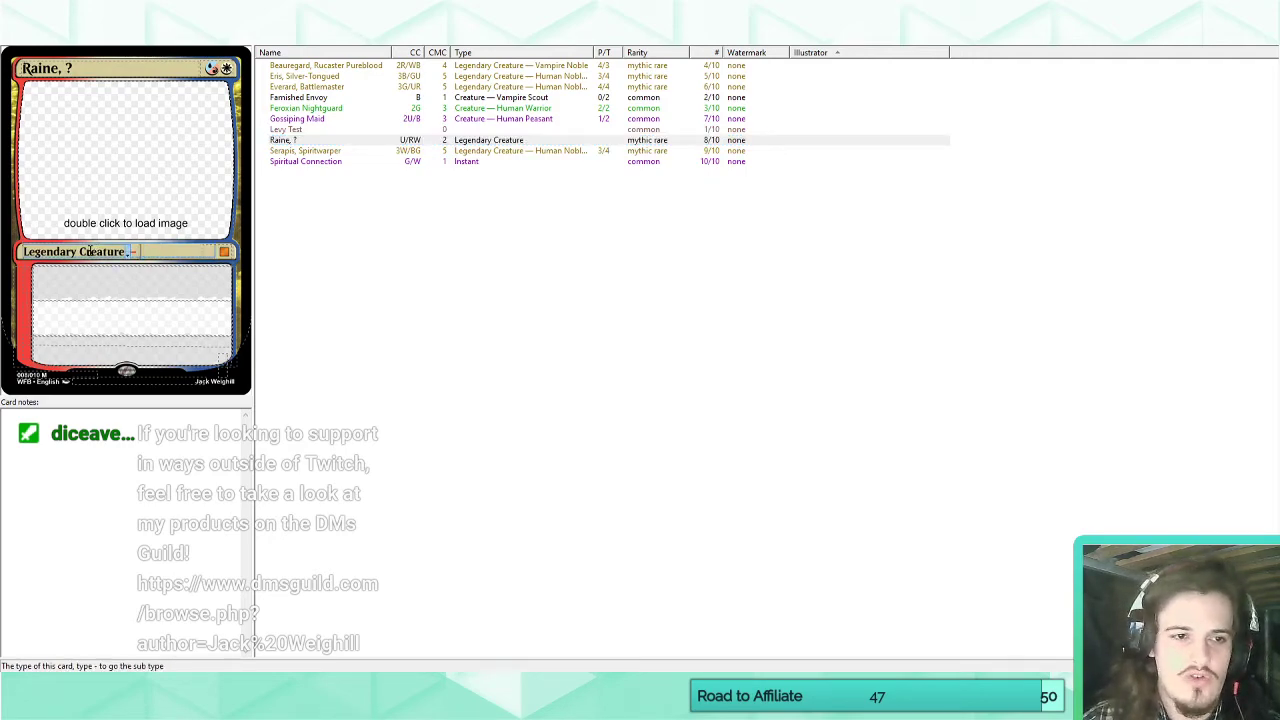
double_click(90, 251)
text(Planes)
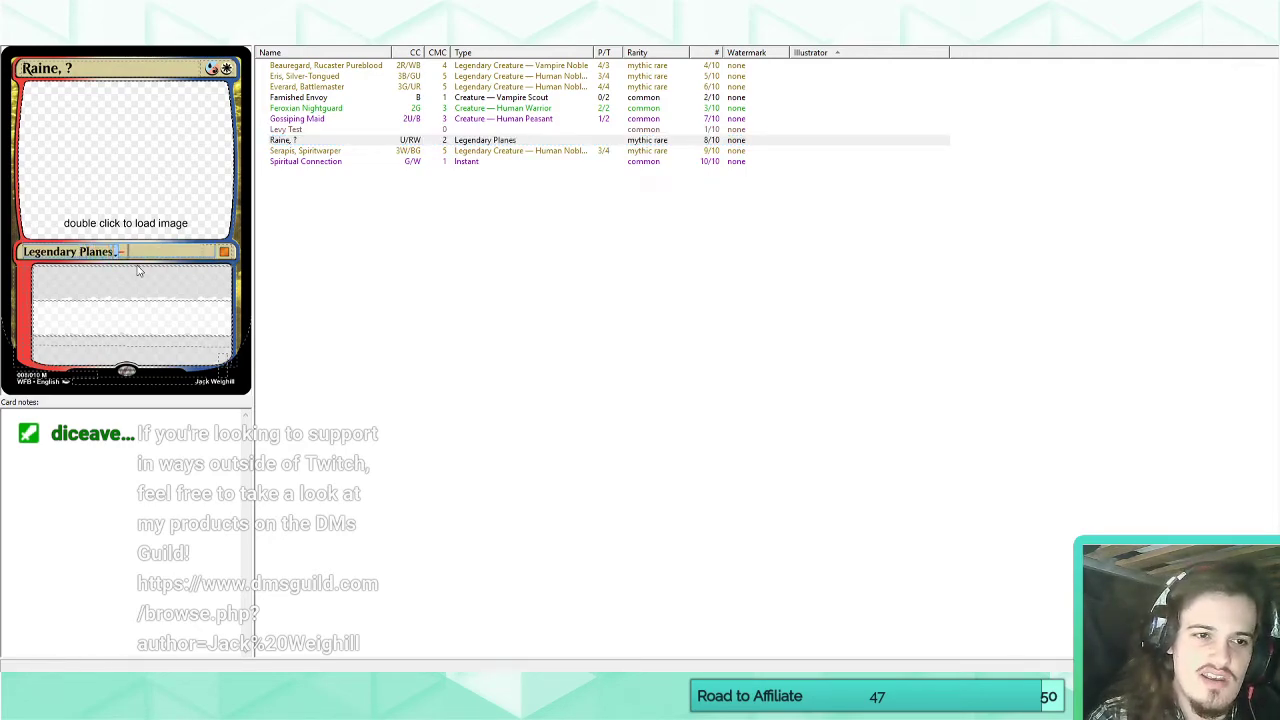
text(walker)
text(-Ra)
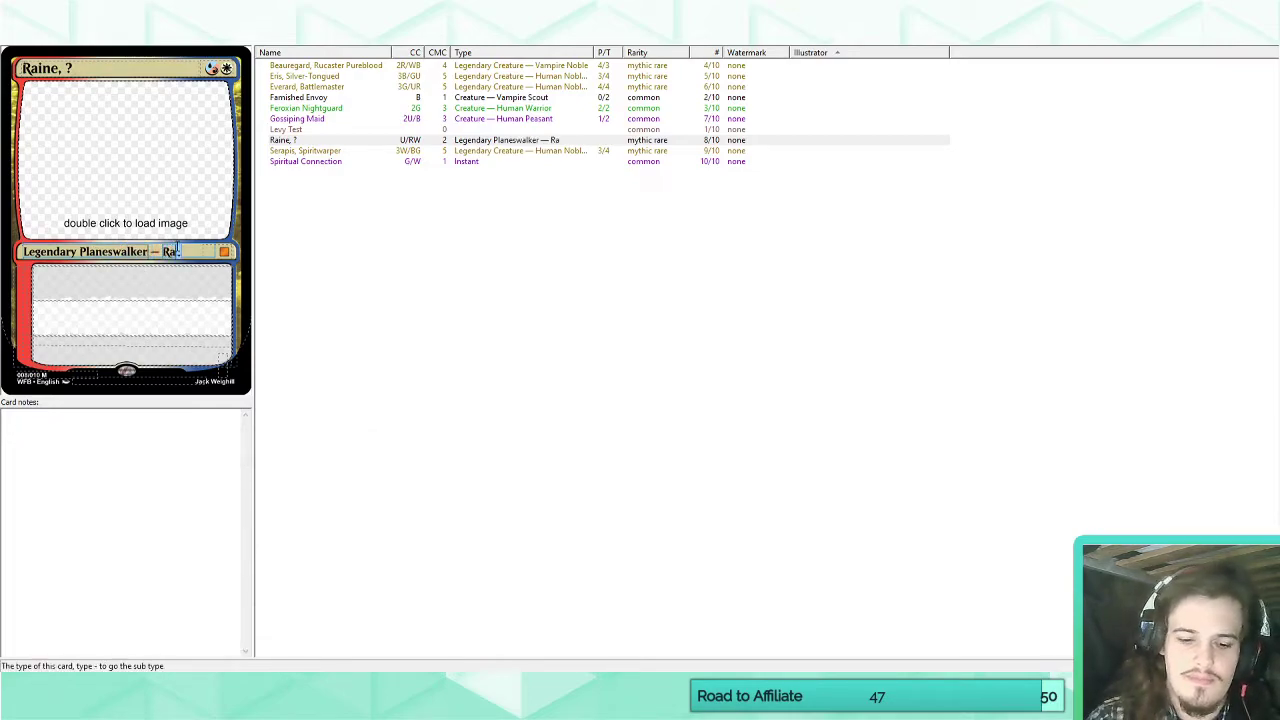
text(ine)
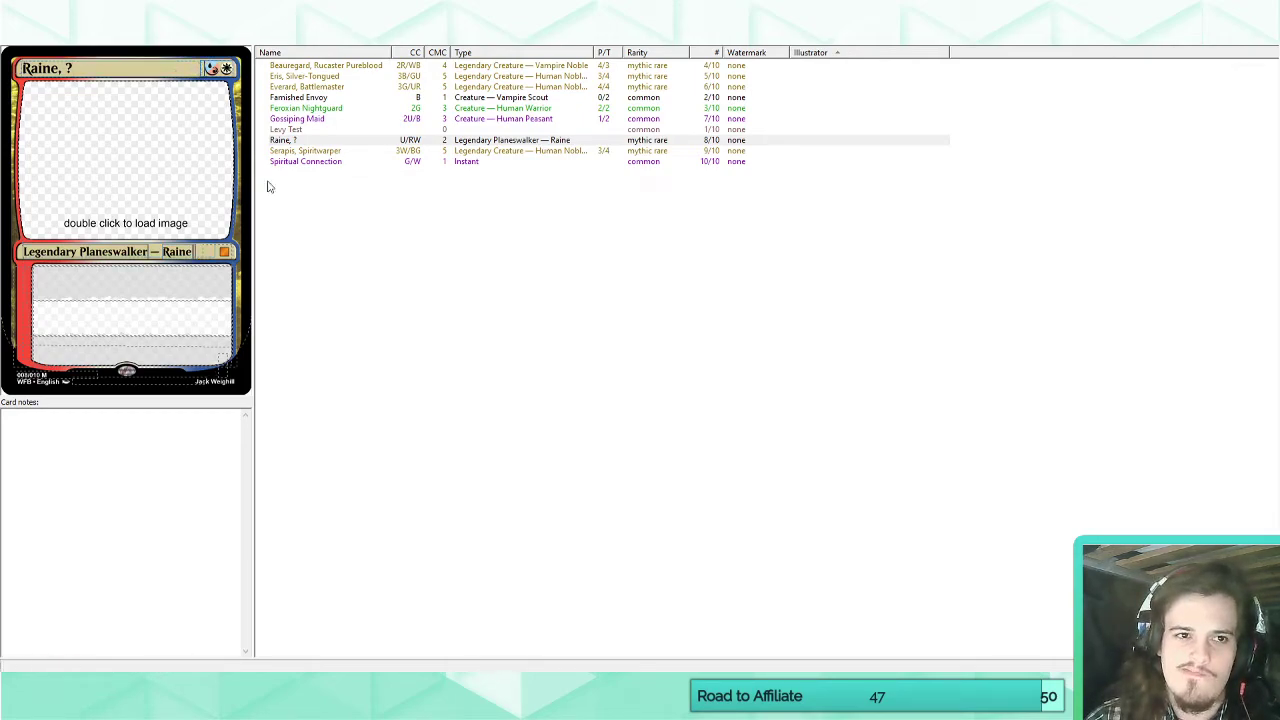
Add 2 generic mana to Raine's casting cost and set the starting loyalty to 4.
text(2)
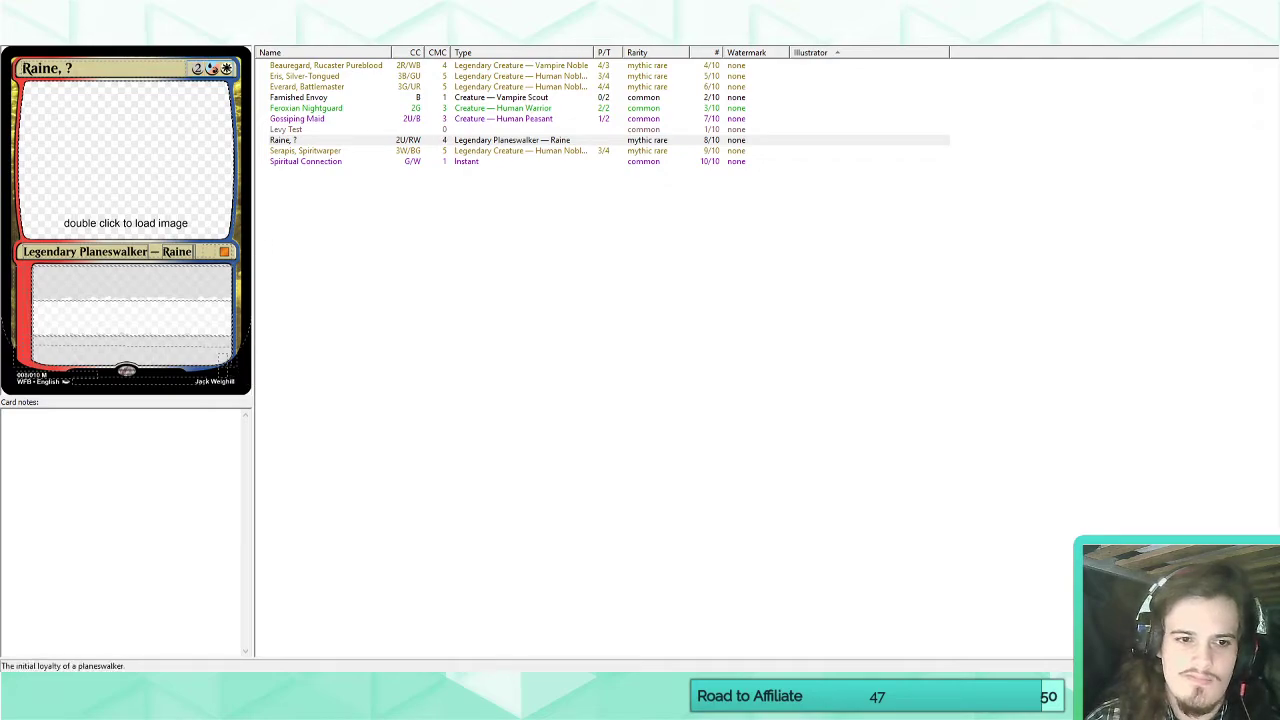
text(4)
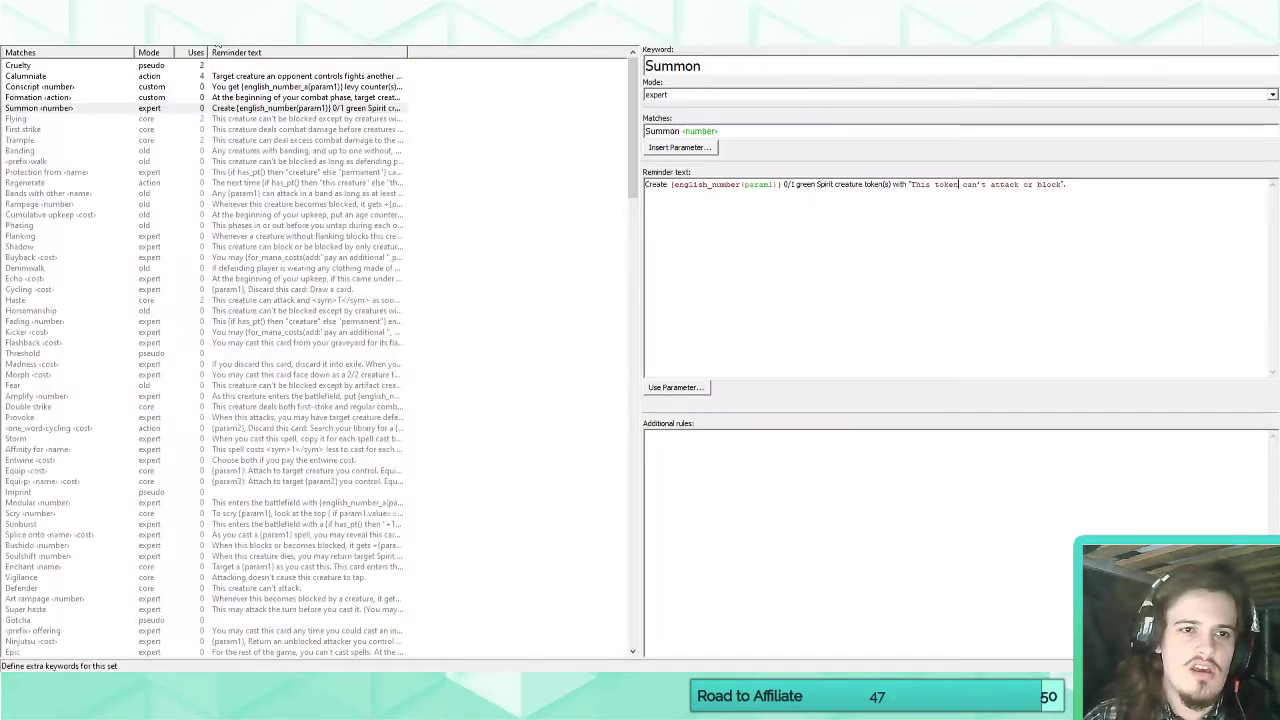
Add a blank custom keyword to the set and go back to Raine's first ability text.
click(199, 46)
click(172, 32)
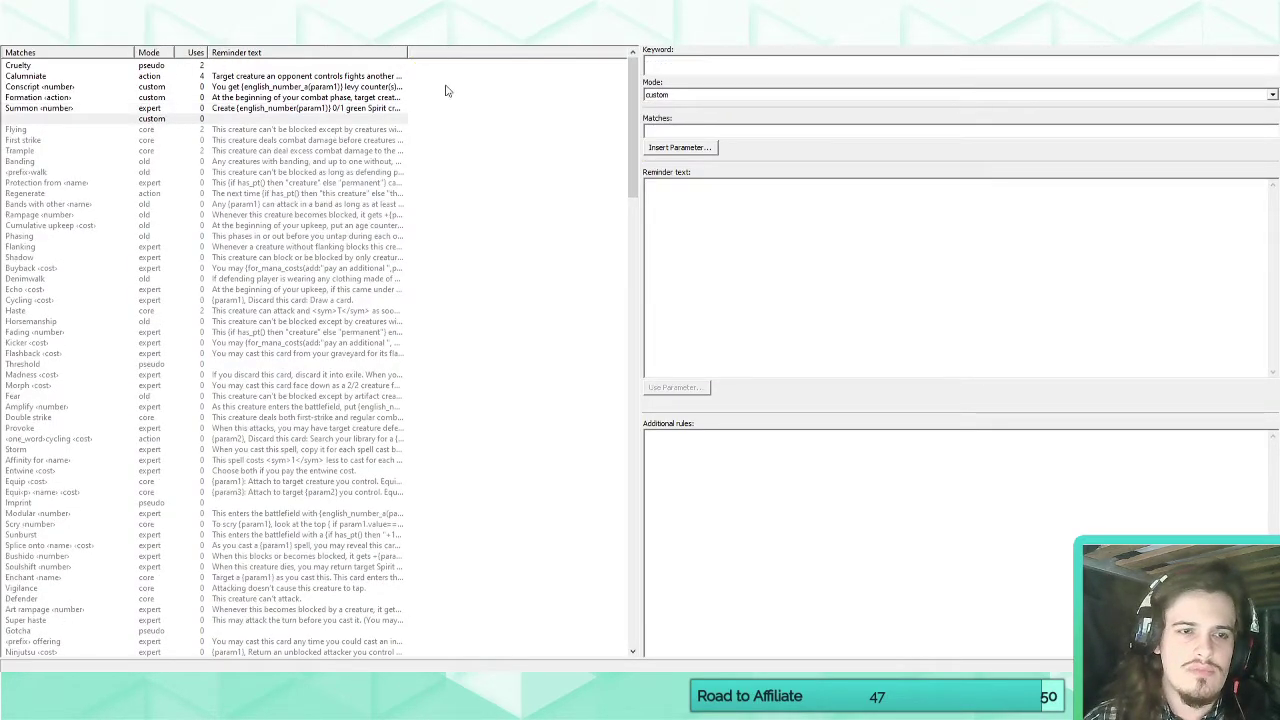
click(680, 67)
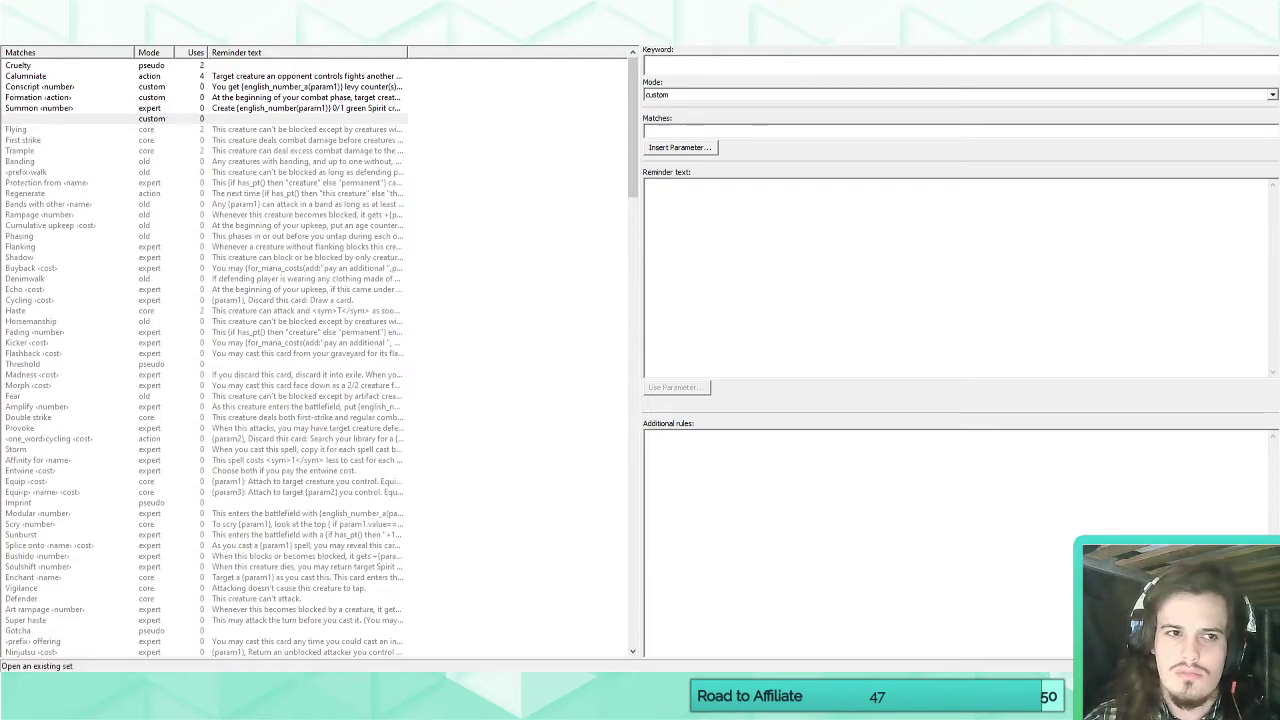
click(28, 40)
click(94, 284)
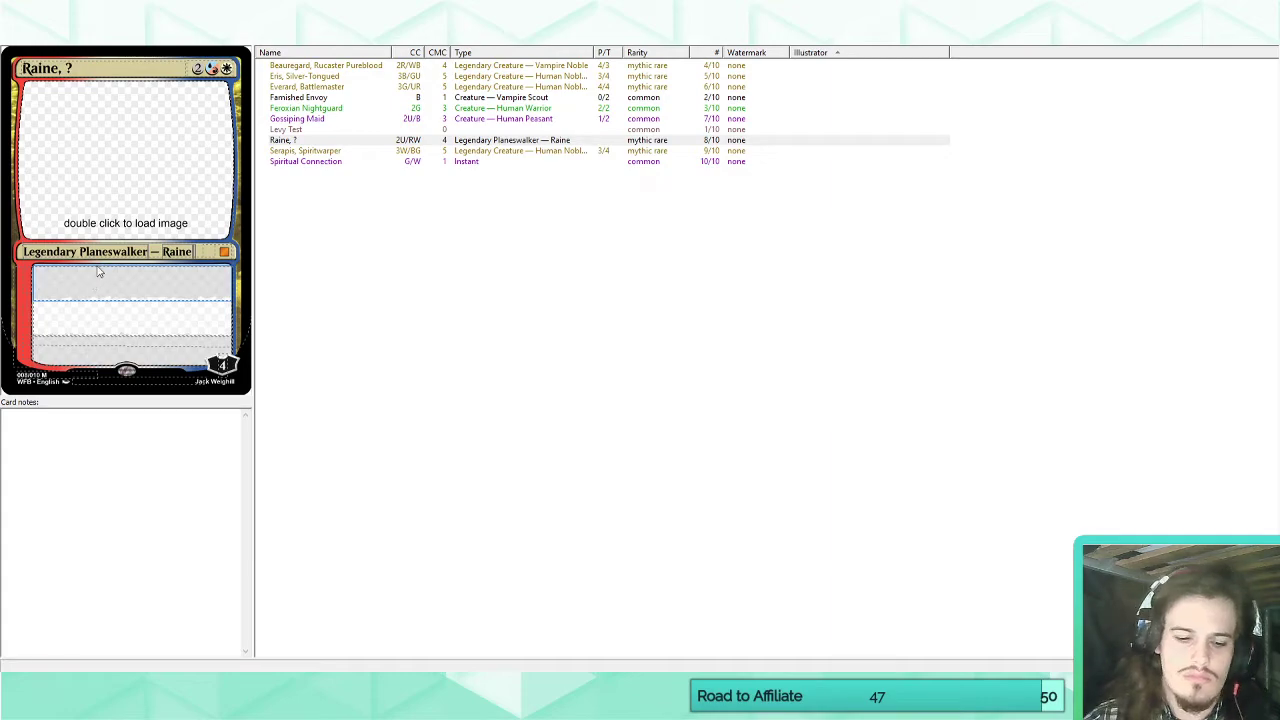
text(Tapped creatures a)
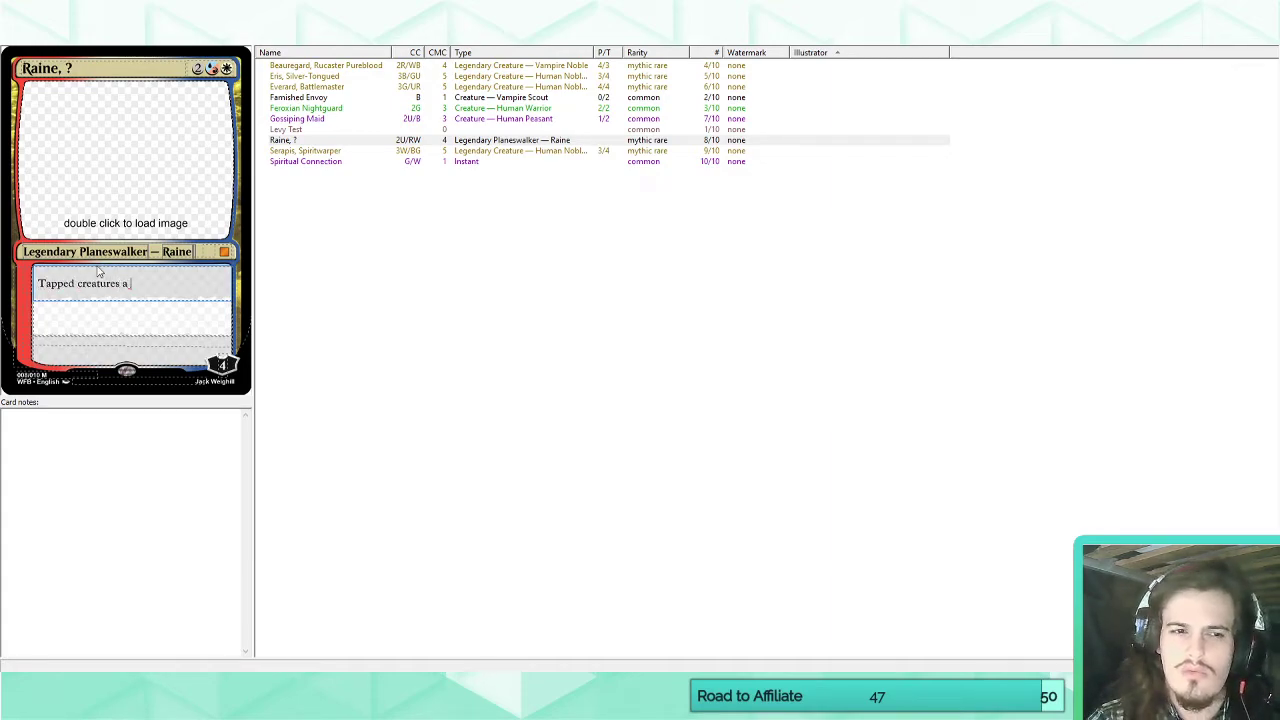
text(re o)
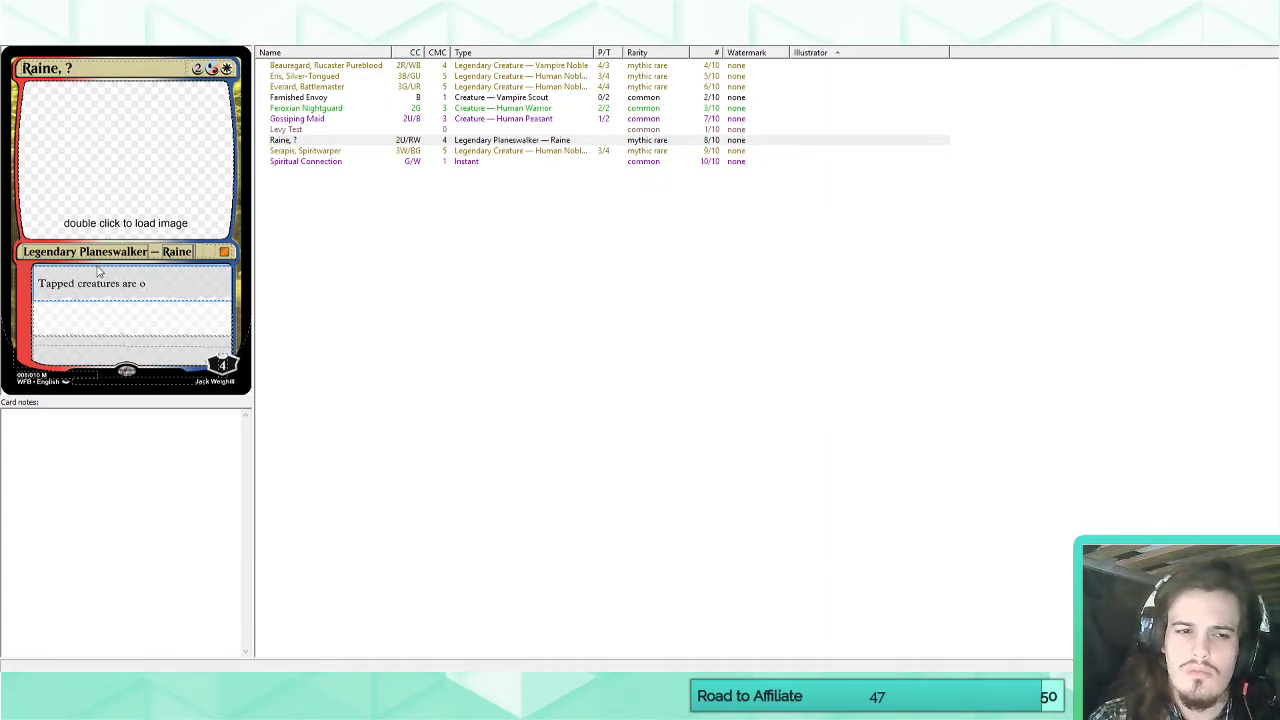
key(BackSpace)
key(BackSpace)
key(BackSpace)
key(BackSpace)
key(BackSpace)
key(BackSpace)
key(BackSpace)
key(BackSpace)
Write Raine's first ability as "Whenever you tap a creature, it phases out instead.".
text(When)
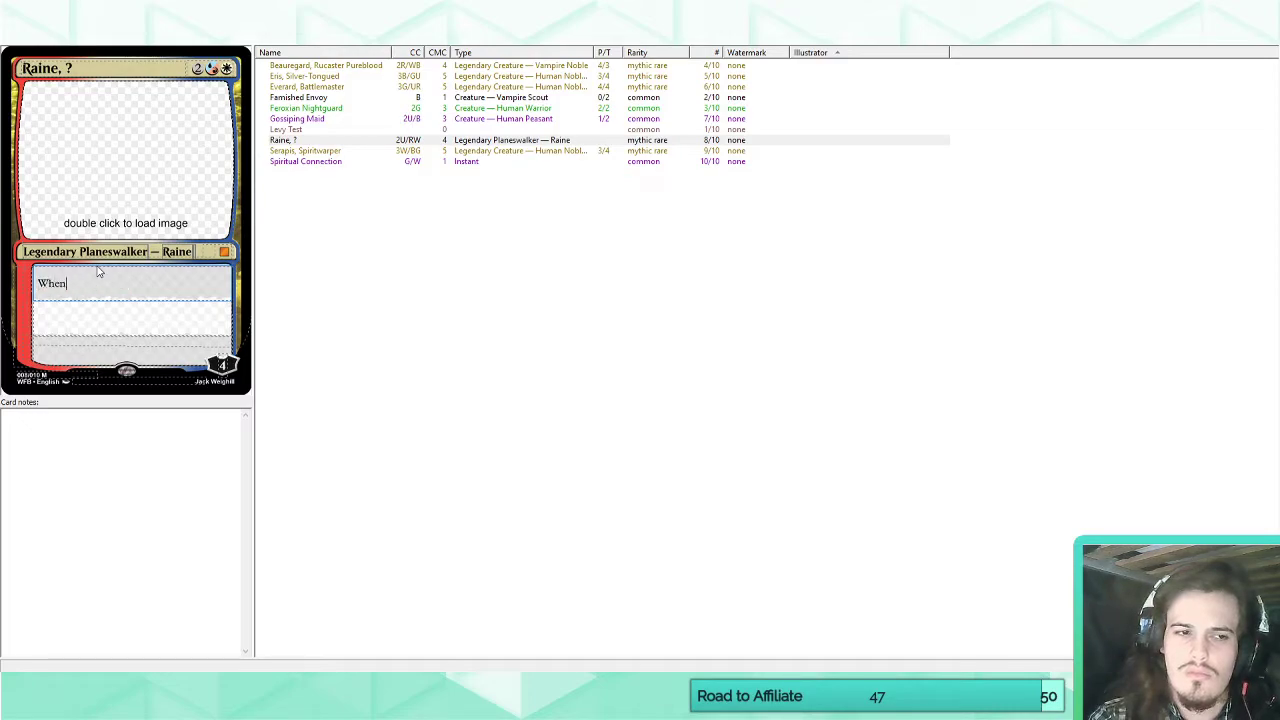
text(ever you tap a)
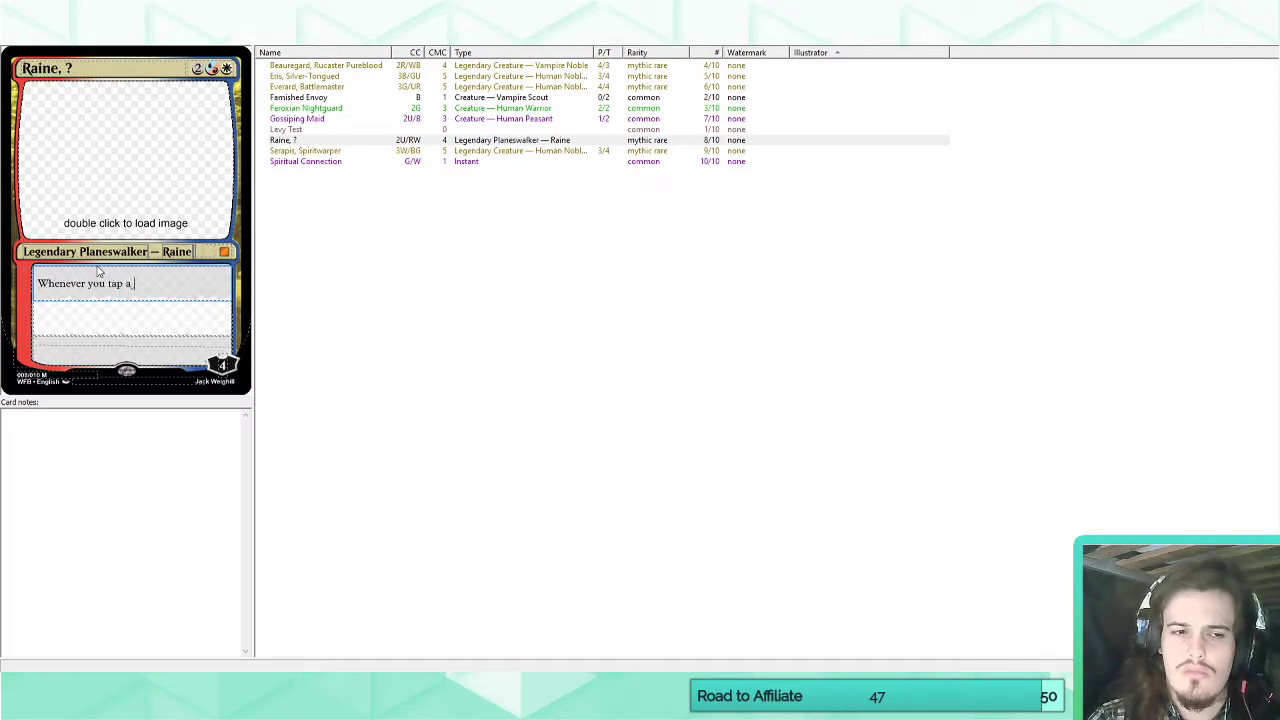
key(ctrl+a)
key(End)
text(c)
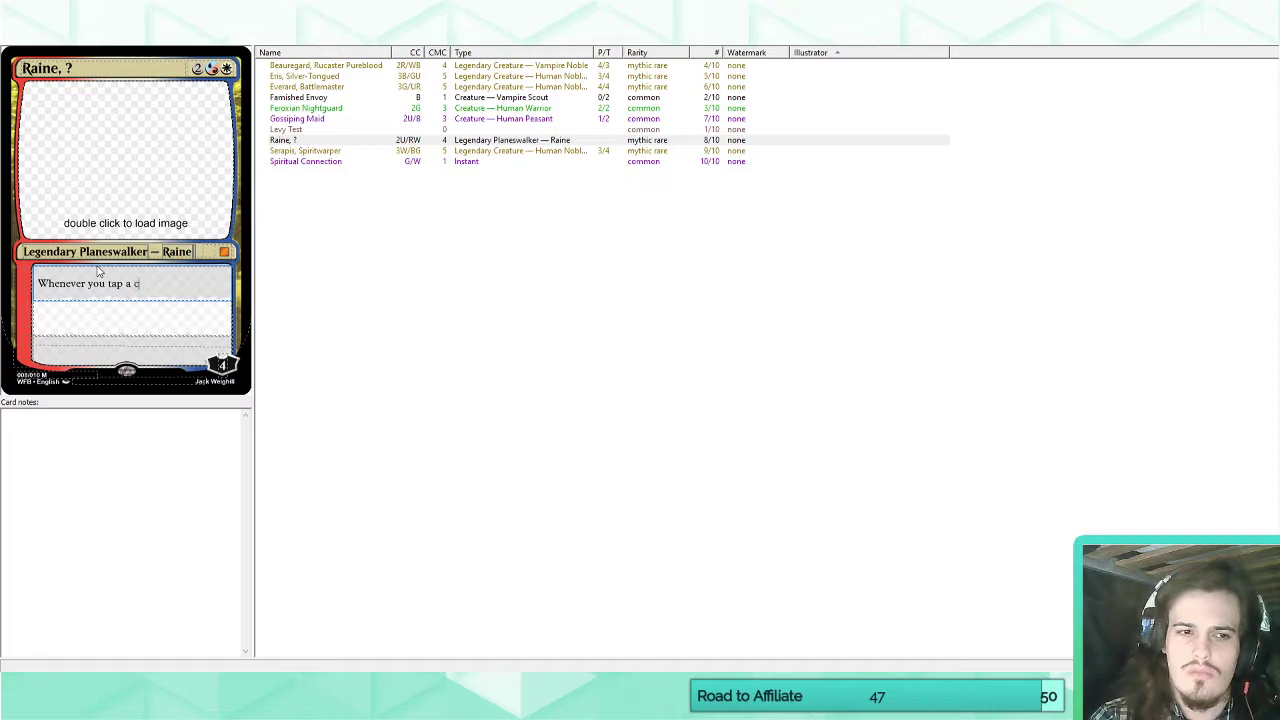
text(reature,)
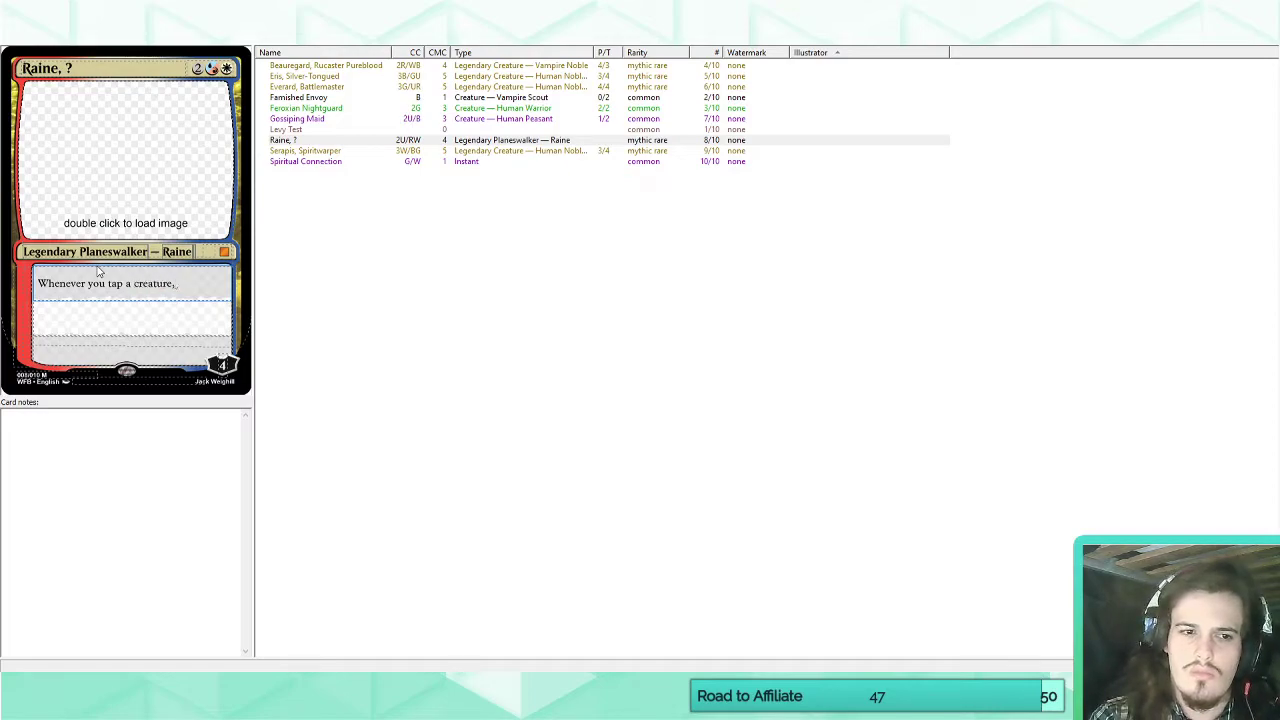
text( phase it o)
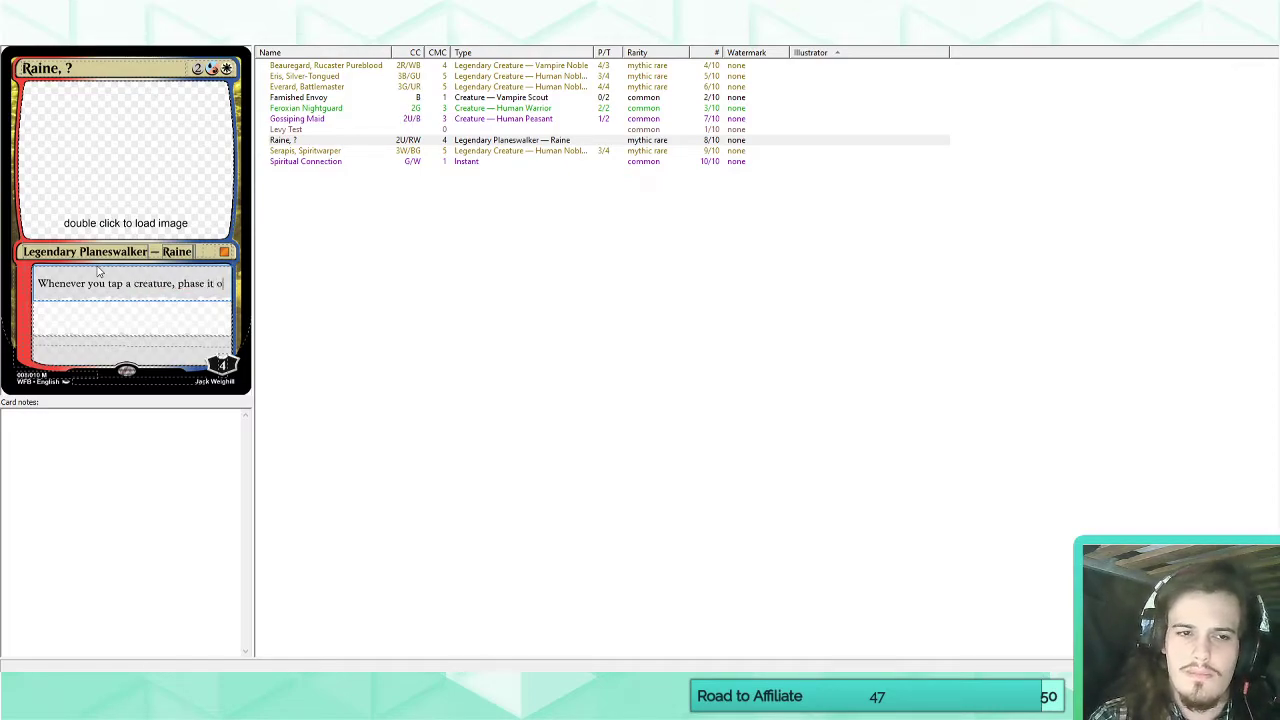
text(ut instead)
key(BackSpace)
key(BackSpace)
key(BackSpace)
key(BackSpace)
key(BackSpace)
key(BackSpace)
key(BackSpace)
key(BackSpace)
key(BackSpace)
key(BackSpace)
key(BackSpace)
key(BackSpace)
key(BackSpace)
key(BackSpace)
key(BackSpace)
key(BackSpace)
key(BackSpace)
key(BackSpace)
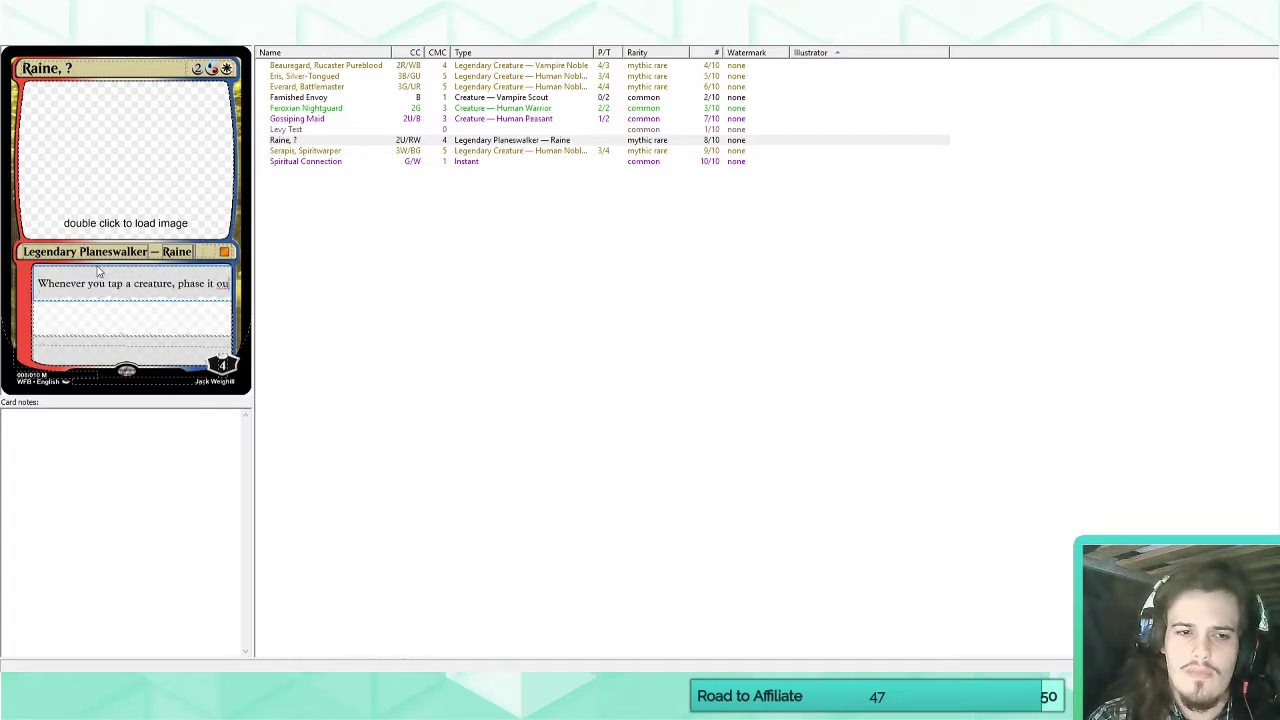
key(BackSpace)
key(BackSpace)
text(it phases)
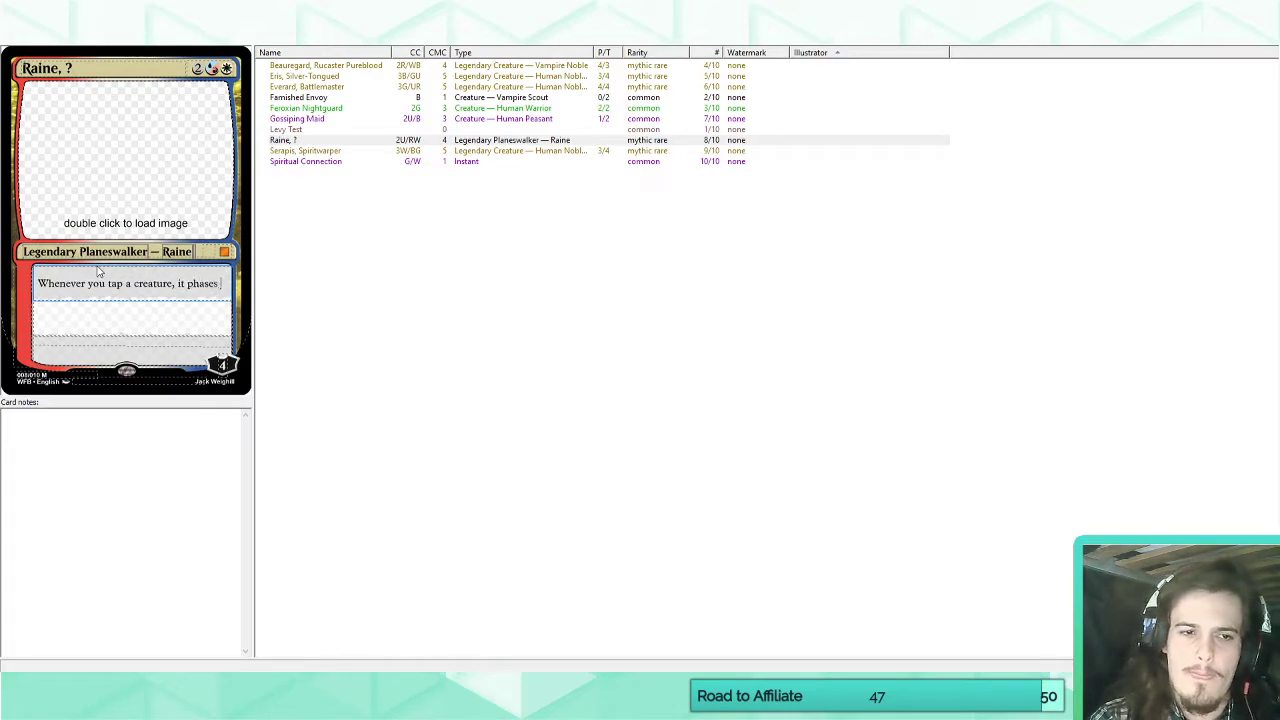
text( out instead.)
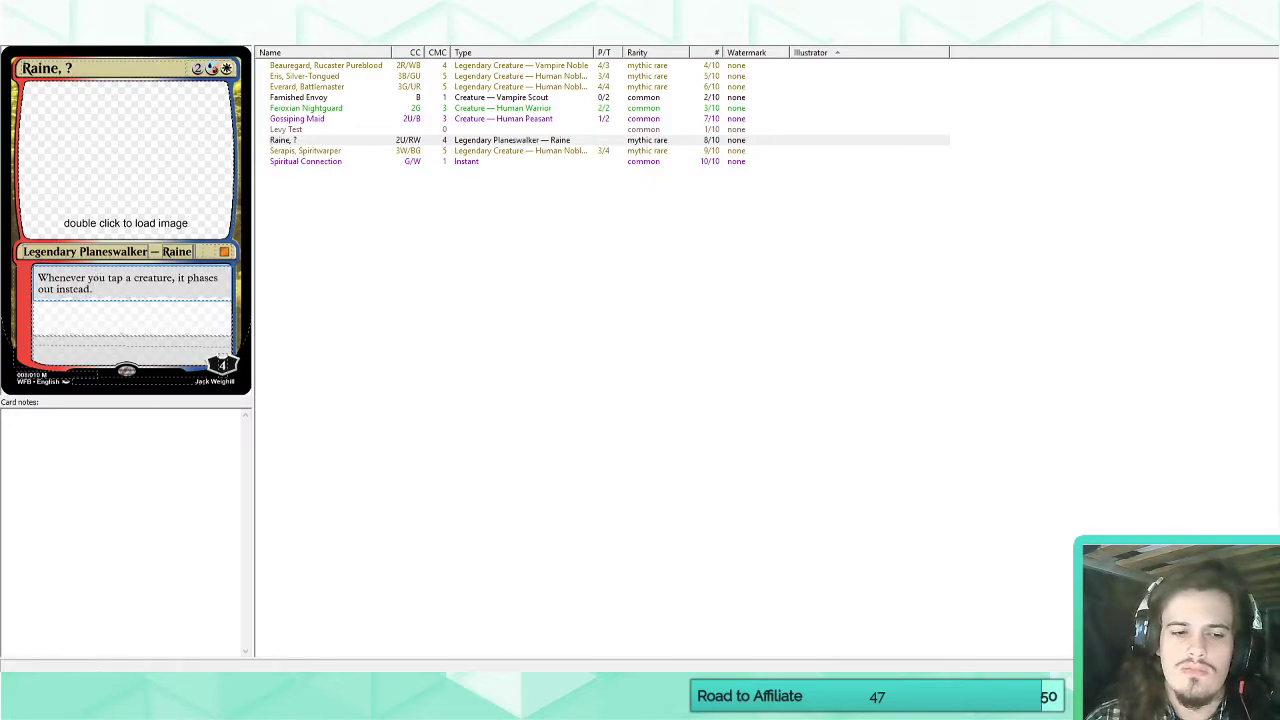
Switch to the browser, search Scryfall for "teferi master of time" and copy the italic reminder text about phasing out.
mouse_move(84, 700)
click(84, 646)
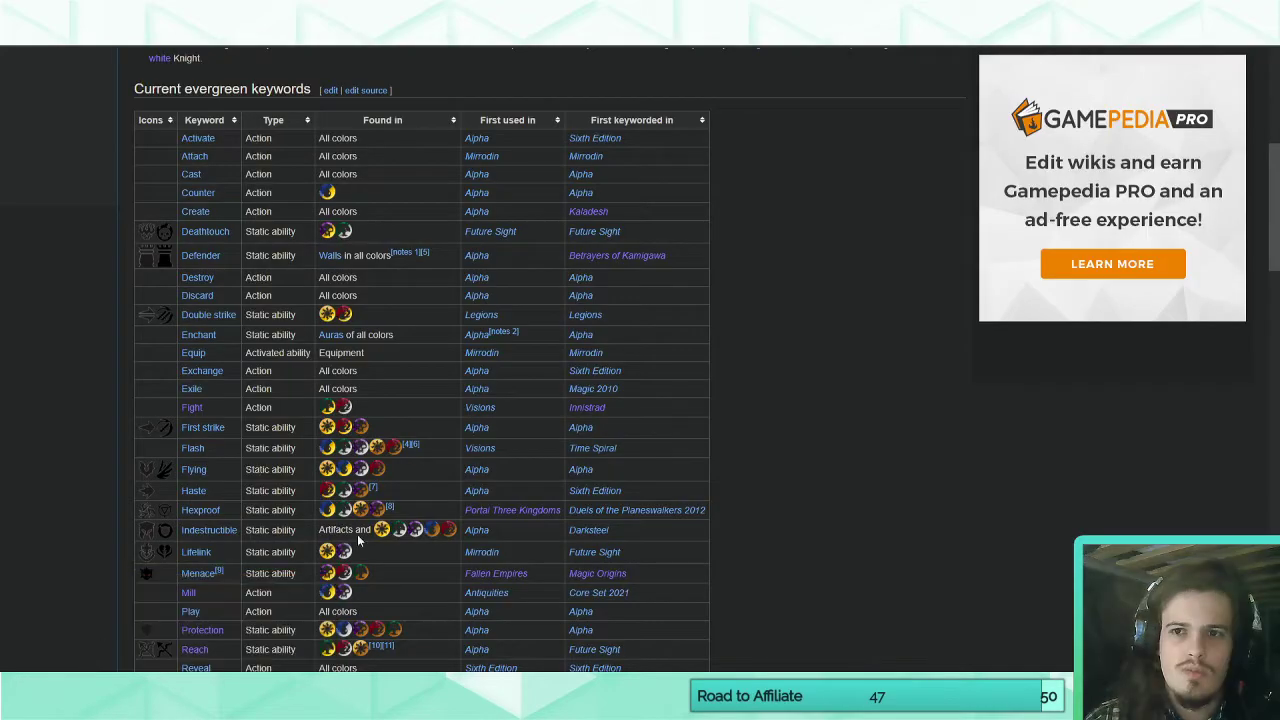
click(868, 12)
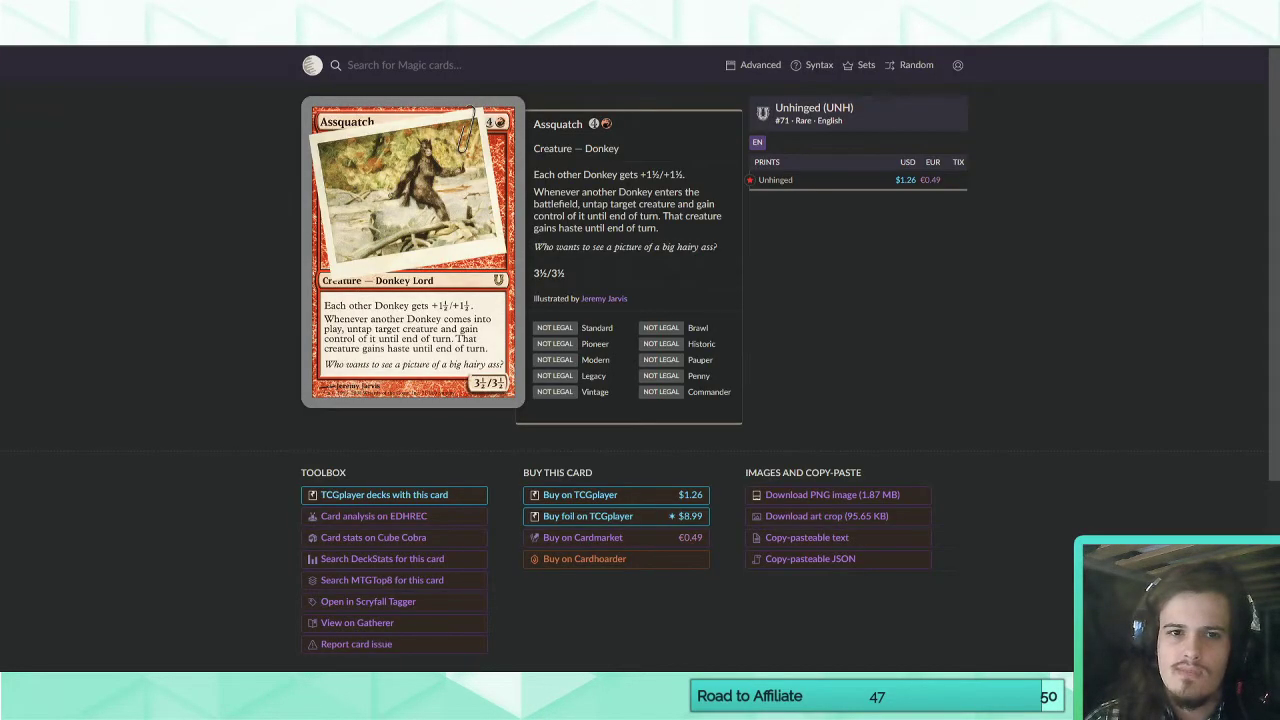
key(ctrl+Tab)
key(ctrl+Tab)
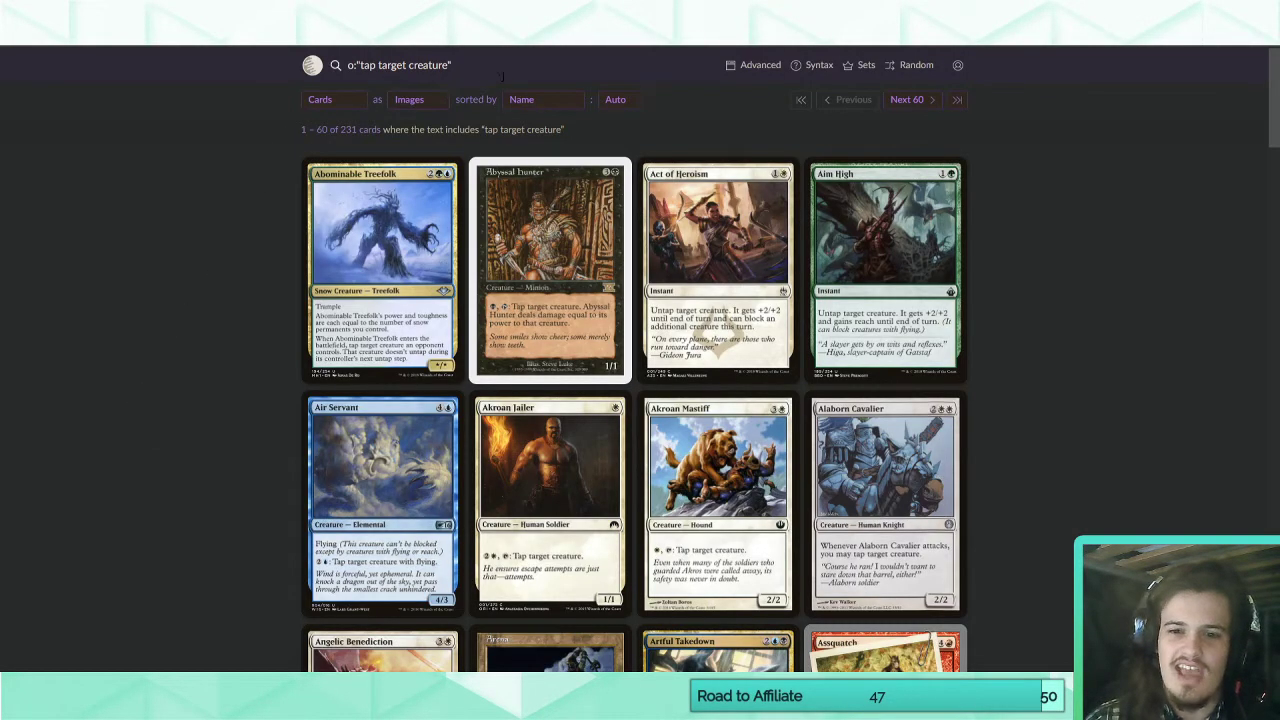
drag(500, 70, 268, 70)
text(tef)
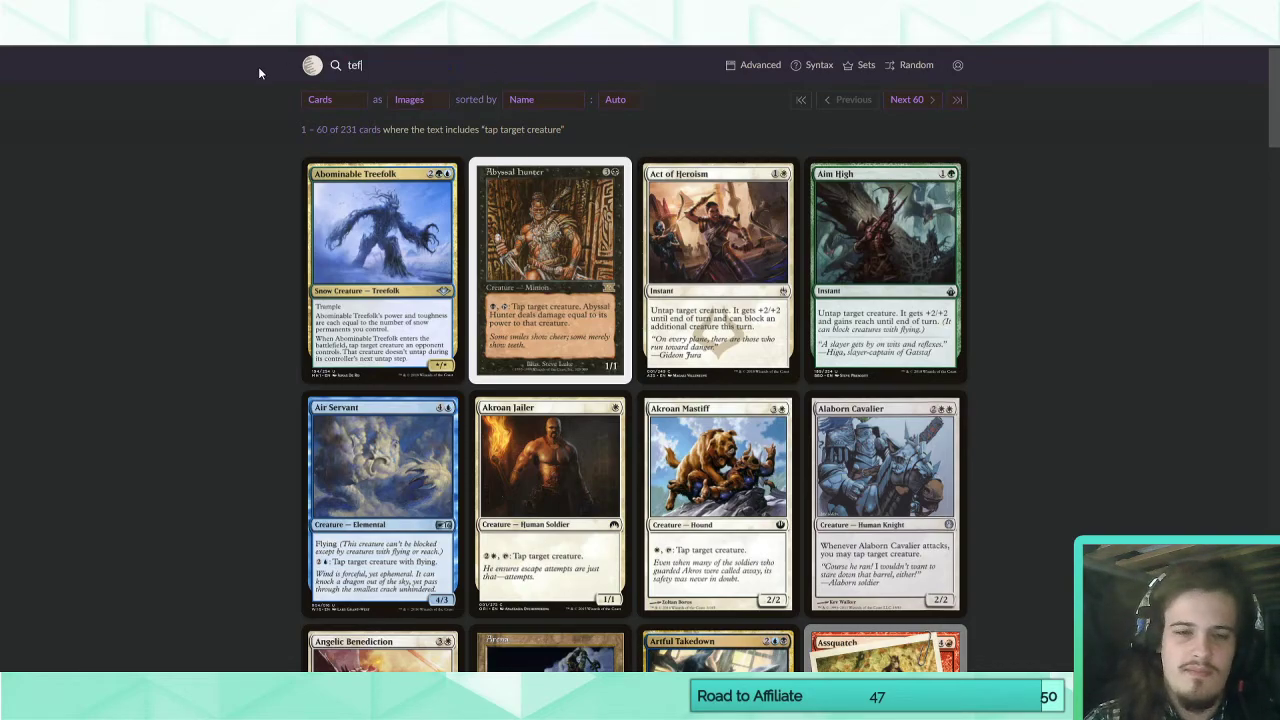
text(eri master of time)
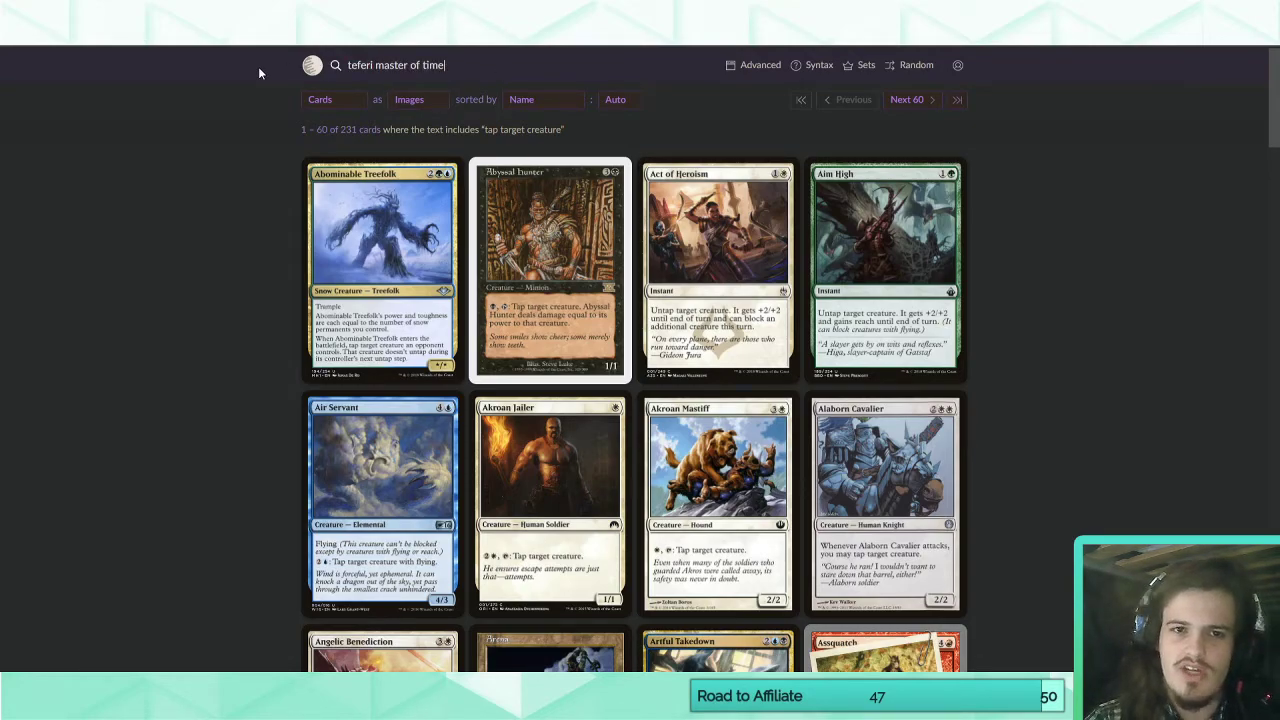
key(Return)
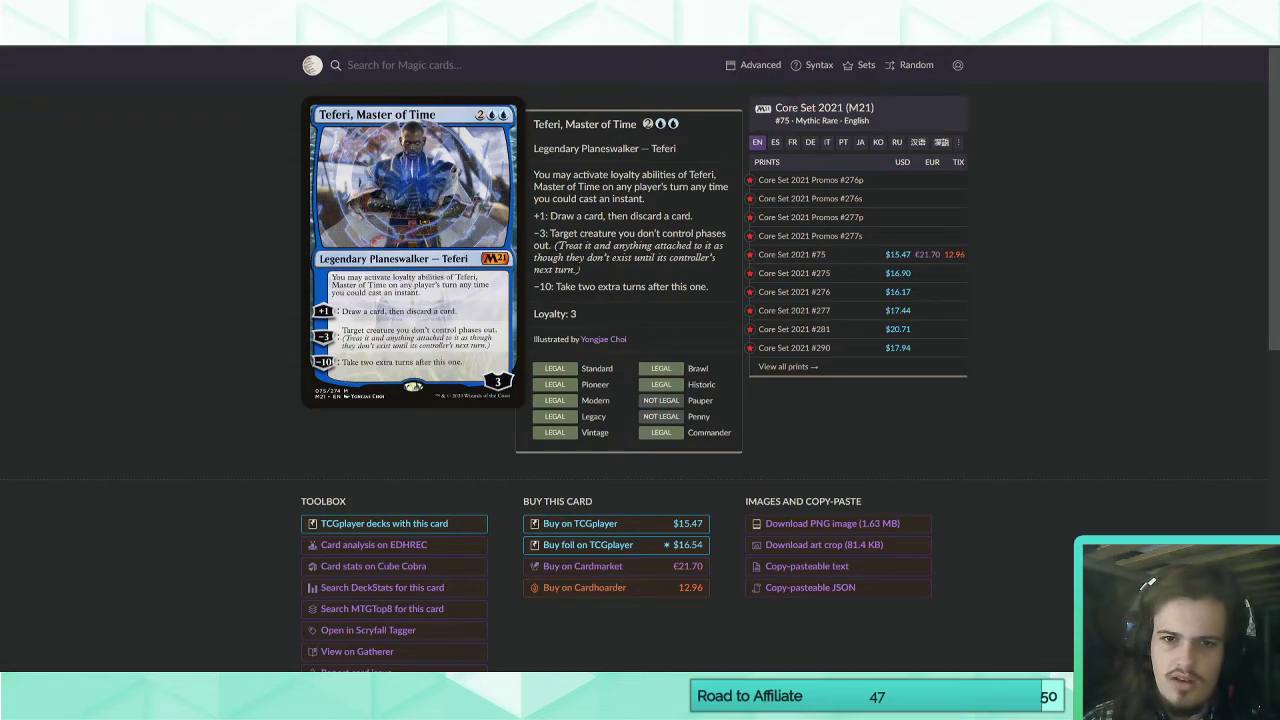
drag(581, 270, 555, 246)
key(ctrl+c)
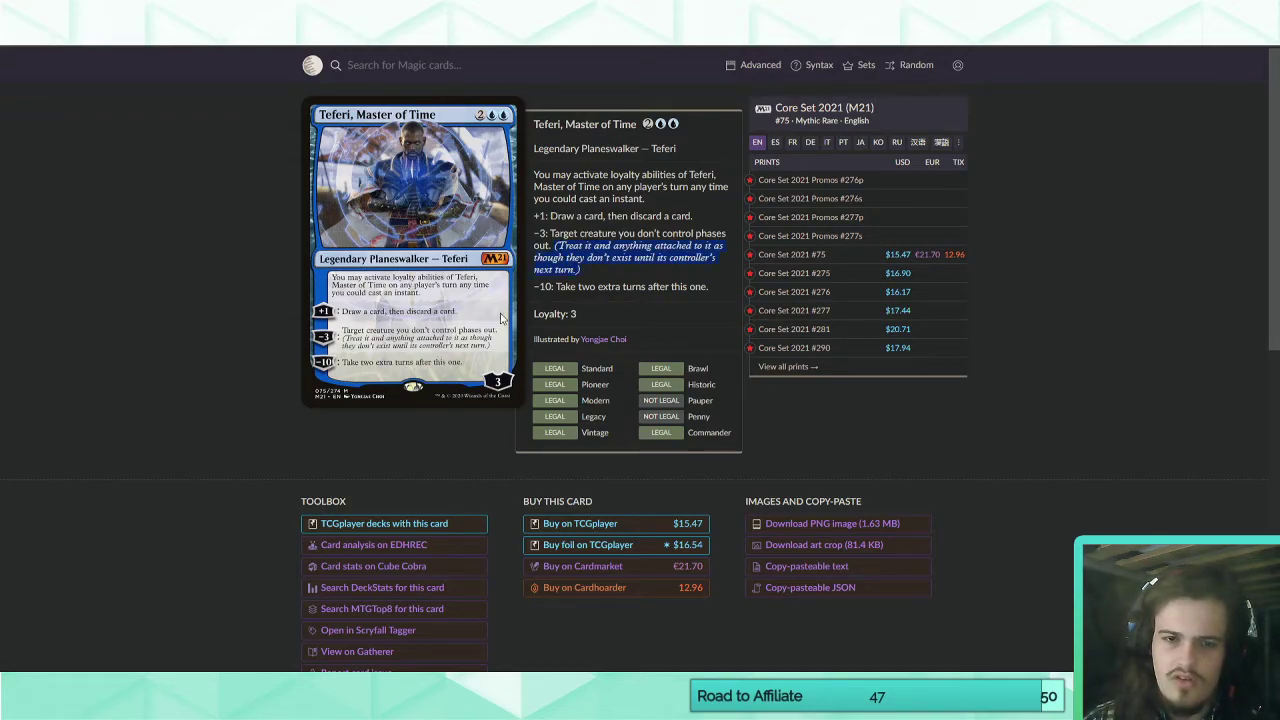
Back in Magic Set Editor, name the blank keyword "Phases Out", paste the copied reminder text and make it match "phases out".
key(alt+Tab)
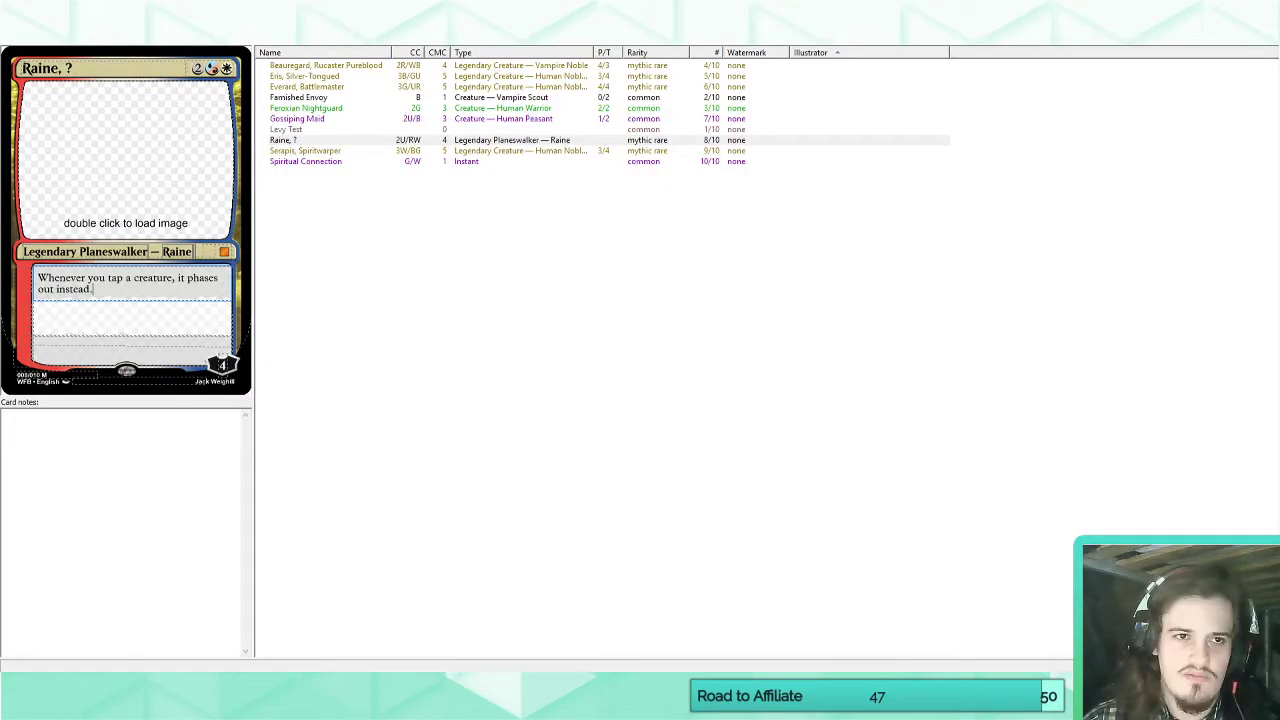
click(290, 34)
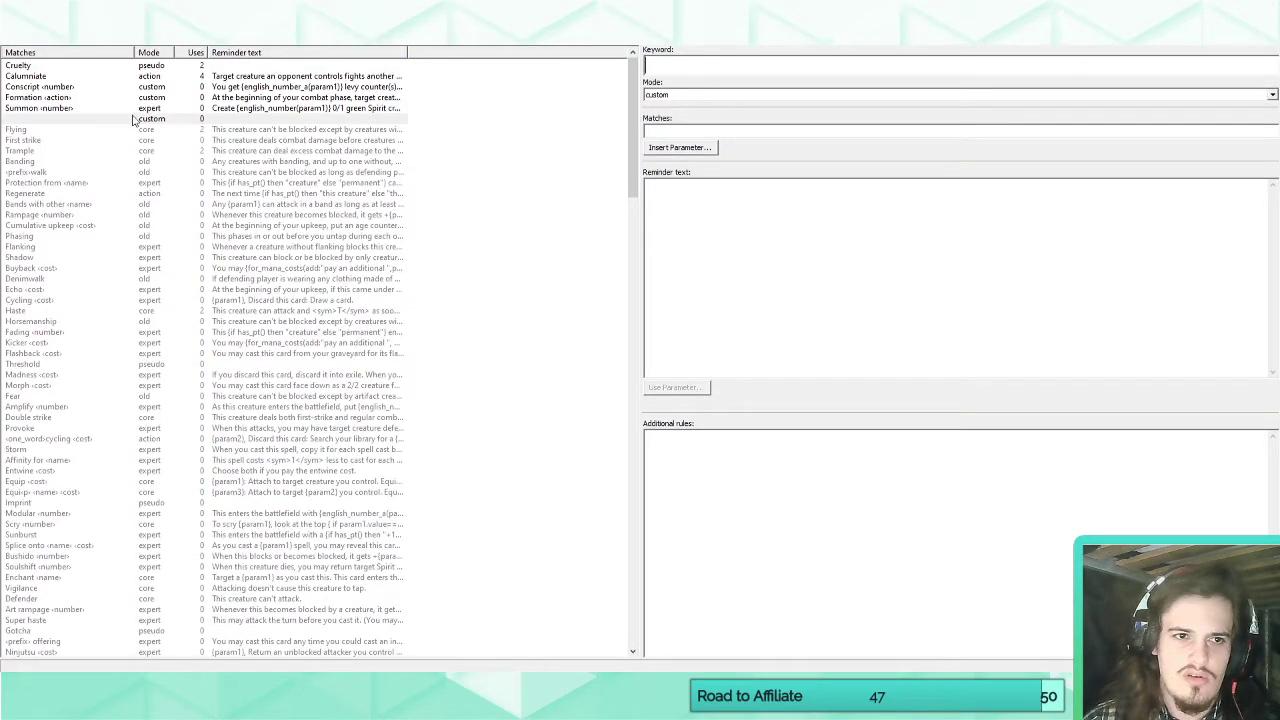
click(696, 70)
text(Phases Out)
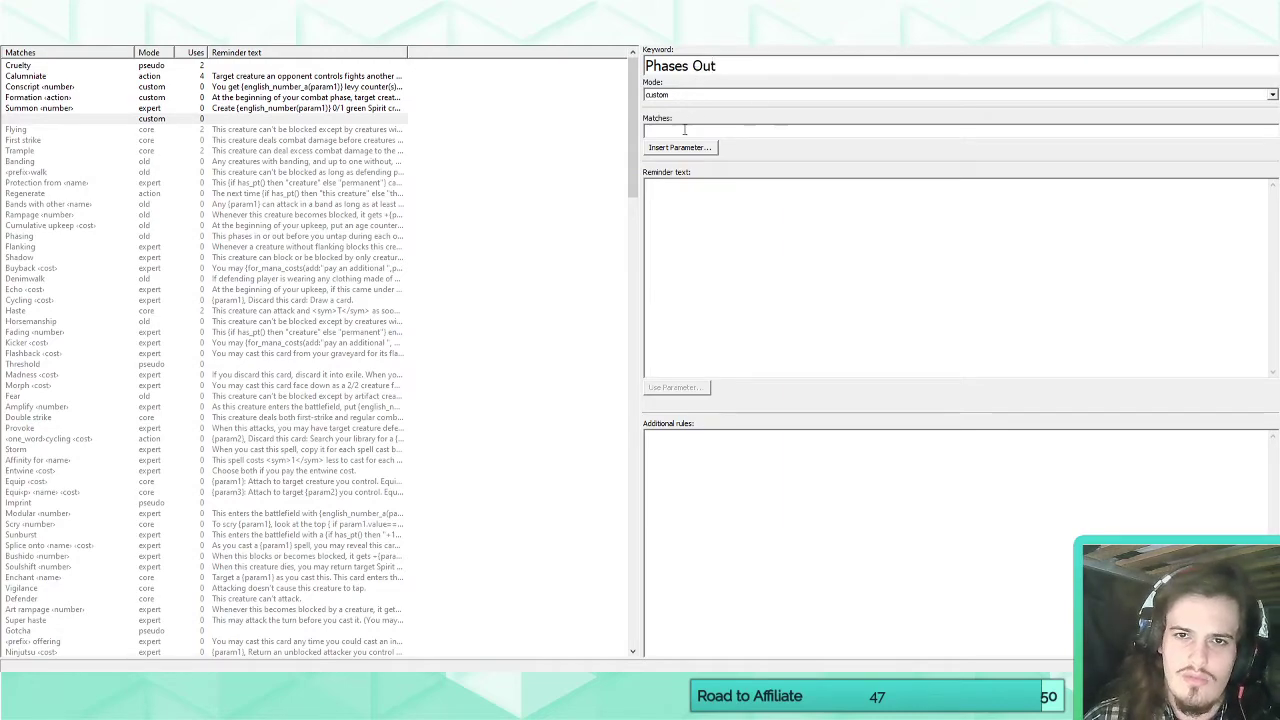
click(688, 186)
key(ctrl+v)
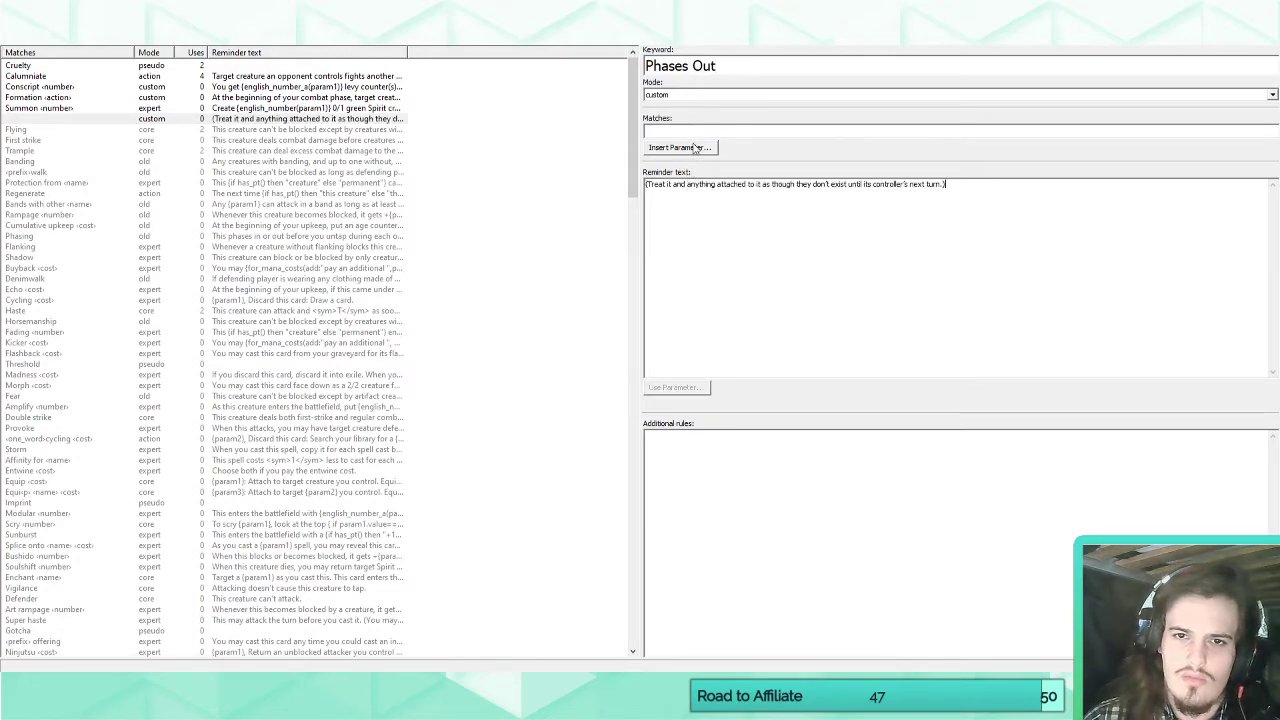
click(695, 132)
text(phases out)
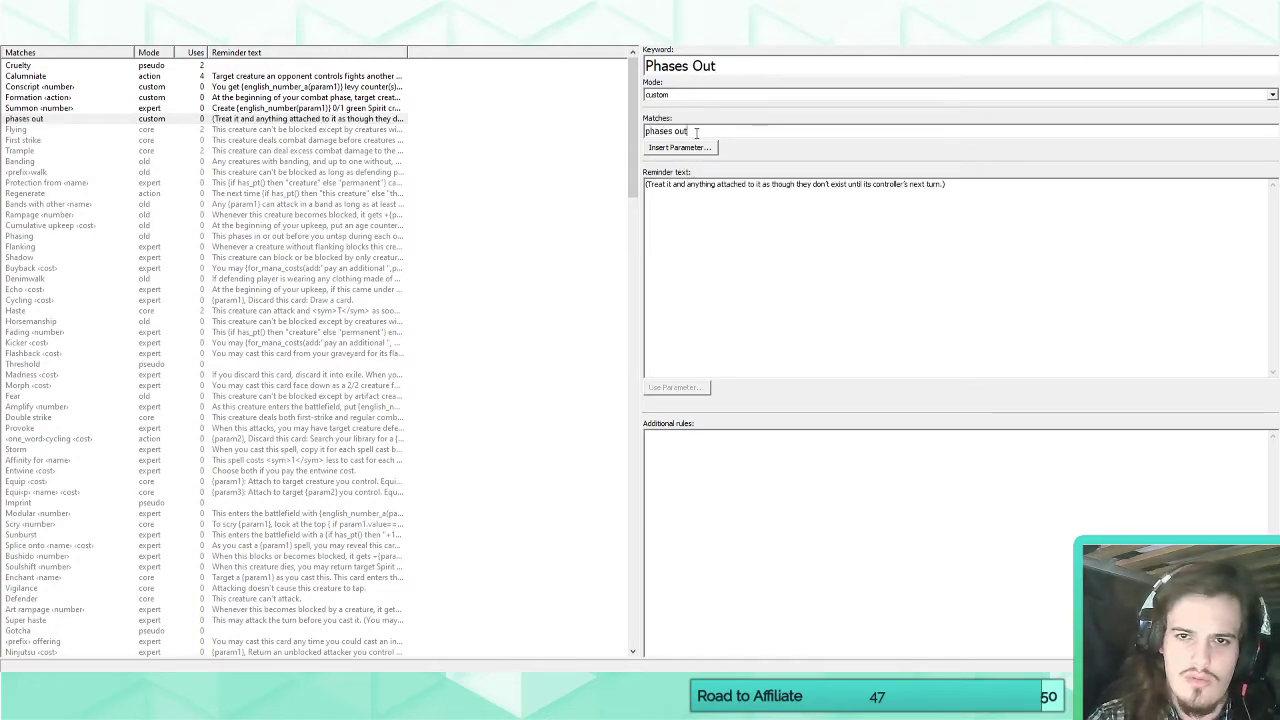
Remove the parentheses around the Phases Out reminder text and set the keyword's mode to expert.
click(650, 186)
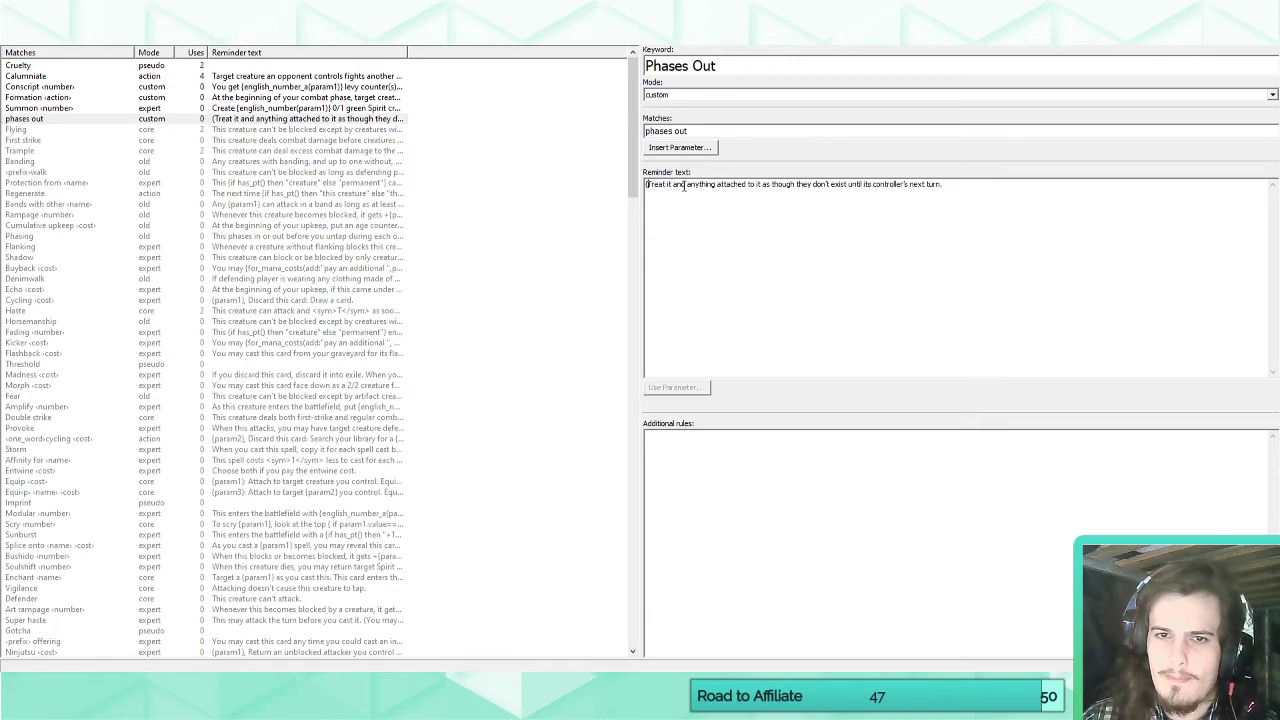
key(BackSpace)
click(672, 95)
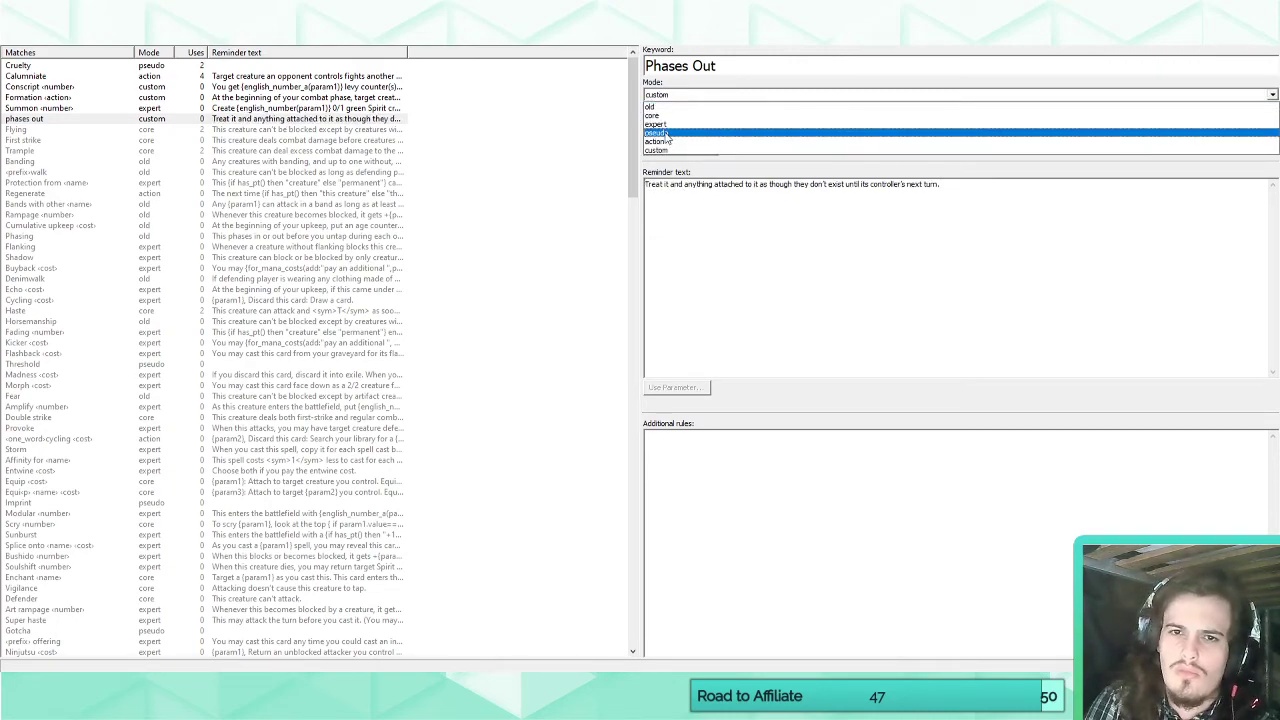
click(656, 124)
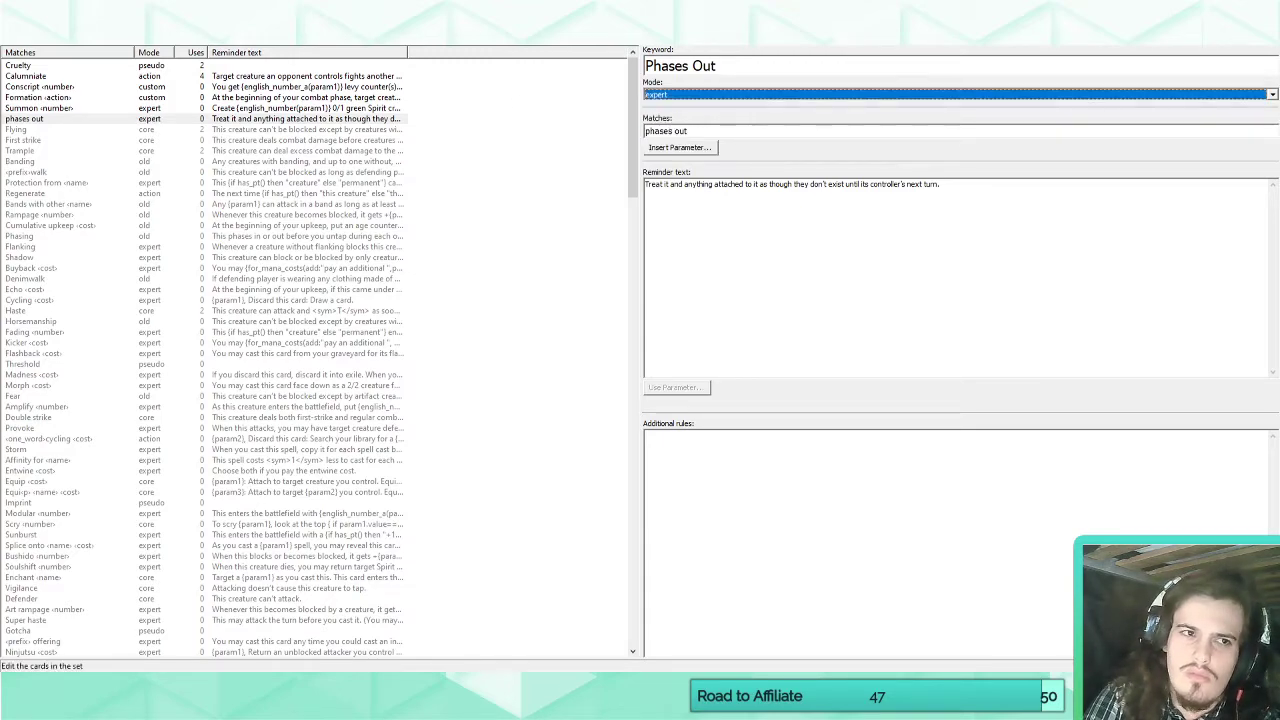
Return to the Raine card and reword its first ability as "Whenever you tap a creature you don't control, it phases out instead.".
click(28, 30)
click(187, 309)
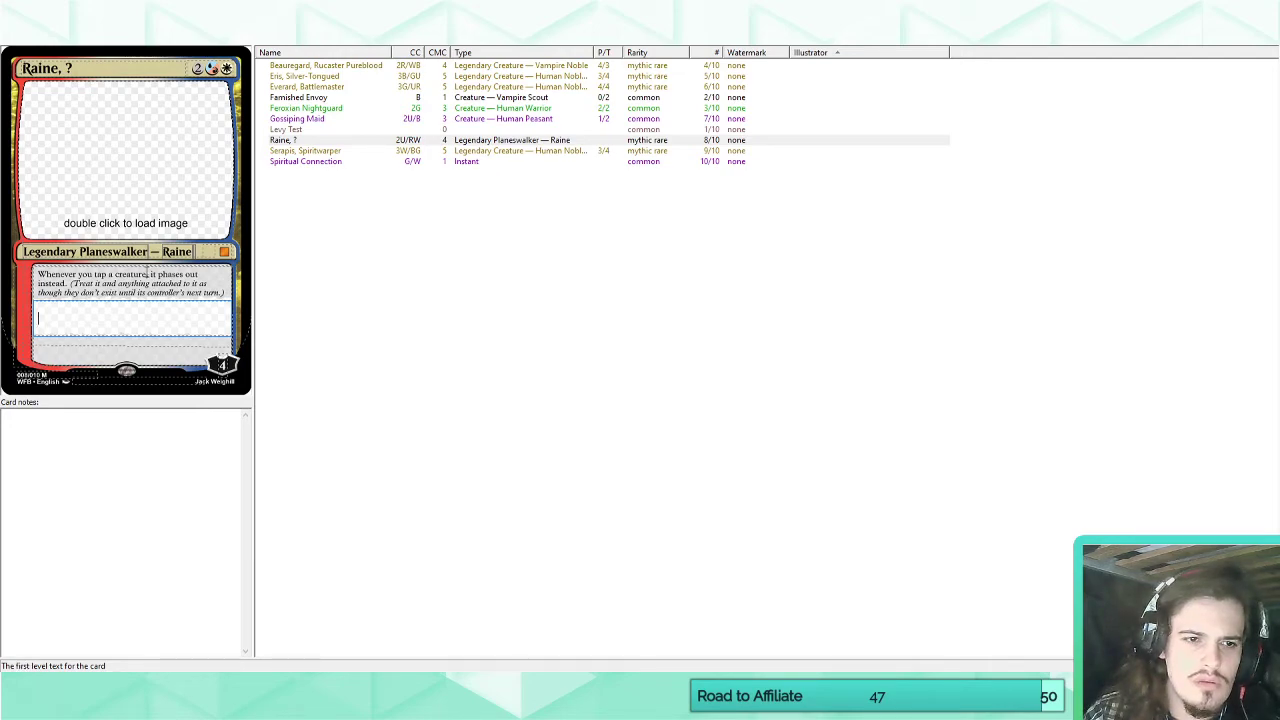
click(157, 287)
text(yooi)
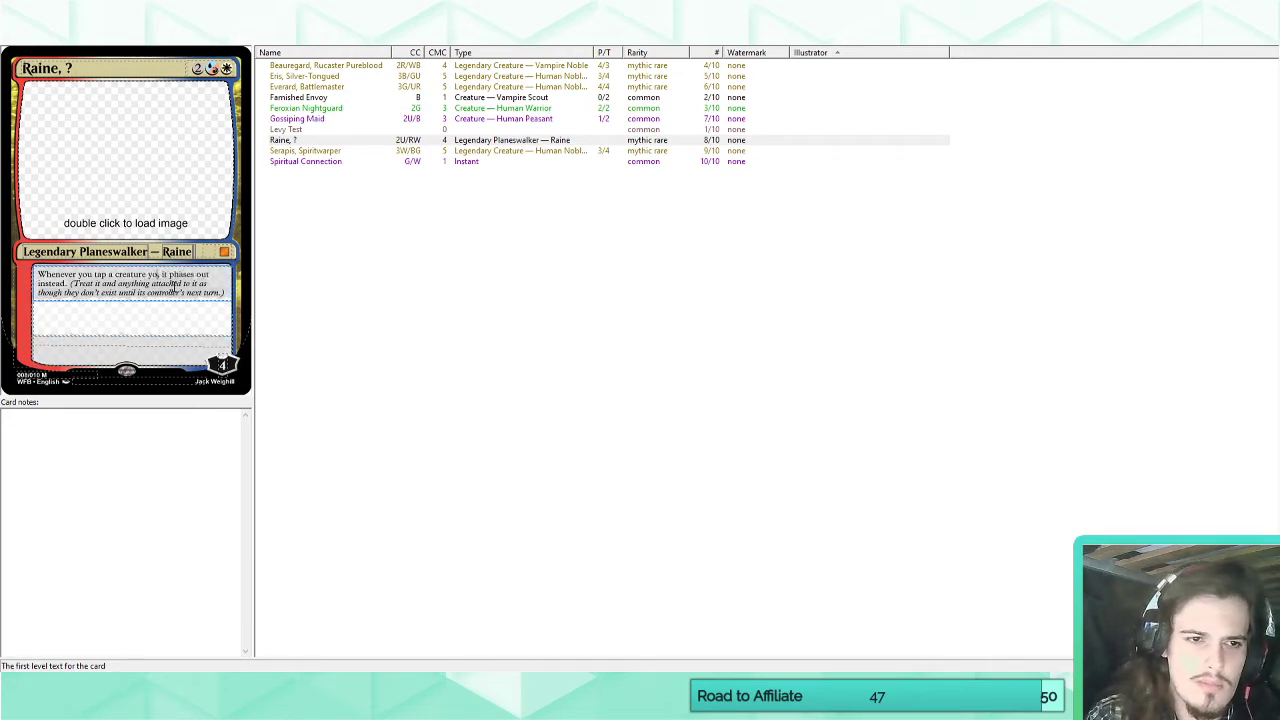
key(BackSpace)
key(BackSpace)
text(u don't control,)
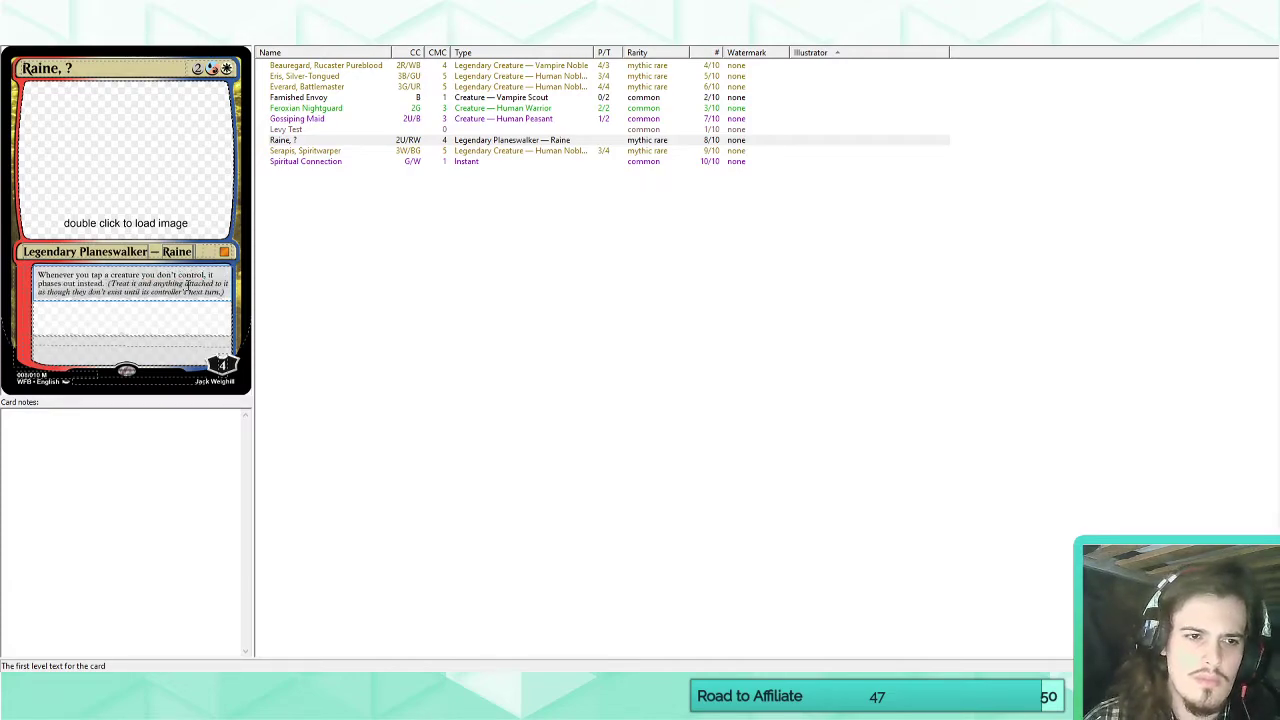
click(145, 317)
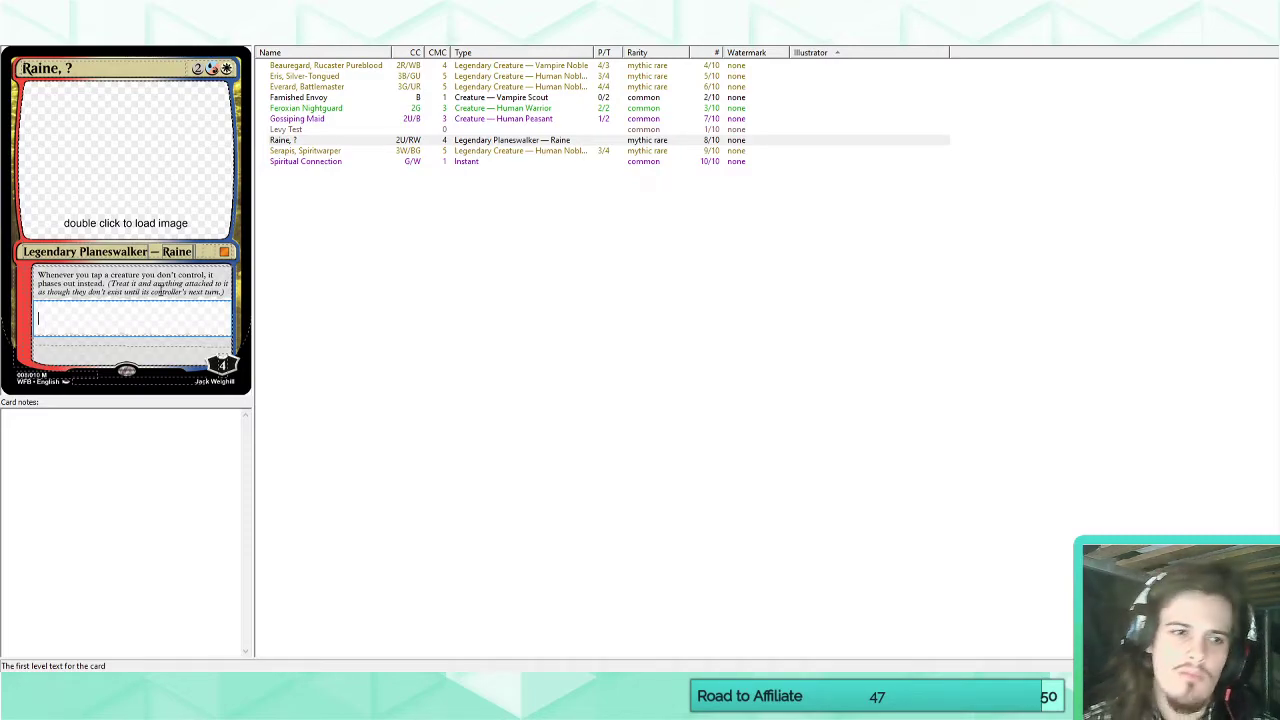
Replace the question mark in the card's name so it reads "Raine, Blade of Bellurex".
click(67, 72)
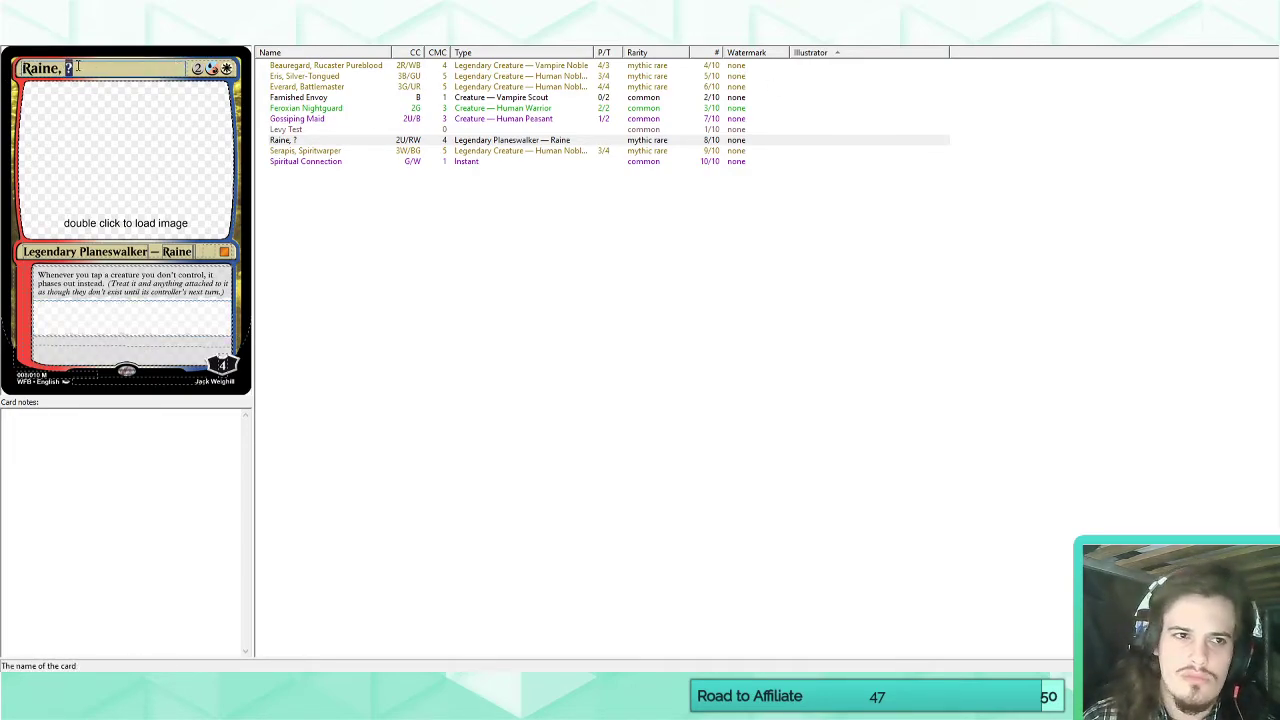
key(BackSpace)
text(Blade of)
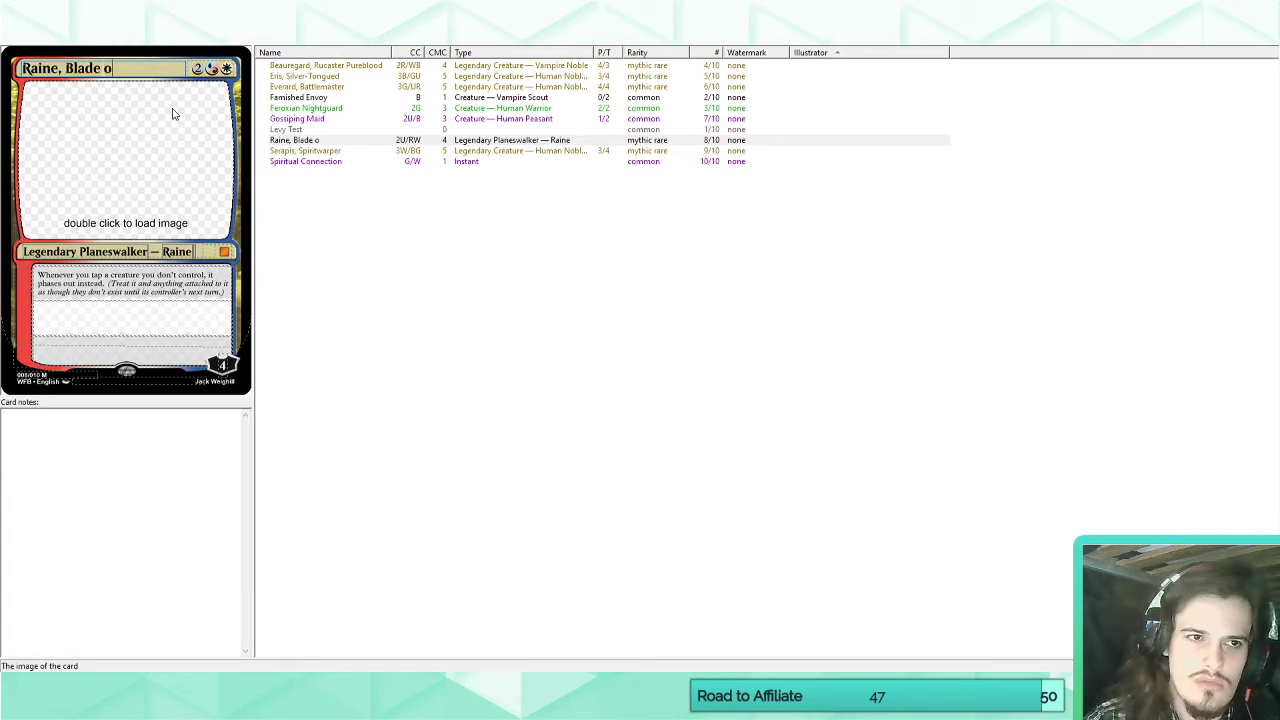
key(BackSpace)
key(BackSpace)
key(BackSpace)
key(BackSpace)
key(BackSpace)
key(BackSpace)
key(BackSpace)
key(BackSpace)
key(BackSpace)
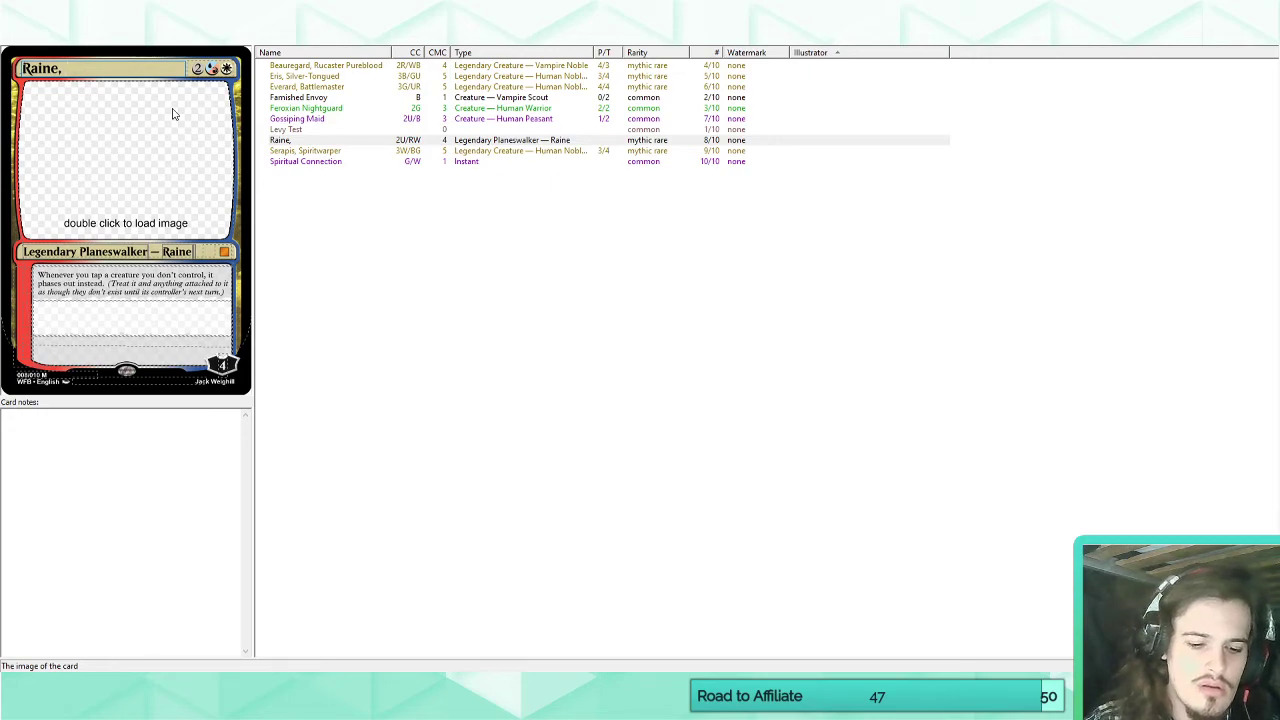
text(Blade)
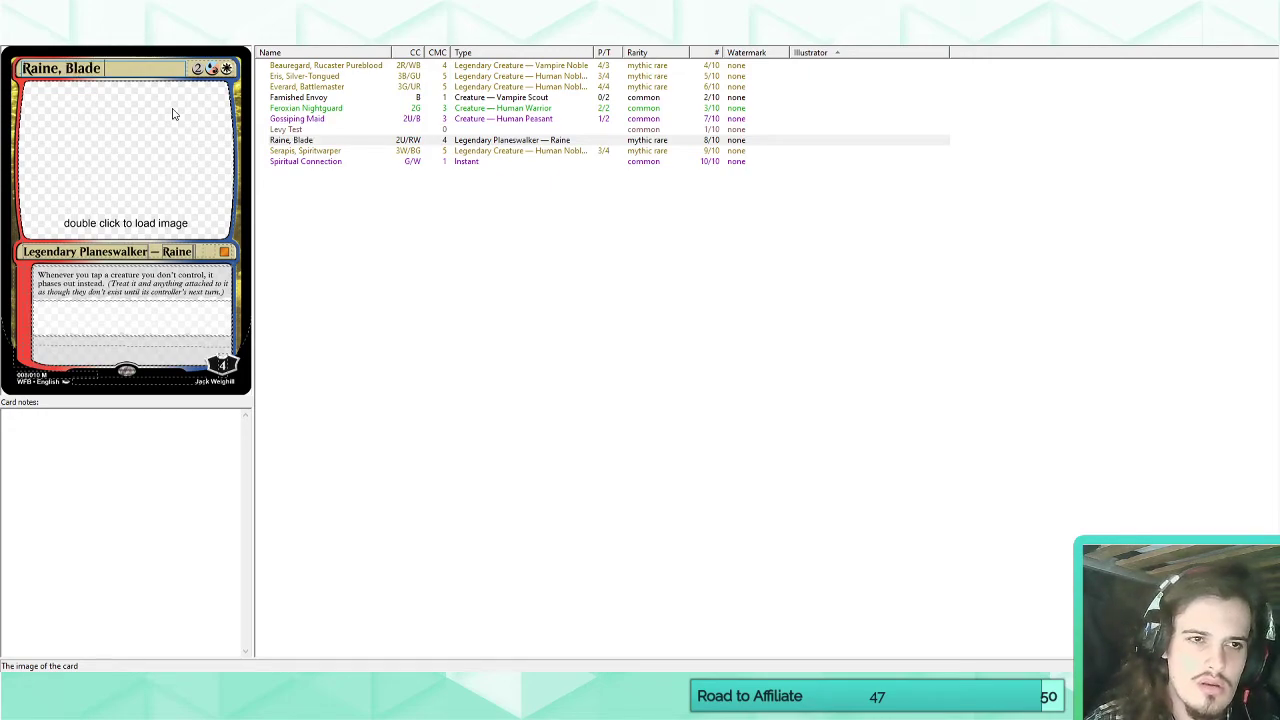
text( of)
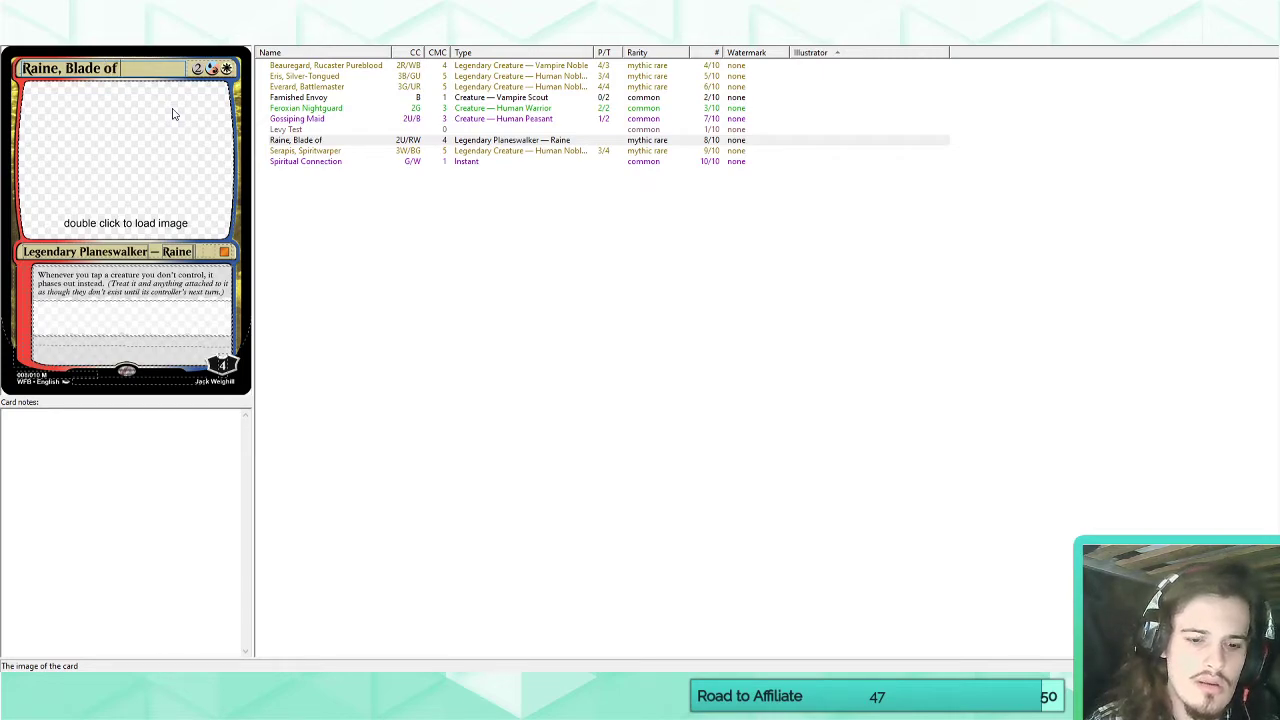
text( Bellurex)
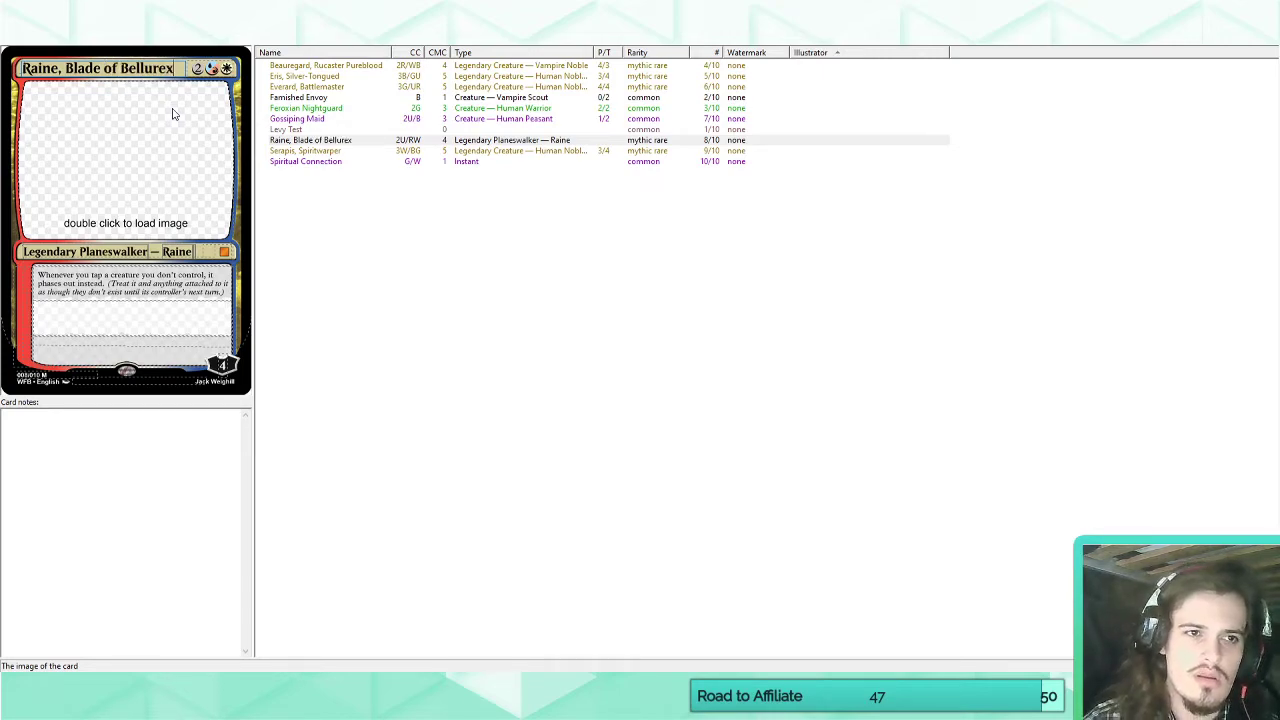
Change the title after the comma in the card's name to "Sword of the Throne".
drag(176, 68, 66, 68)
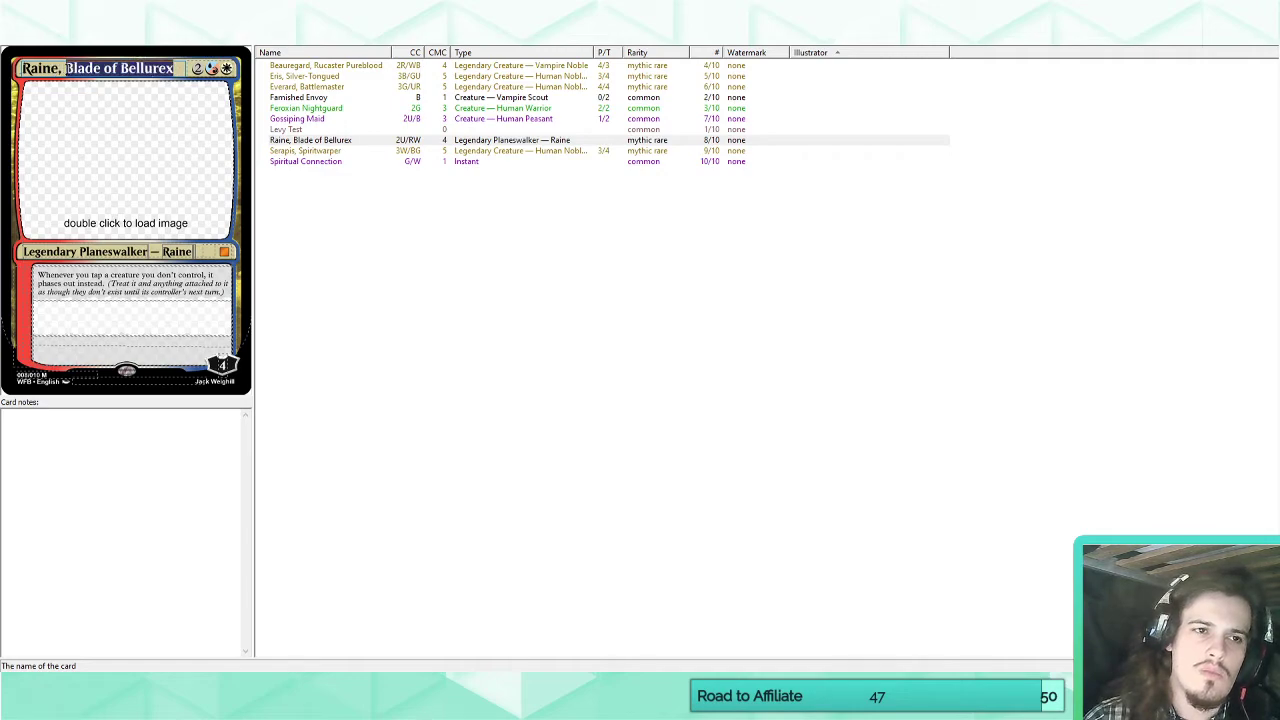
key(BackSpace)
text(Sword of)
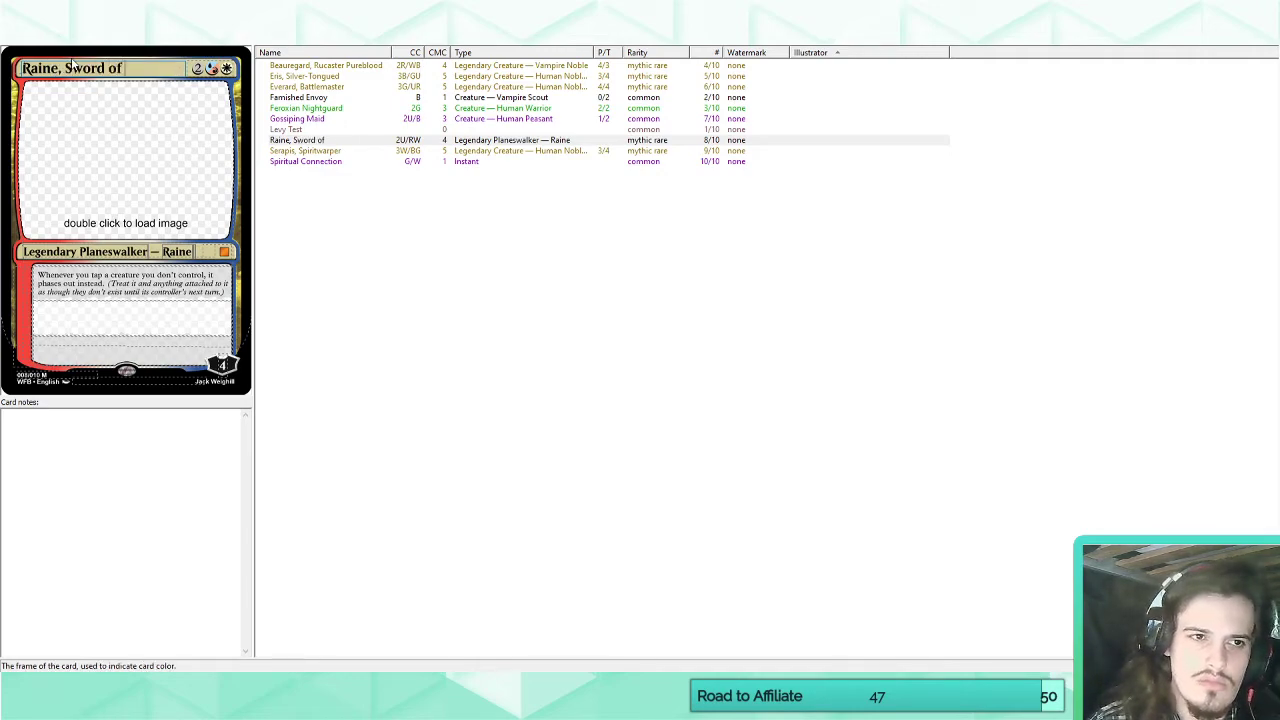
text( Bellurex)
key(BackSpace)
key(BackSpace)
key(BackSpace)
key(BackSpace)
key(BackSpace)
key(BackSpace)
key(BackSpace)
key(BackSpace)
key(BackSpace)
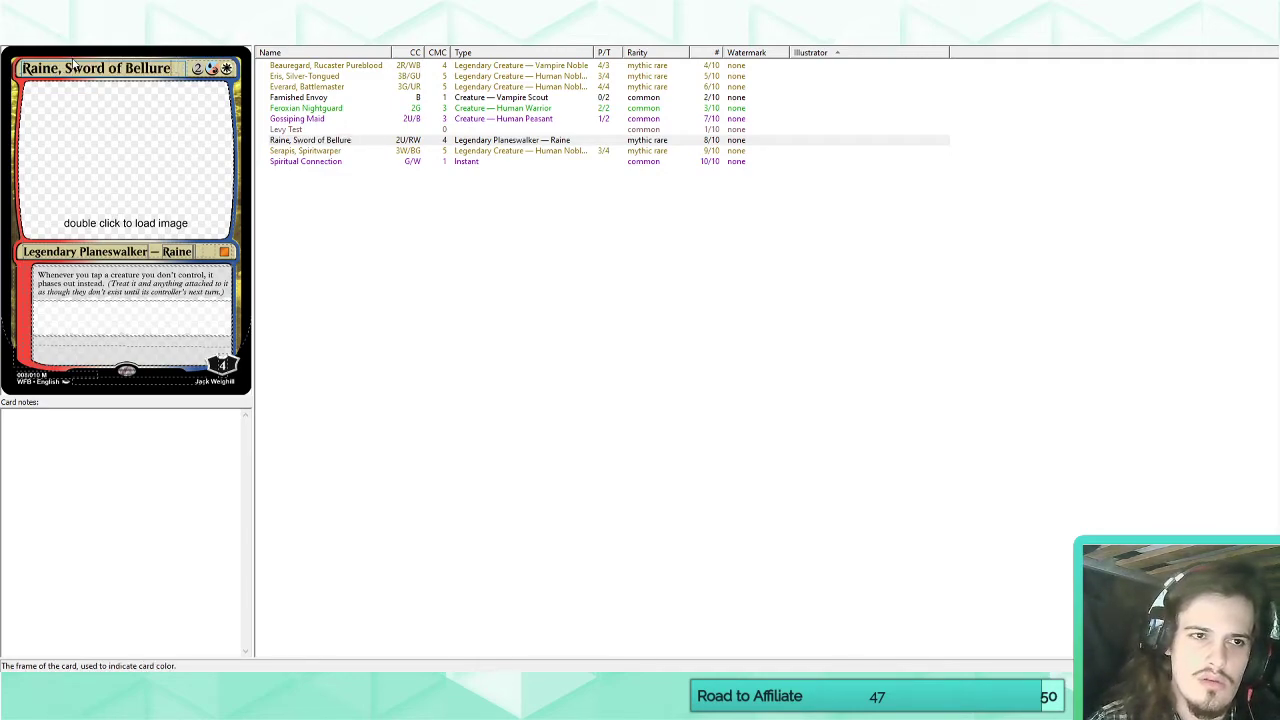
text(the Throne)
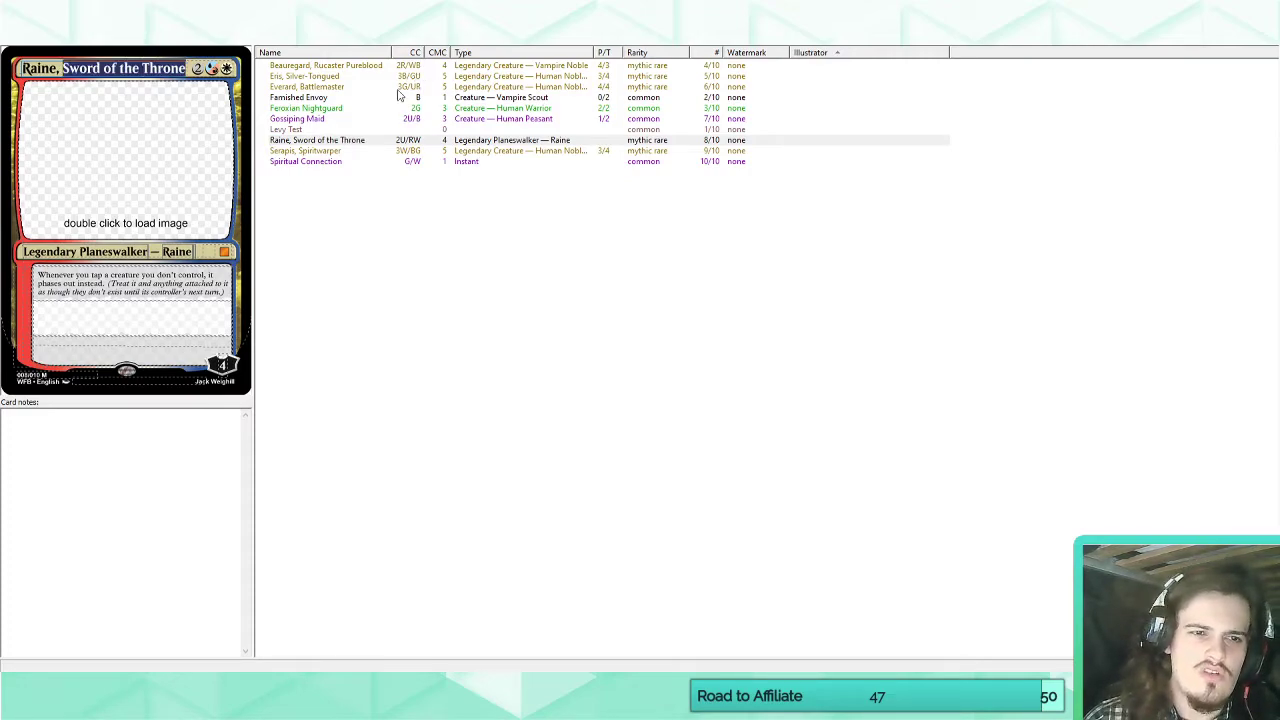
Rename the card "Raine, Crownseeker" and clear its first ability text.
drag(64, 70, 22, 68)
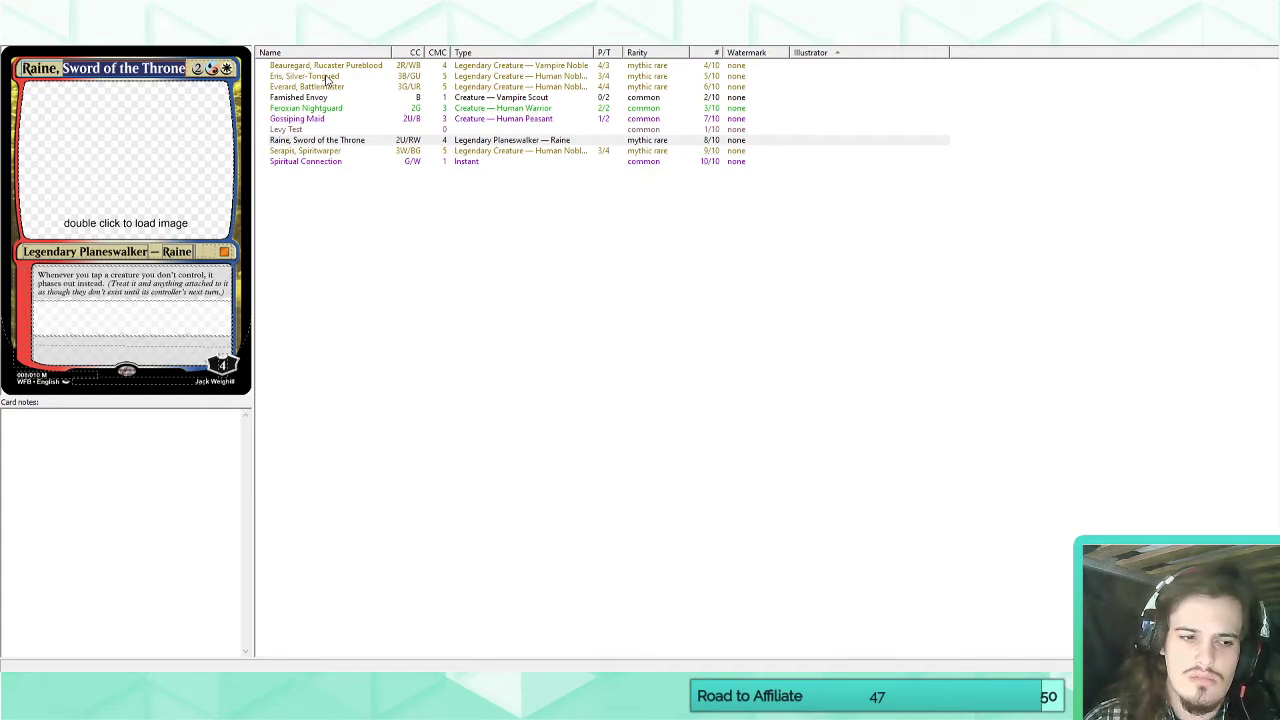
text(C)
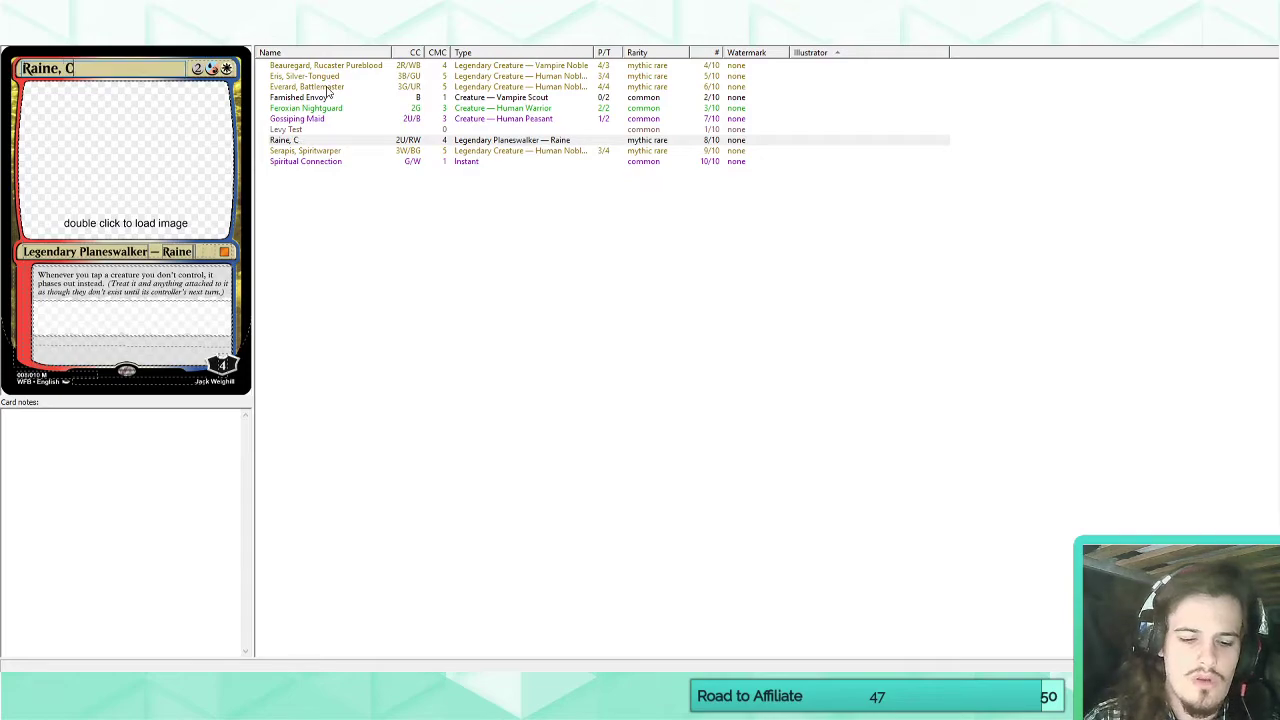
text(rownseeker)
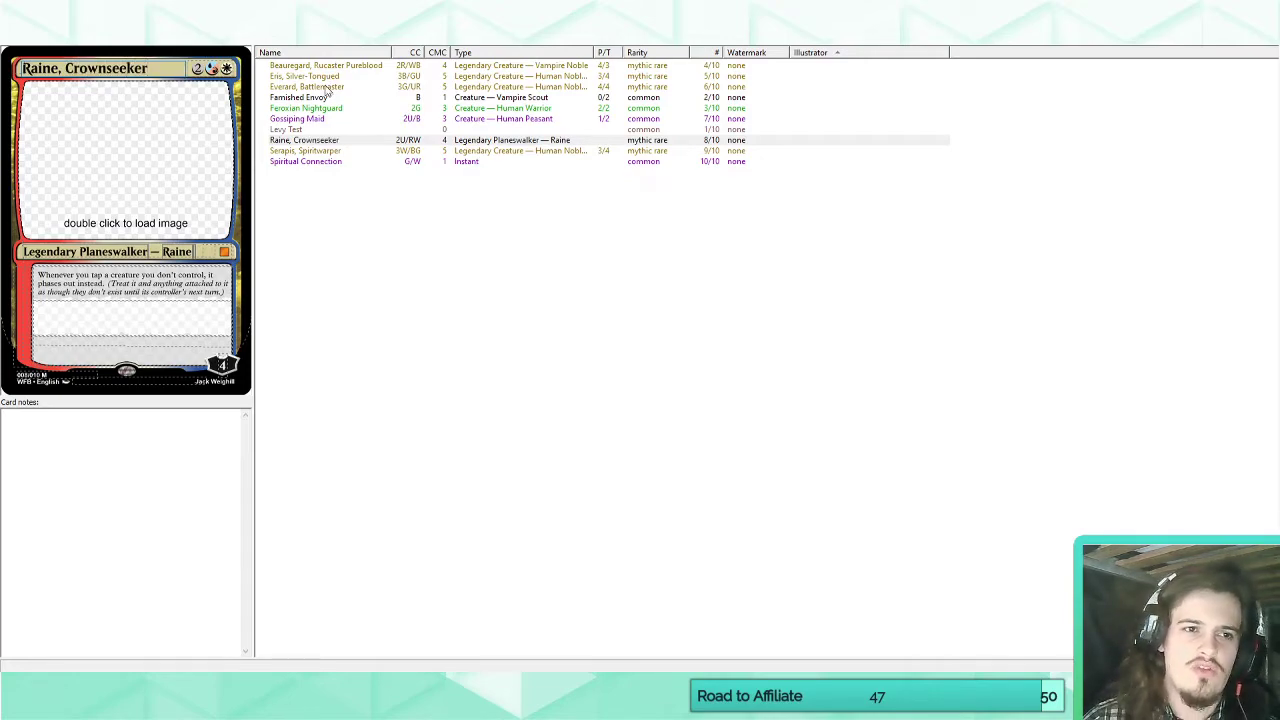
click(140, 321)
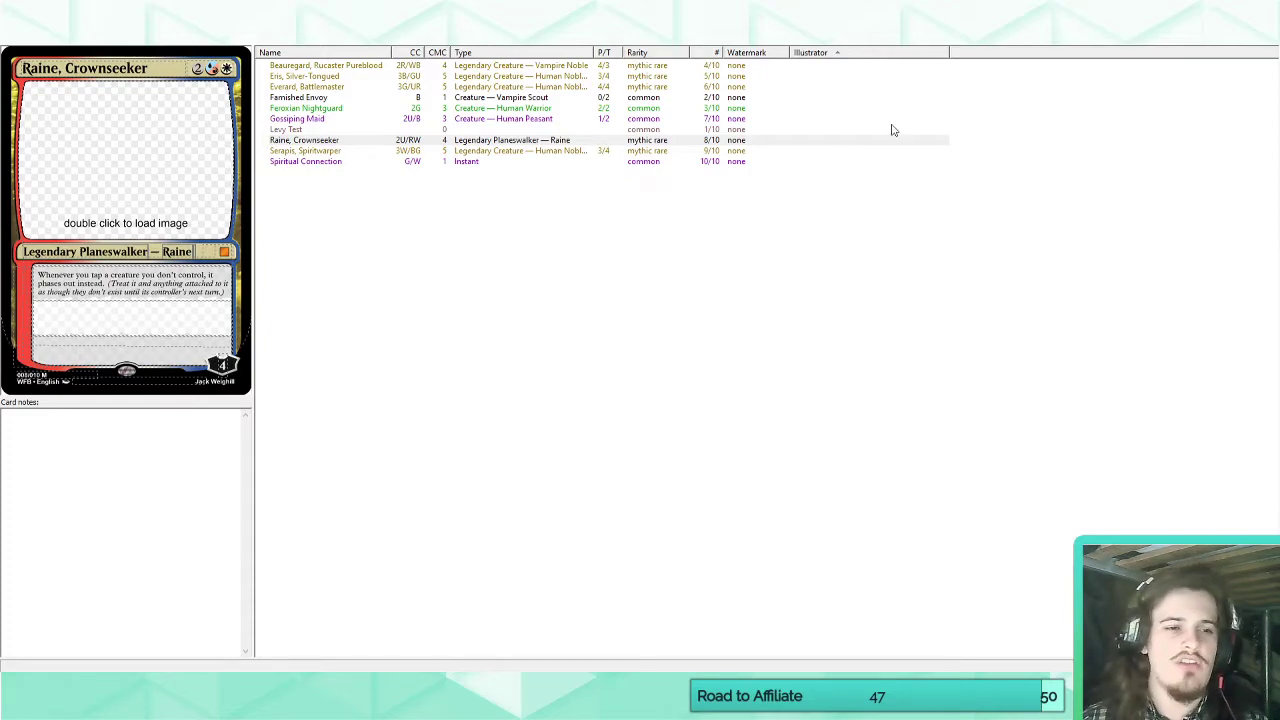
drag(38, 274, 106, 285)
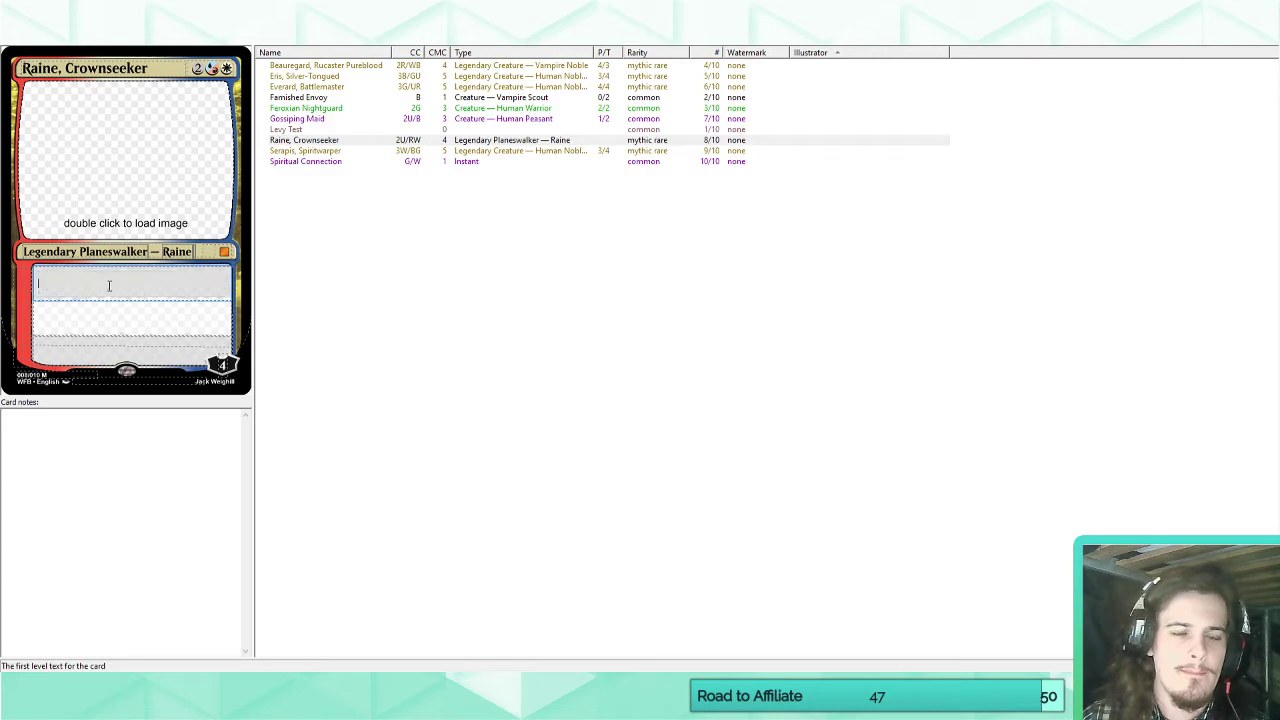
Add a new custom keyword to the set, name it "Banish" and make it match "Banish".
click(203, 44)
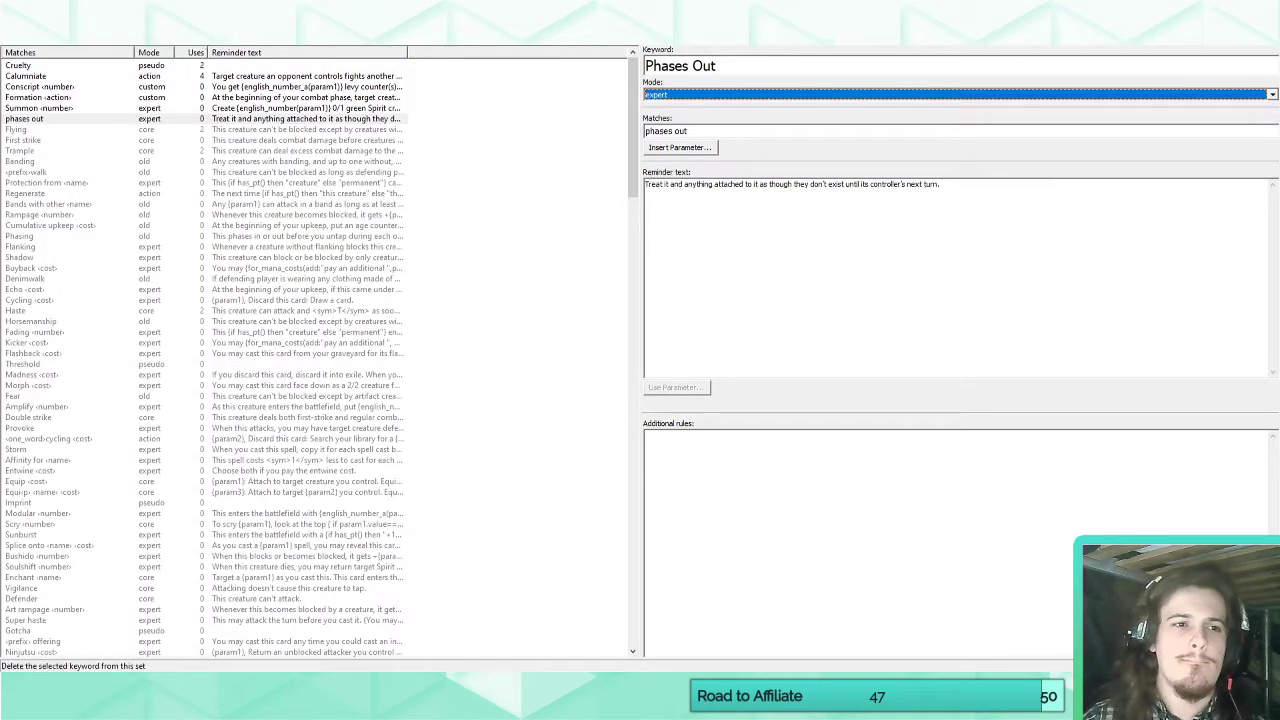
click(184, 28)
click(733, 73)
text(Banish)
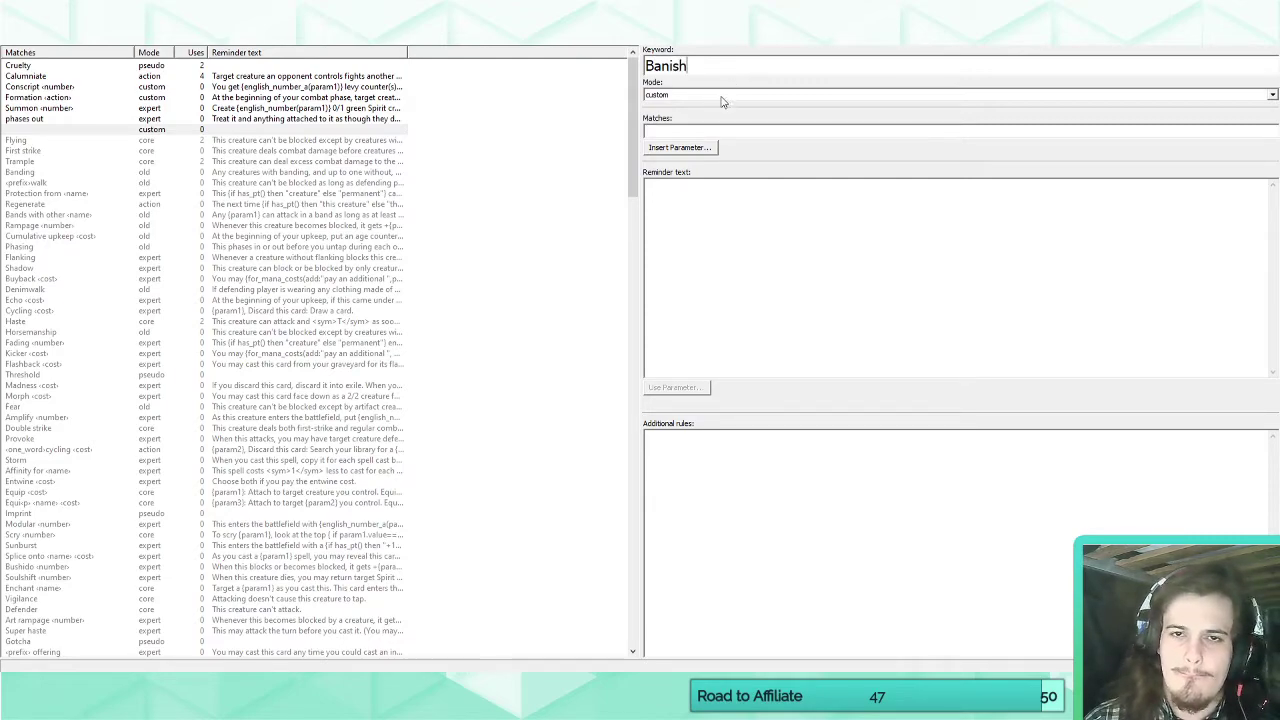
click(698, 130)
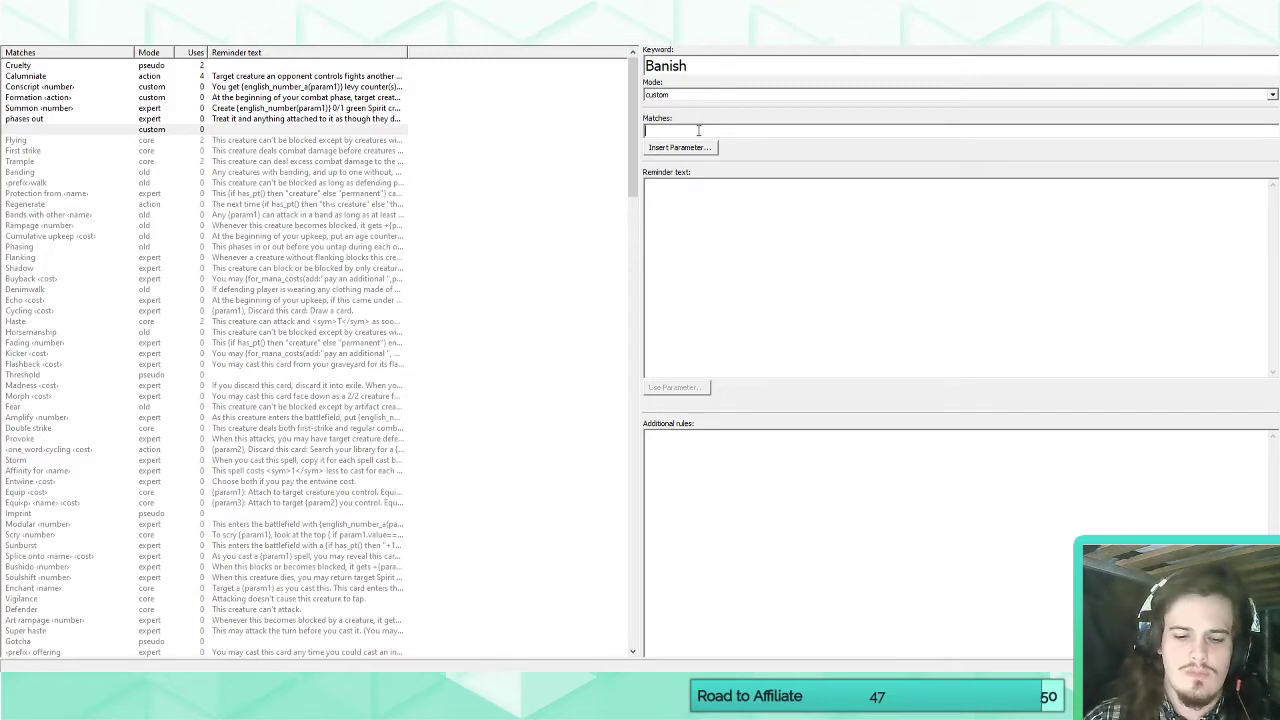
text(Banish)
Add a one_word parameter to the Banish match text and replace it with a nonland parameter.
click(695, 149)
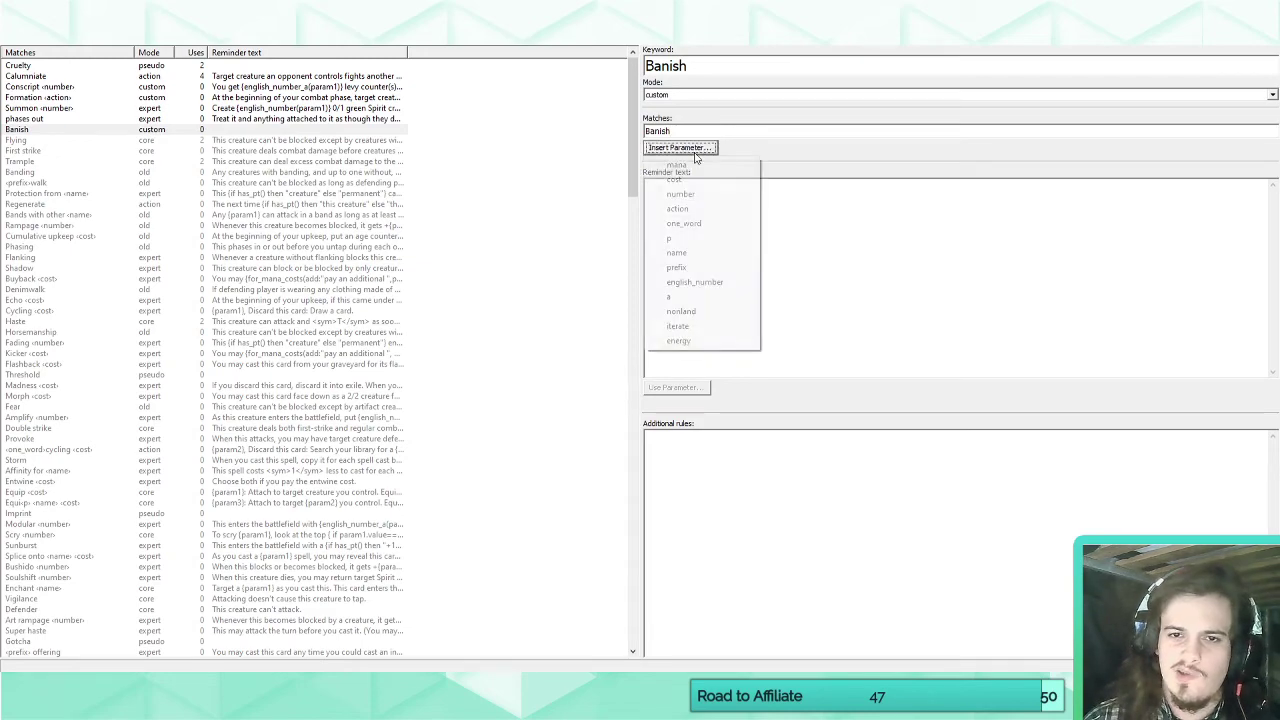
click(684, 223)
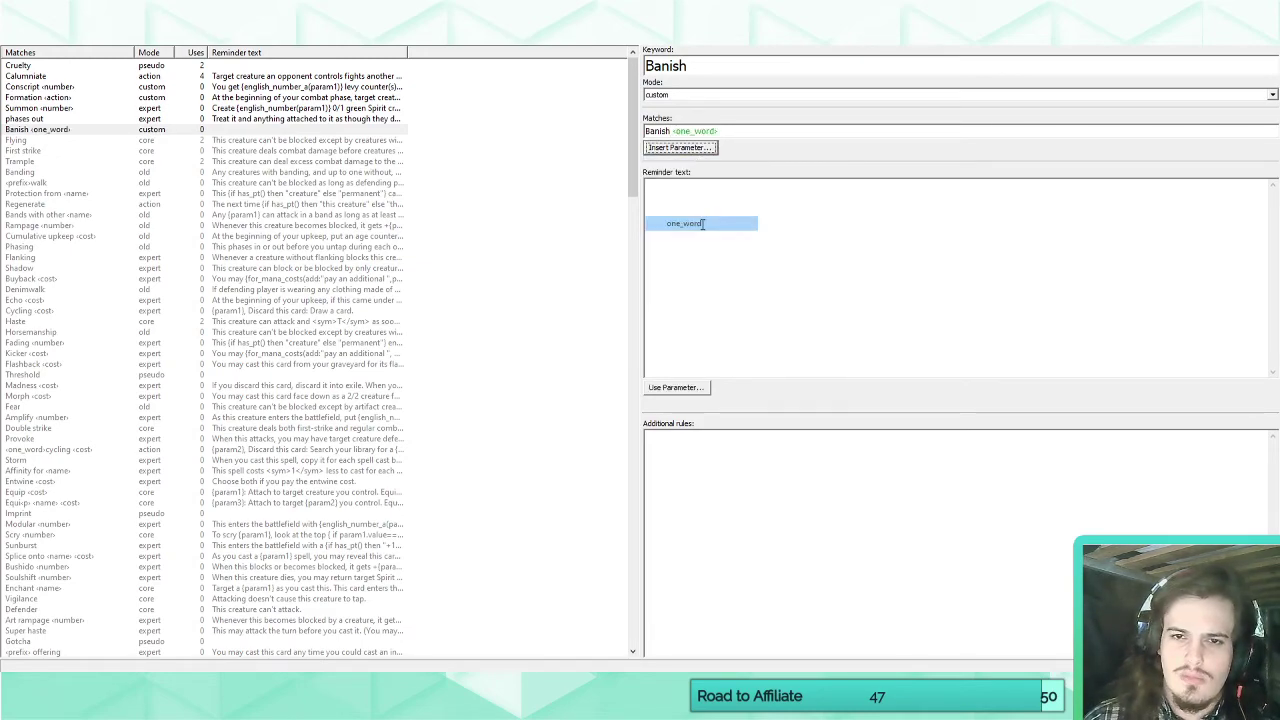
drag(735, 131, 686, 131)
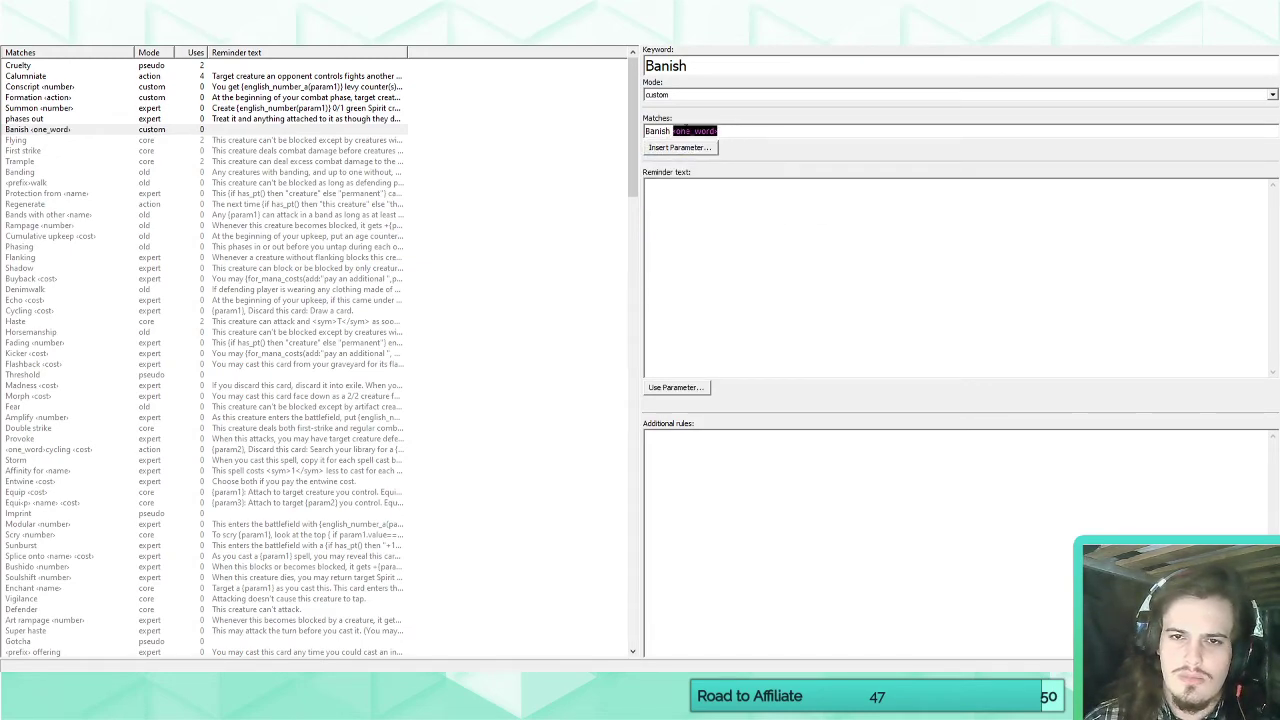
click(681, 148)
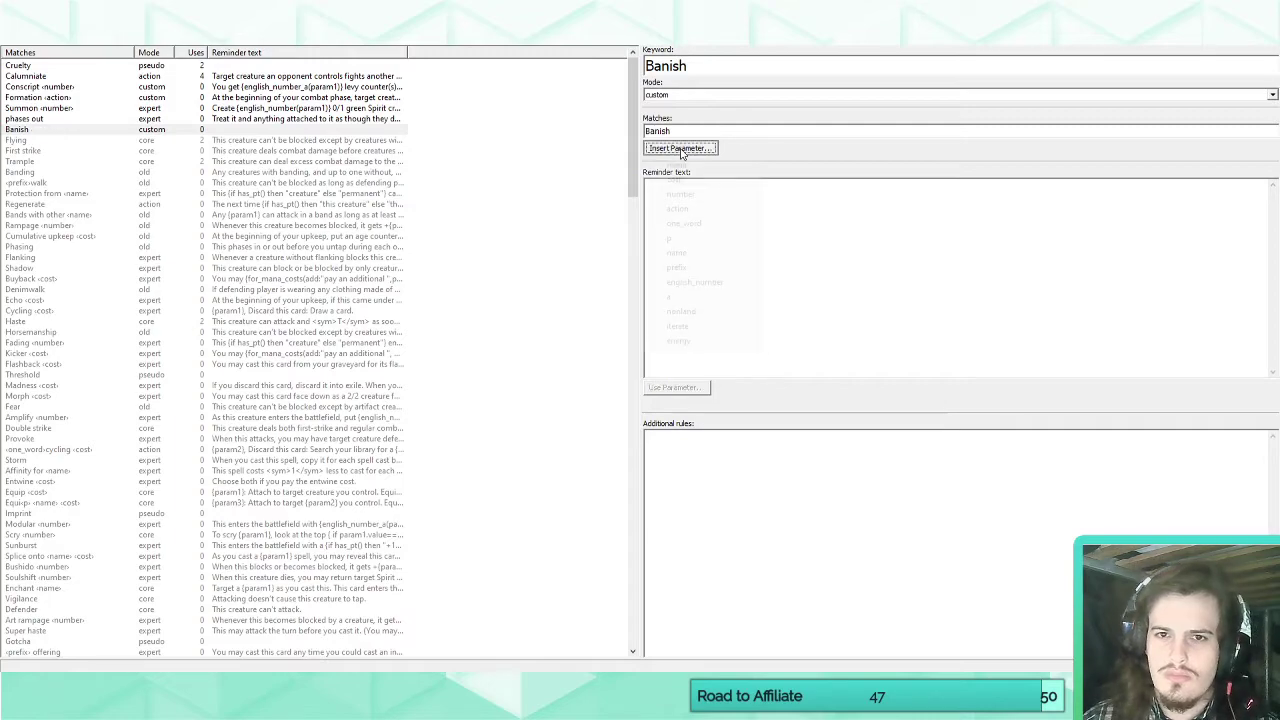
click(690, 311)
Try "Tap target {param1}" as Banish's reminder text, clear it and go back to the match text.
click(740, 216)
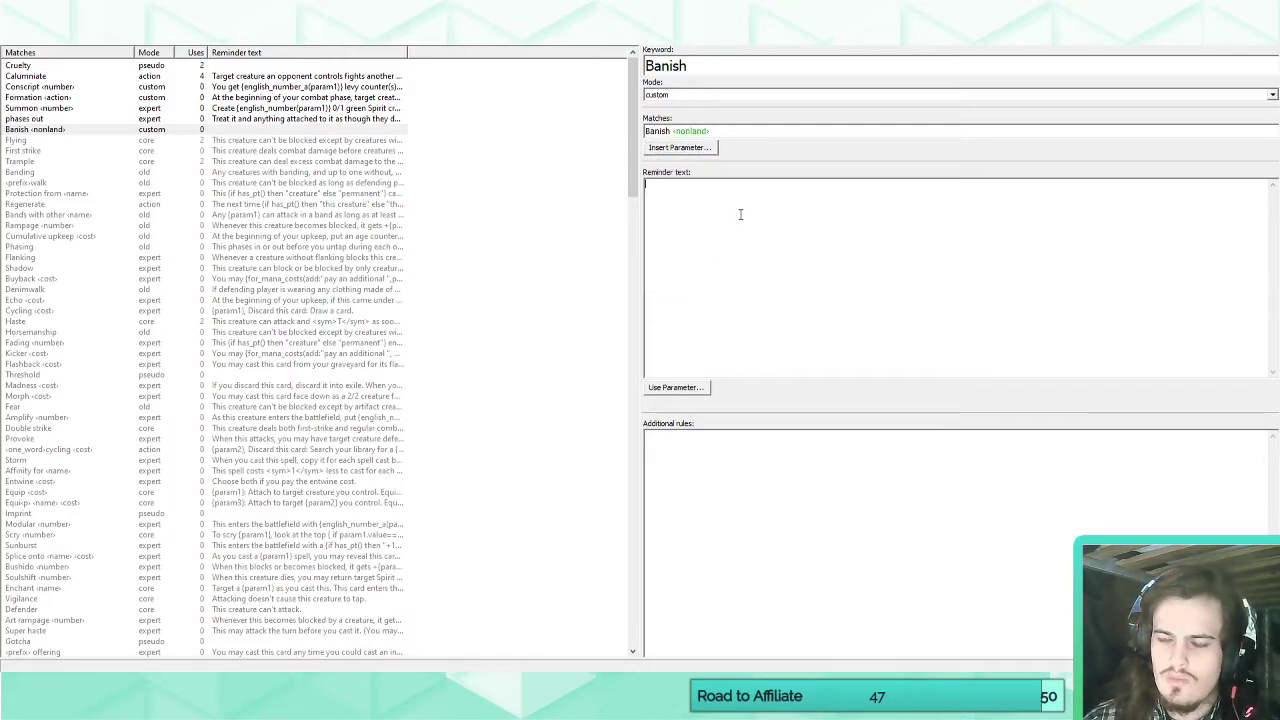
text(Tap)
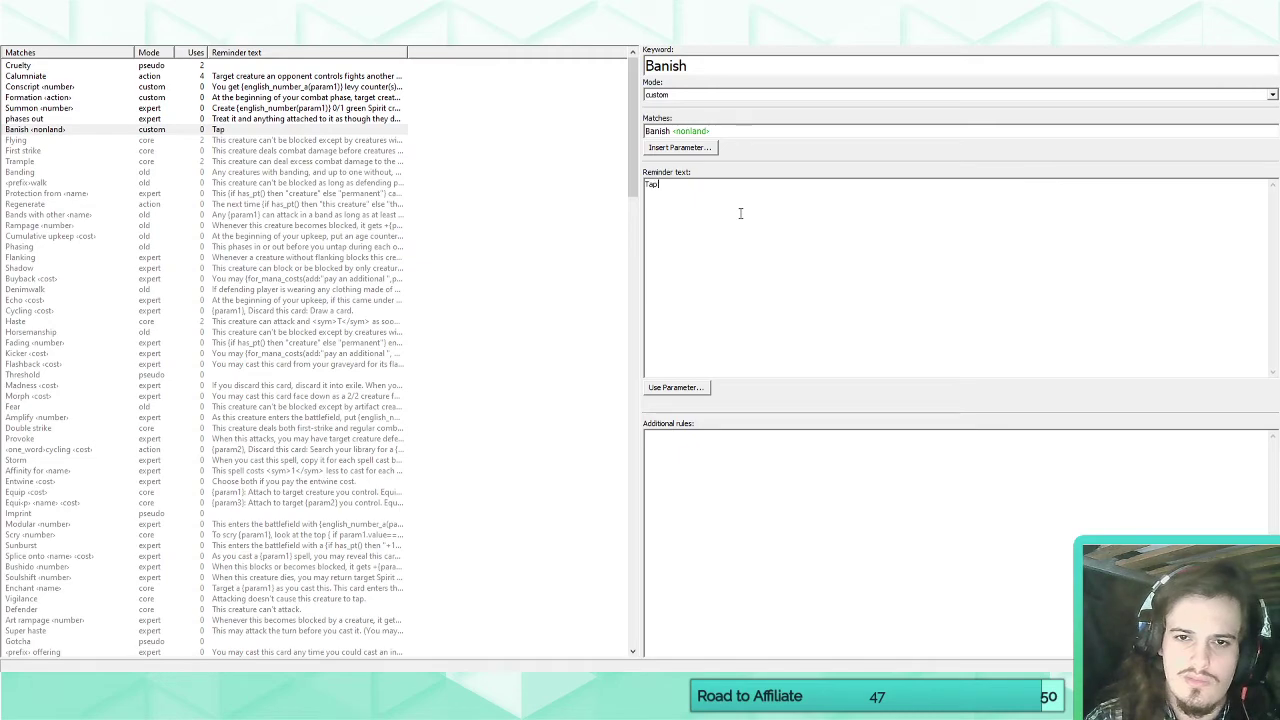
text( target)
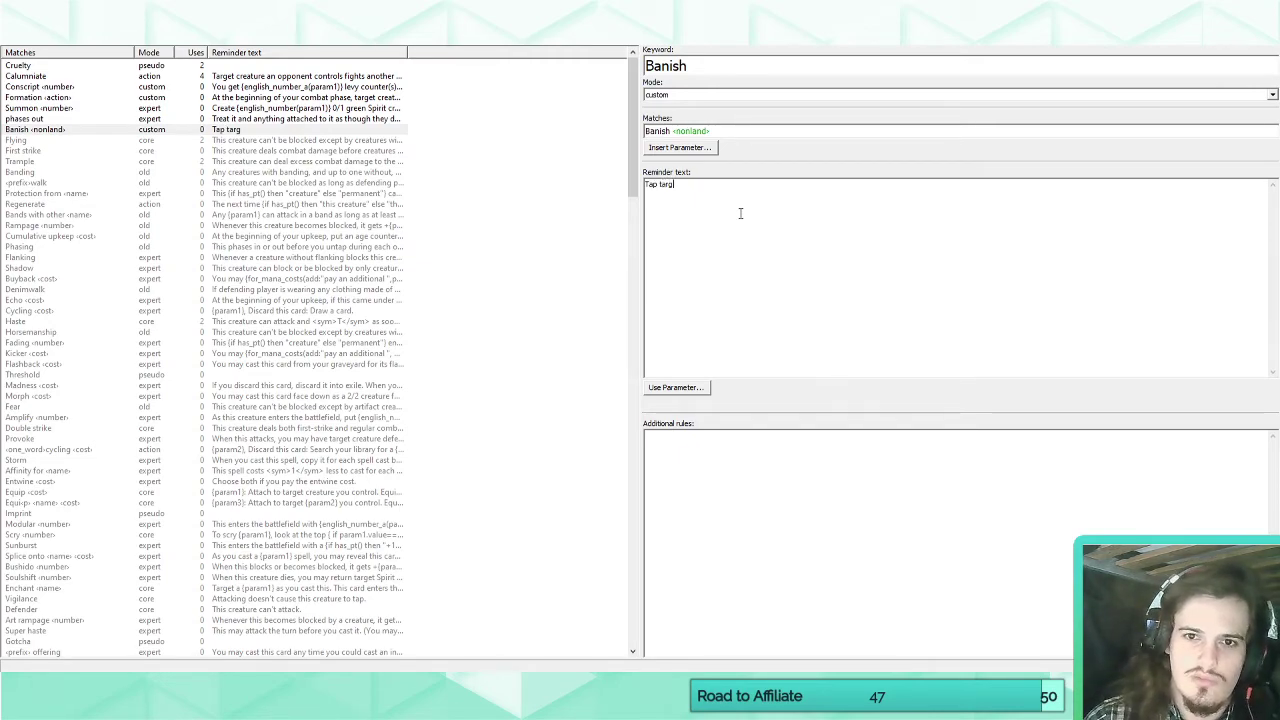
click(698, 389)
click(694, 404)
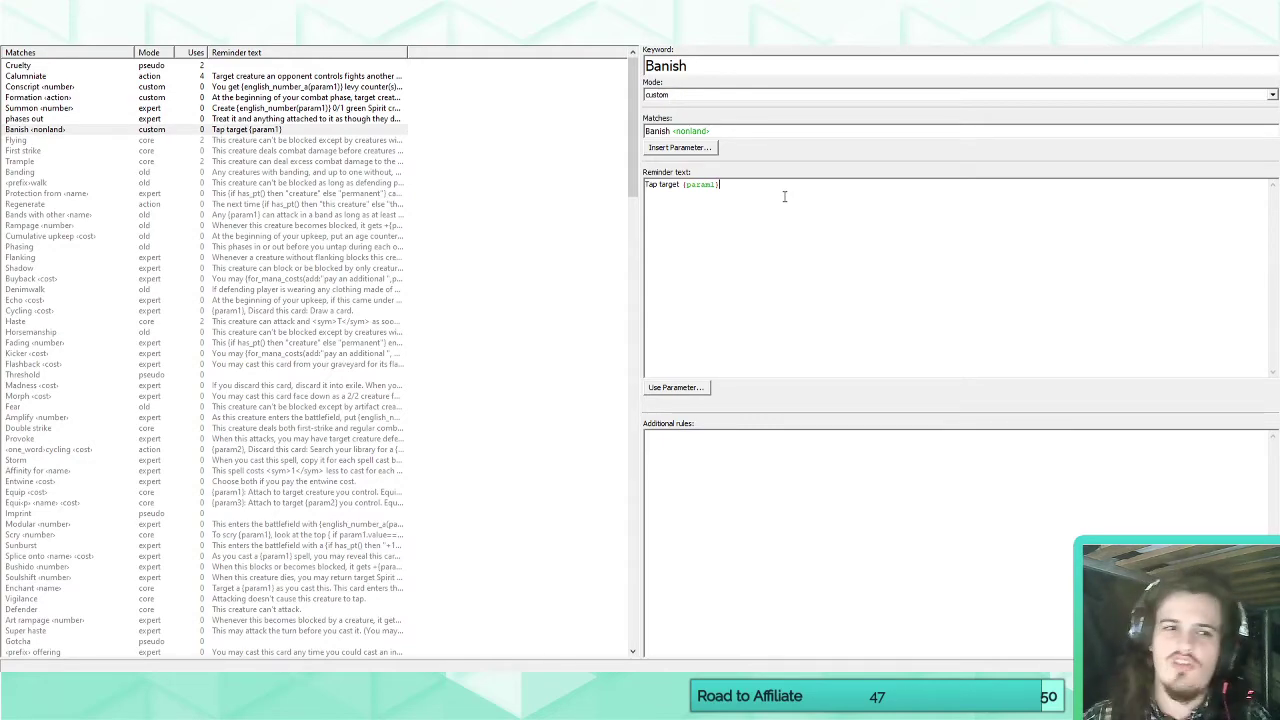
drag(784, 196, 605, 186)
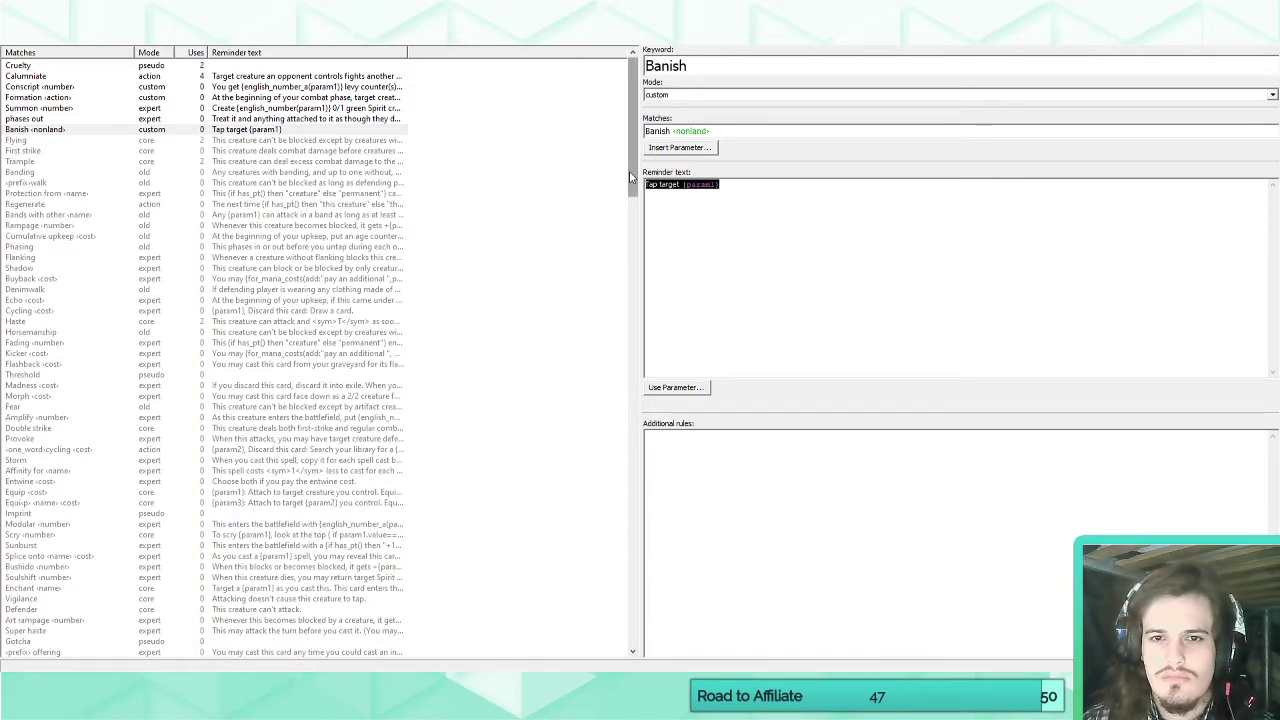
key(BackSpace)
click(733, 132)
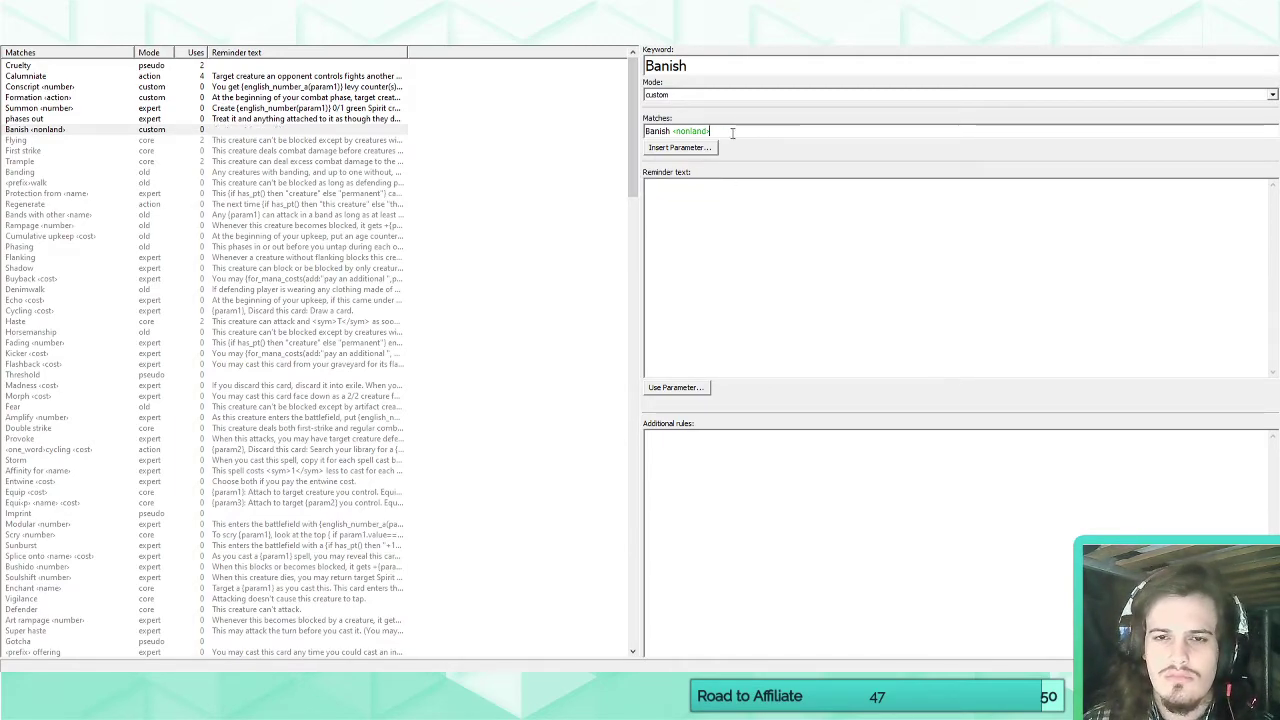
Clear the Banish keyword's match text, delete that keyword from the set and return to the card list.
key(ctrl+a)
key(BackSpace)
click(86, 130)
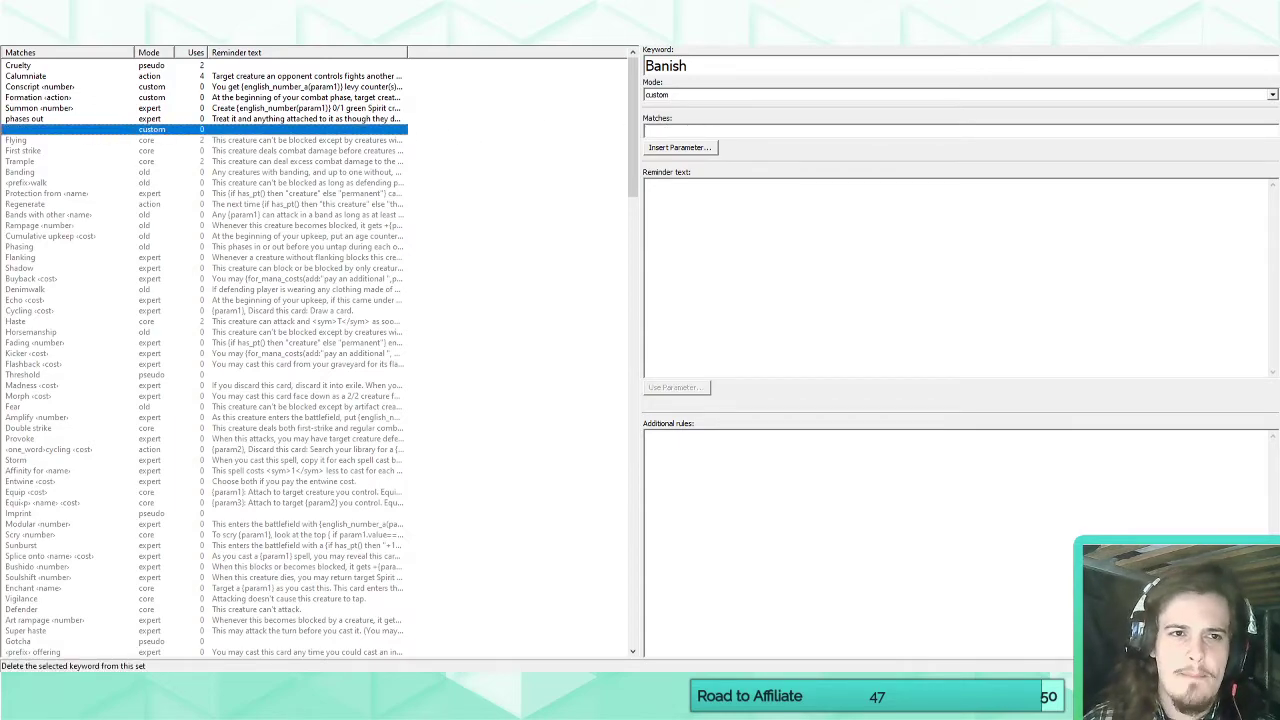
click(160, 18)
click(24, 36)
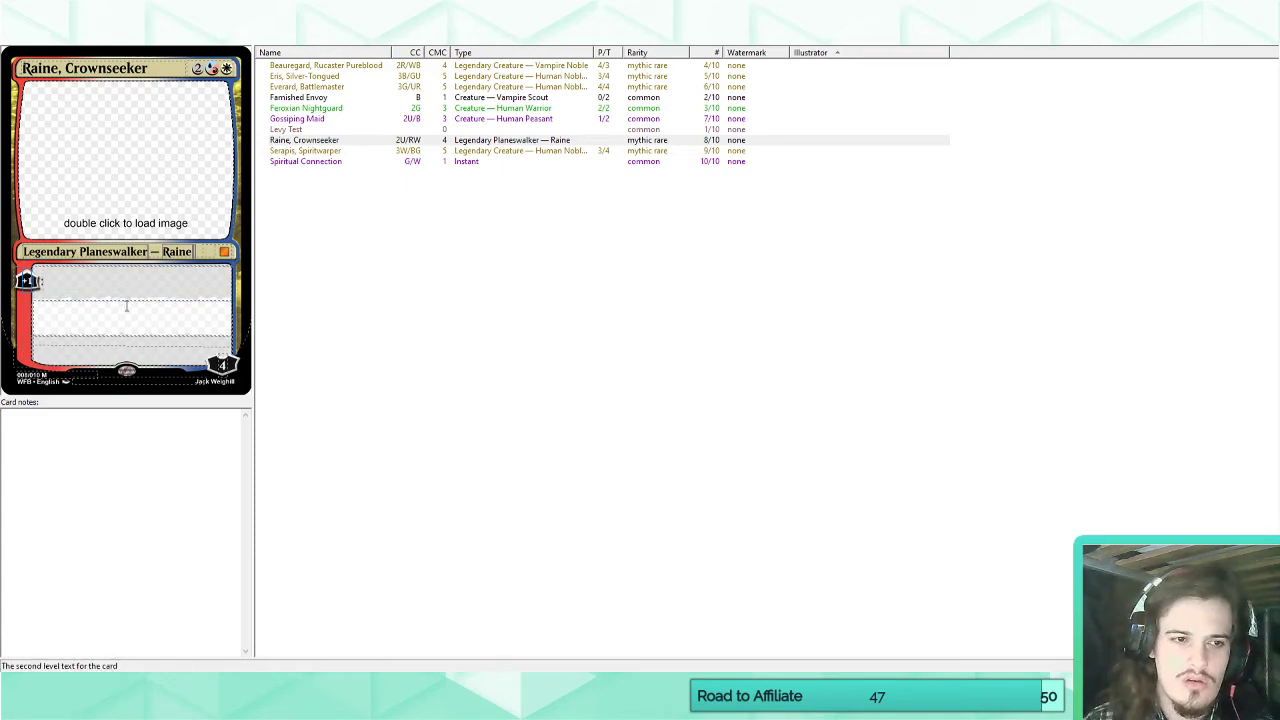
Change the style of Raine, Crownseeker to M15 Mainframe and return to the card list.
click(85, 287)
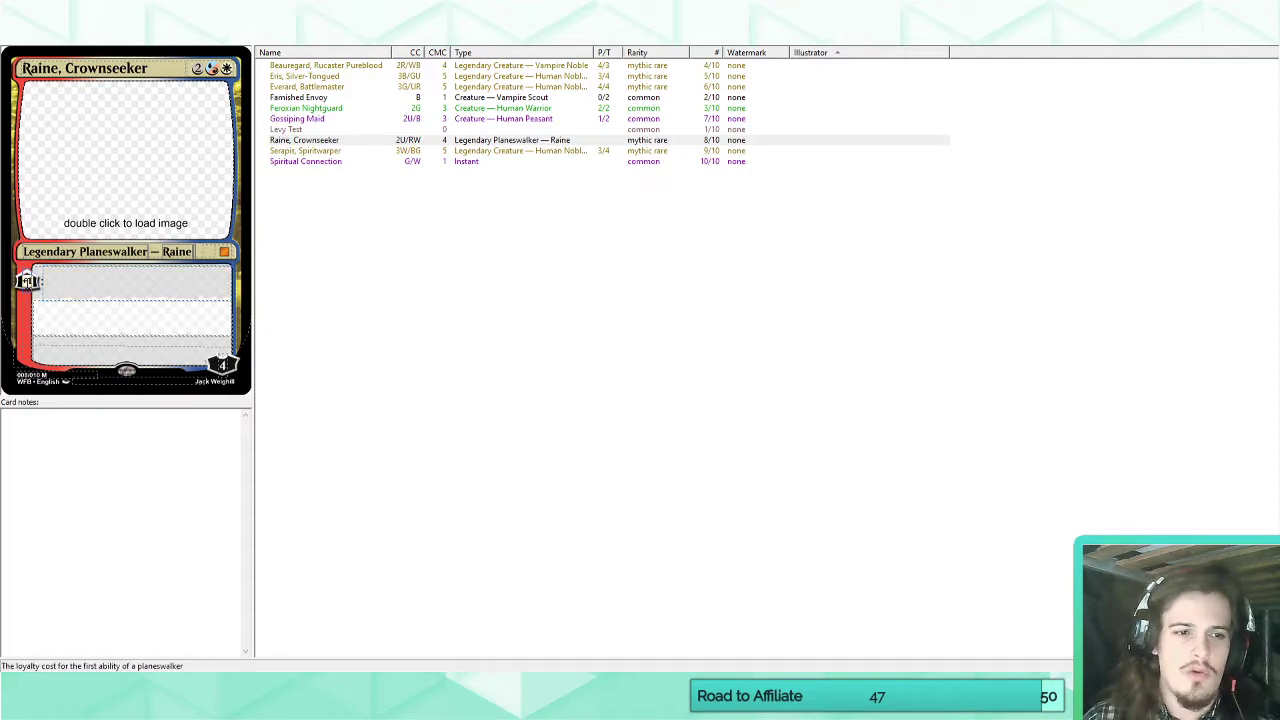
click(132, 37)
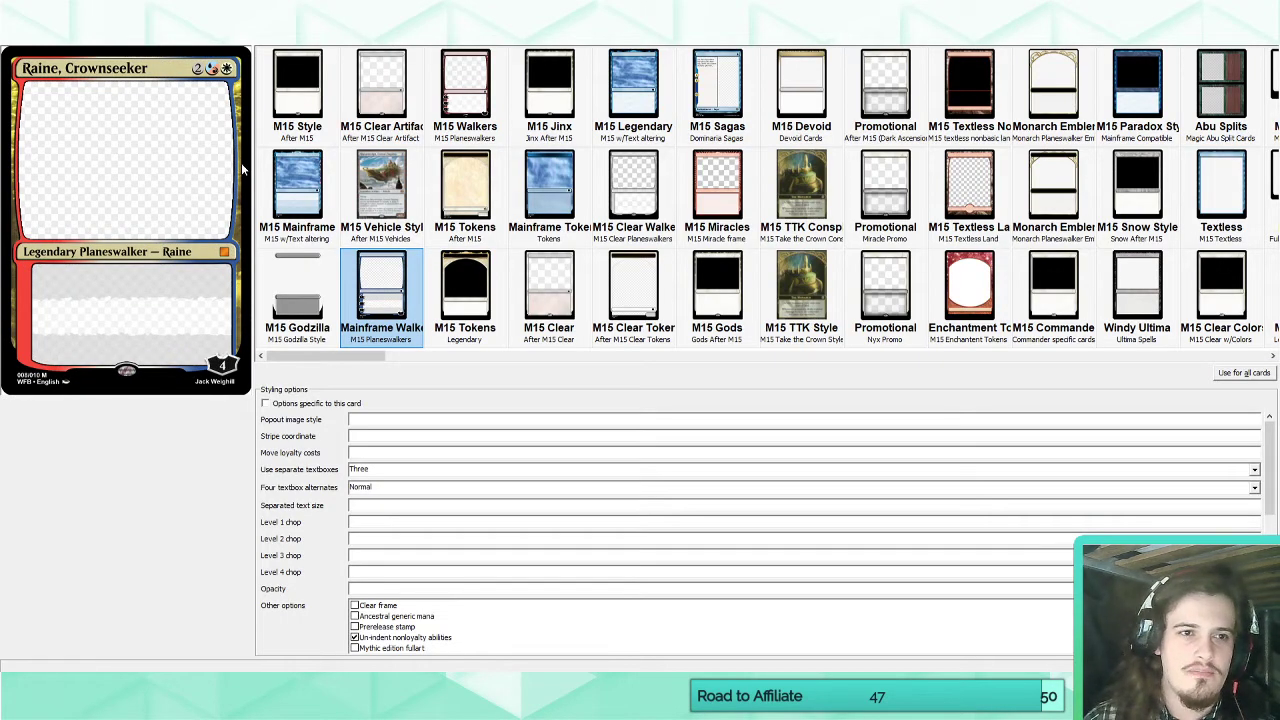
click(298, 200)
click(24, 38)
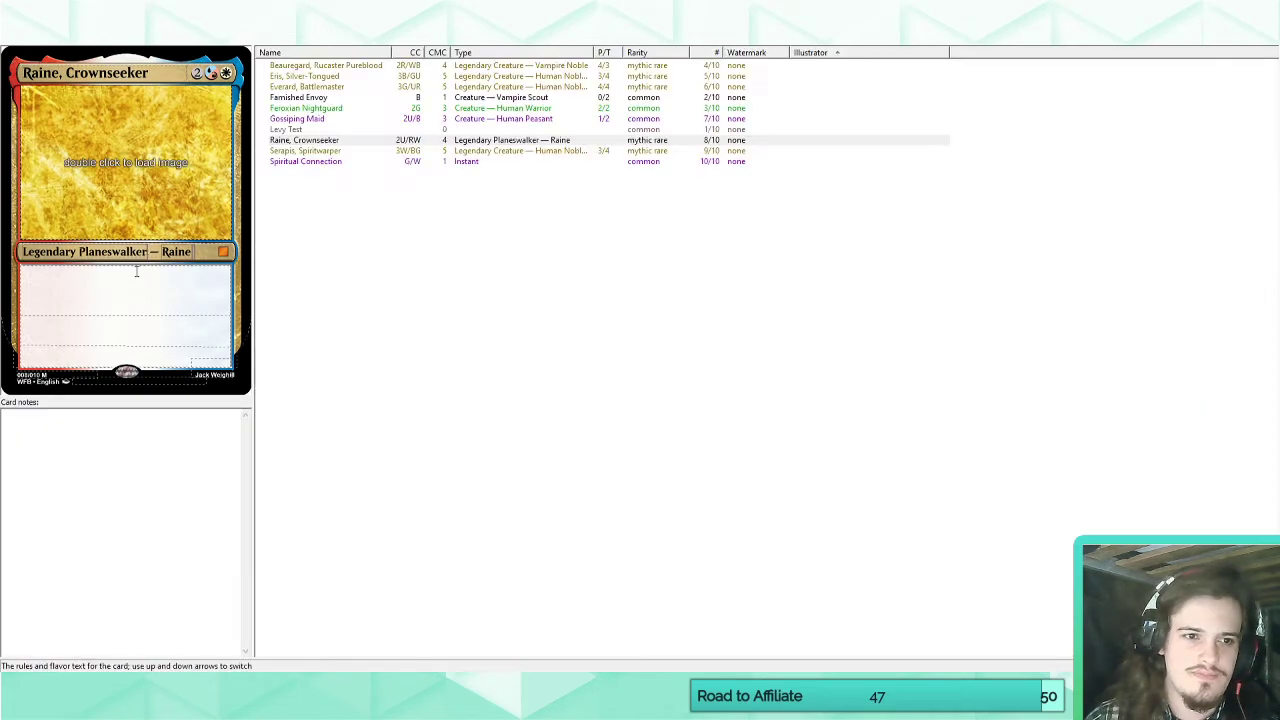
Change Raine's type line to "Legendary Creature — Human Warrior Wizard".
text(Creature)
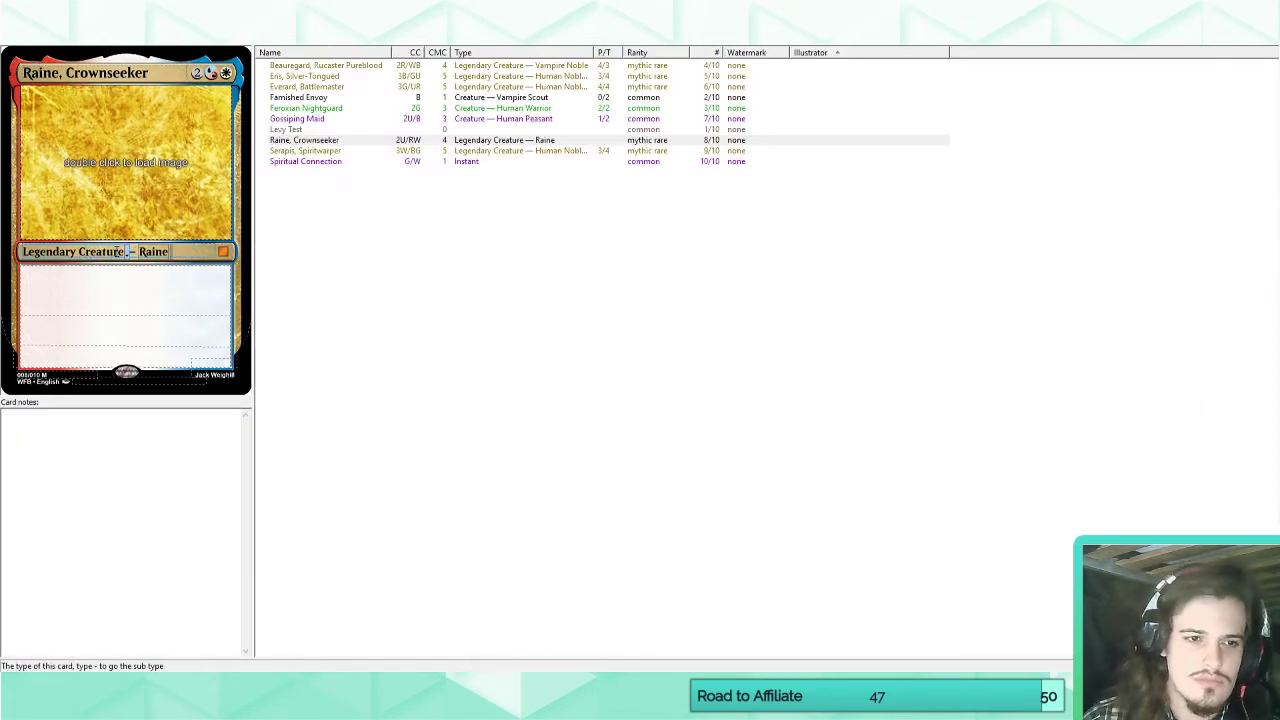
double_click(151, 252)
text(Human)
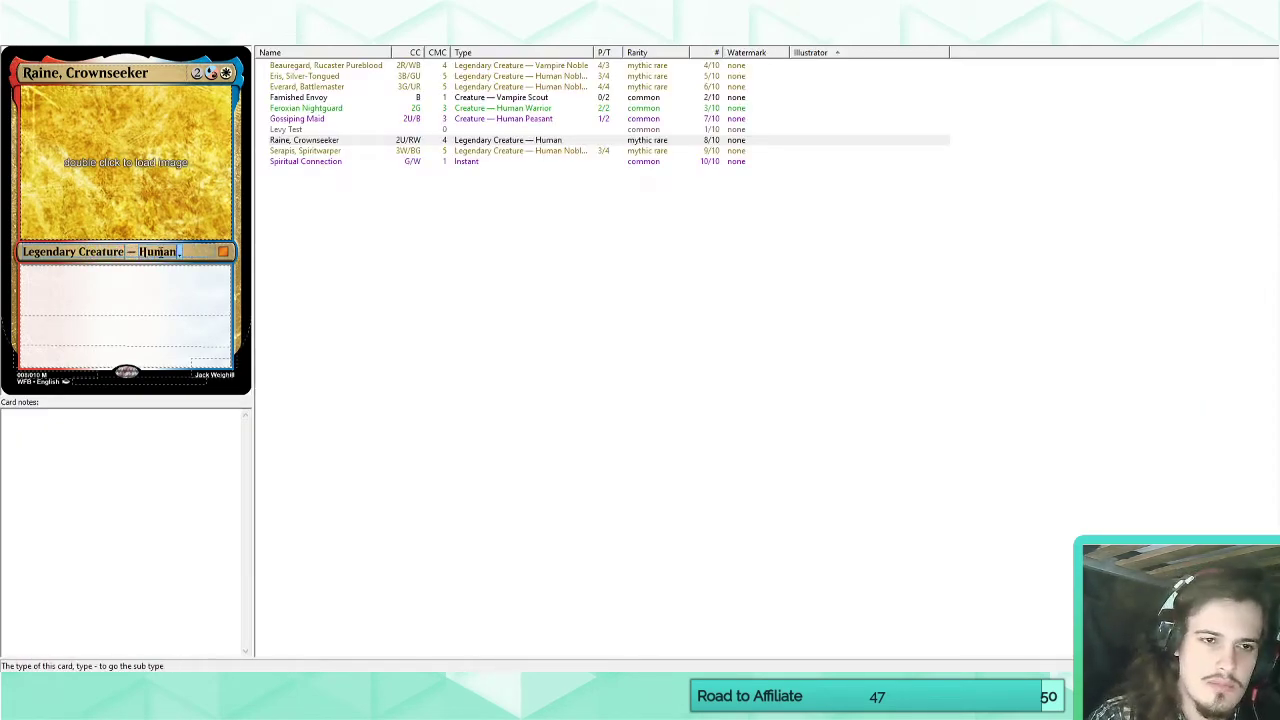
text( Warrior)
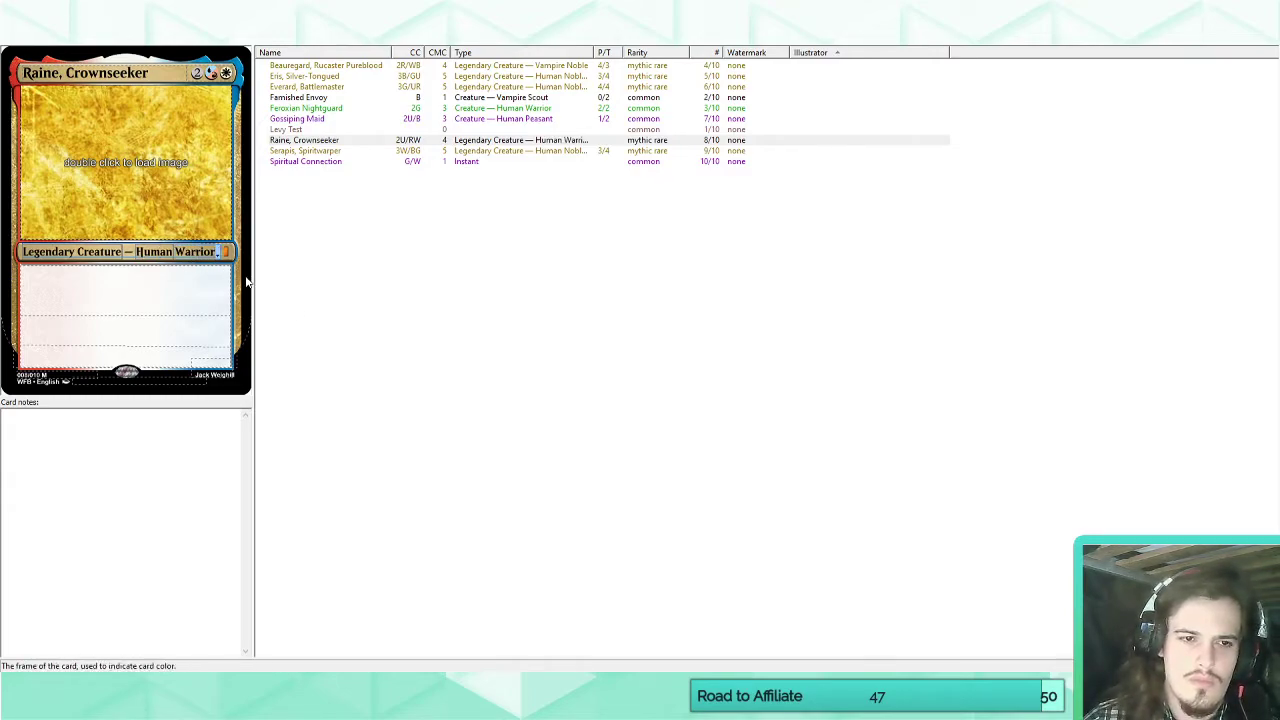
text( Wizard)
Begin Raine's rules text with "Whenever you tap a", trying and removing the wording "creature an".
click(196, 293)
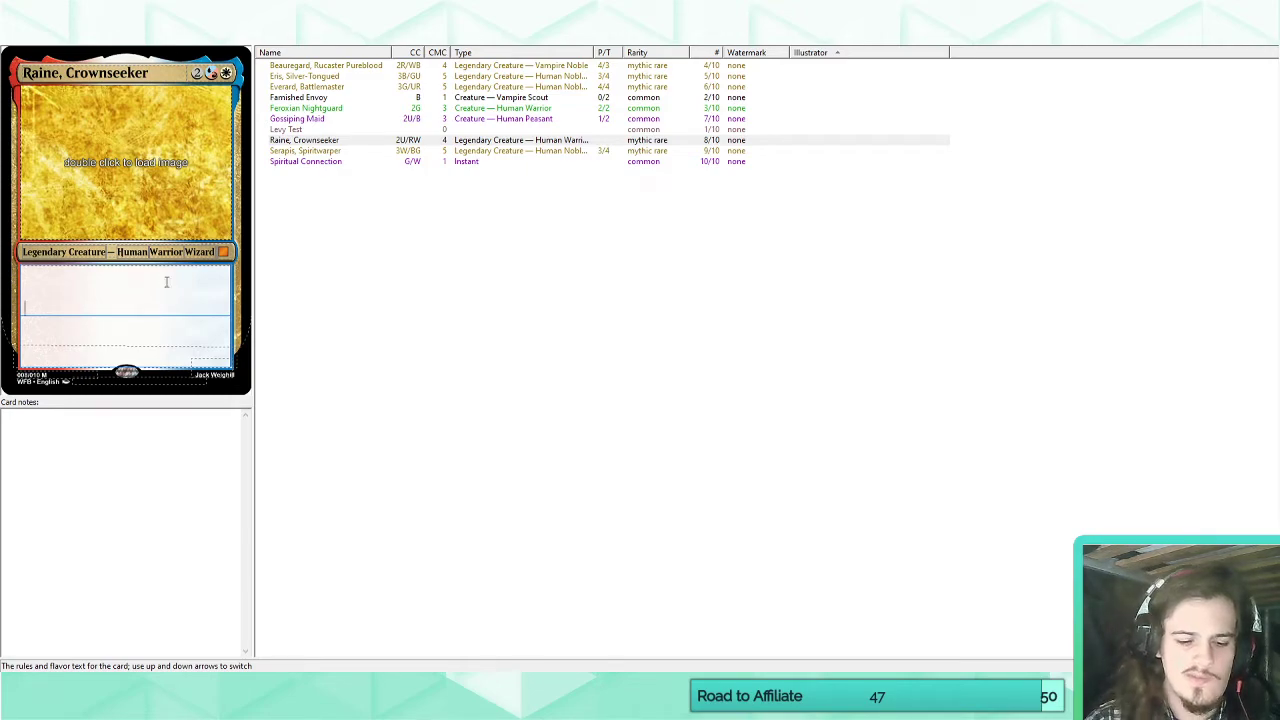
text(Whenever you tap a)
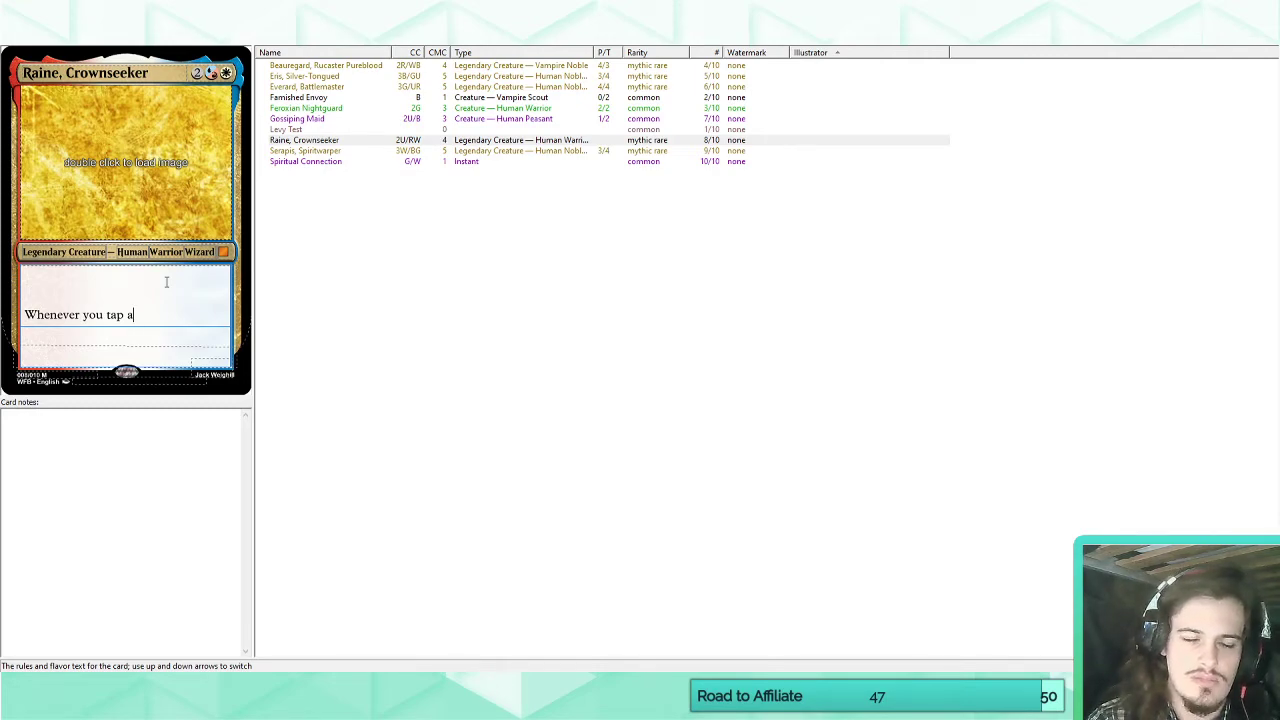
key(BackSpace)
key(BackSpace)
key(BackSpace)
key(BackSpace)
key(BackSpace)
text(ta)
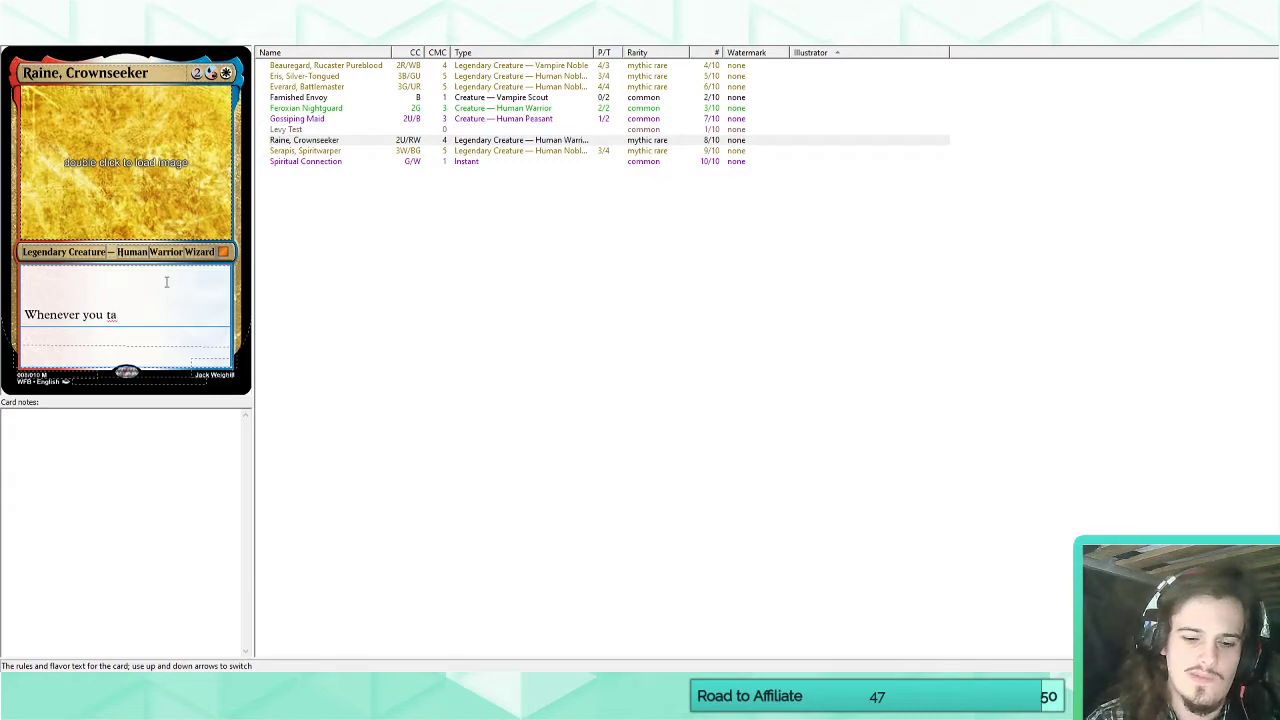
text(p a creature an)
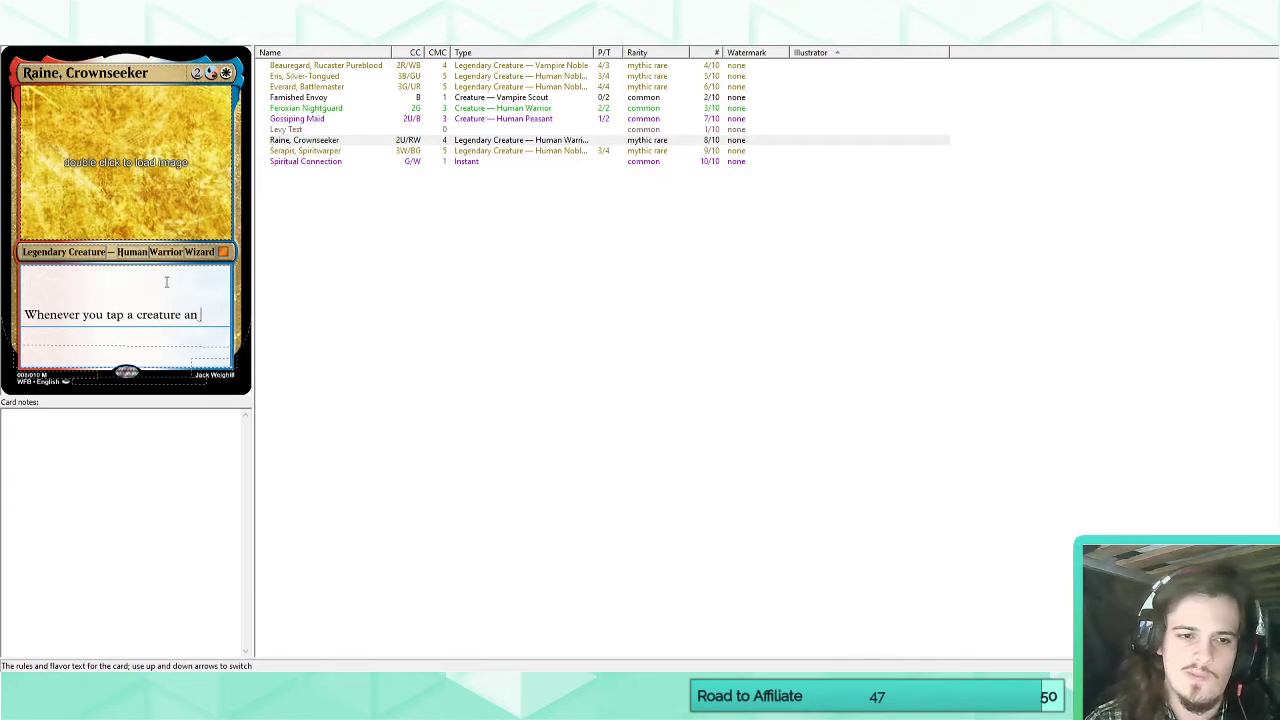
key(BackSpace)
key(BackSpace)
key(BackSpace)
key(BackSpace)
key(BackSpace)
key(BackSpace)
key(BackSpace)
key(BackSpace)
key(BackSpace)
key(BackSpace)
key(BackSpace)
text(re)
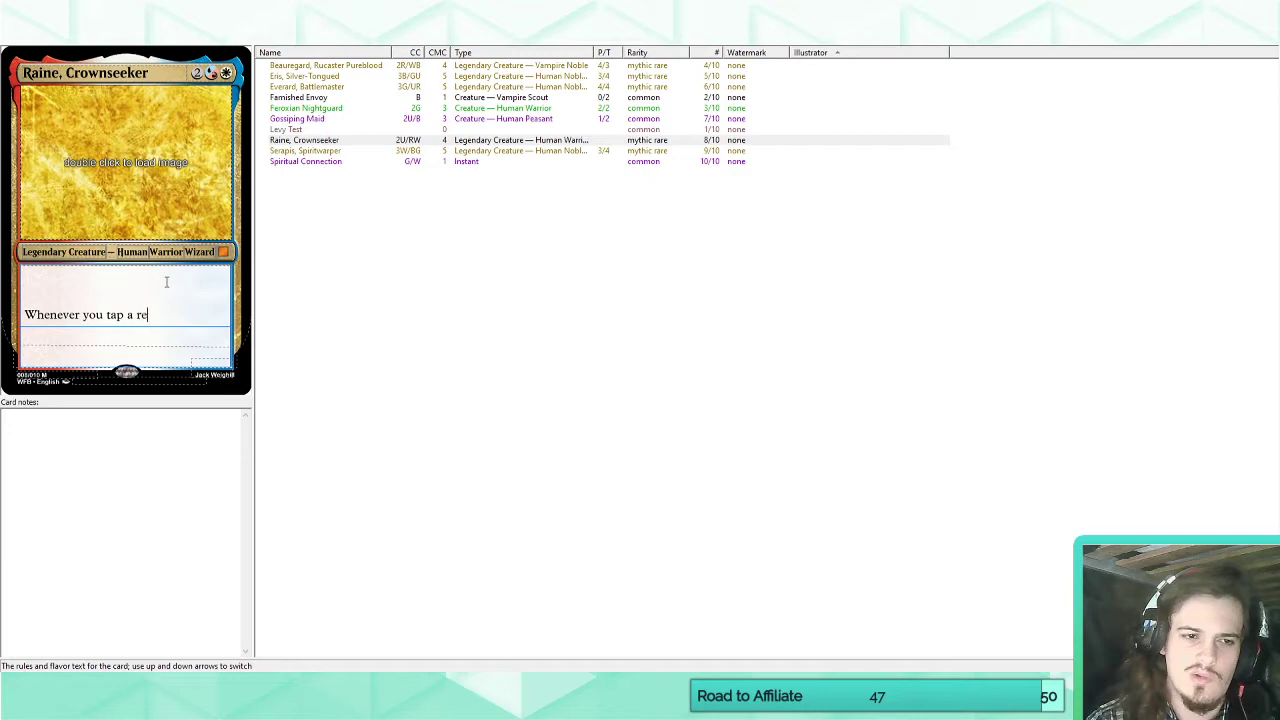
key(BackSpace)
key(BackSpace)
text(creat)
key(BackSpace)
key(BackSpace)
key(BackSpace)
key(BackSpace)
key(BackSpace)
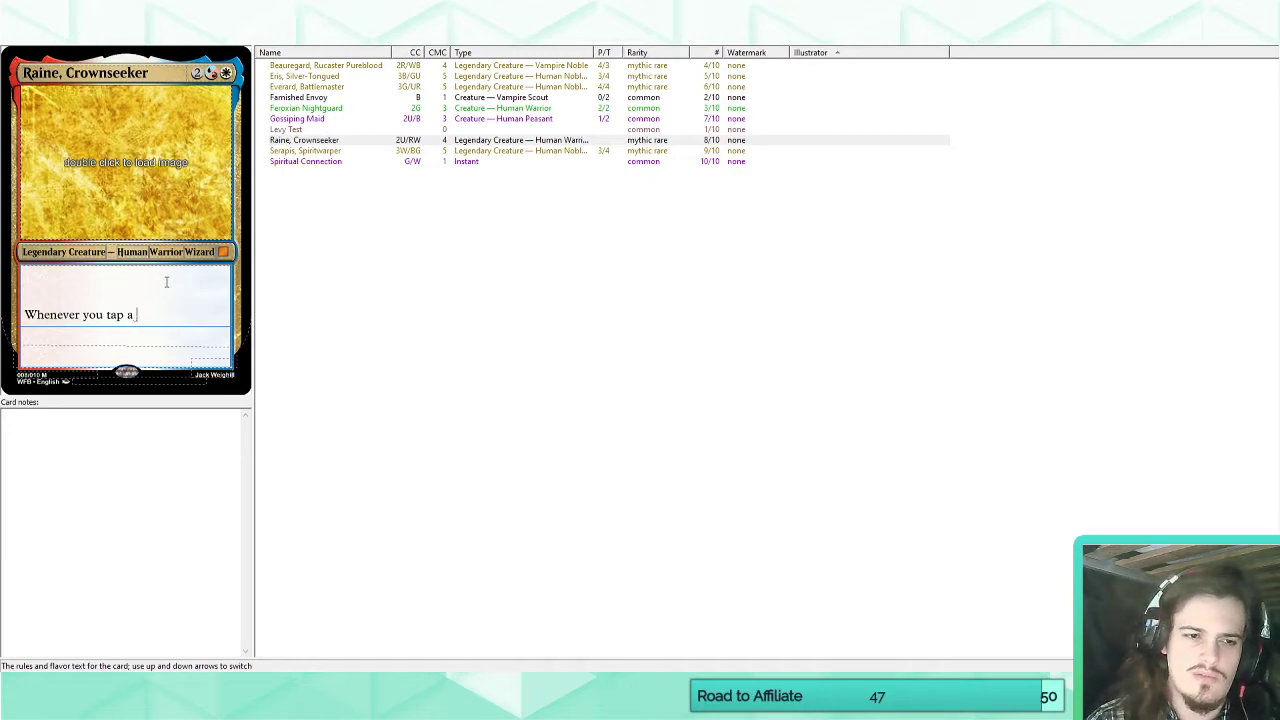
Complete Raine's rules text with "nonland permanent an opponent controls, it phases out instead.".
text(nonland permanent an oppone)
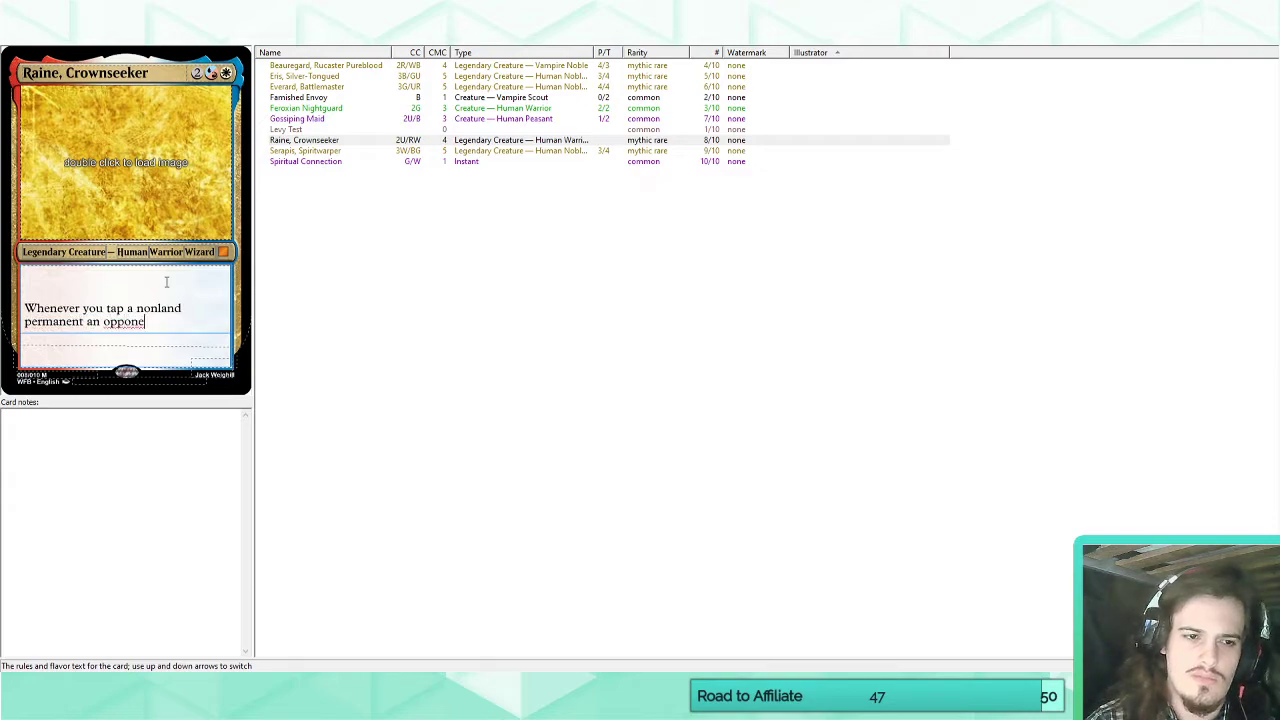
text(nt controls, )
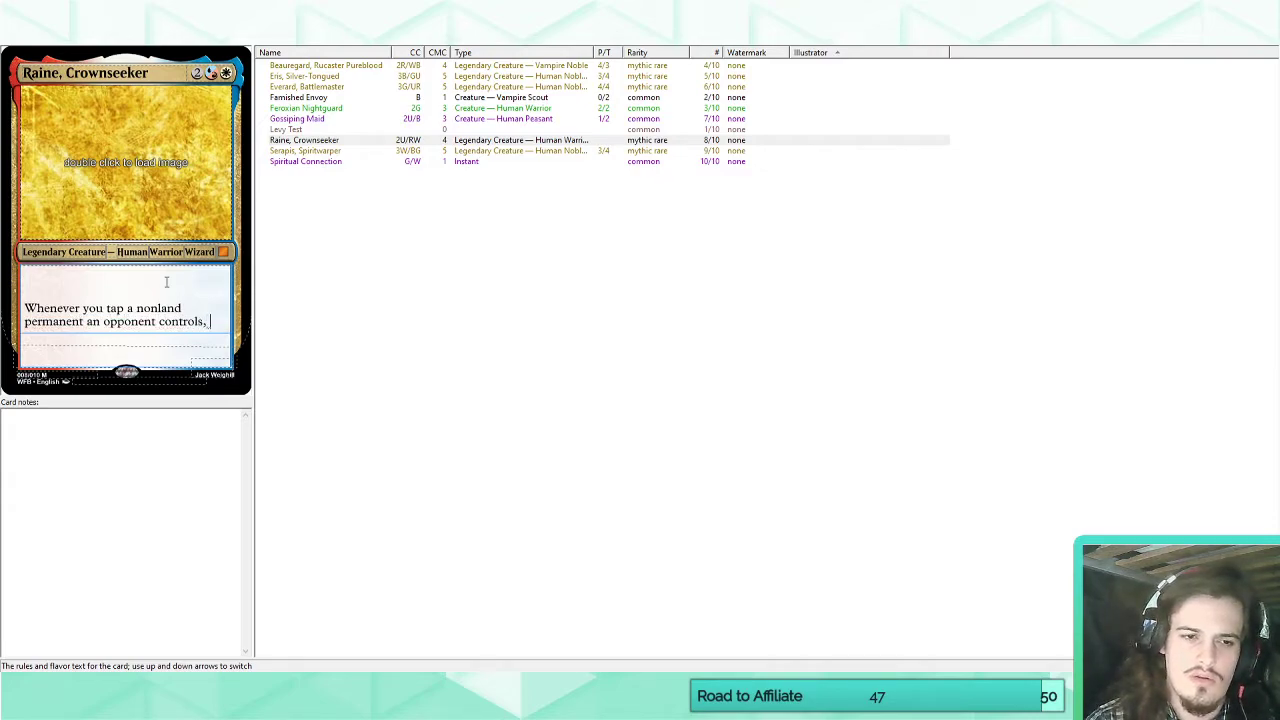
text(it phases out is)
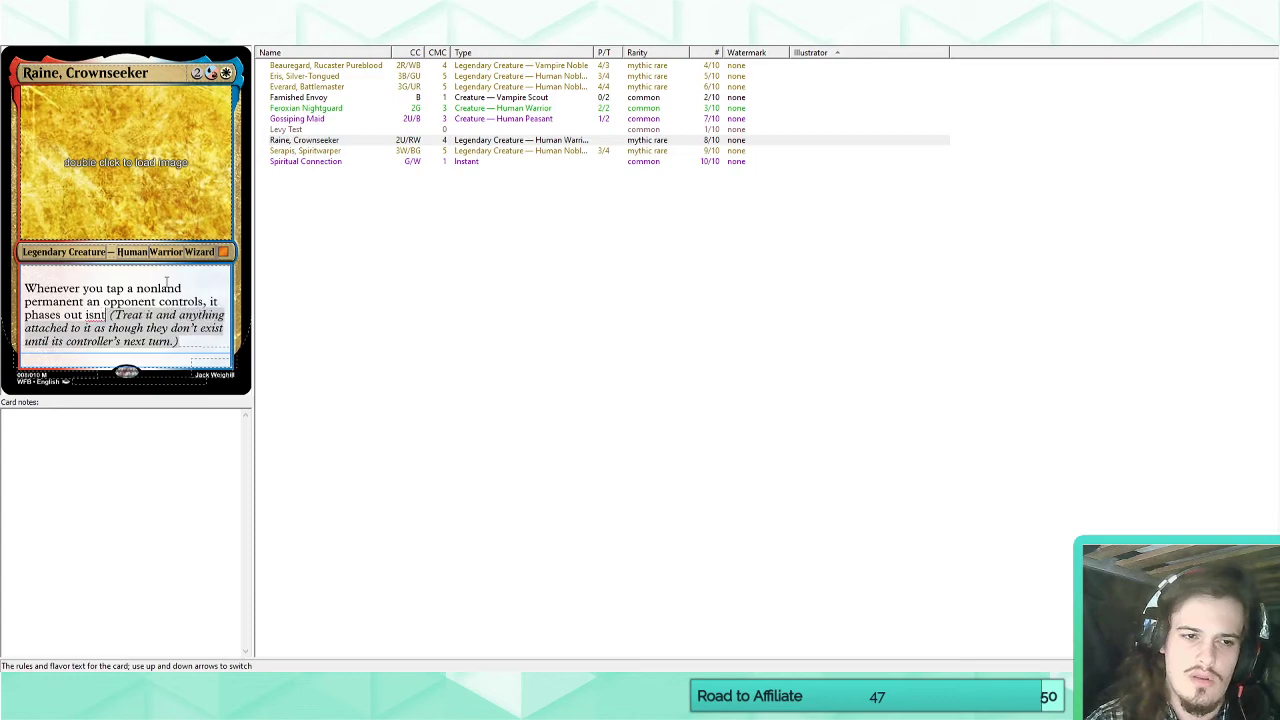
text(nstead.)
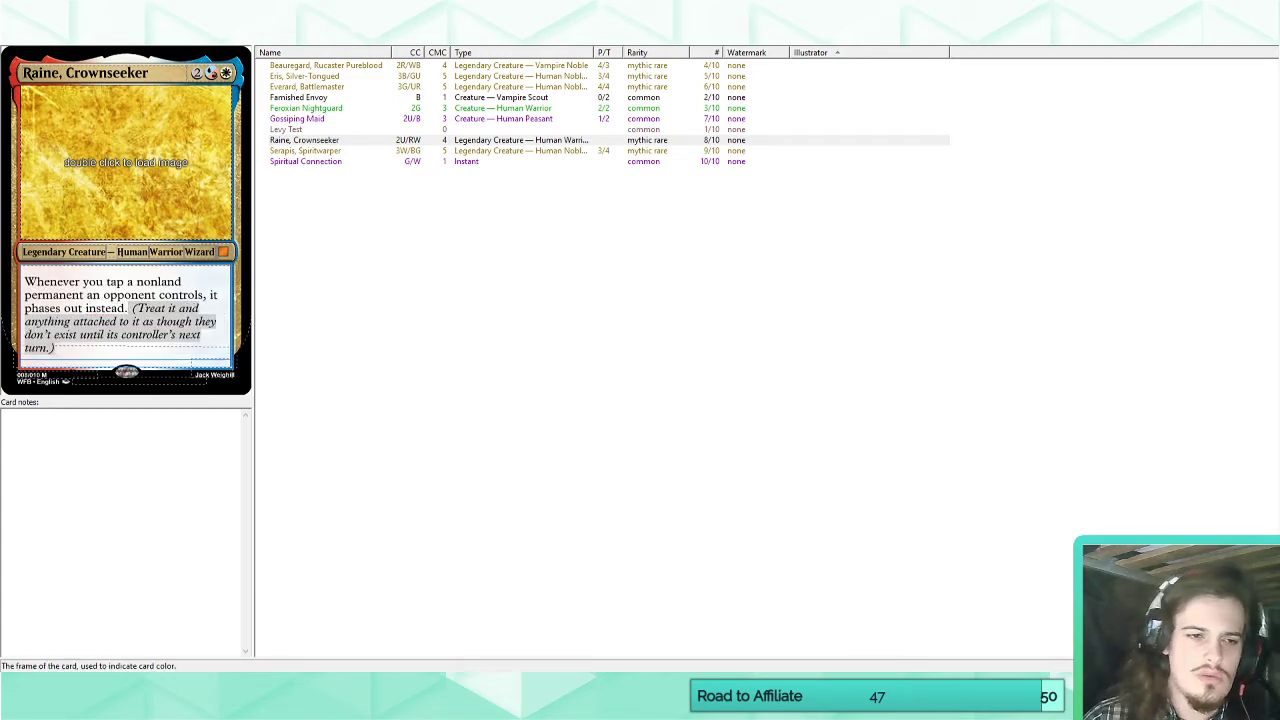
click(77, 349)
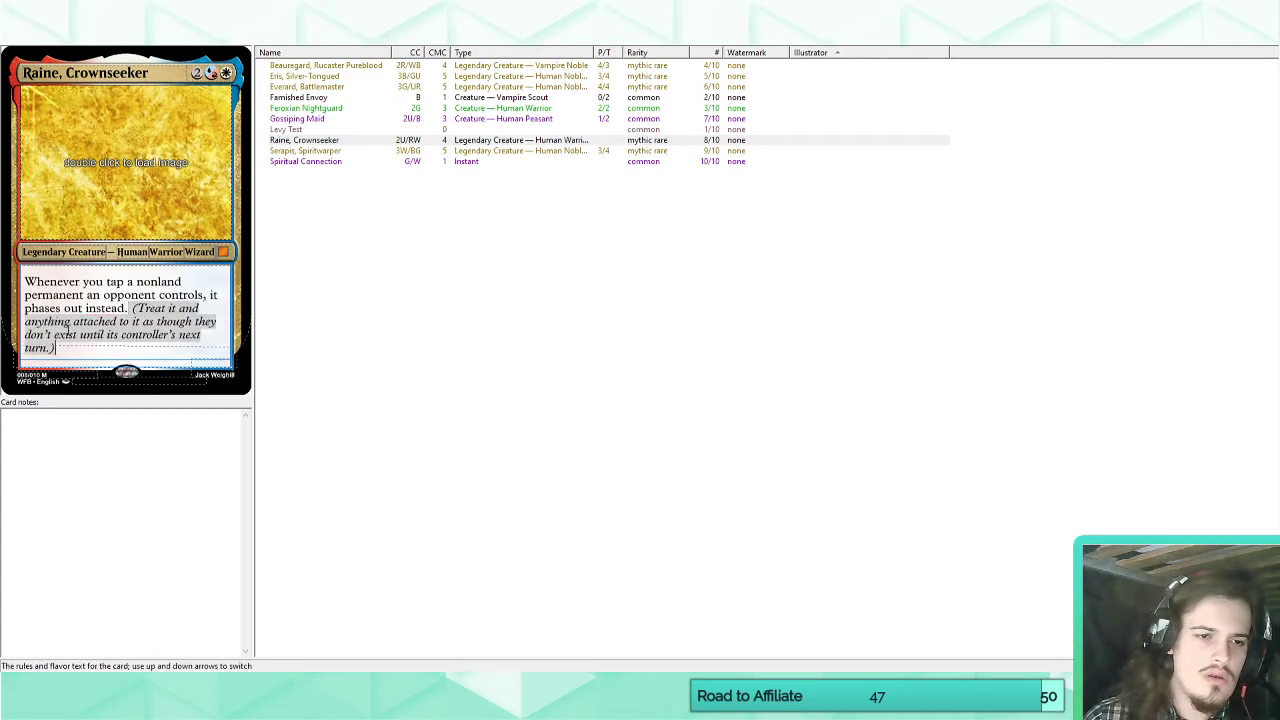
click(29, 281)
key(Return)
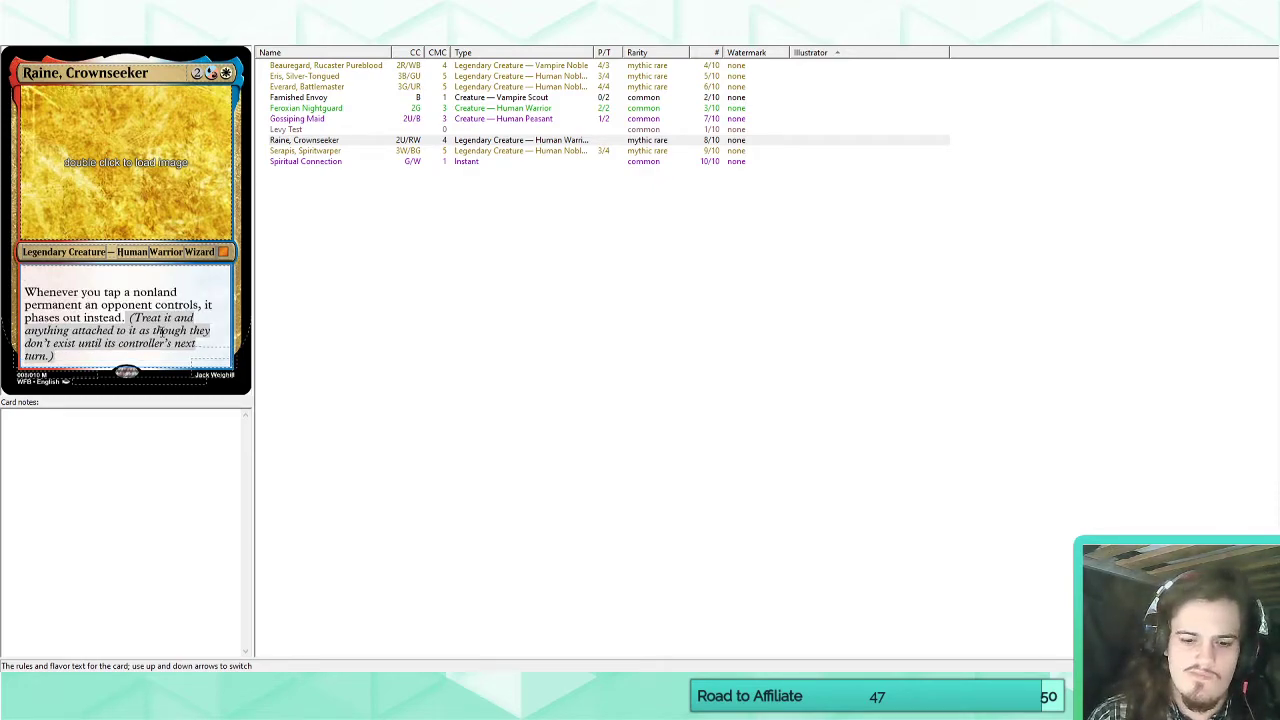
key(Delete)
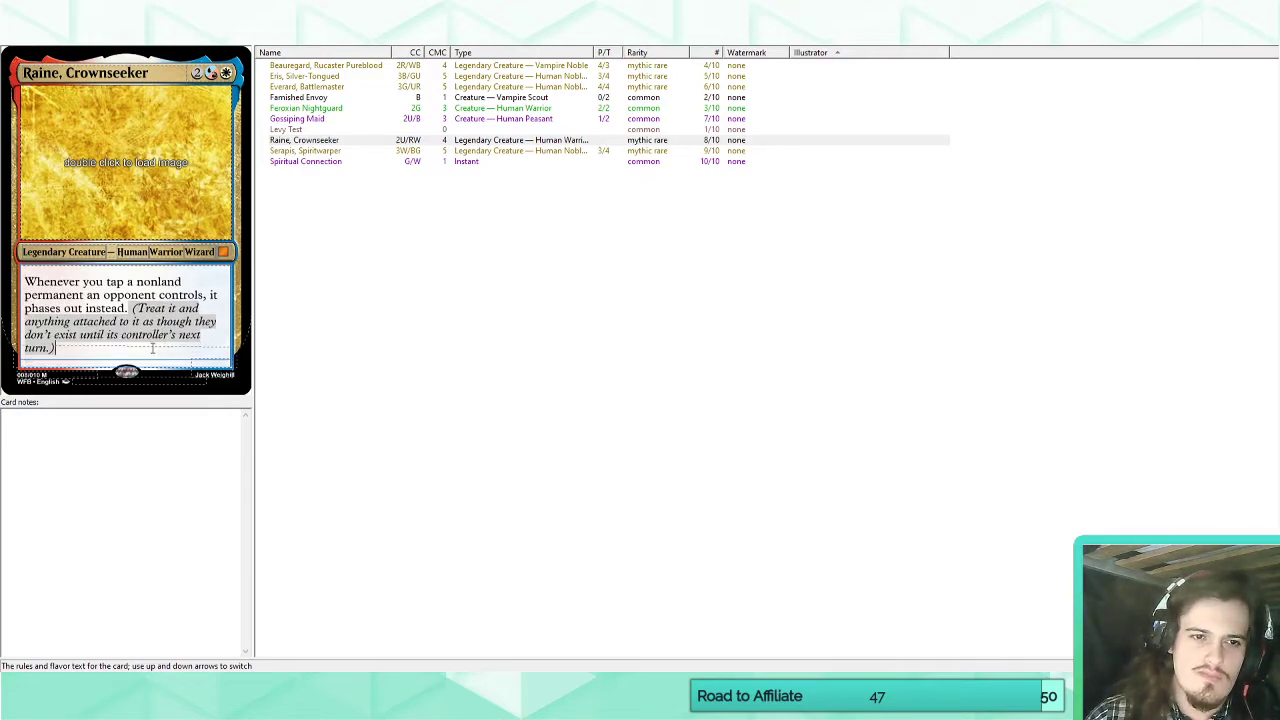
Add a new card to the set and name it "Fleeting Riddance".
click(331, 142)
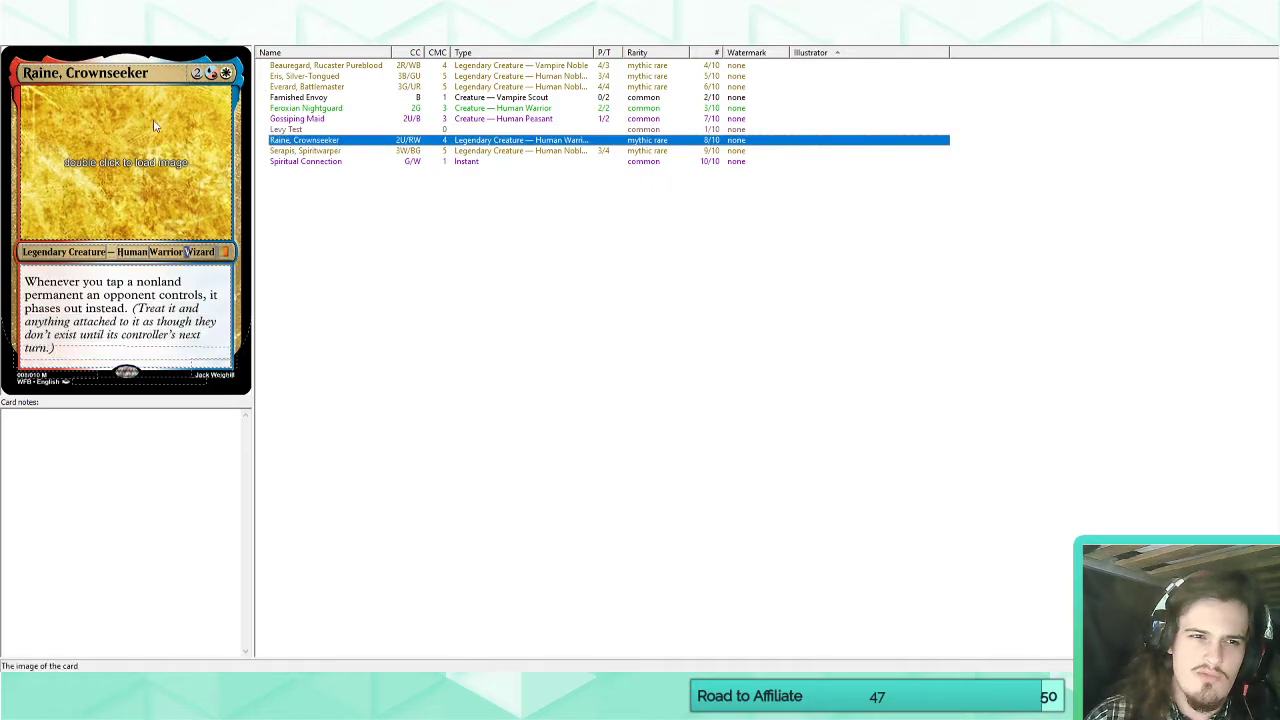
click(229, 16)
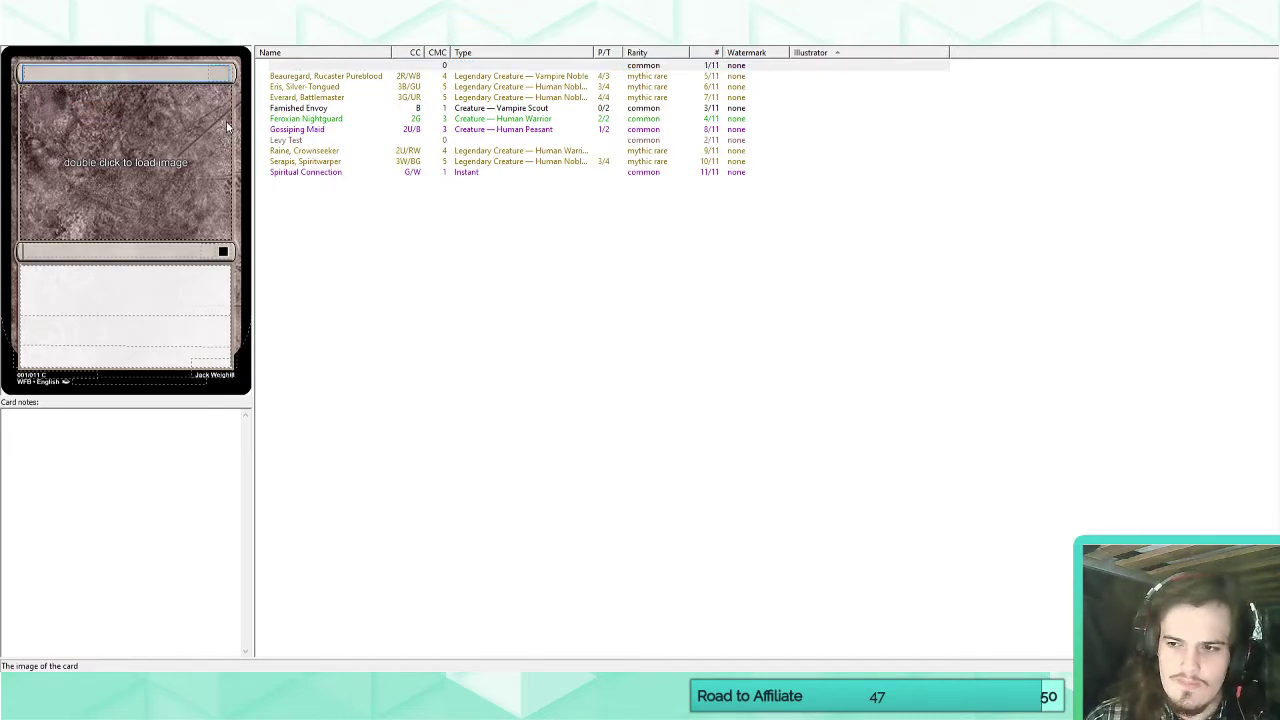
click(137, 697)
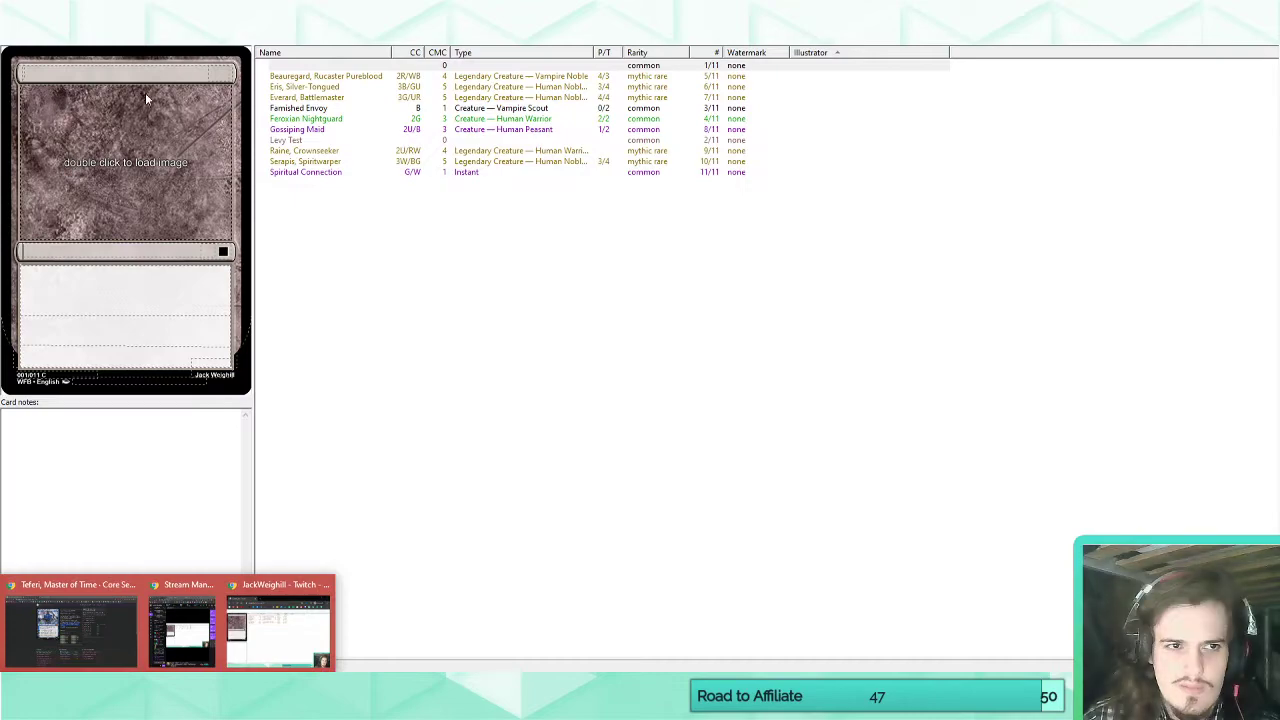
click(150, 72)
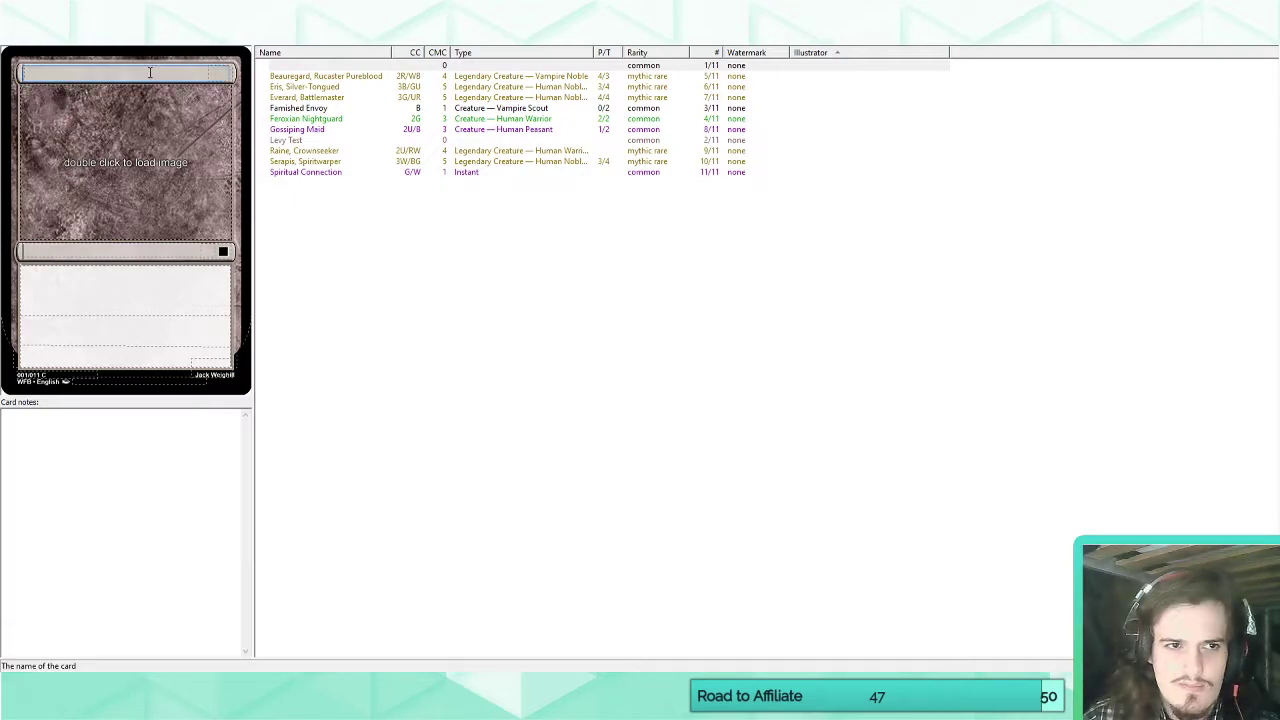
text(Fleeting Riddance)
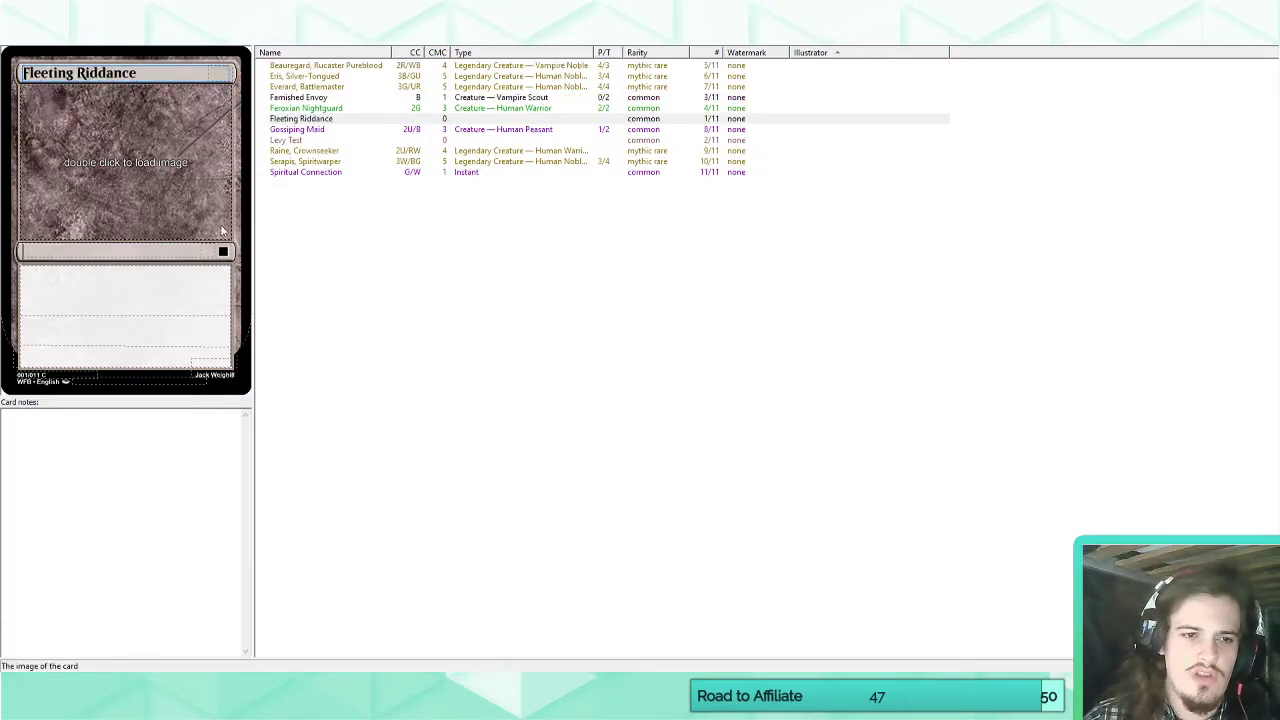
Set Fleeting Riddance's casting cost to 1UR and its type to Instant.
click(218, 74)
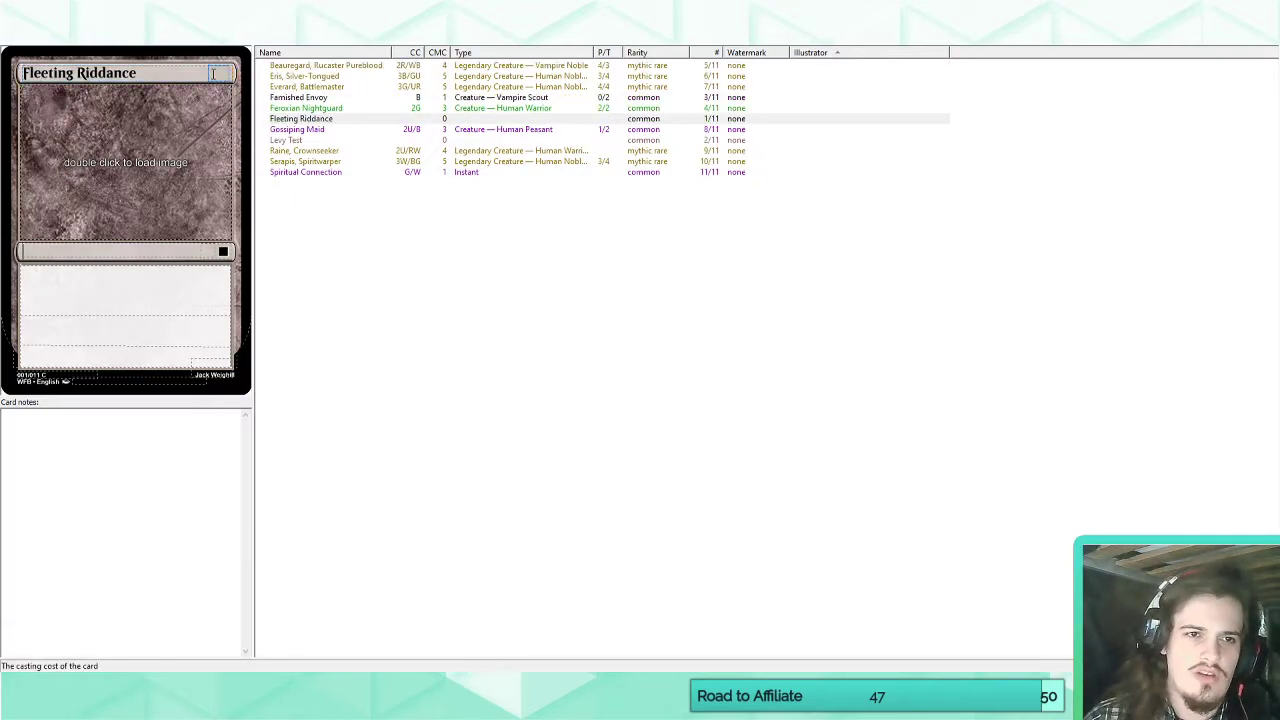
text(UR)
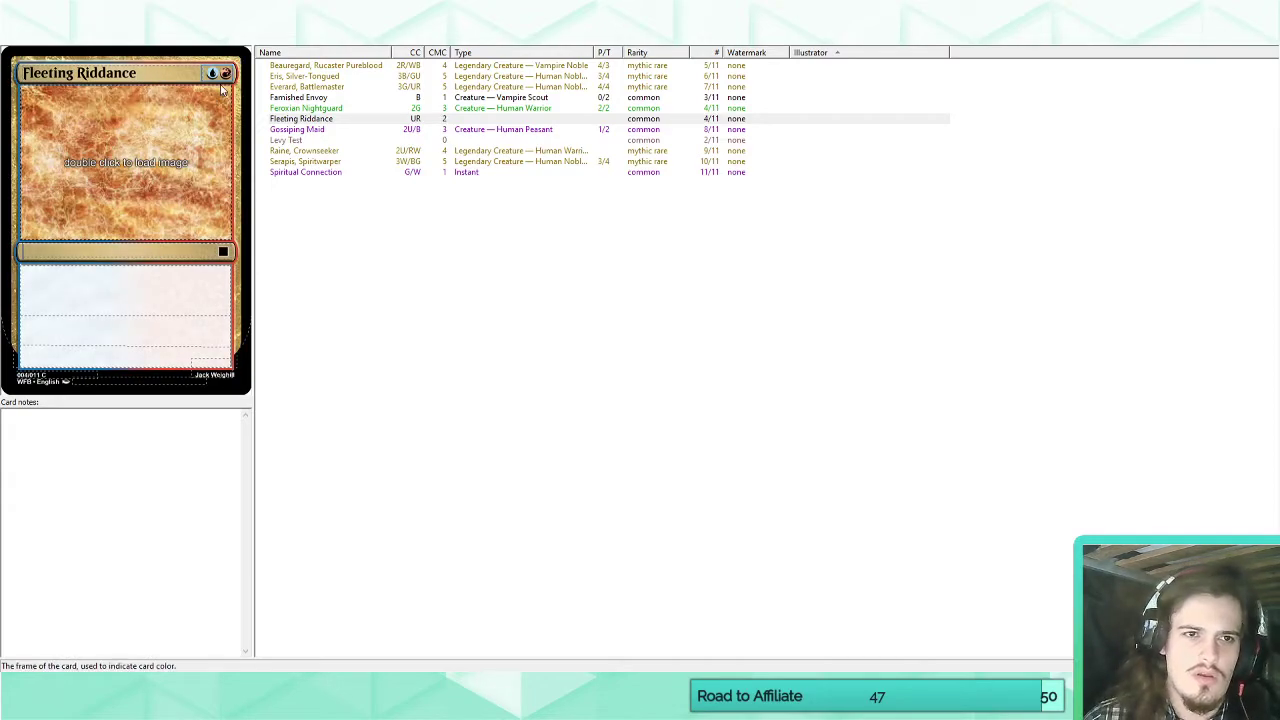
text(1)
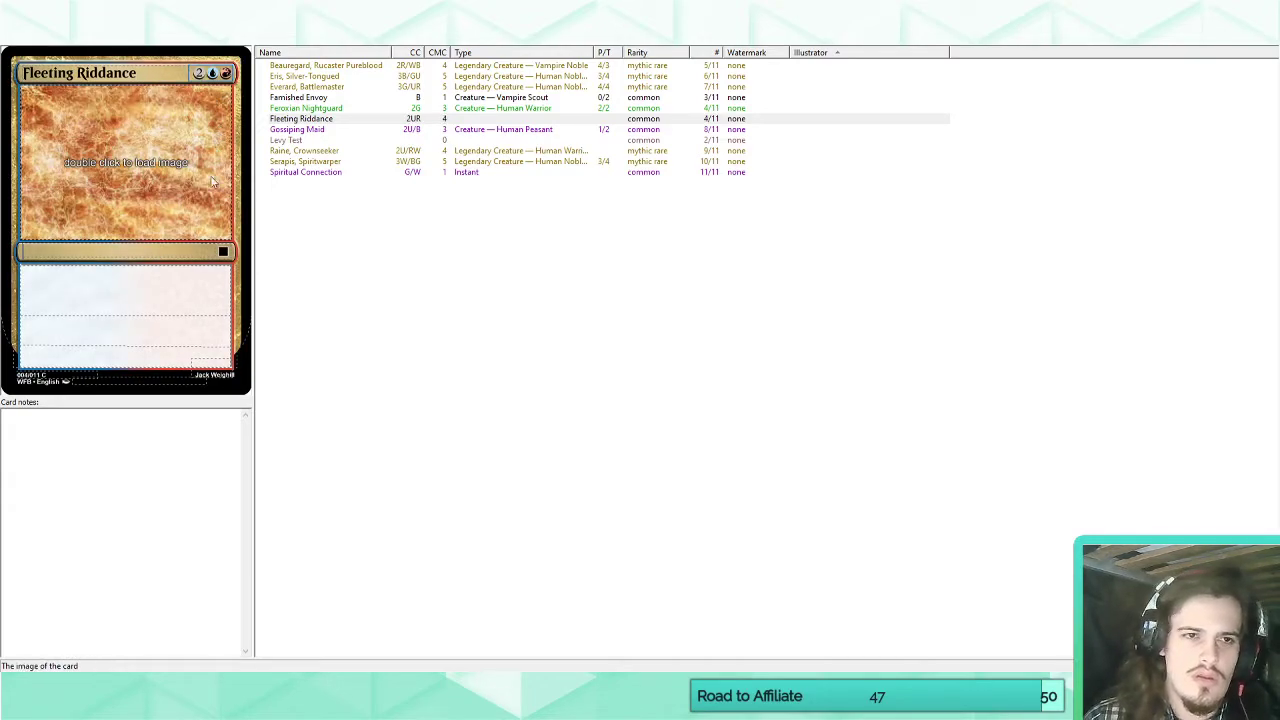
click(140, 251)
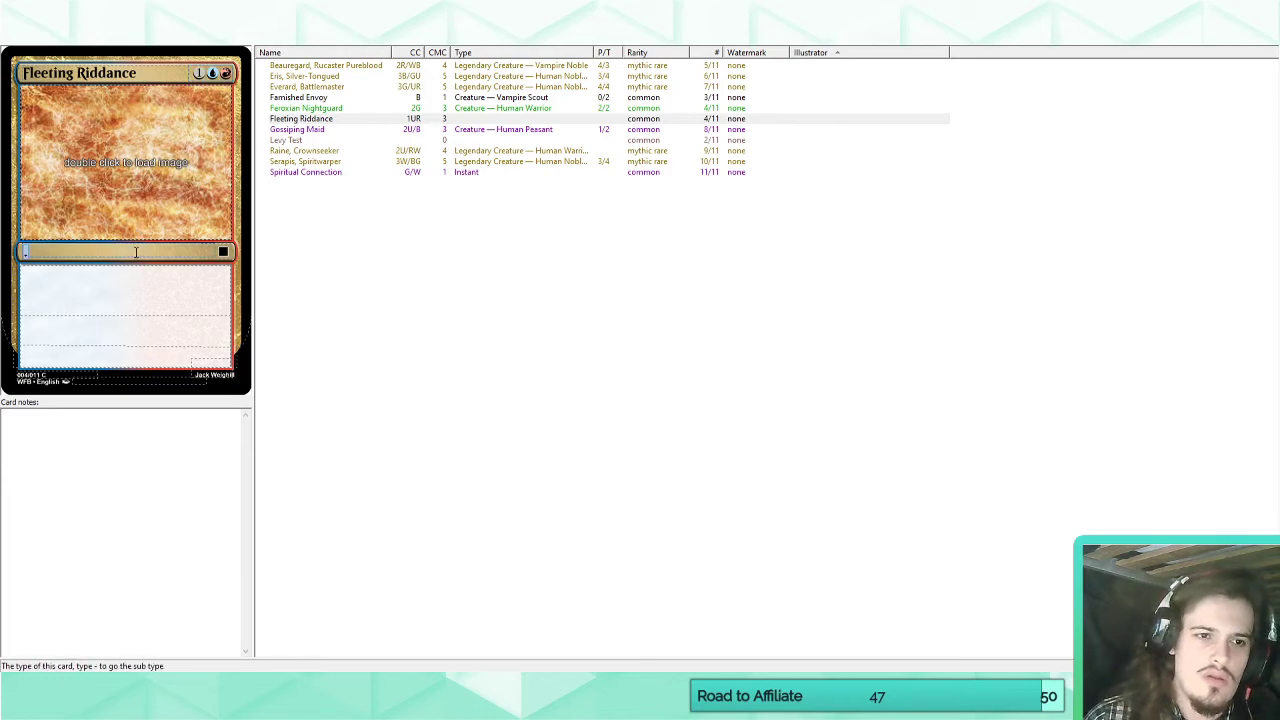
text(Instant)
Enter "Target creature or planeswalker phases out." as Fleeting Riddance's rules text and select the card in the list.
click(175, 300)
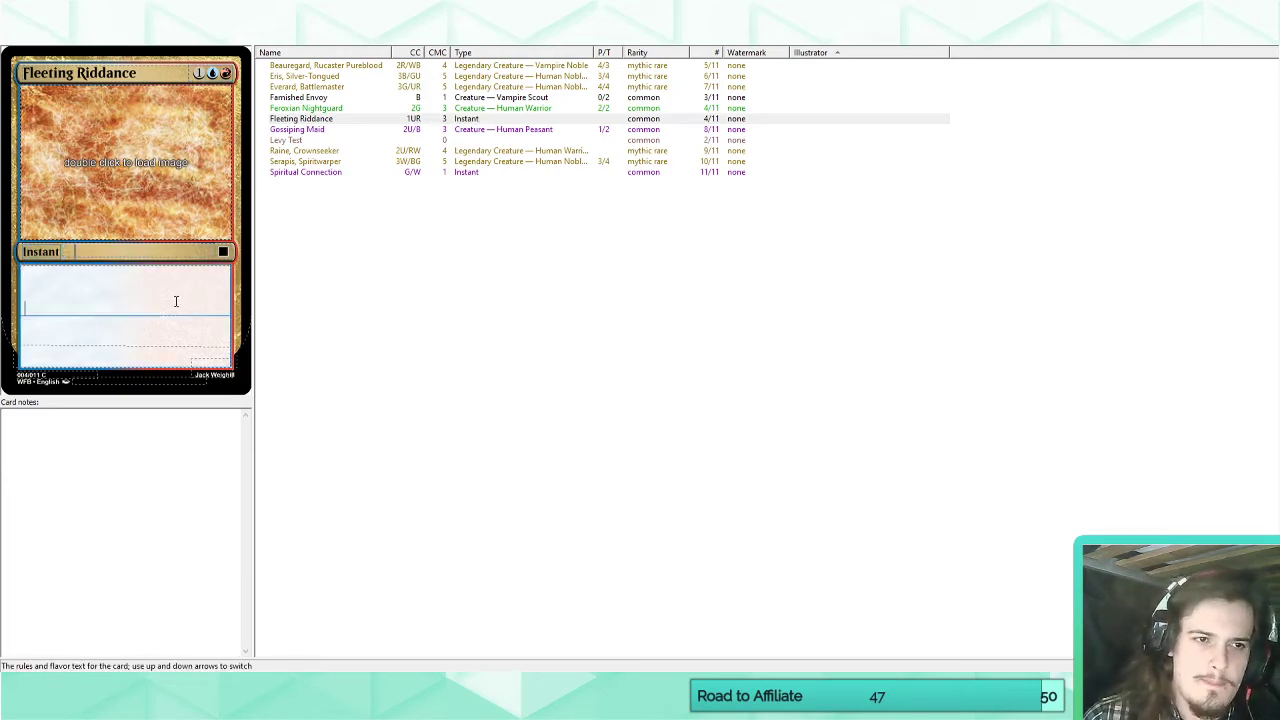
text(Target creature )
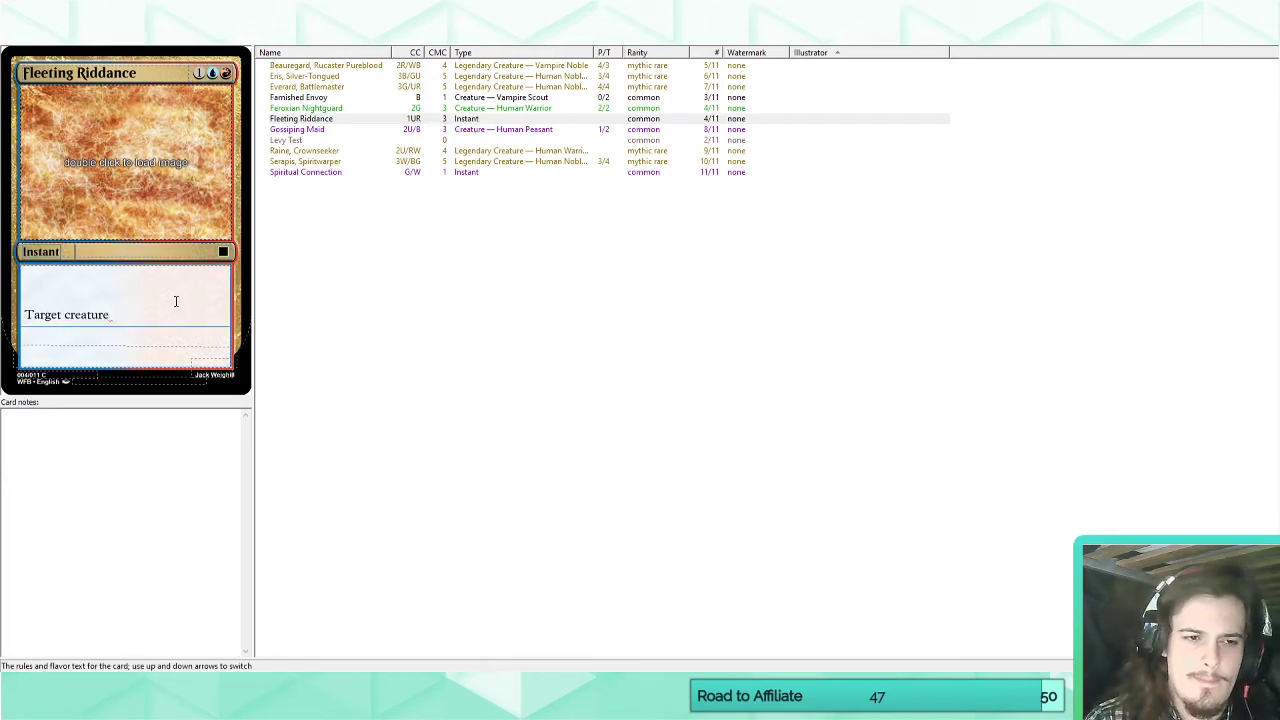
text(or planeswalker phas)
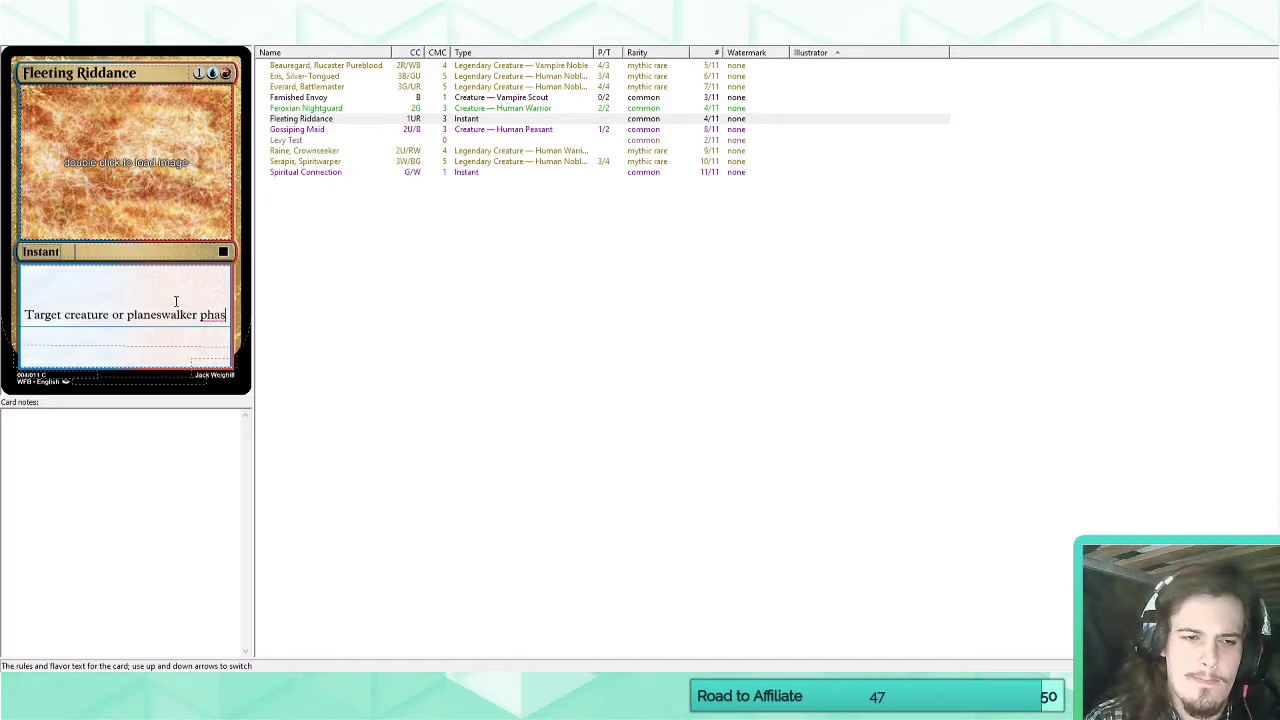
text(es out.)
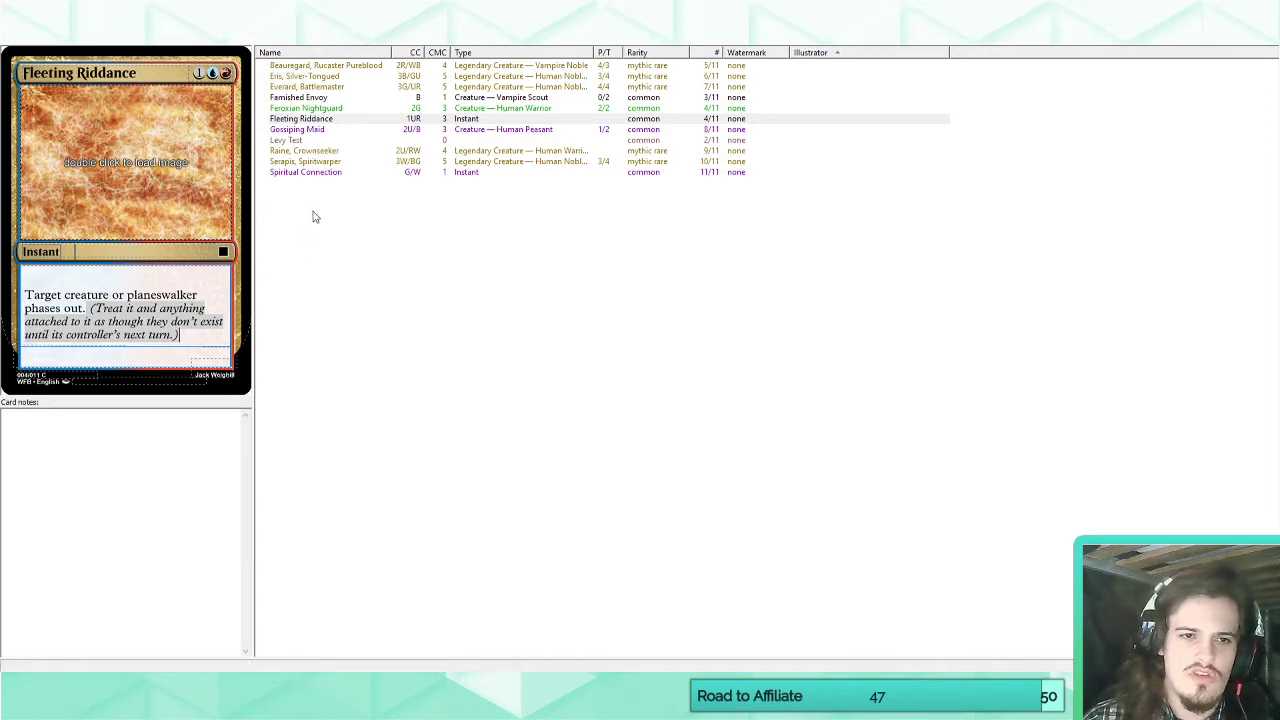
click(310, 119)
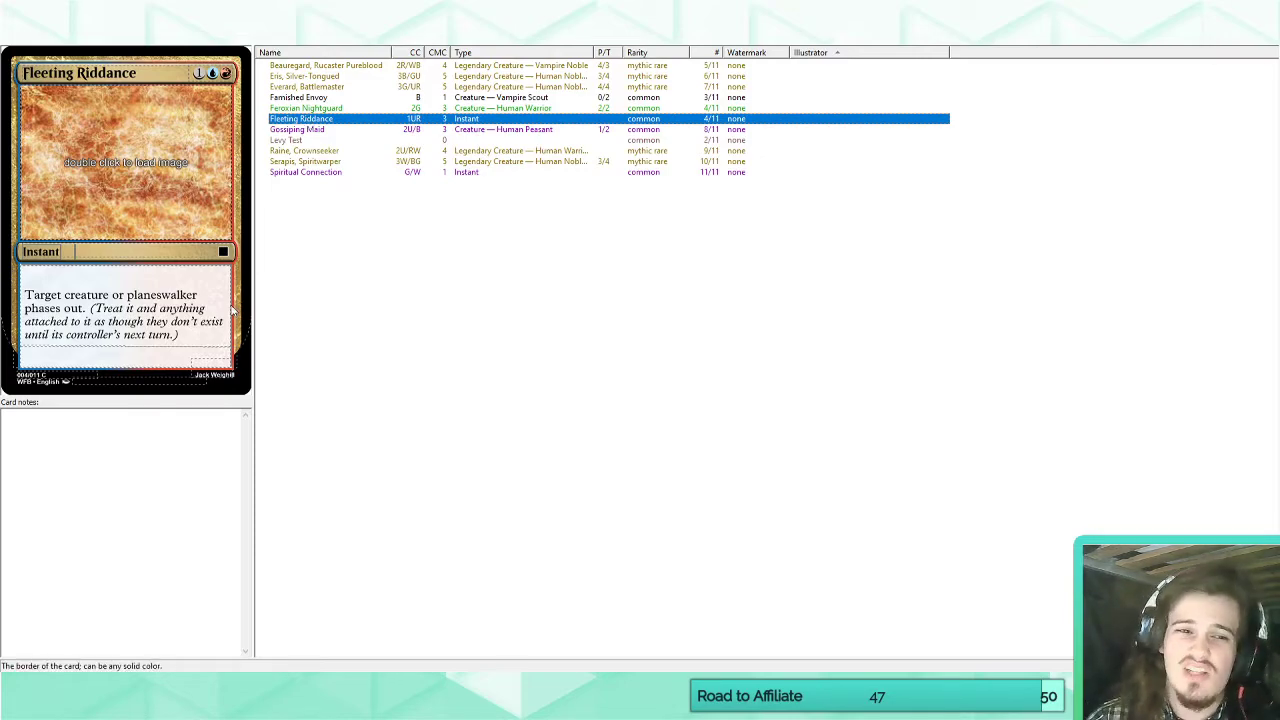
Add a new custom keyword to the set and name it "Phases In".
click(194, 336)
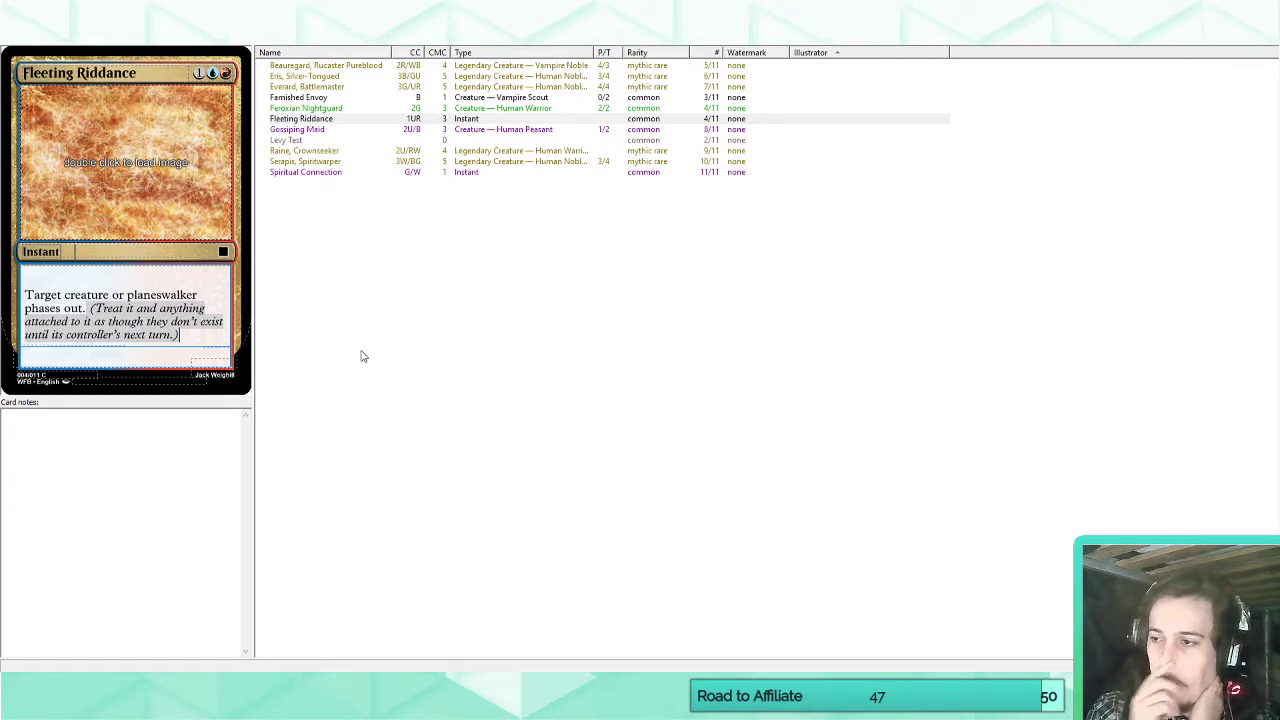
click(145, 37)
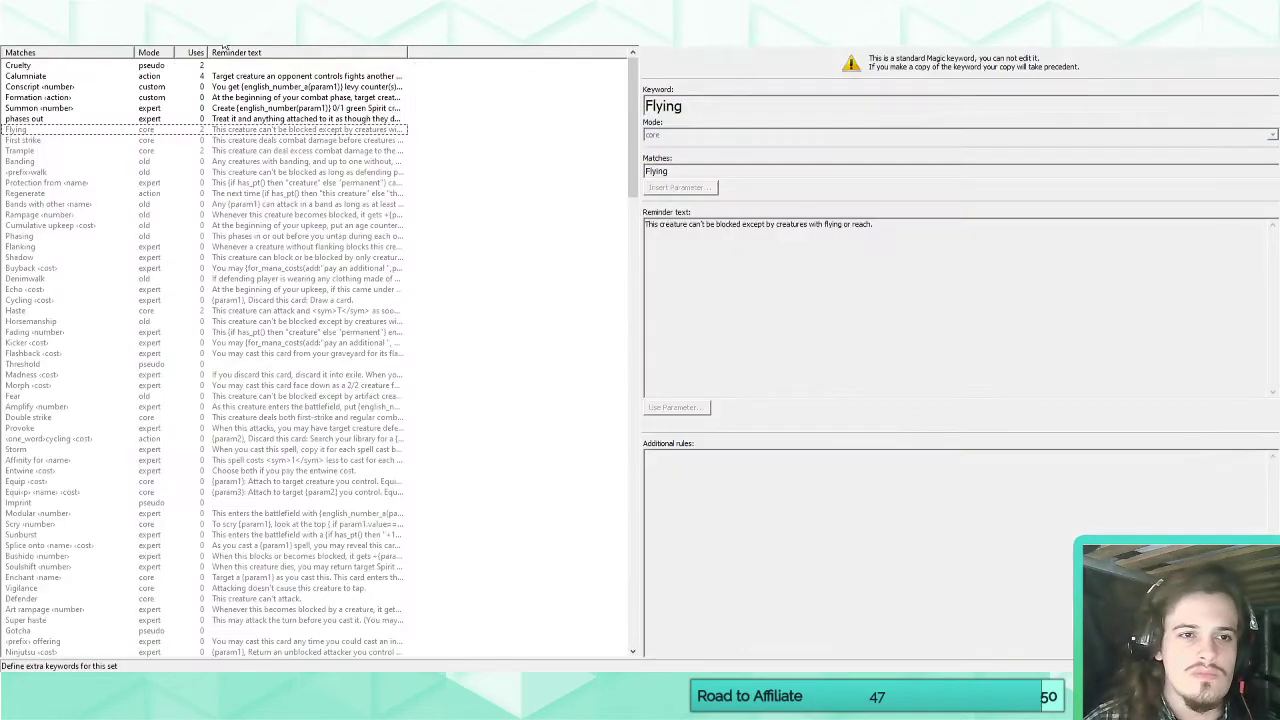
click(150, 22)
click(730, 73)
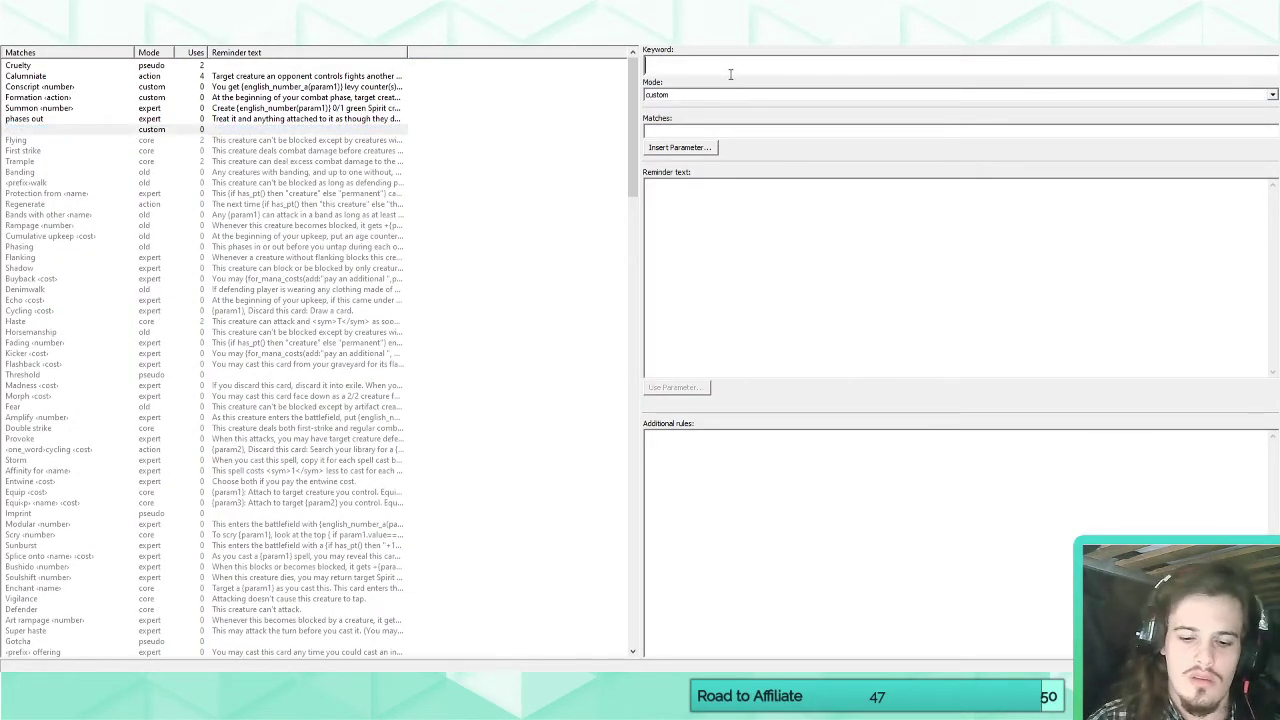
text(P)
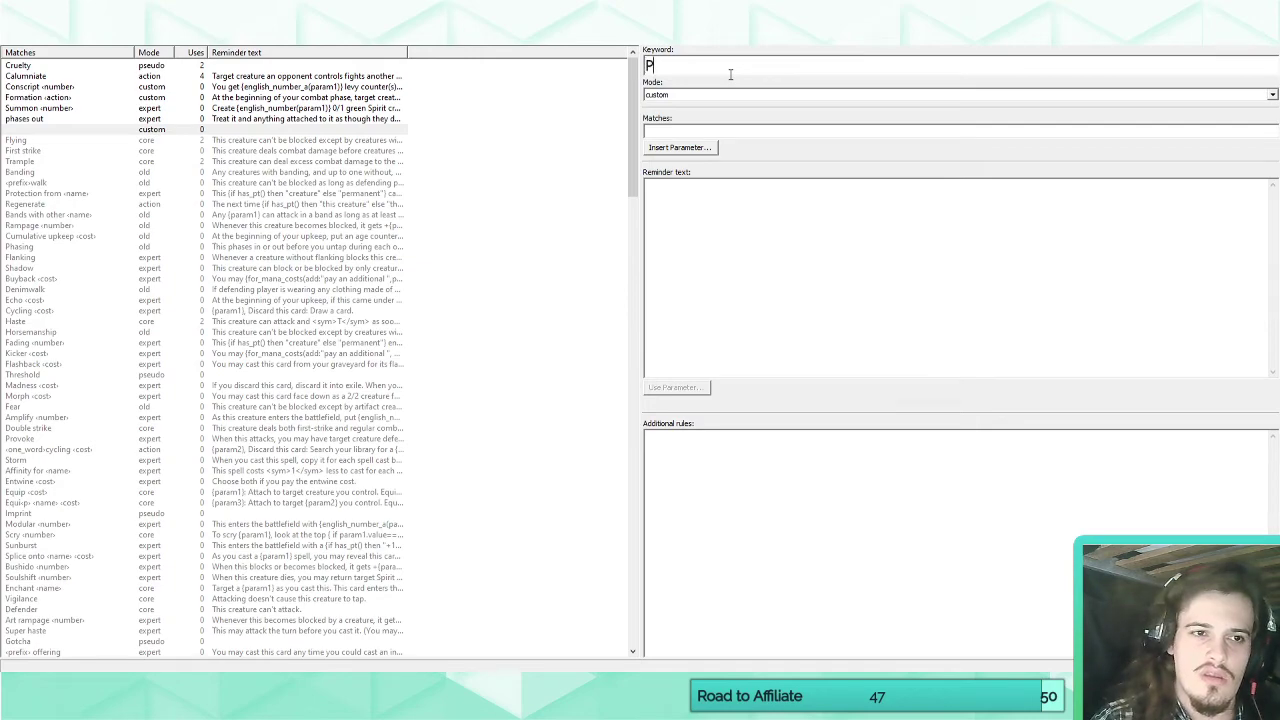
click(176, 119)
click(175, 129)
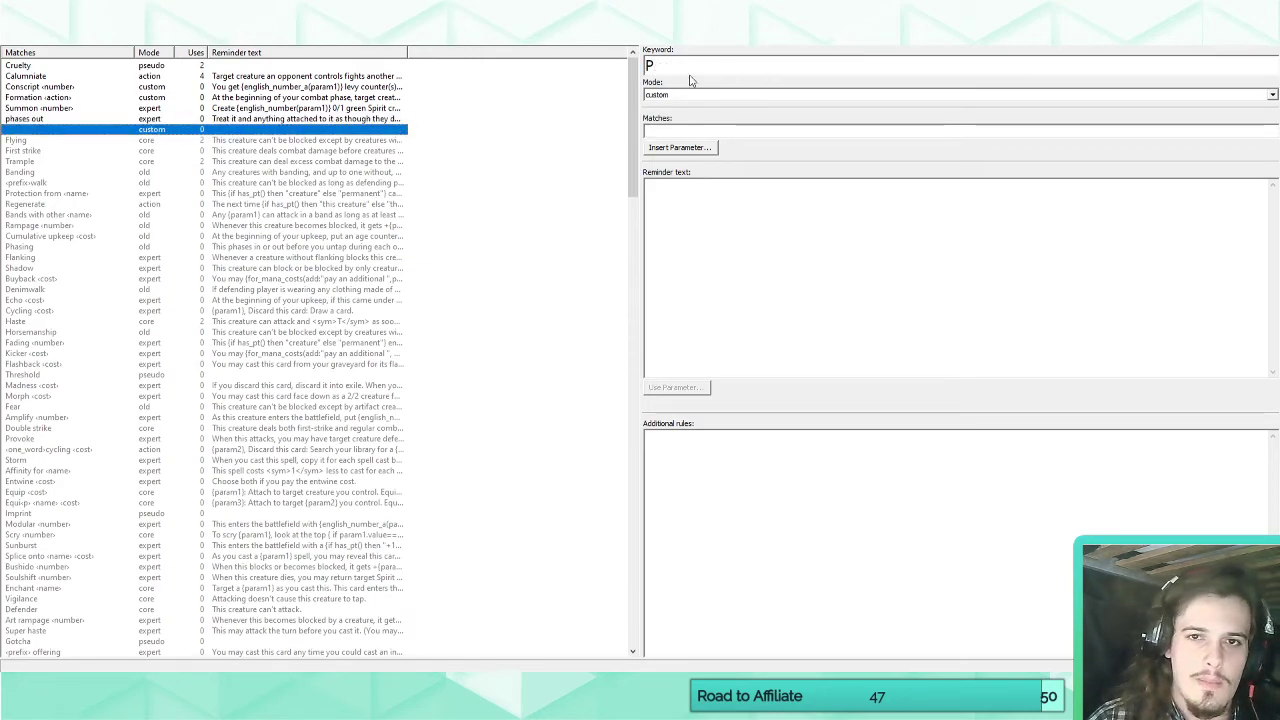
click(690, 68)
text(hases In)
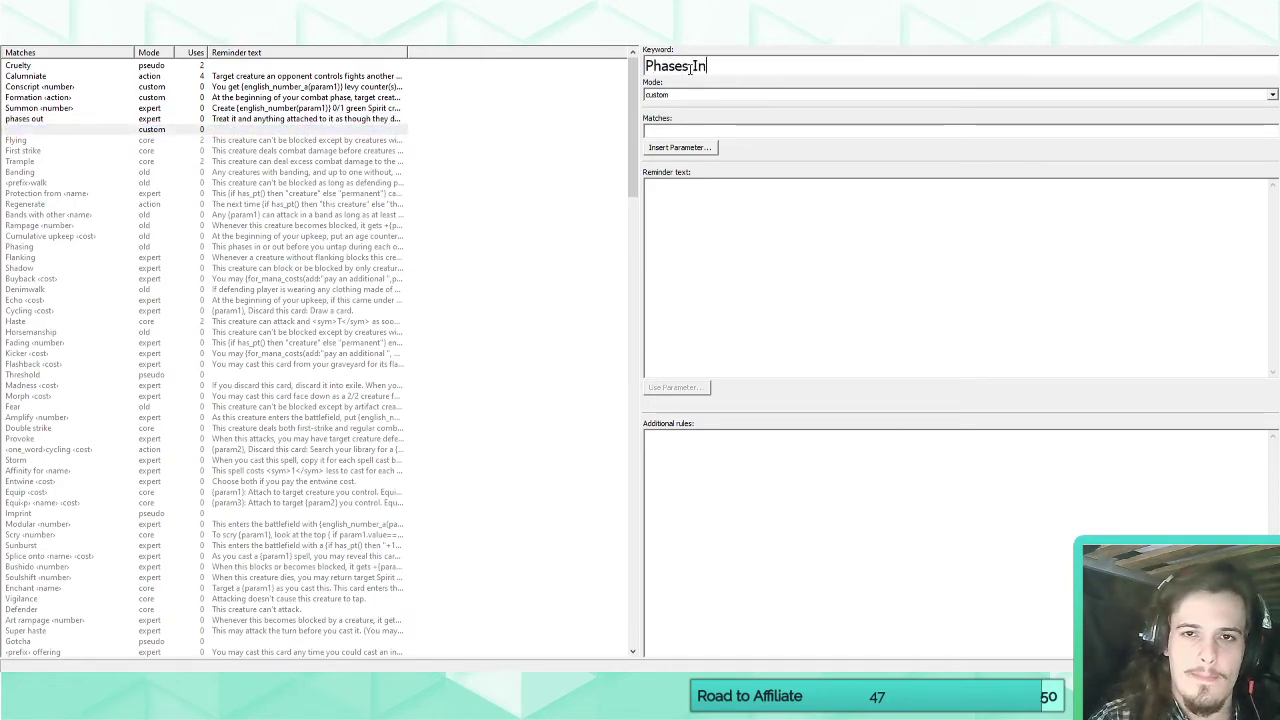
Set the Phases In keyword's mode to expert and its match text to "phases in".
click(665, 96)
click(665, 141)
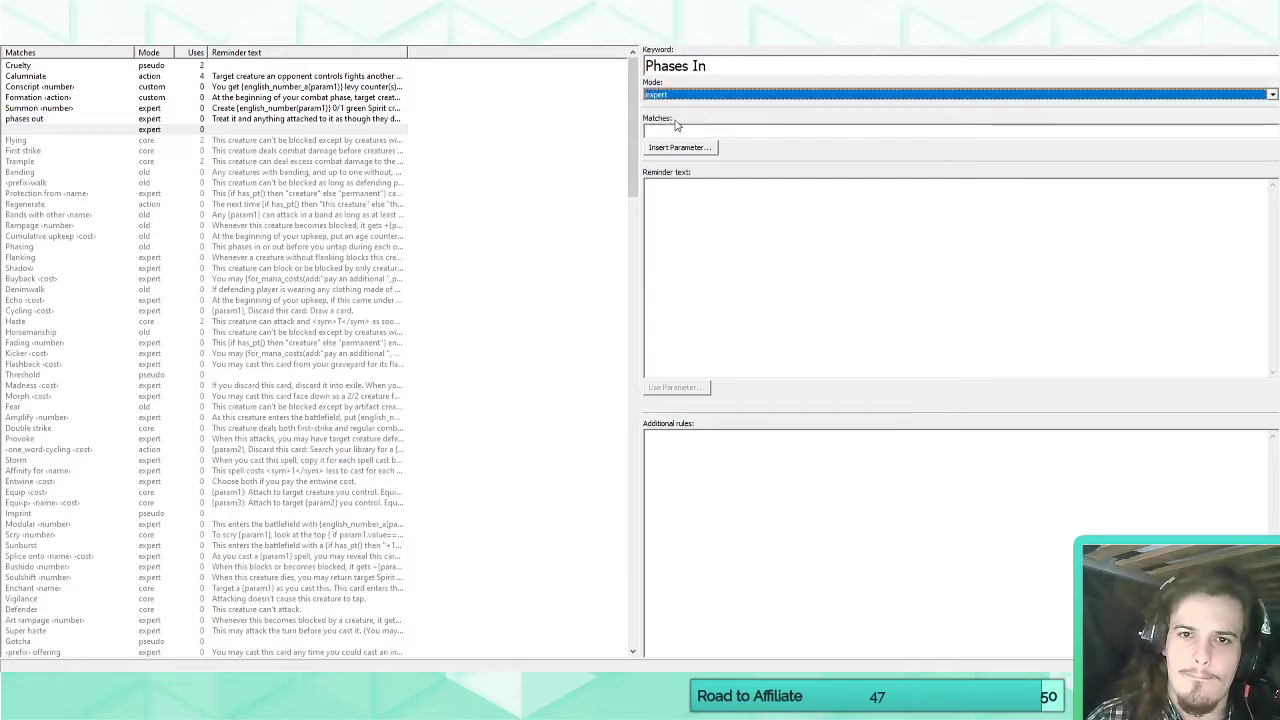
click(676, 126)
text(phases in)
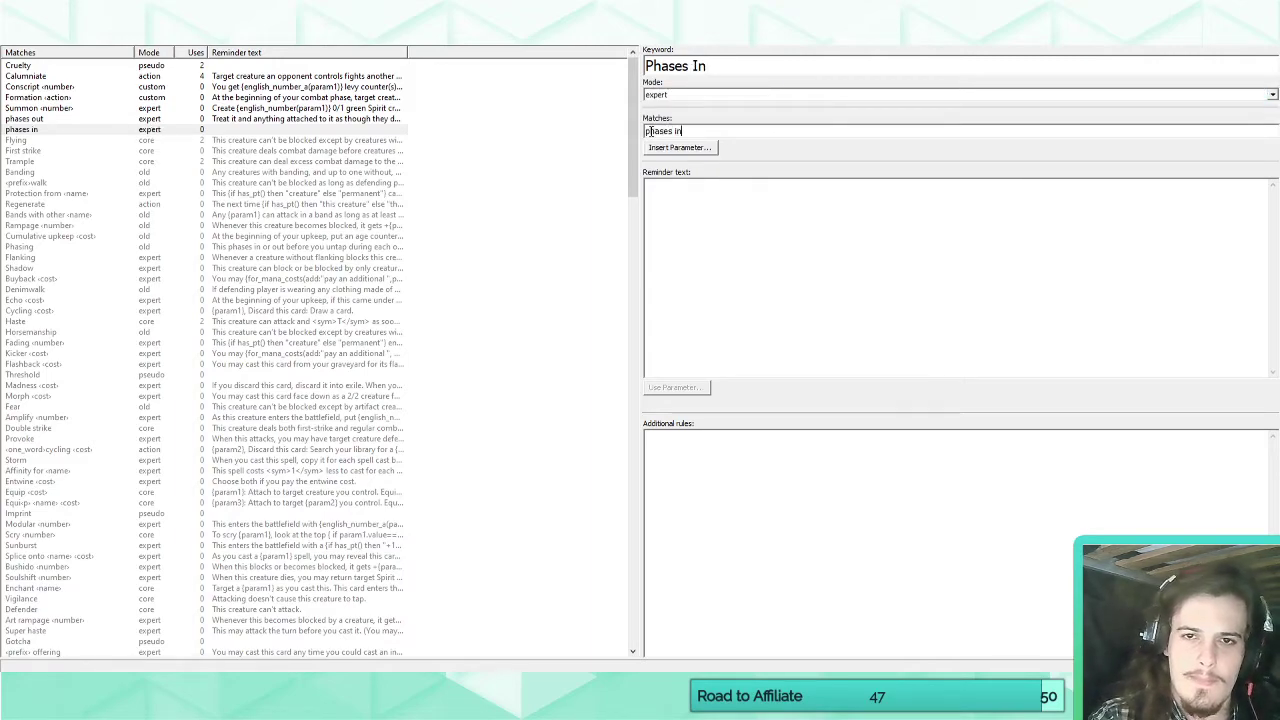
click(670, 181)
text(A creature )
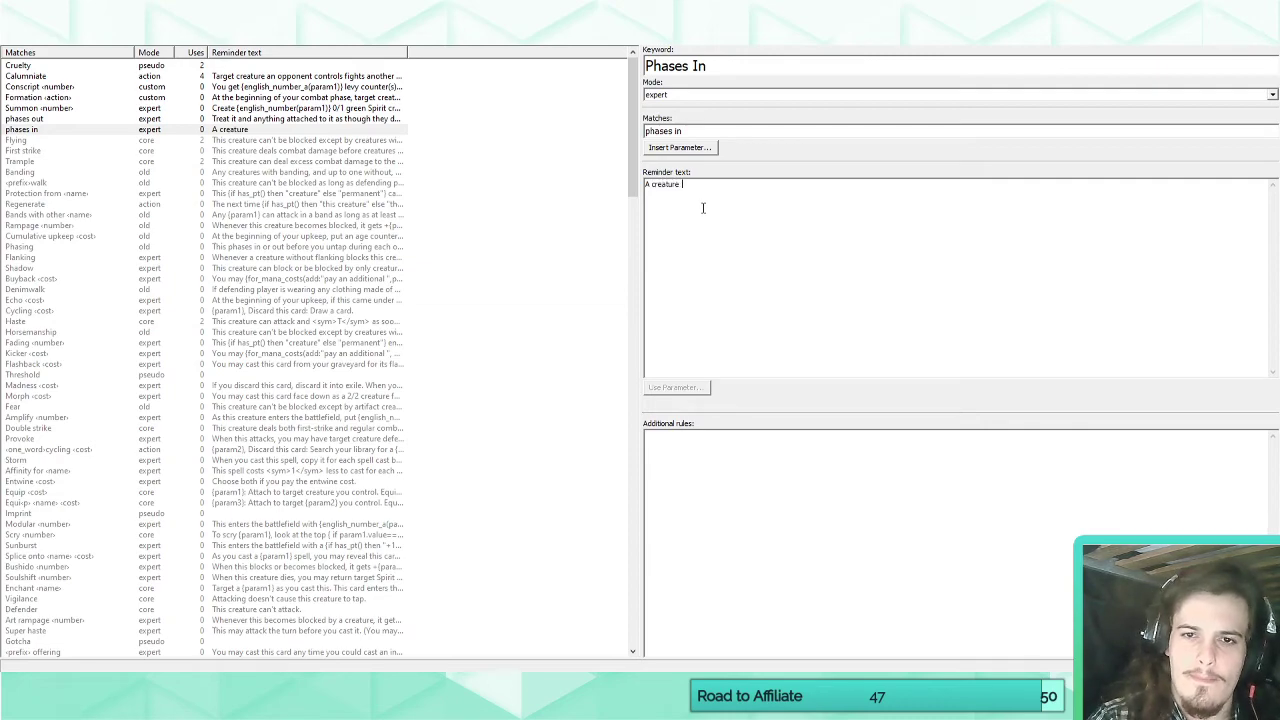
text(that is phased out)
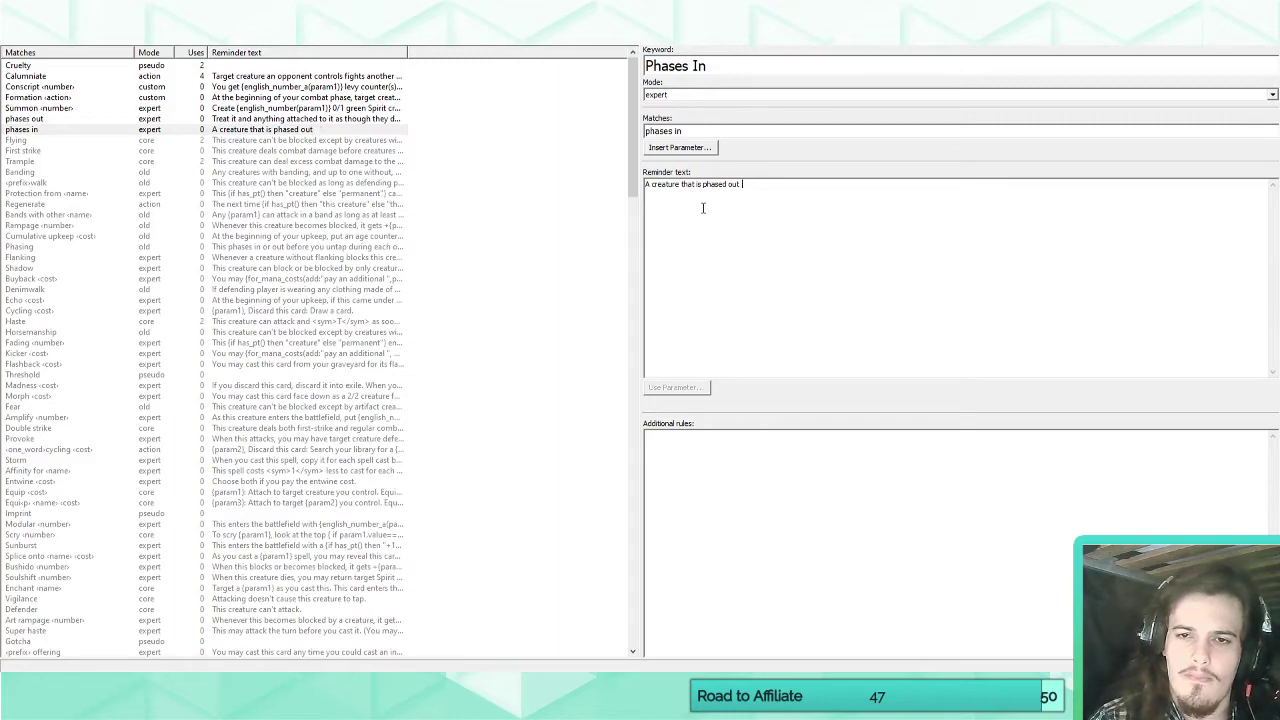
key(ctrl+a)
text(A)
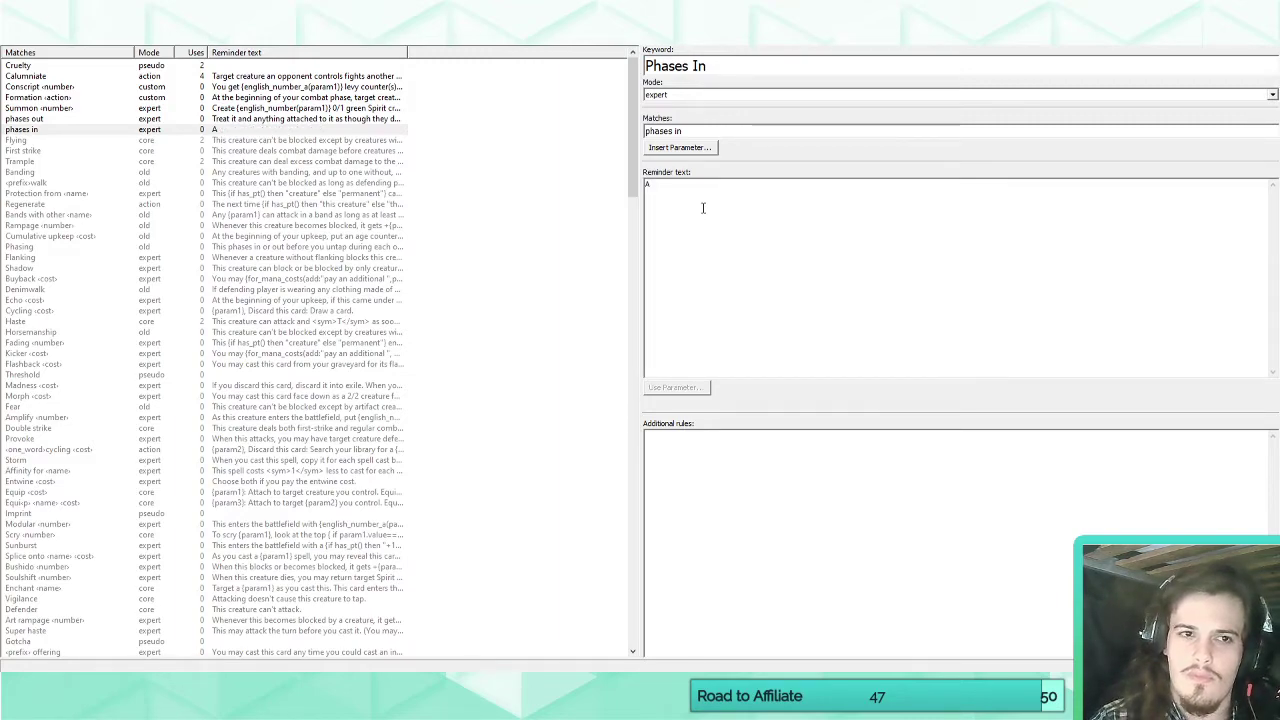
Copy the reminder text of the Phases Out keyword into the Phases In keyword's reminder text.
click(368, 122)
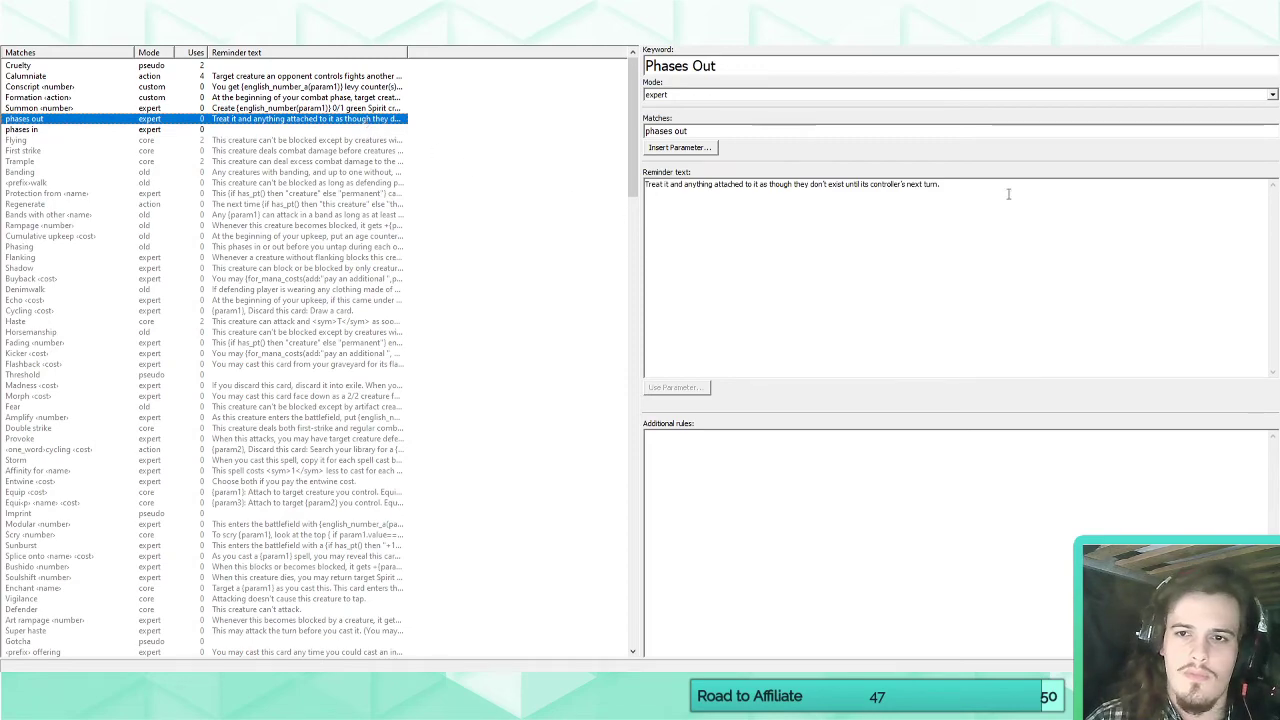
drag(1008, 193, 515, 180)
key(ctrl+c)
click(234, 130)
click(737, 208)
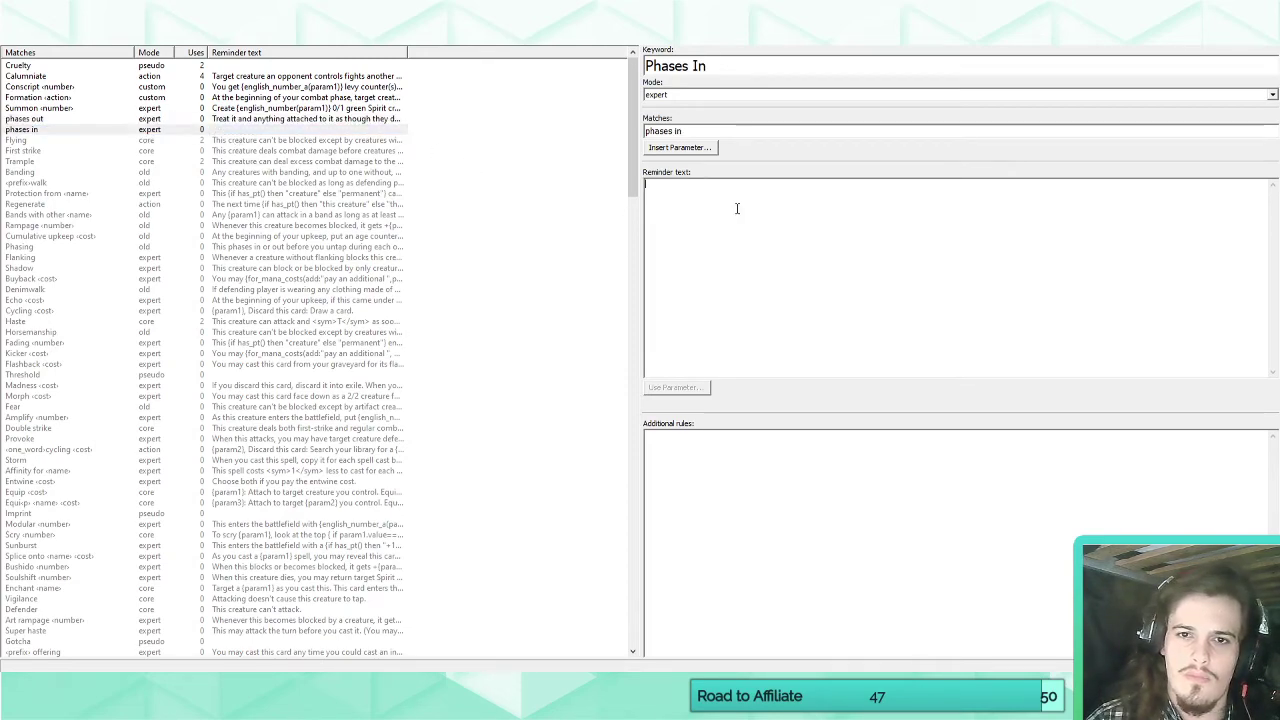
key(ctrl+v)
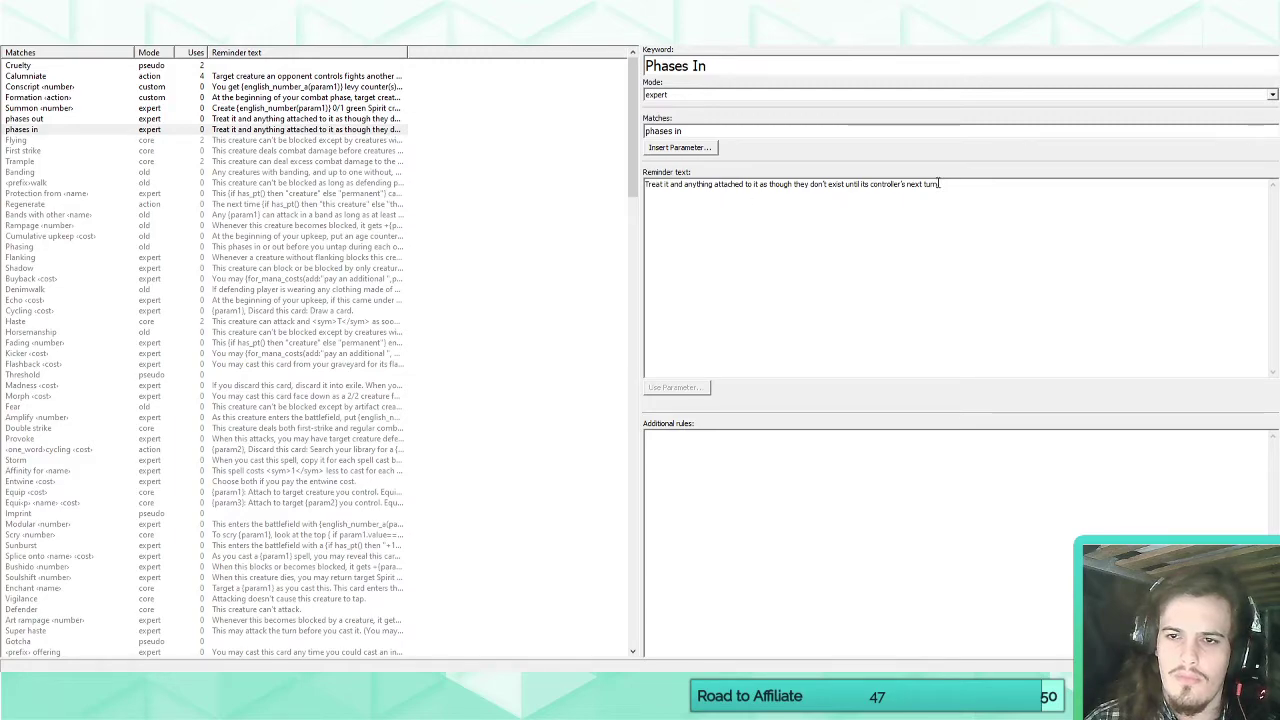
mouse_move(939, 184)
mouse_down()
mouse_move(872, 184)
mouse_move(948, 184)
mouse_up()
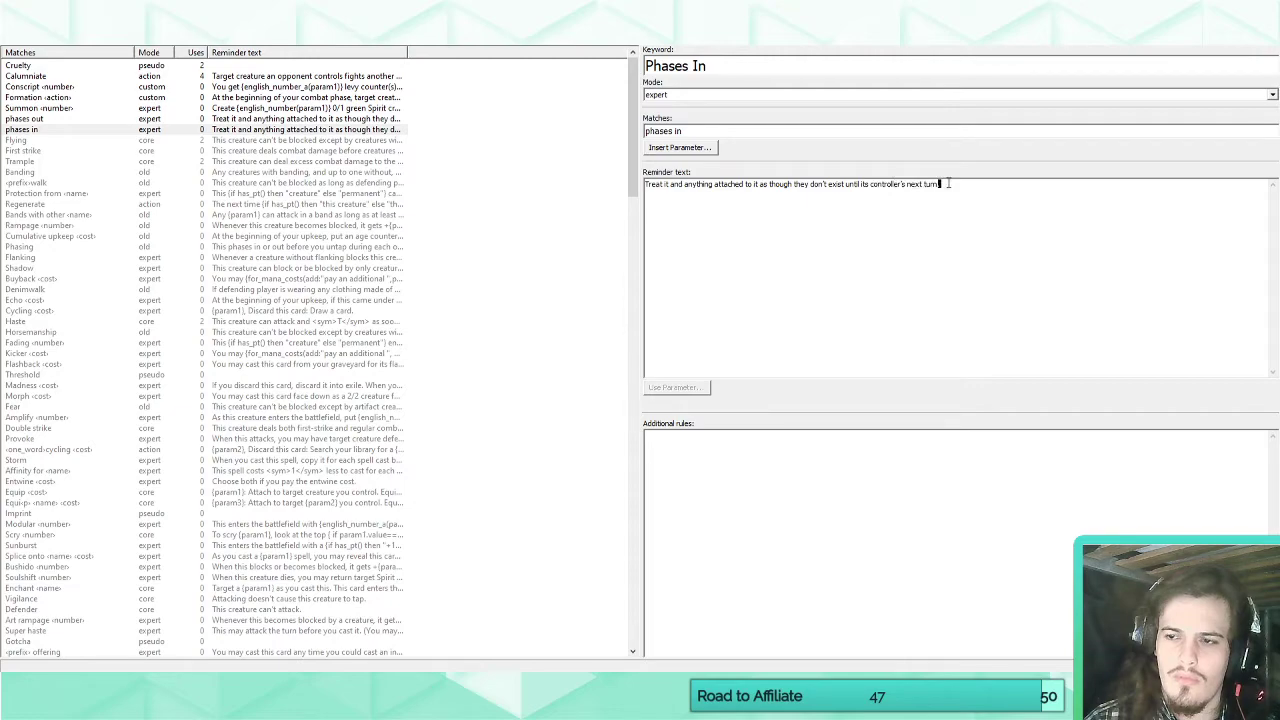
Select the phases in keyword in the keyword list and return to the set's cards.
click(72, 130)
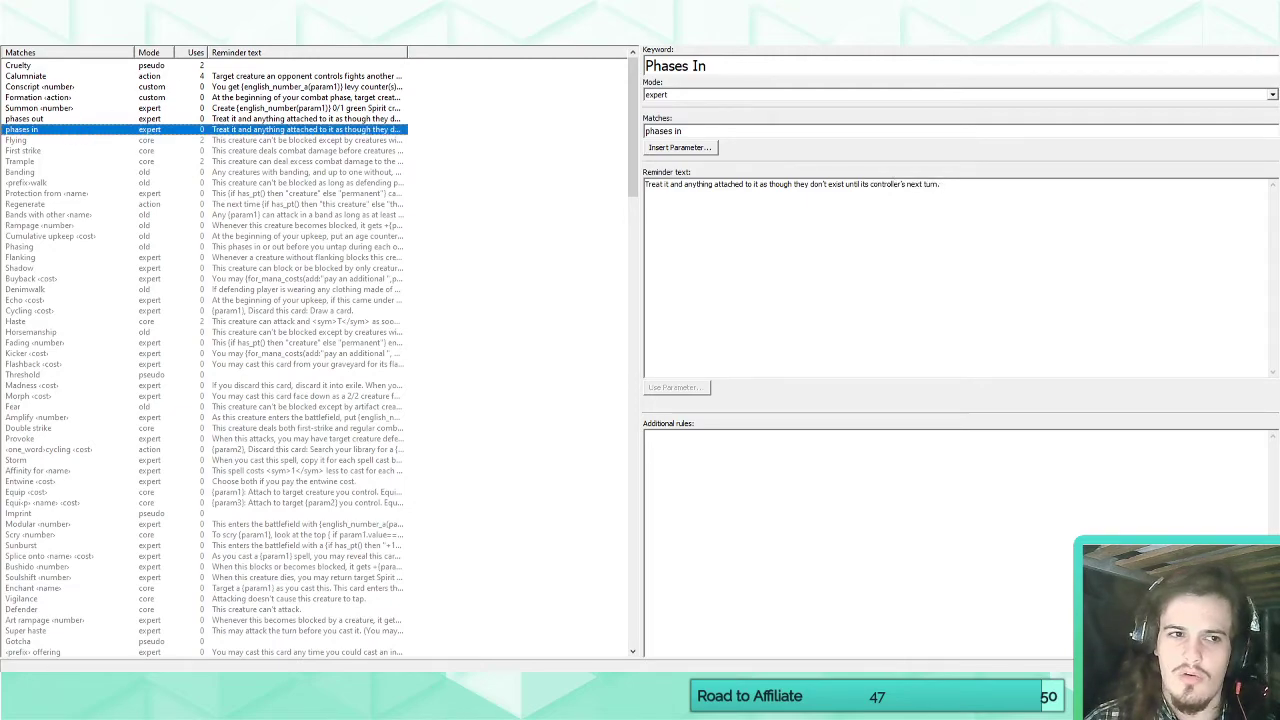
click(165, 16)
click(27, 35)
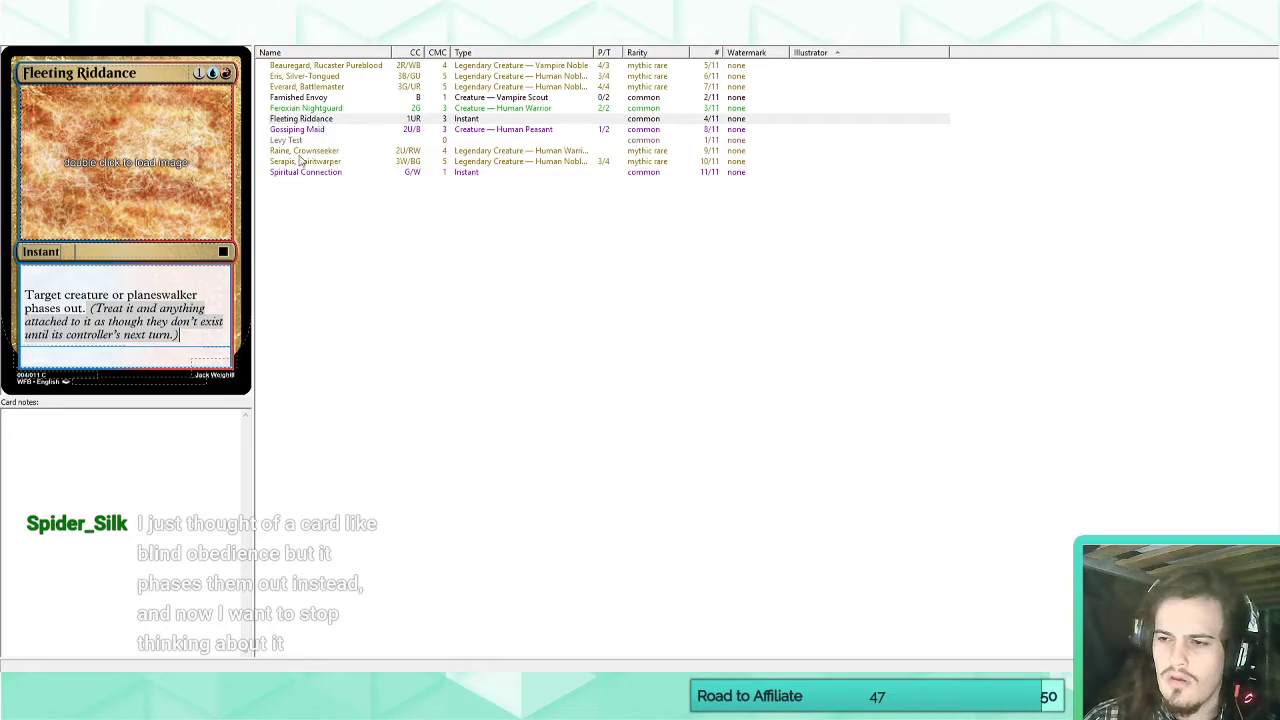
Switch to Scryfall, look up "blind obedience" to read its rules text, and return to the card editor.
click(58, 686)
click(63, 640)
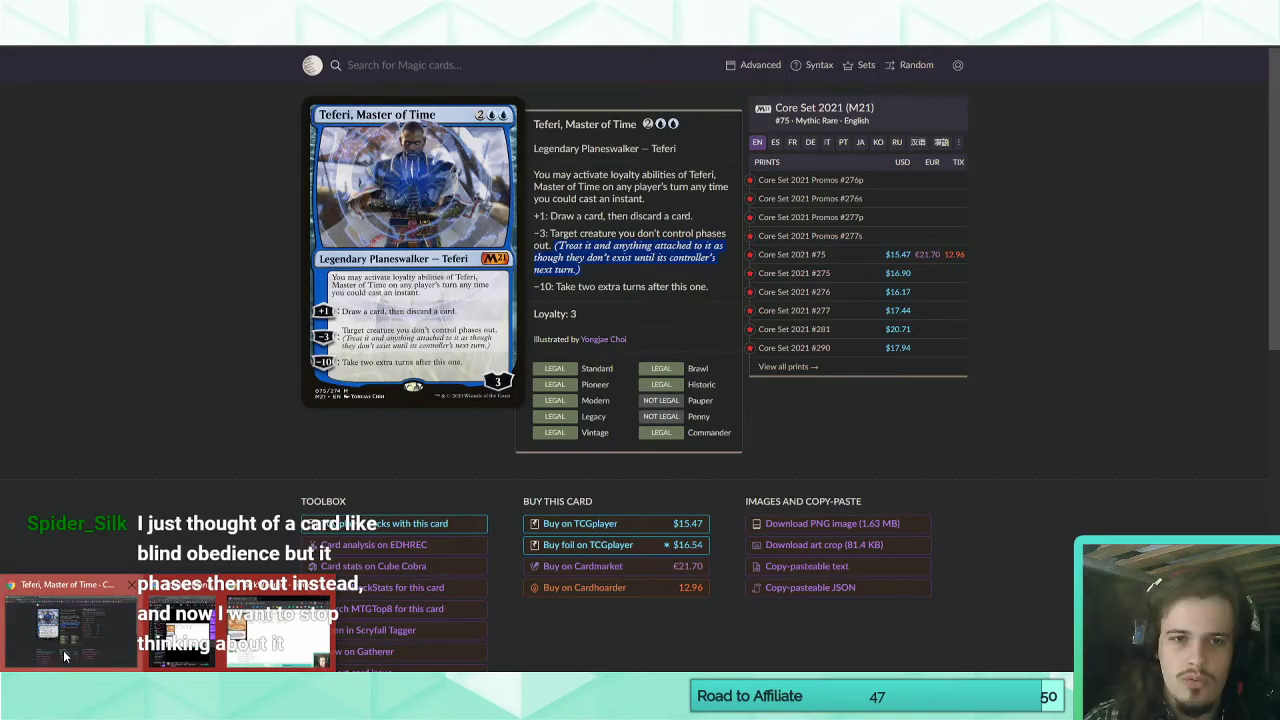
text(blind )
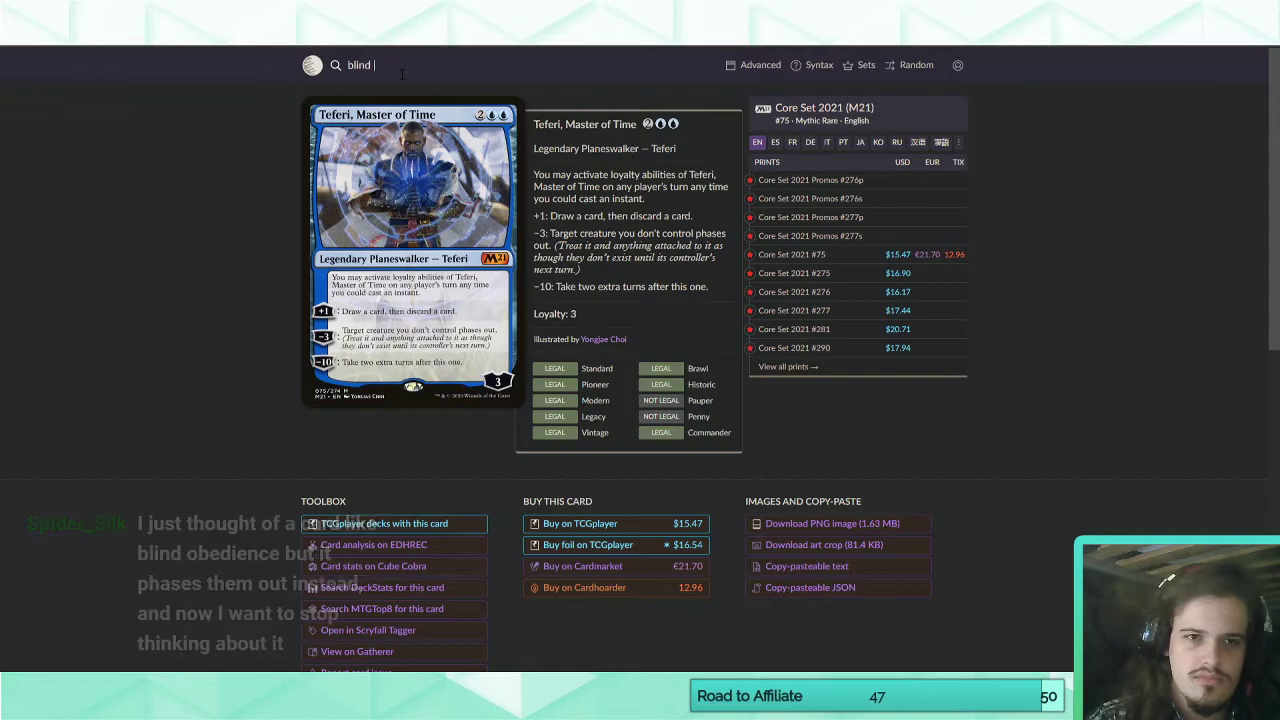
text(obedience)
key(Return)
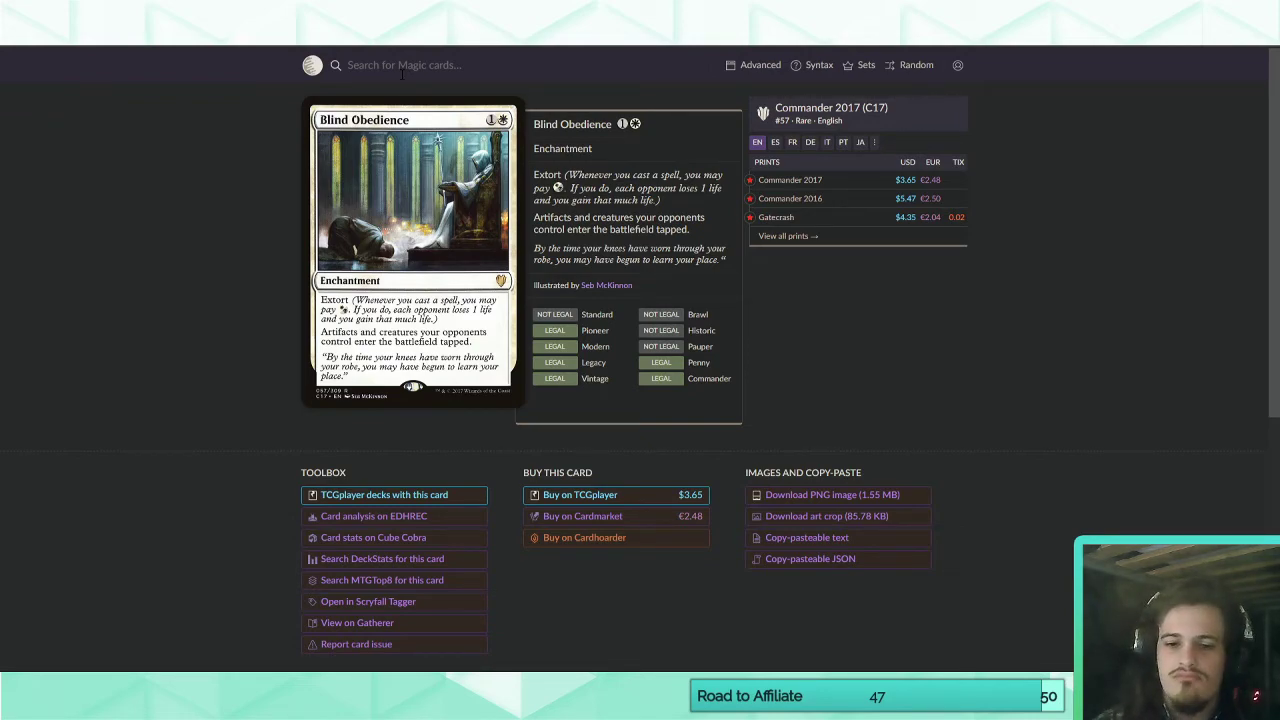
click(647, 704)
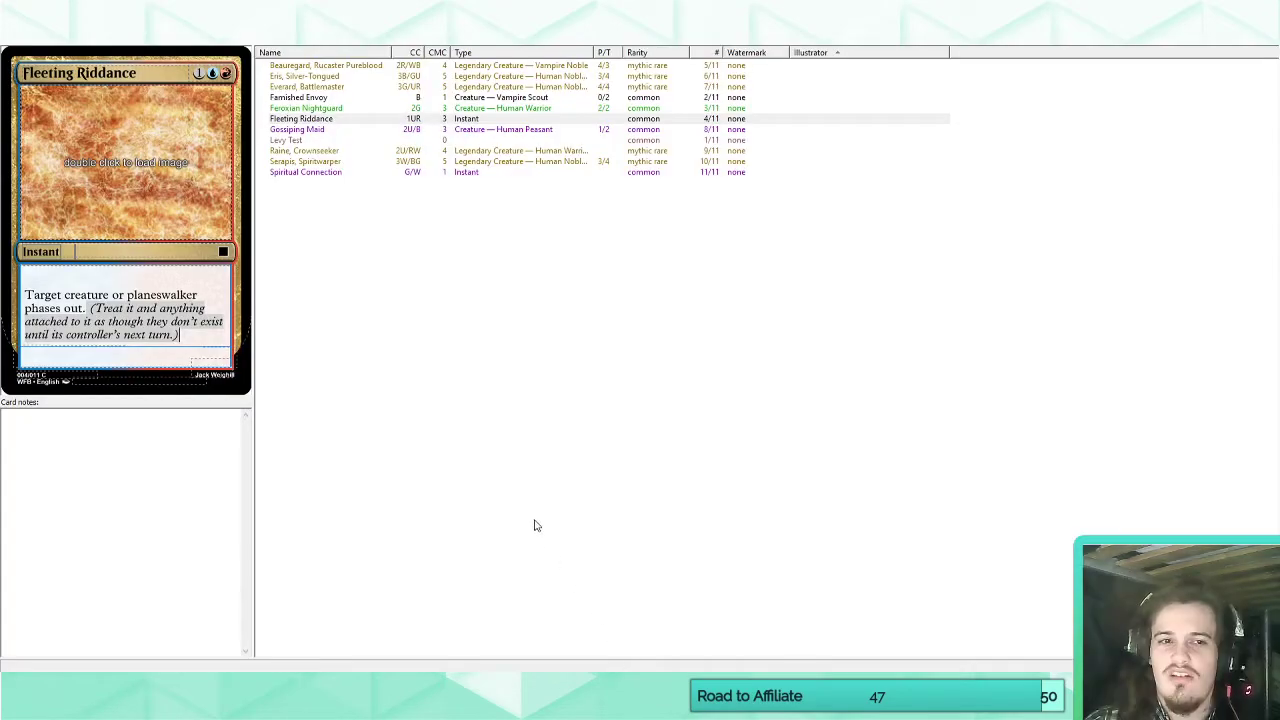
click(642, 704)
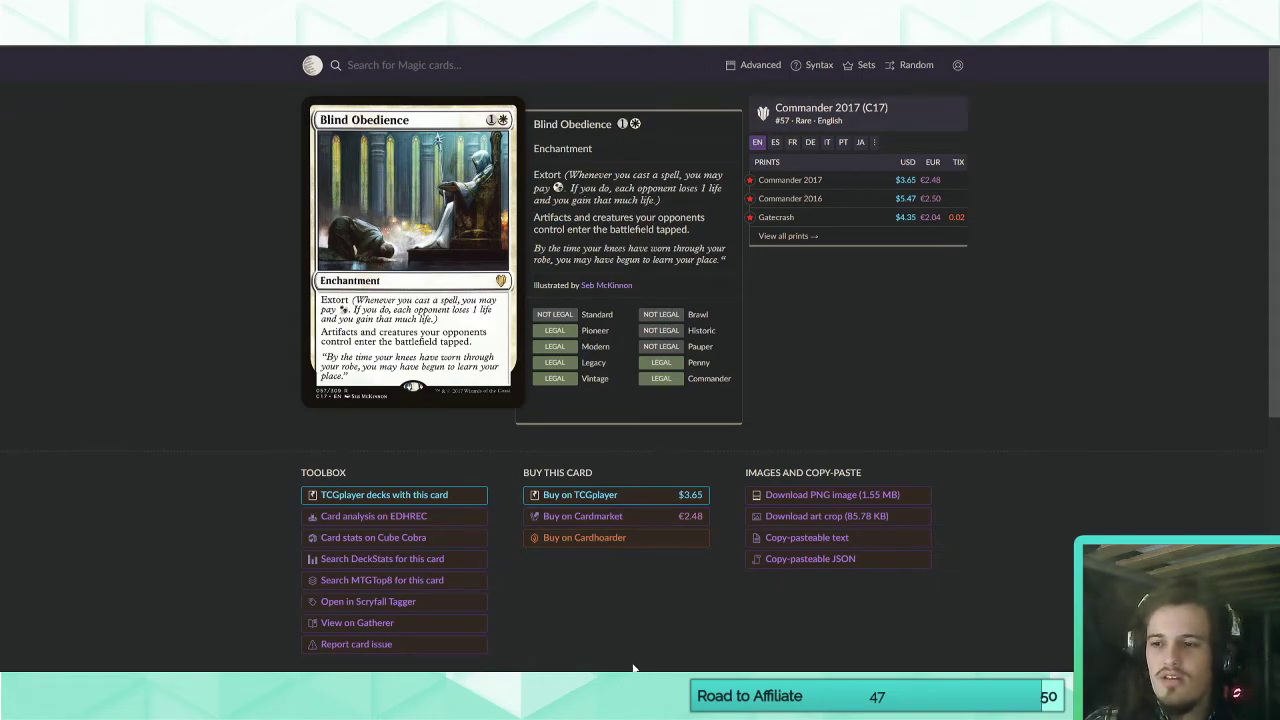
click(642, 704)
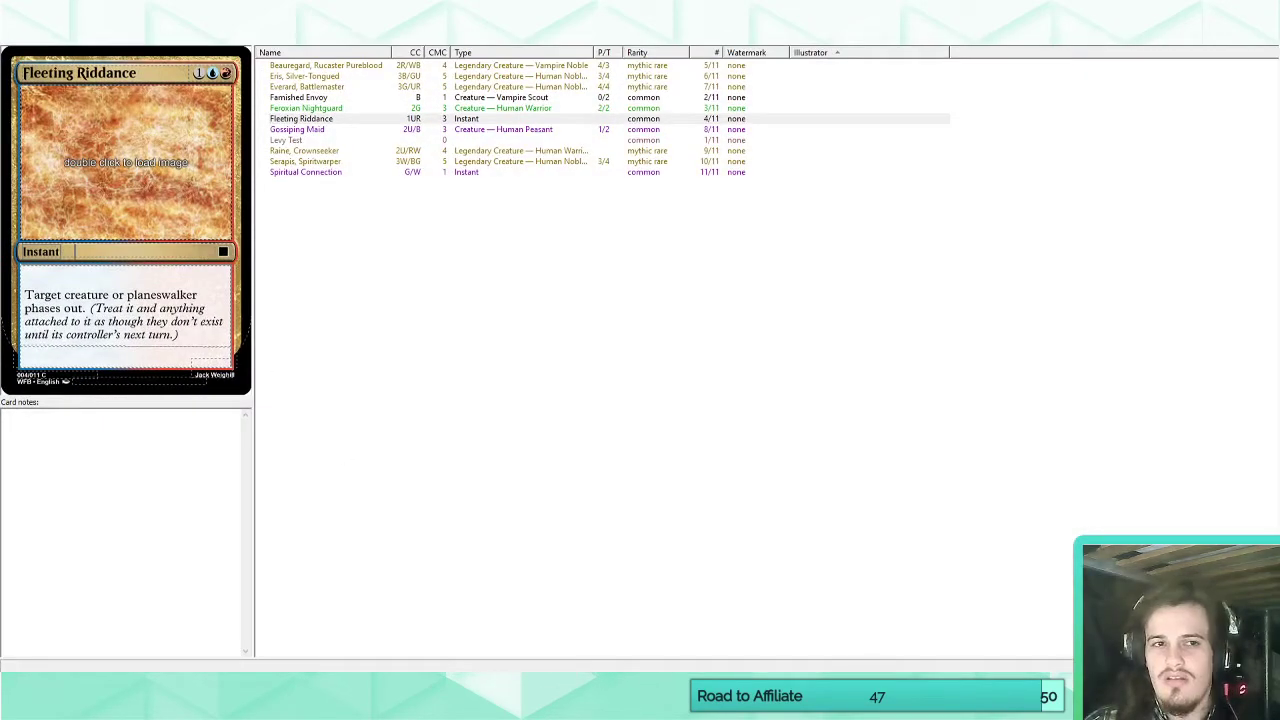
Add a new card to the set and name it "Even Playing-Field".
click(212, 35)
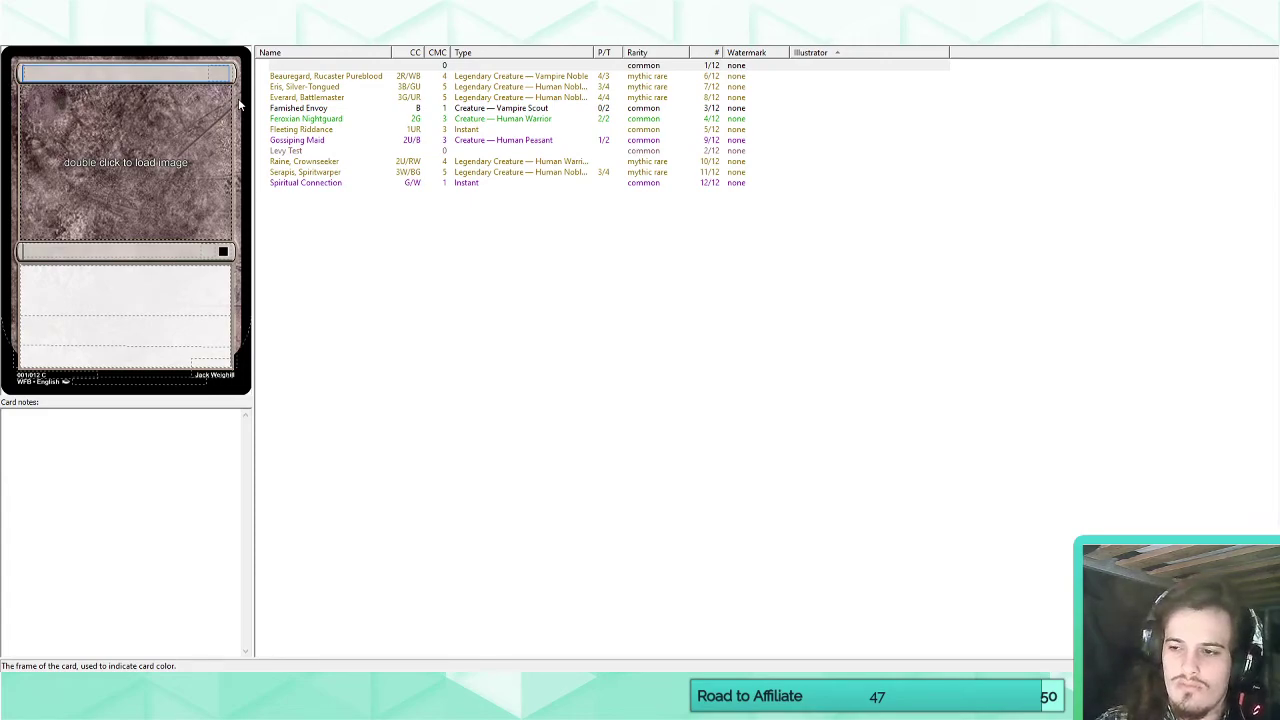
text(Even Playi)
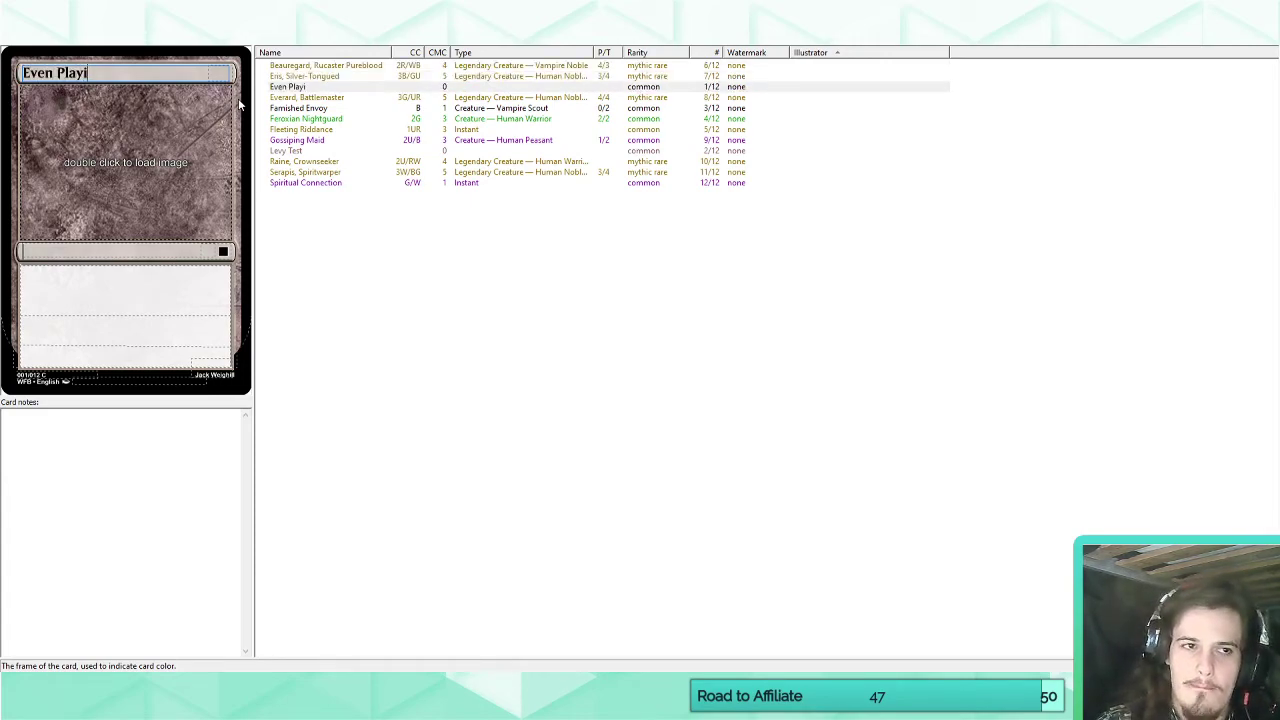
text(ng Field)
key(BackSpace)
key(BackSpace)
key(BackSpace)
key(BackSpace)
key(BackSpace)
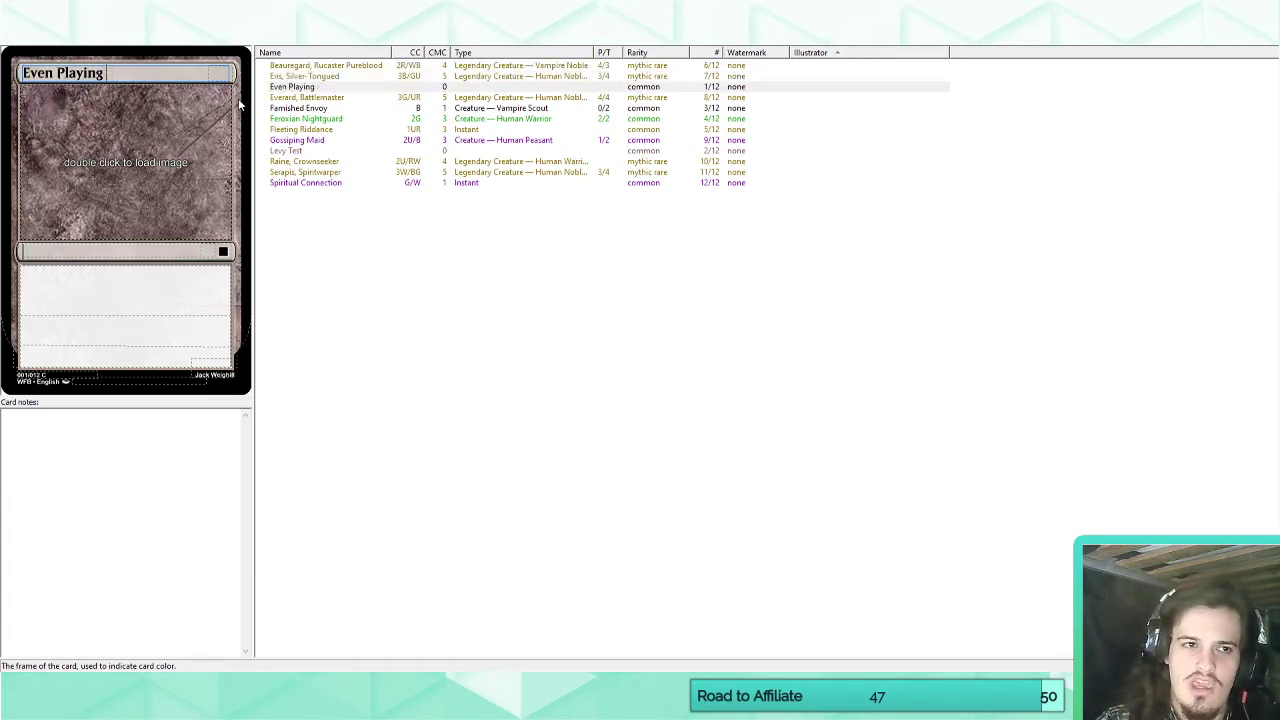
text(-Field)
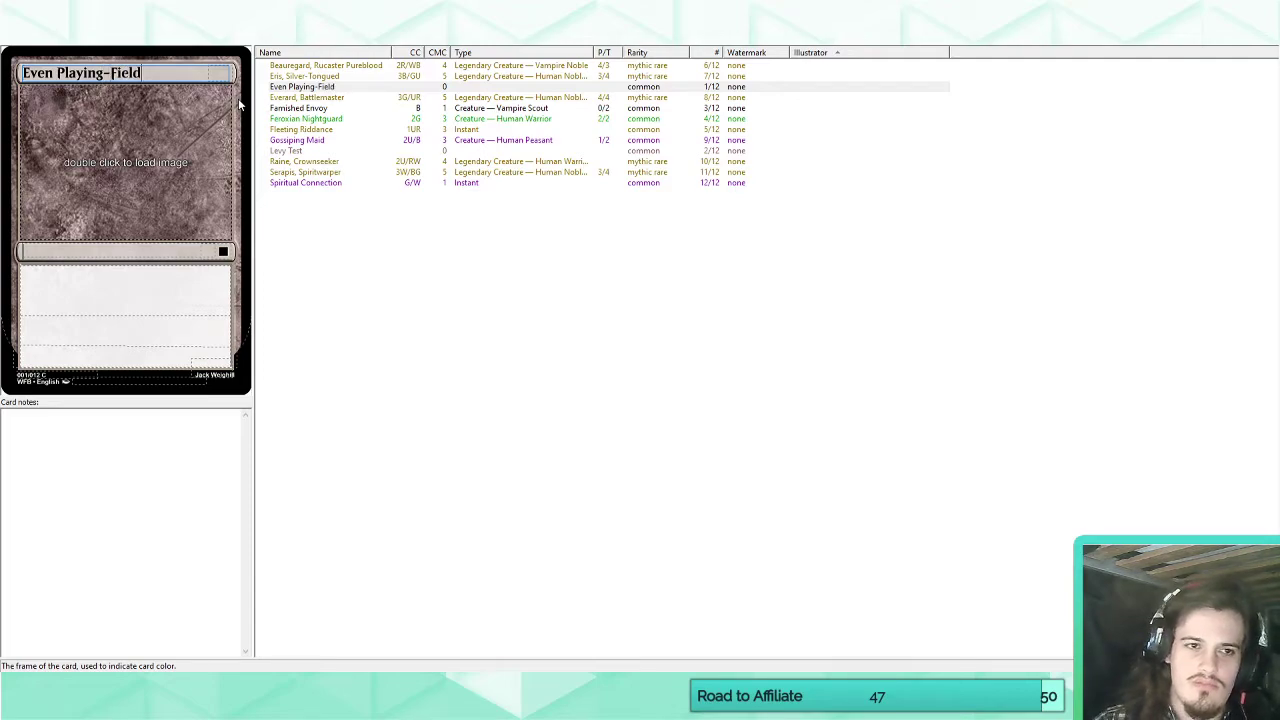
Set Even Playing-Field's casting cost to 1WU.
click(218, 74)
text(WW)
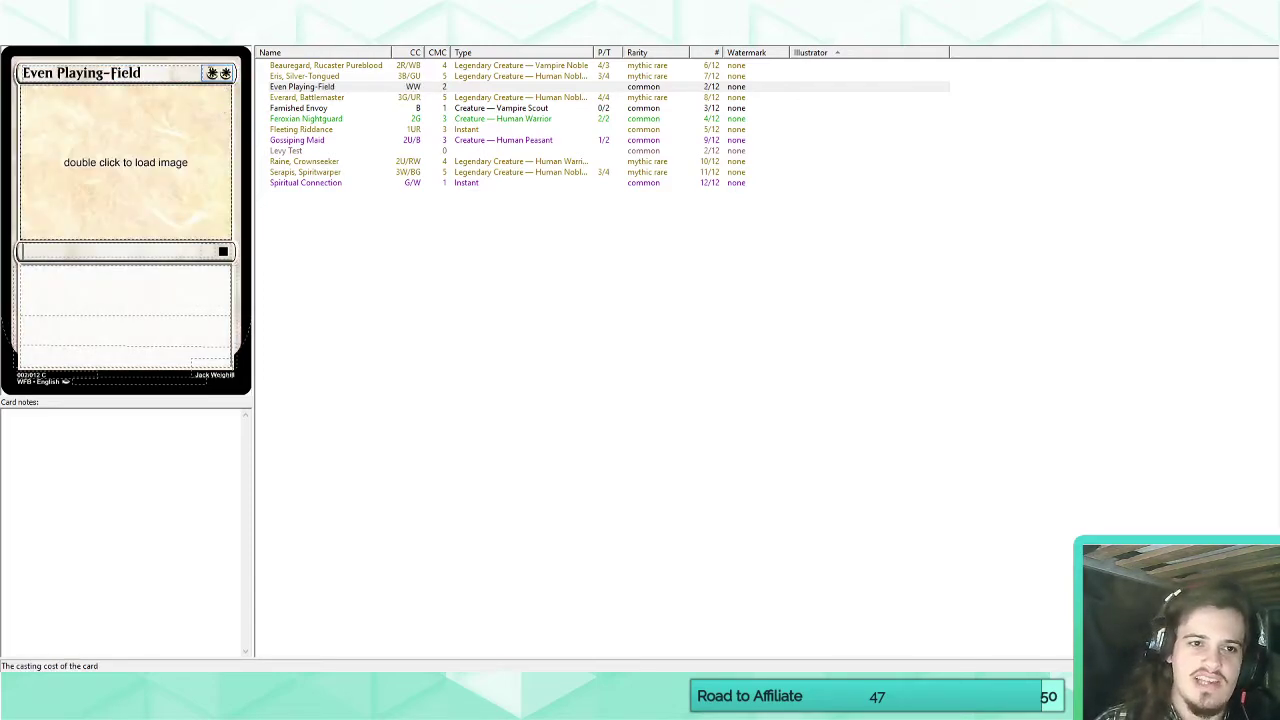
text(1)
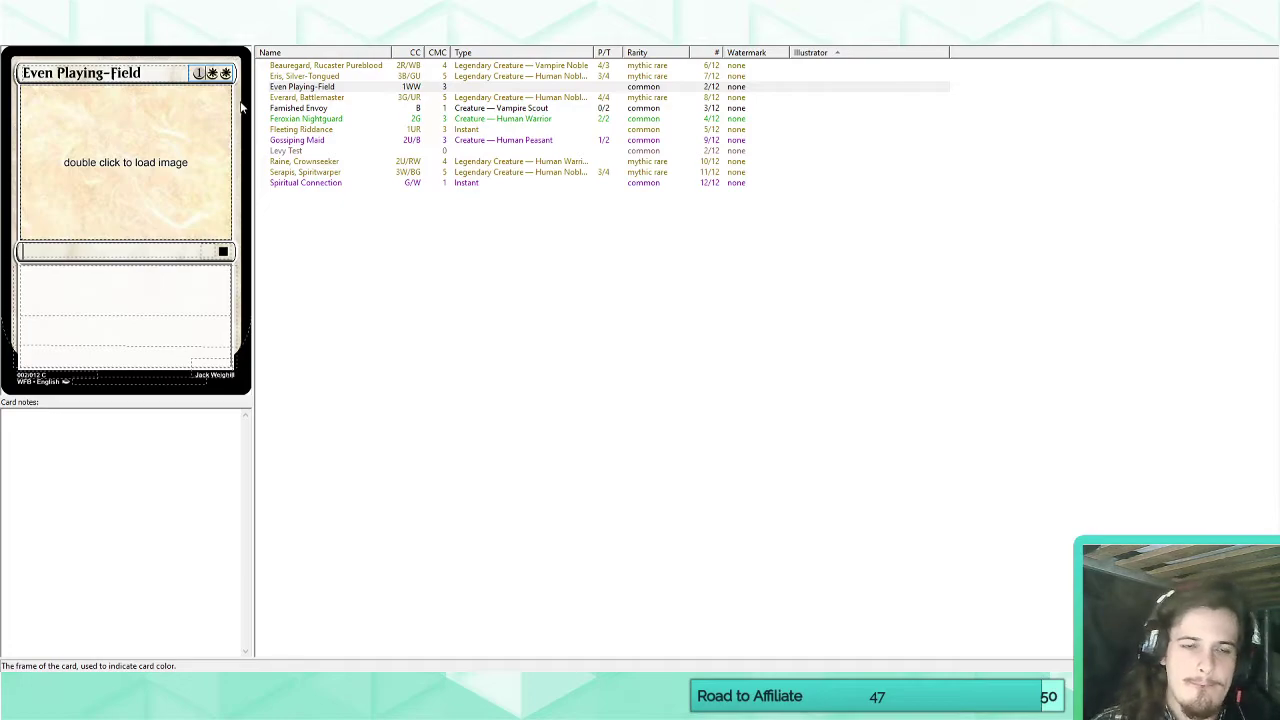
drag(220, 74, 207, 74)
text(U)
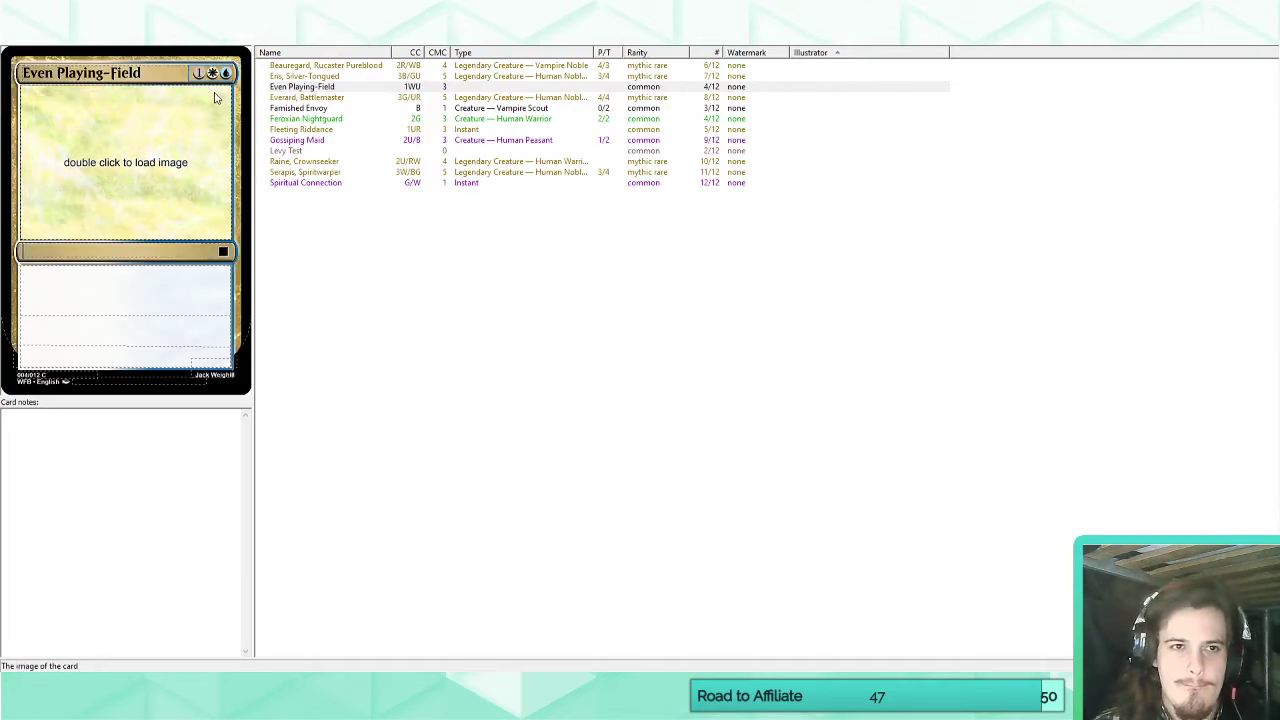
Set Even Playing-Field's rarity to Uncommon and its type to Enchantment.
click(223, 251)
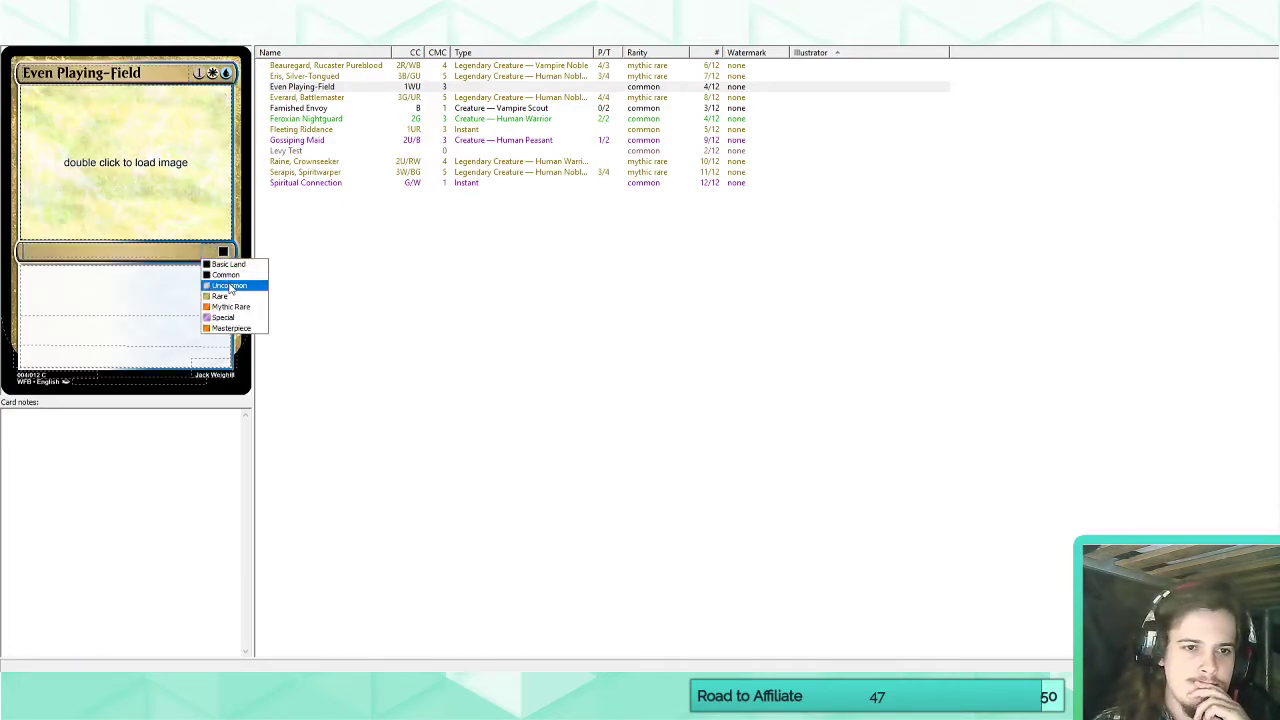
click(230, 286)
click(150, 251)
text(En)
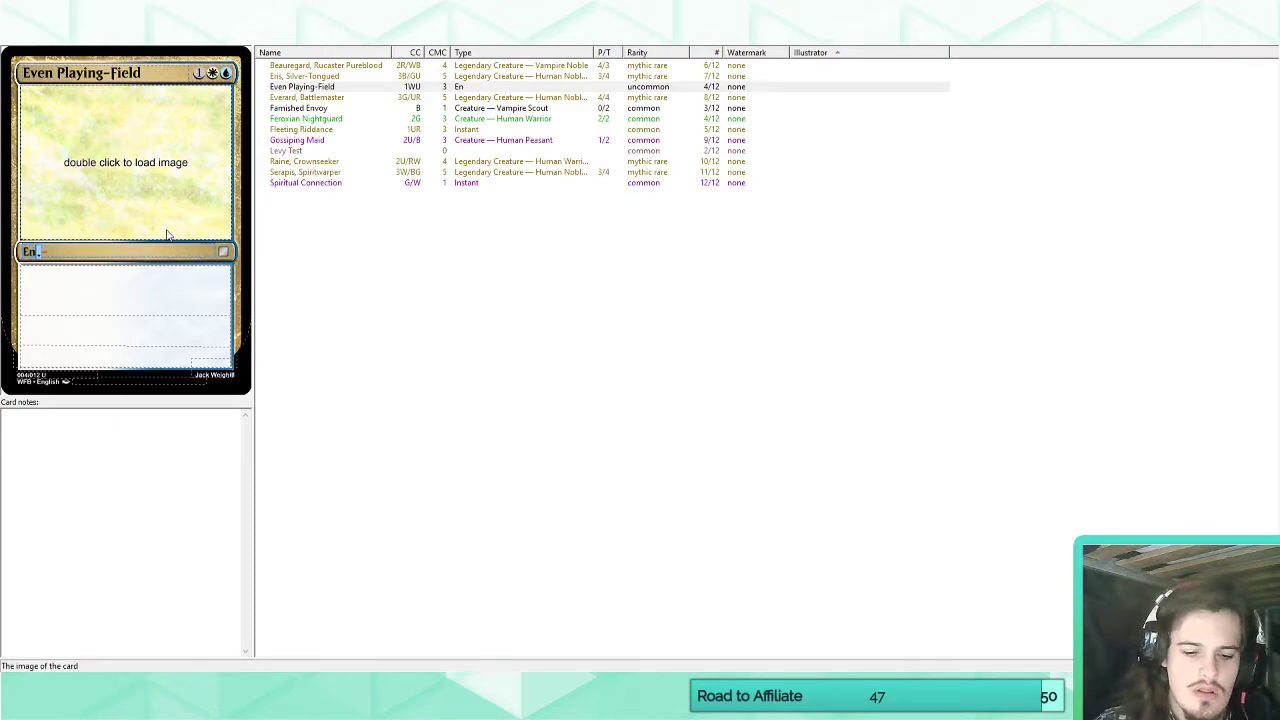
text(chantment)
Enter Even Playing-Field's rules text: "Whenever a nonland, noncreature permanents enters the battlefield under an opponent's control, it phases out.".
click(127, 286)
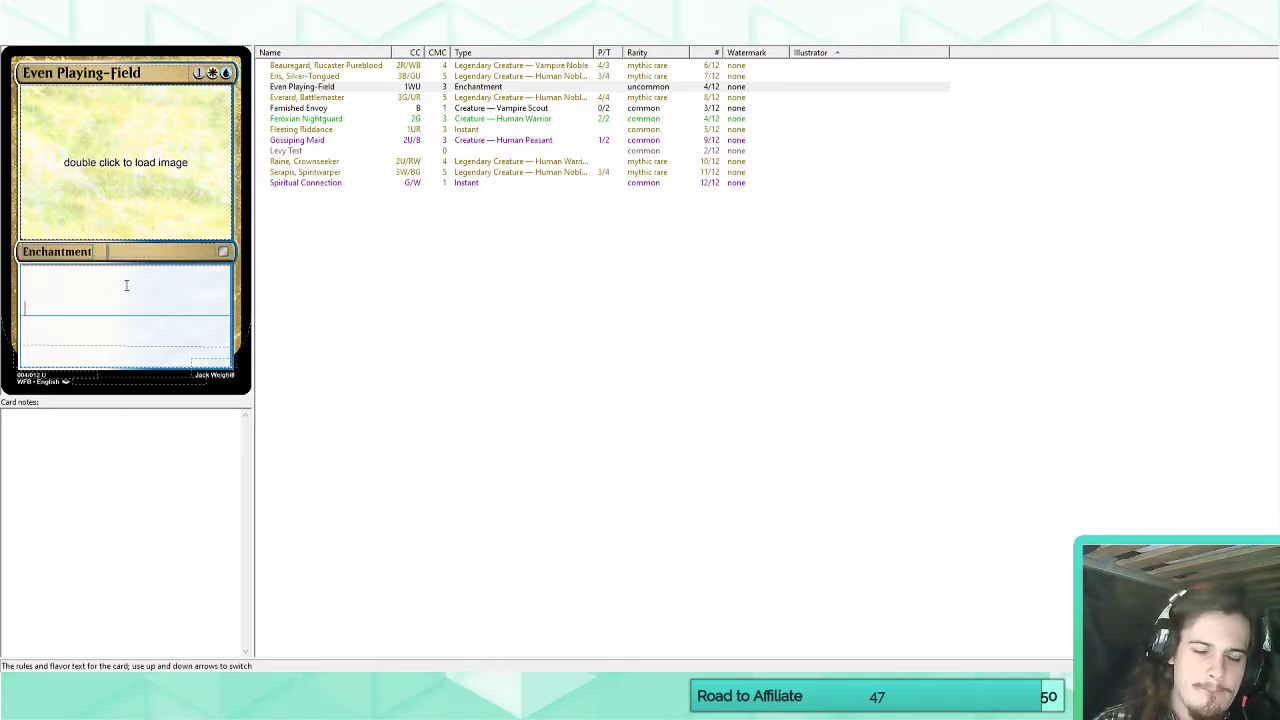
text(Whenen)
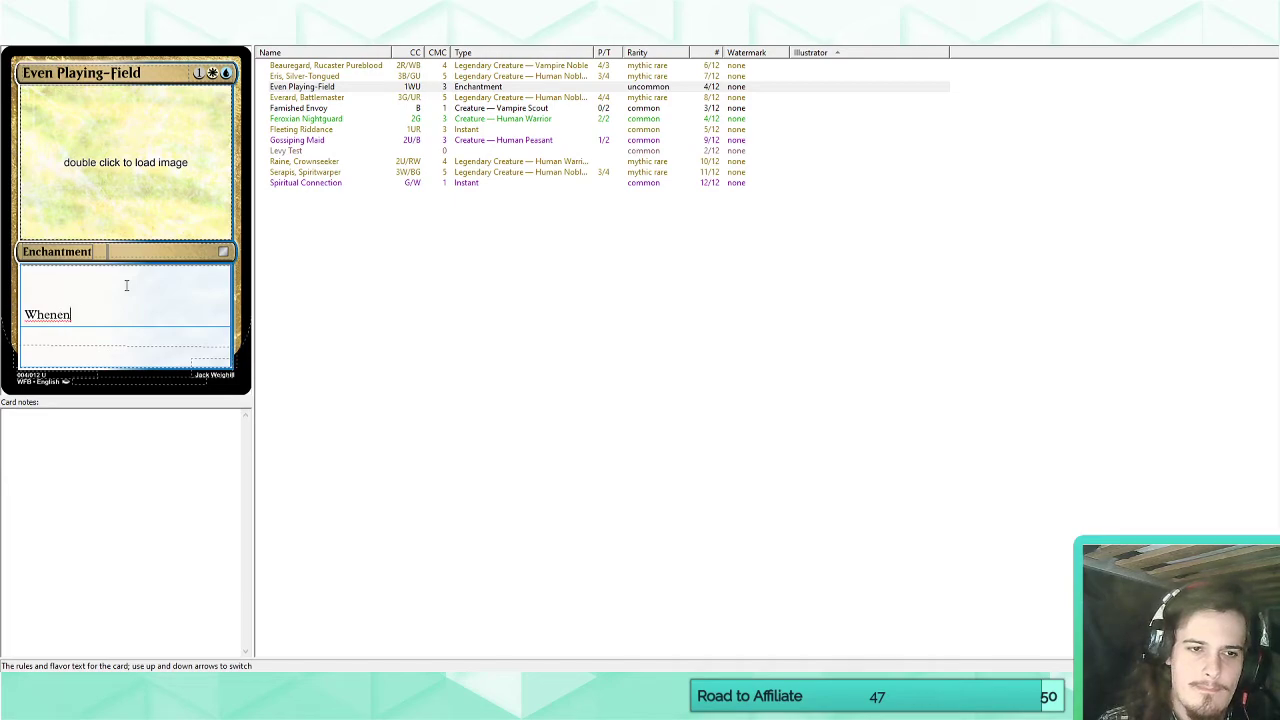
text(ver)
key(BackSpace)
key(BackSpace)
key(BackSpace)
key(BackSpace)
key(BackSpace)
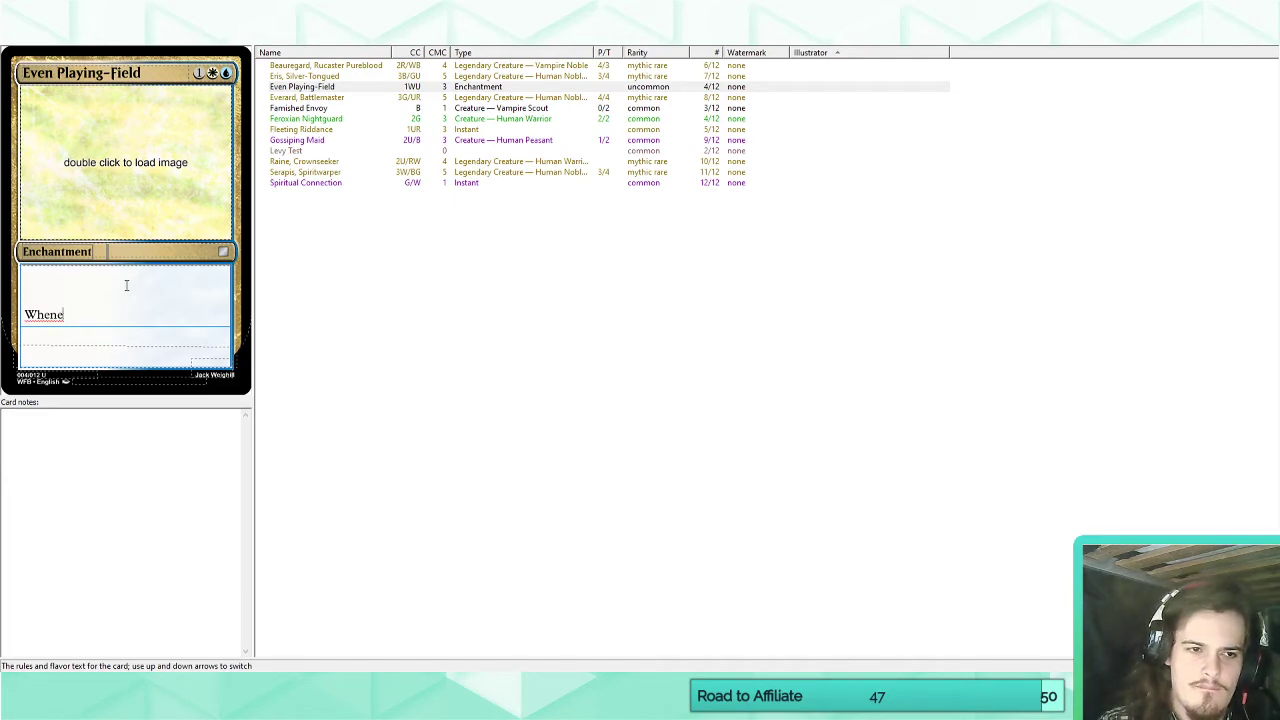
text(ever a nonland)
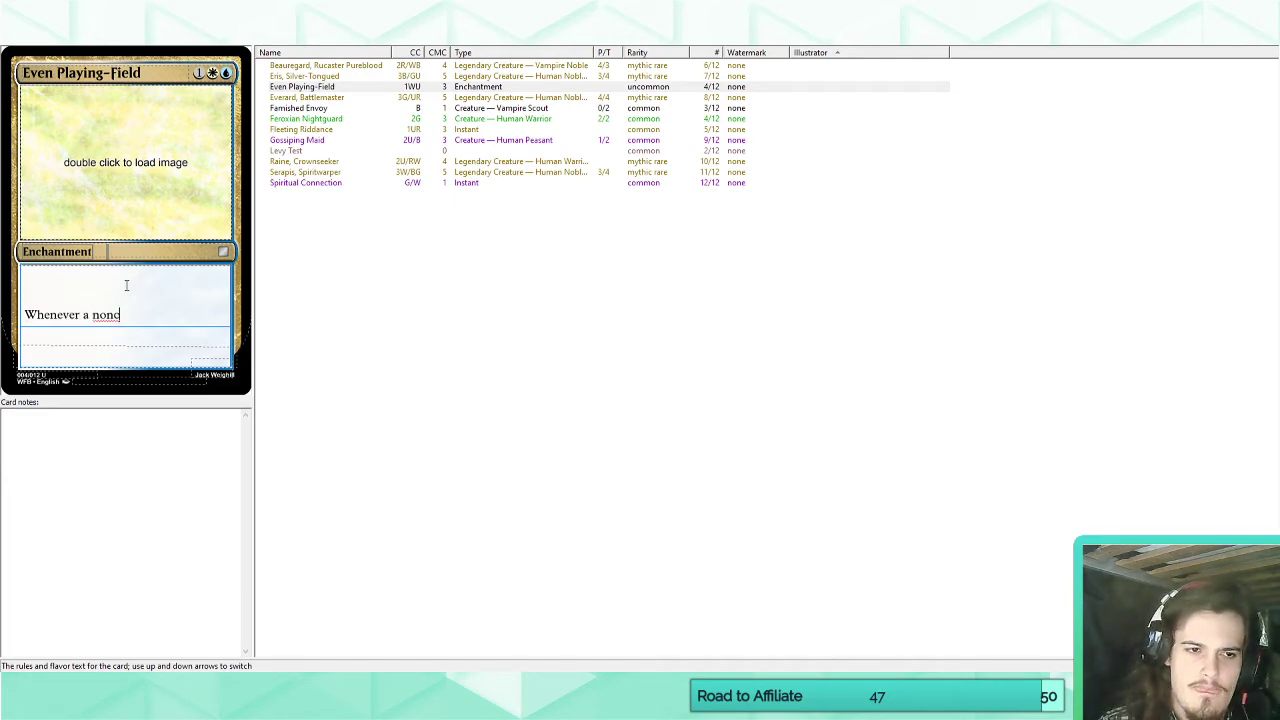
text(, noncreature )
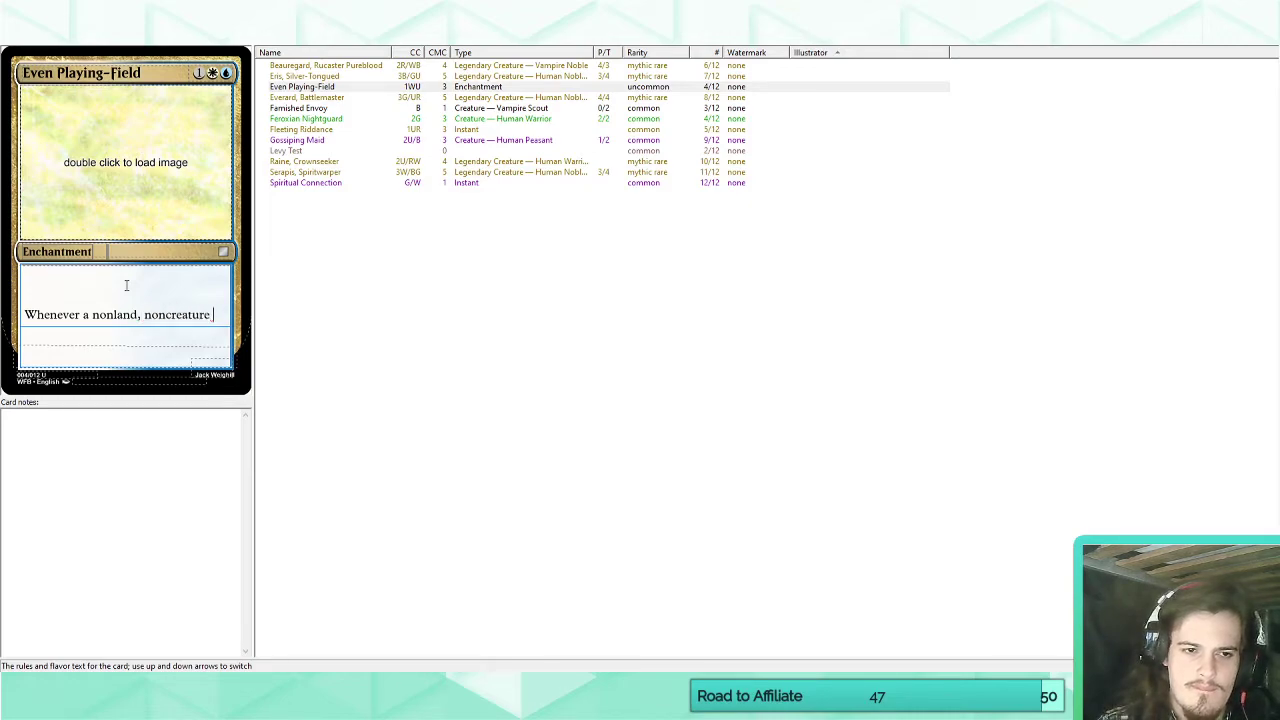
text(permanents ende)
key(BackSpace)
key(BackSpace)
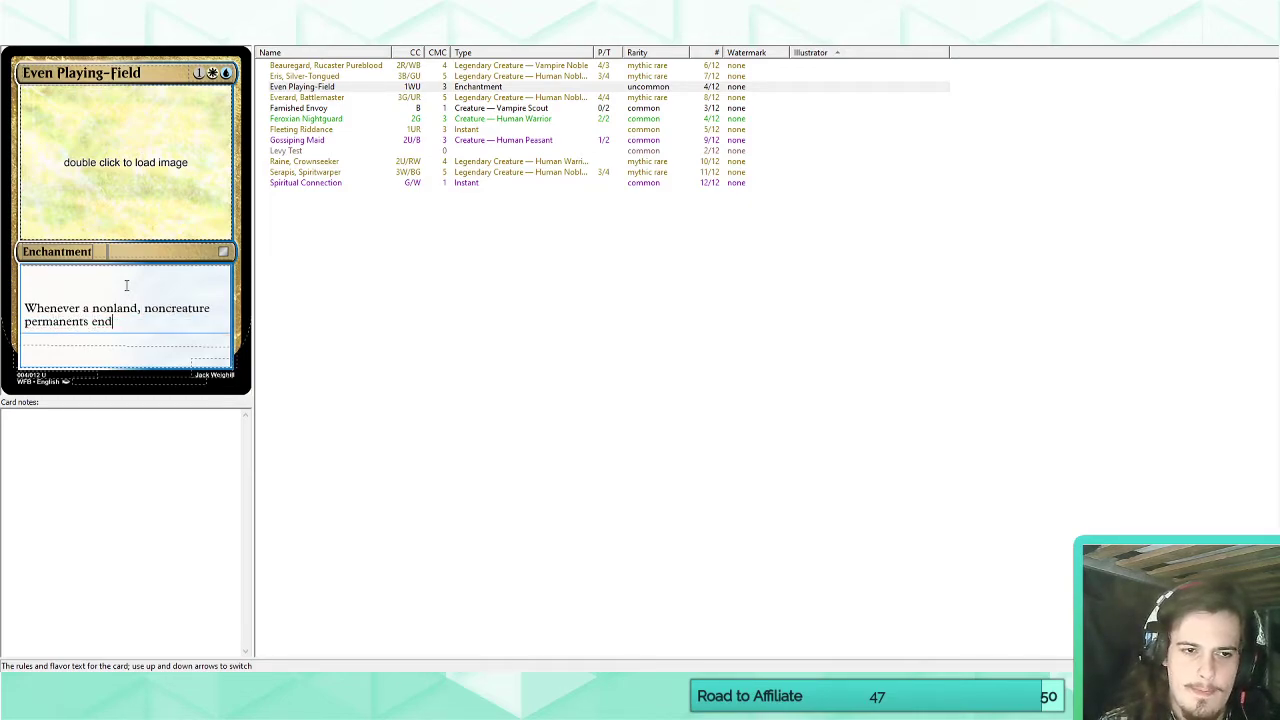
text(ters the battlefiel)
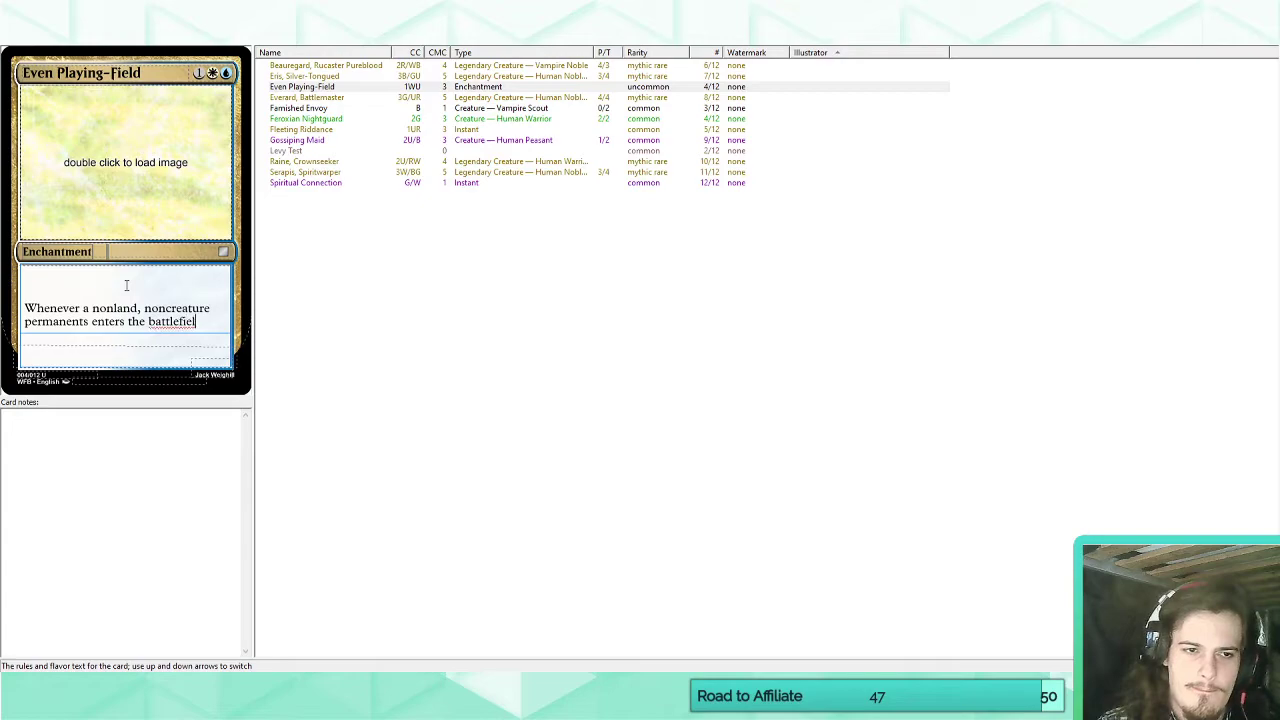
text(d under an opponen)
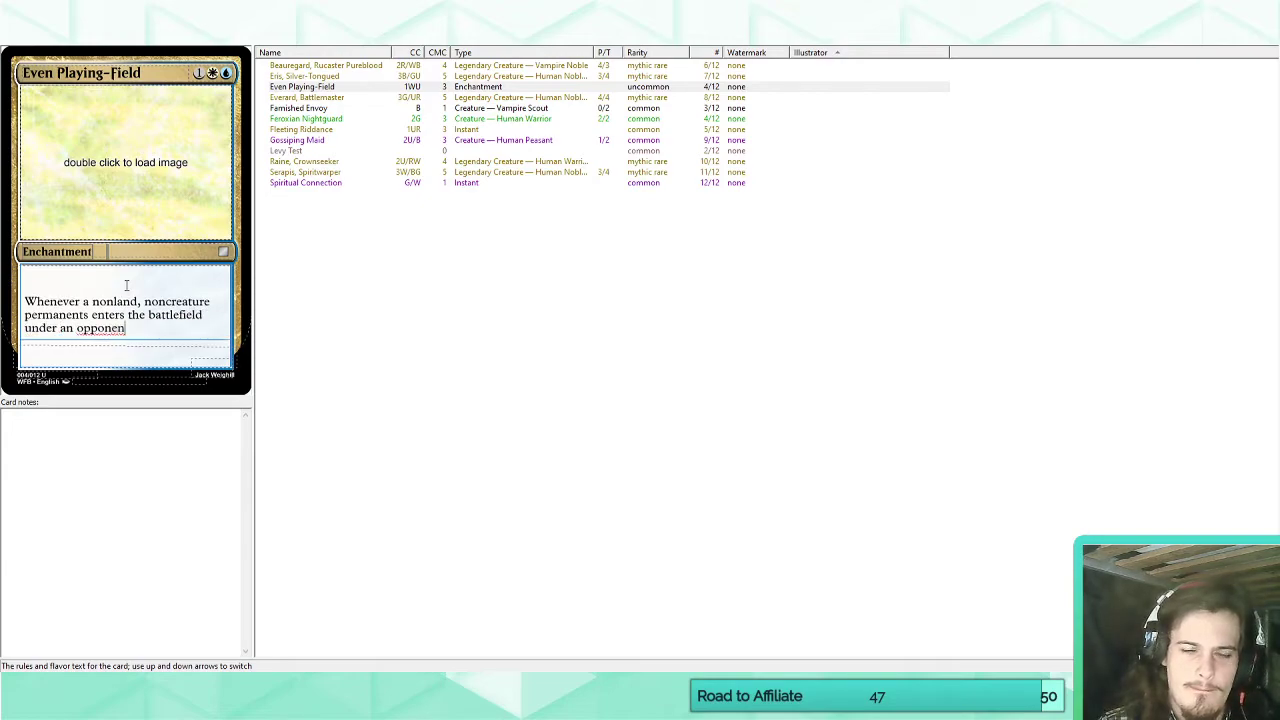
text(t's control, it )
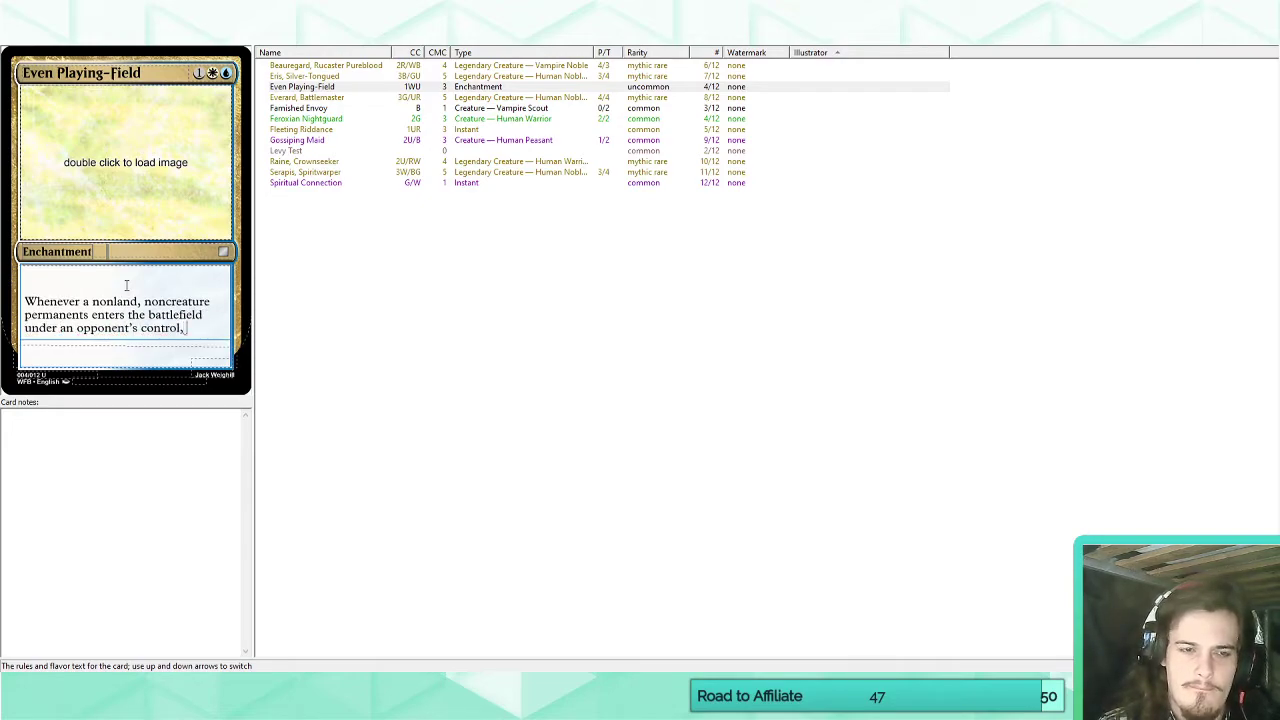
text(phases out)
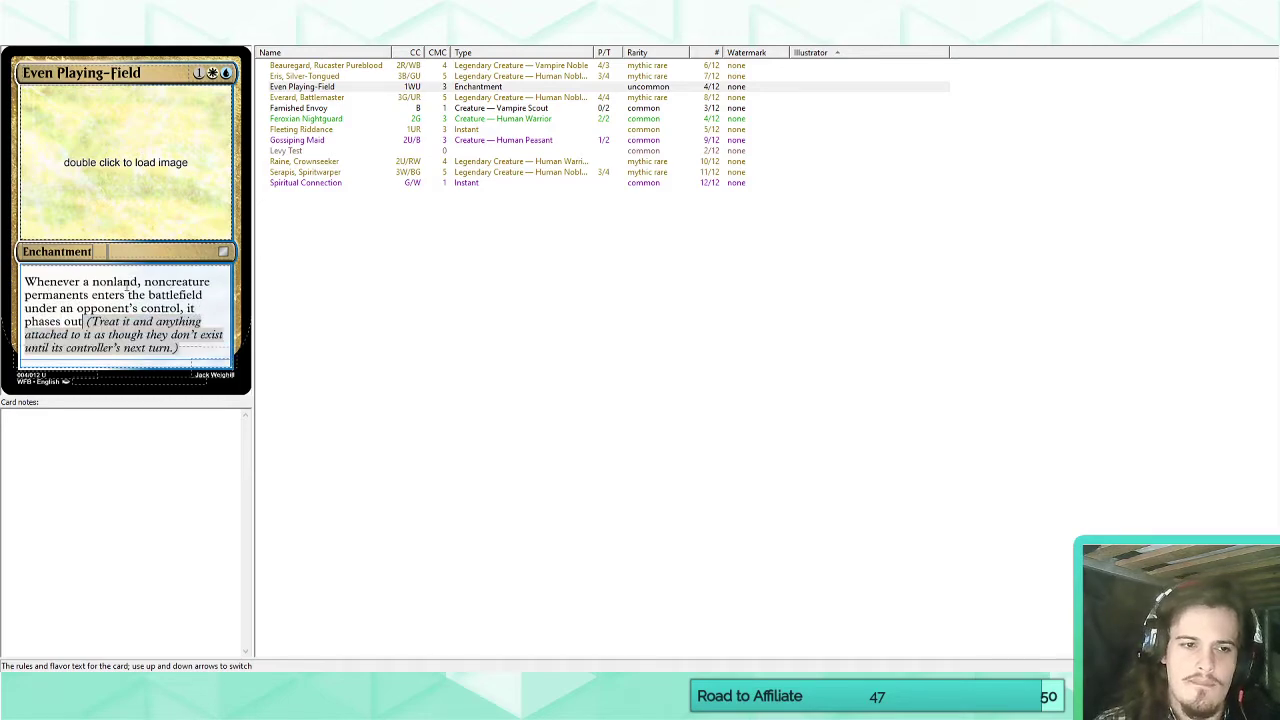
text(.)
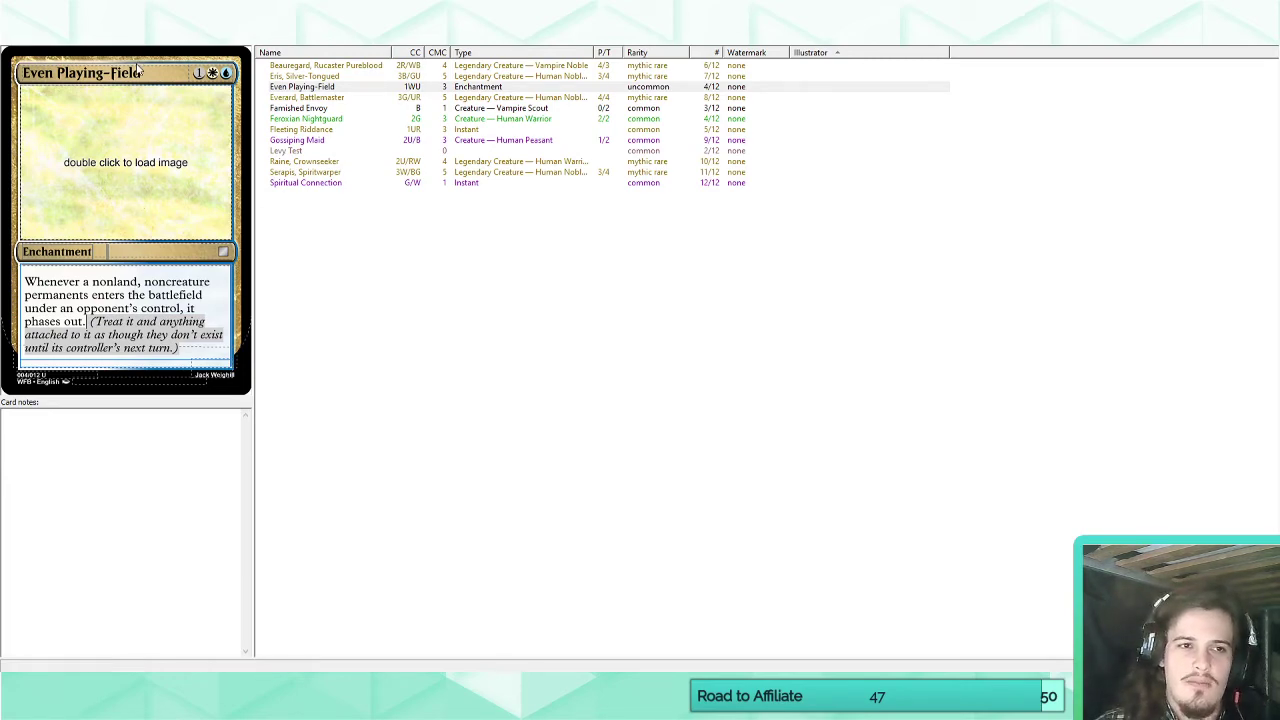
Clear the name of the 1WU enchantment and open Raine, Crownseeker for review.
drag(142, 73, 18, 79)
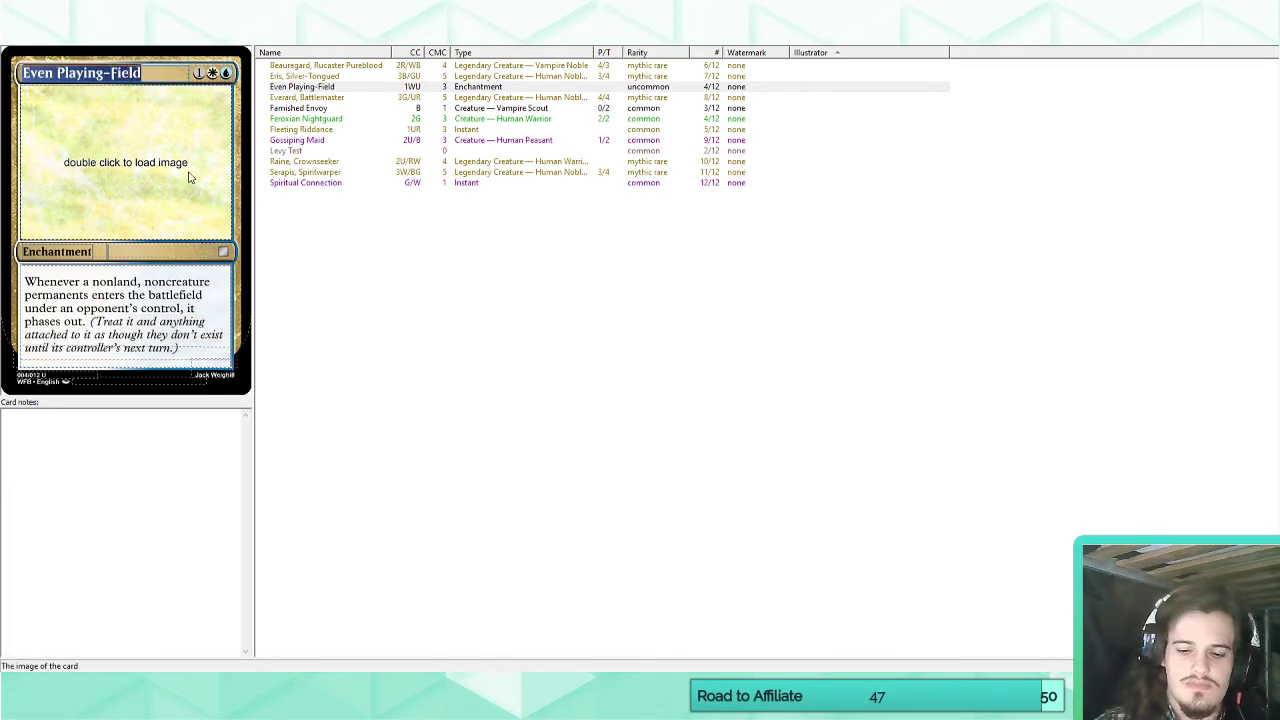
key(BackSpace)
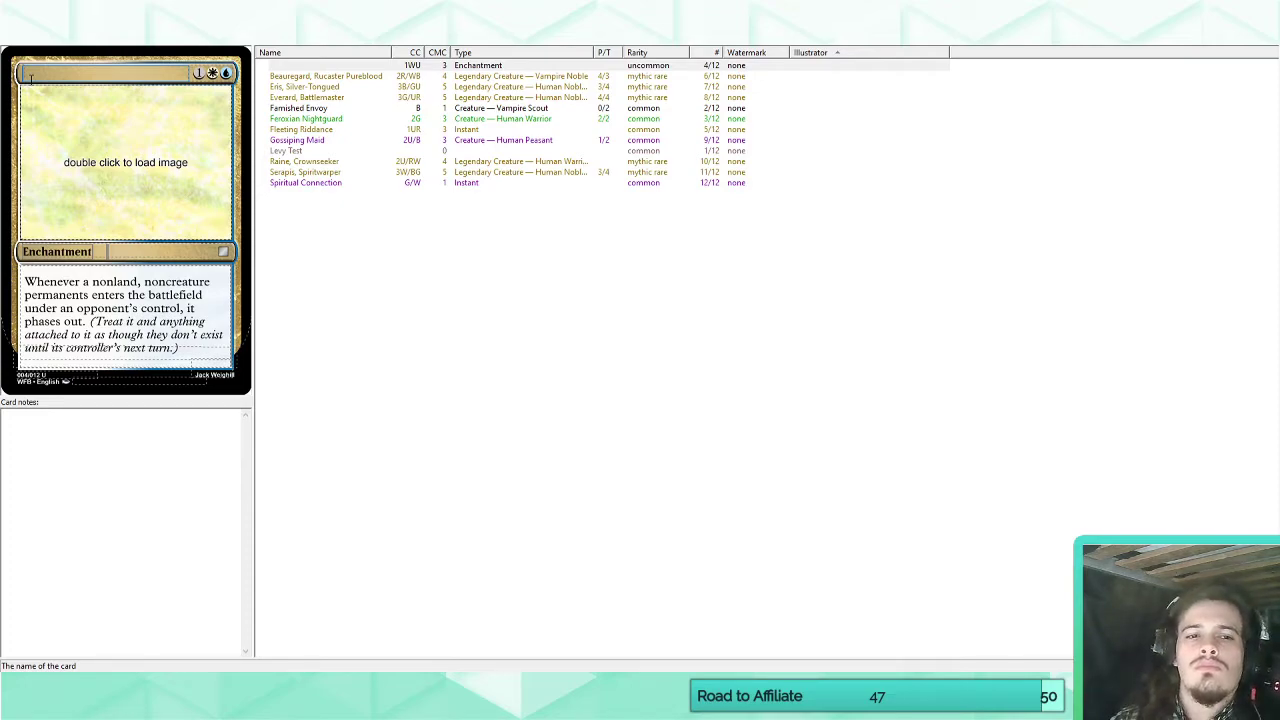
click(325, 163)
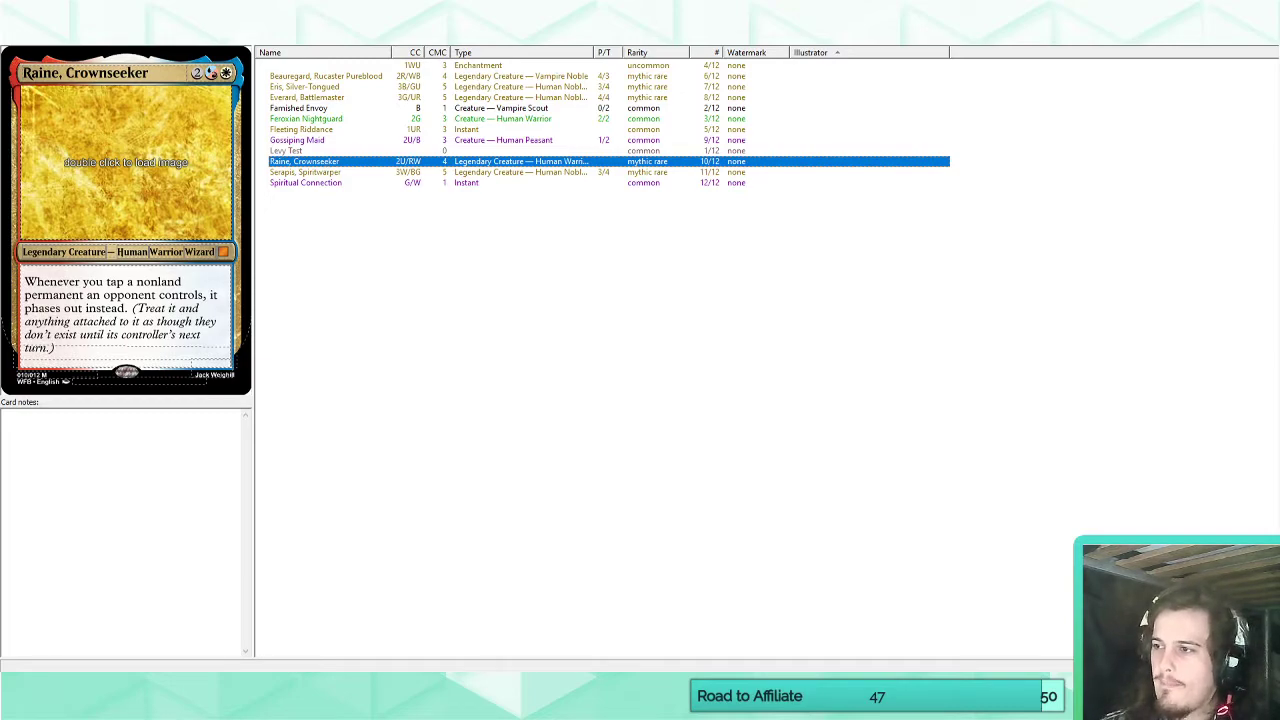
Switch to Scryfall and search for cards with the renown keyword using "kw:renown".
key(alt+Tab)
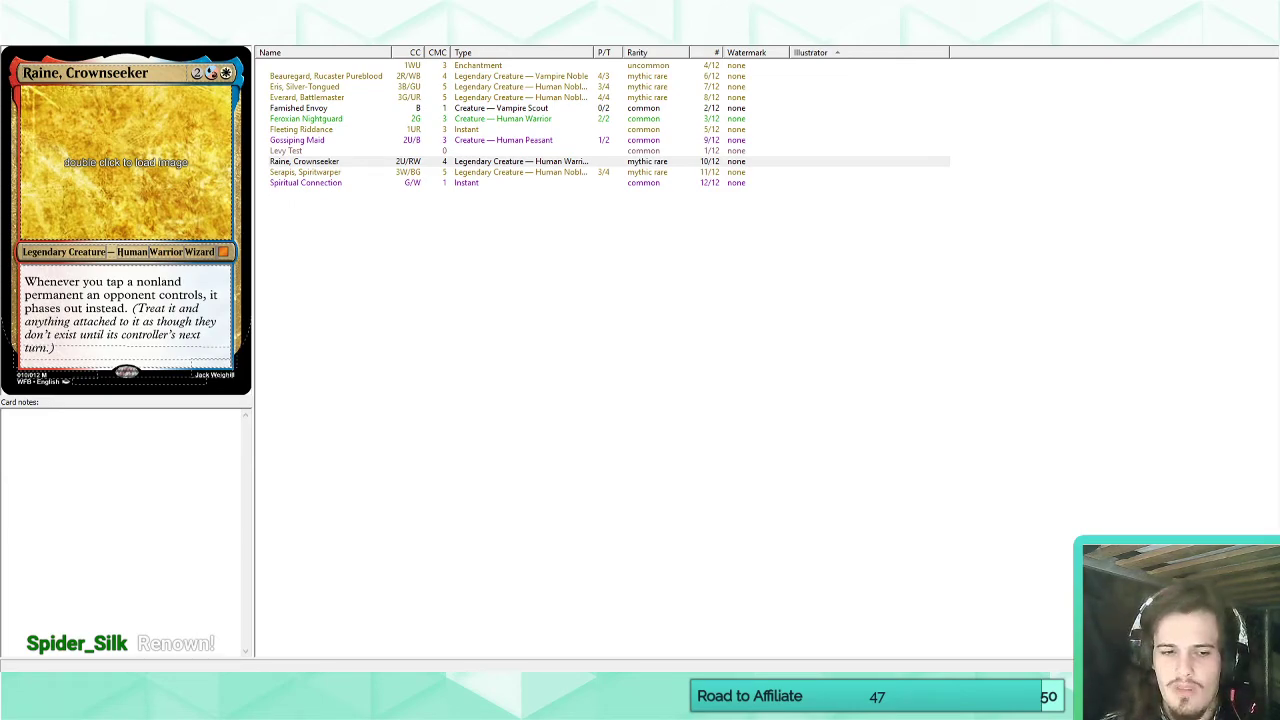
click(79, 617)
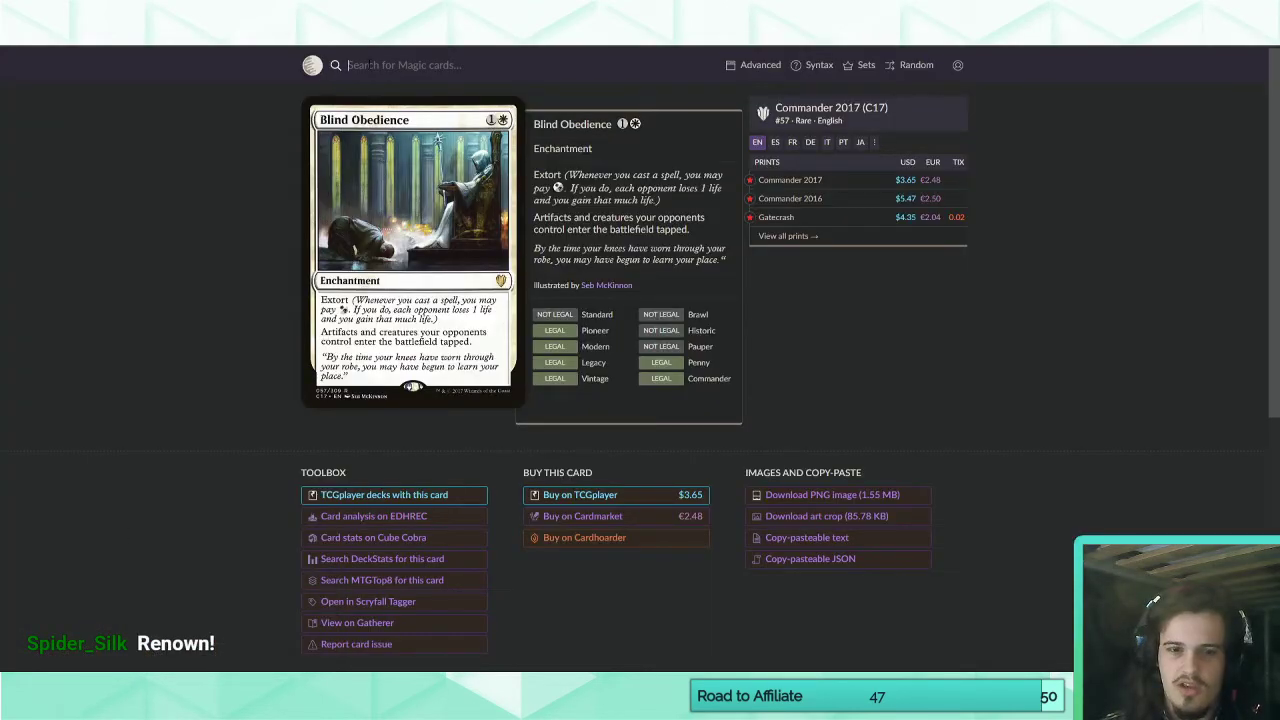
text(kw:renown)
key(Return)
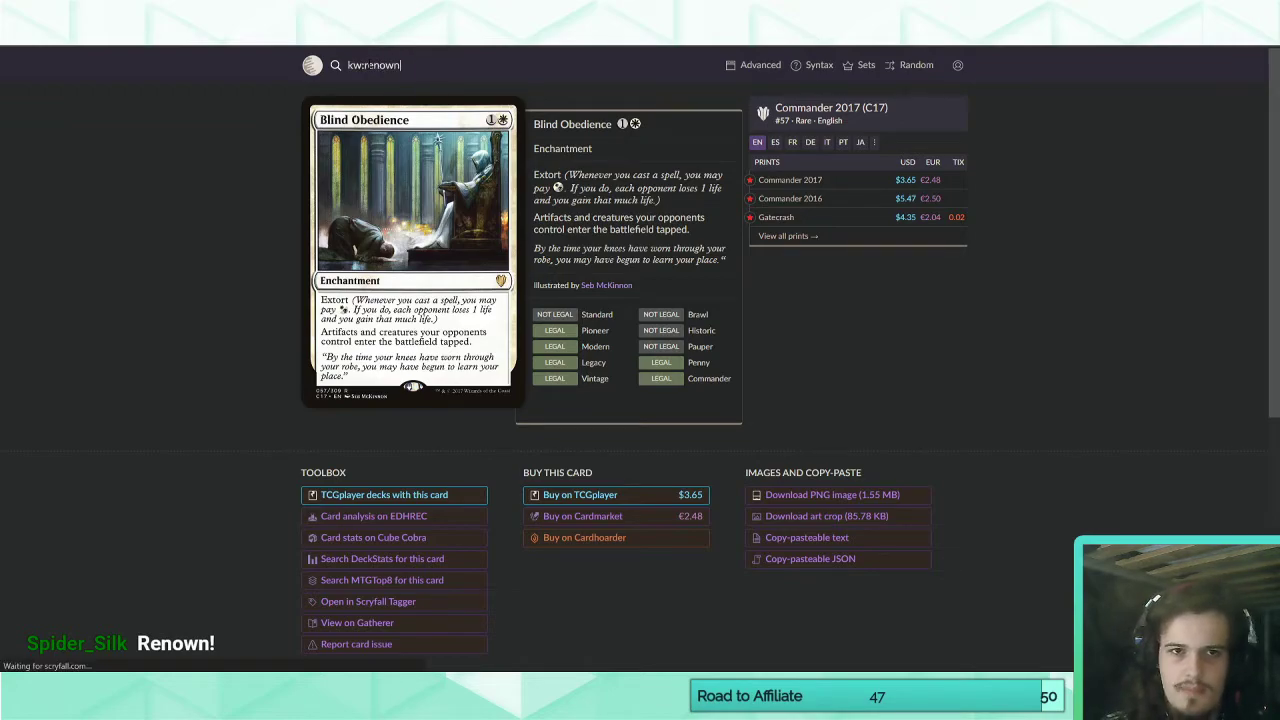
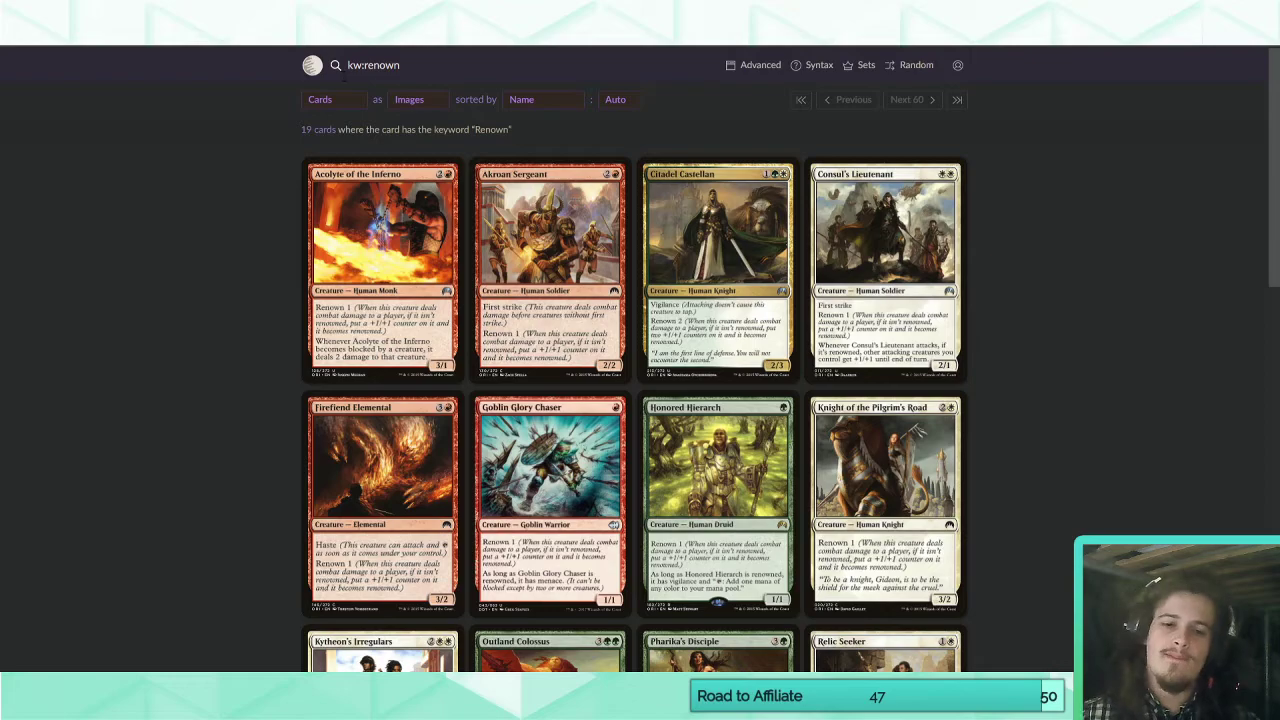
Switch from the Scryfall renown results to Magic Set Editor and remove the custom "phases out" keyword from the set.
scroll(114, 236, down, 3)
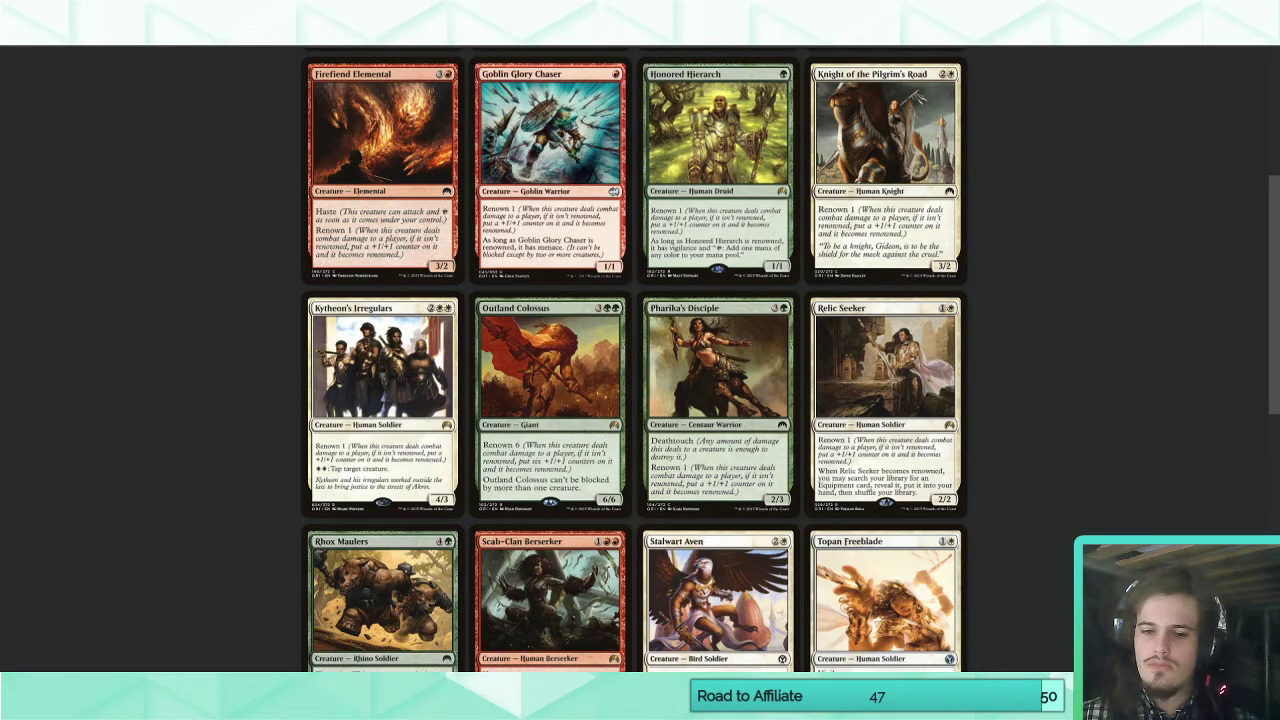
click(700, 695)
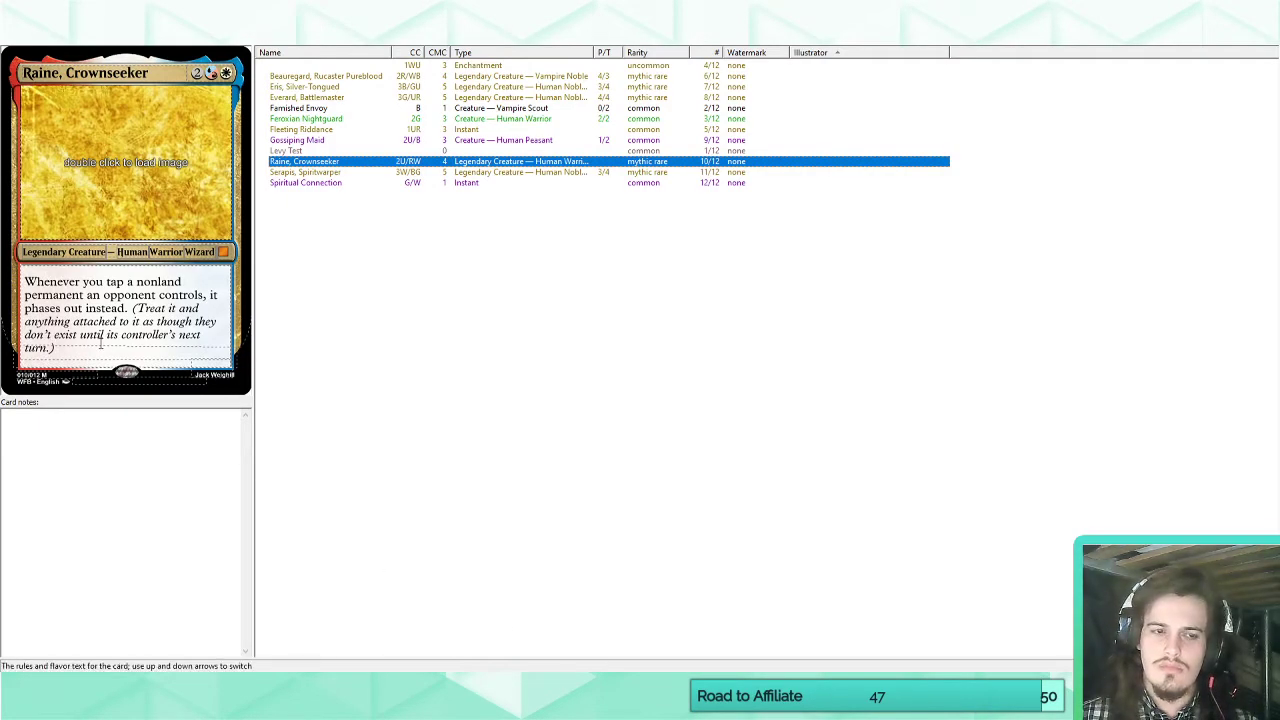
click(200, 36)
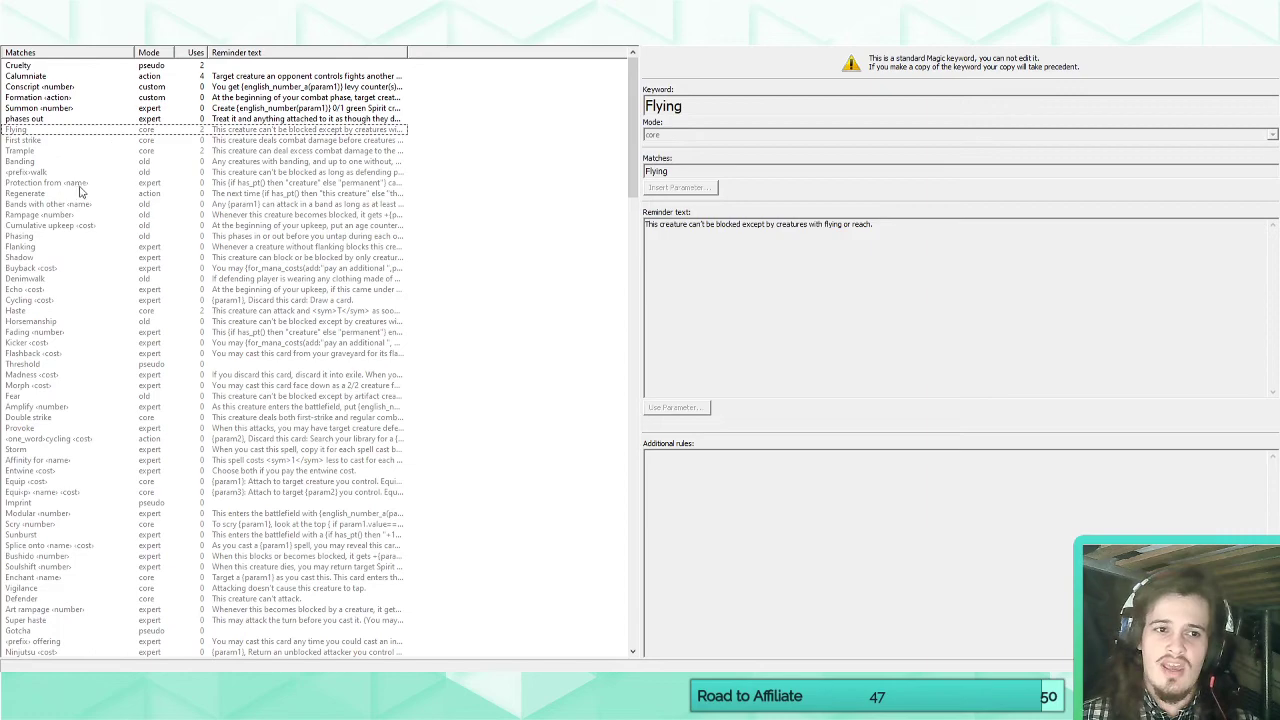
click(40, 121)
click(326, 18)
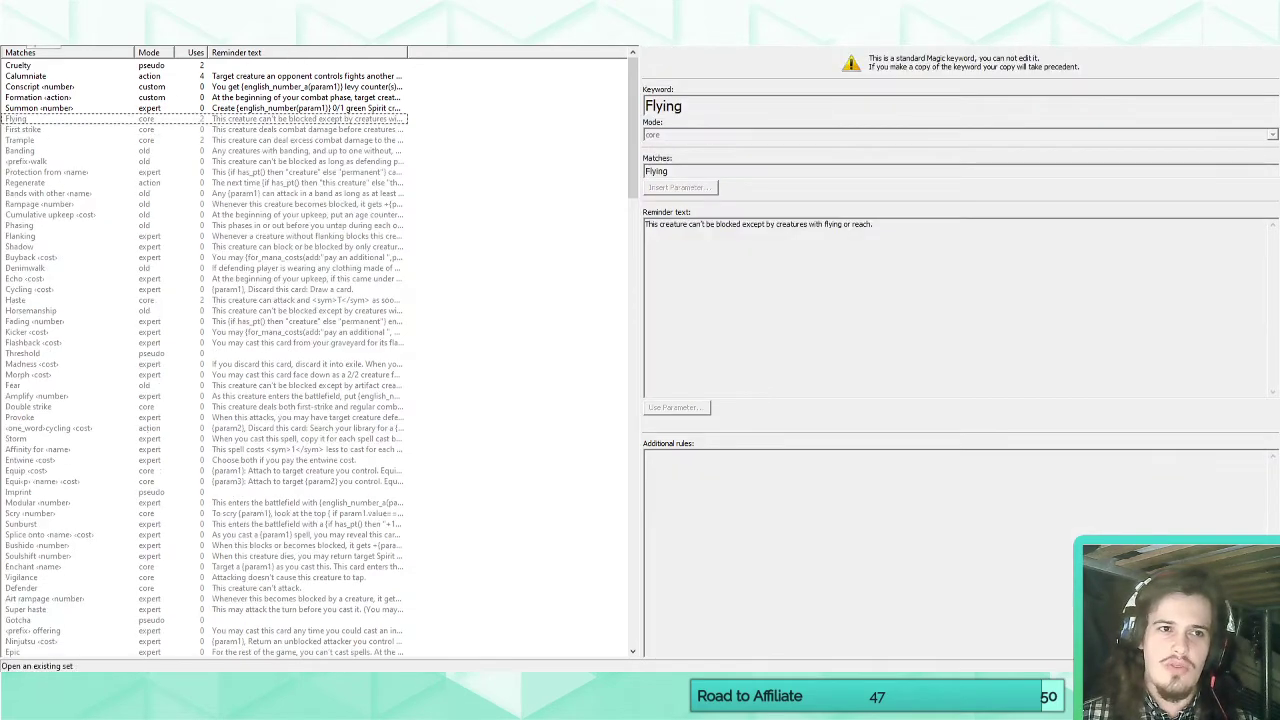
click(26, 36)
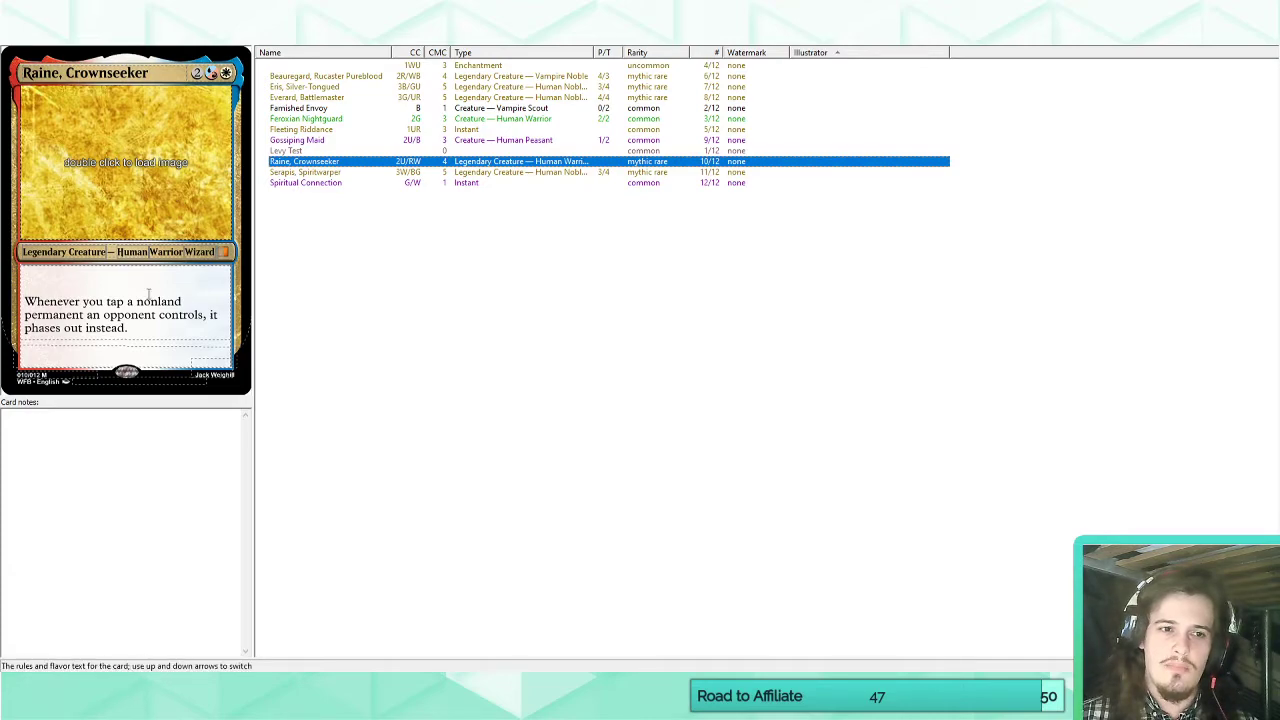
Clear Raine, Crownseeker's rules text and remove Wizard from its creature type.
click(138, 325)
drag(138, 325, 4, 297)
key(BackSpace)
drag(219, 252, 184, 252)
key(BackSpace)
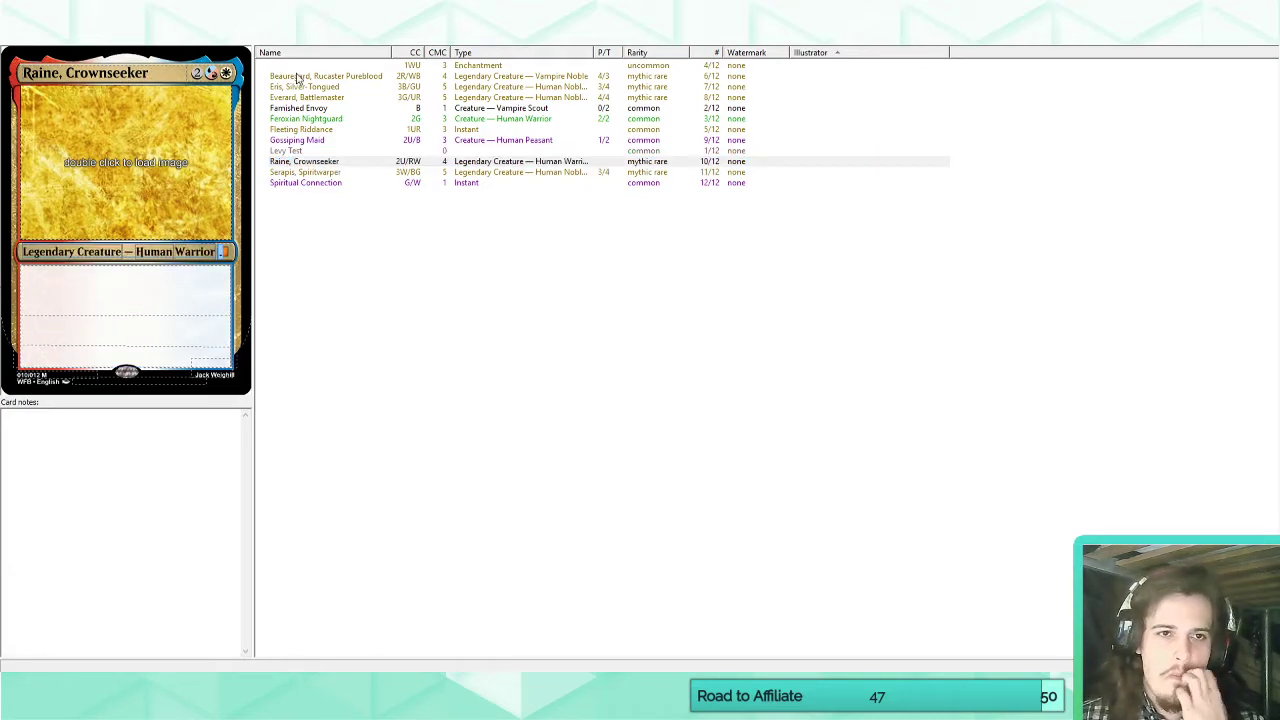
Delete the Fleeting Riddance card from the set and reopen Raine, Crownseeker.
click(326, 130)
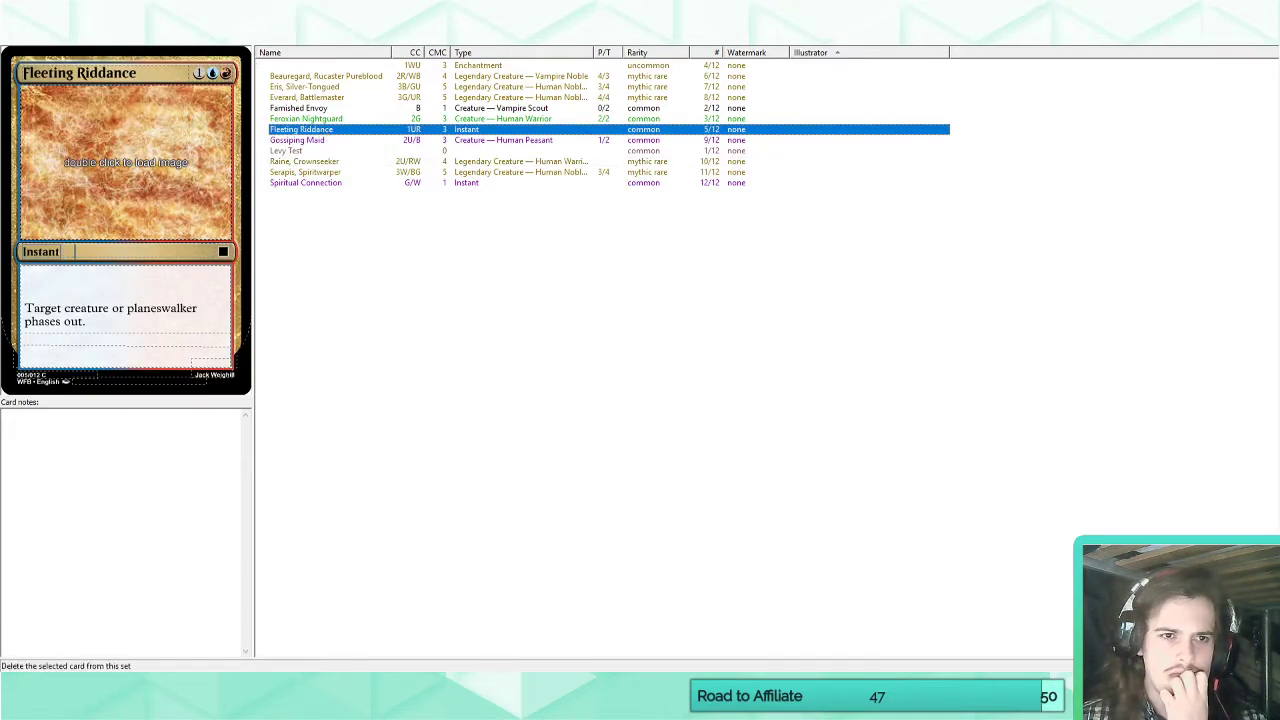
key(Delete)
click(339, 152)
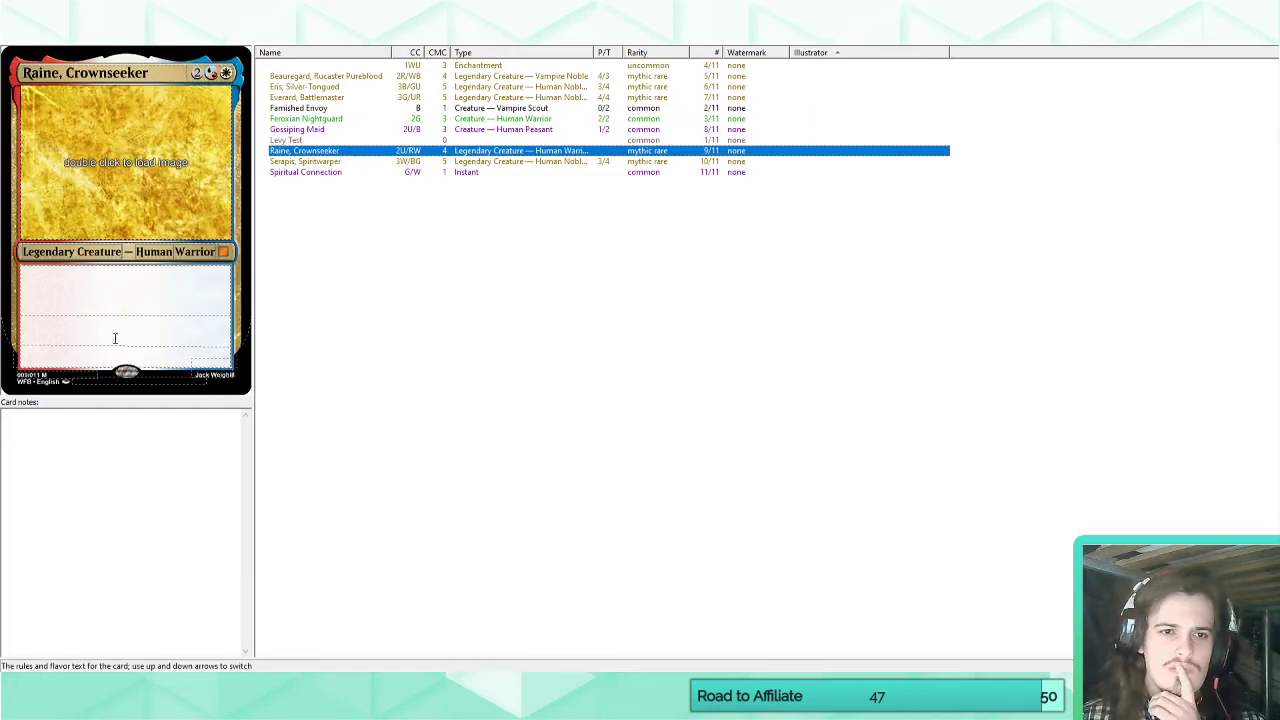
click(146, 276)
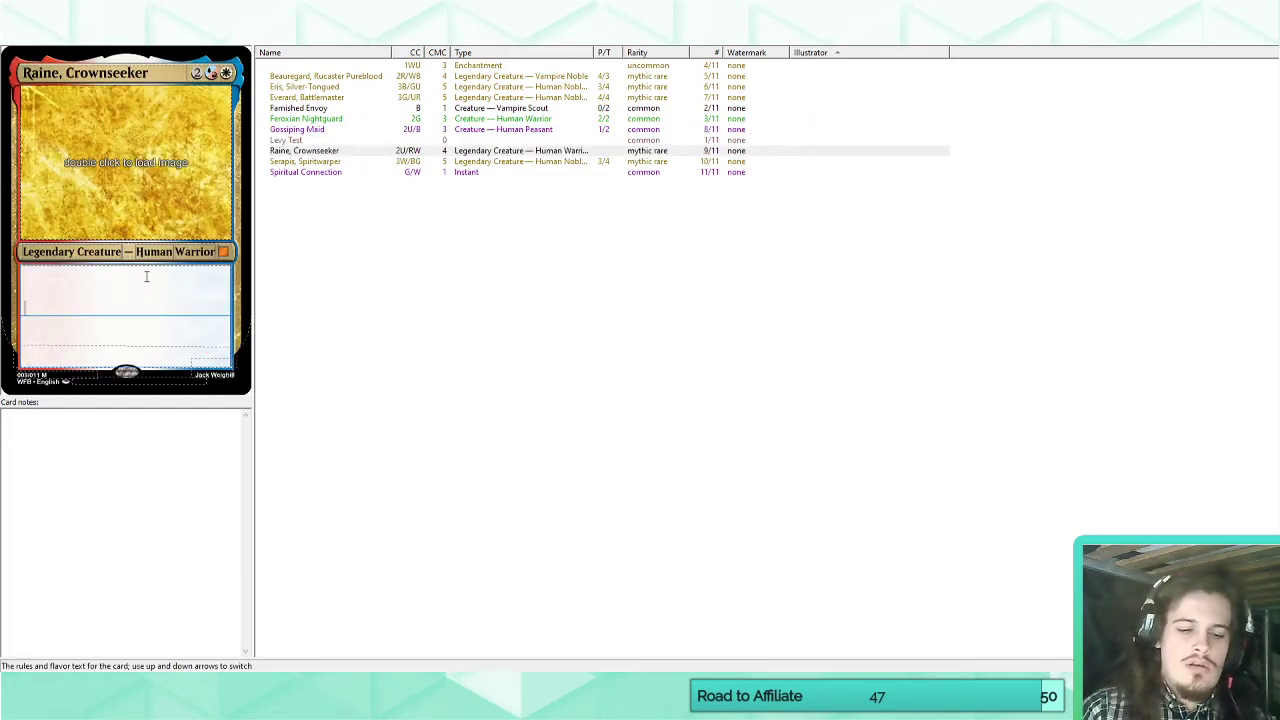
text(Renown (When it deals)
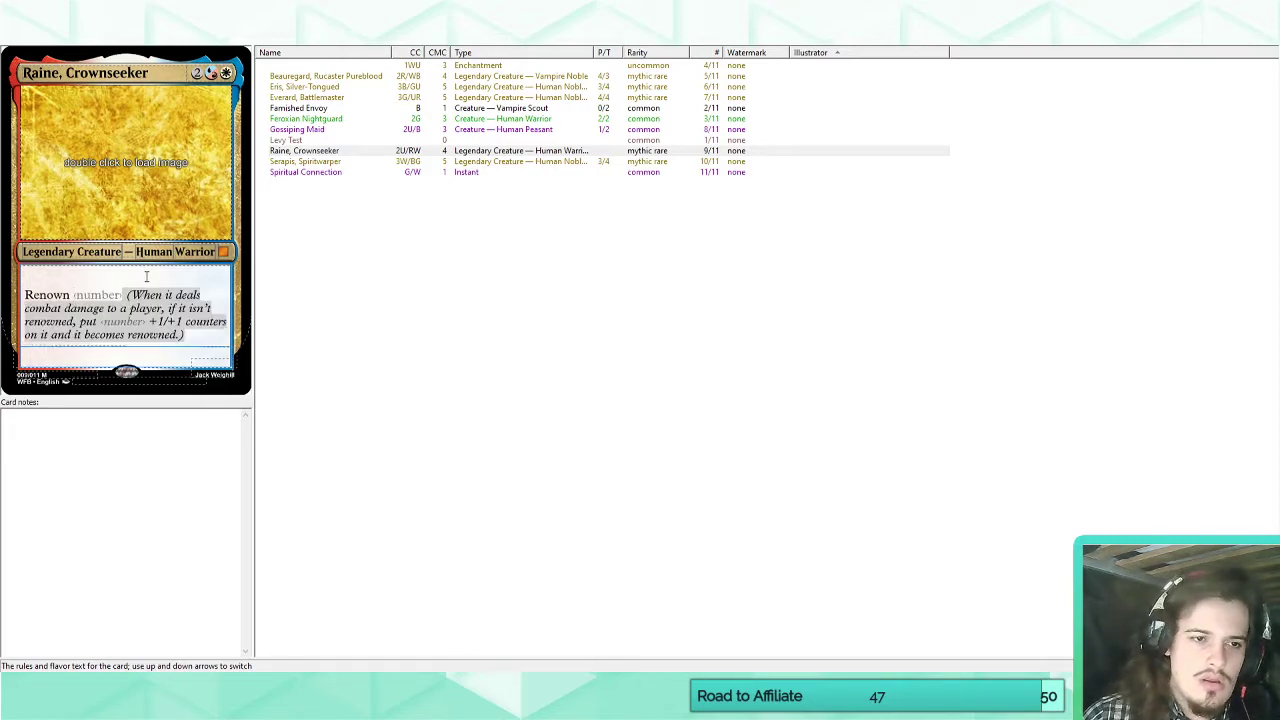
double_click(68, 295)
key(BackSpace)
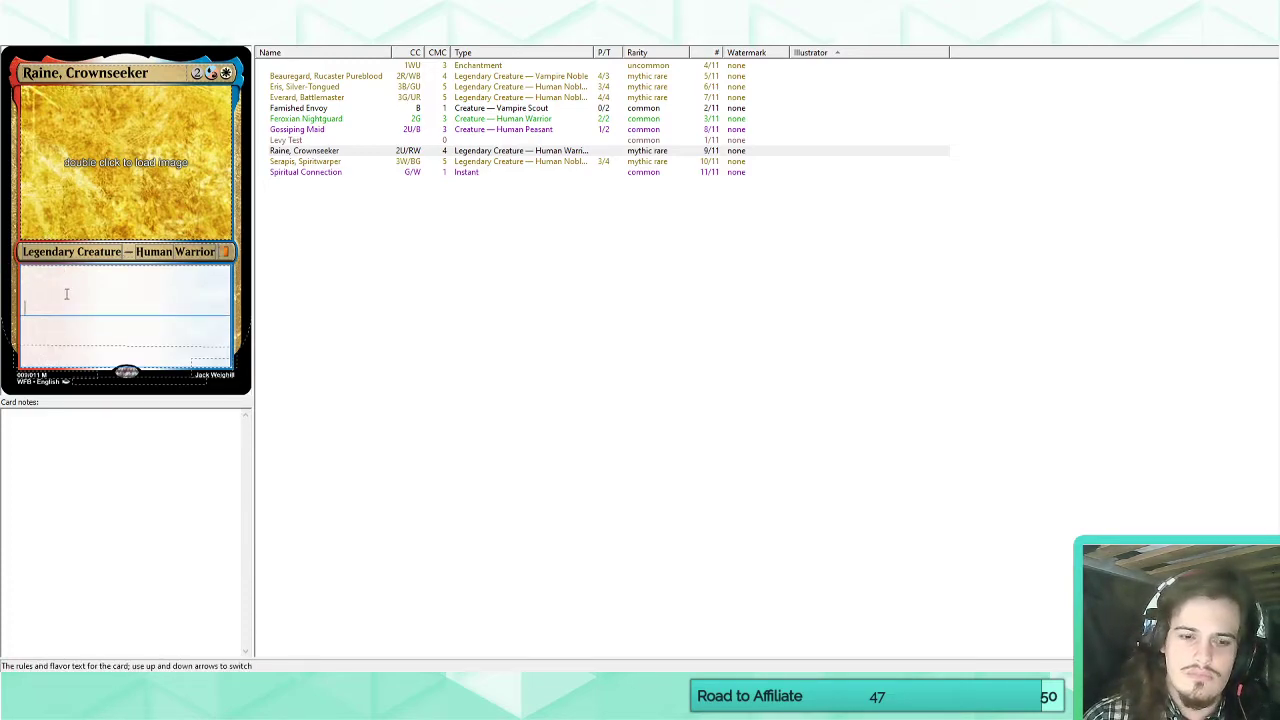
Enter "Raine, Crownseeker is renowned." as Raine's rules text, checking the Scryfall renown cards for wording.
text(~ is reno)
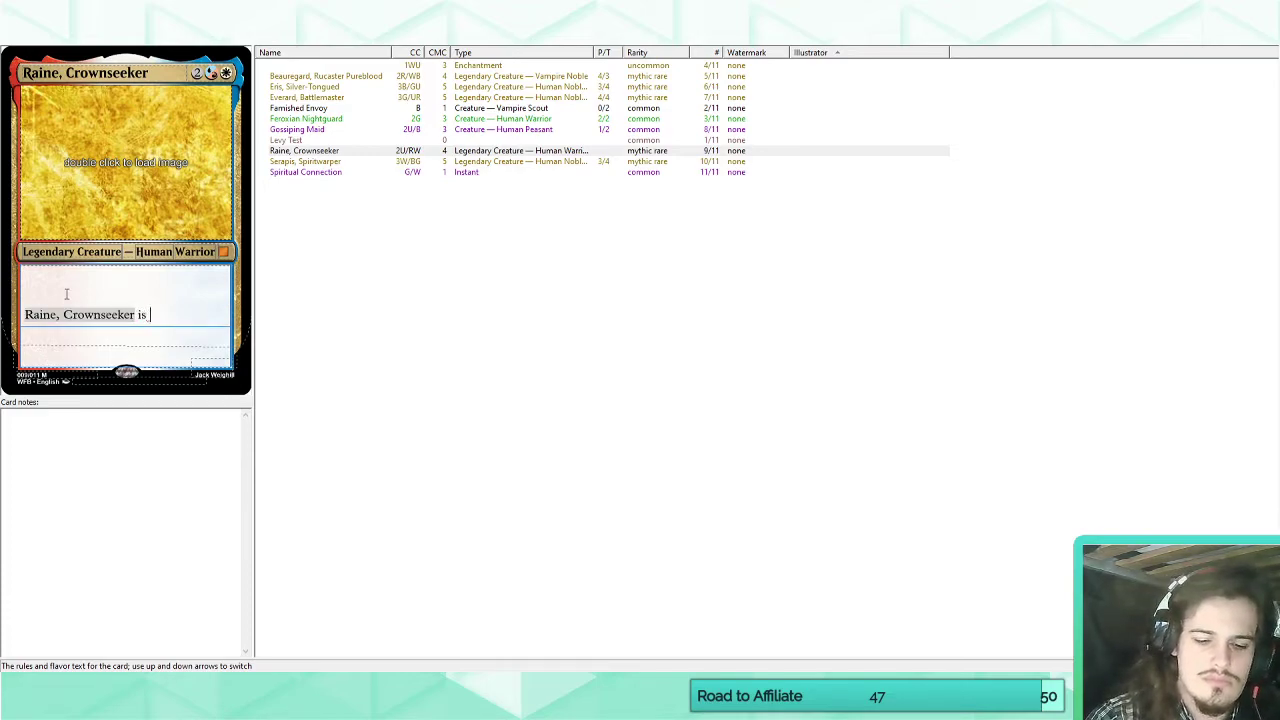
text(wned)
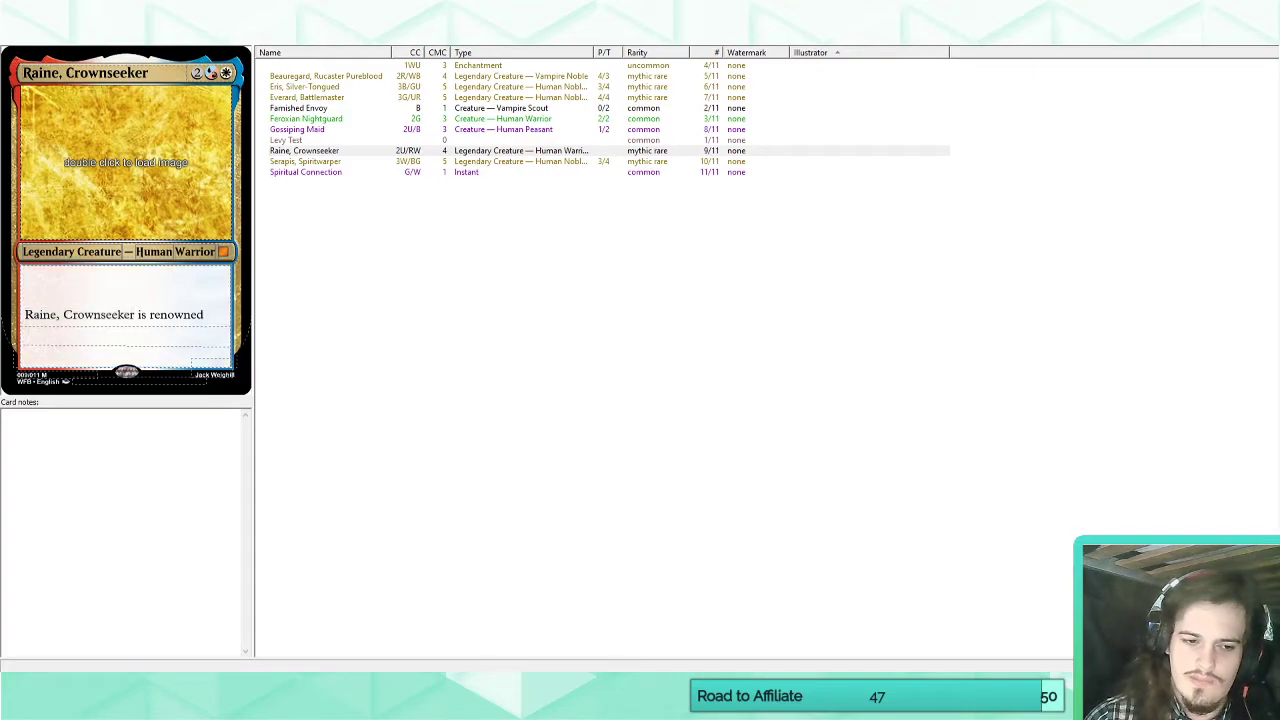
mouse_move(80, 705)
click(80, 652)
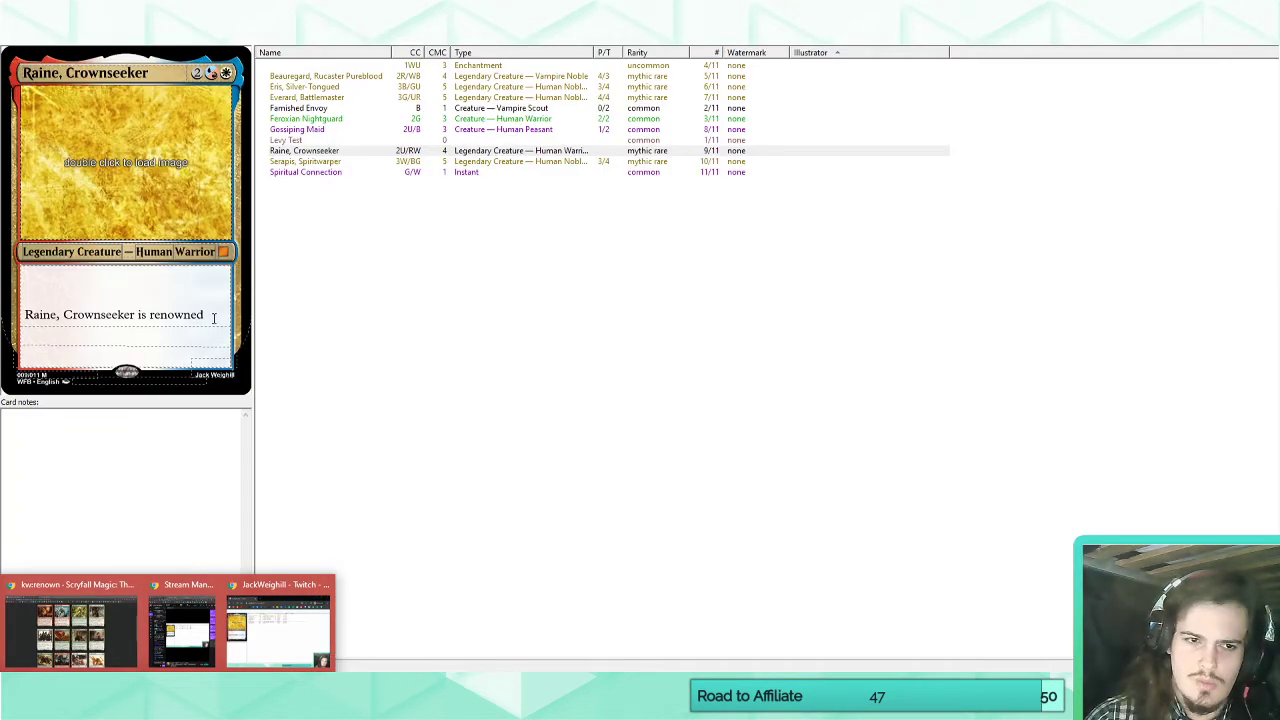
click(214, 318)
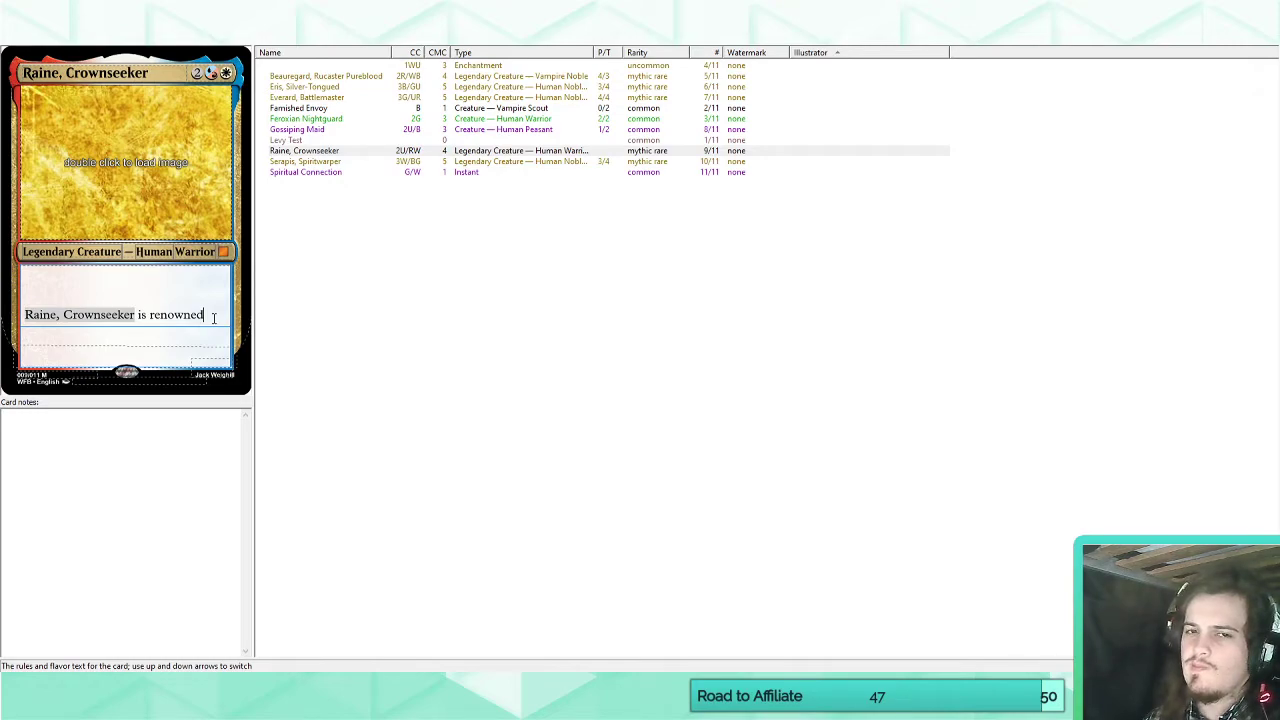
text(.)
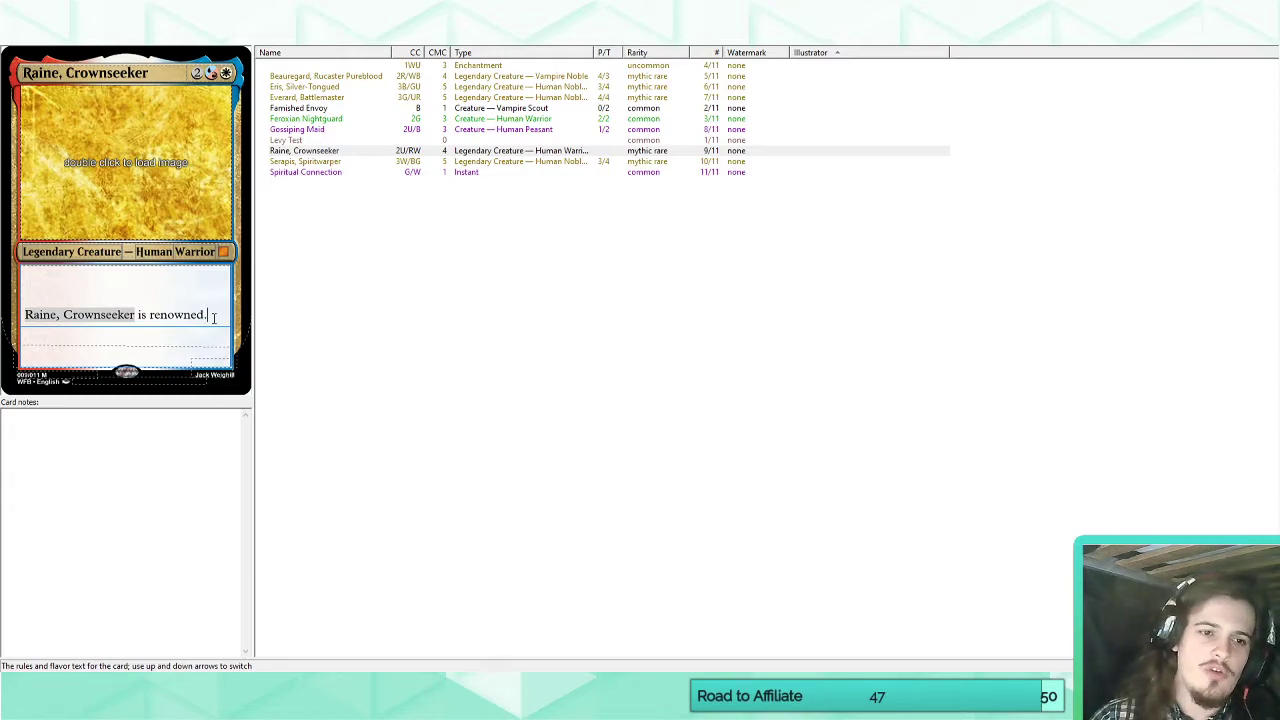
Add on a new line "Whenever Raine, Crownseeker attacks, put a +1/+1 counter on each other attacking creature you control.".
key(Return)
text(When)
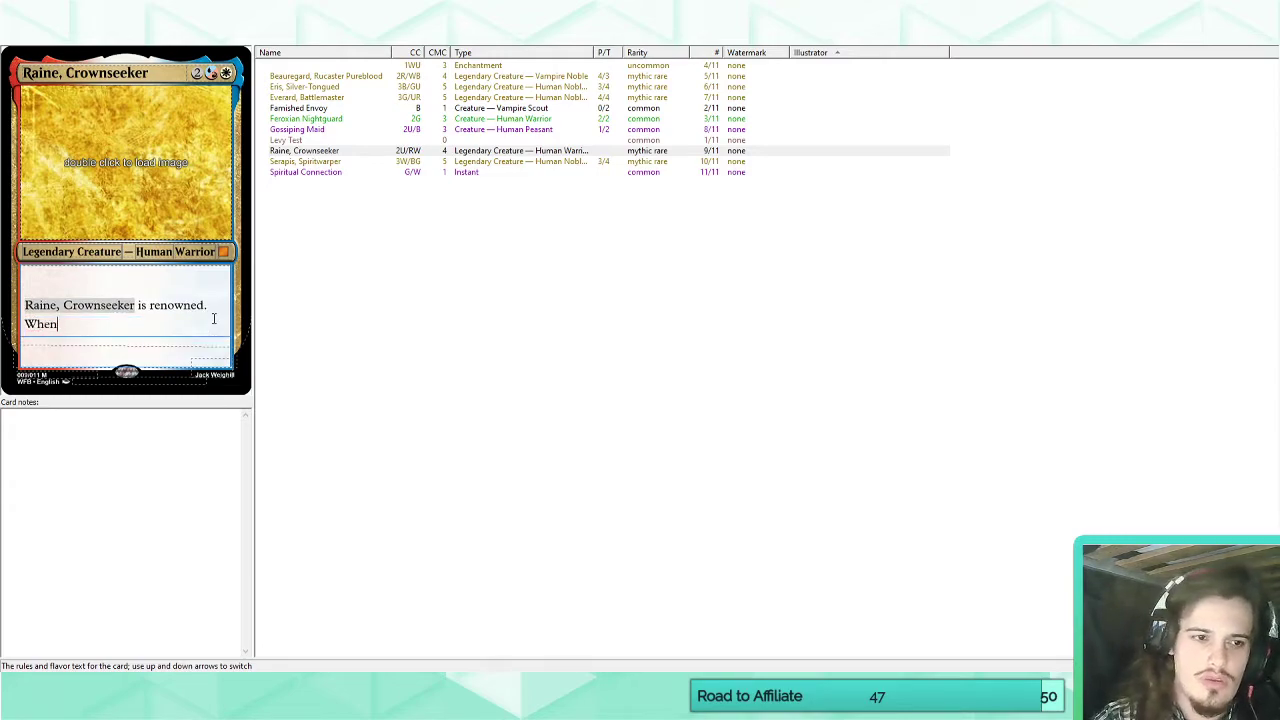
text(ever)
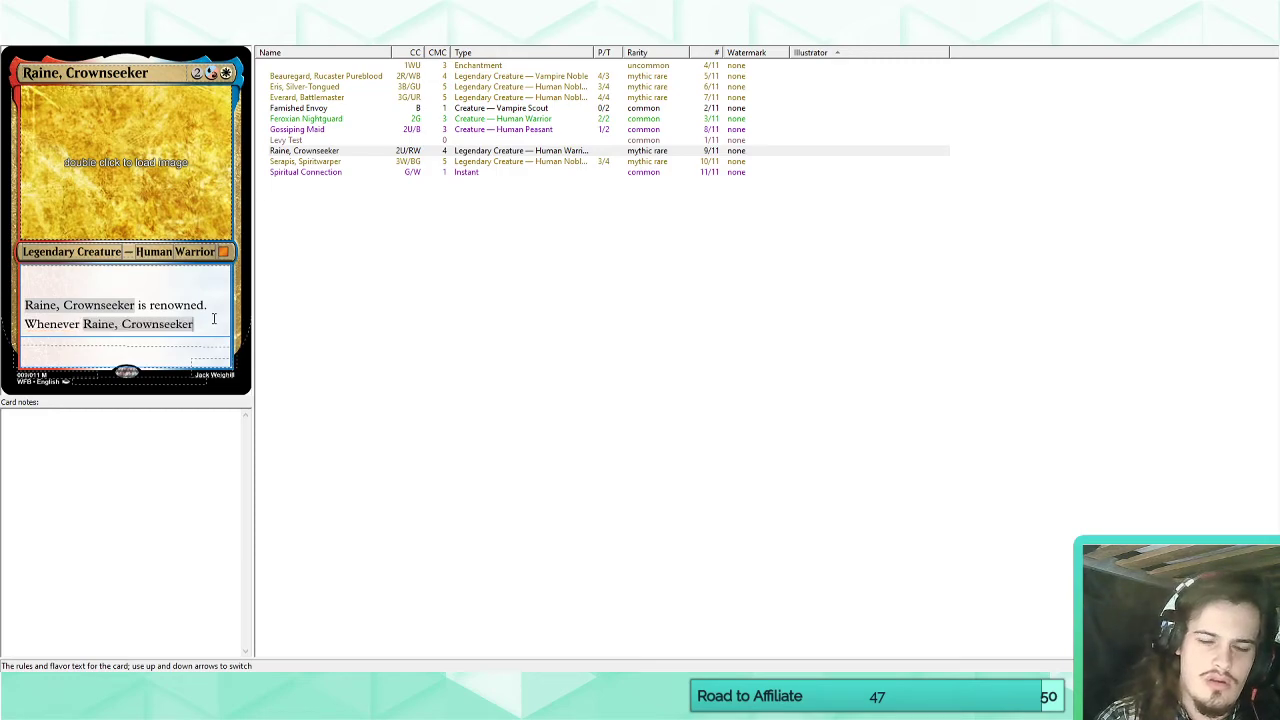
text( ~ attacks)
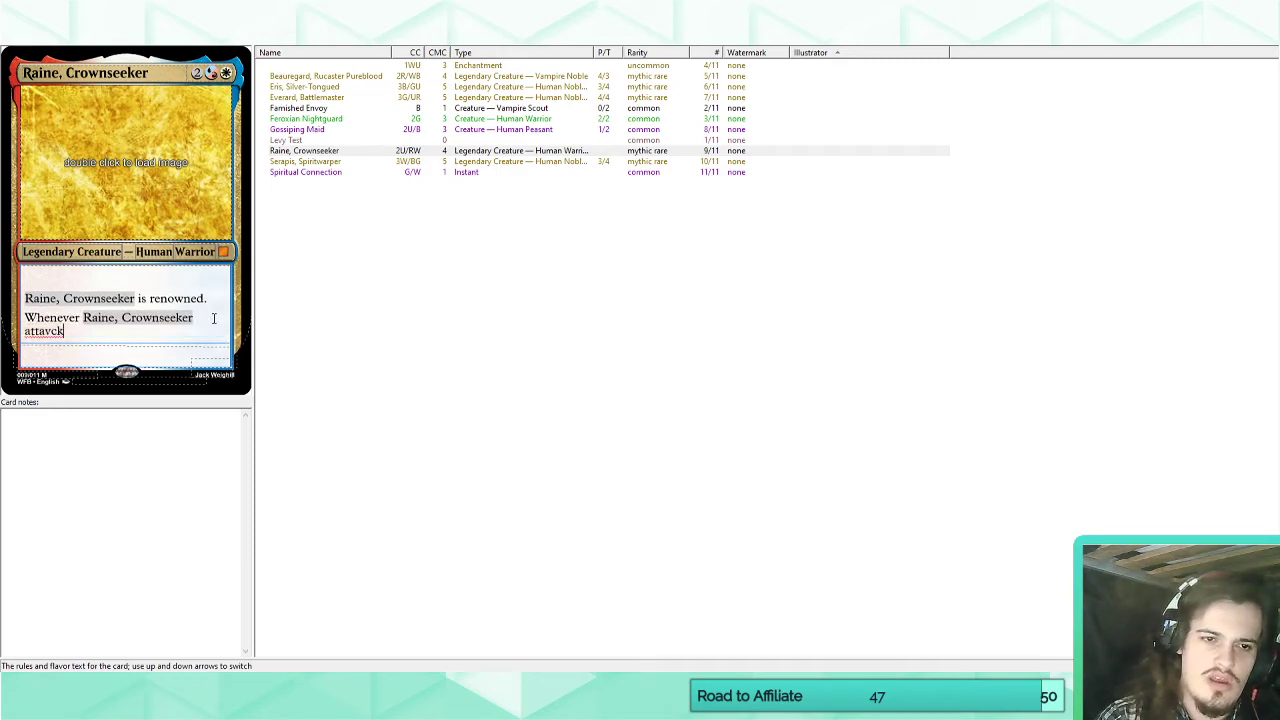
text(, put a )
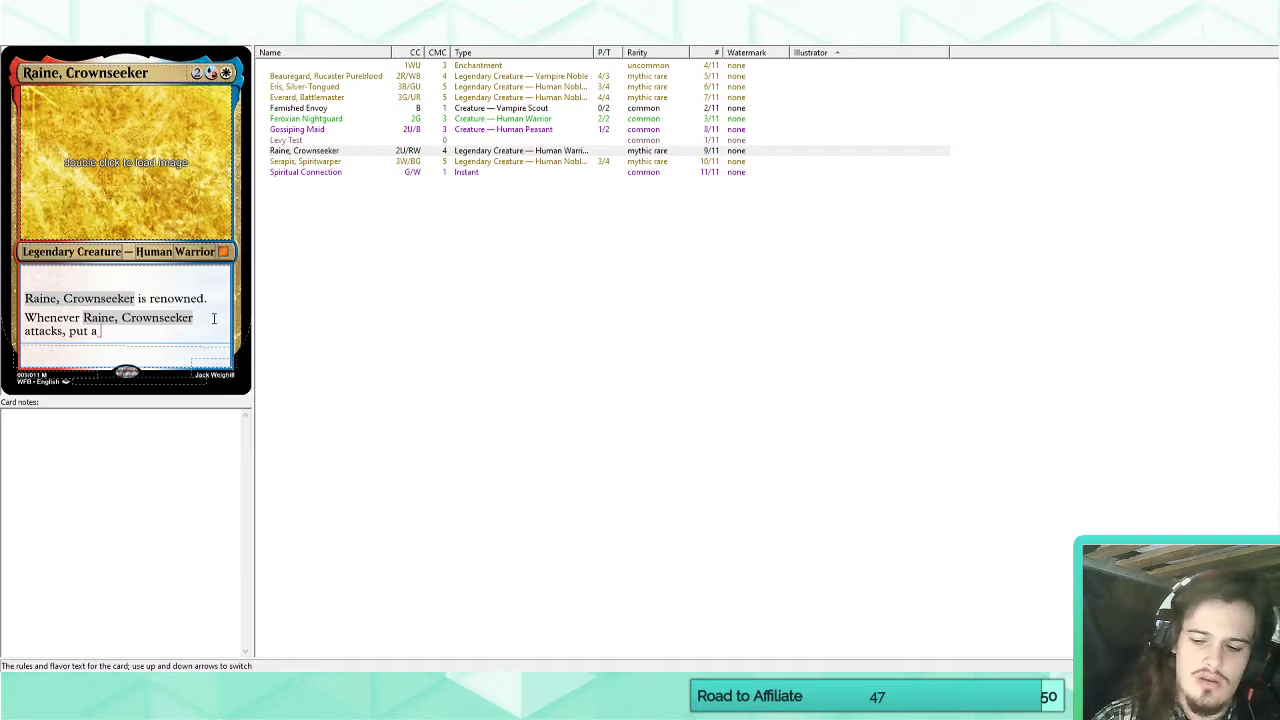
text(+1/+1 coutner on)
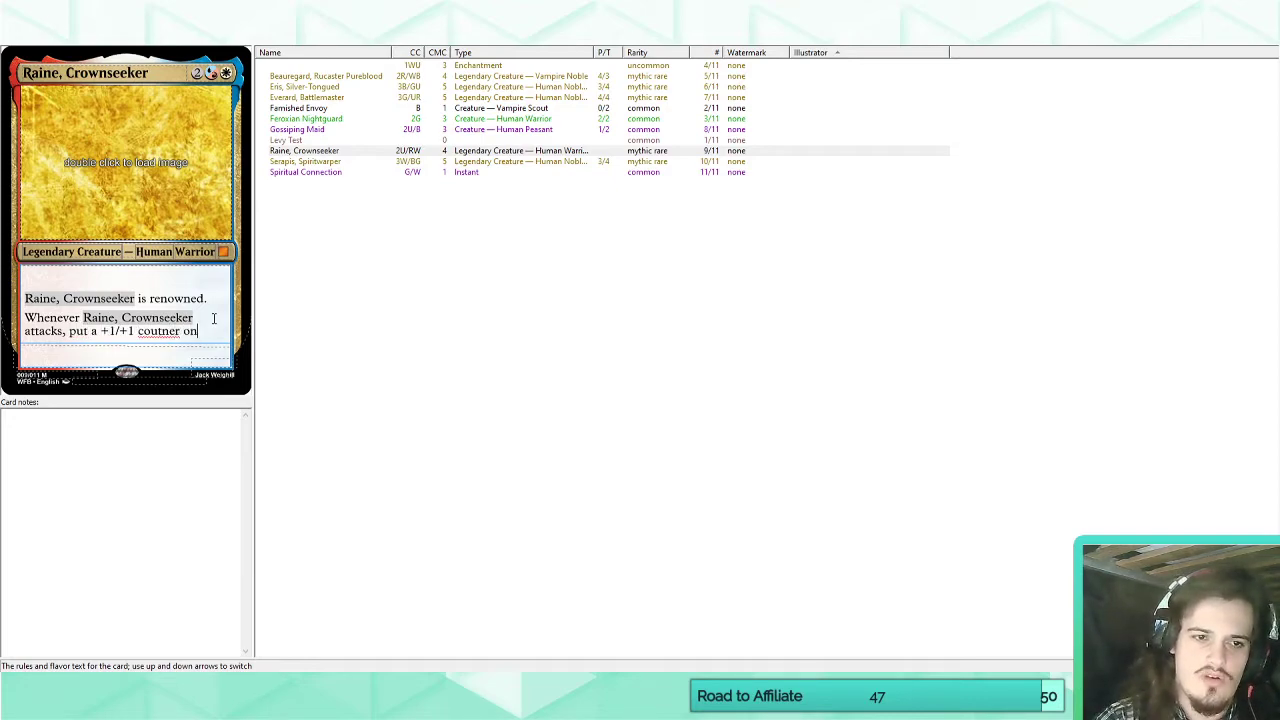
key(BackSpace)
key(BackSpace)
key(BackSpace)
key(BackSpace)
key(BackSpace)
key(BackSpace)
key(BackSpace)
text(nter on e)
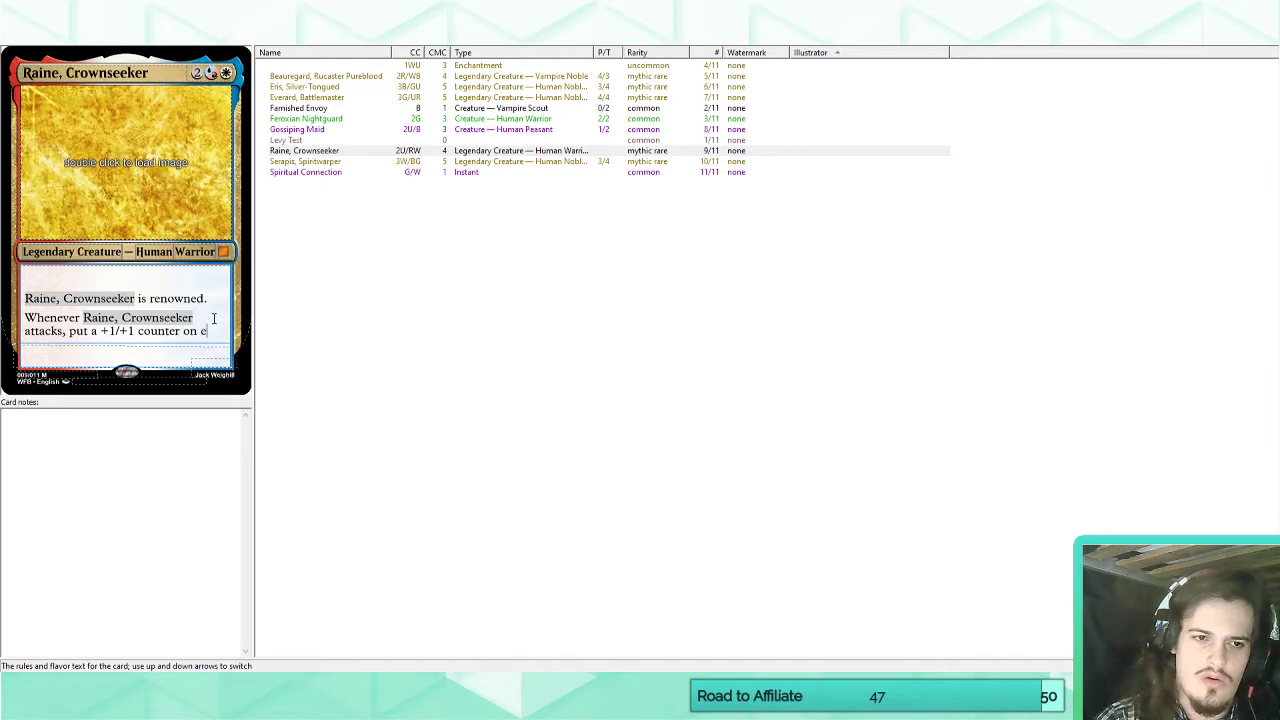
text(ach other attacking )
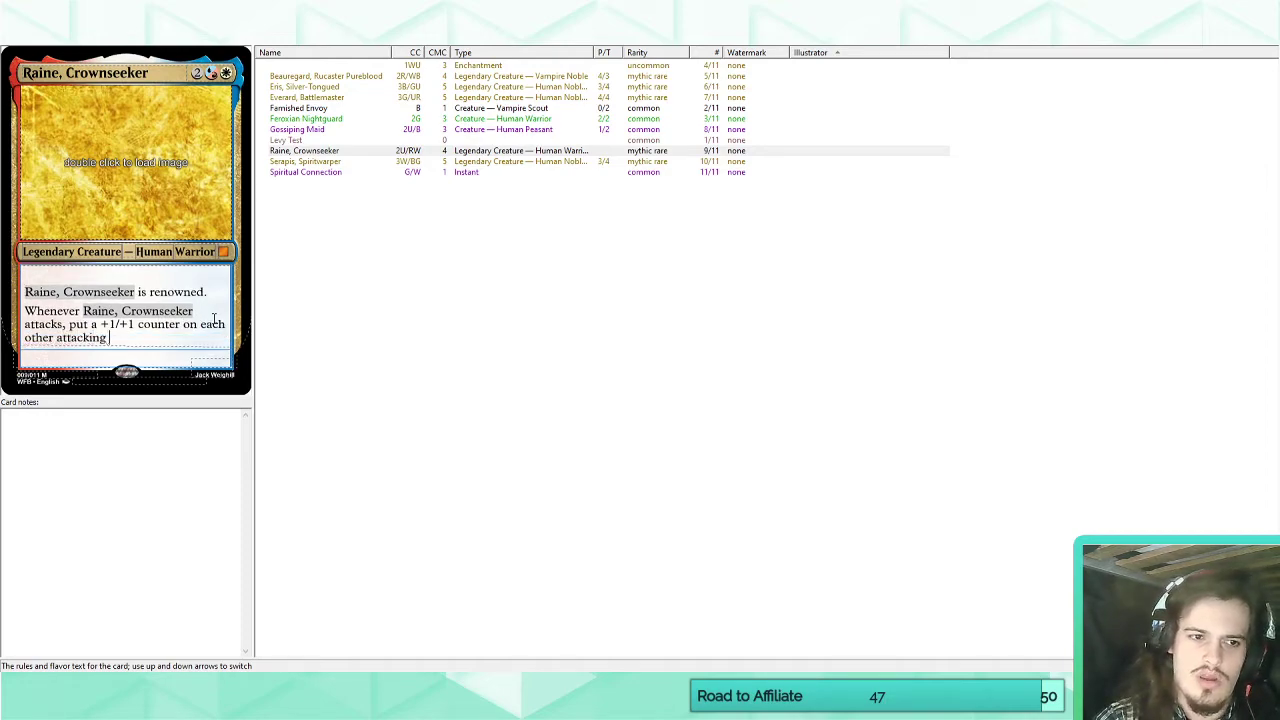
text(creature you control.)
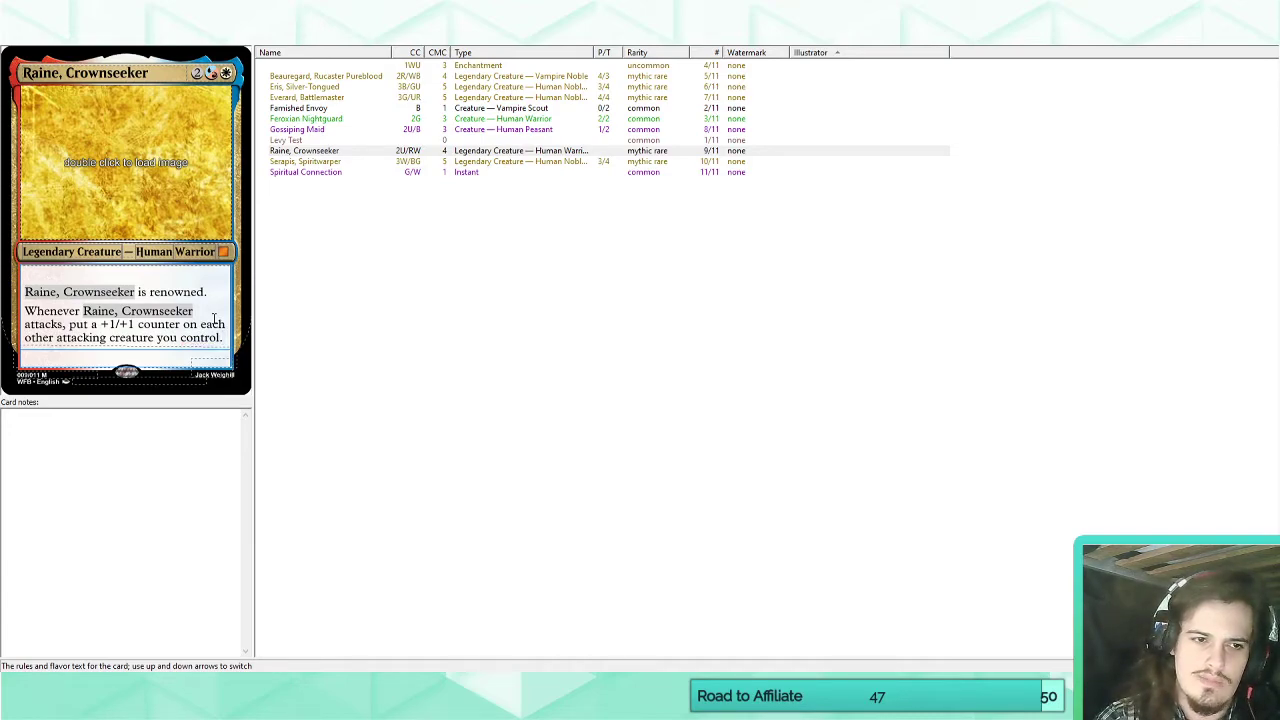
Append "Each of those creatures becomes renown" to Raine, Crownseeker's attack ability.
text(Each of those)
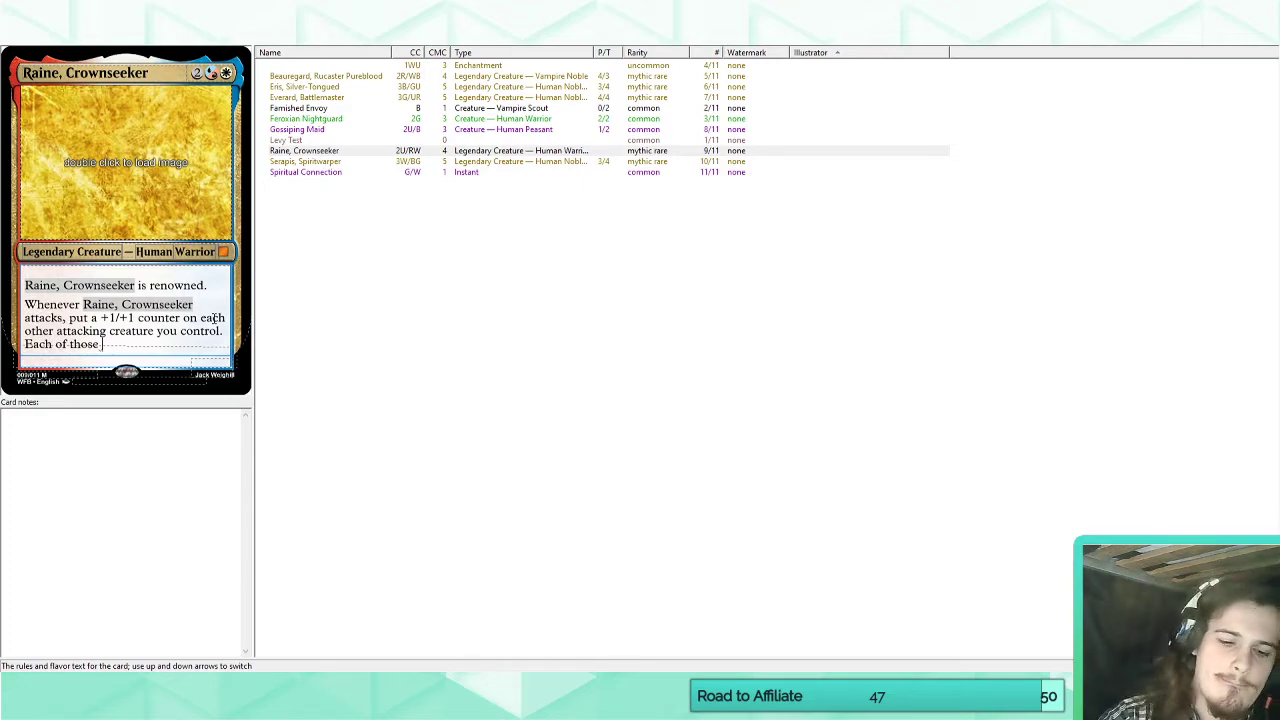
text(creatures beco)
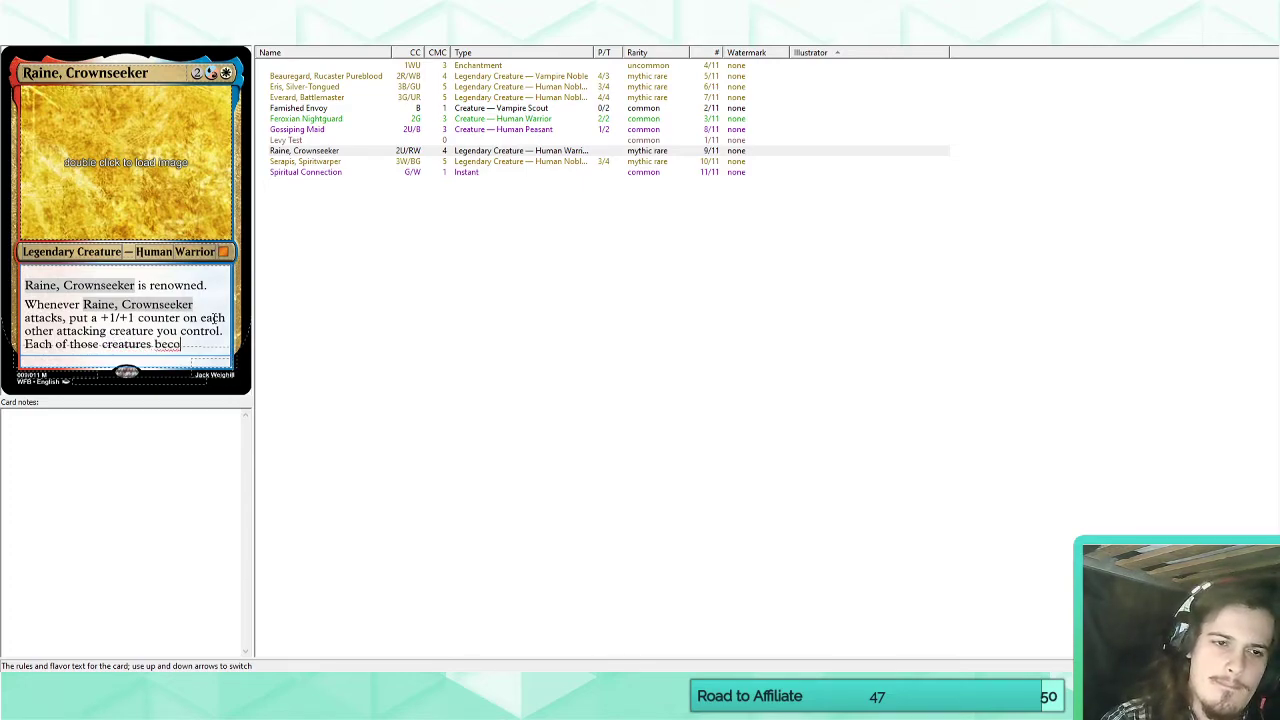
text(mes renown)
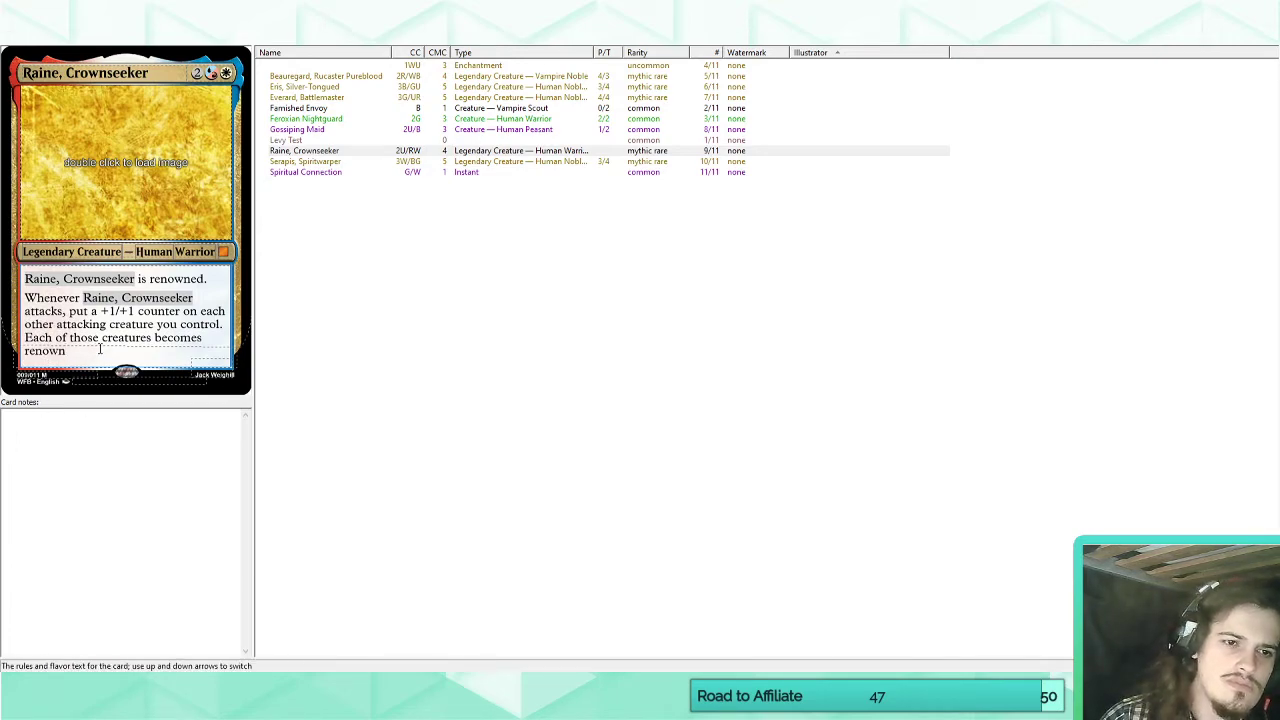
Replace everything following "attacks," in Raine, Crownseeker's ability with "each other attacking creature you control".
key(shift+Up)
key(shift+Up)
key(shift+Up)
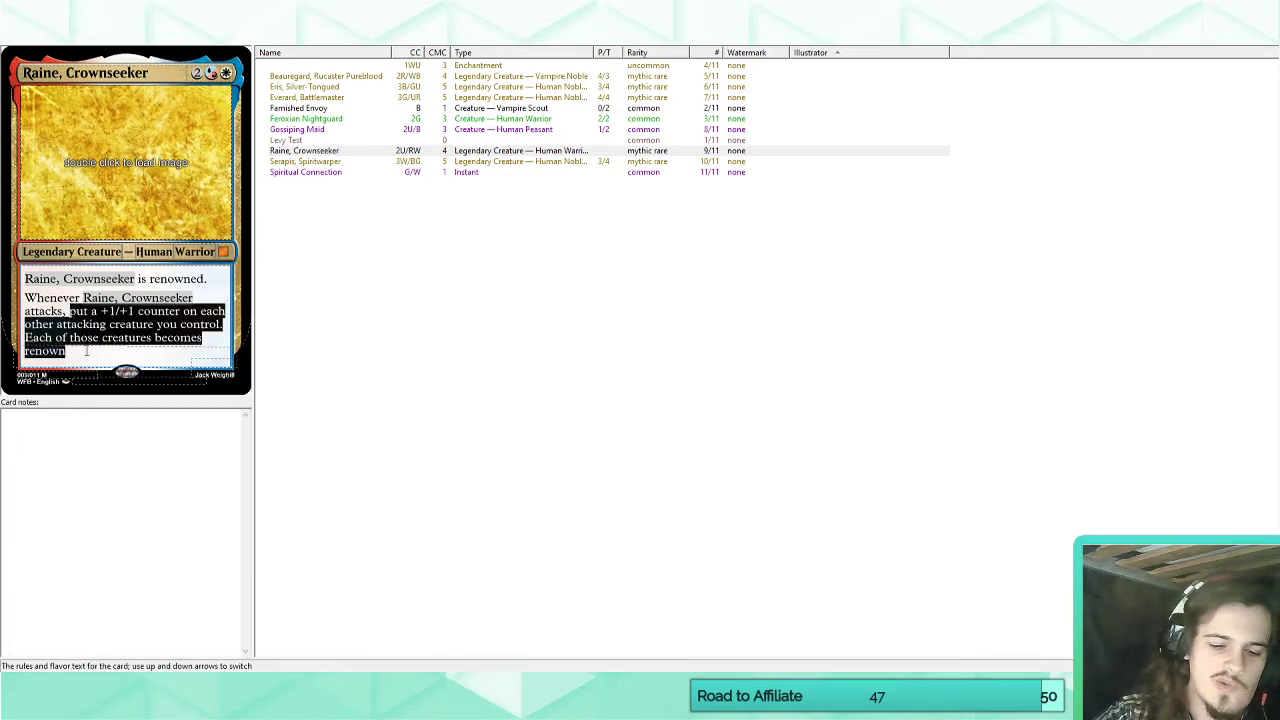
text(each o)
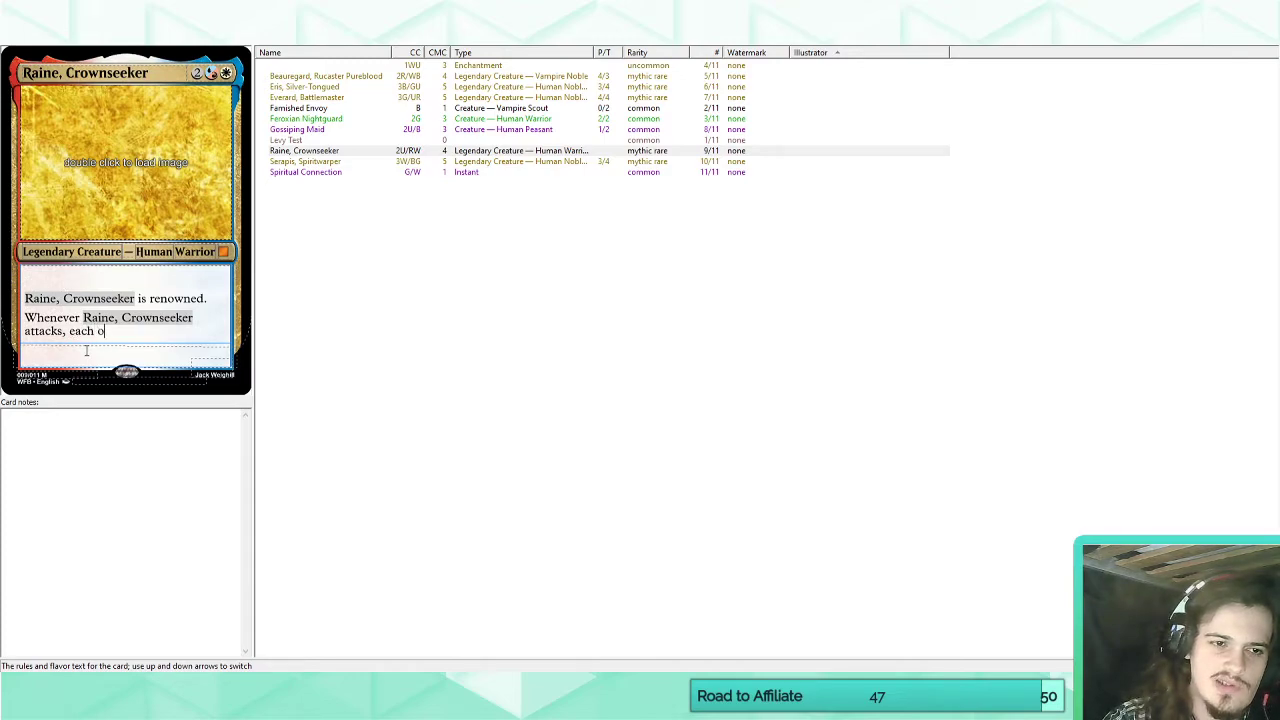
text(ther attacking creatrue)
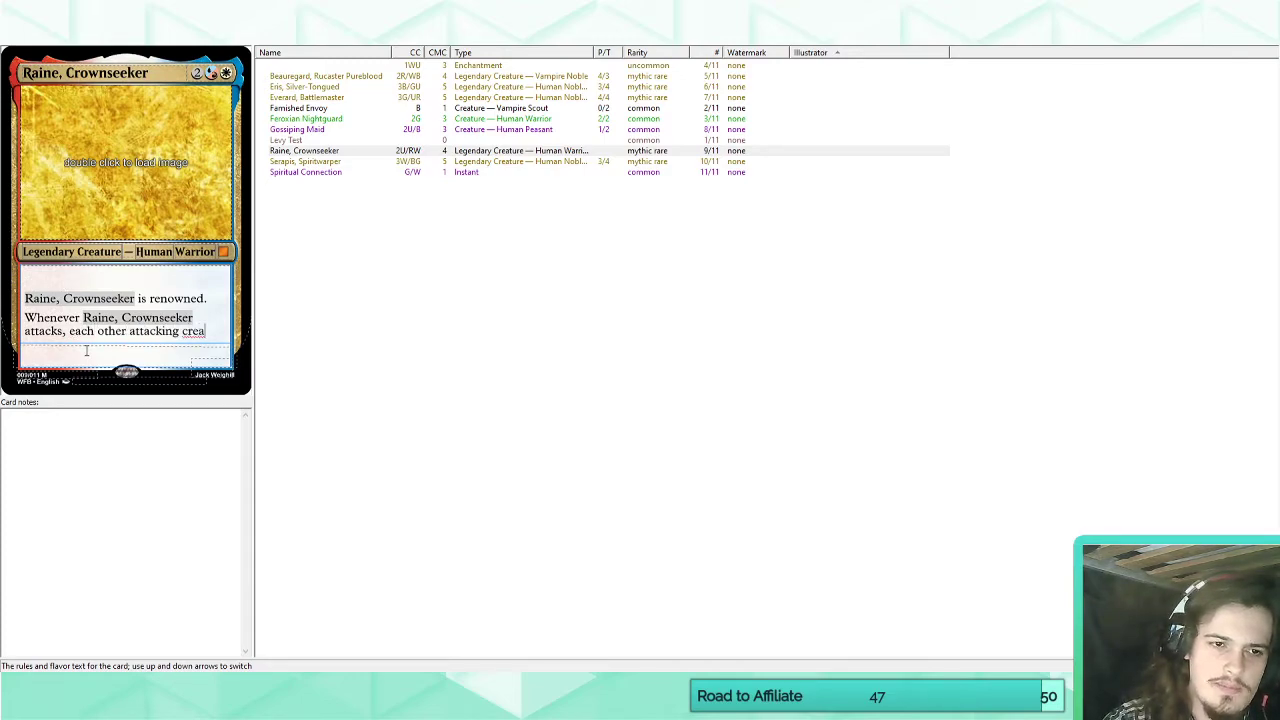
key(BackSpace)
key(BackSpace)
key(BackSpace)
key(BackSpace)
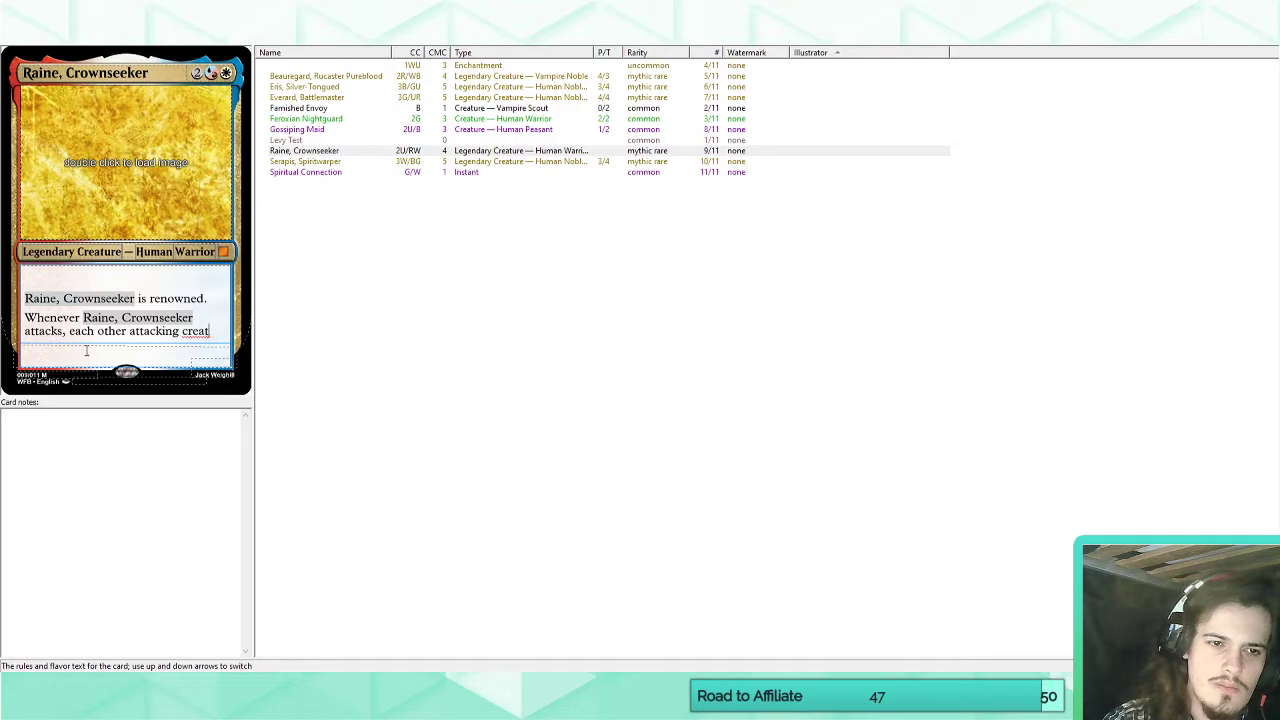
text(ure you control)
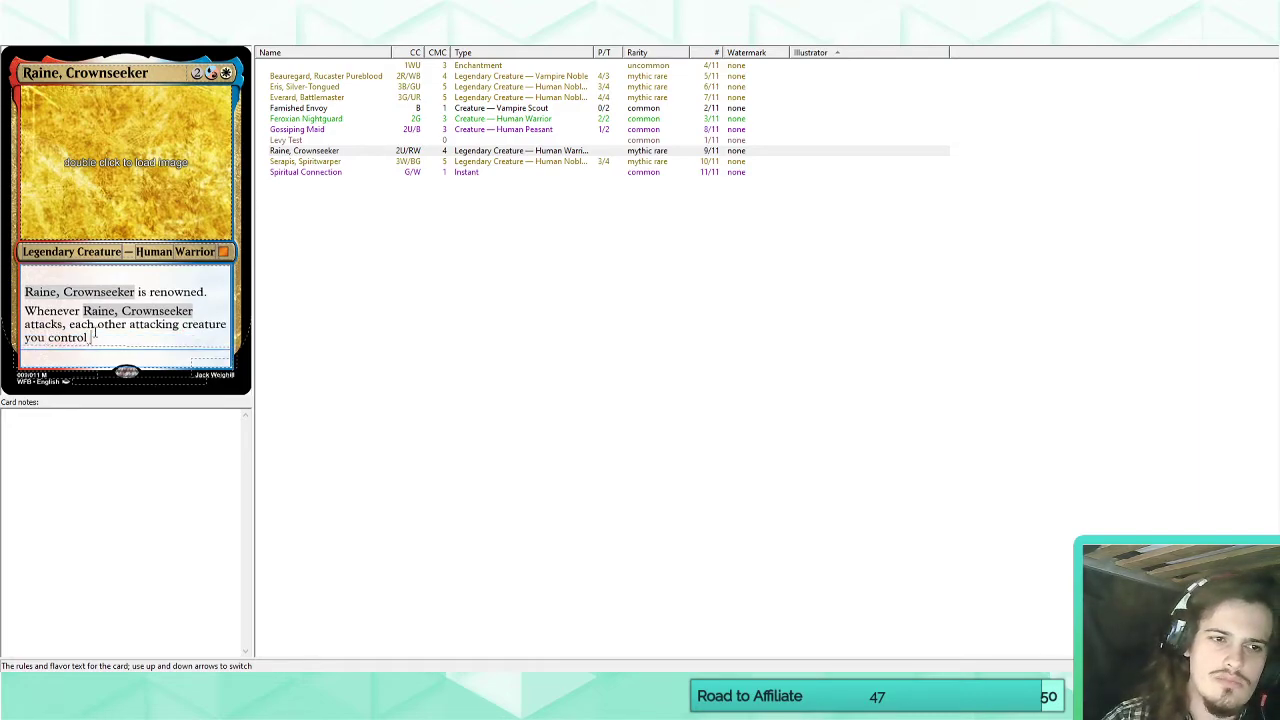
Remove "other" from Raine, Crownseeker's attack ability and finish the sentence with "becomes renowned.".
double_click(104, 324)
key(Delete)
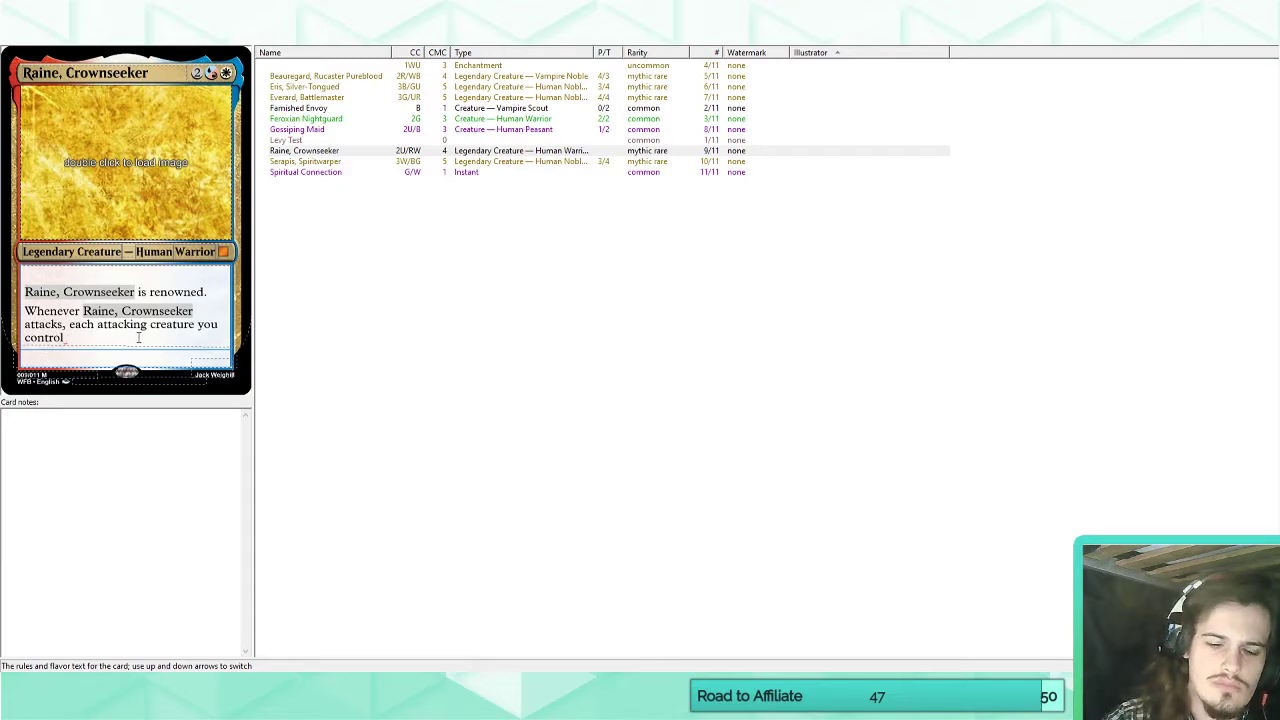
text(becomes renowned)
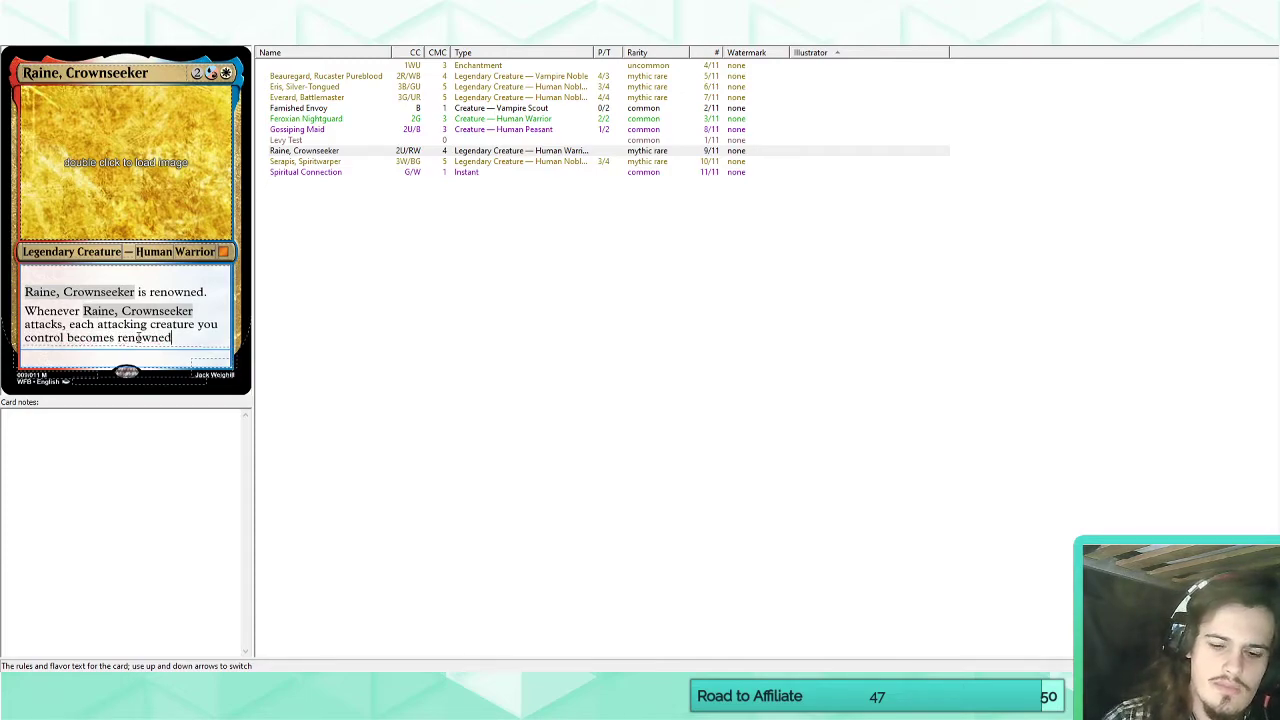
text(.)
Delete the line "Raine, Crownseeker is renowned." from the start of the rules text.
key(Up)
key(Up)
key(shift+Home)
key(BackSpace)
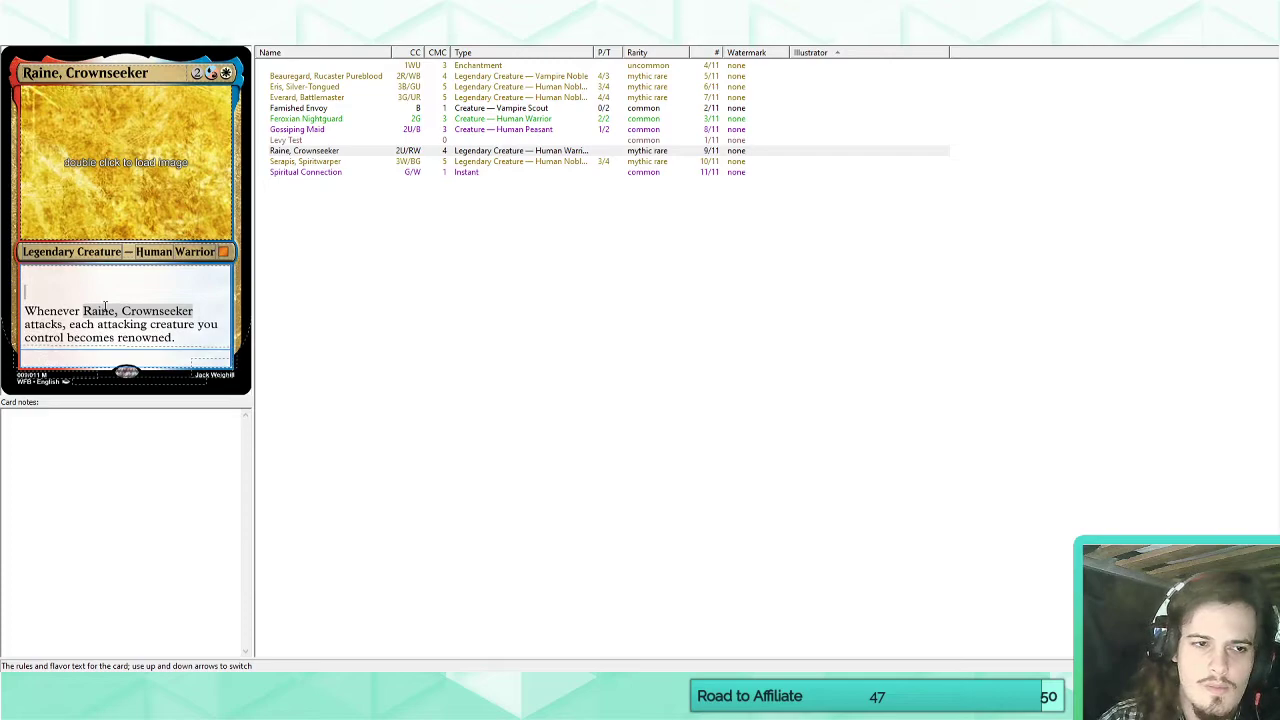
Add the lines "Indestructible" and "Other renowned creatures you control have indestructible." above Raine, Crownseeker's attack ability.
text(Indestructible)
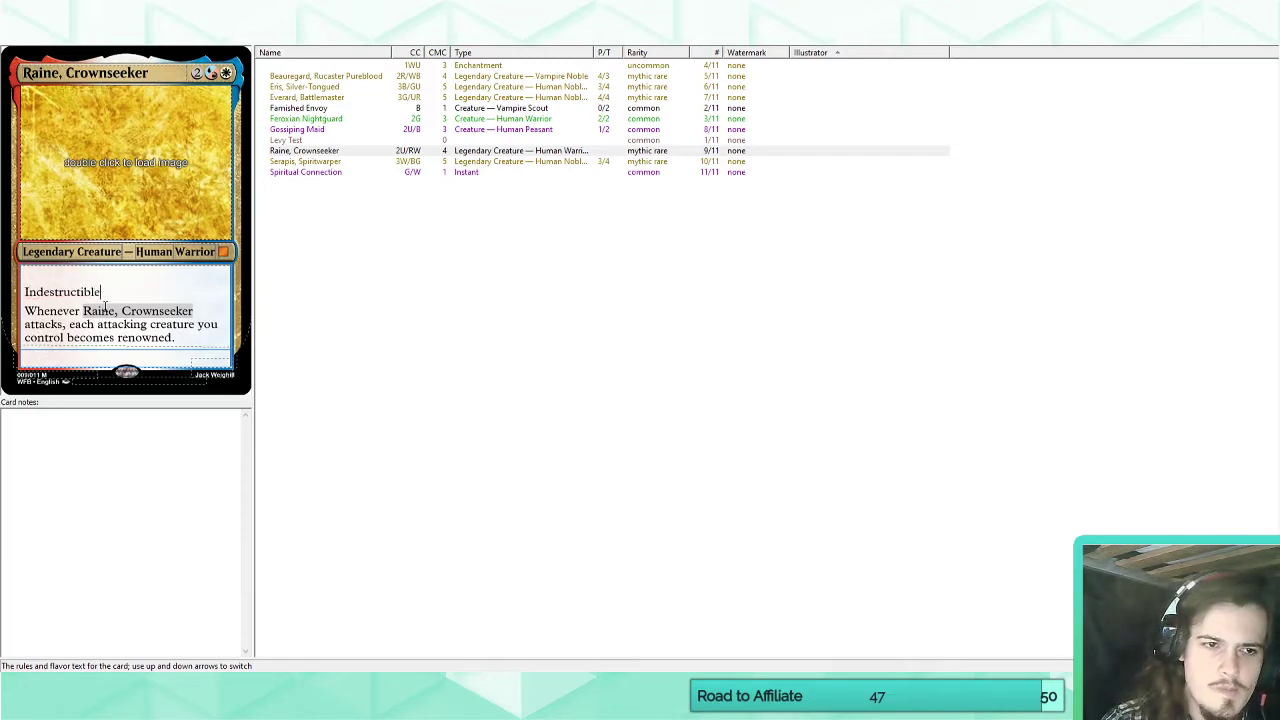
click(196, 337)
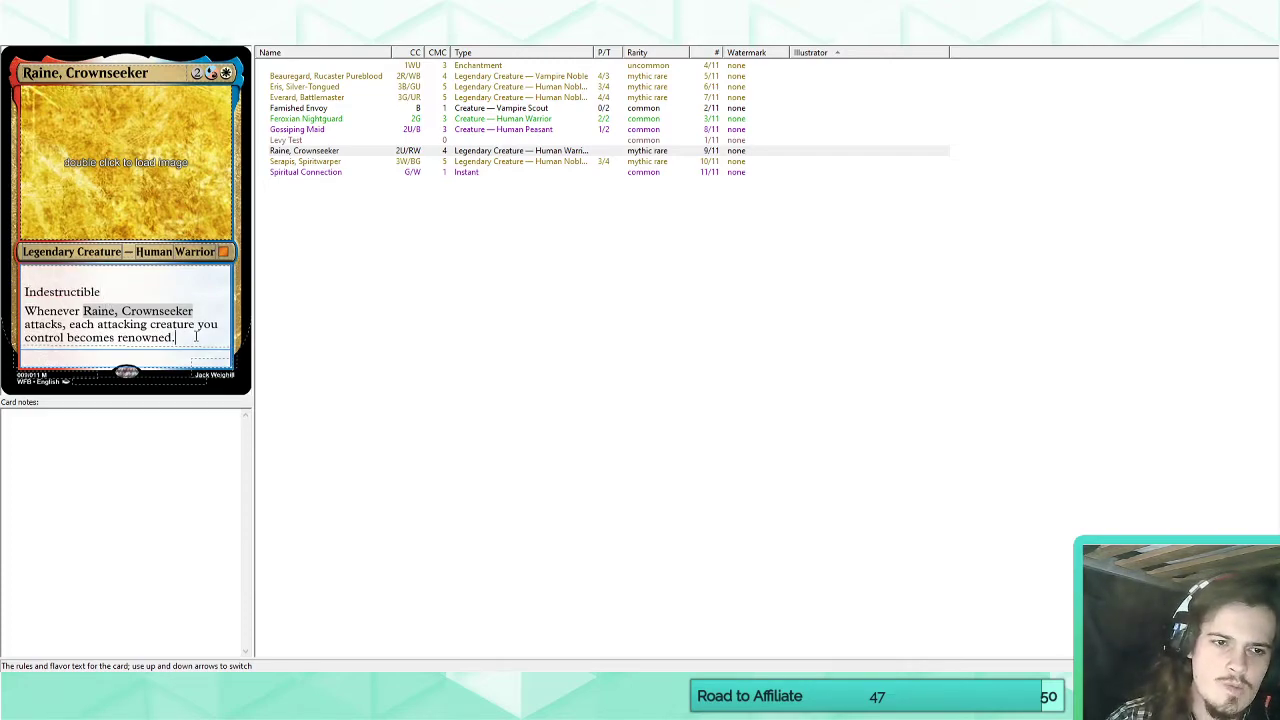
click(150, 289)
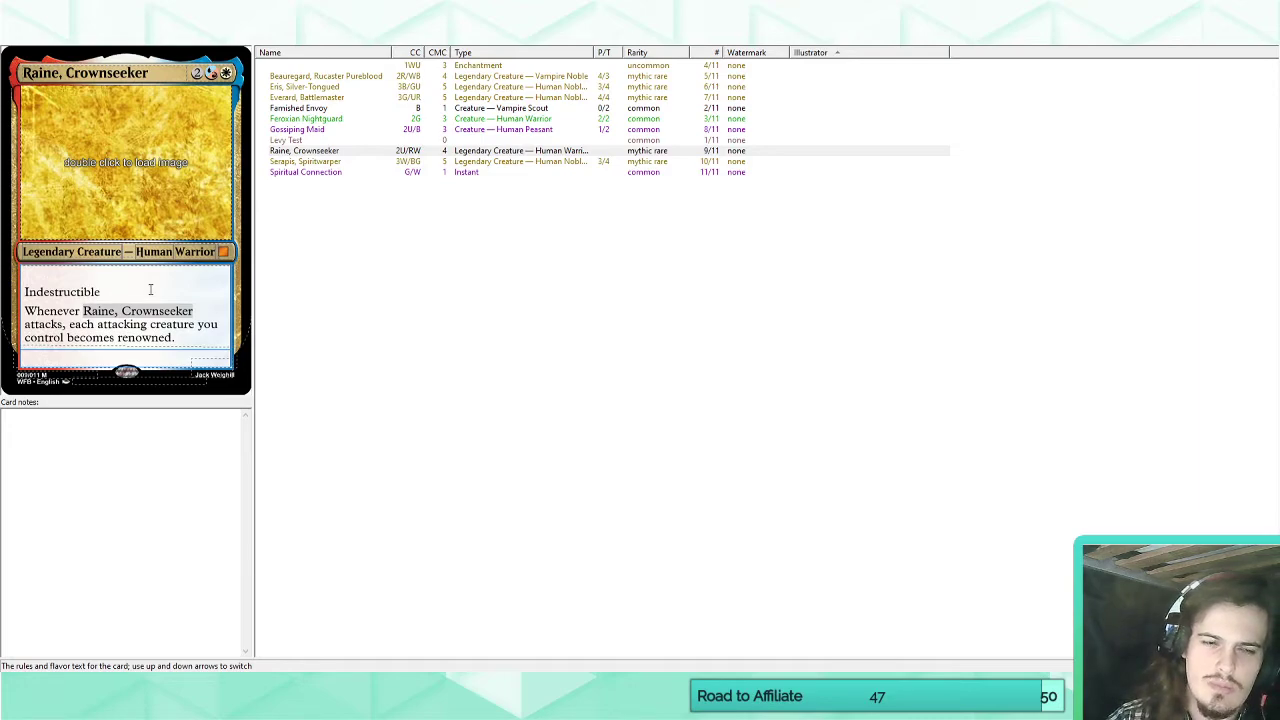
key(Return)
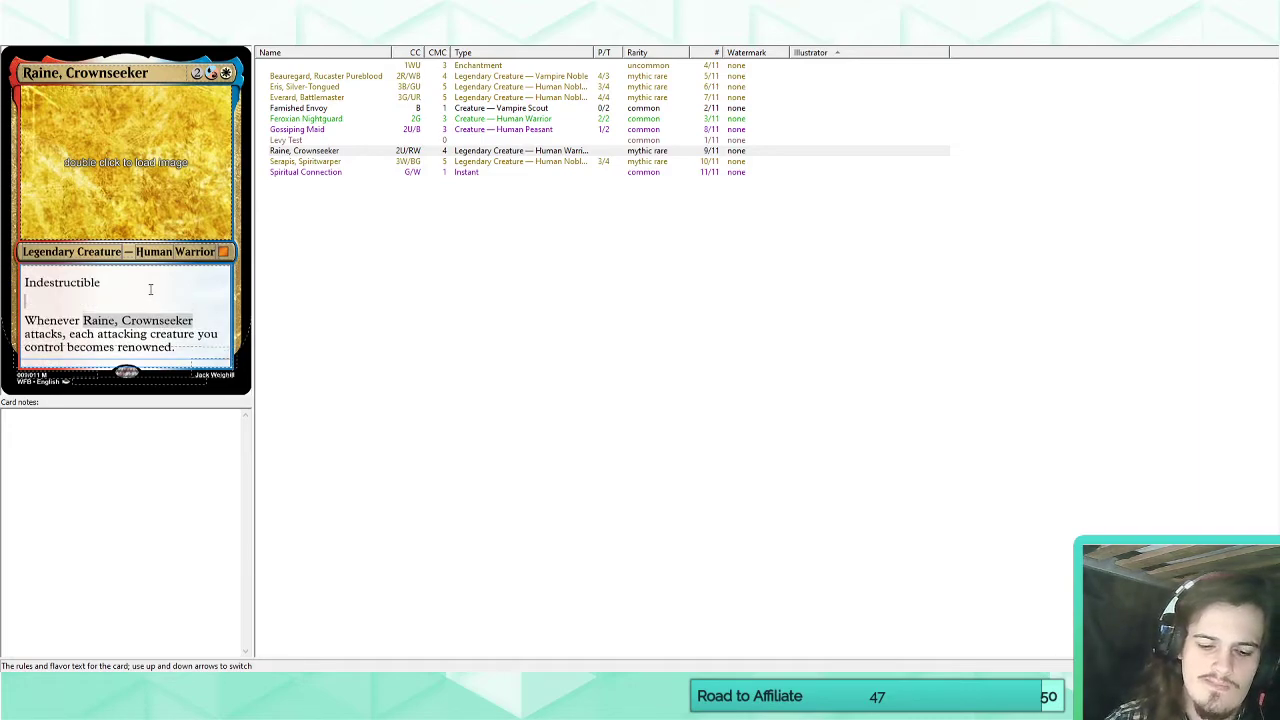
text(Other renowned )
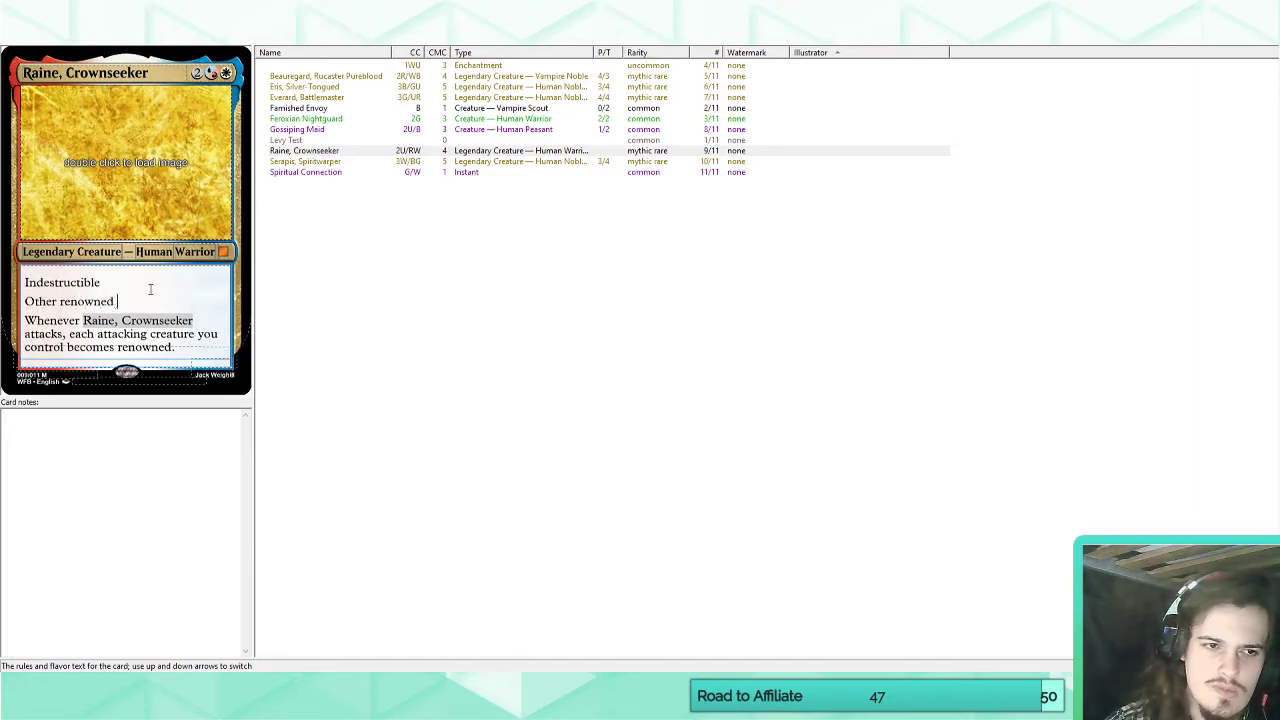
text(creatures you cont)
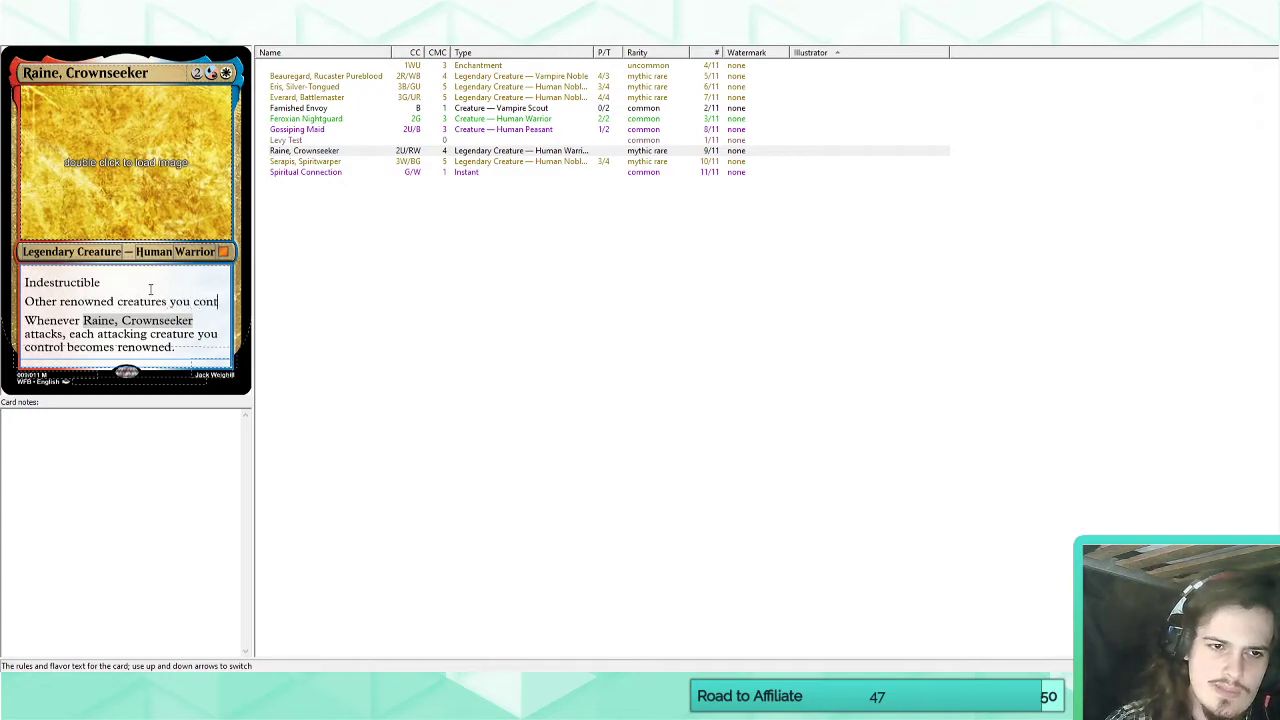
text(rol have indestr)
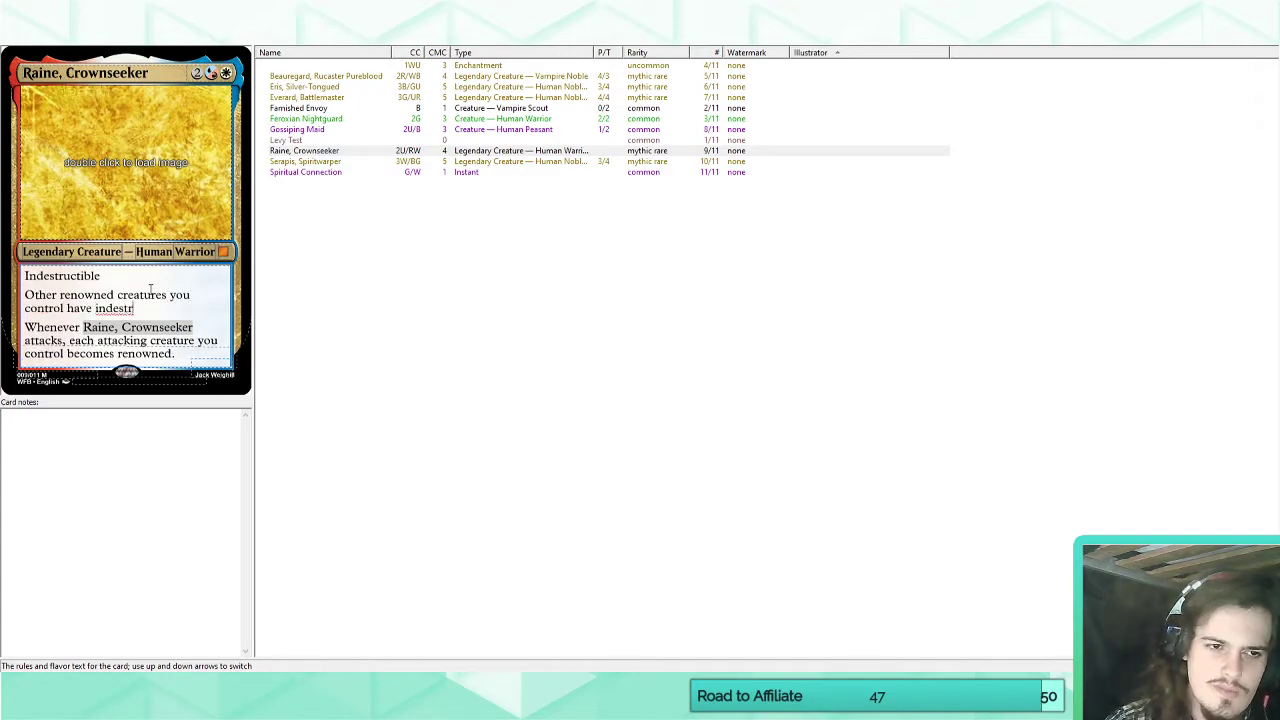
text(uctible.)
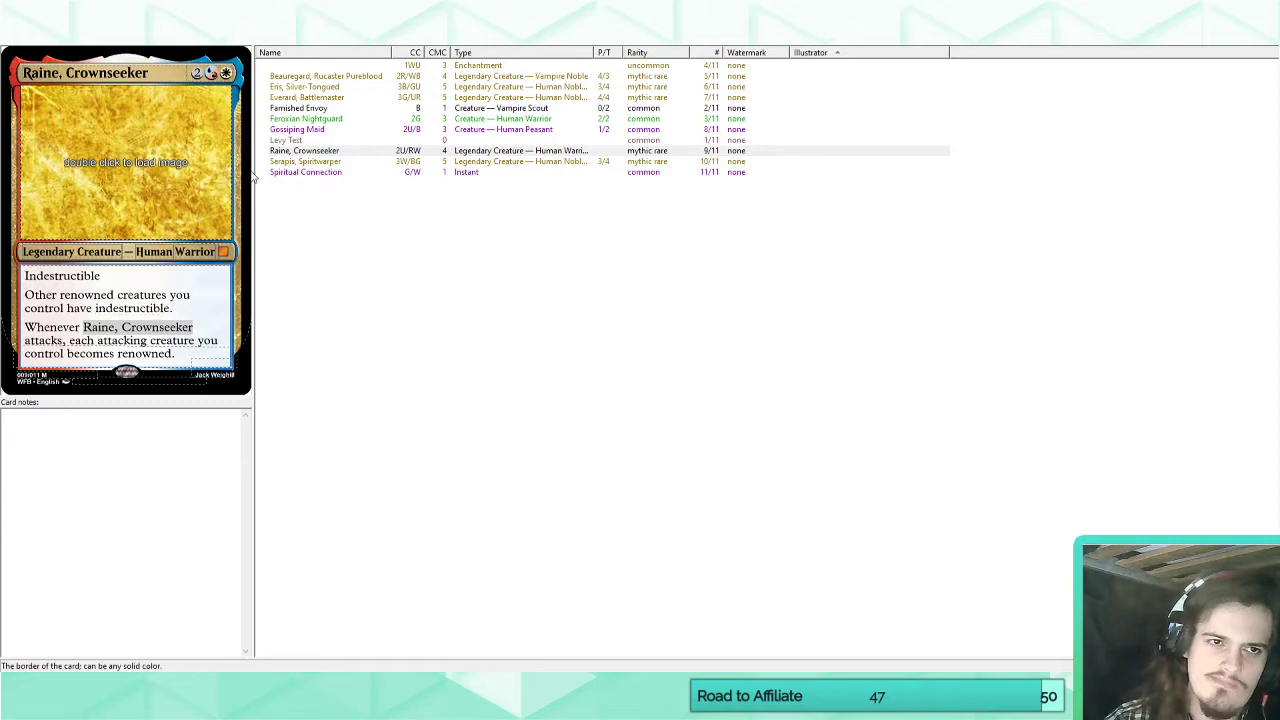
Set the generic mana in Raine, Crownseeker's casting cost to 4.
click(197, 72)
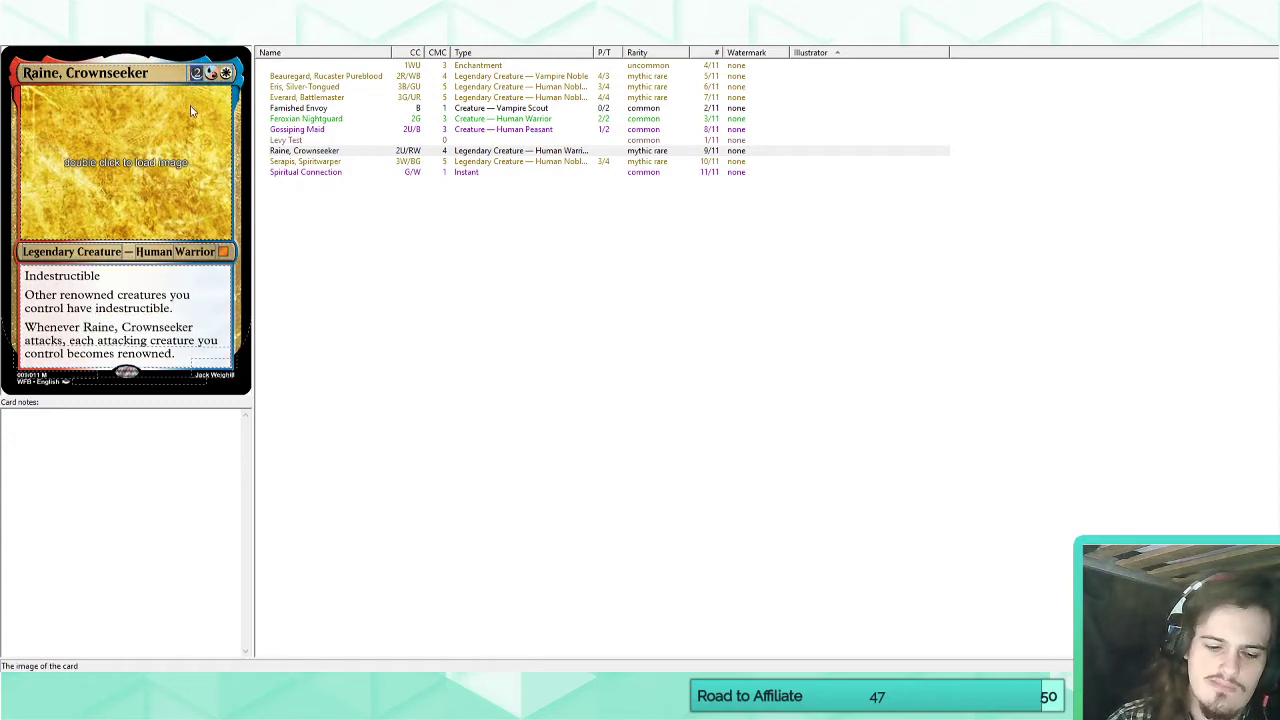
text(4)
click(197, 350)
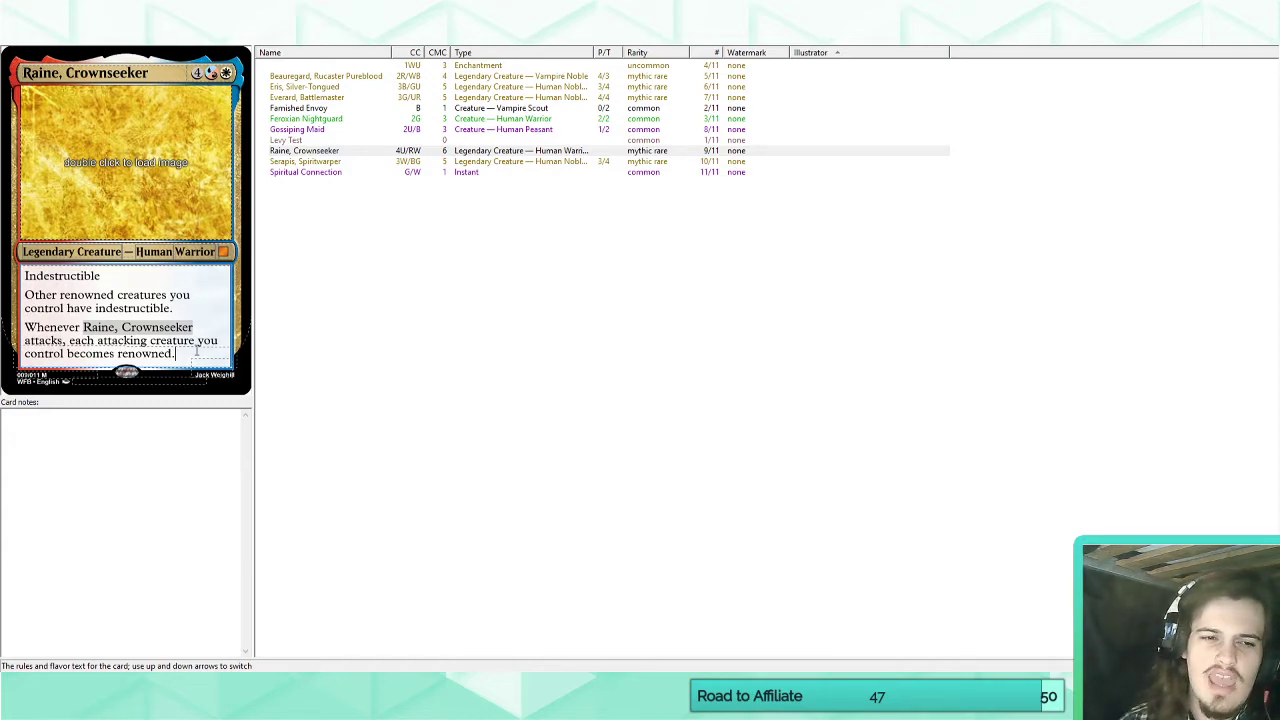
Replace indestructible with hexproof in both Raine, Crownseeker's own keyword line and the line for other renowned creatures.
triple_click(60, 276)
text(Hexpro)
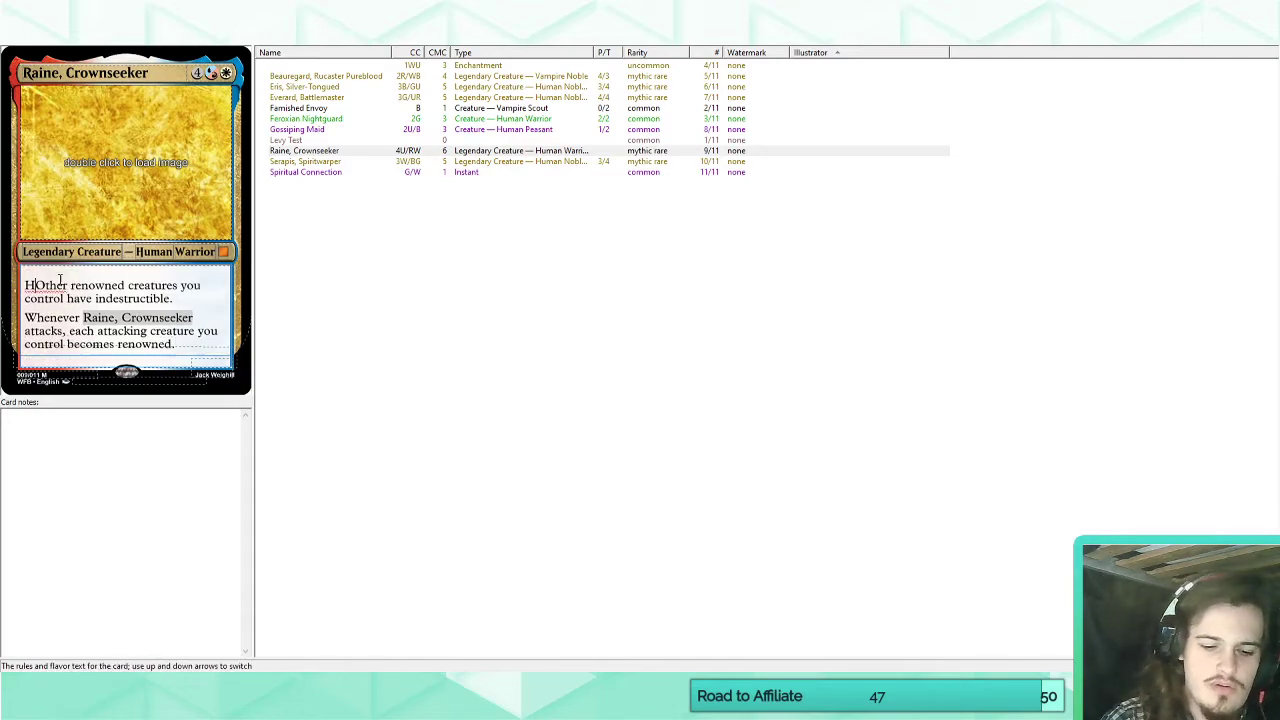
text(of)
key(Return)
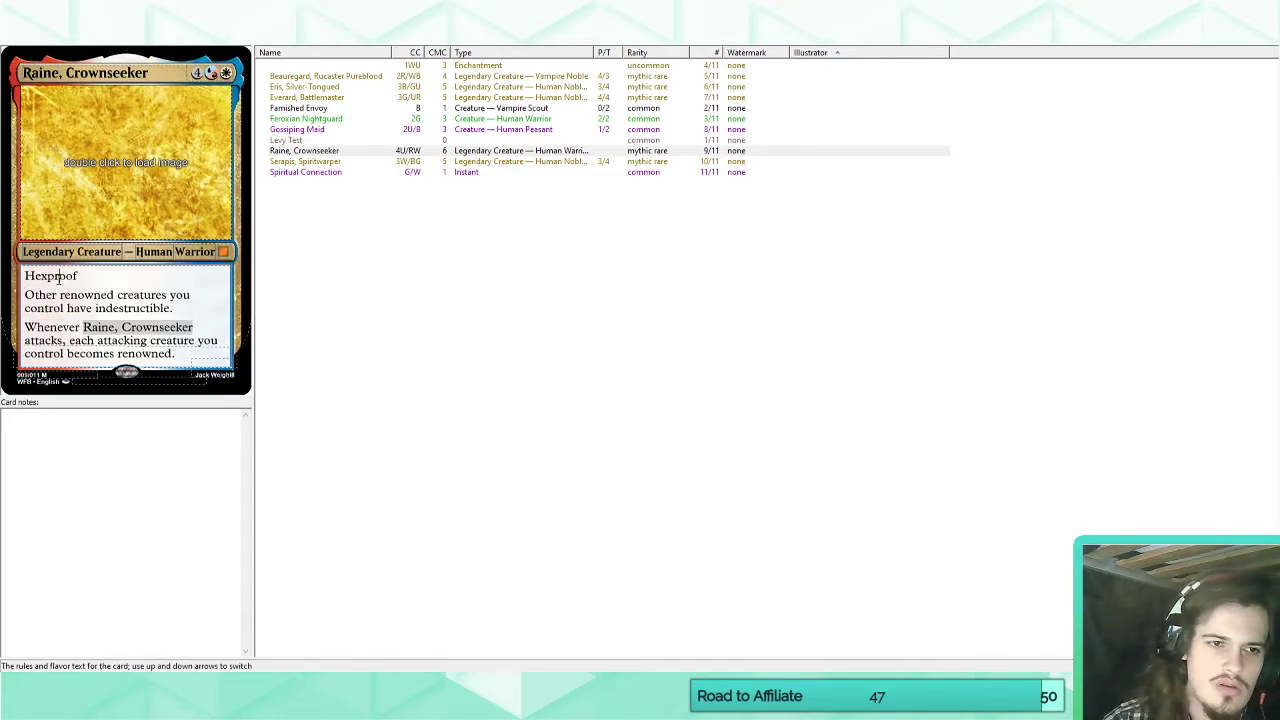
double_click(60, 279)
double_click(148, 308)
text(hexproof)
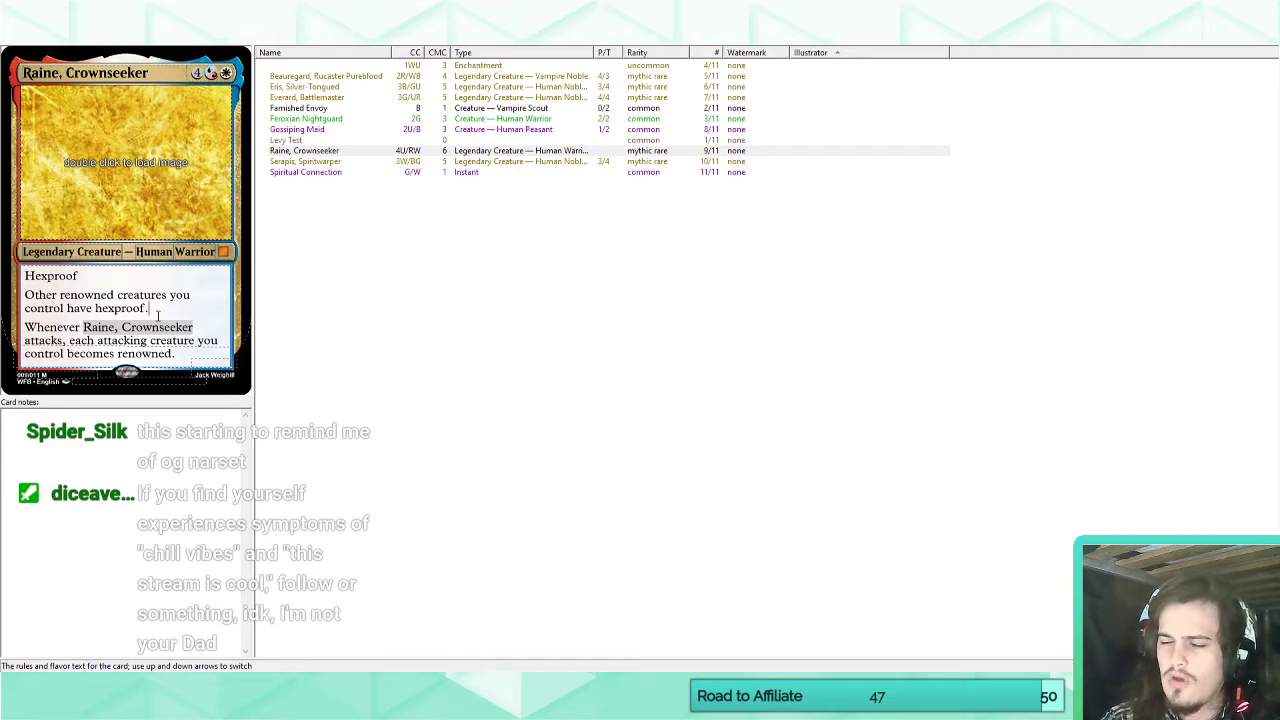
Switch to Scryfall and search the cards for "narset".
key(alt+Tab)
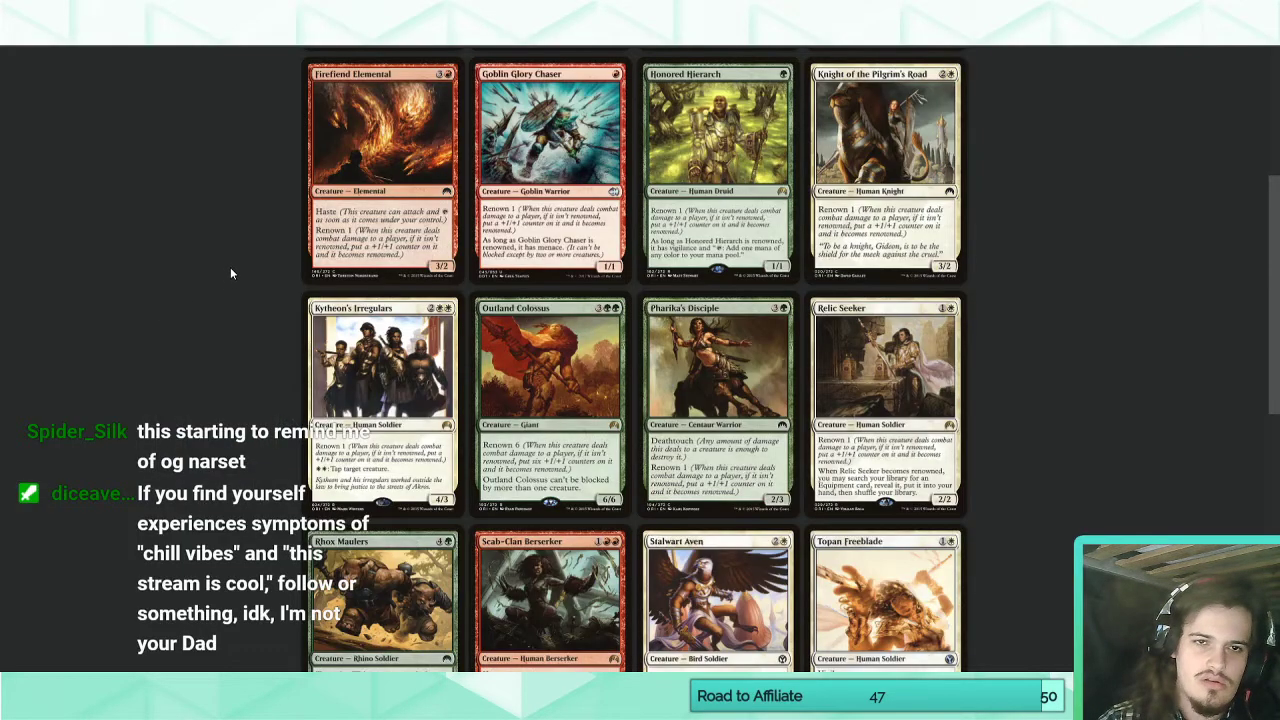
scroll(230, 267, up, 5)
click(338, 65)
key(ctrl+a)
key(BackSpace)
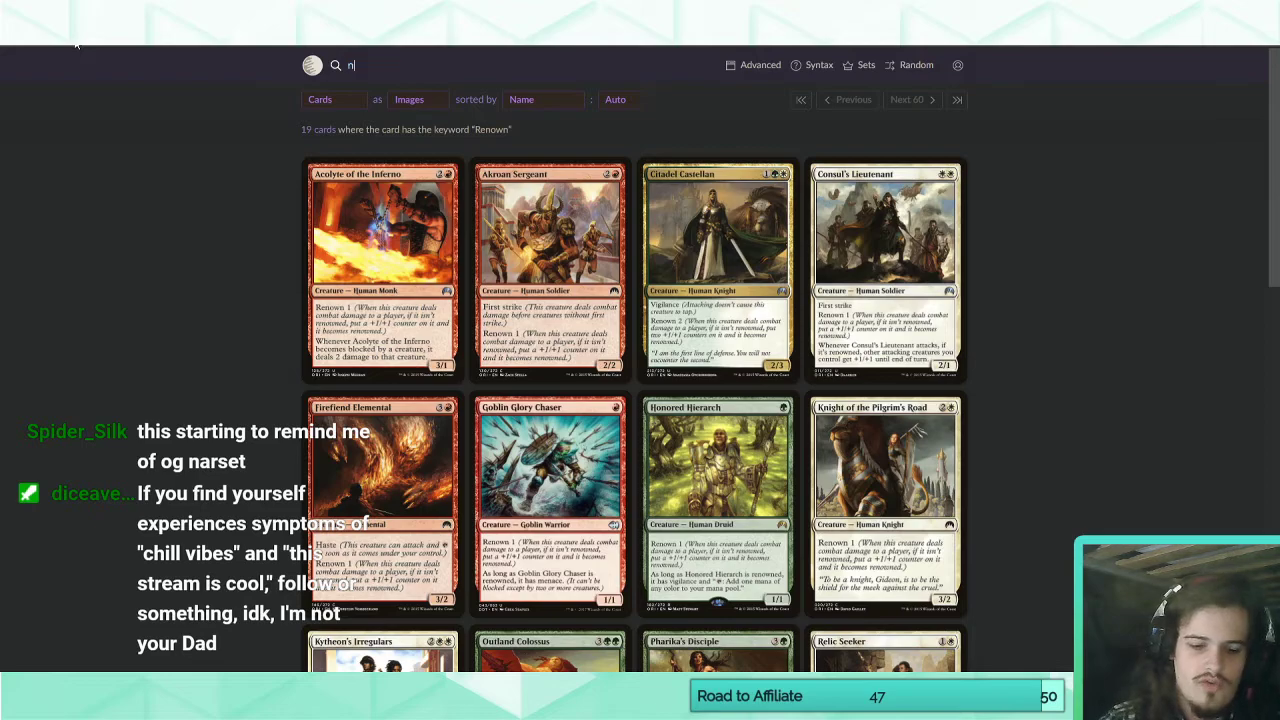
text(narset)
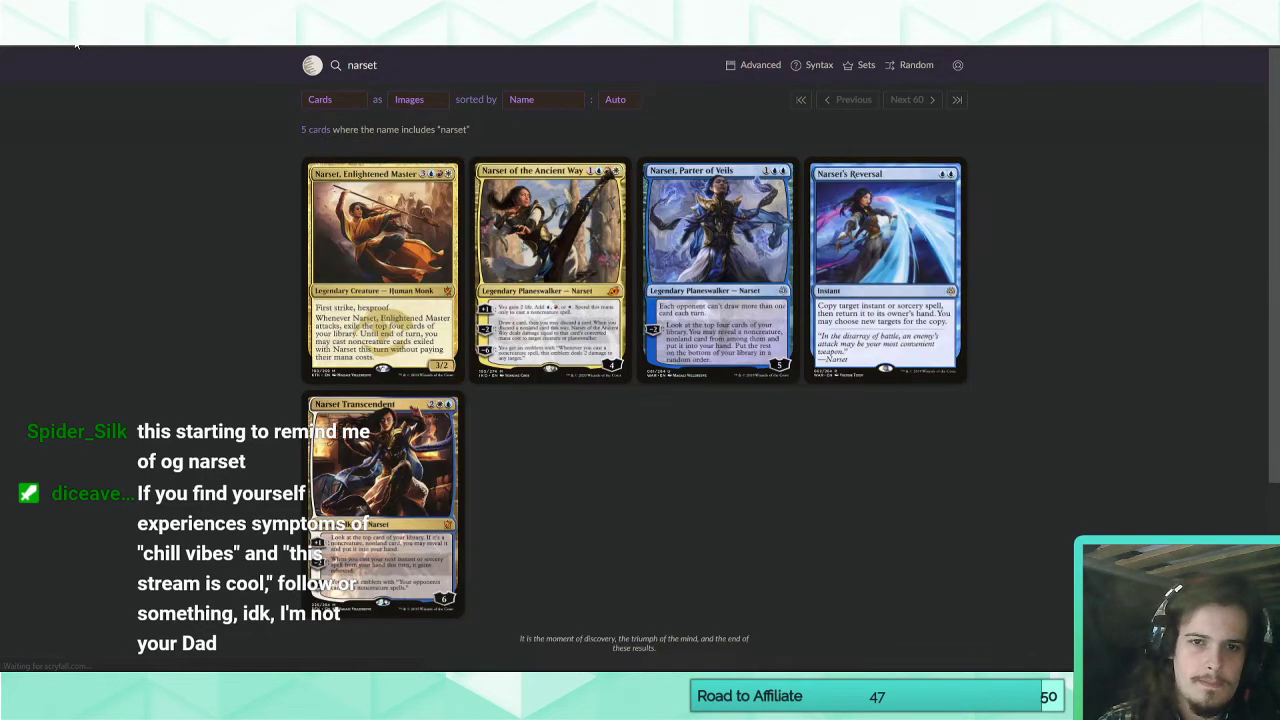
View the Narset Transcendent card page, then open the page of the creature card Narset, Enlightened Master.
click(406, 511)
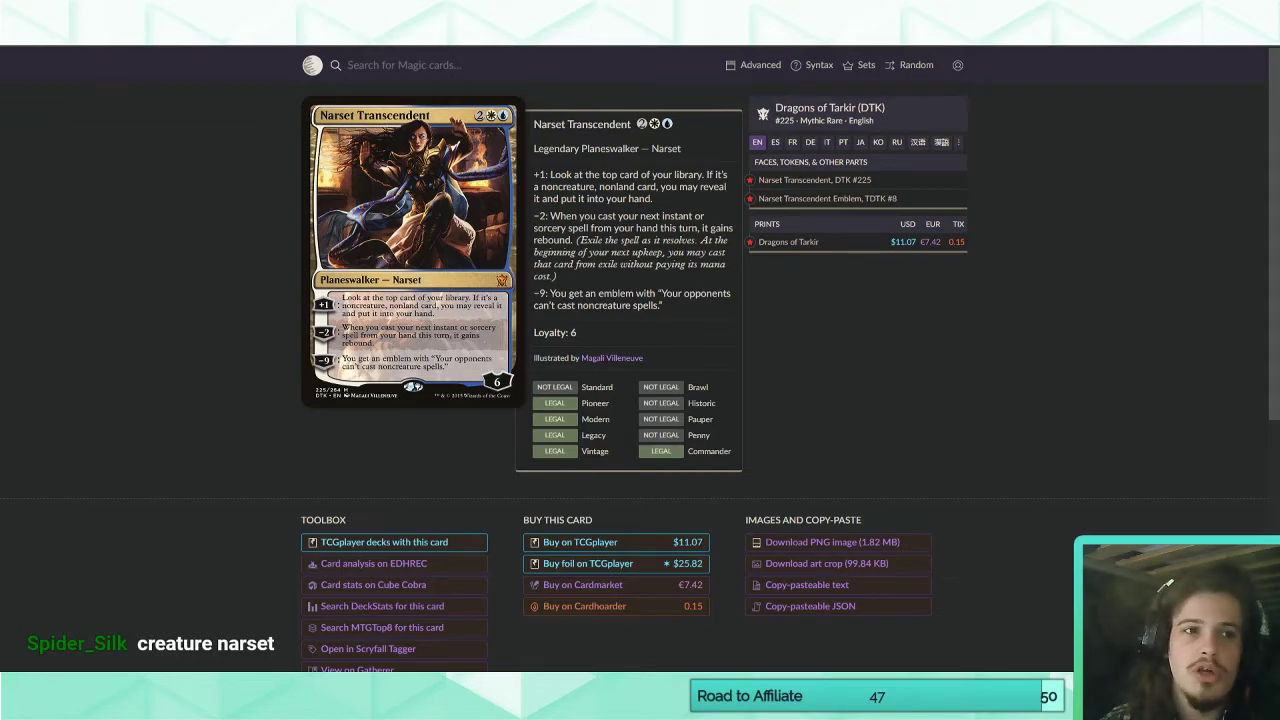
click(14, 34)
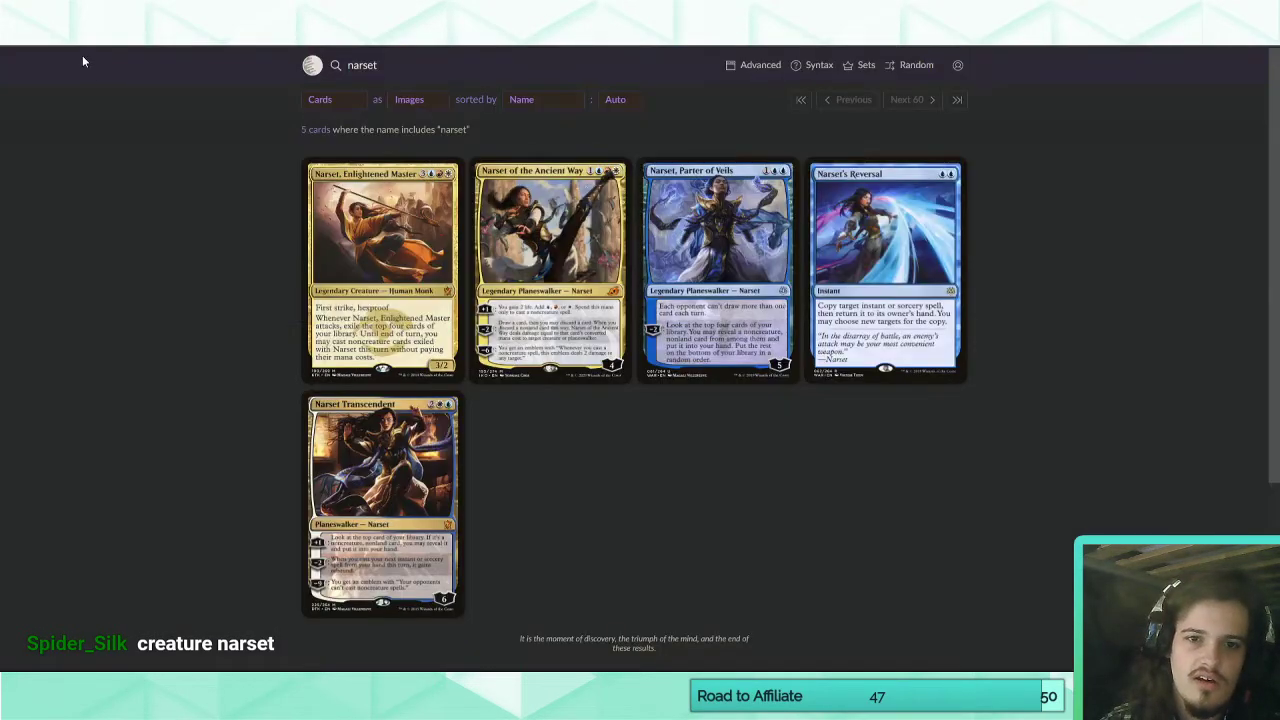
click(350, 238)
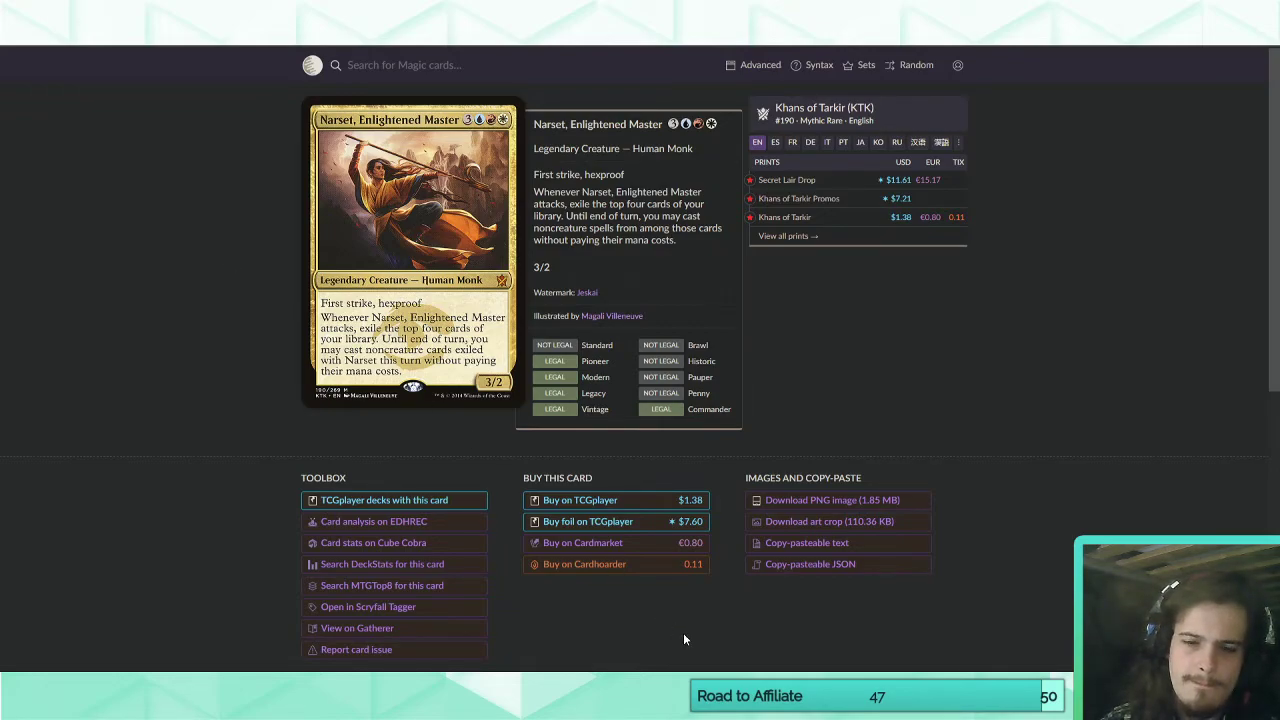
Switch back to Magic Set Editor and remove "renowned" from Raine, Crownseeker's line granting hexproof to other creatures.
key(alt+Tab)
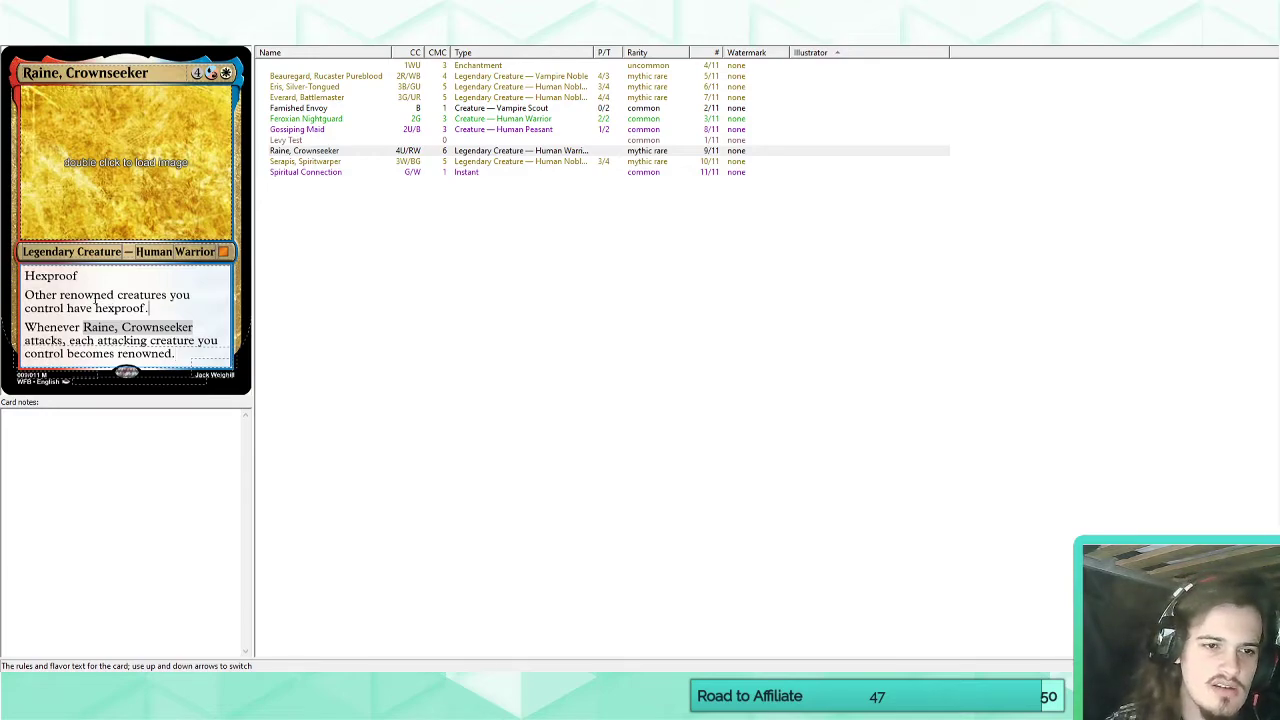
double_click(95, 296)
key(BackSpace)
key(BackSpace)
drag(78, 308, 4, 273)
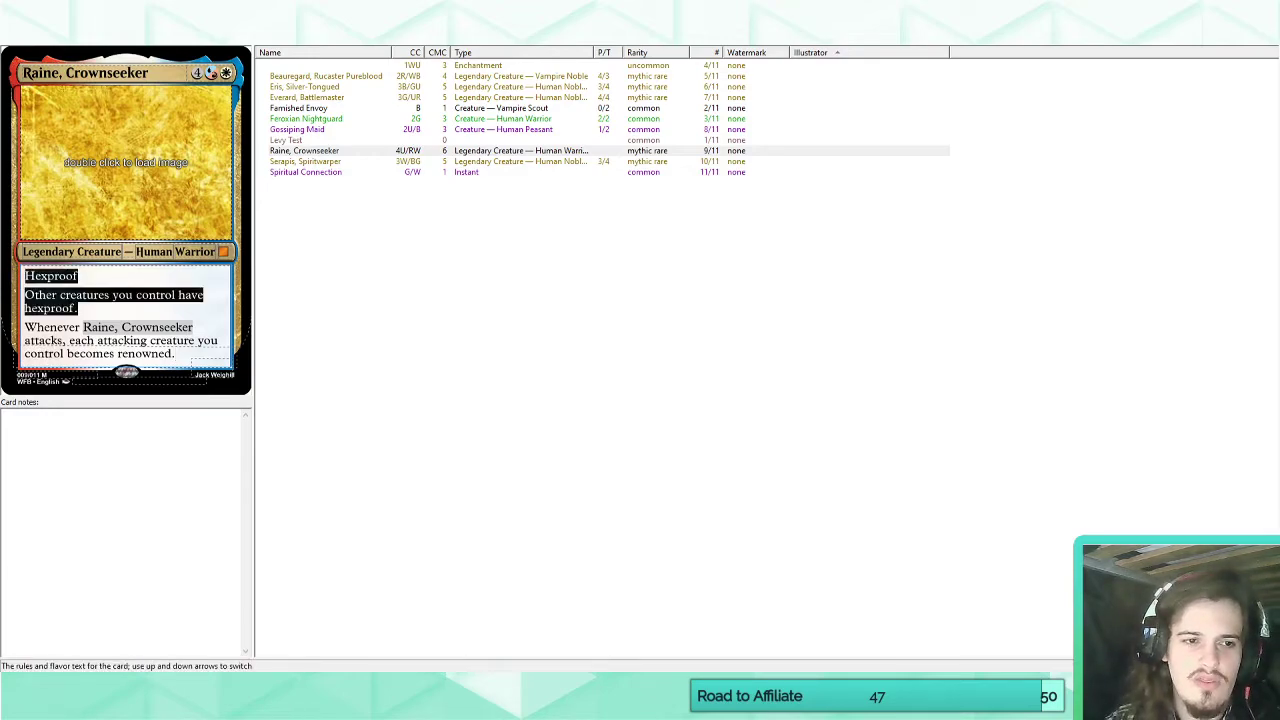
click(96, 312)
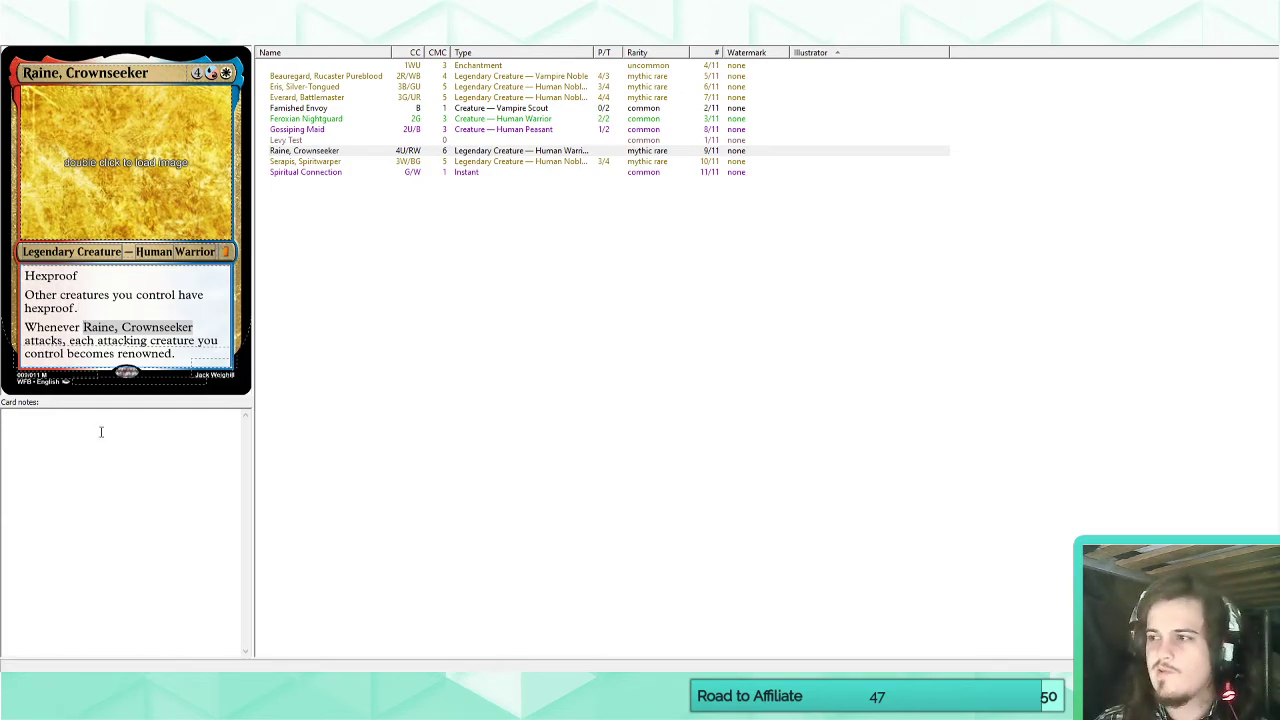
Compare Raine, Crownseeker's abilities with Narset, Enlightened Master's card page in Scryfall.
click(130, 692)
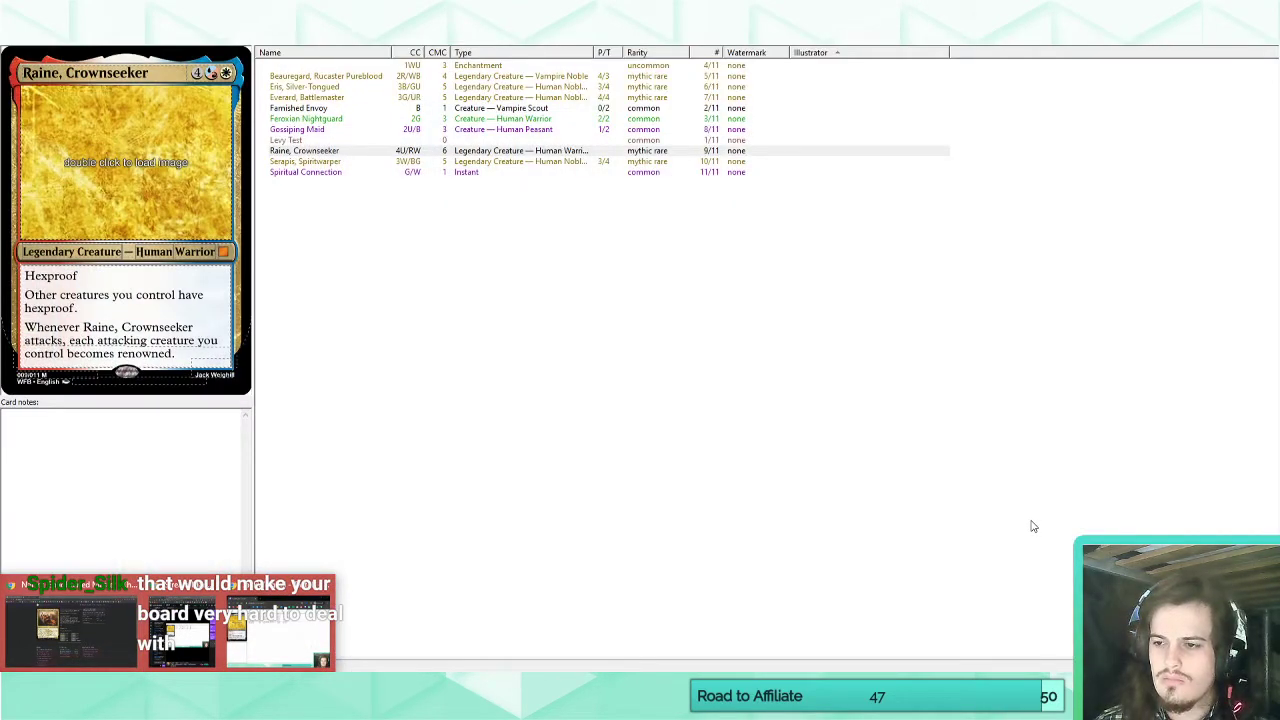
click(940, 512)
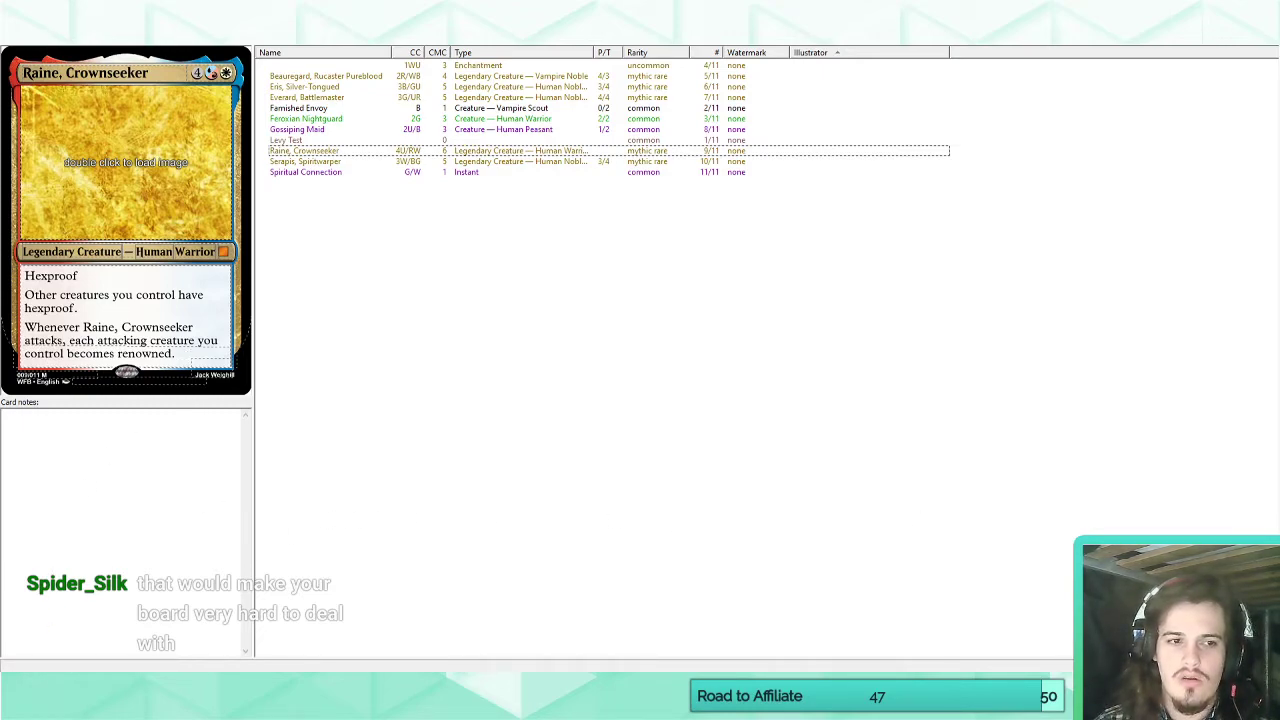
mouse_move(120, 686)
click(93, 601)
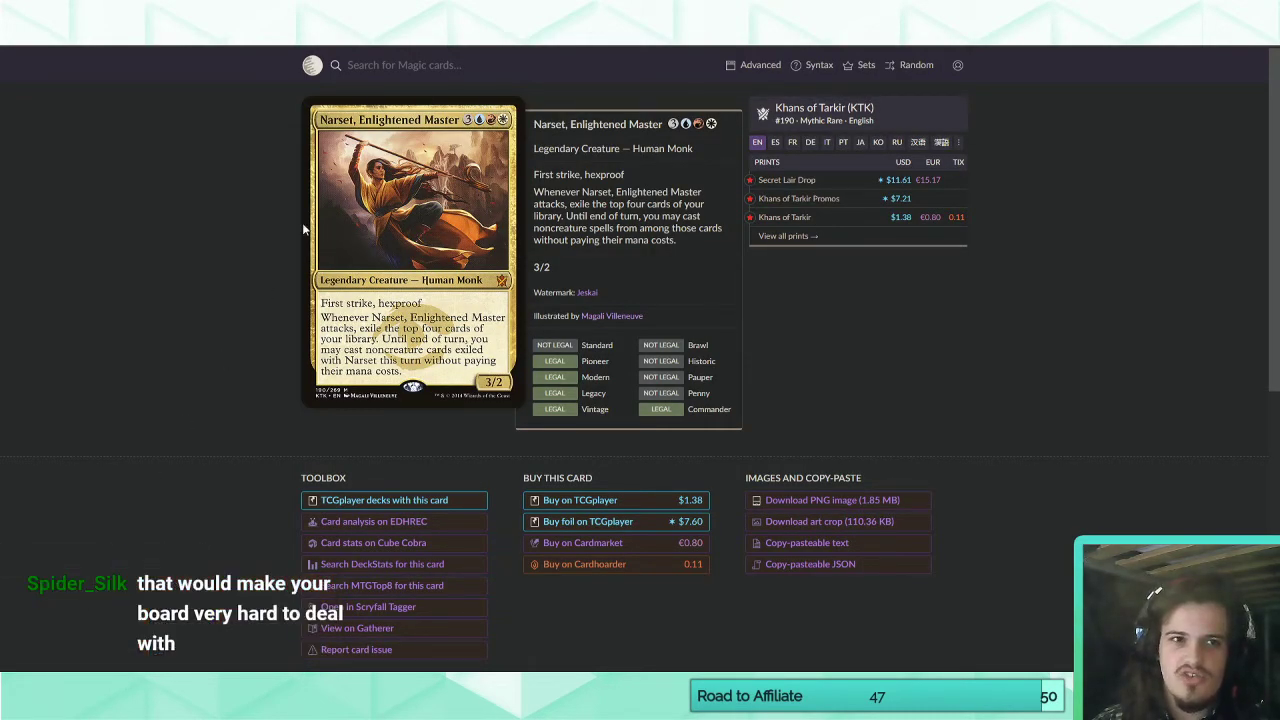
key(alt+Tab)
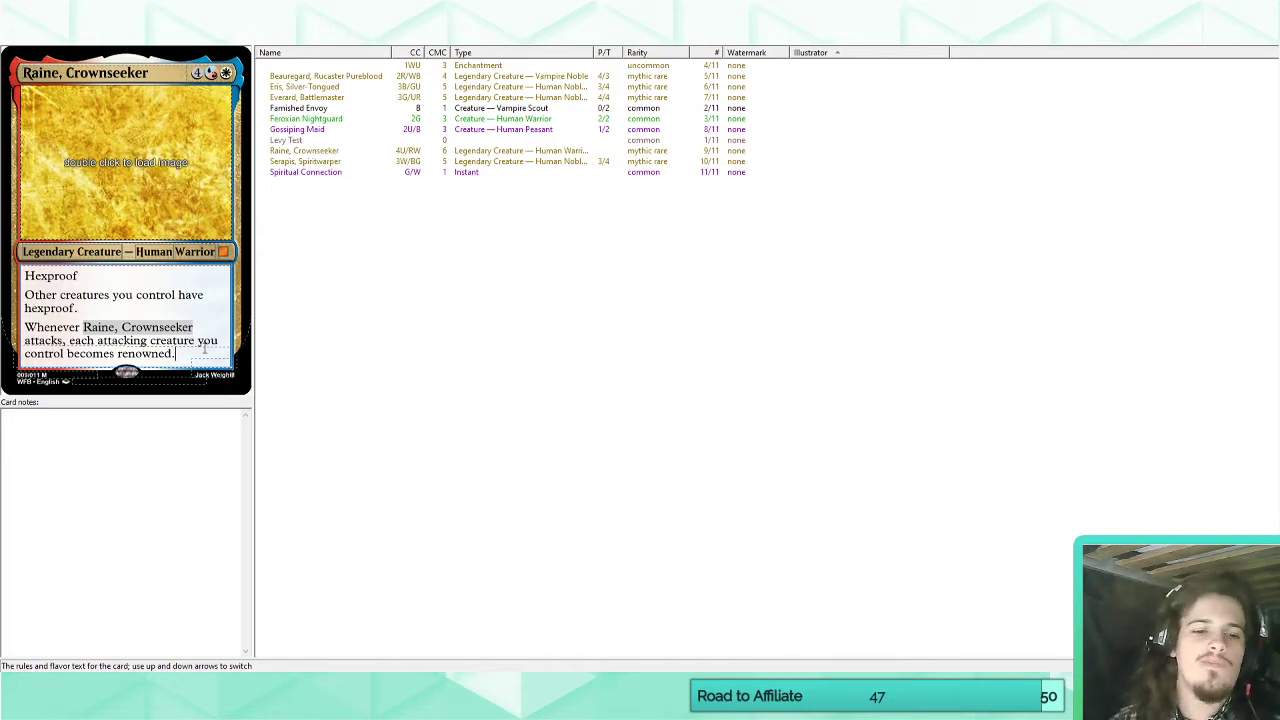
mouse_move(85, 686)
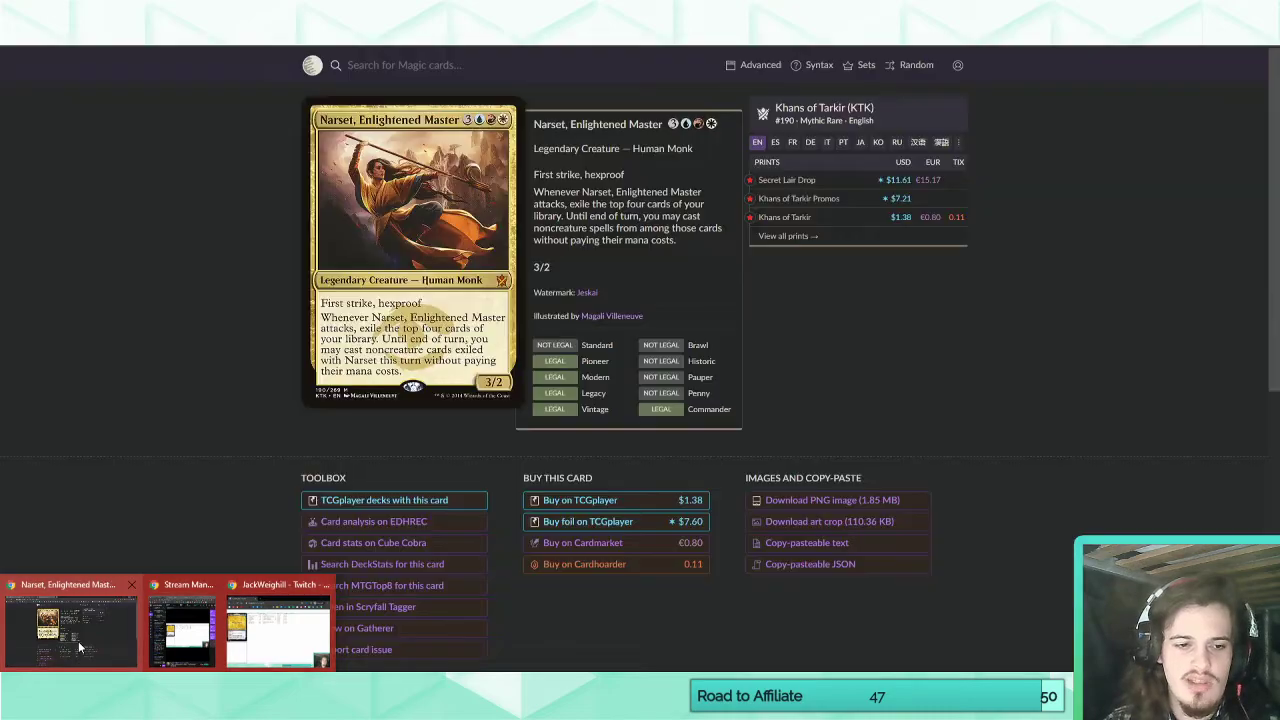
click(93, 616)
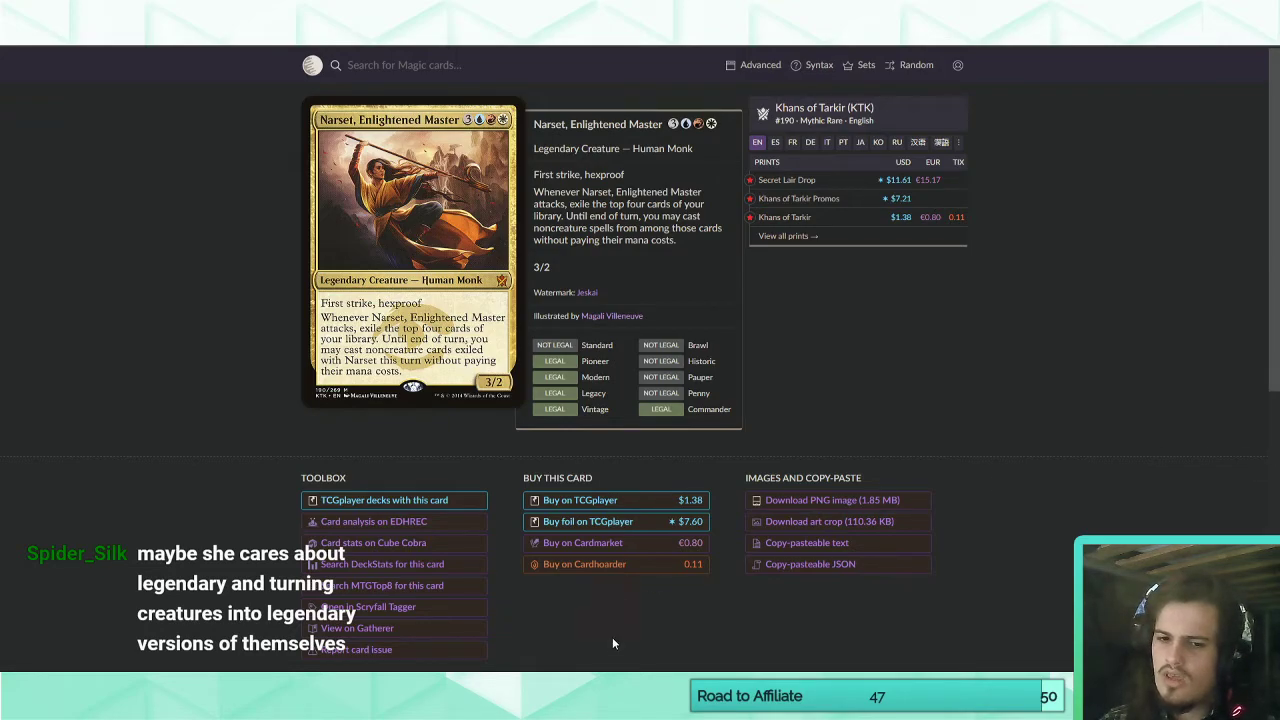
Return to Magic Set Editor and clear all of Raine, Crownseeker's rules text.
key(alt+Tab)
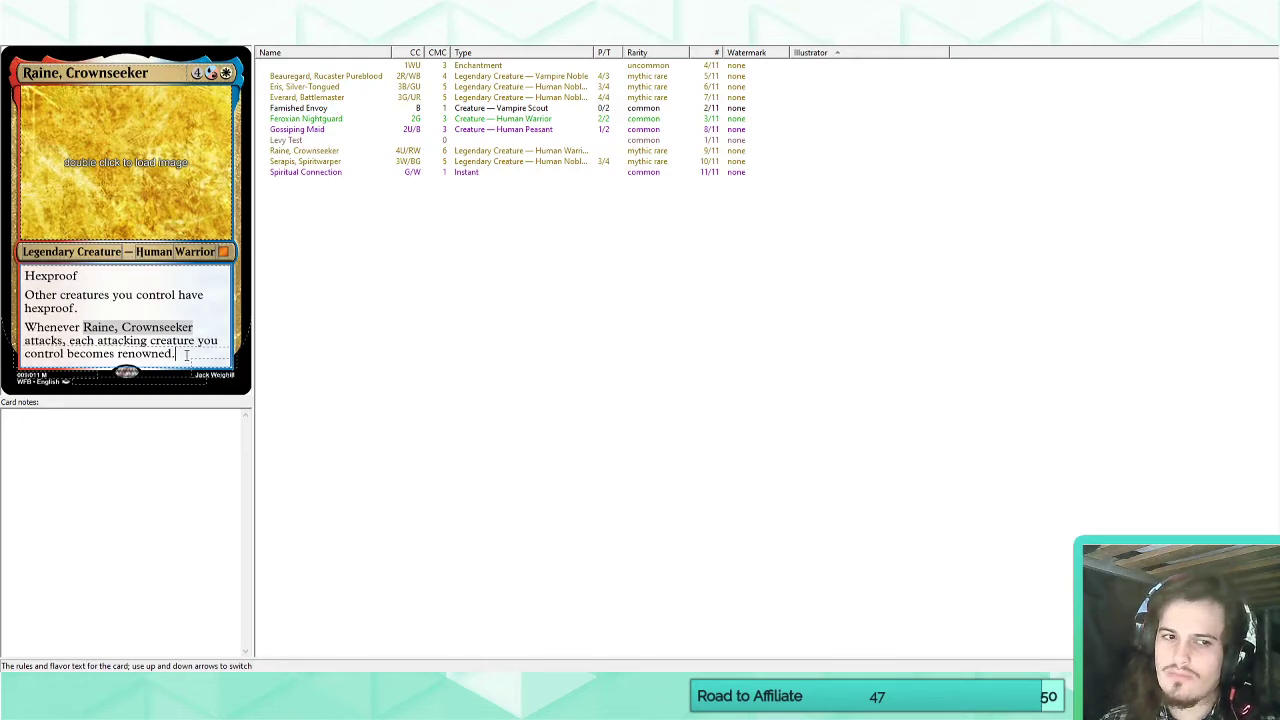
drag(186, 355, 5, 284)
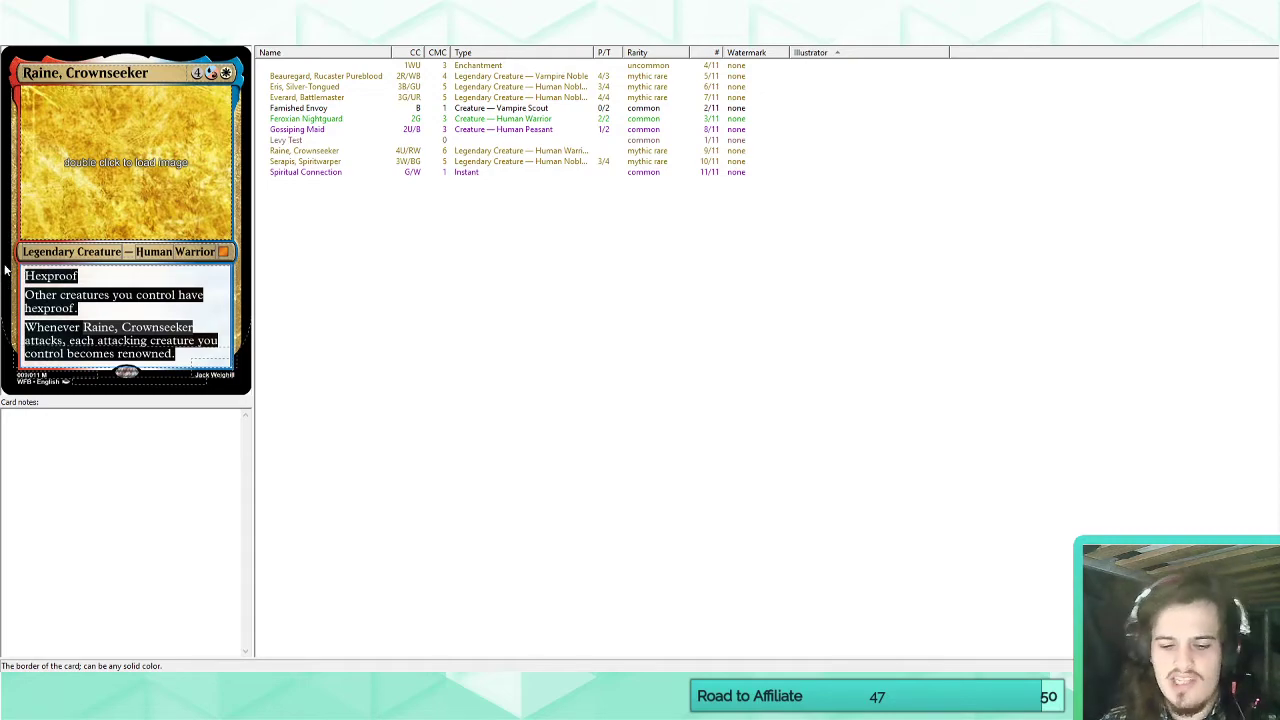
key(Delete)
Add a custom keyword to the set, with "Legend" as both its name and its match text.
click(215, 45)
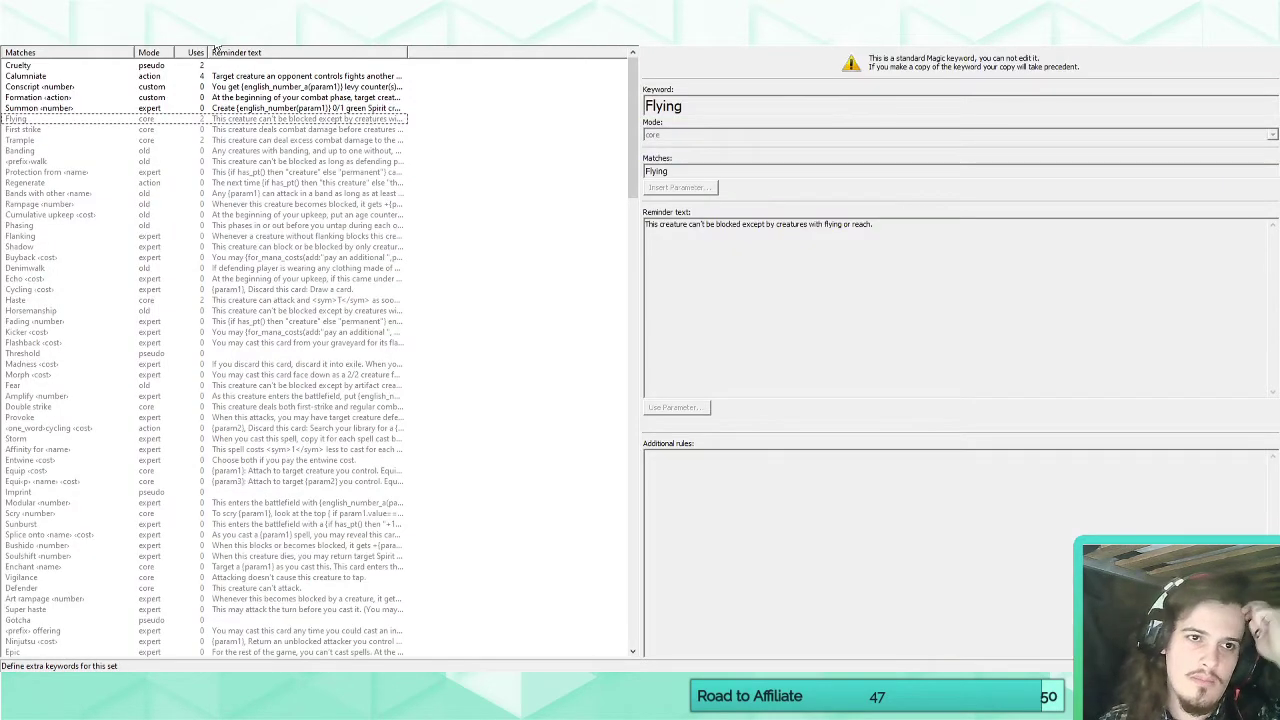
click(172, 25)
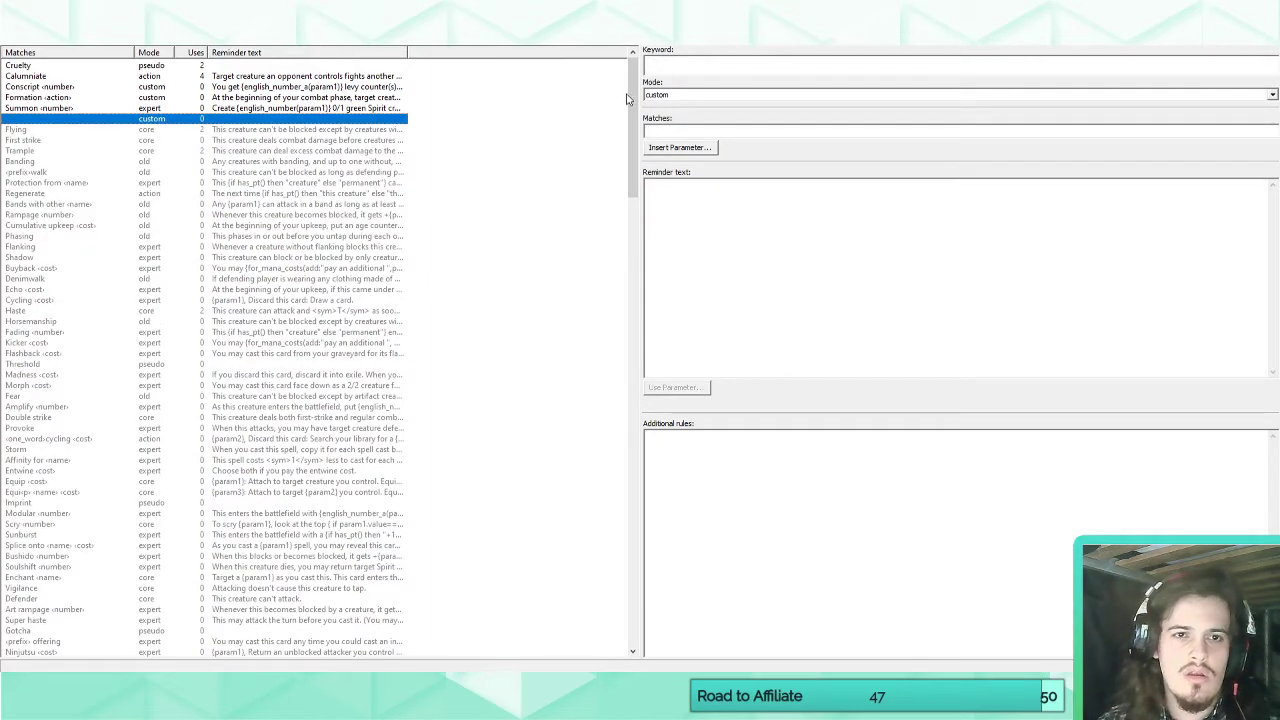
click(774, 71)
text(Legend)
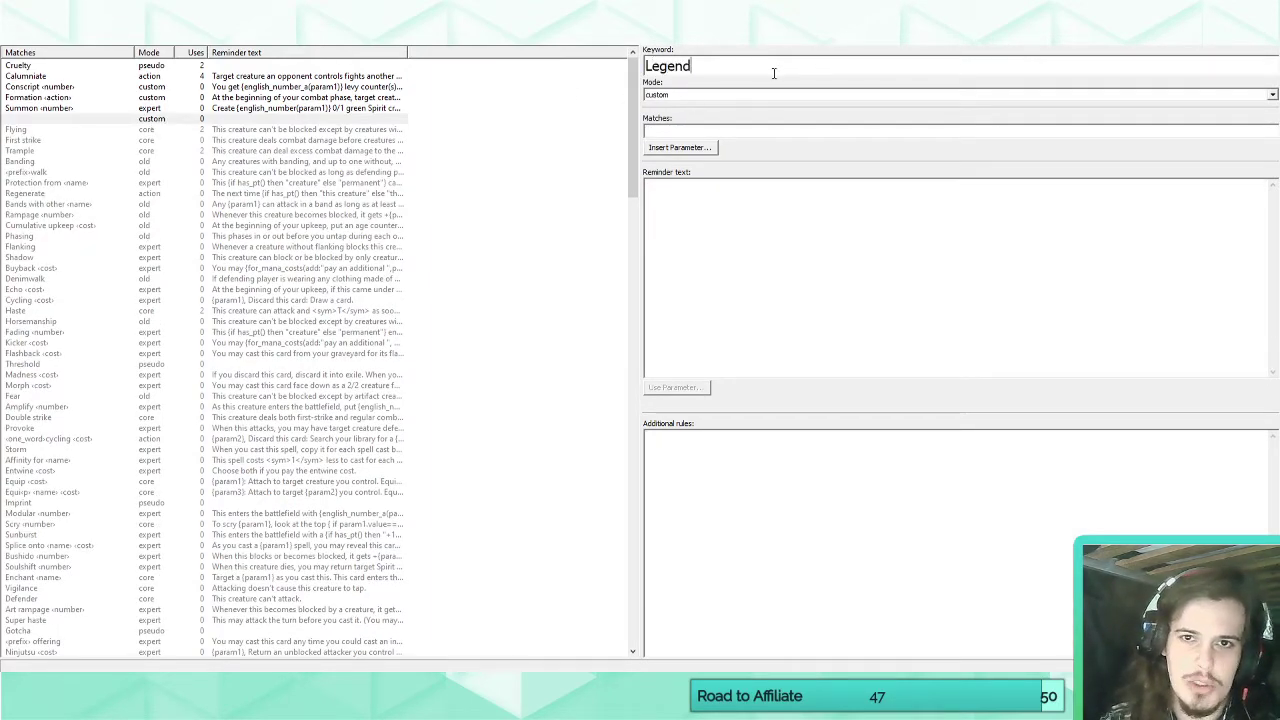
click(701, 130)
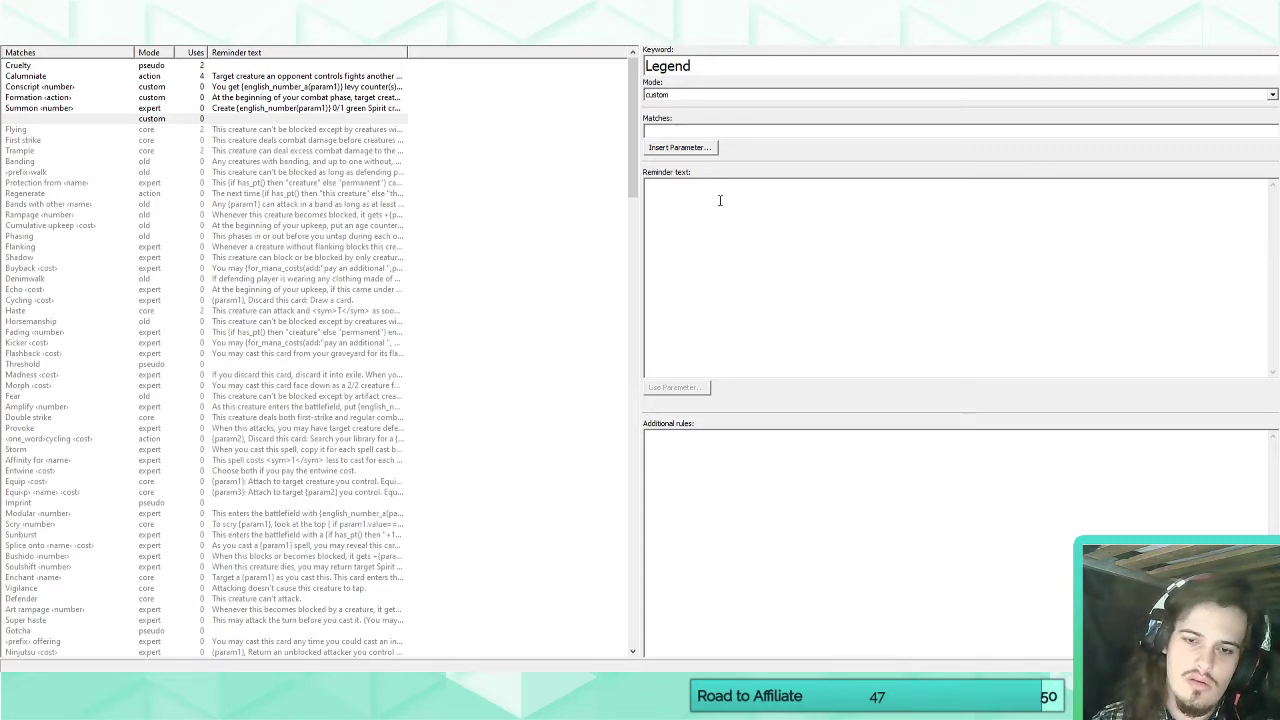
text(Legend)
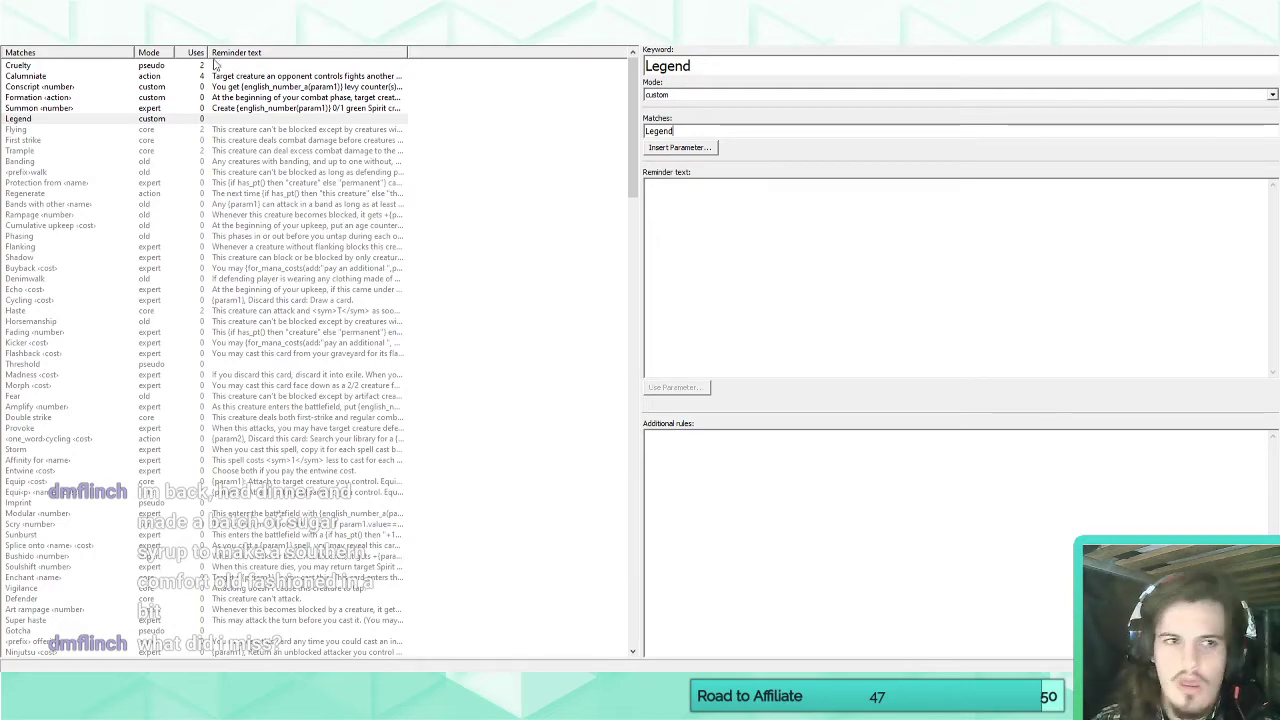
Review the card texts of Everard, Battlemaster, Serapis, Spiritwarper and Spiritual Connection, ending on Raine, Crownseeker.
click(18, 38)
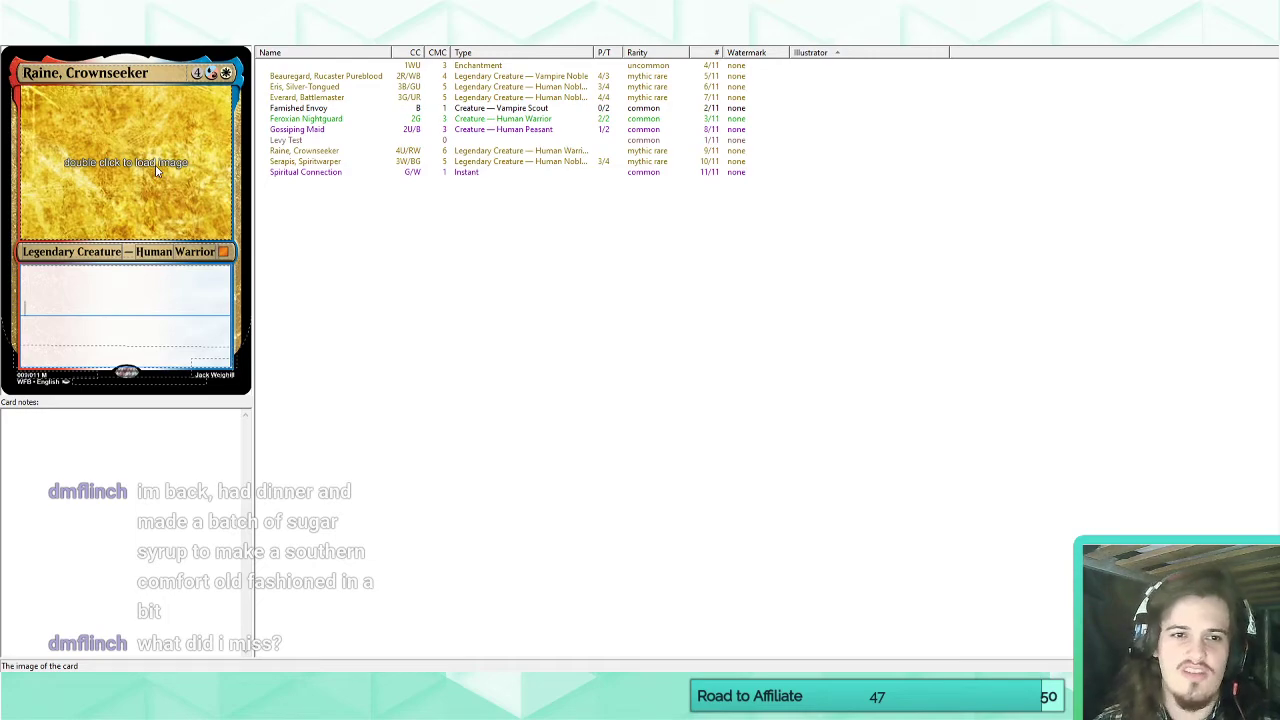
click(302, 98)
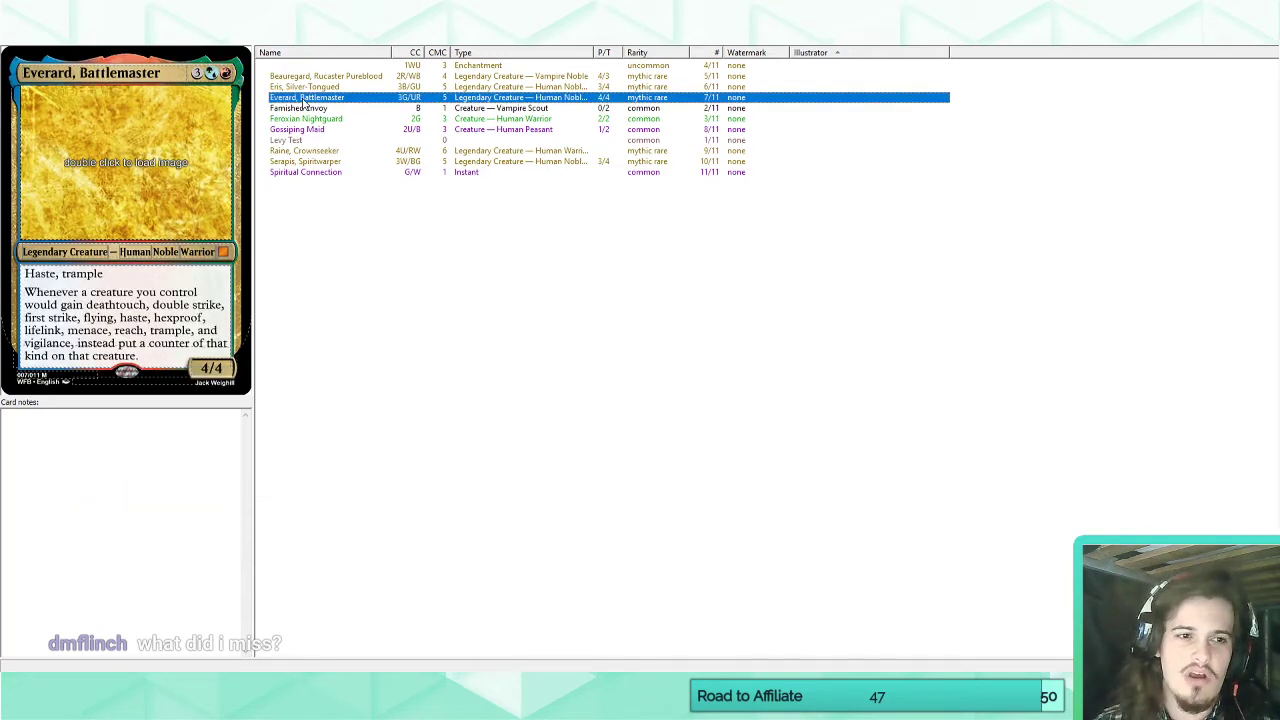
click(303, 163)
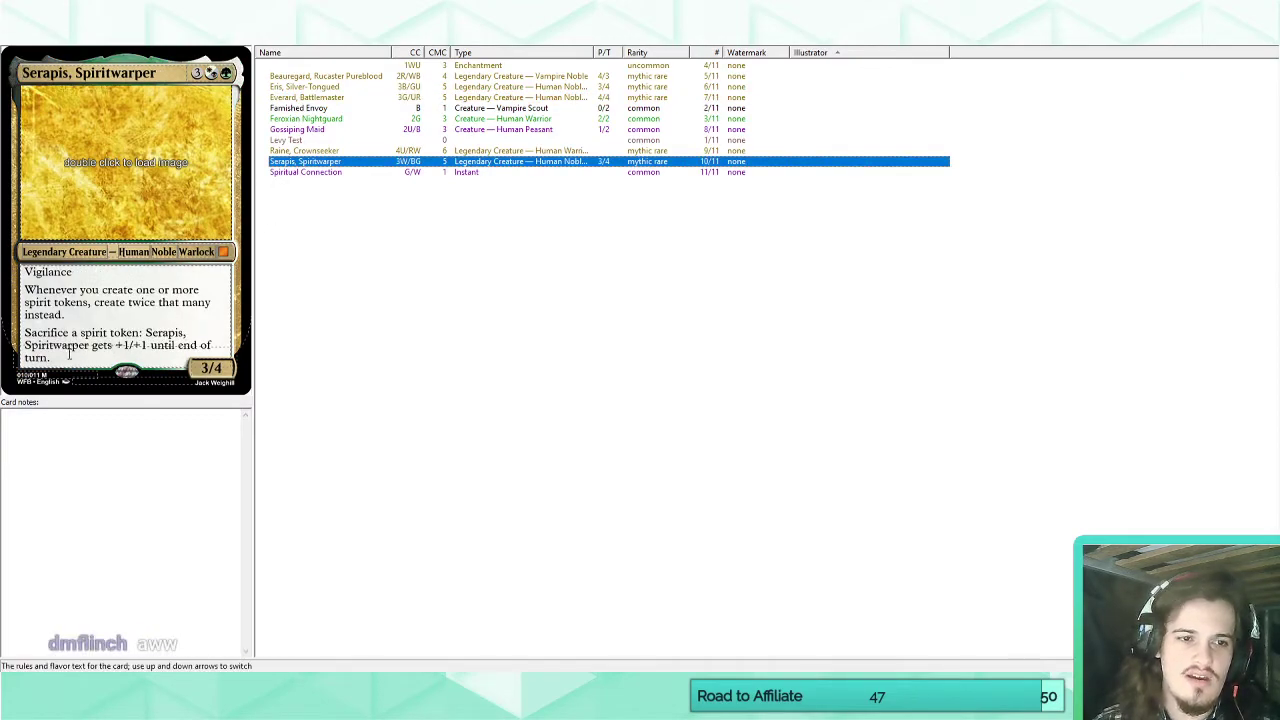
click(302, 174)
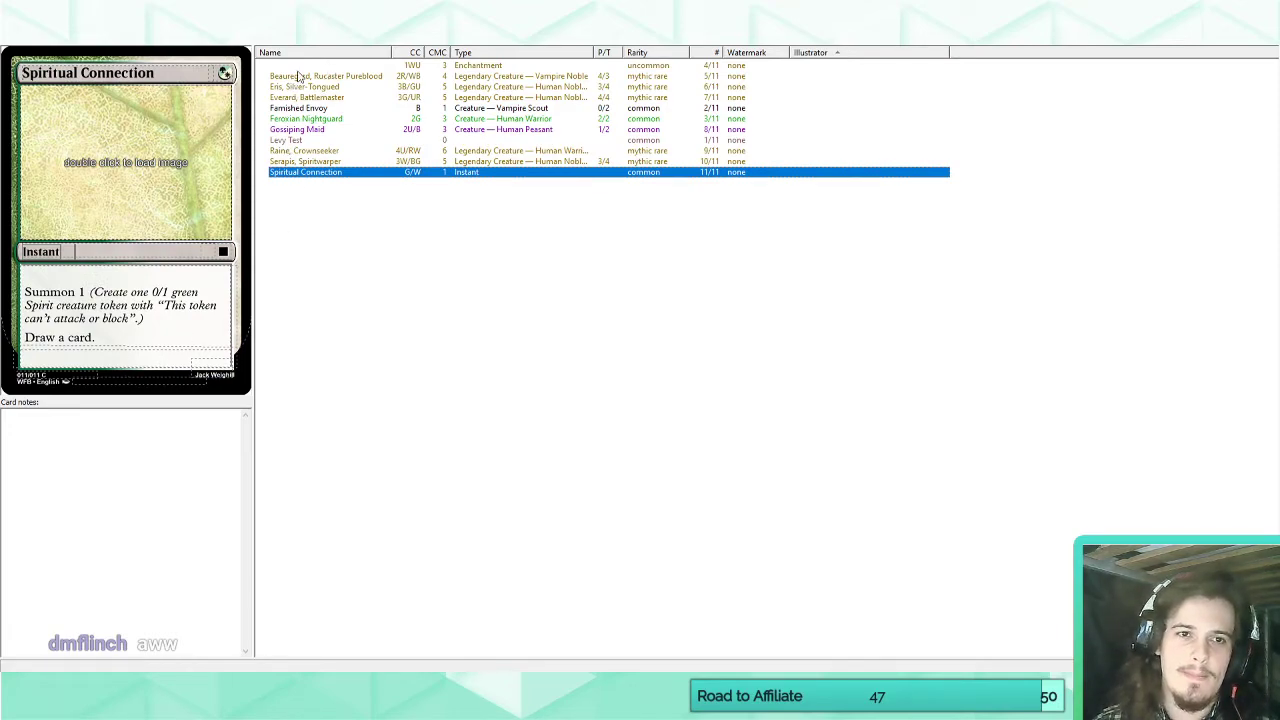
click(296, 150)
click(114, 300)
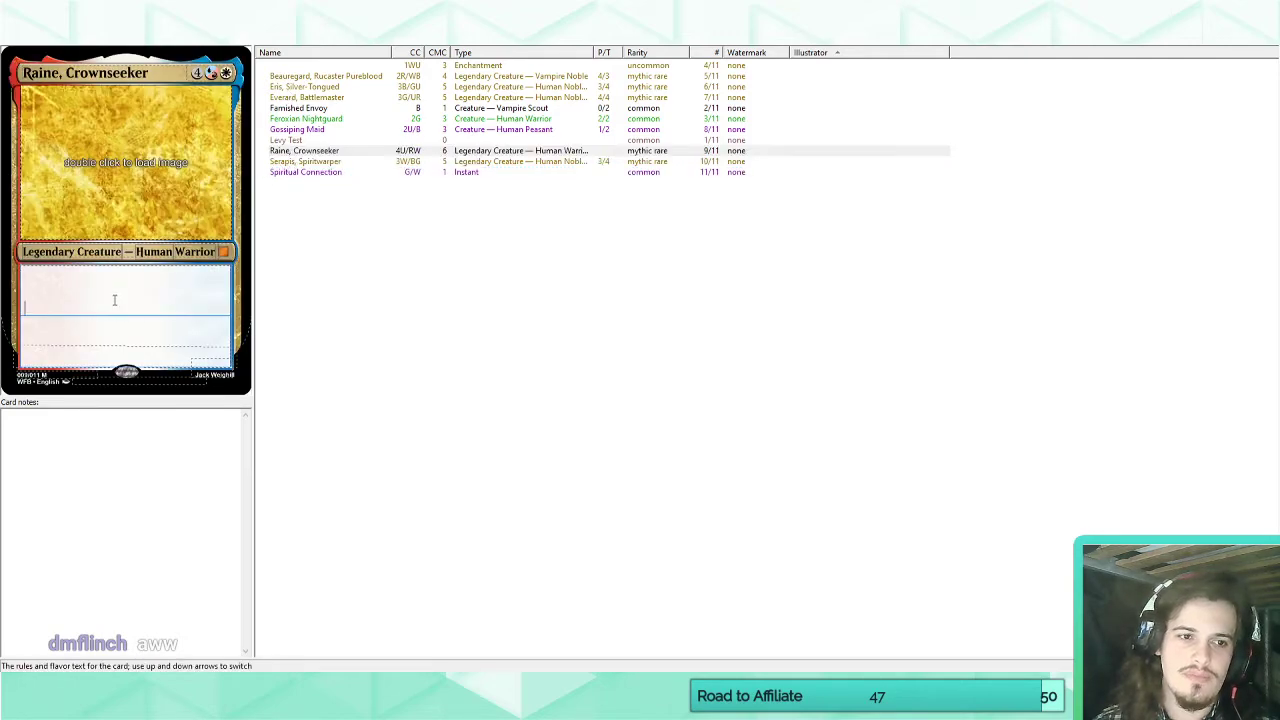
Give the Legend keyword the reminder text "Whenever this creature deals damage to a player, it becomes legendary. Choose a new name for it.".
click(270, 36)
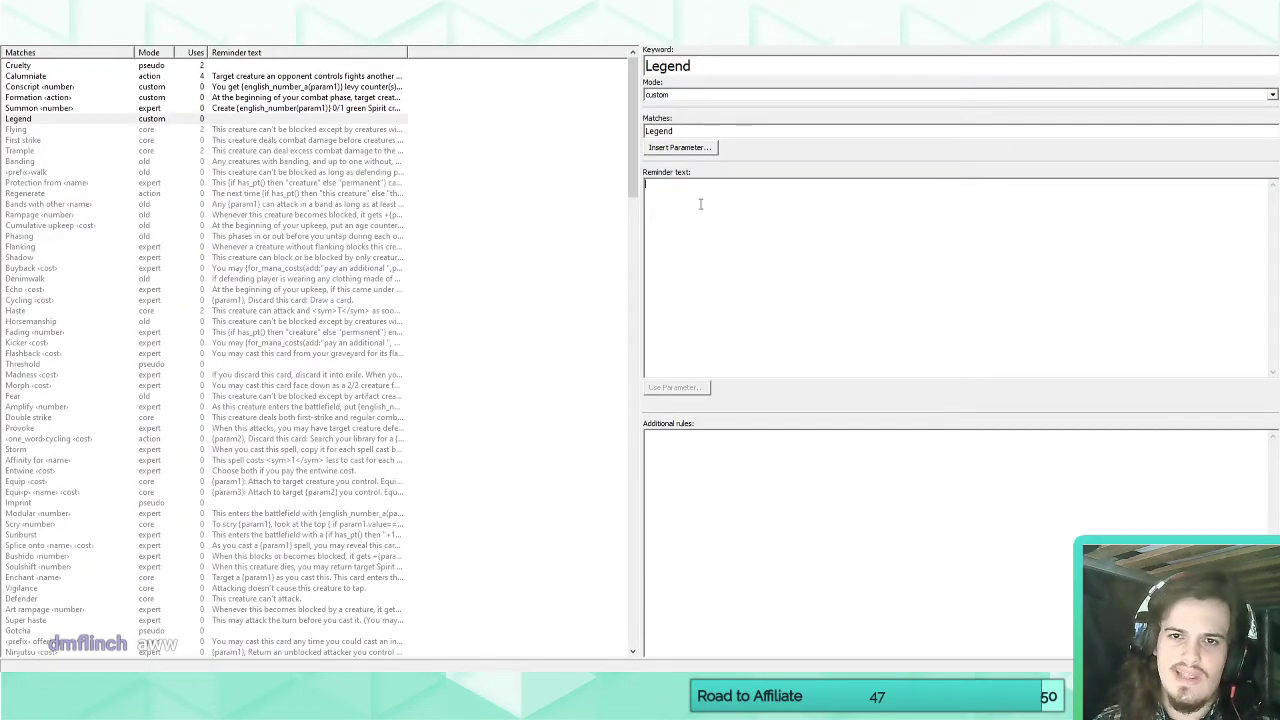
text(Whenever this creatu)
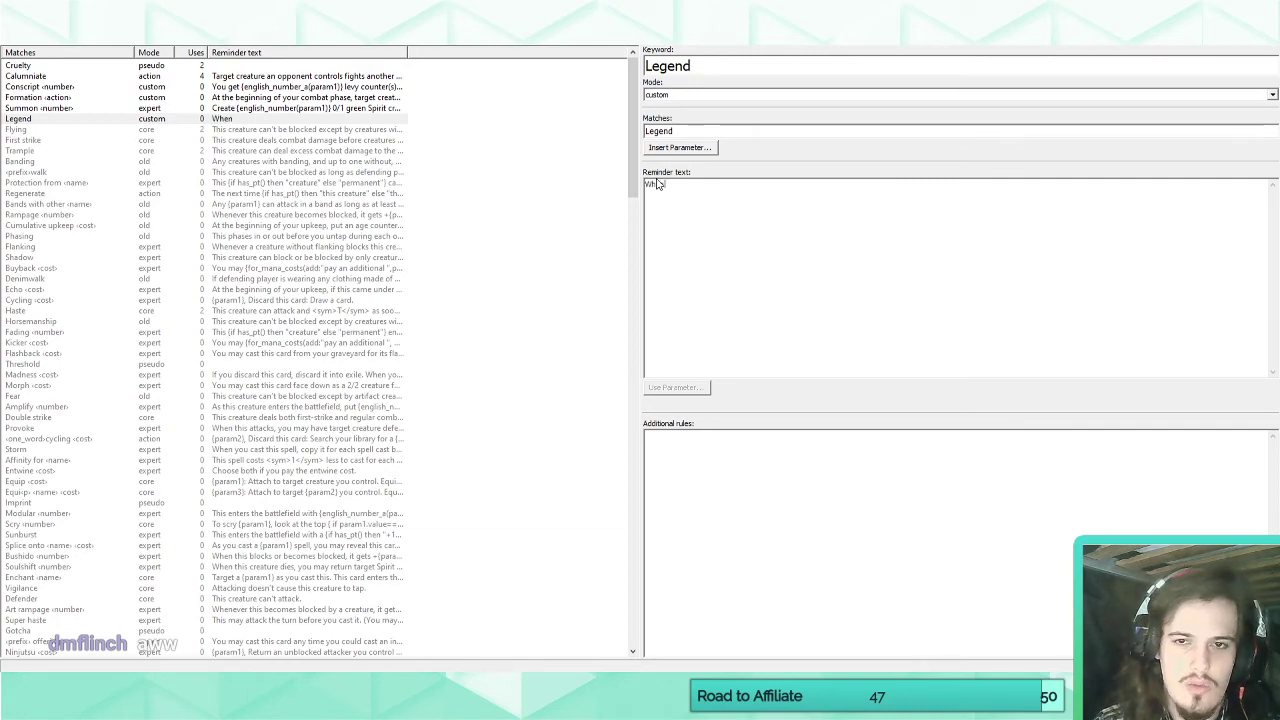
key(BackSpace)
key(BackSpace)
key(BackSpace)
key(BackSpace)
key(BackSpace)
key(BackSpace)
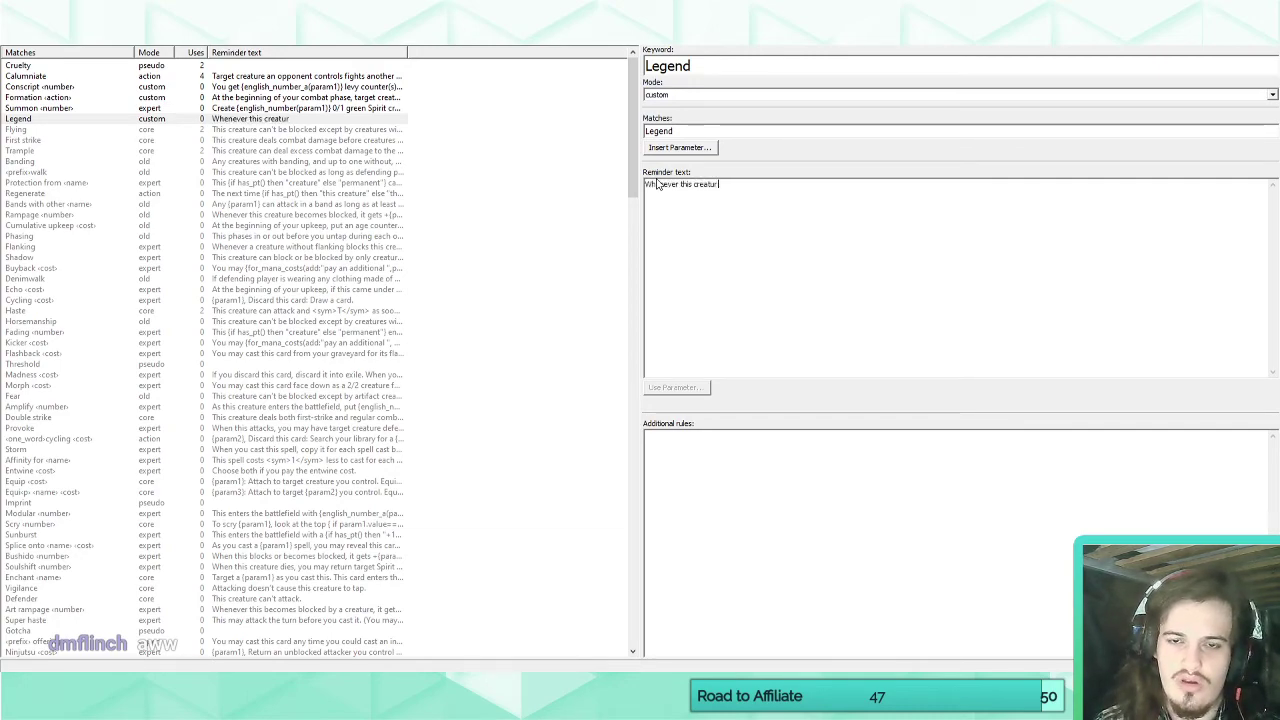
text(crea)
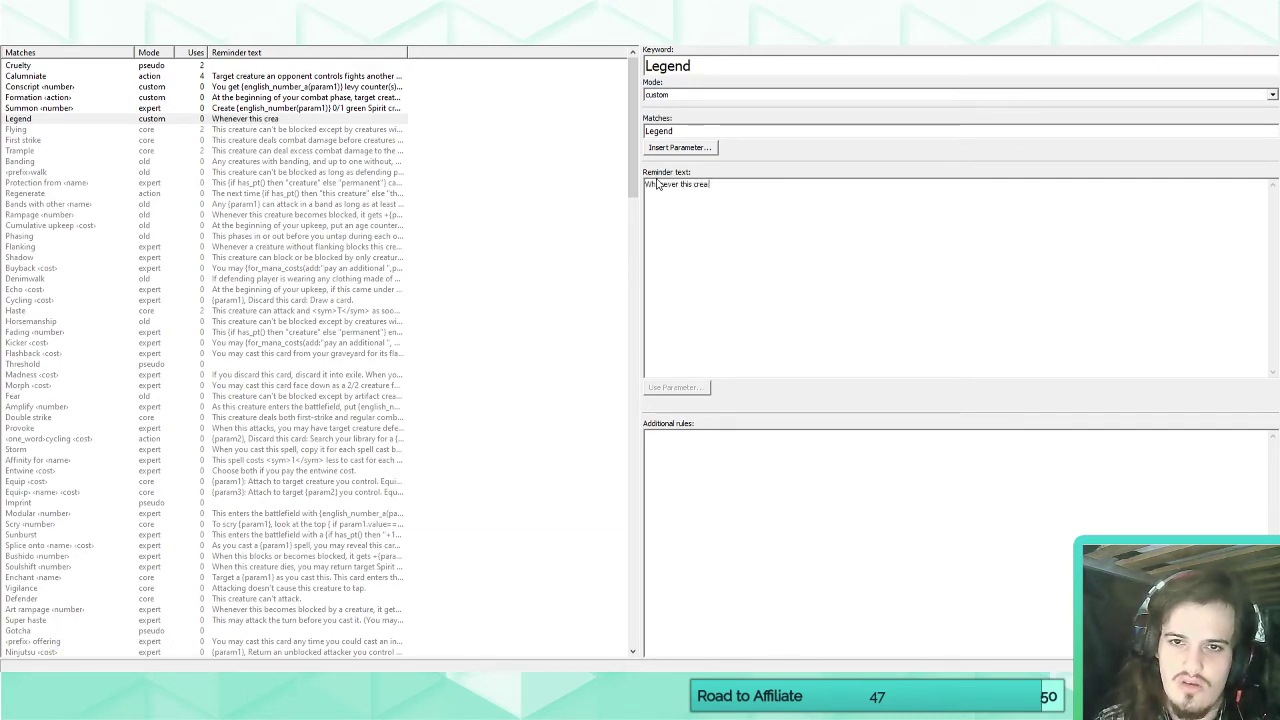
text(ture deals da)
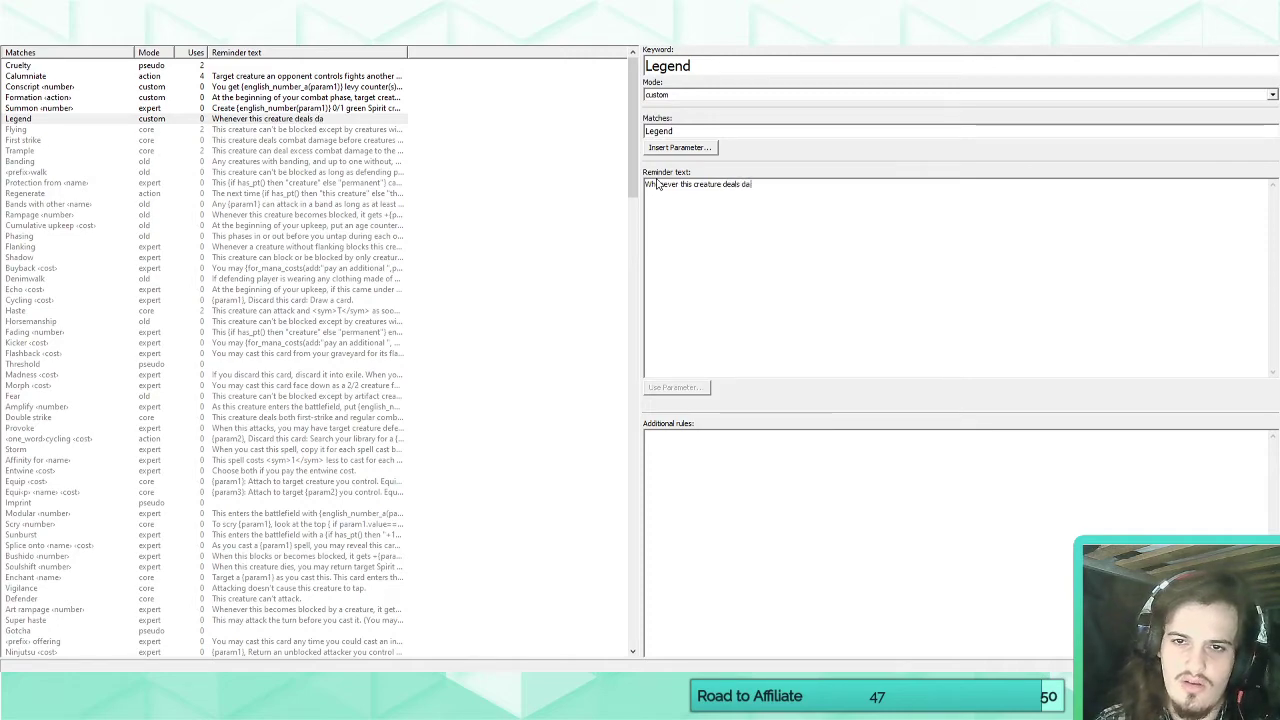
text(mage to a pla)
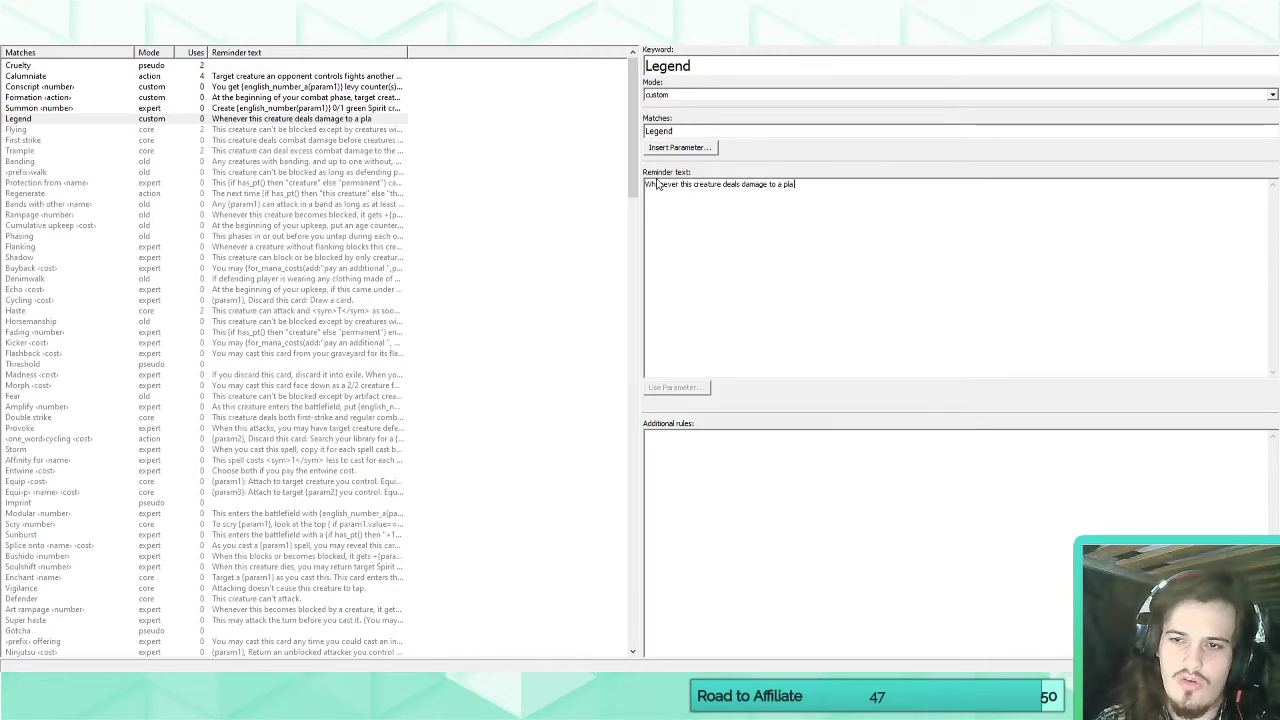
text(yer, it becom)
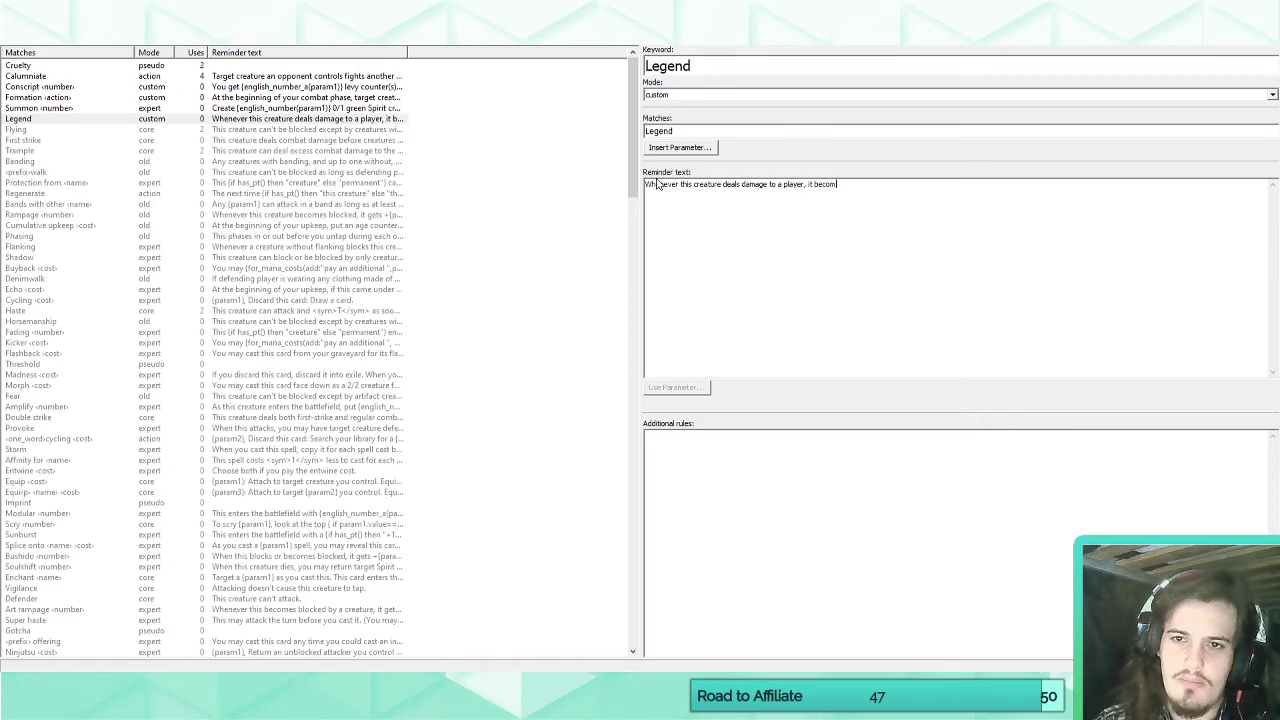
text(es legendary)
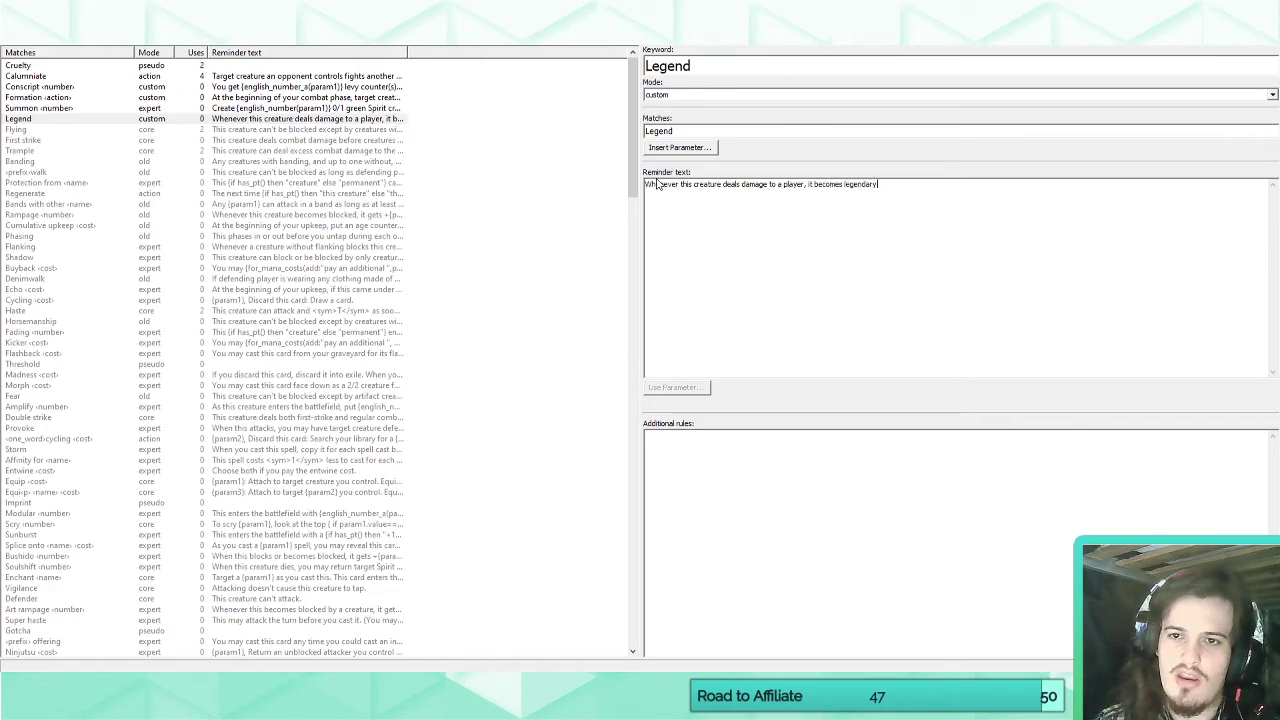
text(. Choose a new )
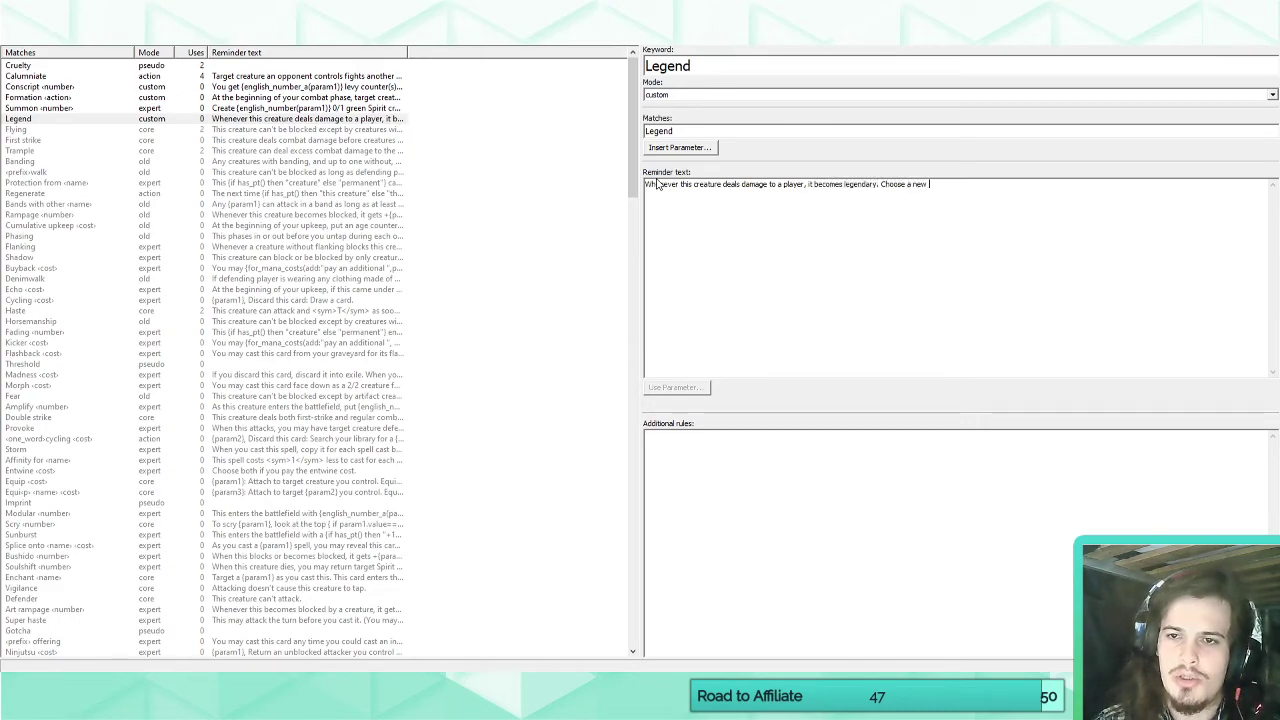
text(name for it.)
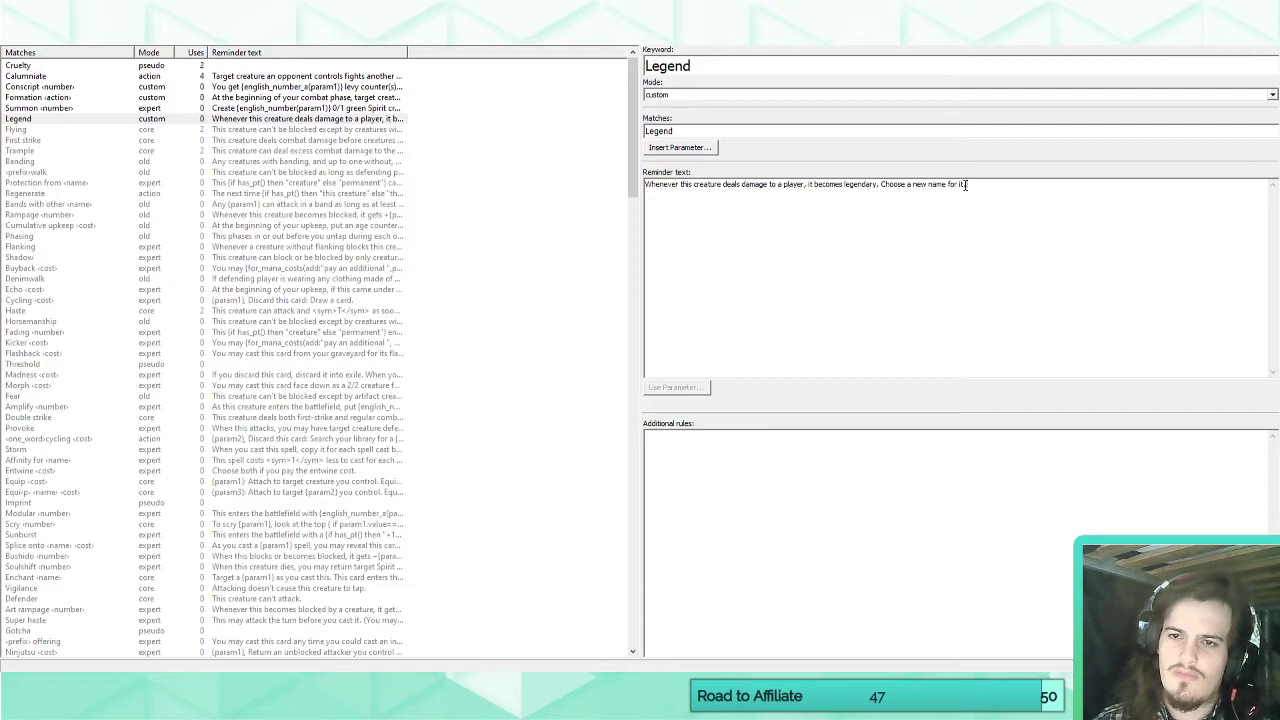
Start Raine, Crownseeker's rules text with "Legendary creatures you control".
click(16, 38)
text(Legend)
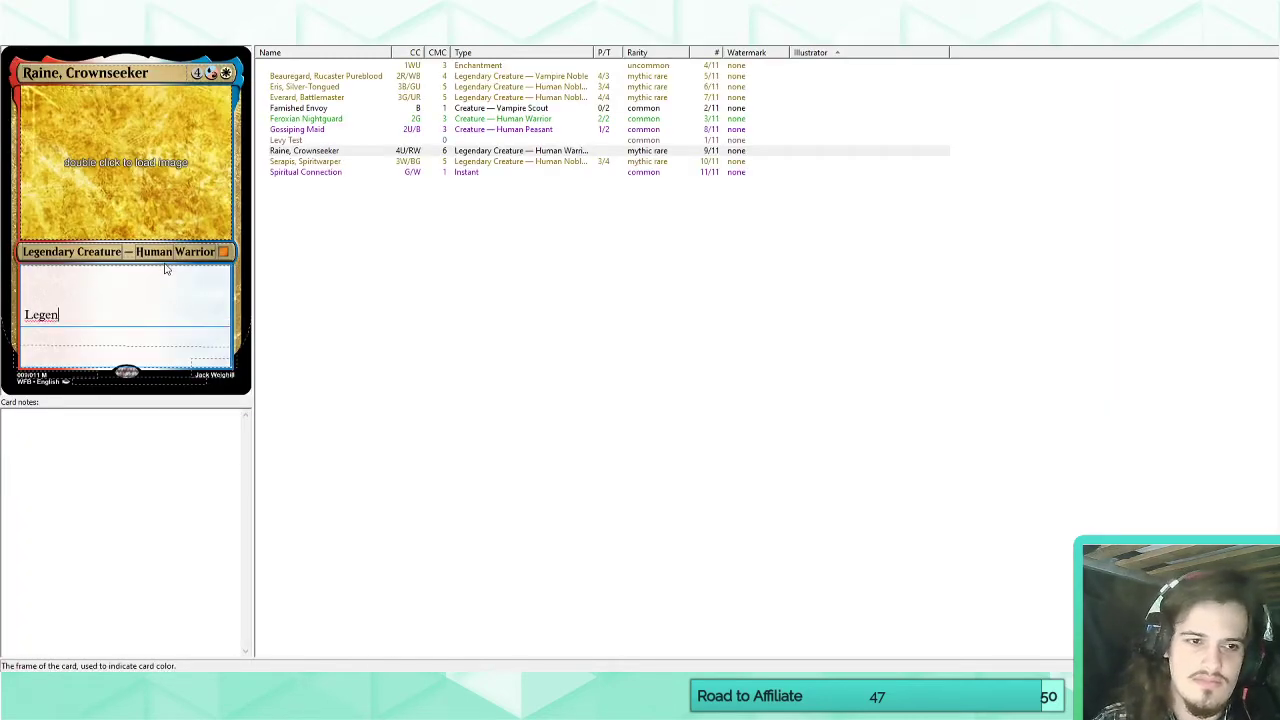
key(BackSpace)
key(BackSpace)
key(BackSpace)
key(BackSpace)
key(BackSpace)
key(BackSpace)
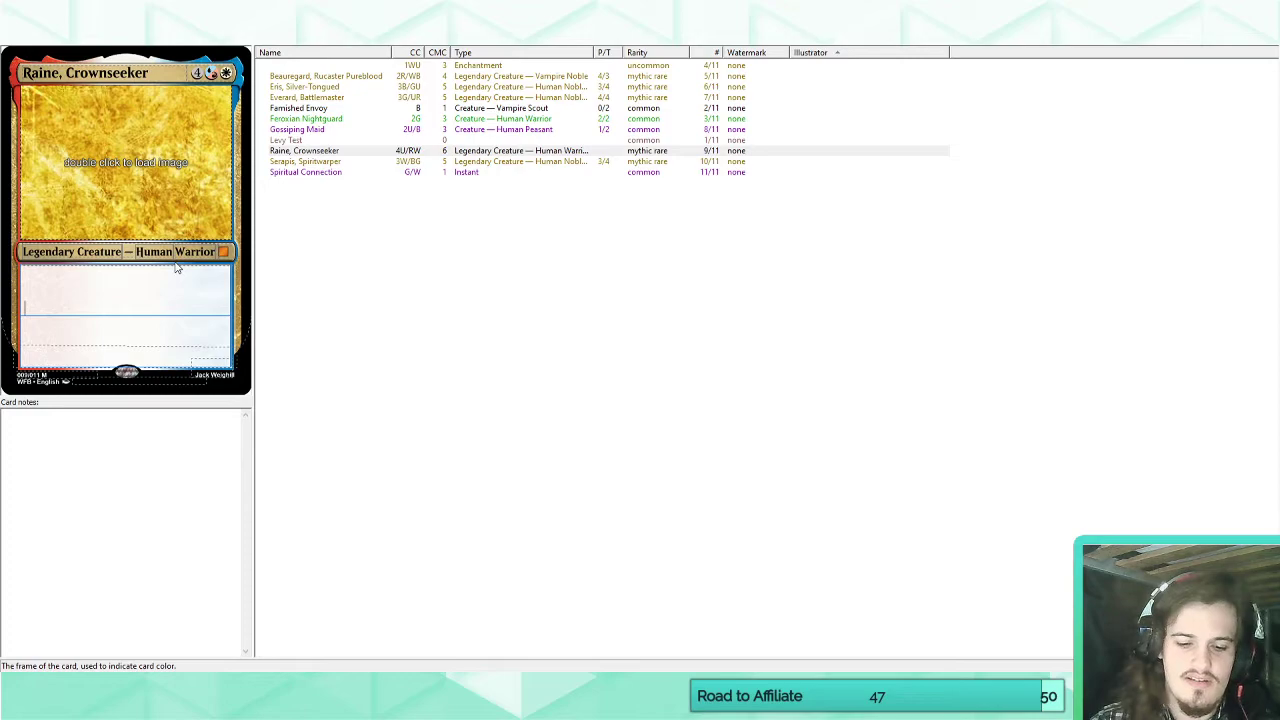
text(Legendary creatures you cotnrol)
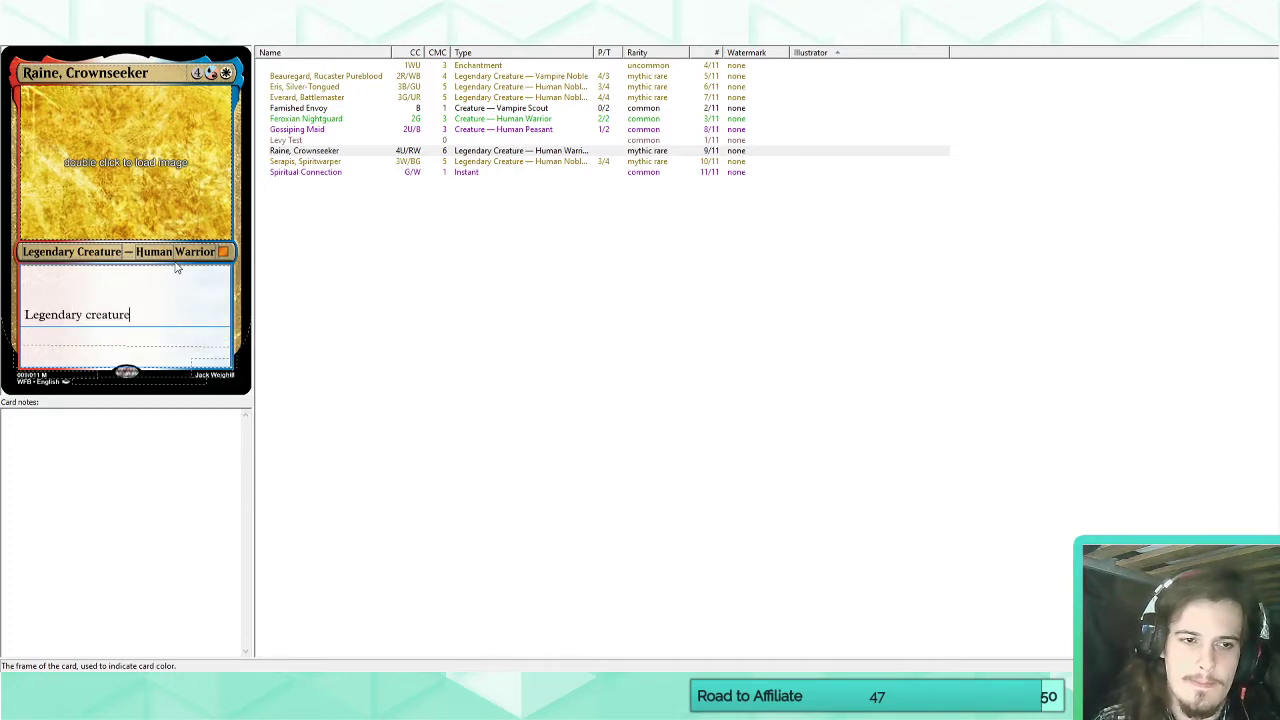
key(BackSpace)
key(BackSpace)
key(BackSpace)
key(BackSpace)
key(BackSpace)
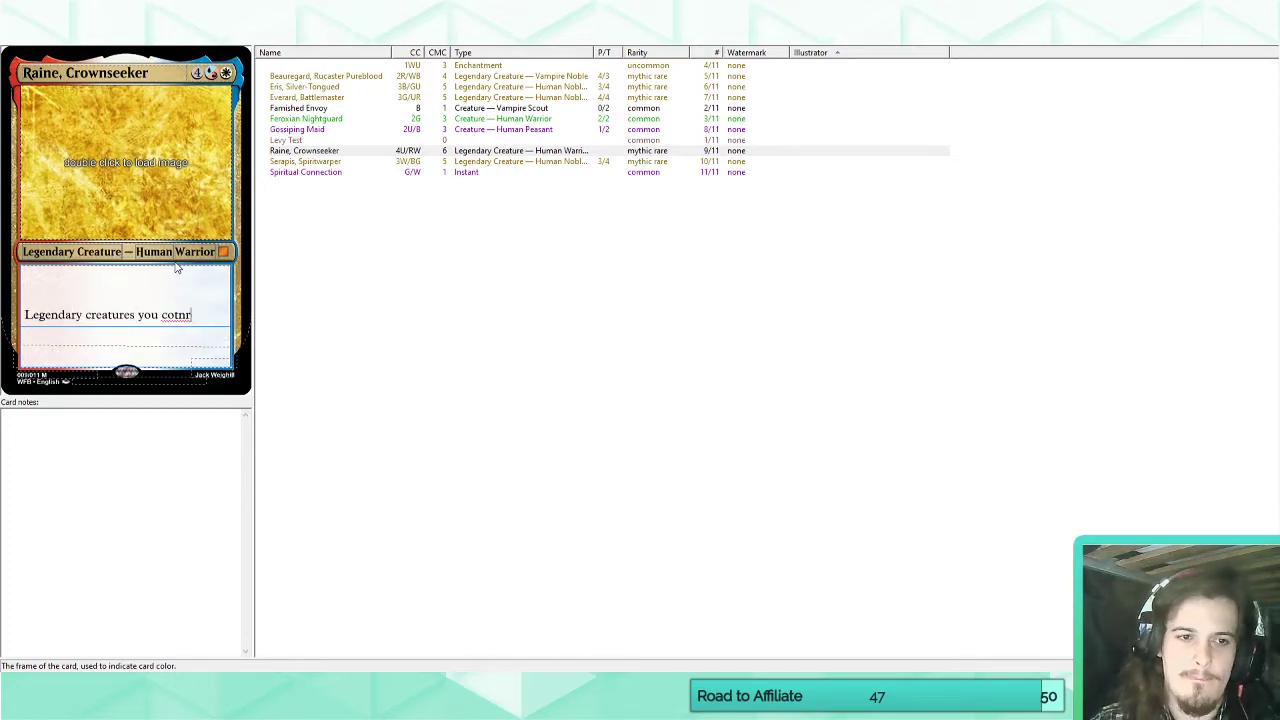
text(tnr)
key(BackSpace)
key(BackSpace)
key(BackSpace)
text(ntrol)
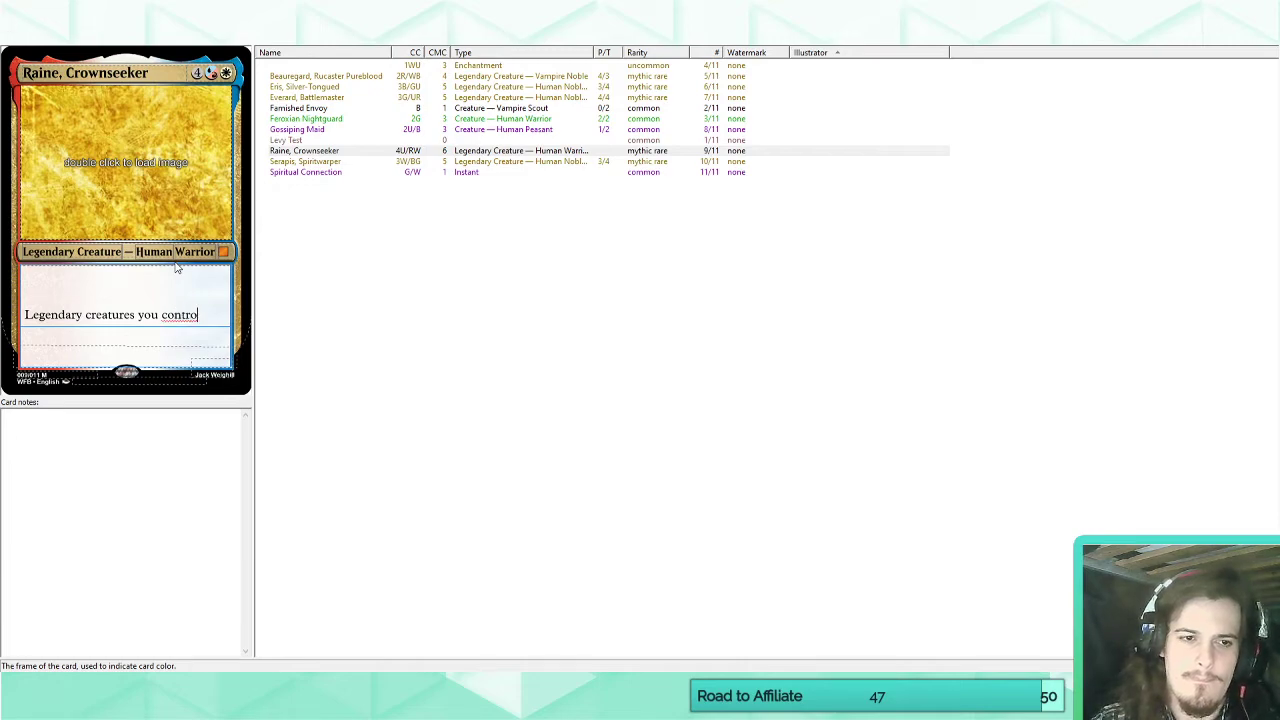
Rename the custom Legend keyword to "Rise" in both its name and its match text.
click(228, 47)
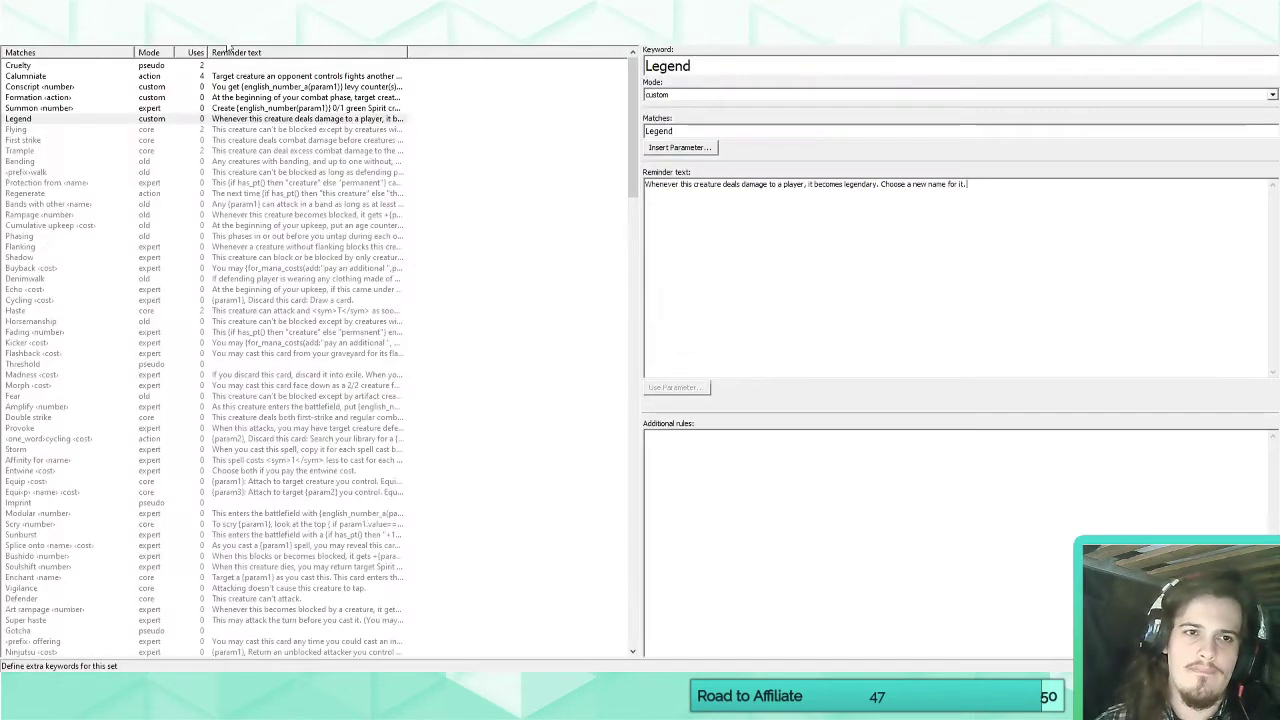
double_click(664, 66)
text(Rise)
double_click(658, 131)
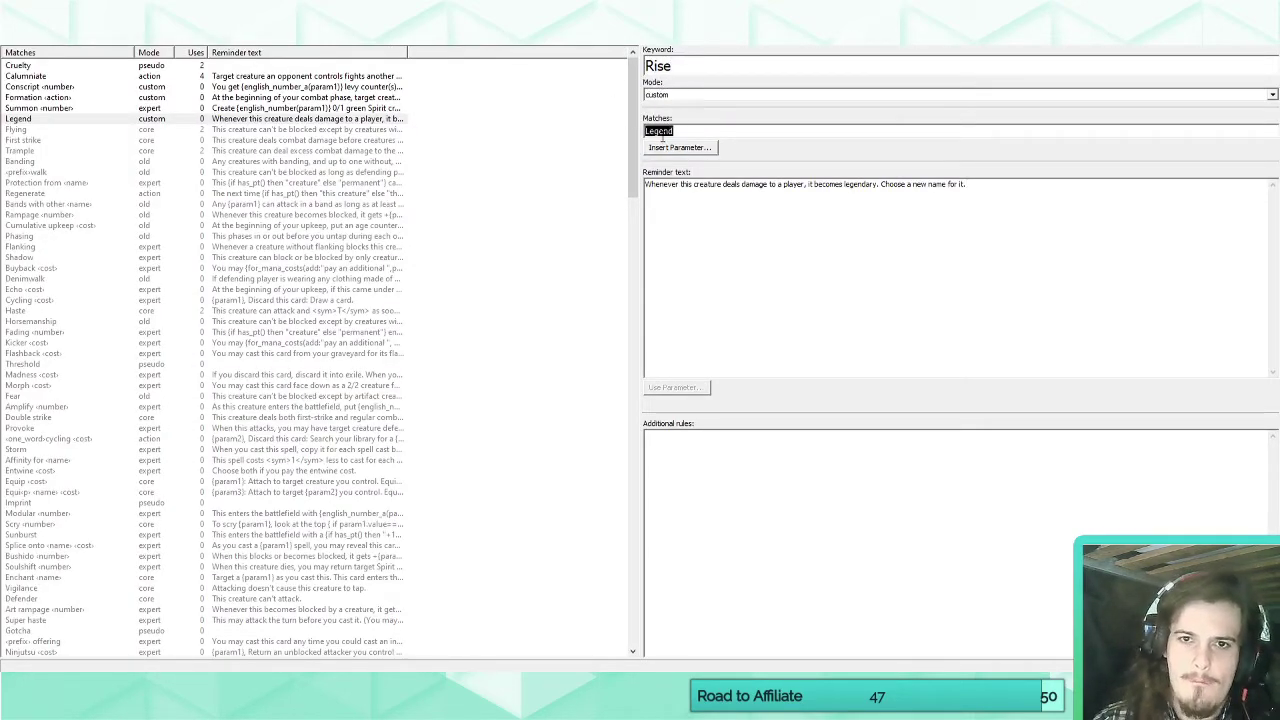
text(Rise)
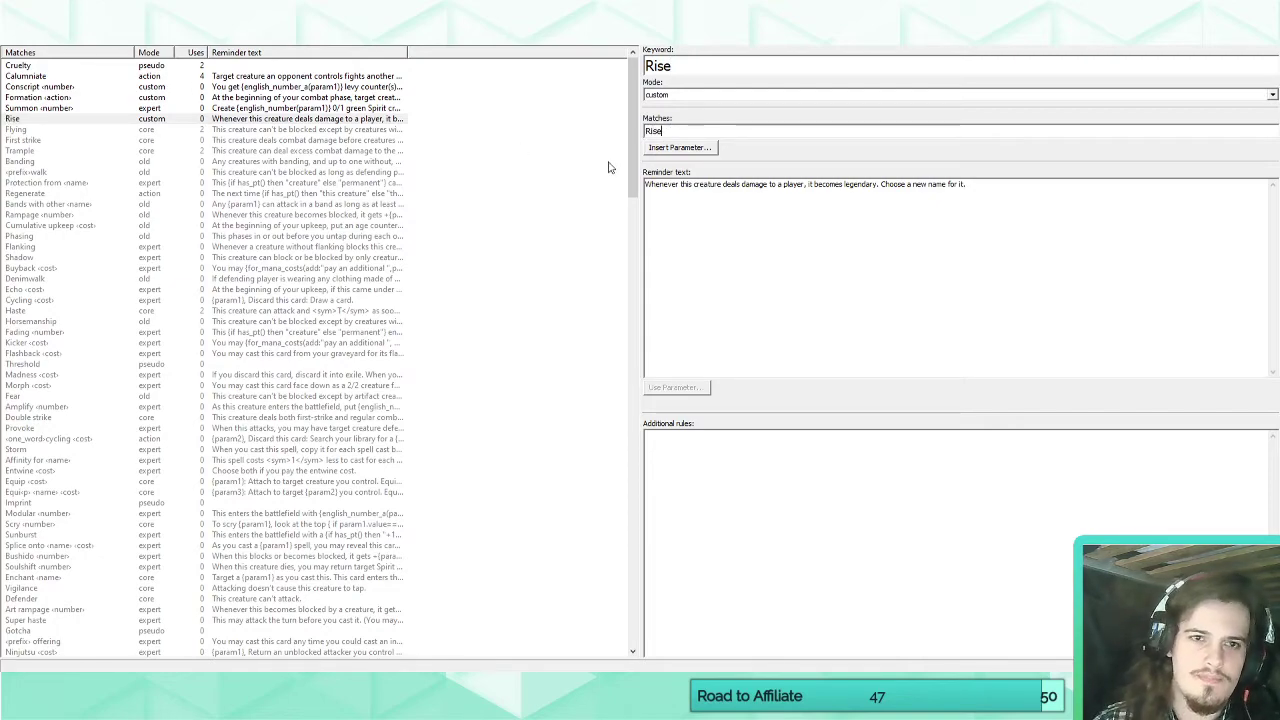
text(cloak)
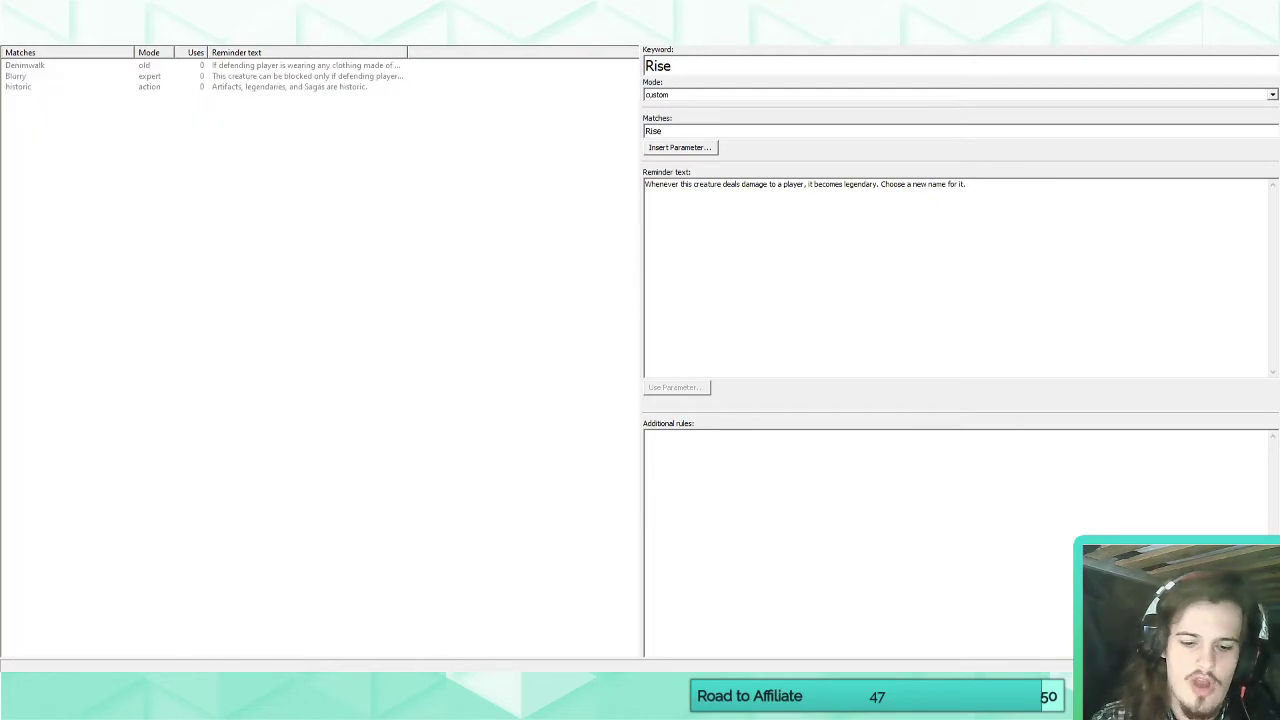
Filter the keyword list to check the existing keywords, and clear the filter.
key(BackSpace)
key(BackSpace)
key(BackSpace)
key(BackSpace)
key(BackSpace)
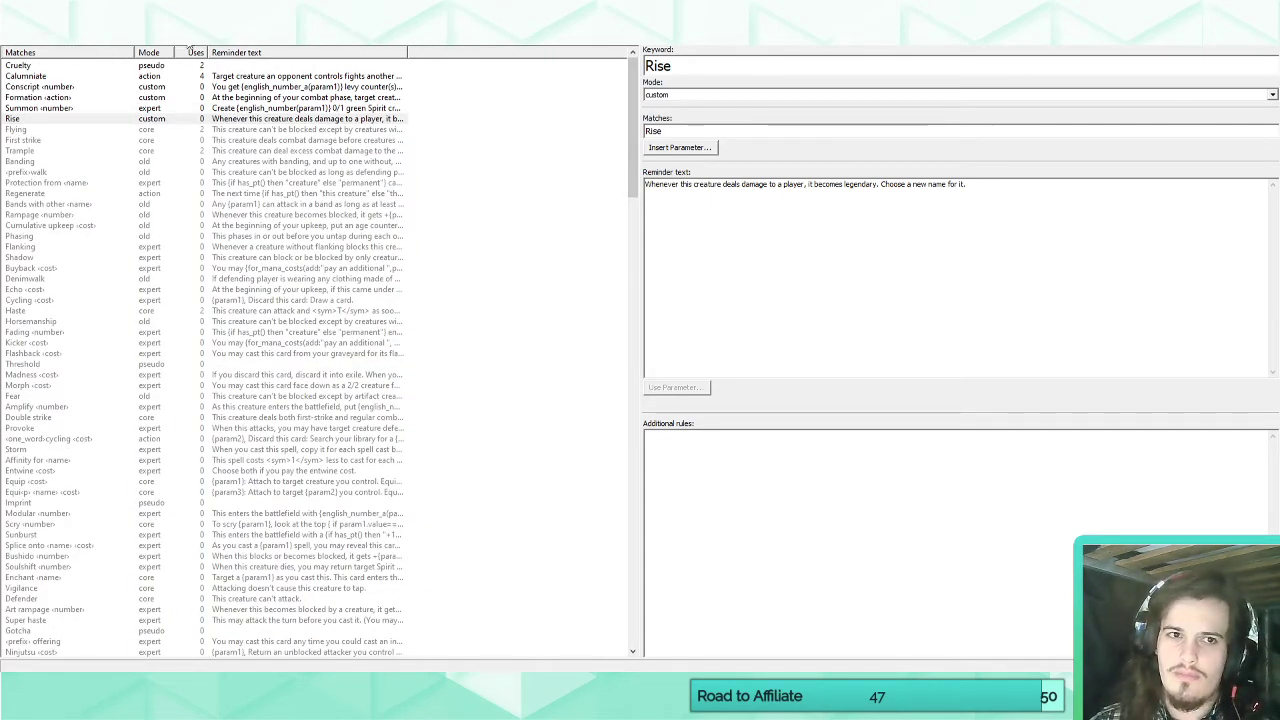
text(my)
key(BackSpace)
key(BackSpace)
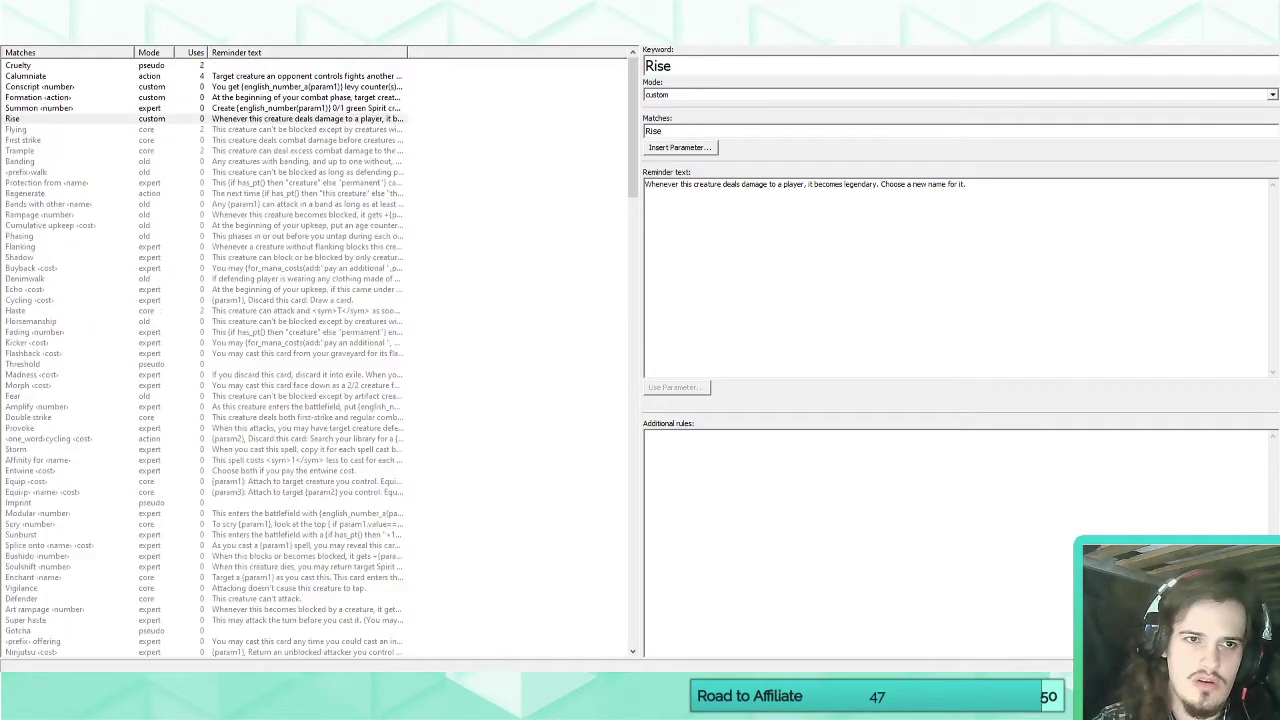
Rename the custom keyword to "Glory" in both its name and its match text.
click(687, 63)
double_click(687, 63)
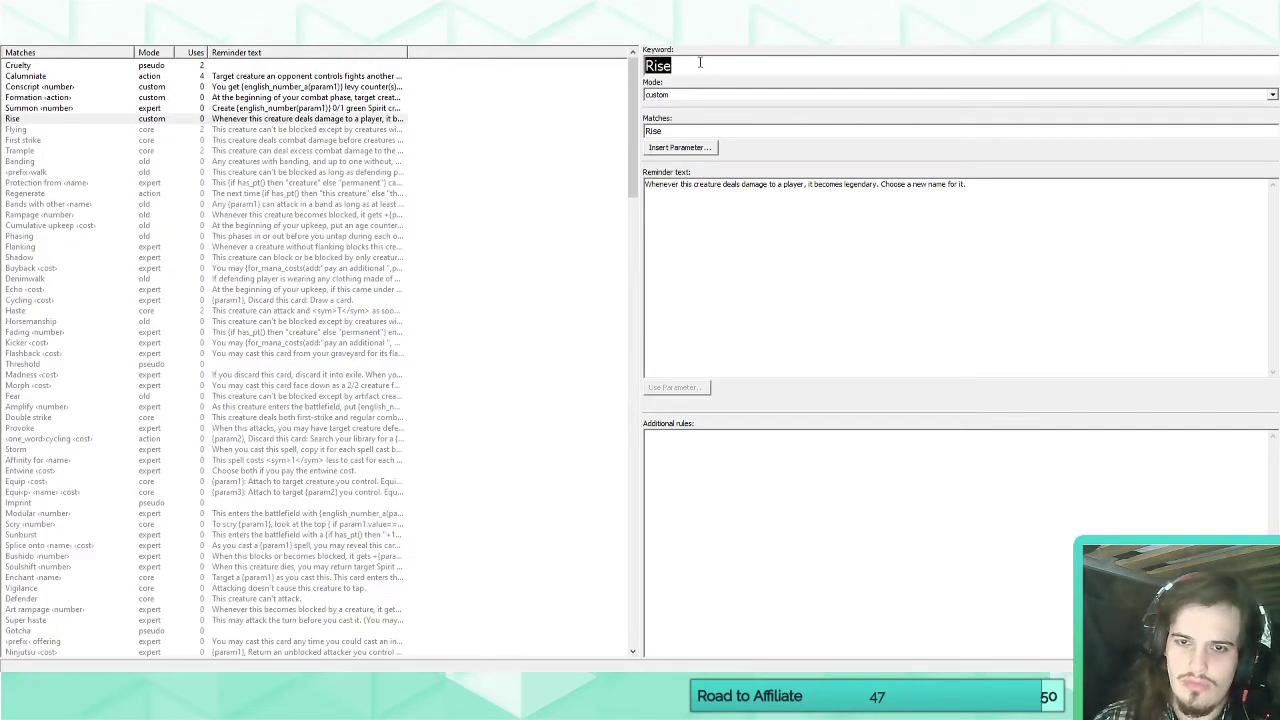
text(Glory)
double_click(706, 130)
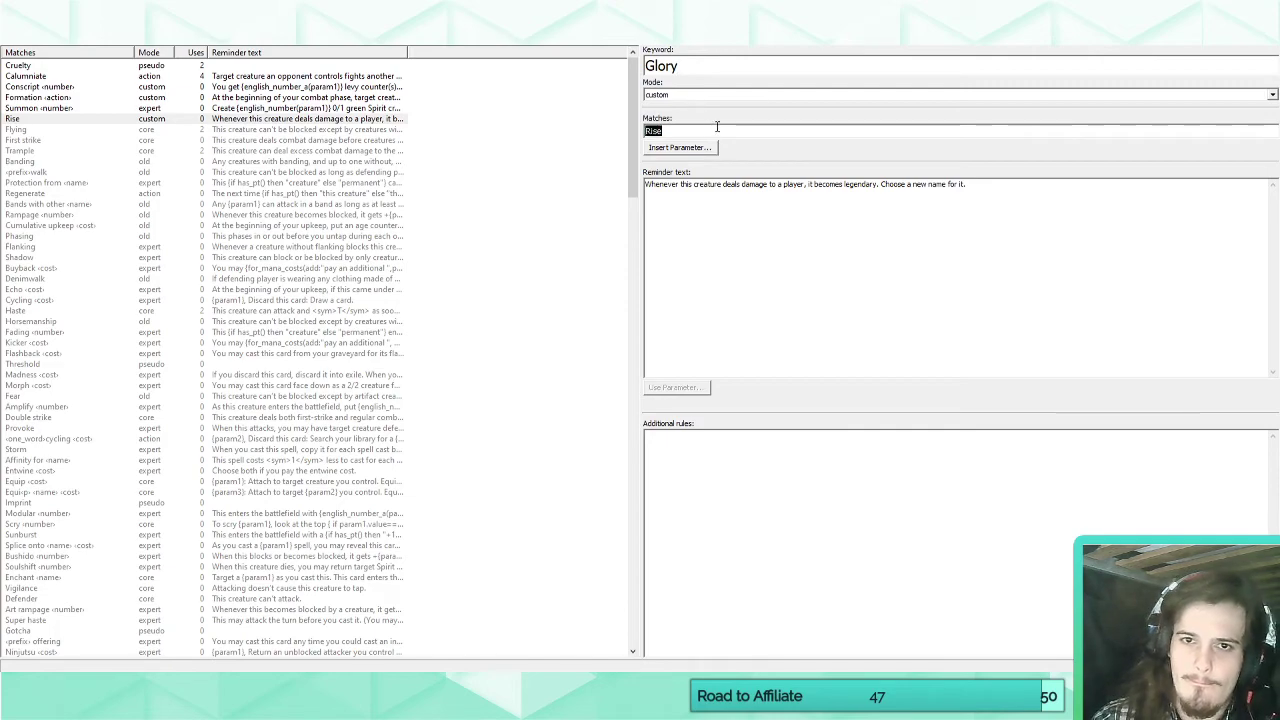
text(Glory)
Replace Raine, Crownseeker's rules text with "Other legendary permanents you control have indestructible." and start a new line below it.
click(10, 38)
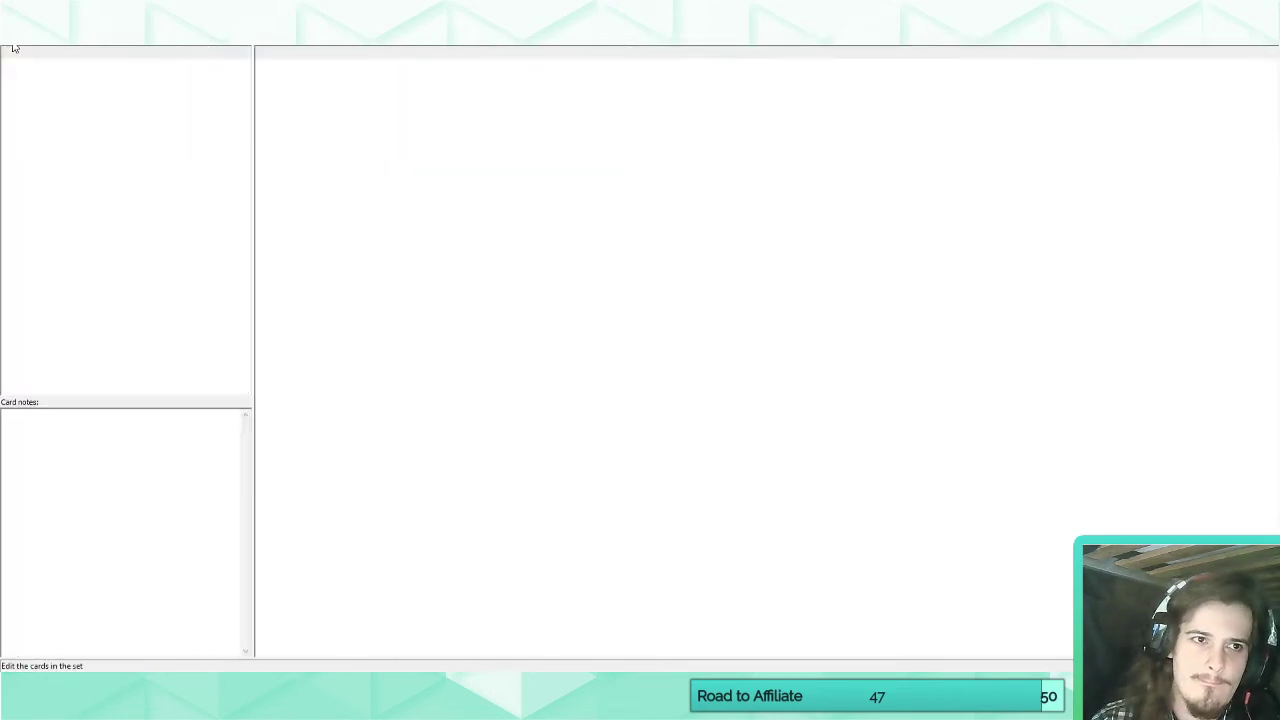
click(214, 313)
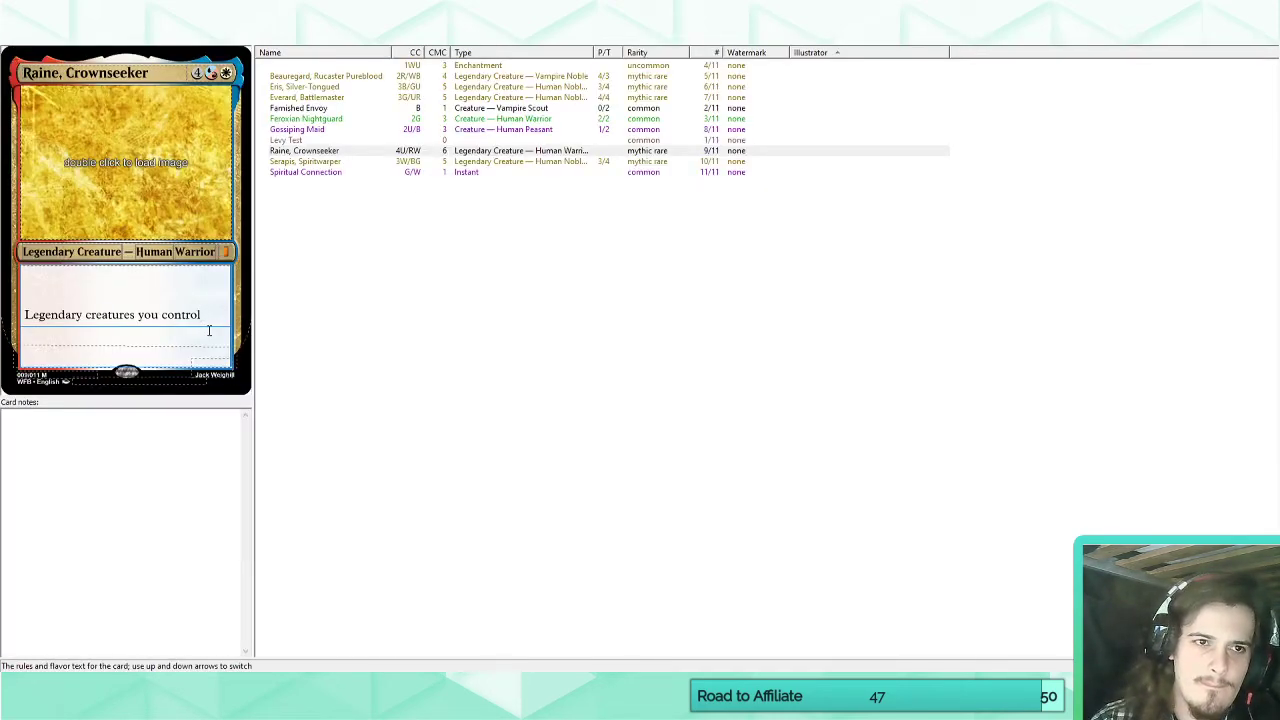
drag(212, 312, 17, 258)
text(Other )
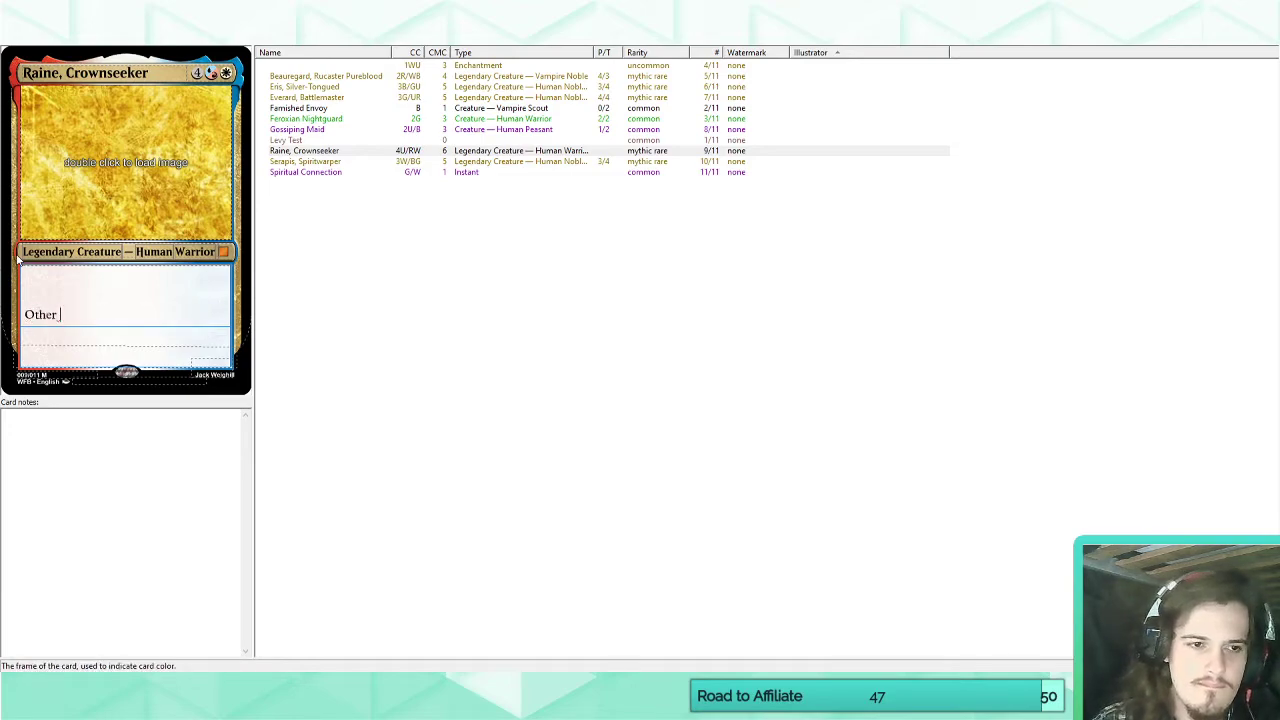
text(legendary p)
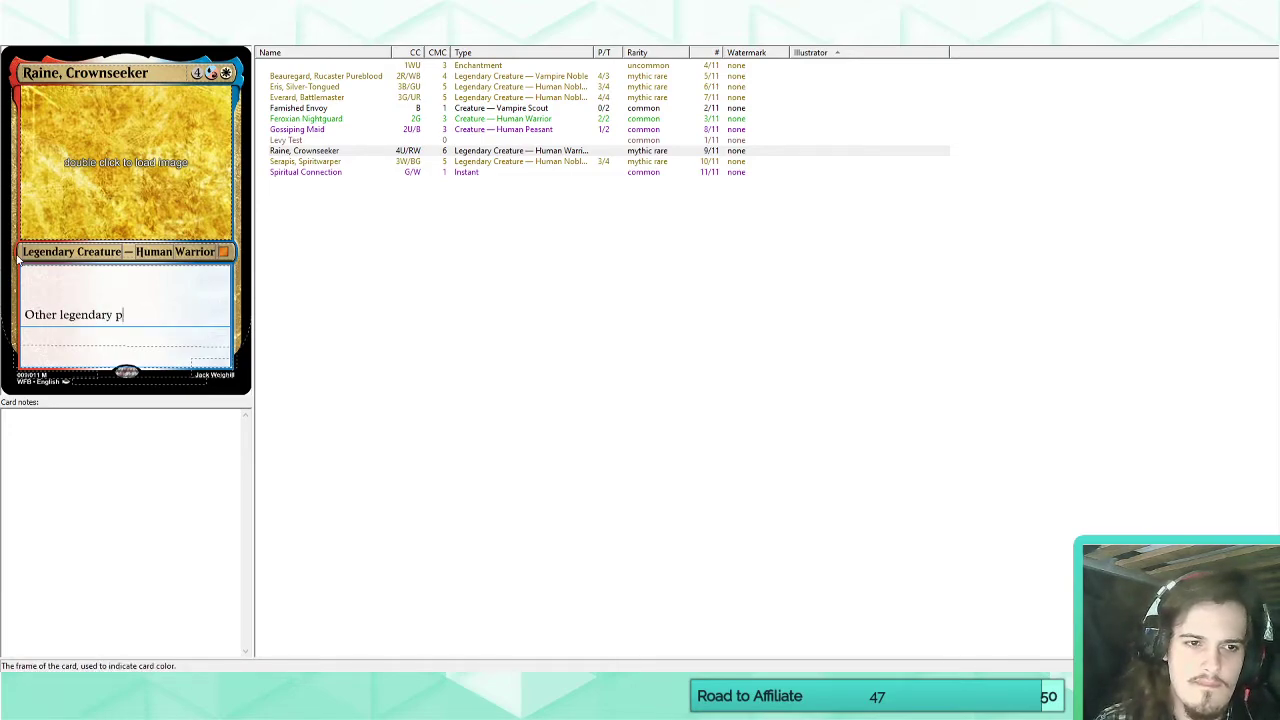
text(ermanents you control)
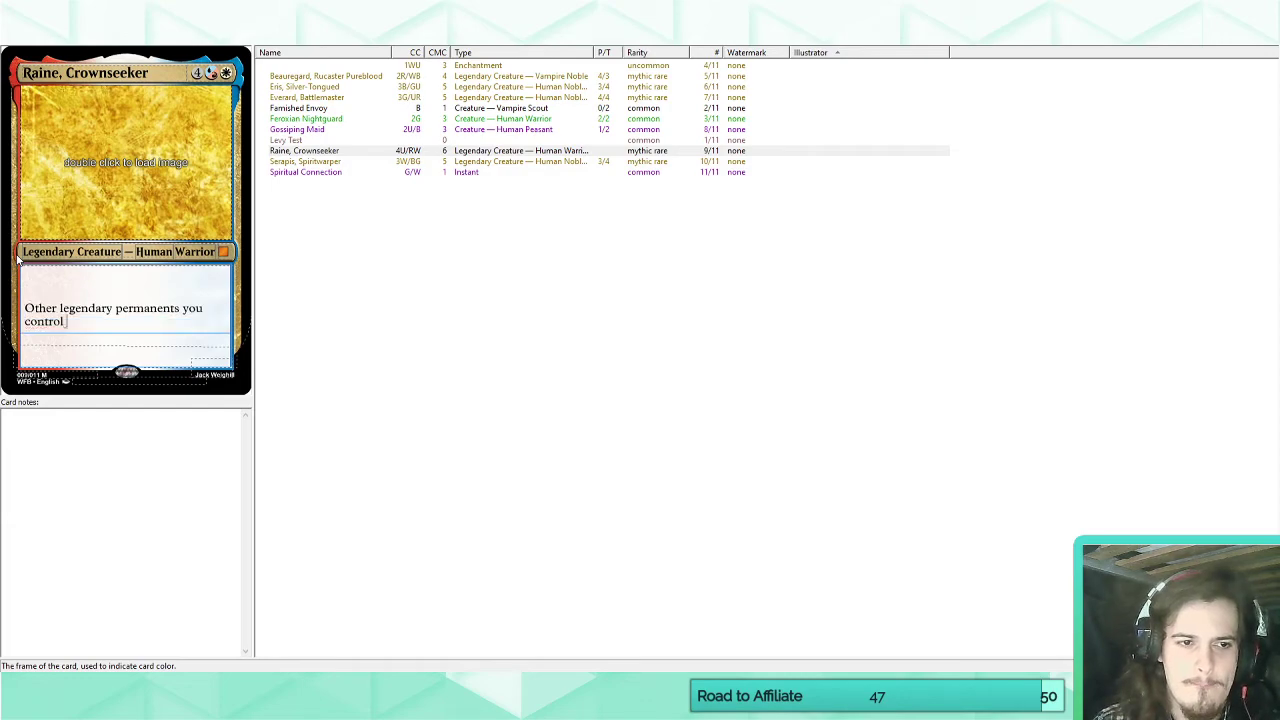
text( have indestructible.)
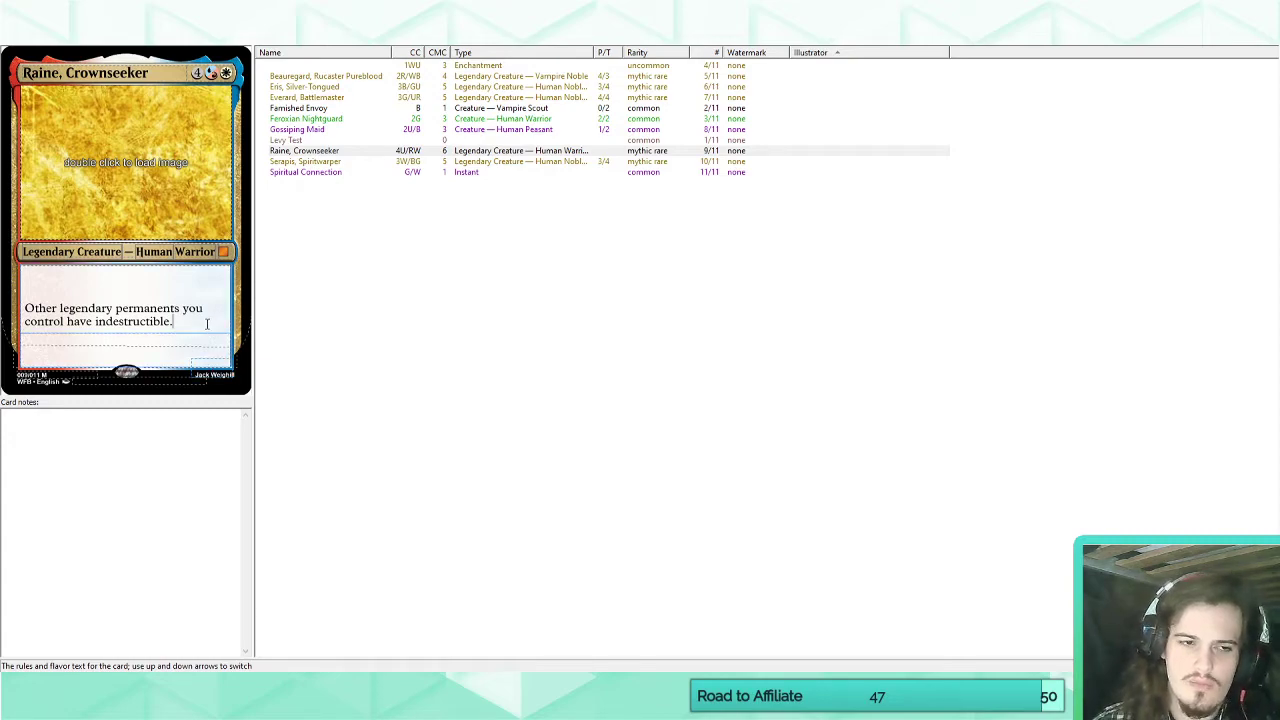
key(Return)
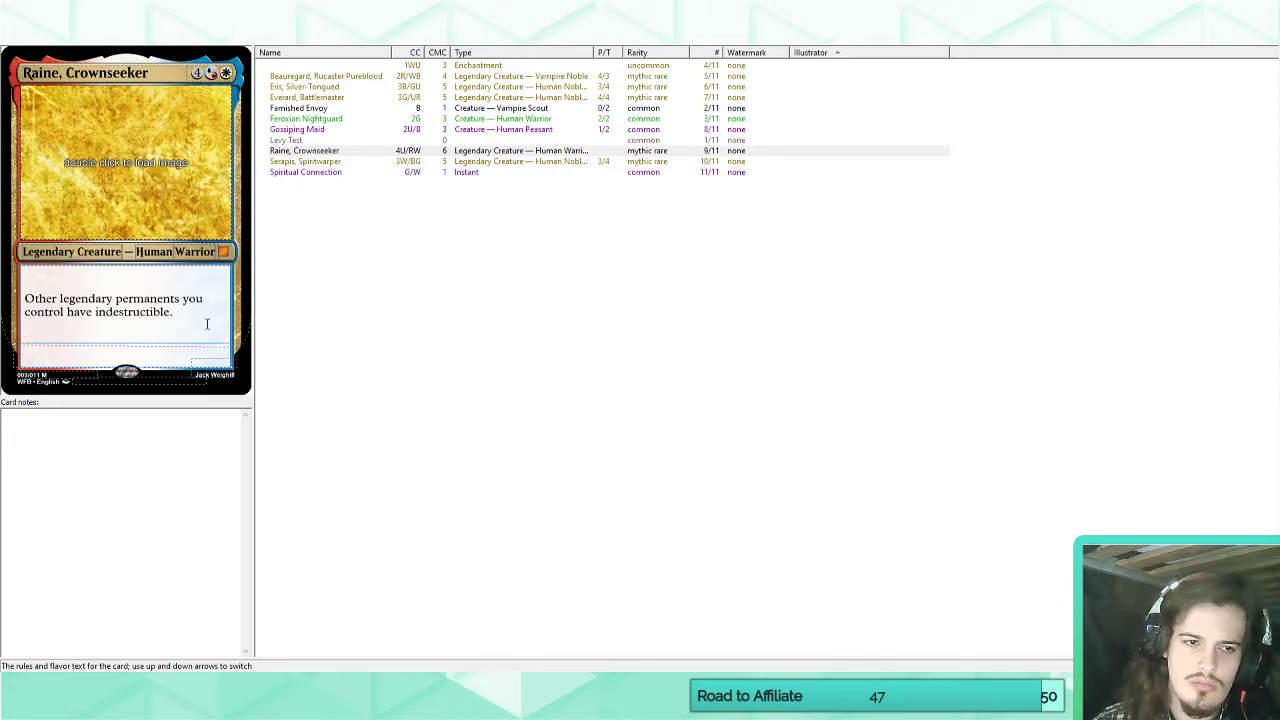
Insert the line "Creatures you control have glory." above the indestructible line in Raine, Crownseeker's rules text.
key(BackSpace)
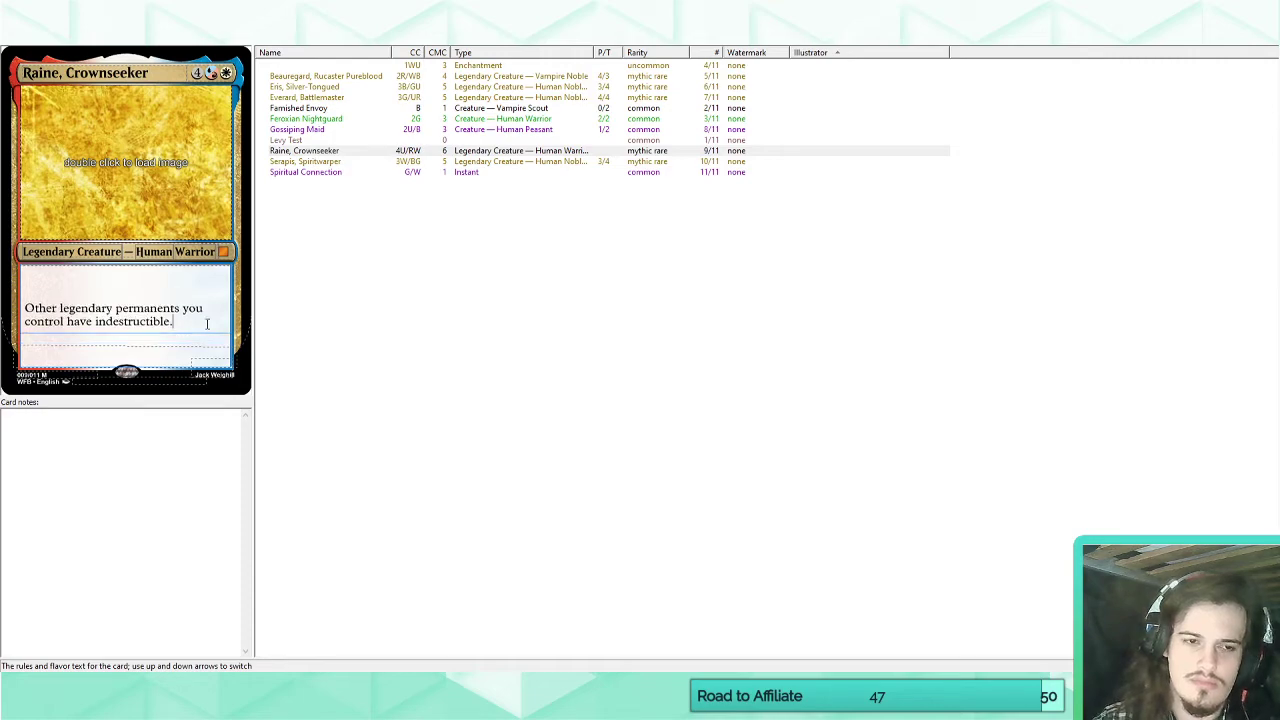
key(Up)
key(Home)
key(Return)
text(Creautres)
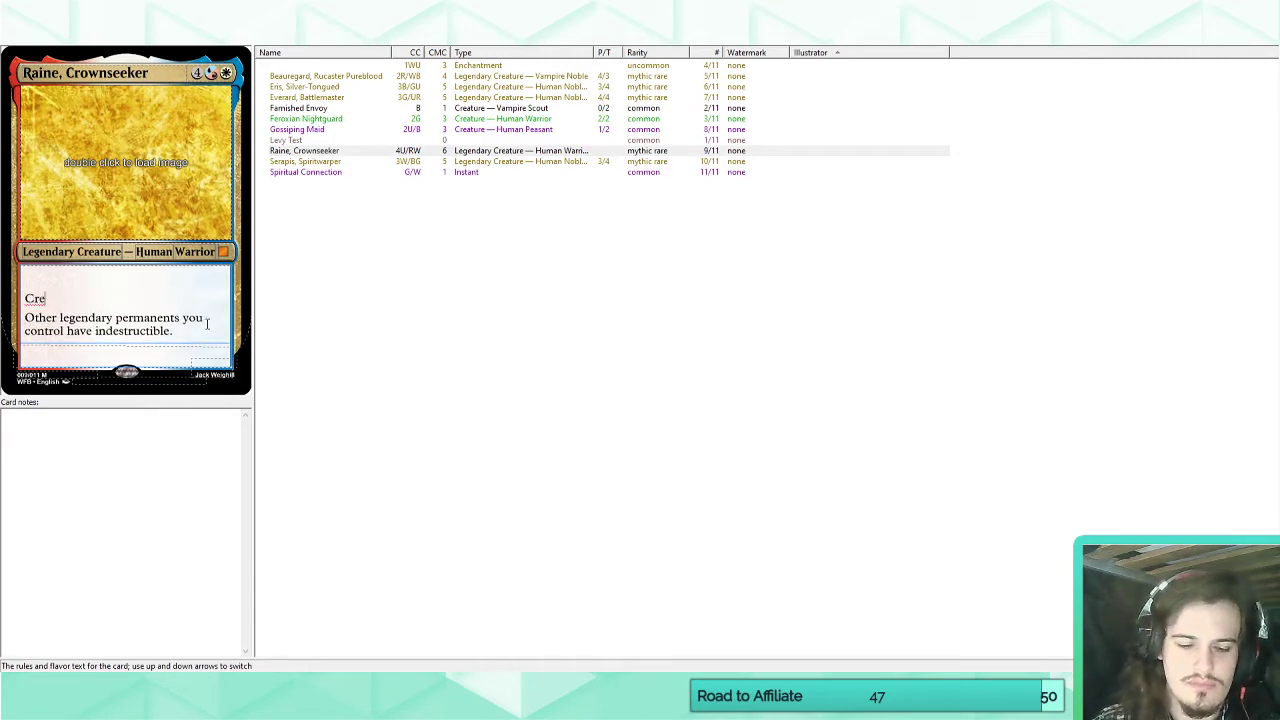
key(BackSpace)
key(BackSpace)
key(BackSpace)
key(BackSpace)
key(BackSpace)
key(BackSpace)
text(tures you cont)
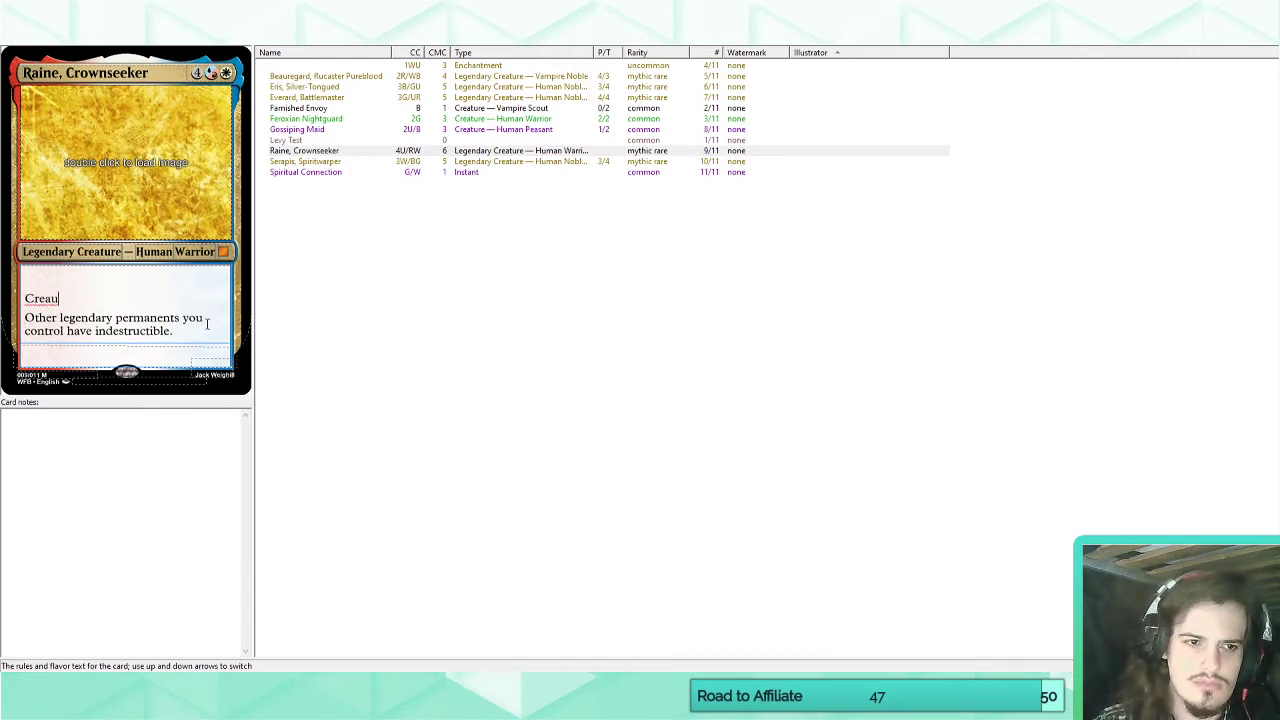
text(rol have glory.)
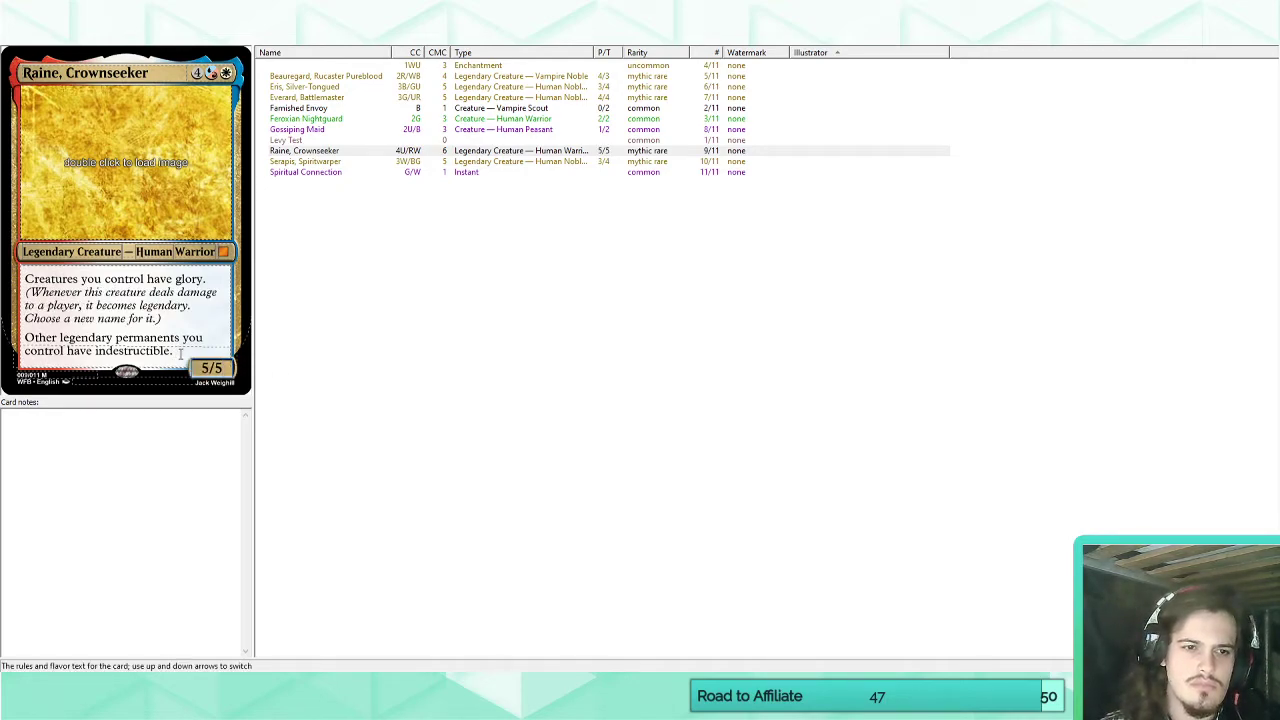
Undo the 5/5 power and toughness on Raine, Crownseeker and redo it.
key(ctrl+z)
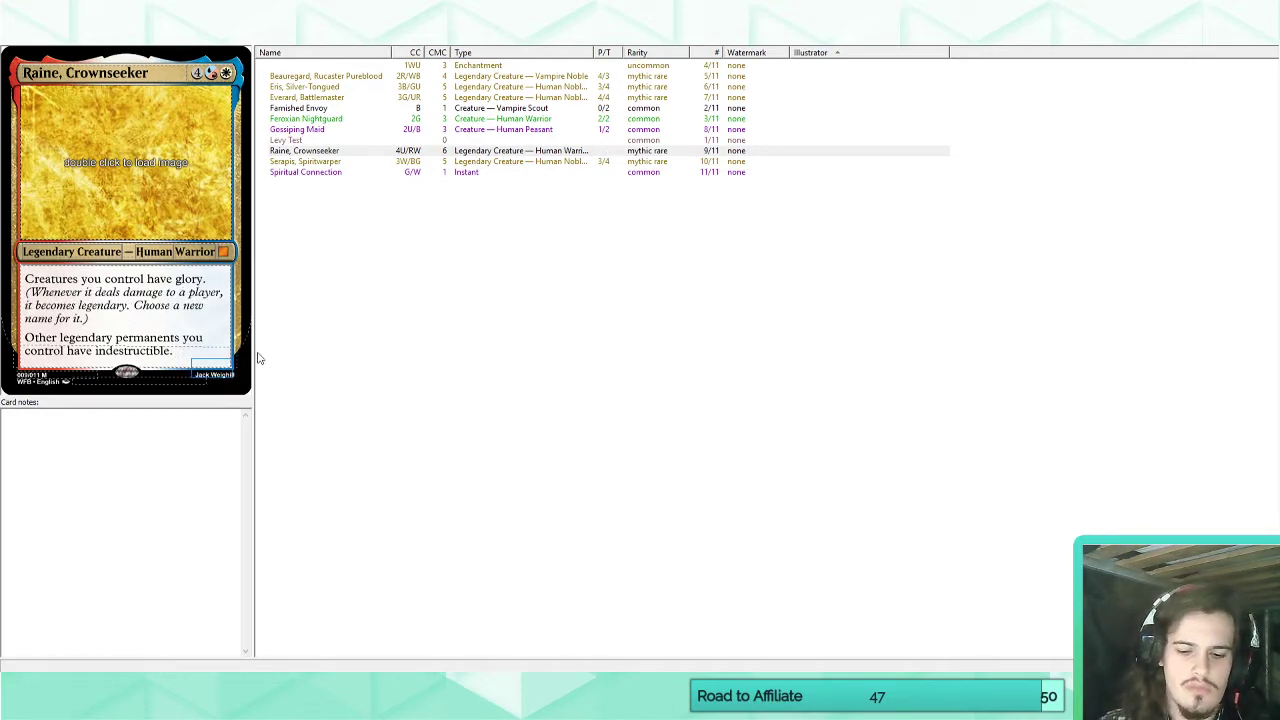
key(ctrl+y)
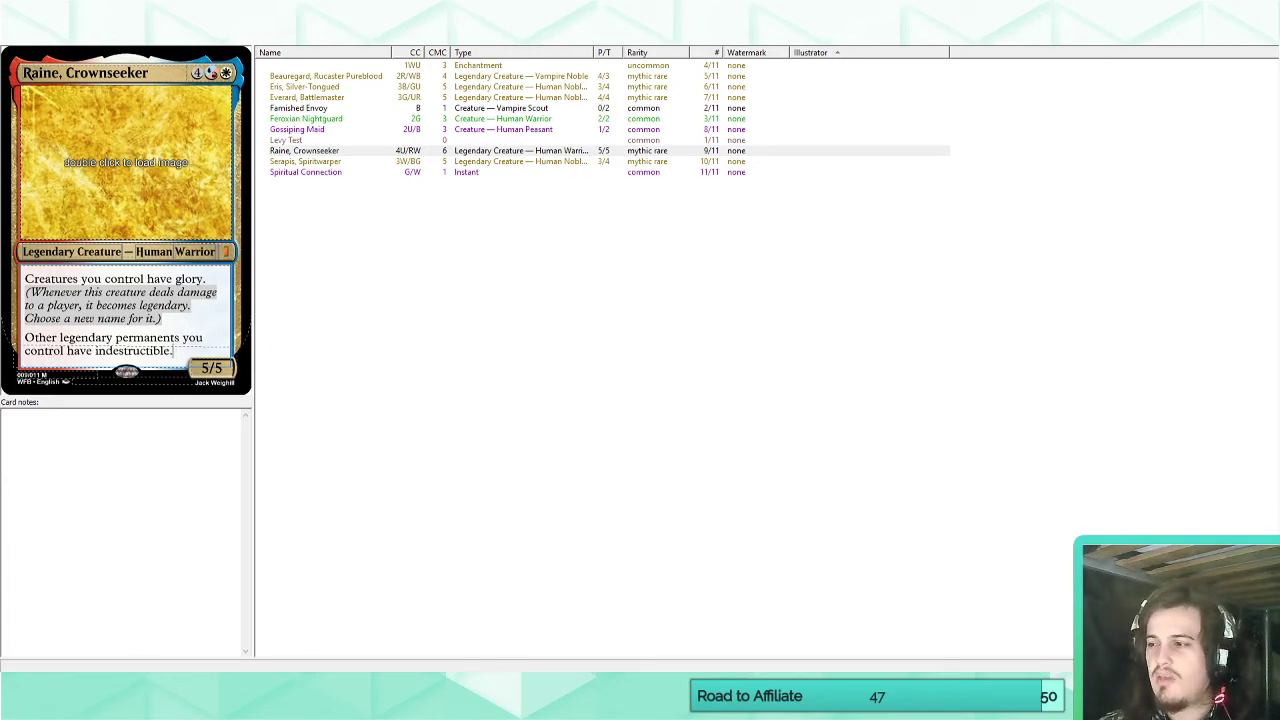
click(223, 251)
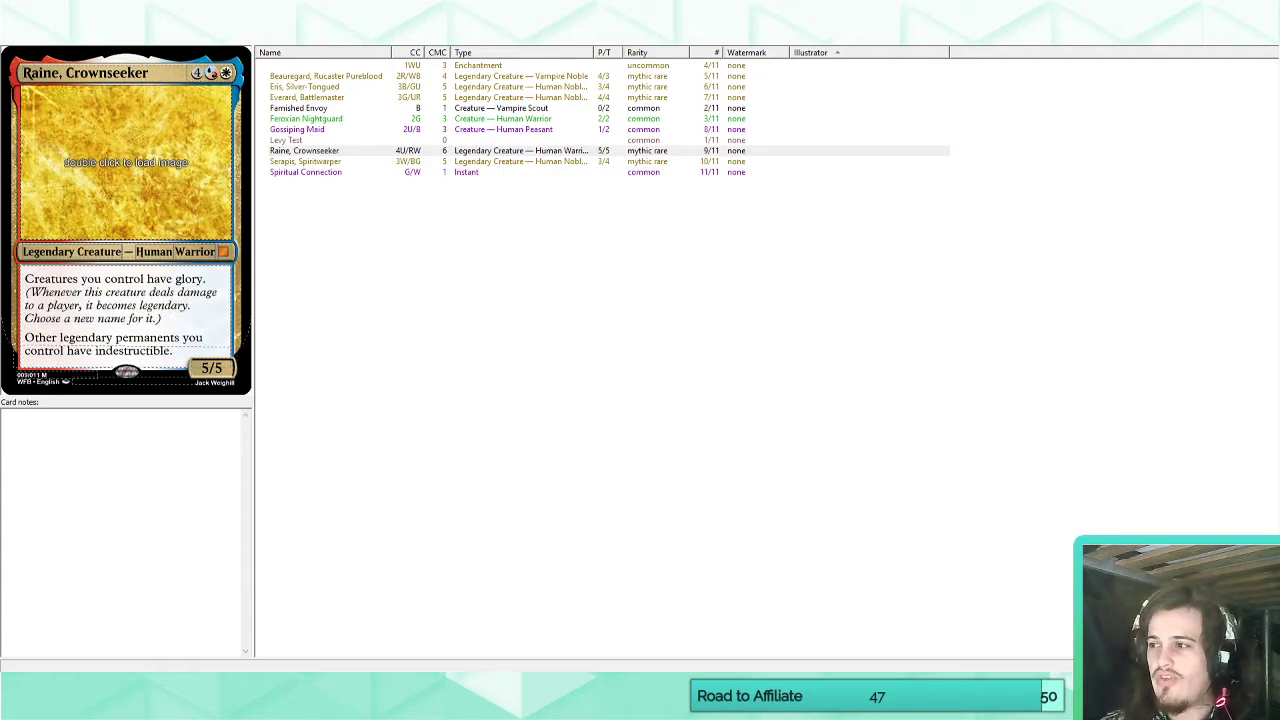
click(173, 351)
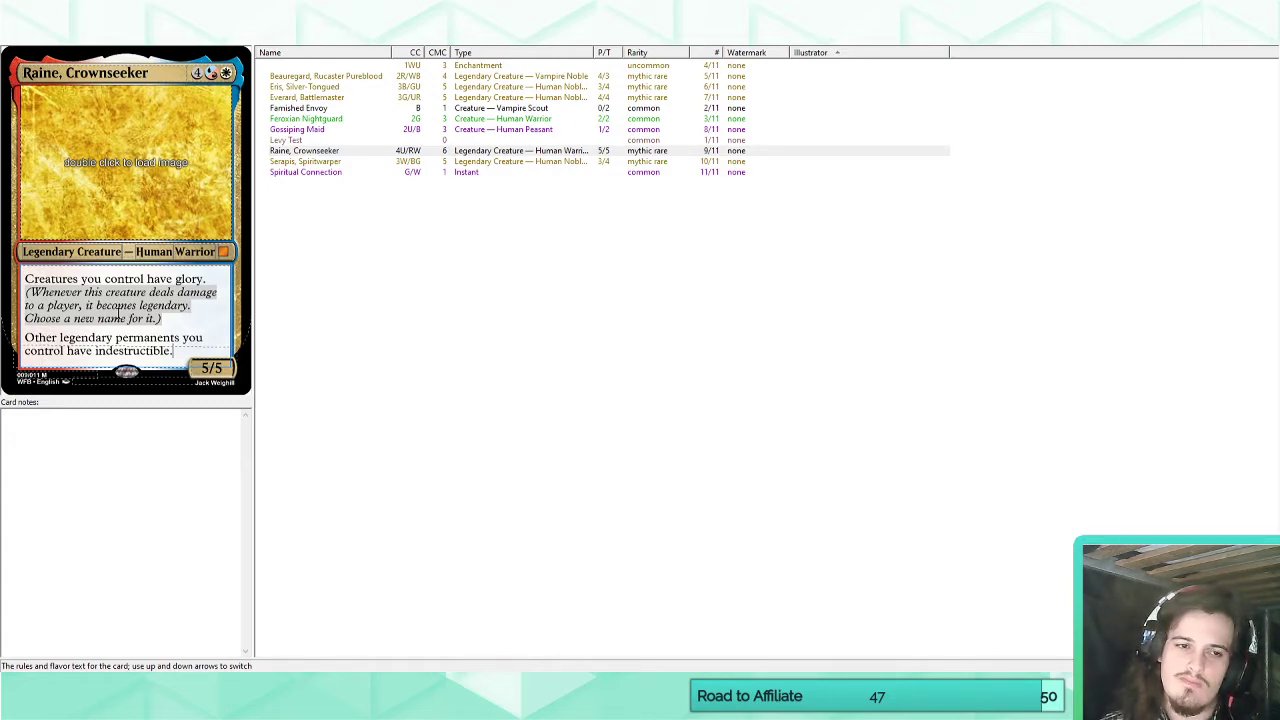
Delete the custom Glory keyword from the set and return to Raine, Crownseeker's card.
click(202, 37)
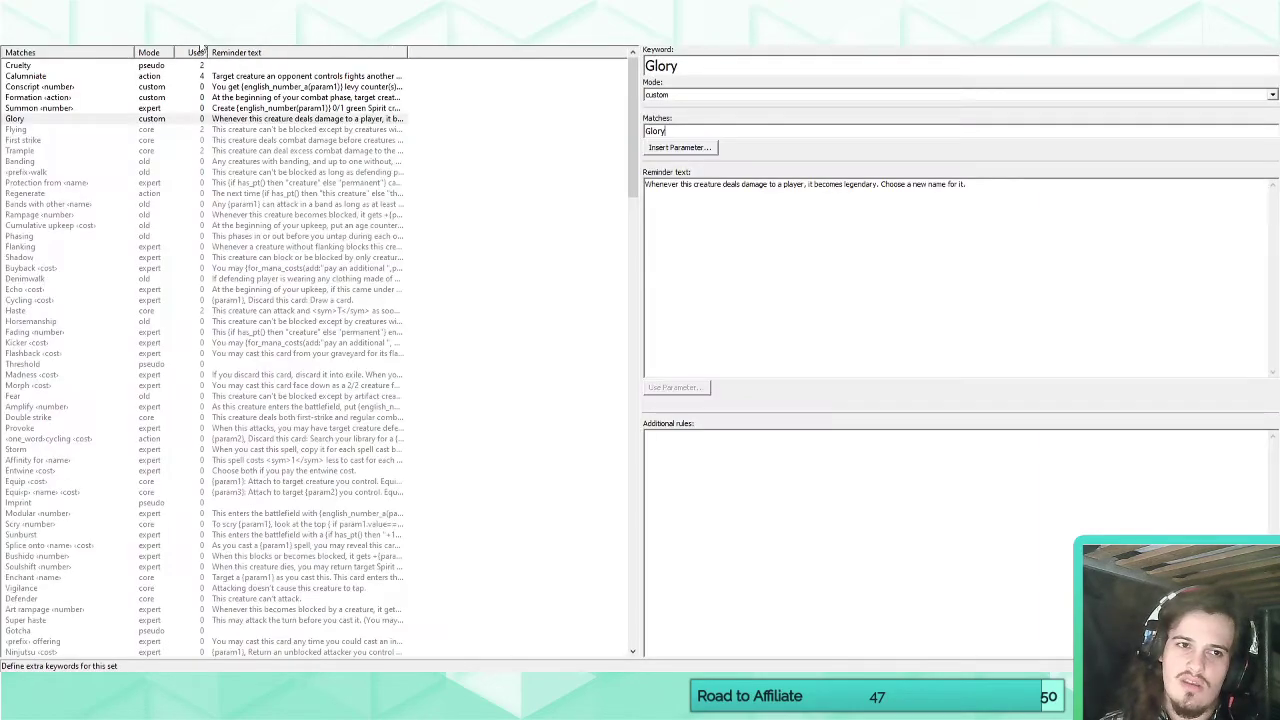
click(115, 122)
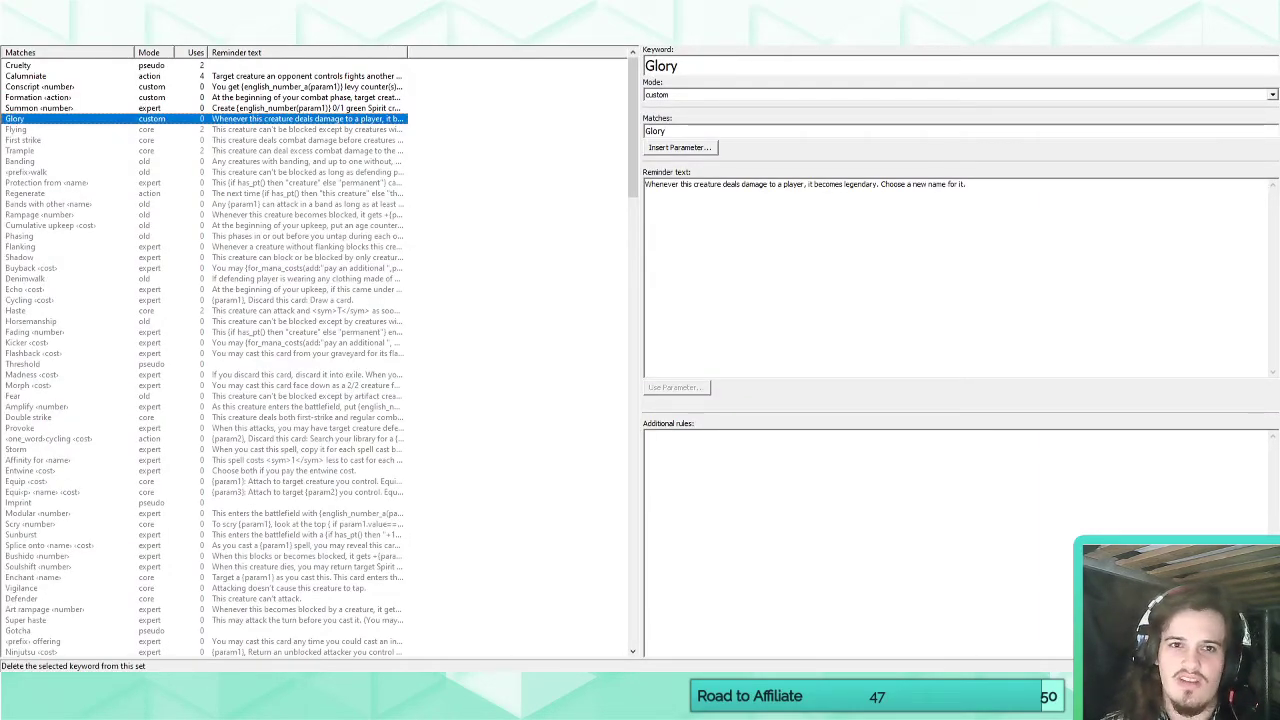
click(162, 20)
click(25, 38)
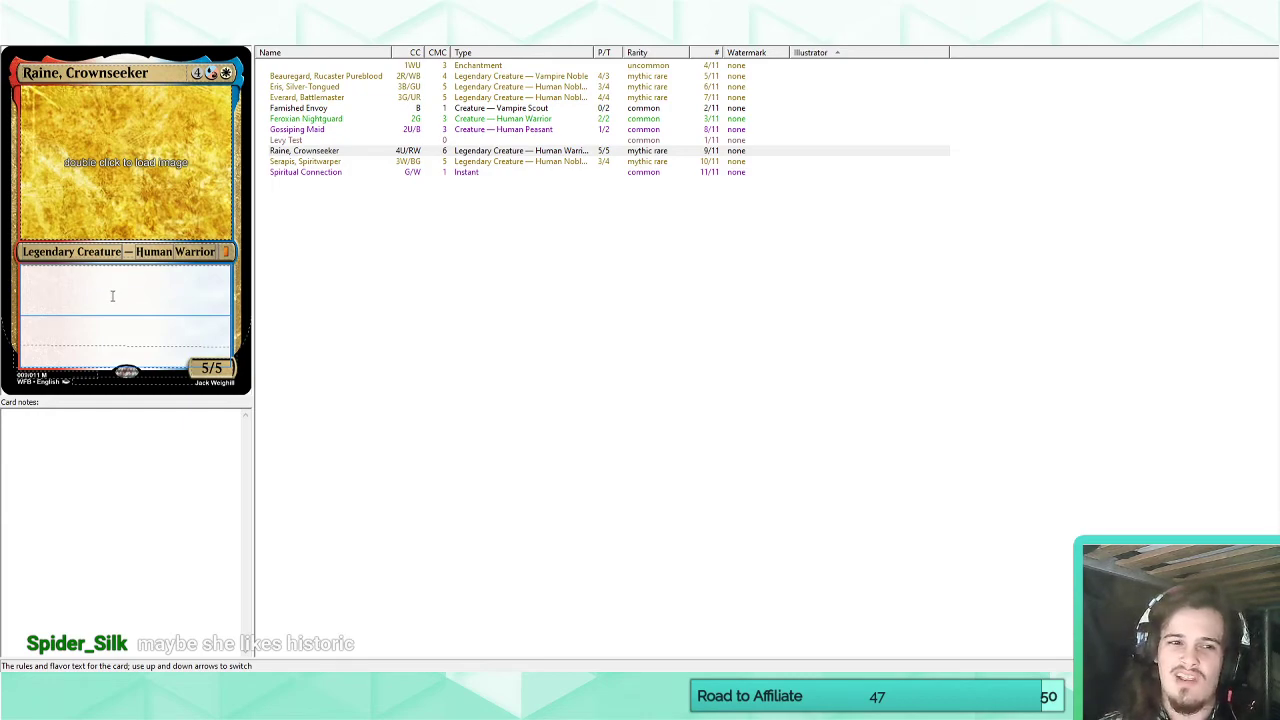
Switch to the browser and find the White—Primary ability list in the Magic color pie article.
click(131, 690)
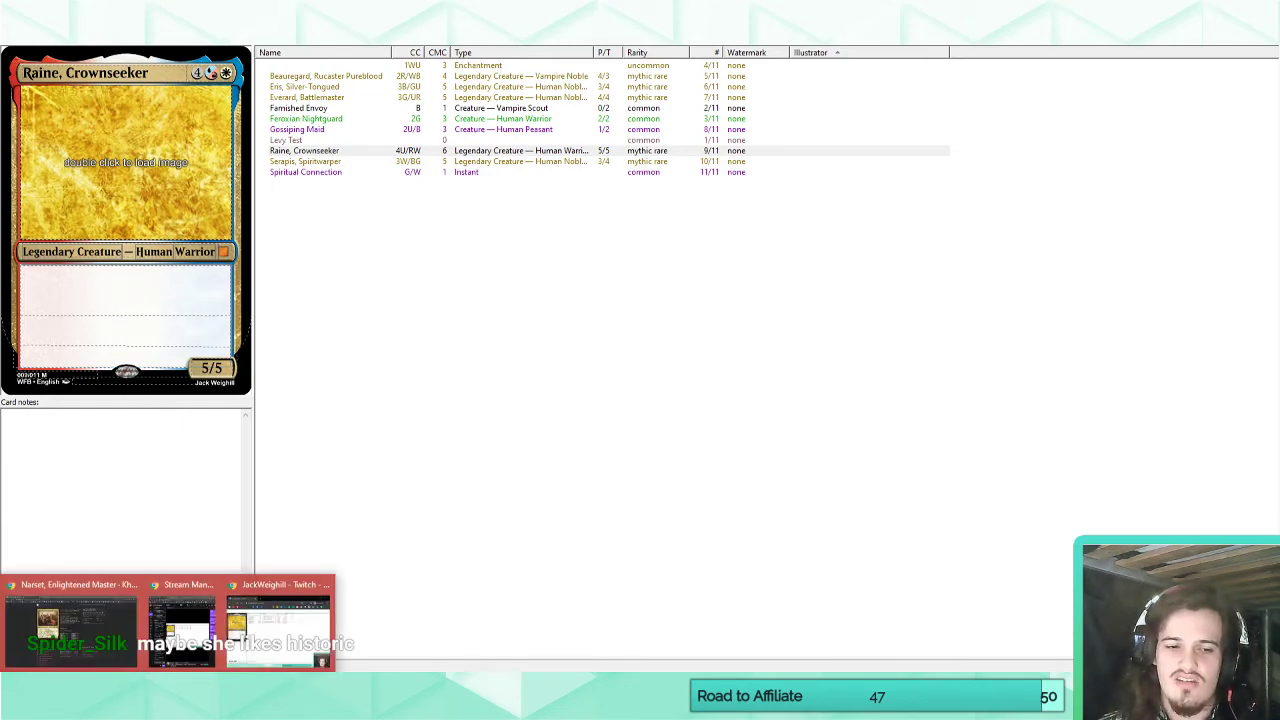
click(75, 610)
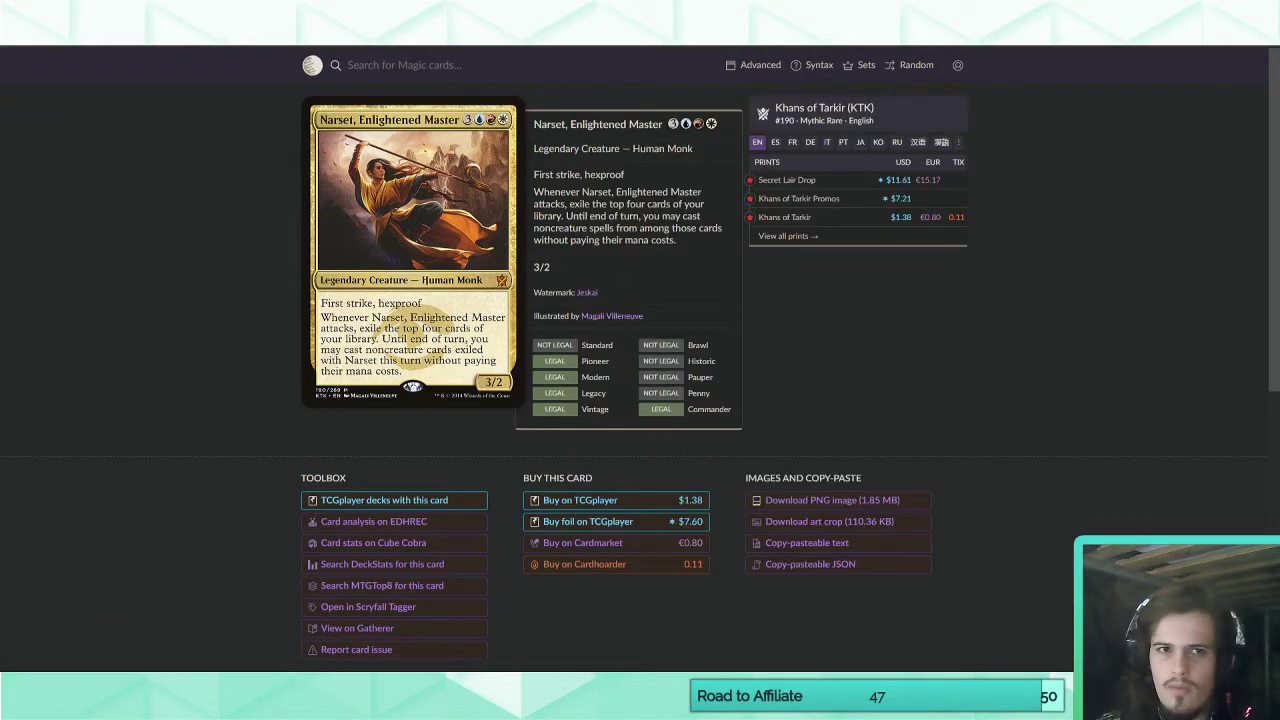
click(522, 22)
scroll(436, 408, down, 2)
scroll(436, 408, down, 12)
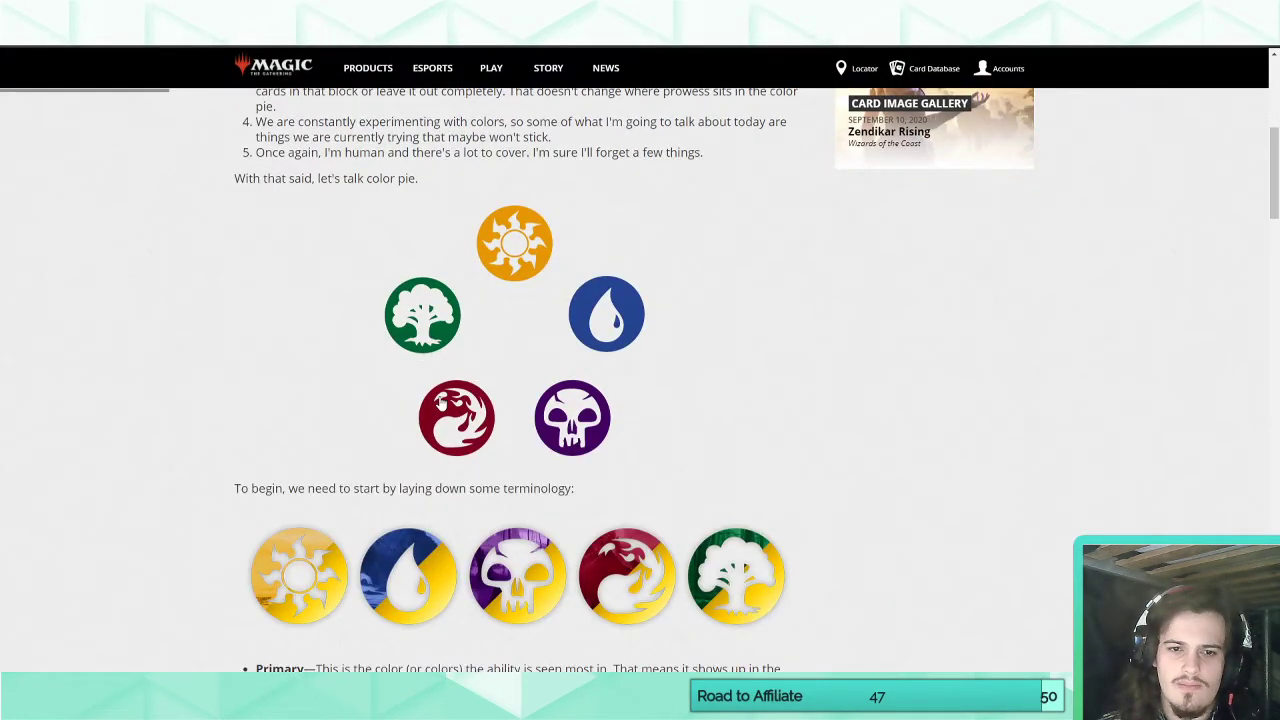
scroll(445, 397, up, 9)
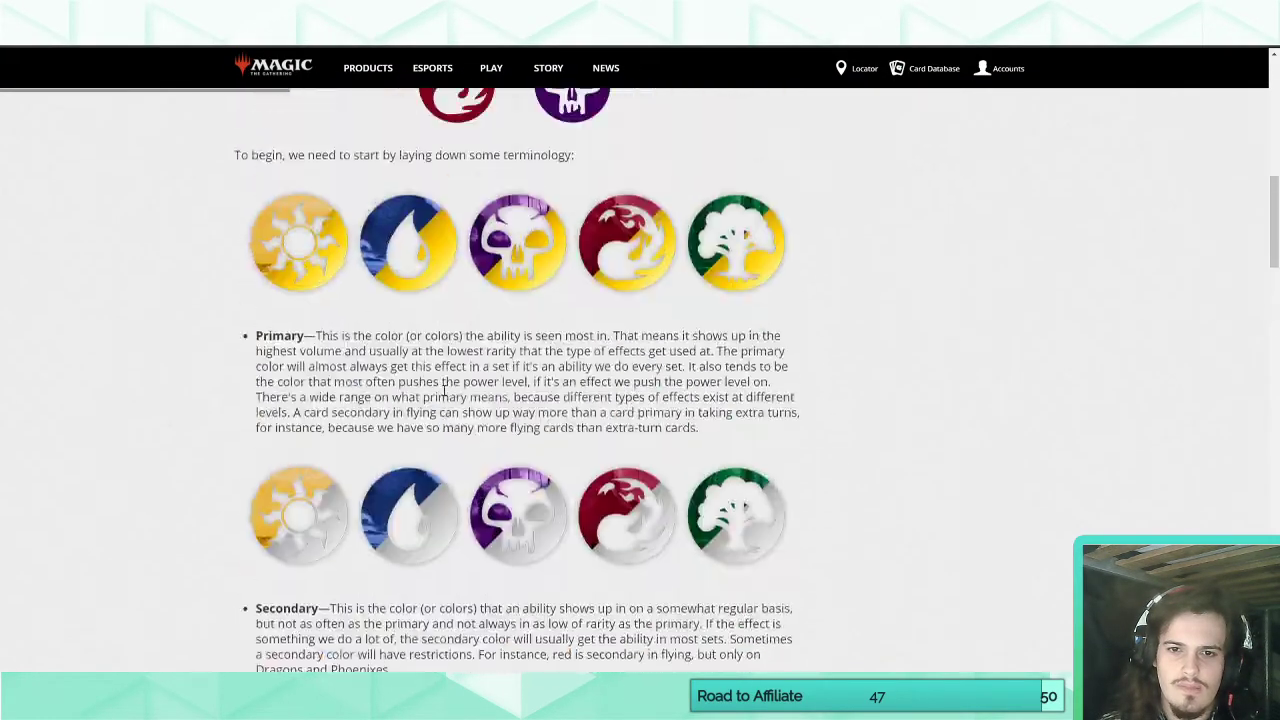
scroll(445, 397, down, 15)
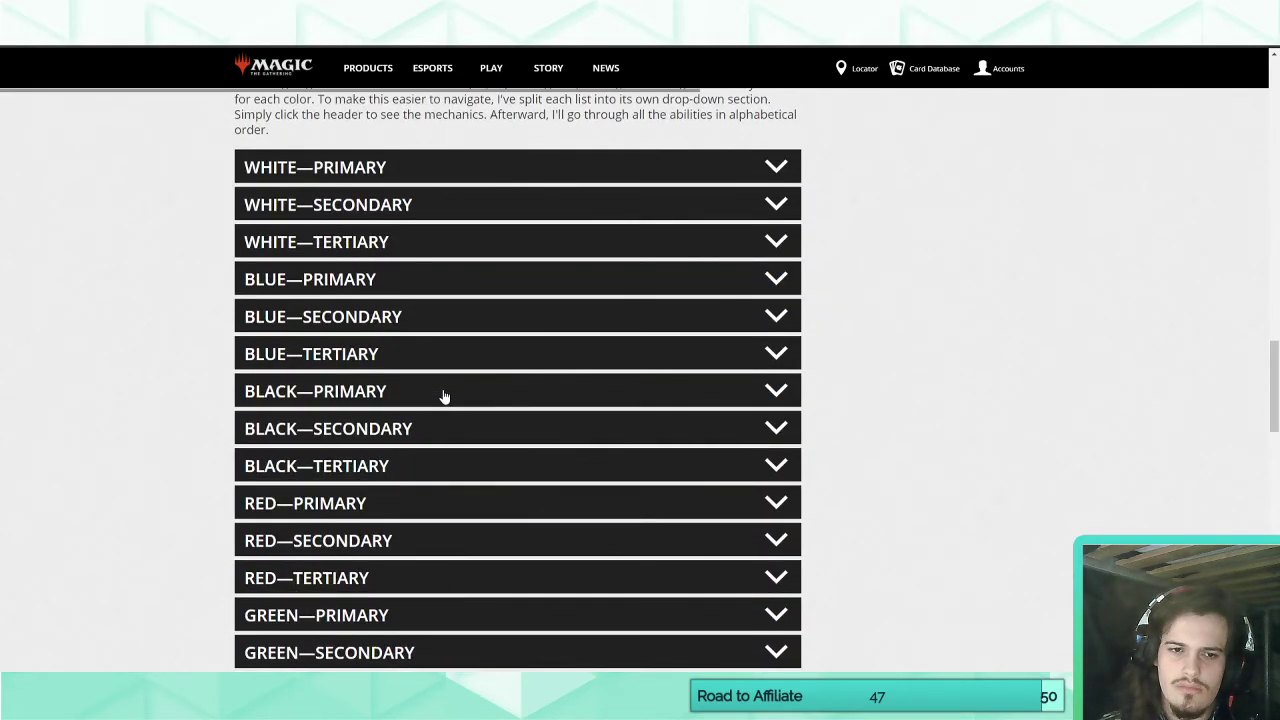
scroll(445, 397, down, 4)
scroll(445, 397, up, 2)
scroll(445, 397, up, 3)
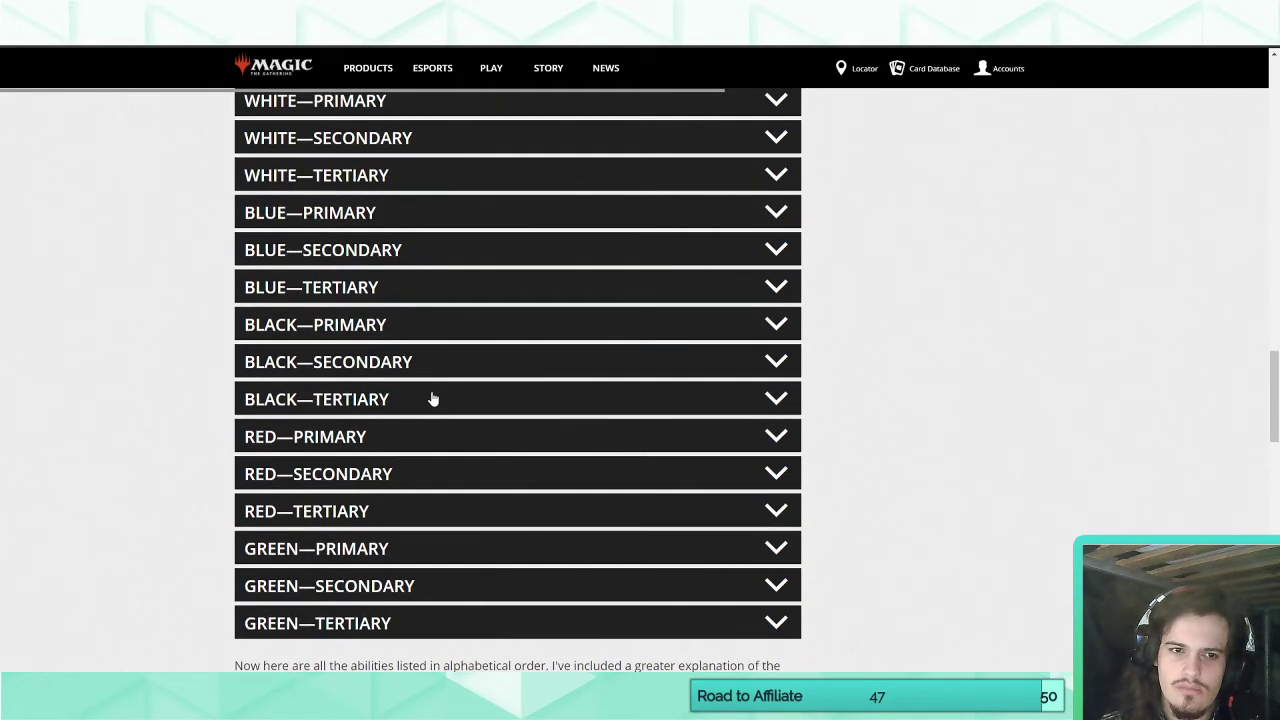
click(366, 370)
Read through the white primary abilities from Banisher Priest-like effects down to the "Warlord" entry.
scroll(170, 366, down, 4)
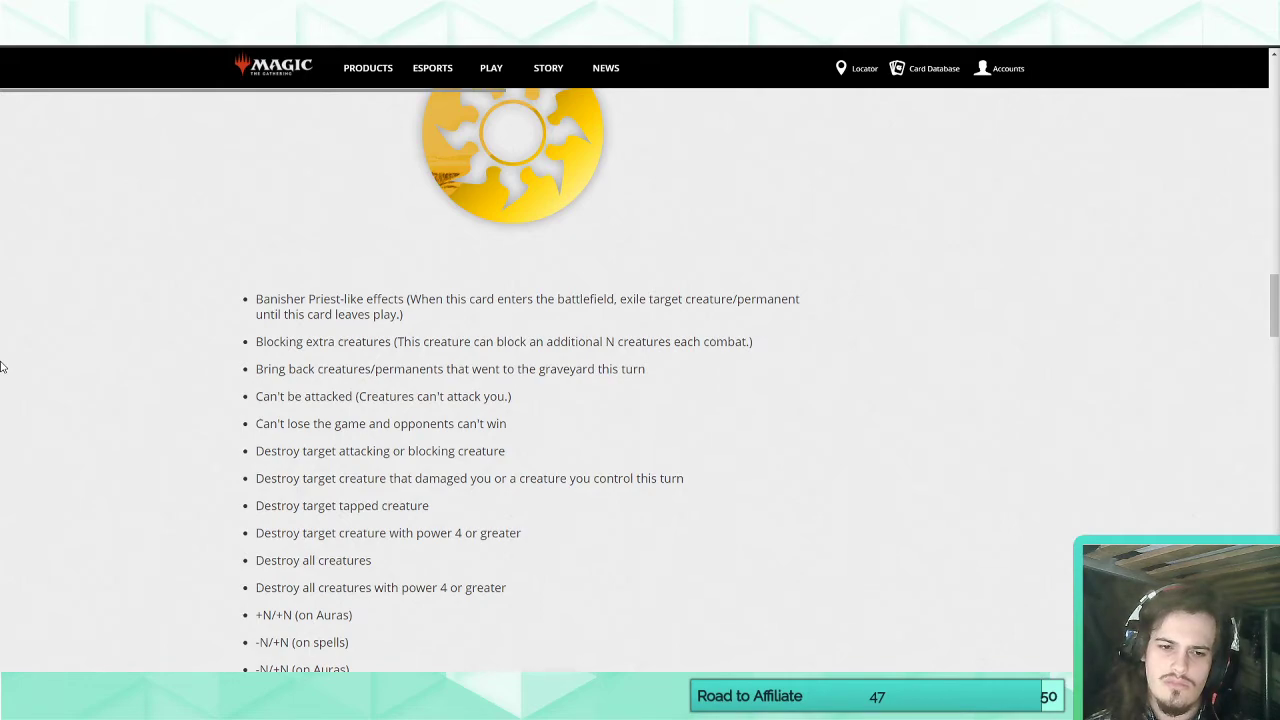
scroll(2, 367, down, 3)
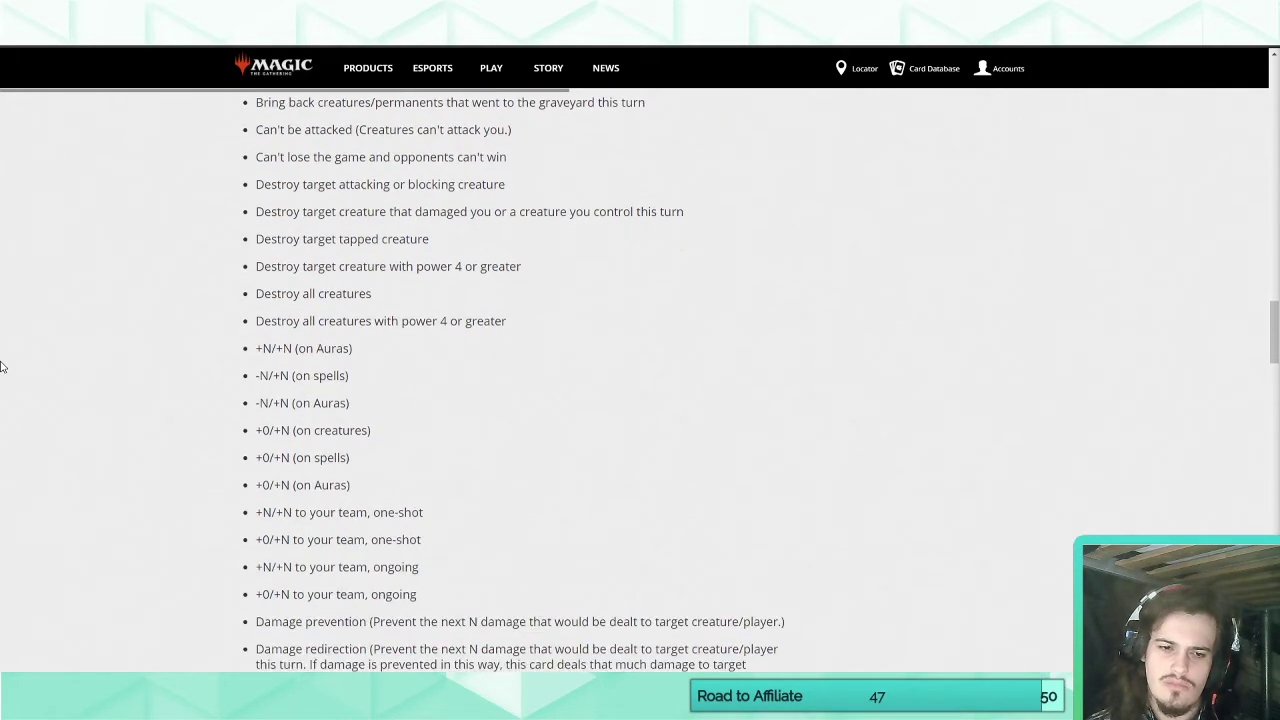
scroll(2, 367, down, 1)
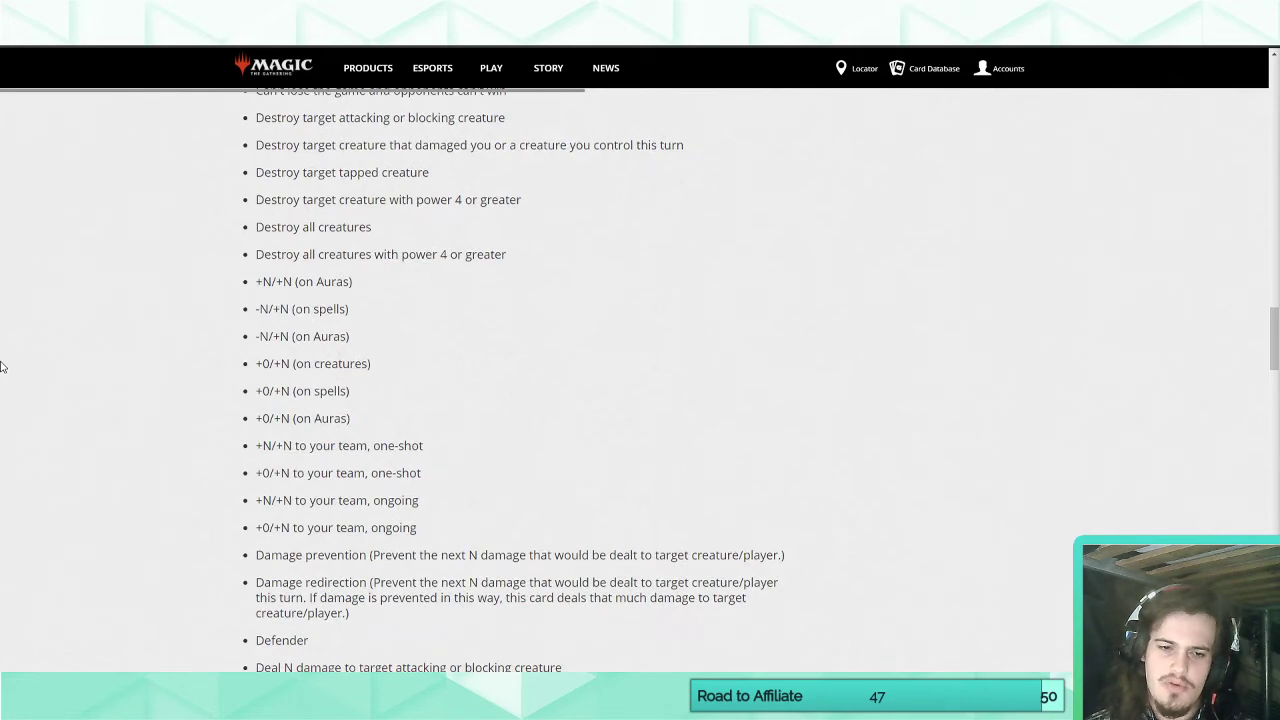
scroll(2, 367, down, 2)
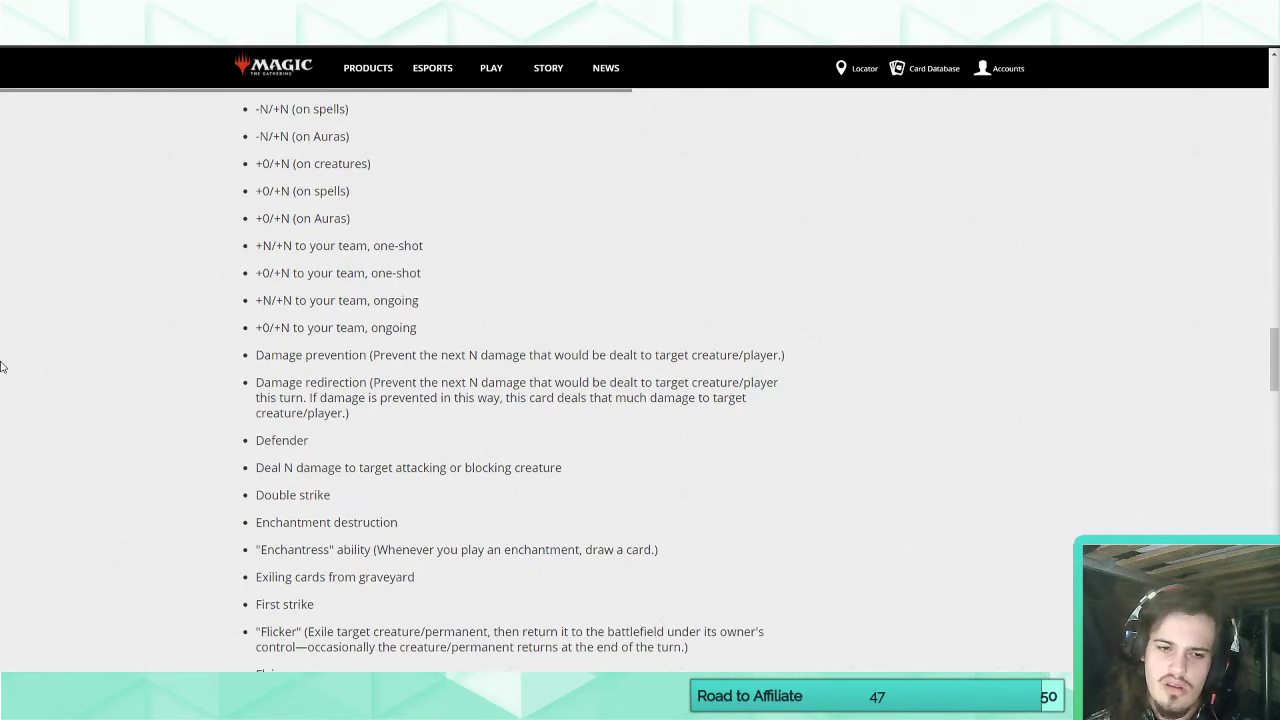
scroll(2, 366, down, 1)
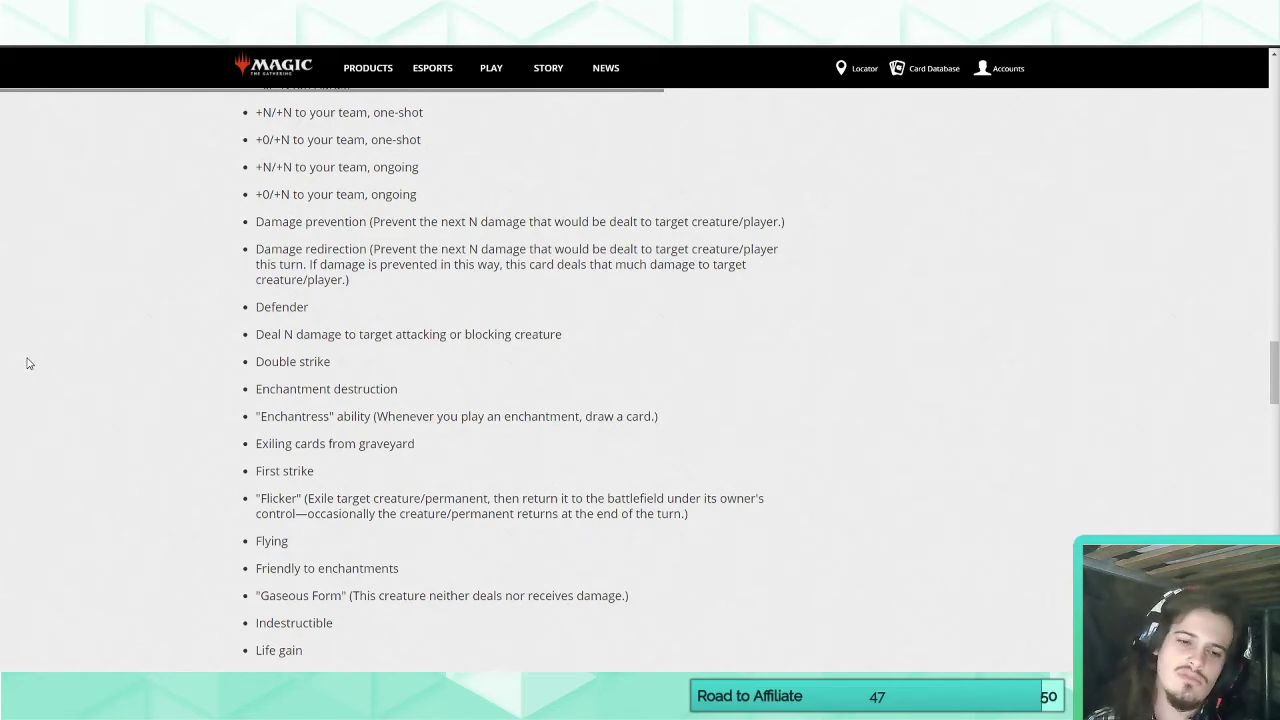
scroll(43, 366, down, 2)
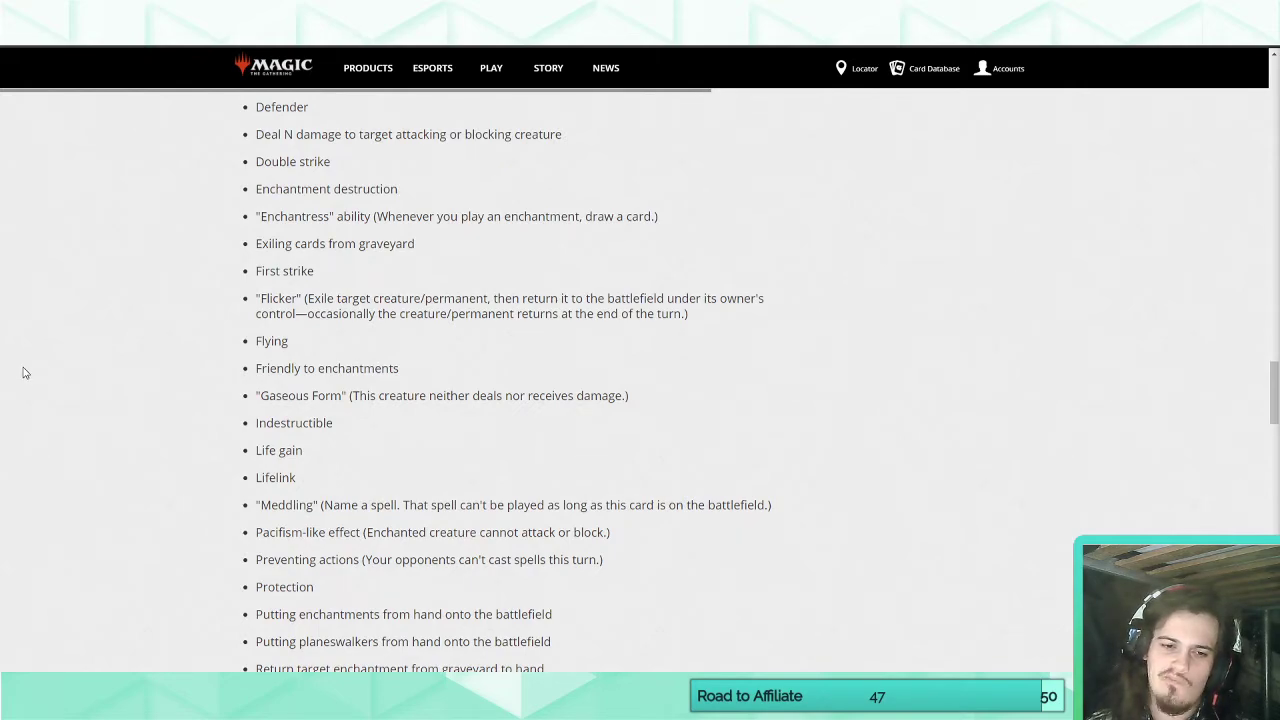
scroll(25, 373, down, 2)
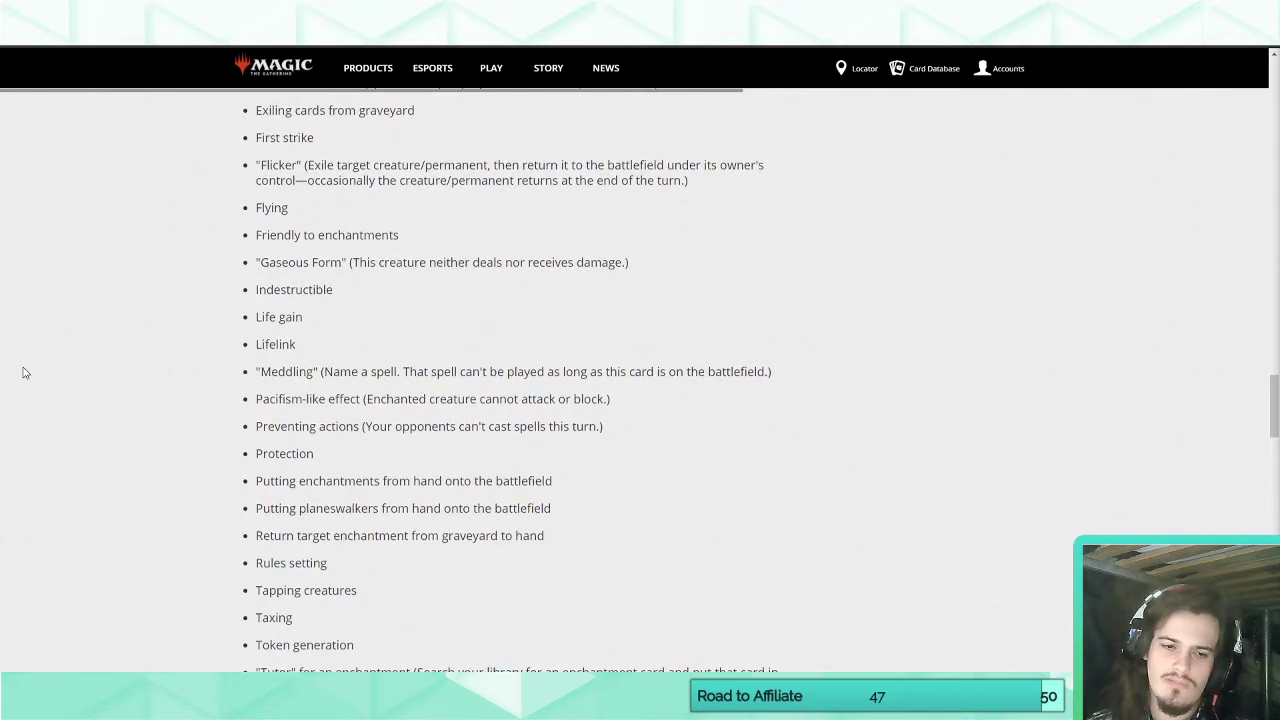
scroll(25, 373, down, 1)
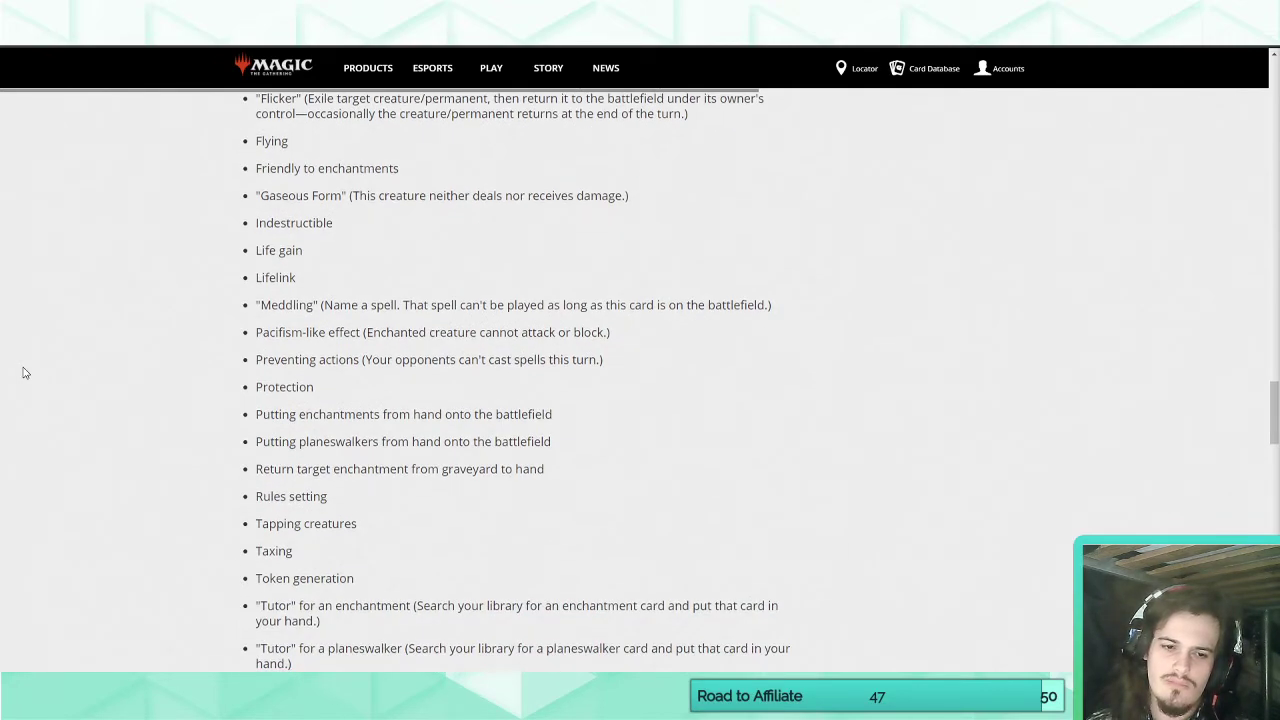
scroll(25, 373, down, 1)
scroll(25, 373, down, 2)
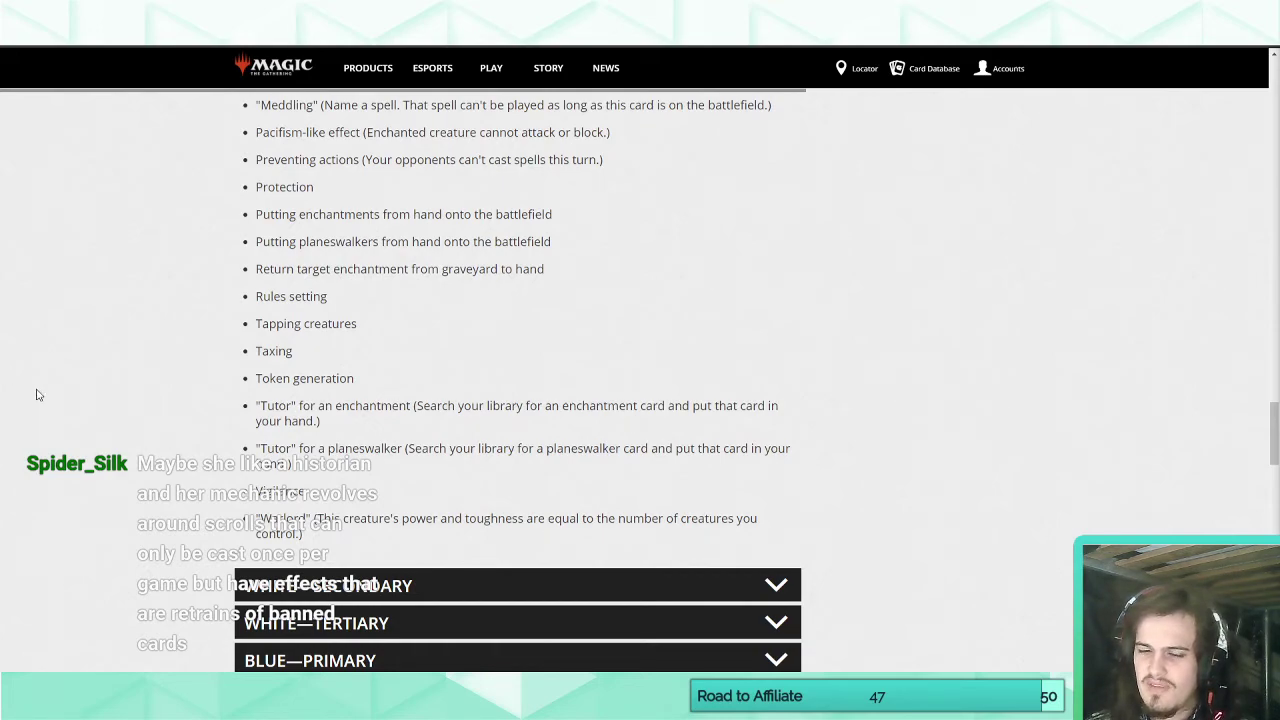
Switch back to Magic Set Editor and remove the generic 4 from Raine, Crownseeker's mana cost.
click(440, 704)
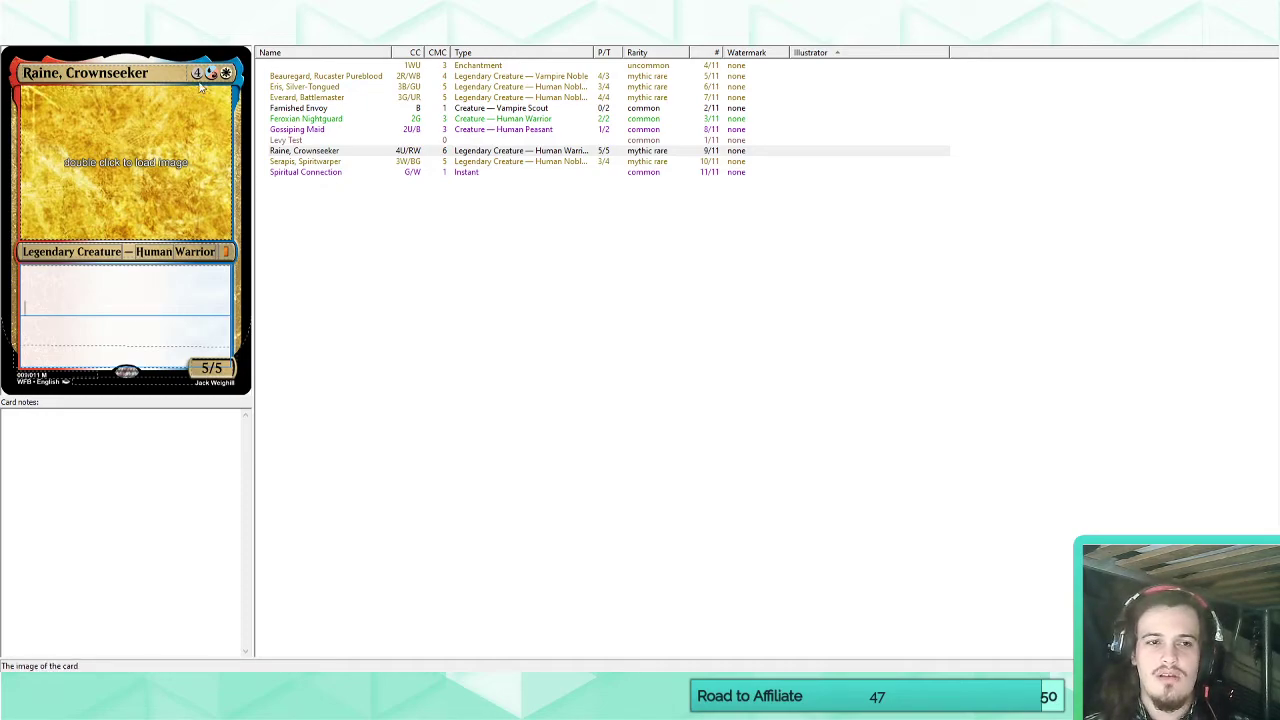
key(BackSpace)
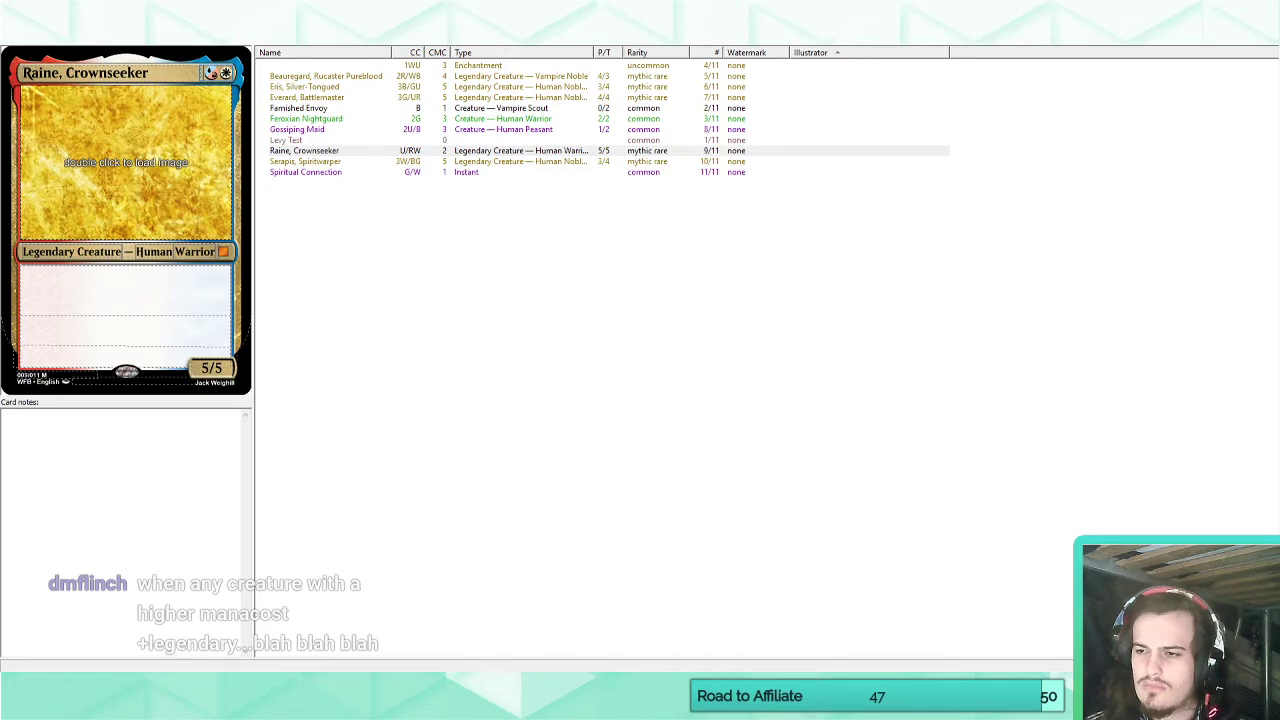
click(98, 292)
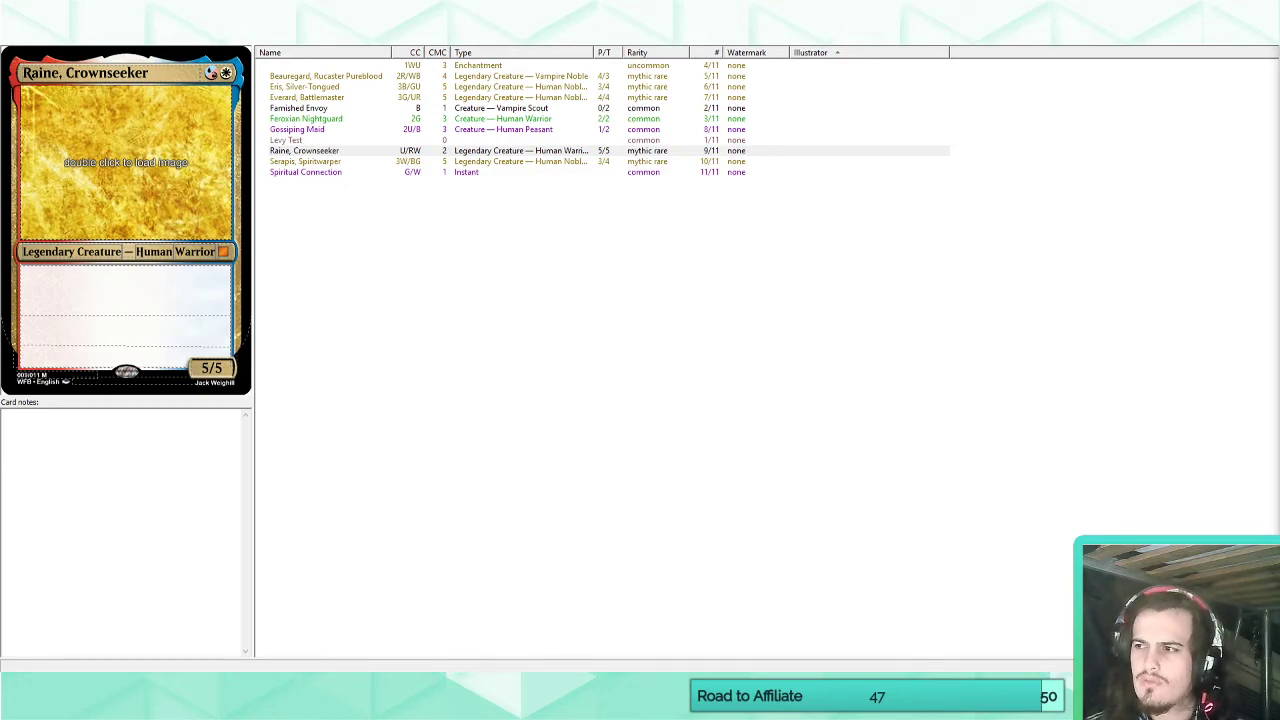
click(136, 297)
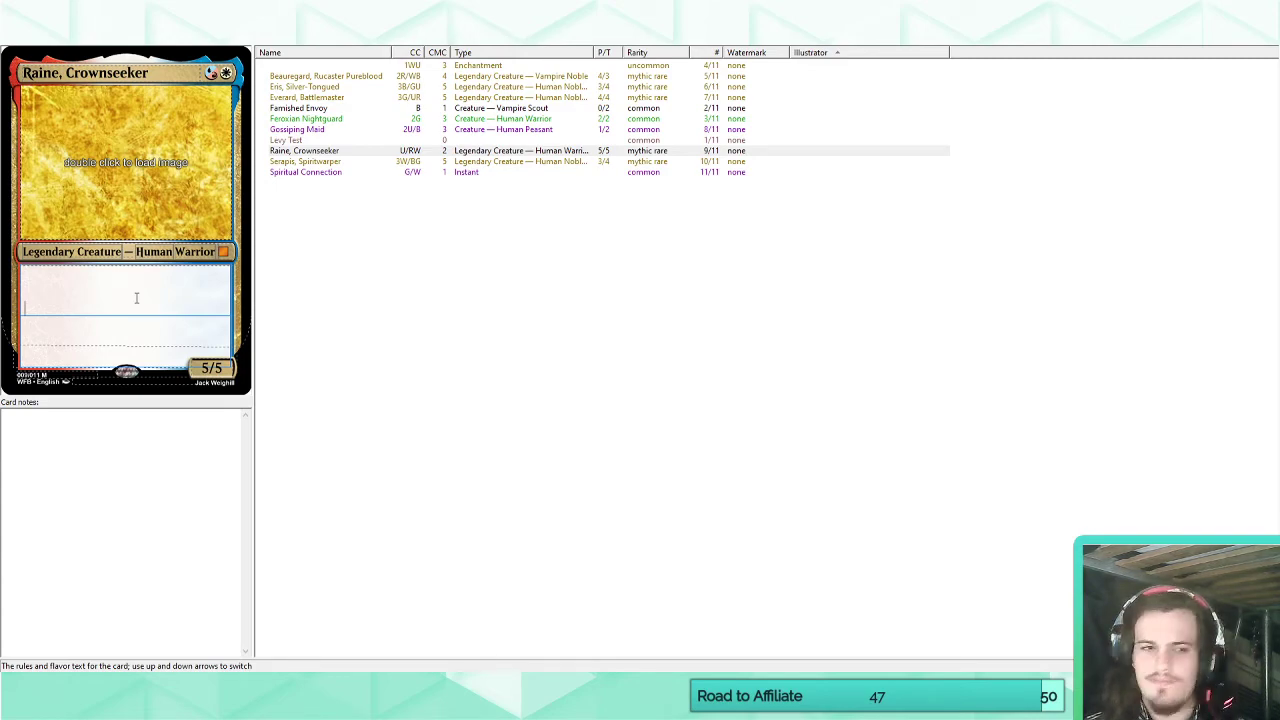
Add a custom keyword named "Underdog" to the set, with "Underdog" as its matching text.
click(210, 39)
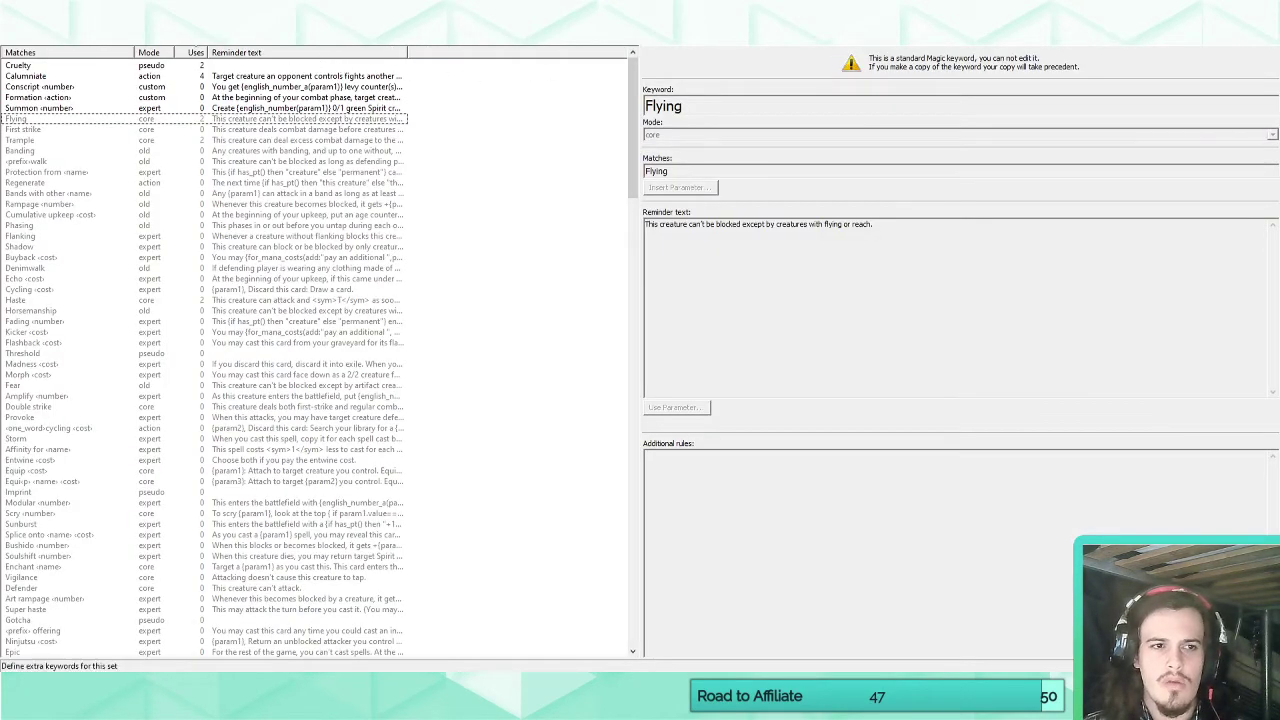
click(290, 39)
click(668, 68)
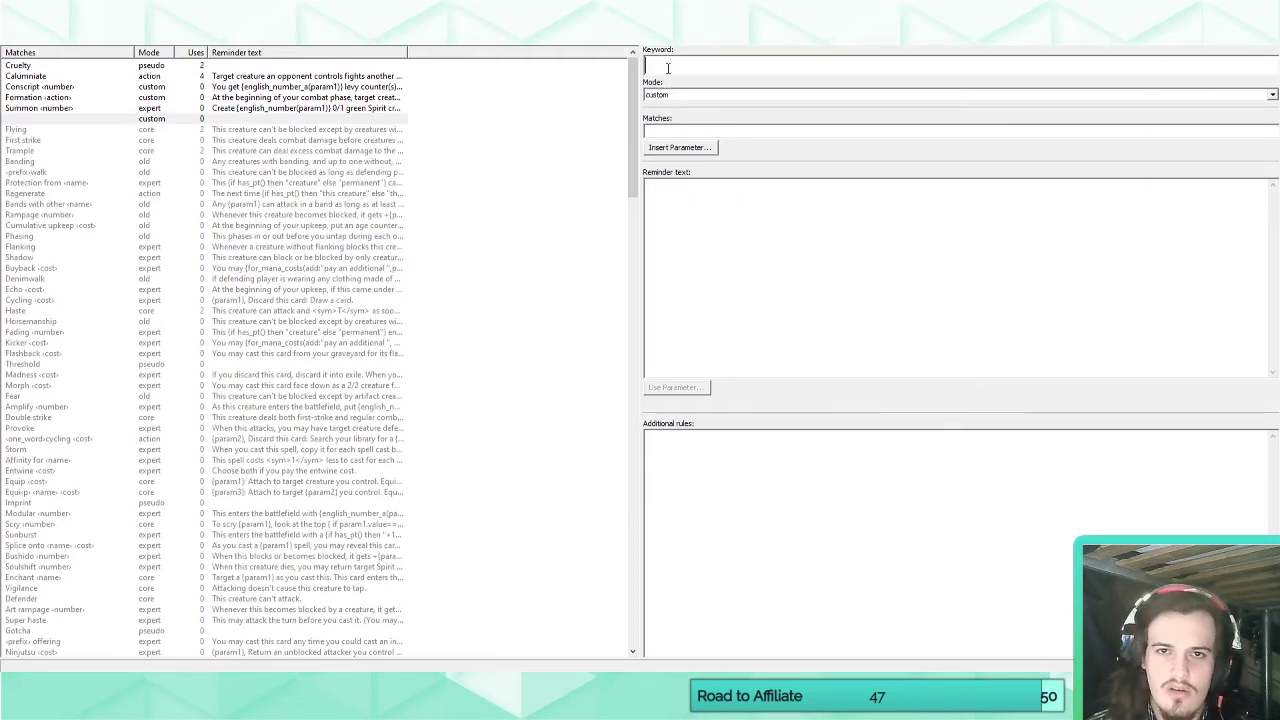
text(Underdog)
click(670, 133)
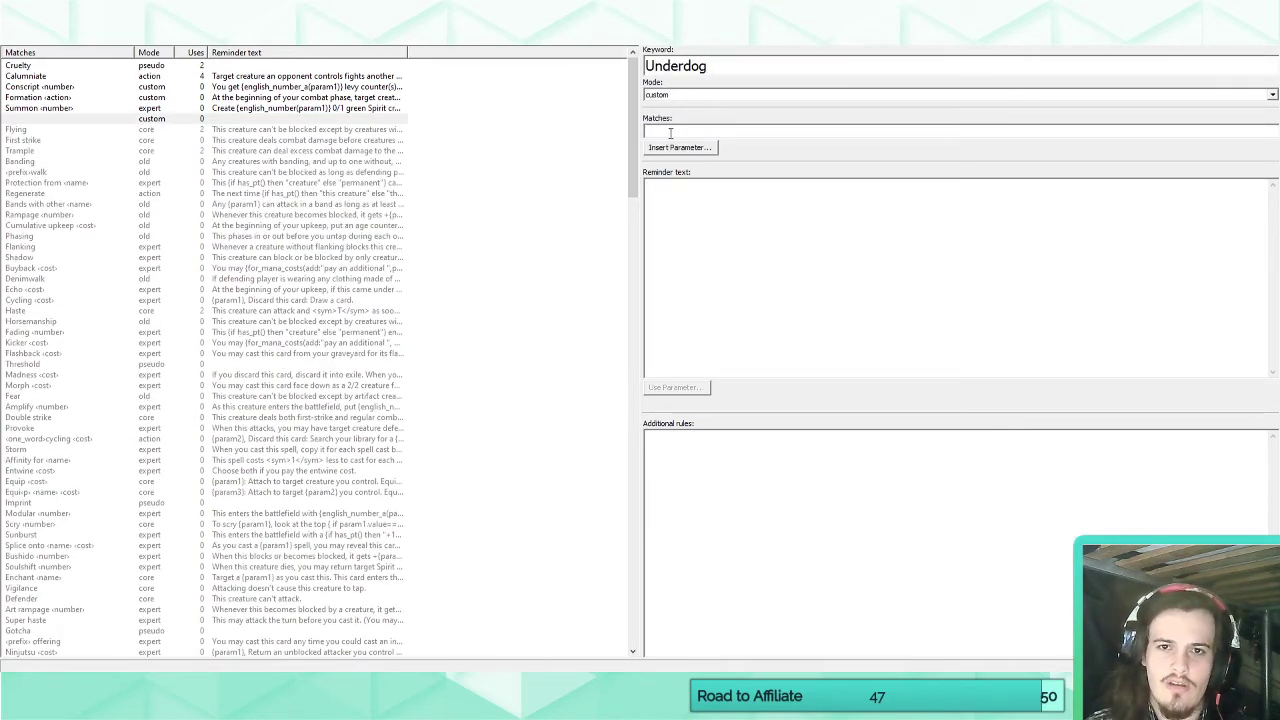
text(UN)
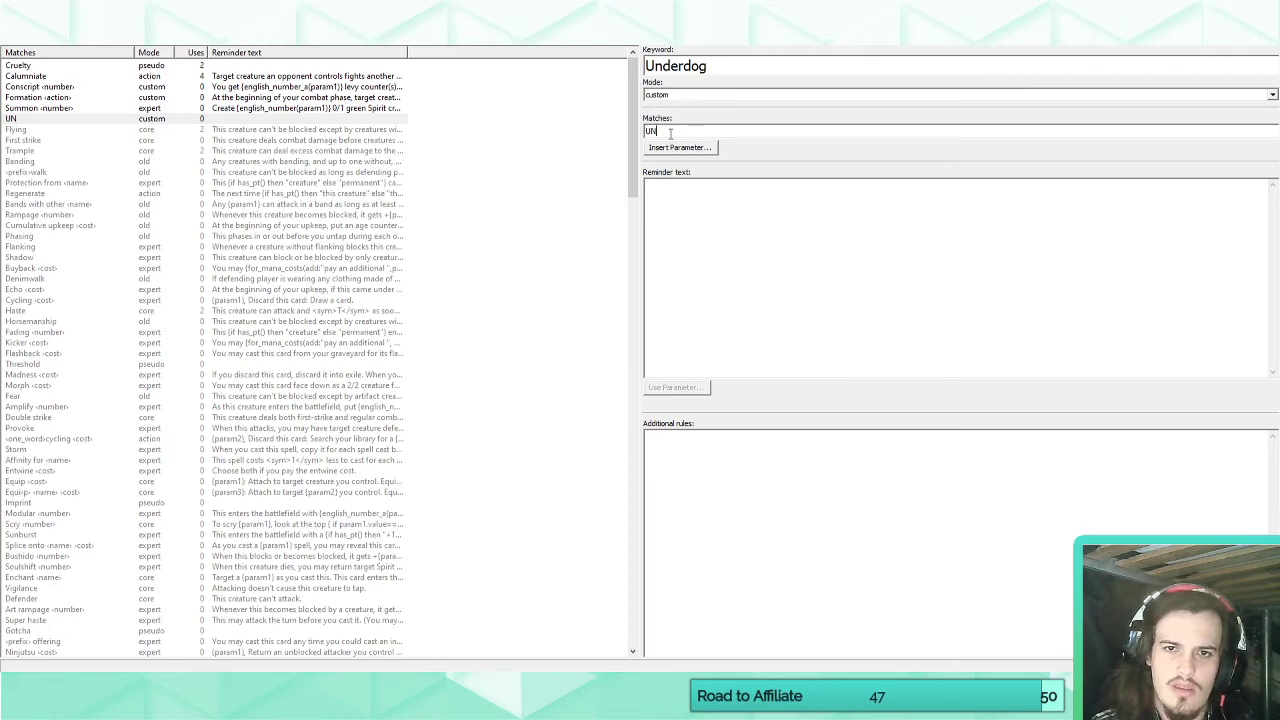
key(BackSpace)
text(nderg)
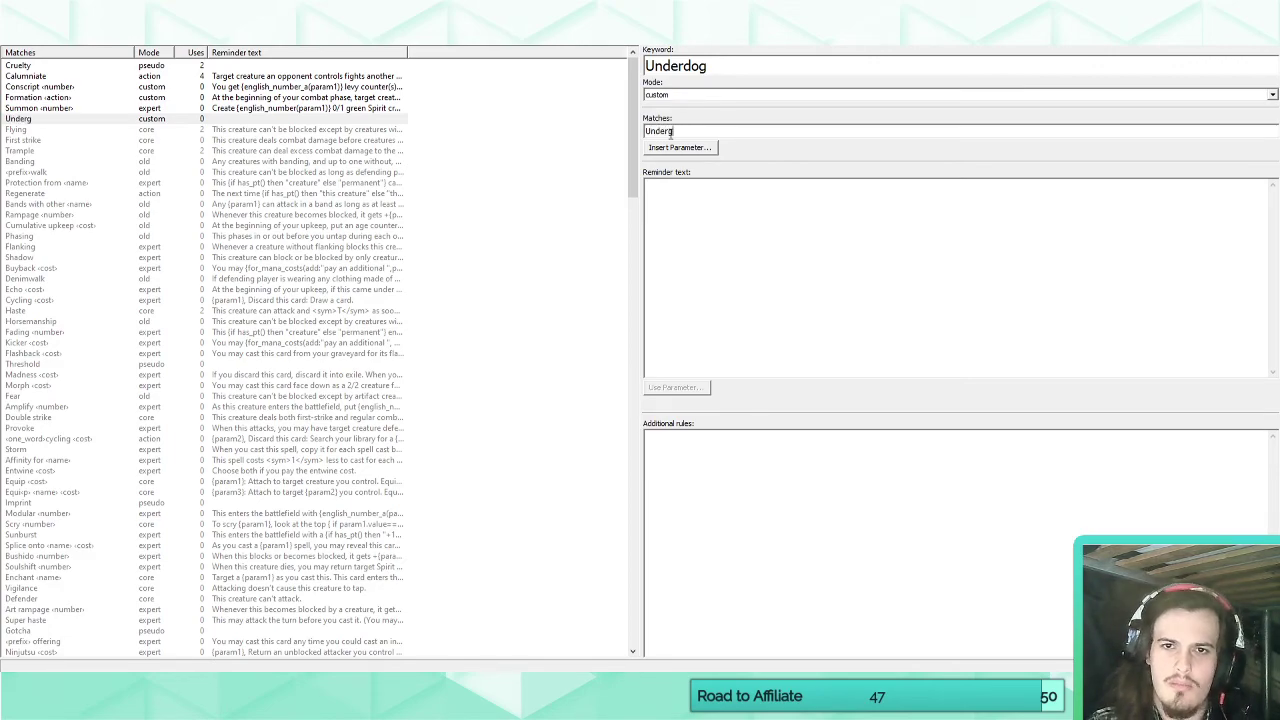
key(BackSpace)
text(dogWHenever)
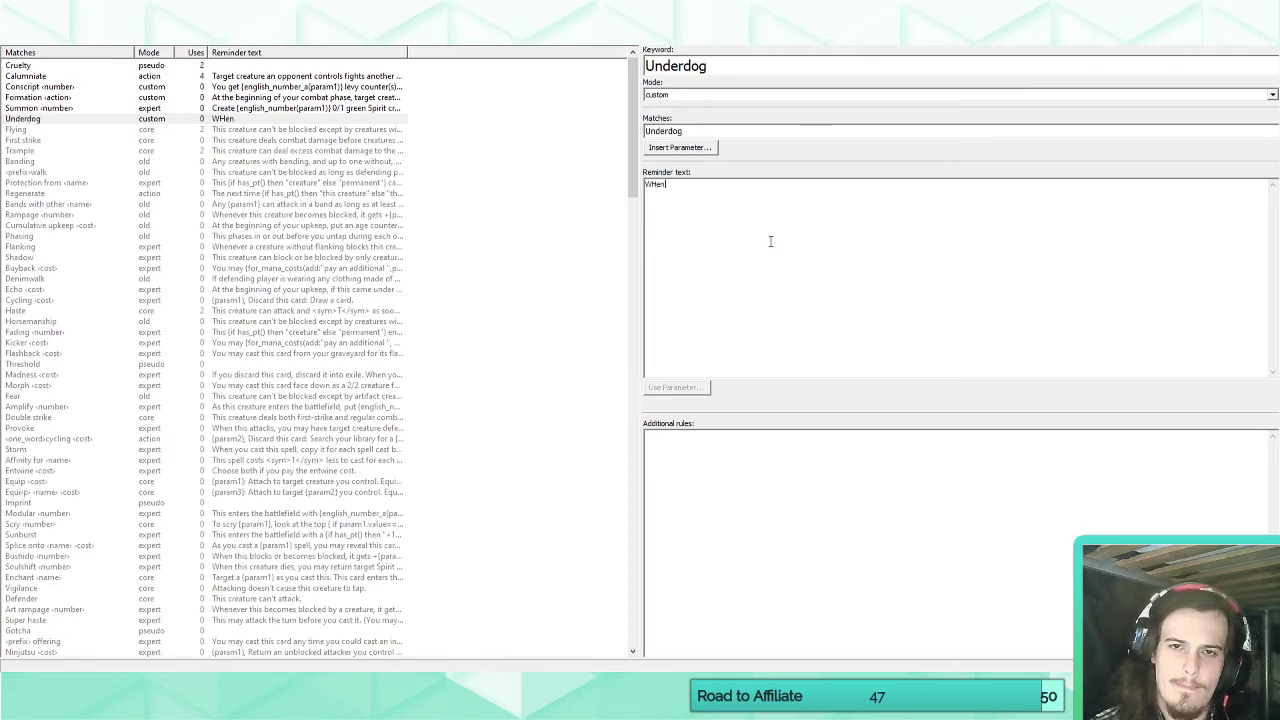
Try "Whenever a creature with a higher" as the opening of Underdog's reminder text, and clear it again.
key(BackSpace)
key(BackSpace)
key(BackSpace)
key(BackSpace)
key(BackSpace)
key(BackSpace)
key(BackSpace)
text(henever a crea)
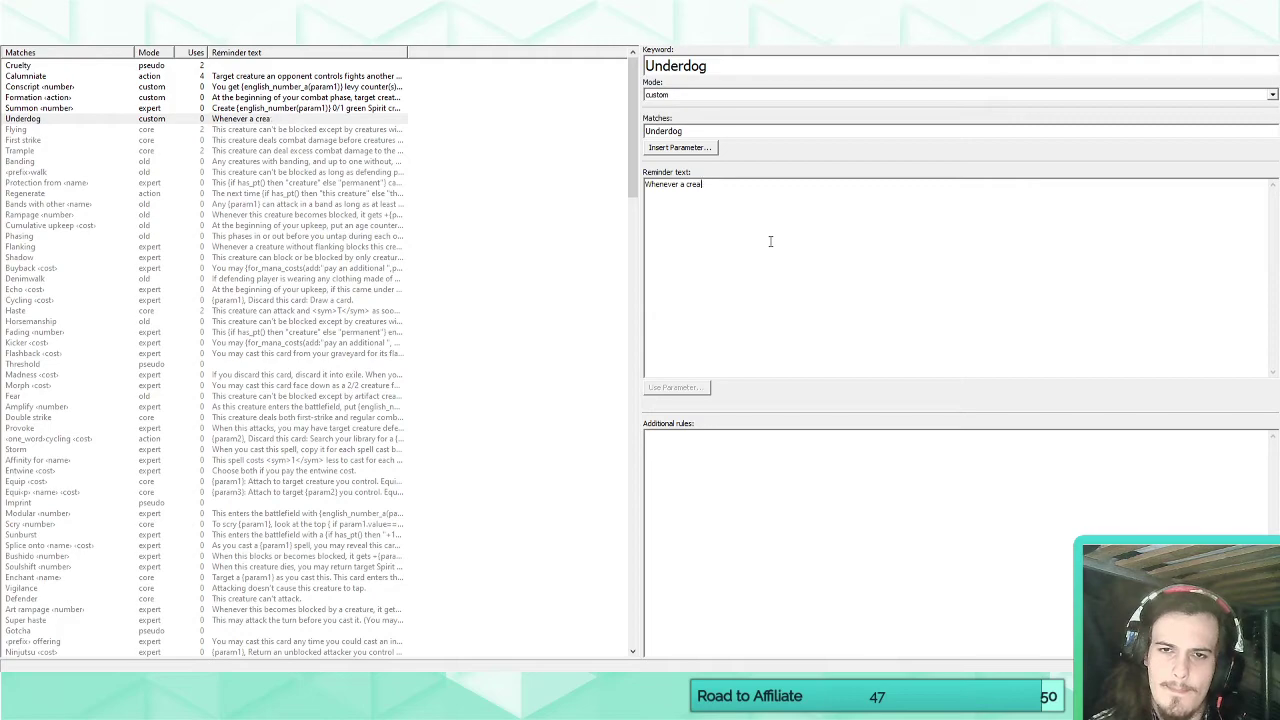
text(ture with a higher)
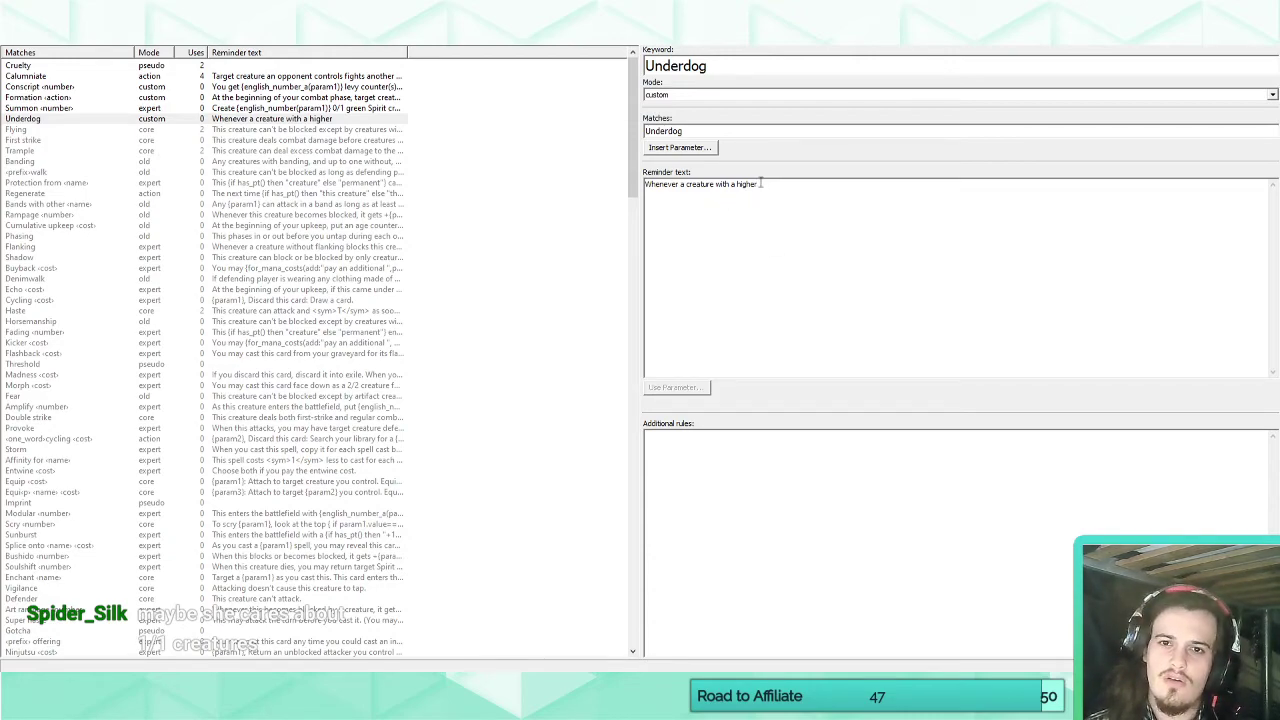
key(ctrl+a)
key(BackSpace)
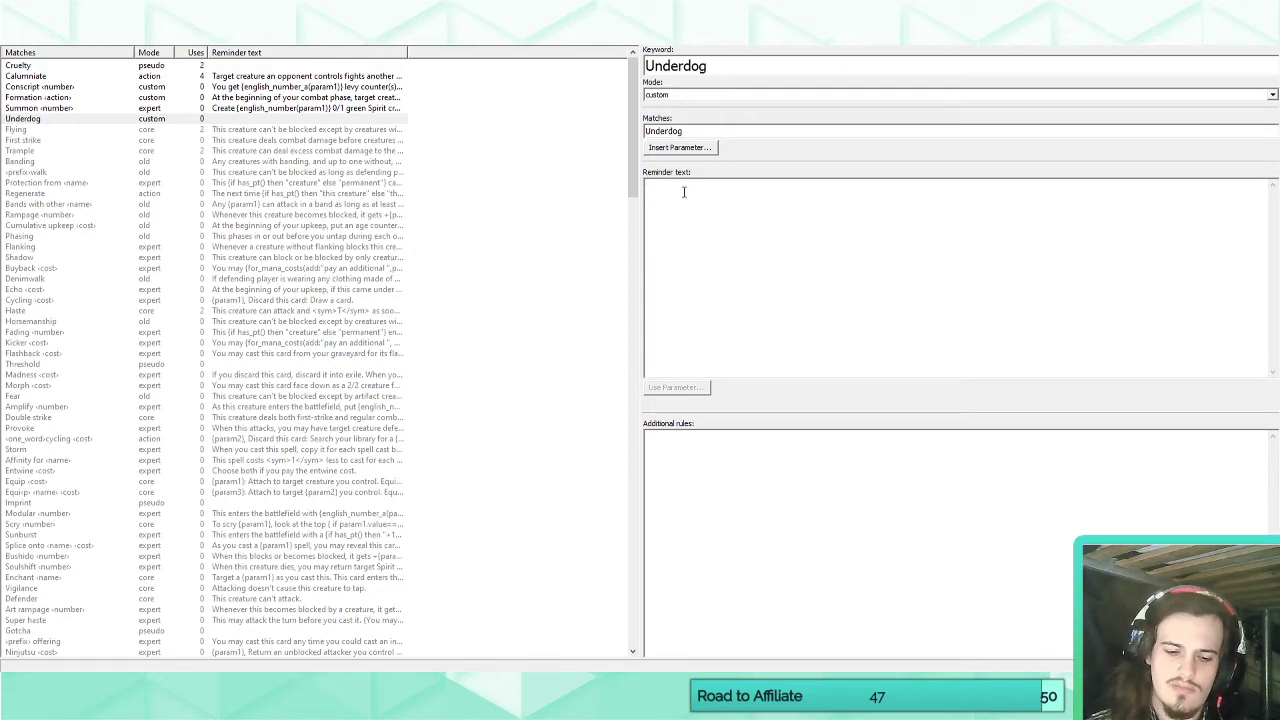
Write Underdog's reminder text: "Whenever a creature with the highest power or toughness enters the battlefield under an opponent's control, put a +1/+1".
text(Whenever a creature)
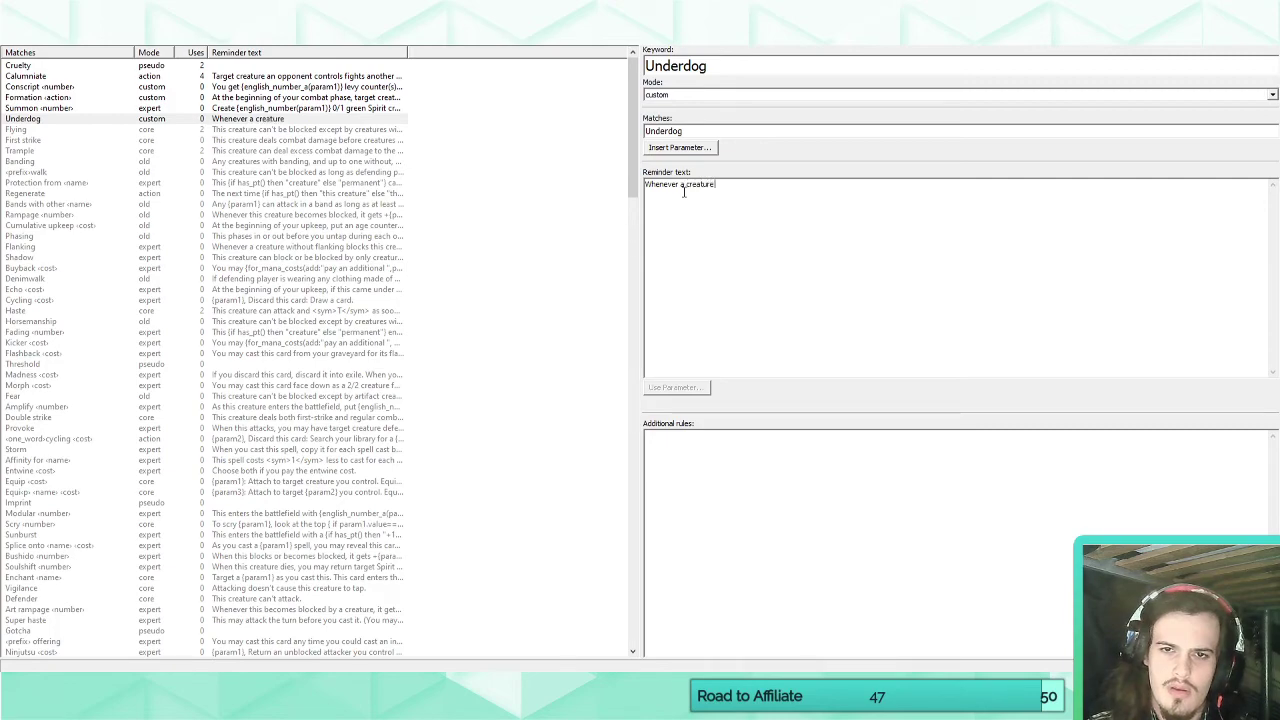
text( with higher)
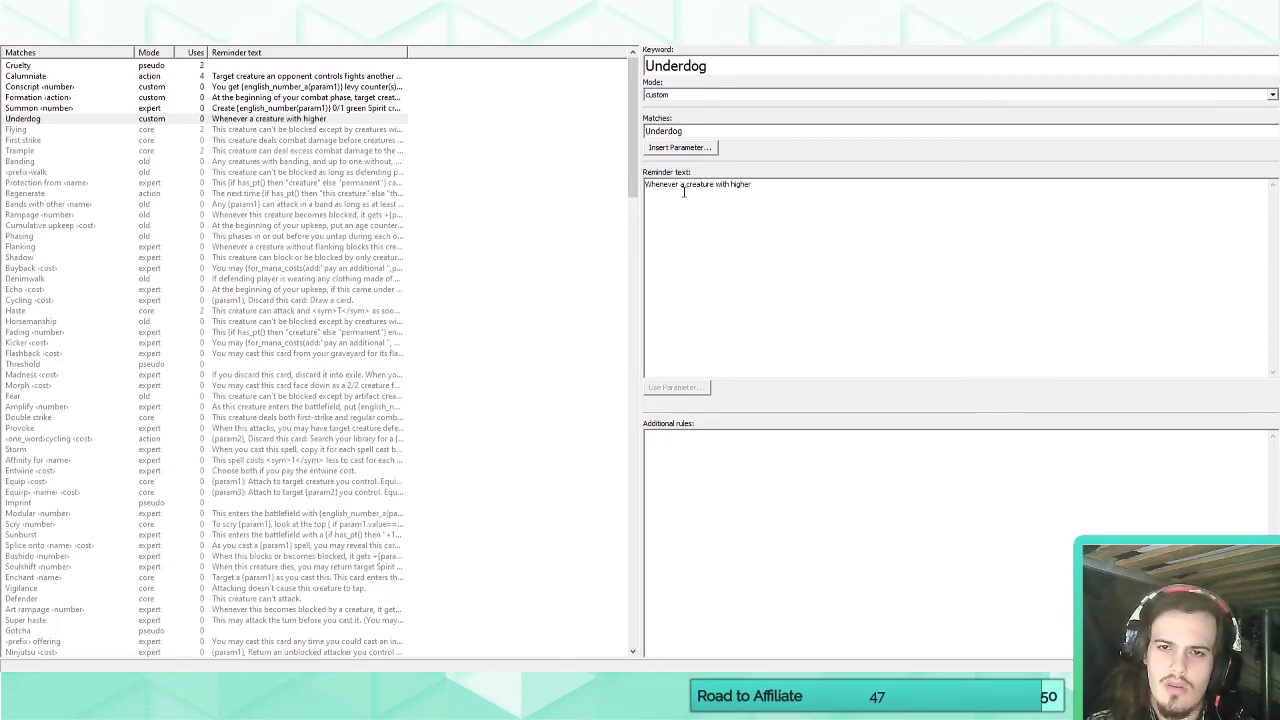
key(BackSpace)
key(BackSpace)
key(BackSpace)
key(BackSpace)
key(BackSpace)
key(BackSpace)
text(the highe)
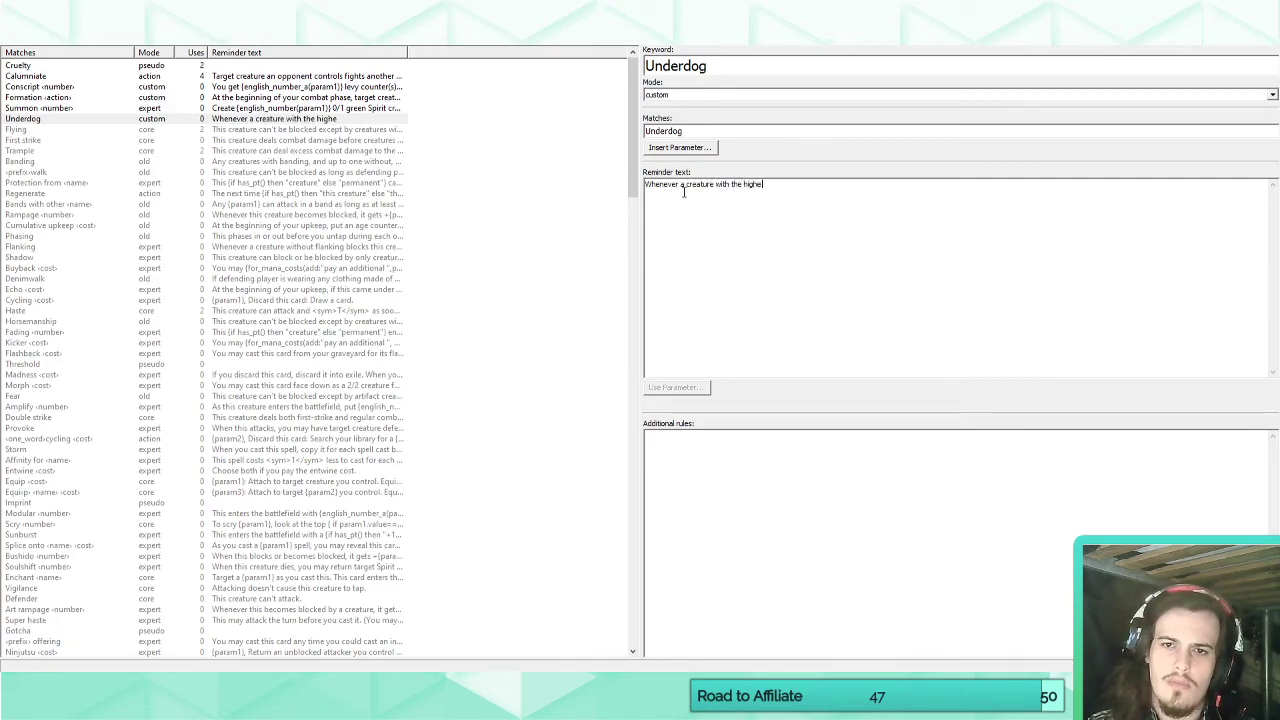
text(st power or to)
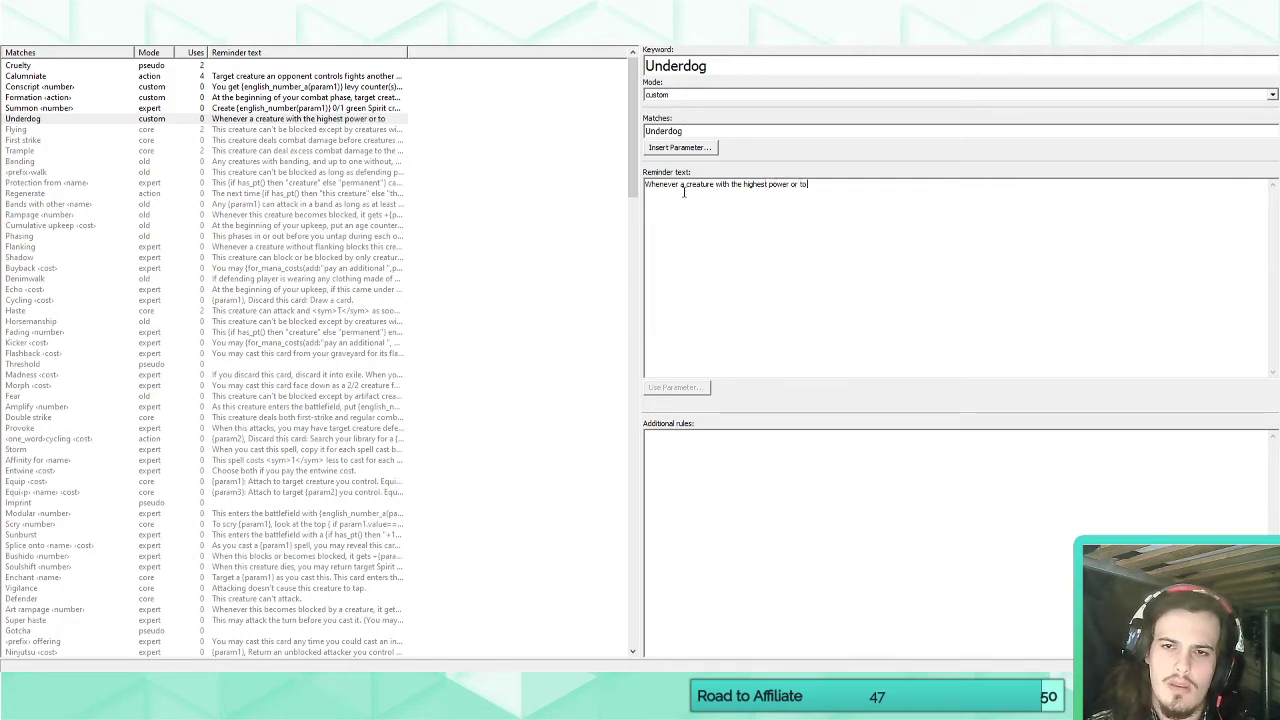
text(ughness en)
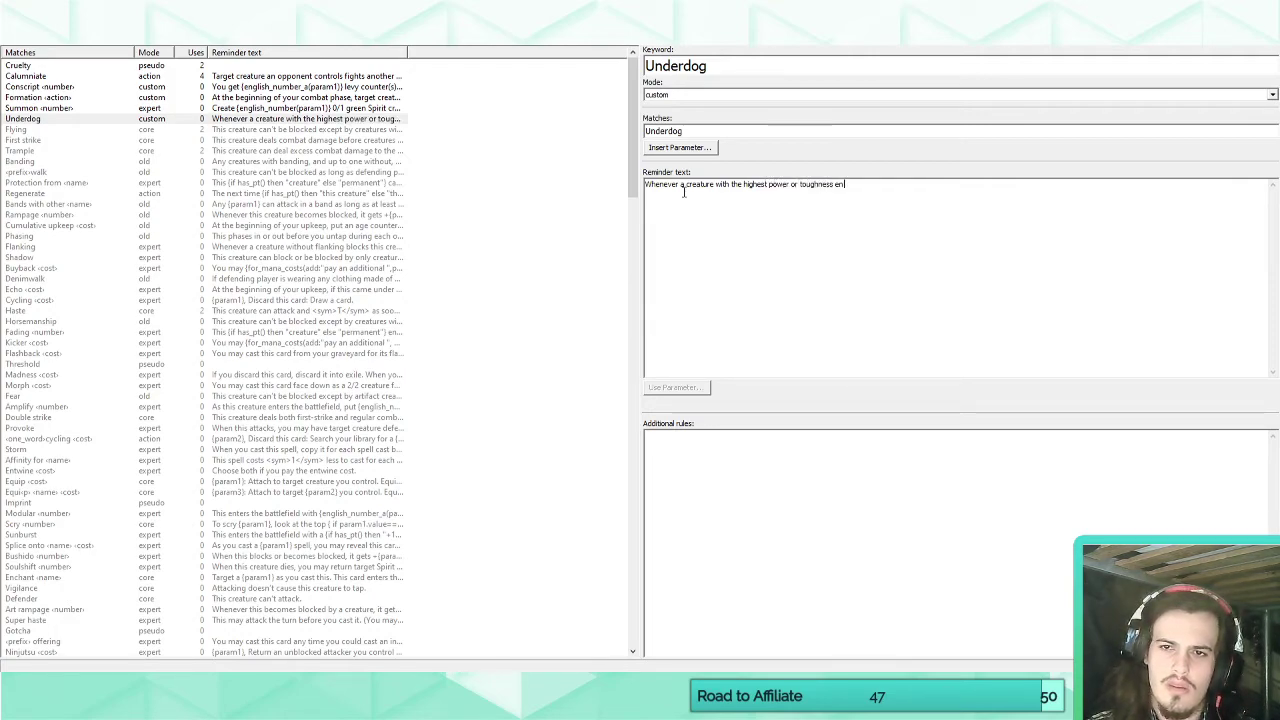
key(BackSpace)
key(BackSpace)
key(BackSpace)
key(BackSpace)
key(BackSpace)
key(BackSpace)
key(BackSpace)
text(ness enters the)
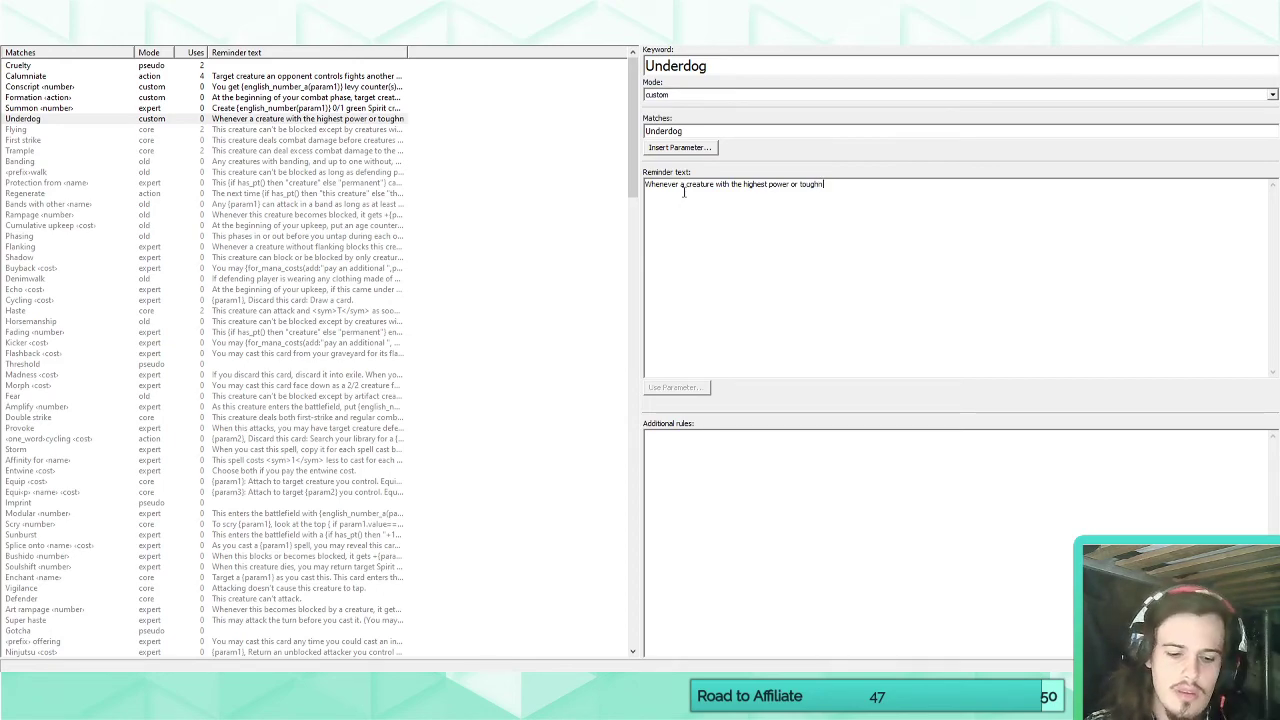
text( batt)
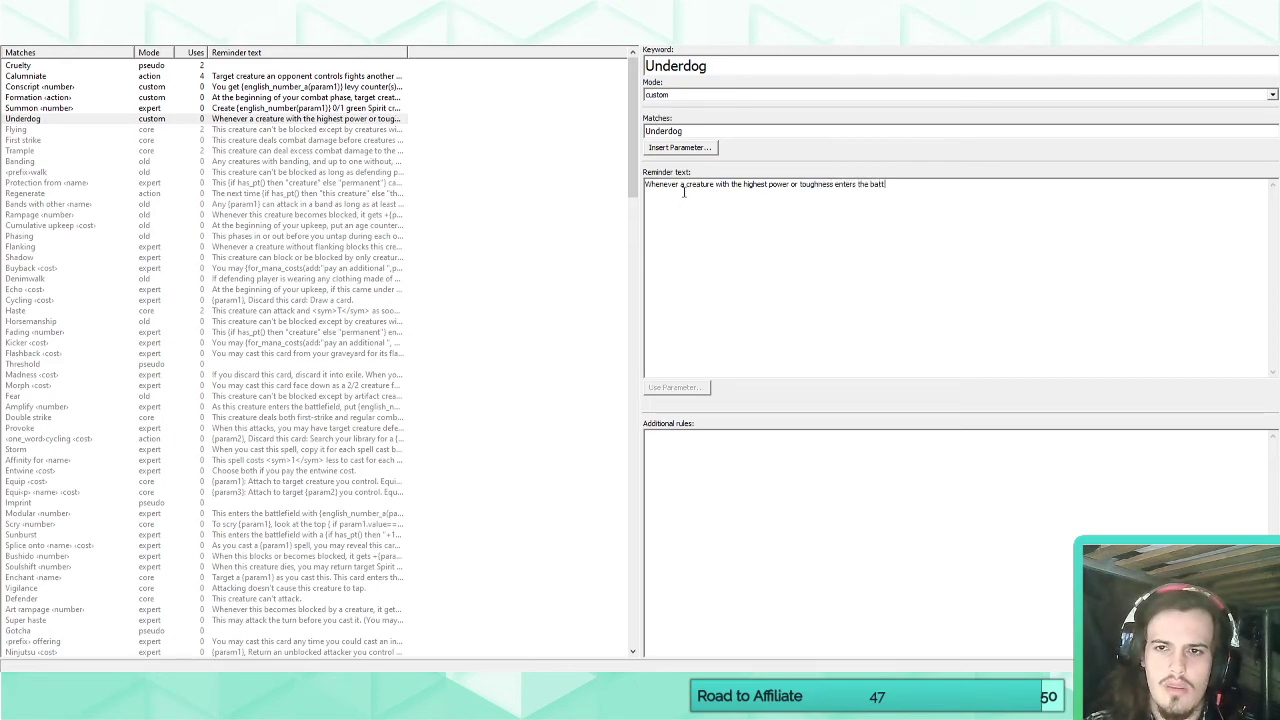
text(lefield under an o)
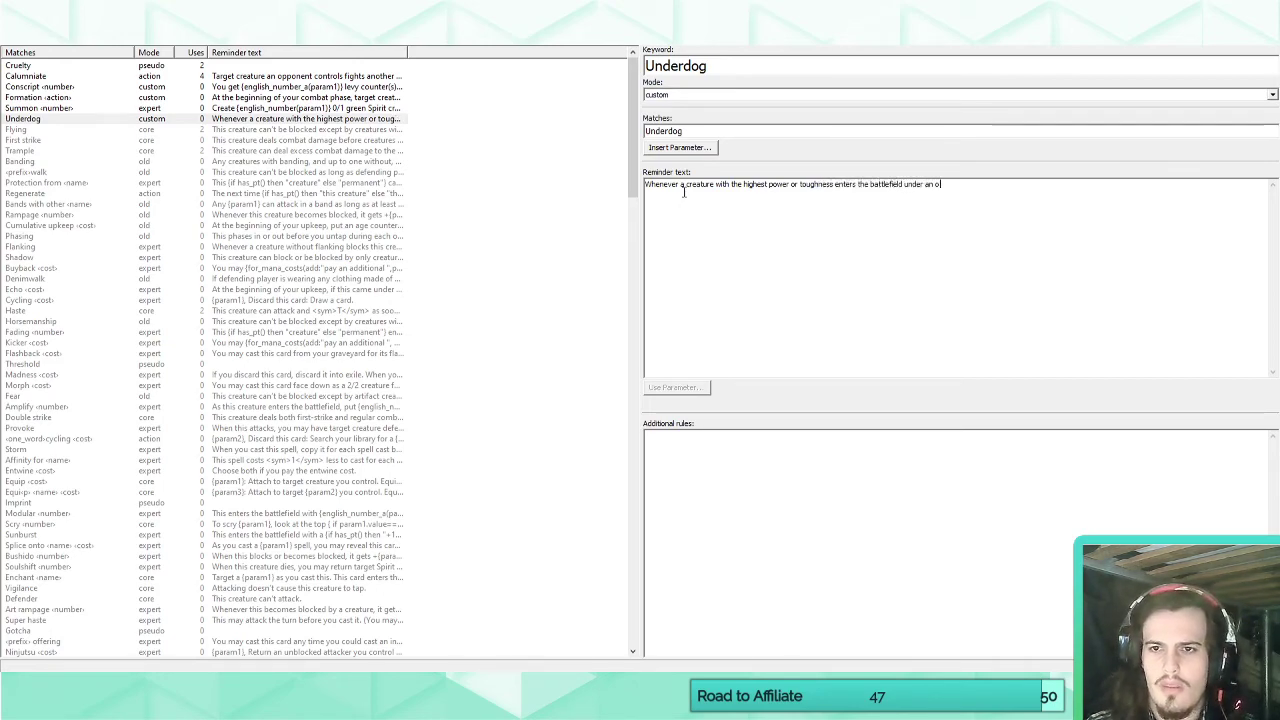
text(pponent's control)
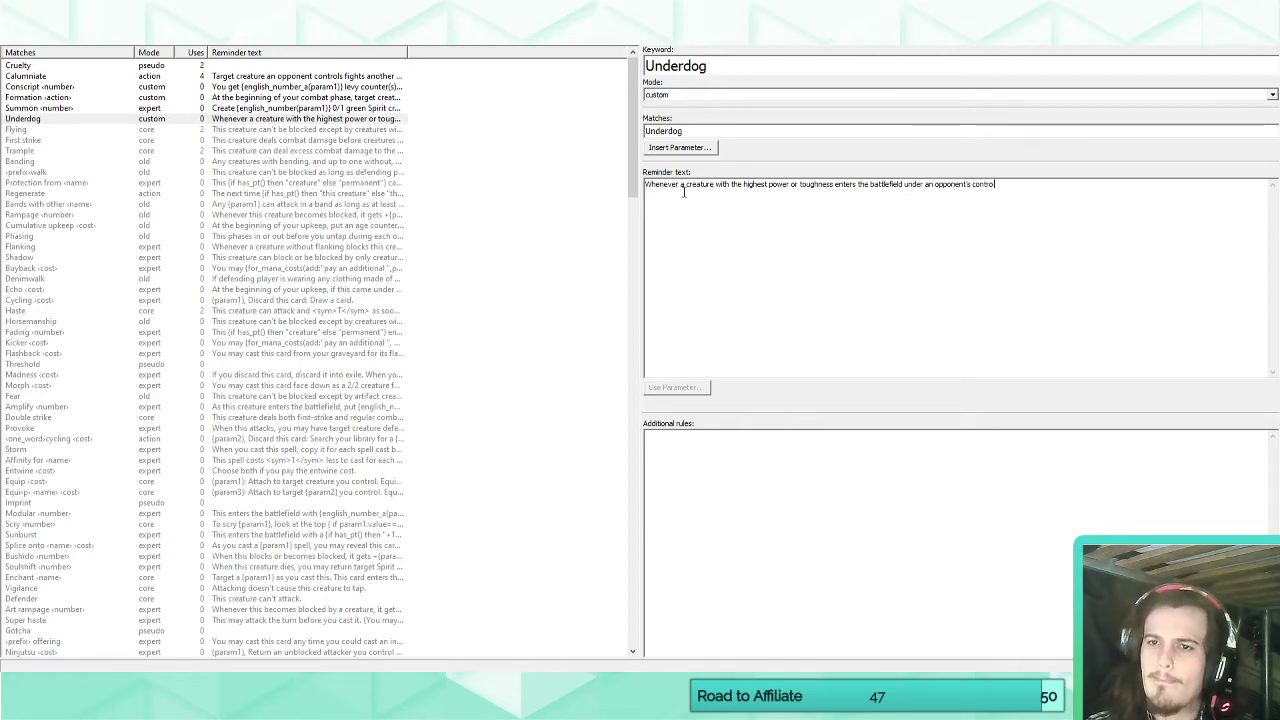
text(, put a)
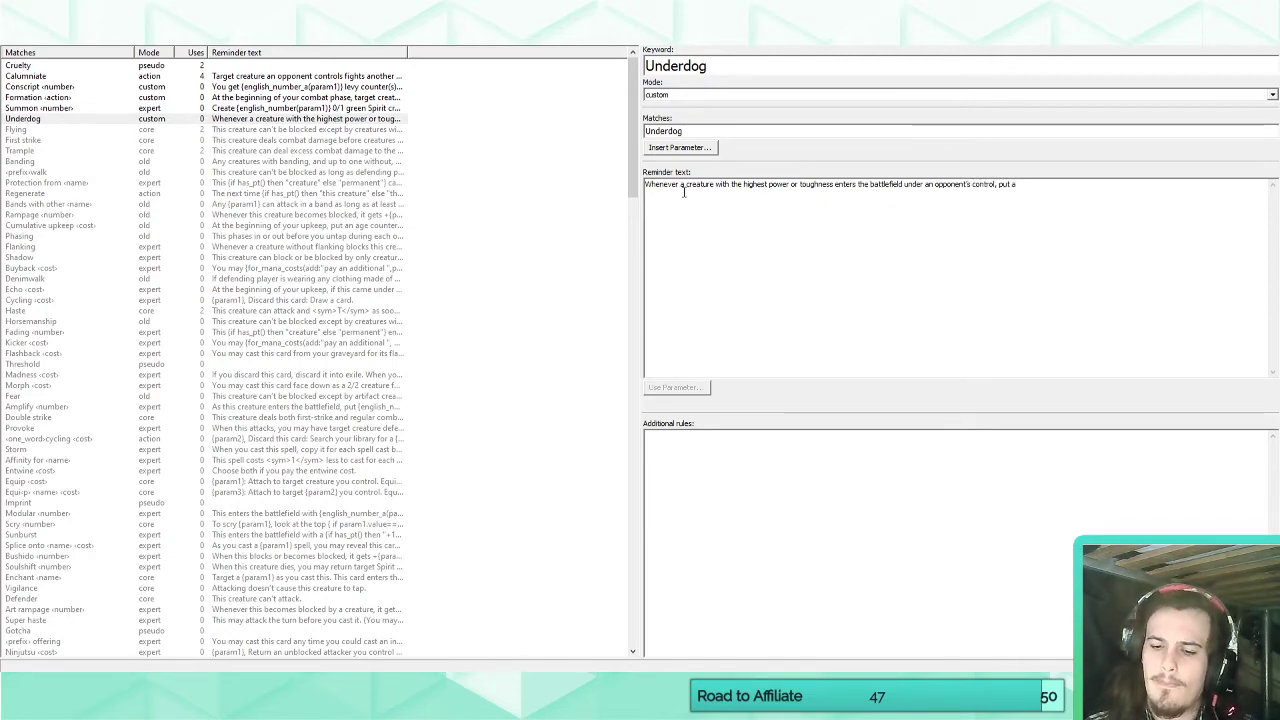
text( +1/+1 c)
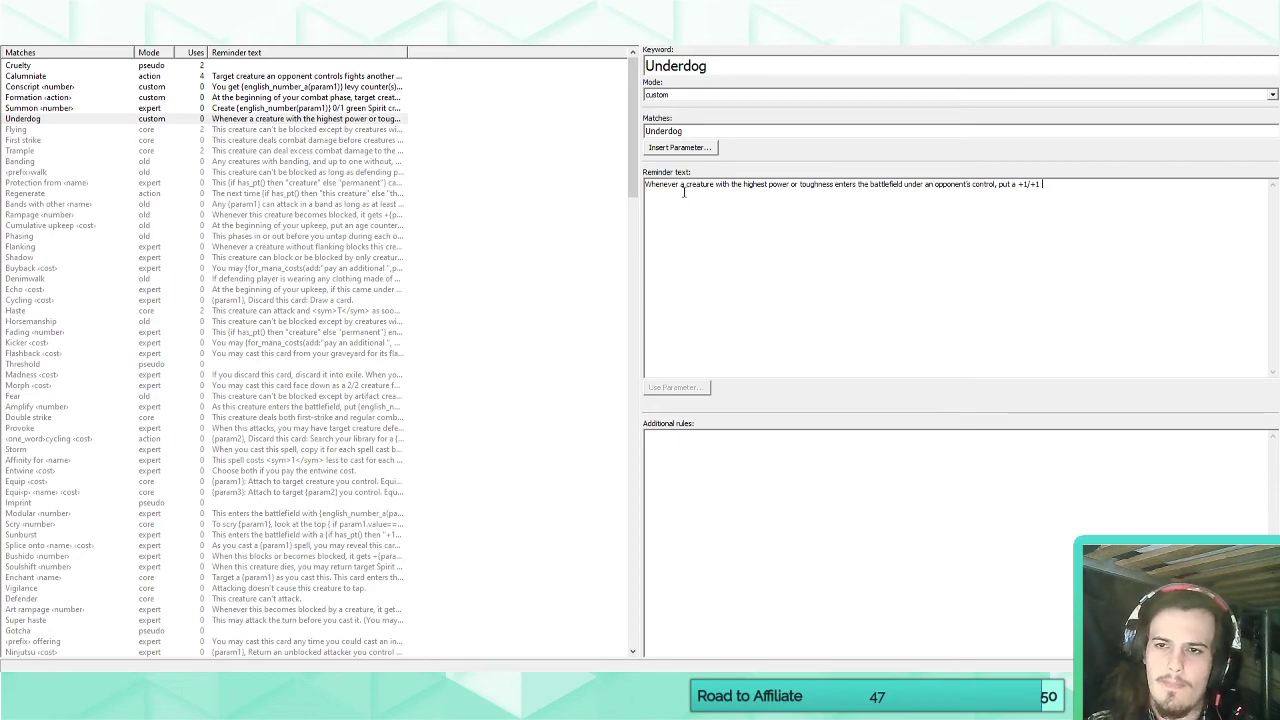
Remove the +1/+1 clause from the reminder text and delete the Underdog keyword from the set.
key(BackSpace)
key(BackSpace)
key(BackSpace)
key(BackSpace)
key(BackSpace)
key(BackSpace)
key(BackSpace)
key(BackSpace)
key(BackSpace)
key(BackSpace)
key(BackSpace)
key(BackSpace)
key(BackSpace)
key(BackSpace)
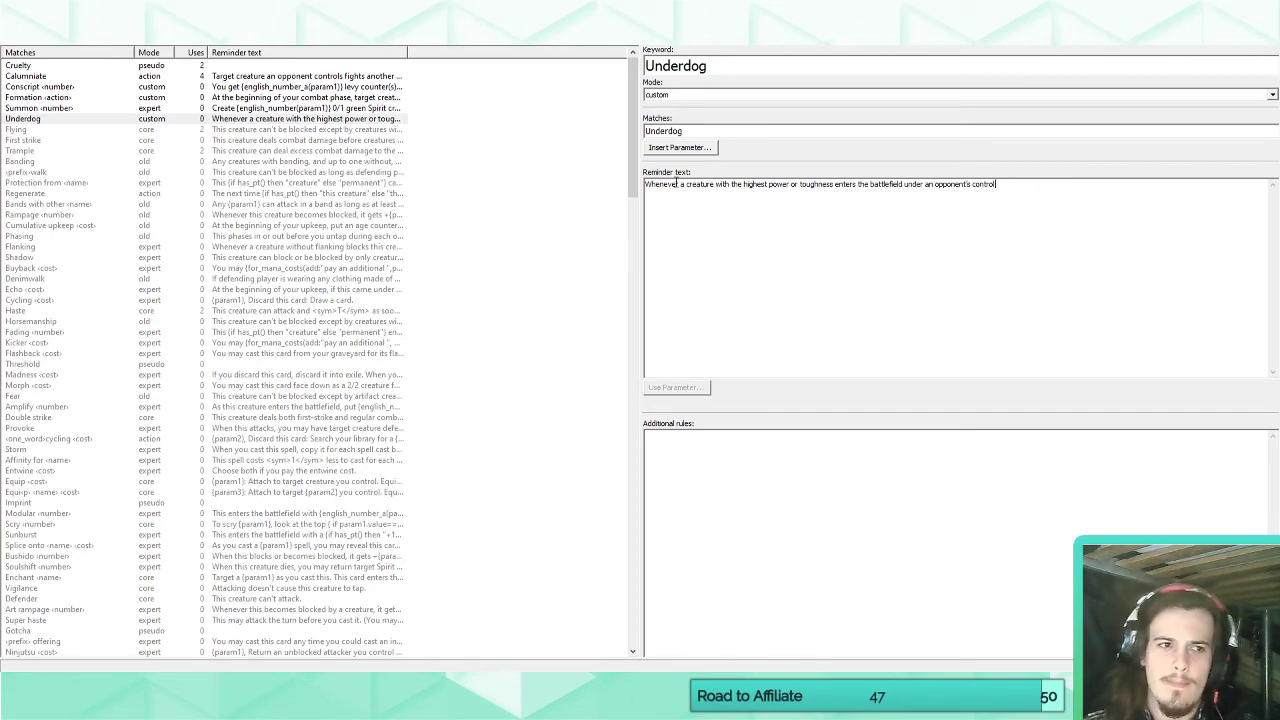
click(70, 118)
key(Delete)
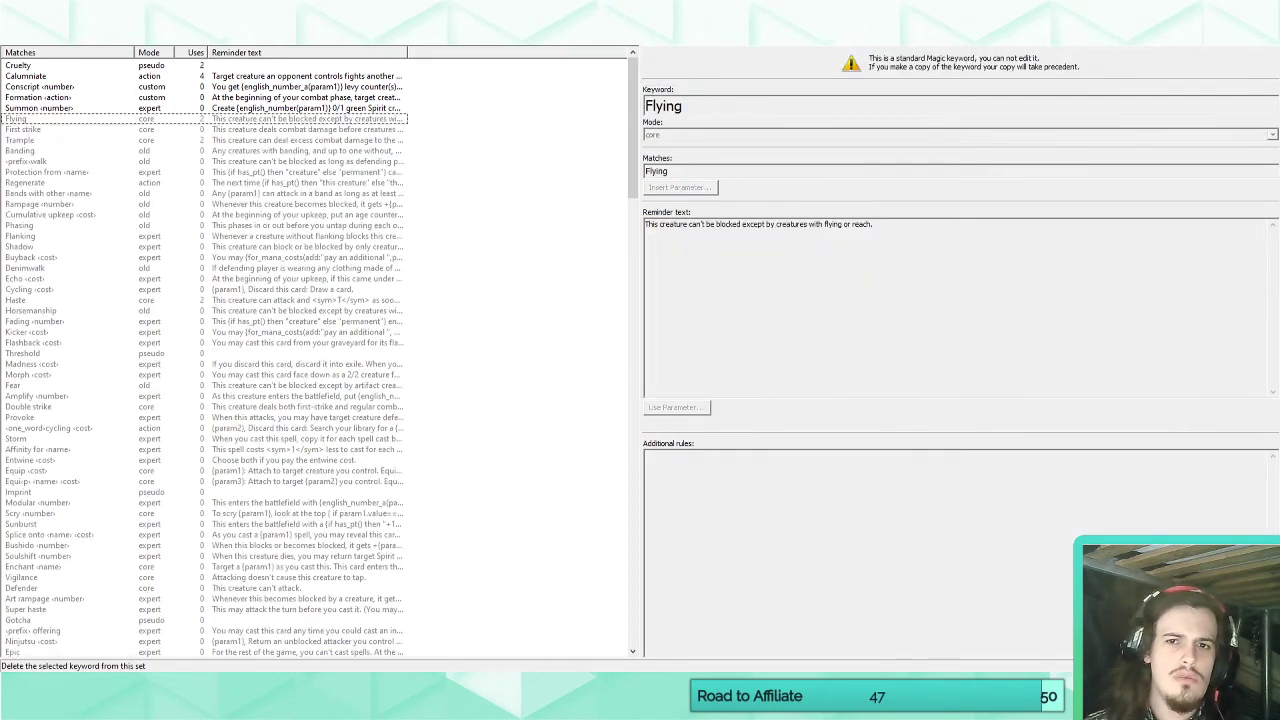
Add a new blank custom keyword to the set.
click(147, 19)
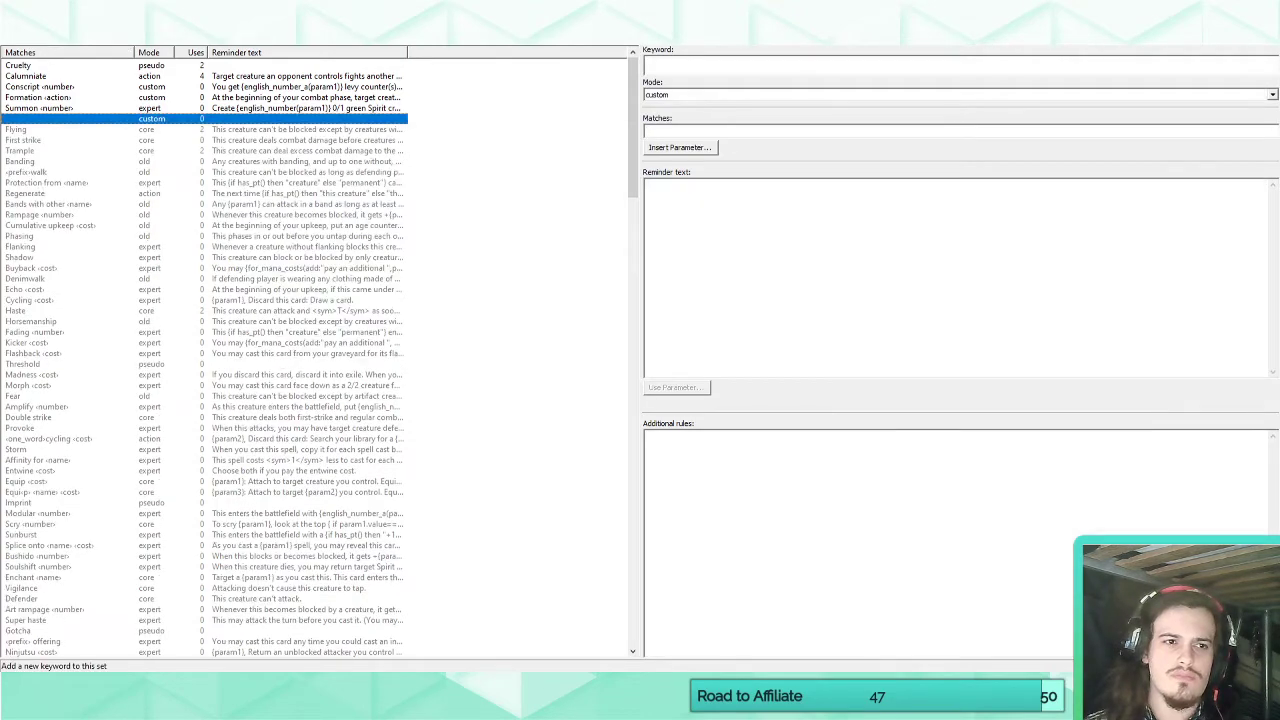
click(673, 67)
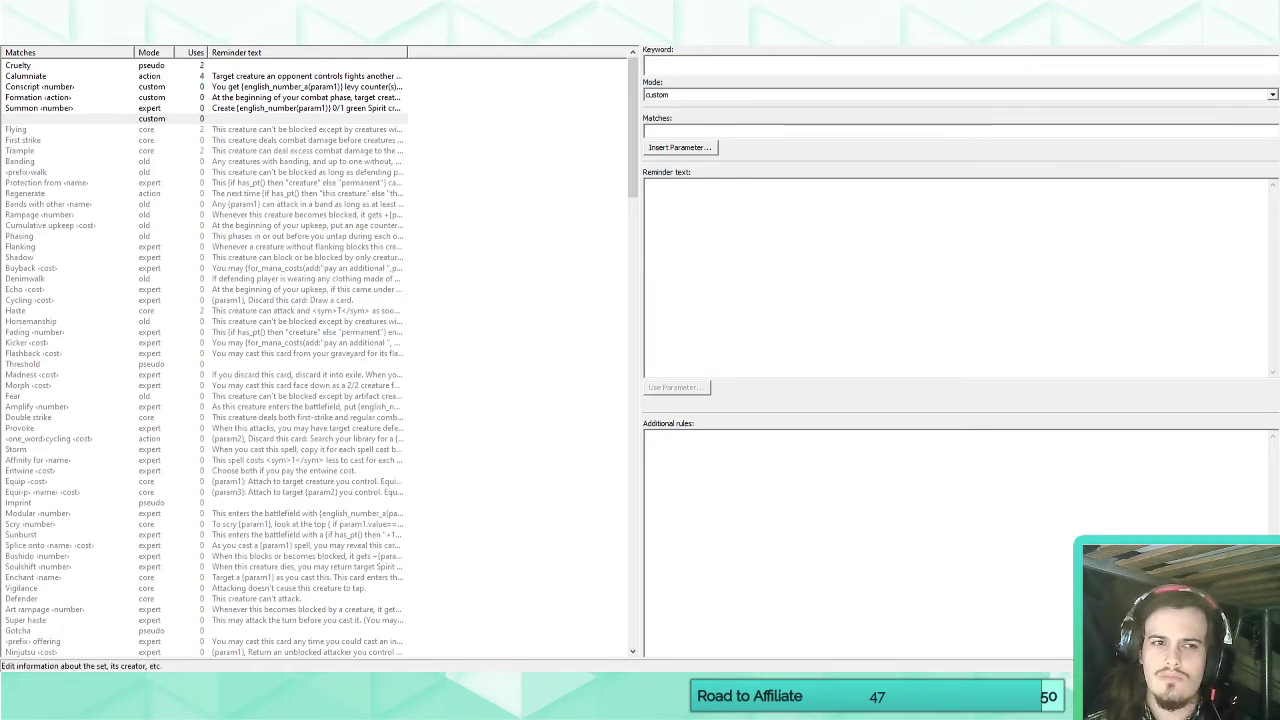
Return to Raine, Crownseeker's card and set its power and toughness to 1/1.
click(160, 37)
double_click(209, 366)
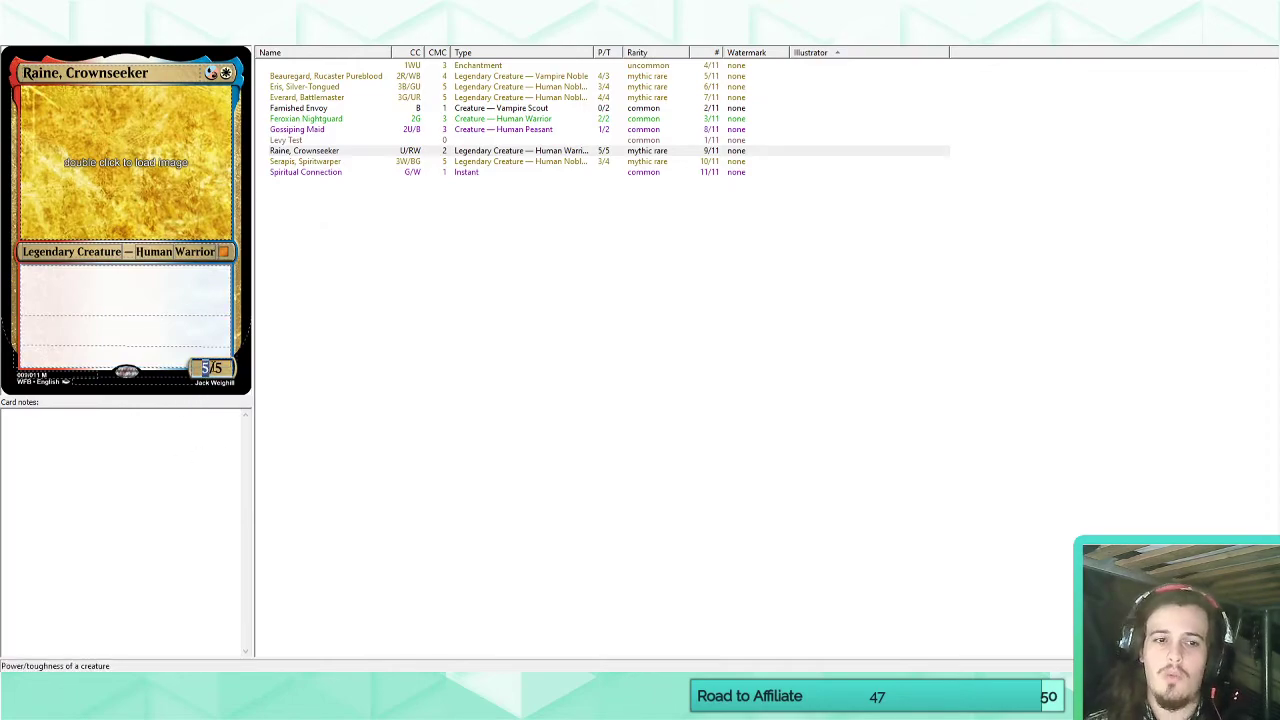
text(1/1)
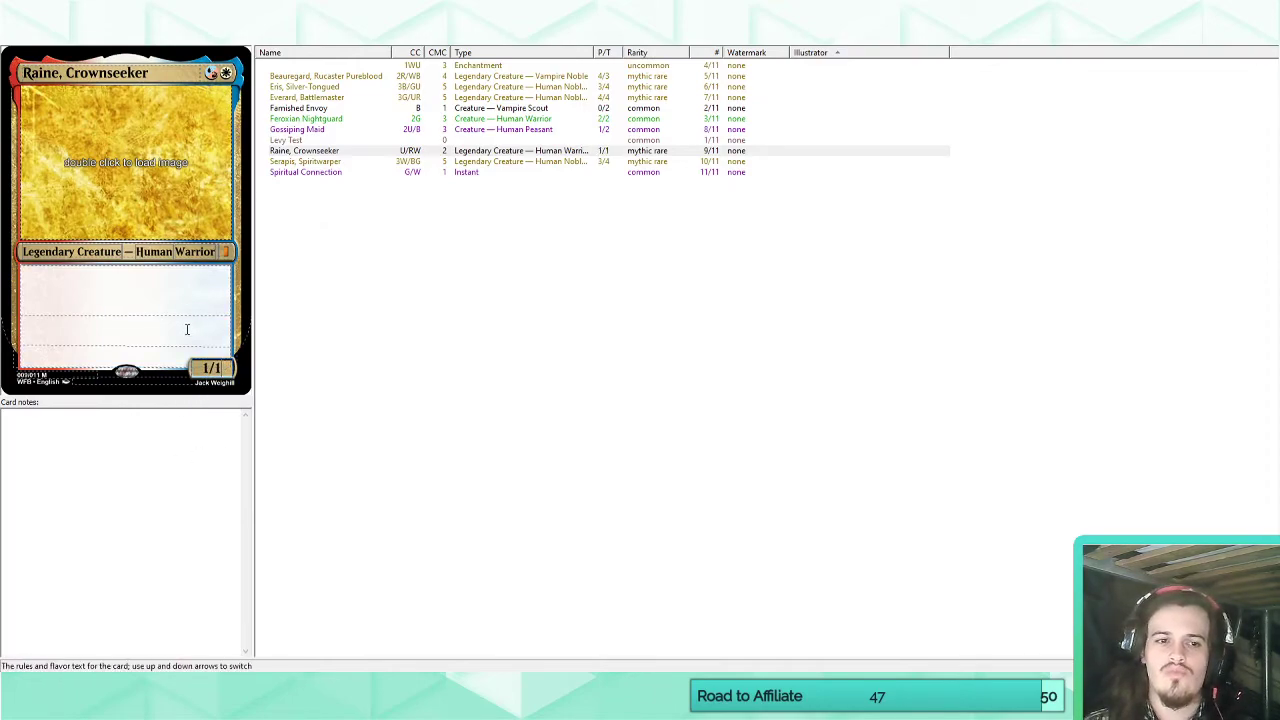
click(185, 297)
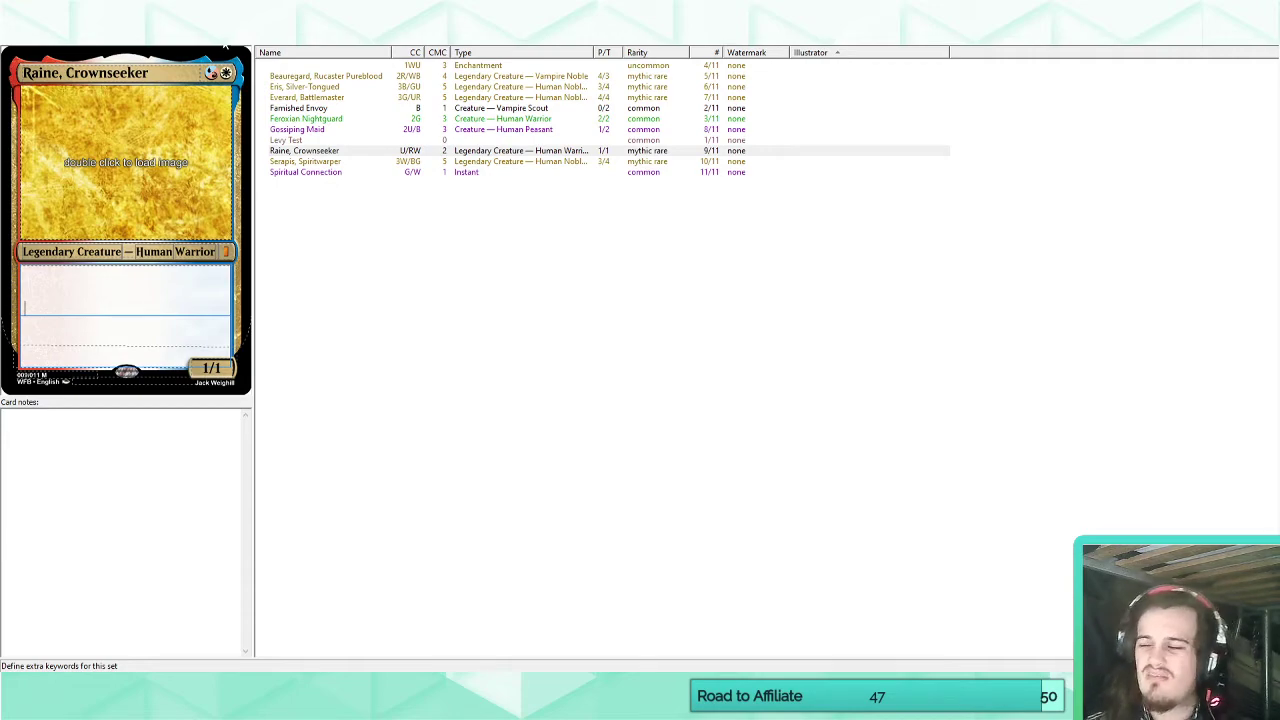
click(225, 45)
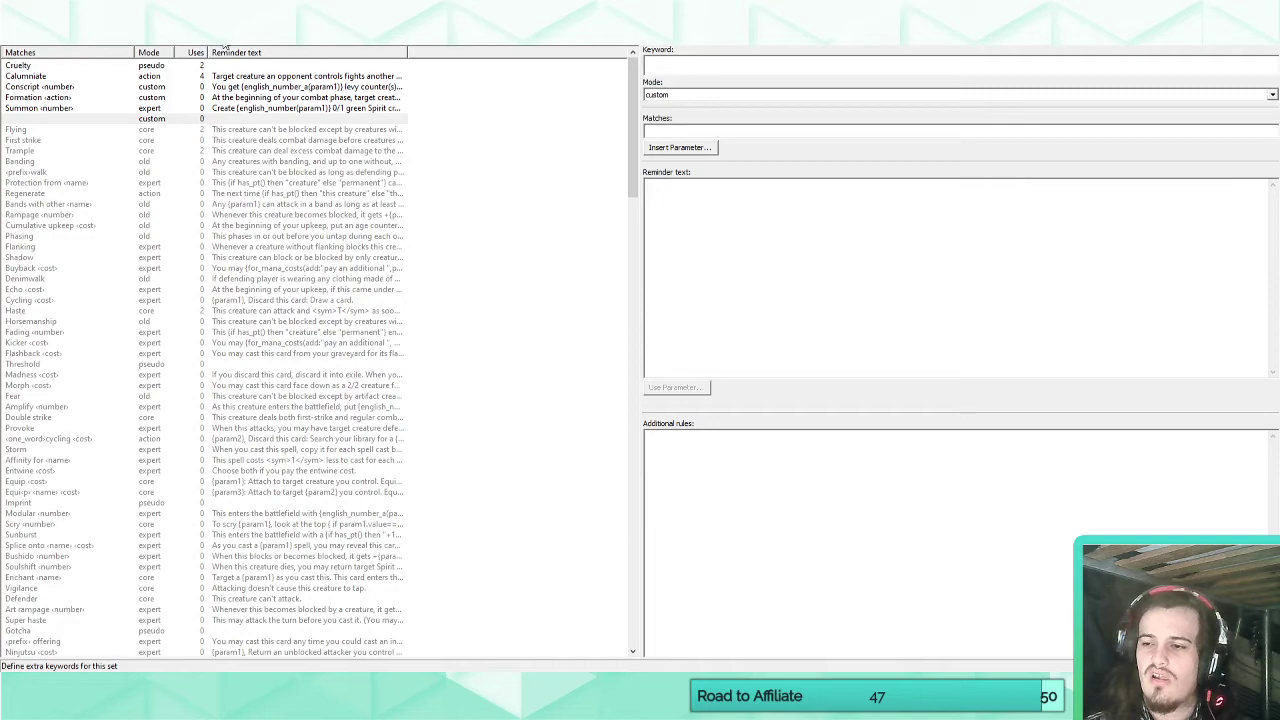
click(48, 47)
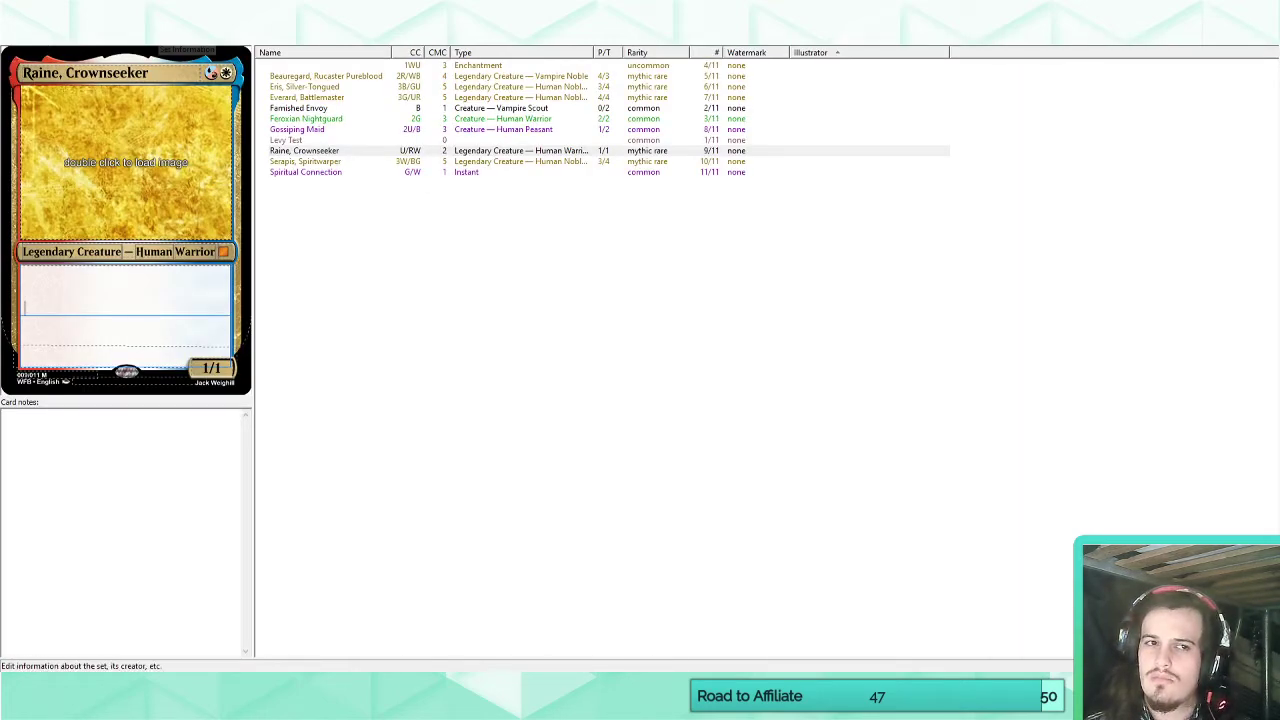
Name the blank custom keyword "Underdog" and set its match text to "Underdog".
click(198, 47)
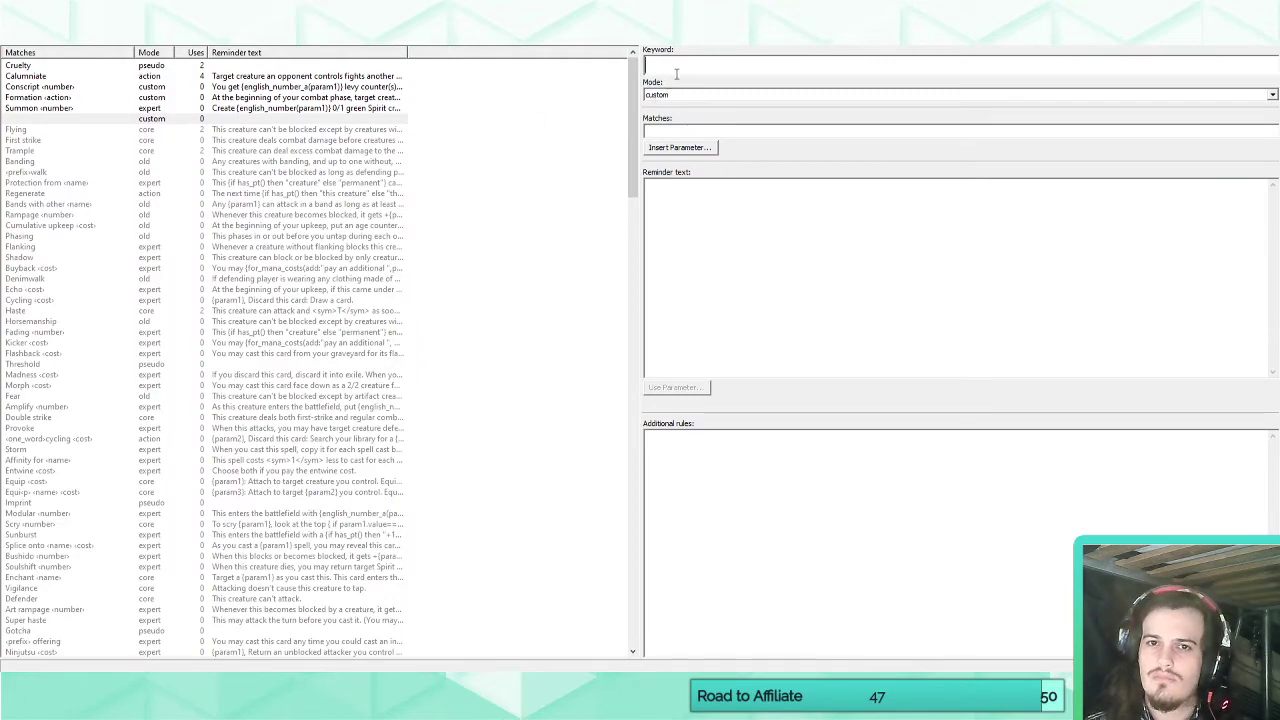
click(210, 120)
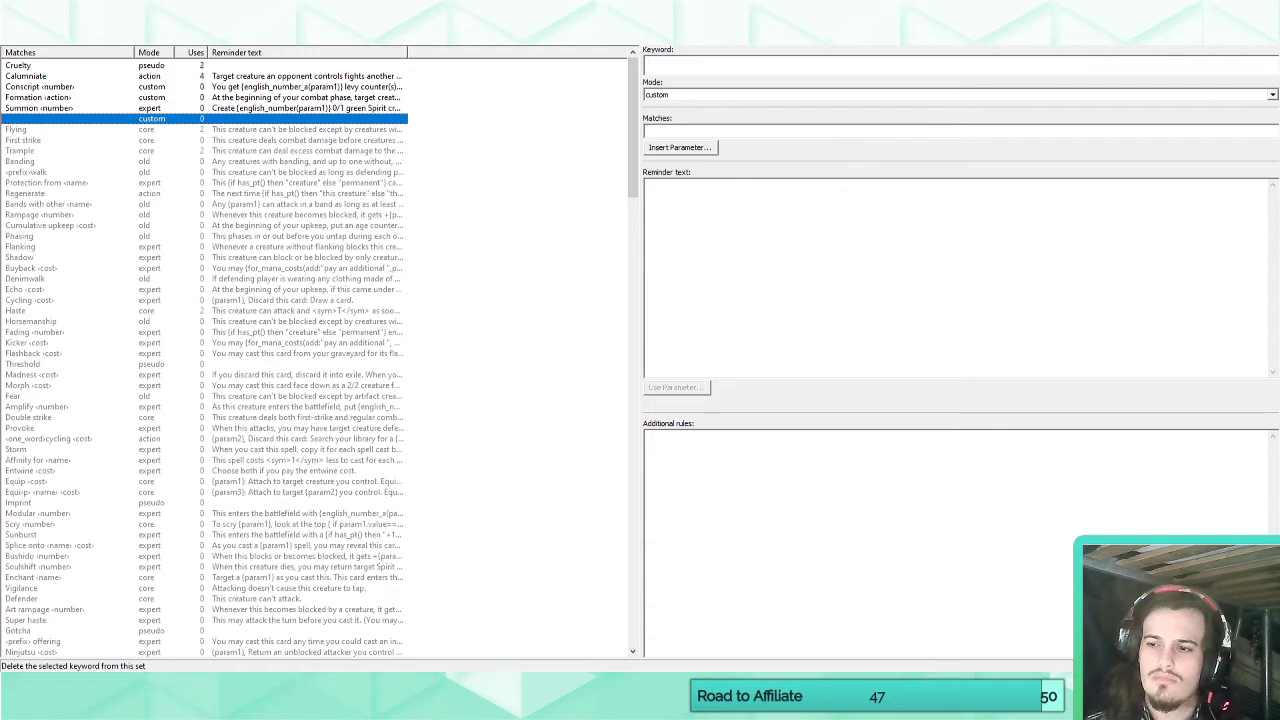
click(703, 65)
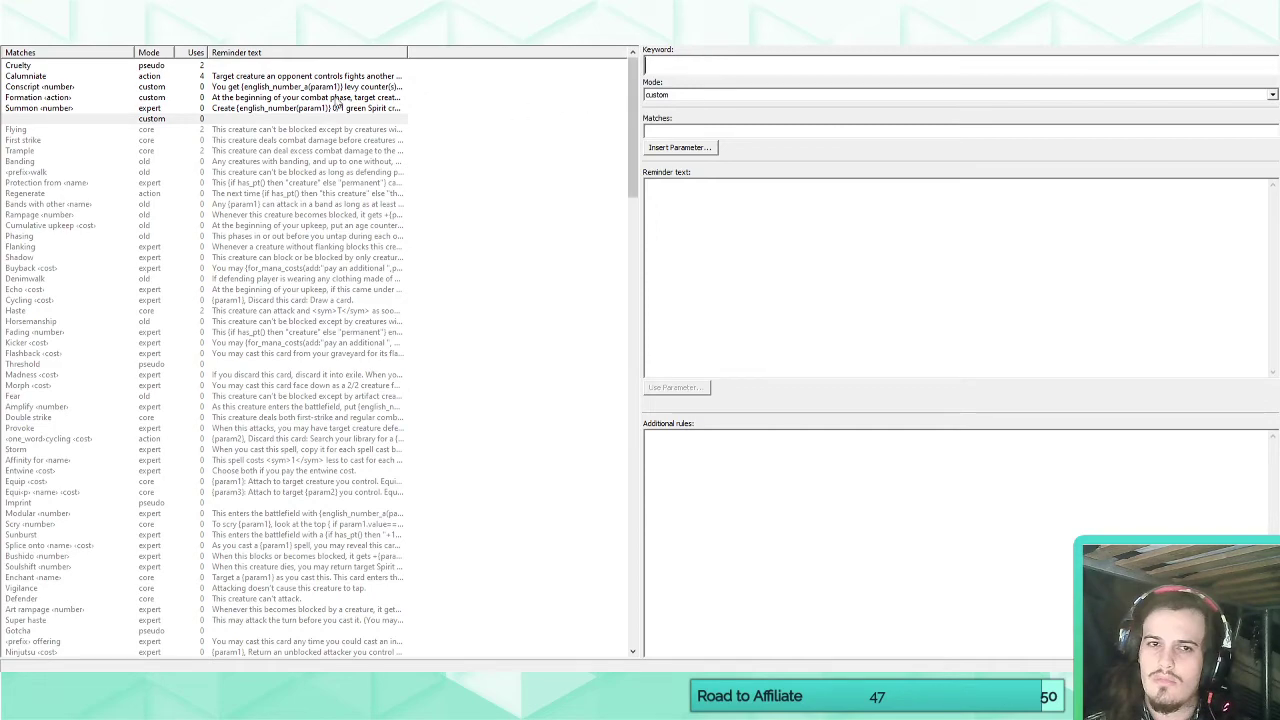
click(169, 122)
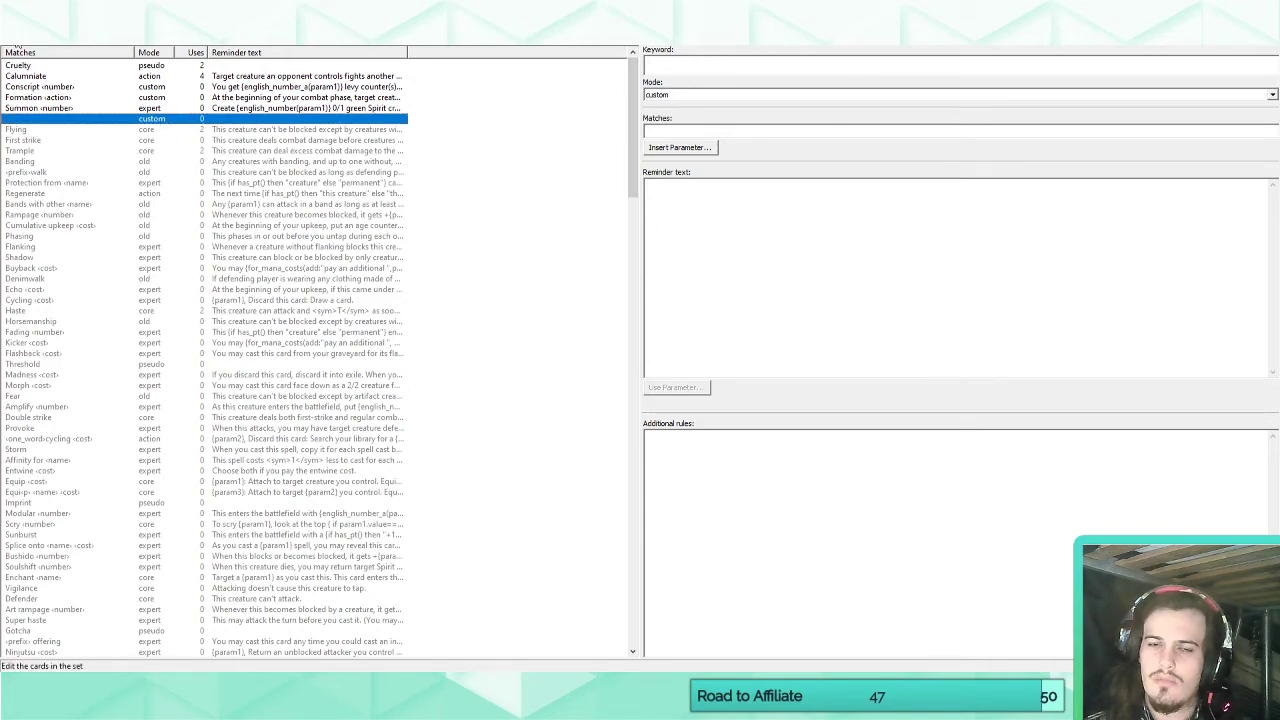
click(697, 68)
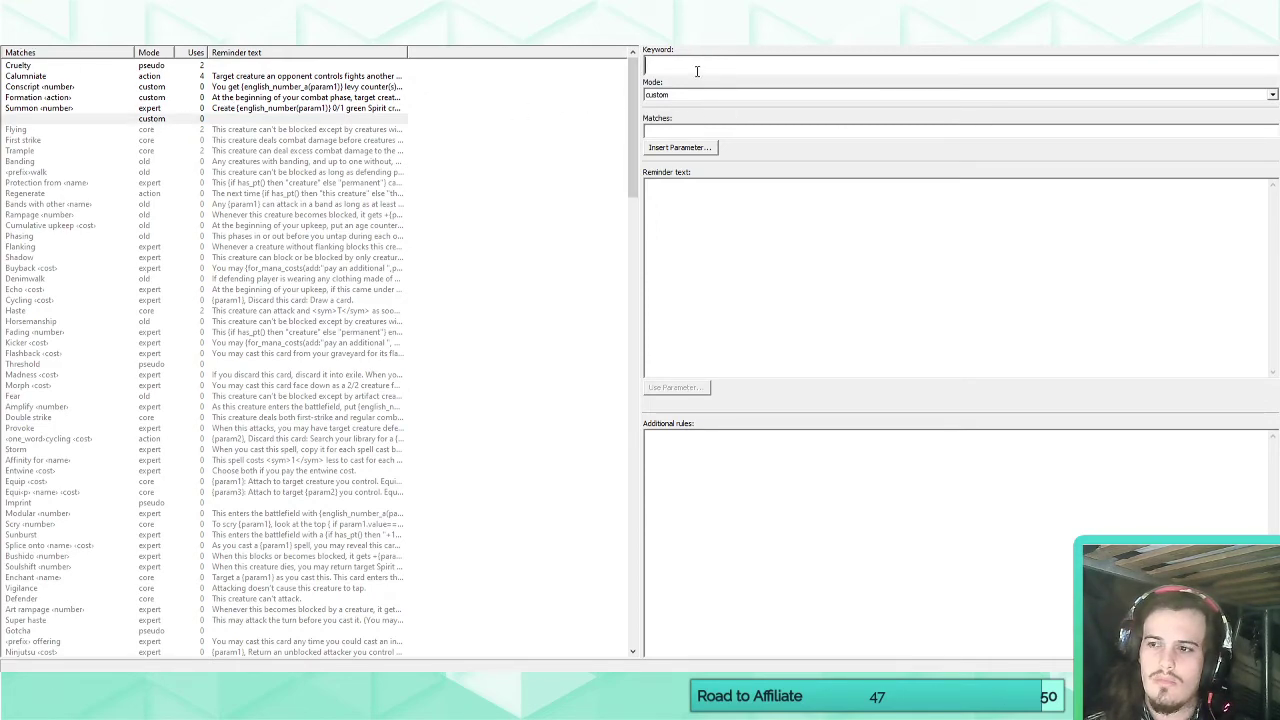
text(Underdpi)
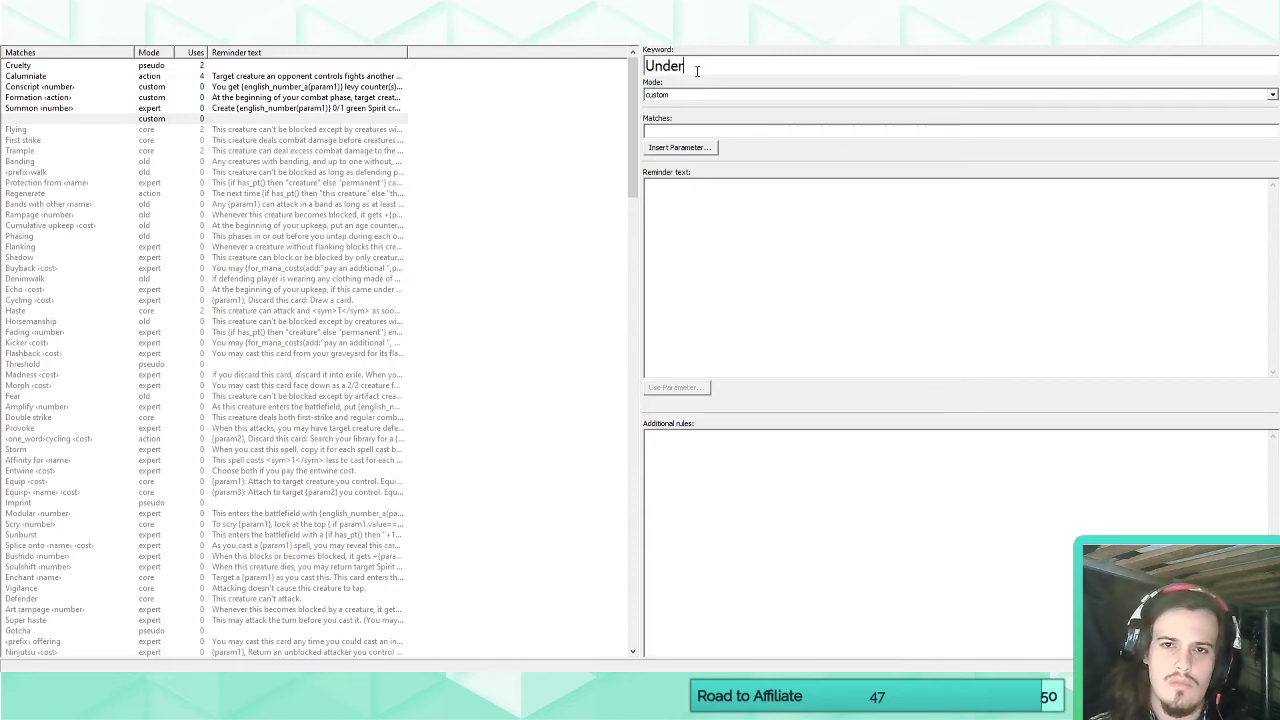
key(BackSpace)
key(BackSpace)
text(og)
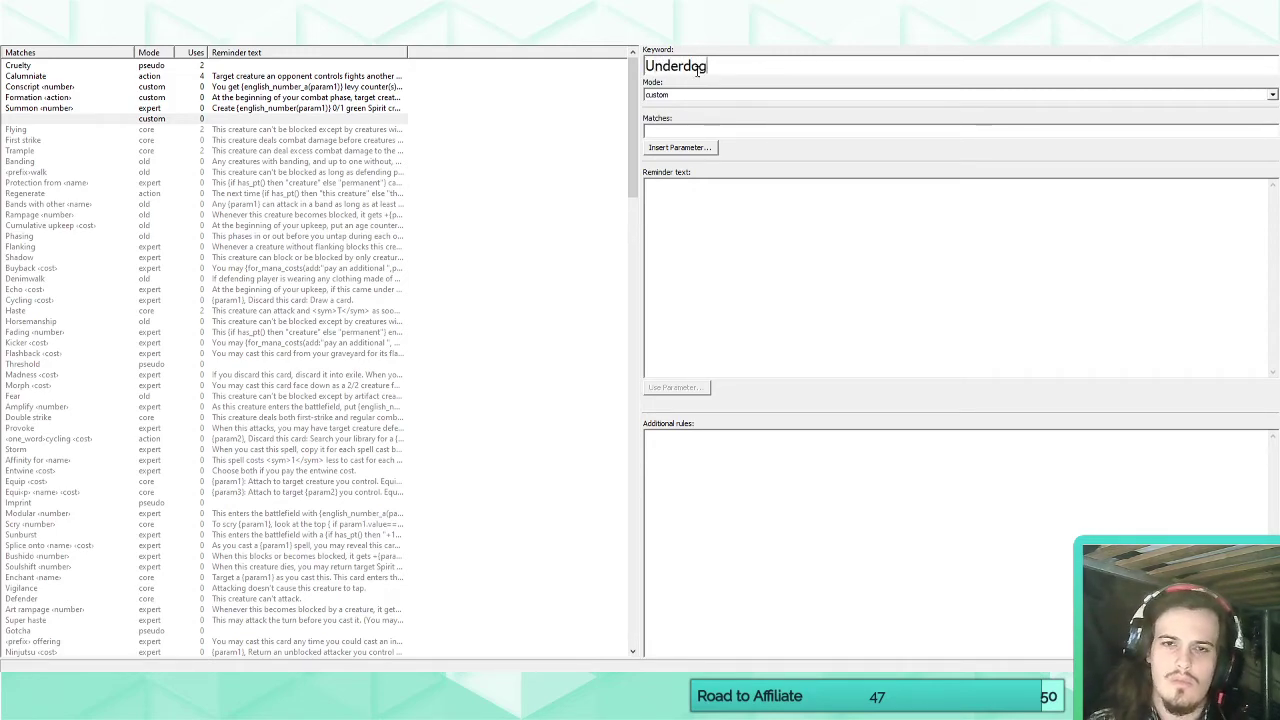
click(690, 131)
text(Unde)
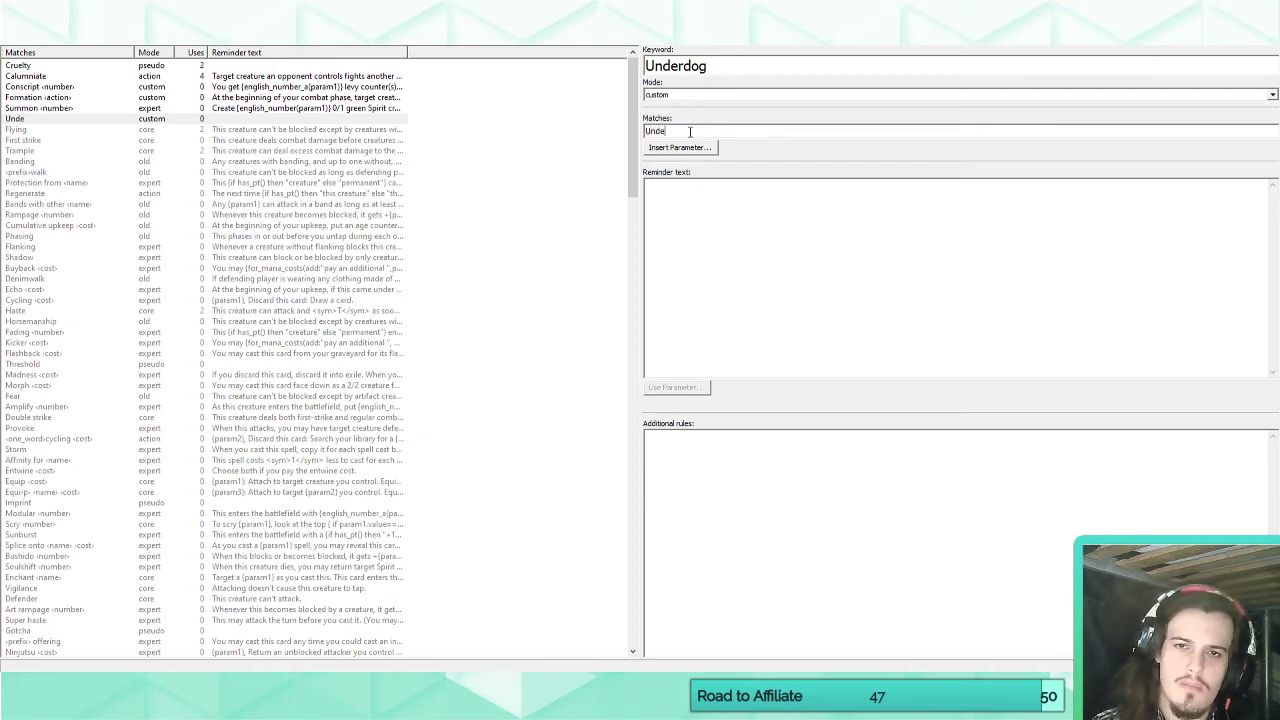
text(rdogWh)
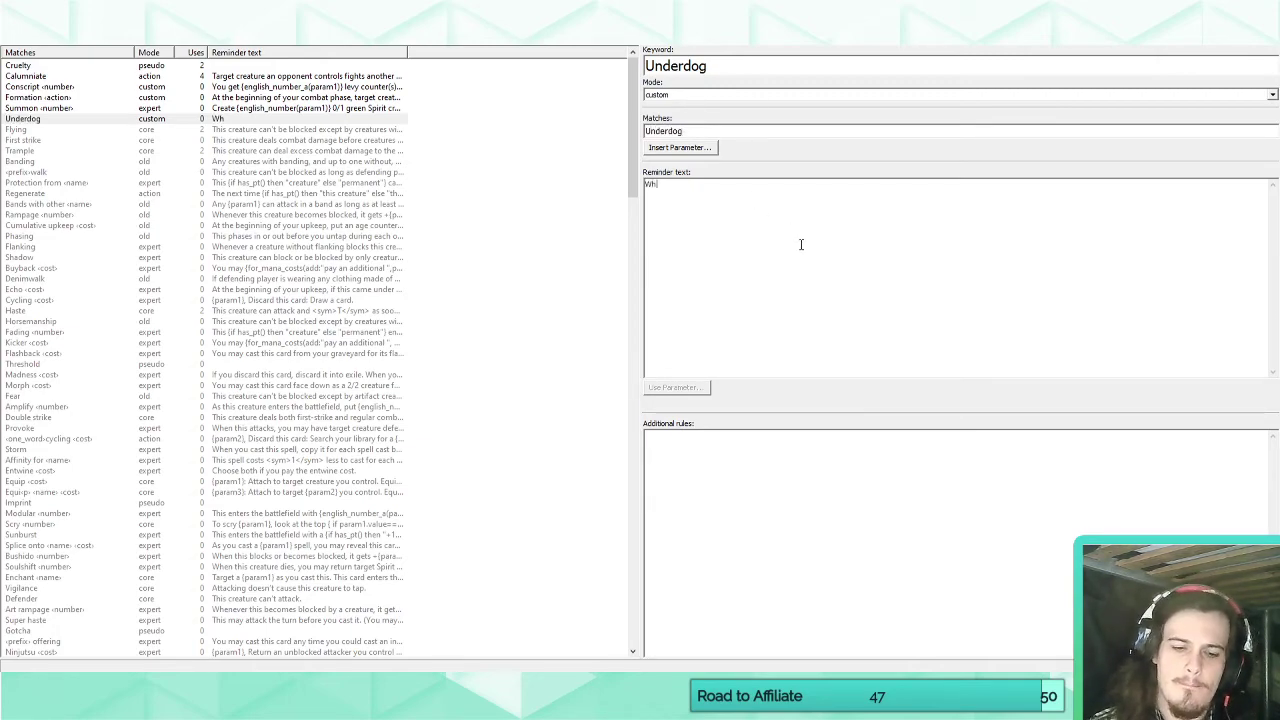
text(enever this creature attacks, )
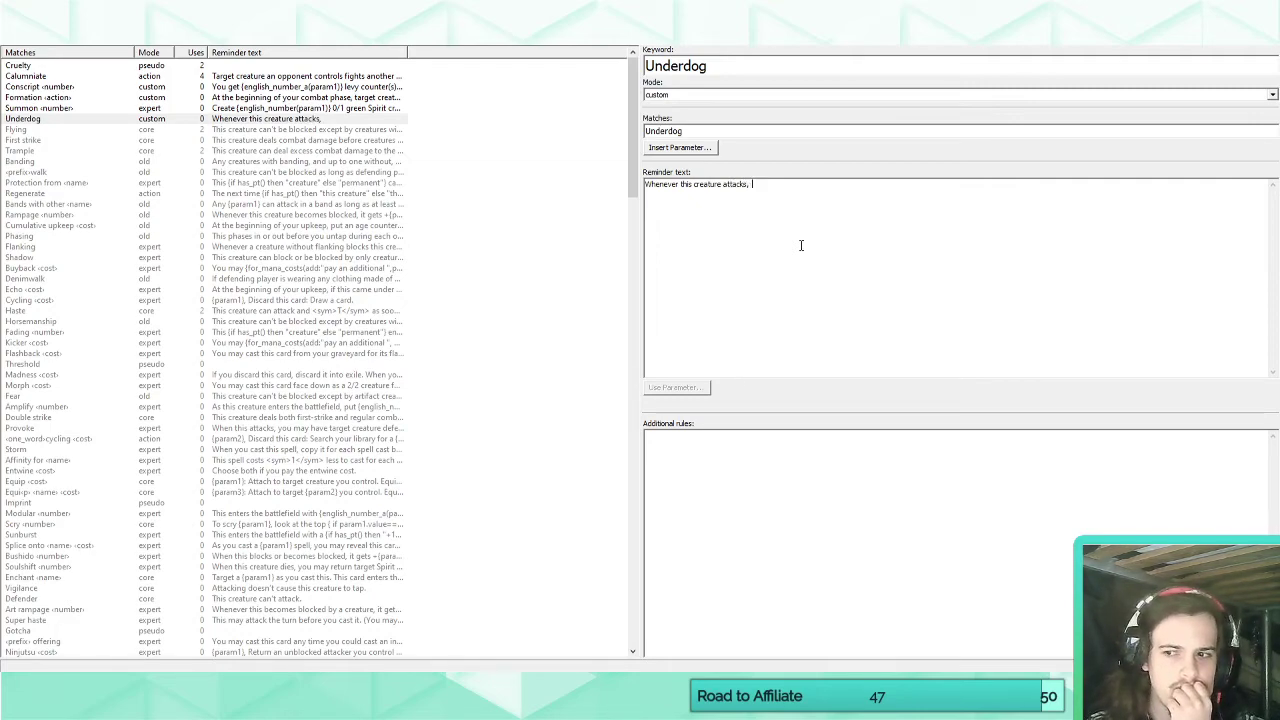
text(yo)
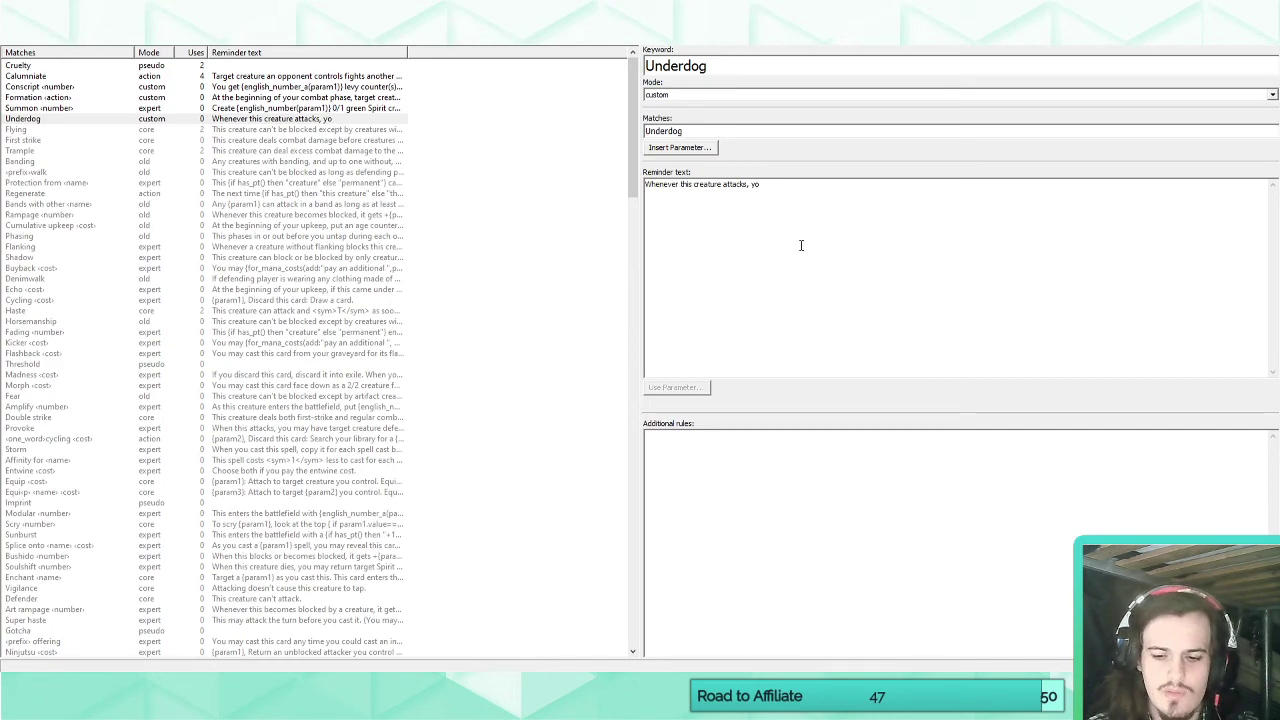
Begin Underdog's reminder text with "Whenever this creature attacks alone, it gains".
key(BackSpace)
key(BackSpace)
text(i)
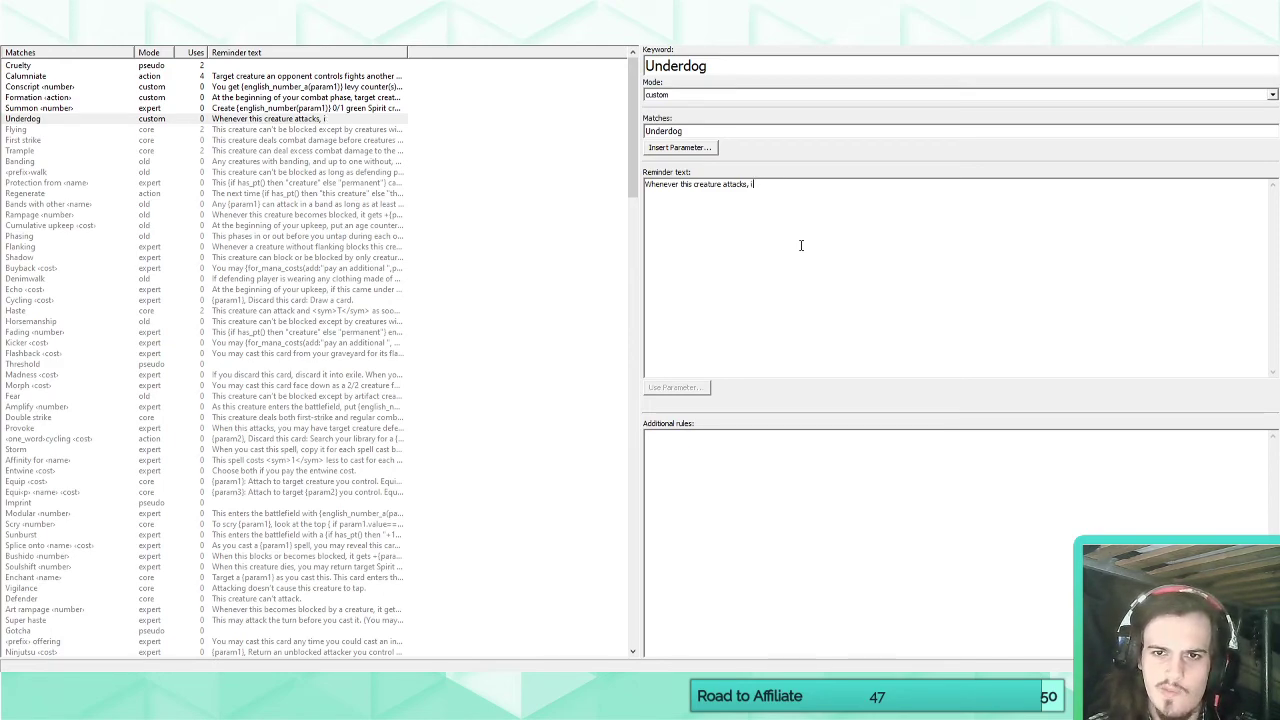
key(BackSpace)
key(BackSpace)
key(BackSpace)
text(alone, it gains )
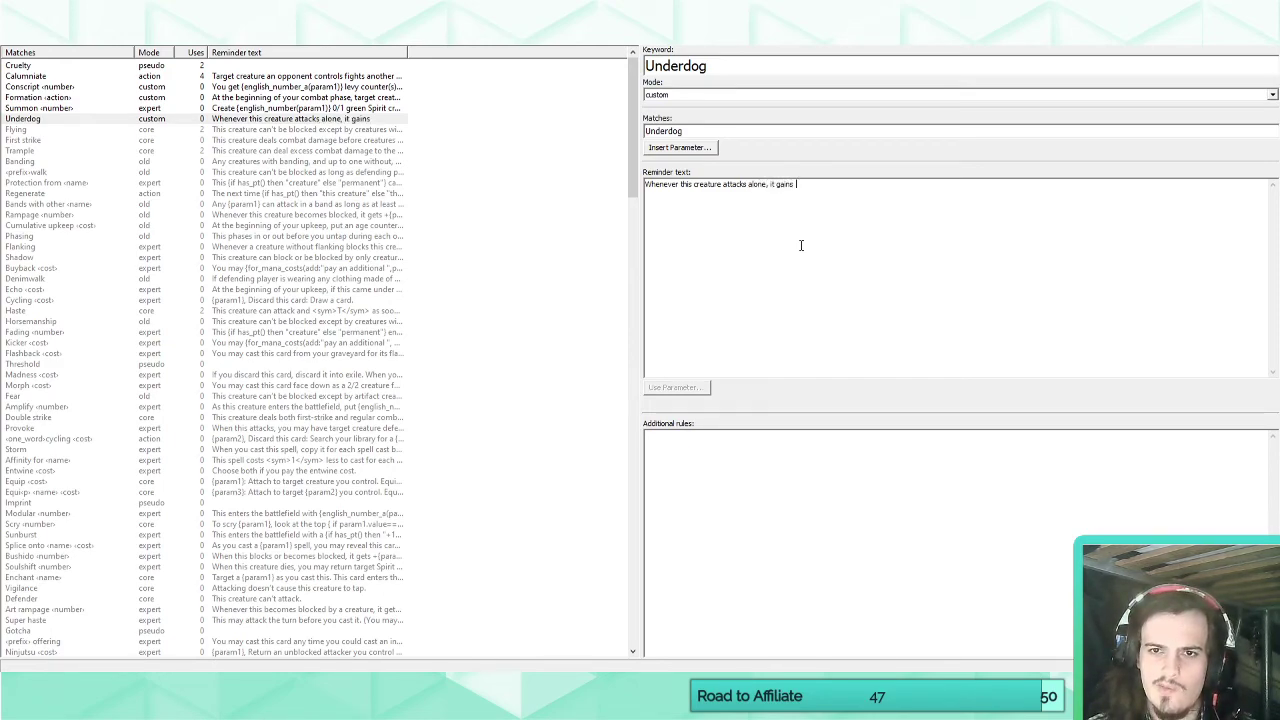
text(+1)
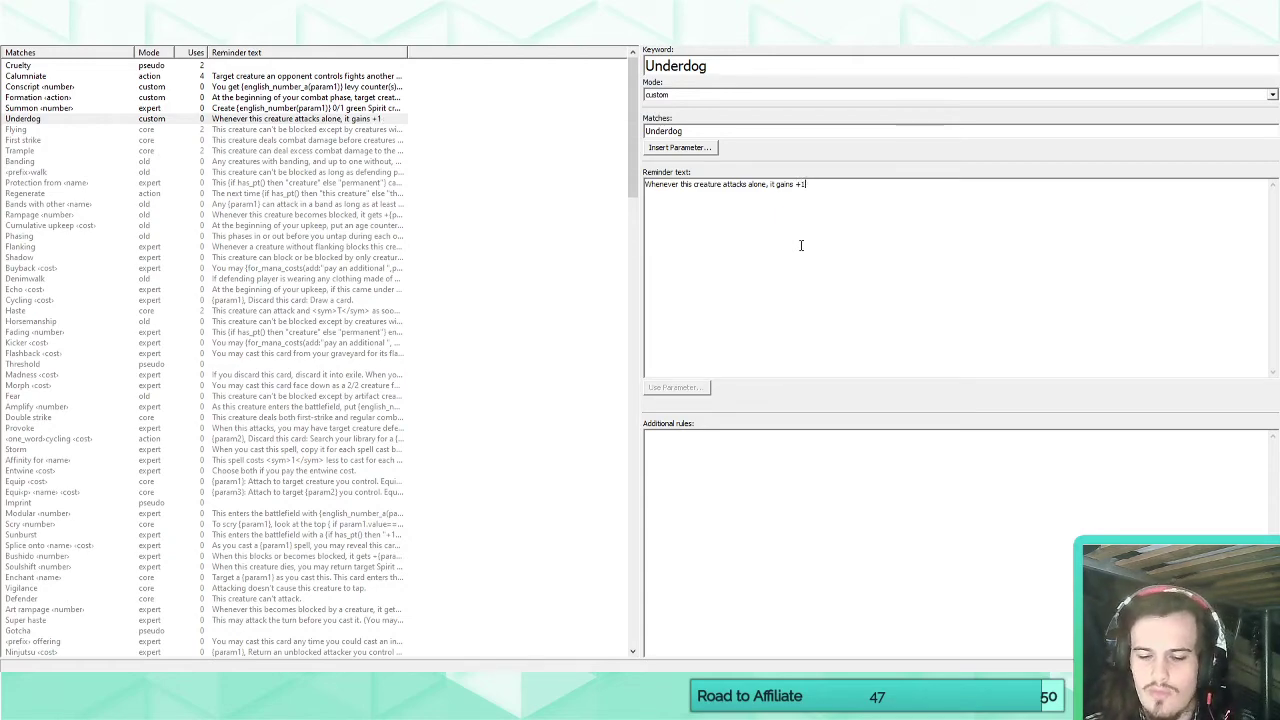
text(/+1 for each )
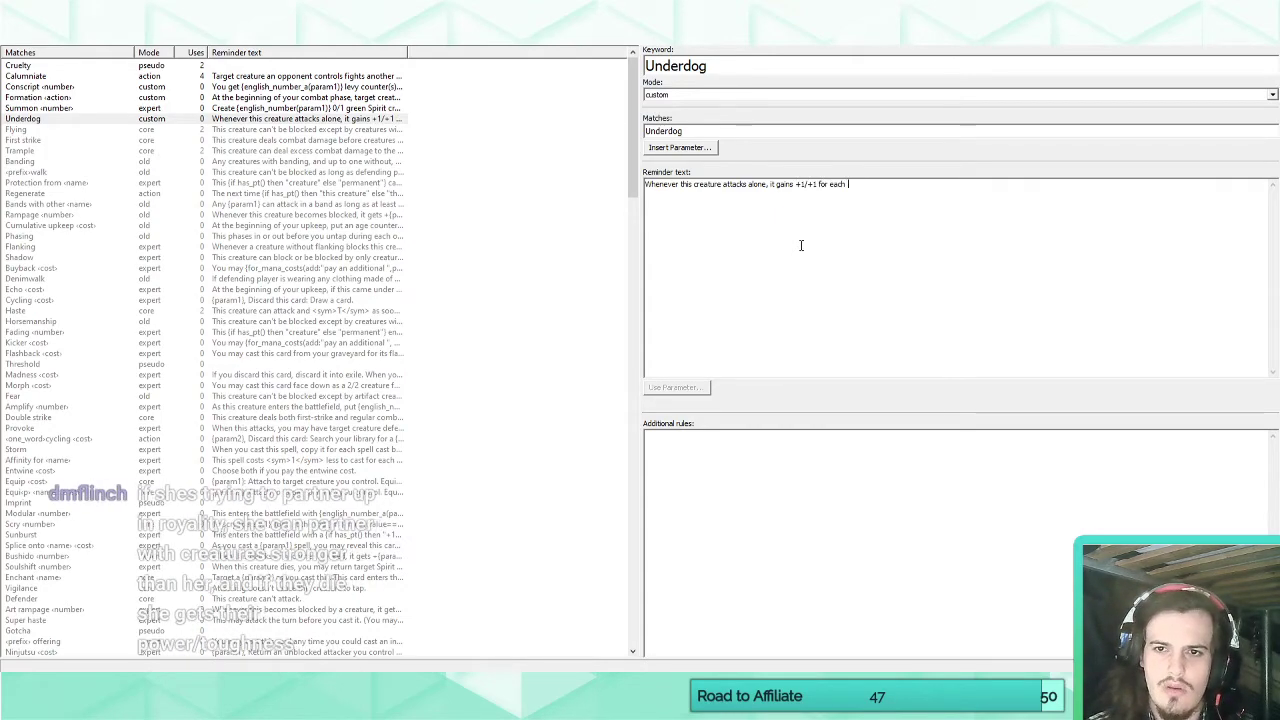
text(1/1 creat)
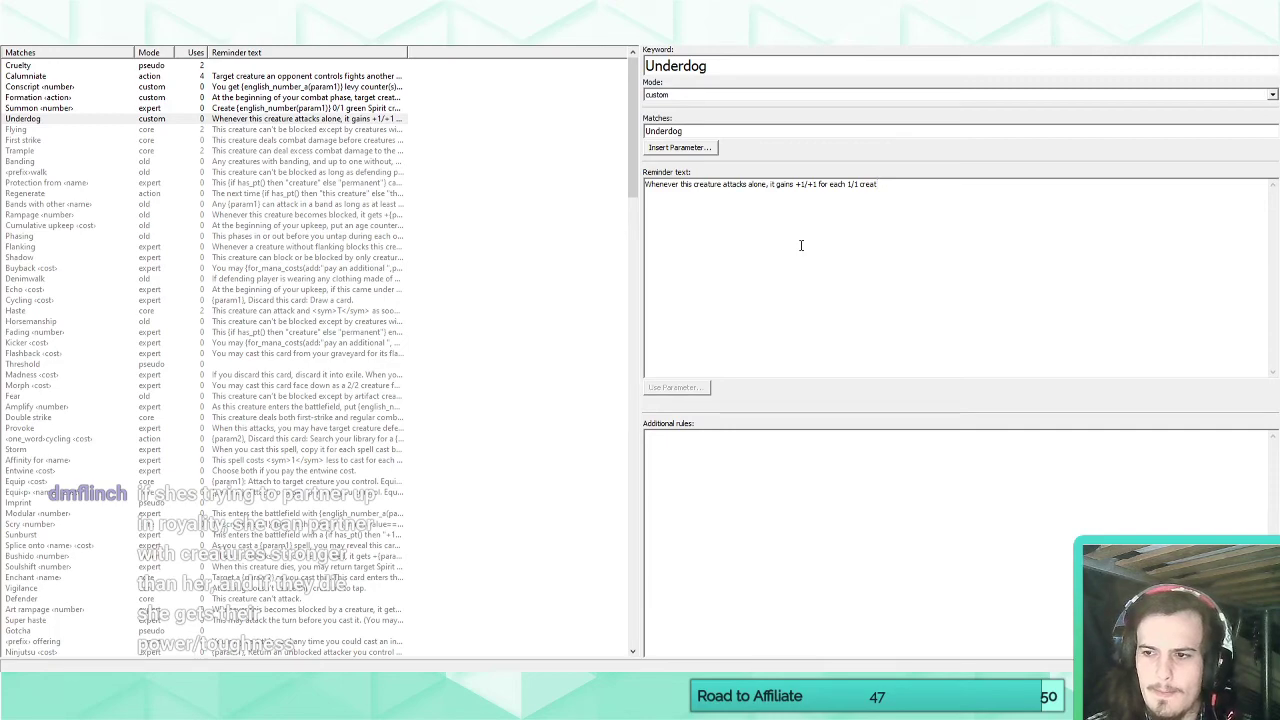
text(ure)
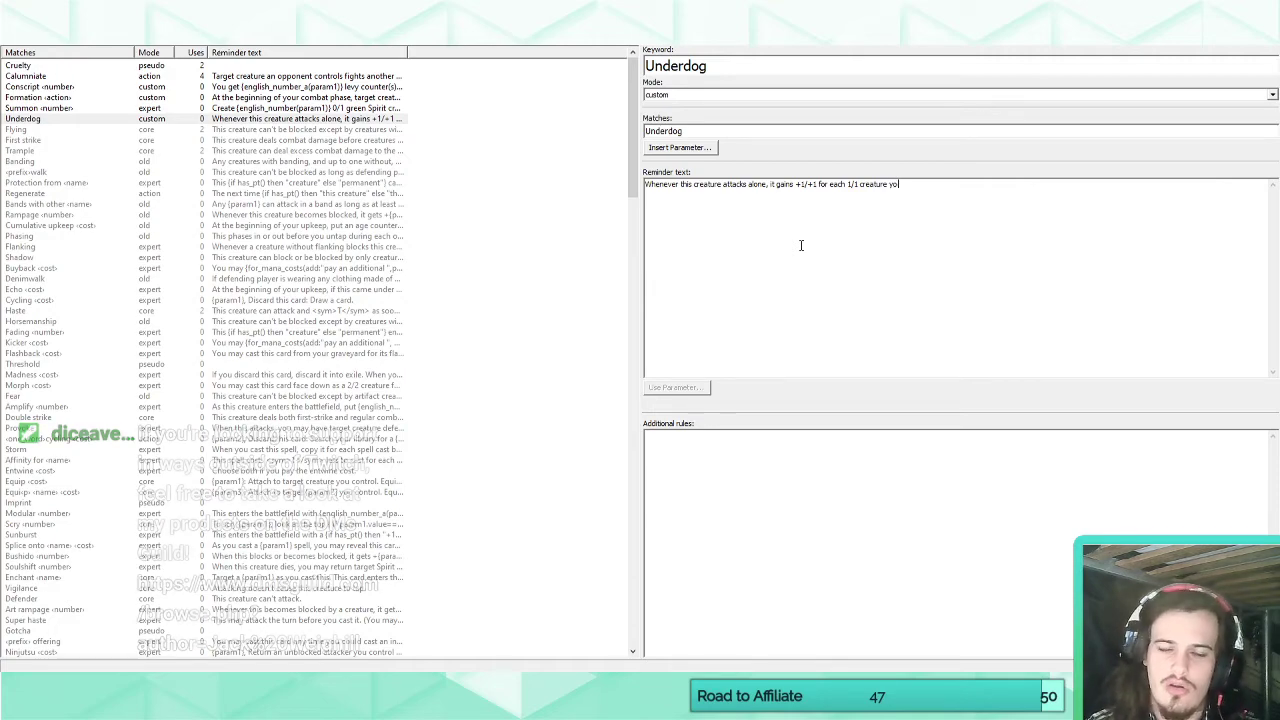
Complete Underdog's reminder text with "+1/+1 for each 1/1 creature you control.".
text(you control.)
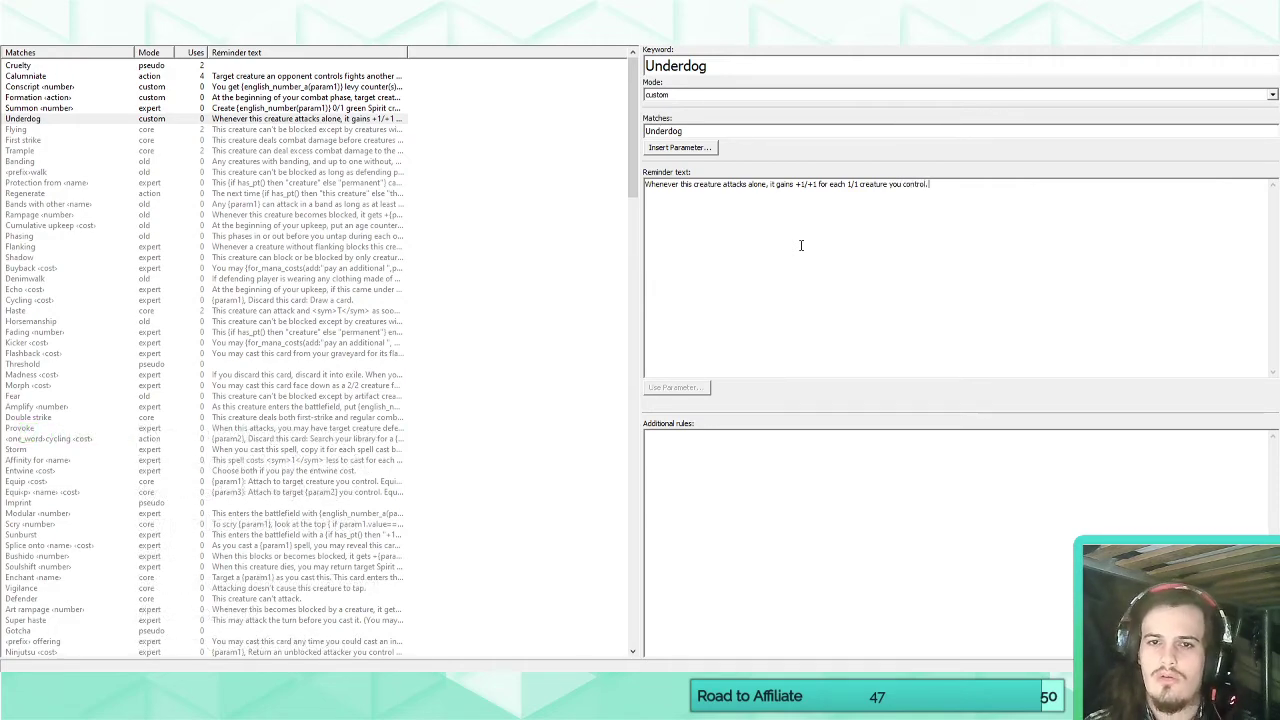
Delete the Underdog keyword from the set's custom keywords.
click(26, 35)
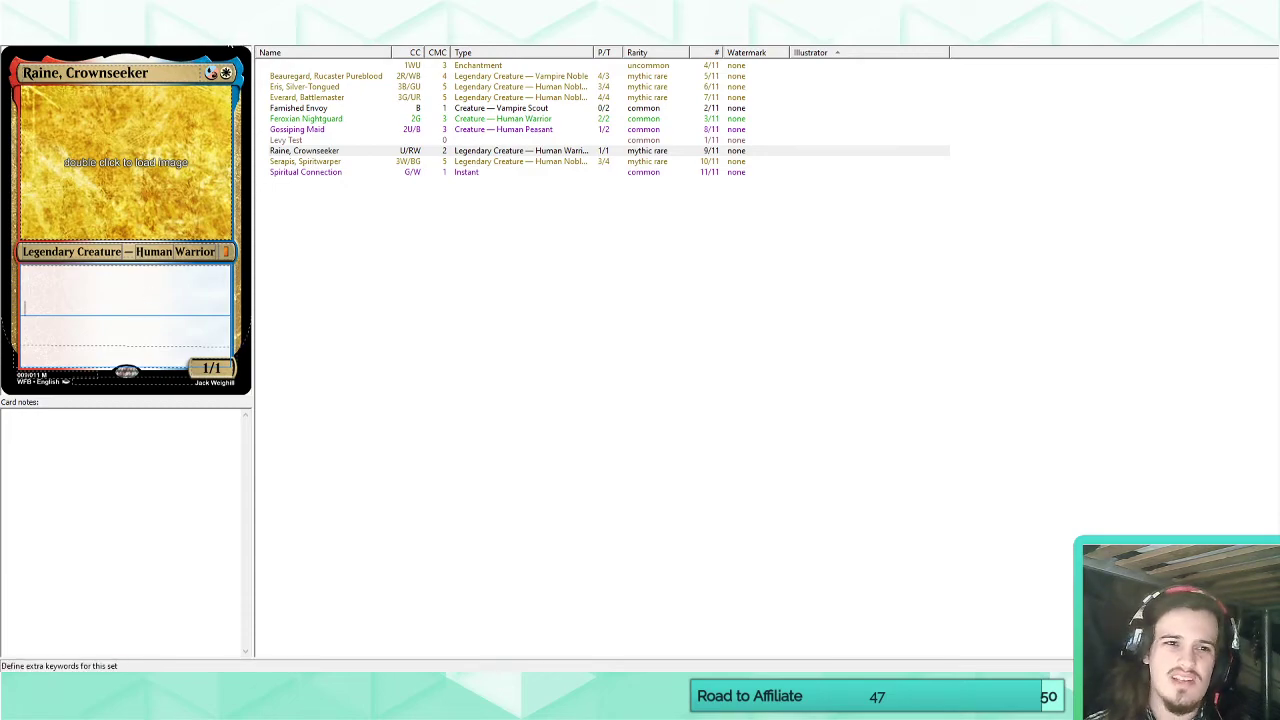
click(152, 35)
click(102, 121)
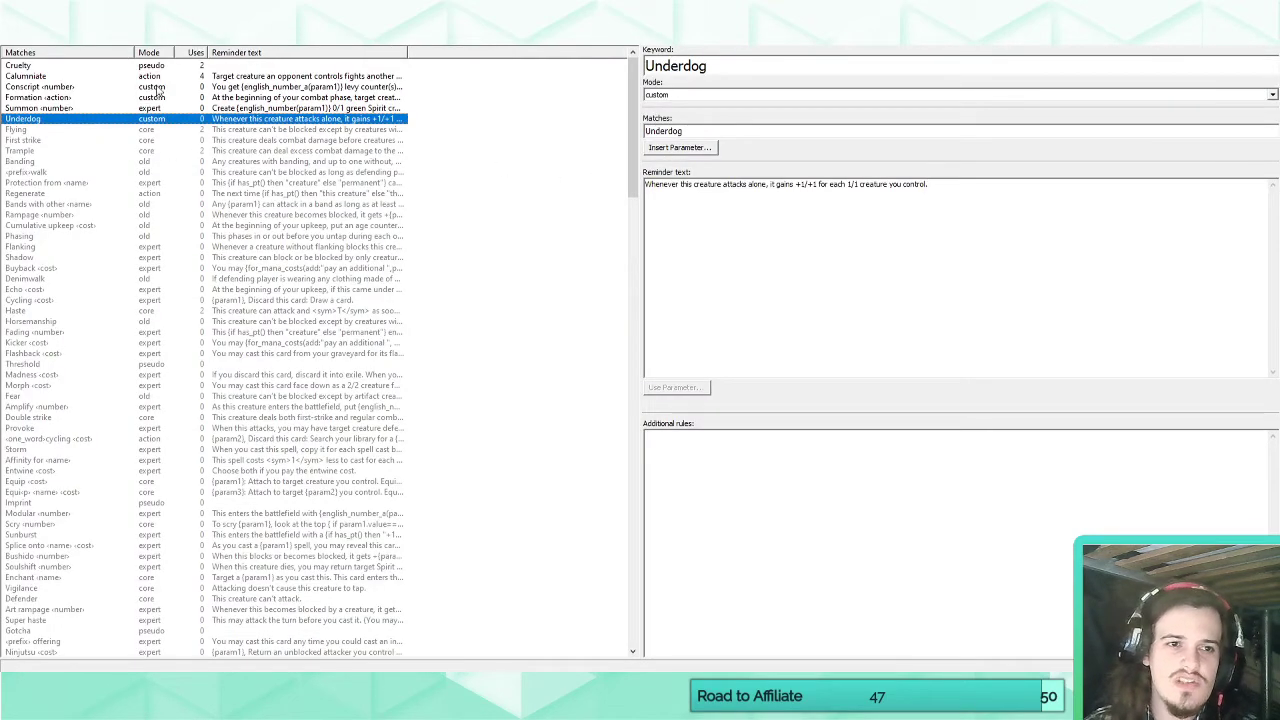
click(164, 20)
Return to Raine, Crownseeker's card and add one generic mana to the front of its mana cost.
click(24, 35)
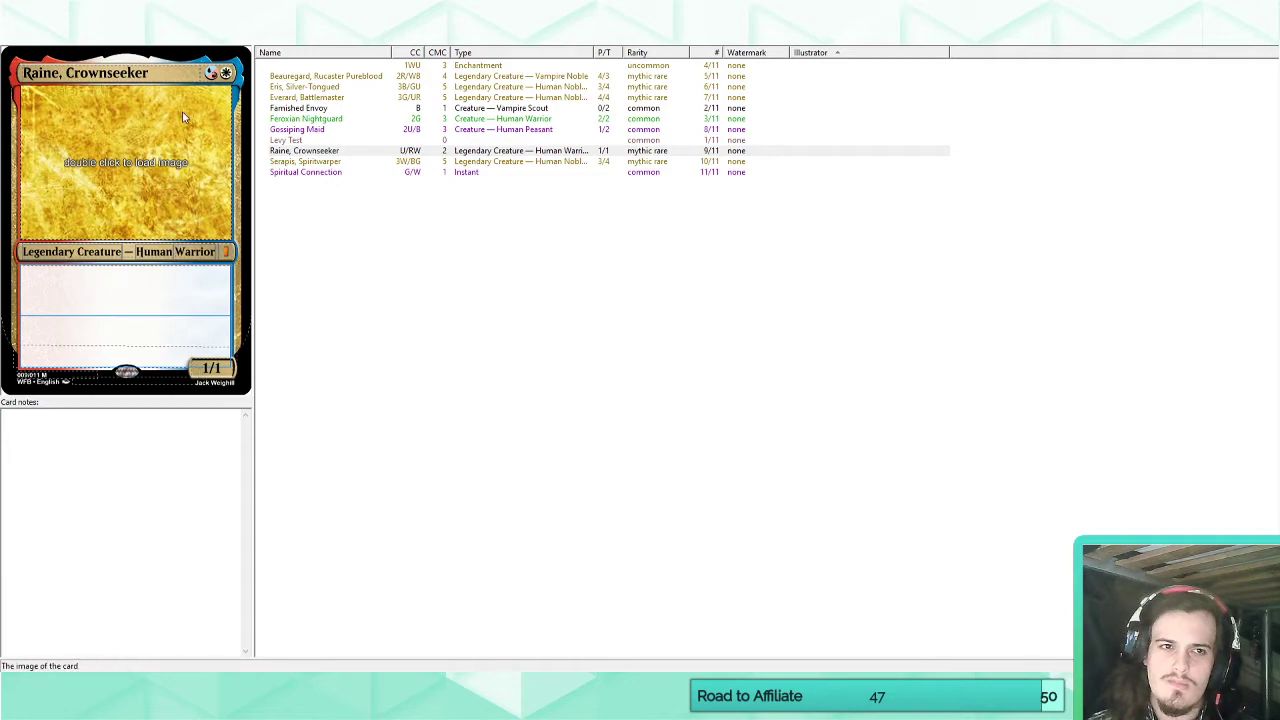
click(207, 73)
text(1)
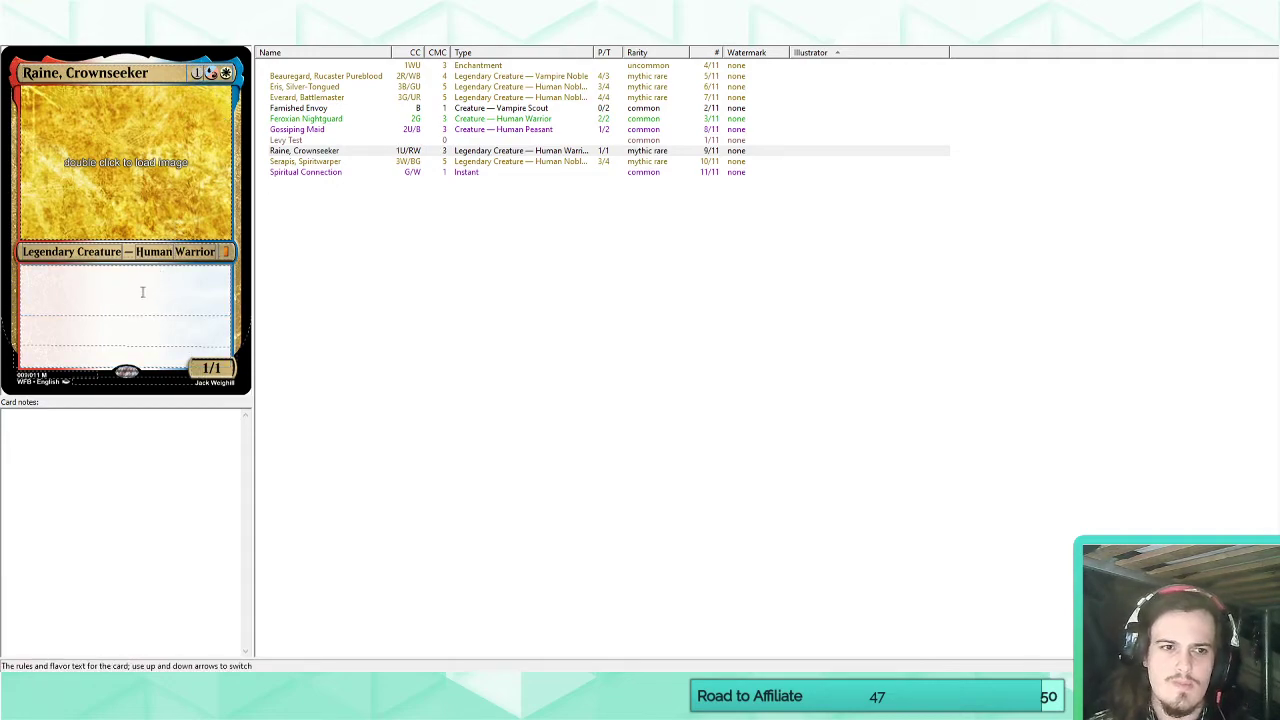
click(142, 292)
text(~)
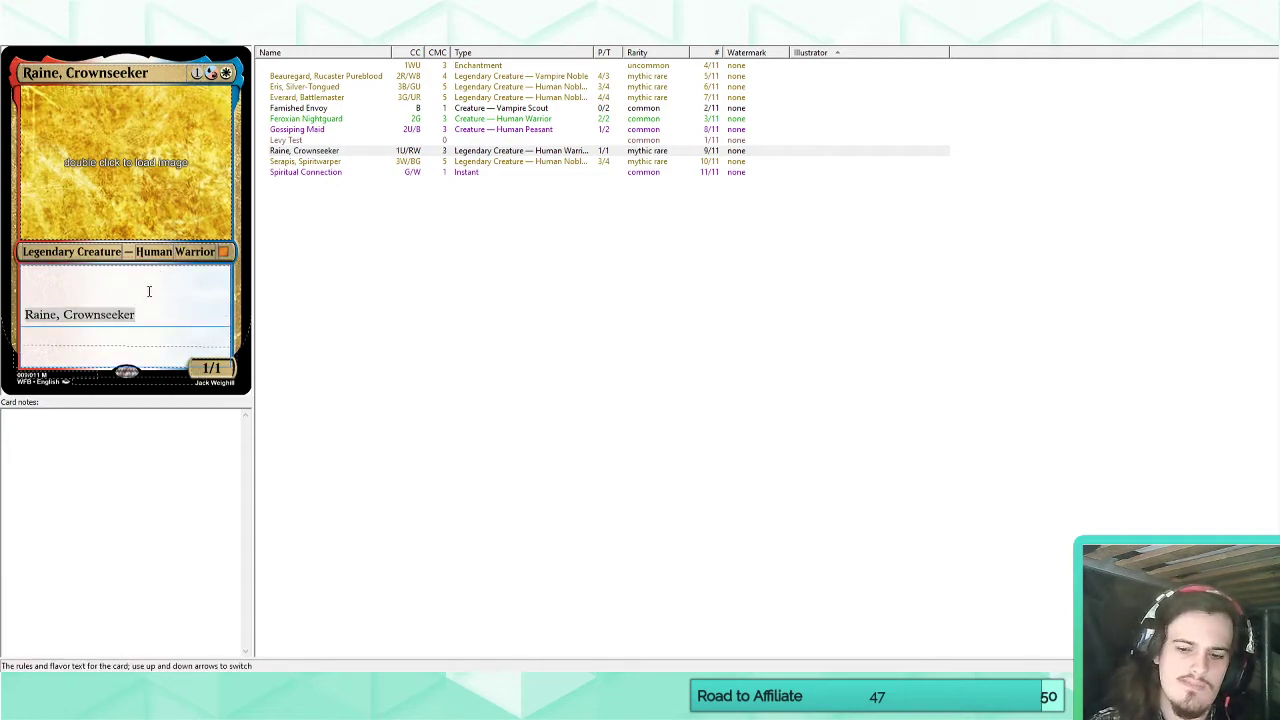
key(BackSpace)
key(BackSpace)
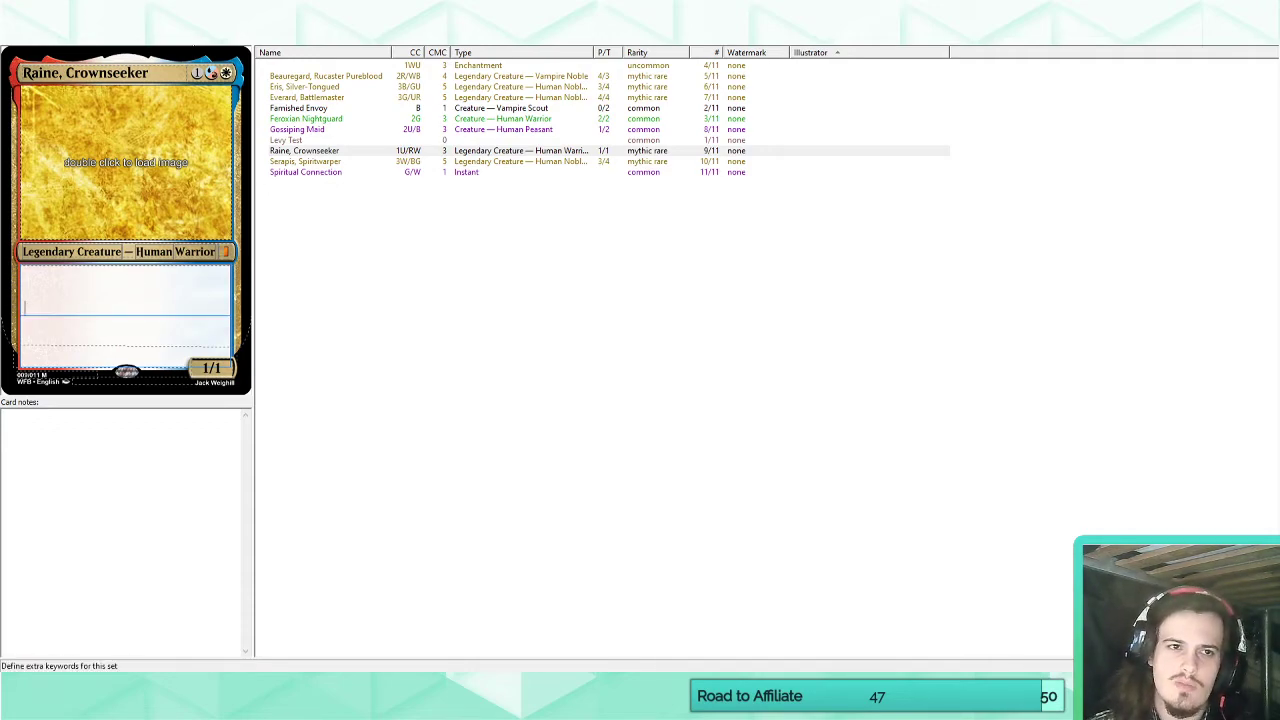
click(290, 35)
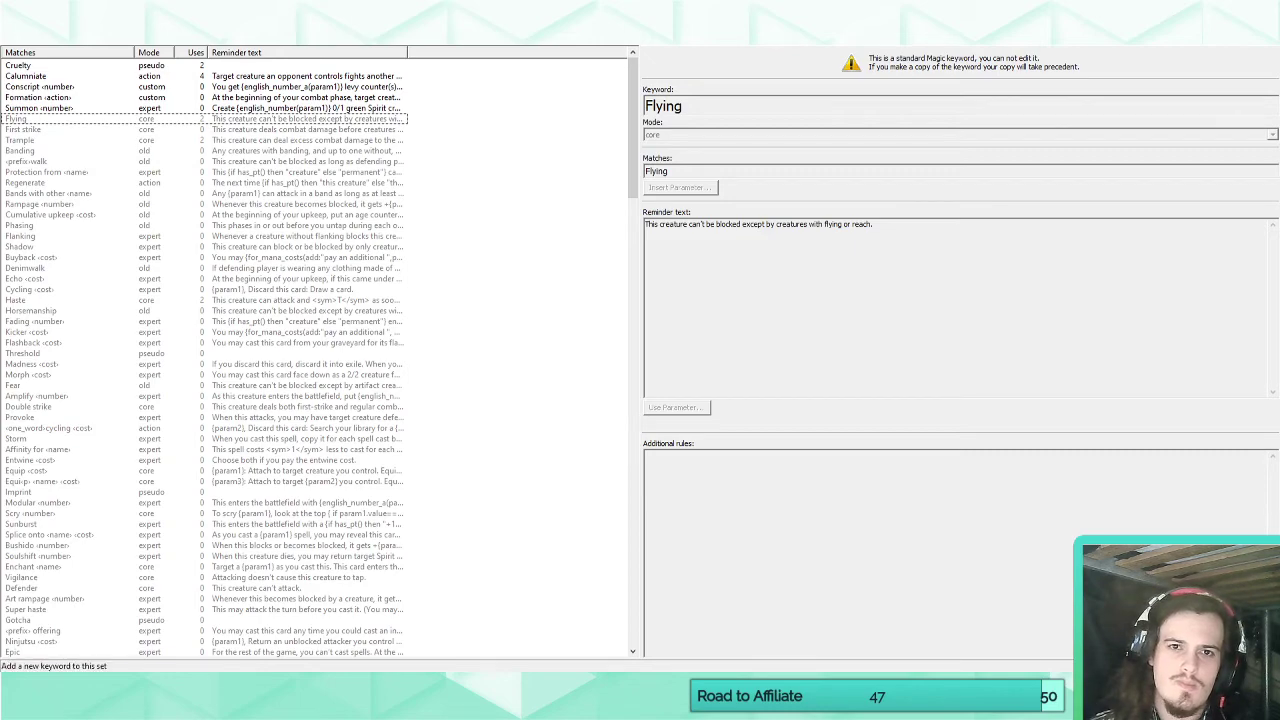
click(440, 36)
click(689, 63)
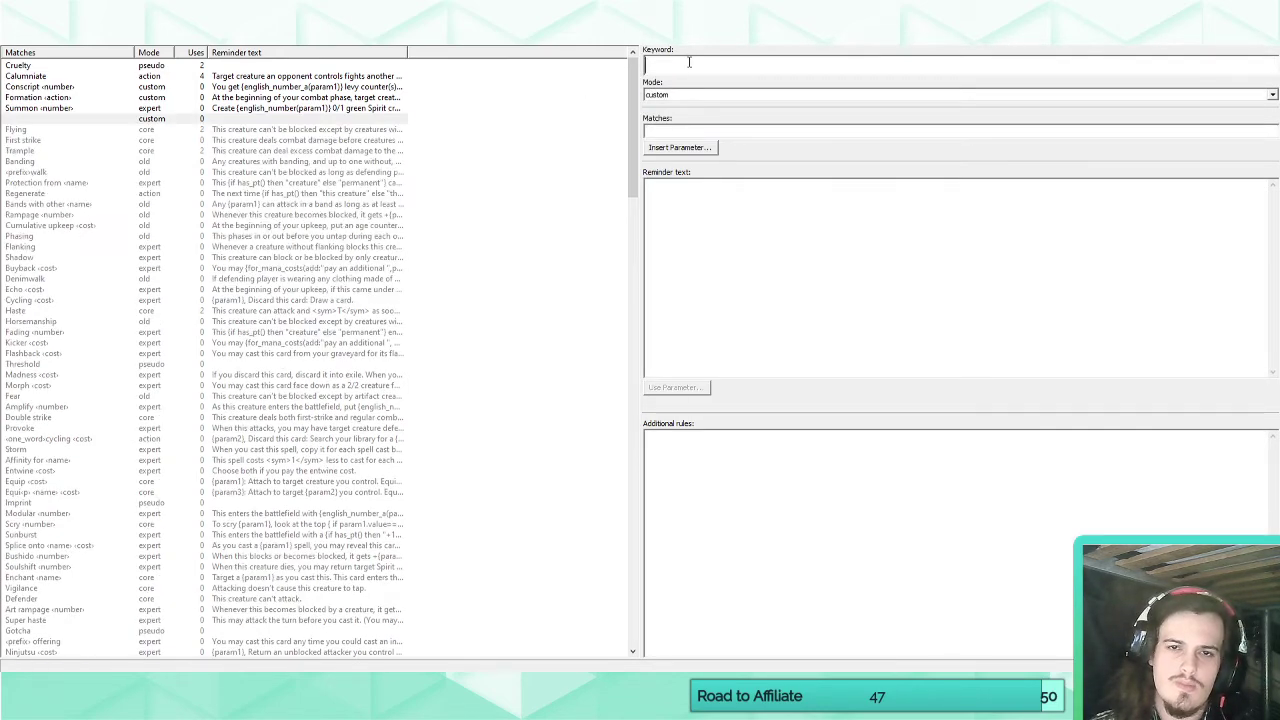
click(106, 119)
click(163, 22)
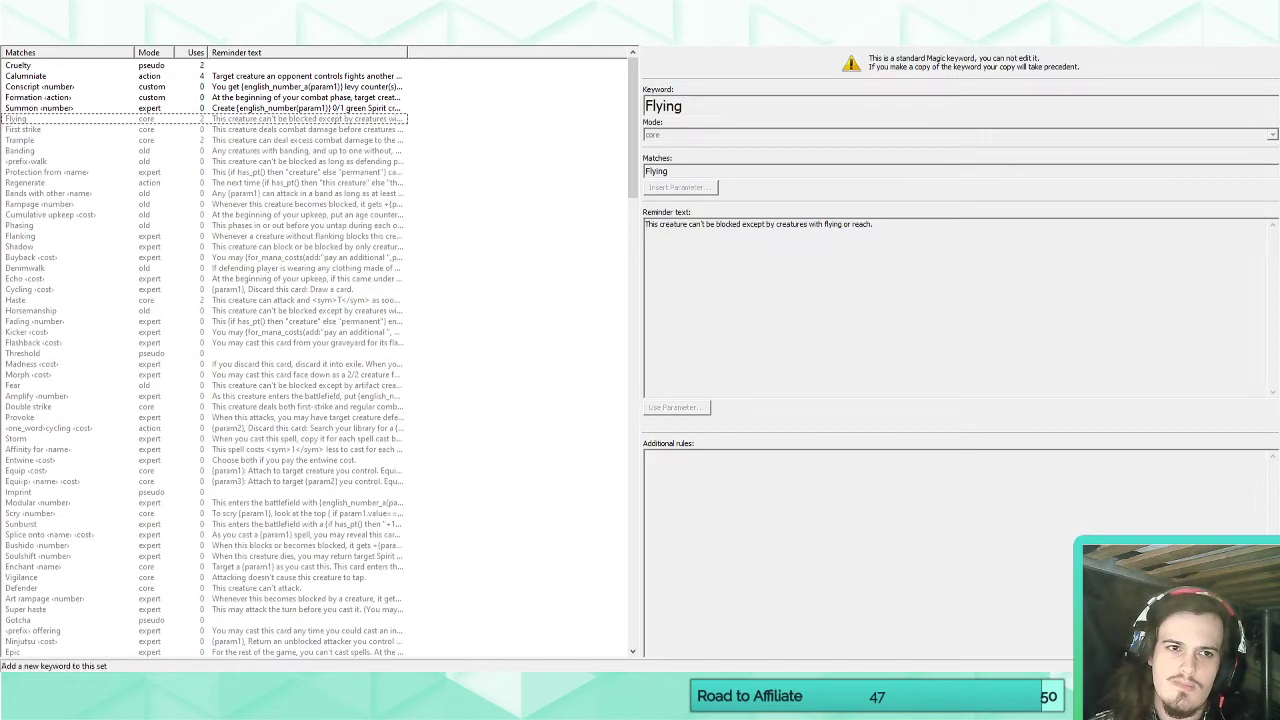
Return to the set's cards and delete the unnamed uncommon Enchantment.
click(14, 38)
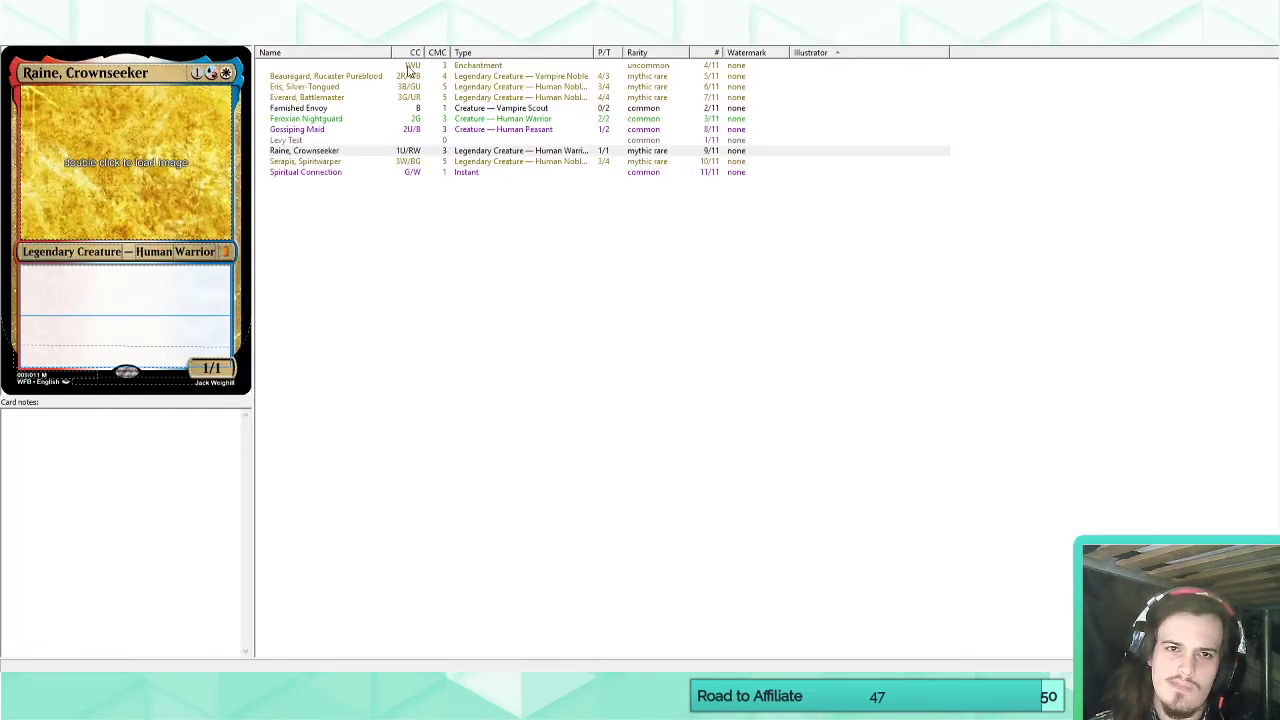
click(409, 67)
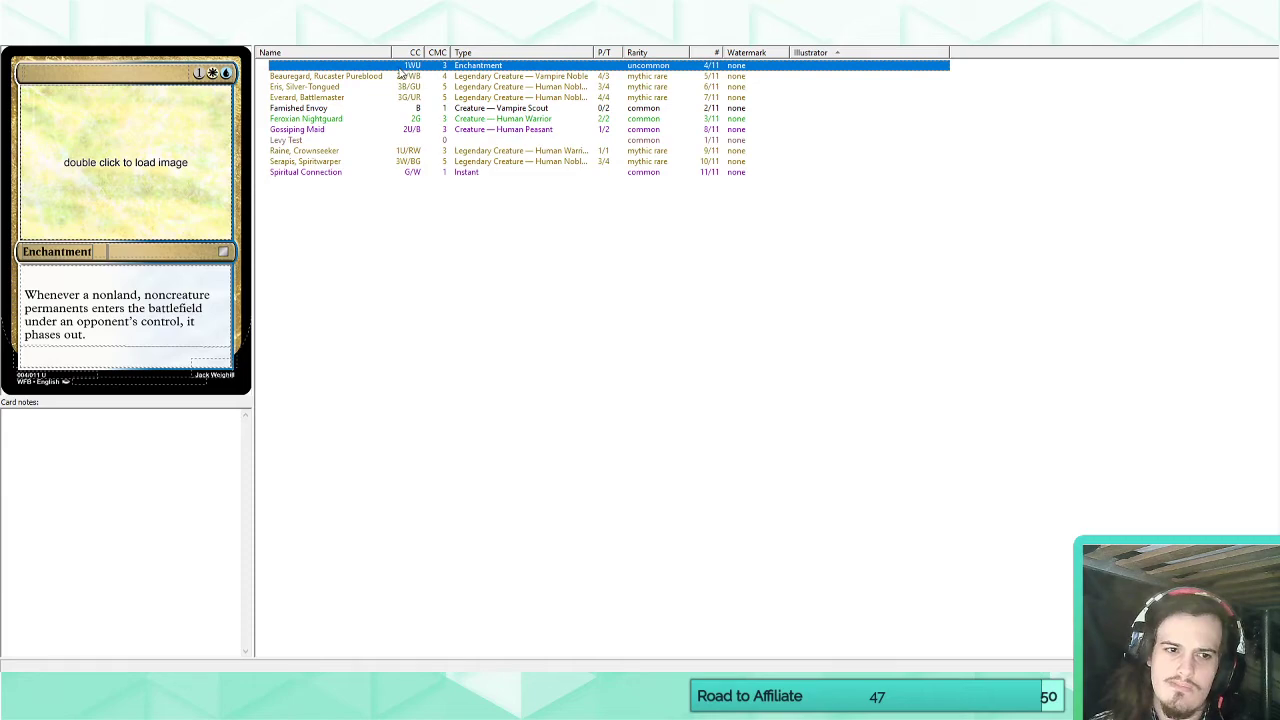
key(Delete)
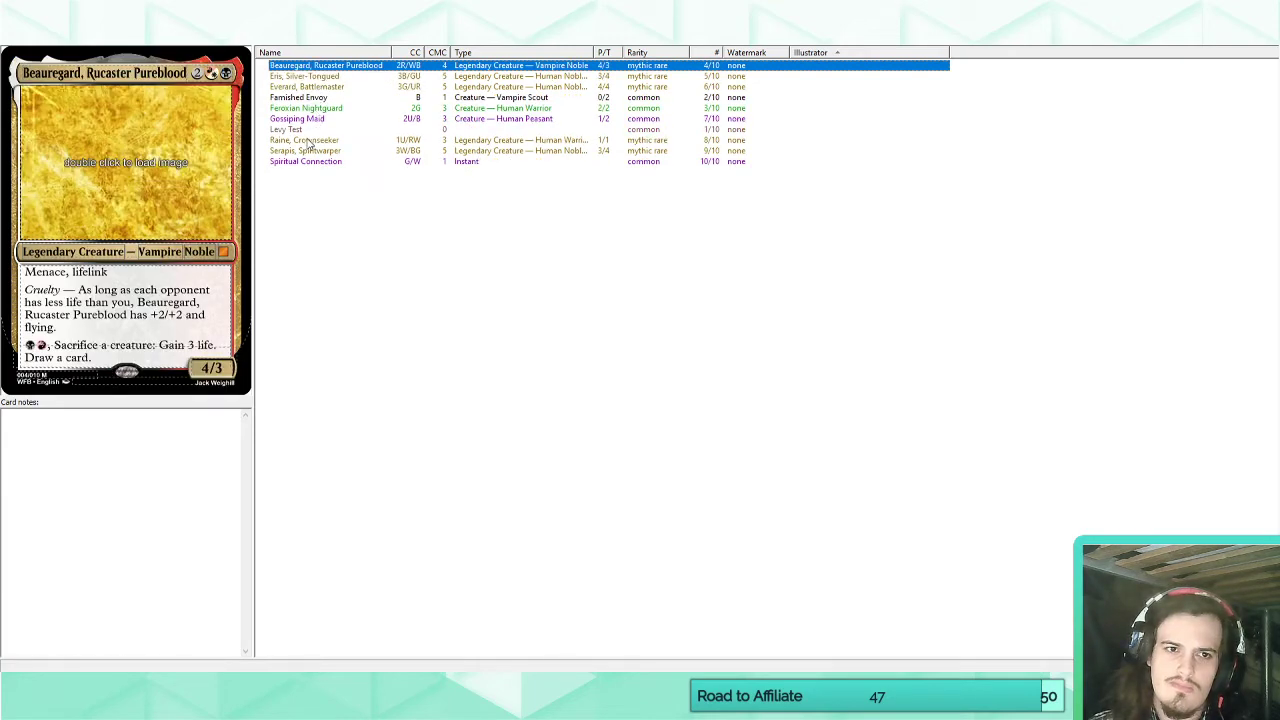
Write Raine, Crownseeker's rules text as "Creatures you control with base power and toughness 1 can't be dealt combat damage.".
click(305, 140)
click(97, 287)
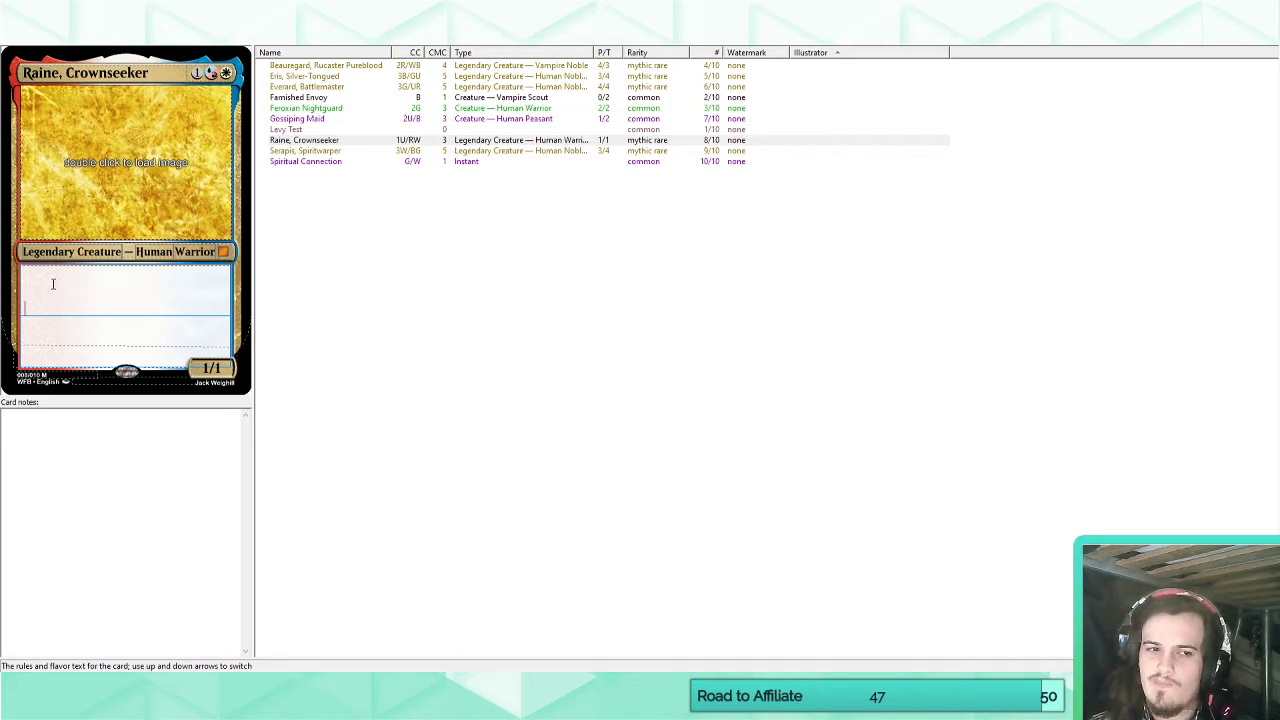
click(50, 281)
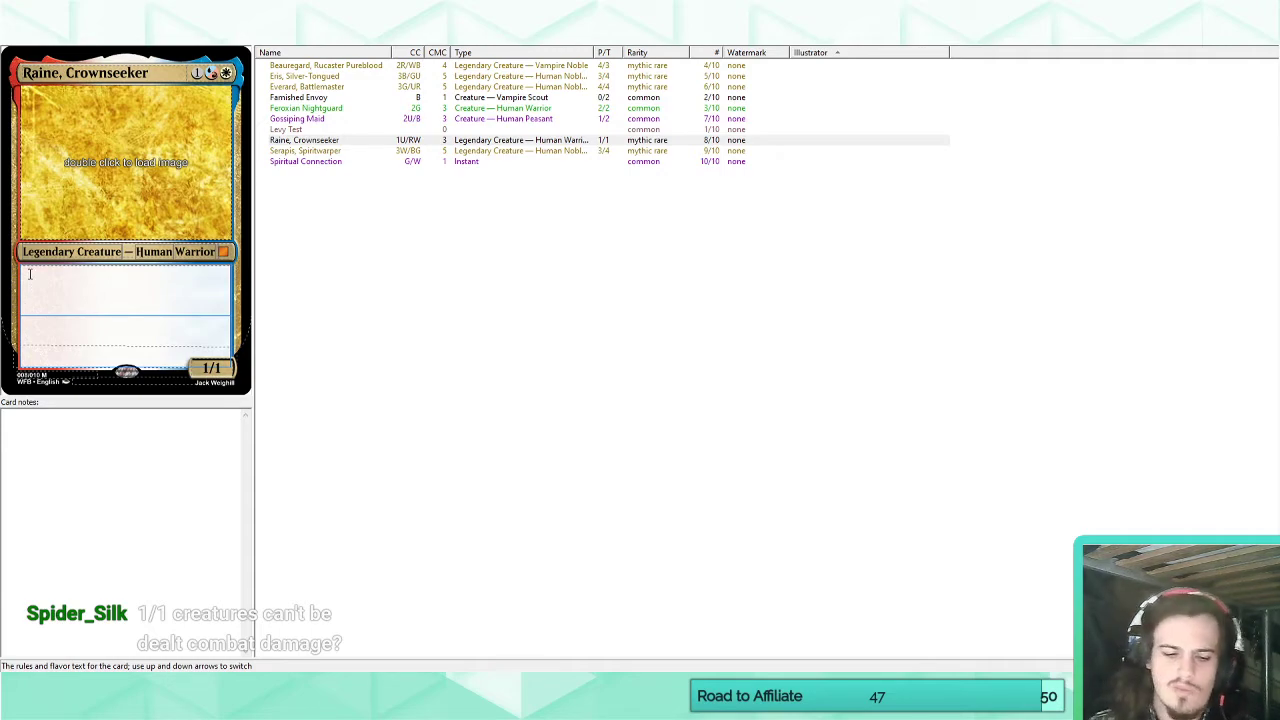
key(Return)
text(Creatures you contro)
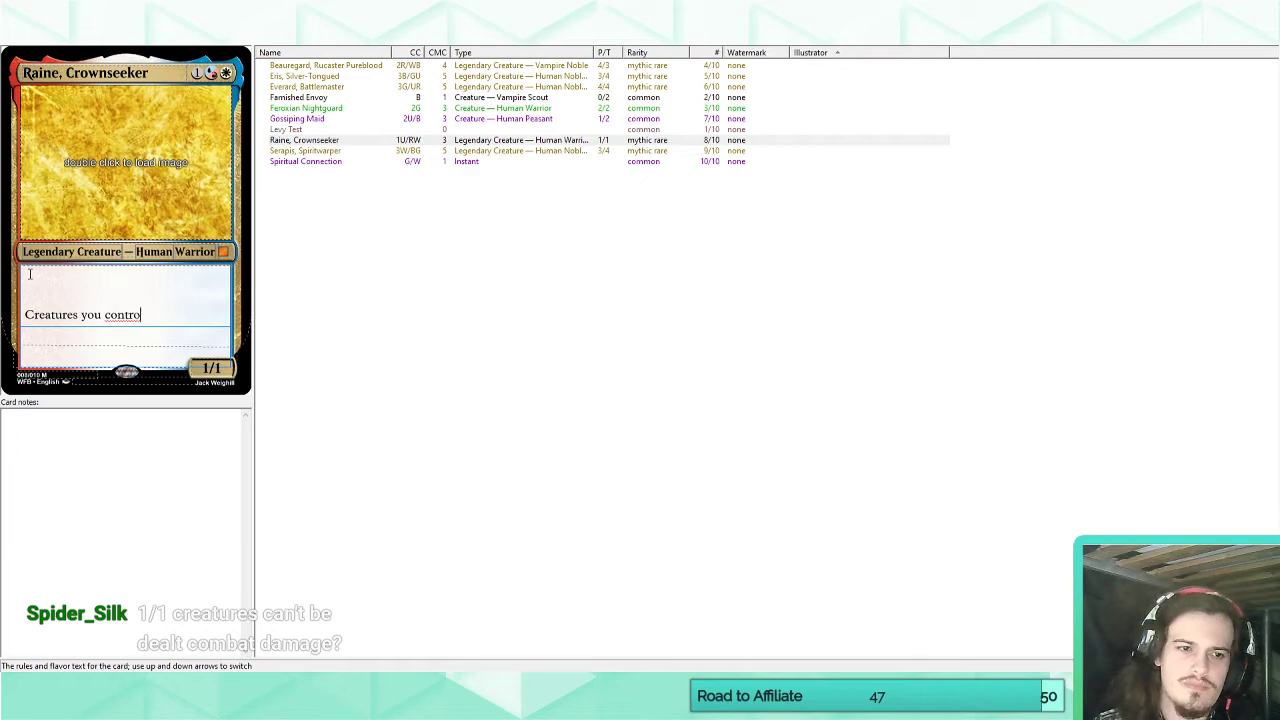
text(l with base po)
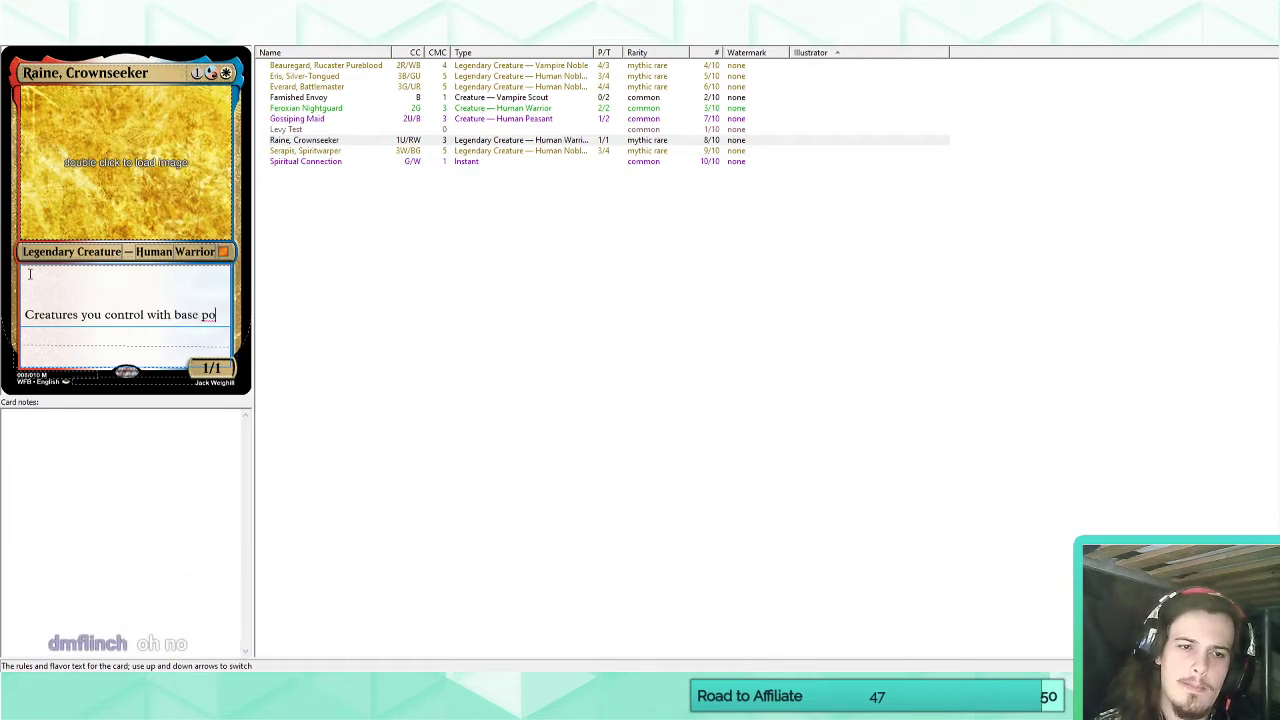
text(wer and toughnes)
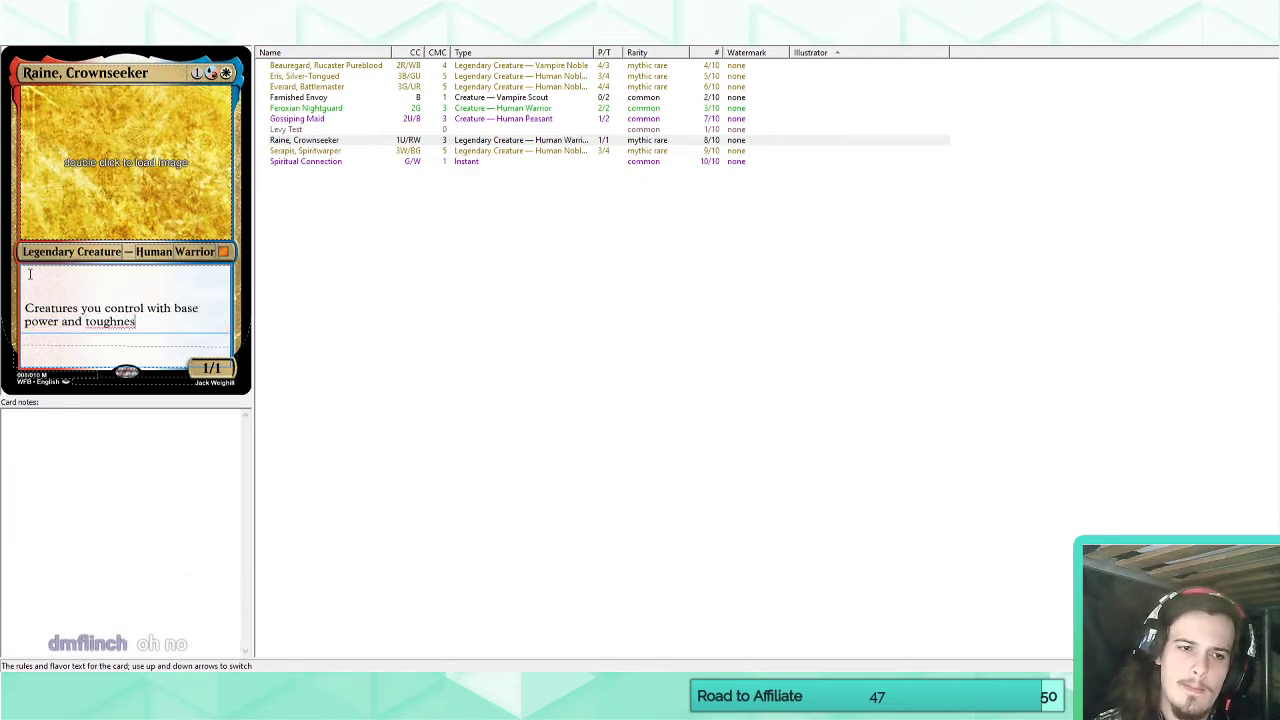
text(s 1 ca)
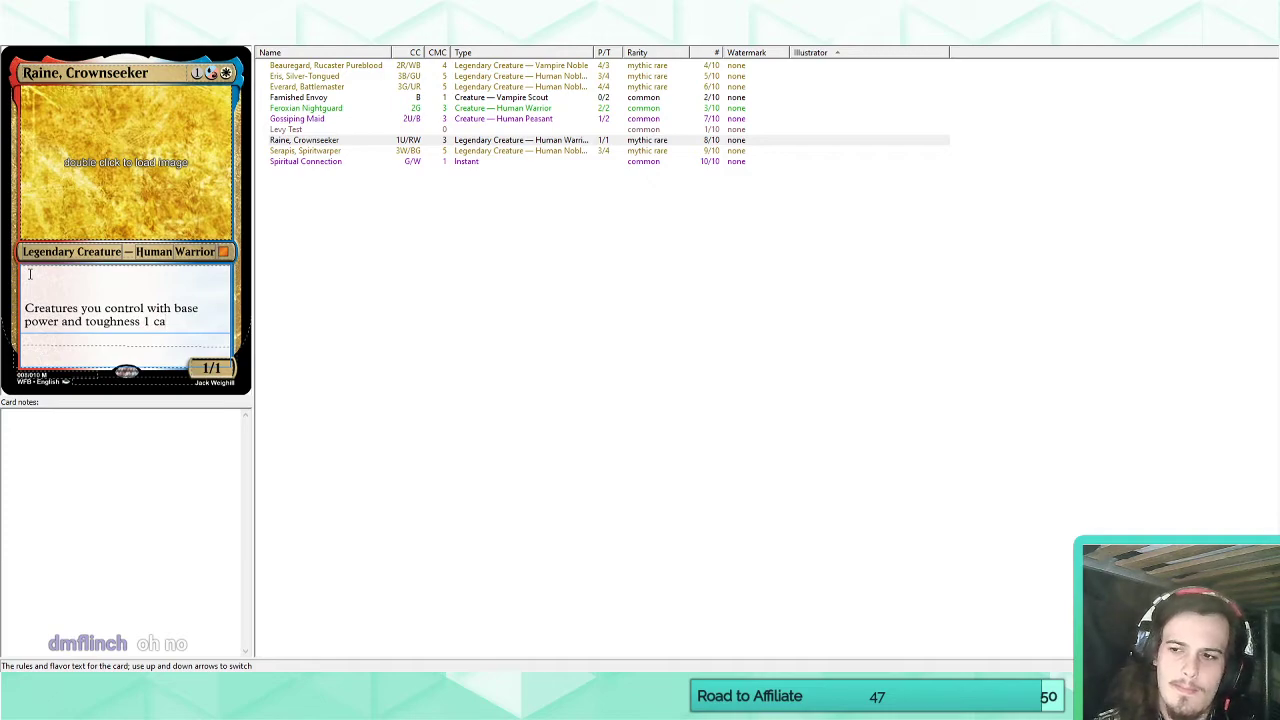
text(n't be de)
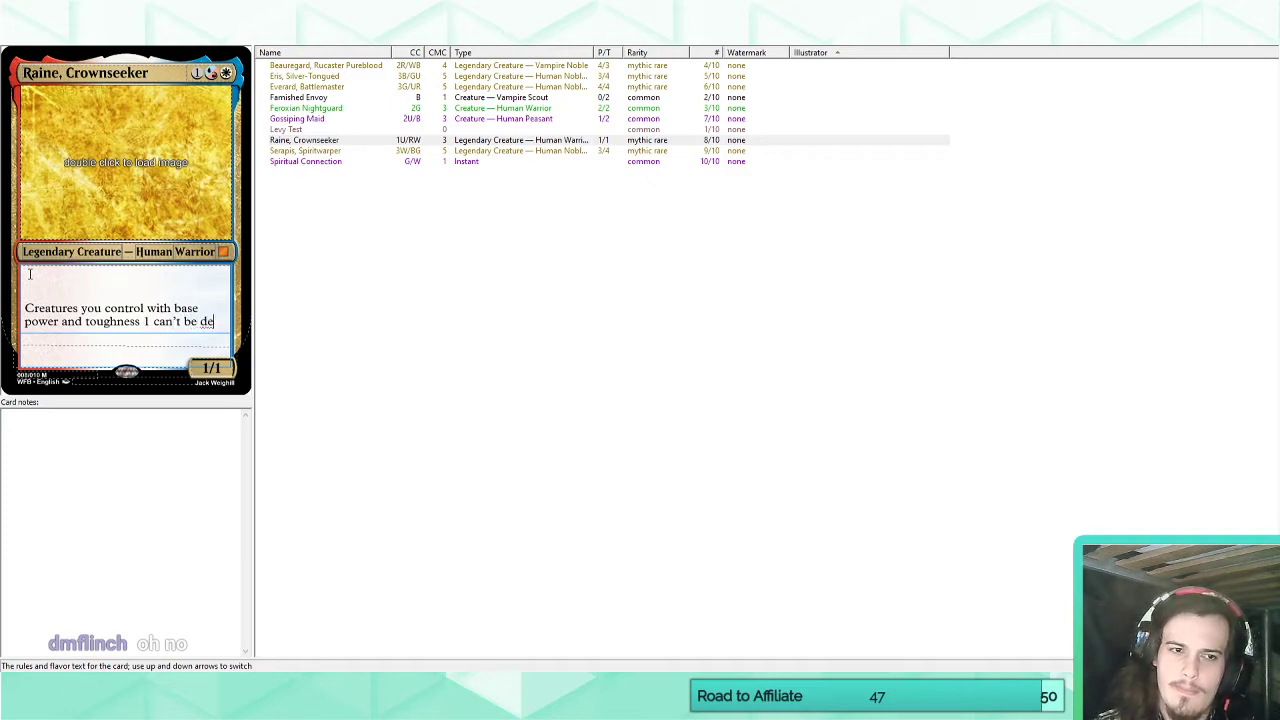
text(alt combat damage.)
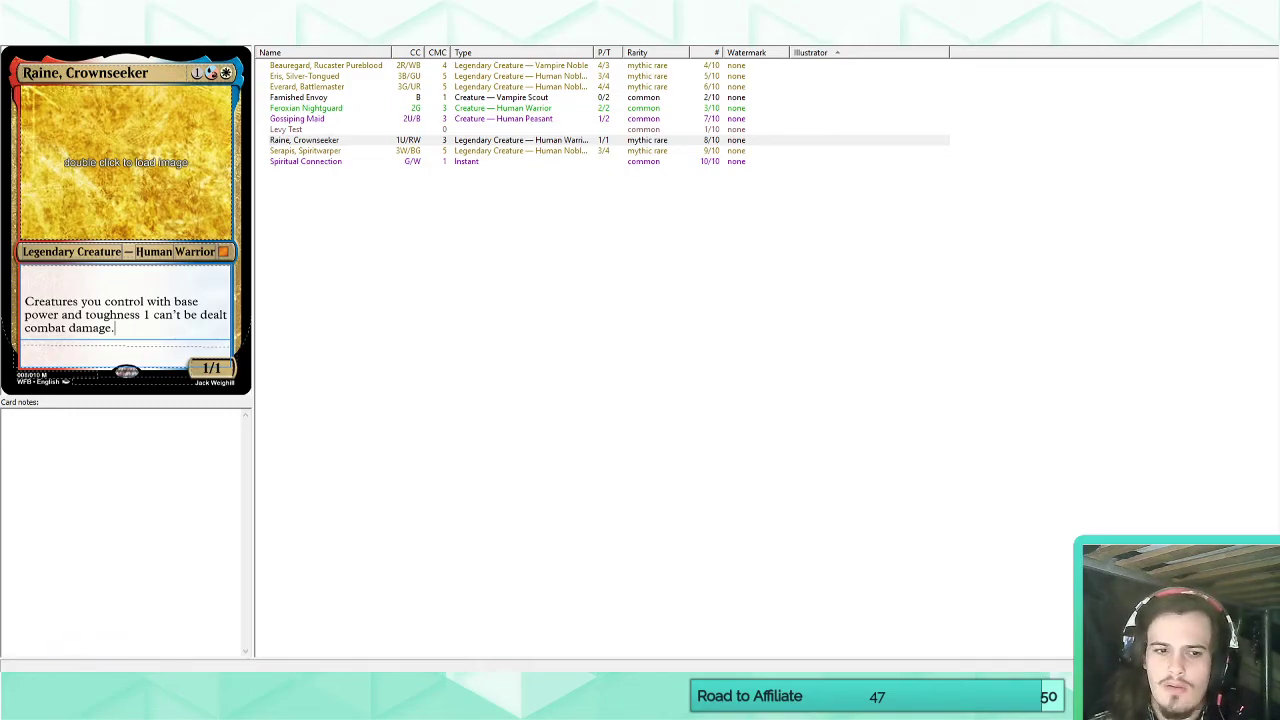
Switch to Scryfall in the browser and search for cards matching o:"base power and toughness".
mouse_move(172, 690)
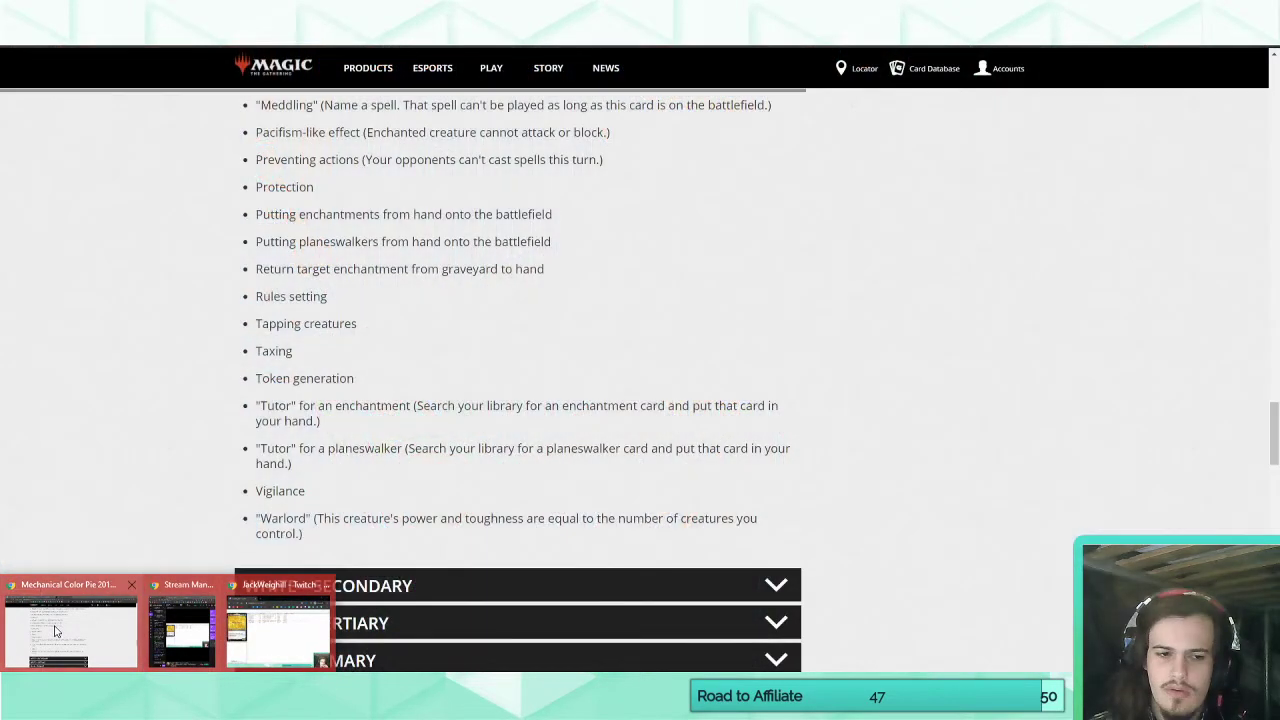
click(53, 628)
click(340, 12)
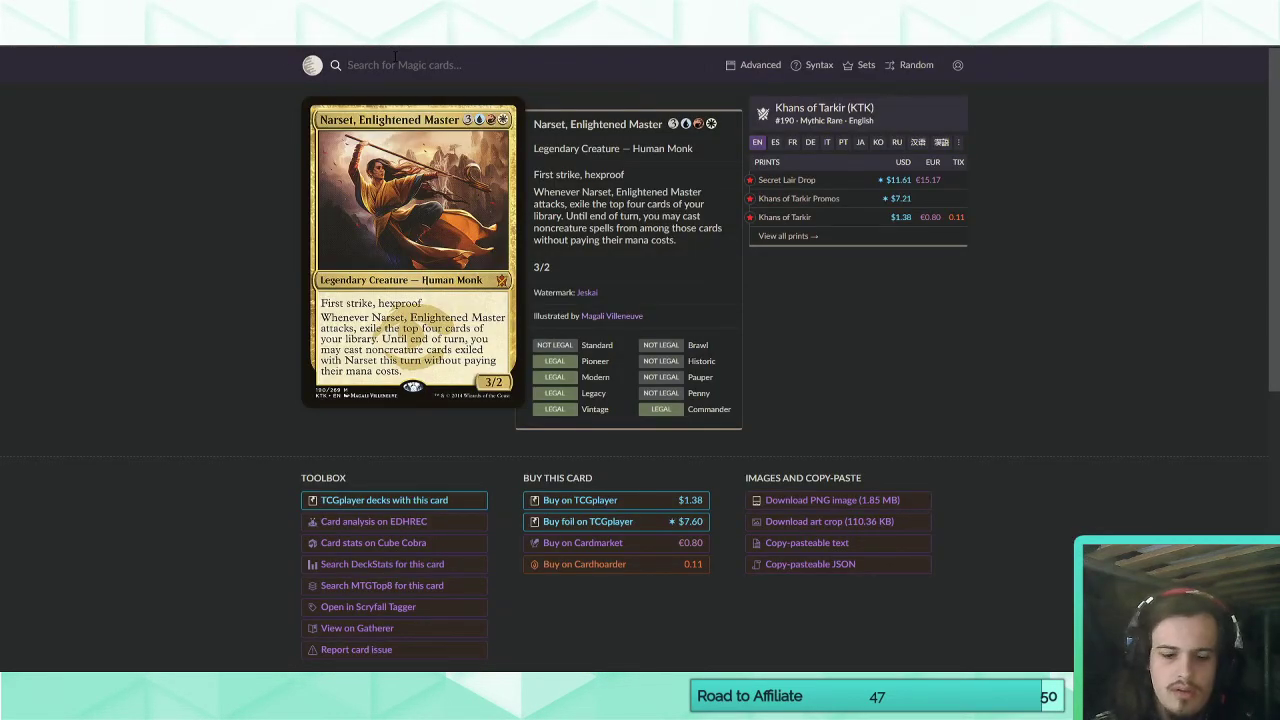
click(395, 57)
text(base power and tough)
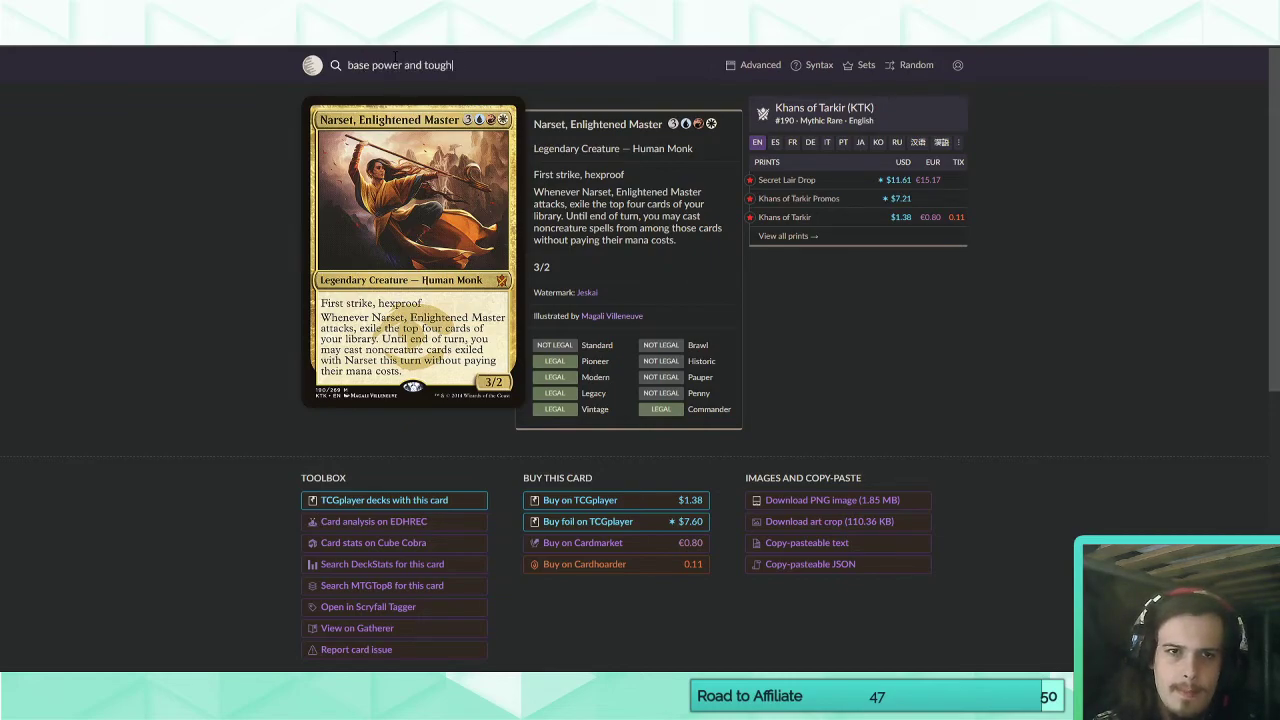
text(ness")
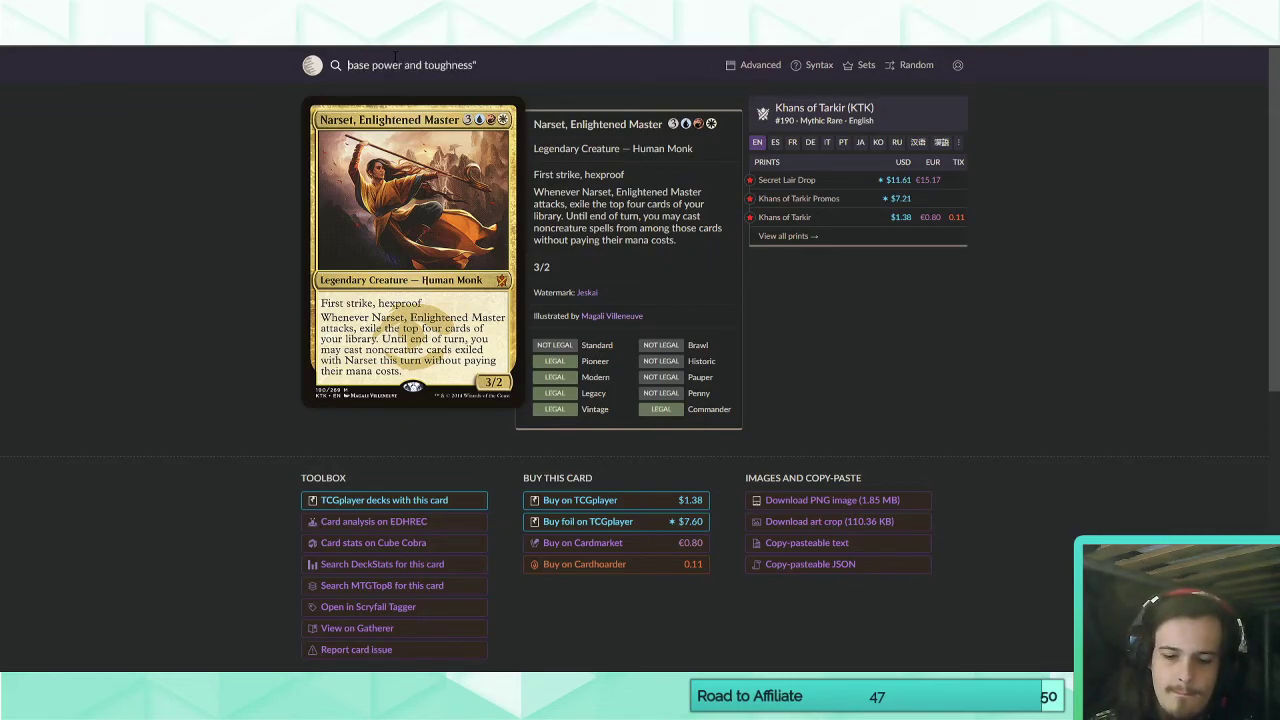
key(Home)
text(o:")
key(Return)
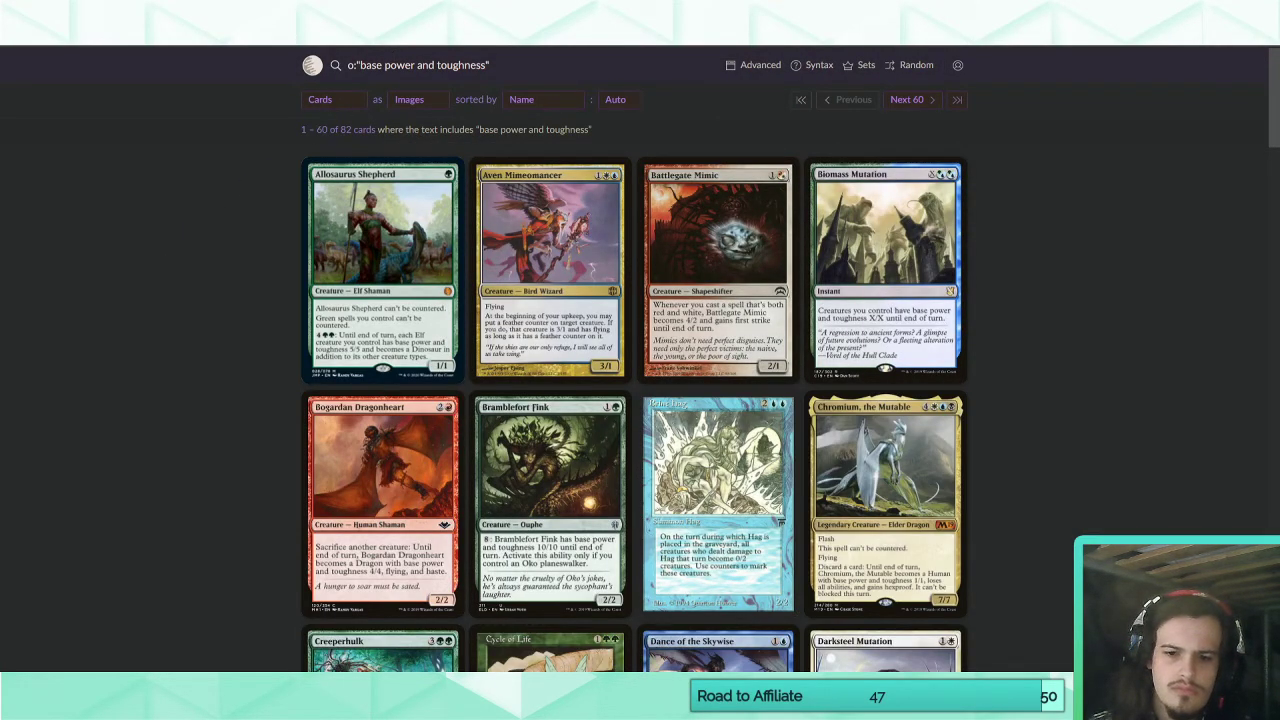
Return to Raine's card in Magic Set Editor and change the ability's wording to "base power and toughness 1/1".
key(alt+Tab)
text(/1)
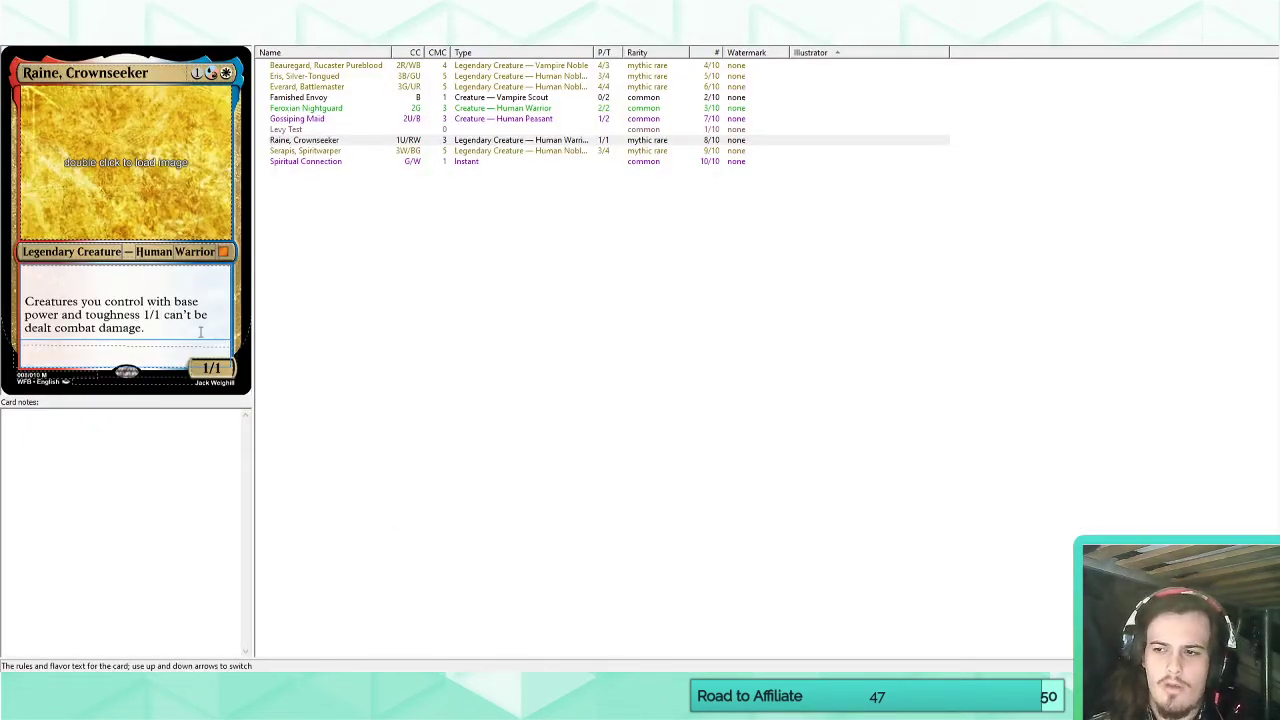
click(160, 333)
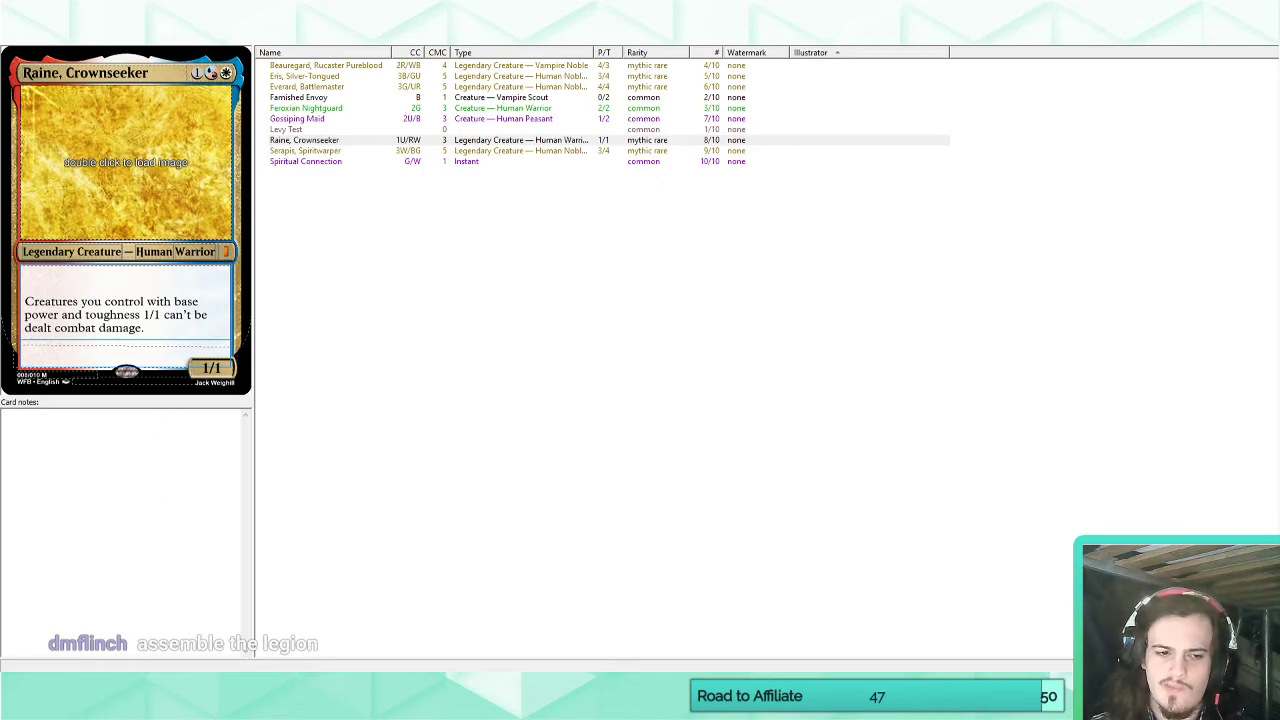
Look up the card Assemble the Legion on Scryfall, and return to Raine's rules text in Magic Set Editor.
click(140, 686)
click(92, 628)
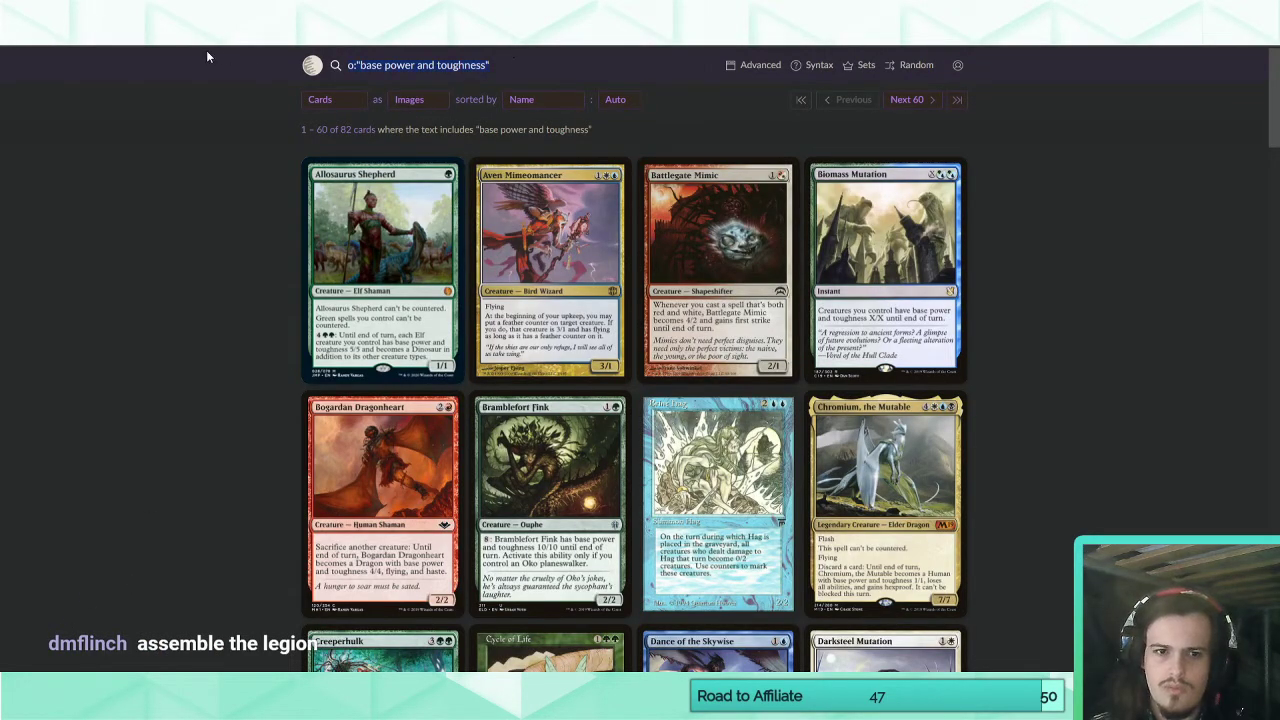
text(assemble the leg)
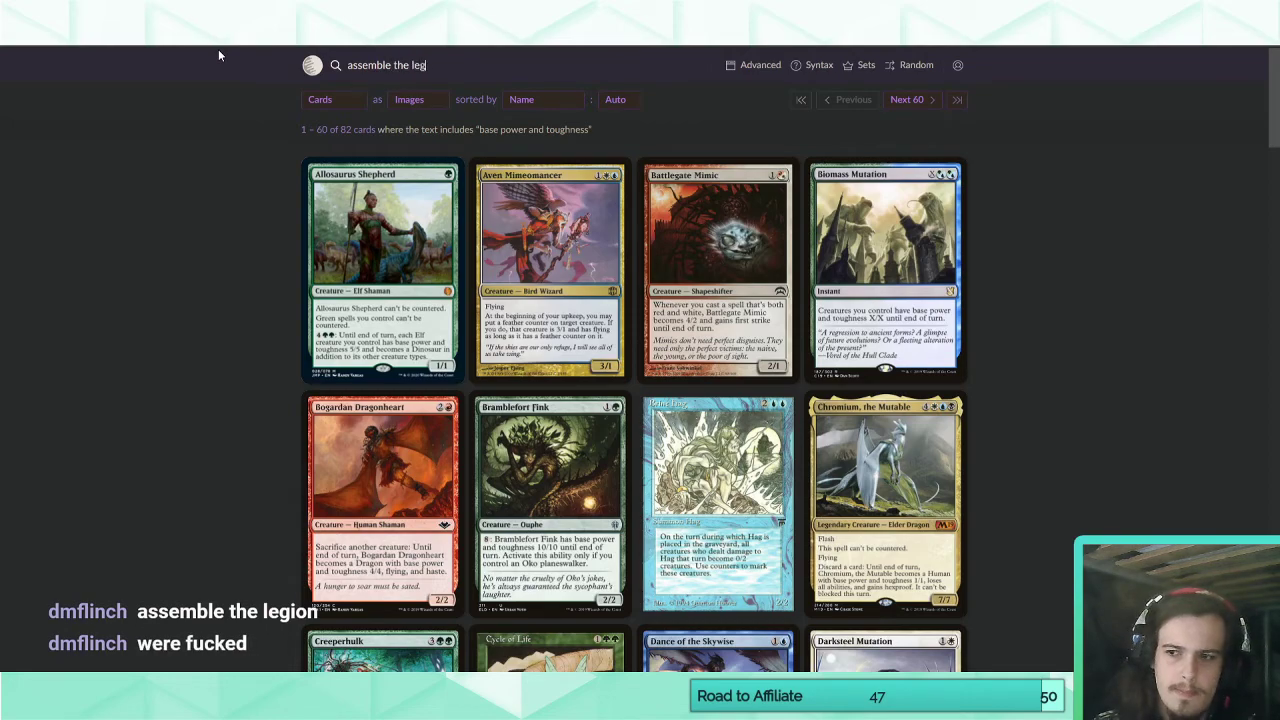
text(ion)
key(Return)
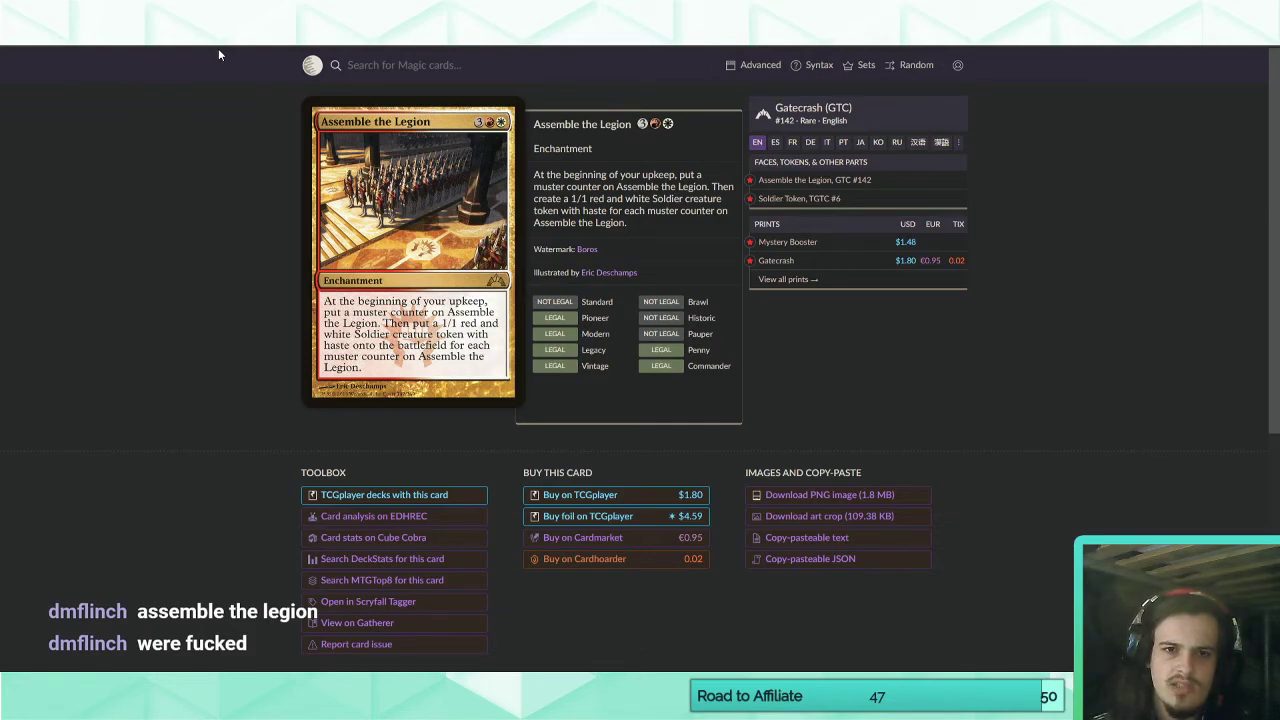
click(780, 700)
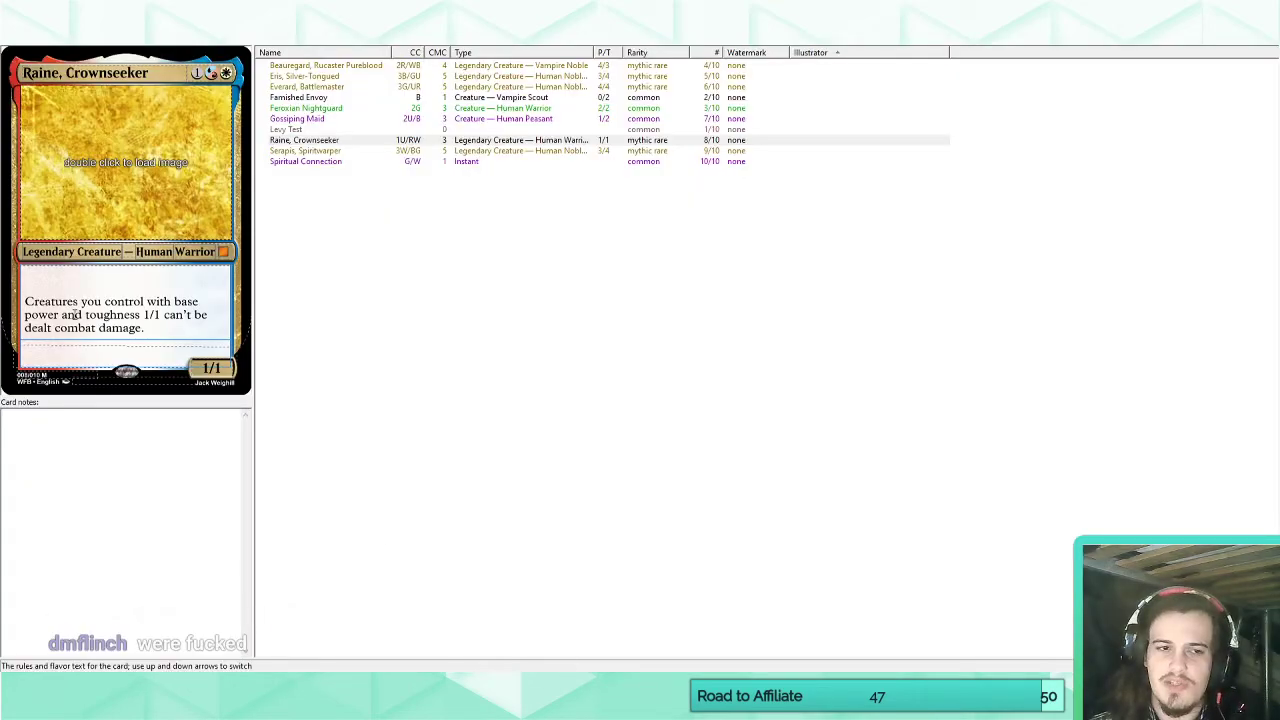
click(173, 333)
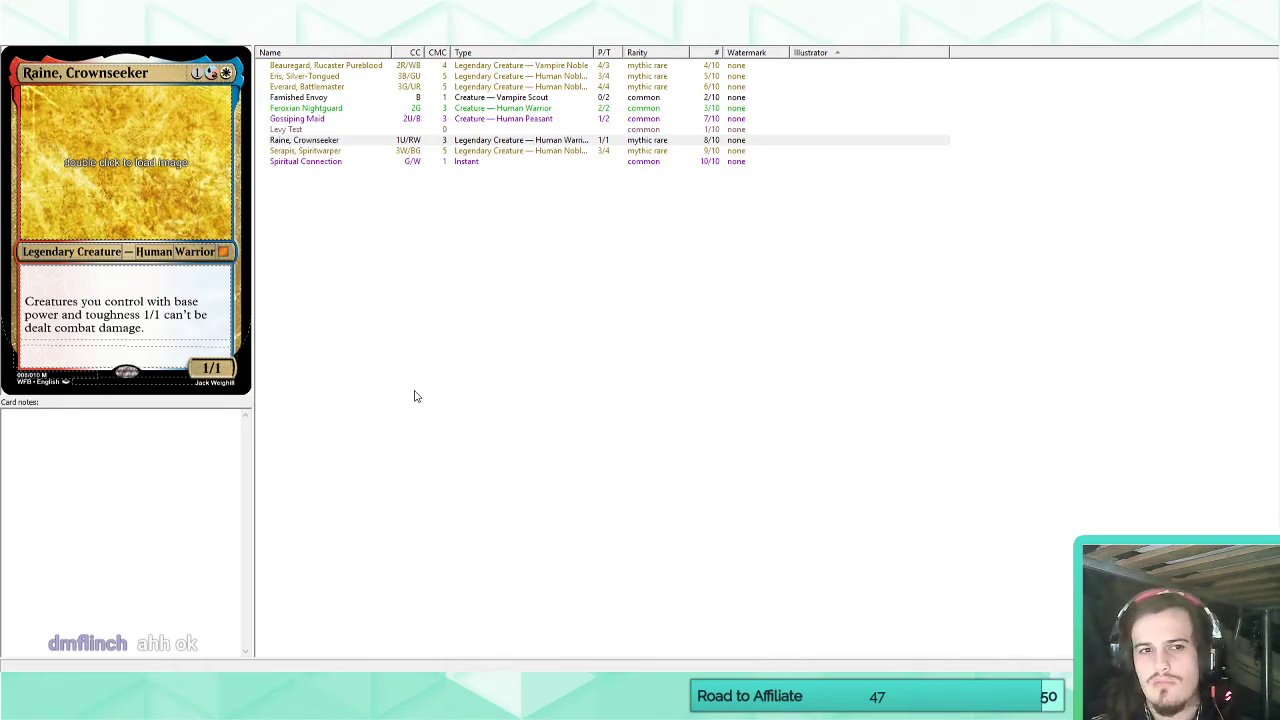
Try a First strike line above Raine's combat damage ability and remove it.
click(176, 333)
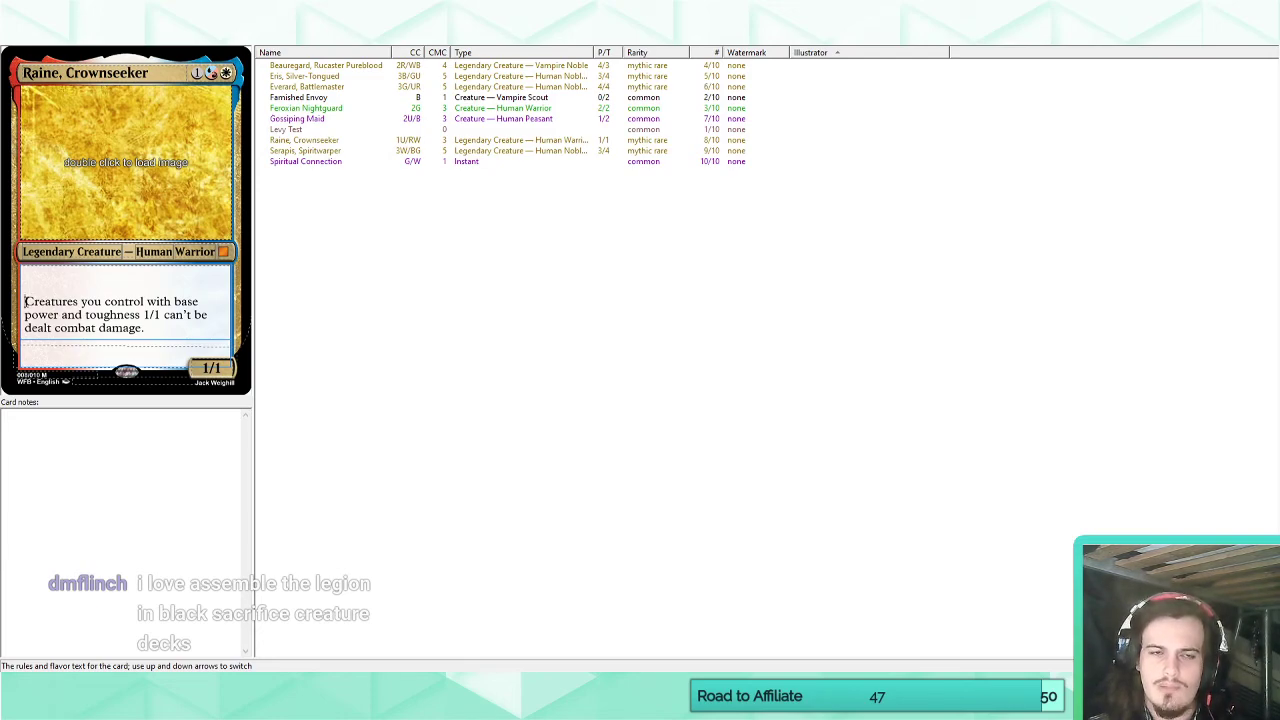
key(Return)
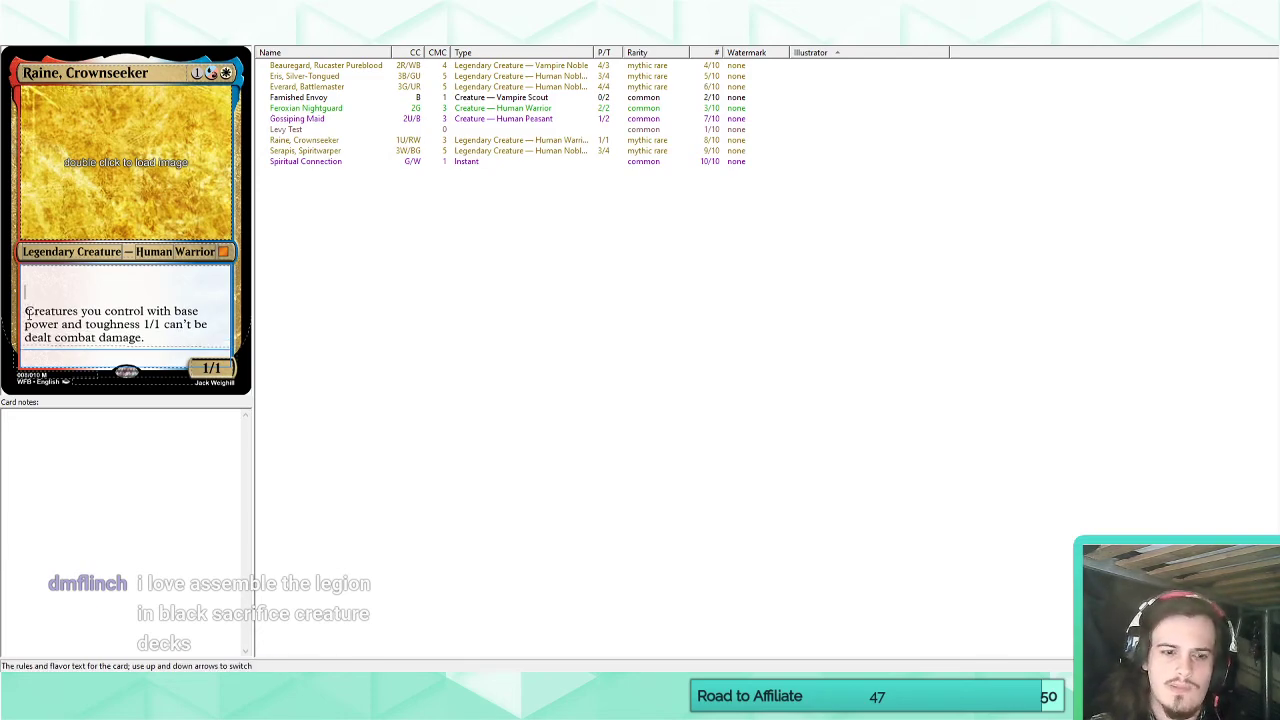
text(First strike)
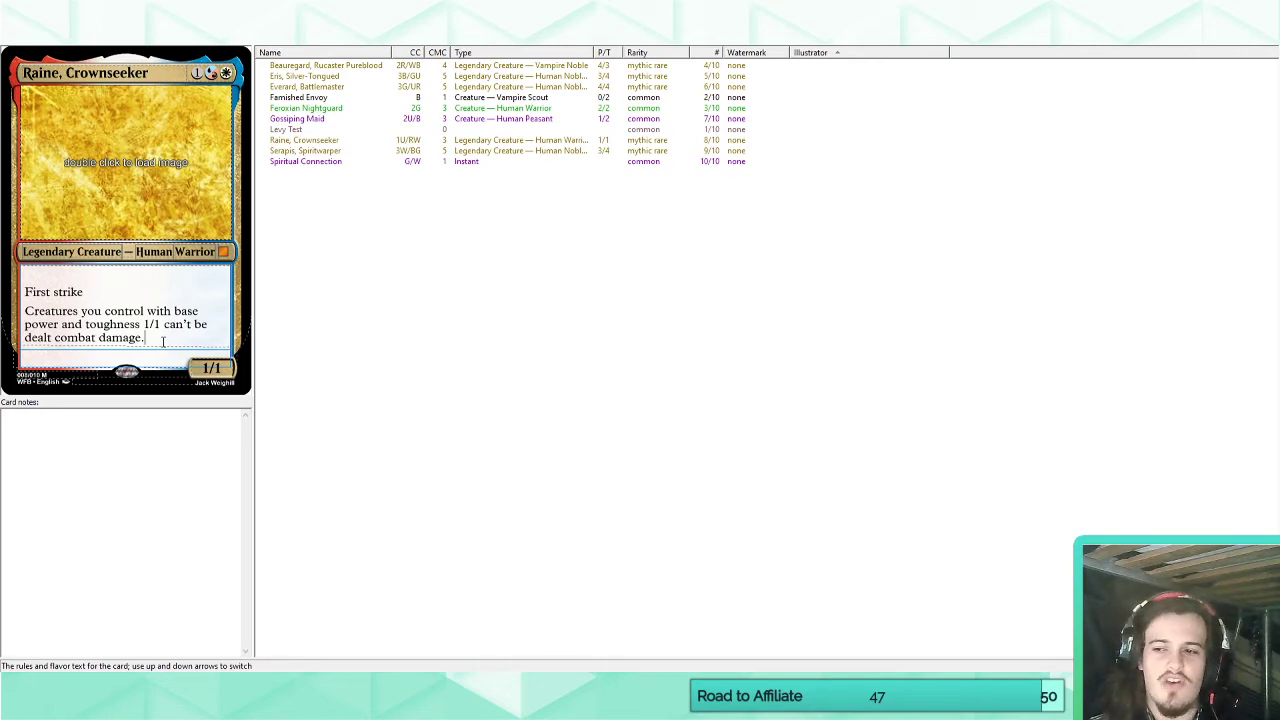
drag(119, 291, 20, 290)
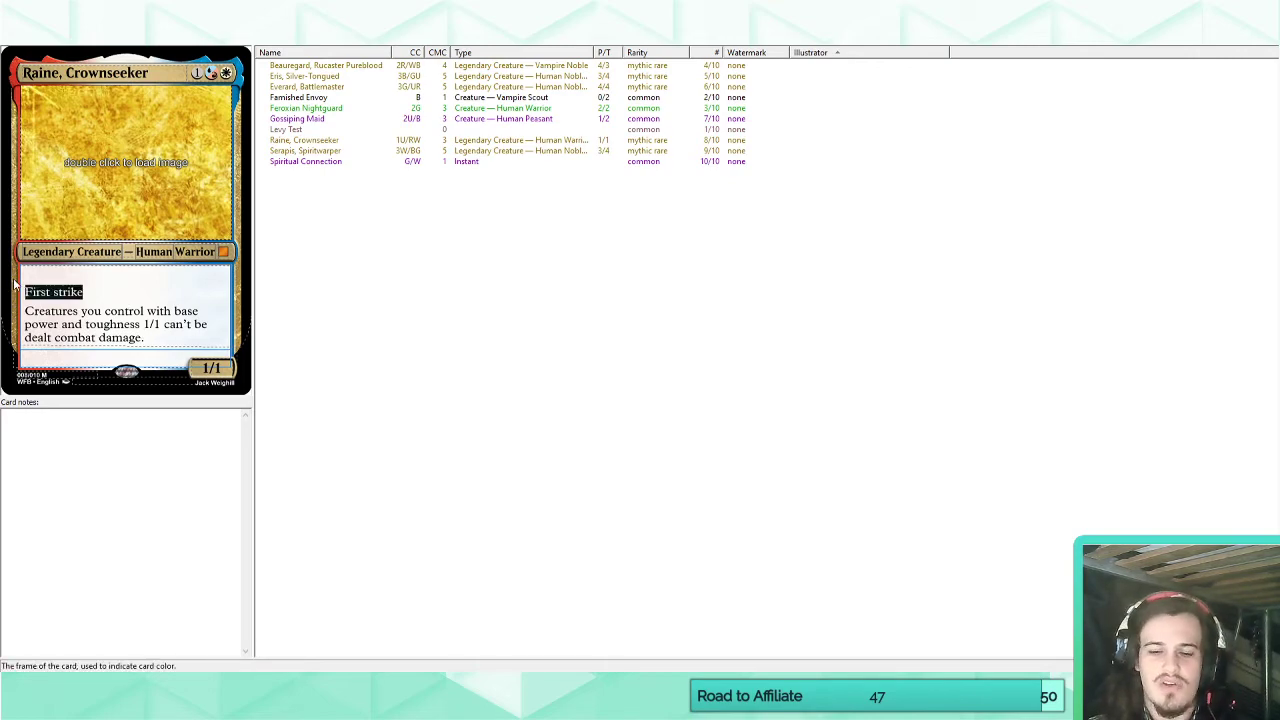
key(Delete)
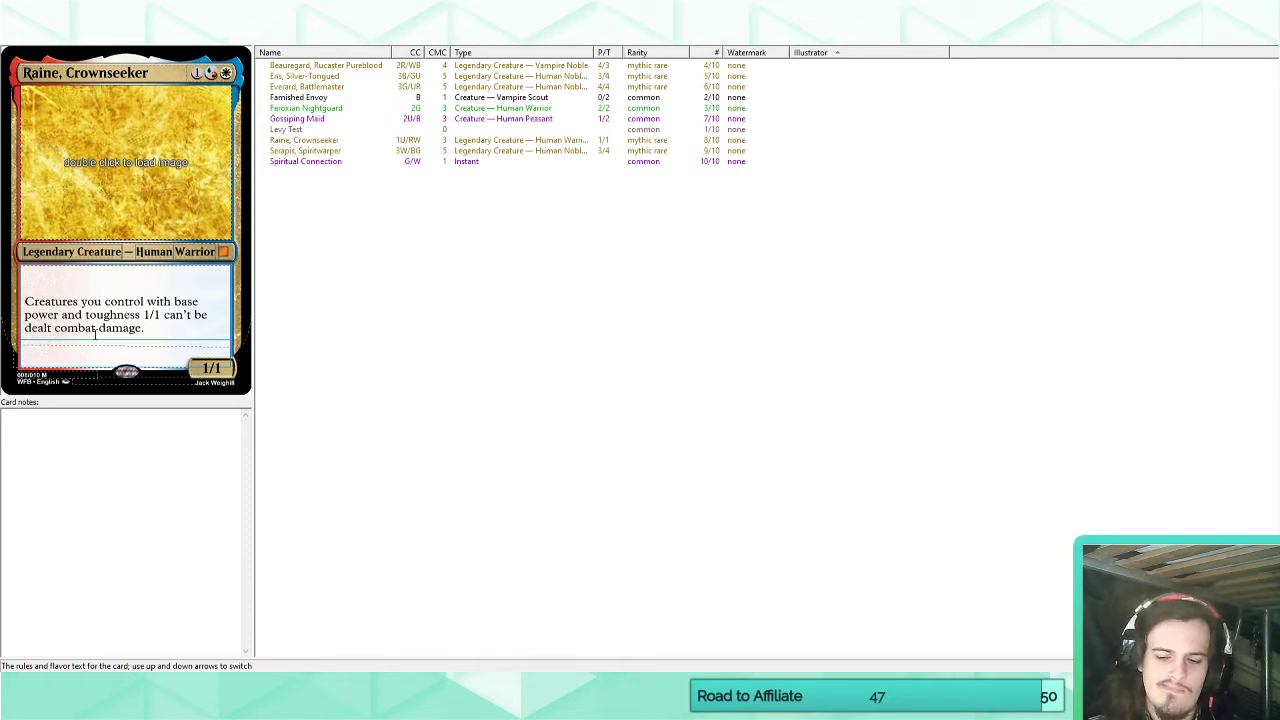
Add Haste as a keyword line above Raine's combat damage ability, leaving out prowess.
key(Return)
key(BackSpace)
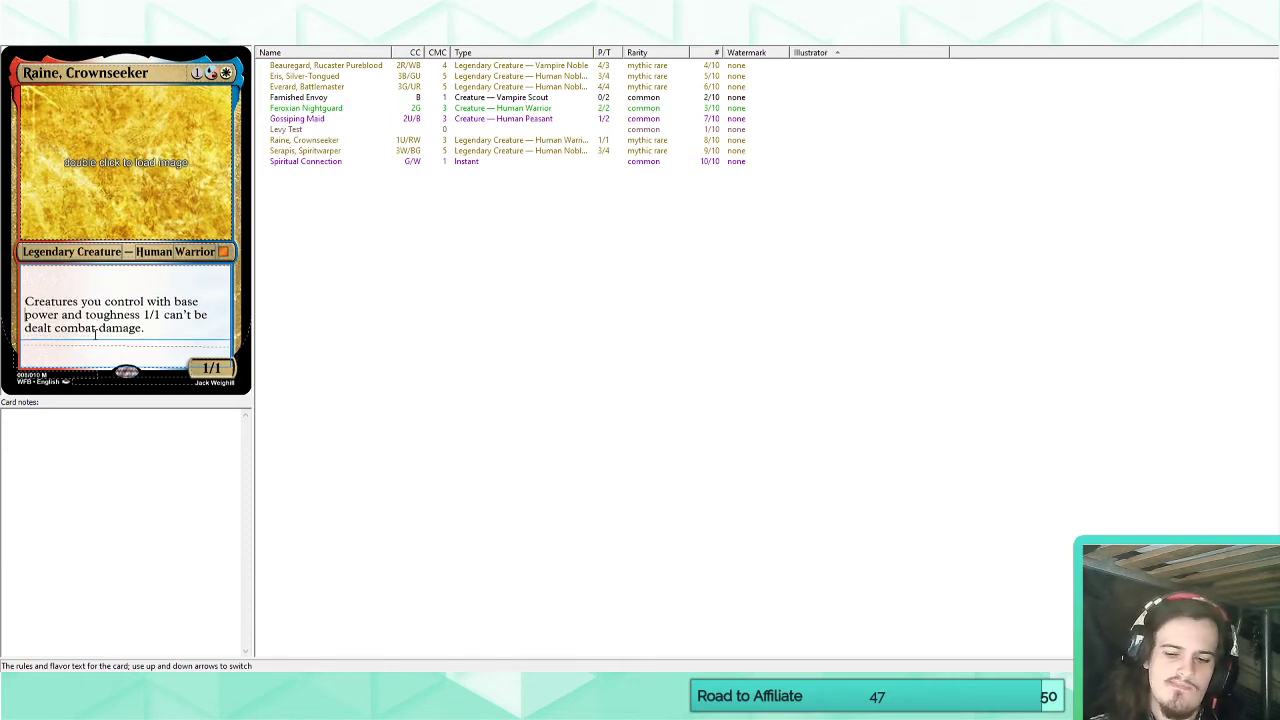
key(Return)
text(Hast)
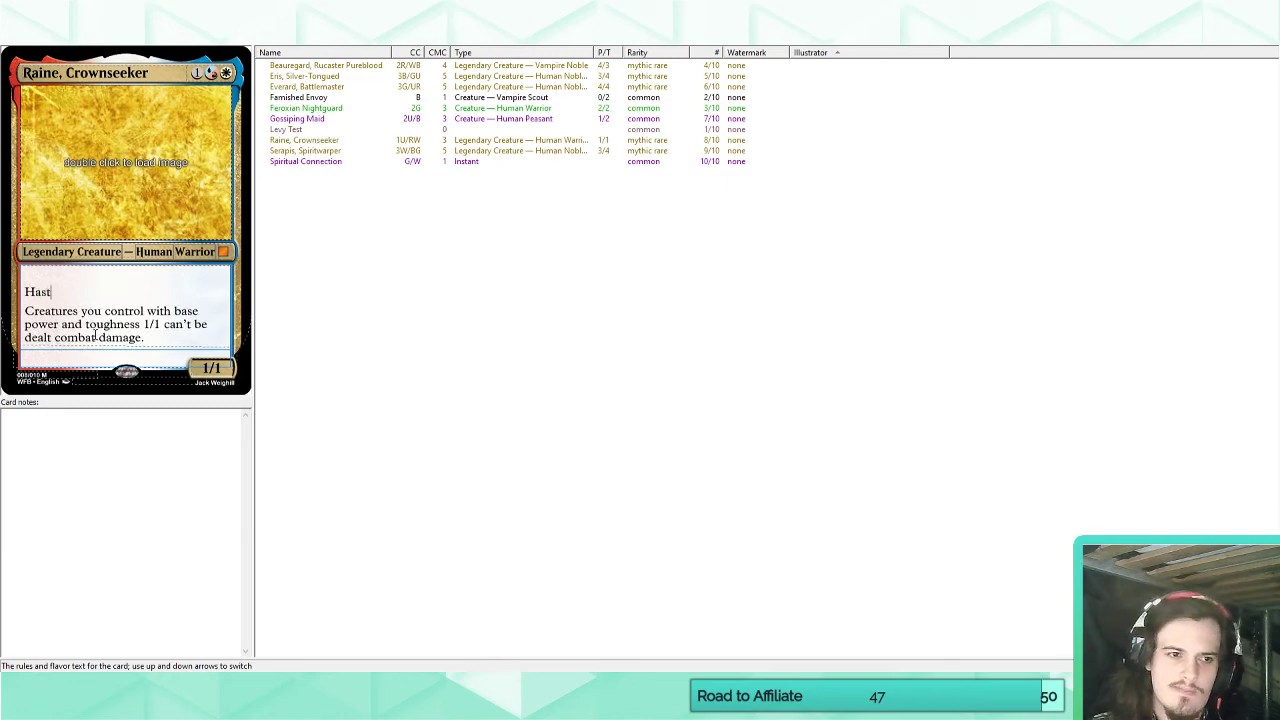
text(e, prowess)
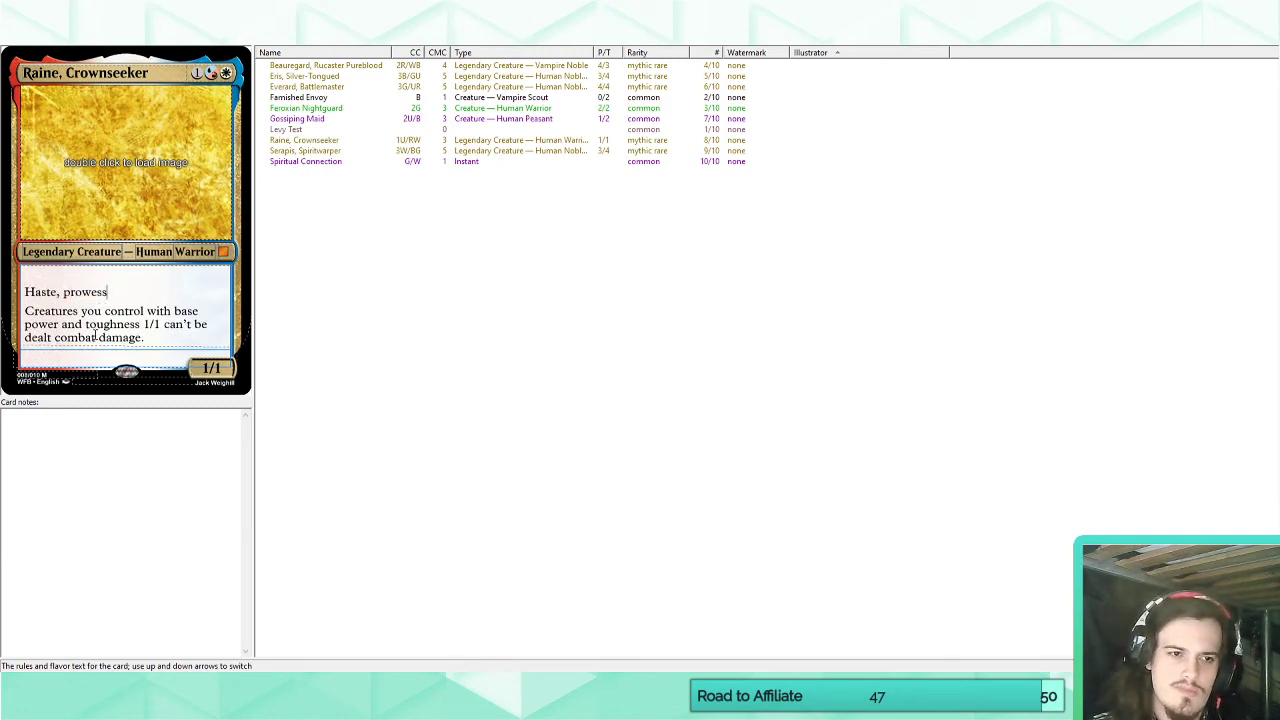
key(BackSpace)
key(BackSpace)
key(BackSpace)
key(BackSpace)
key(BackSpace)
key(BackSpace)
key(BackSpace)
key(BackSpace)
key(BackSpace)
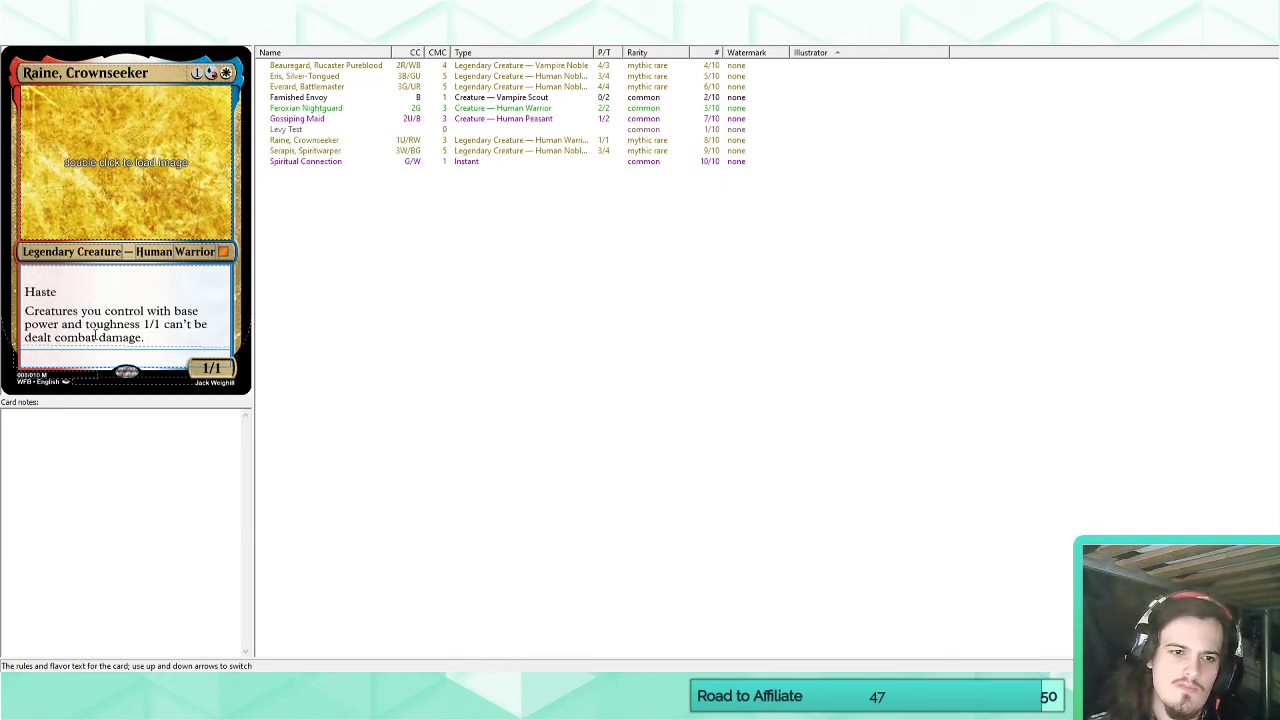
Start a new ability below Raine's combat damage line reading "Whenever ~ attacks," with the tilde standing for the card name.
click(160, 342)
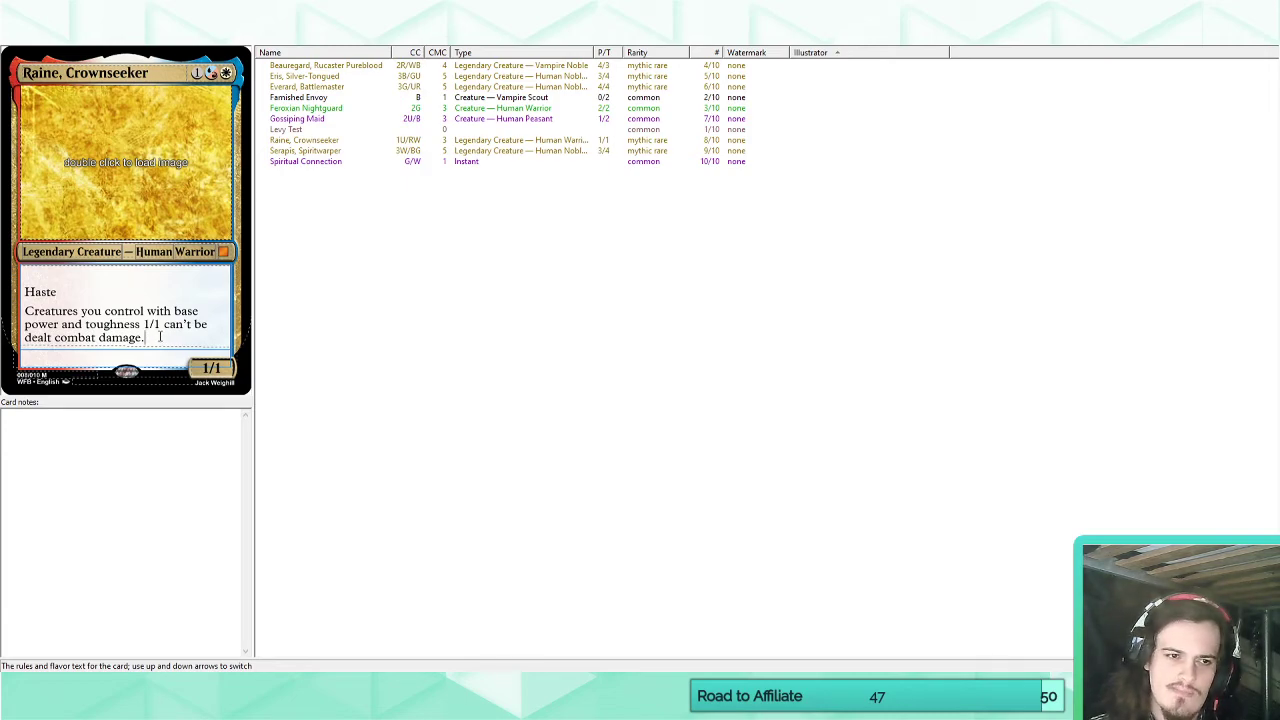
key(Return)
text(Whene ver)
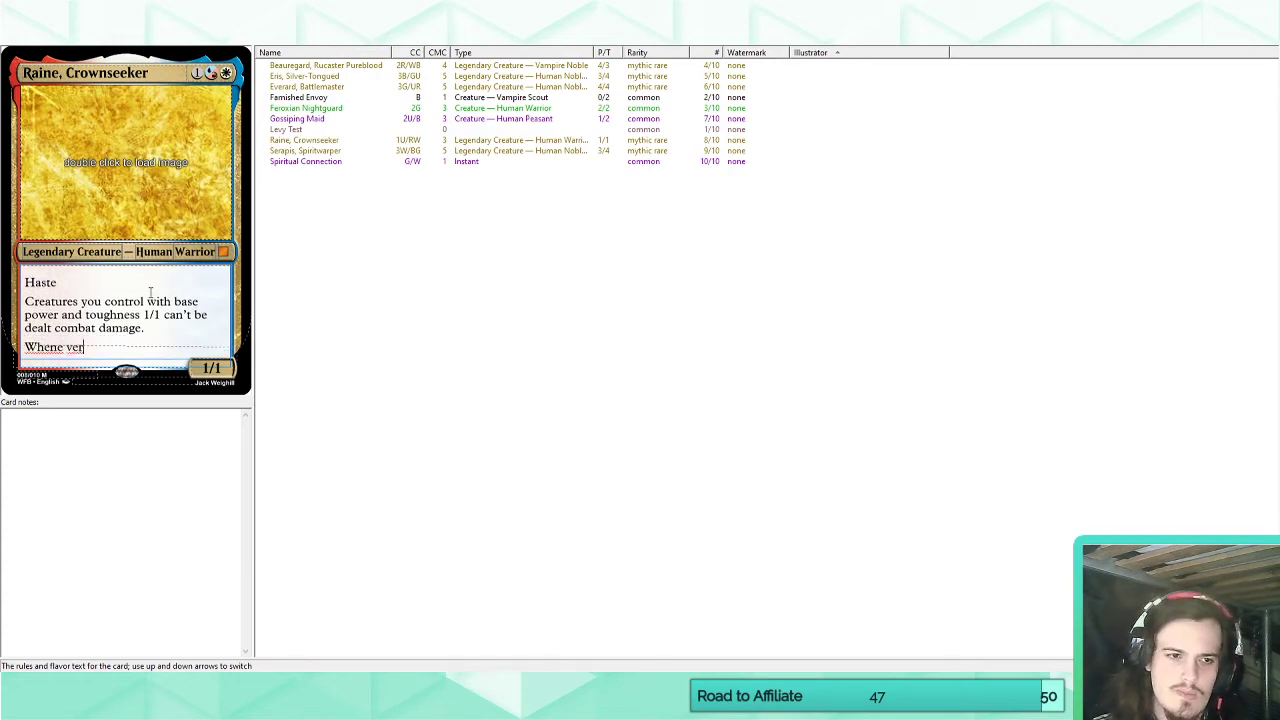
key(BackSpace)
key(BackSpace)
key(BackSpace)
key(BackSpace)
text(ver )
text(~ attacks, )
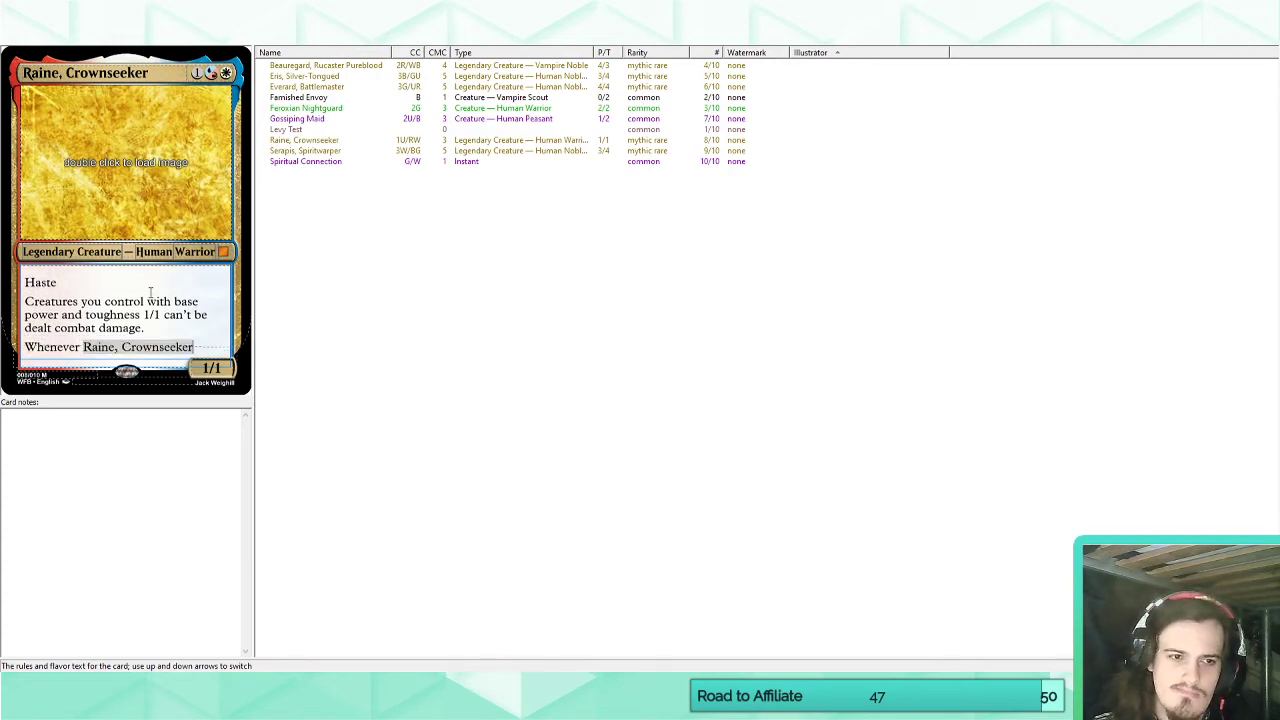
text(i)
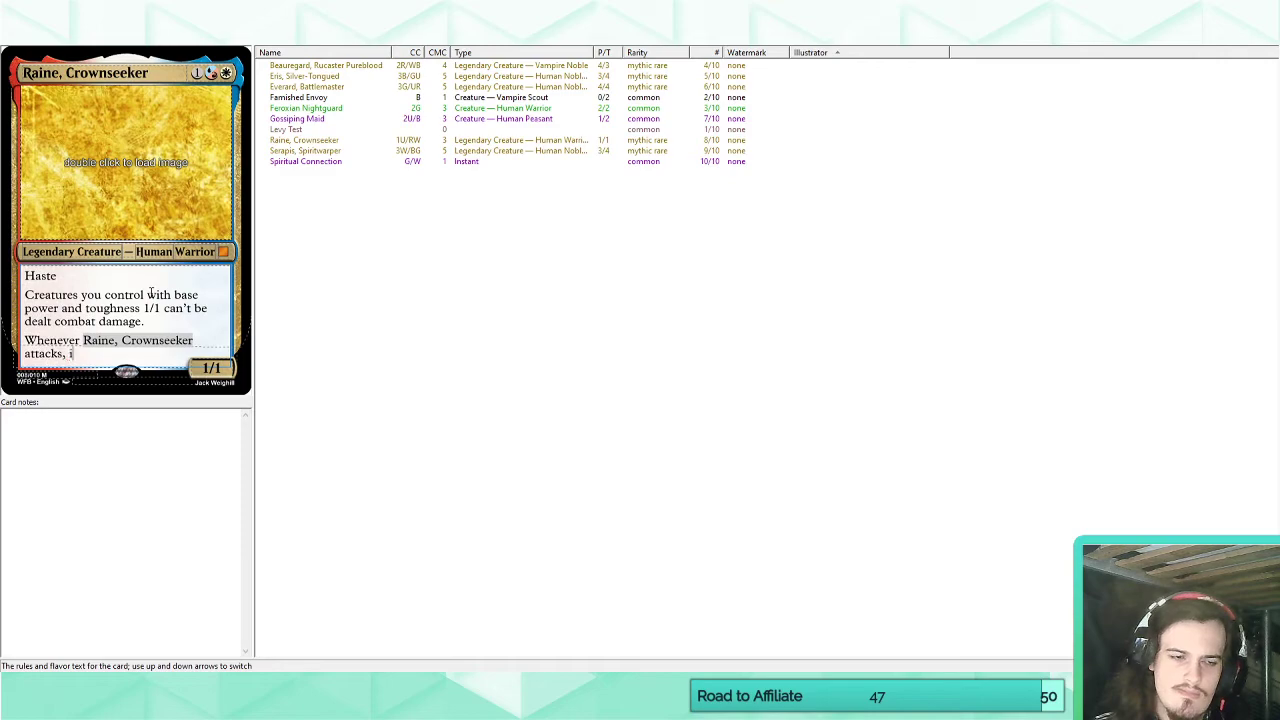
text(t gets +1)
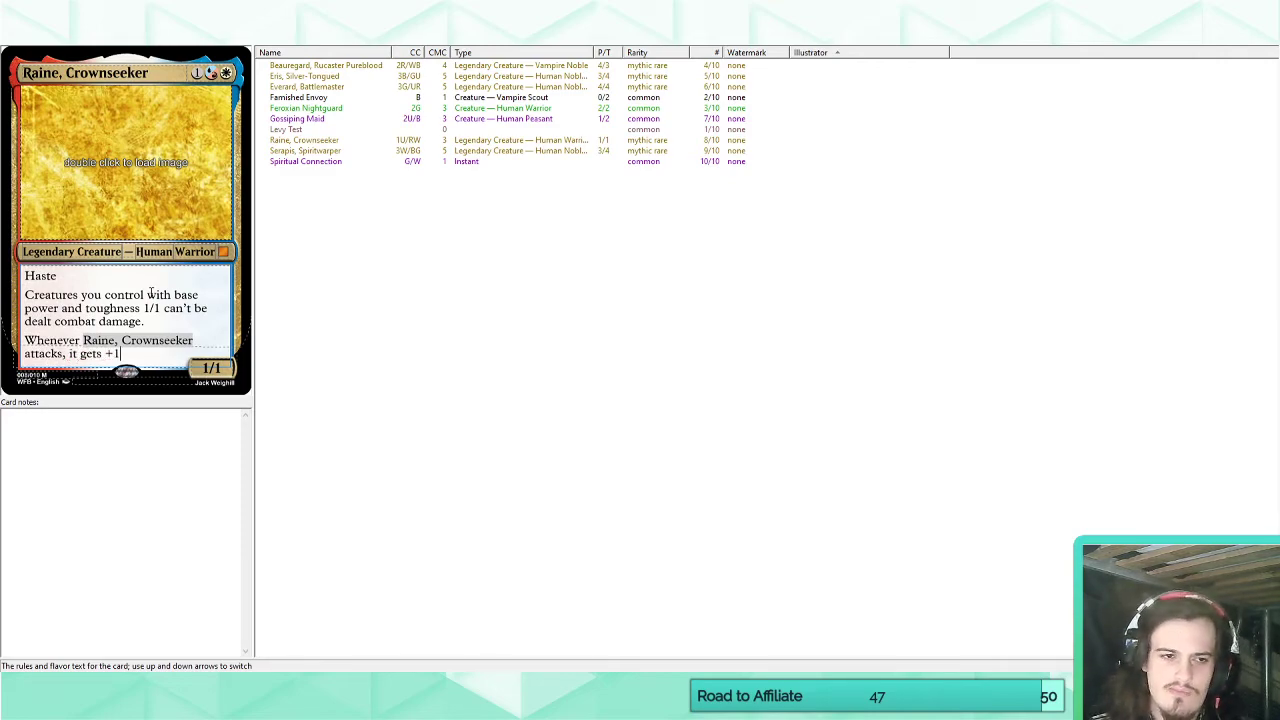
text(/+1 for e)
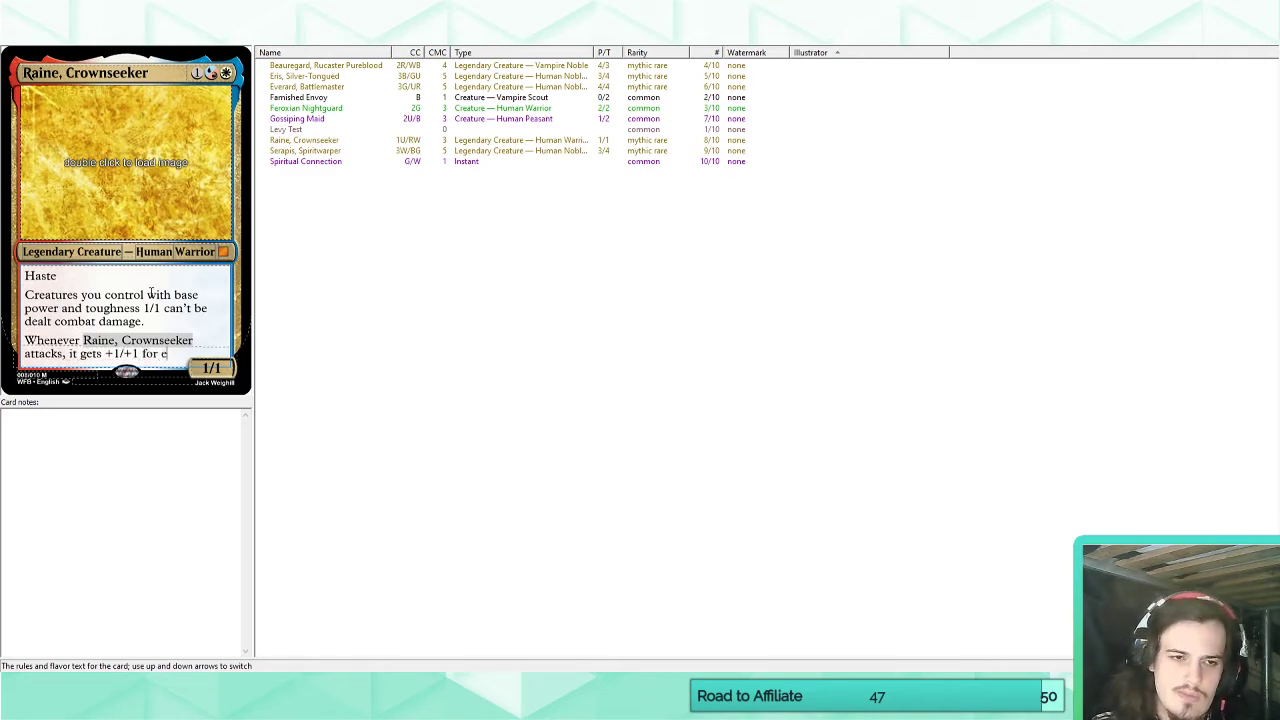
text(ach other c)
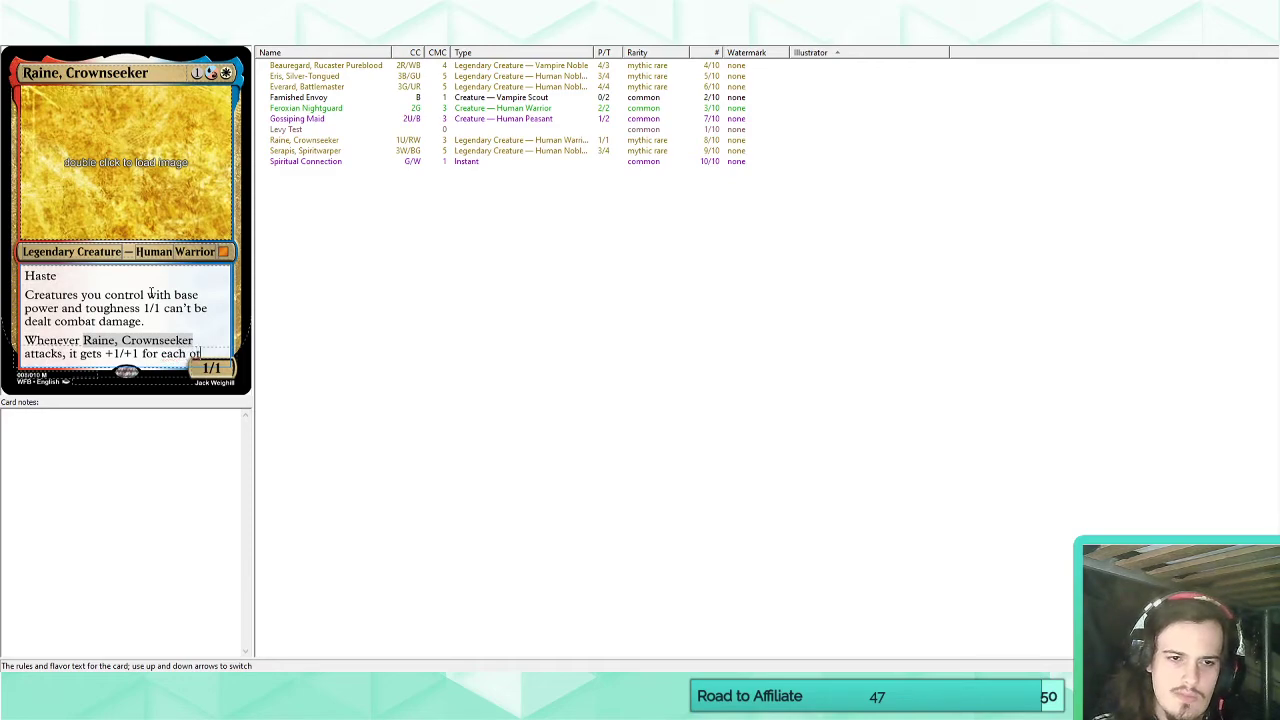
text(reature with base)
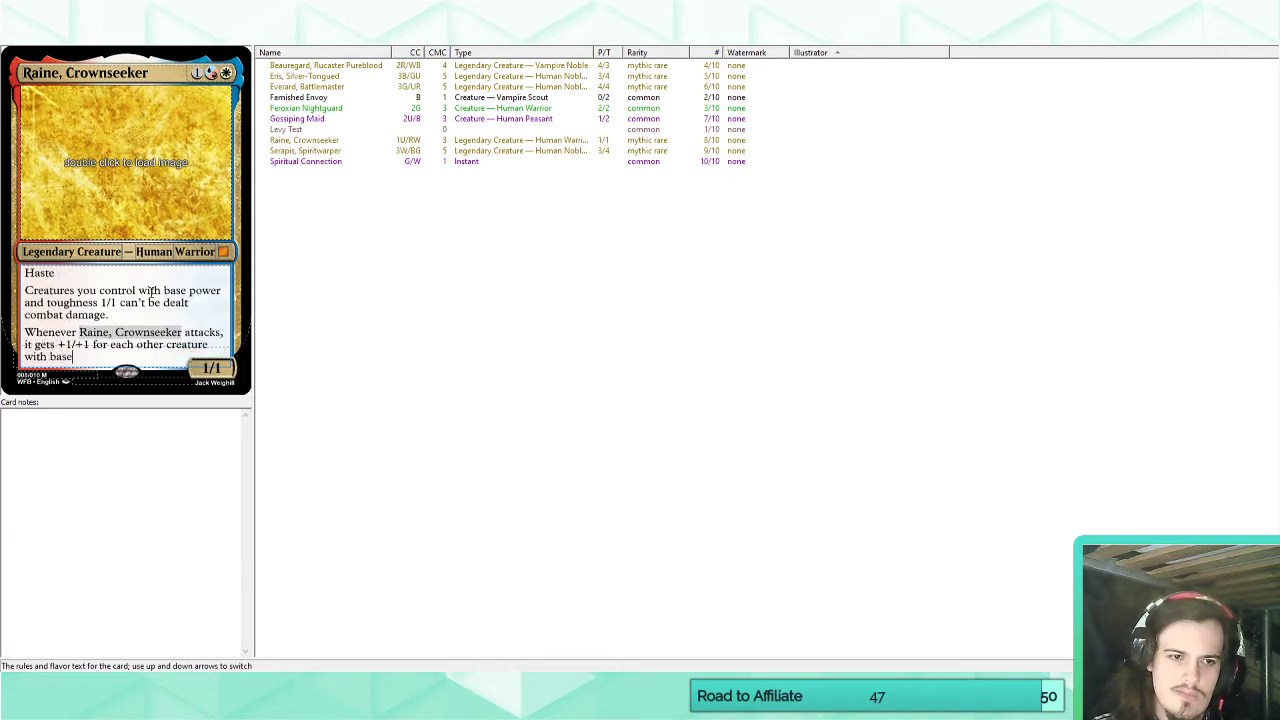
Complete Raine's attack trigger with "it gets +1/+1 for each other creature with base power and toughness 1/1 you control.".
drag(119, 303, 188, 291)
key(ctrl+c)
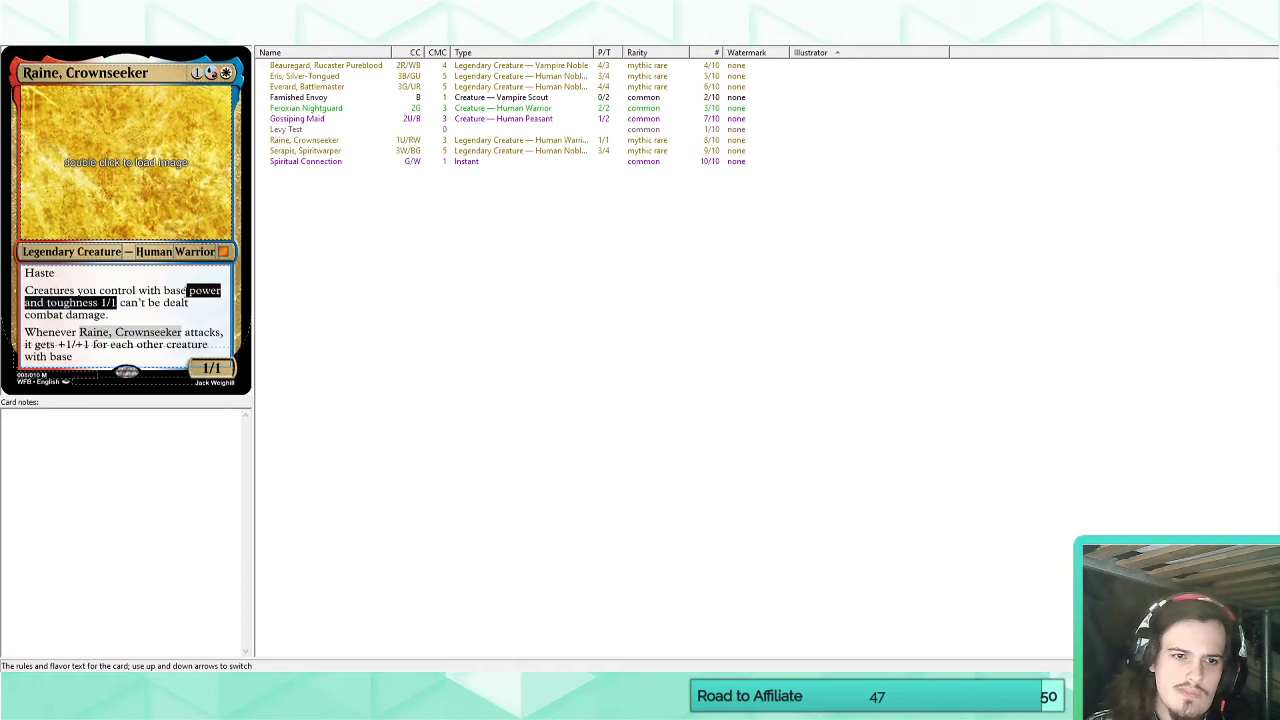
click(92, 355)
key(ctrl+v)
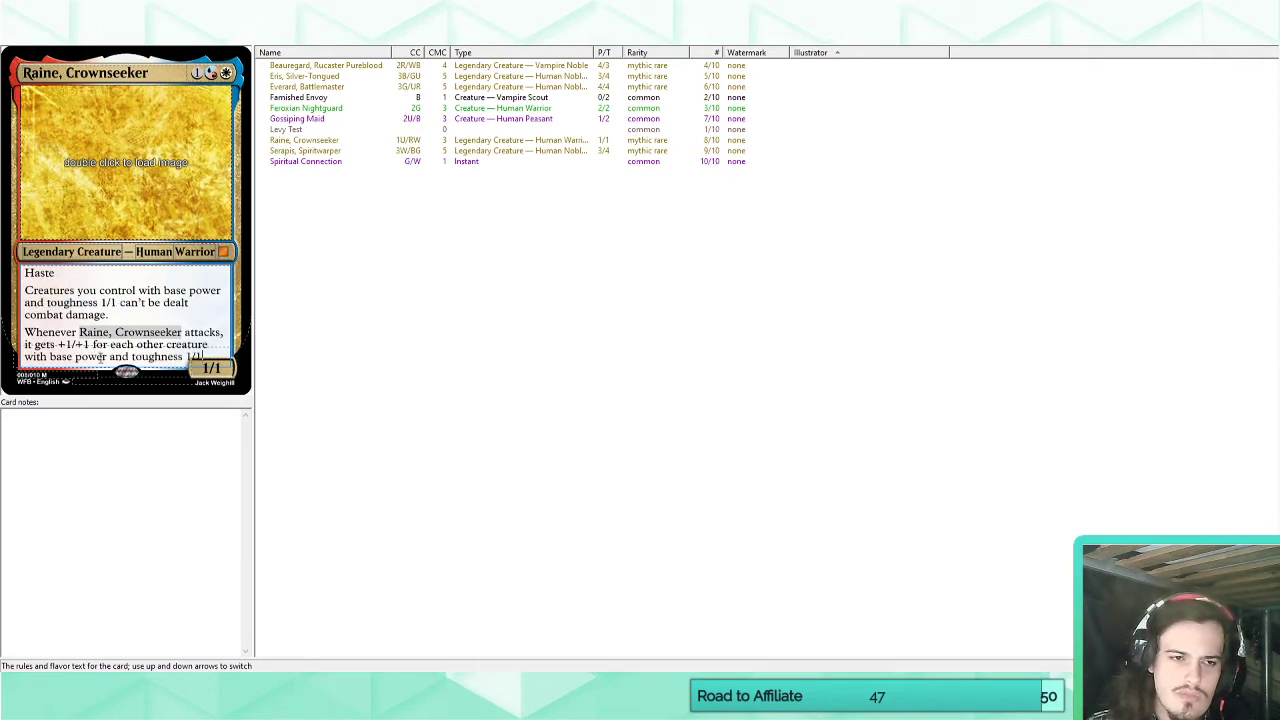
text(you control.)
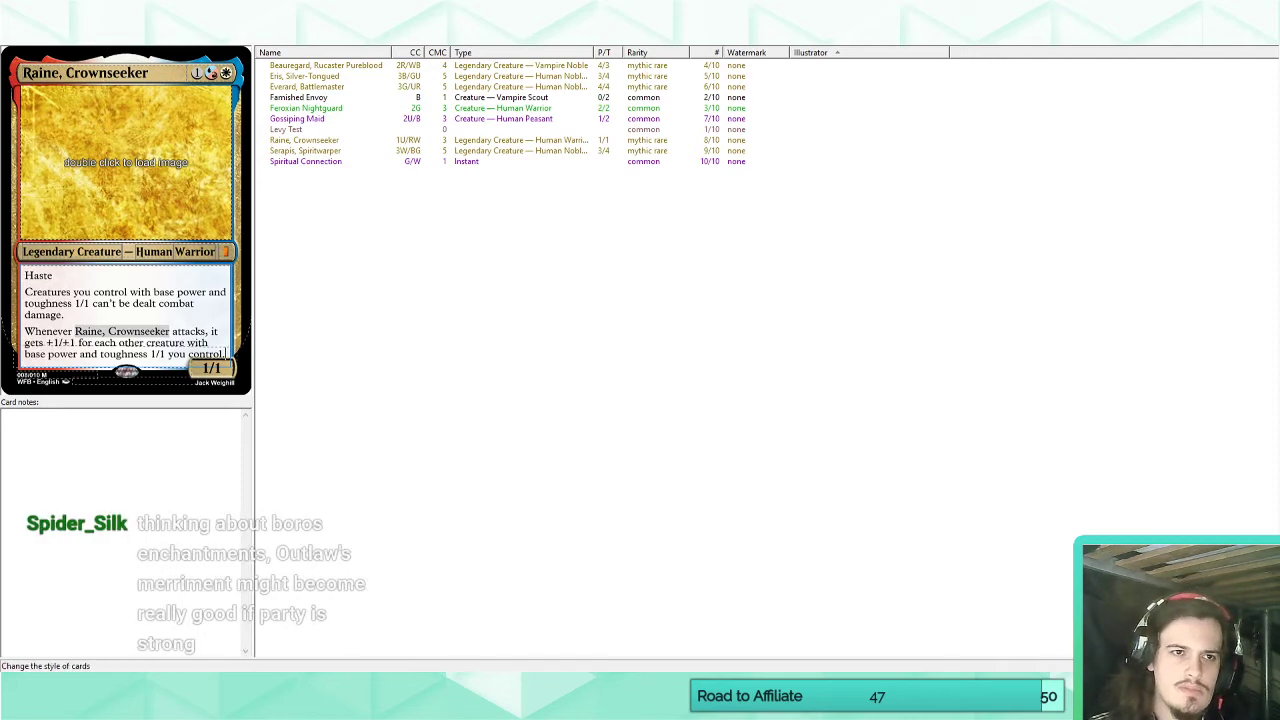
Remove the Haste line from Raine's rules text and leave the text box.
drag(24, 292, 22, 268)
key(BackSpace)
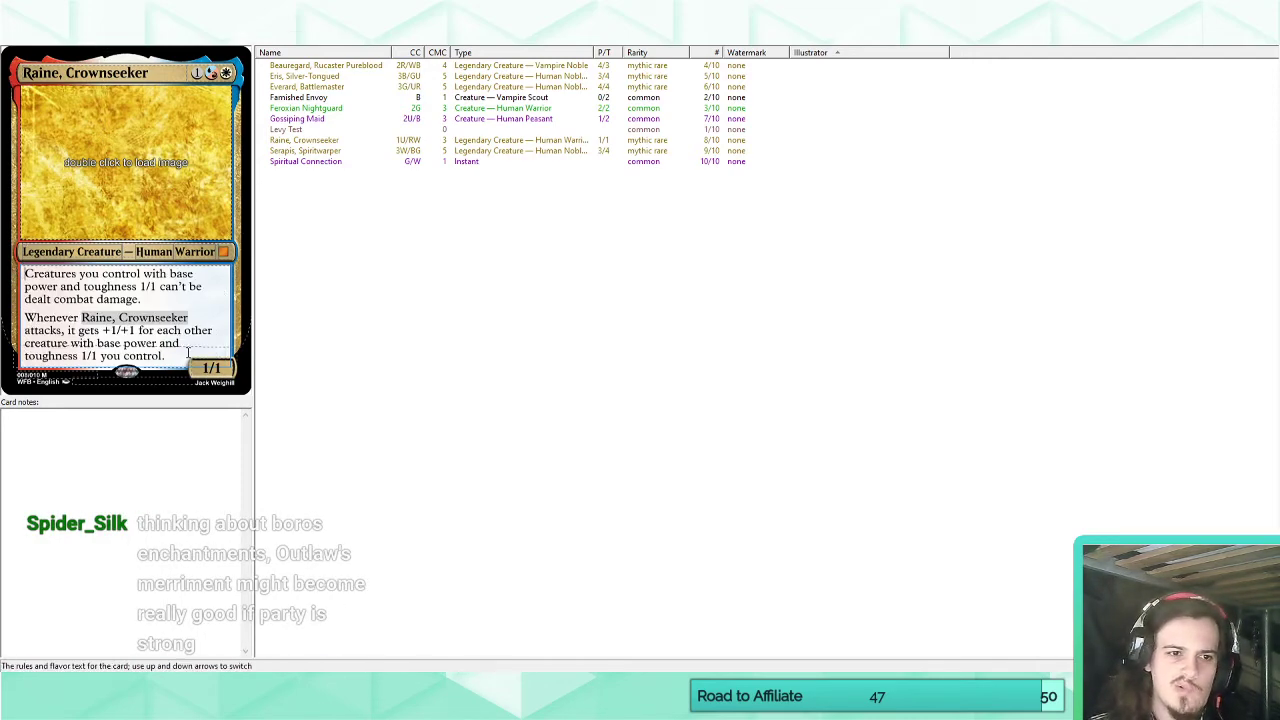
click(320, 216)
click(331, 141)
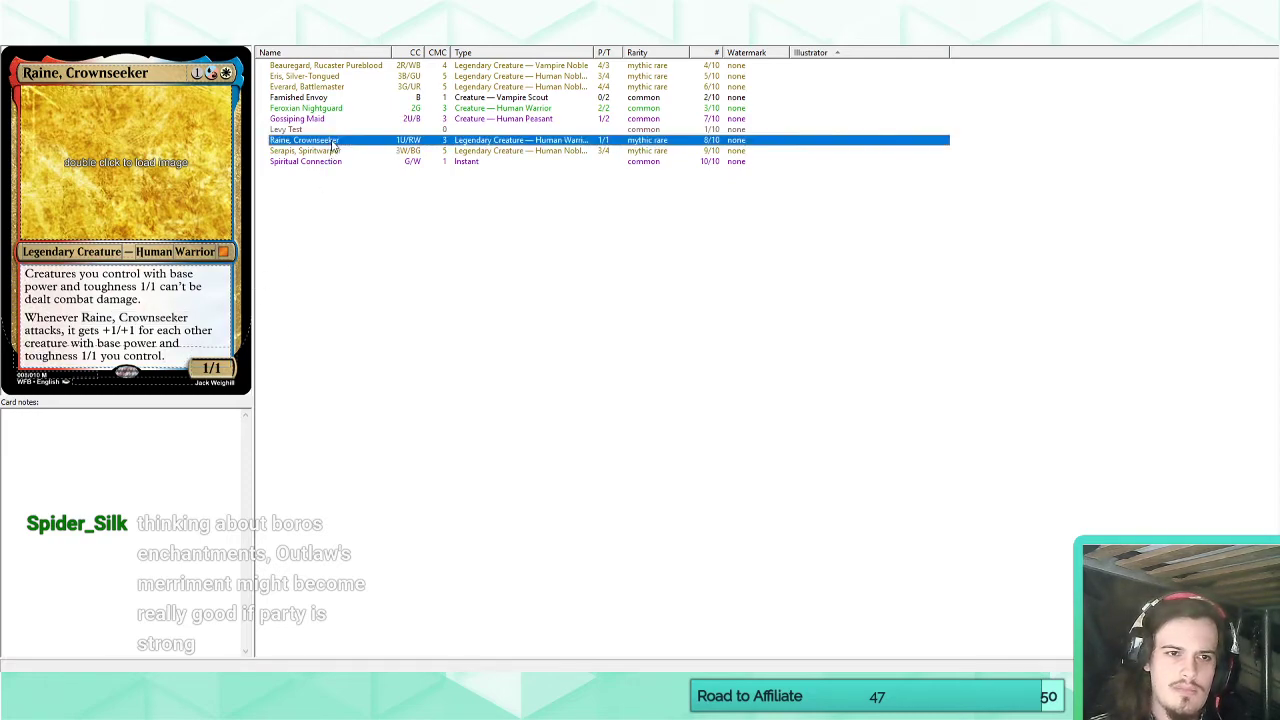
click(345, 191)
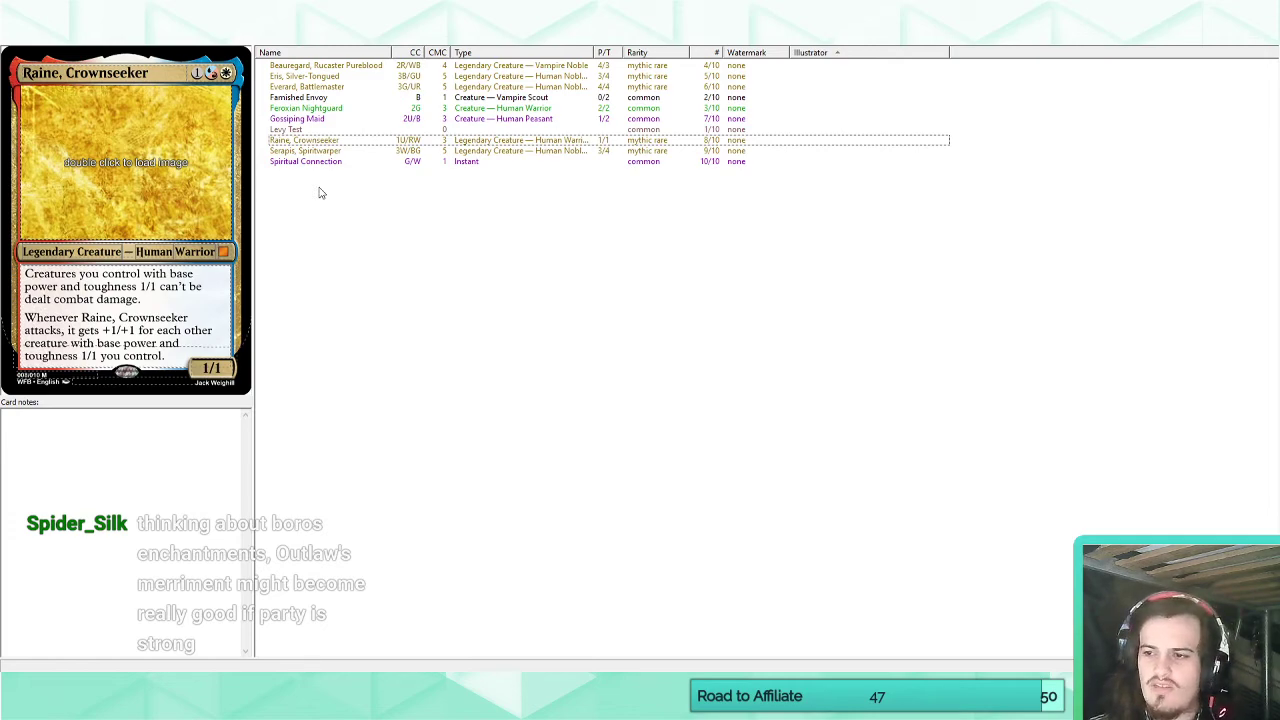
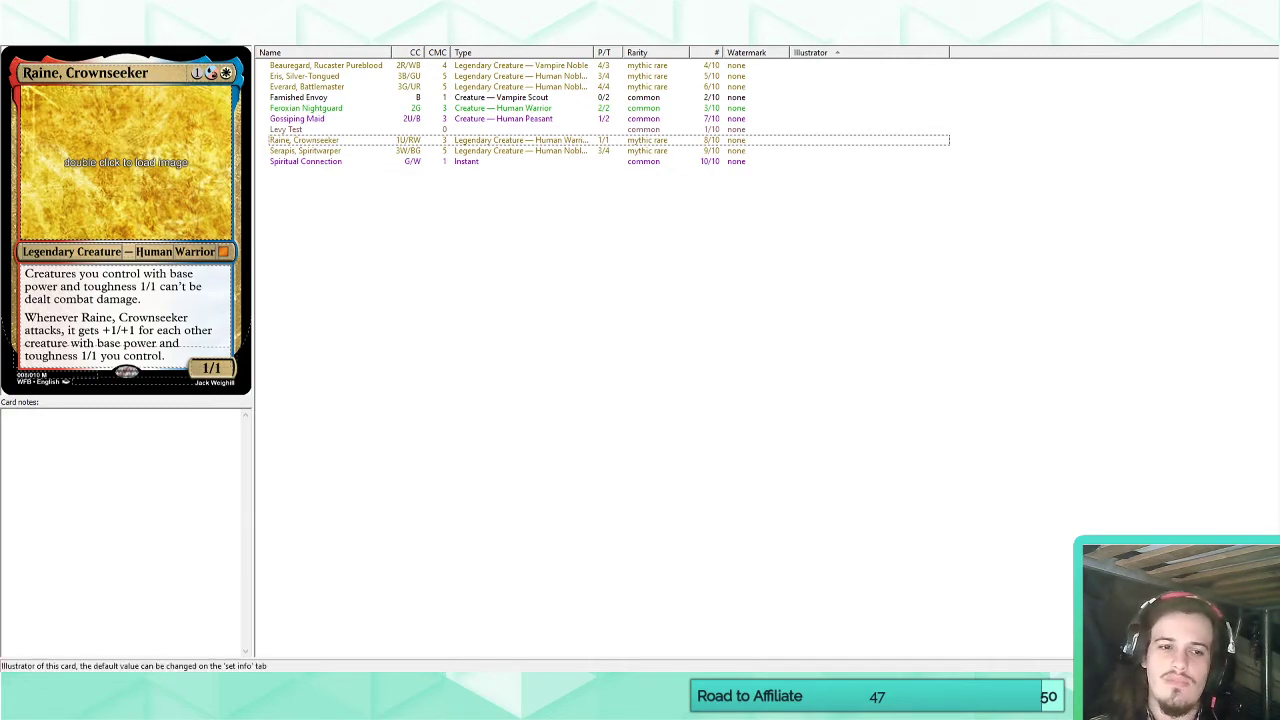
click(180, 360)
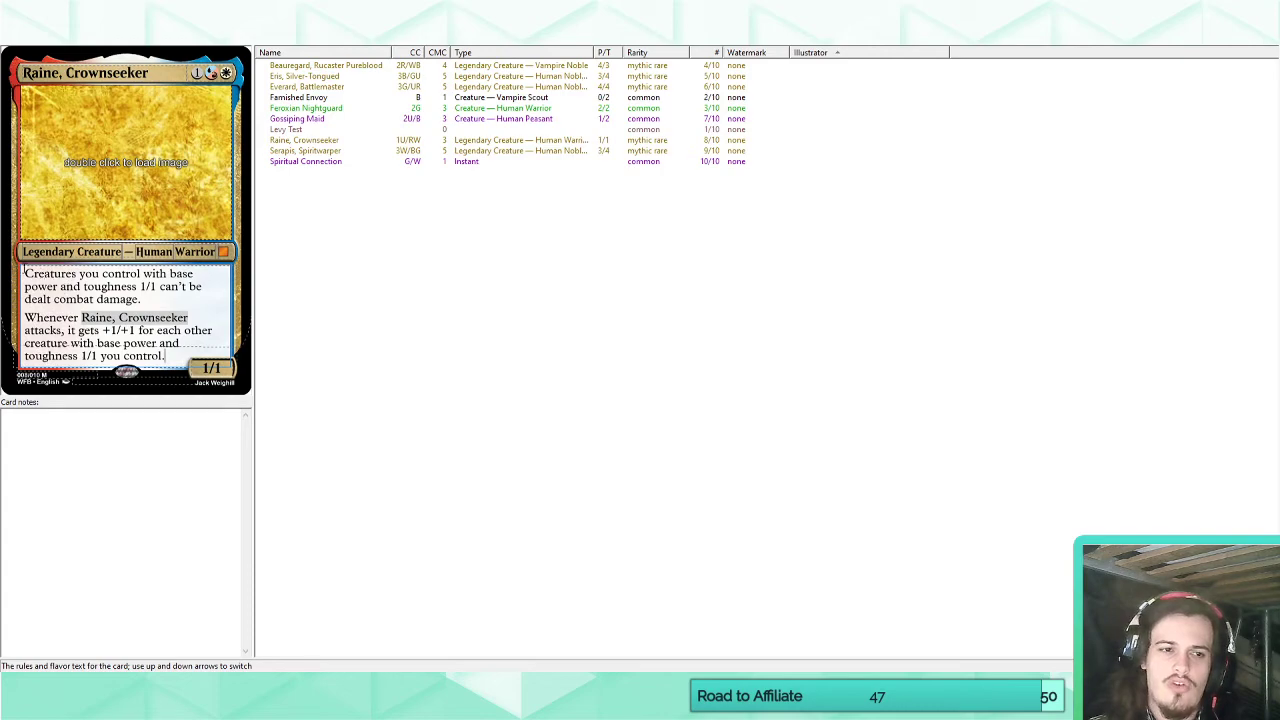
drag(25, 273, 178, 357)
click(178, 357)
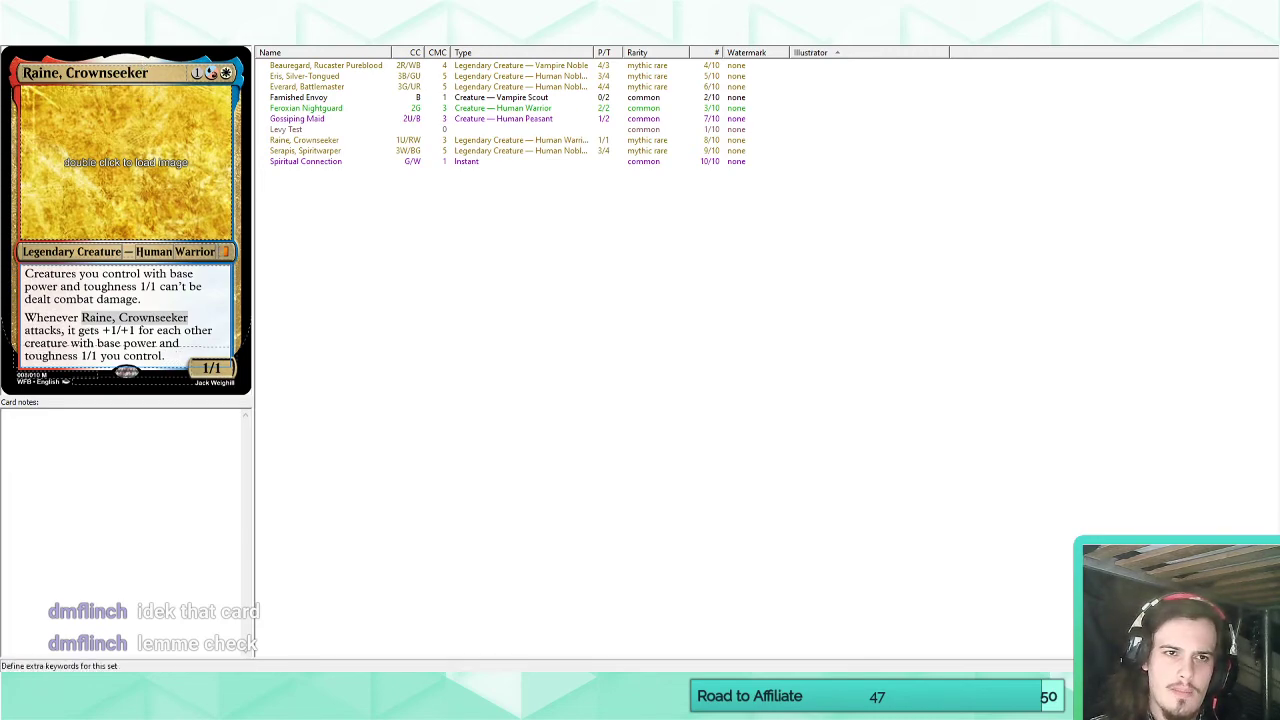
Add a custom keyword named Underdog to the set, matching the text "Underdog".
click(137, 36)
click(262, 36)
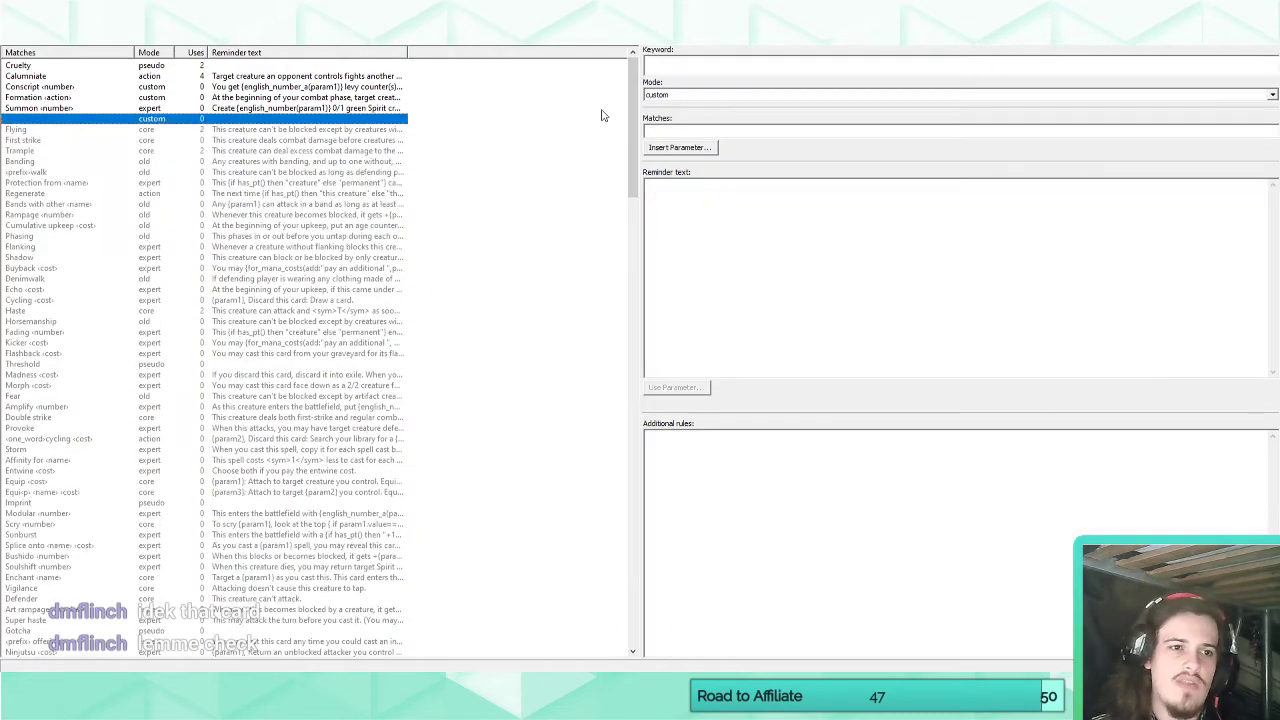
click(689, 70)
text(Underdog)
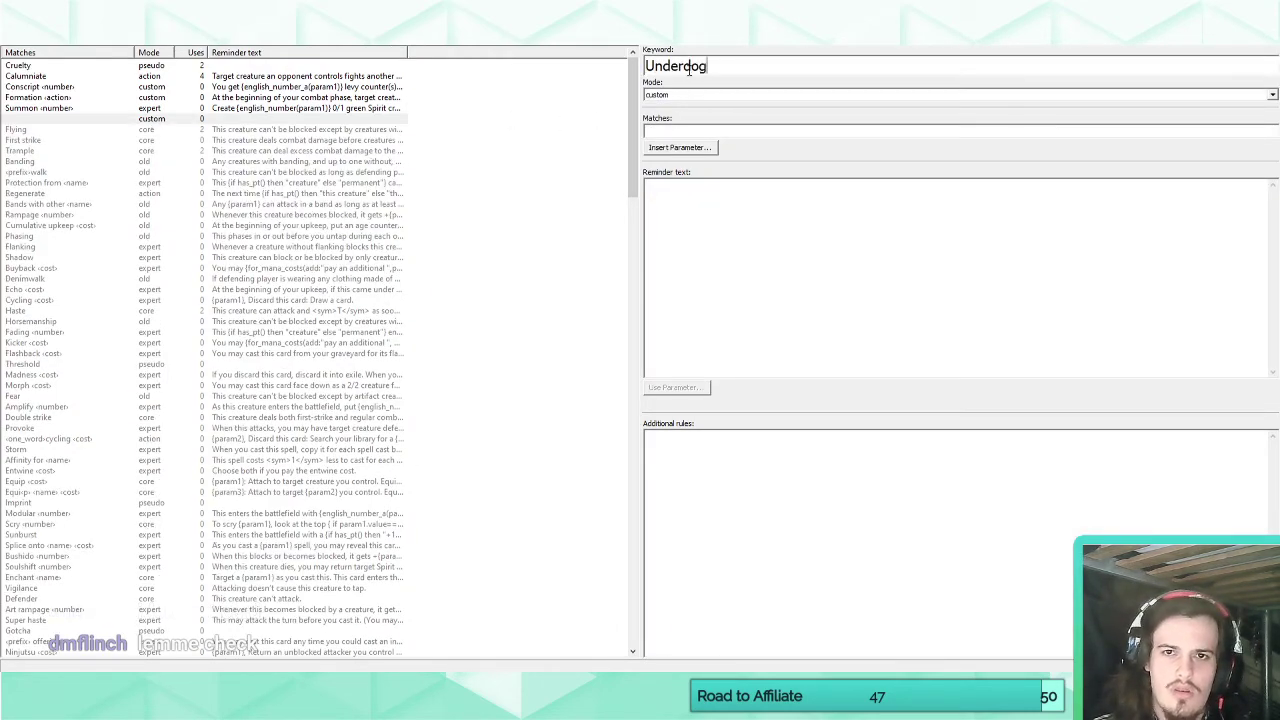
click(675, 130)
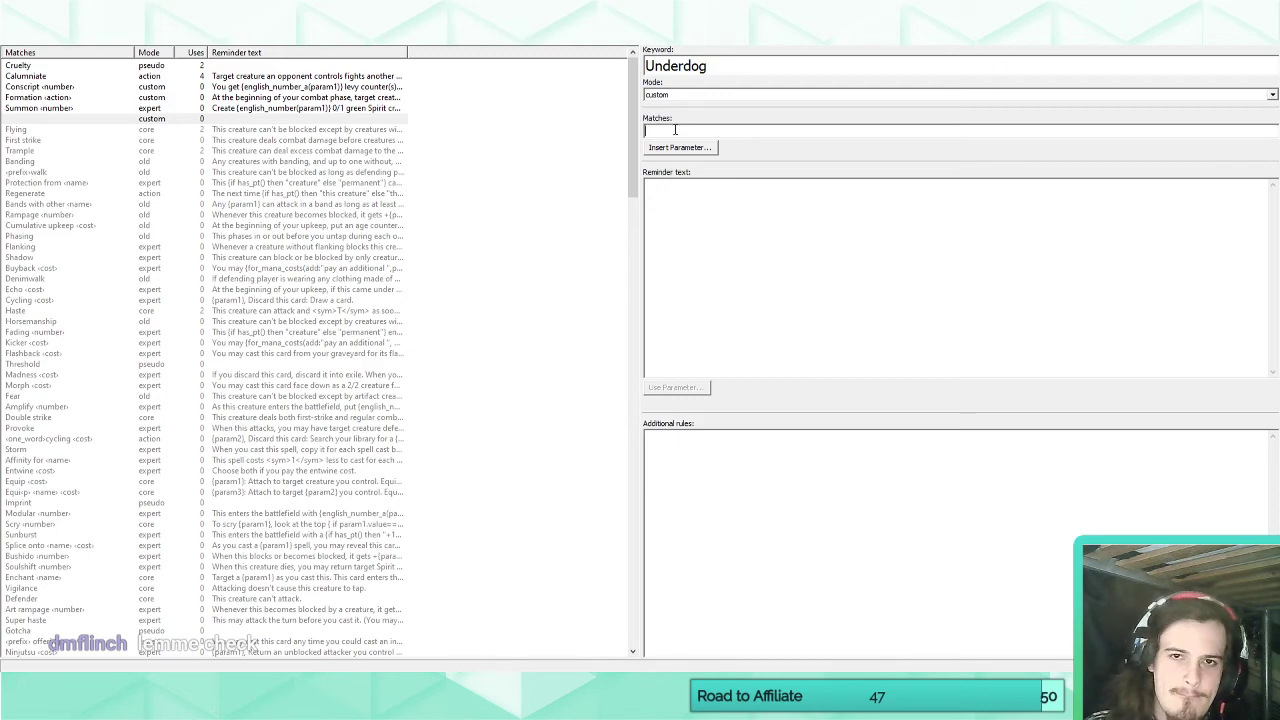
double_click(683, 66)
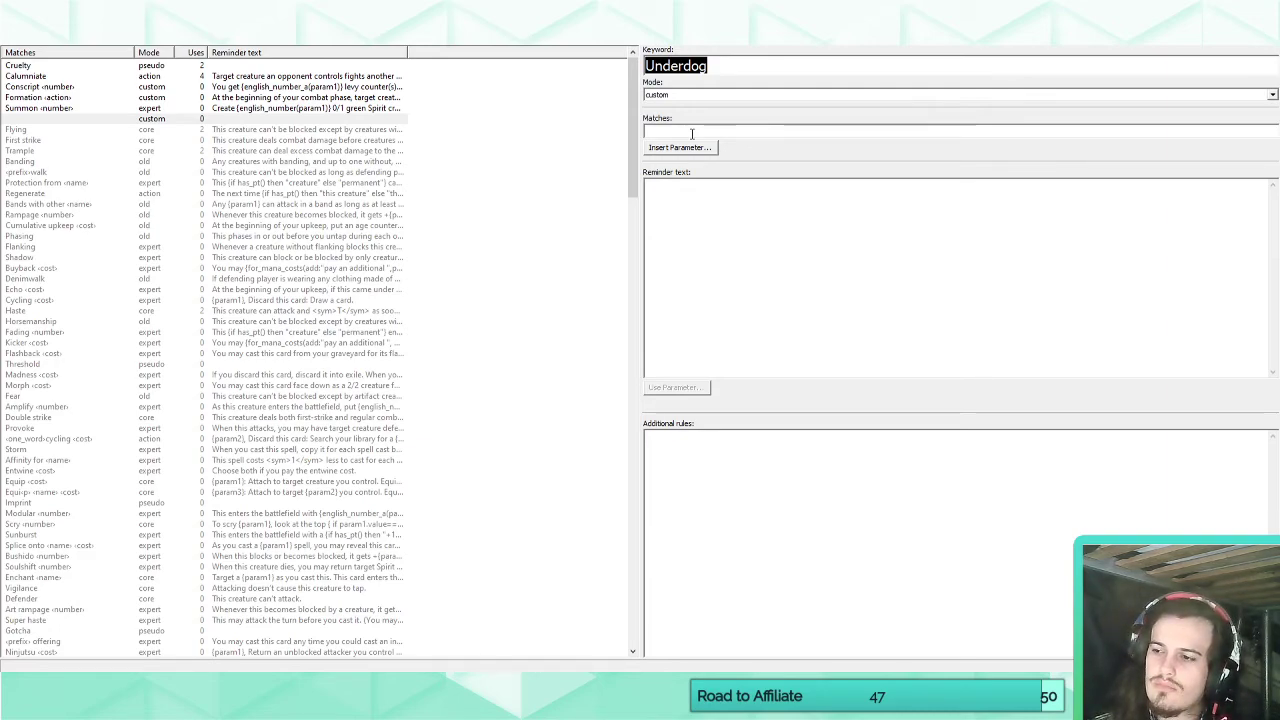
click(691, 133)
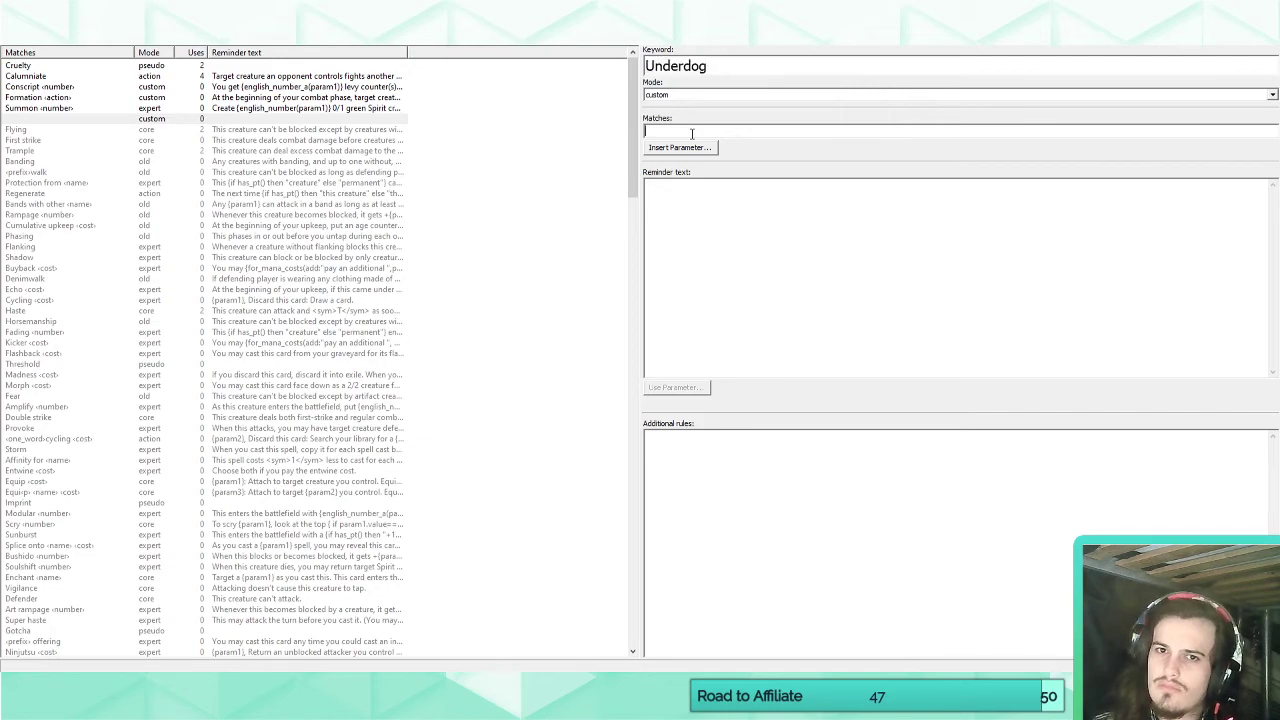
text(Underdog)
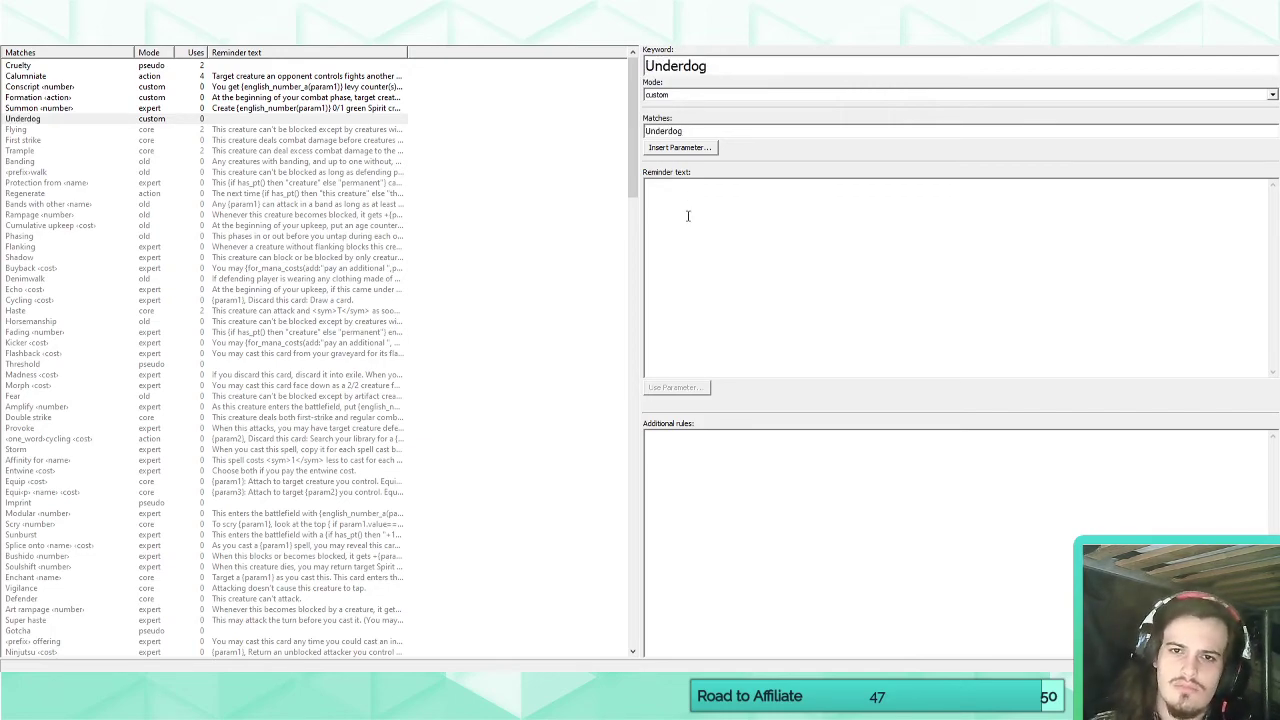
text(Whenever this )
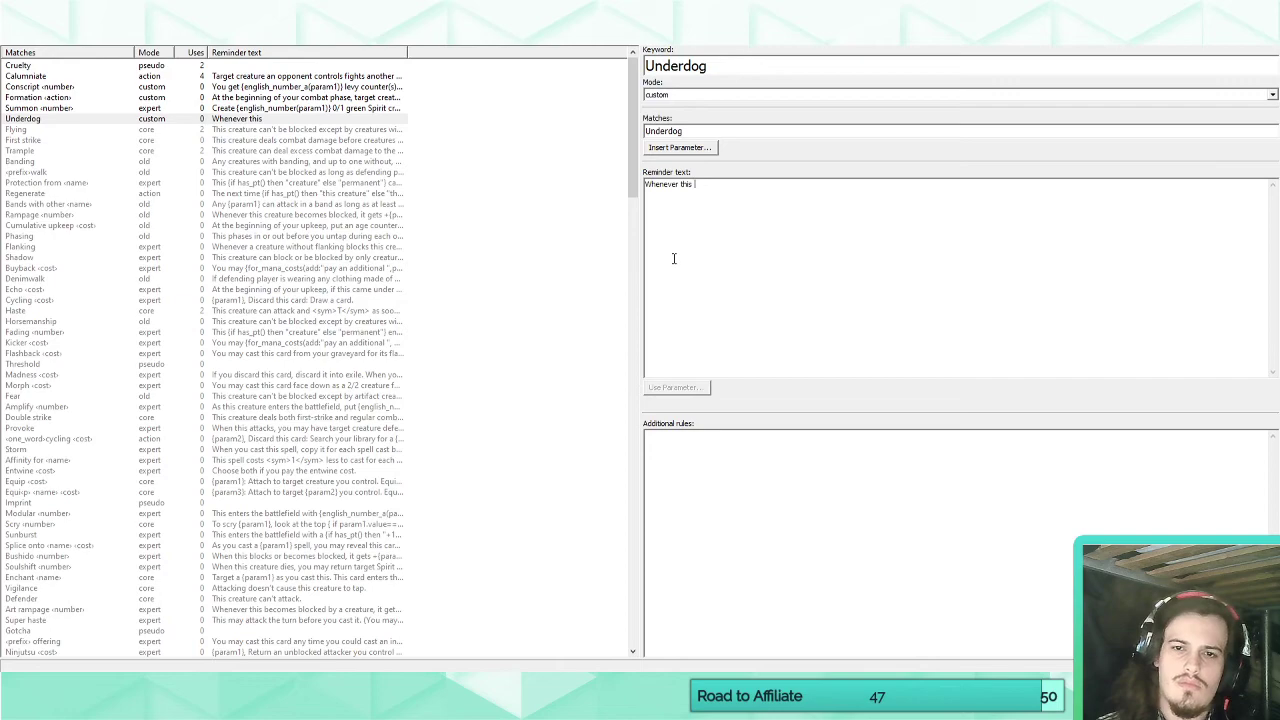
text(creature attacks,)
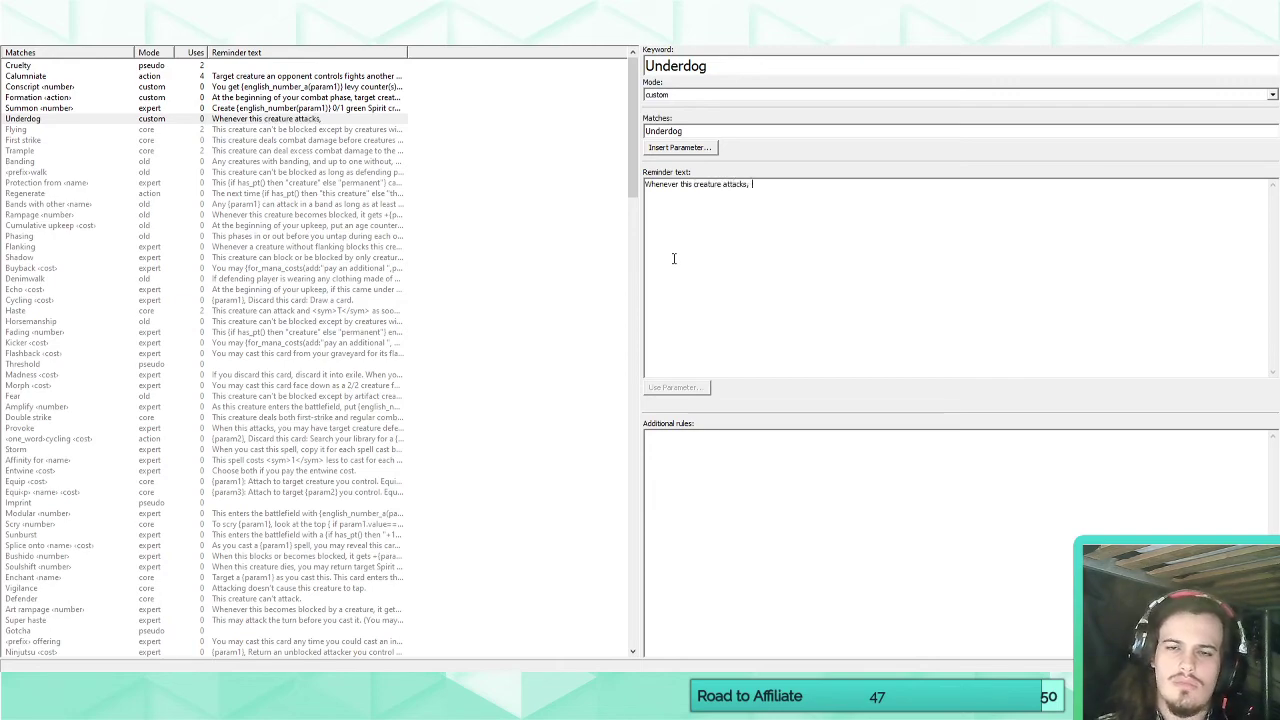
Fill Underdog's reminder text with a copy of the attack trigger from the Raine, Crownseeker card.
click(160, 35)
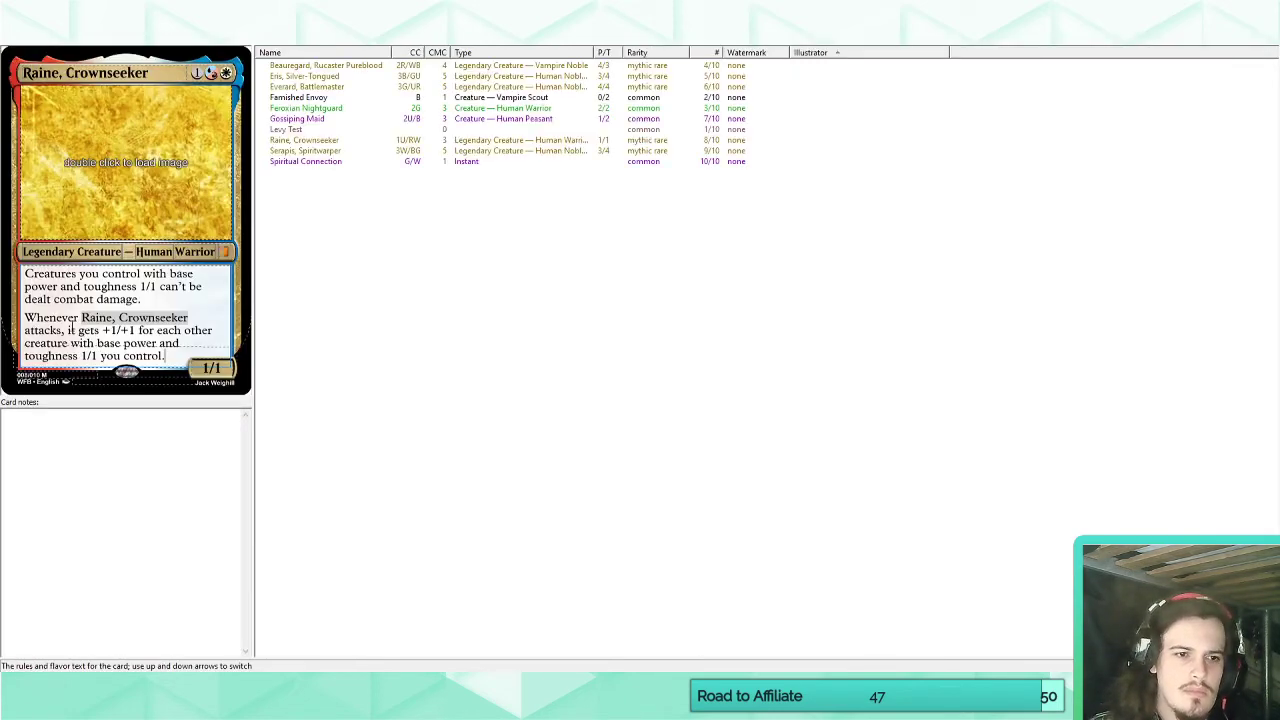
drag(29, 317, 165, 356)
key(ctrl+c)
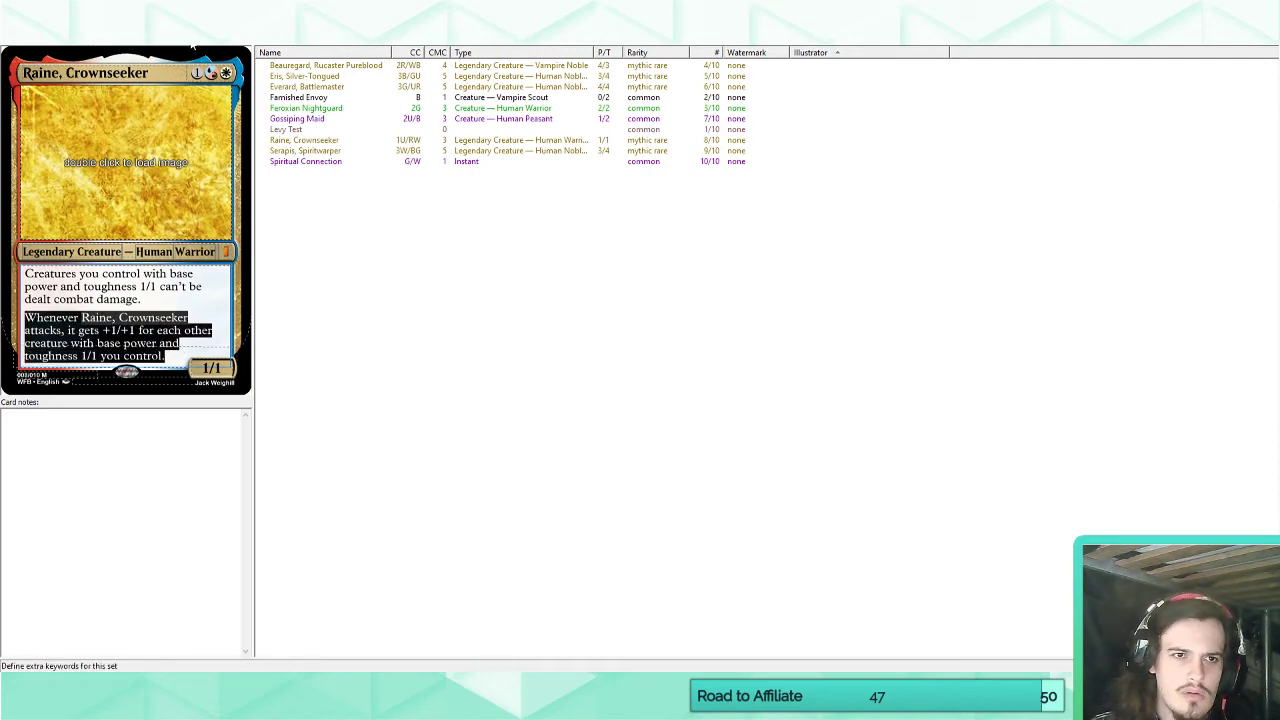
click(118, 36)
drag(757, 186, 449, 183)
key(ctrl+v)
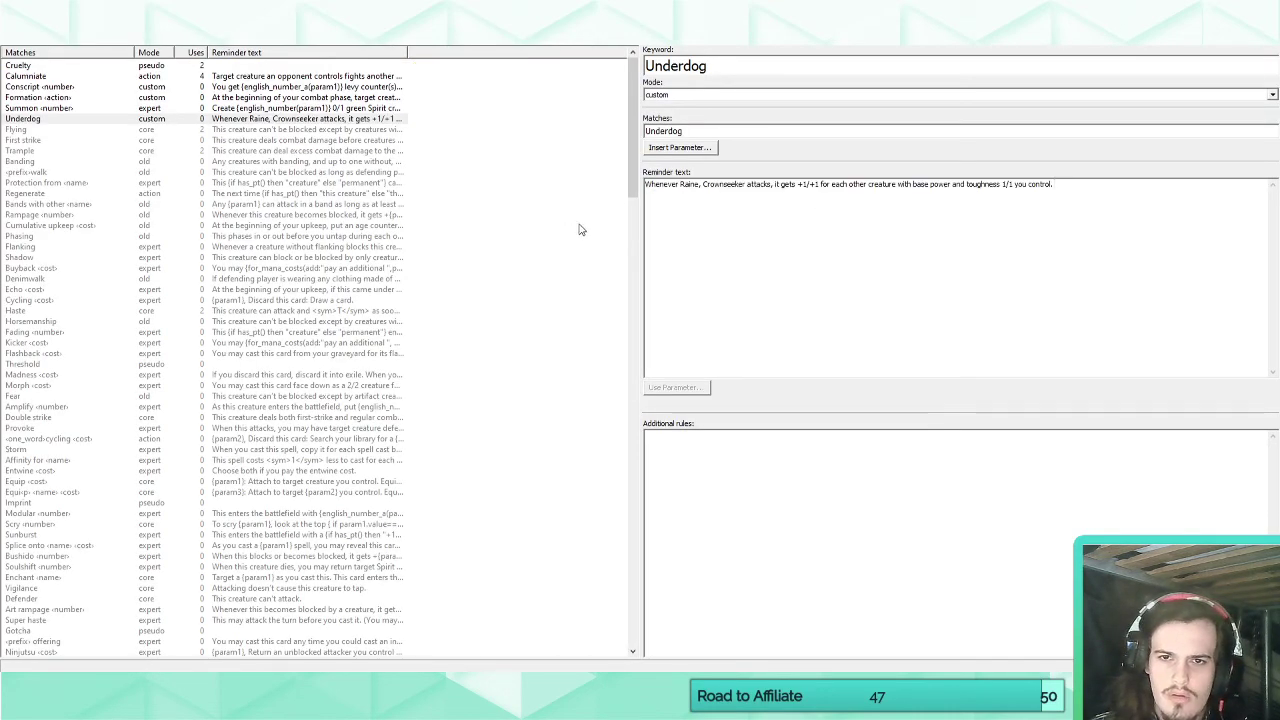
Replace the card name in Underdog's reminder text with "this creature".
drag(679, 187, 745, 190)
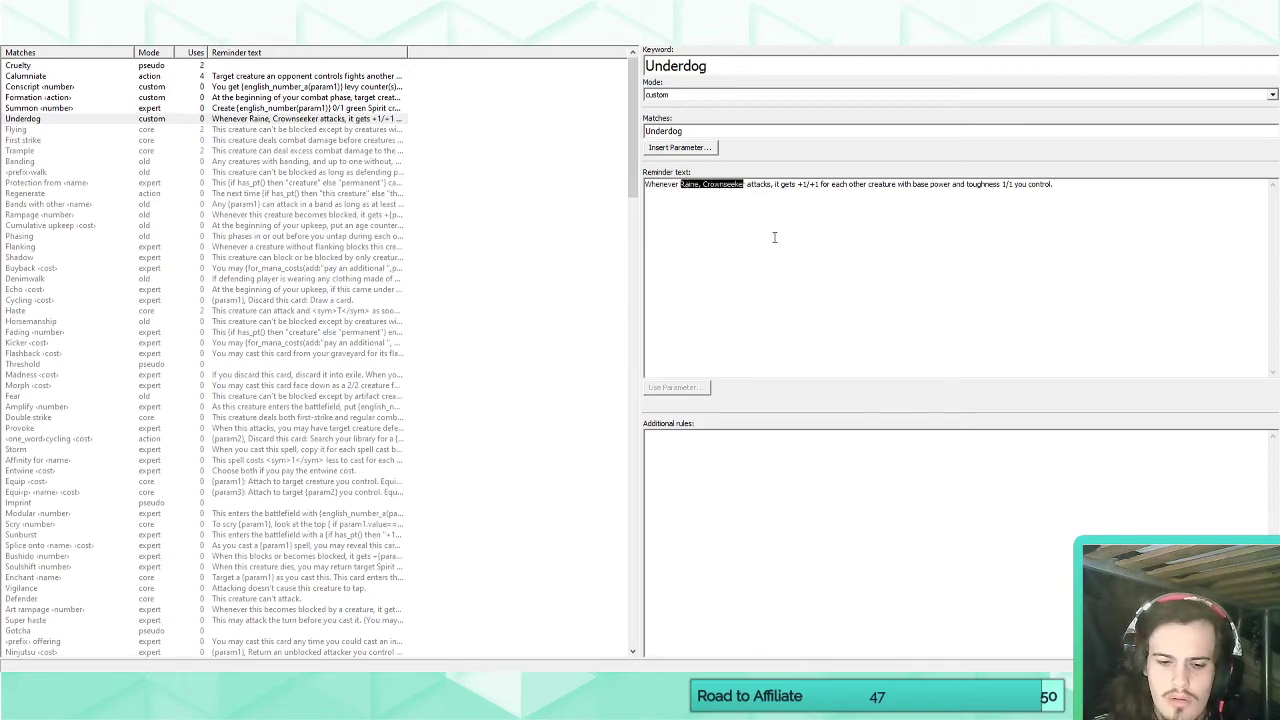
text(tr)
key(BackSpace)
text(his creature)
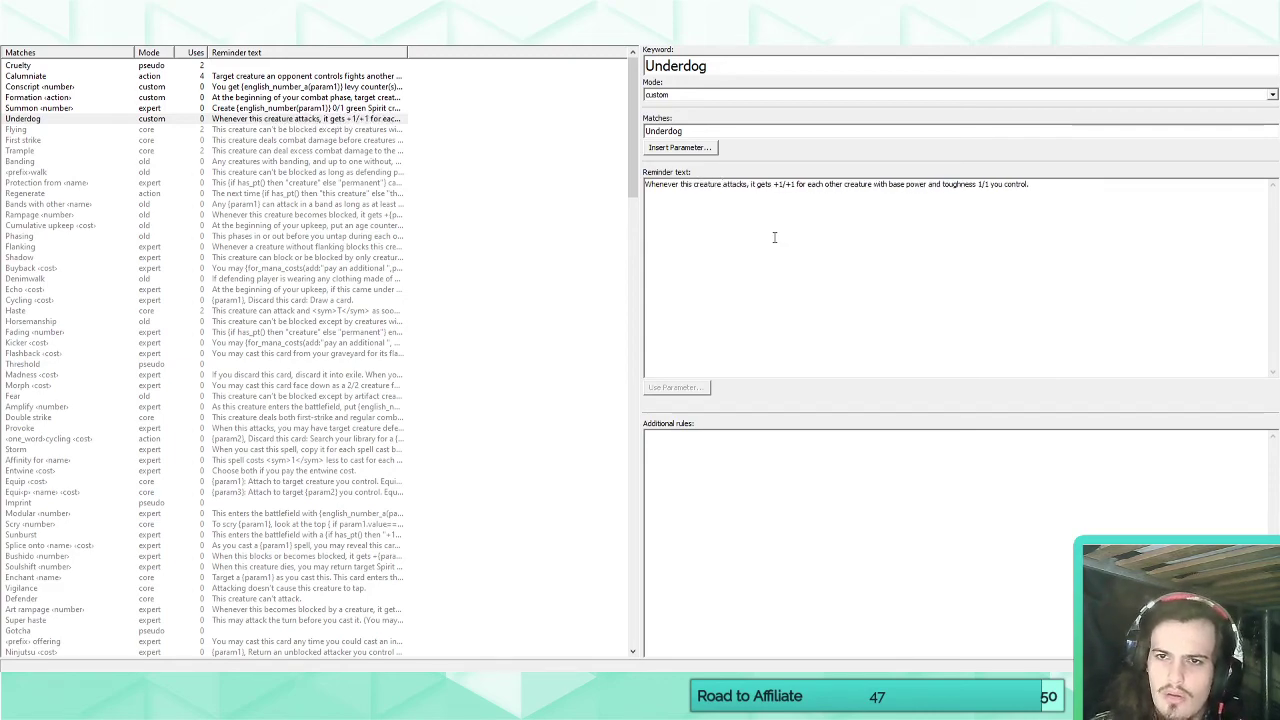
drag(1074, 188, 643, 199)
click(727, 264)
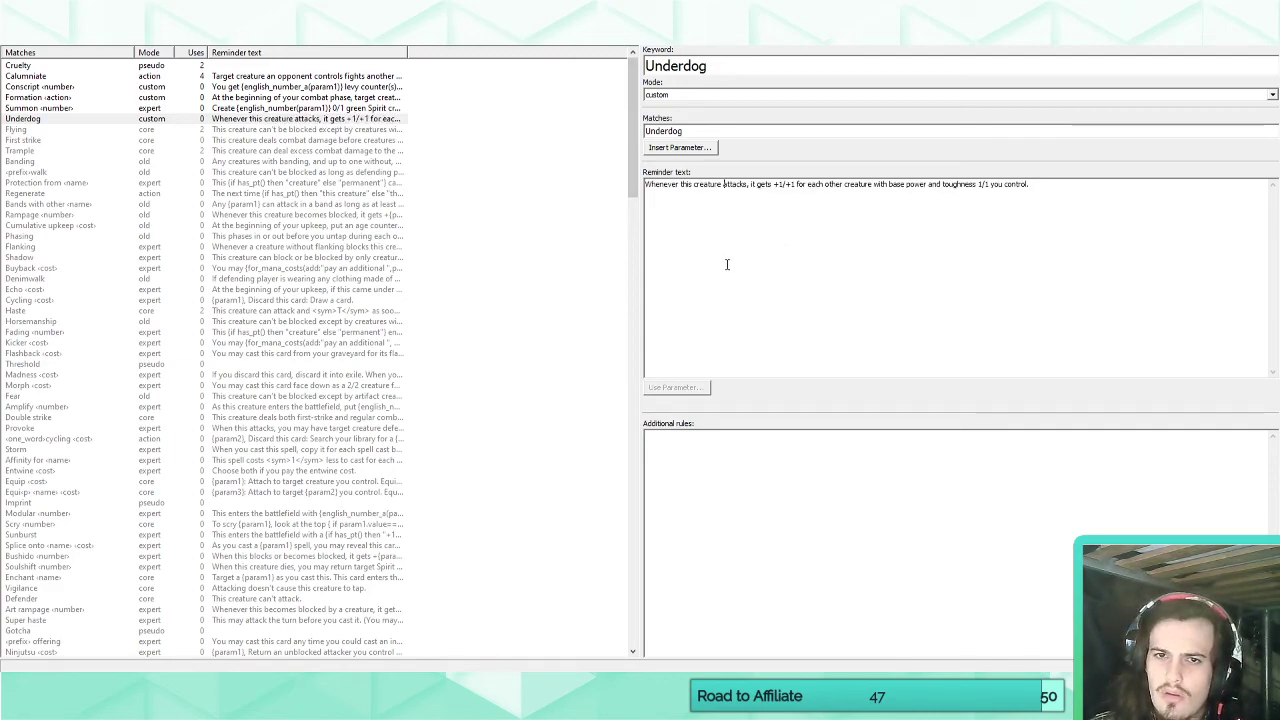
Replace the written-out attack trigger in Raine, Crownseeker's rules text with the keyword Underdog.
click(32, 35)
click(174, 356)
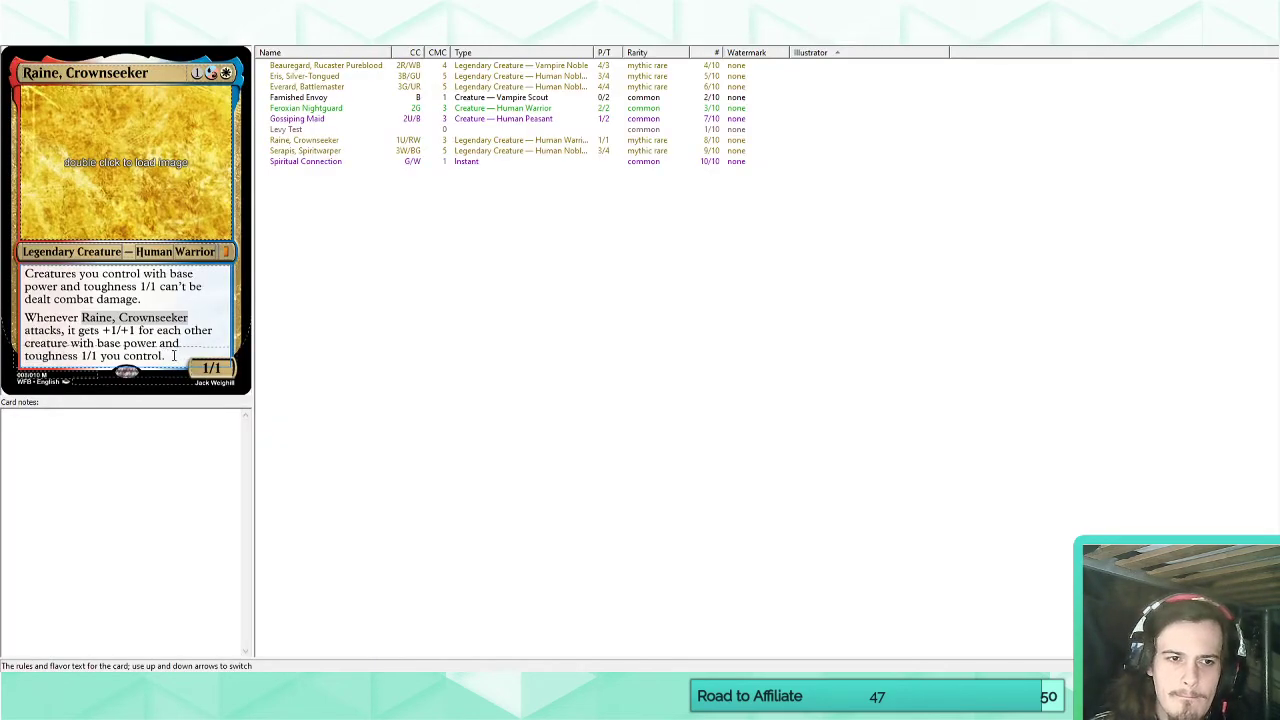
drag(174, 356, 3, 318)
text(Underd)
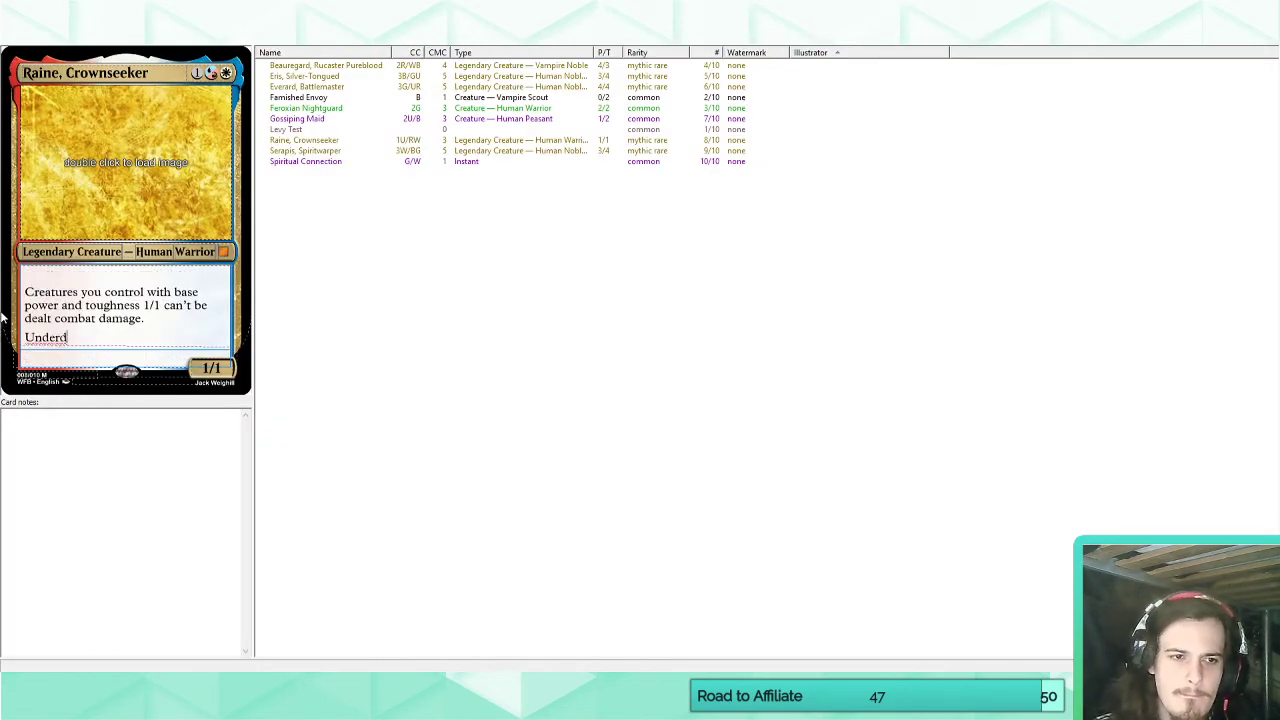
text(oug)
key(BackSpace)
key(BackSpace)
key(BackSpace)
text(og)
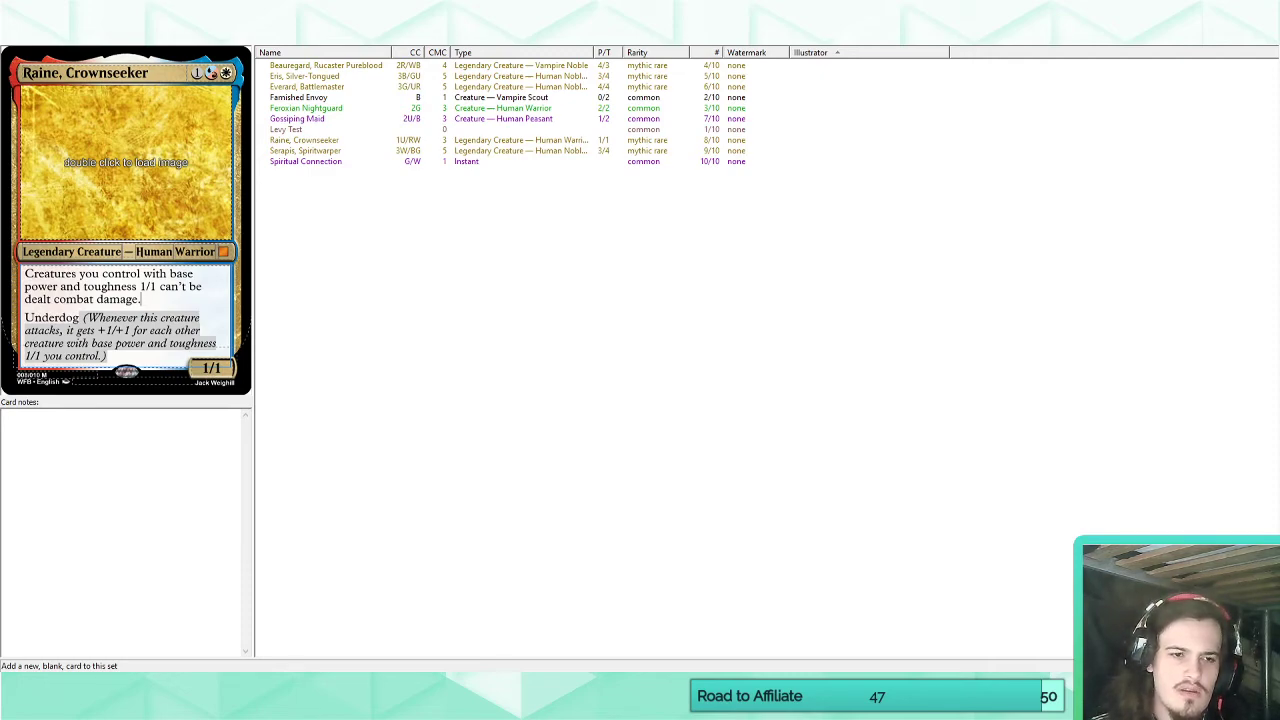
Add a new card to the set and name it Rebellious Farmhand.
click(215, 24)
click(153, 71)
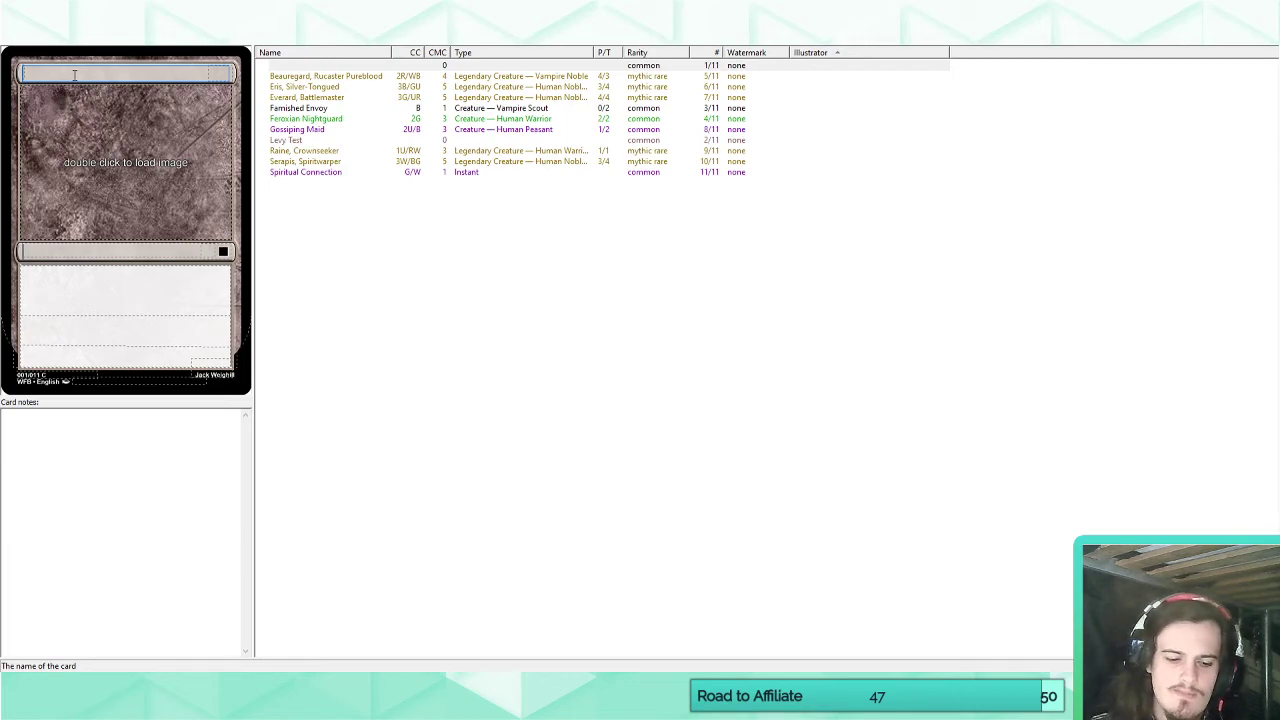
text(Rebellious Farm)
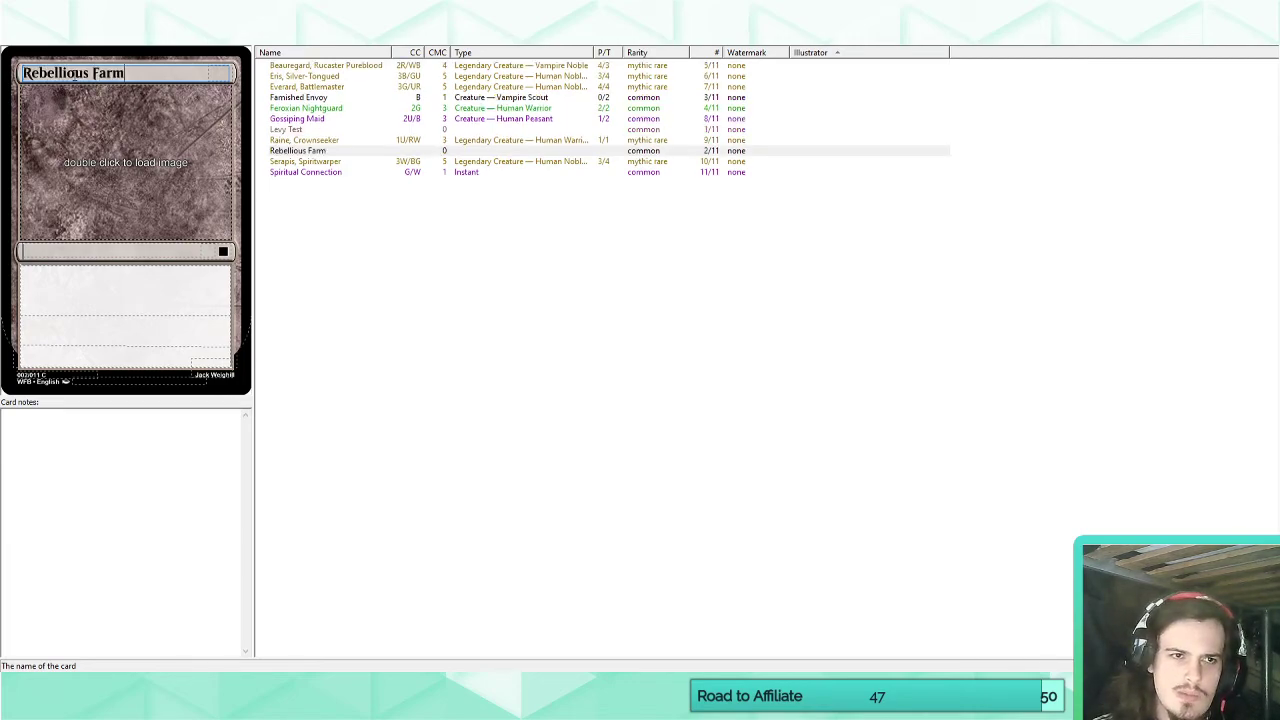
text(hand)
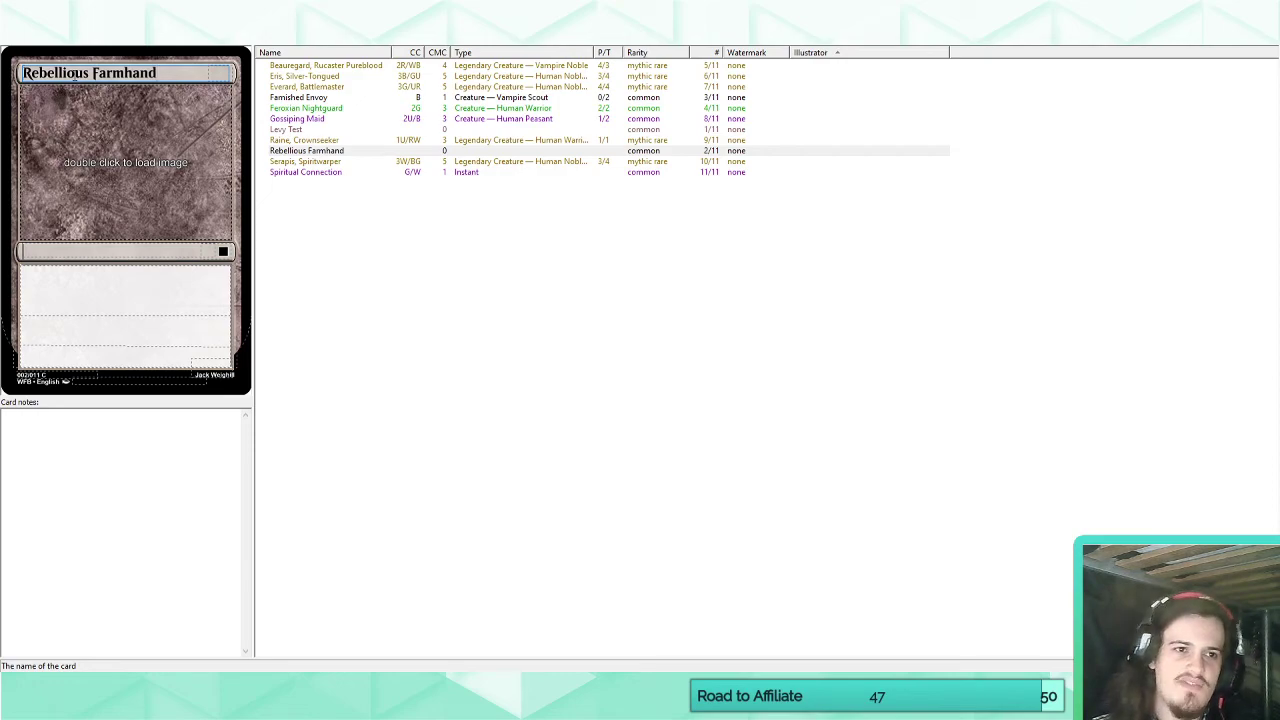
Give Rebellious Farmhand a casting cost of one white mana and power and toughness 1/1.
click(219, 77)
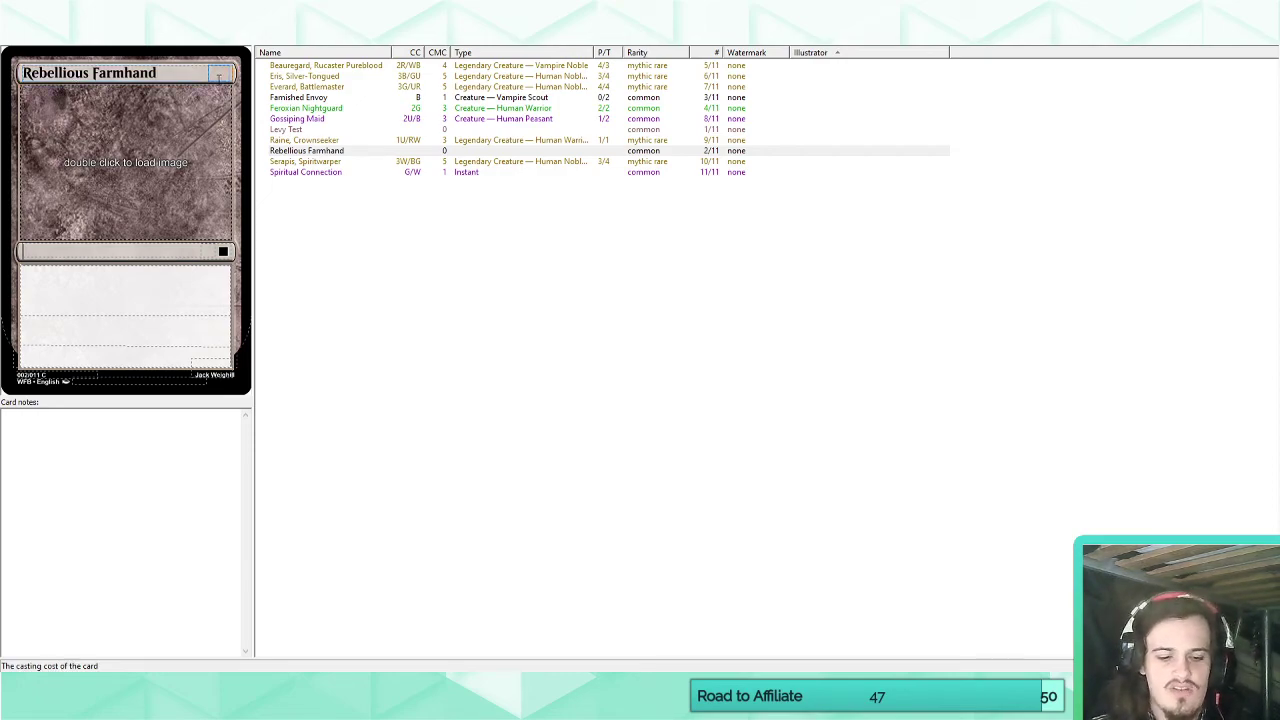
text(R)
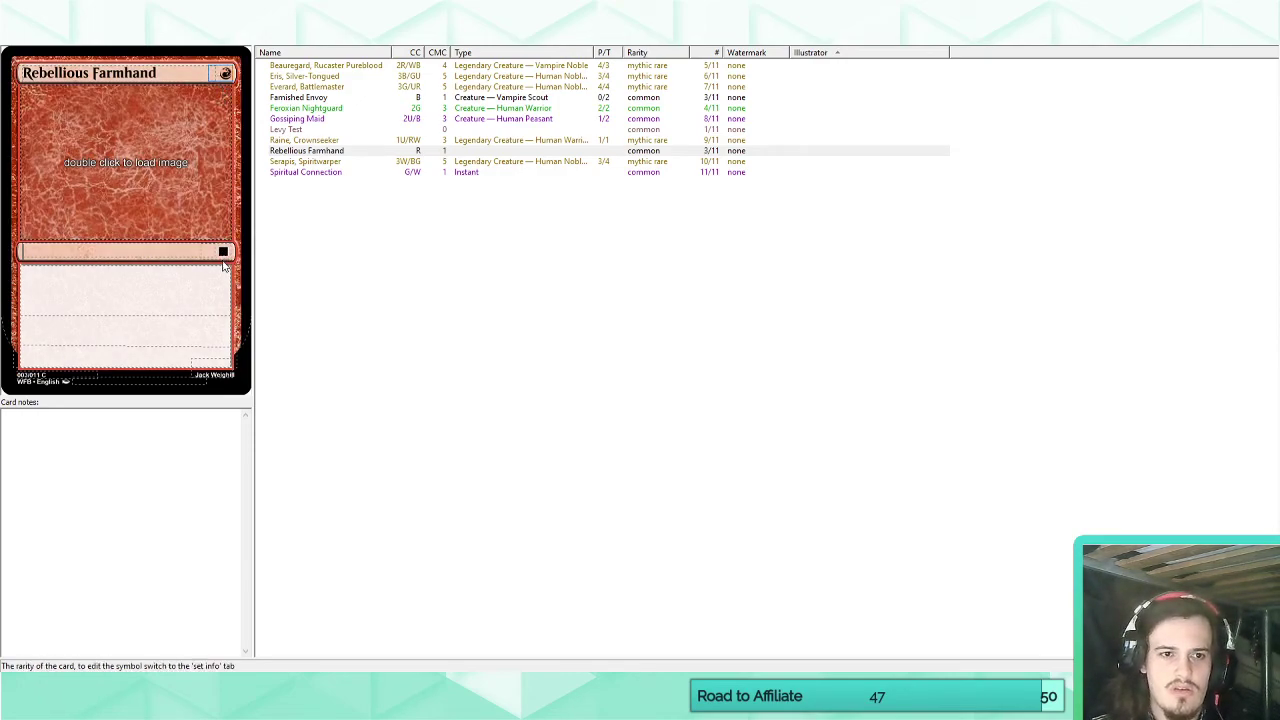
text(W)
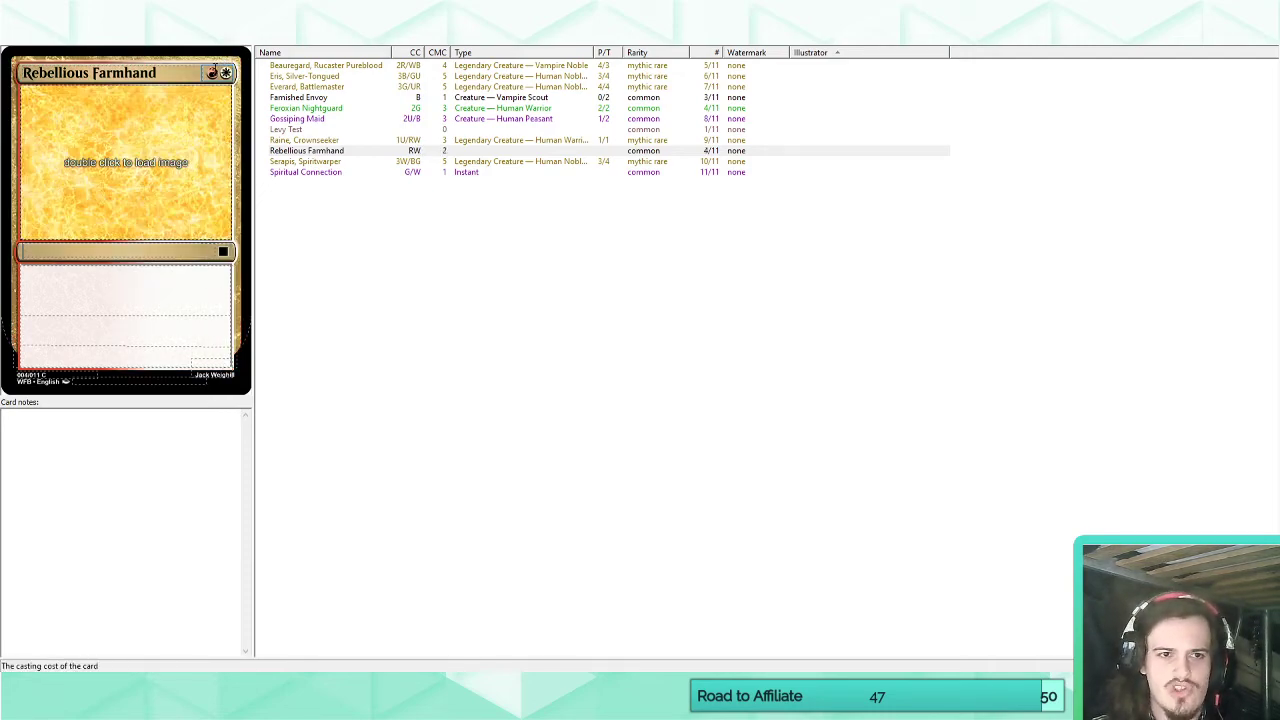
drag(217, 72, 209, 72)
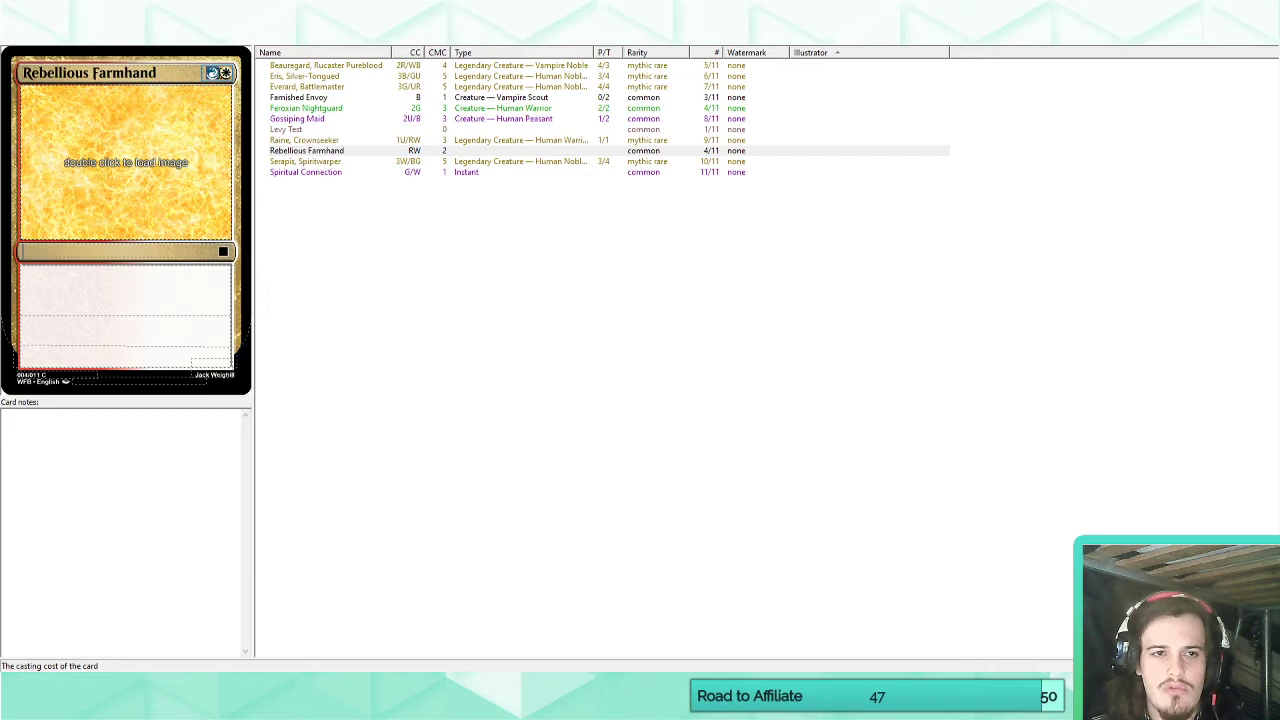
key(BackSpace)
click(211, 362)
text(1/1)
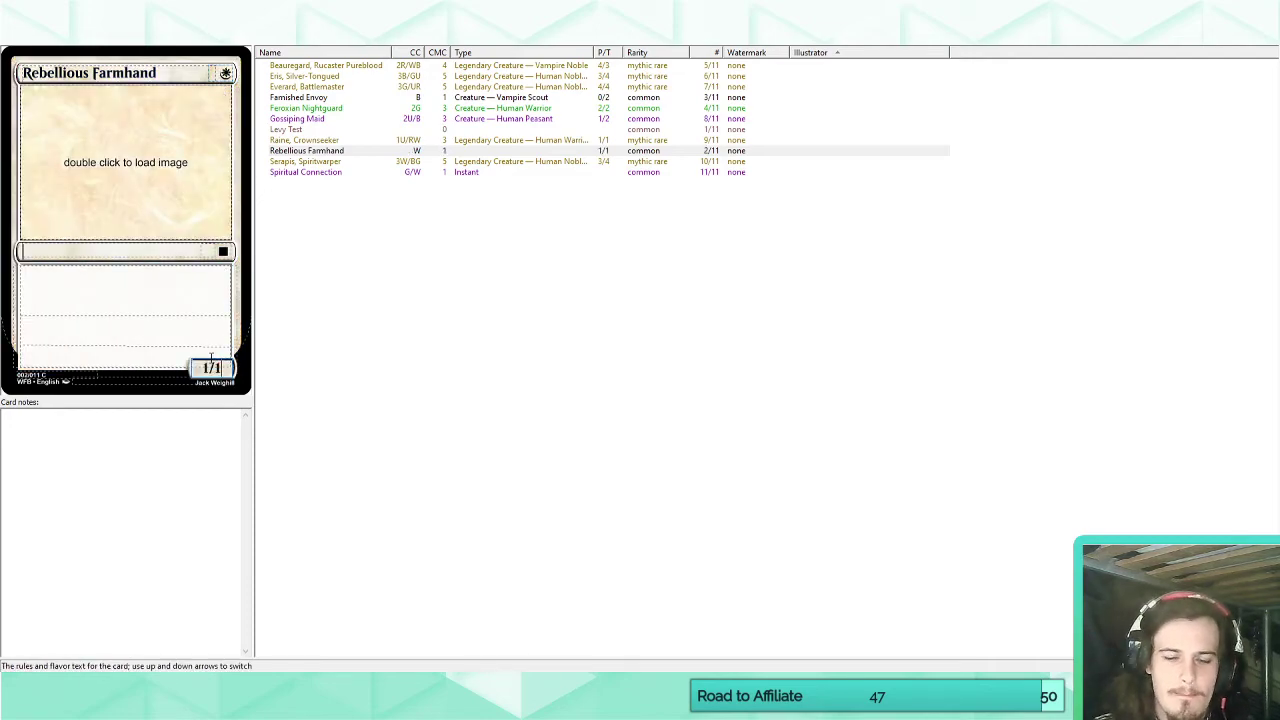
Rename the white Farmhand card to Righteous Farmhand.
drag(92, 72, 22, 72)
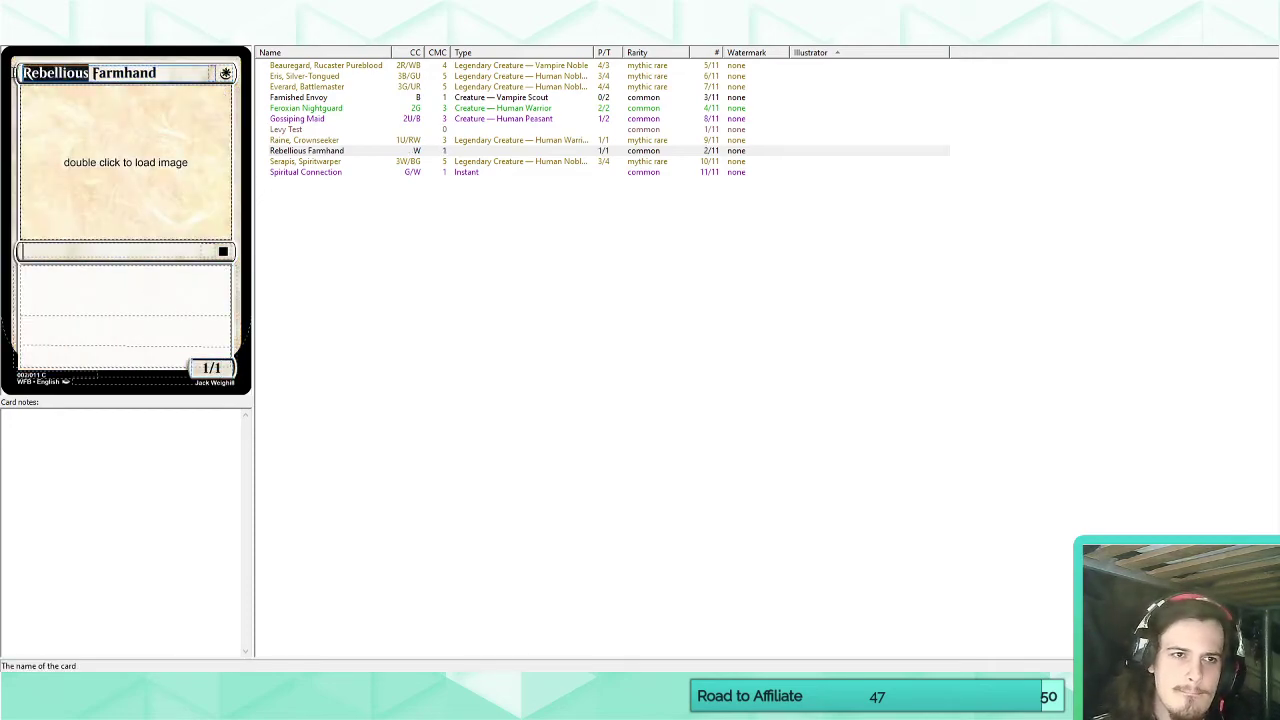
text(Righeous)
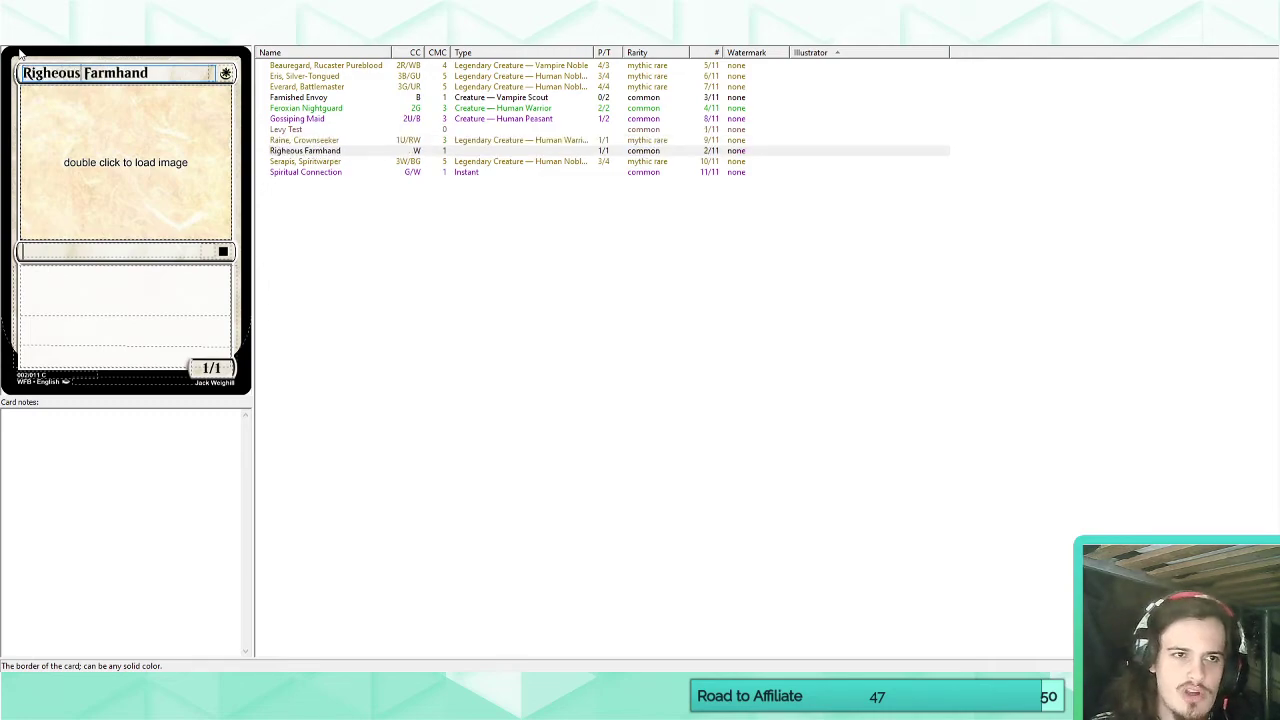
click(52, 73)
text(t)
Give Righteous Farmhand the Underdog keyword and the type line "Creature — Human Peasant".
click(142, 288)
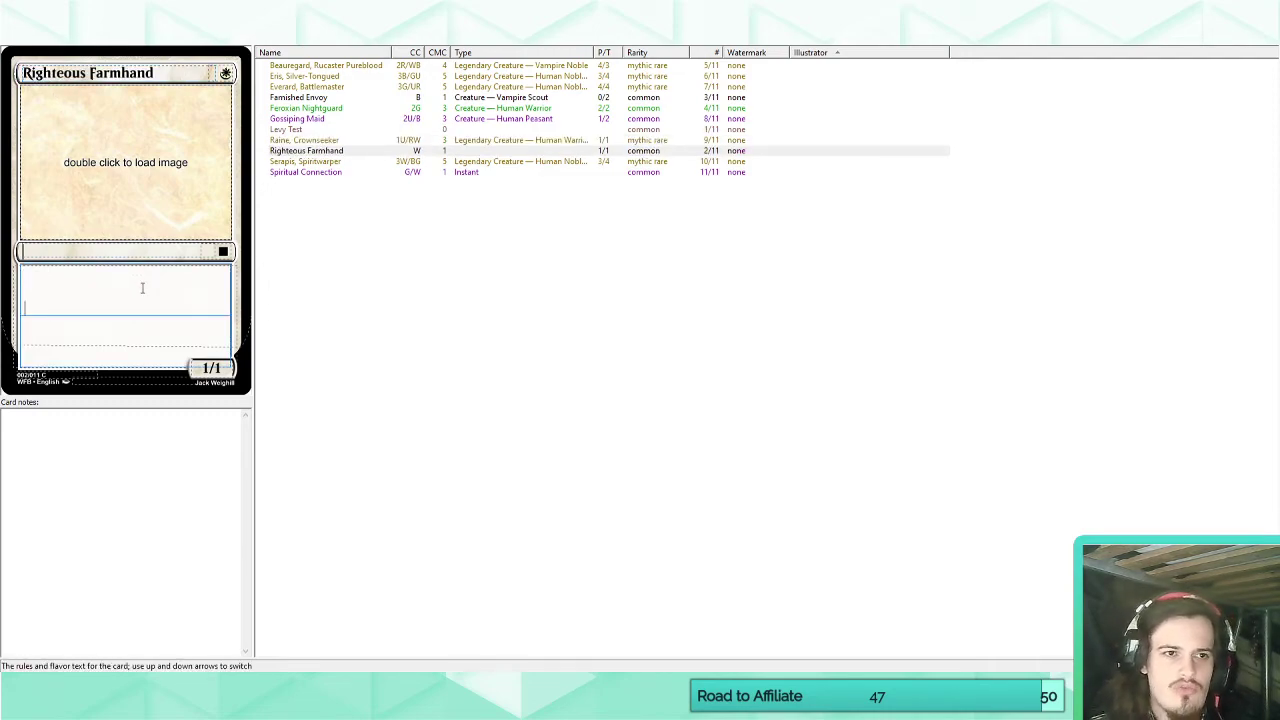
text(Underdog)
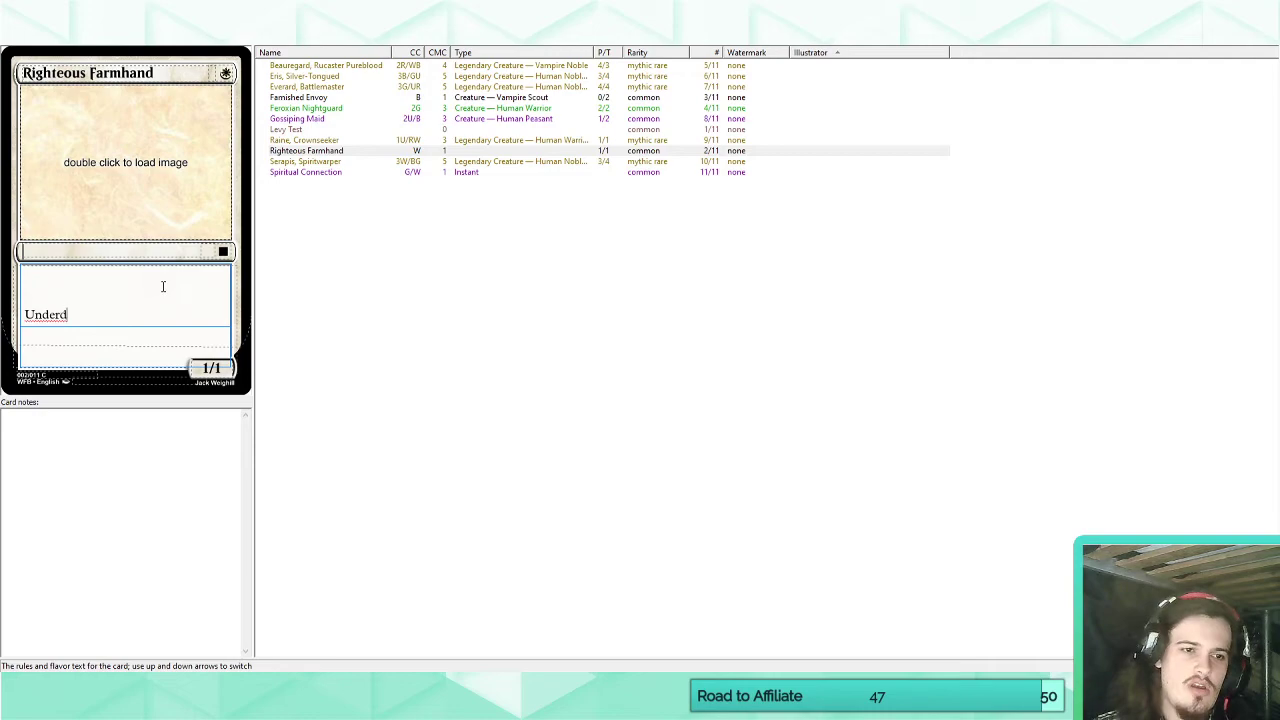
click(116, 251)
text(Creature -)
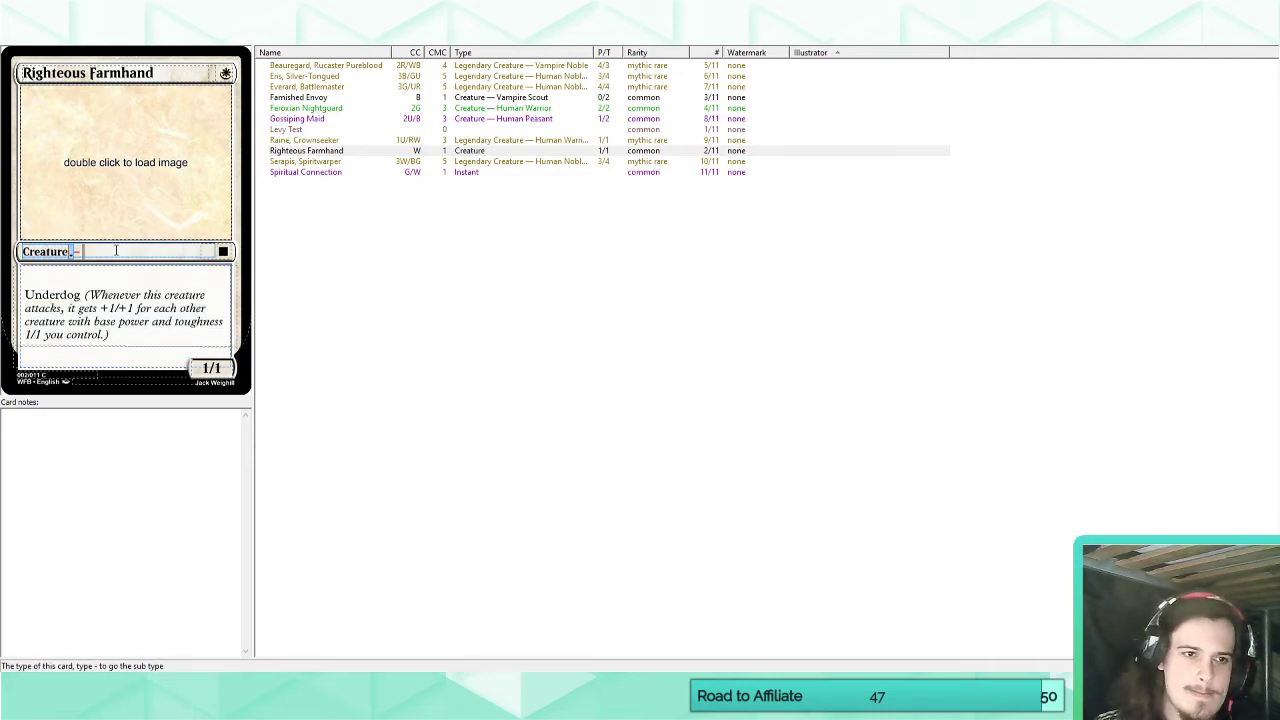
text(Human Peasant)
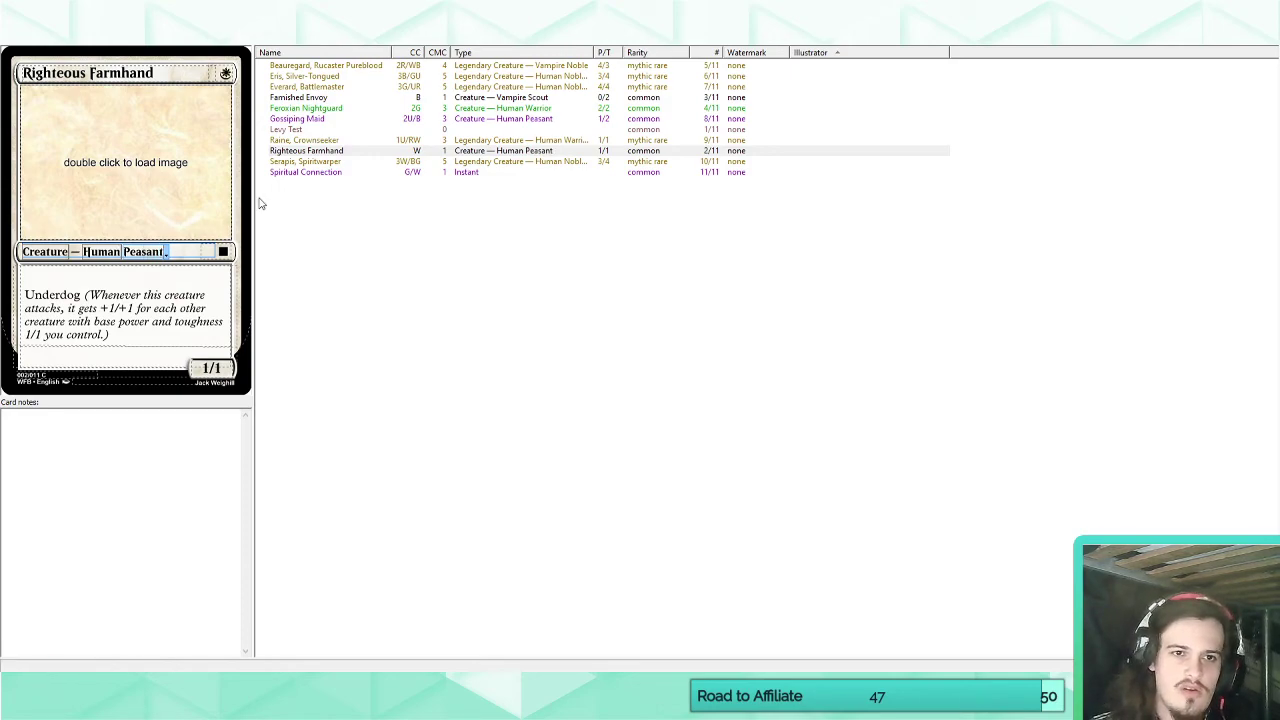
Add the Peasant subtype between Human and Warrior on Raine, Crownseeker's type line.
click(300, 141)
click(178, 251)
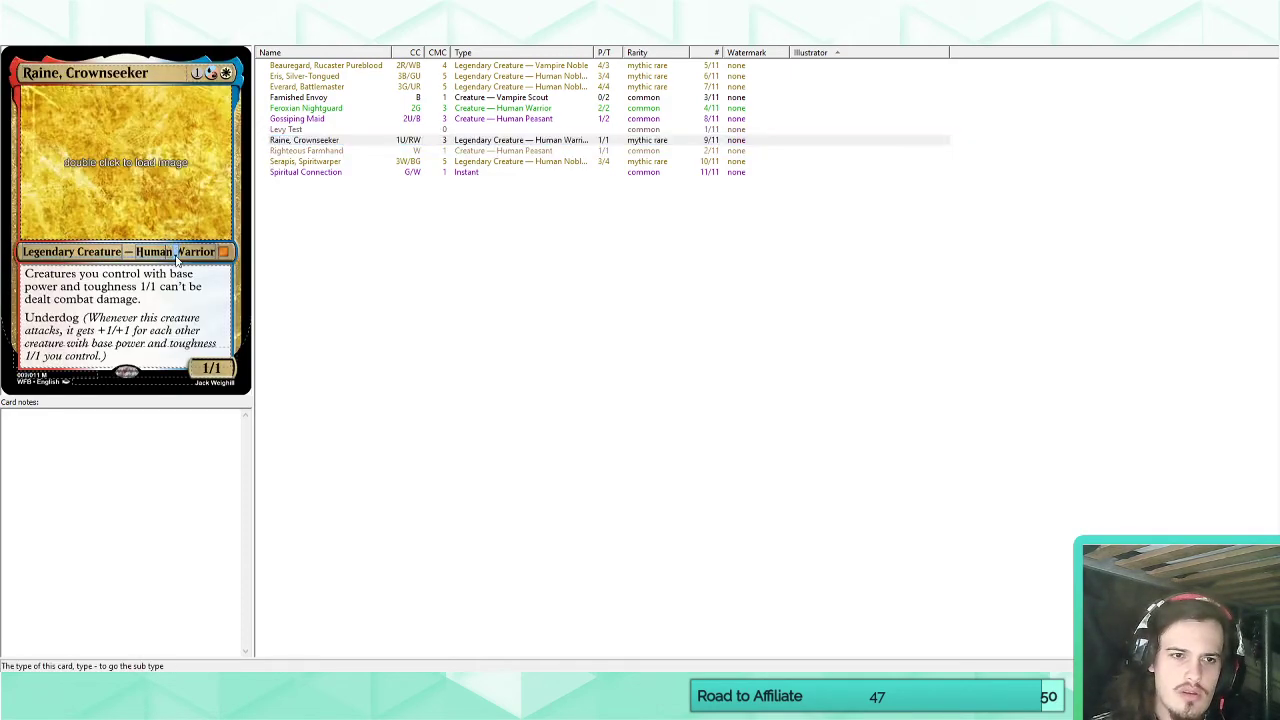
text(Peasant)
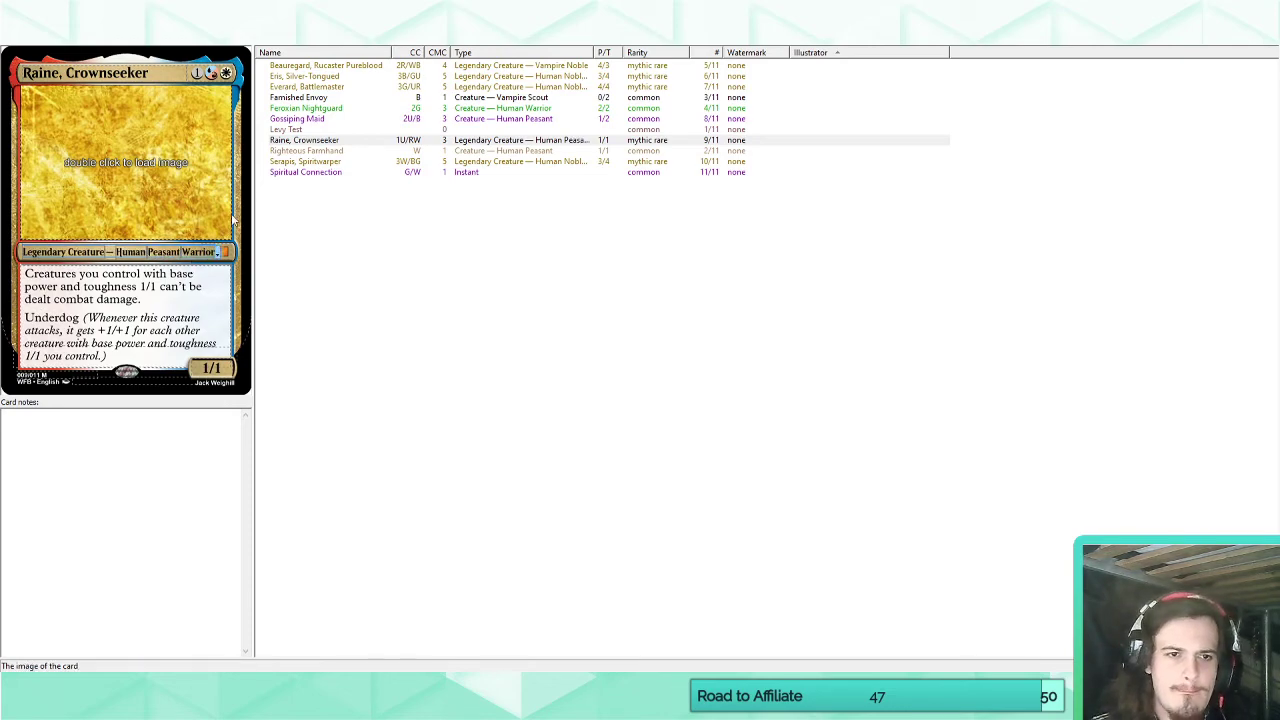
Begin Righteous Farmhand's flavor text with an opening quotation mark and the sentence "Gather your swords!".
click(312, 142)
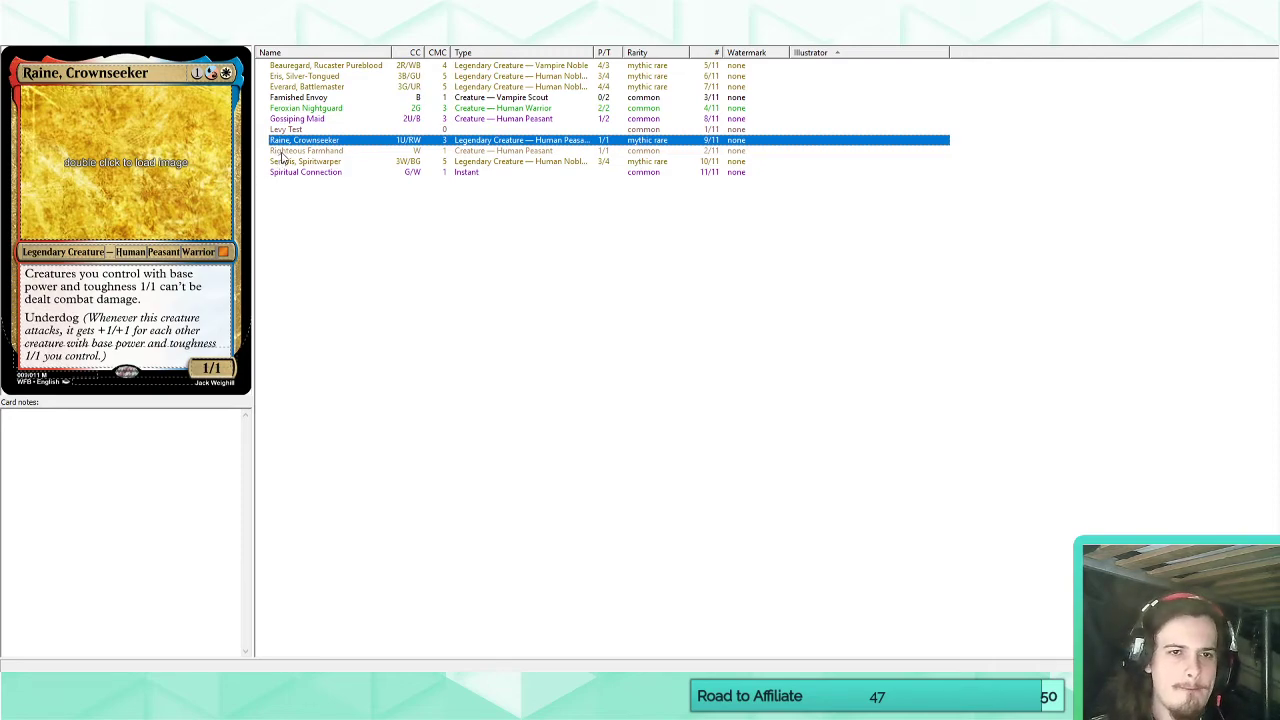
click(282, 152)
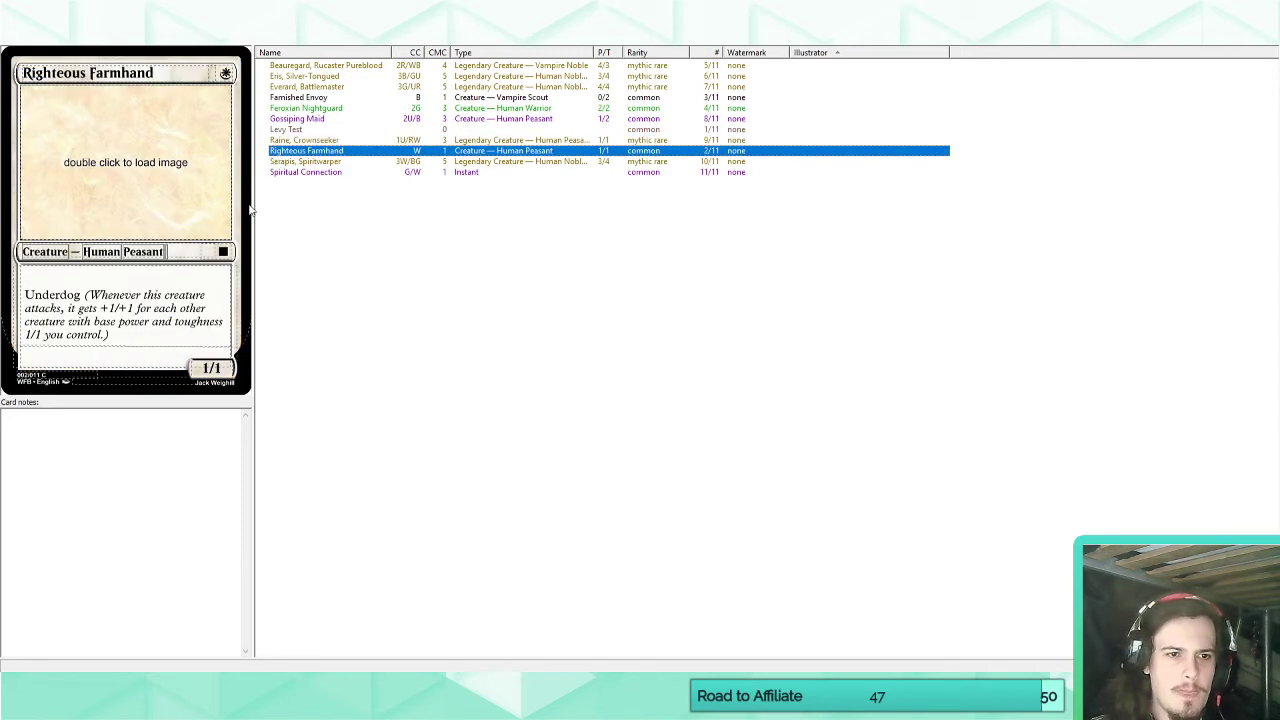
click(158, 335)
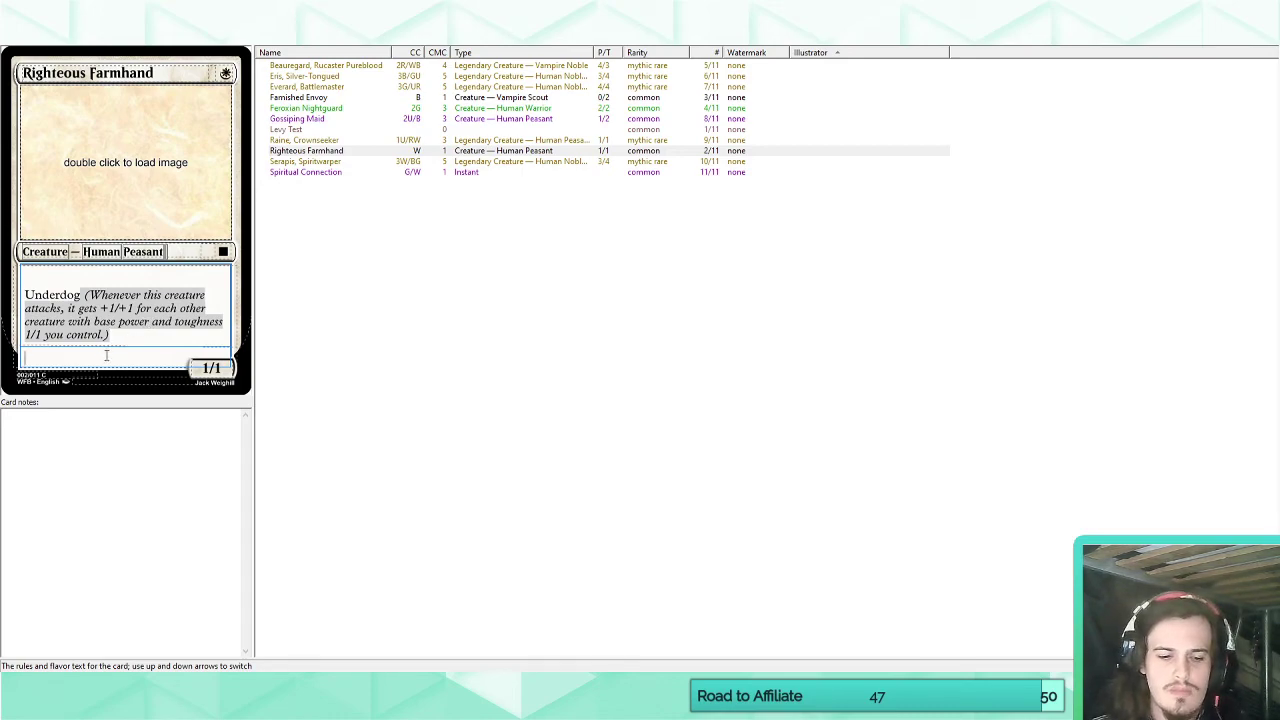
text(“Gather)
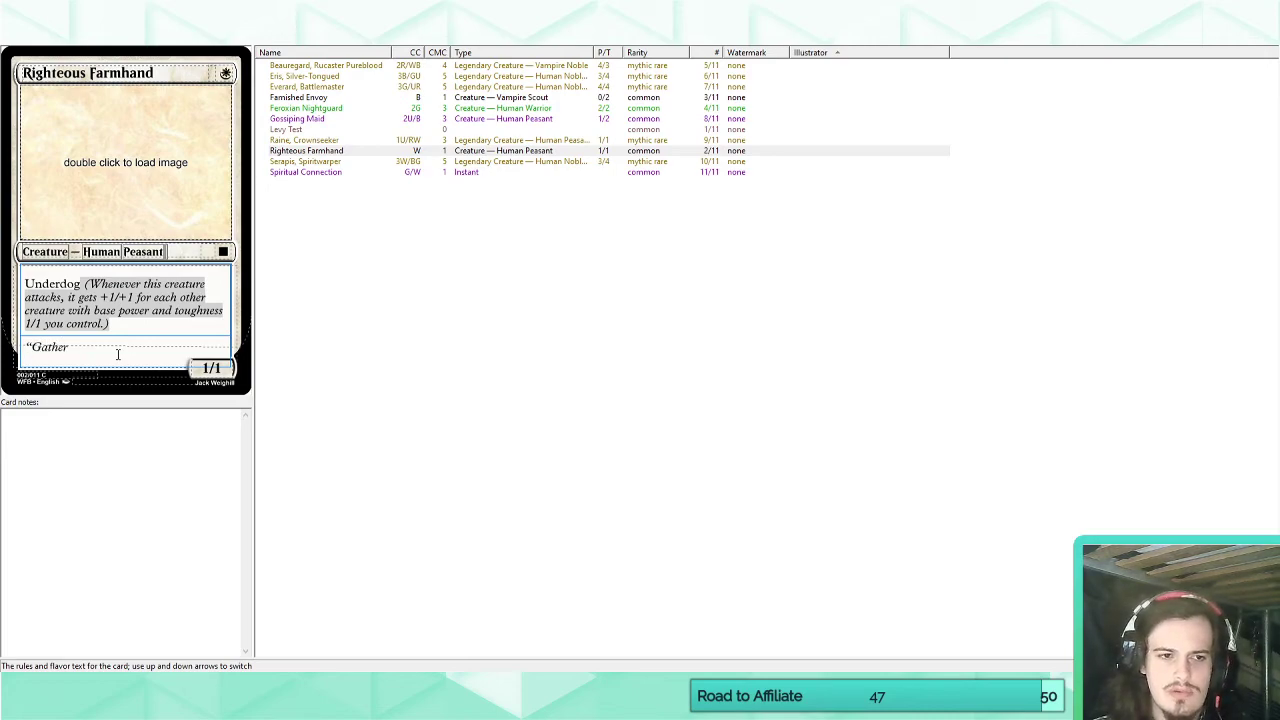
text( your)
key(BackSpace)
key(BackSpace)
key(BackSpace)
key(BackSpace)
key(BackSpace)
key(BackSpace)
key(BackSpace)
key(BackSpace)
key(BackSpace)
key(BackSpace)
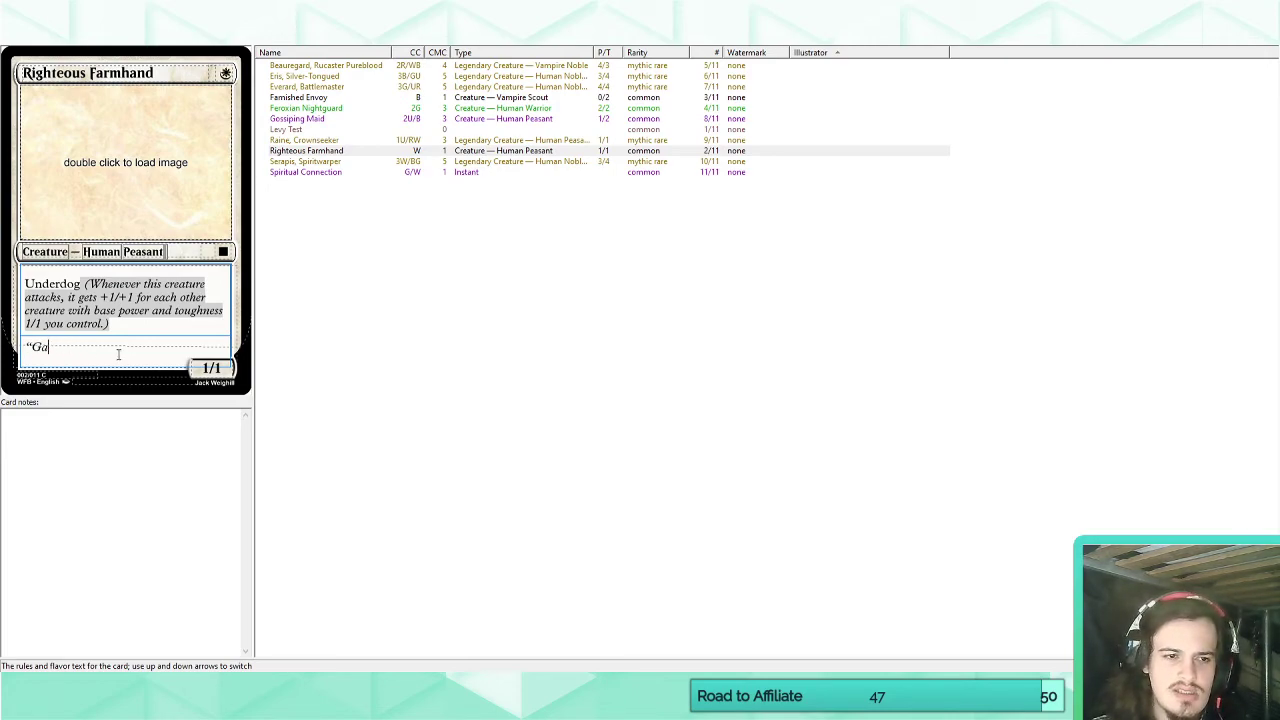
text(ather youir)
key(BackSpace)
key(BackSpace)
key(BackSpace)
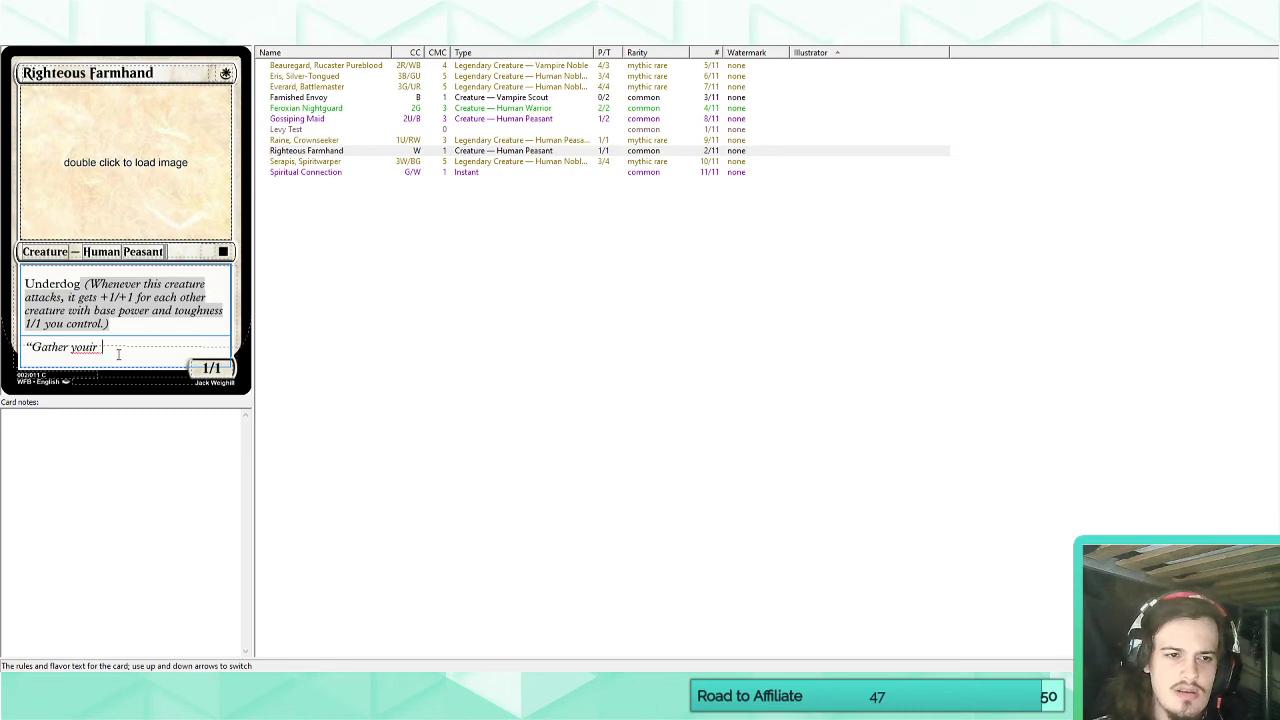
text(ur swords!)
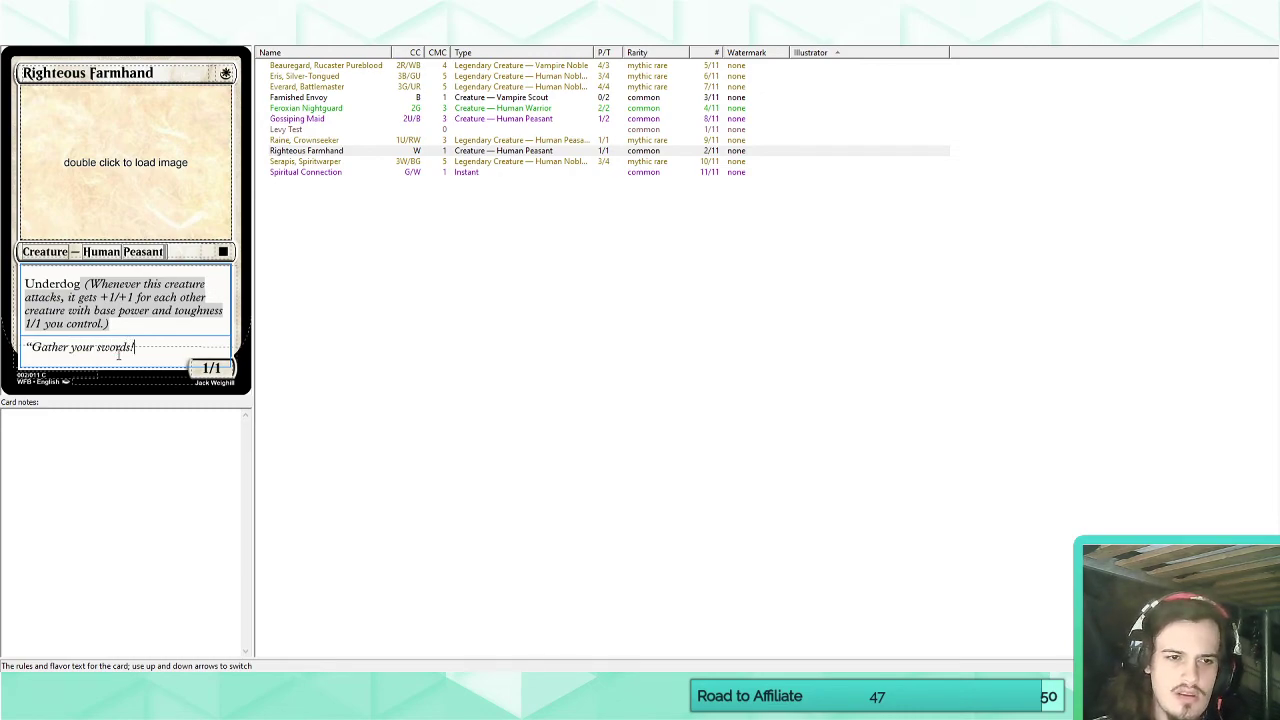
key(BackSpace)
key(BackSpace)
key(BackSpace)
key(BackSpace)
key(BackSpace)
key(BackSpace)
key(BackSpace)
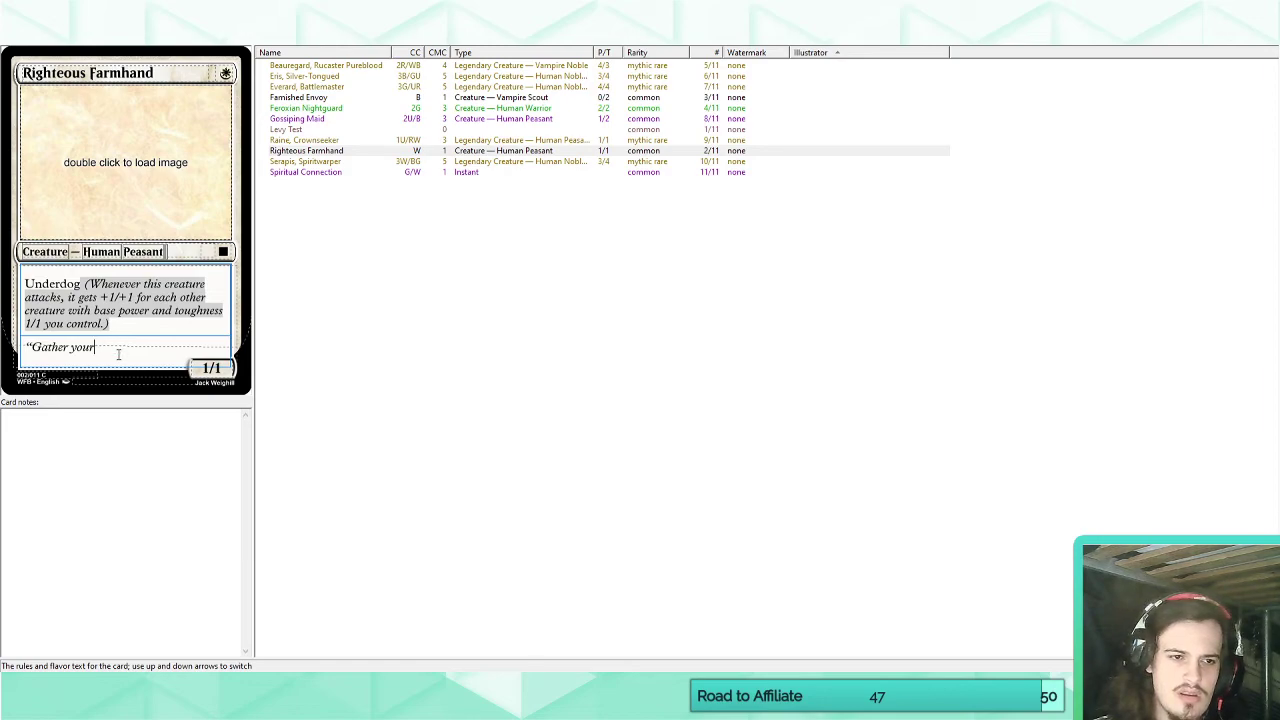
text(swords!)
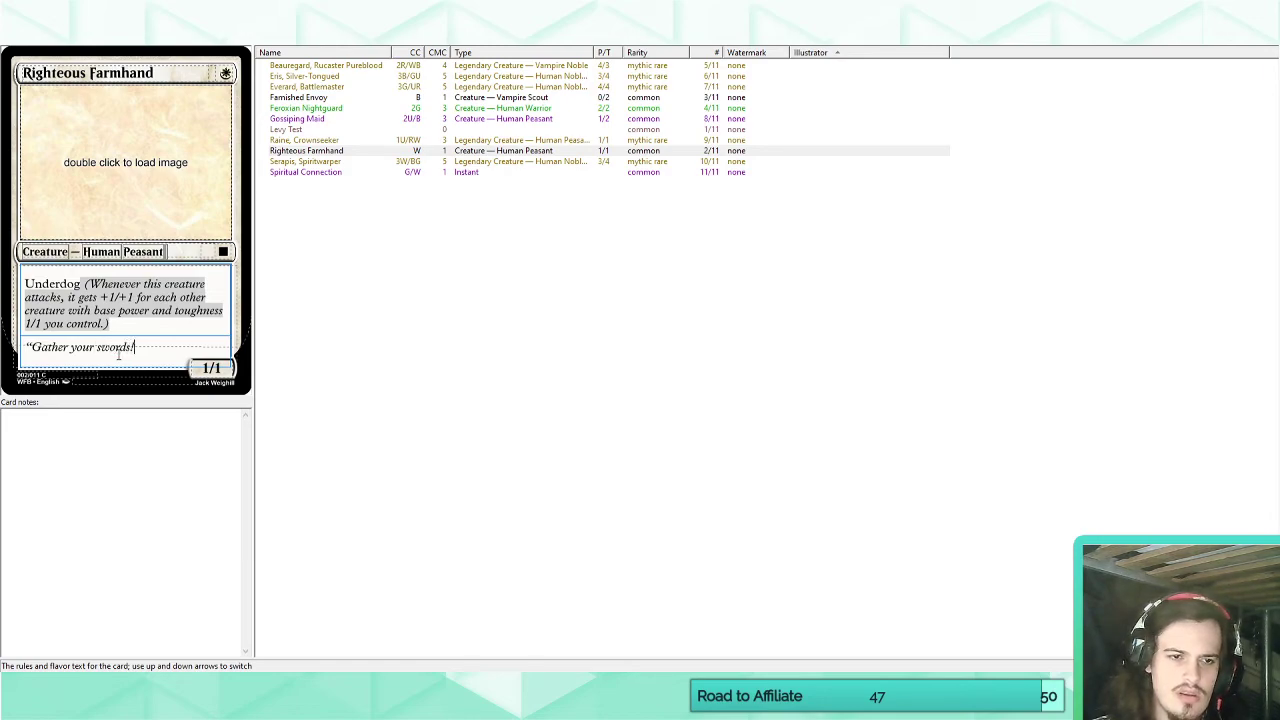
text( No ploy w)
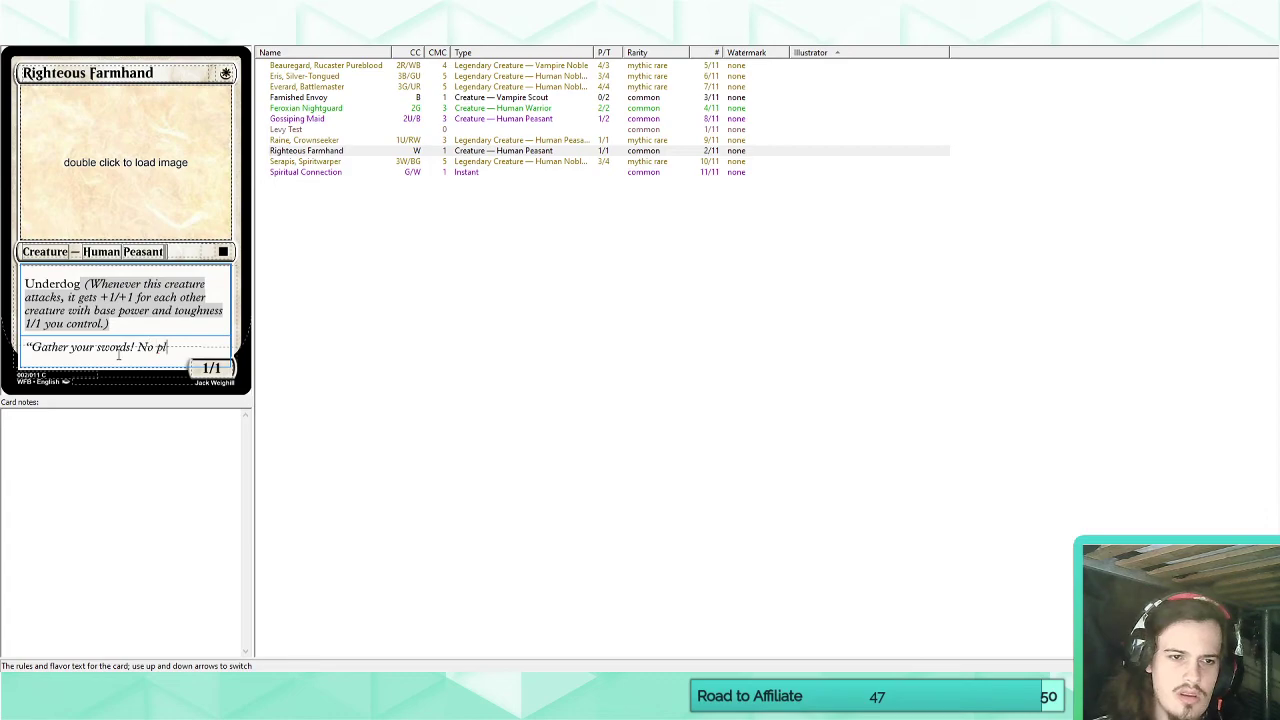
Complete the flavor quote on Righteous Farmhand with "No plow will win the throne!" and a closing quotation mark.
key(BackSpace)
key(BackSpace)
key(BackSpace)
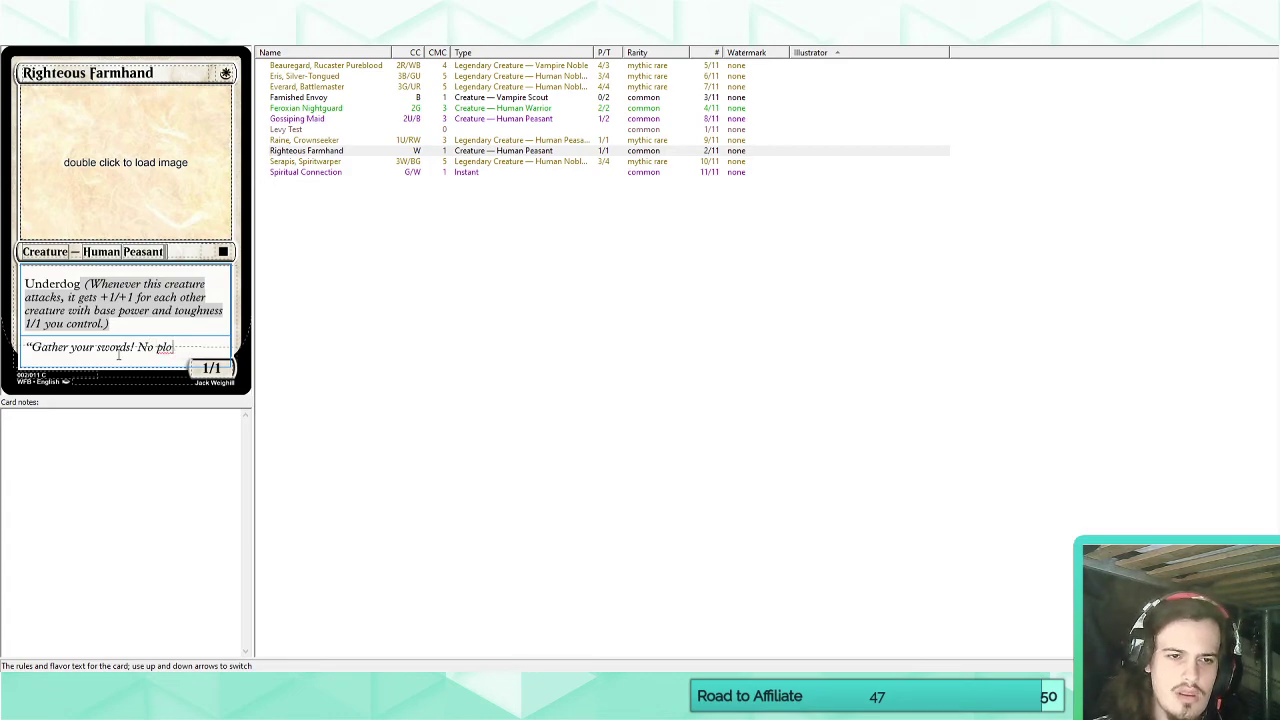
text(w will win)
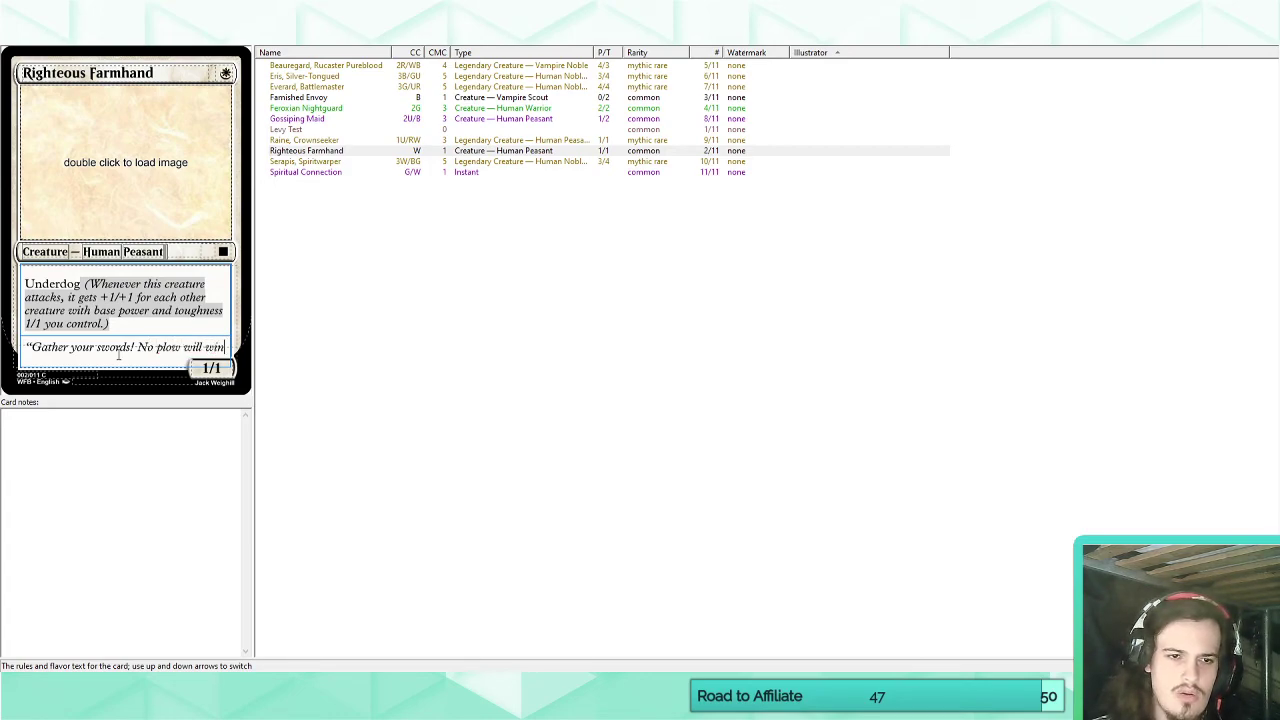
text( the throne!")
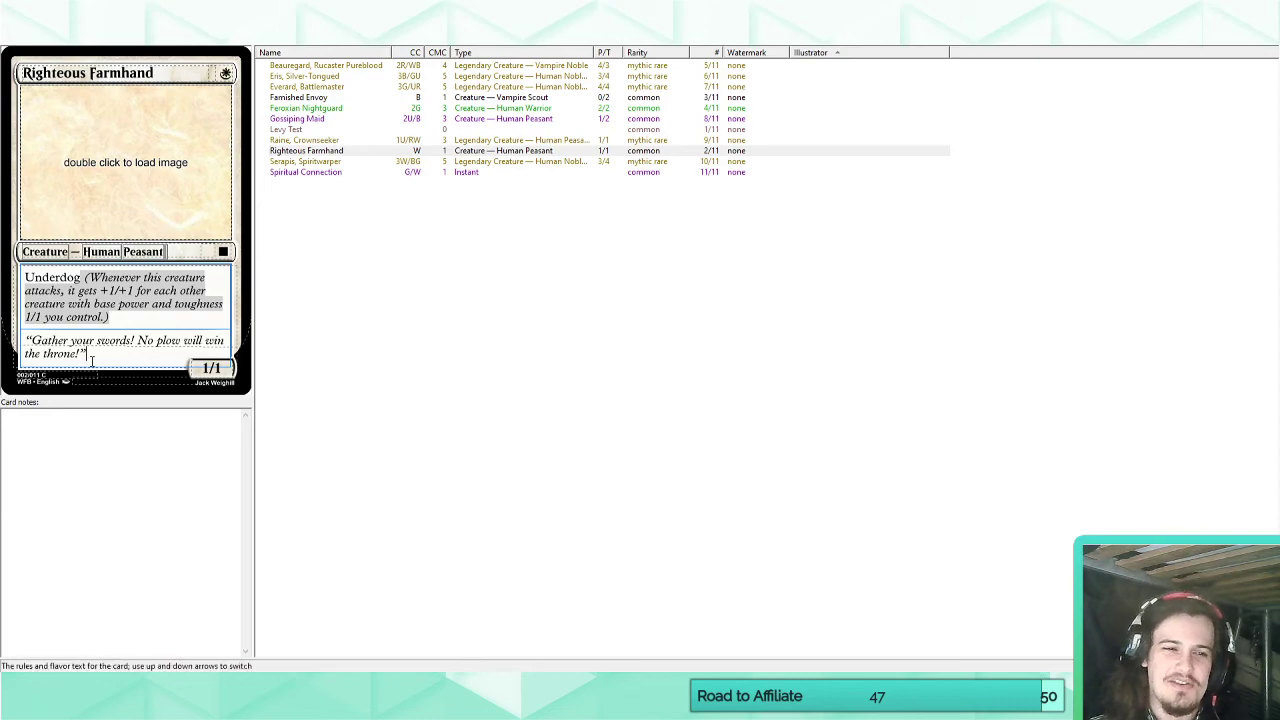
Attribute the quote on a new line of the flavor text as "— Raine, Crownseeker".
key(Return)
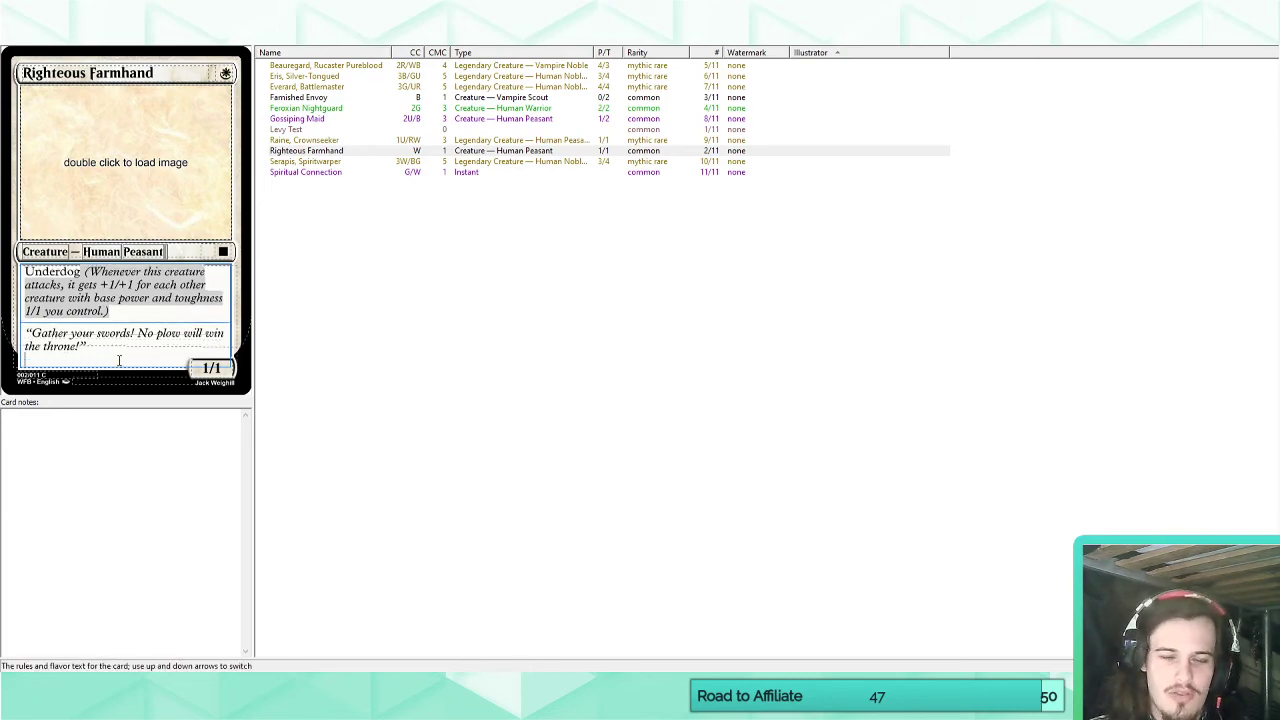
text(- Raine,)
key(BackSpace)
key(BackSpace)
key(BackSpace)
key(BackSpace)
key(BackSpace)
key(BackSpace)
key(BackSpace)
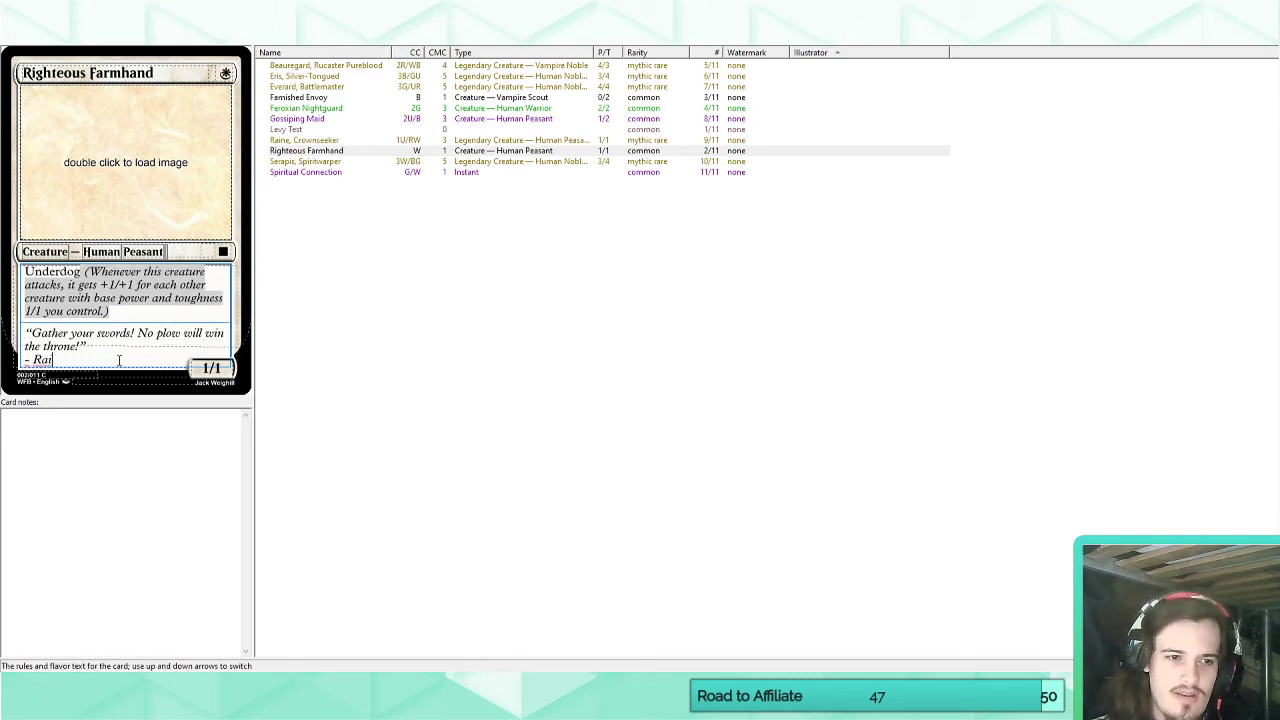
text(Raine, Cr)
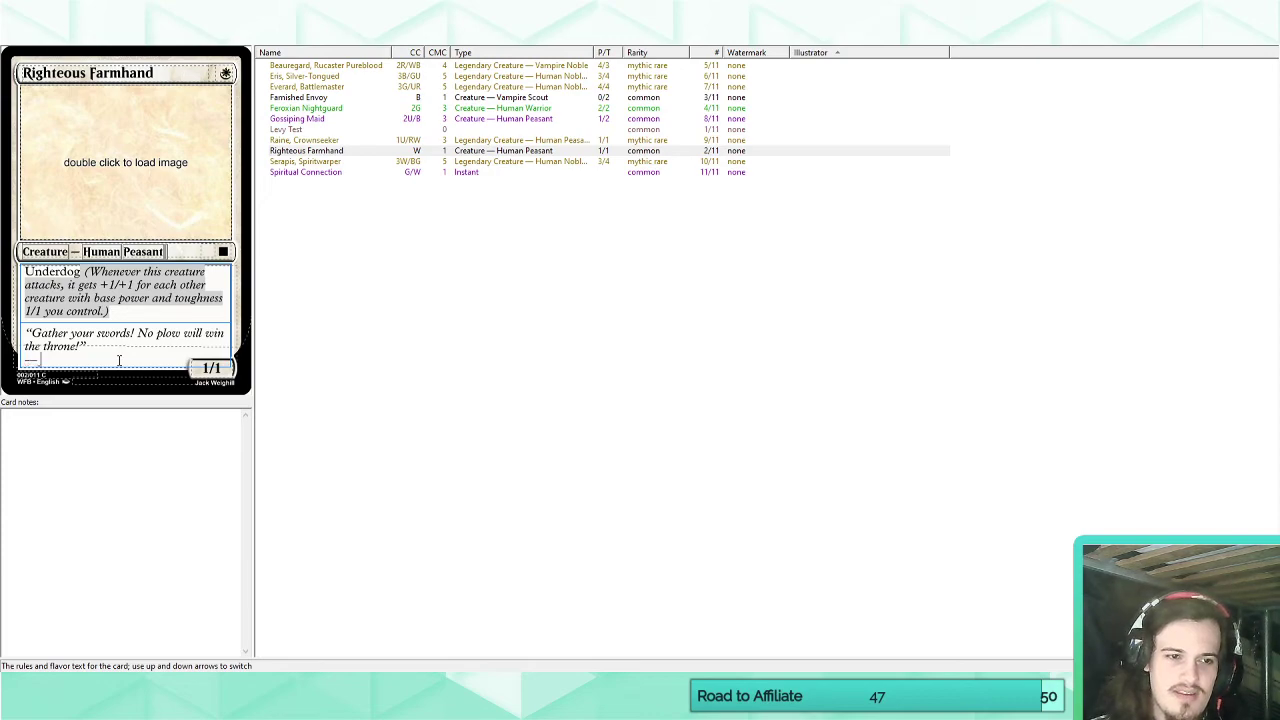
text(ownseeker)
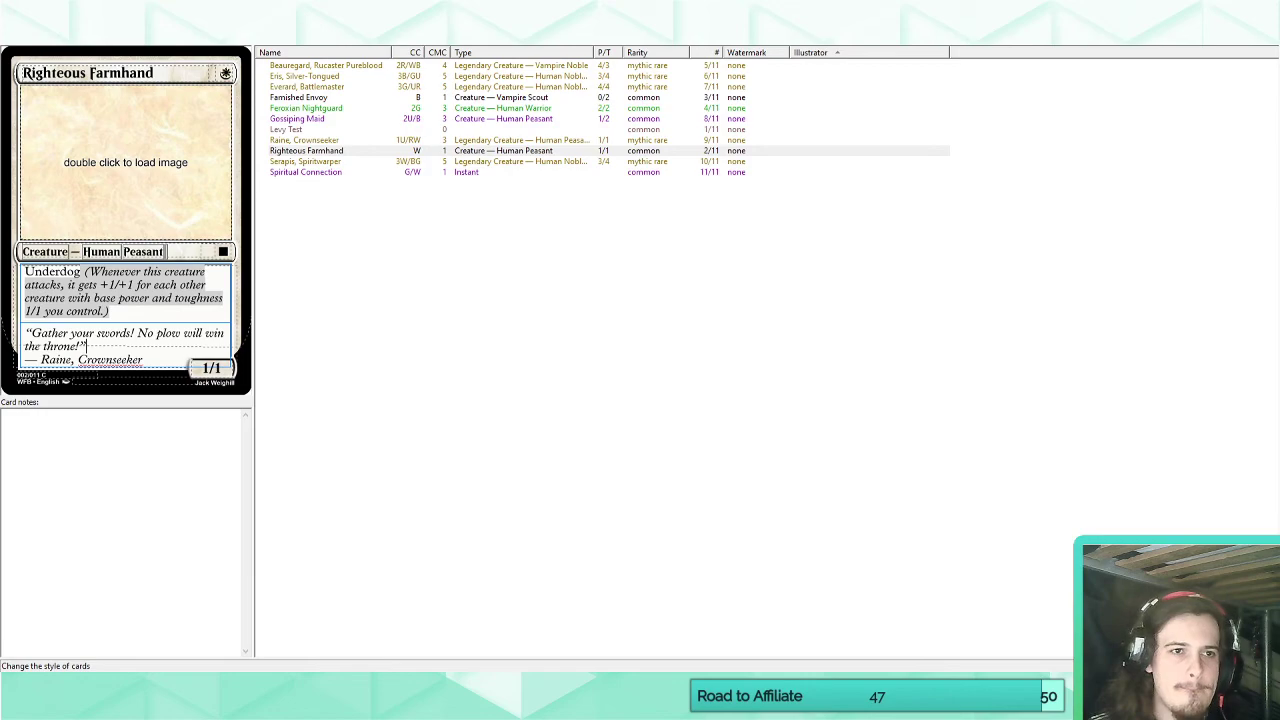
Enable card-specific styling options for Righteous Farmhand and set both its chop top and chop bottom to 3.
click(158, 37)
click(297, 404)
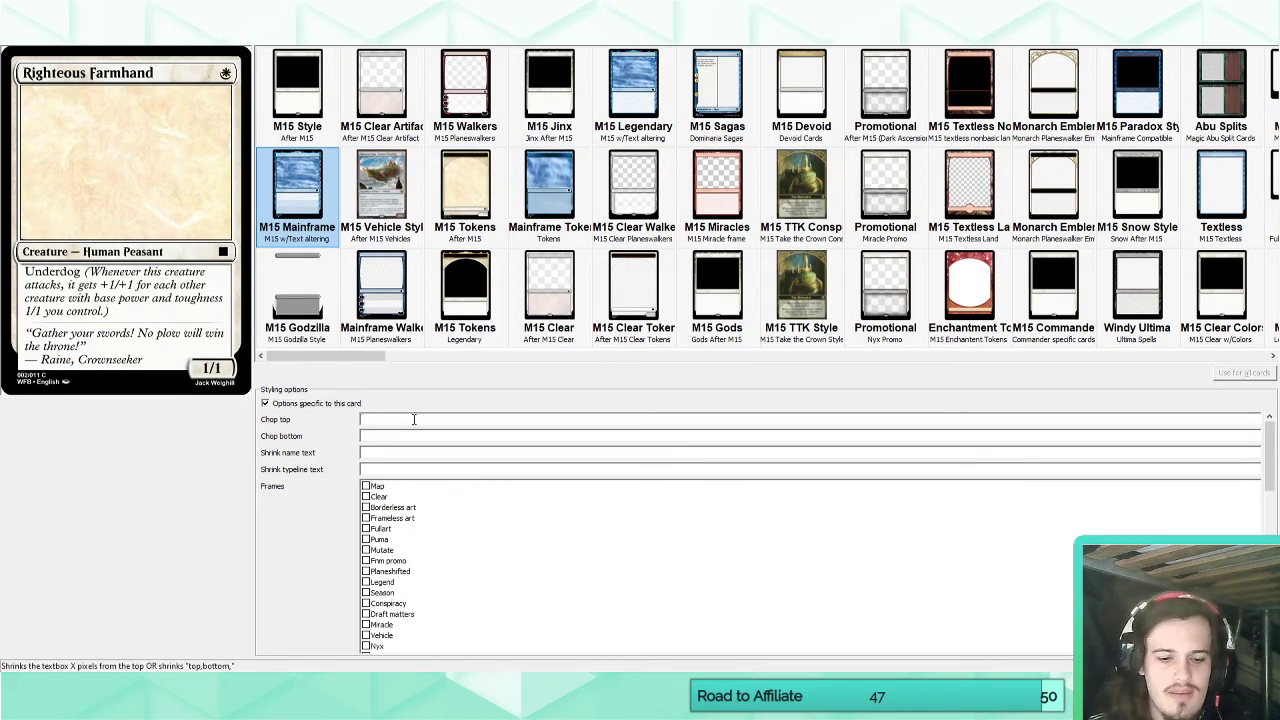
click(414, 420)
text(5)
click(398, 437)
text(5)
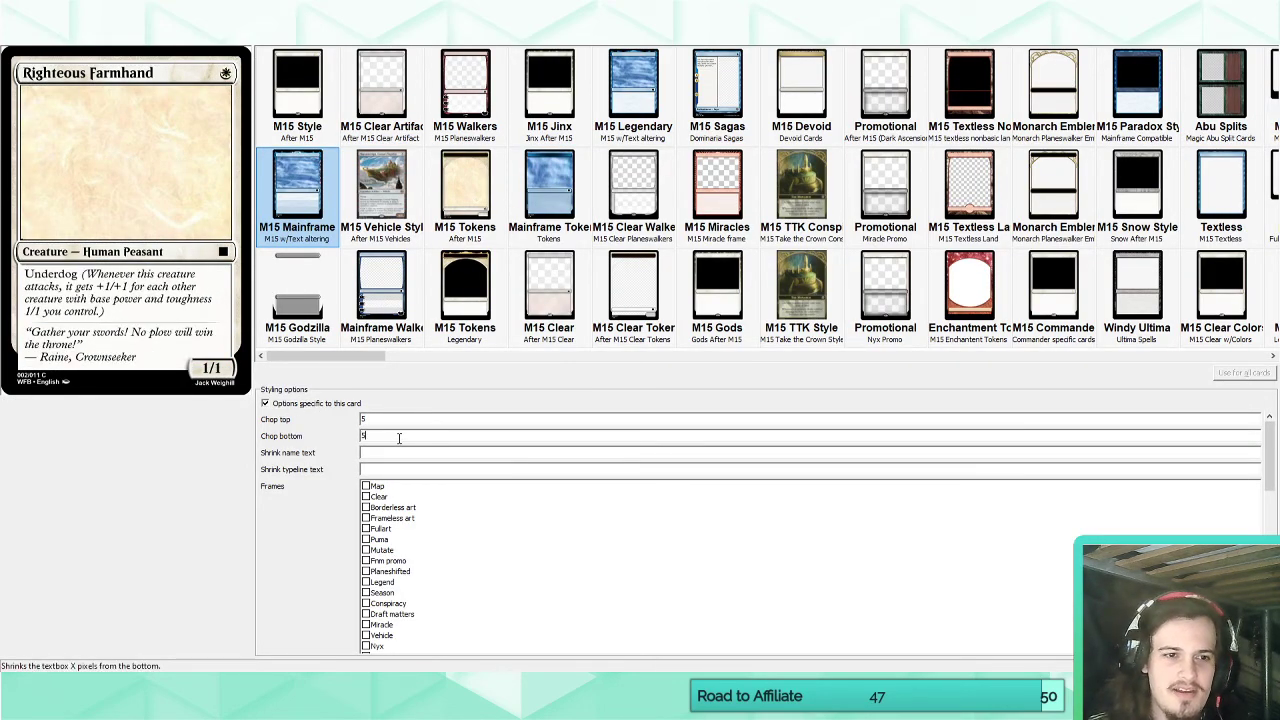
drag(384, 421, 292, 425)
text(33)
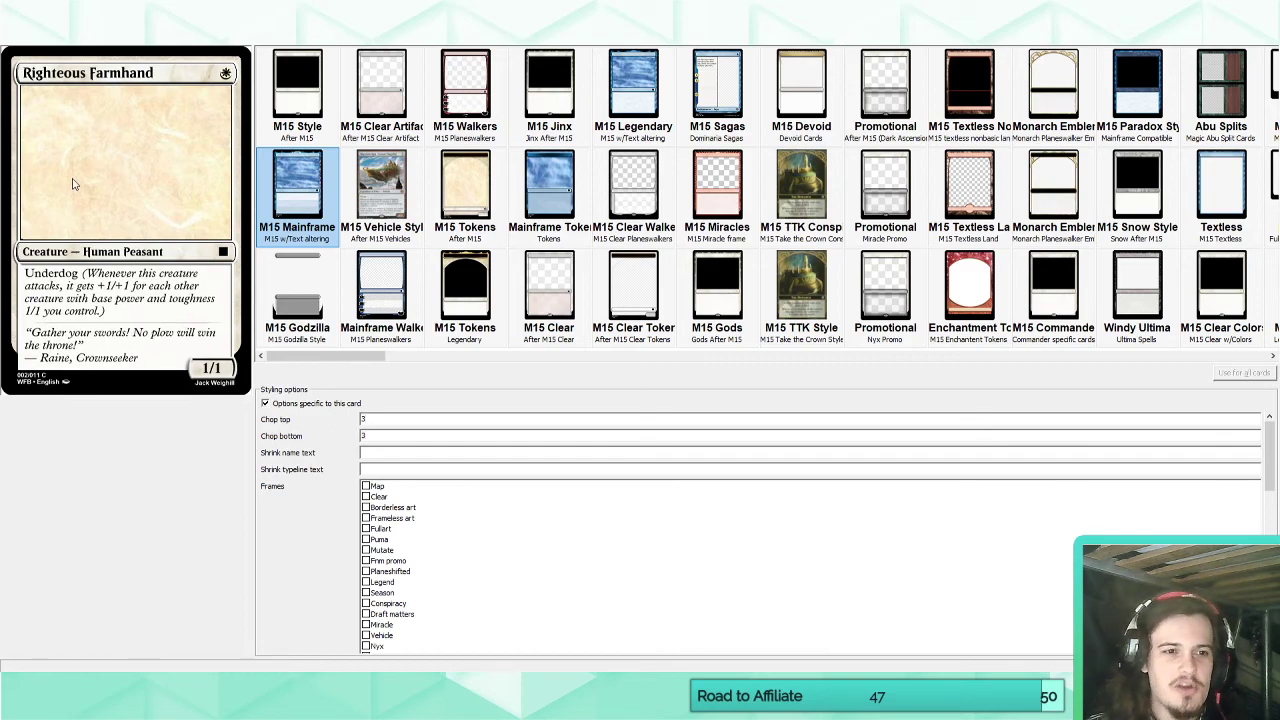
click(30, 37)
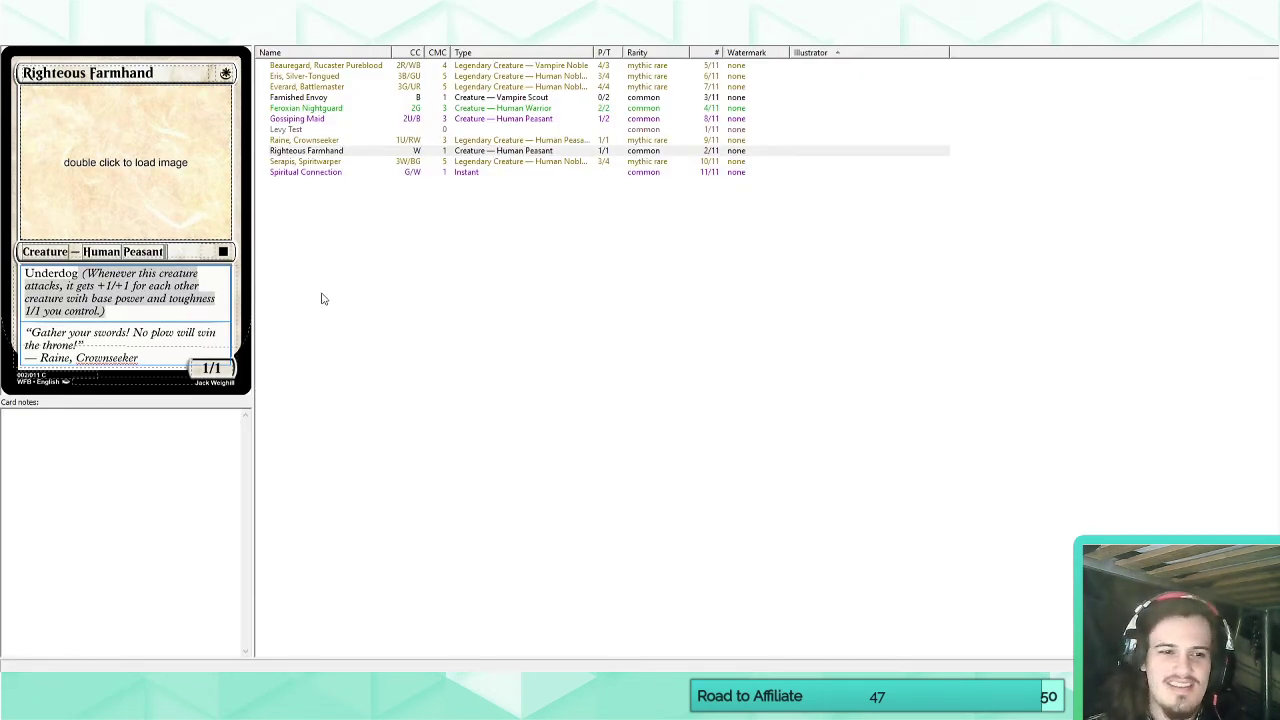
click(339, 151)
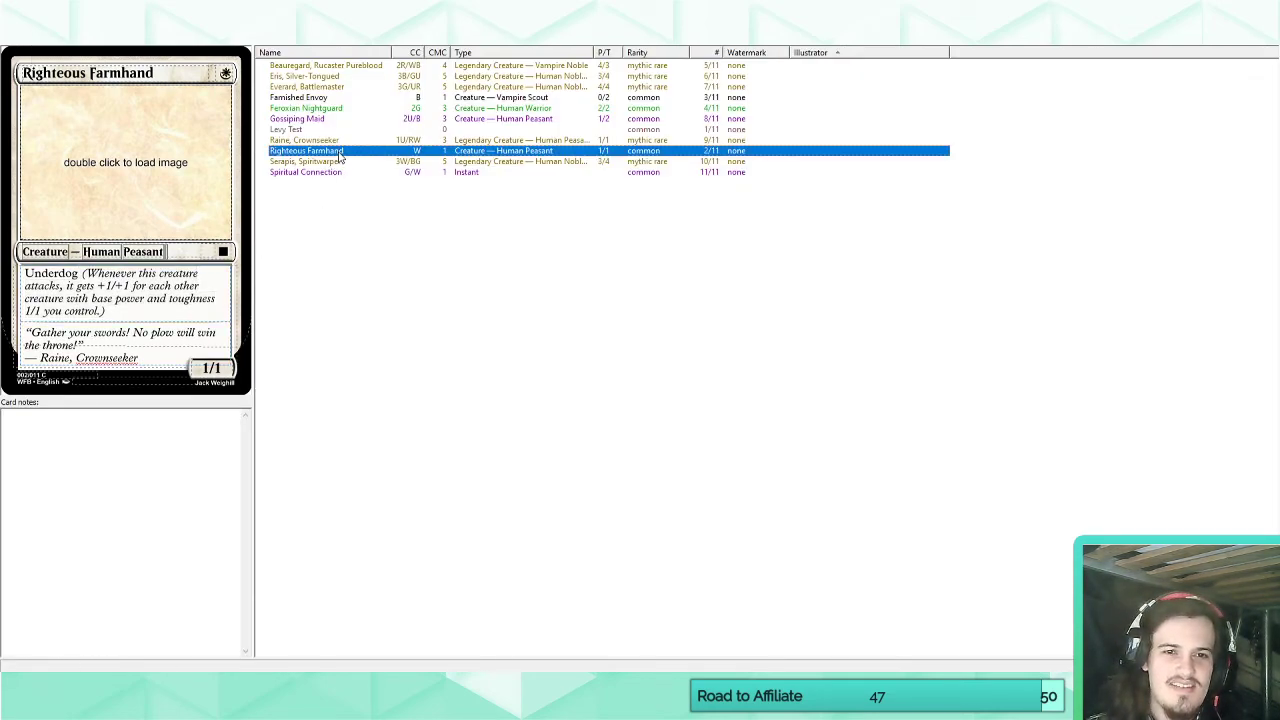
key(Up)
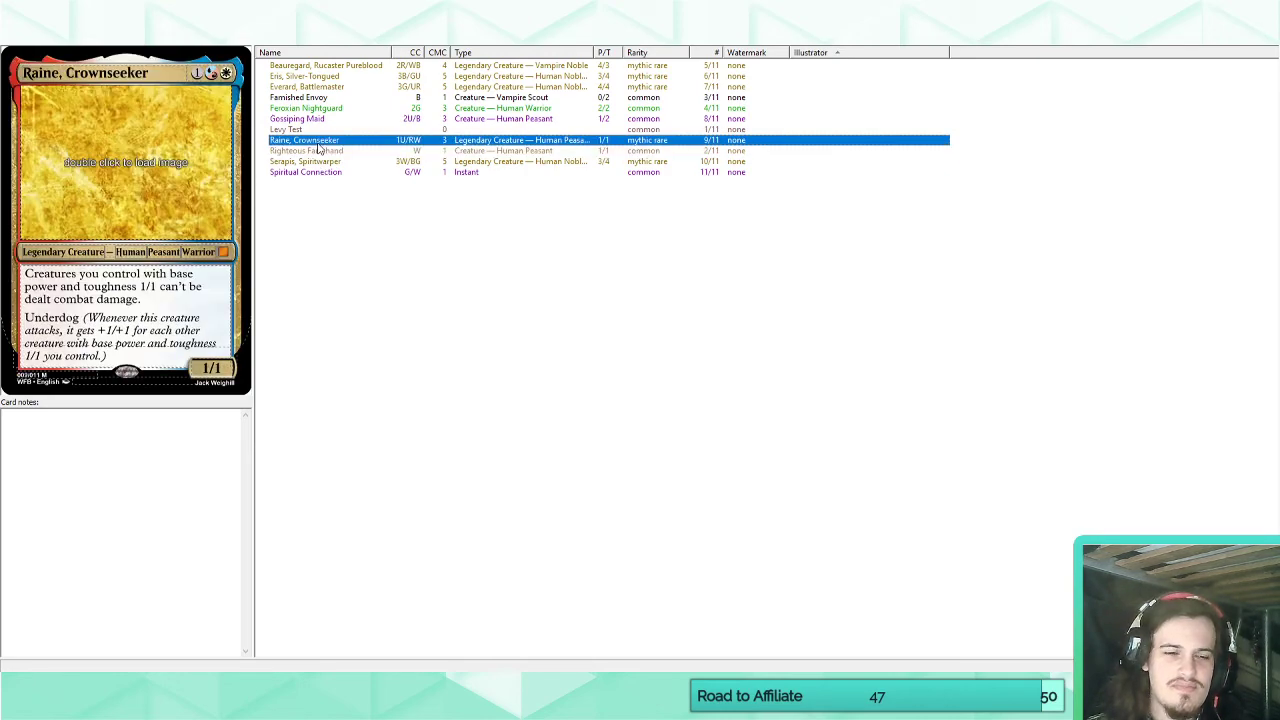
click(316, 151)
click(310, 142)
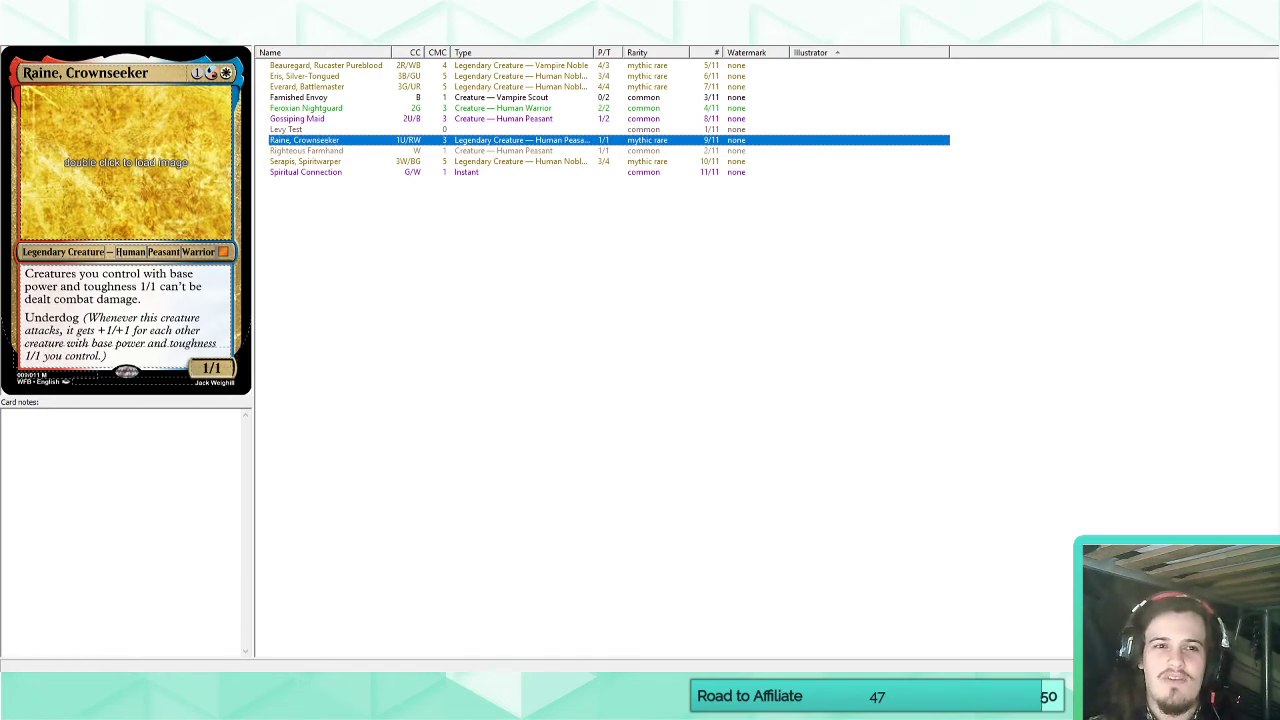
Add a new card named Noble Exploitation with a casting cost of one generic, one white and one black mana.
key(ctrl+Return)
click(68, 70)
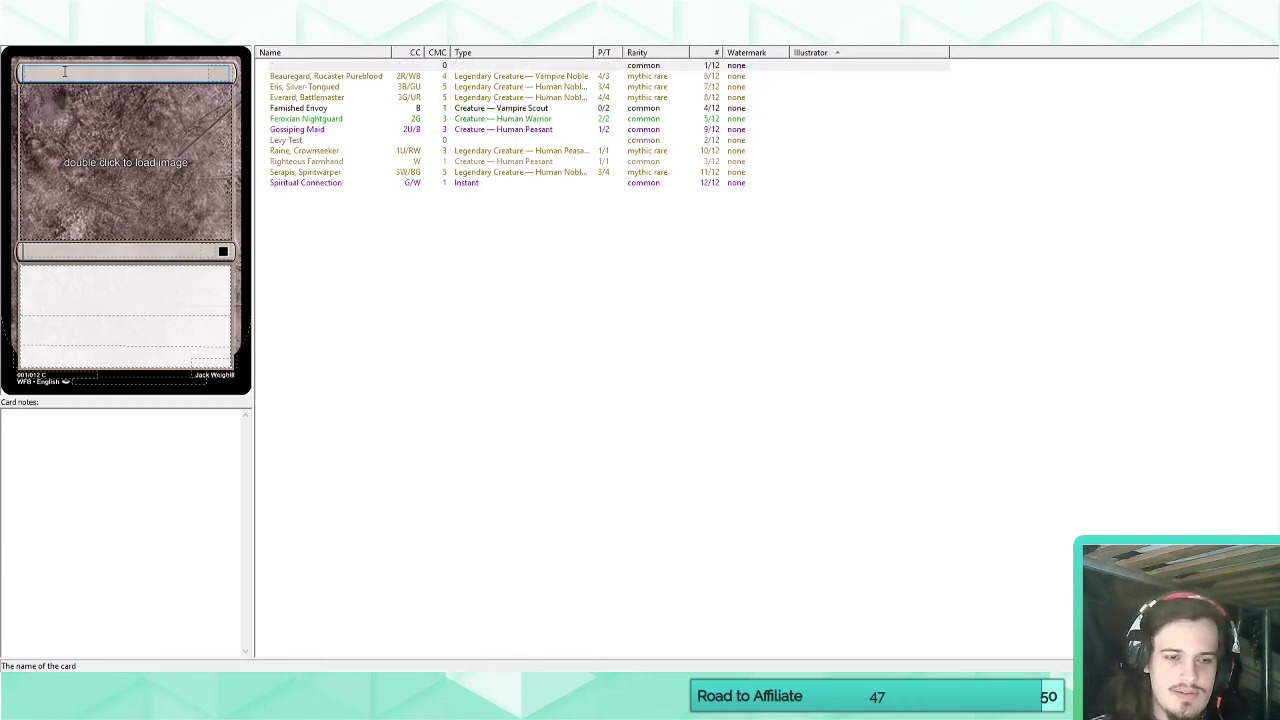
text(Noble E)
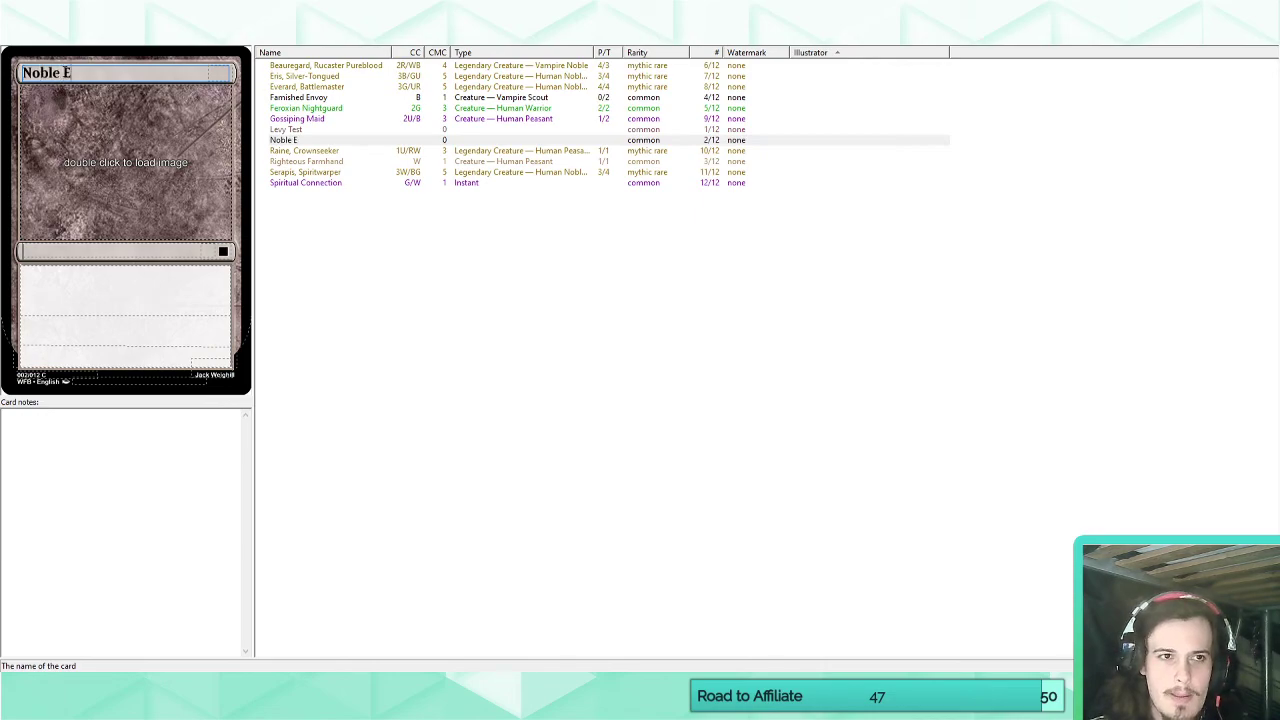
text(xploitation)
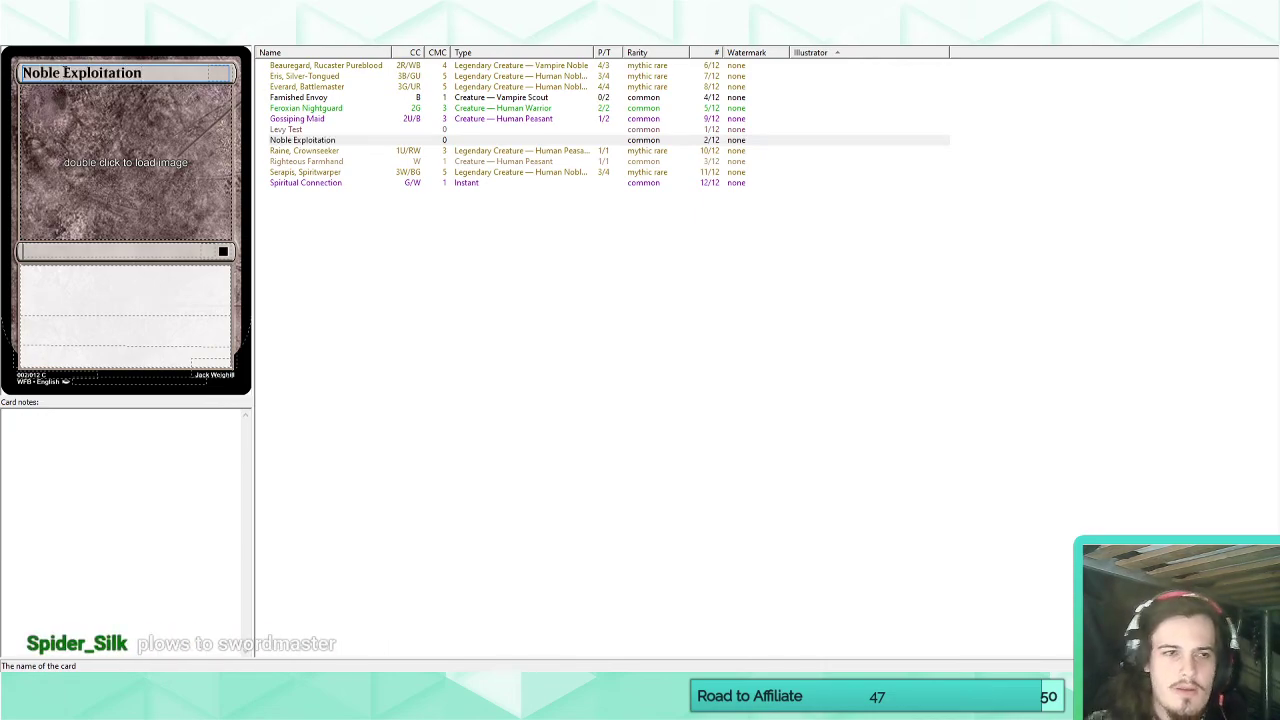
click(225, 74)
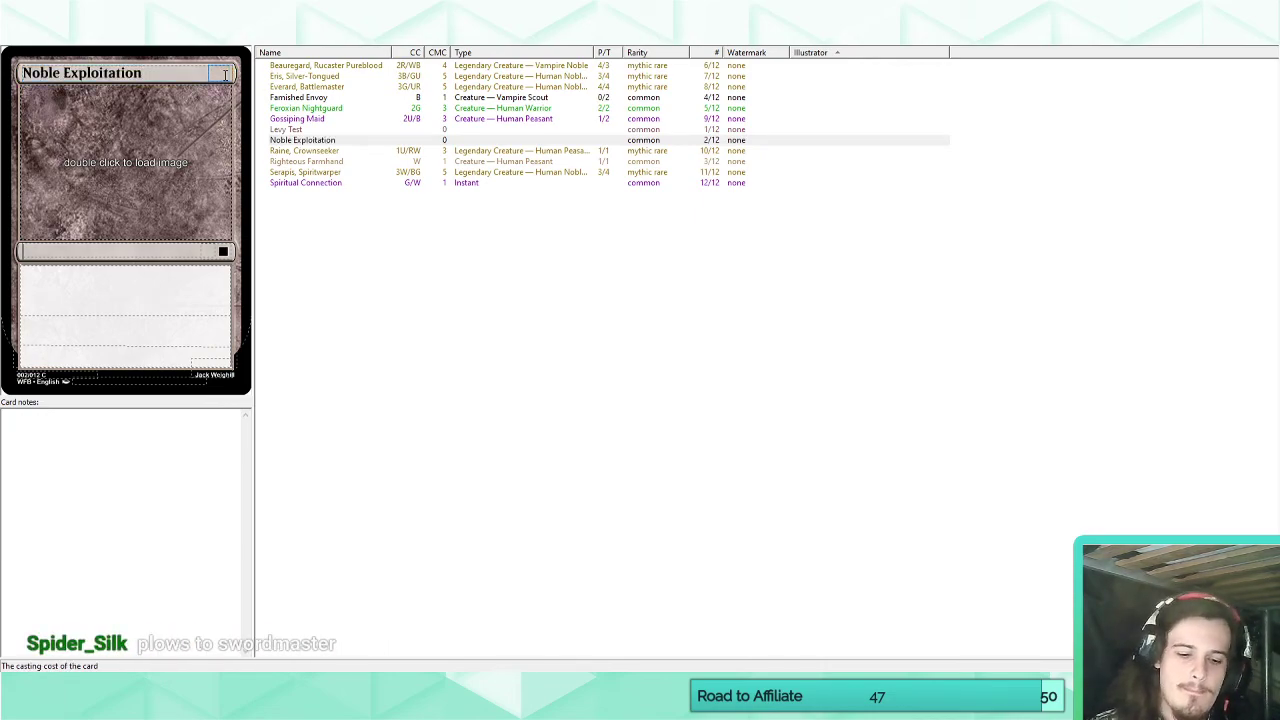
text(WB)
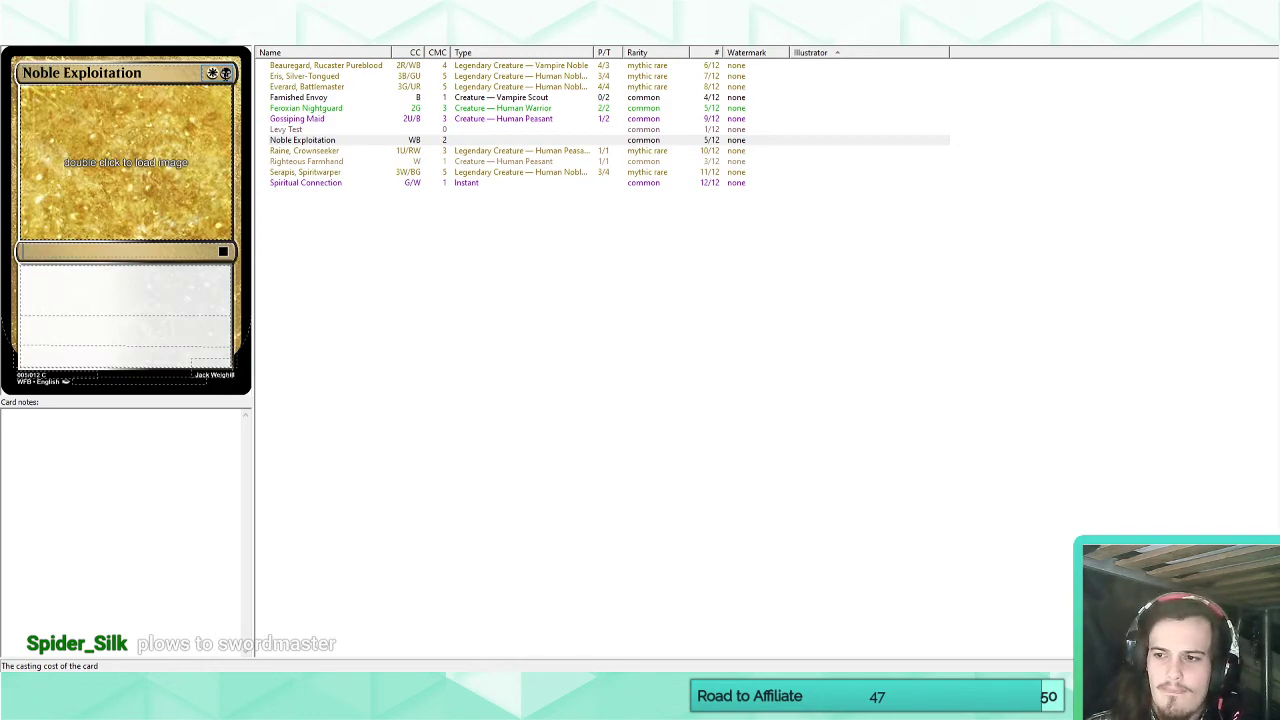
text(1)
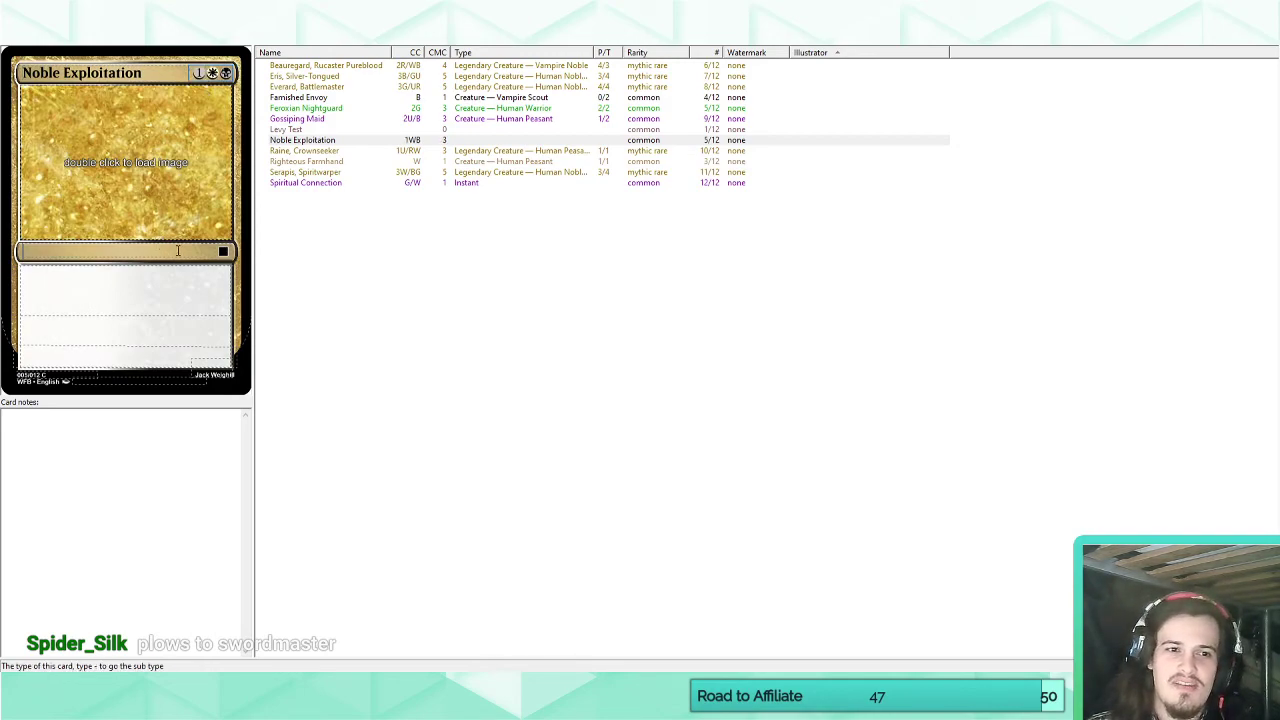
Set Noble Exploitation's rarity to rare and its card type to Enchantment.
click(223, 251)
click(232, 291)
click(156, 248)
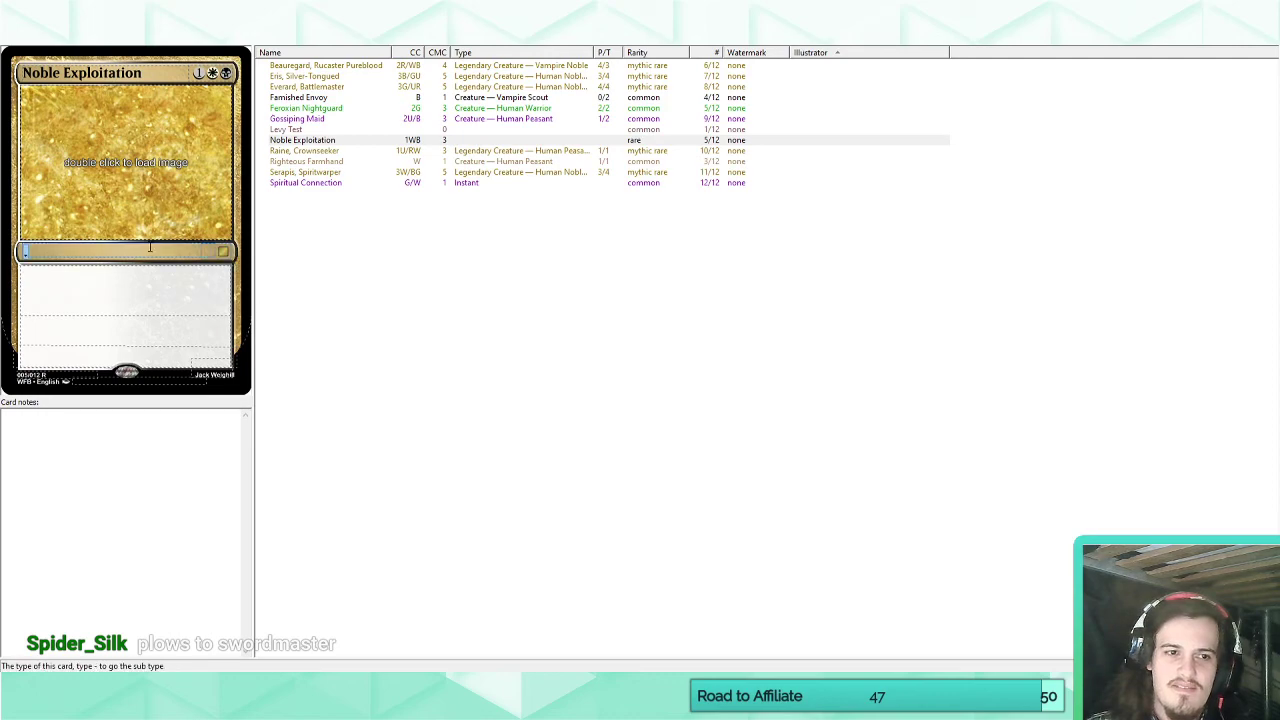
text(Enchantment)
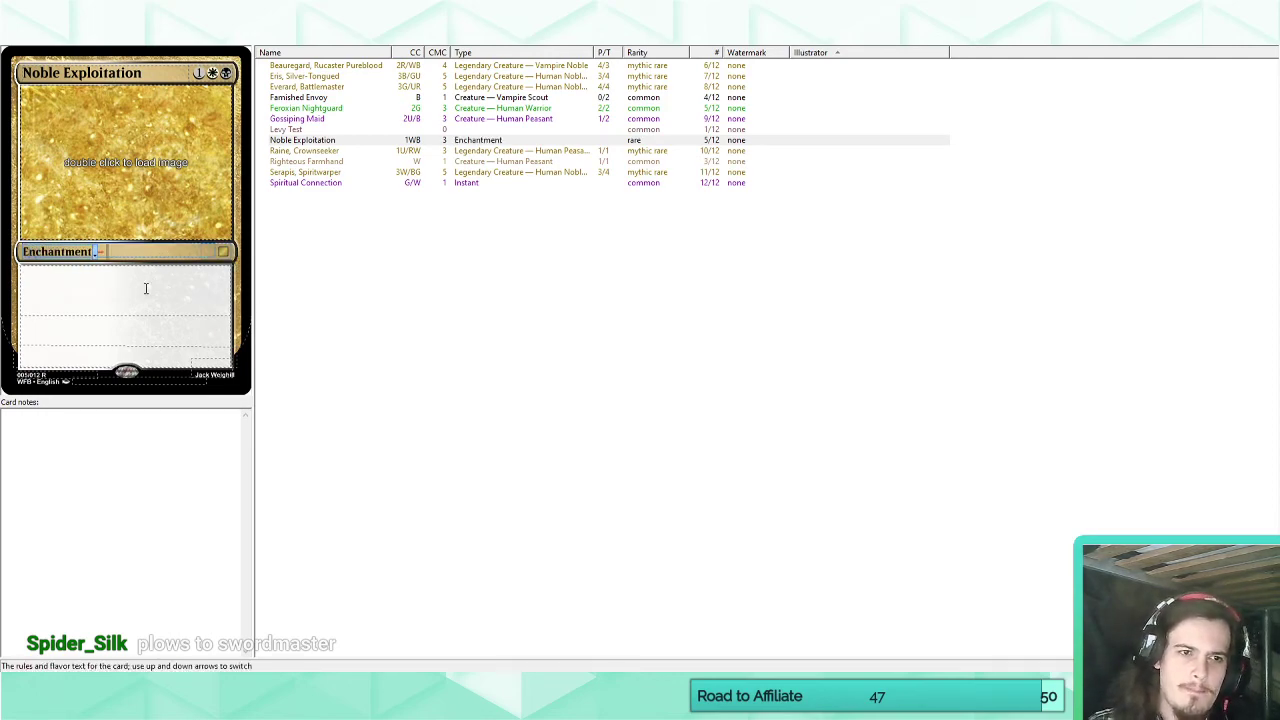
Write Noble Exploitation's rules text as an ability costing white and black mana: "Sacrifice a peasant: Gain 3 life and draw a card.".
click(145, 288)
text(S)
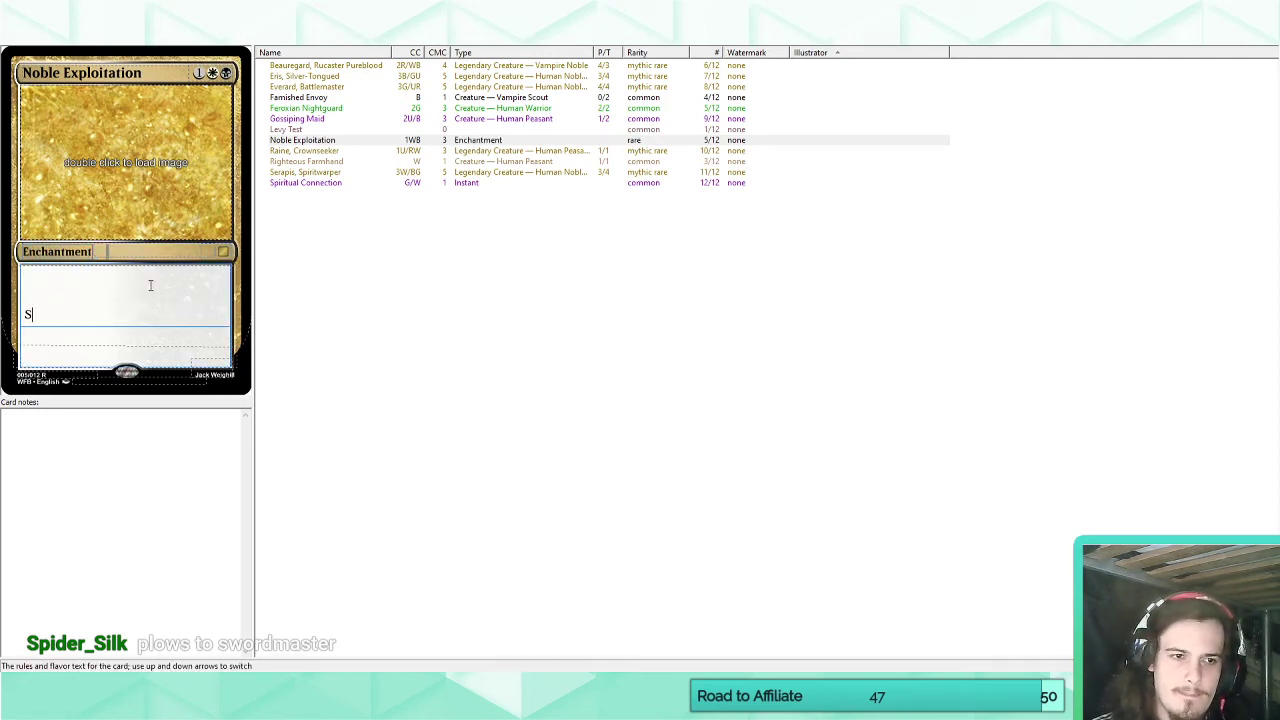
key(BackSpace)
text(B)
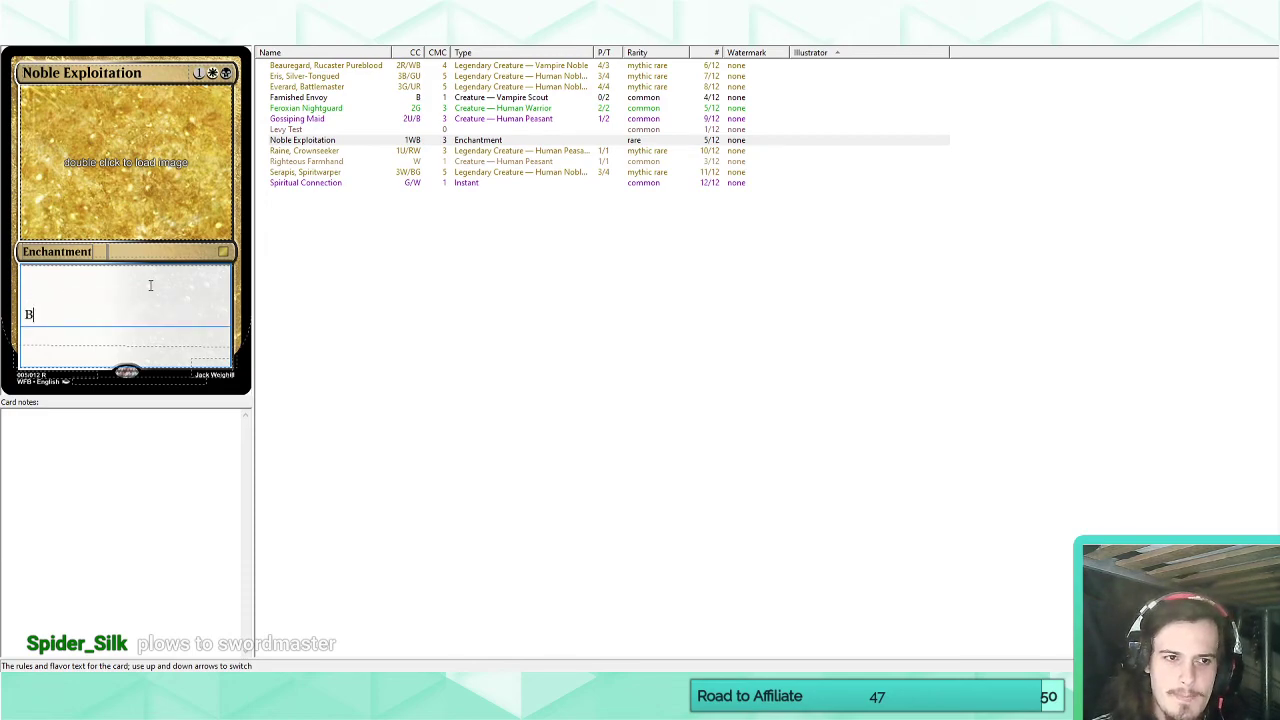
key(BackSpace)
text(WB:)
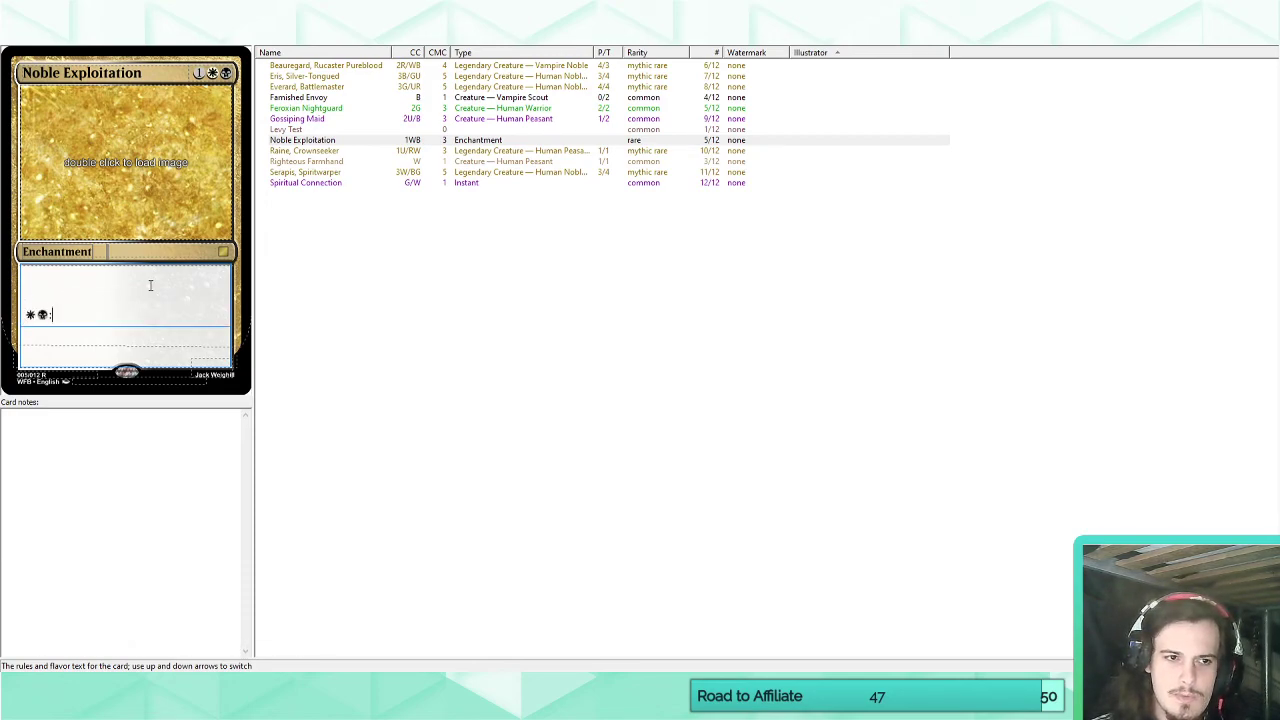
text( Sacrifice a )
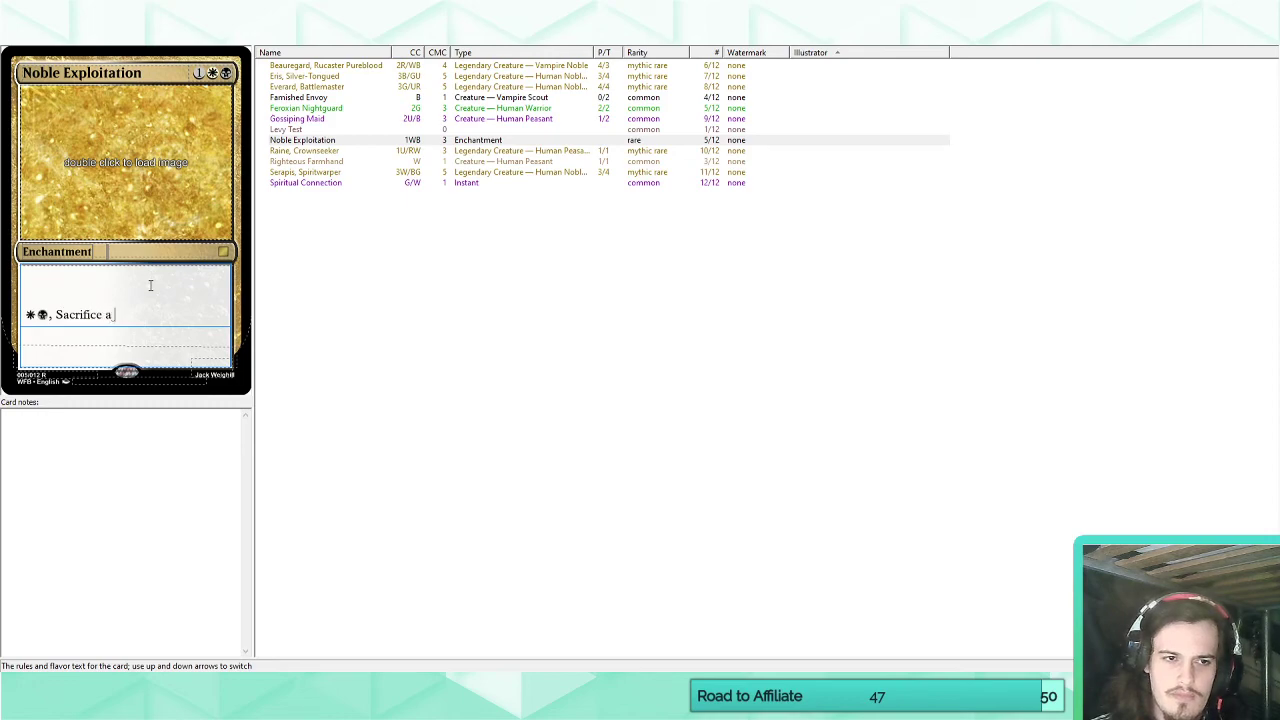
text(peasant: )
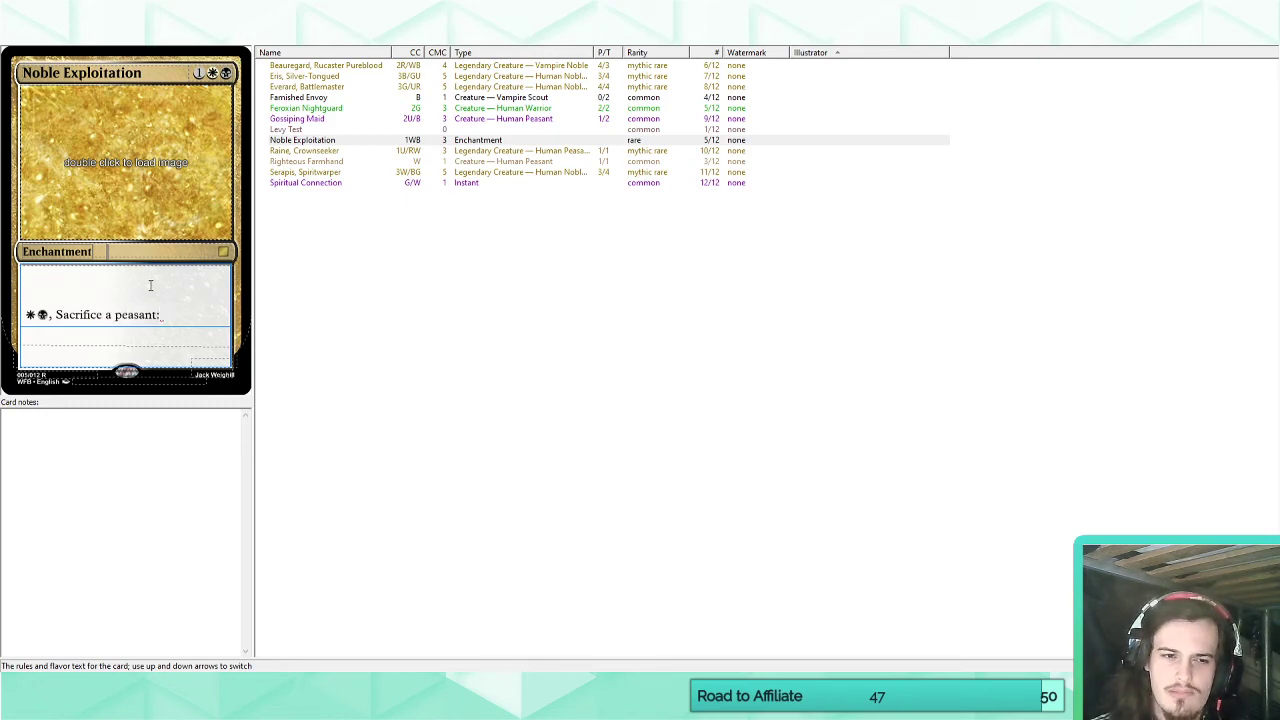
text(D)
key(BackSpace)
text(Gain )
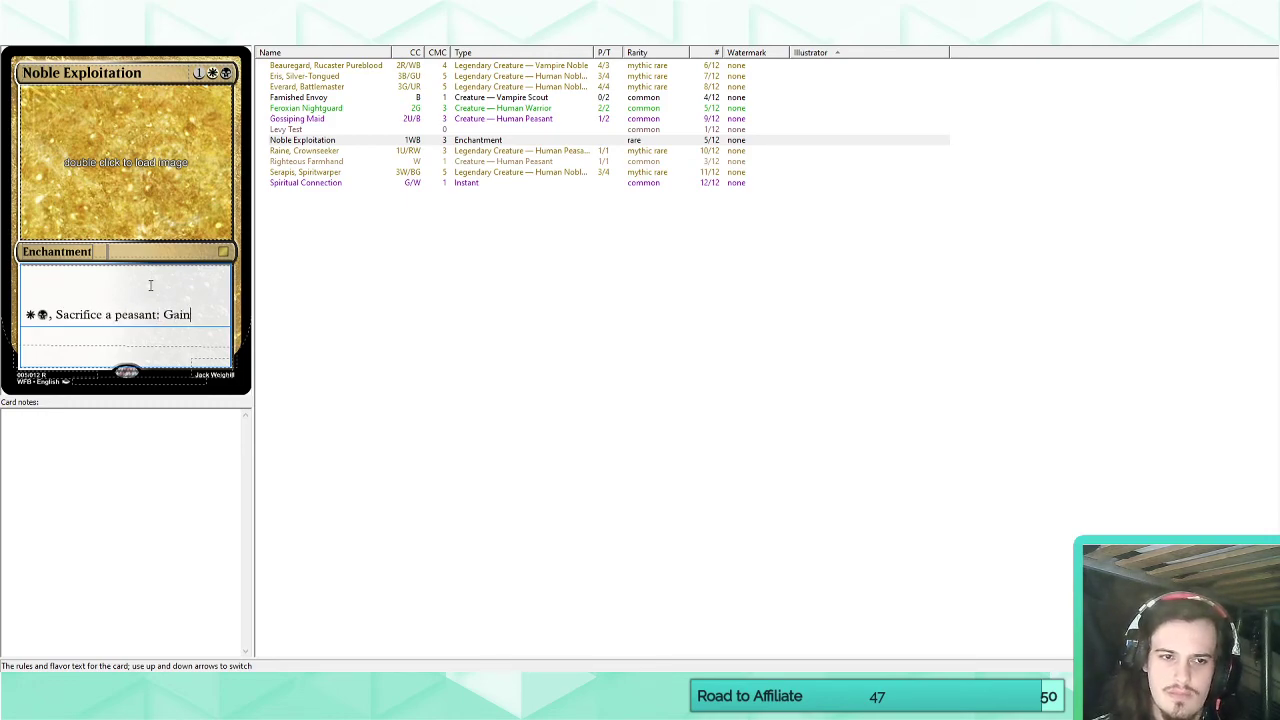
text(3 life and)
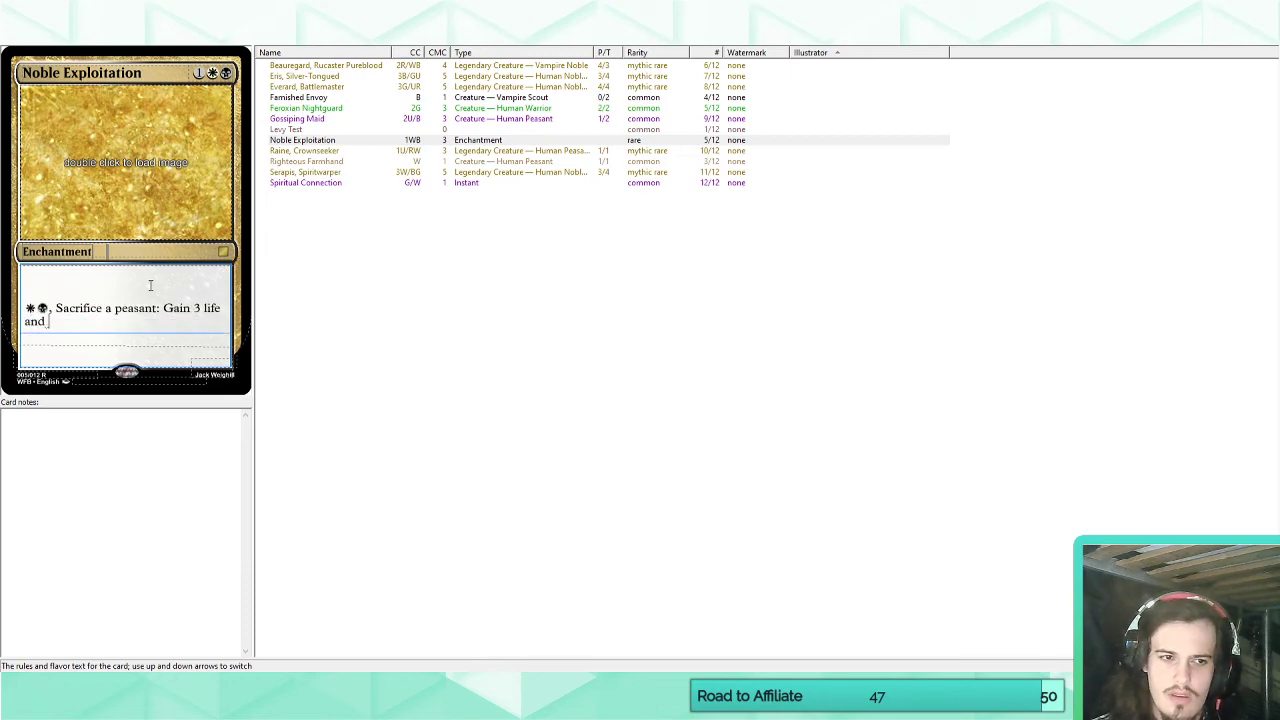
key(BackSpace)
key(BackSpace)
key(BackSpace)
text(and draw a card.)
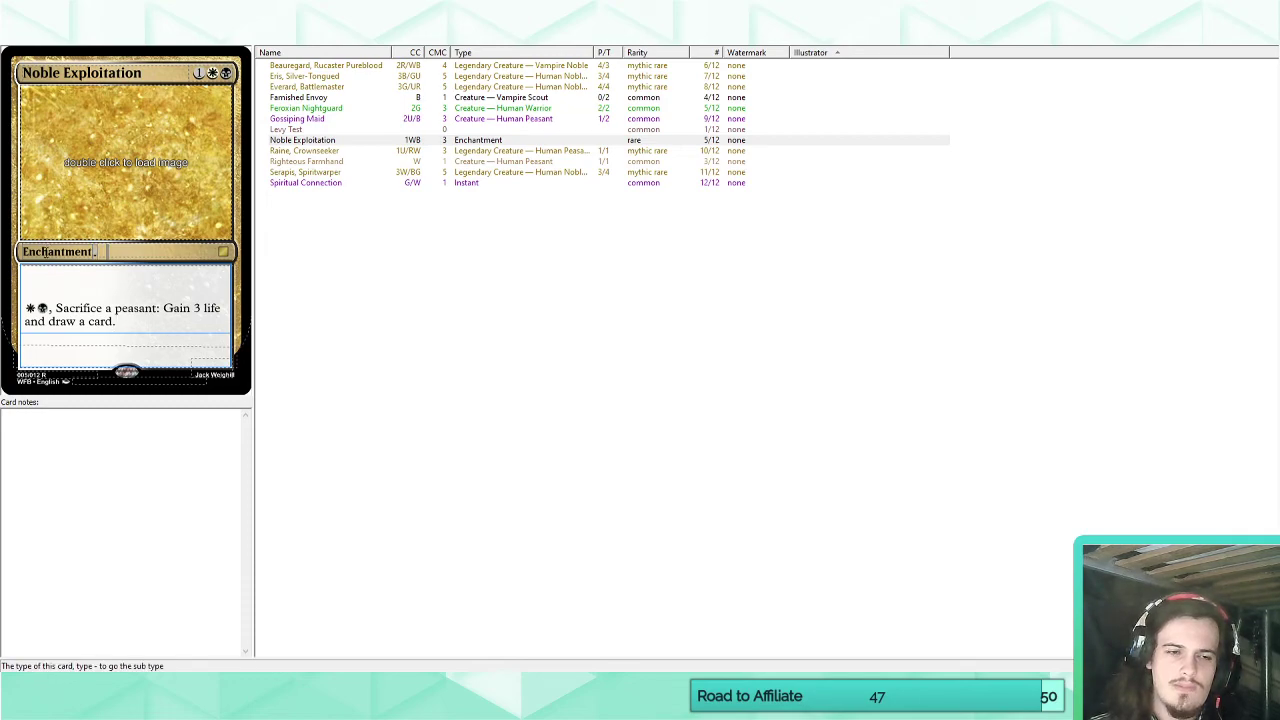
Change Noble Exploitation to an Instant costing one white and one black mana, and clear its rules text.
double_click(58, 253)
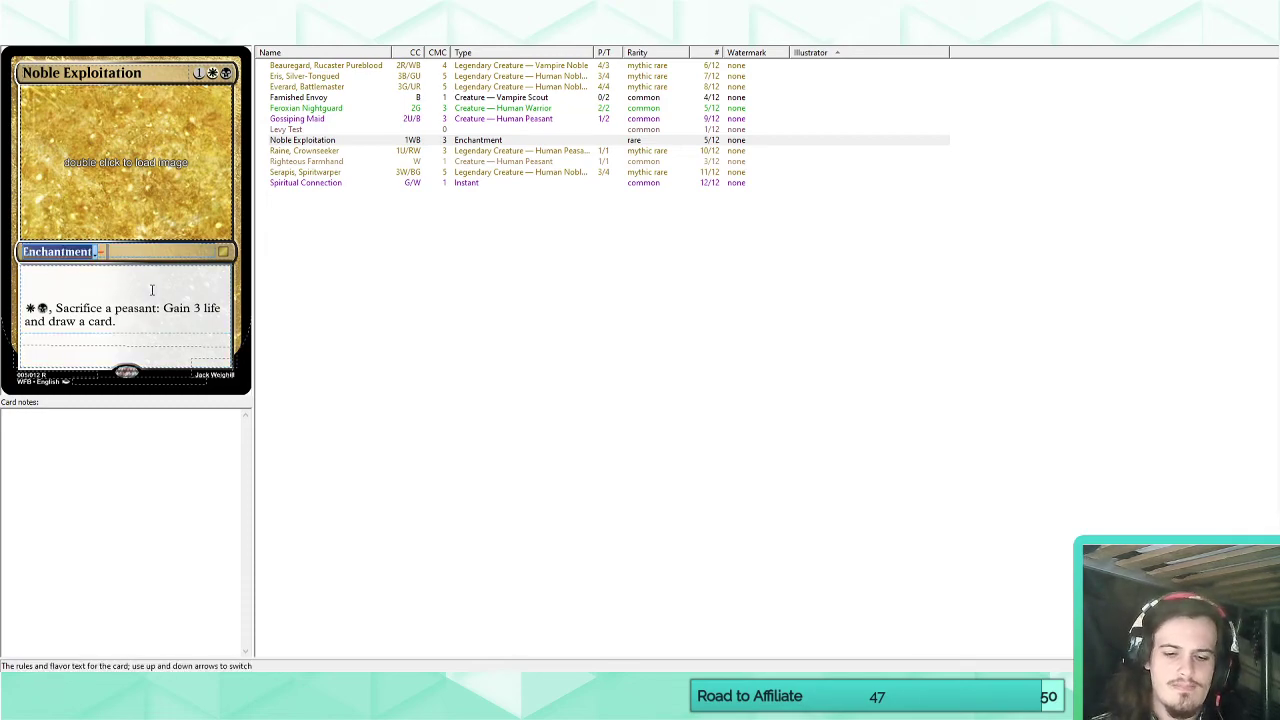
text(Instant)
click(152, 304)
key(ctrl+a)
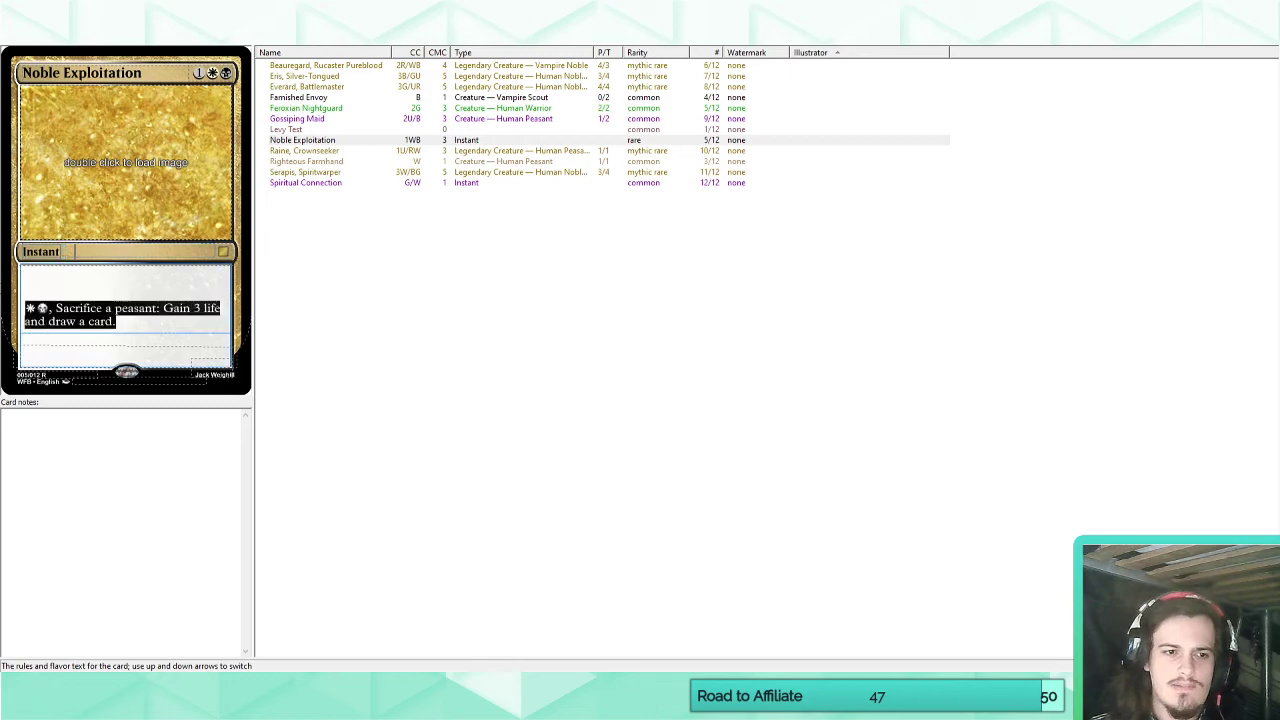
key(BackSpace)
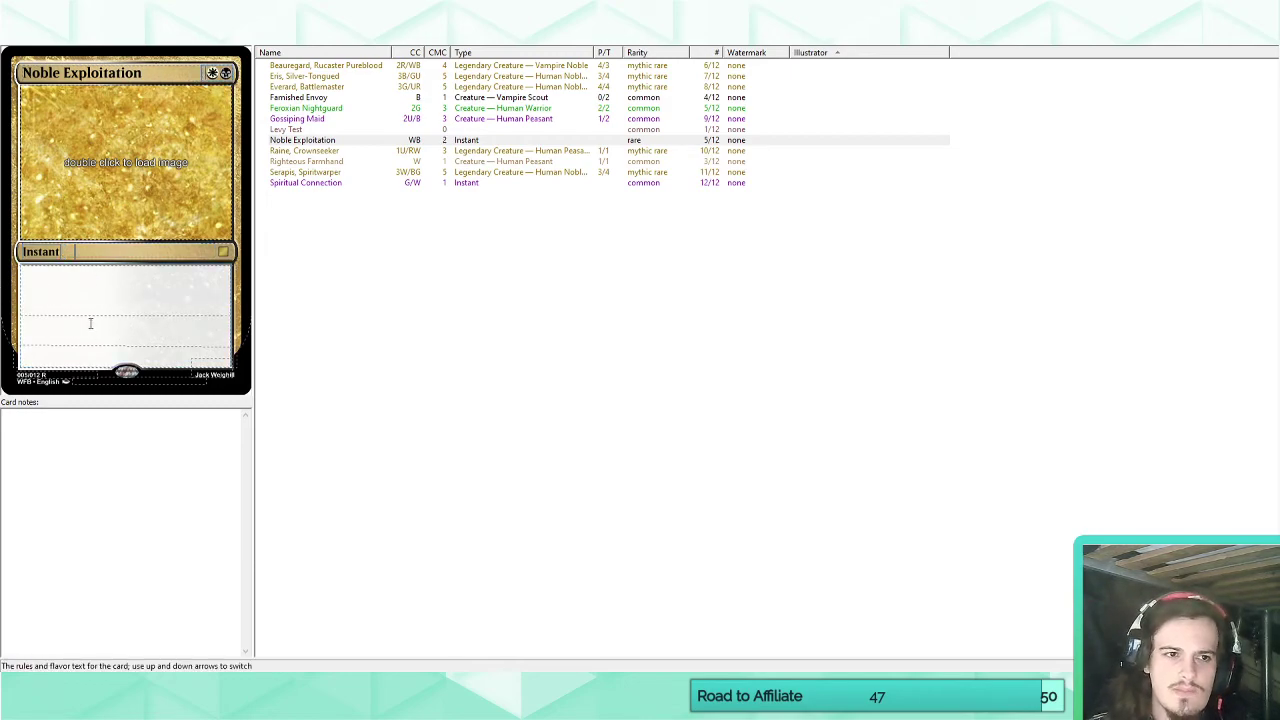
Write the rules text "As an additional cost to cast this spell, sacrifice a peasant creature." on Noble Exploitation.
click(83, 286)
text(All m)
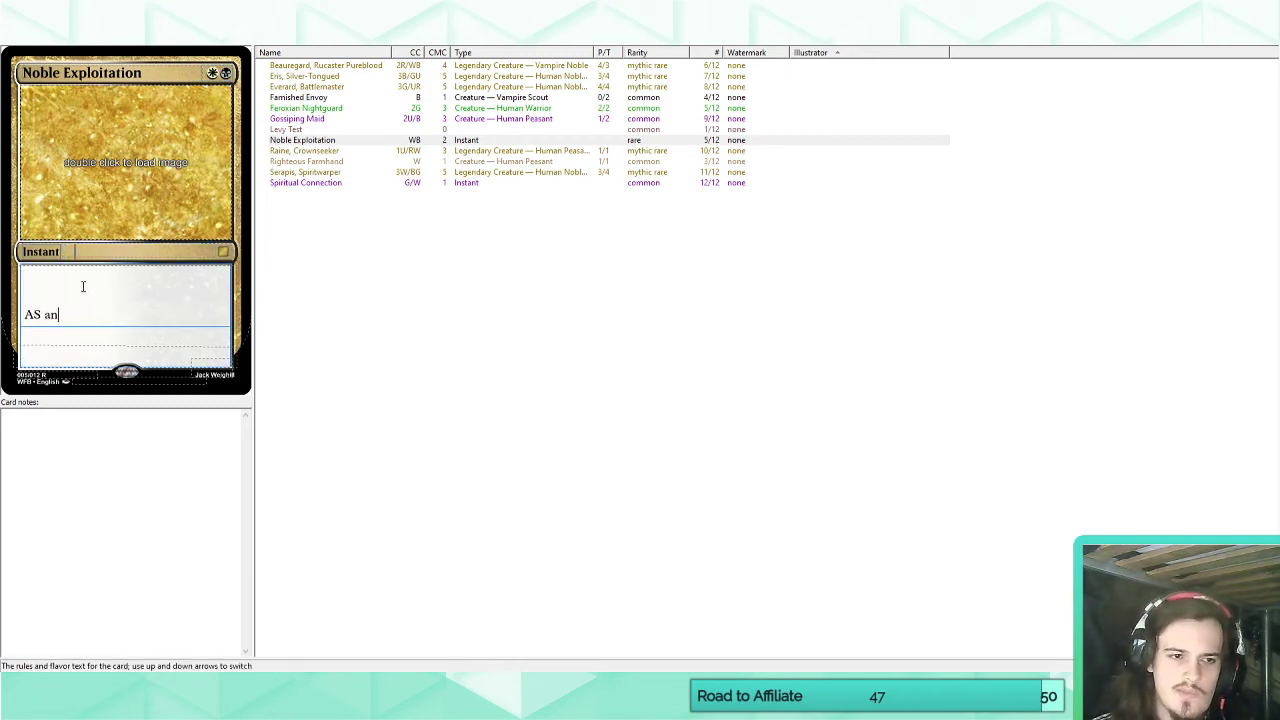
key(BackSpace)
key(BackSpace)
key(BackSpace)
key(BackSpace)
text(s an additional)
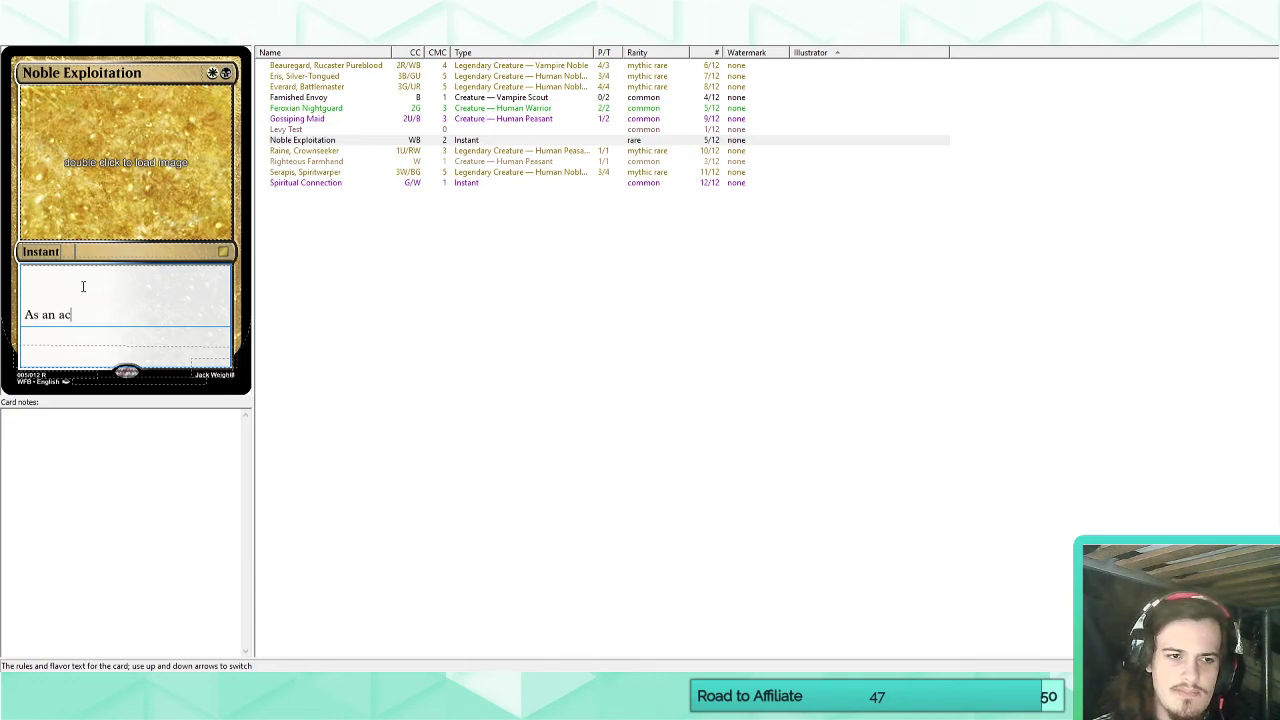
text( cost to cast th)
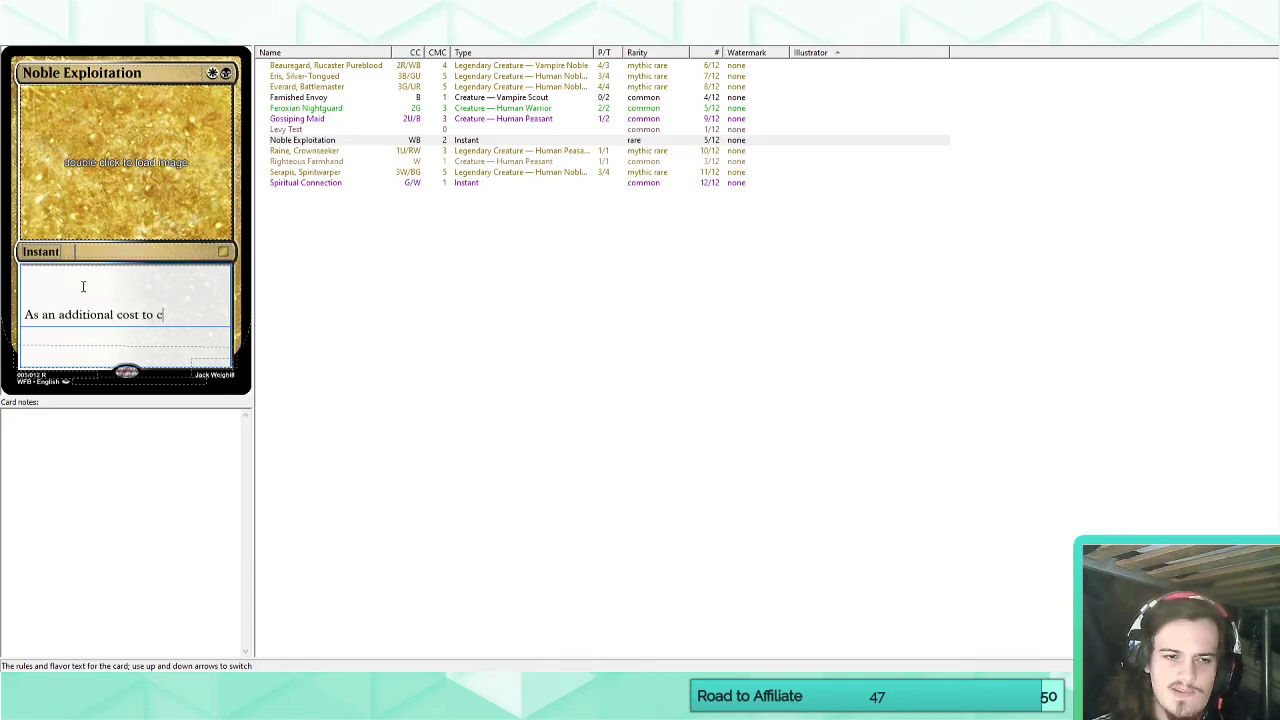
text(is spell, s)
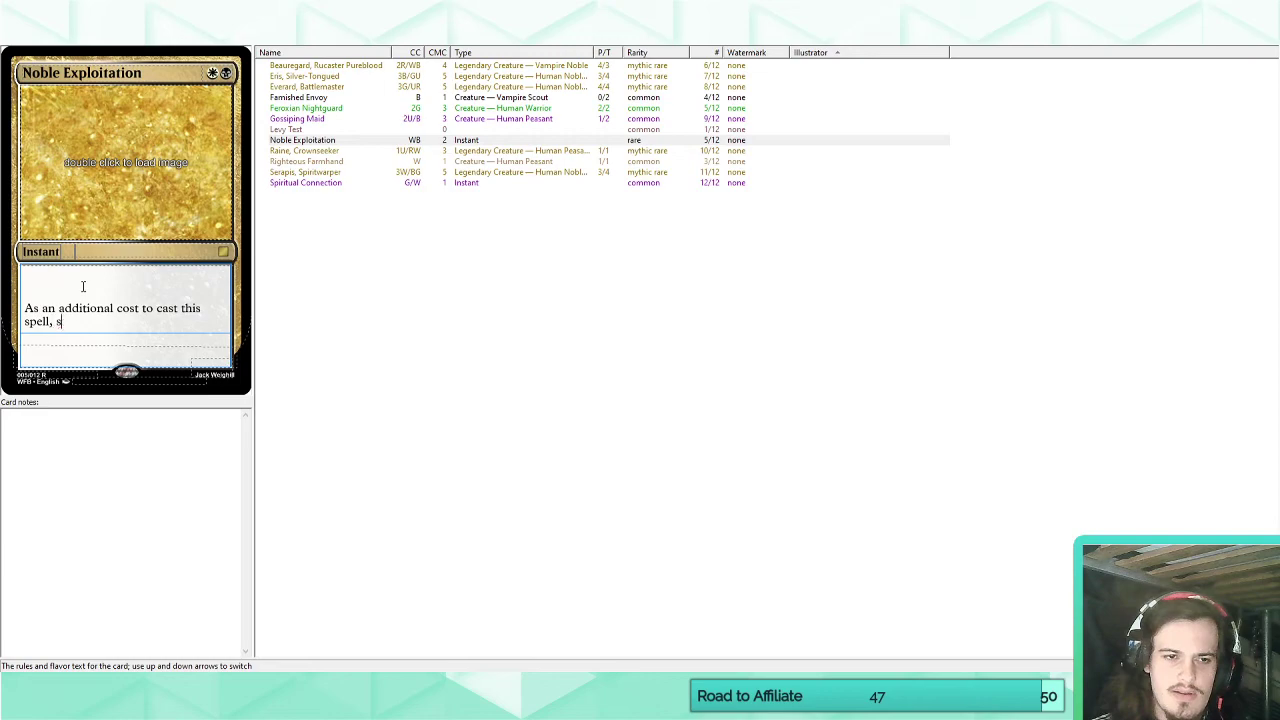
text(acrifice a peasa)
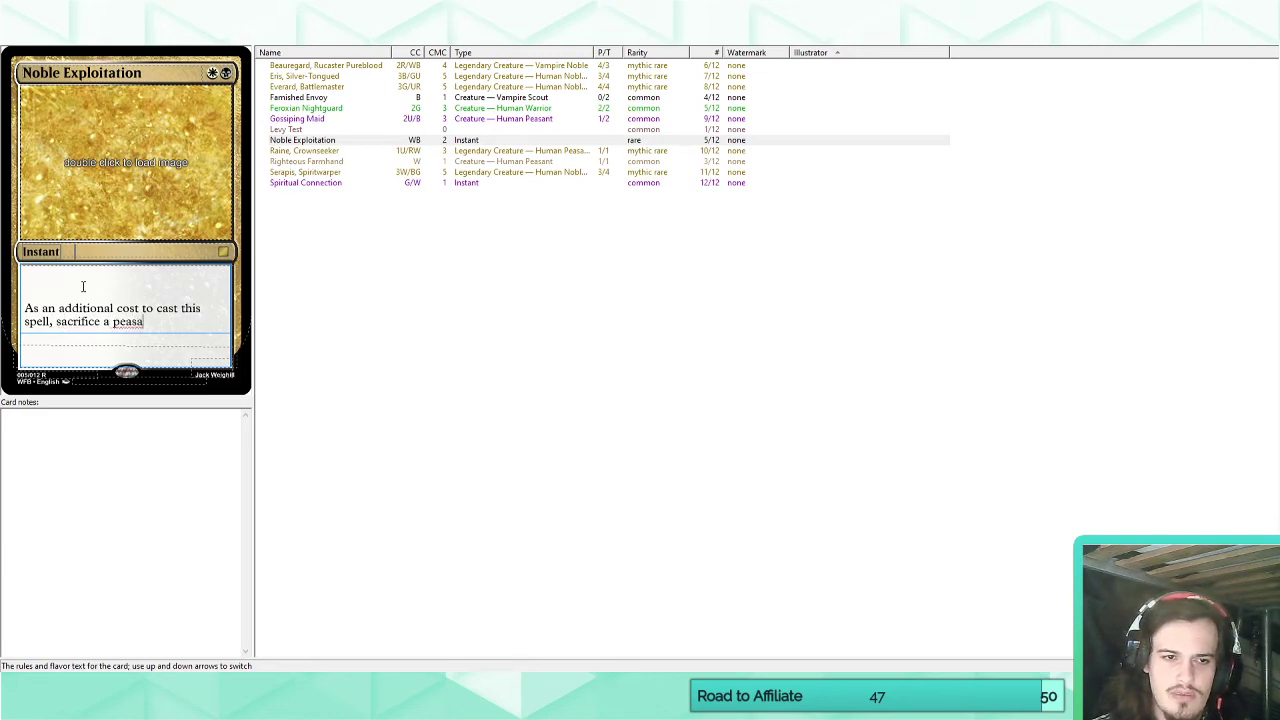
text(nt creature.)
key(Return)
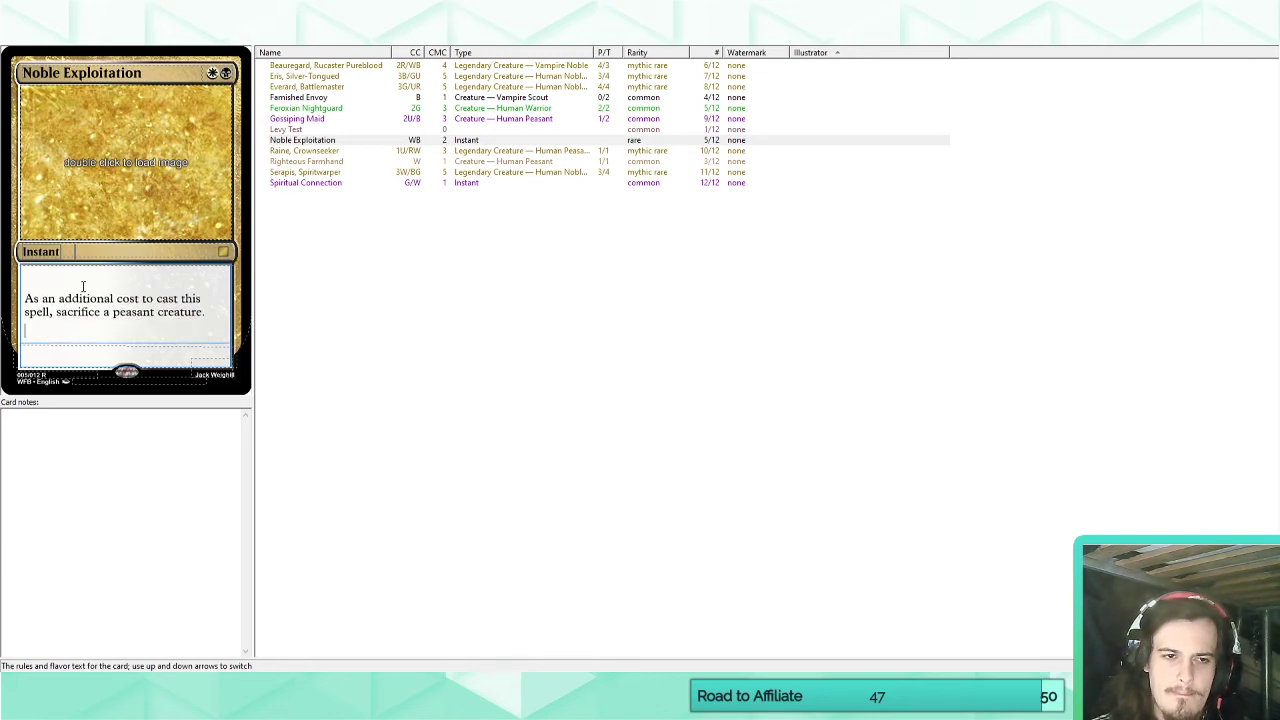
Add the effect "Gain 3 life and draw two cards." on a new line of Noble Exploitation's rules text.
text(Gain )
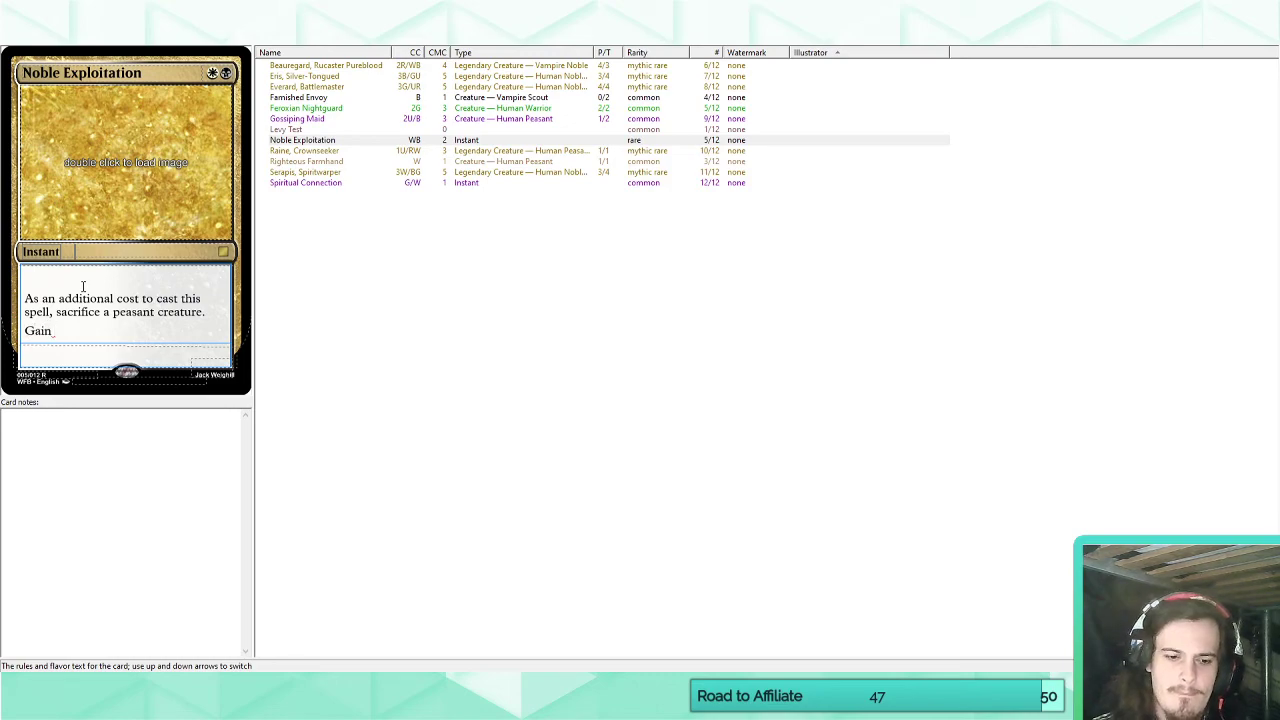
text(3 life and dr)
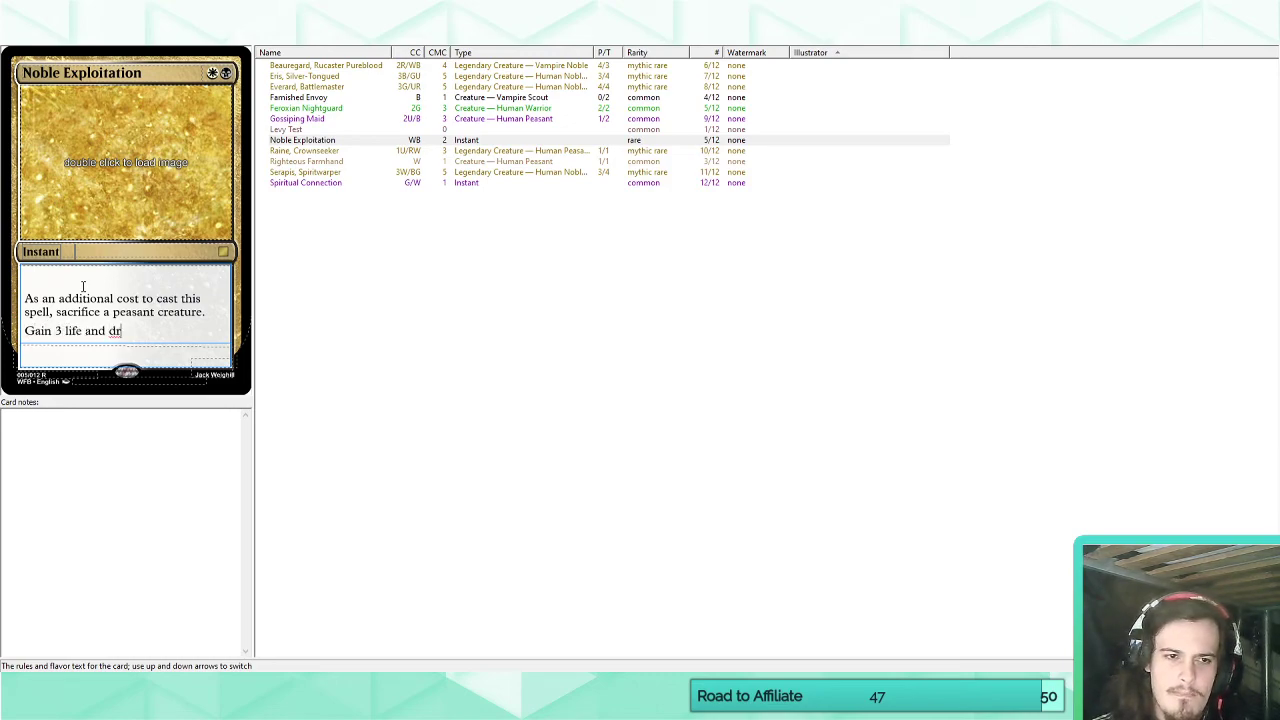
text(aw 2 cards)
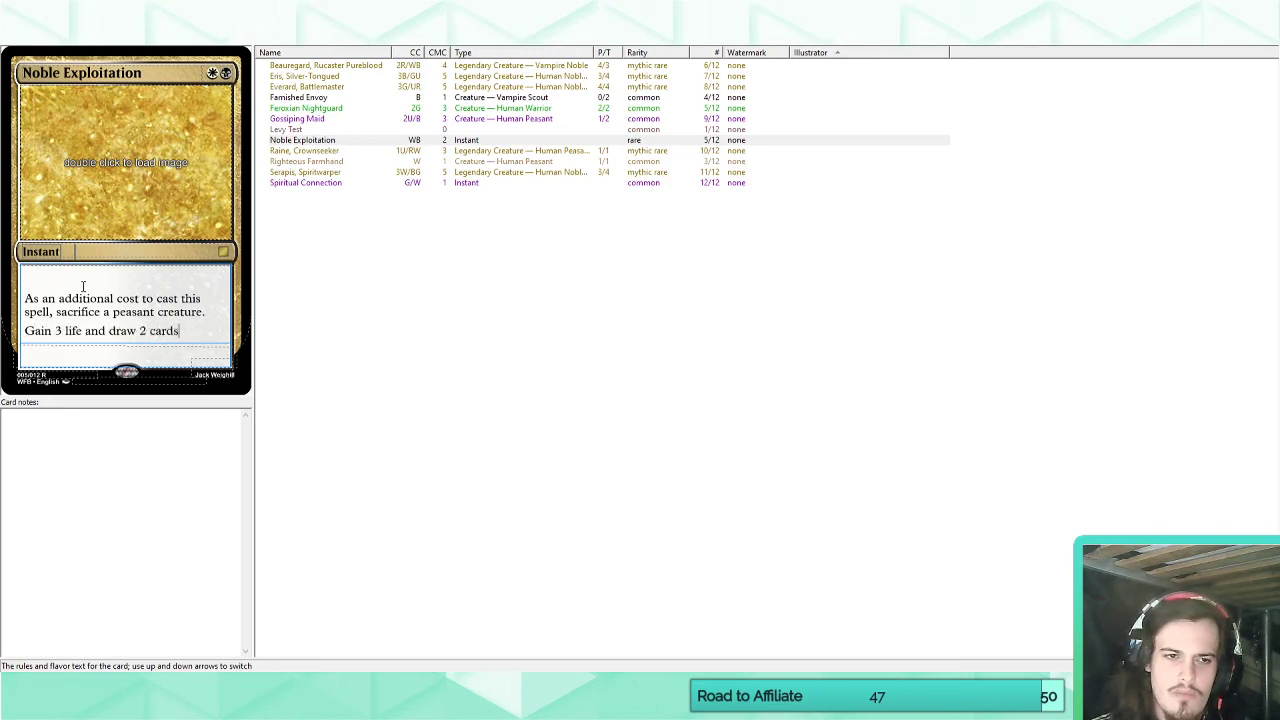
key(BackSpace)
key(BackSpace)
key(BackSpace)
key(BackSpace)
key(BackSpace)
key(BackSpace)
key(BackSpace)
text(two )
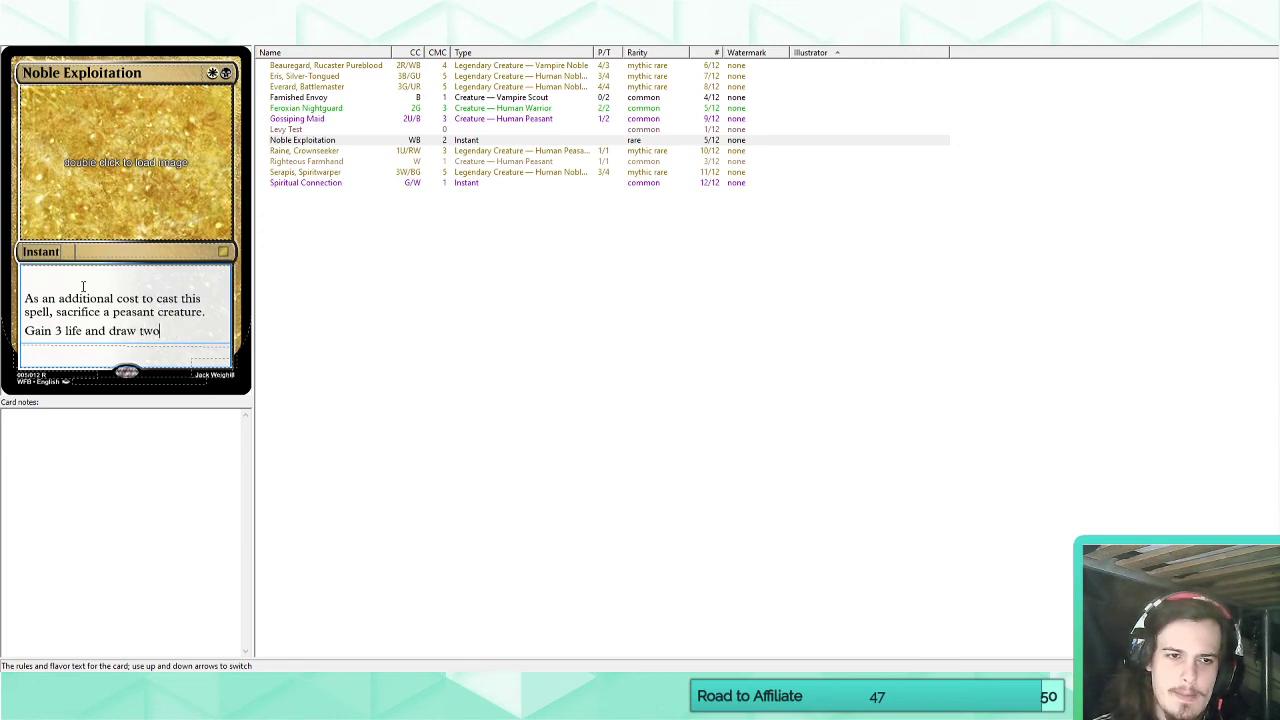
text(cards.)
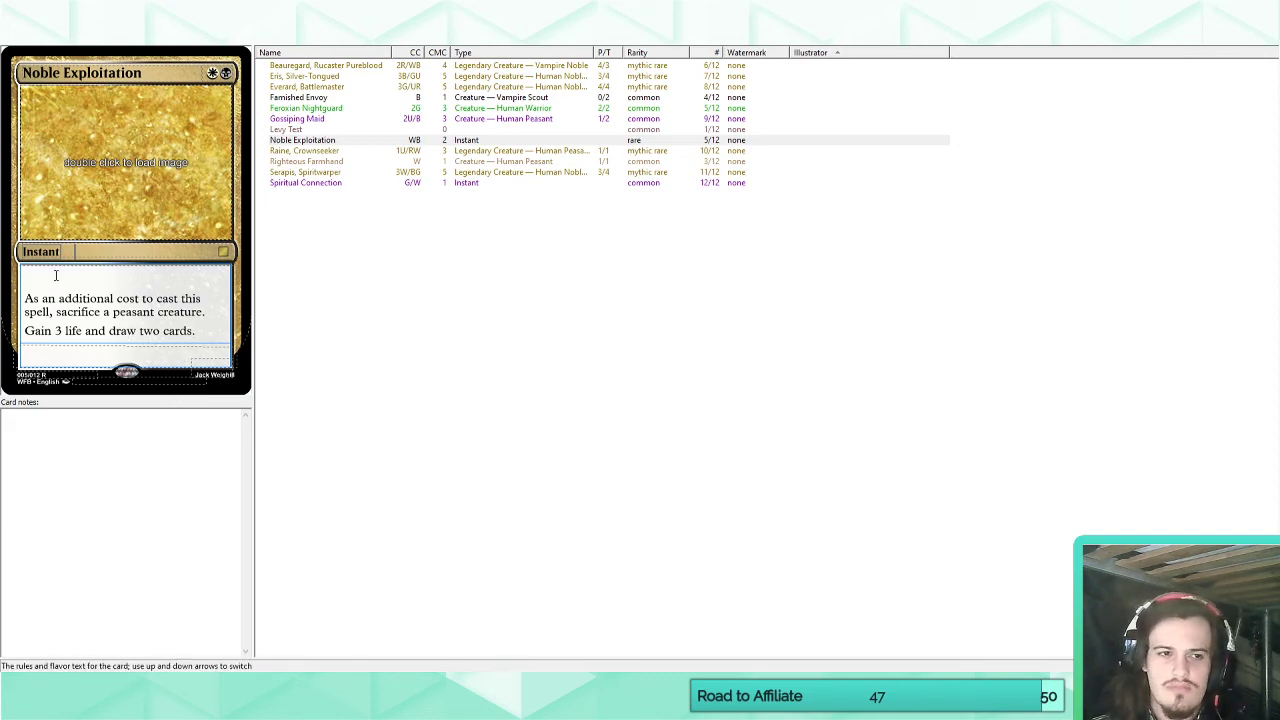
Change Noble Exploitation's card type to Sorcery and its rarity to uncommon.
double_click(40, 252)
text(Sorcery)
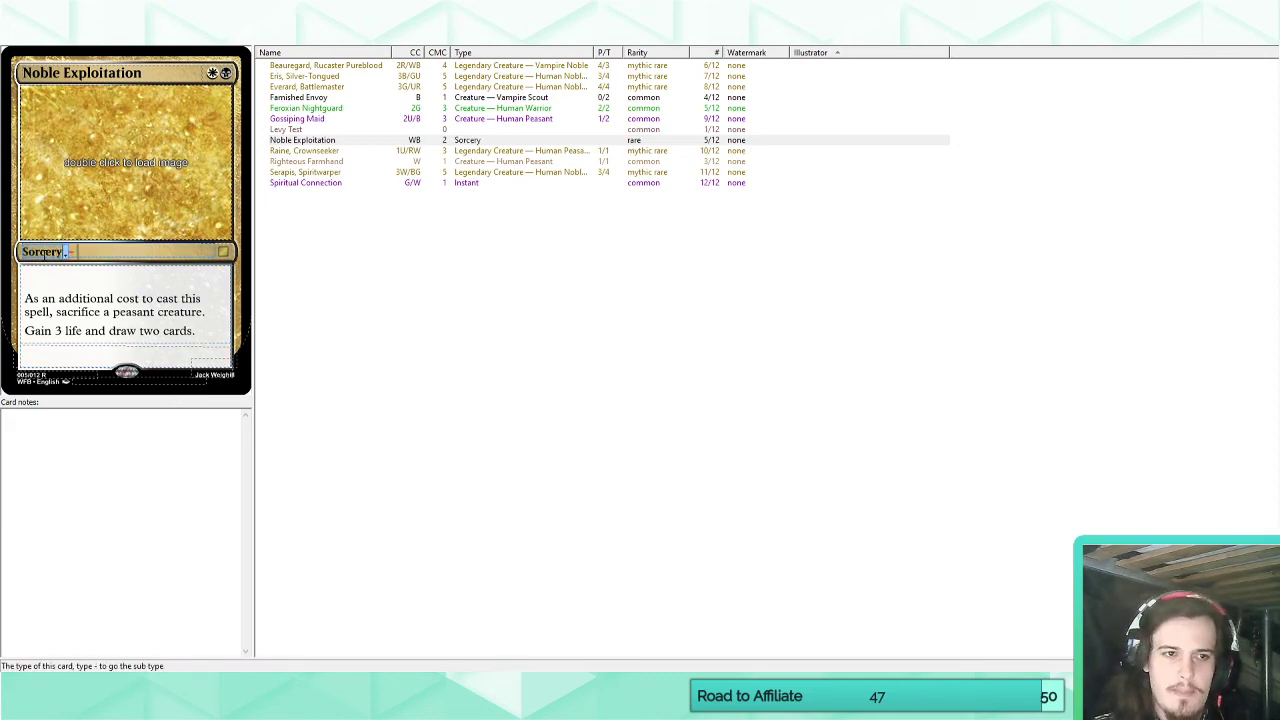
click(212, 338)
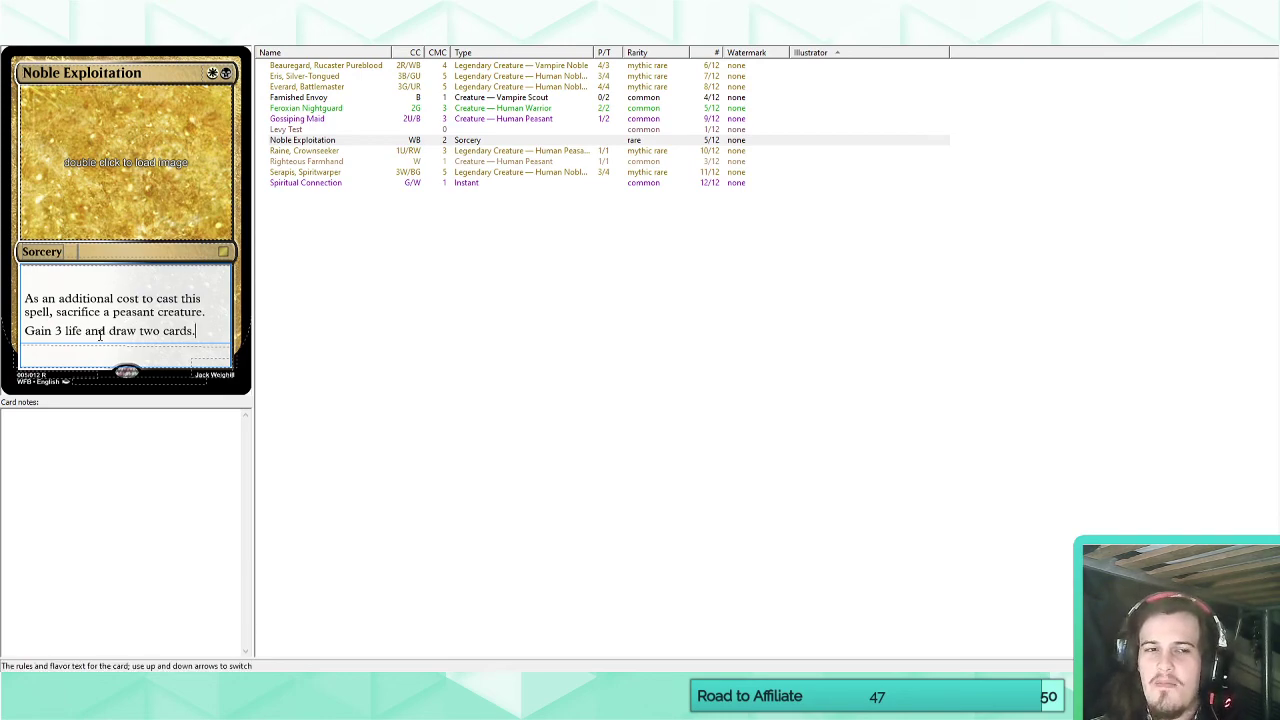
drag(50, 73, 160, 75)
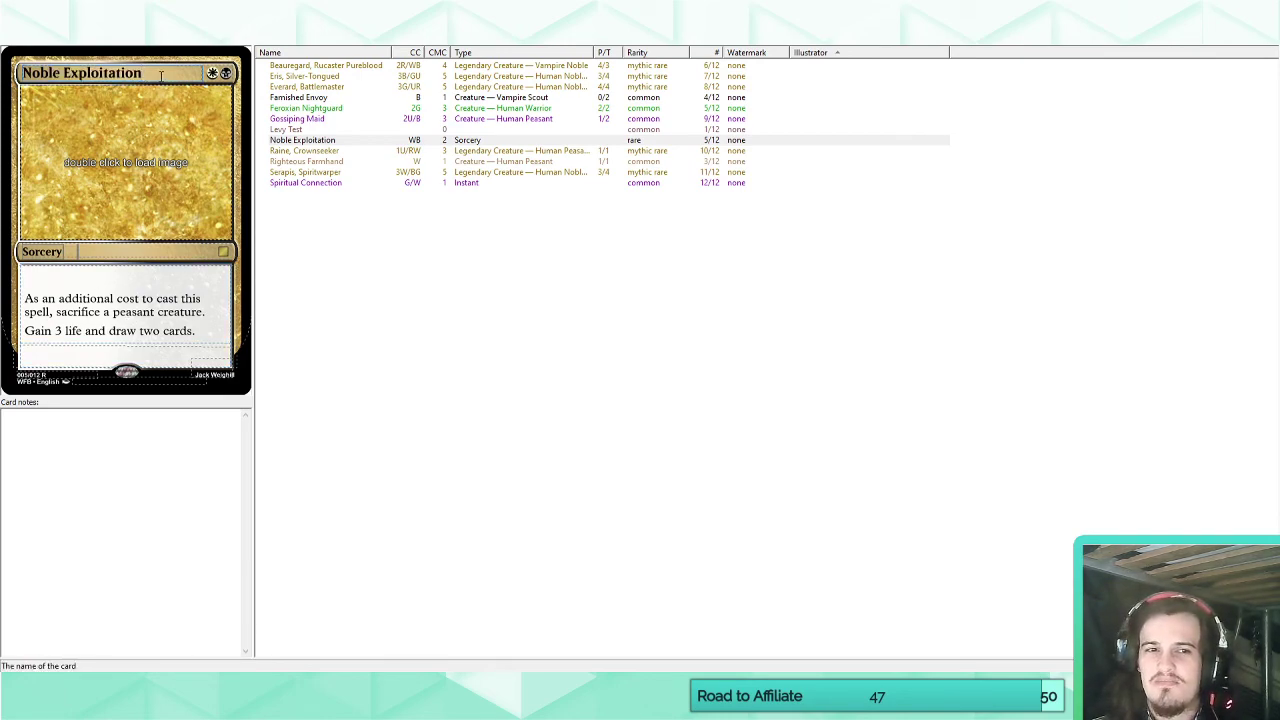
click(155, 311)
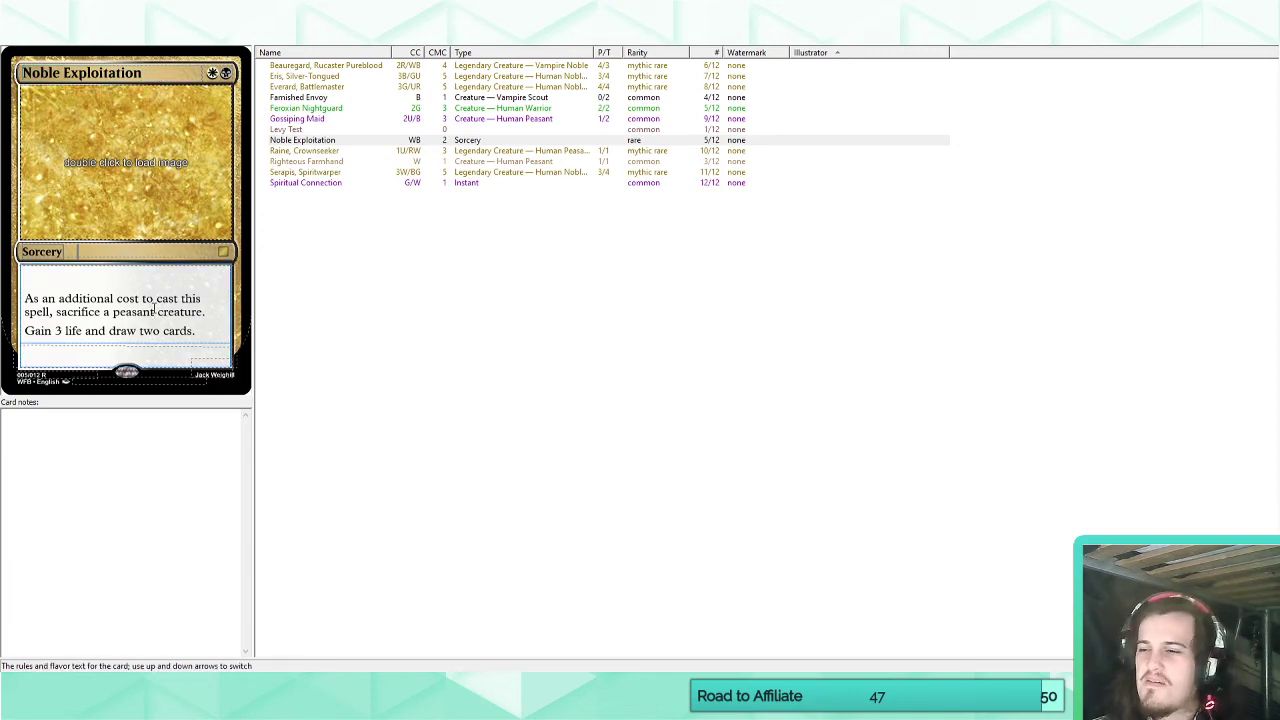
click(223, 251)
click(222, 273)
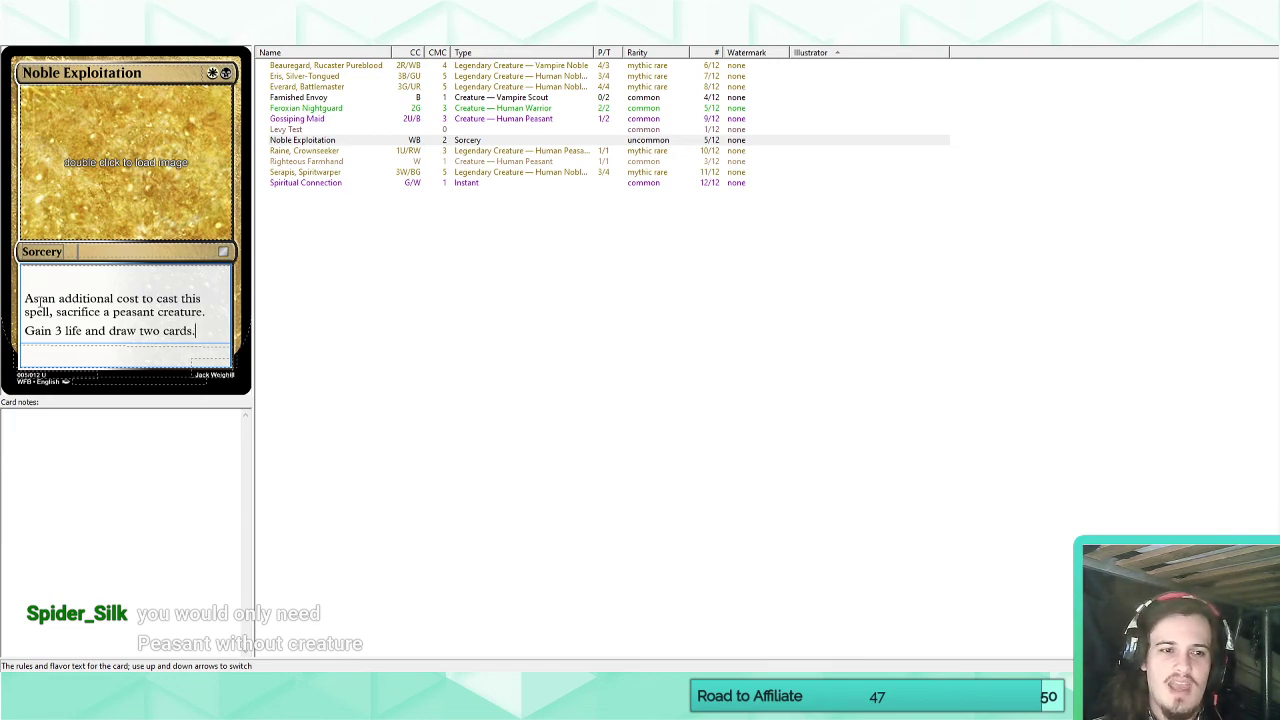
mouse_move(33, 300)
mouse_down()
mouse_move(224, 305)
mouse_move(153, 331)
mouse_move(24, 329)
mouse_up()
click(212, 314)
click(165, 334)
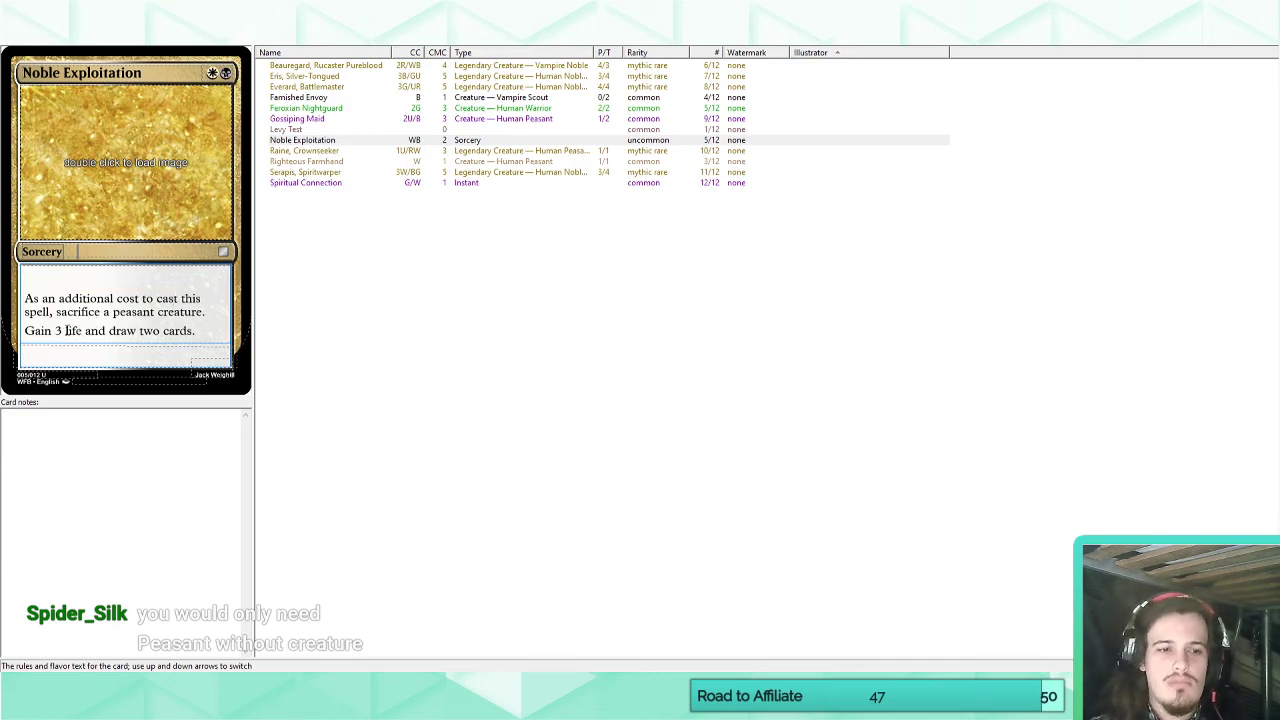
drag(84, 331, 25, 331)
click(101, 333)
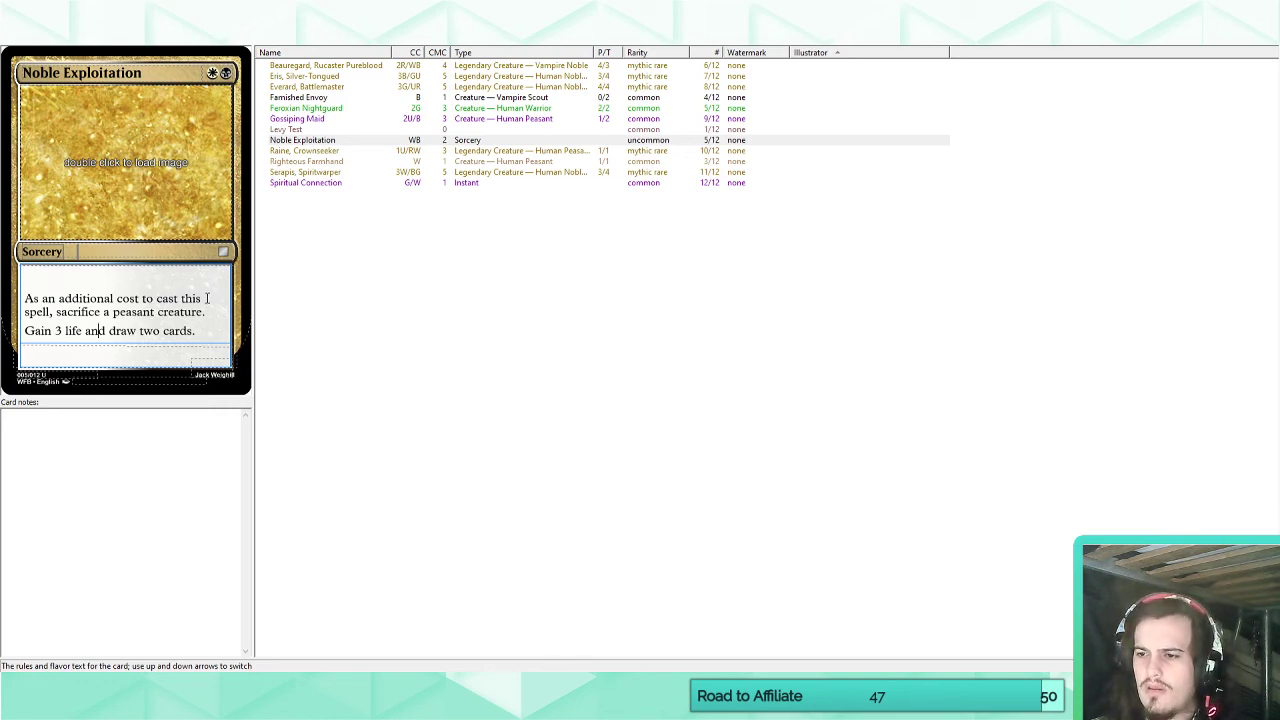
Remove the word "creature" from the additional cost so that it reads "sacrifice a peasant.".
double_click(175, 311)
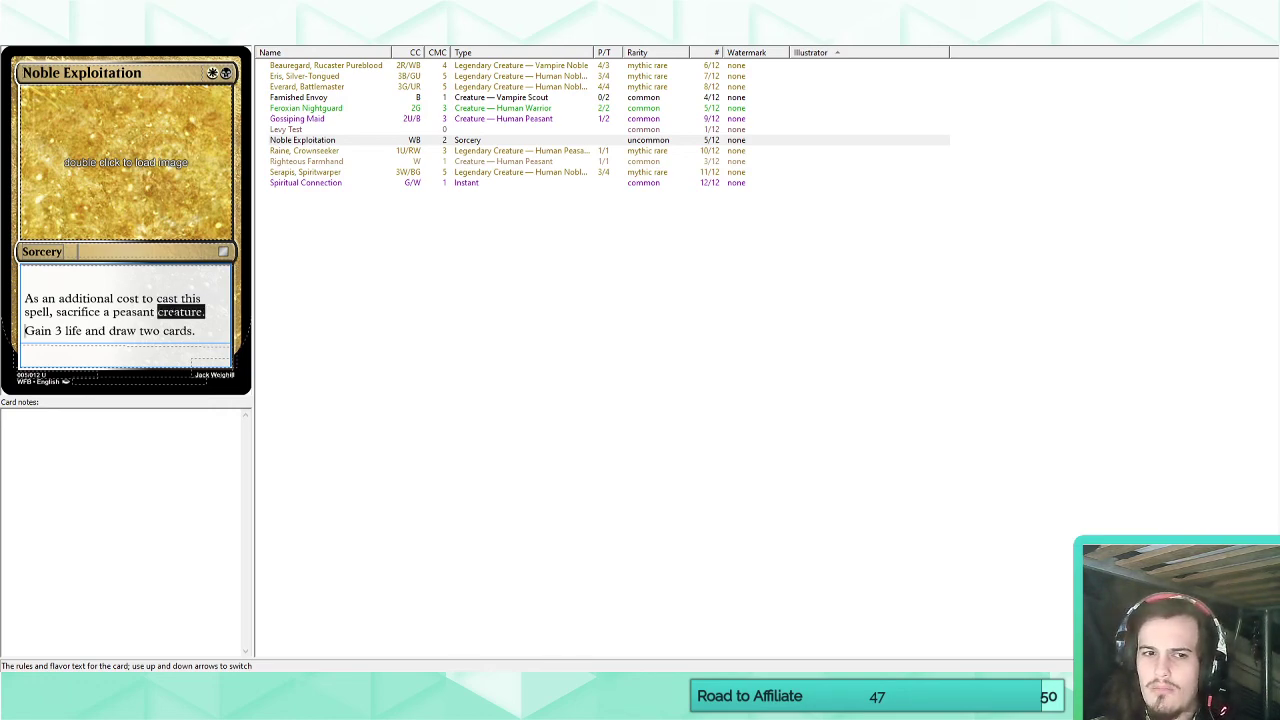
click(189, 294)
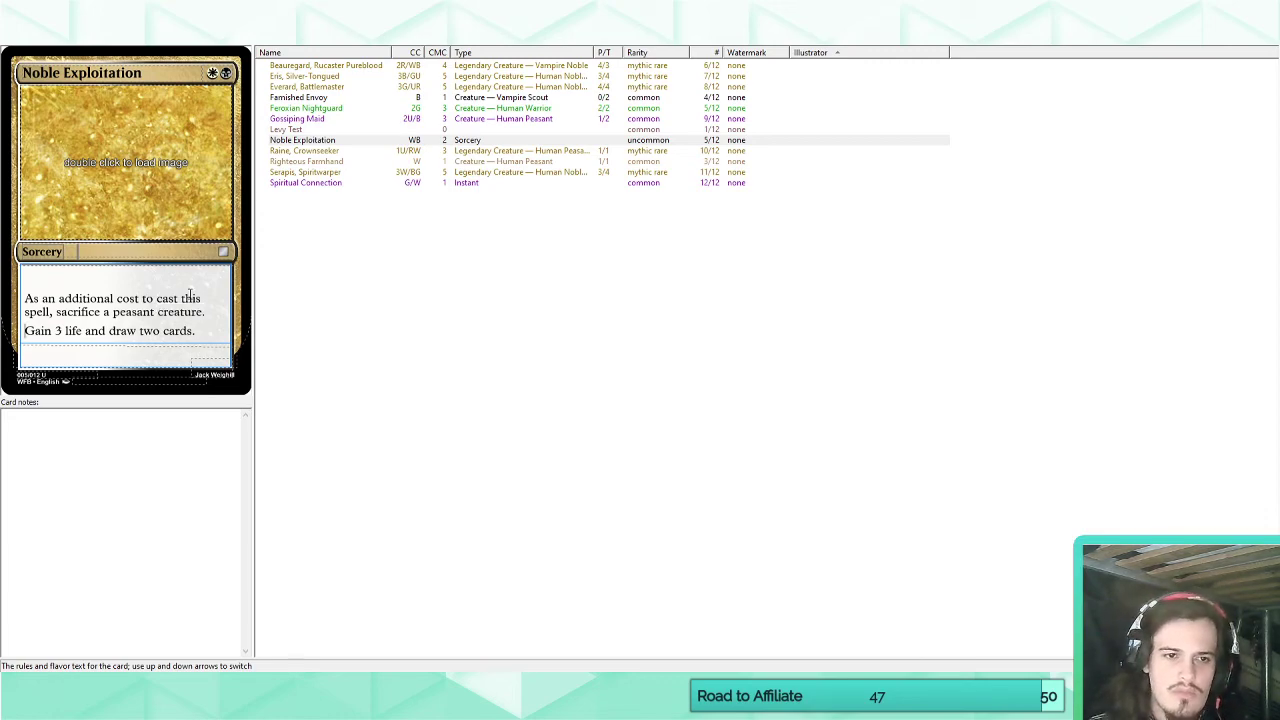
key(BackSpace)
key(BackSpace)
key(BackSpace)
key(BackSpace)
key(BackSpace)
key(BackSpace)
key(BackSpace)
key(BackSpace)
key(BackSpace)
key(BackSpace)
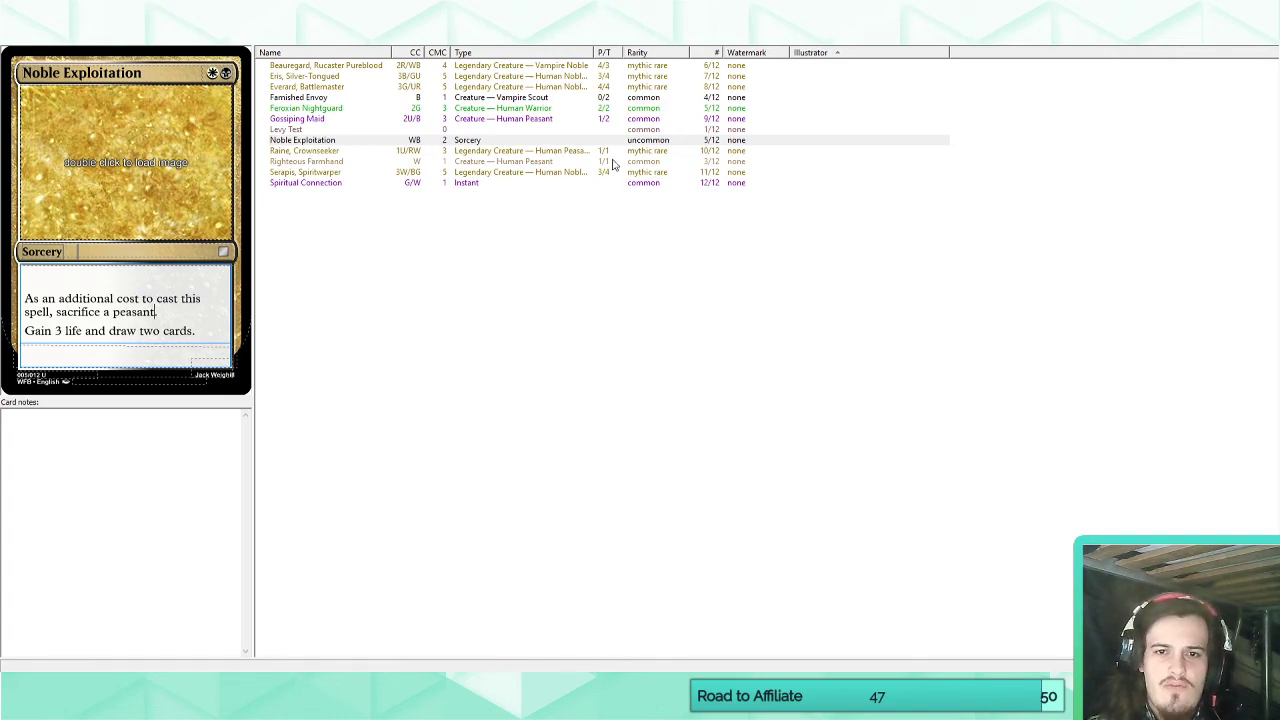
Sort the card list by rarity and open Beauregard, Rucaster Pureblood to review its Cruelty ability.
click(648, 56)
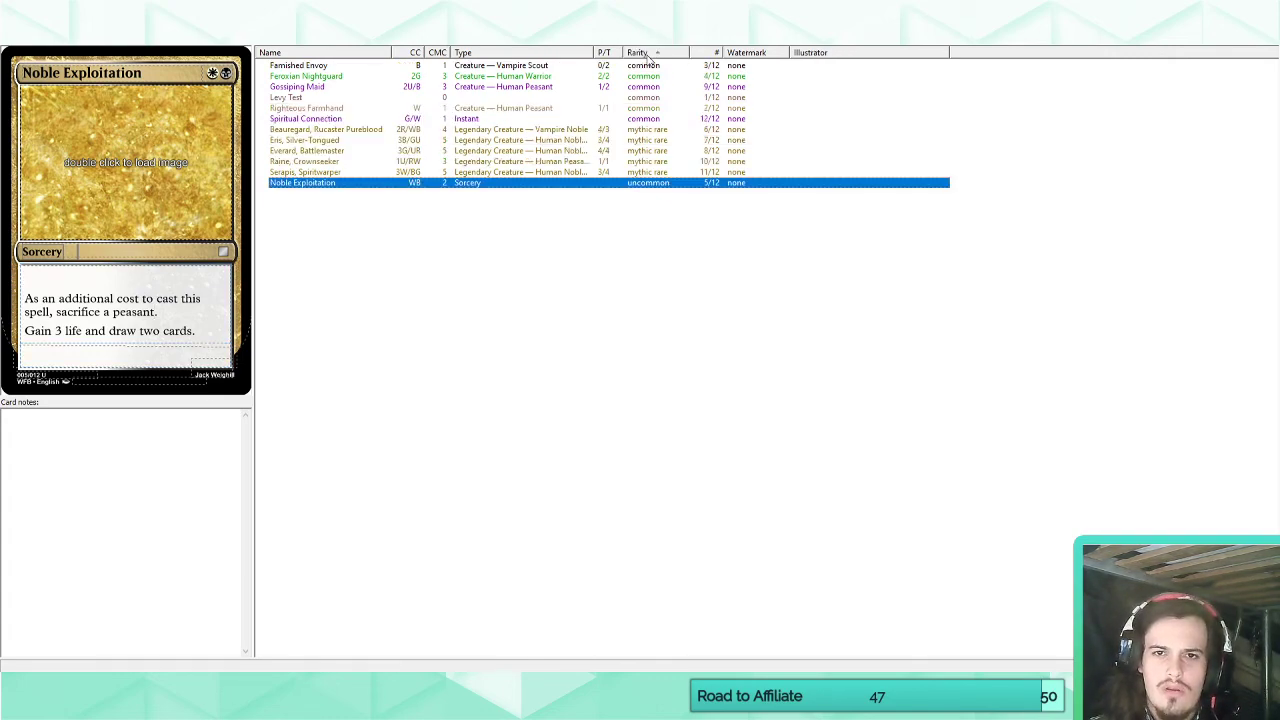
click(598, 131)
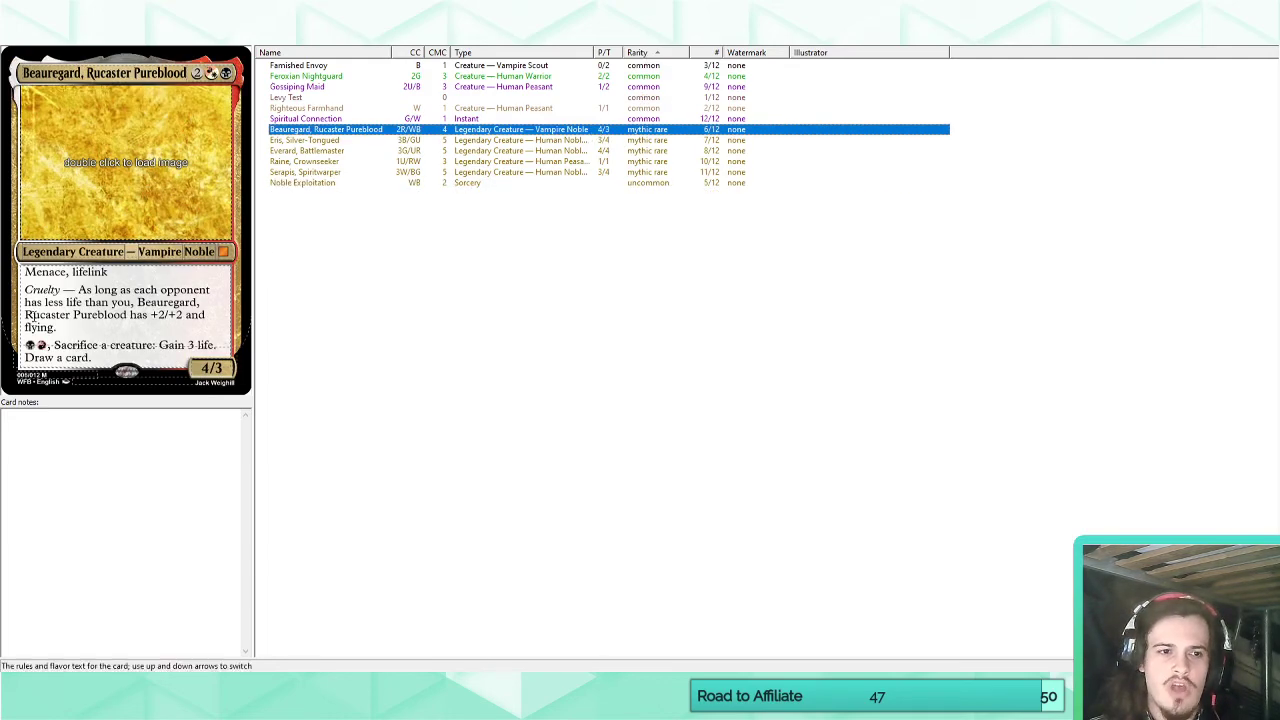
drag(59, 324, 25, 289)
click(92, 323)
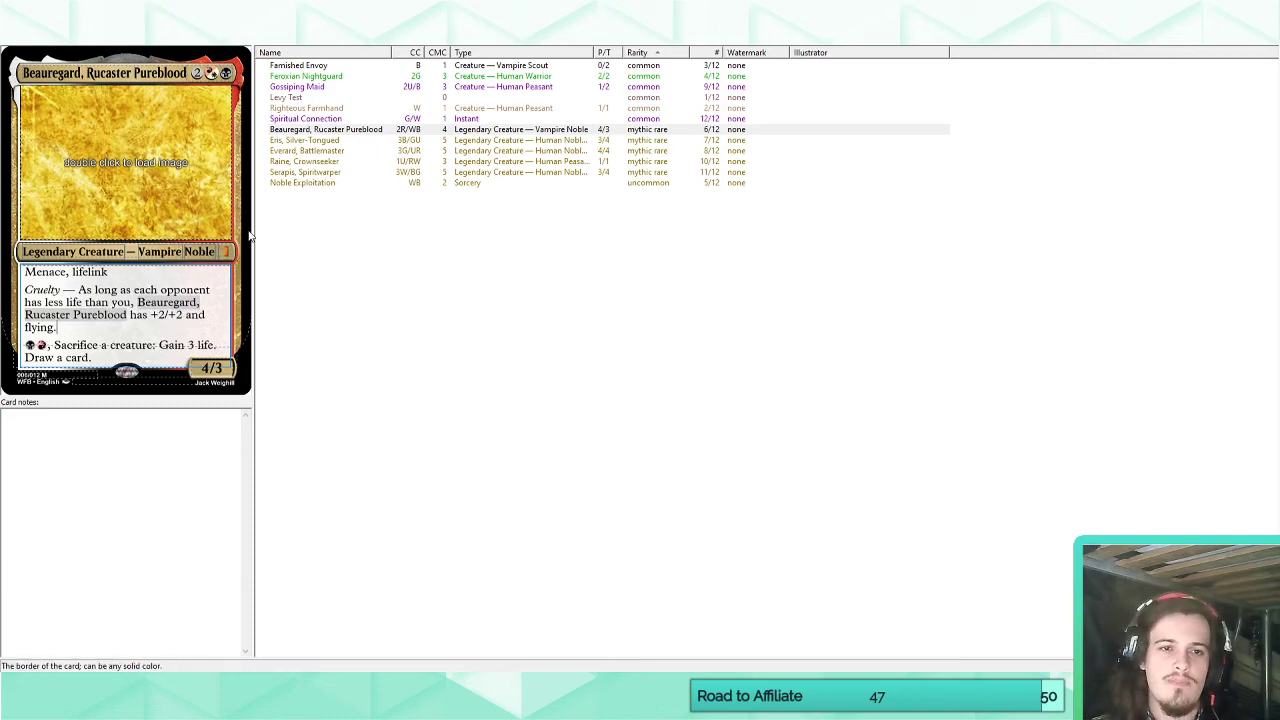
Review the abilities of the legends Eris, Silver-Tongued; Everard, Battlemaster; Raine, Crownseeker; and Serapis, Spiritwarper.
click(328, 141)
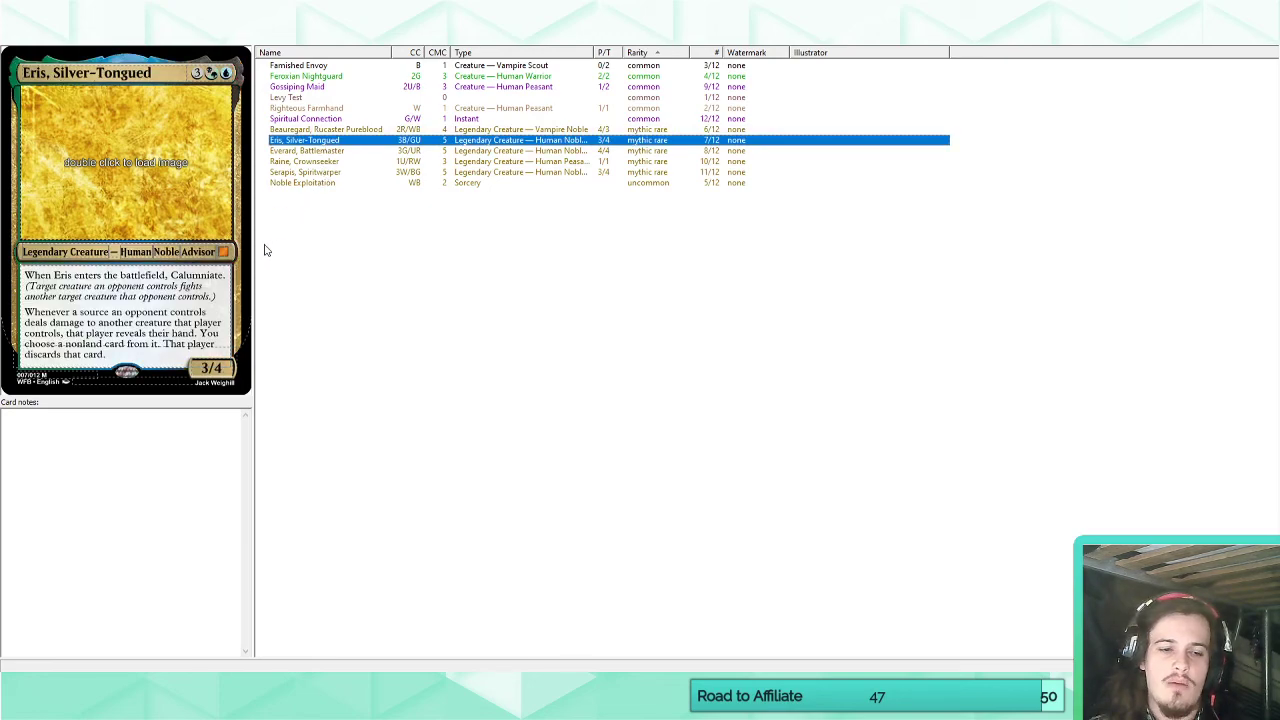
click(316, 151)
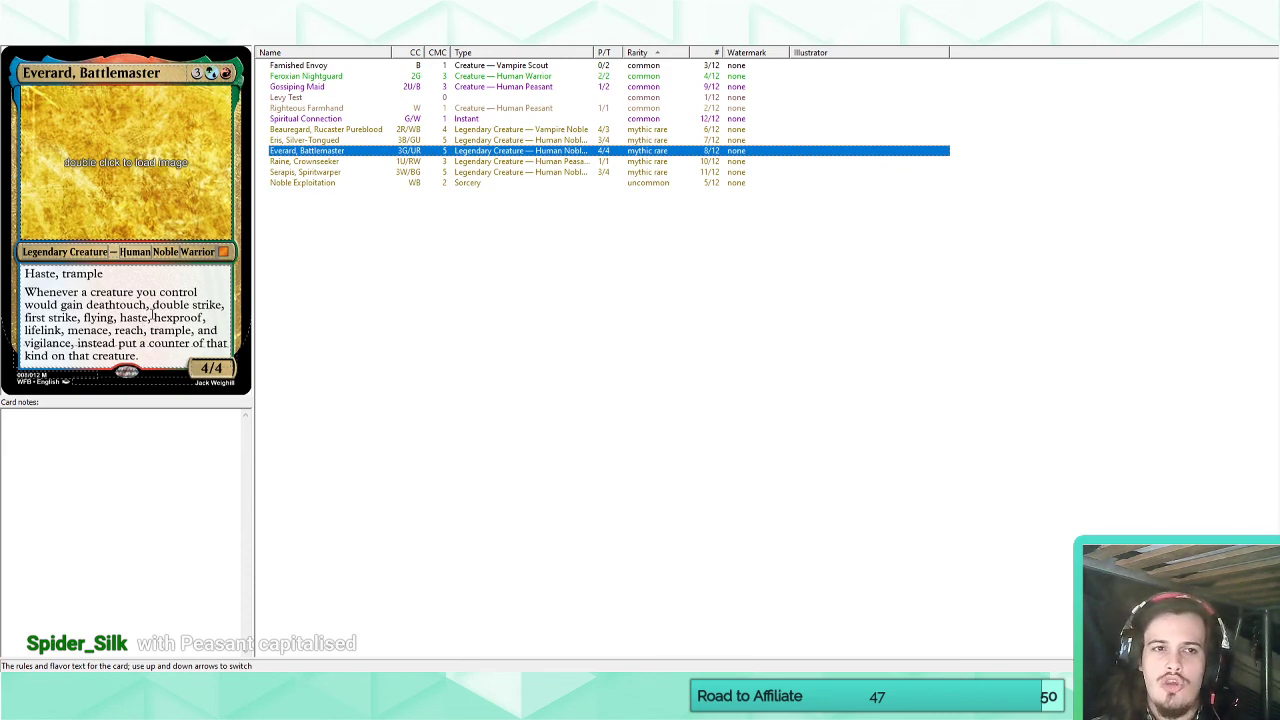
click(299, 162)
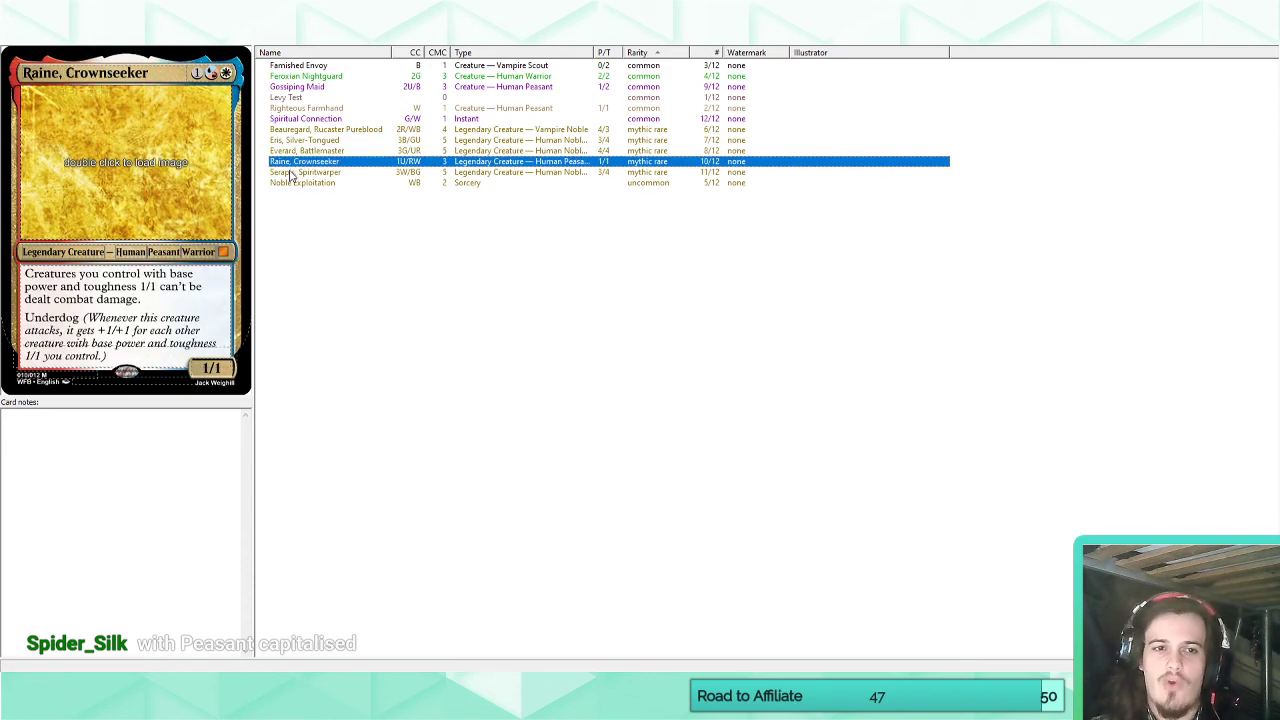
click(168, 292)
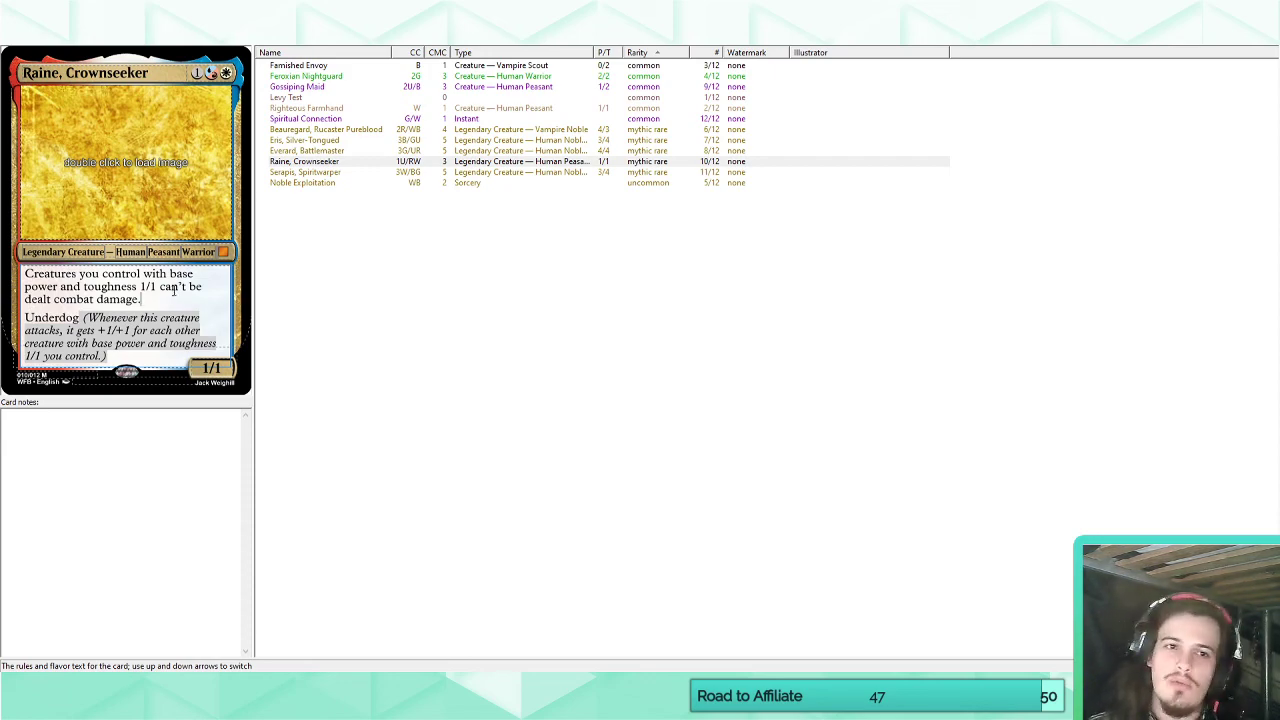
click(309, 173)
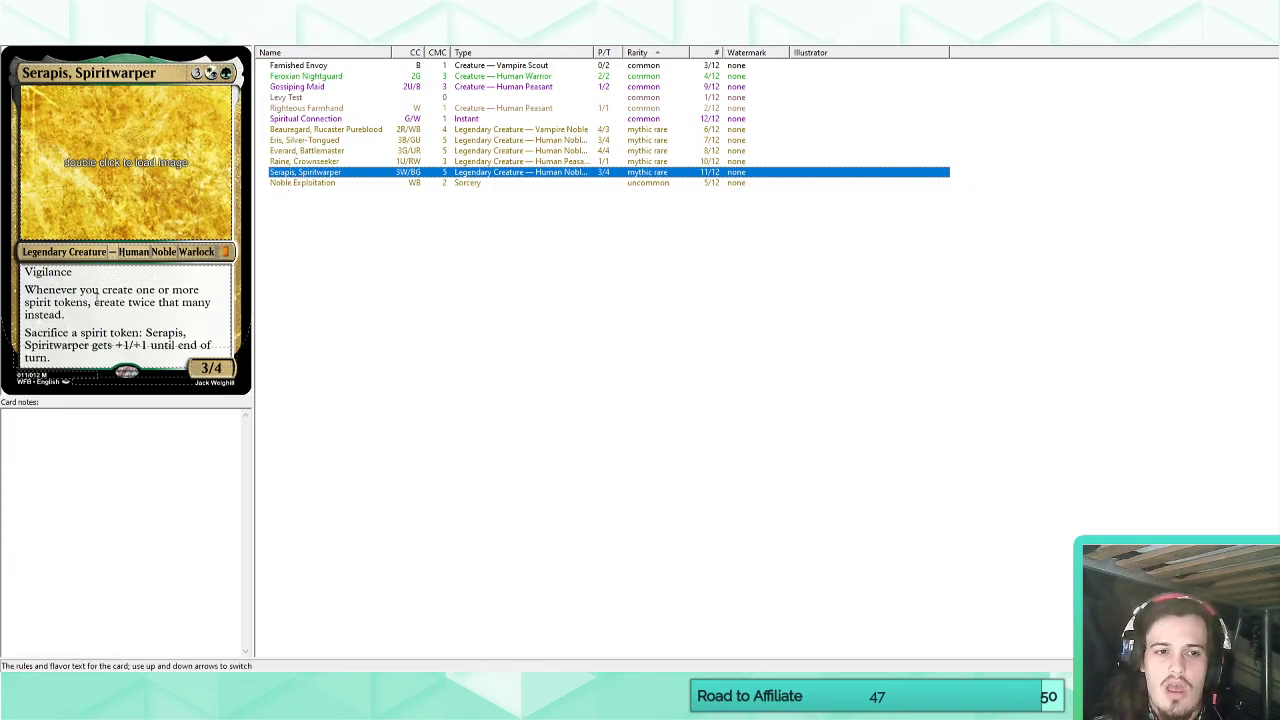
drag(53, 358, 23, 272)
click(64, 314)
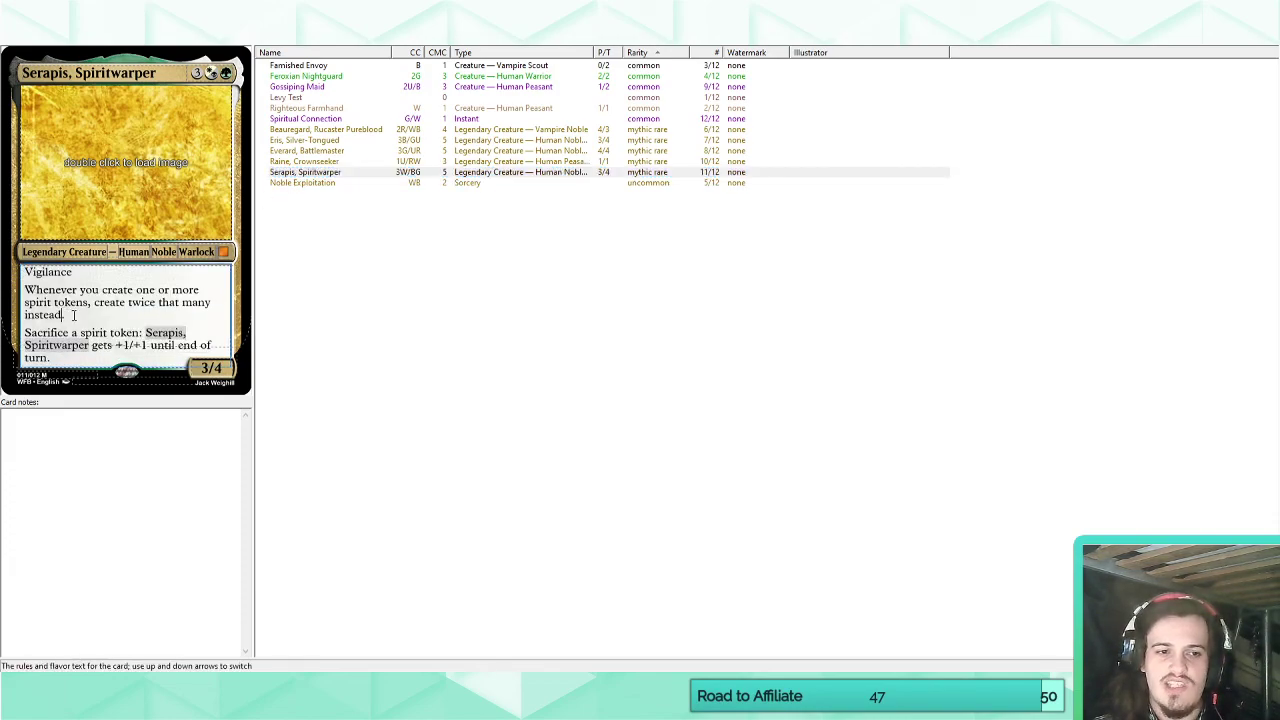
Look over Noble Exploitation and go through the common cards from Famished Envoy to Spiritual Connection.
click(314, 184)
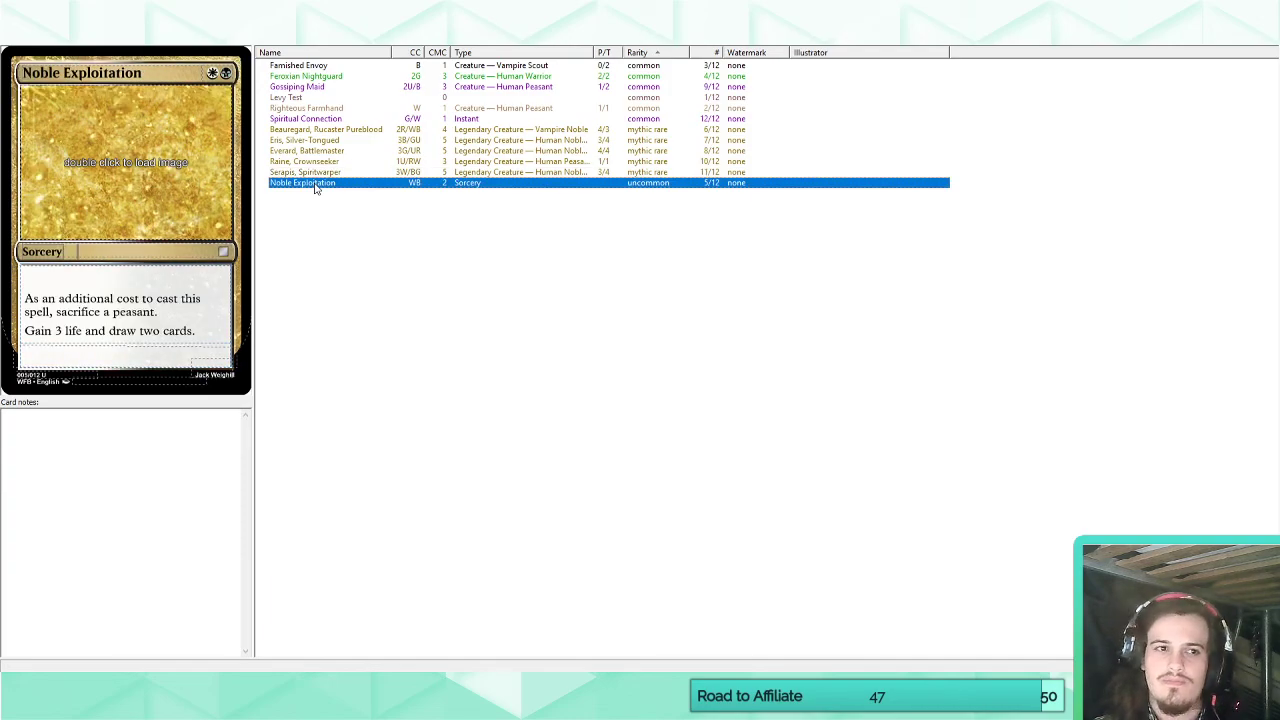
click(312, 131)
click(294, 66)
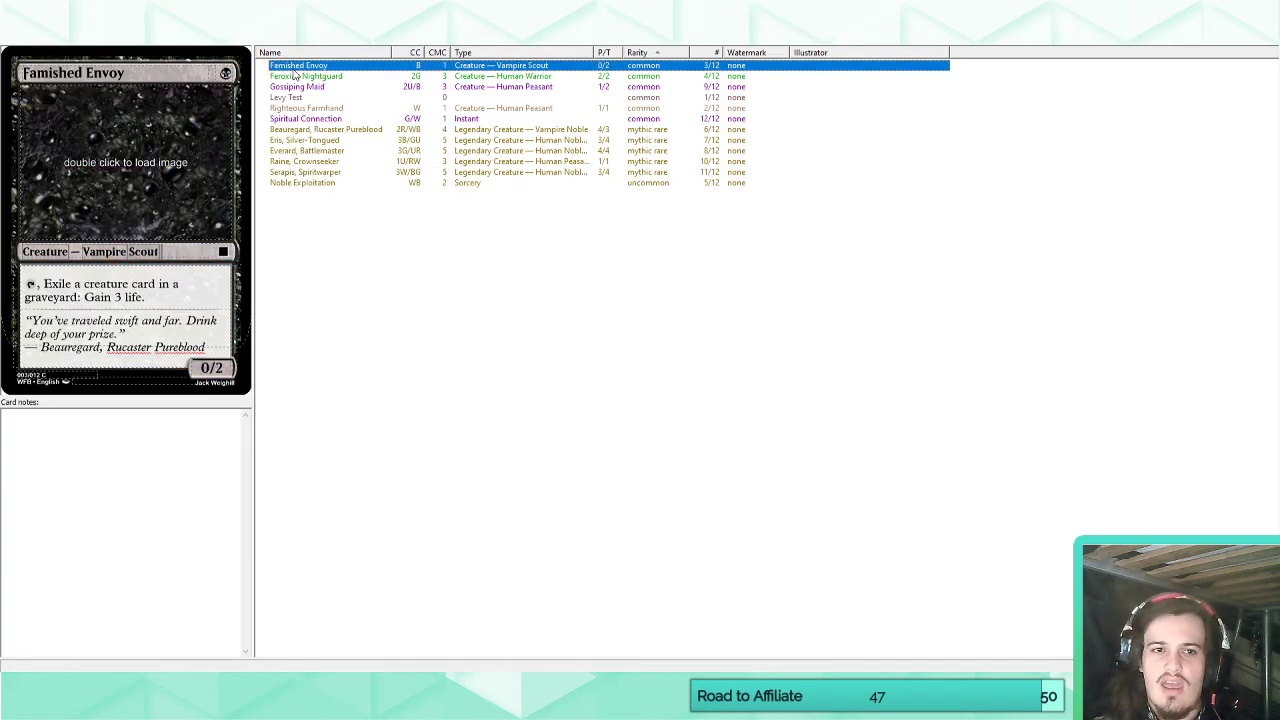
click(293, 77)
click(288, 87)
click(284, 98)
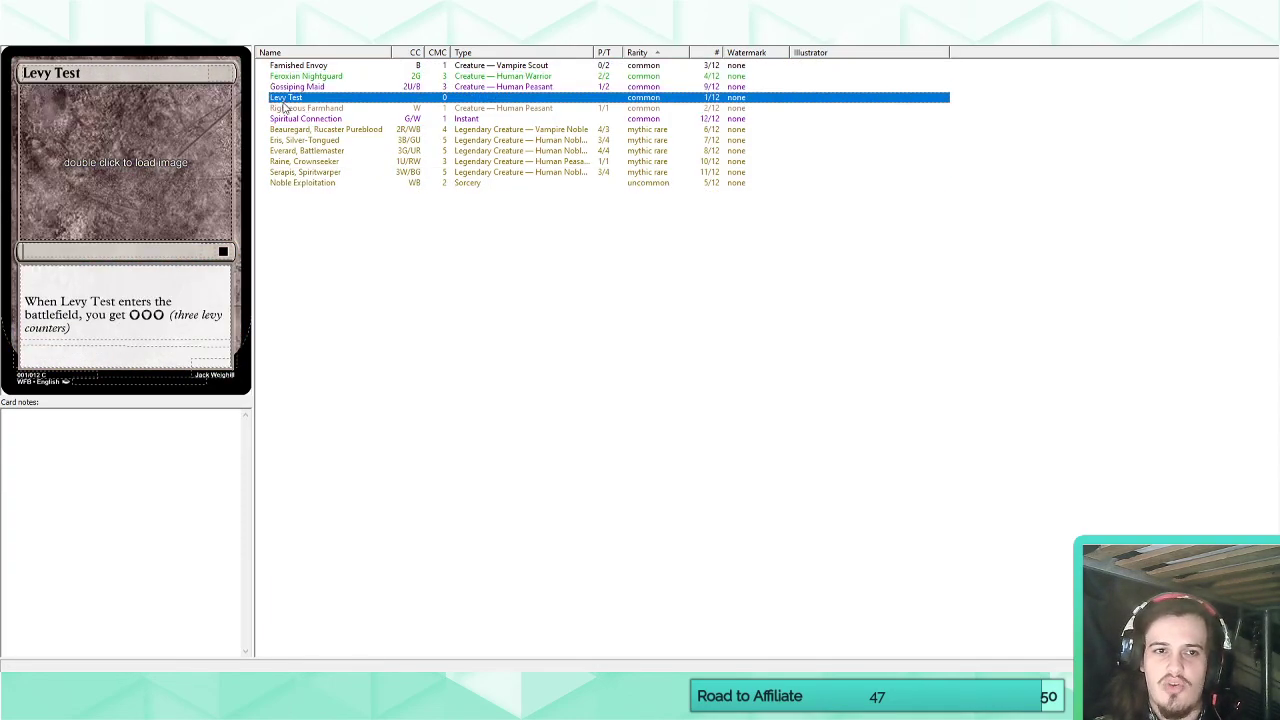
click(288, 108)
click(296, 119)
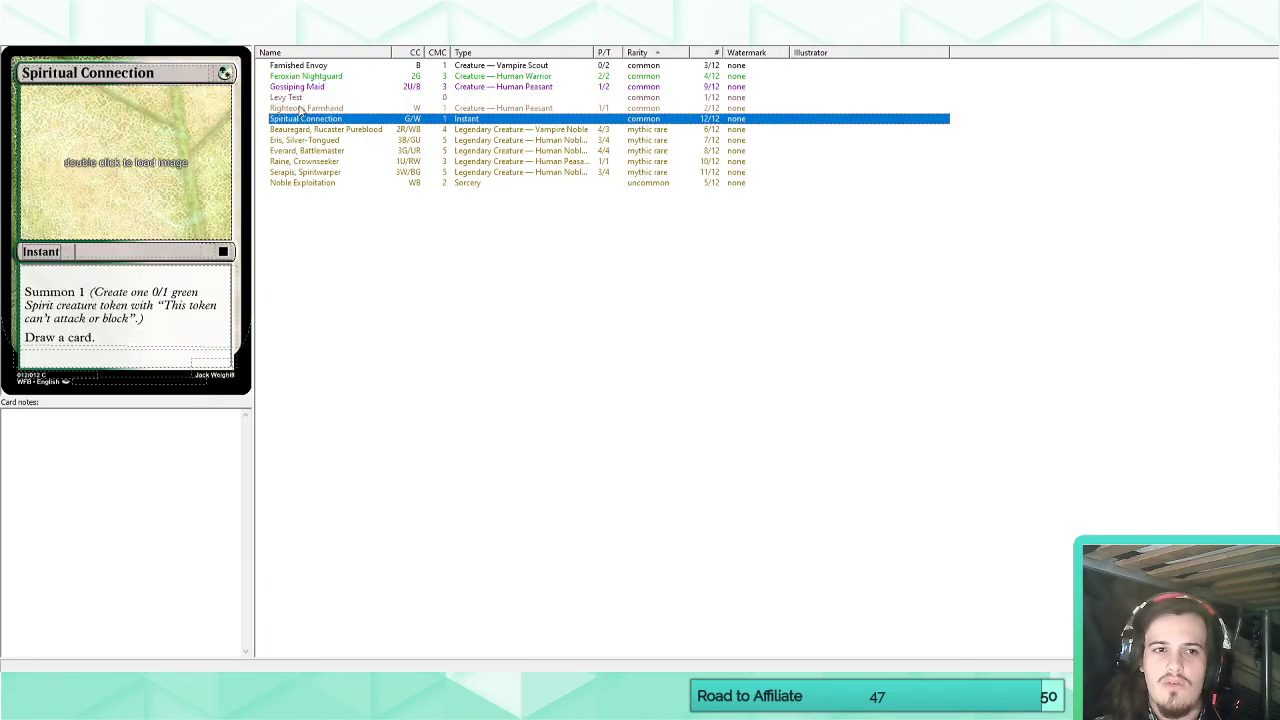
Compare the common creatures with Spiritual Connection once more, finishing on Righteous Farmhand and its Underdog ability.
click(299, 108)
click(313, 66)
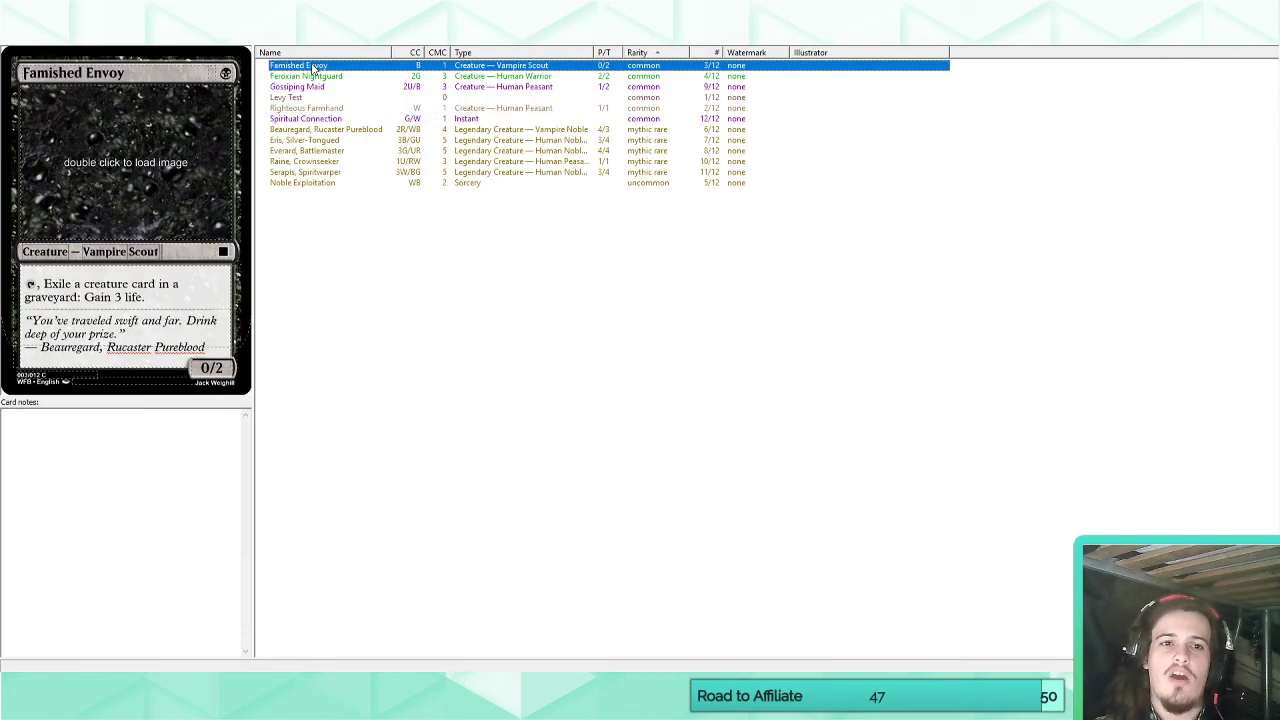
click(304, 77)
click(299, 87)
click(296, 108)
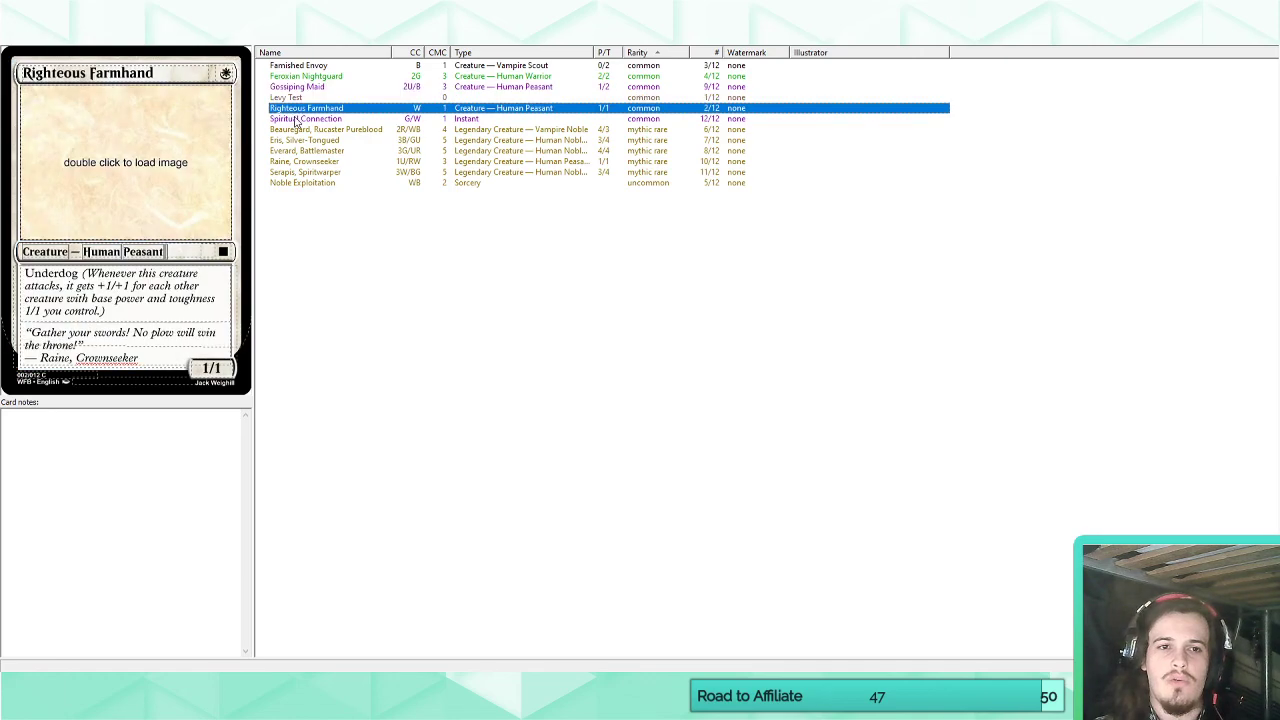
click(296, 119)
click(296, 108)
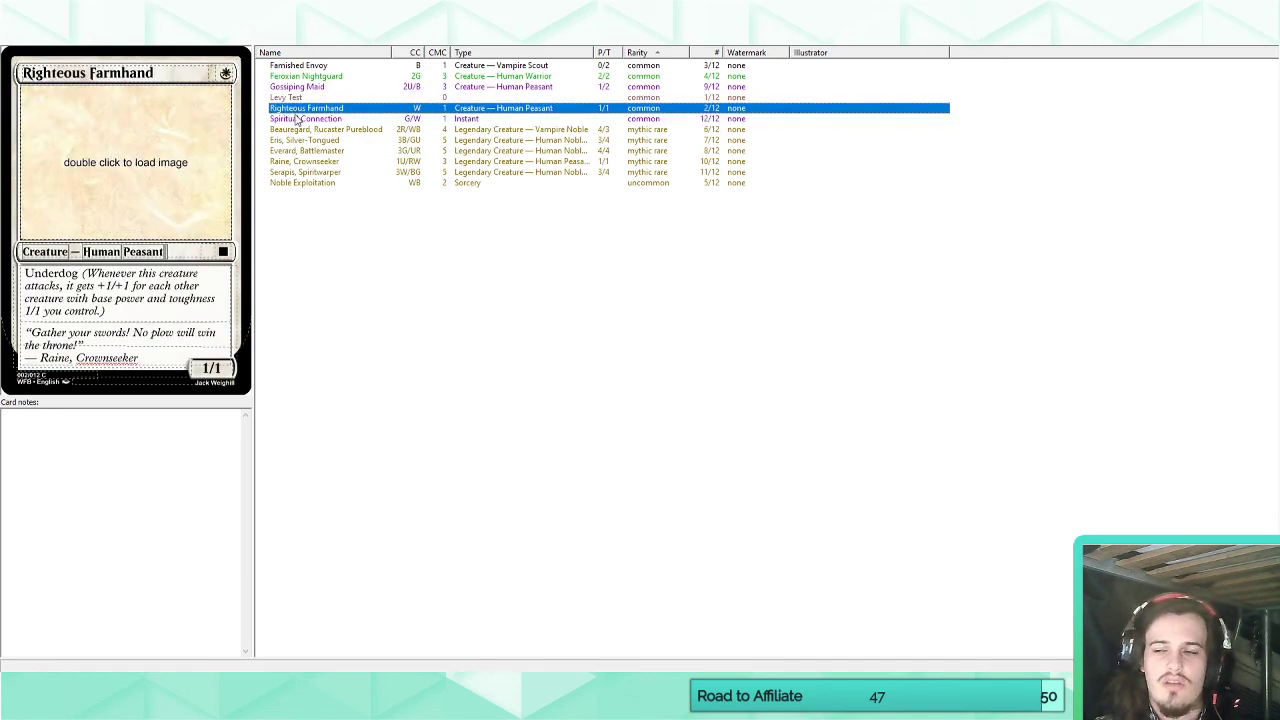